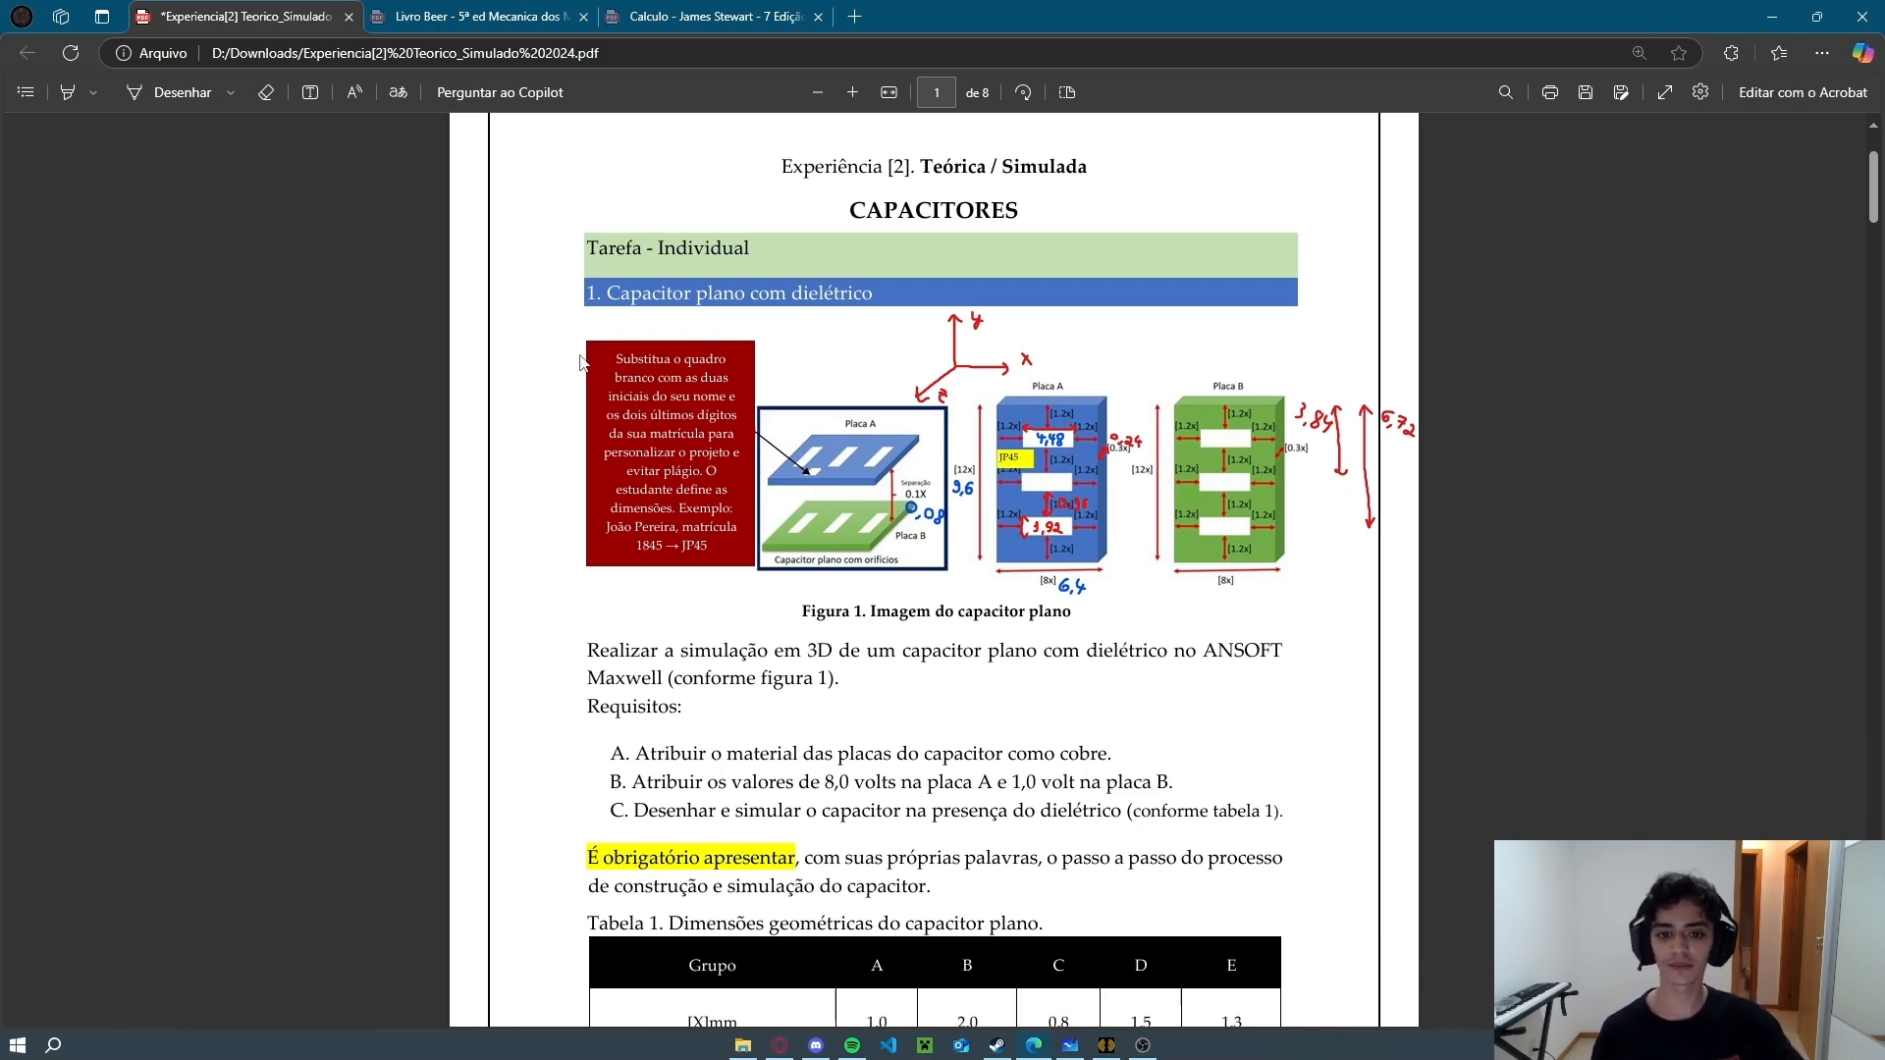
Review the capacitor assignment PDF, examining the flat capacitor figure, the simulation requirements and the group C dimension tables.
scroll(562, 392, down, 3)
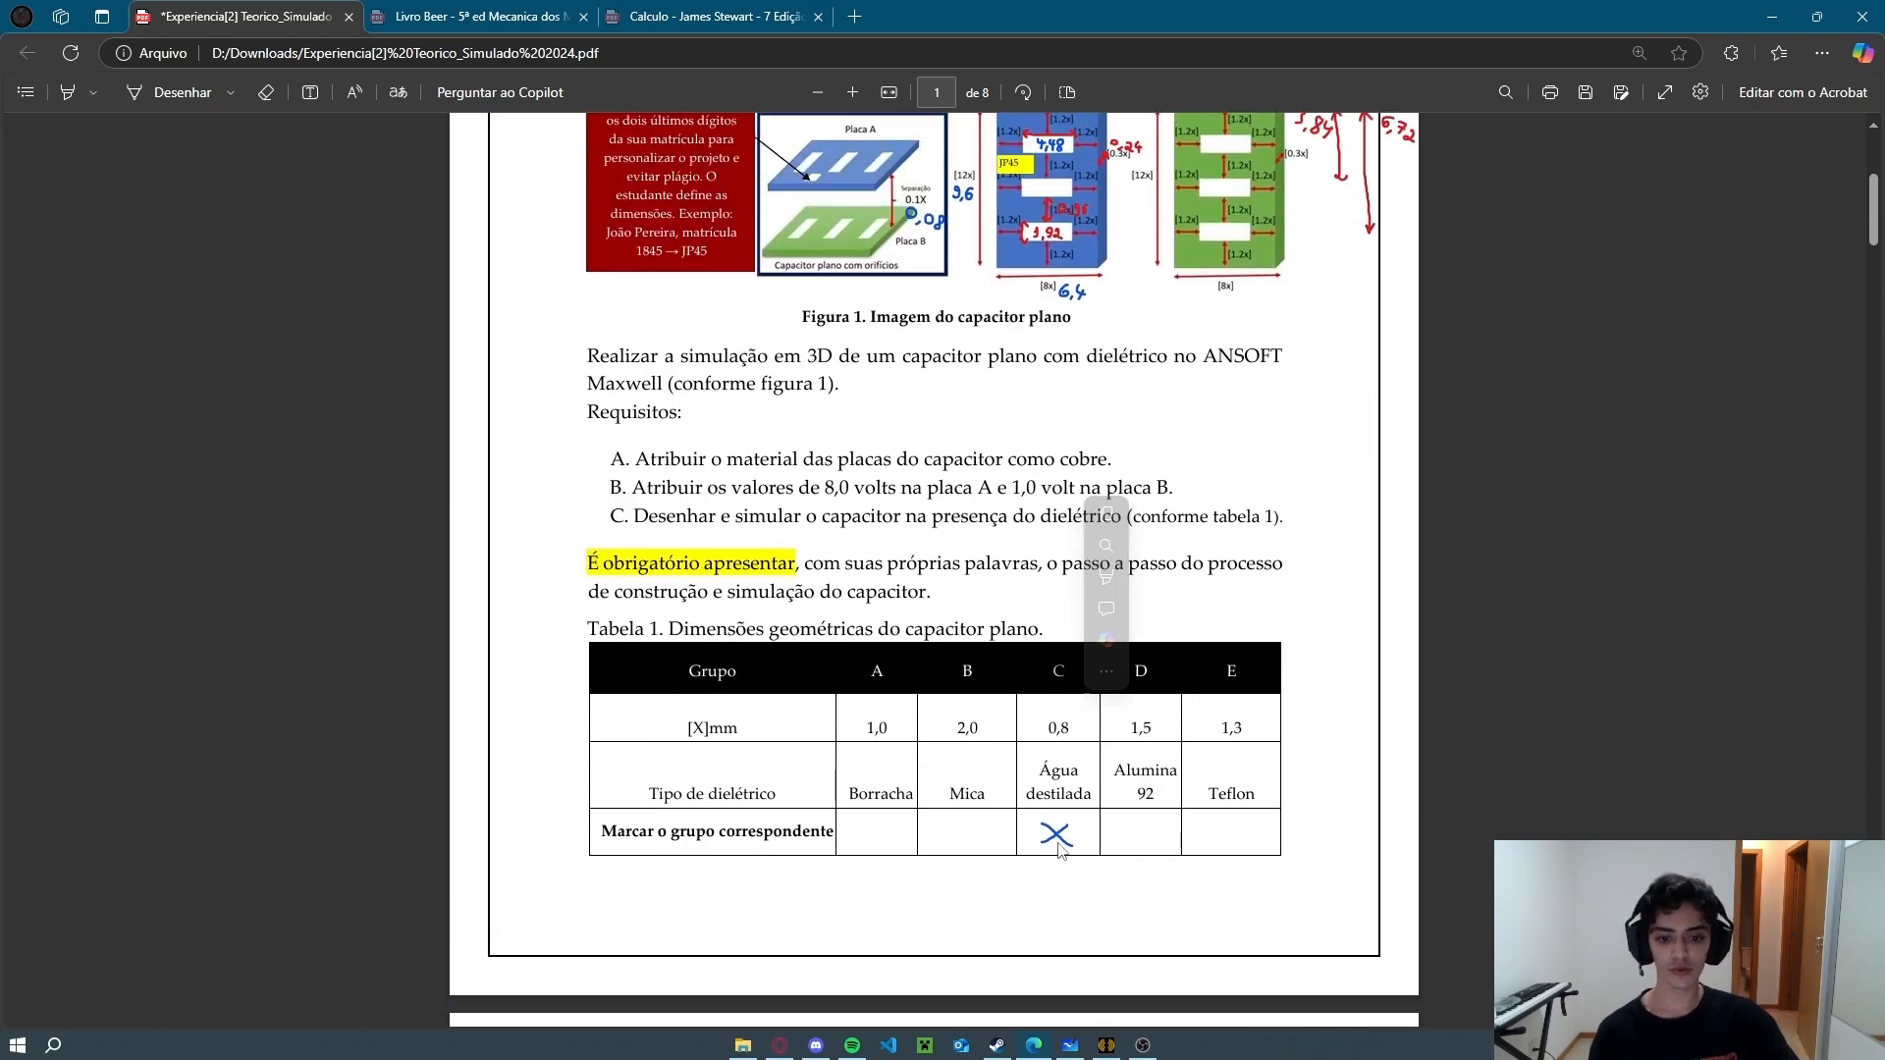
scroll(1061, 853, down, 20)
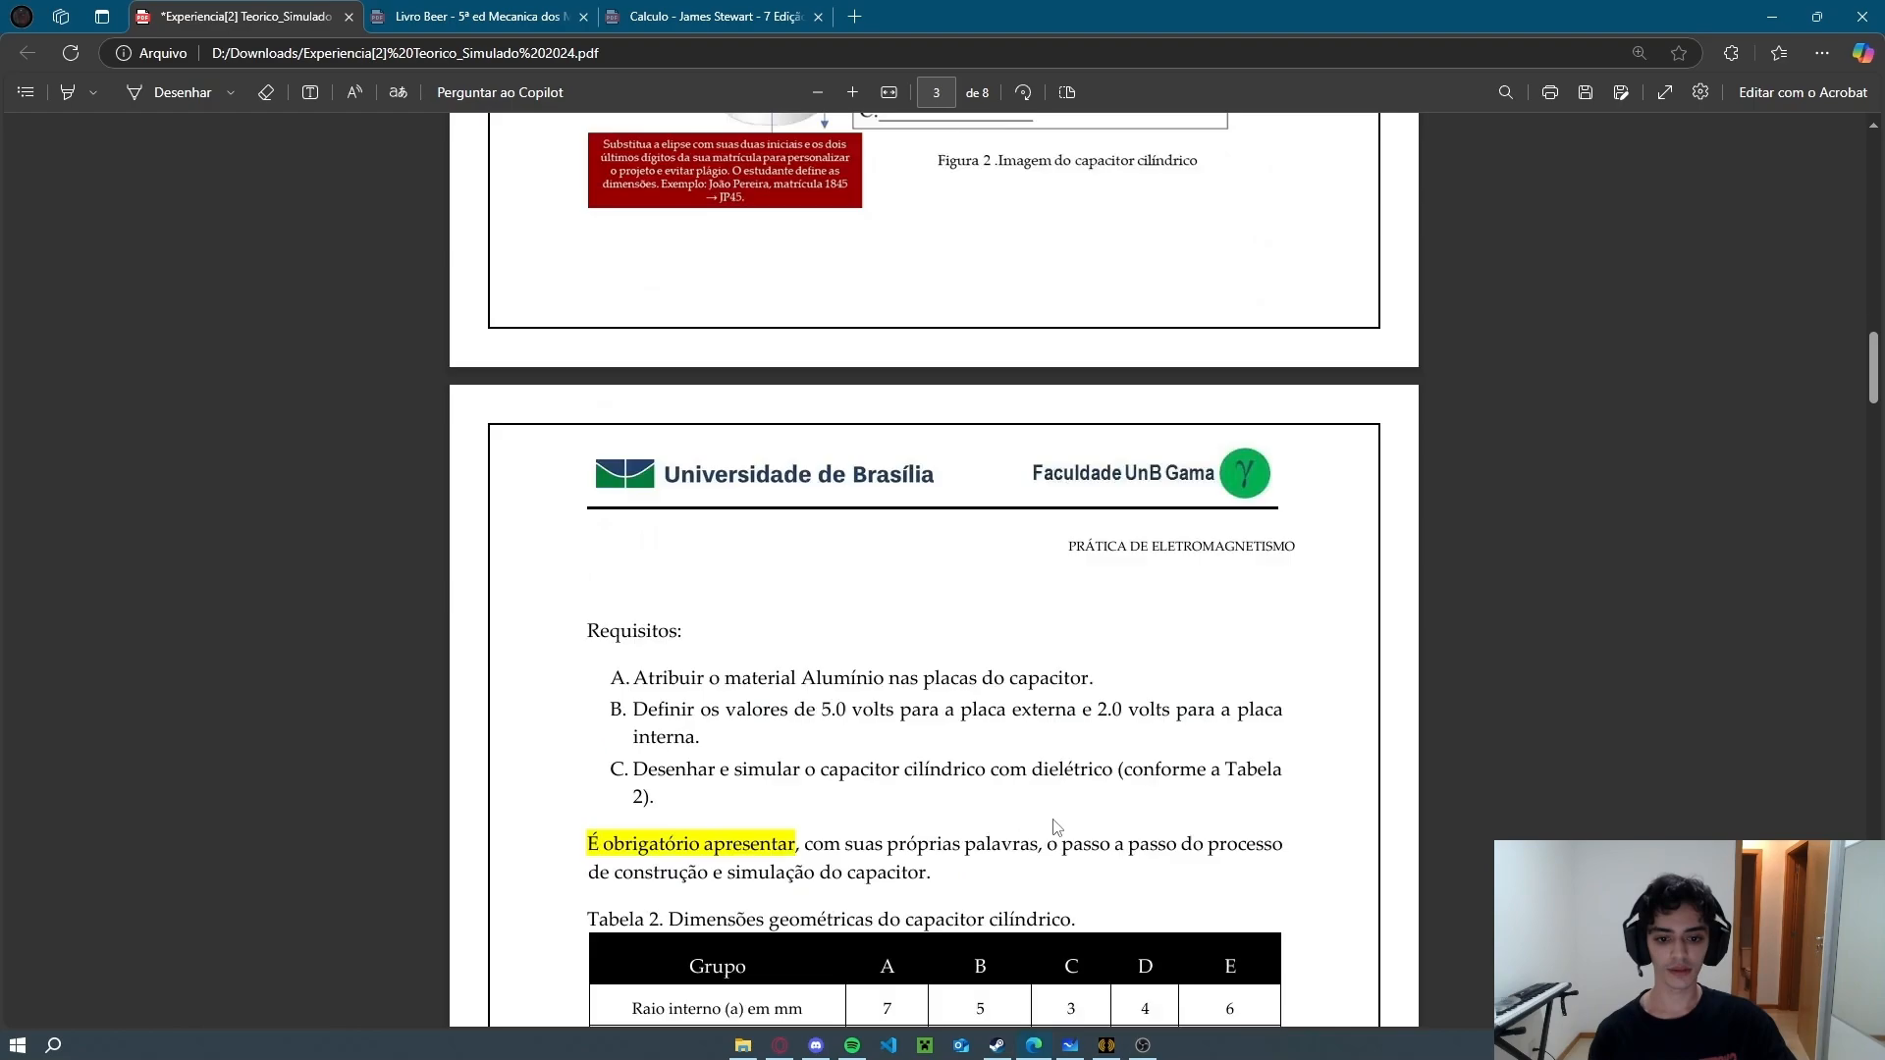
scroll(1063, 562, down, 10)
scroll(1056, 527, up, 20)
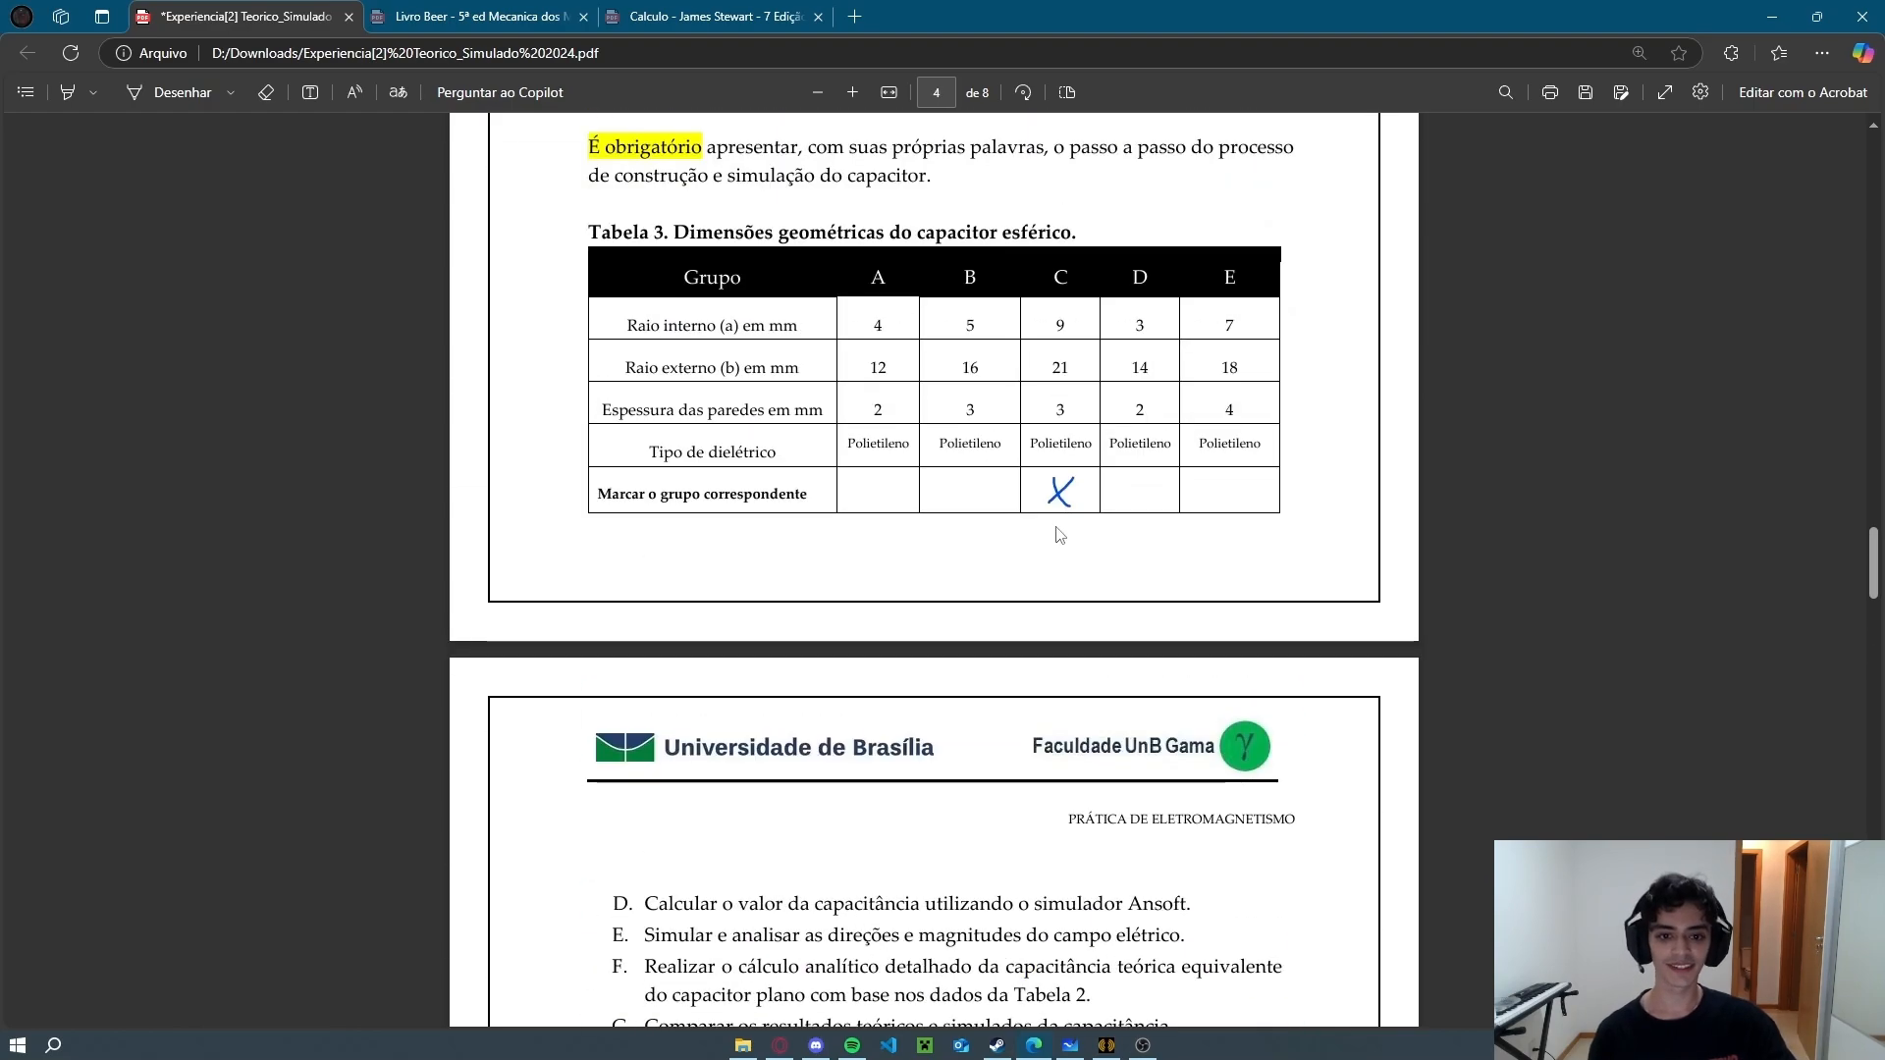
scroll(1058, 545, up, 15)
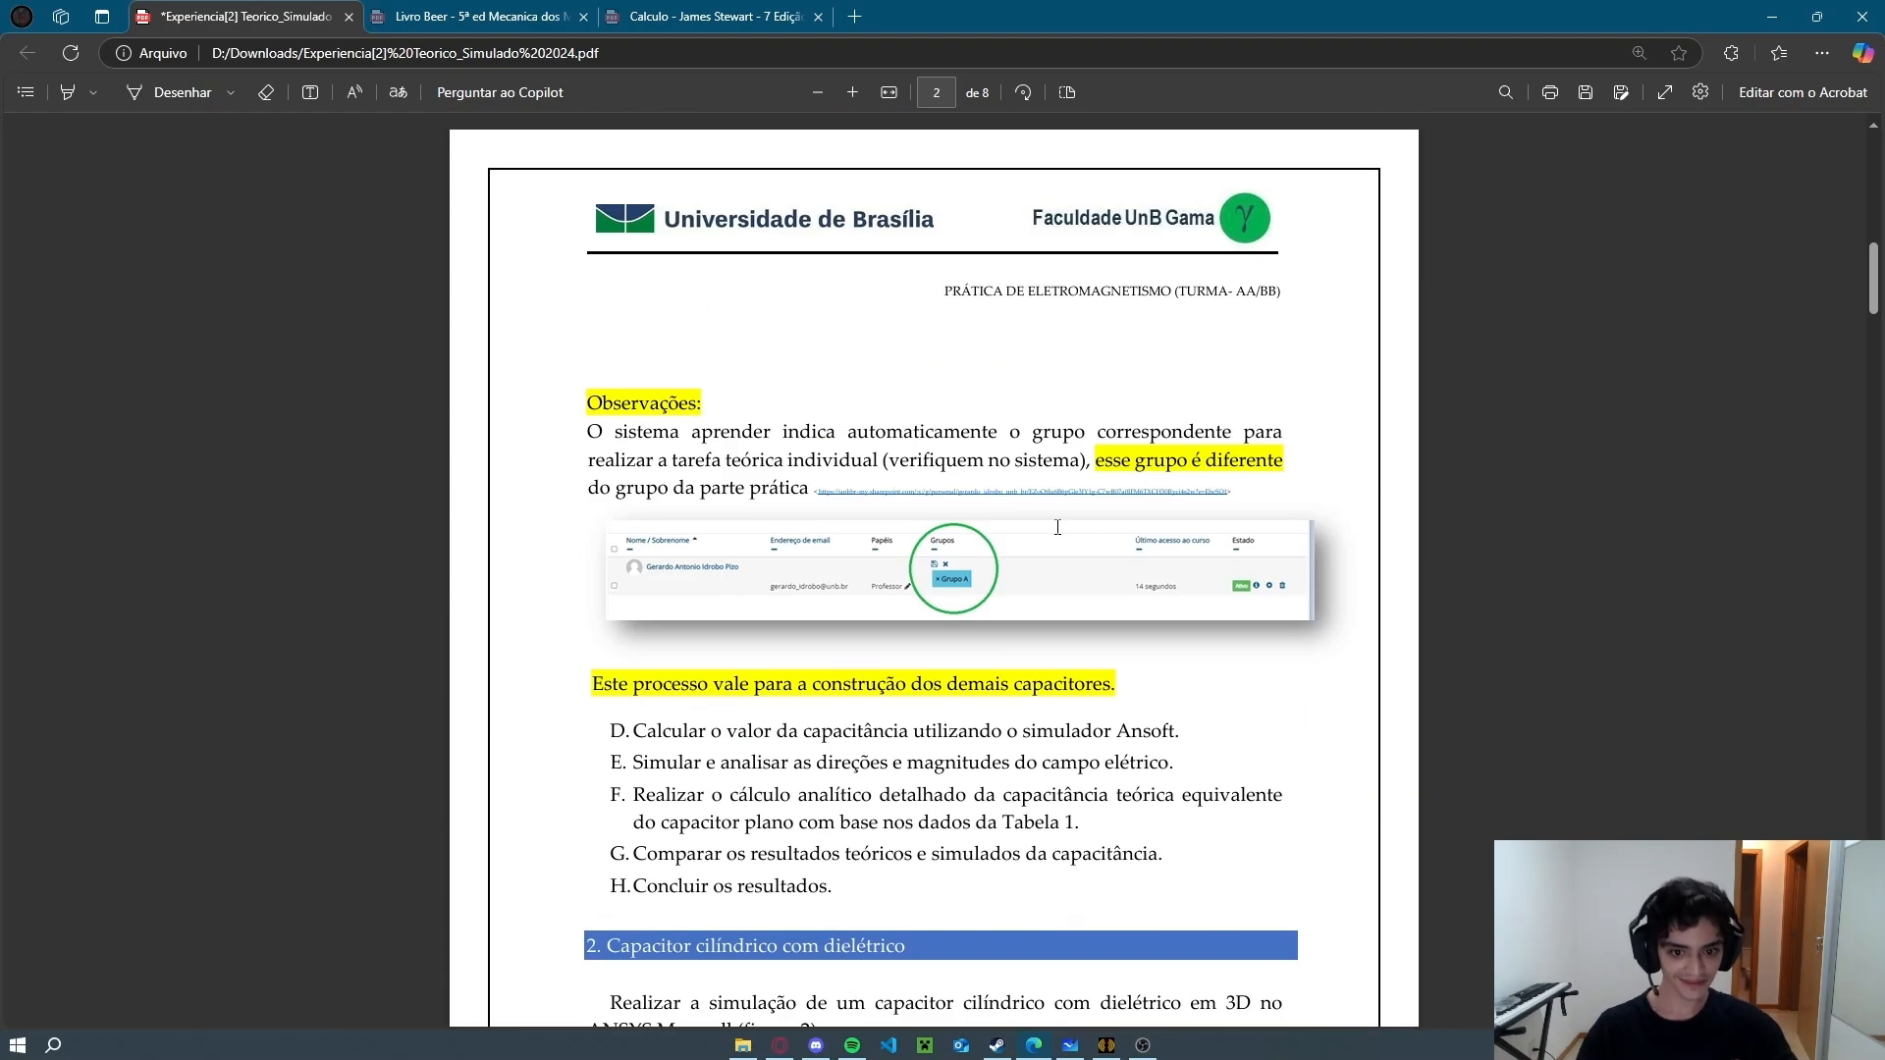
scroll(1060, 561, up, 3)
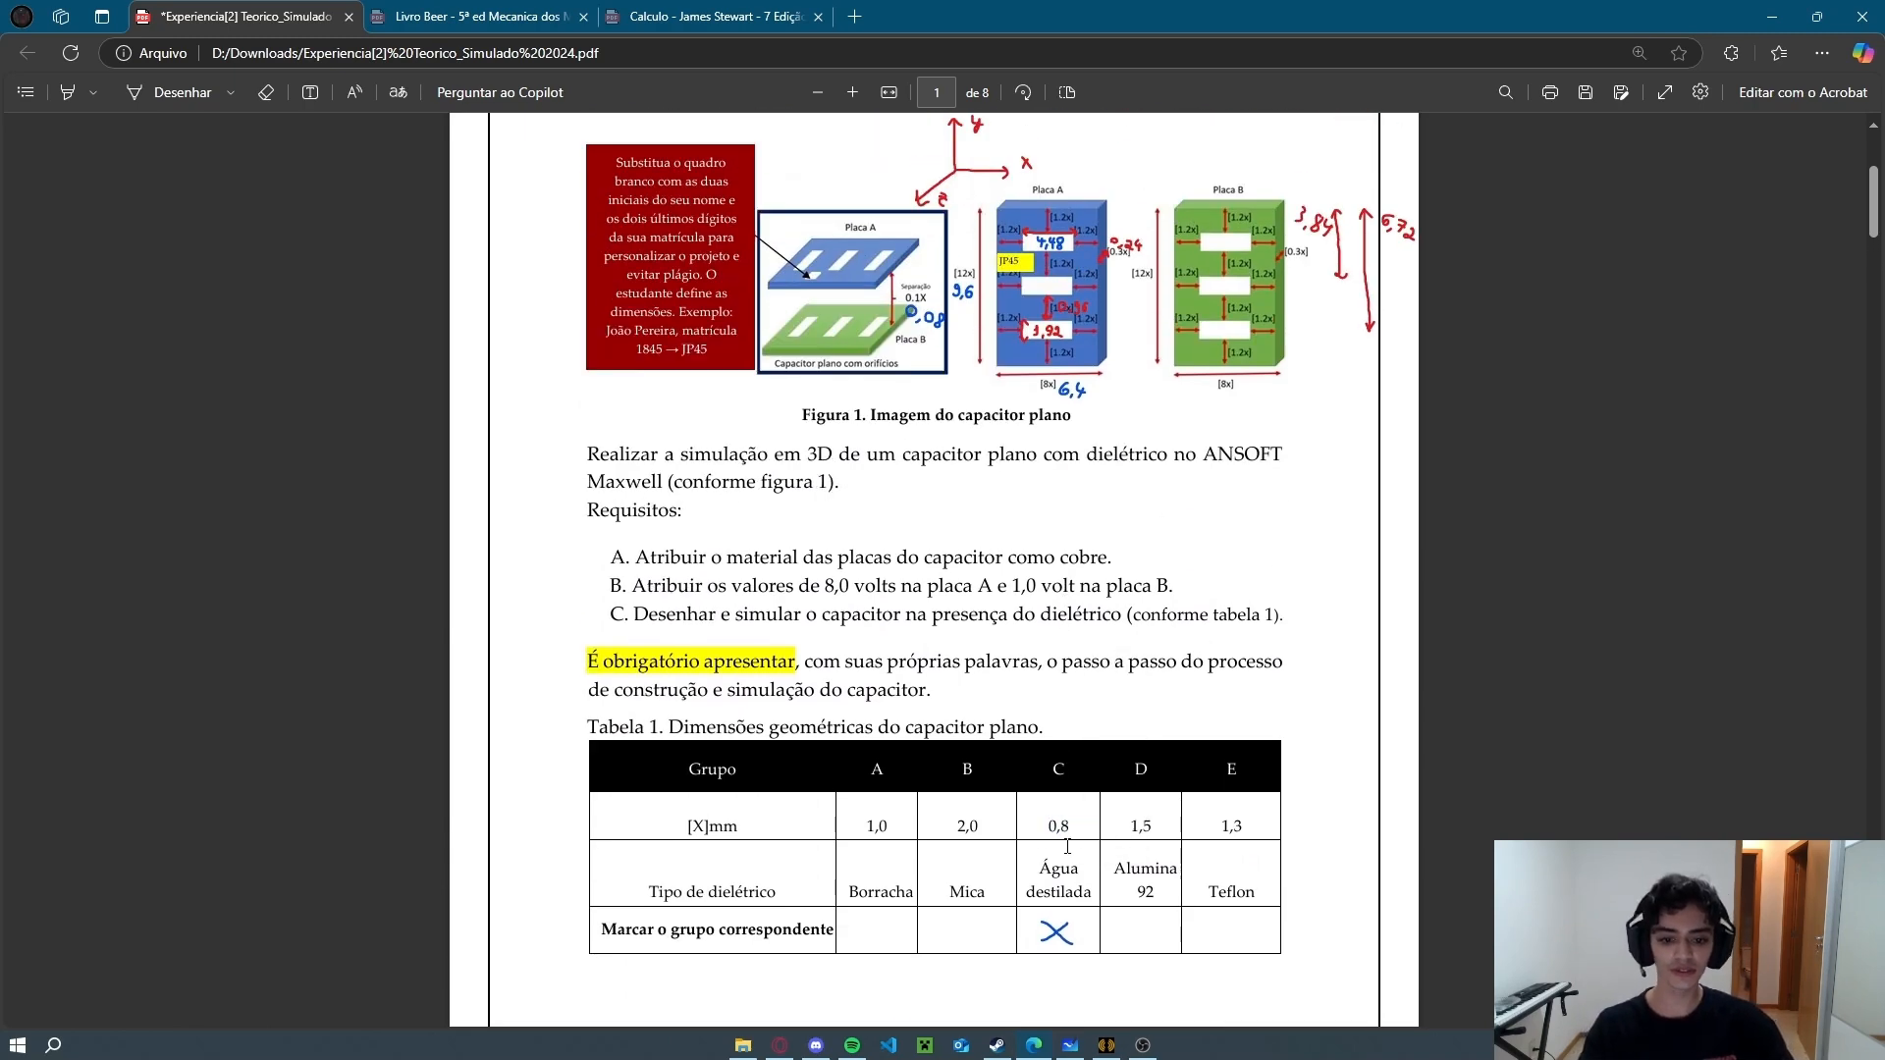
scroll(1075, 638, up, 2)
ctrl+scroll(1082, 510, up, 2)
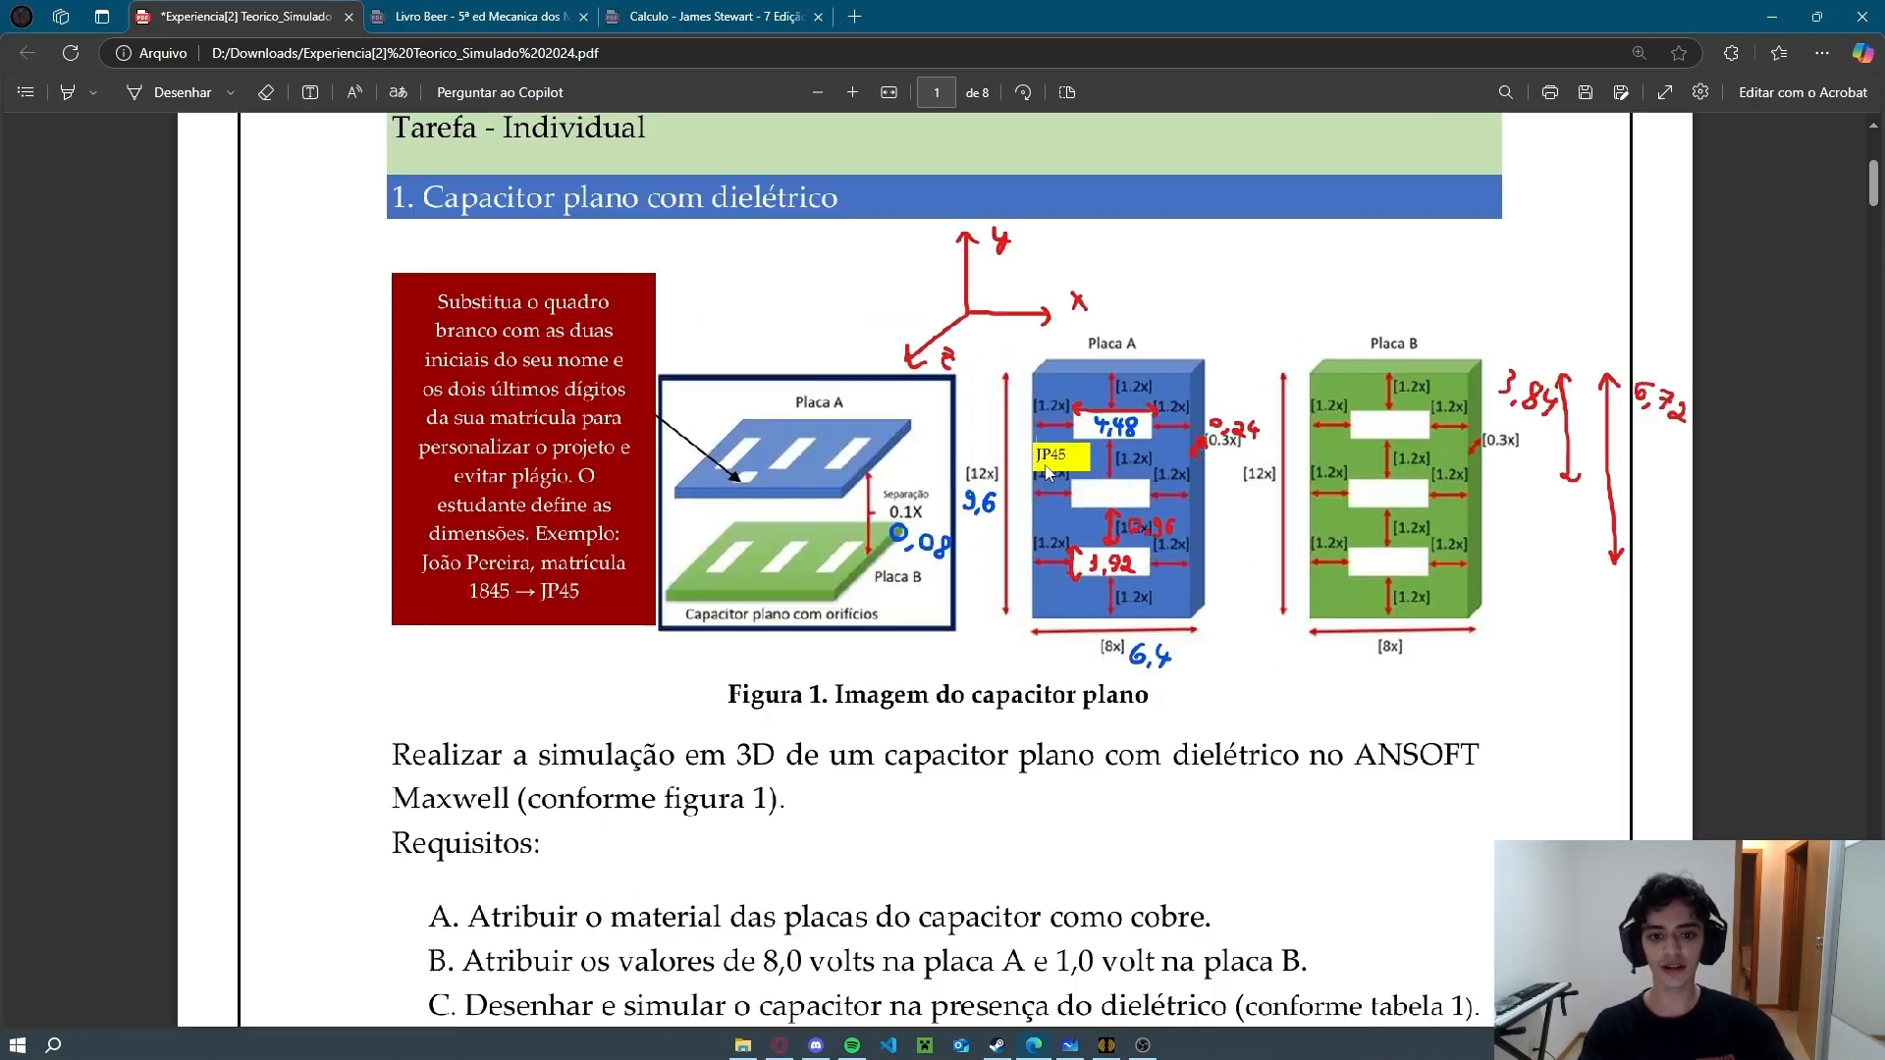
scroll(1080, 510, up, 1)
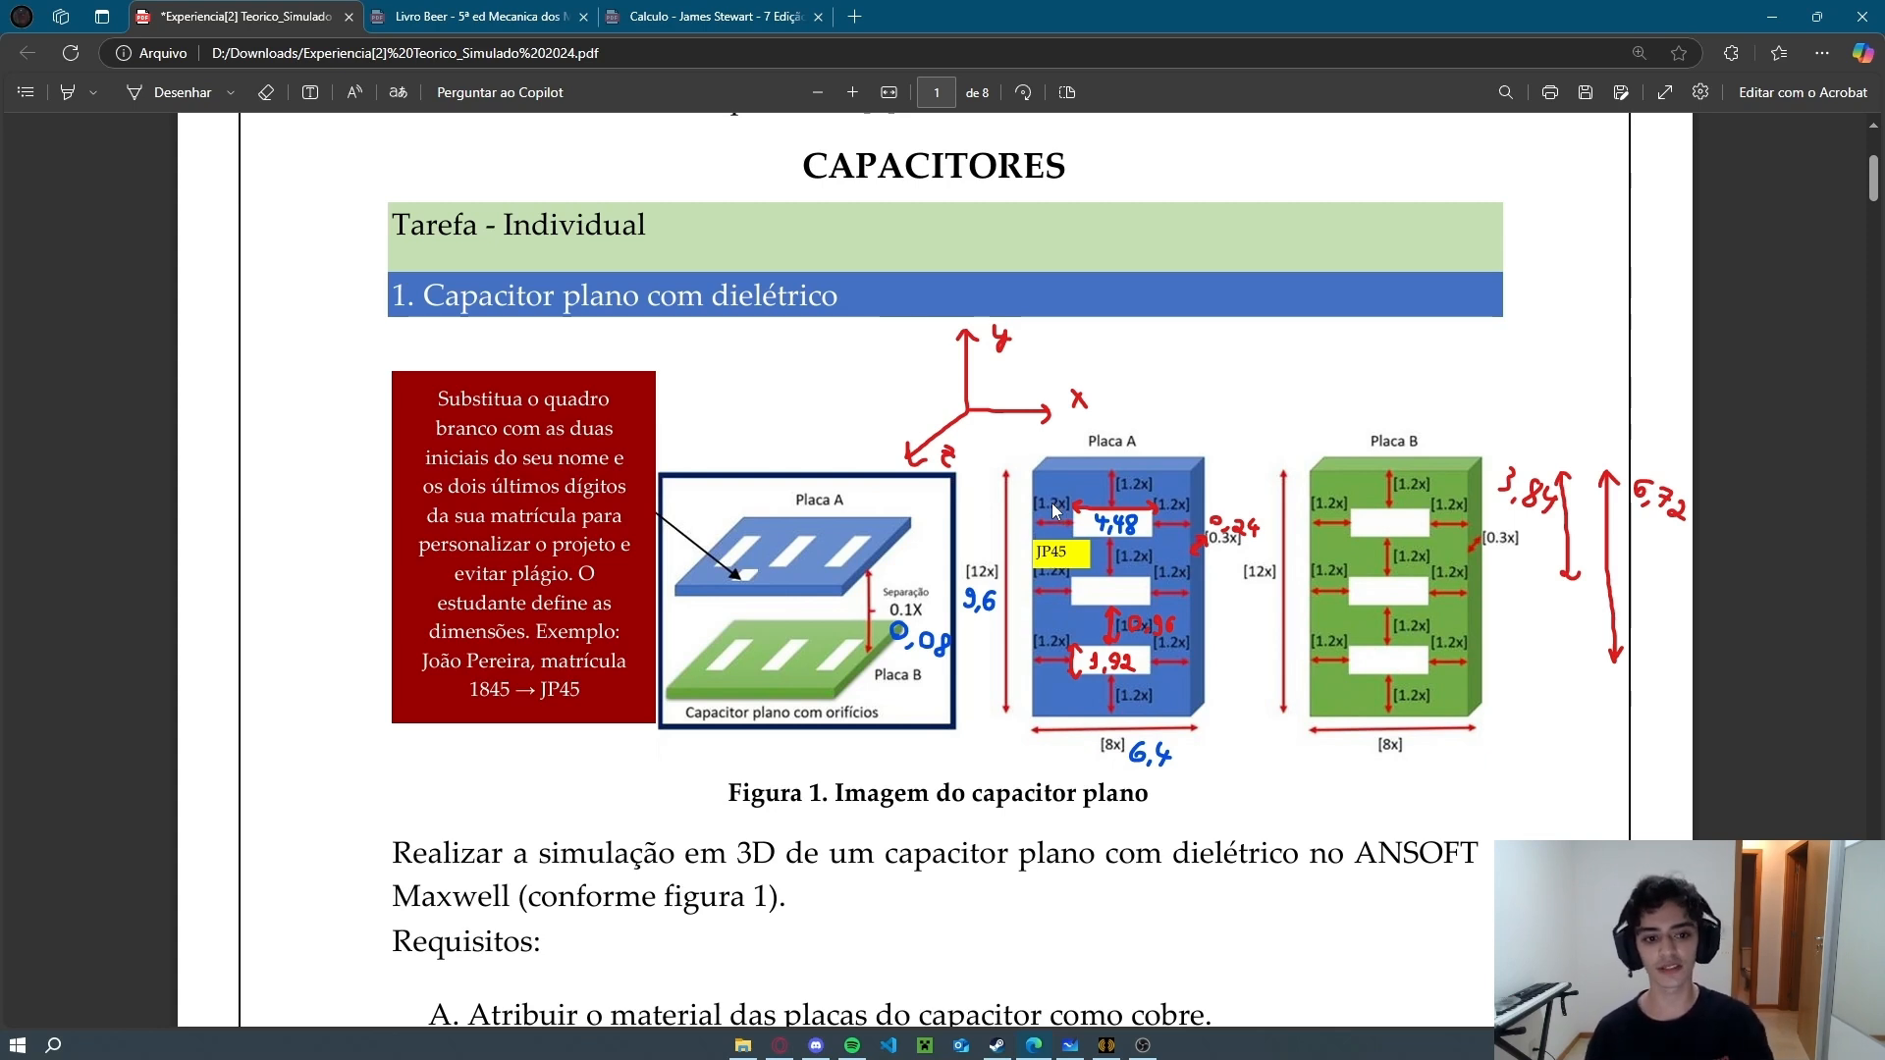
ctrl+scroll(1054, 510, down, 5)
scroll(1056, 527, down, 15)
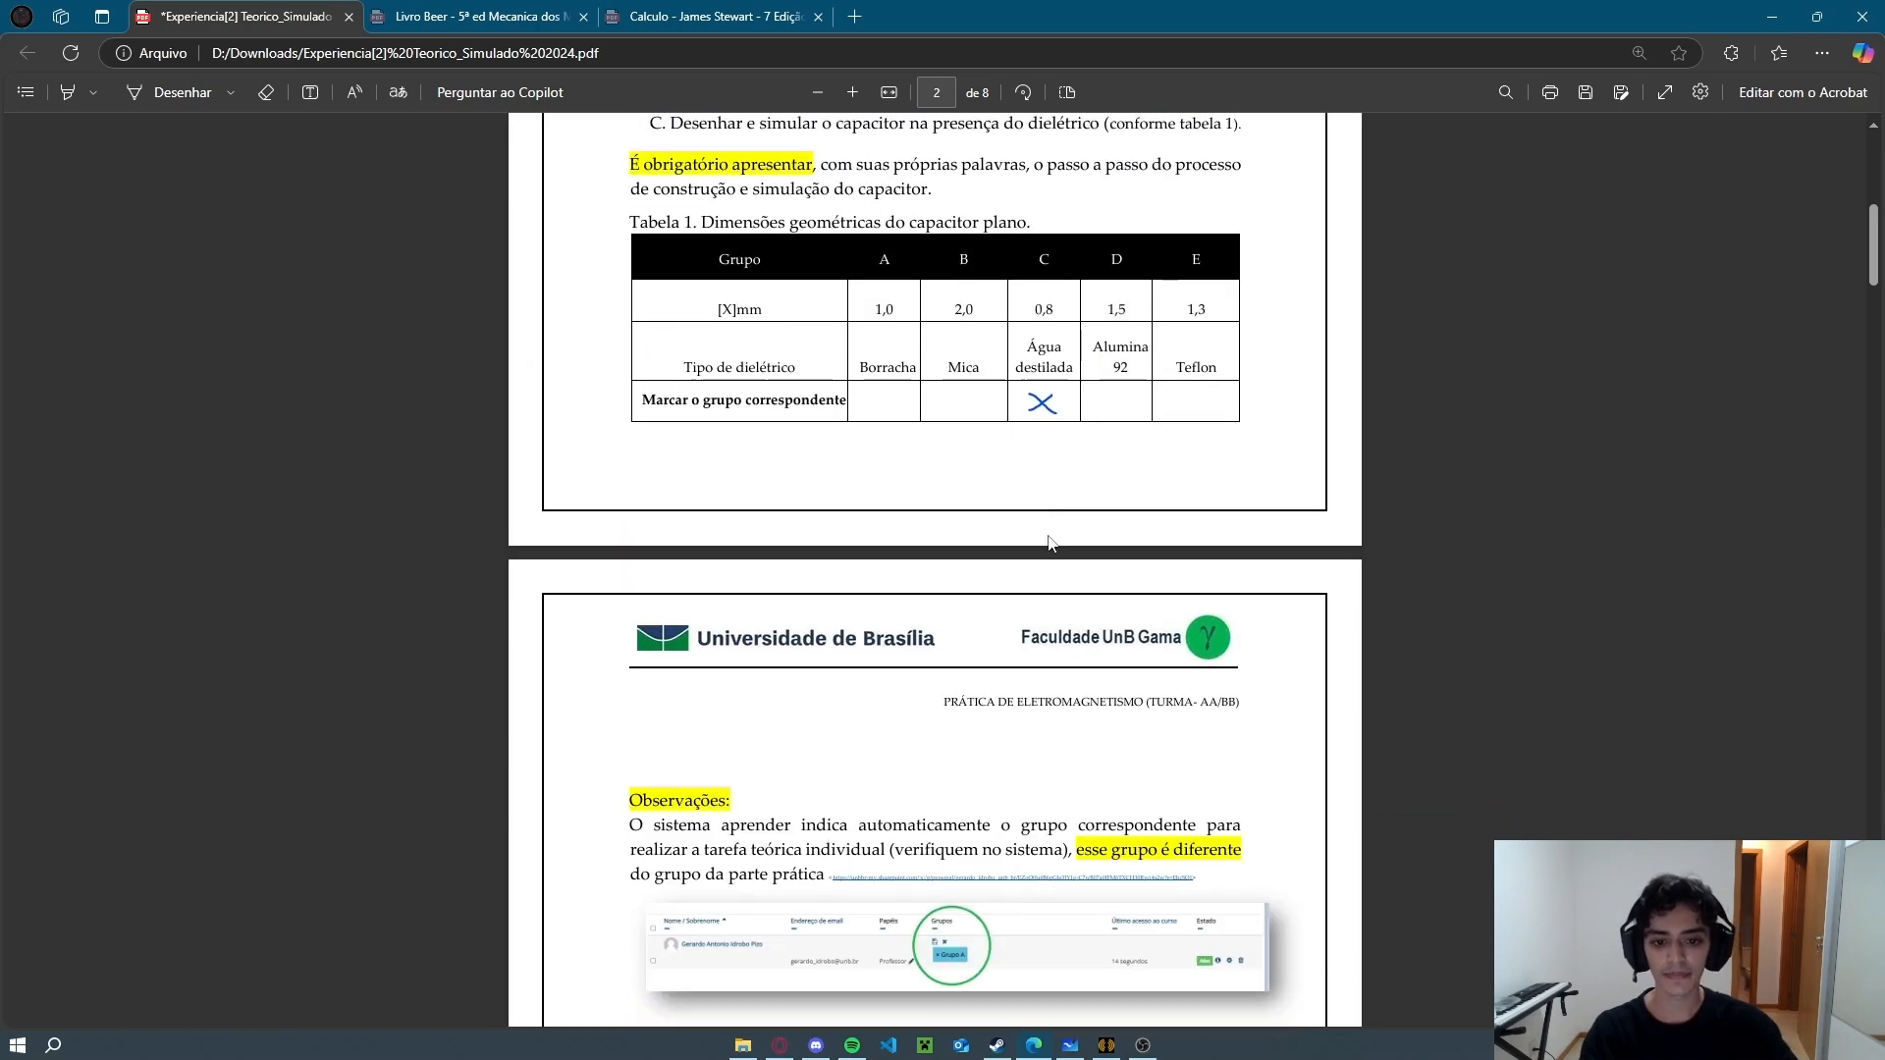
scroll(1060, 545, down, 4)
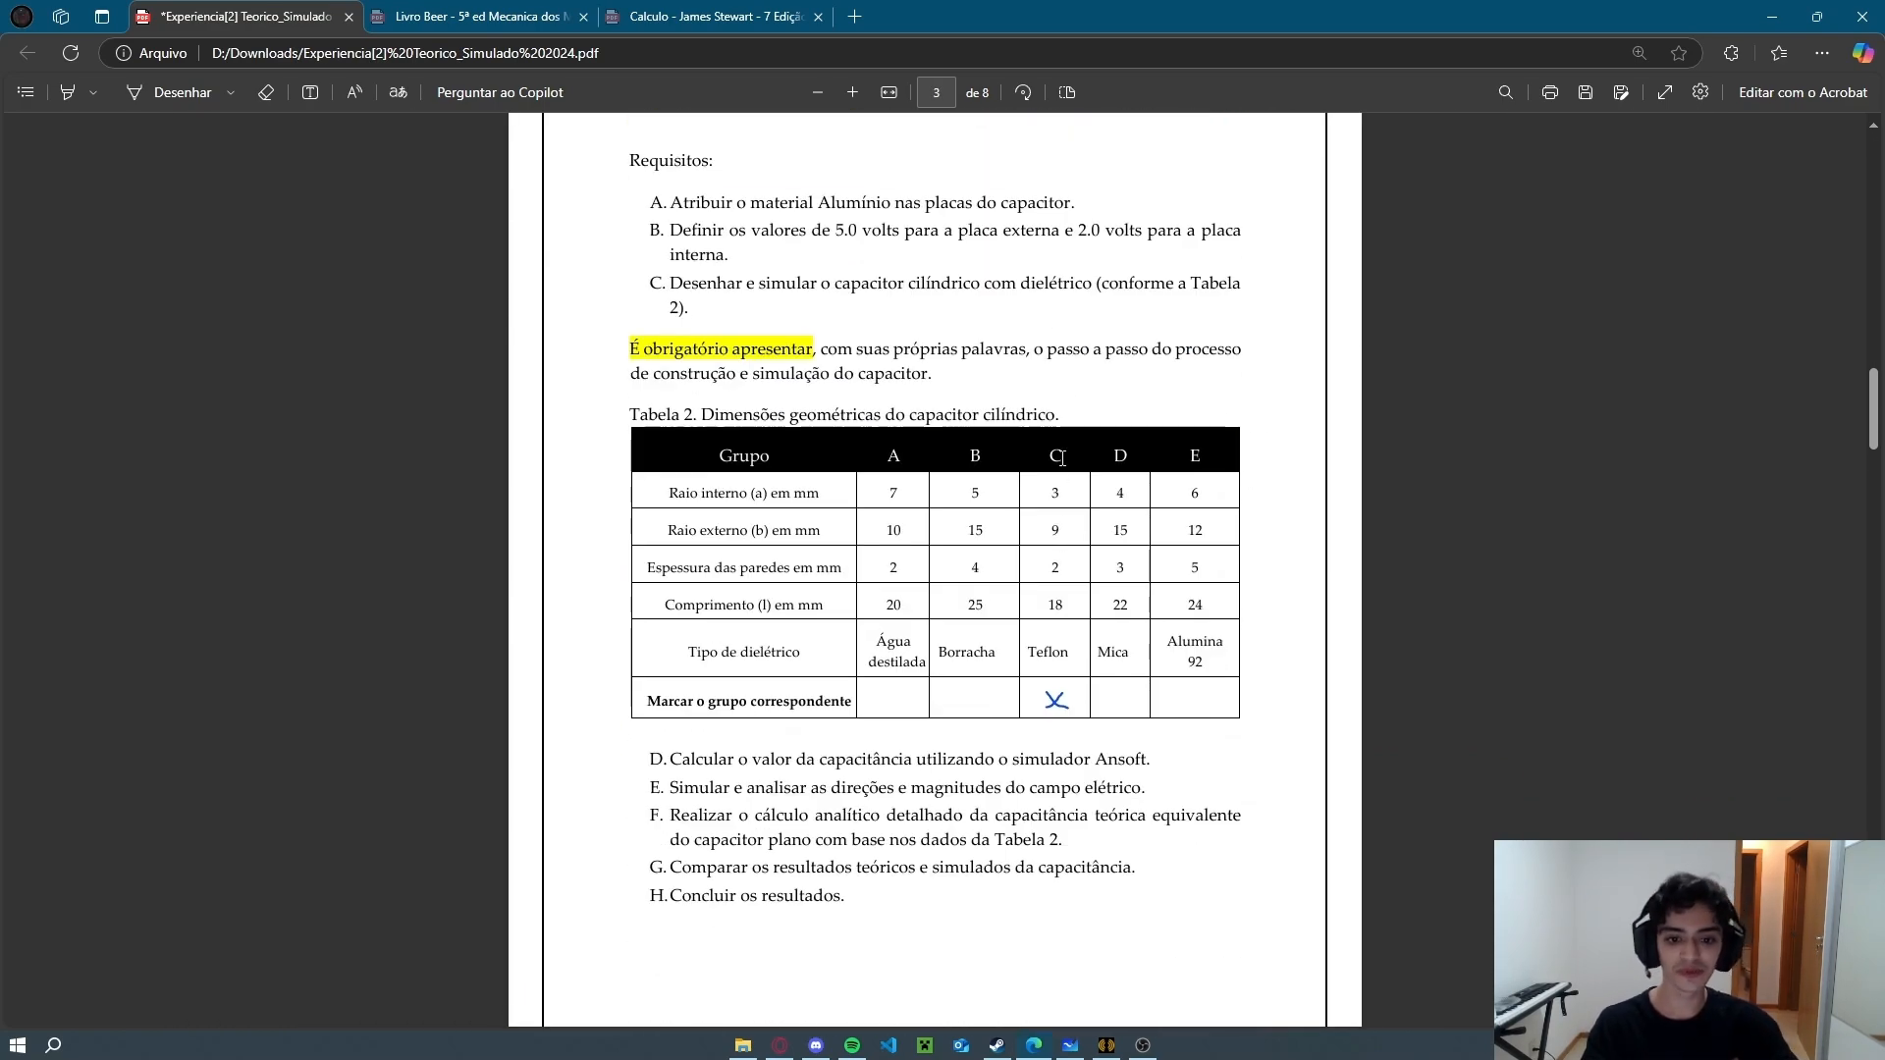
scroll(1065, 592, up, 18)
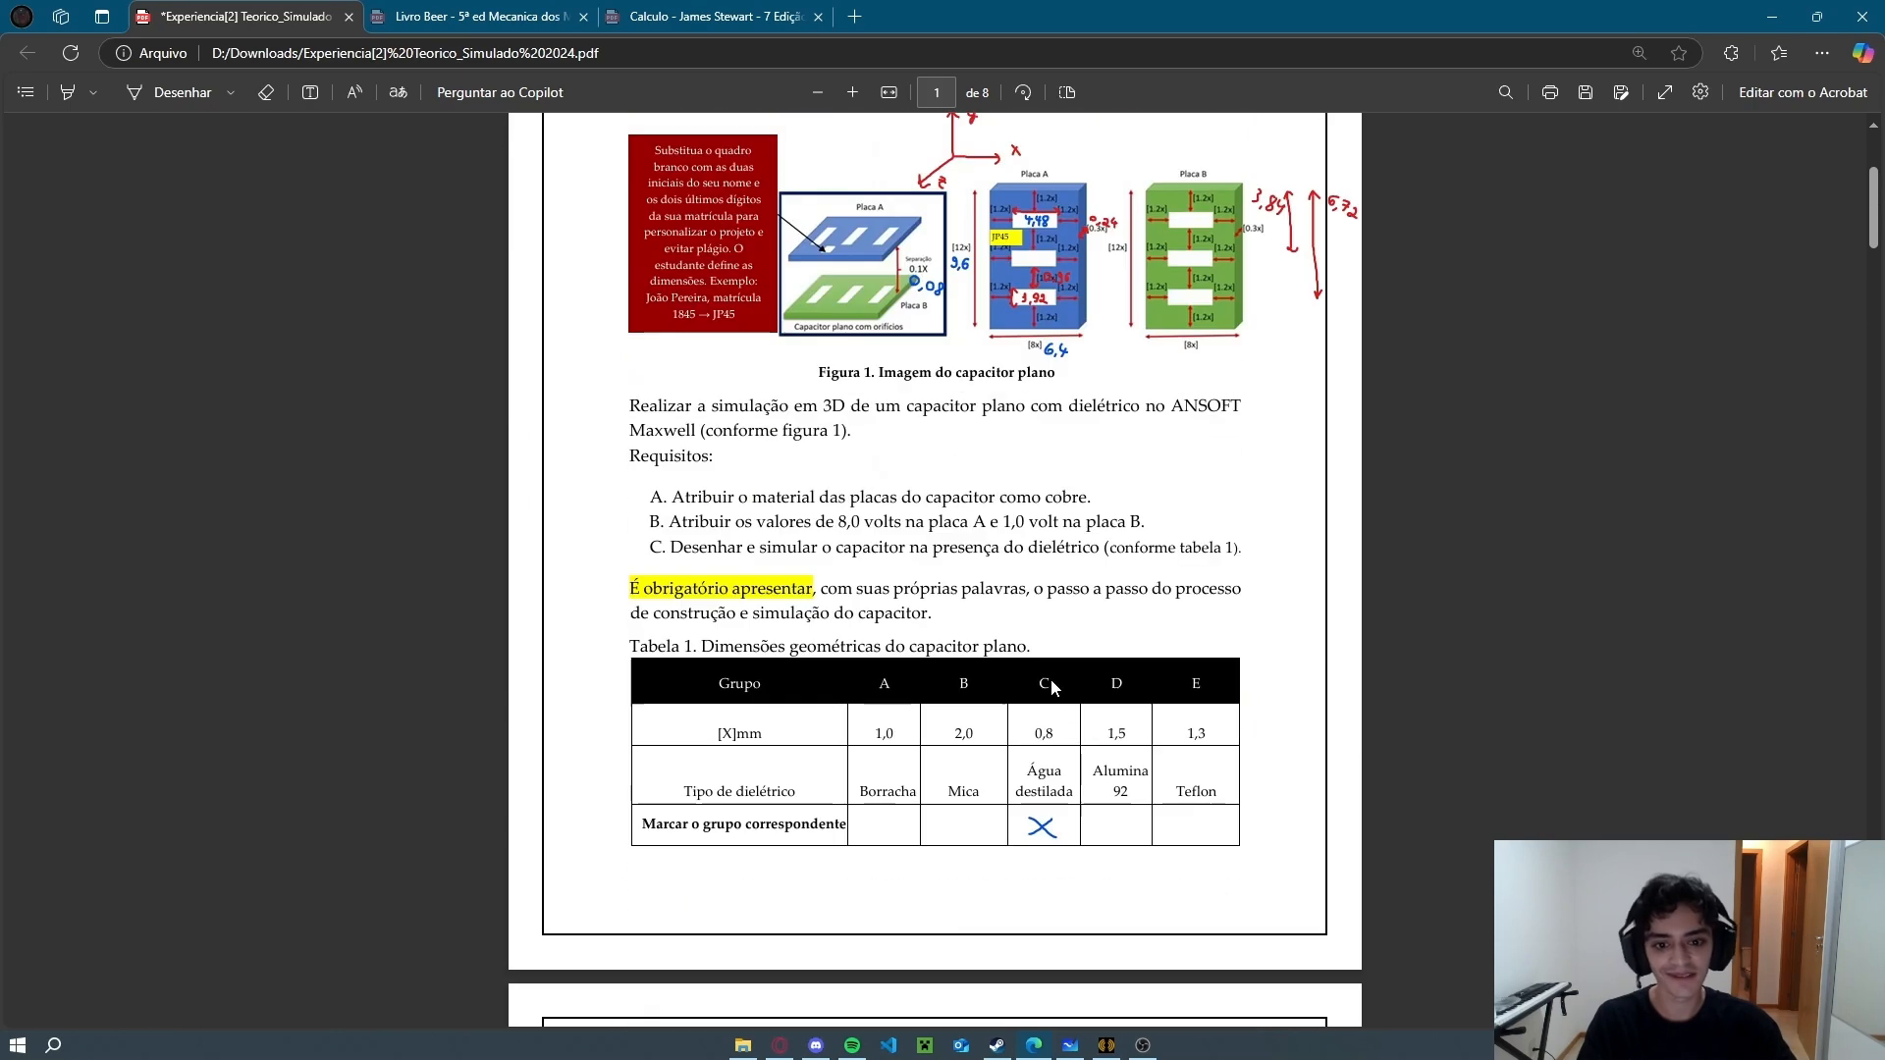
scroll(1051, 687, up, 1)
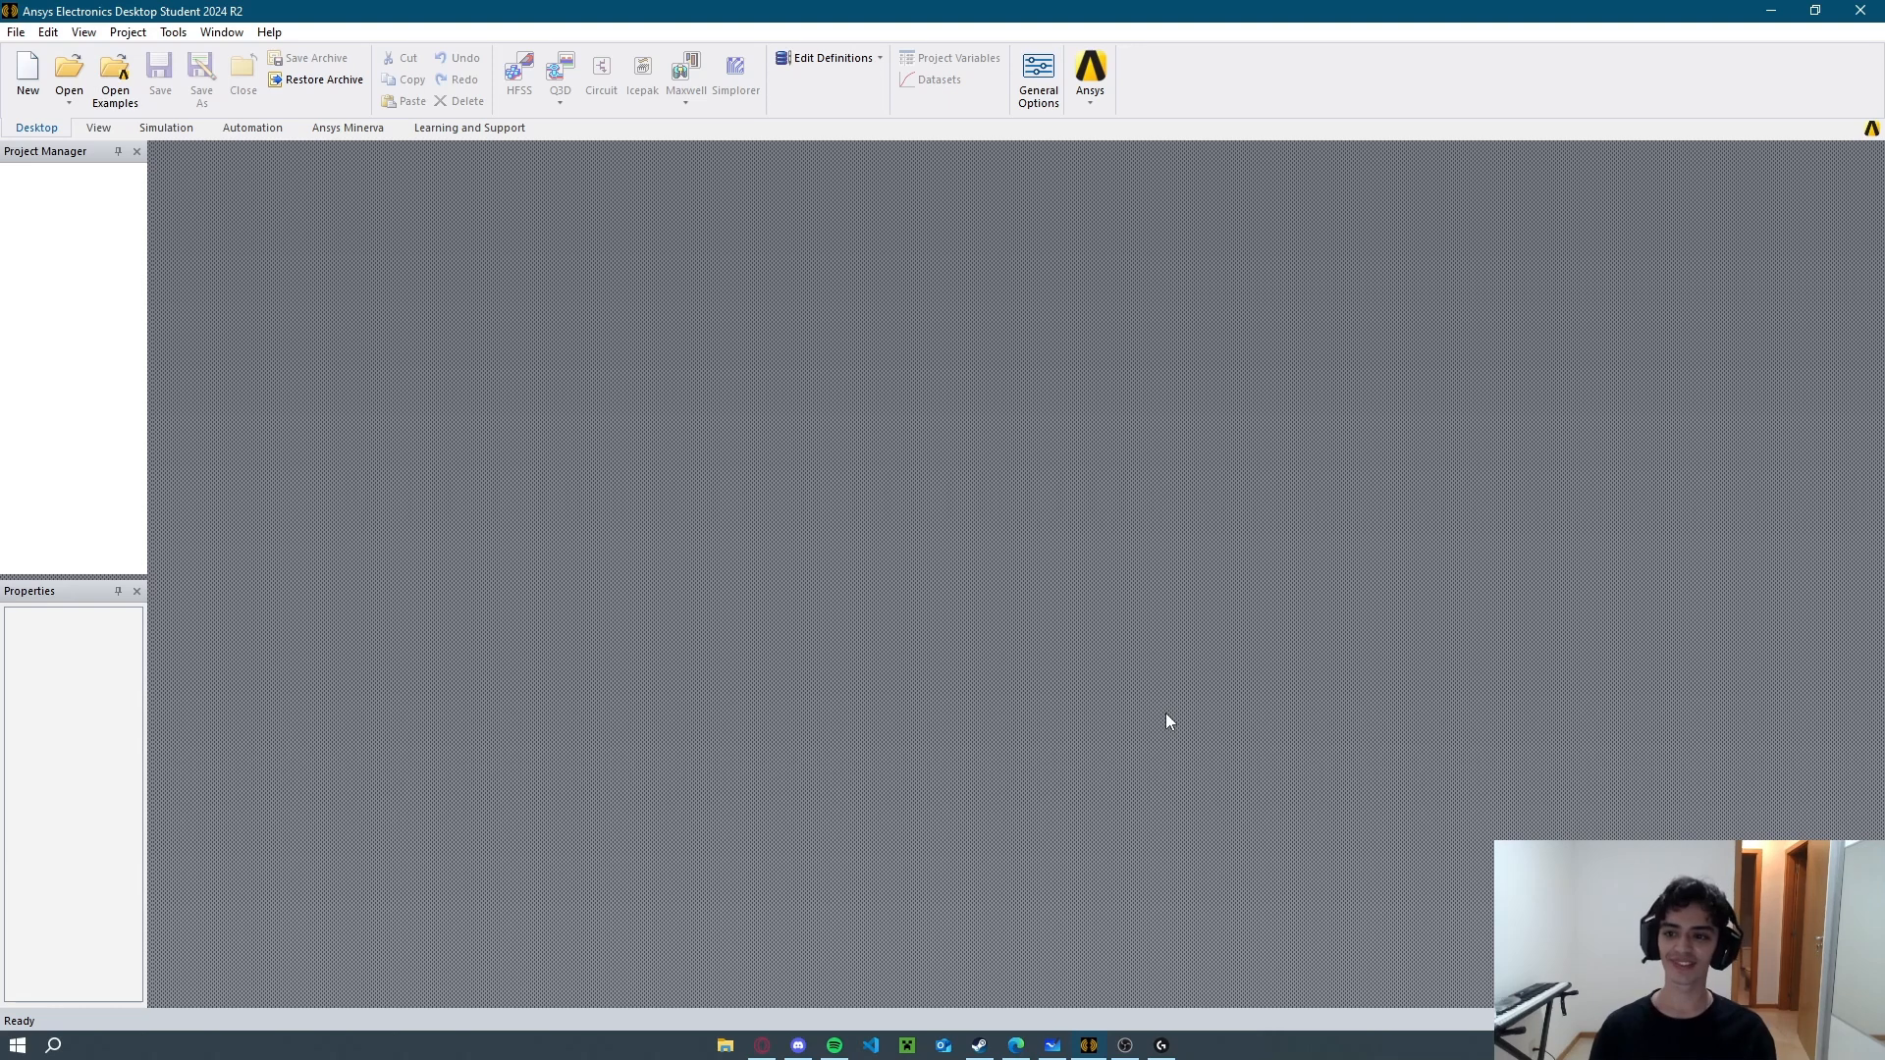
Create a new project in Ansys Electronics Desktop and rename it Capacitor Plano, overwriting the existing project of that name.
click(28, 67)
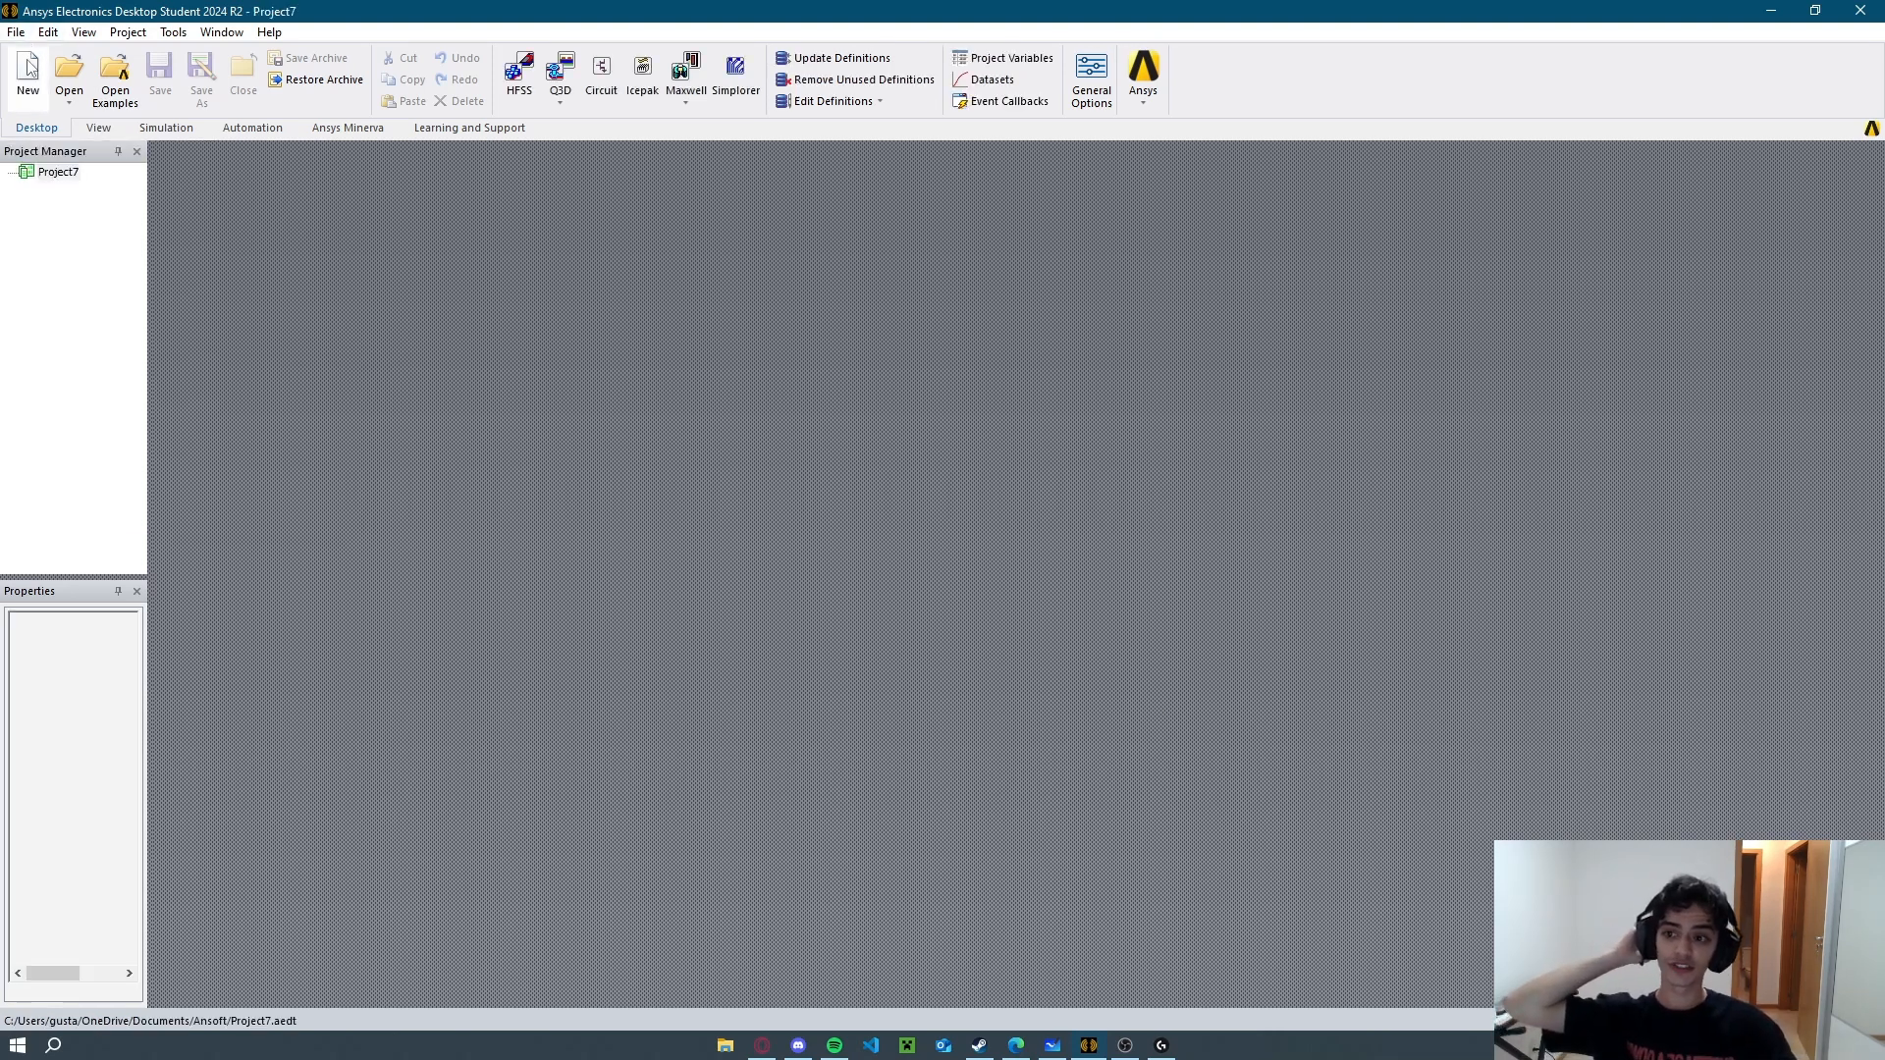
right_click(62, 181)
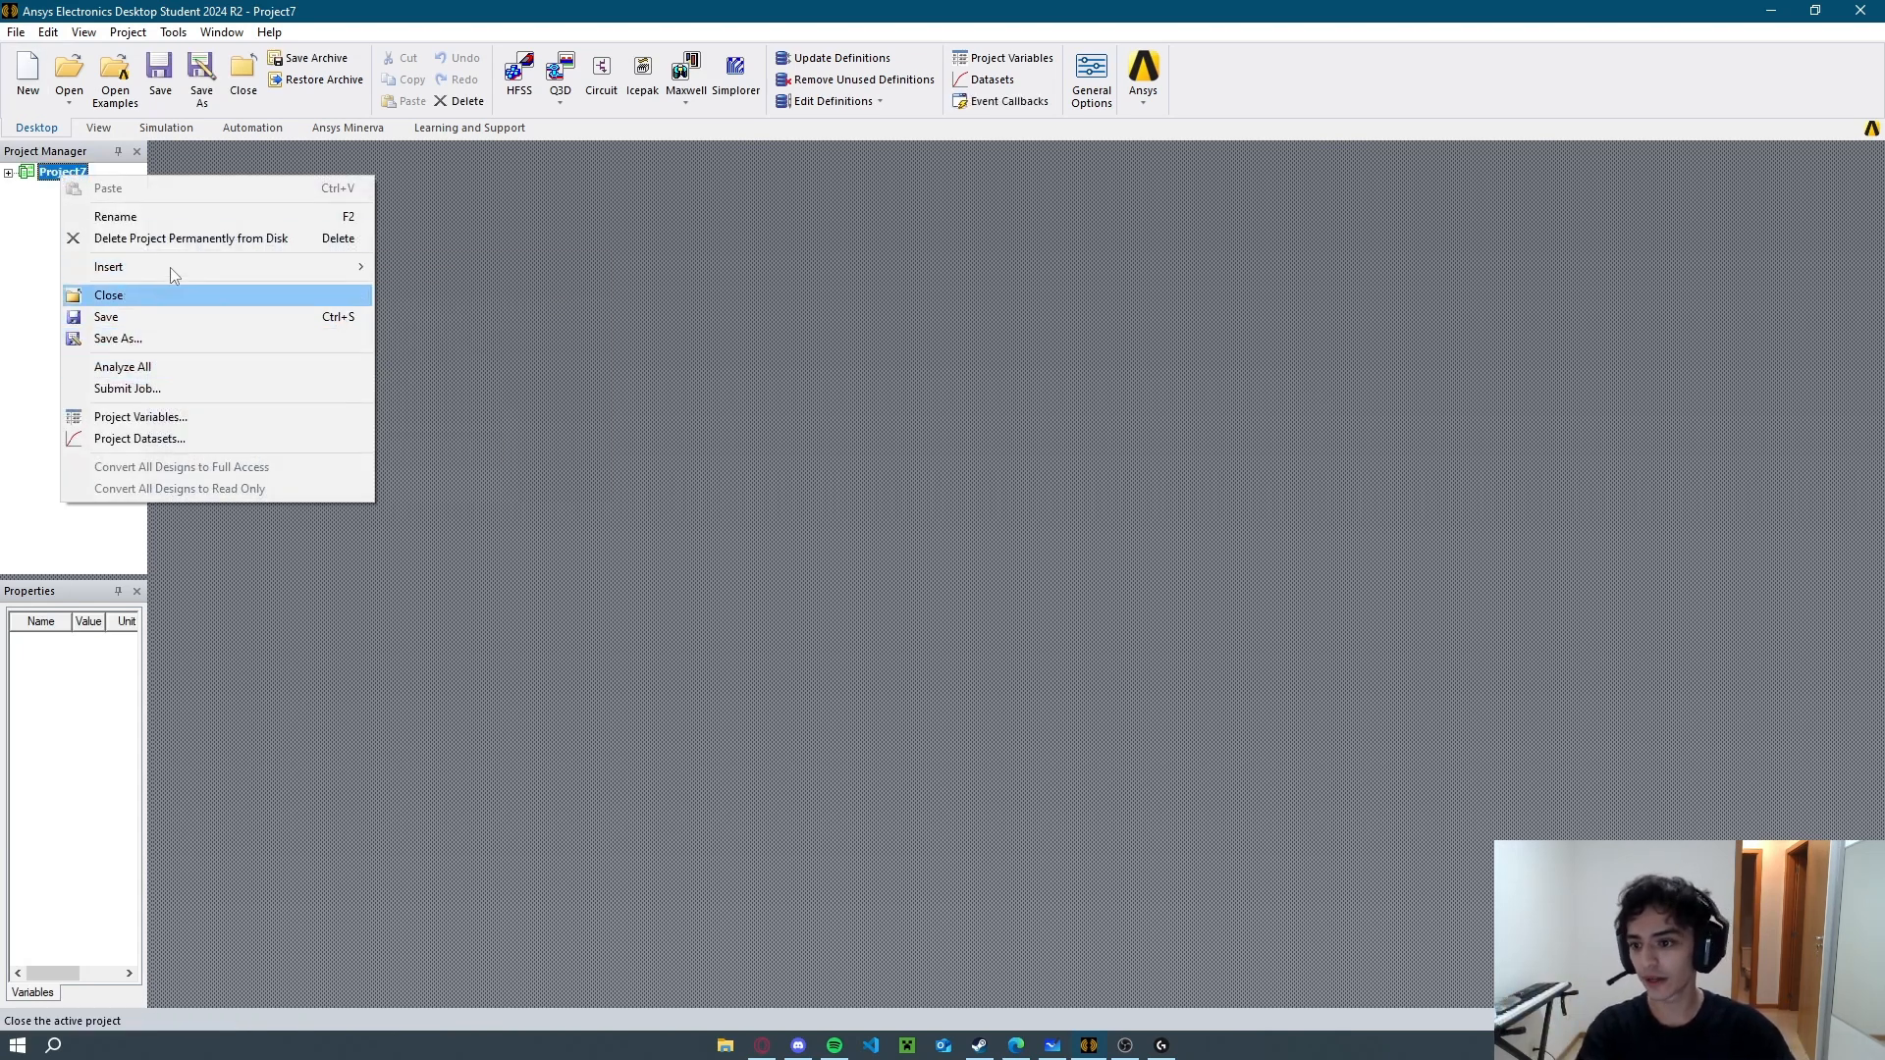
click(177, 216)
text(Capacito)
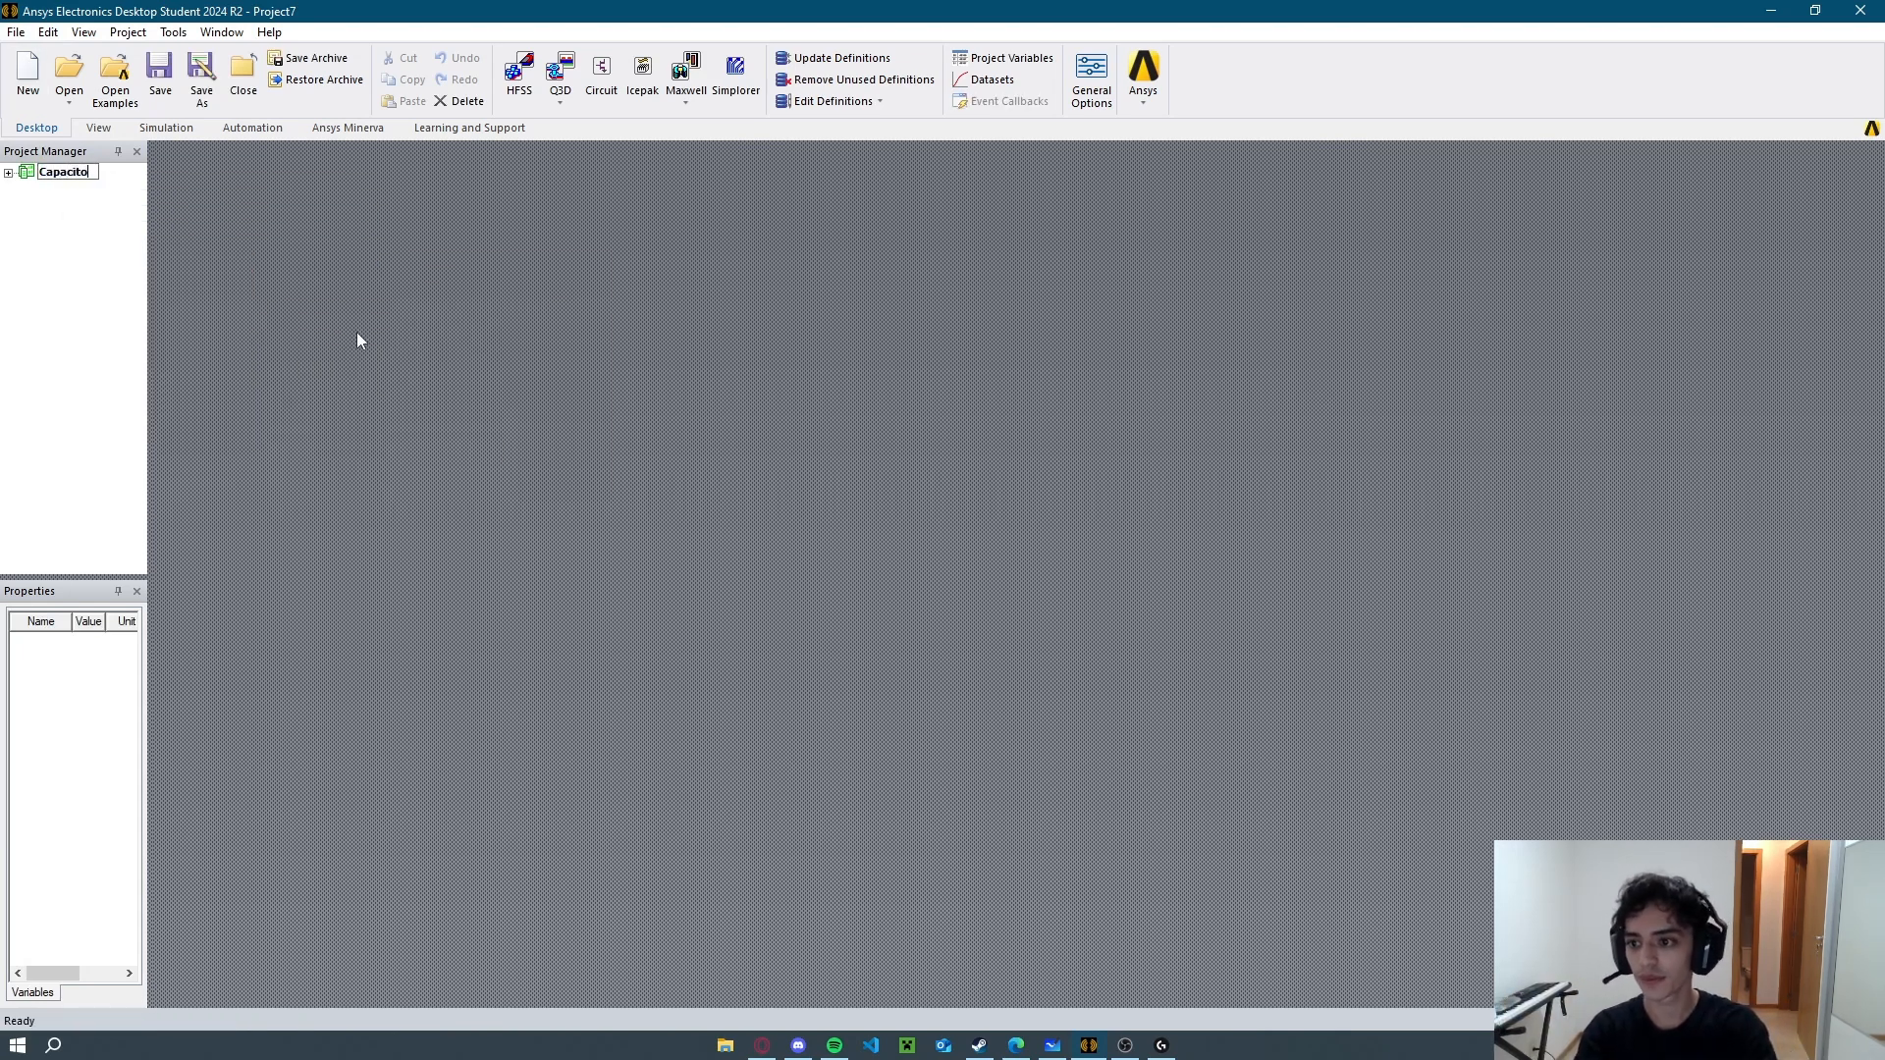
text(r Plano)
key(Return)
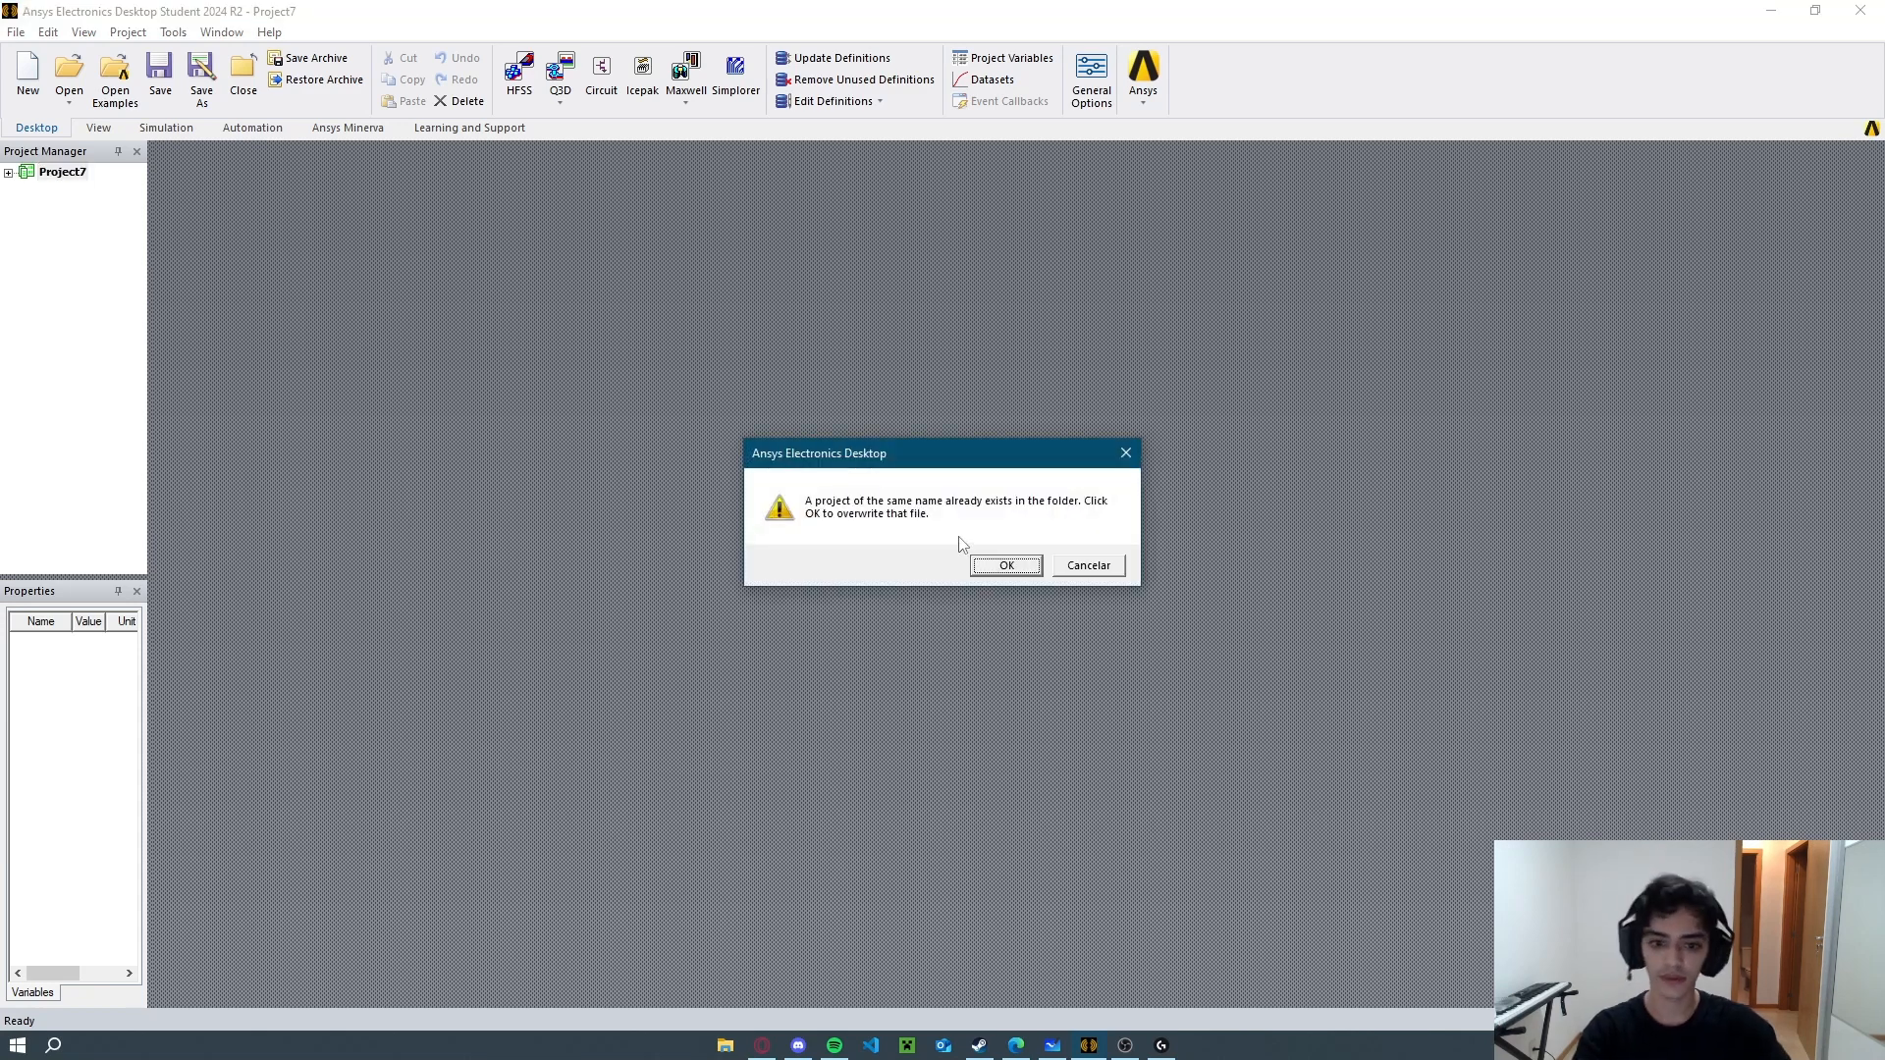
click(1006, 565)
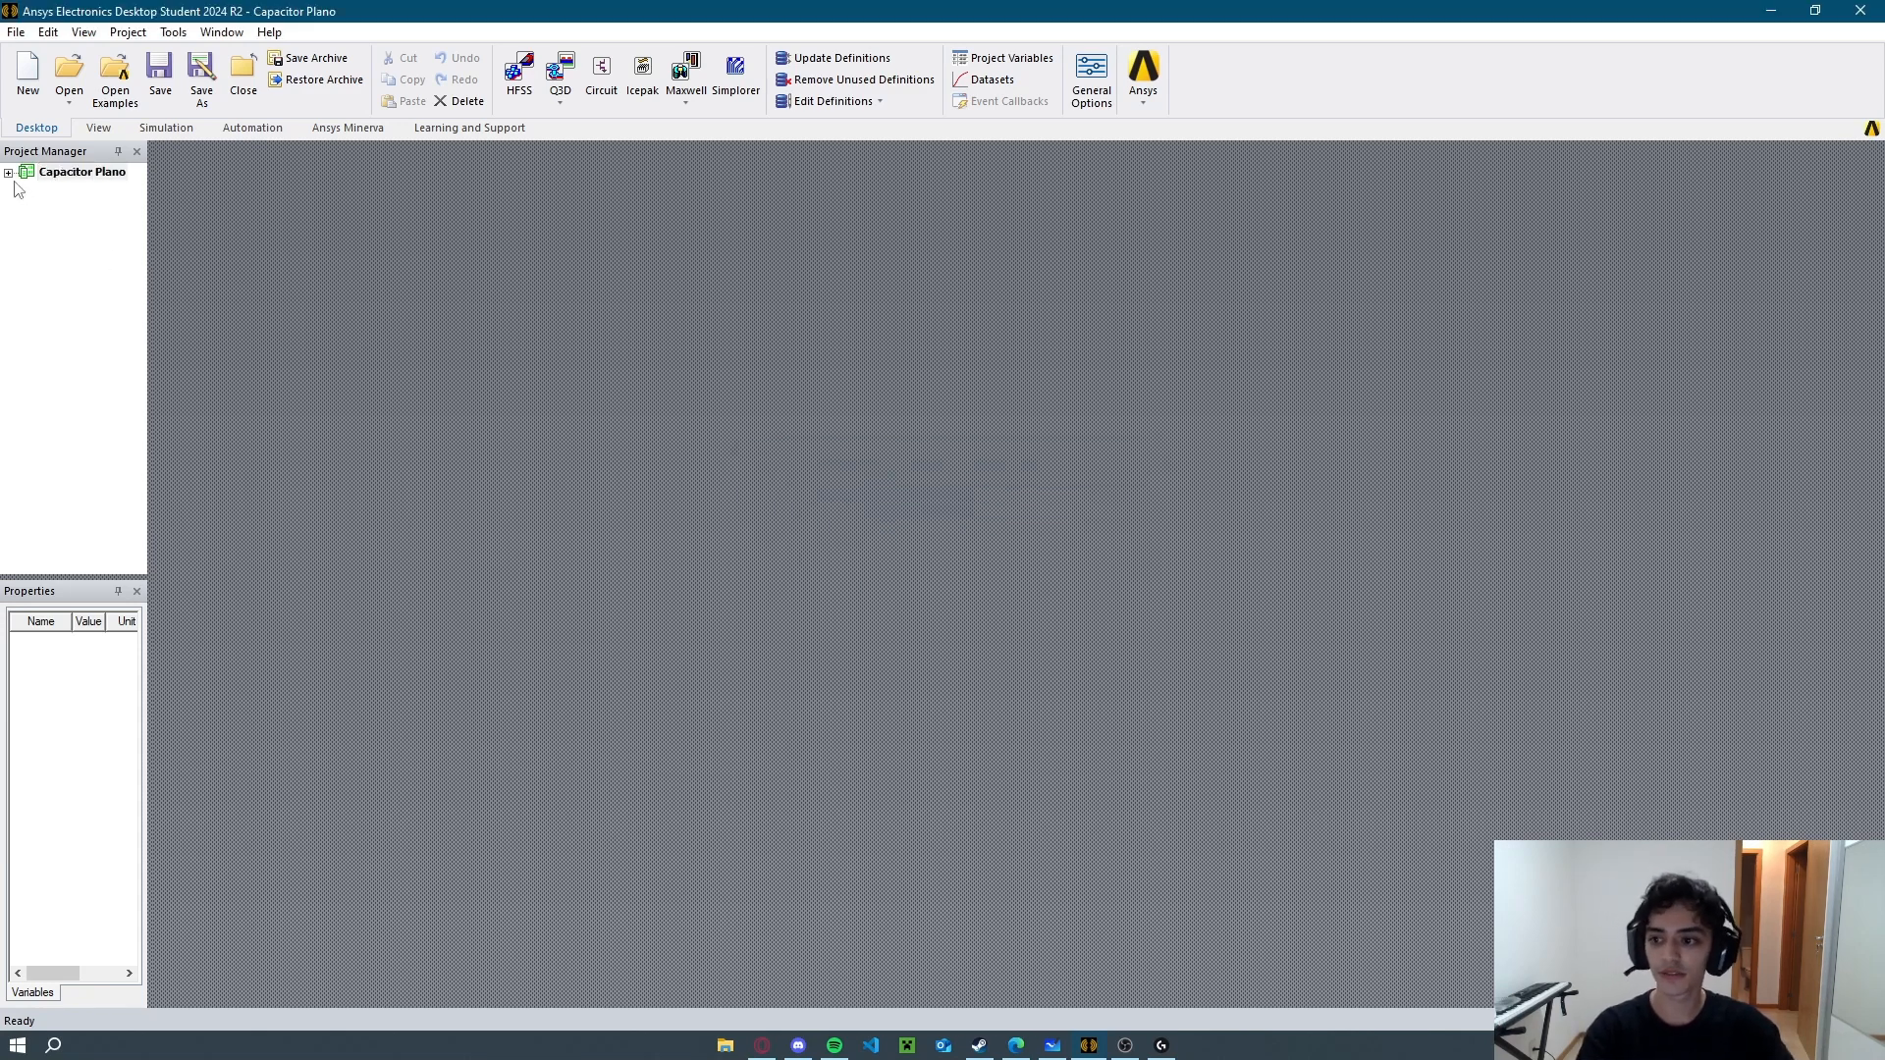
Insert a Maxwell 3D design and draw a box from the origin, about 0.6 by 1.1 by 0.1 mm.
click(127, 32)
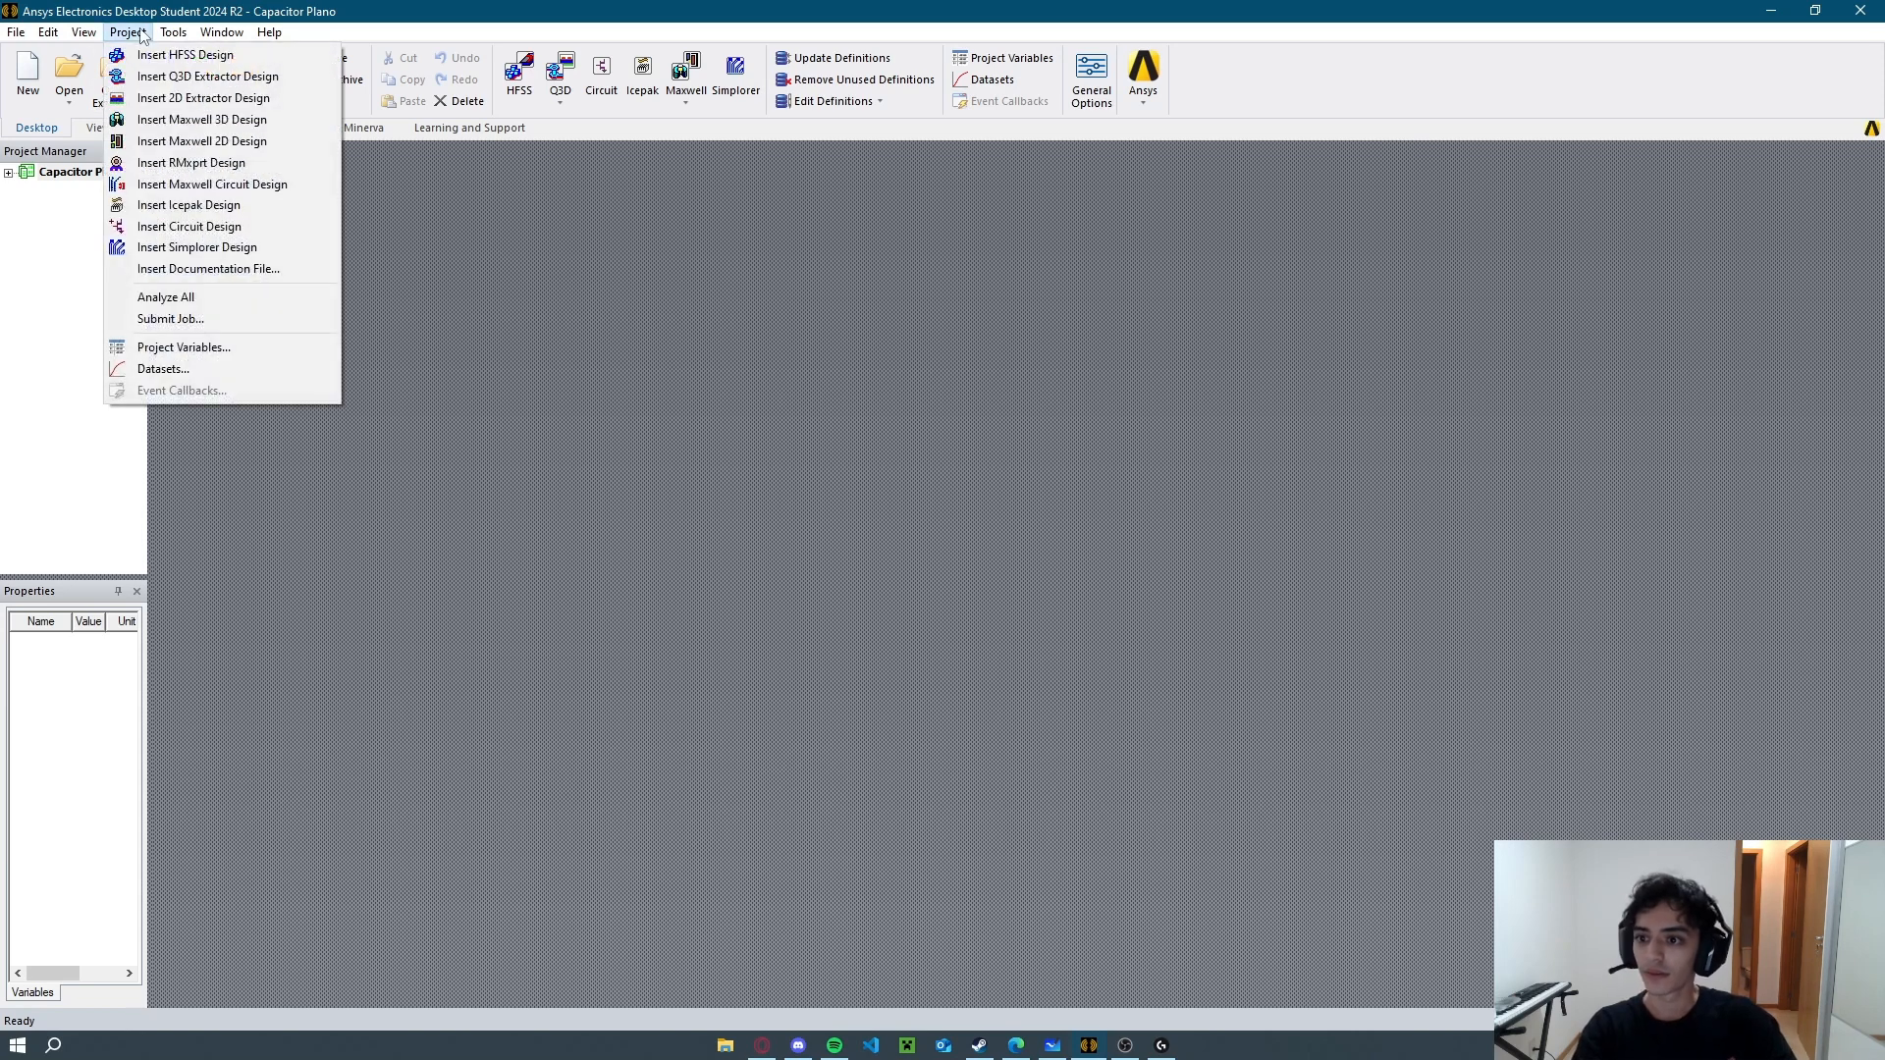
click(237, 129)
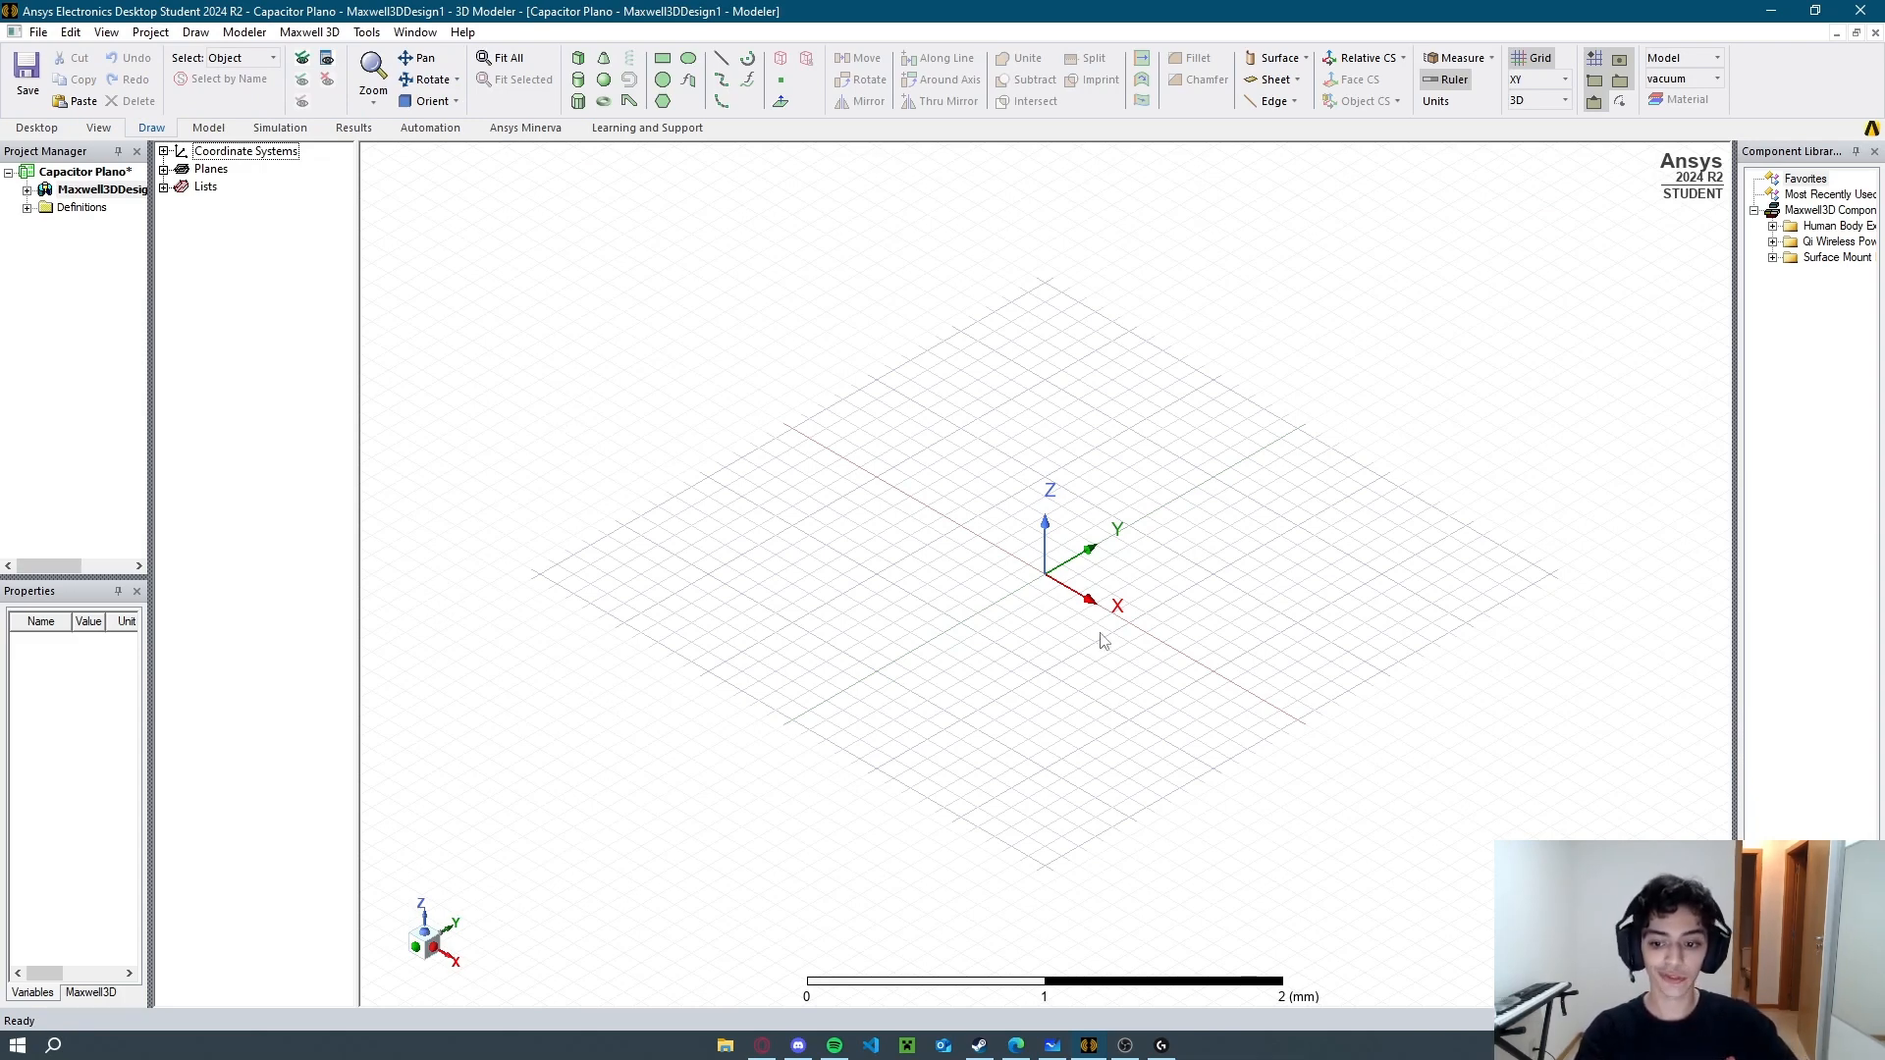
click(578, 58)
scroll(1113, 576, up, 3)
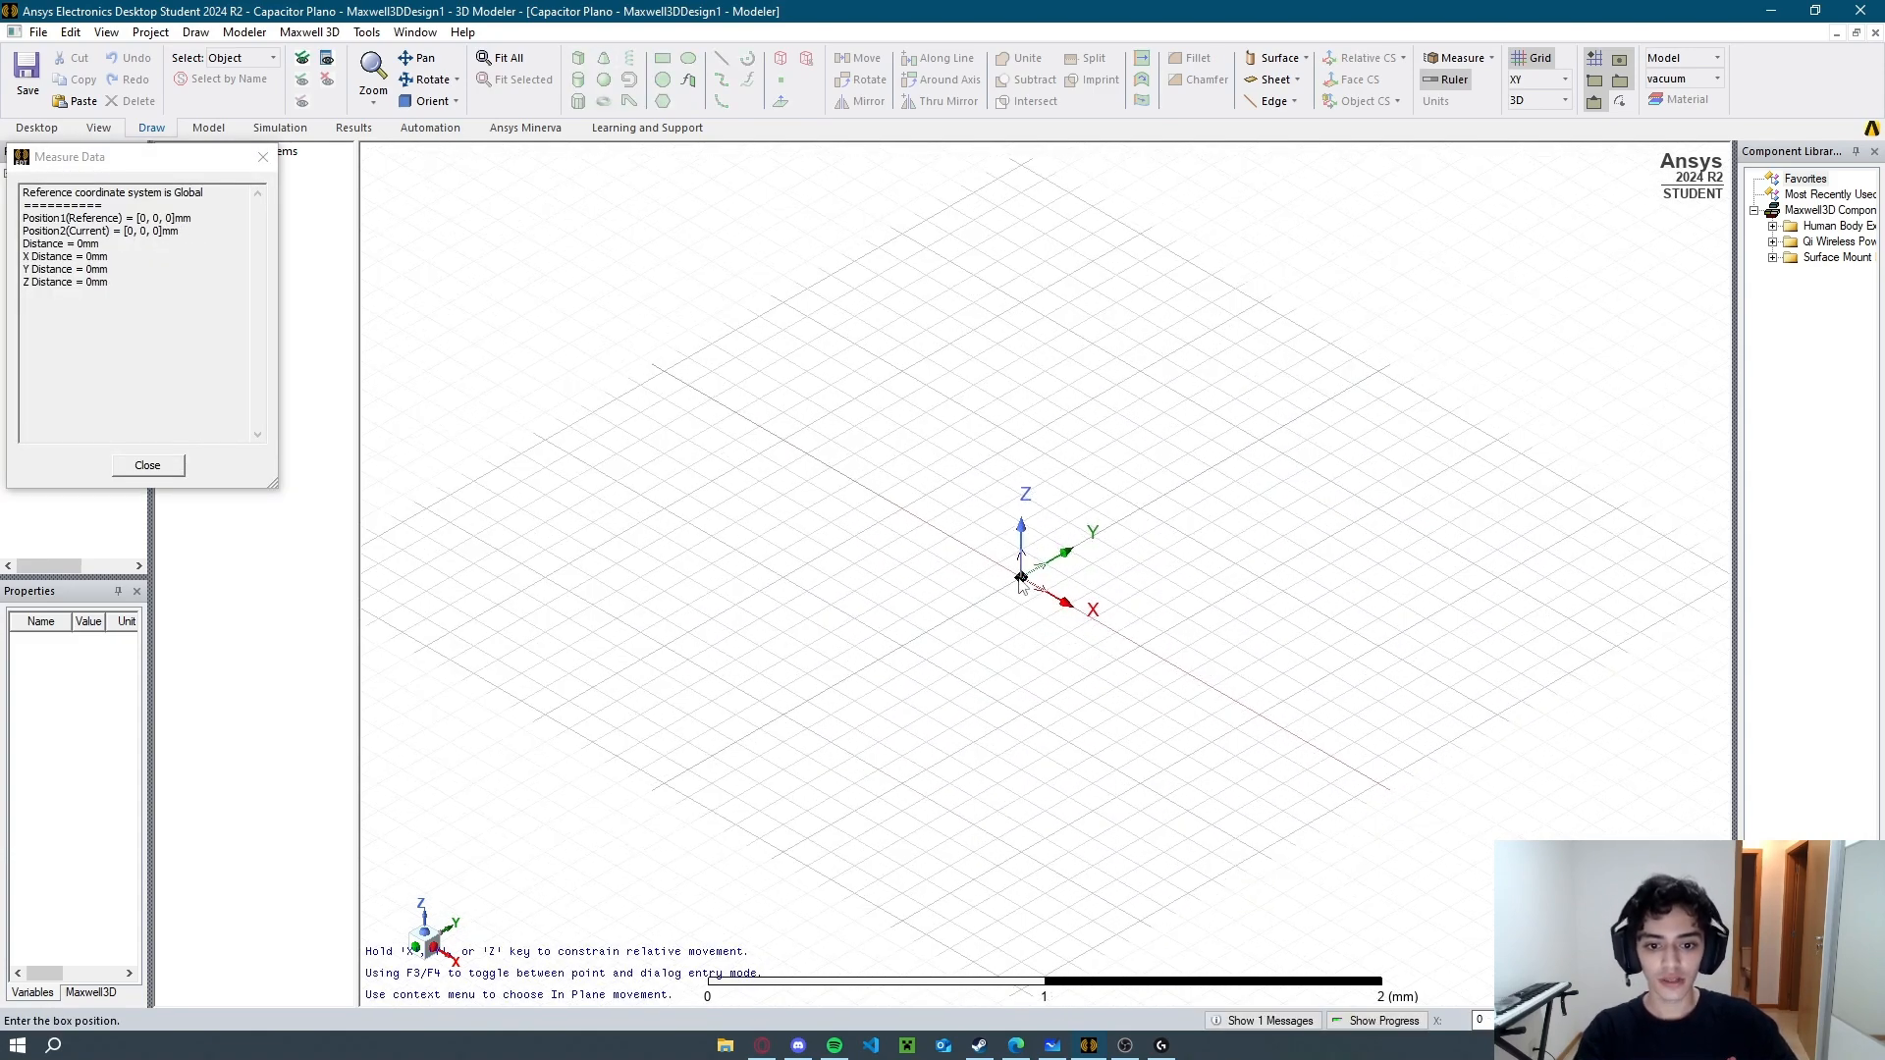
click(1021, 577)
click(1414, 513)
click(1423, 486)
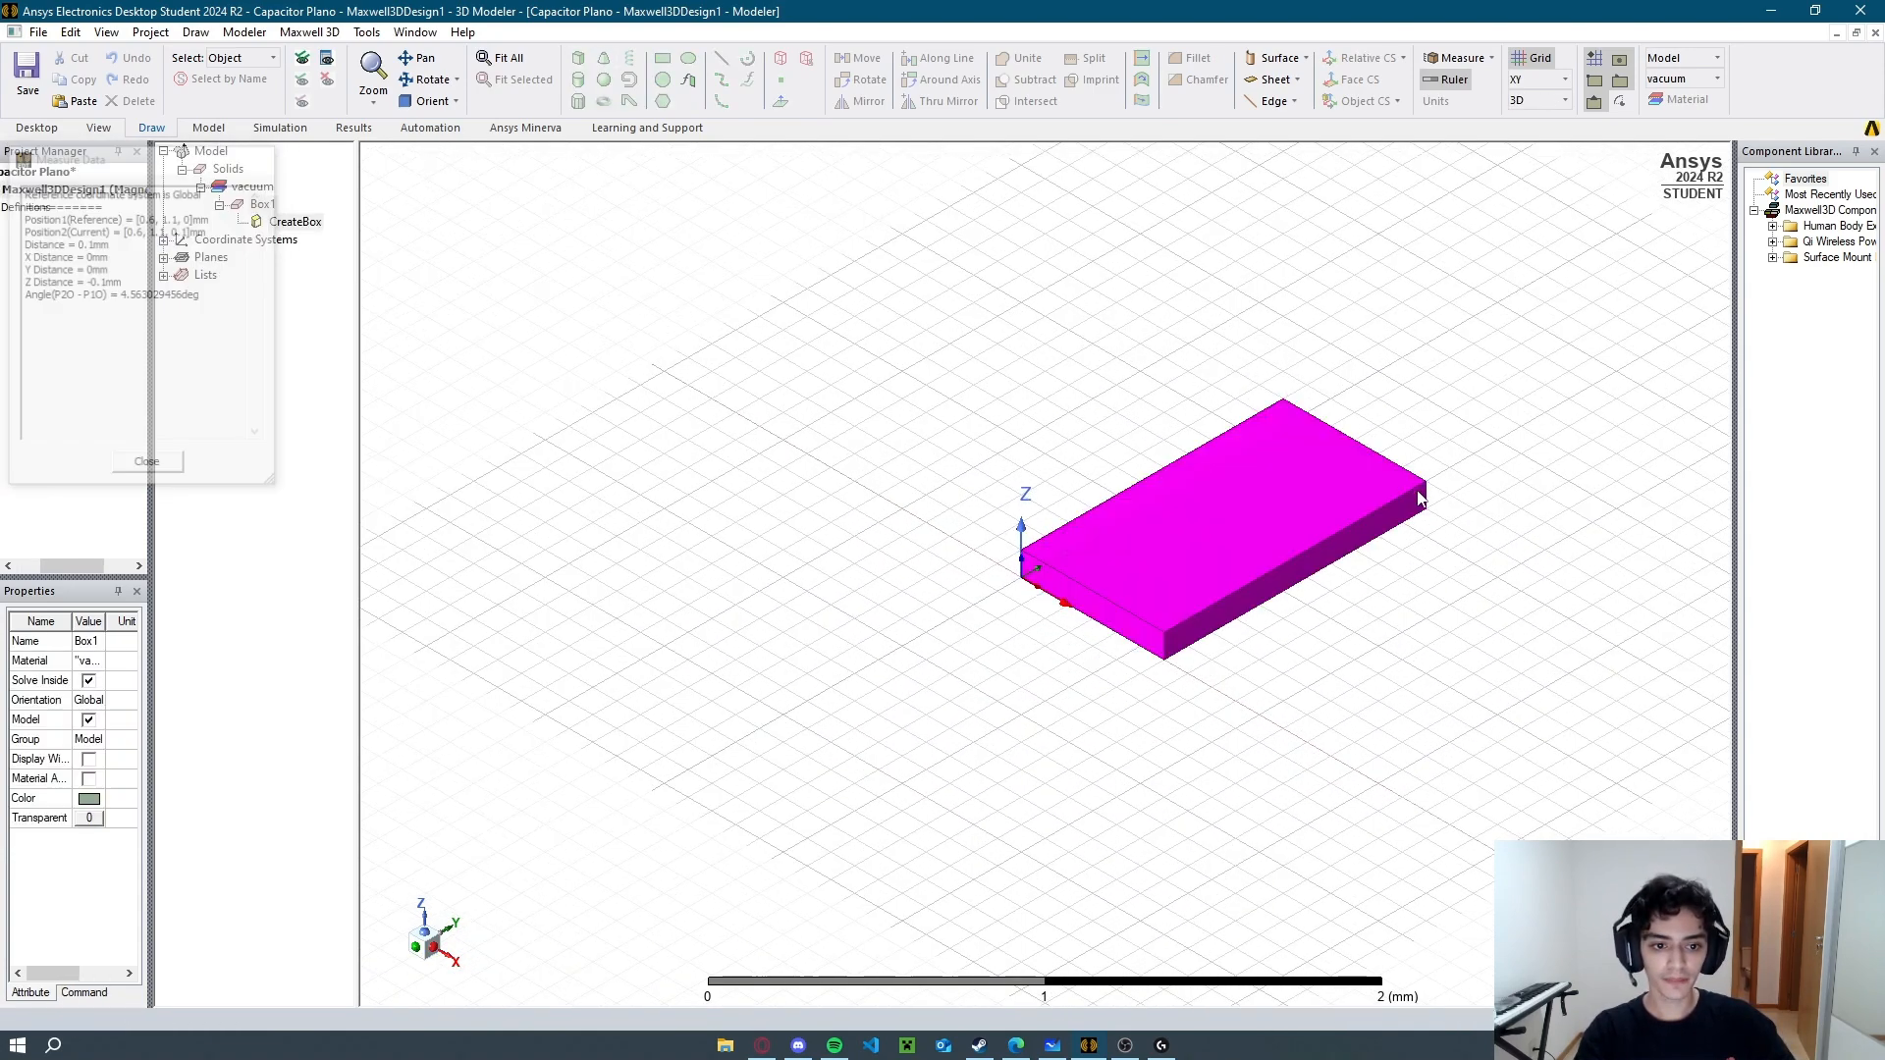
Set the box's X size to 6.4 mm, taking the plate width from Figure 1 in the assignment PDF.
double_click(295, 222)
drag(1166, 313, 528, 348)
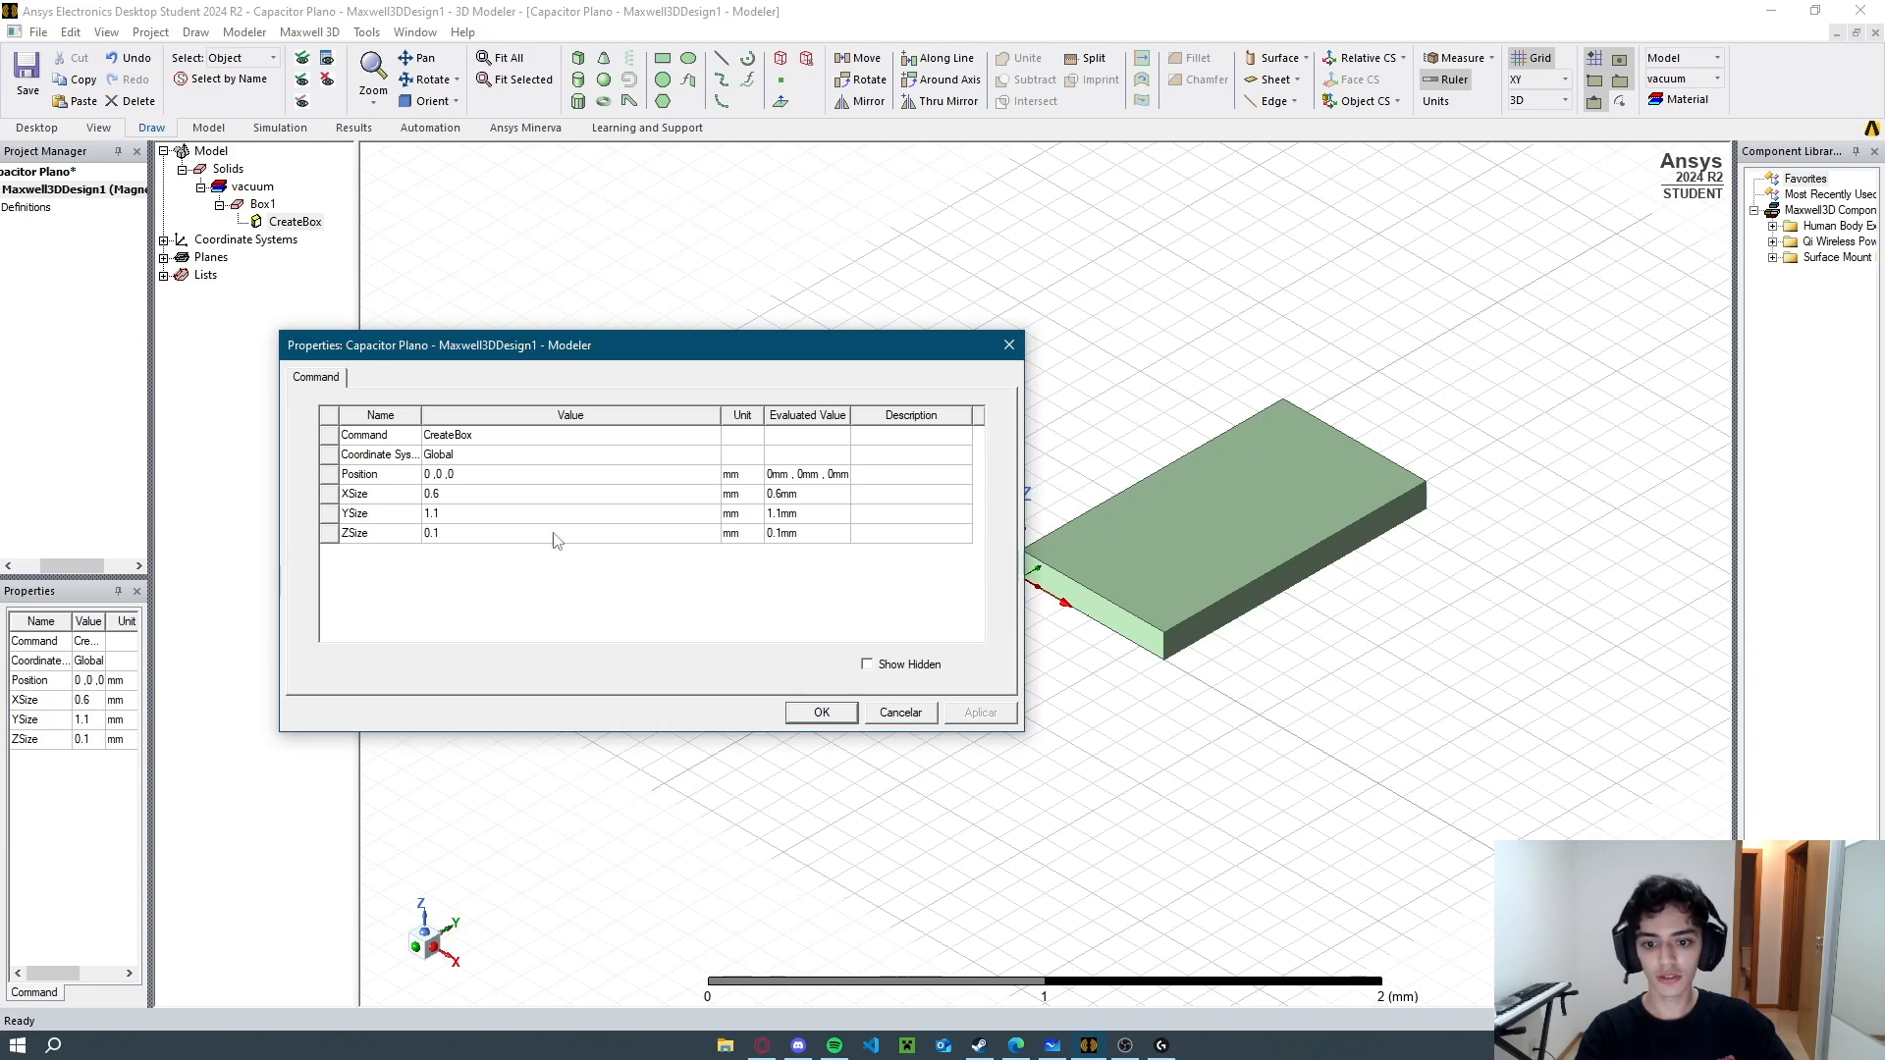
click(467, 493)
click(461, 514)
click(456, 533)
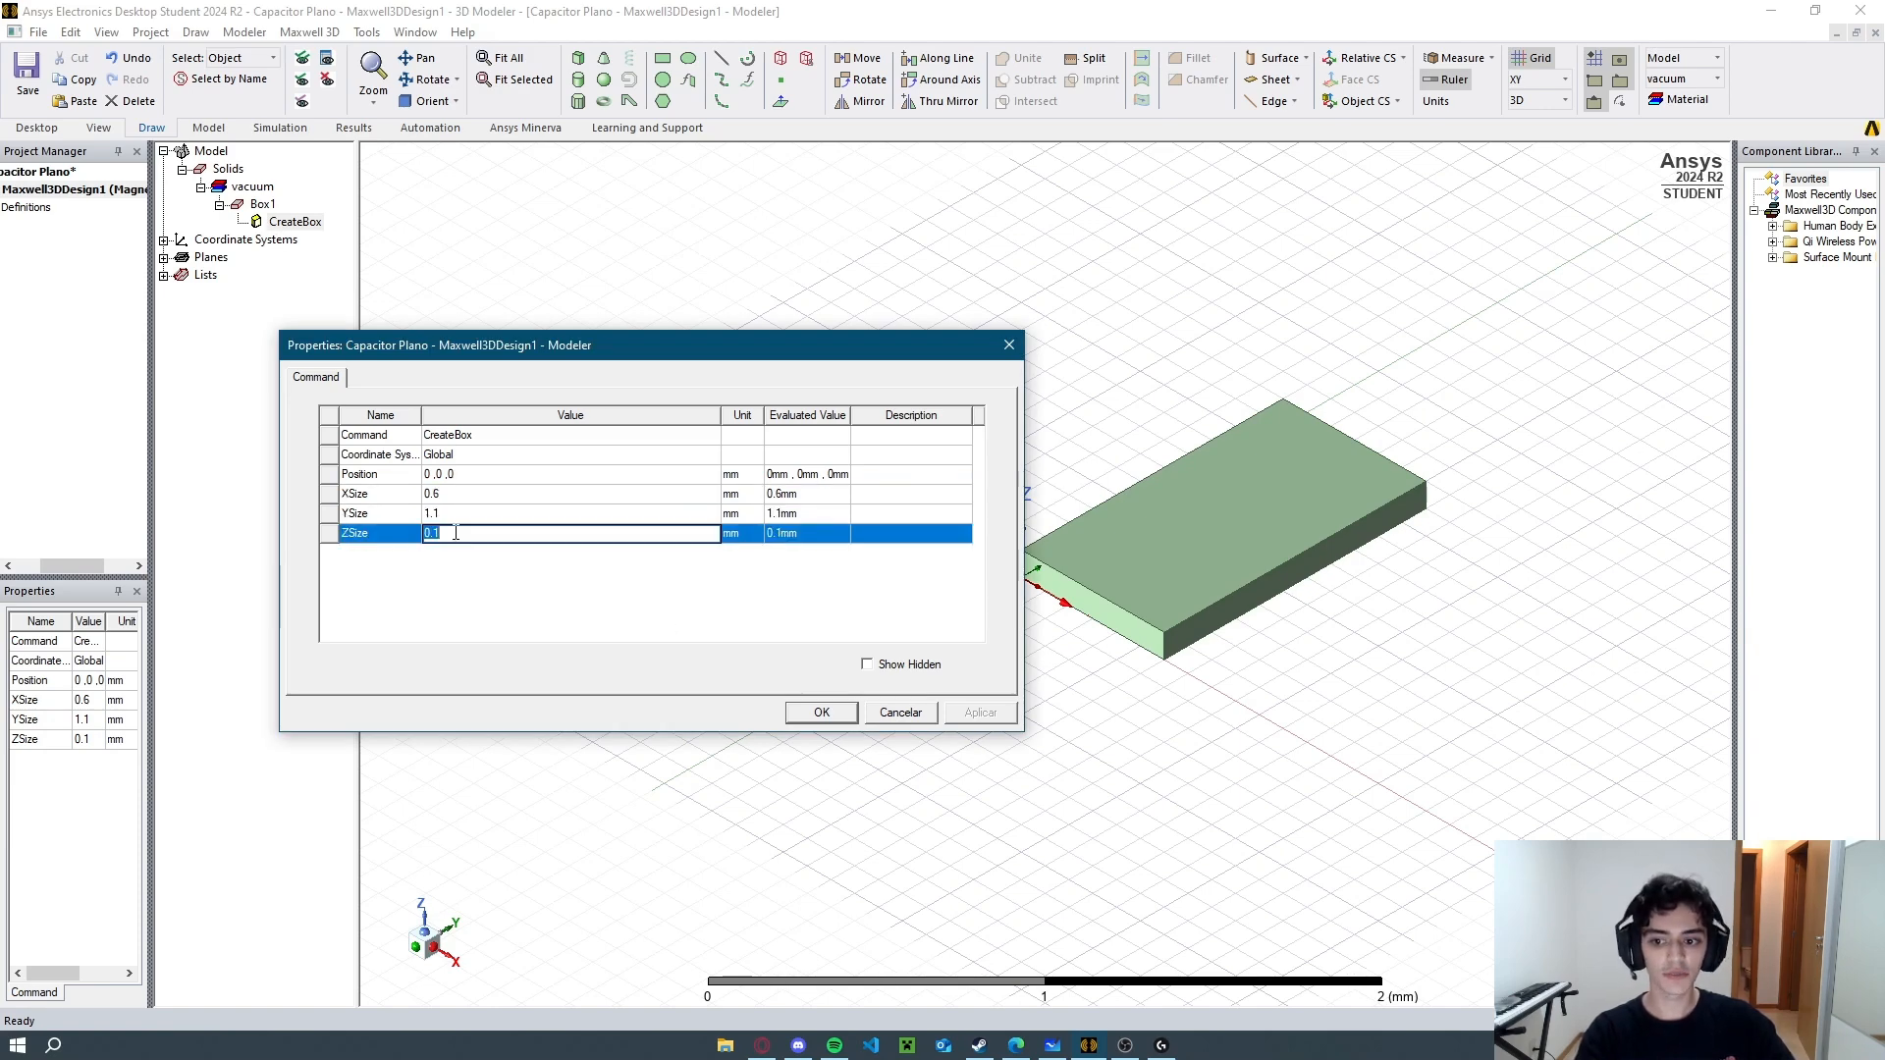
click(467, 494)
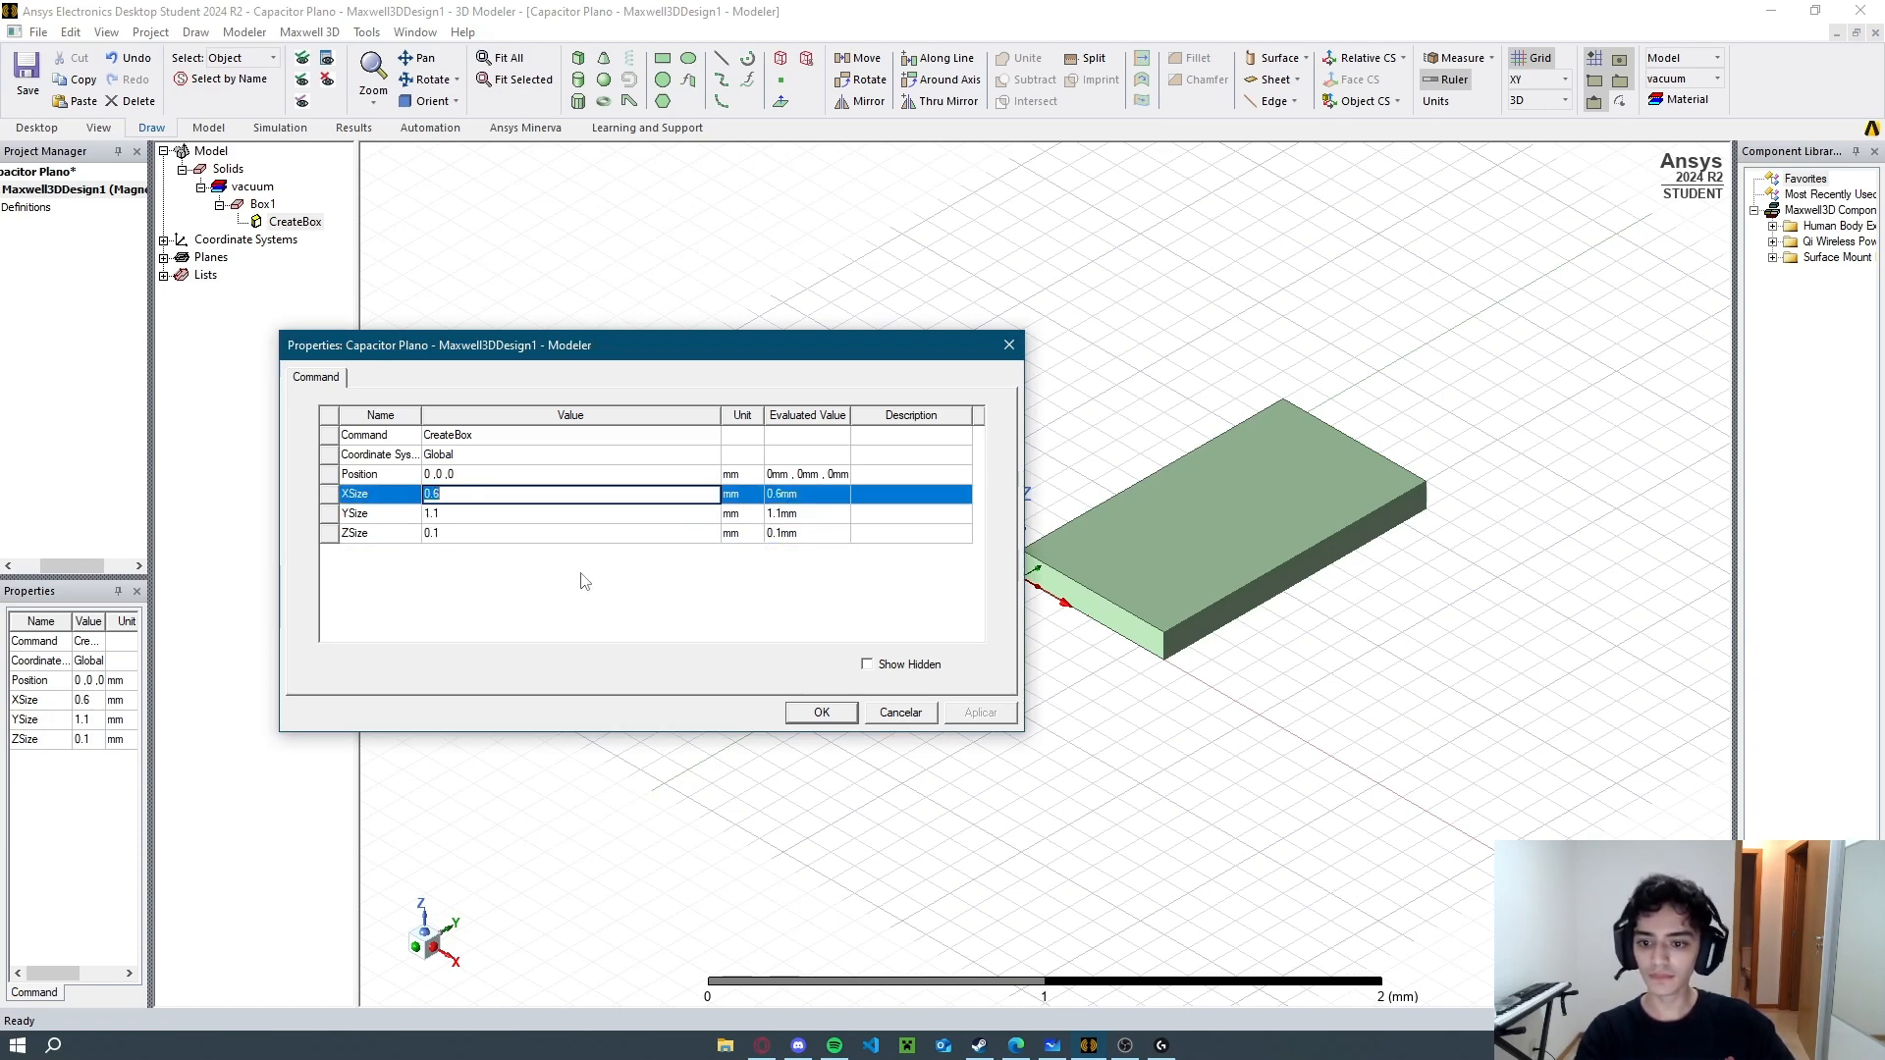
click(1016, 1042)
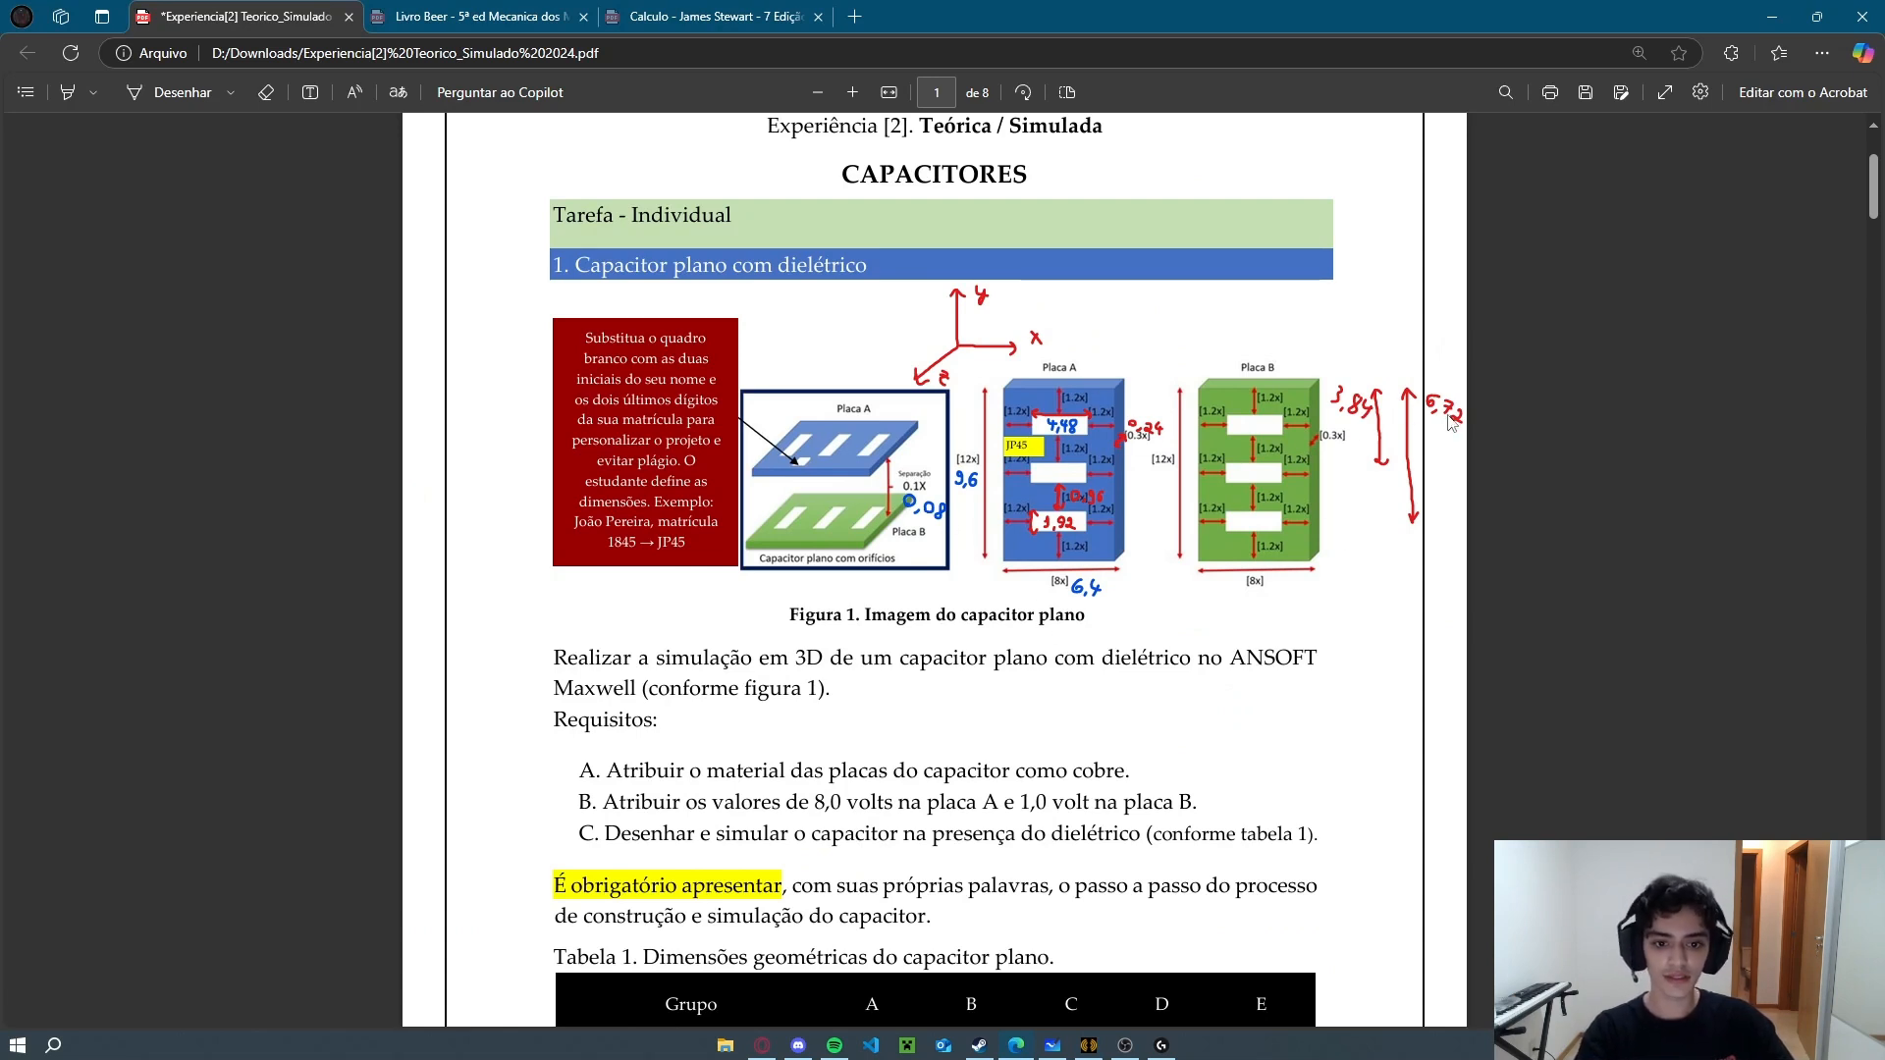
key(alt+Tab)
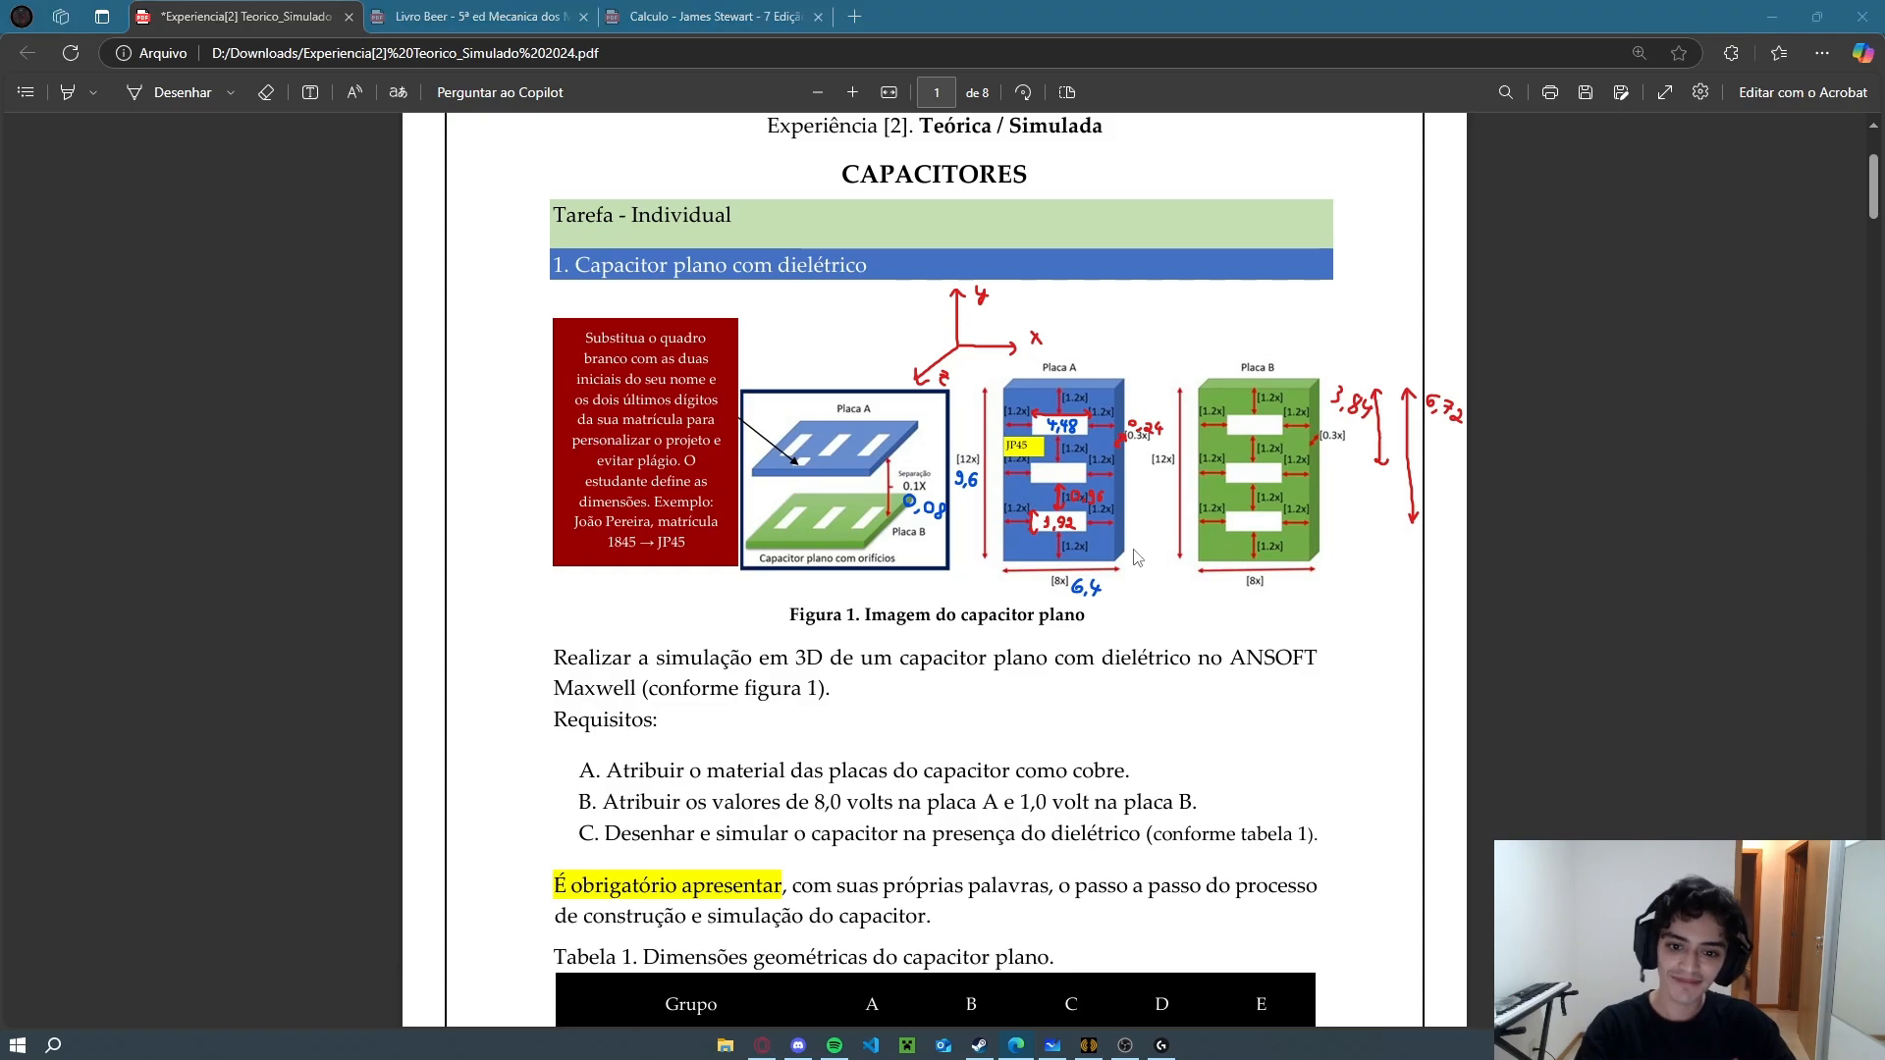
key(alt+Tab)
drag(1078, 587, 1077, 593)
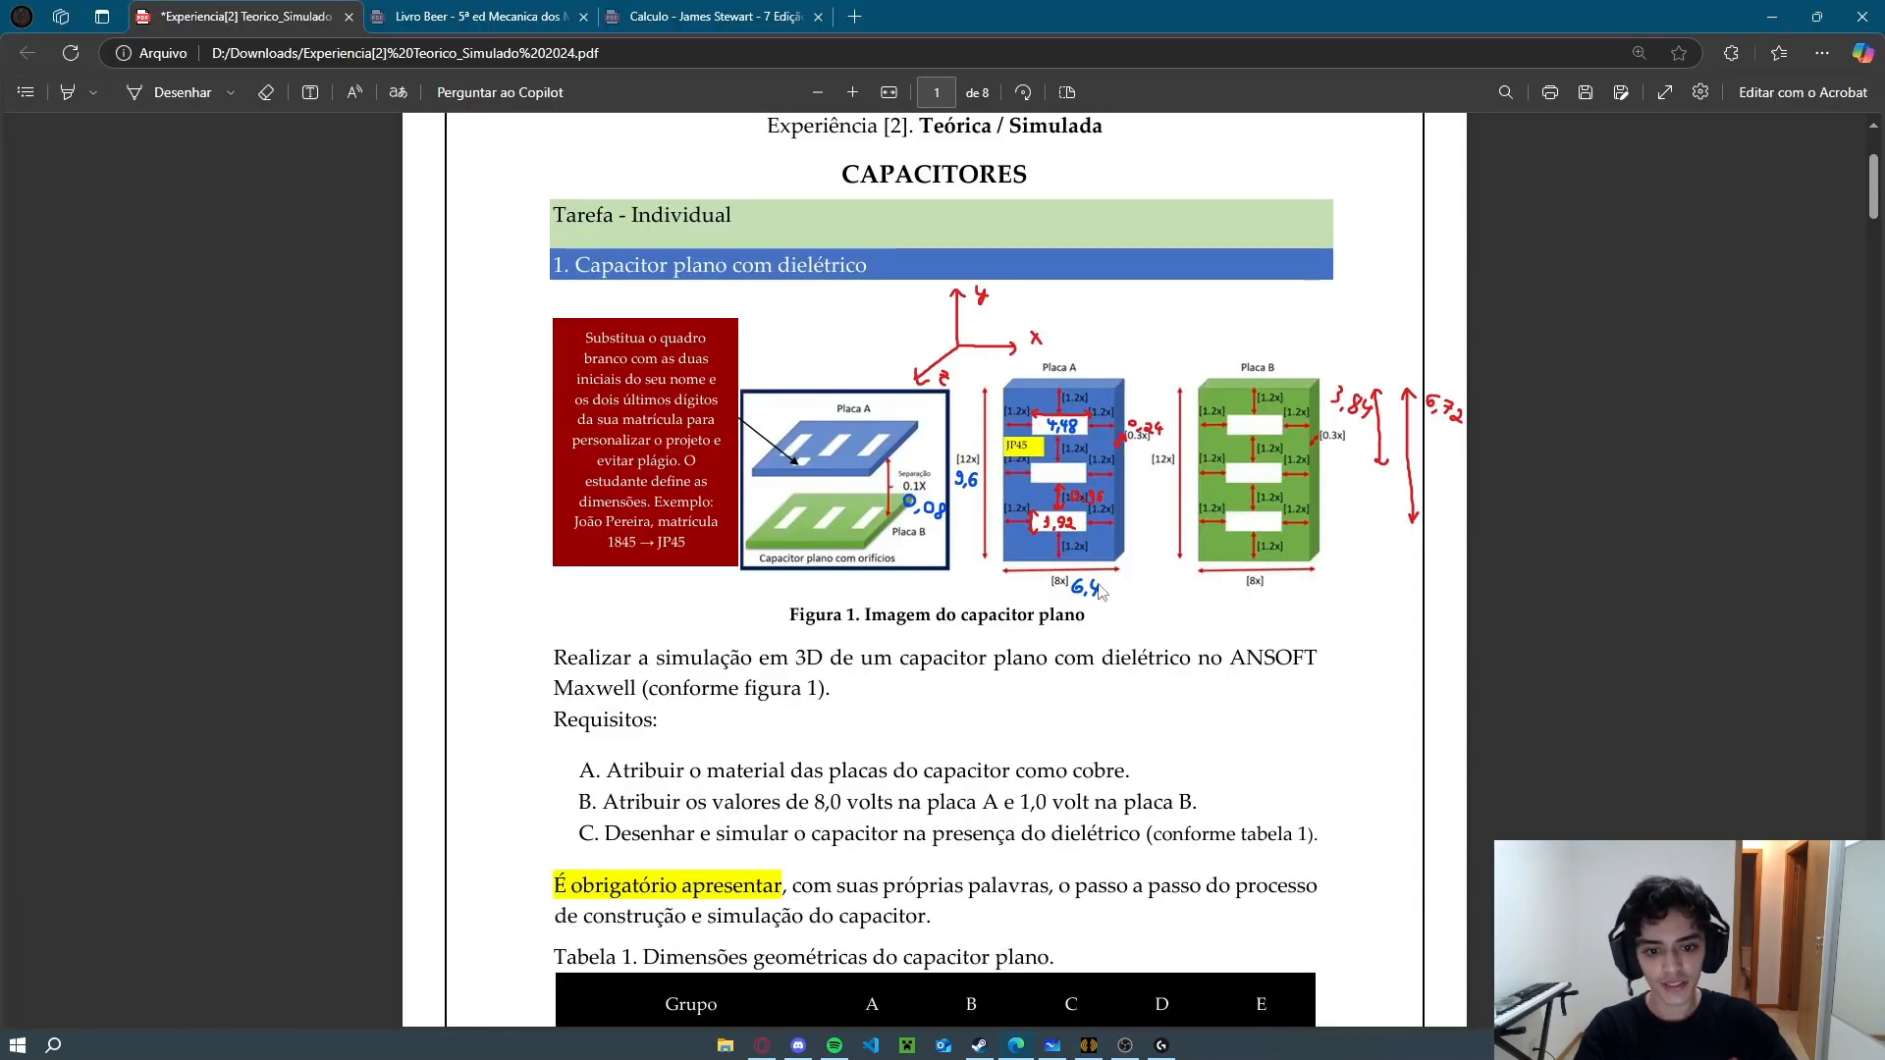
key(alt+Tab)
text(6.4)
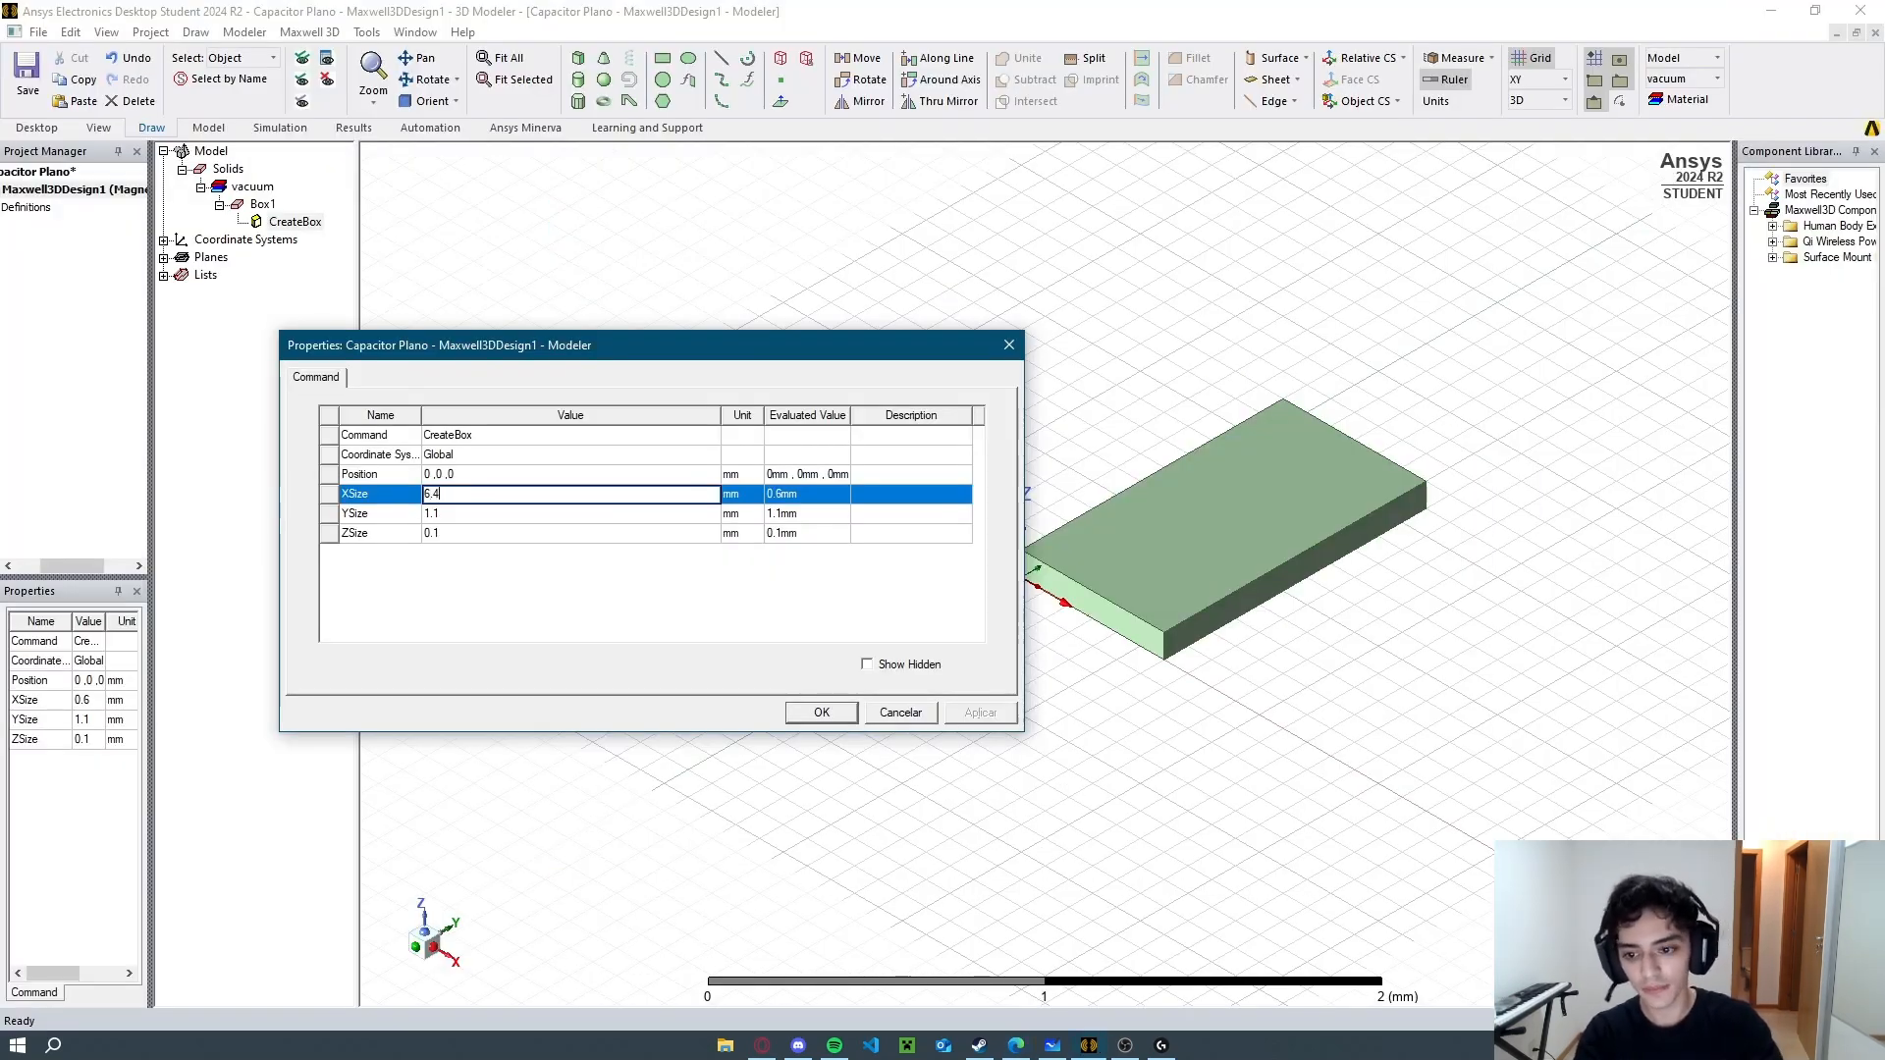
key(Tab)
Set the box's Y size to 9.6 mm and Z size to 0.24 mm from the PDF figure, and apply the dimensions.
key(alt+Tab)
key(alt+Tab)
text(9)
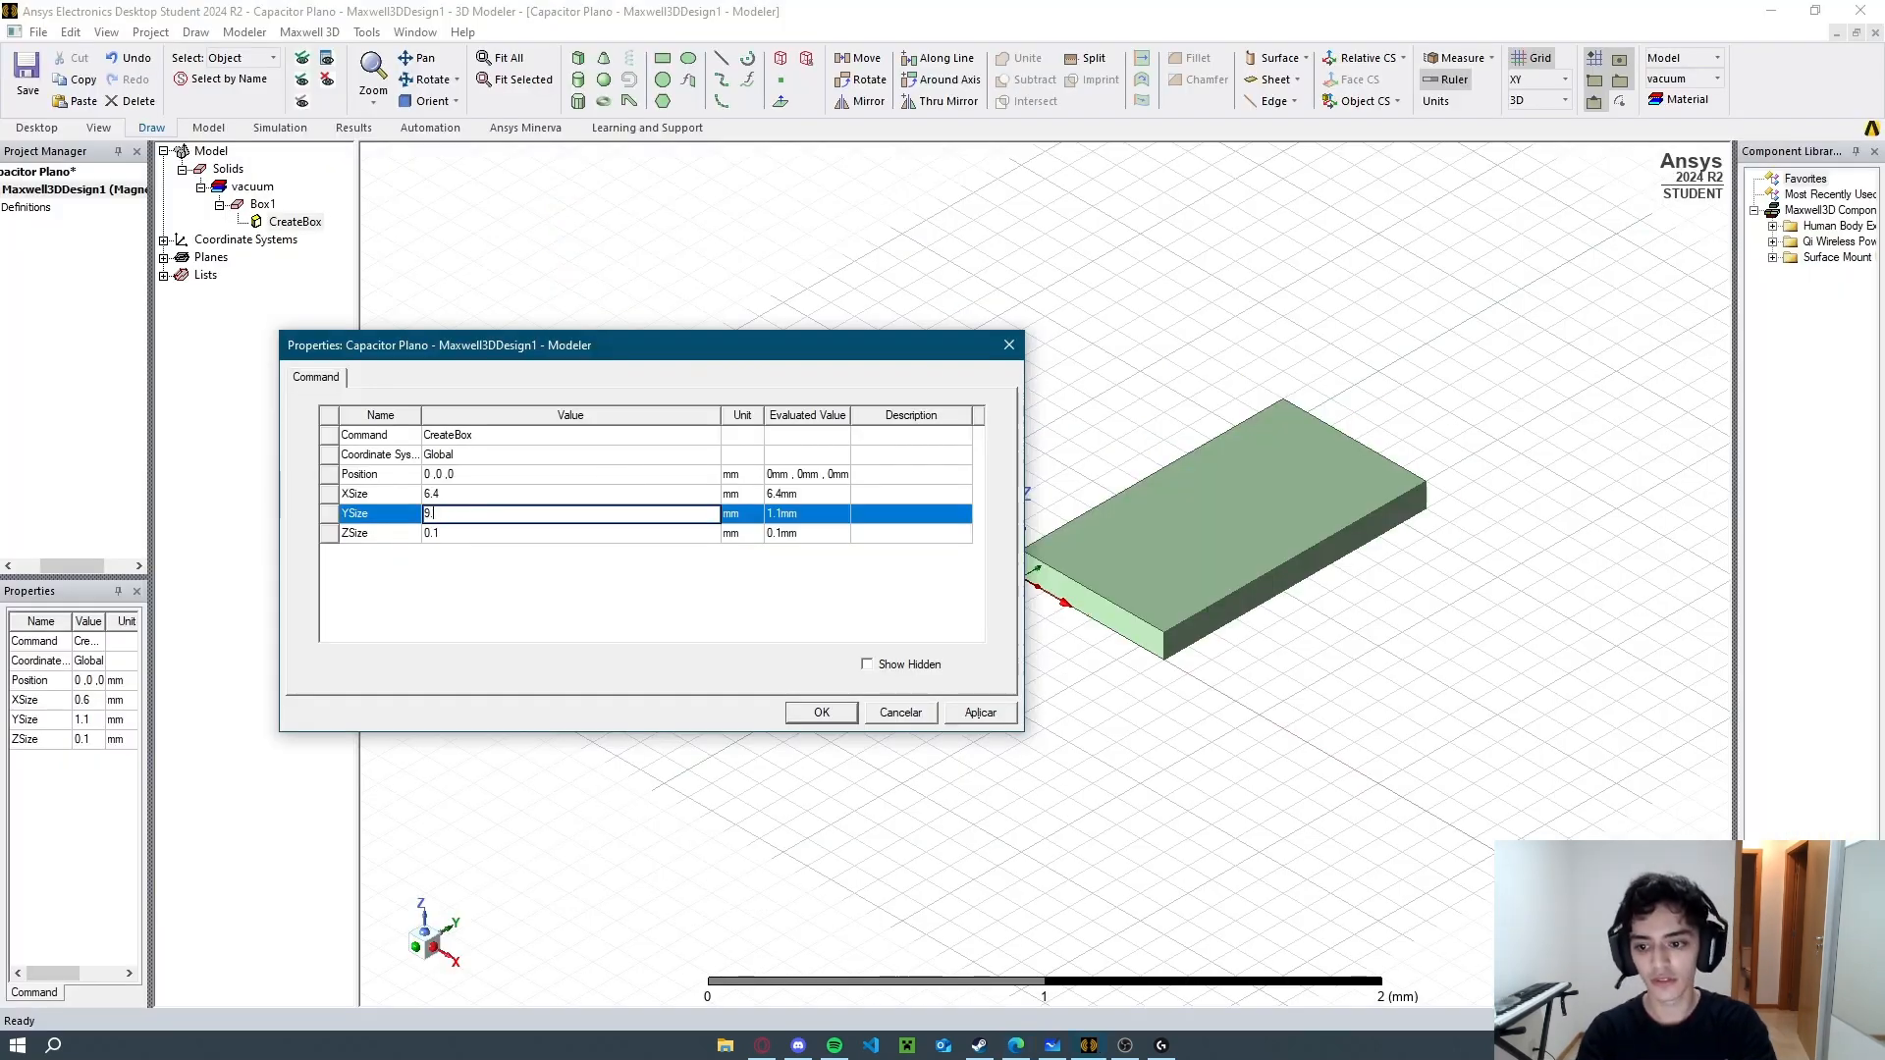
key(Tab)
key(alt+Tab)
key(alt+Tab)
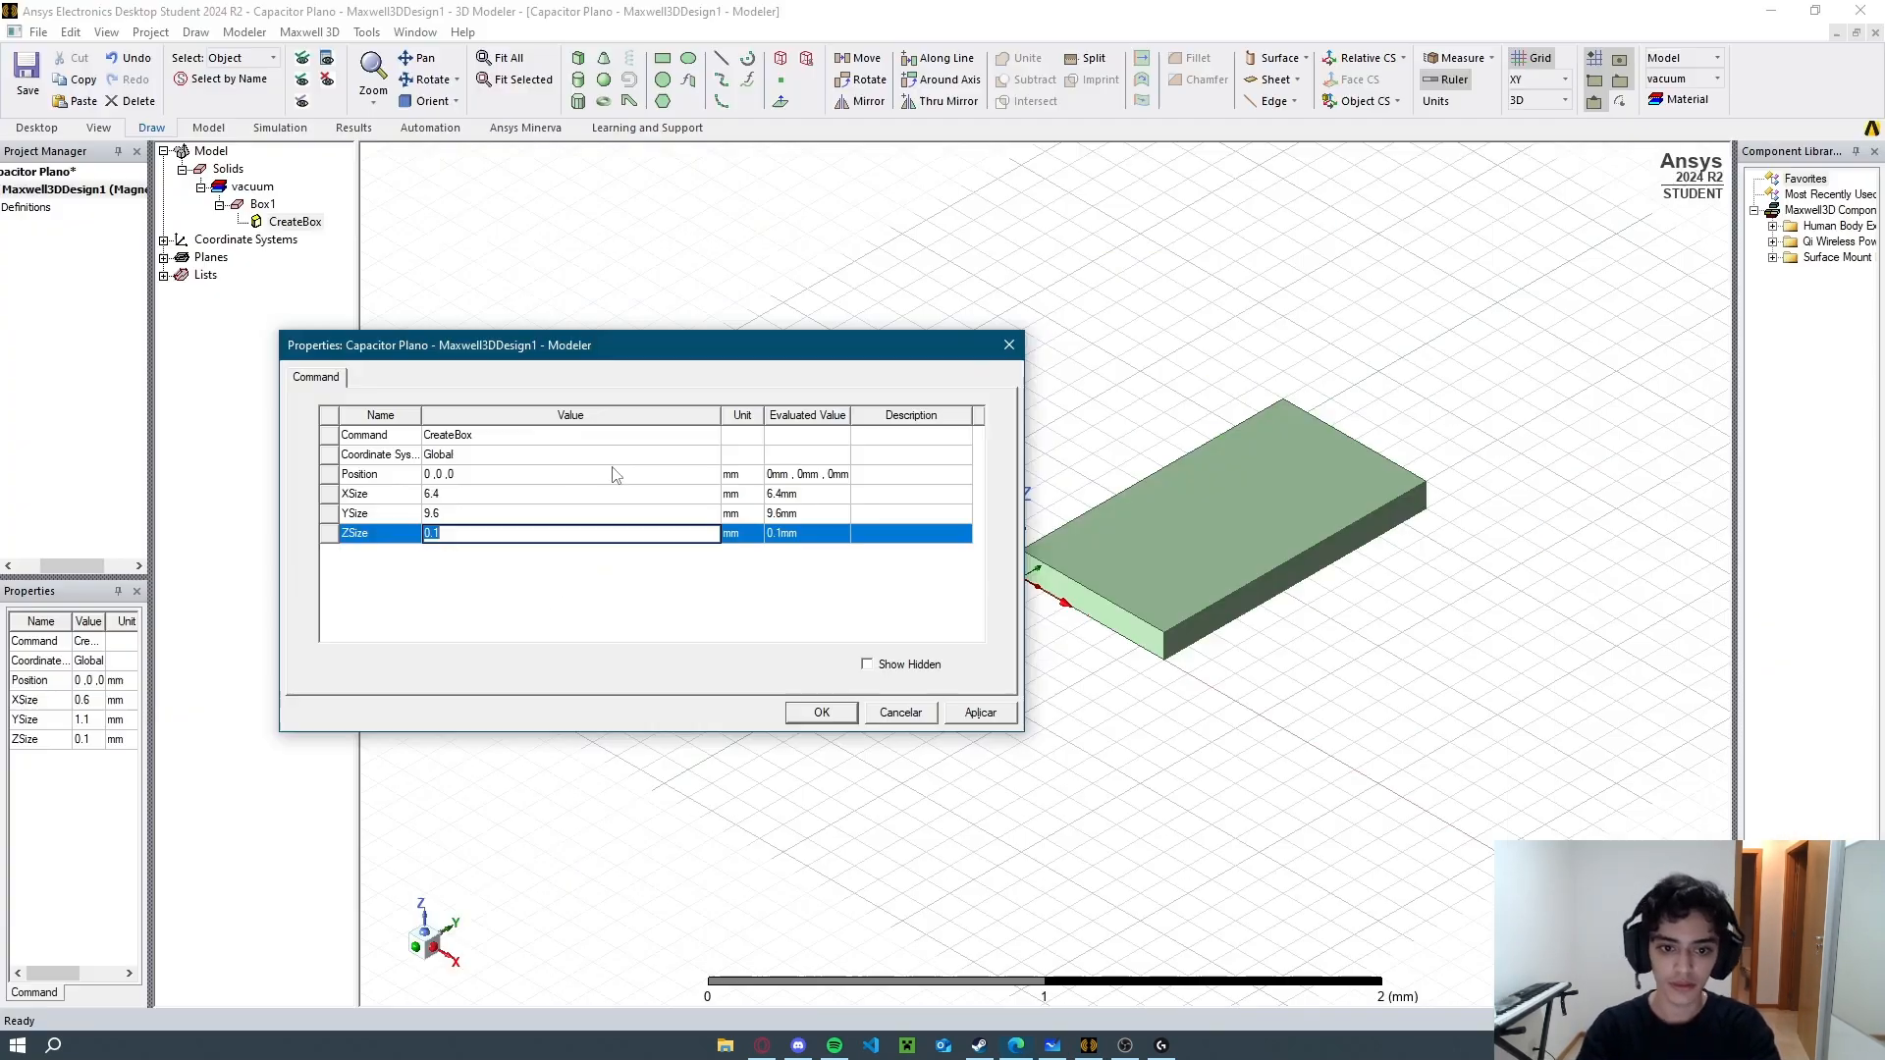
text(0.)
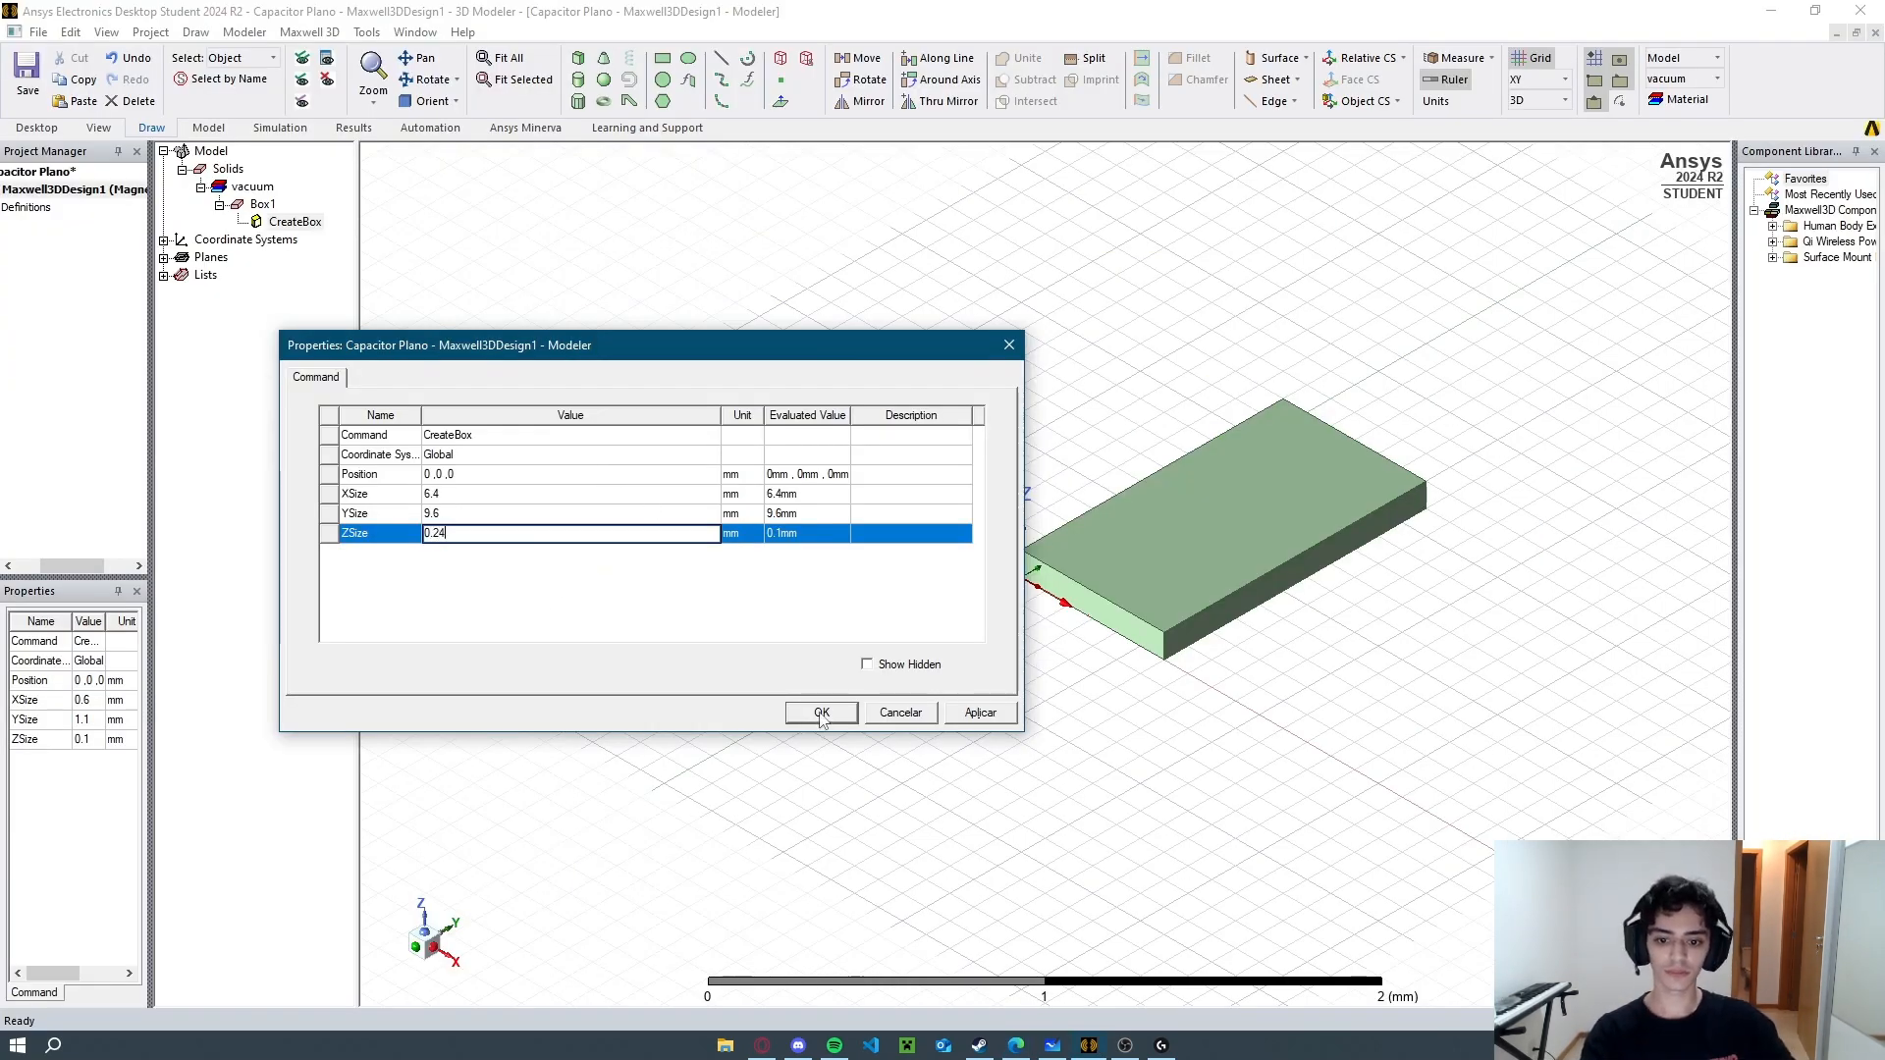
click(822, 715)
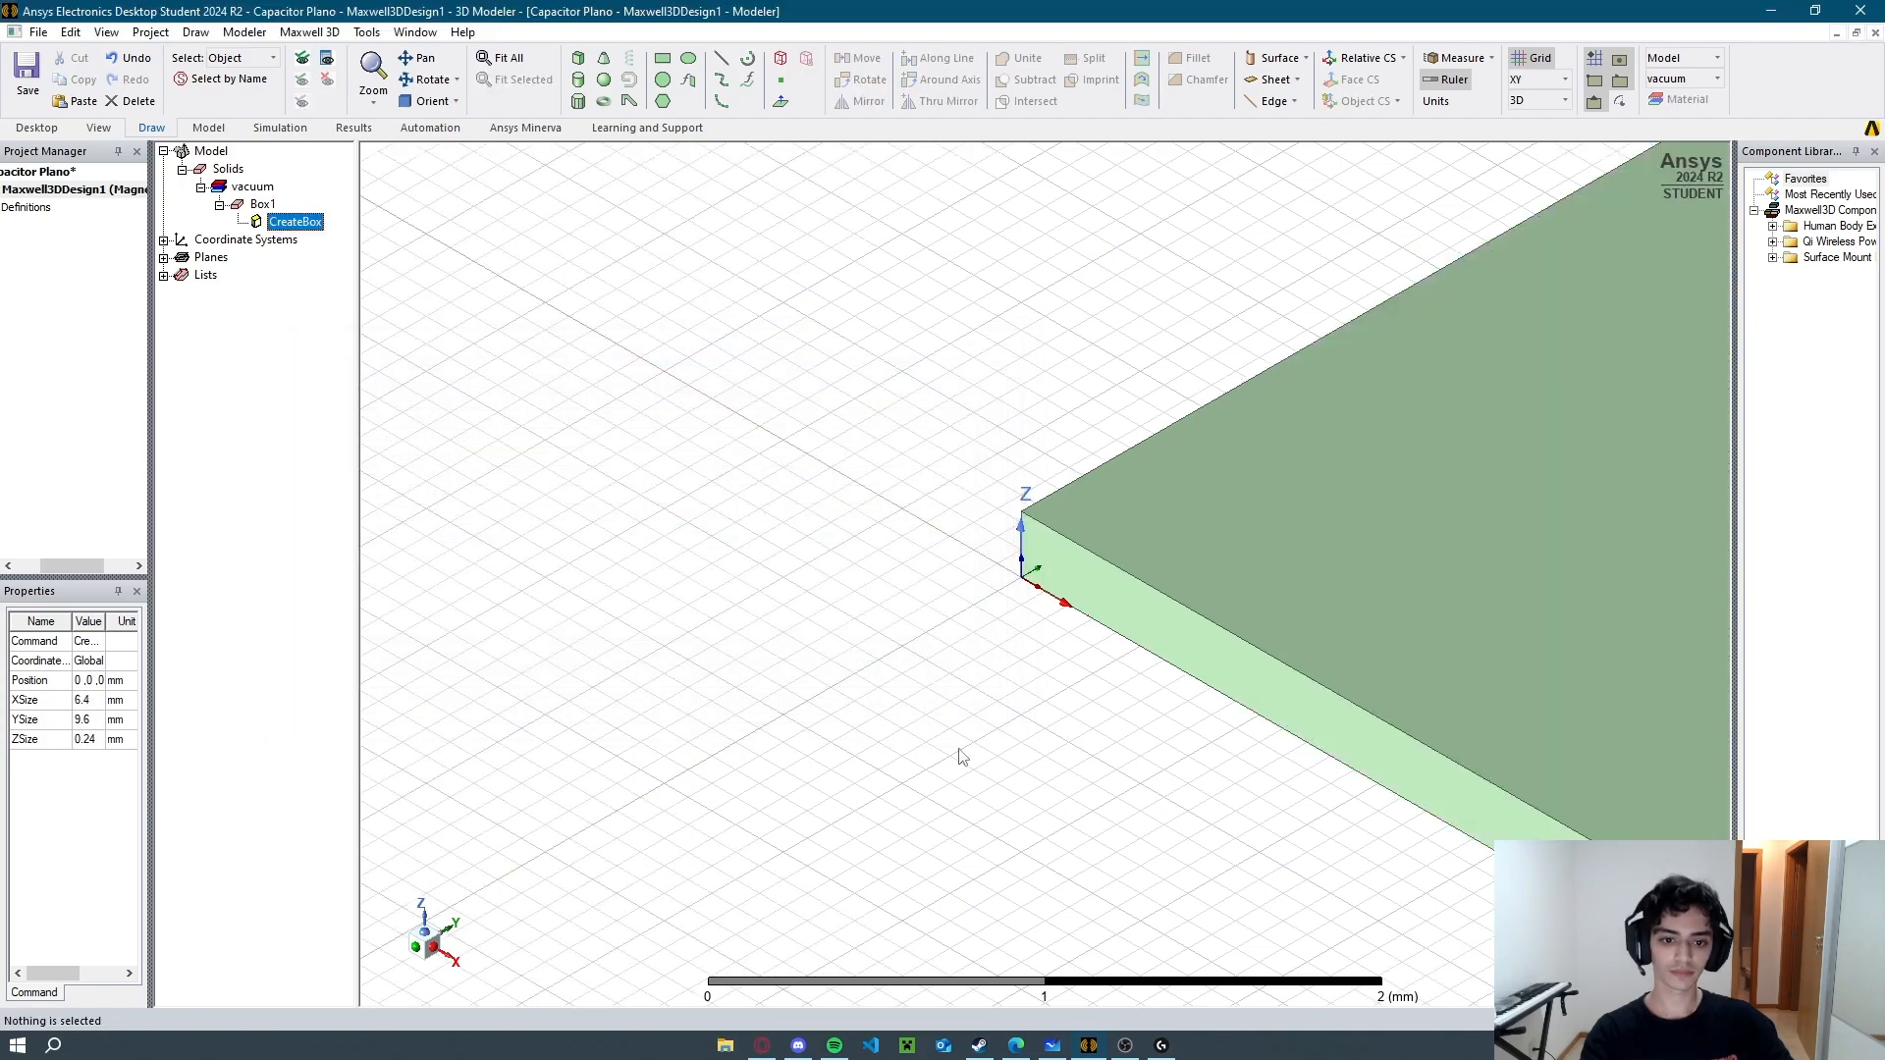
Fit the whole plate in view and inspect it from another angle against Placa A in the PDF figure.
click(502, 58)
scroll(1019, 520, up, 1)
scroll(997, 565, down, 3)
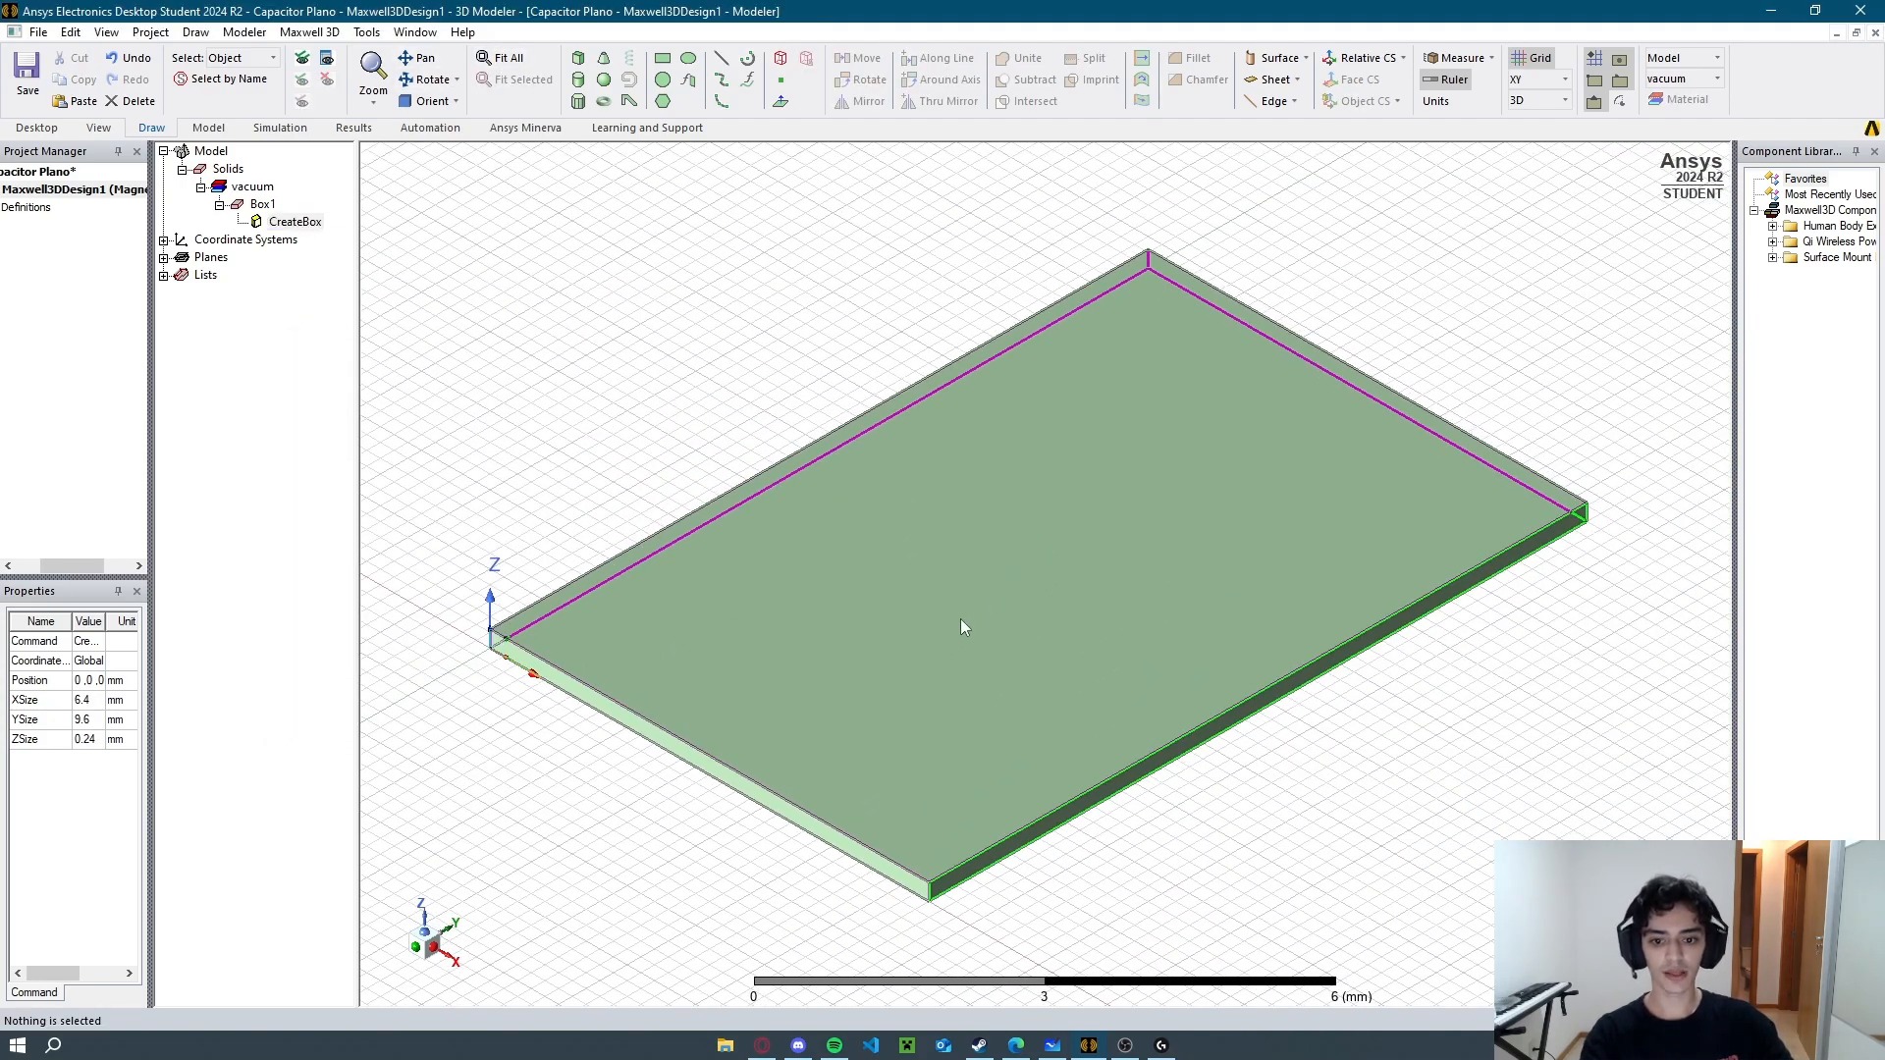
middle_drag(960, 619, 1141, 786)
key(alt+Tab)
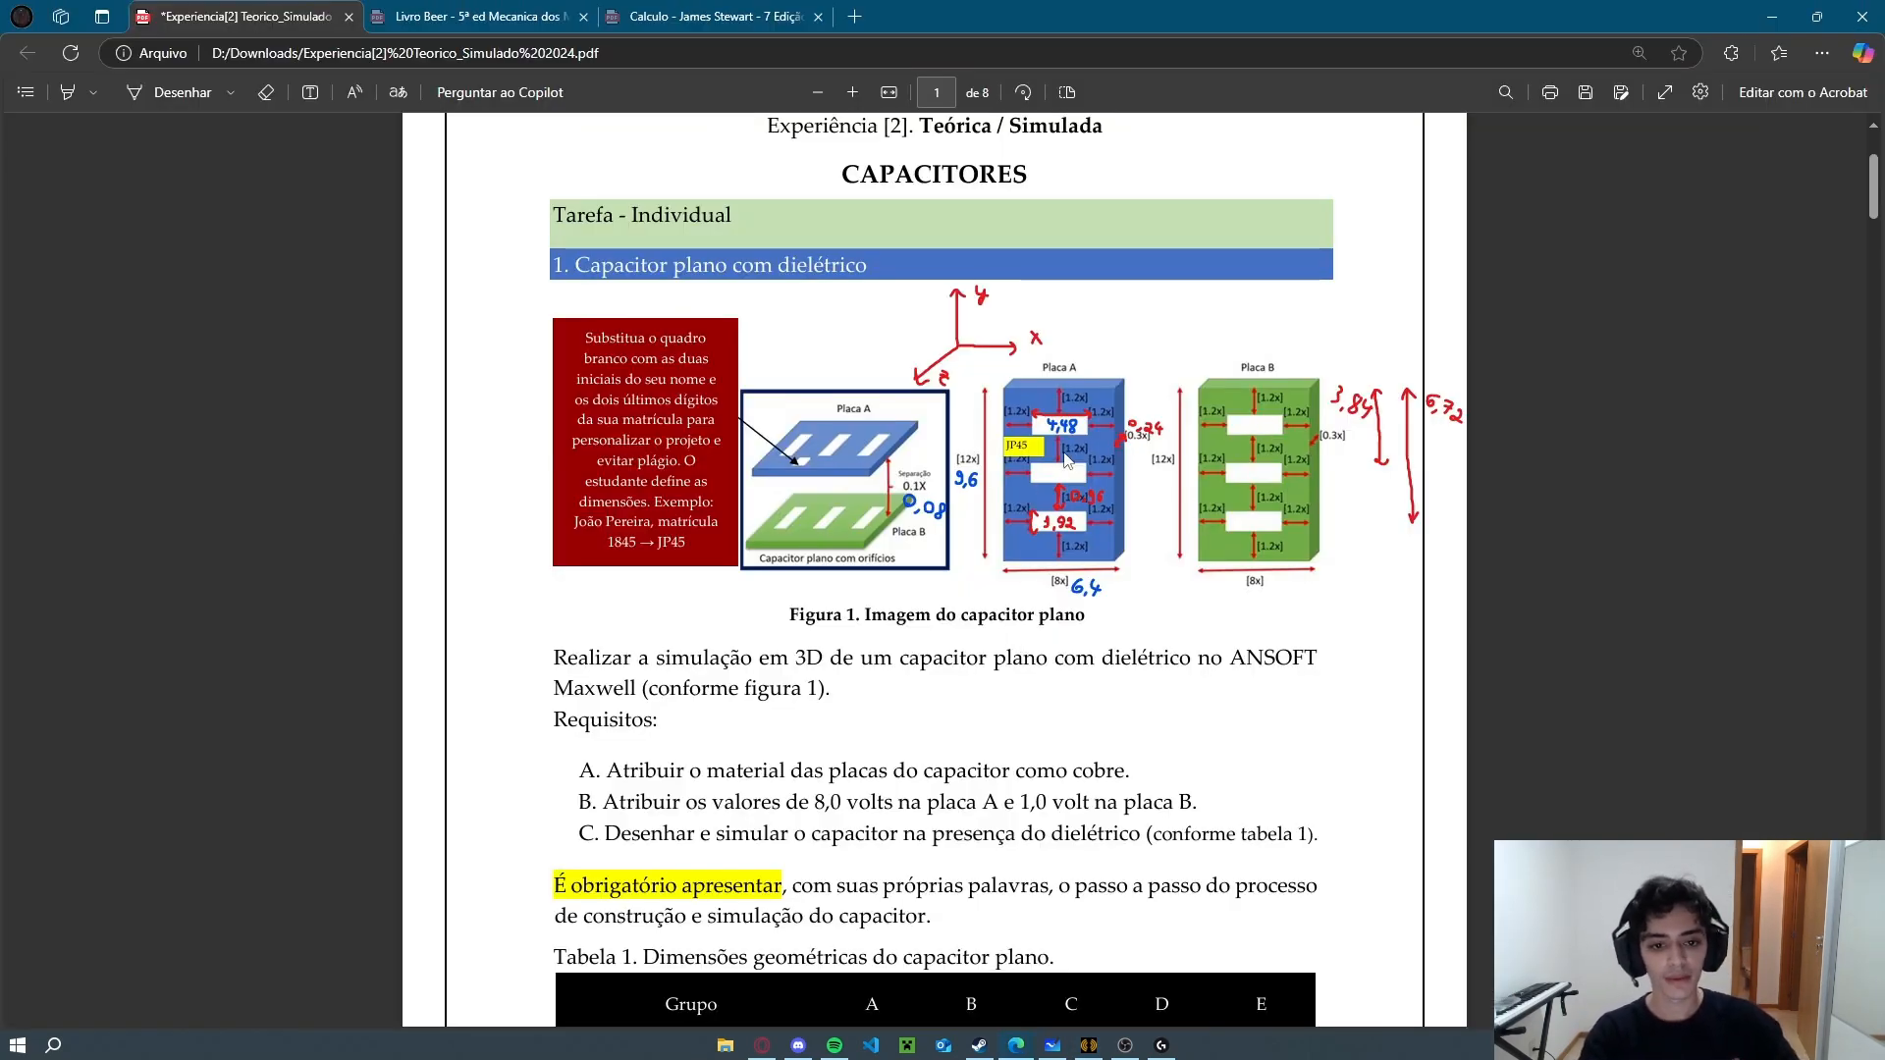
key(alt+Tab)
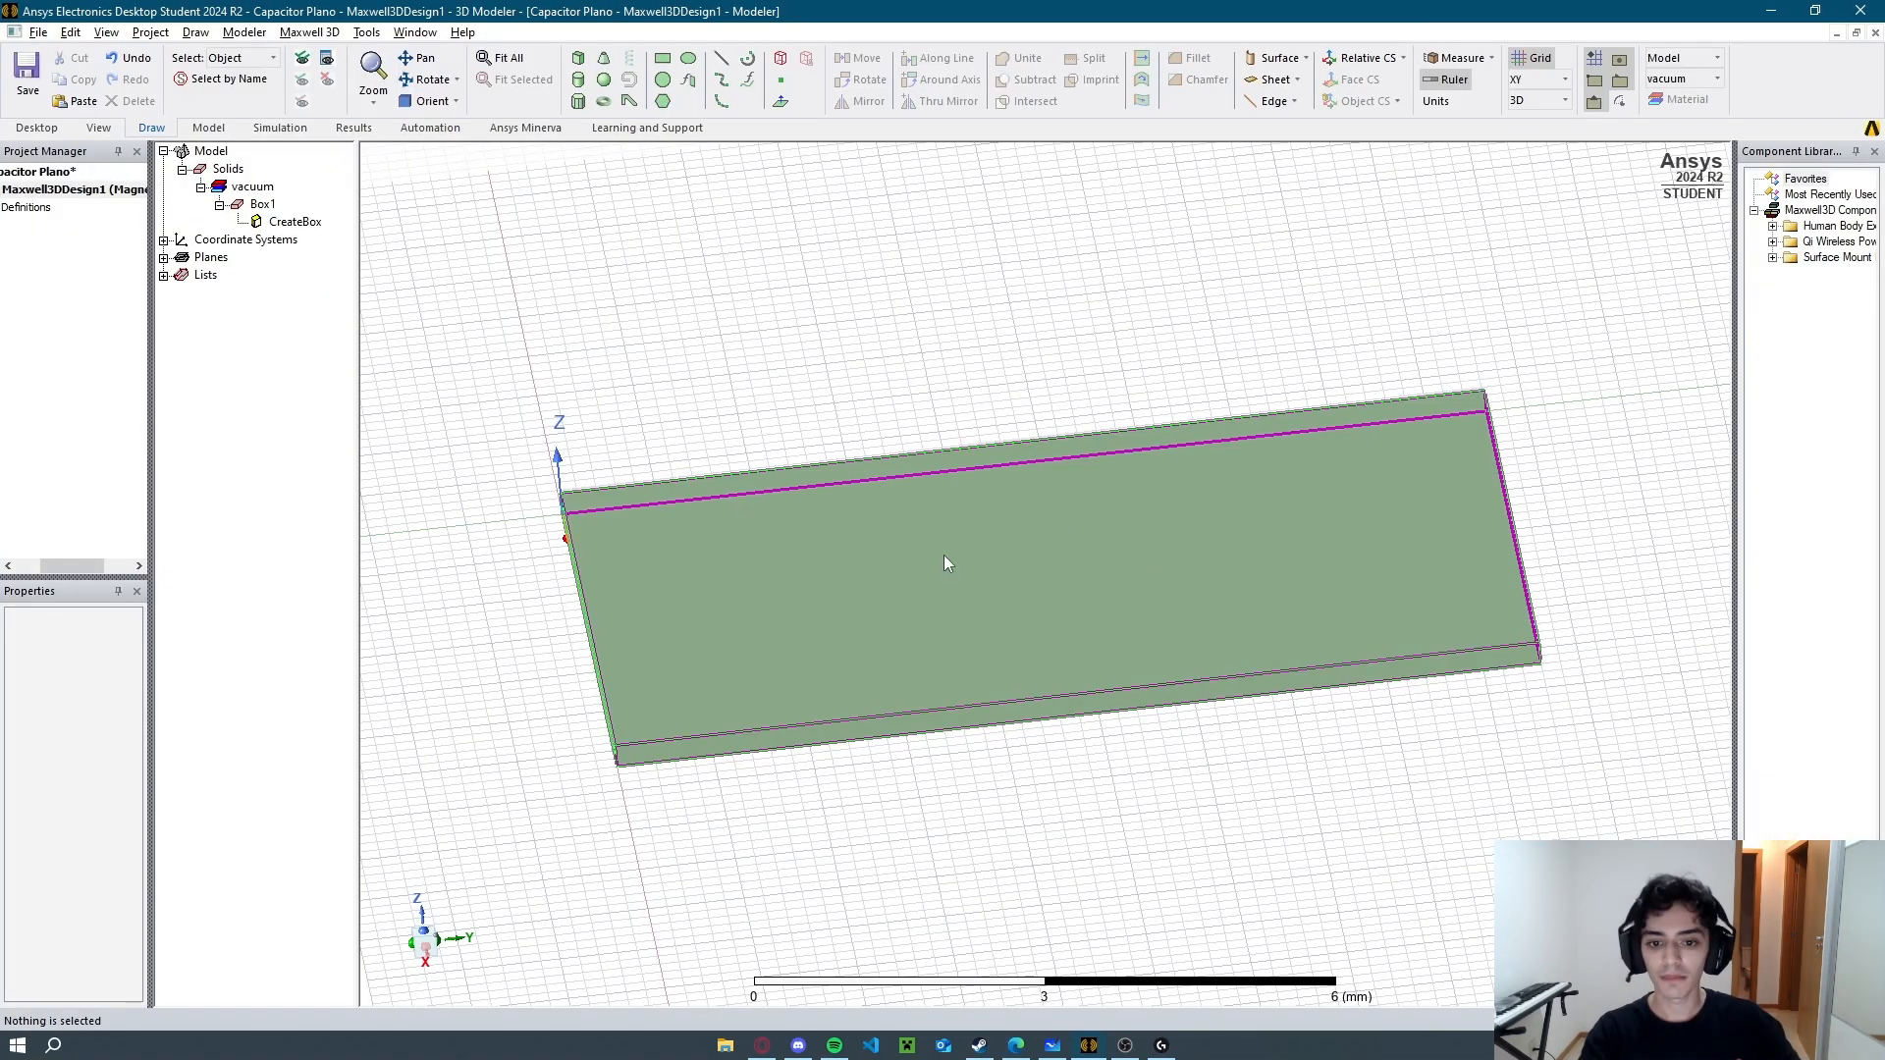
alt+drag(712, 312, 697, 300)
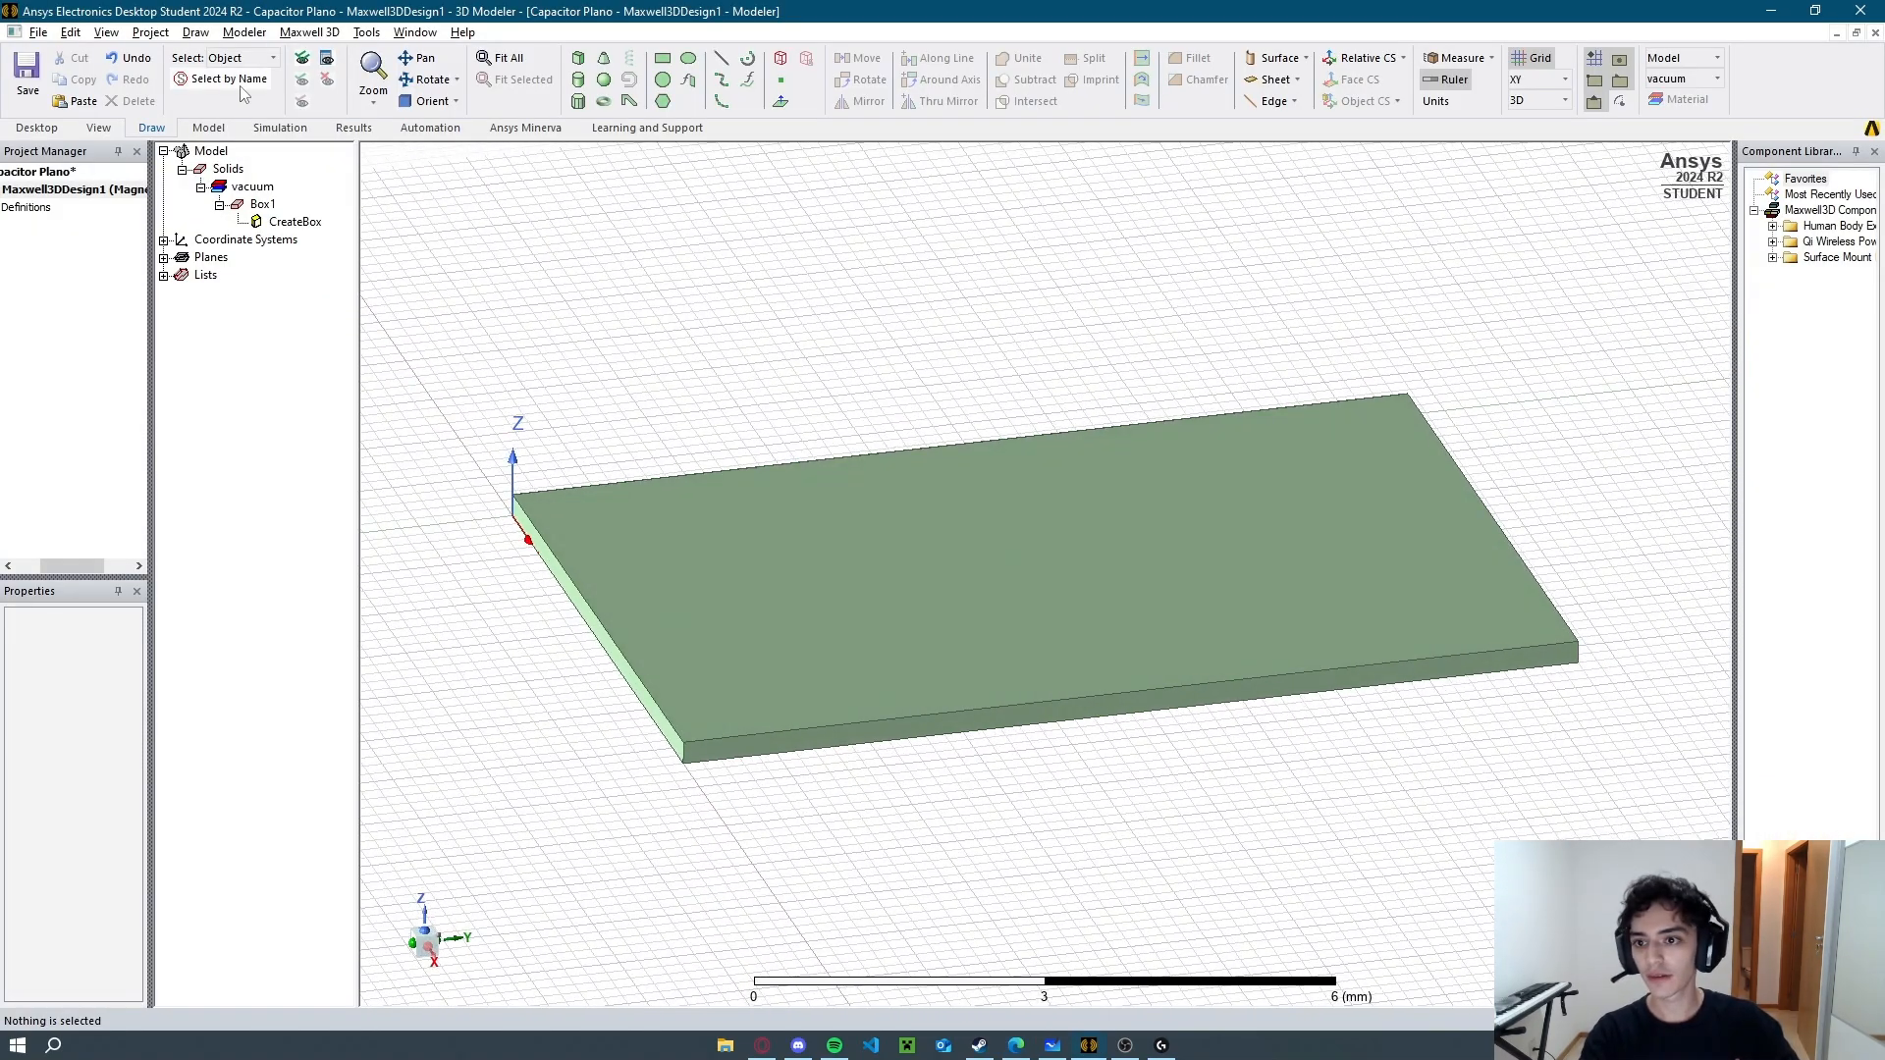
Draw a second box from the origin over the first plate's footprint, 6.4 by 9.6 mm and about 0.4 mm high.
click(578, 58)
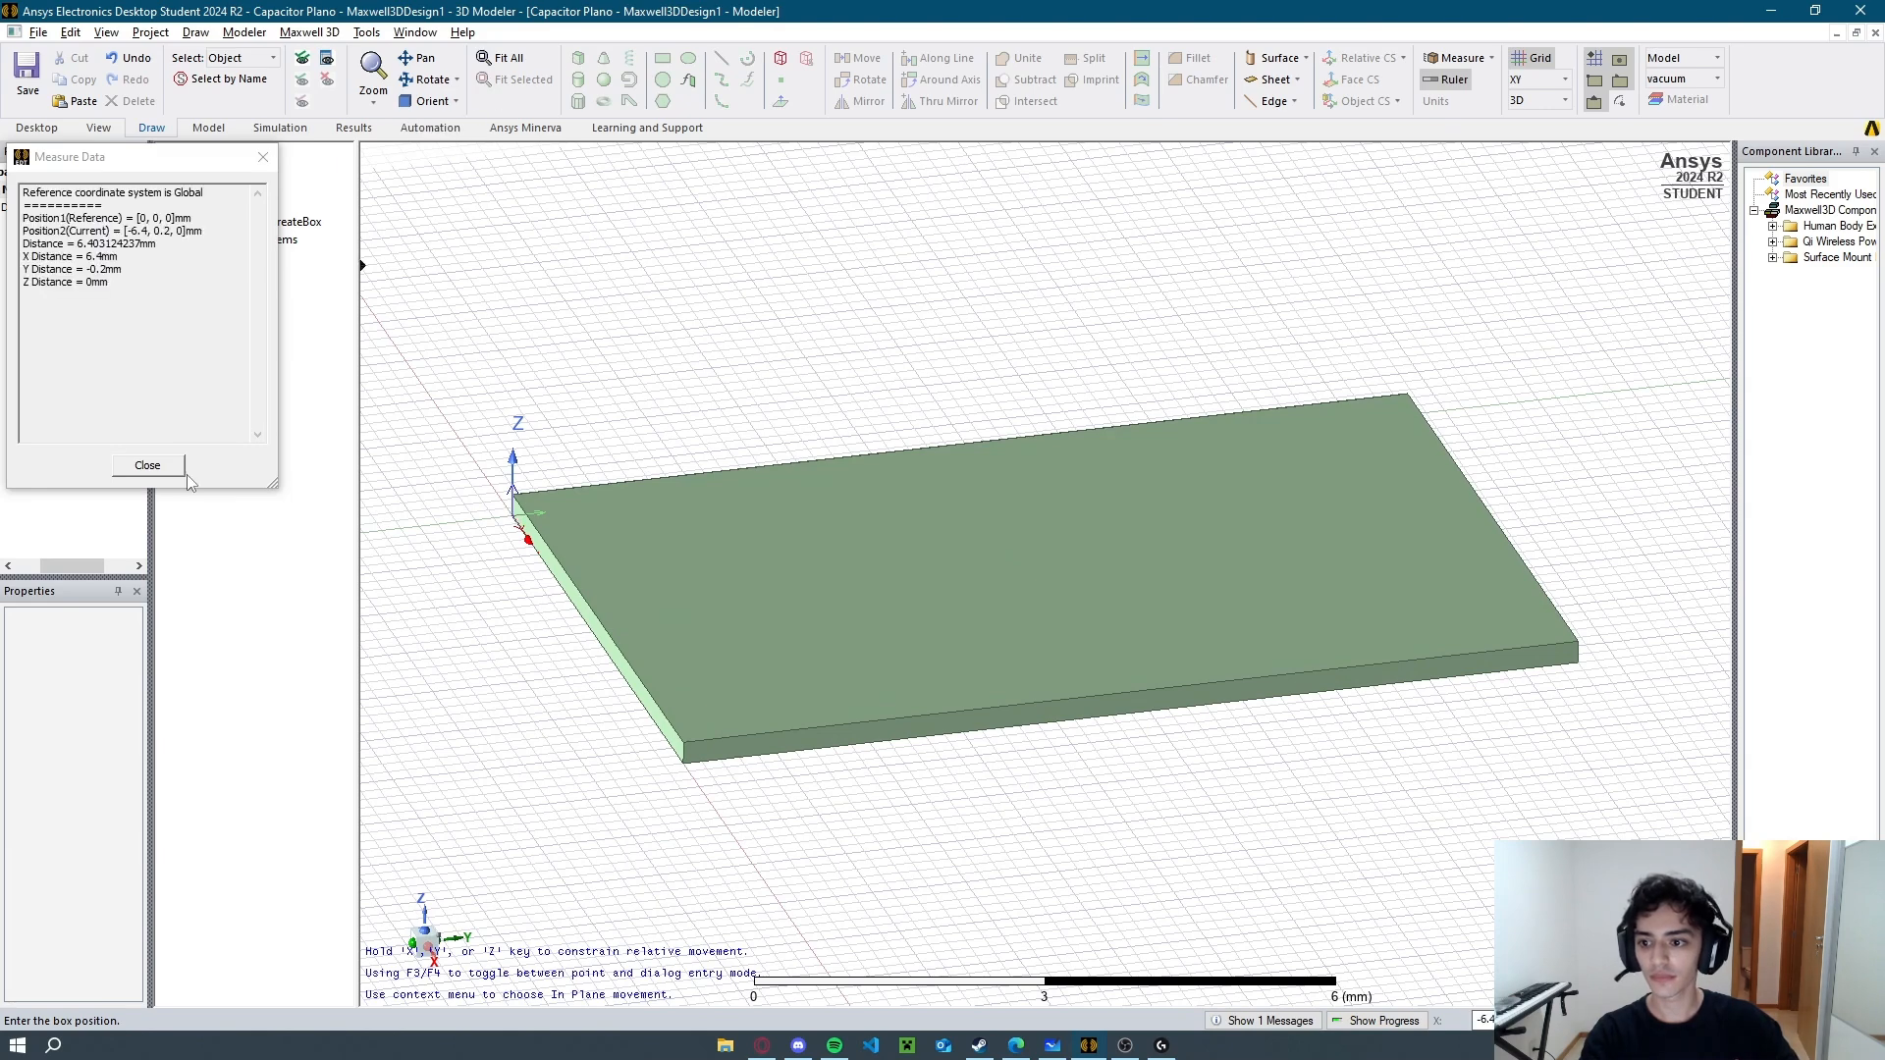
click(512, 507)
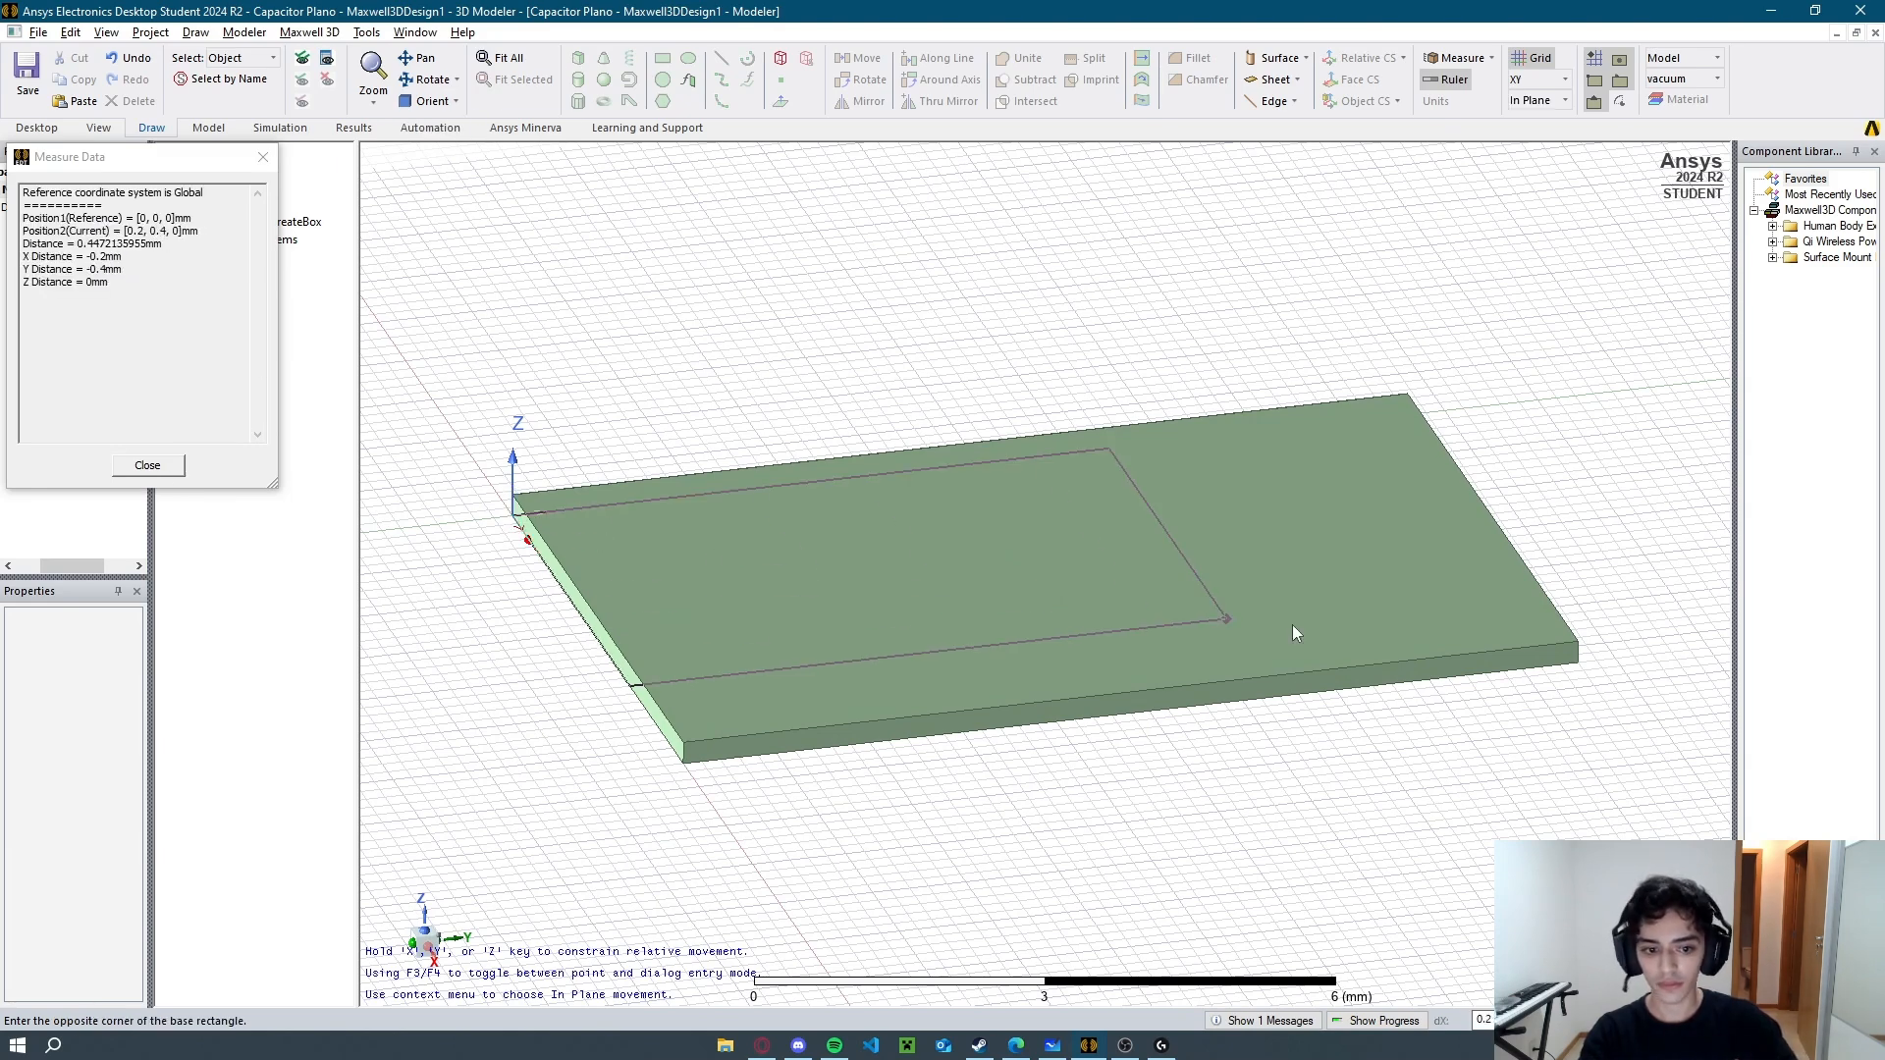
click(1576, 668)
click(1573, 650)
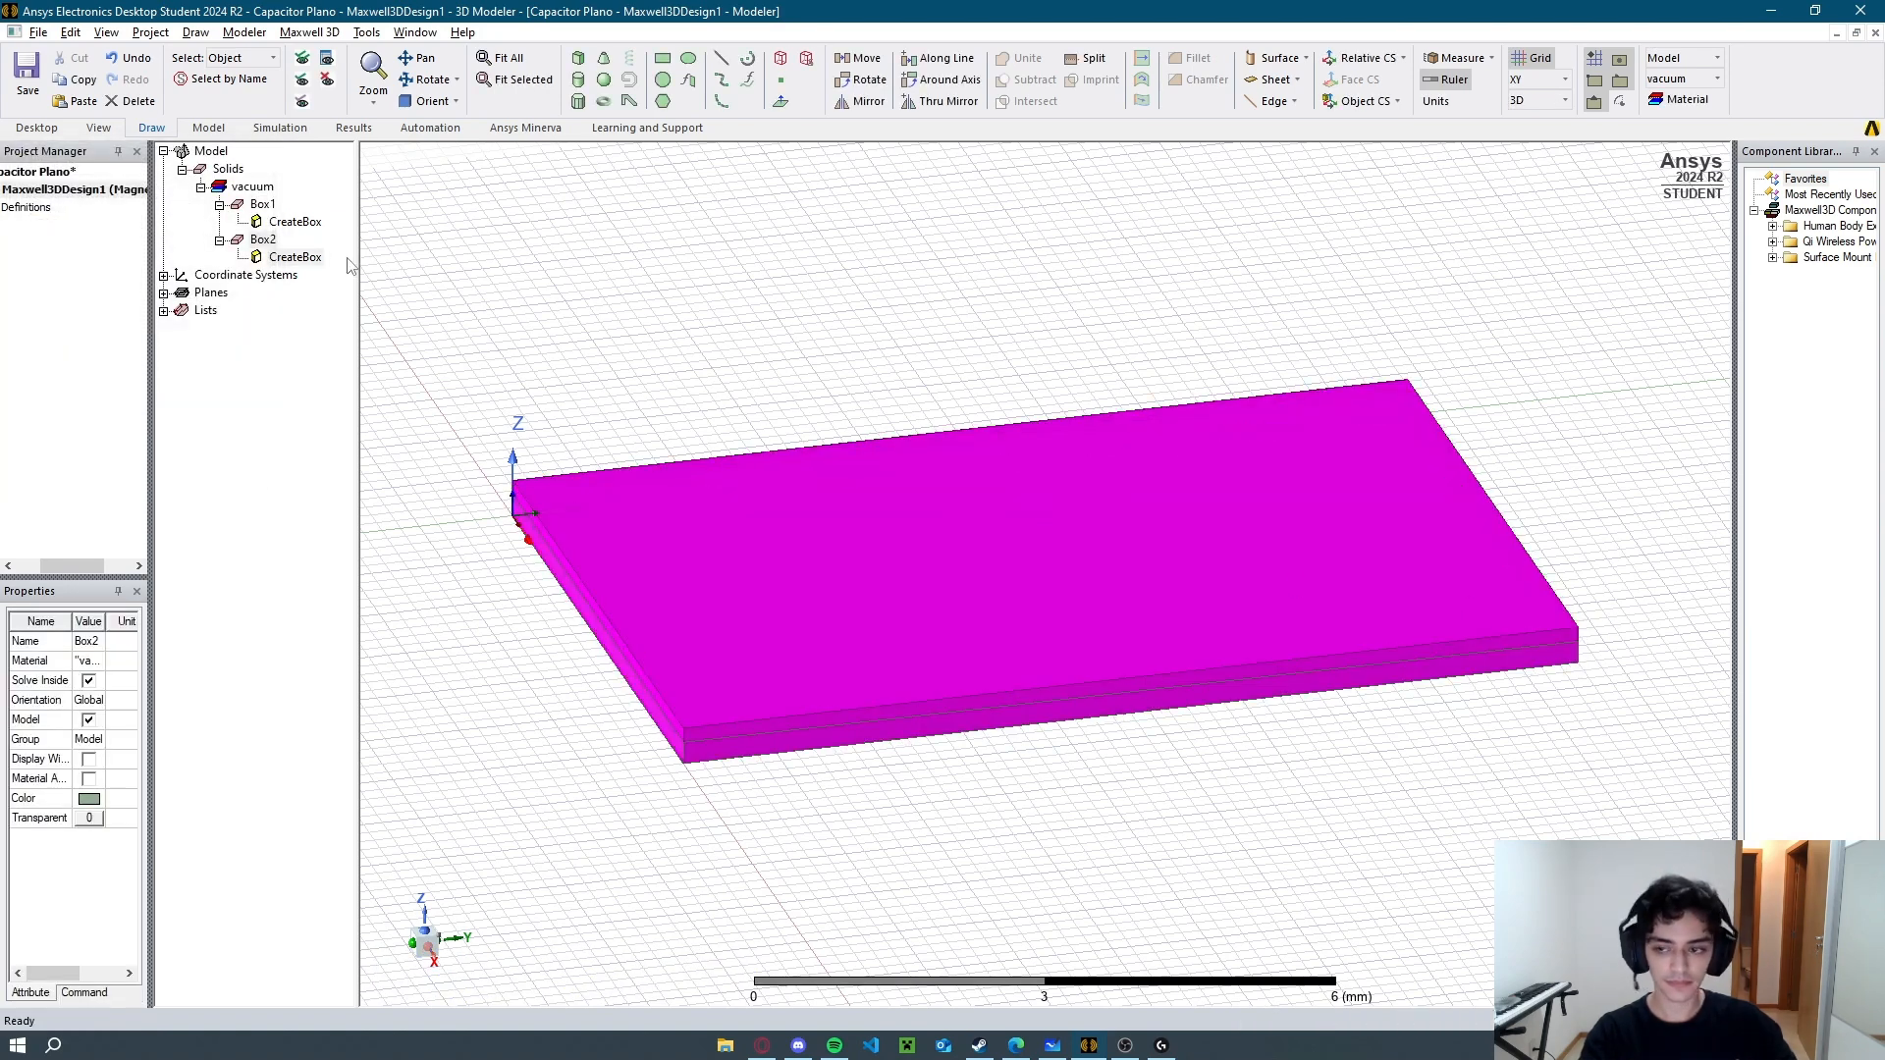
Set the second box's Z size to 0.24 mm, taking the plate thickness from the PDF figure.
double_click(294, 257)
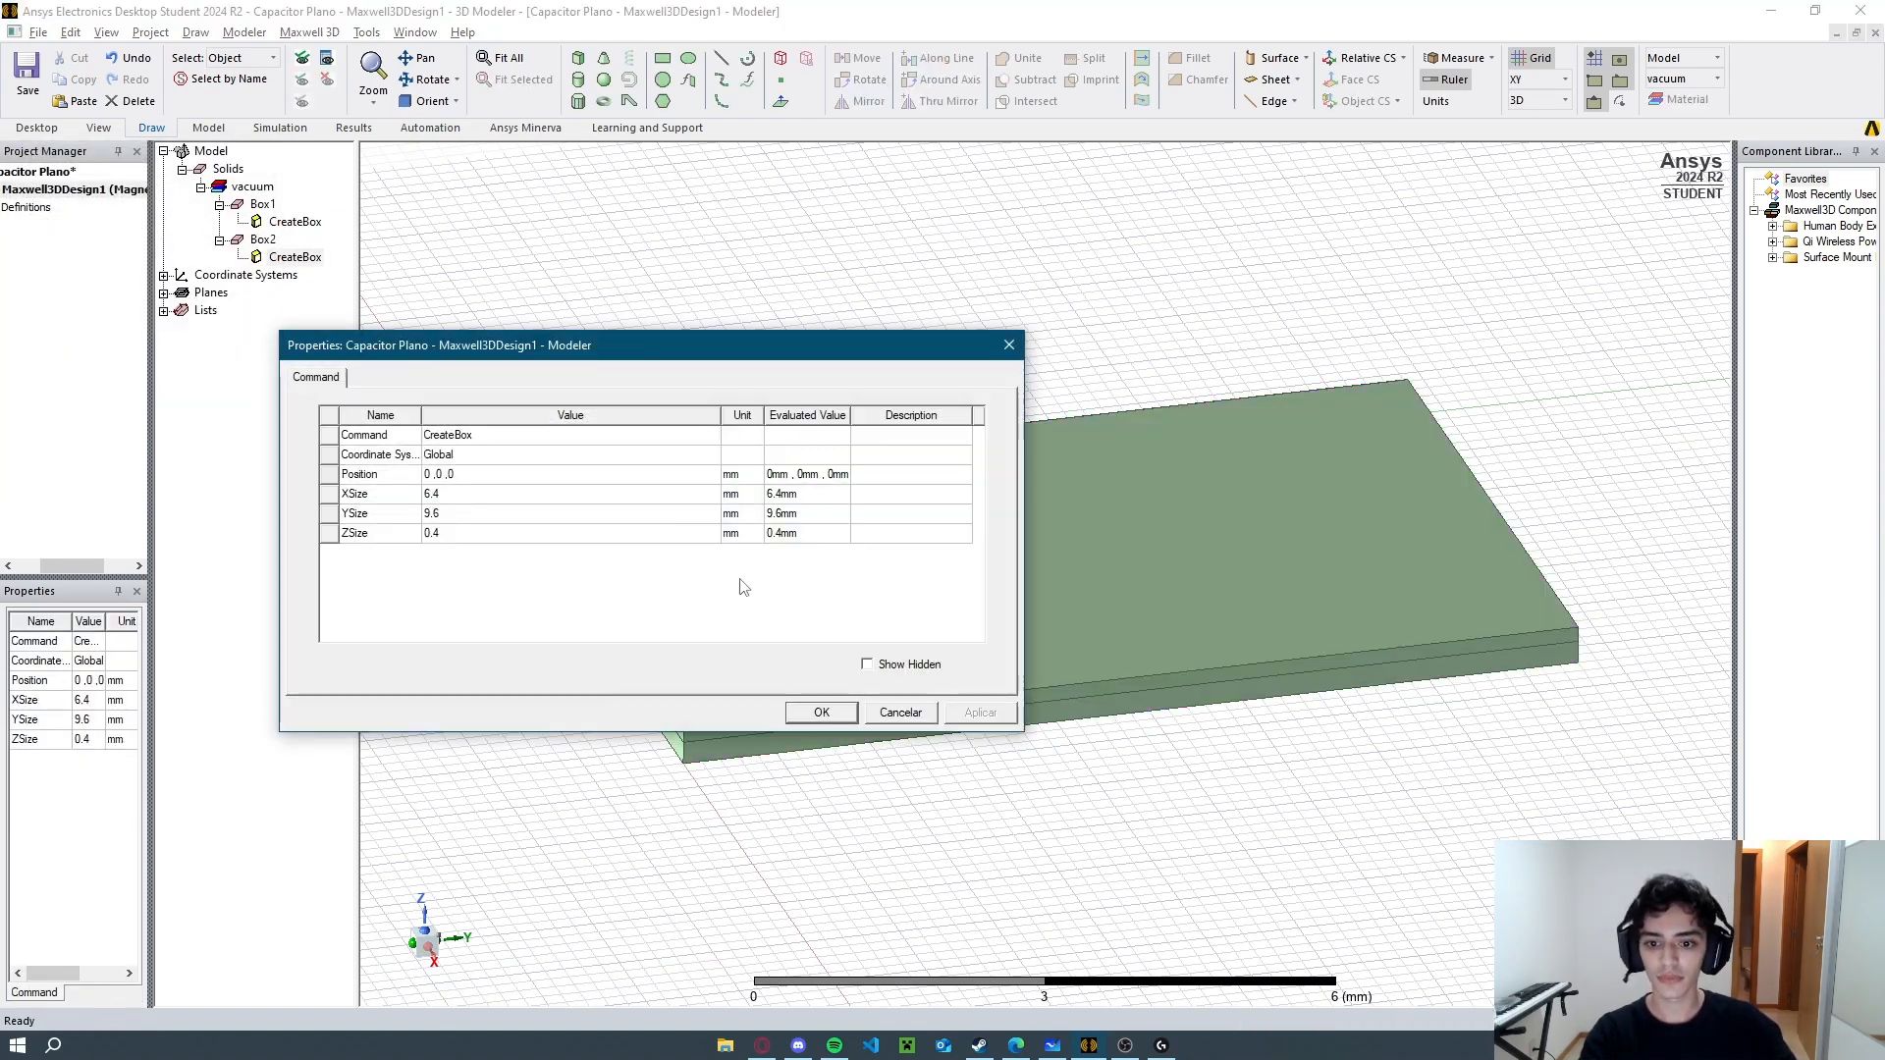
click(458, 494)
click(461, 533)
key(alt+Tab)
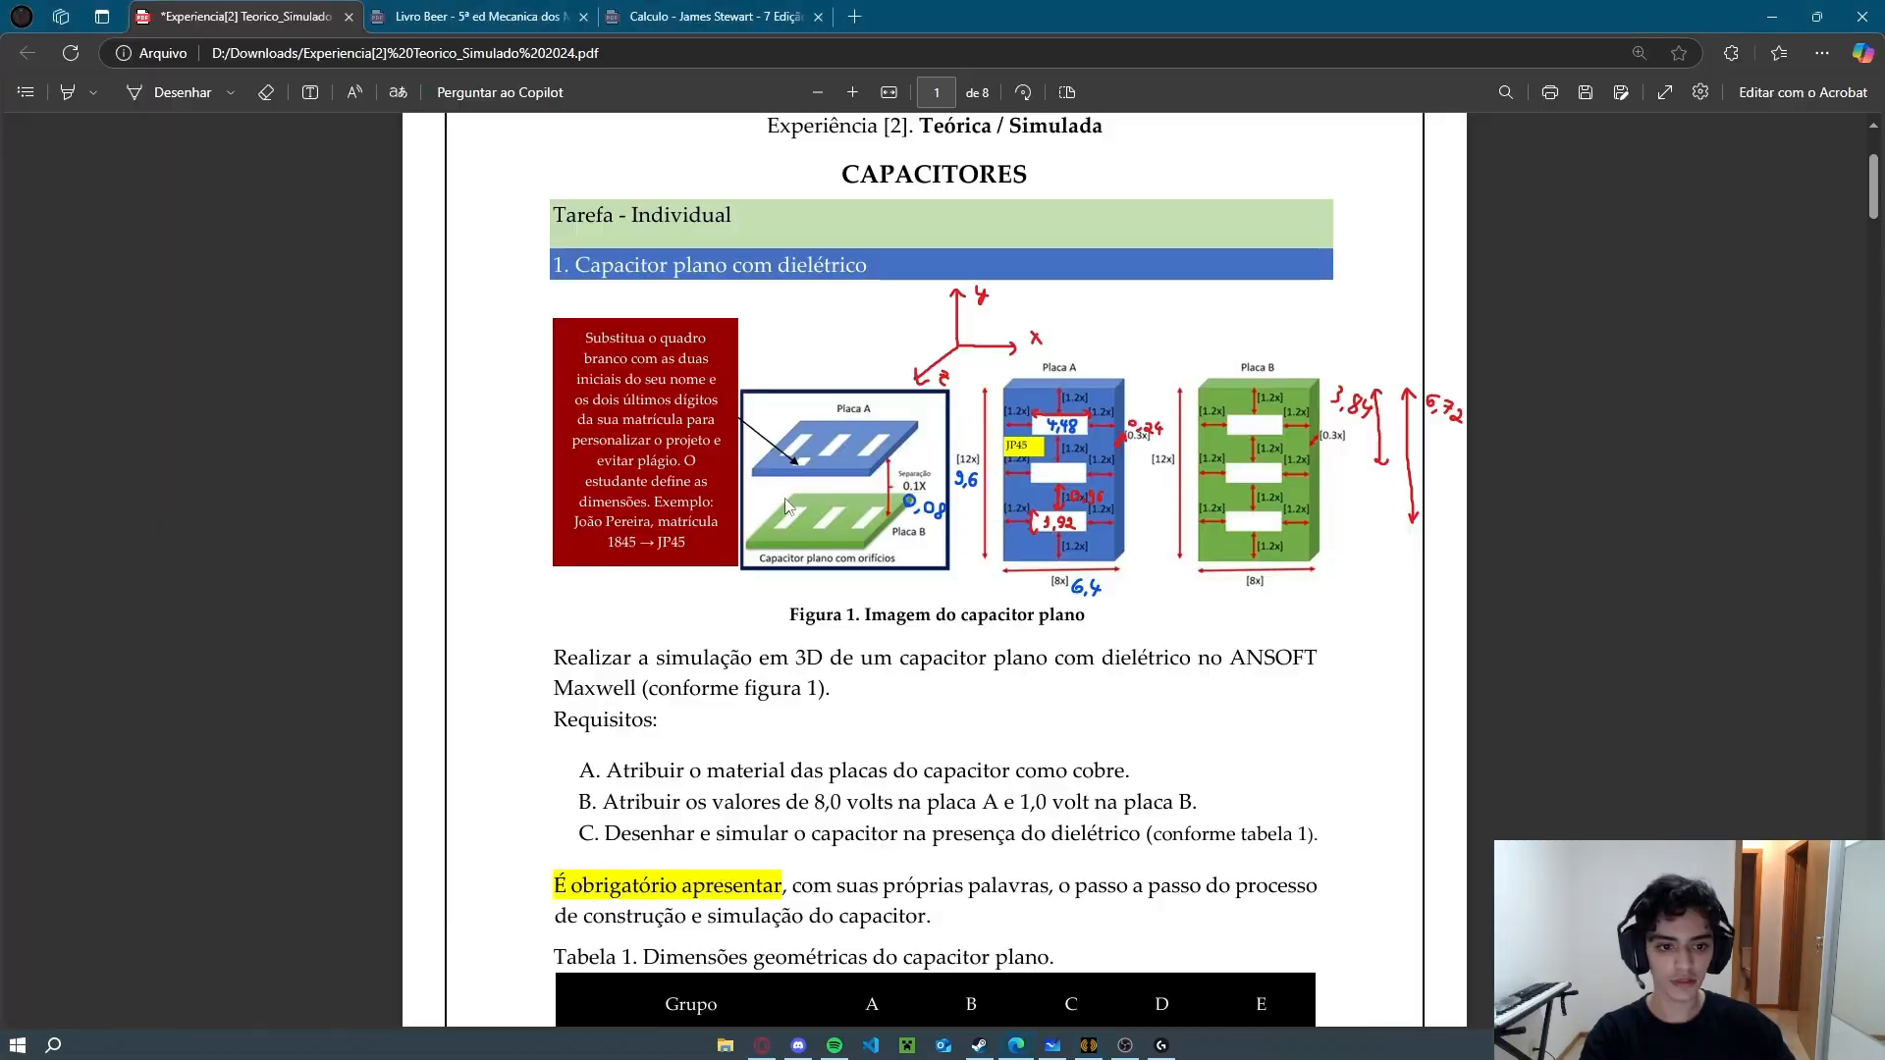
key(alt+Tab)
text(0)
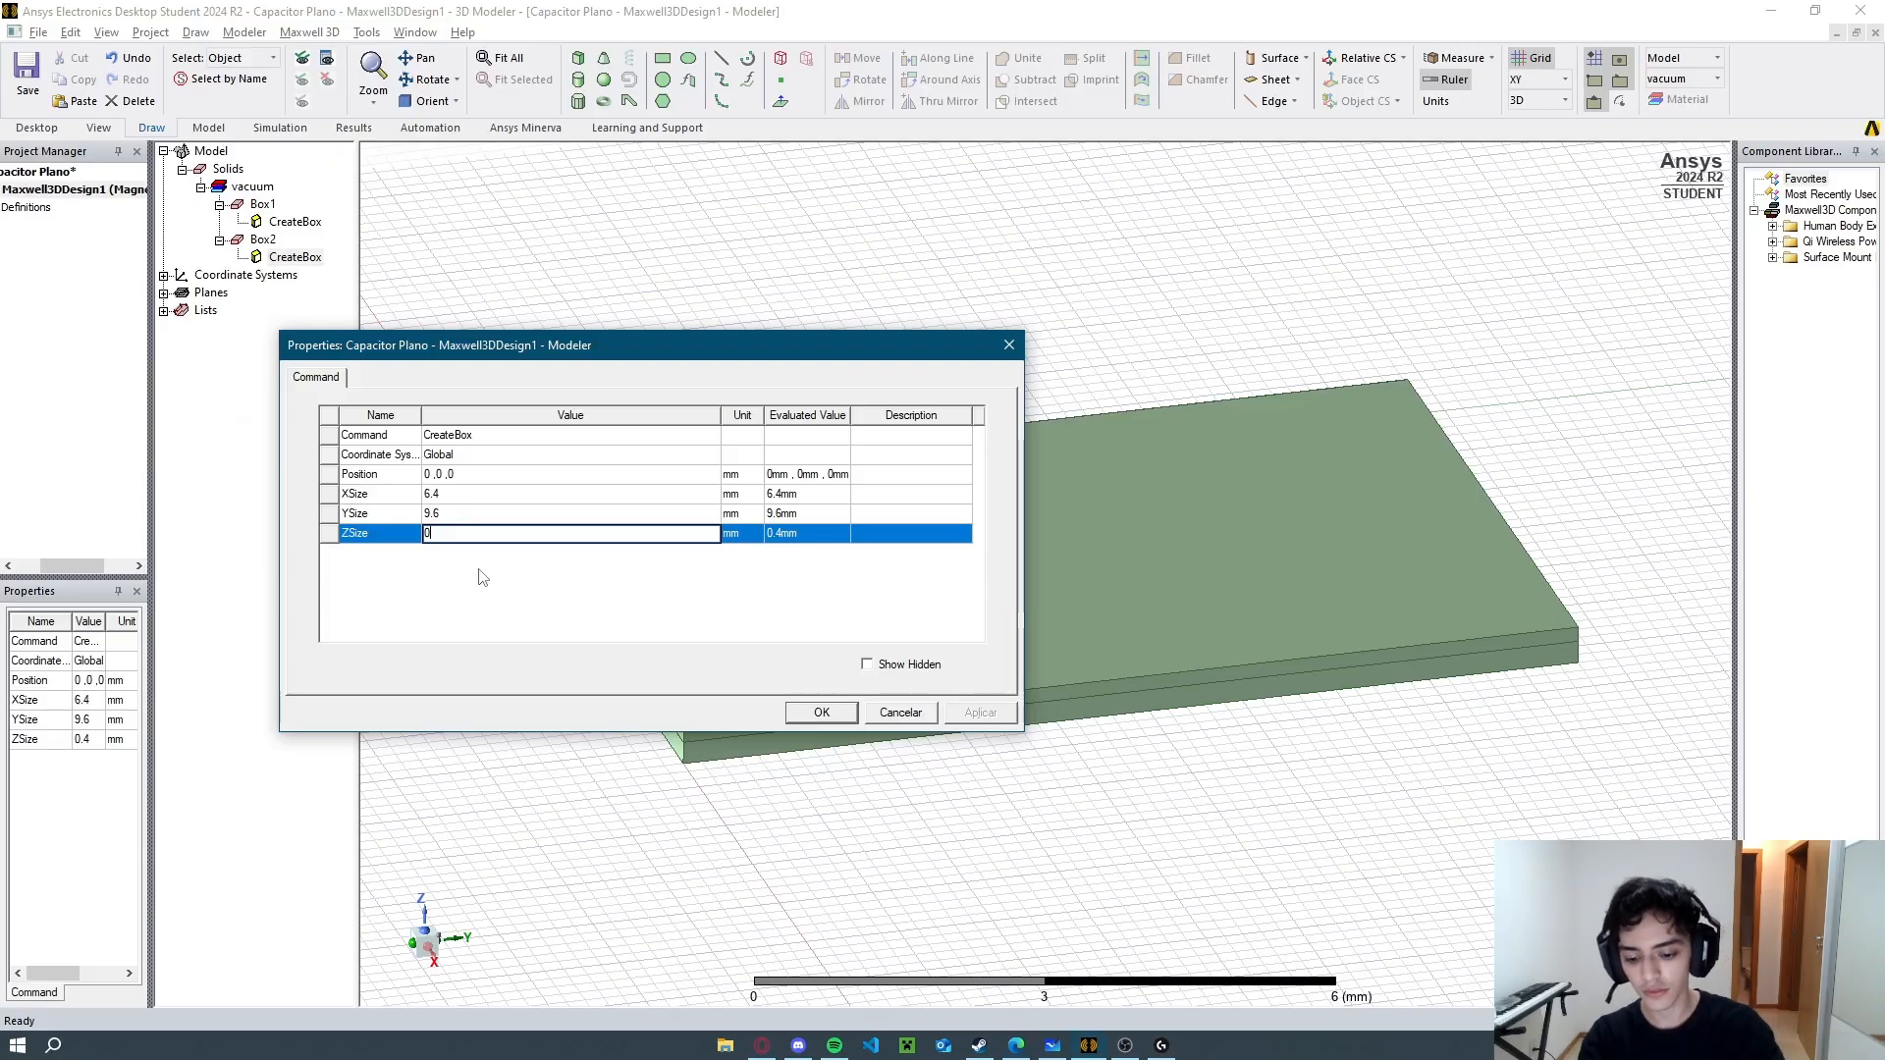
key(Return)
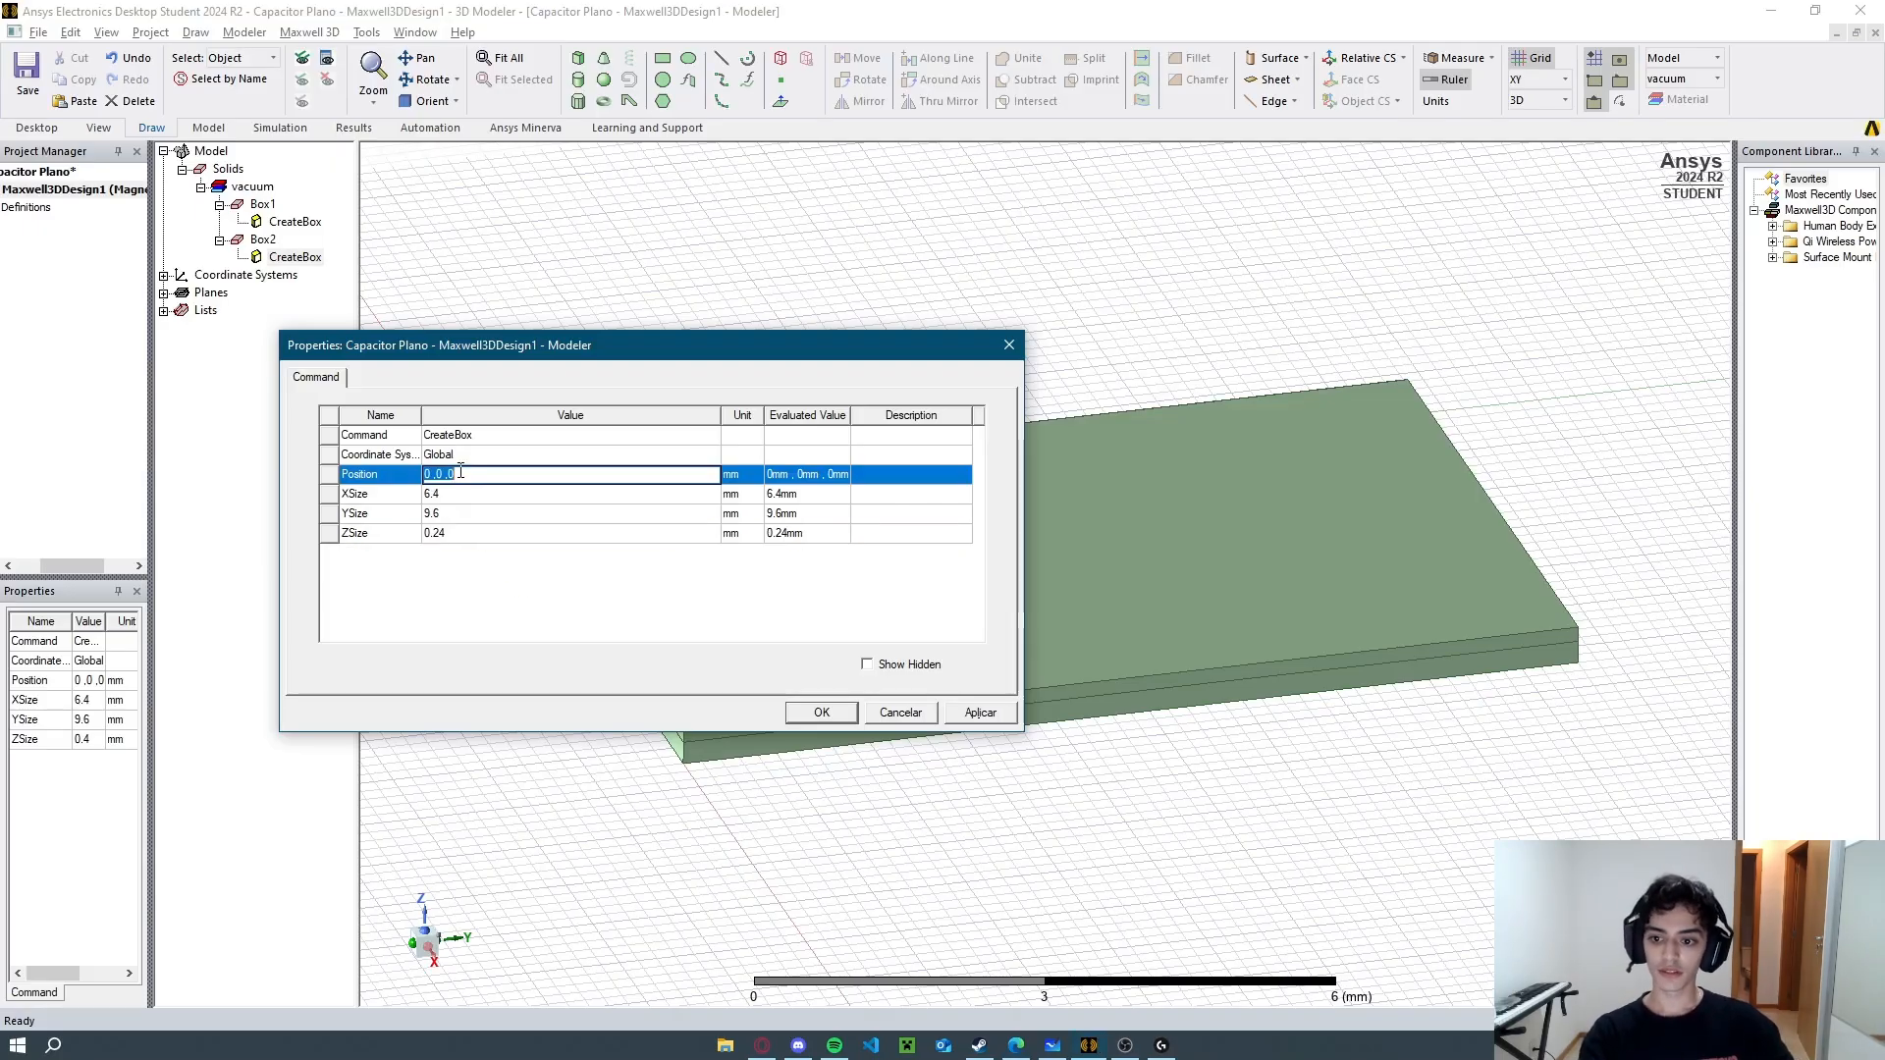
Position the second box at 0, 0, 0.32 mm, adding the plate separation from the PDF to the thickness, and apply the changes.
click(461, 474)
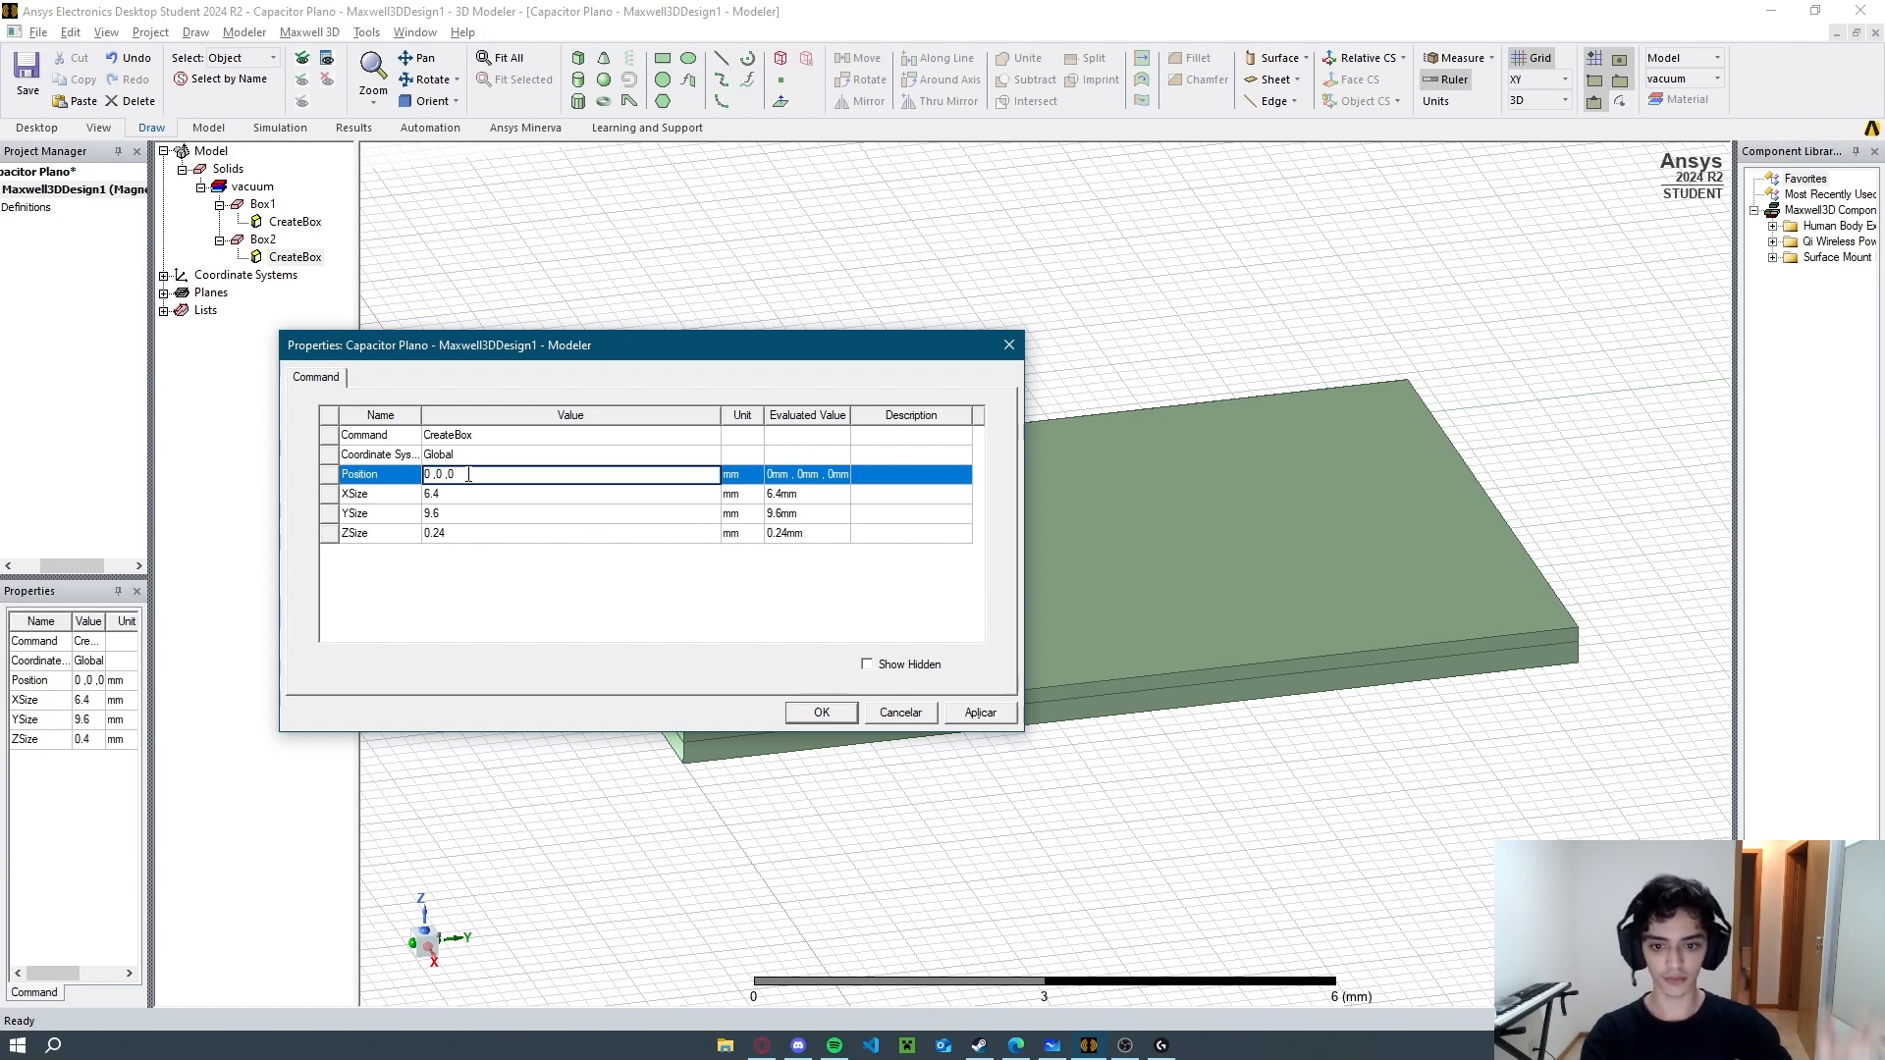
key(alt+Tab)
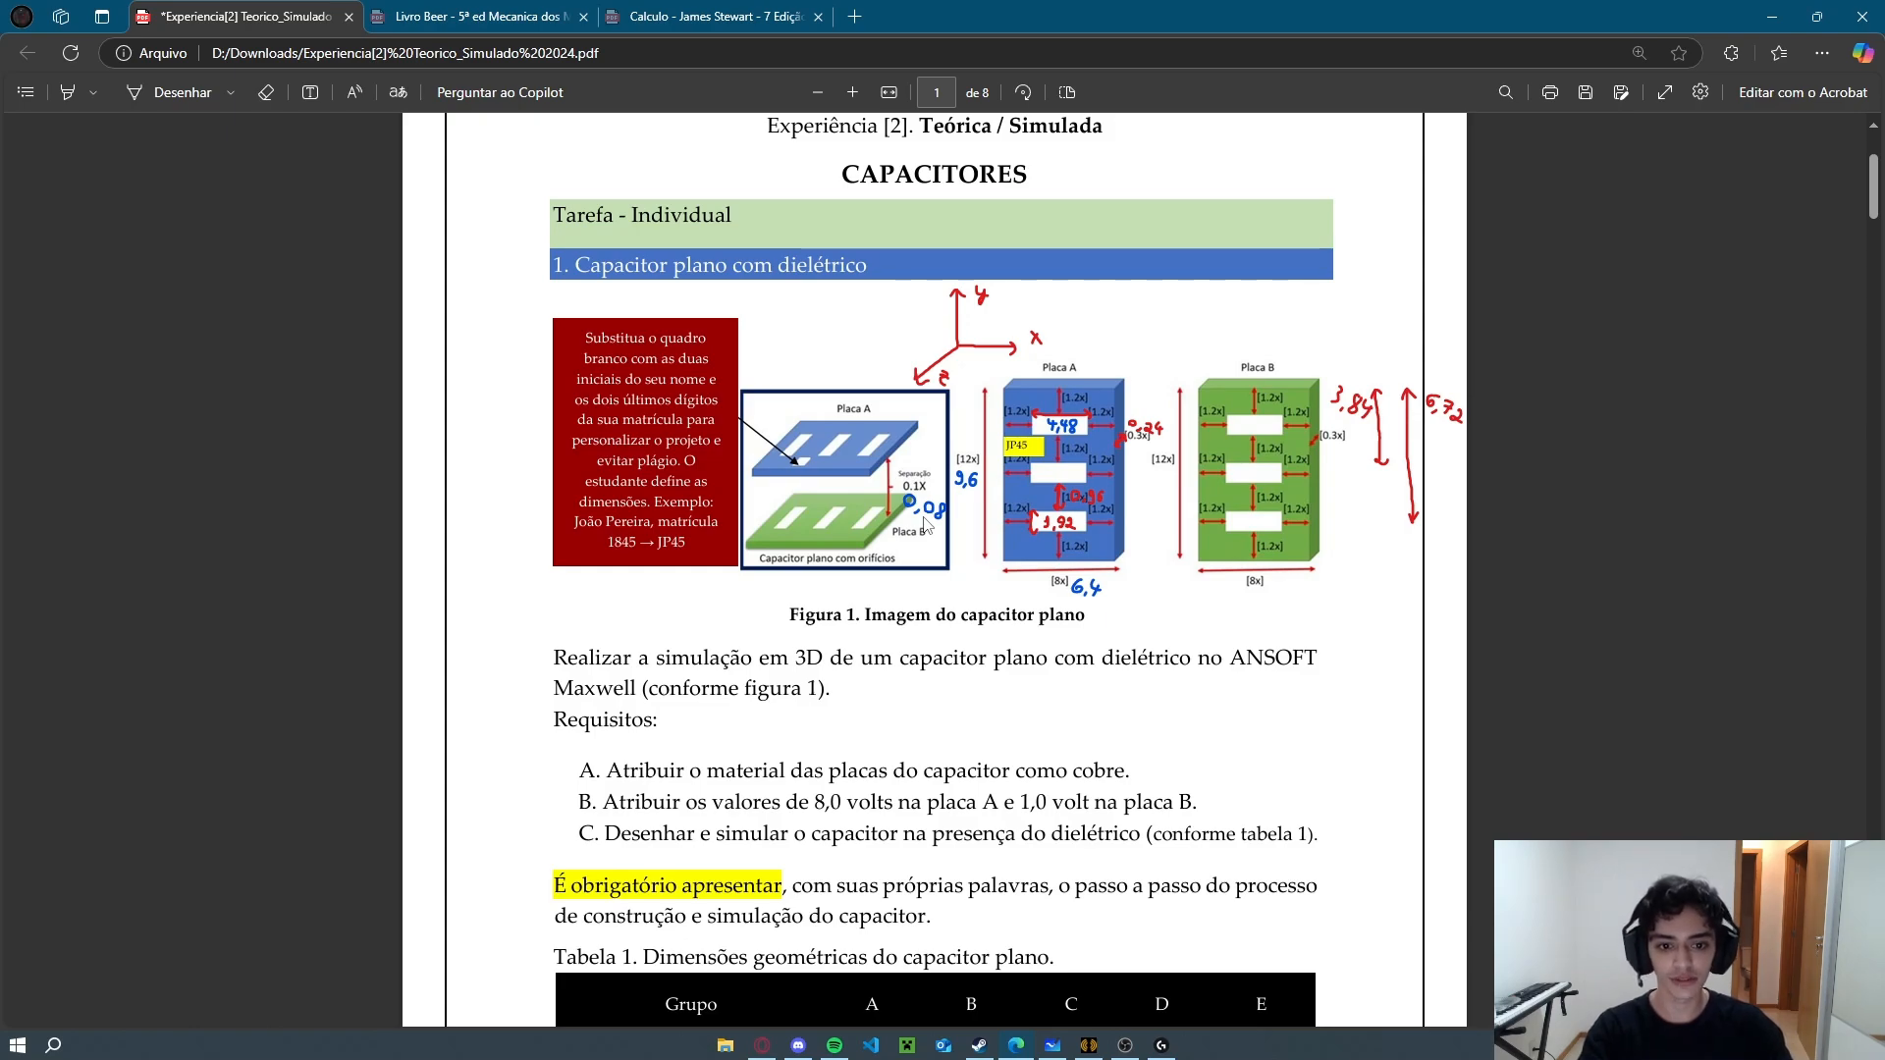
key(alt+Tab)
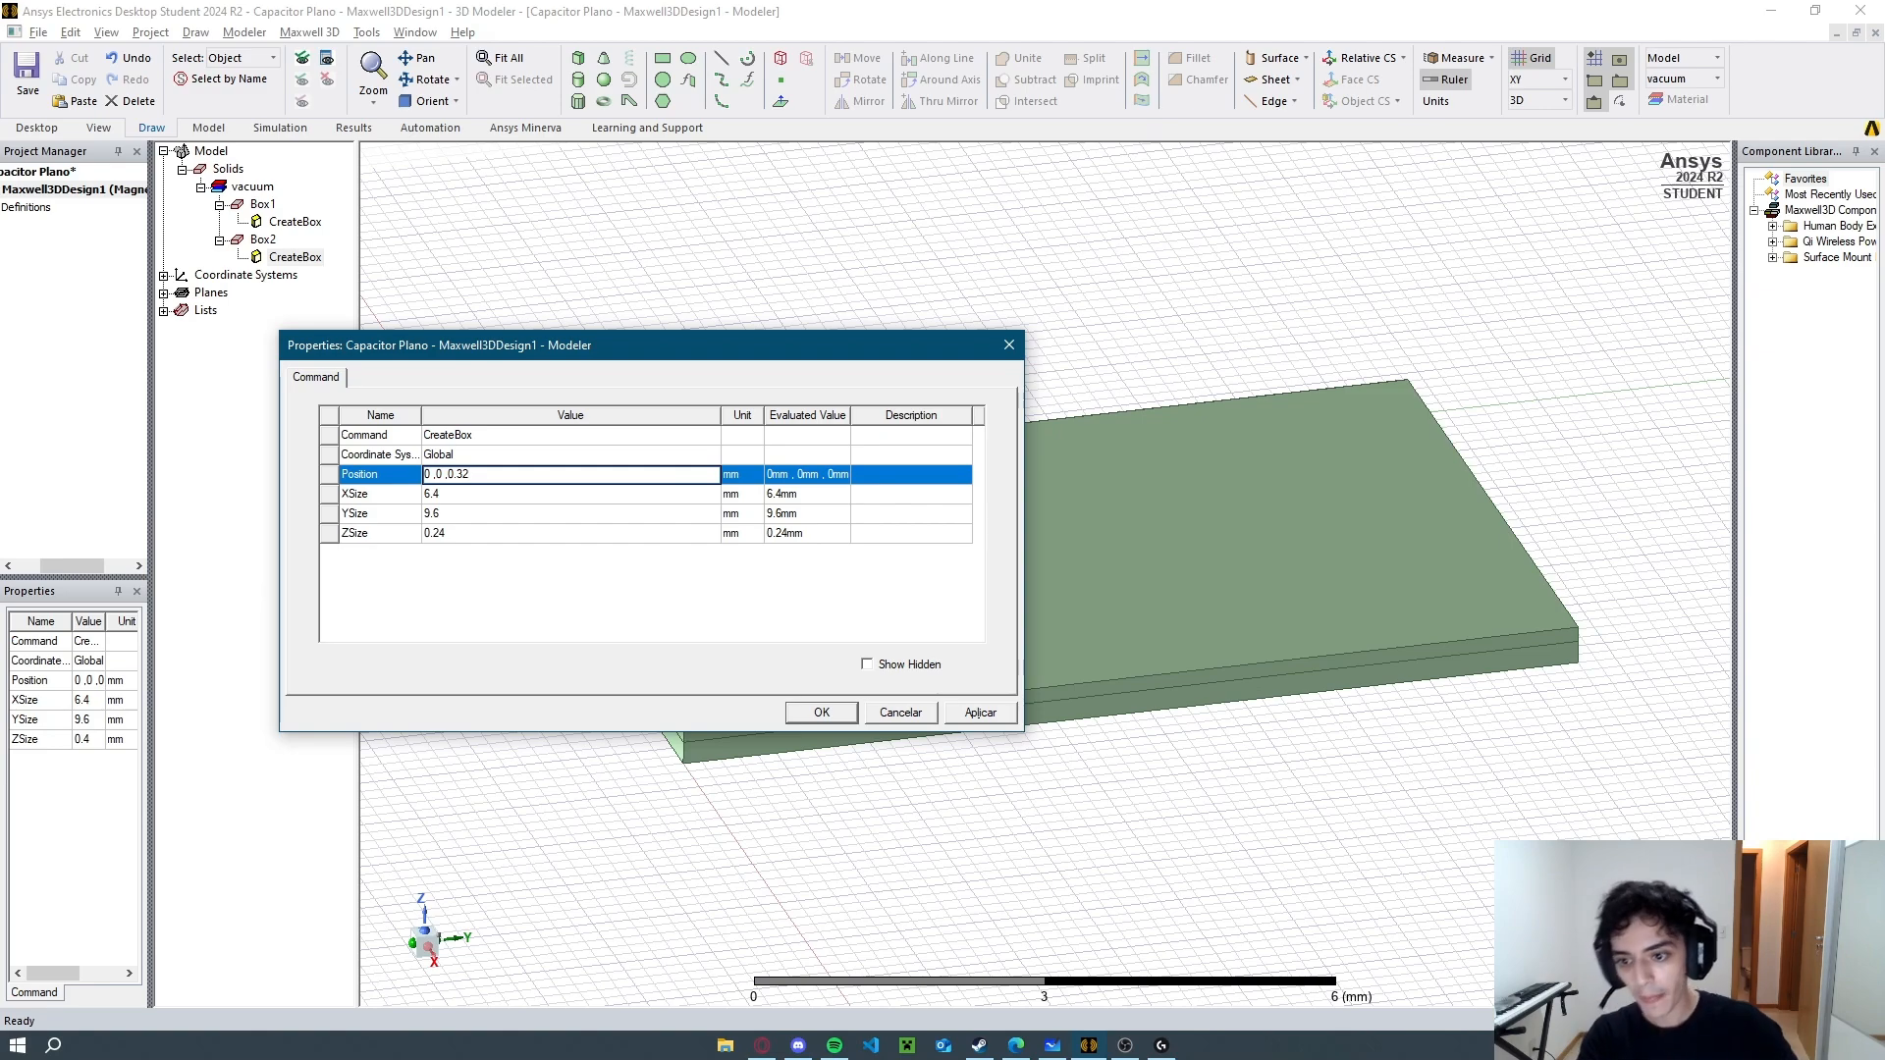
click(828, 711)
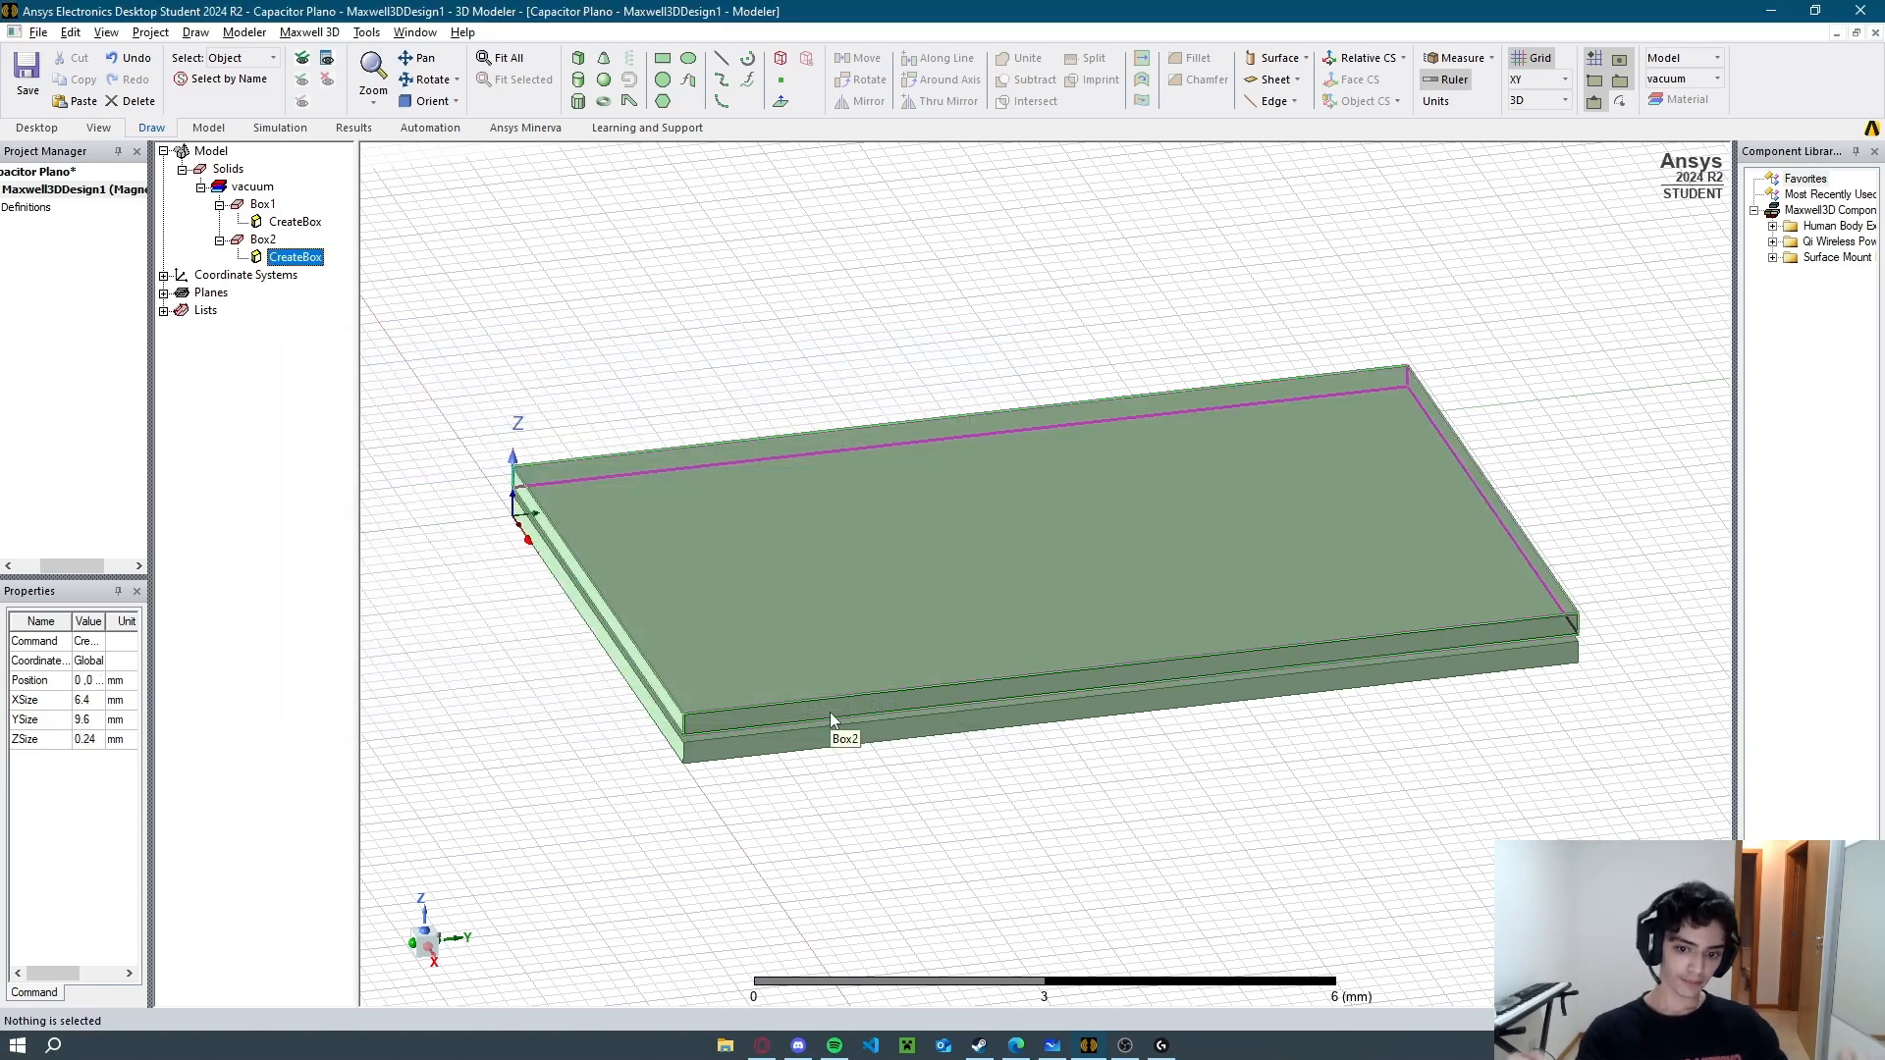
click(490, 762)
middle_drag(735, 805, 758, 739)
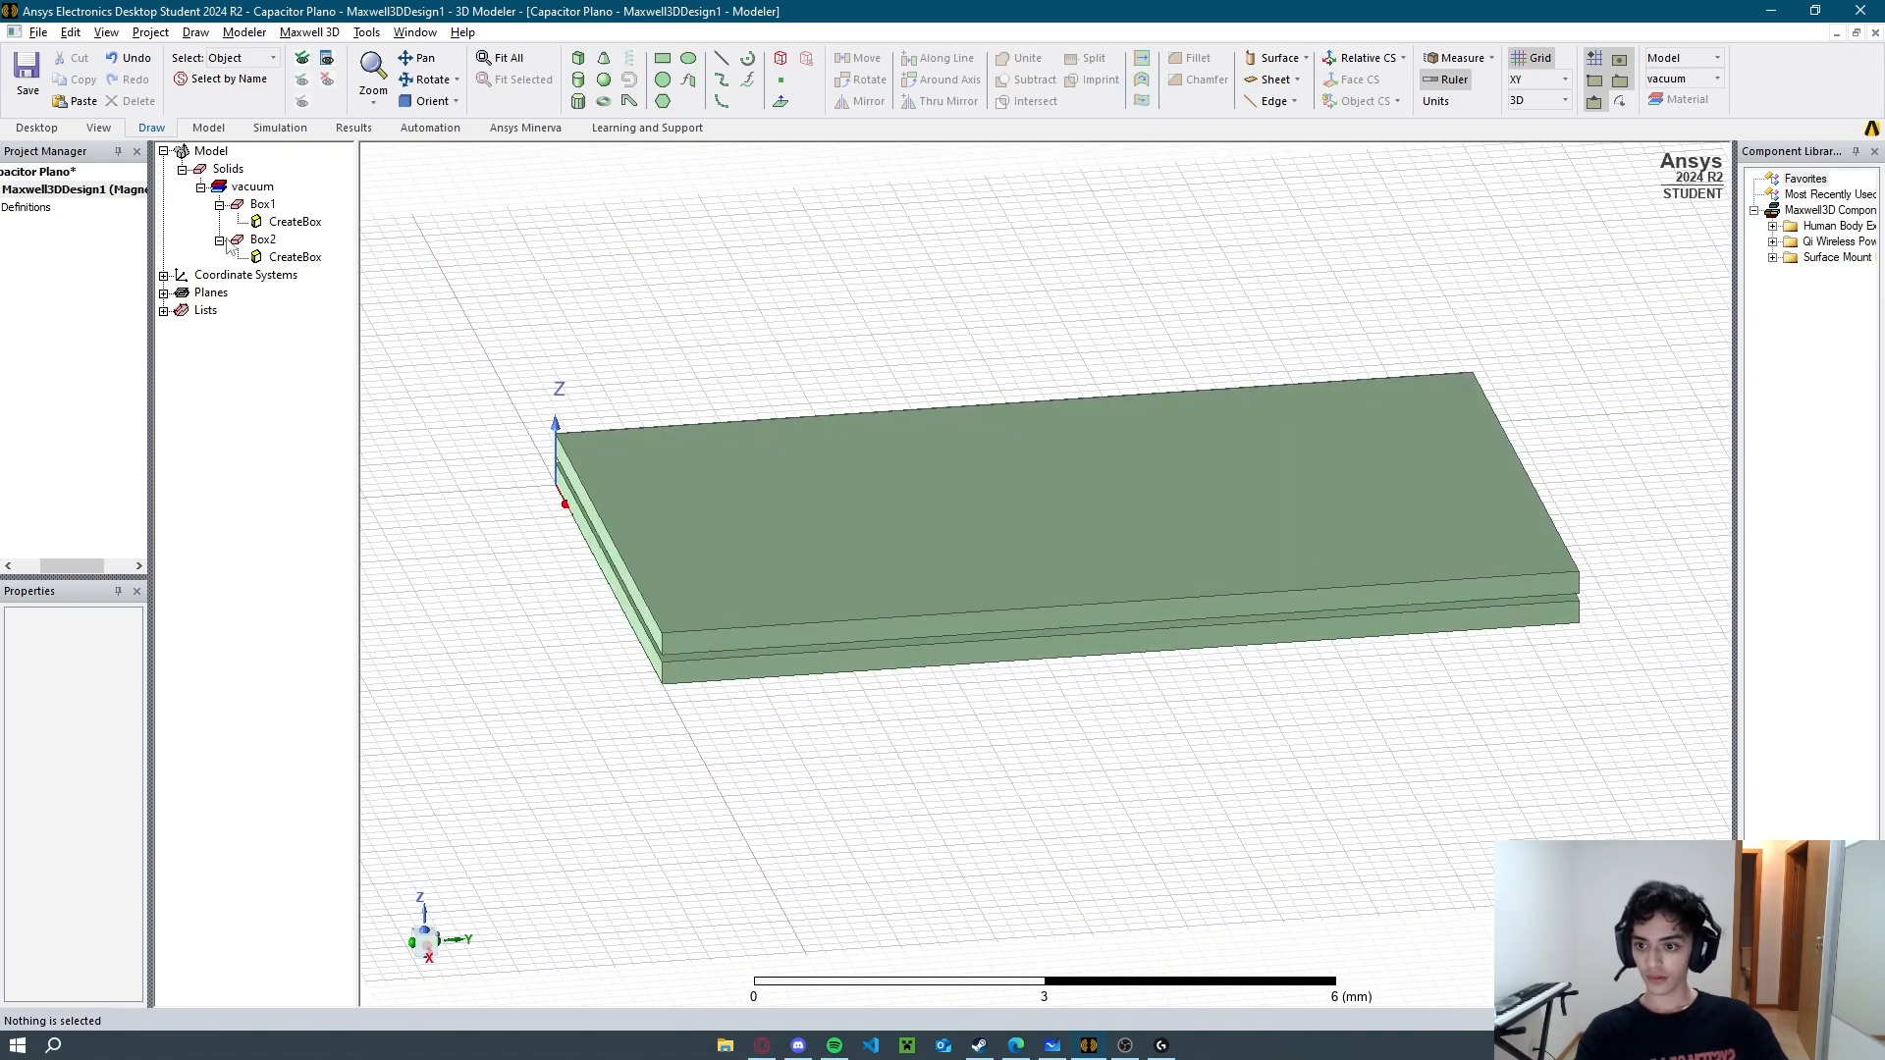
Draw a third box from the origin matching the lower plate, 6.4 by 9.6 by 0.24 mm.
click(579, 59)
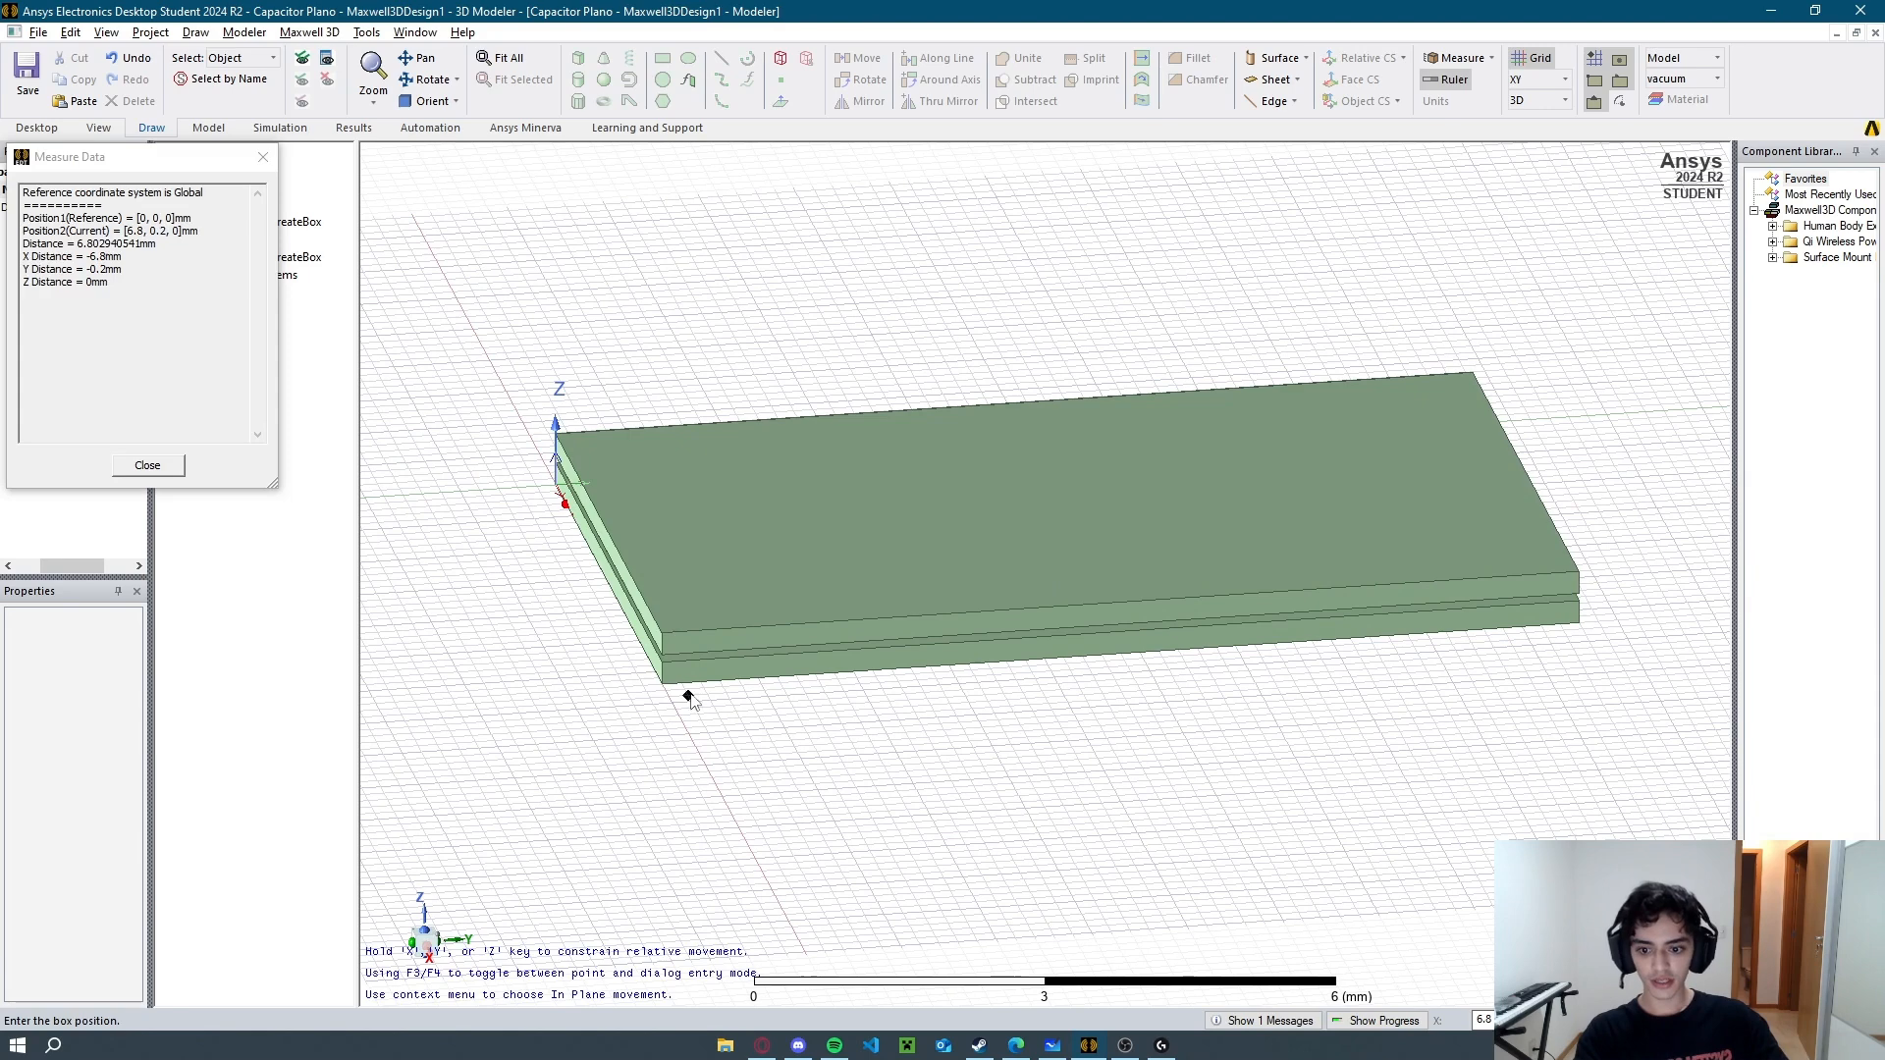
click(557, 481)
click(1578, 620)
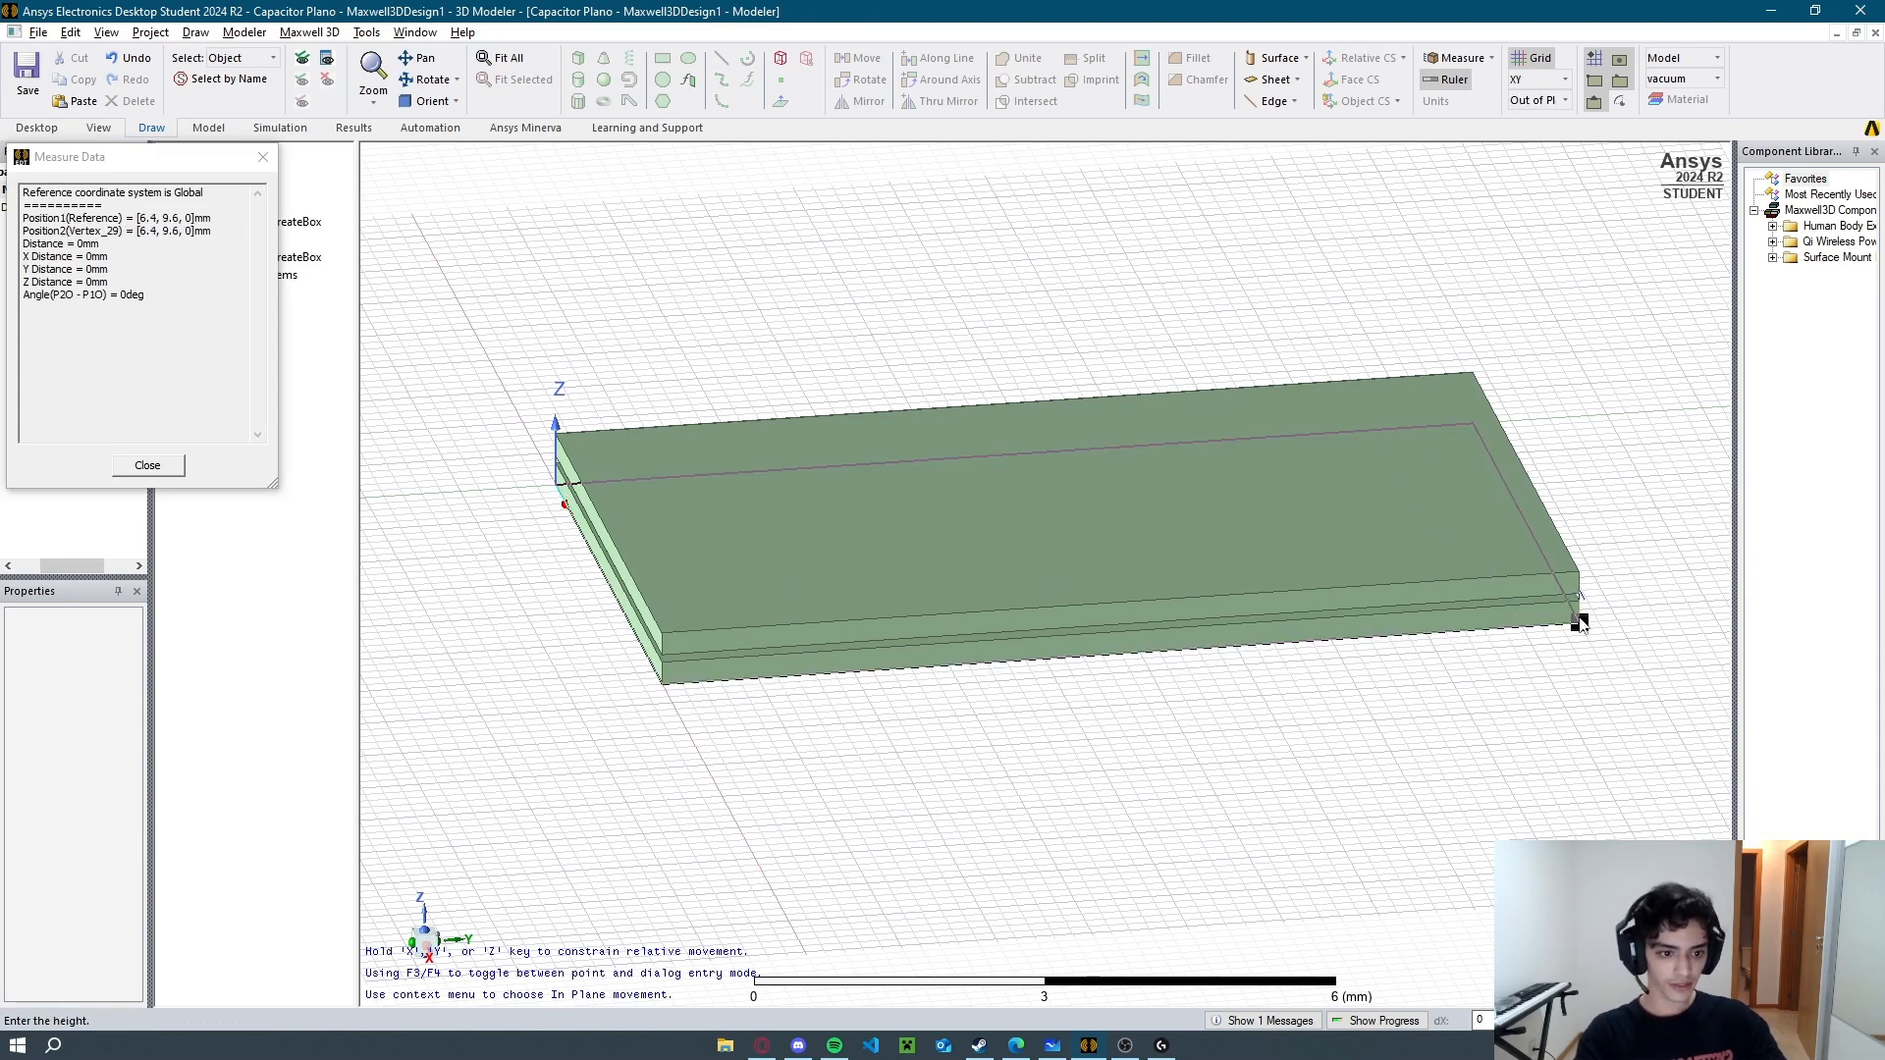
click(1578, 618)
Set the third box's Z size to 0.08 mm, using the plate separation from the PDF figure.
double_click(295, 292)
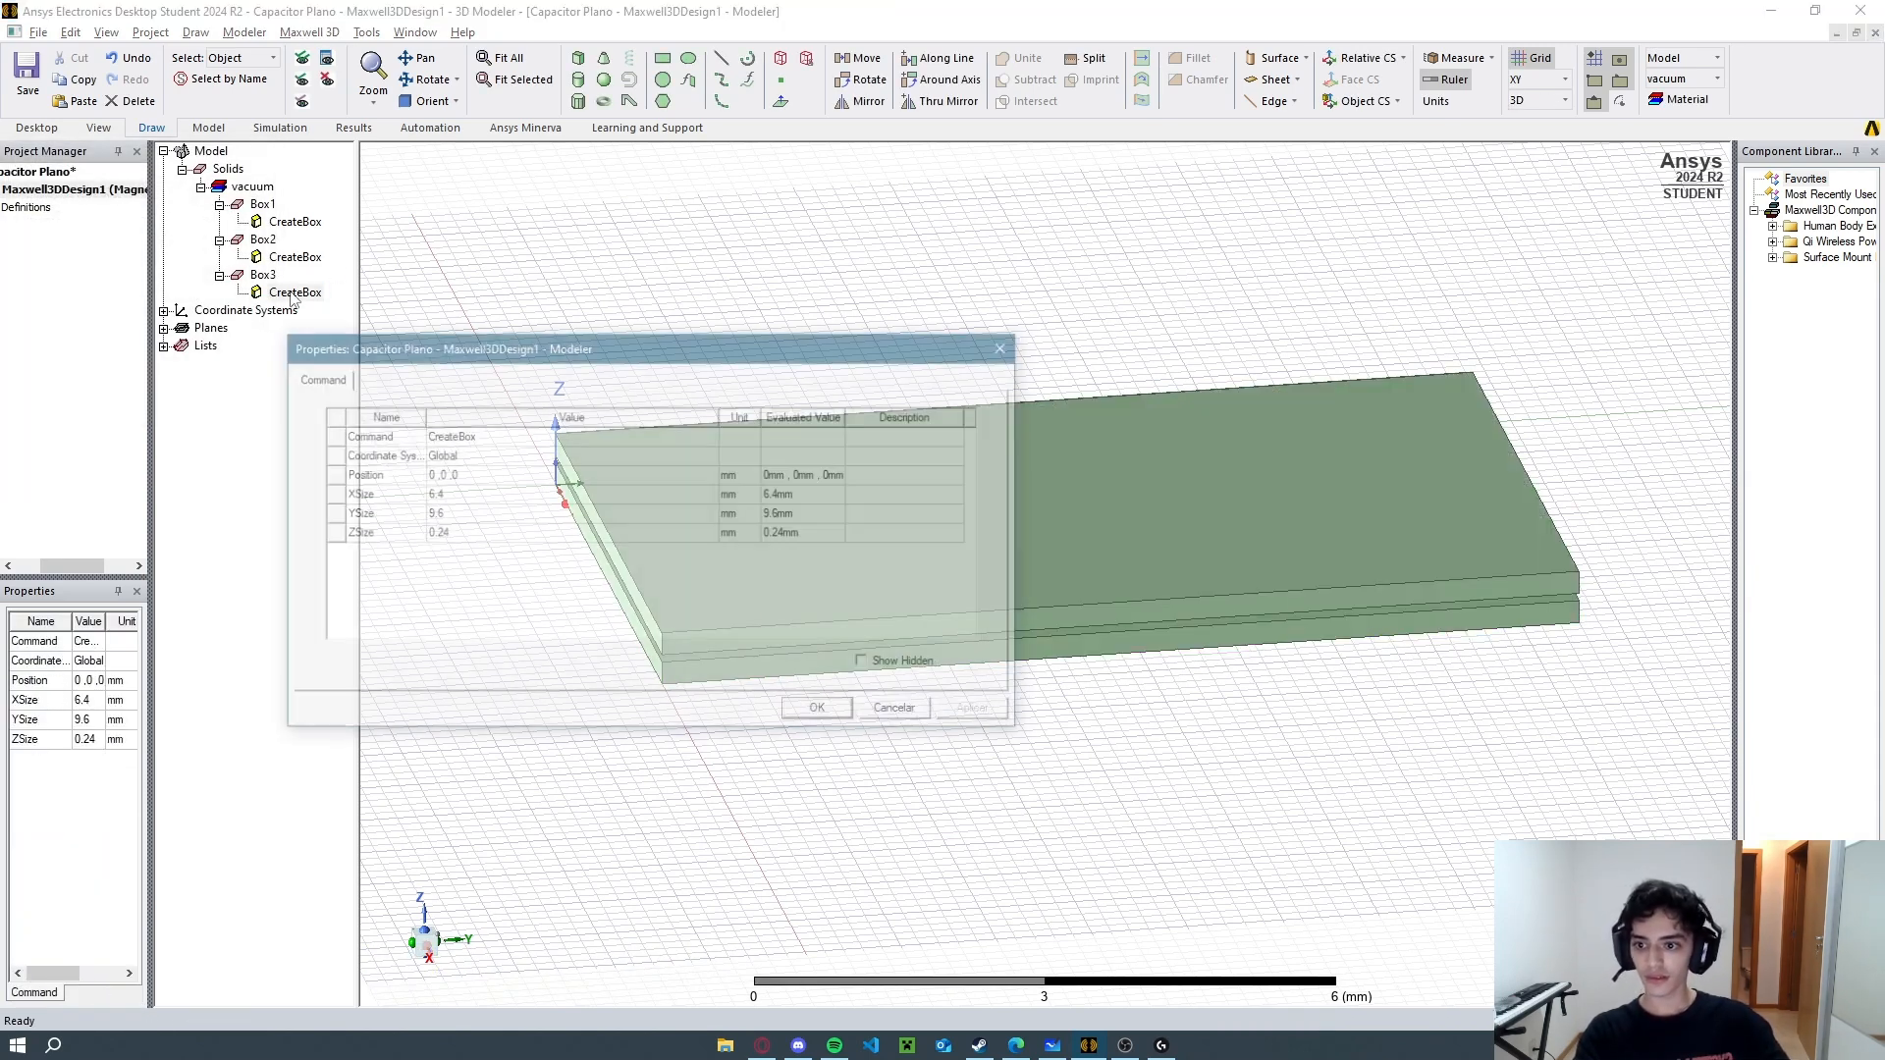
key(alt+Tab)
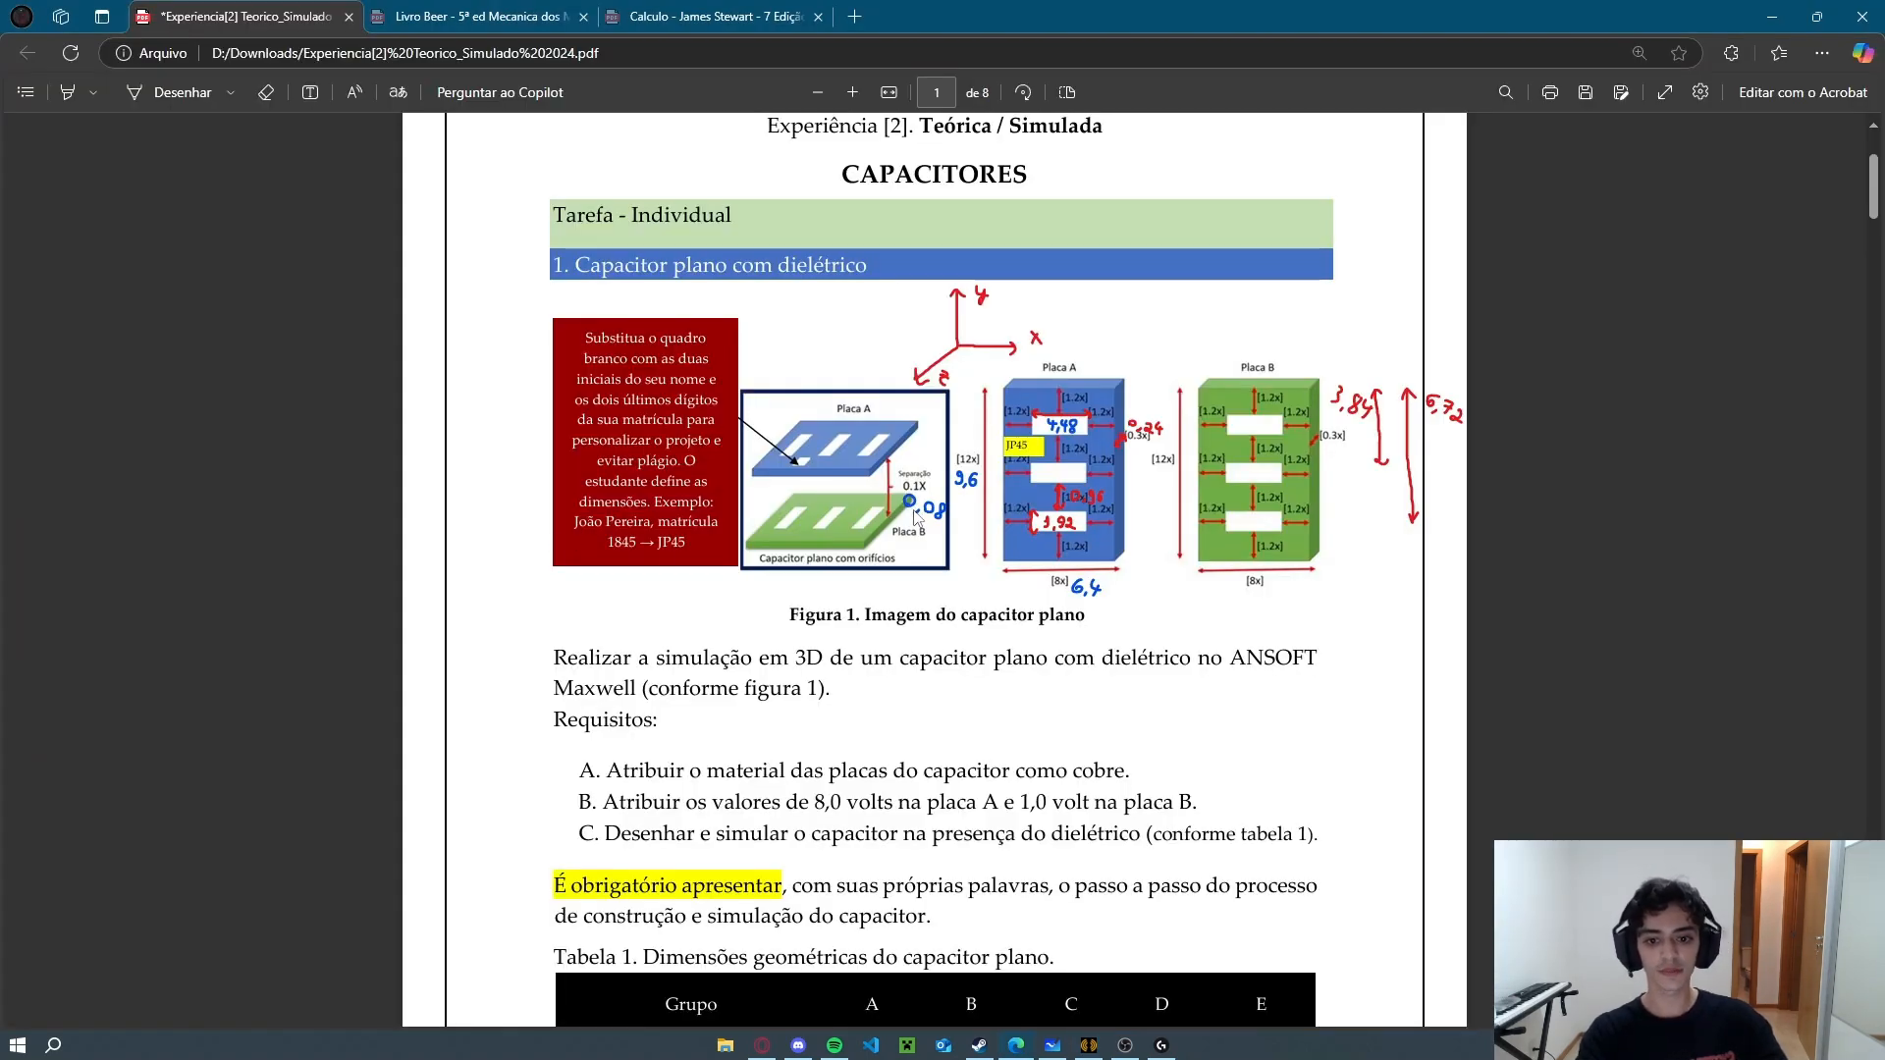
key(alt+Tab)
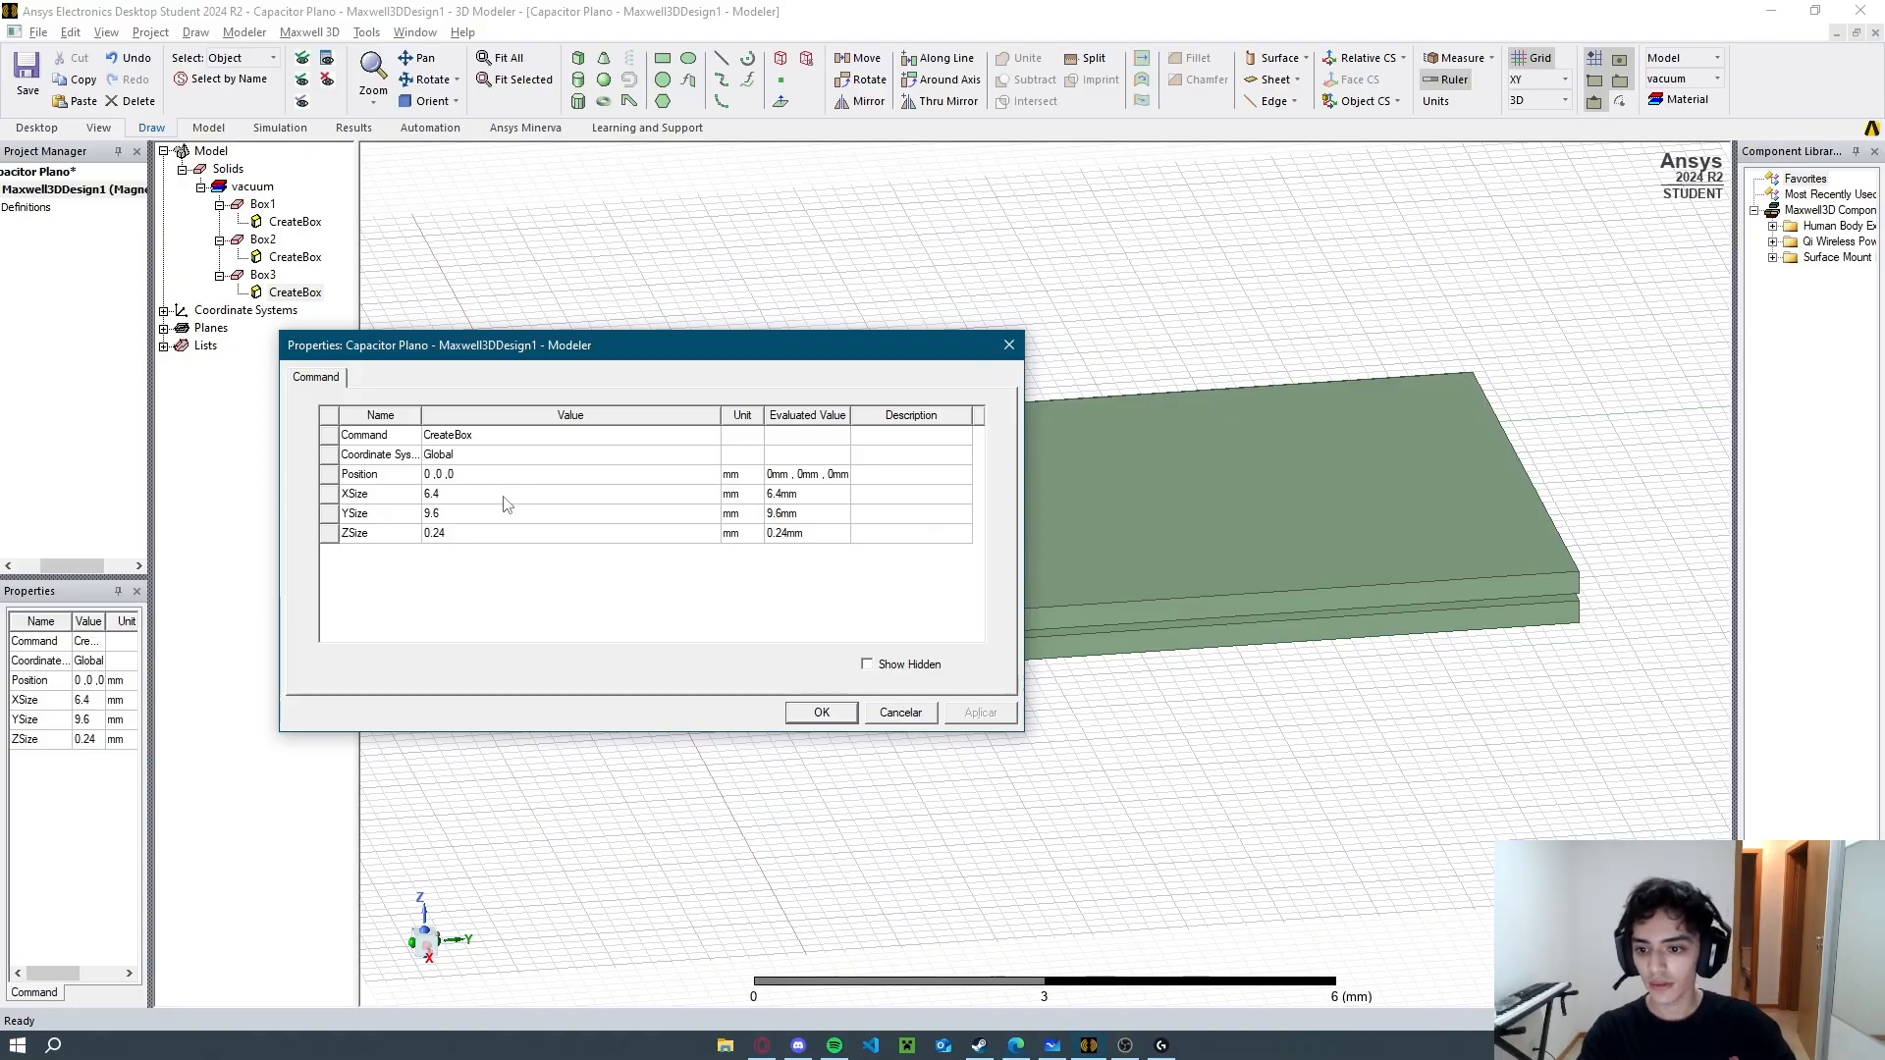
click(472, 534)
click(538, 541)
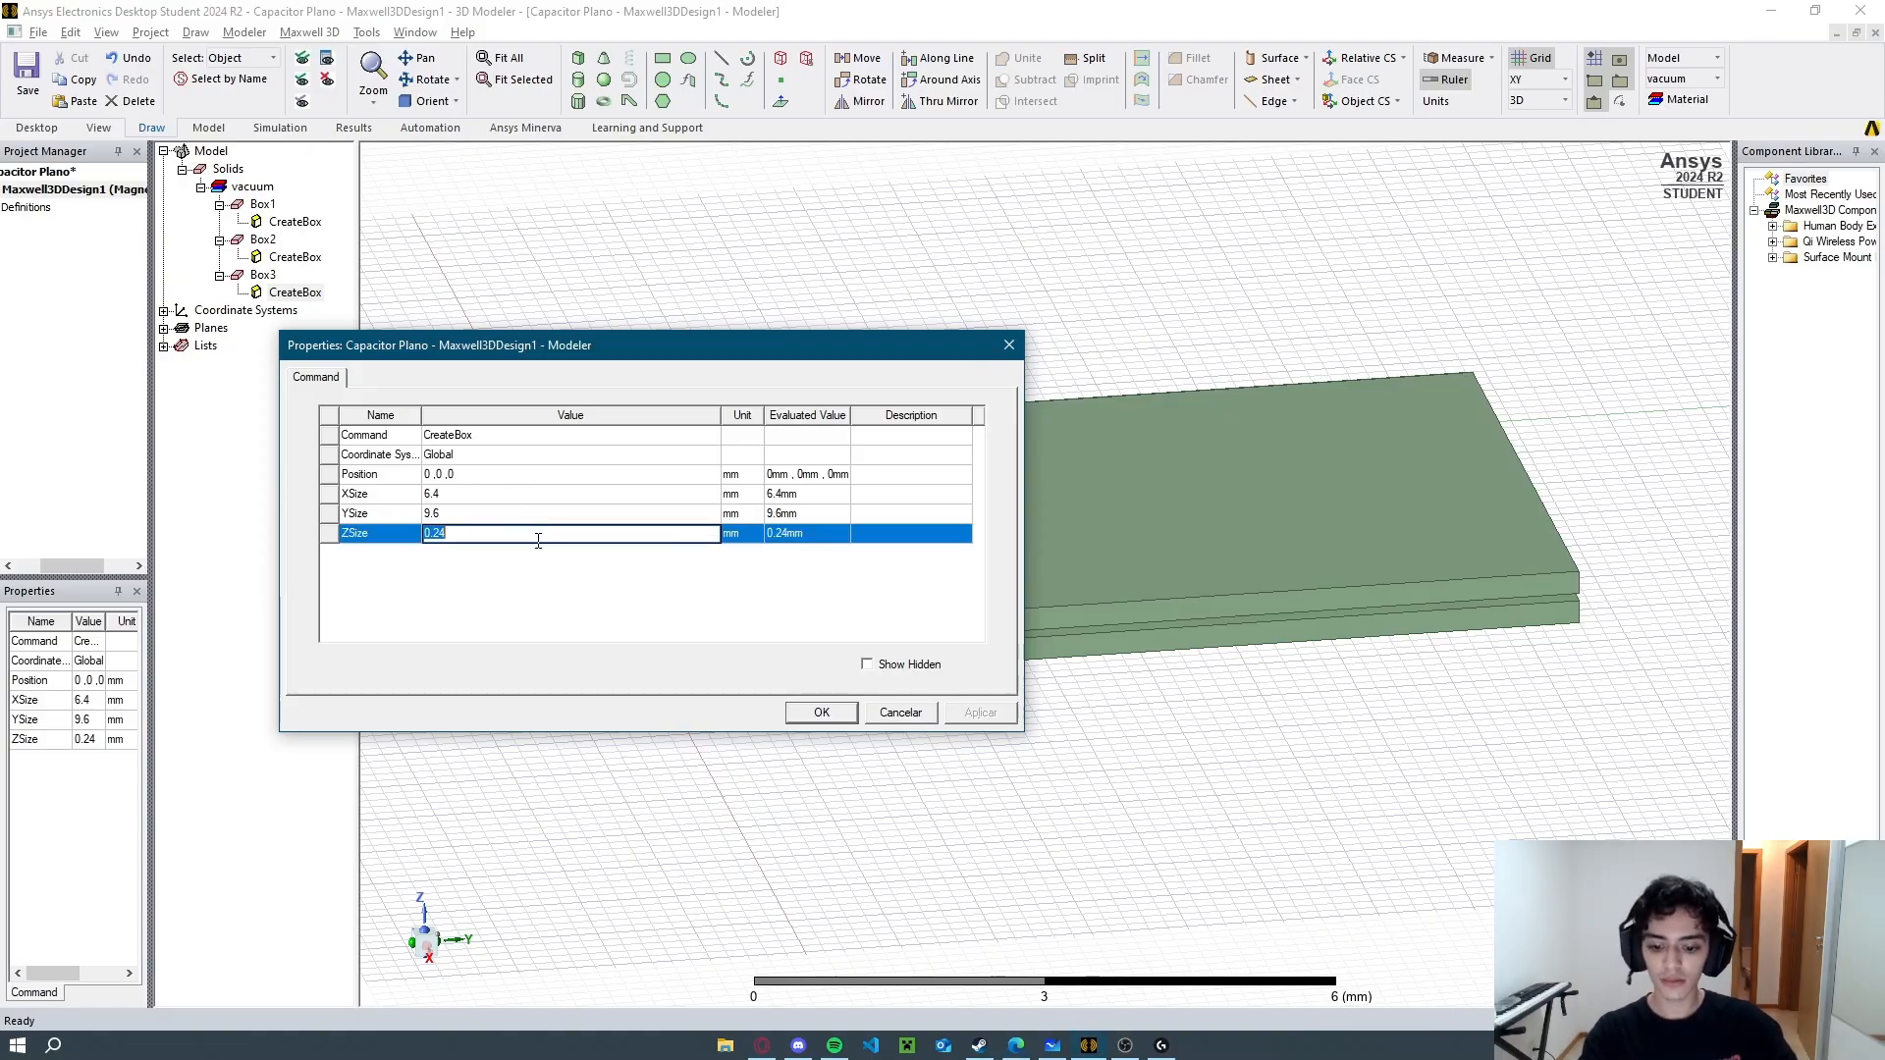
text(0.08)
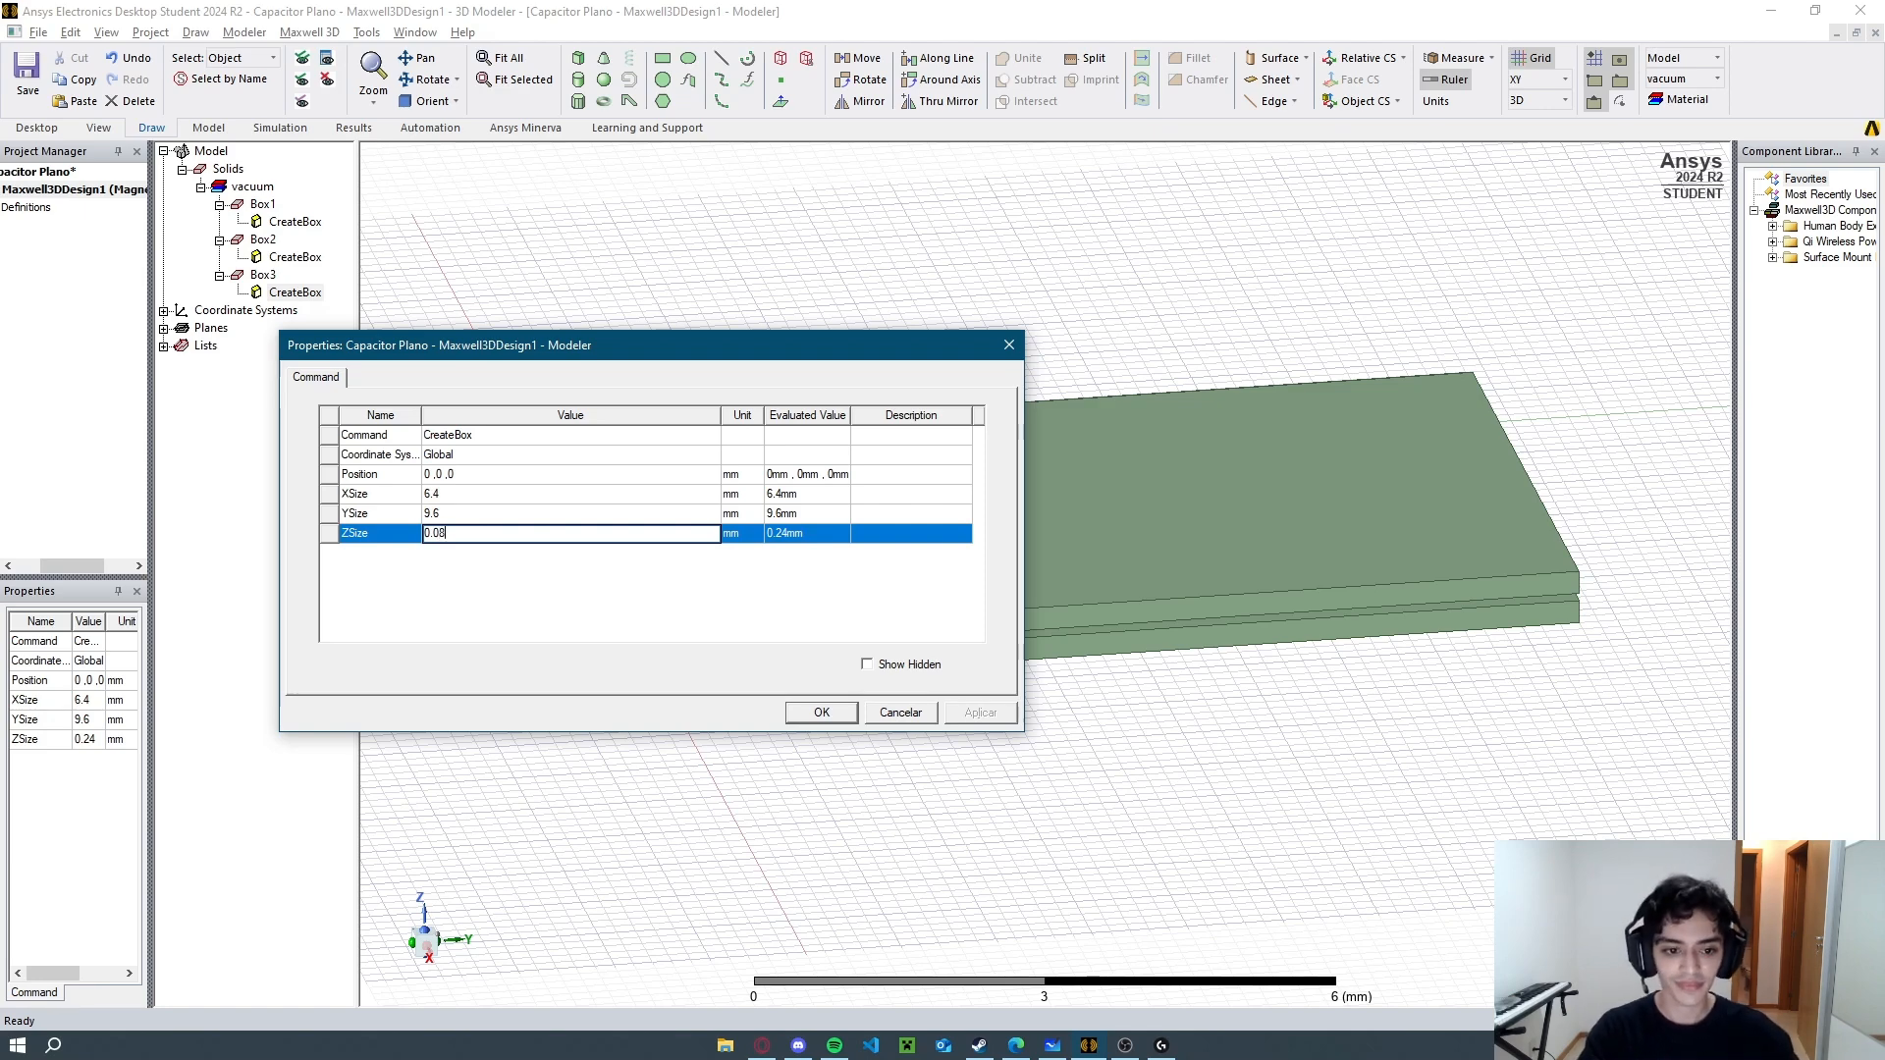
key(alt+Tab)
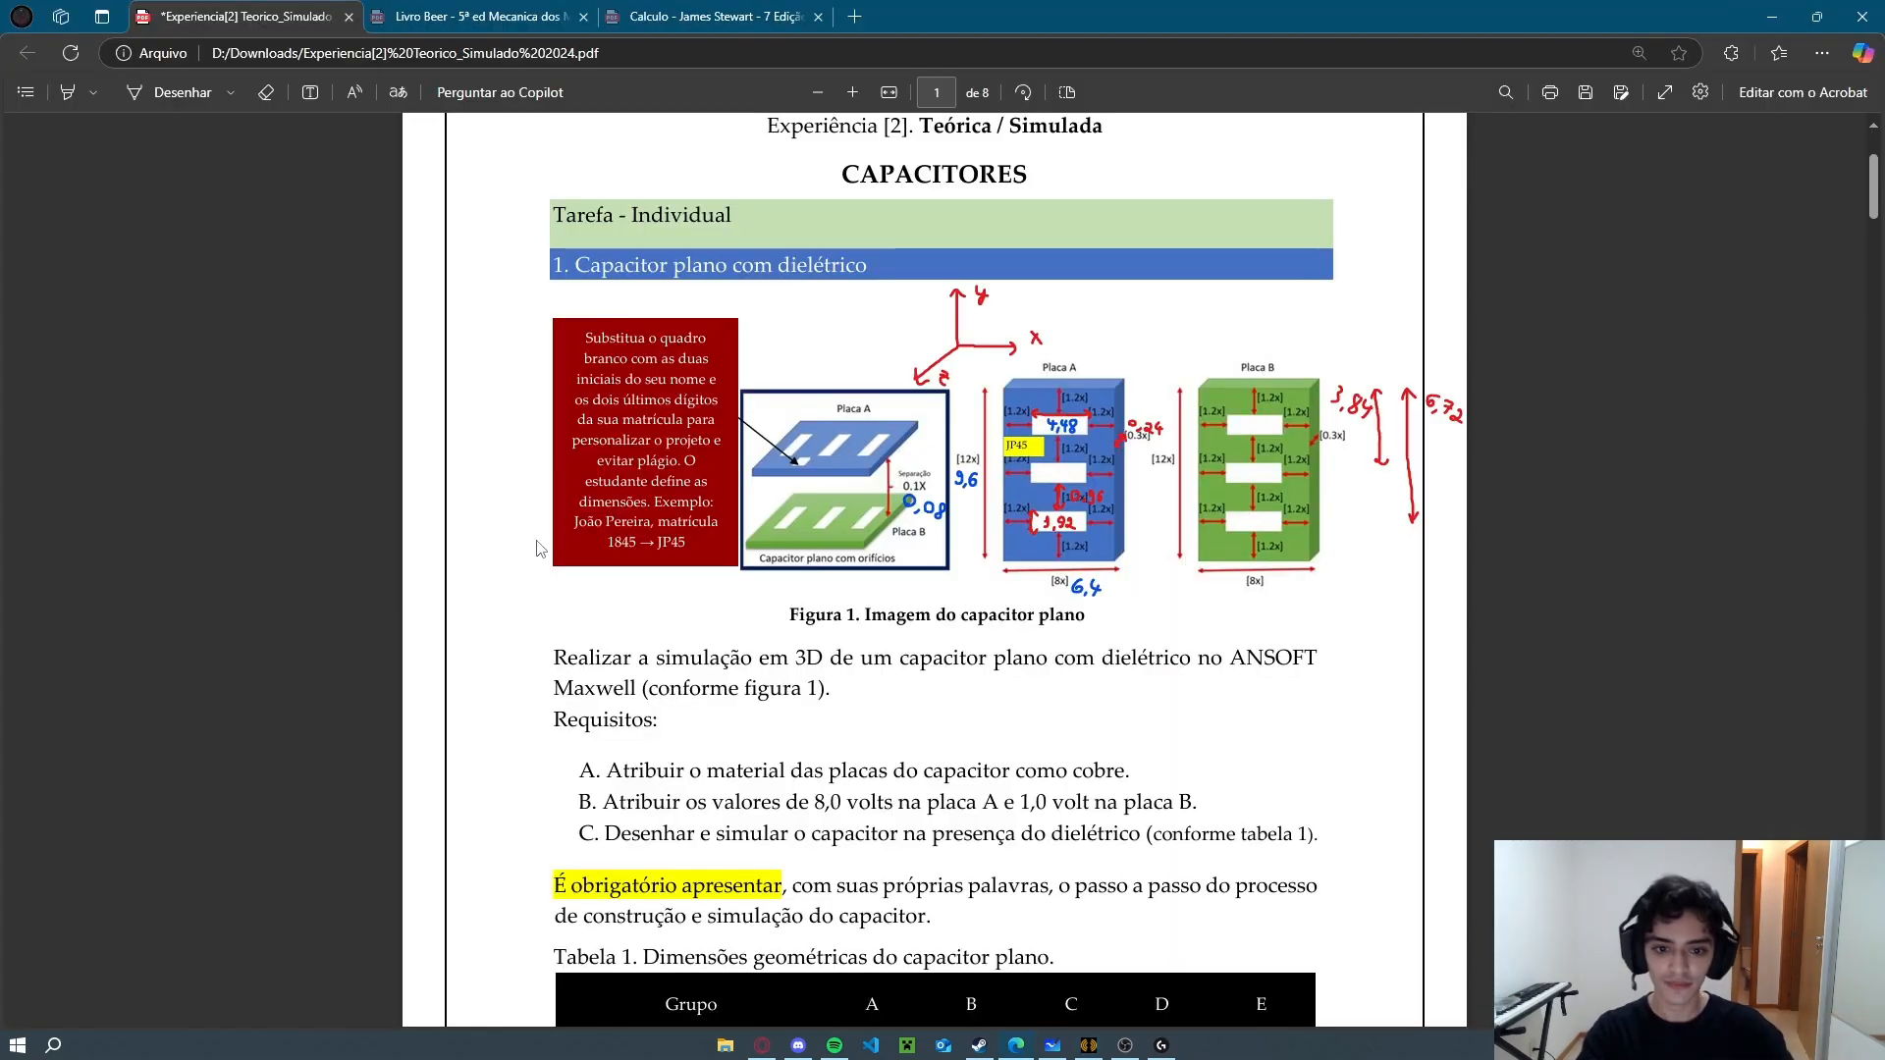
key(alt+Tab)
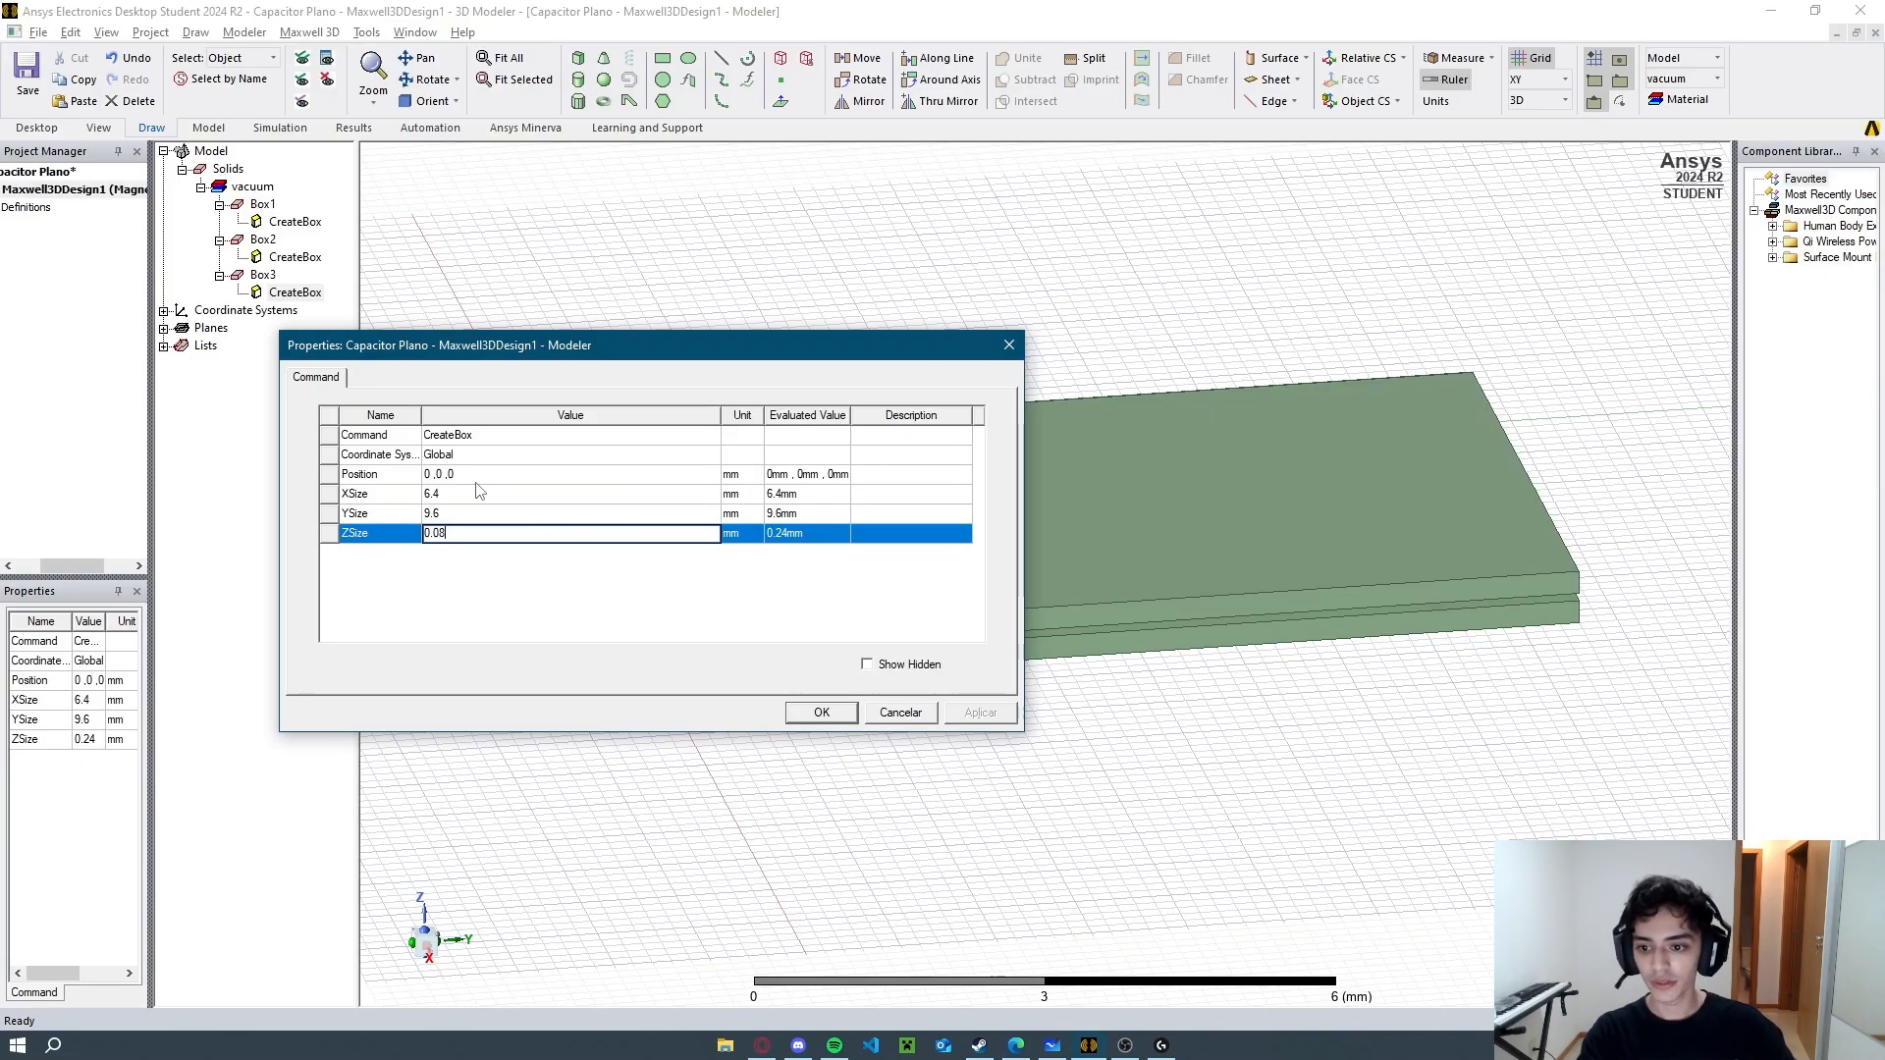
Position the third box at 0, 0, 0.24 mm between the plates, apply it and inspect the stack from the side.
click(486, 476)
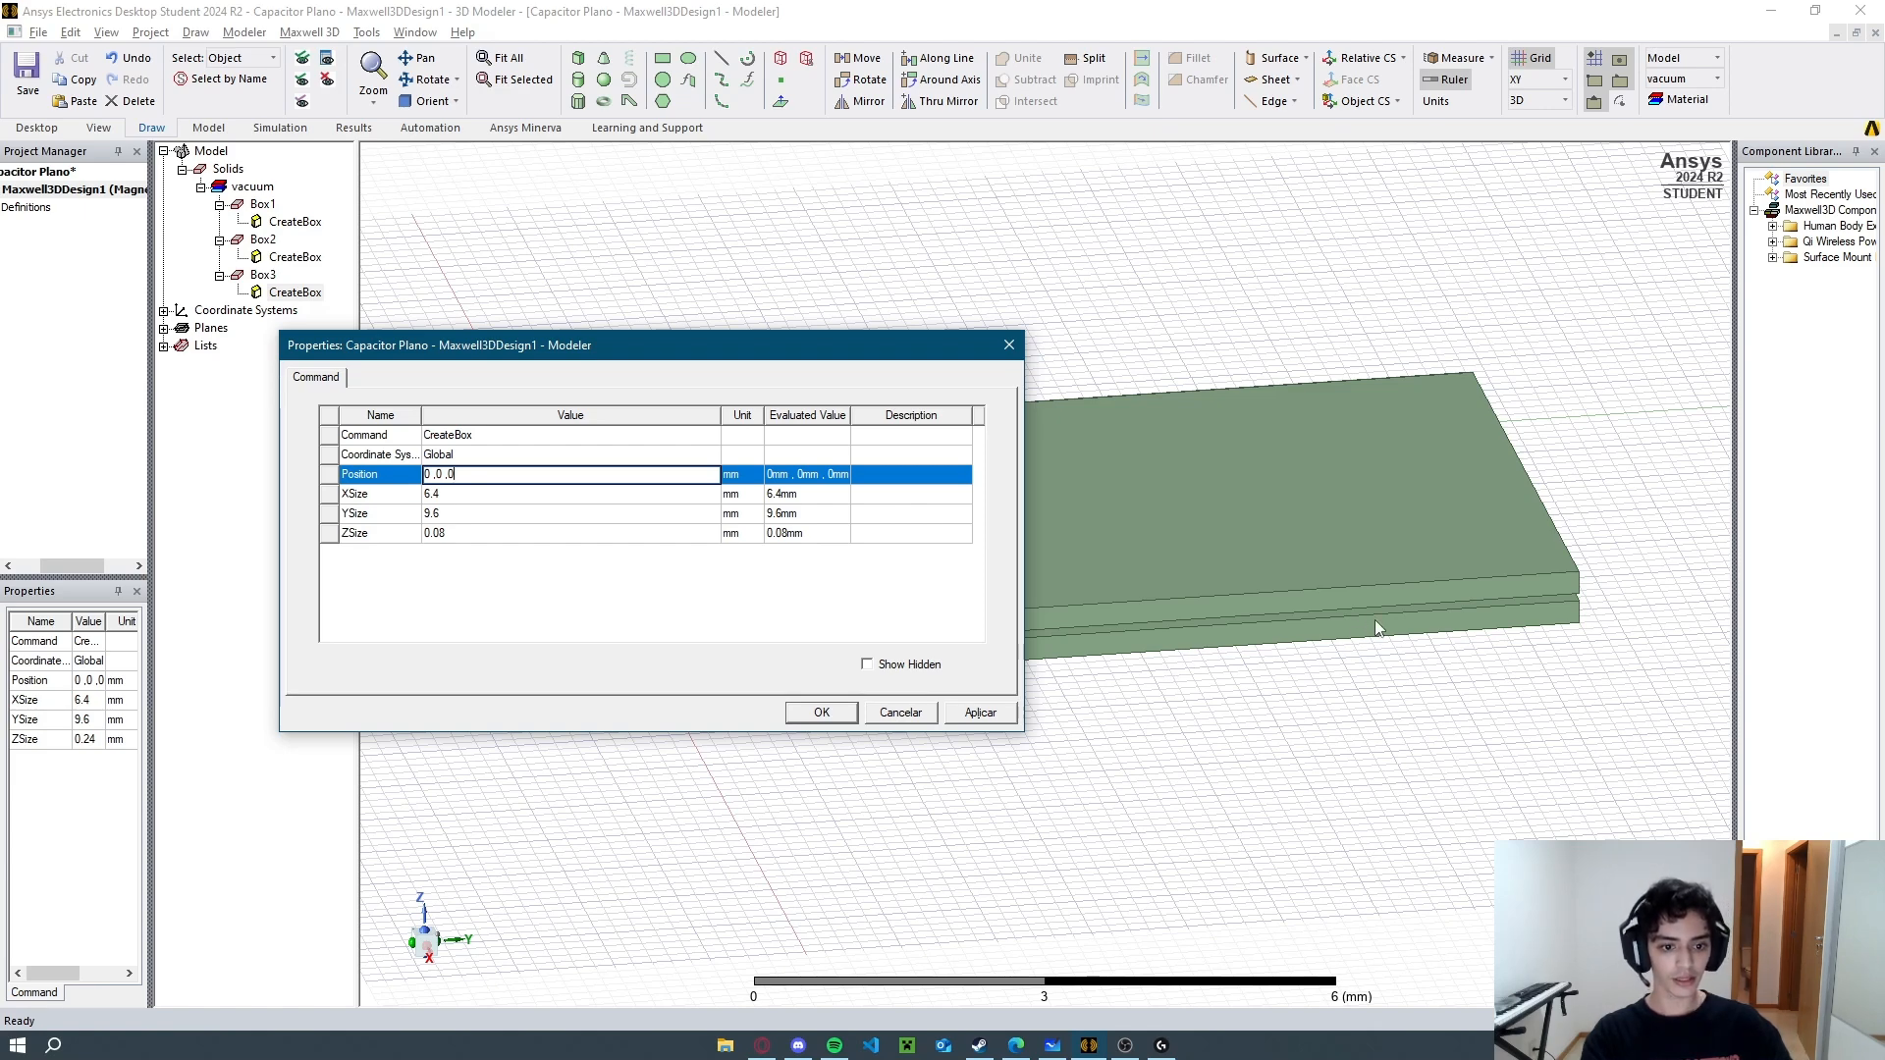
text(.2)
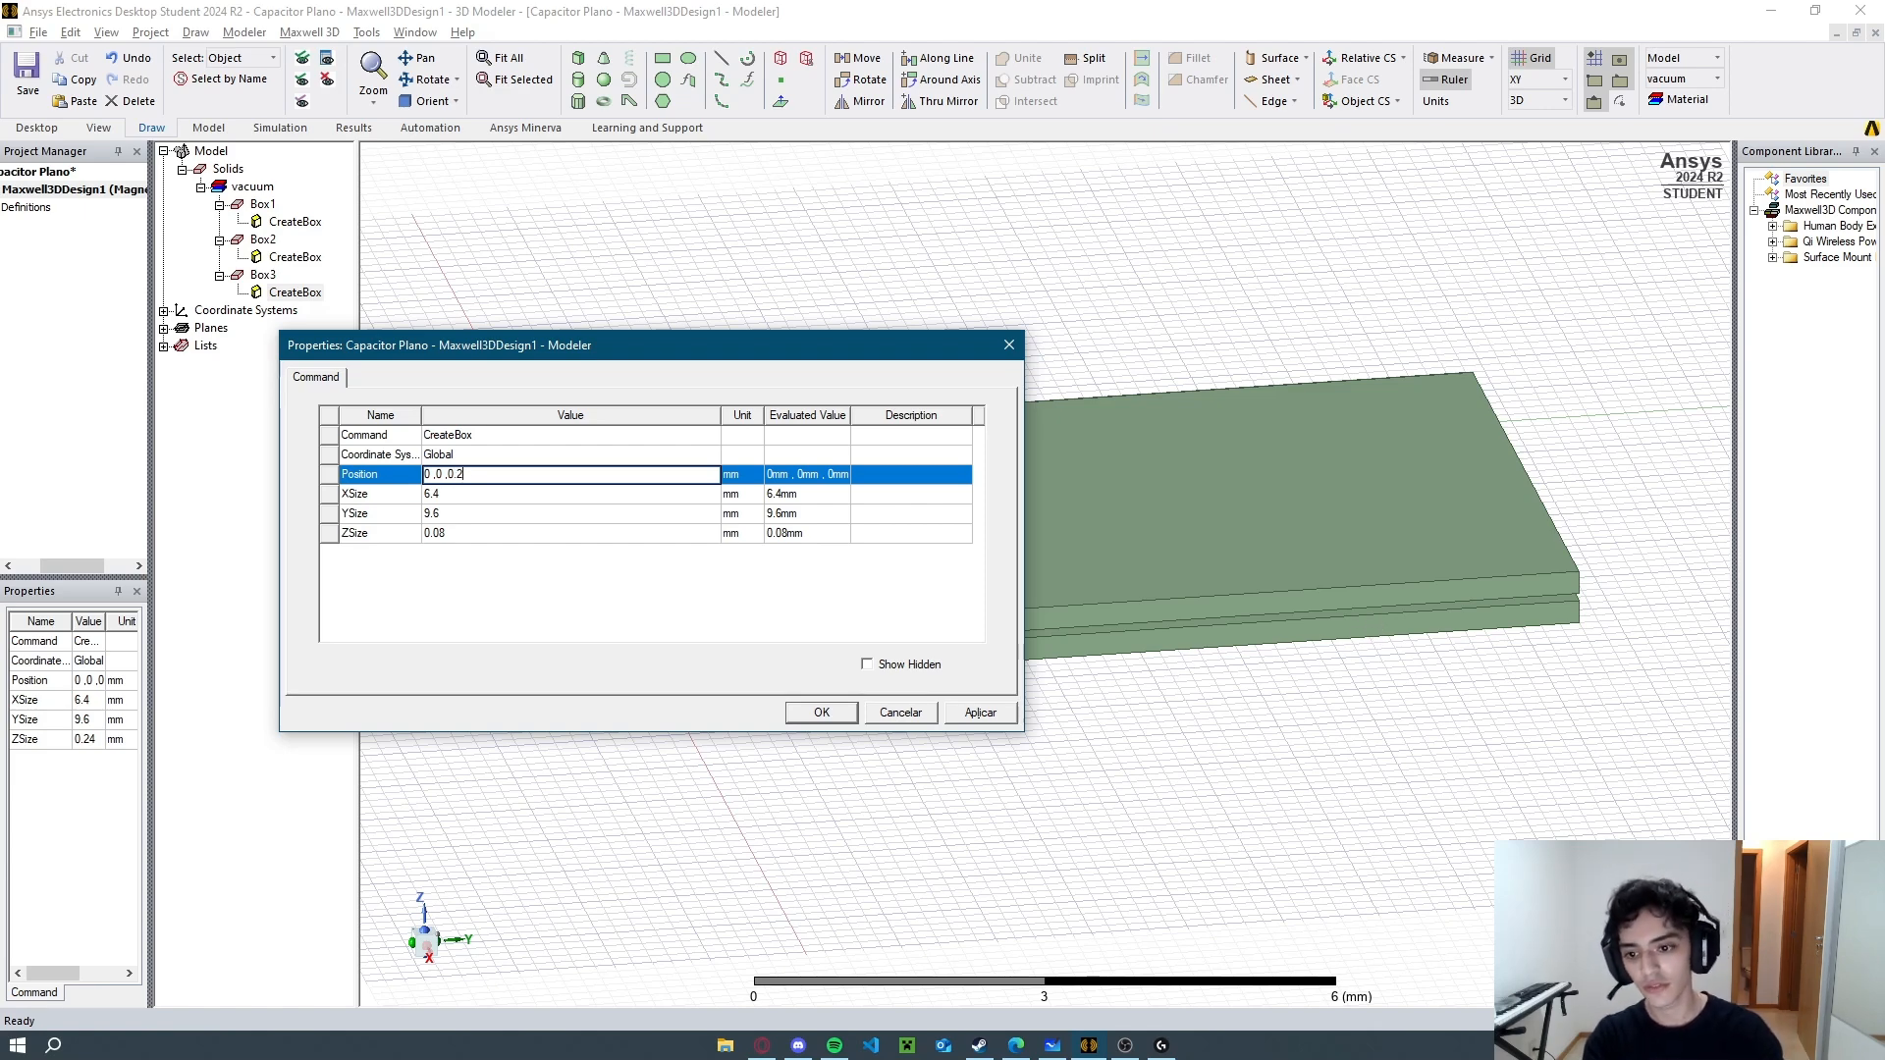
text(4)
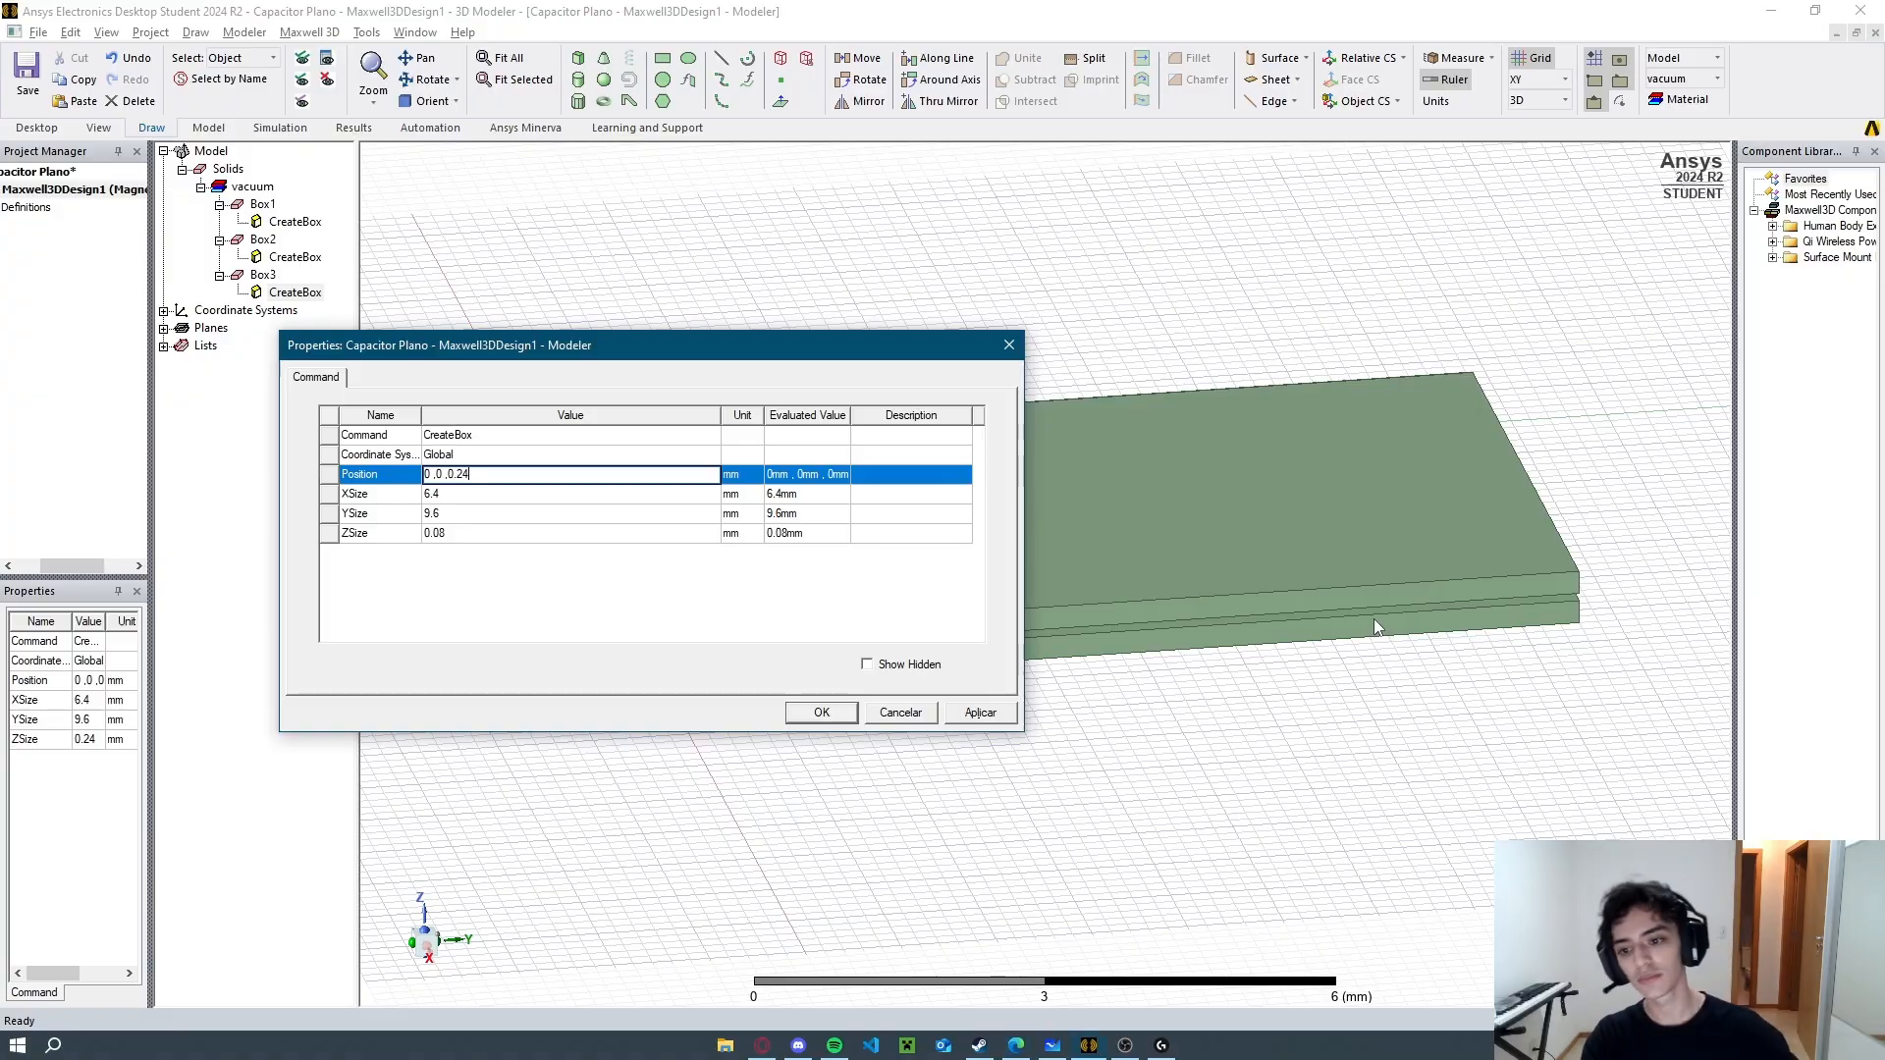
click(851, 717)
click(933, 731)
alt+drag(933, 731, 915, 688)
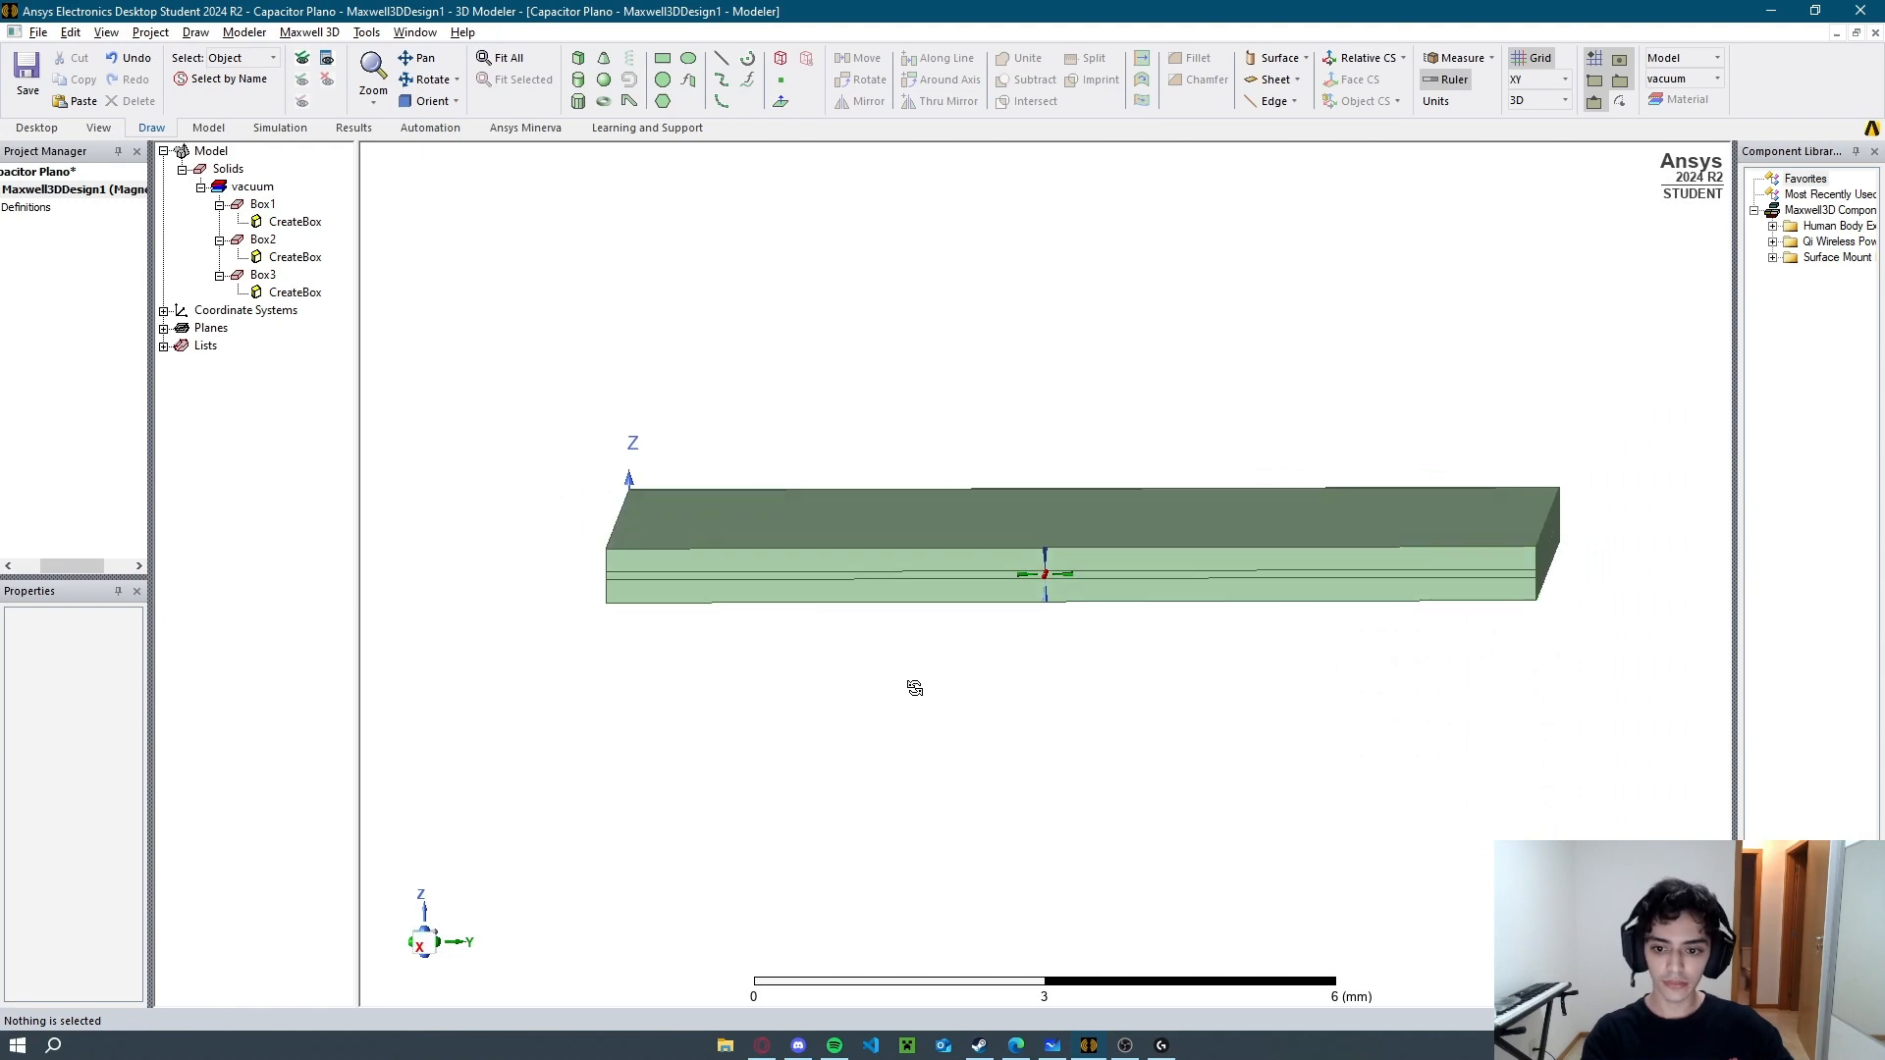
Color the dielectric box between the plates light yellow and inspect the stack.
click(263, 274)
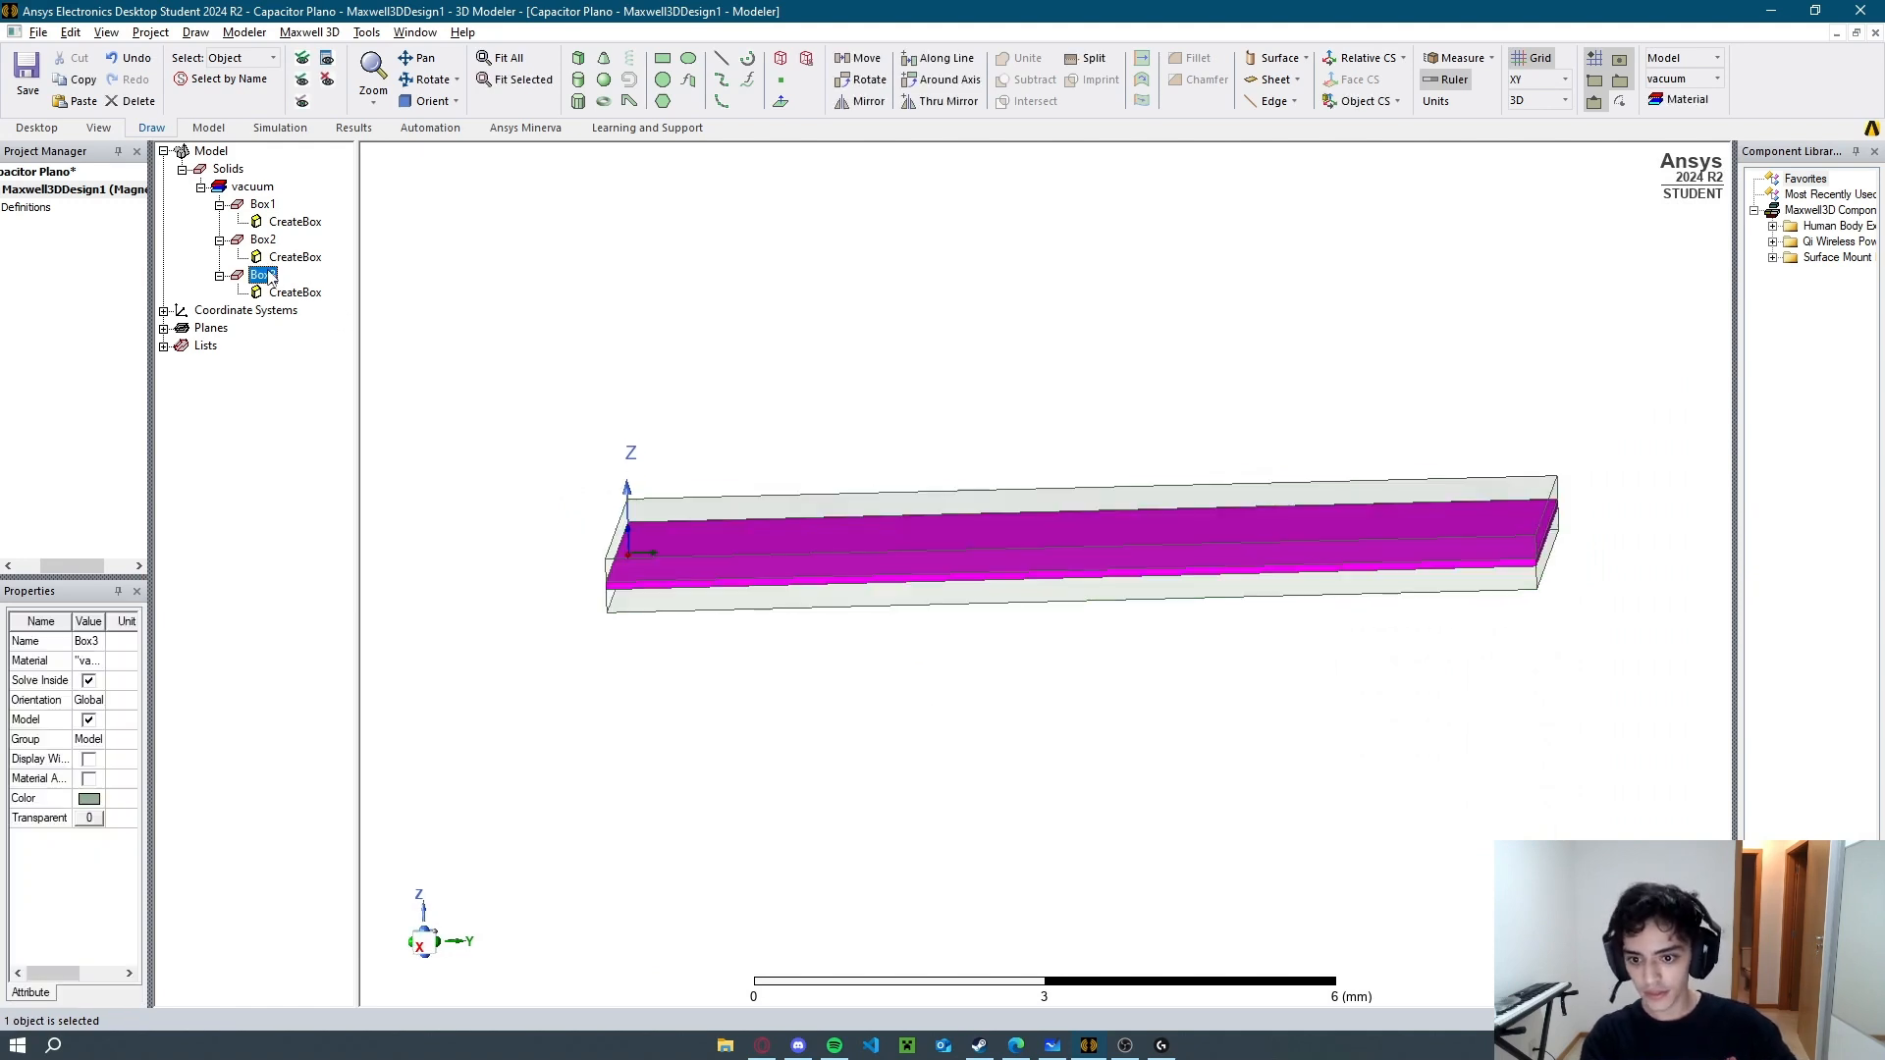
click(89, 798)
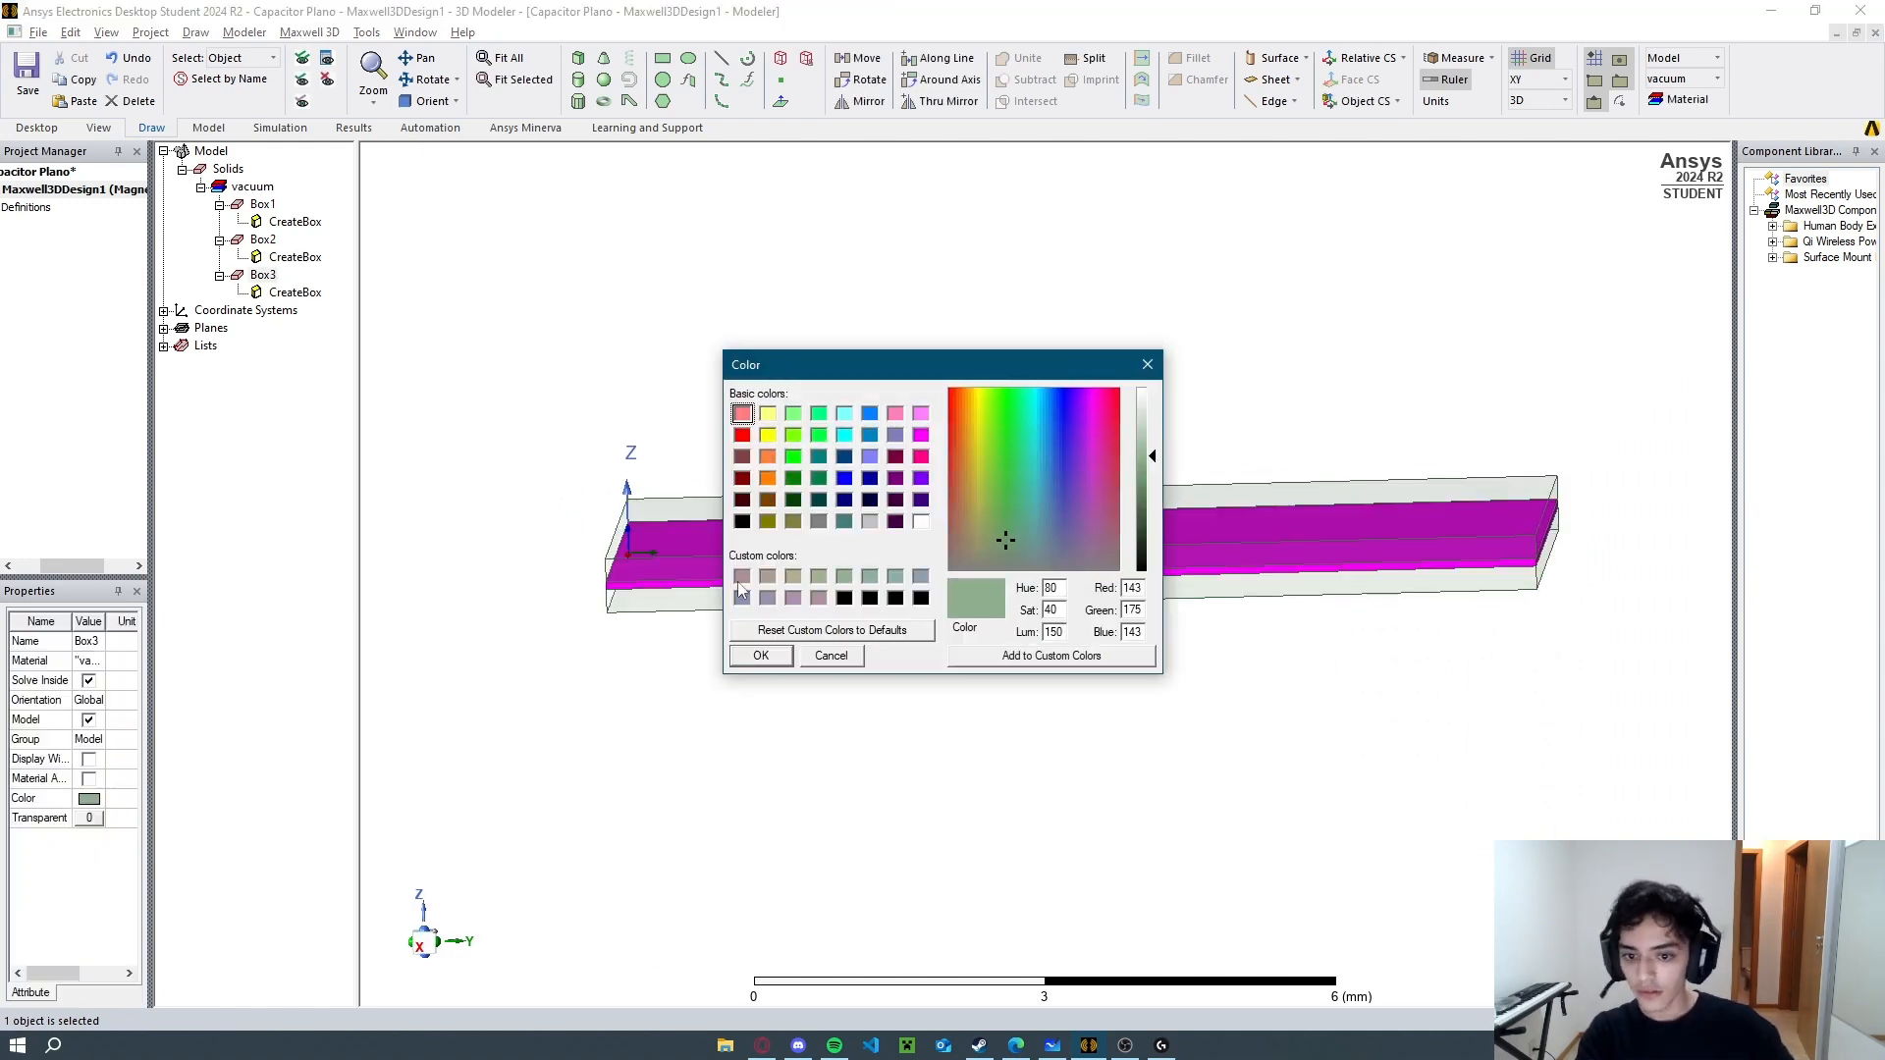
click(768, 414)
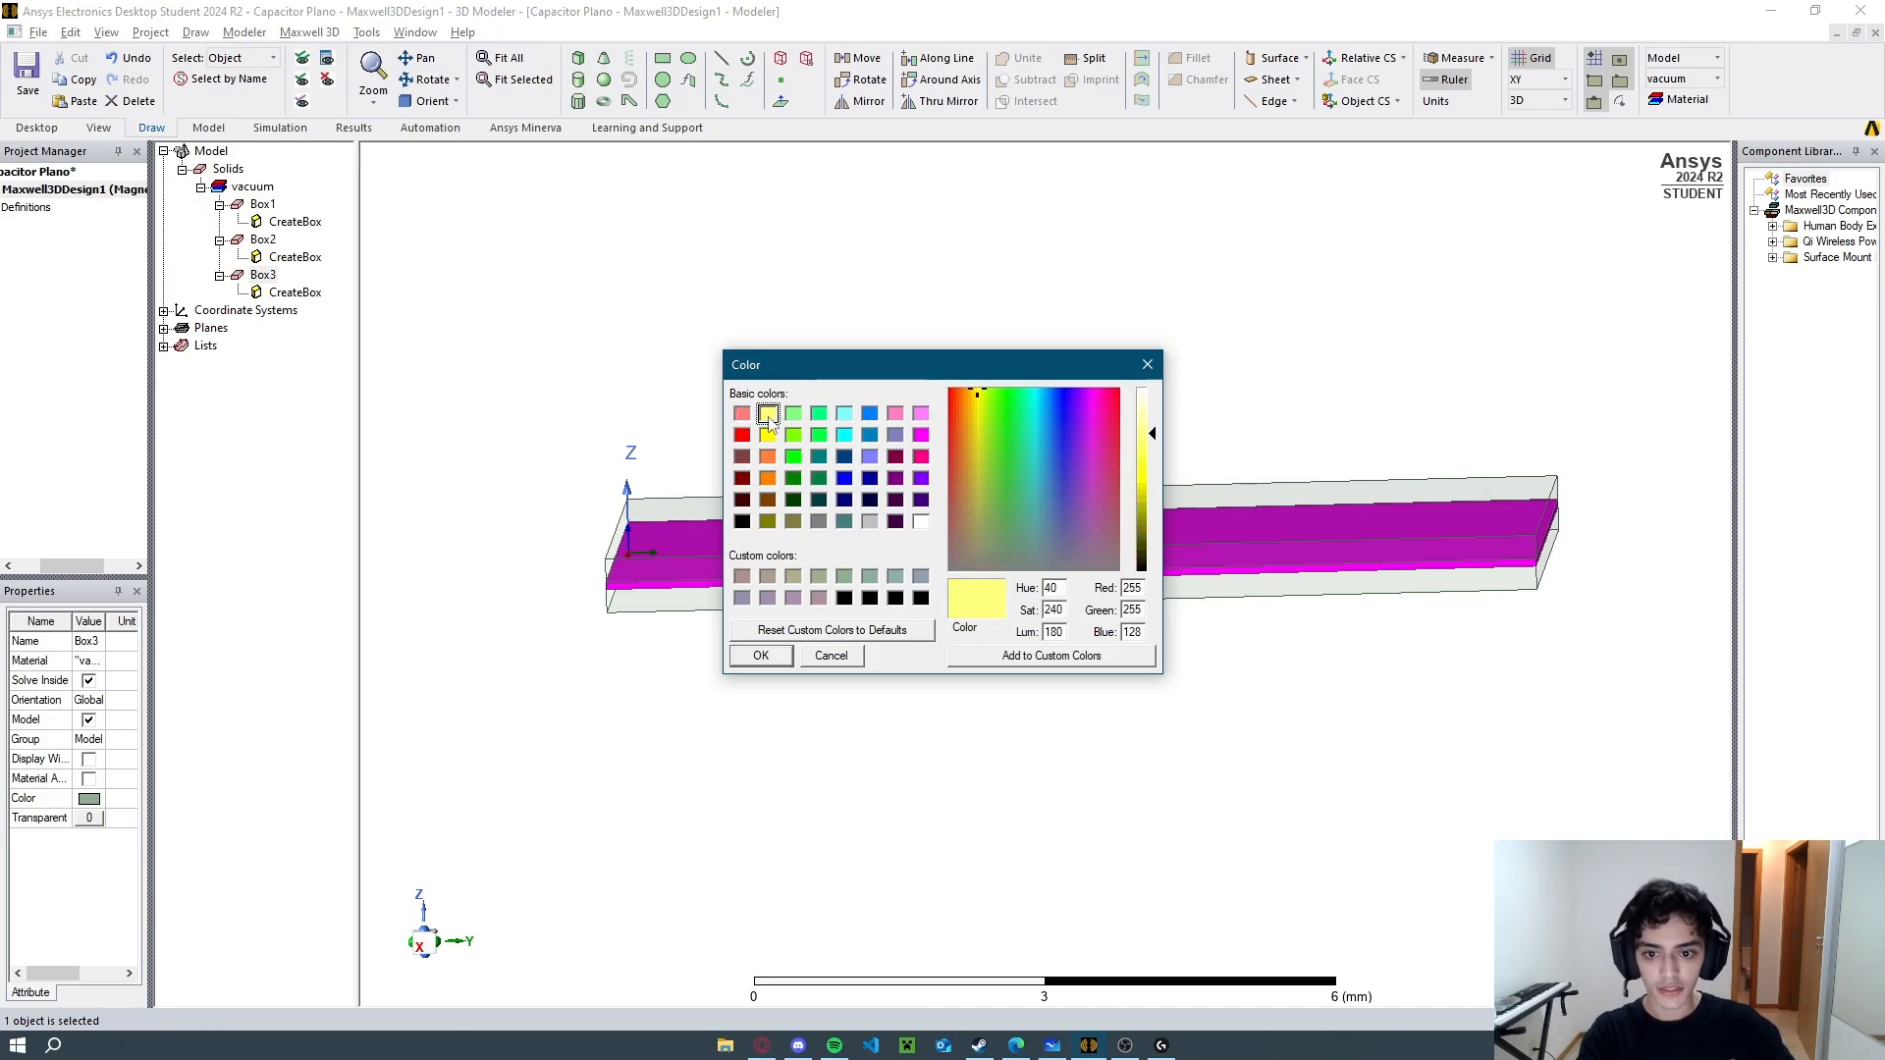
click(761, 656)
click(943, 674)
mouse_move(943, 673)
alt+mouse_down()
mouse_move(913, 655)
mouse_move(963, 677)
alt+mouse_up()
Color the upper plate, Box2, blue like Placa A in the PDF figure, and compare the model with the figure.
key(alt+Tab)
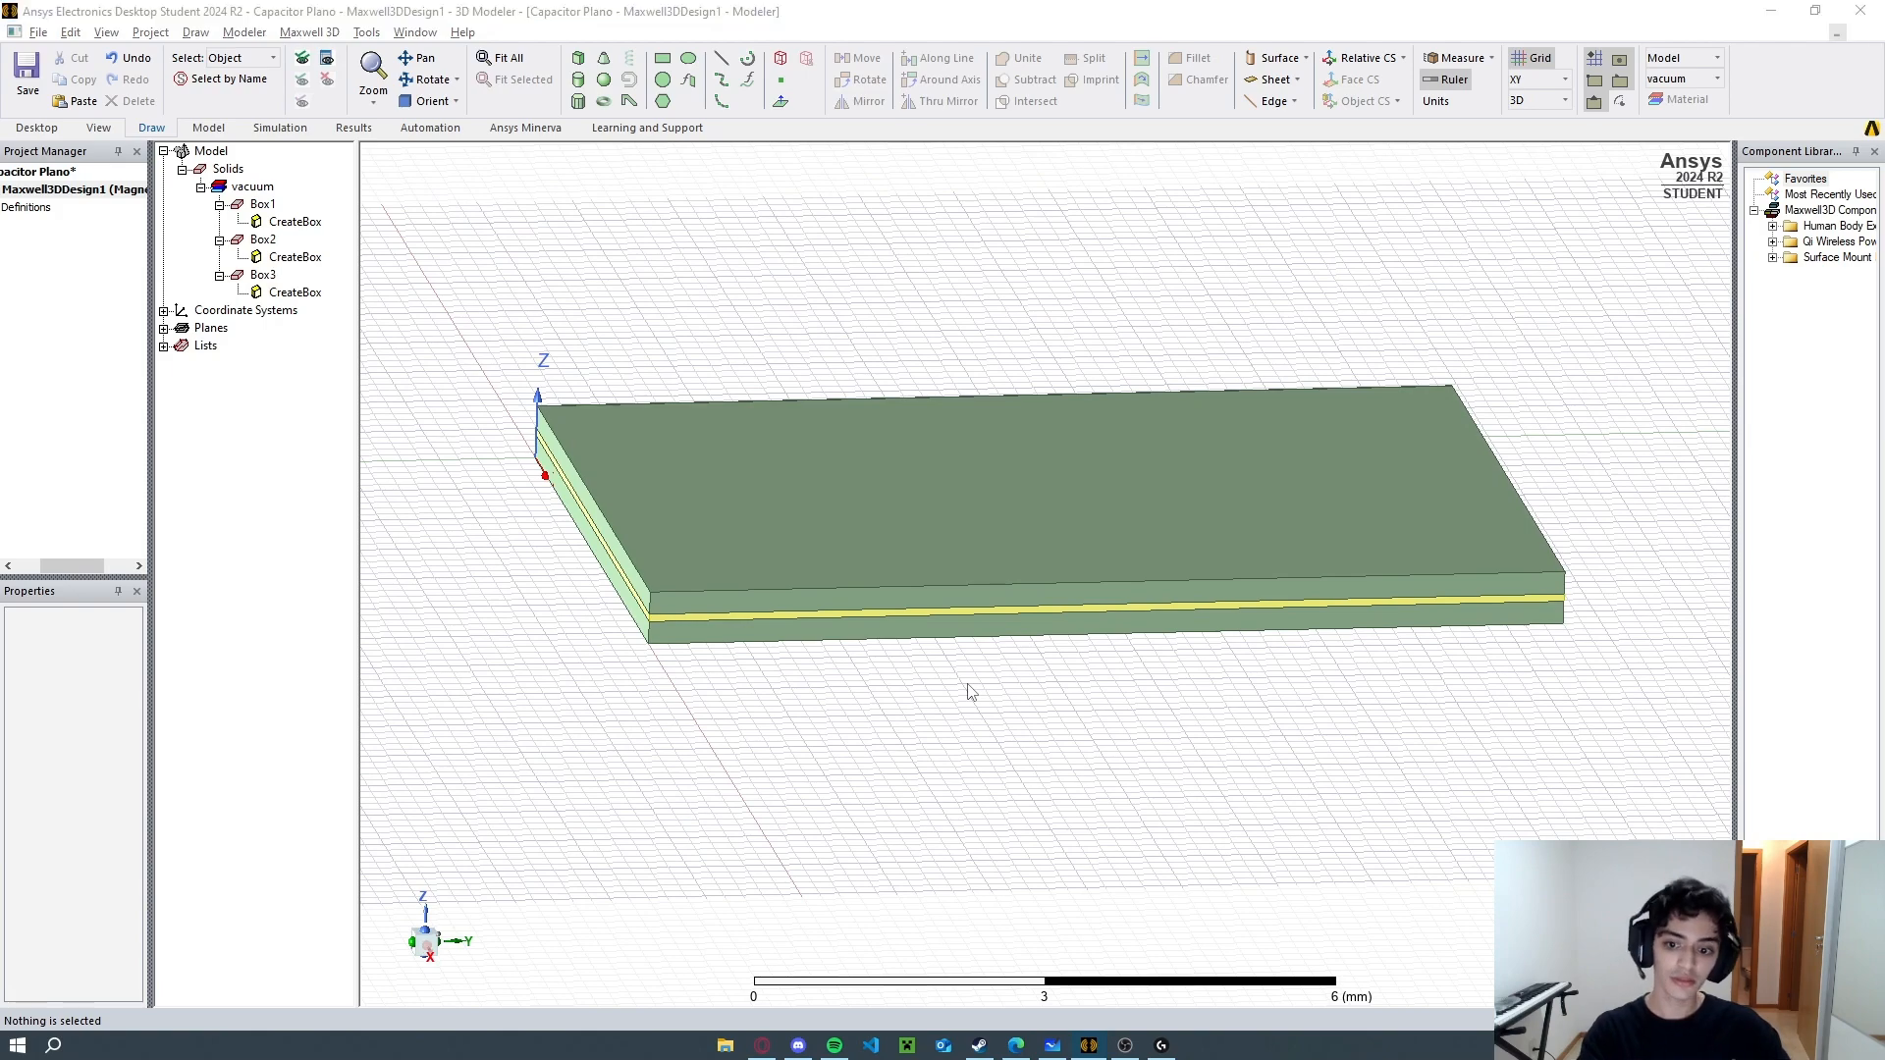
key(alt+Tab)
click(285, 257)
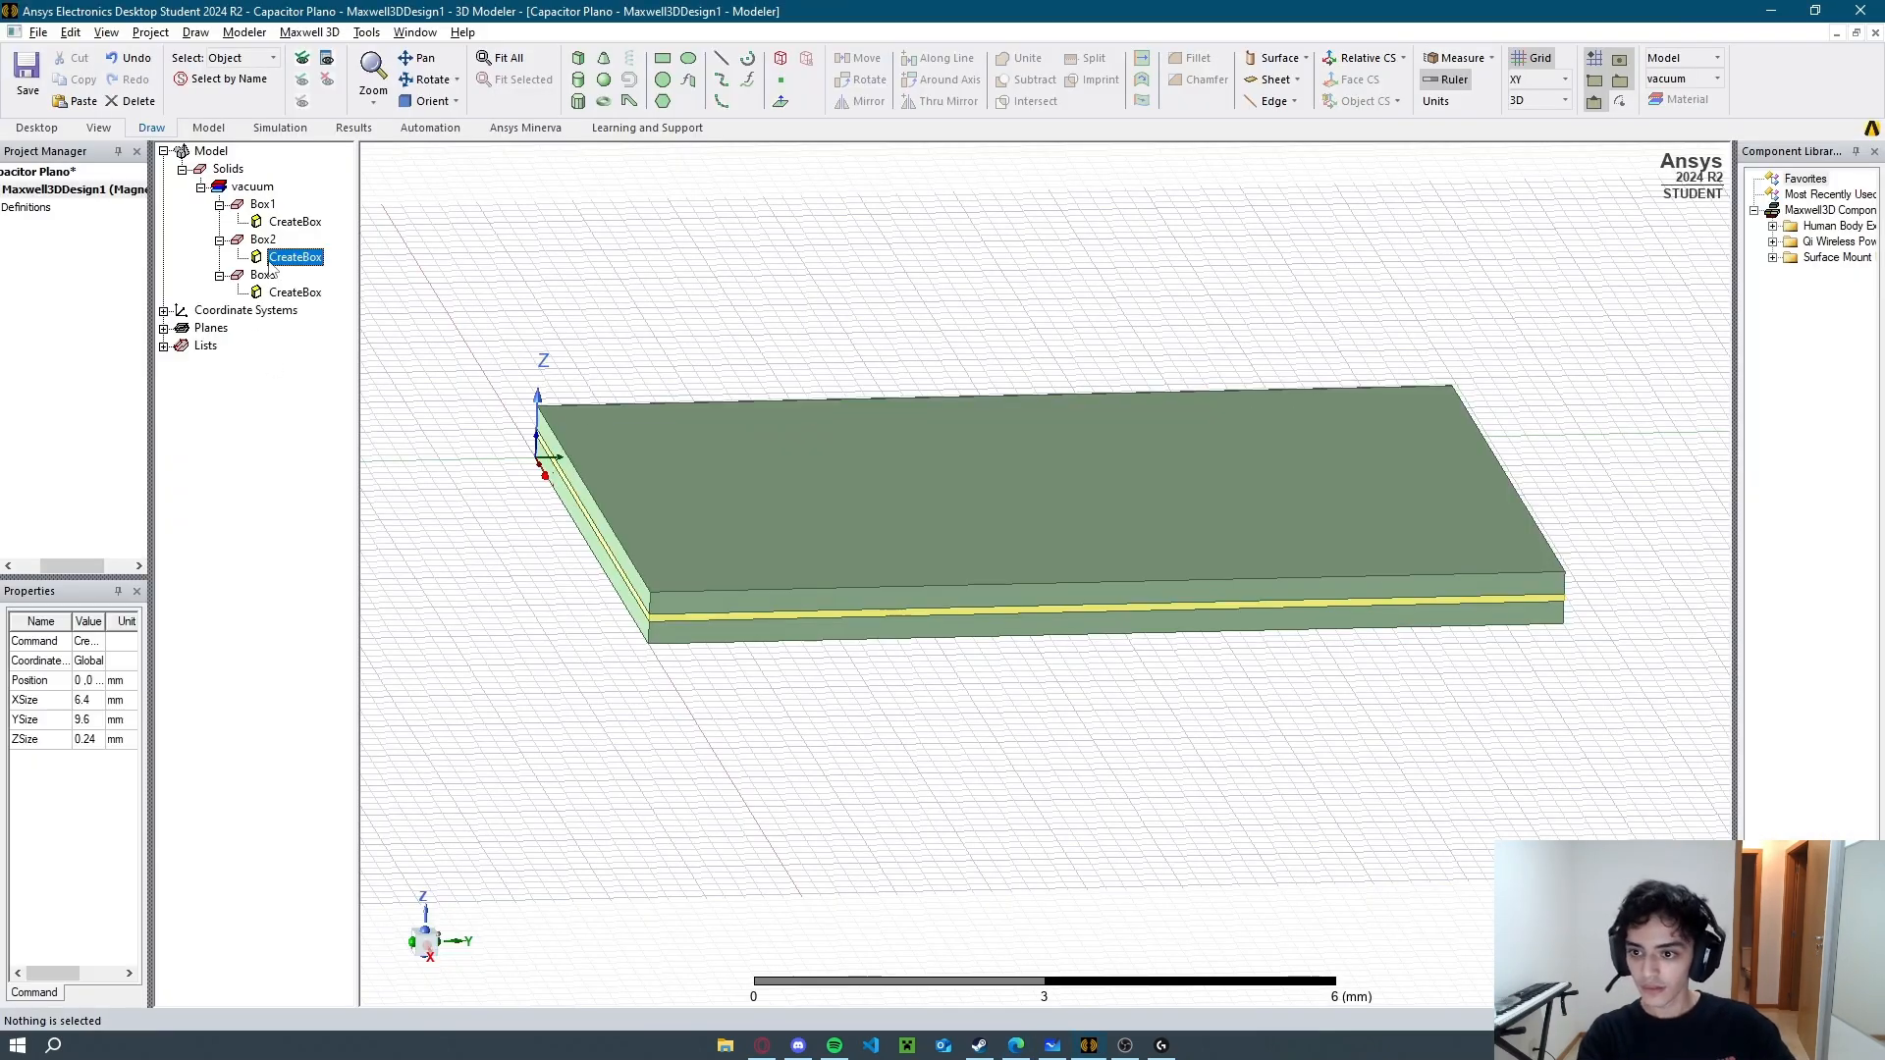
click(263, 203)
click(262, 240)
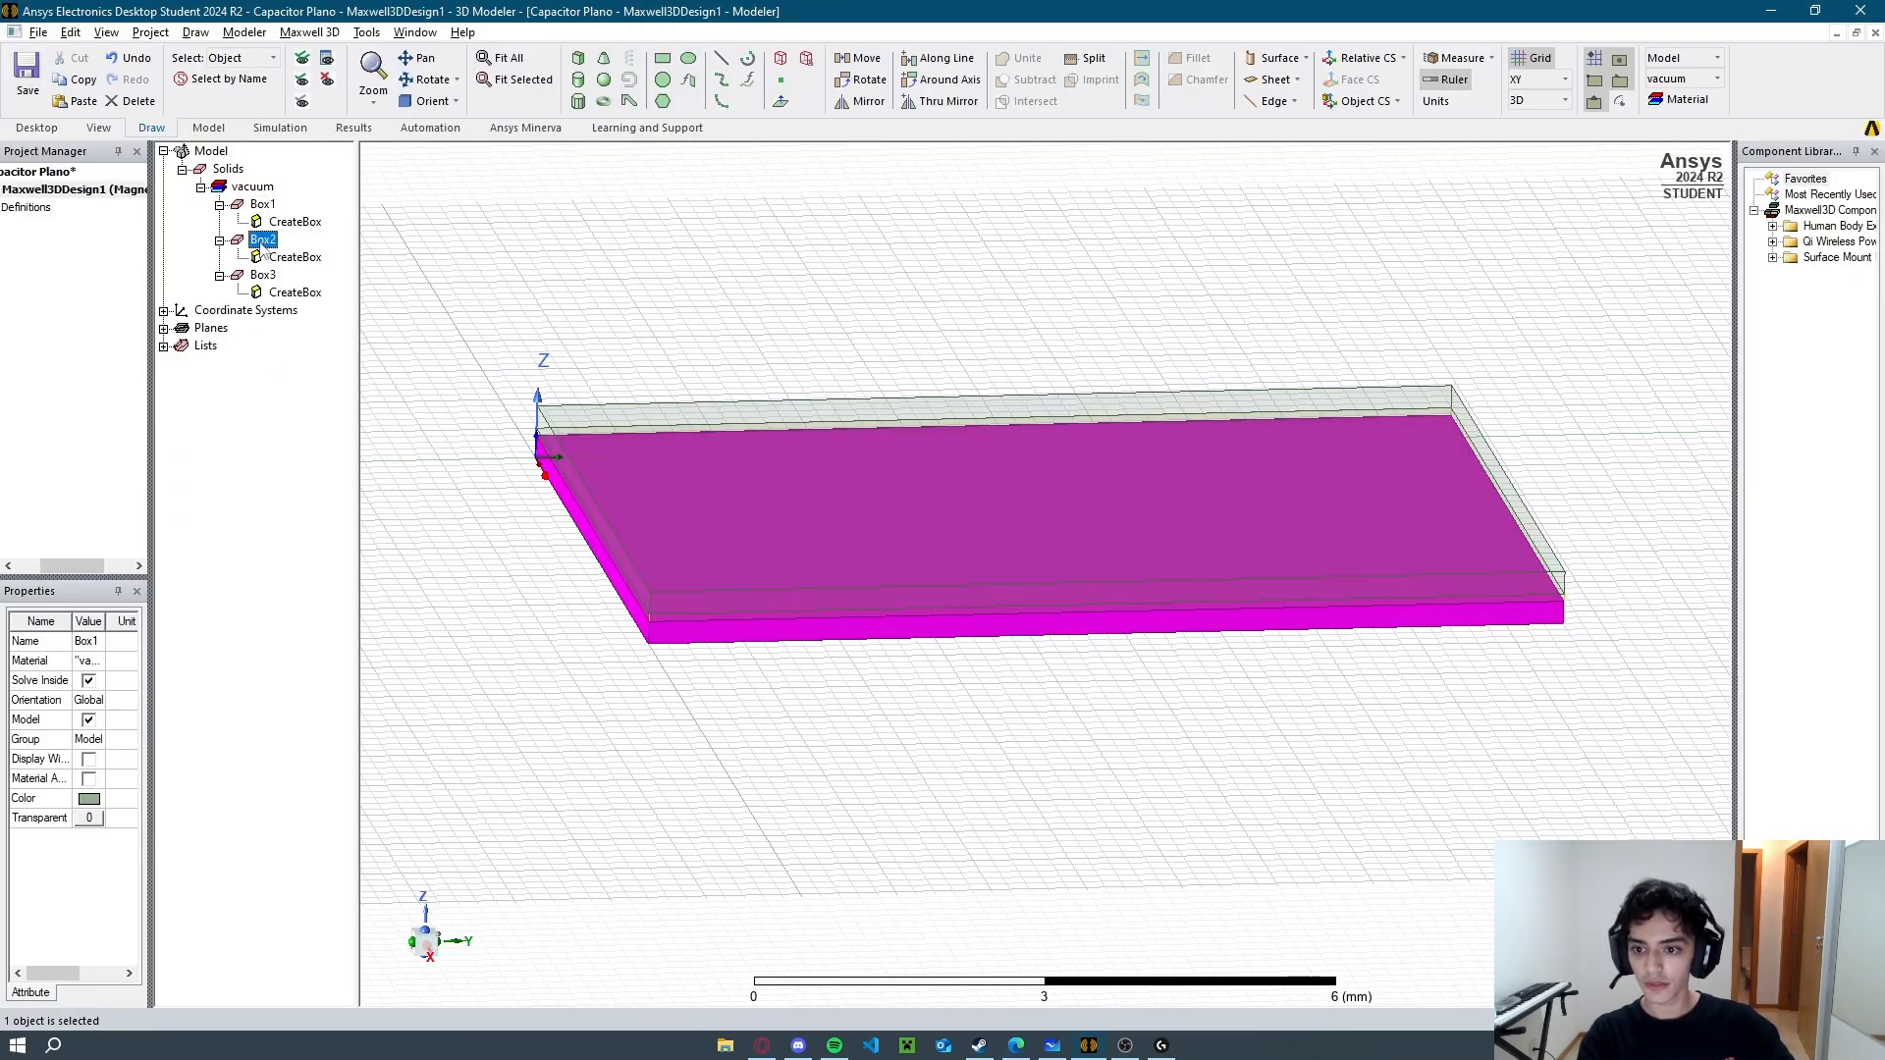
click(89, 798)
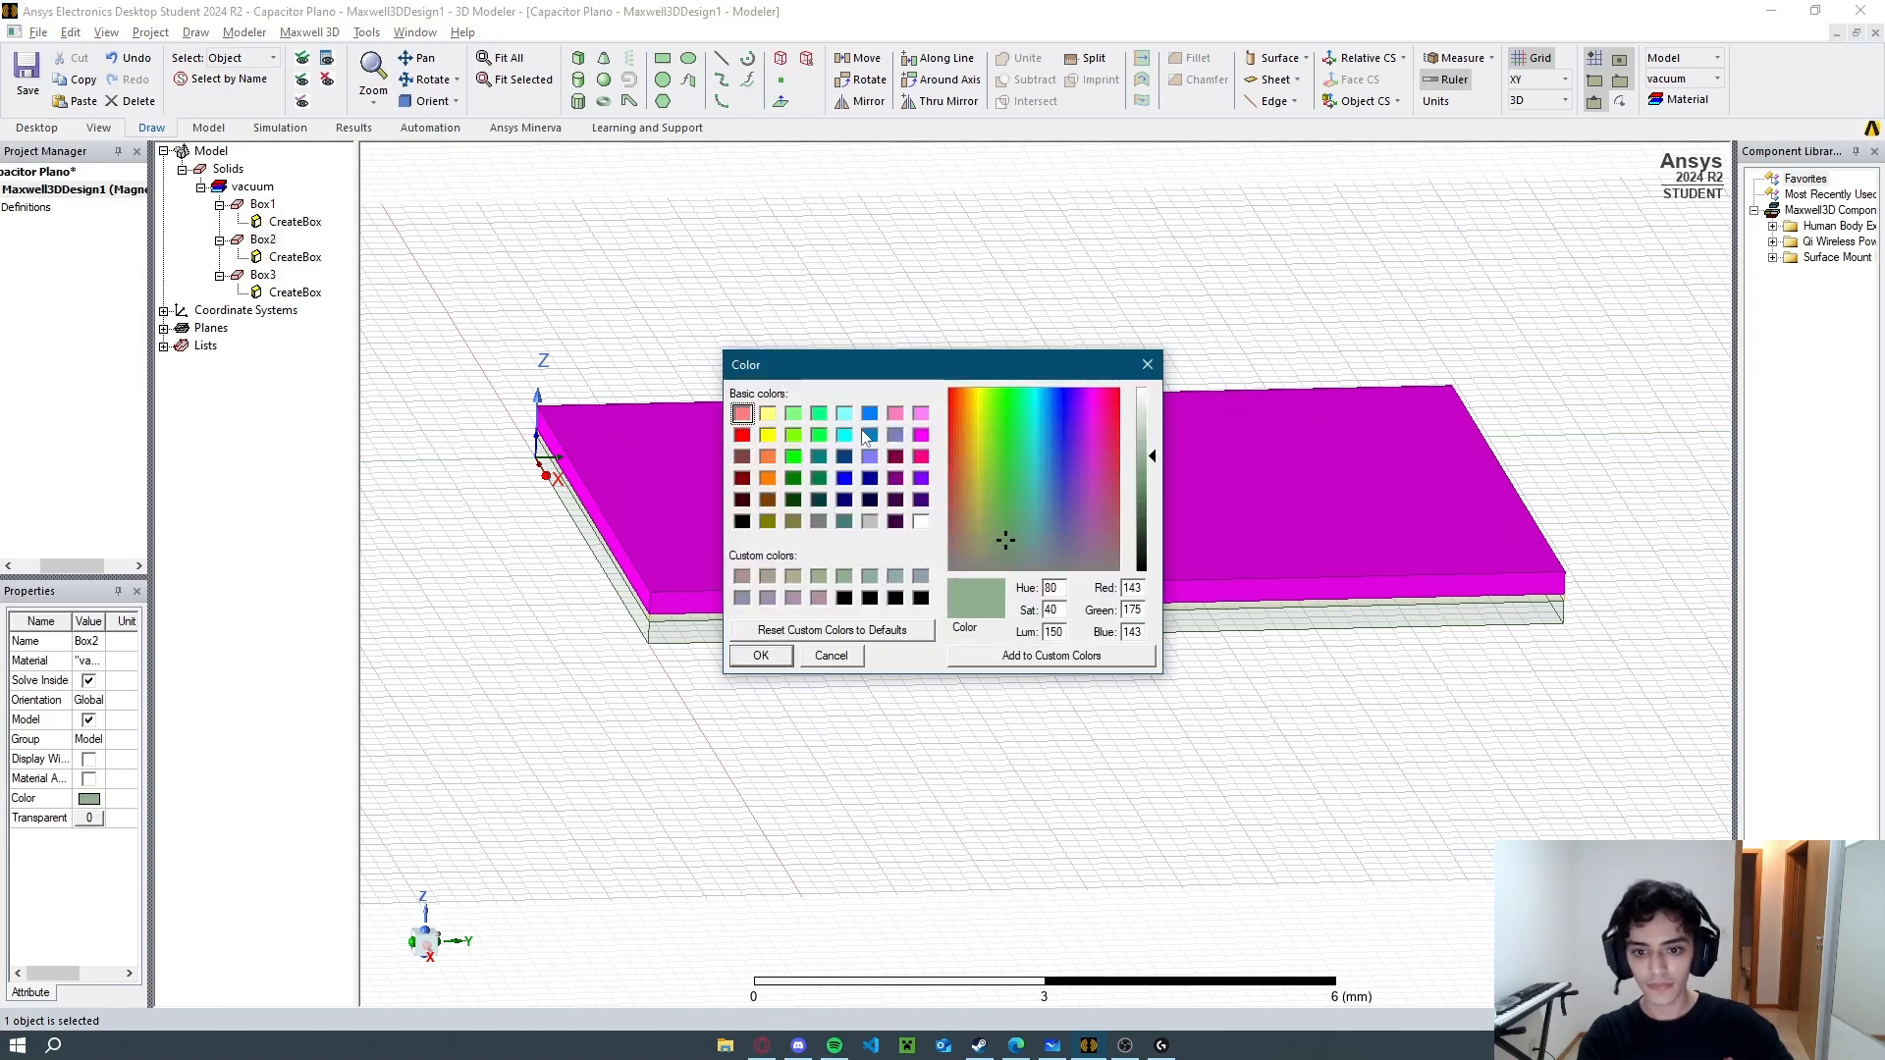
click(868, 415)
click(761, 655)
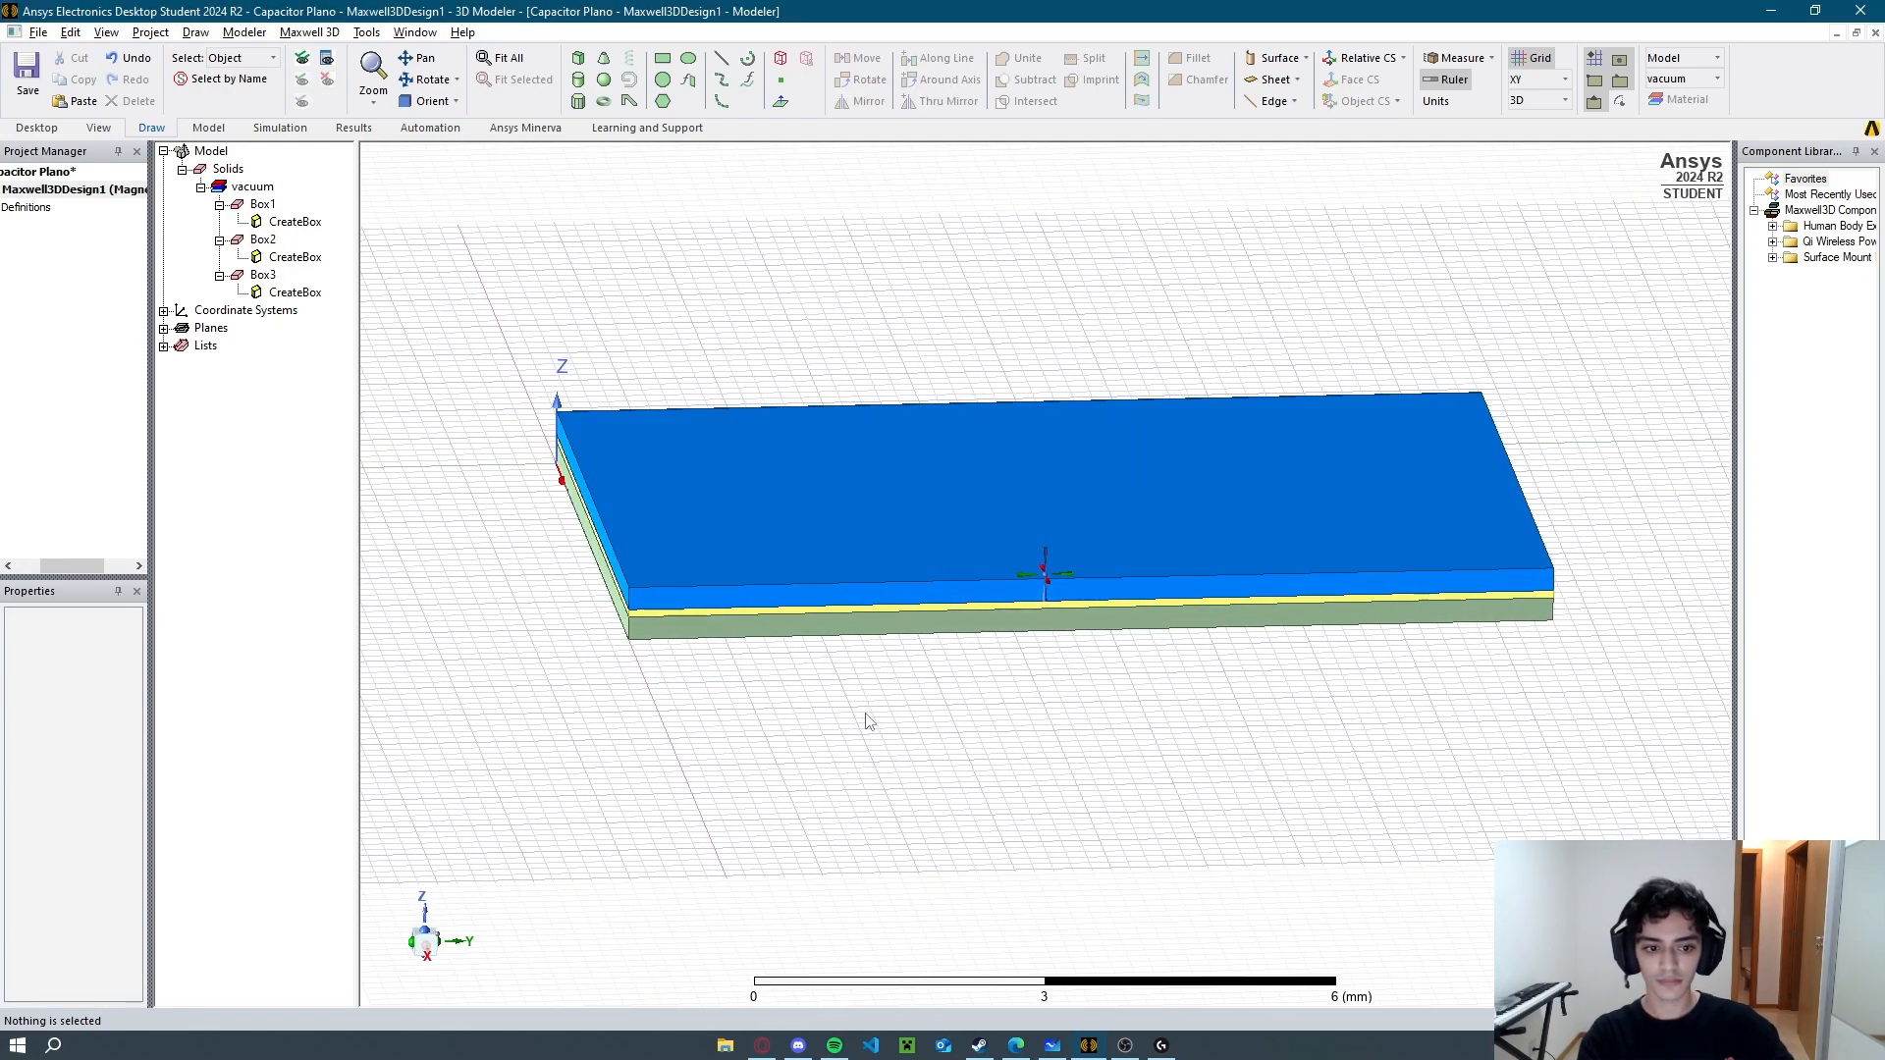
key(alt+Tab)
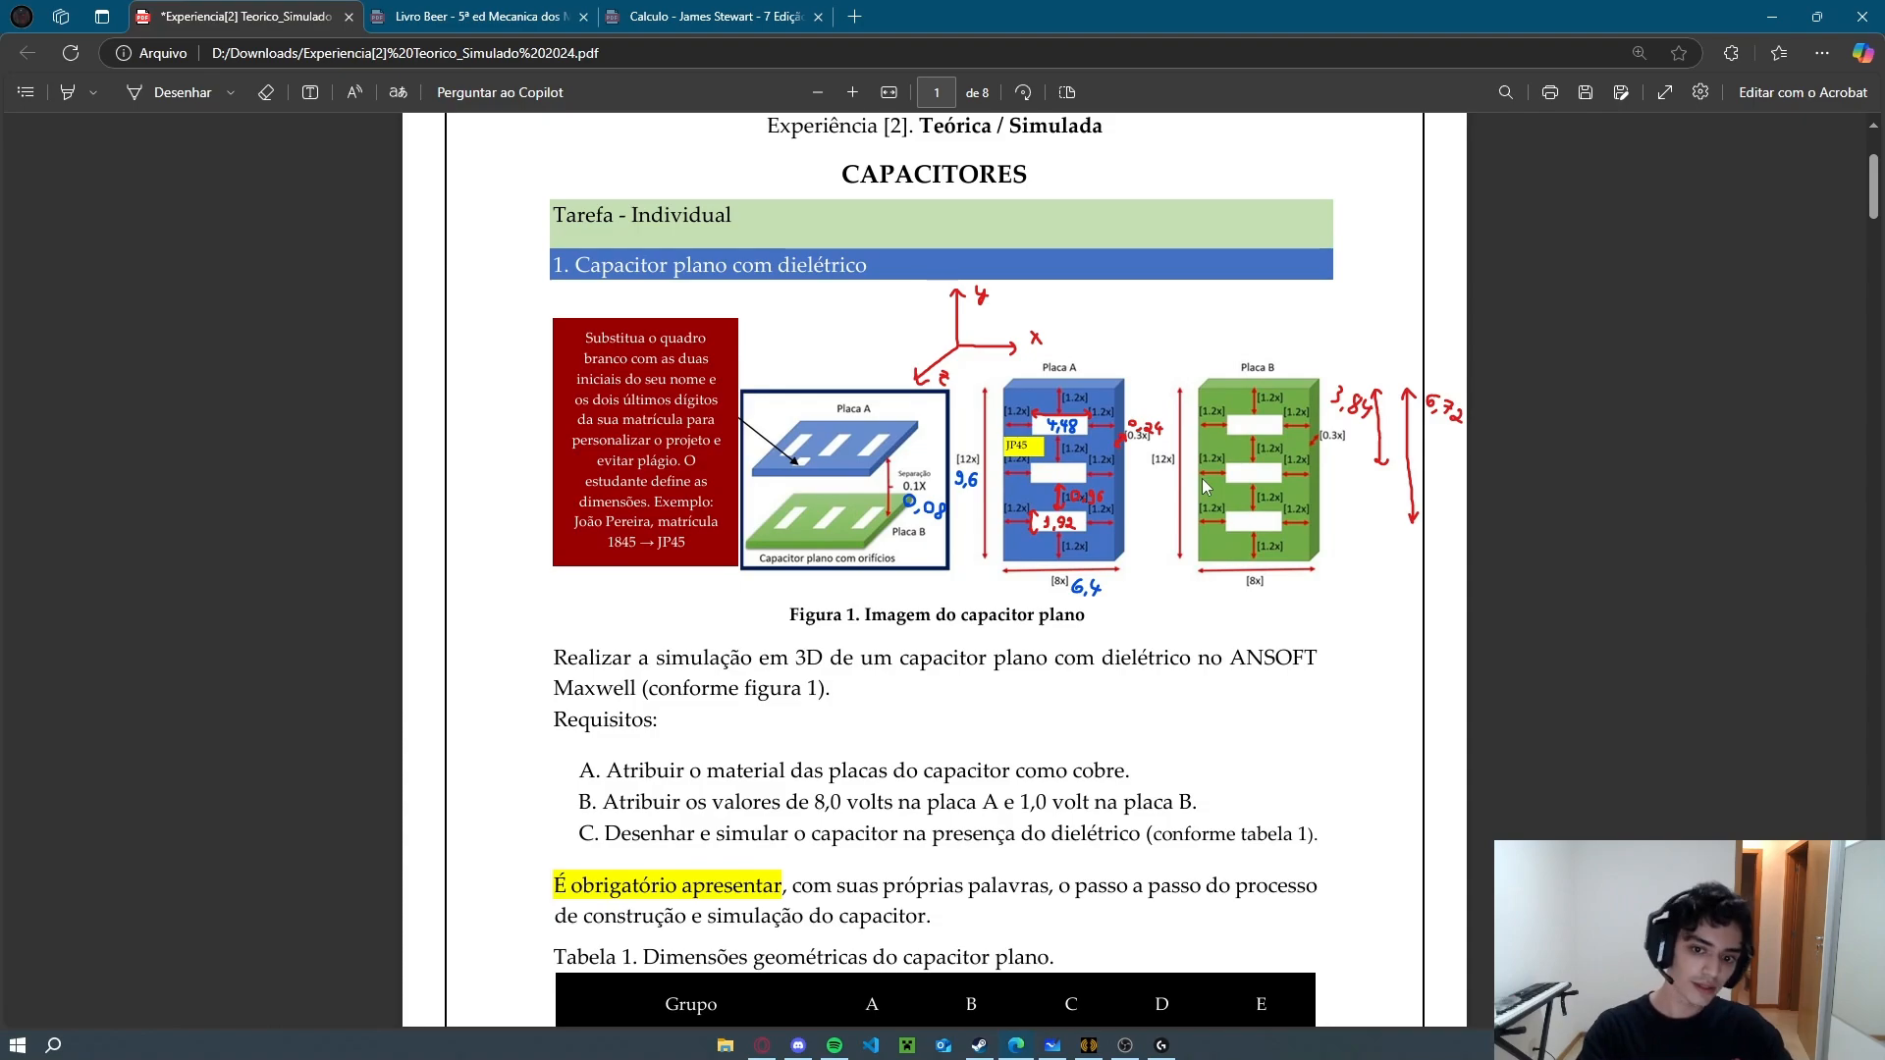
key(alt+Tab)
middle_drag(1027, 707, 957, 709)
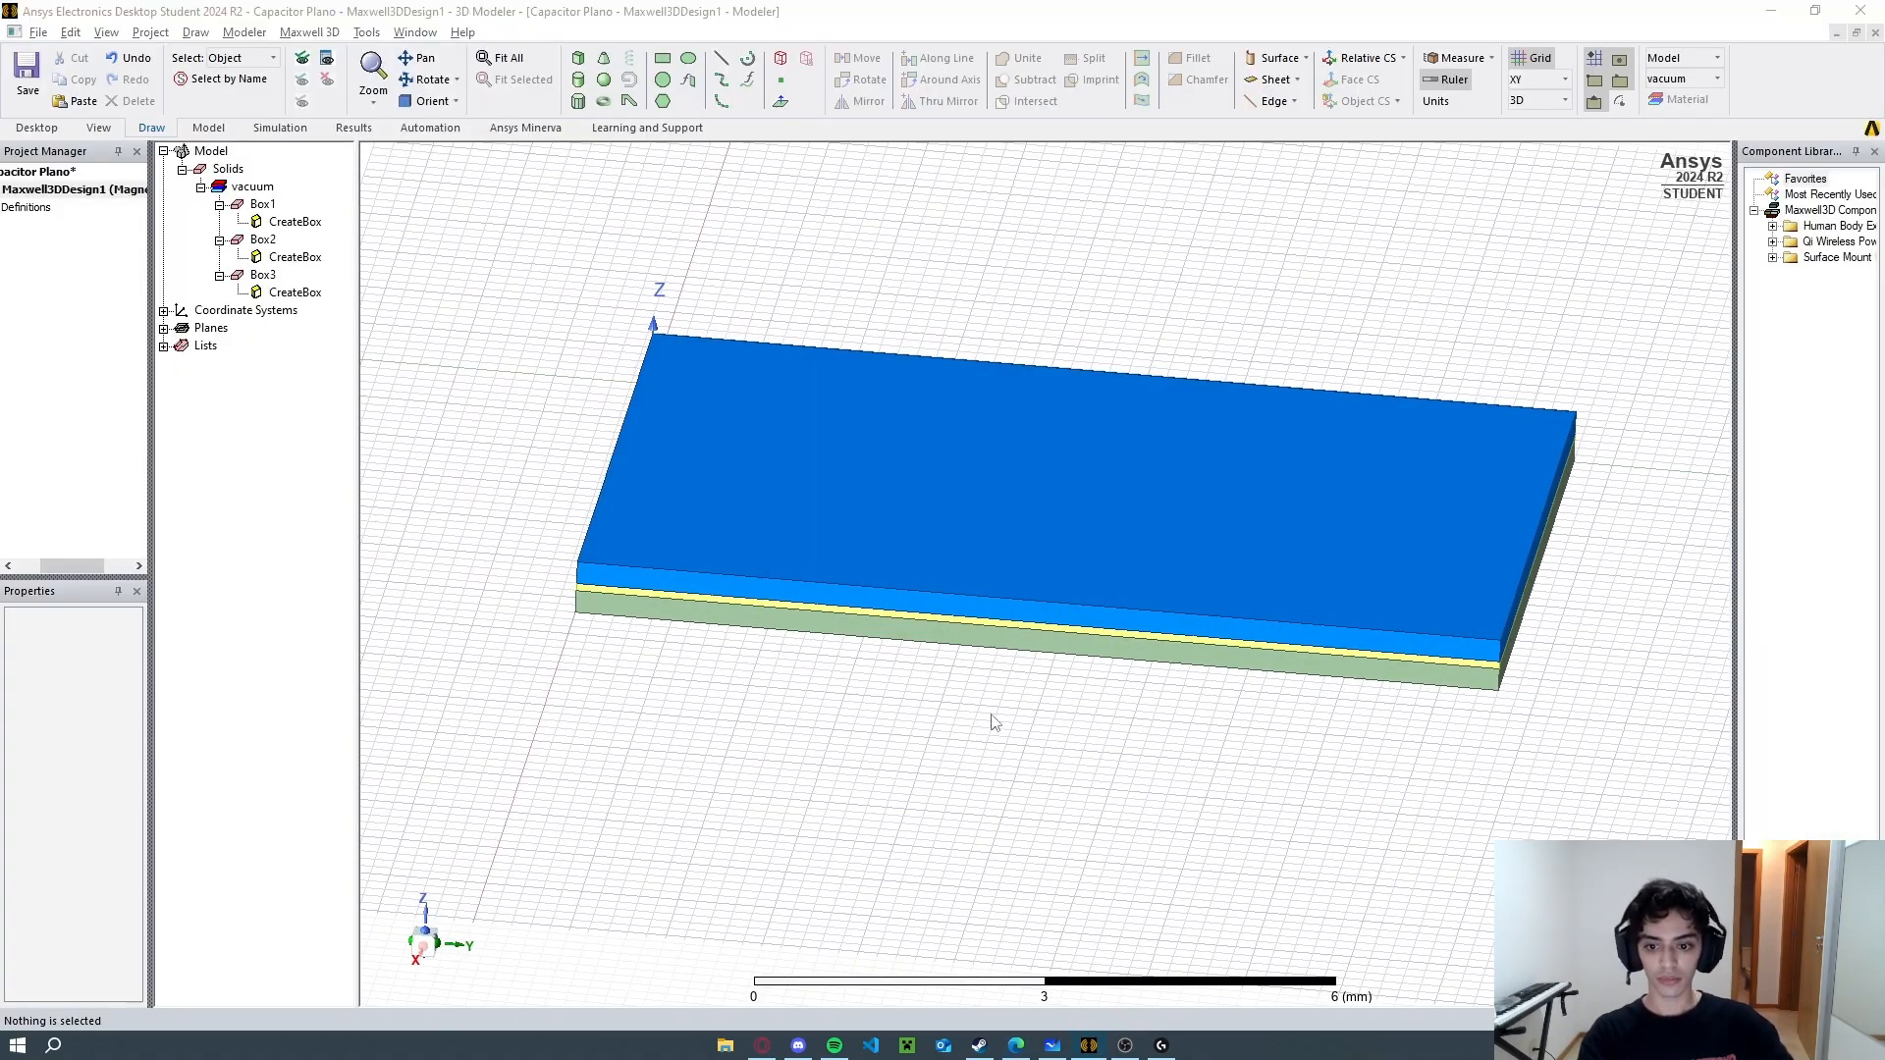
Draw a fourth box about 3.6 × 1 × 1 mm through the plates, starting at about 0, 0.8, 0 mm.
key(alt+Tab)
key(alt+Tab)
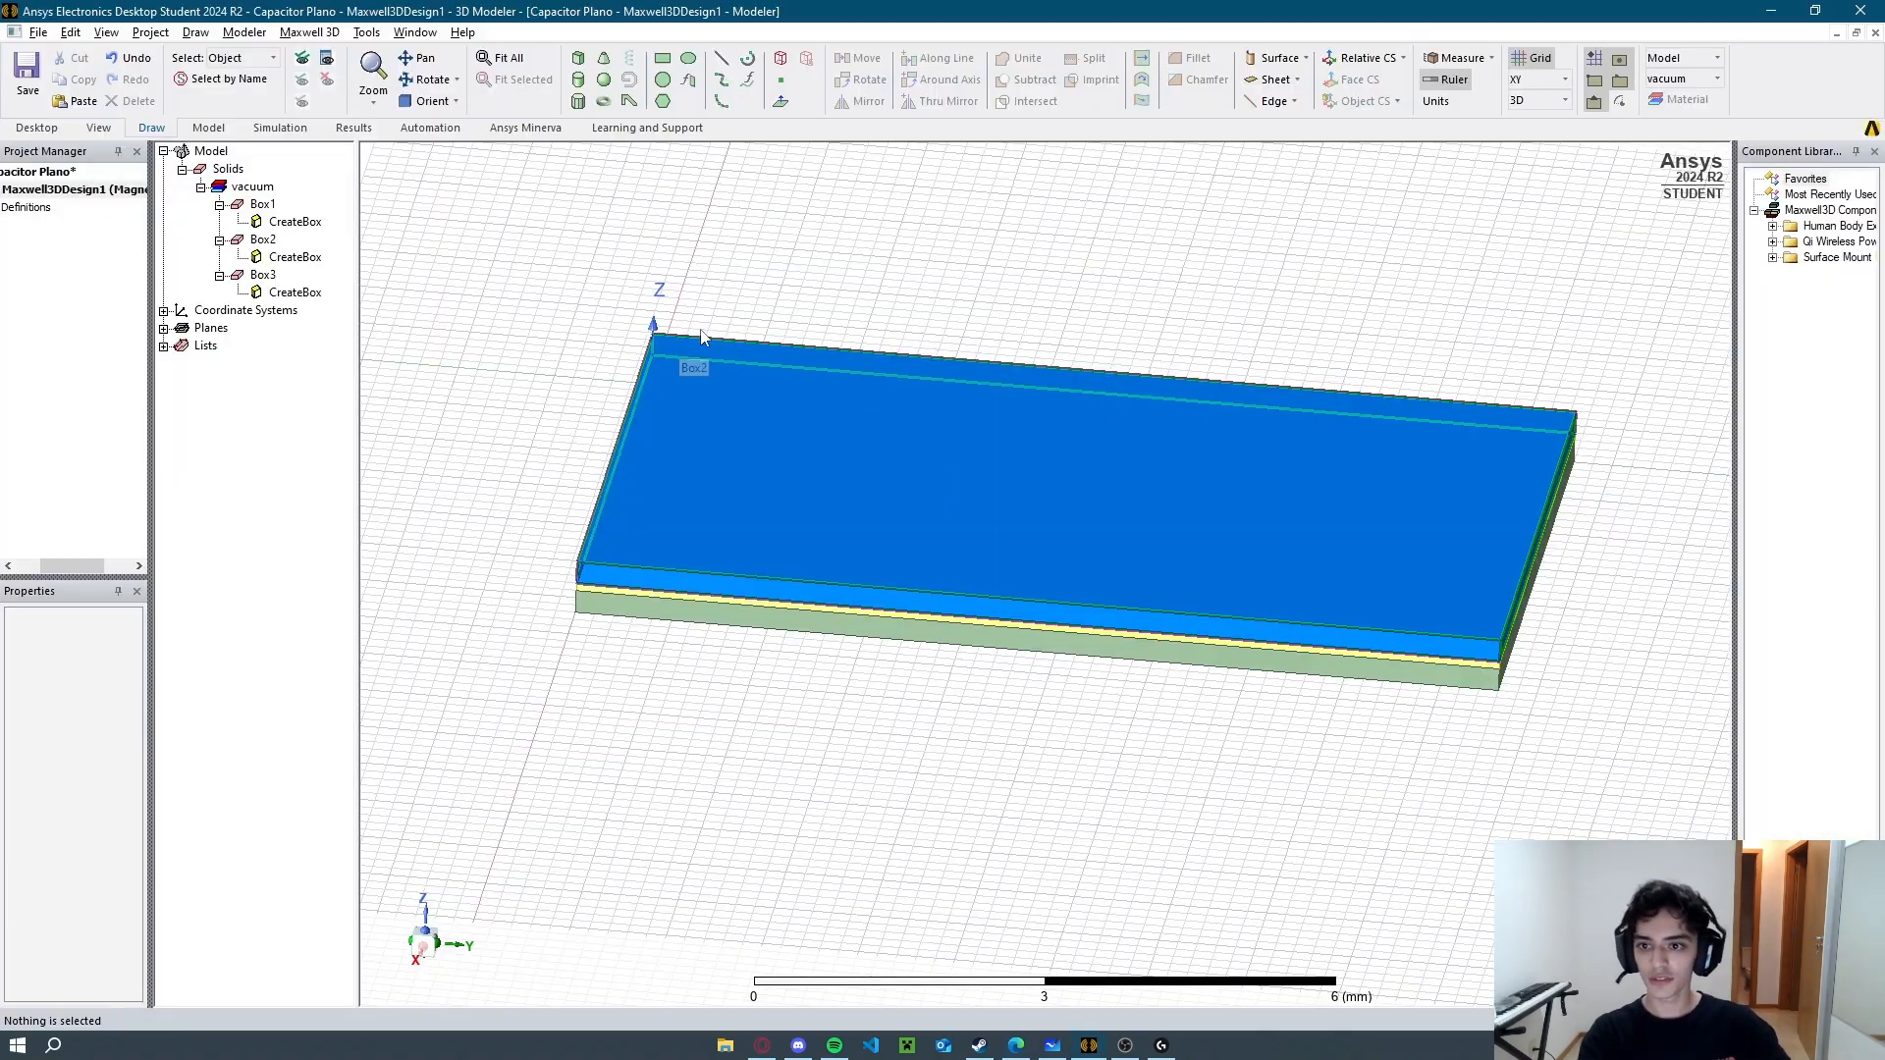
click(578, 58)
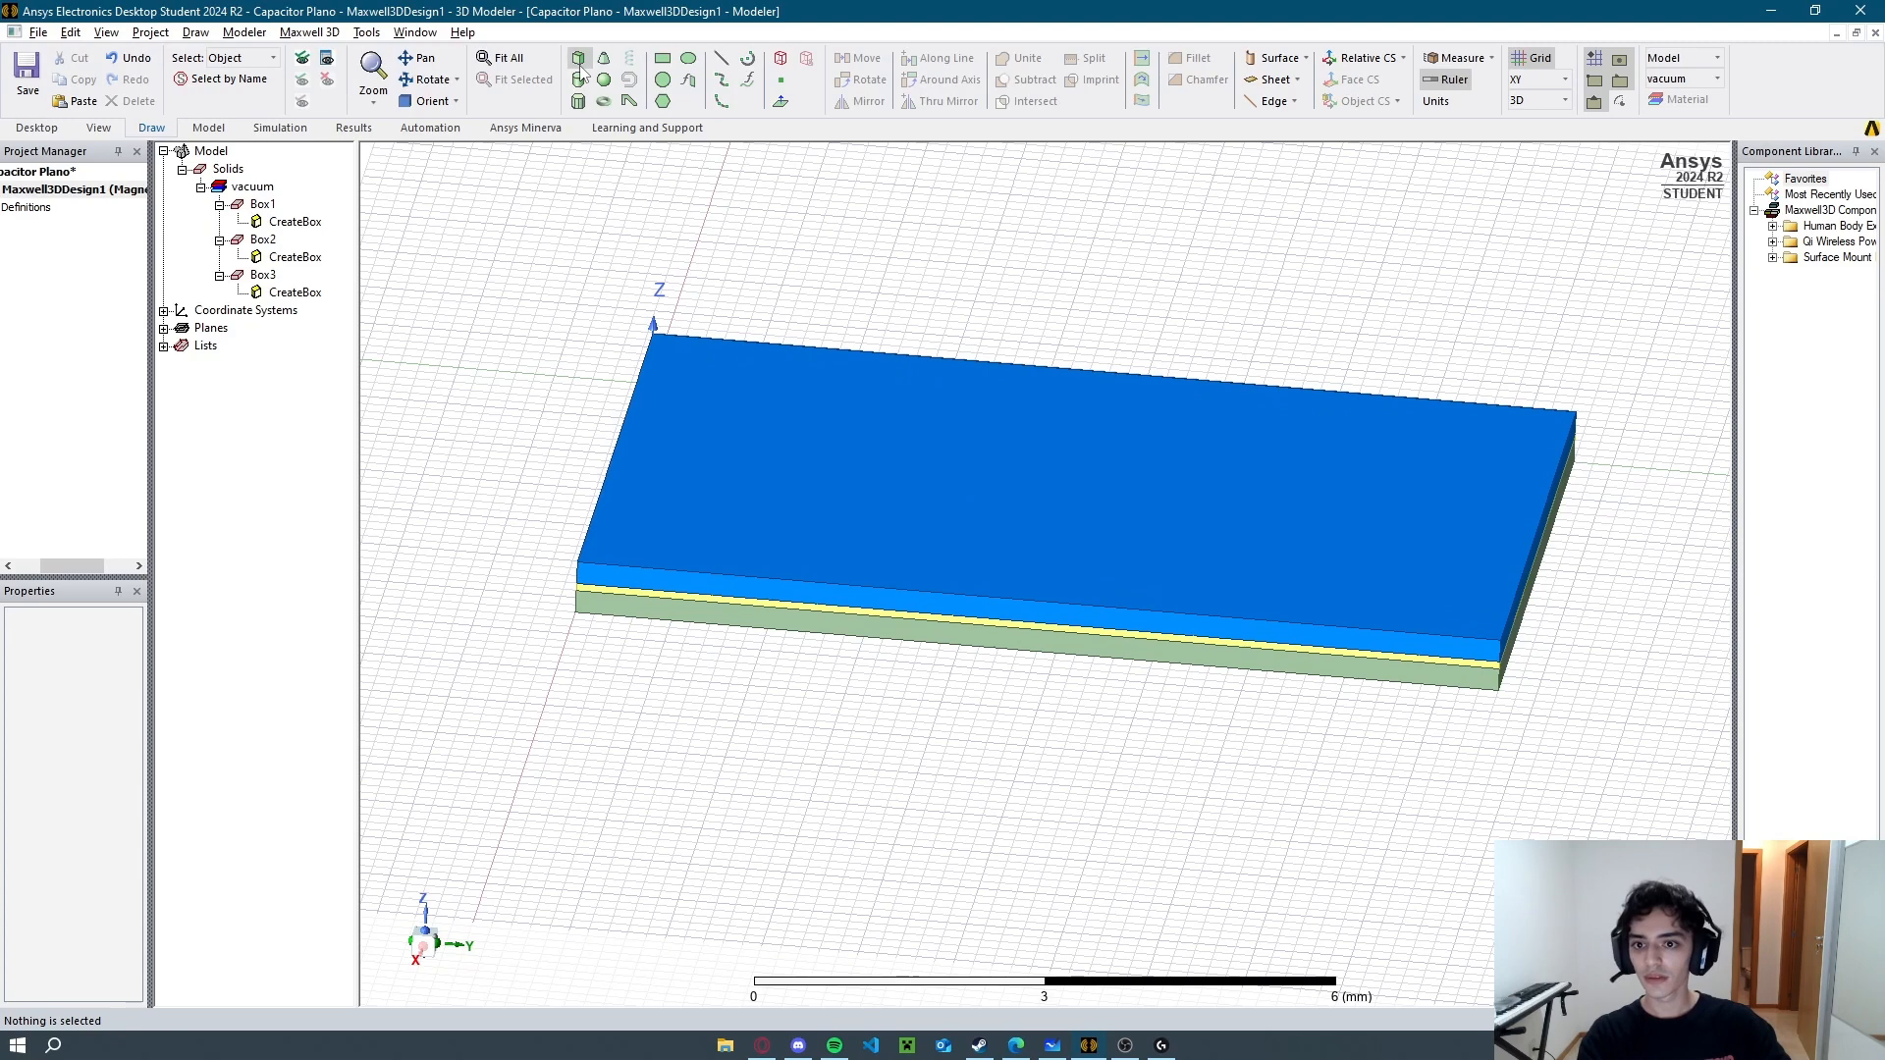
click(732, 393)
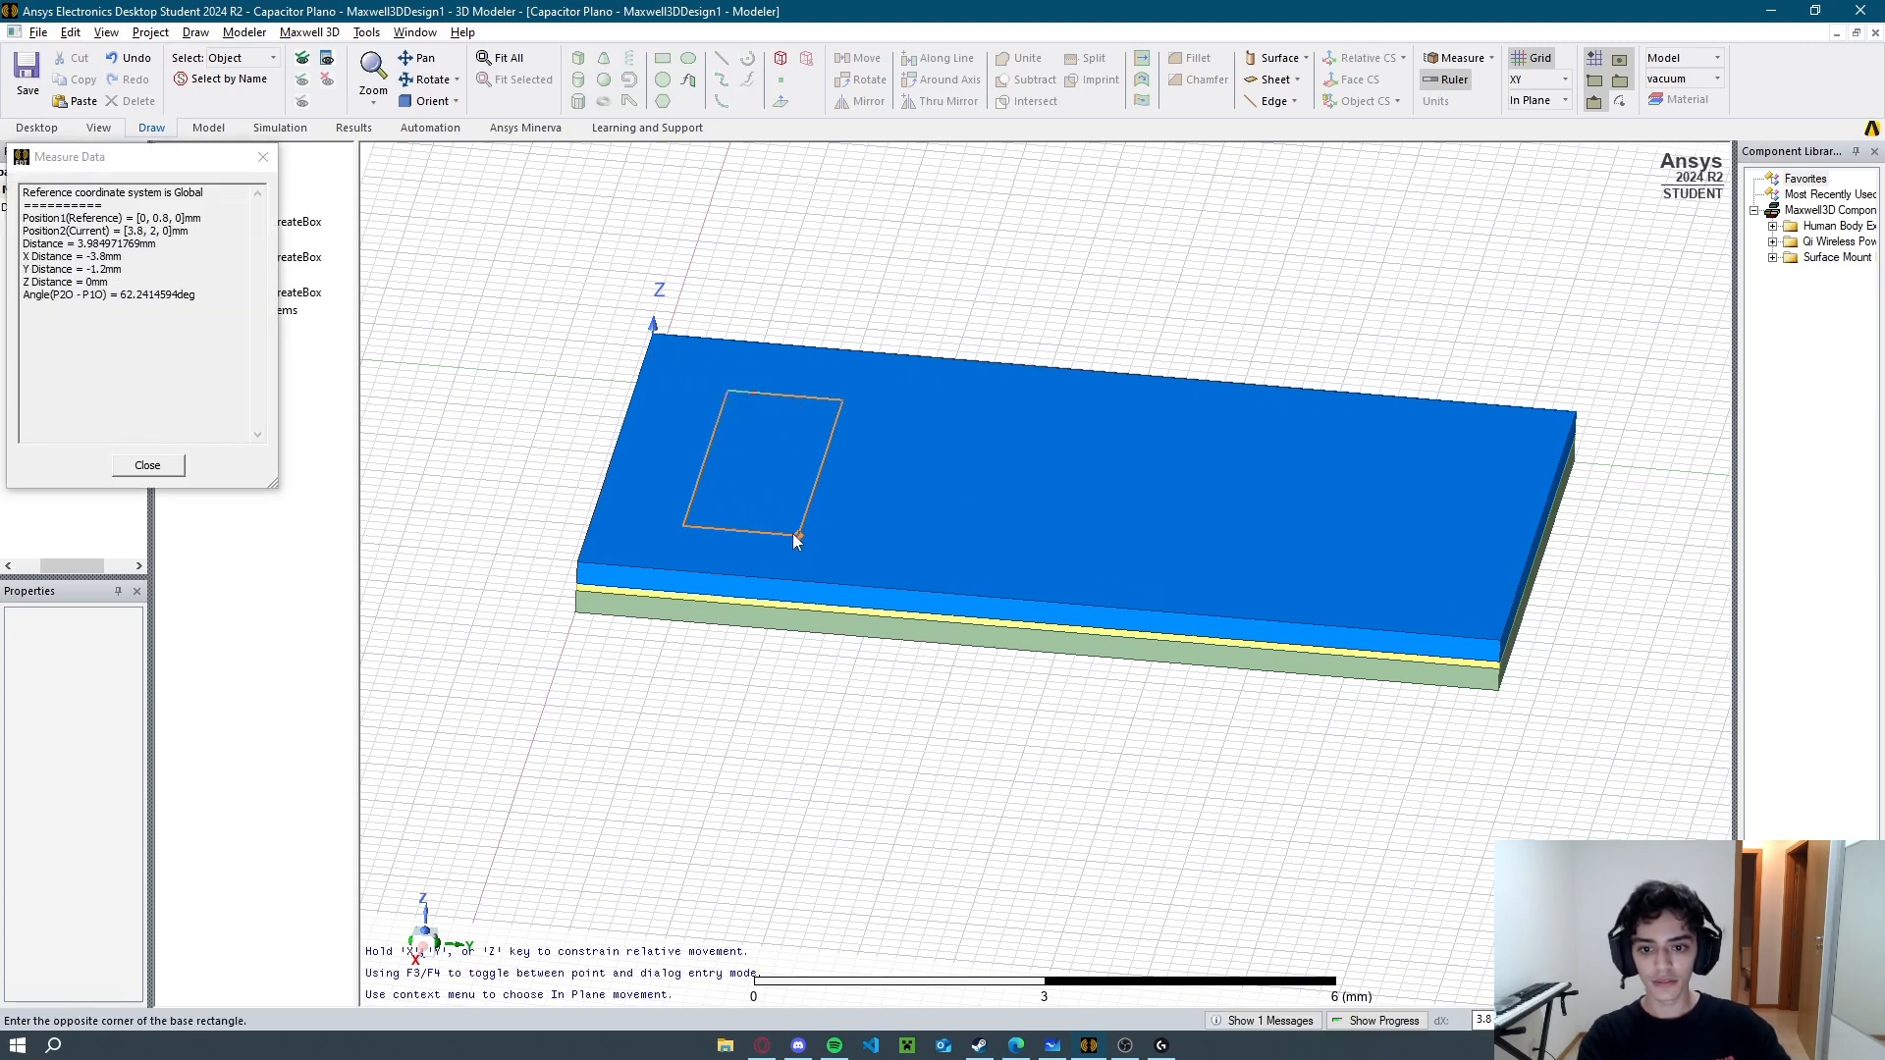
click(791, 527)
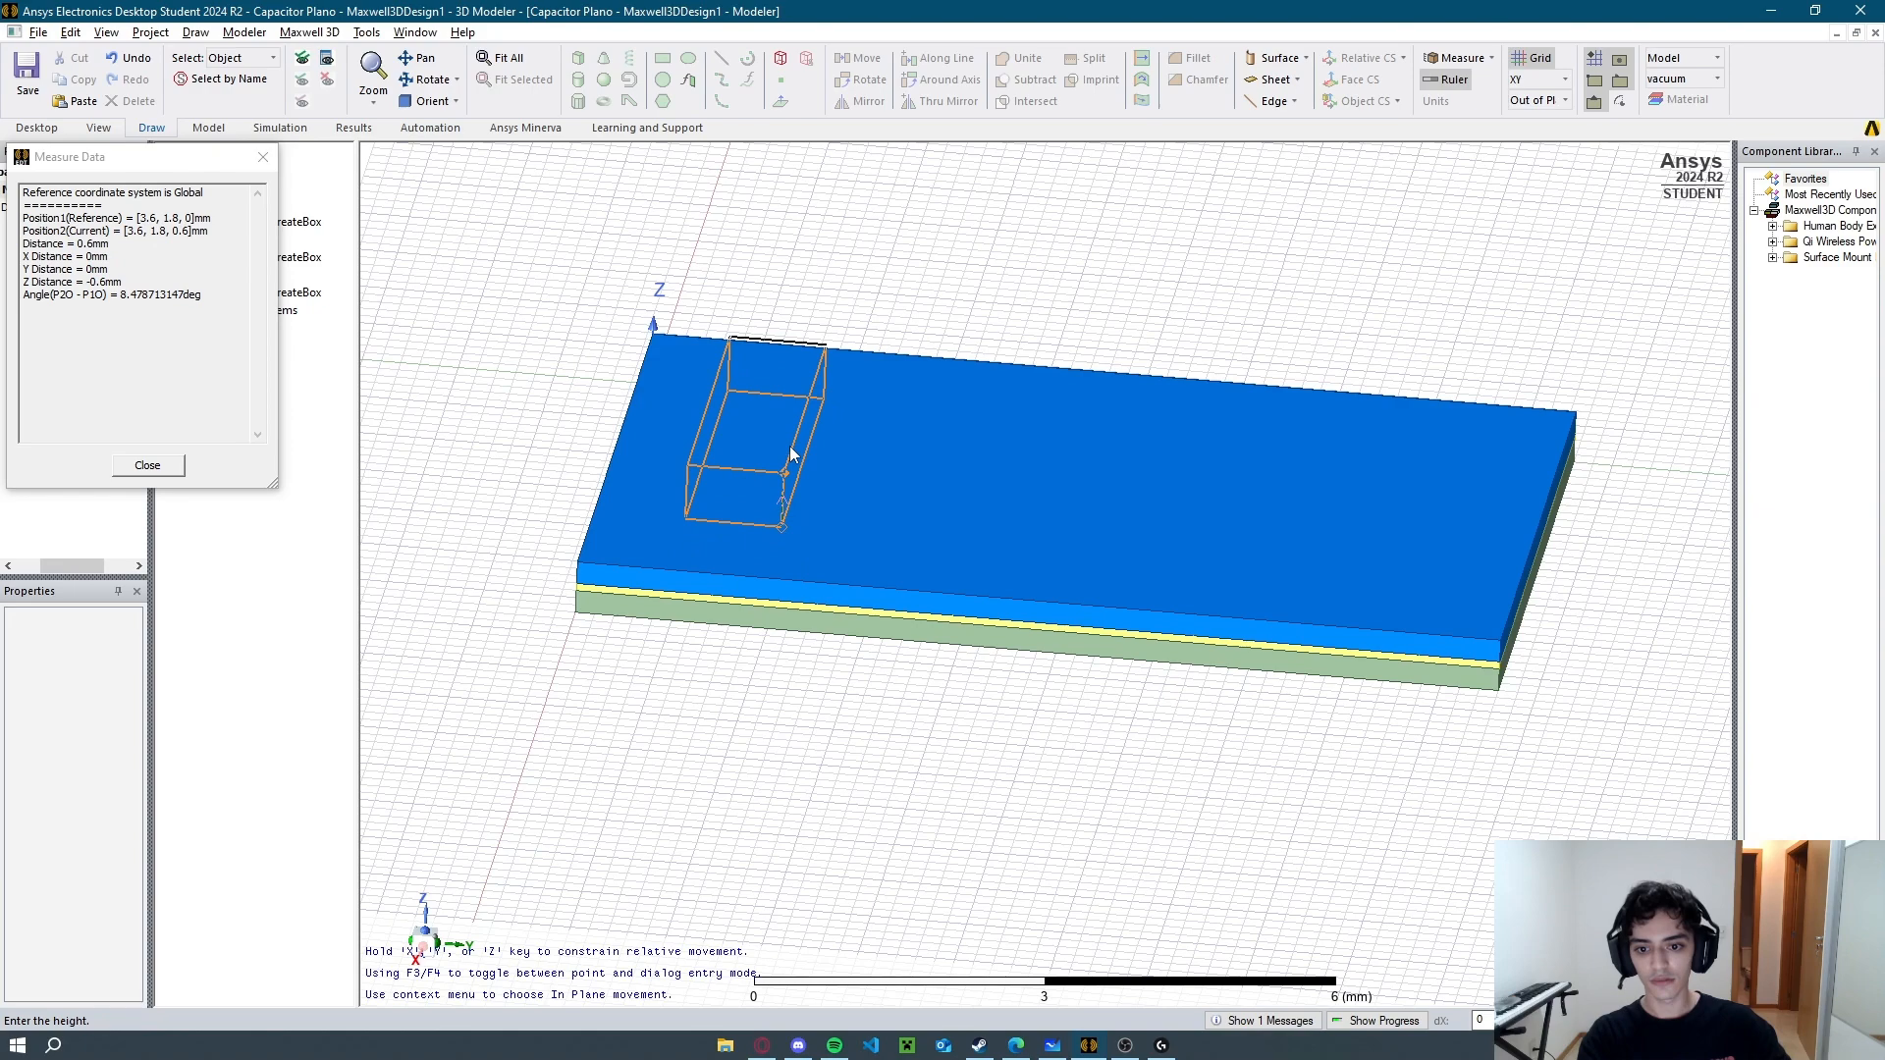
click(796, 449)
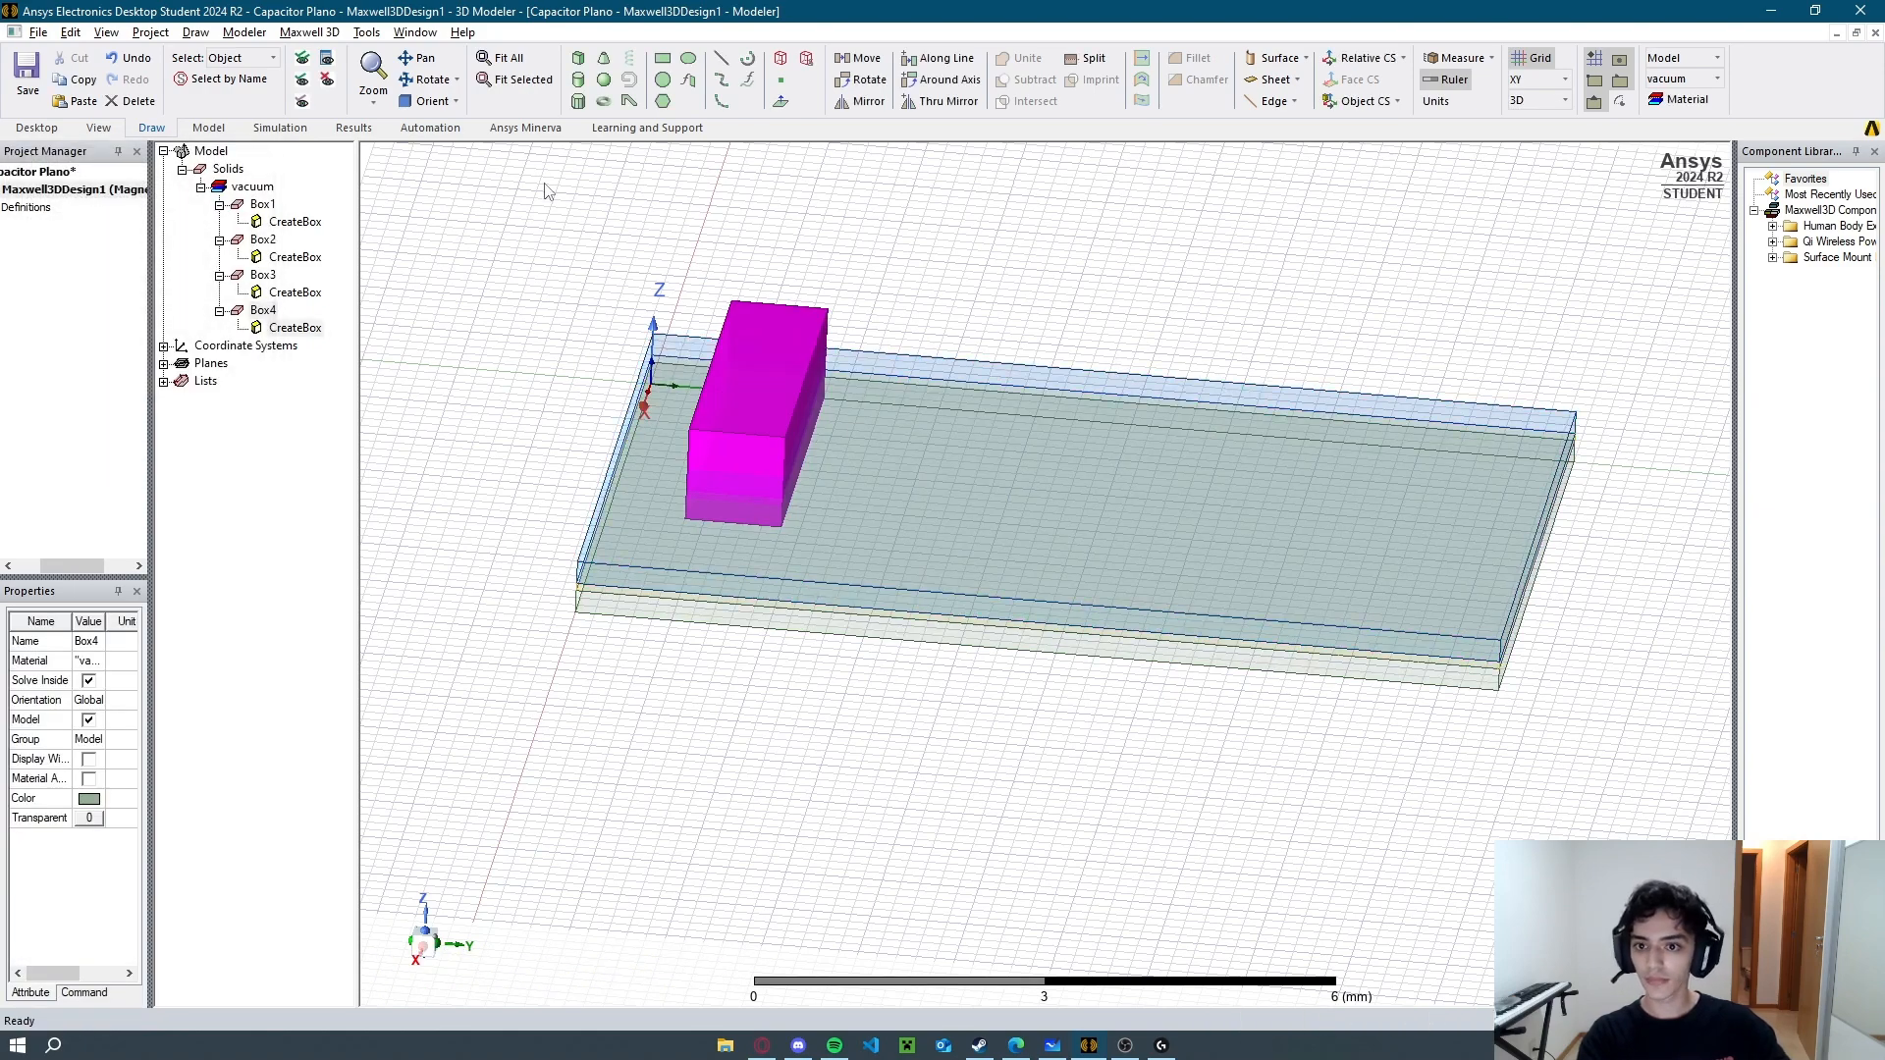
Set the fourth box's X size to 4.48 mm and Y size to 1.92 mm, using the hole dimensions from the PDF figure.
click(288, 329)
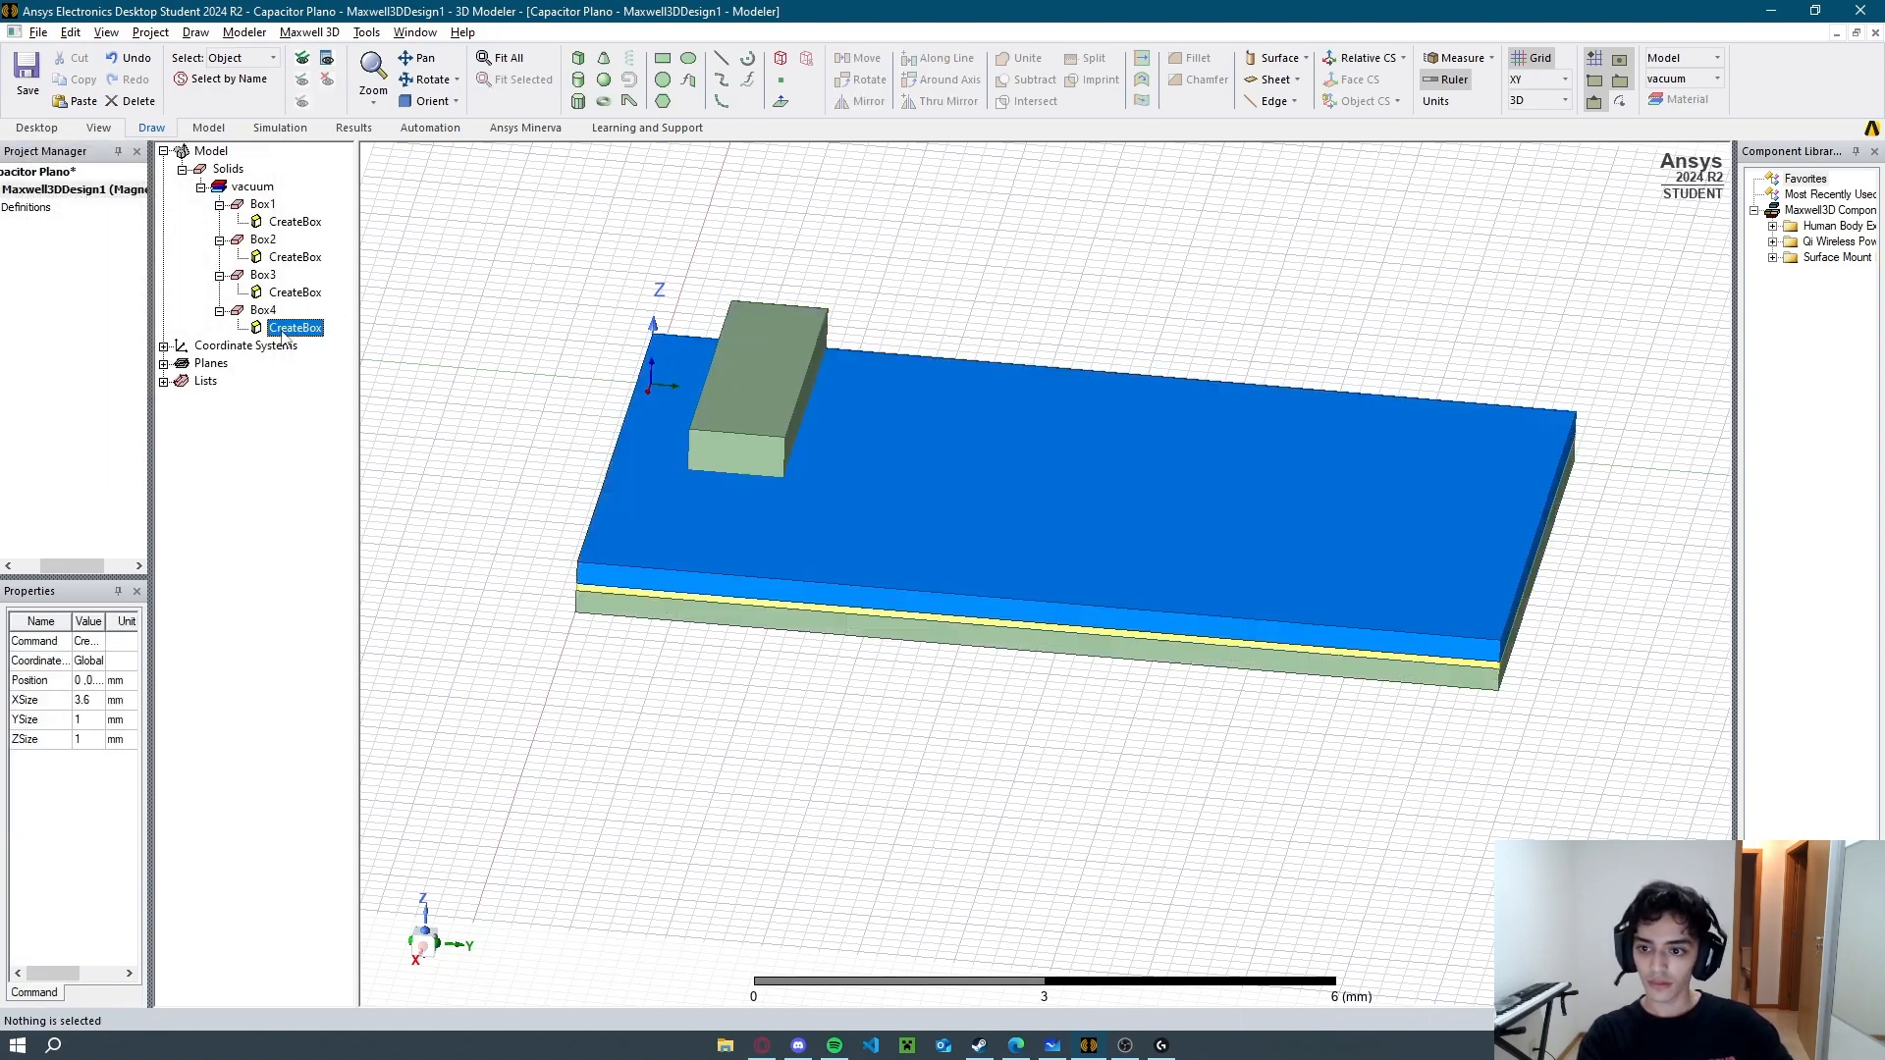
double_click(282, 334)
key(alt+Tab)
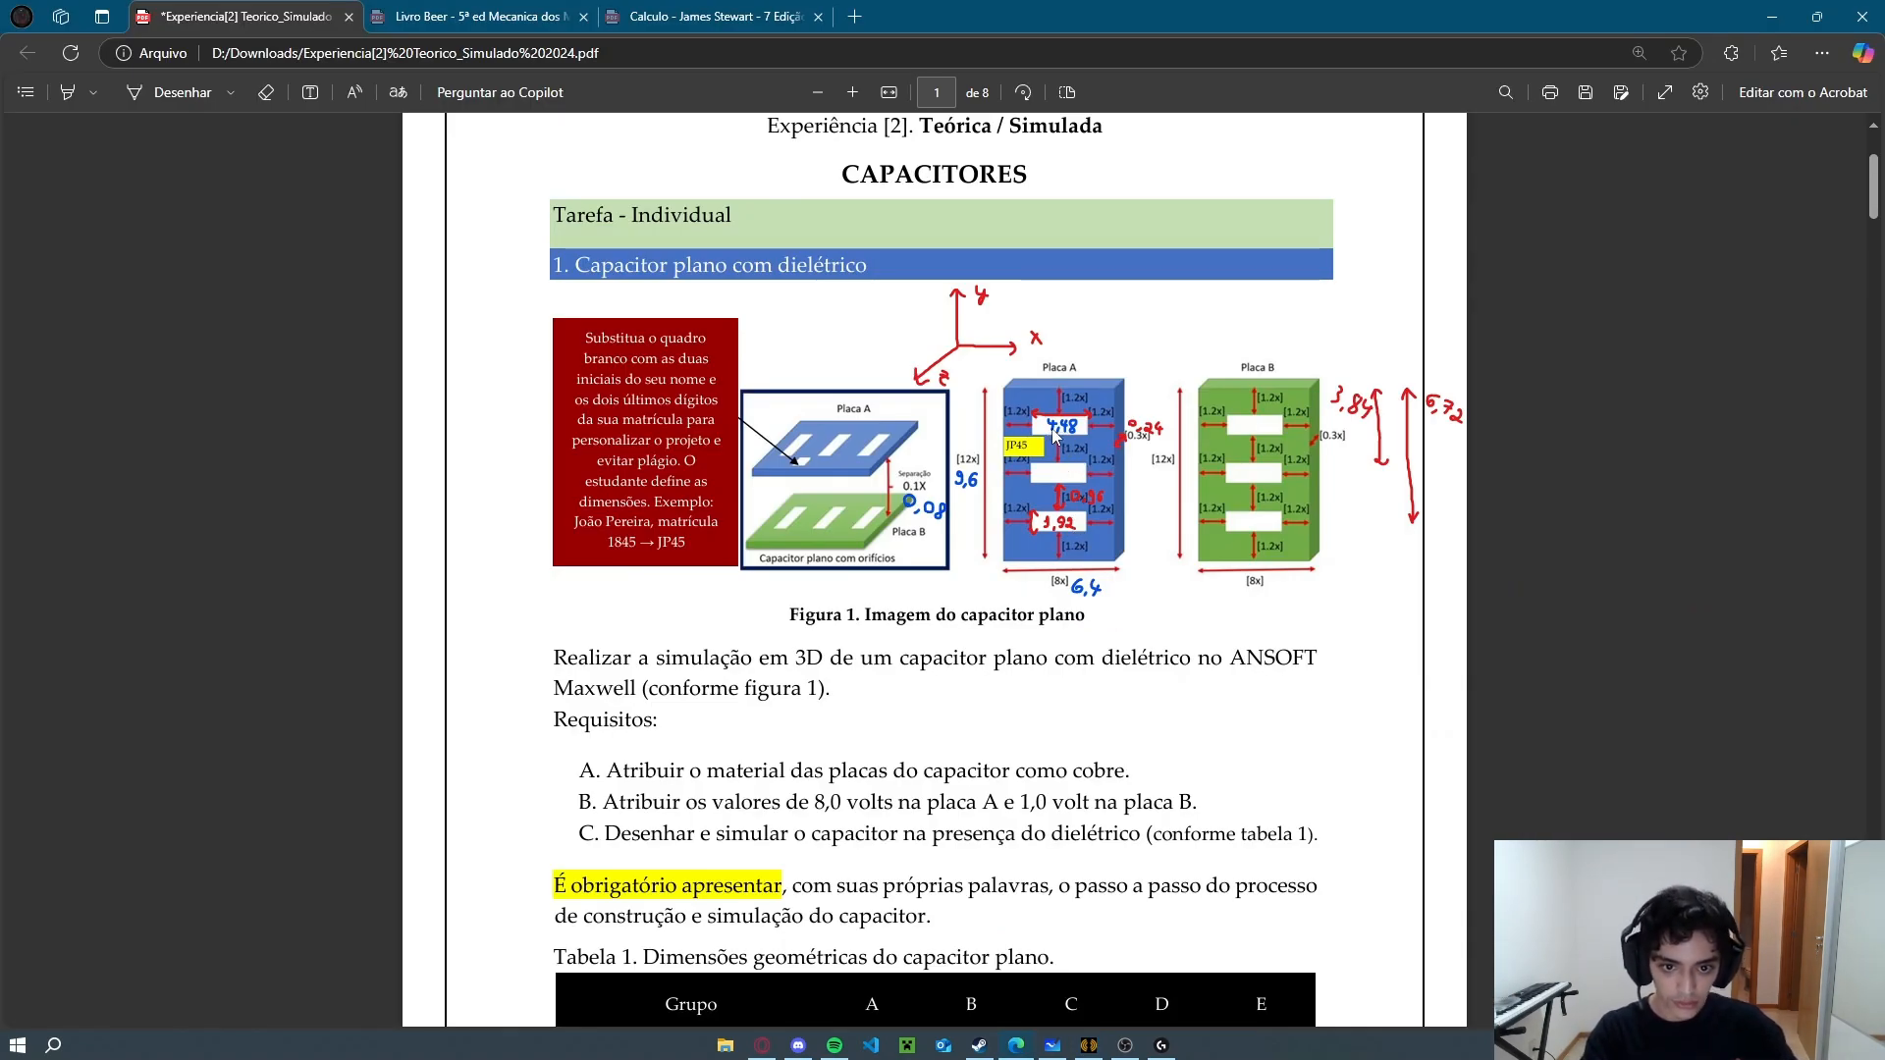
key(alt+Tab)
click(491, 493)
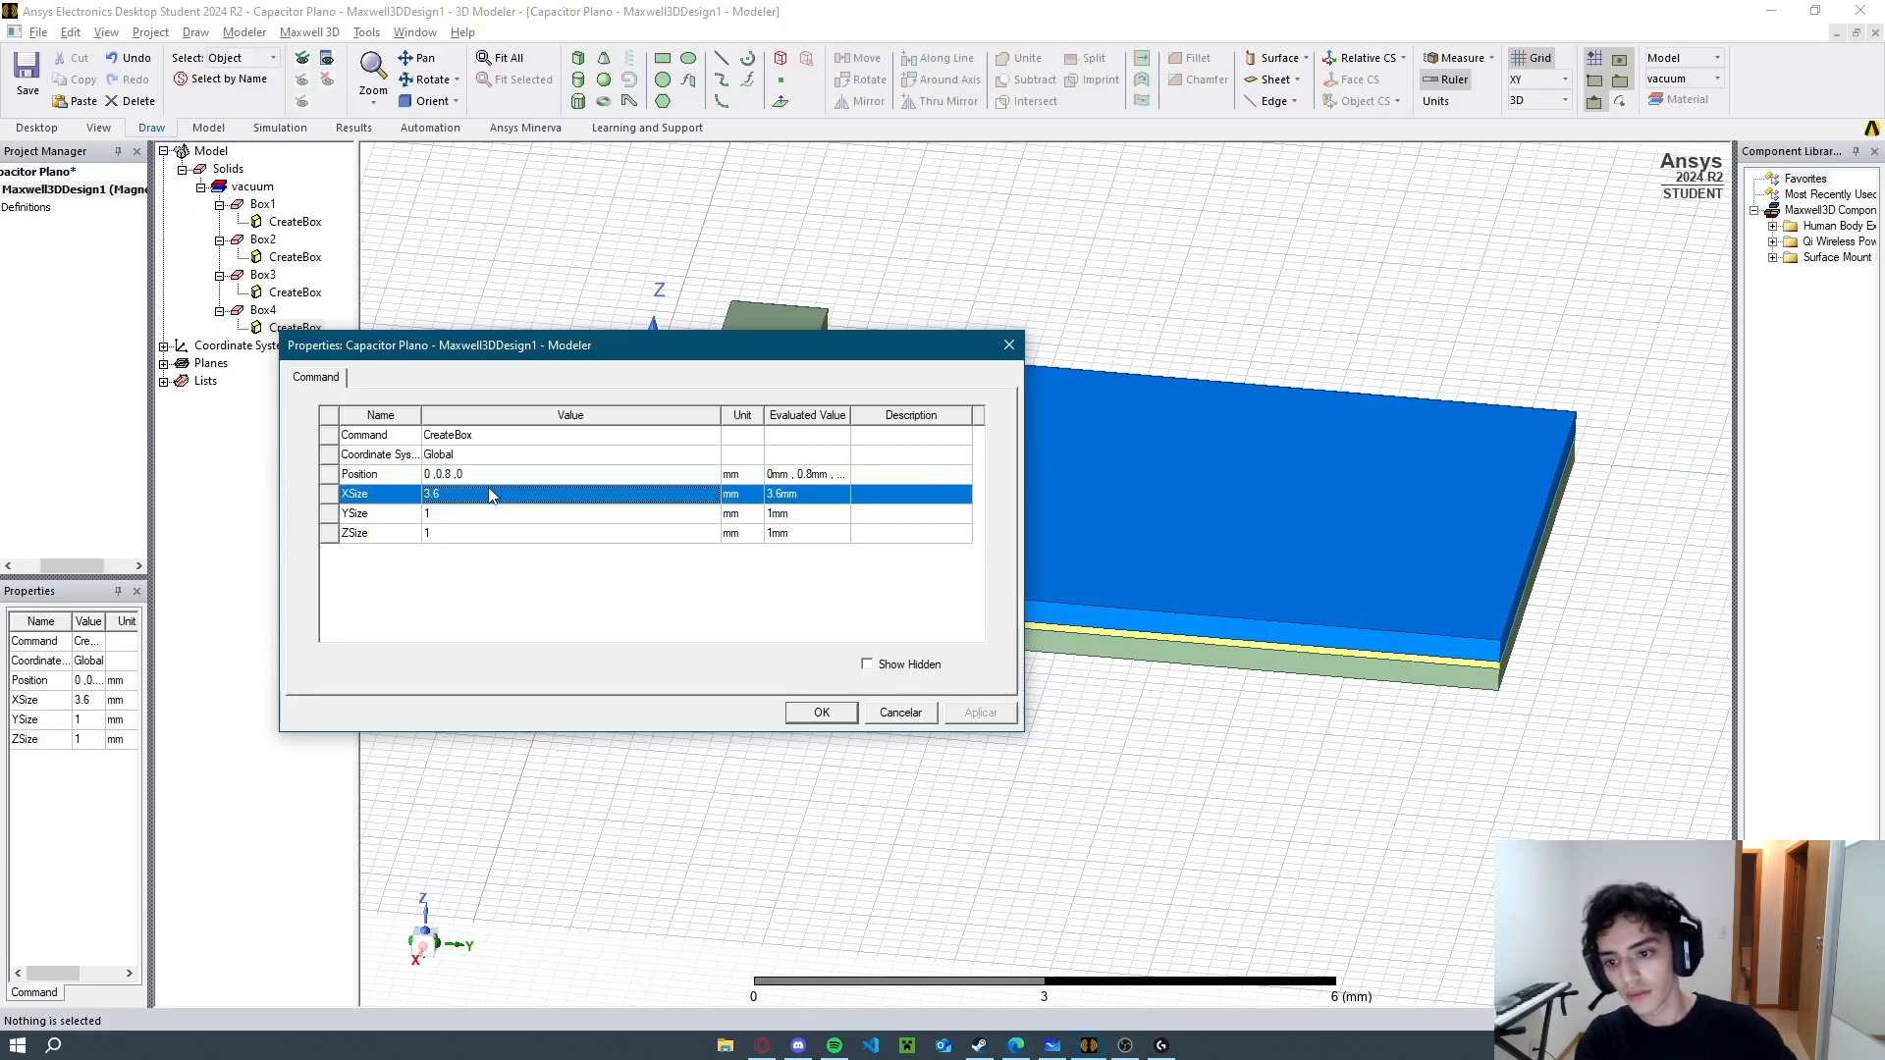
click(488, 493)
key(BackSpace)
key(BackSpace)
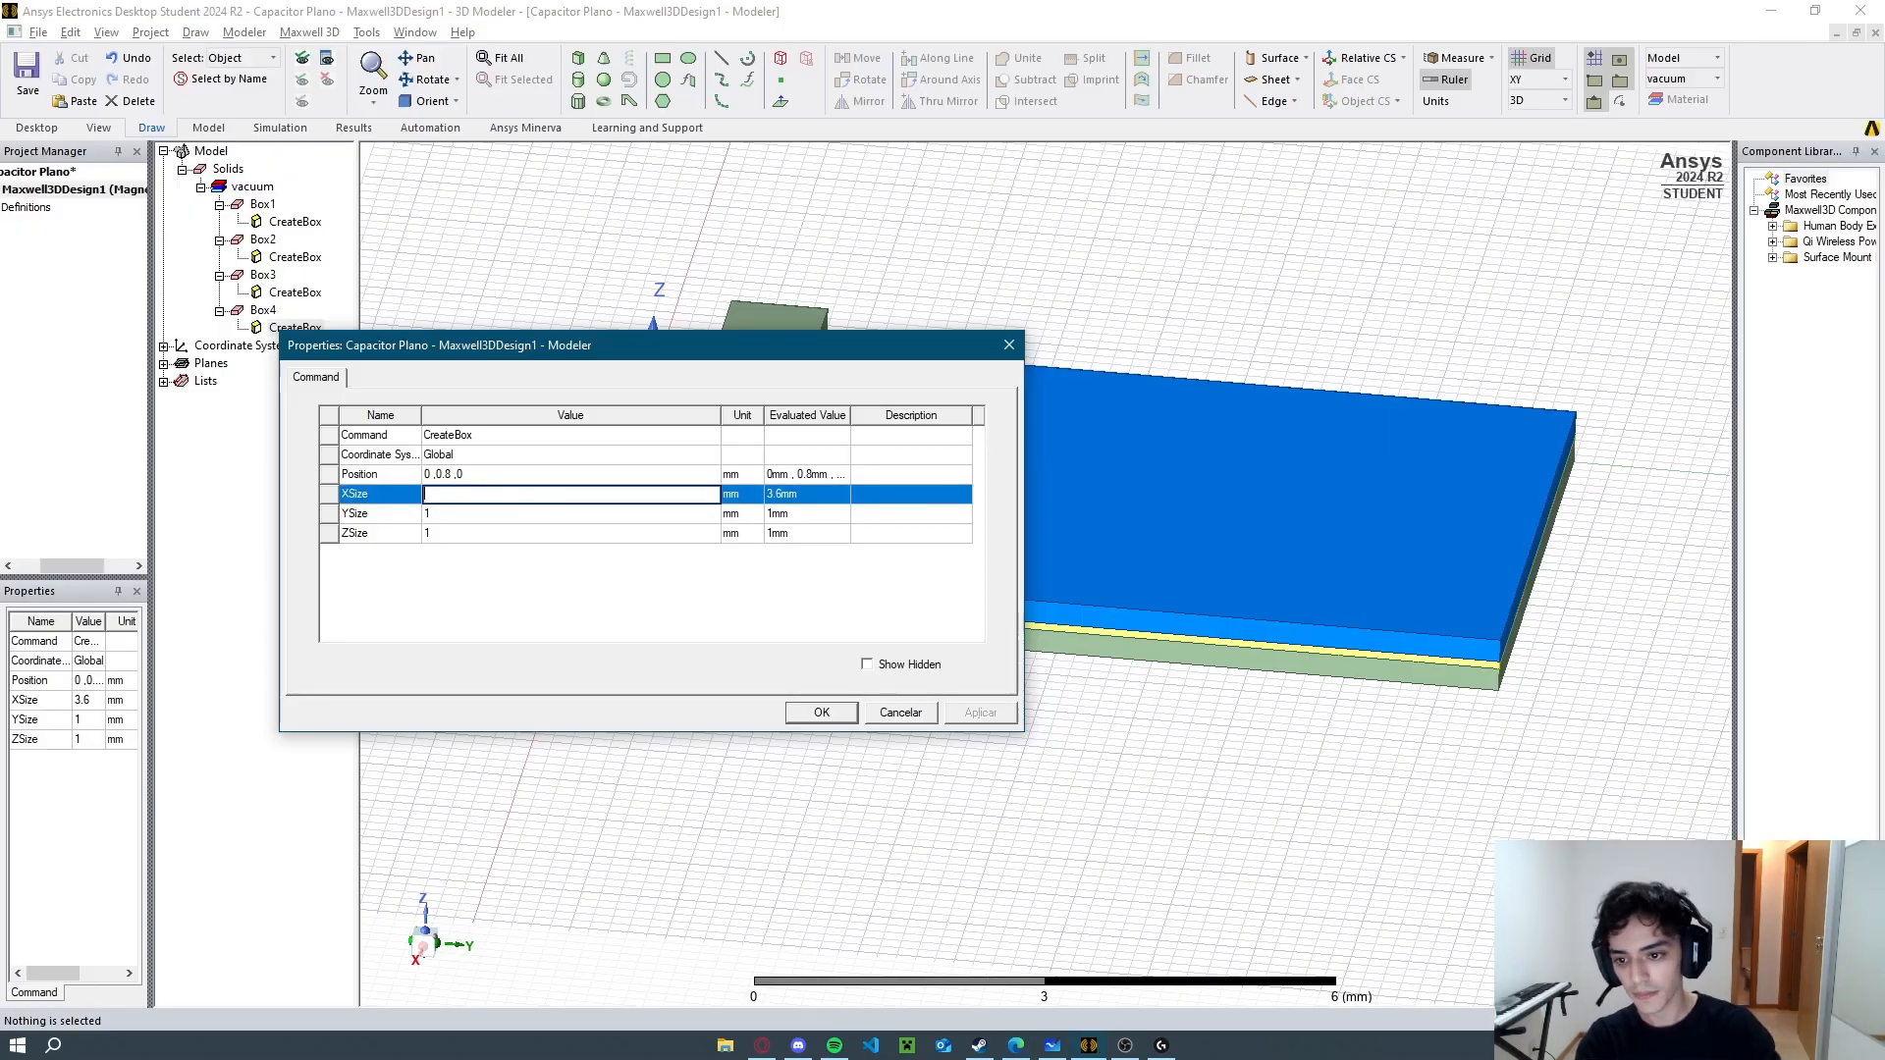
key(Return)
key(alt+Tab)
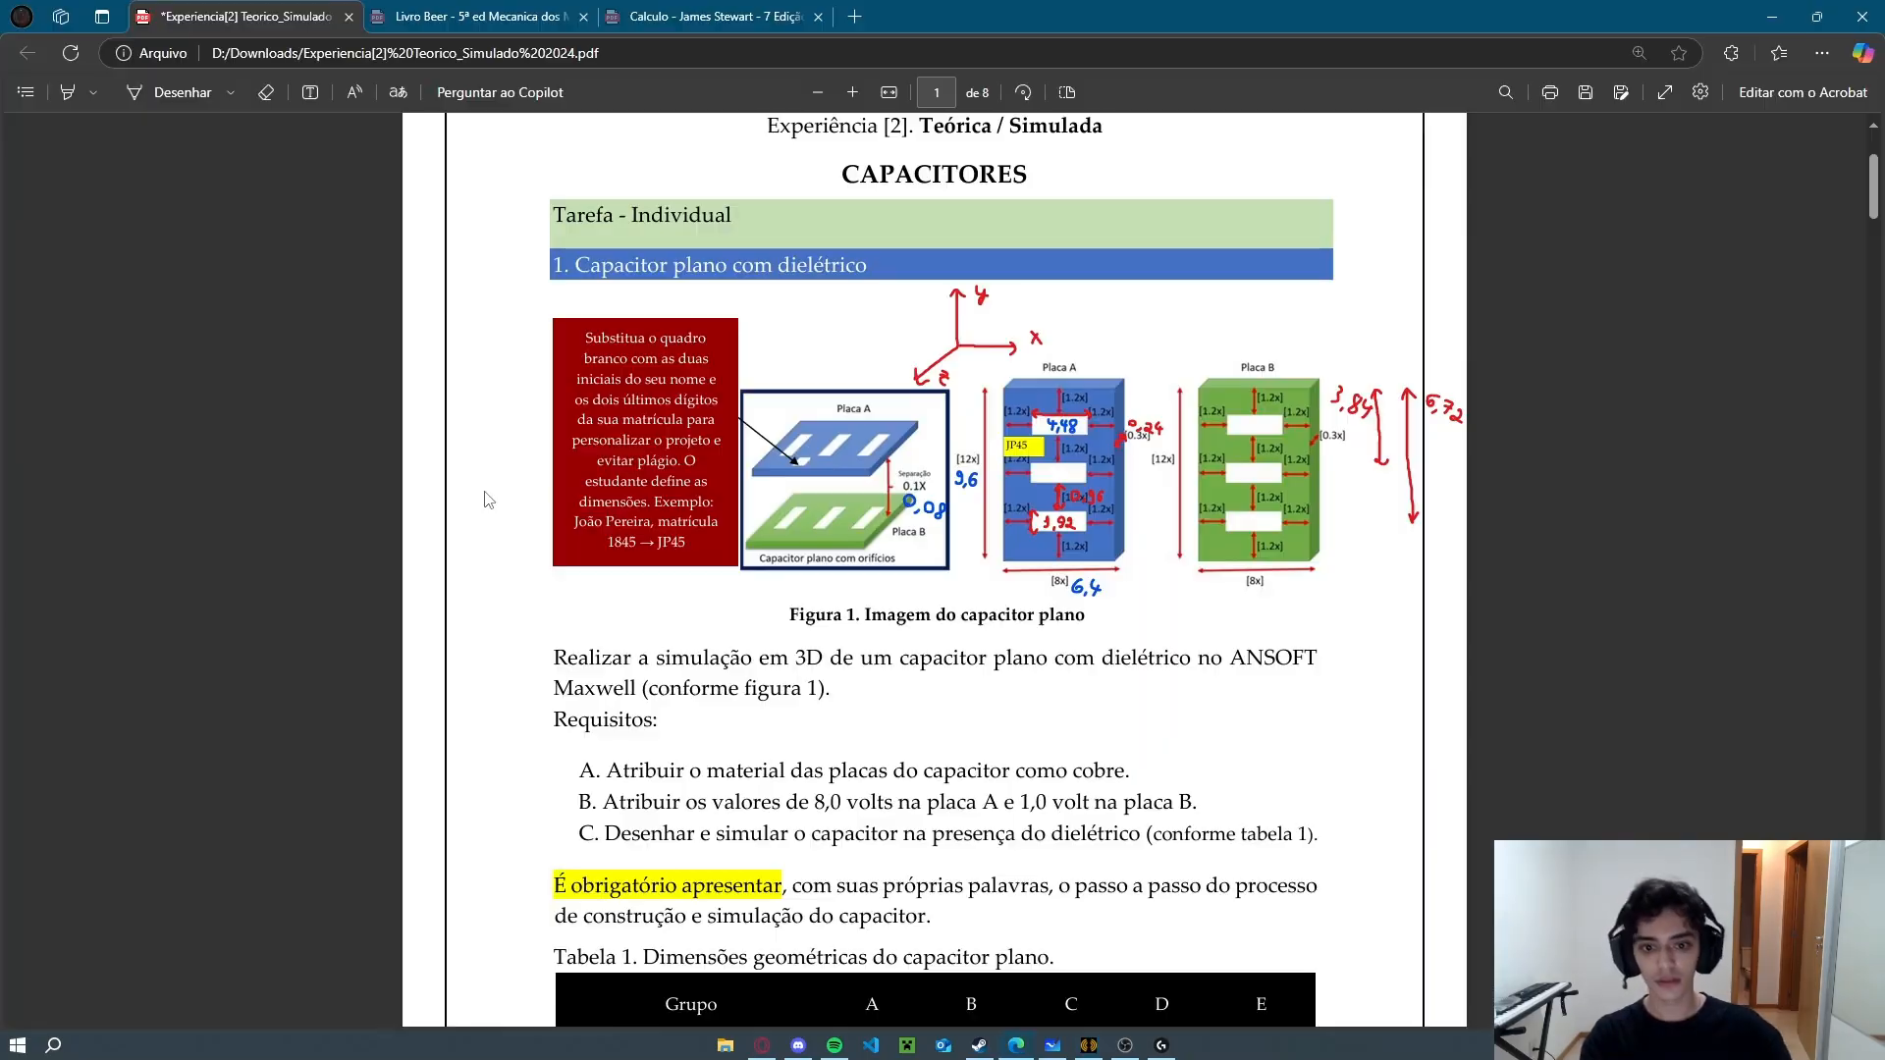
key(alt+Tab)
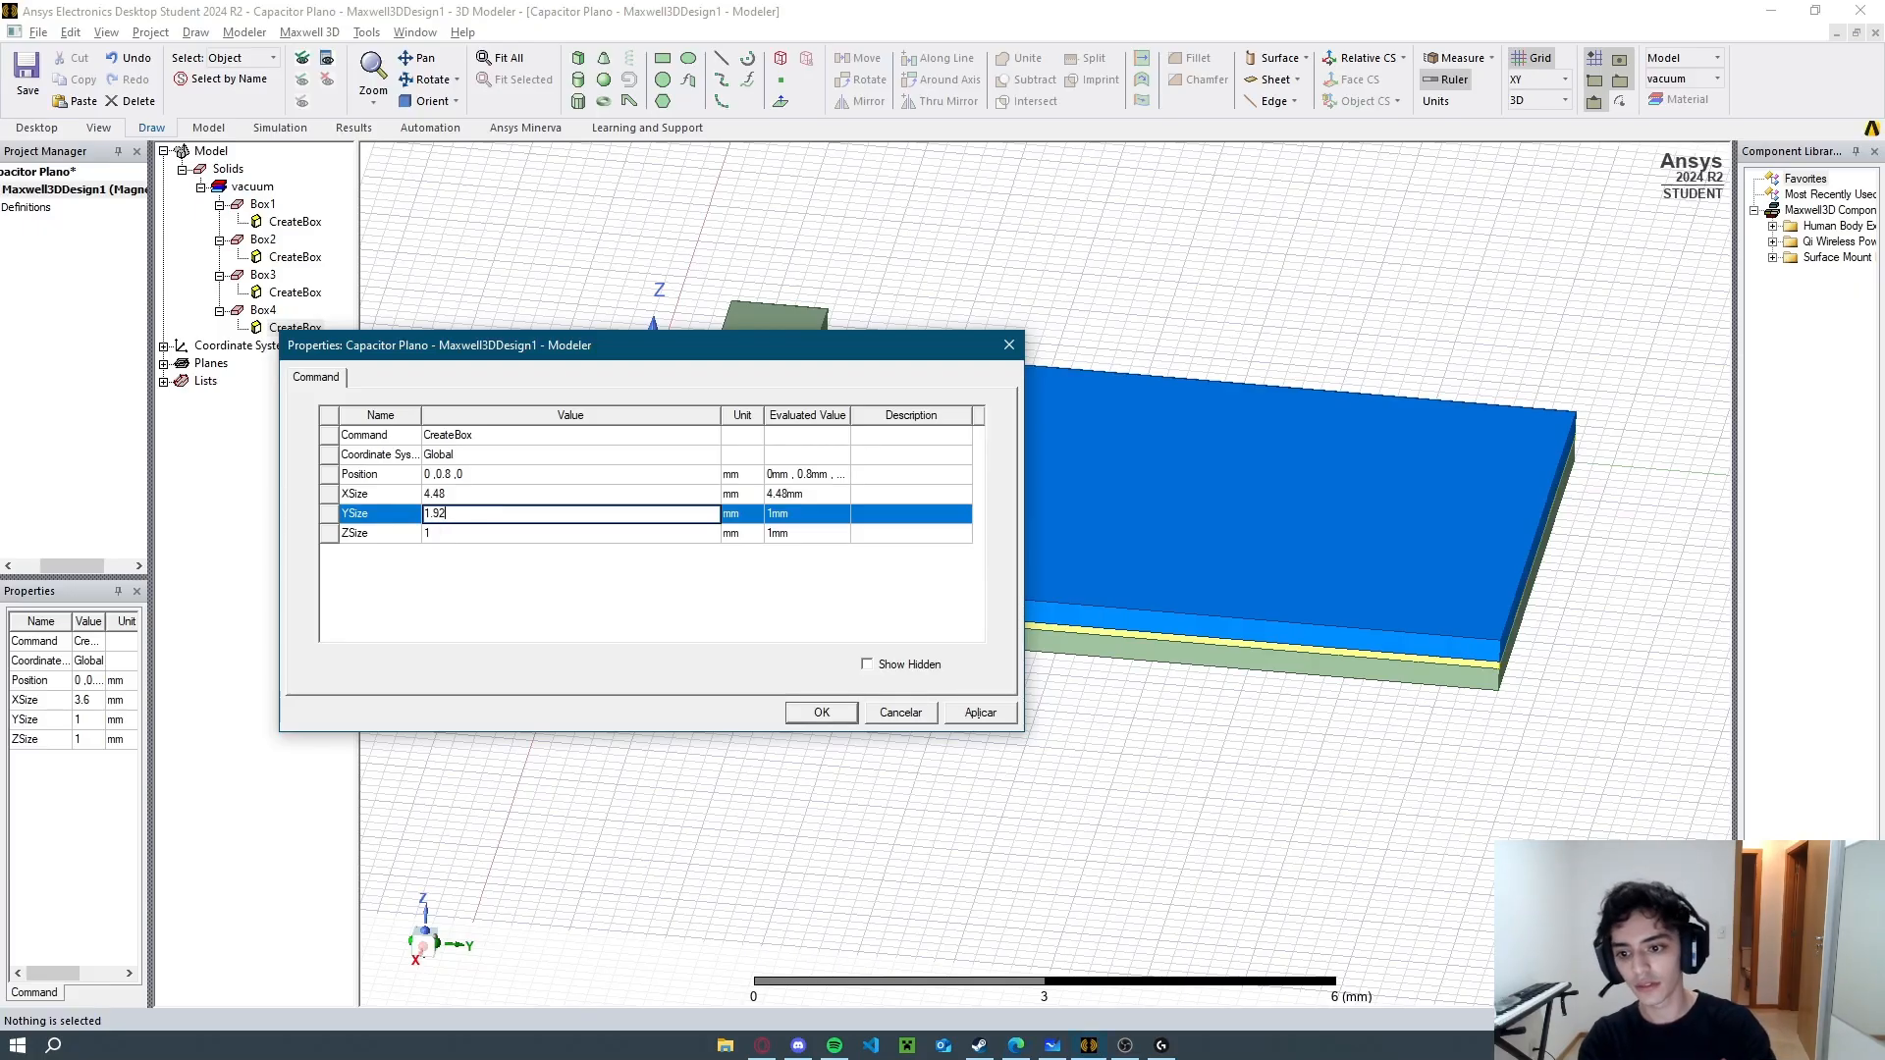
key(Return)
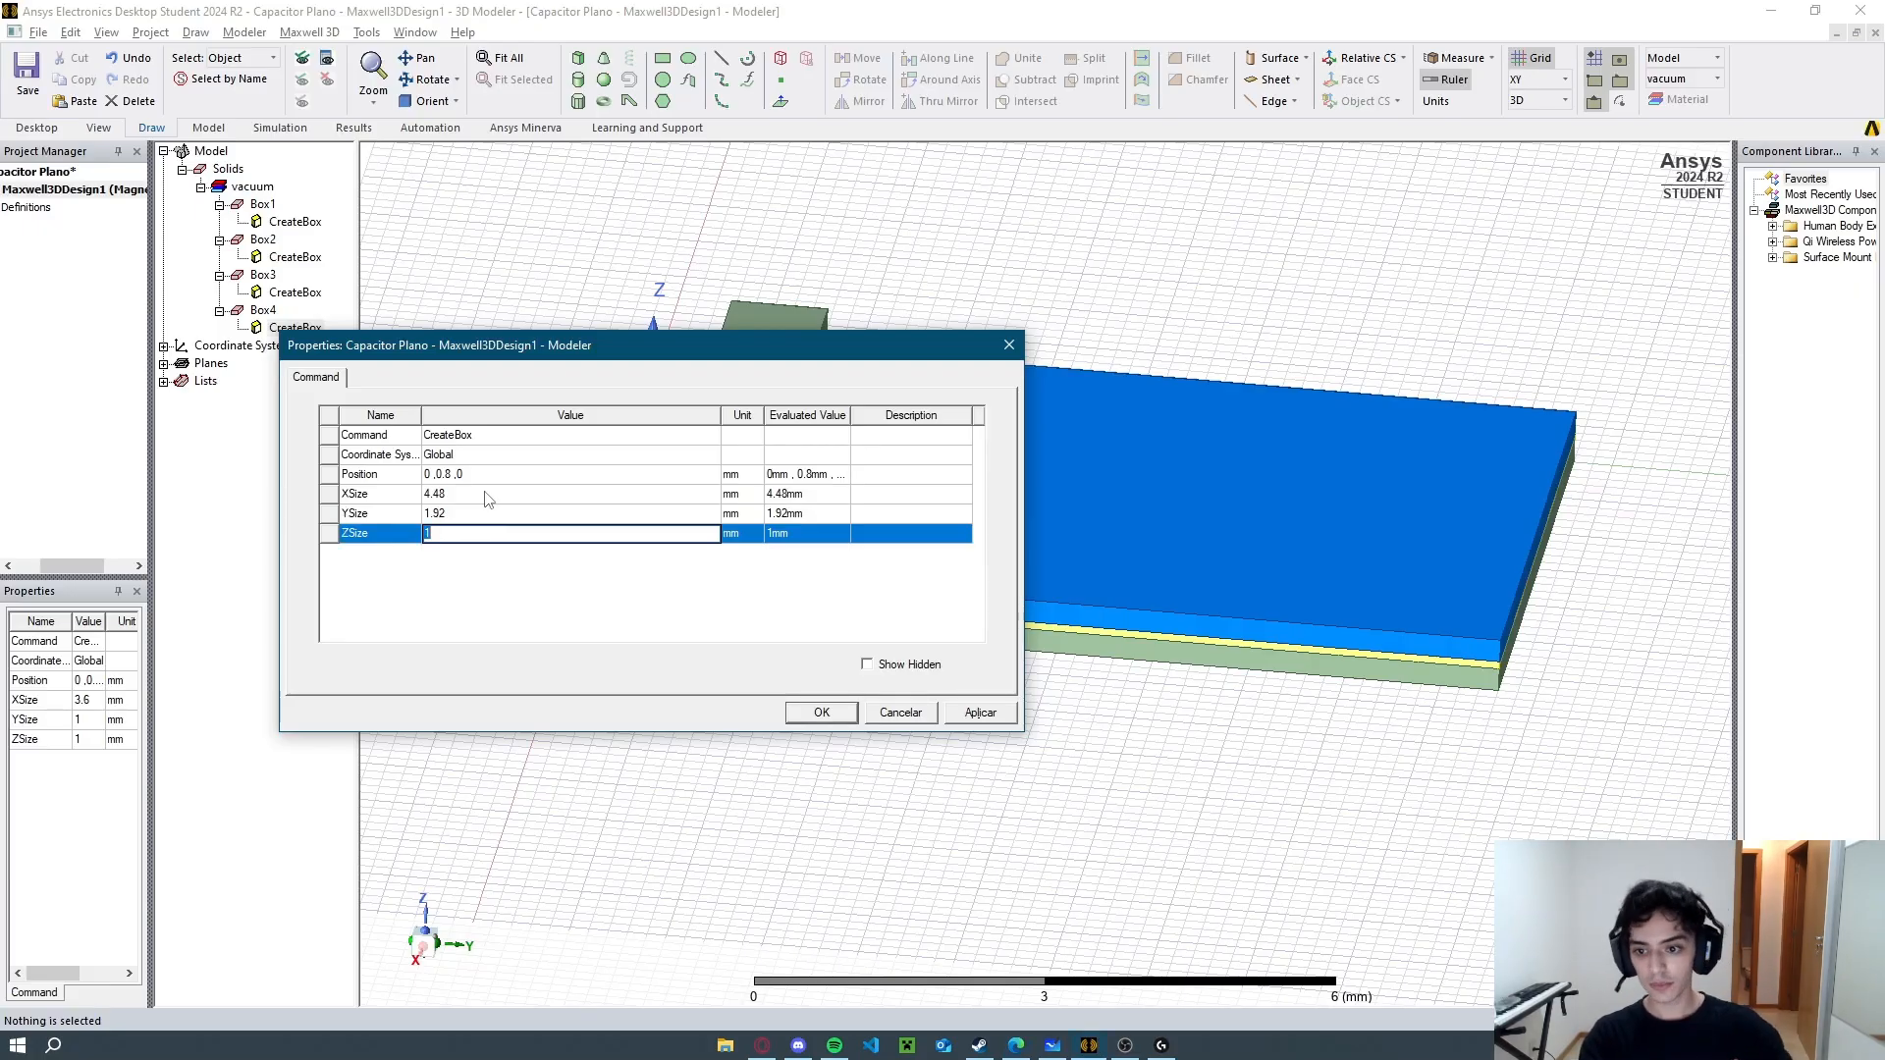
Position the fourth box at 0.96, 0.96, 0 mm, apply its new dimensions and inspect its placement on the plate.
drag(698, 355, 1326, 398)
click(1077, 521)
click(1077, 520)
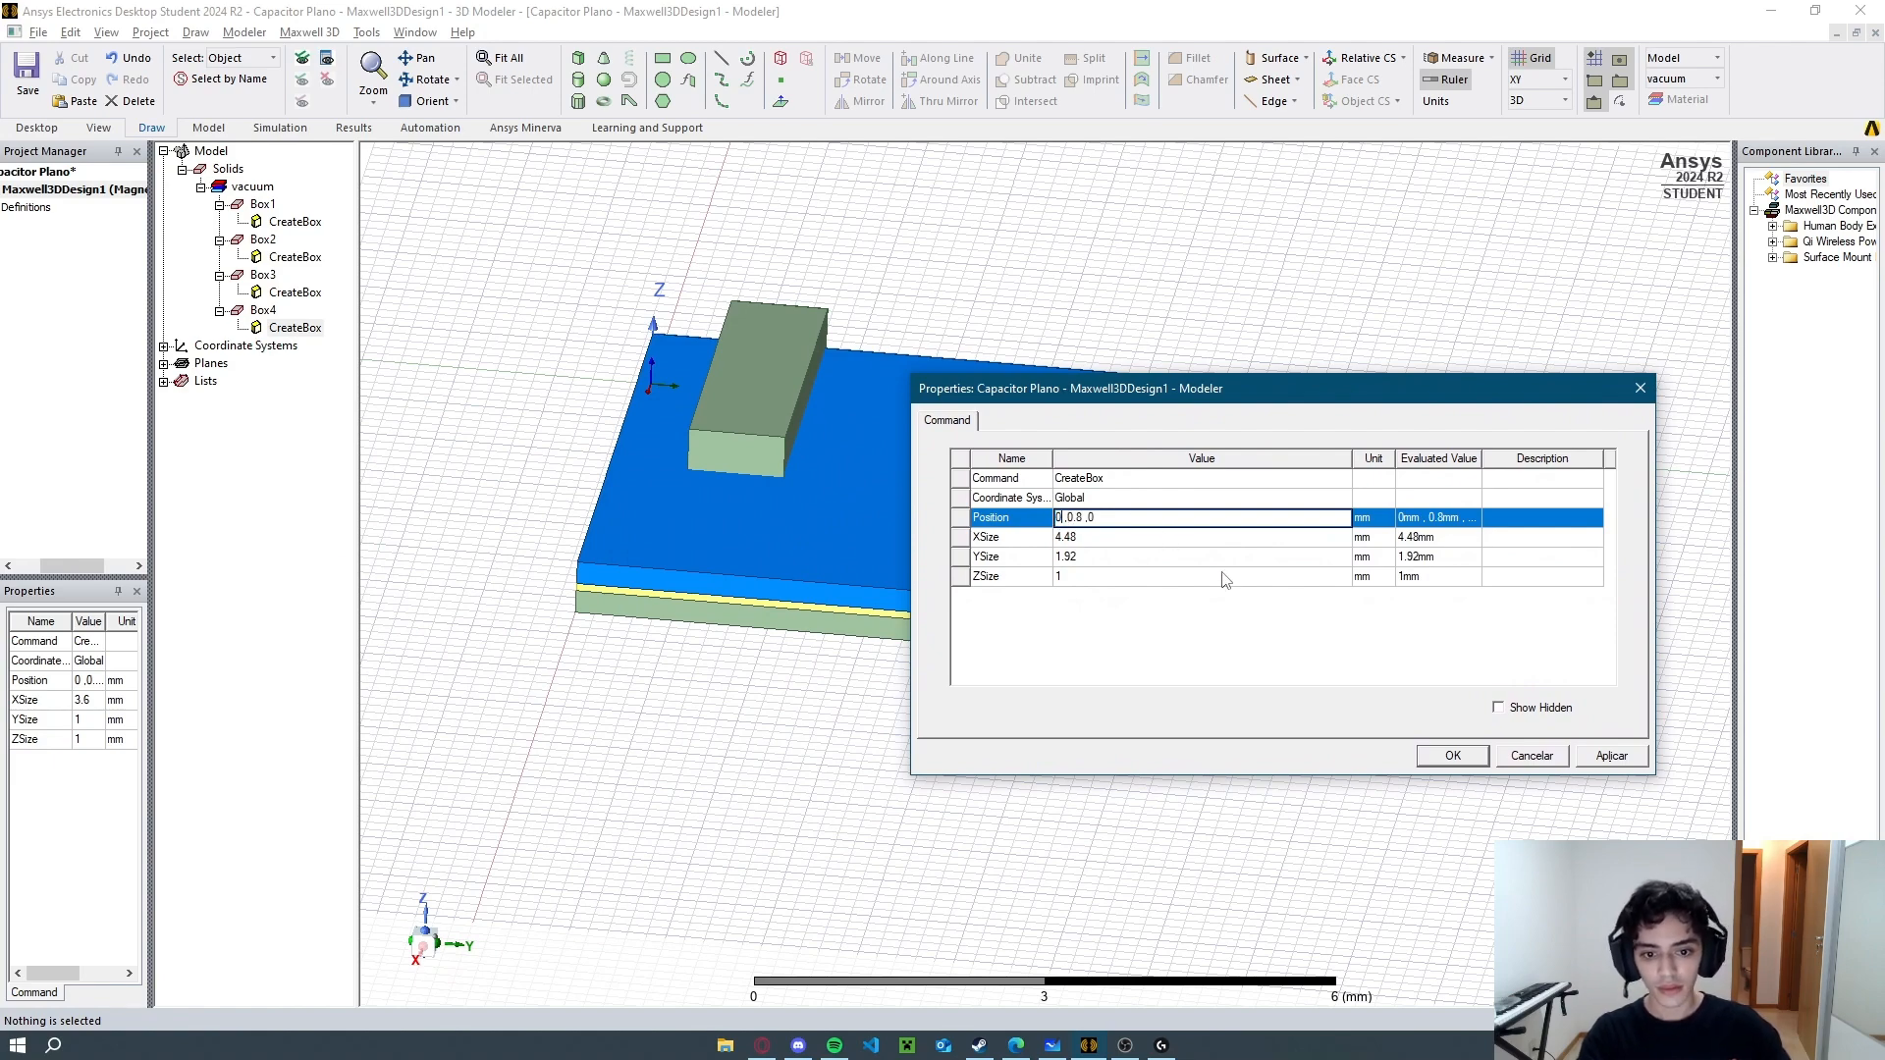
key(alt+Tab)
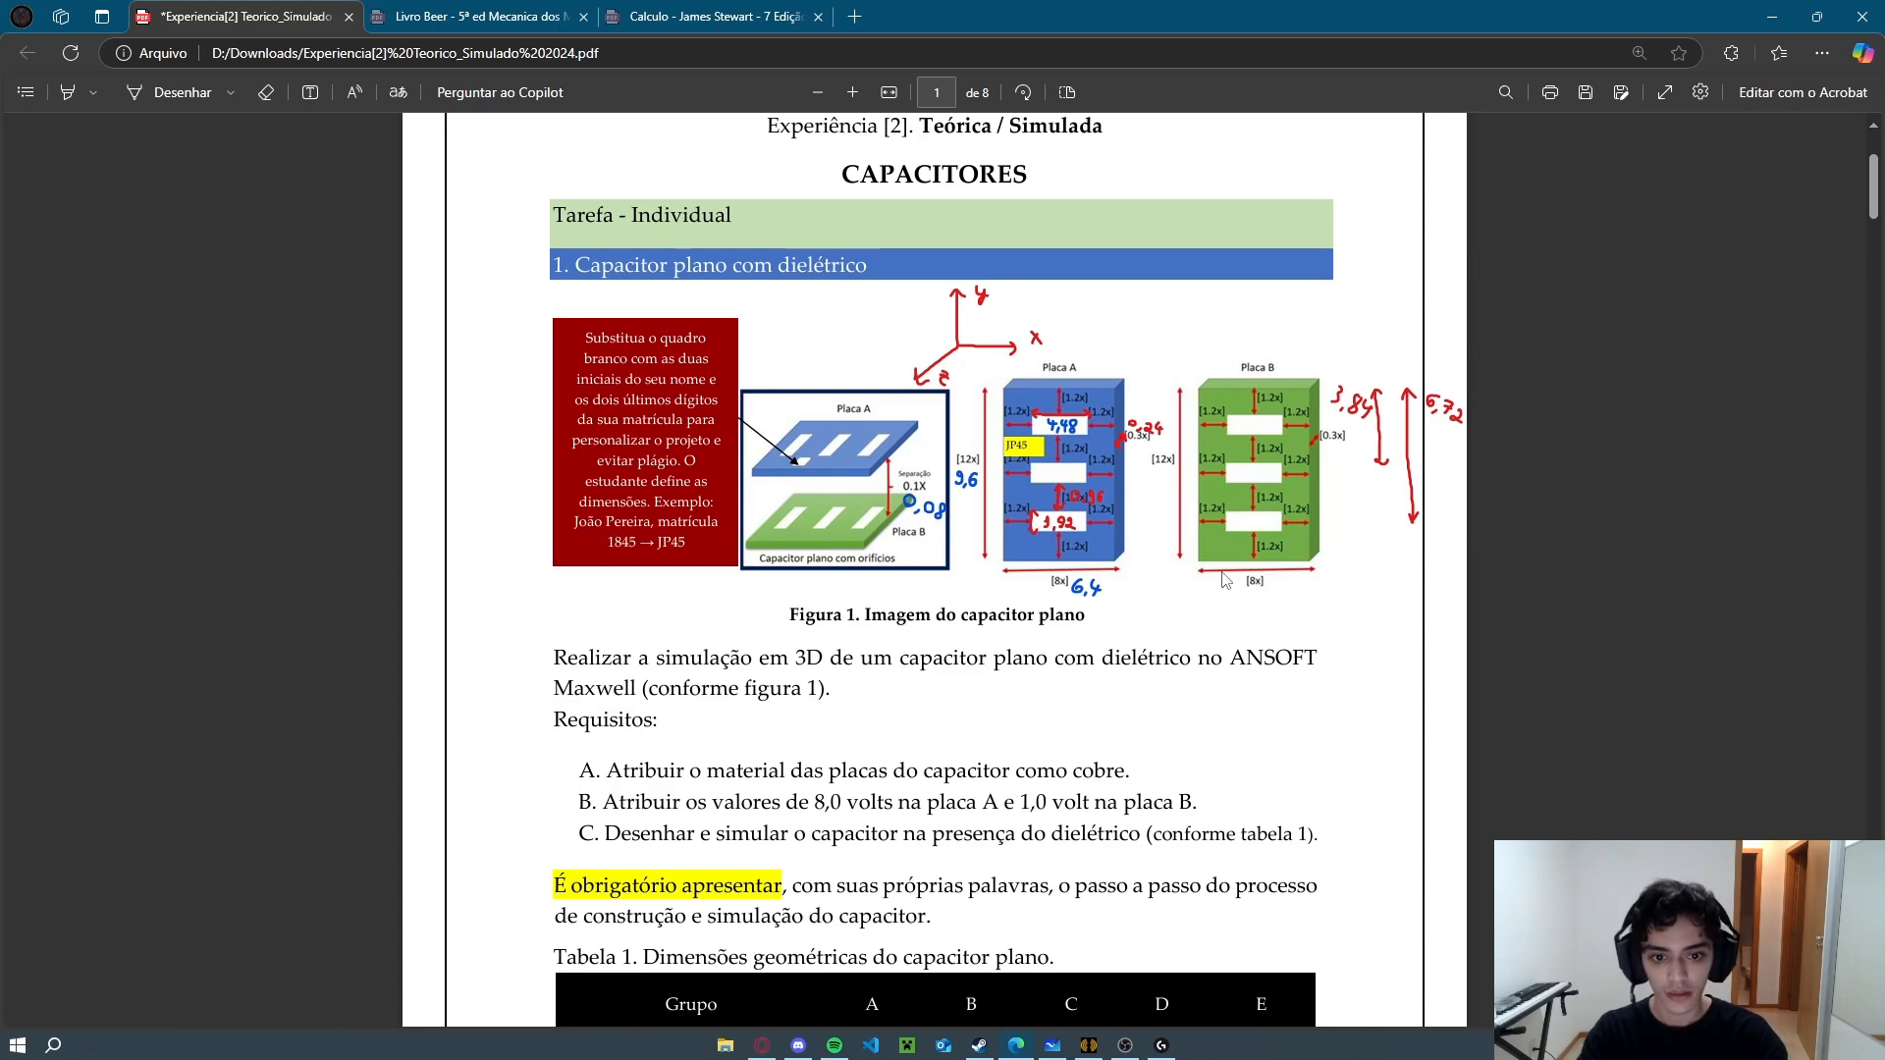
key(alt+Tab)
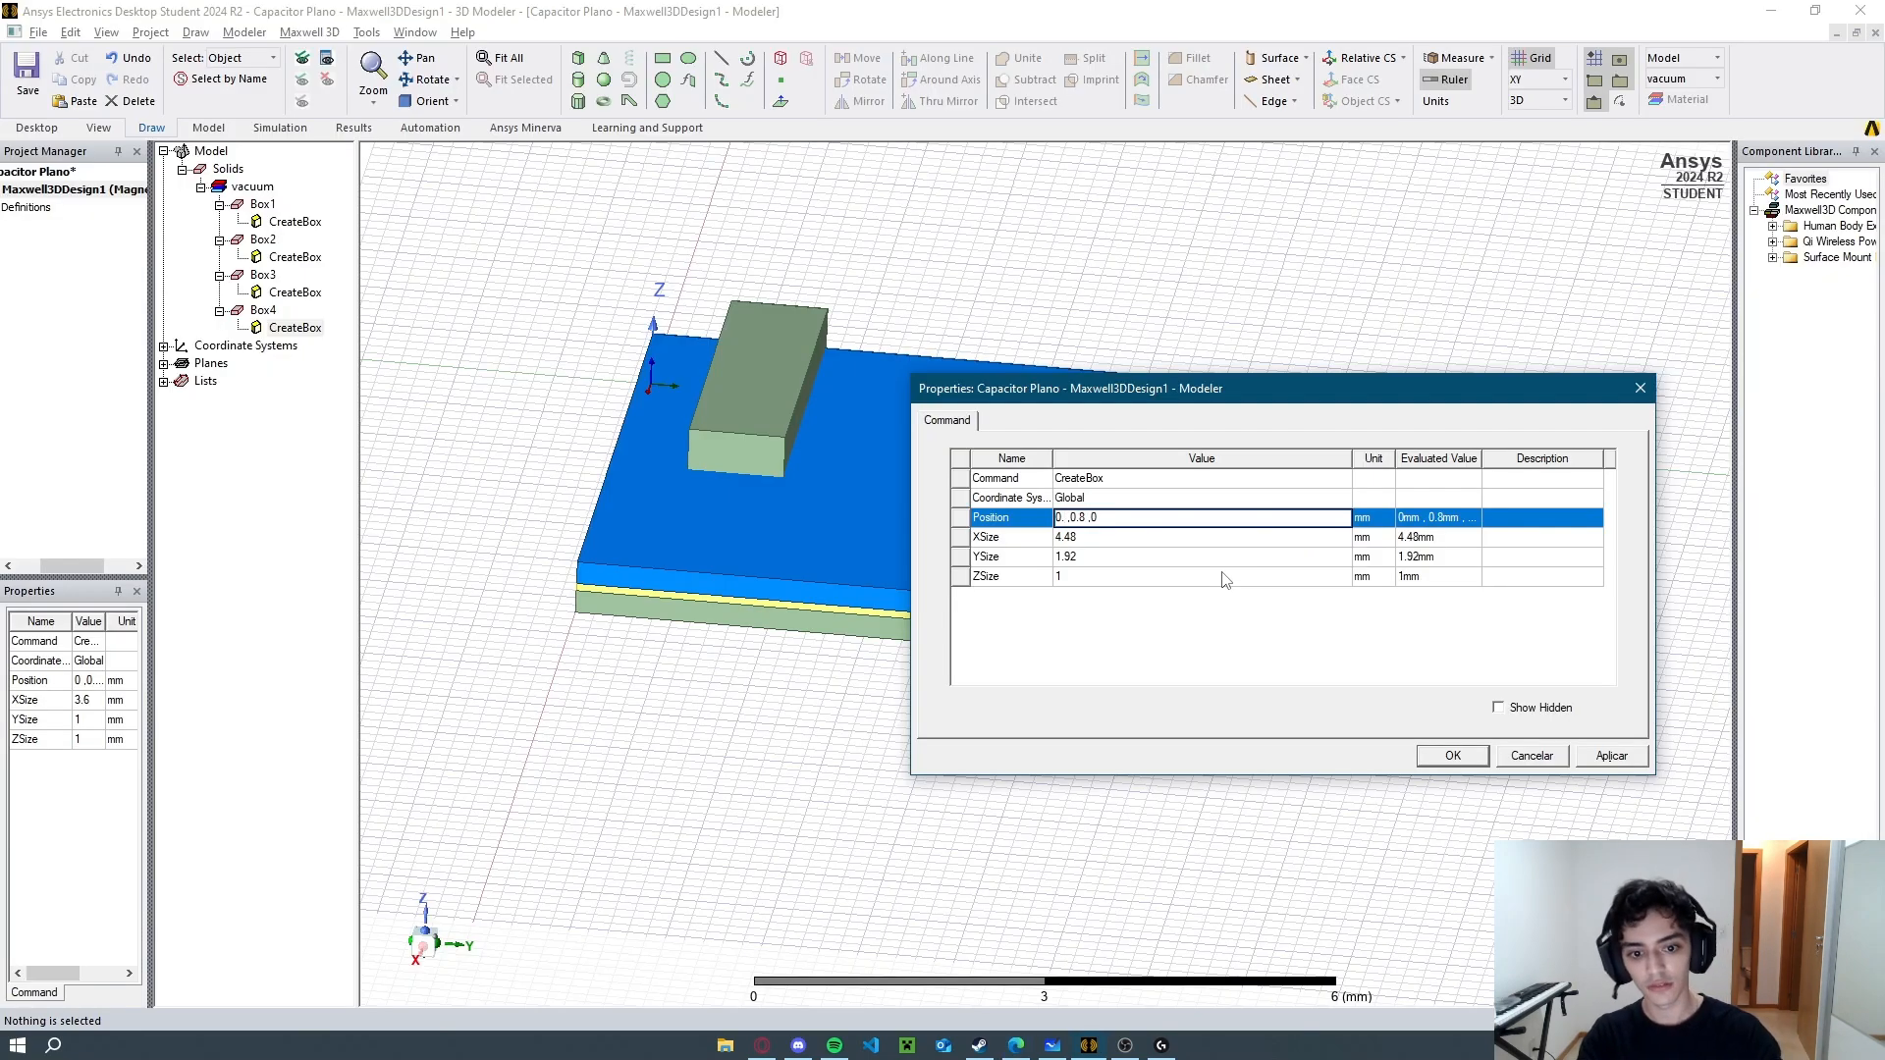
text(.96)
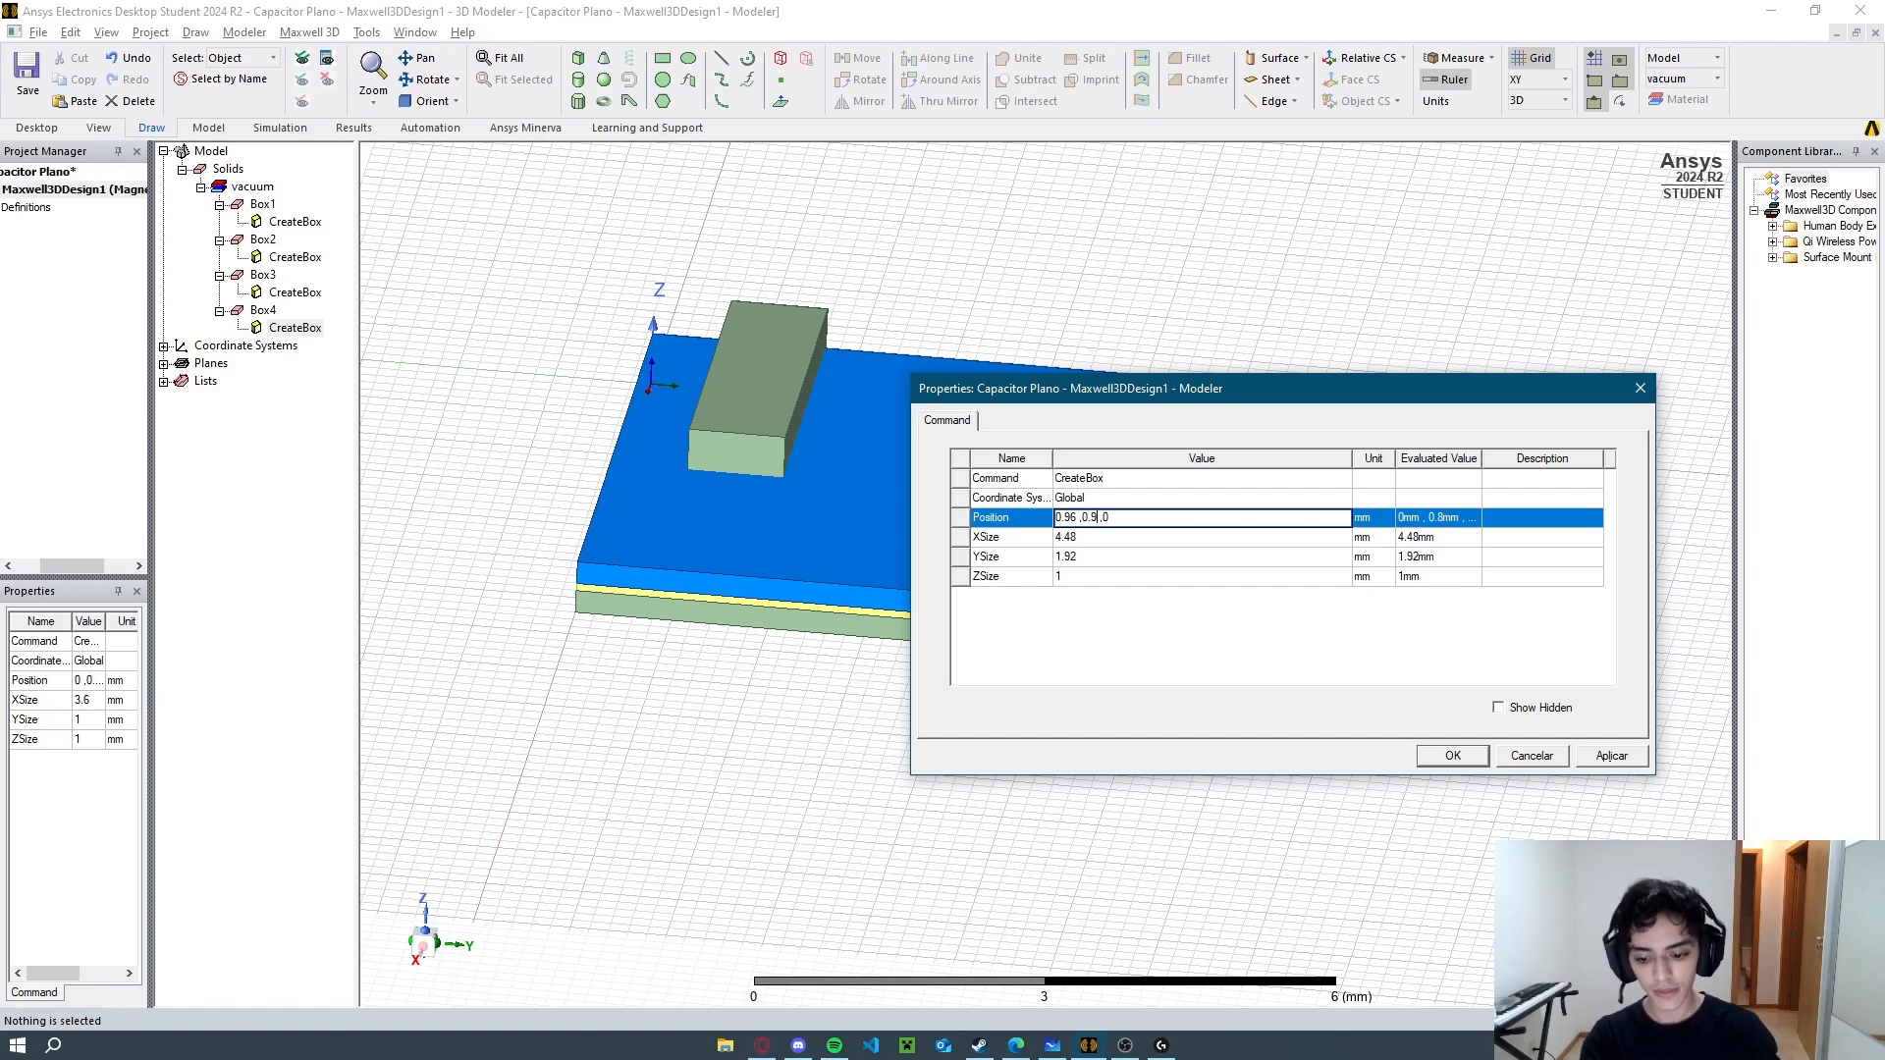
click(1452, 755)
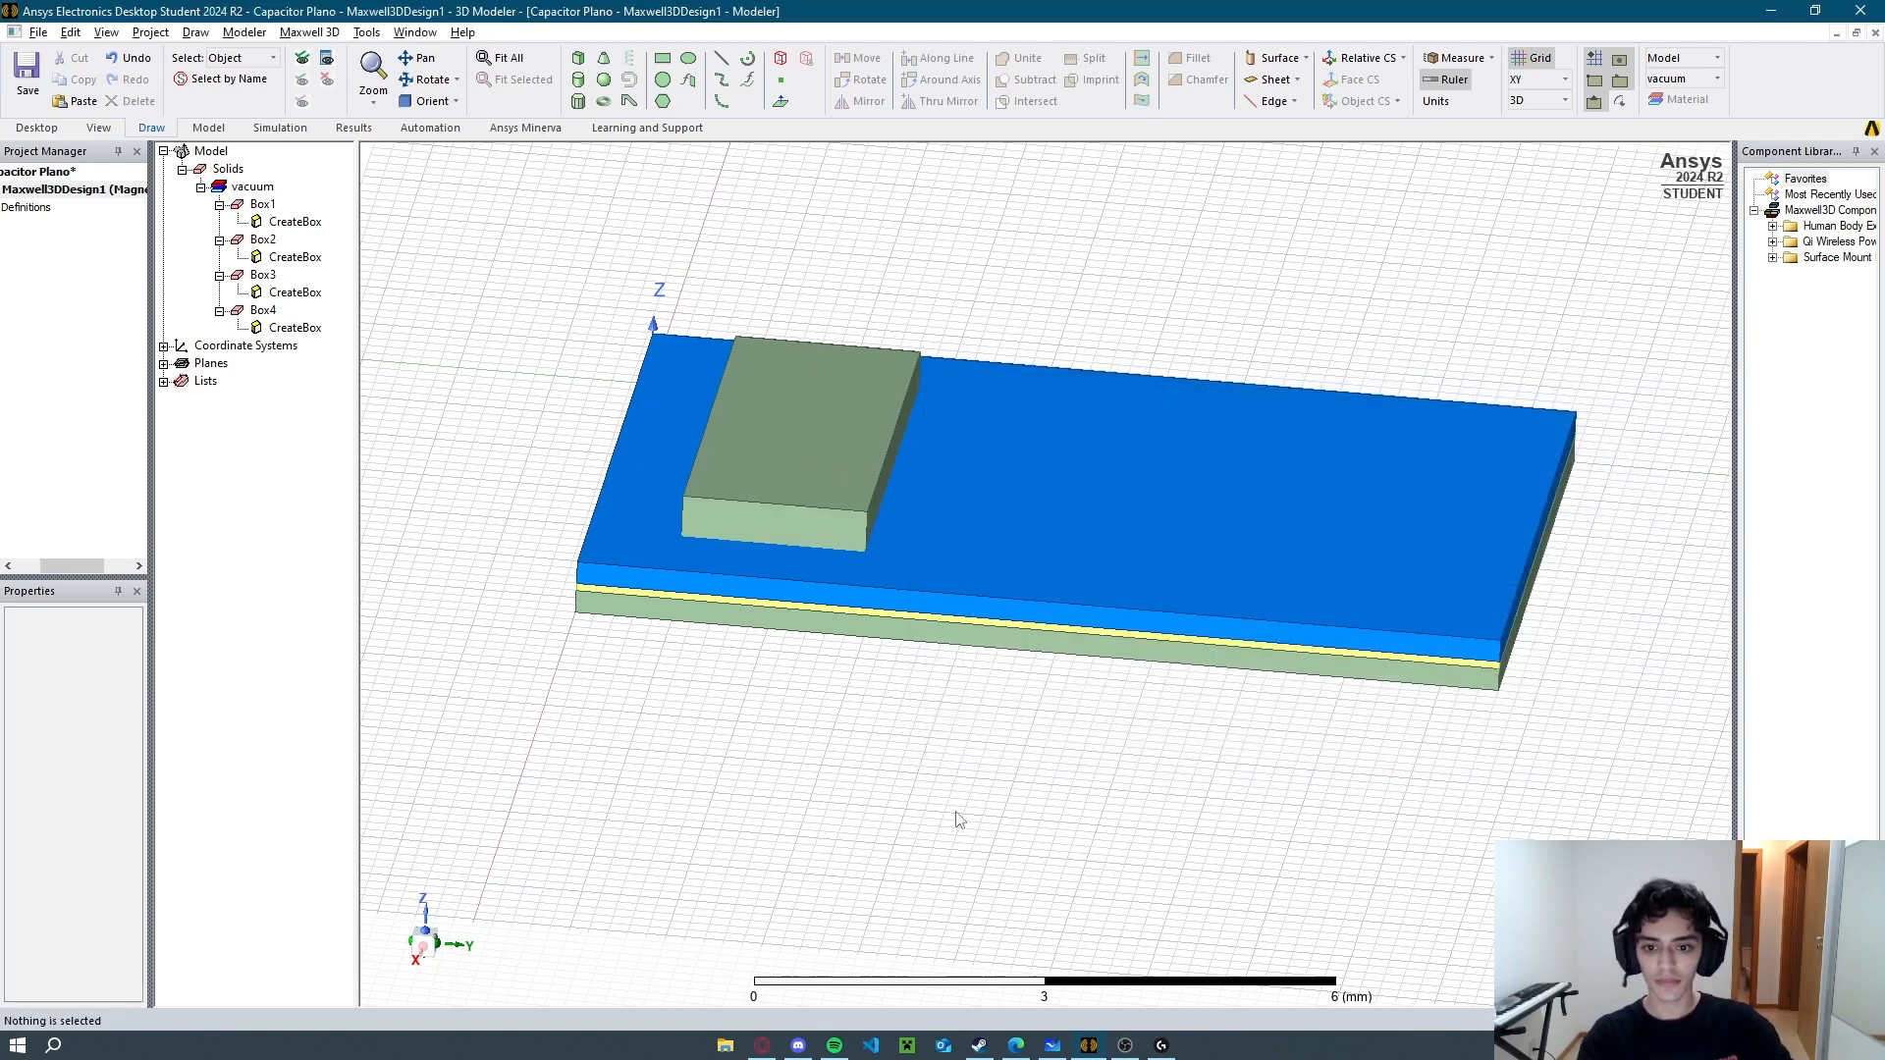
mouse_move(970, 285)
mouse_down()
mouse_move(981, 425)
mouse_move(959, 253)
mouse_move(967, 314)
mouse_up()
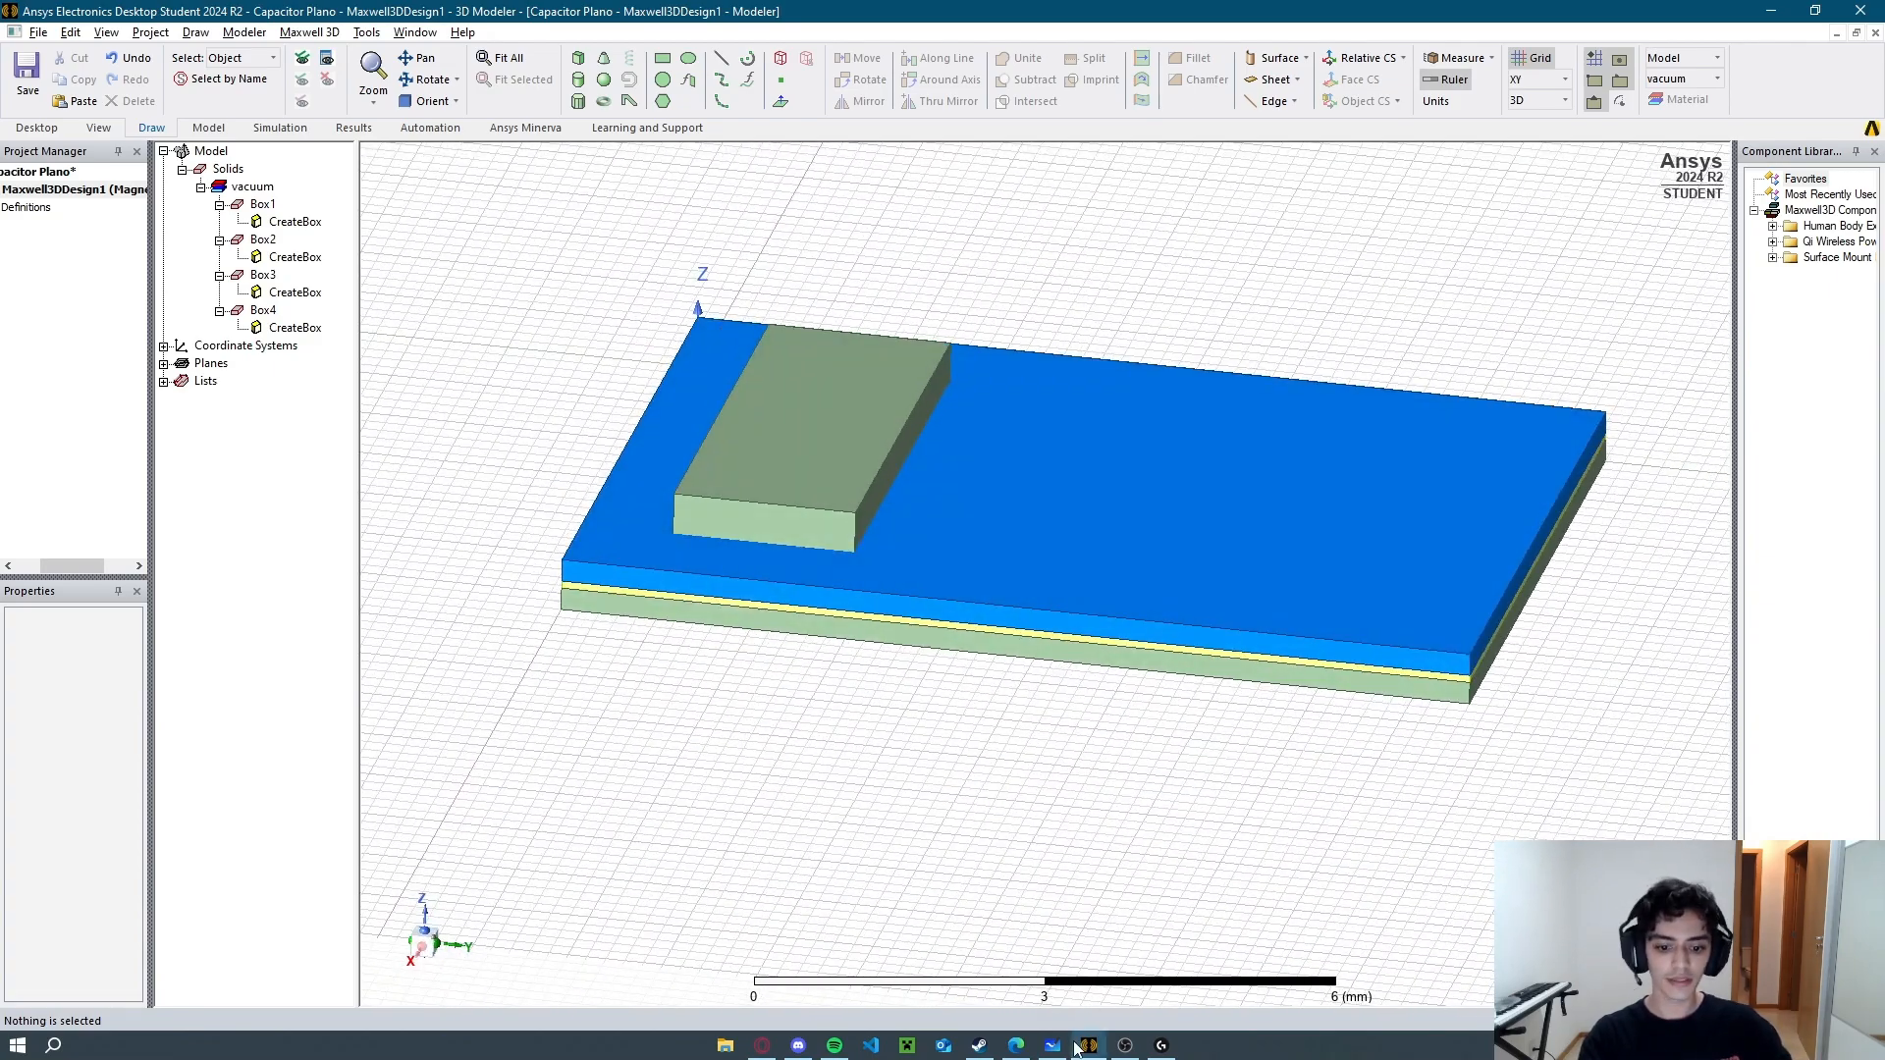
Check the hole layout in the PDF figure and paste two copies of the fourth box into the model.
click(1016, 1045)
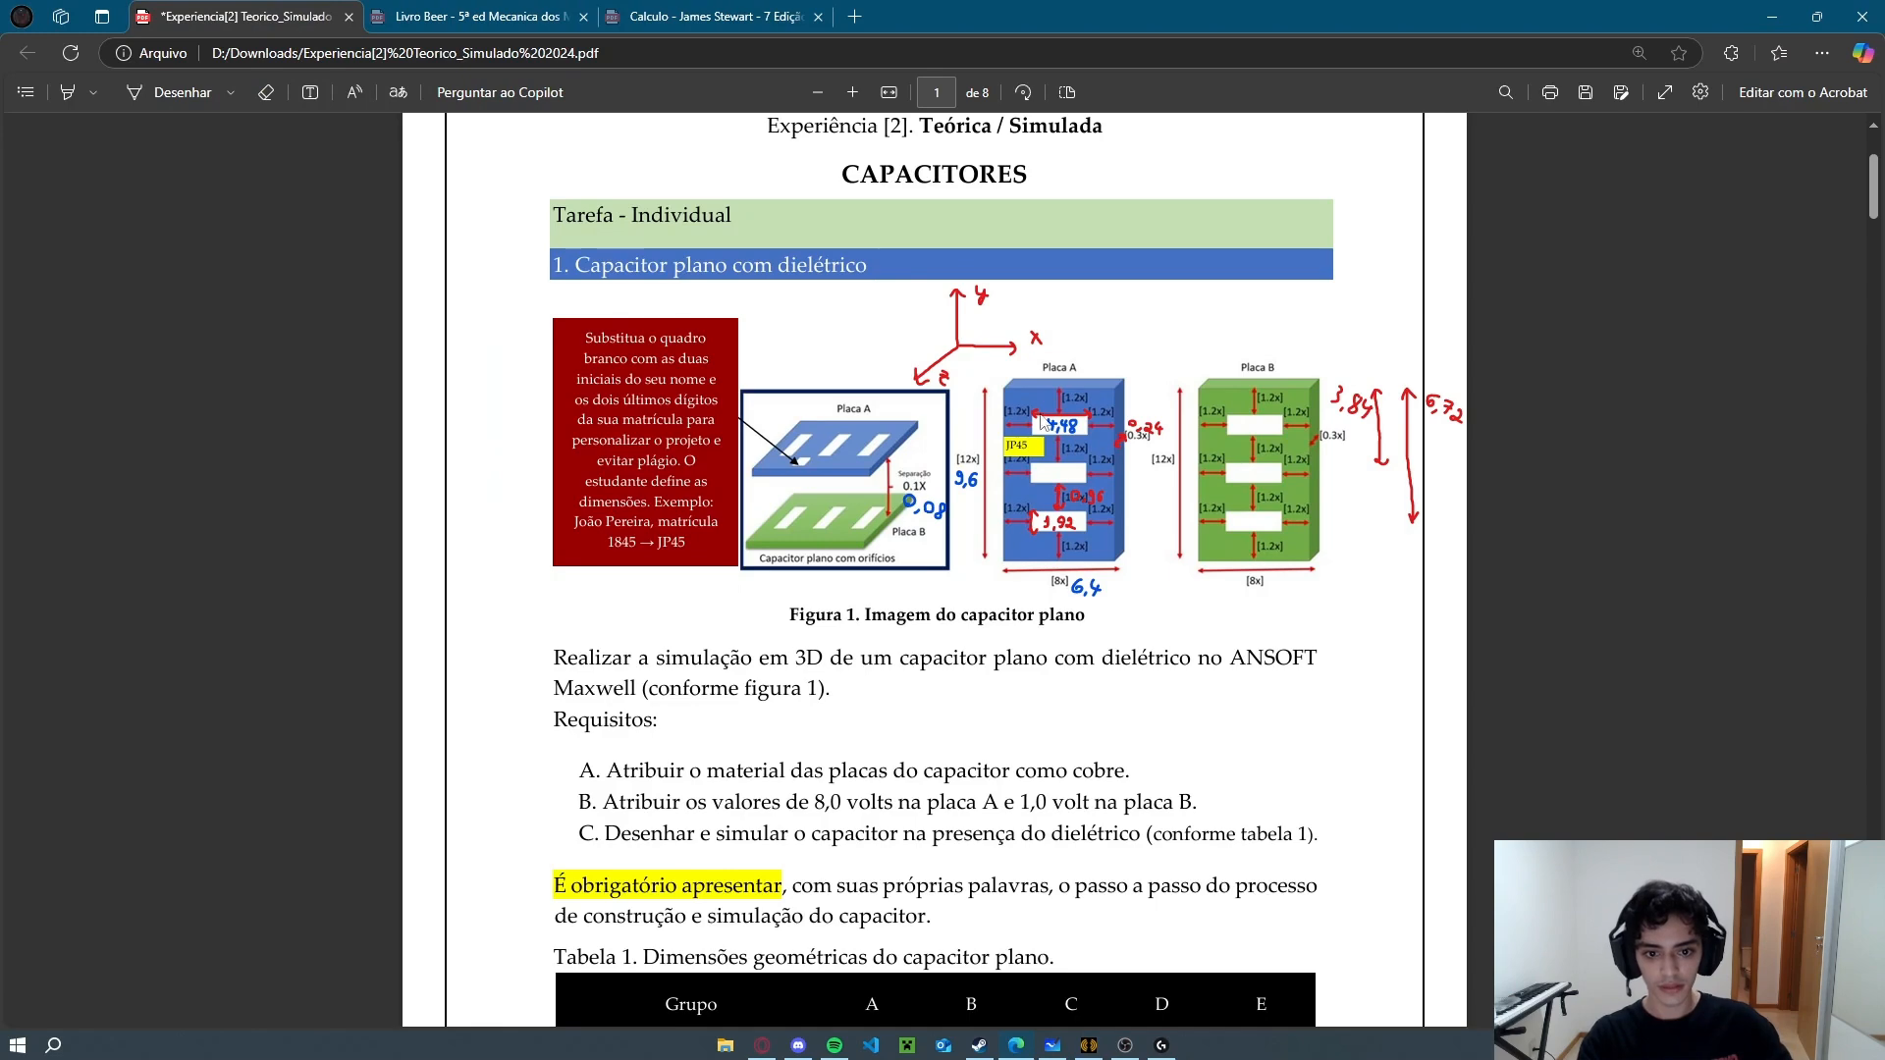
key(alt+Tab)
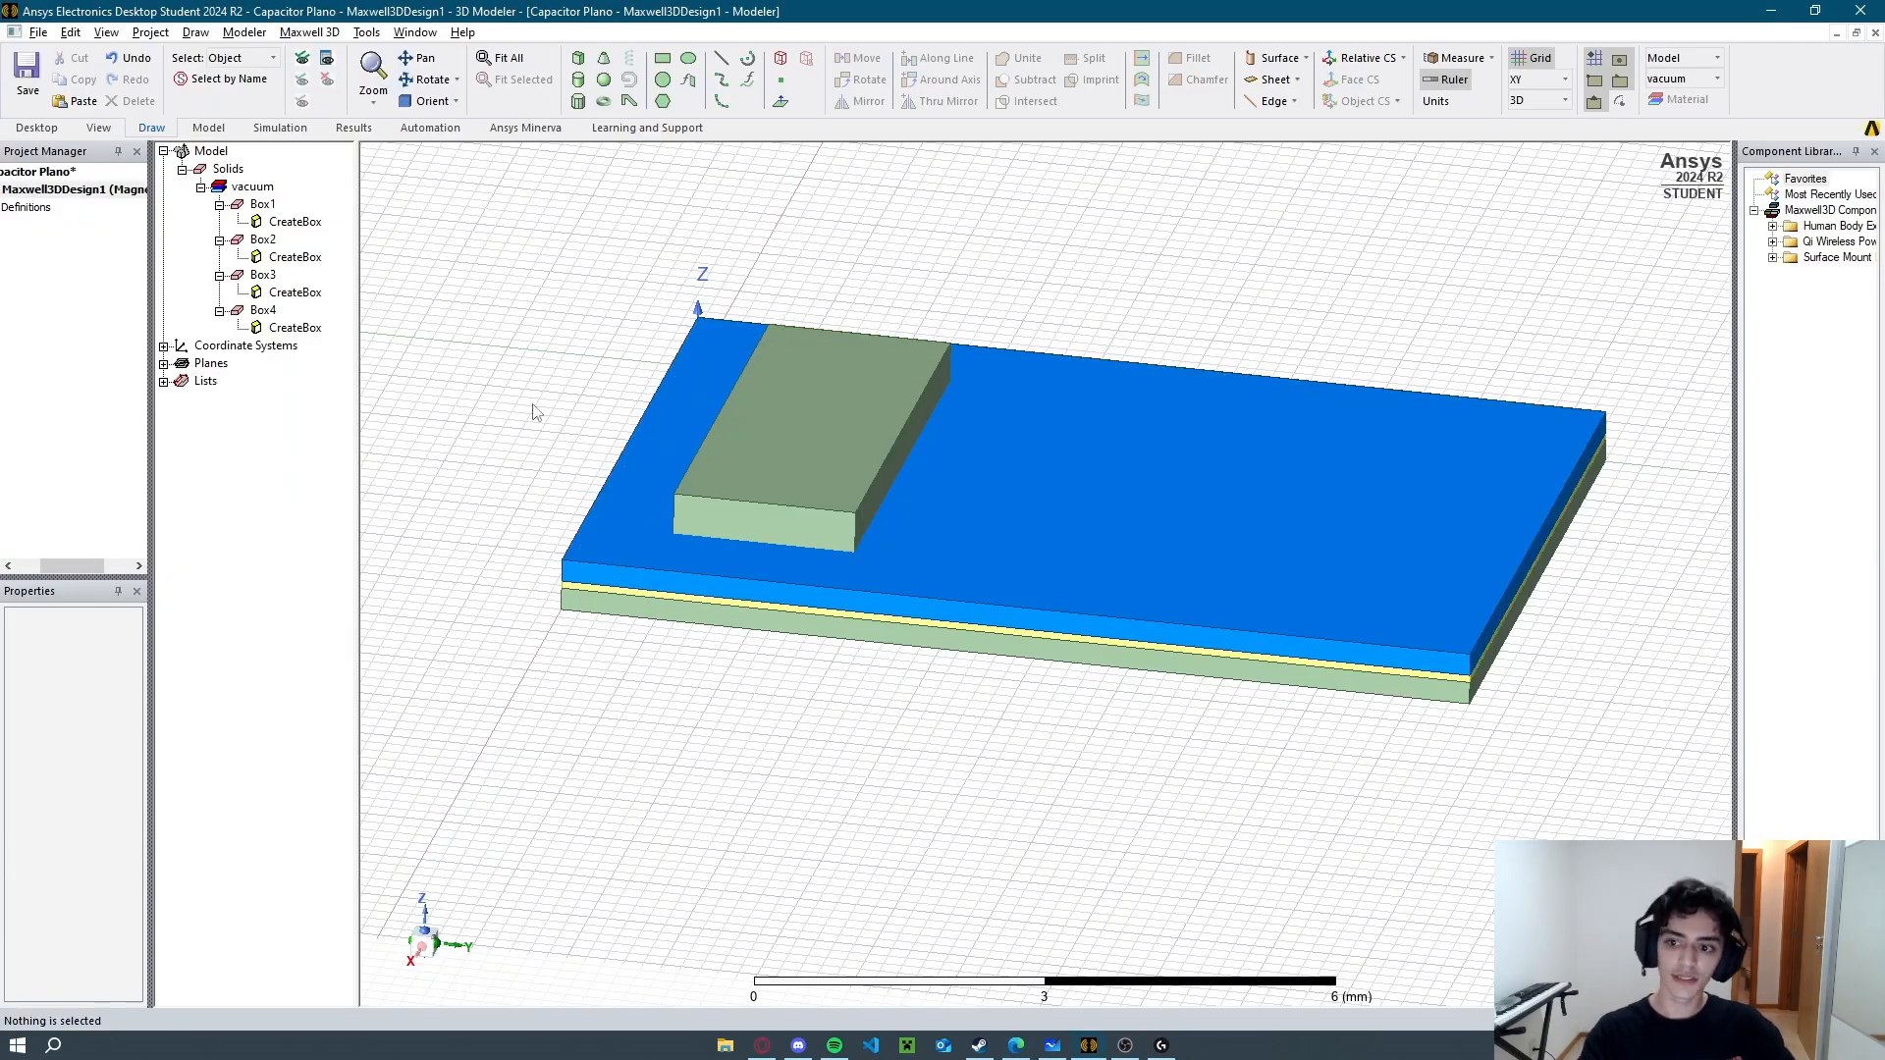
key(ctrl+v)
key(ctrl+v)
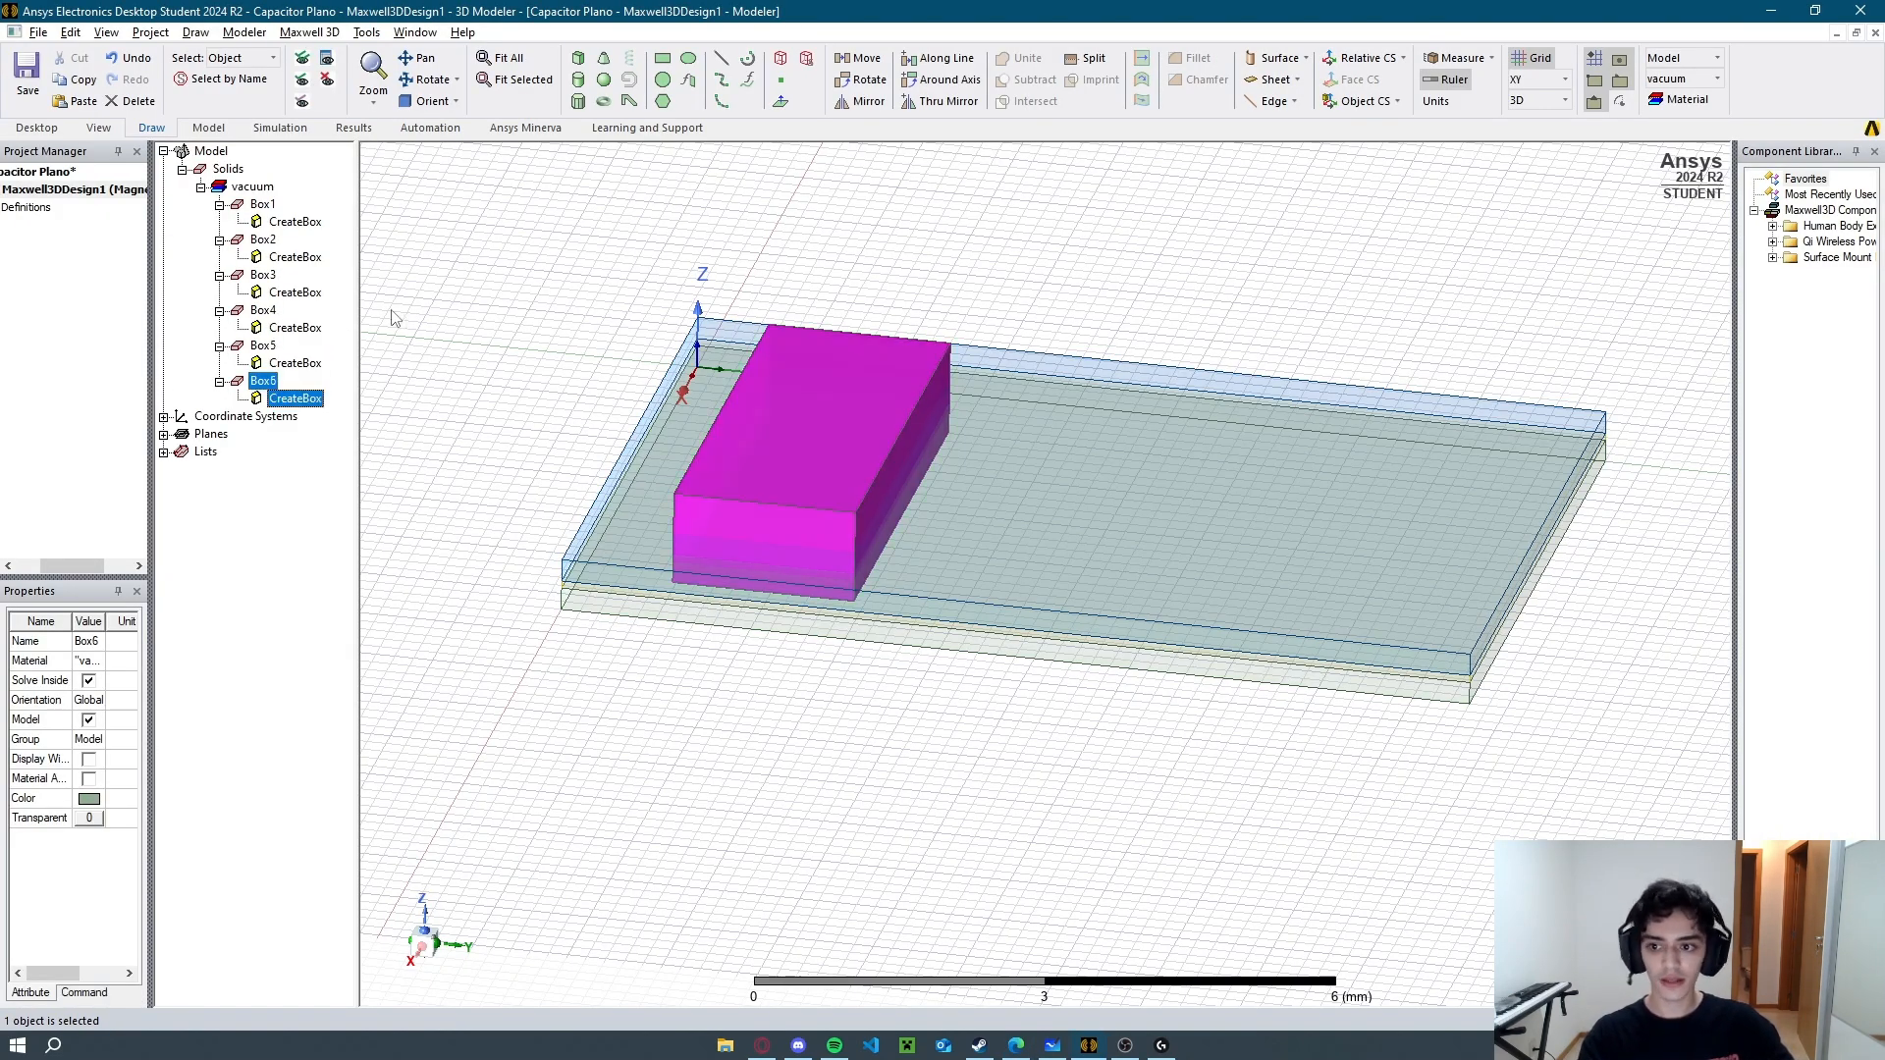
click(498, 306)
Position the first copy, Box5, at 0.96, 3.84, 0 mm using the hole offset noted in the PDF.
double_click(293, 364)
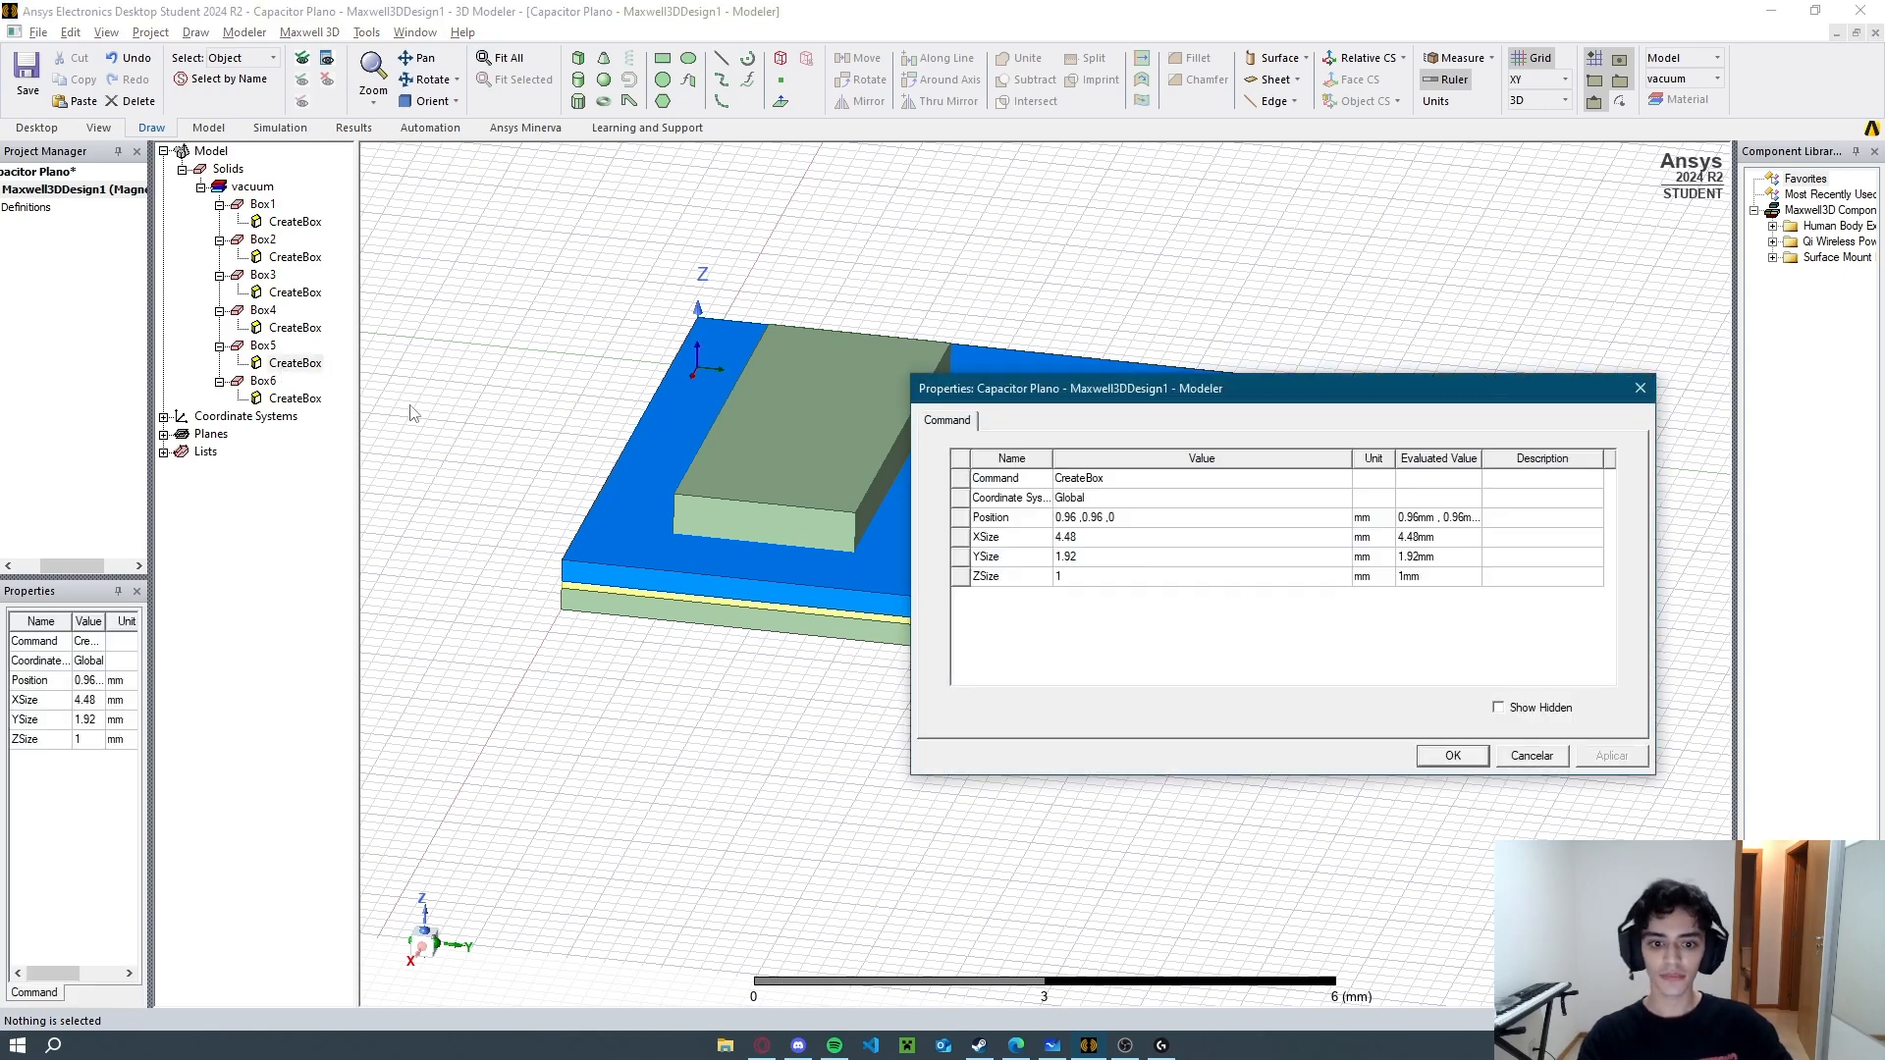
drag(1070, 400, 651, 579)
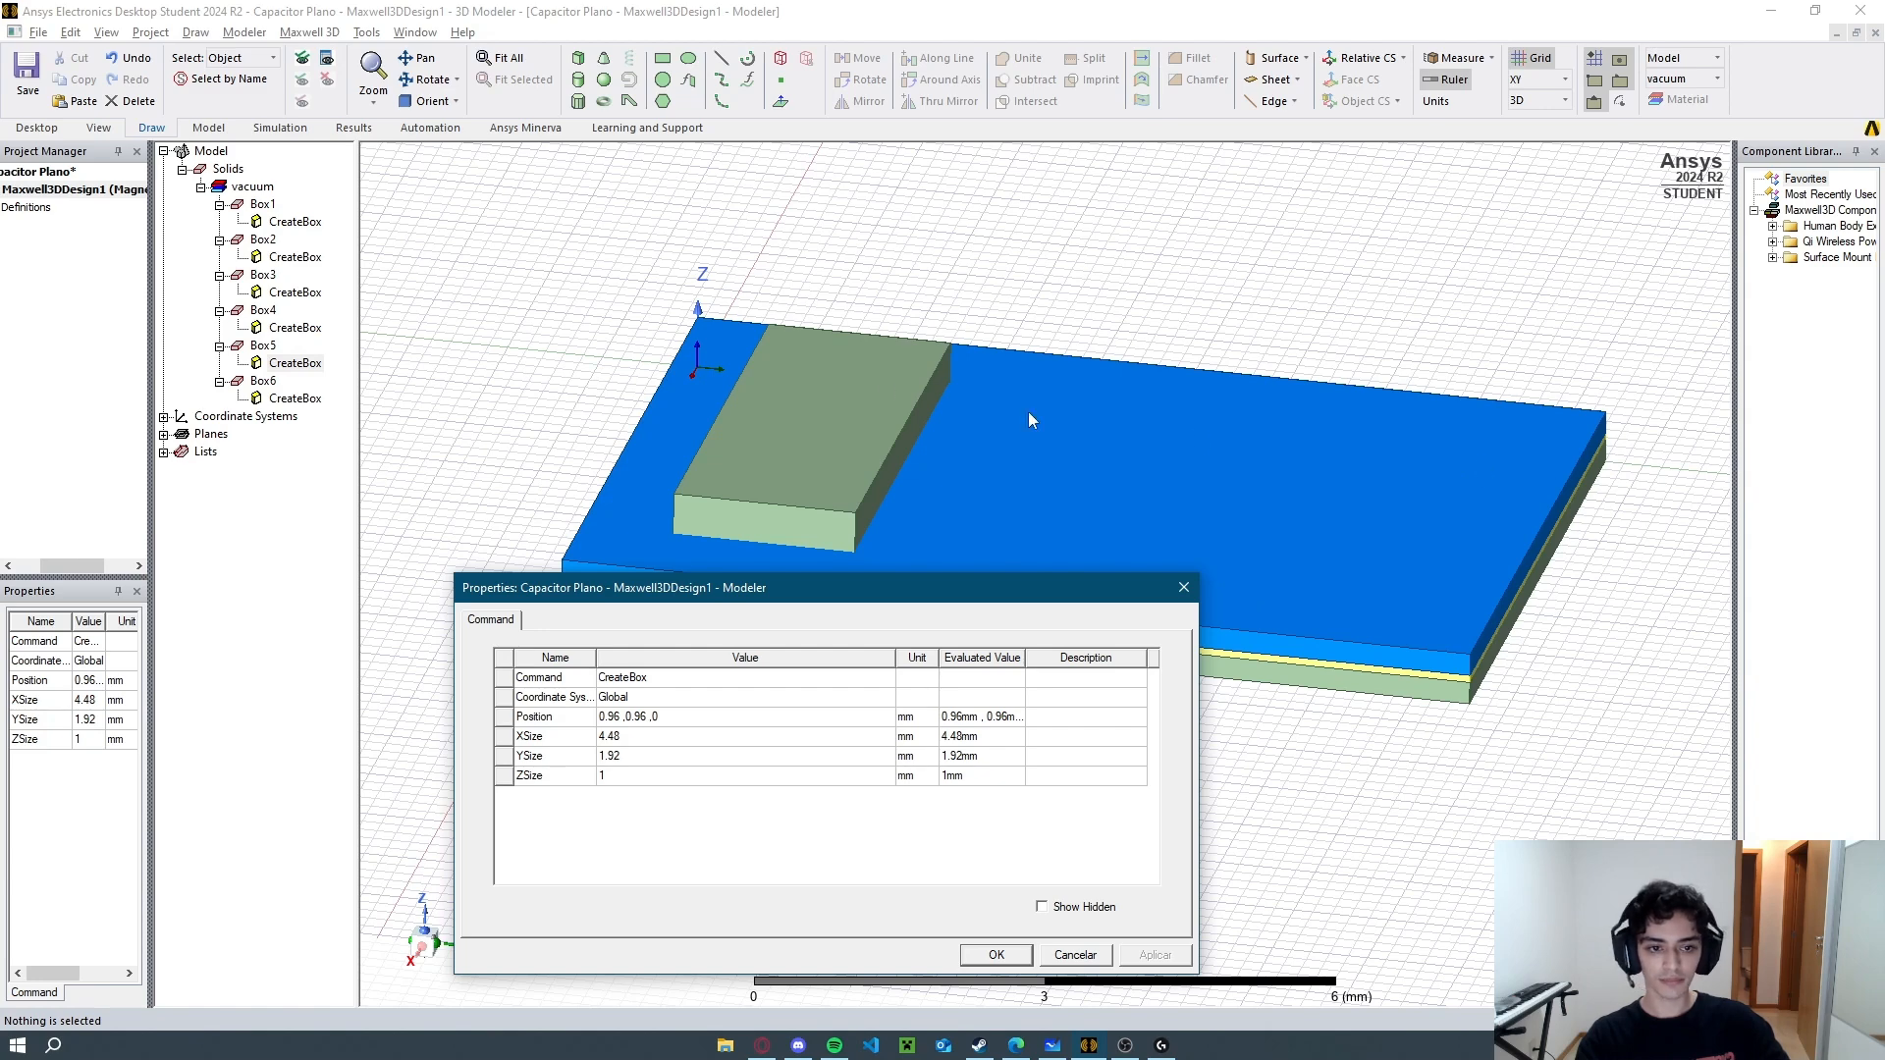
click(649, 719)
click(660, 718)
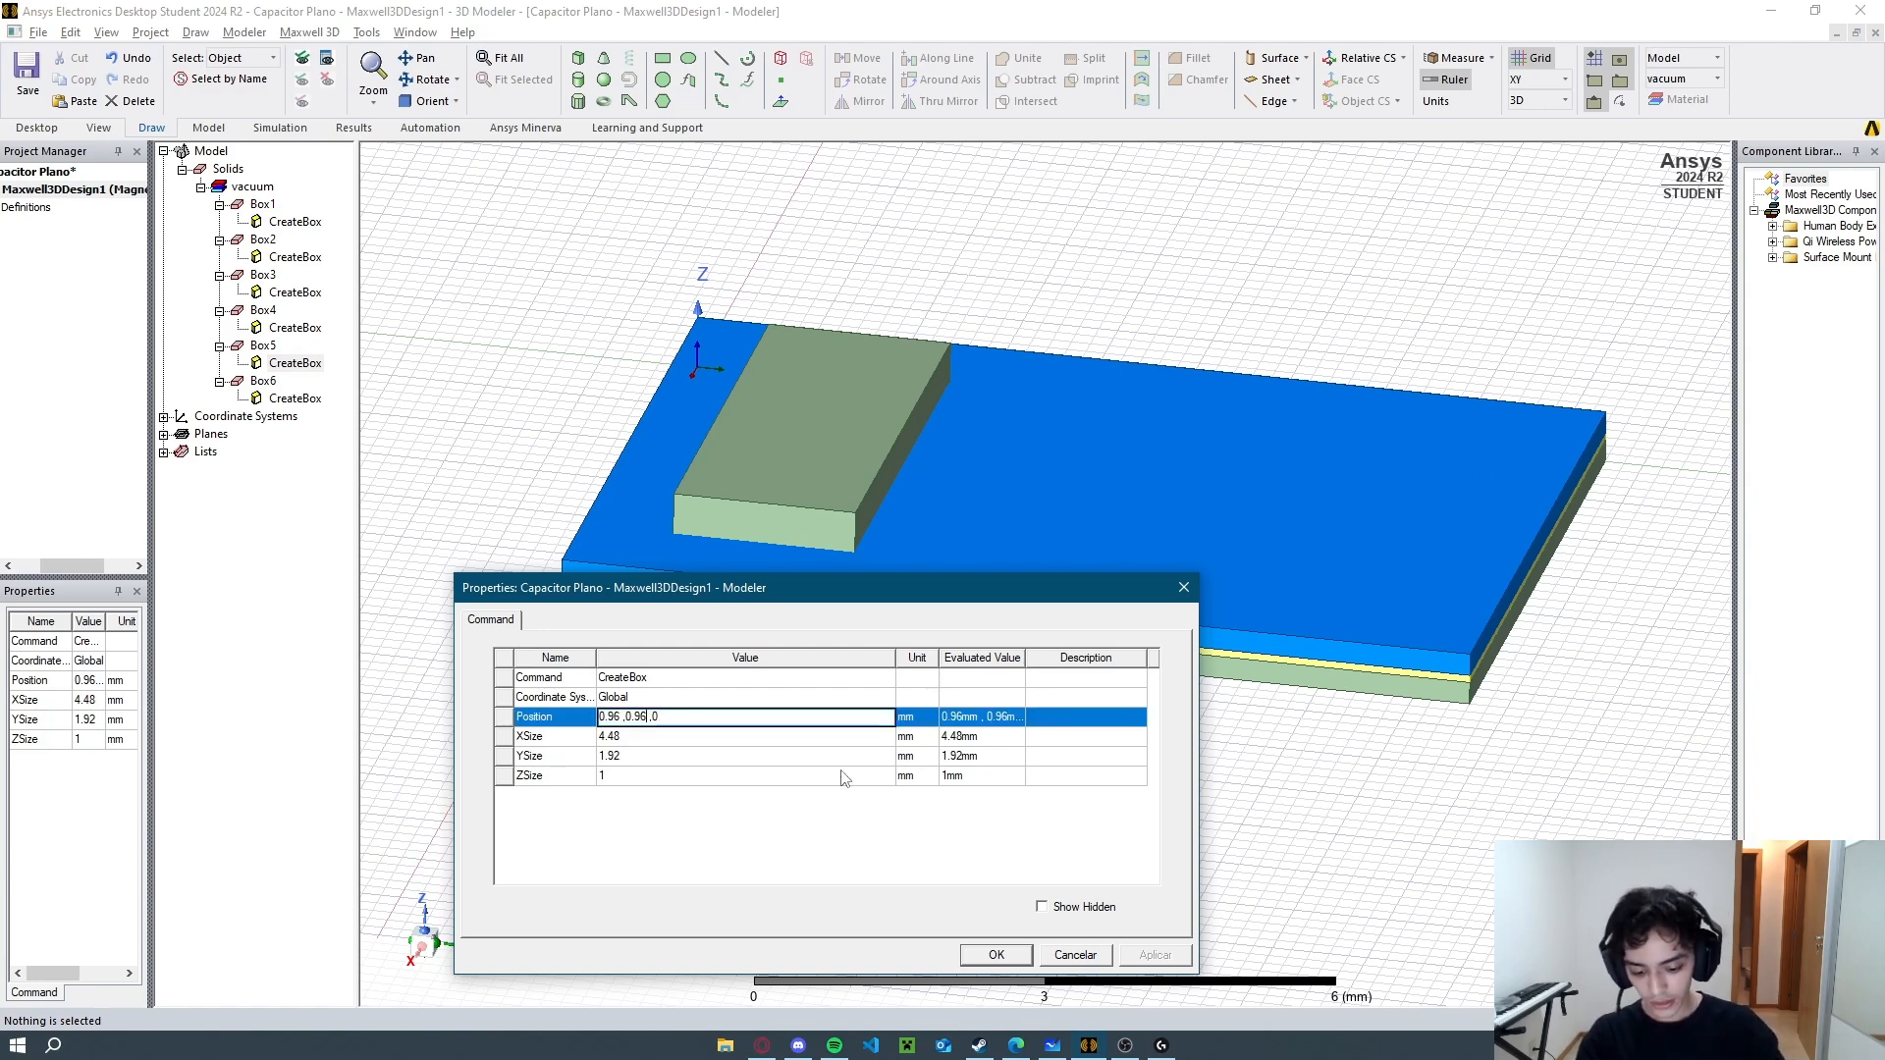
key(alt+Tab)
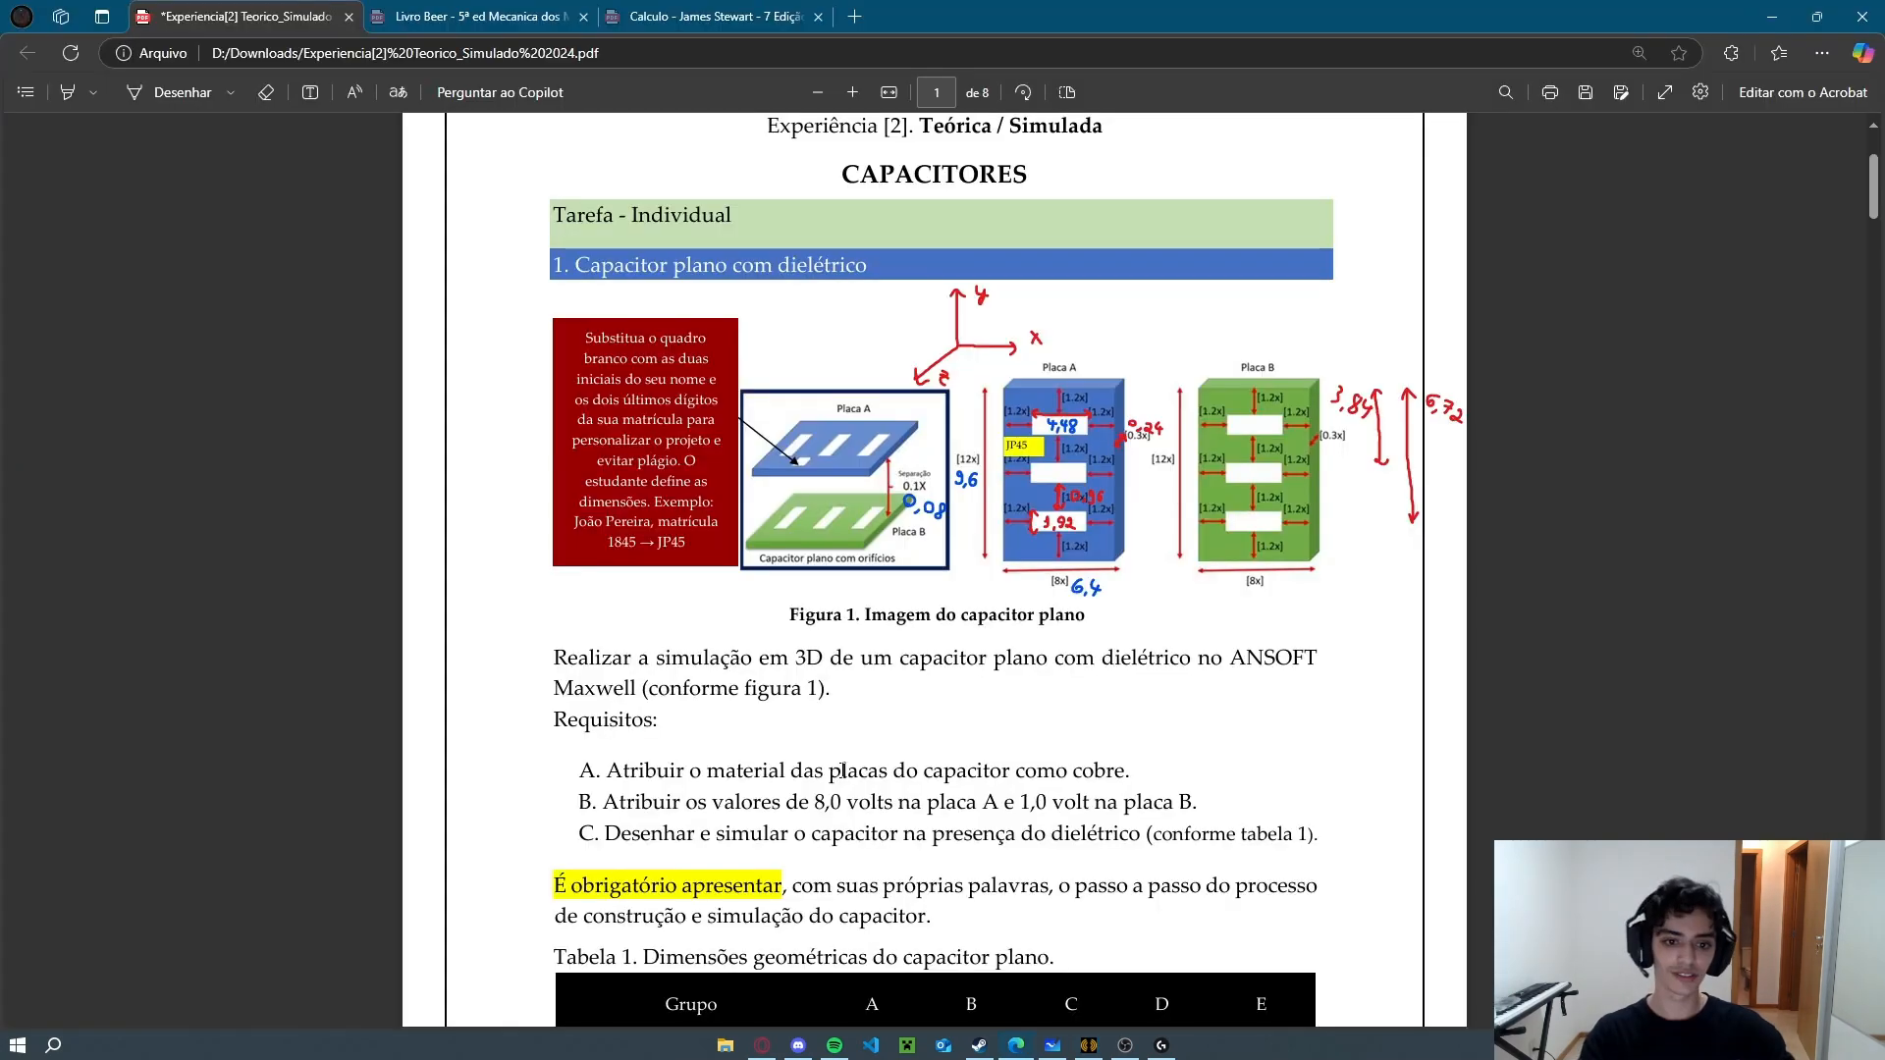
key(alt+Tab)
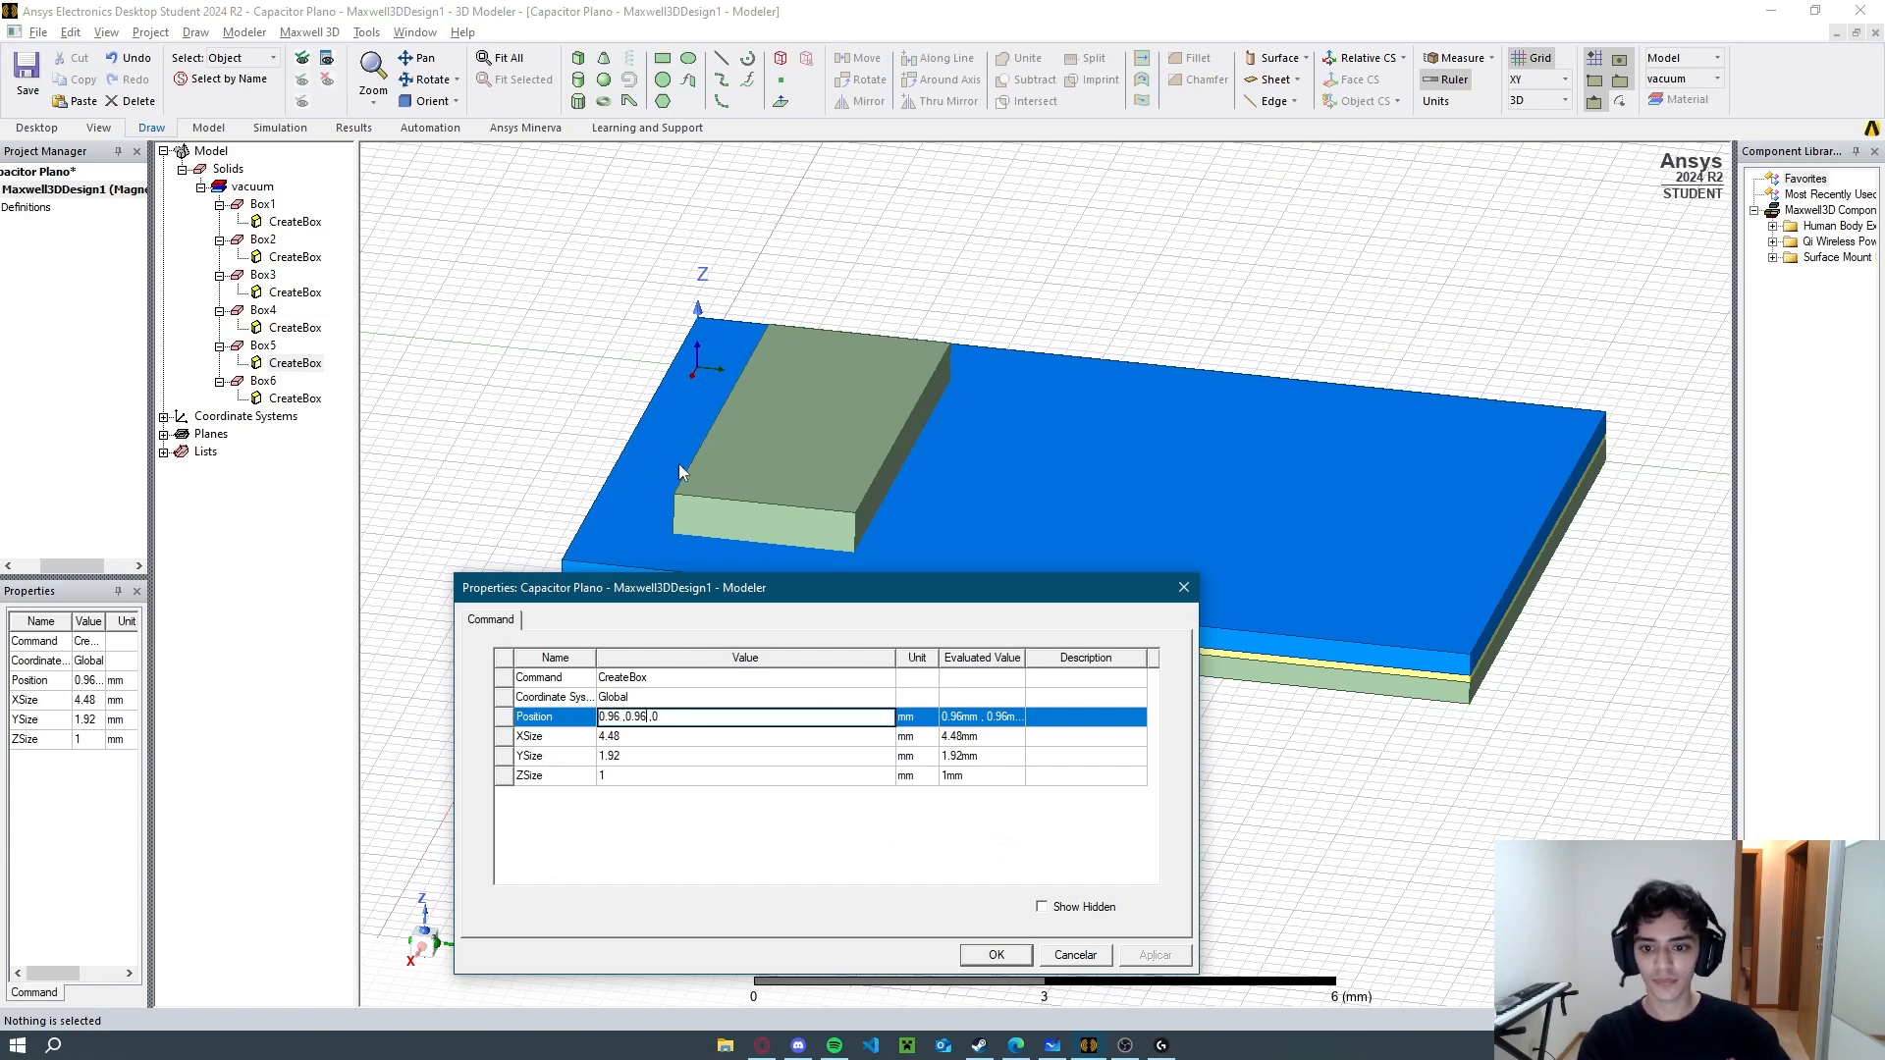
key(alt+Tab)
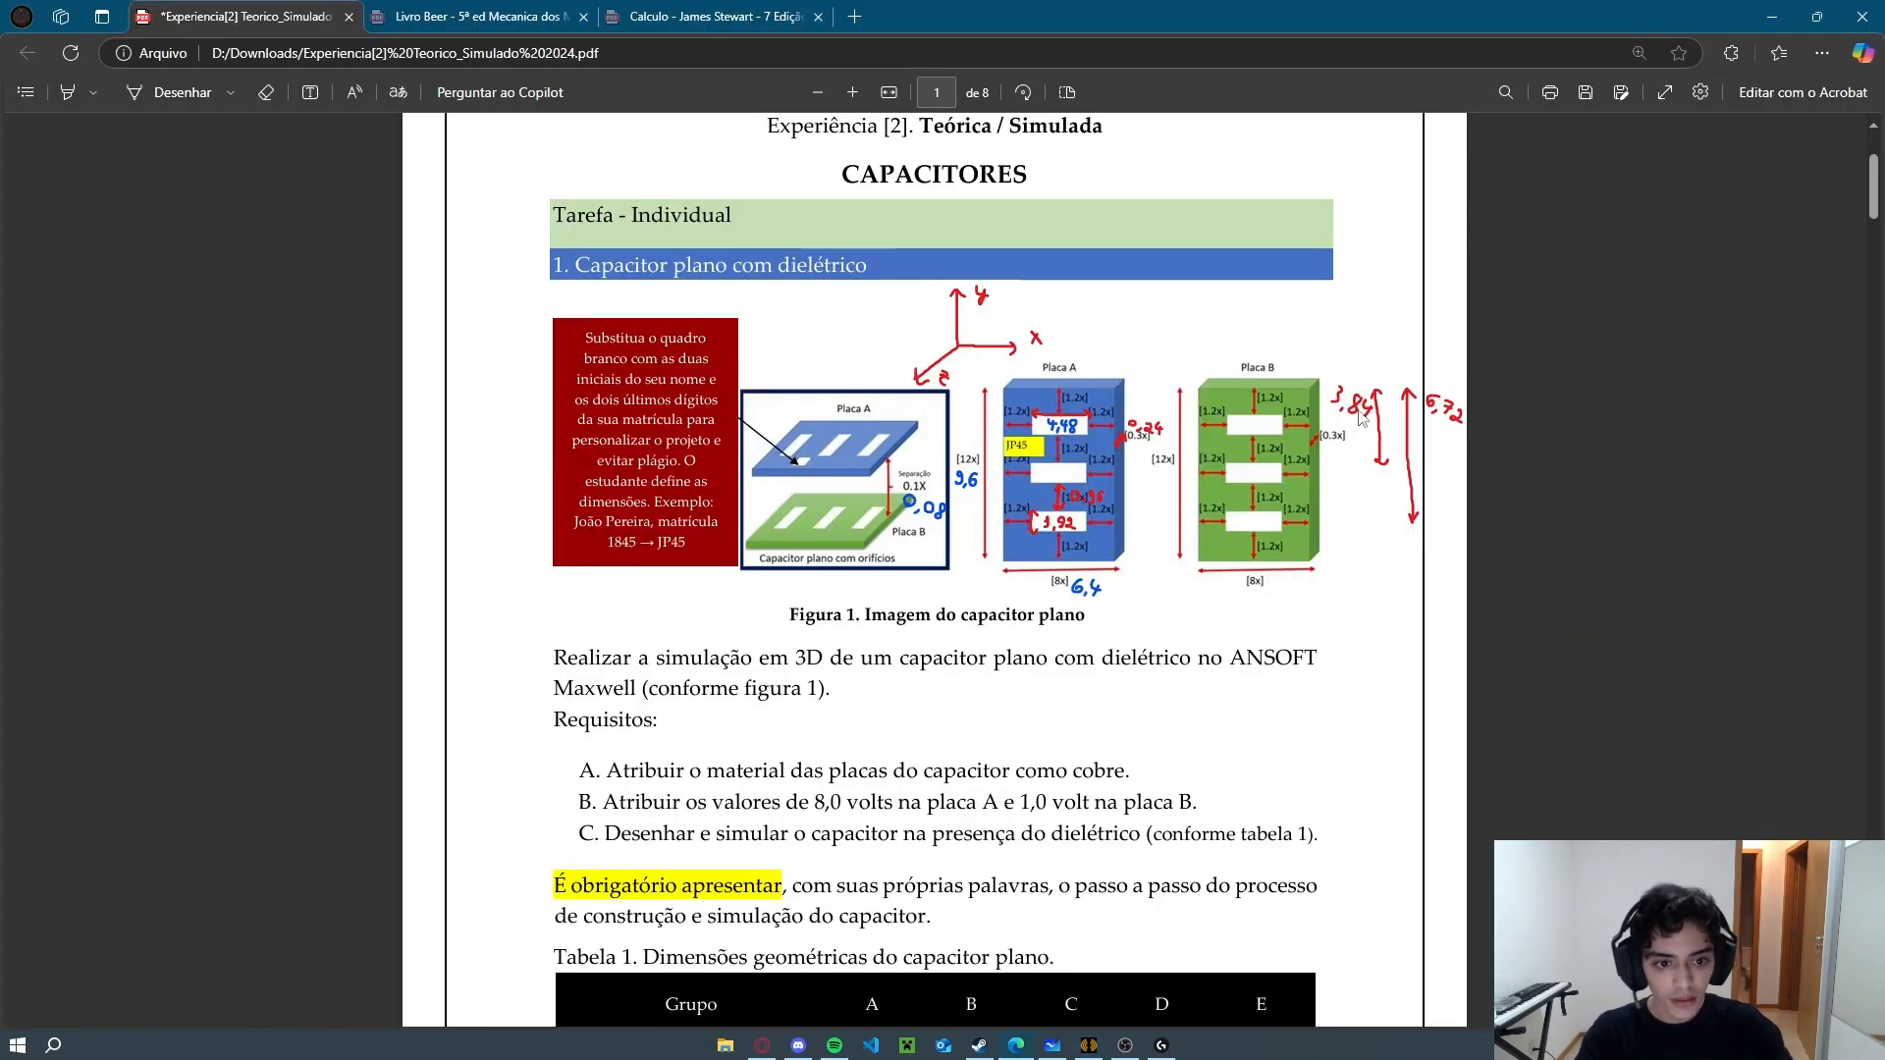
key(alt+Tab)
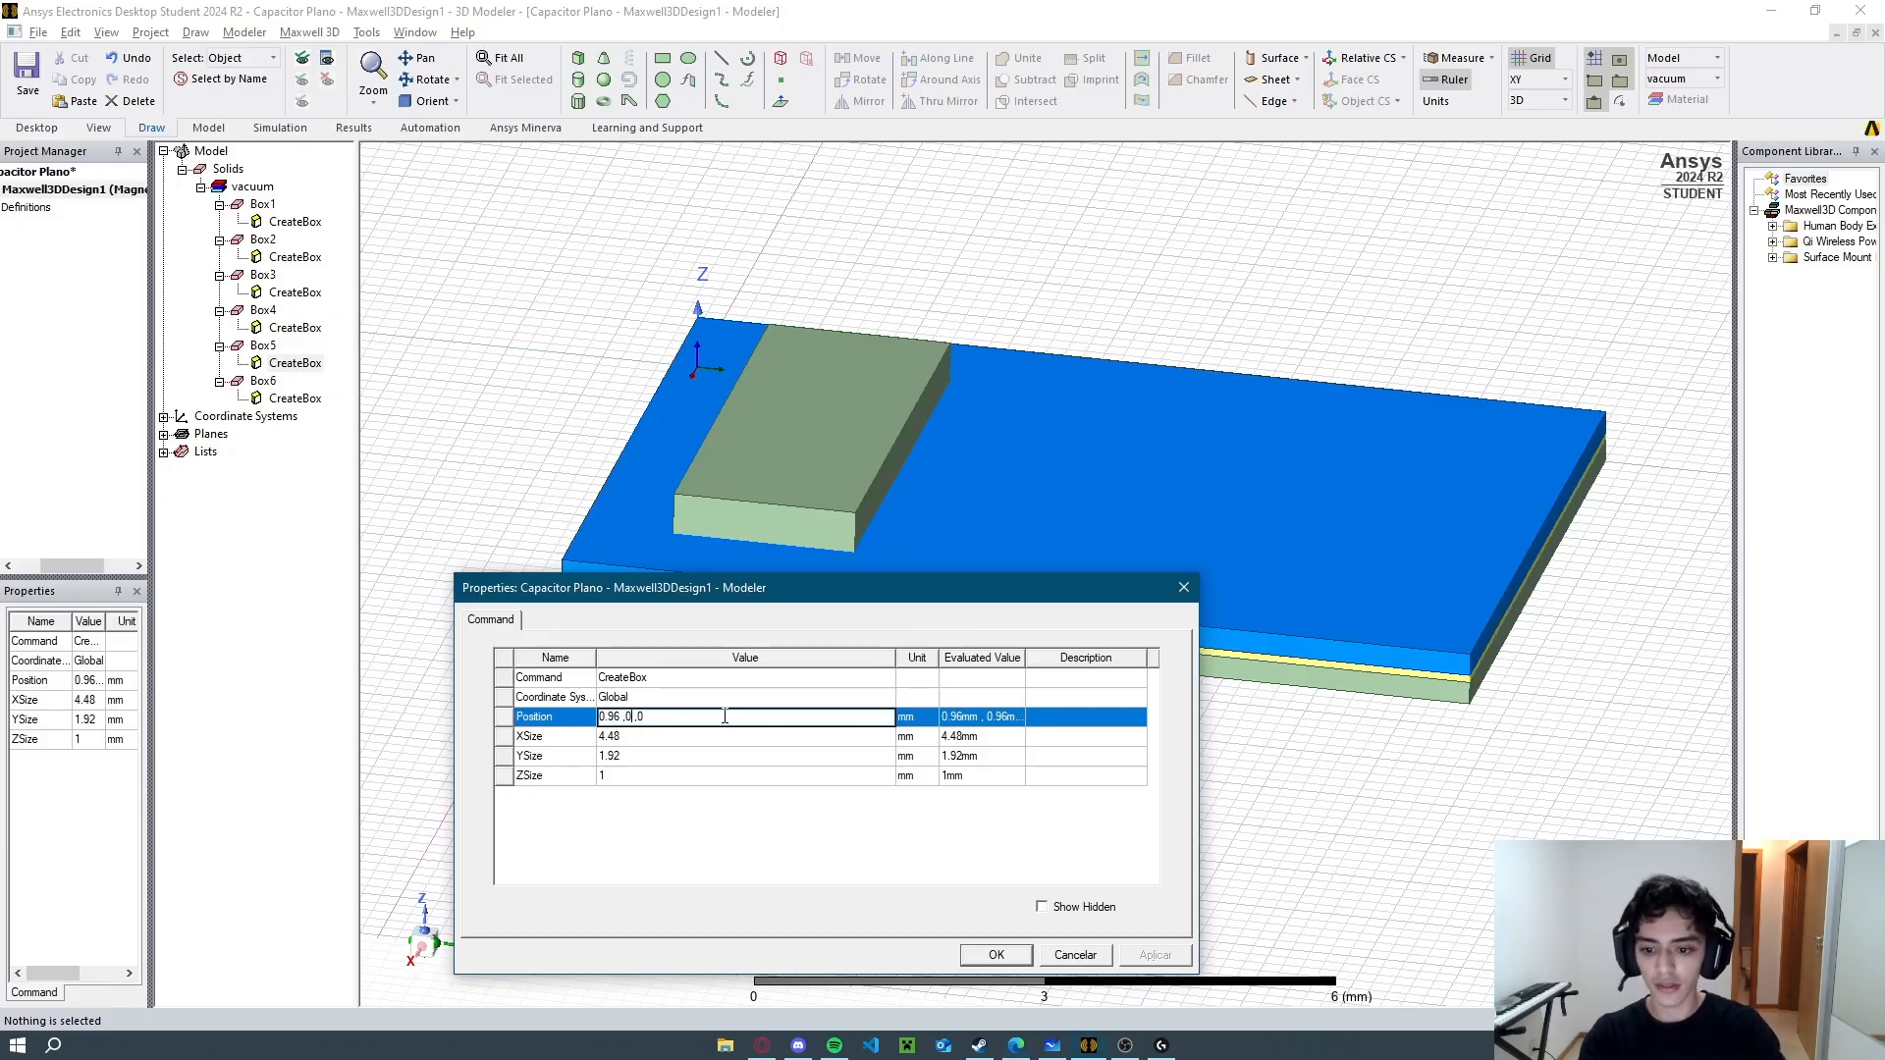
click(982, 953)
Position the second copy, Box6, at 0.96, 6.72, 0 mm using the PDF's offset and inspect the three boxes.
key(alt+Tab)
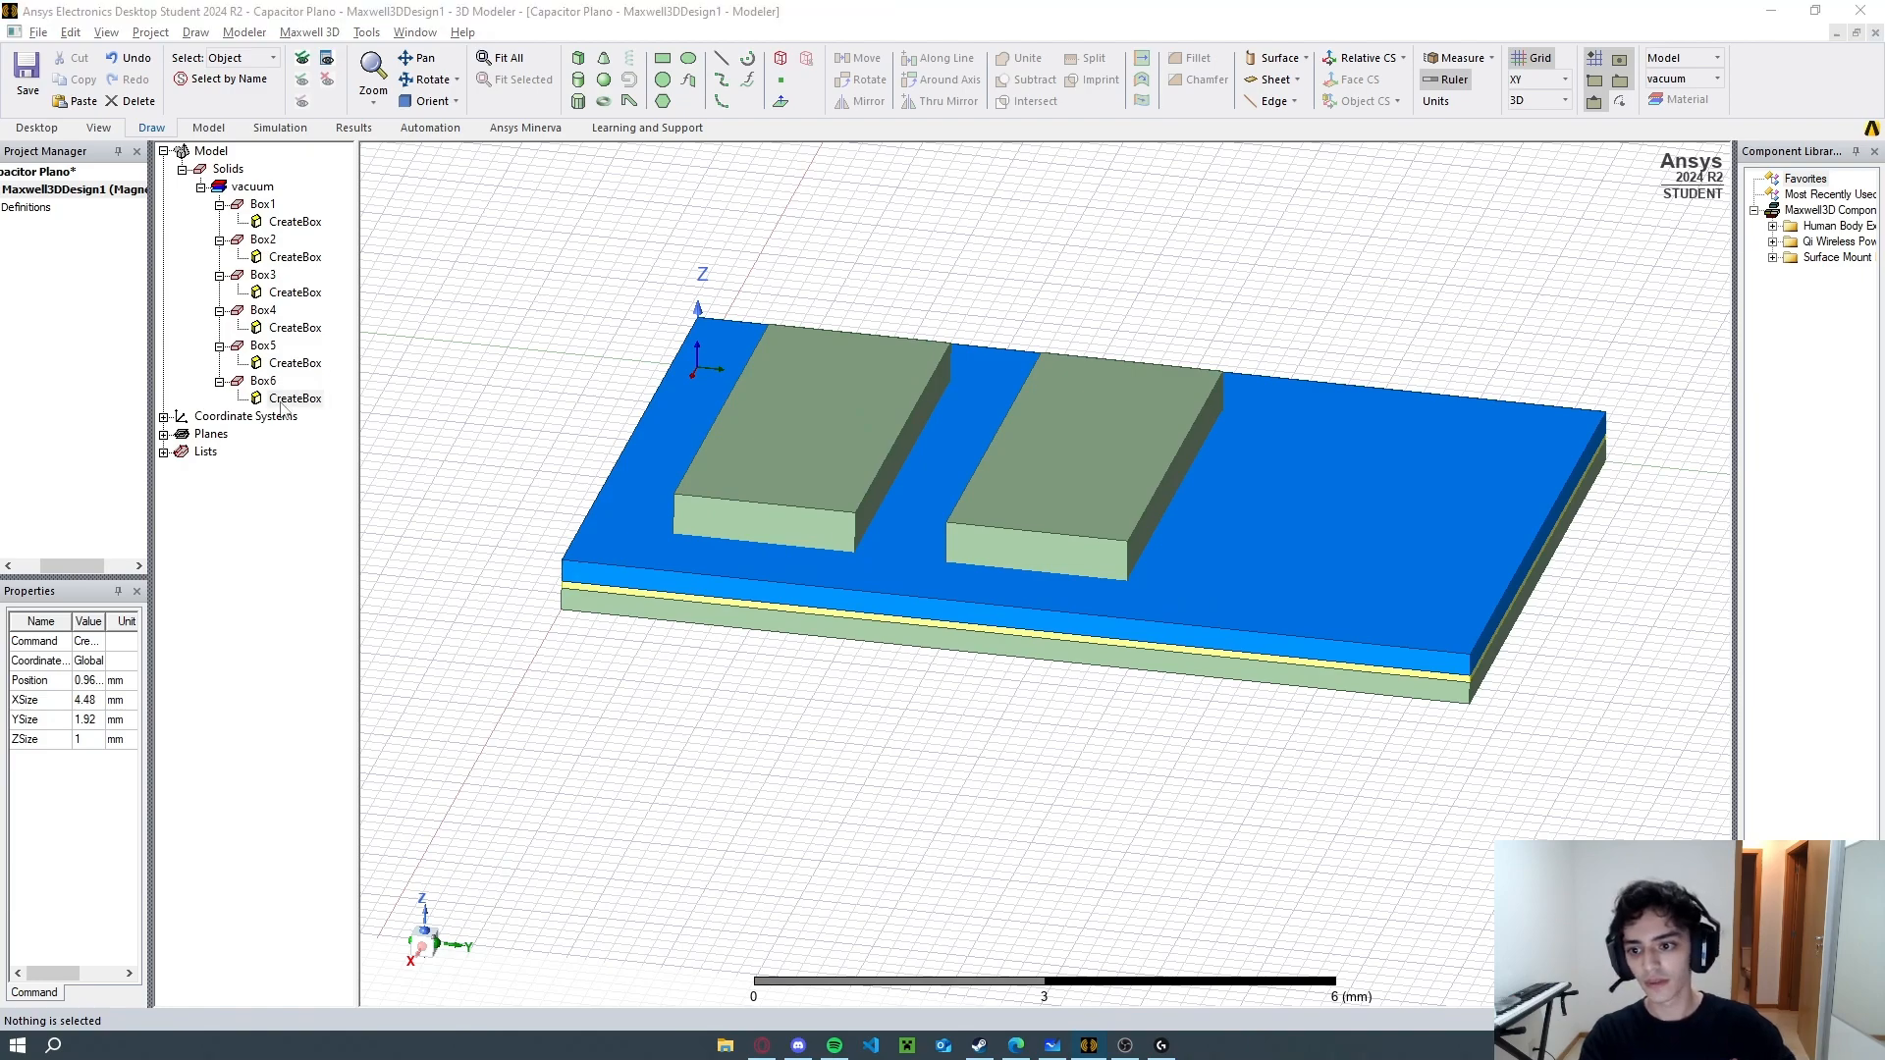
key(alt+Tab)
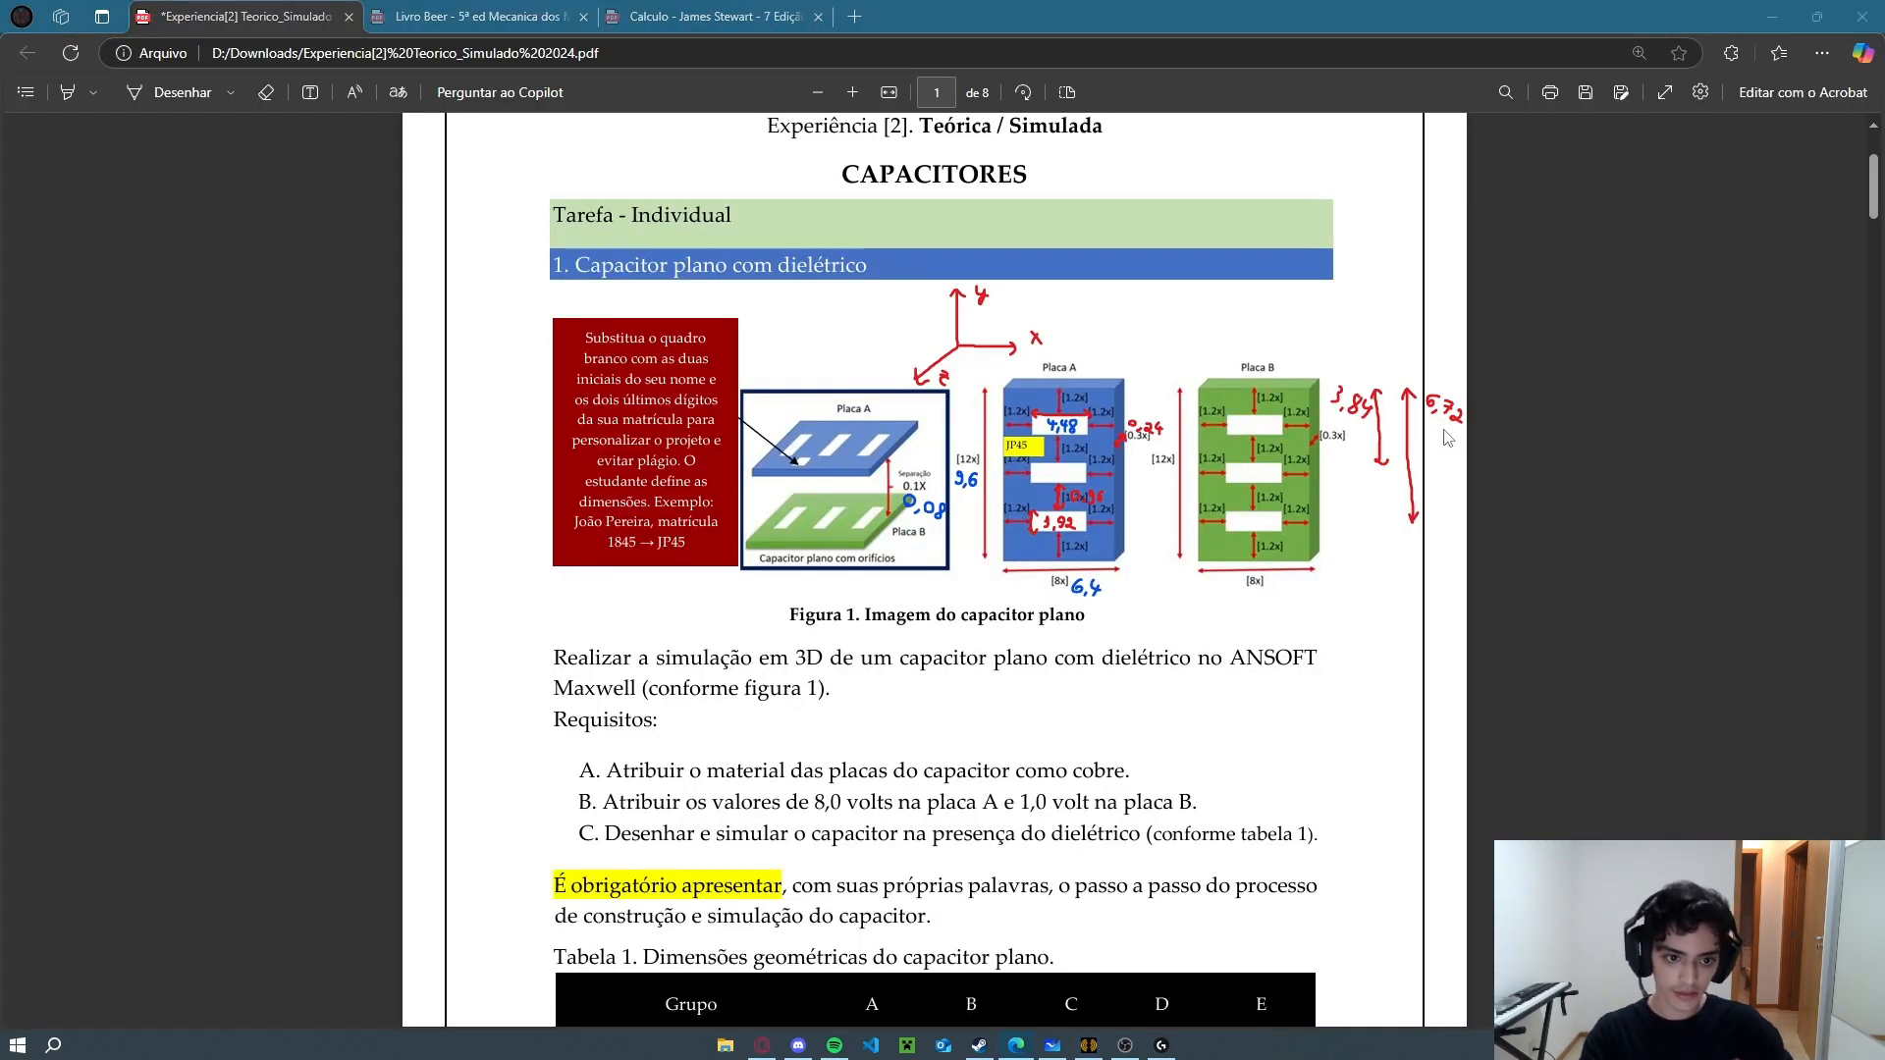
click(640, 717)
click(641, 717)
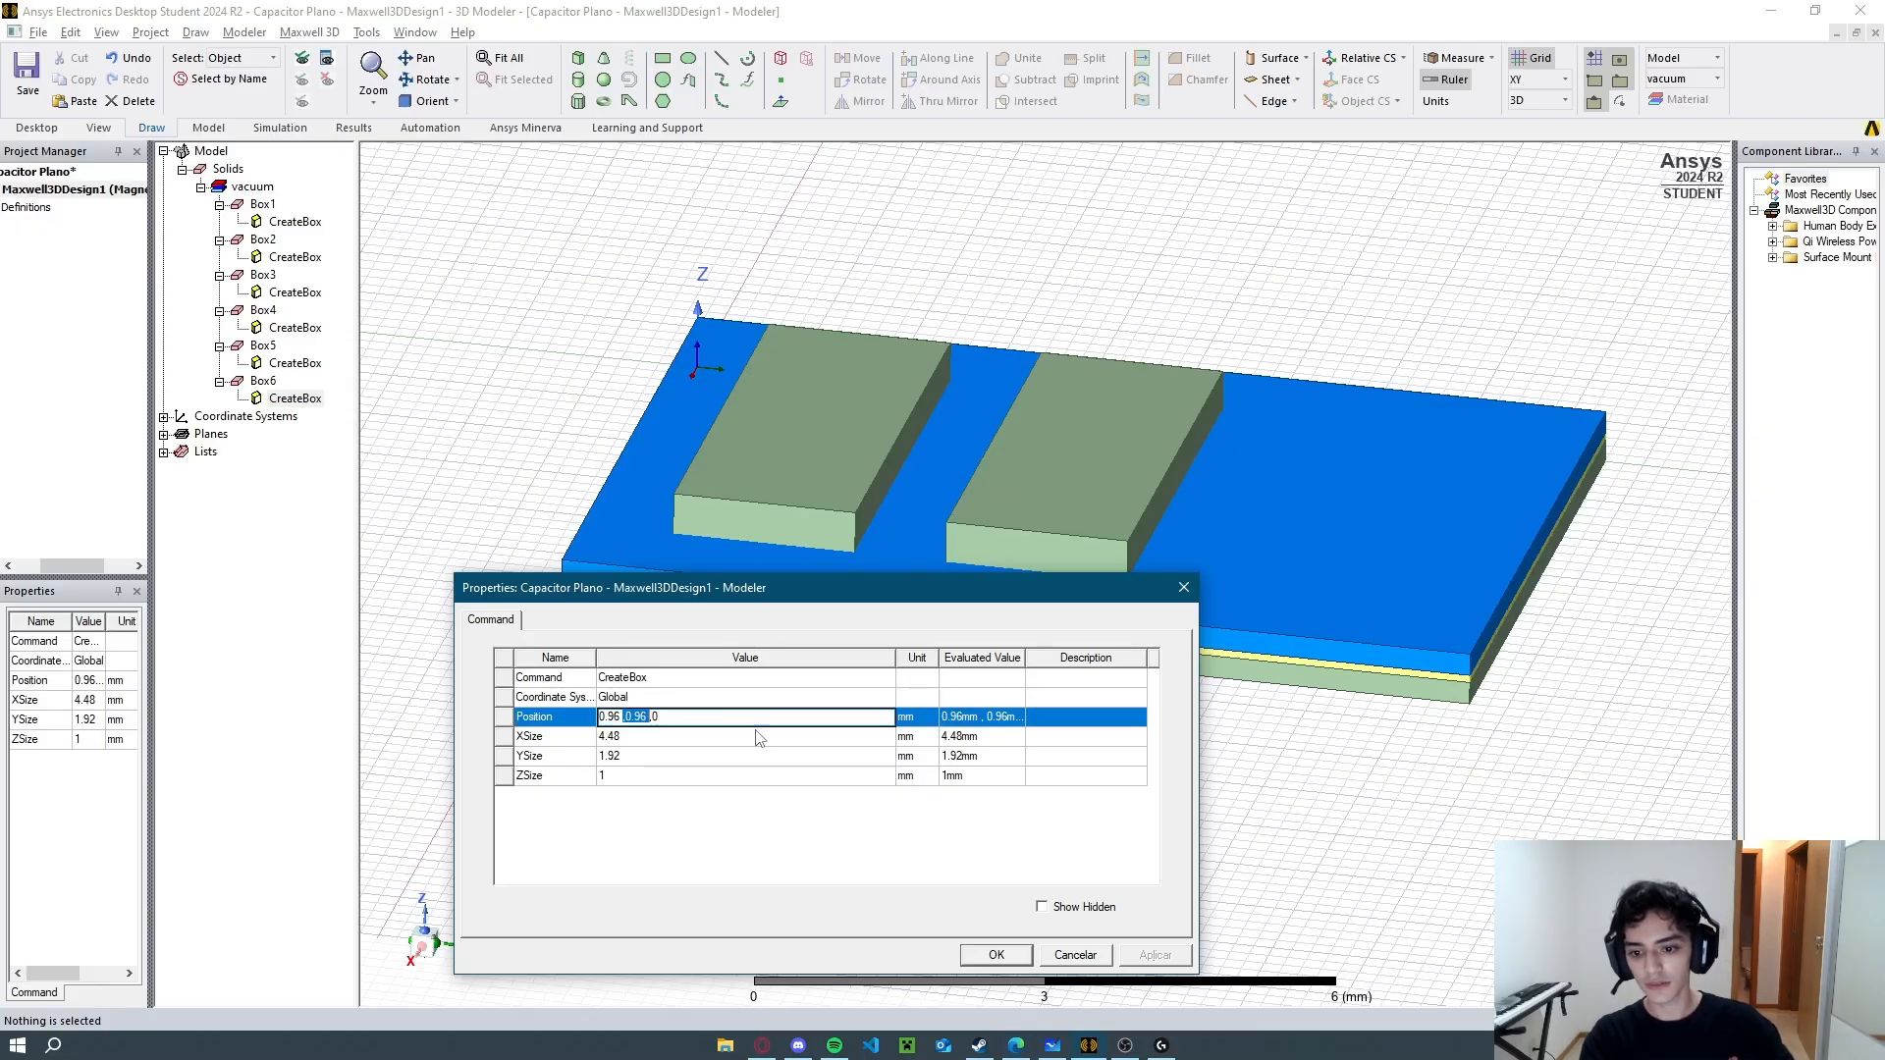
text(9)
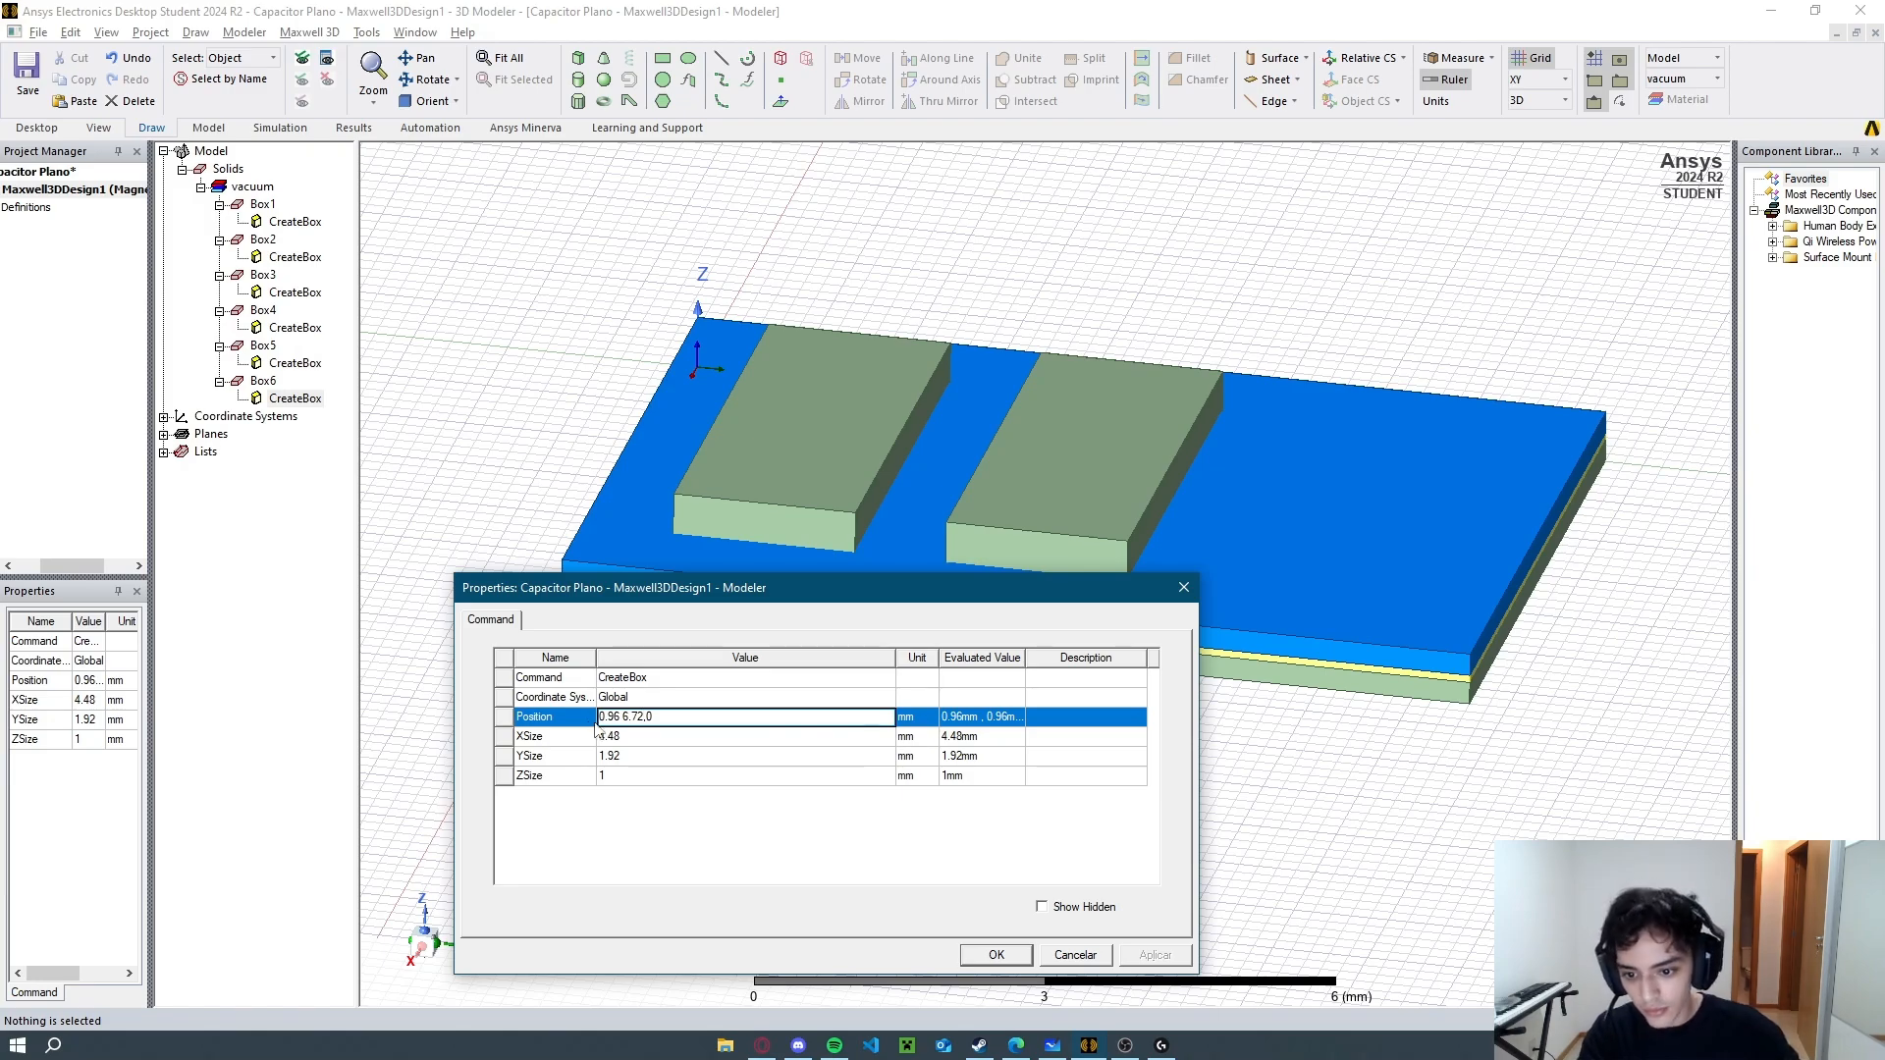
click(1007, 952)
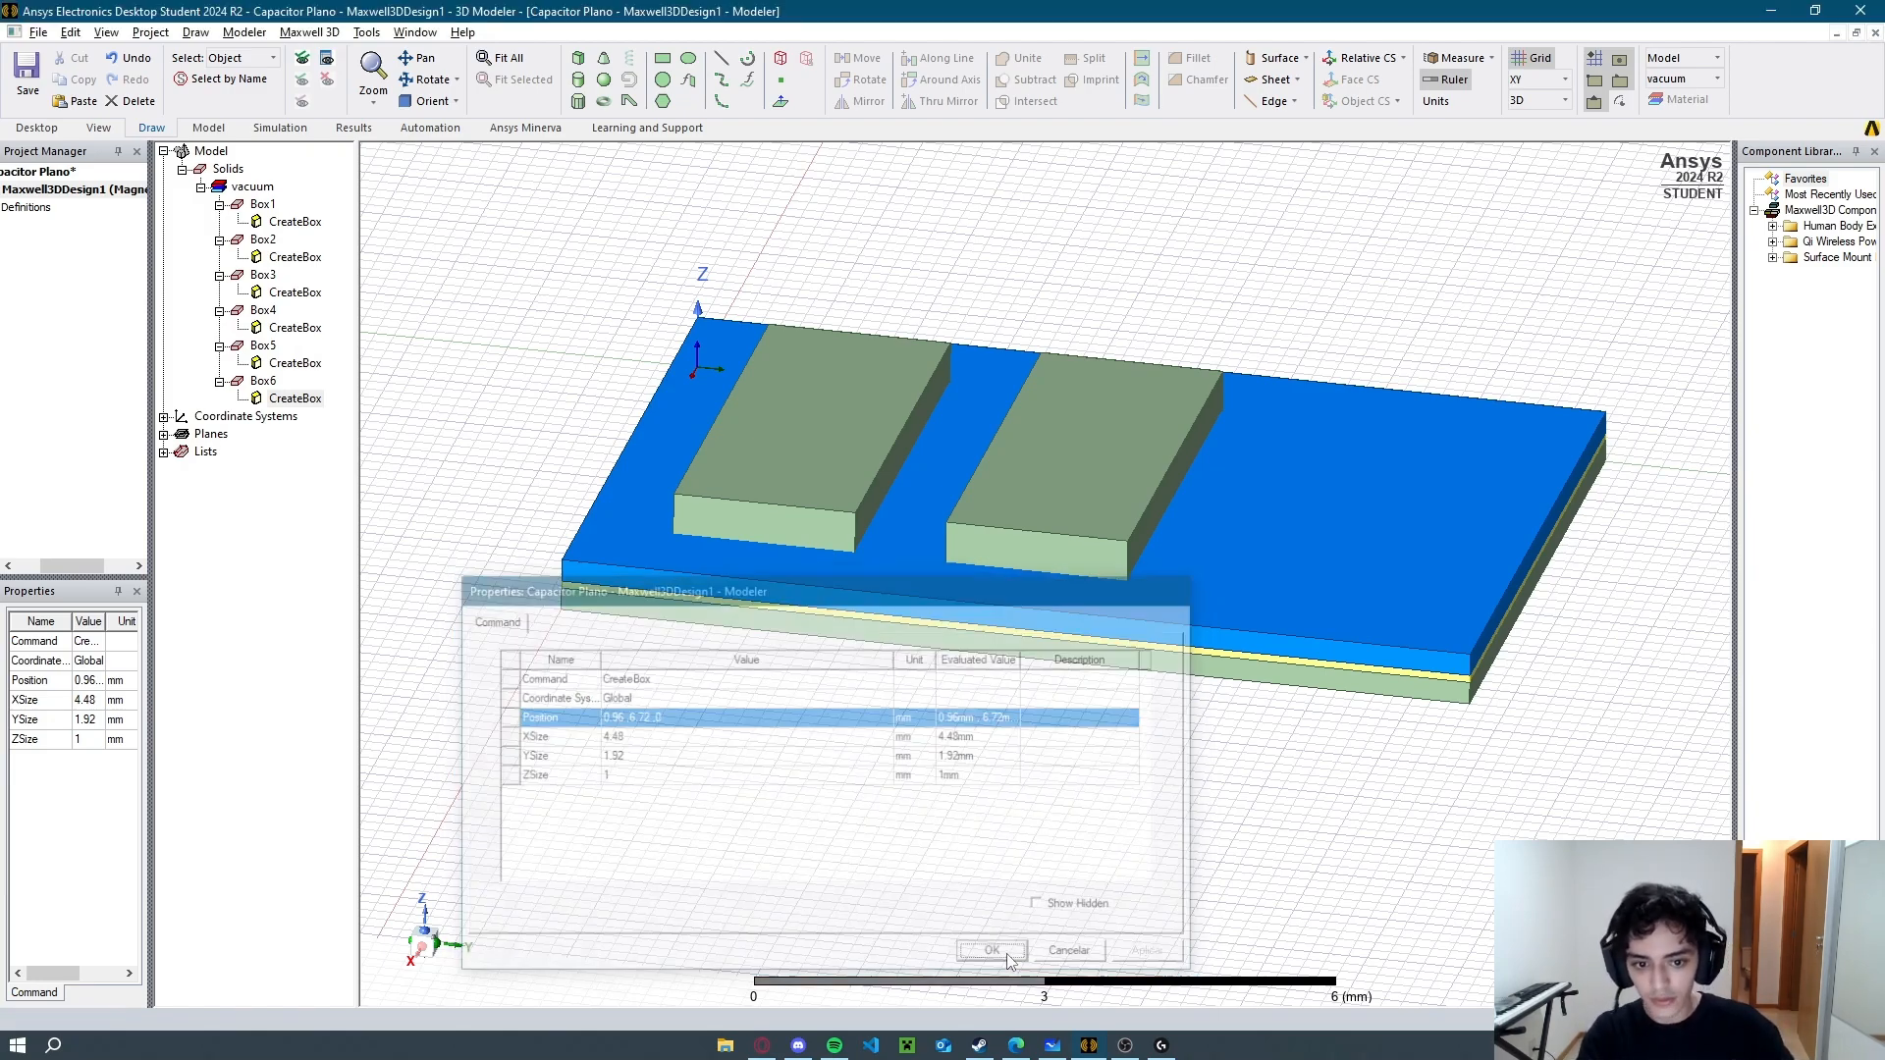
alt+drag(1037, 239, 1017, 498)
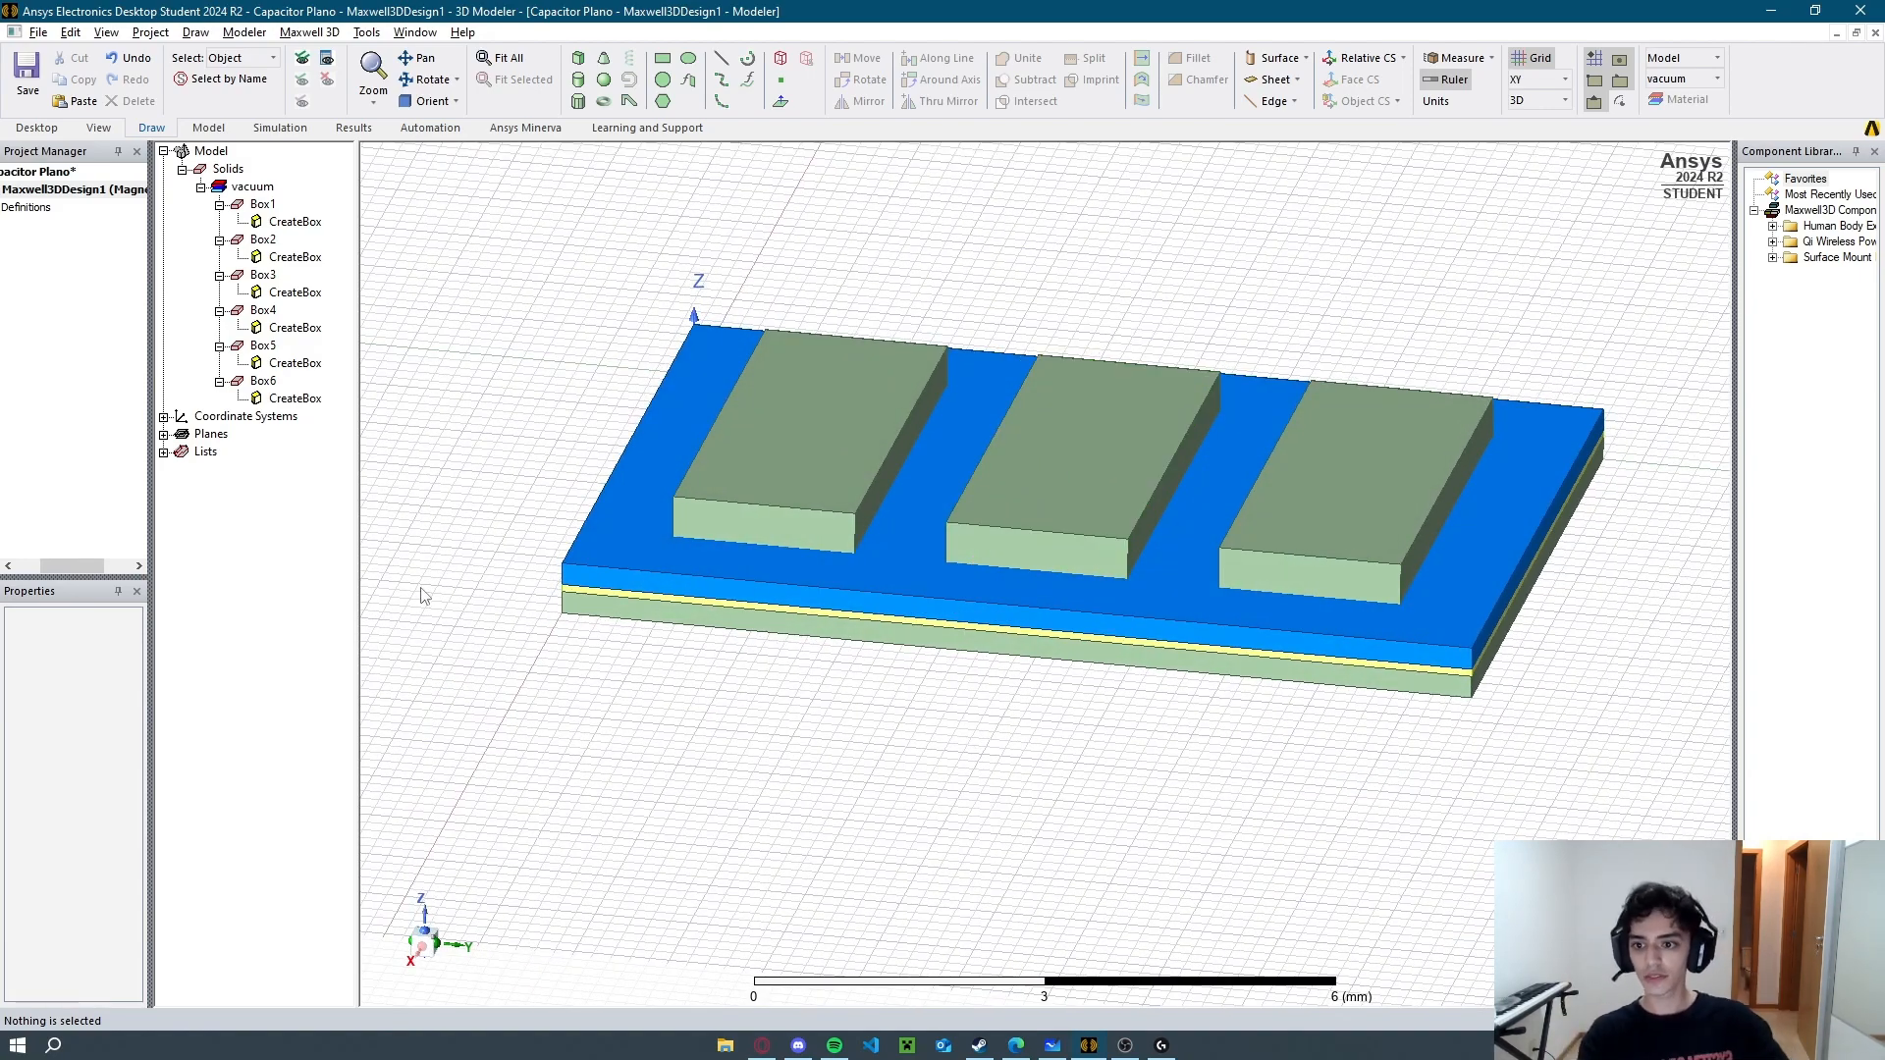
Rename the solid Box1, the lower capacitor plate, as Inferior.
click(263, 204)
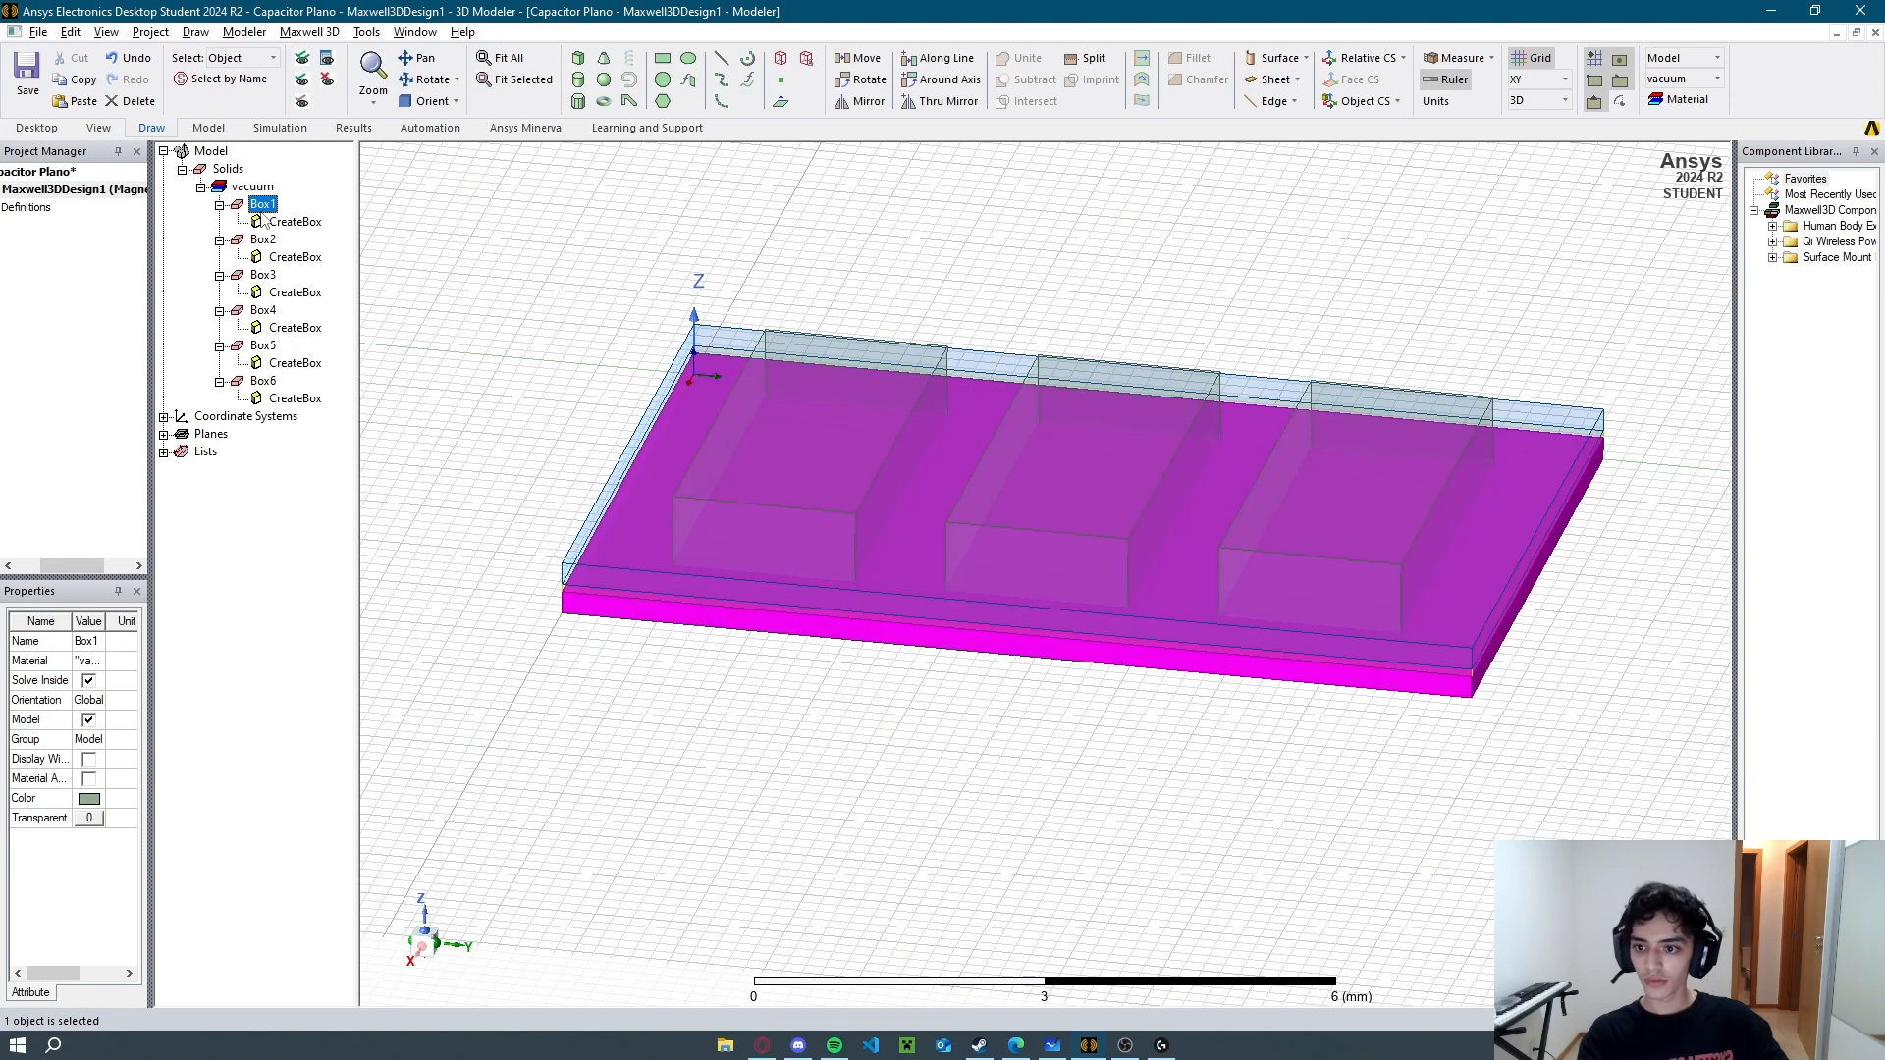
click(454, 248)
click(264, 204)
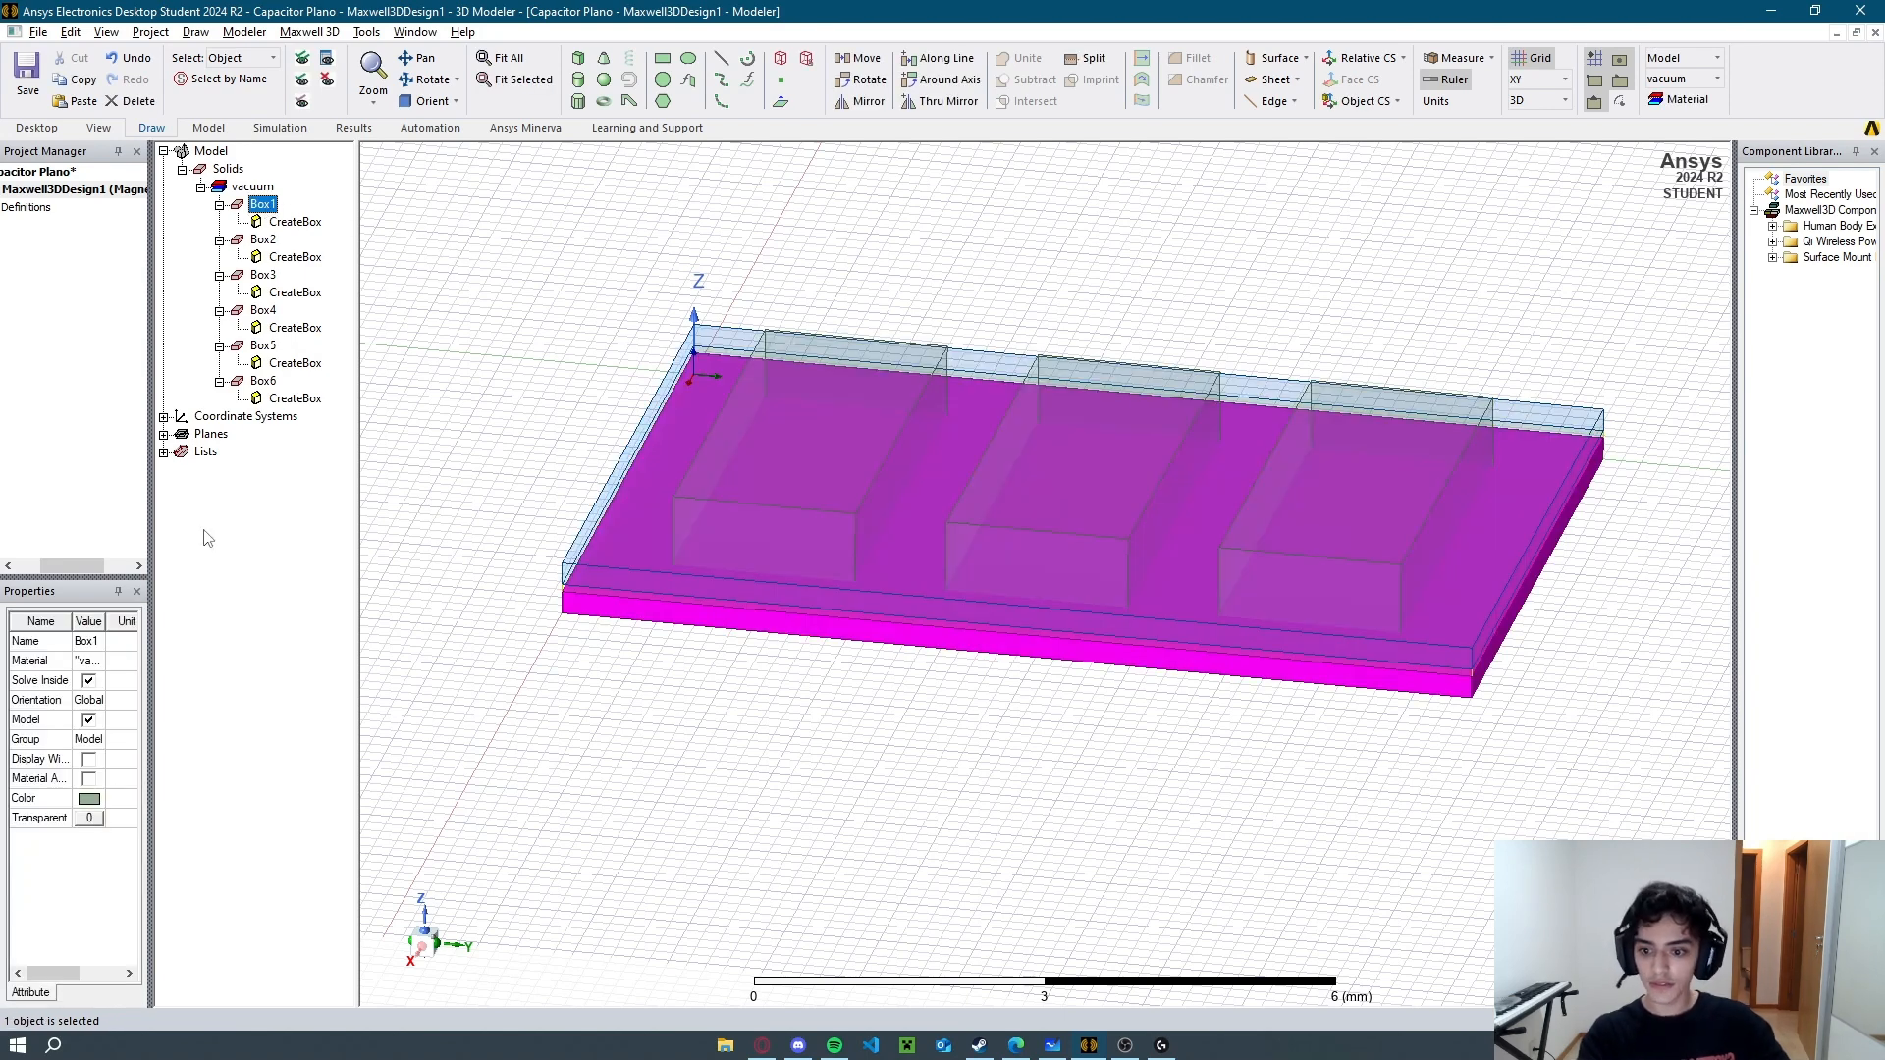
click(99, 659)
click(94, 644)
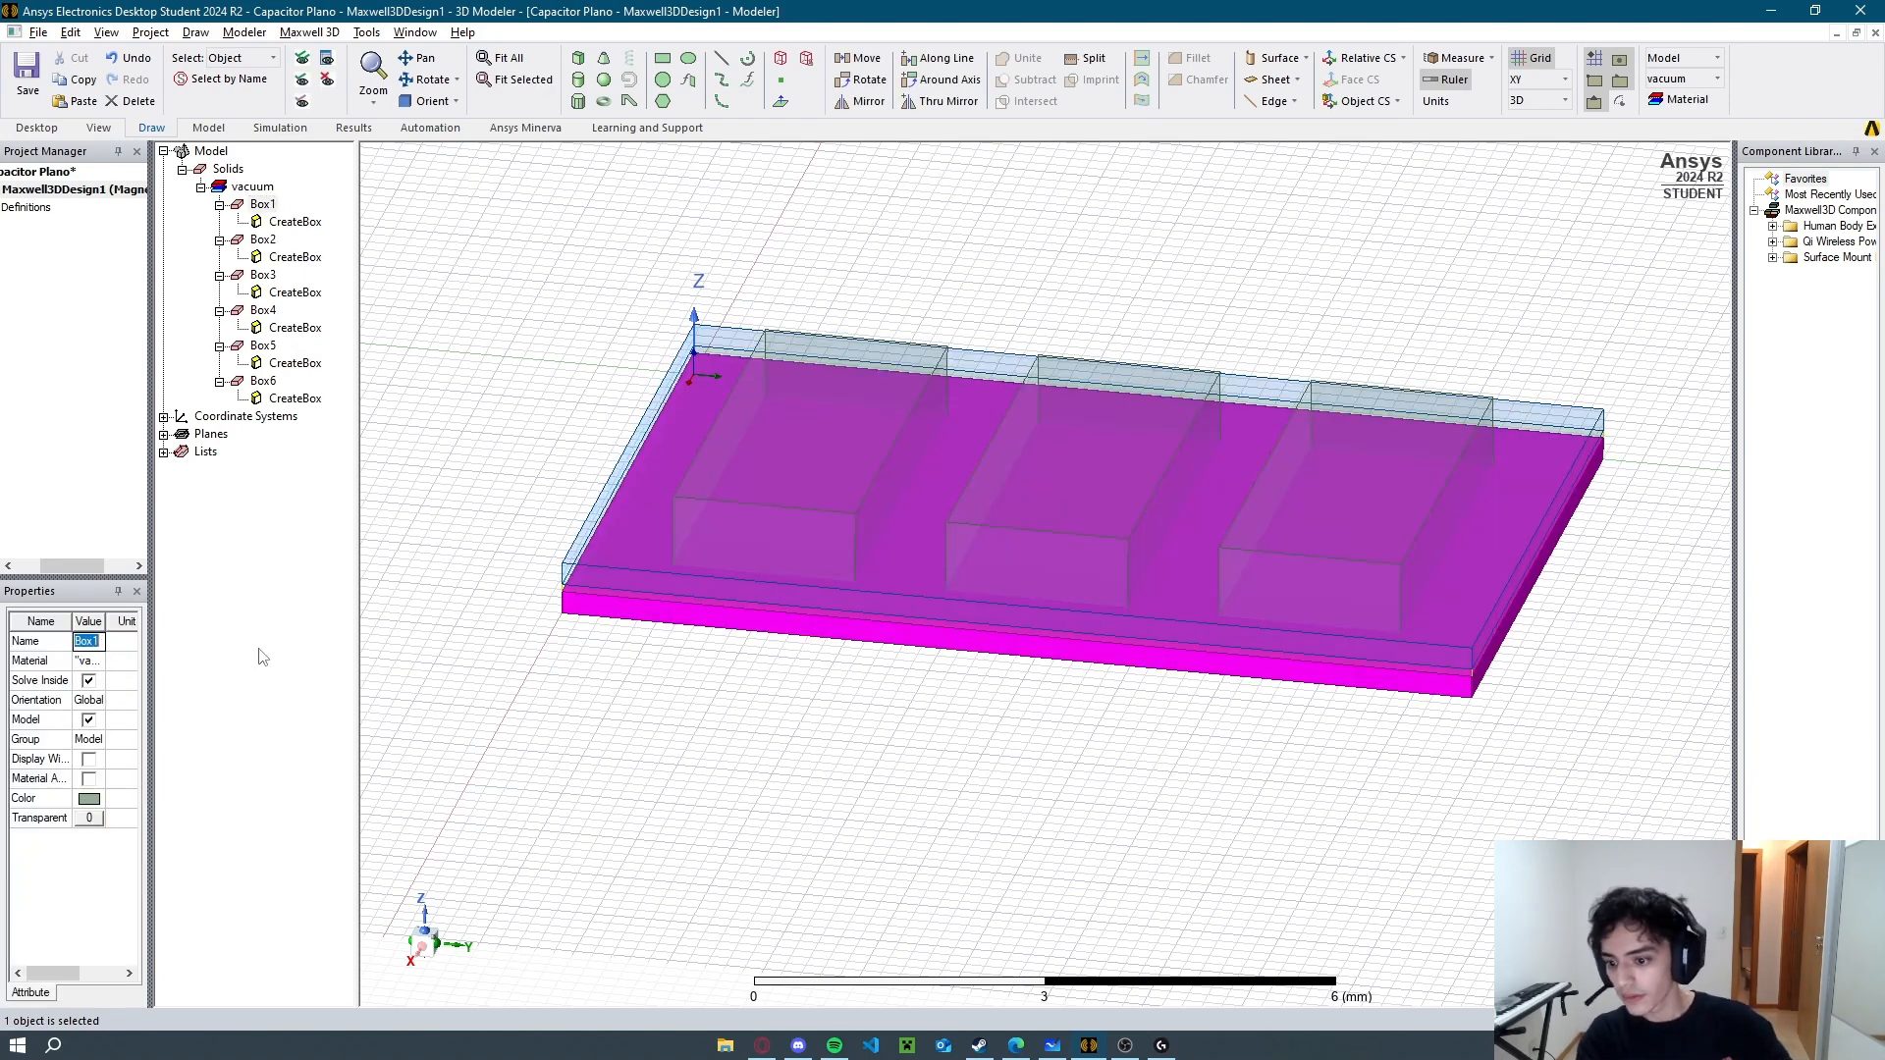
text(lnferior)
key(Return)
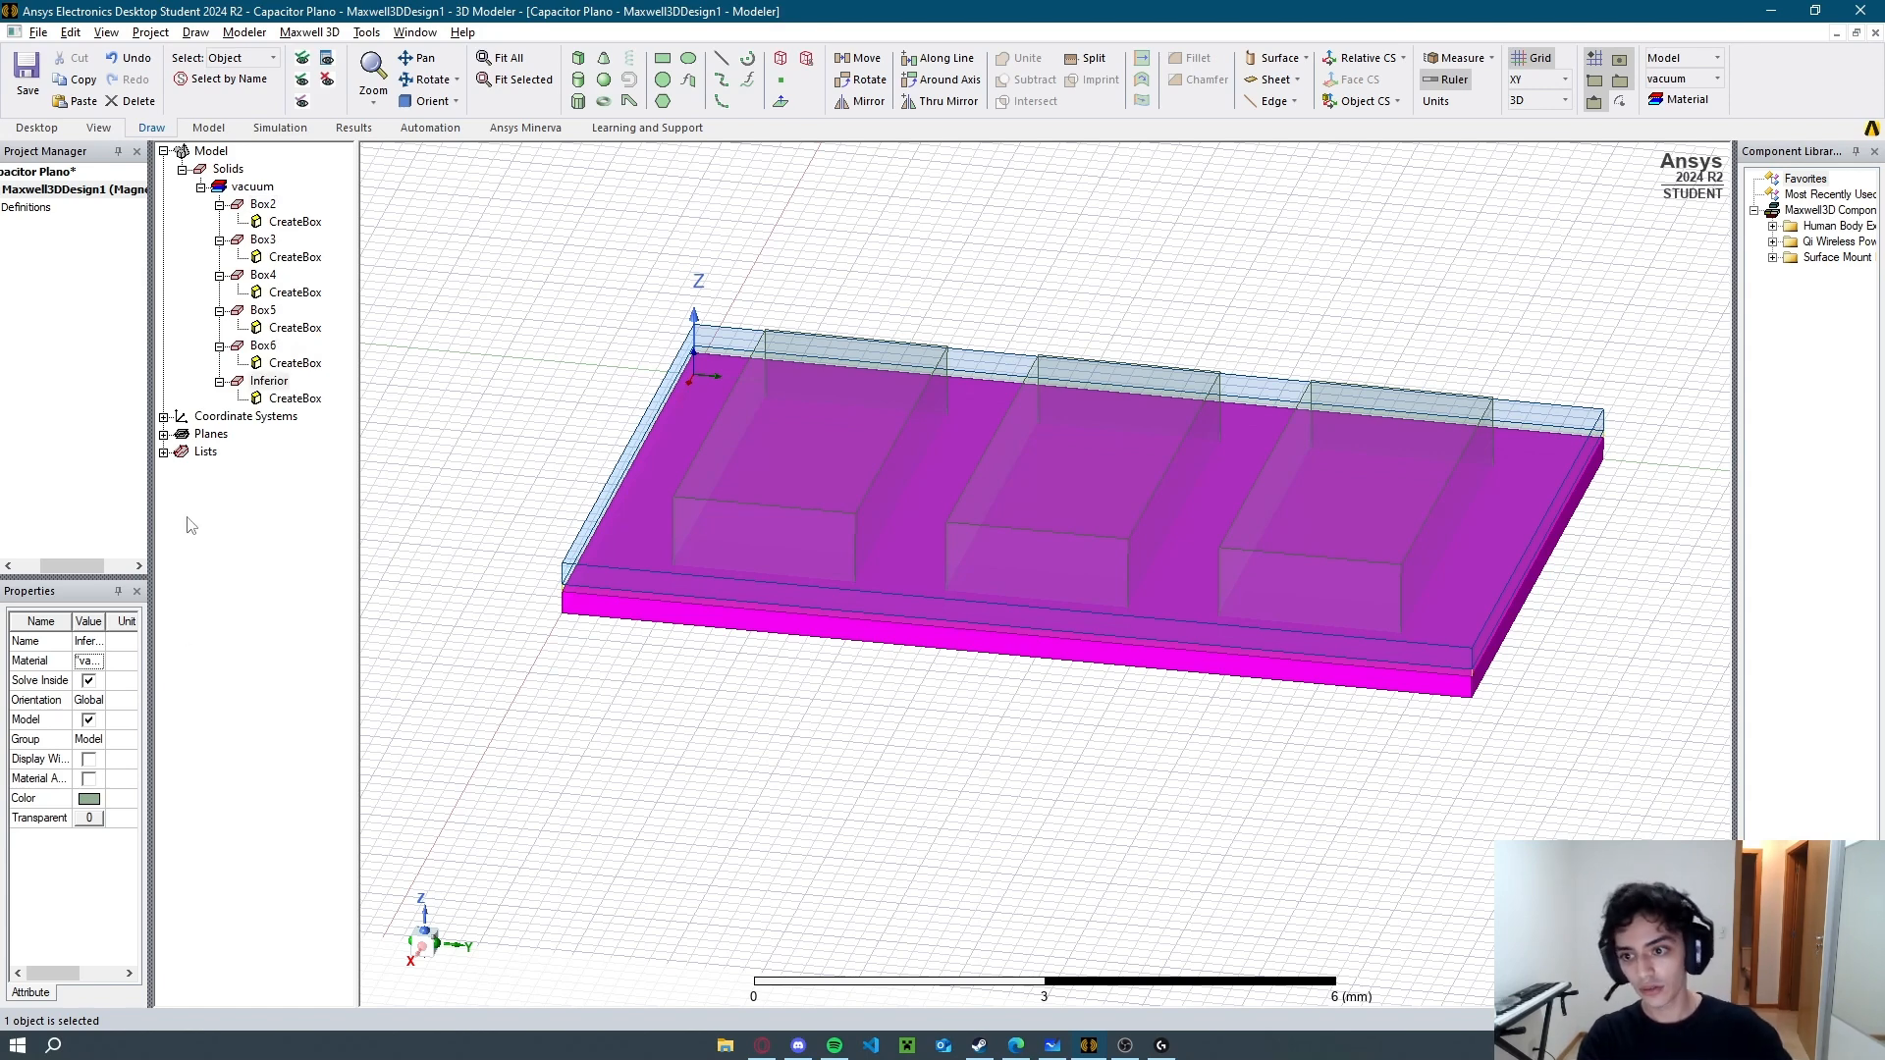
Rename the solid Box2, the upper capacitor plate, as Superior.
click(263, 205)
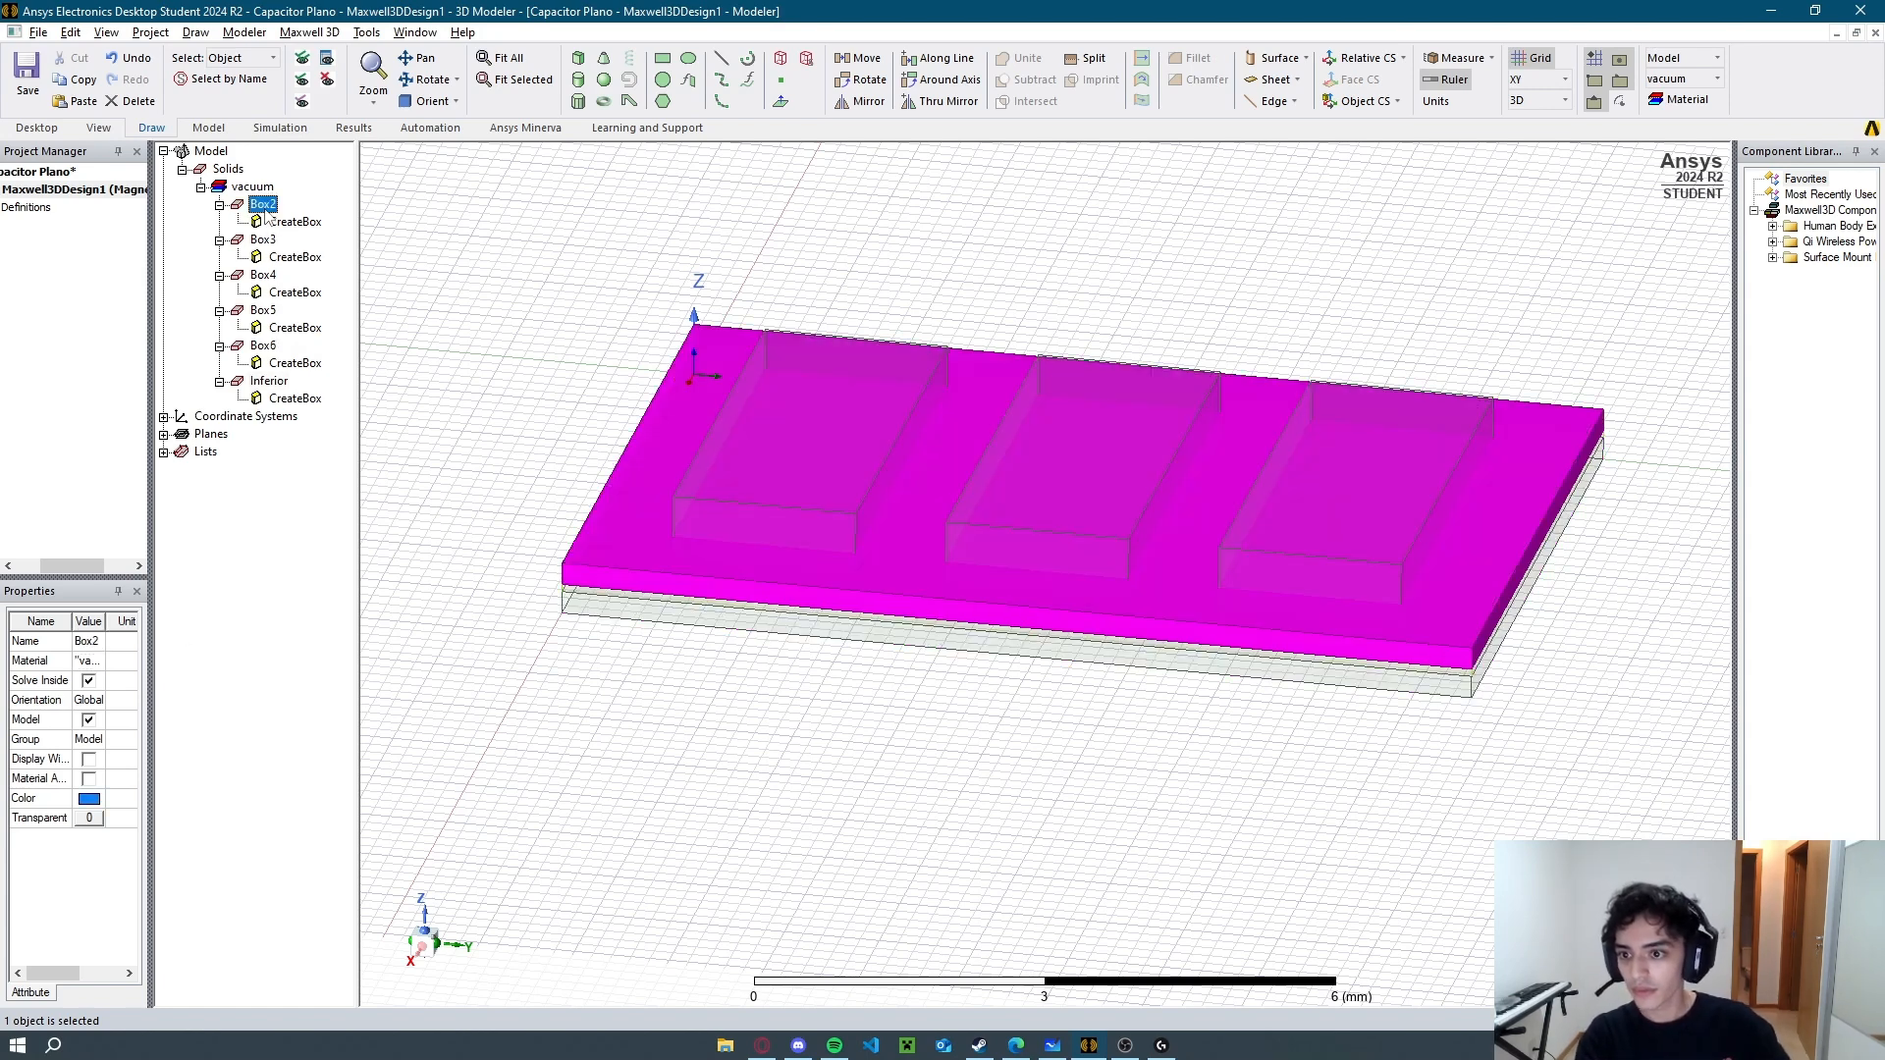
click(86, 642)
text(Superior)
key(Return)
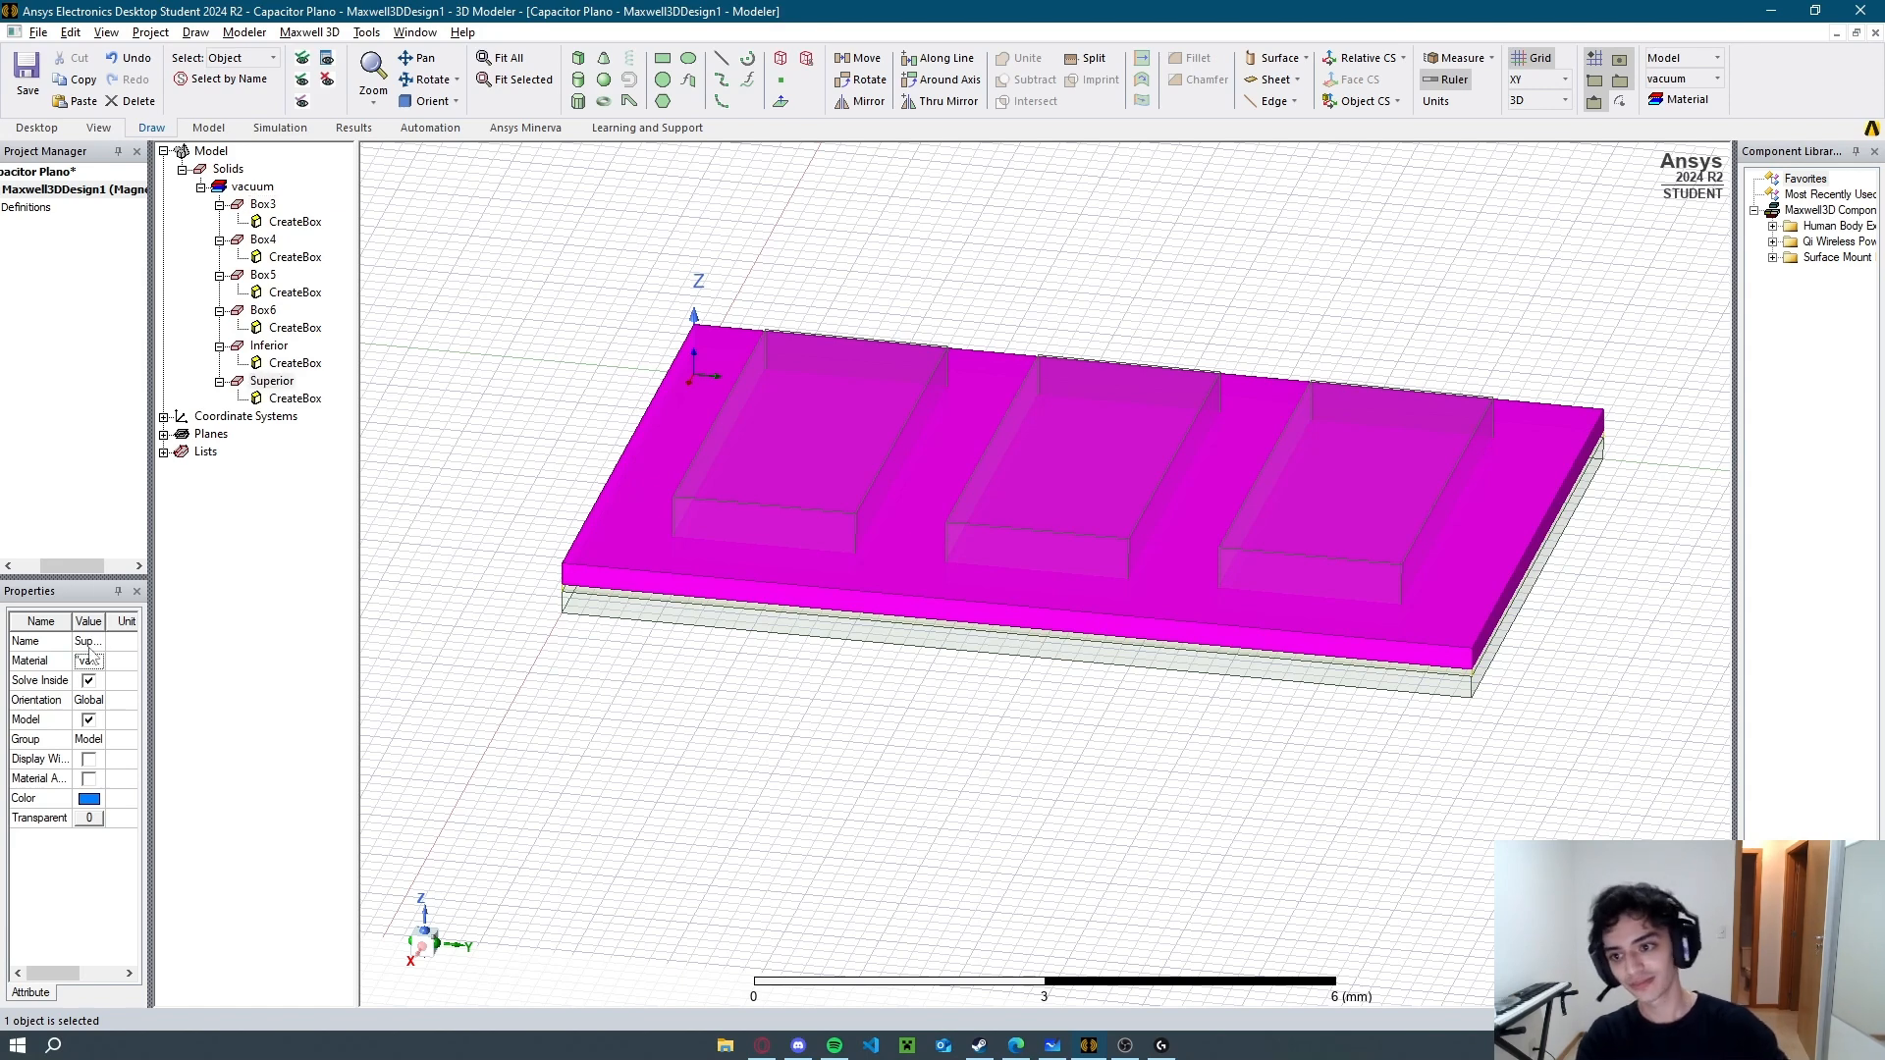
Rename the solid Box3, the thin layer between the plates, as Dieletrico and clear the selection.
click(263, 204)
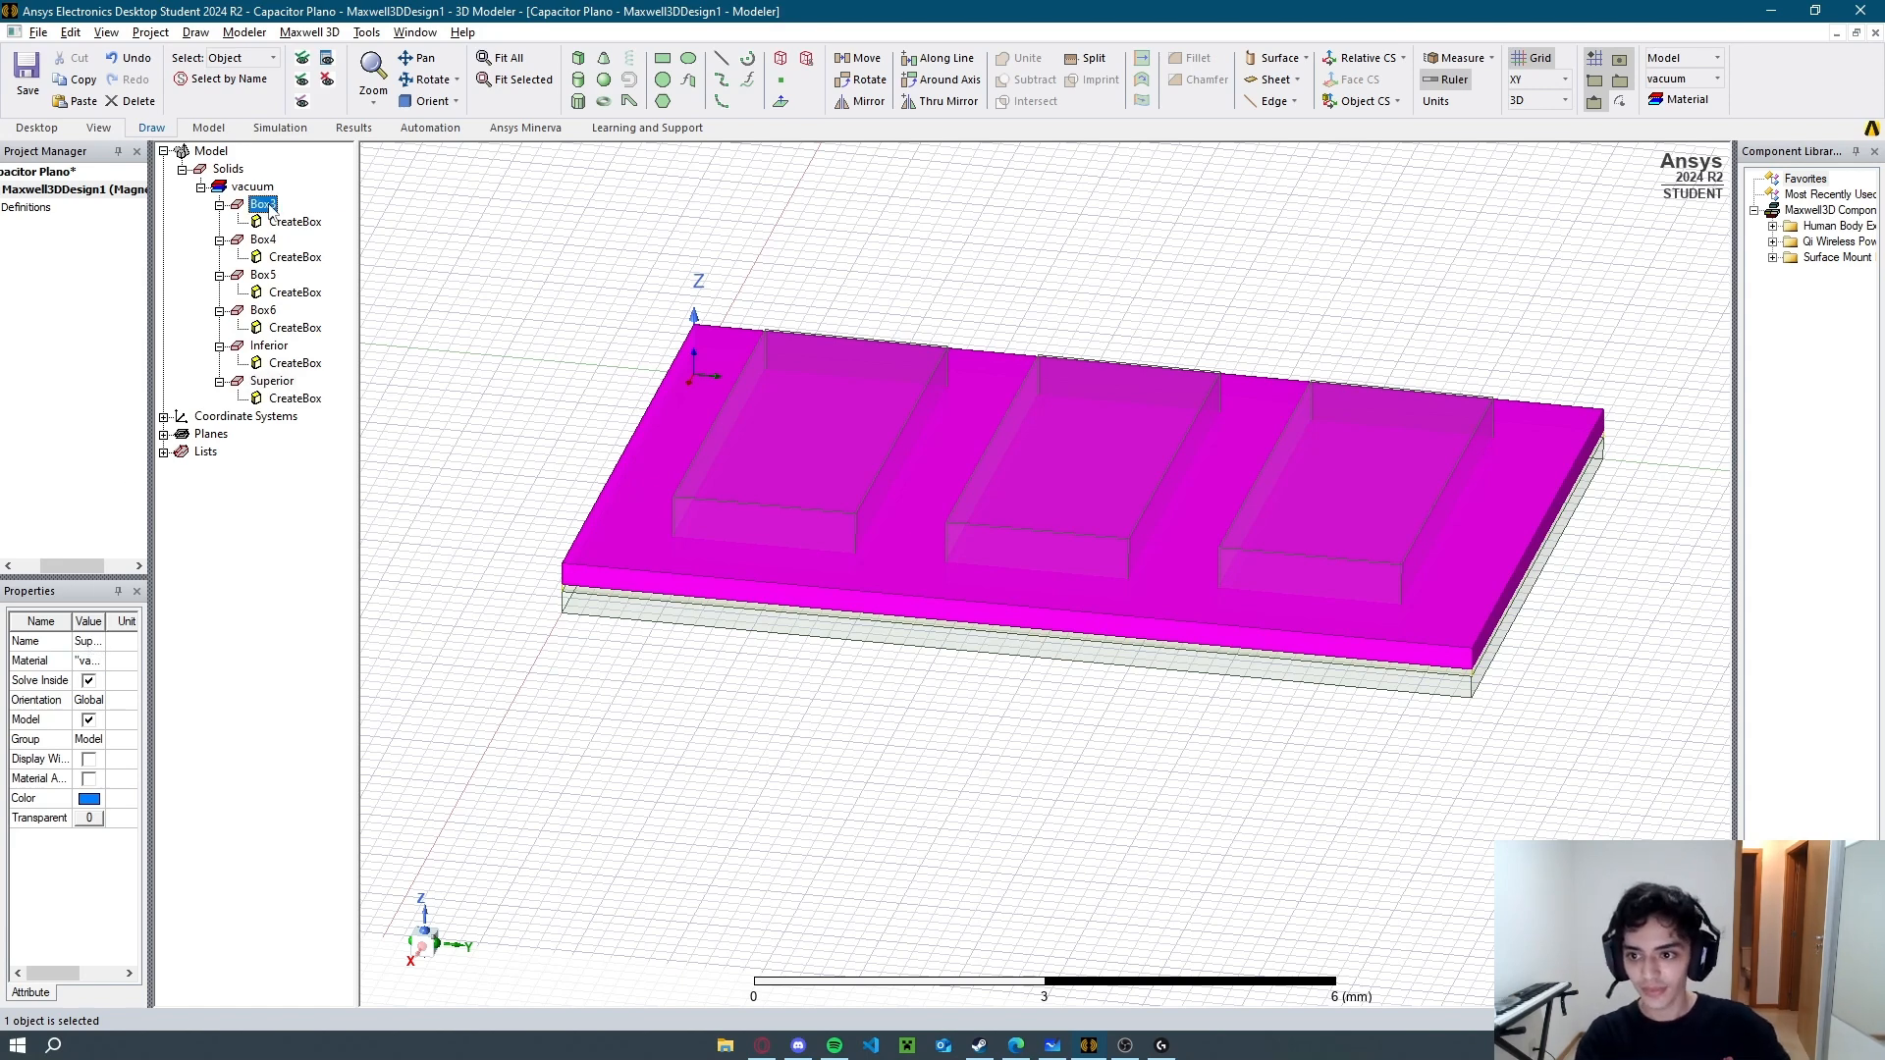
click(88, 641)
text(D)
text(ieletric)
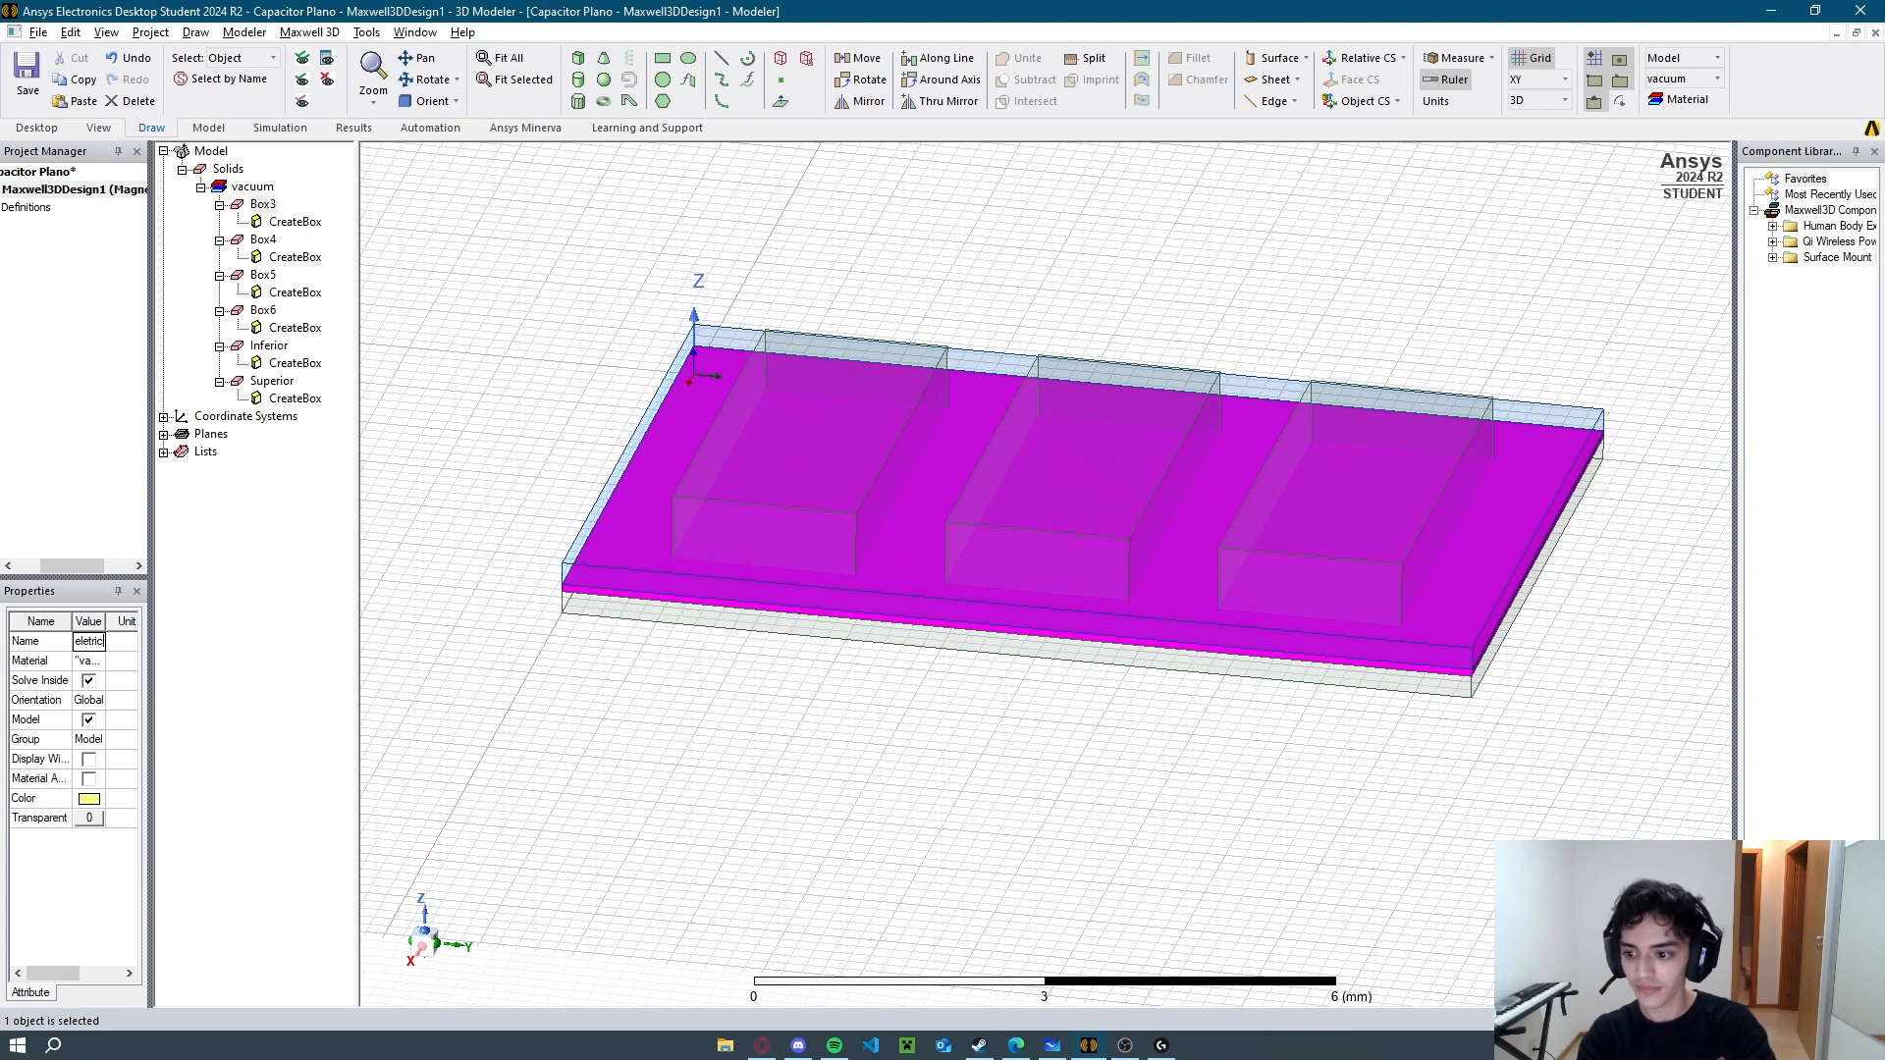
text(o)
key(Return)
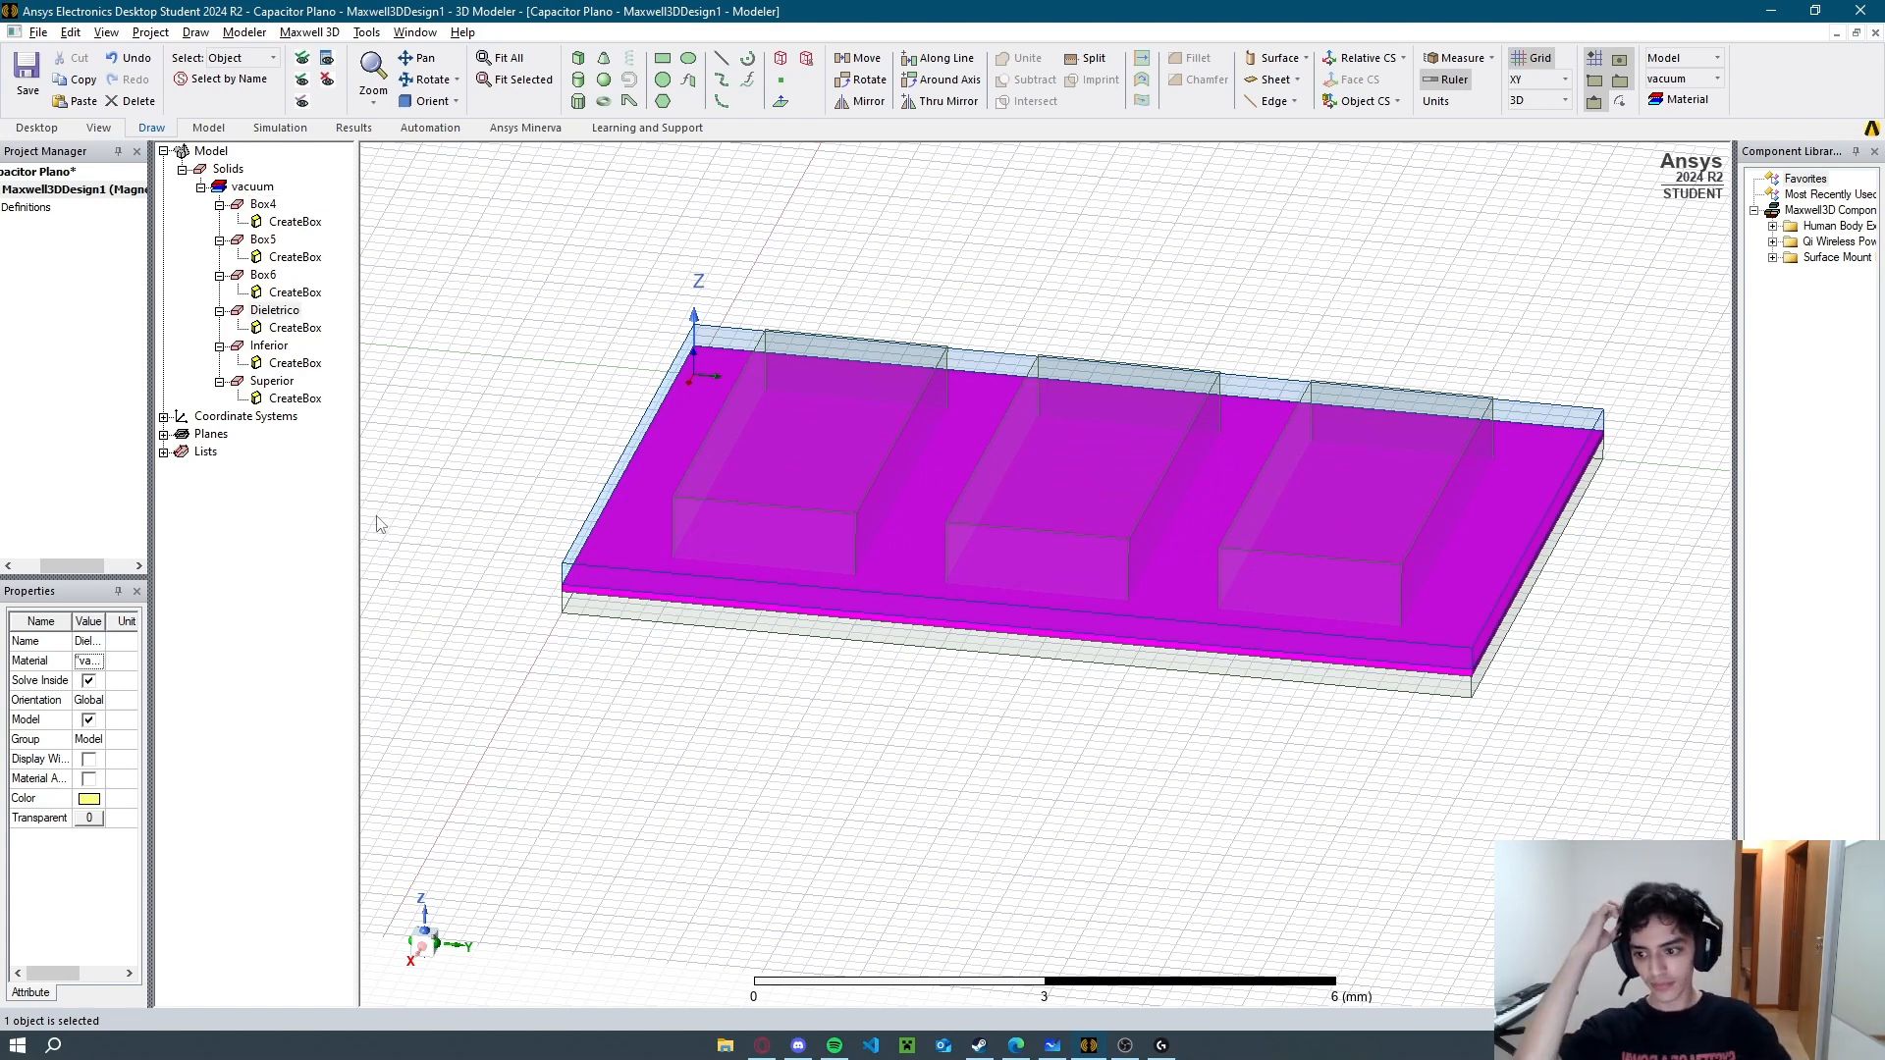
click(405, 388)
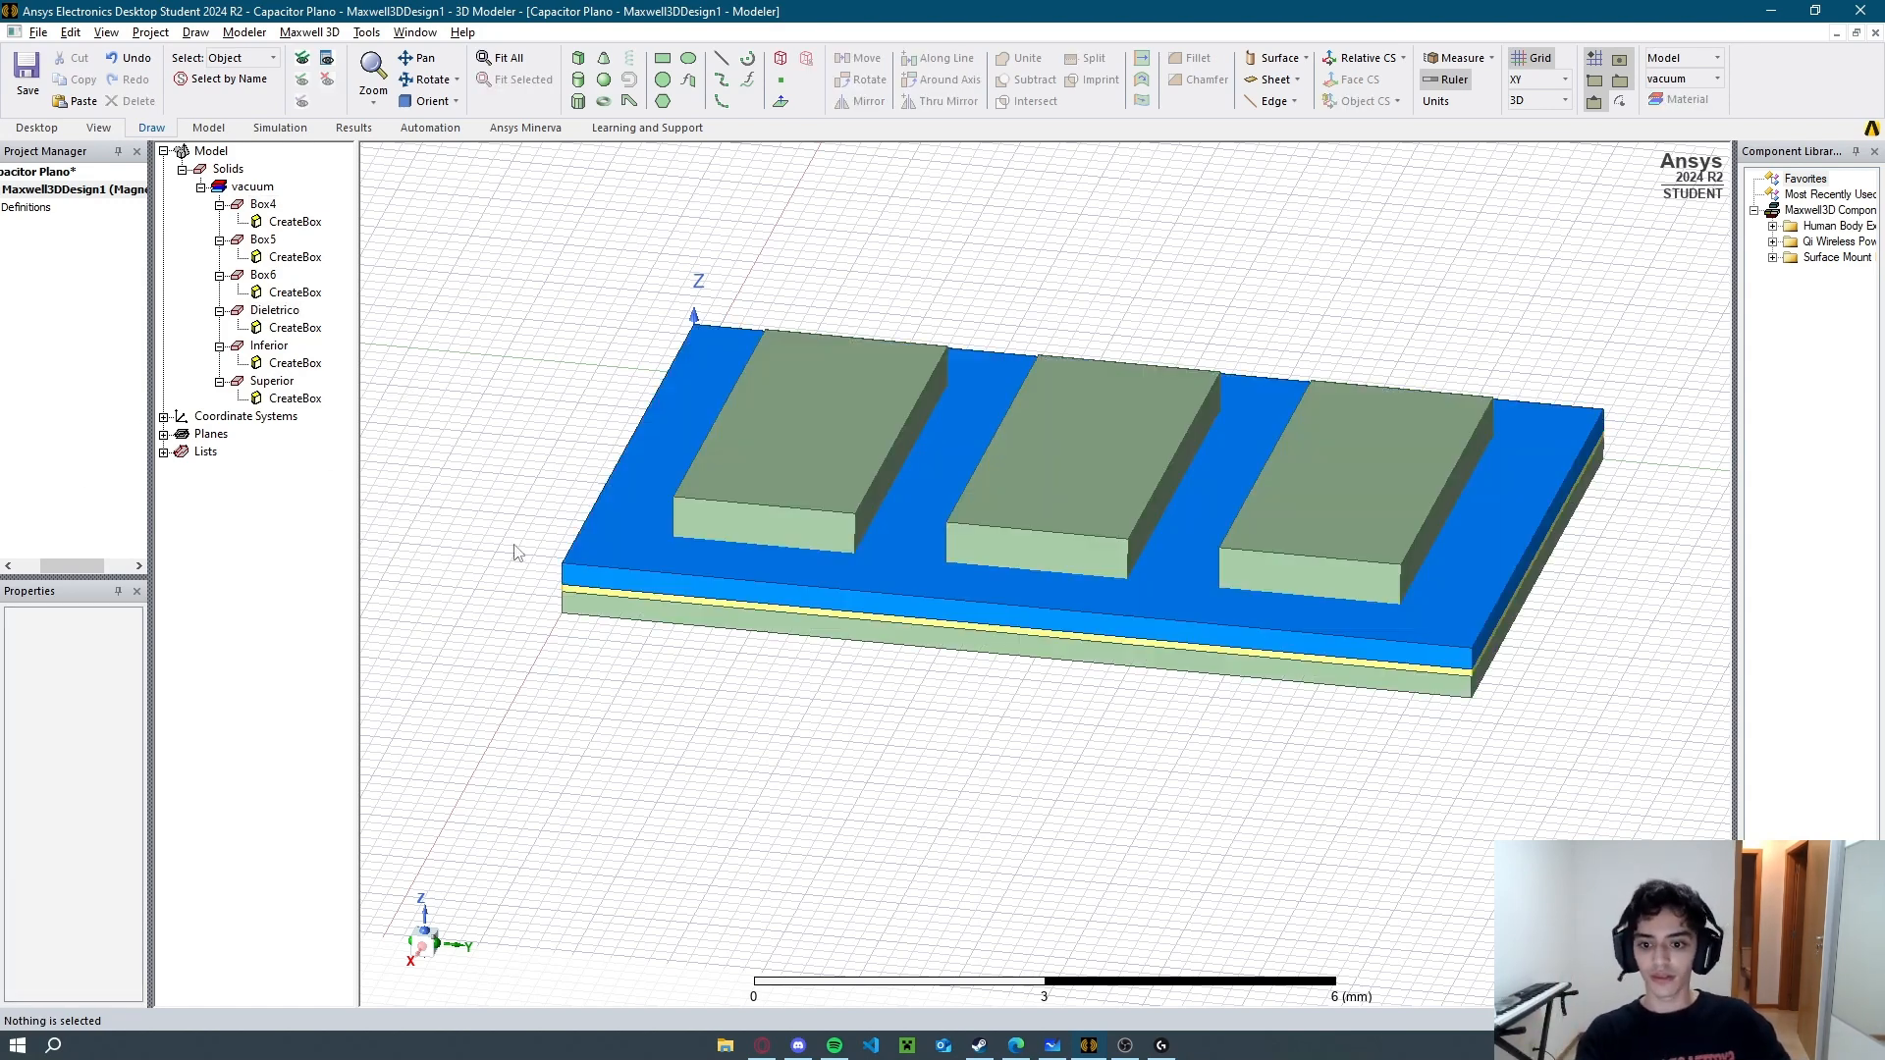
Start a Subtract operation on all six solids: Box4, Box5, Box6, Dieletrico, Inferior and Superior.
click(265, 206)
click(498, 276)
click(263, 204)
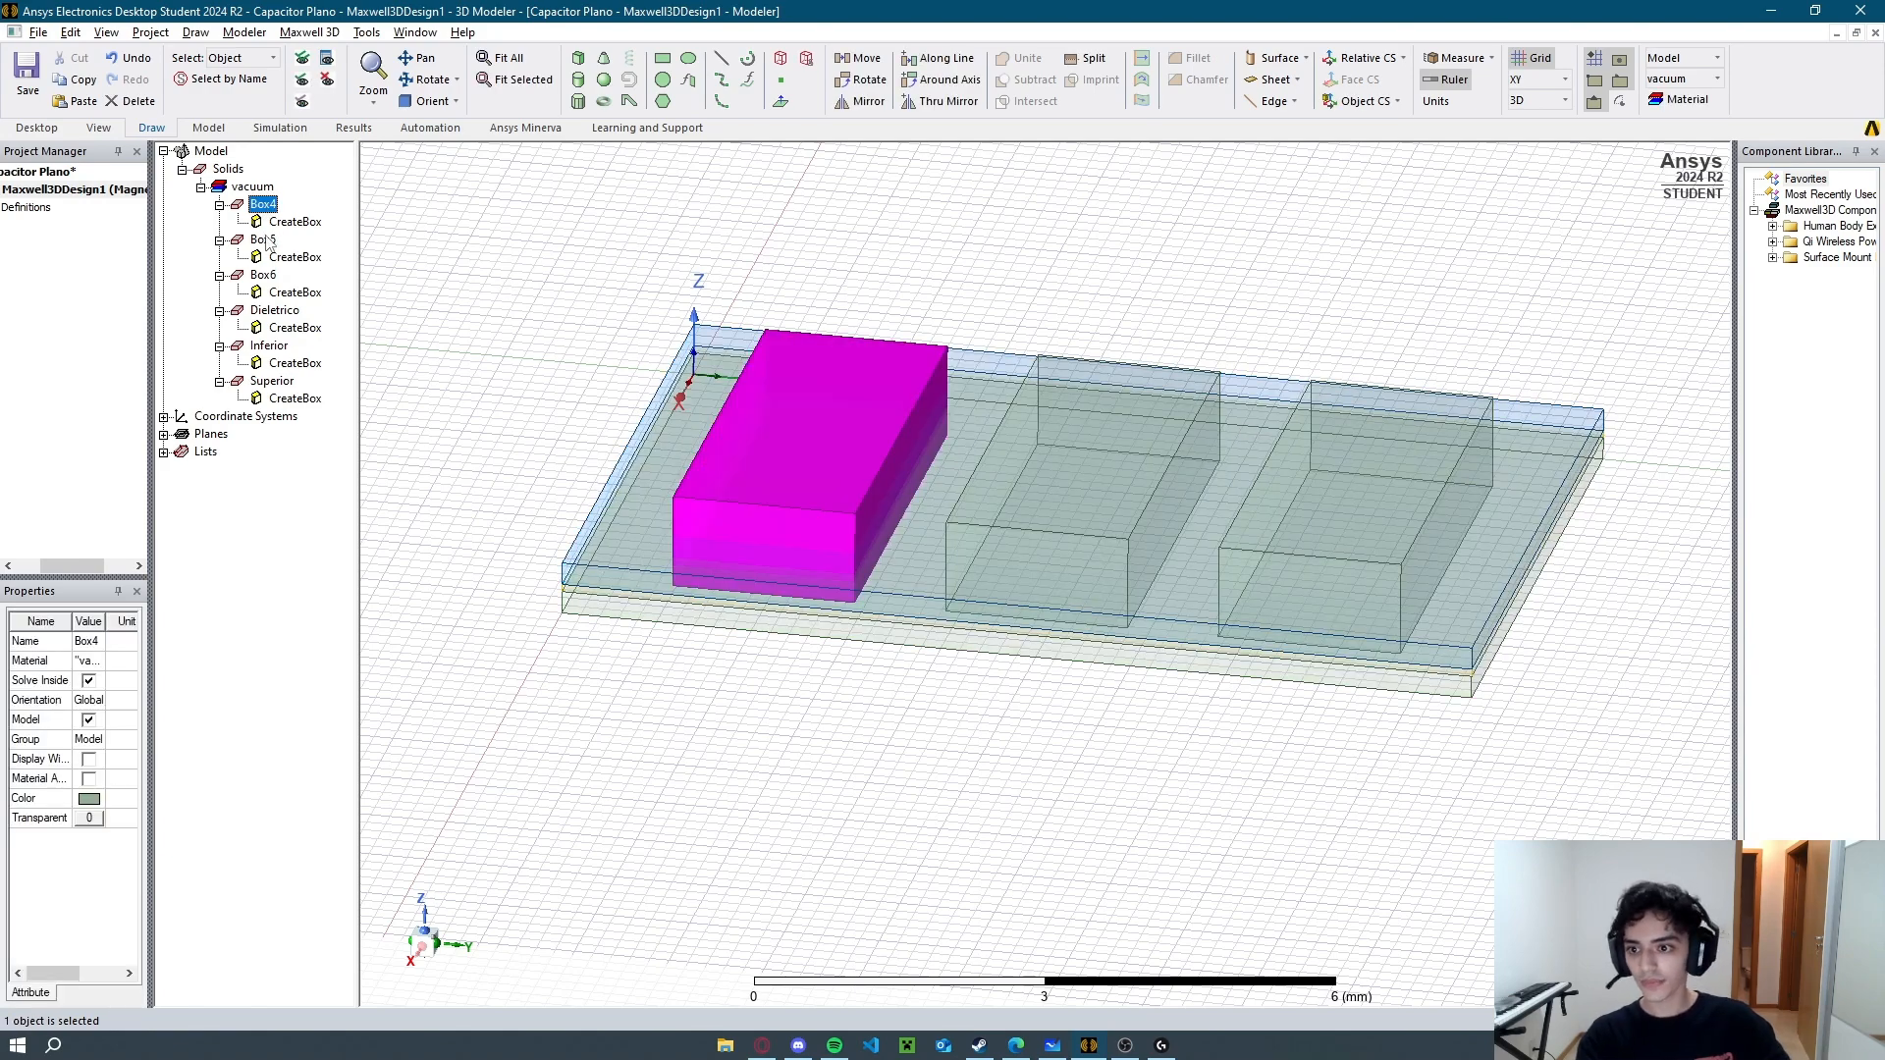
ctrl+click(263, 241)
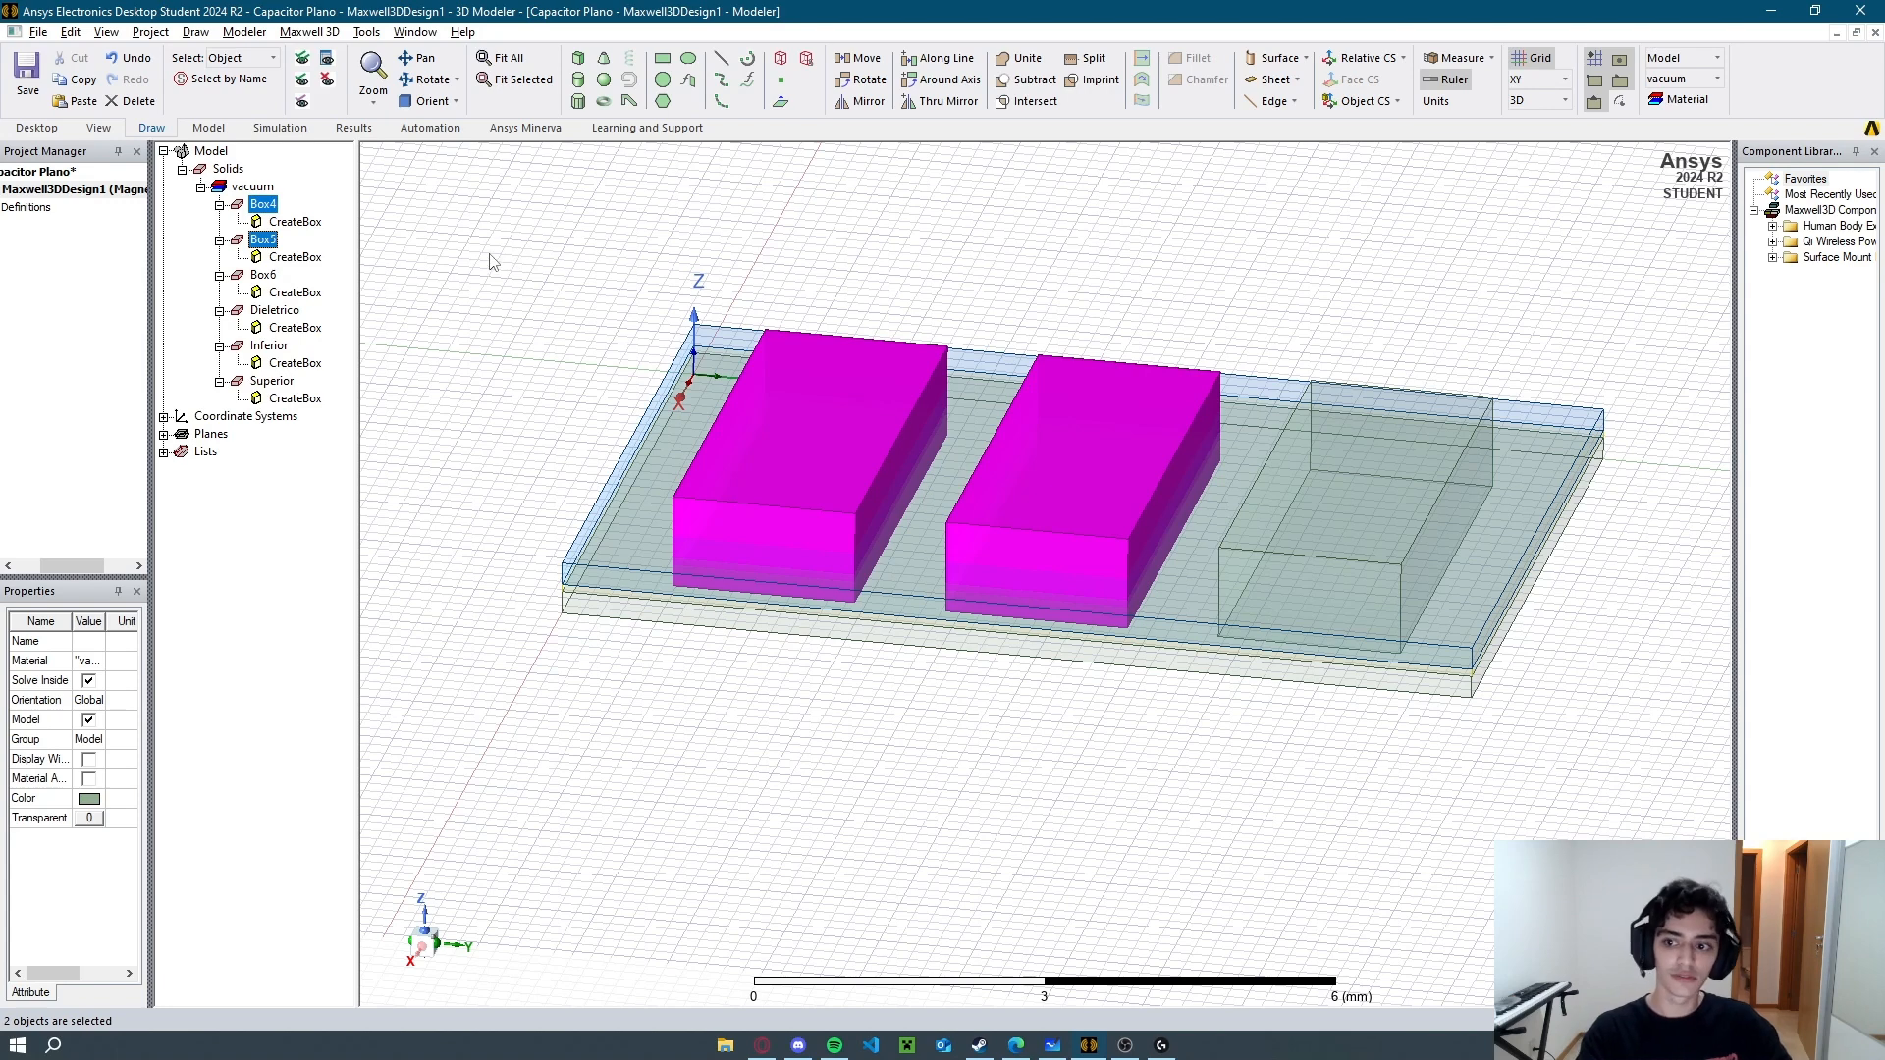
ctrl+click(263, 274)
ctrl+click(274, 310)
ctrl+click(268, 345)
ctrl+click(271, 380)
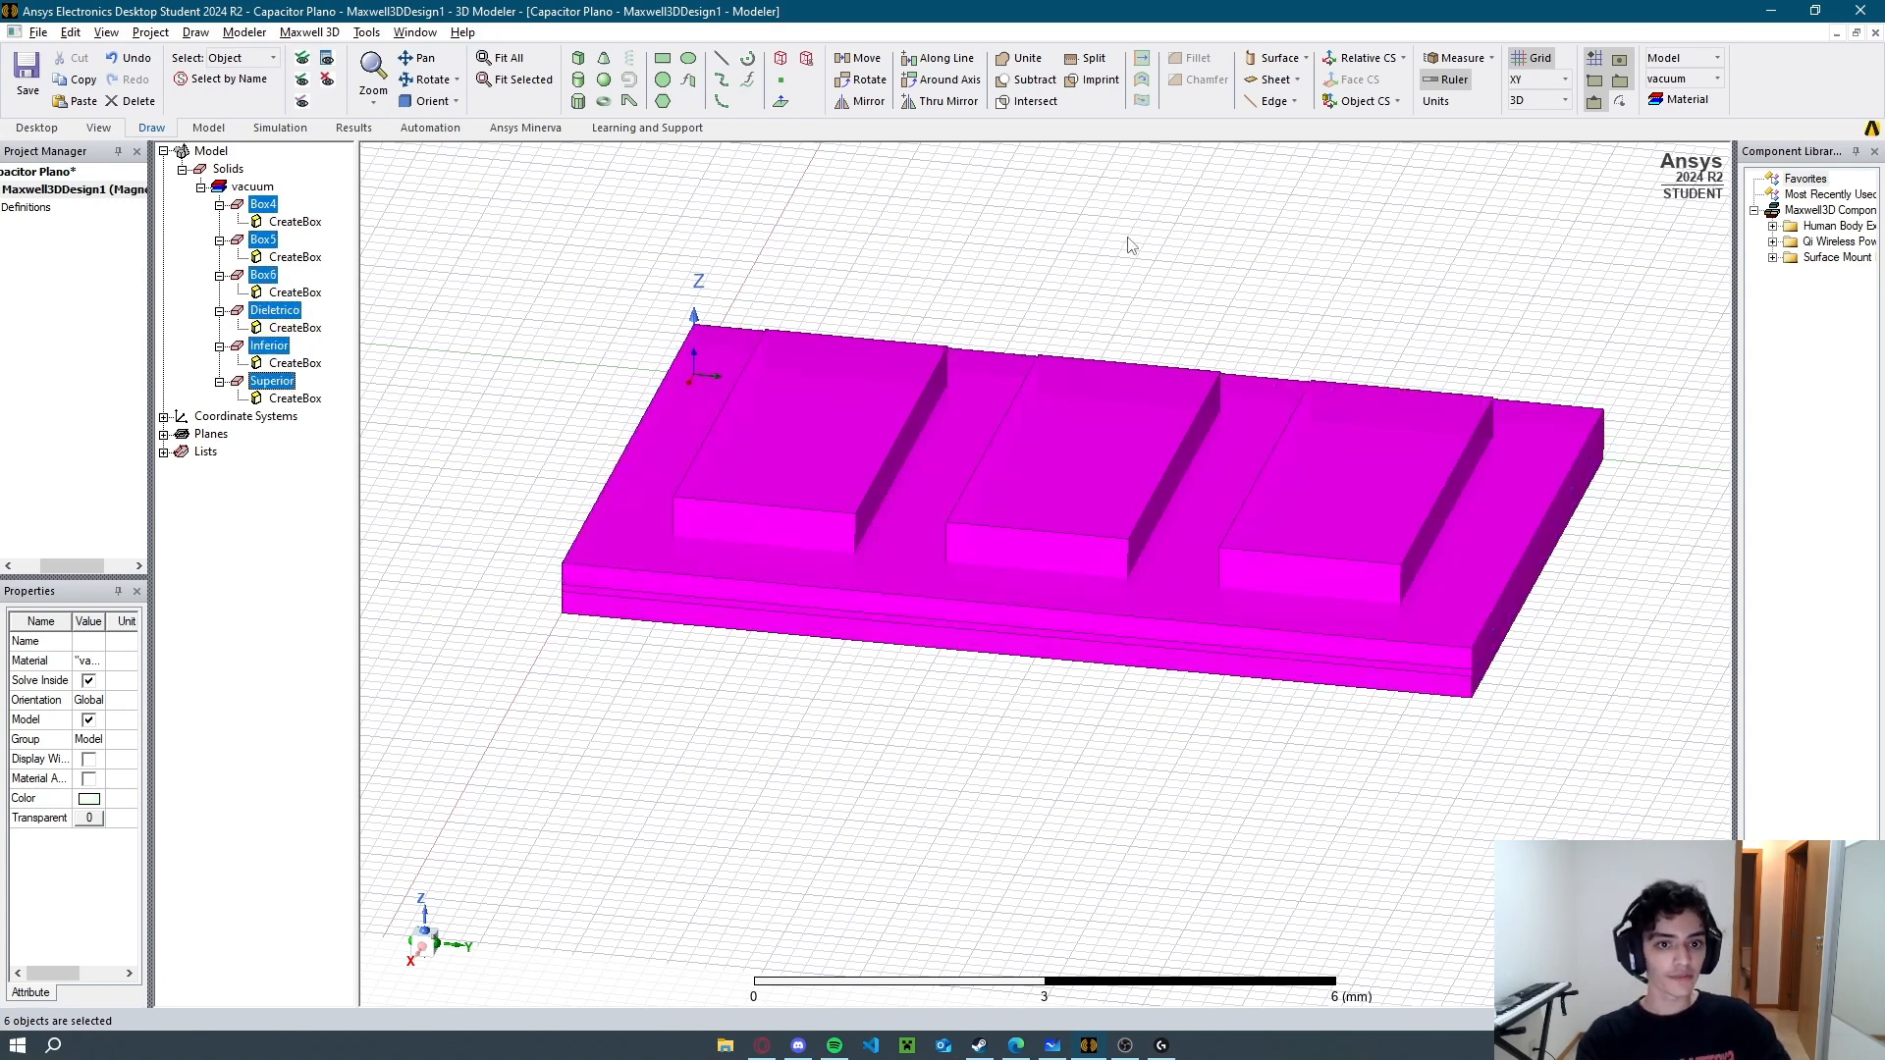
click(1027, 88)
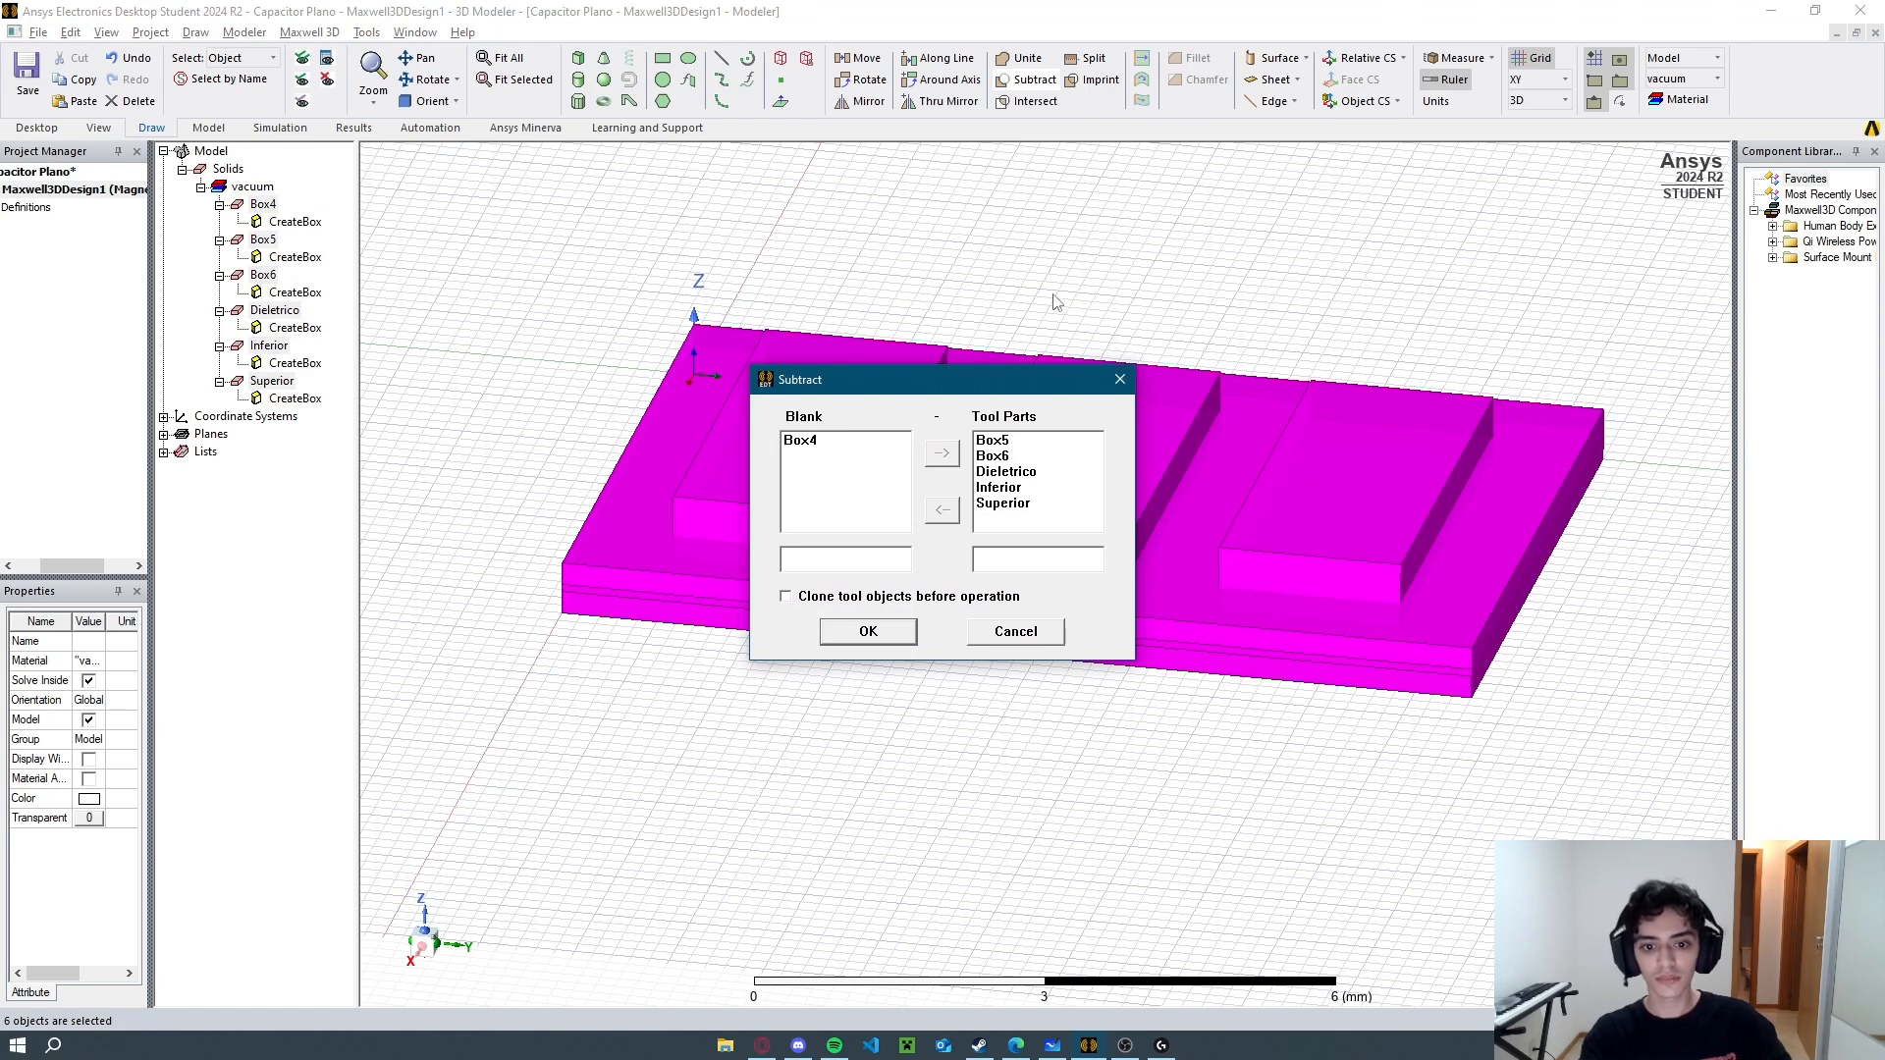
Subtract Box4, Box5 and Box6 as tool parts from the blanks Dieletrico, Inferior and Superior without cloning the tools, and inspect the holes.
click(807, 442)
click(942, 456)
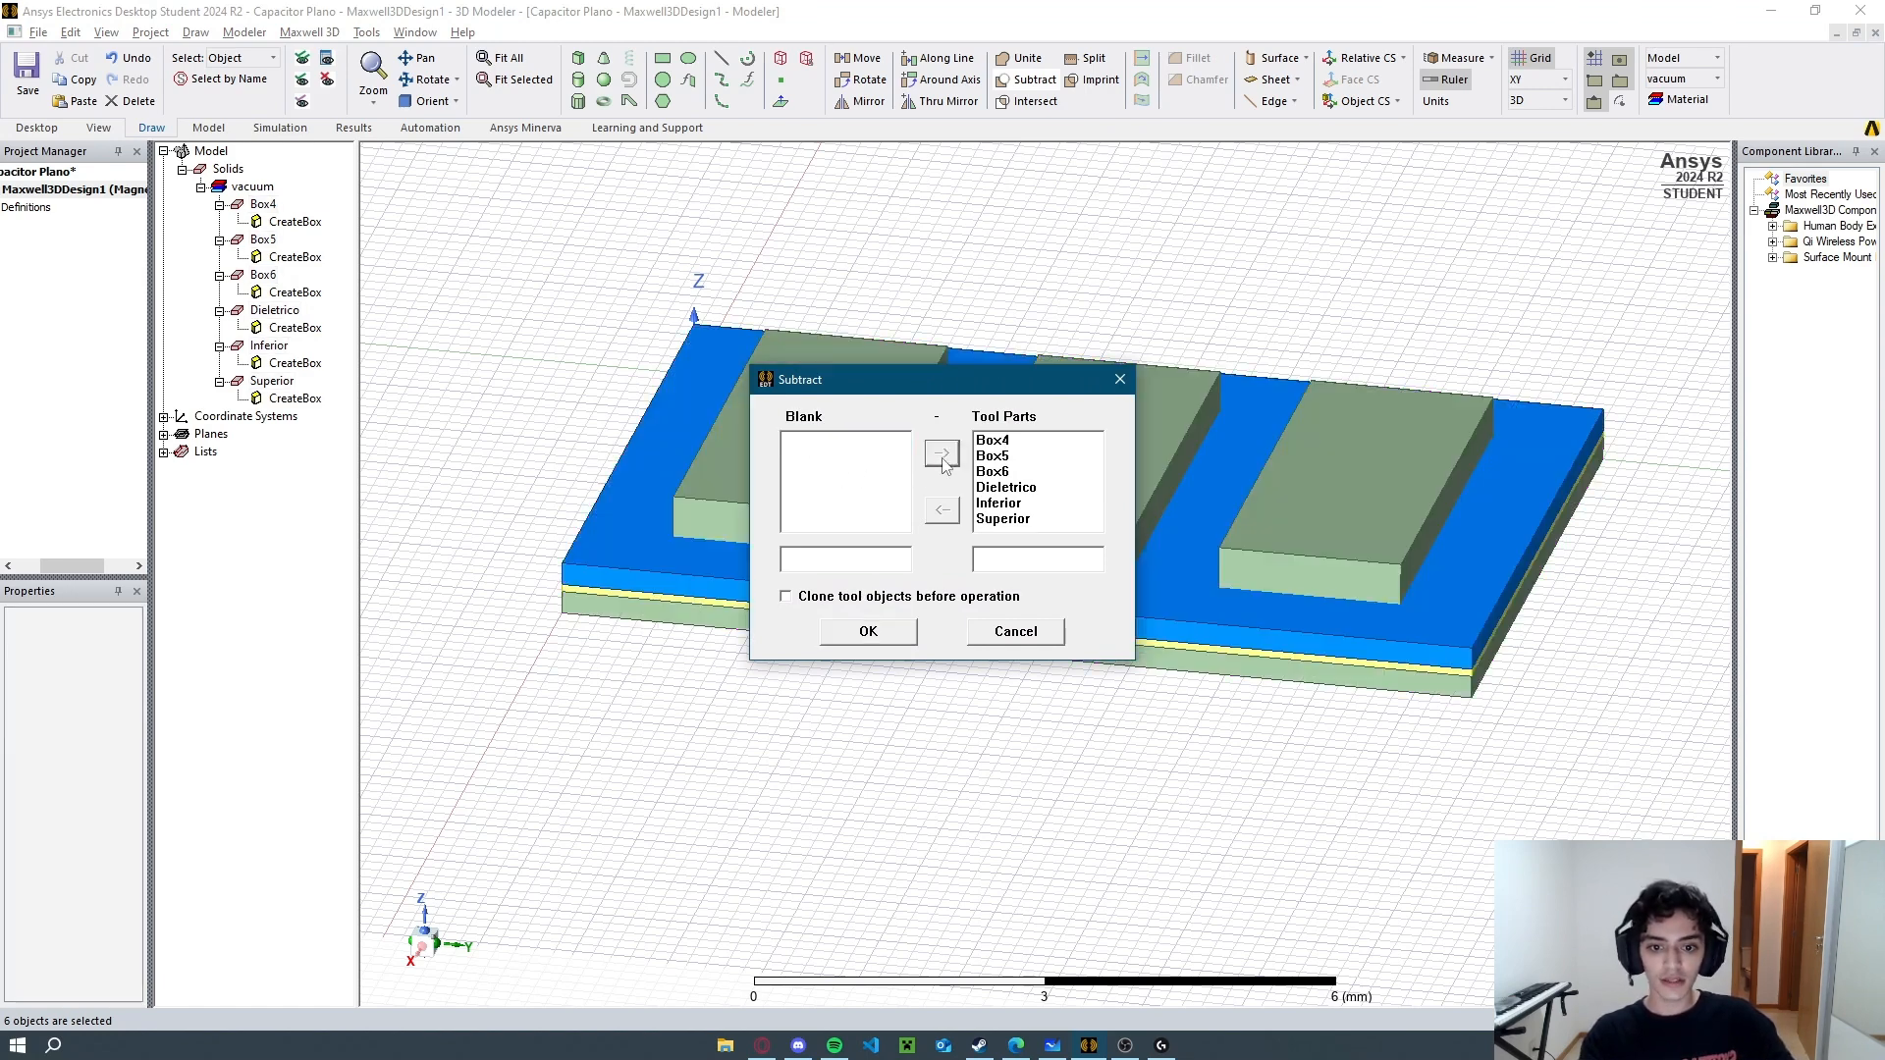
click(1002, 487)
click(942, 510)
click(1002, 487)
click(943, 509)
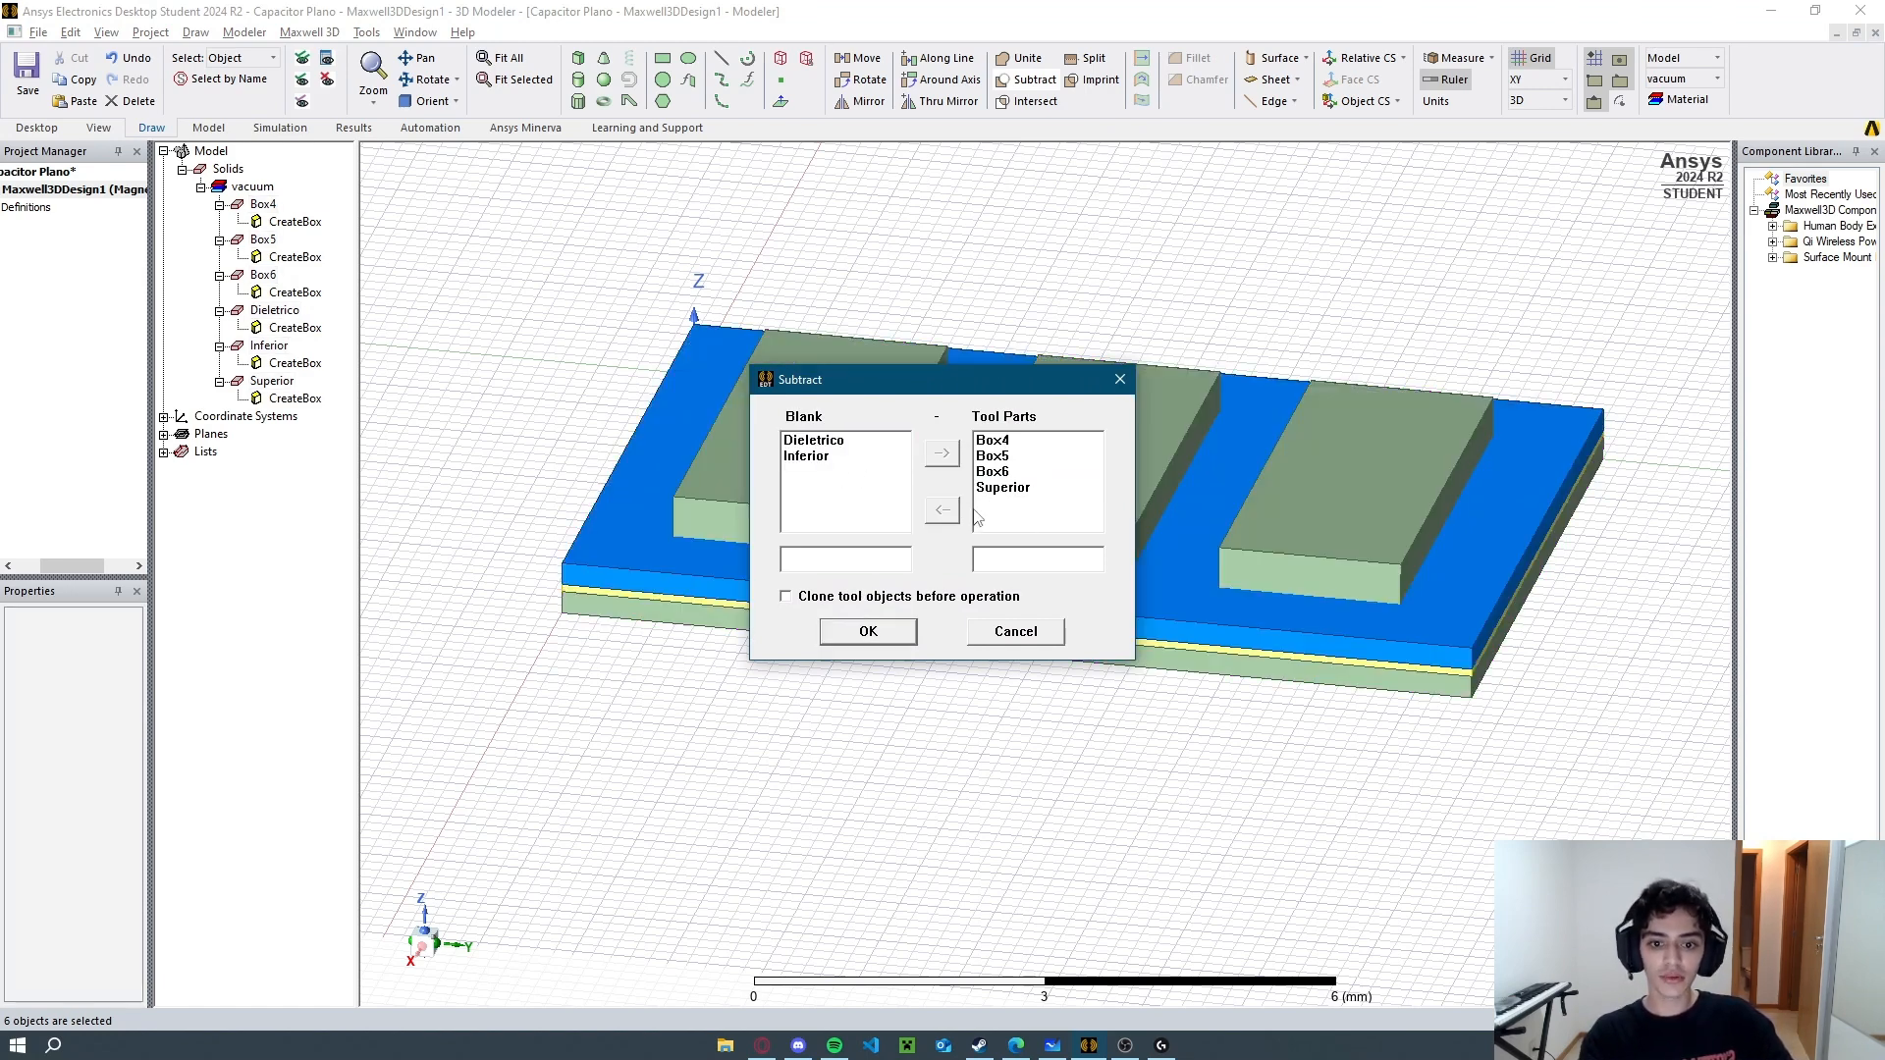
click(1001, 487)
click(944, 510)
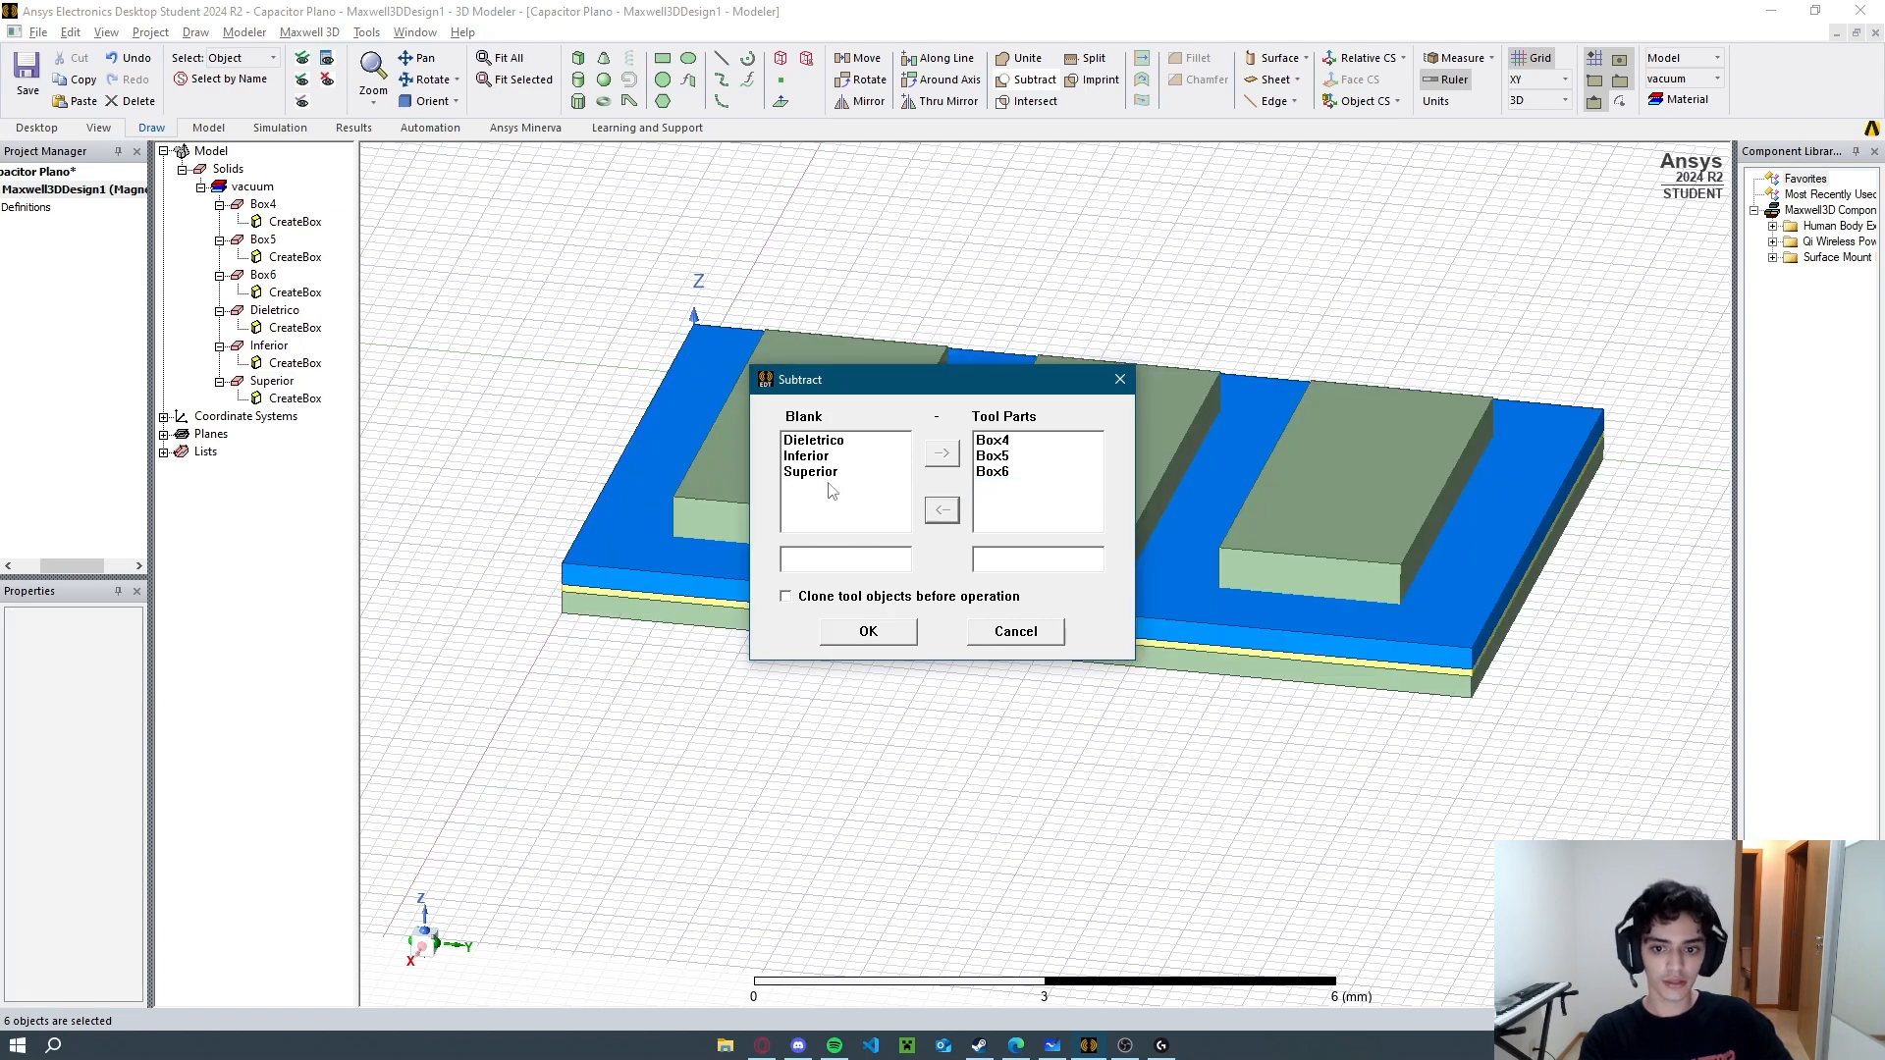
click(997, 441)
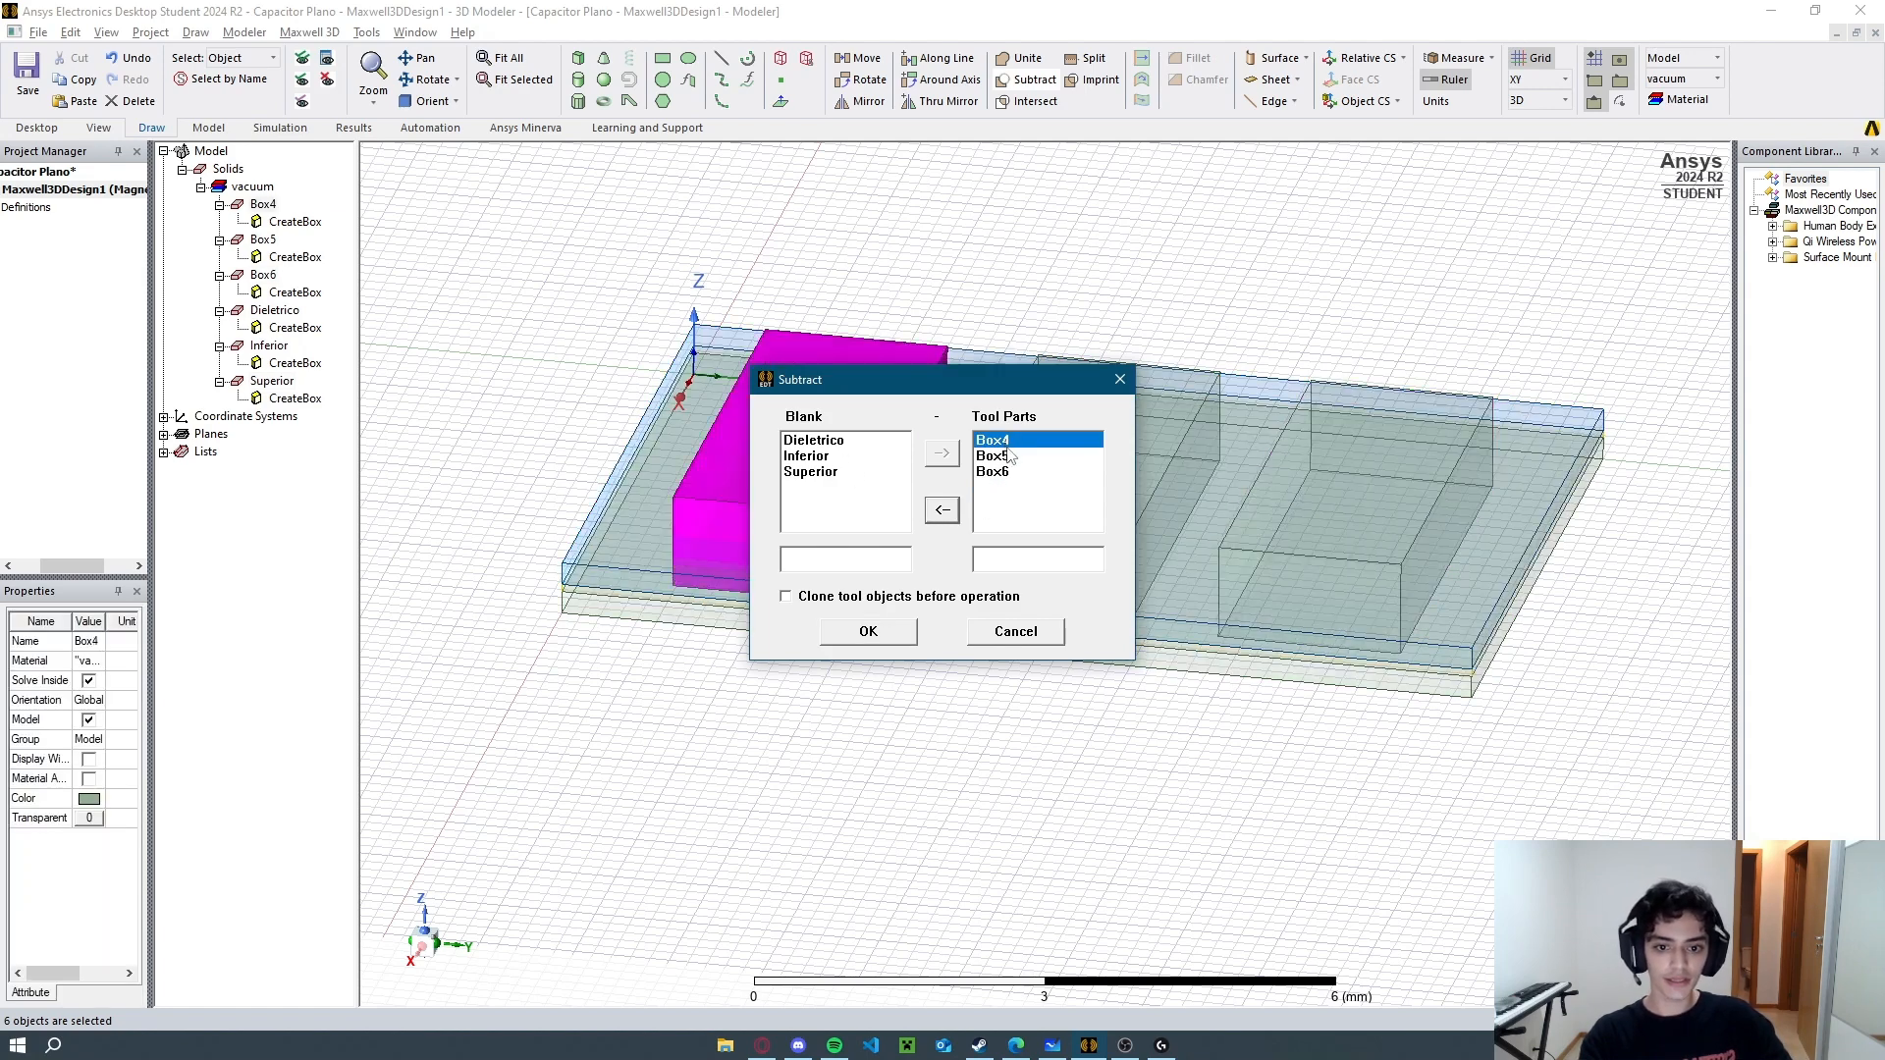
click(1009, 456)
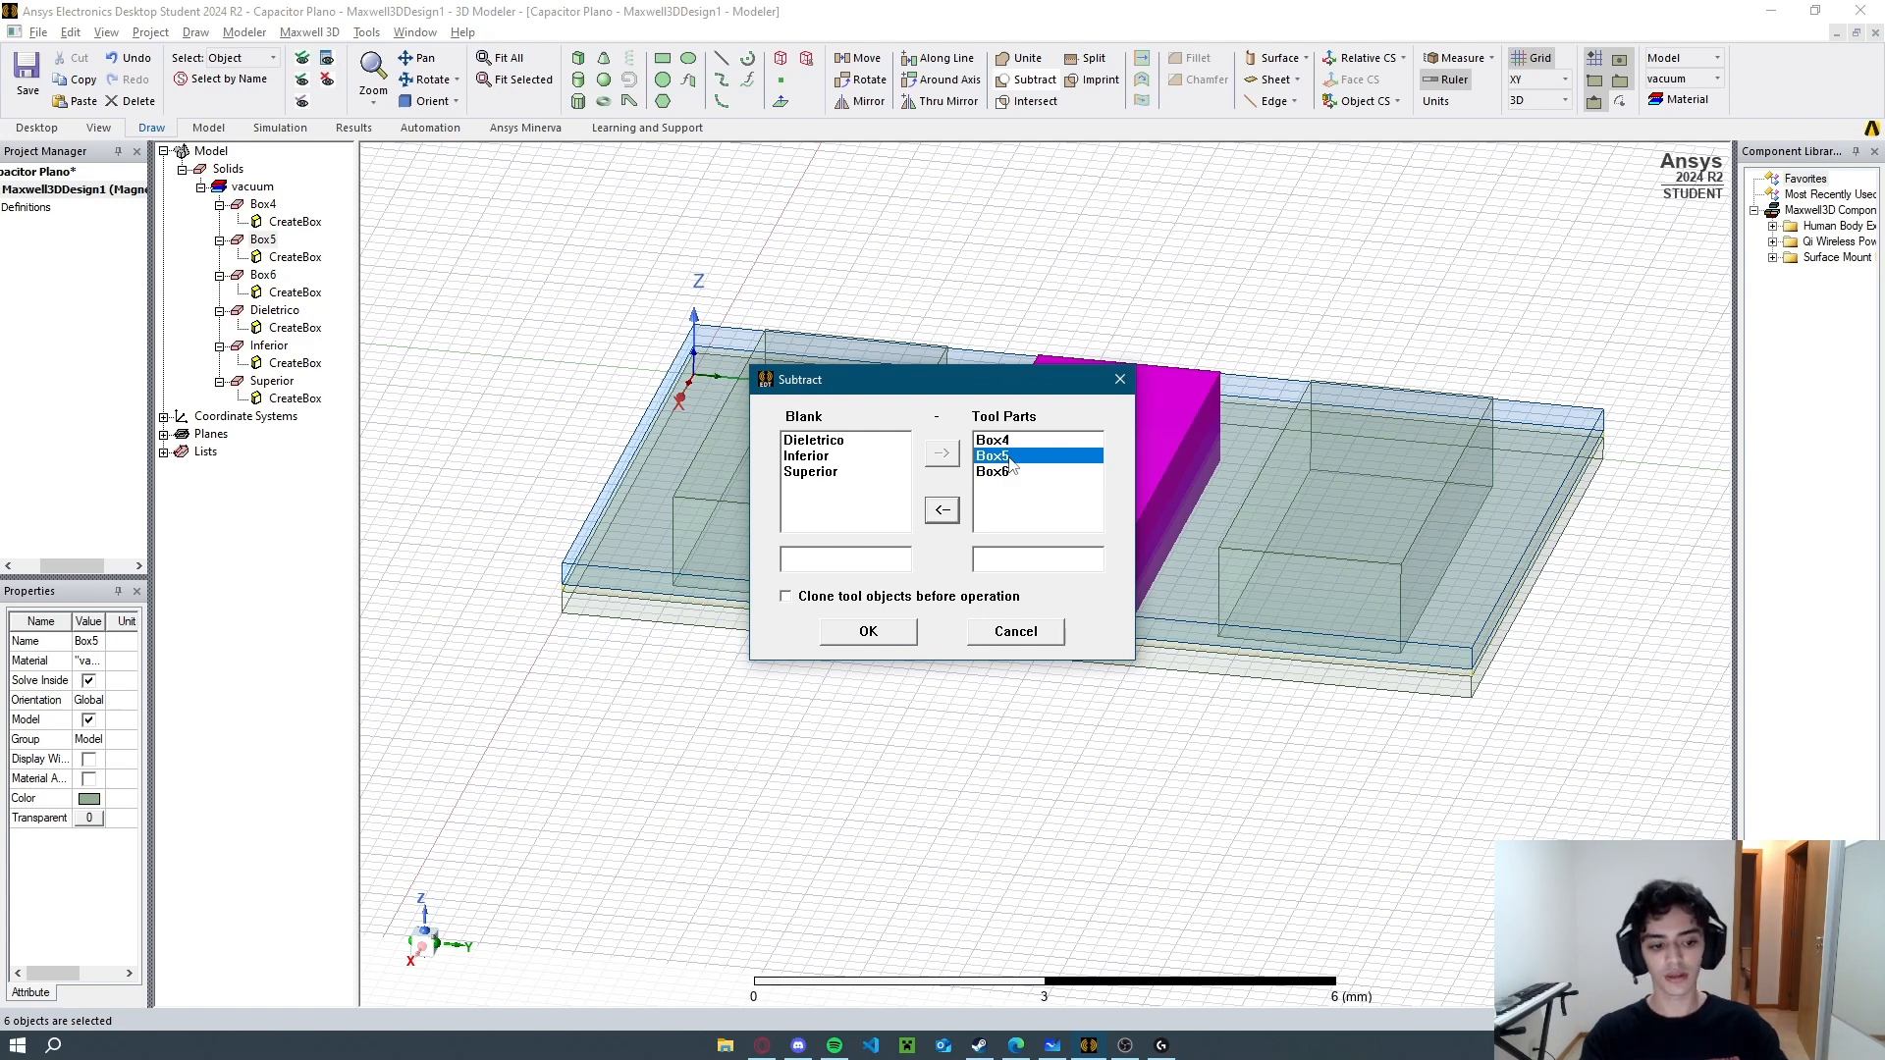
click(854, 635)
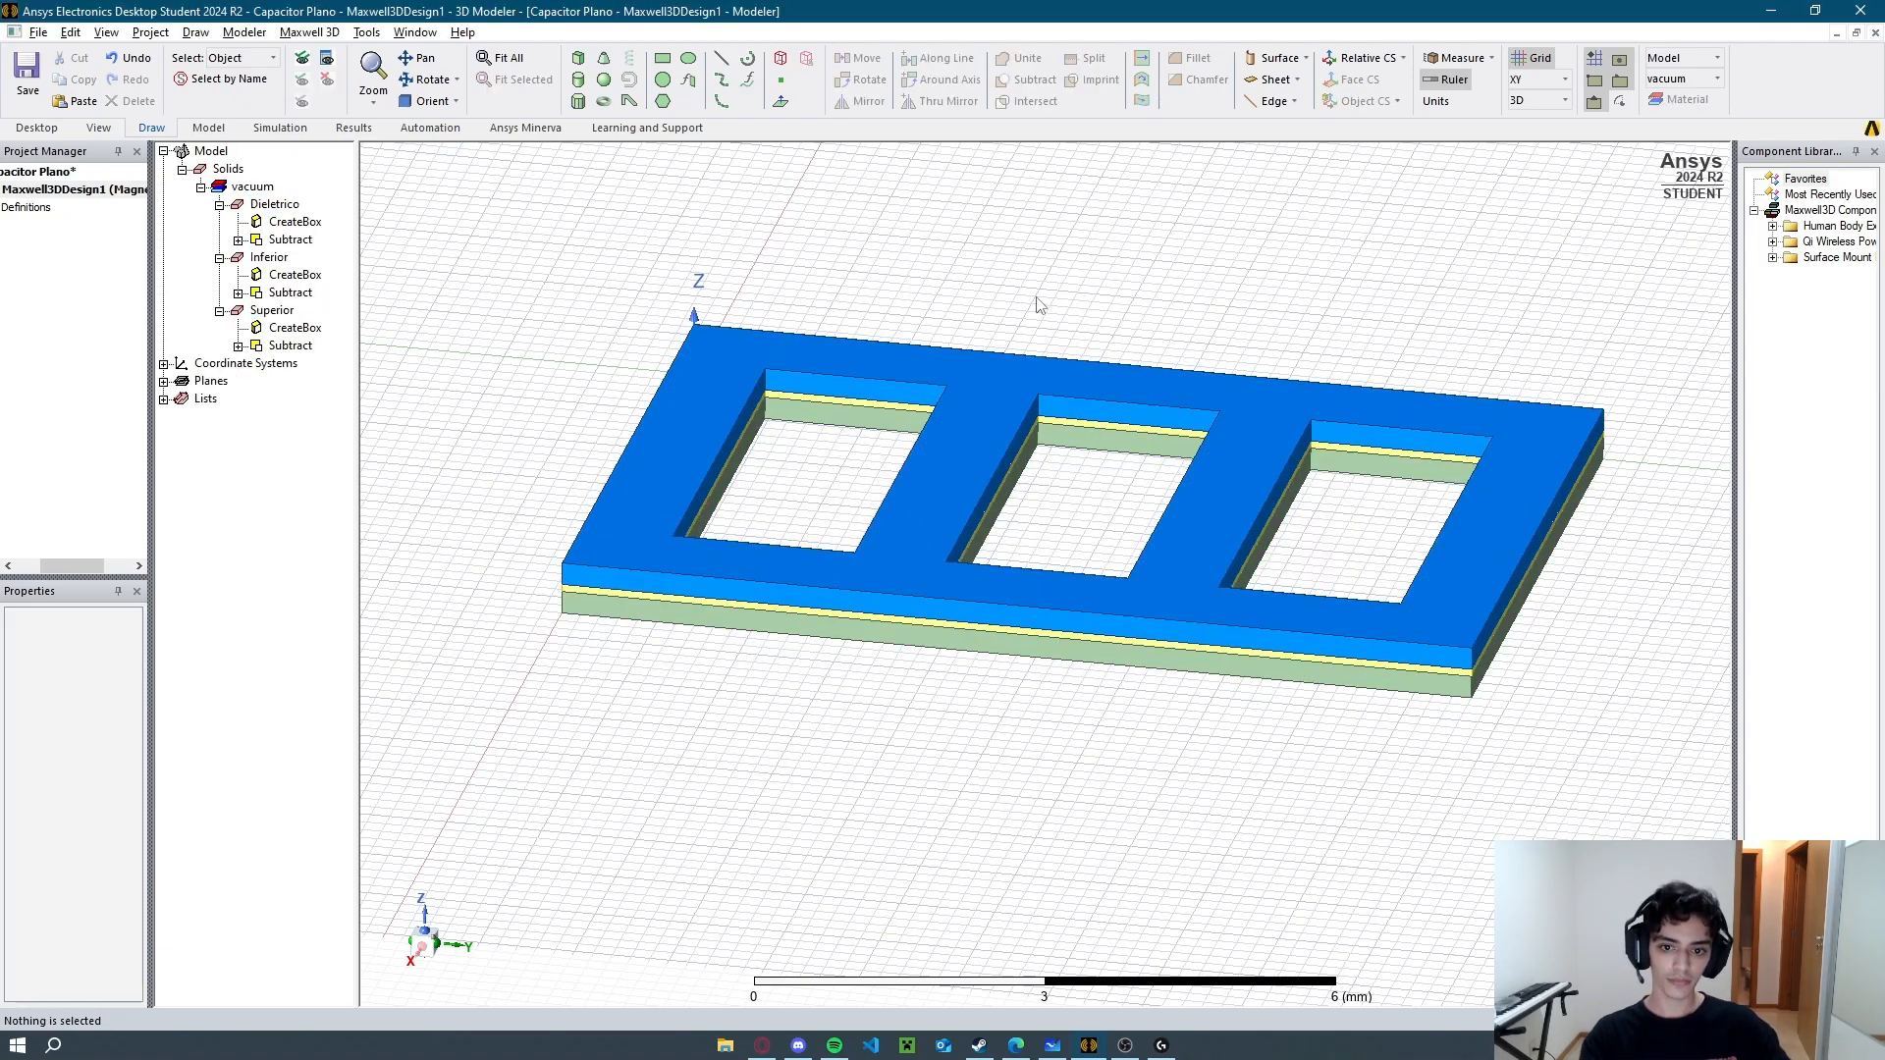
middle_drag(1036, 298, 1030, 292)
mouse_move(1013, 266)
alt+mouse_down()
mouse_move(1031, 252)
mouse_move(1021, 283)
alt+mouse_up()
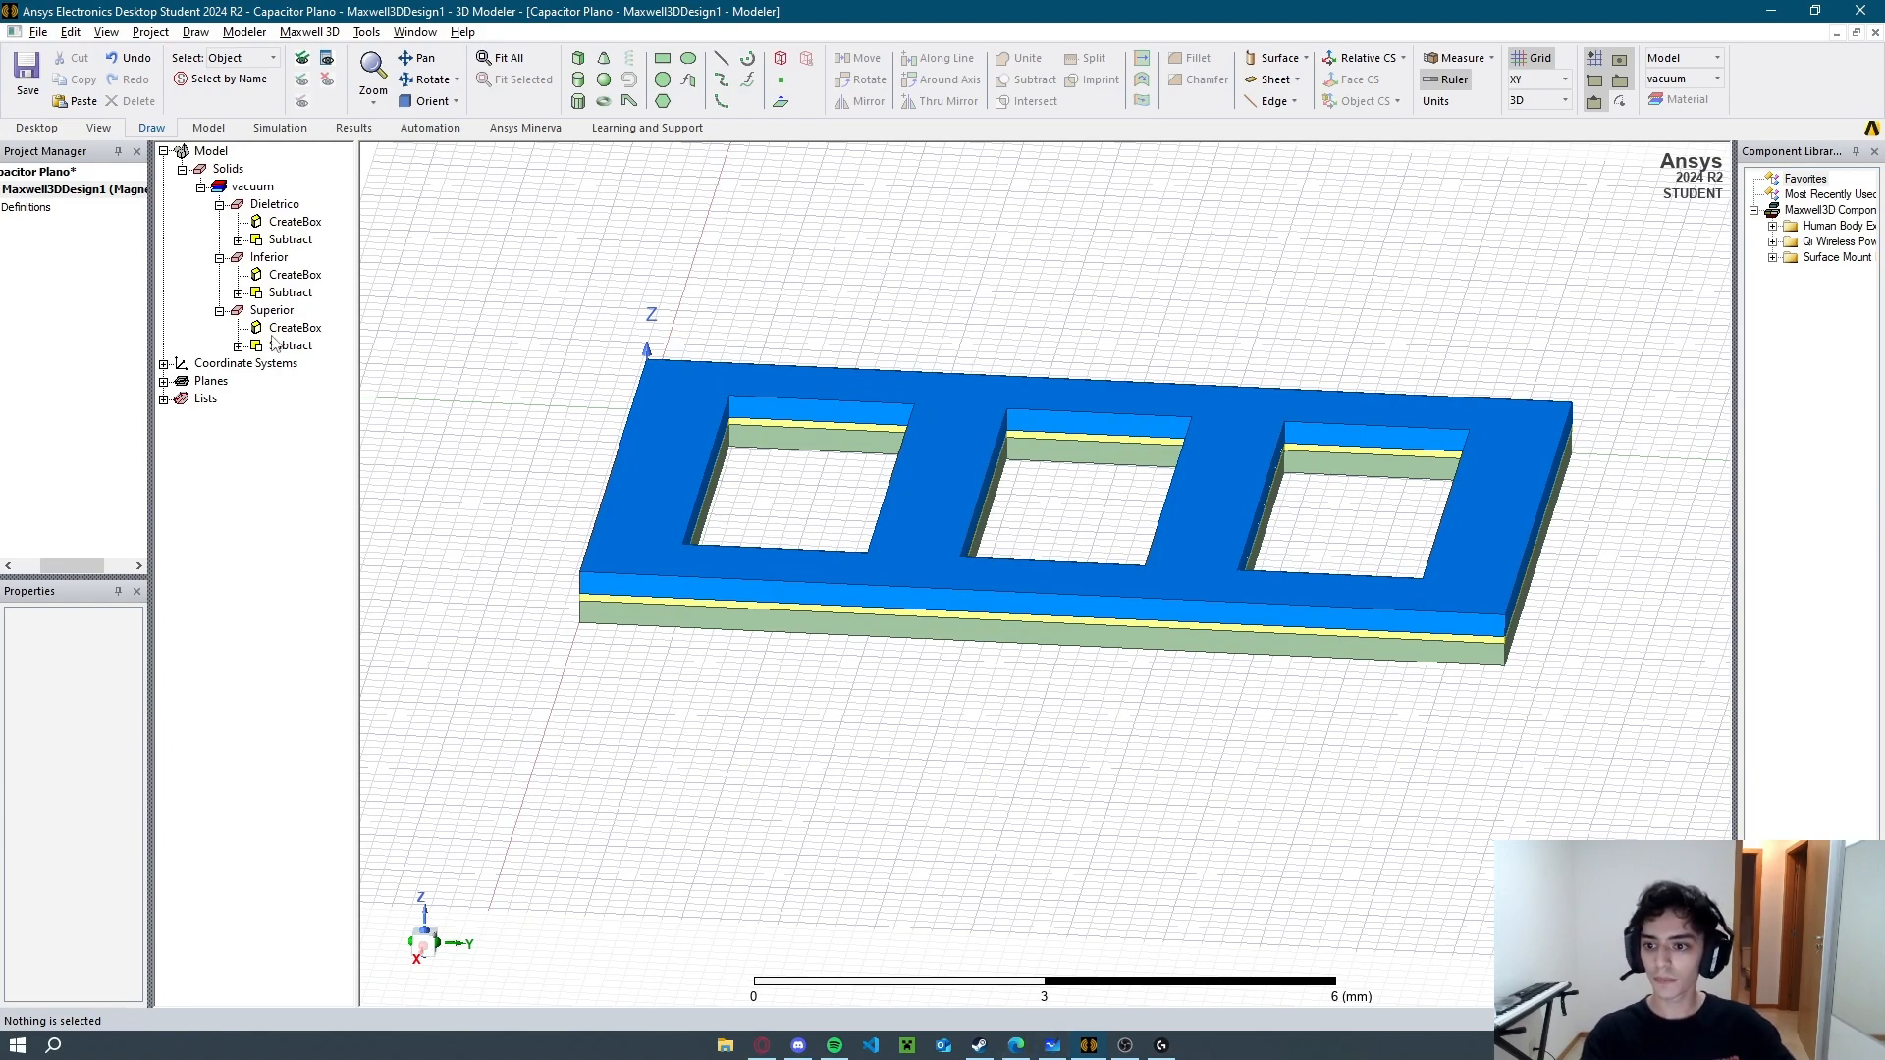
Switch to the assignment PDF, check the material required for the capacitor plates, and return to the Maxwell model.
key(alt+Tab)
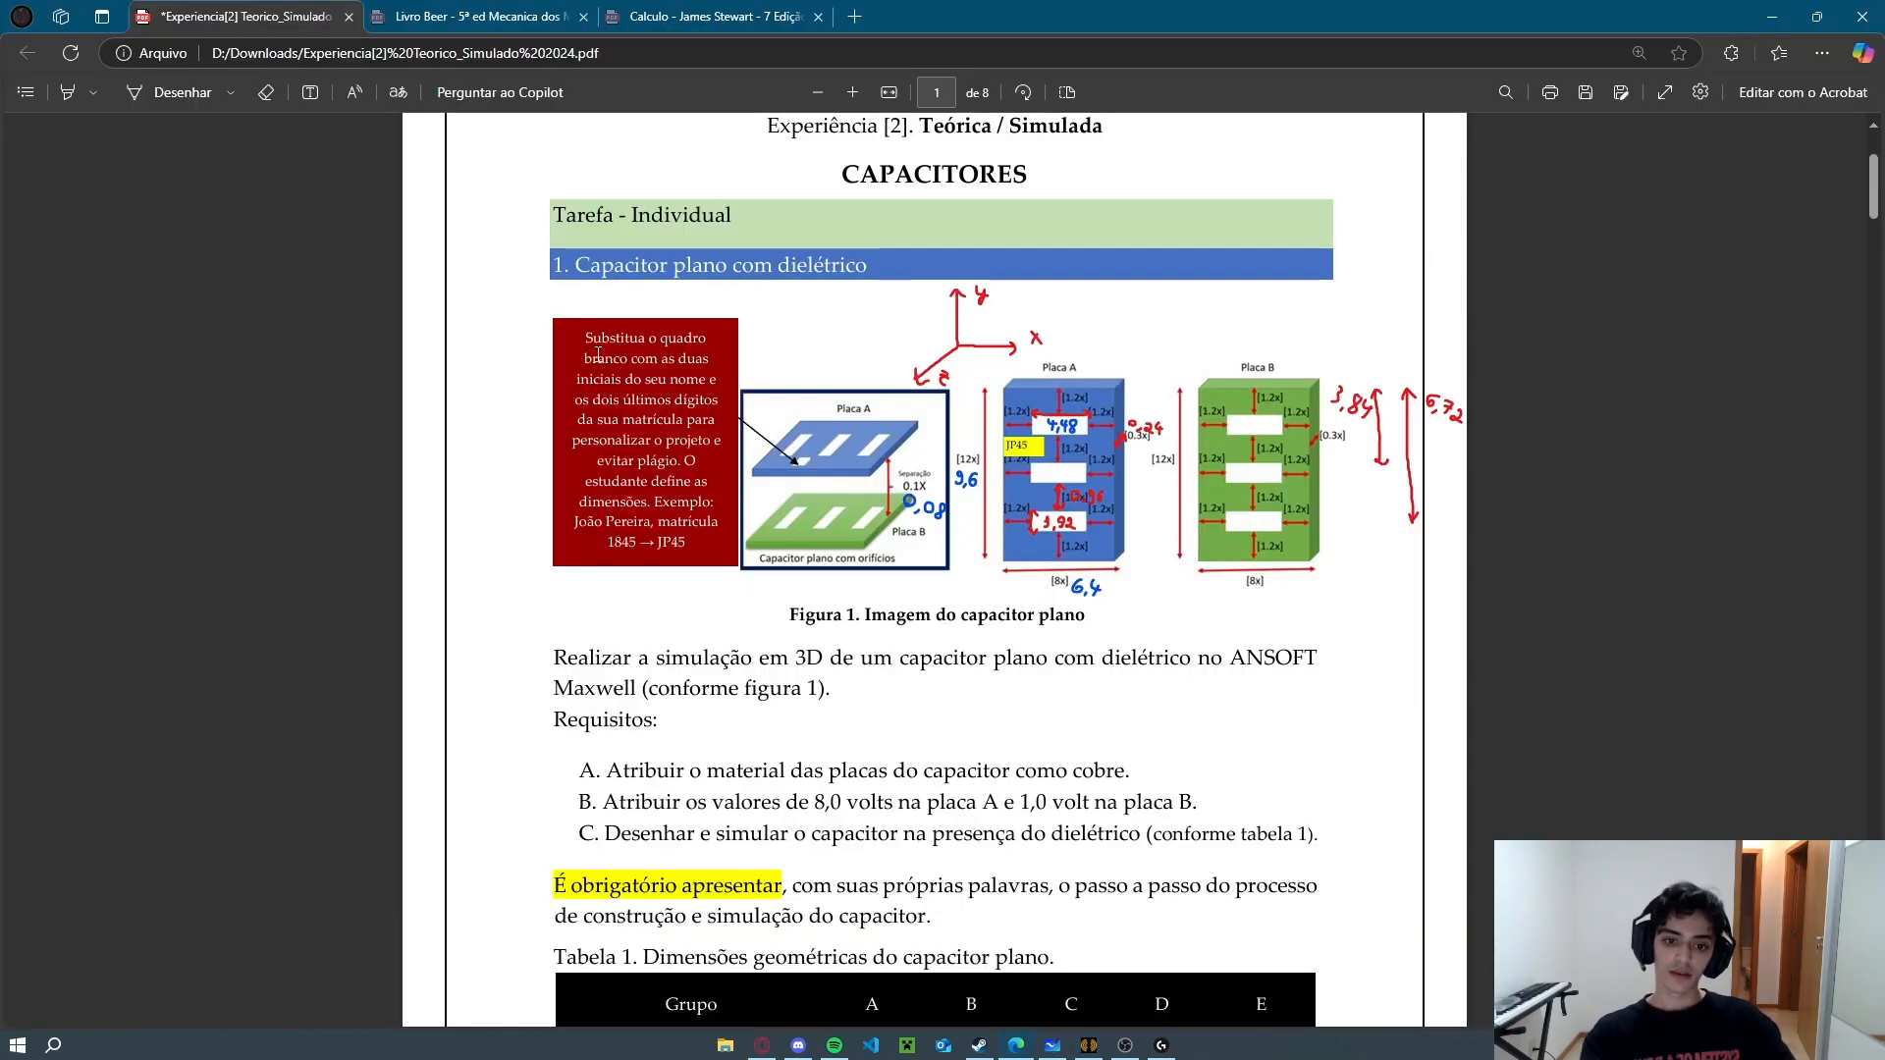
scroll(649, 666, down, 2)
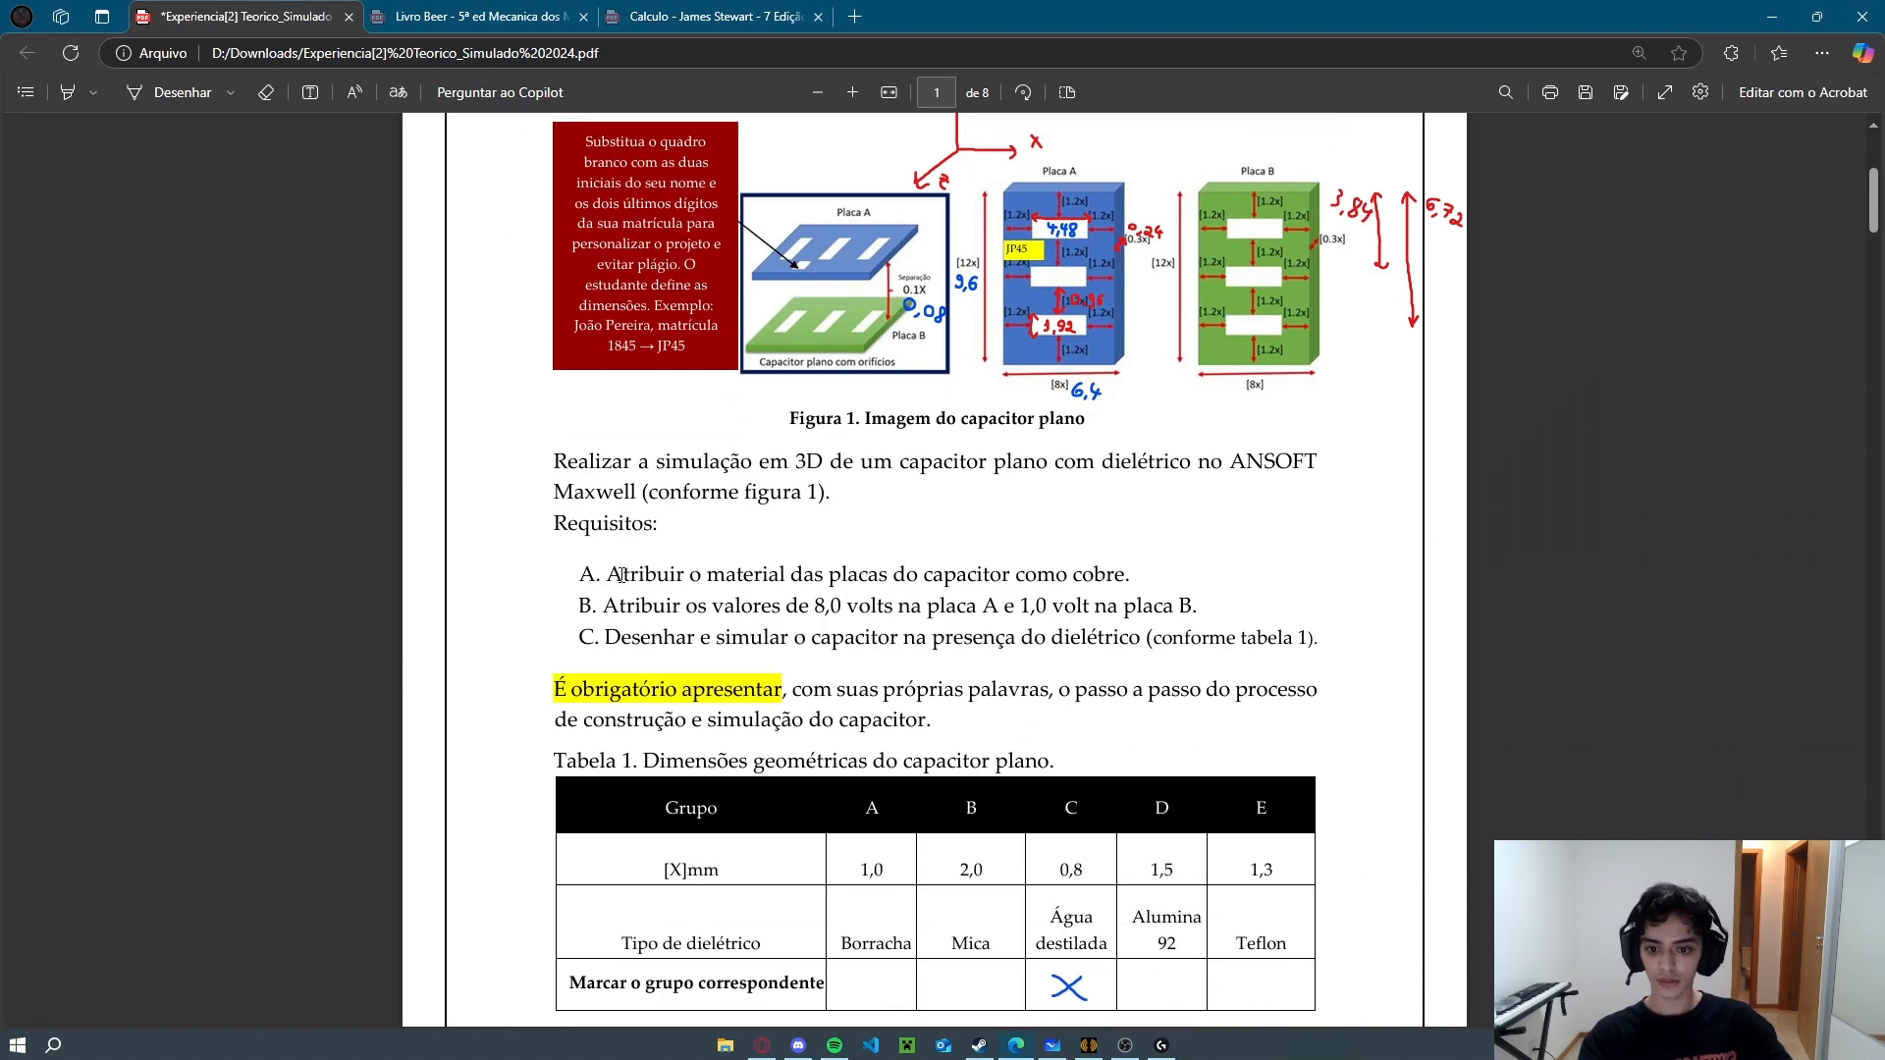
drag(621, 575, 969, 575)
click(1118, 579)
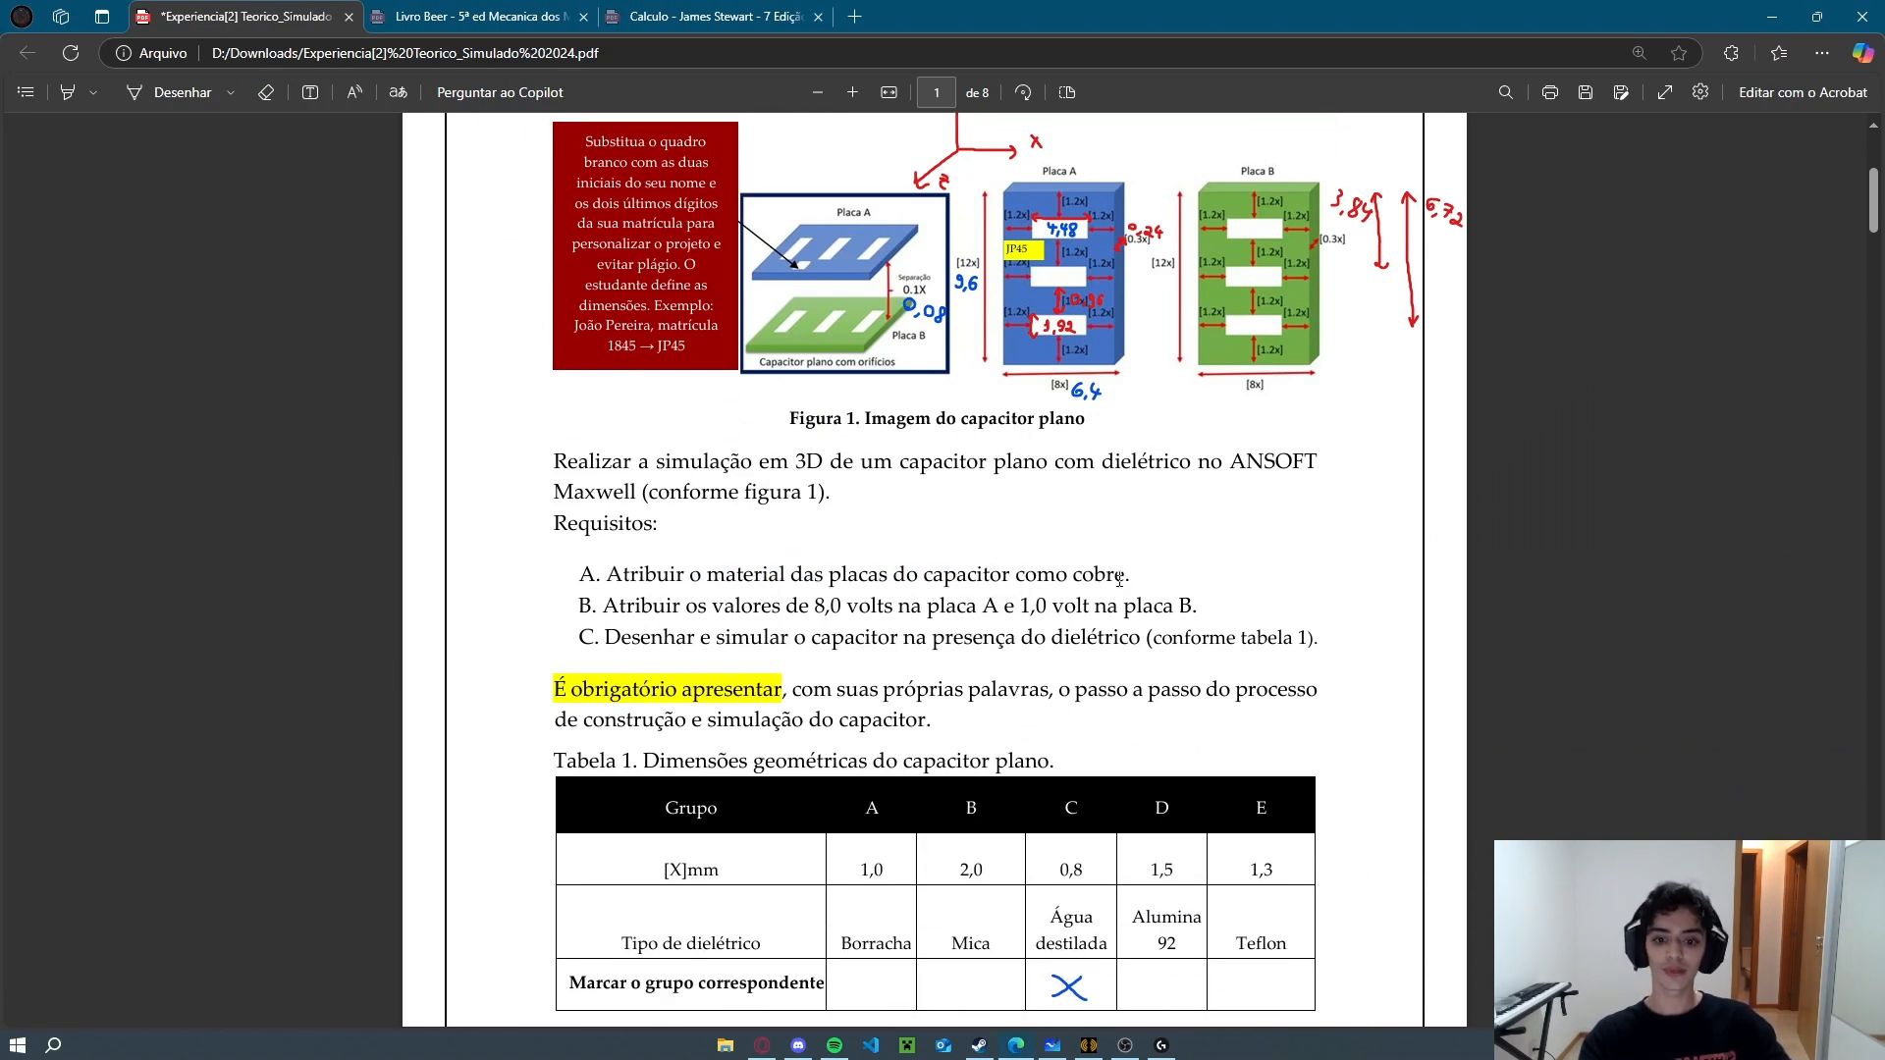
drag(1140, 576, 1073, 576)
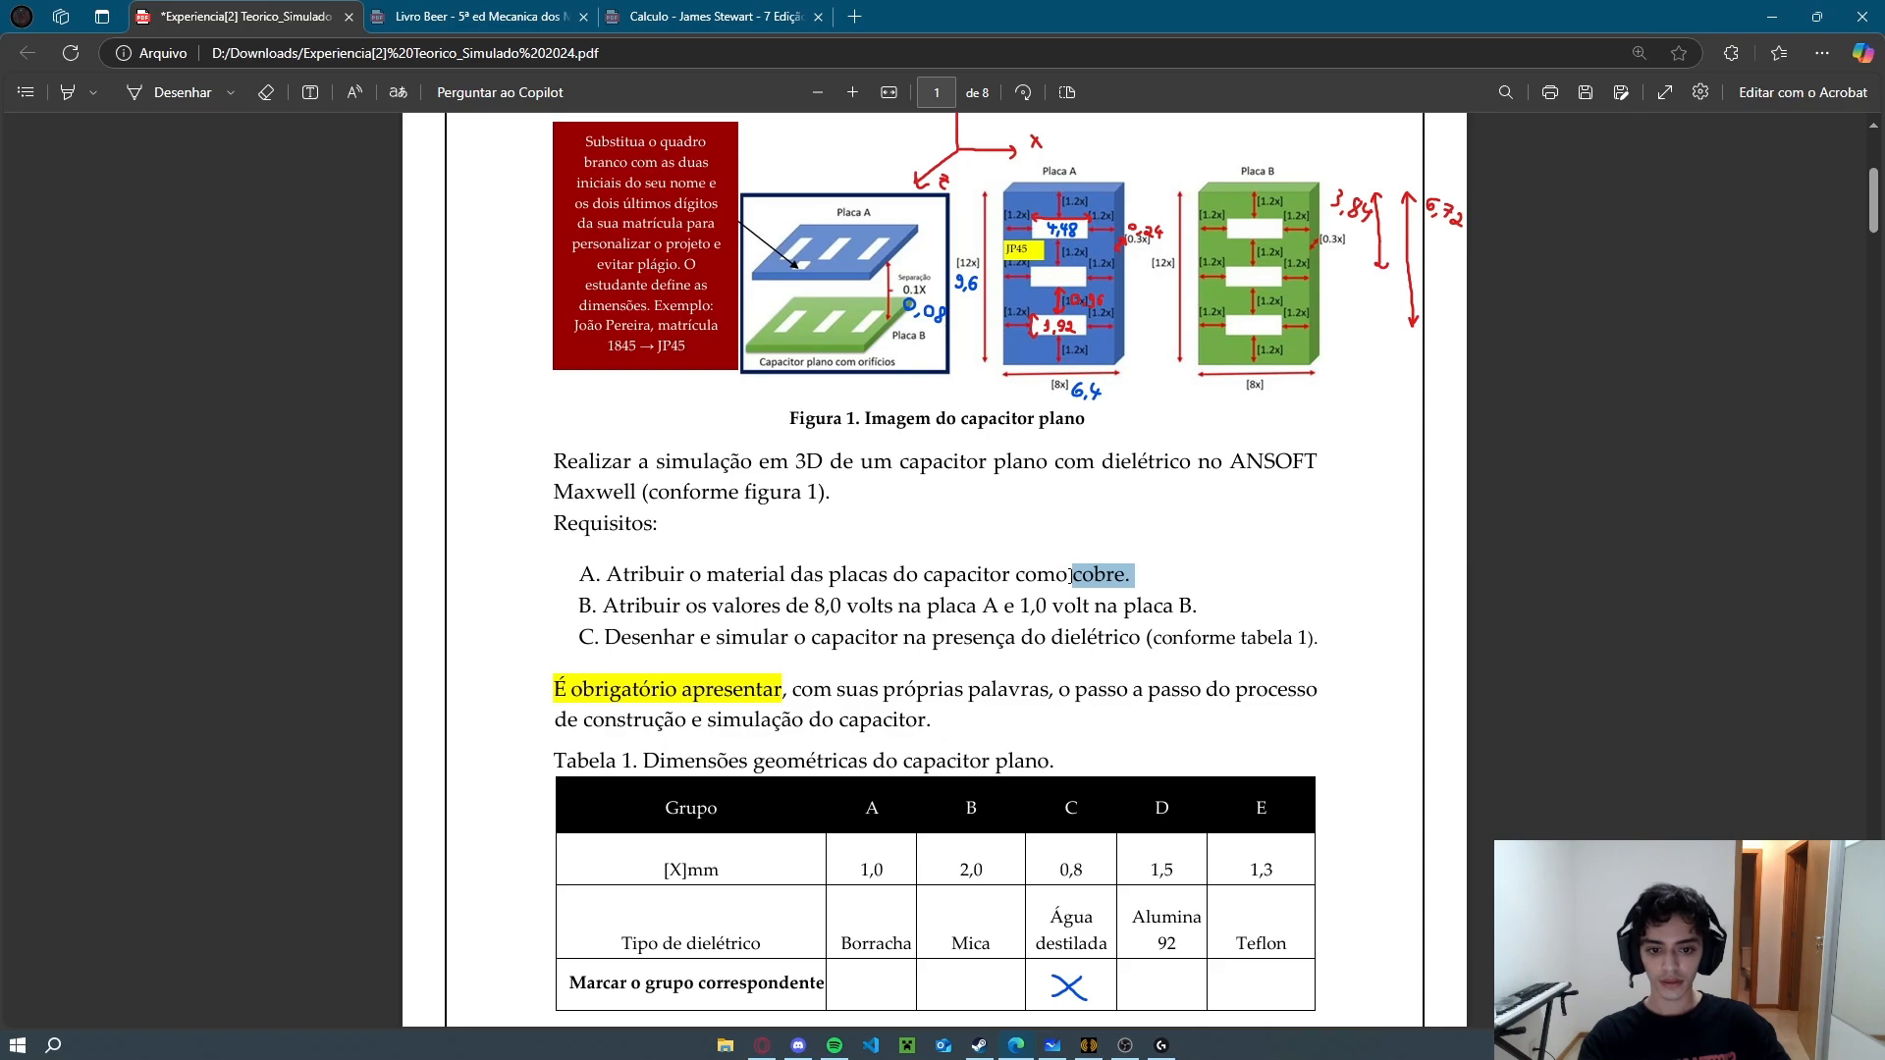
click(977, 633)
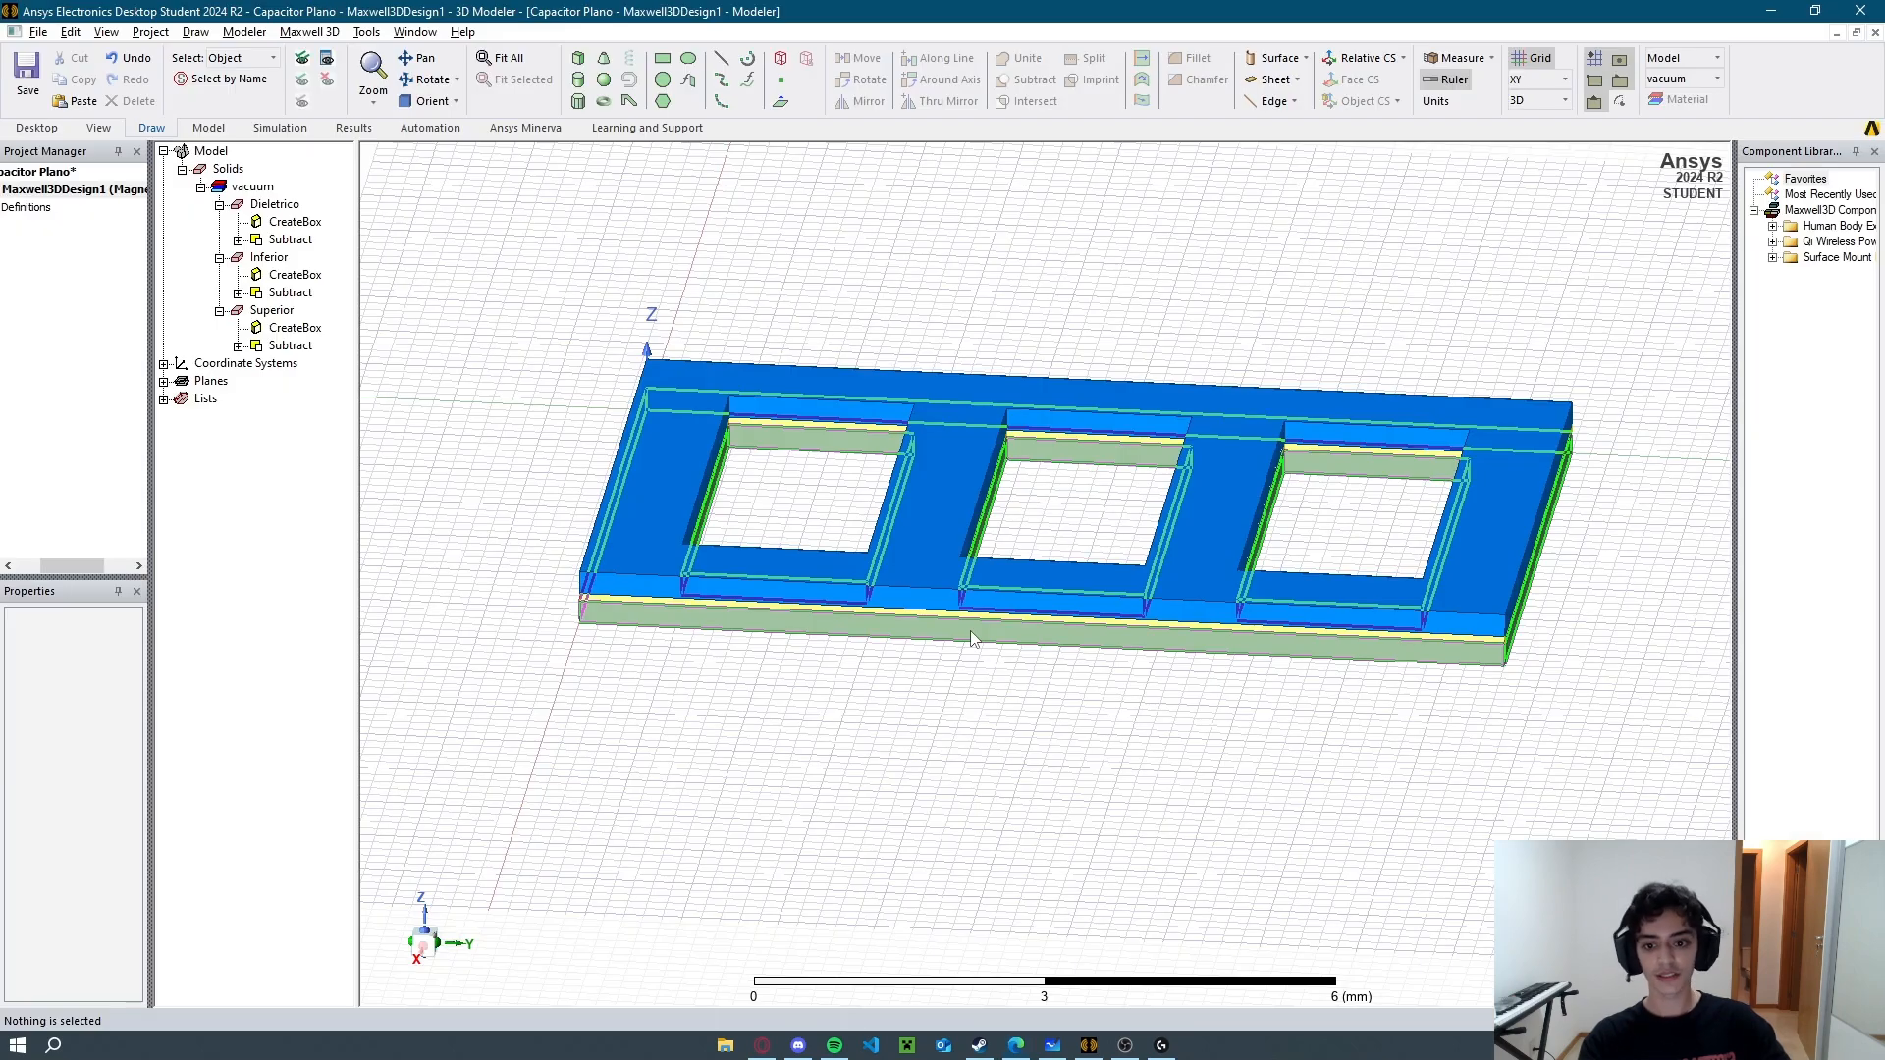
Assign the library material copper to the Inferior plate and clear the selection.
mouse_move(511, 393)
alt+mouse_down()
mouse_move(844, 616)
mouse_move(781, 644)
alt+mouse_up()
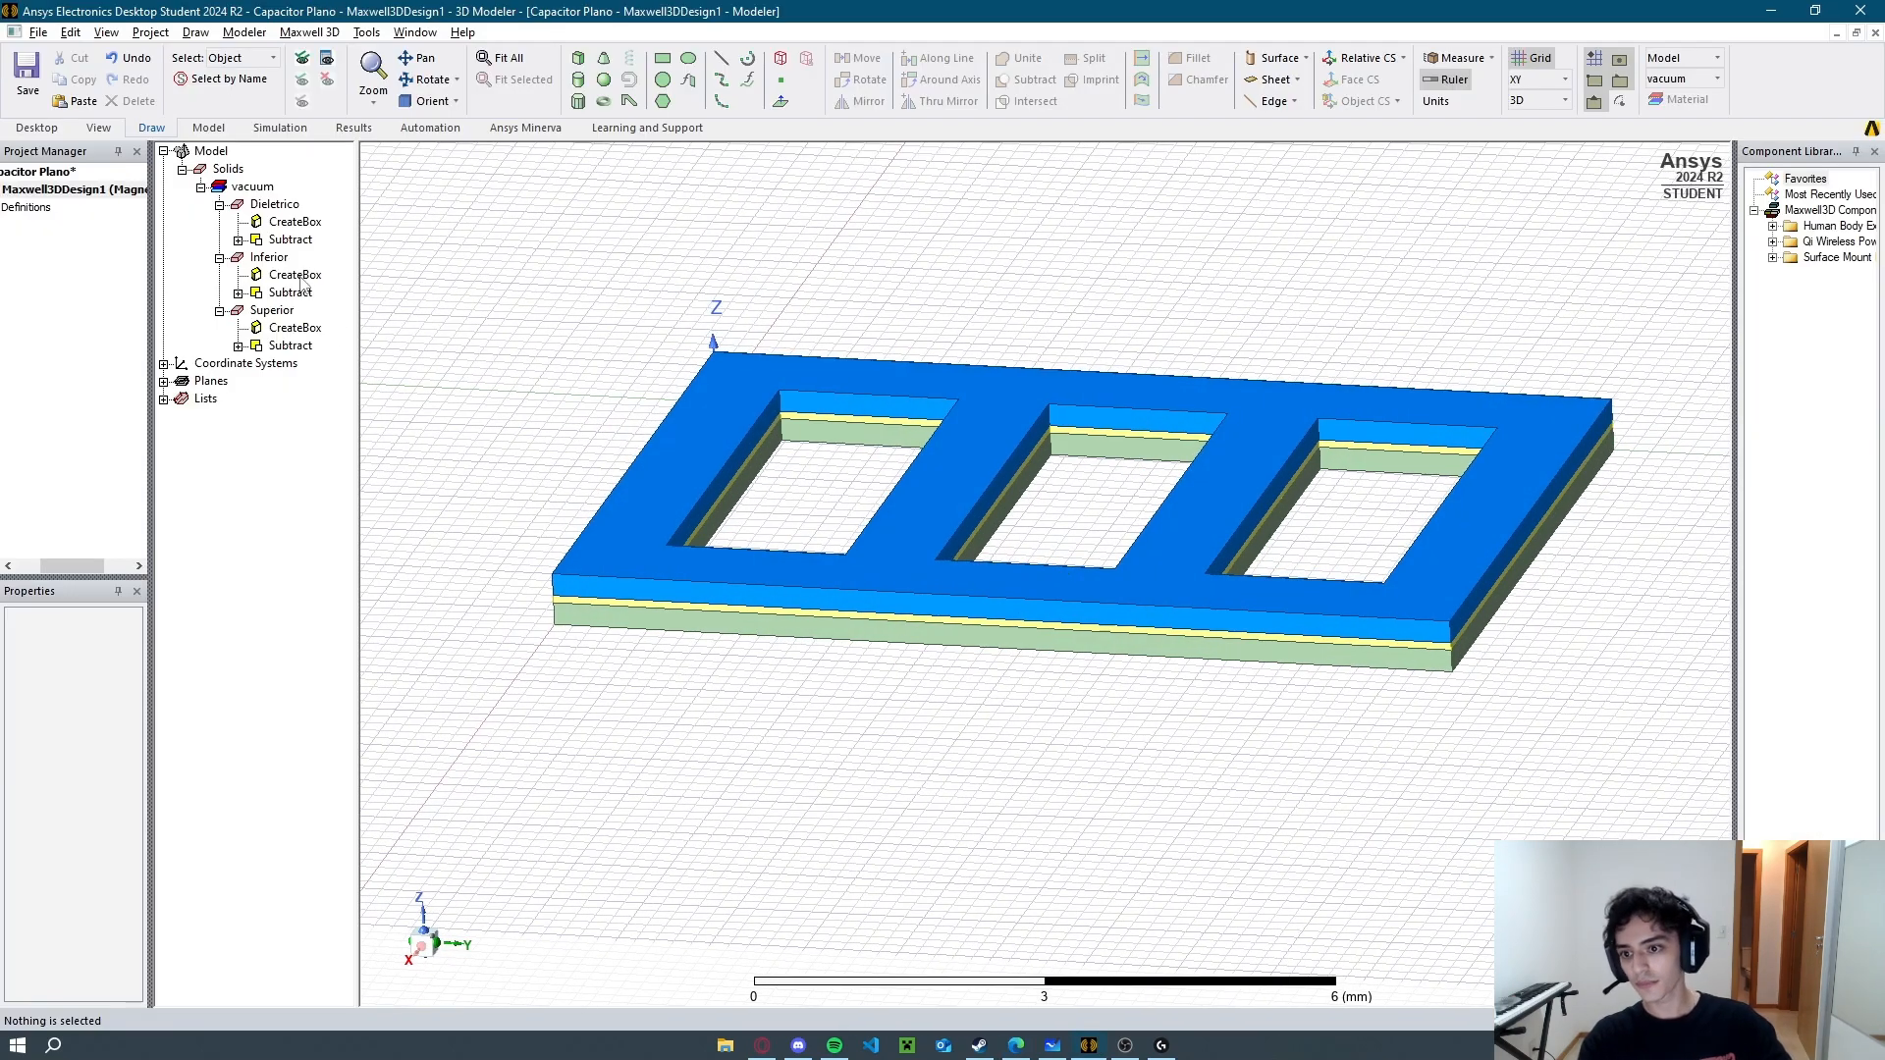
click(267, 258)
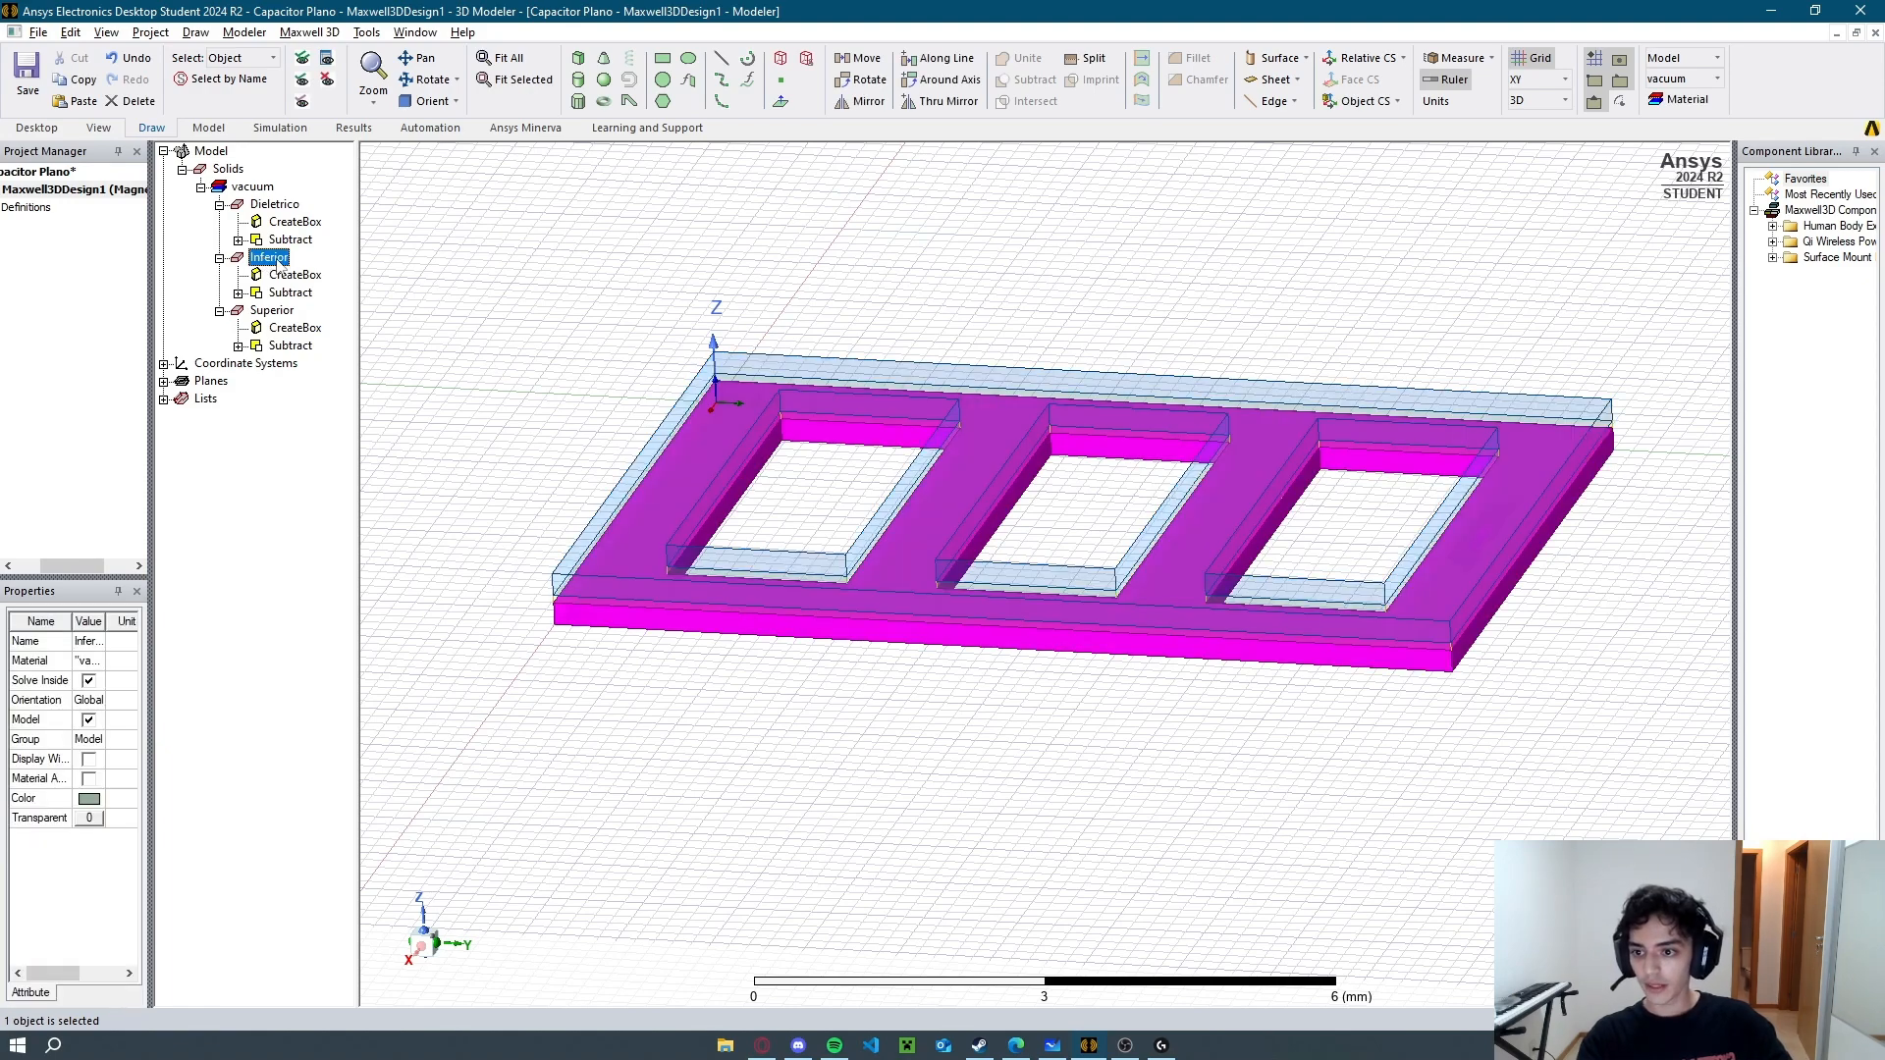
click(90, 663)
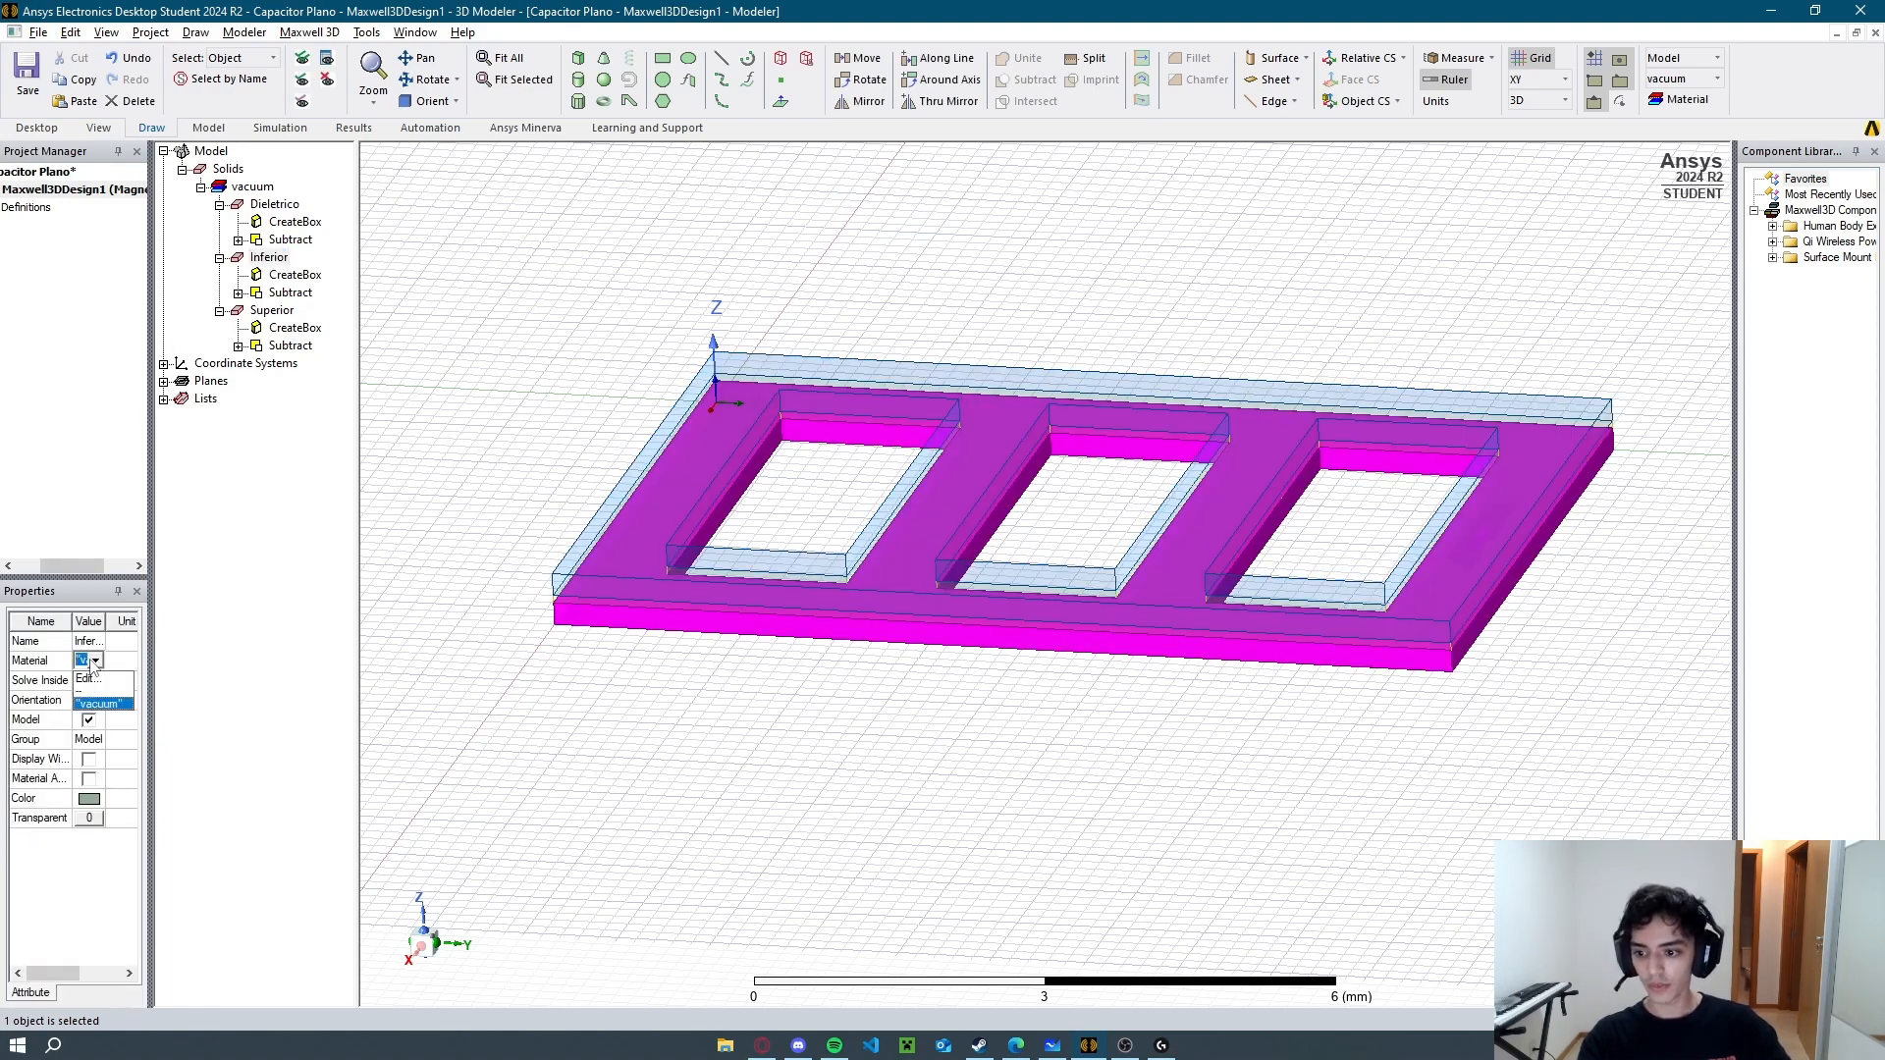
click(85, 678)
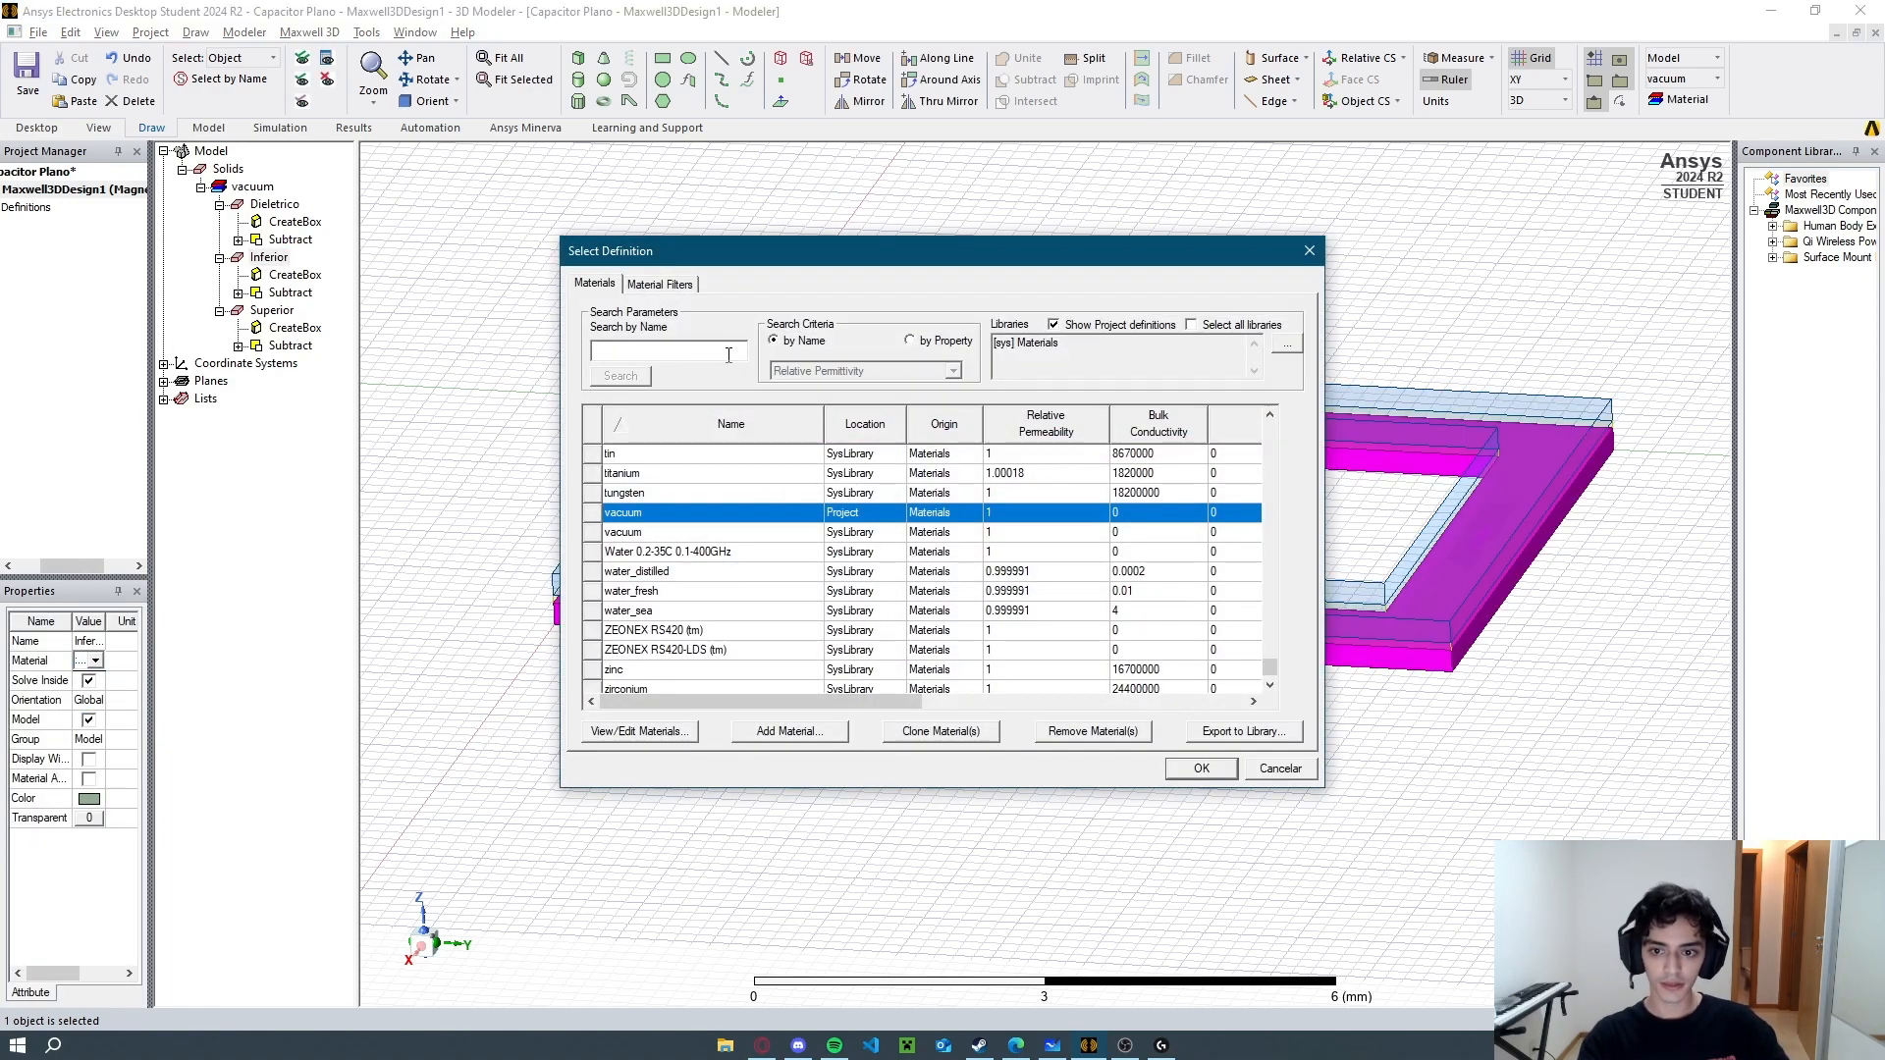
text(copper)
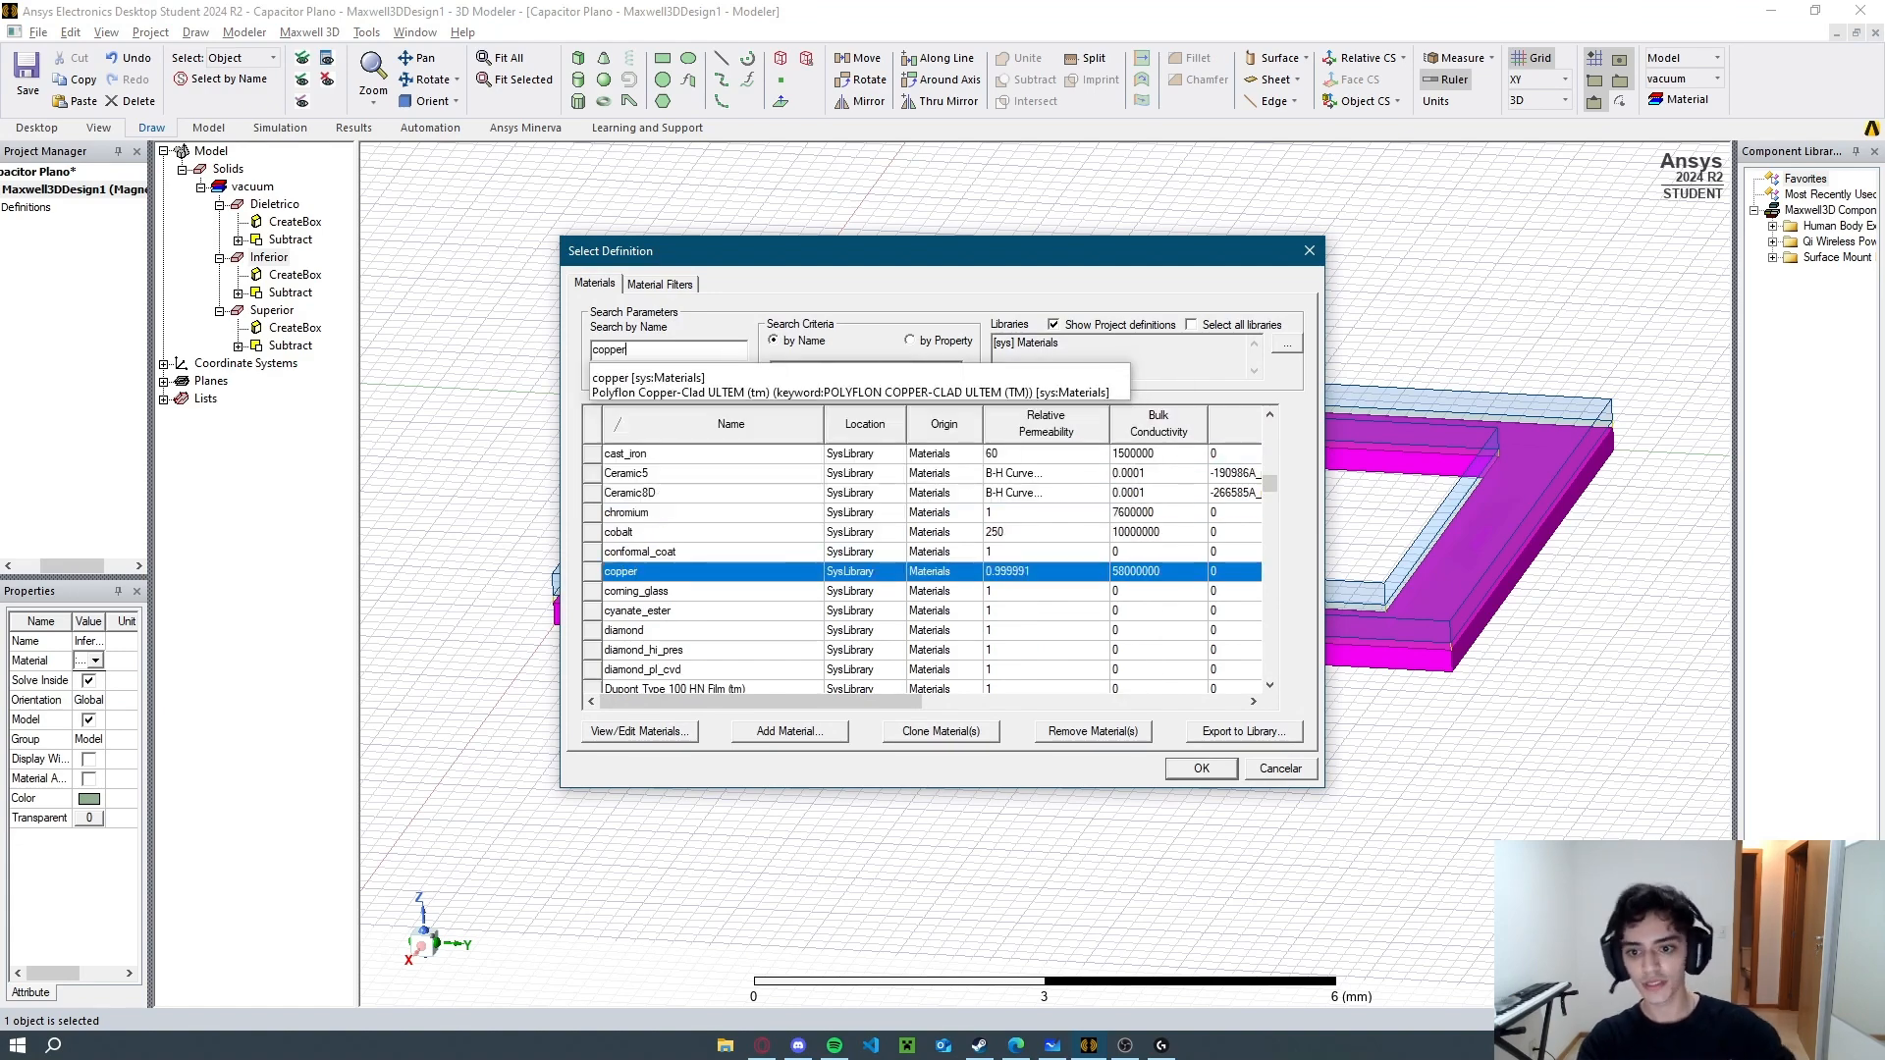
click(1194, 772)
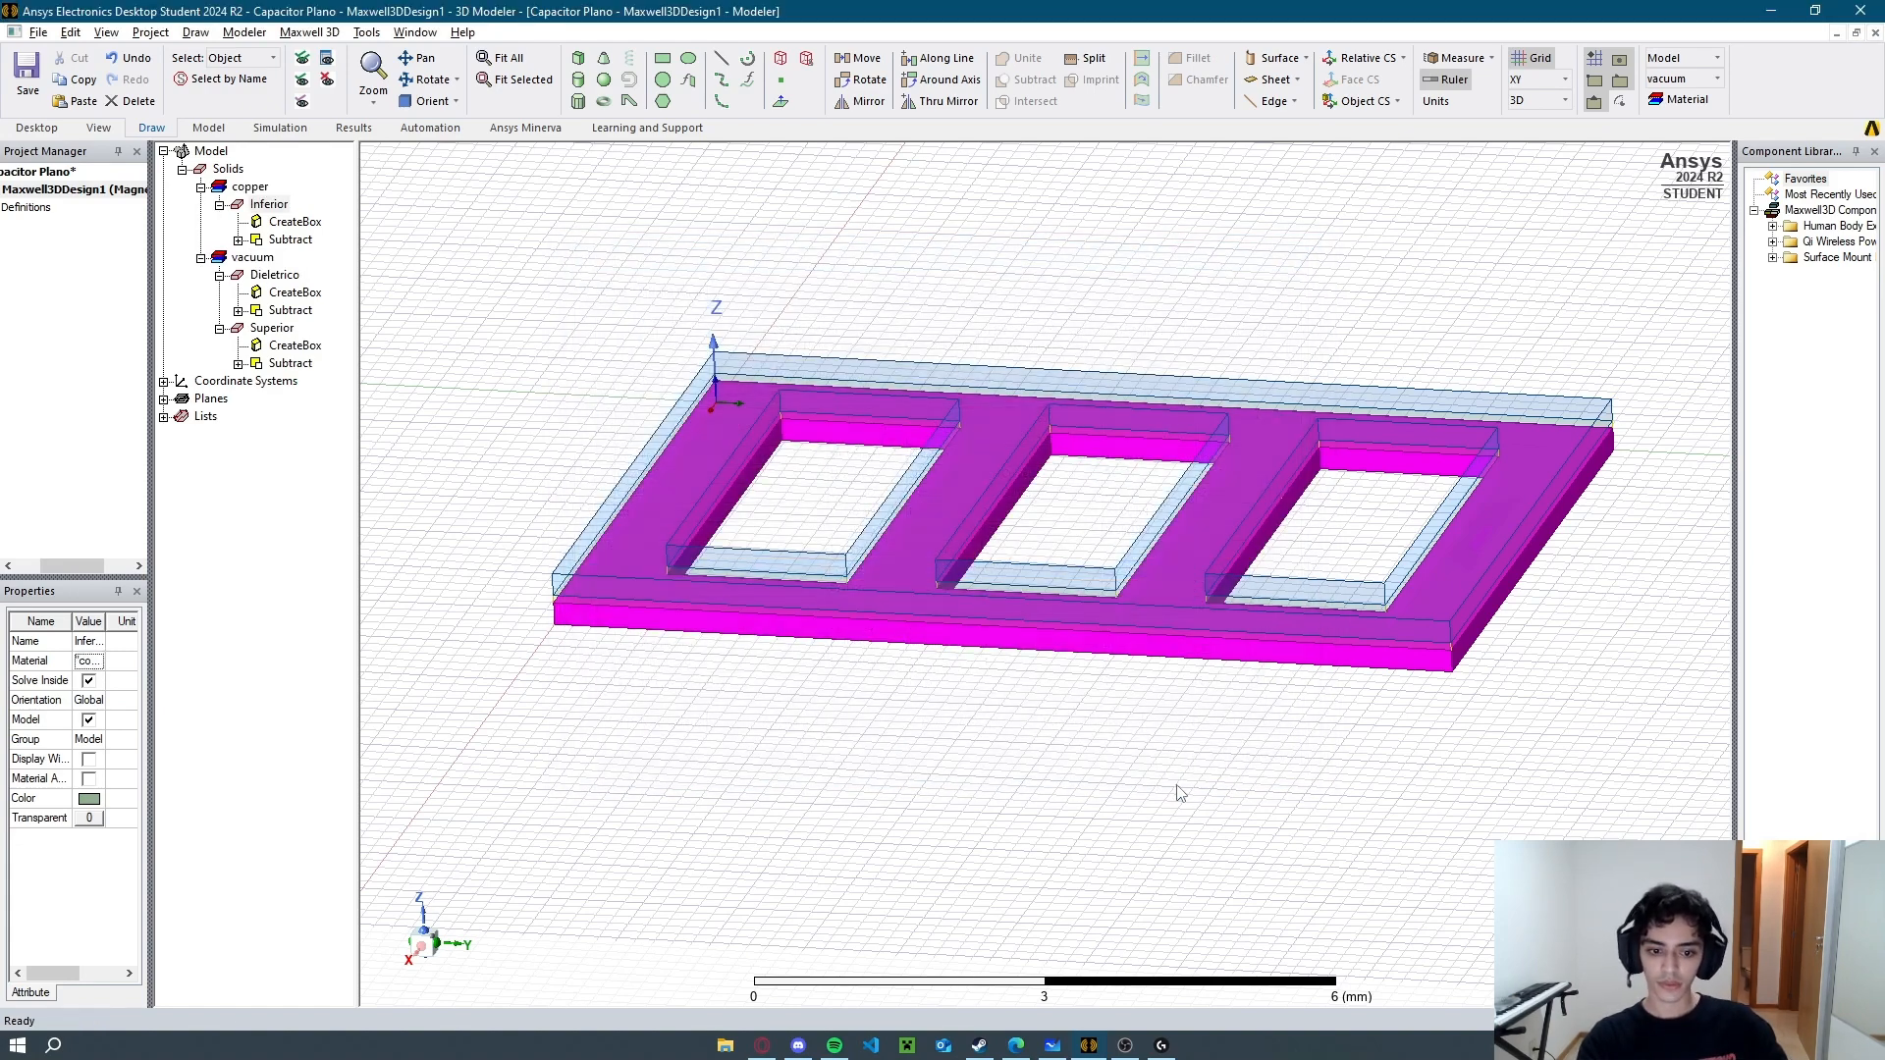
click(506, 380)
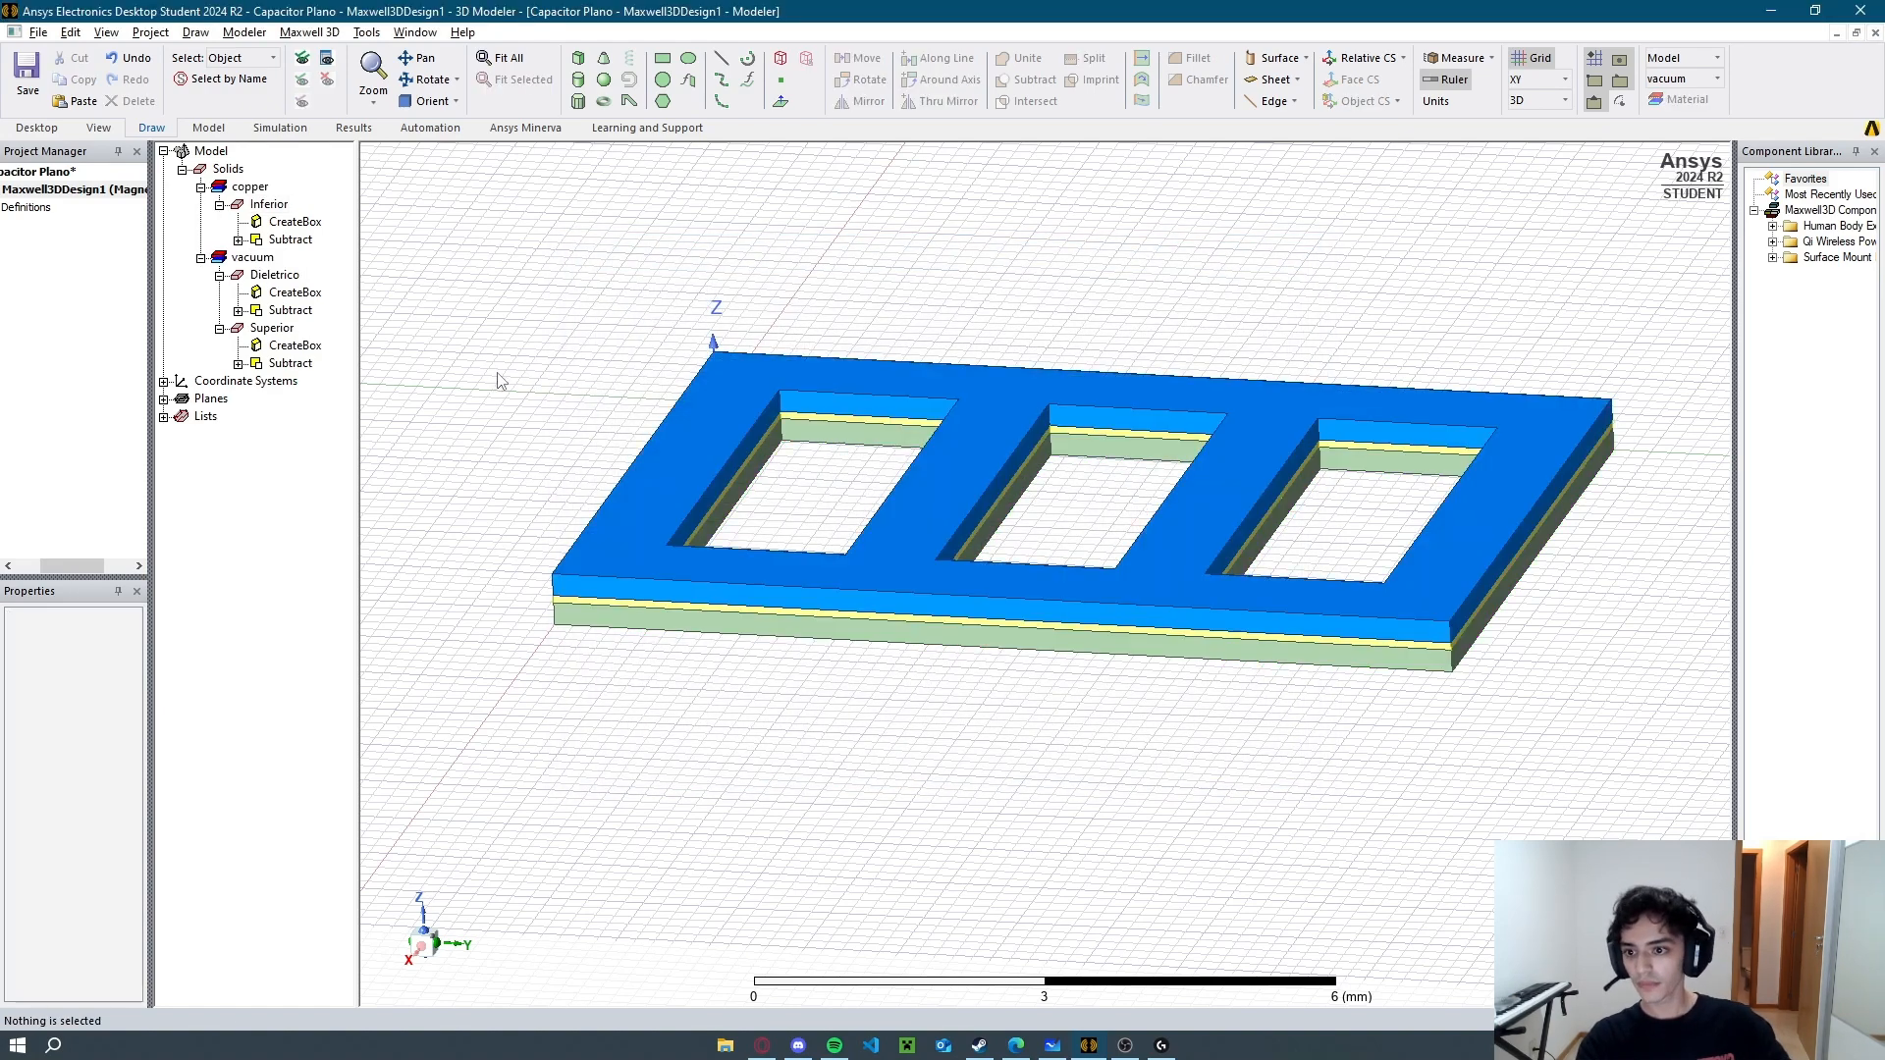
Assign the material copper to the Superior plate.
click(275, 329)
click(93, 663)
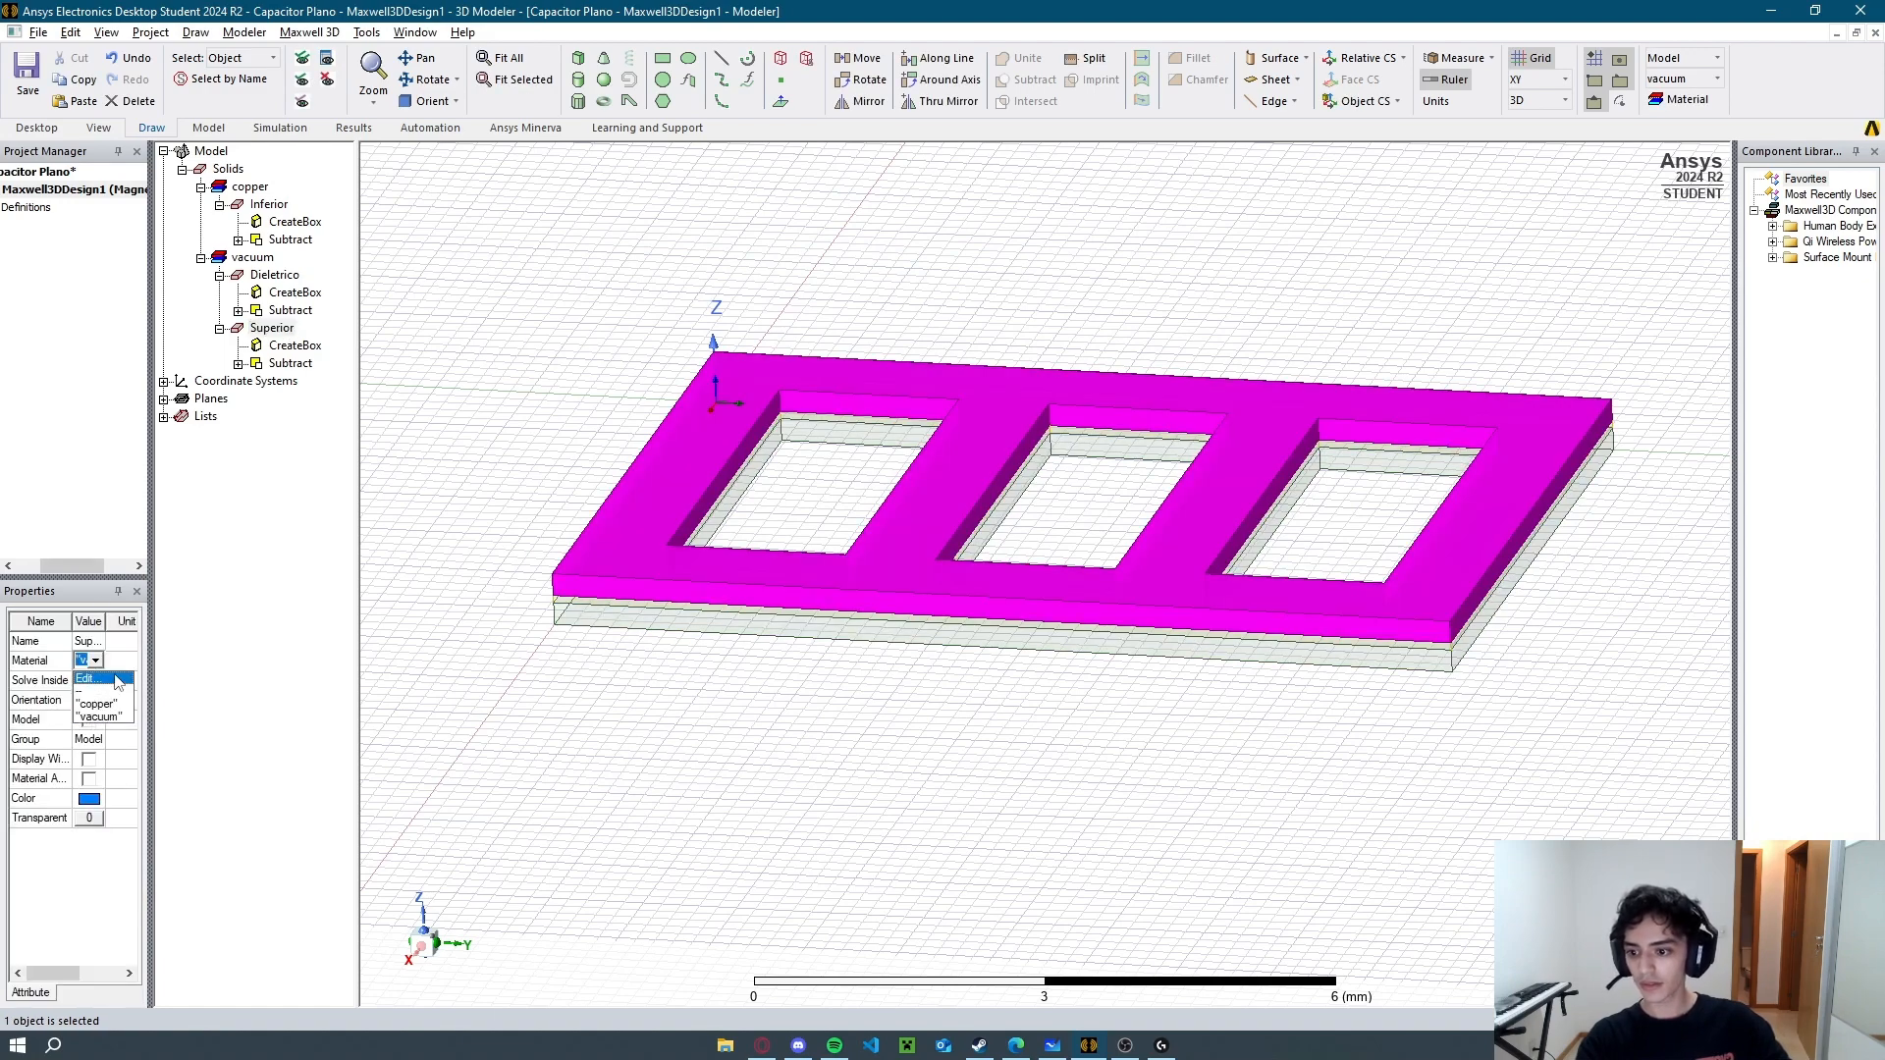
click(113, 677)
click(726, 355)
text(copper)
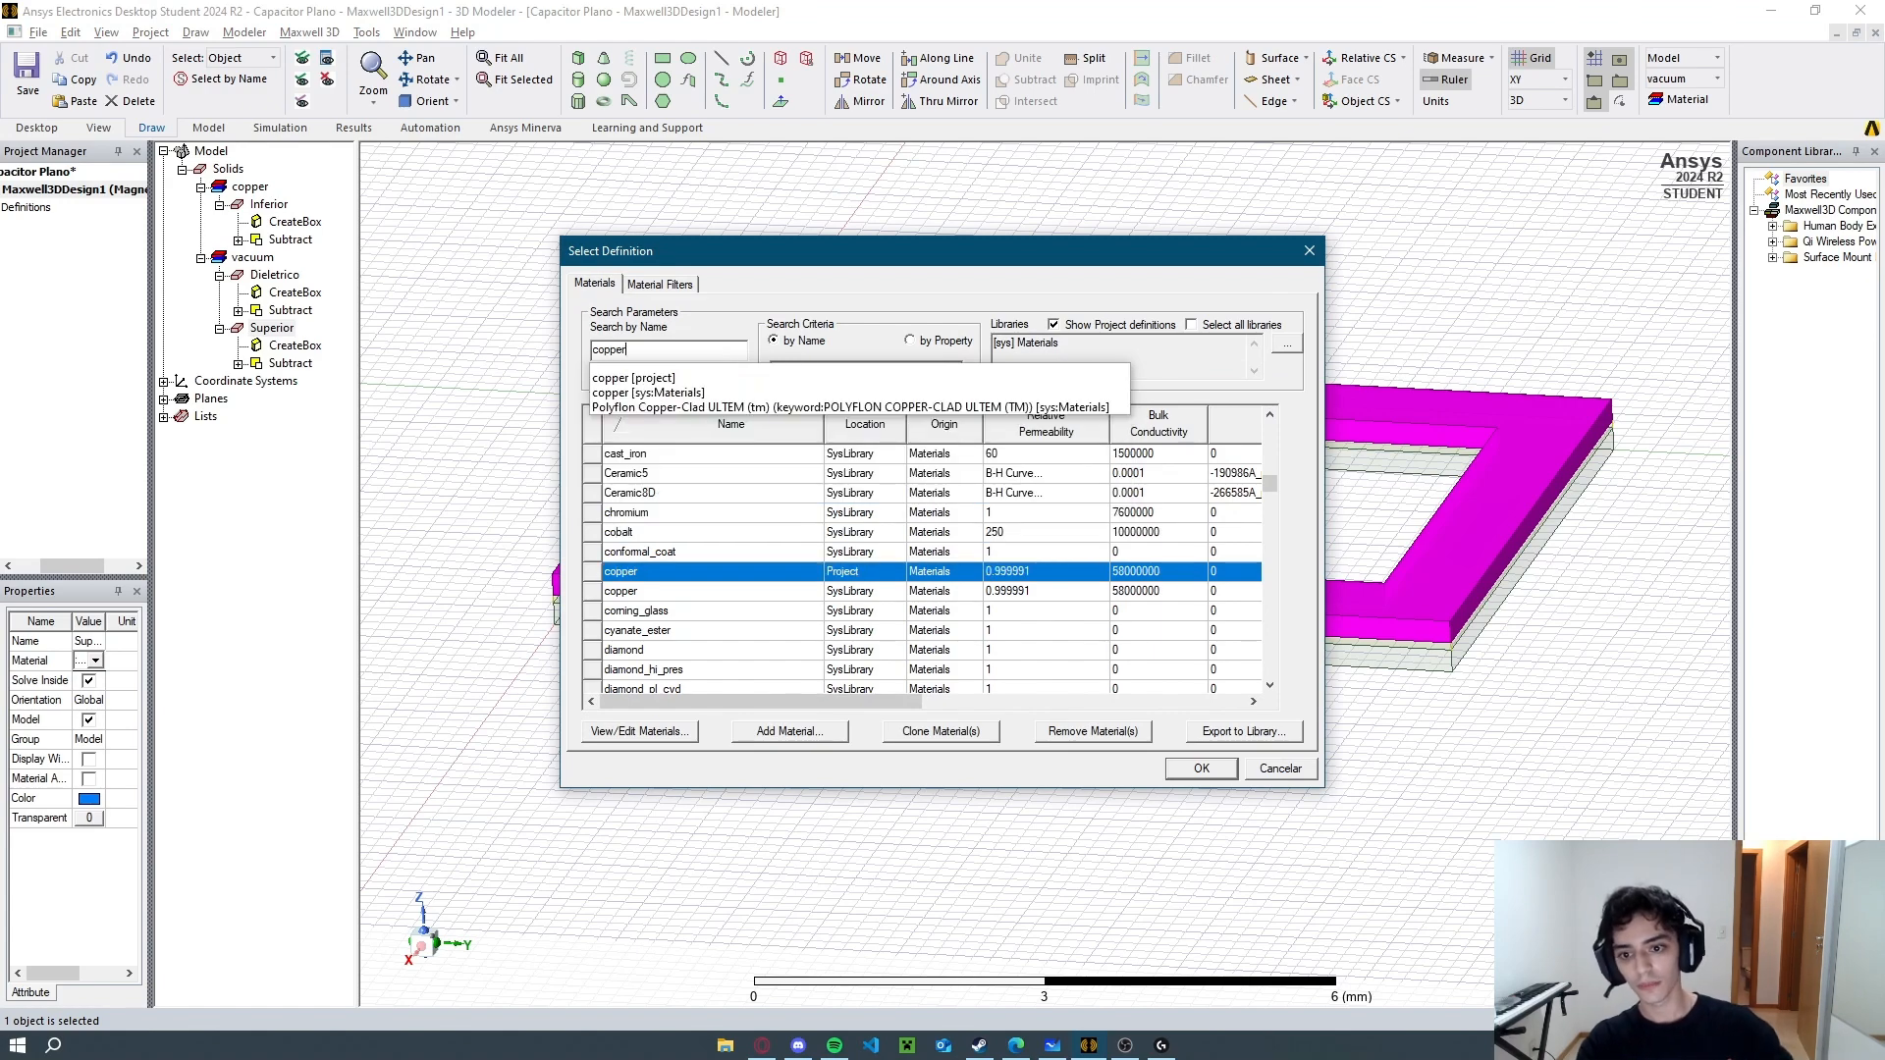
click(1174, 769)
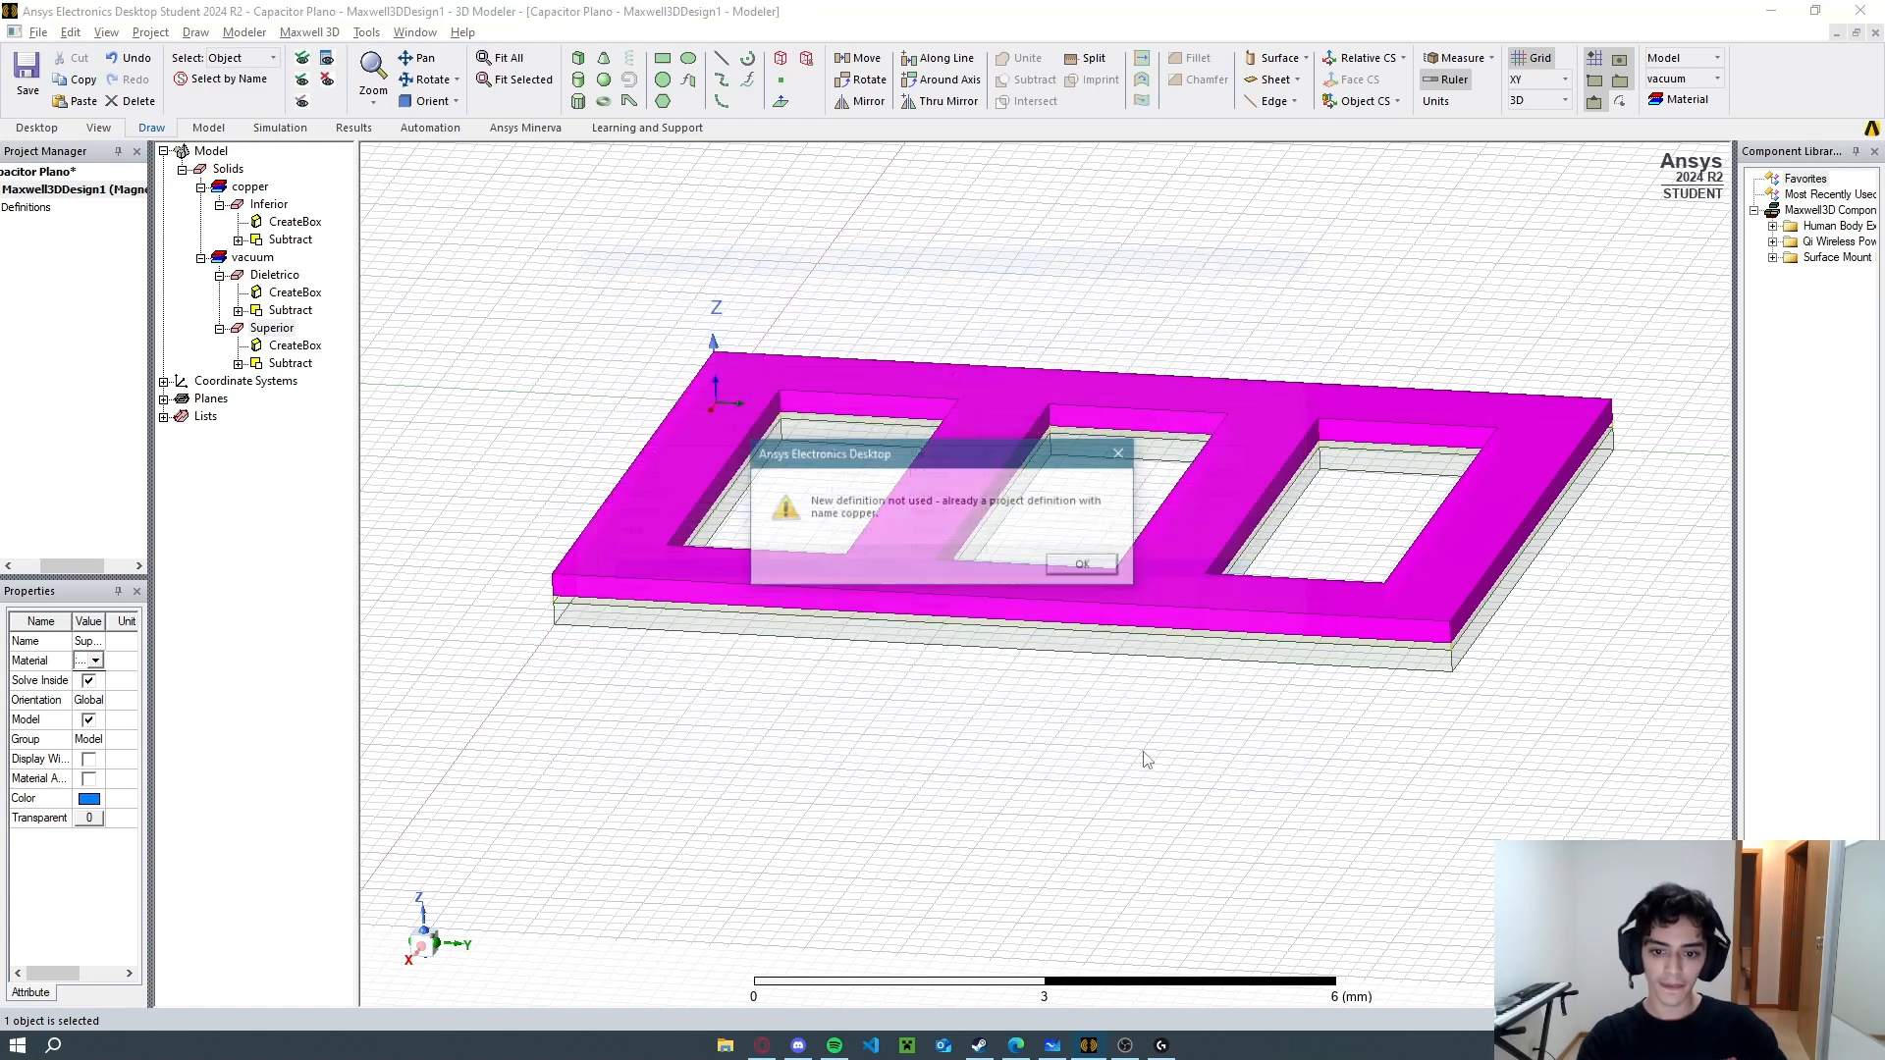
click(1085, 567)
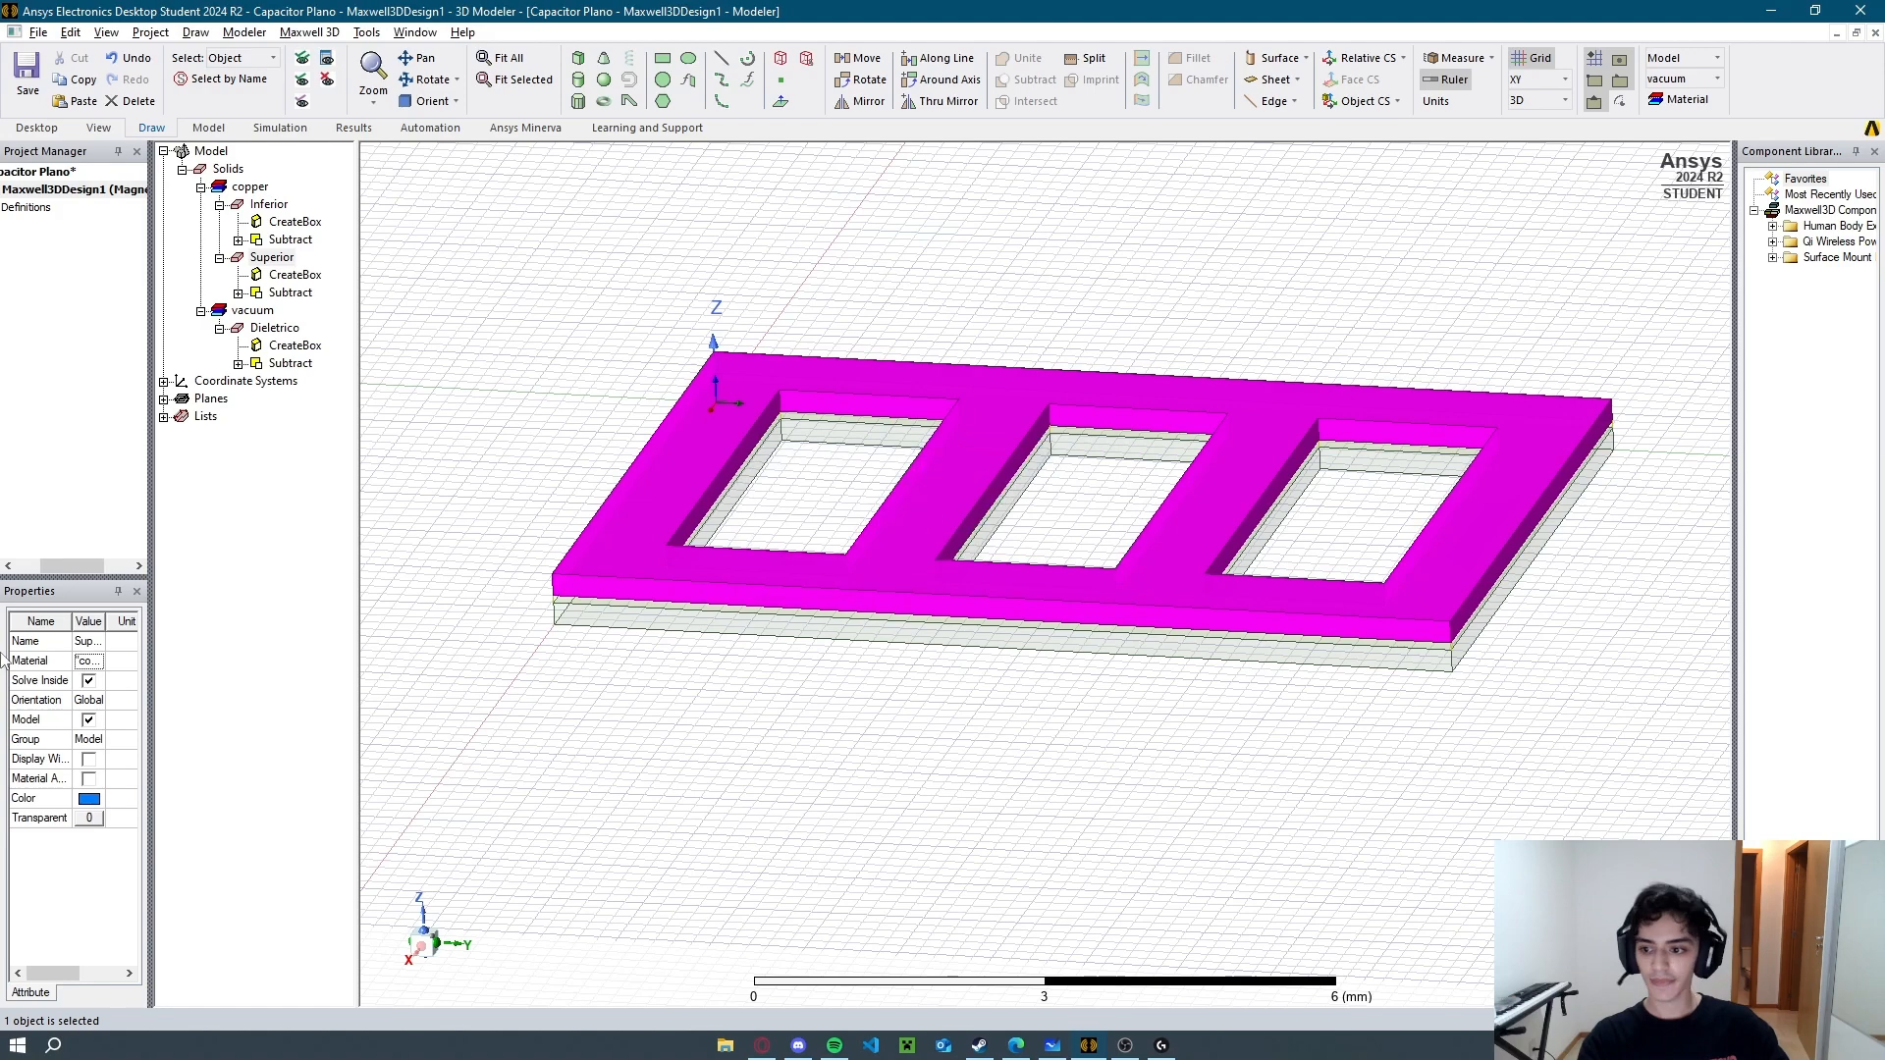
Recheck the Superior plate's material, reassign the SysLibrary copper definition to it, and clear the selection.
click(89, 661)
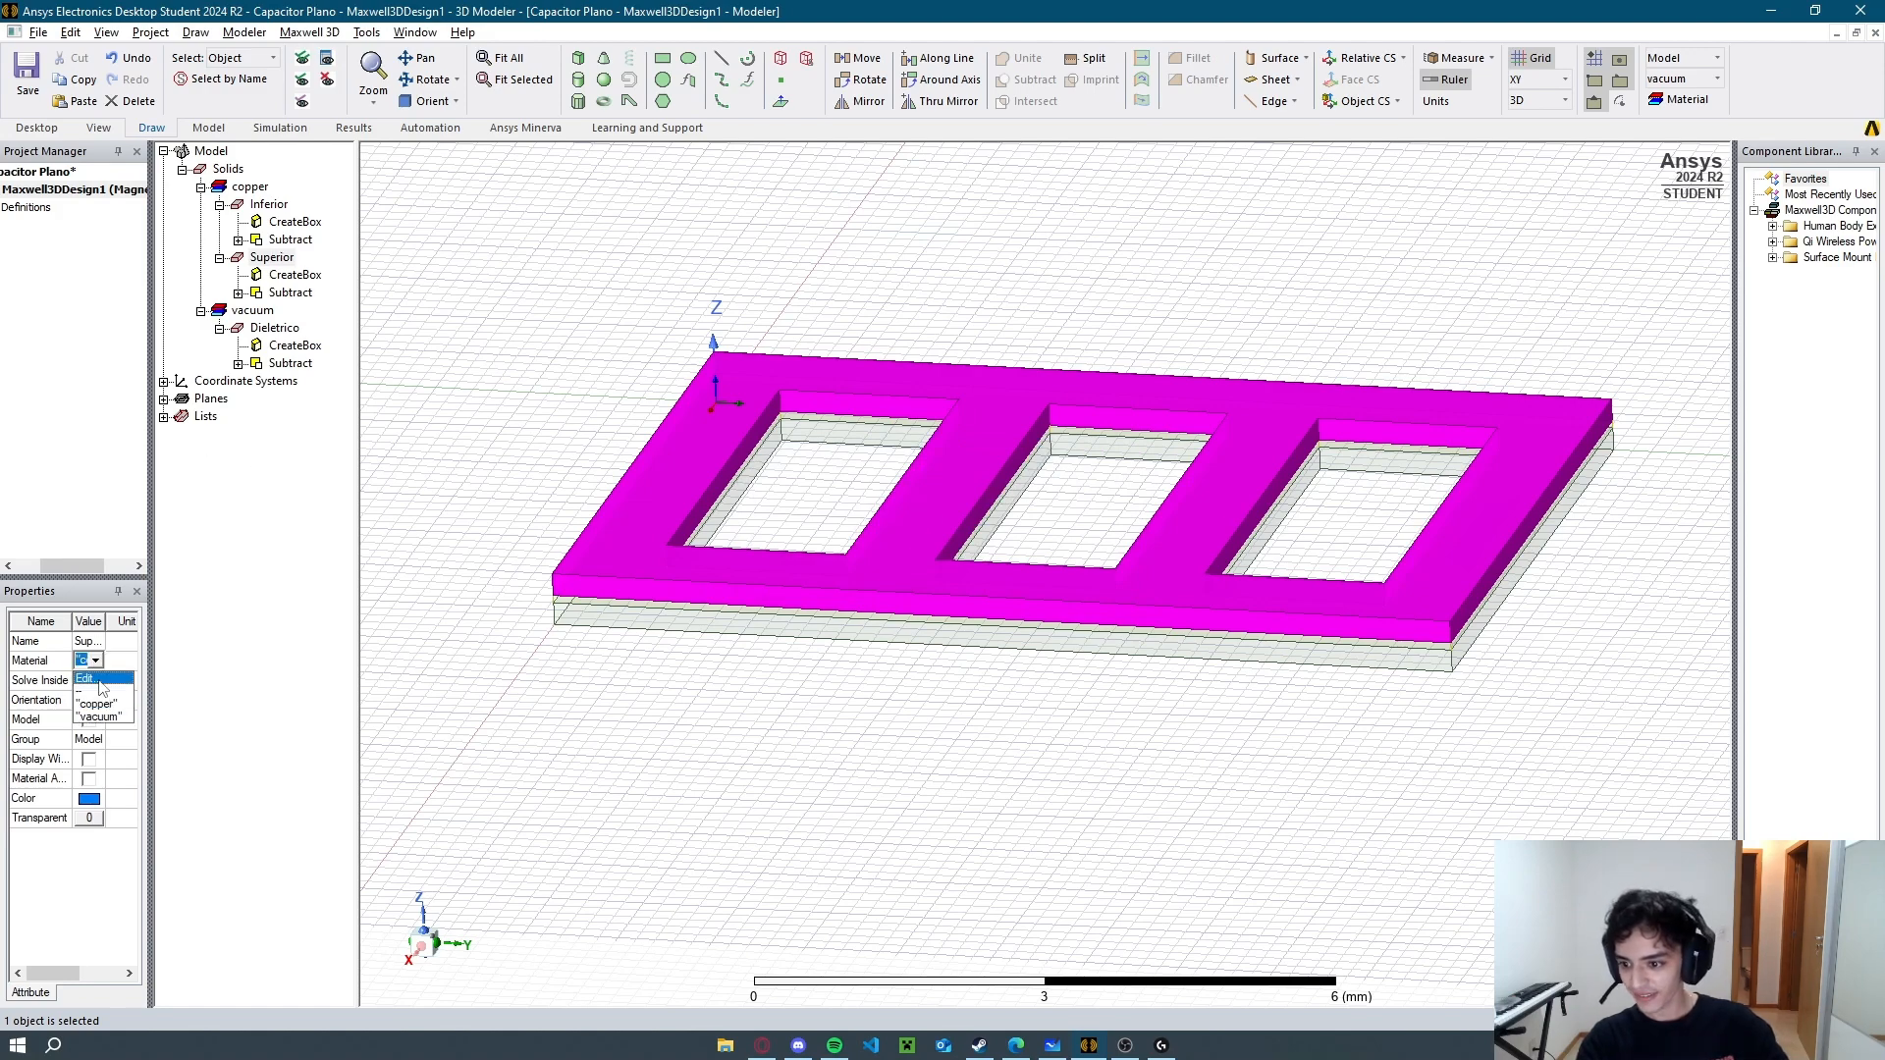
click(269, 204)
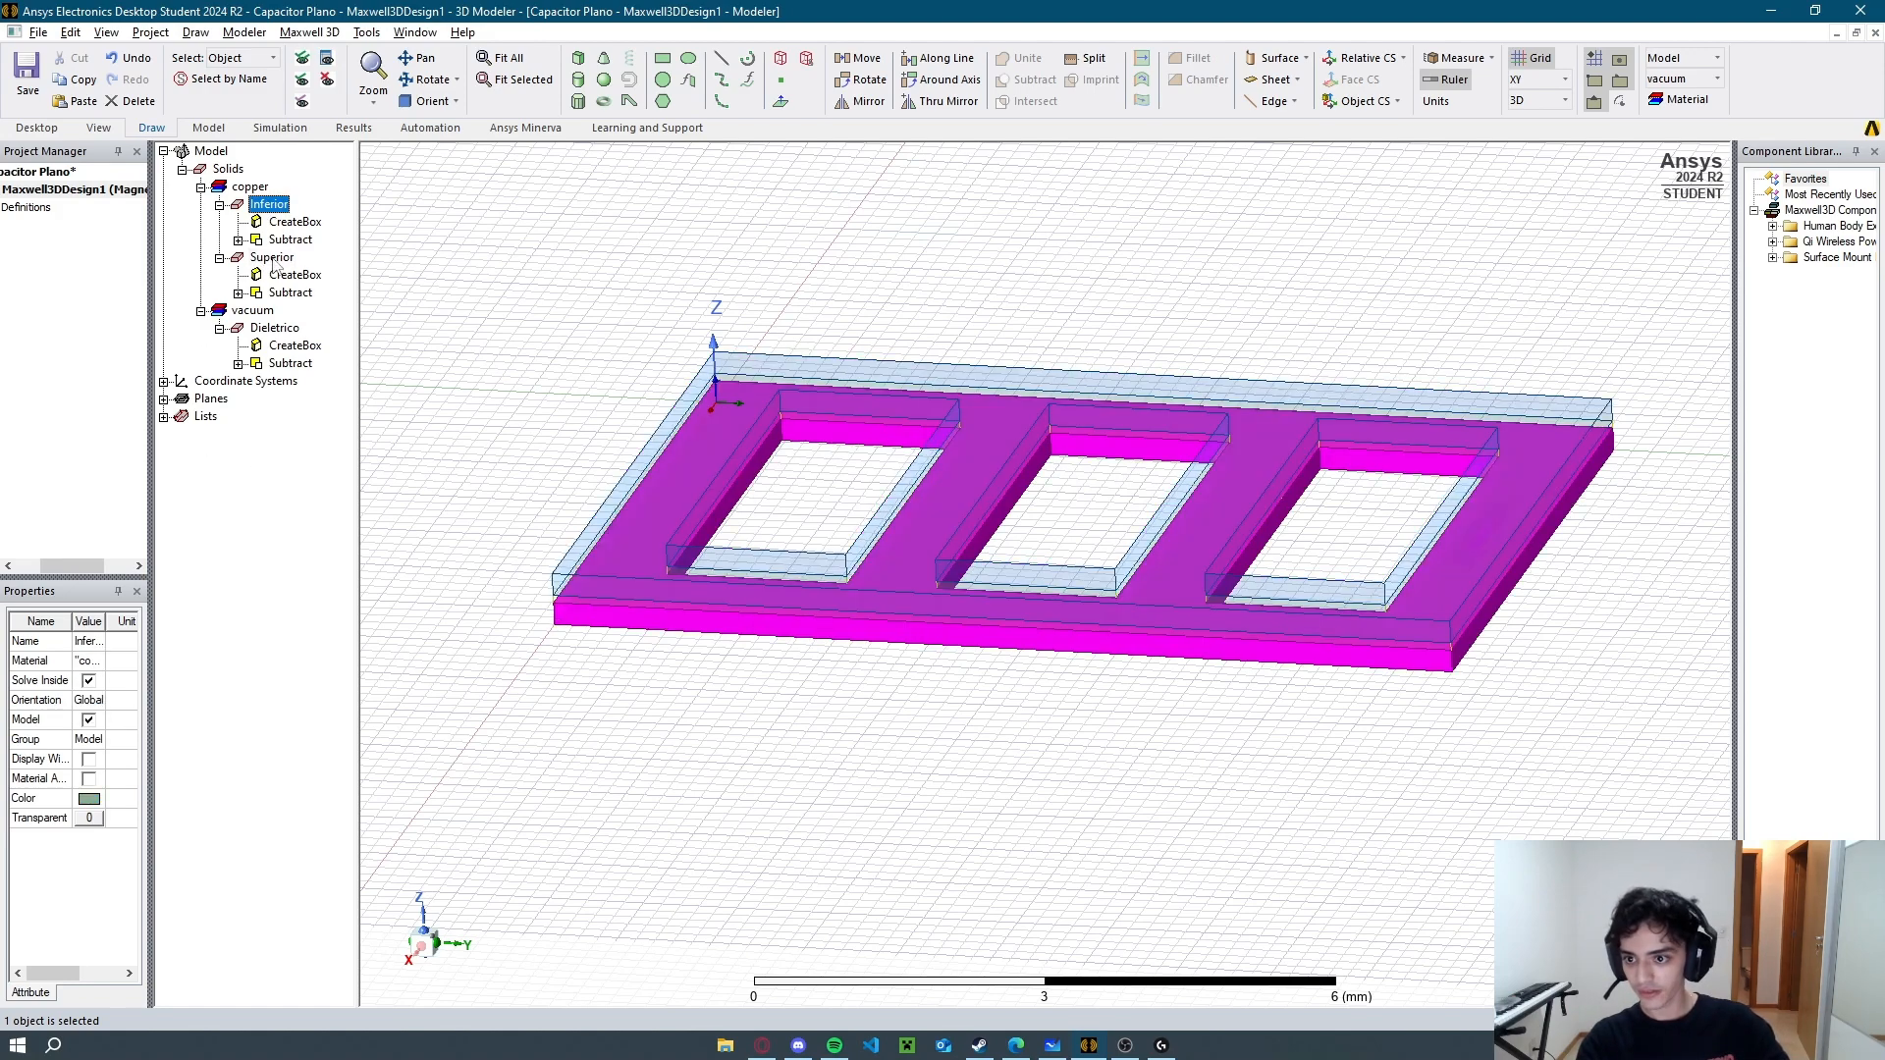
click(272, 257)
click(99, 664)
click(99, 664)
click(88, 677)
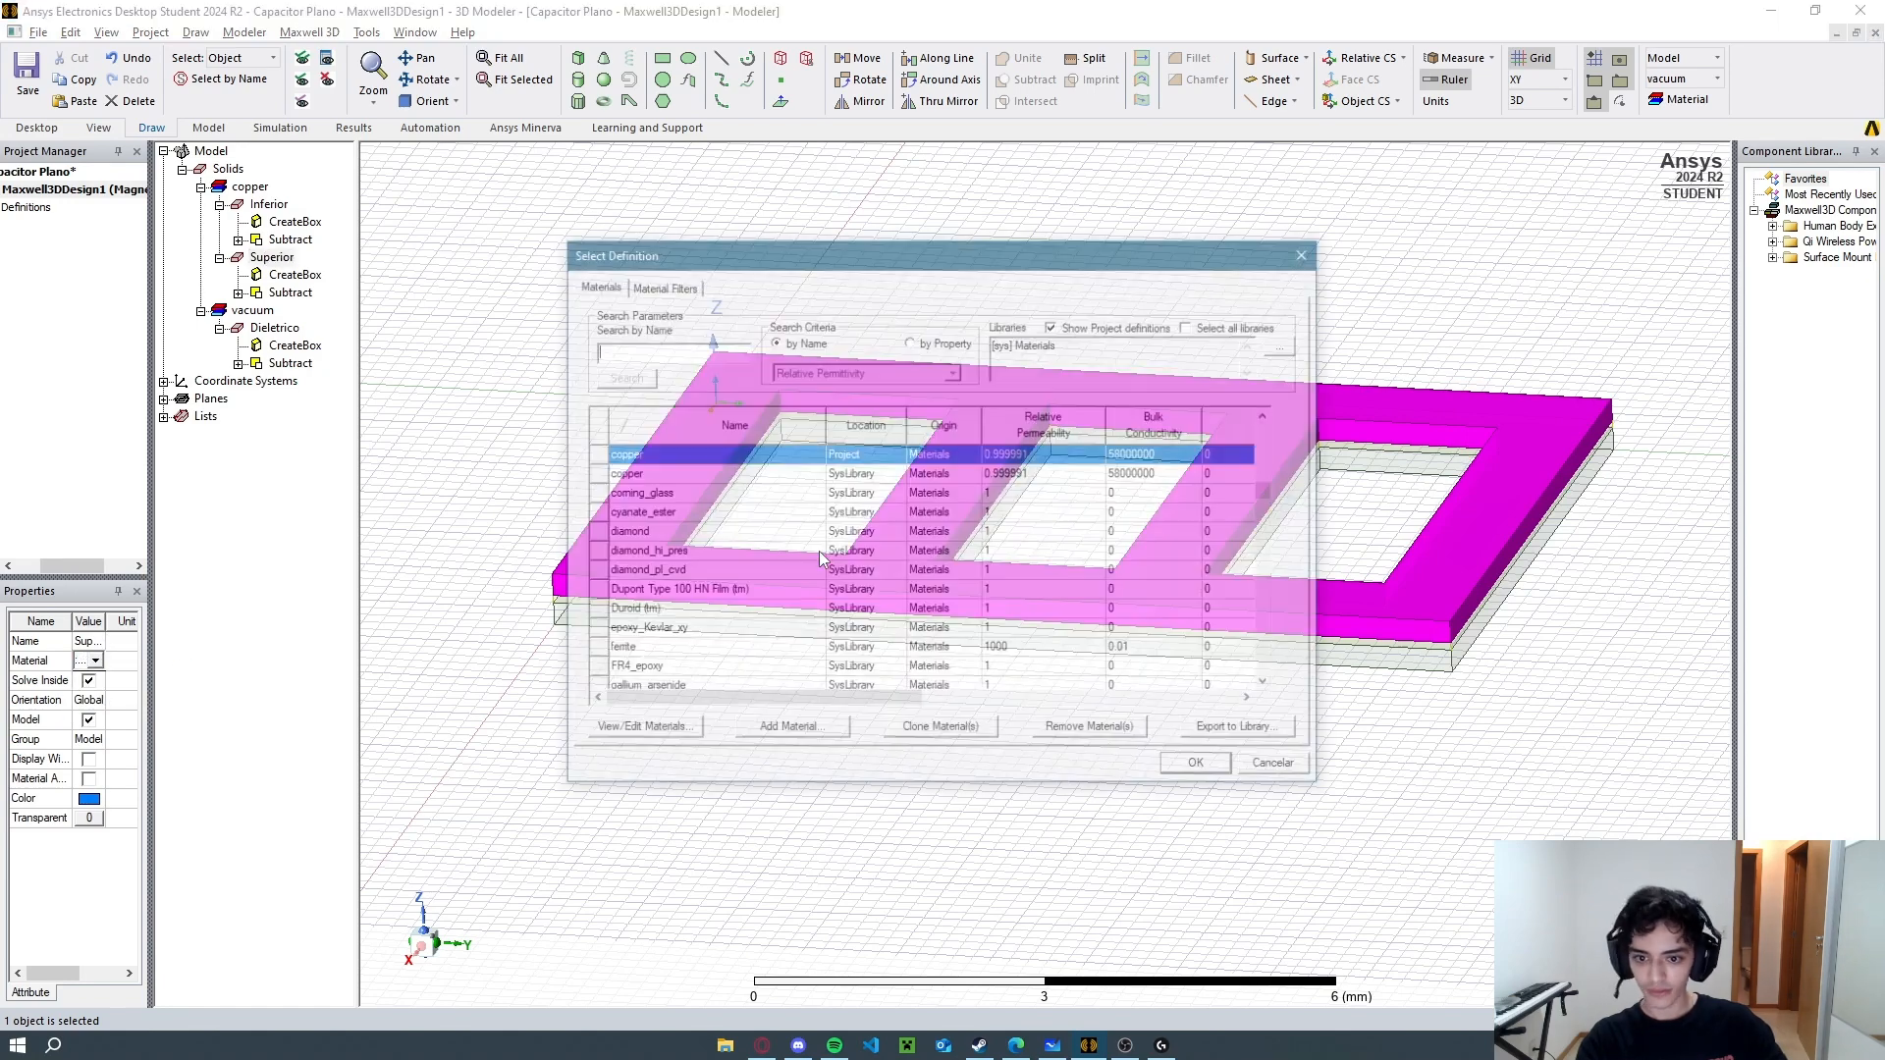
click(682, 352)
text(copp)
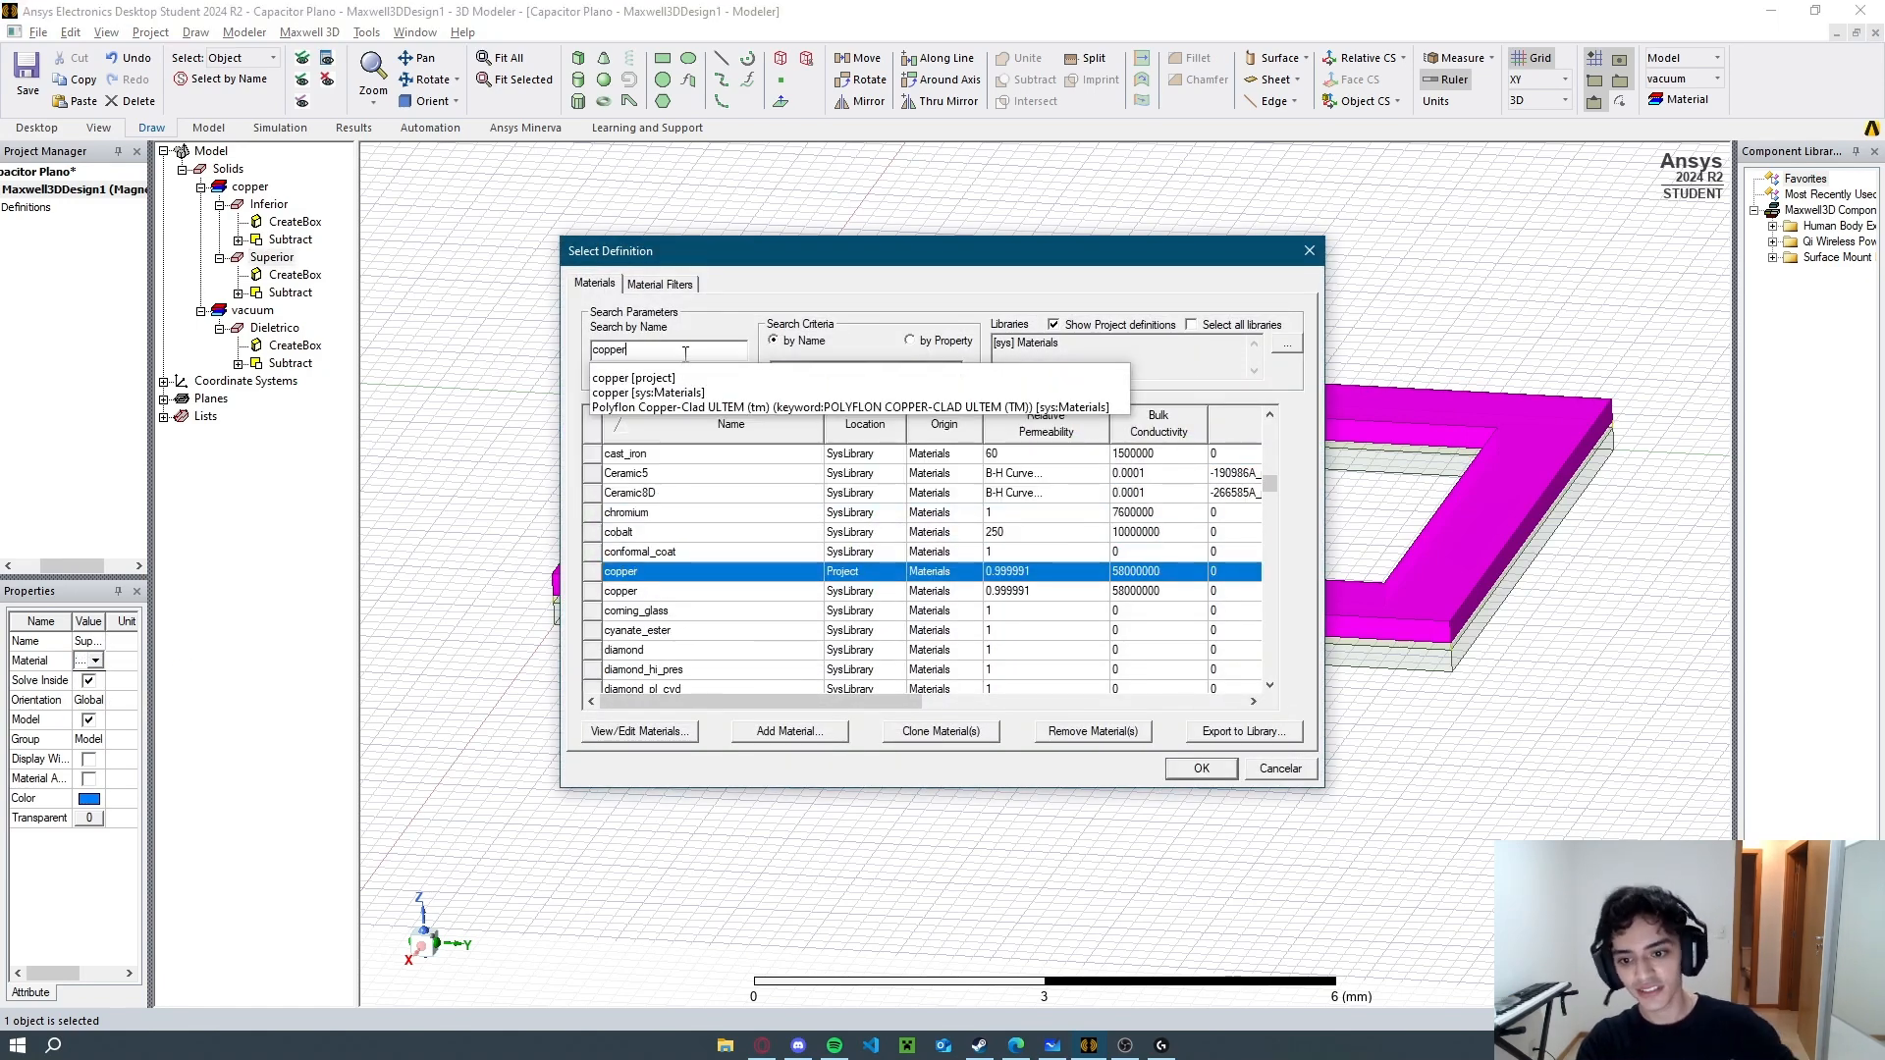
text(er)
click(684, 593)
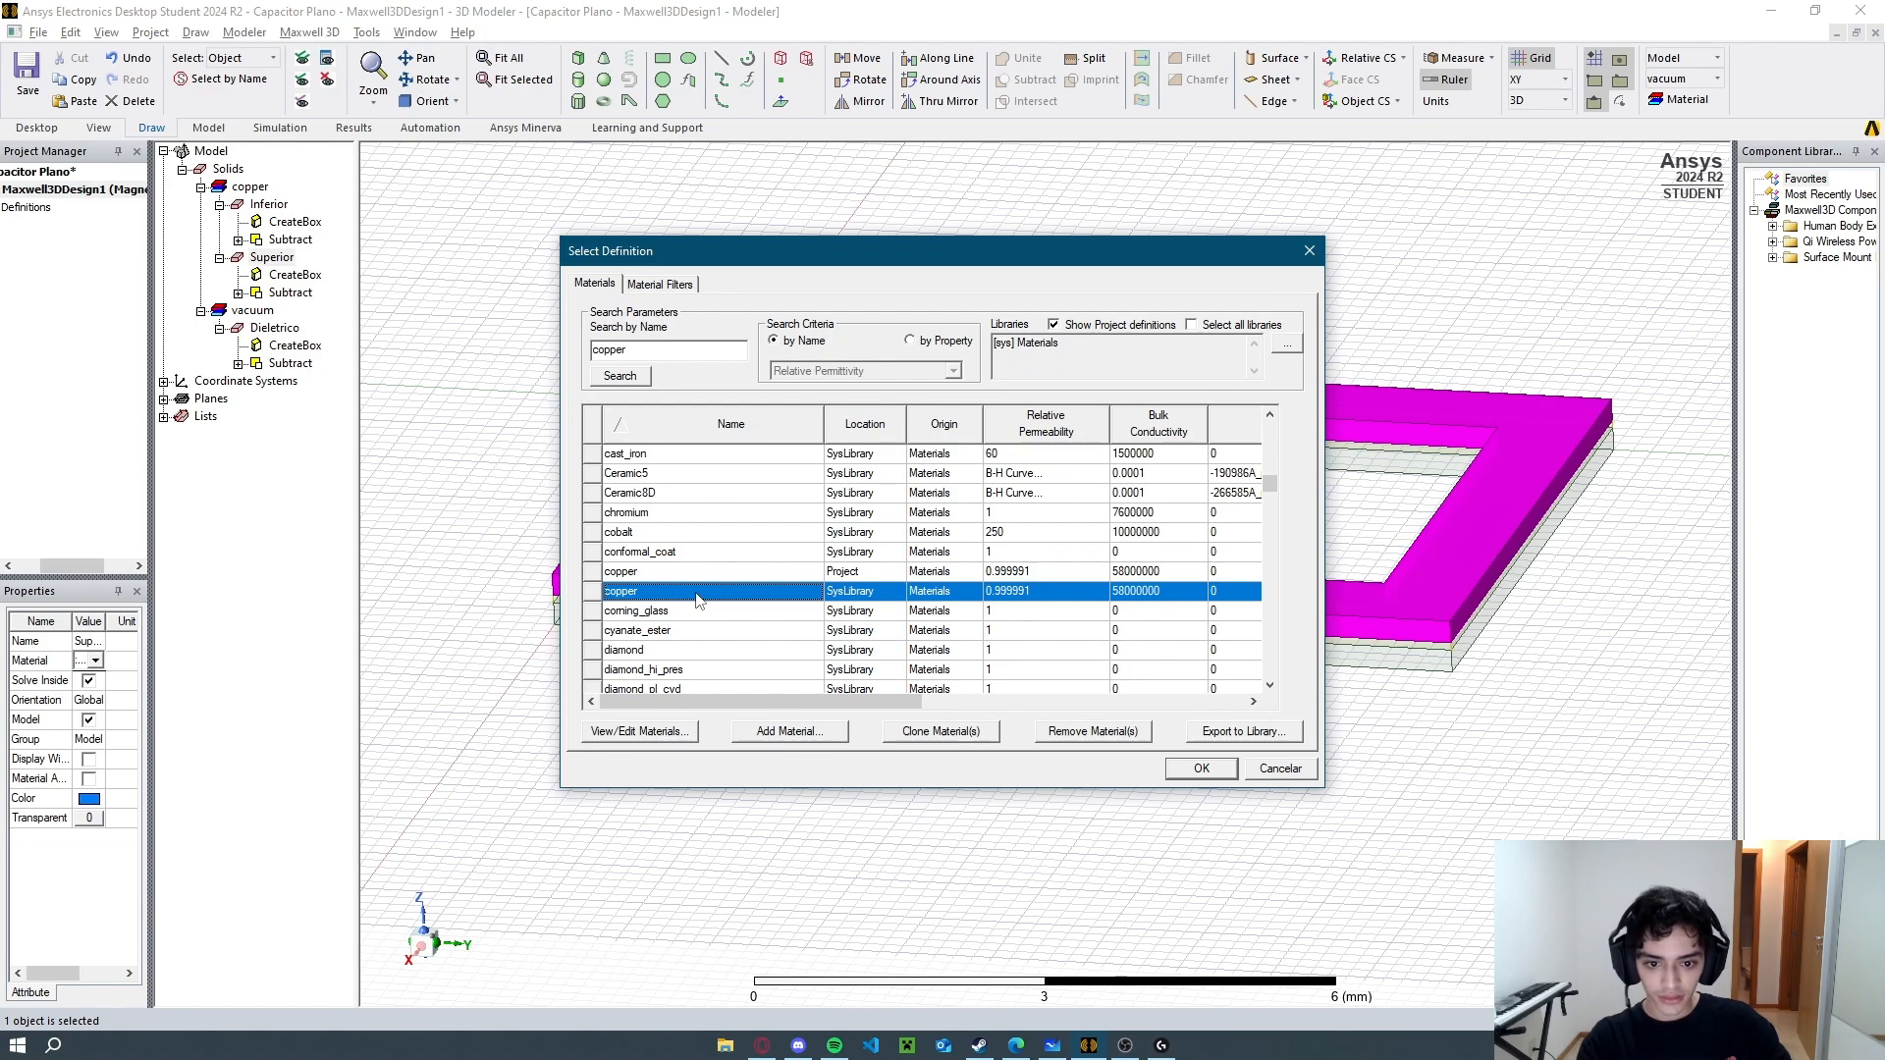
click(1191, 774)
click(949, 791)
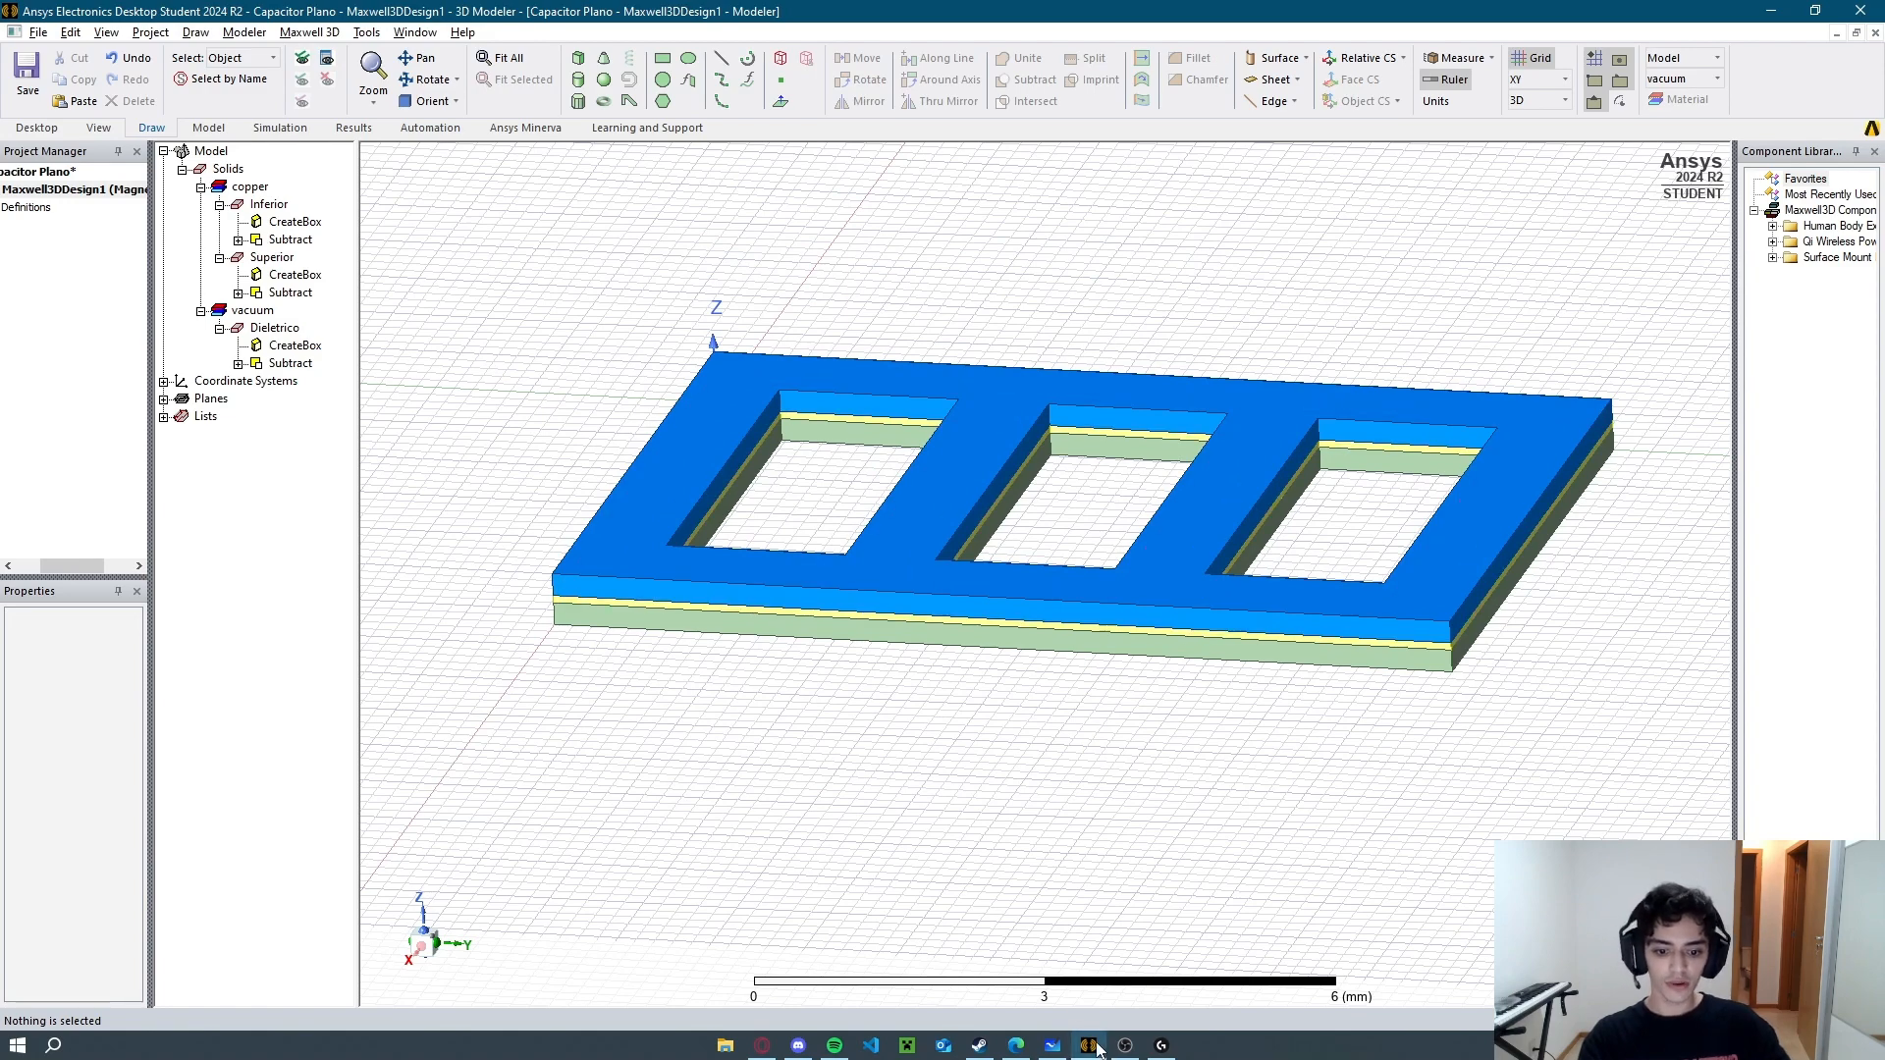
Switch to the assignment PDF, read the voltages required on plates A and B, and return to the Maxwell model.
click(1026, 1049)
scroll(749, 514, down, 2)
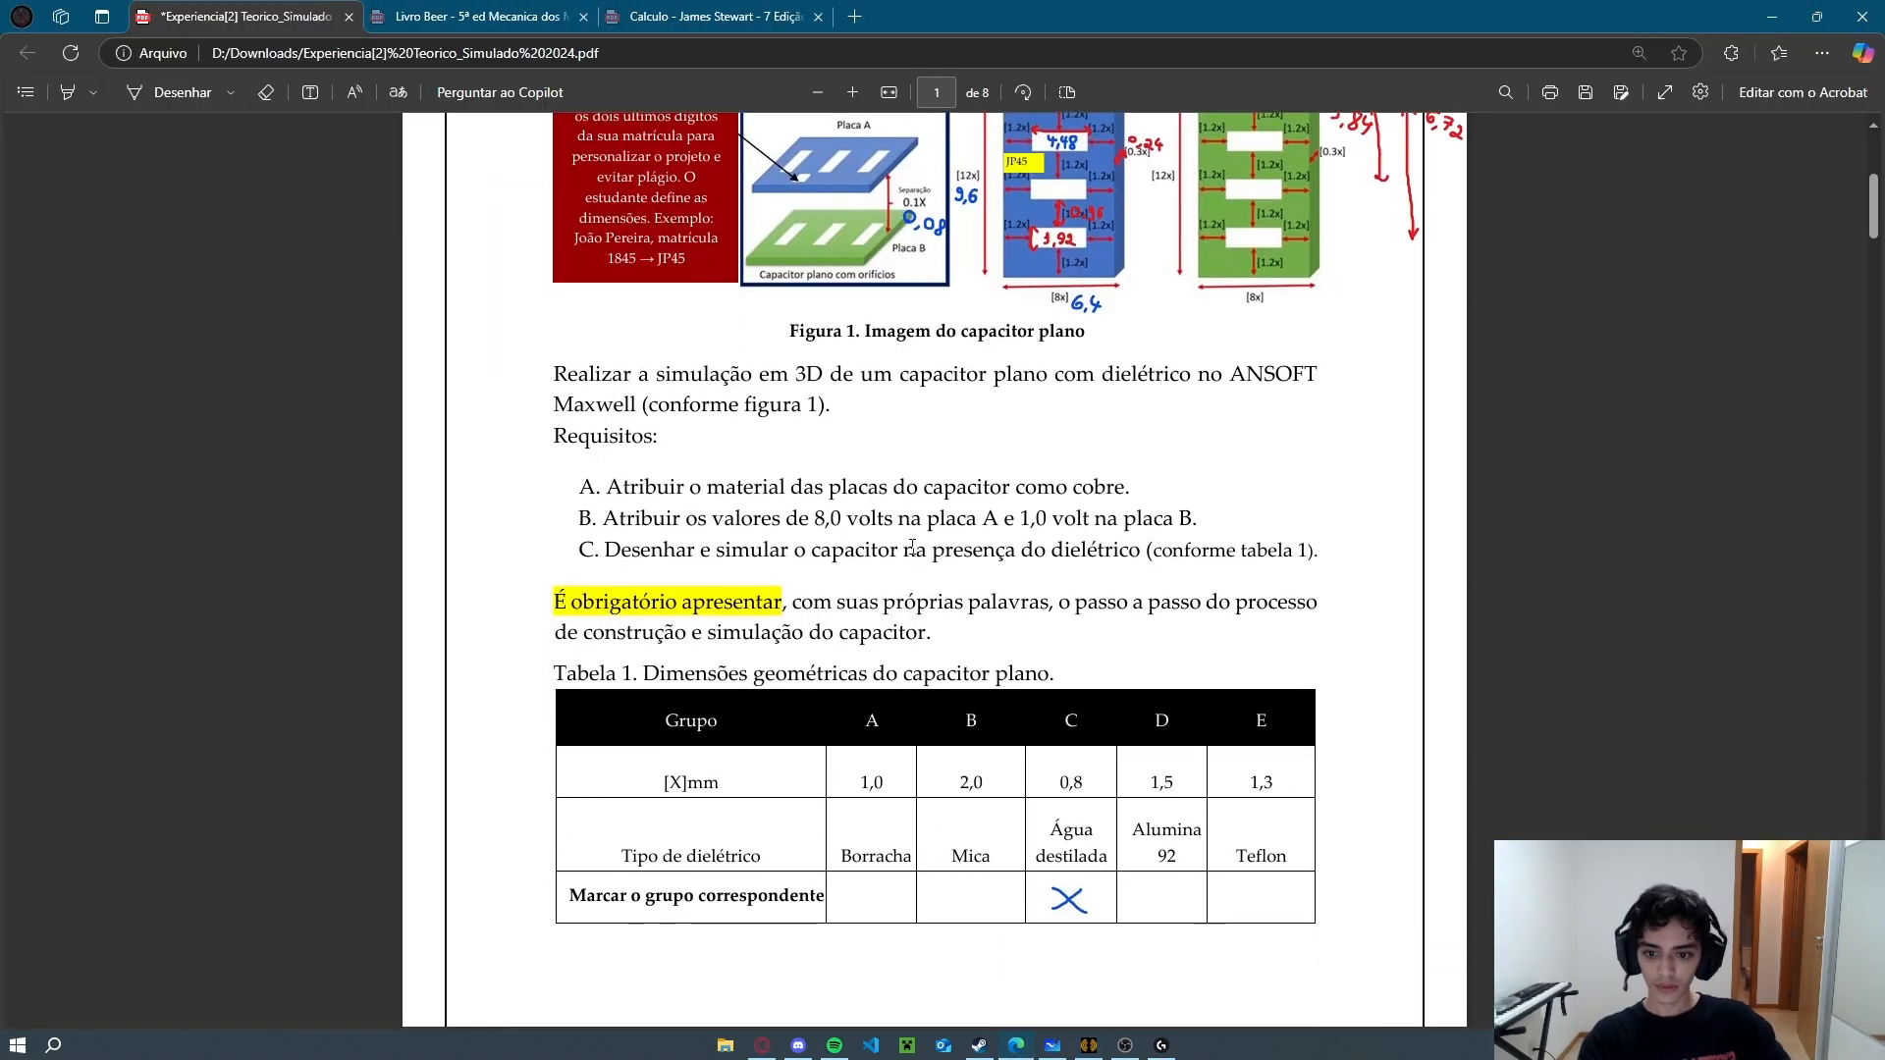
scroll(749, 513, down, 1)
drag(613, 411, 928, 412)
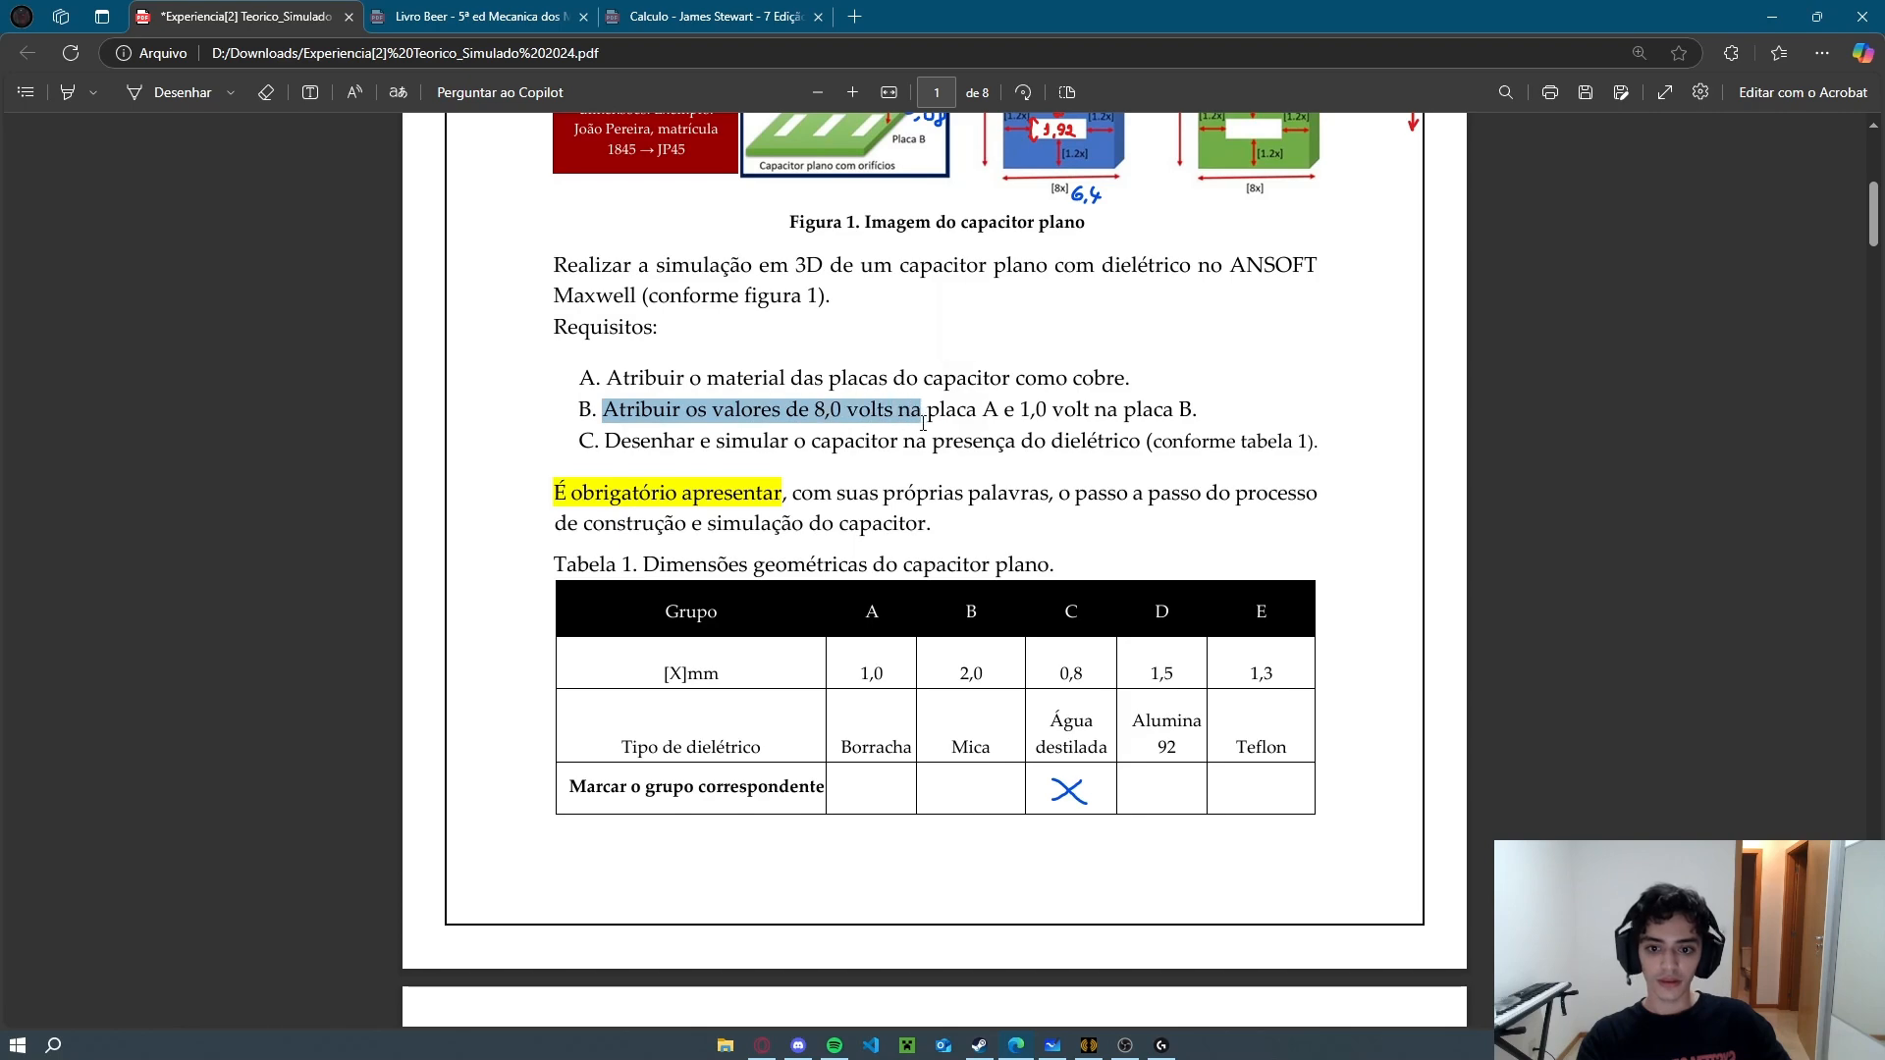
click(939, 454)
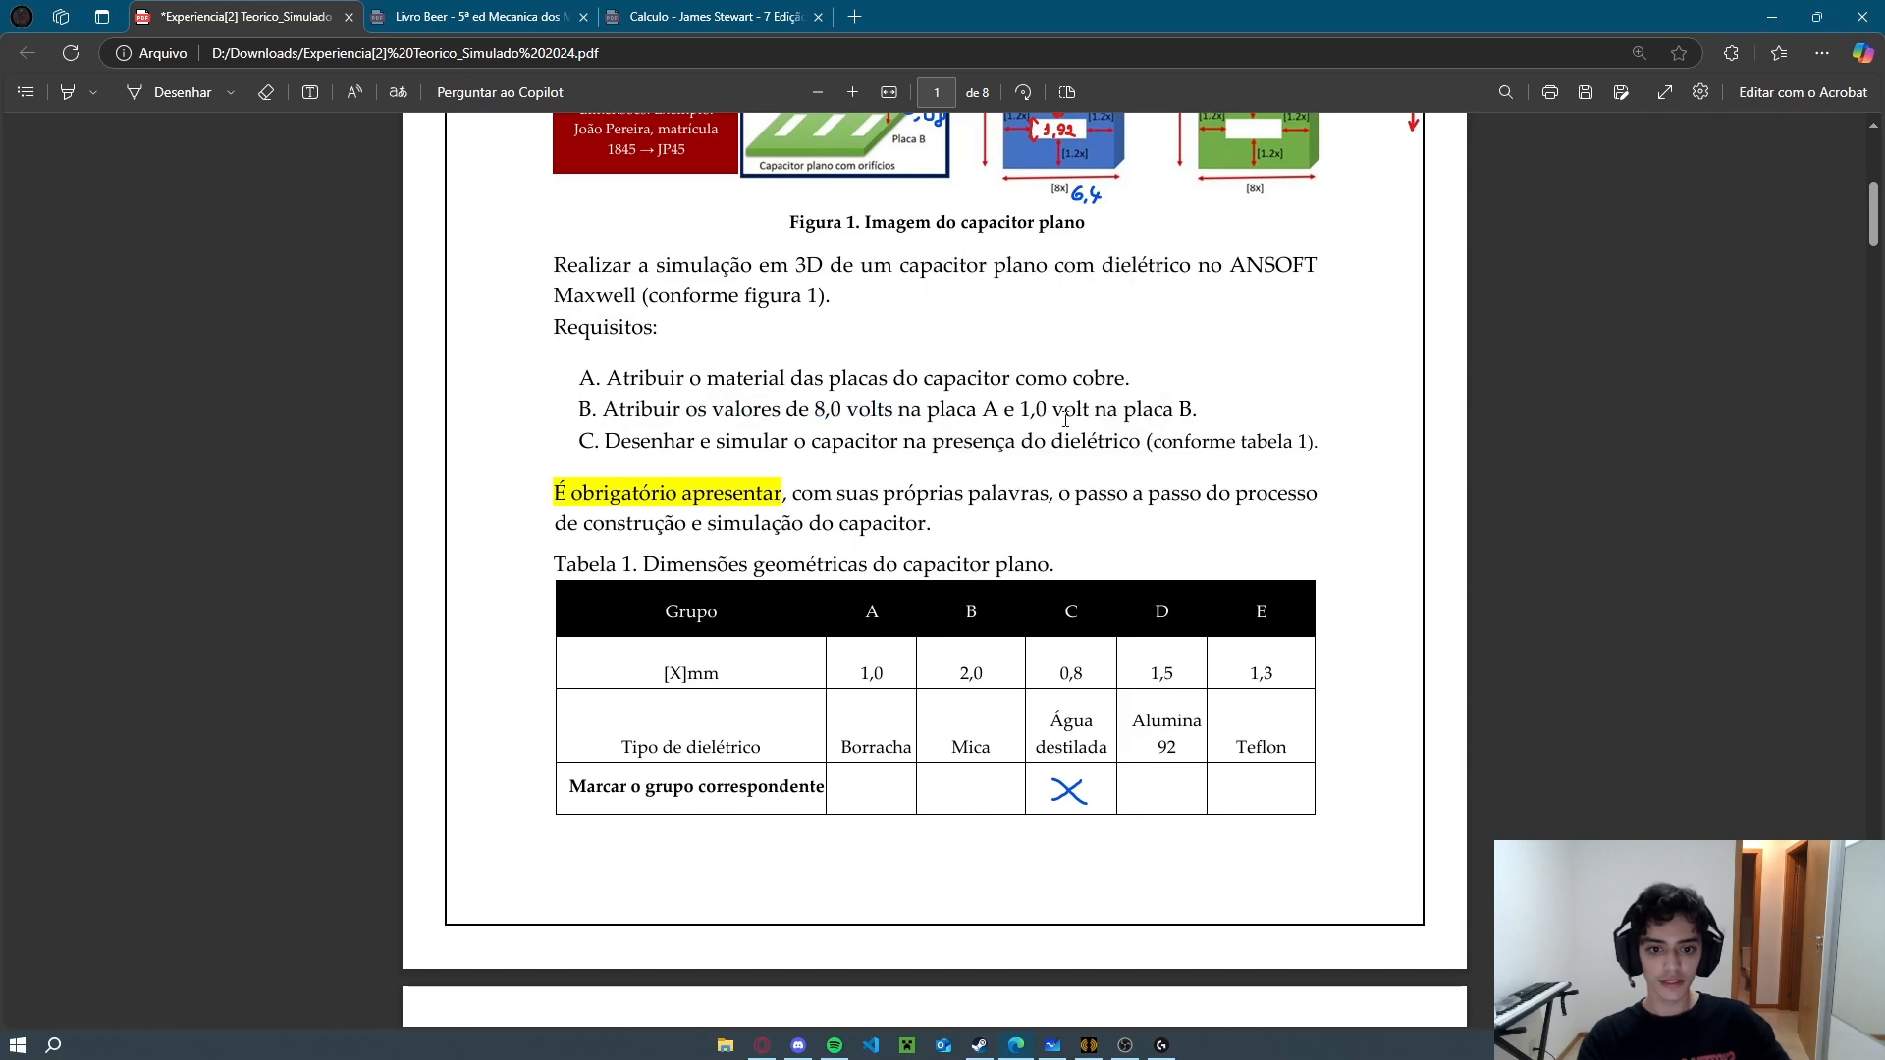
key(alt+Tab)
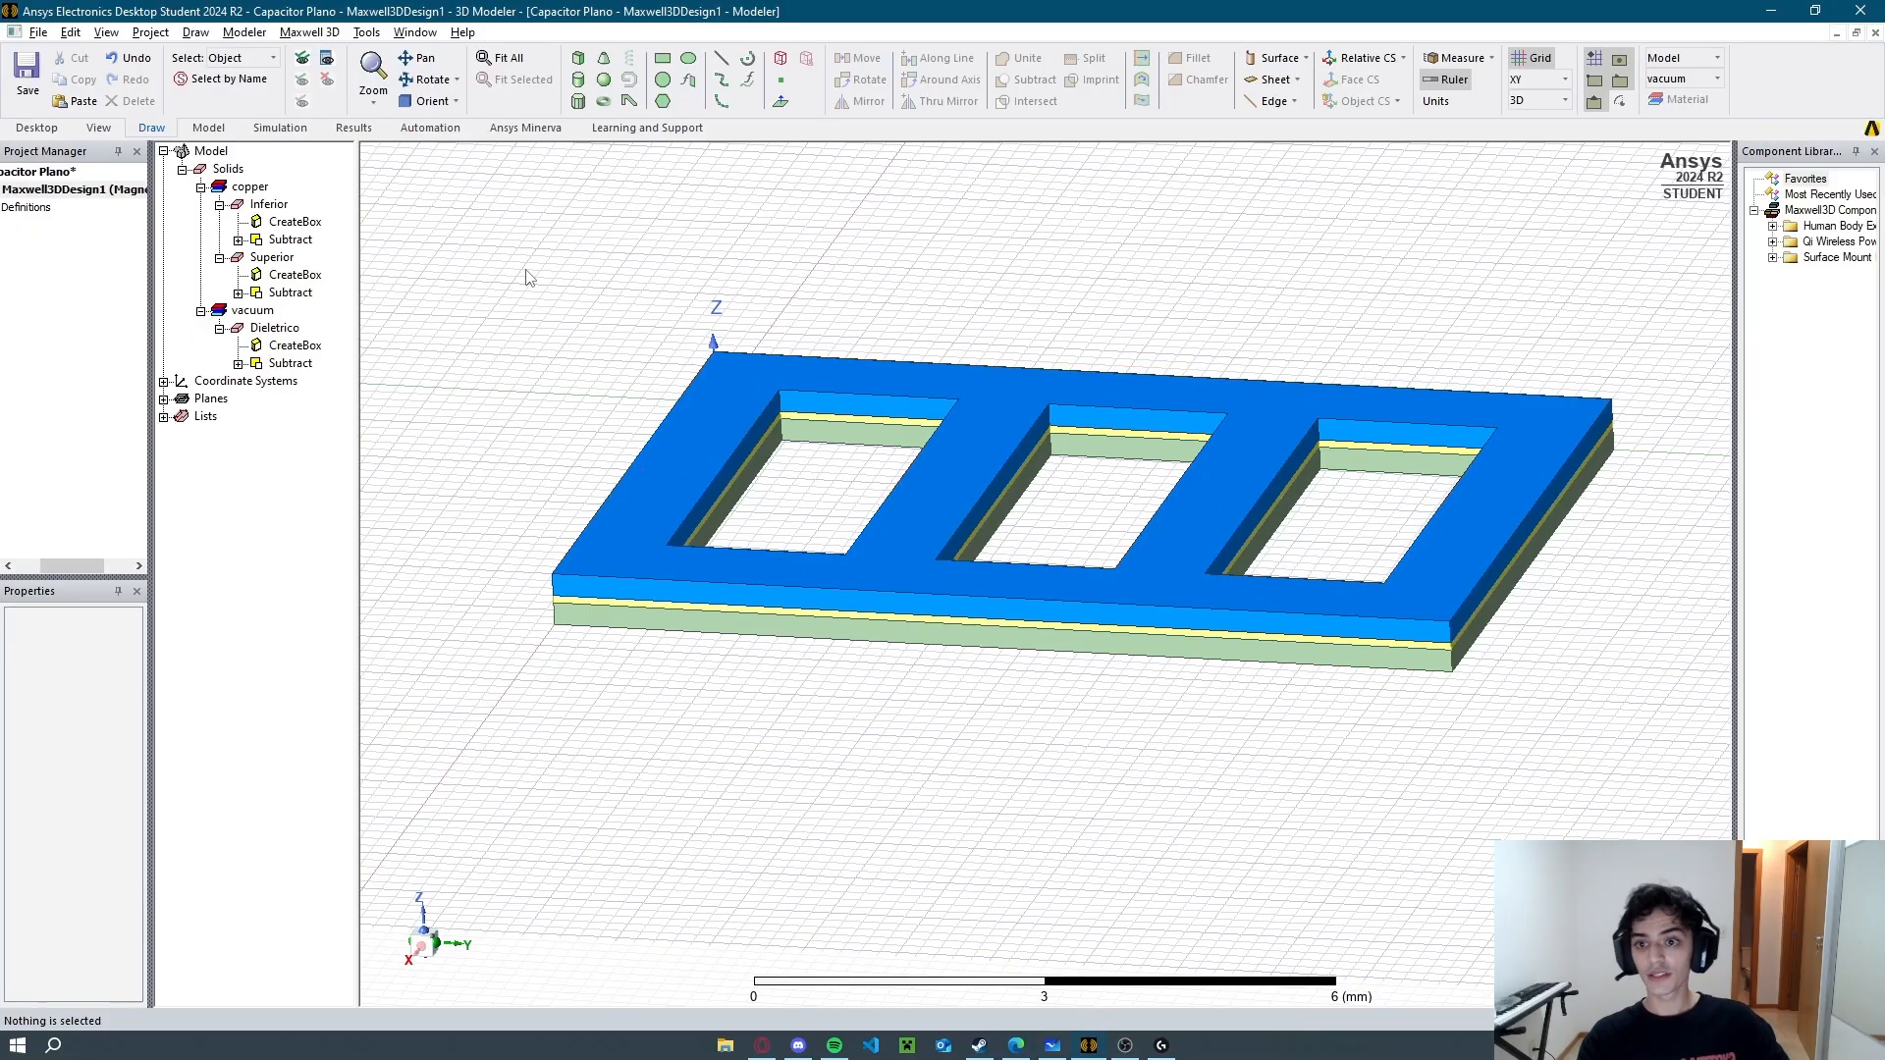
Set the Maxwell design's solution type to Electrostatic and expand the design's tree in the project.
click(330, 37)
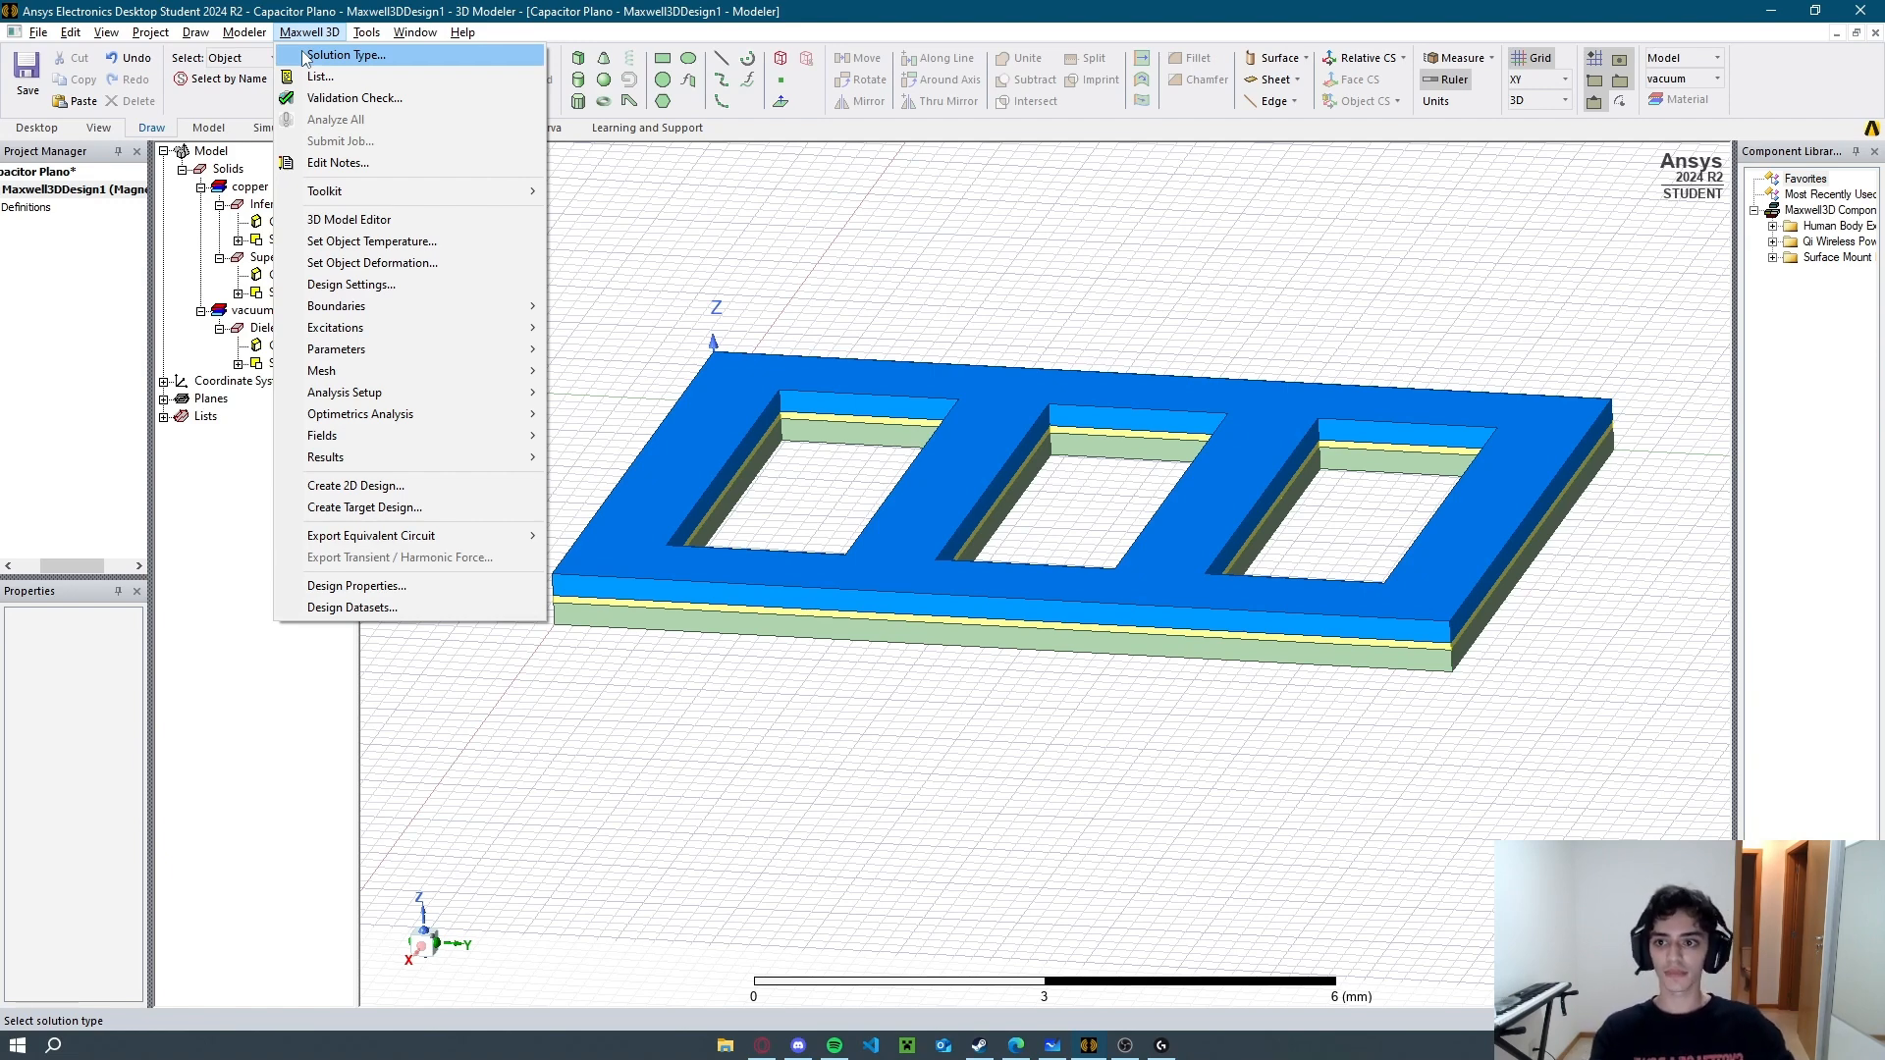
click(305, 56)
drag(968, 328, 922, 282)
click(823, 523)
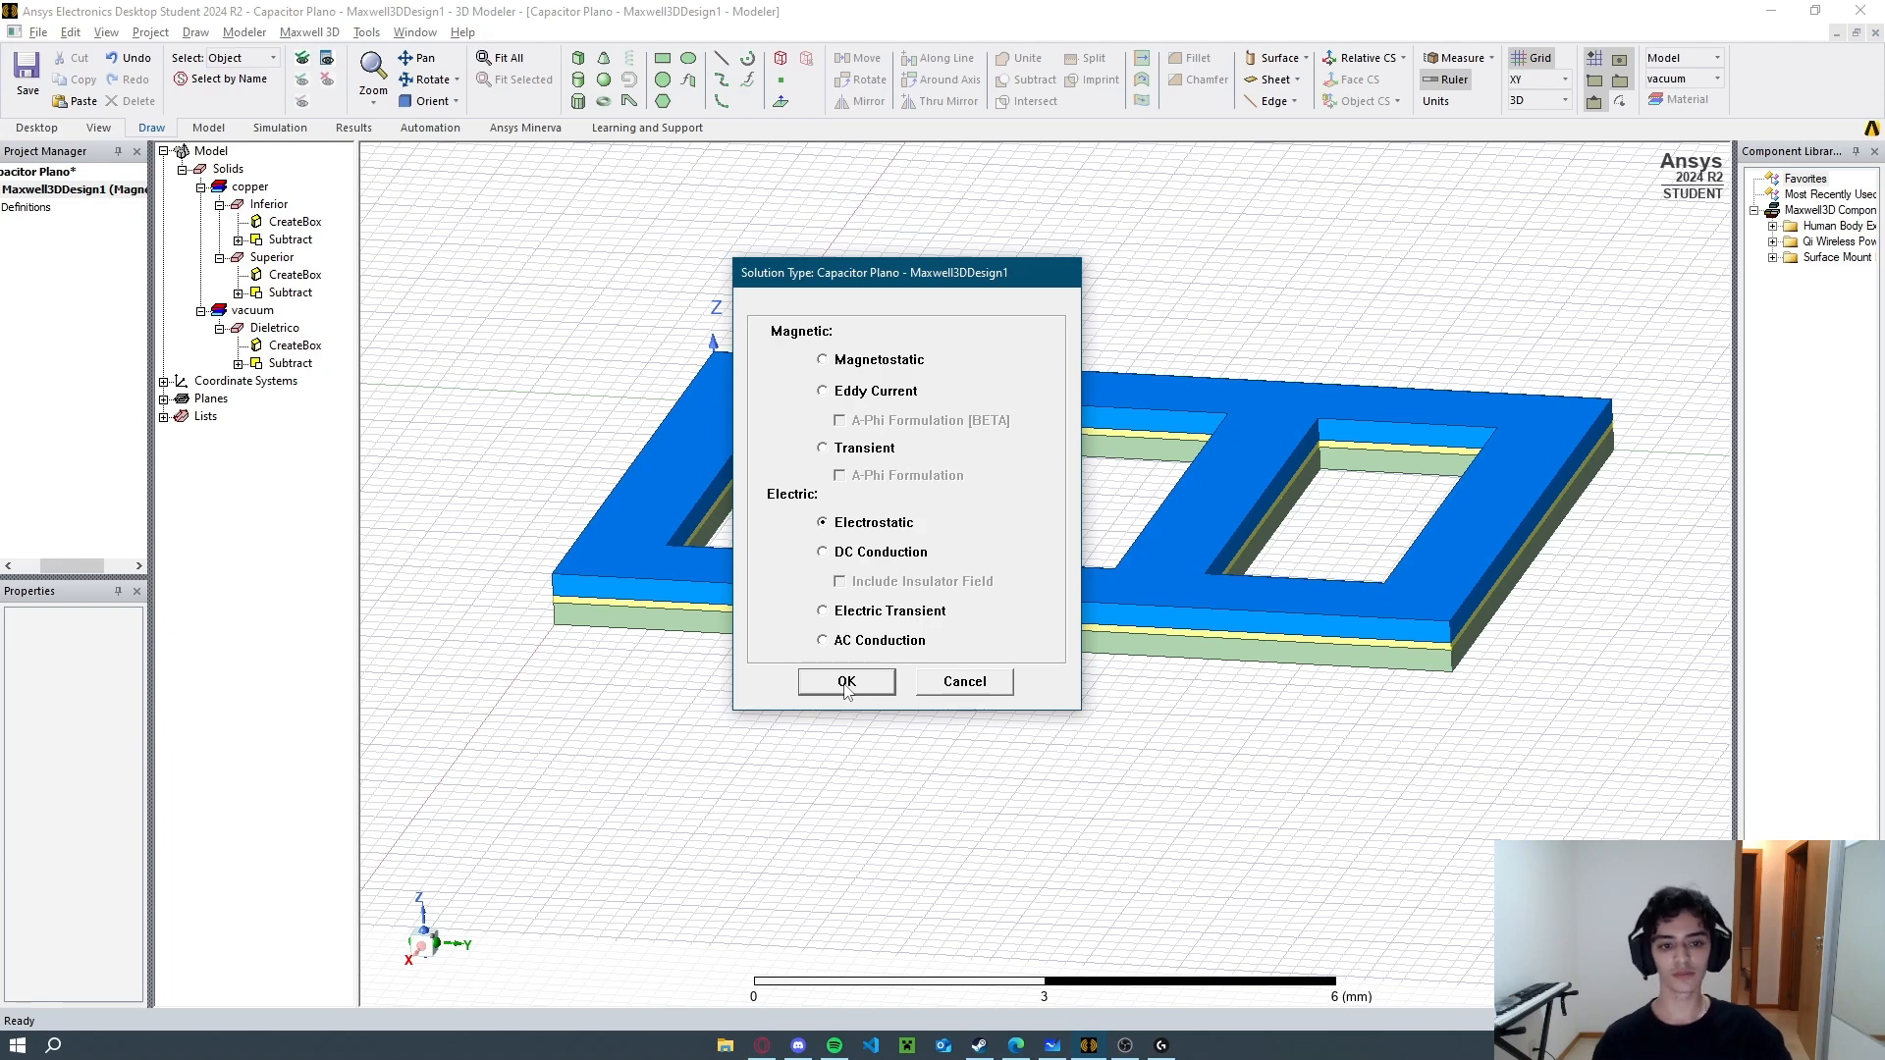
click(846, 684)
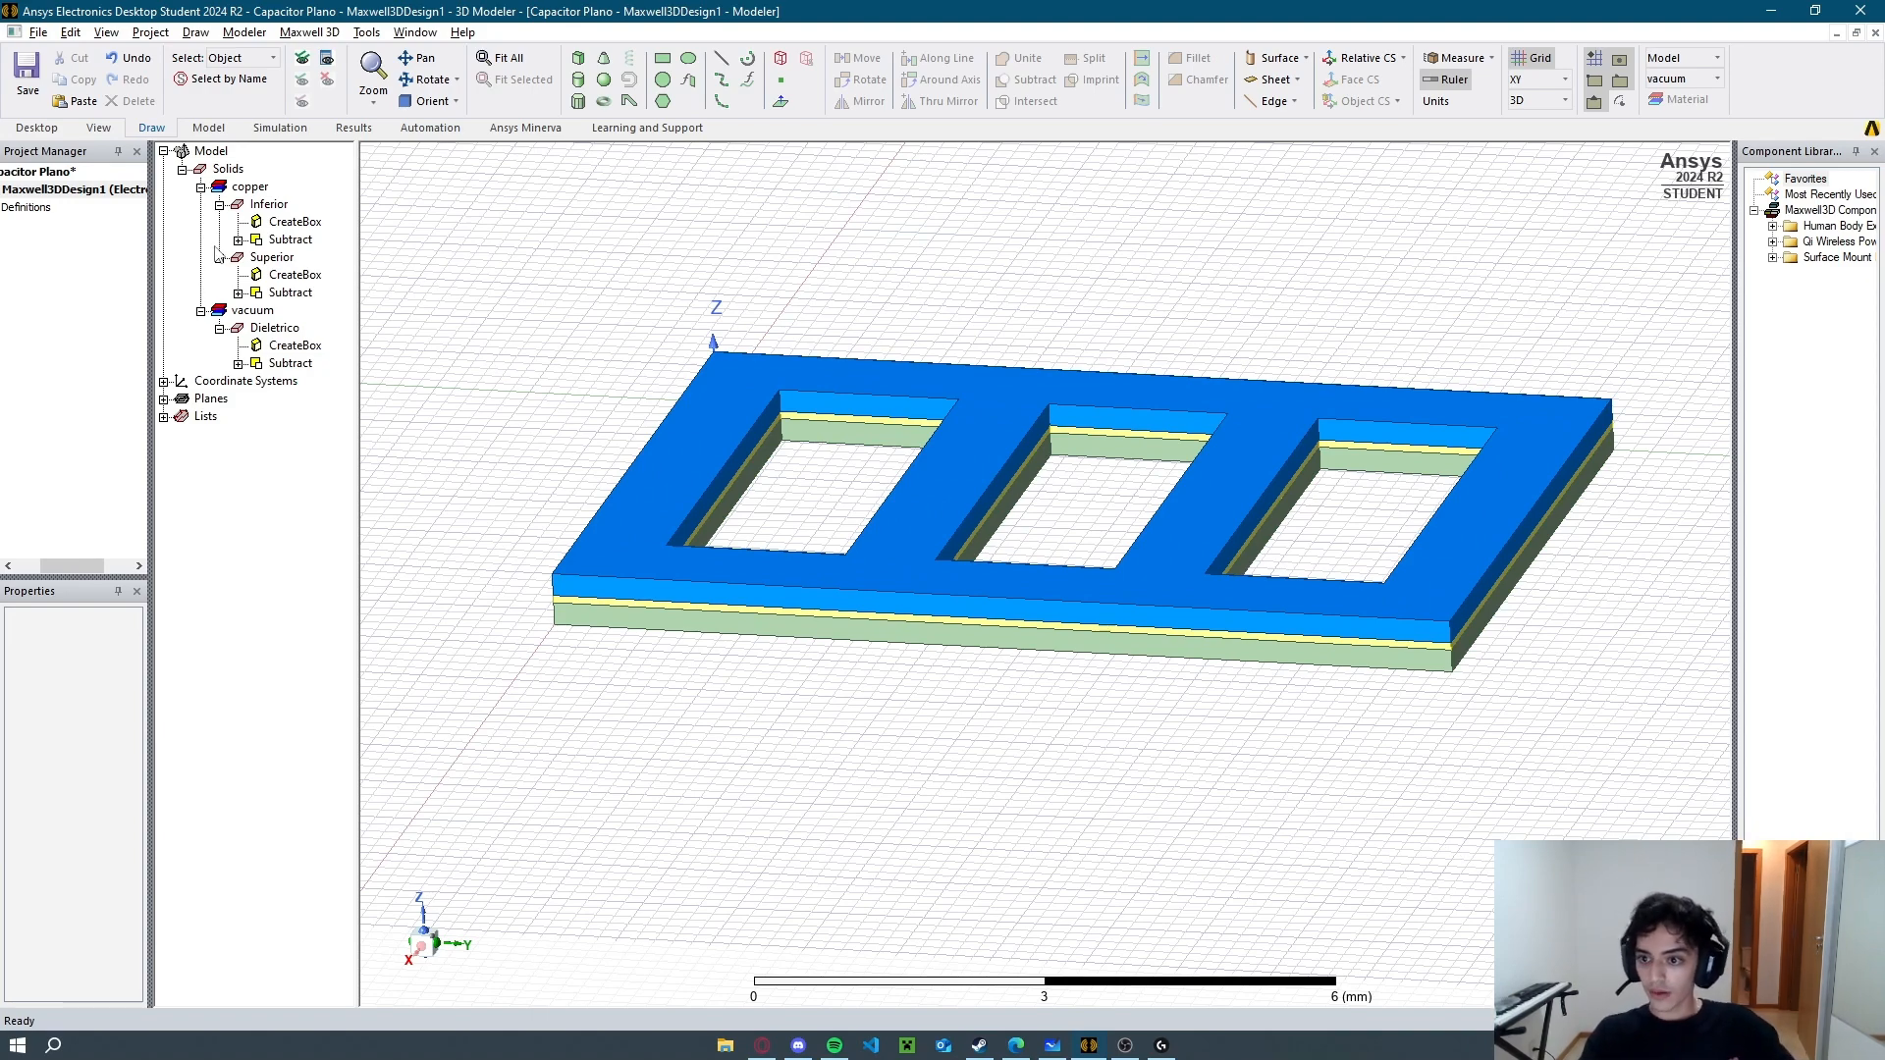
drag(42, 566, 8, 550)
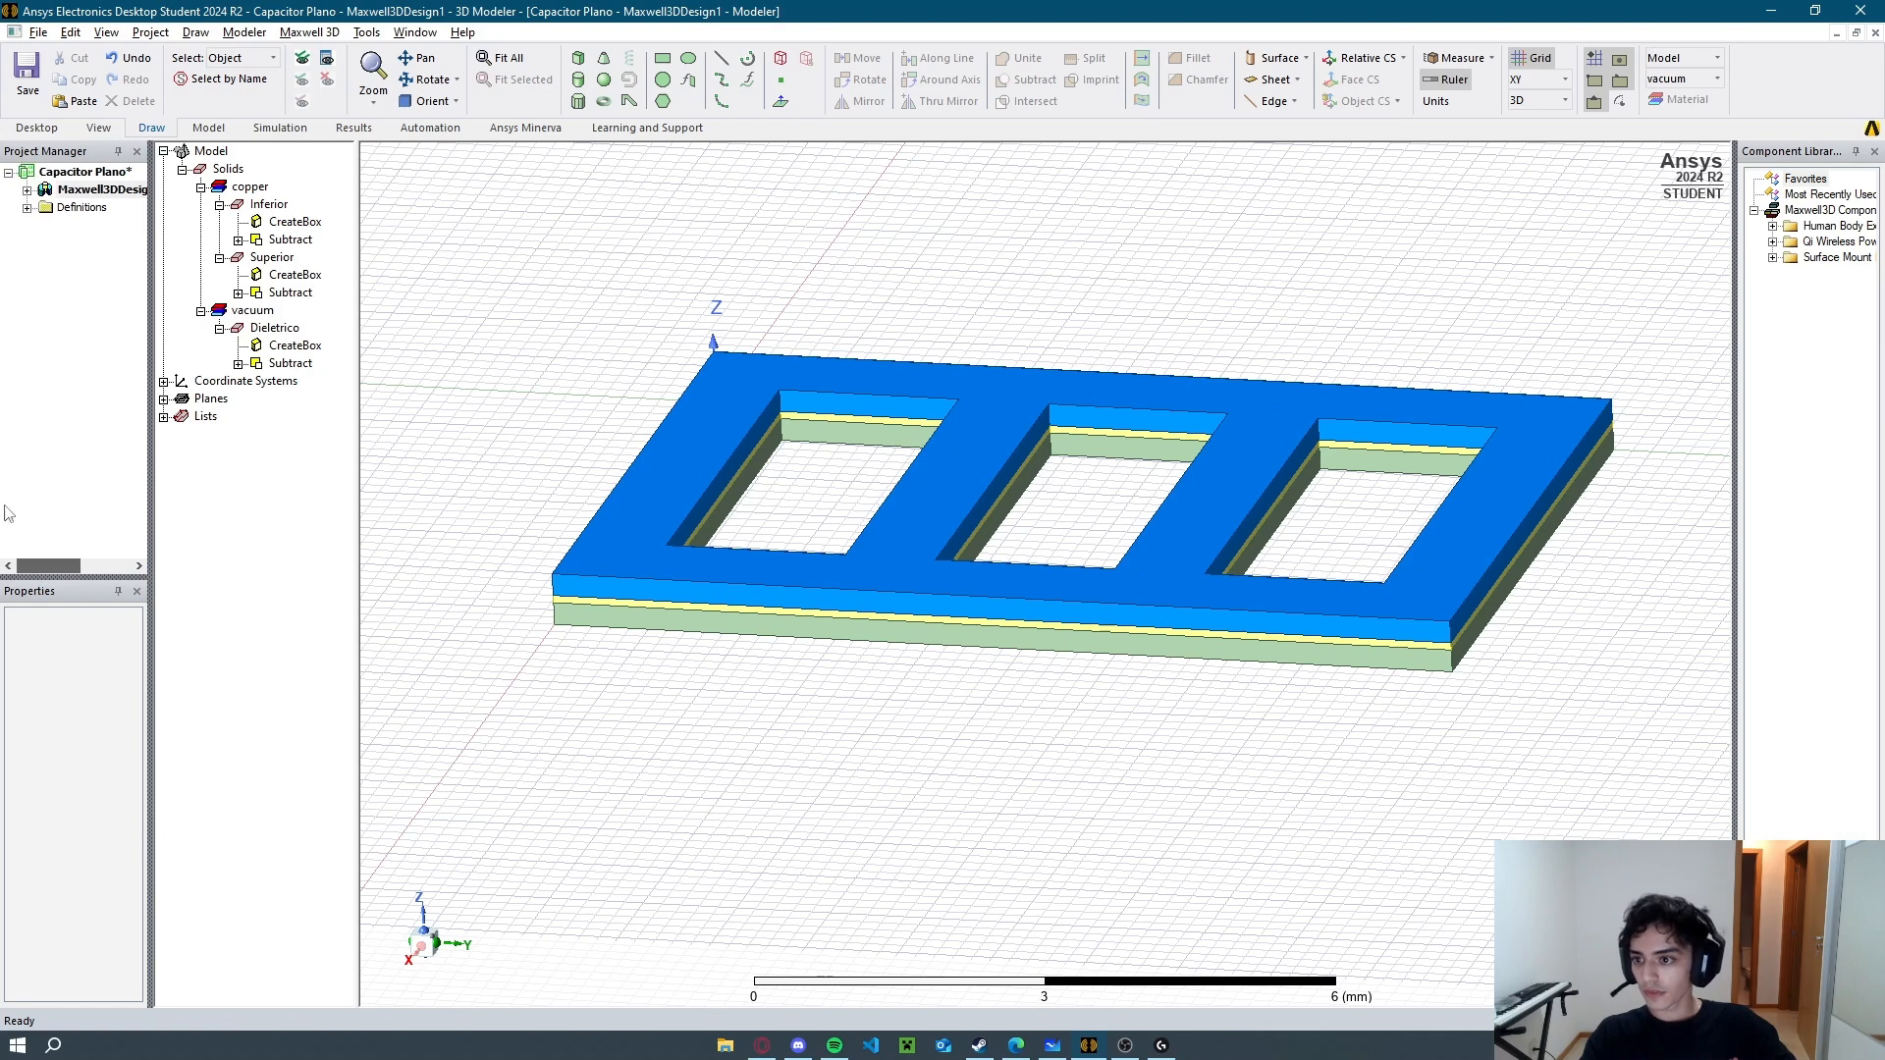
click(27, 190)
Switch to the assignment PDF, check in Figure 1 and requirement B which plate receives each voltage, and return to the Maxwell model.
click(265, 204)
right_click(263, 204)
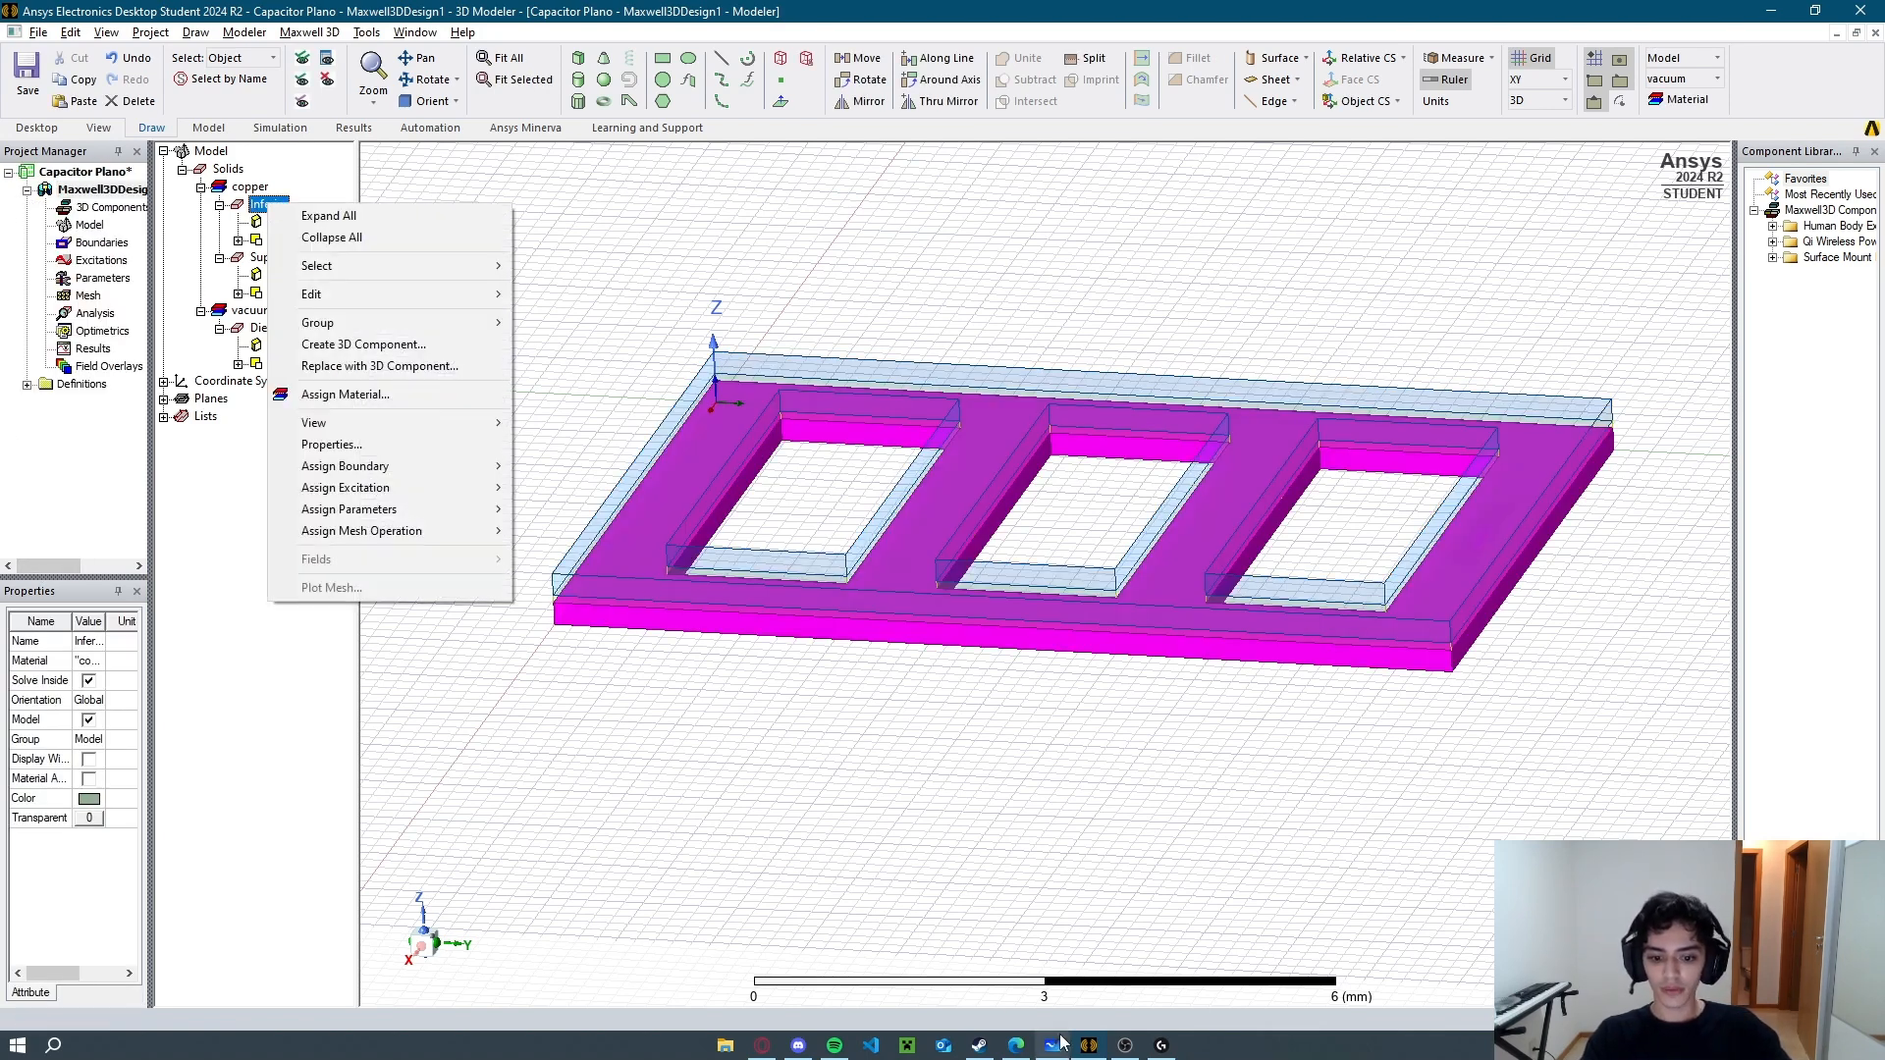
click(1016, 1046)
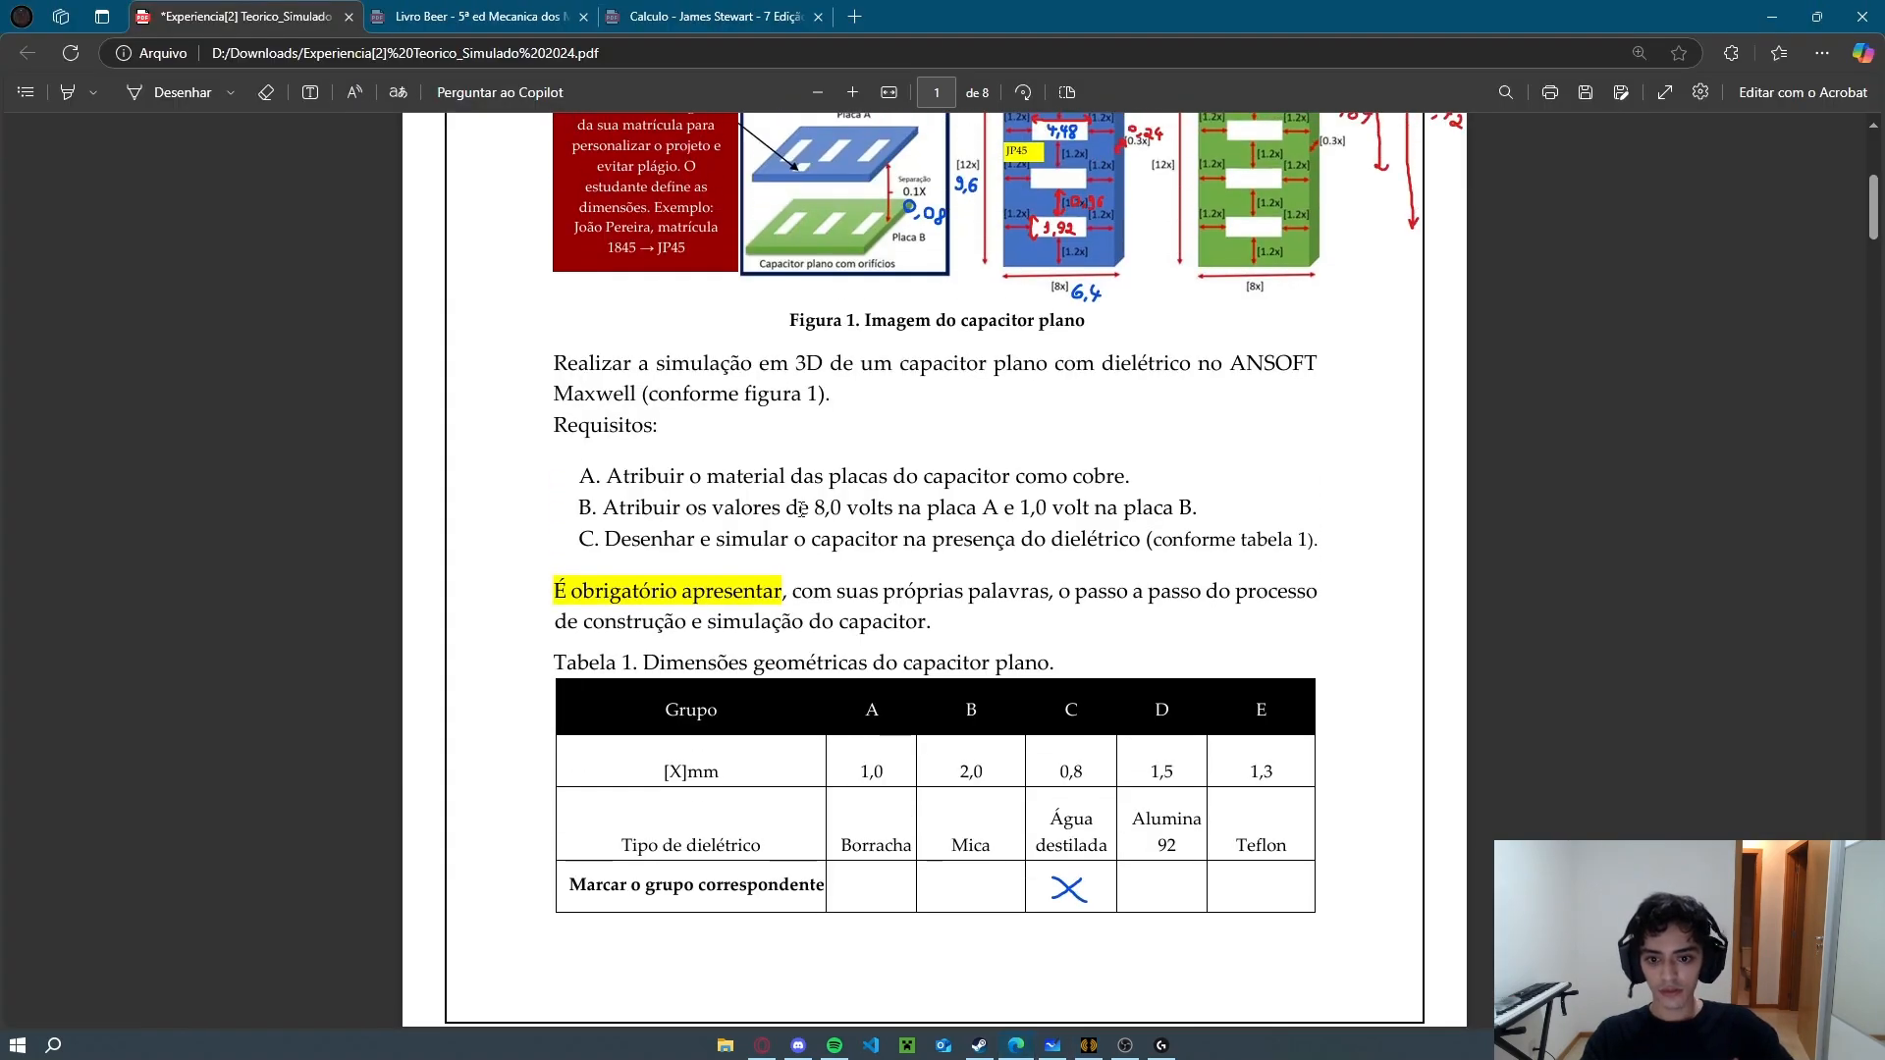
drag(817, 508, 893, 509)
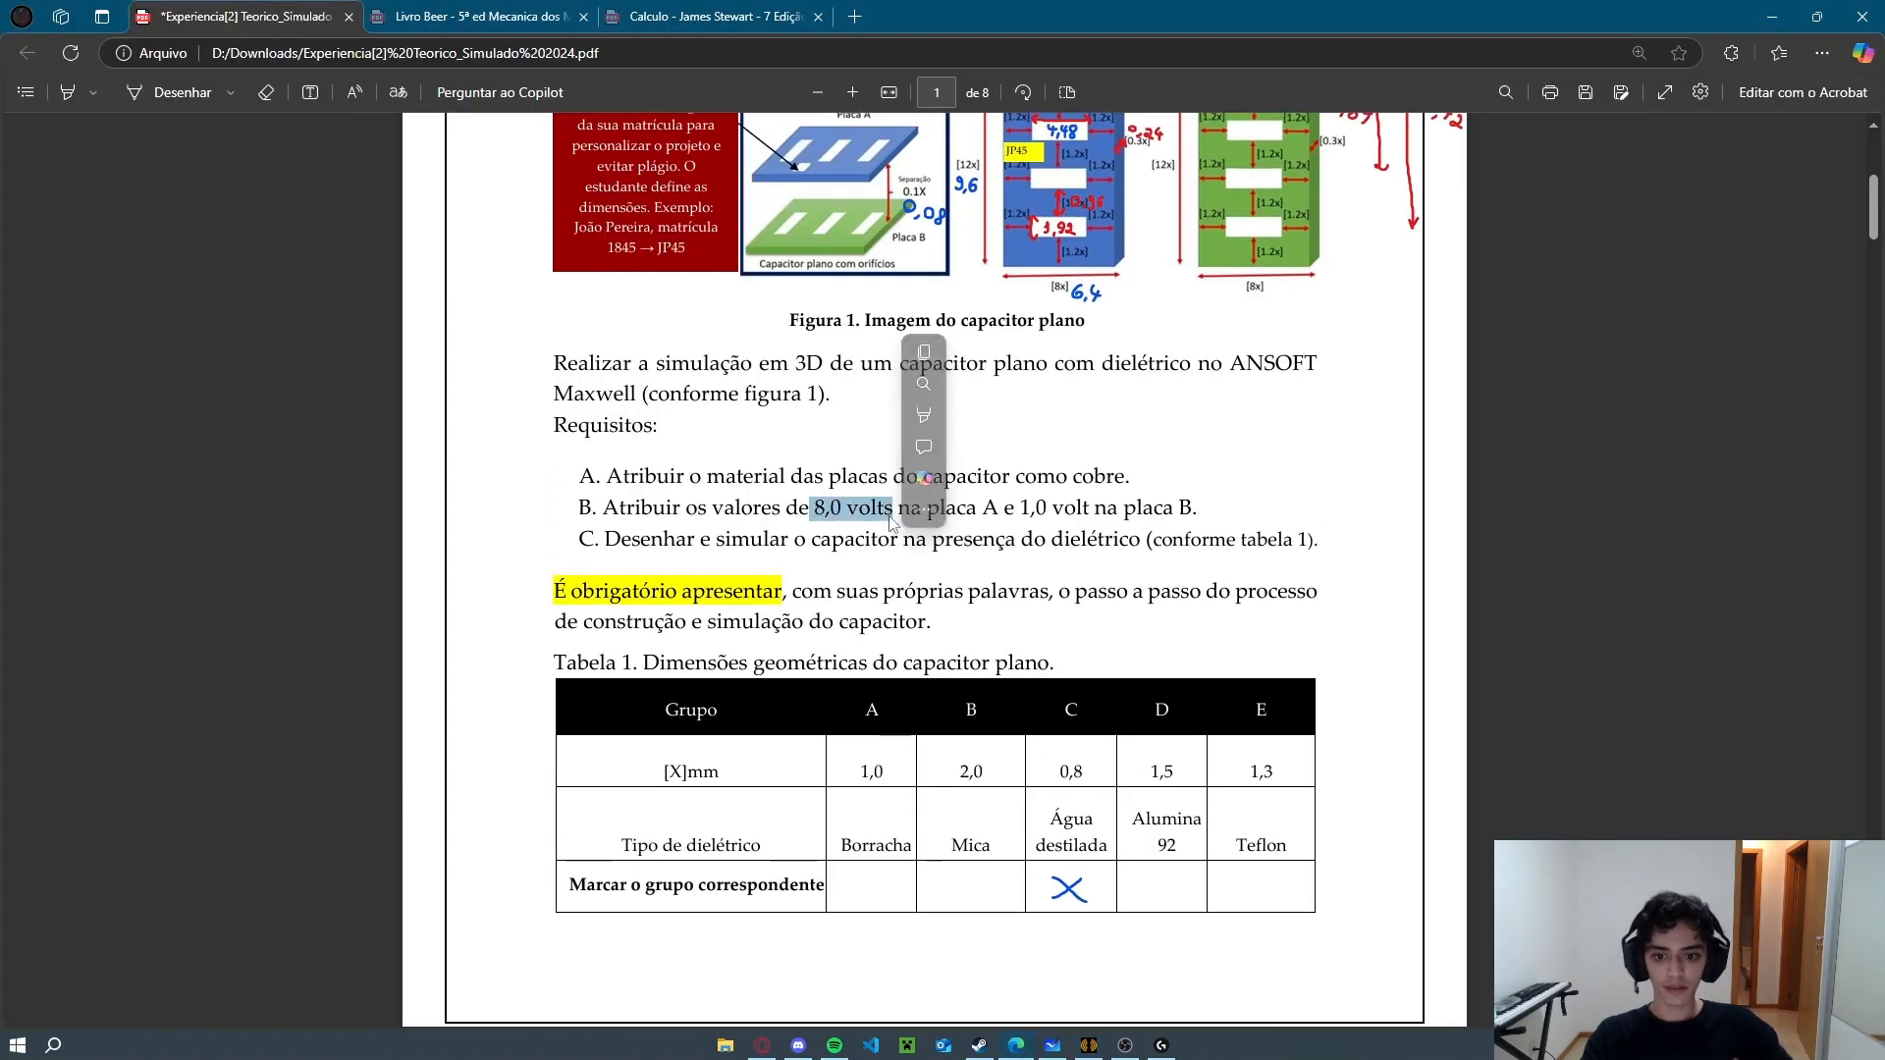
click(852, 555)
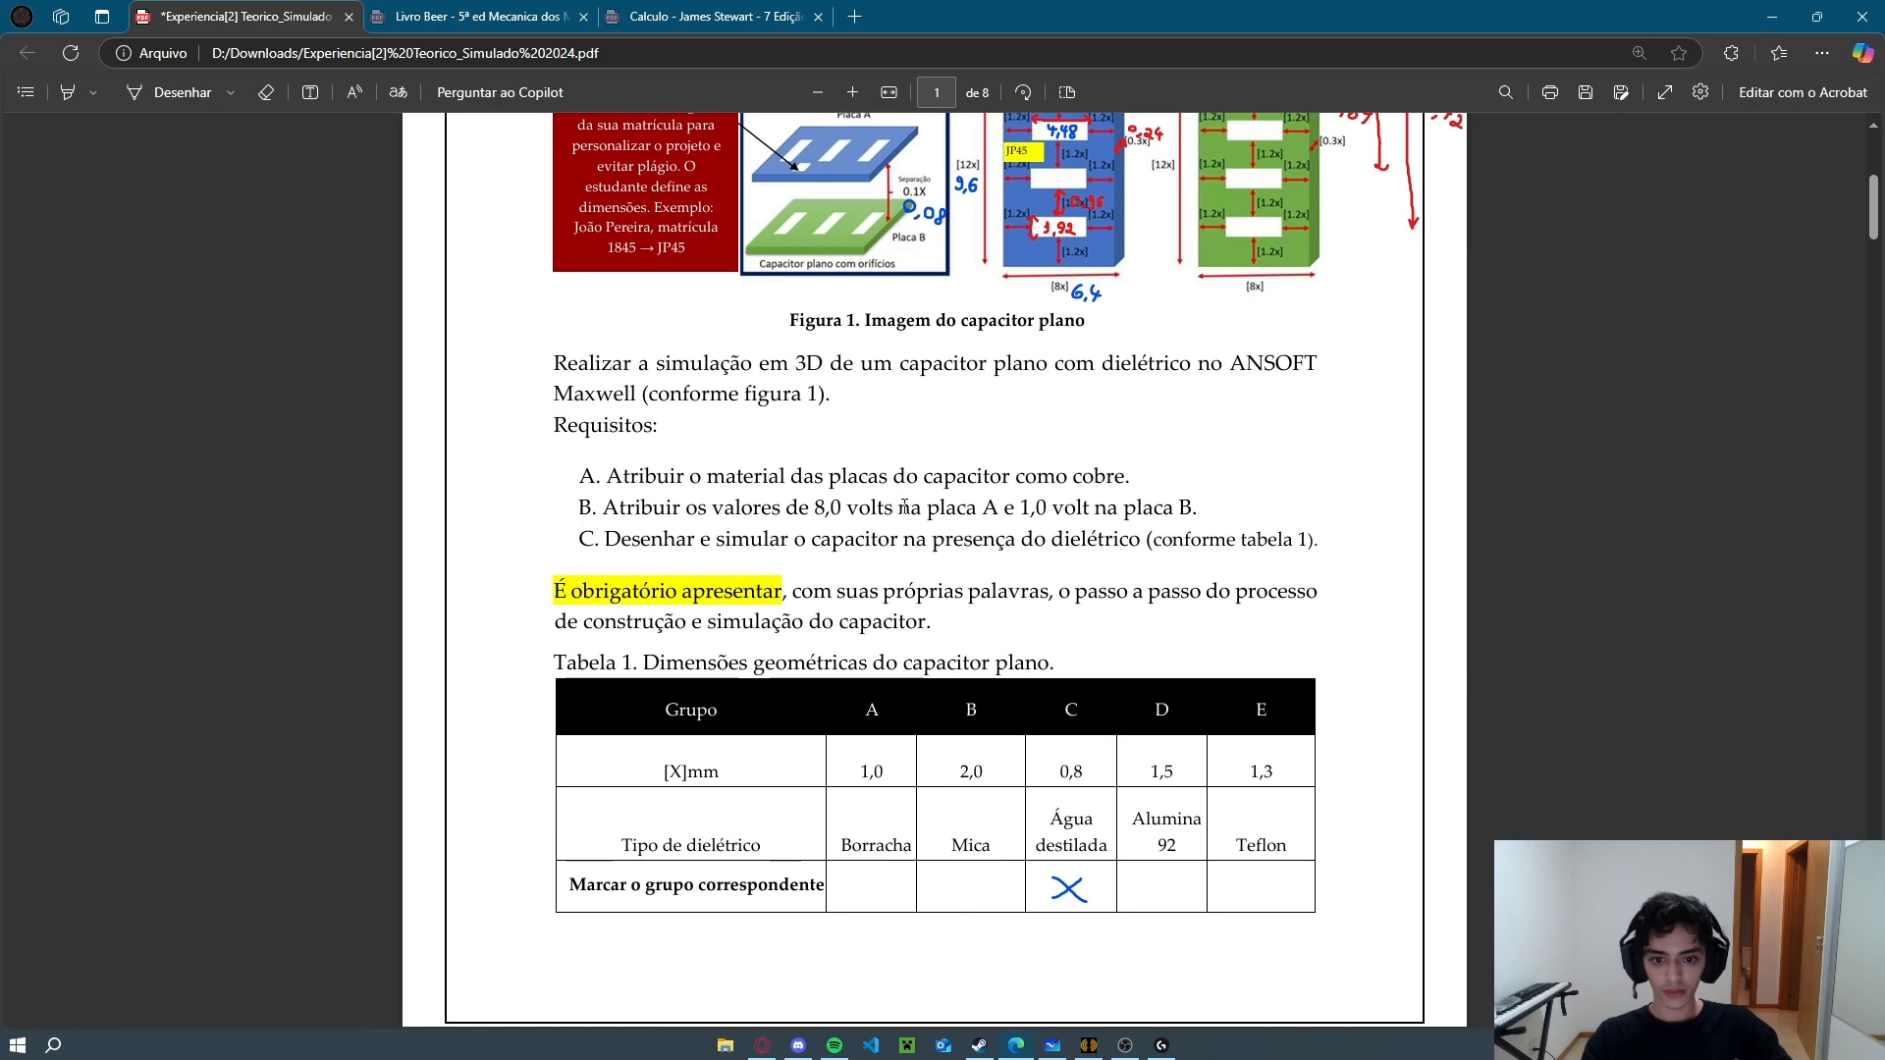
scroll(1049, 385, up, 2)
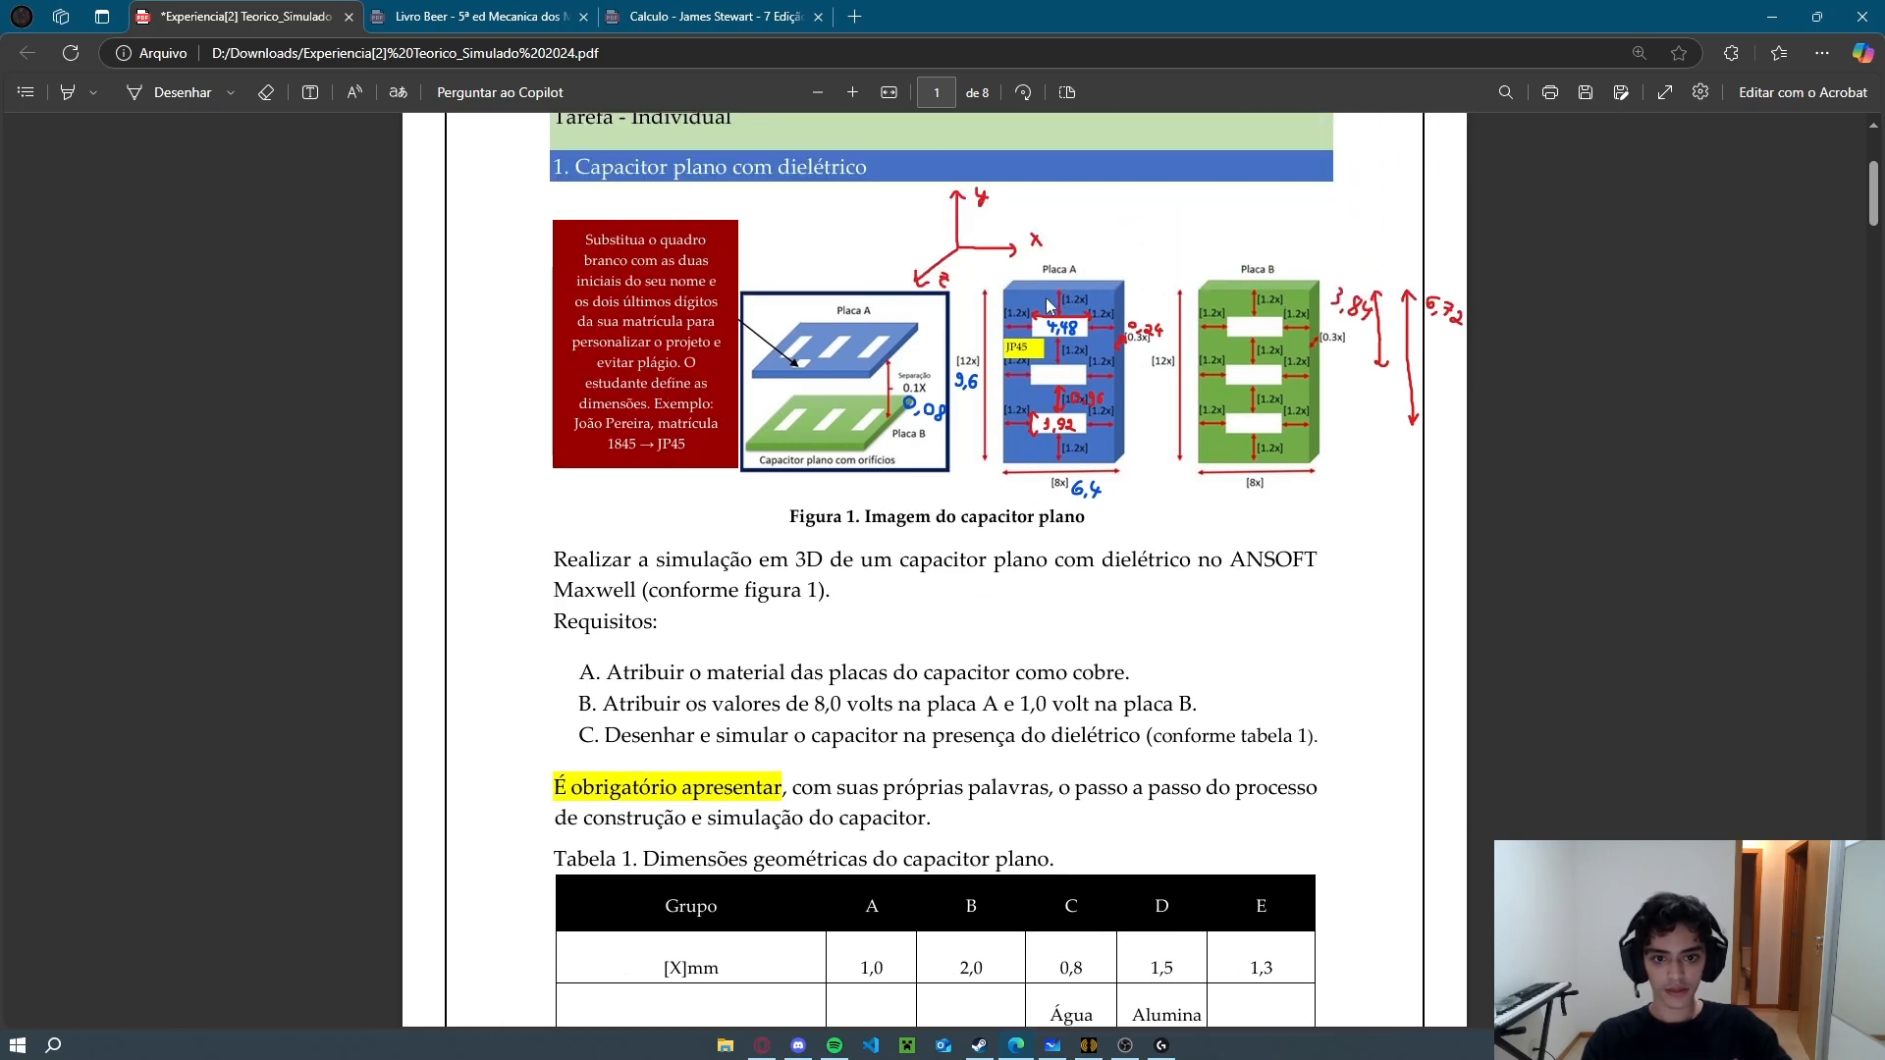
drag(814, 704, 894, 705)
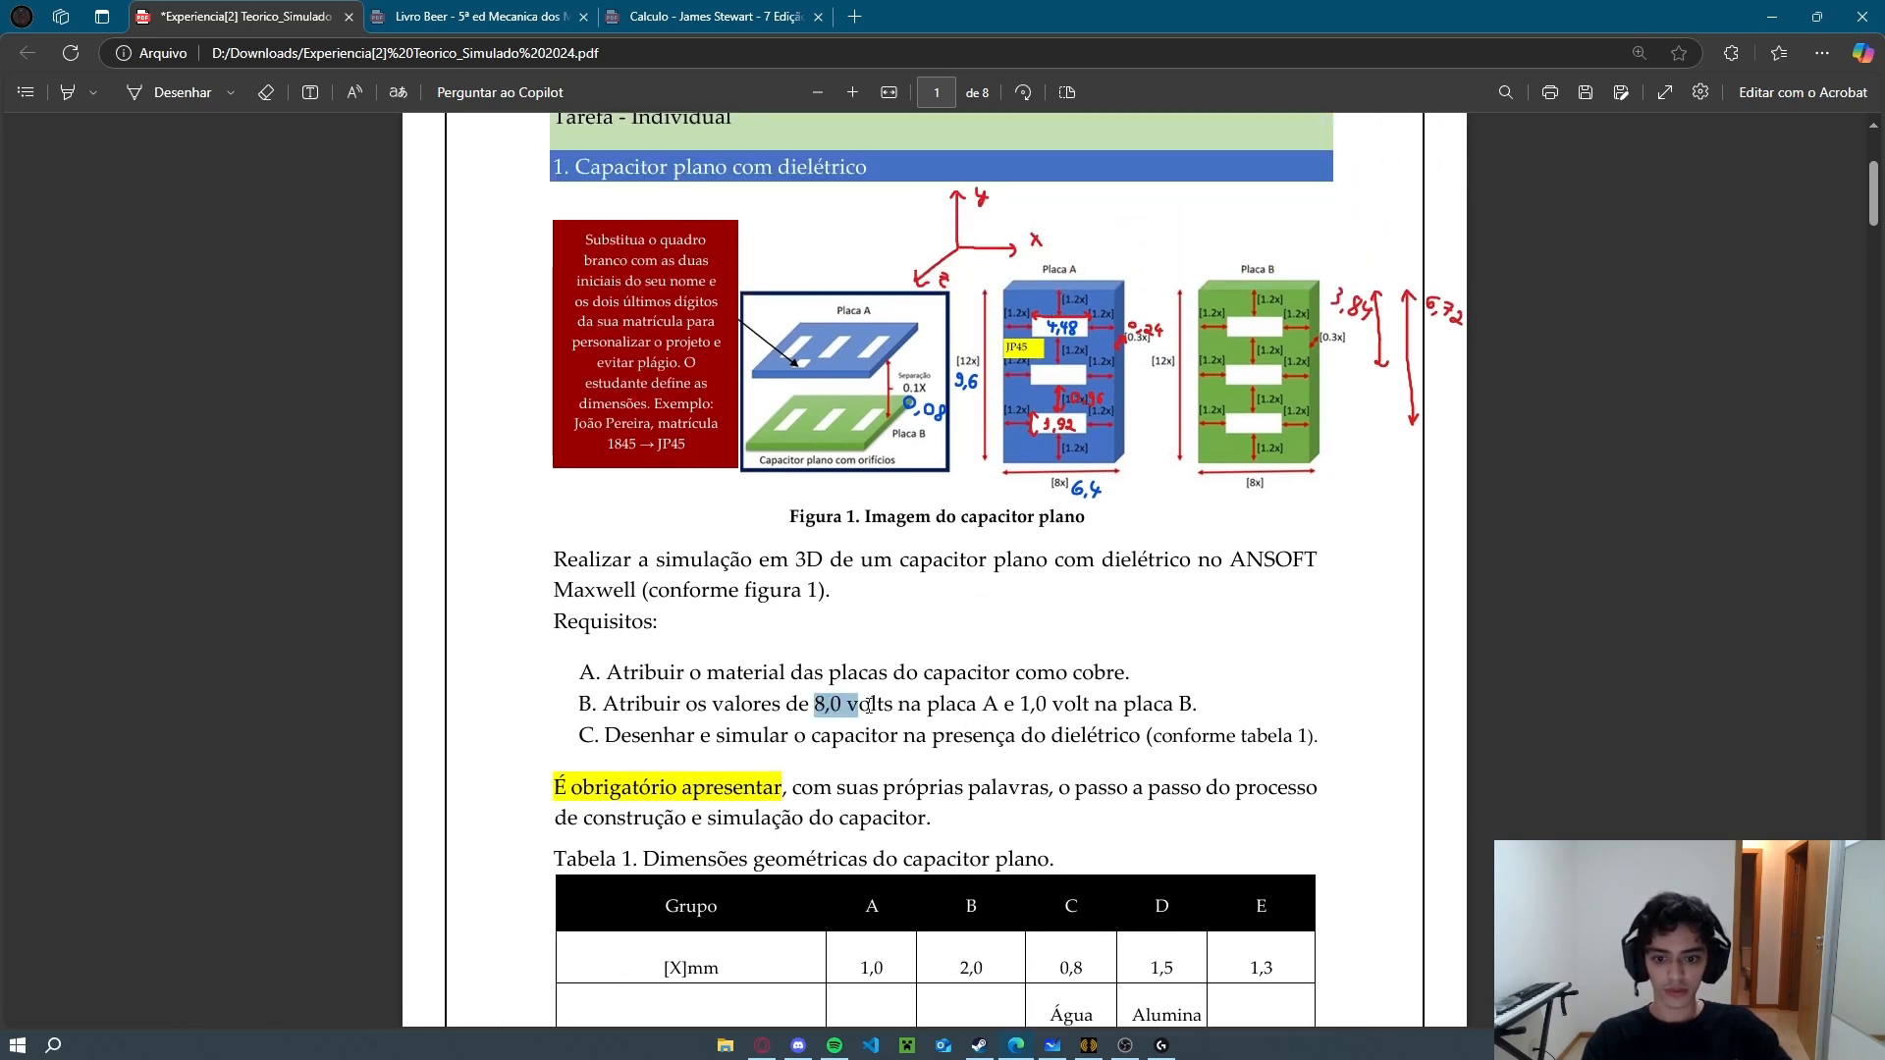
key(alt+Tab)
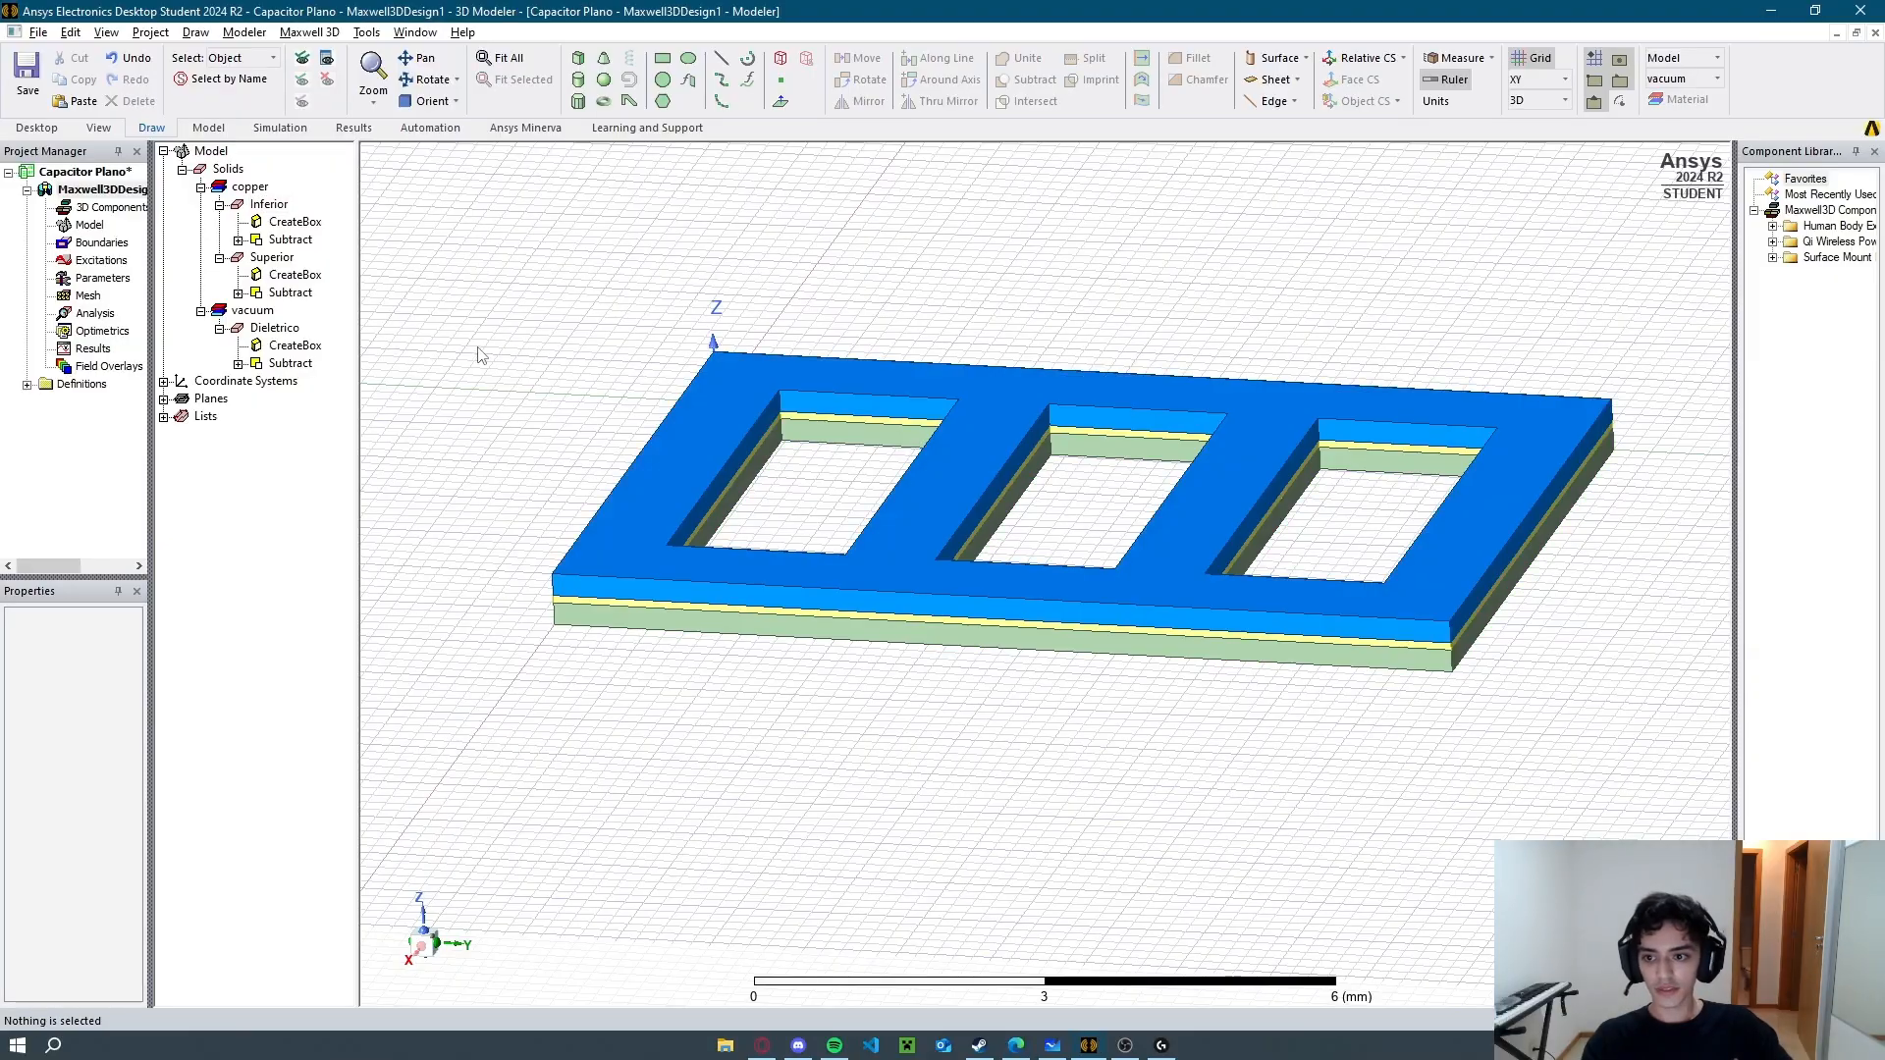
Assign a voltage excitation of 8 V to the Superior plate, rechecking the required value in the PDF.
click(272, 258)
right_click(275, 261)
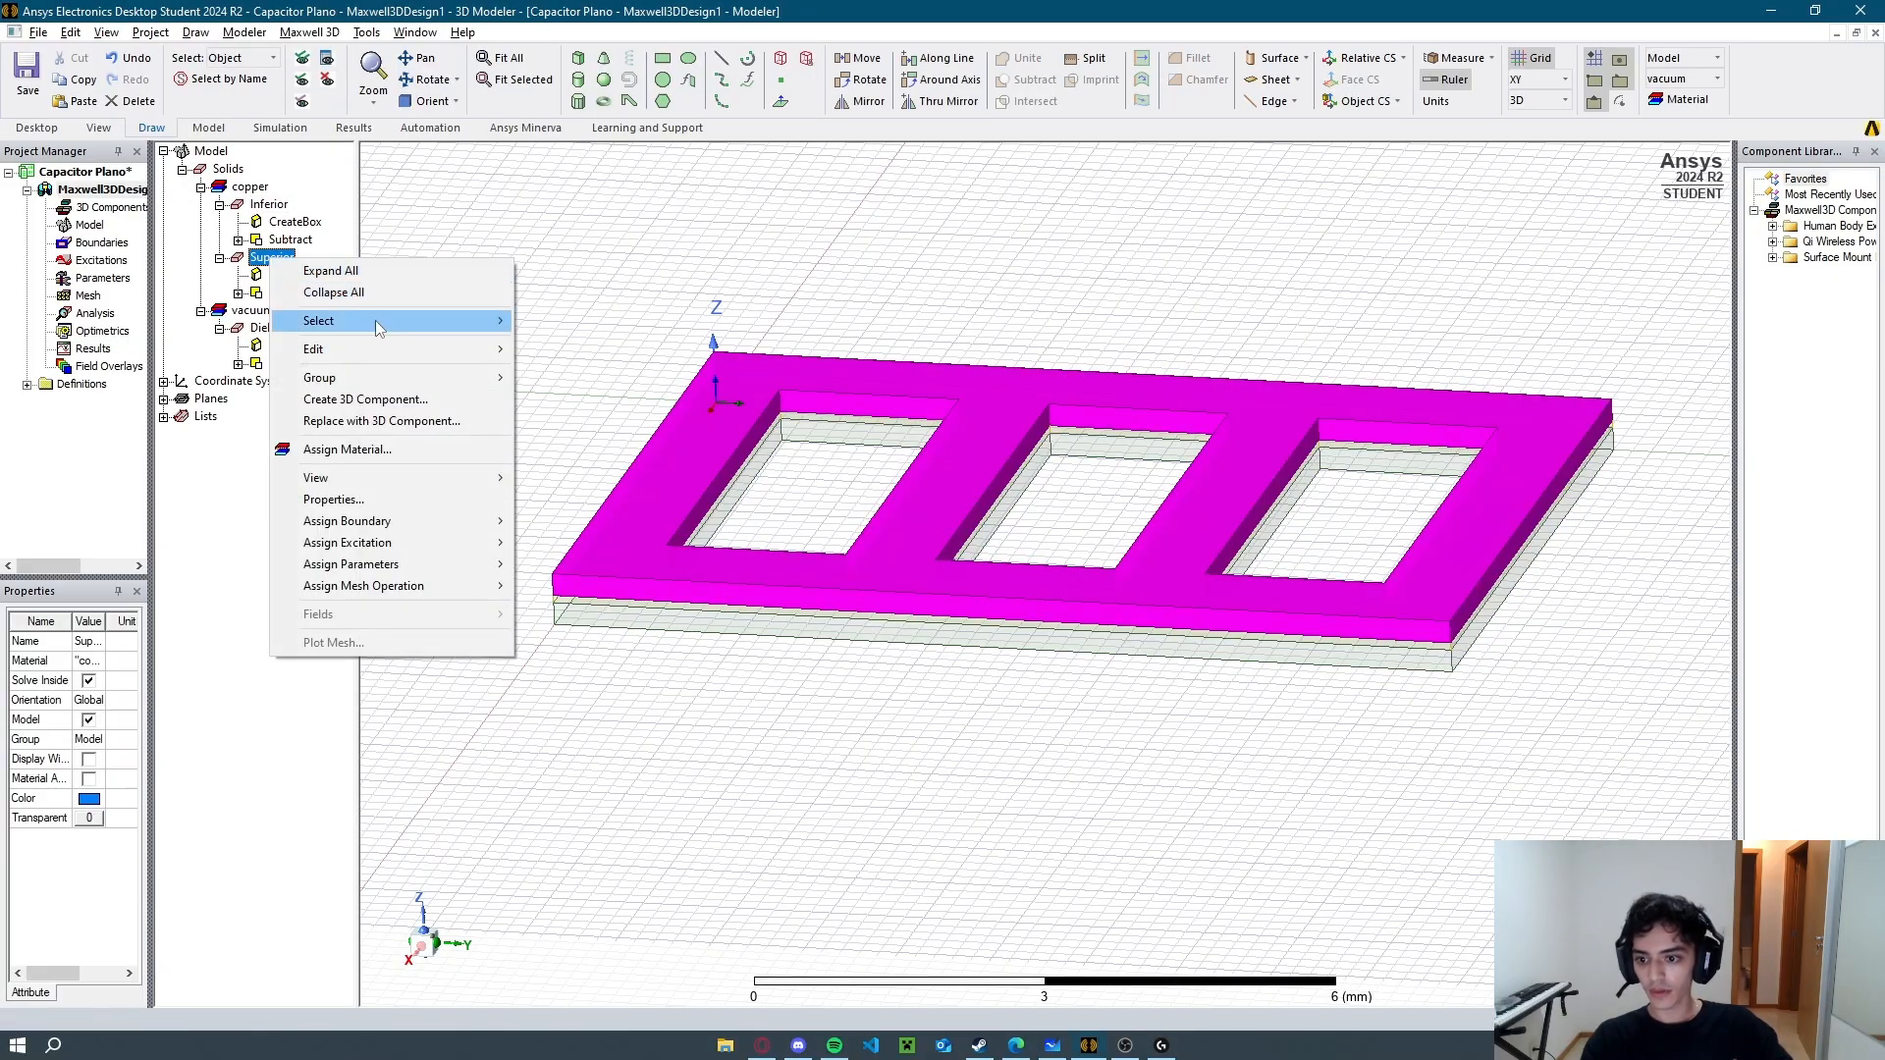
mouse_move(401, 543)
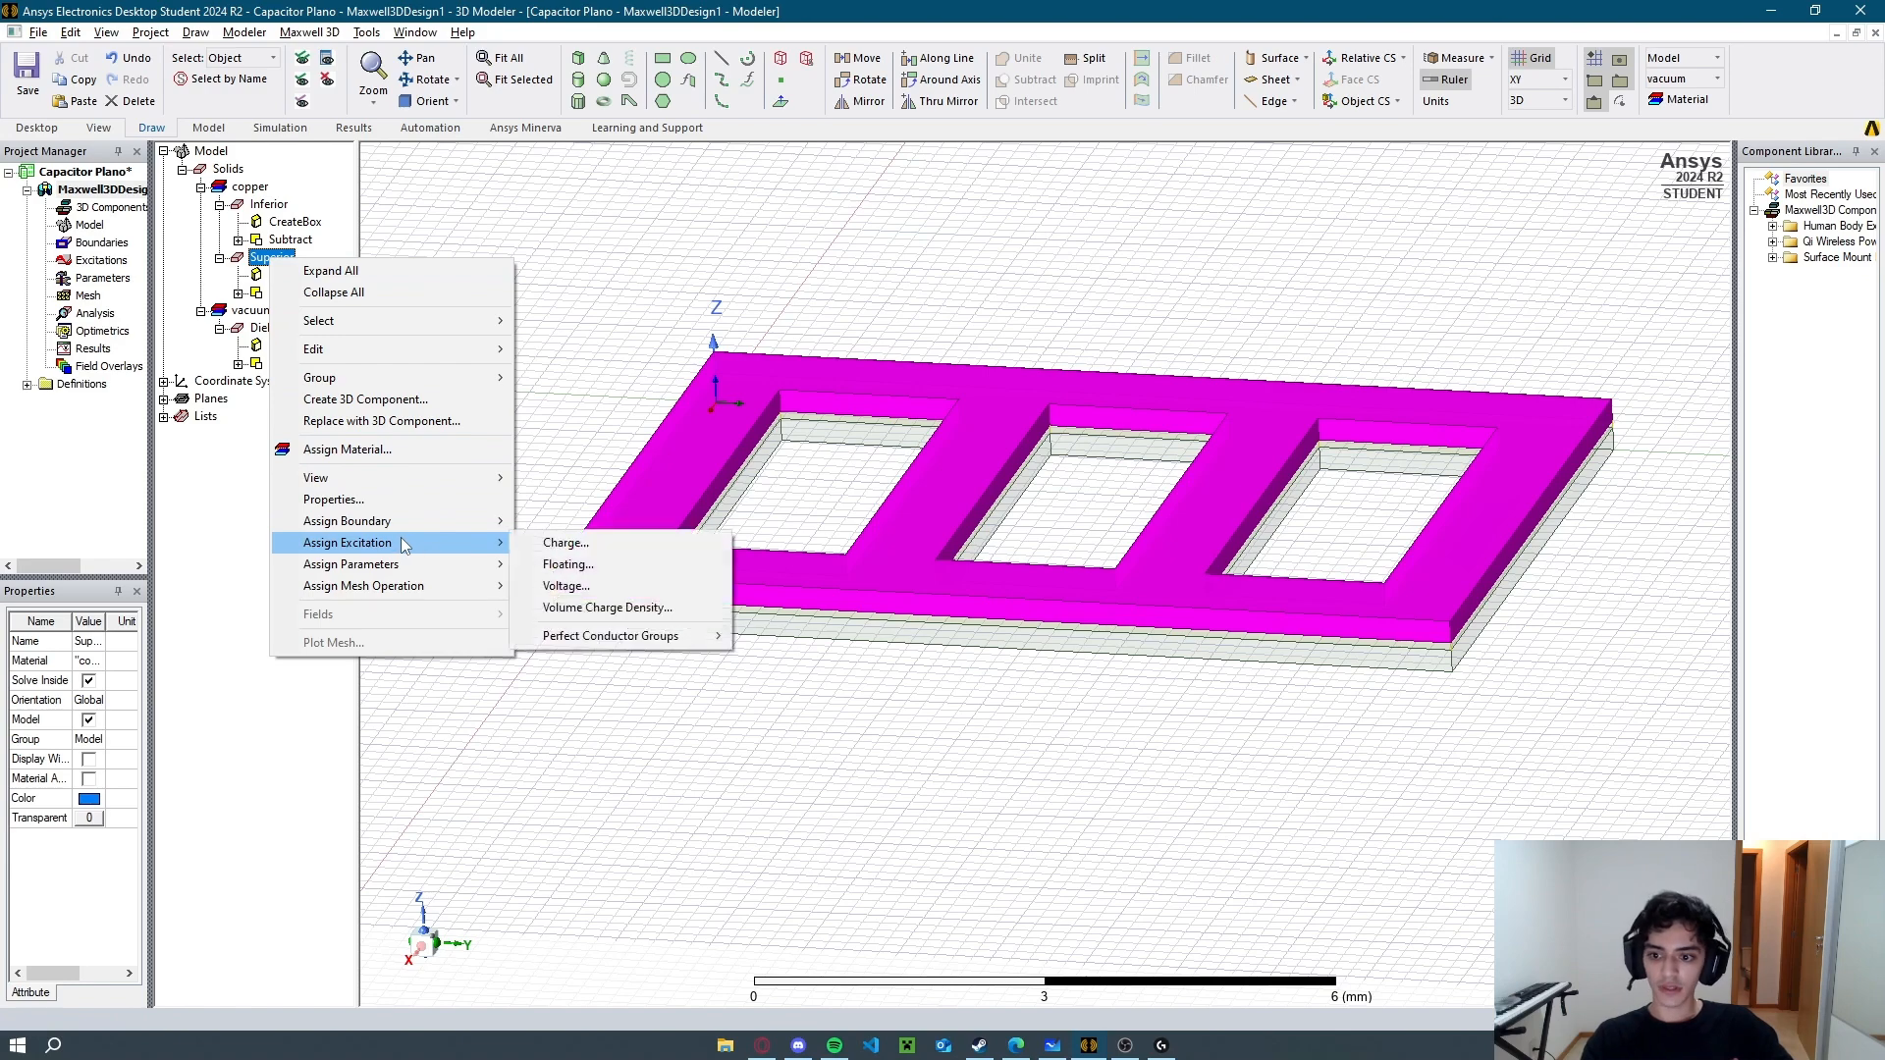
click(569, 585)
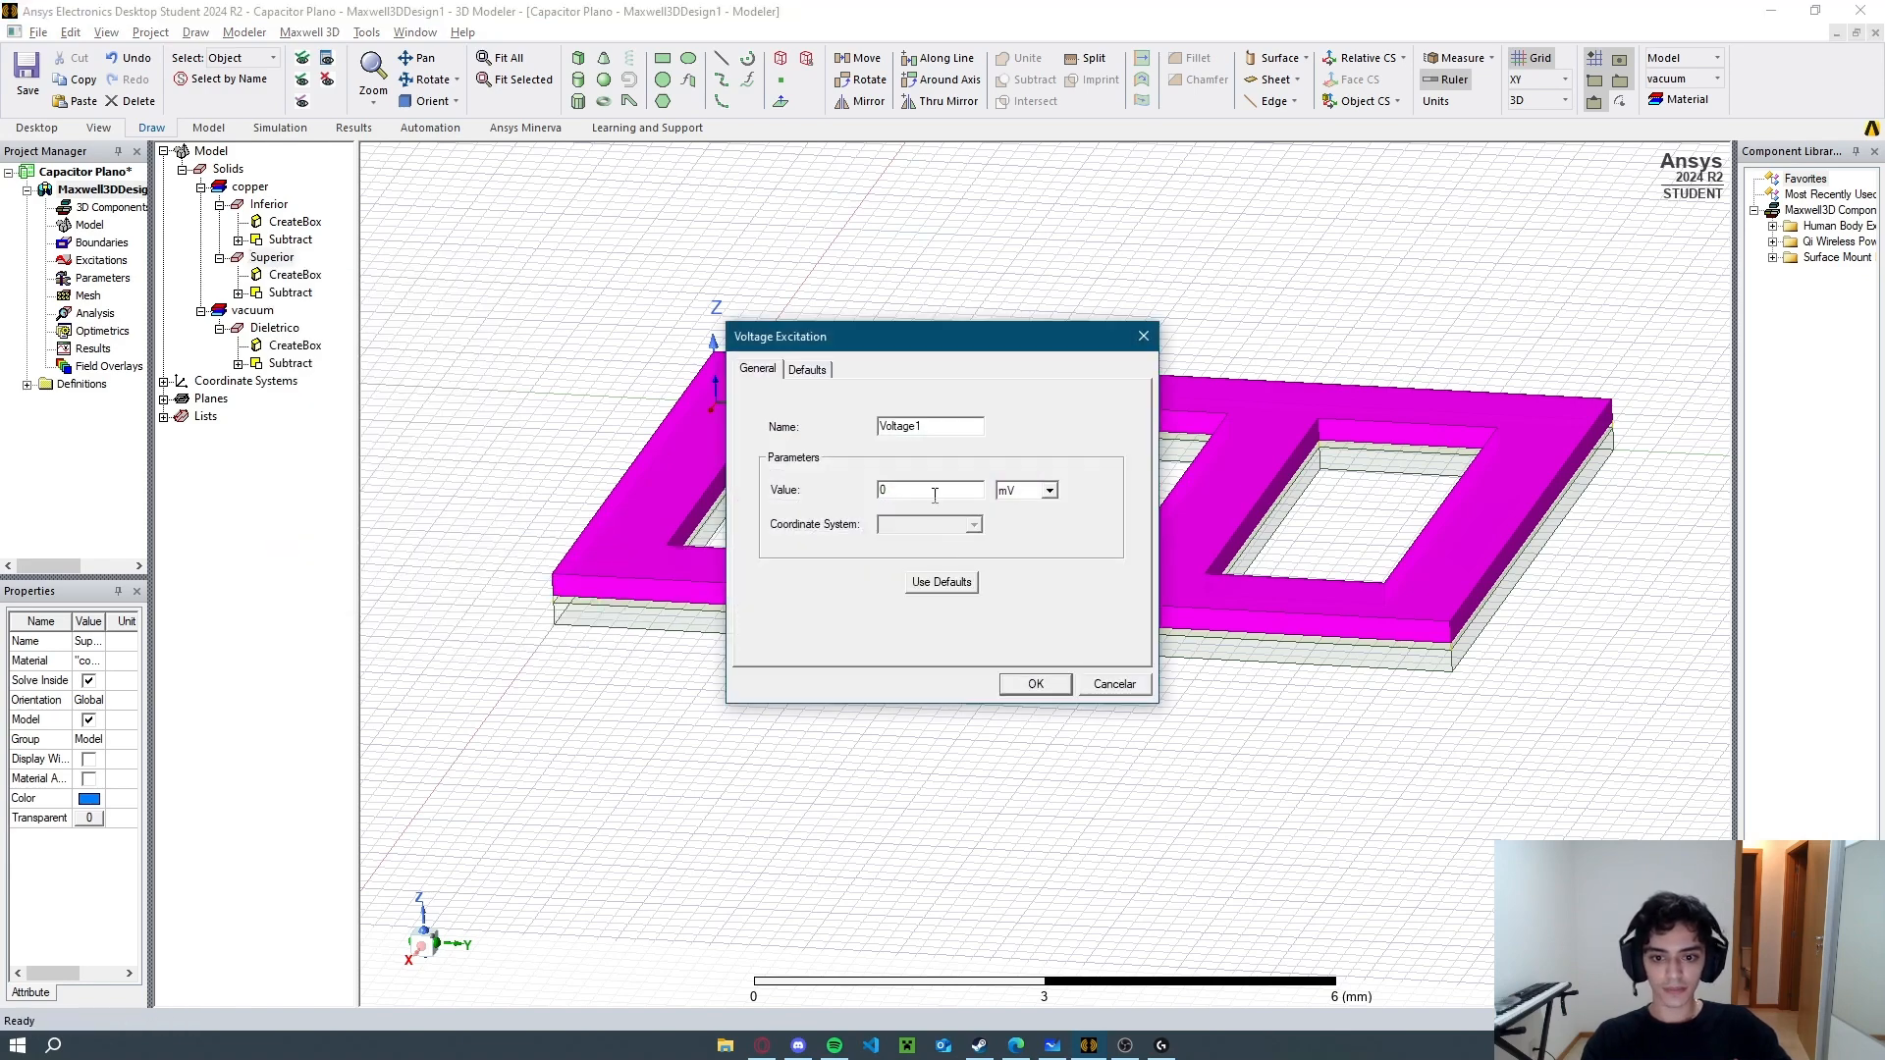
key(alt+Tab)
key(alt+Tab)
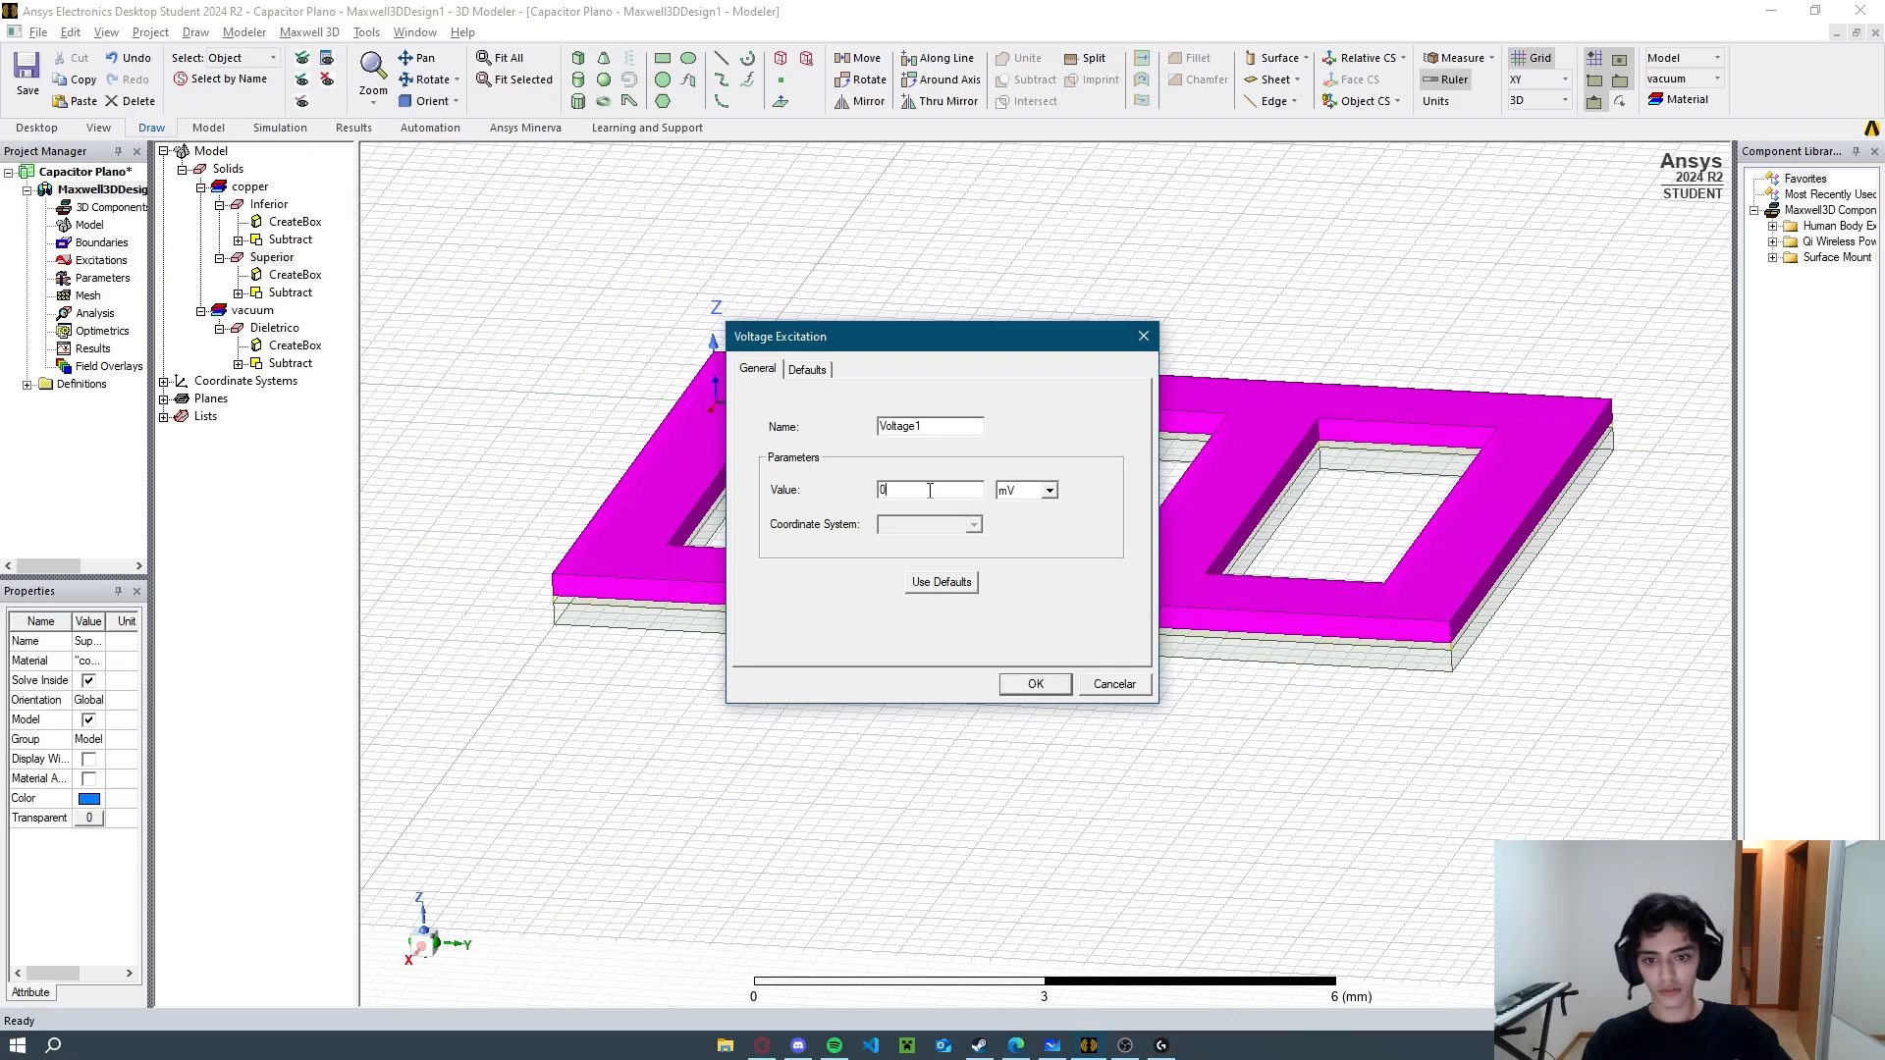
key(BackSpace)
text(8)
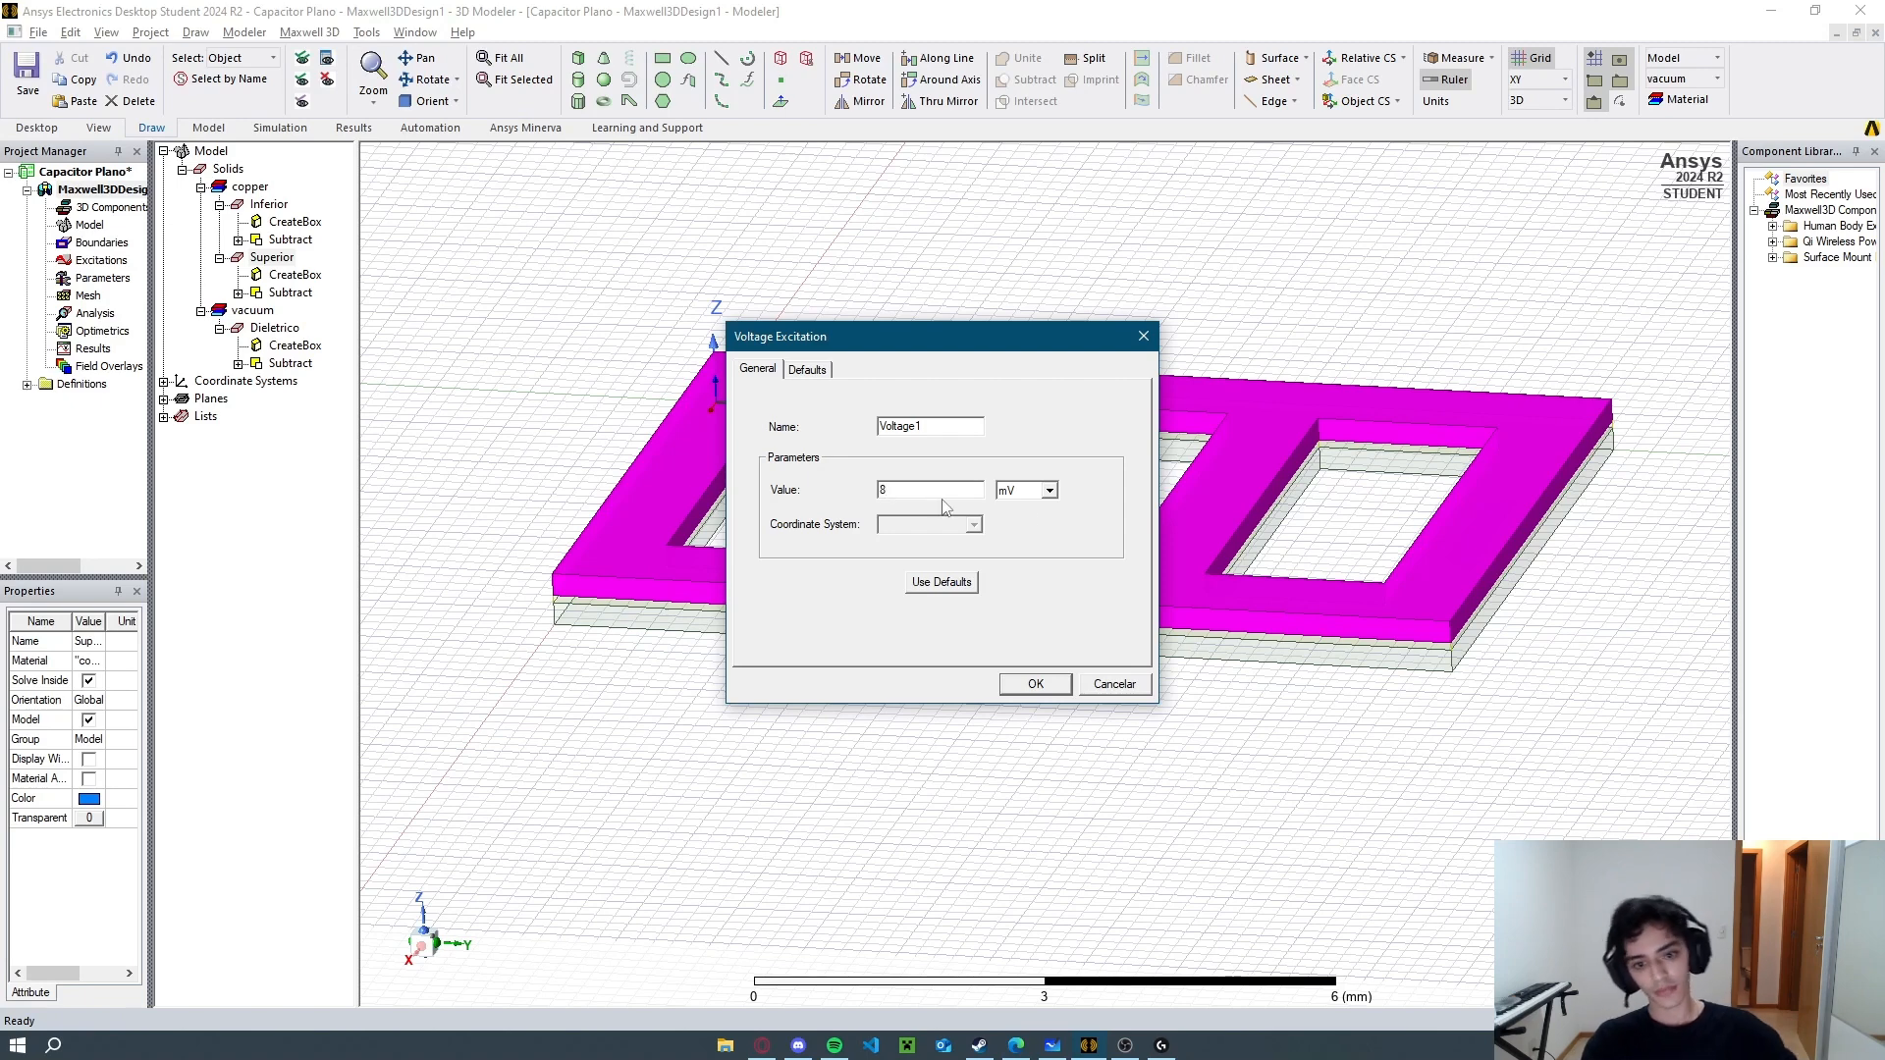
click(1048, 490)
click(1034, 548)
click(1035, 683)
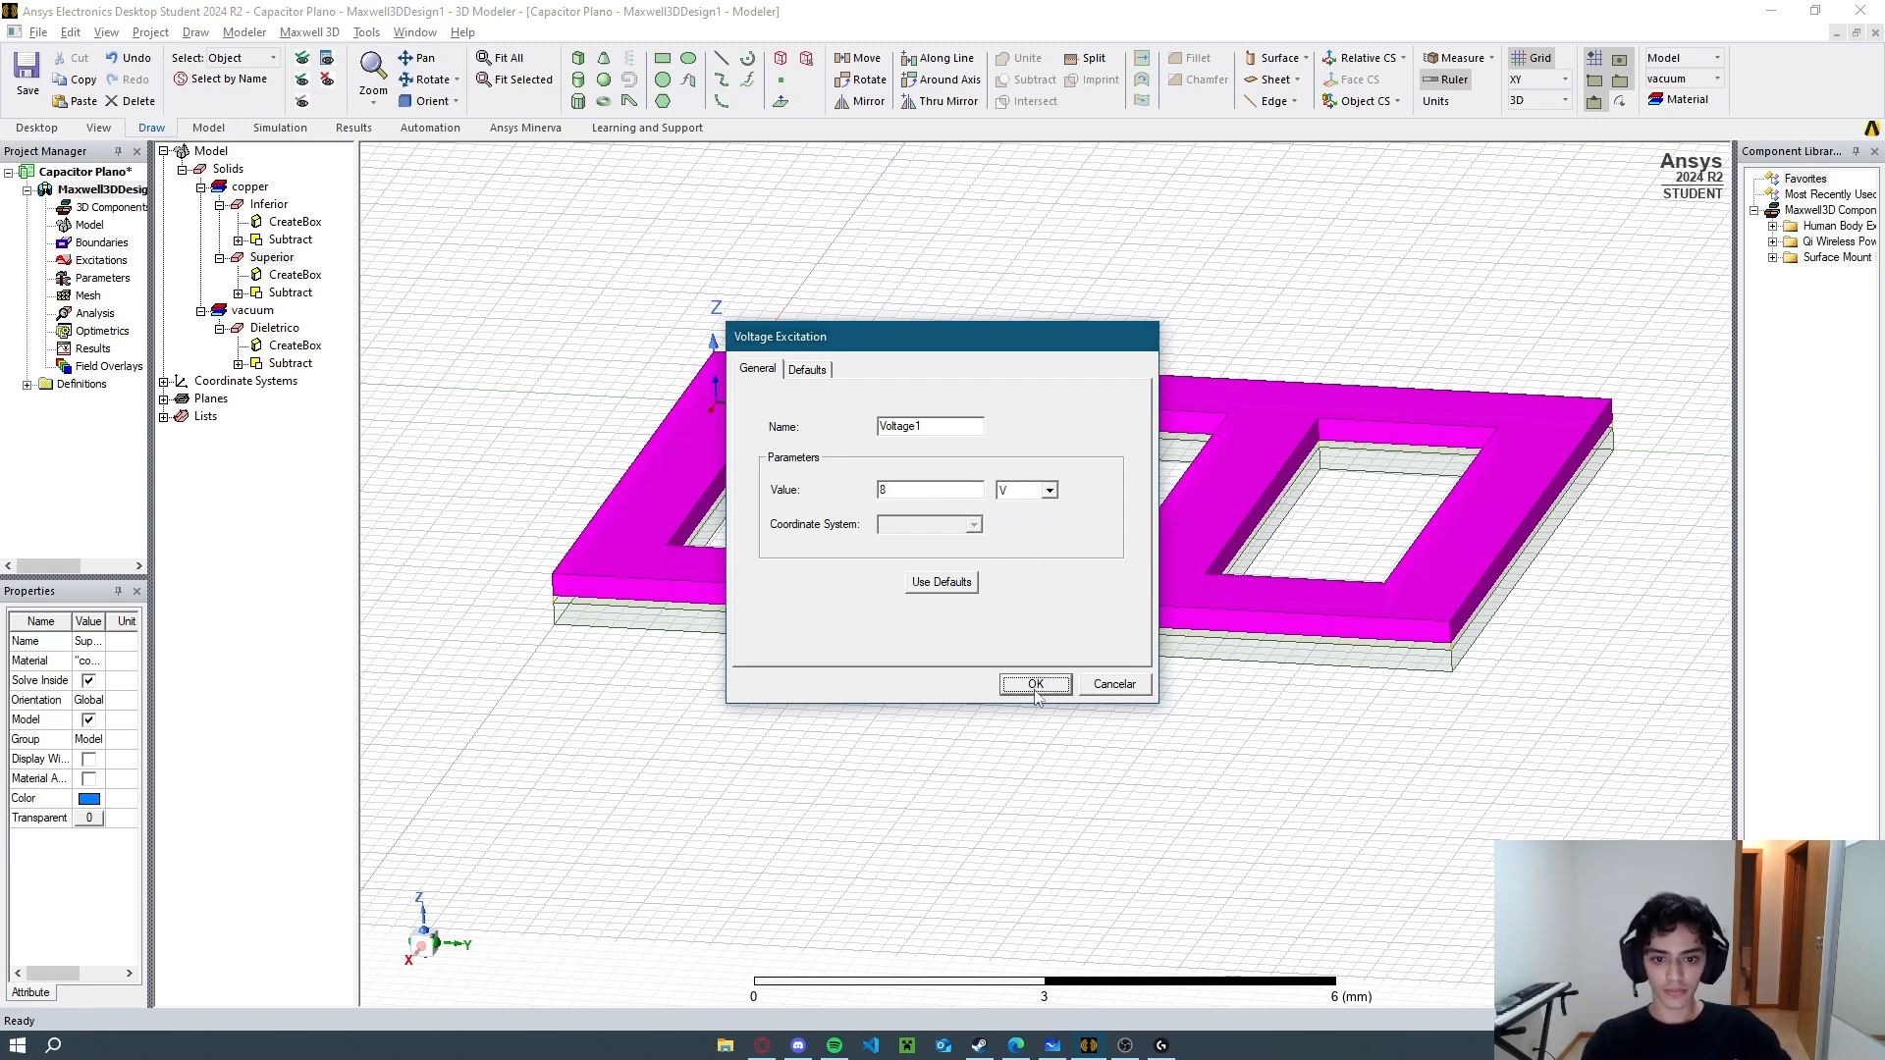
Assign a voltage excitation of 1 V to the Inferior plate.
click(274, 225)
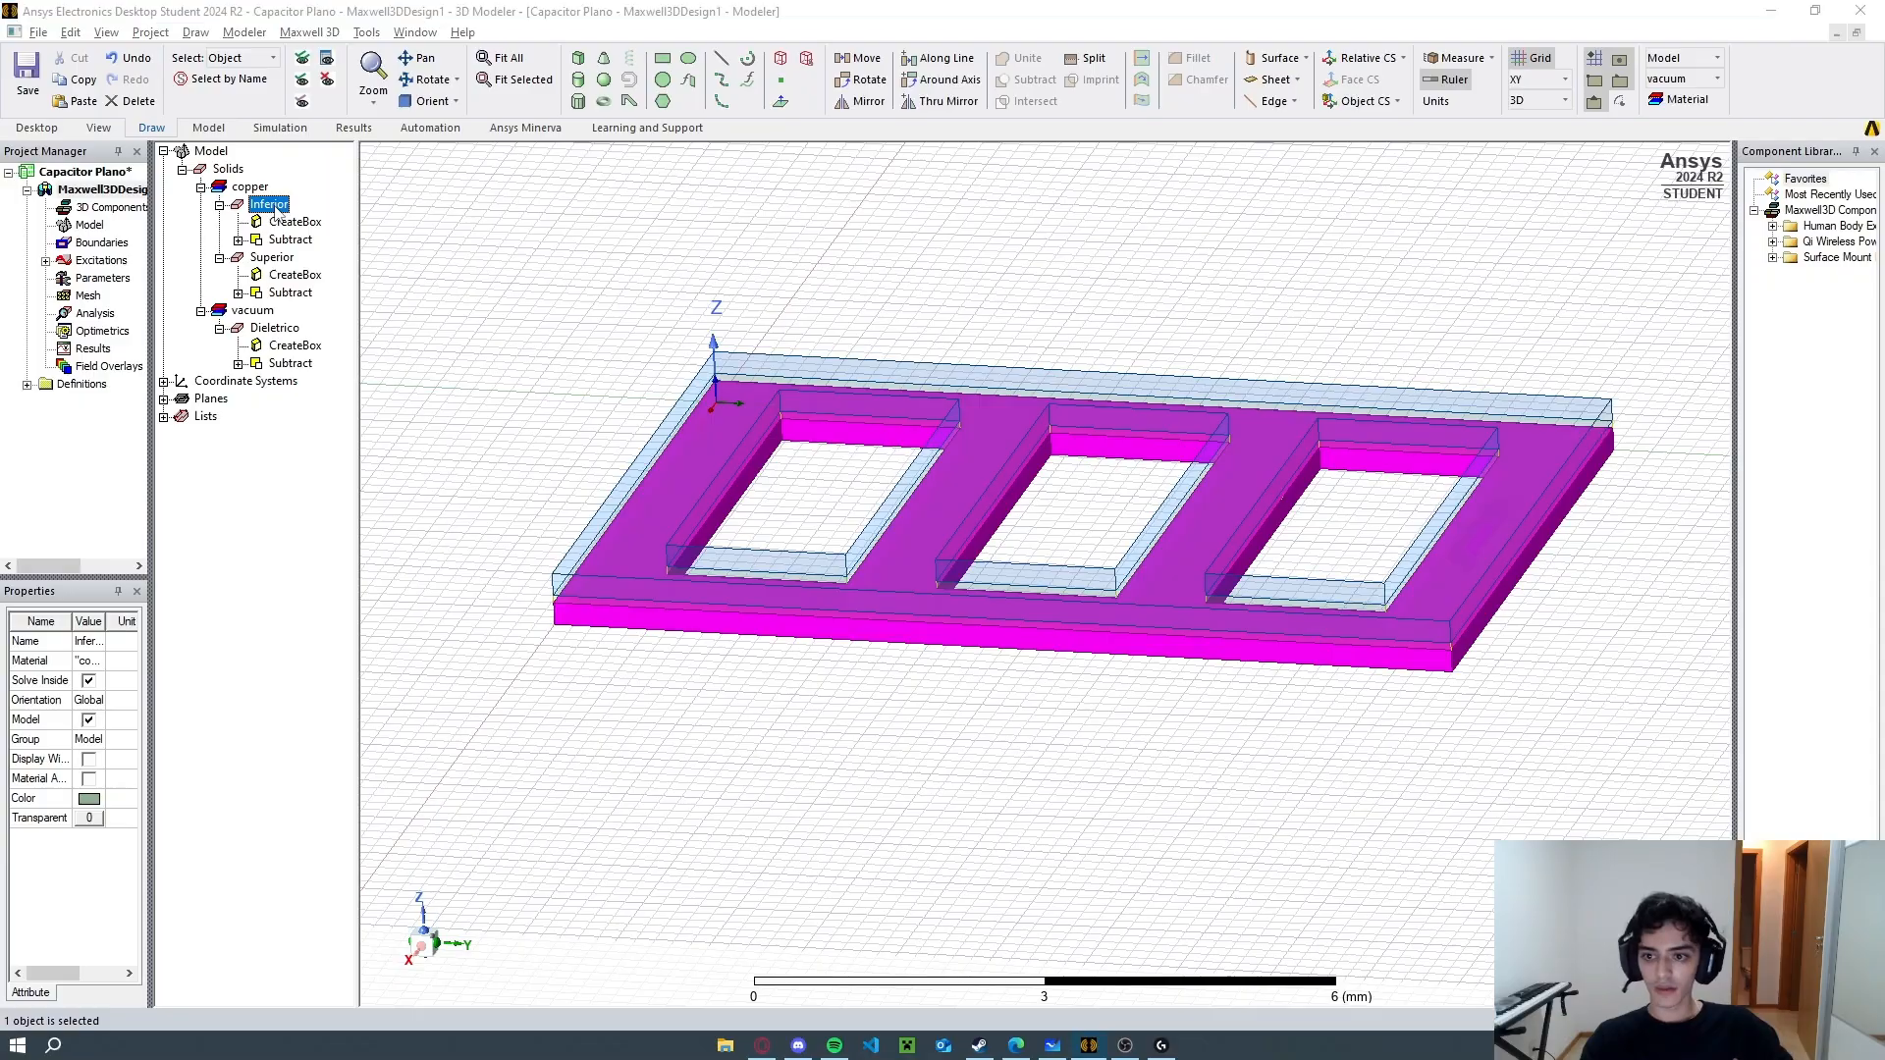
key(alt+Tab)
key(alt+Tab)
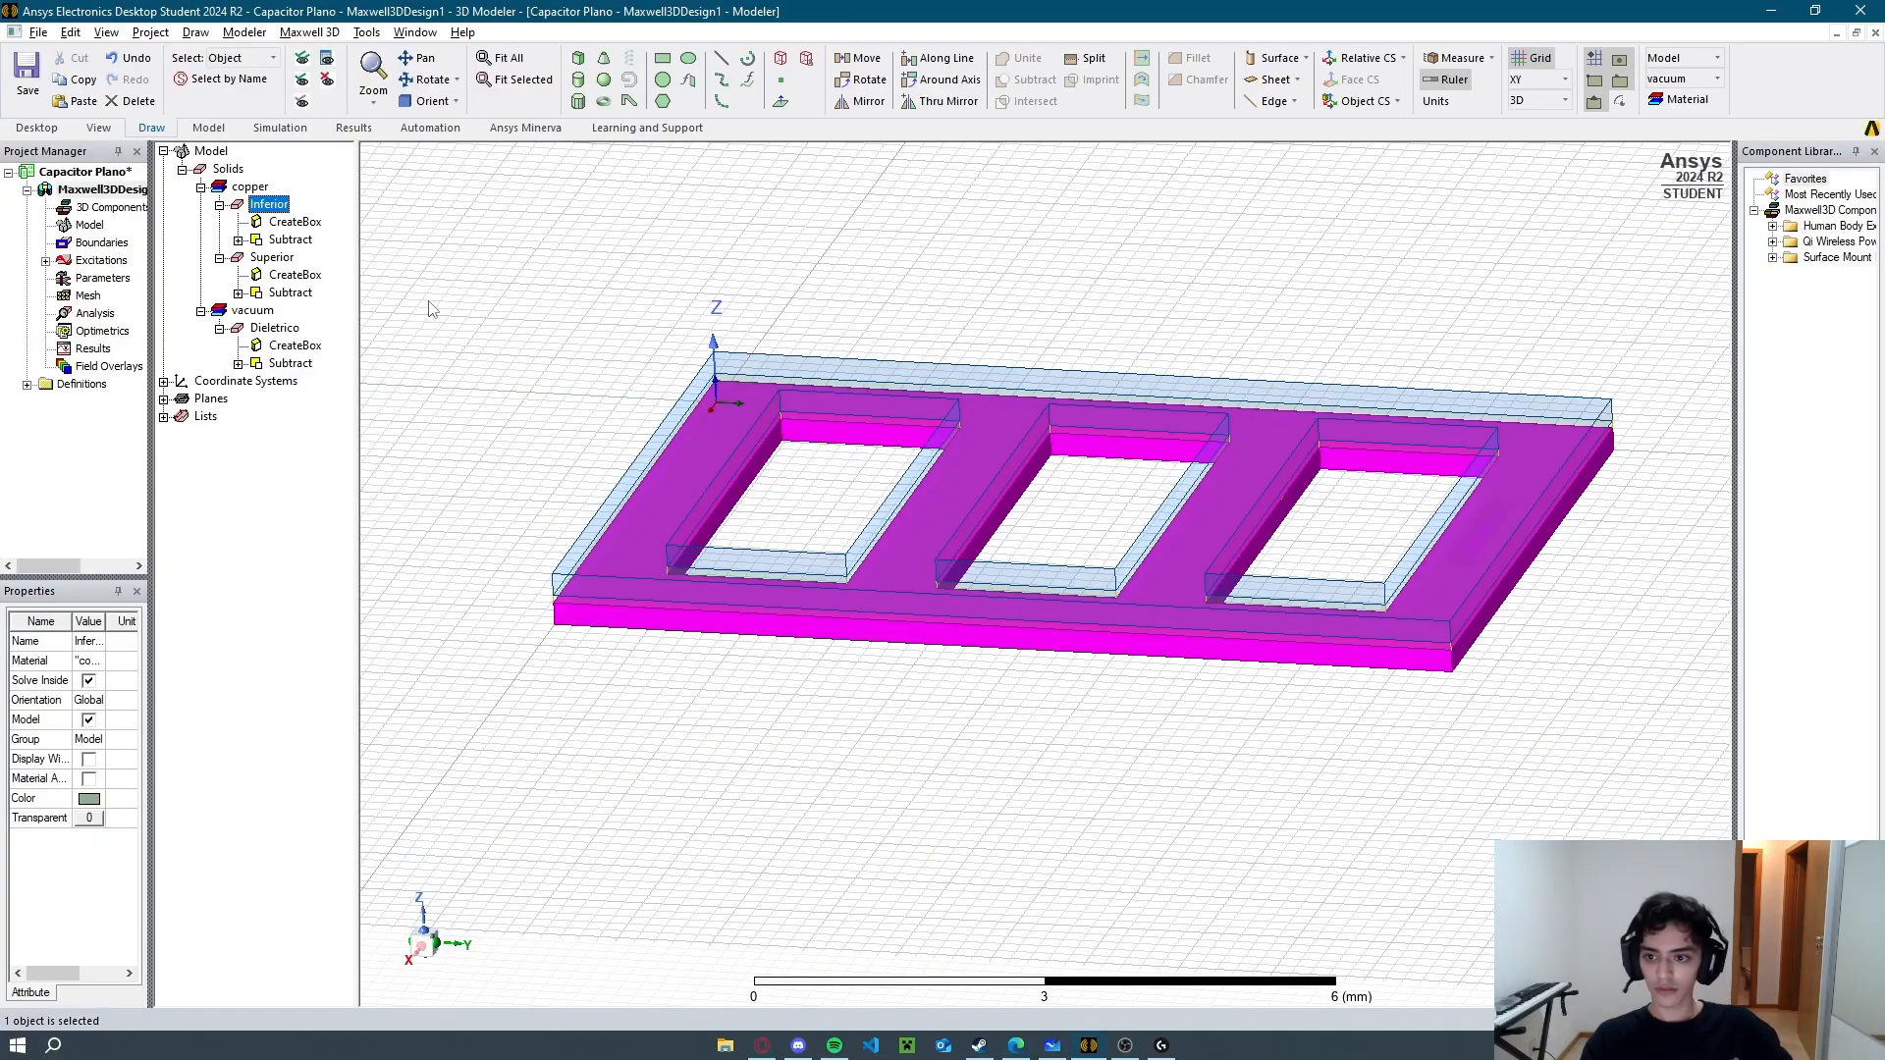
right_click(277, 203)
mouse_move(432, 485)
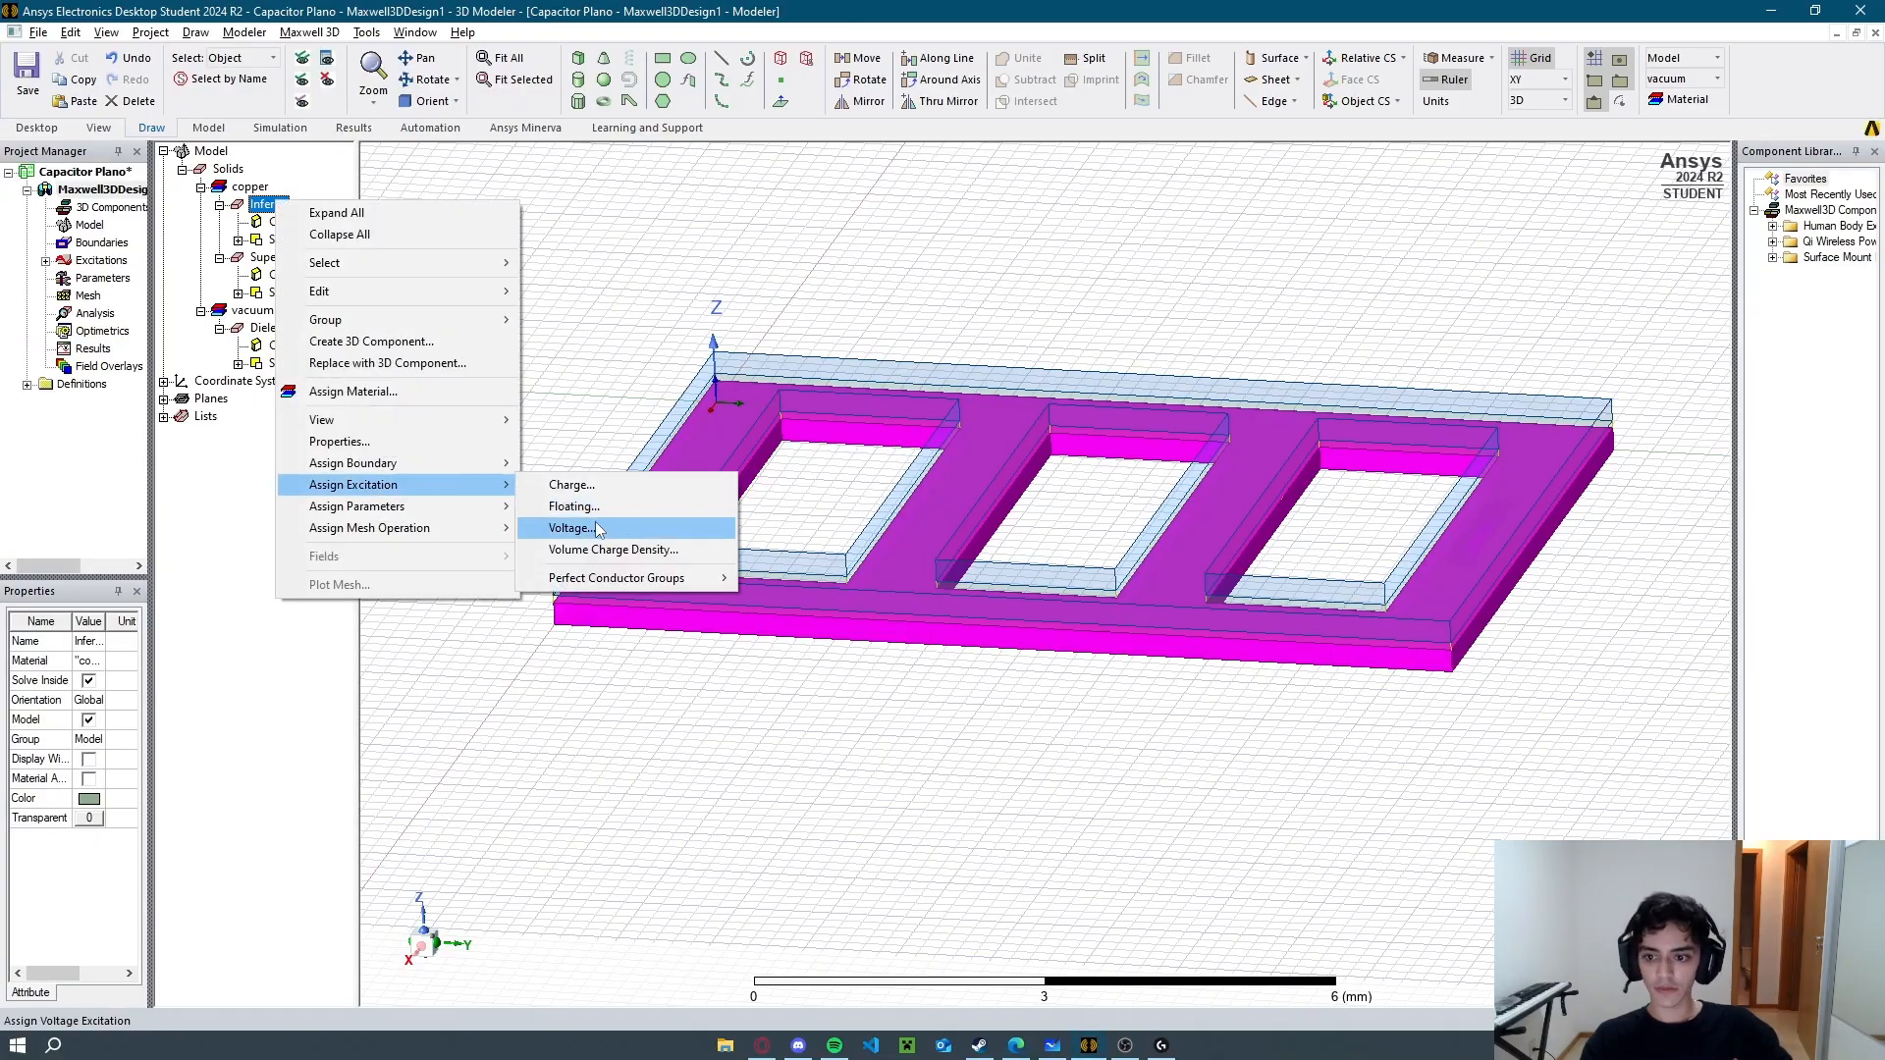
click(598, 523)
key(BackSpace)
text(1)
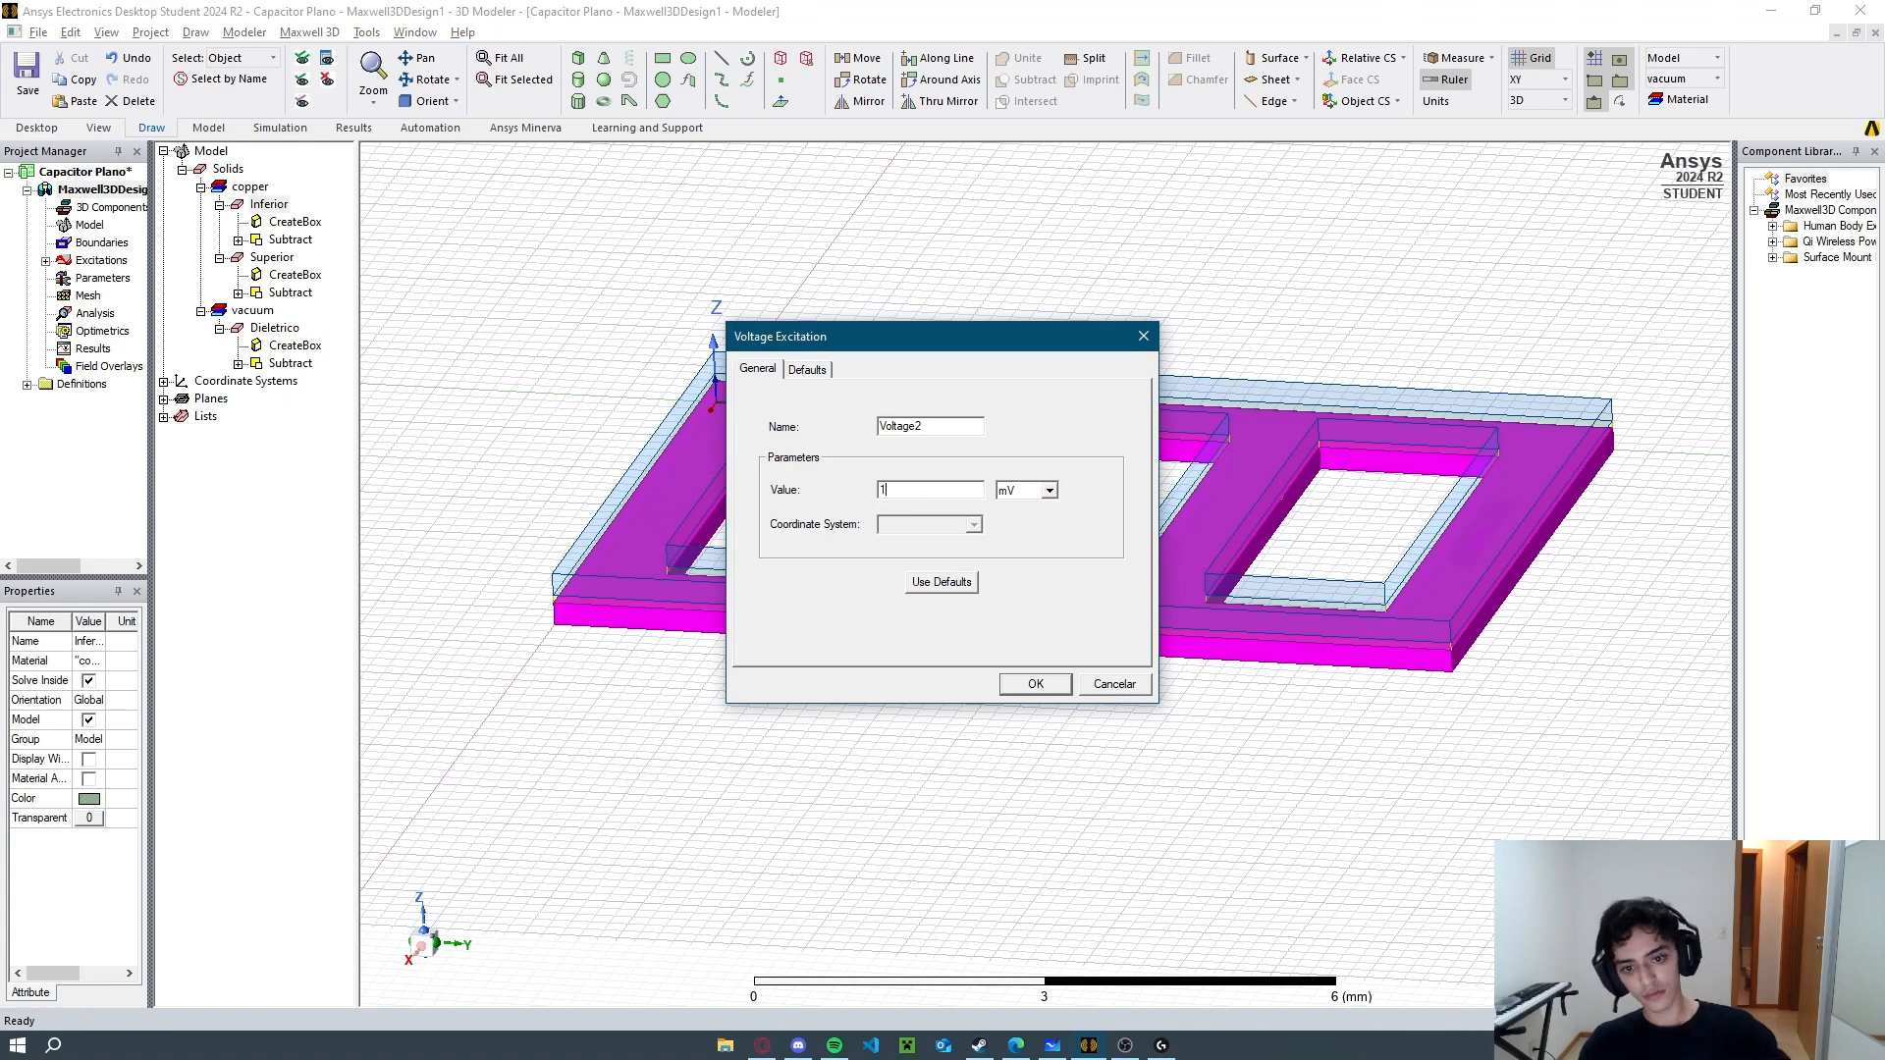
click(1050, 490)
click(1031, 542)
click(1041, 686)
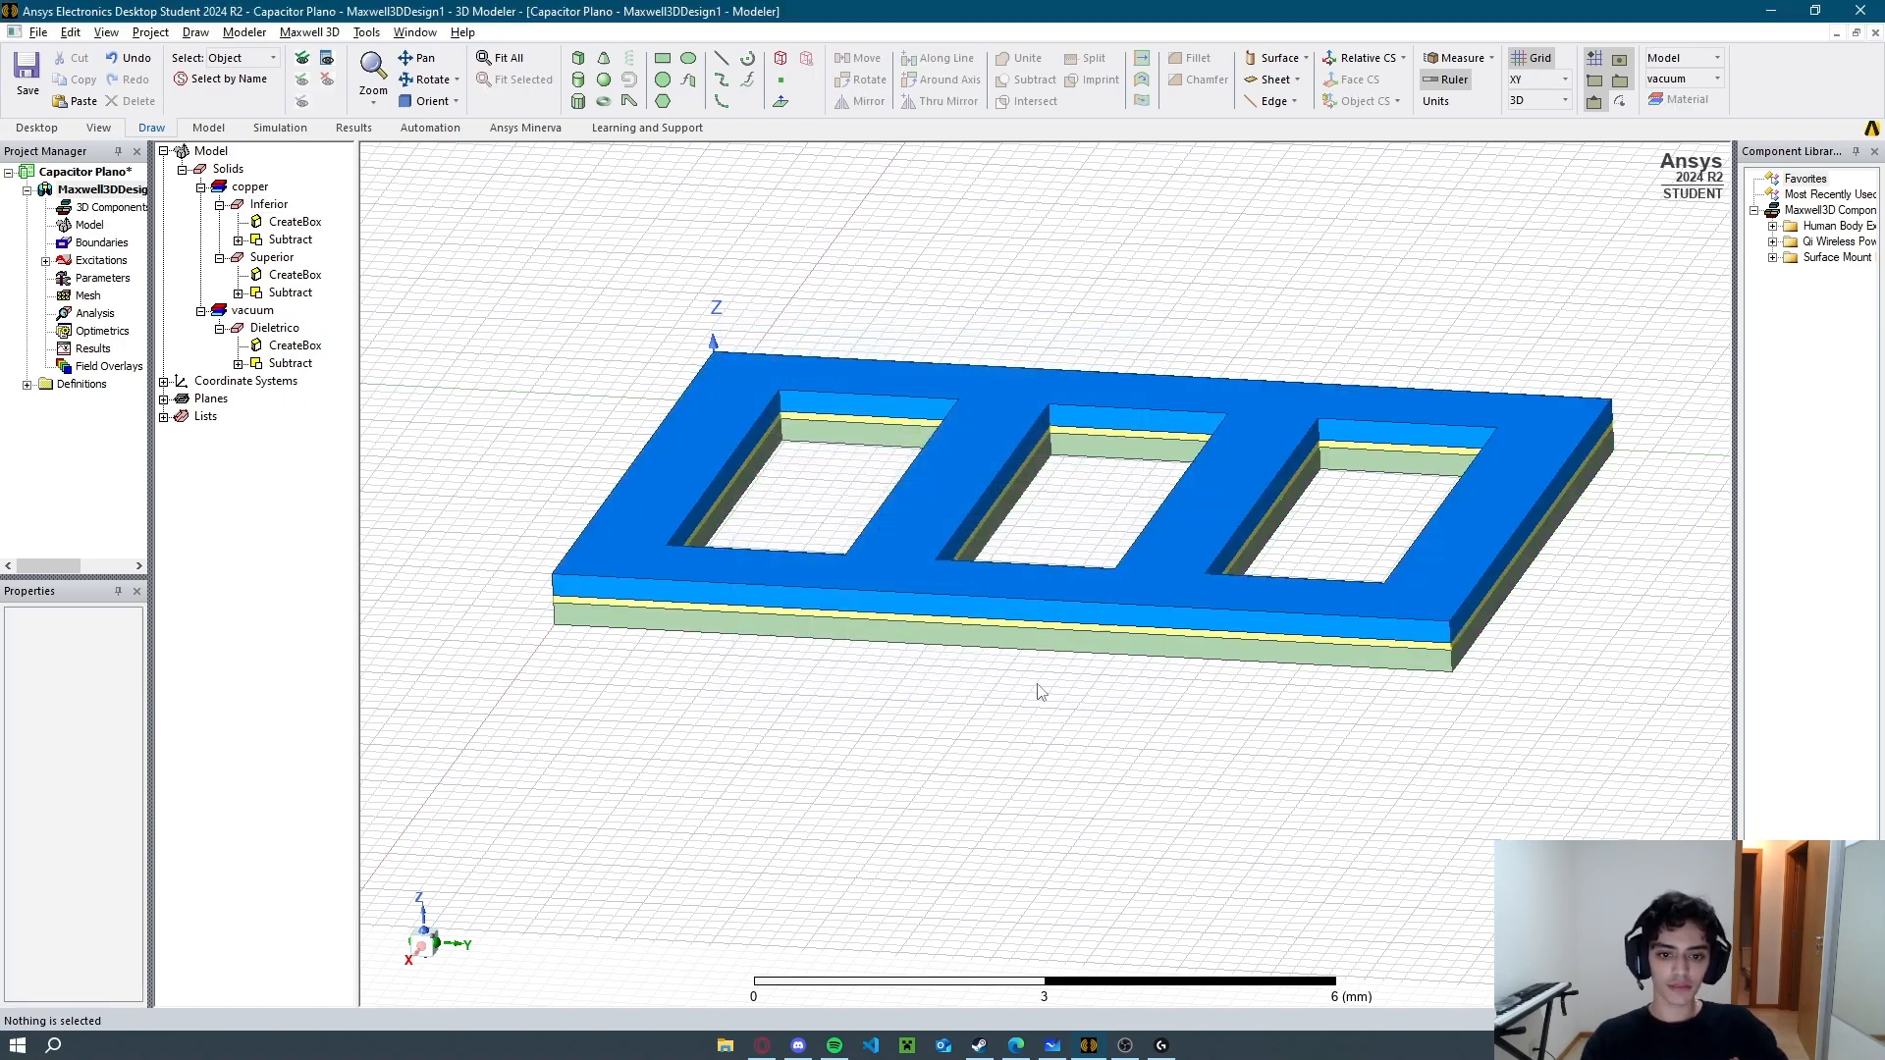
Switch to the assignment PDF, review the remaining requirements and group C's dielectric type in Table 1, and return to the Maxwell model.
key(alt+Tab)
scroll(926, 563, down, 3)
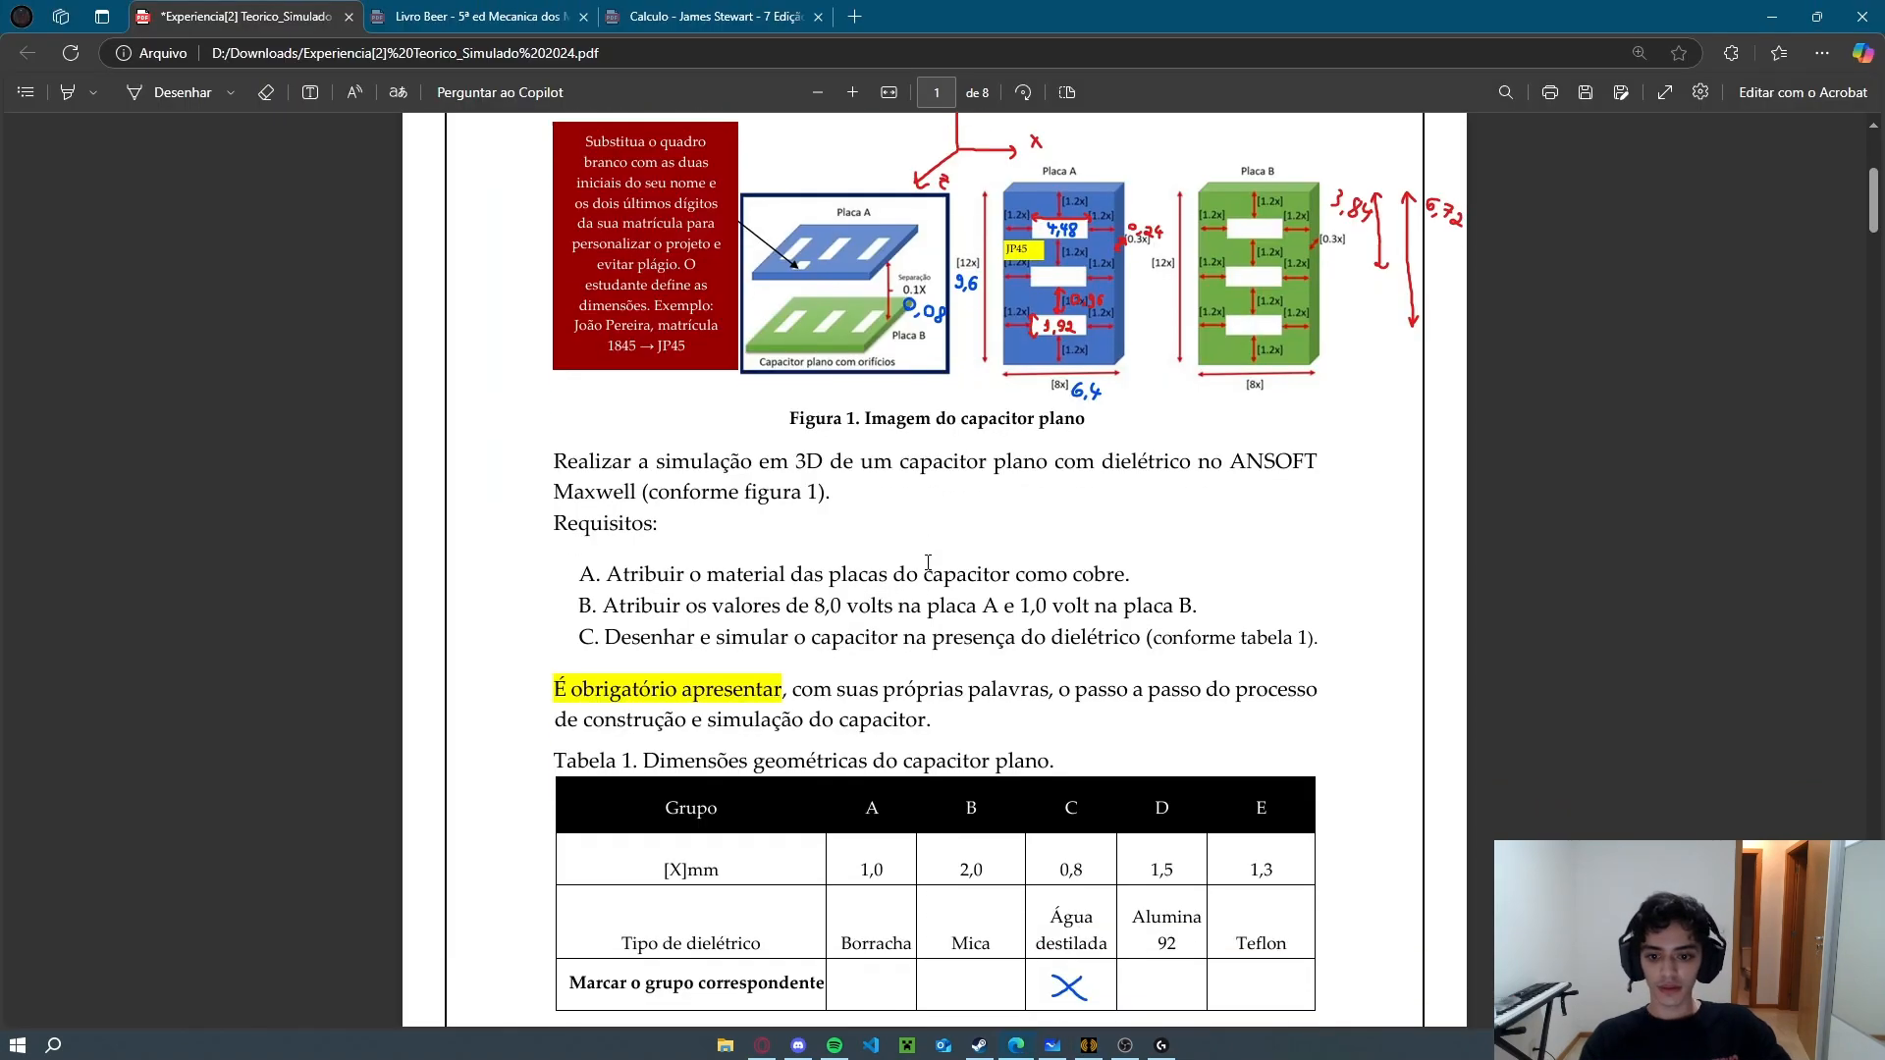
scroll(928, 563, down, 2)
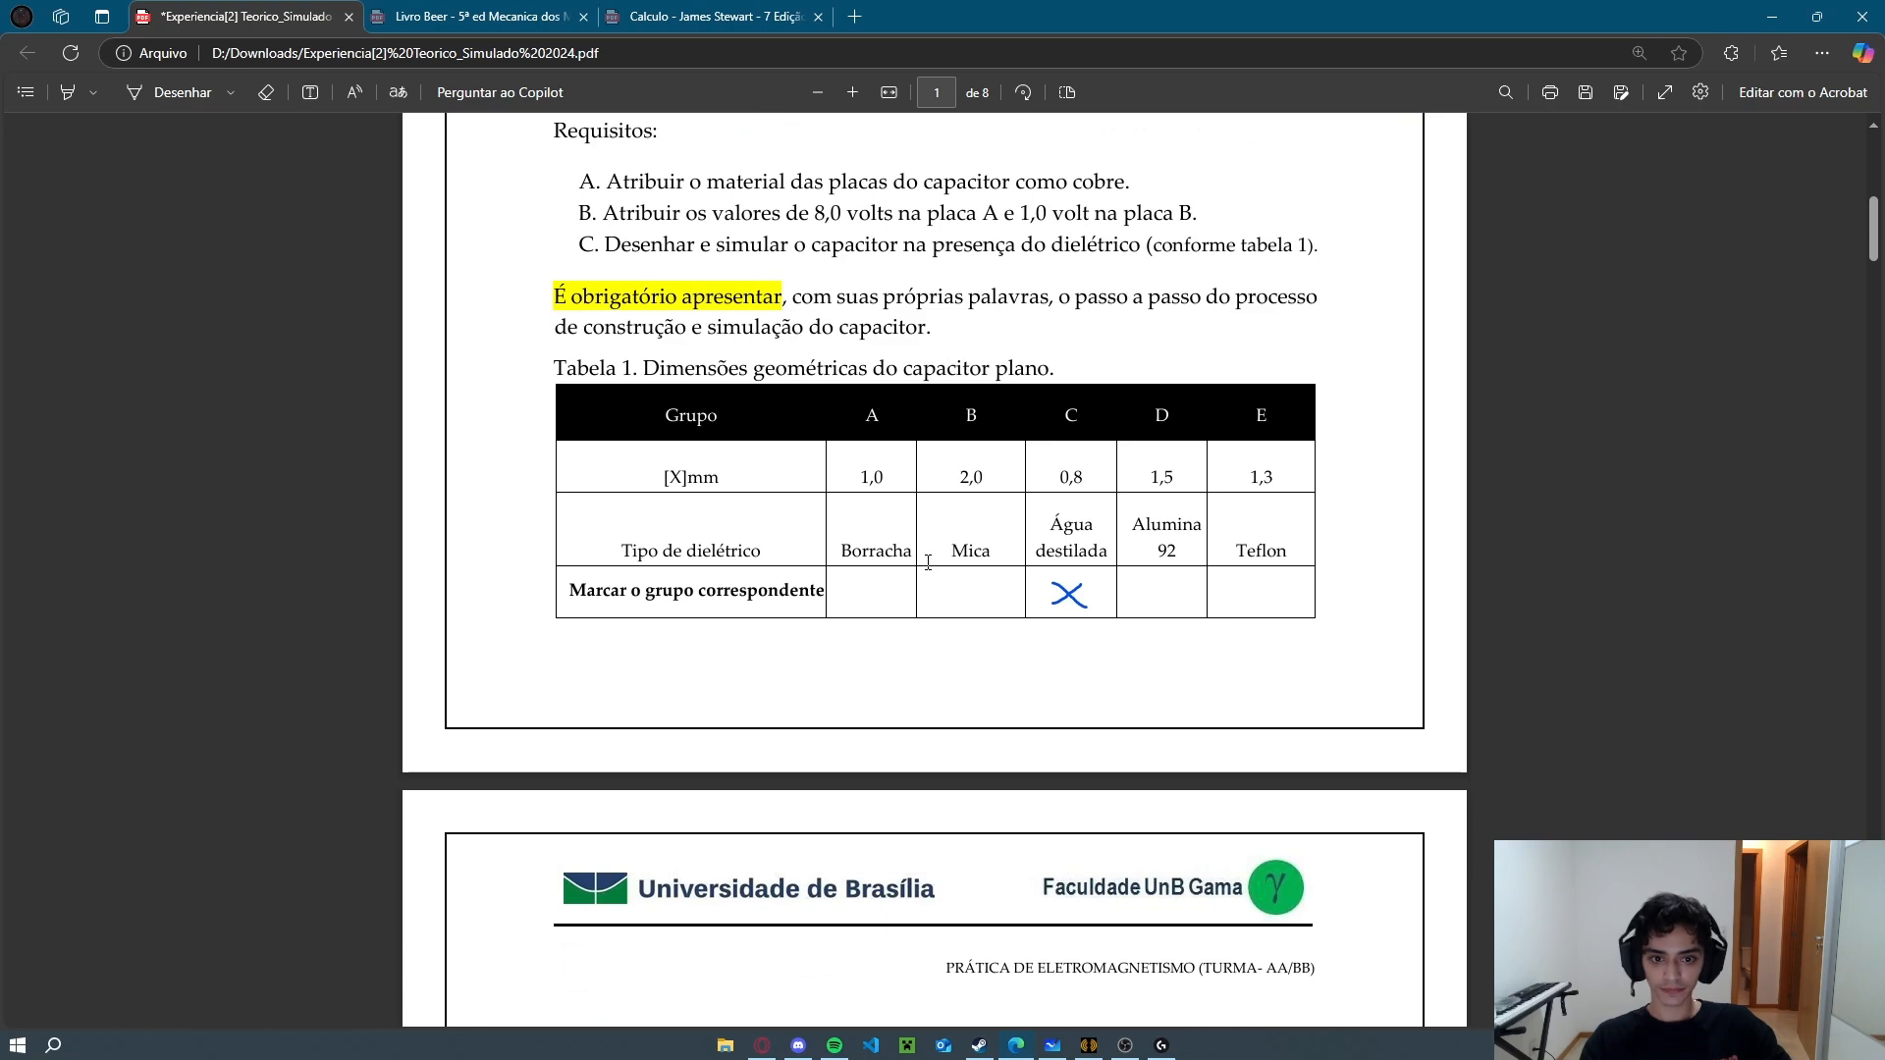
scroll(927, 563, down, 10)
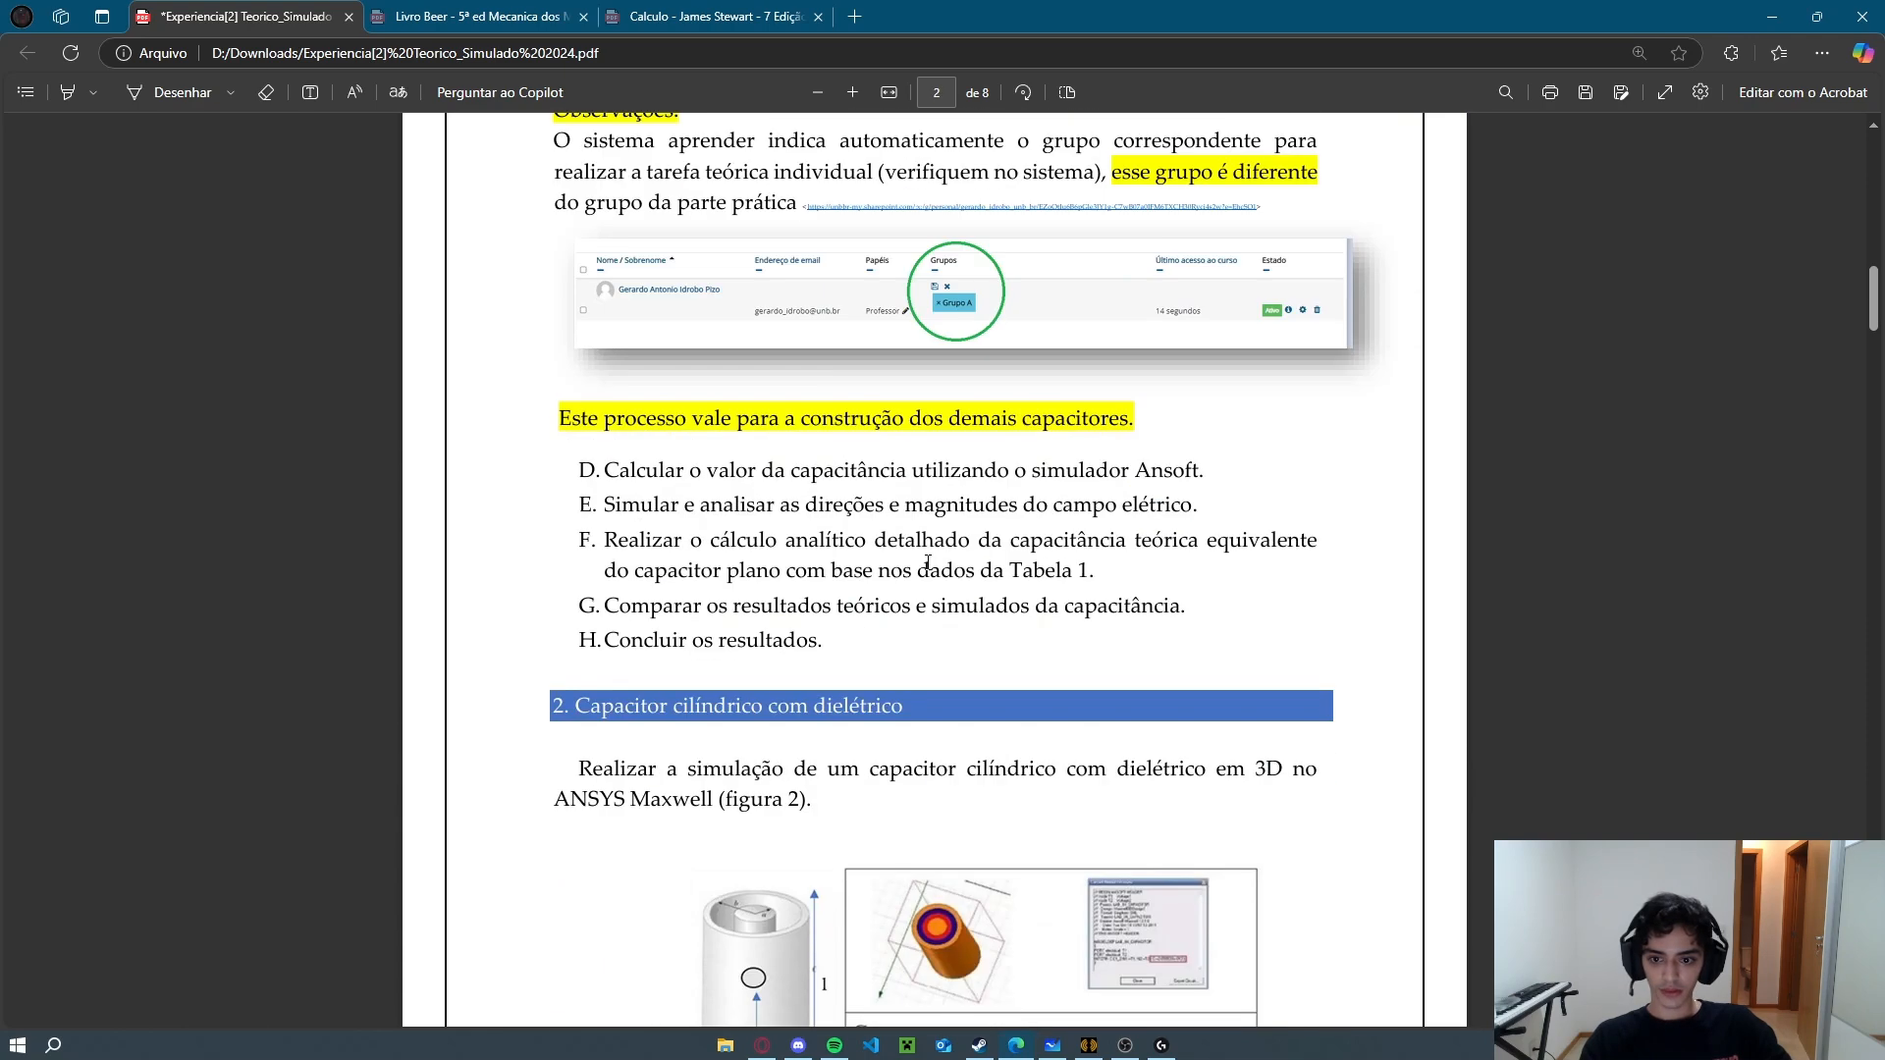
scroll(928, 562, up, 2)
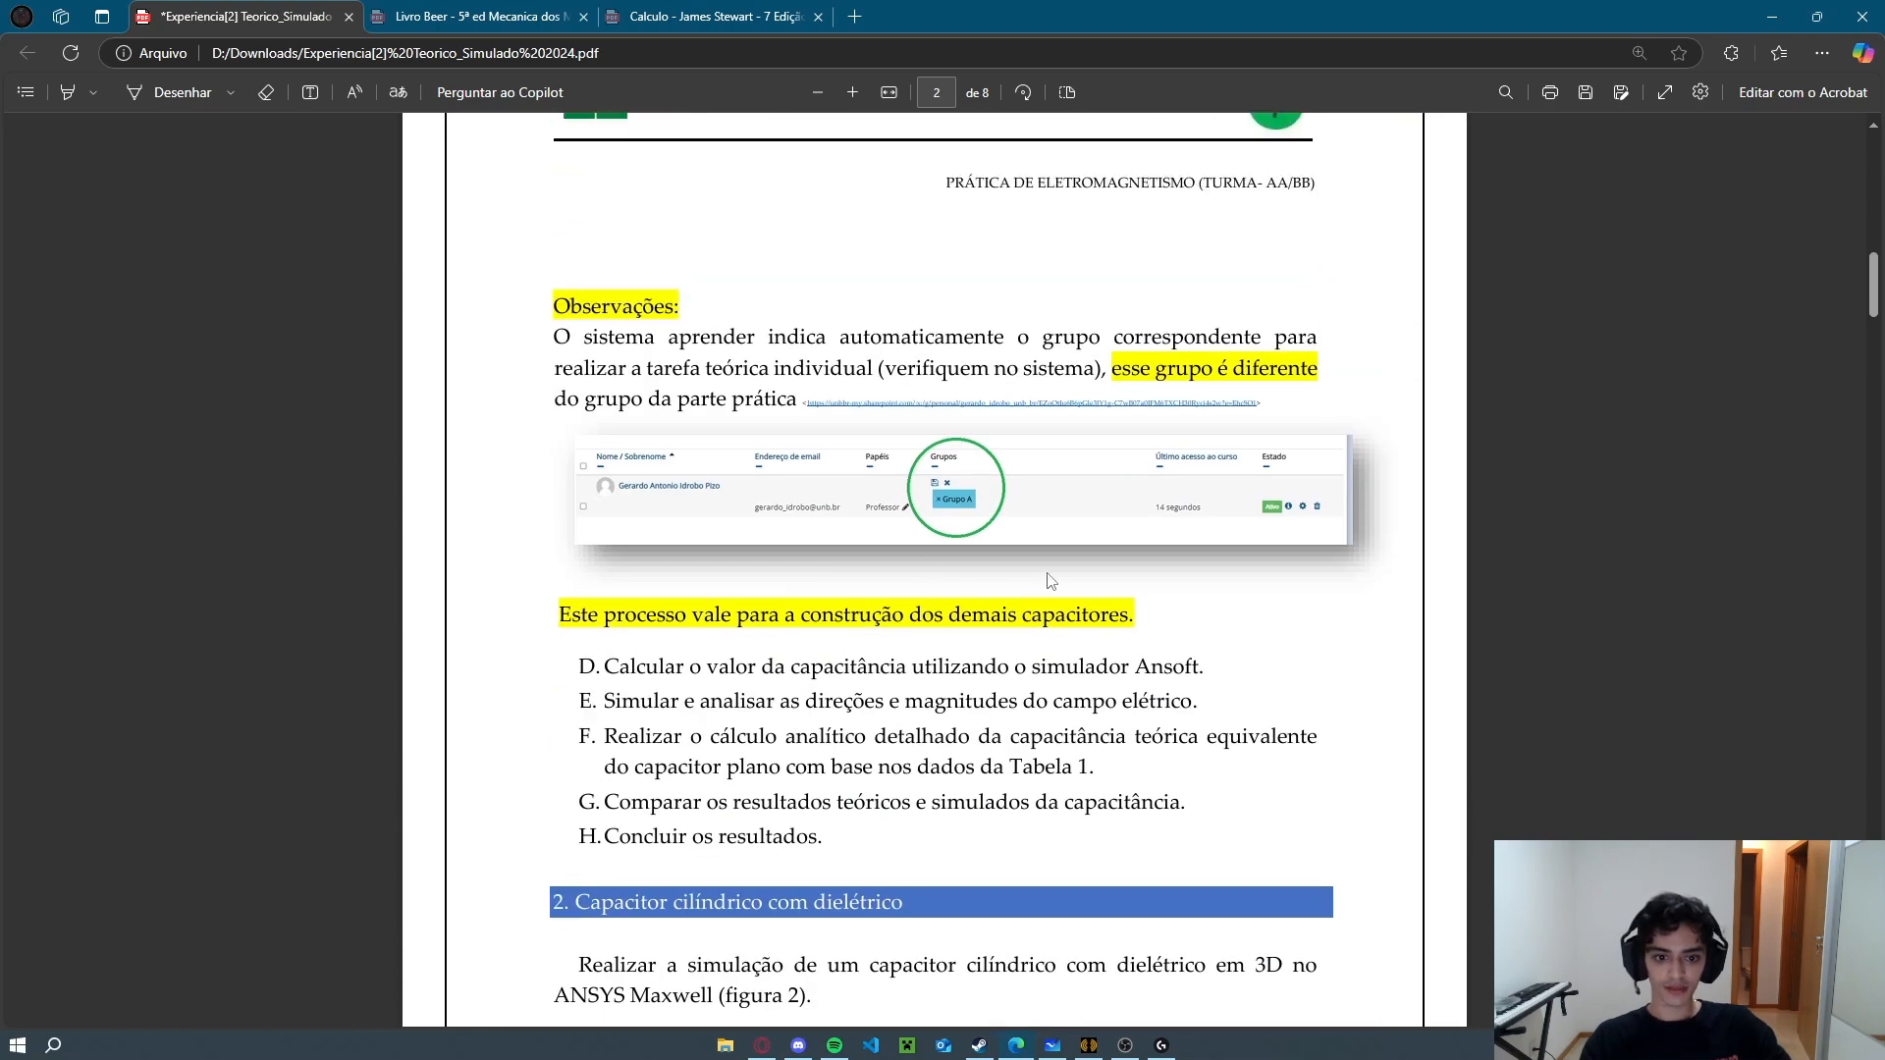
scroll(1051, 580, up, 7)
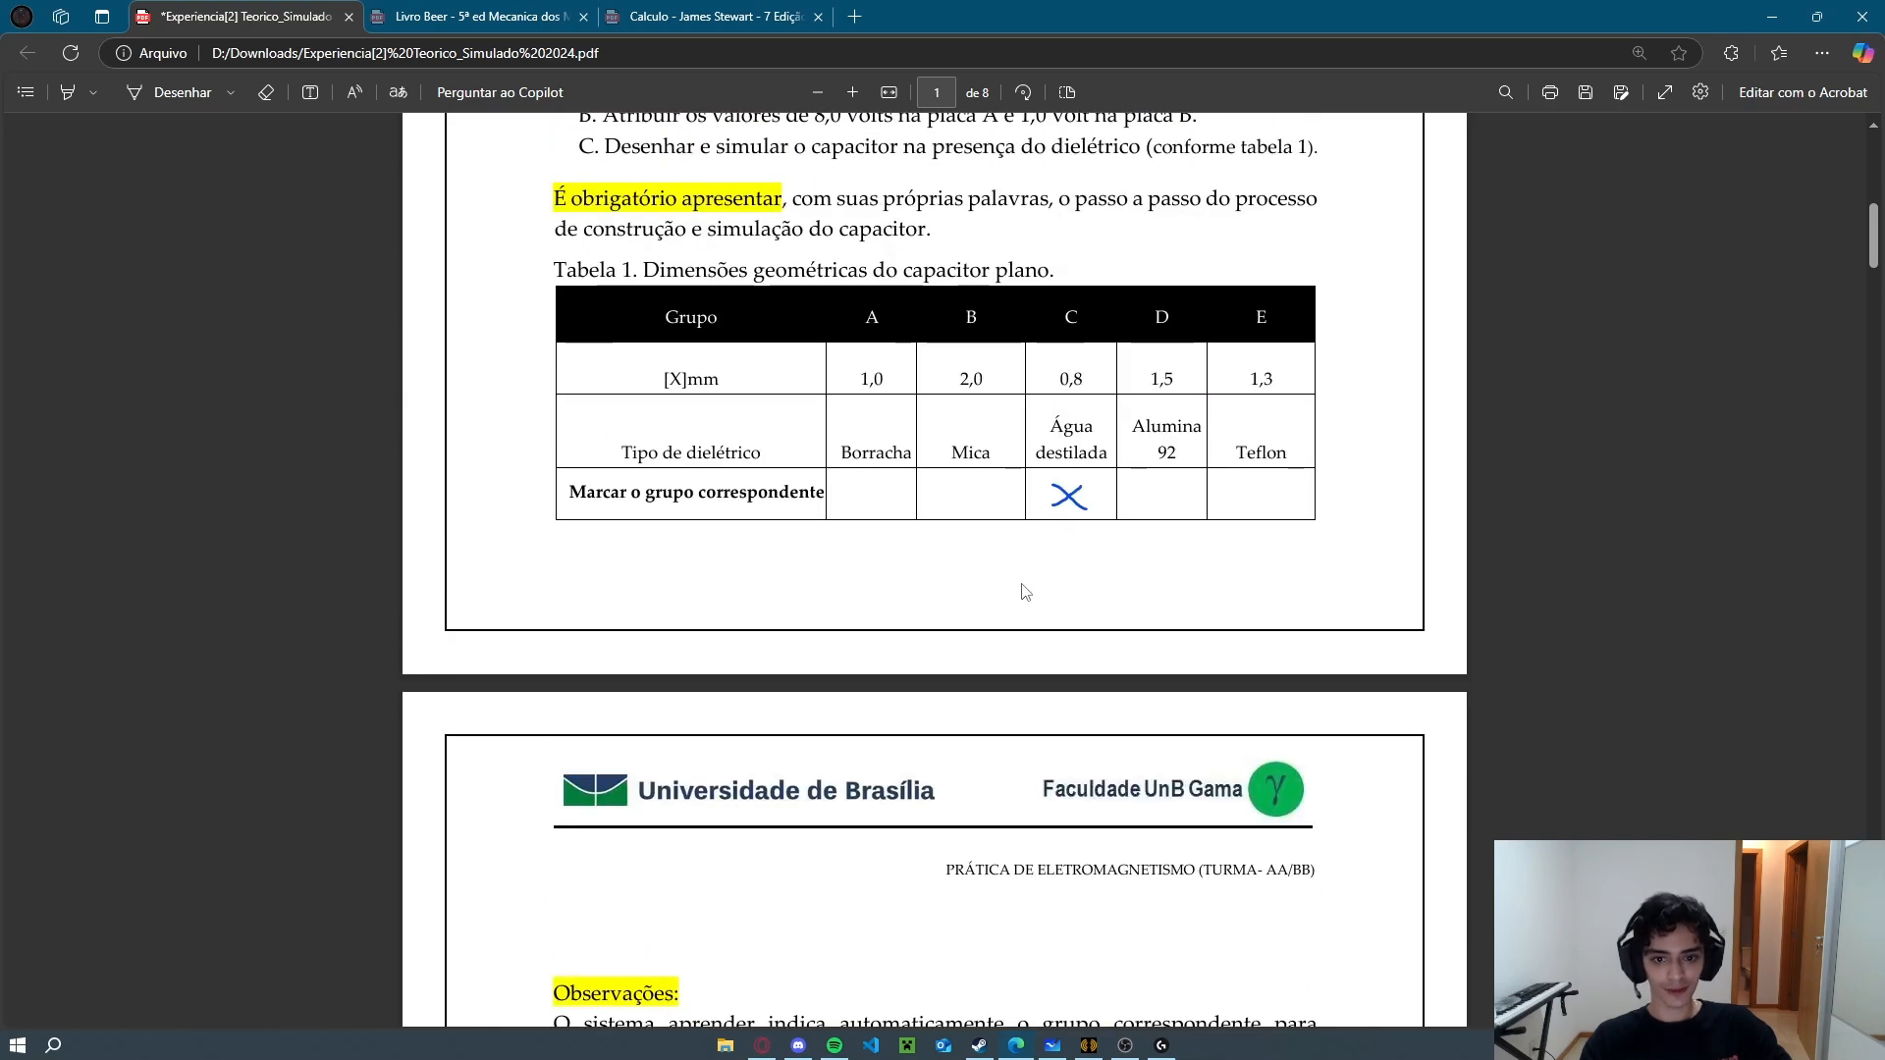
scroll(1024, 591, up, 2)
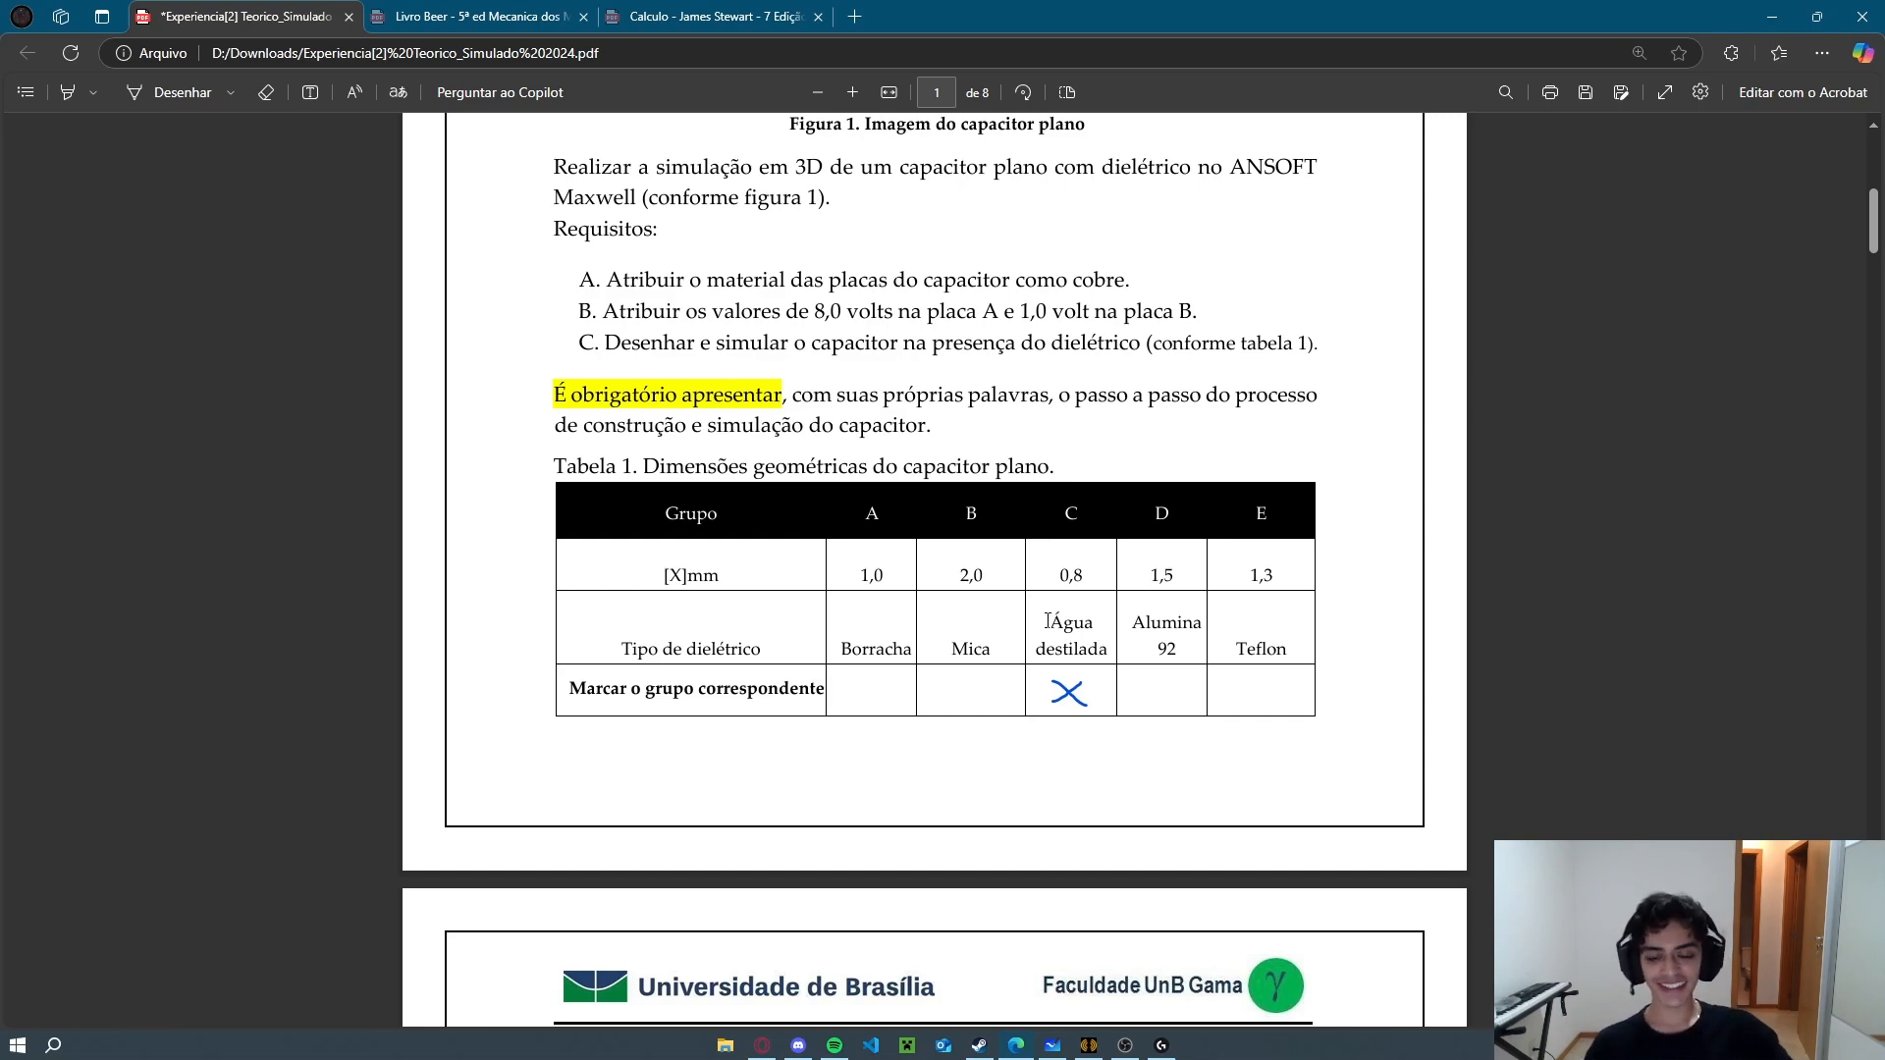
scroll(1047, 620, up, 5)
scroll(1053, 651, down, 5)
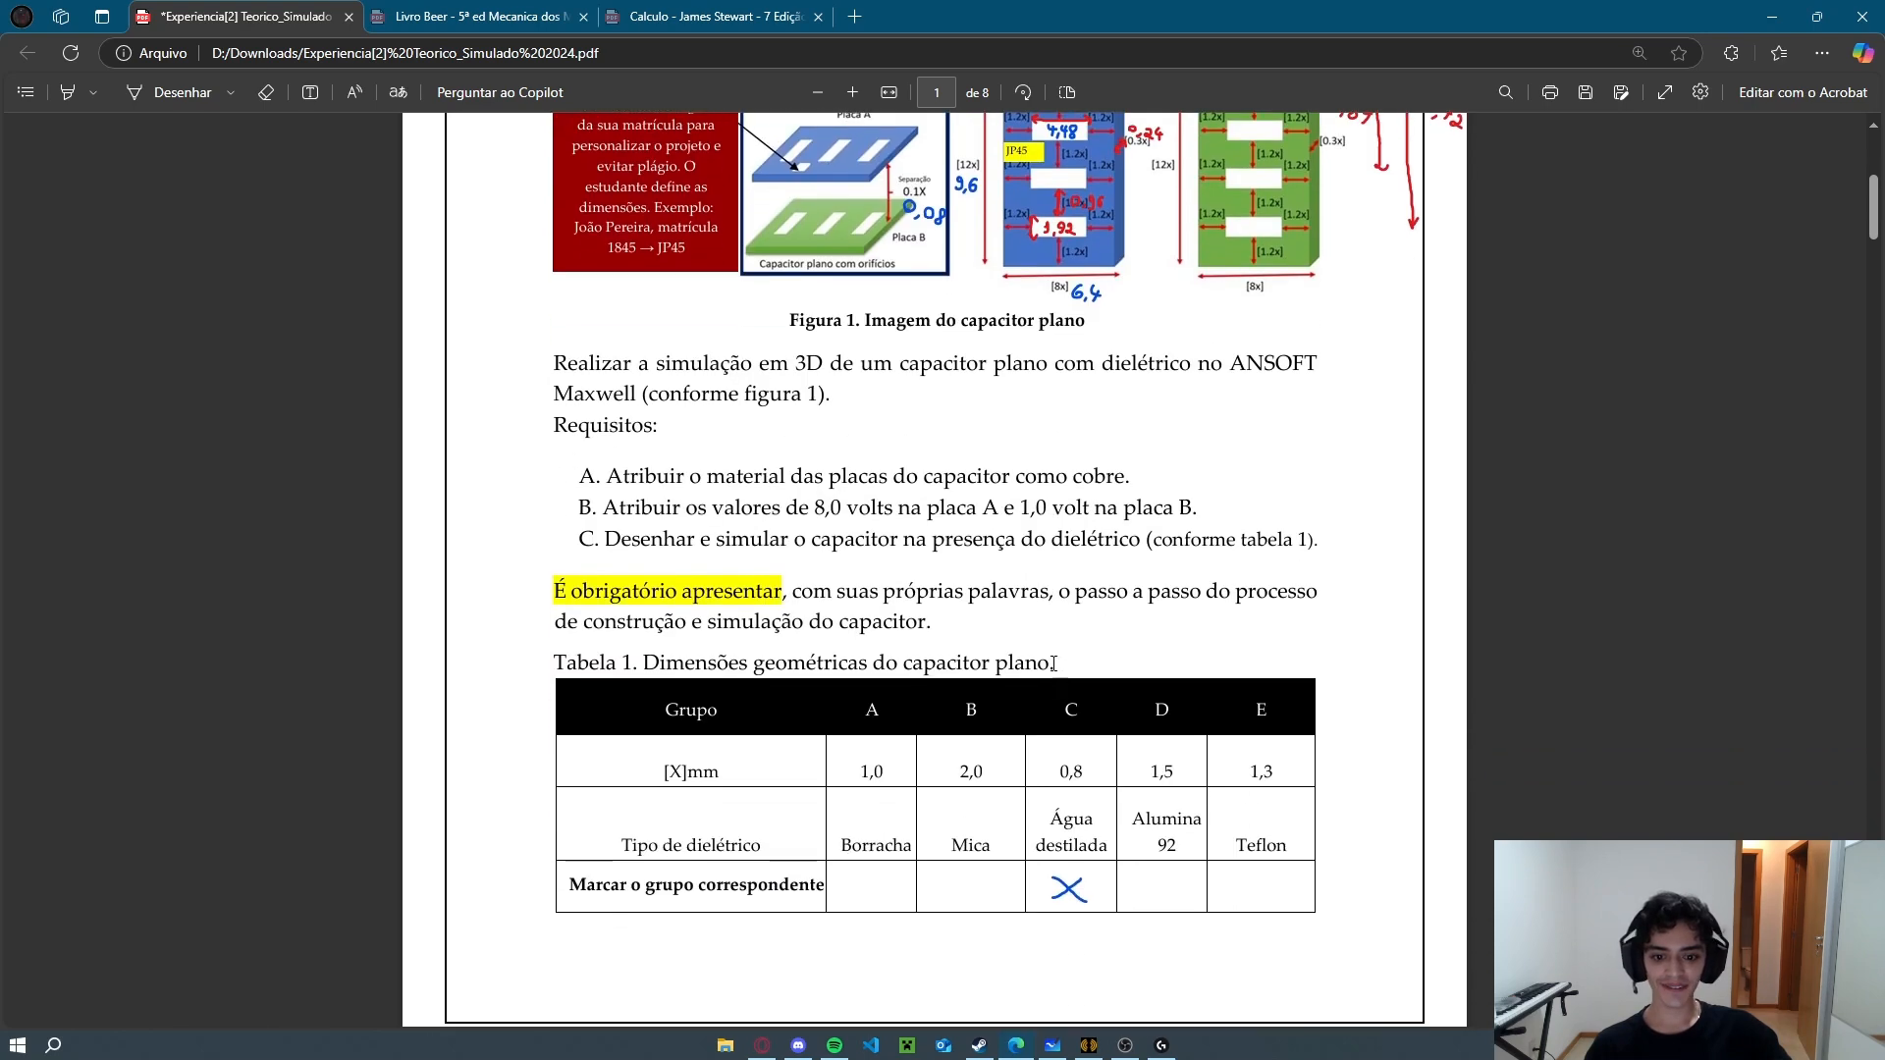
drag(1056, 616, 1107, 652)
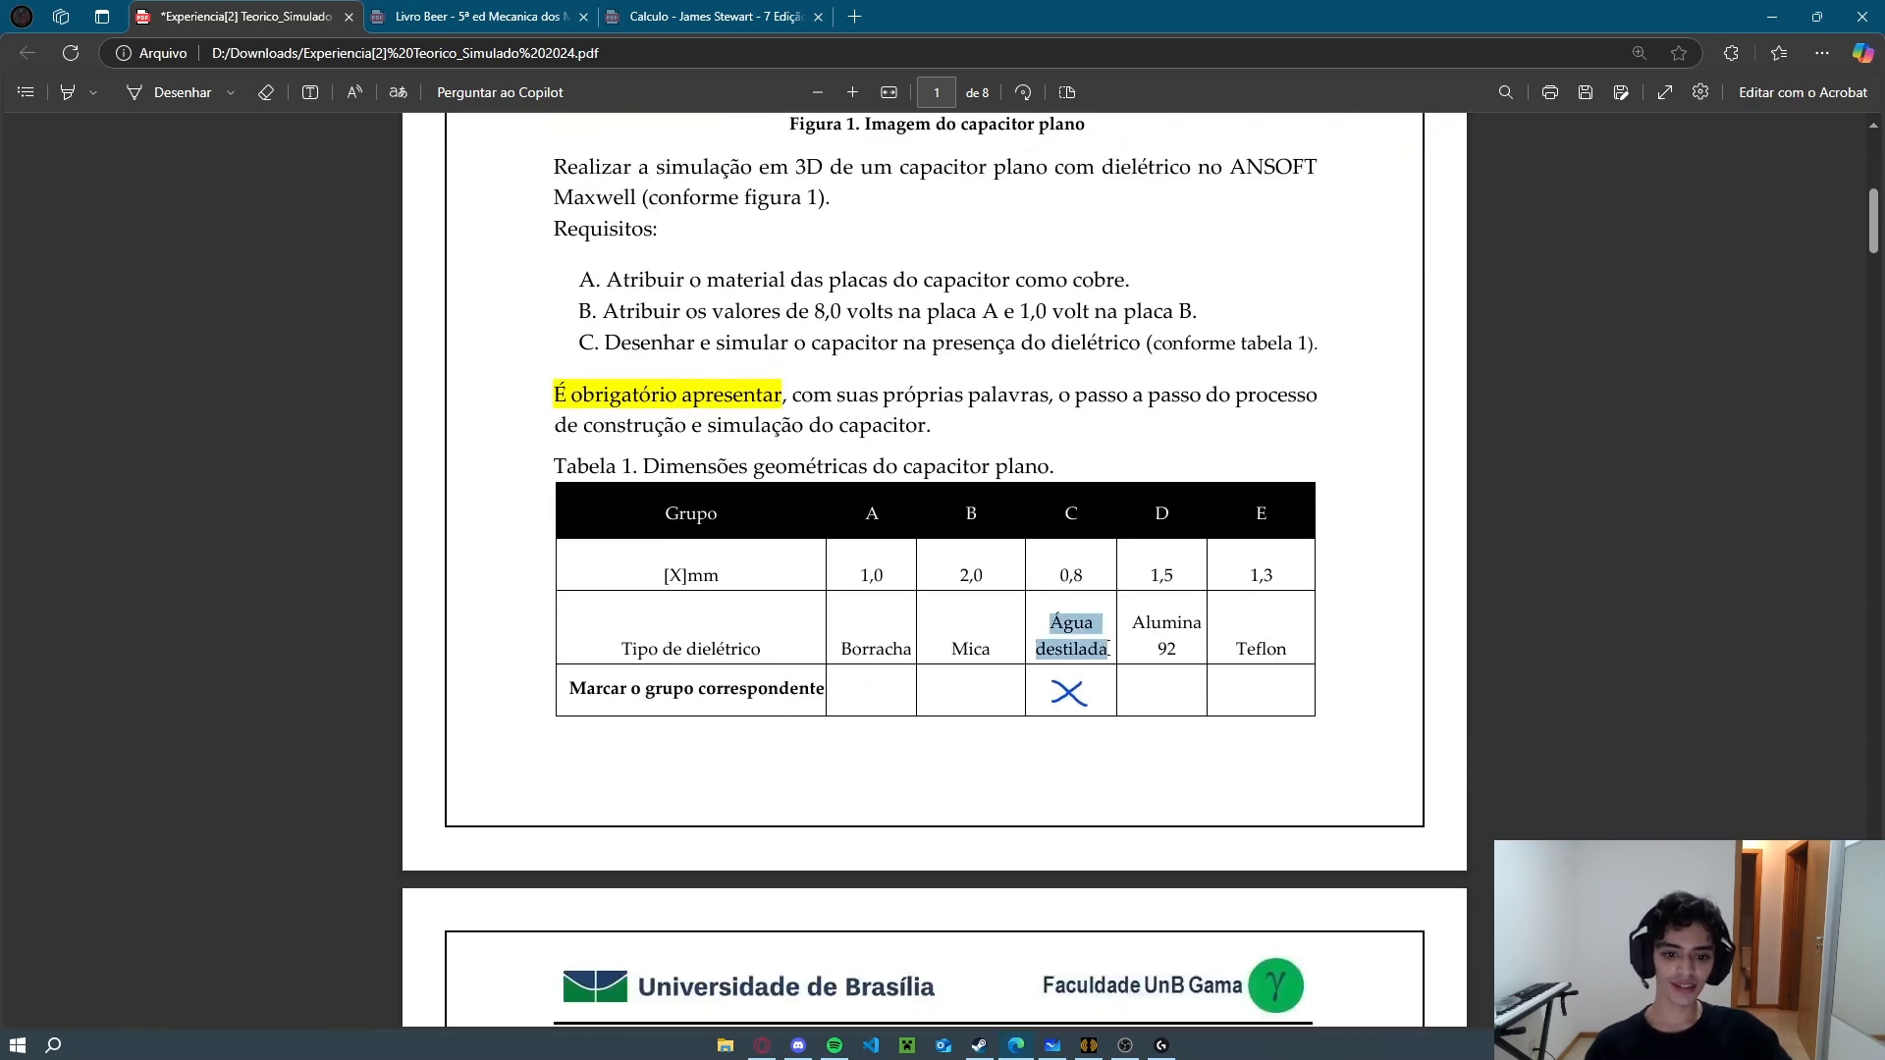
click(1138, 739)
key(alt+Tab)
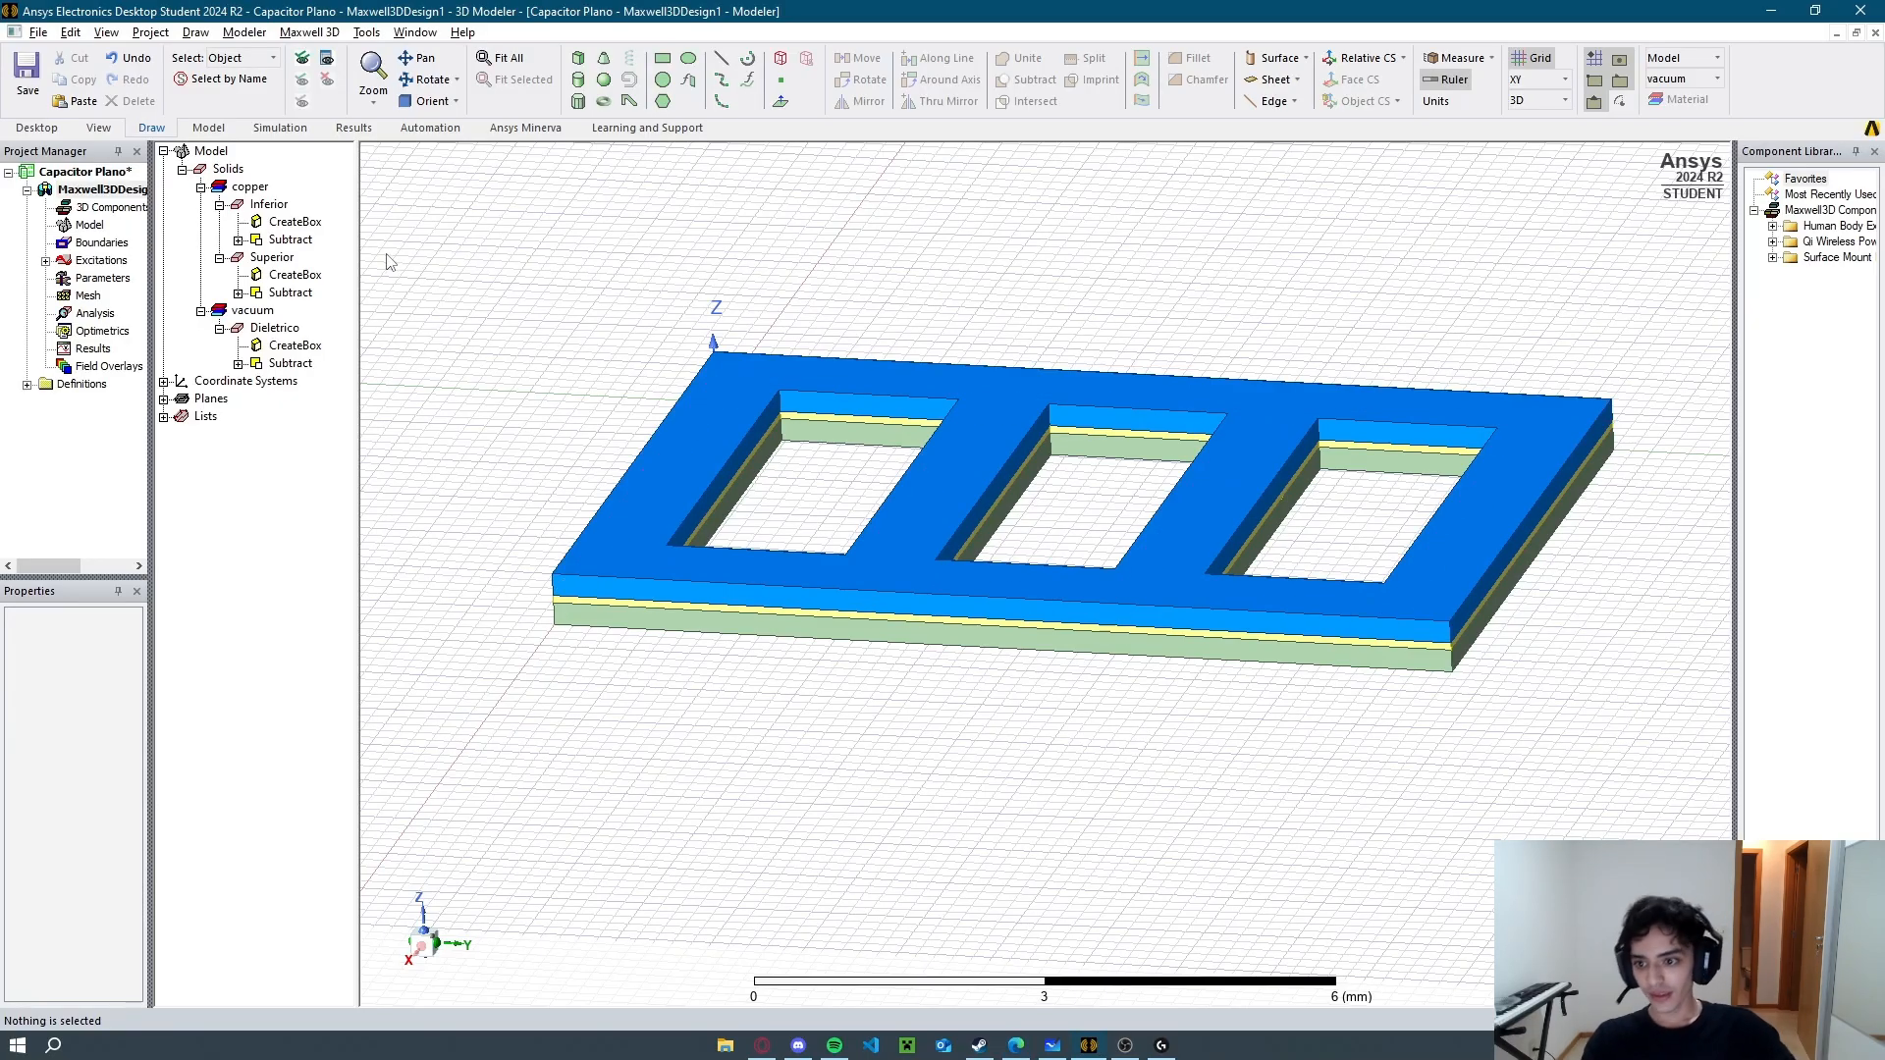
Change the Dieletrico solid's material to water_distilled, searching the material library for water.
click(278, 328)
right_click(269, 327)
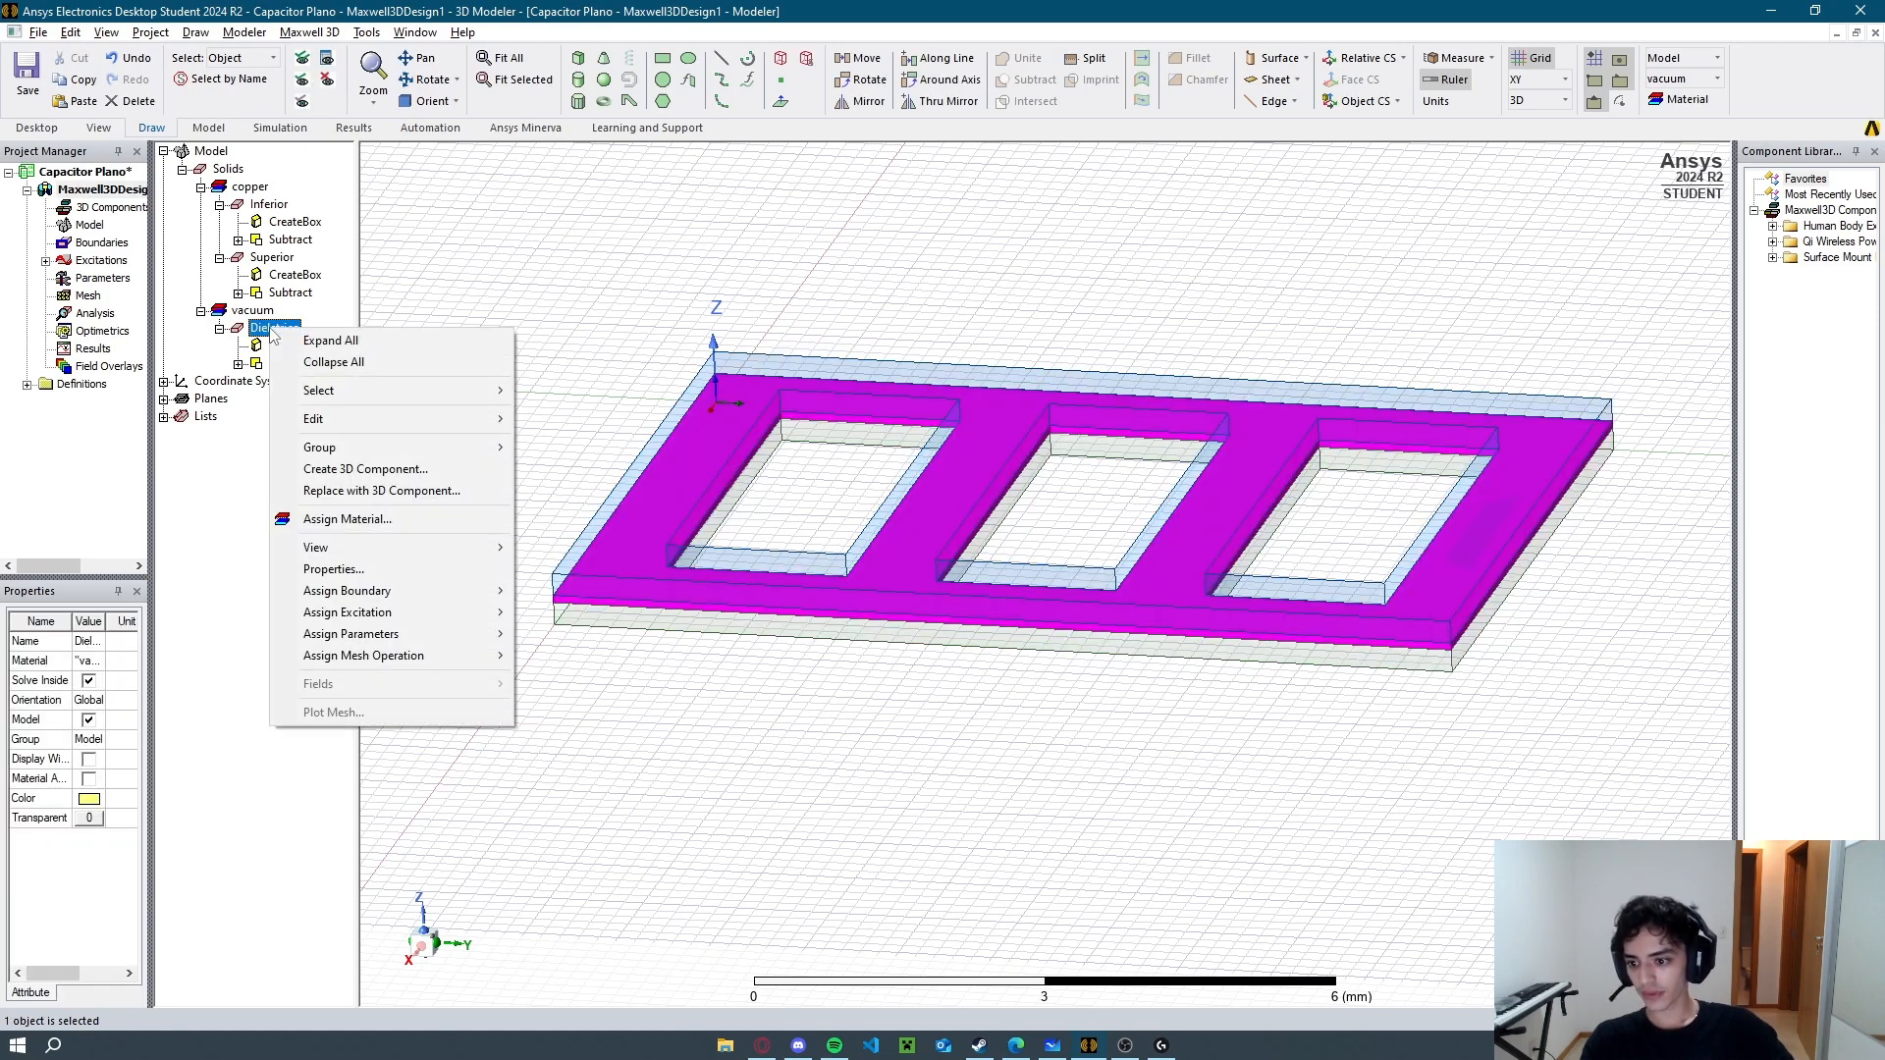
click(261, 329)
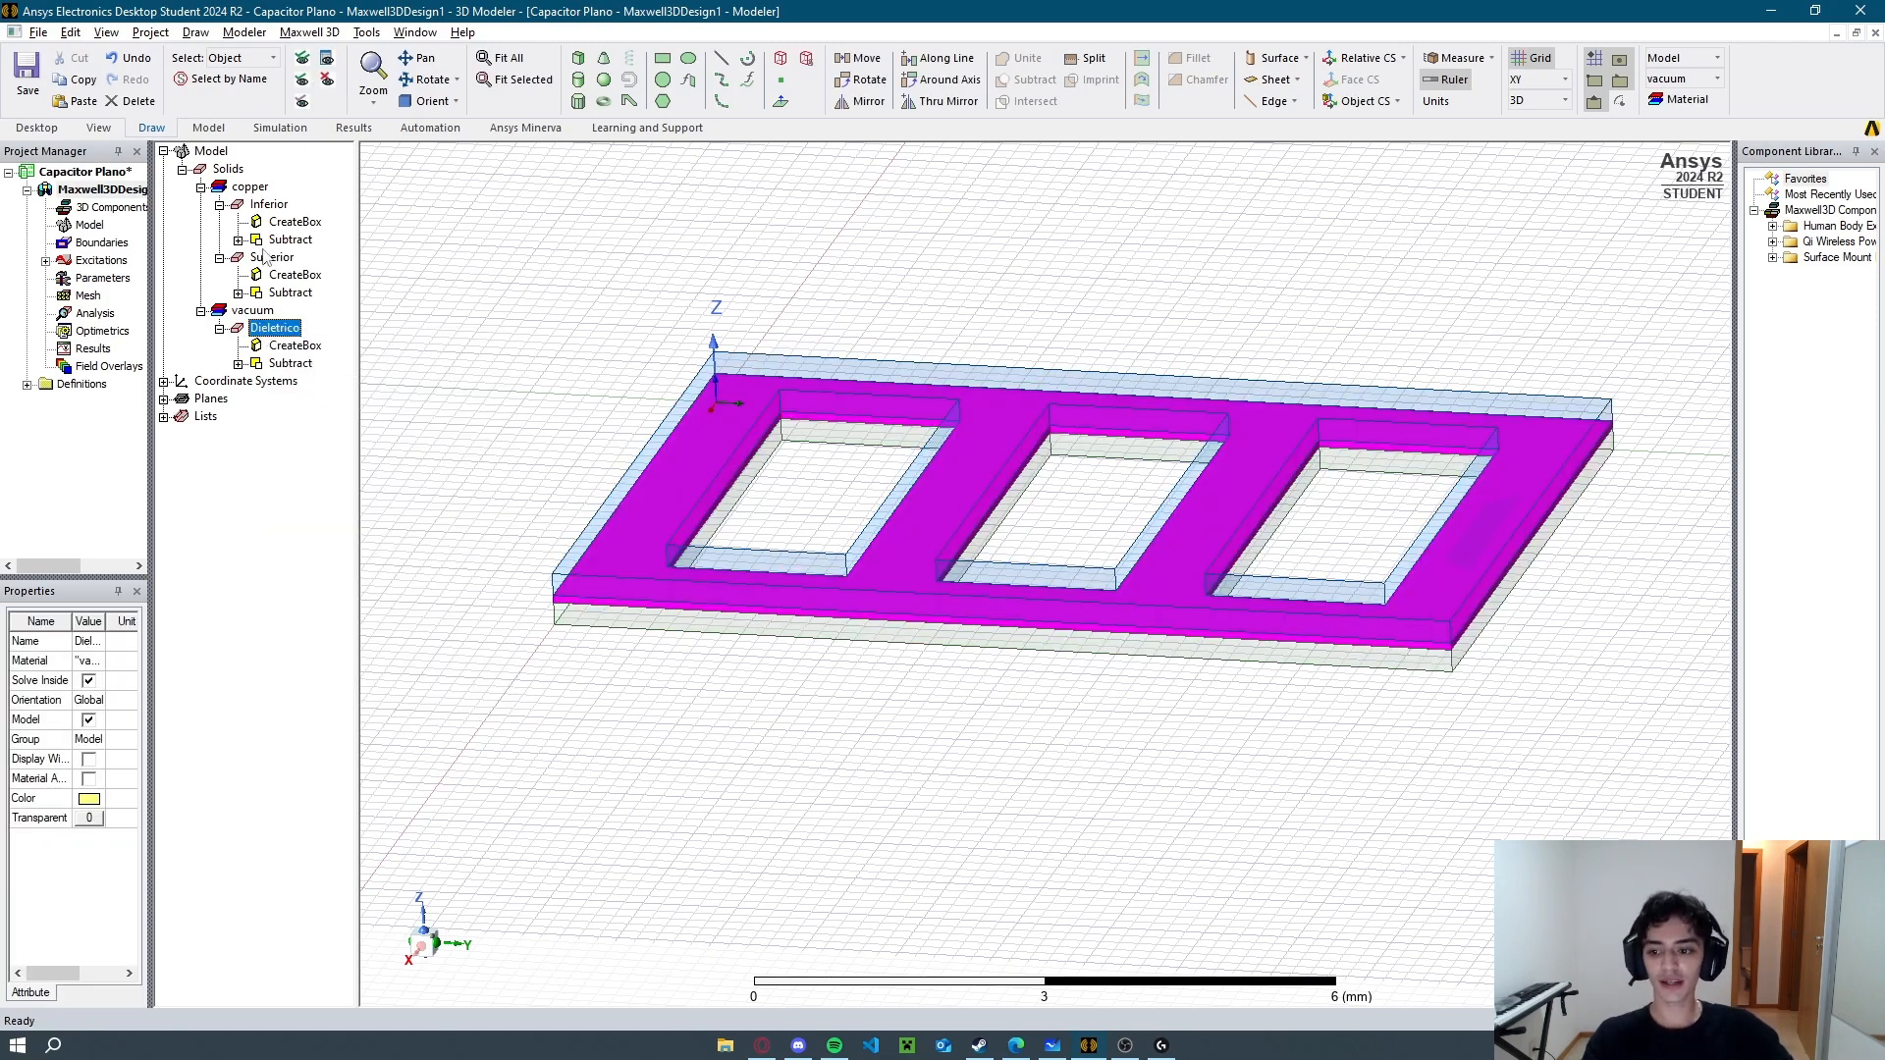
click(87, 662)
click(92, 675)
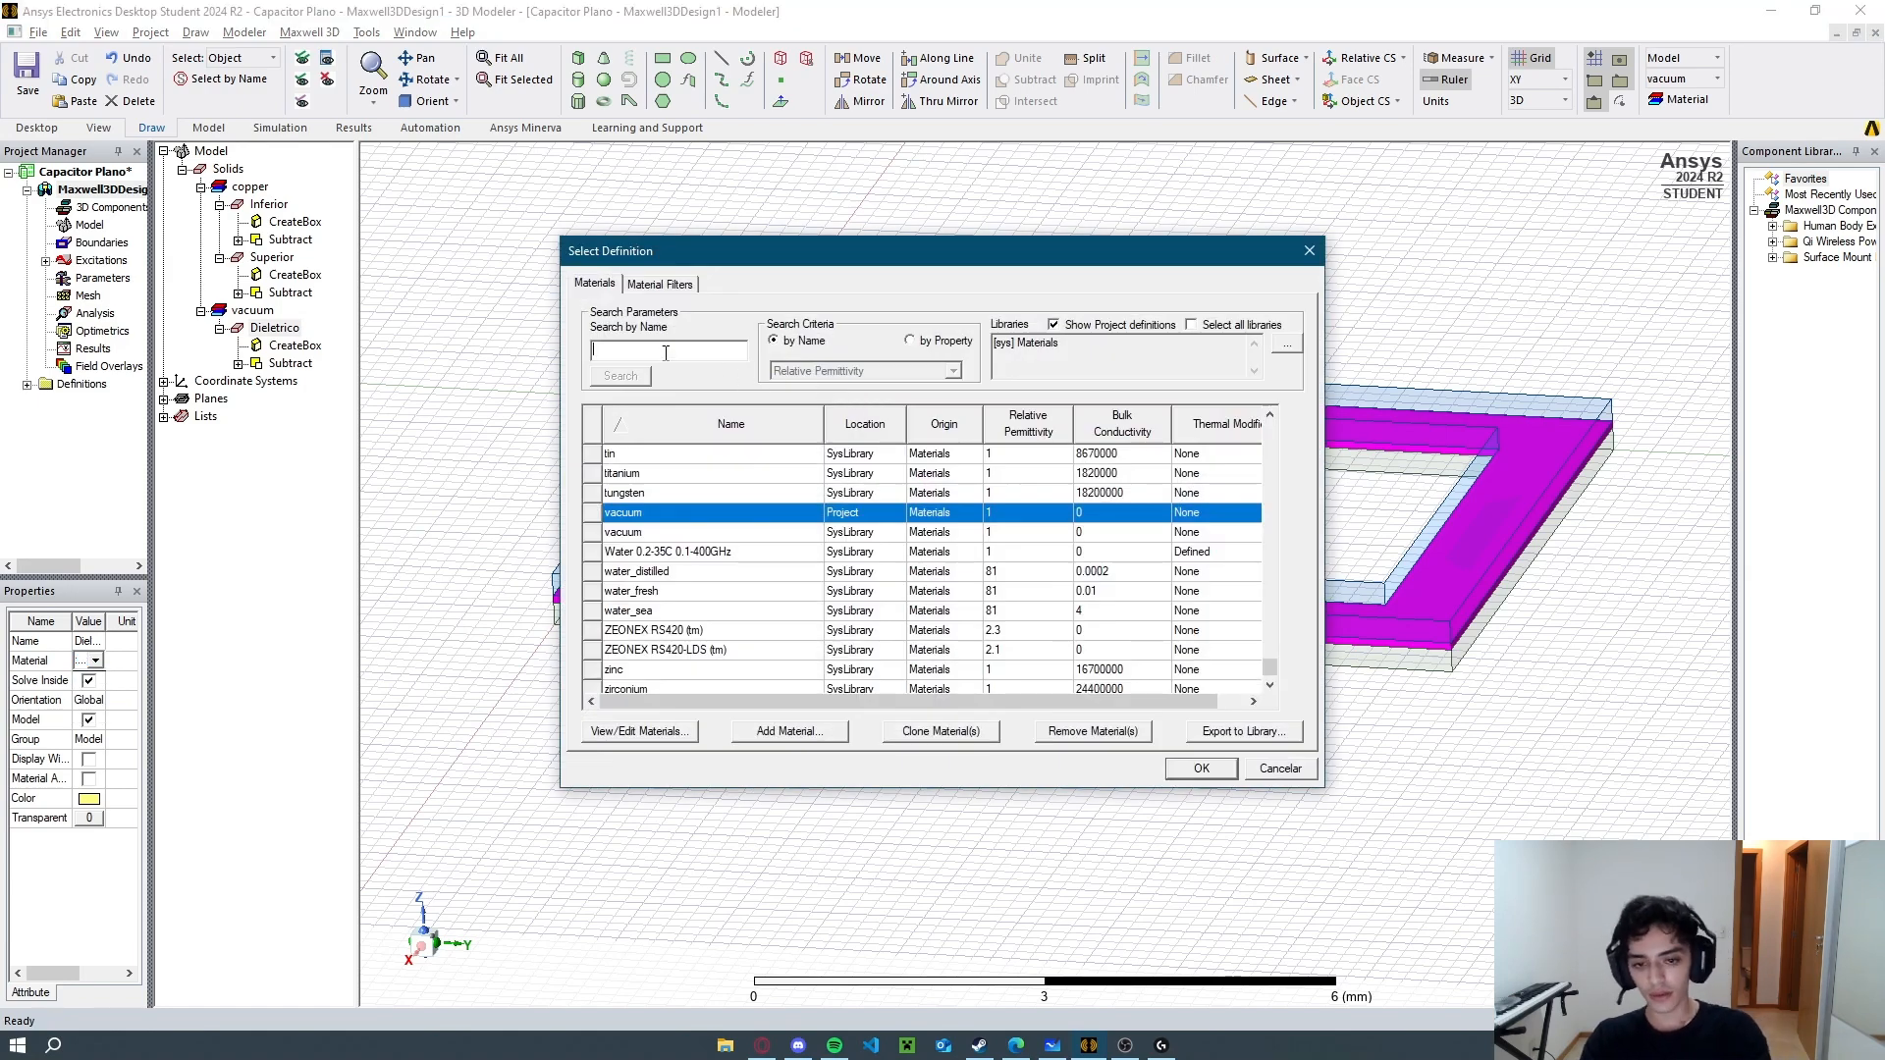
text(water)
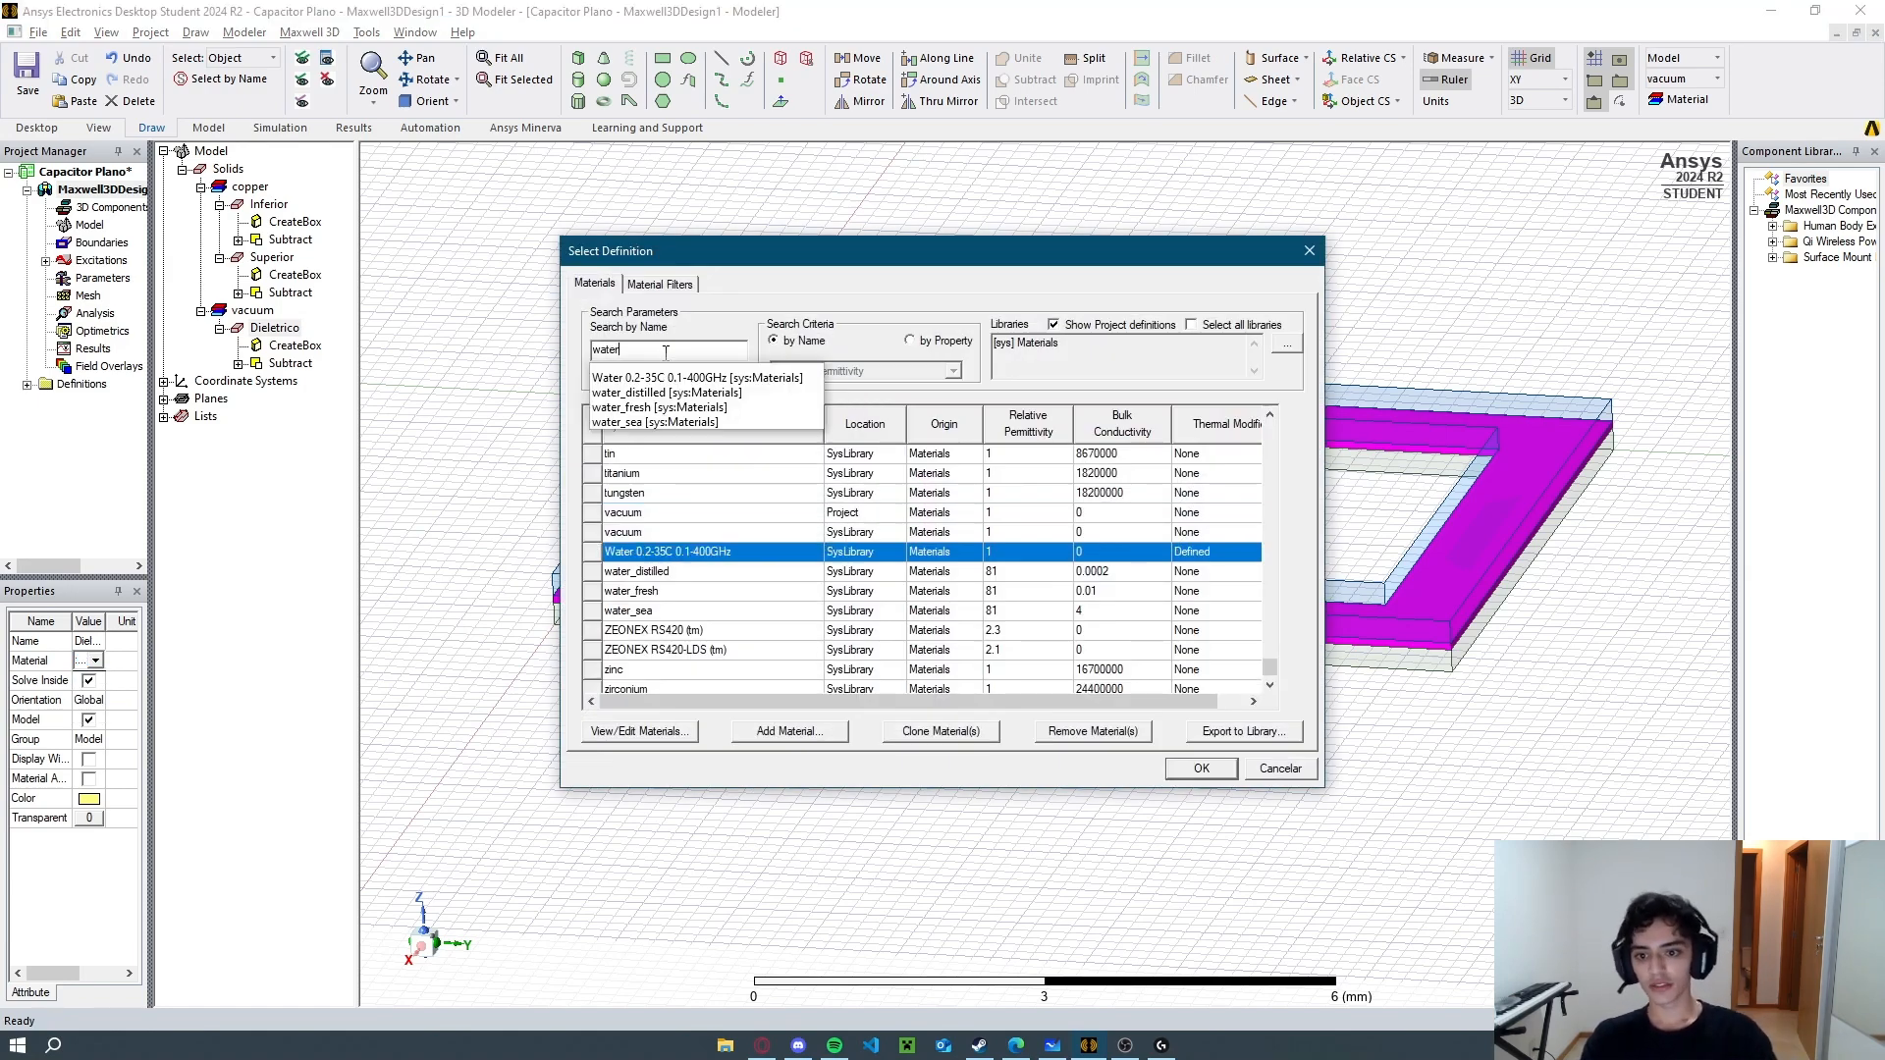
click(735, 576)
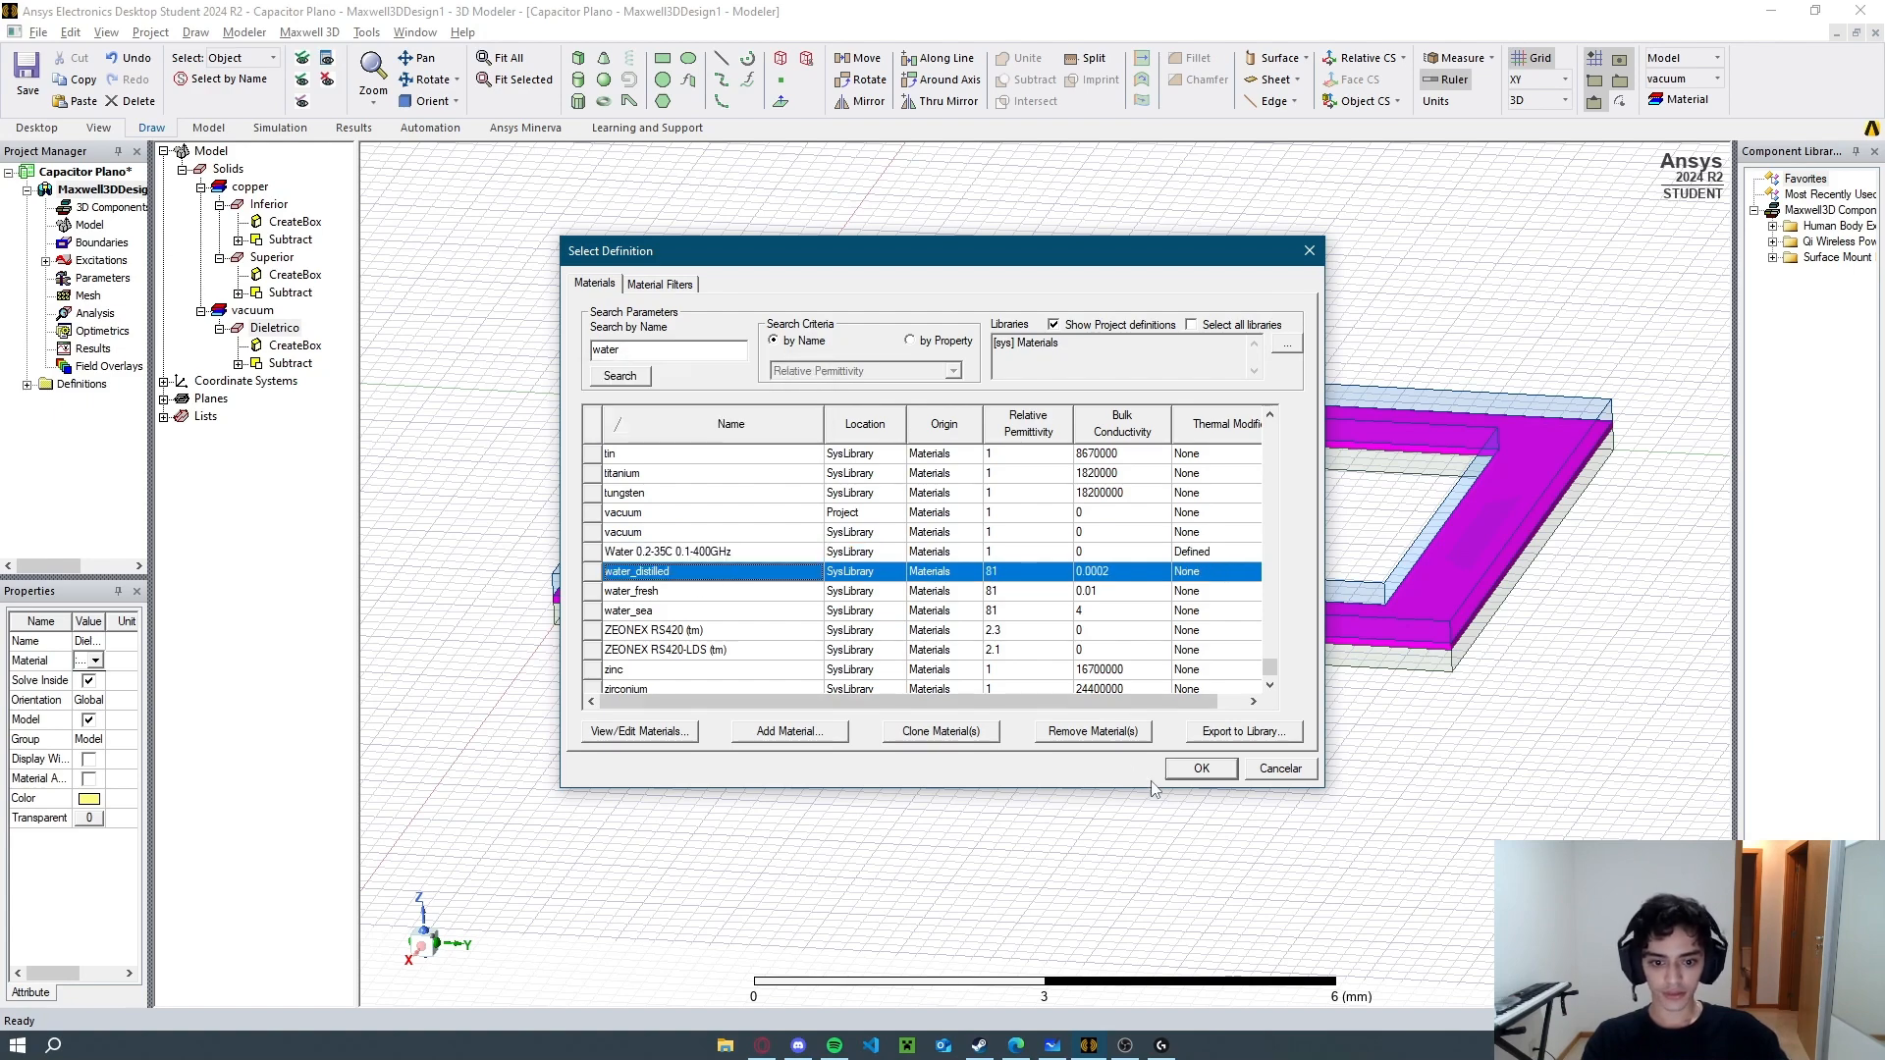
click(1187, 772)
click(1088, 799)
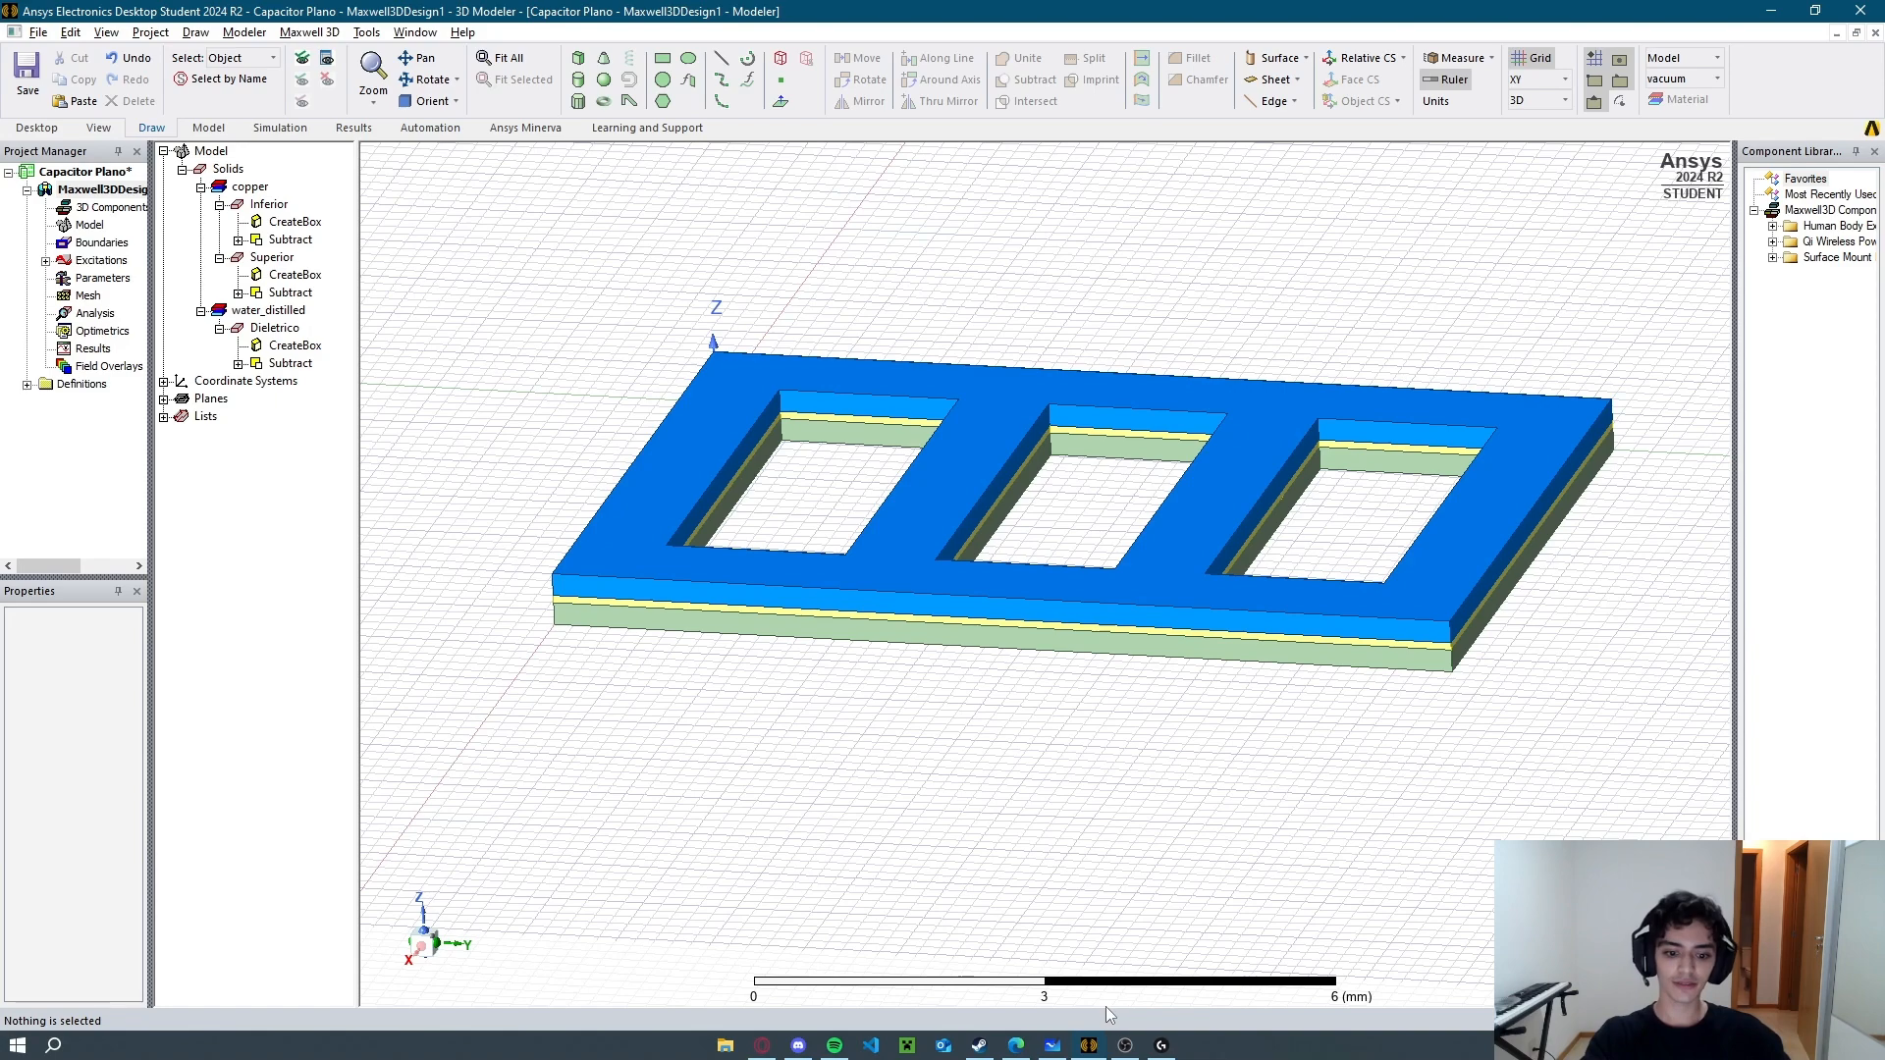
Switch to the assignment PDF, read requirement D about calculating the capacitance, and return to the Maxwell model.
click(320, 33)
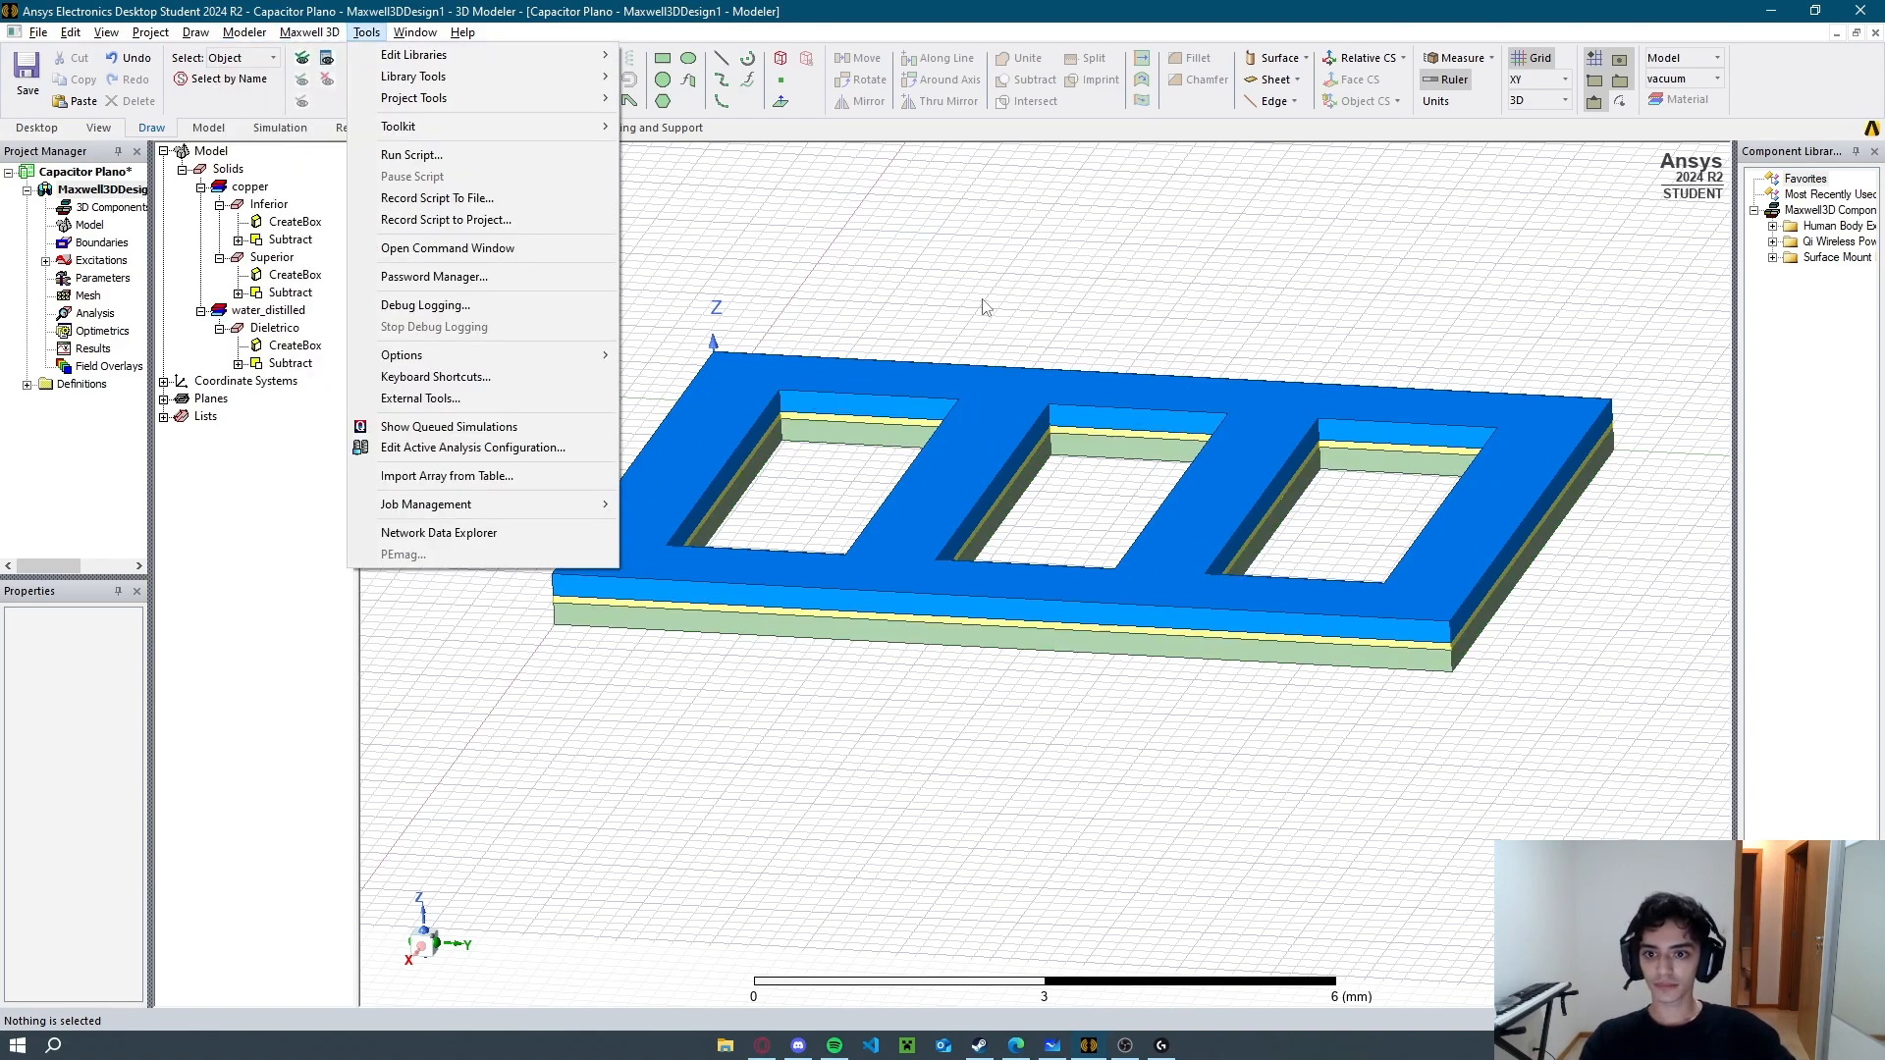
key(alt+Tab)
scroll(785, 498, down, 8)
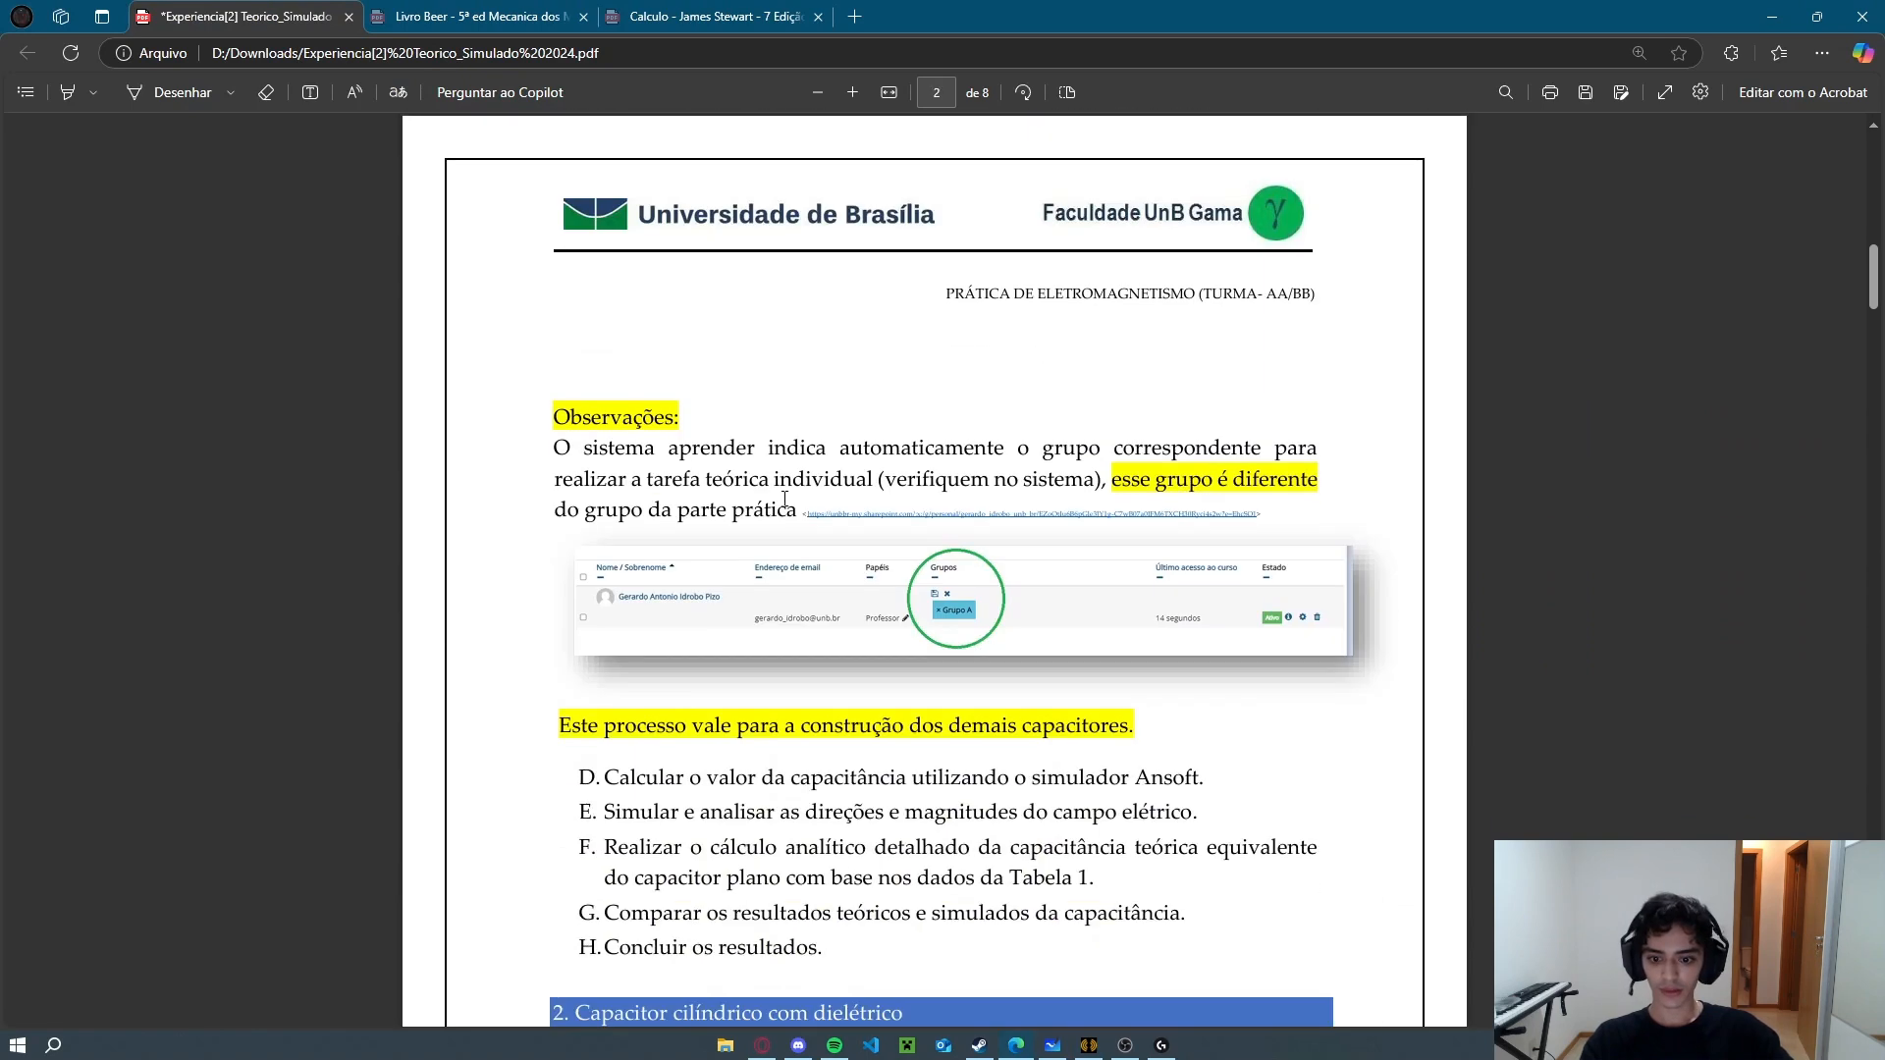
scroll(784, 499, down, 3)
drag(603, 470, 1205, 474)
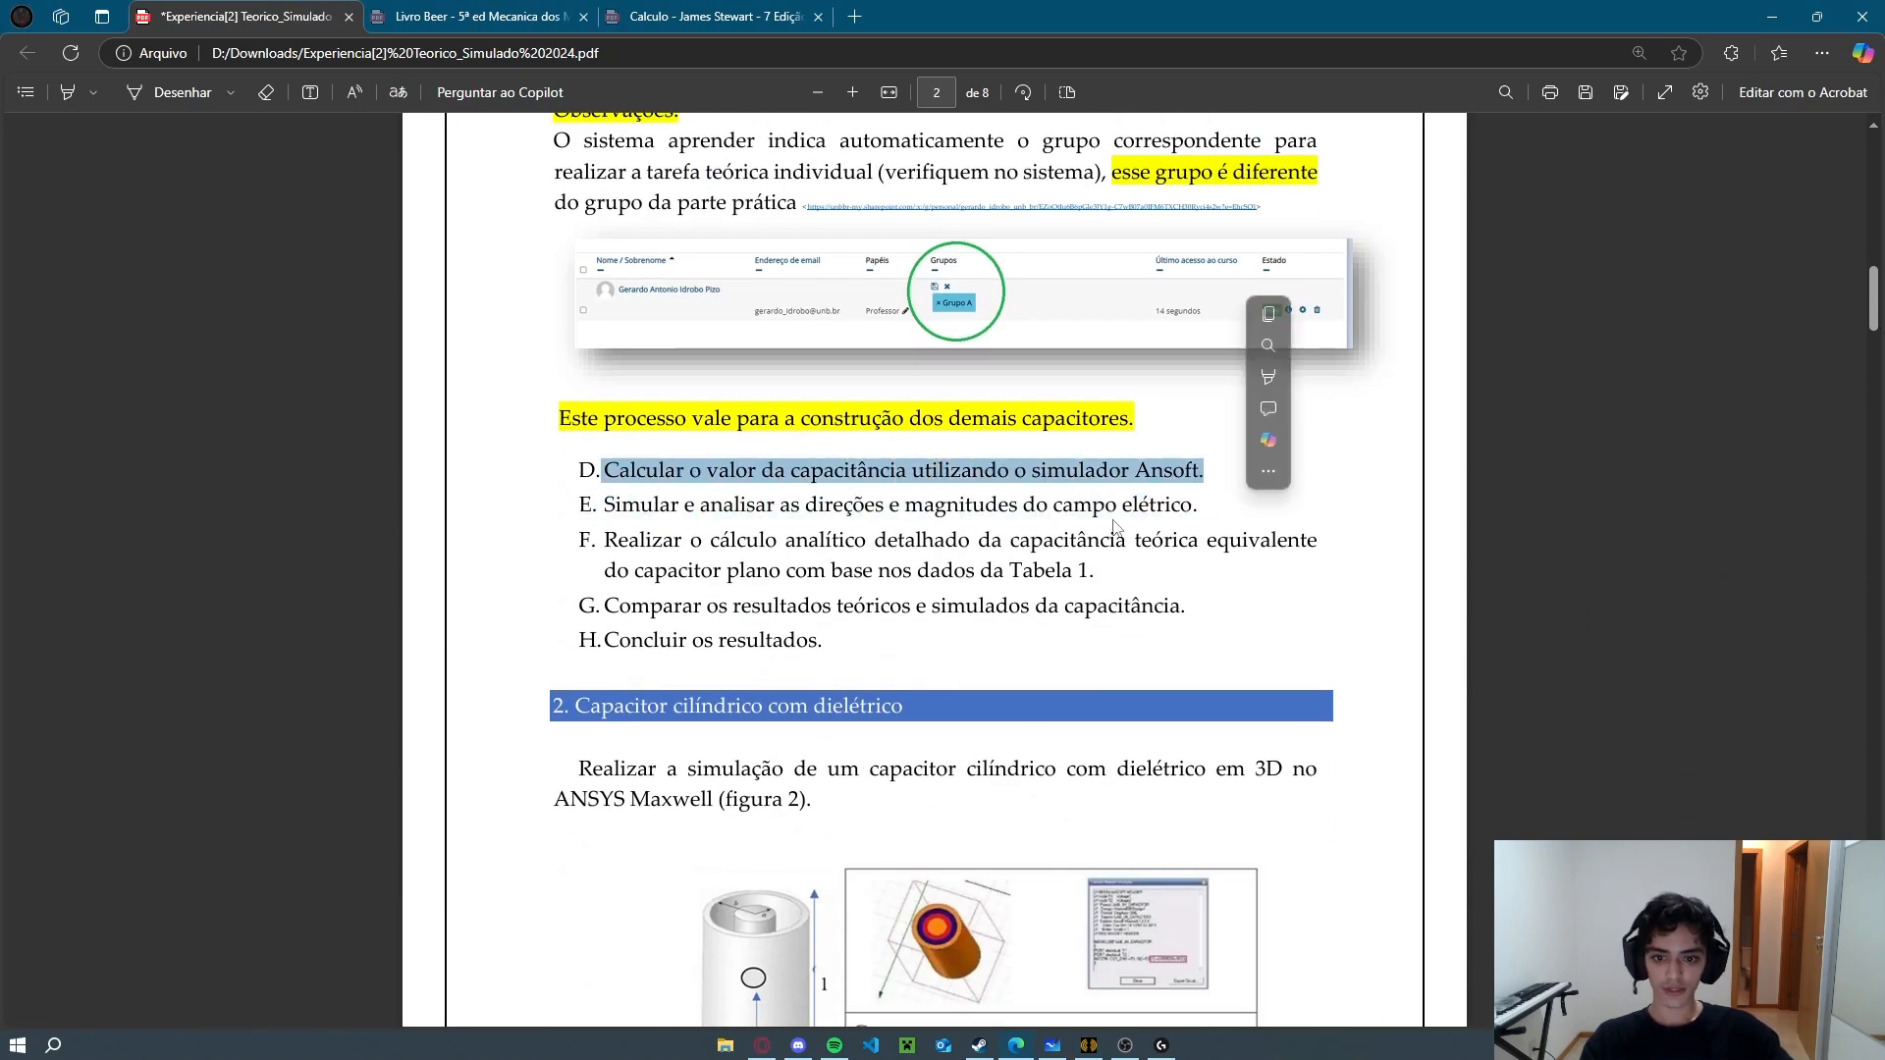
key(alt+Tab)
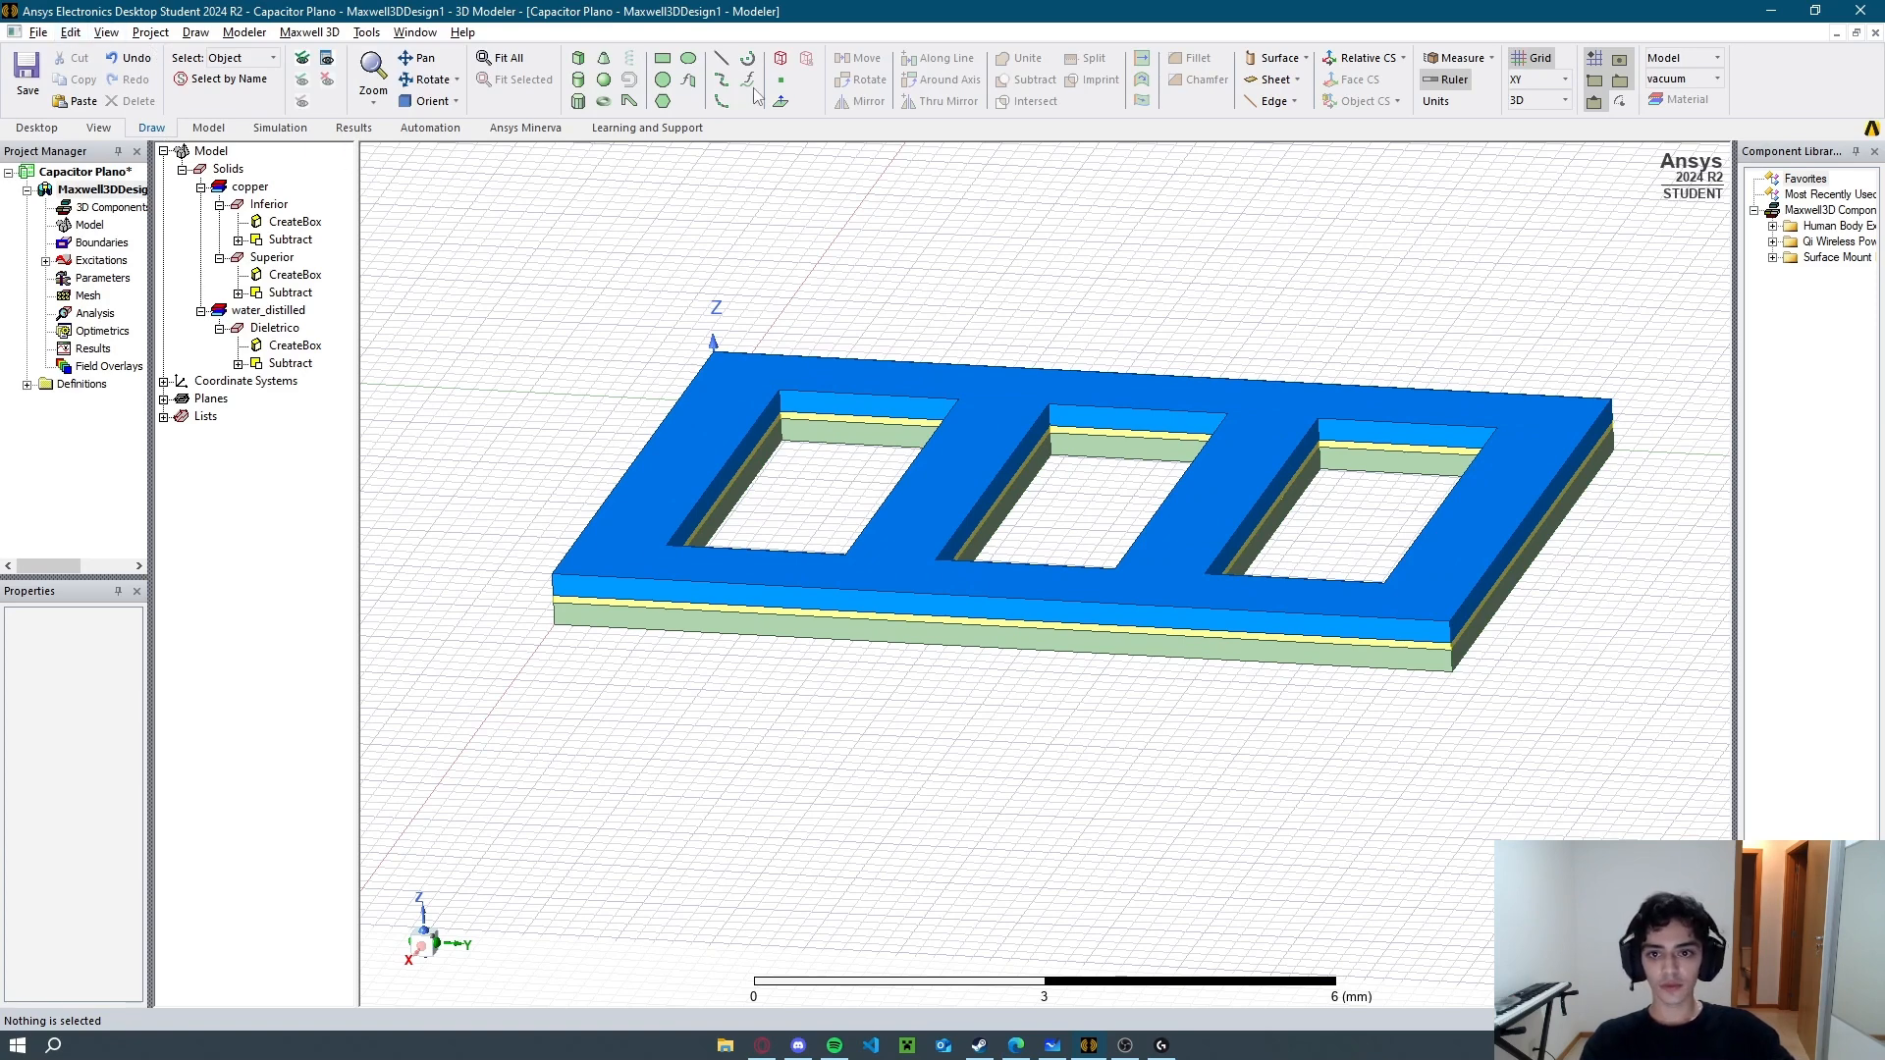
Create a region around the capacitor, padded similarly in all directions with a percentage offset of 0.
click(780, 58)
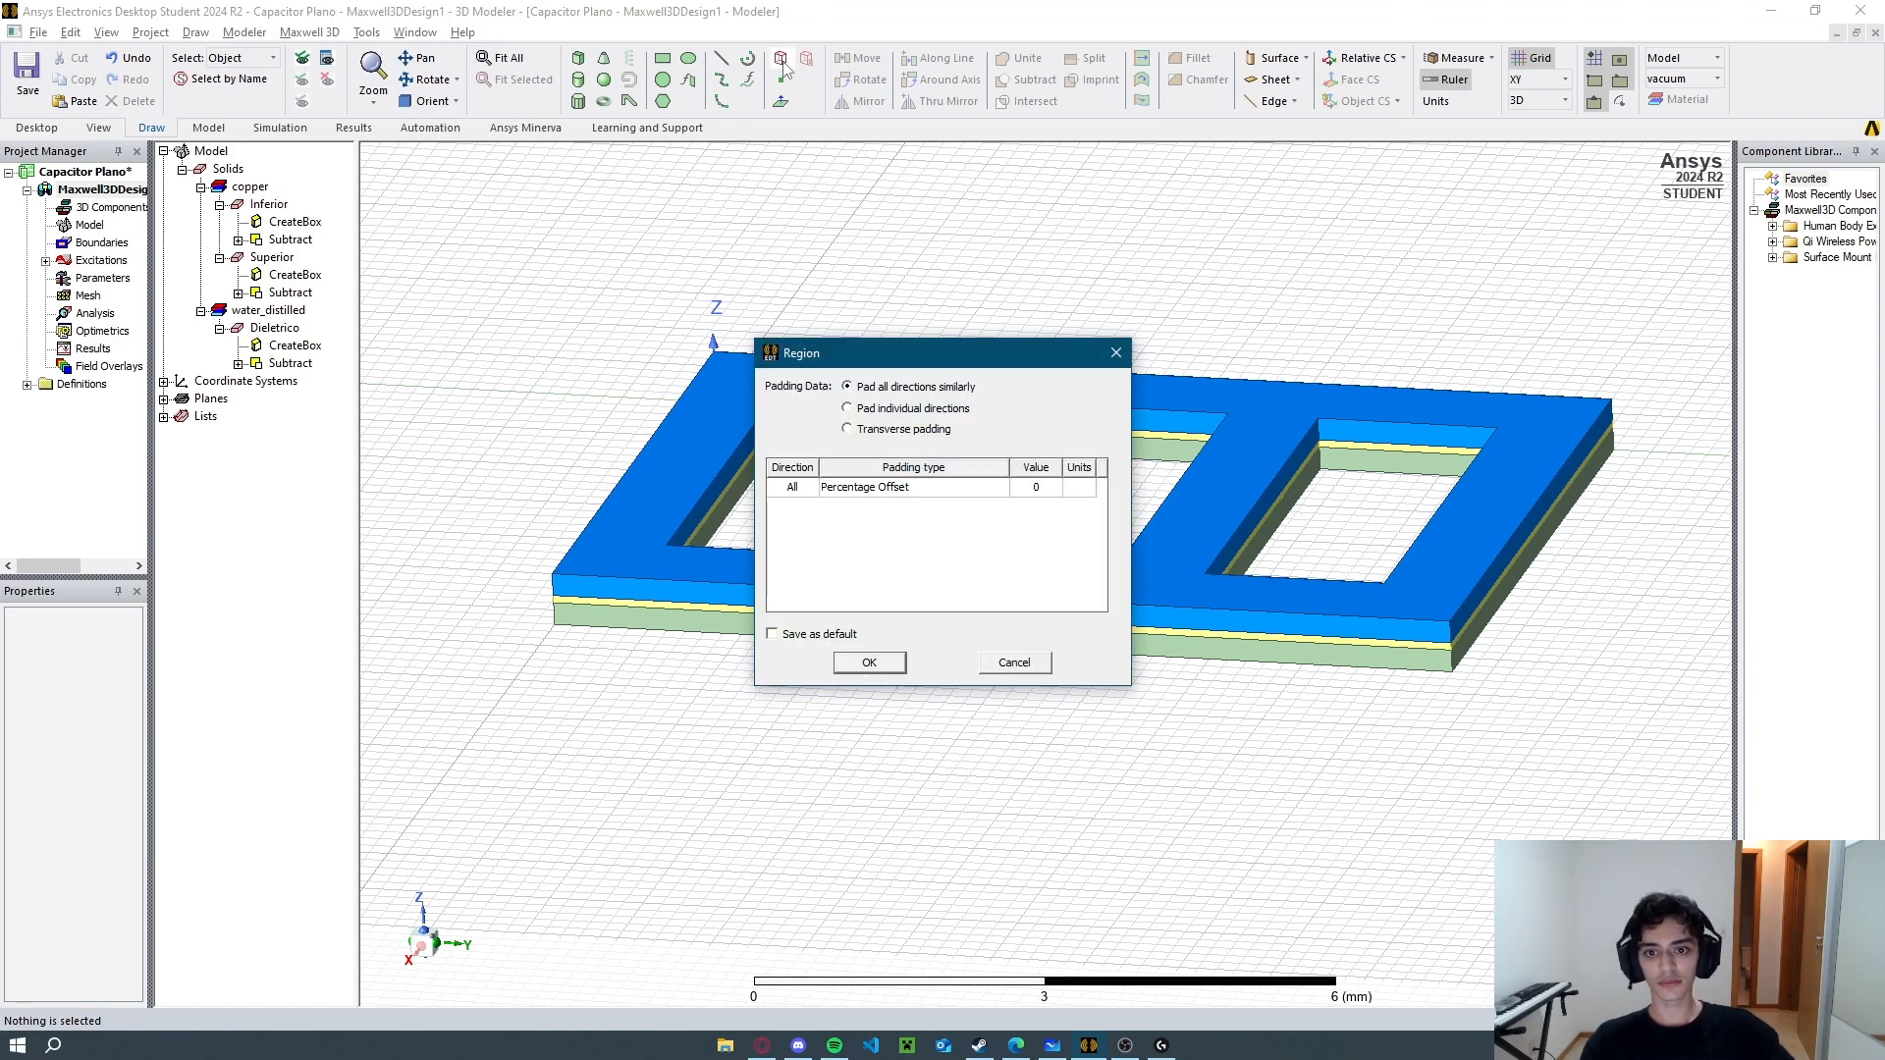
click(862, 665)
click(993, 726)
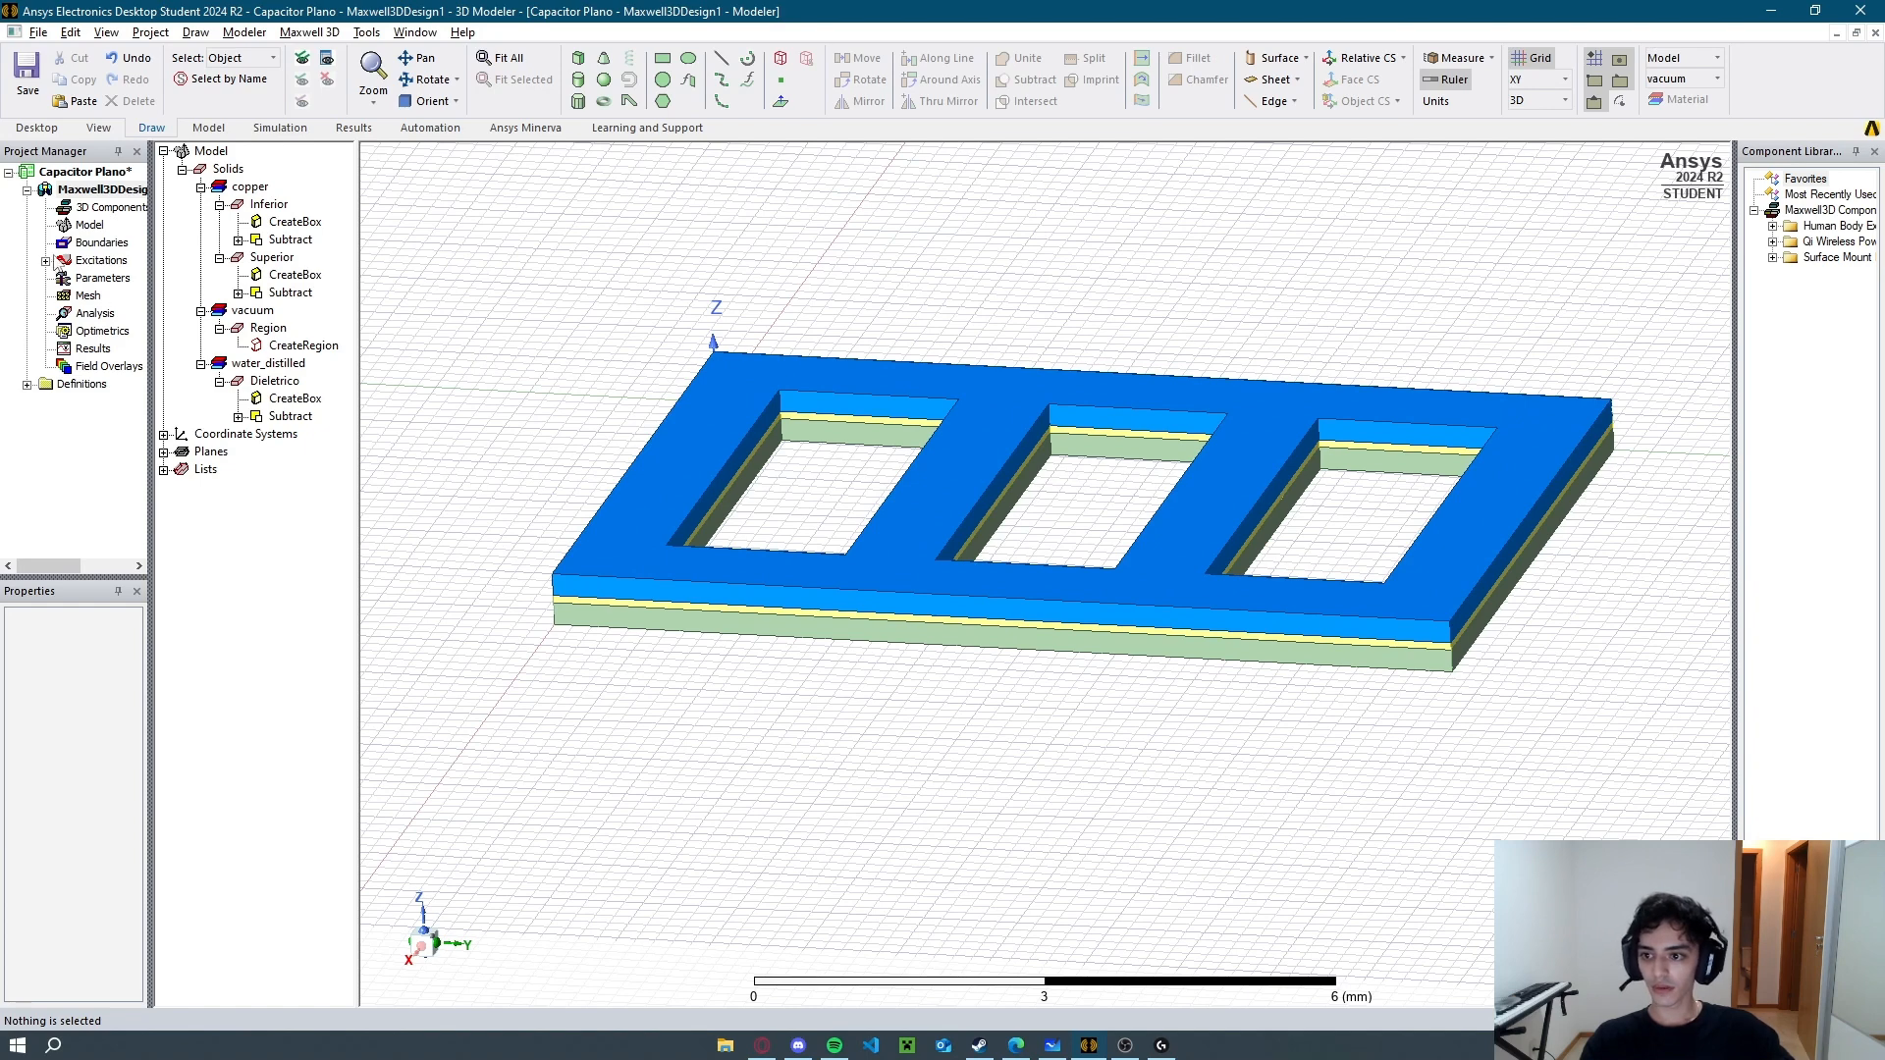
Assign a matrix parameter to the design that includes both the Voltage1 and Voltage2 sources.
click(45, 260)
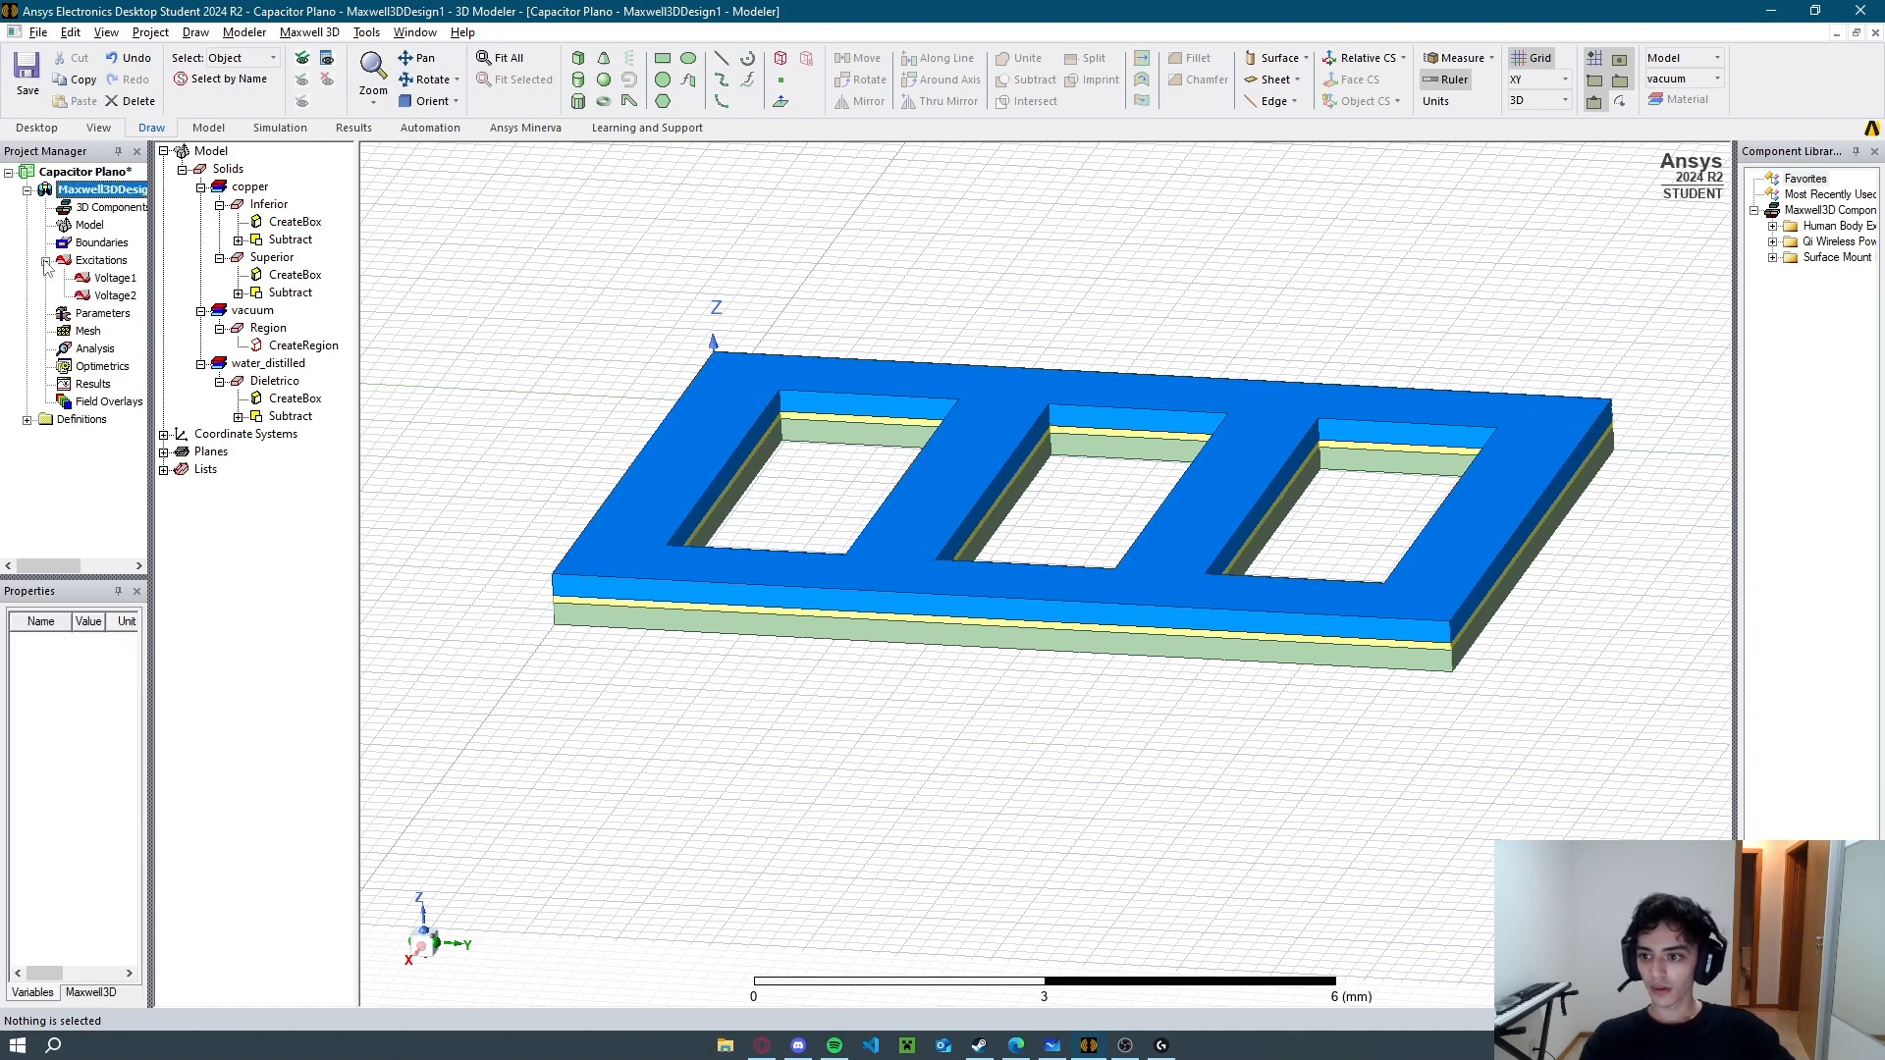
click(93, 314)
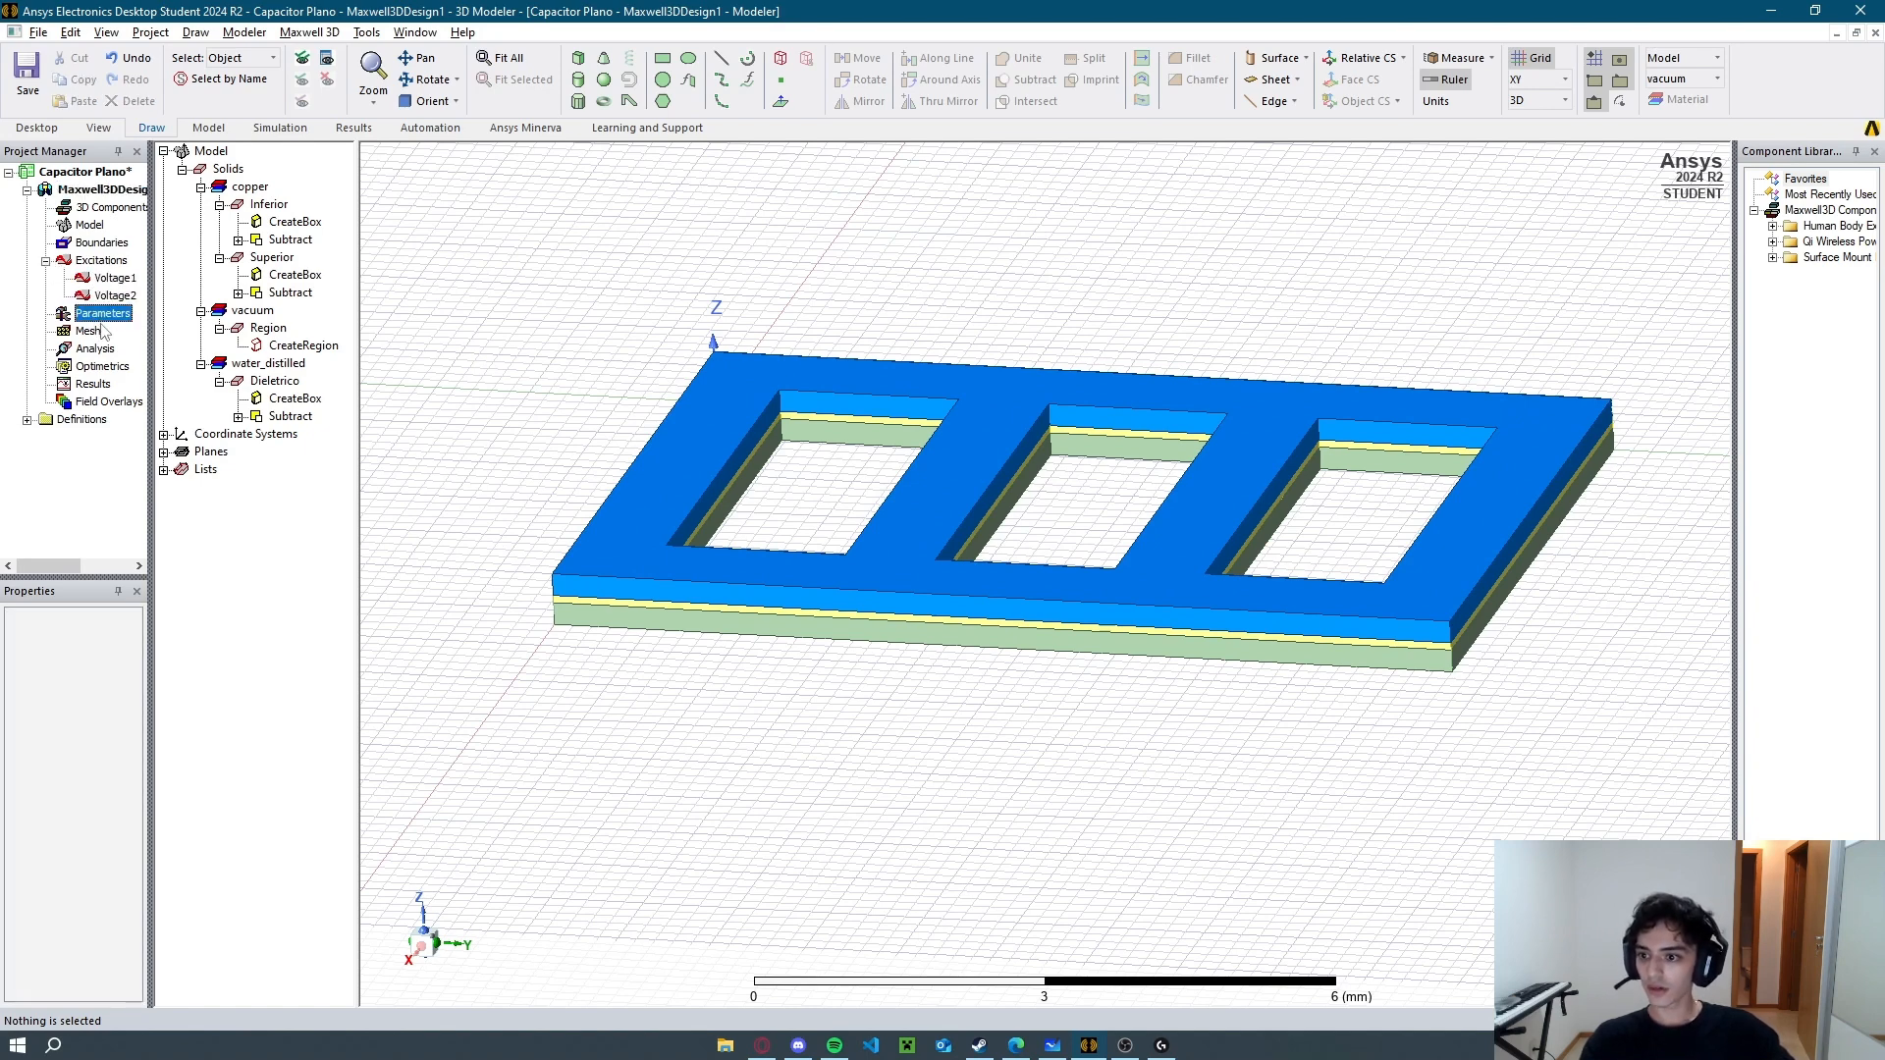
right_click(92, 316)
mouse_move(147, 328)
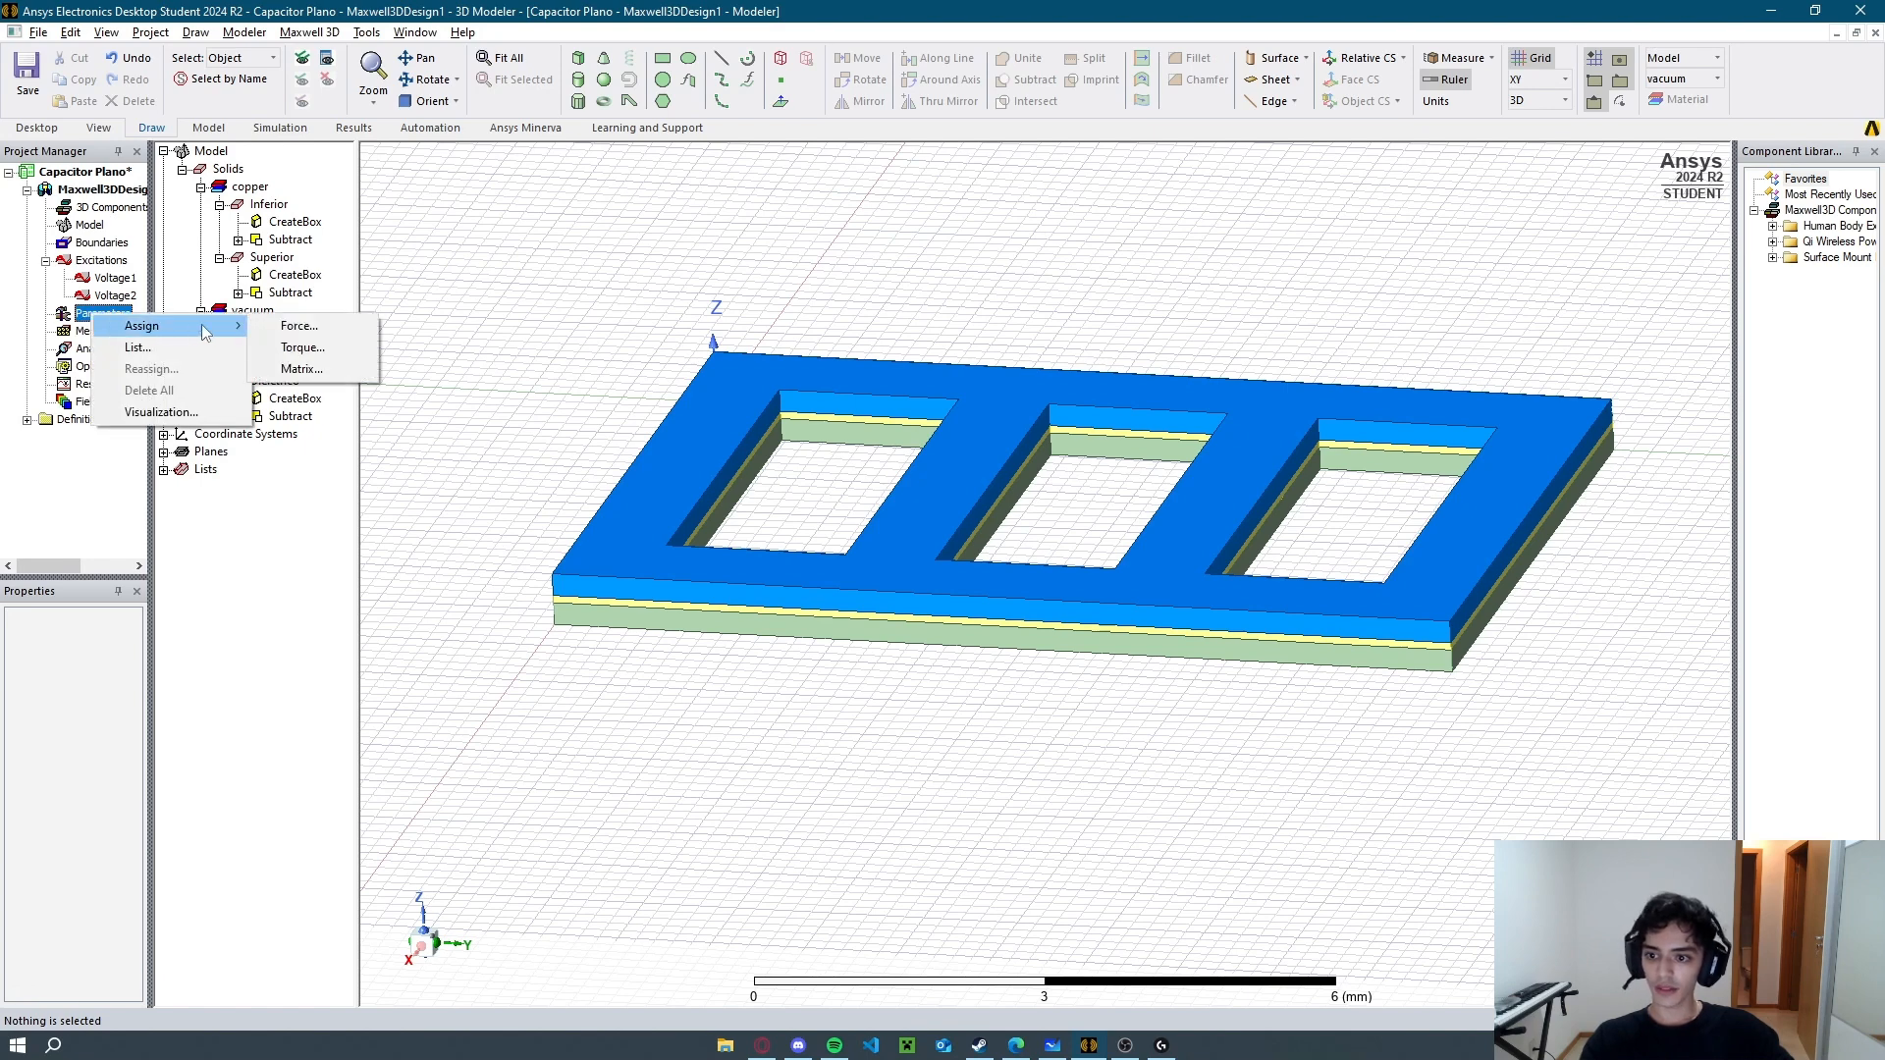
click(316, 370)
click(1158, 450)
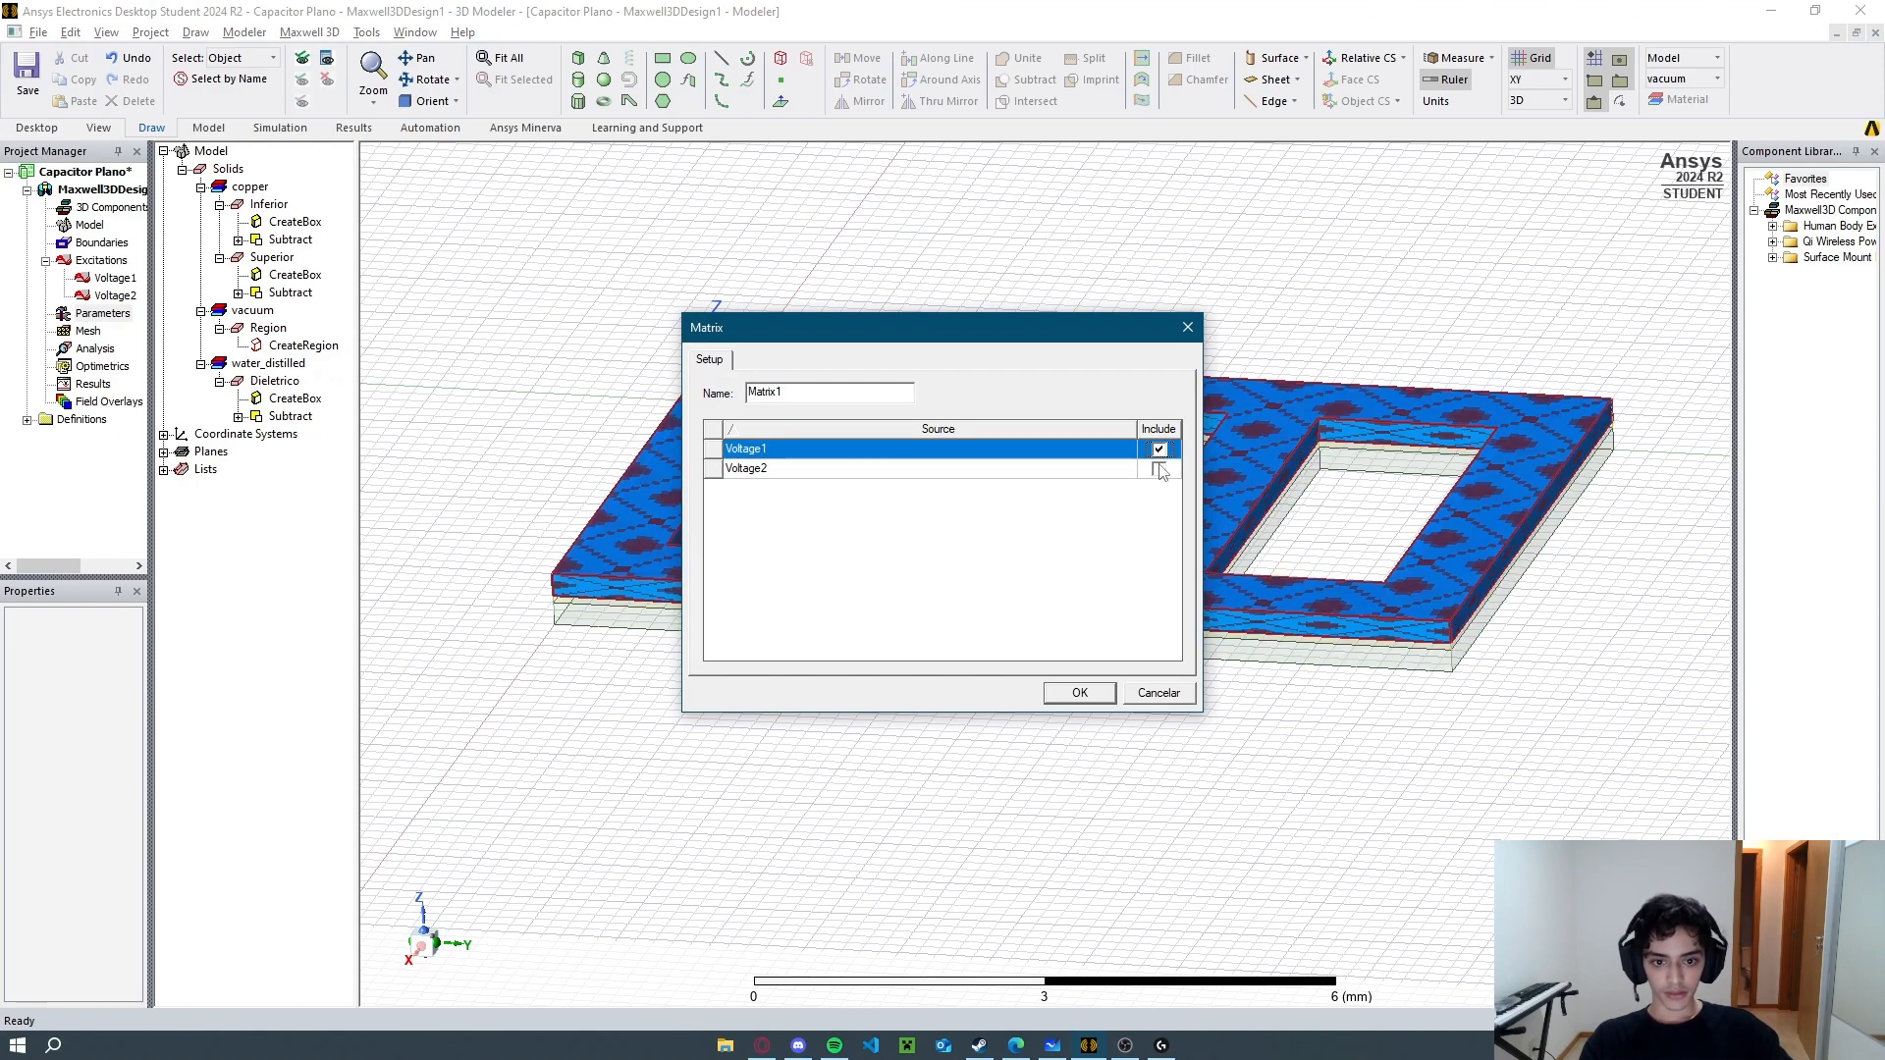
click(1159, 469)
click(1159, 469)
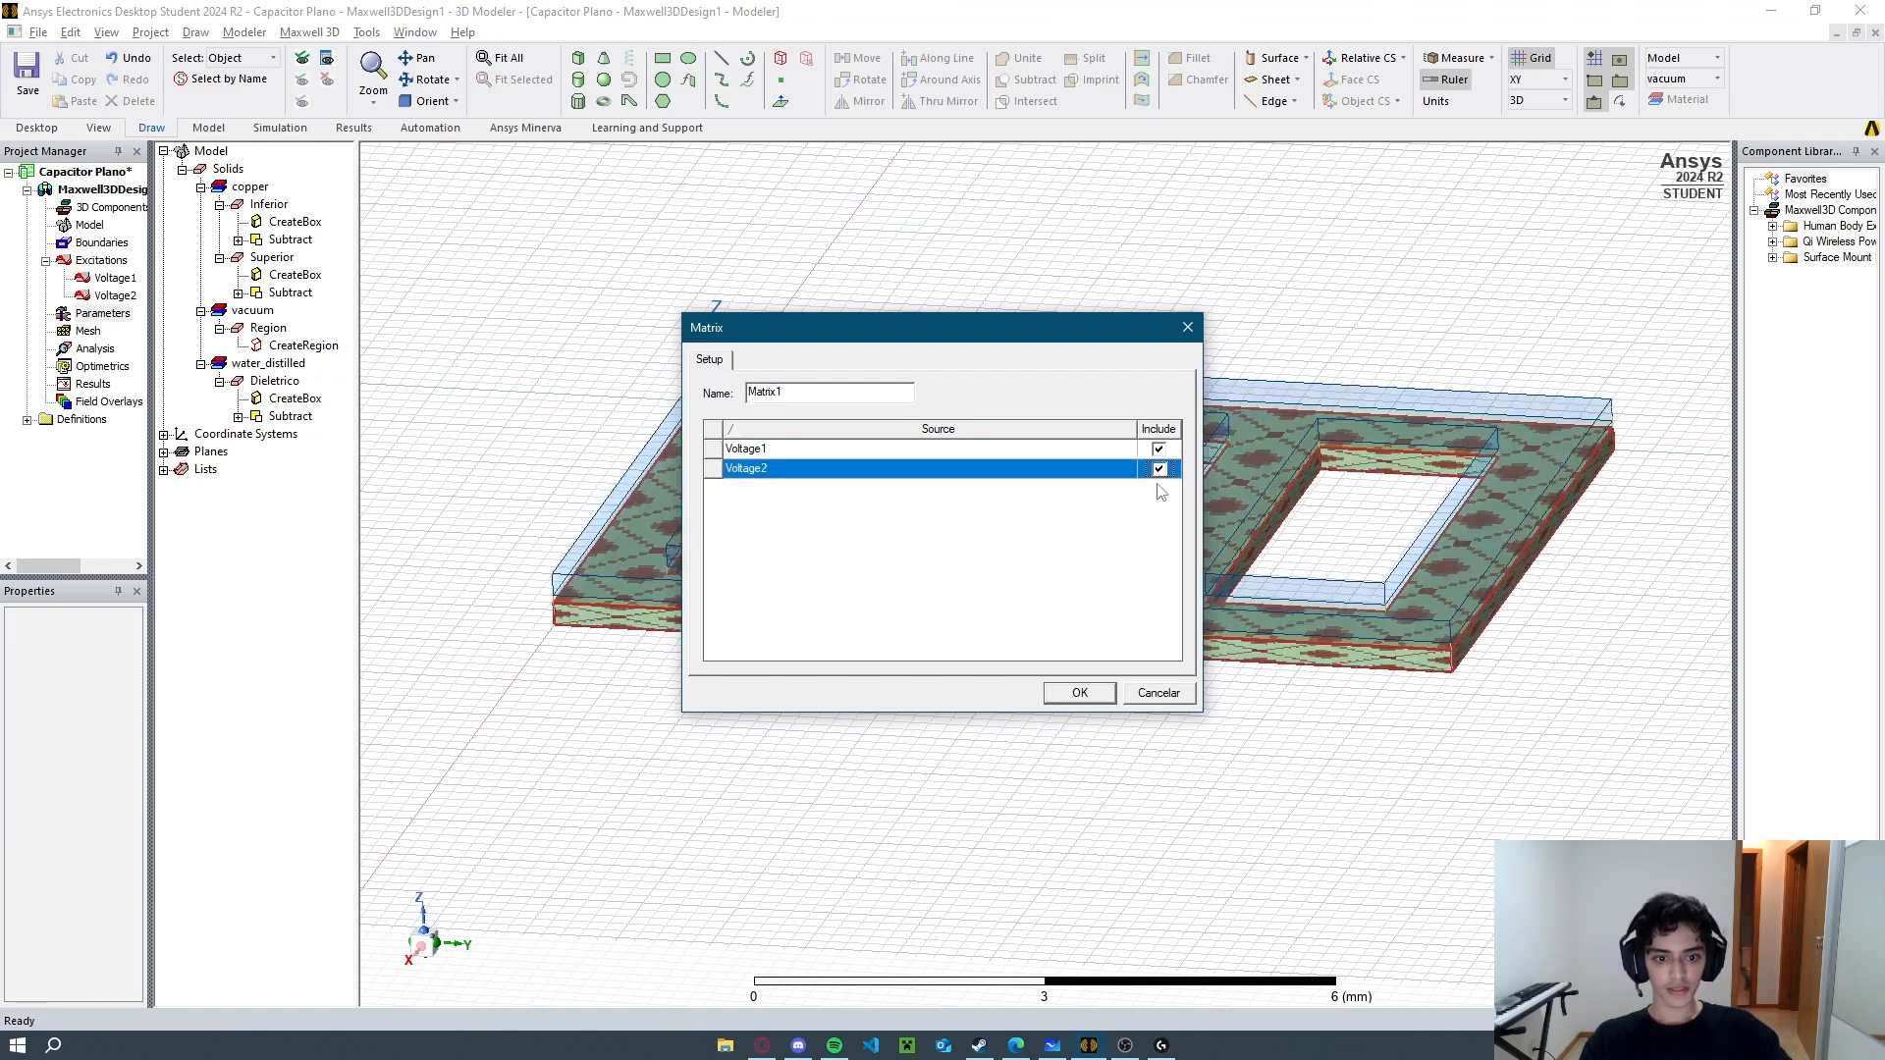
click(1077, 693)
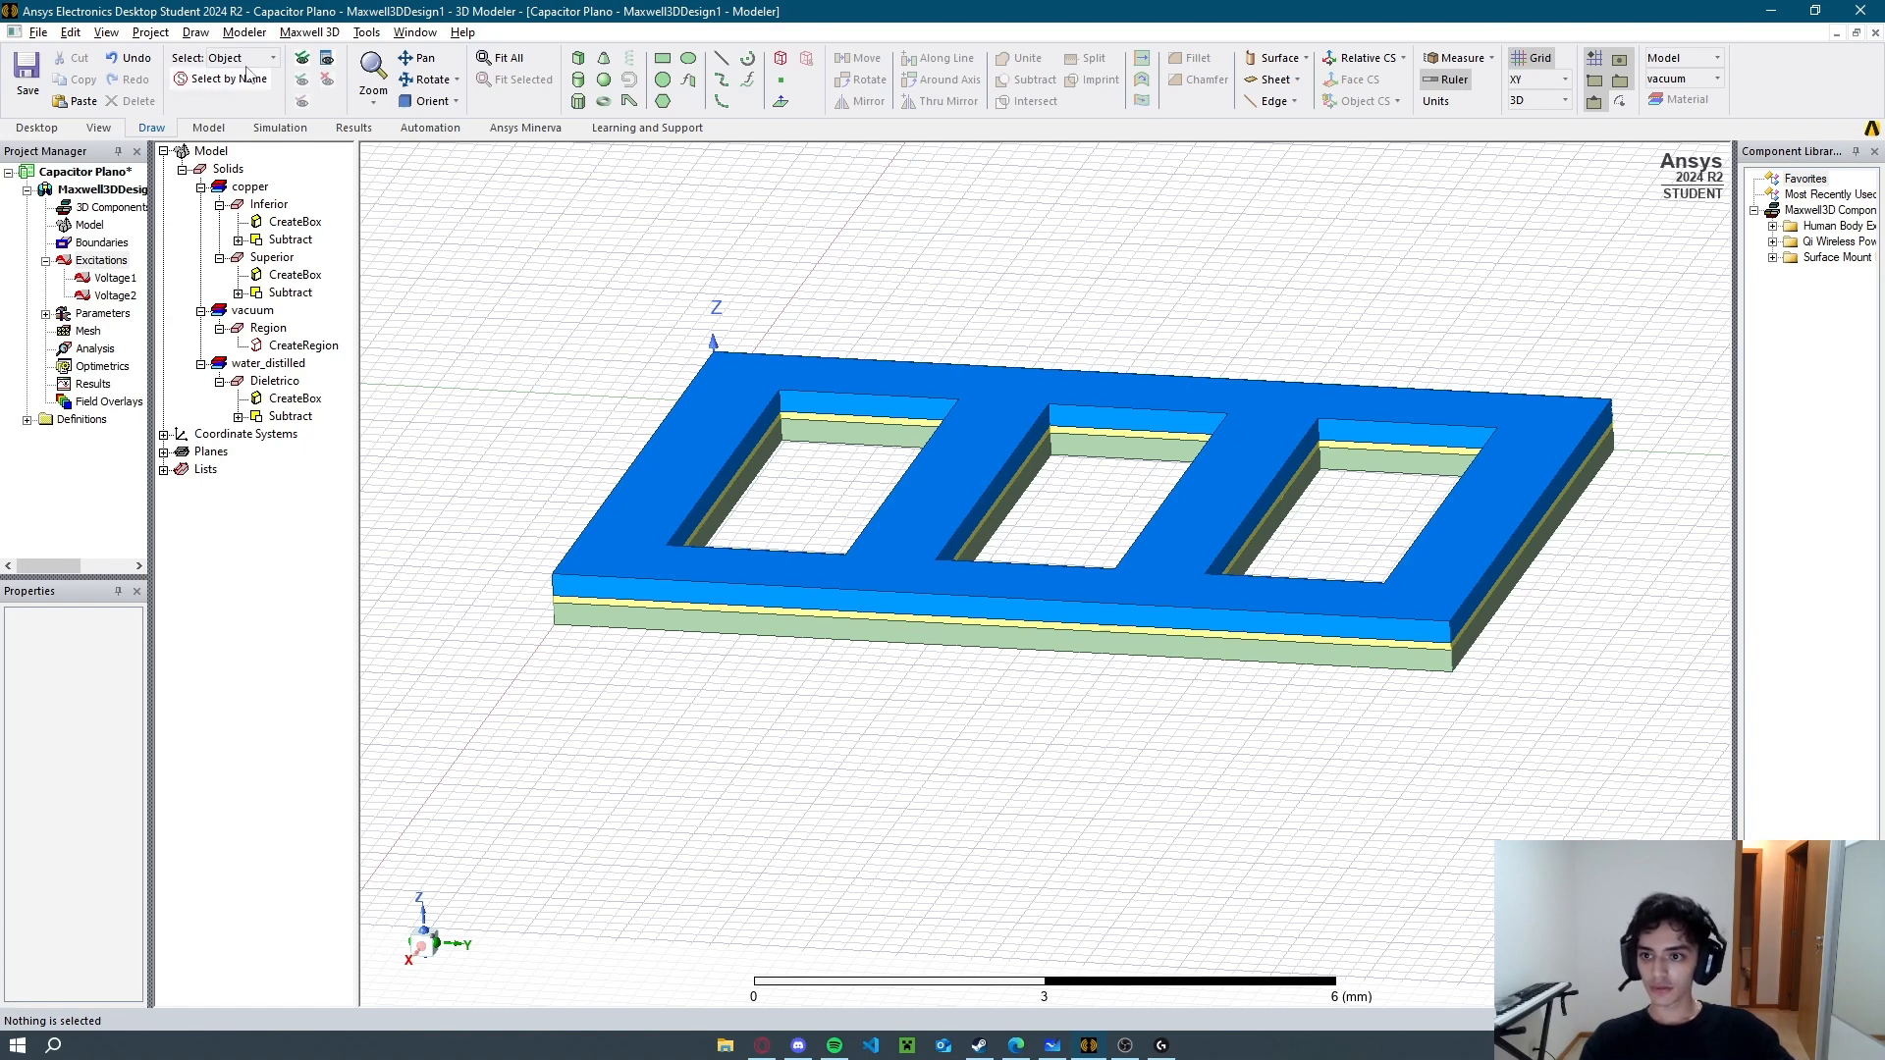
Add an analysis setup to the design with the maximum number of passes set to 30.
click(280, 128)
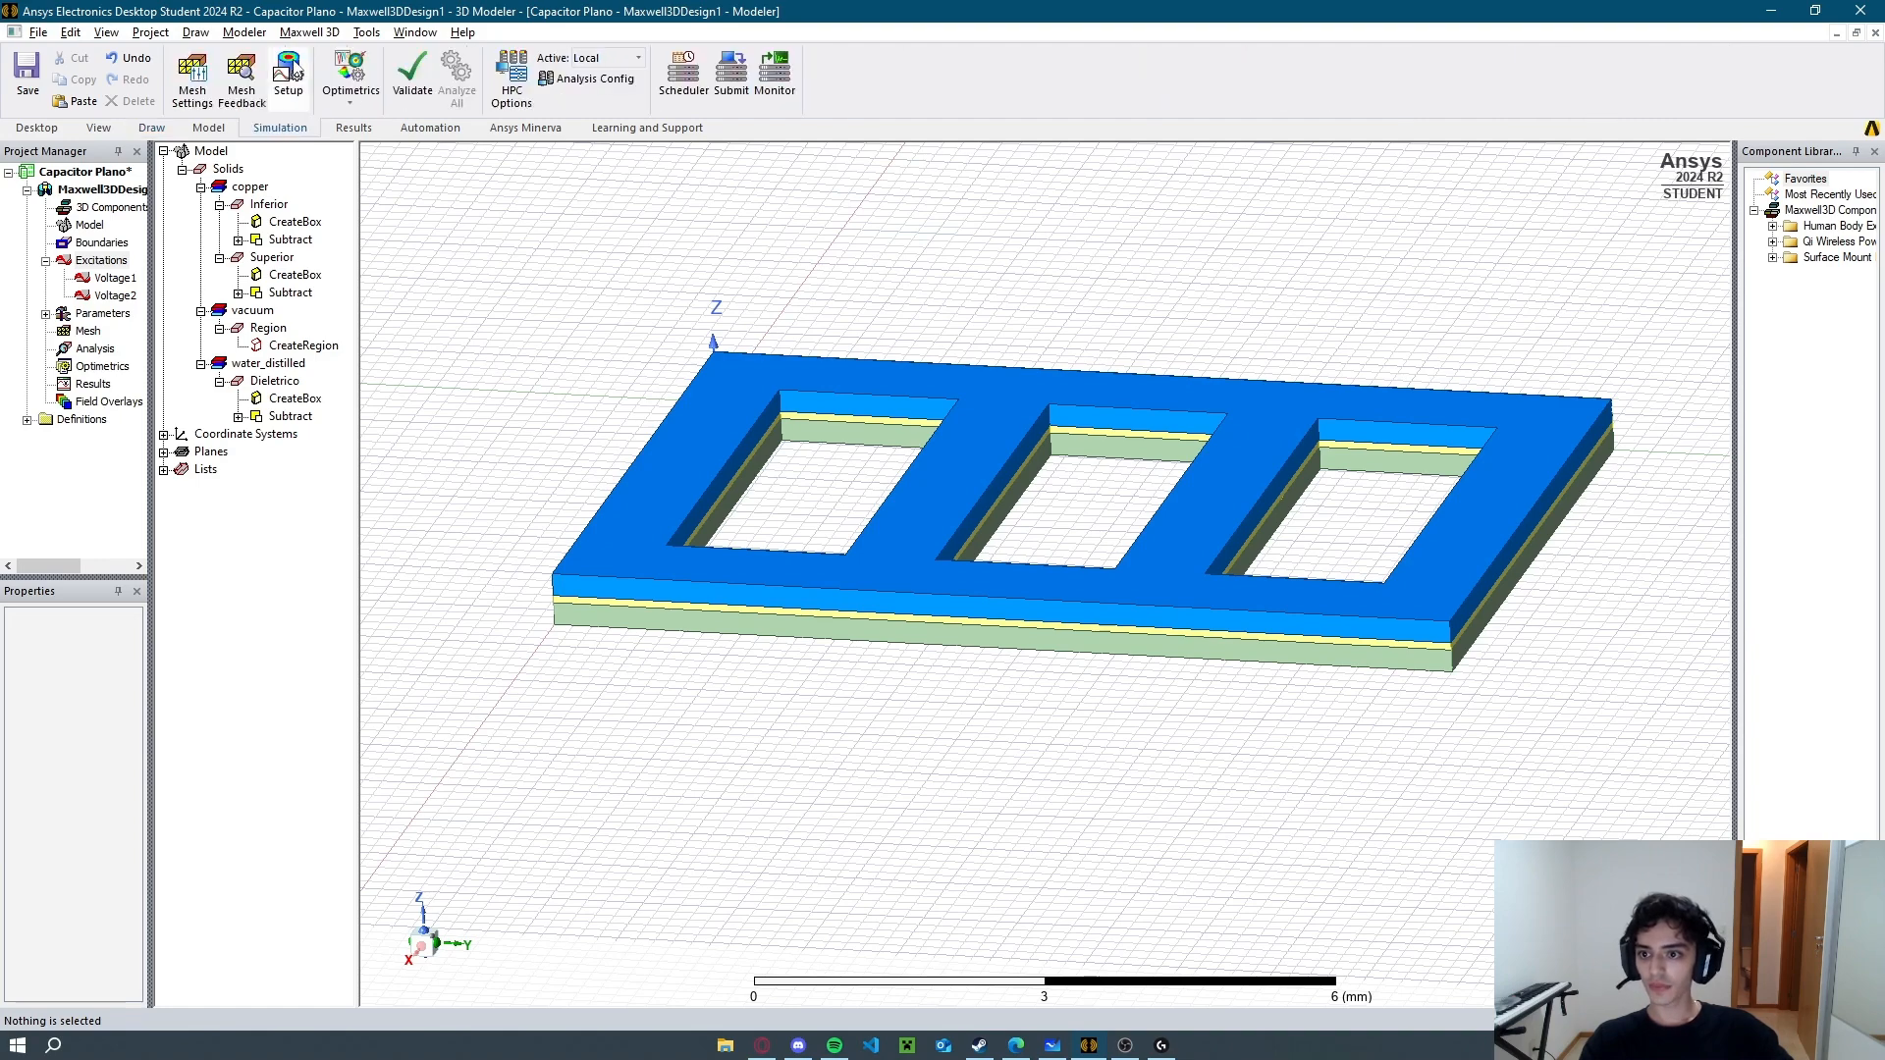
click(288, 72)
double_click(1001, 355)
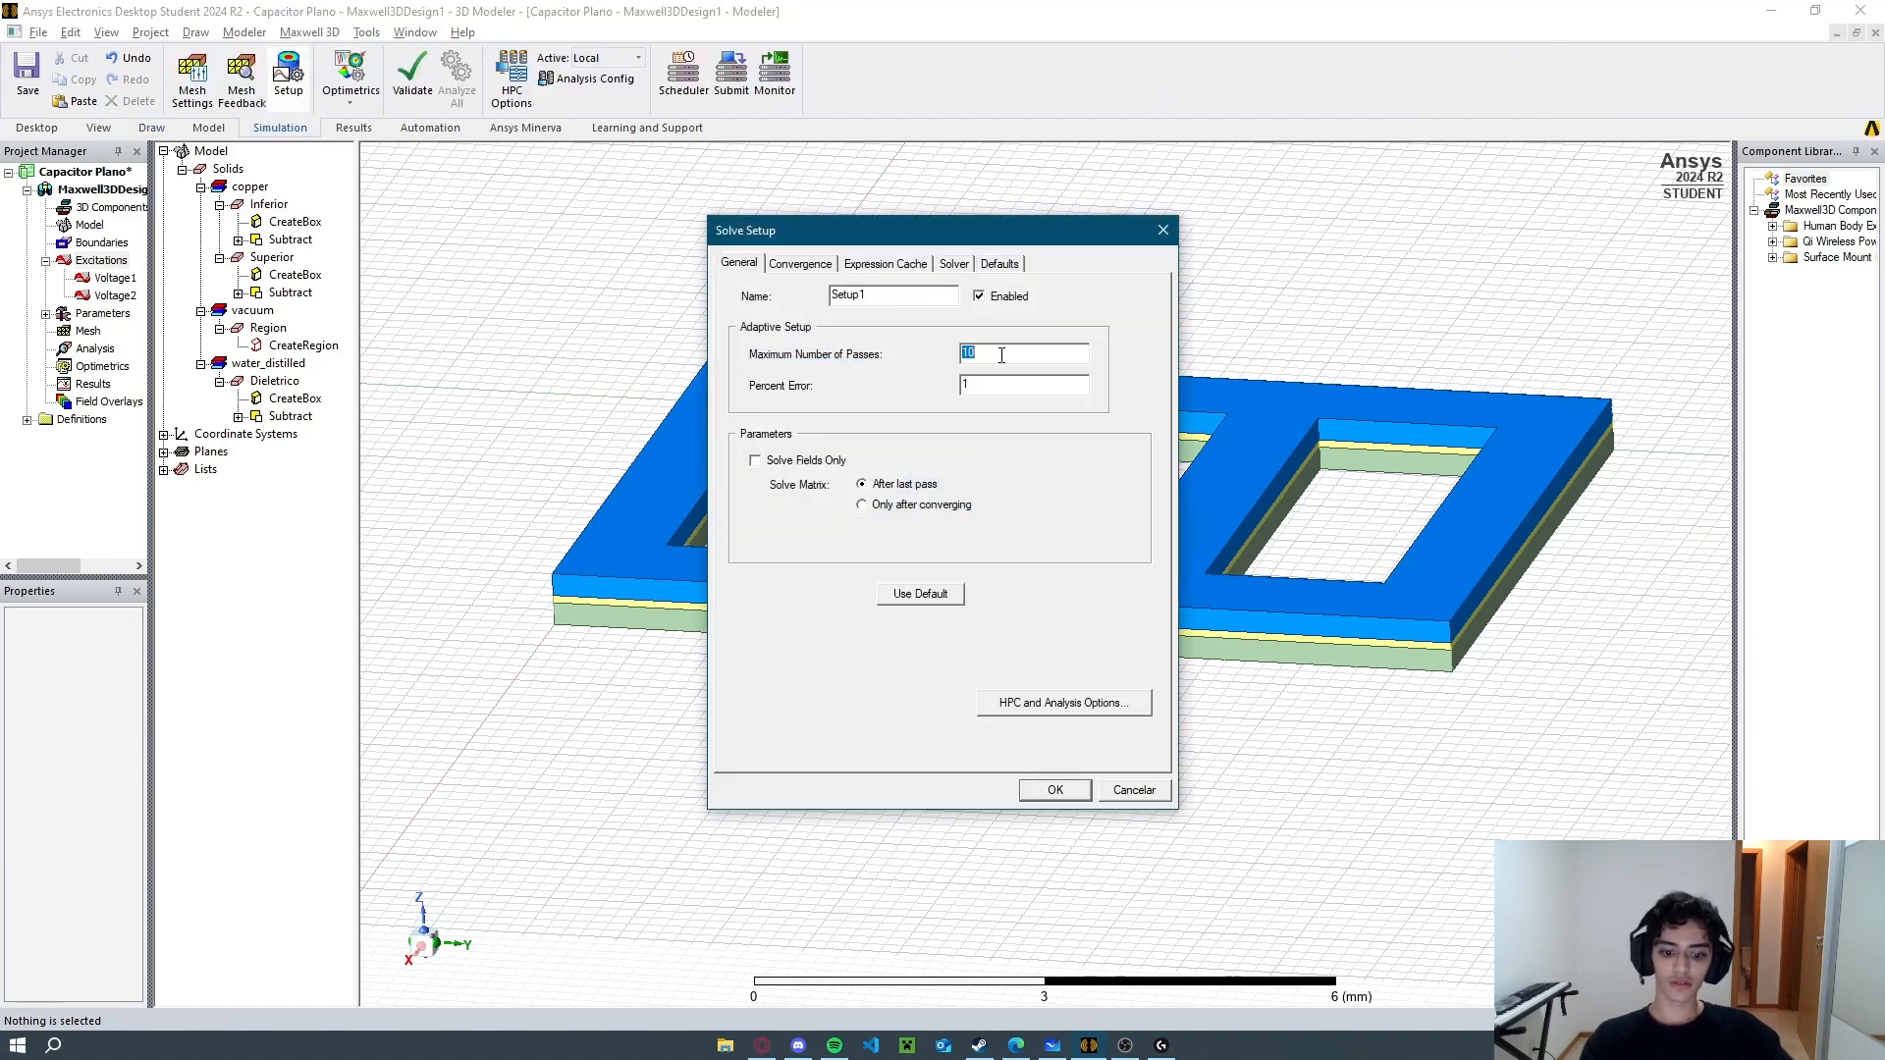
text(30)
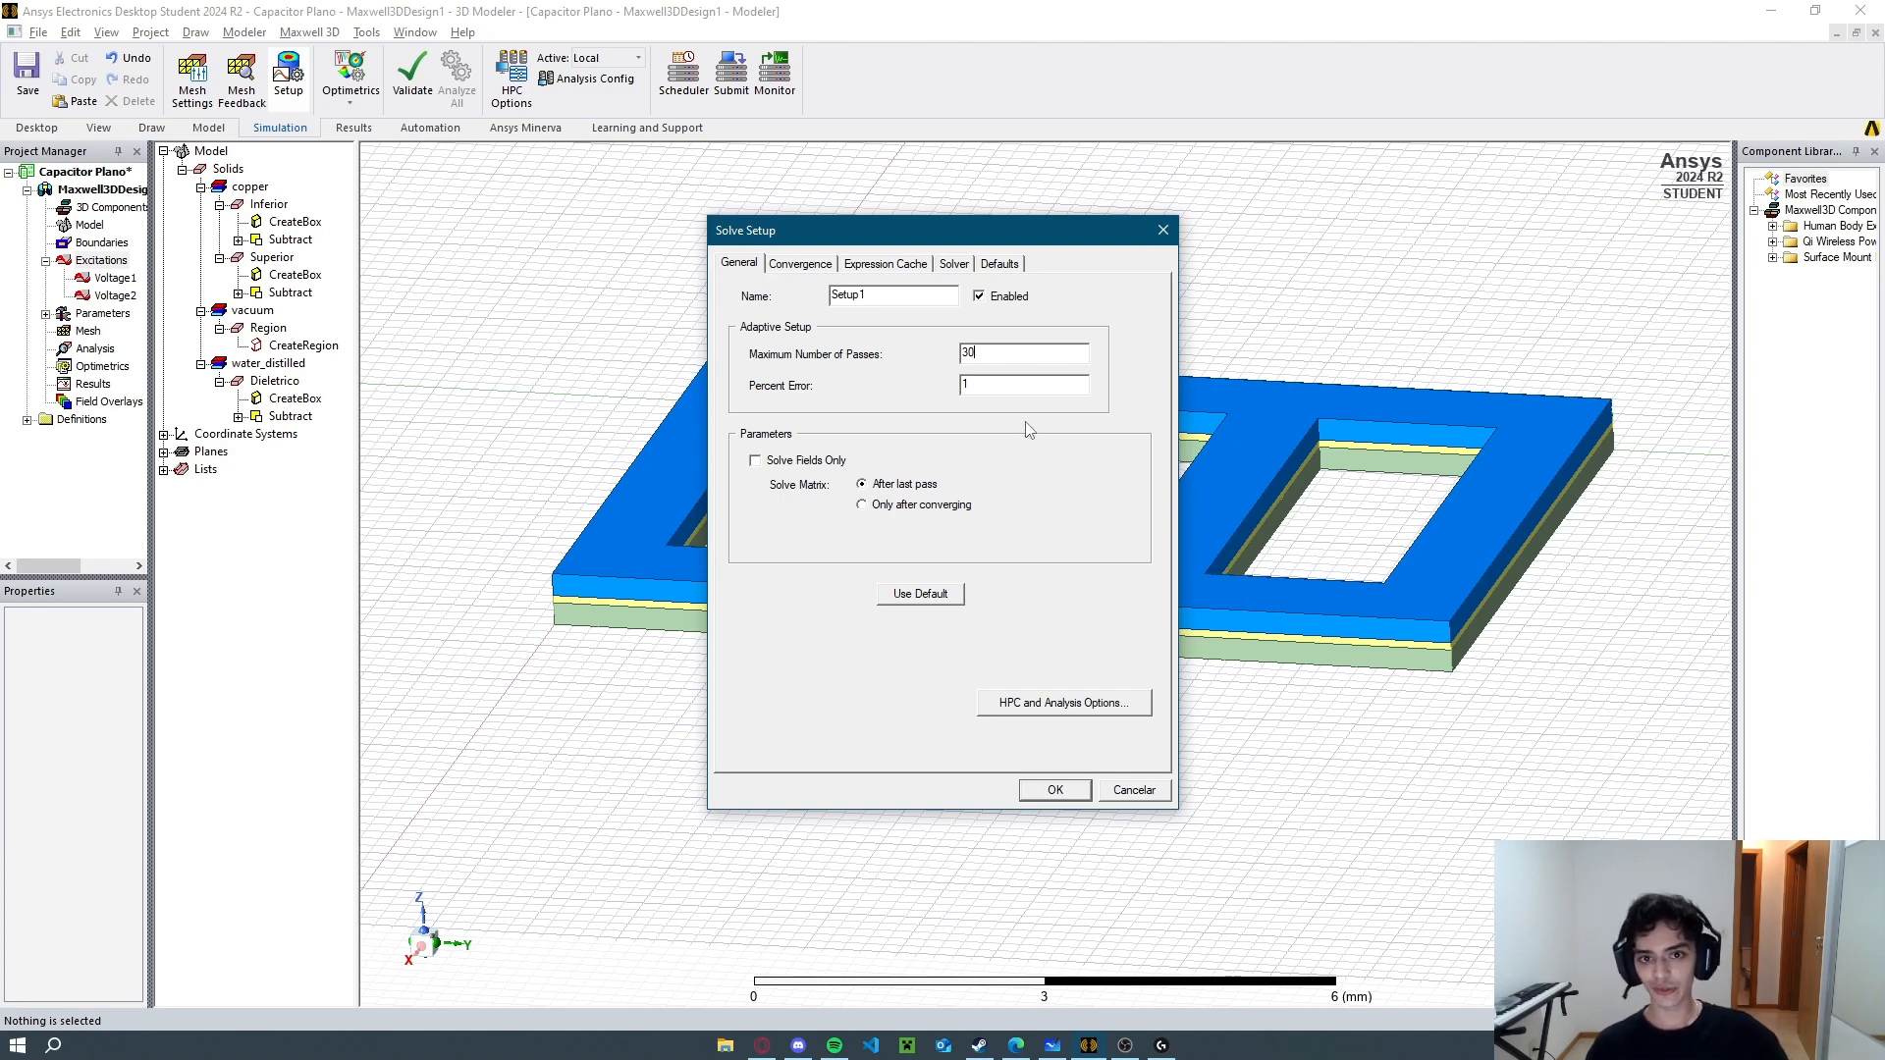
click(1055, 791)
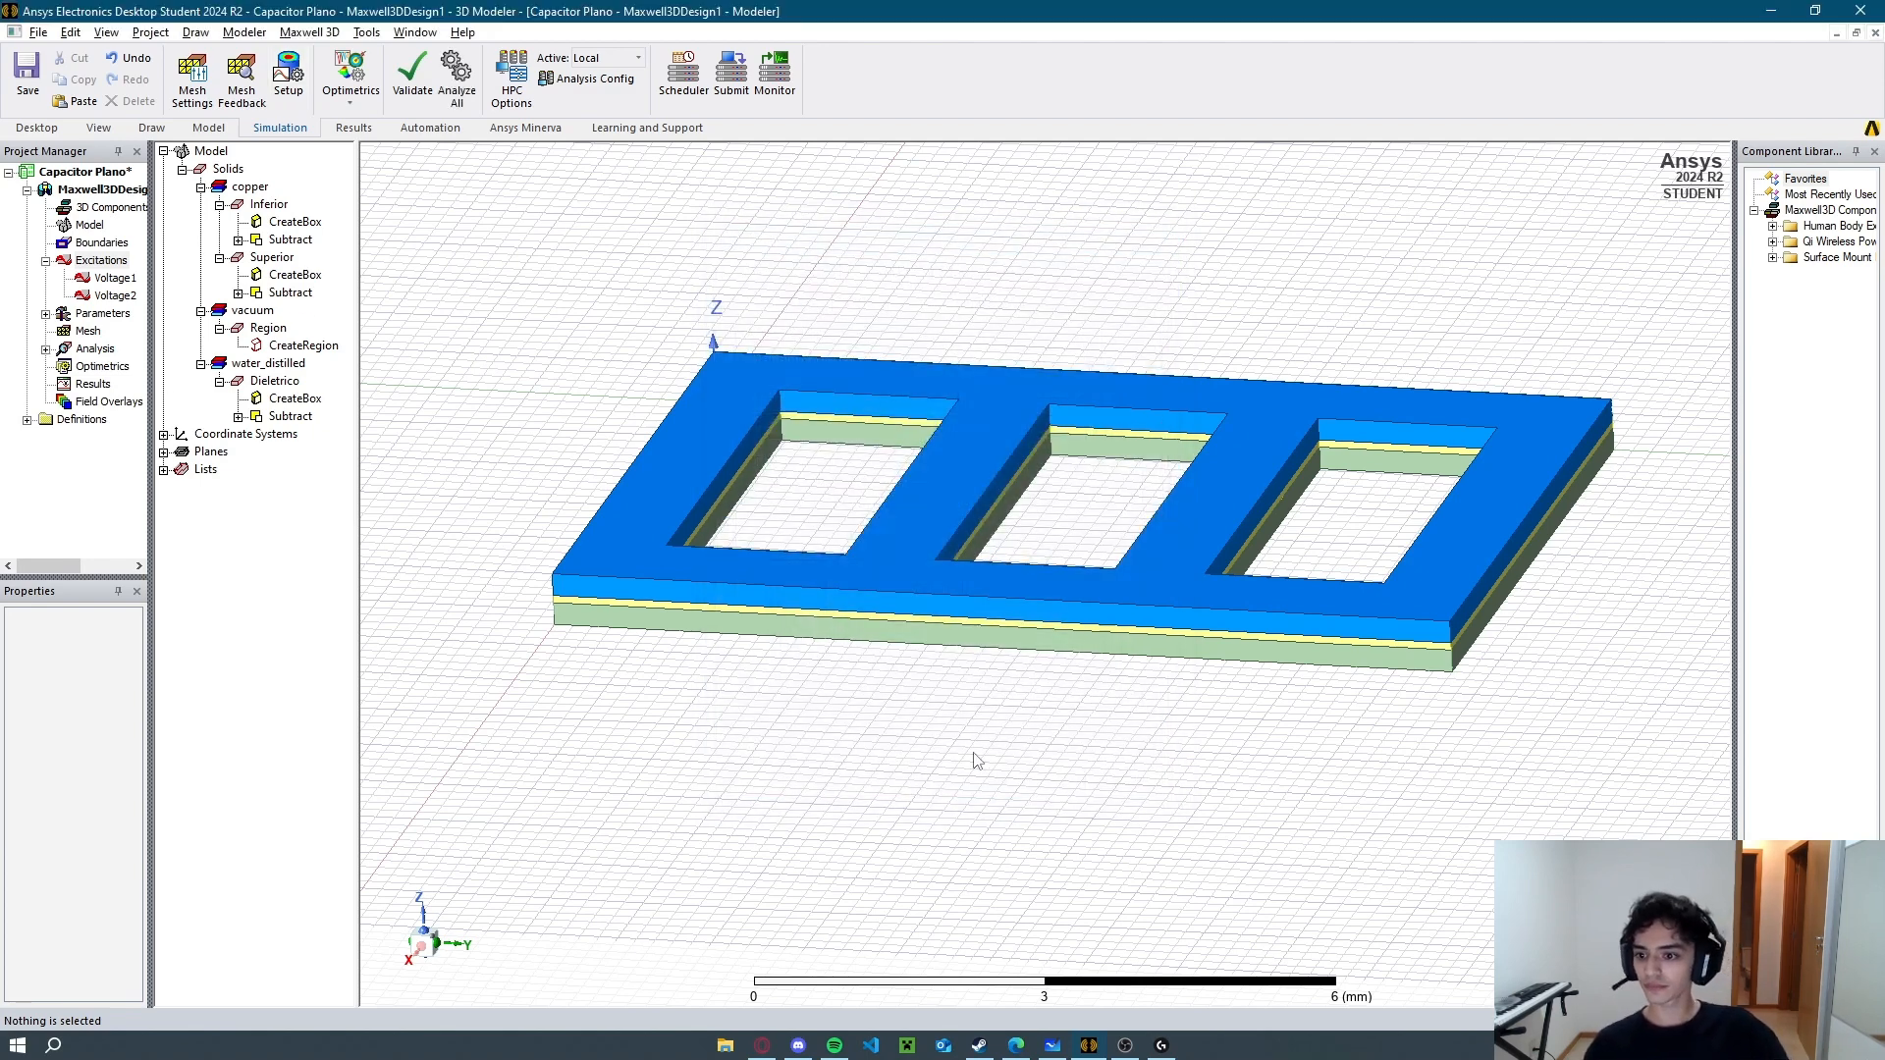
Run the validation check on the capacitor design and analyze all setups.
click(411, 79)
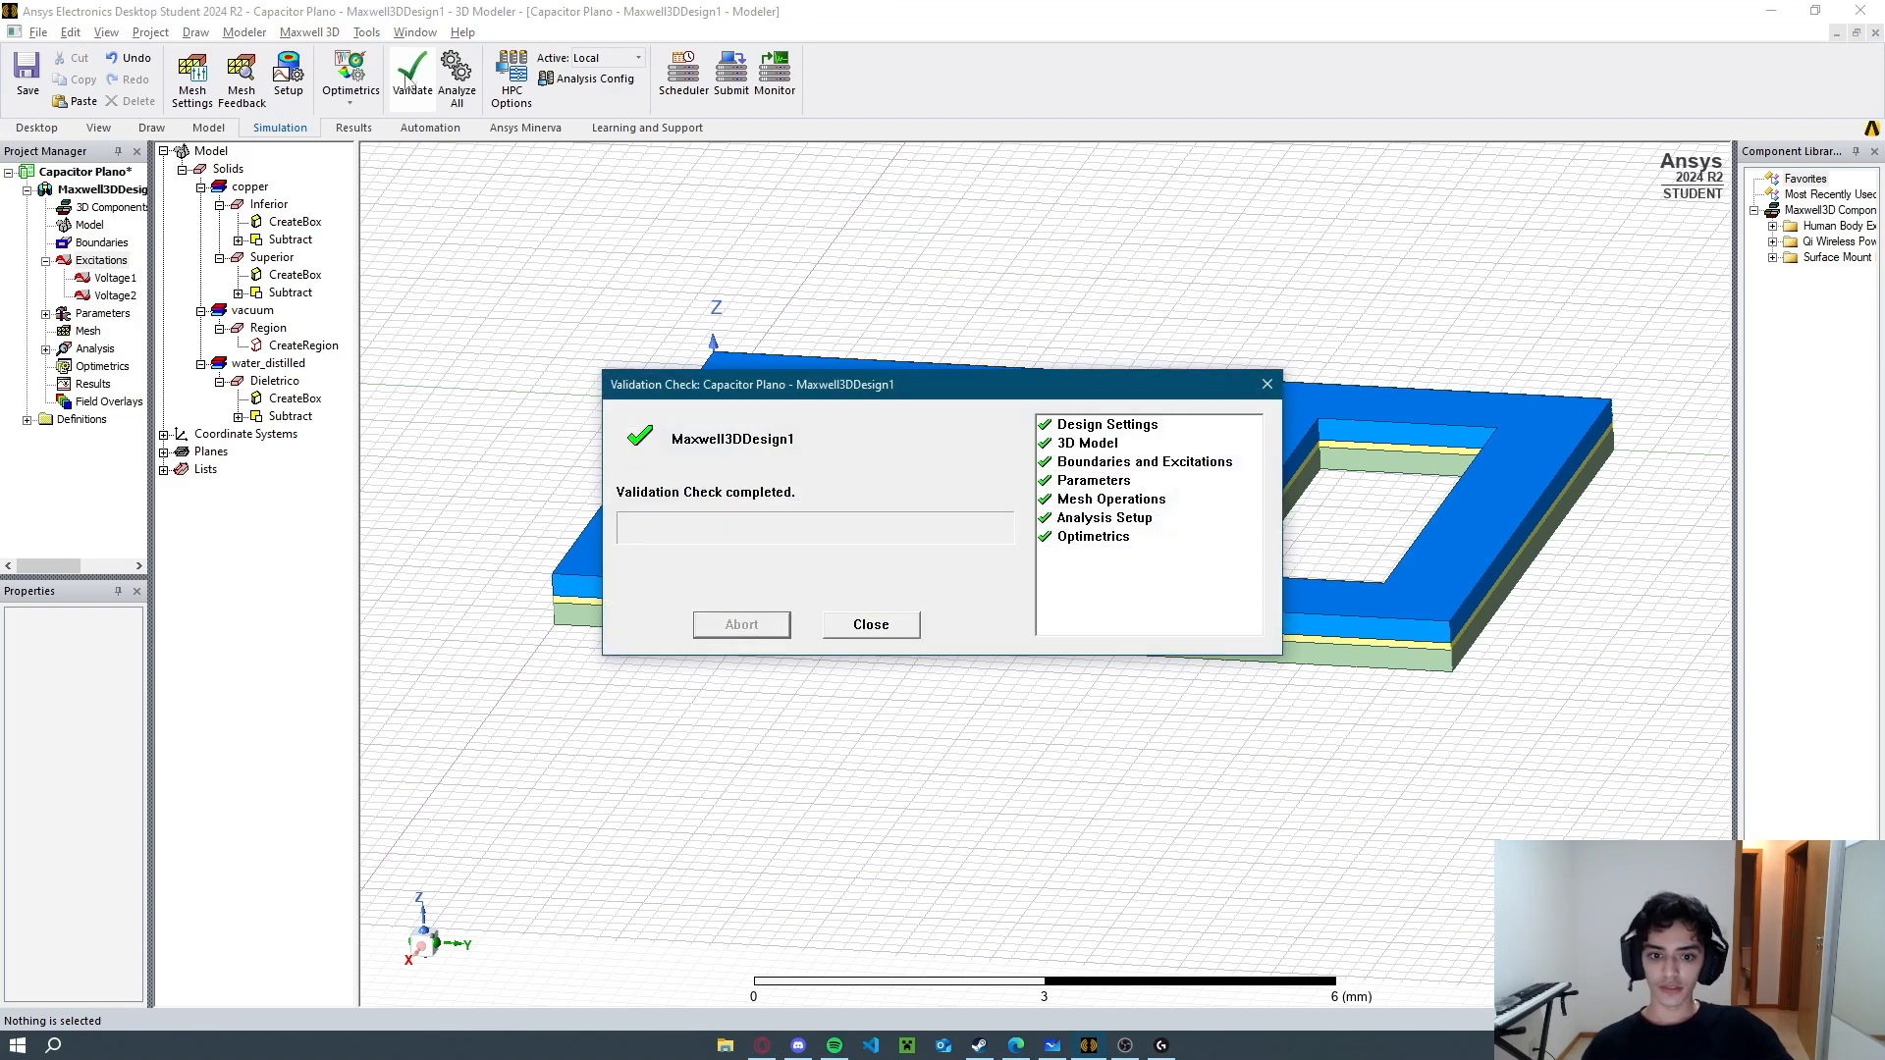
click(871, 625)
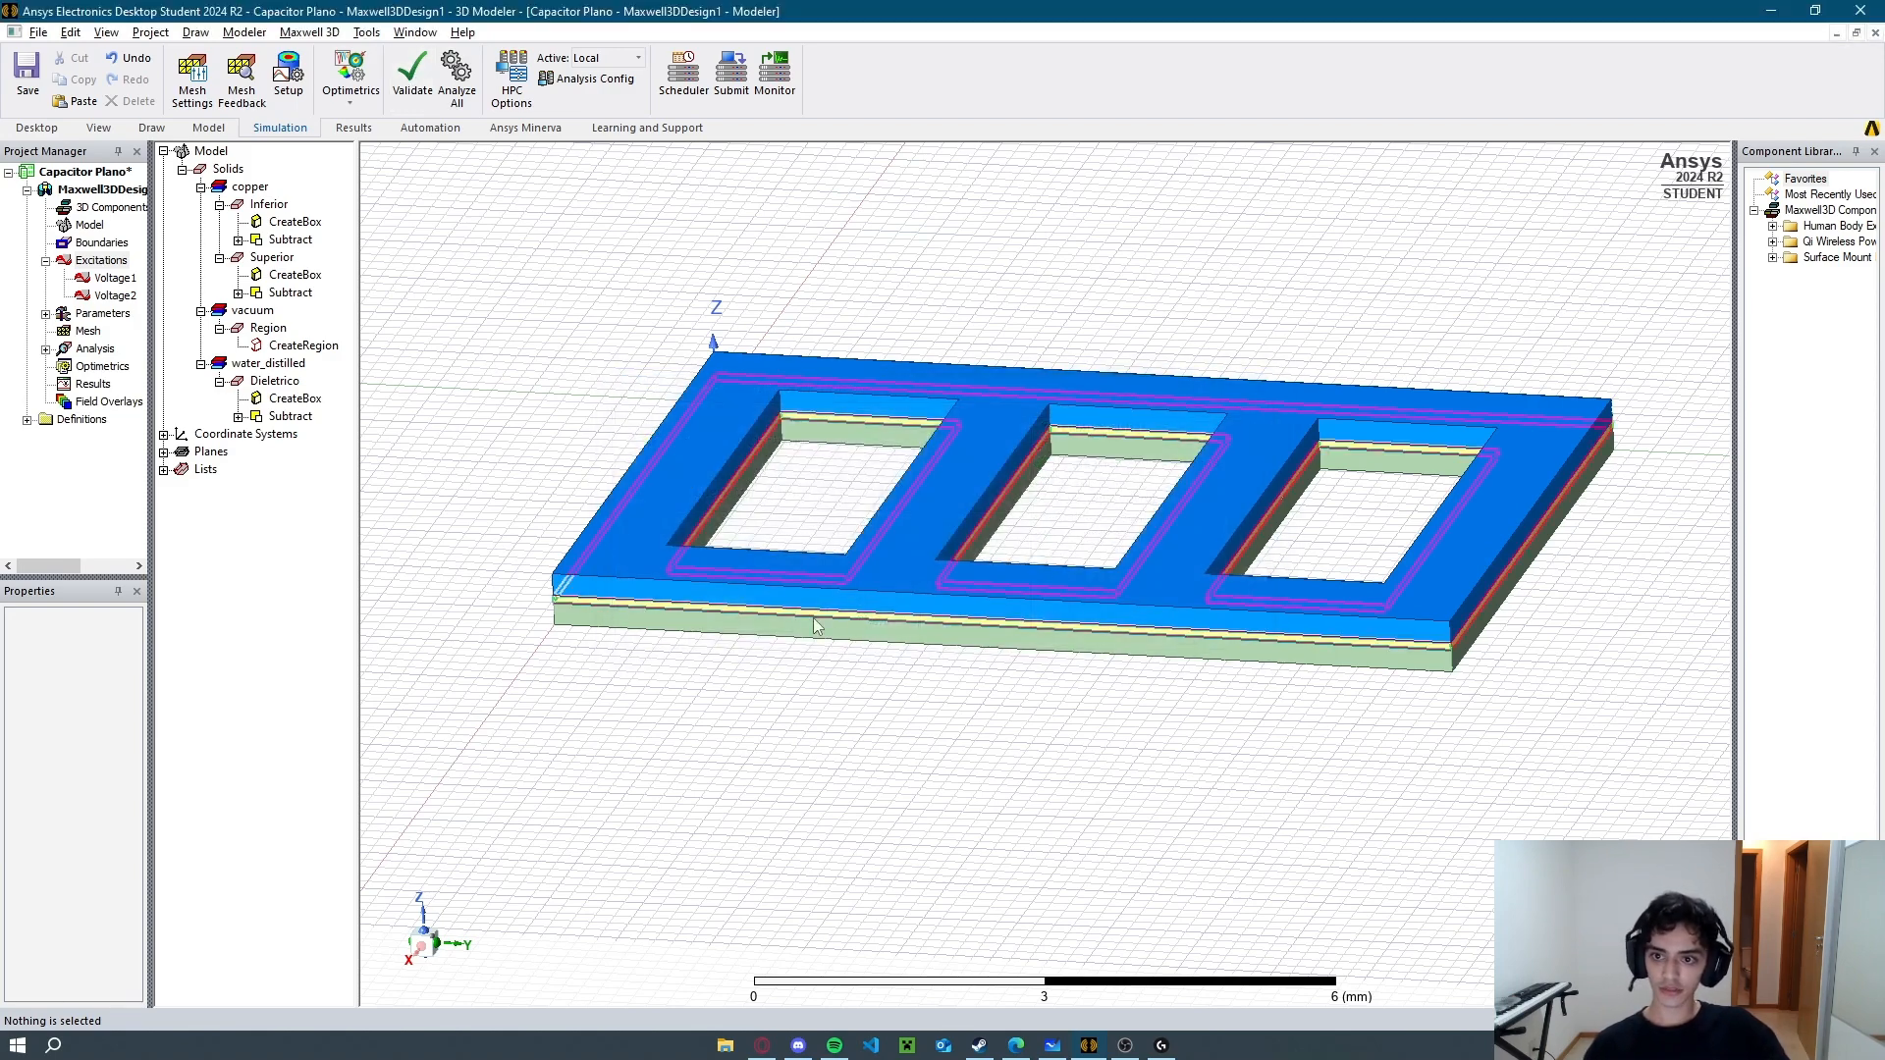
click(456, 93)
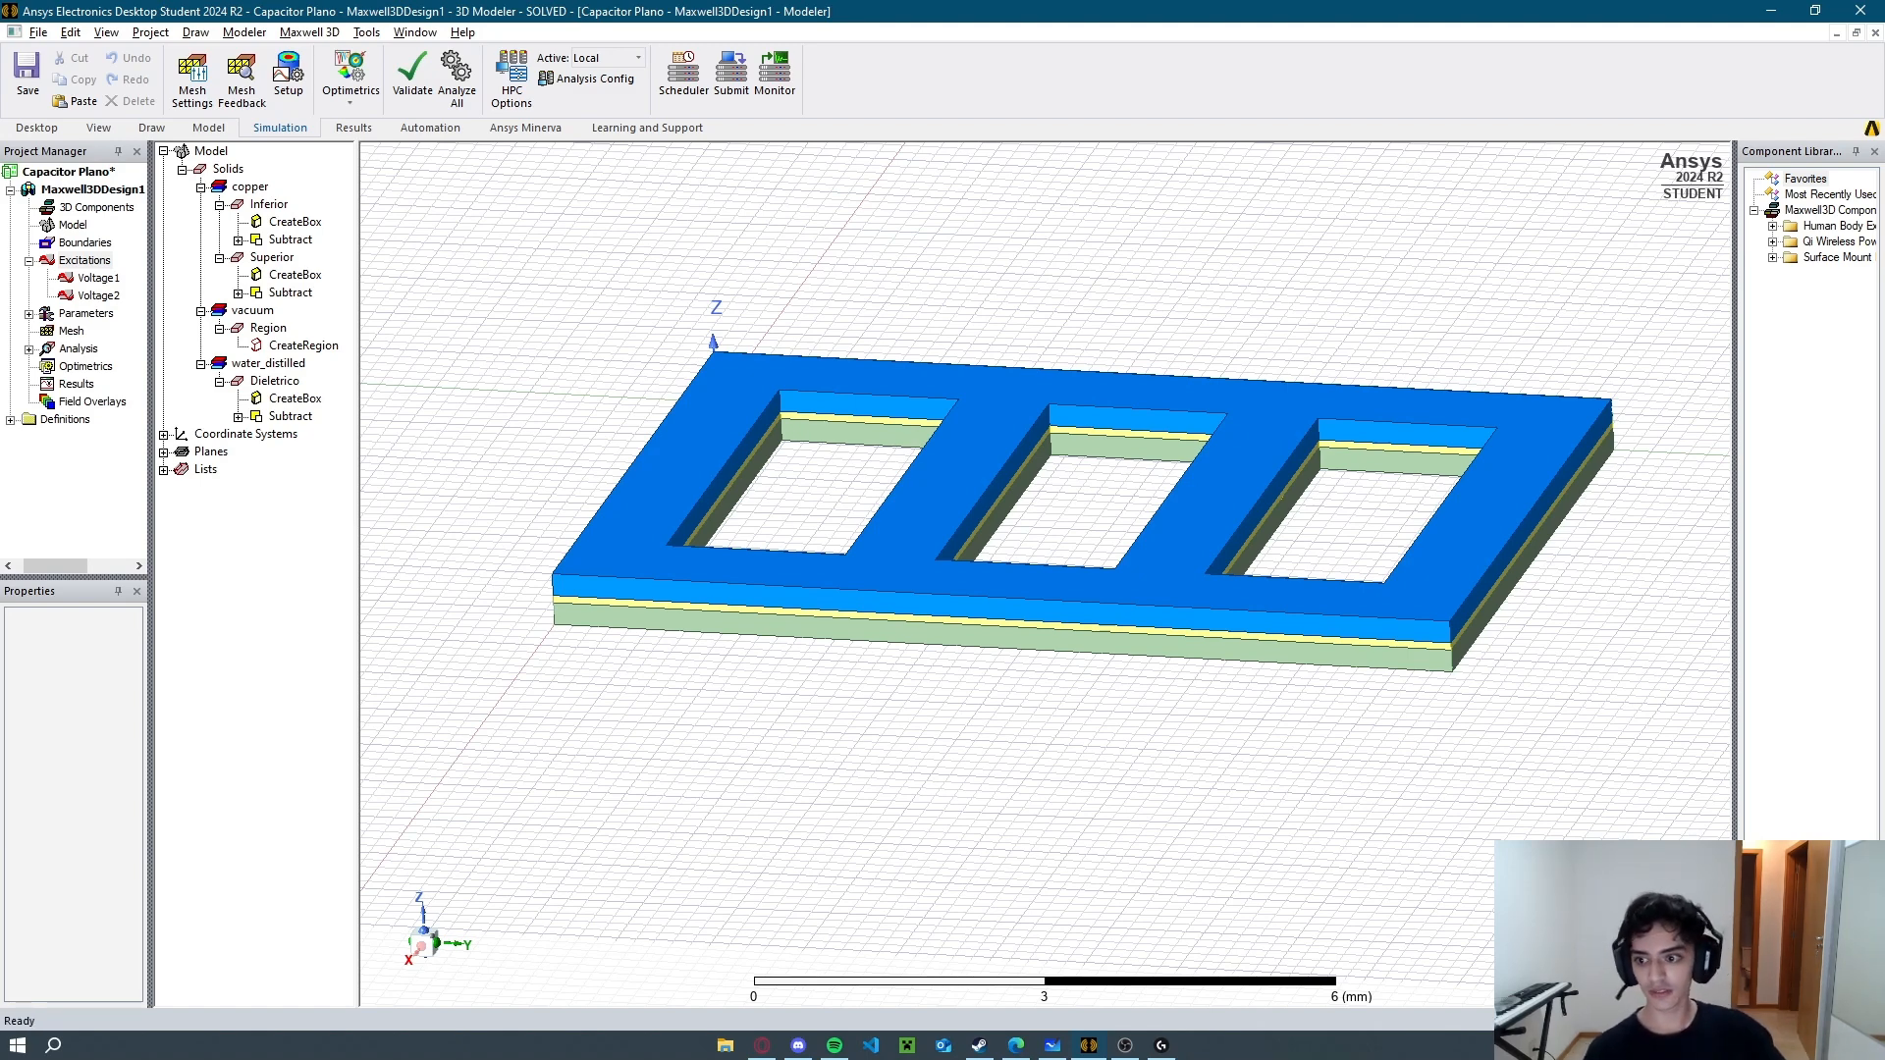
Open the solution data's capacitance matrix, preview its circuit export, and highlight the capacitance value in the circuit model.
right_click(75, 386)
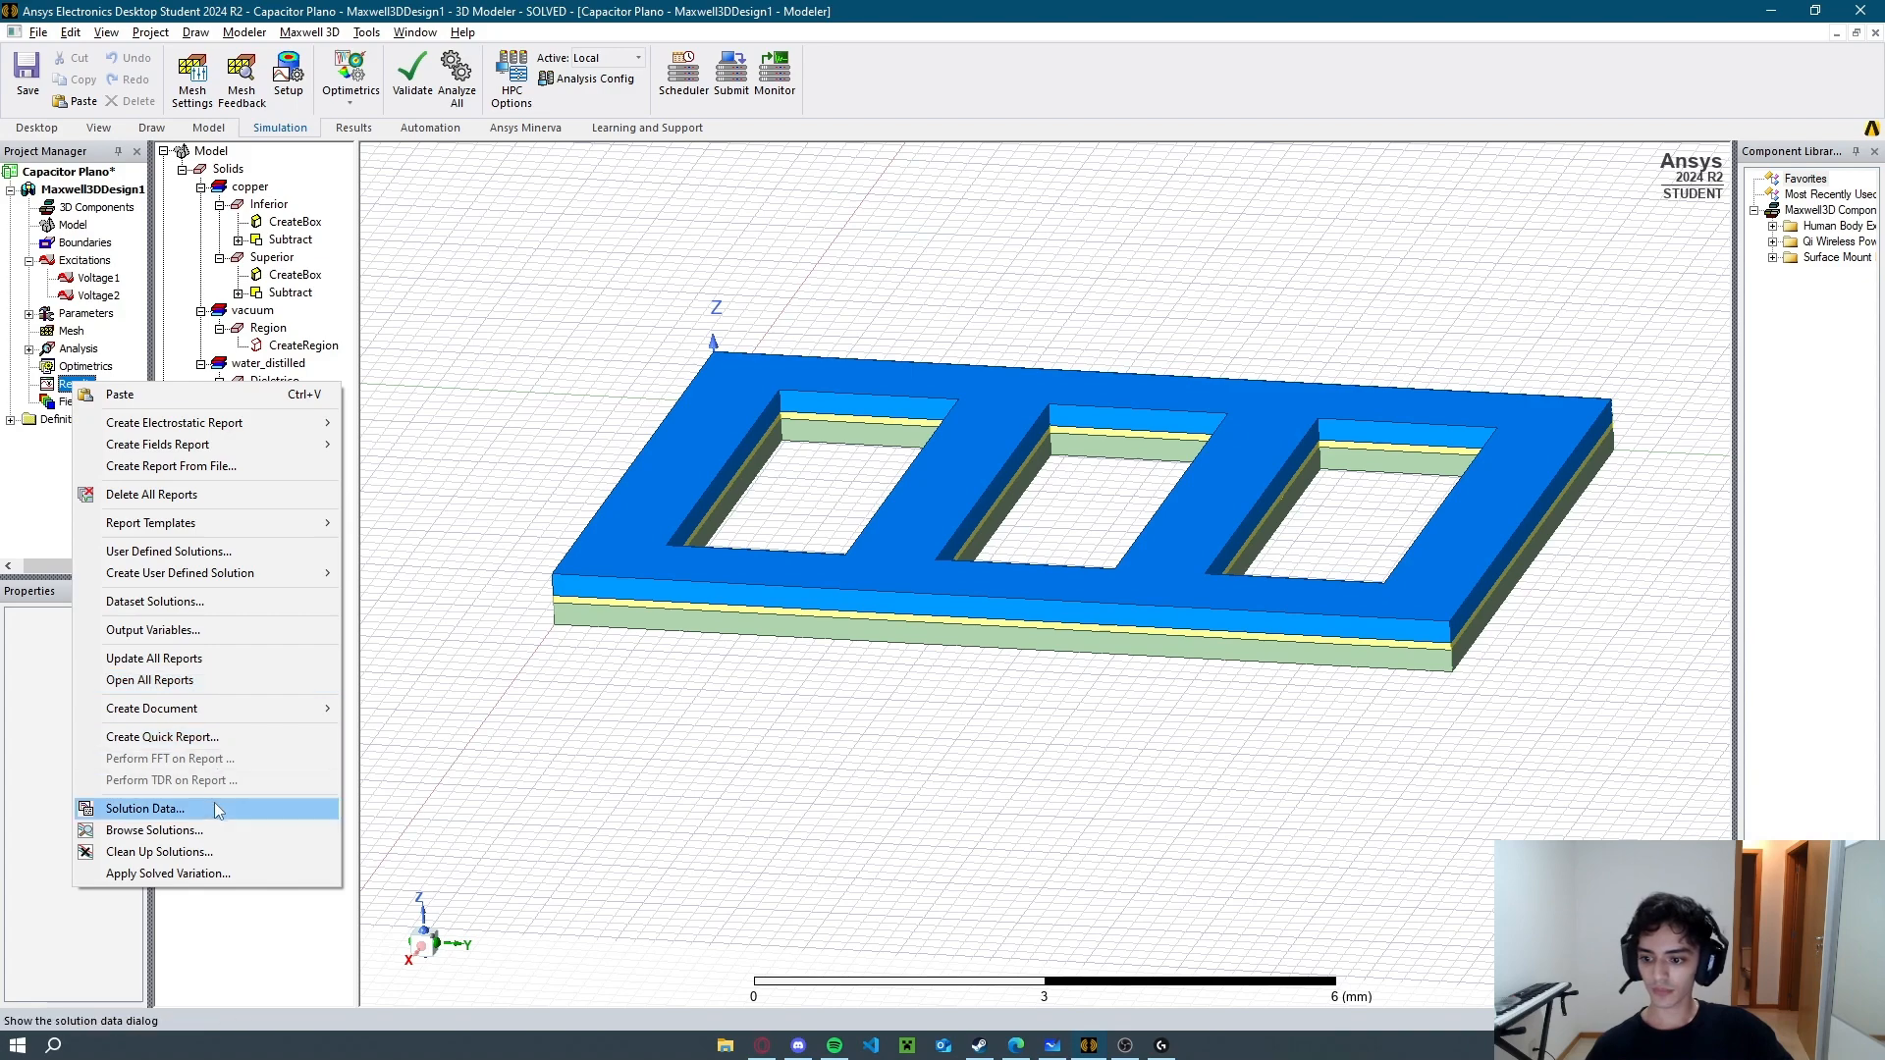
click(157, 808)
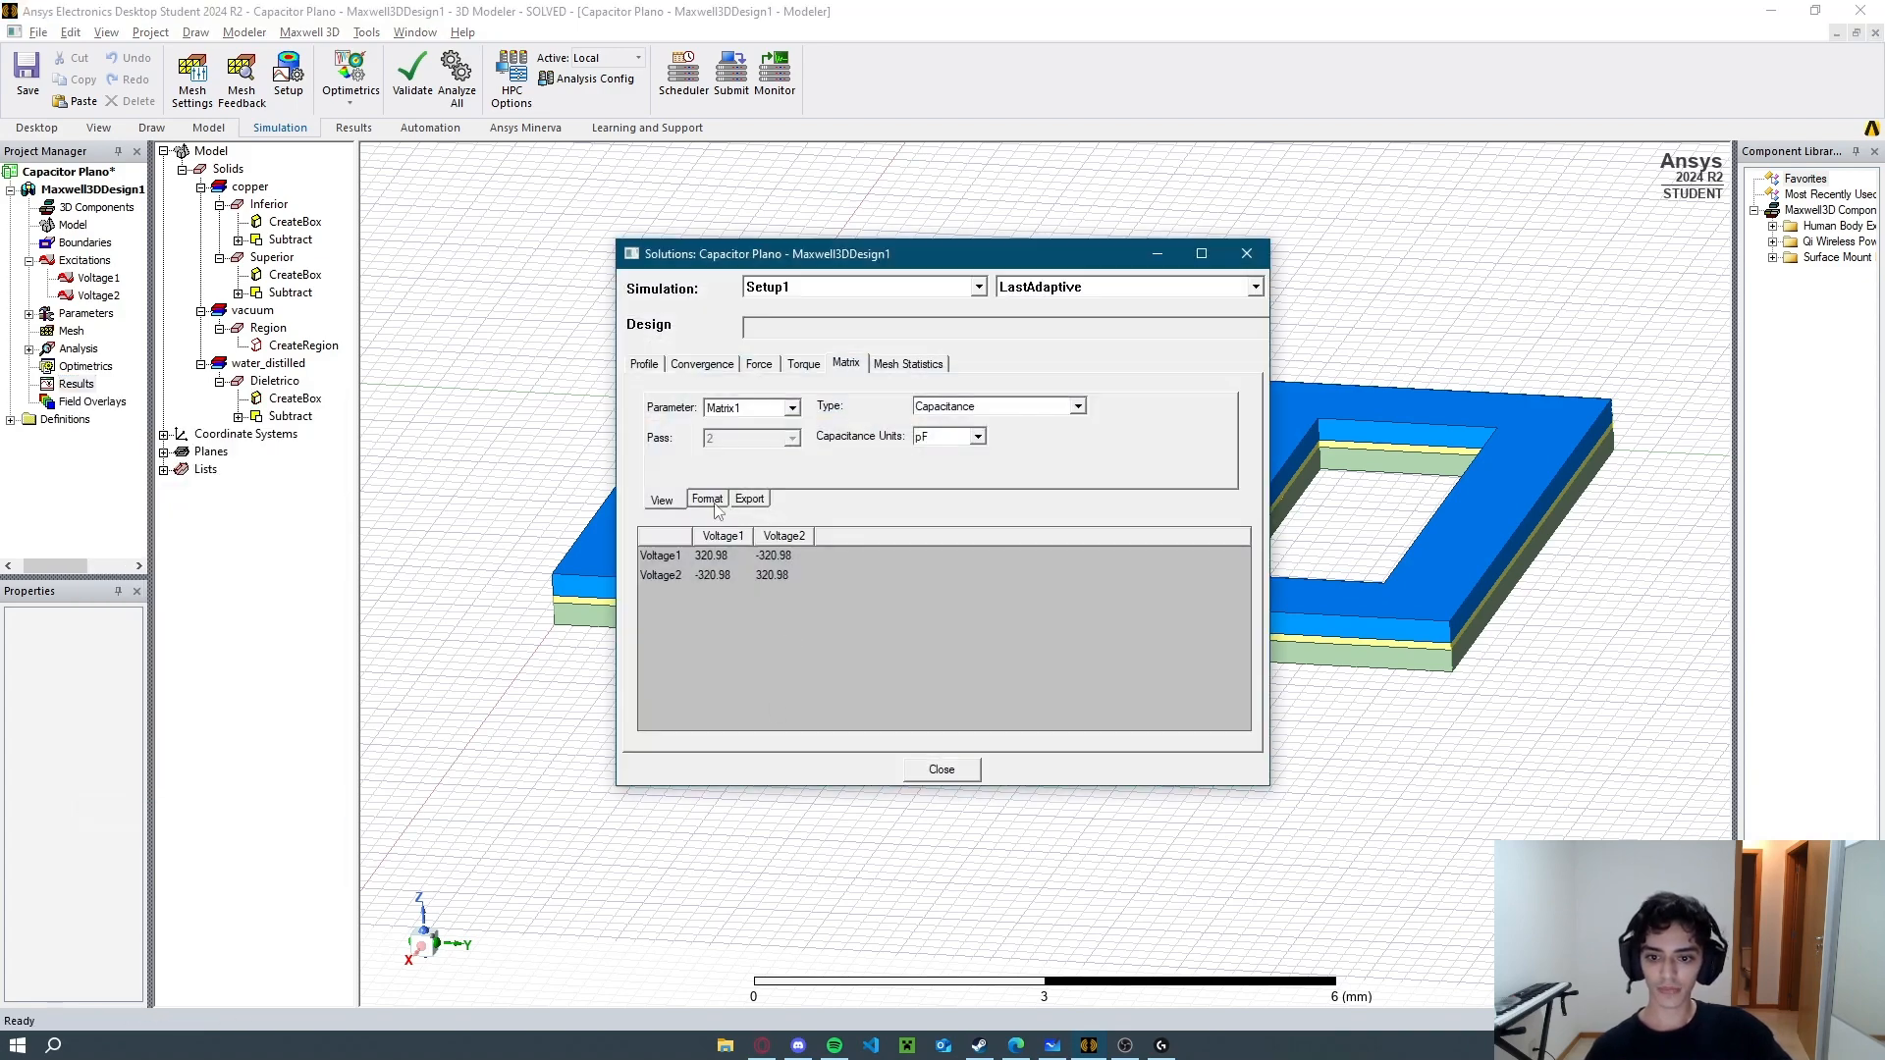
click(747, 503)
click(953, 430)
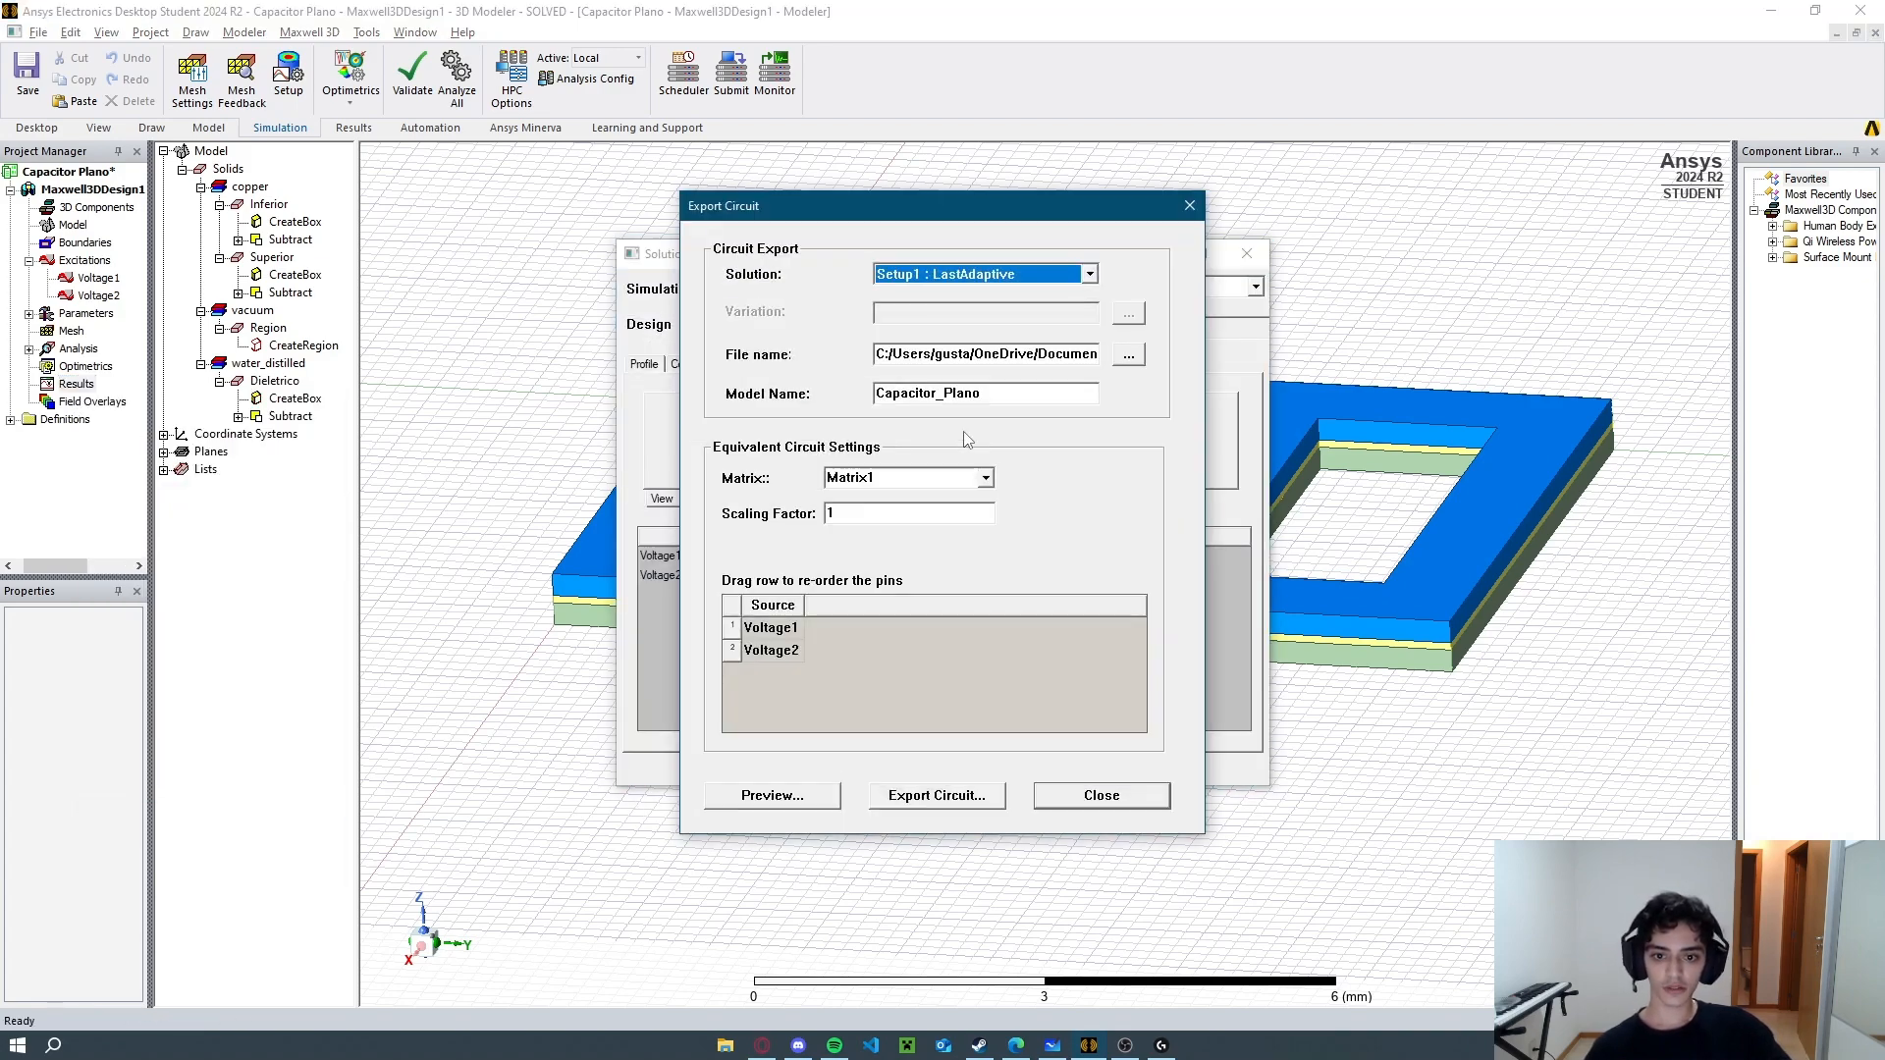
click(780, 800)
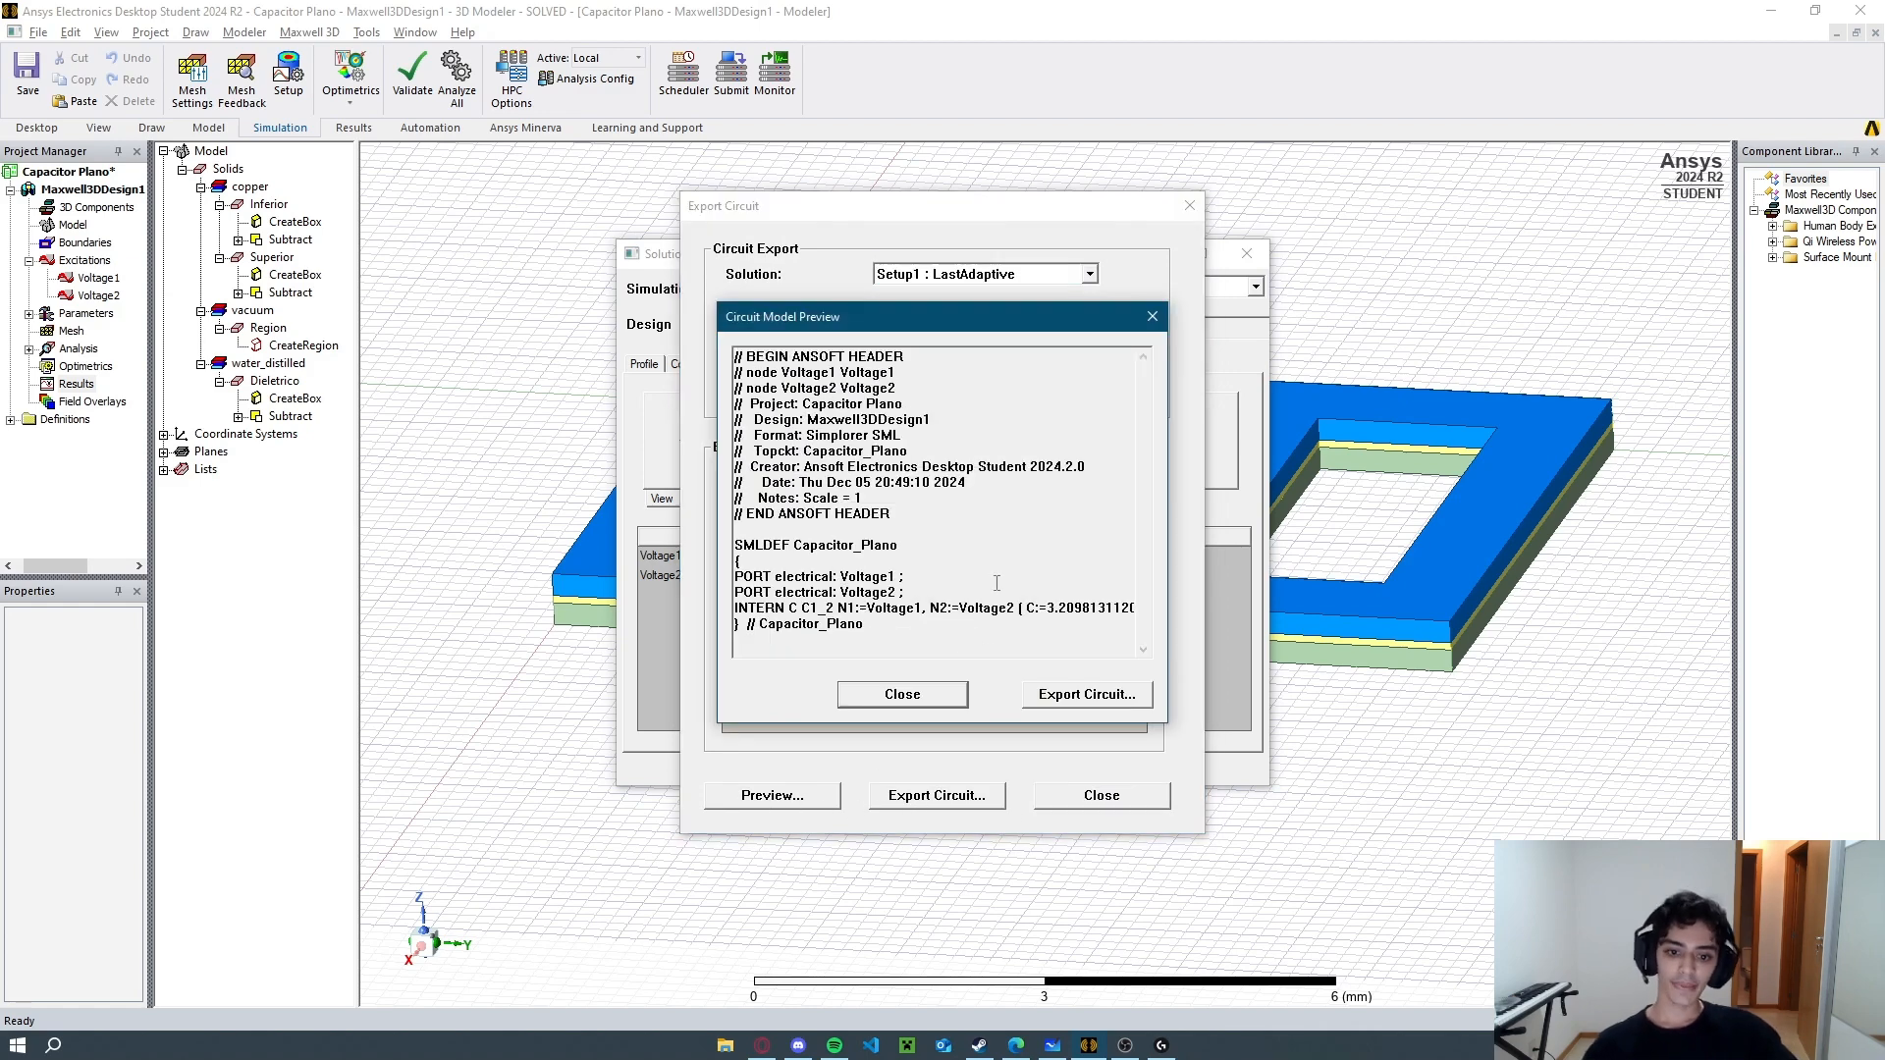
drag(1022, 609, 1126, 613)
click(1039, 633)
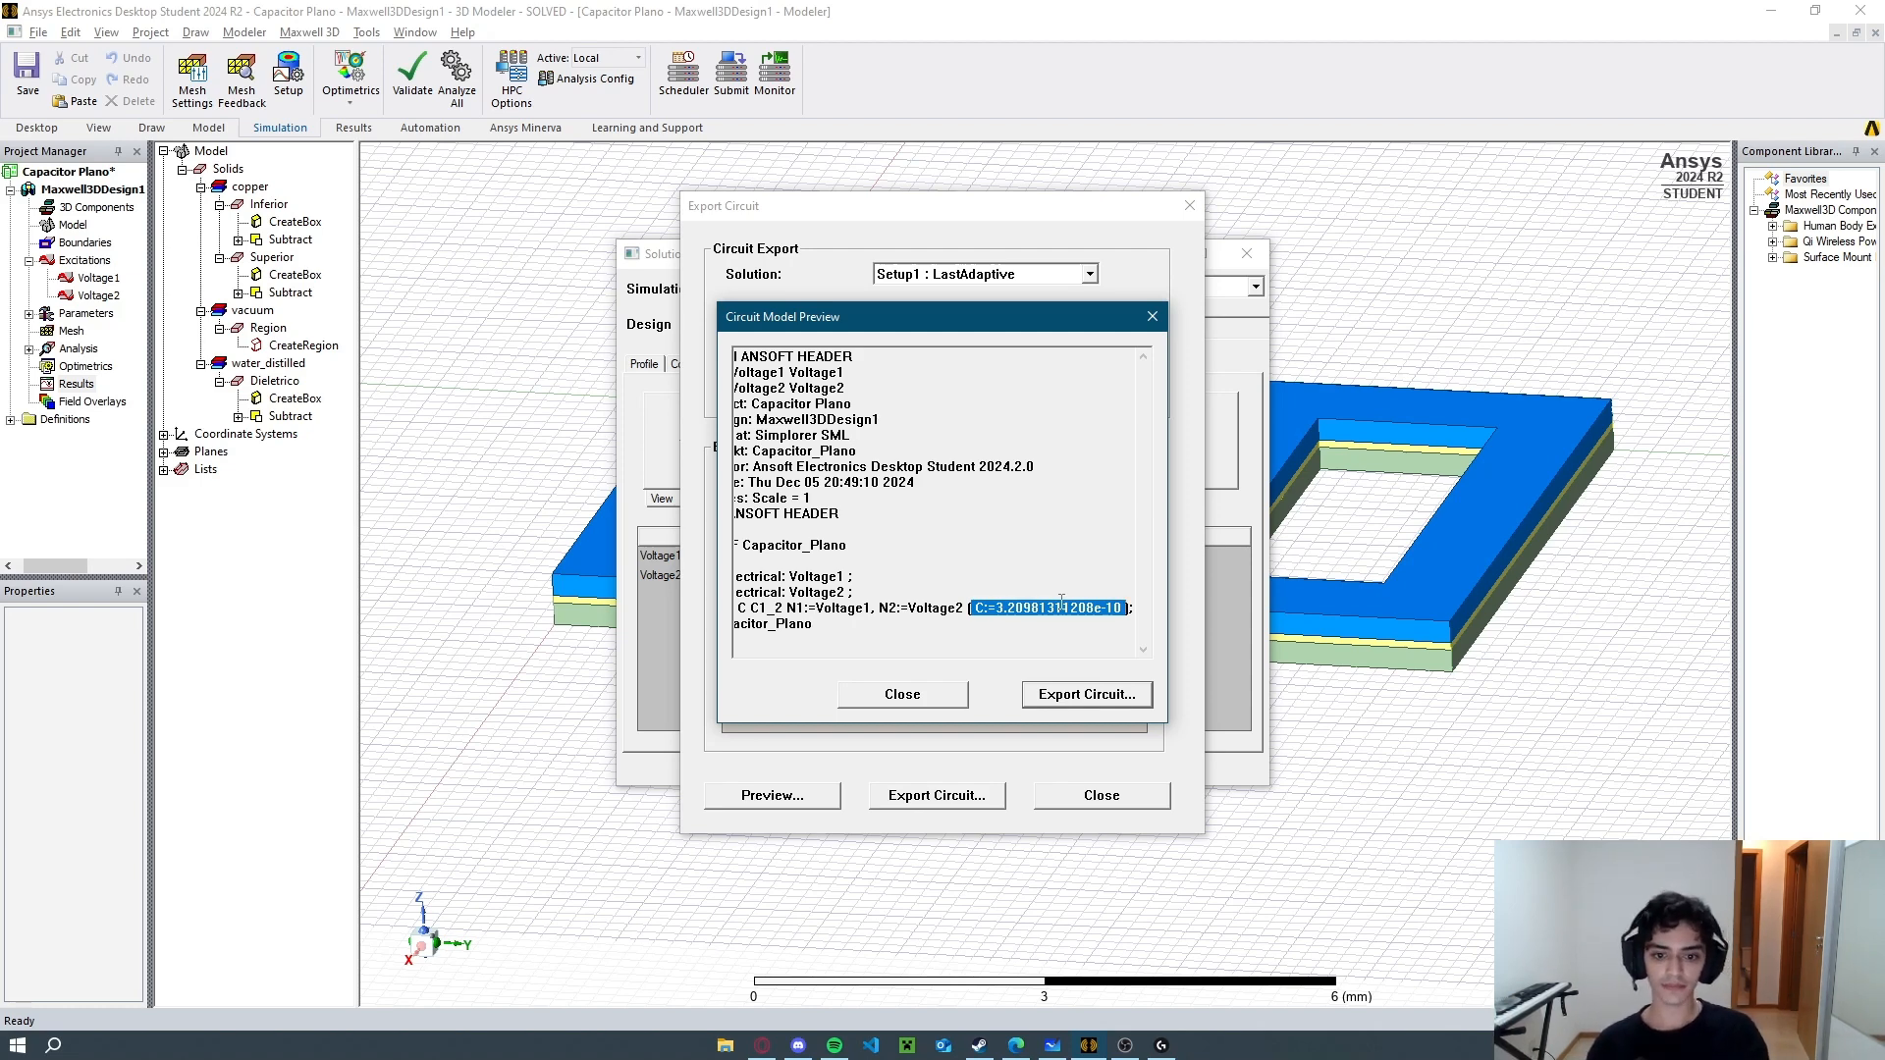
Switch to Microsoft Whiteboard and temporarily mark the d, K and ε0 lines of the Grupo C calculation in red, undoing the marks.
click(1053, 1046)
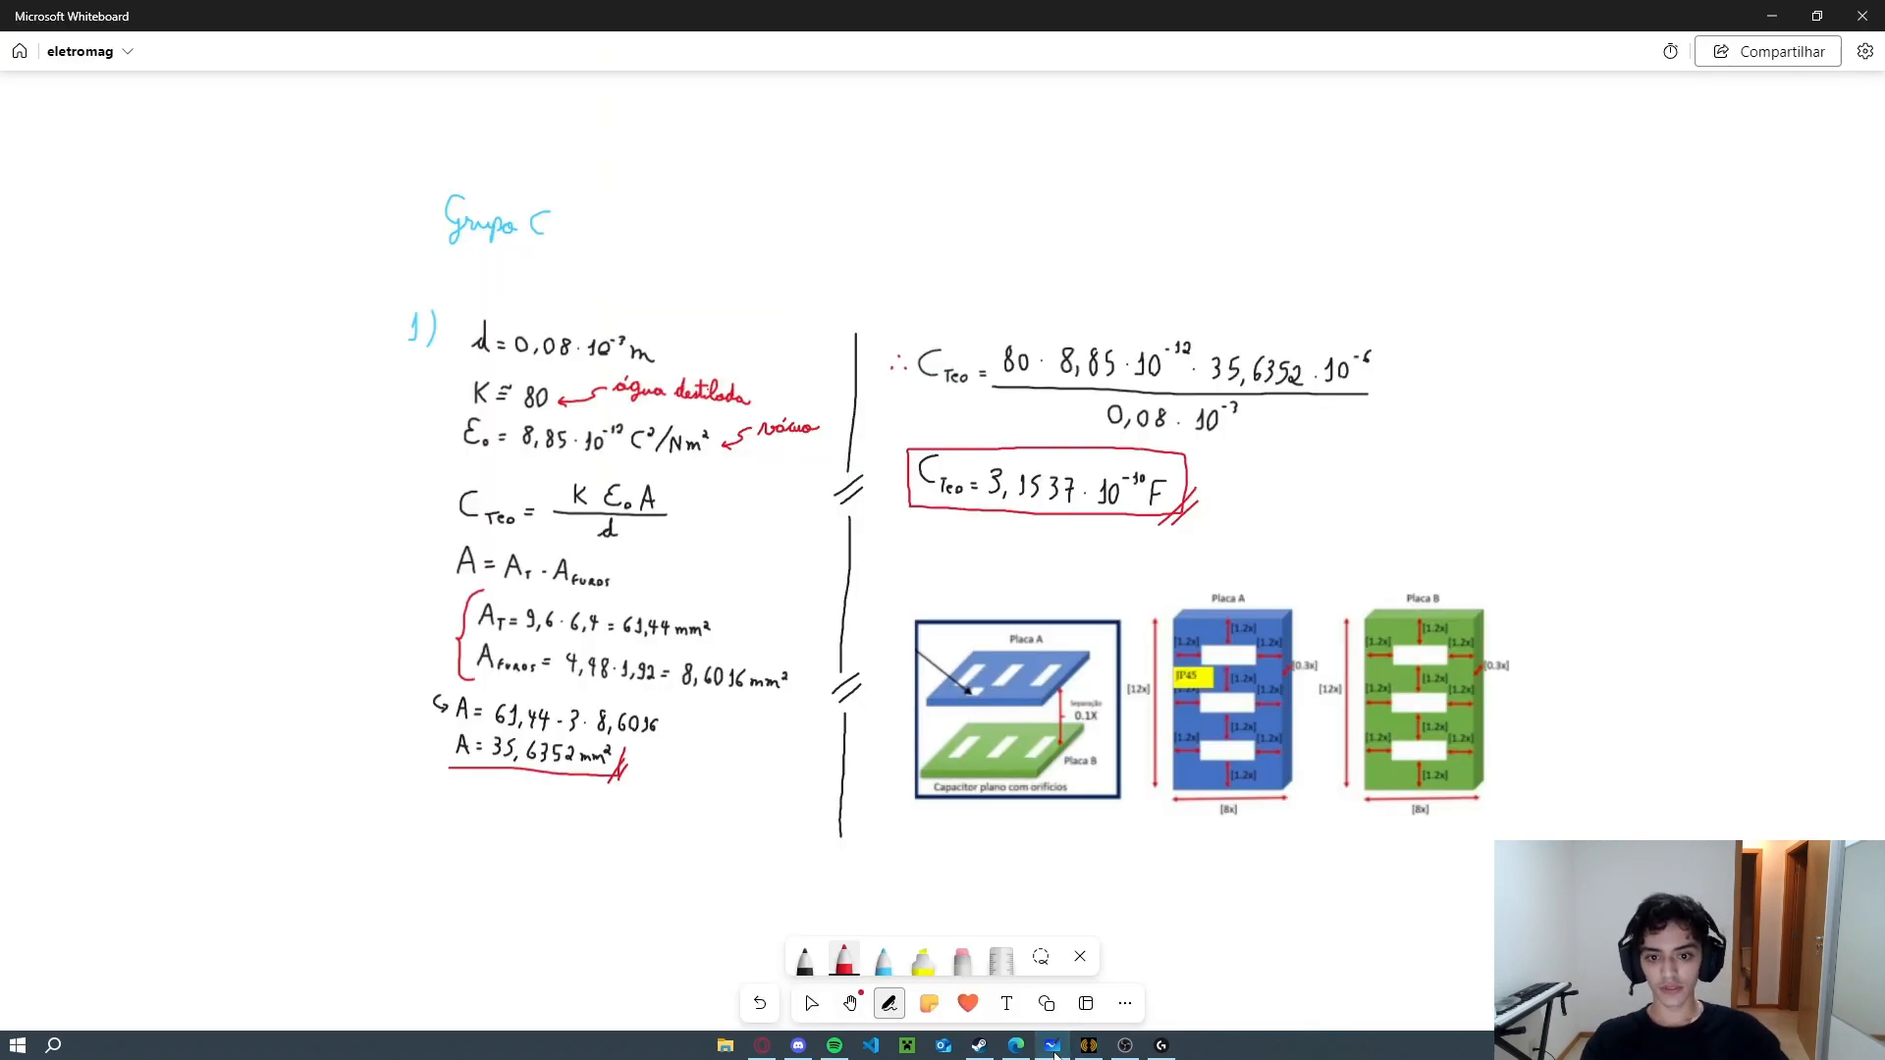
scroll(918, 547, down, 1)
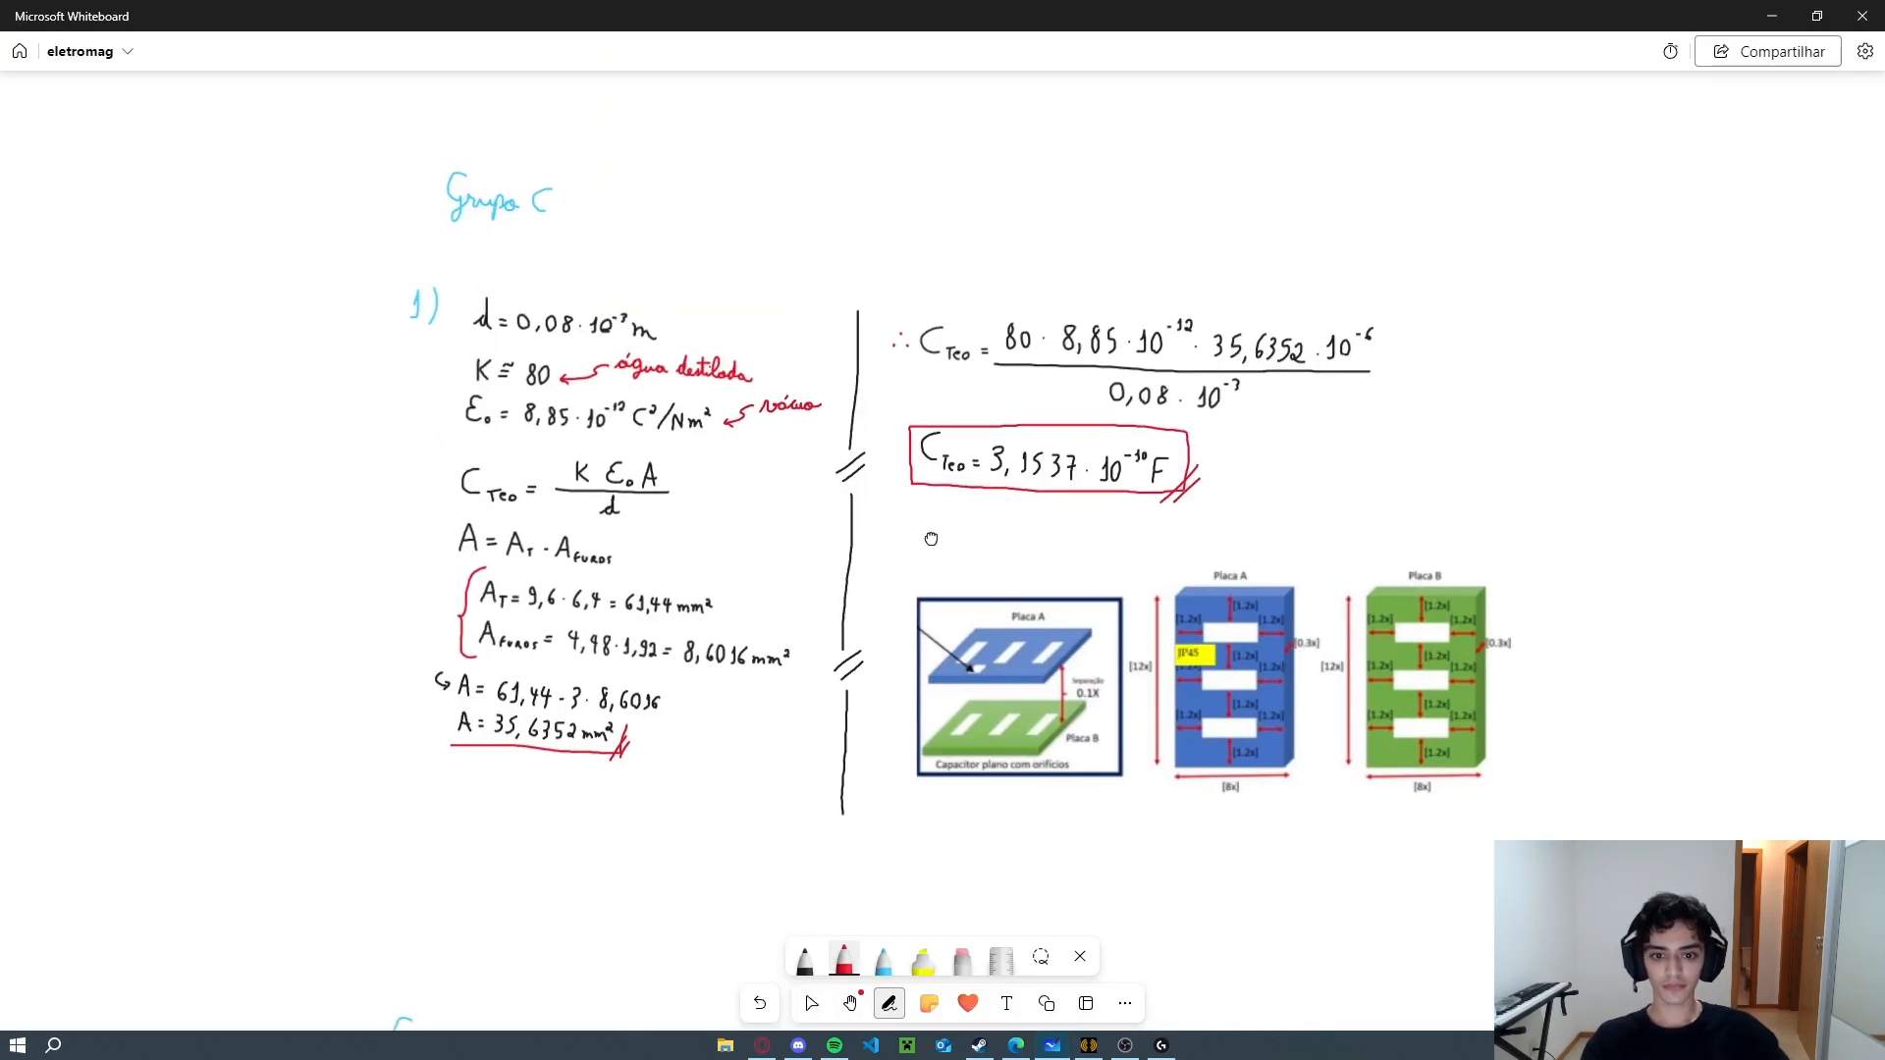
mouse_move(452, 159)
mouse_down()
mouse_move(442, 740)
mouse_move(4, 346)
mouse_move(2, 434)
mouse_up()
key(ctrl+z)
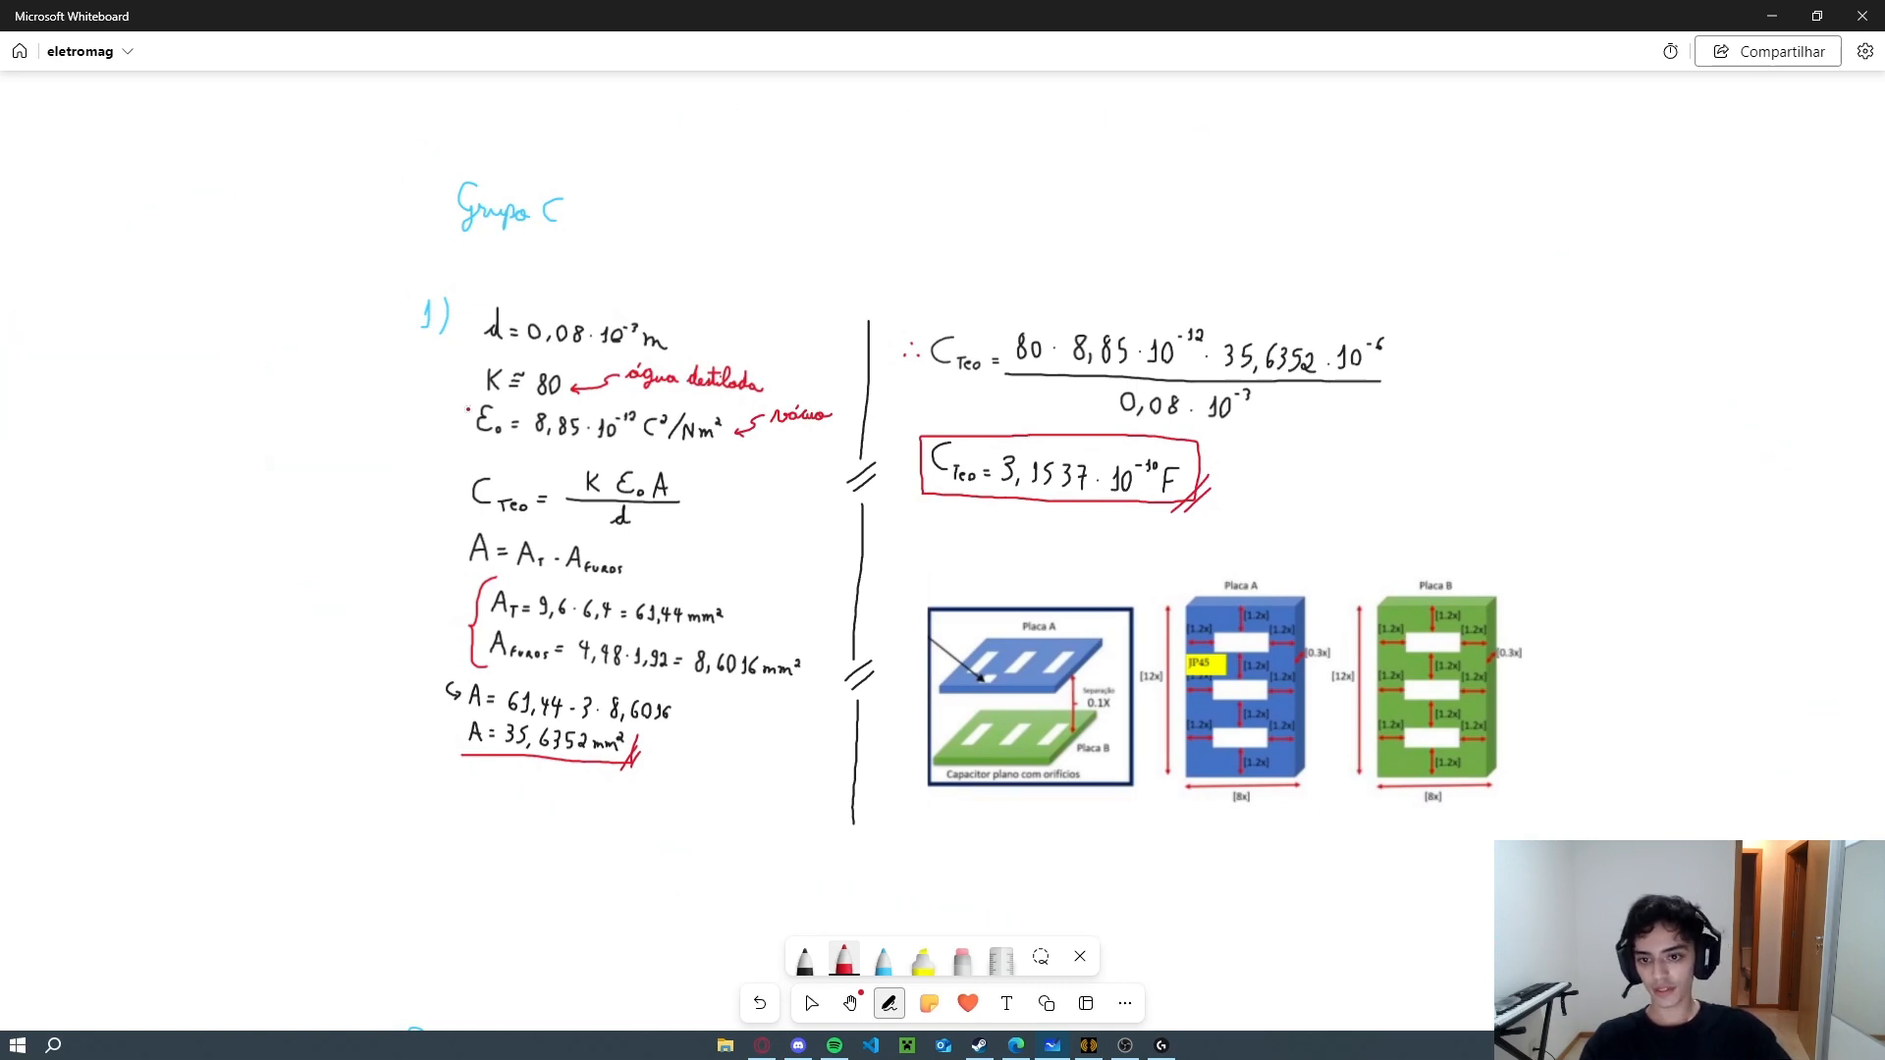
mouse_move(501, 297)
mouse_down()
mouse_move(479, 339)
mouse_move(702, 344)
mouse_move(510, 295)
mouse_up()
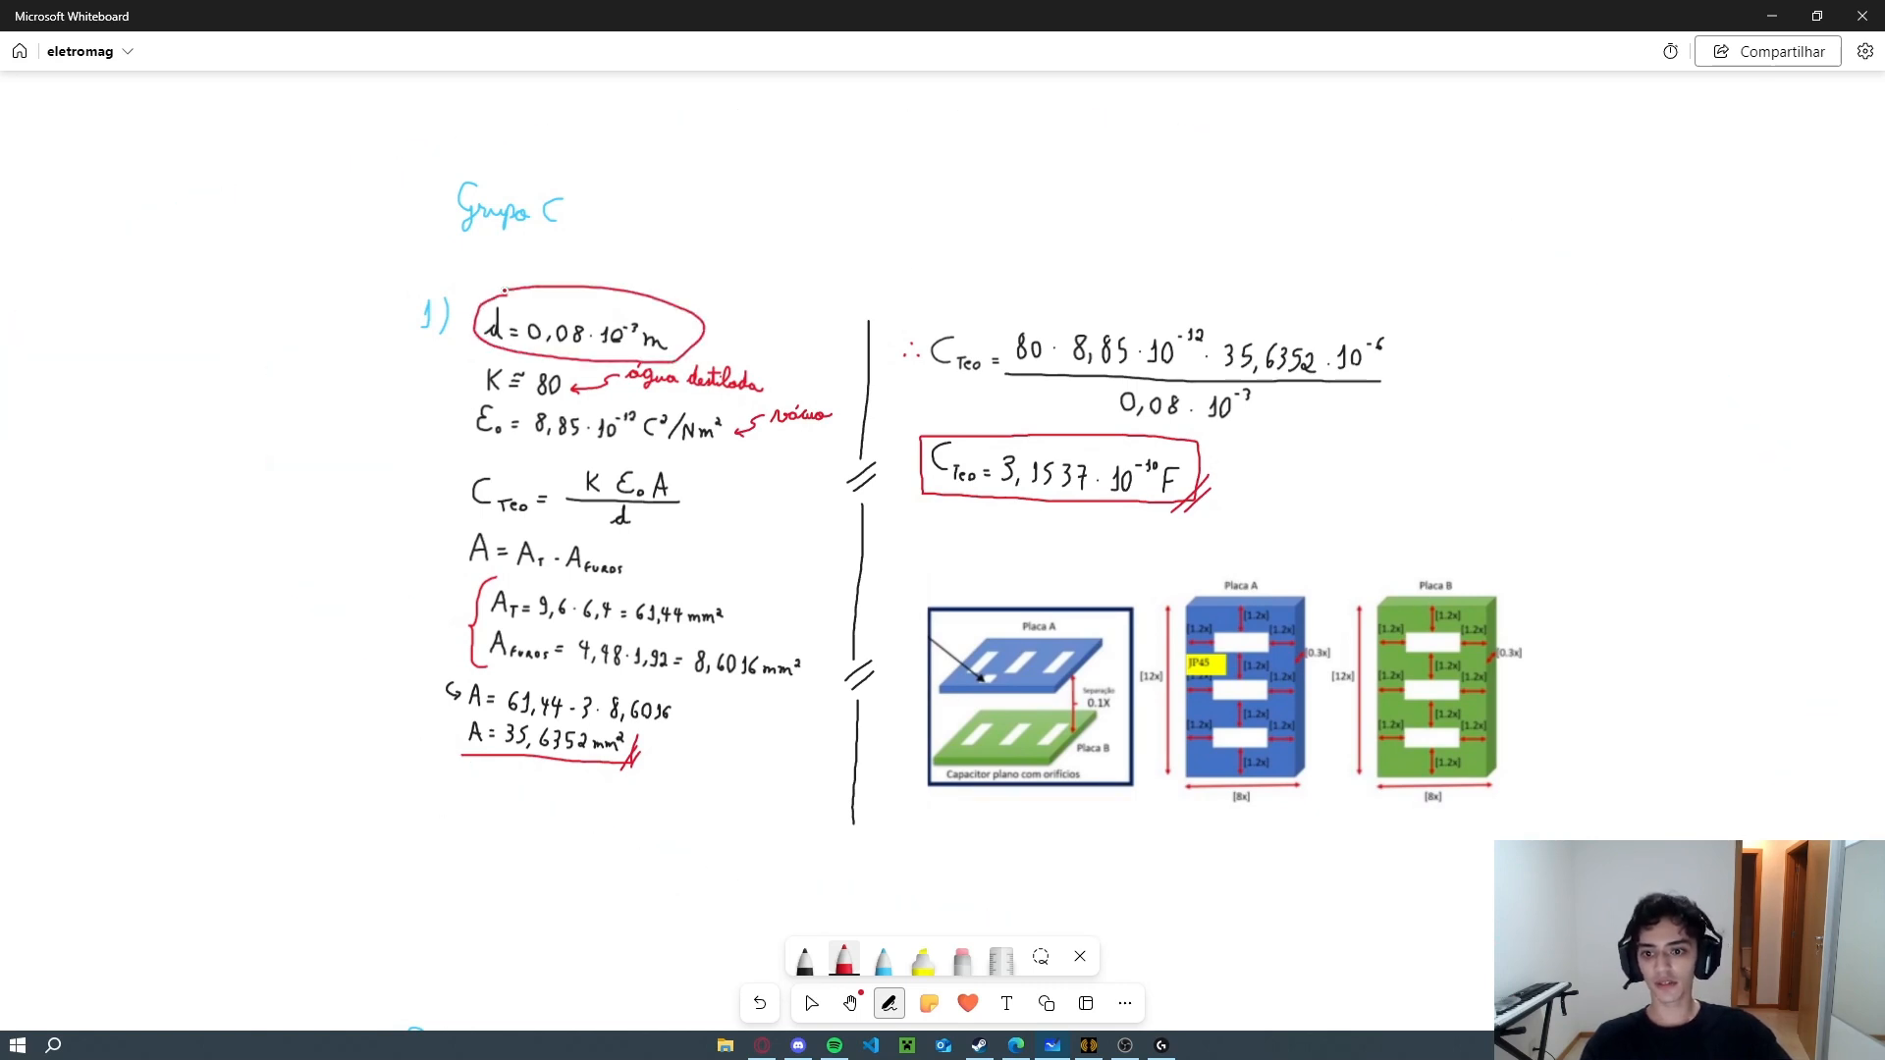
key(ctrl+z)
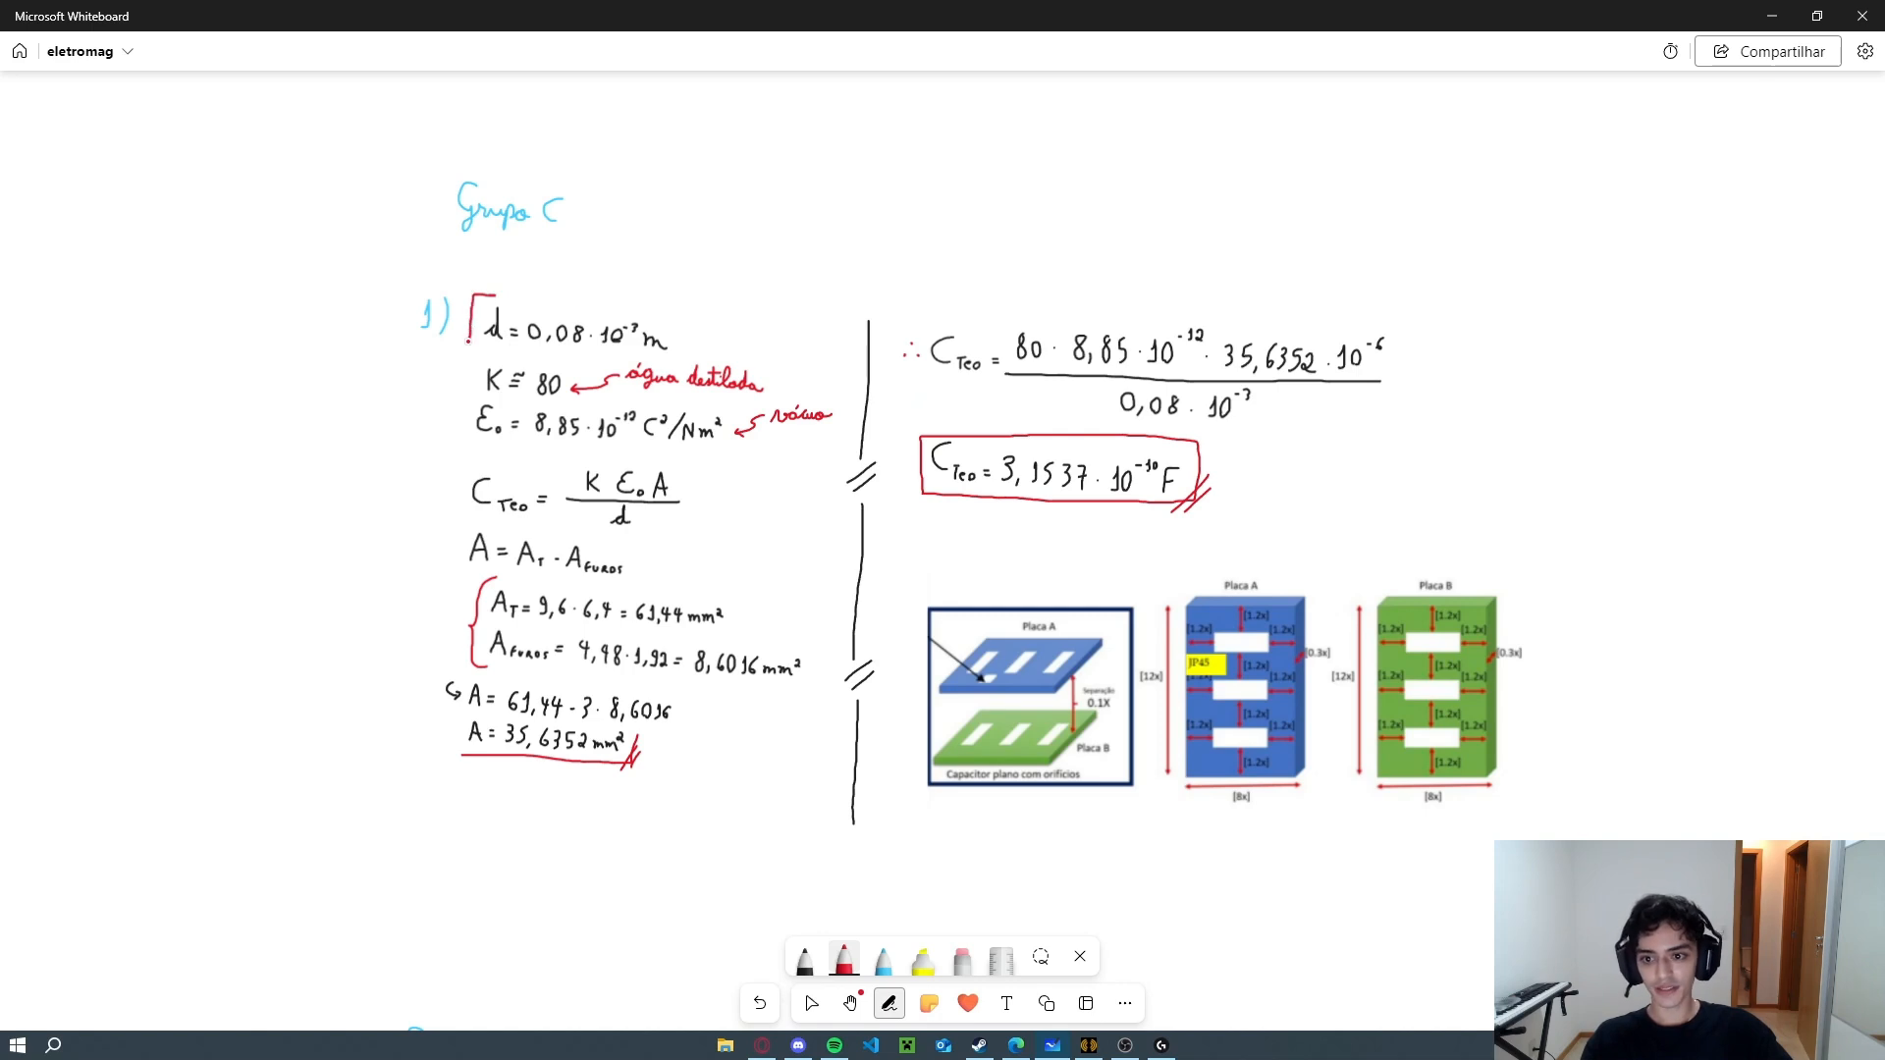
key(ctrl+z)
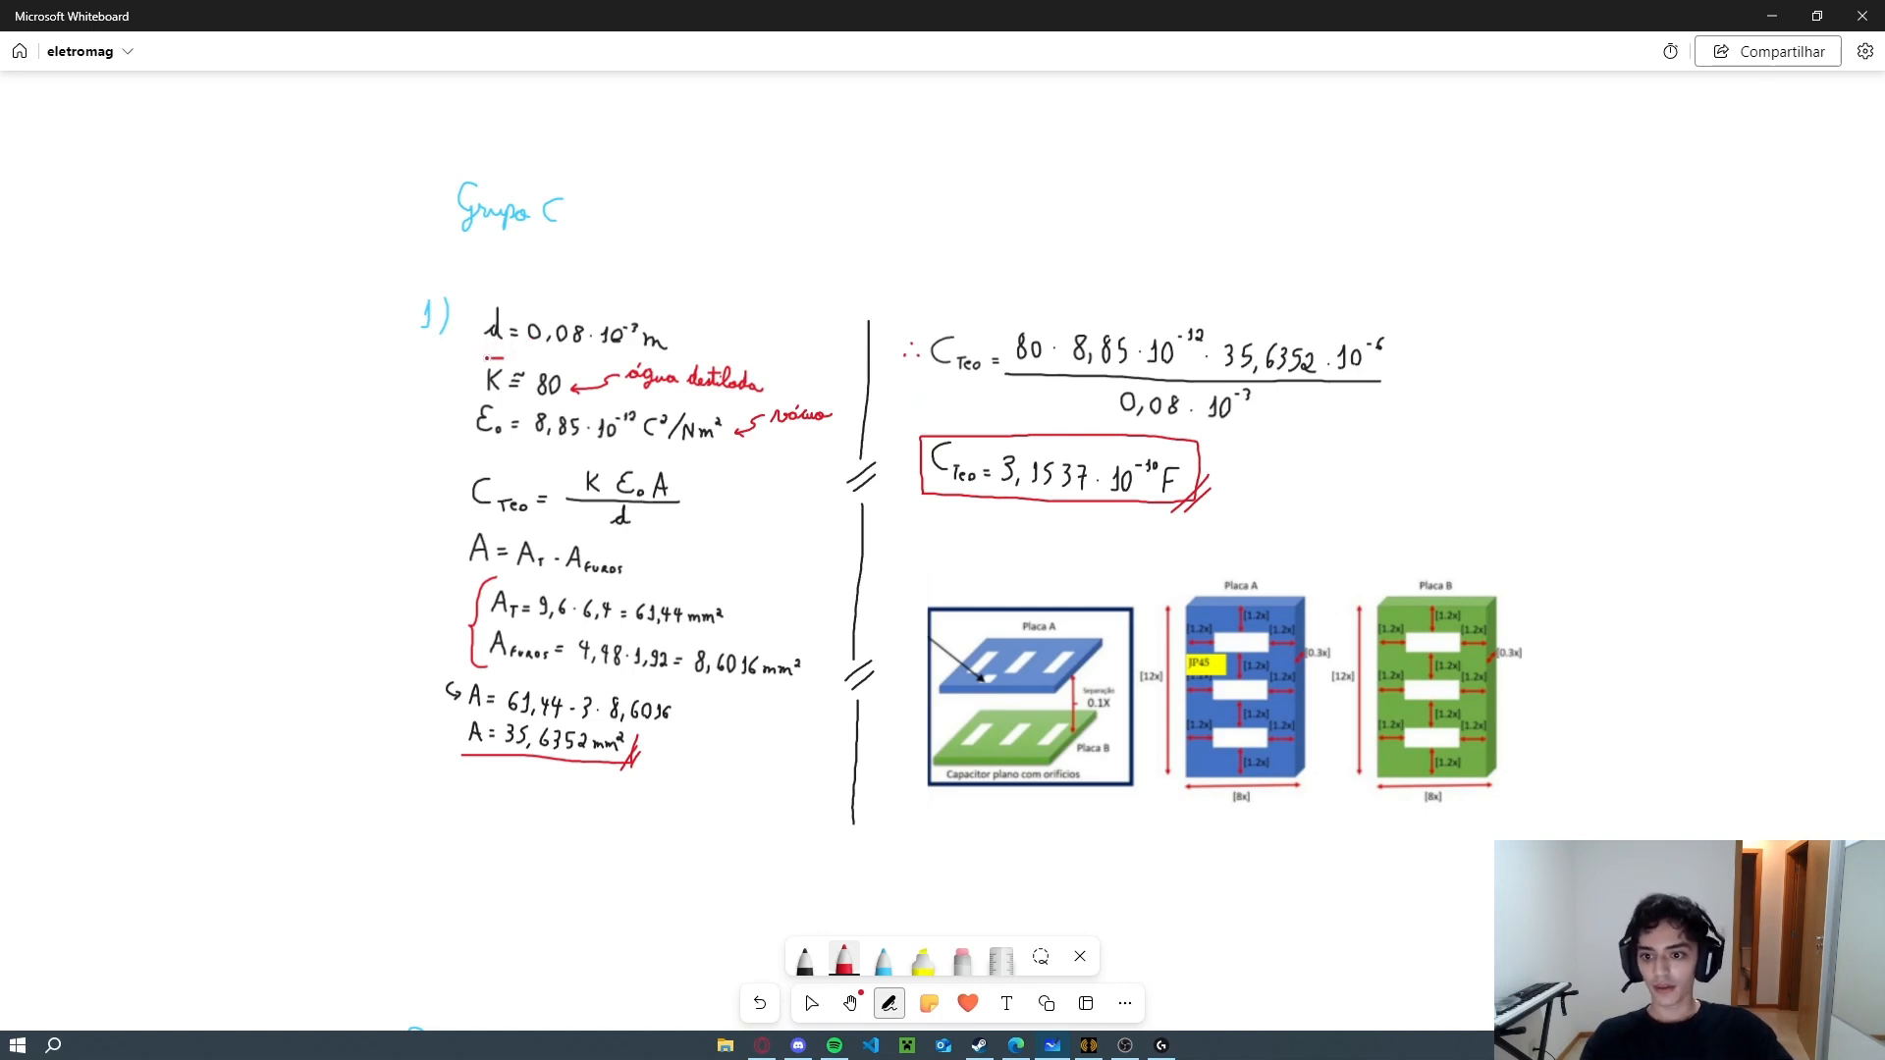
drag(486, 358, 469, 393)
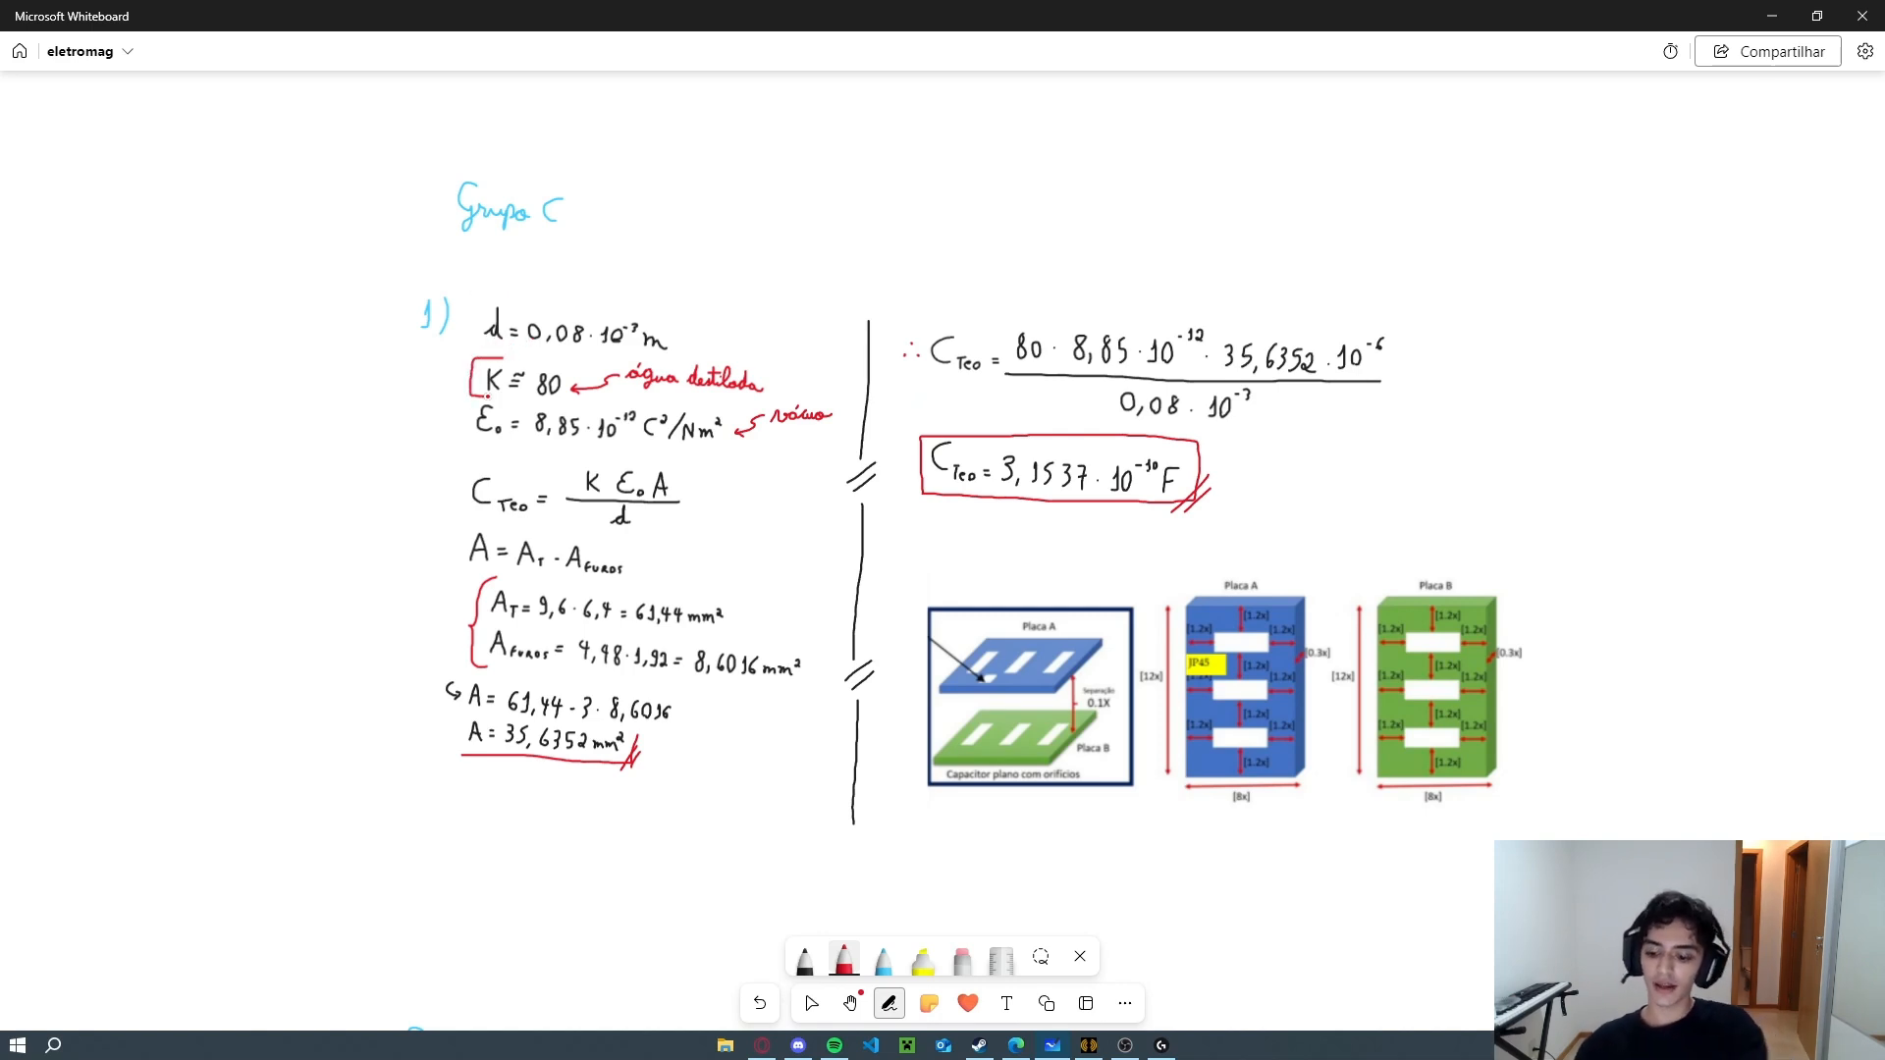
key(ctrl+z)
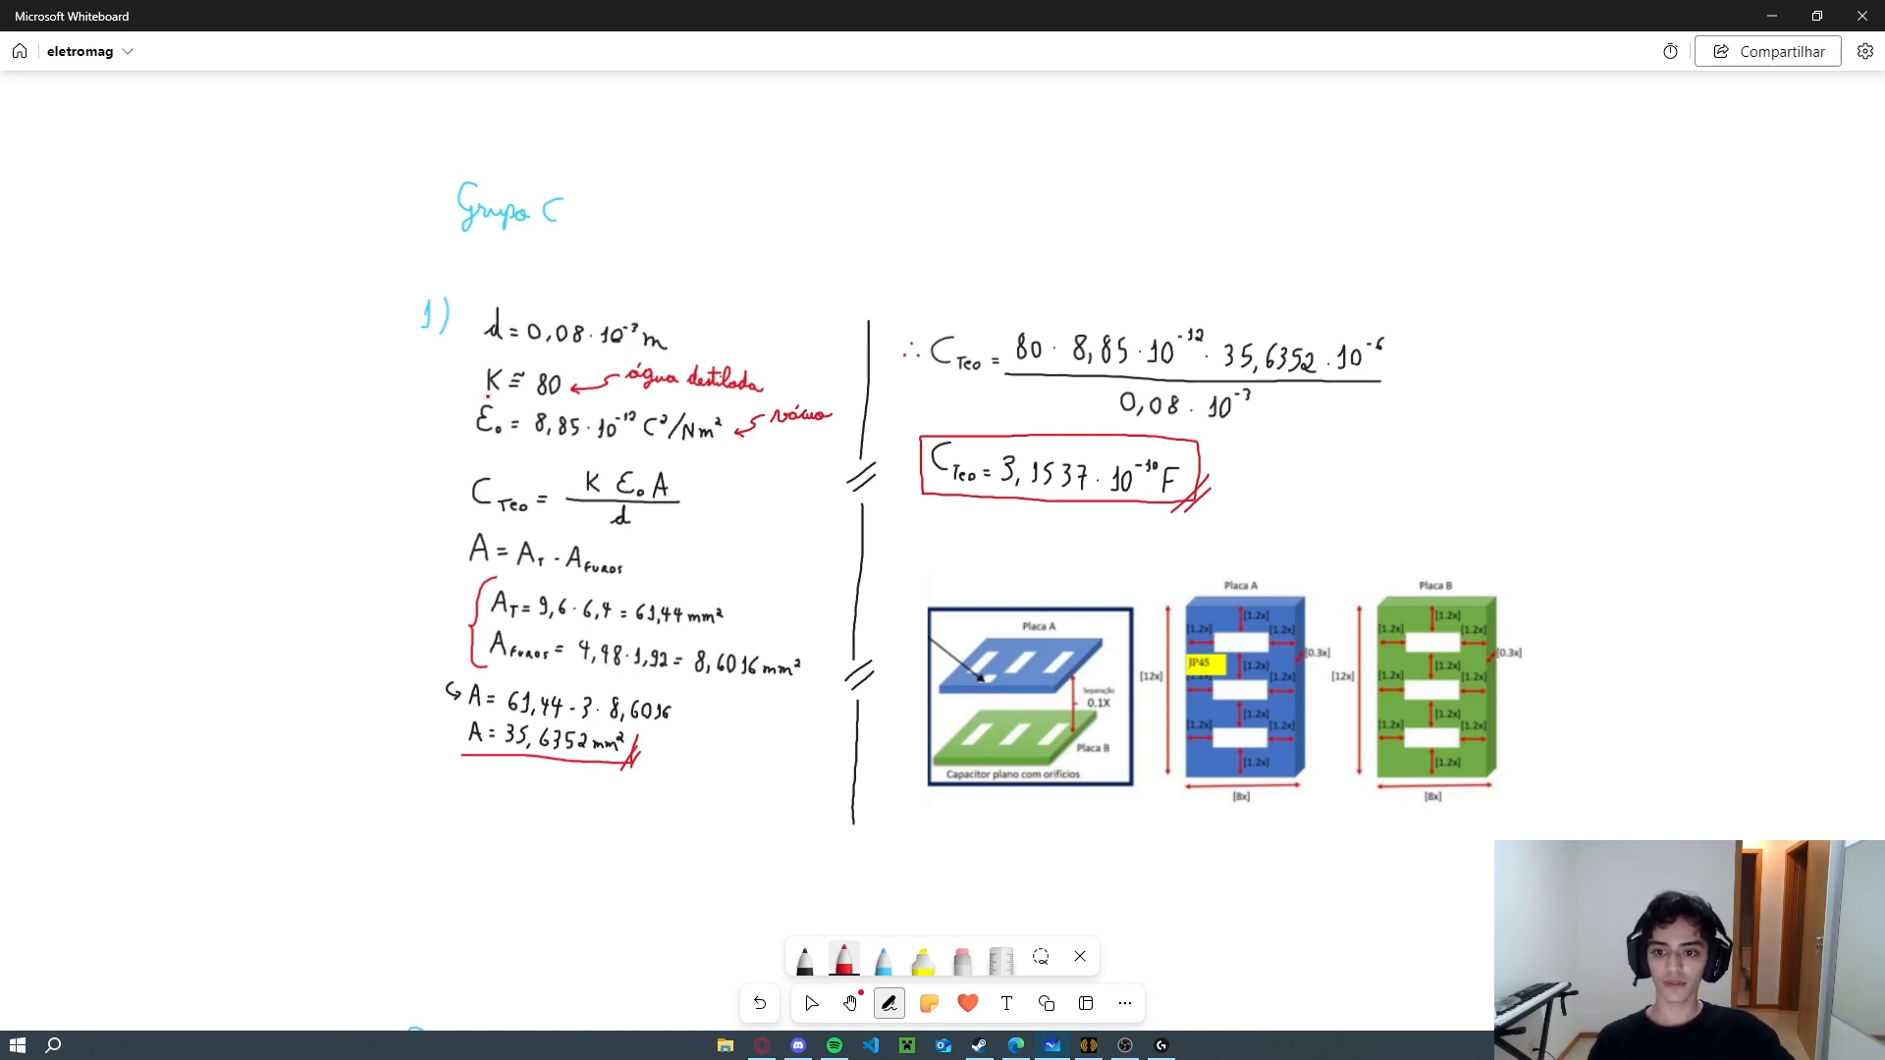
drag(468, 395, 466, 443)
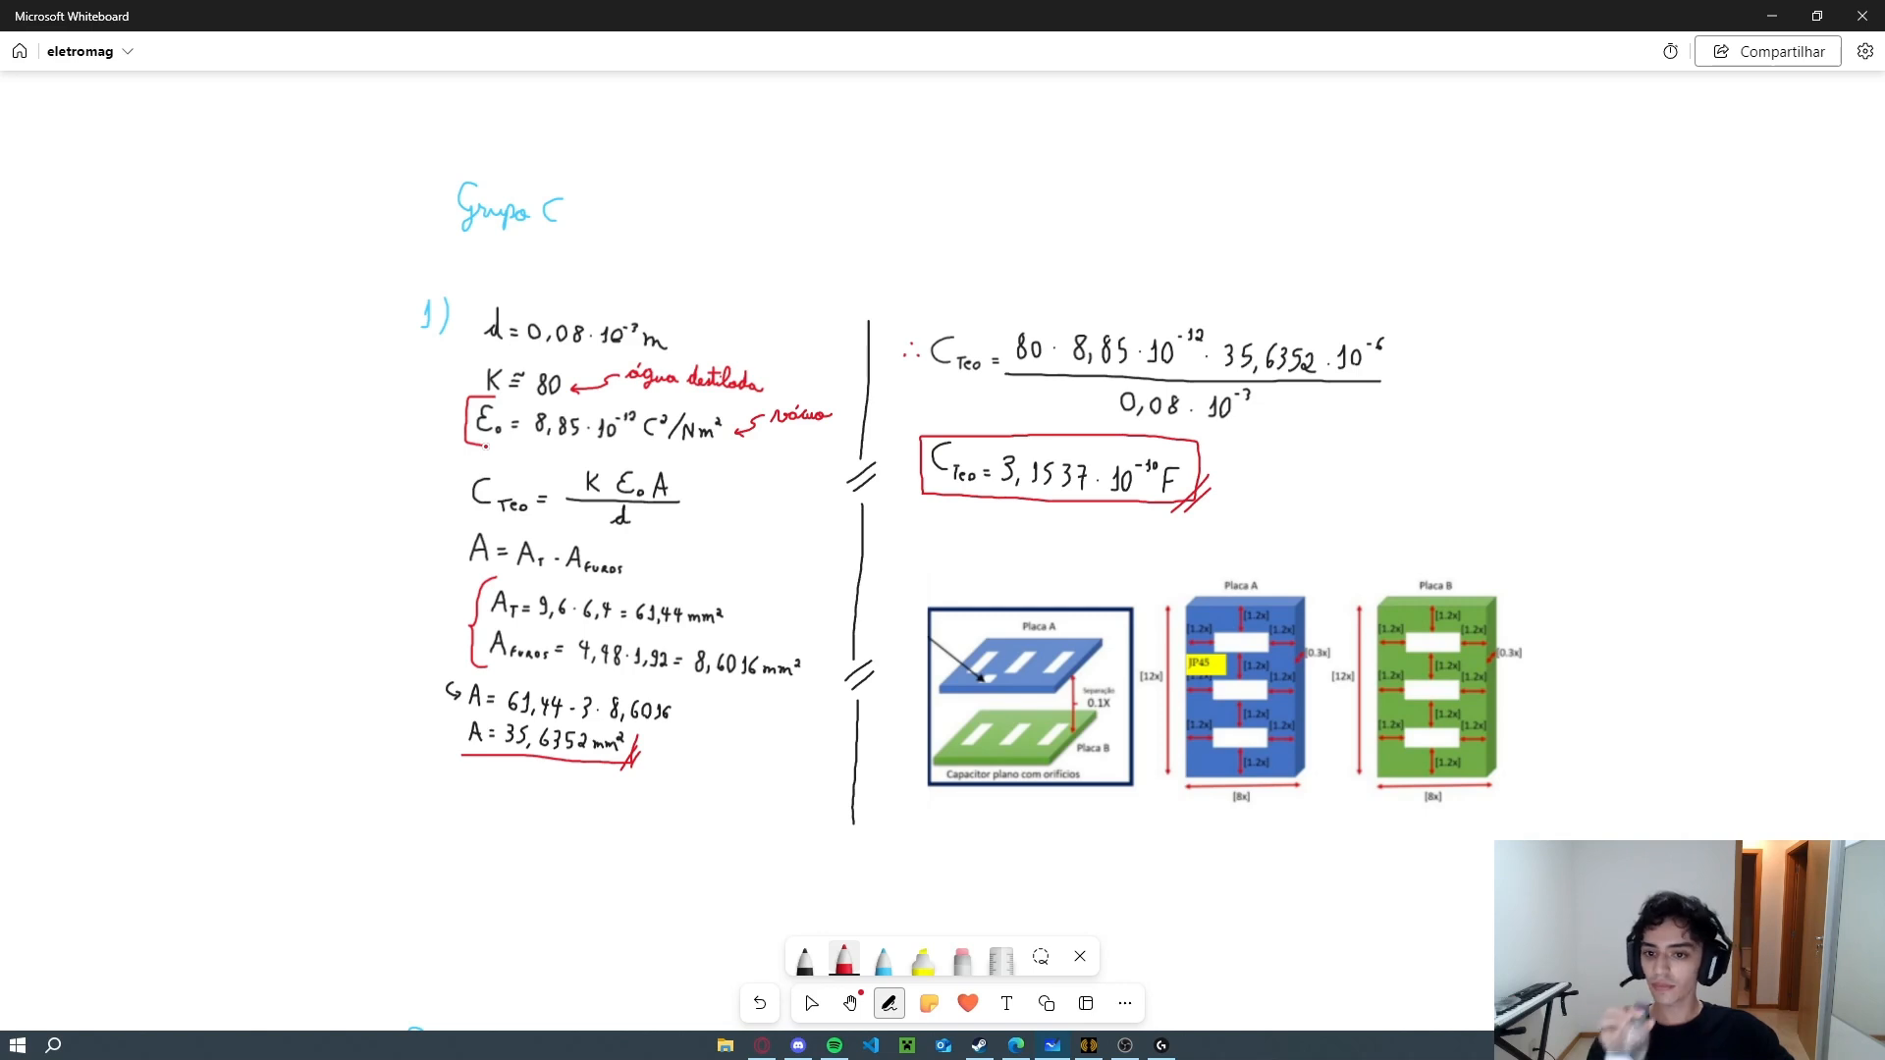
click(761, 1006)
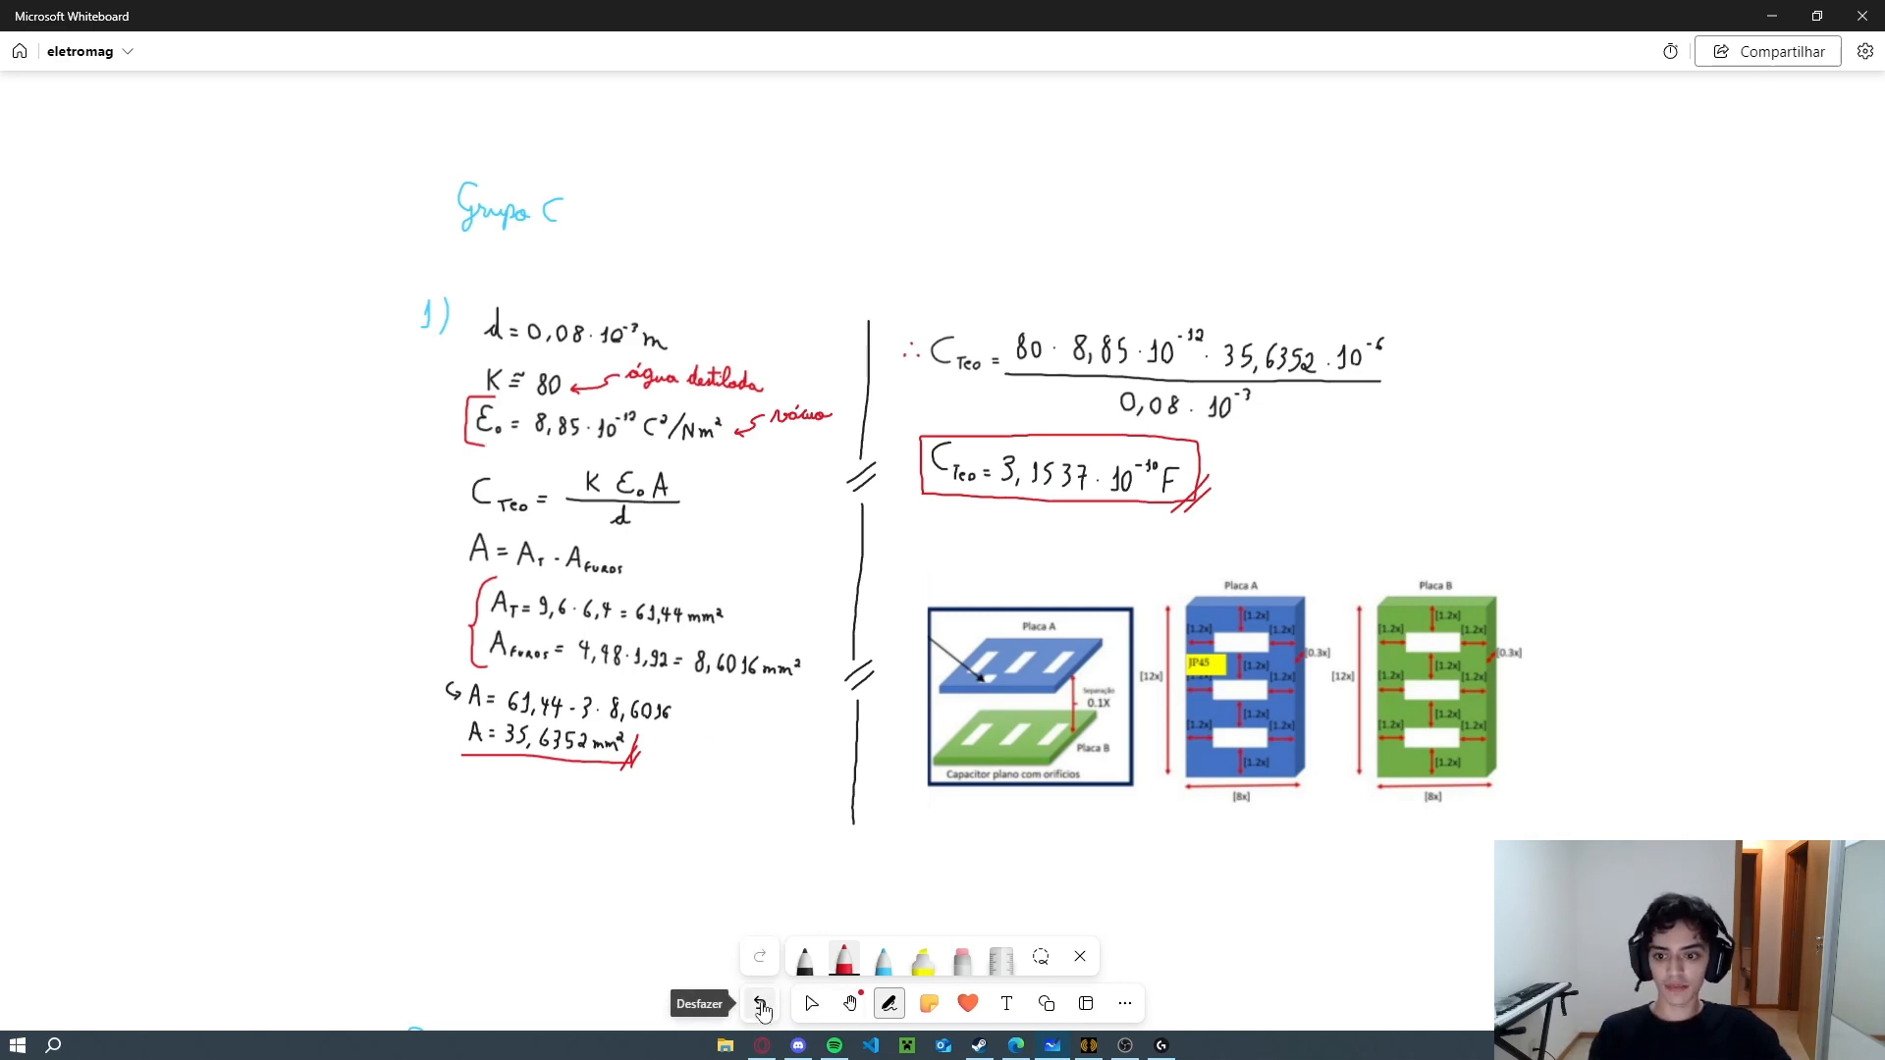
click(762, 1005)
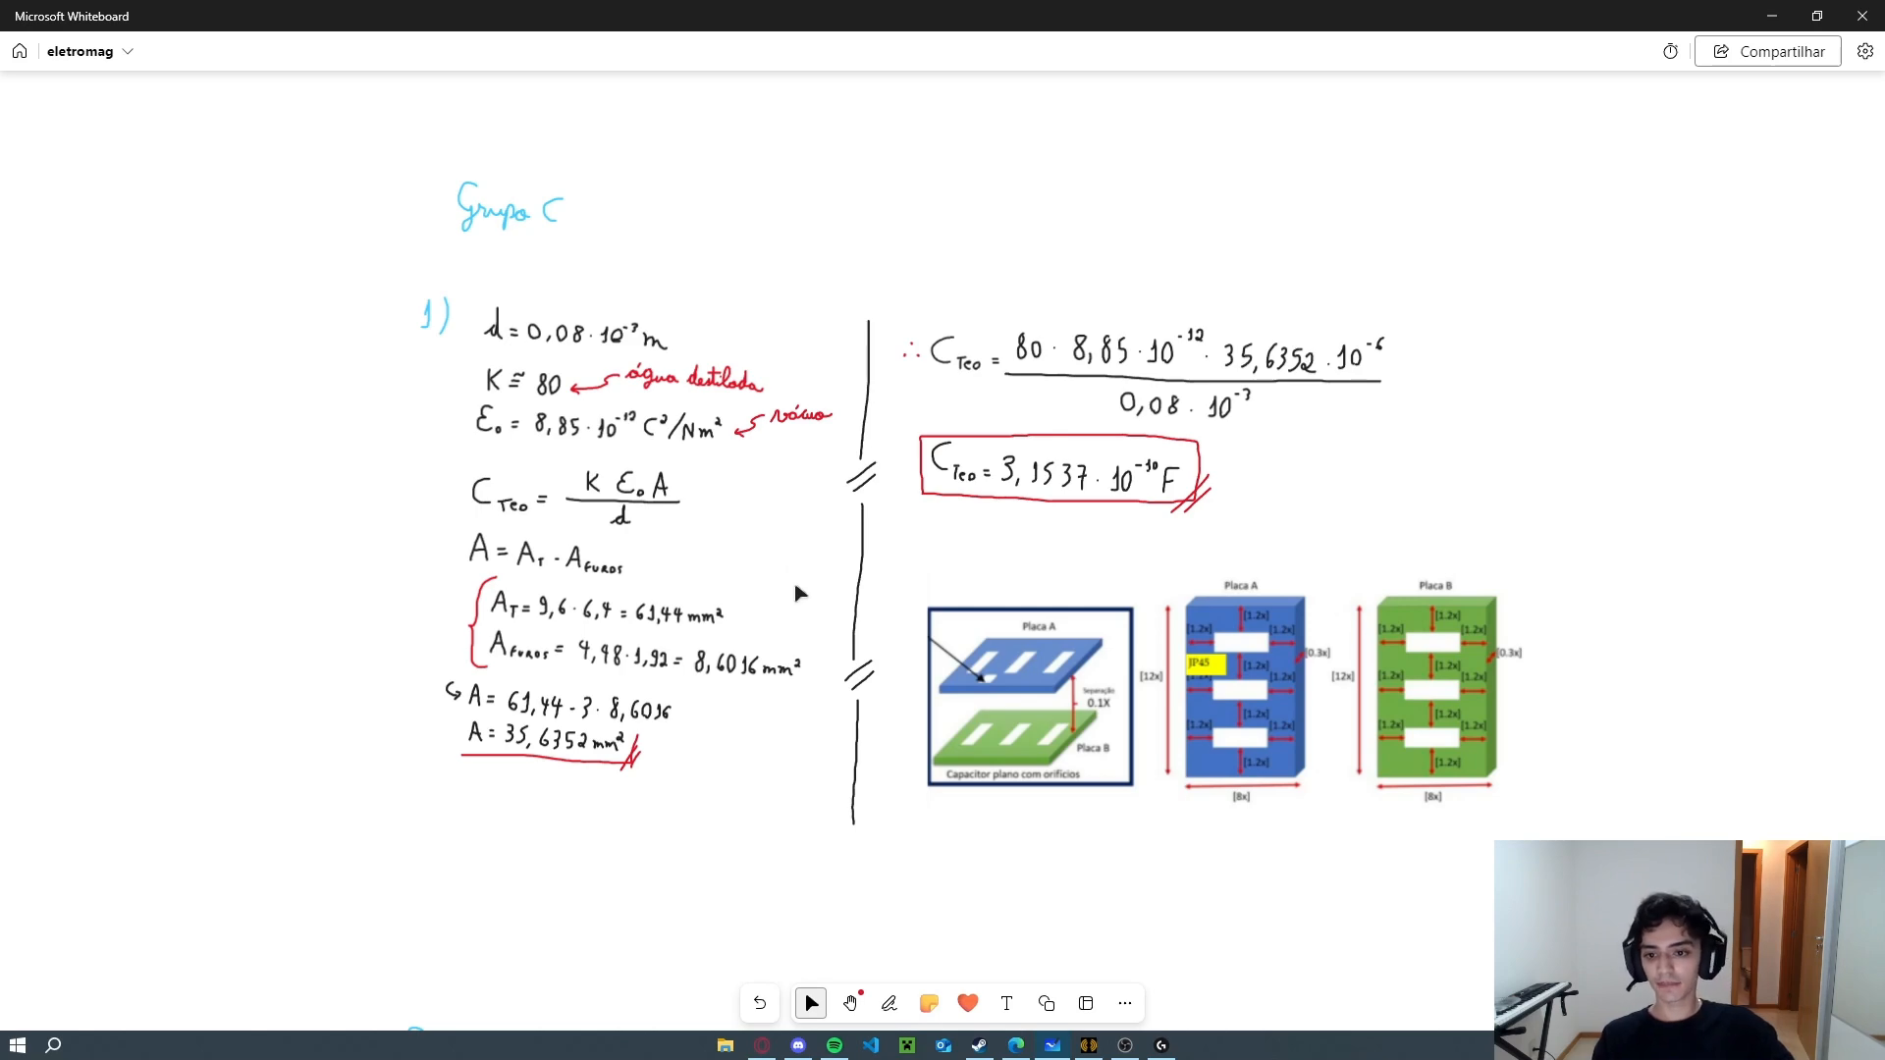
Switch to the slide presentation, go back to the Capacitância slide to review the formula, and return to the Whiteboard.
mouse_move(764, 1045)
click(813, 903)
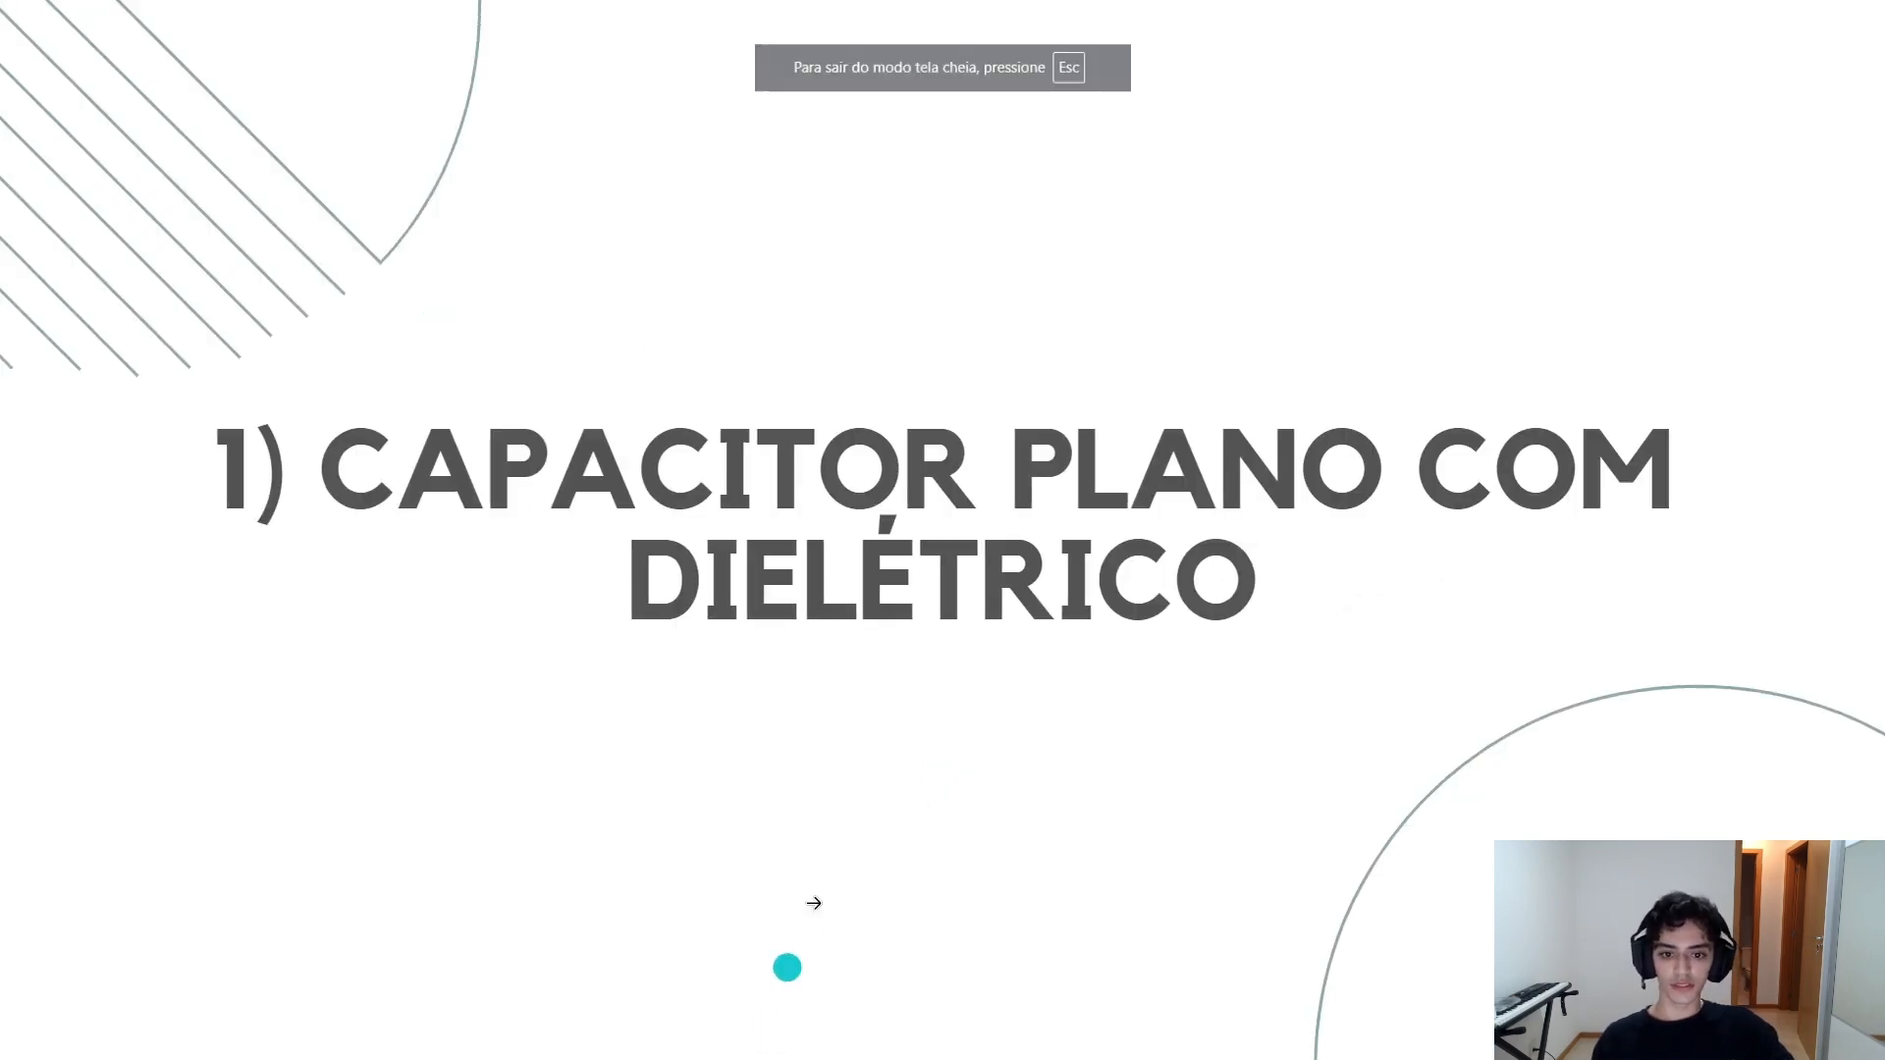
key(Left)
key(Left)
key(Left)
key(Left)
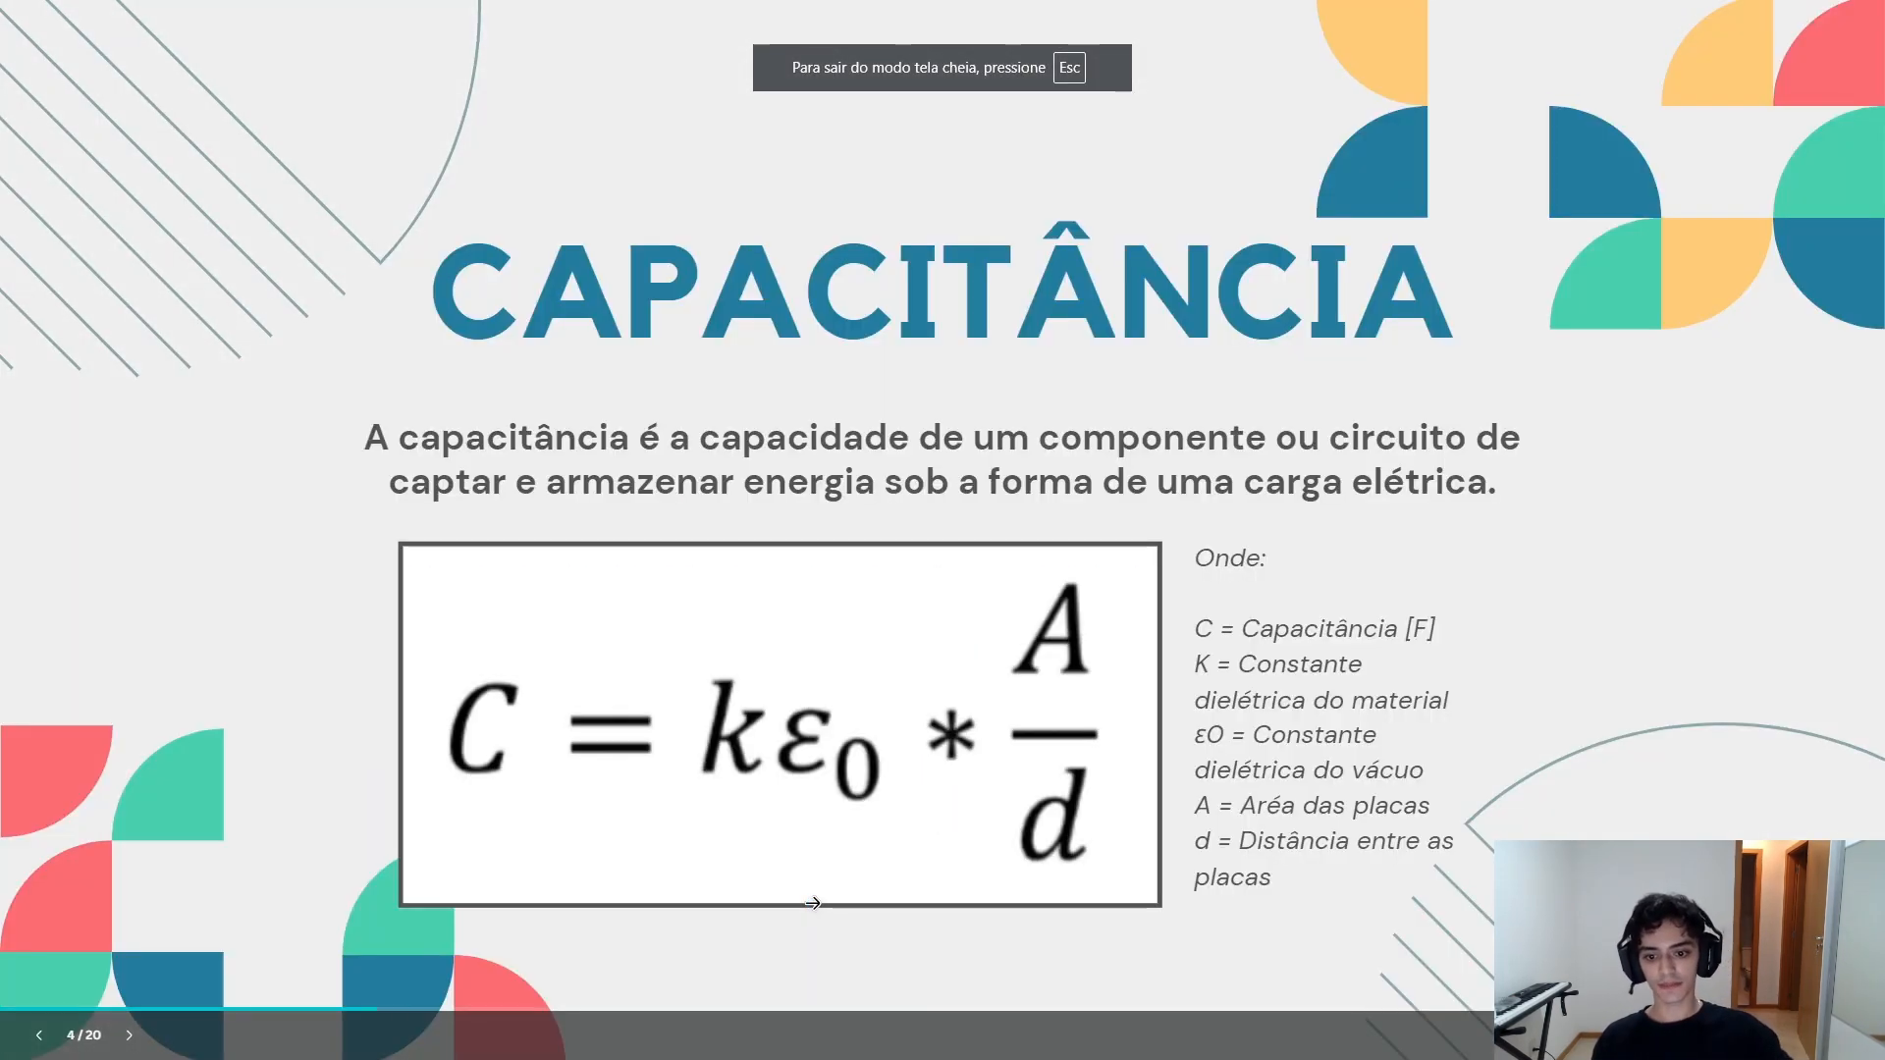
click(1026, 649)
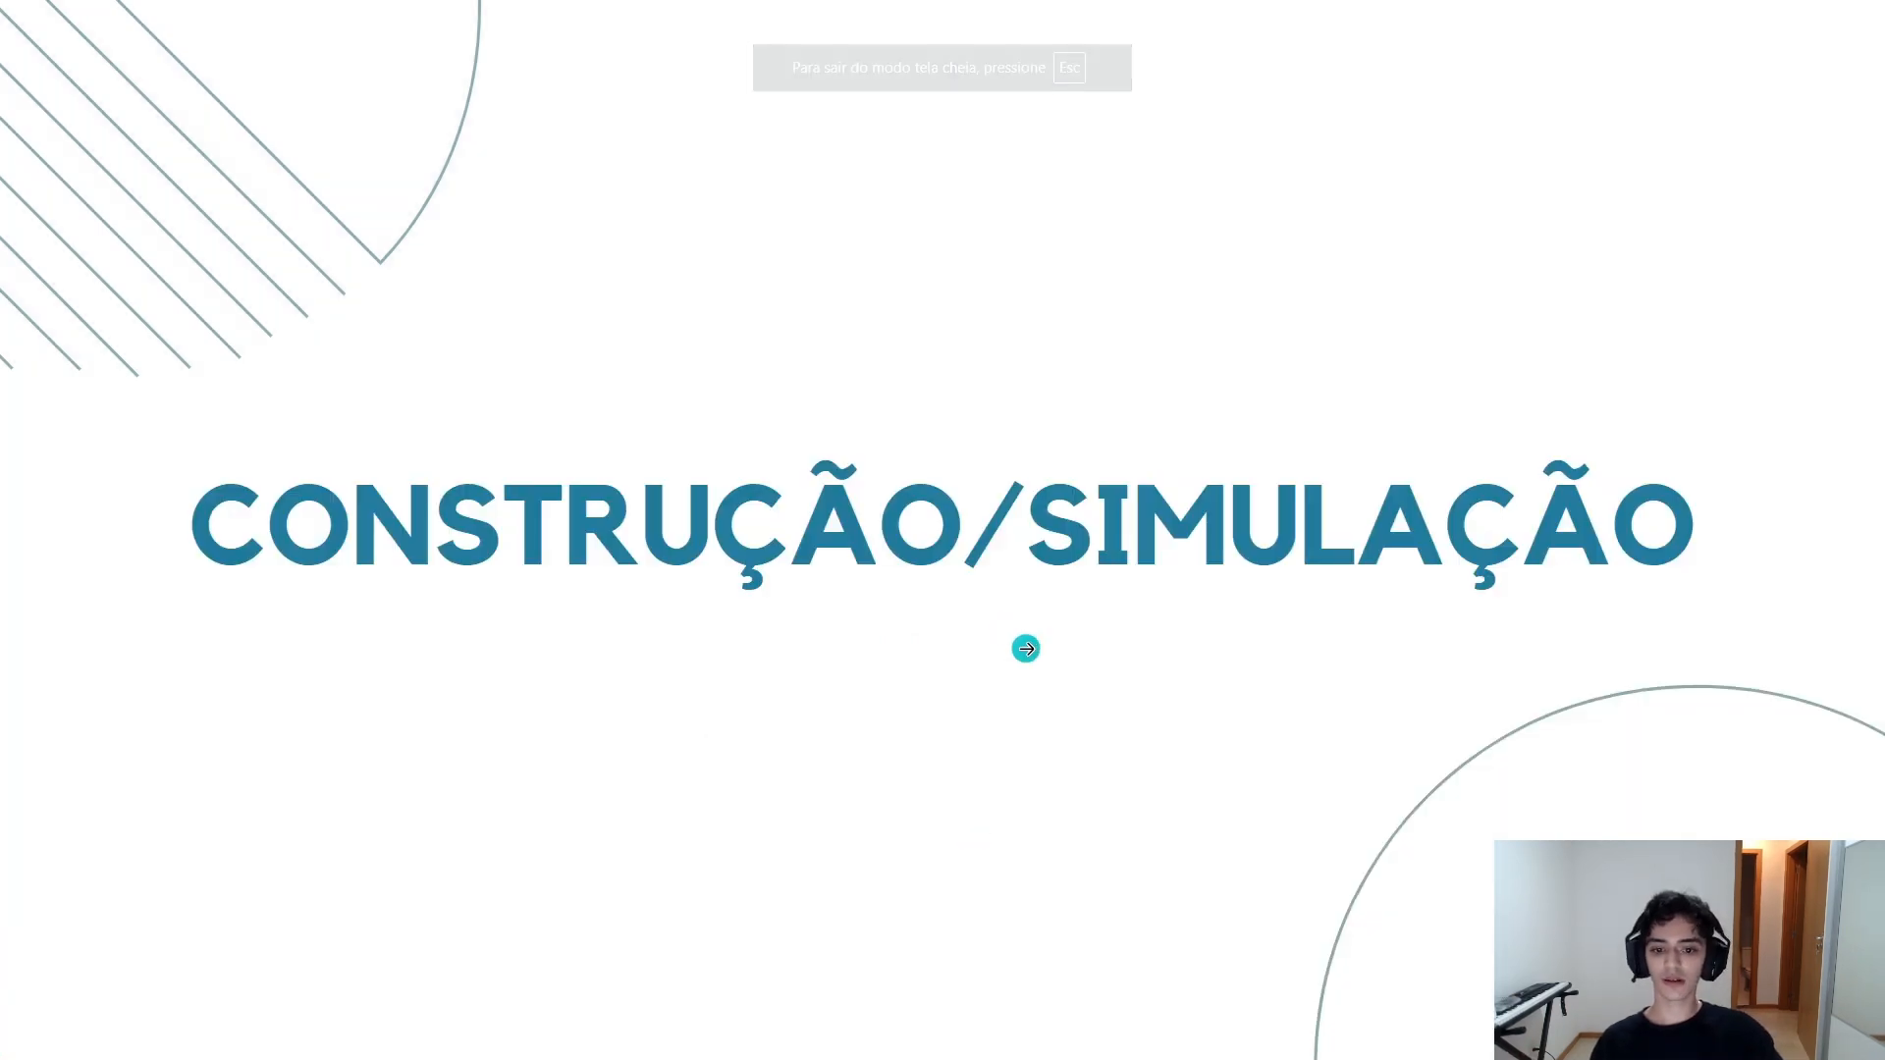
click(1026, 649)
key(alt+Tab)
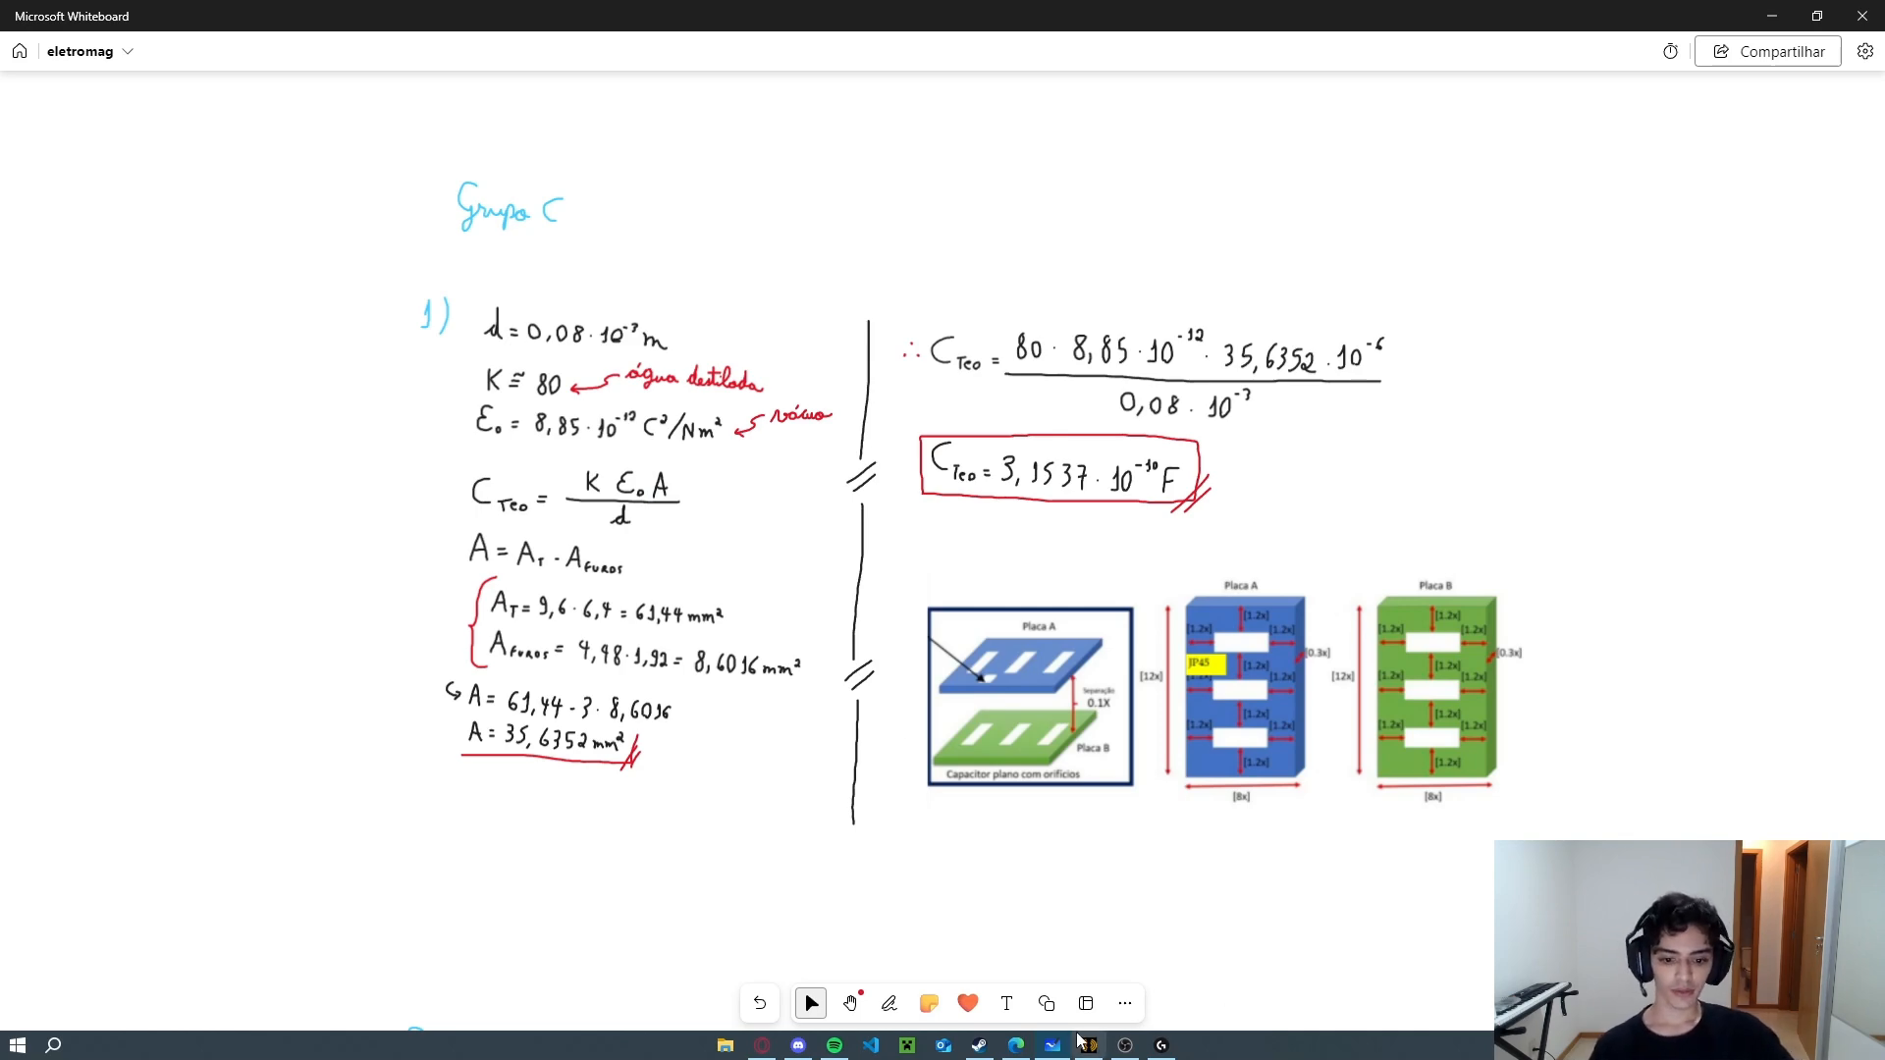
Switch to the assignment PDF, review the flat capacitor figure and requirements D to H, and return to the Whiteboard.
click(1016, 1045)
scroll(1188, 690, up, 20)
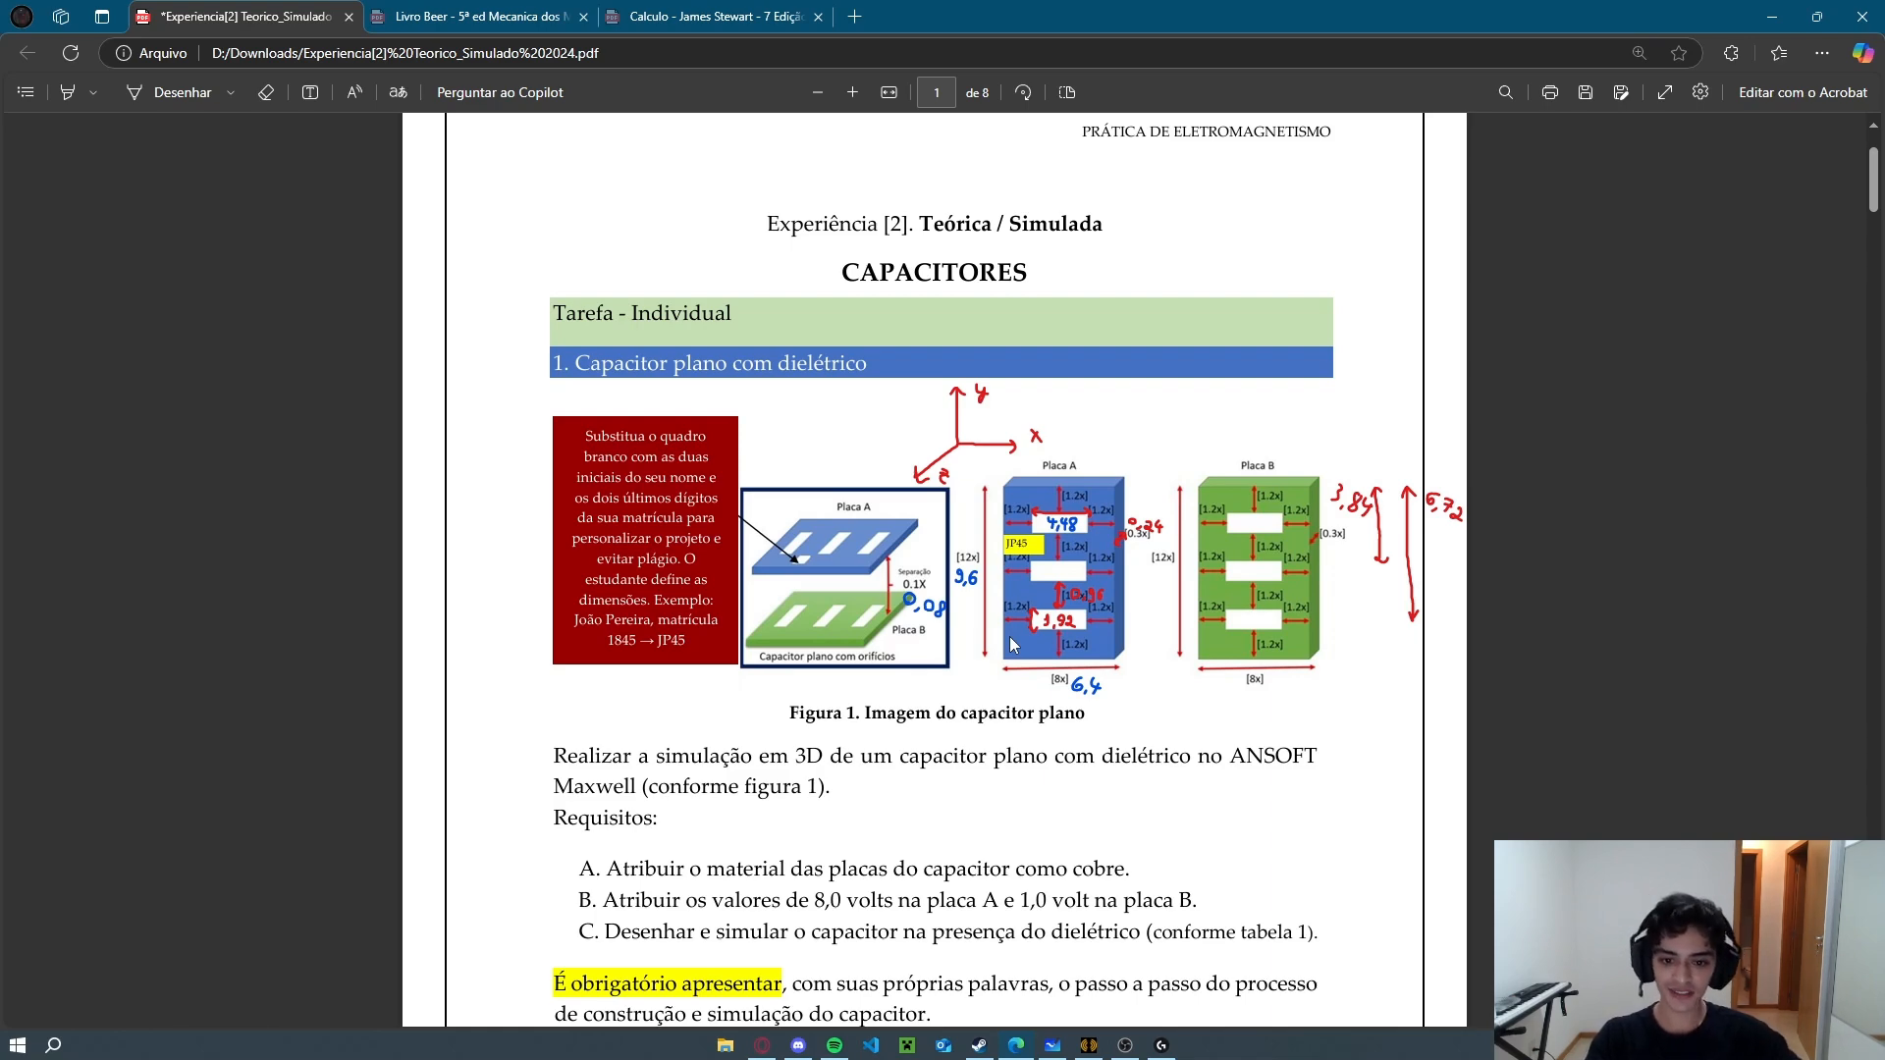
scroll(1014, 645, down, 5)
scroll(1016, 624, up, 5)
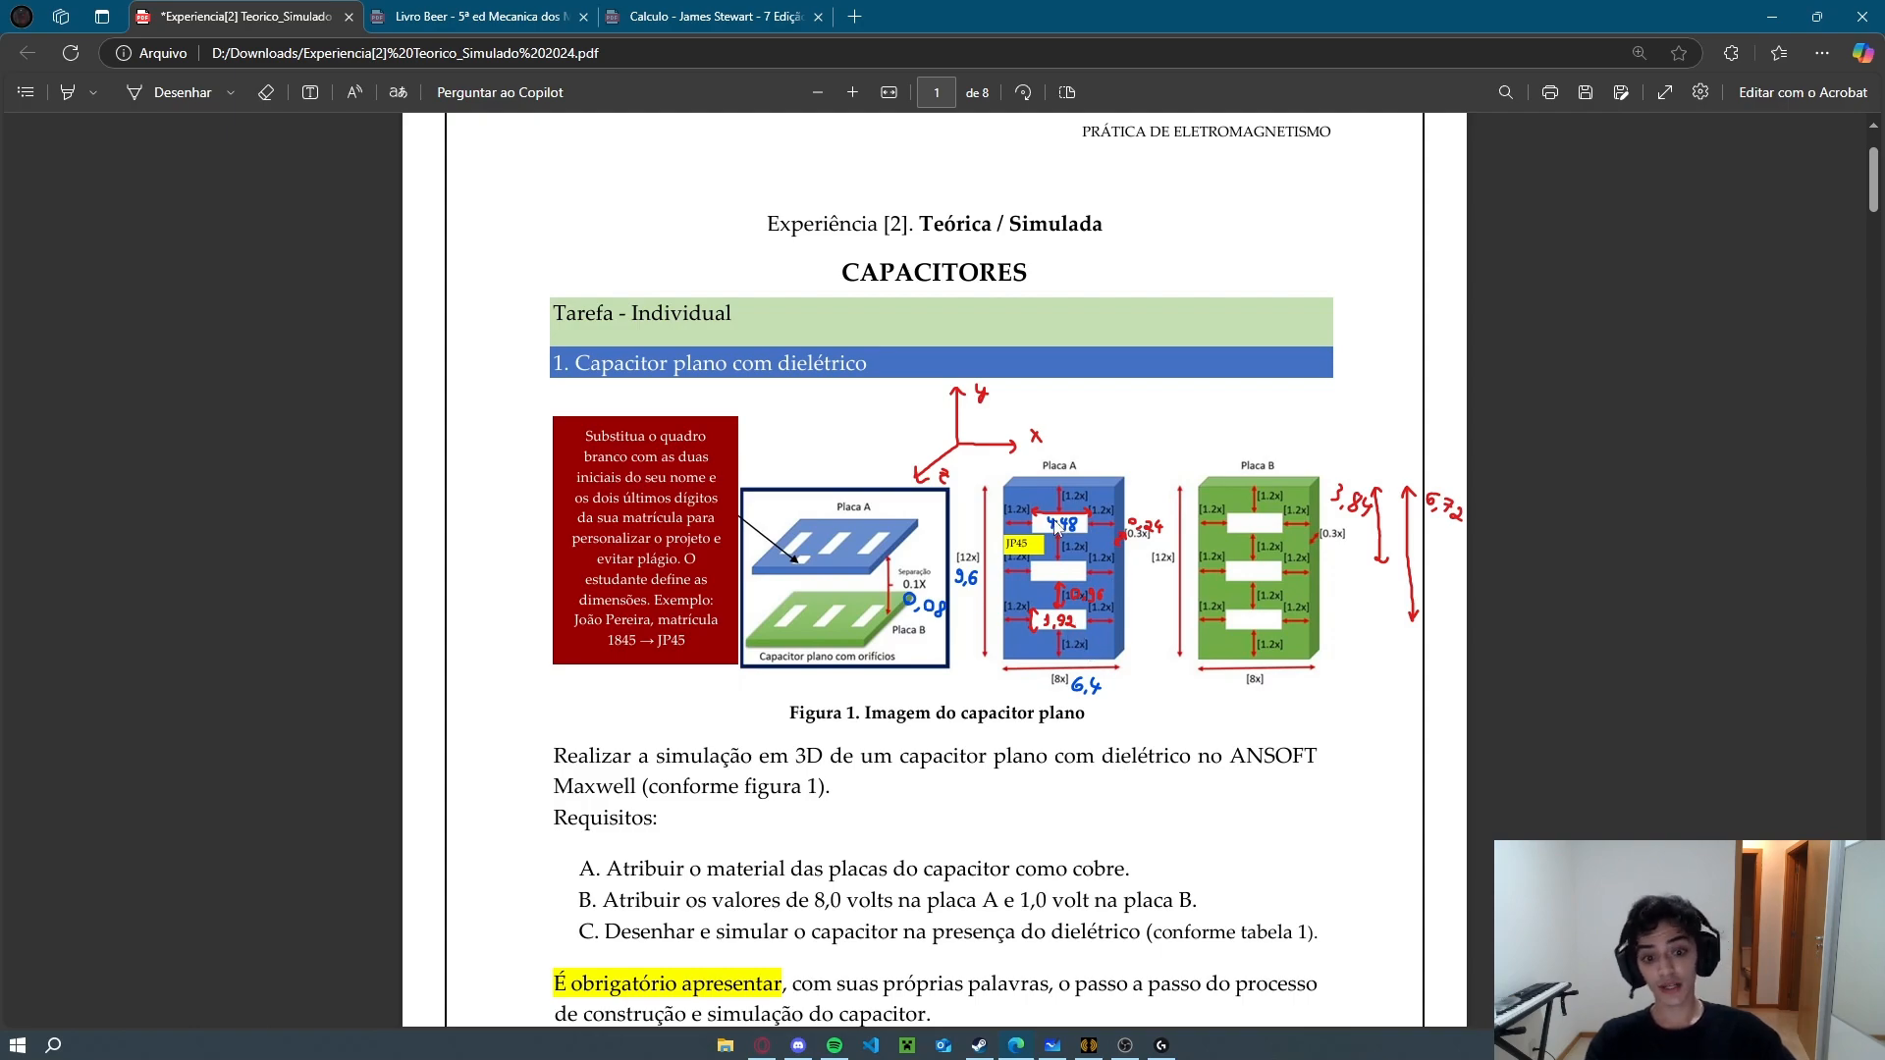
scroll(1051, 609, down, 10)
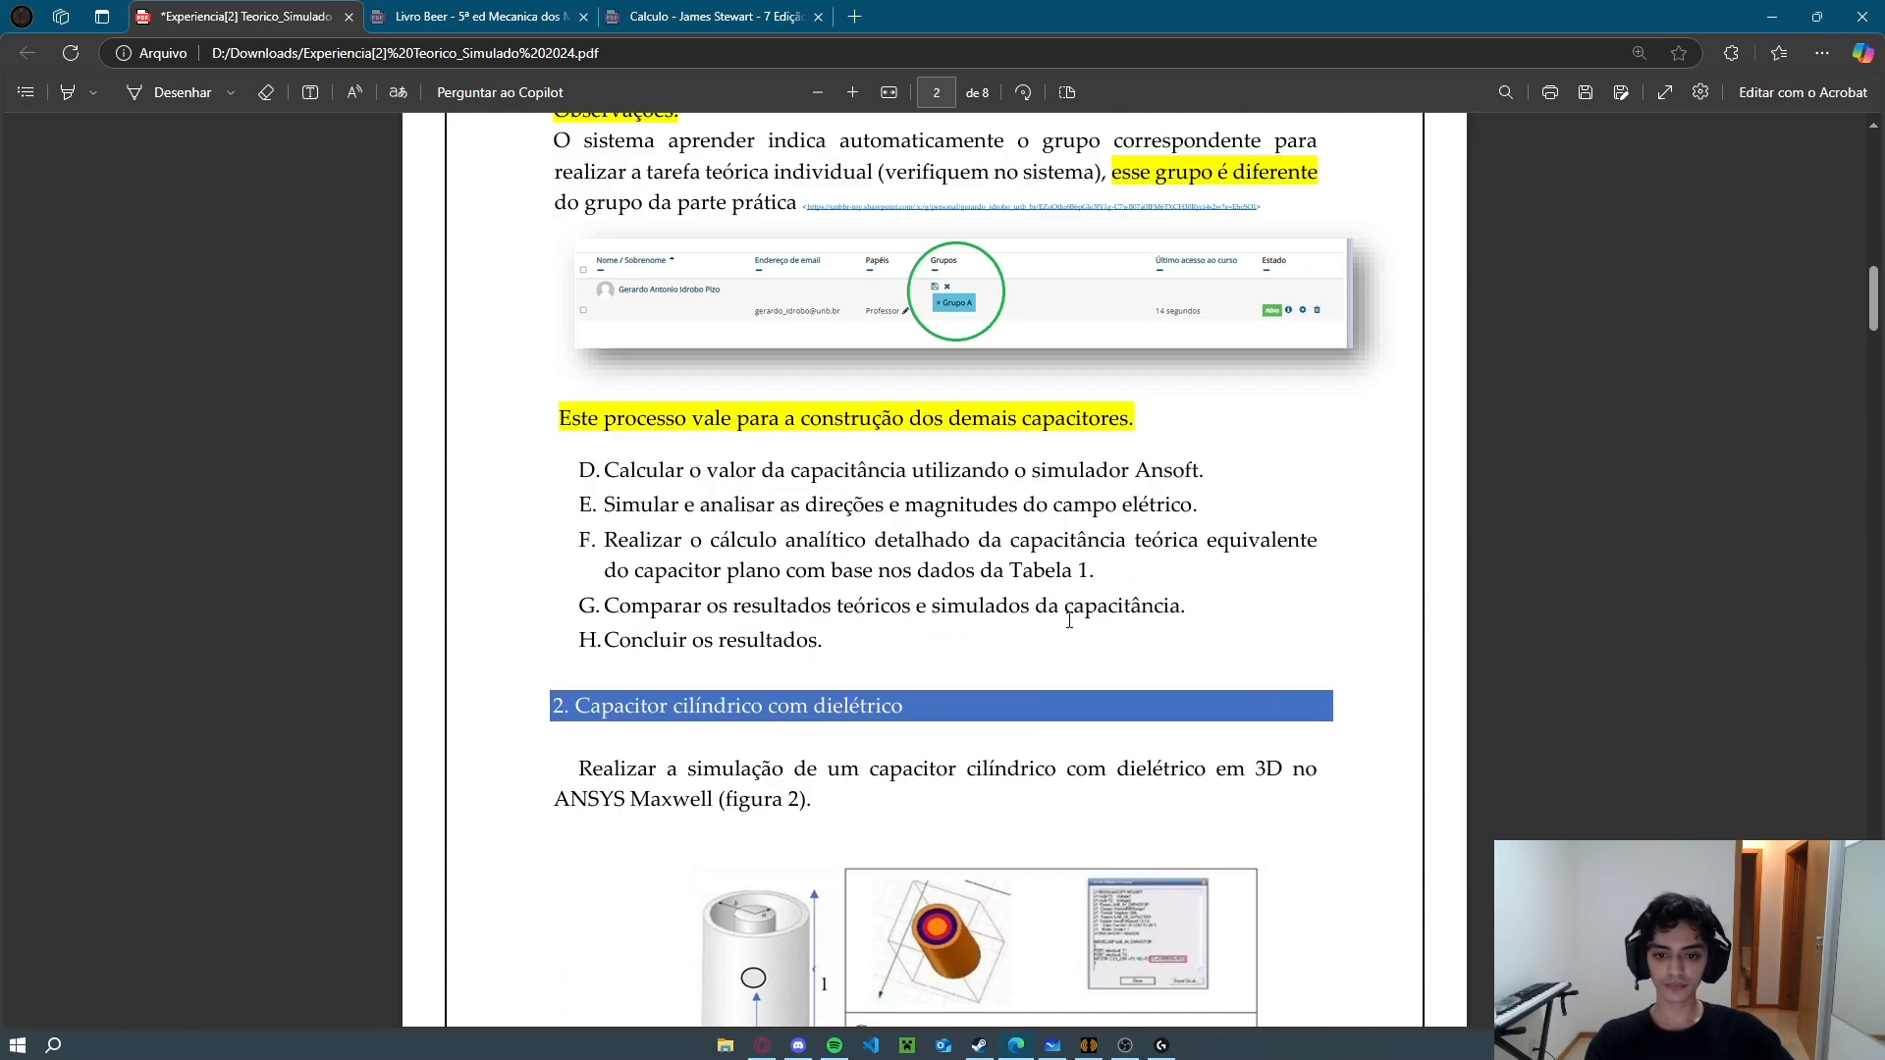
key(alt+Tab)
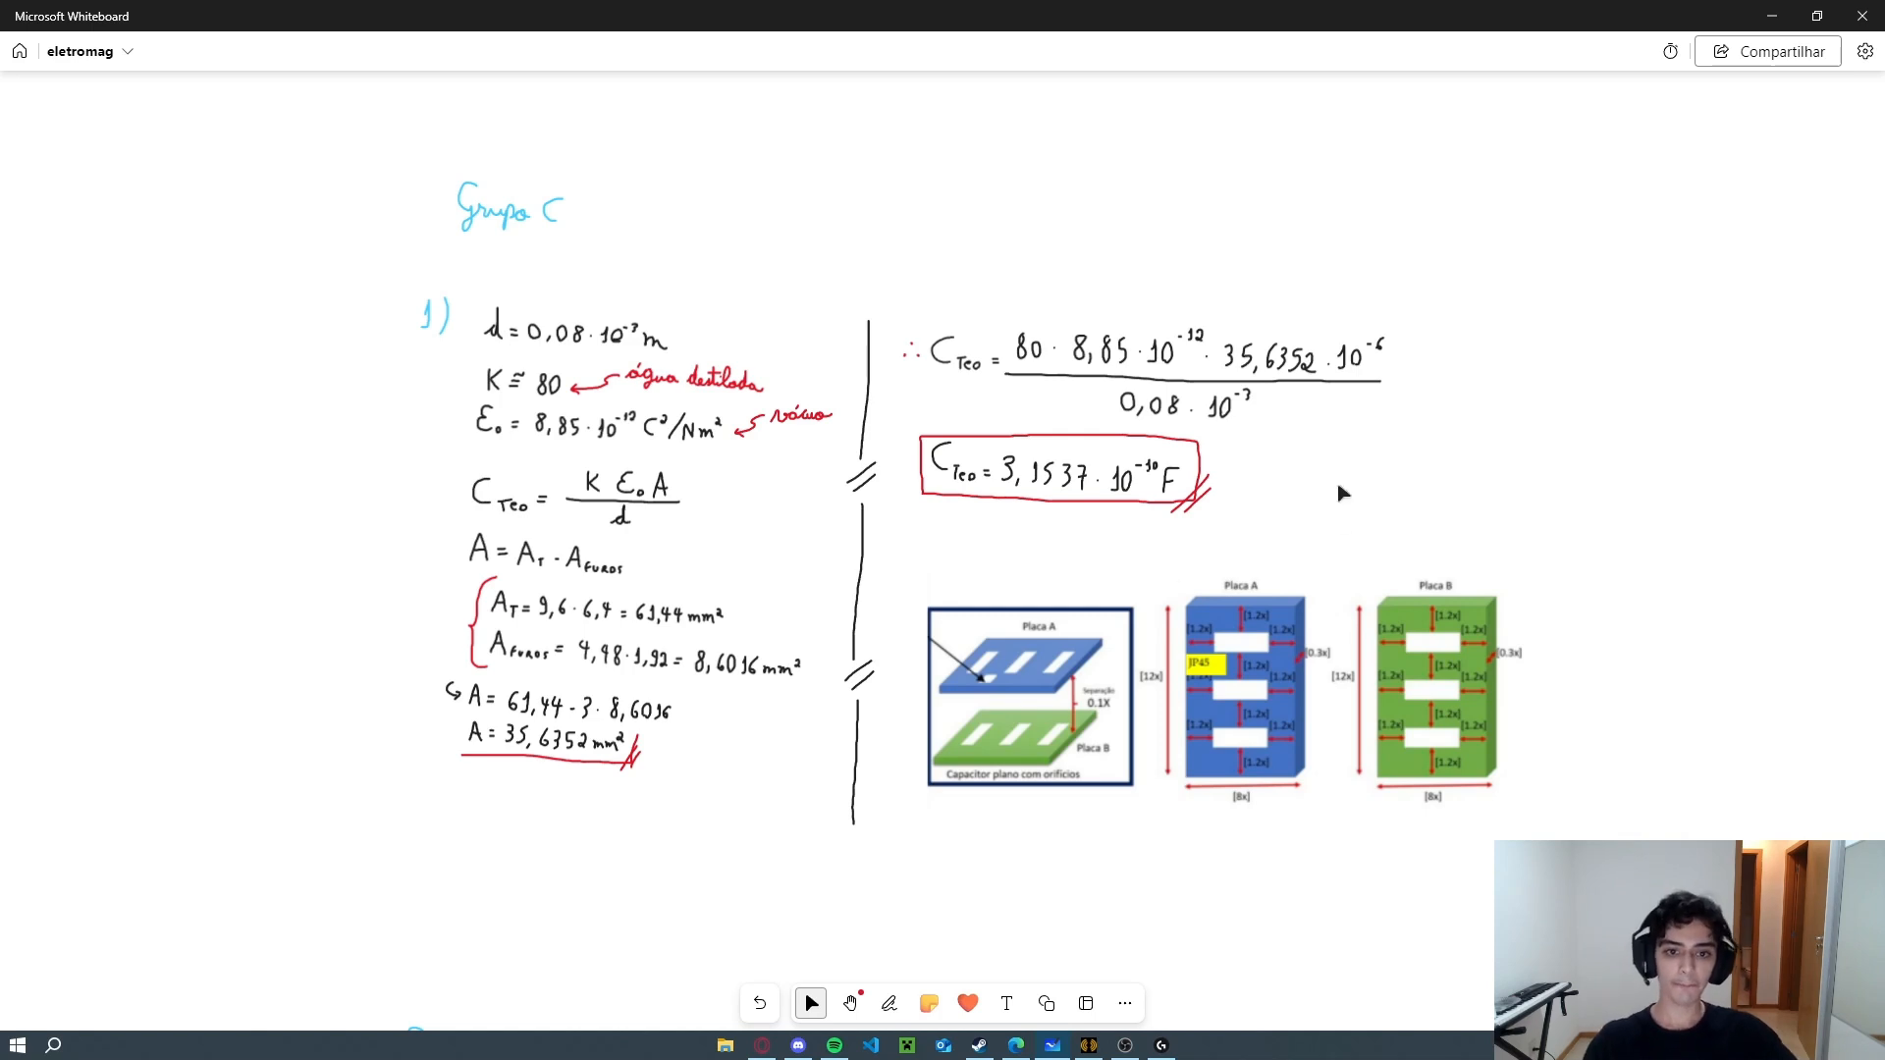
Review the theoretical capacitance calculation for Grupo C, picking out the dielectric constant 80 in the formula.
middle_drag(1339, 489, 1314, 465)
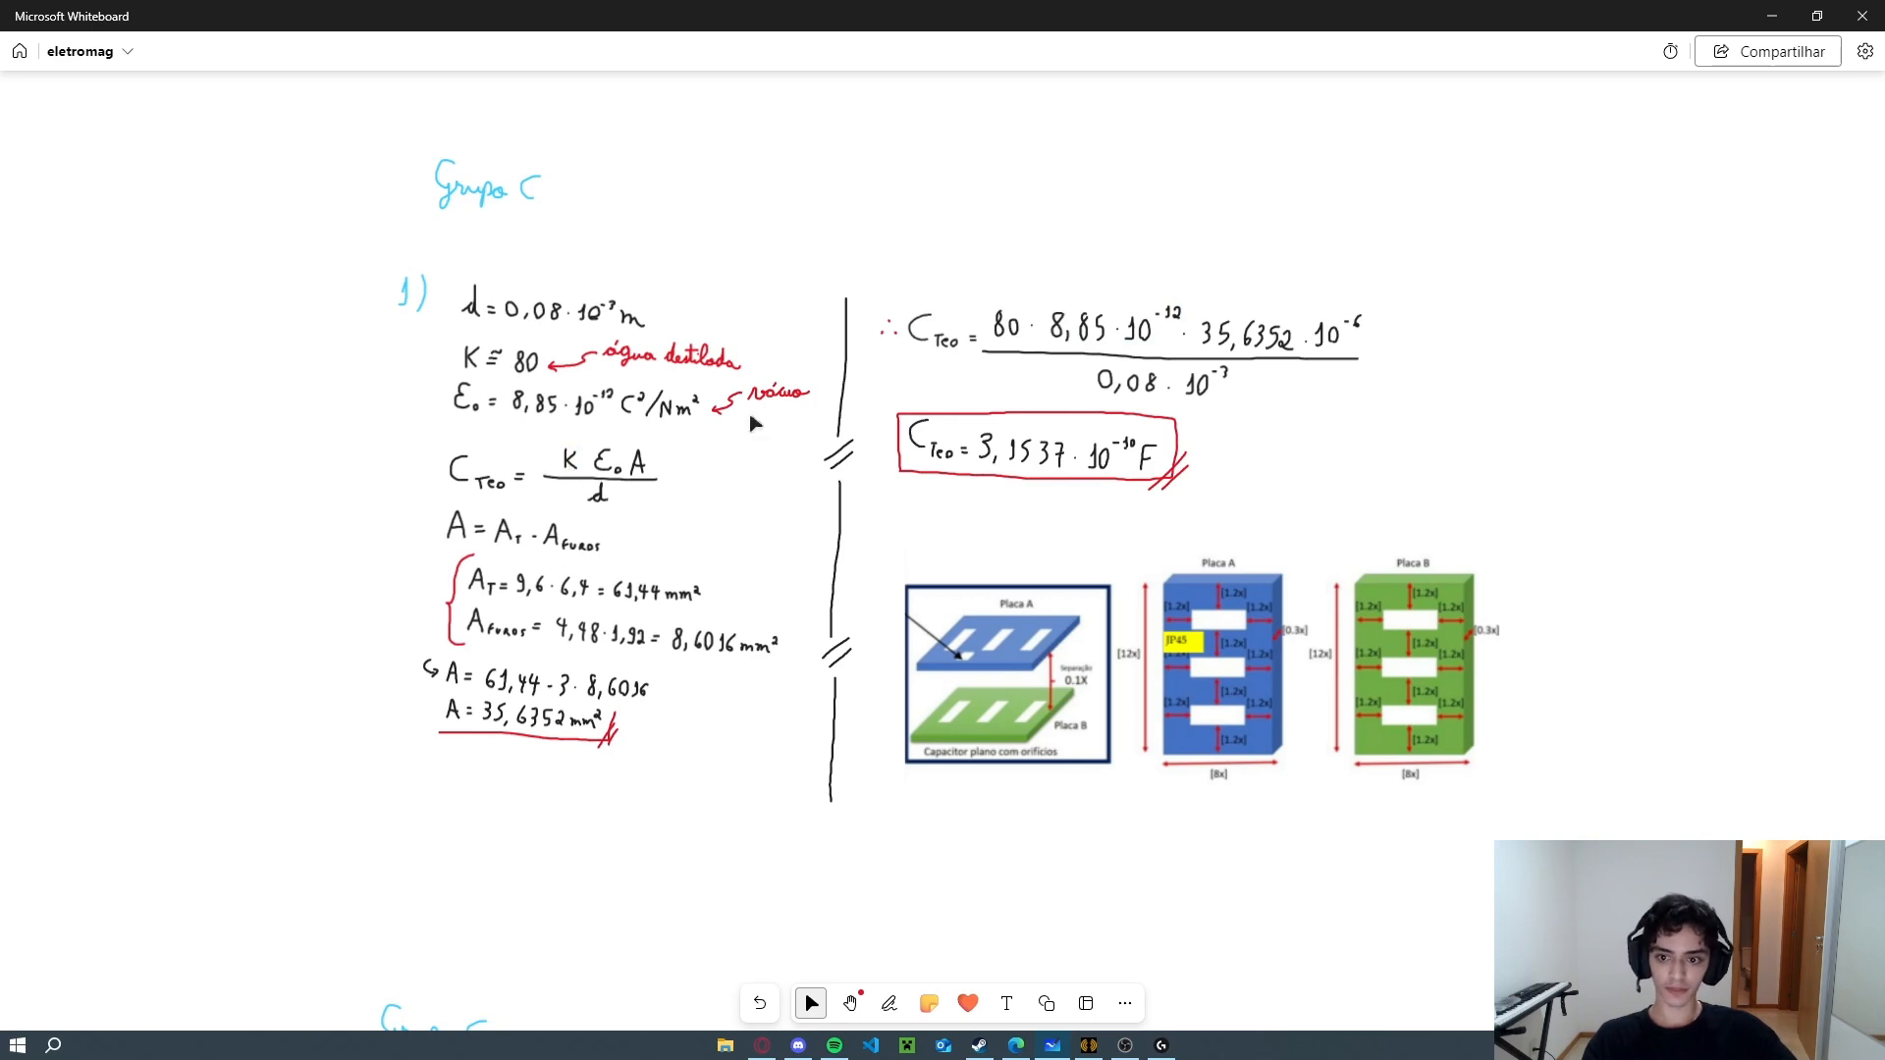
click(1003, 326)
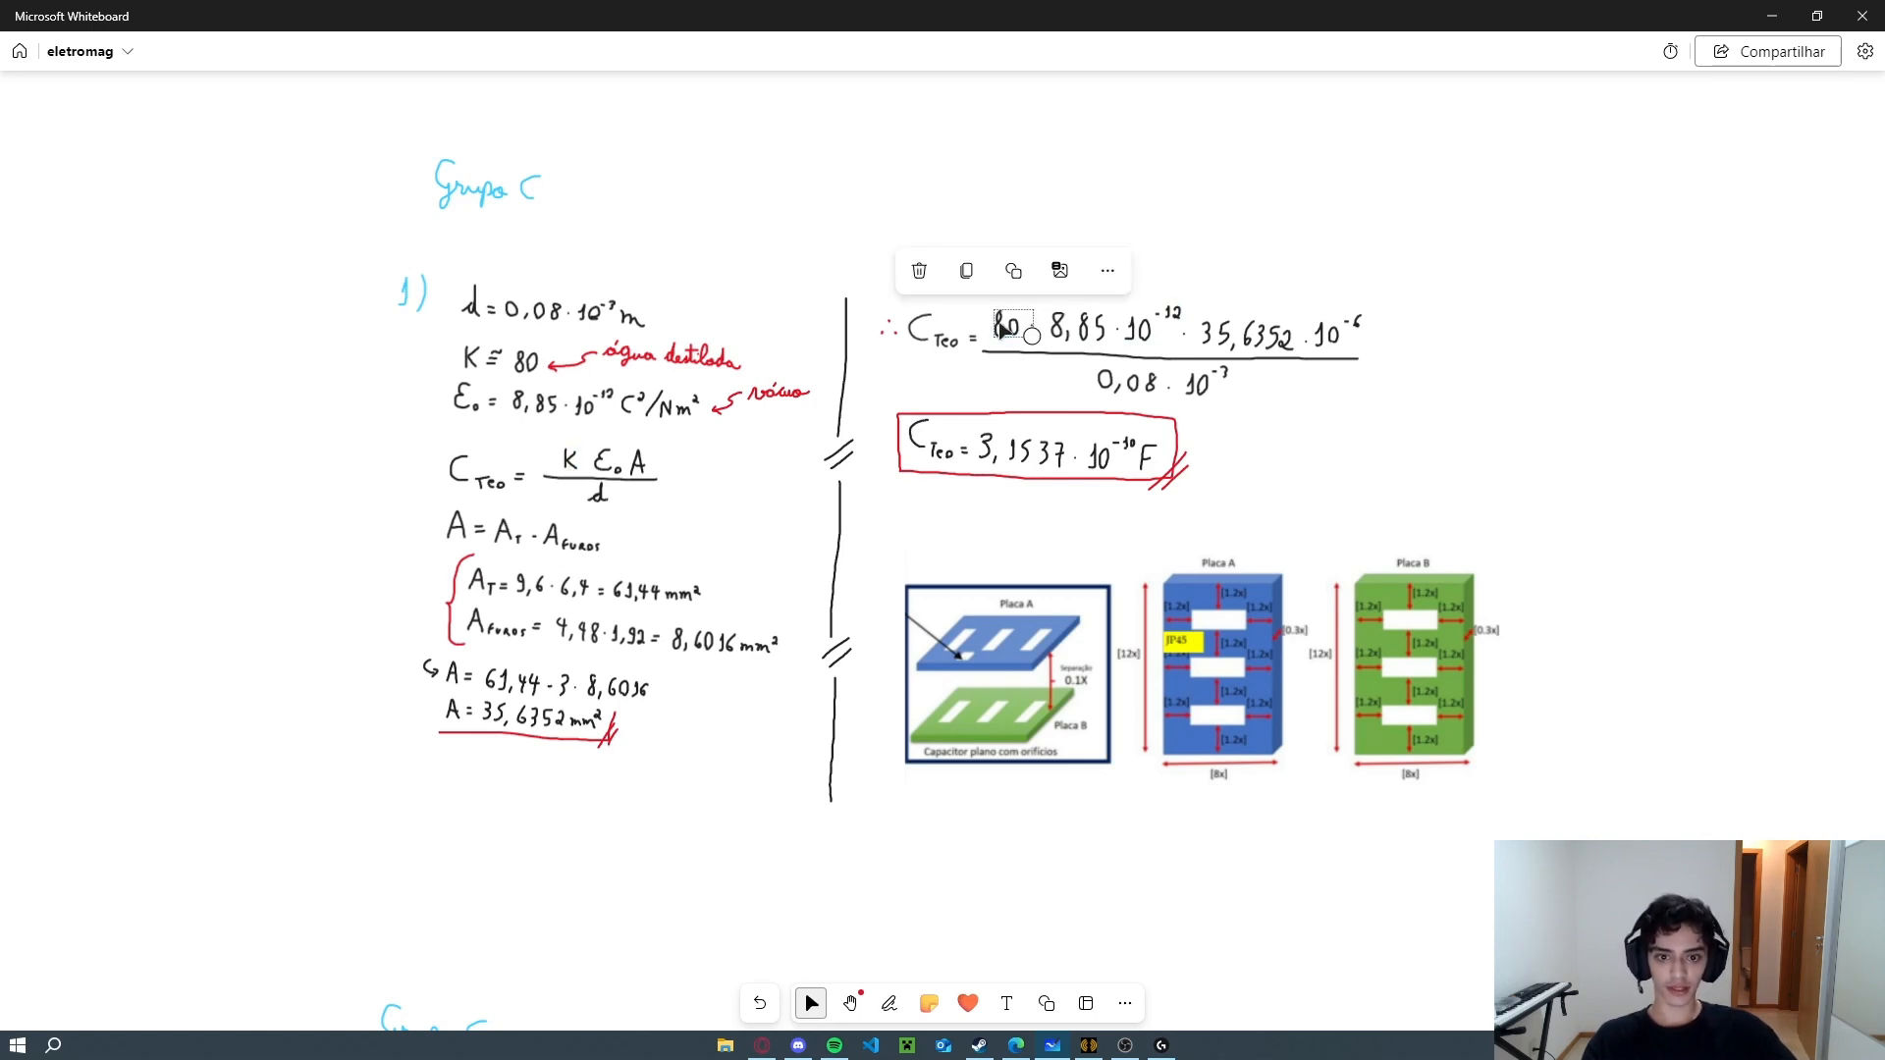
click(1075, 187)
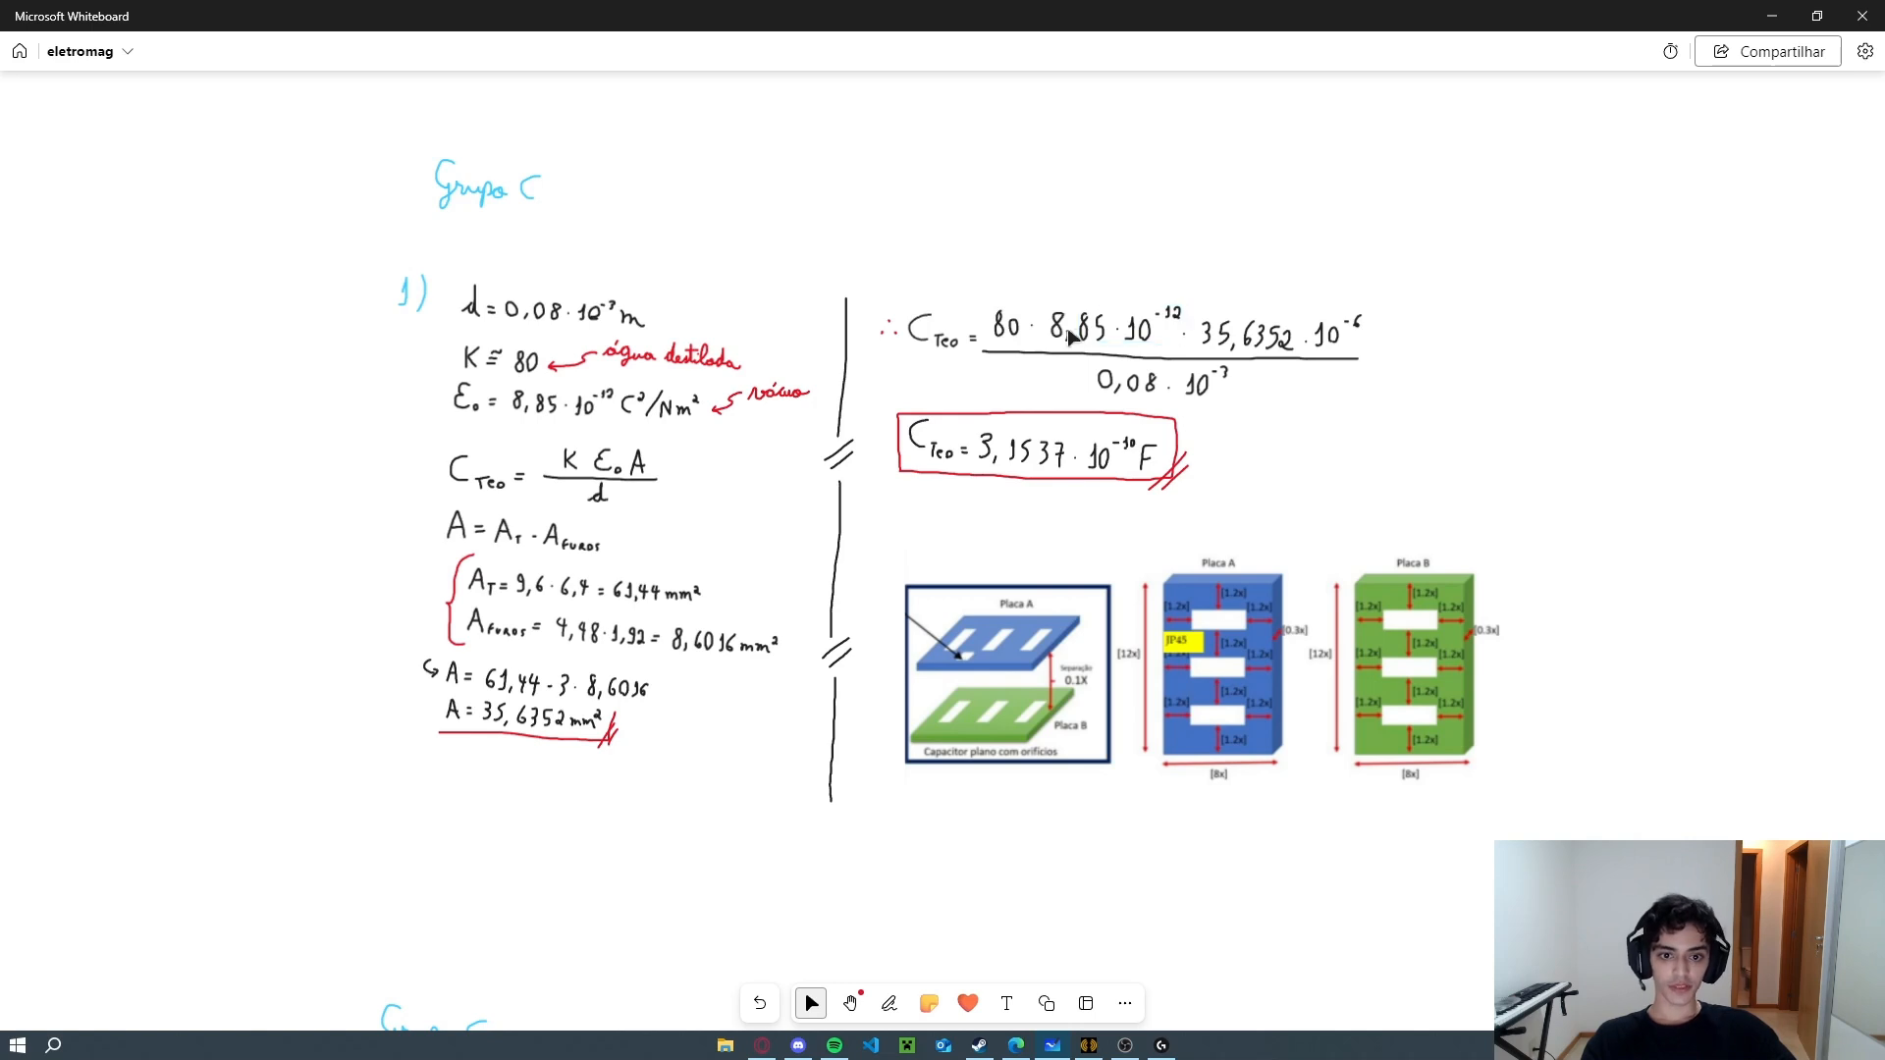
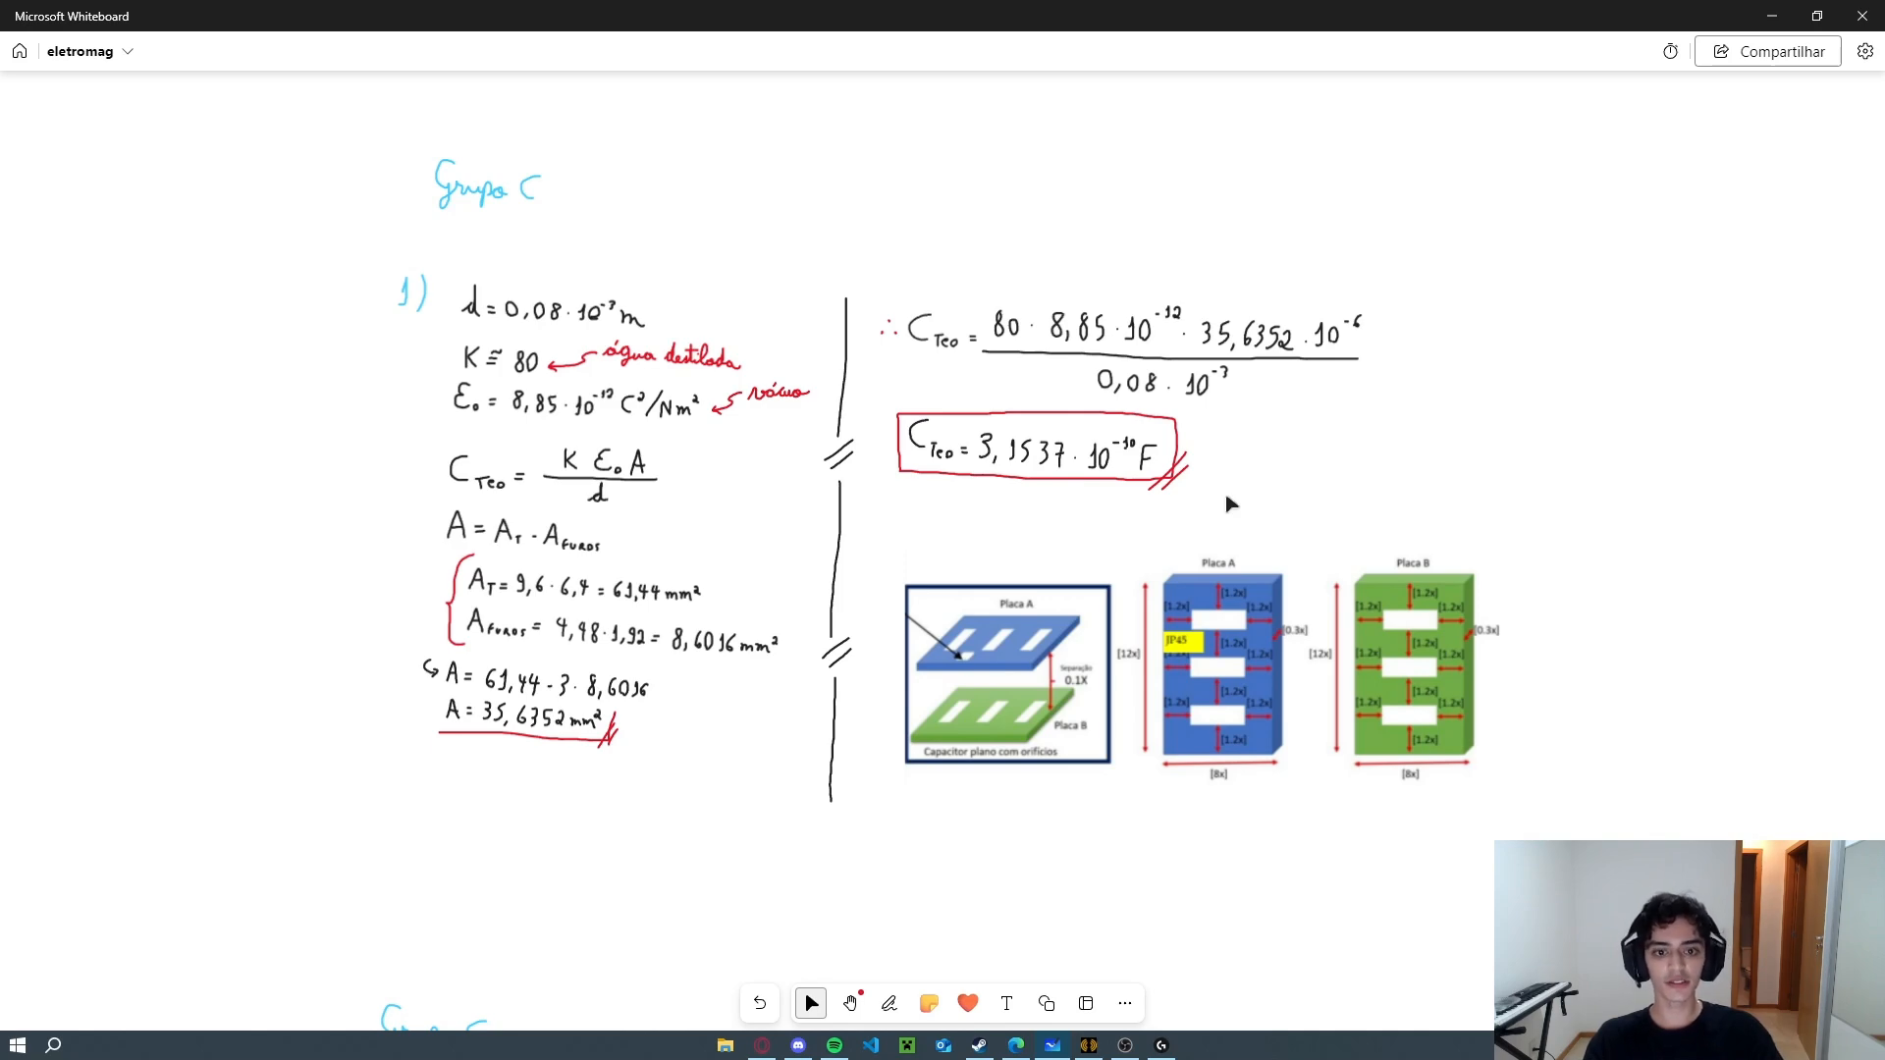
Compare the simulated capacitance in the Maxwell circuit model preview with the theoretical Grupo C result on the Whiteboard, ending back in Maxwell.
key(alt+Tab)
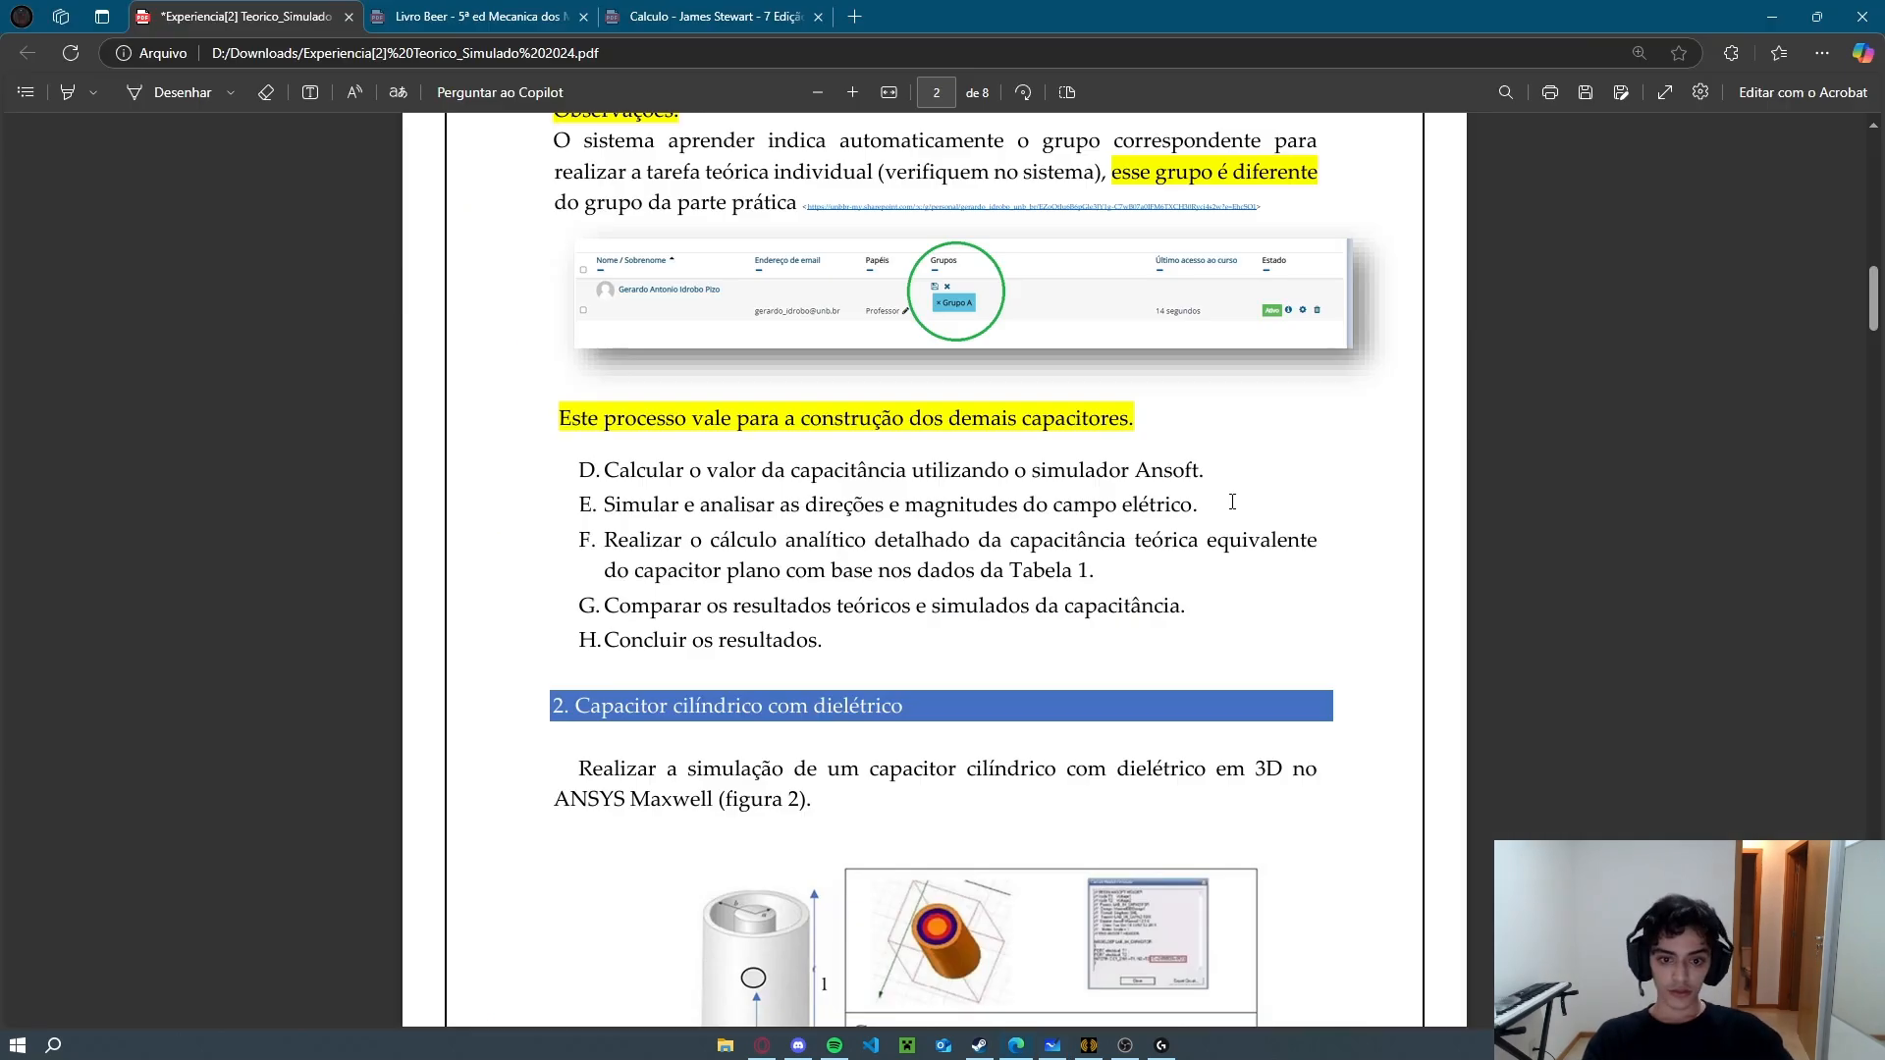
key(alt+Tab)
click(1088, 1048)
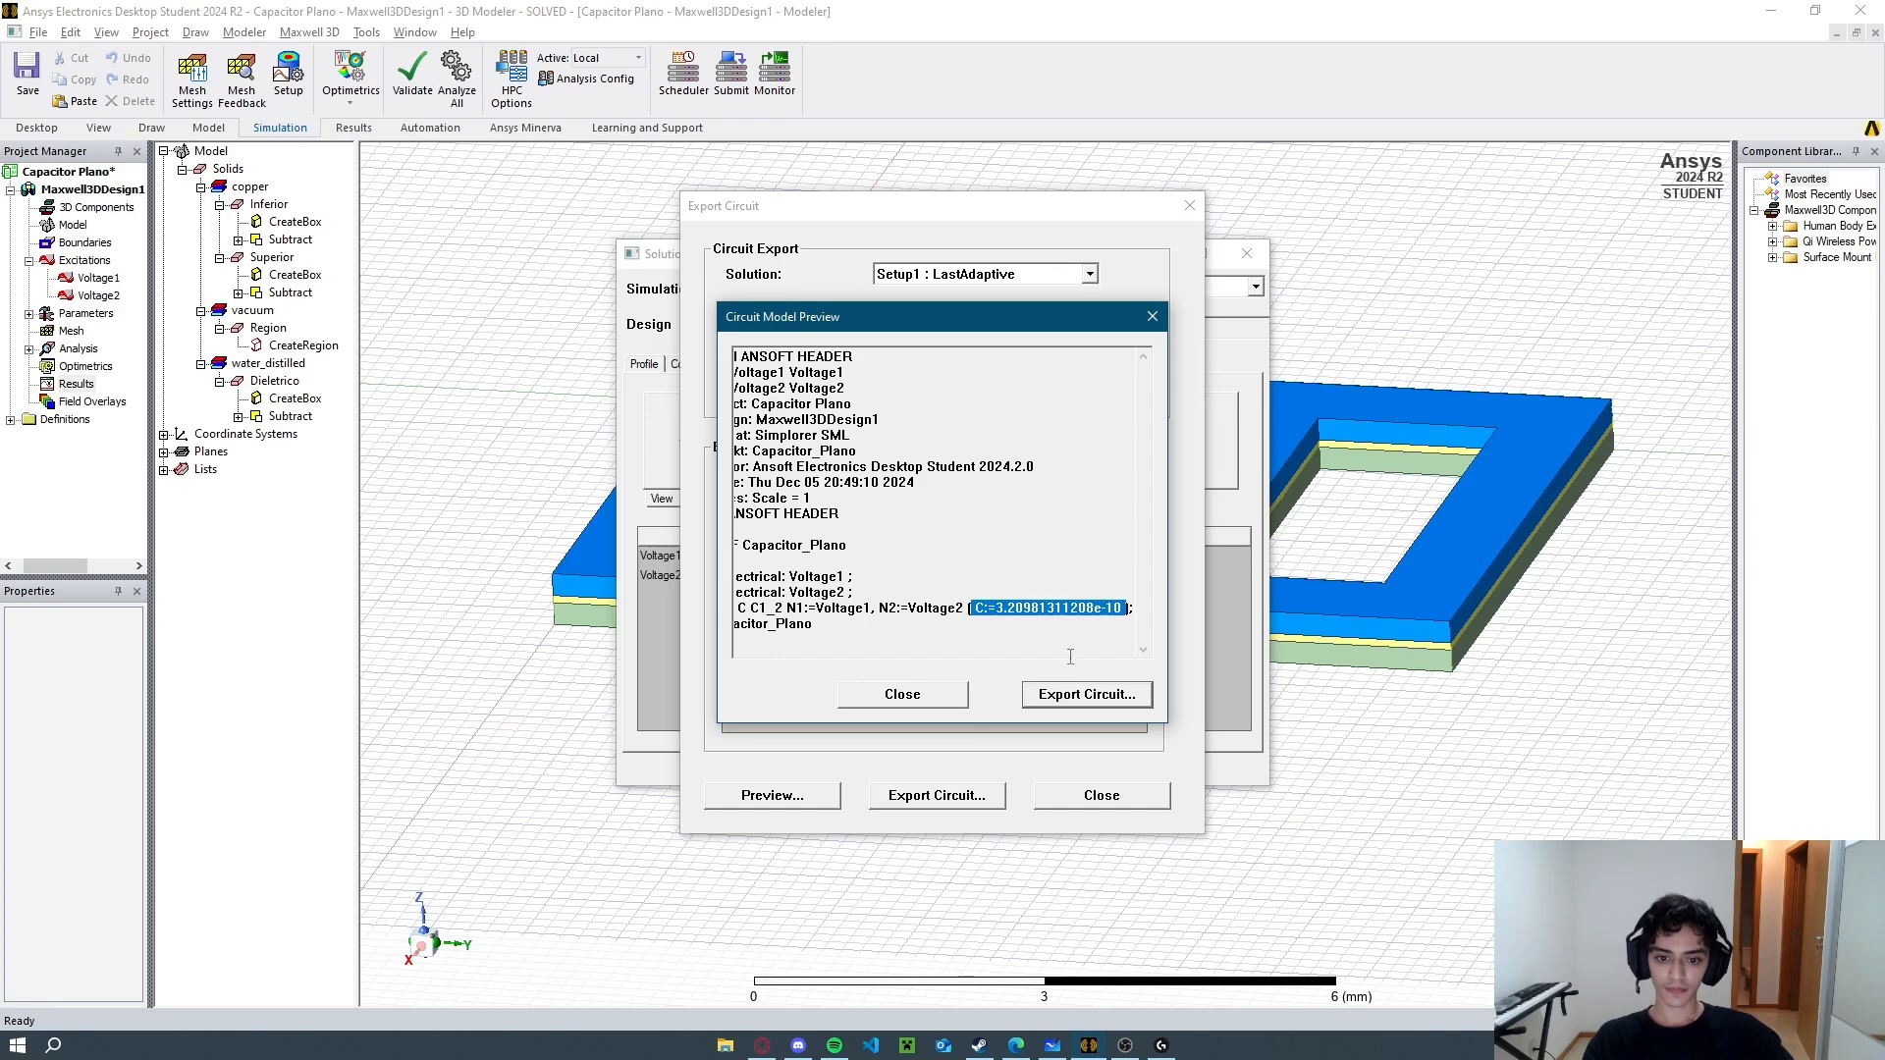
drag(996, 608, 1124, 615)
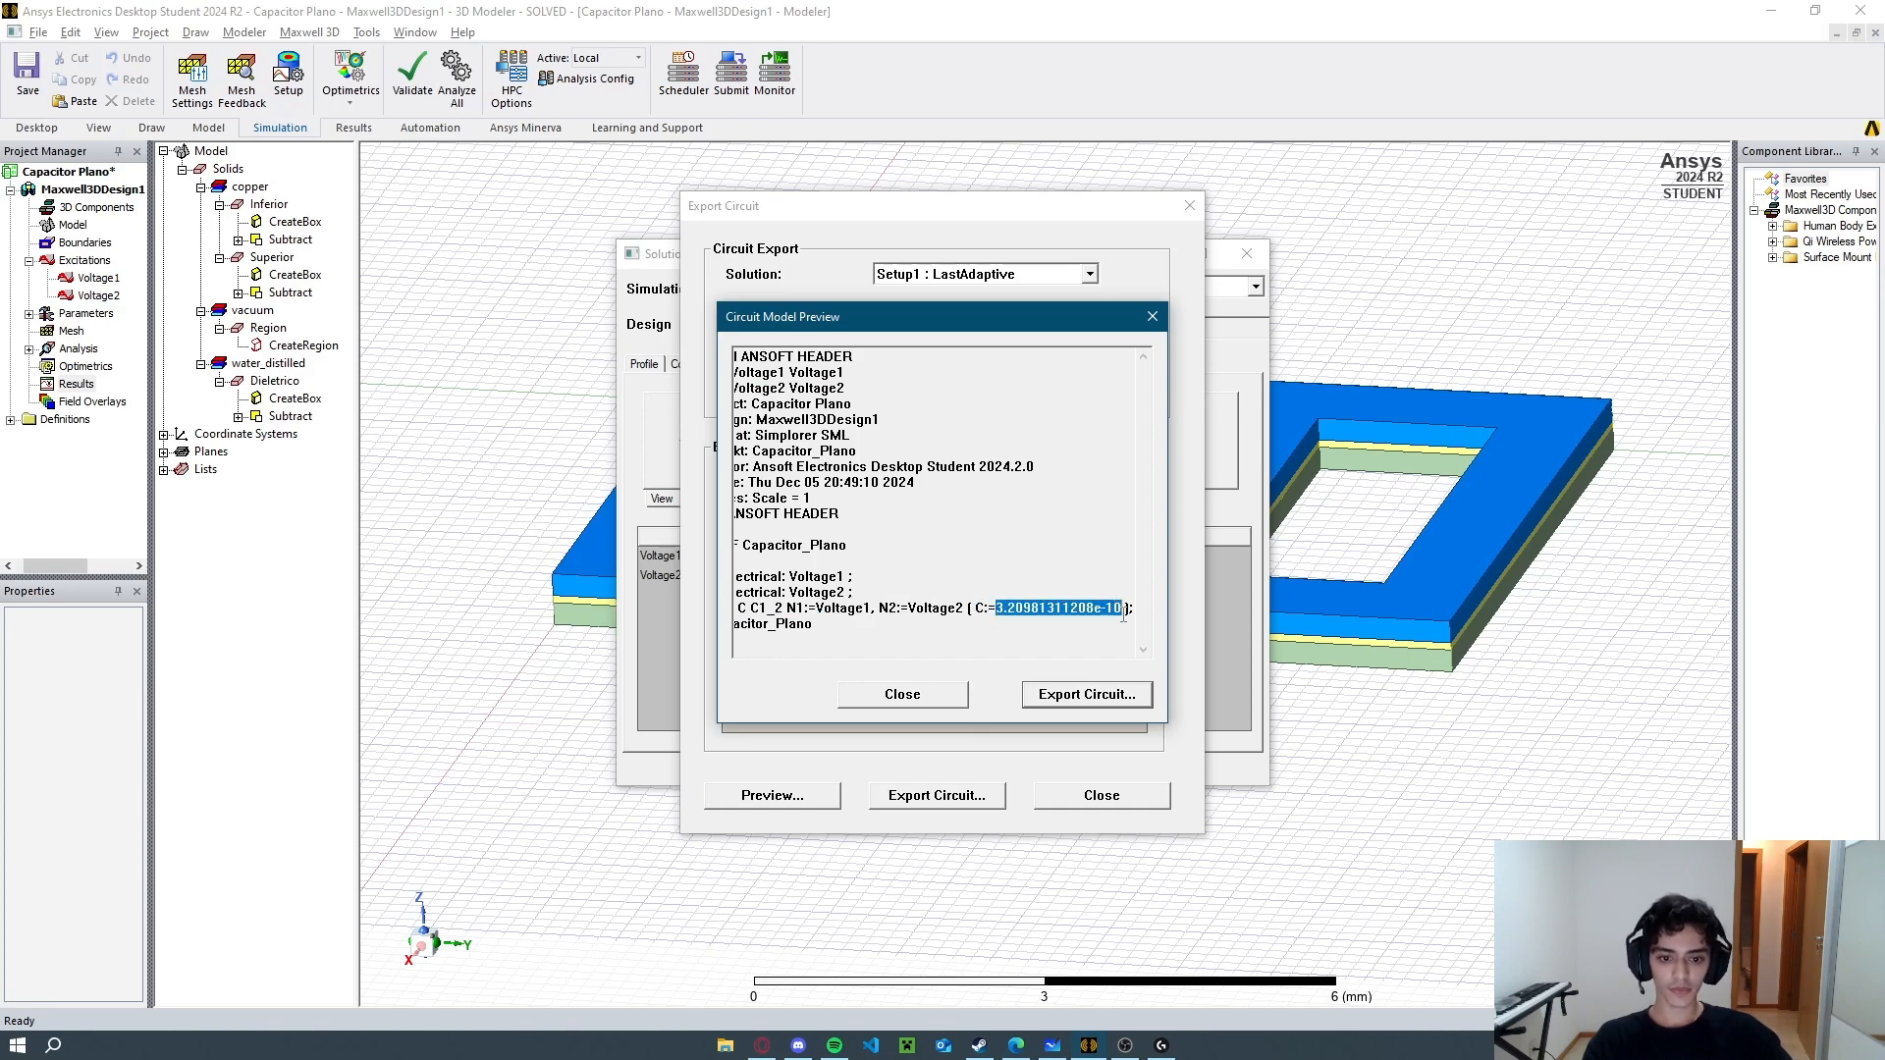
key(alt+Tab)
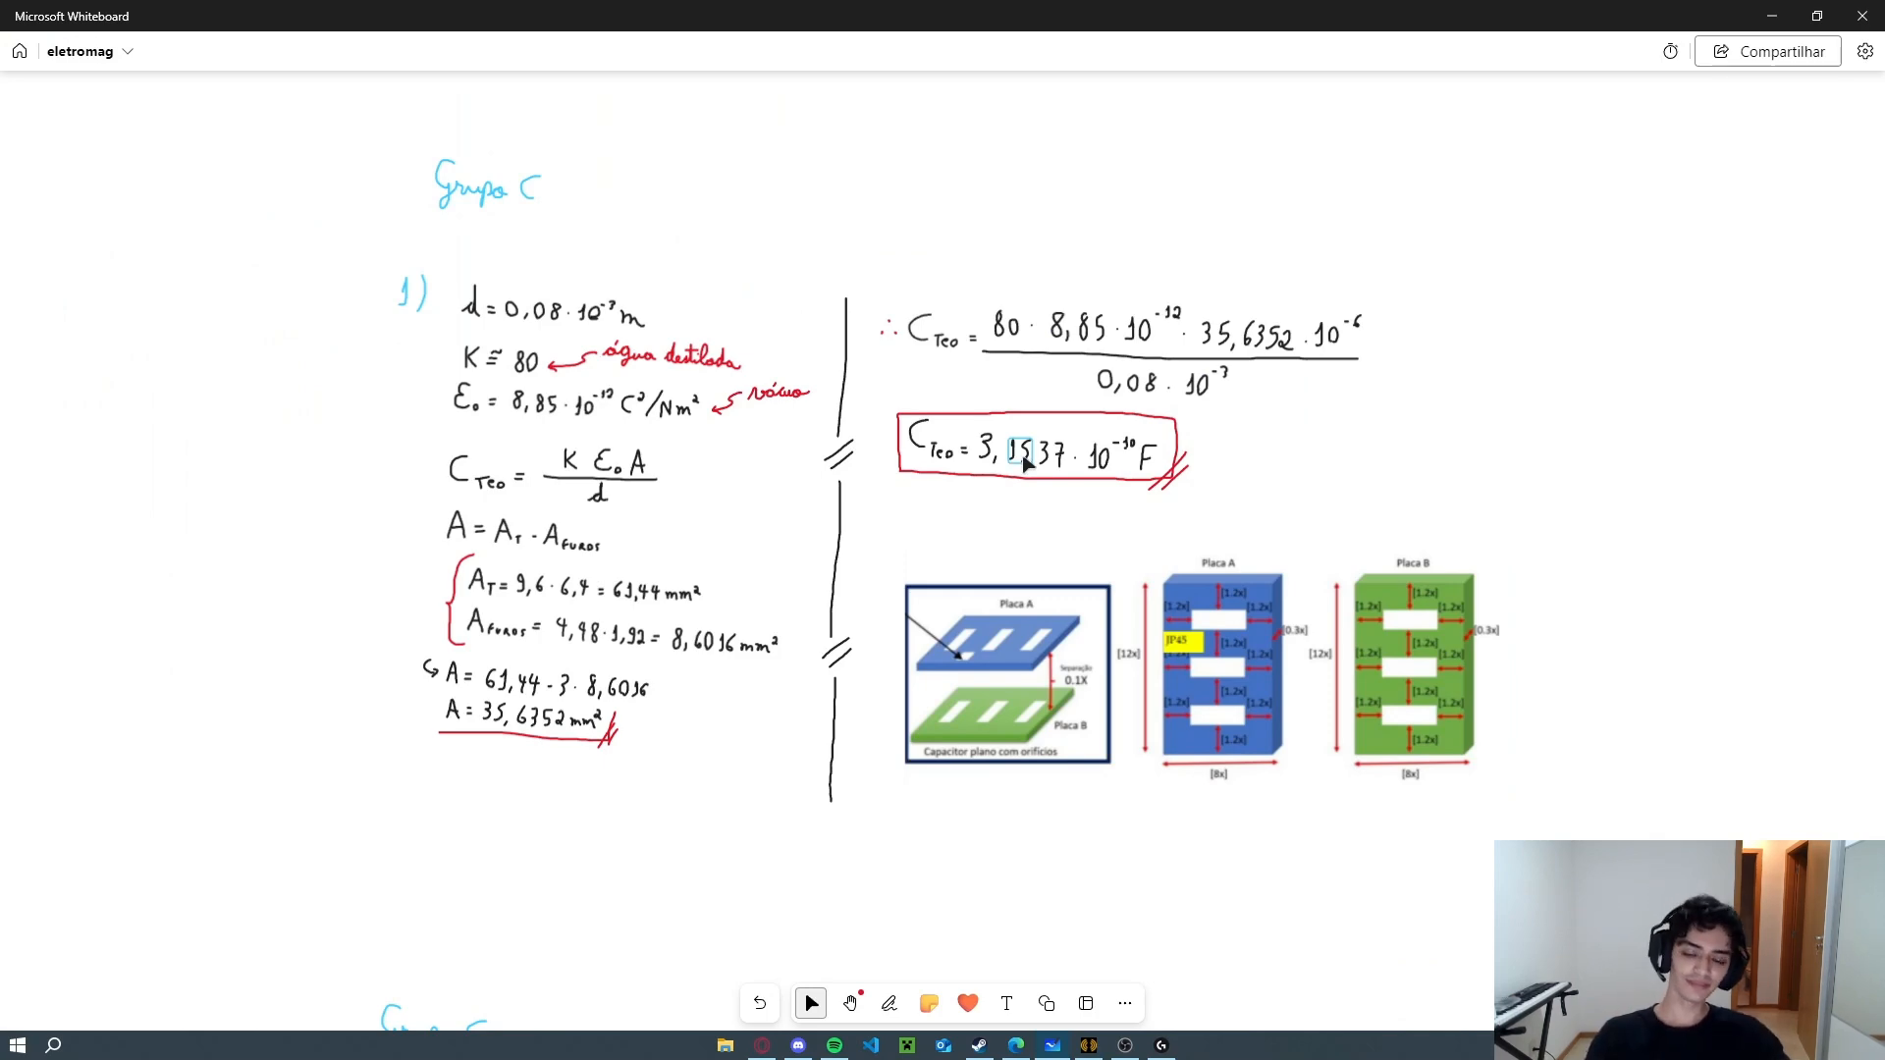
key(alt+Tab)
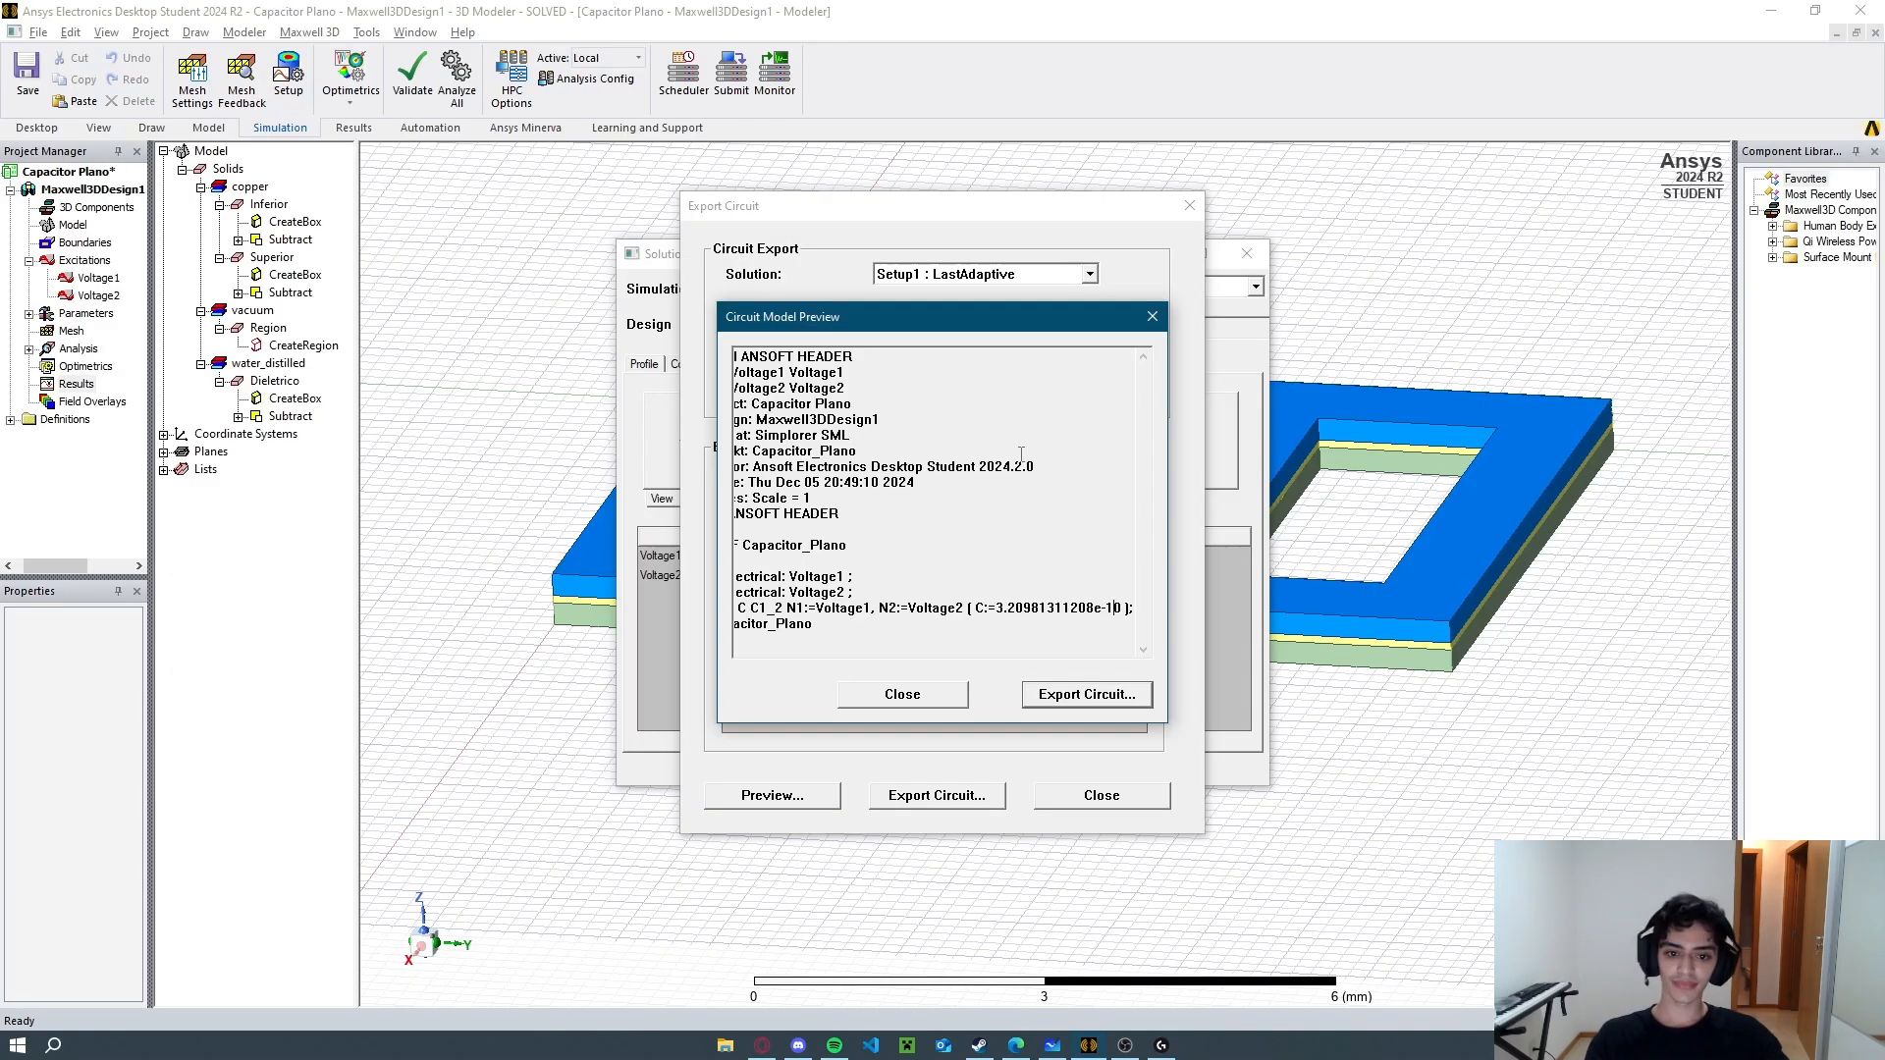
Close the circuit model preview, the circuit export and the solution data dialogs.
click(905, 696)
click(1077, 793)
click(941, 770)
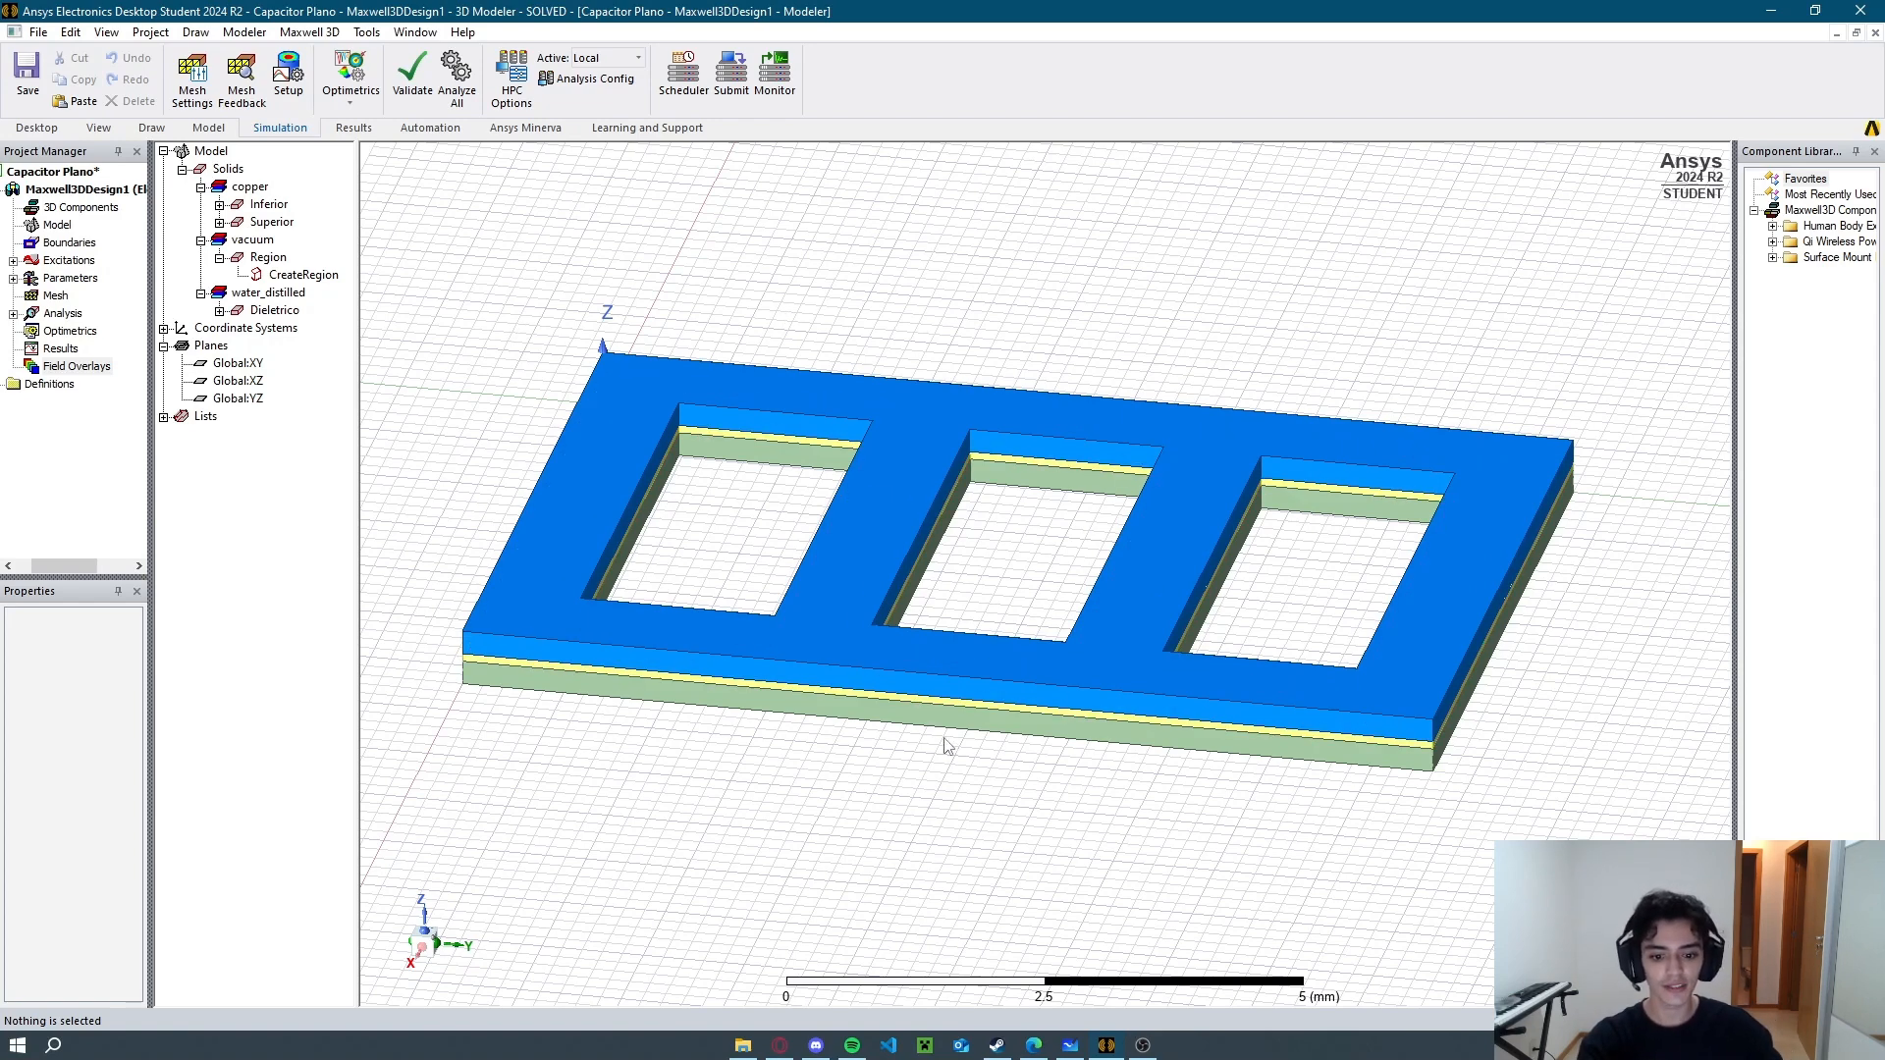
Switch to the assignment PDF, check requirement E about electric field directions and magnitudes, and return to Maxwell.
click(1039, 1047)
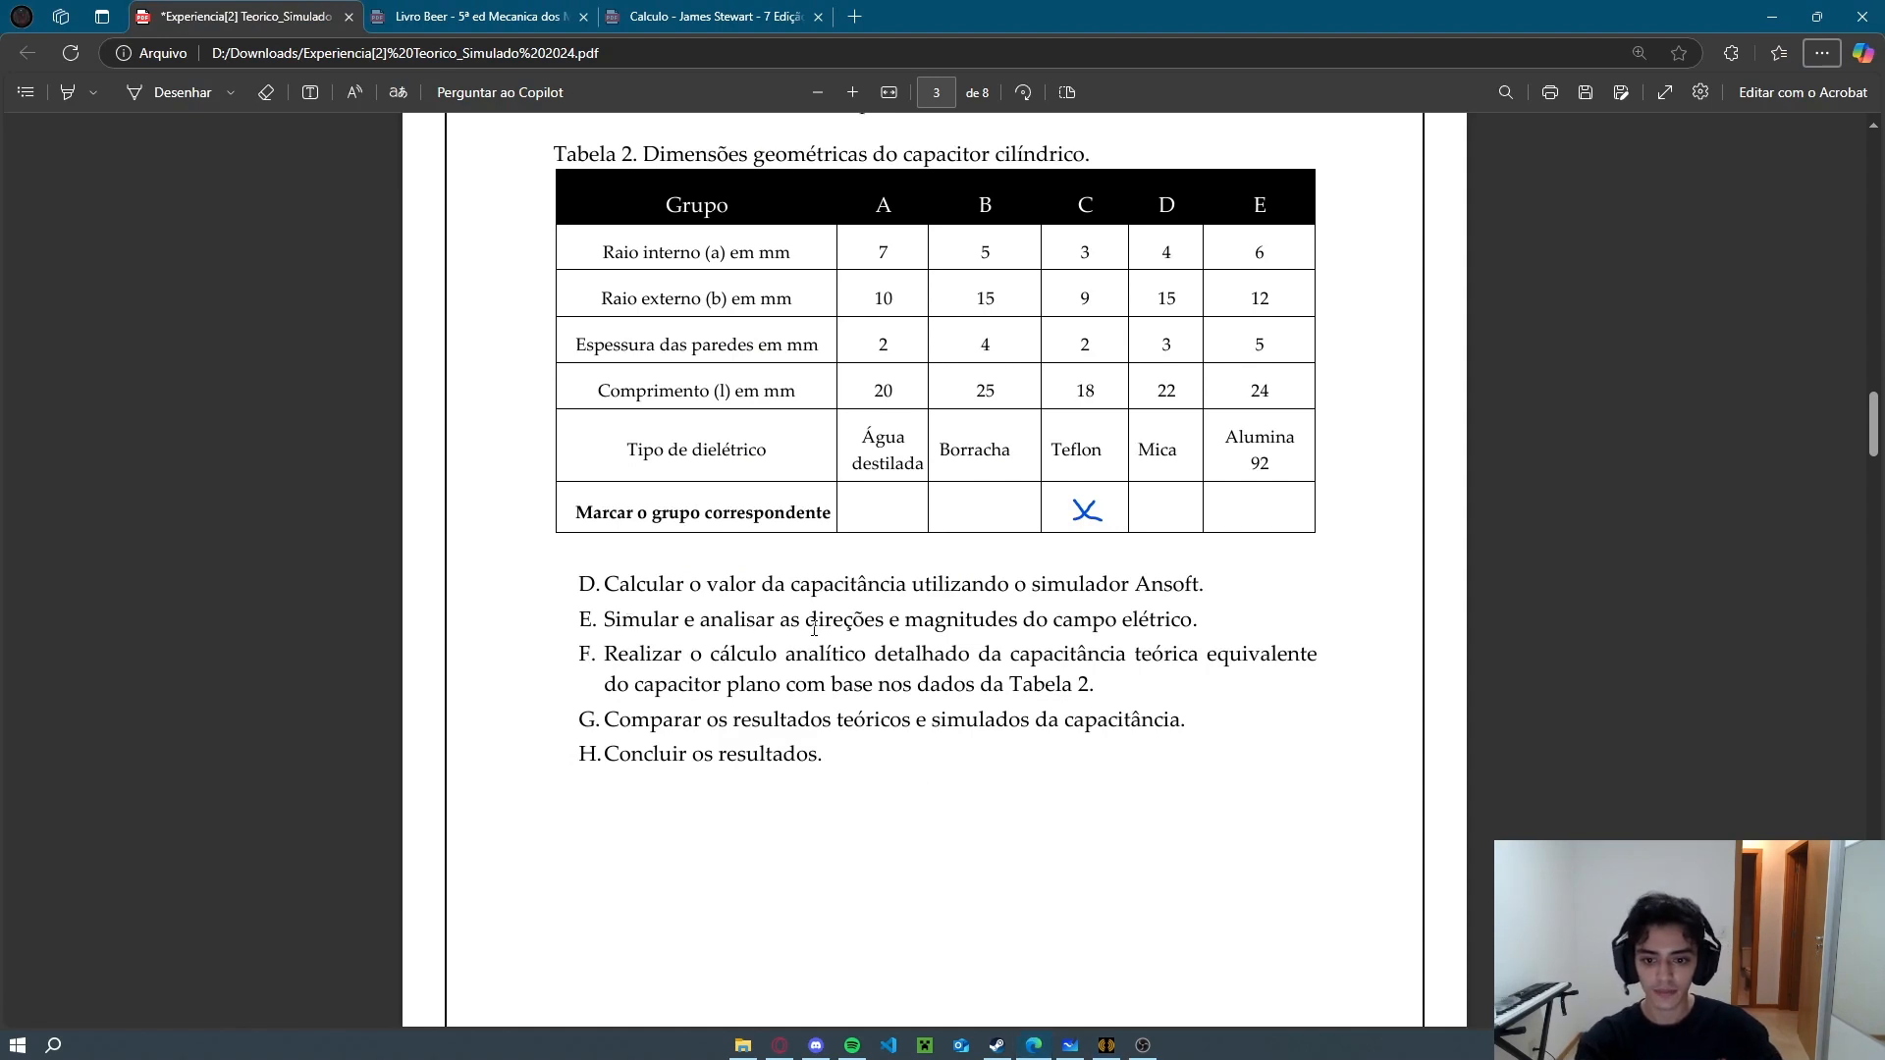
drag(804, 625, 1197, 621)
click(1309, 656)
key(alt+Tab)
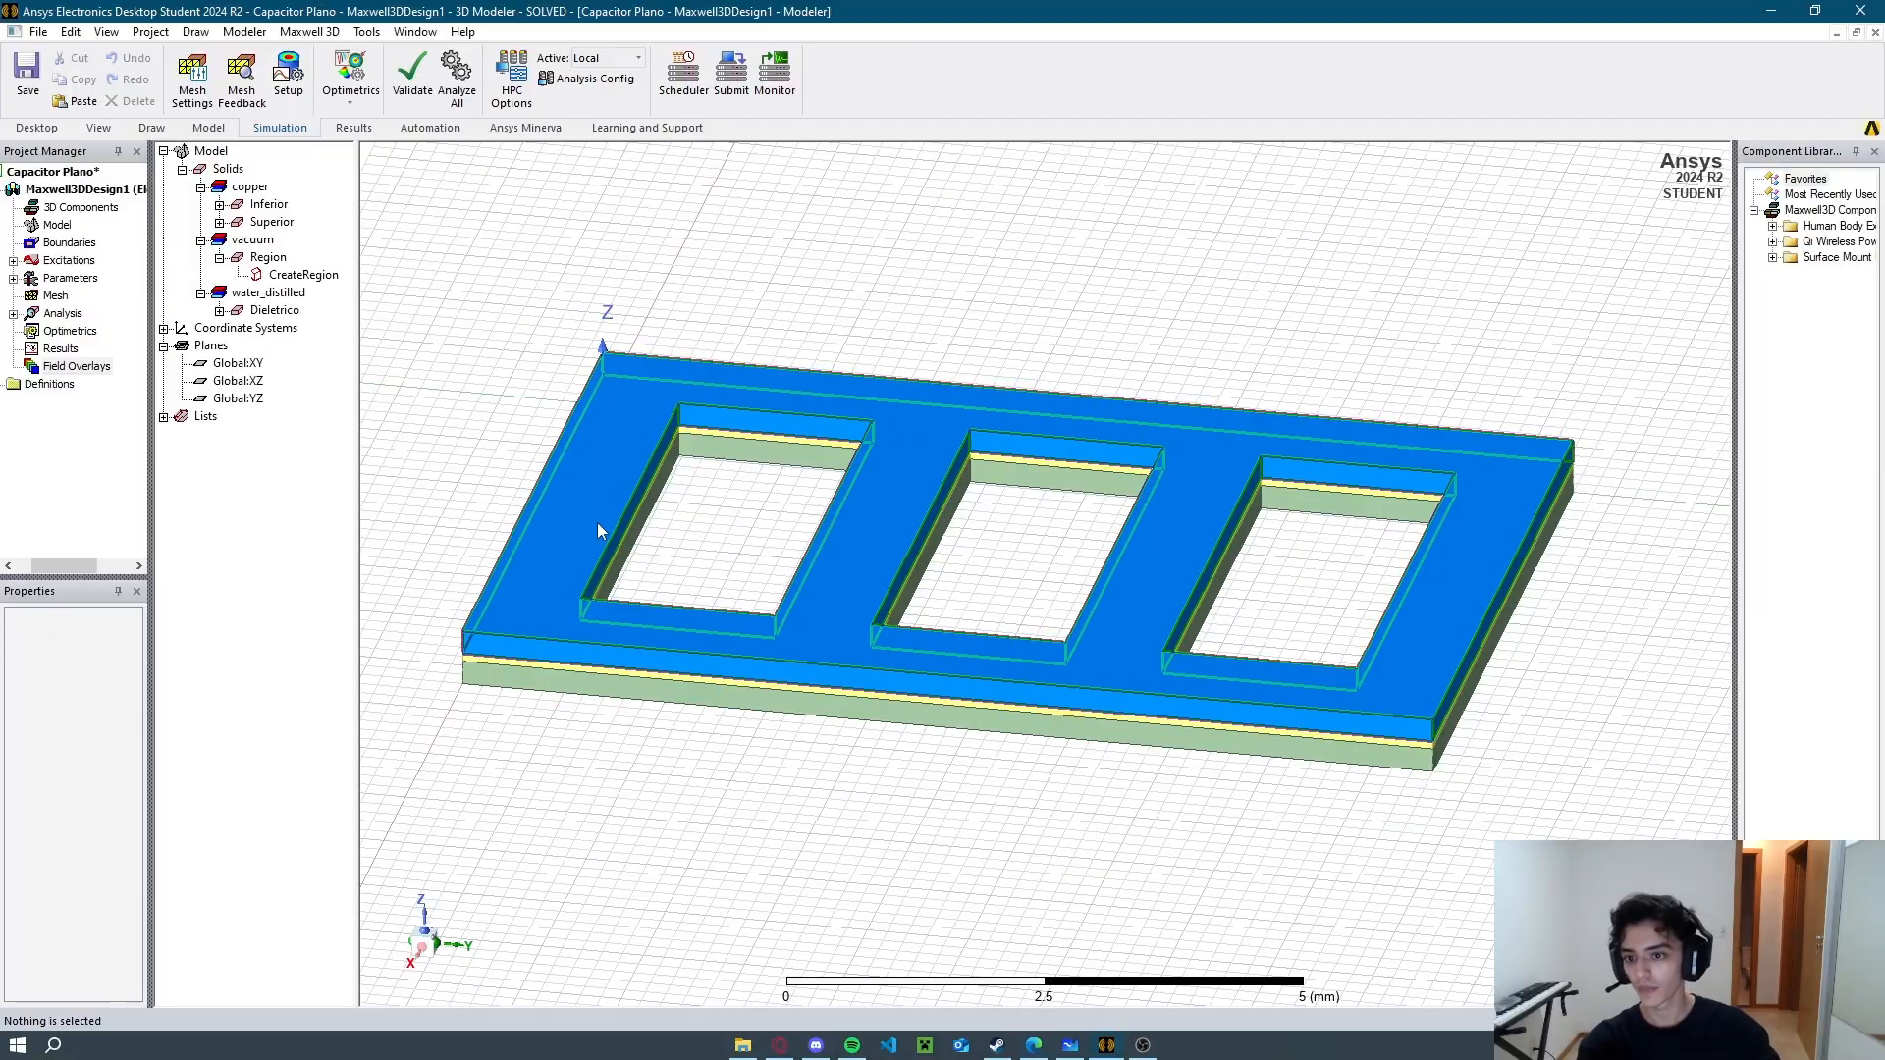
Create an E_Vector field plot on the Global:XY plane for AllObjects, using the Setup1 : LastAdaptive solution.
click(236, 364)
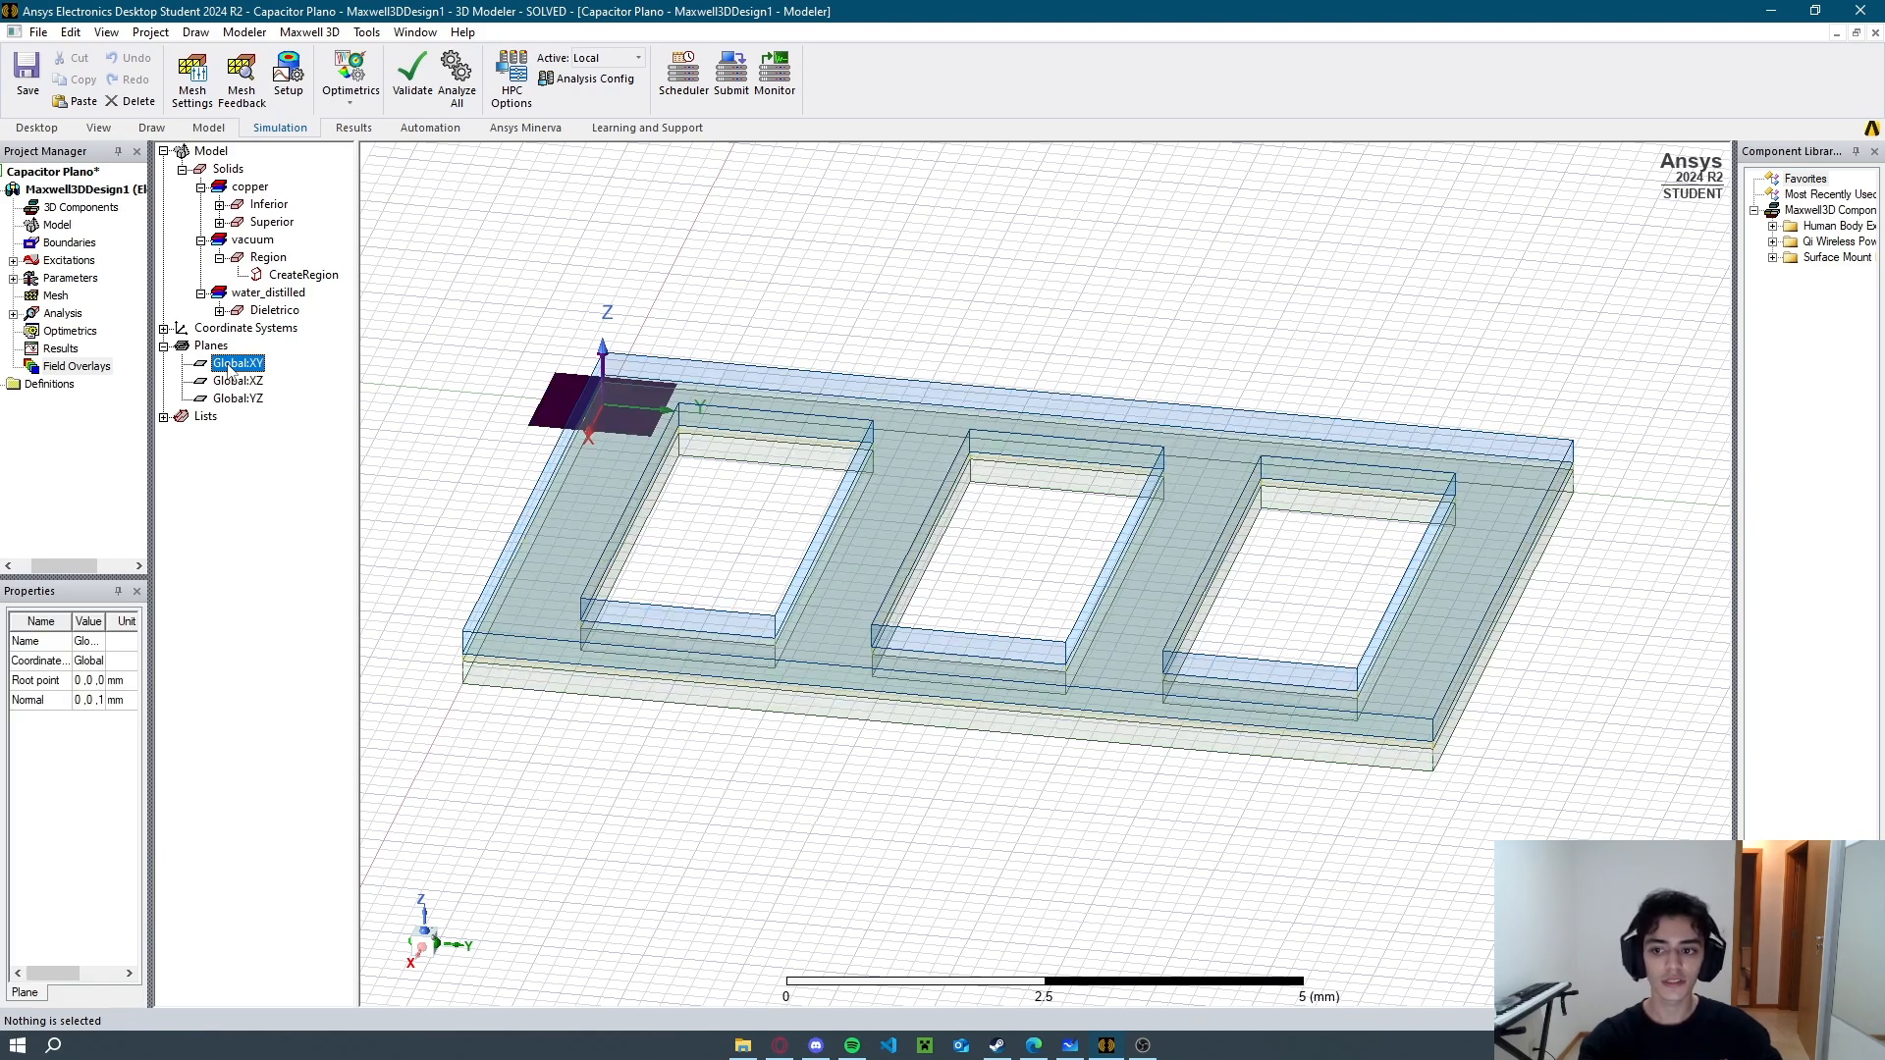
right_click(81, 372)
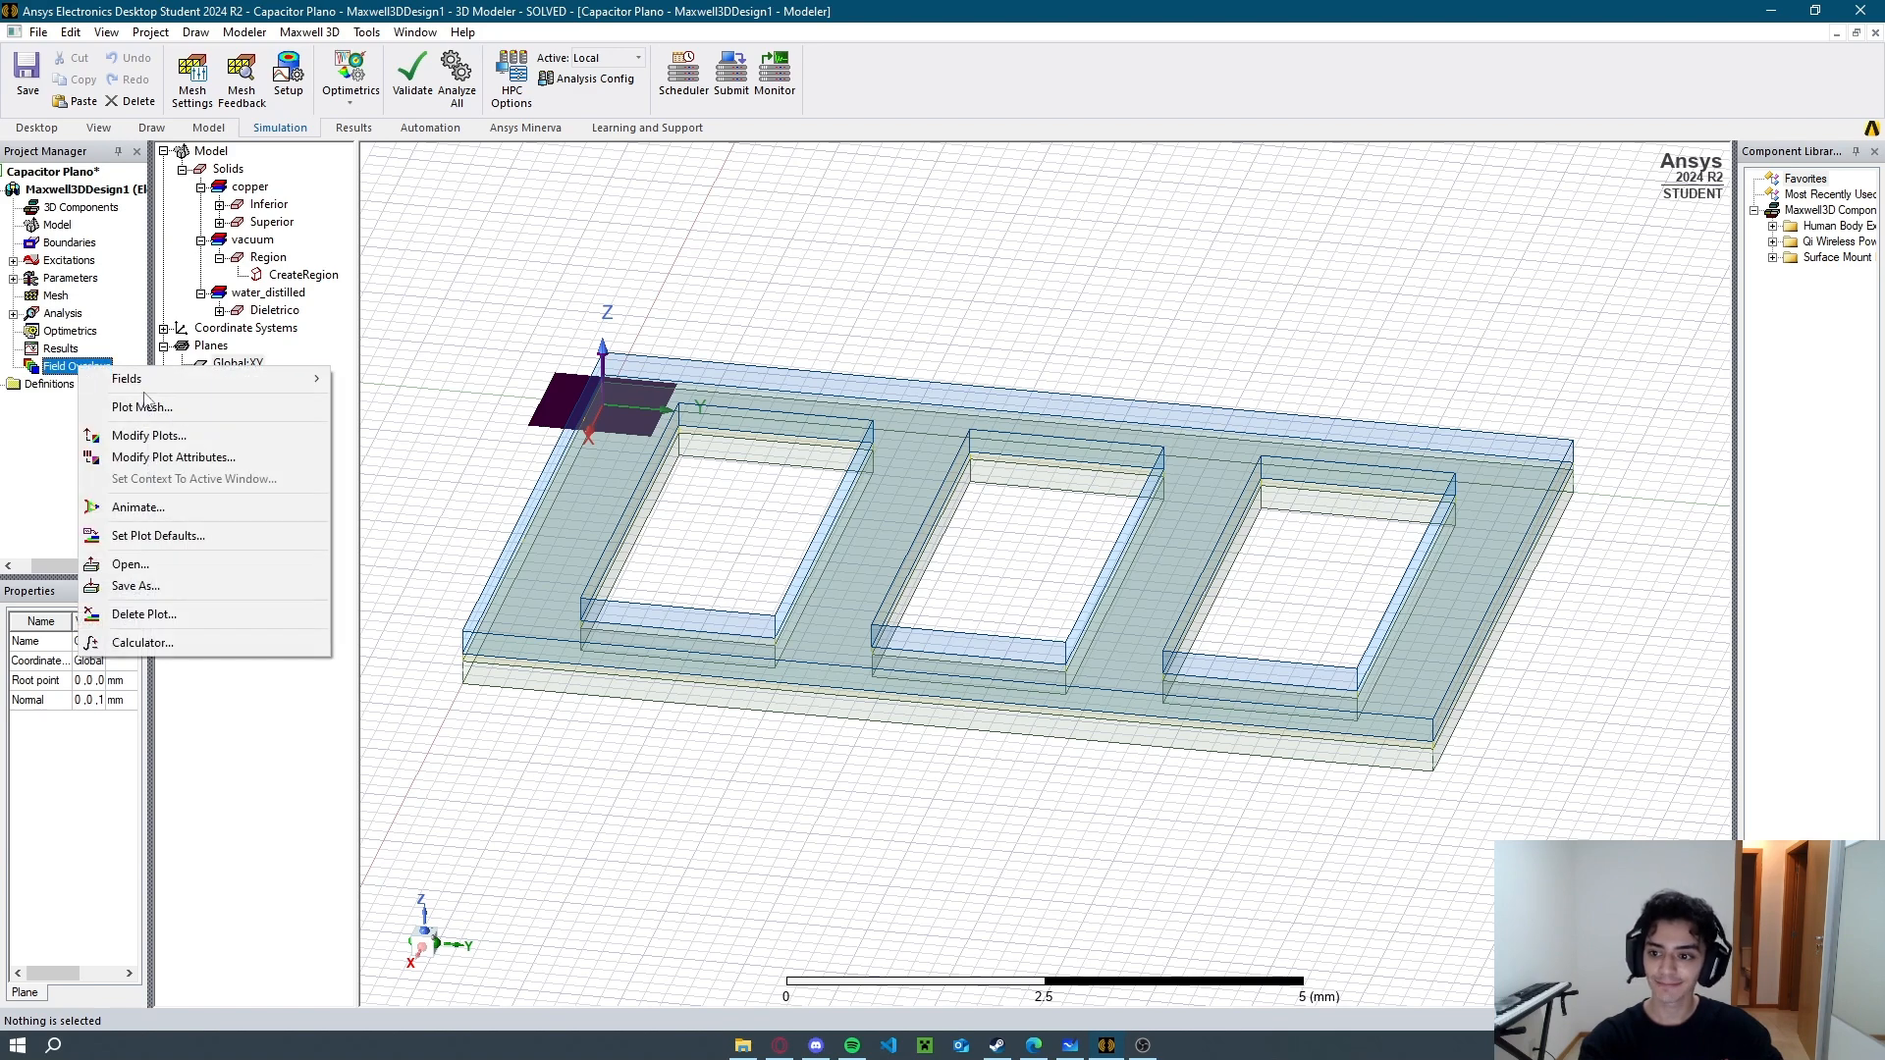
mouse_move(187, 381)
mouse_move(449, 405)
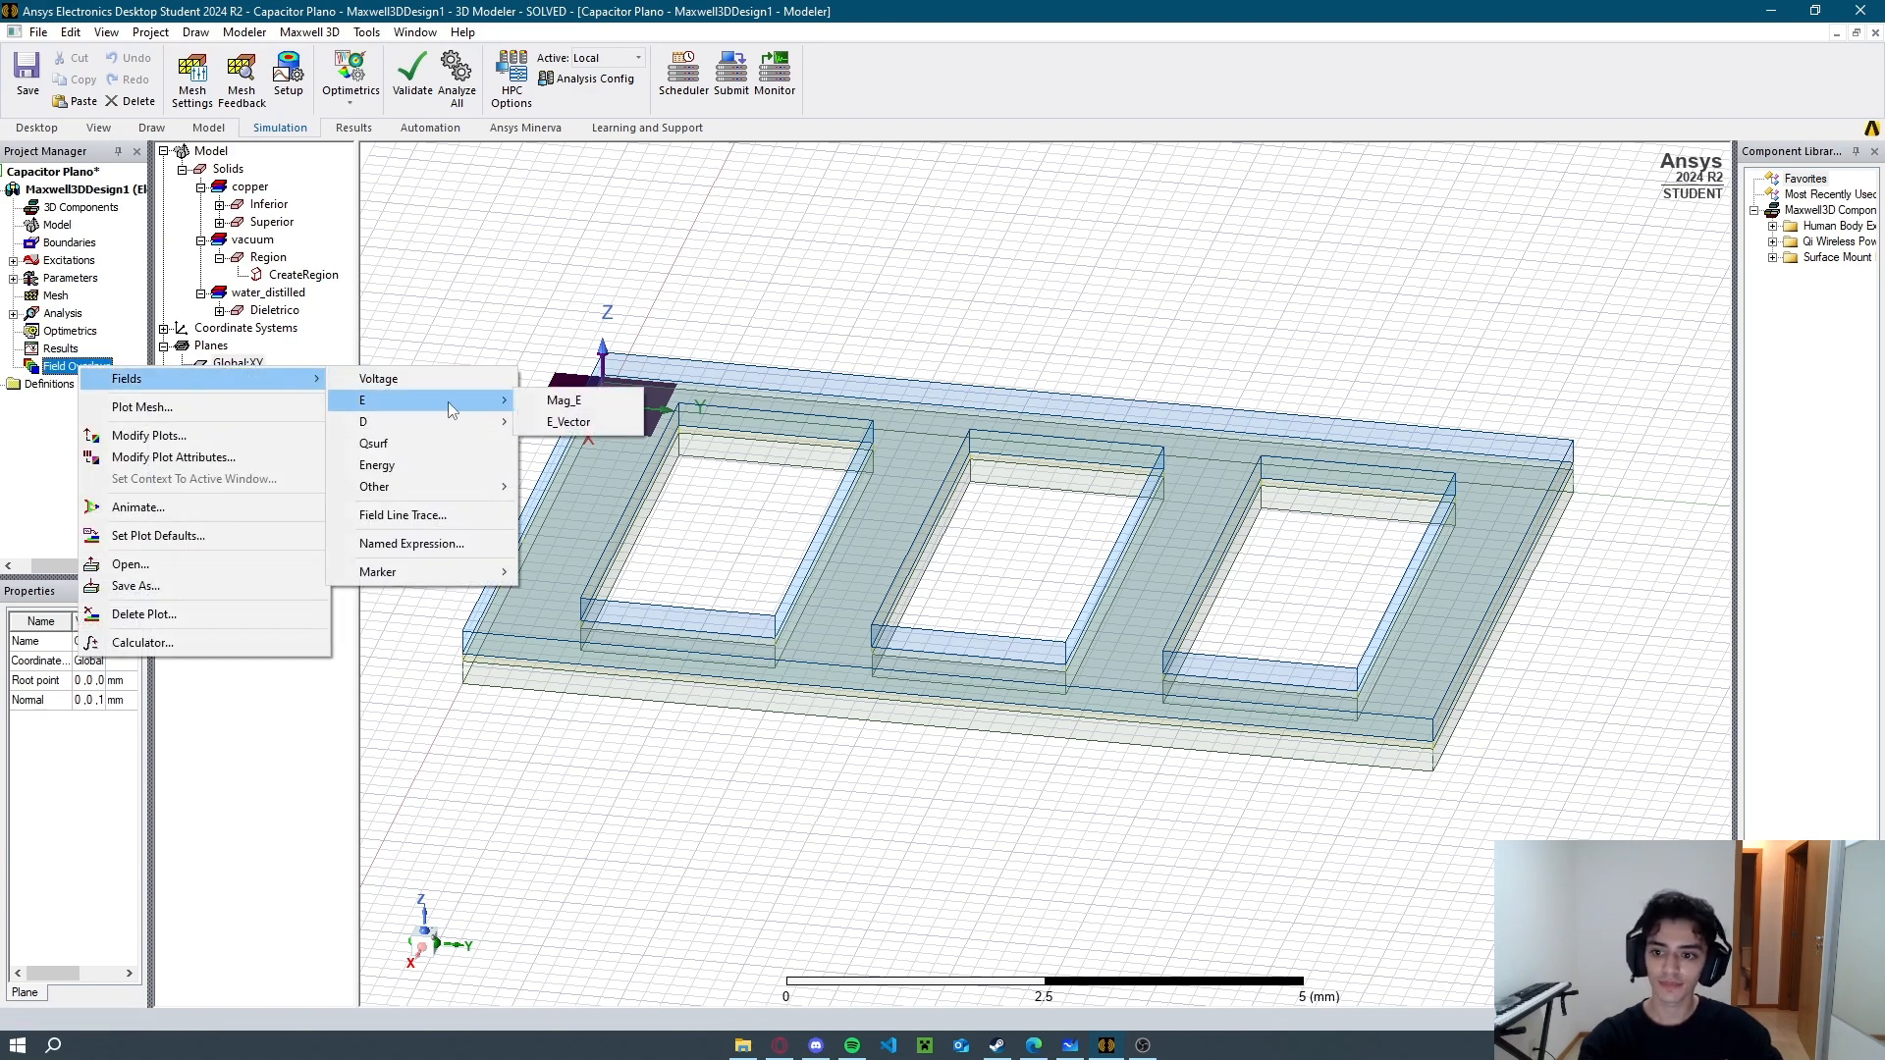
click(569, 422)
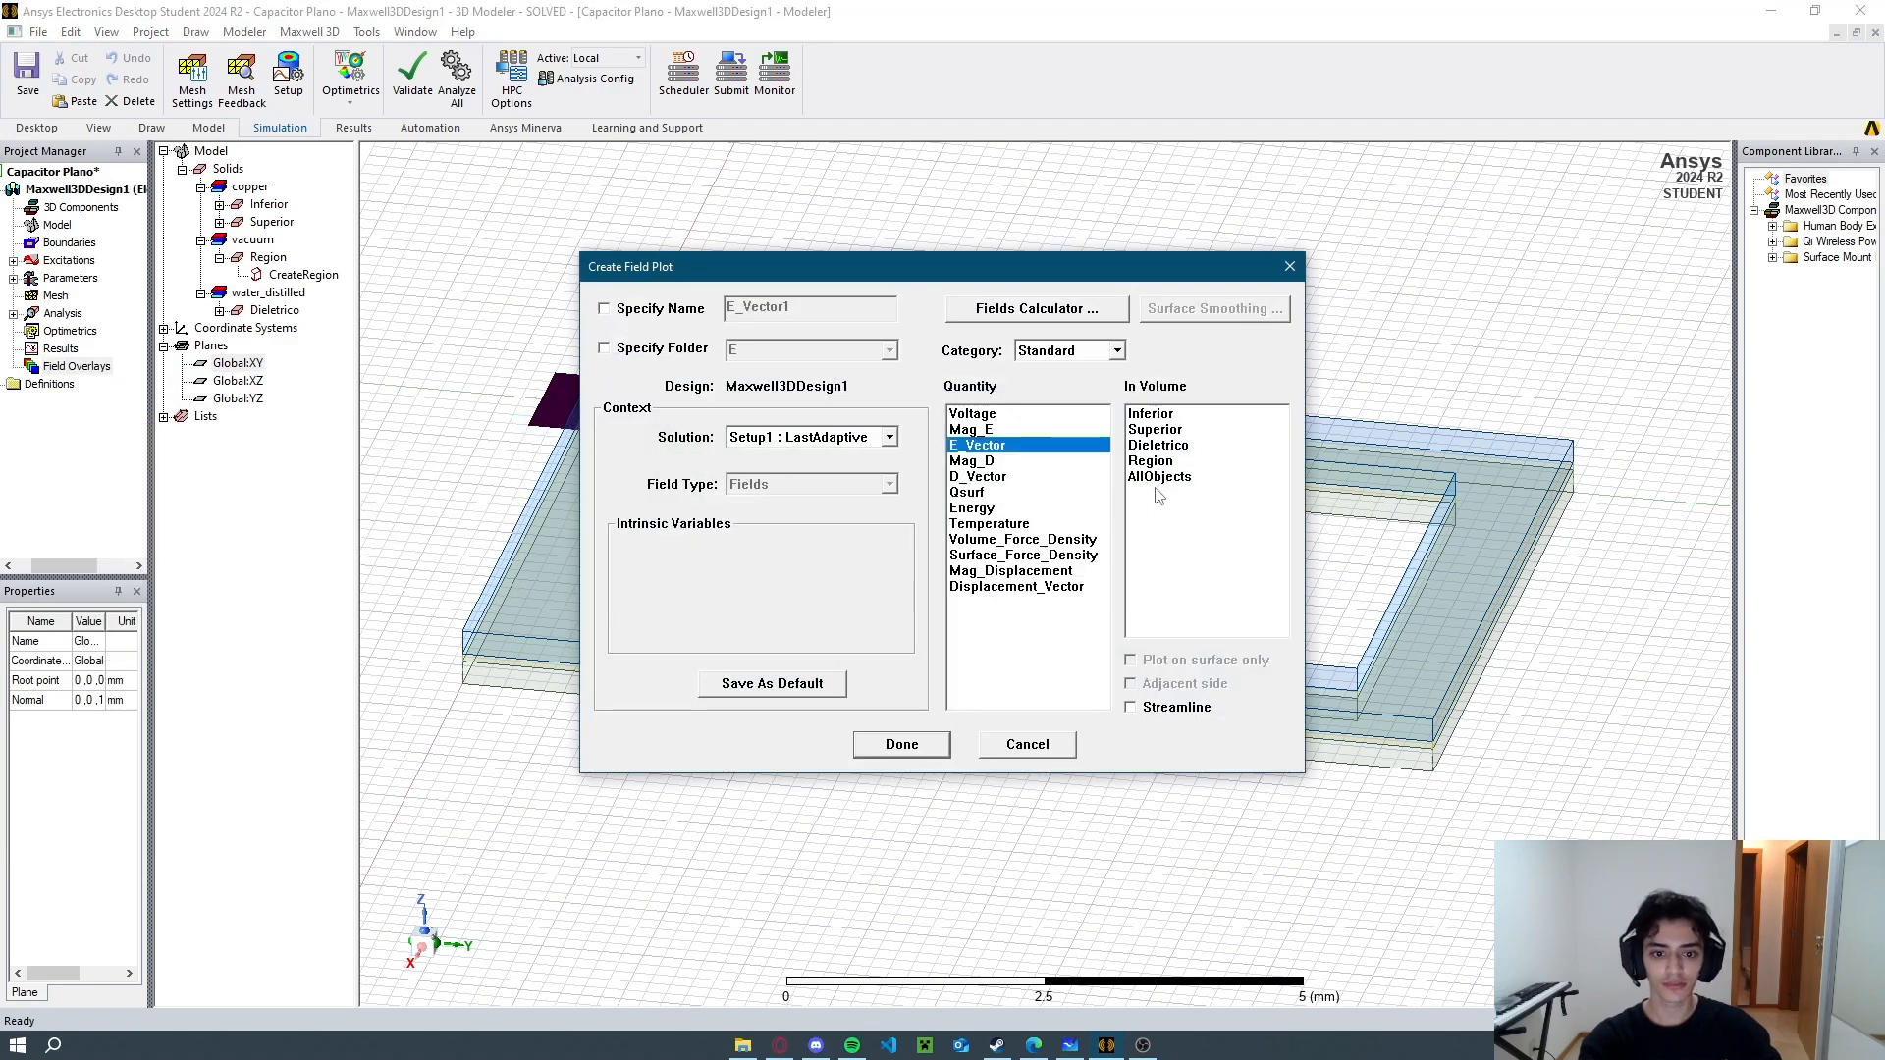
click(1178, 478)
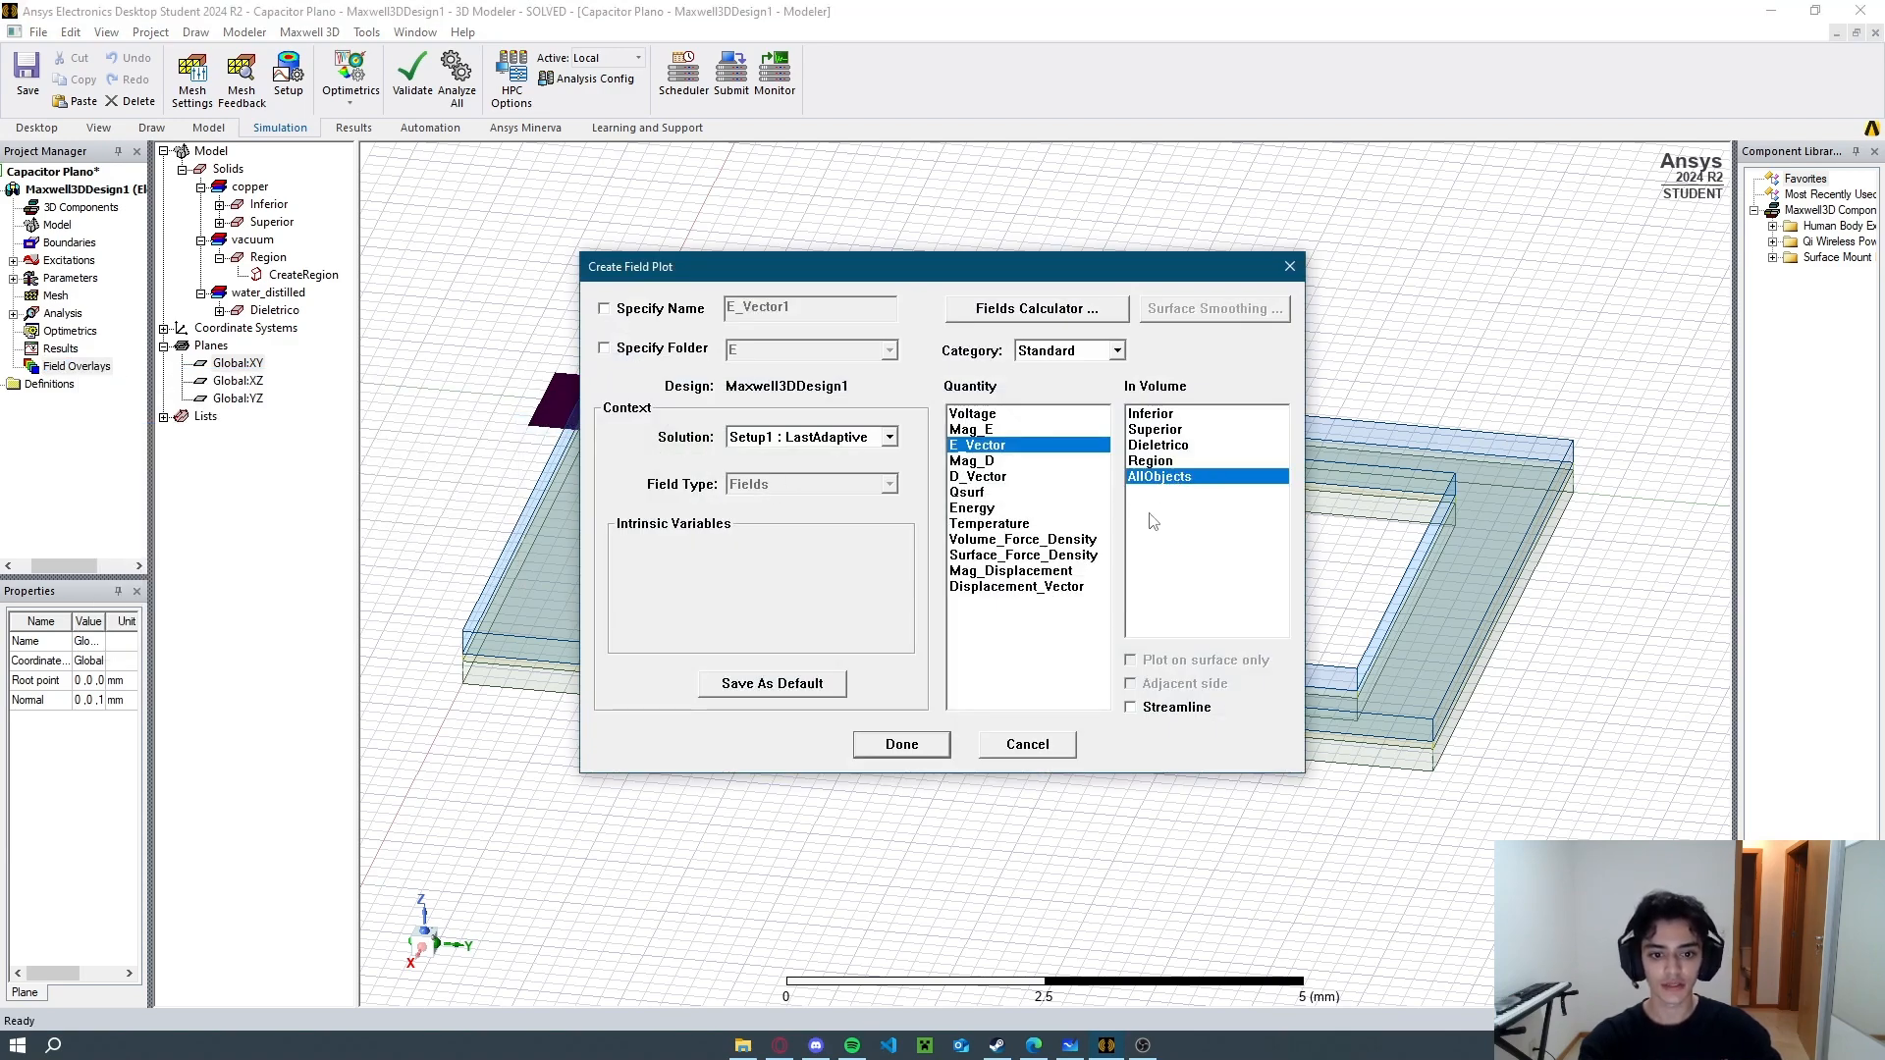
click(930, 748)
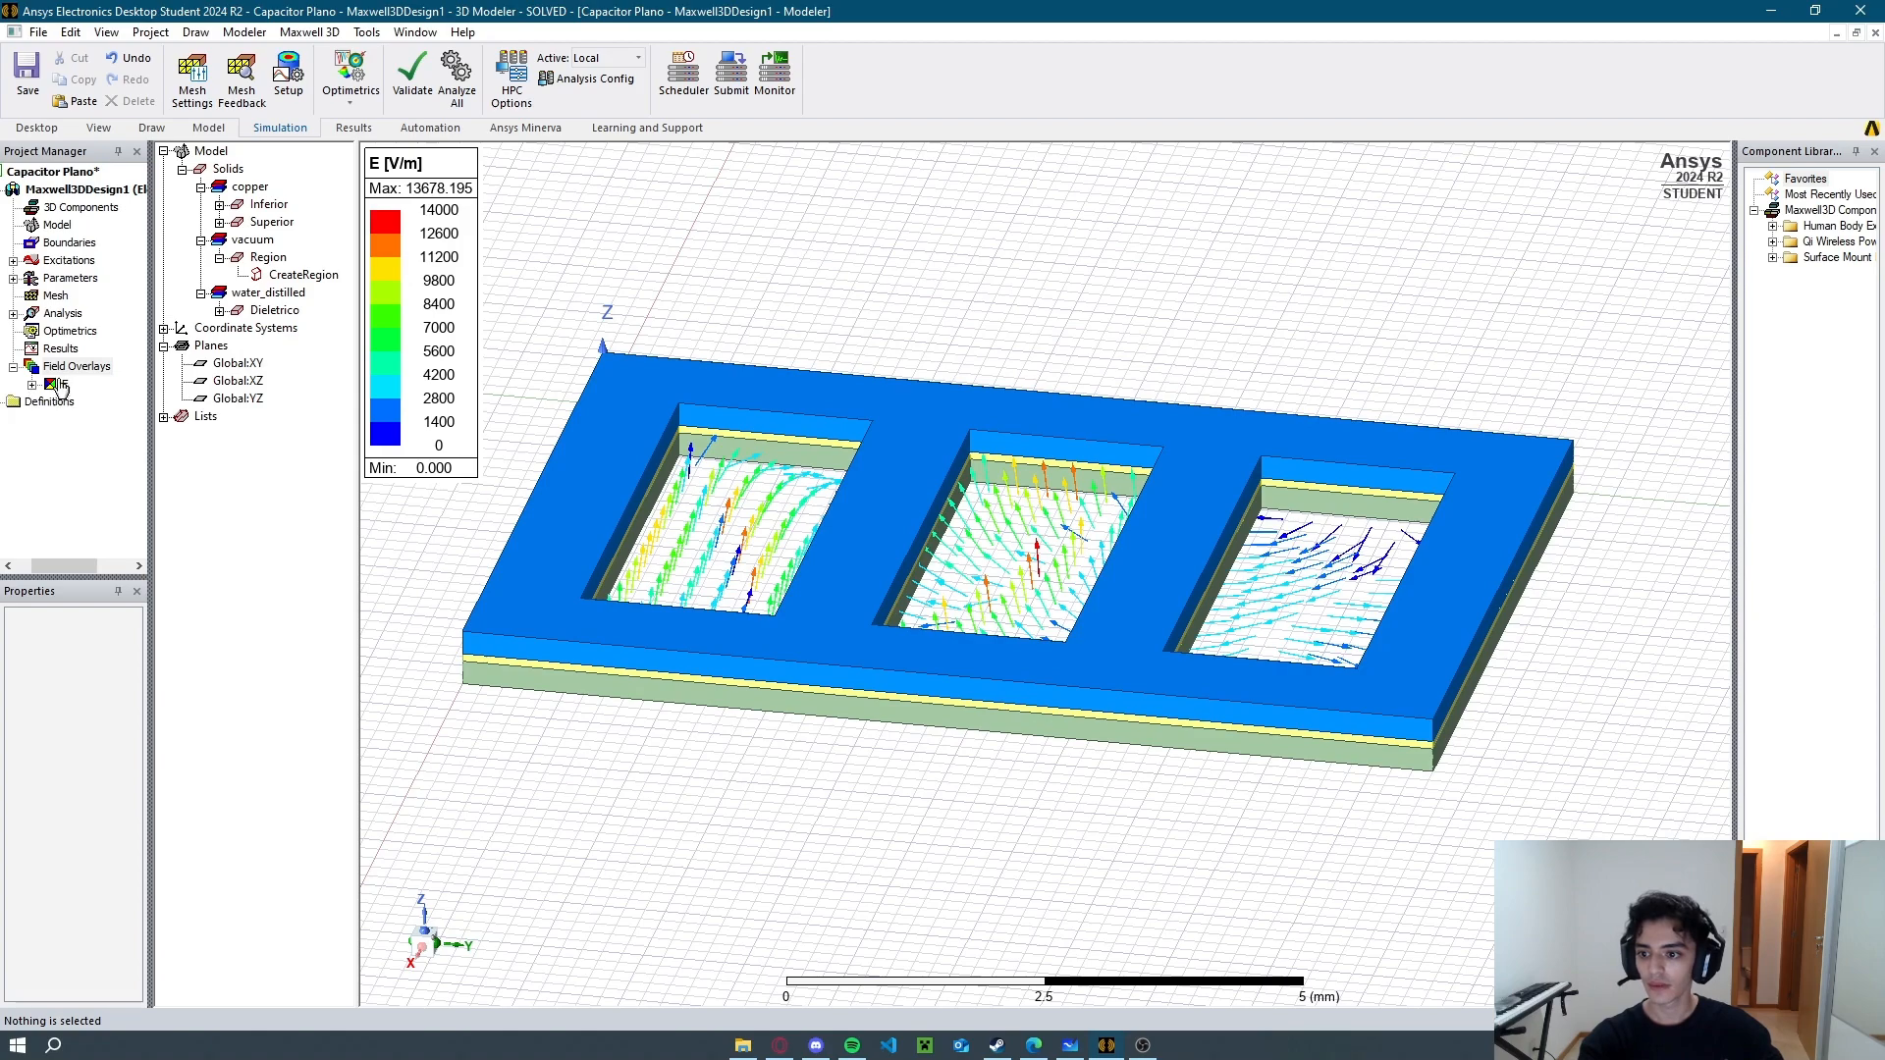
Play Animation1 for the E_Vector plot, examine the field directions through the capacitor holes, and close the animation.
right_click(59, 386)
click(1021, 584)
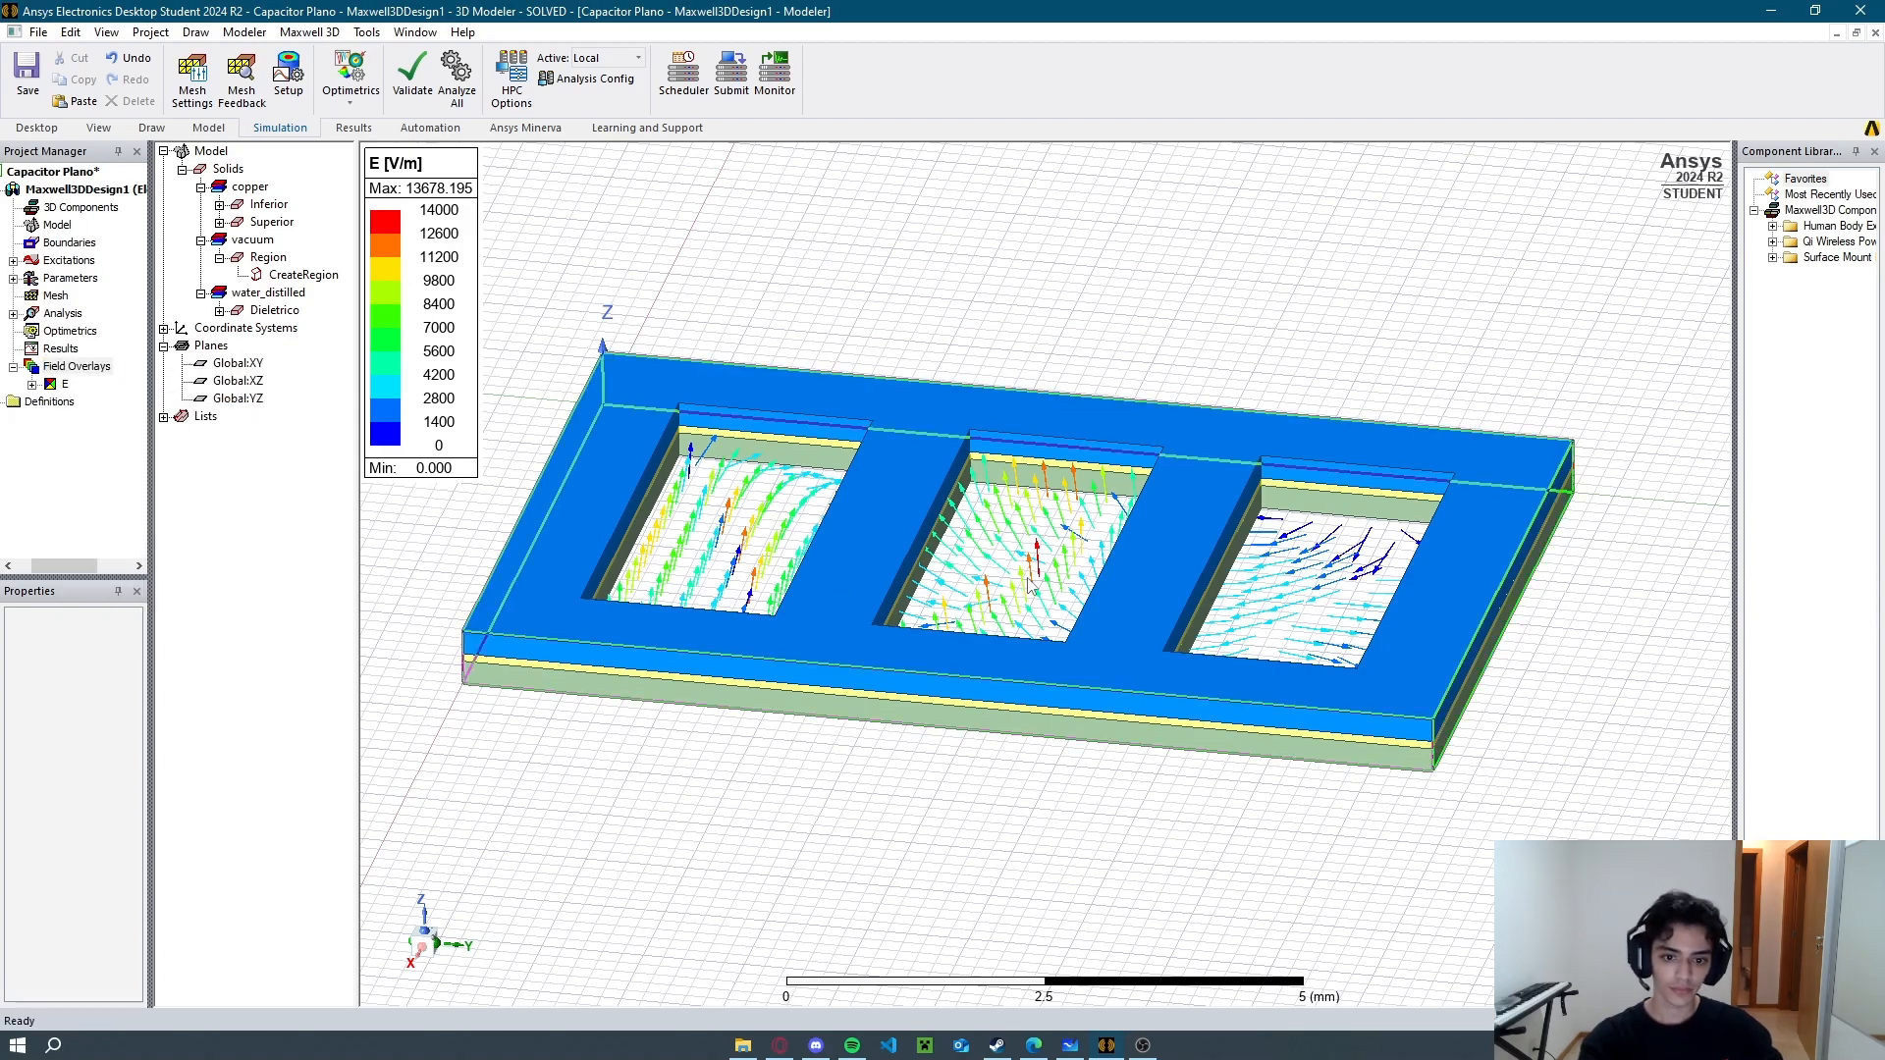
click(1028, 585)
click(971, 783)
mouse_move(930, 745)
middle_down()
mouse_move(933, 782)
mouse_move(976, 745)
mouse_move(960, 741)
middle_up()
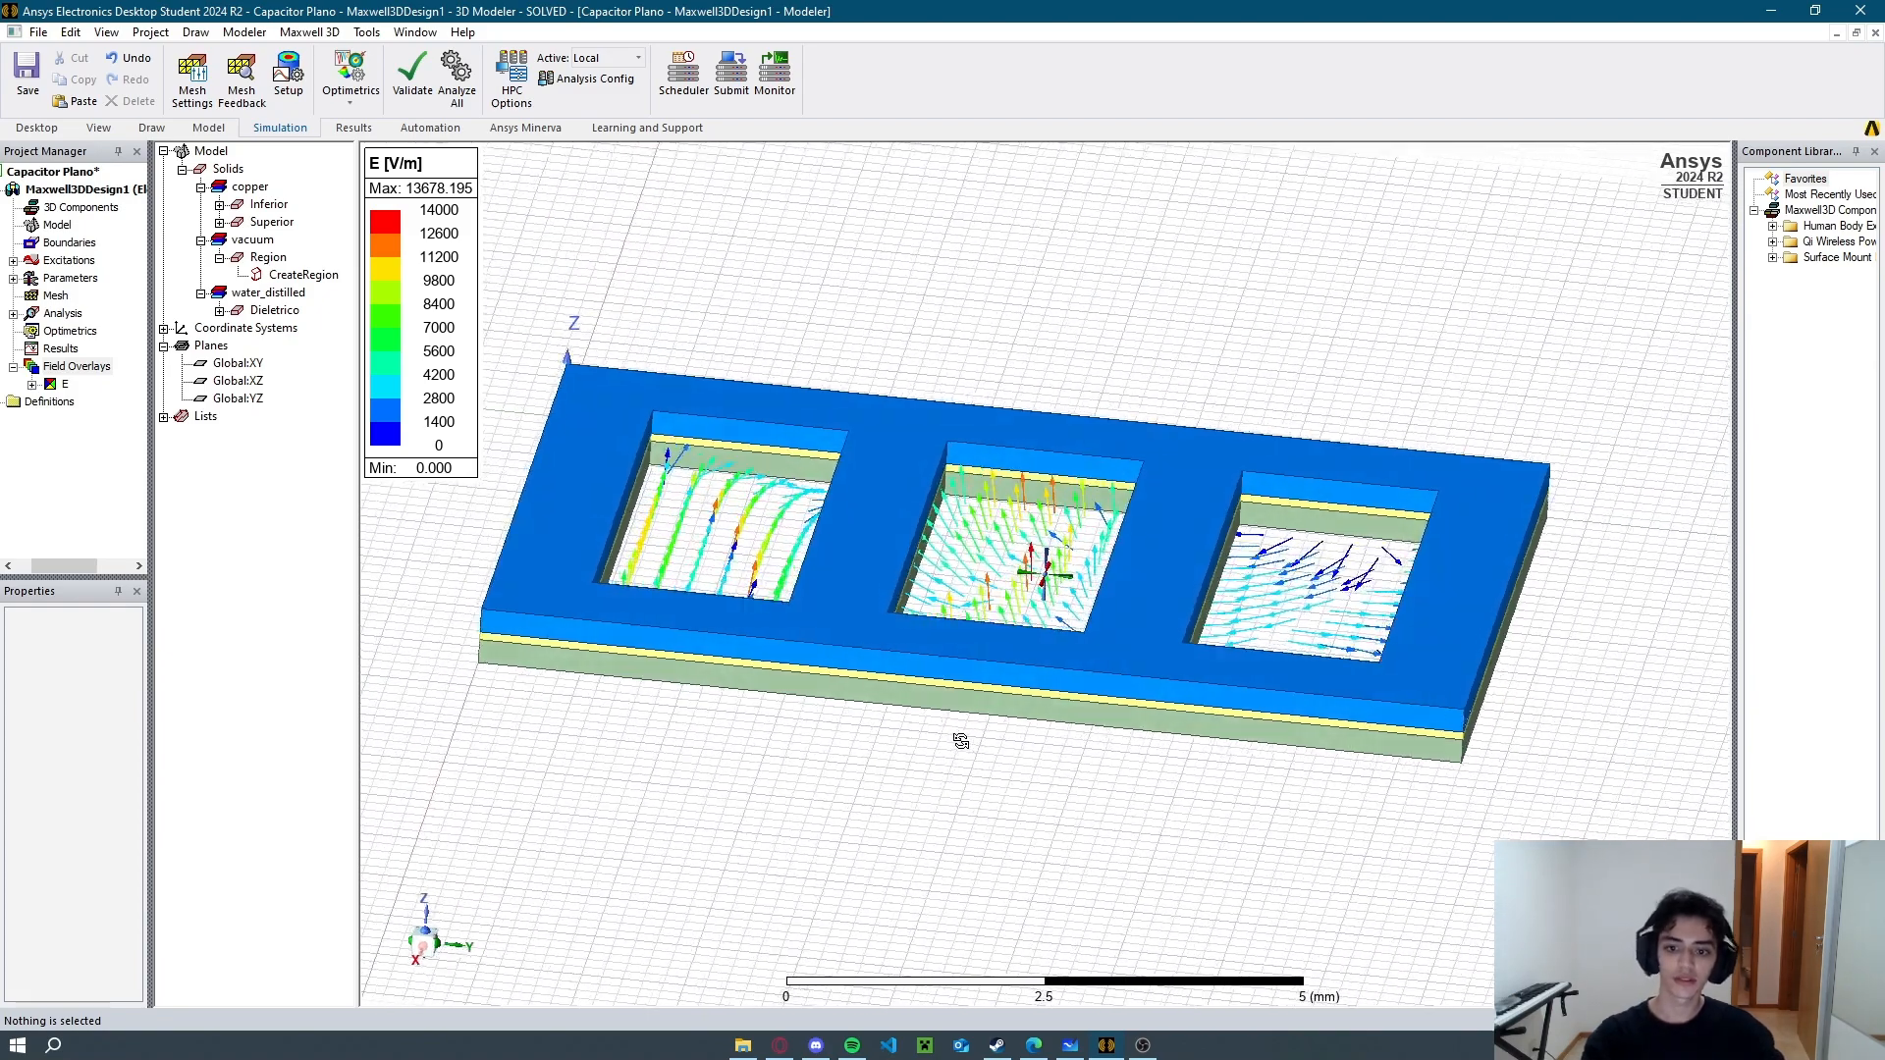
right_click(67, 371)
click(123, 508)
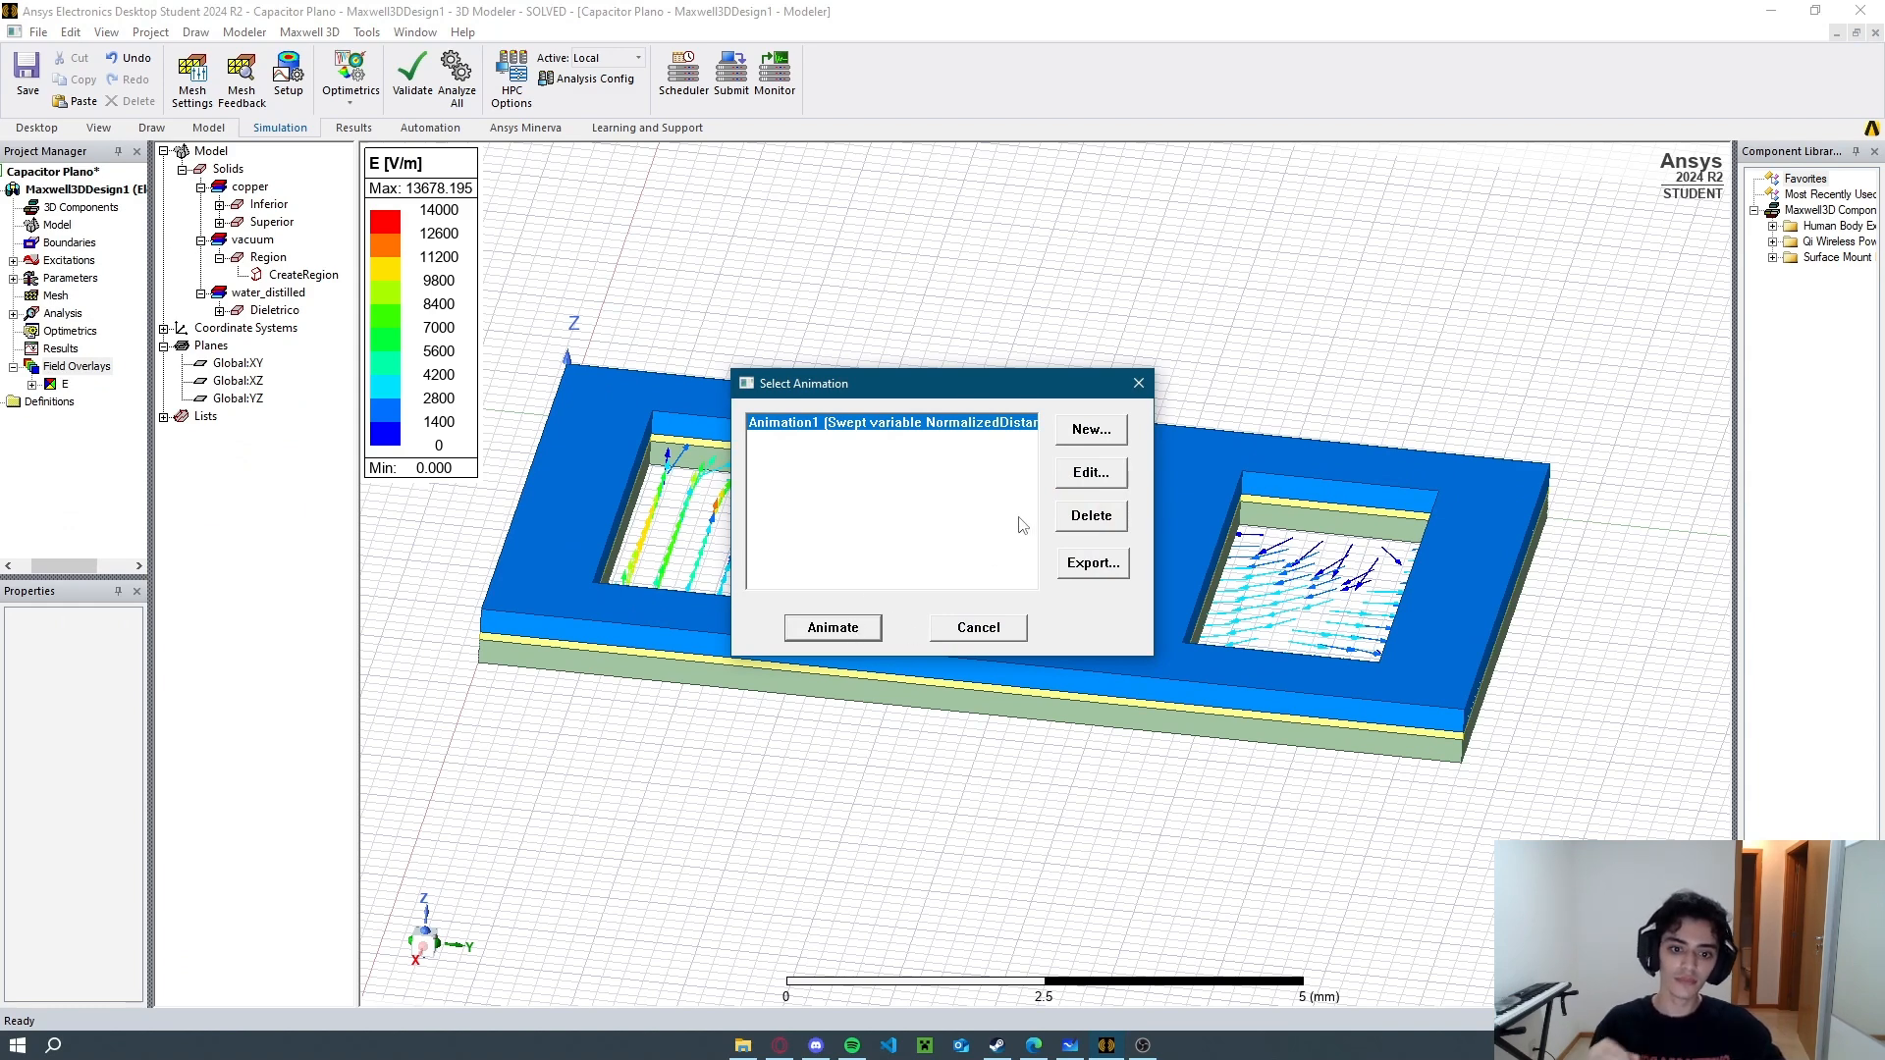
click(832, 628)
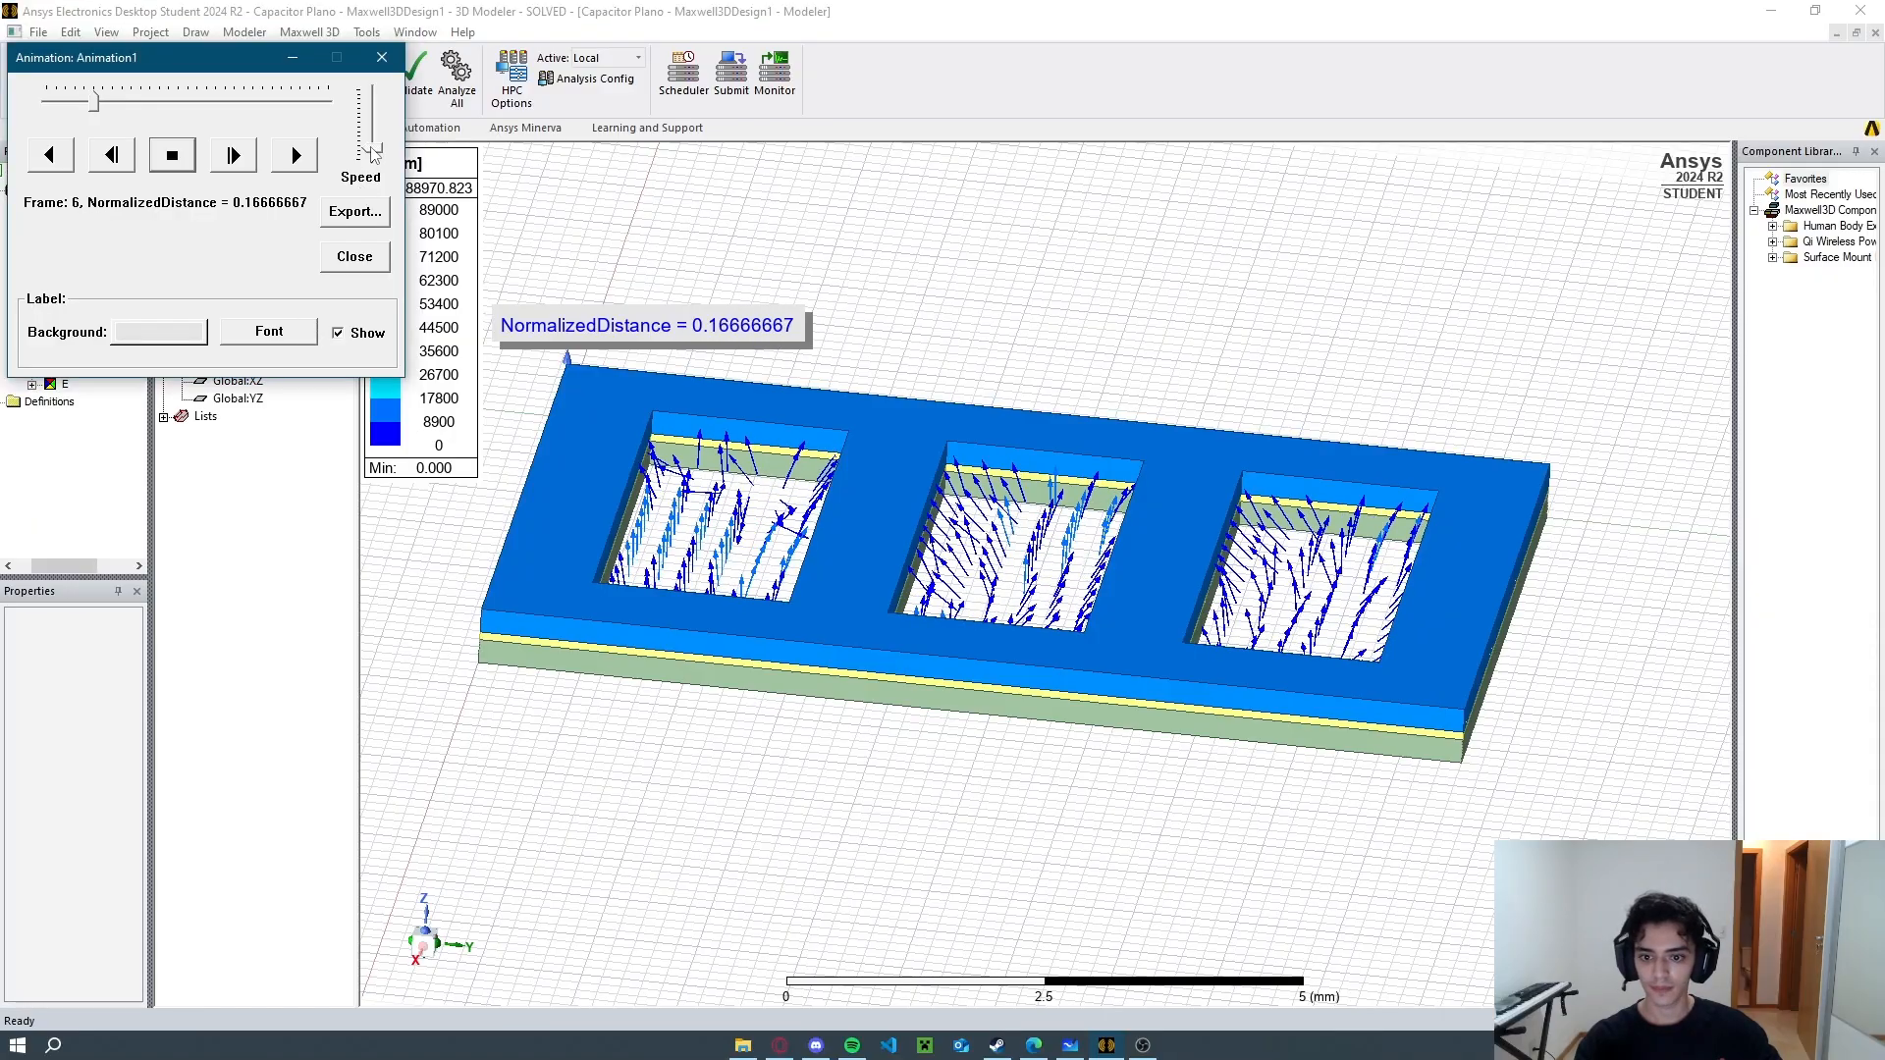
middle_drag(942, 738, 1053, 592)
shift+drag(1053, 592, 1138, 606)
click(355, 256)
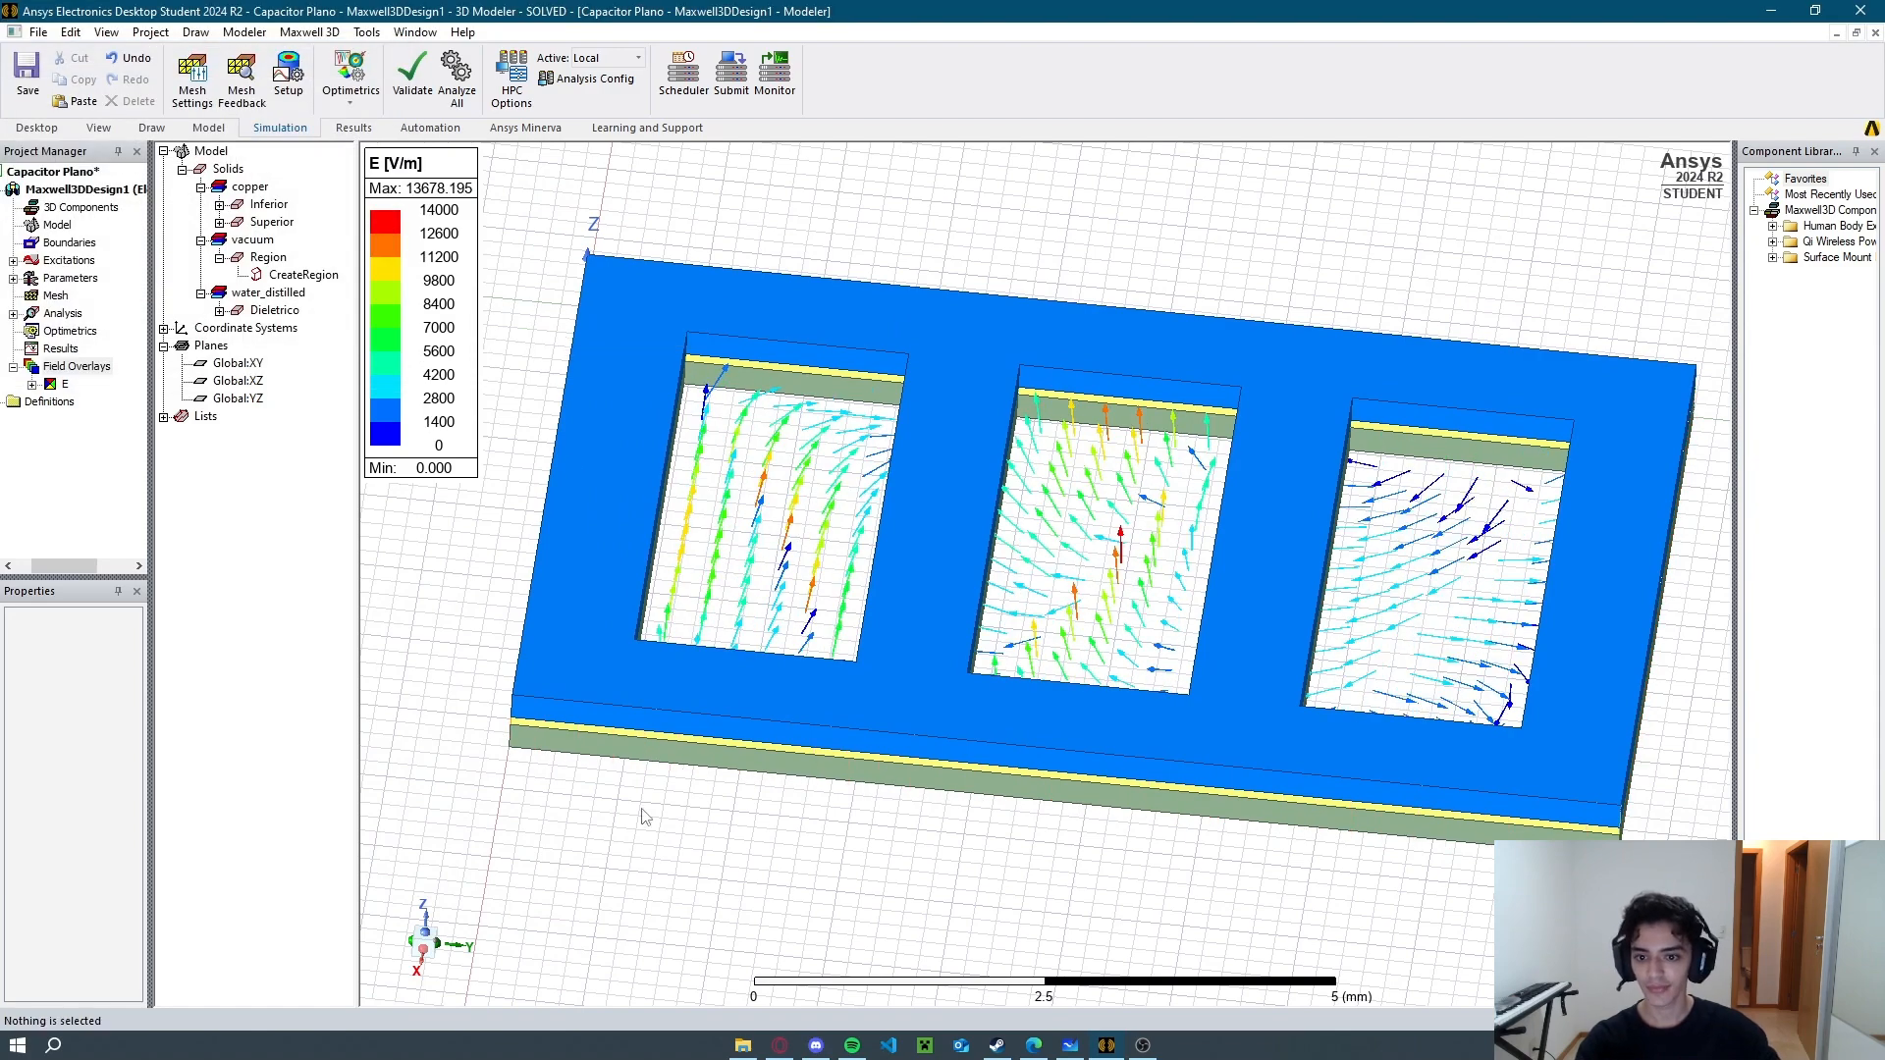
Delete the electric field vector plot from the field overlays.
click(57, 387)
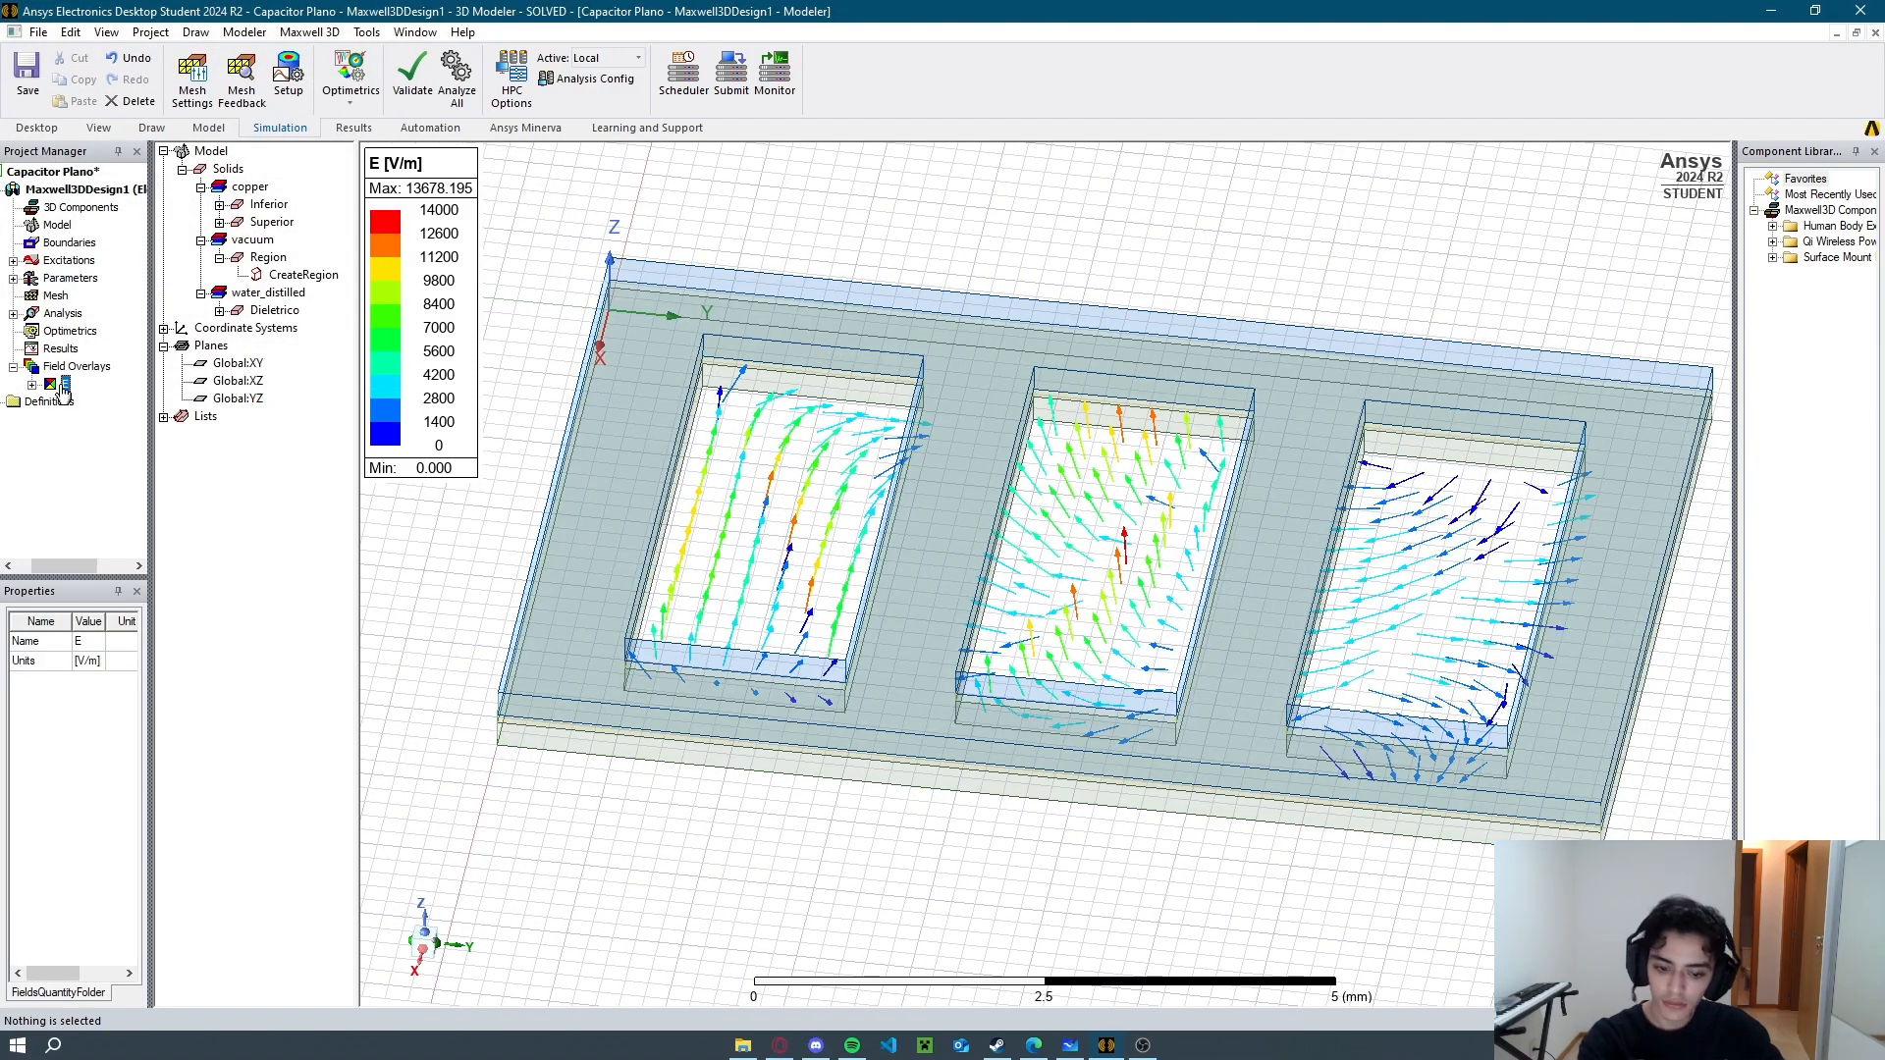
key(Delete)
key(Return)
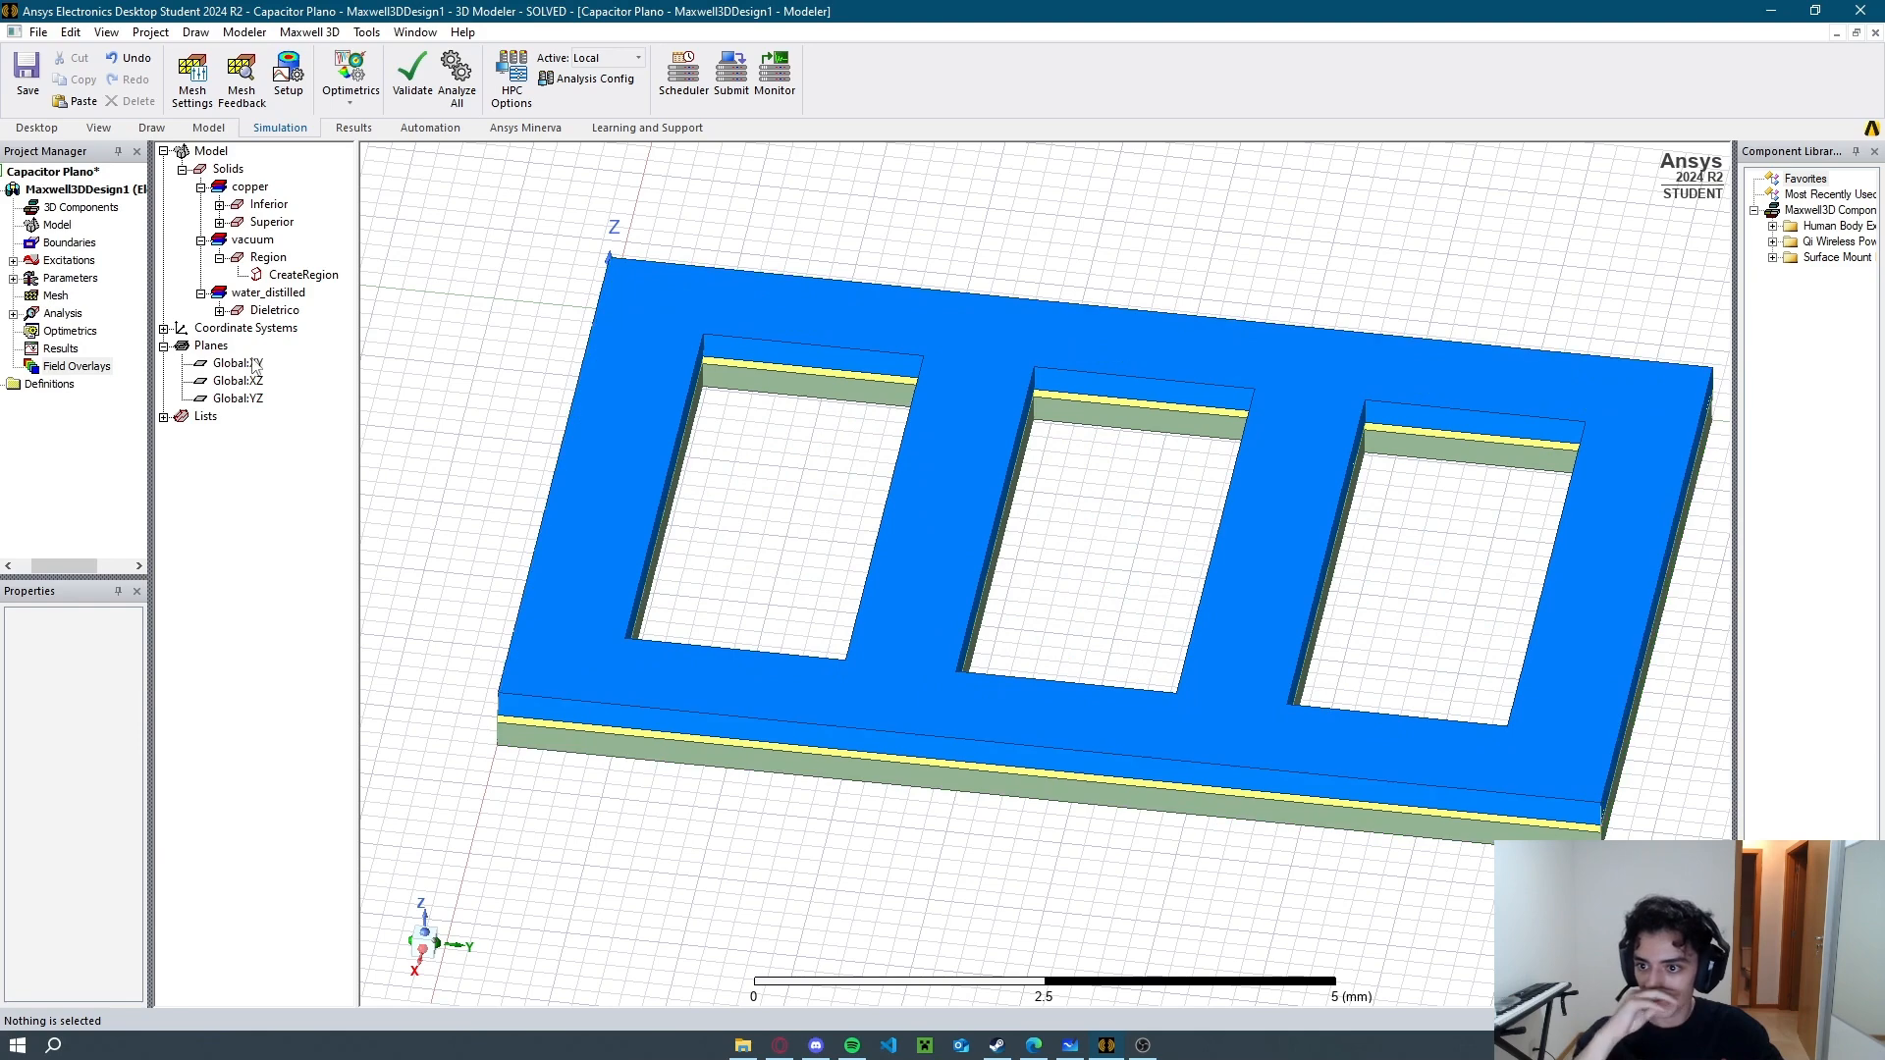
Create a Mag_E field plot on the Global:XY plane for AllObjects, using the Setup1 : LastAdaptive solution.
click(235, 366)
right_click(66, 368)
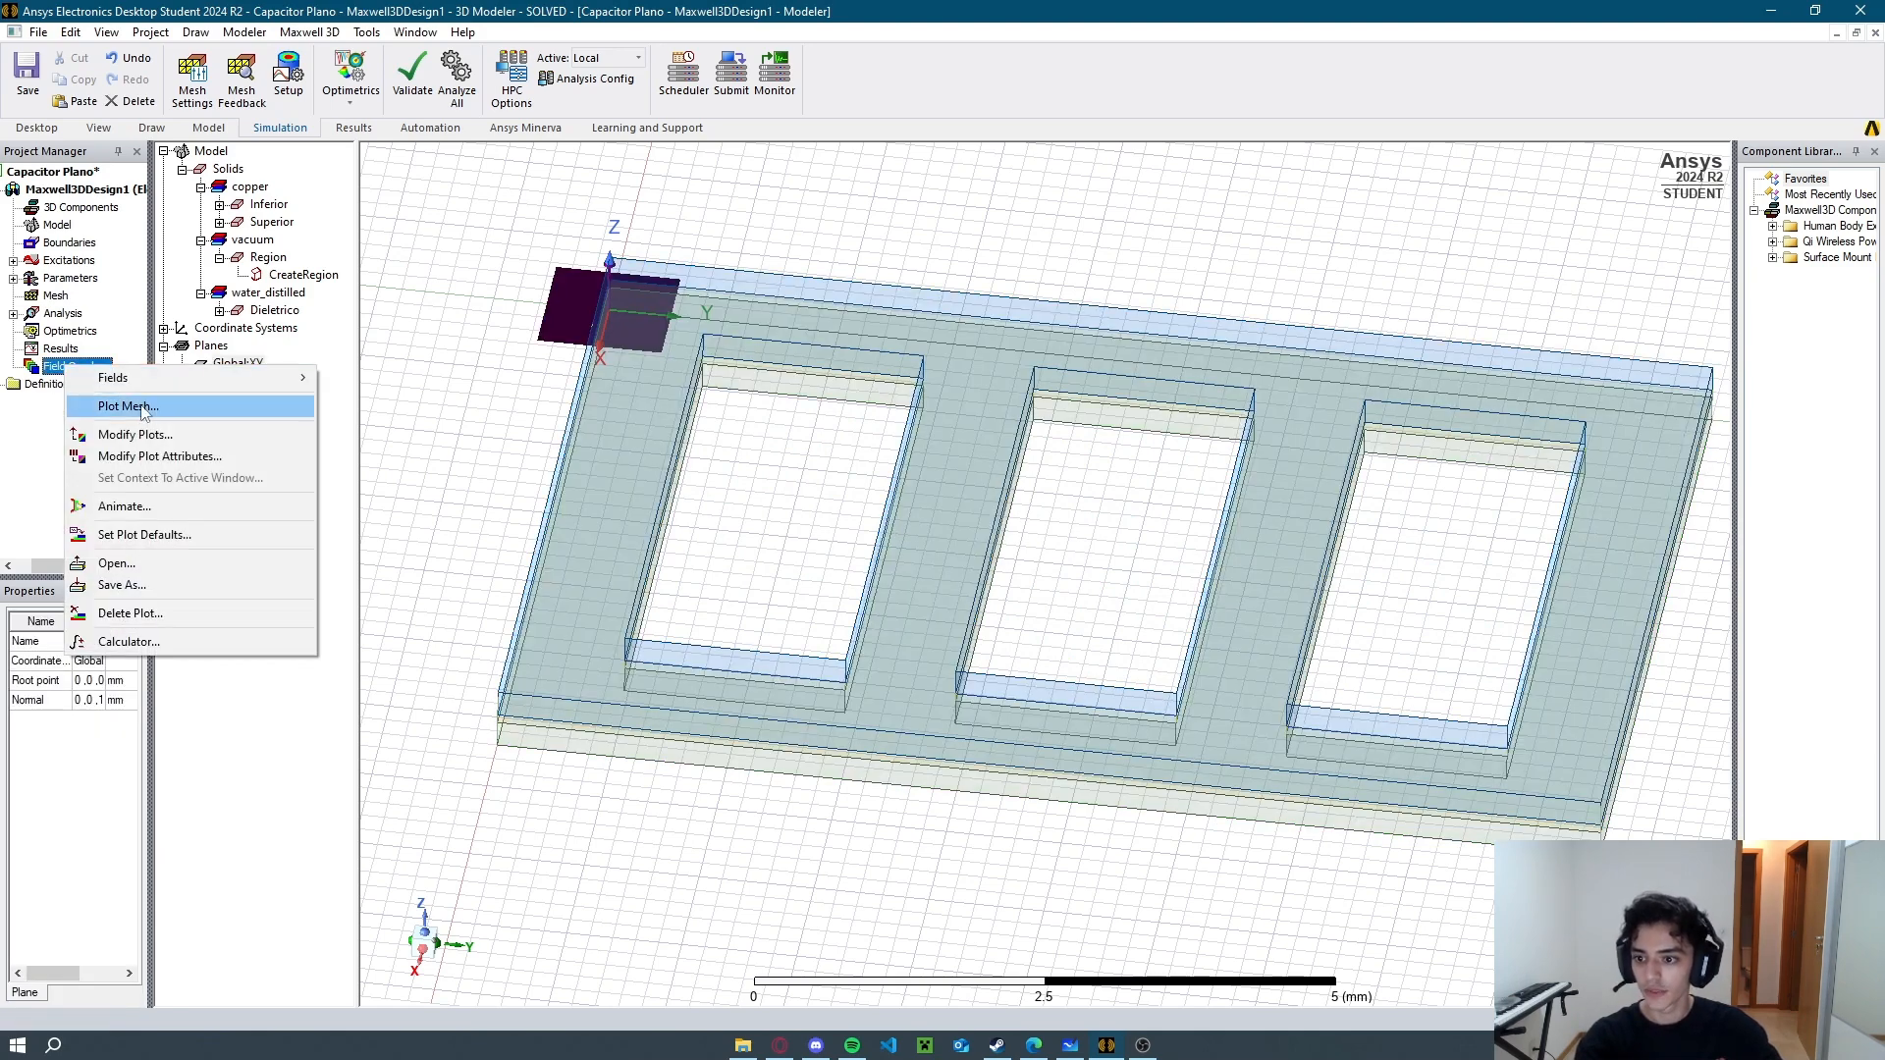
mouse_move(171, 391)
mouse_move(412, 399)
click(535, 403)
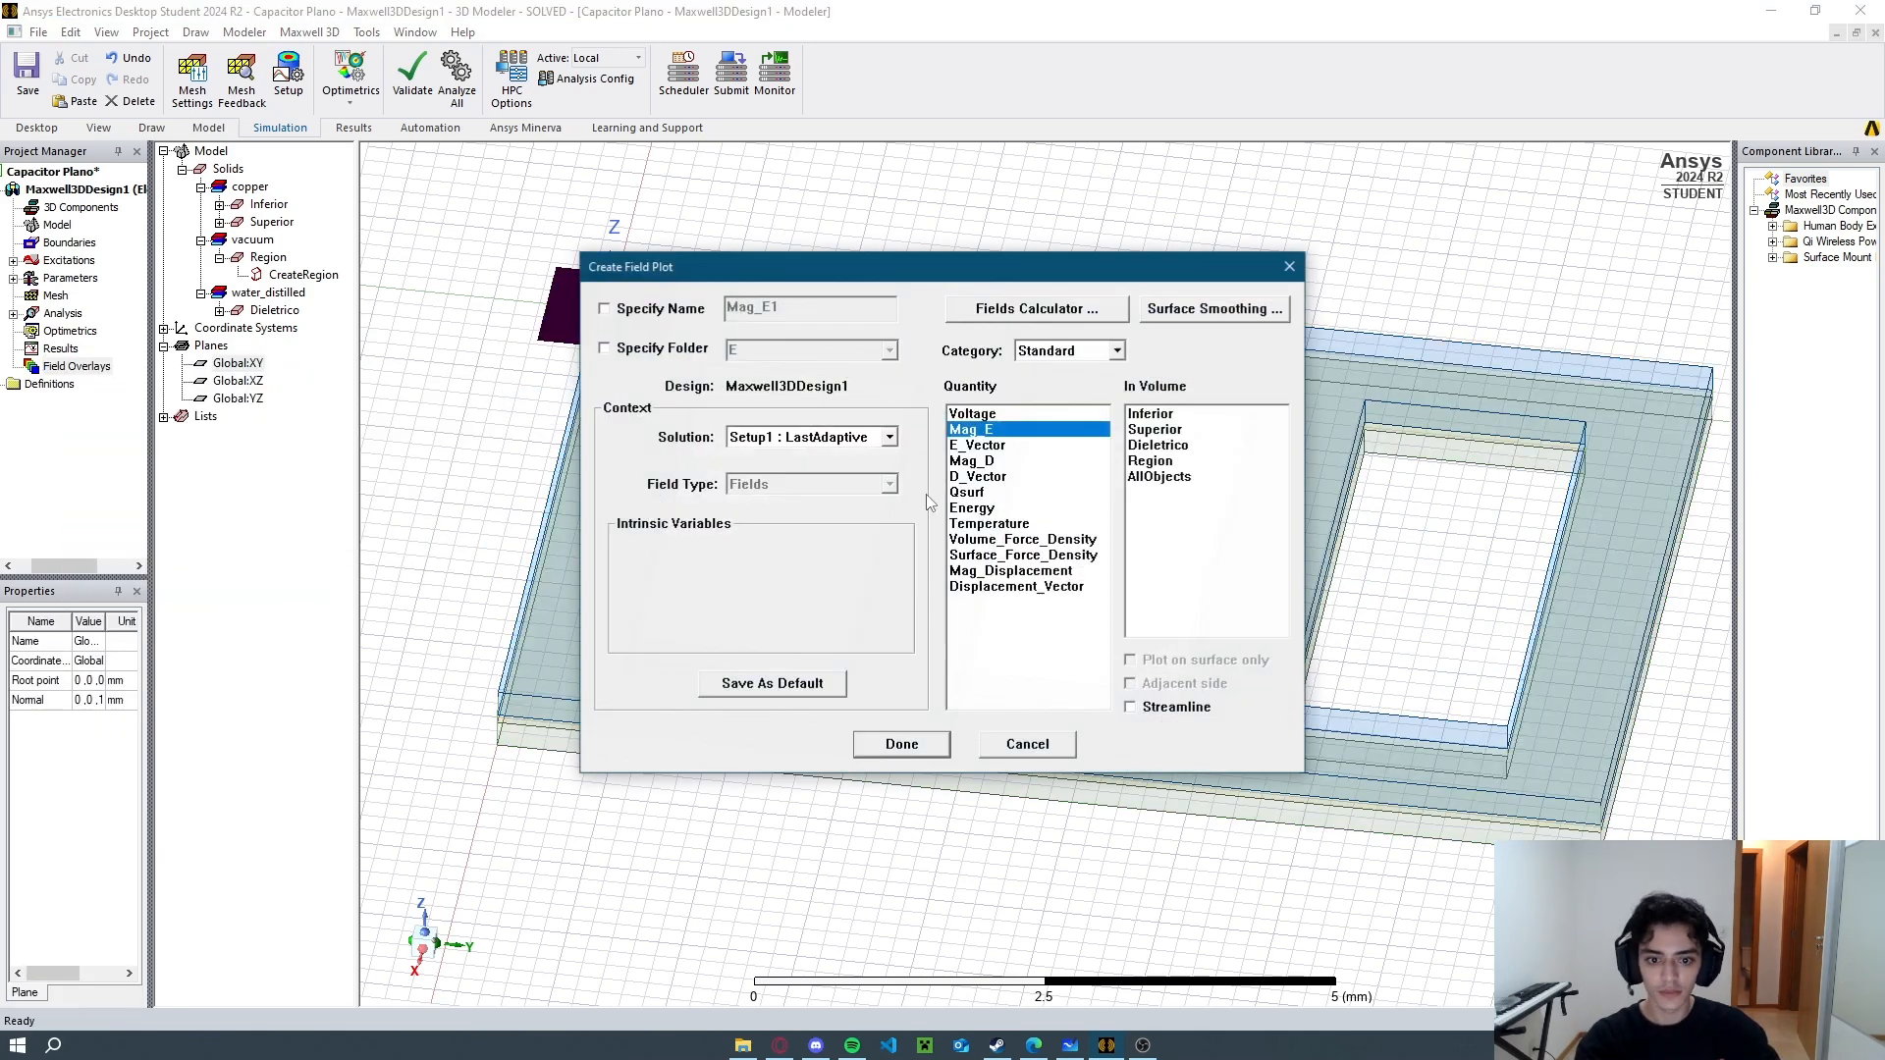
click(1163, 477)
click(899, 744)
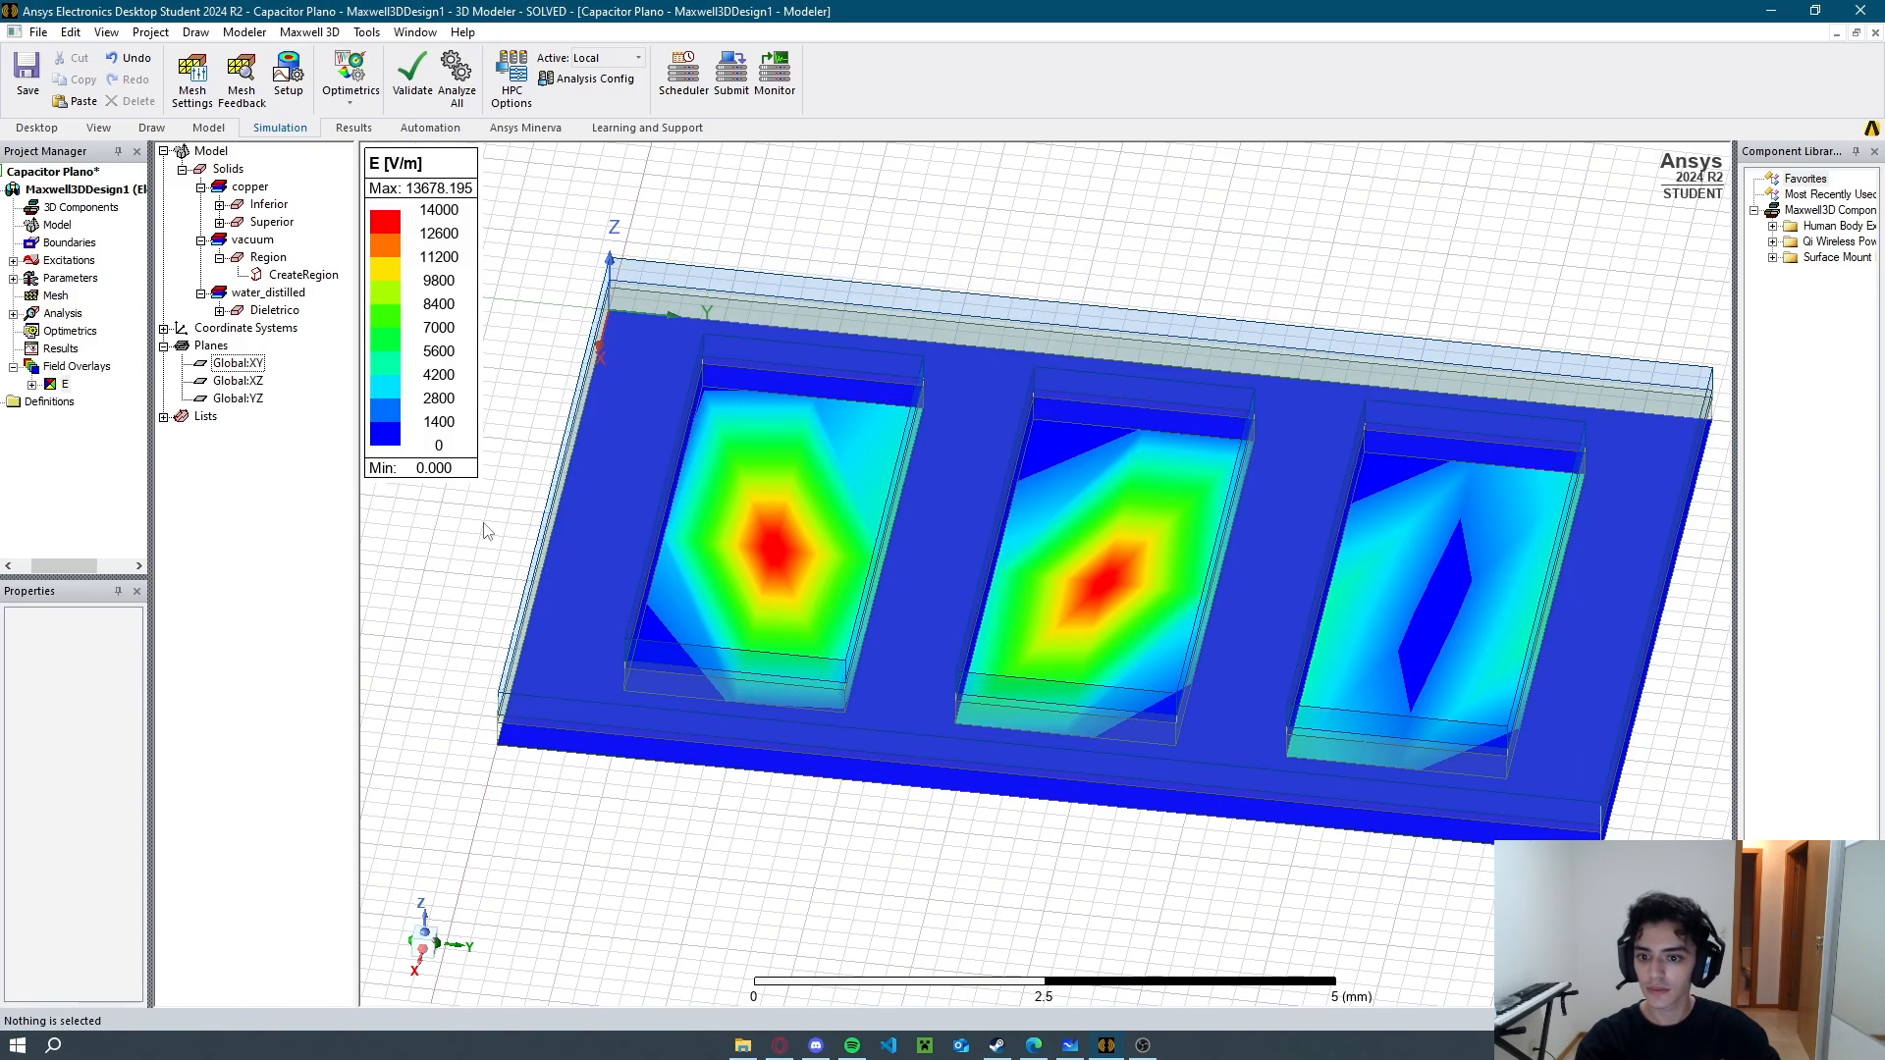
Play Animation1 for the Mag_E plot at a slightly adjusted speed, examine the field magnitude through the capacitor, and close the animation.
middle_drag(908, 797, 913, 787)
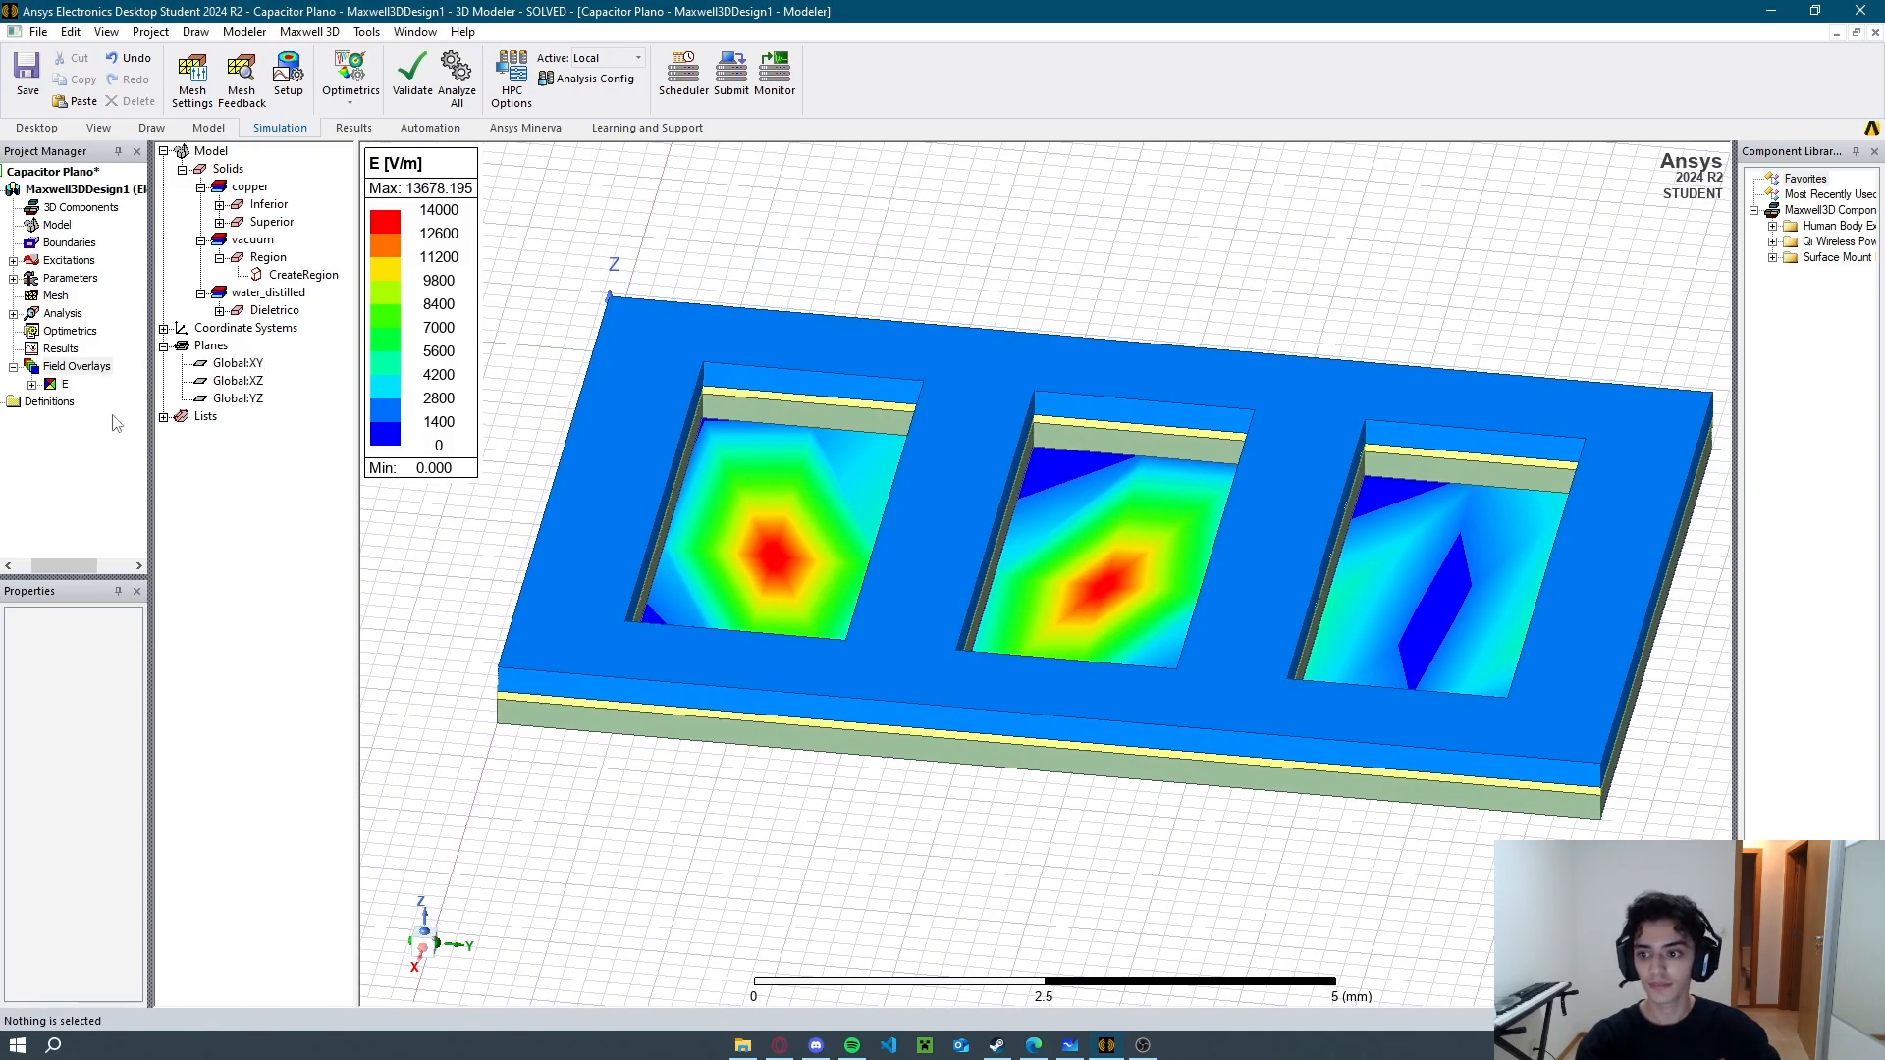
right_click(61, 373)
click(118, 514)
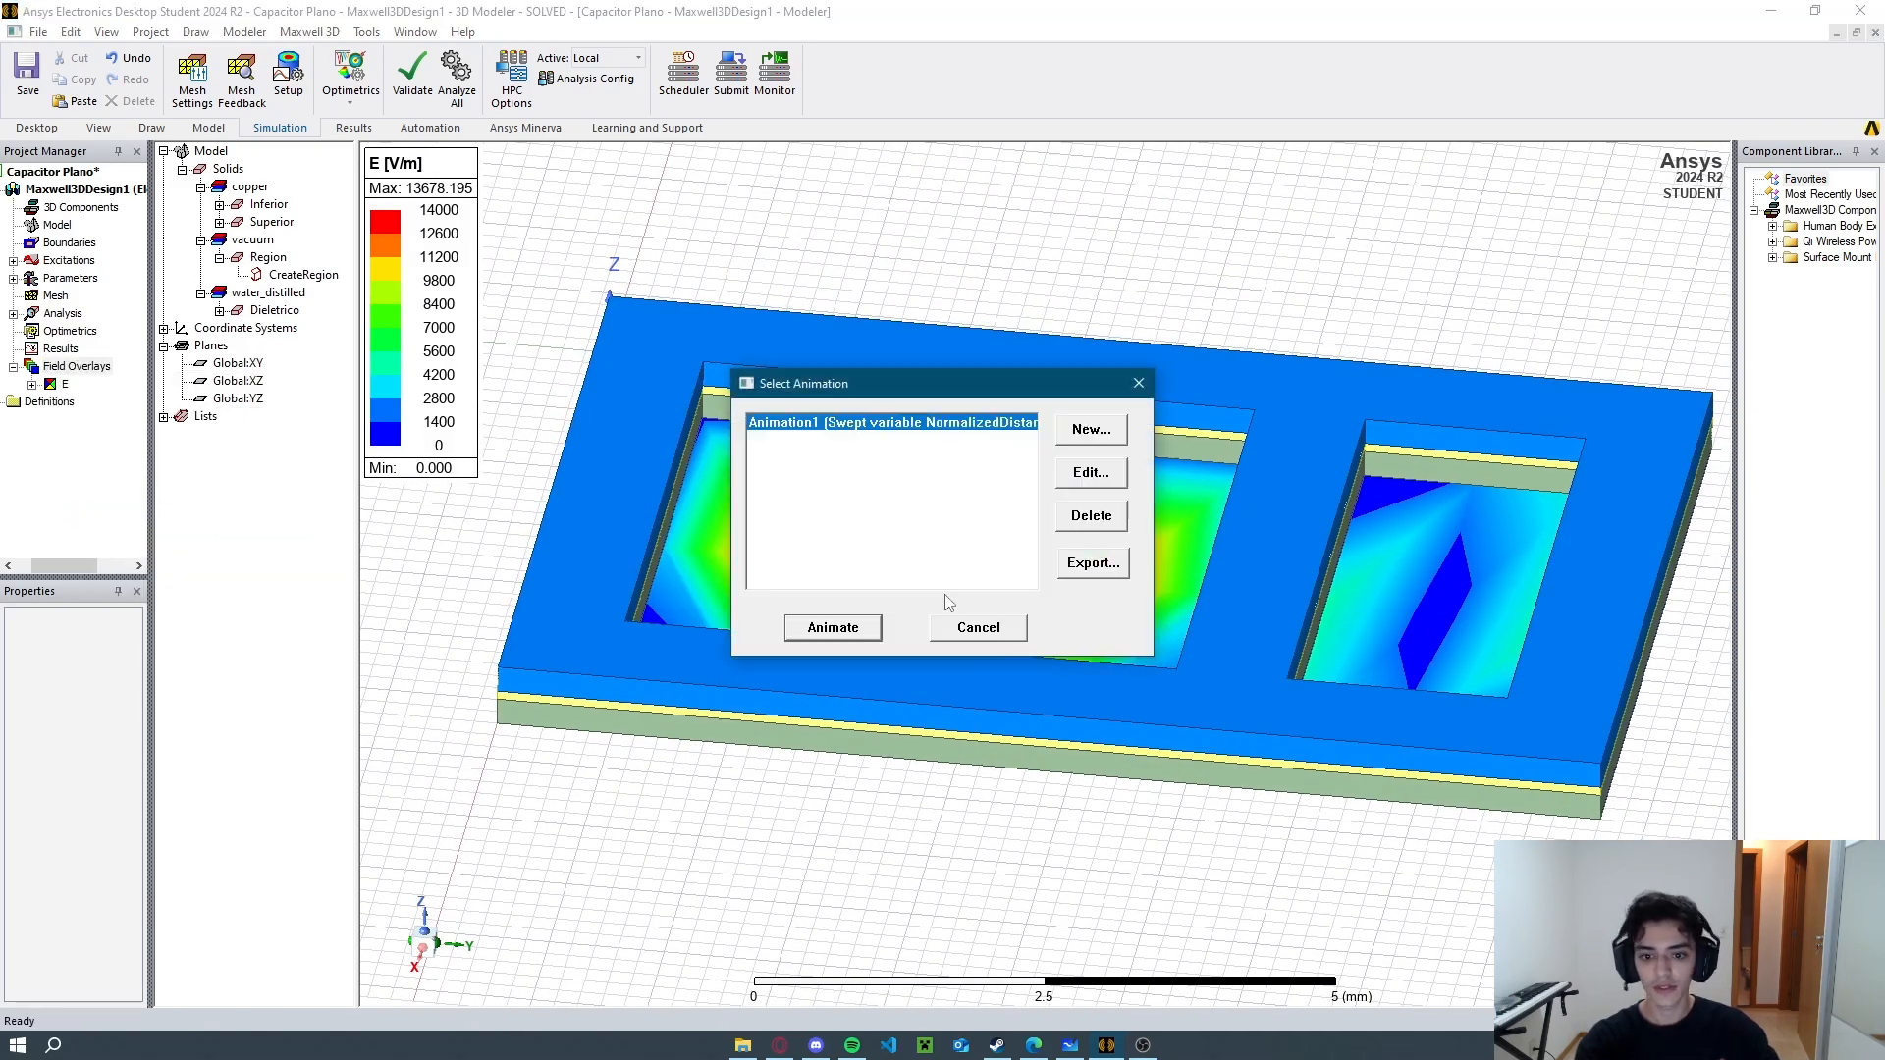
click(833, 628)
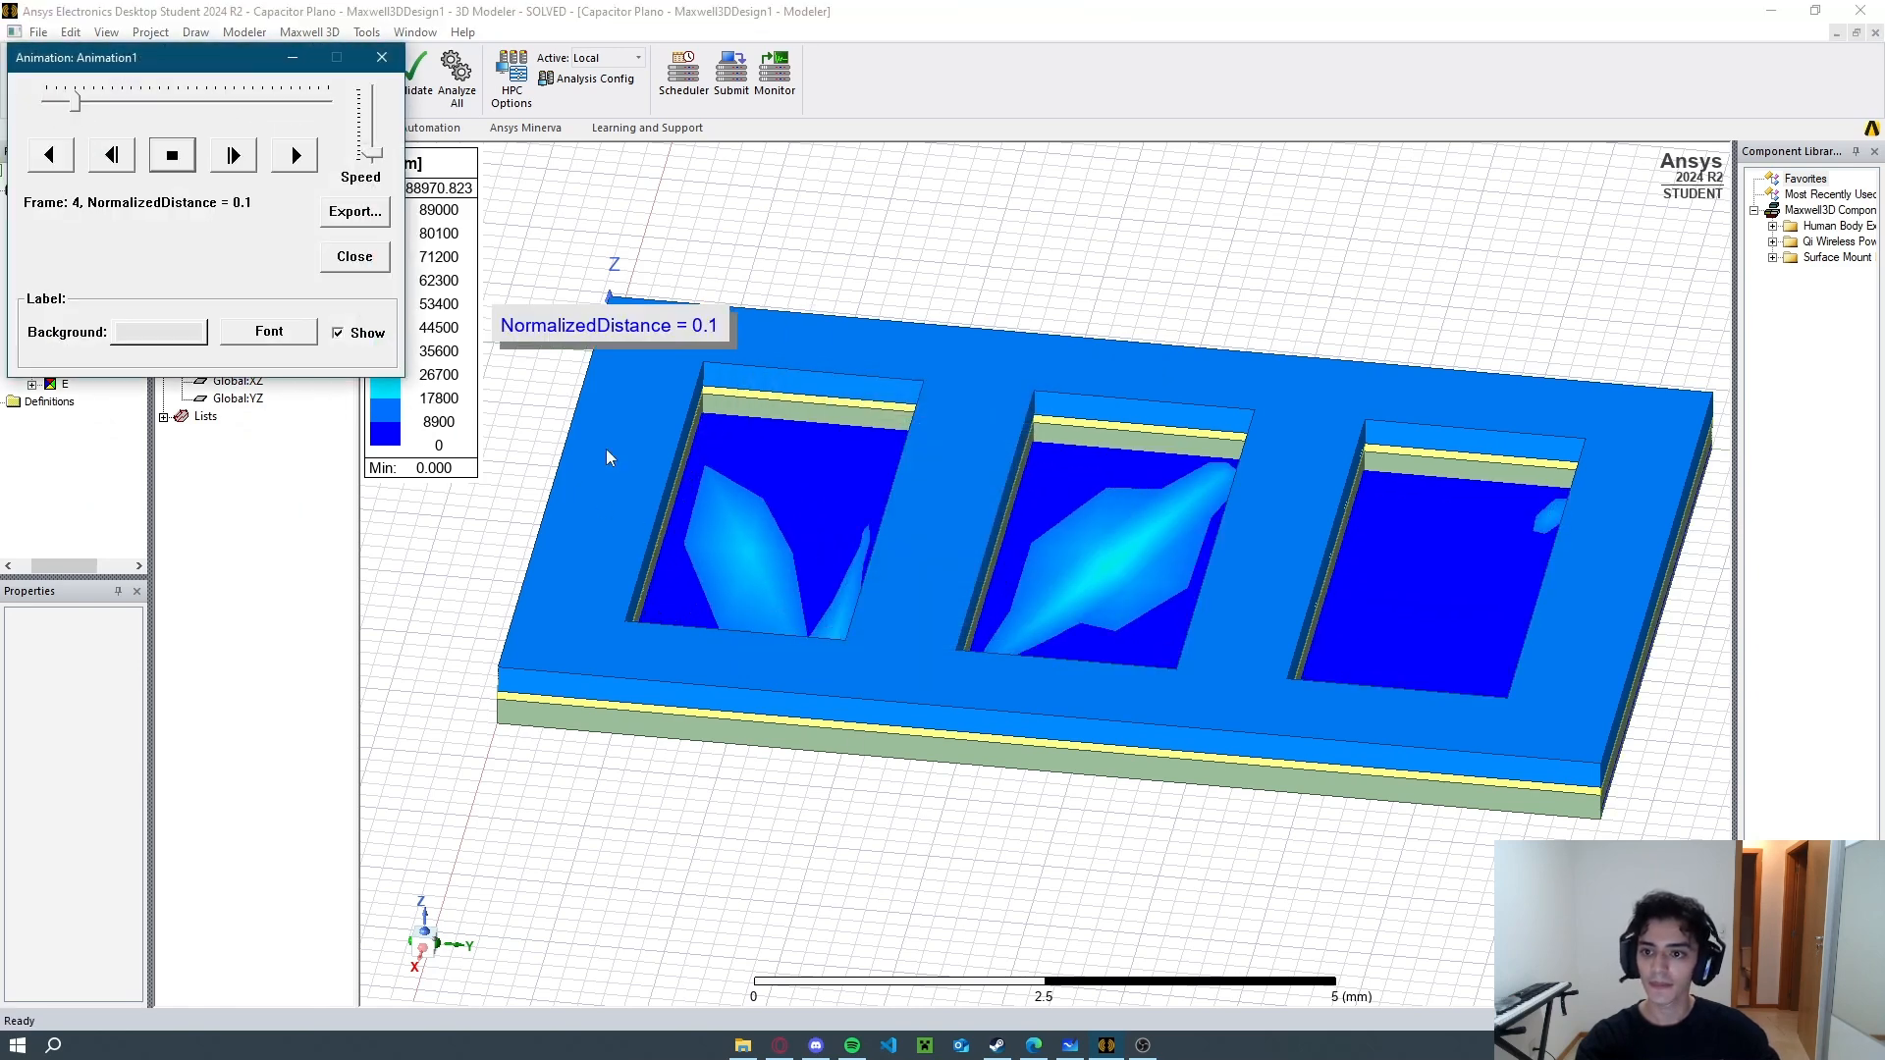
drag(378, 156, 376, 149)
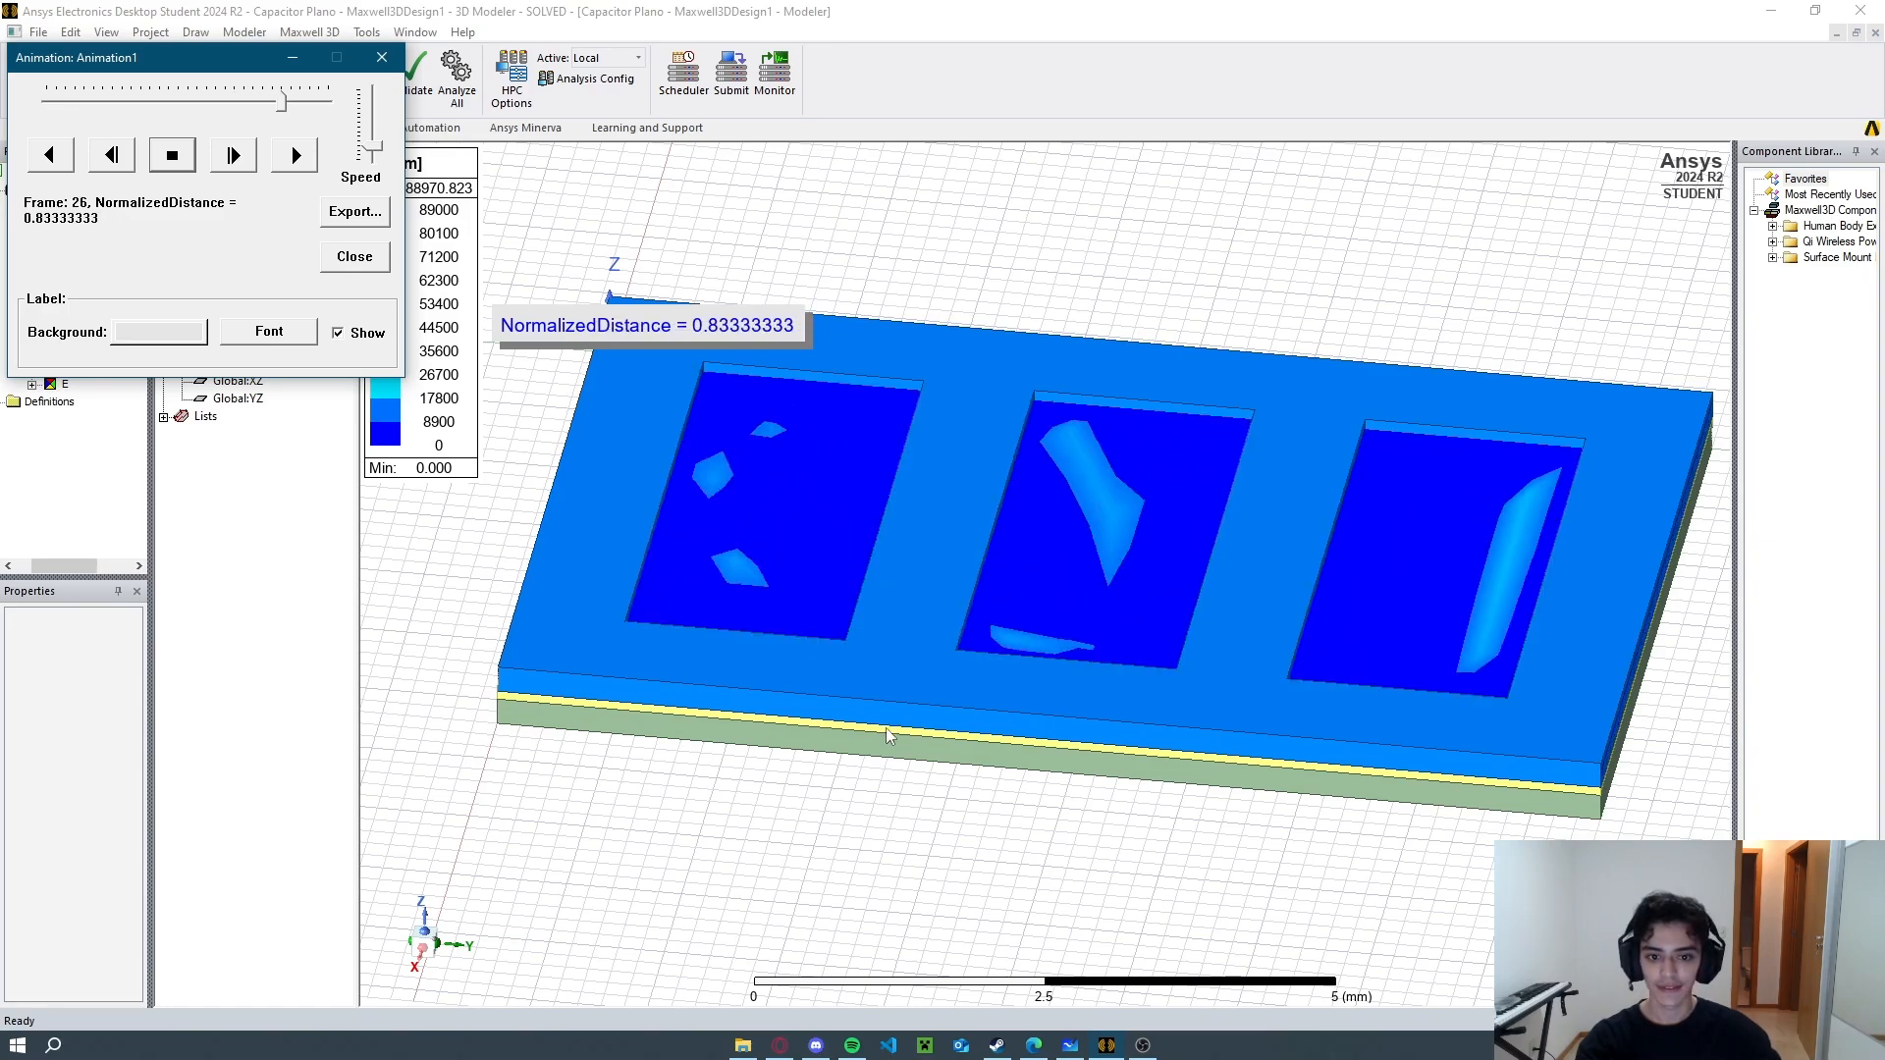
mouse_move(885, 765)
middle_down()
mouse_move(893, 652)
mouse_move(920, 783)
mouse_move(910, 761)
middle_up()
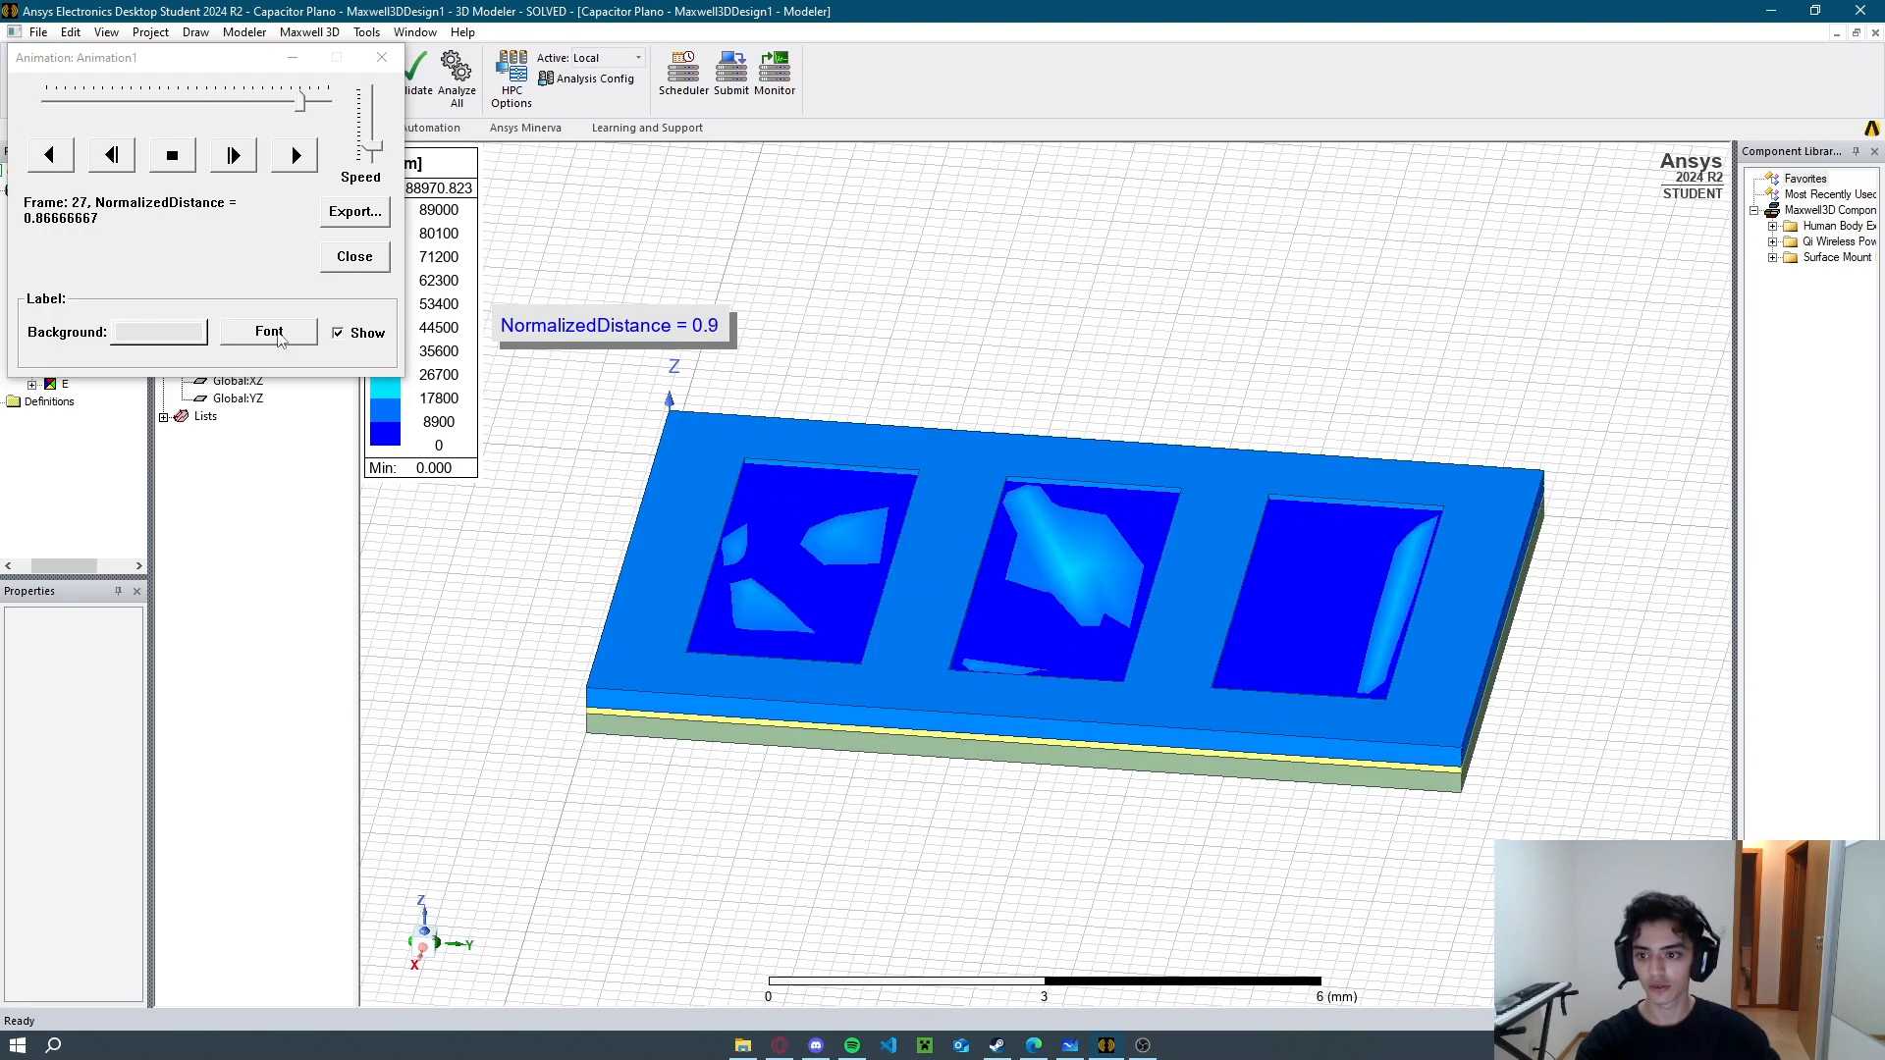
click(348, 262)
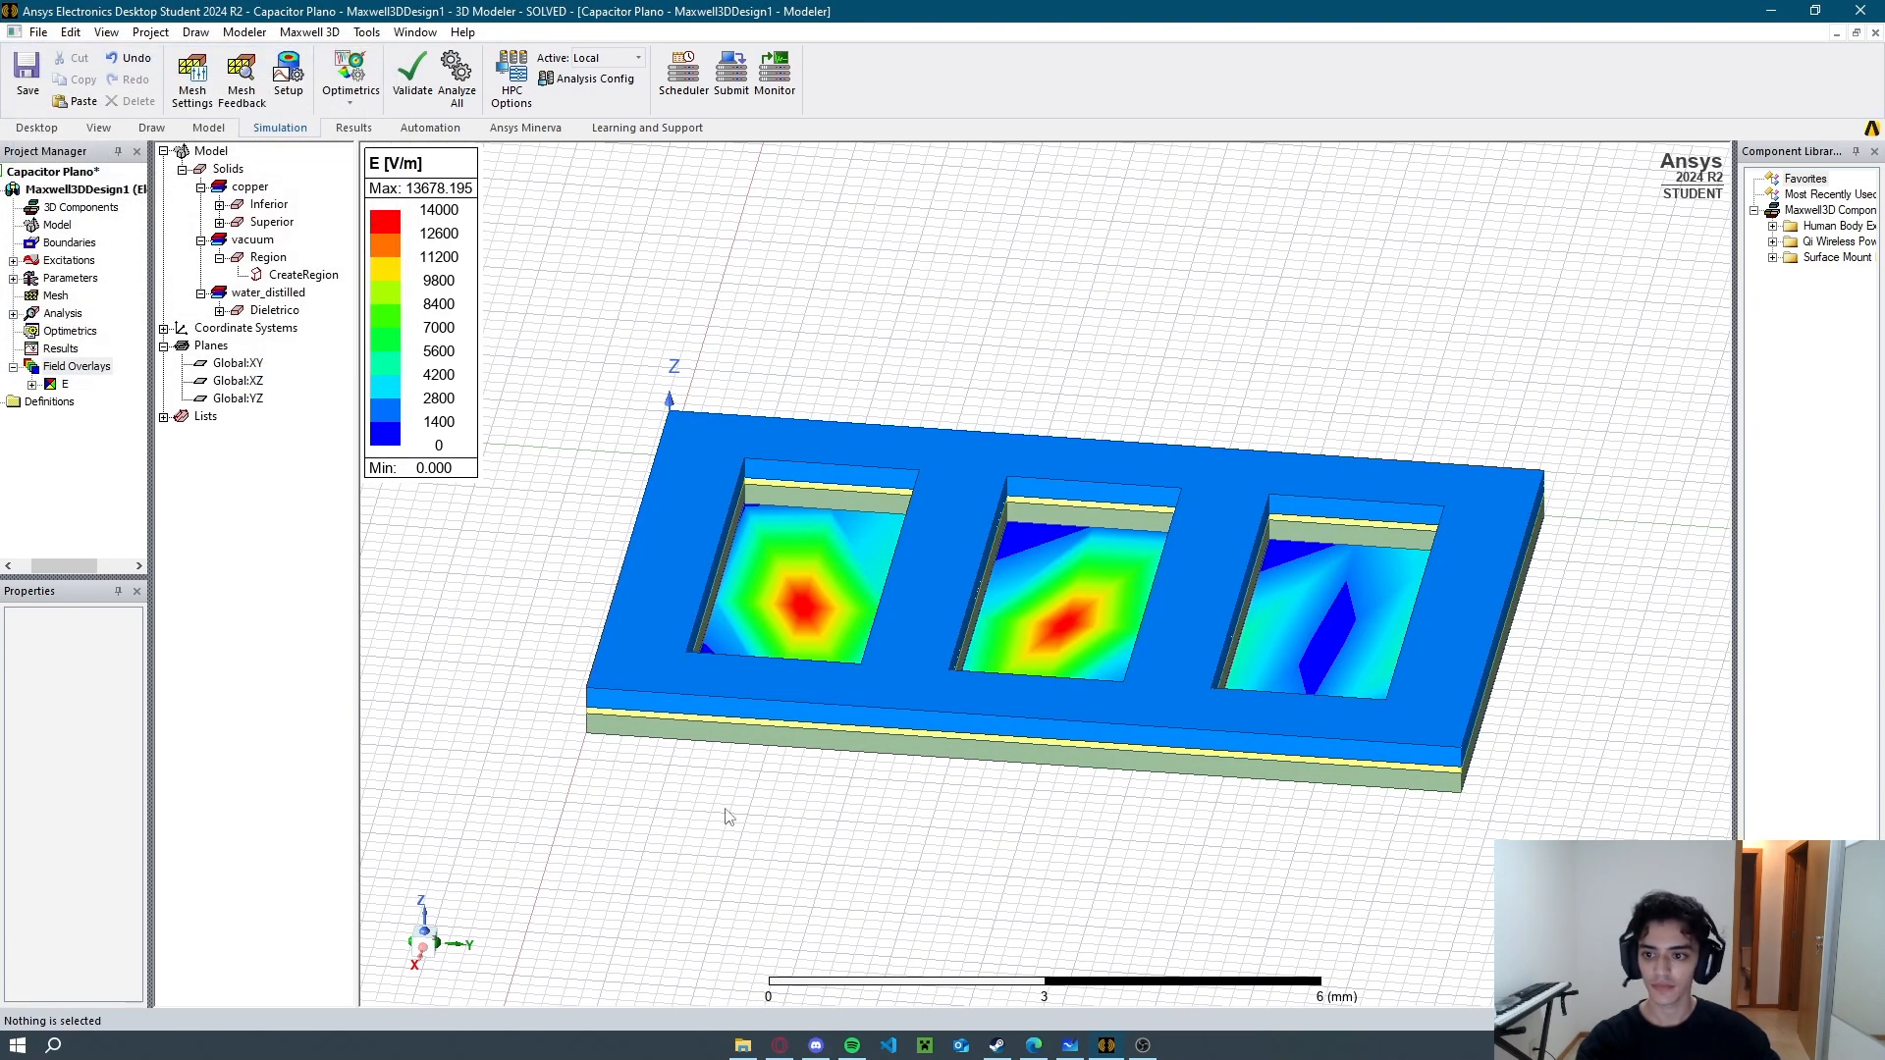
Delete the electric field magnitude plot from the field overlays.
click(59, 384)
key(Delete)
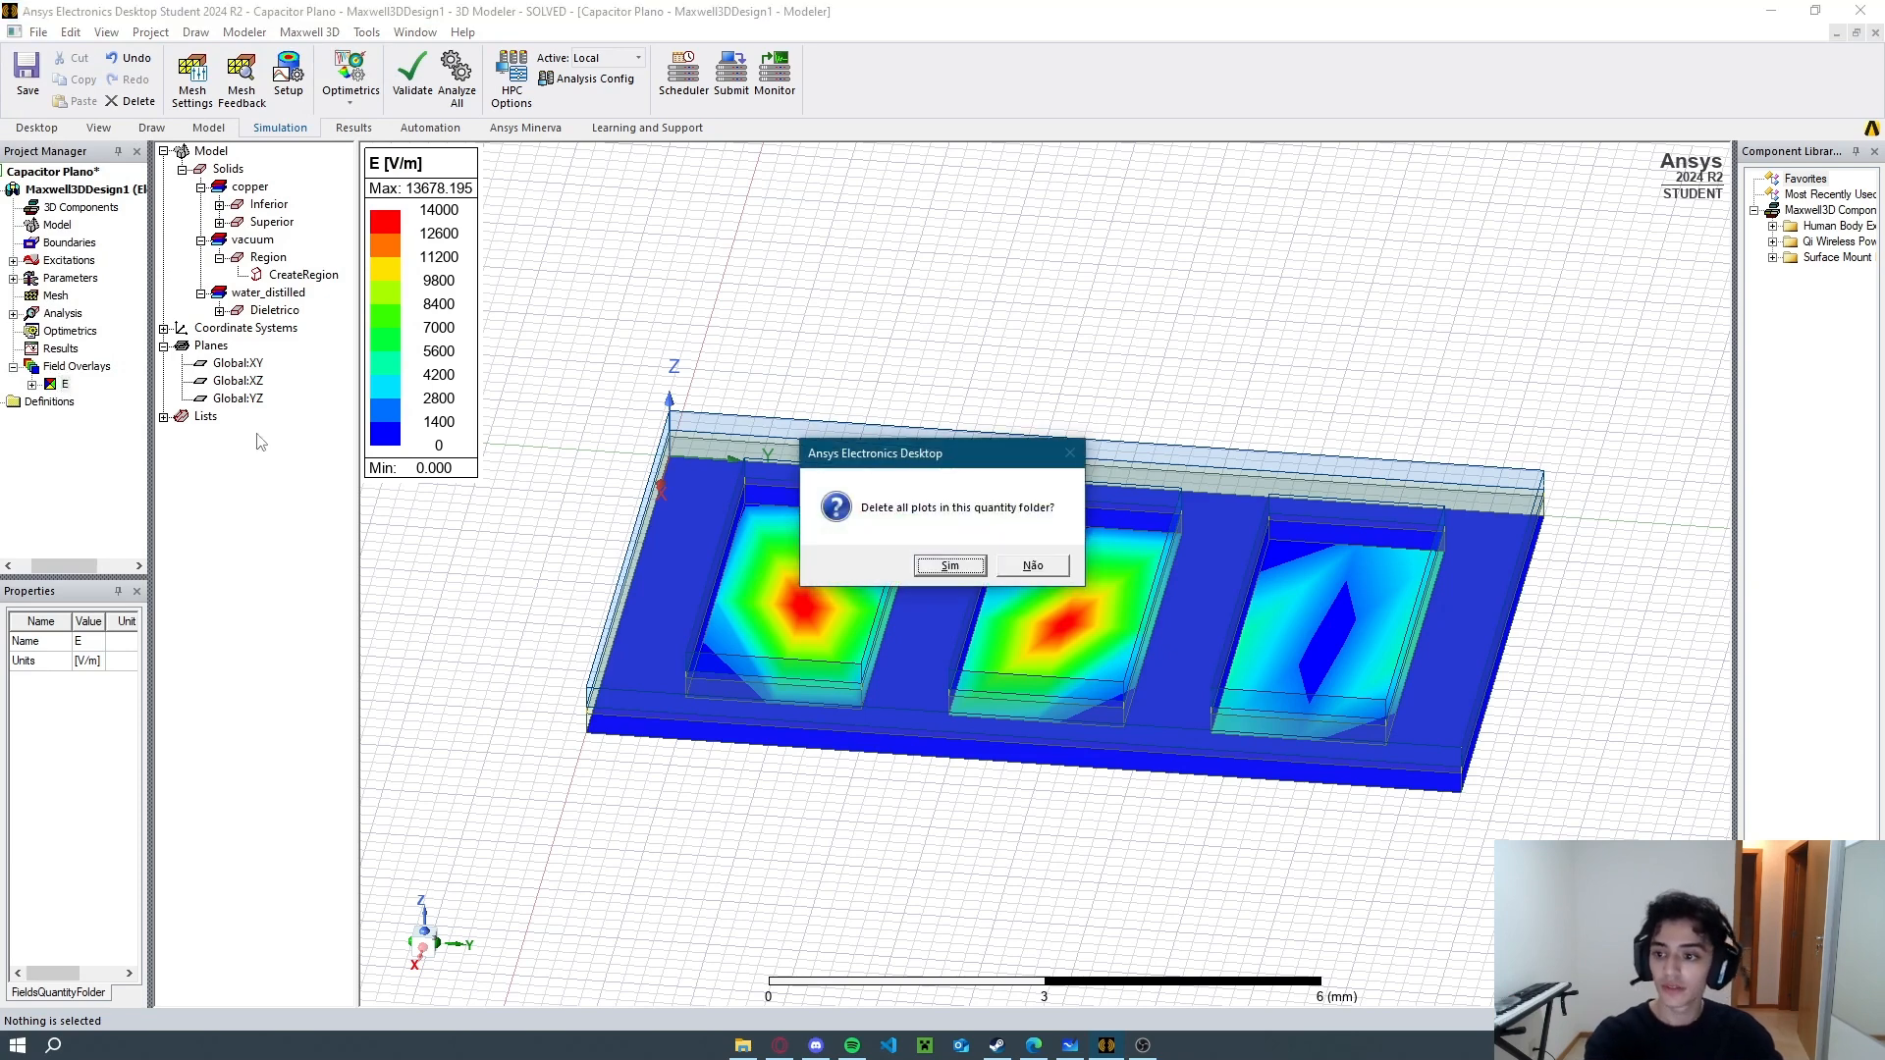
key(Return)
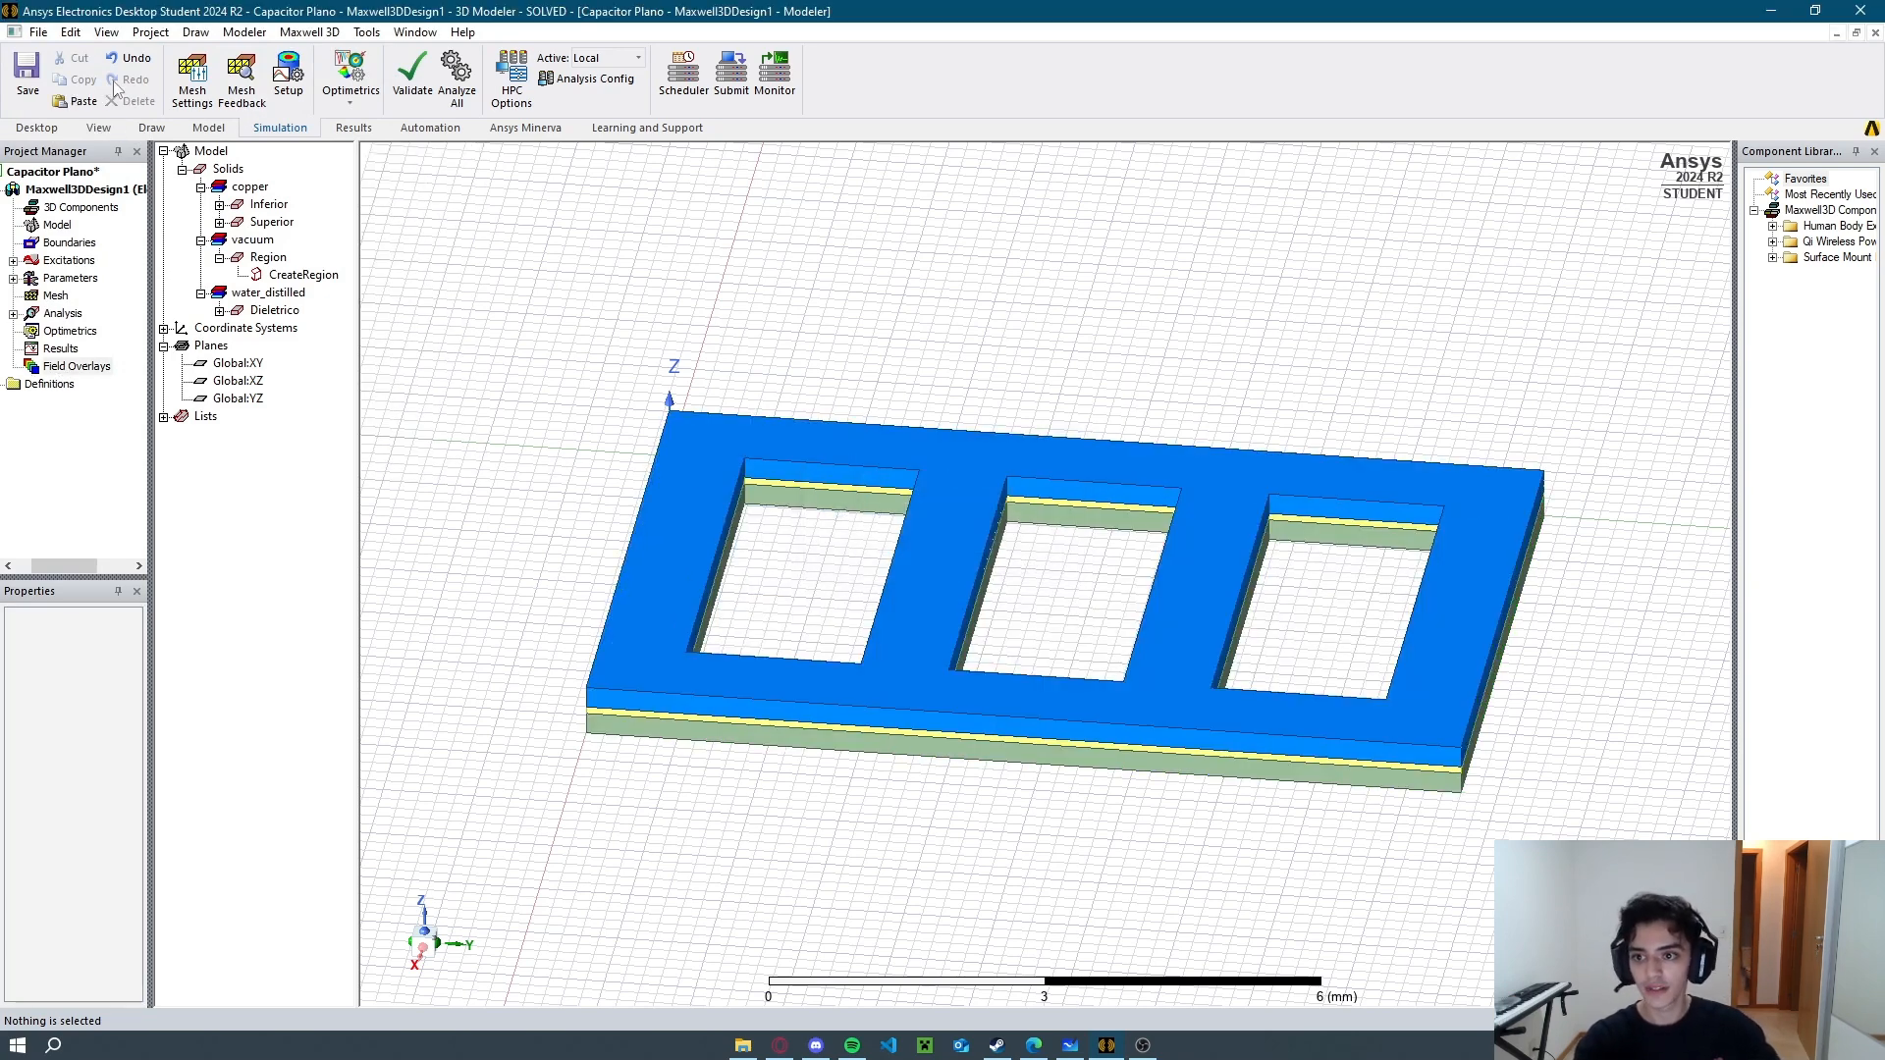
click(153, 128)
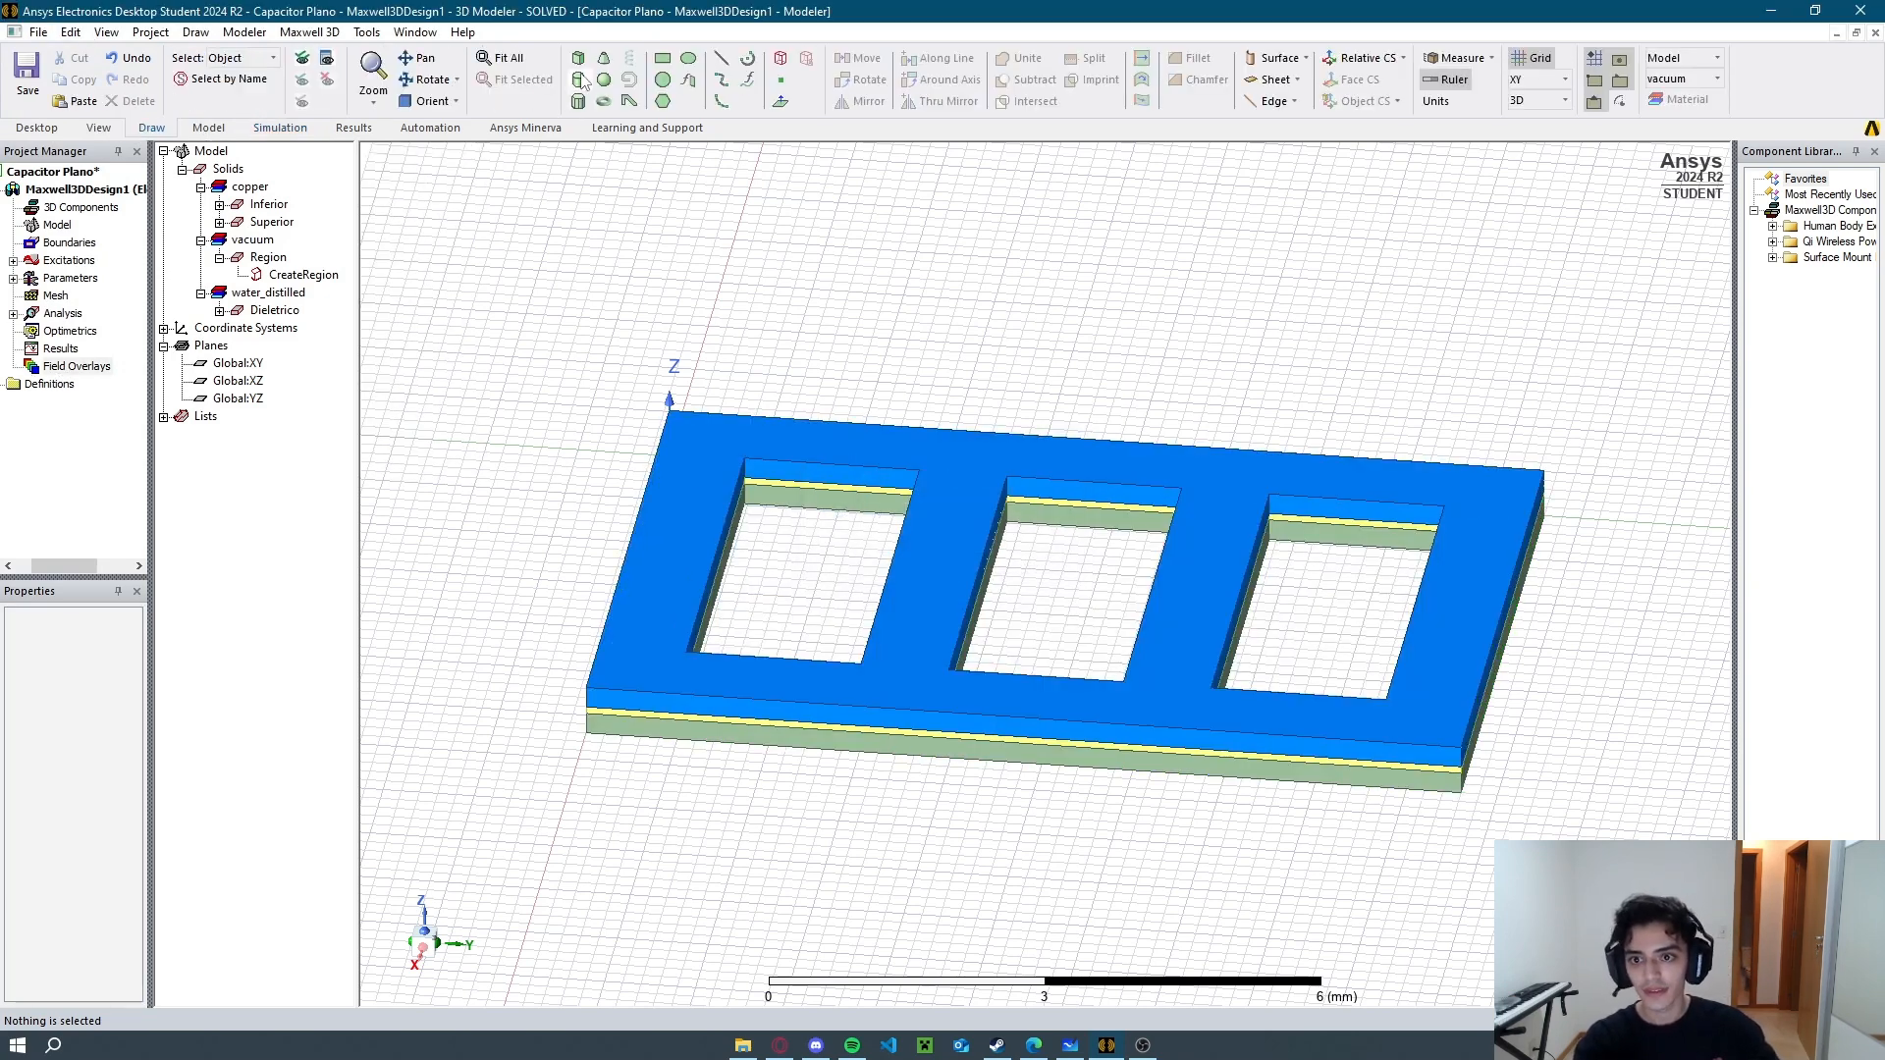
click(664, 65)
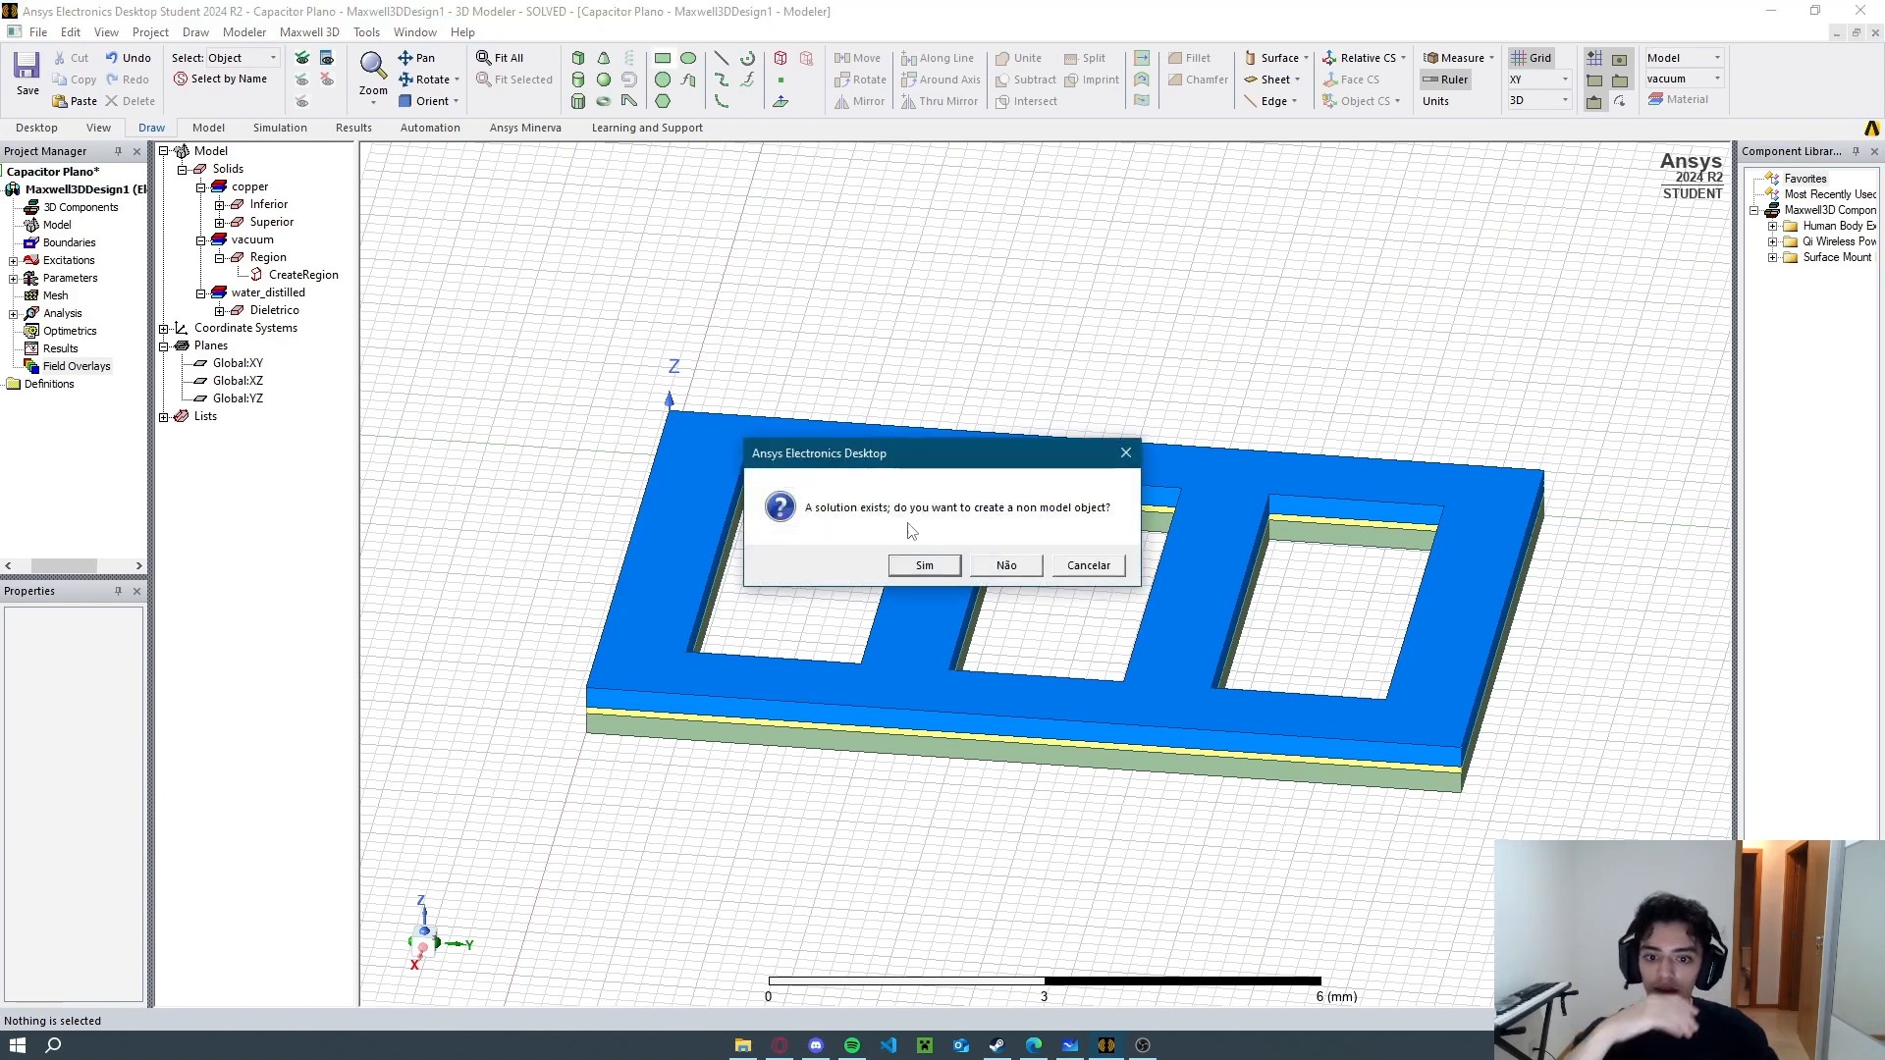
click(988, 567)
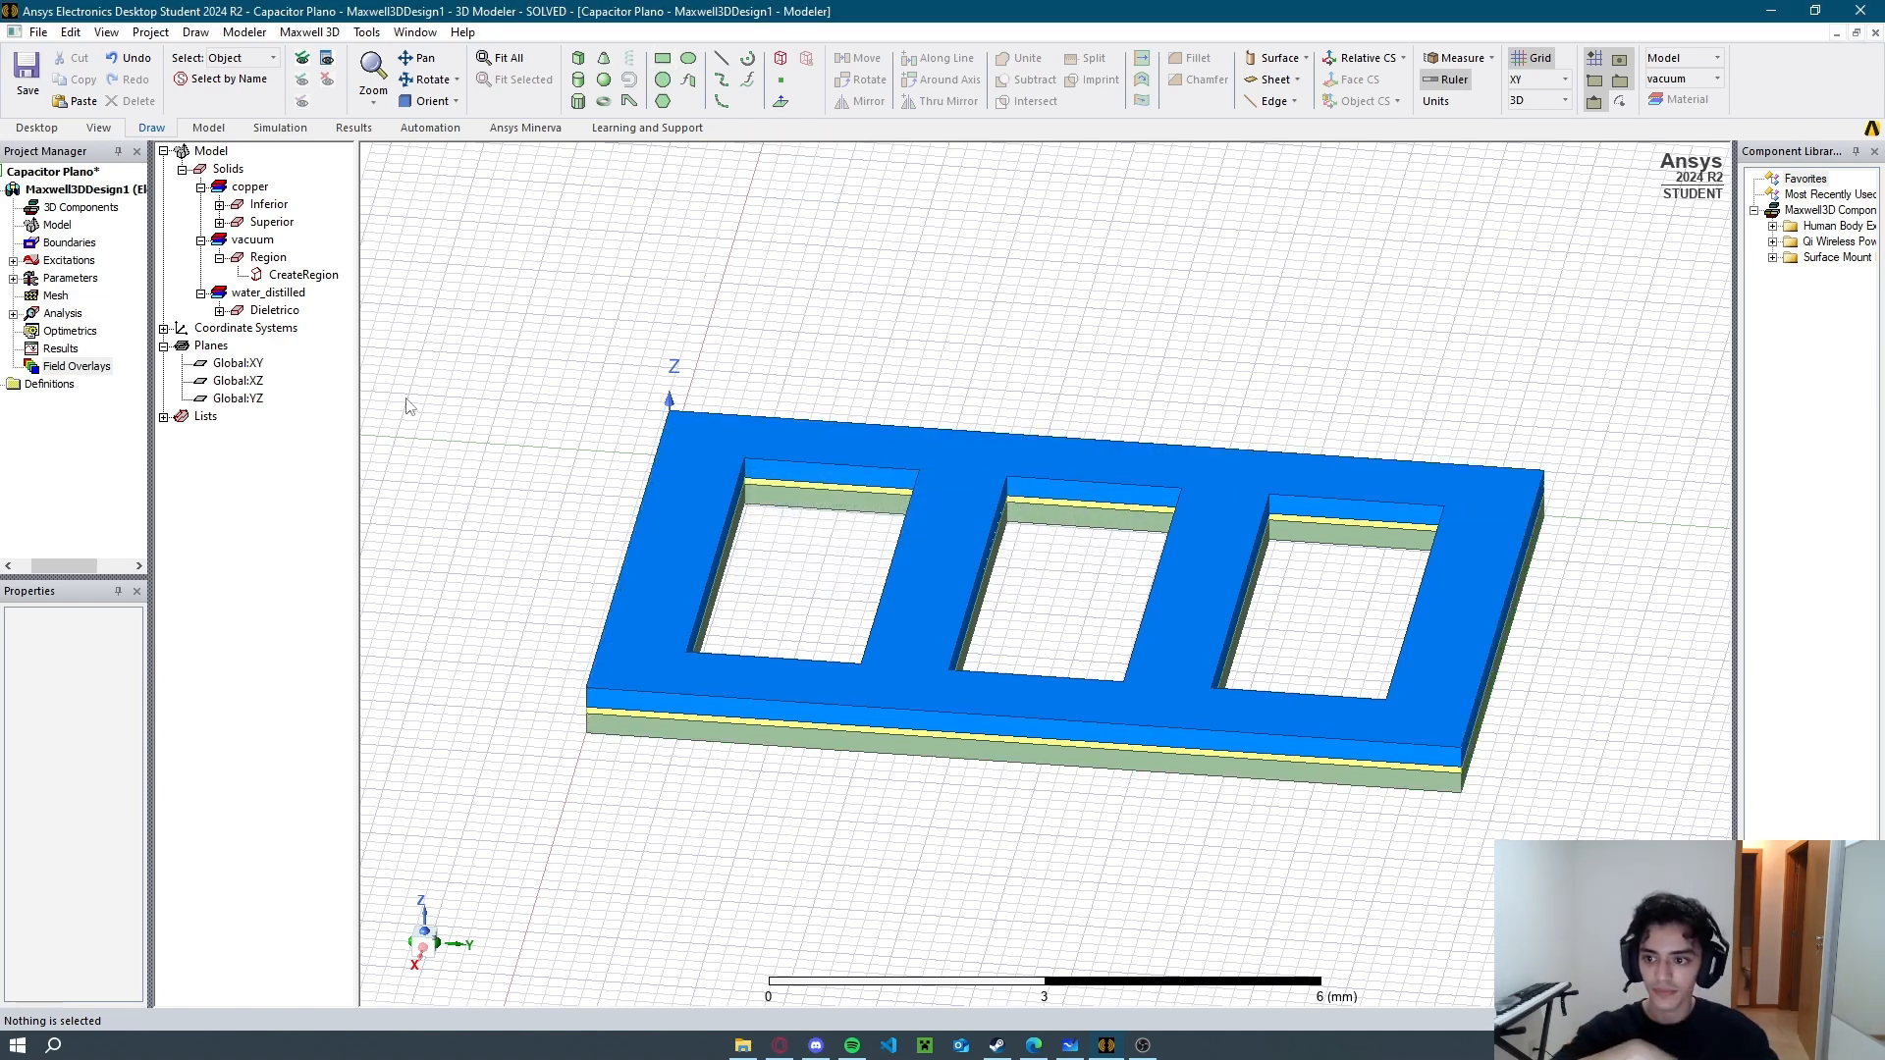
Delete the vacuum region surrounding the capacitor from the model.
click(267, 257)
key(Delete)
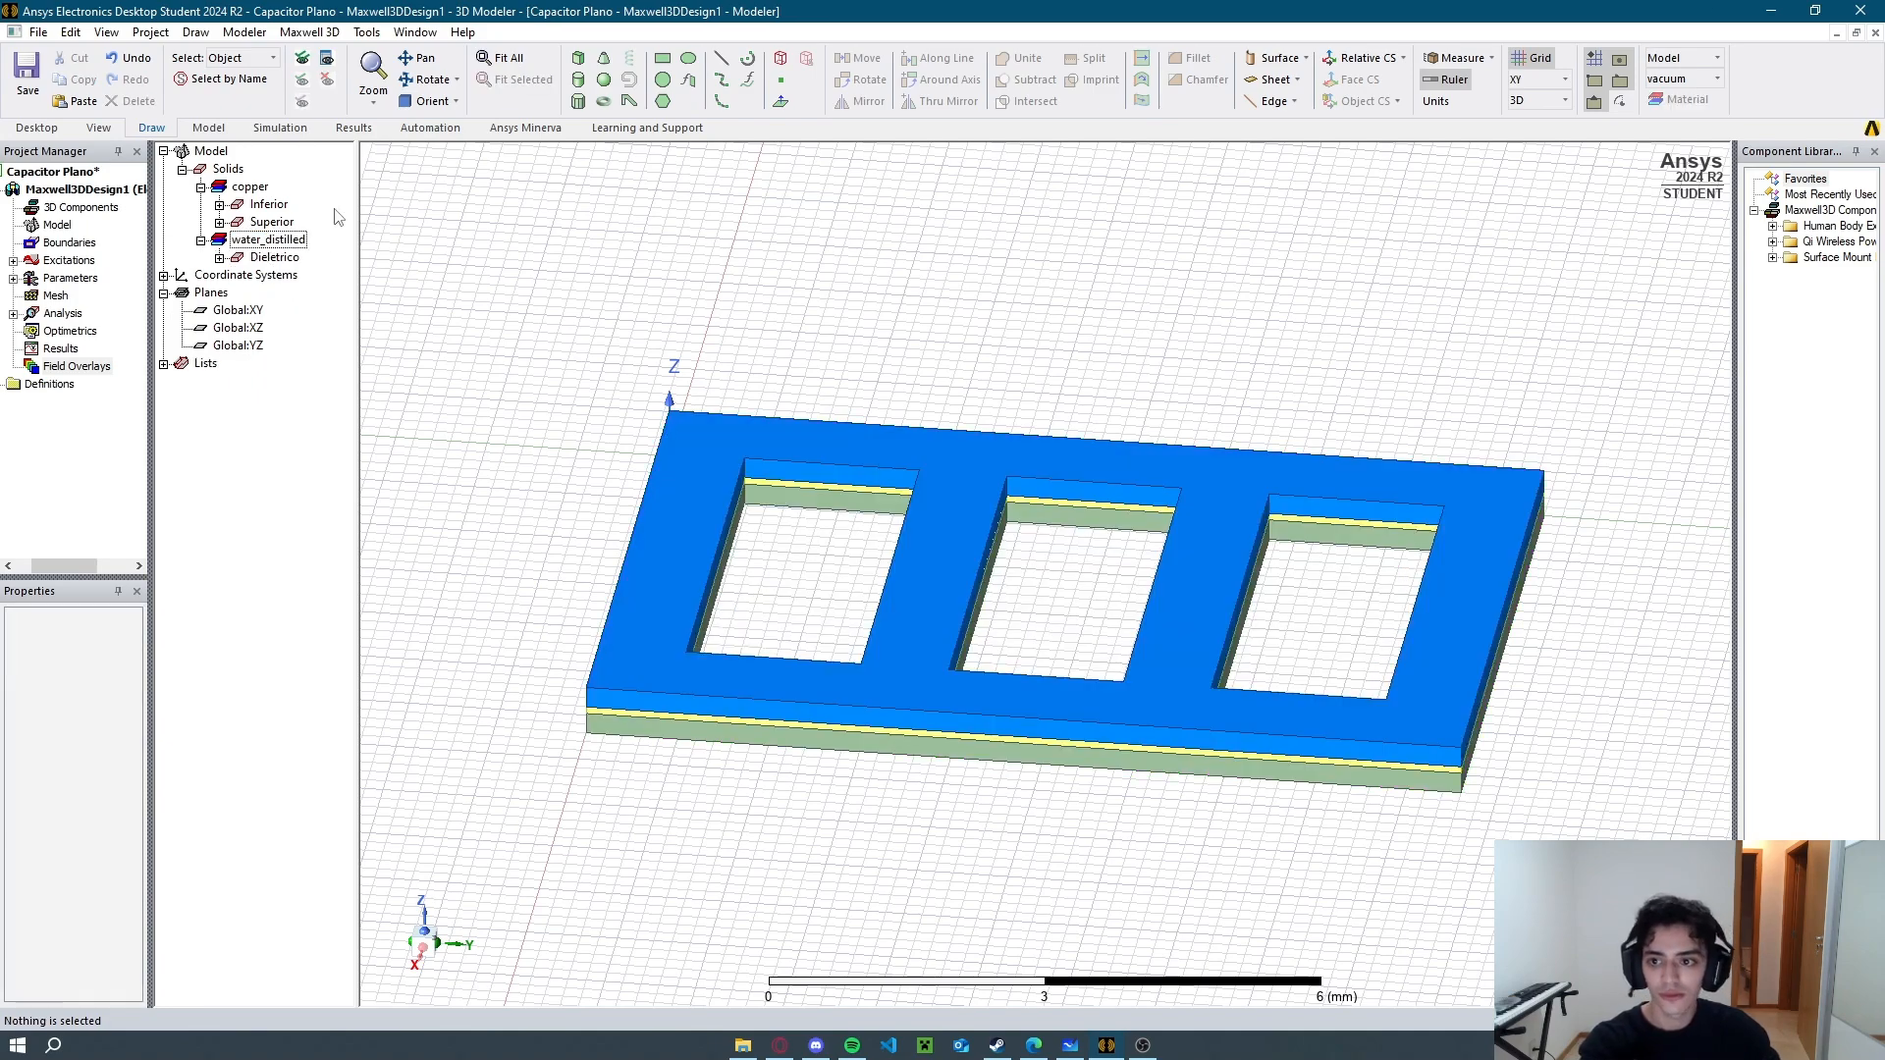
Draw a rectangle about 0.4 mm by 0.4 mm on the XY plane near the first window's corner, starting at 5.6, 0.8, 0 mm.
click(663, 58)
mouse_move(944, 513)
alt+mouse_down()
mouse_move(758, 559)
mouse_move(766, 543)
mouse_move(701, 726)
mouse_move(659, 740)
alt+mouse_up()
scroll(701, 726, up, 5)
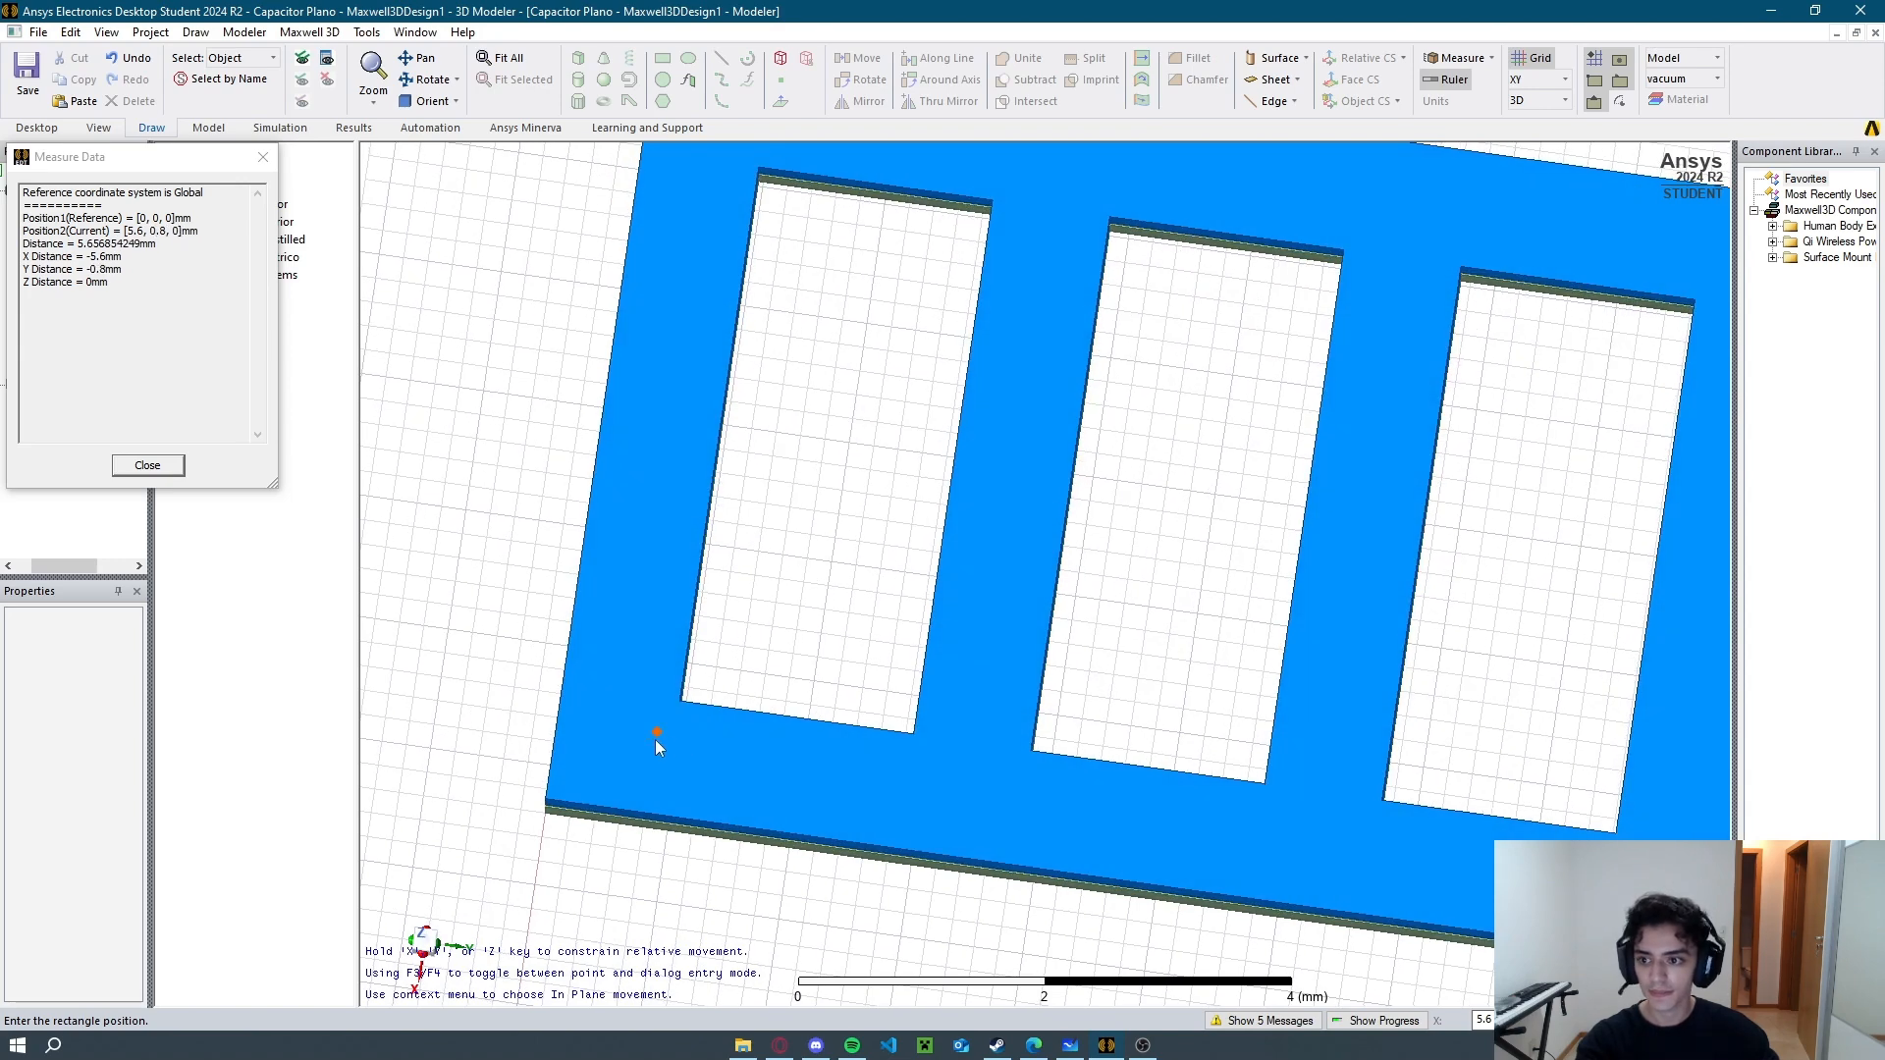
click(657, 747)
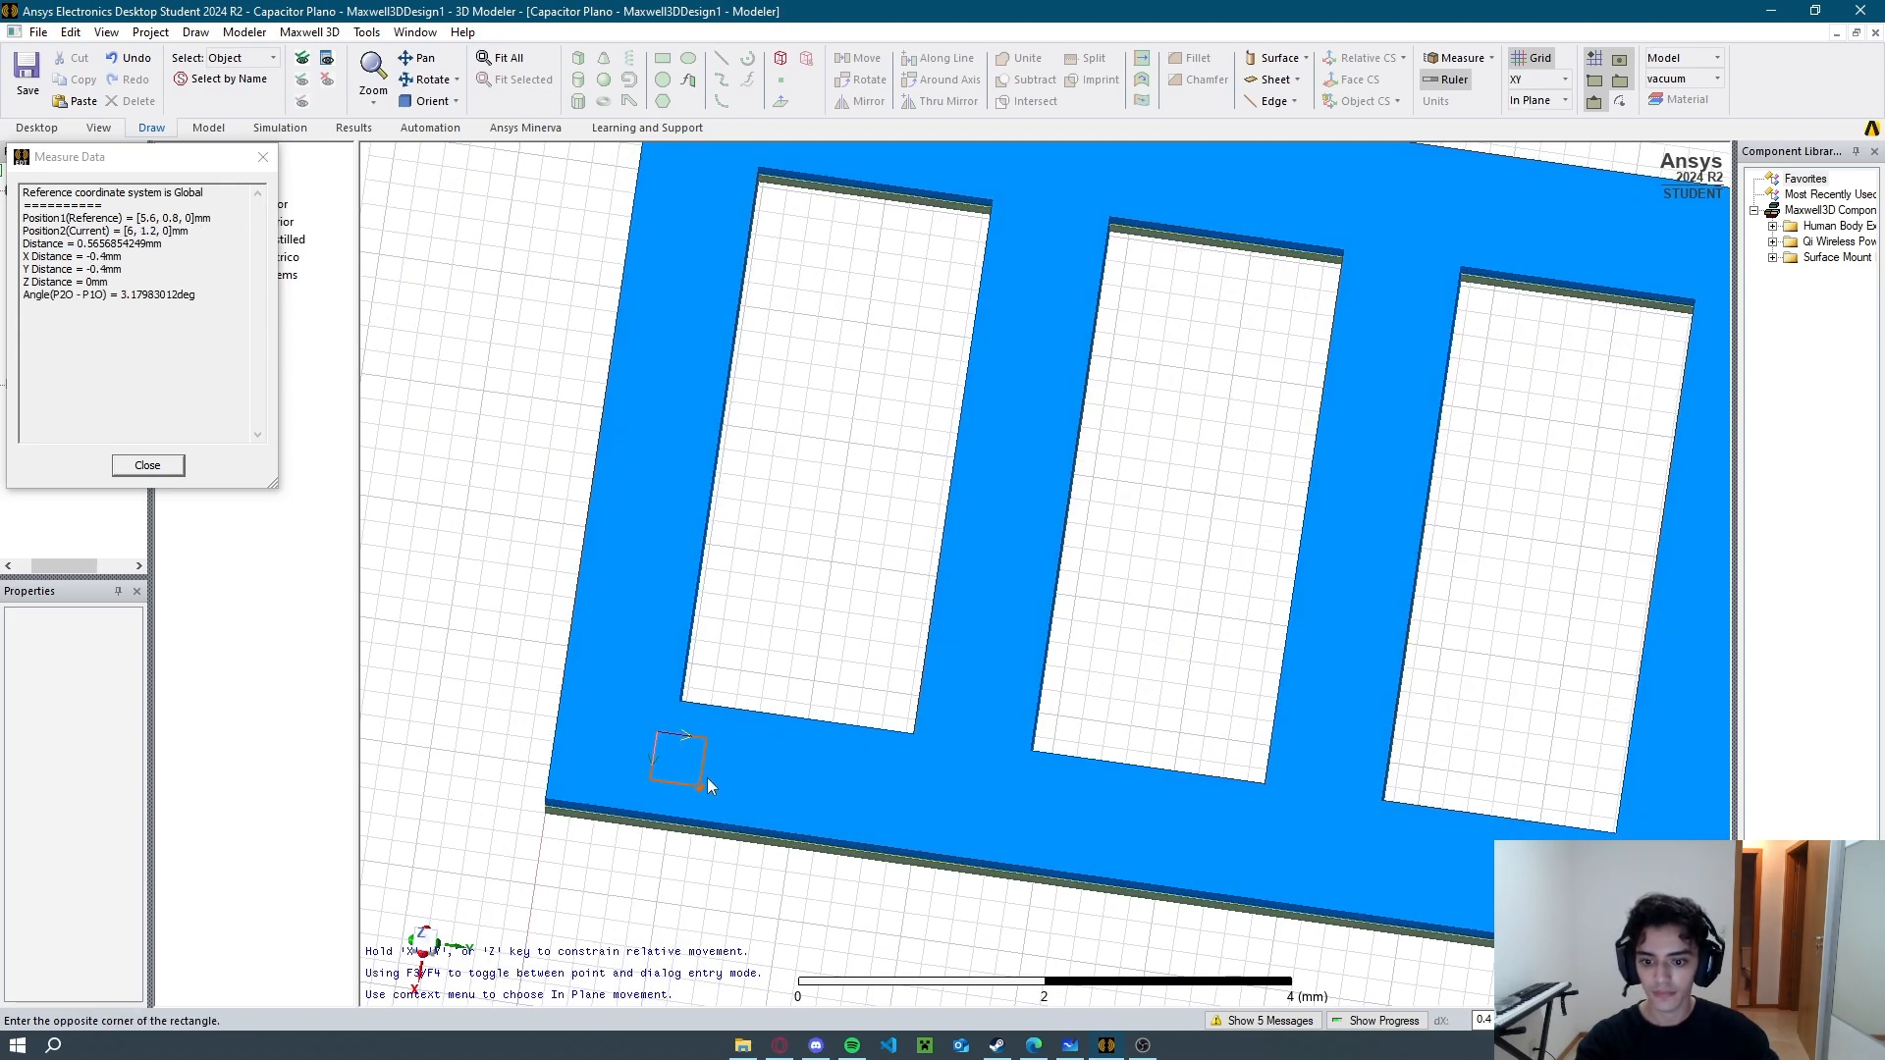
click(709, 781)
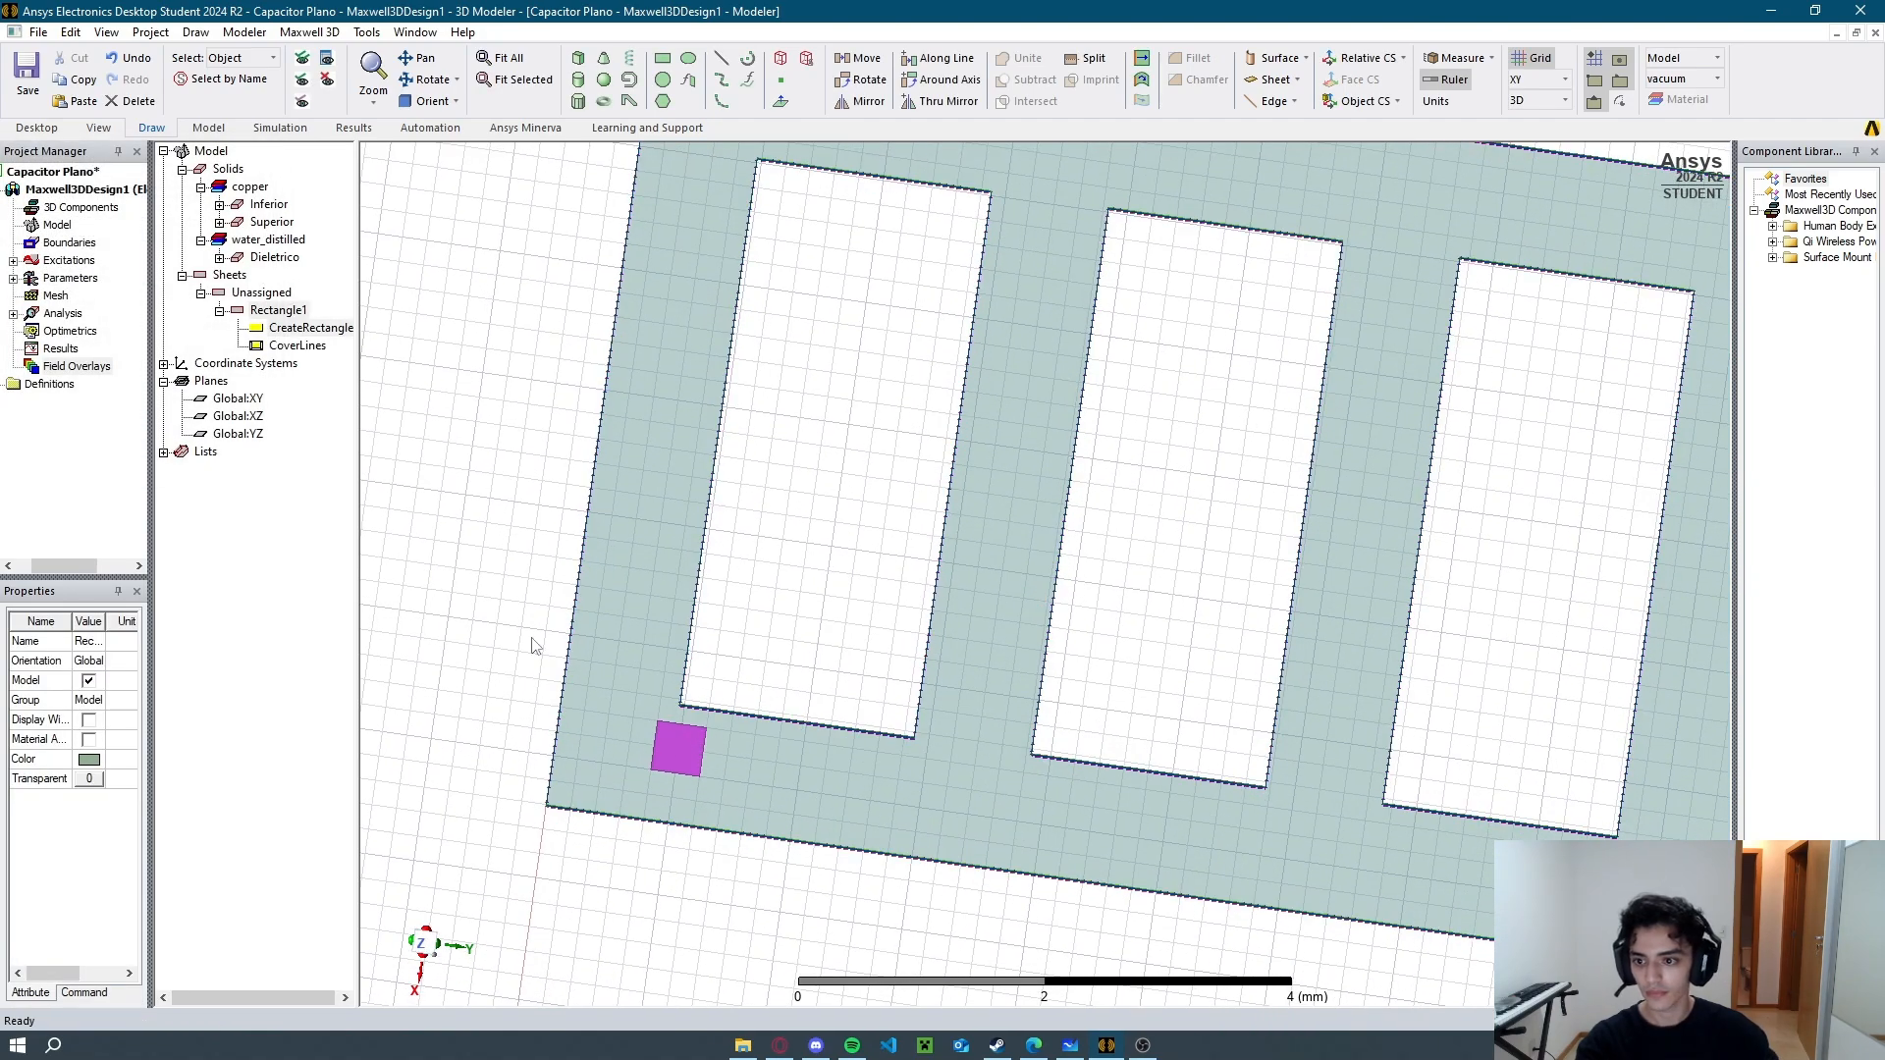
Set the small rectangle's position to 5.6, 0.8, 2 mm.
click(279, 327)
middle_drag(775, 539, 746, 393)
double_click(304, 328)
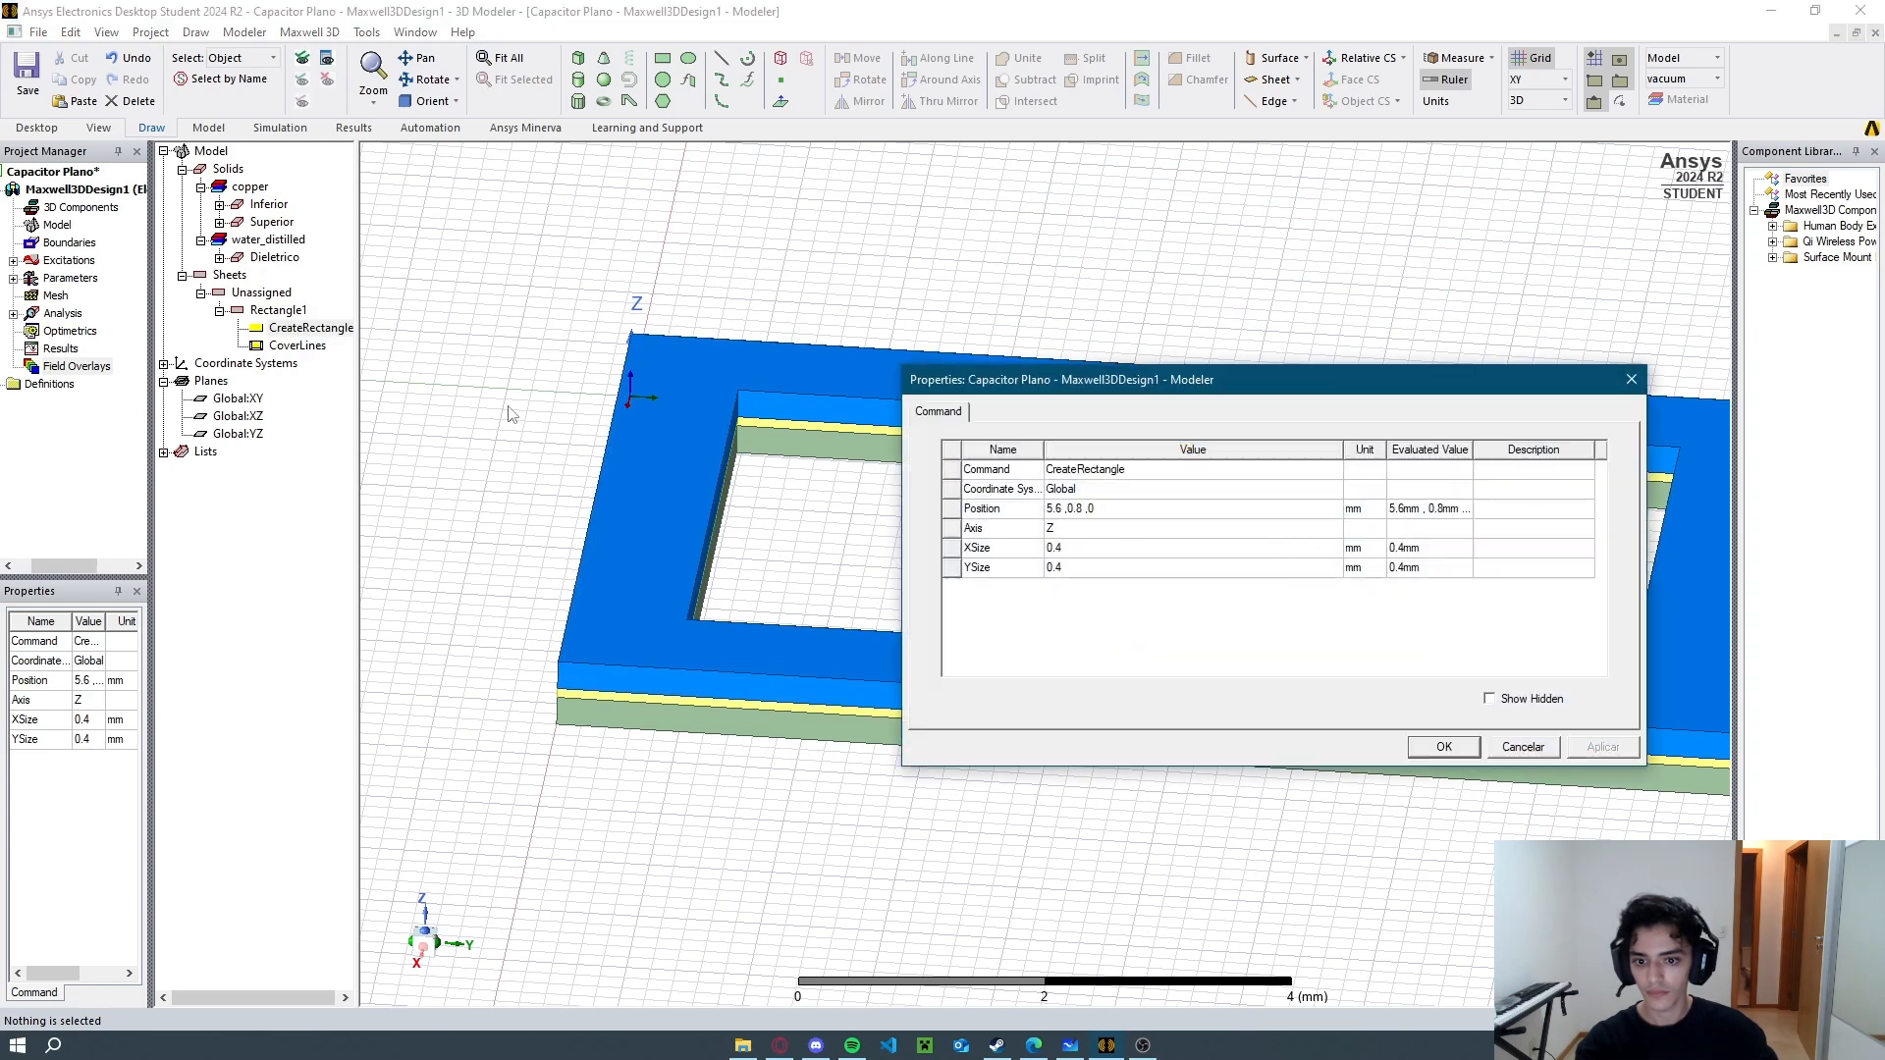
click(1106, 511)
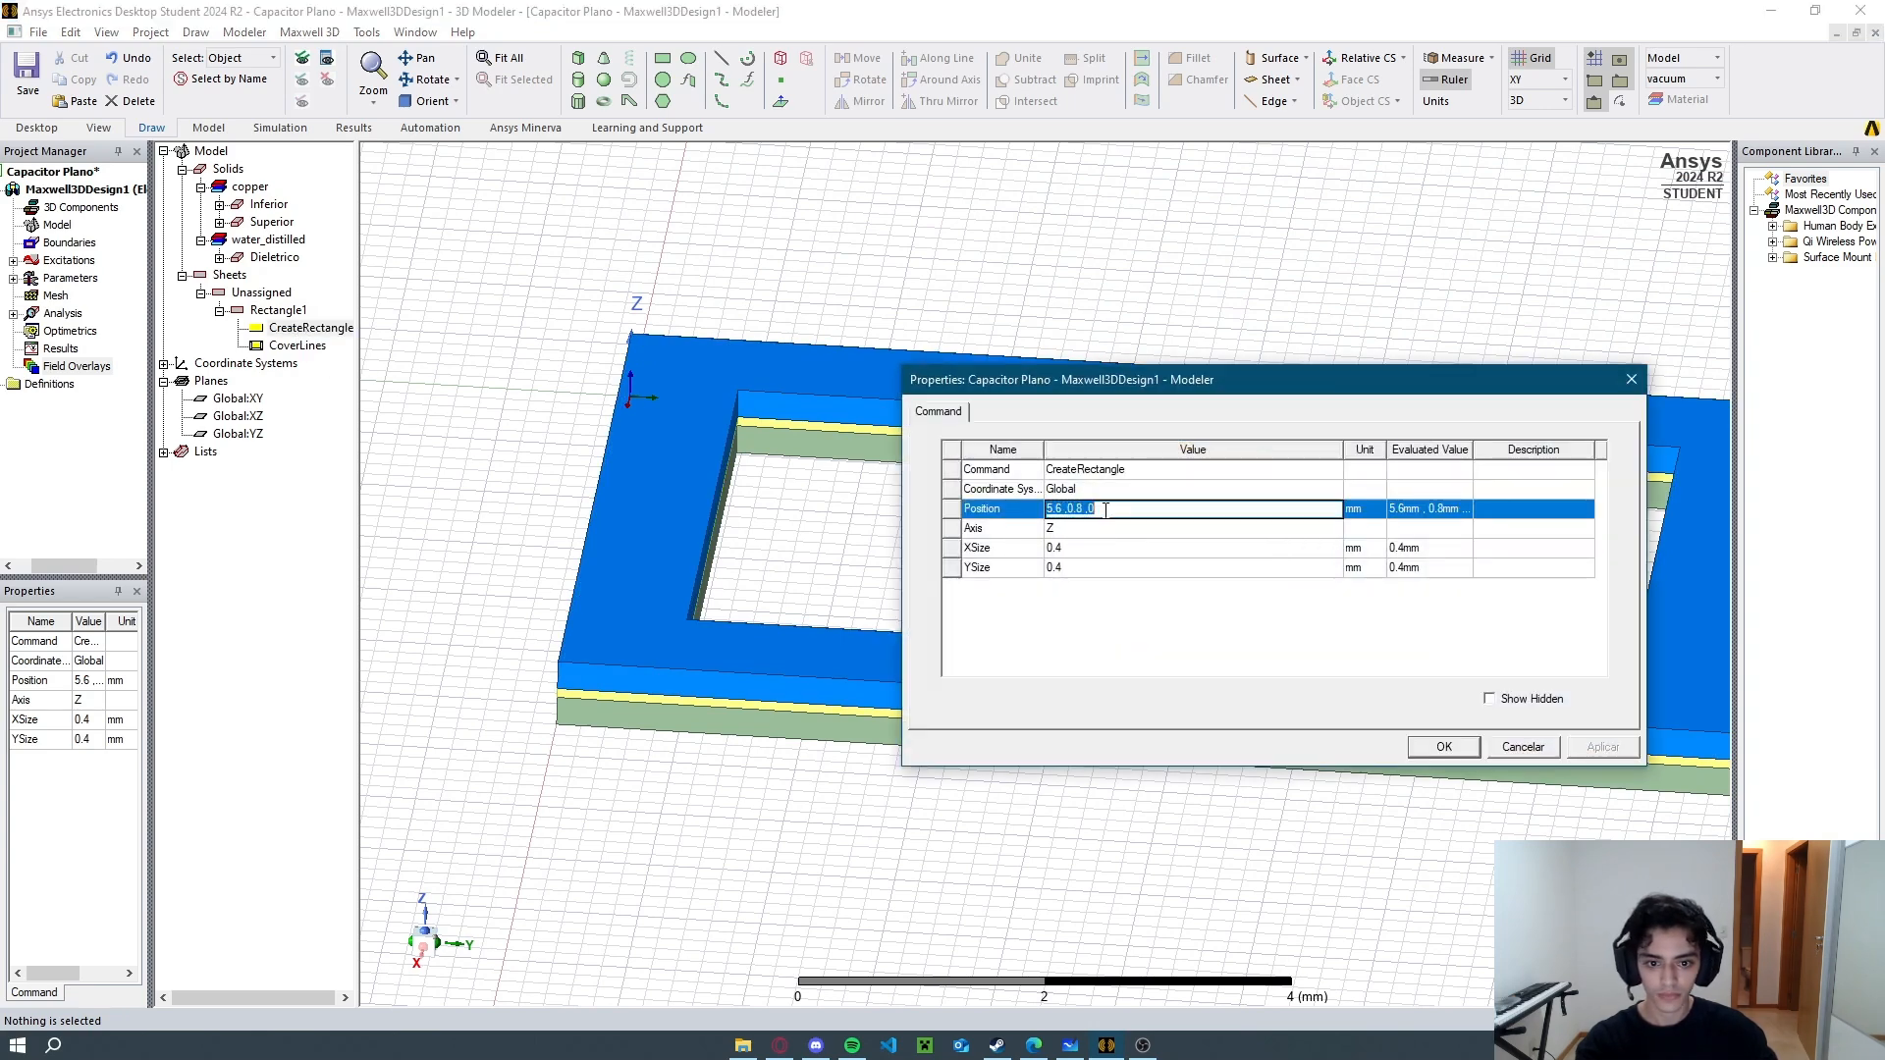
text(2)
click(1202, 531)
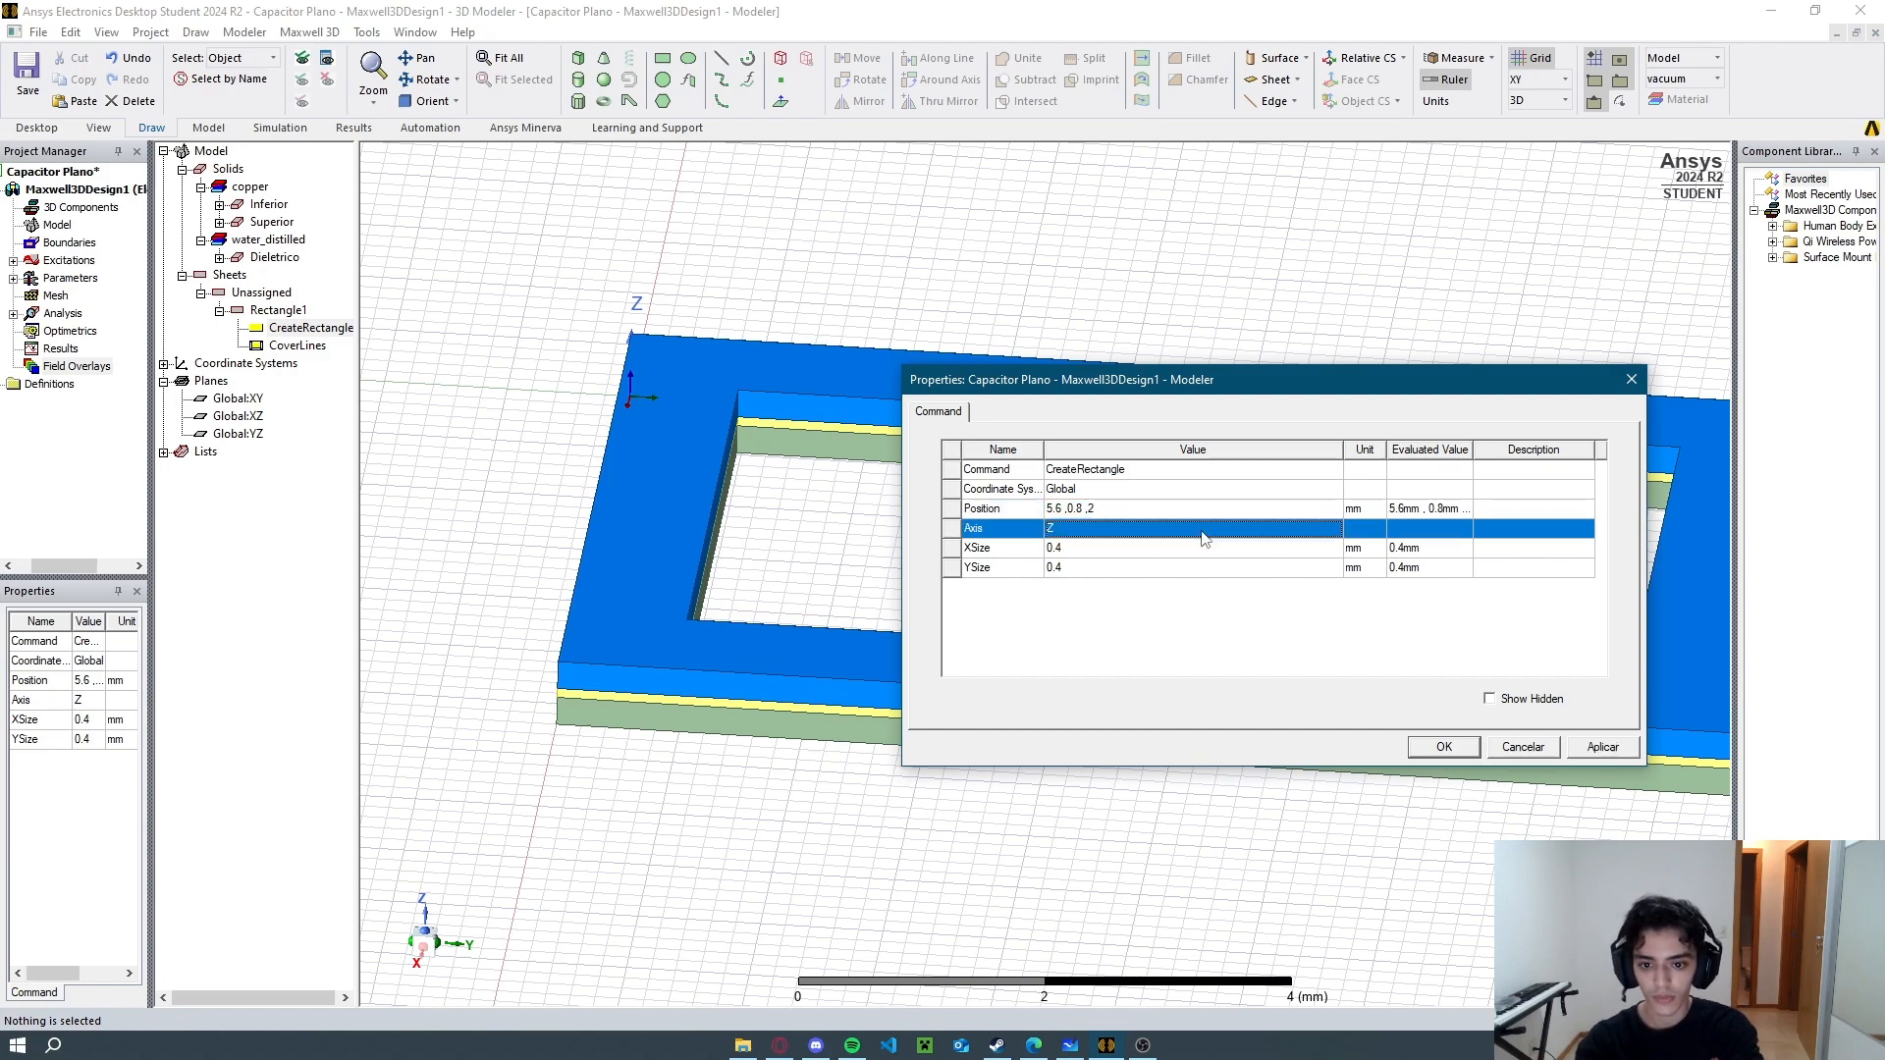
click(1450, 746)
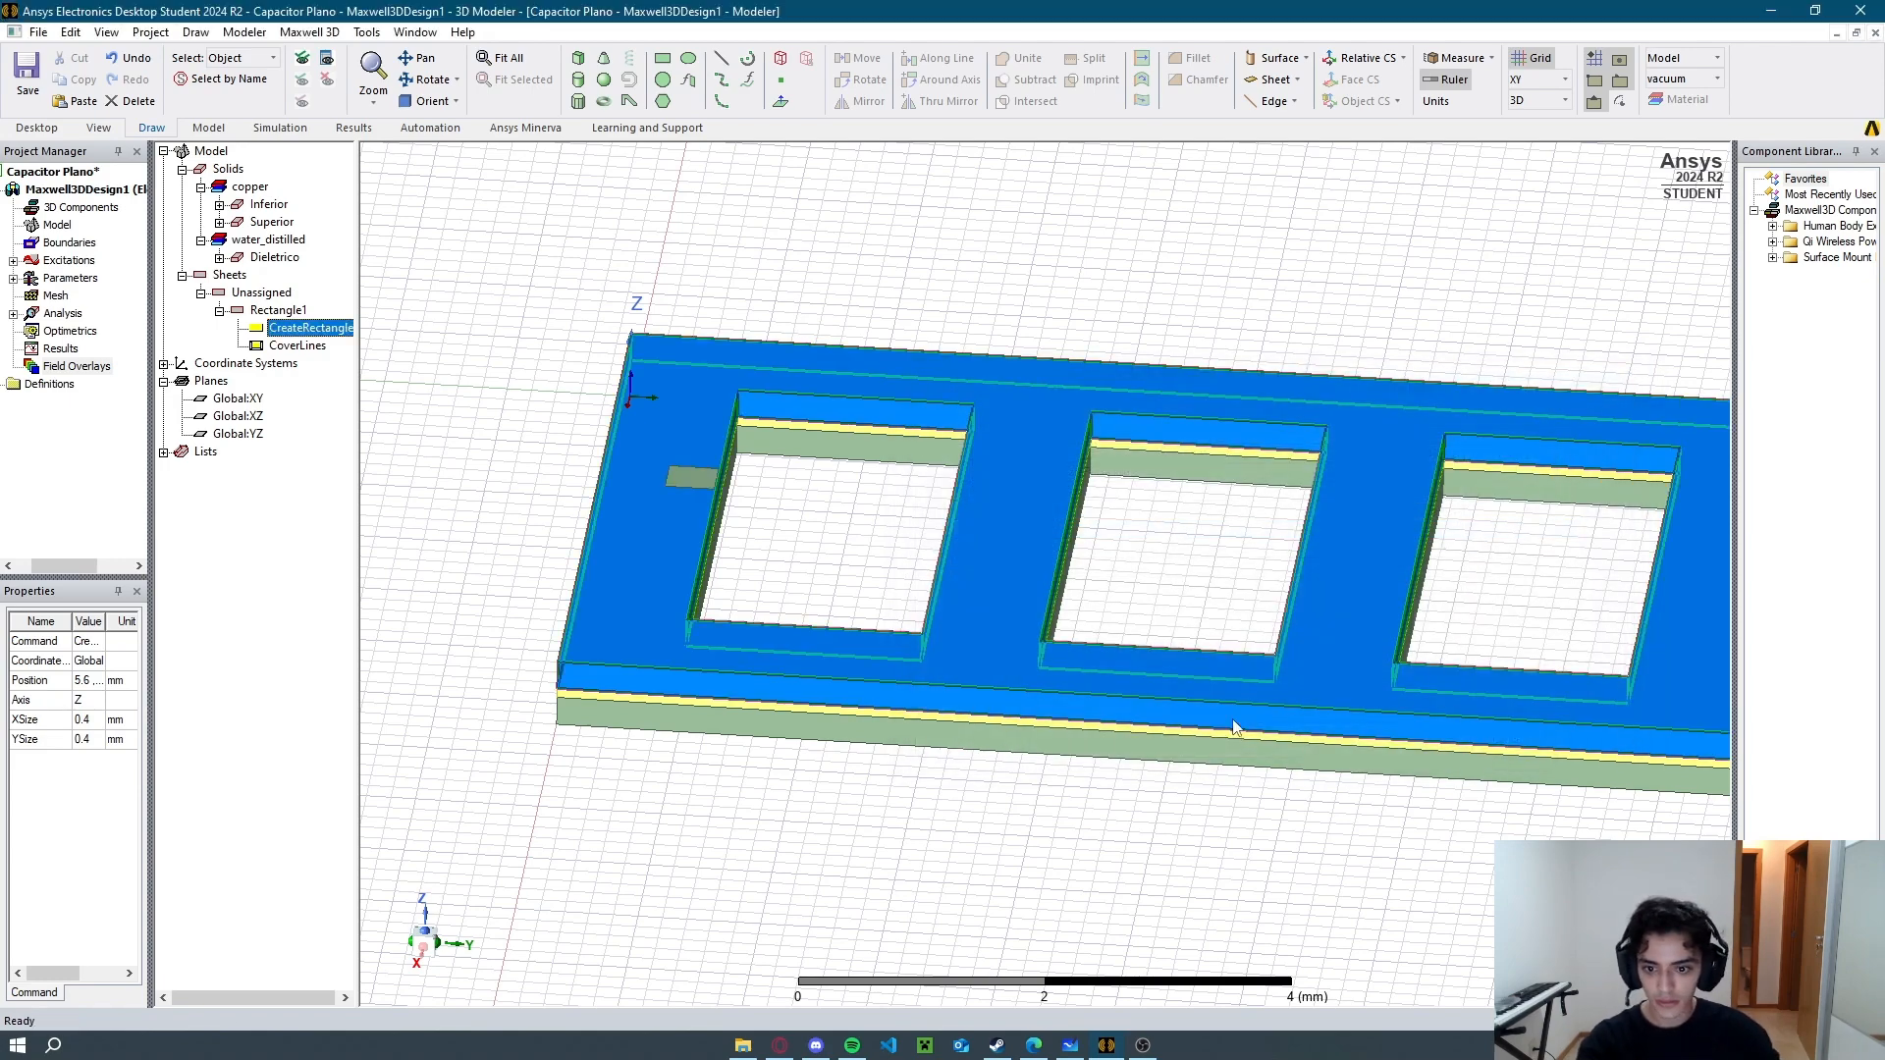
Set the small rectangle's position to 5.6, 0.8, 1 mm.
mouse_move(760, 540)
middle_down()
mouse_move(744, 510)
mouse_move(751, 528)
middle_up()
double_click(310, 328)
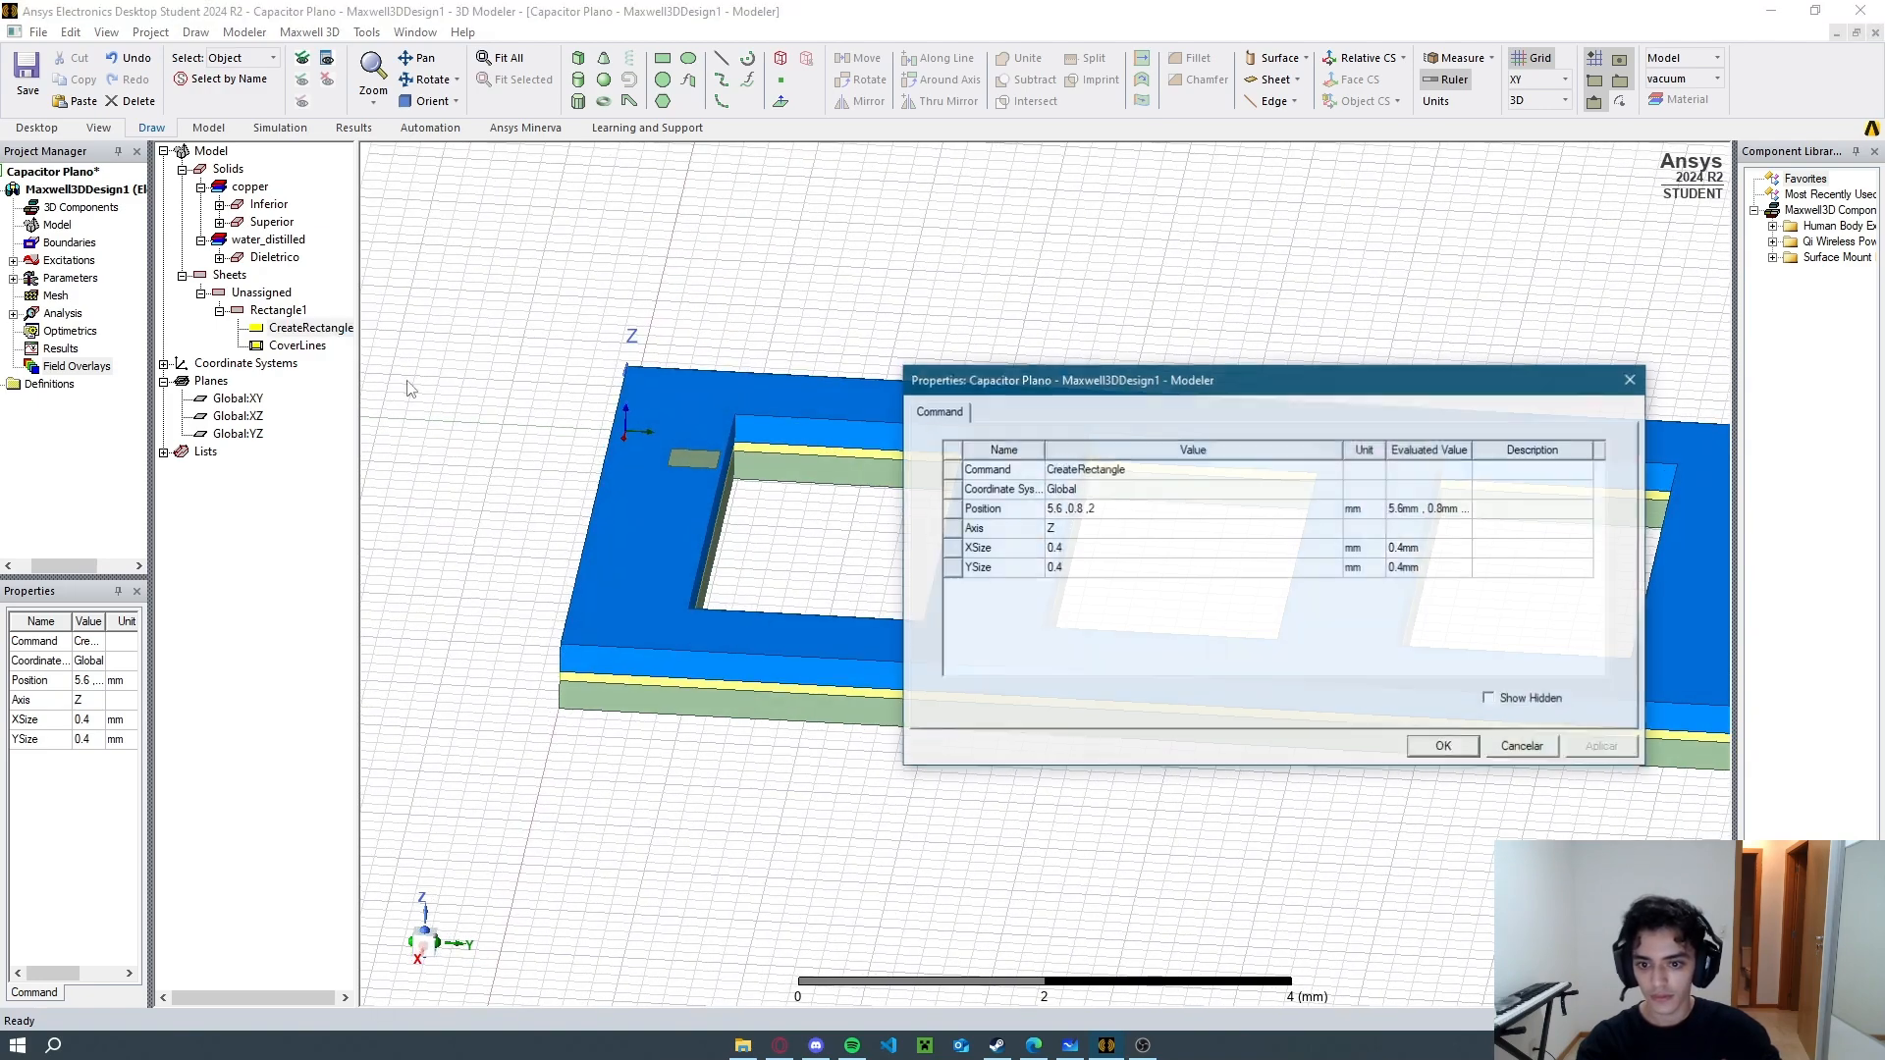
click(1117, 510)
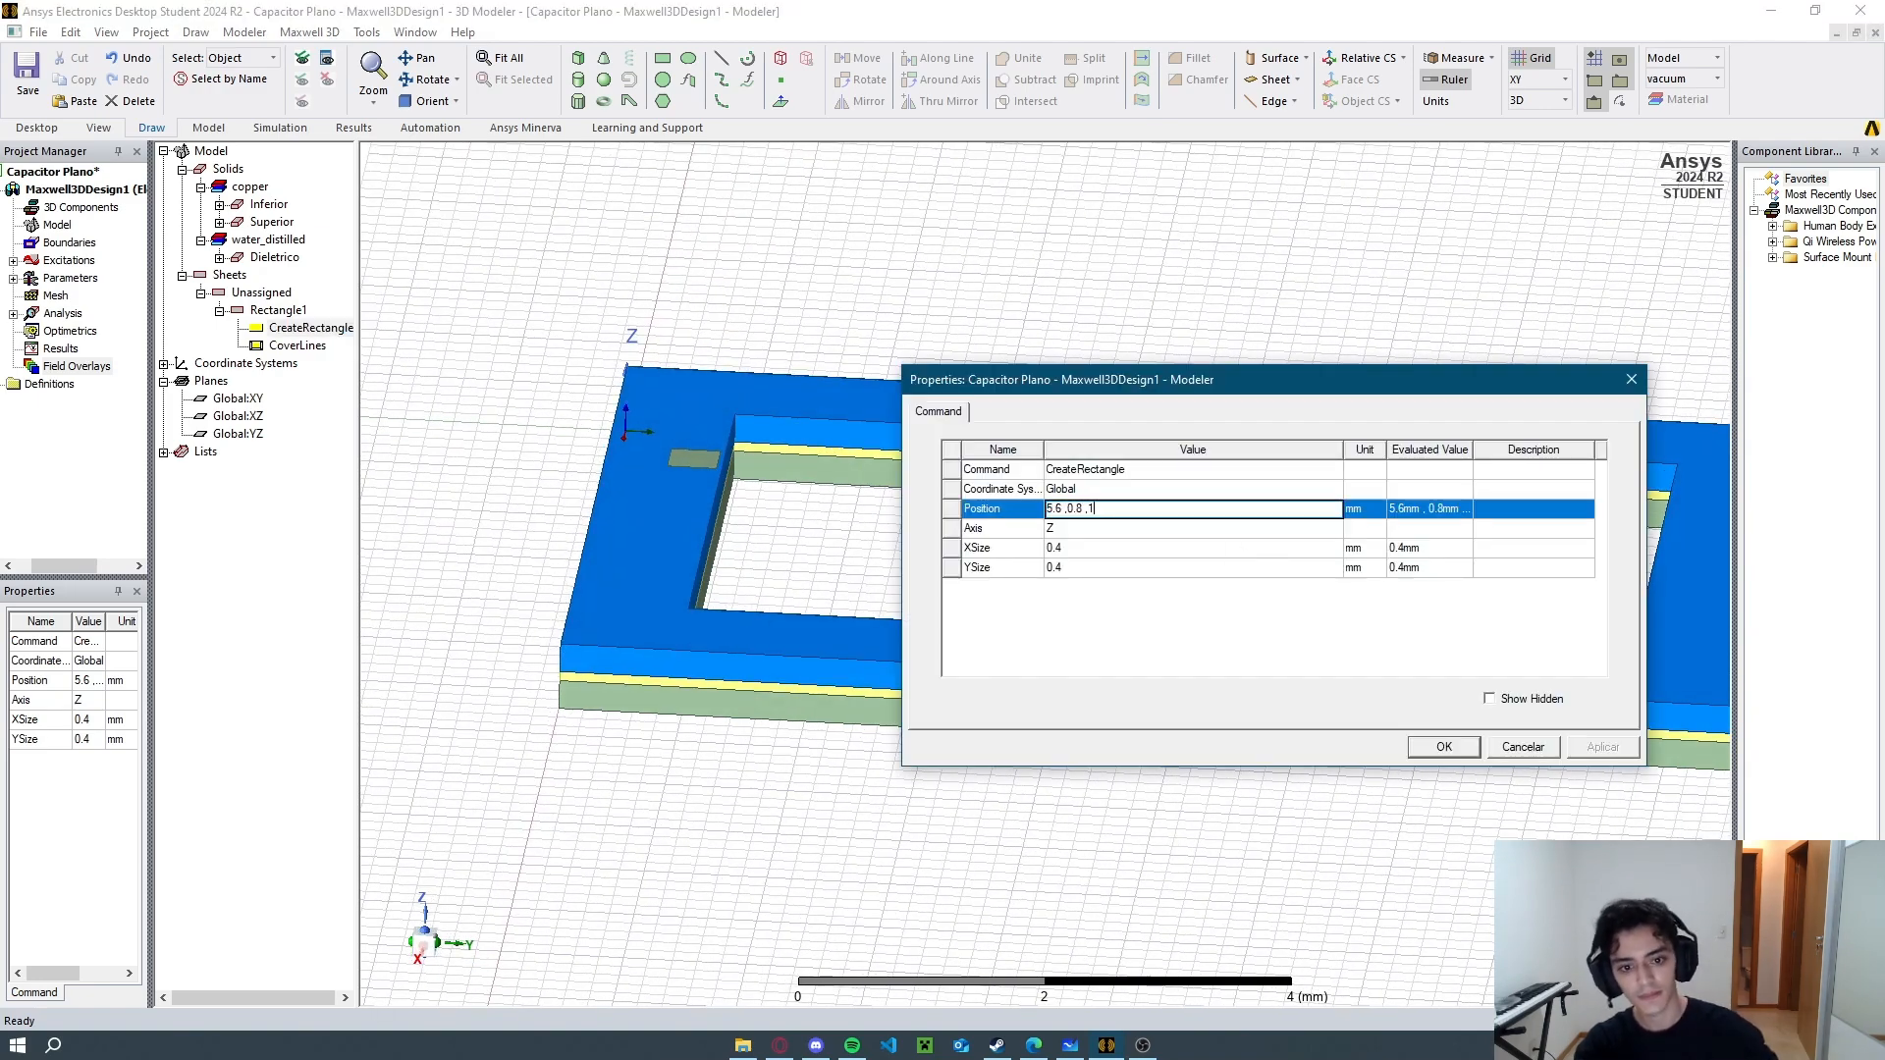
click(1443, 746)
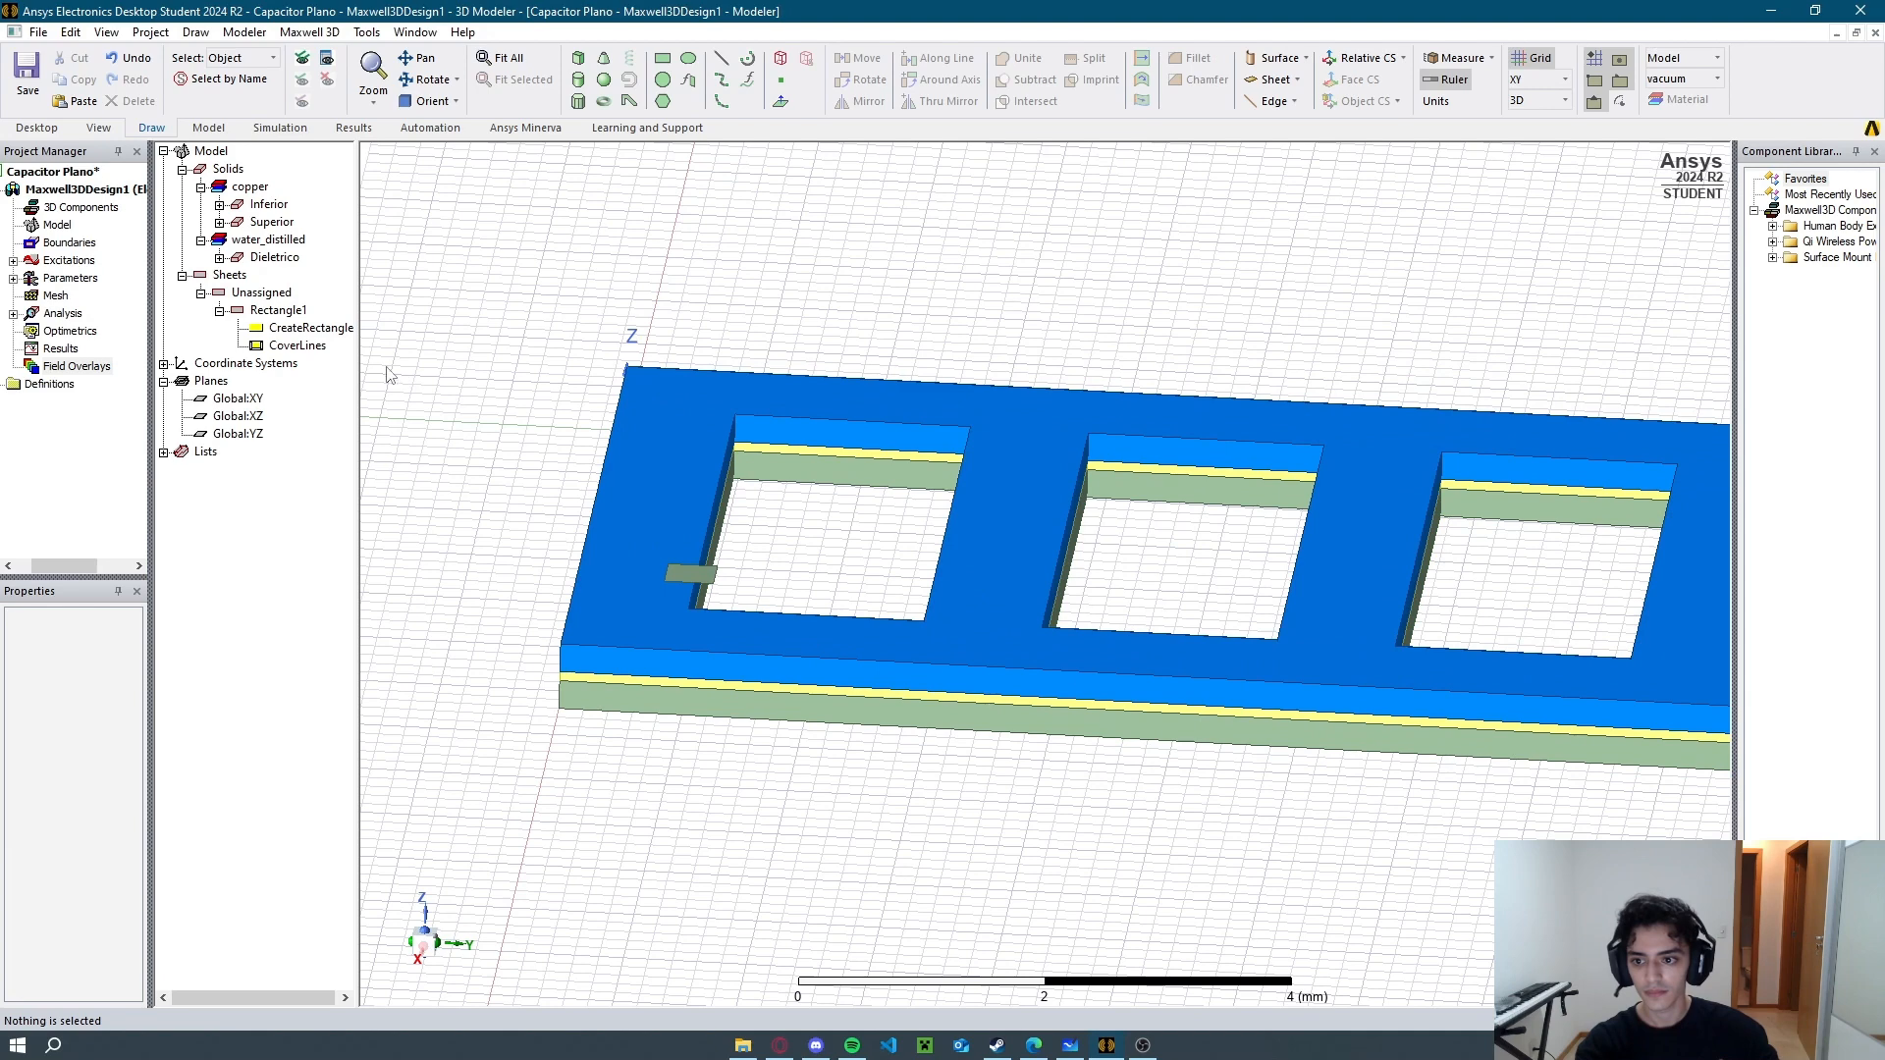
Set the small rectangle's position to 5.6, 0.8, 0.8 mm.
double_click(307, 329)
click(1129, 508)
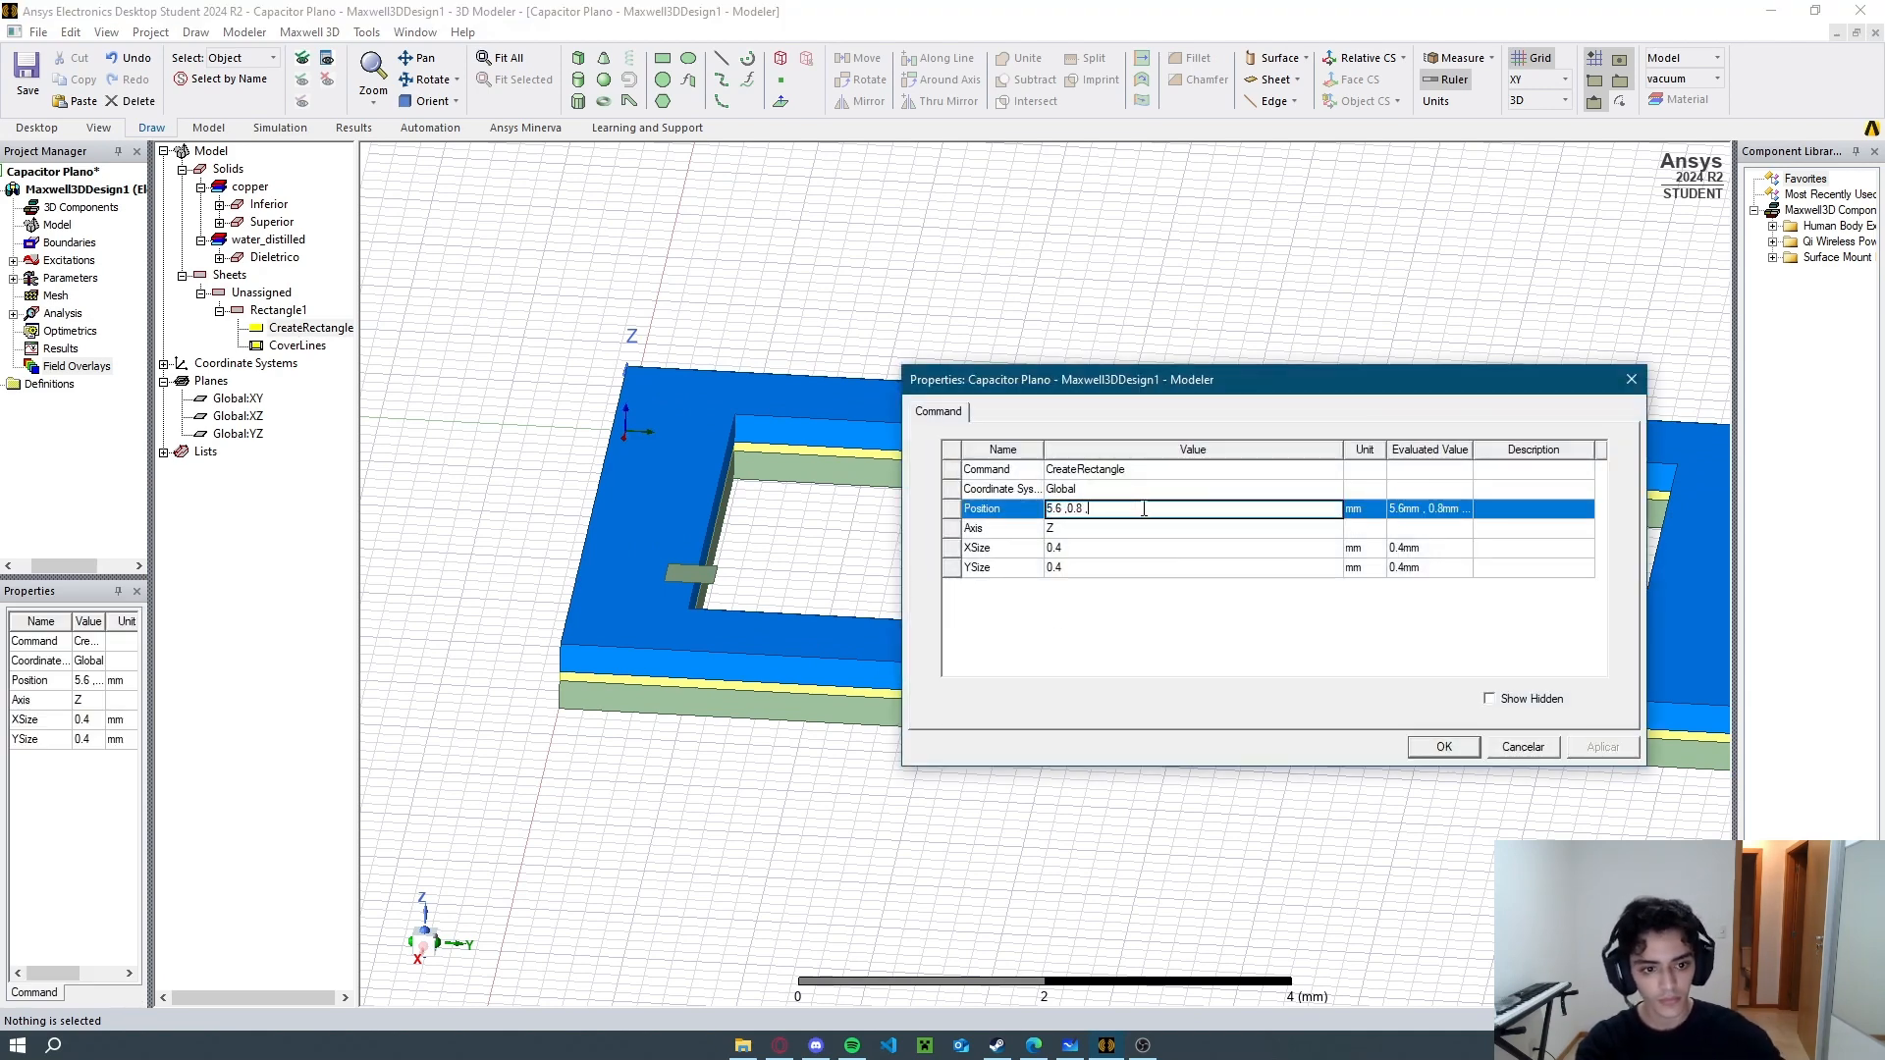
click(1450, 512)
click(1456, 513)
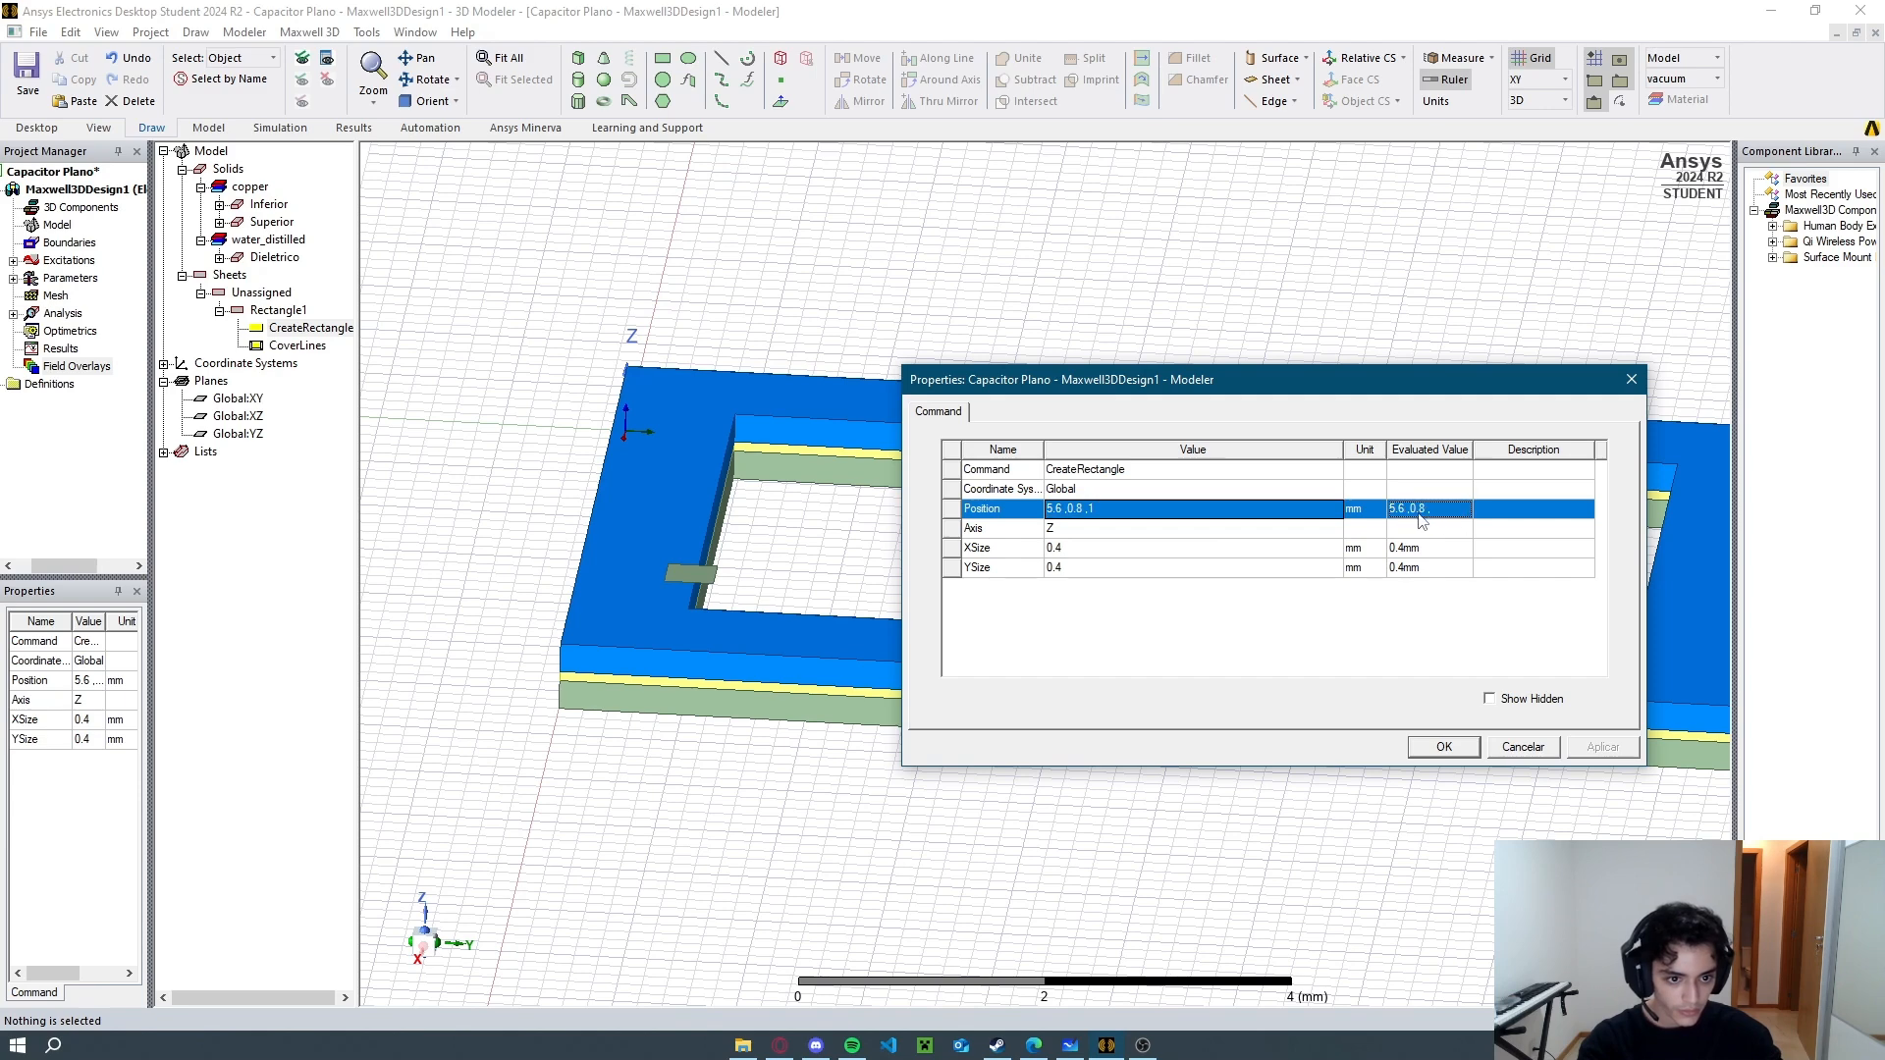
click(1330, 511)
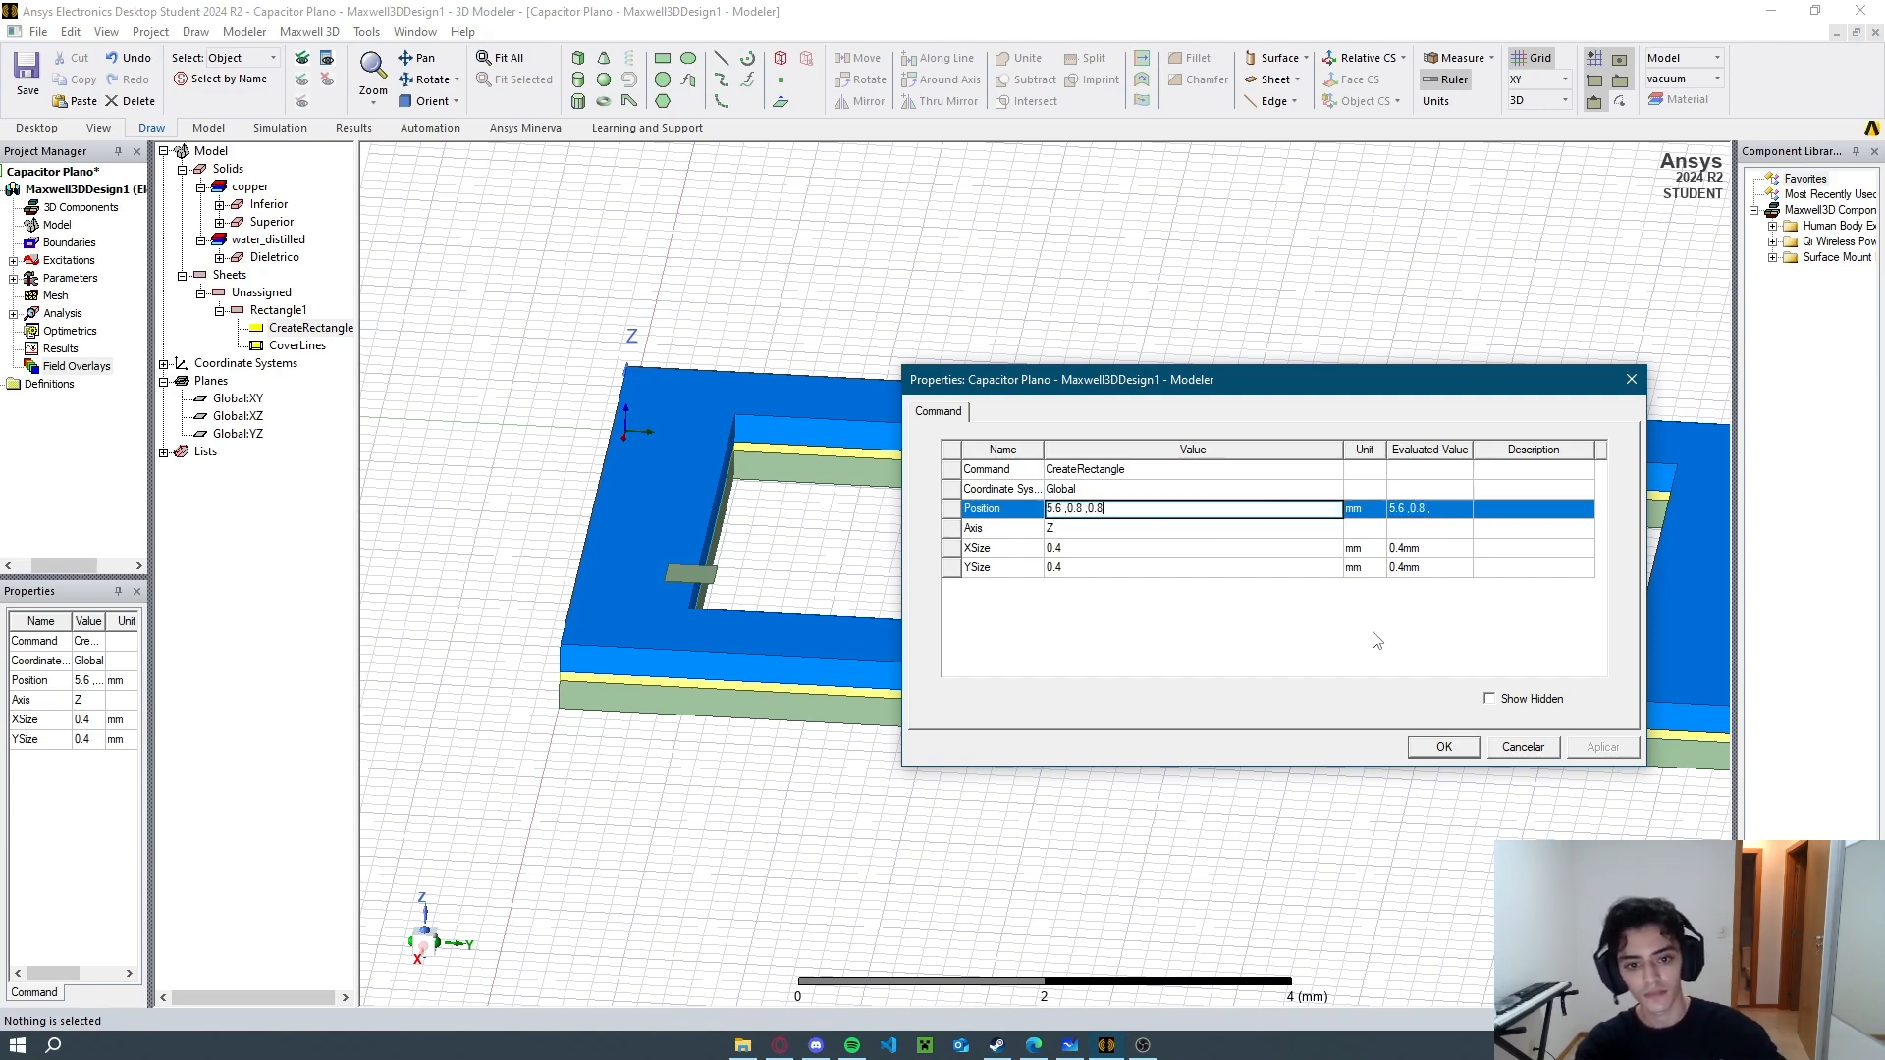
click(1441, 743)
click(1089, 856)
middle_drag(1089, 856, 1040, 883)
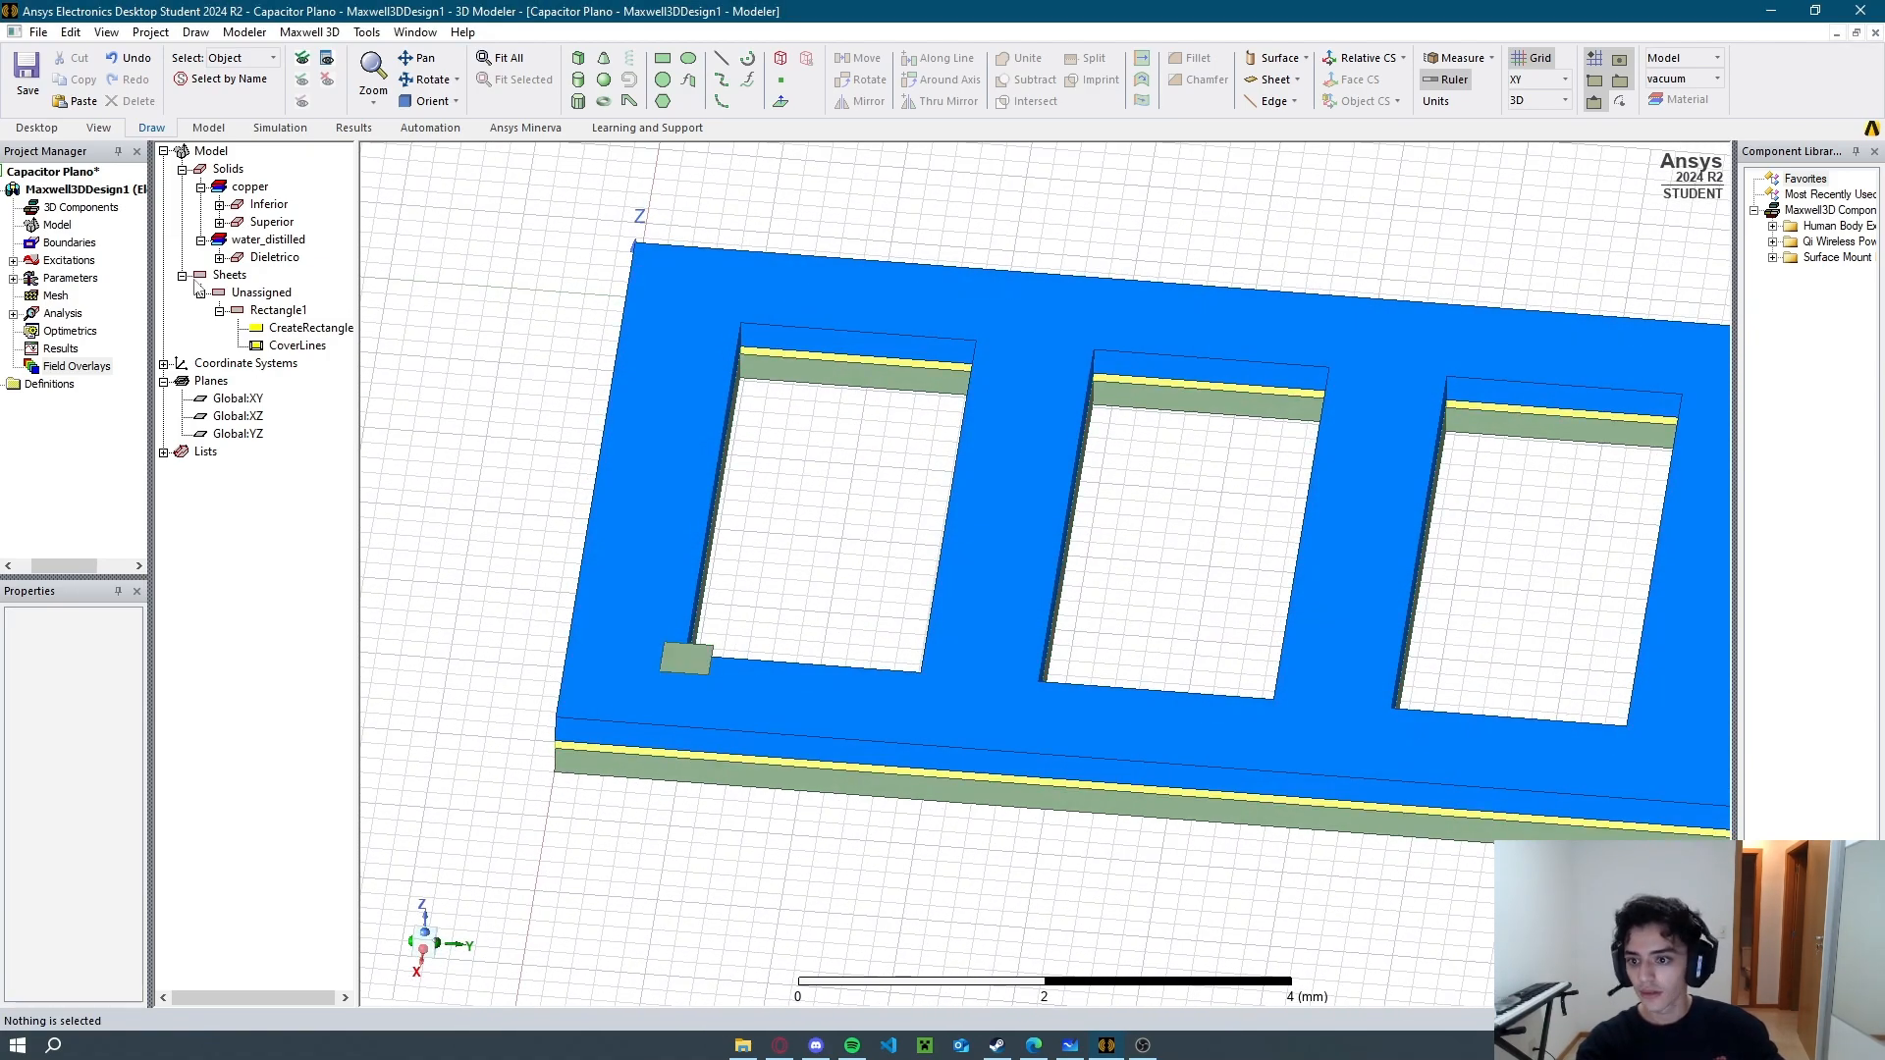
Rename the small rectangle GN00, change its color to white, and deselect it.
click(277, 311)
double_click(295, 311)
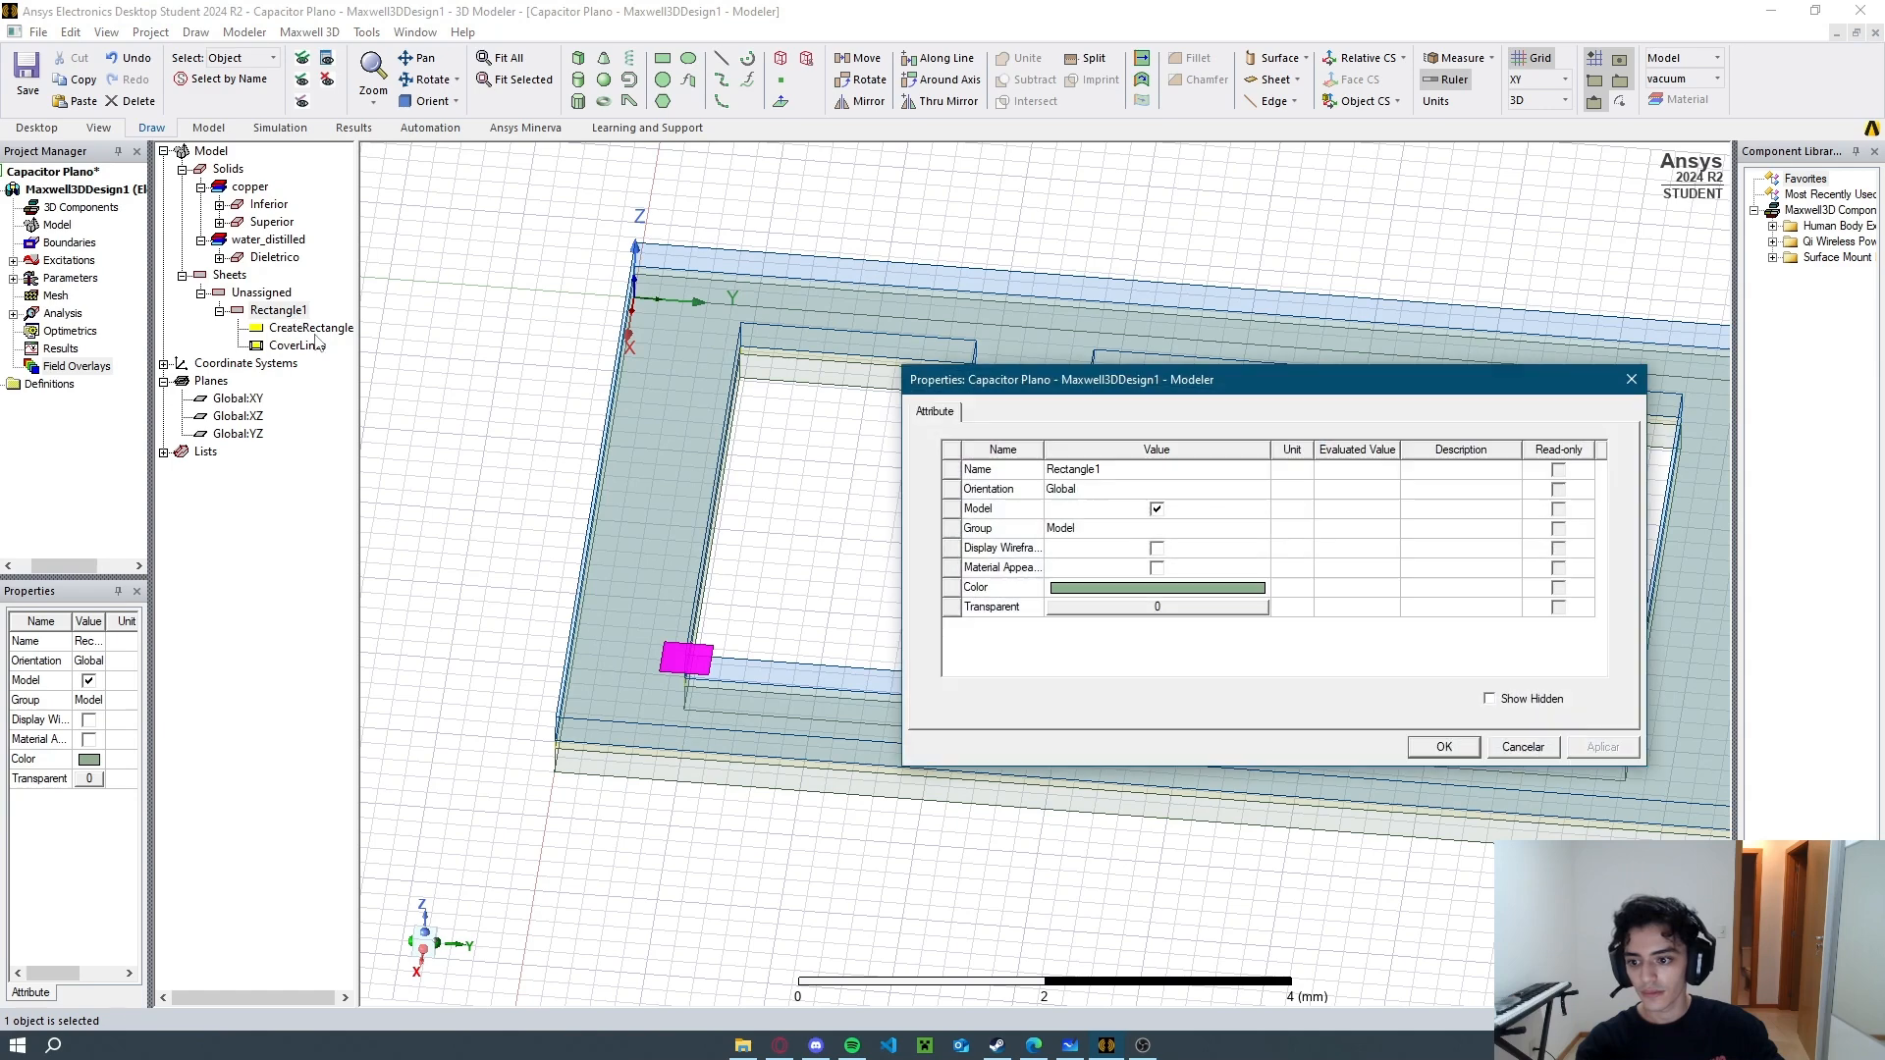
click(1109, 470)
text(GN00)
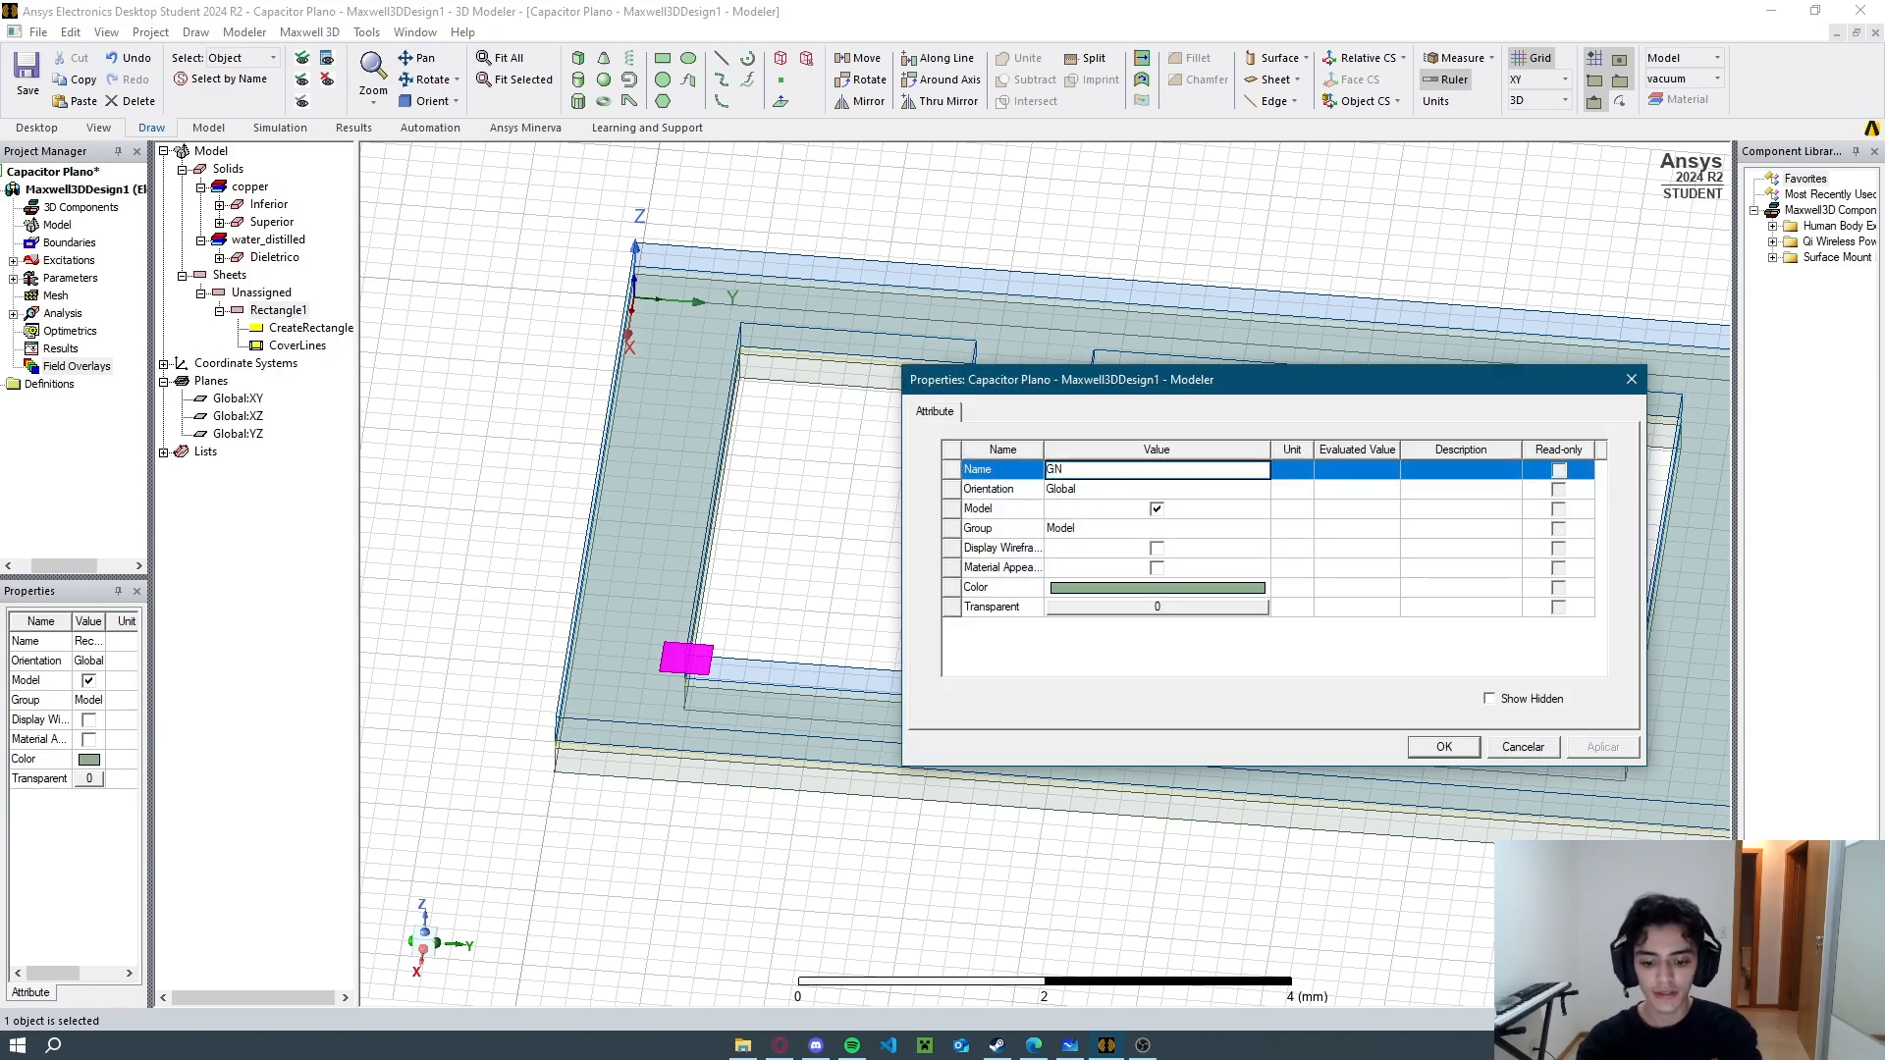
click(1197, 590)
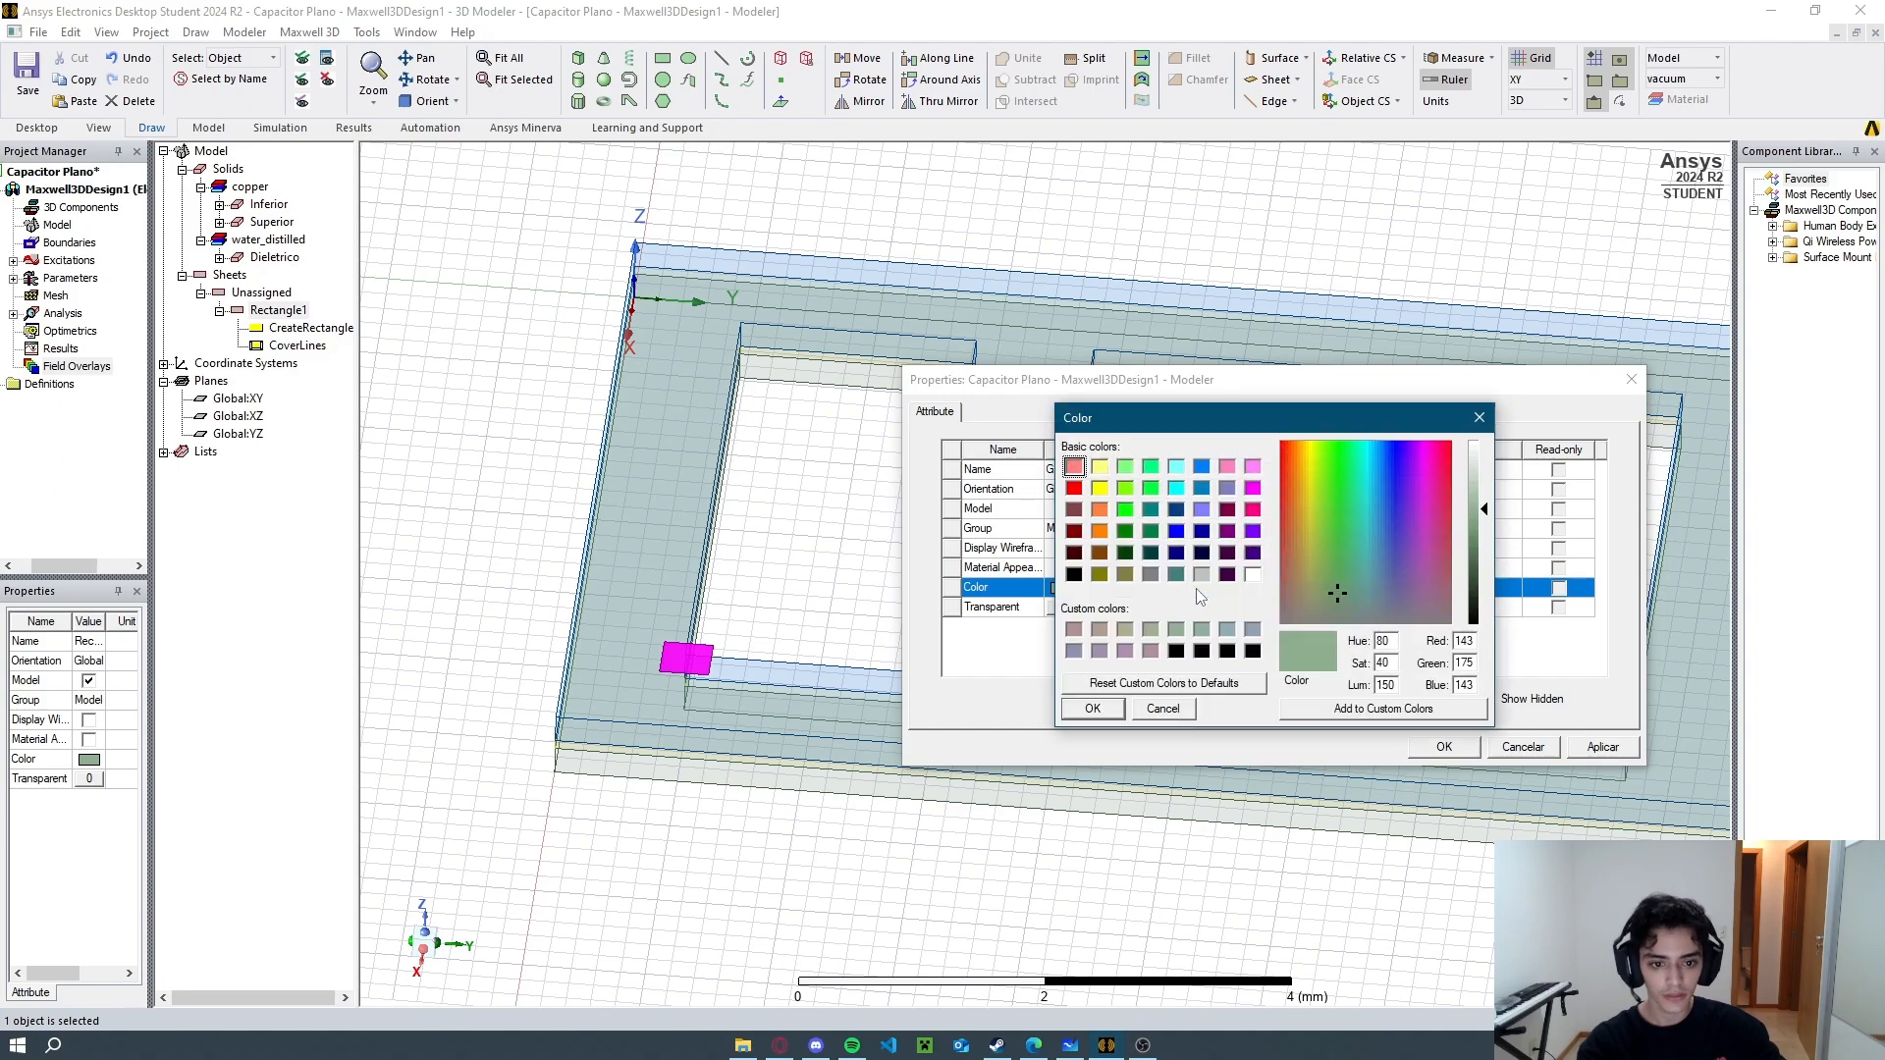
click(1253, 575)
click(1091, 709)
click(1443, 748)
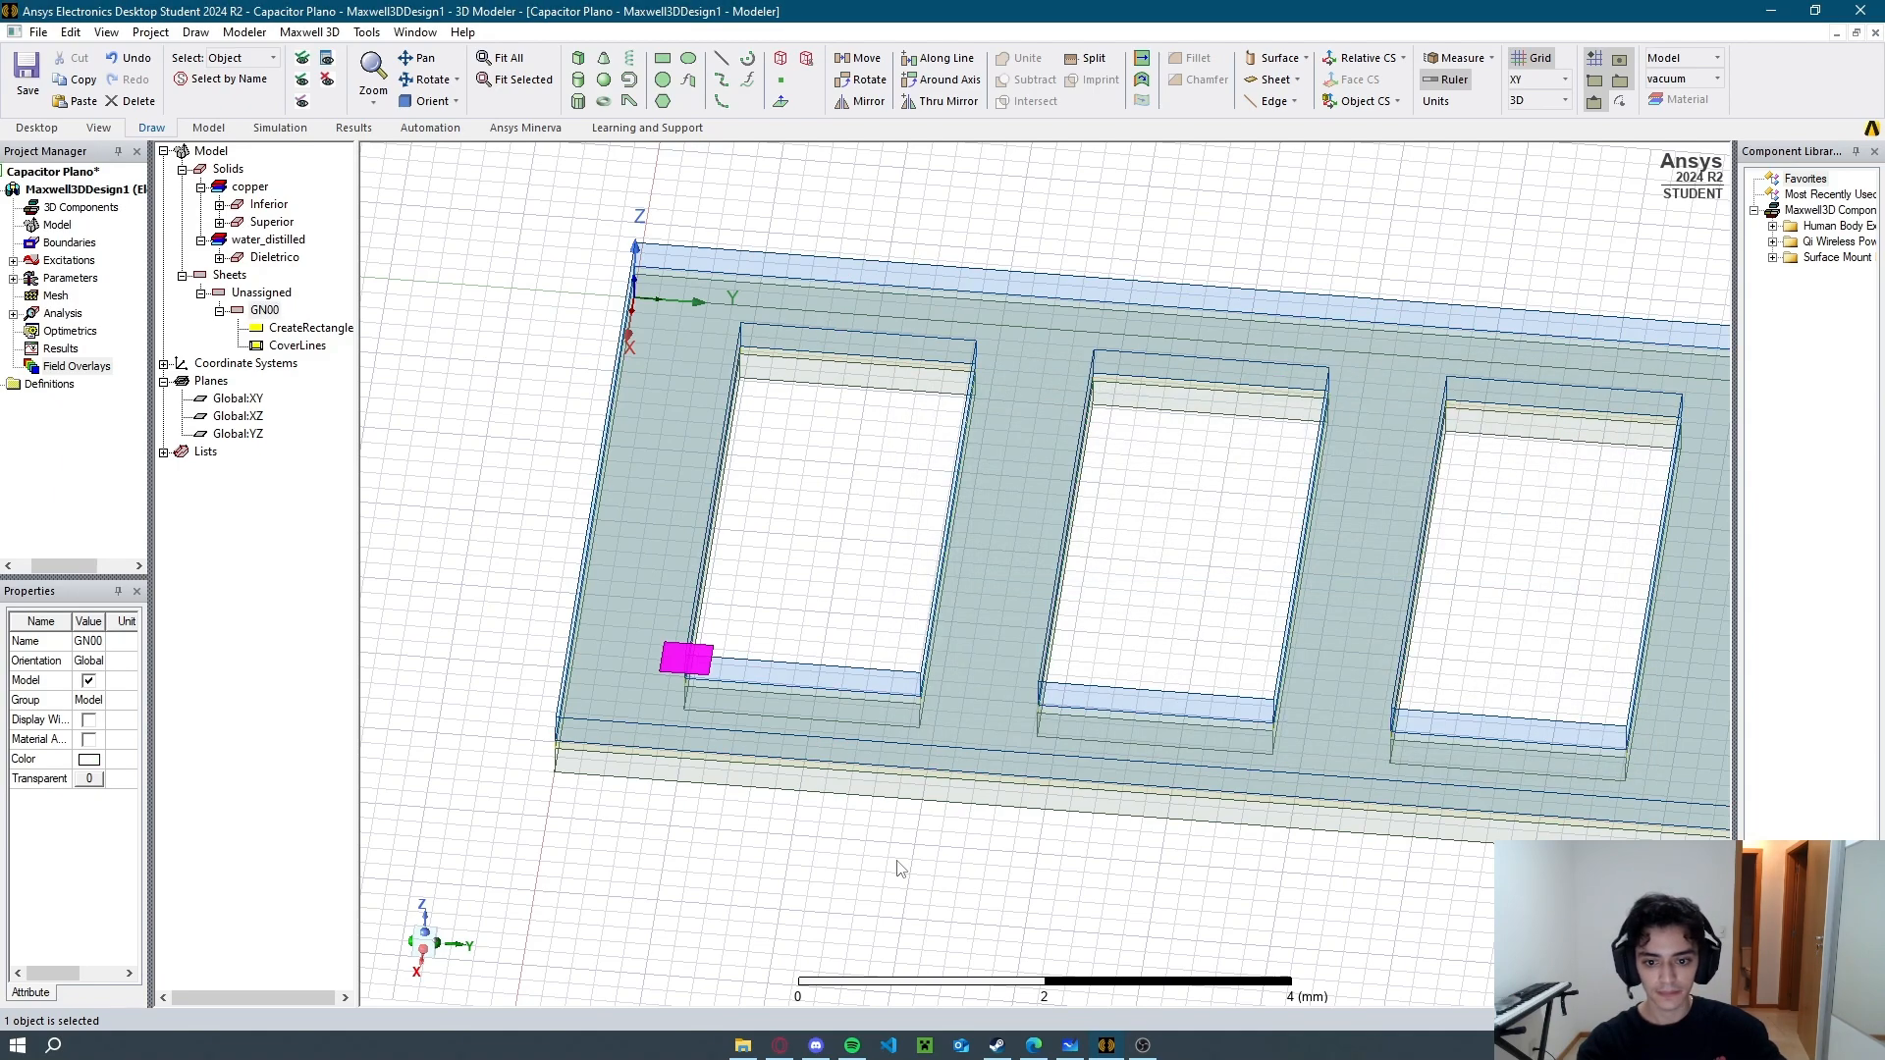
click(864, 598)
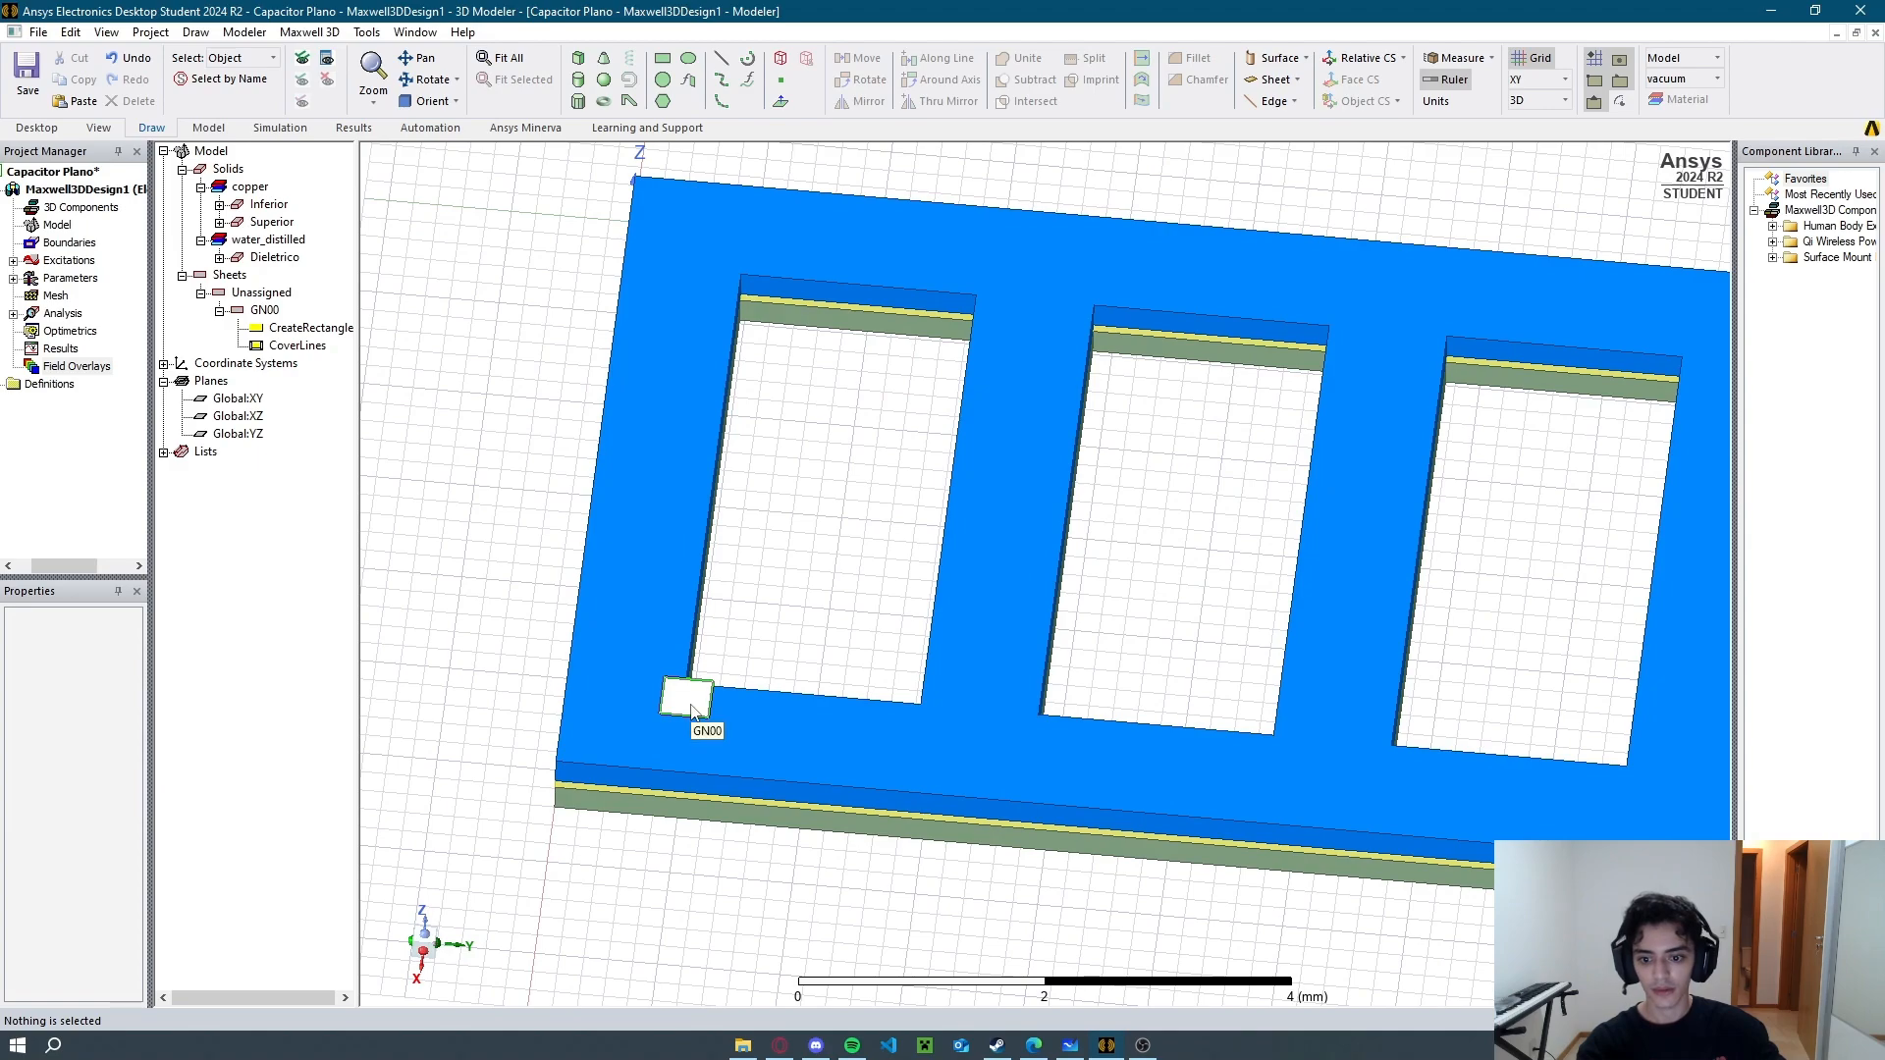
middle_drag(828, 652, 863, 644)
scroll(878, 644, up, 1)
scroll(881, 648, down, 3)
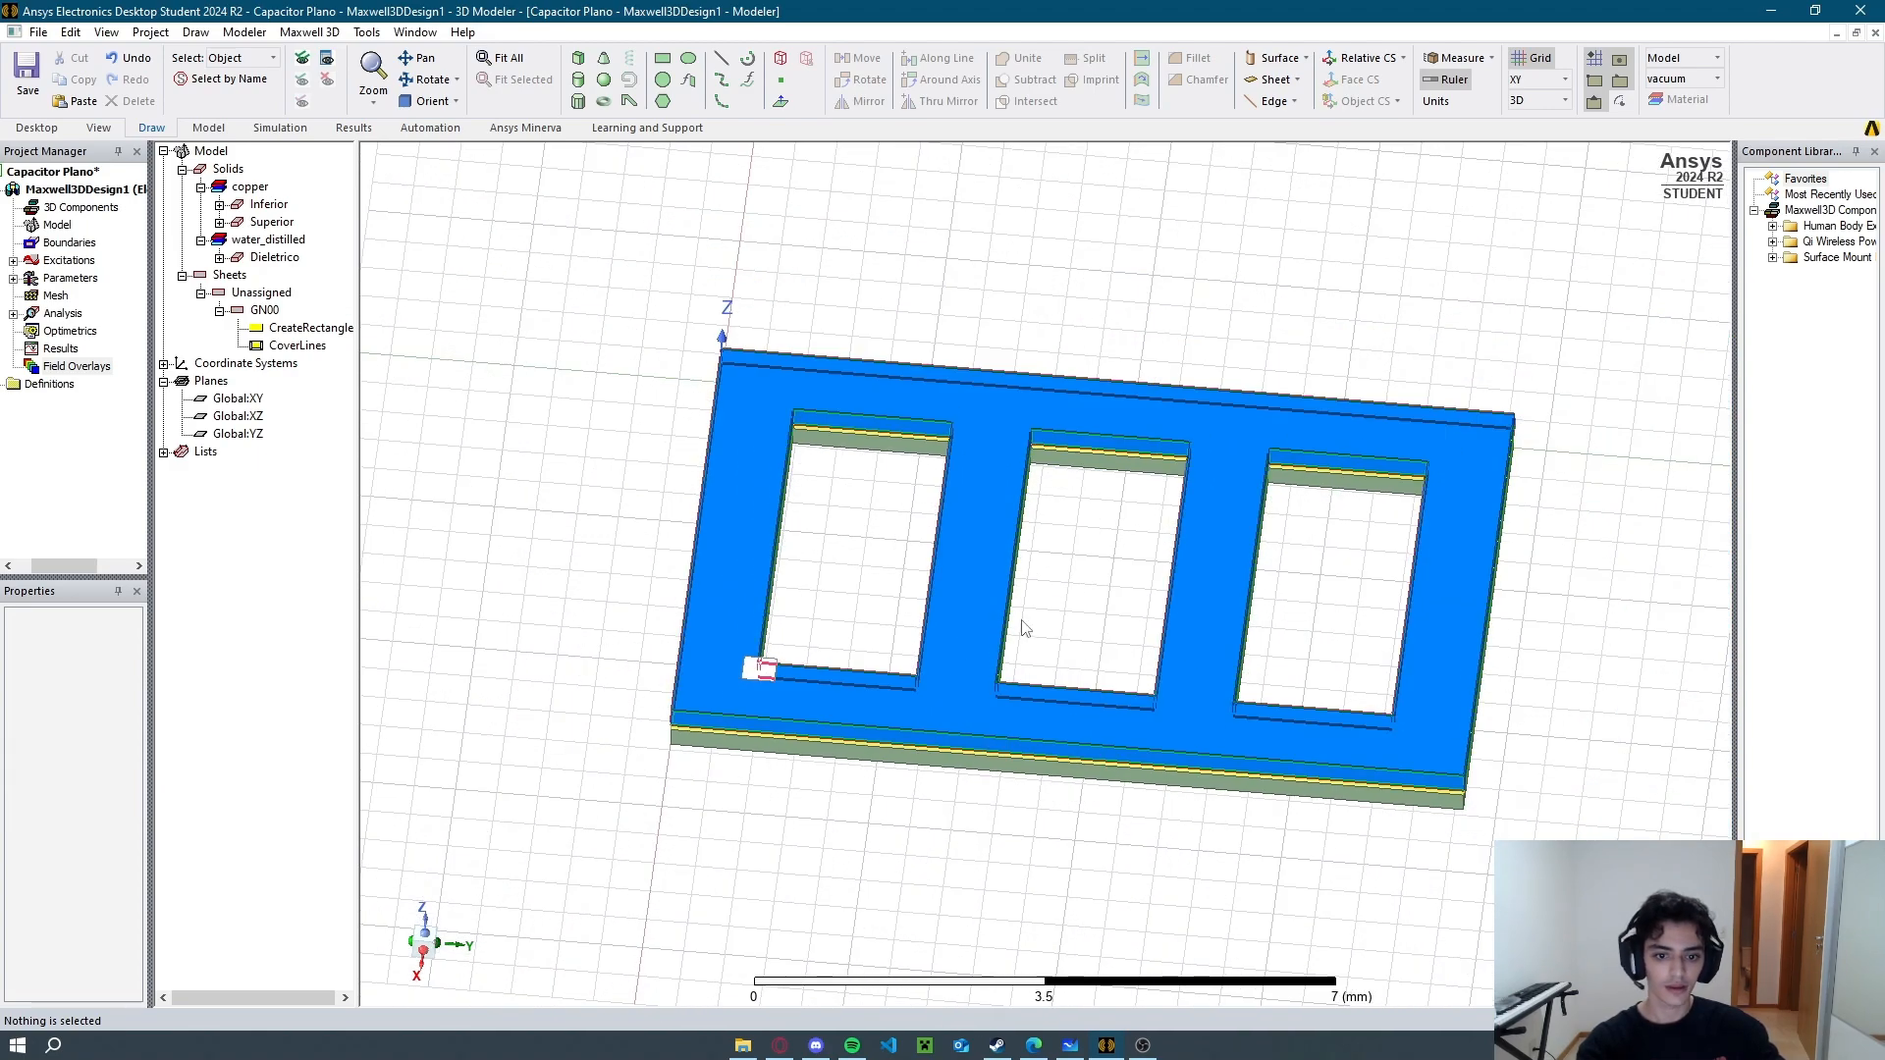
shift+drag(1118, 601, 1088, 579)
mouse_move(1088, 586)
middle_down()
mouse_move(1040, 564)
mouse_move(1085, 553)
middle_up()
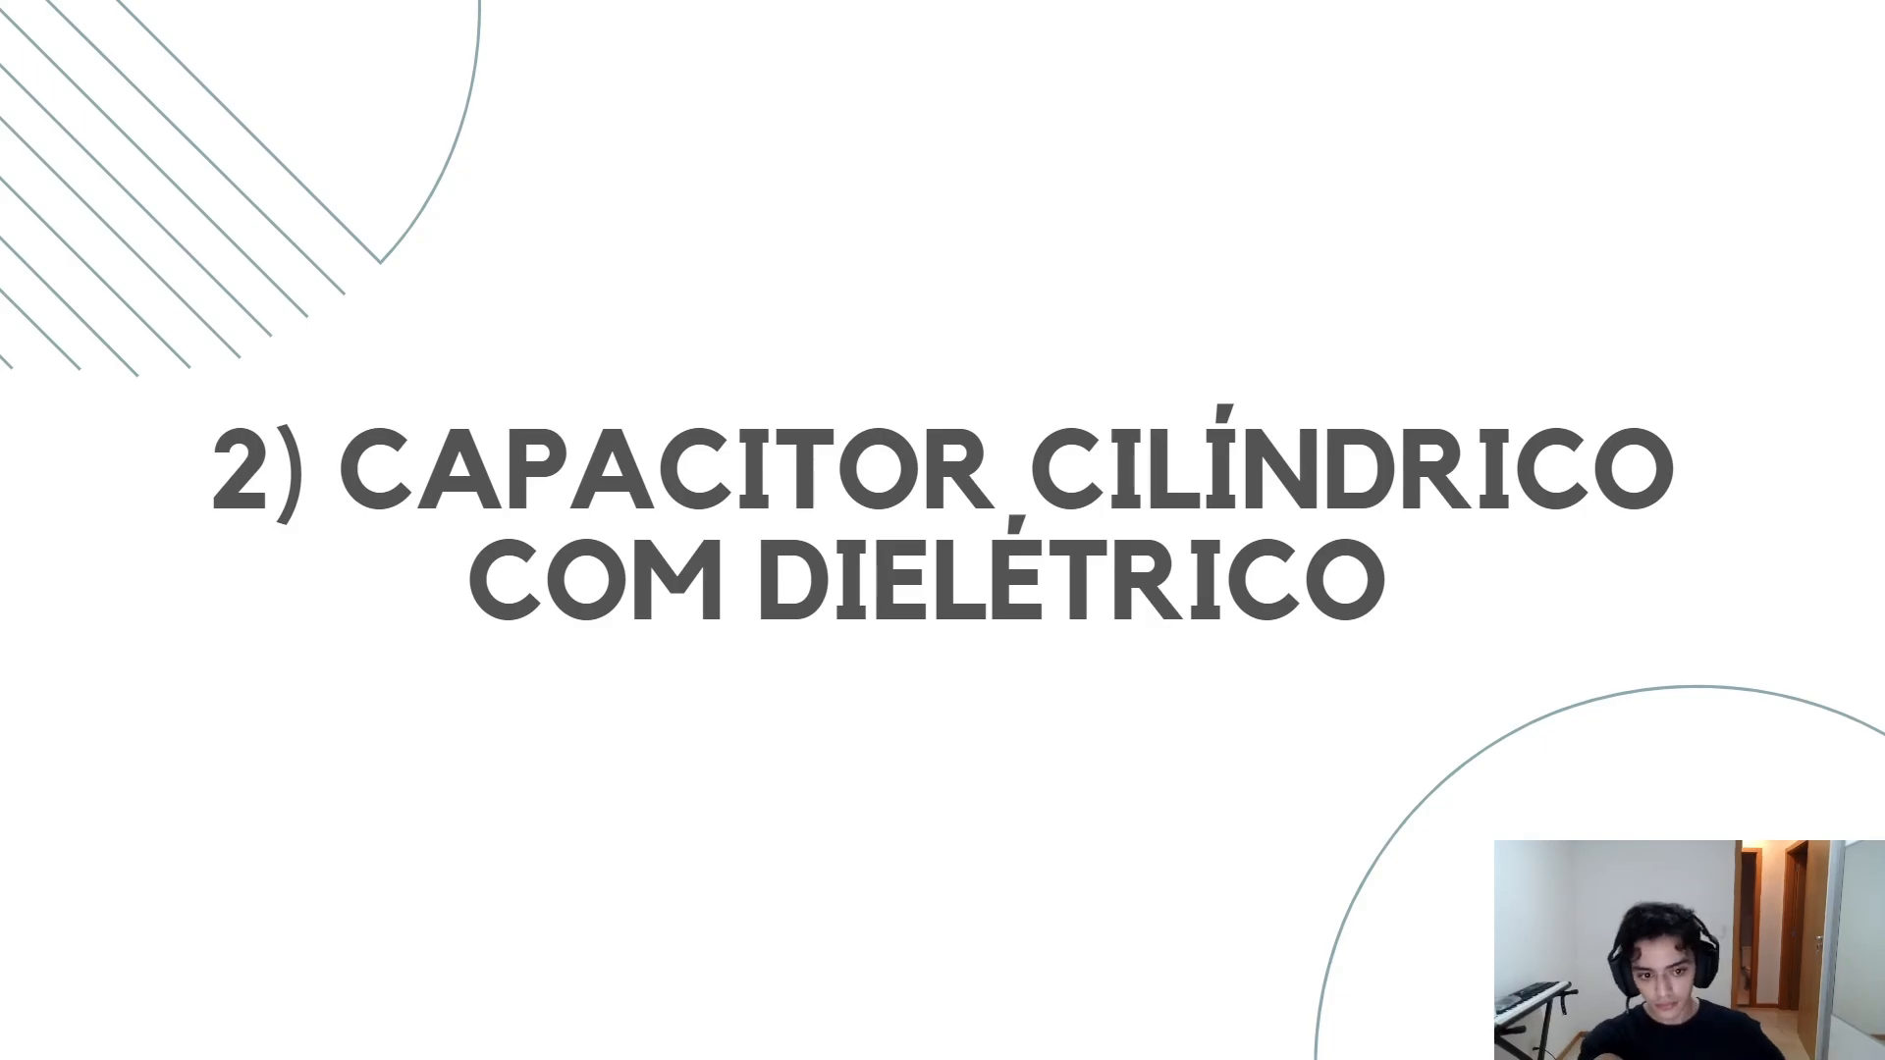
Switch to the experiment PDF in the browser and find section 2 on the cylindrical capacitor with dielectric.
key(alt+Tab)
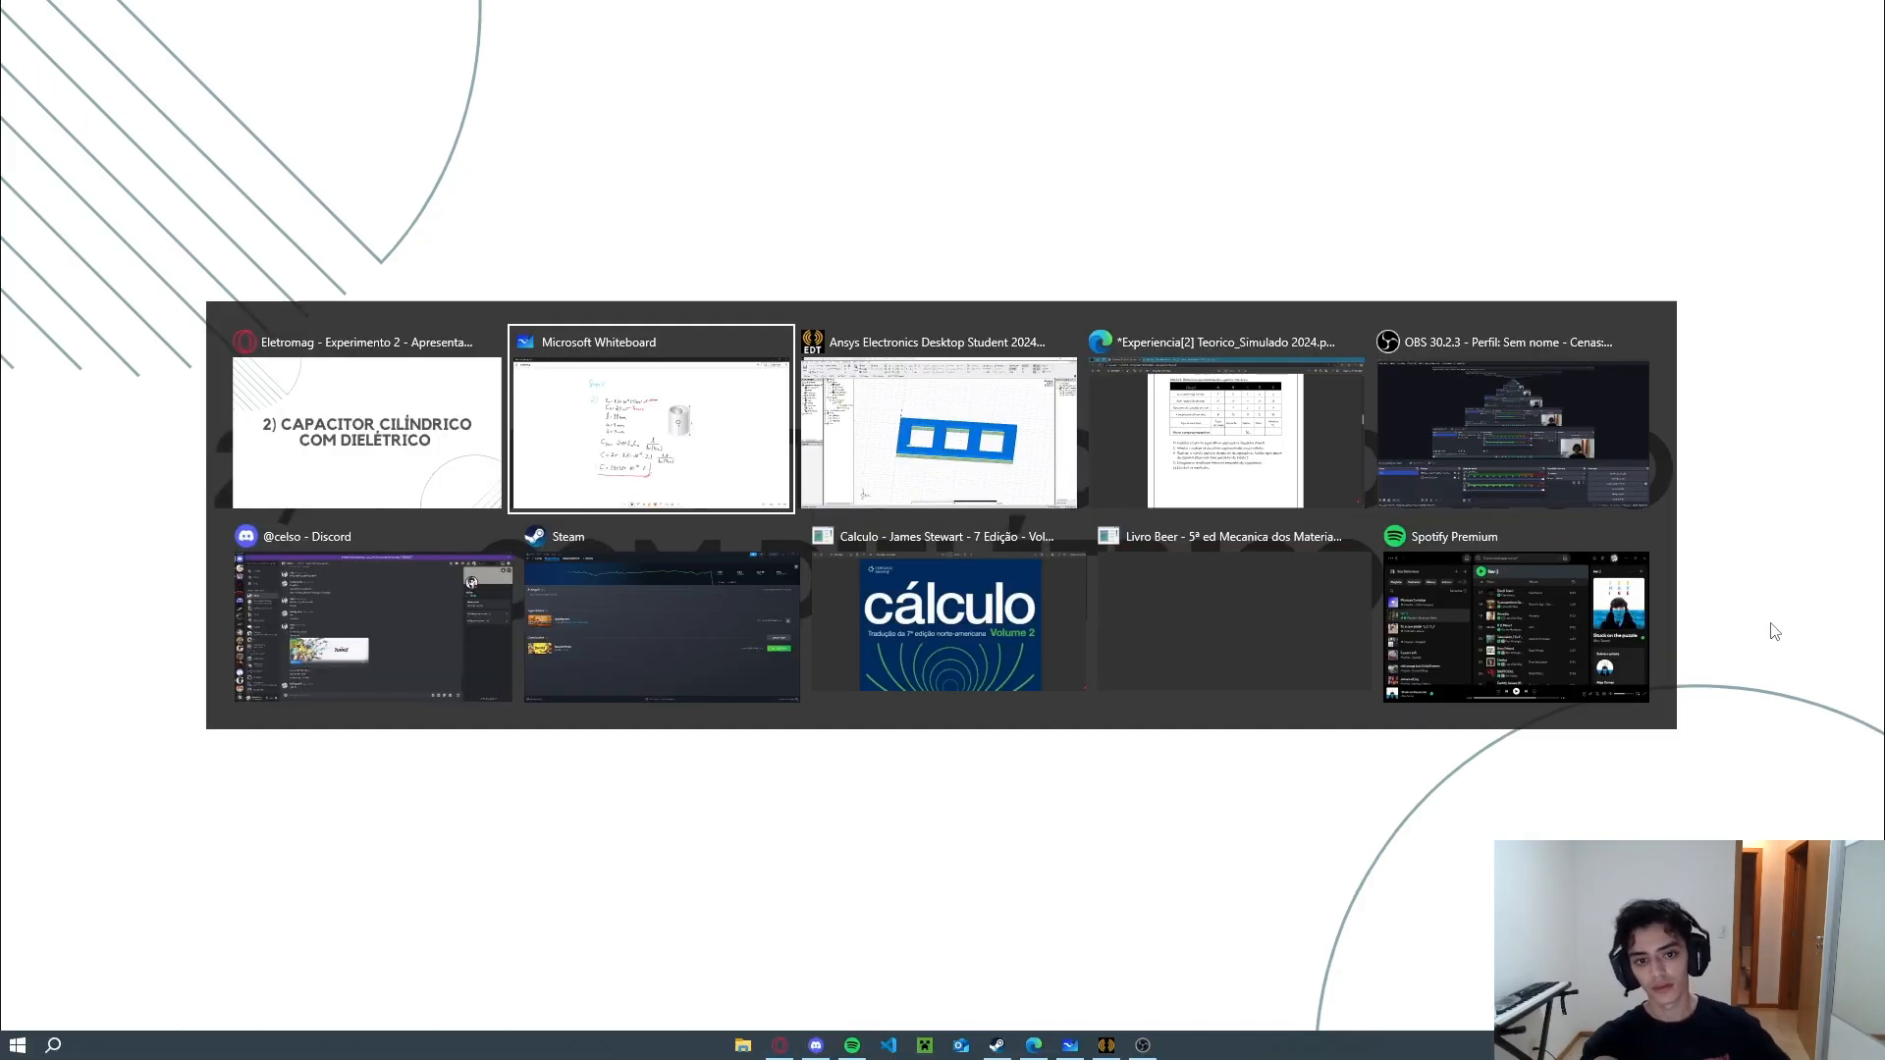
key(alt+Tab)
key(alt+Tab)
scroll(1028, 443, down, 10)
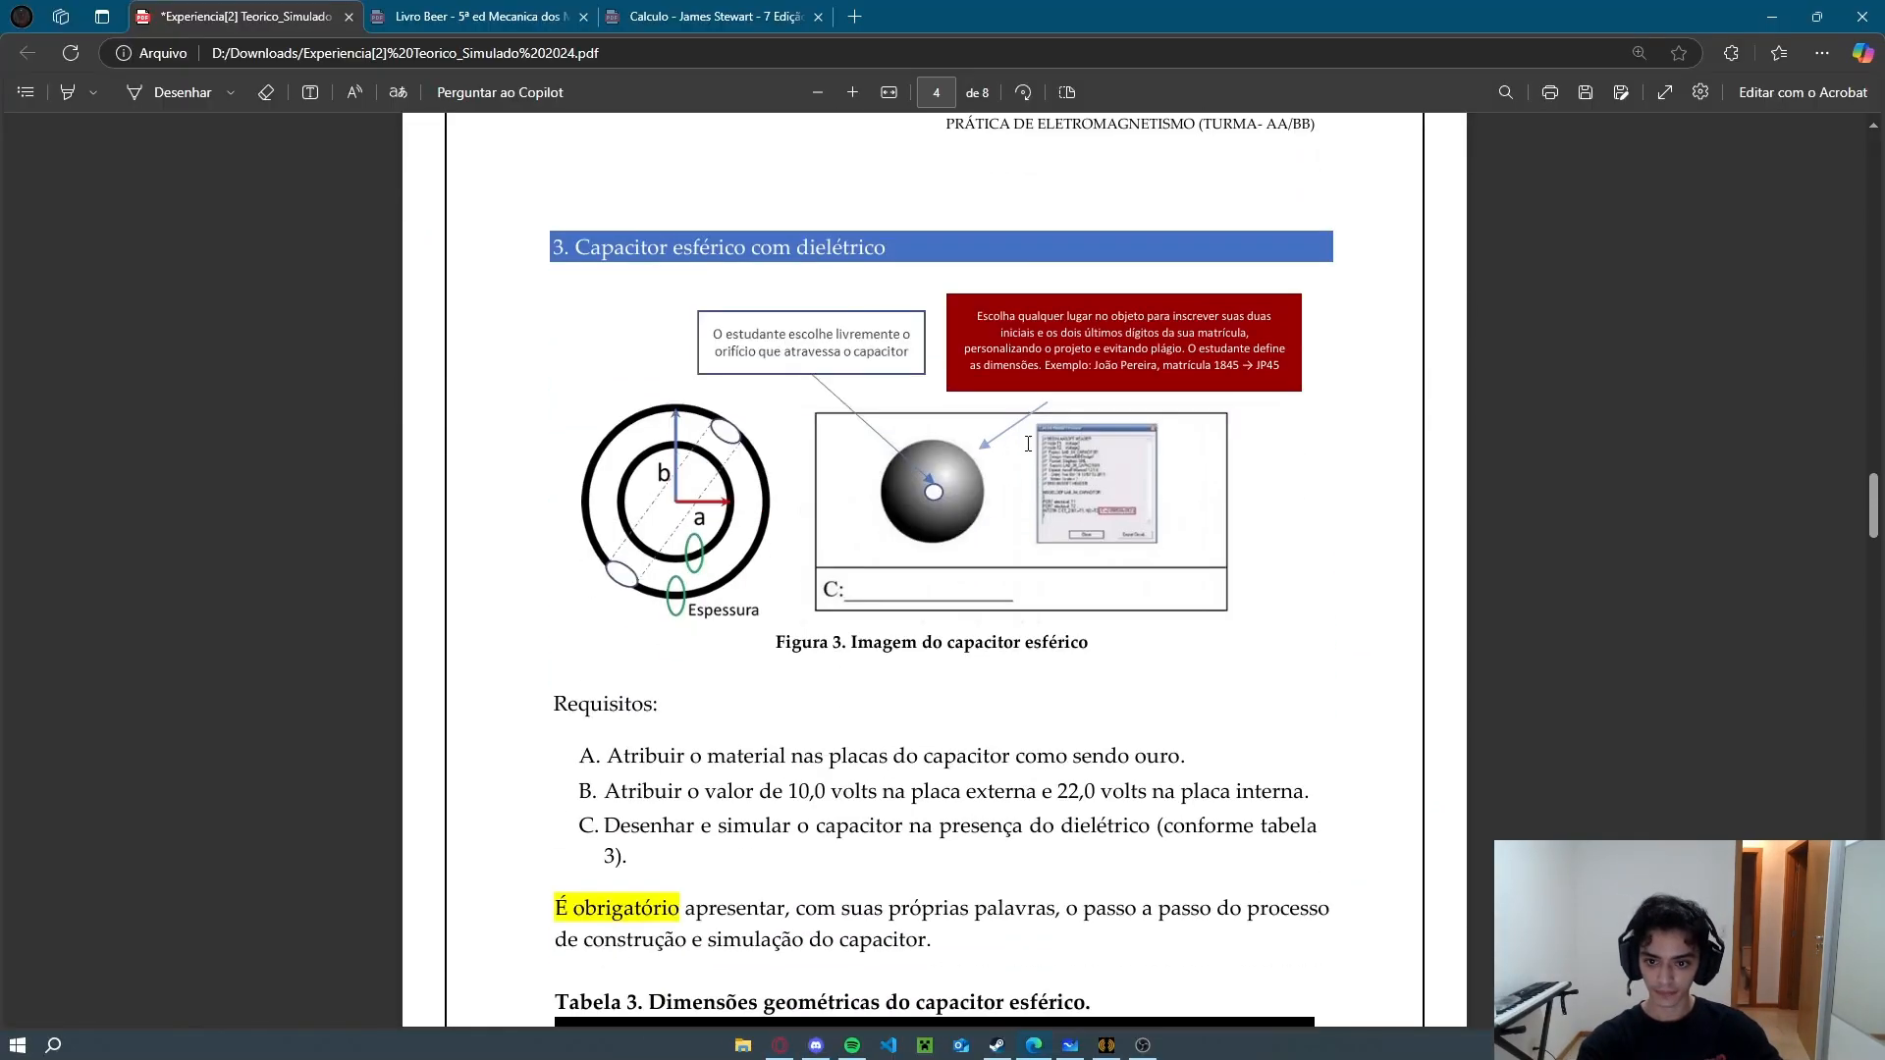
scroll(855, 515, up, 15)
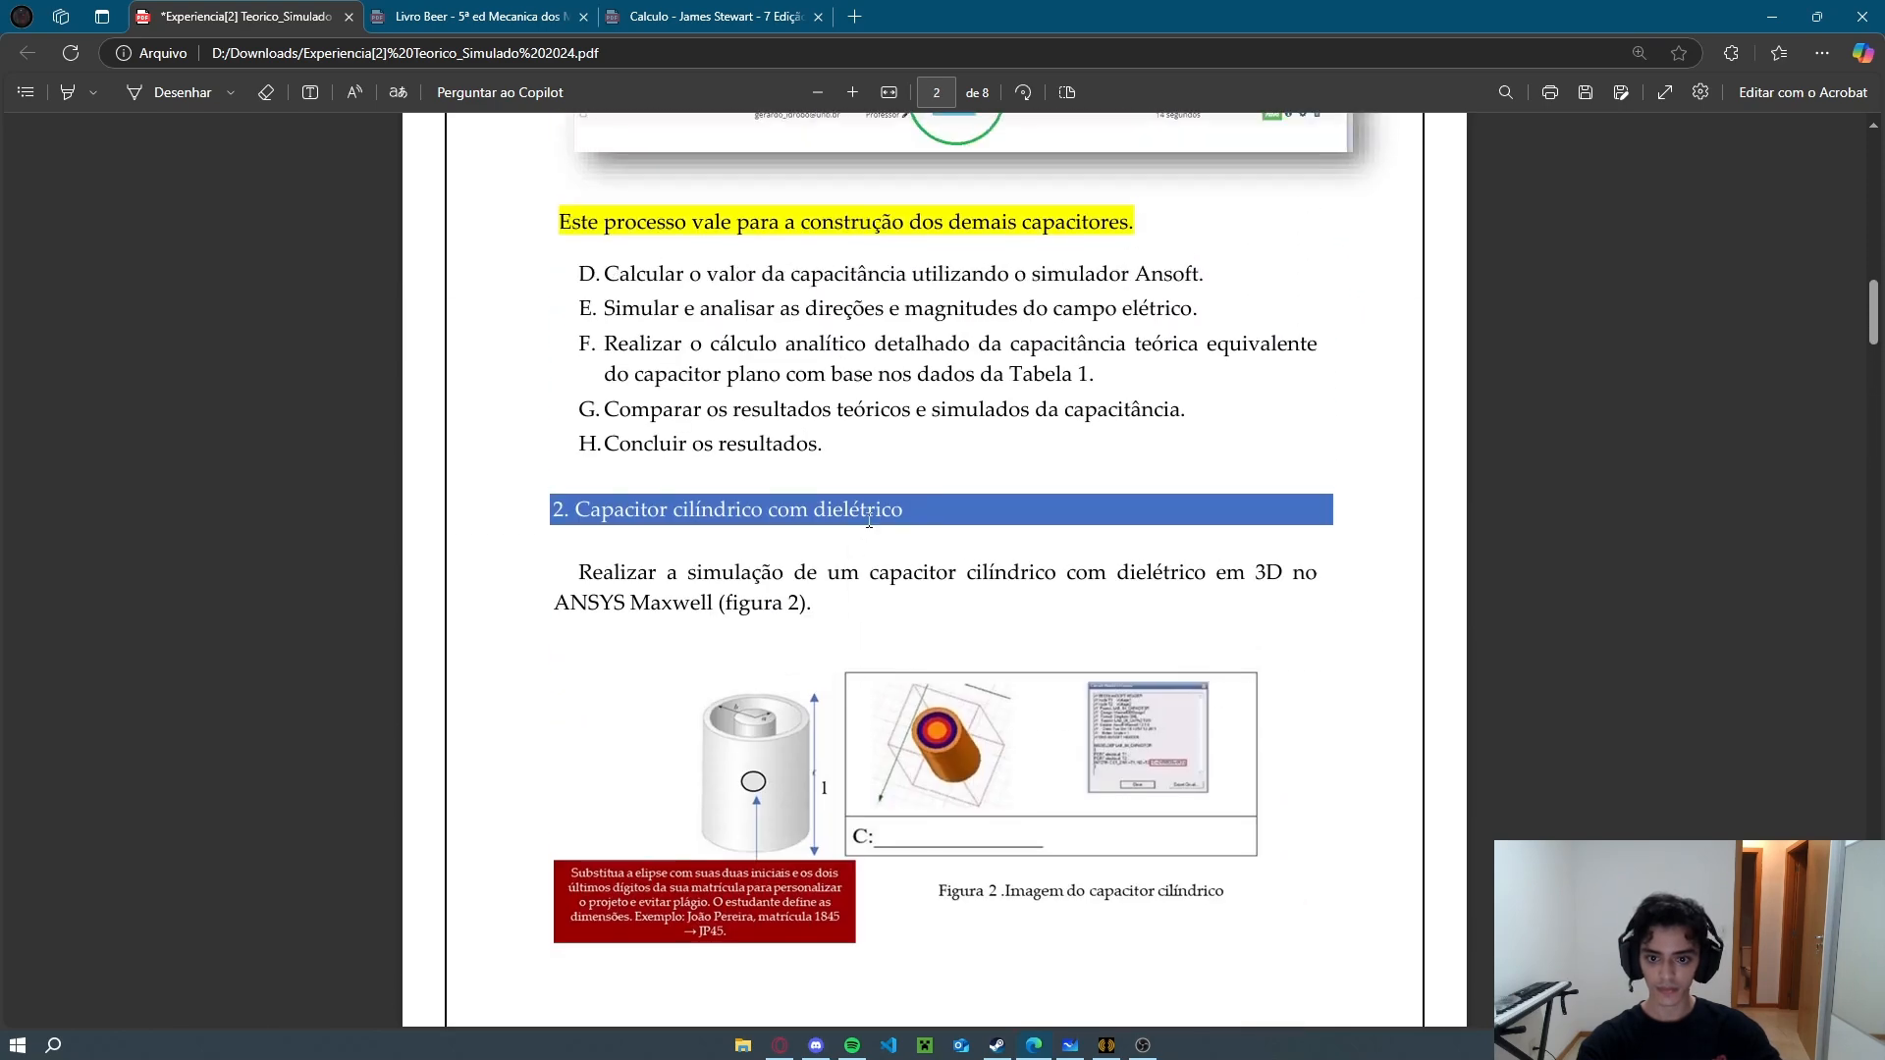
scroll(777, 522, down, 4)
scroll(800, 494, up, 1)
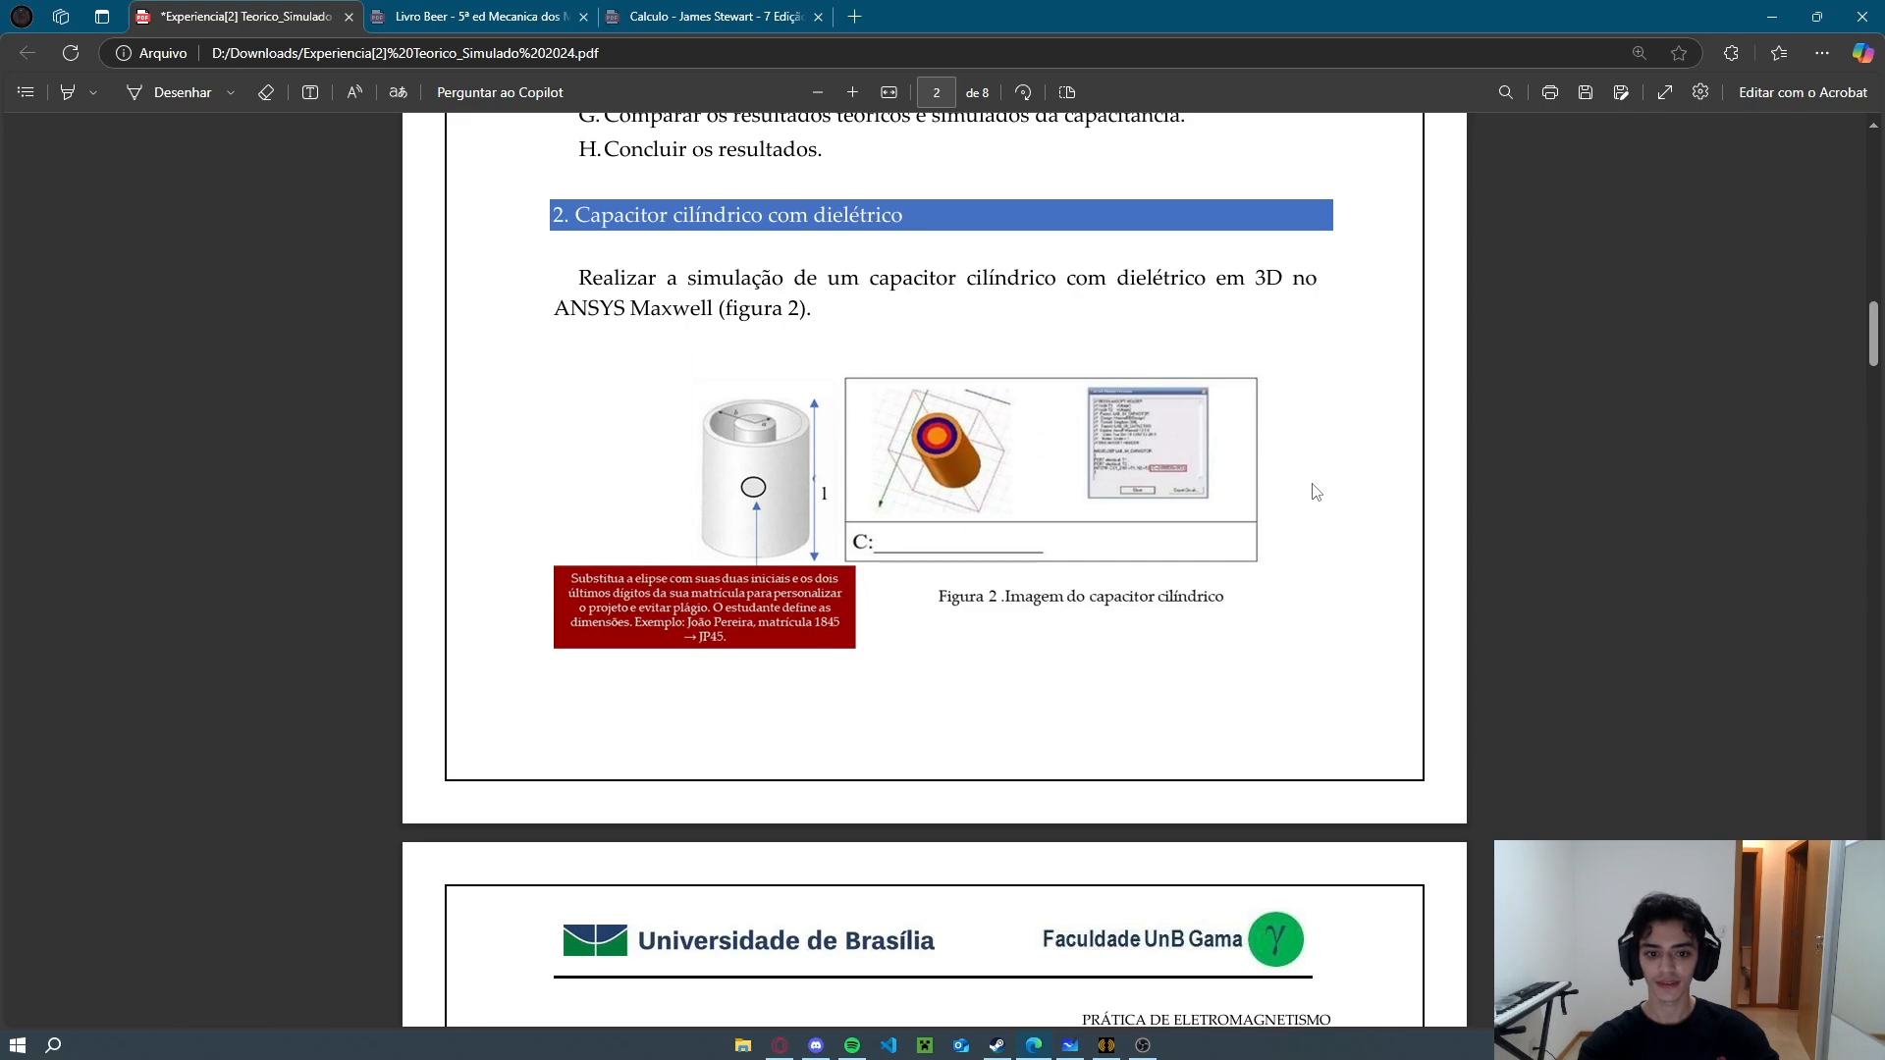
Review the cylindrical capacitor requirements and the group C dimensions and dielectric in Tabela 2.
scroll(1316, 491, down, 5)
scroll(1317, 491, up, 4)
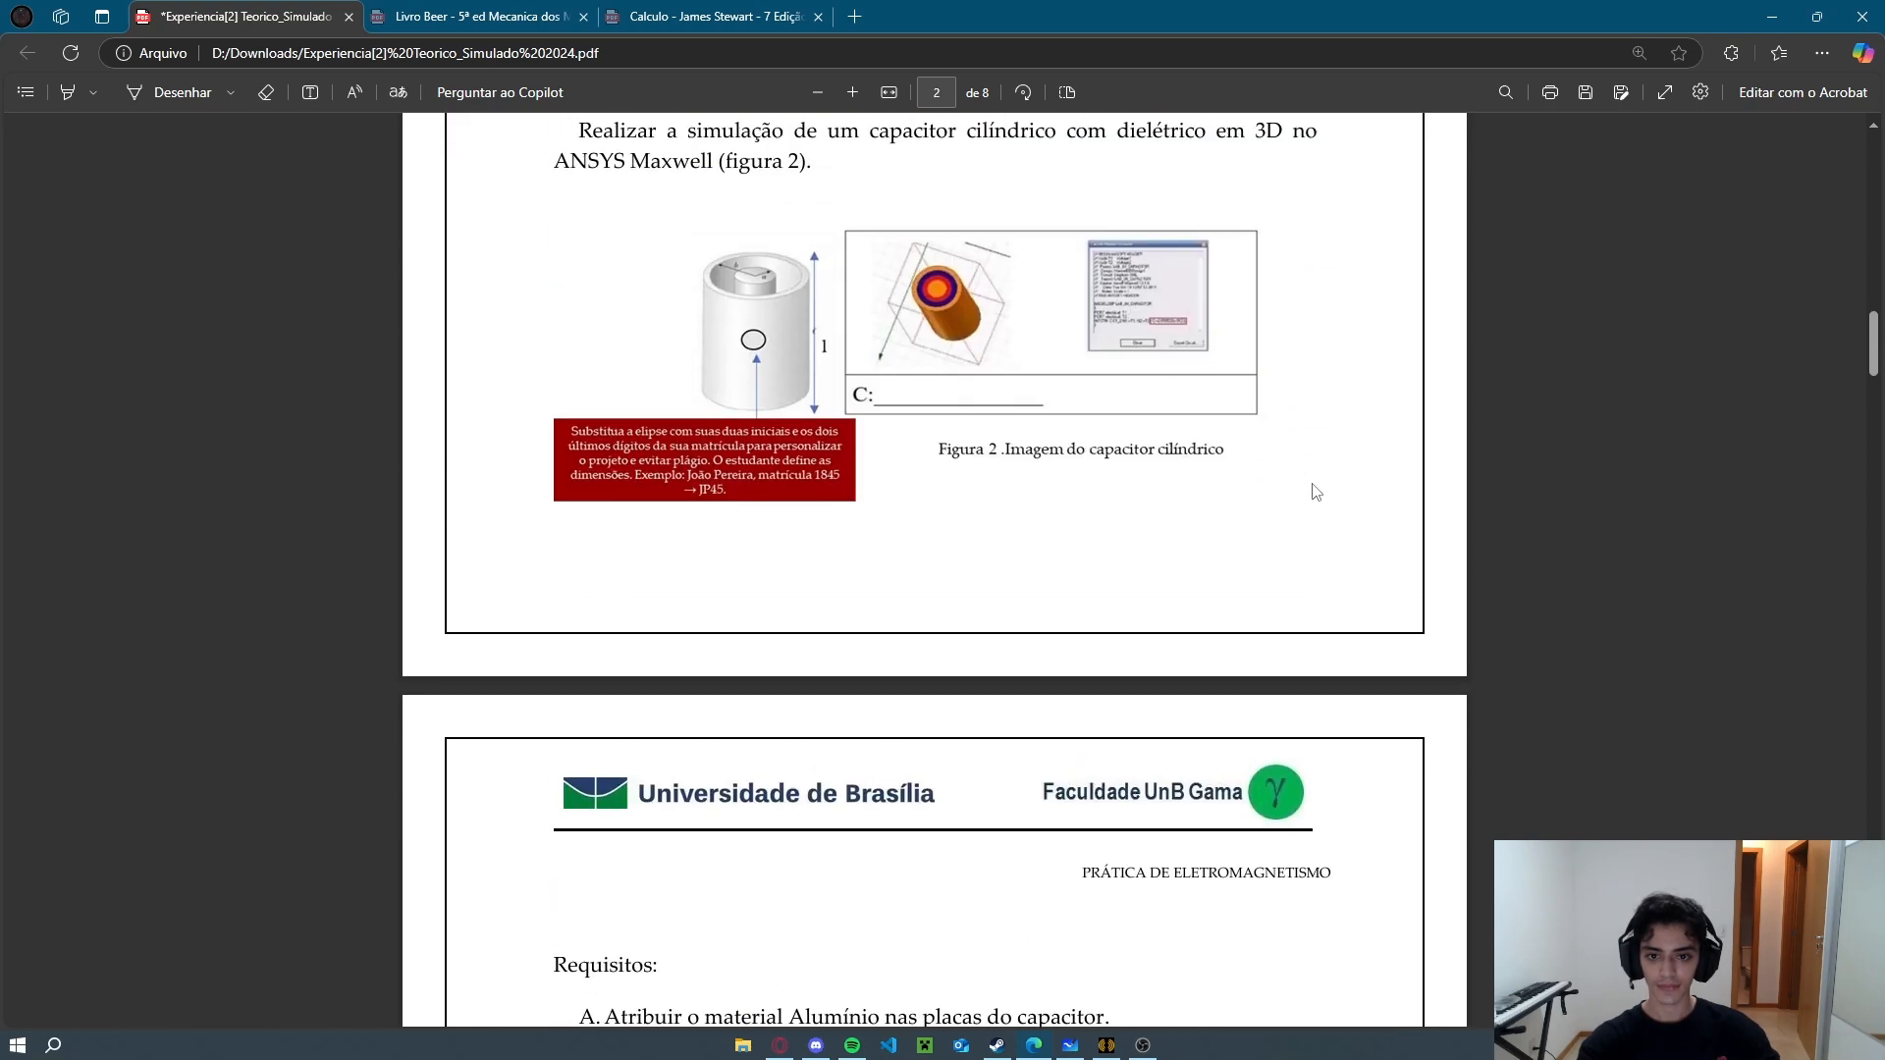
scroll(1317, 491, down, 10)
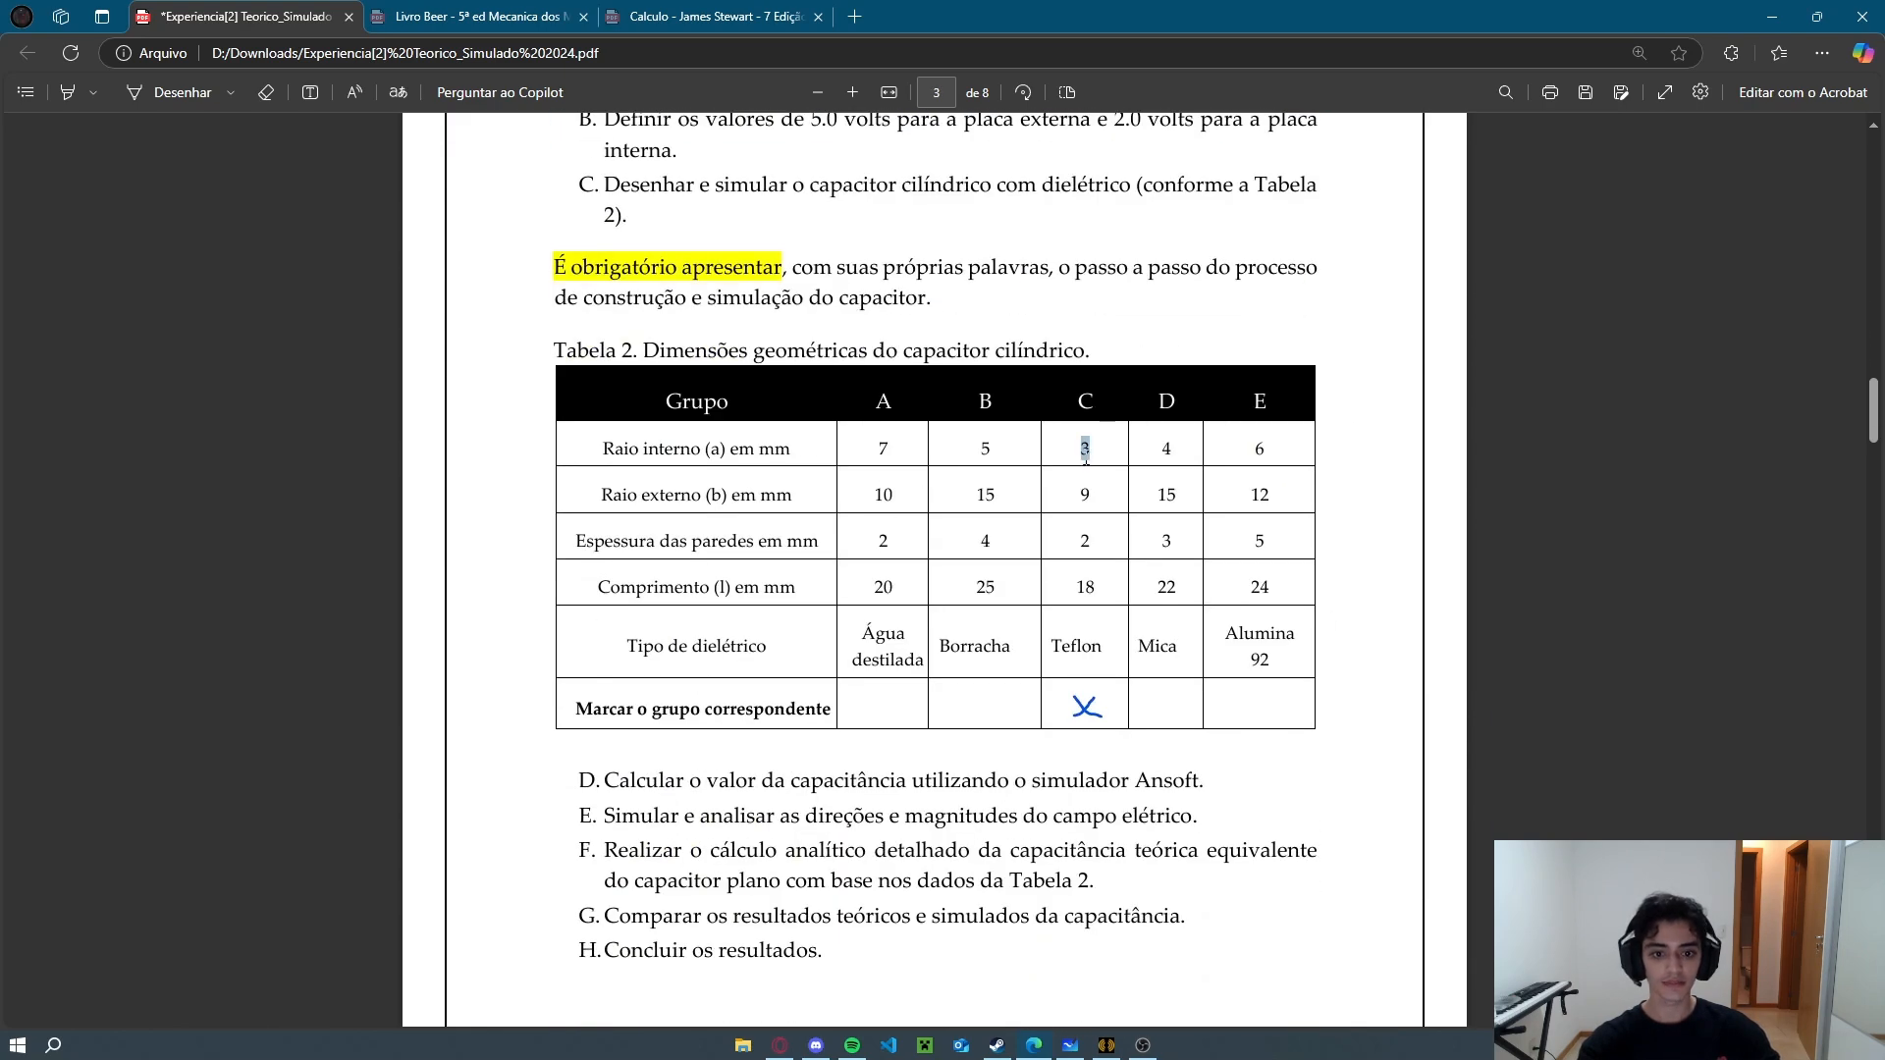
drag(1085, 458, 1055, 674)
click(1156, 748)
click(1055, 673)
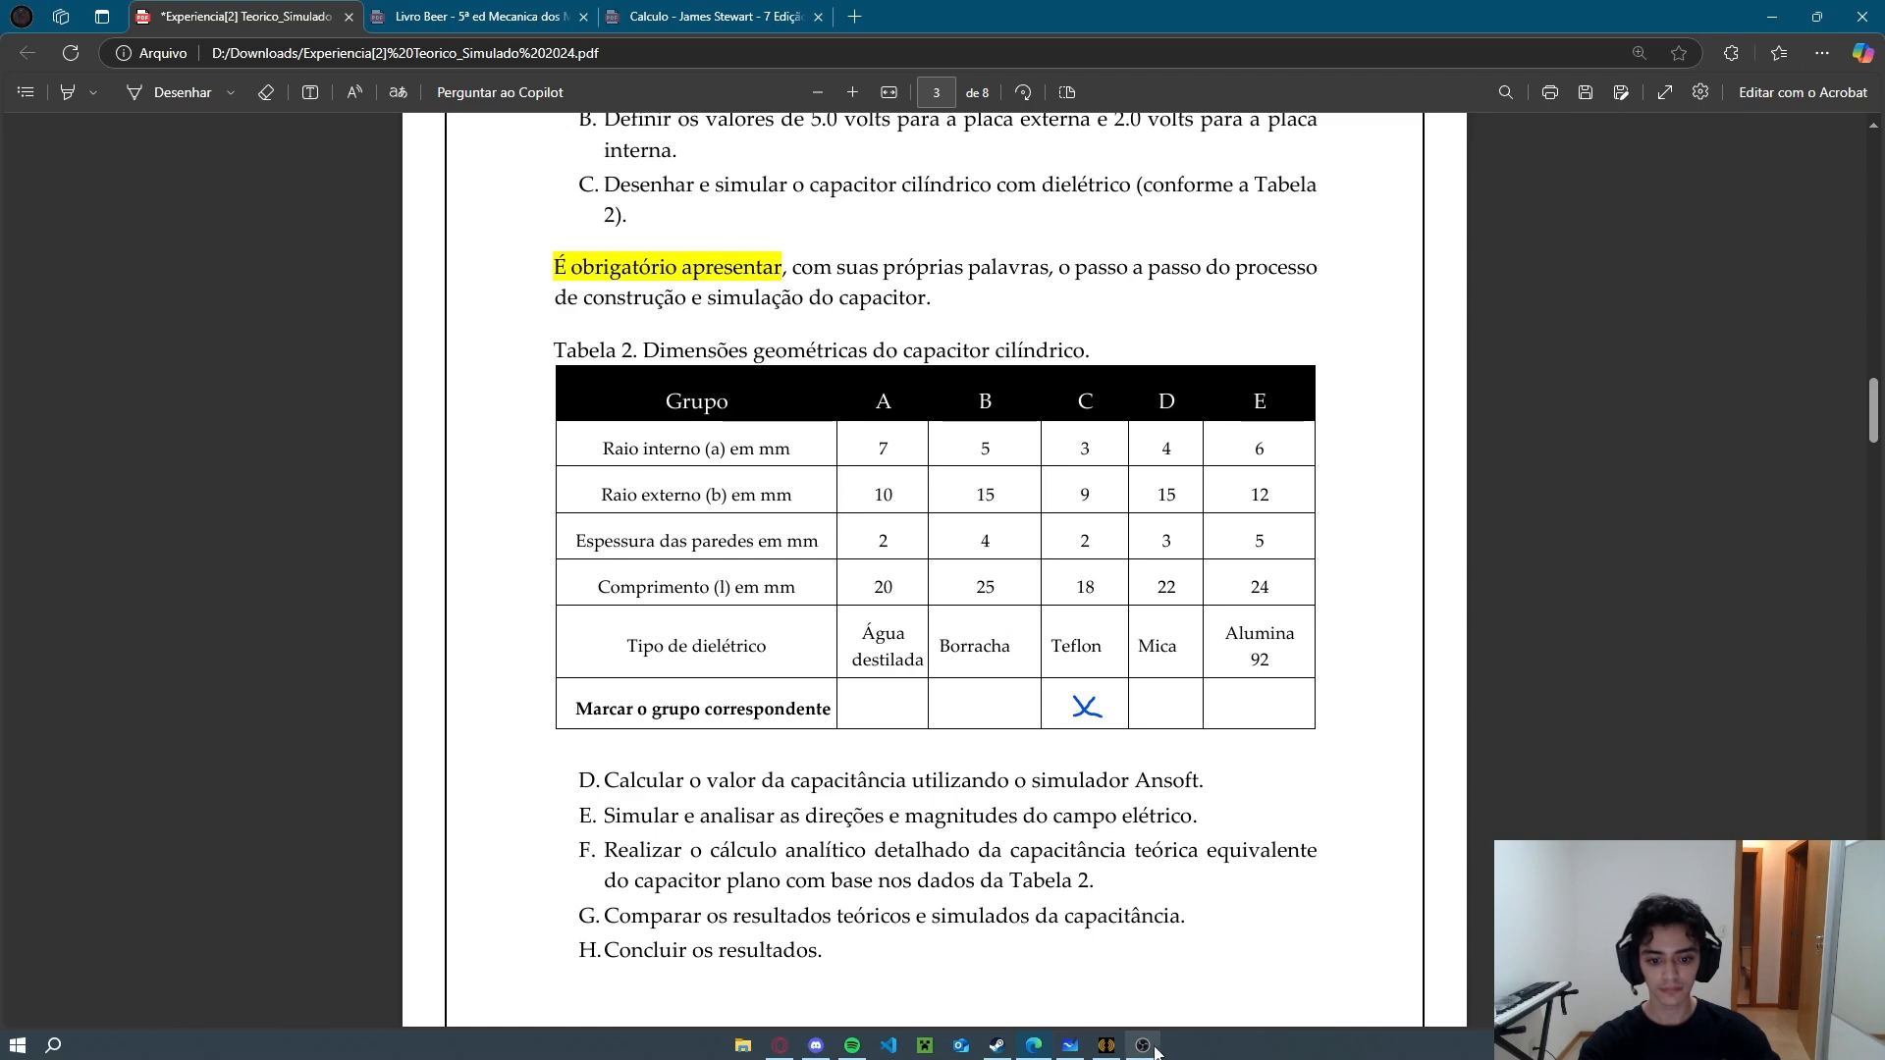
Switch to Ansys Electronics Desktop and close the Capacitor Plano project, saving its changes.
click(1082, 1049)
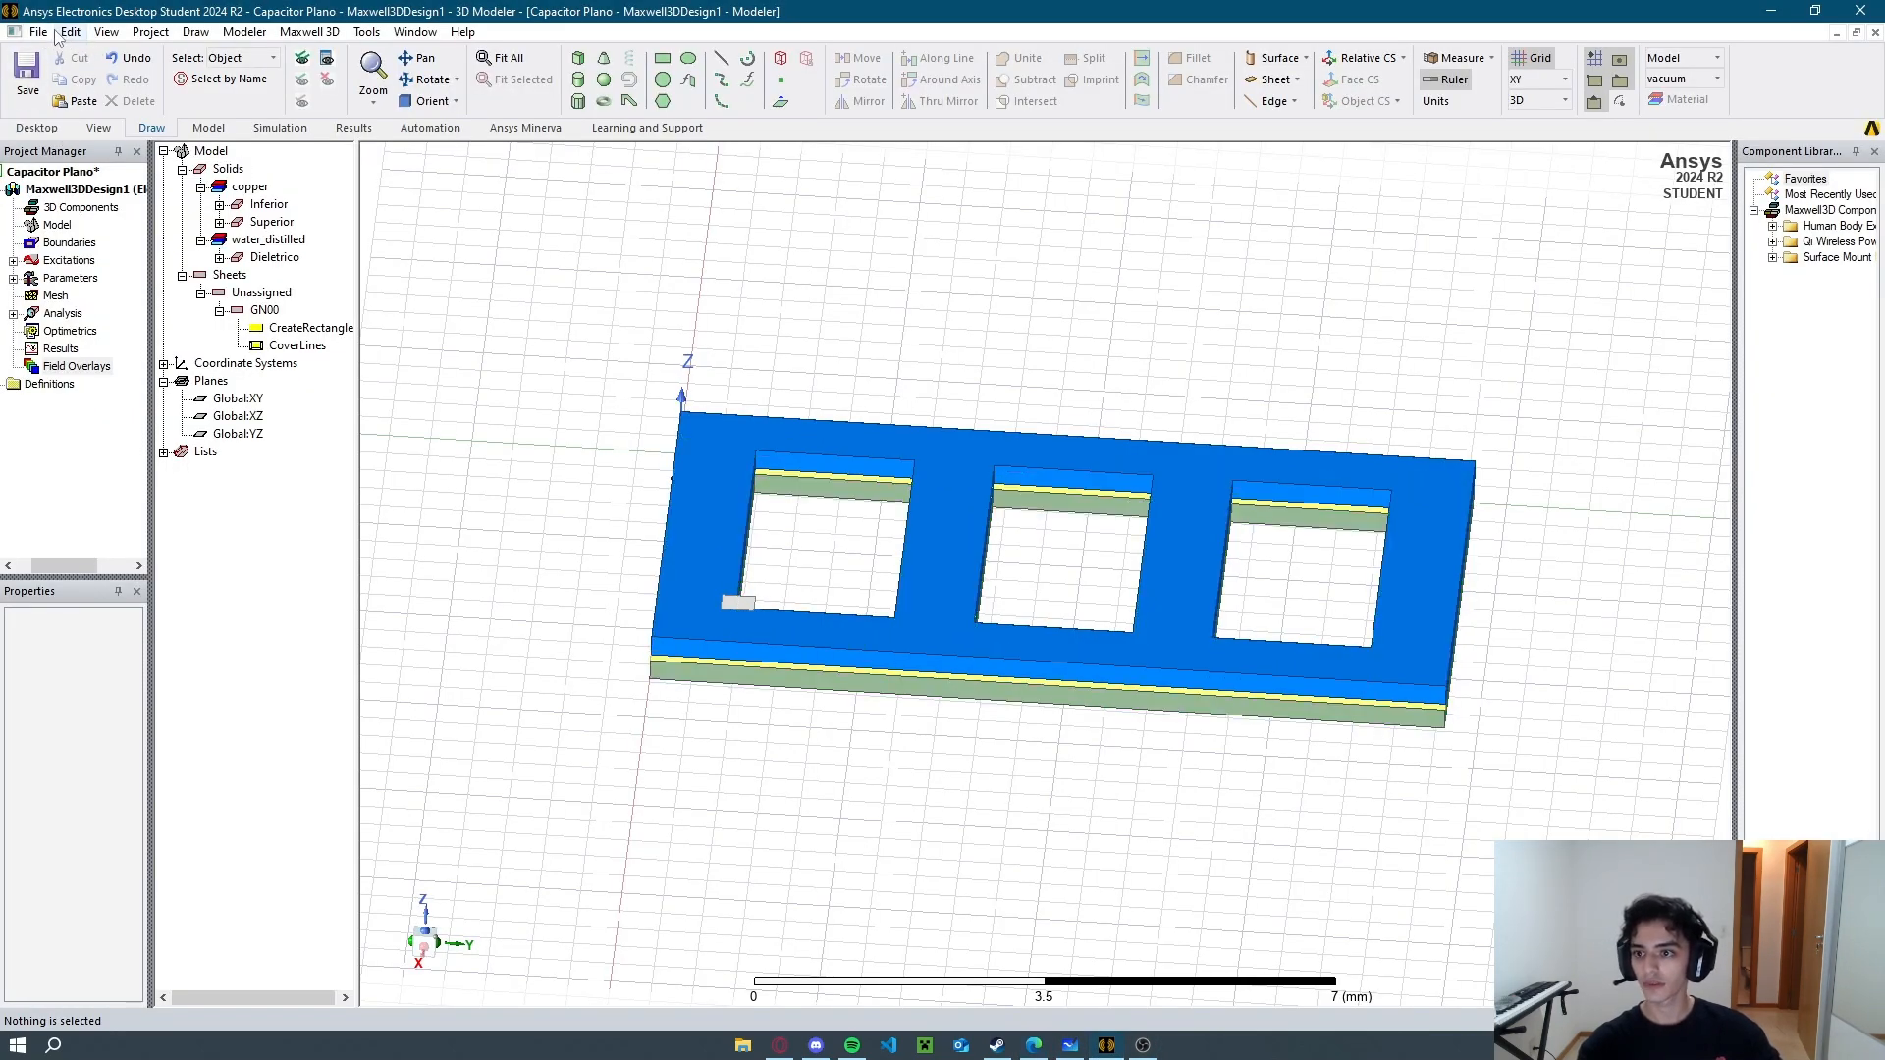
right_click(47, 174)
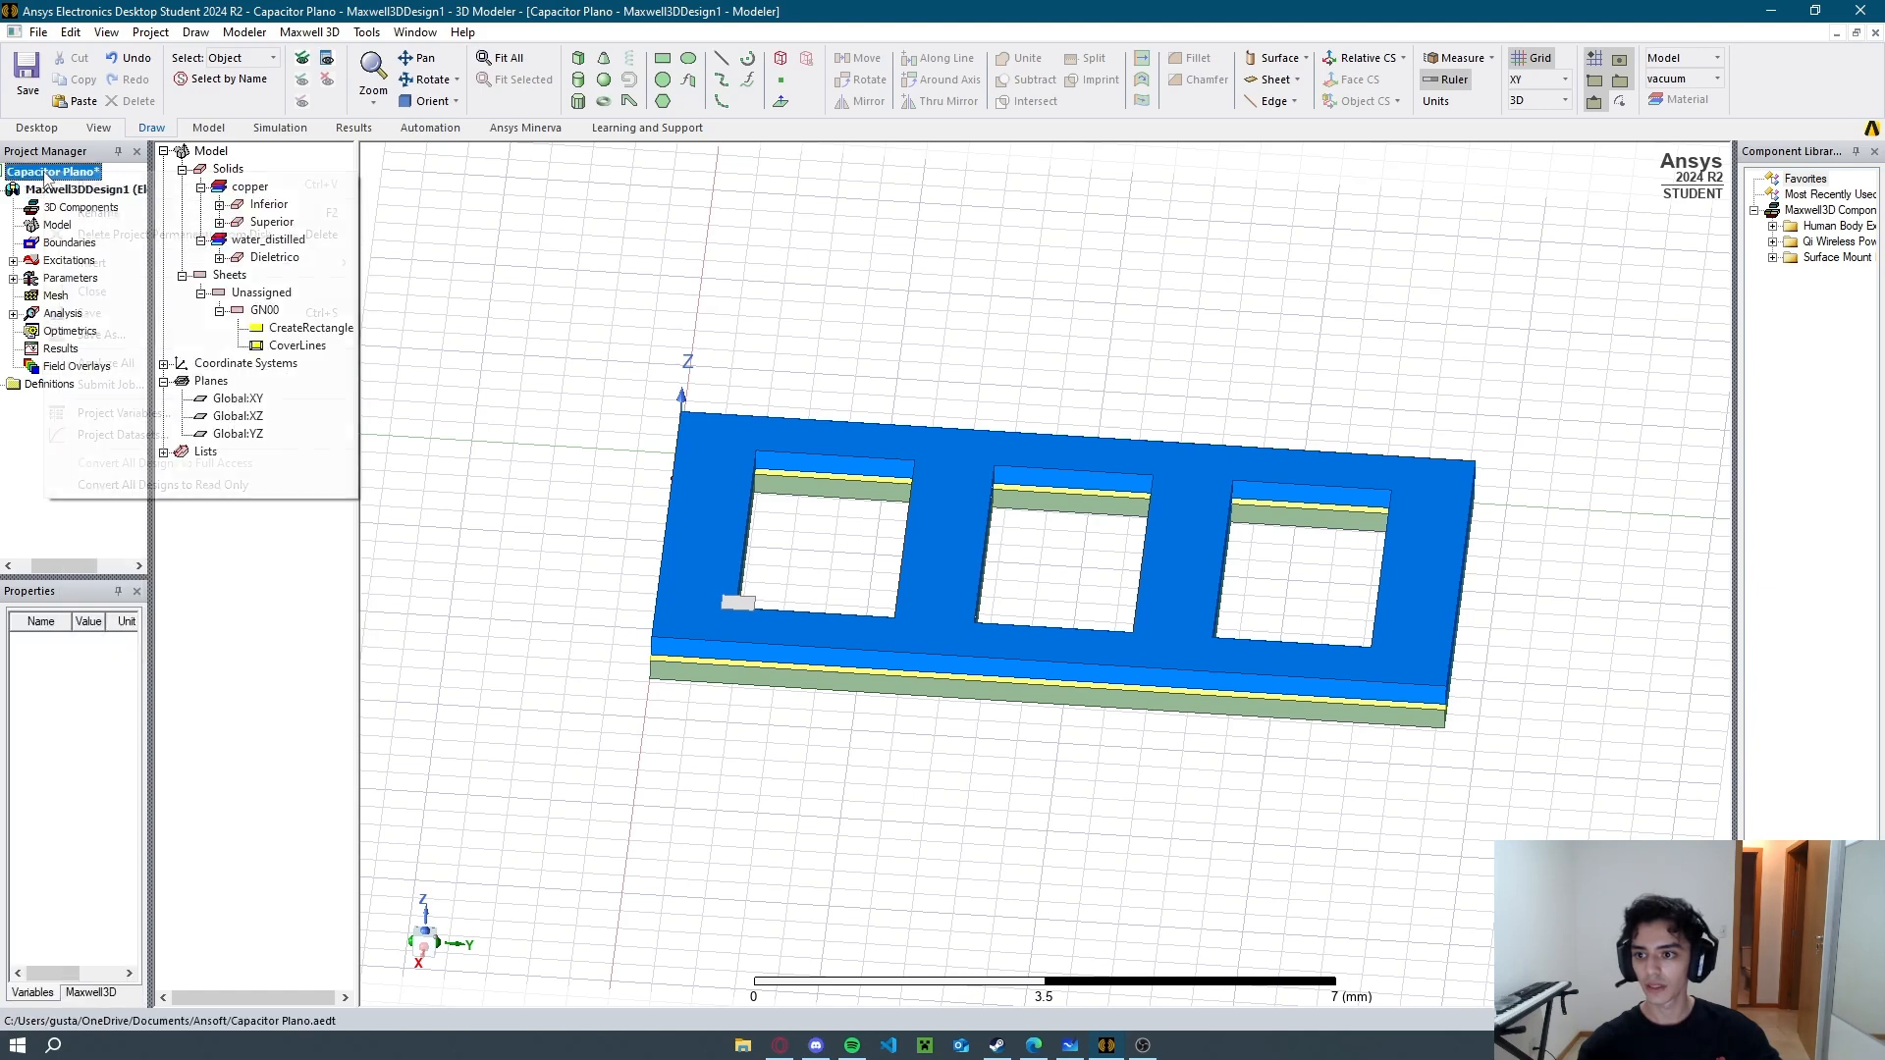
click(92, 290)
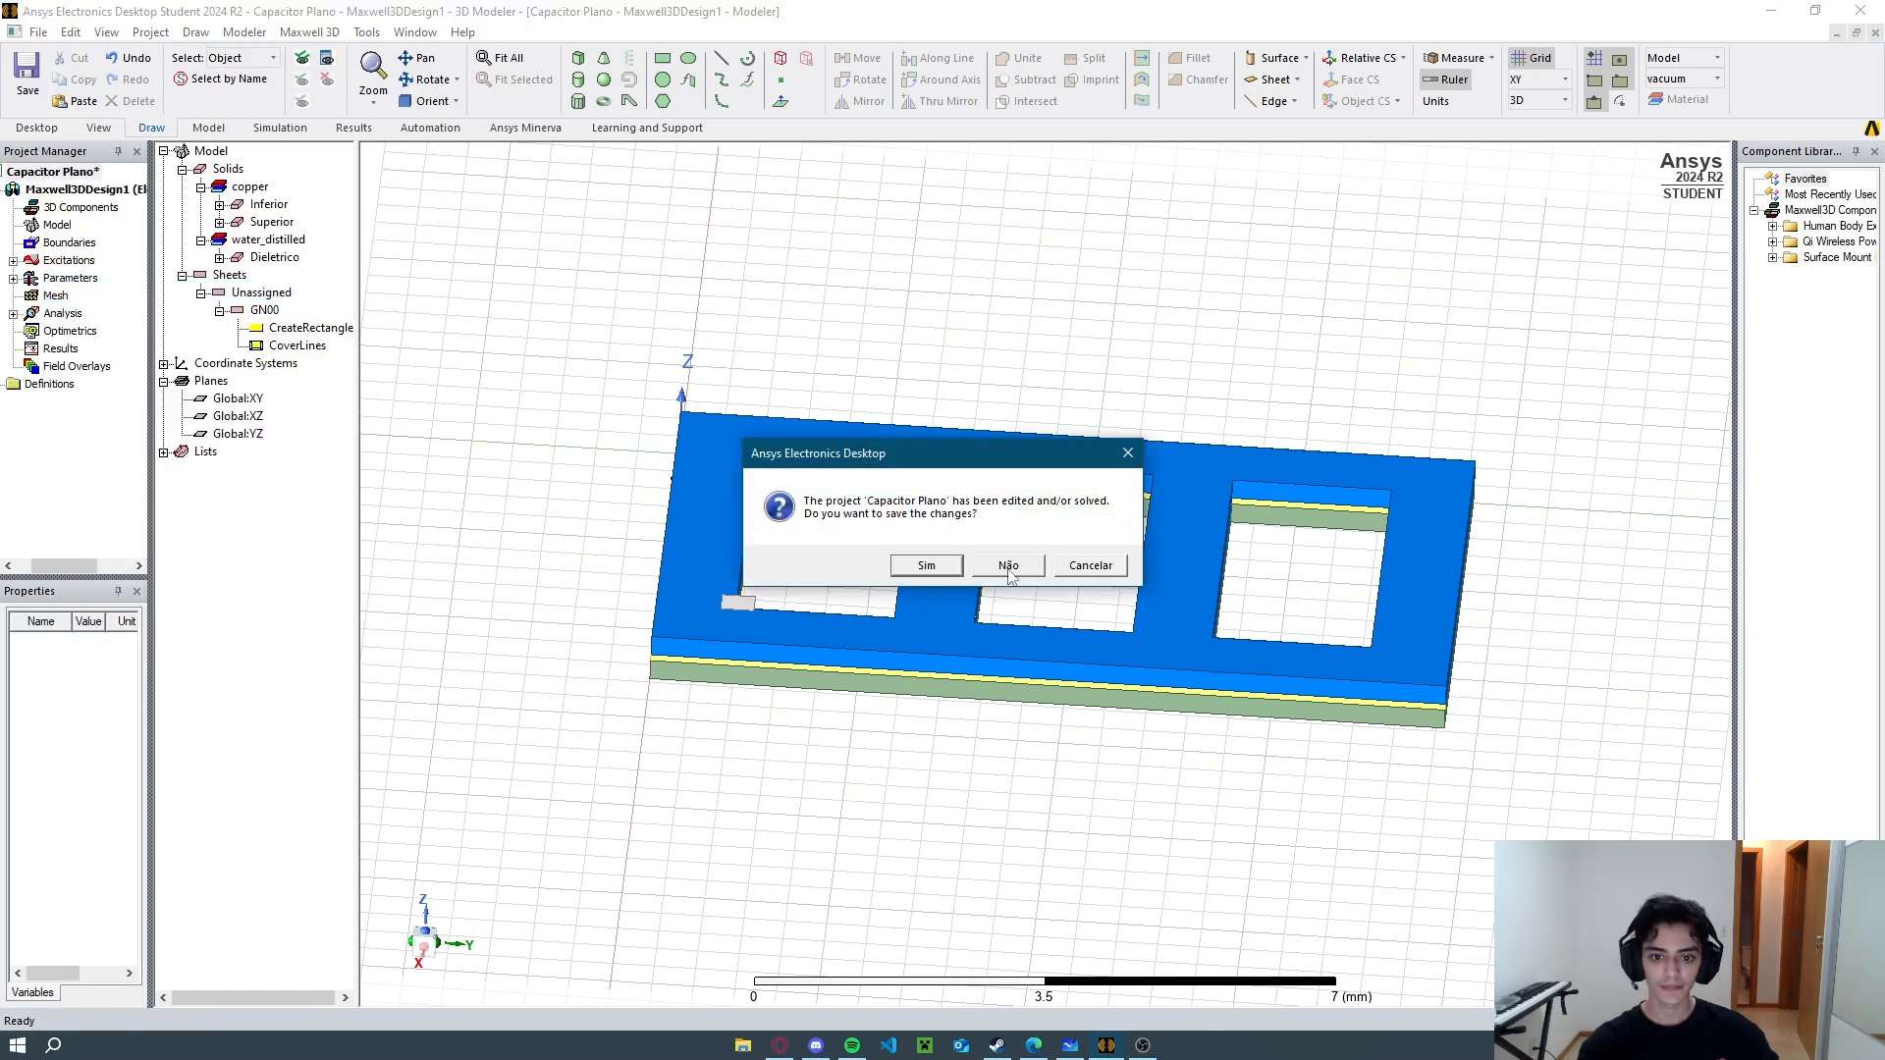
click(925, 566)
Create a new project named Capacitor Cilíndrico and insert a Maxwell 3D design into it.
click(28, 74)
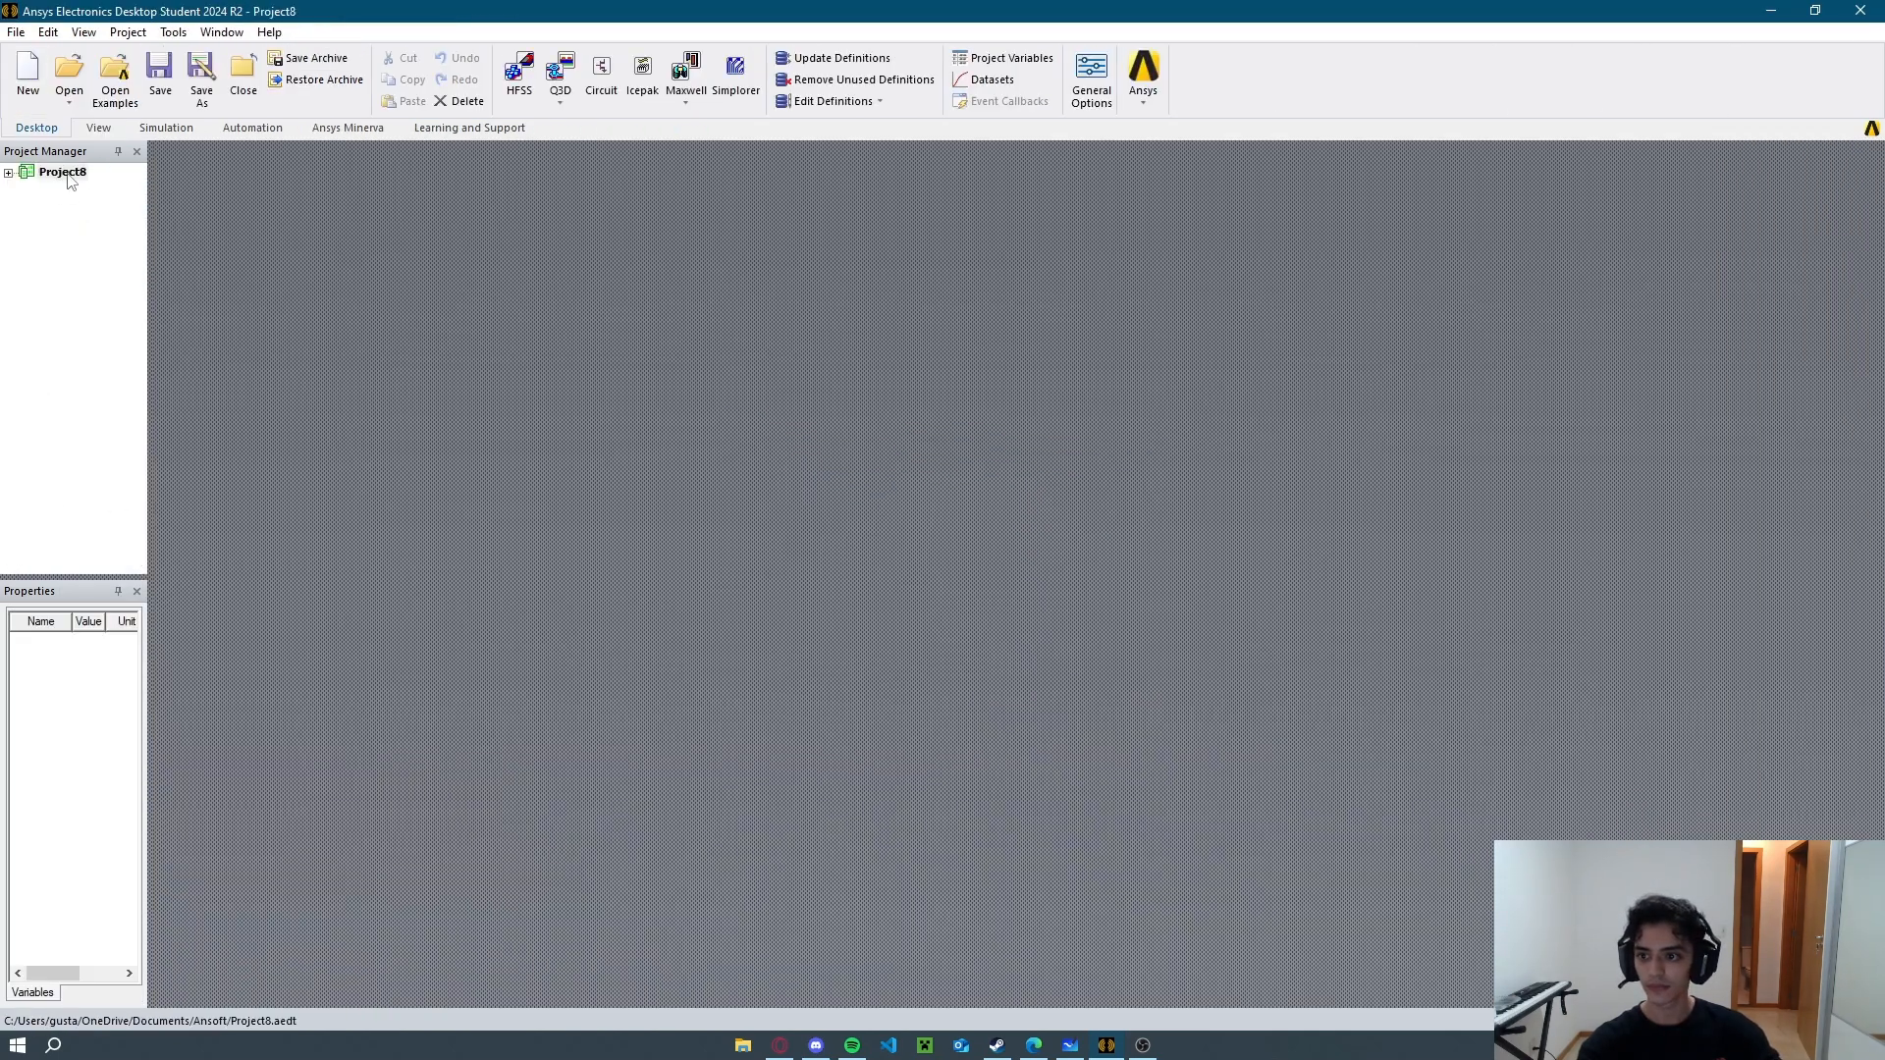
right_click(69, 181)
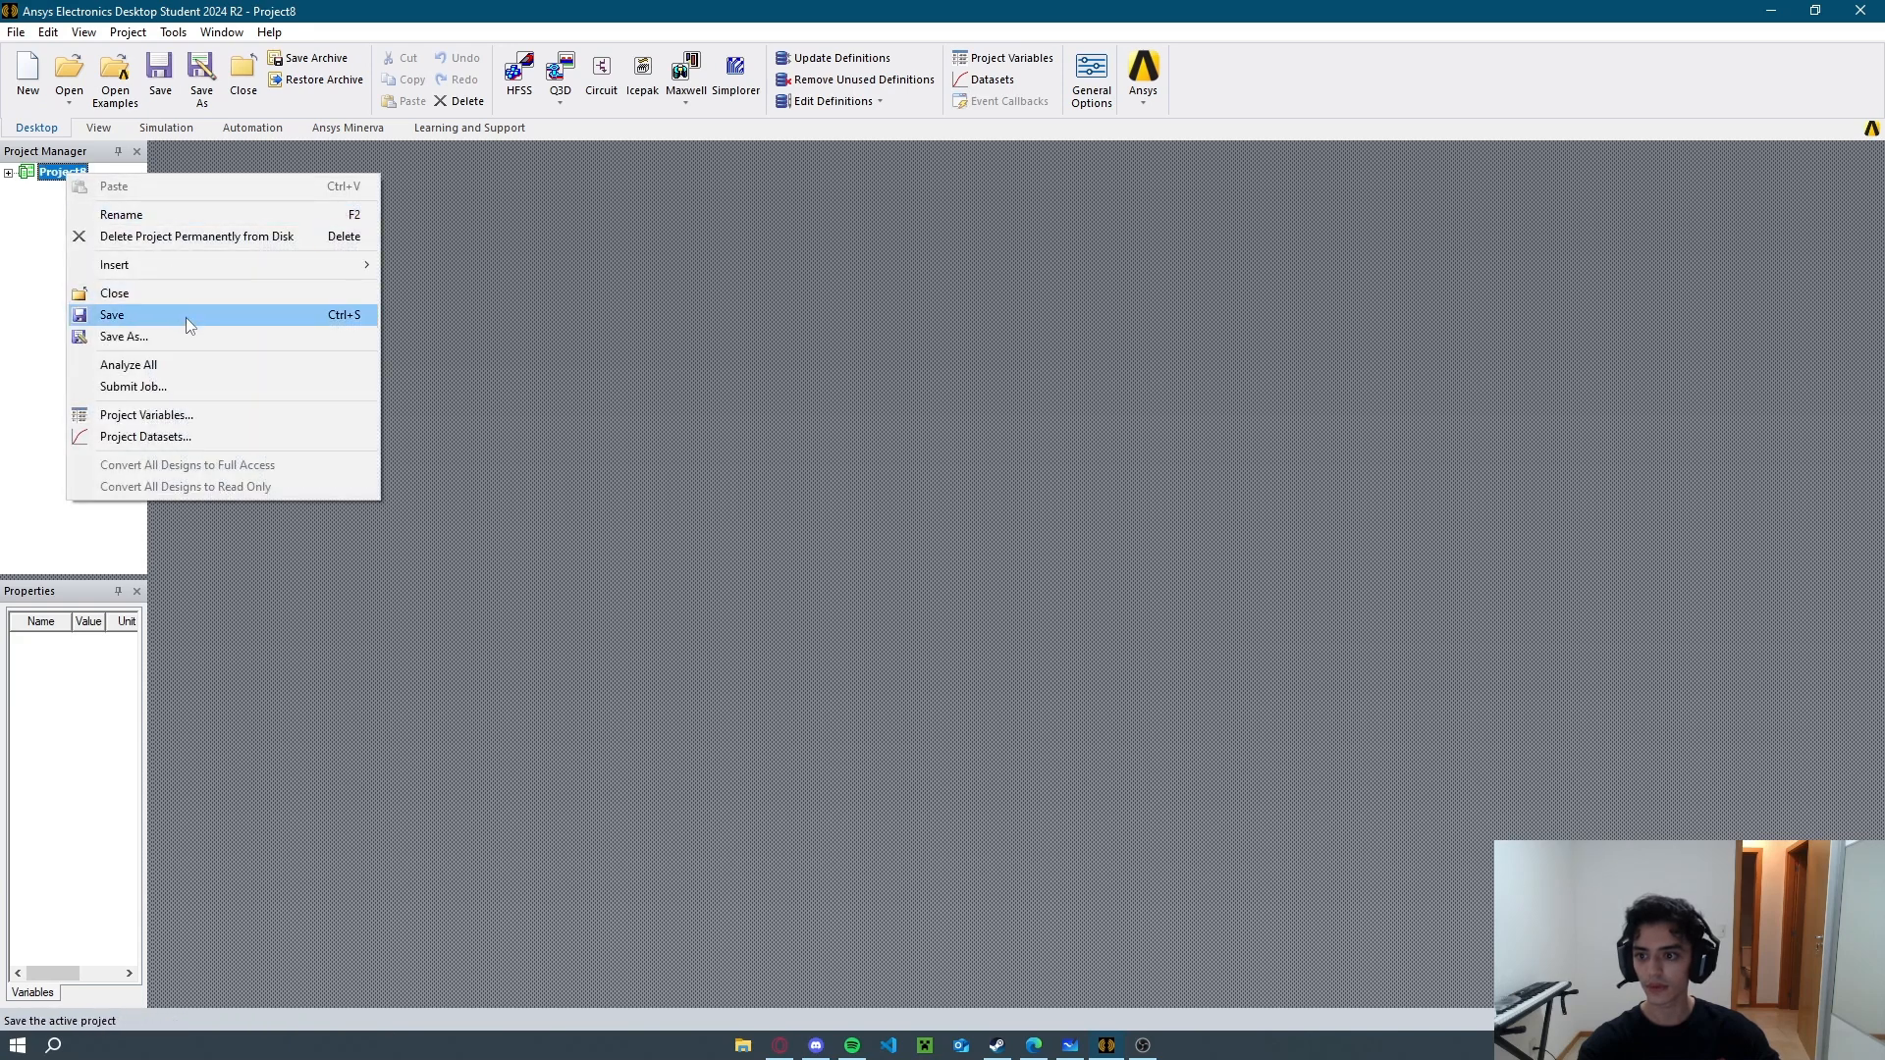
click(157, 215)
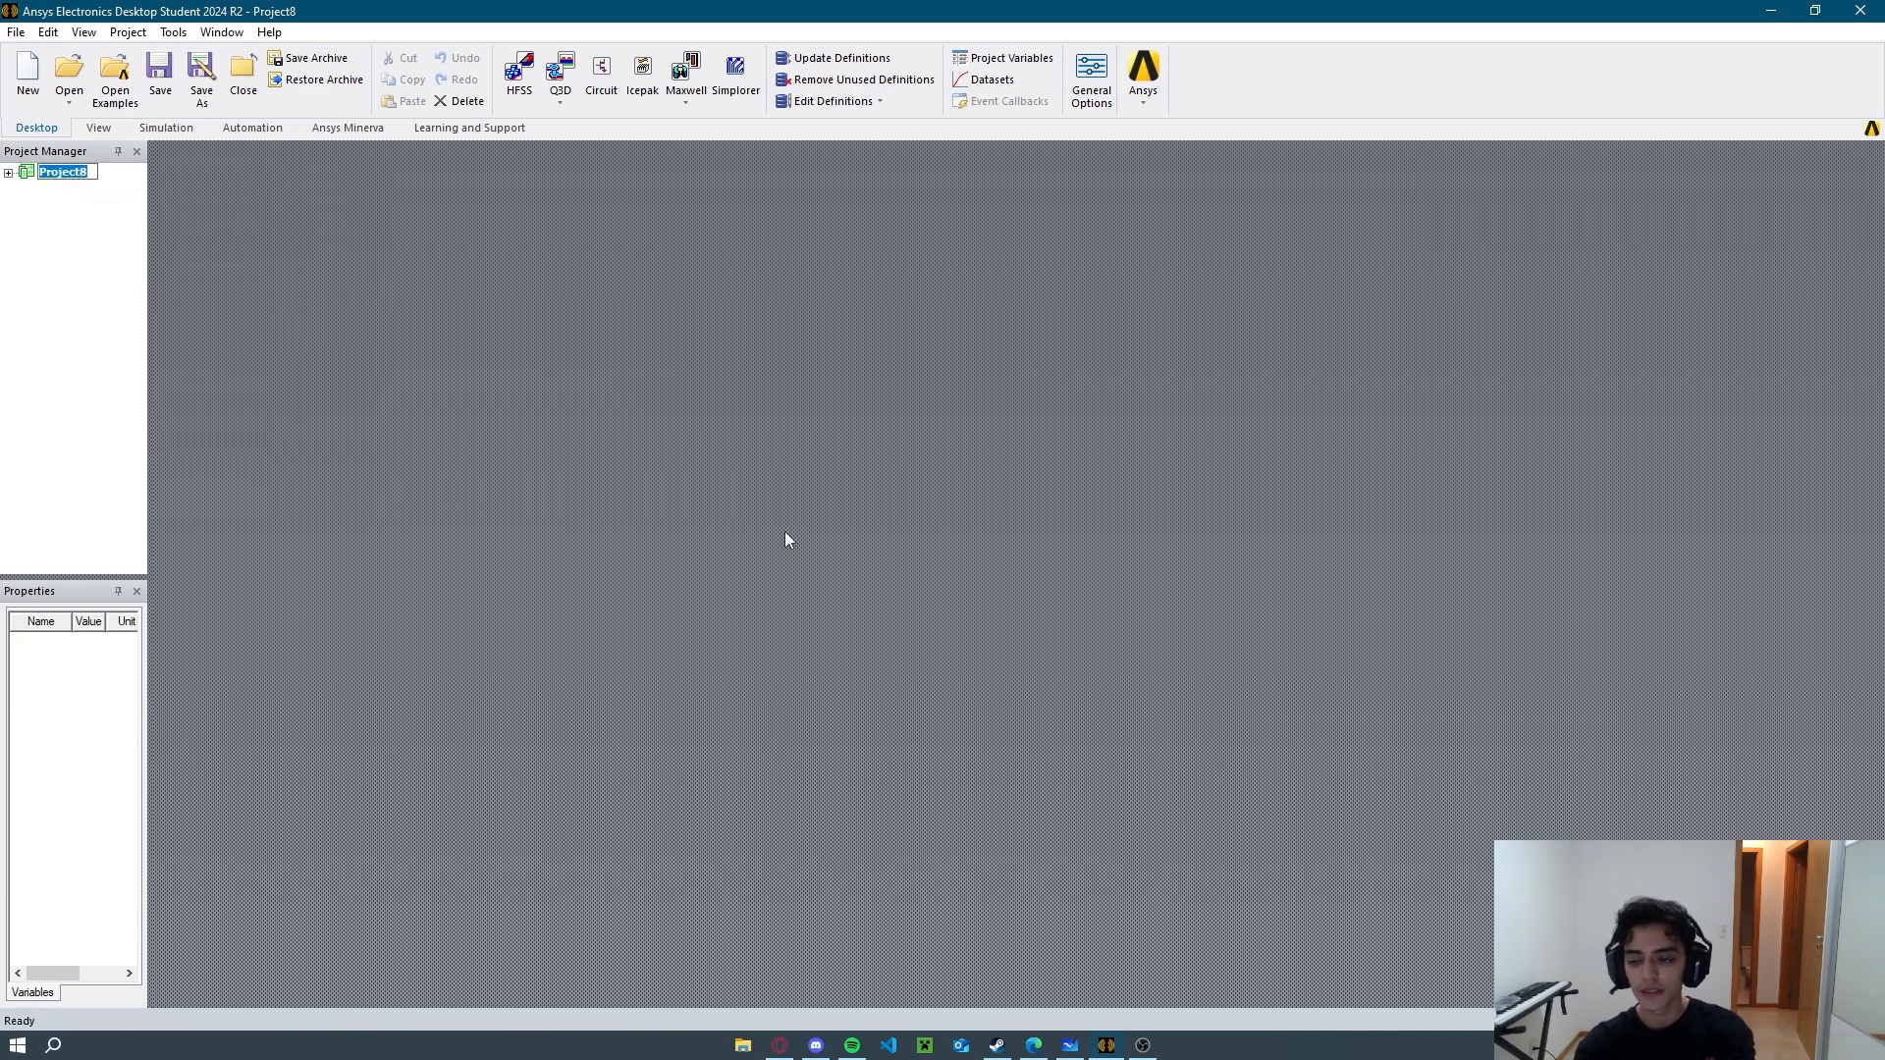
text(Capacitor Cil)
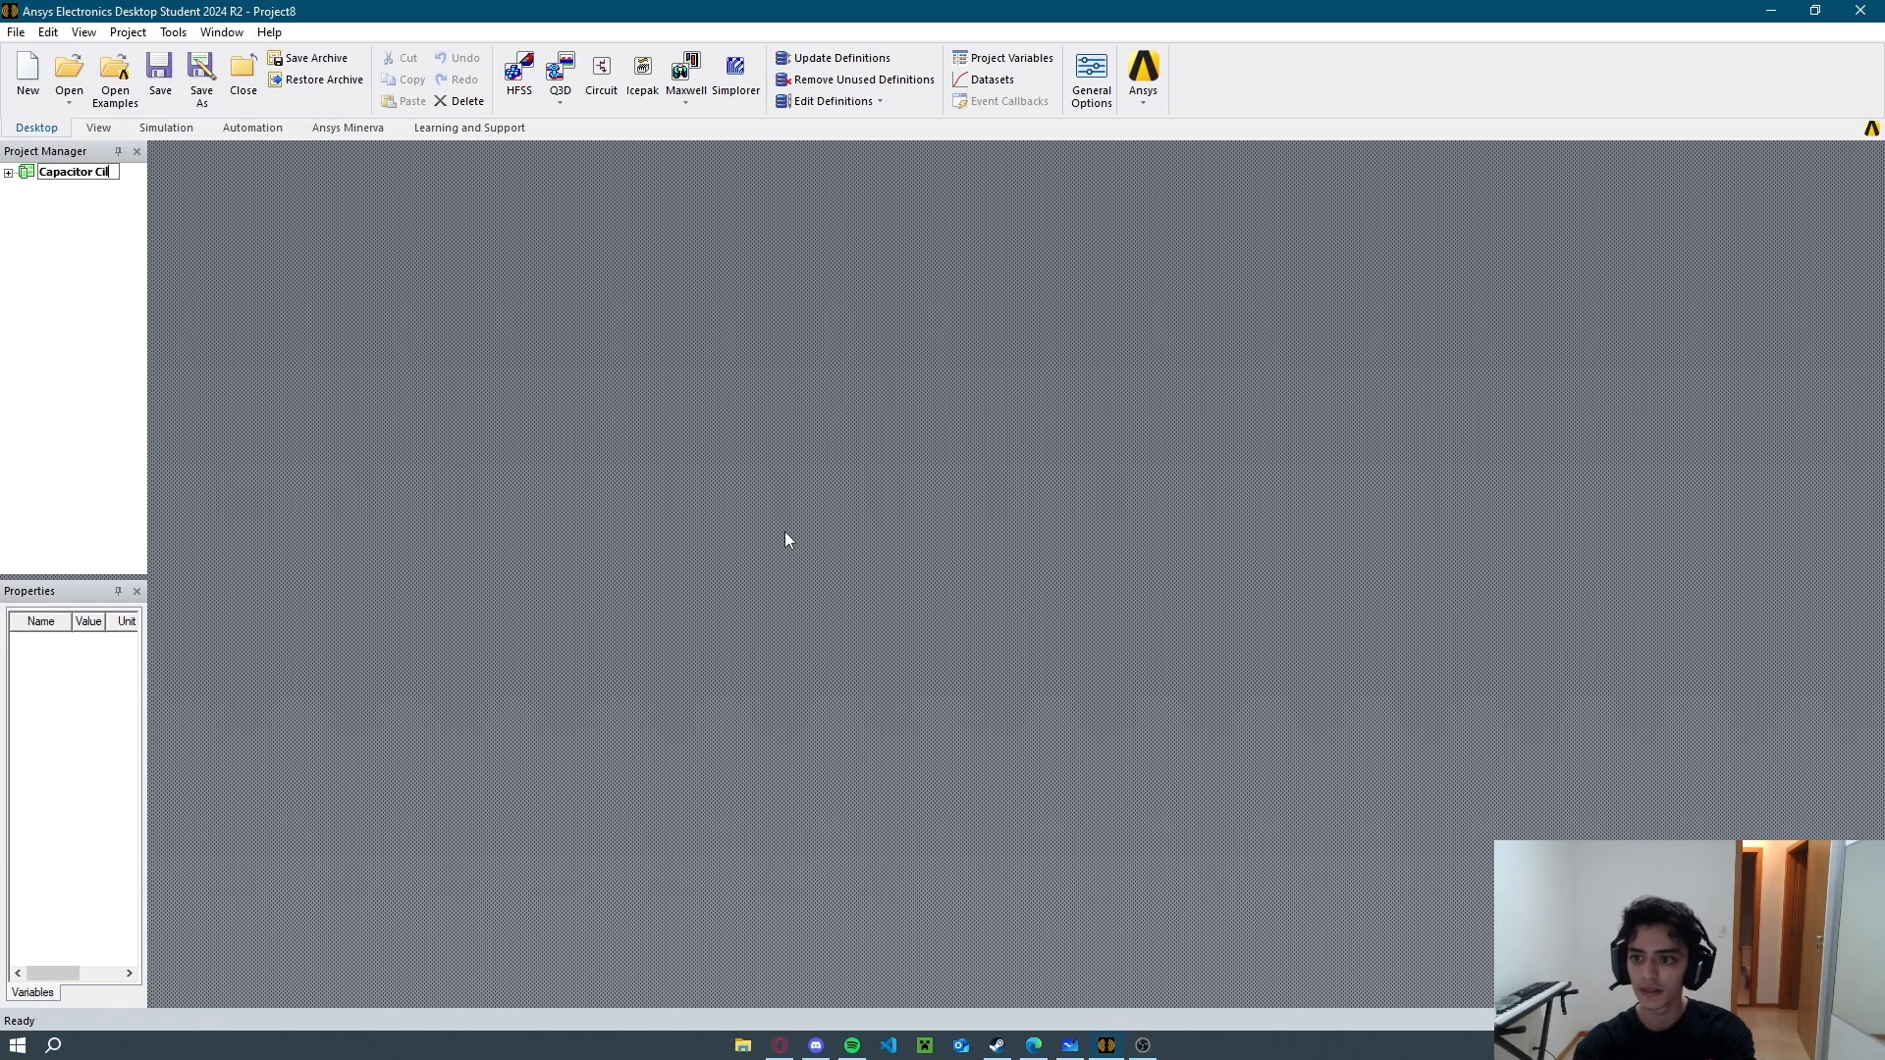
text(índrico)
key(Return)
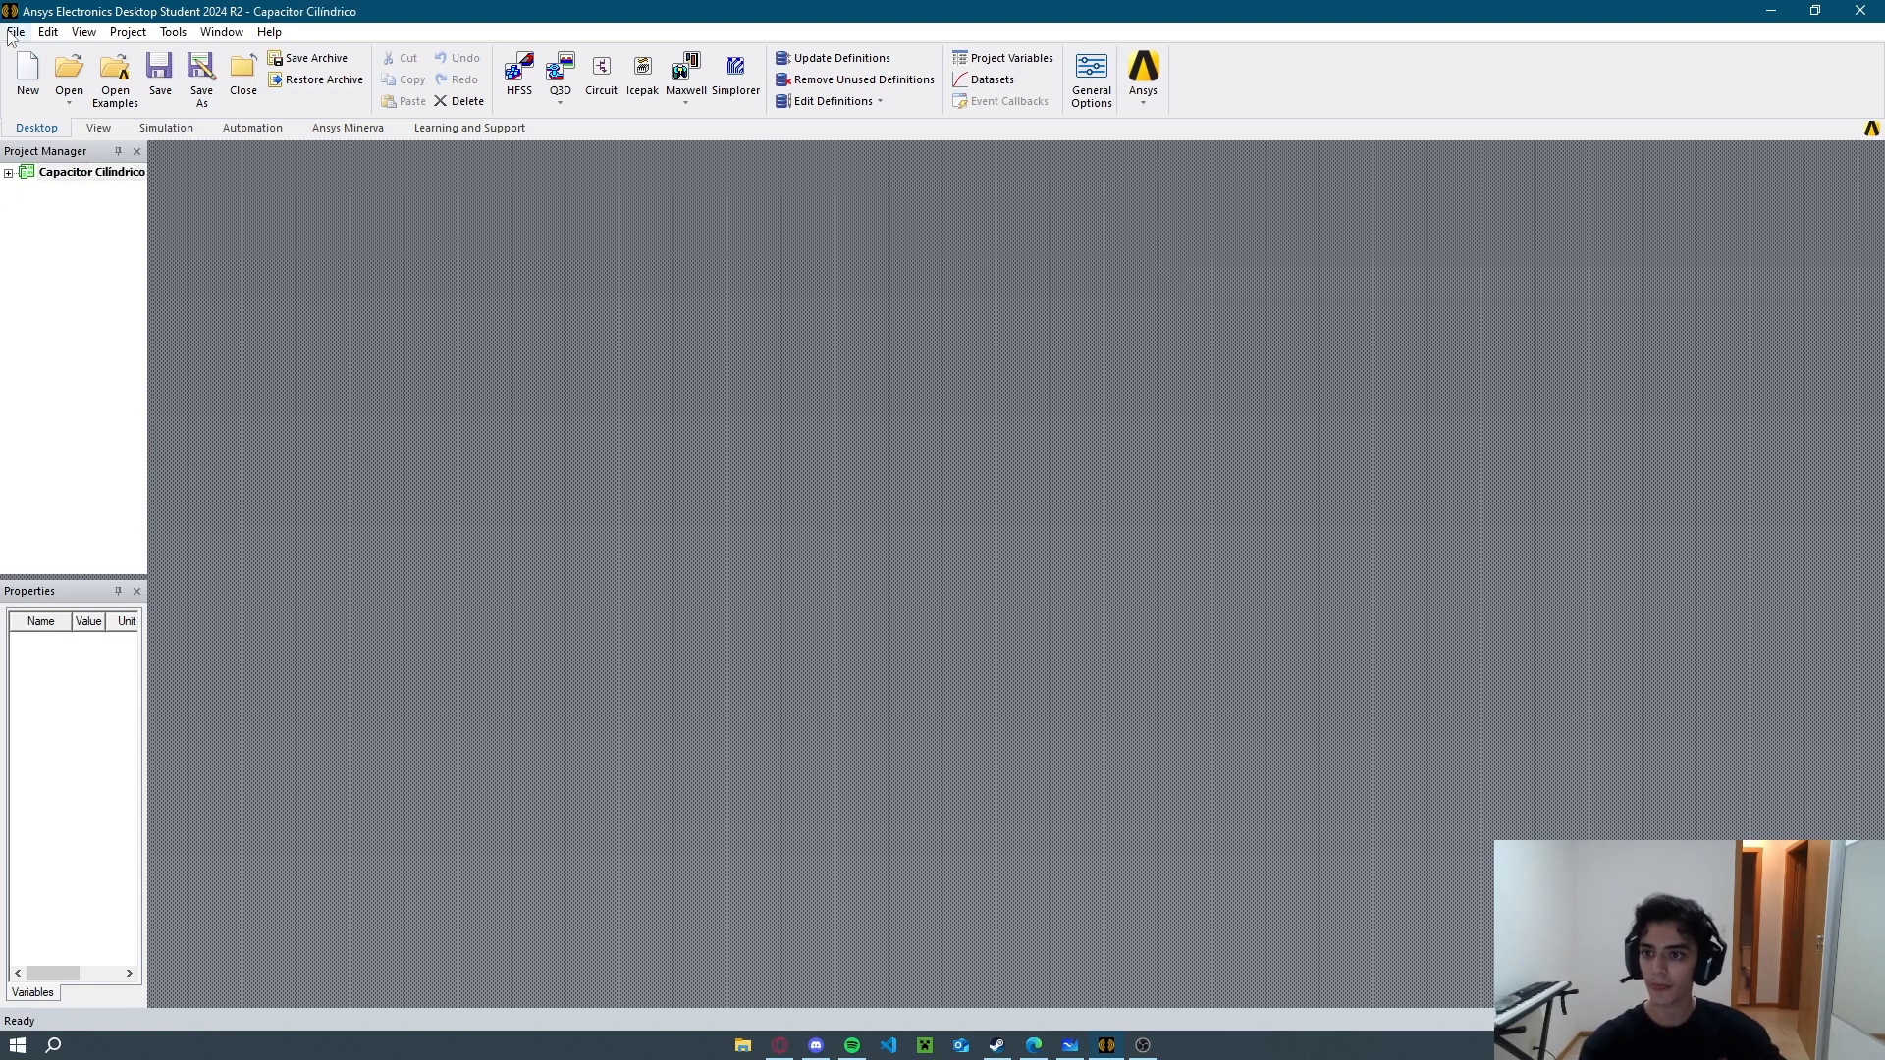
click(118, 32)
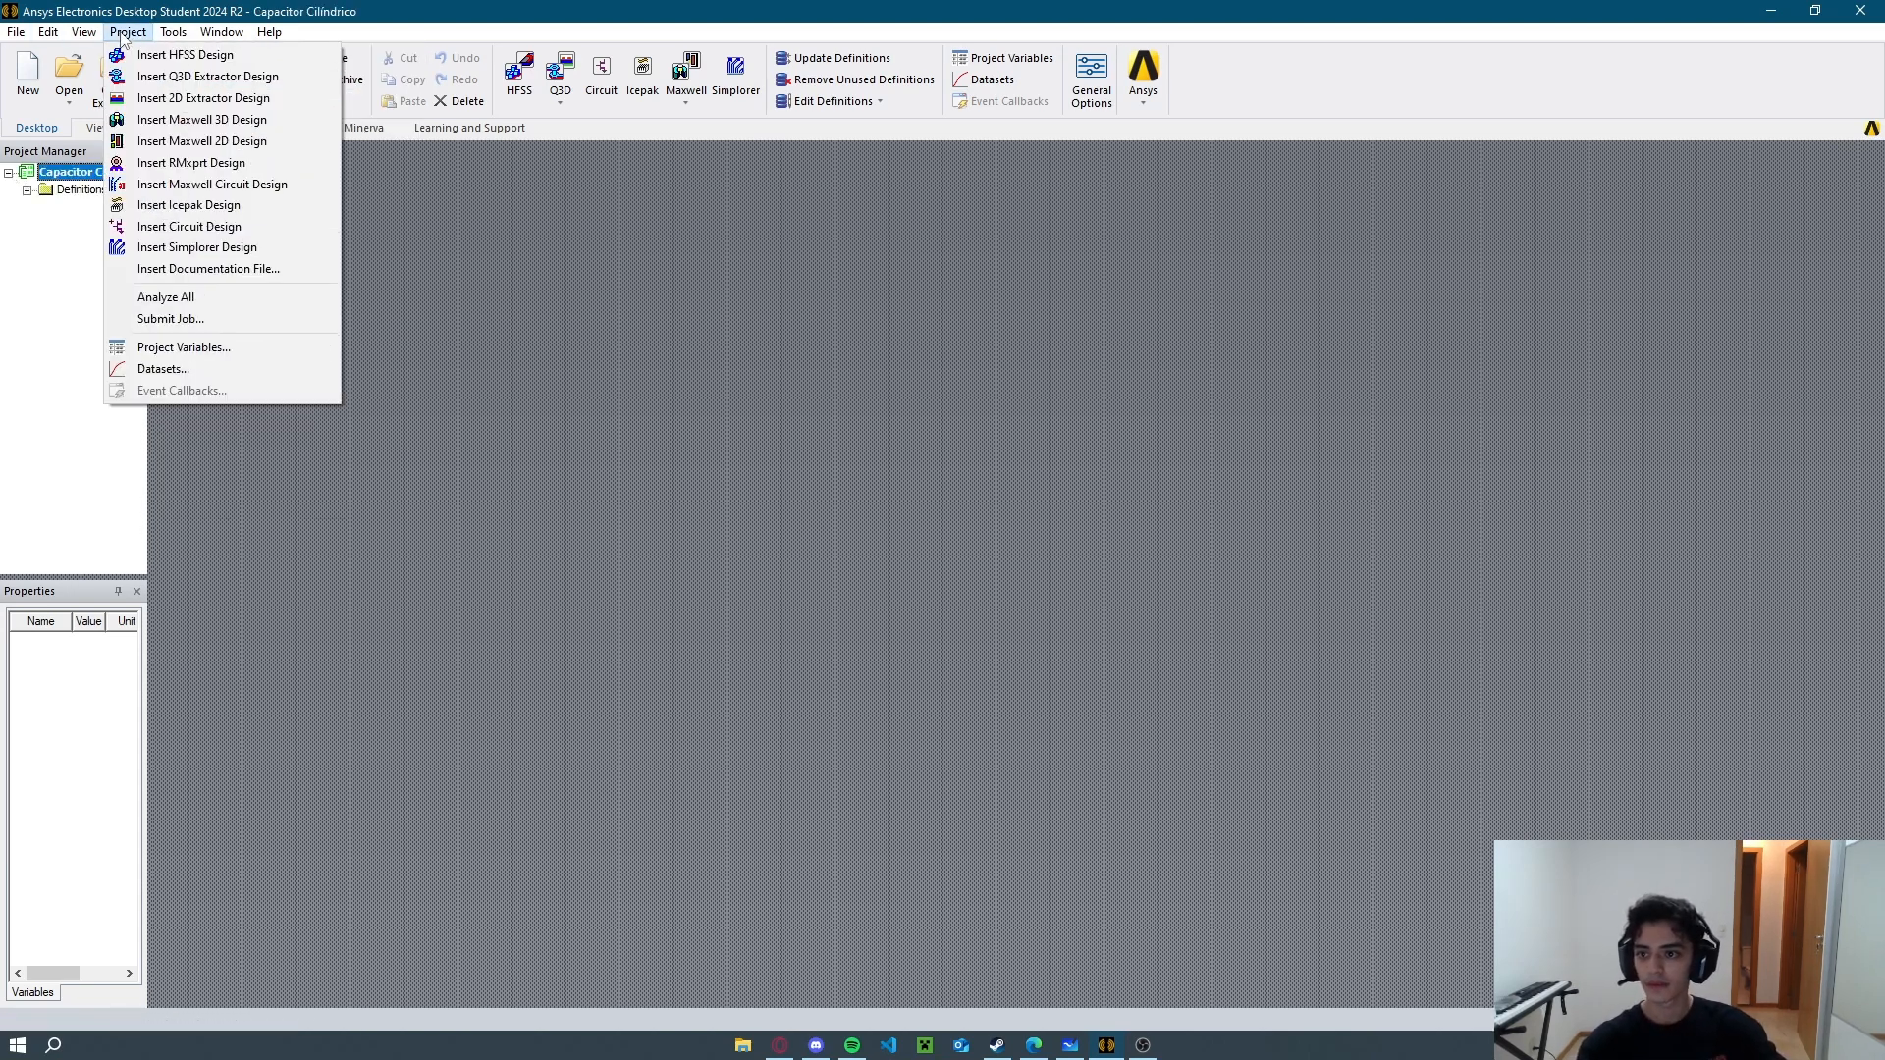
click(240, 123)
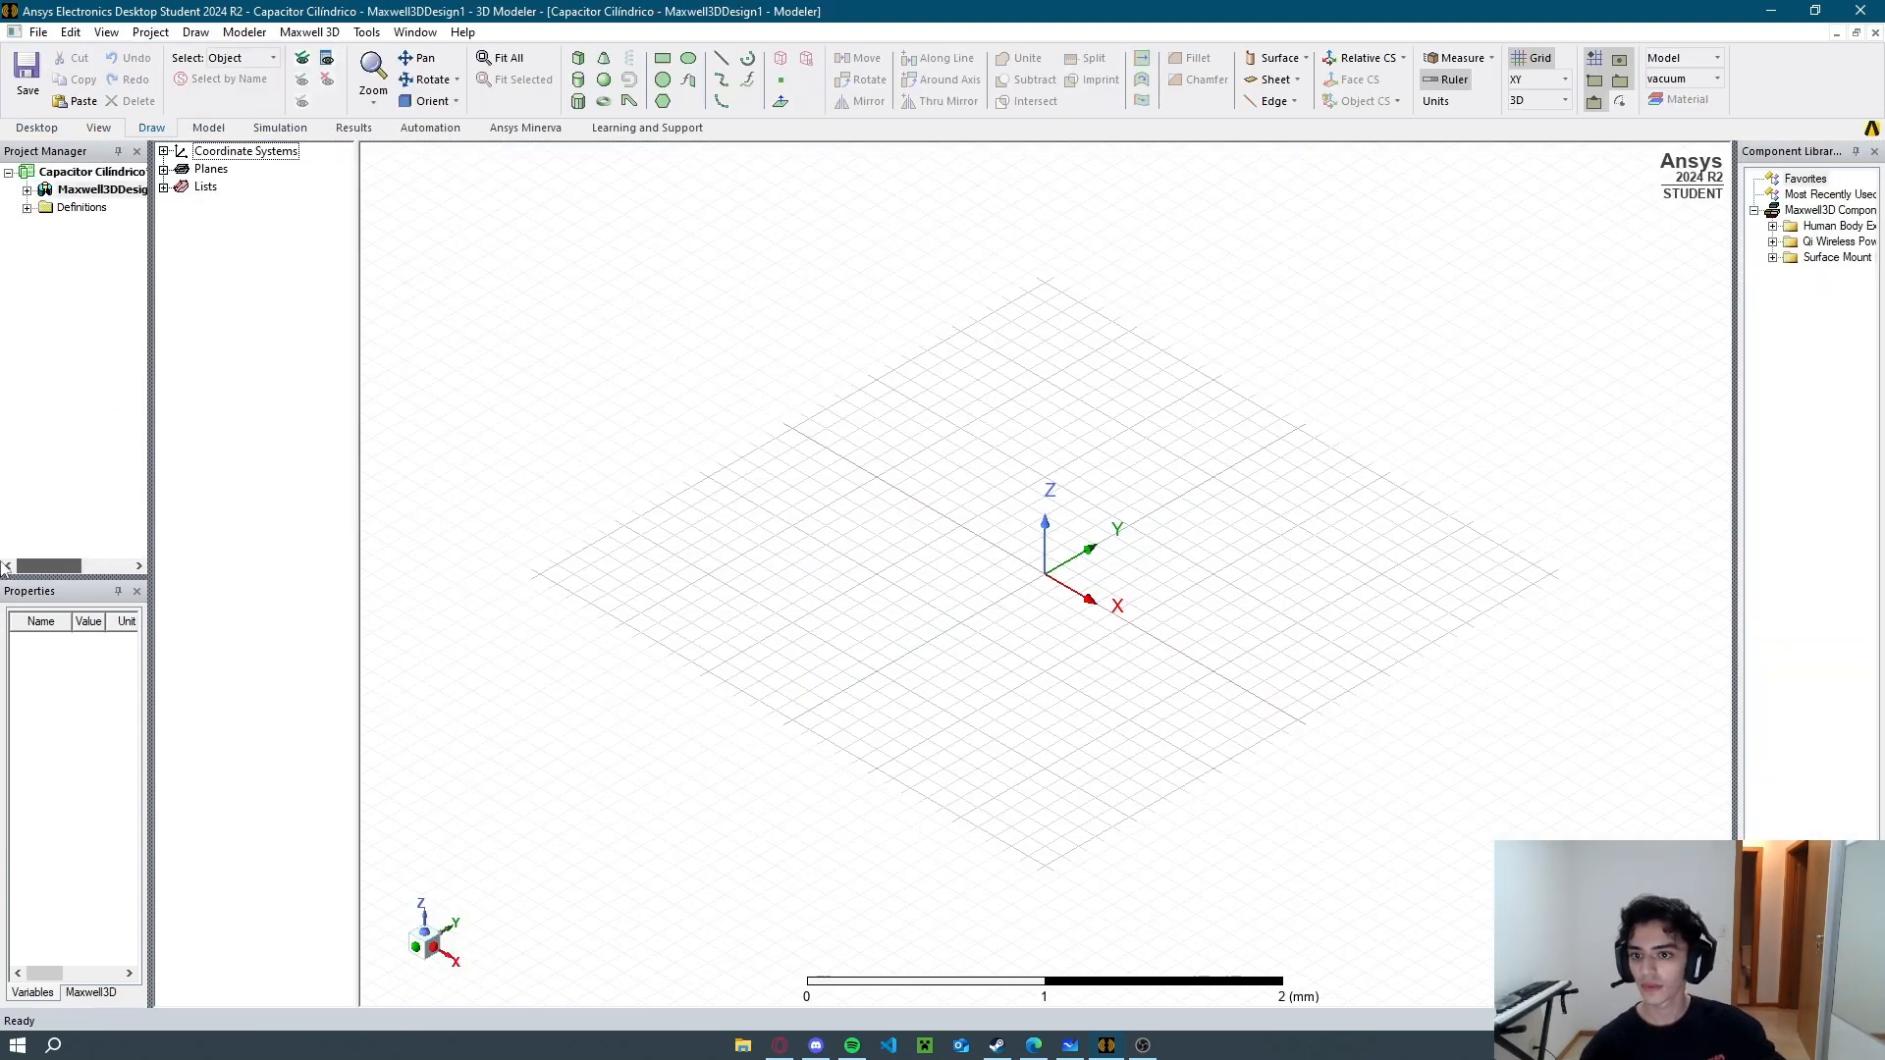
Draw a vertical cylinder centred on the origin, about 0.22 mm in radius and 0.8 mm high.
click(579, 82)
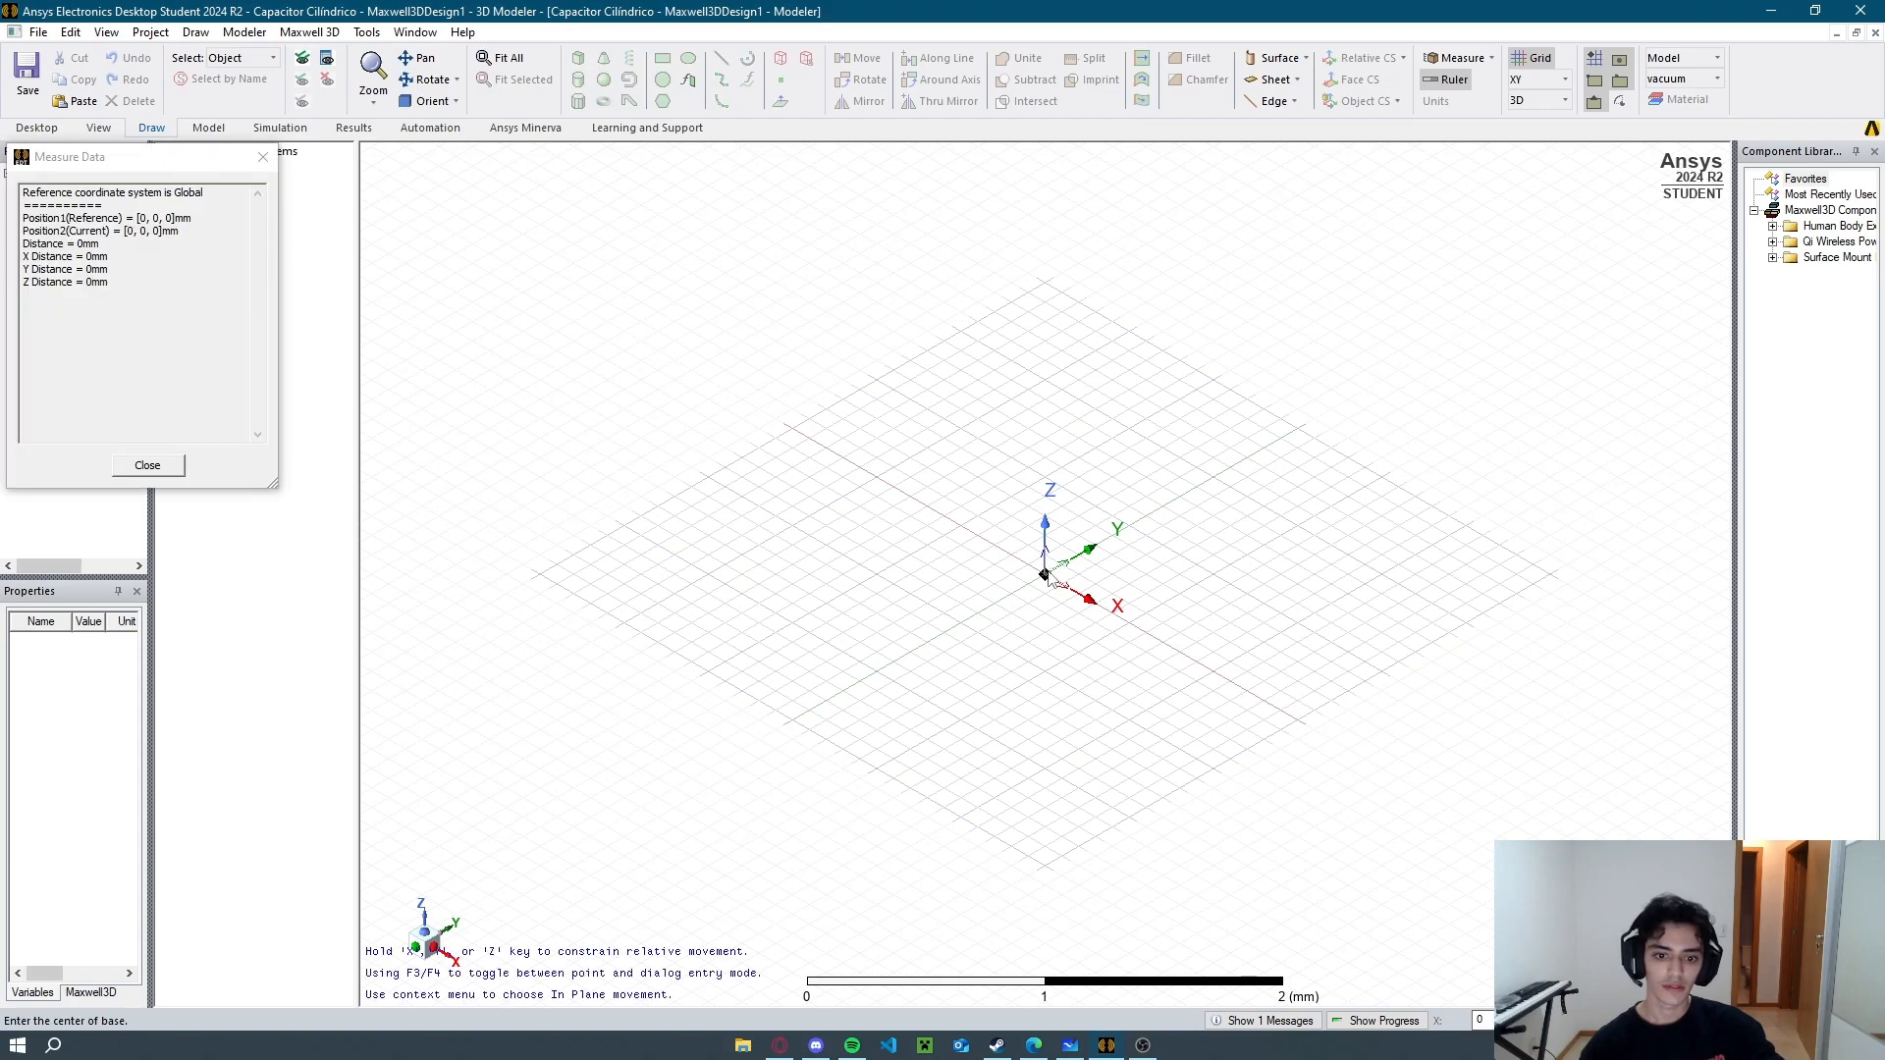
click(1045, 574)
click(1095, 580)
click(1093, 461)
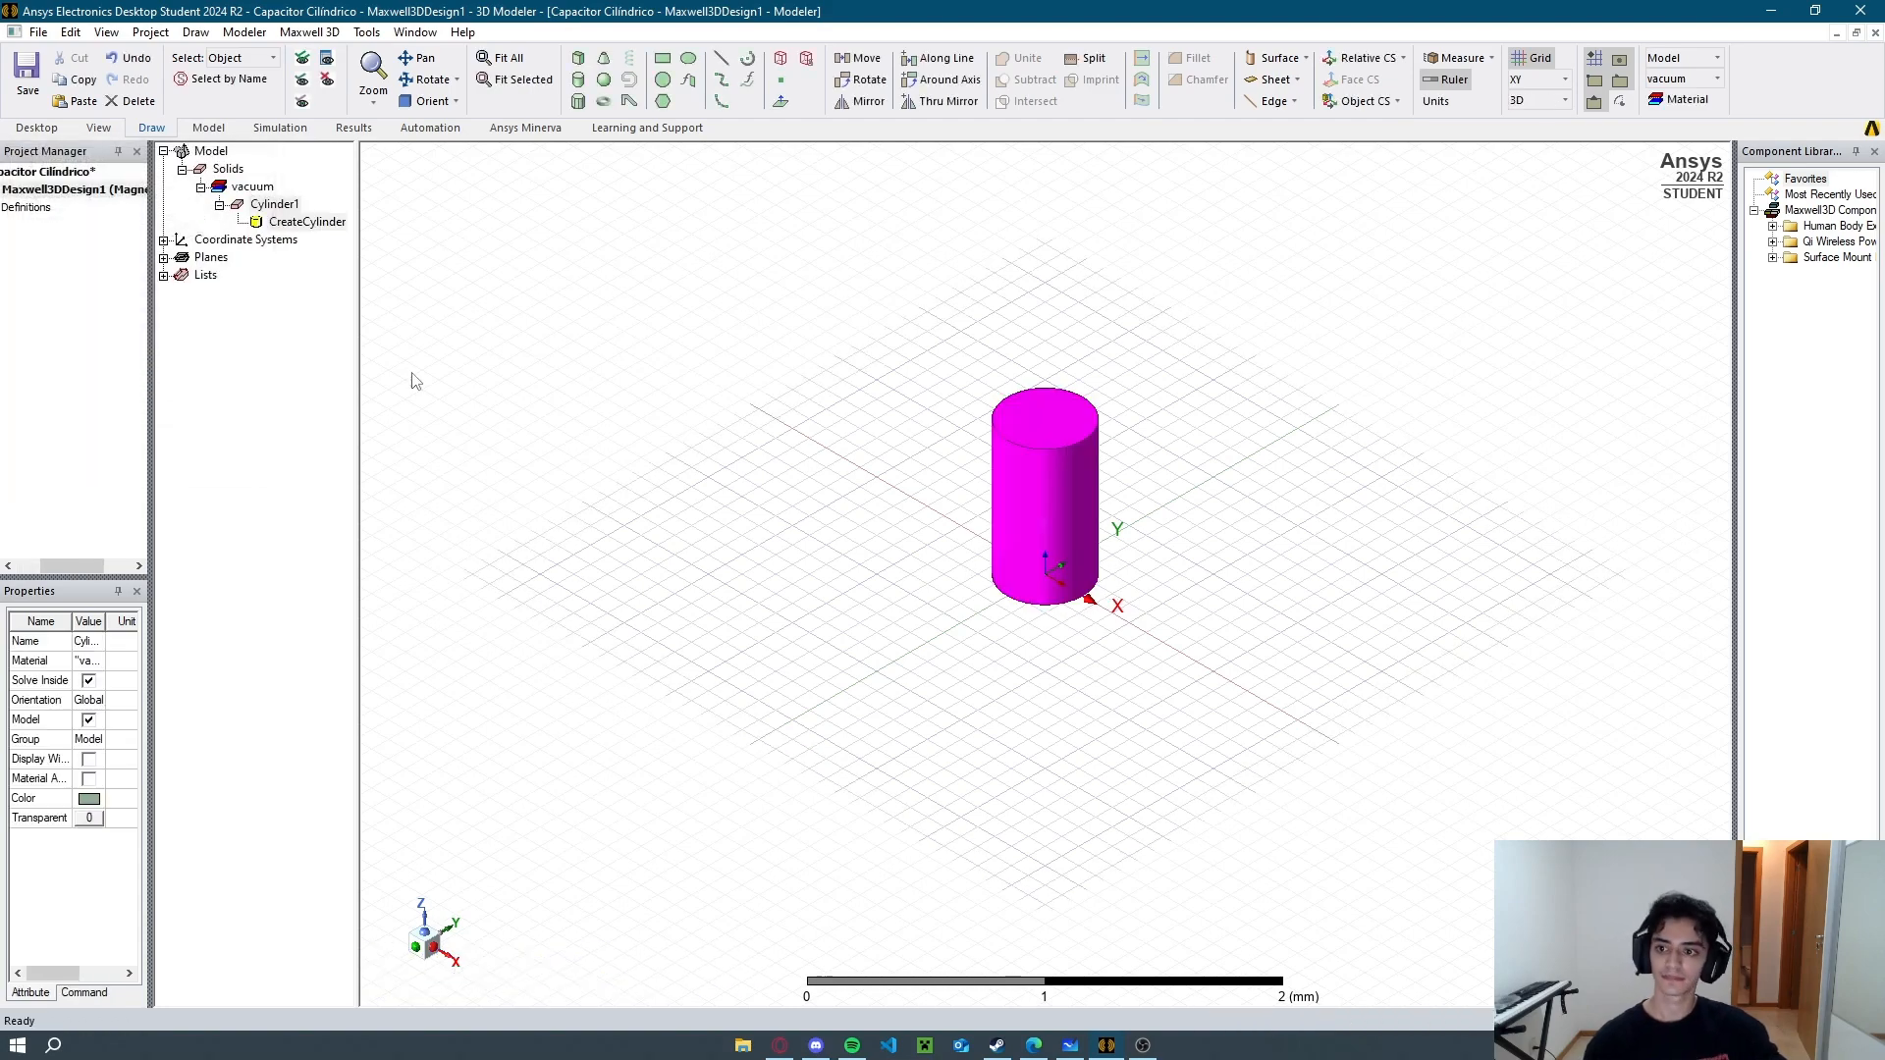
Check the group C length in Tabela 2 of the PDF and set the cylinder's height to 18 mm.
double_click(294, 222)
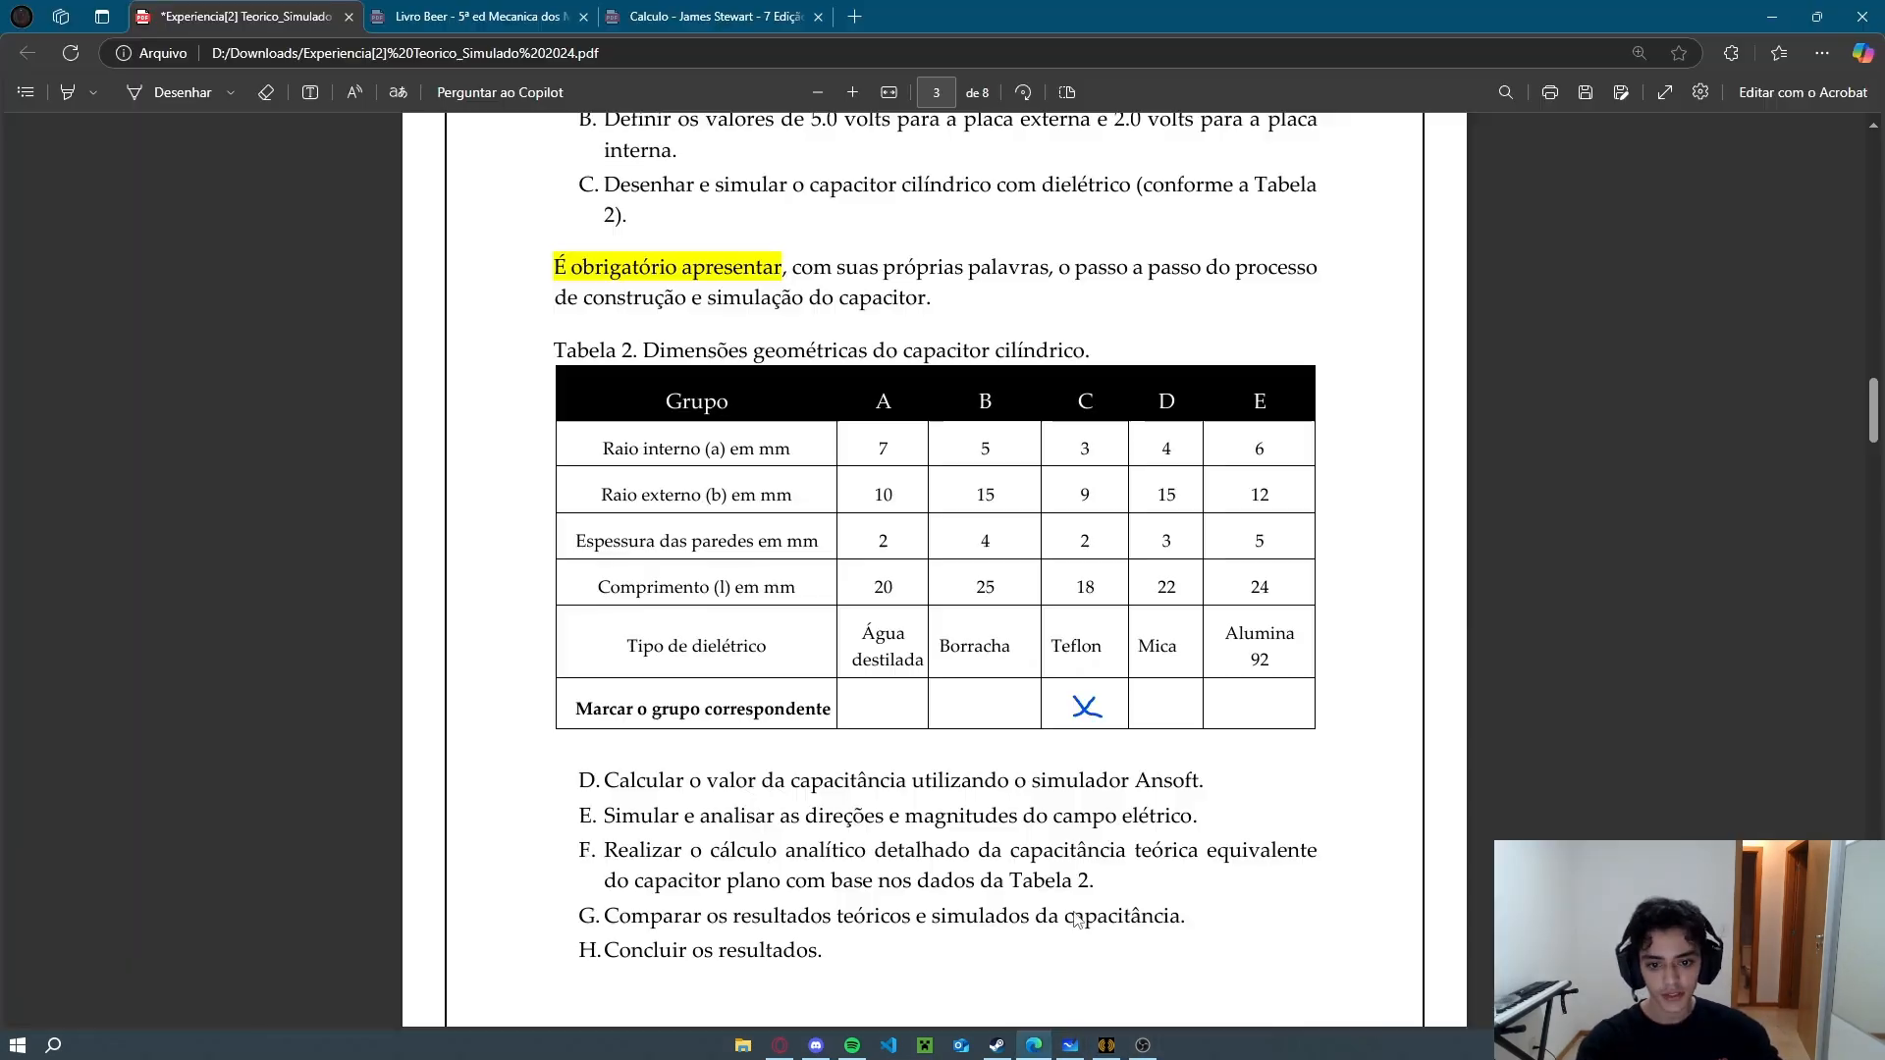
click(1034, 1045)
double_click(1081, 587)
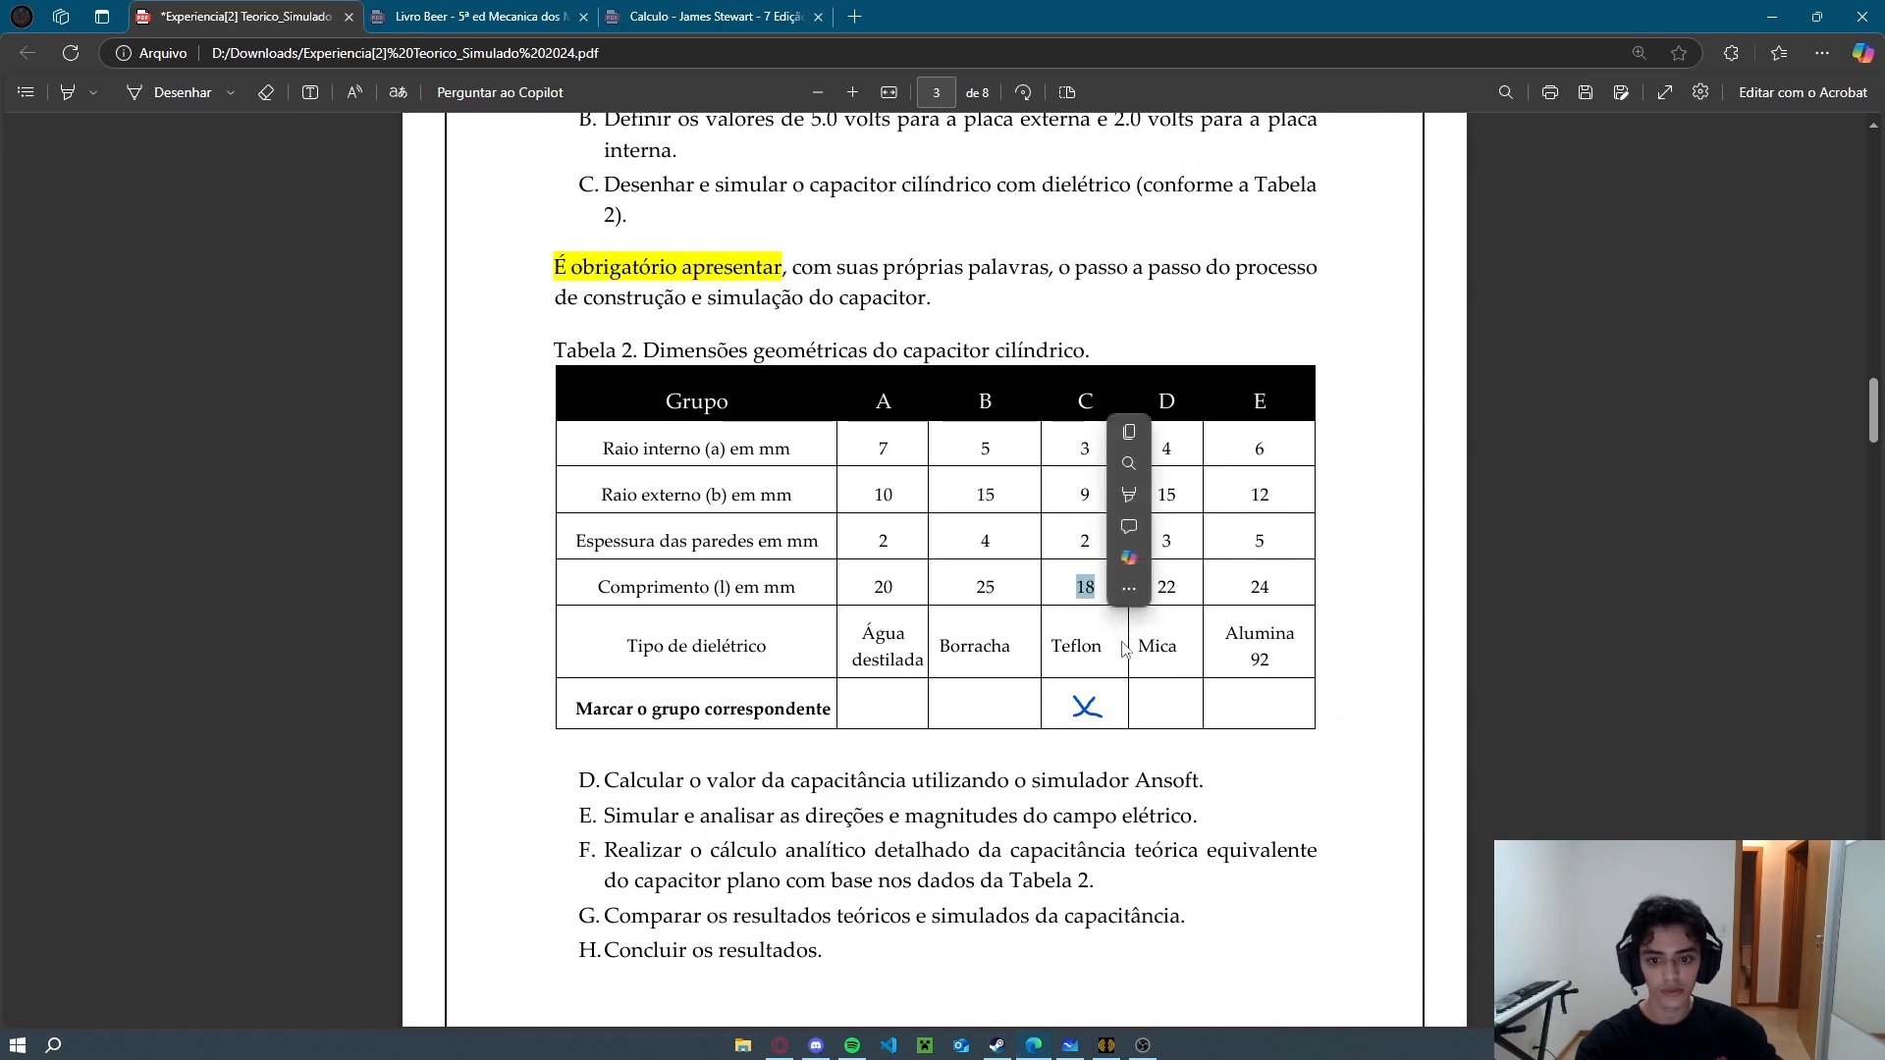
key(alt+Tab)
click(1075, 570)
text(18)
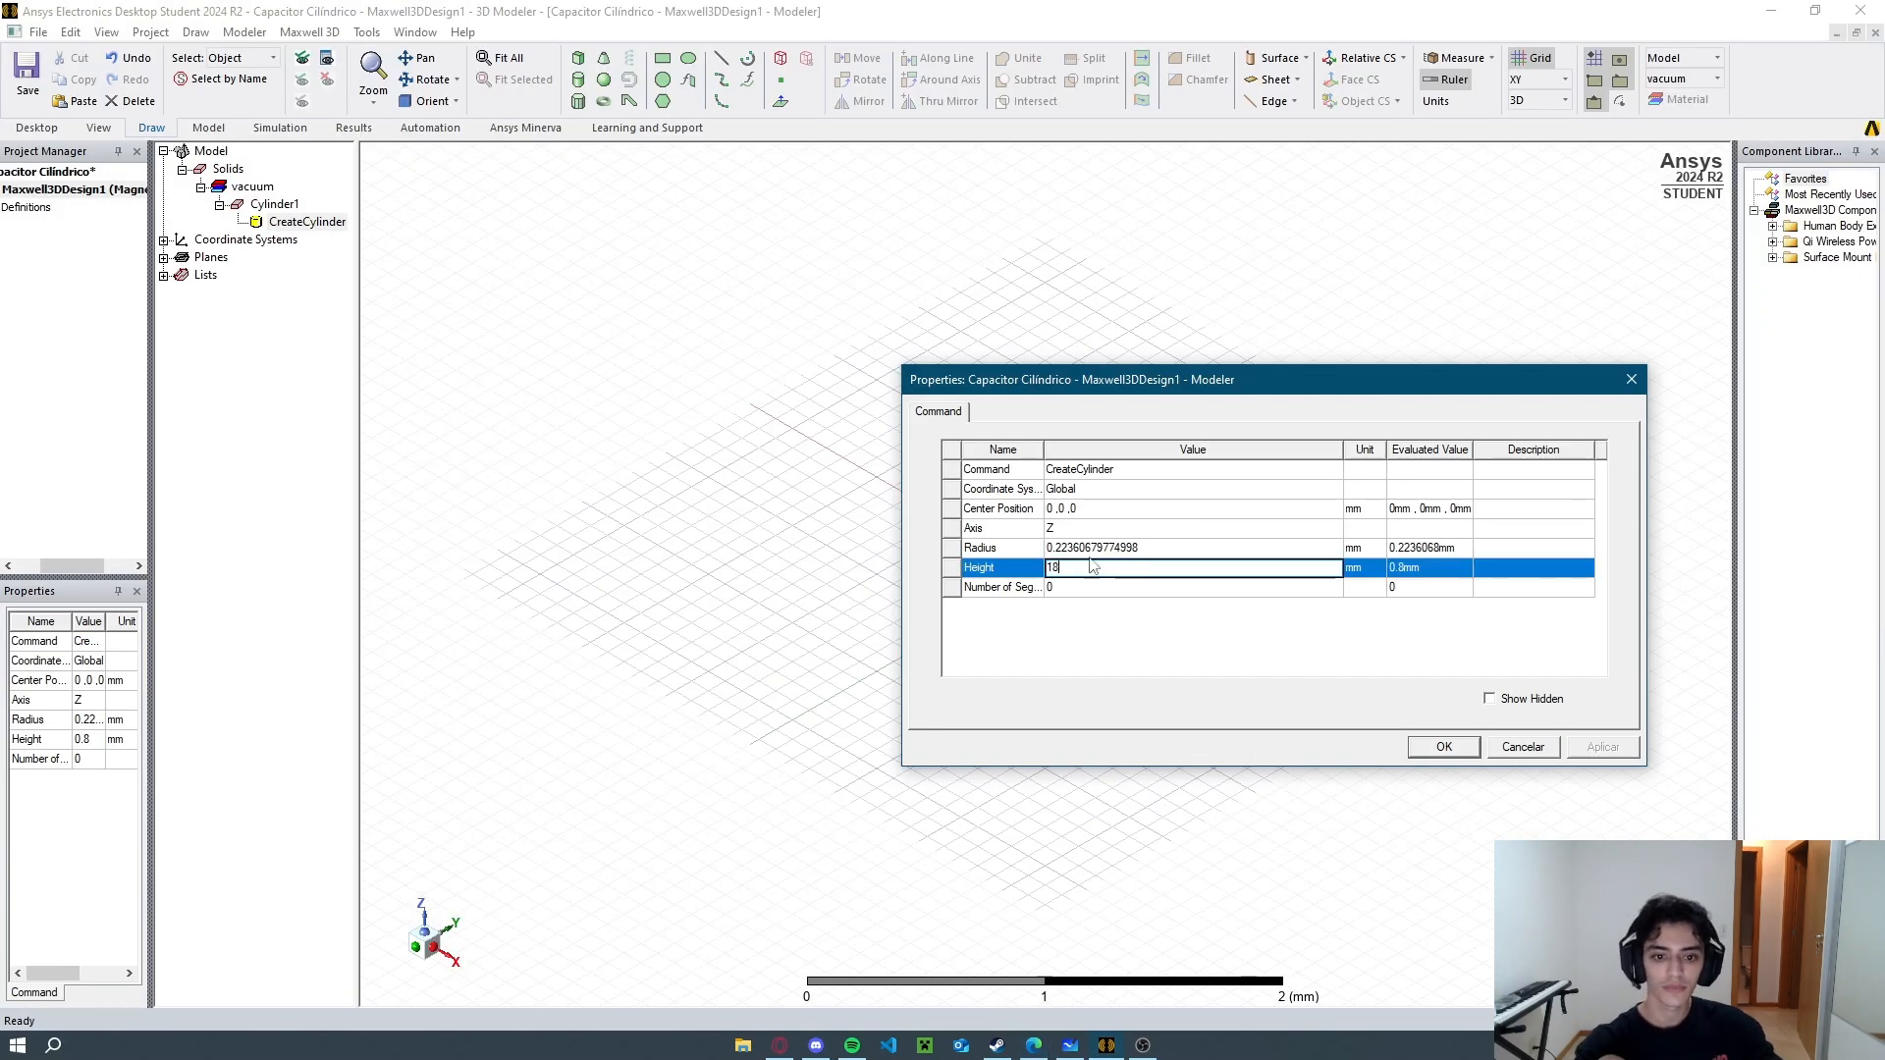
key(Return)
Check the group C outer radius in the PDF table and set the cylinder's radius to 11 mm, including wall thickness.
key(alt+Tab)
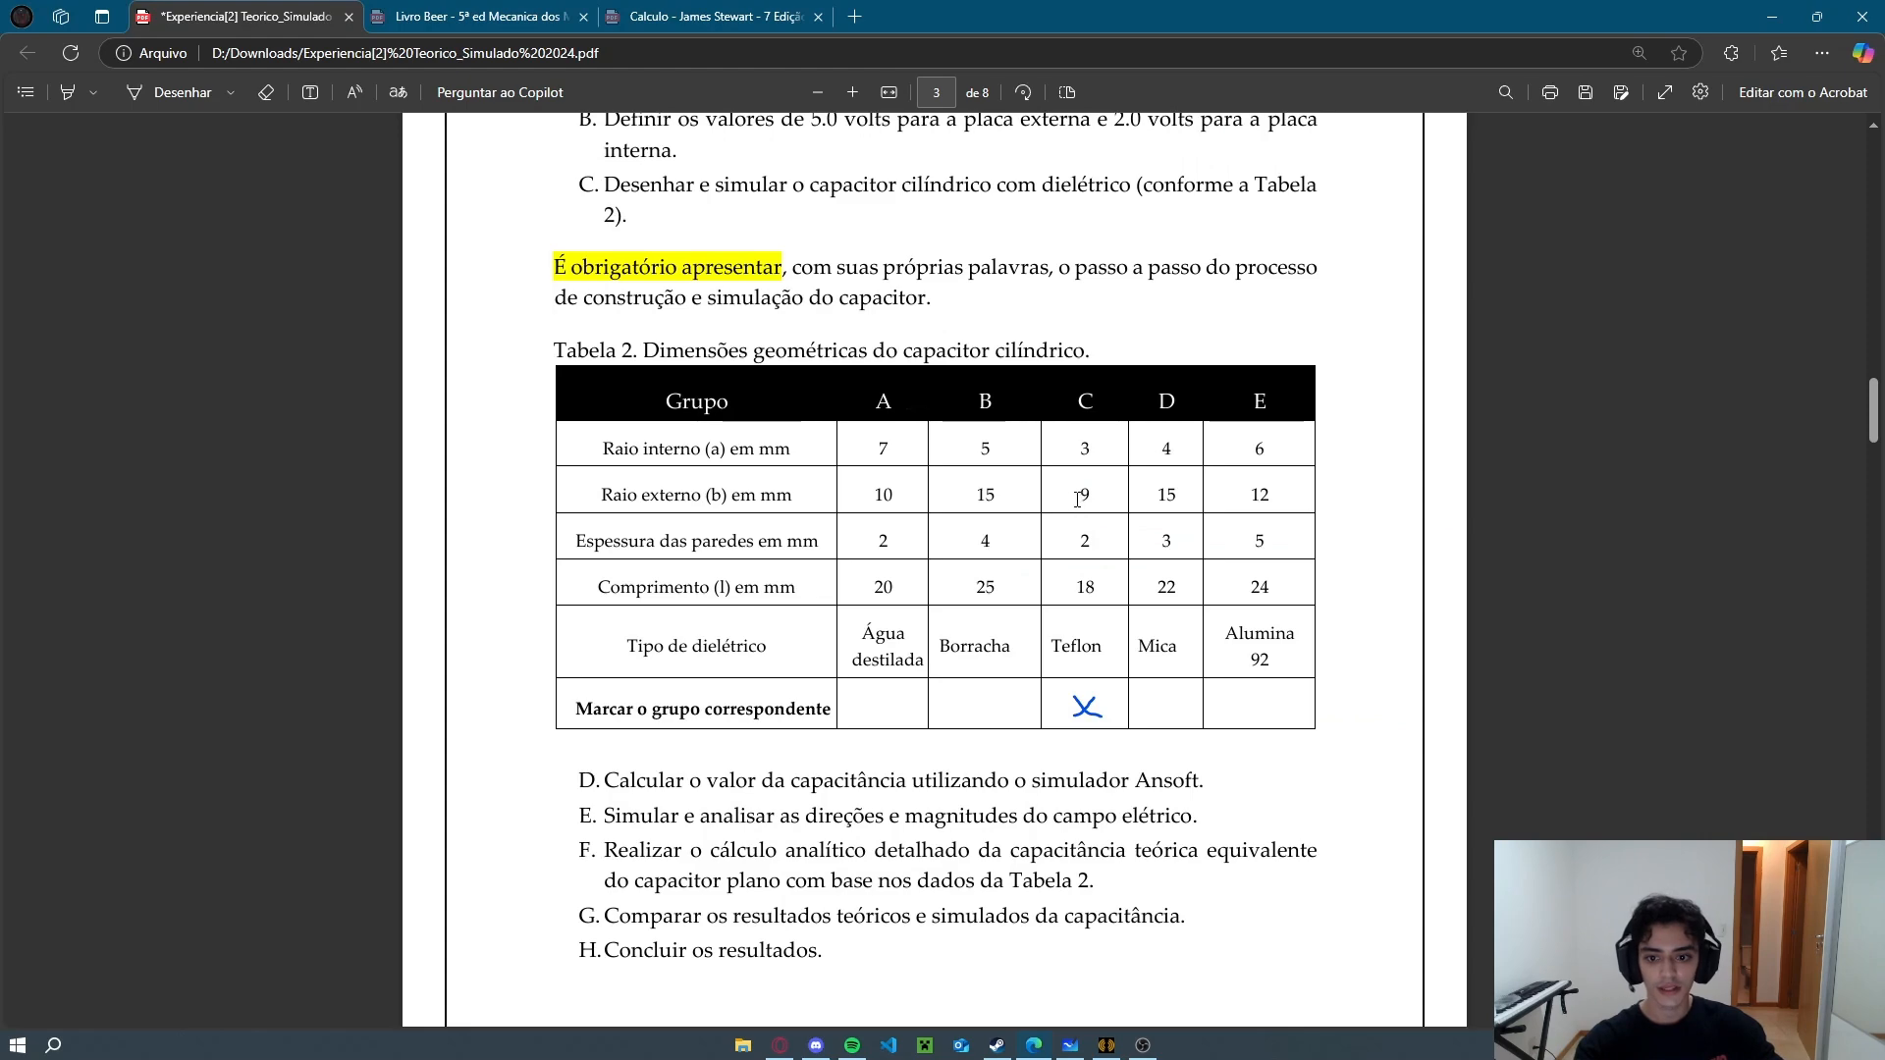
drag(1078, 498, 1094, 498)
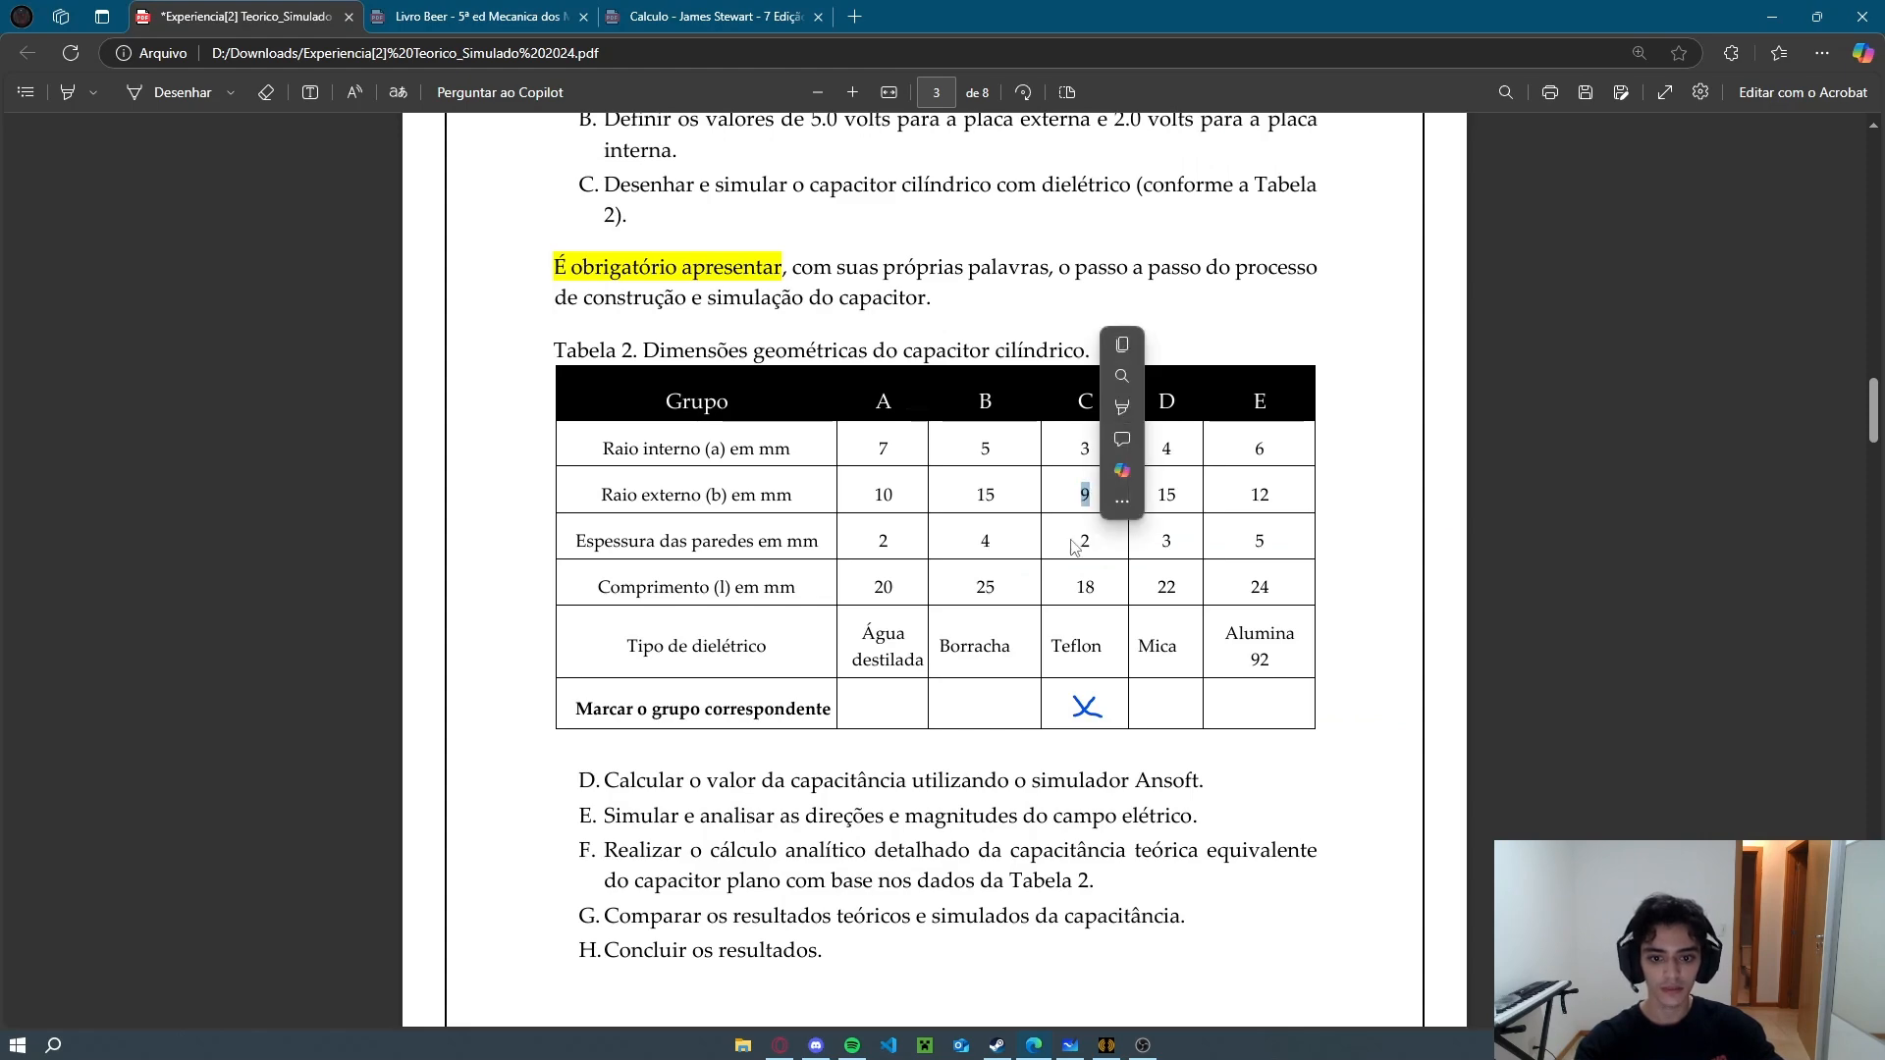
key(alt+Tab)
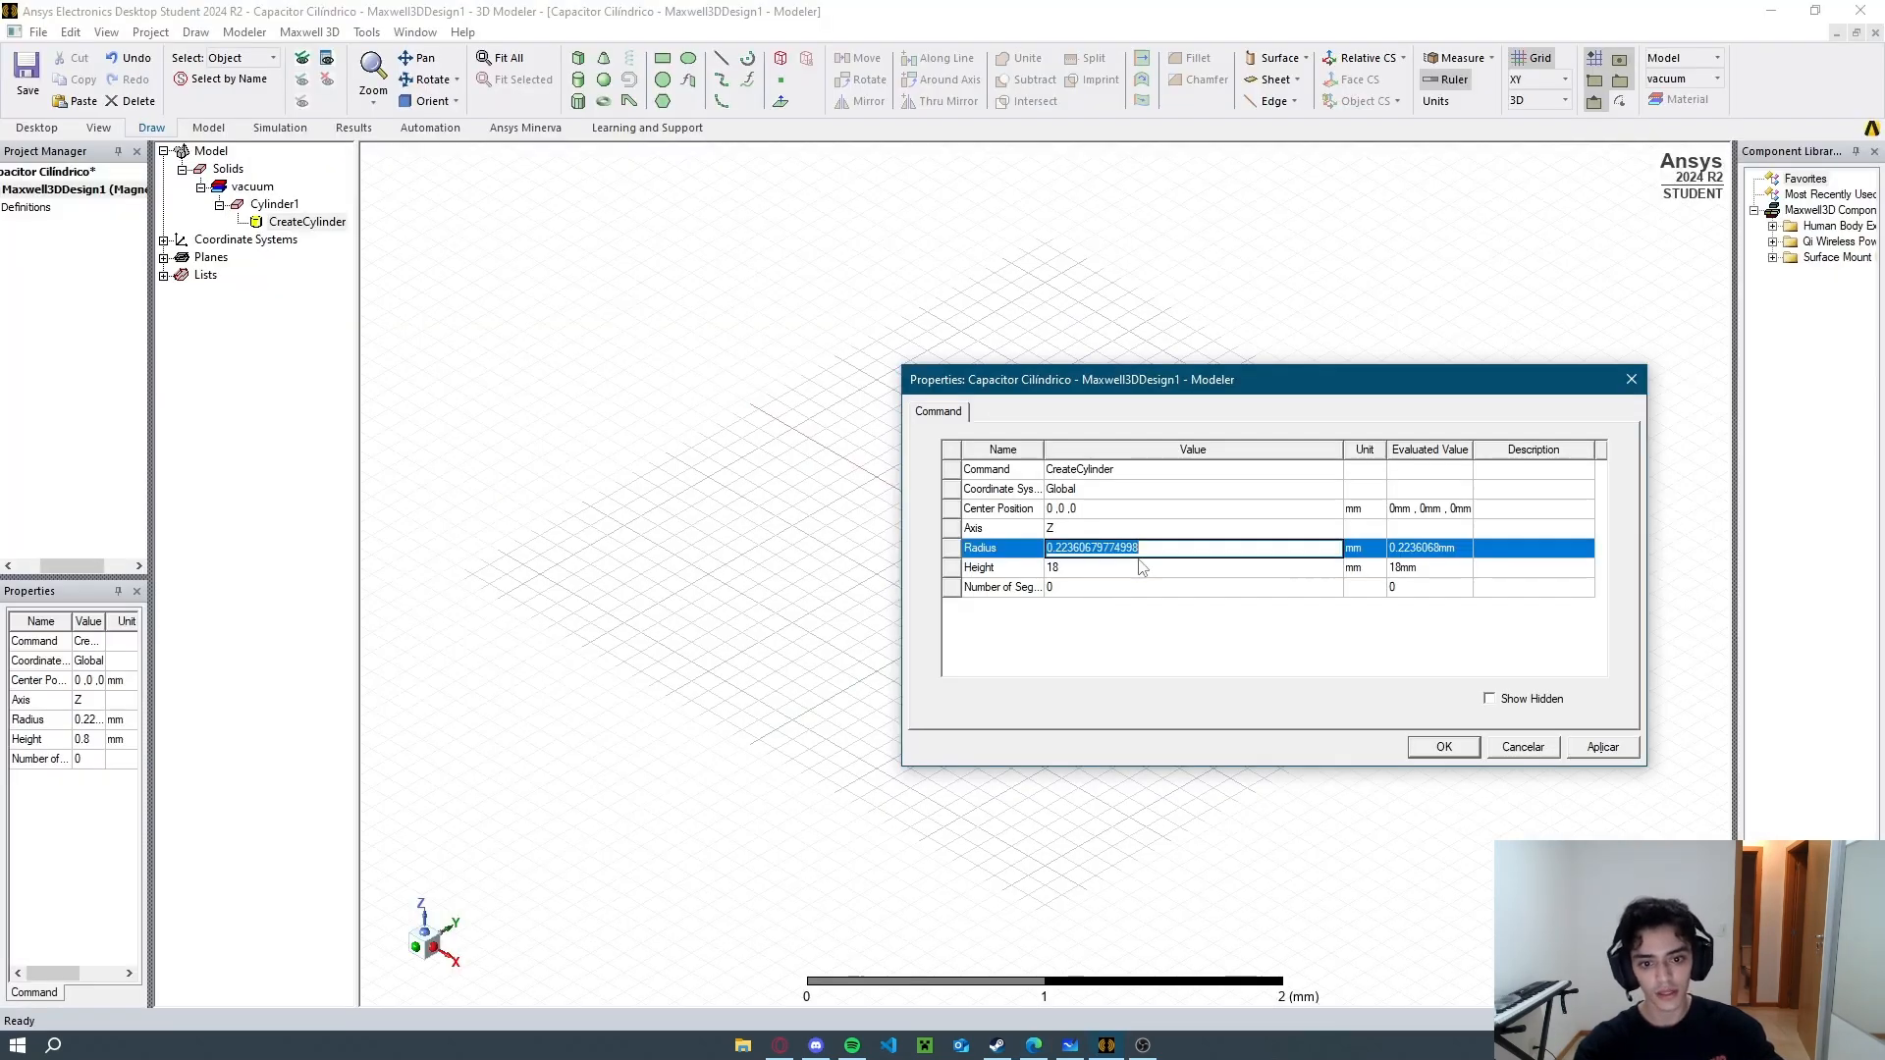
text(11)
click(1444, 749)
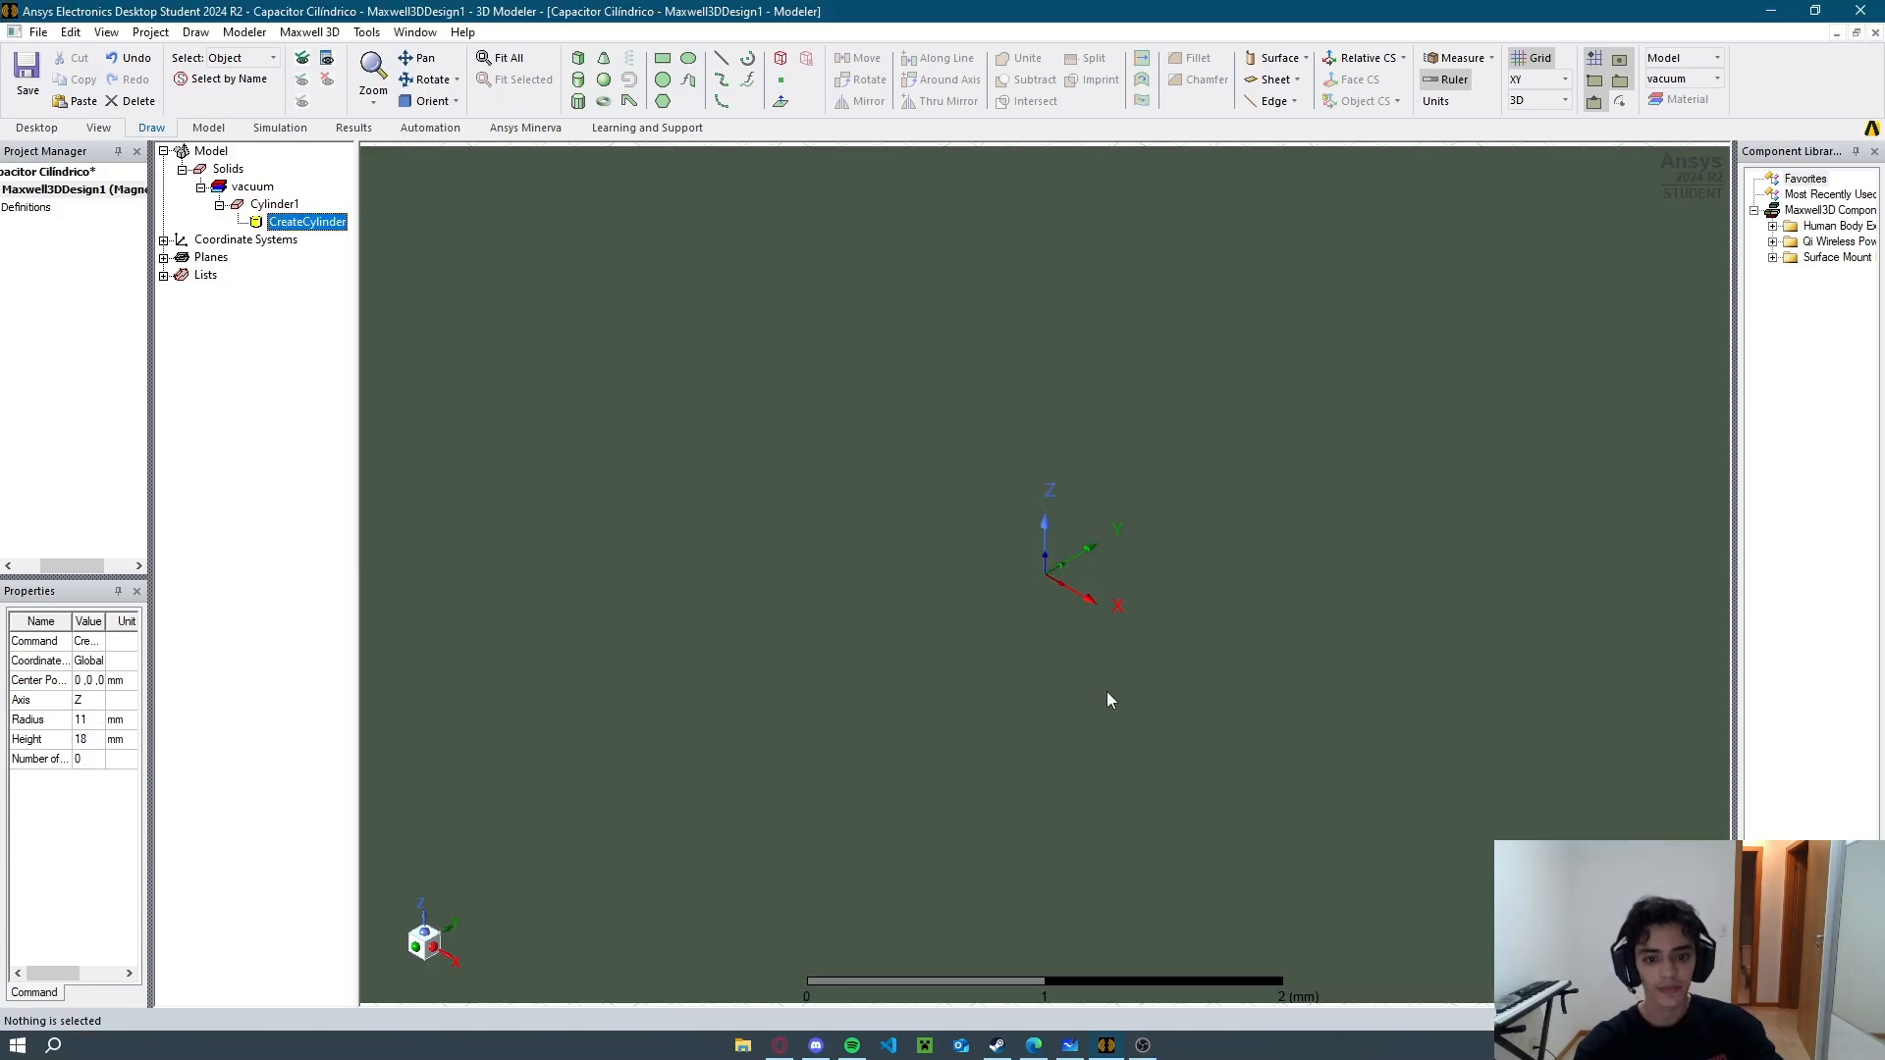
click(502, 58)
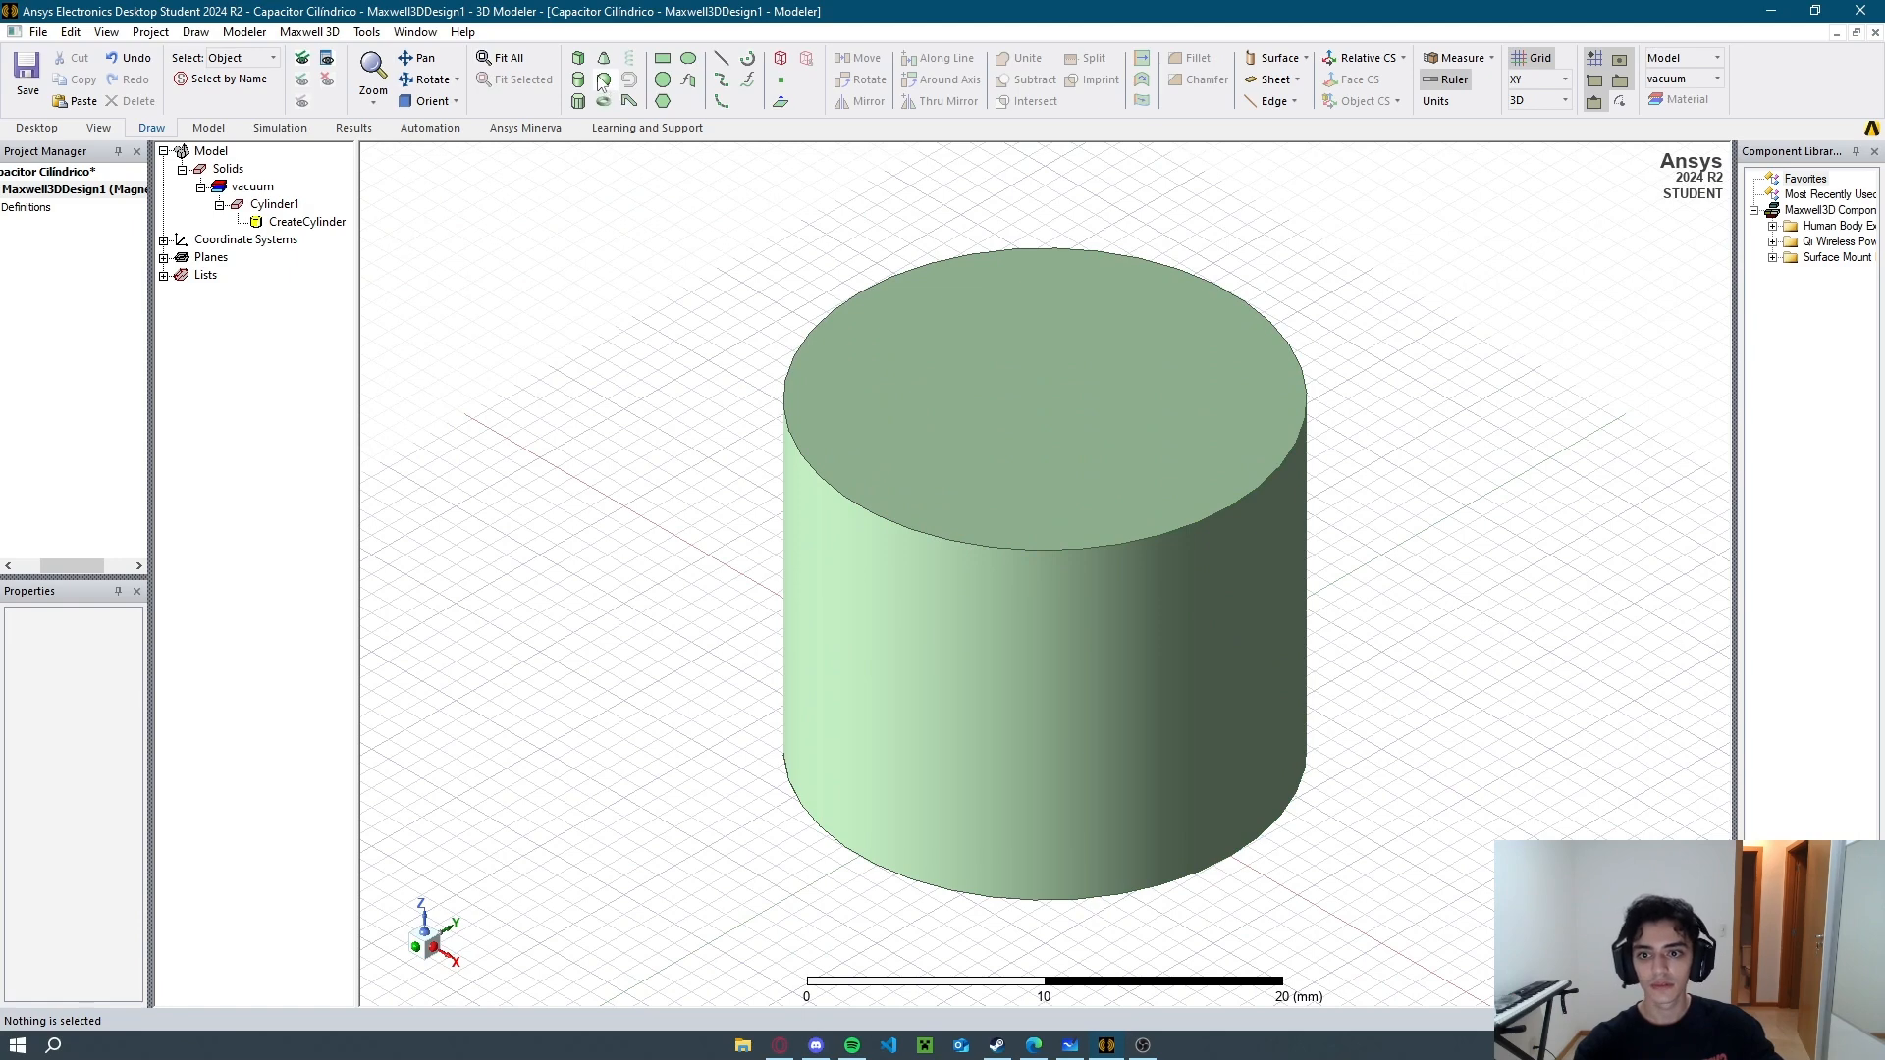
Duplicate the 11 mm cylinder in place and set the copy's radius to 9 mm.
click(273, 205)
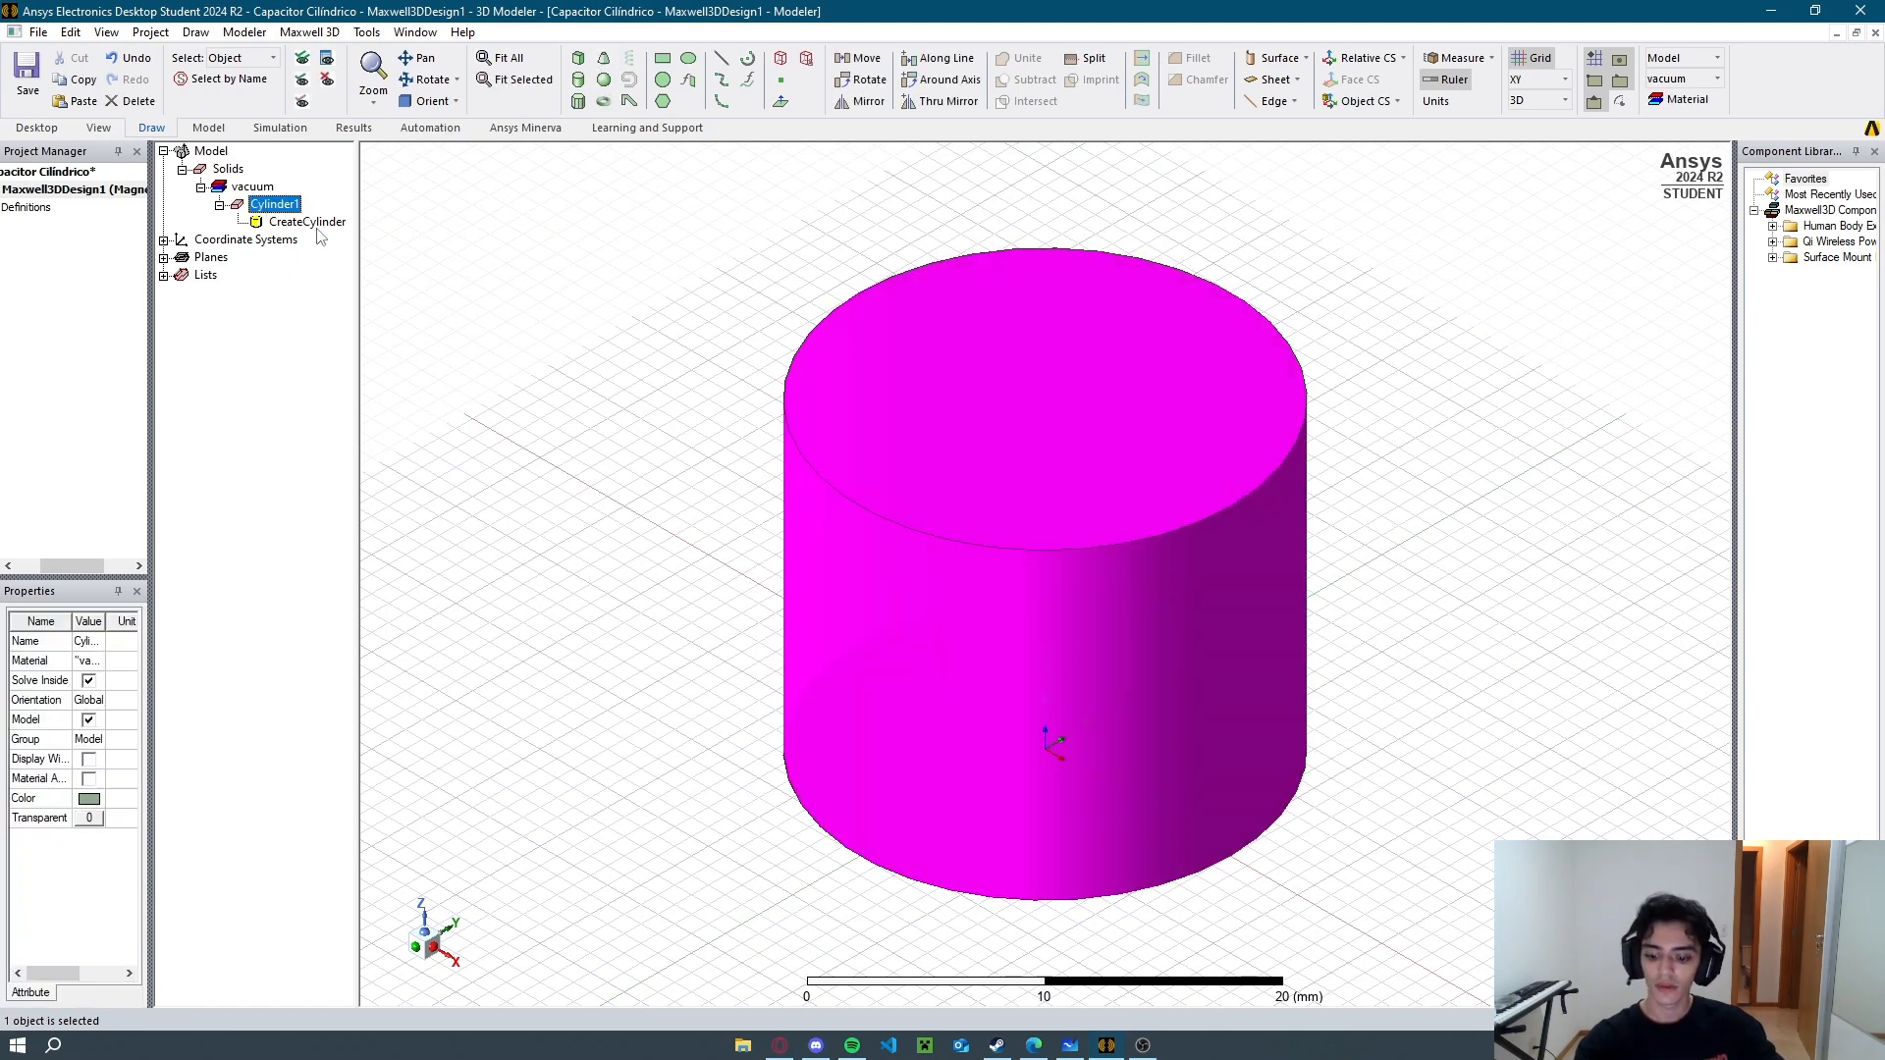
key(ctrl+v)
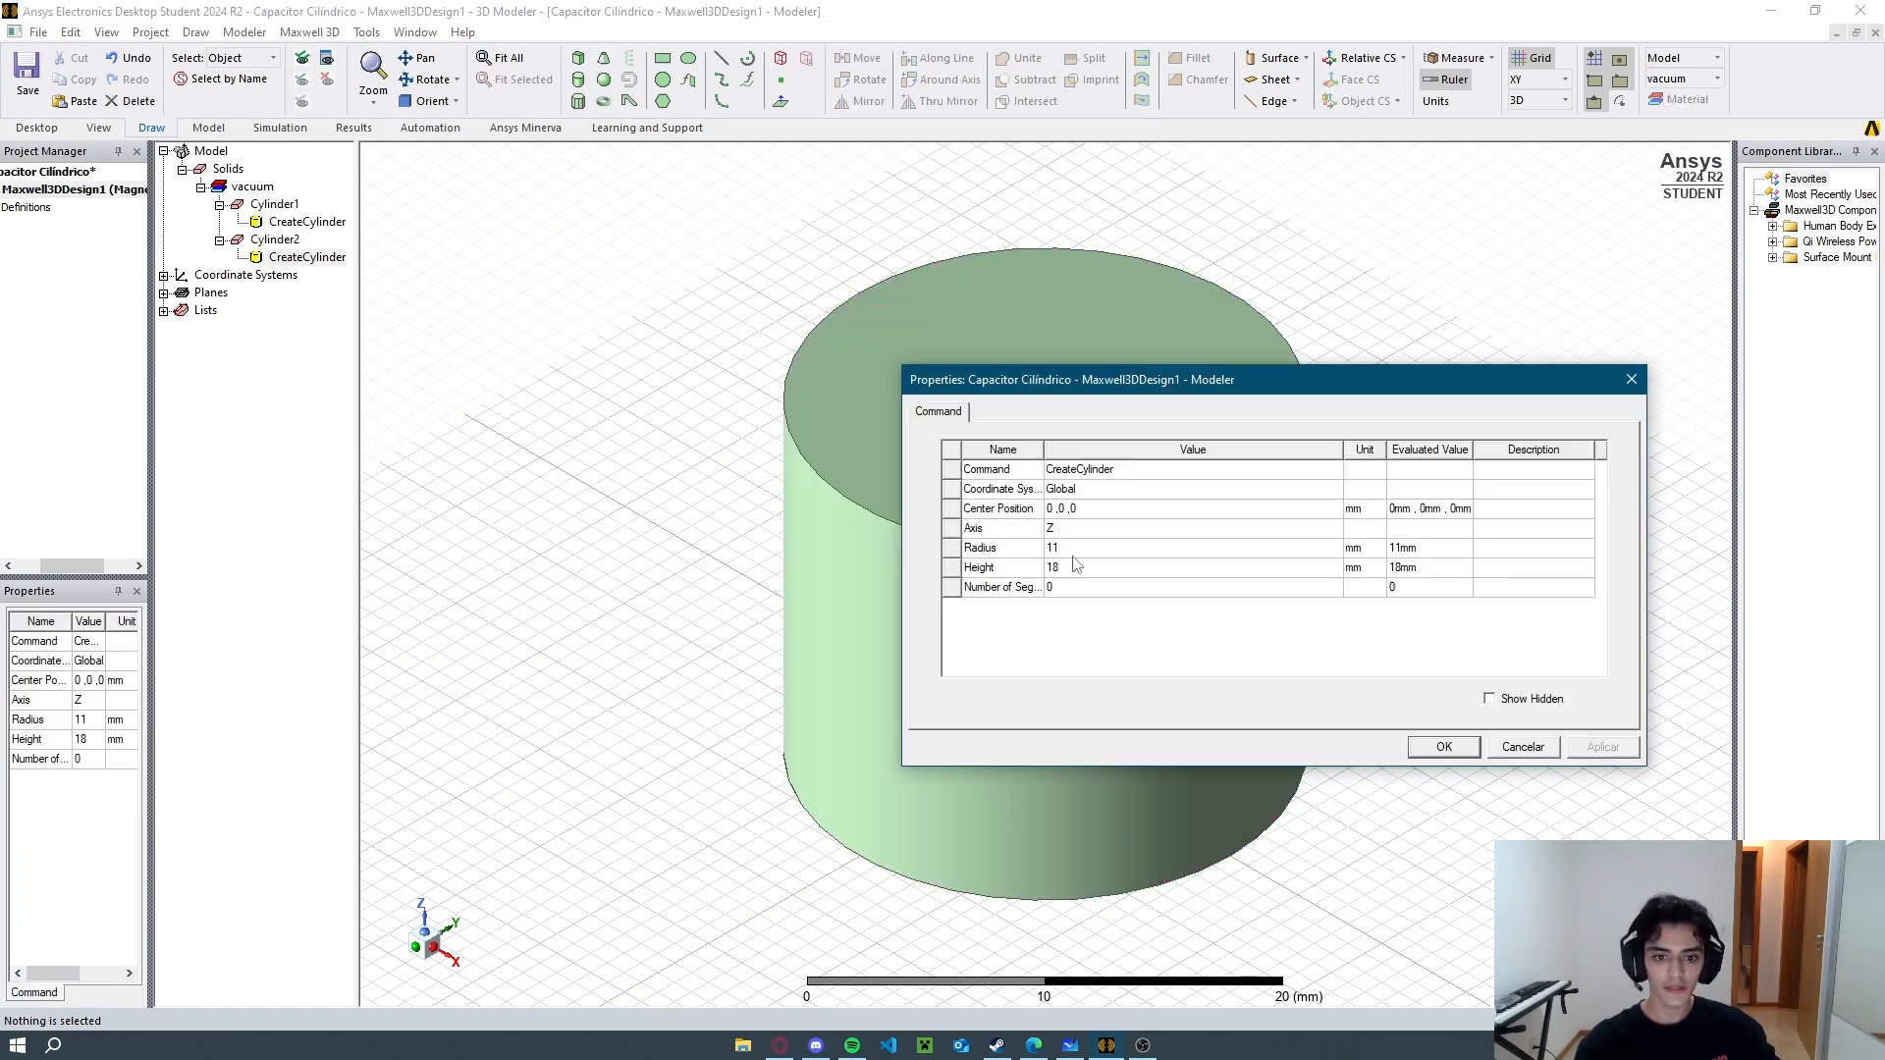
click(1121, 549)
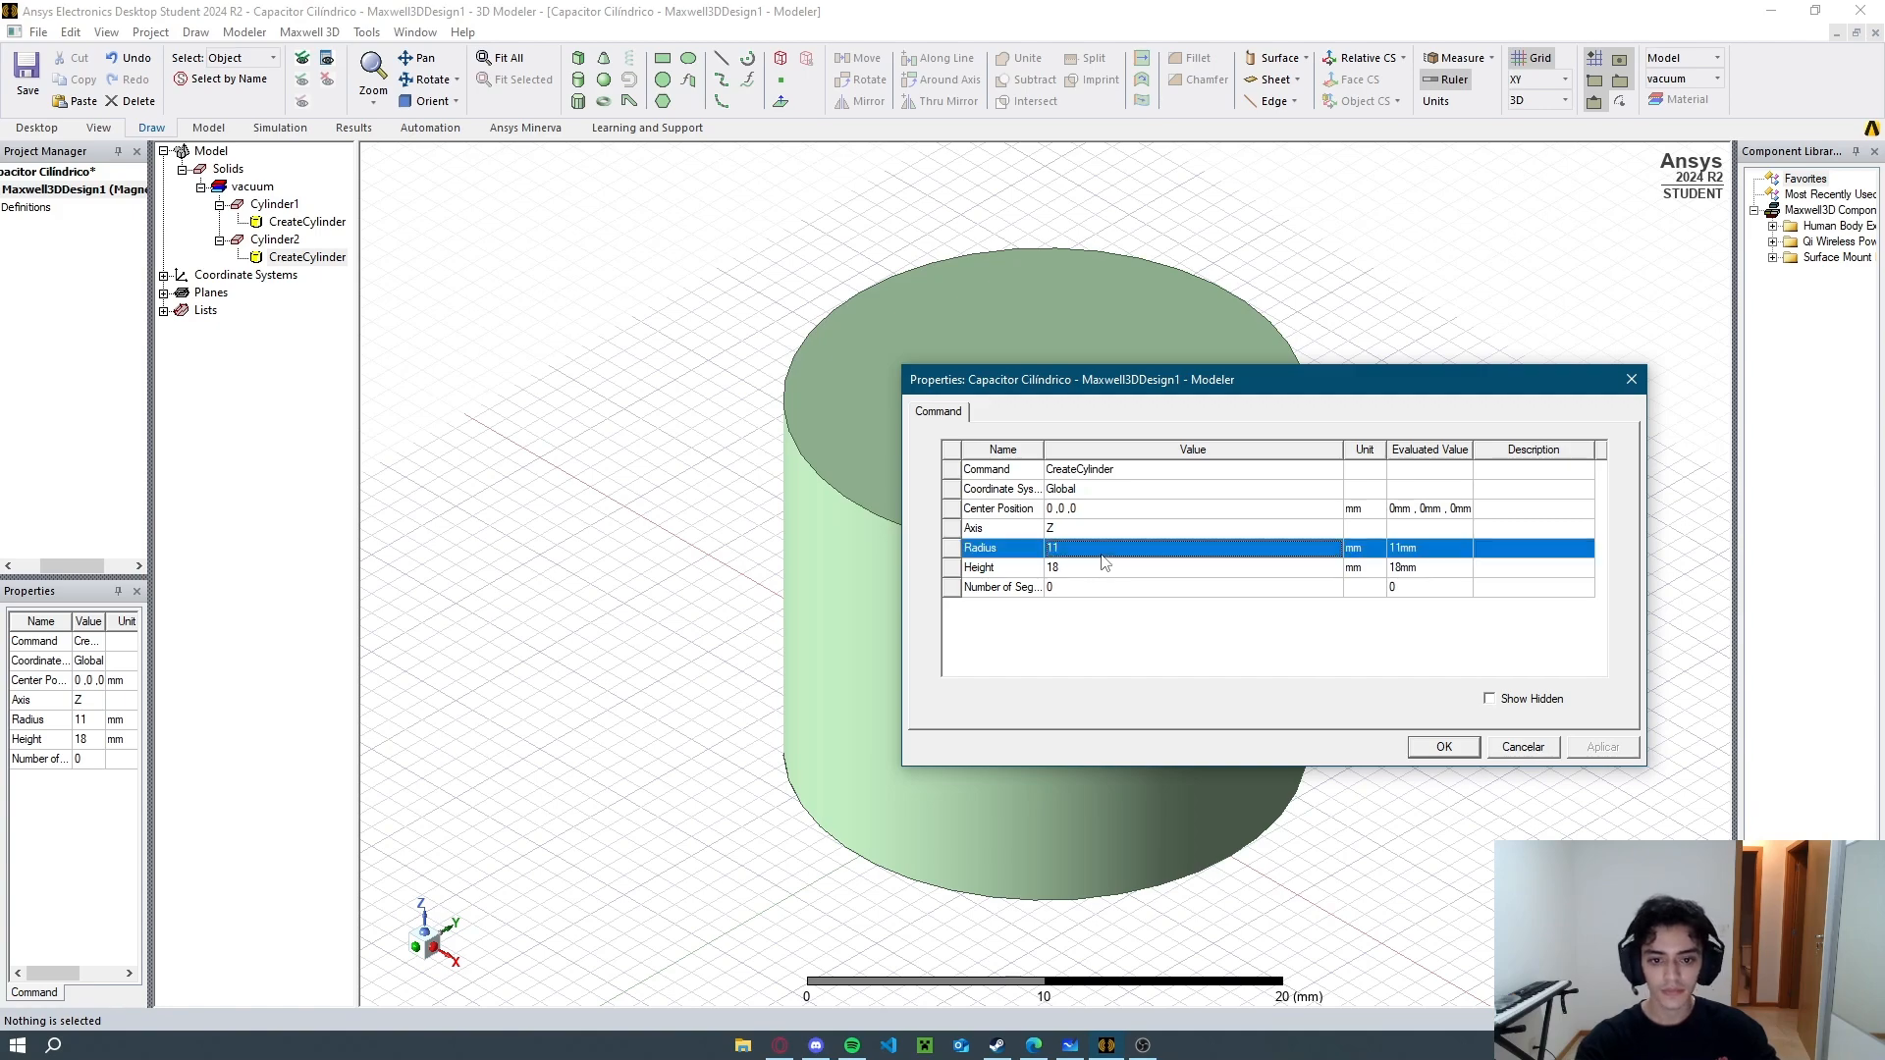
key(alt+Tab)
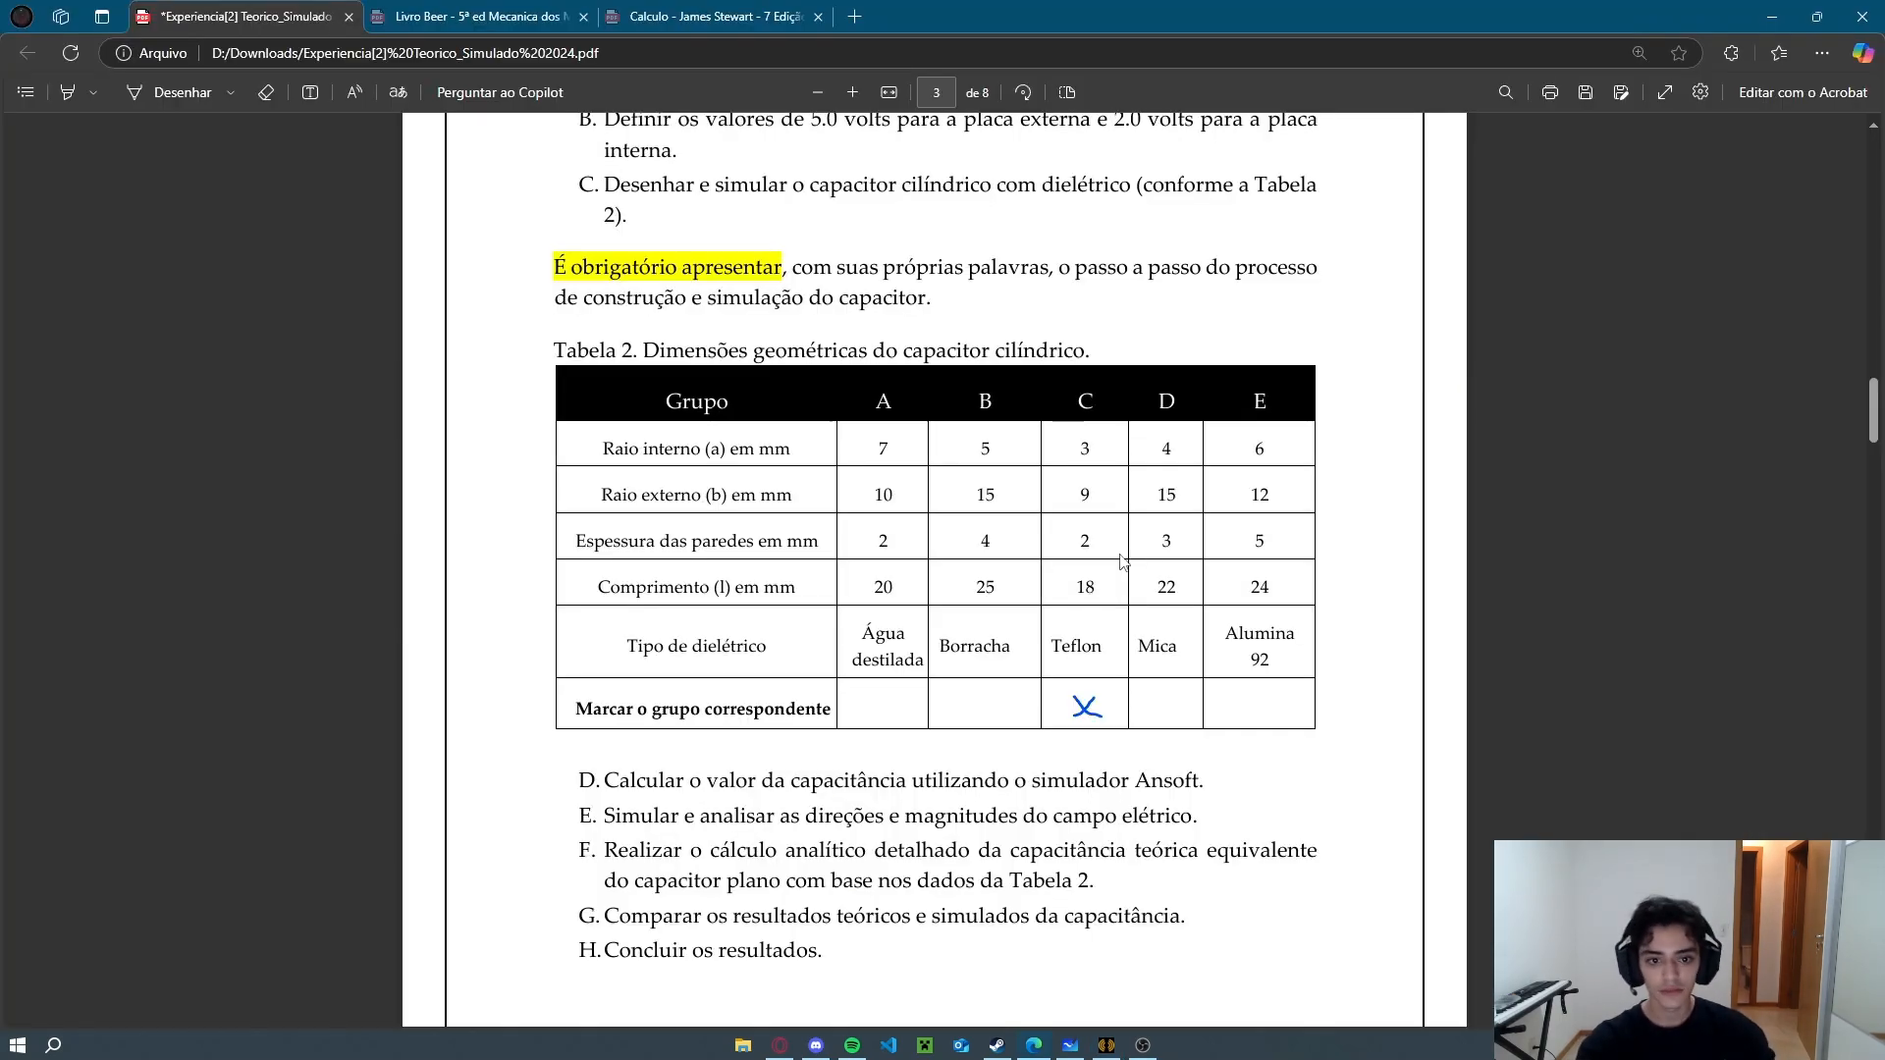
key(alt+Tab)
text(9)
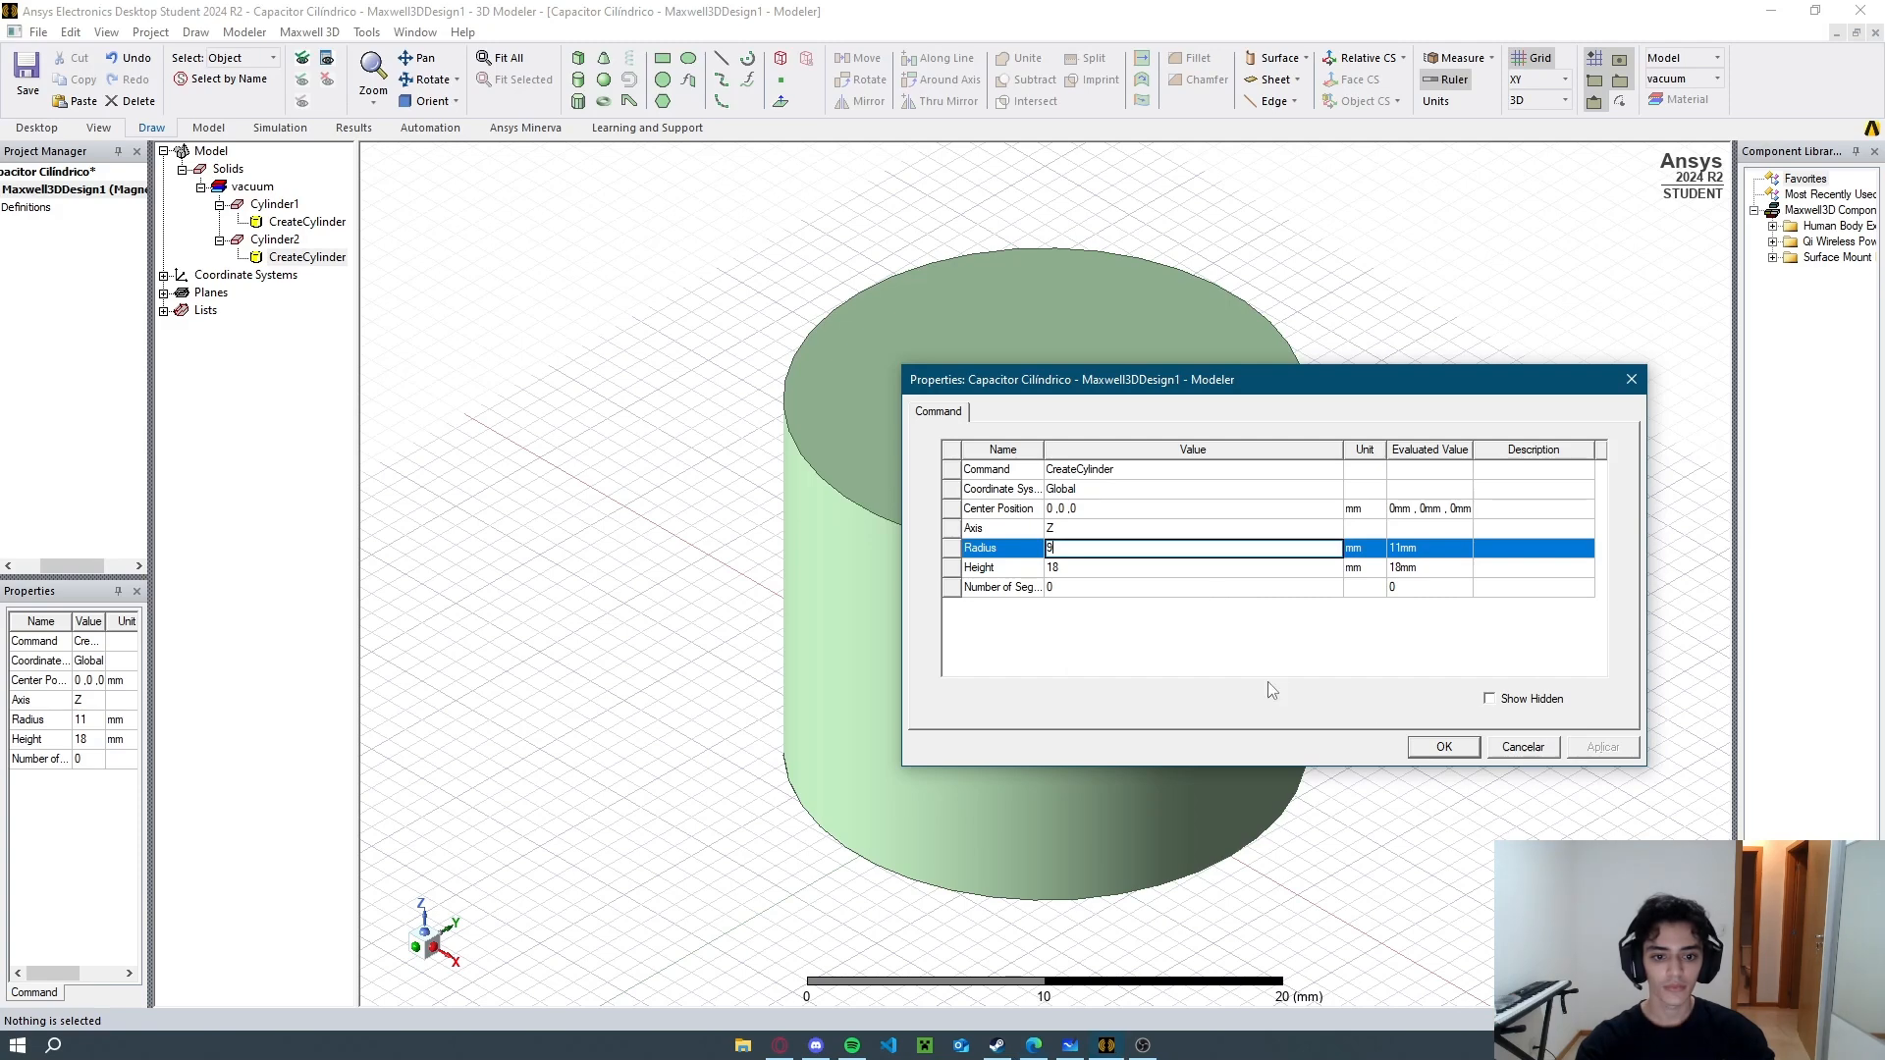
click(1443, 747)
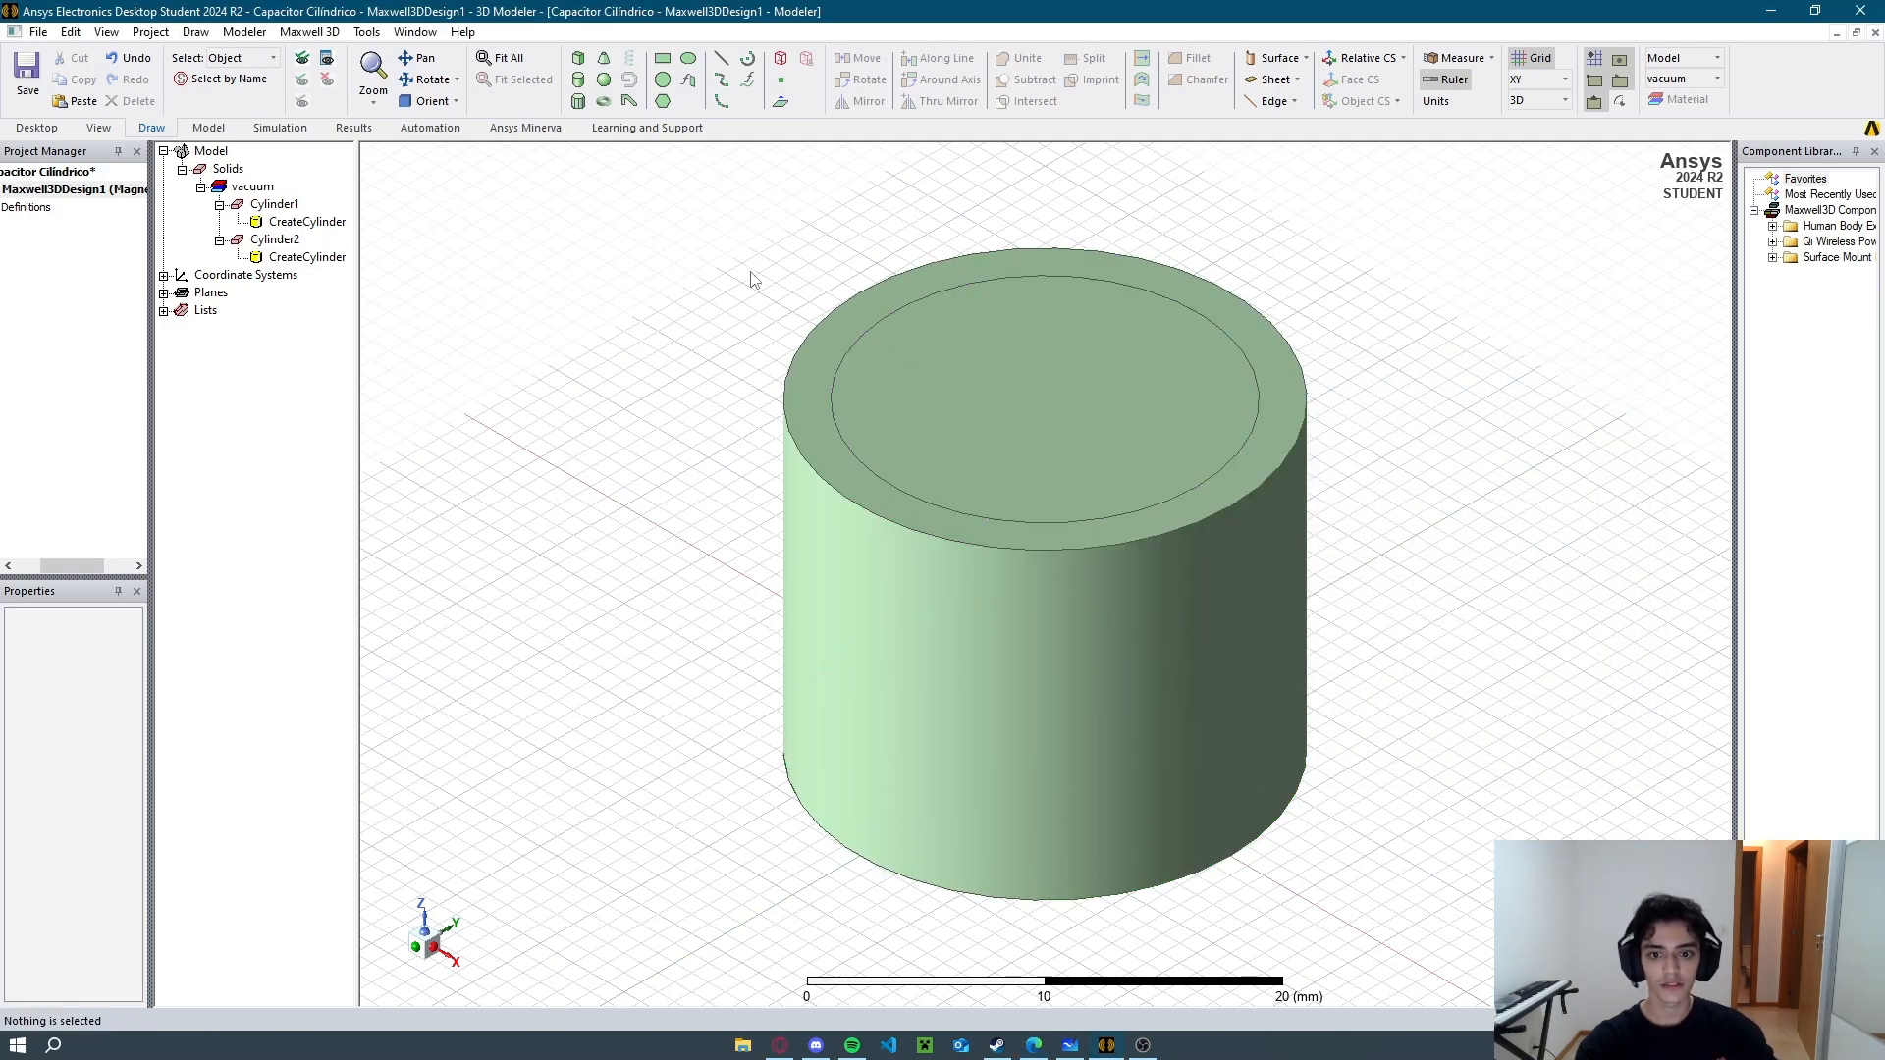
Subtract the 9 mm cylinder from the 11 mm cylinder to hollow out the outer plate.
click(286, 221)
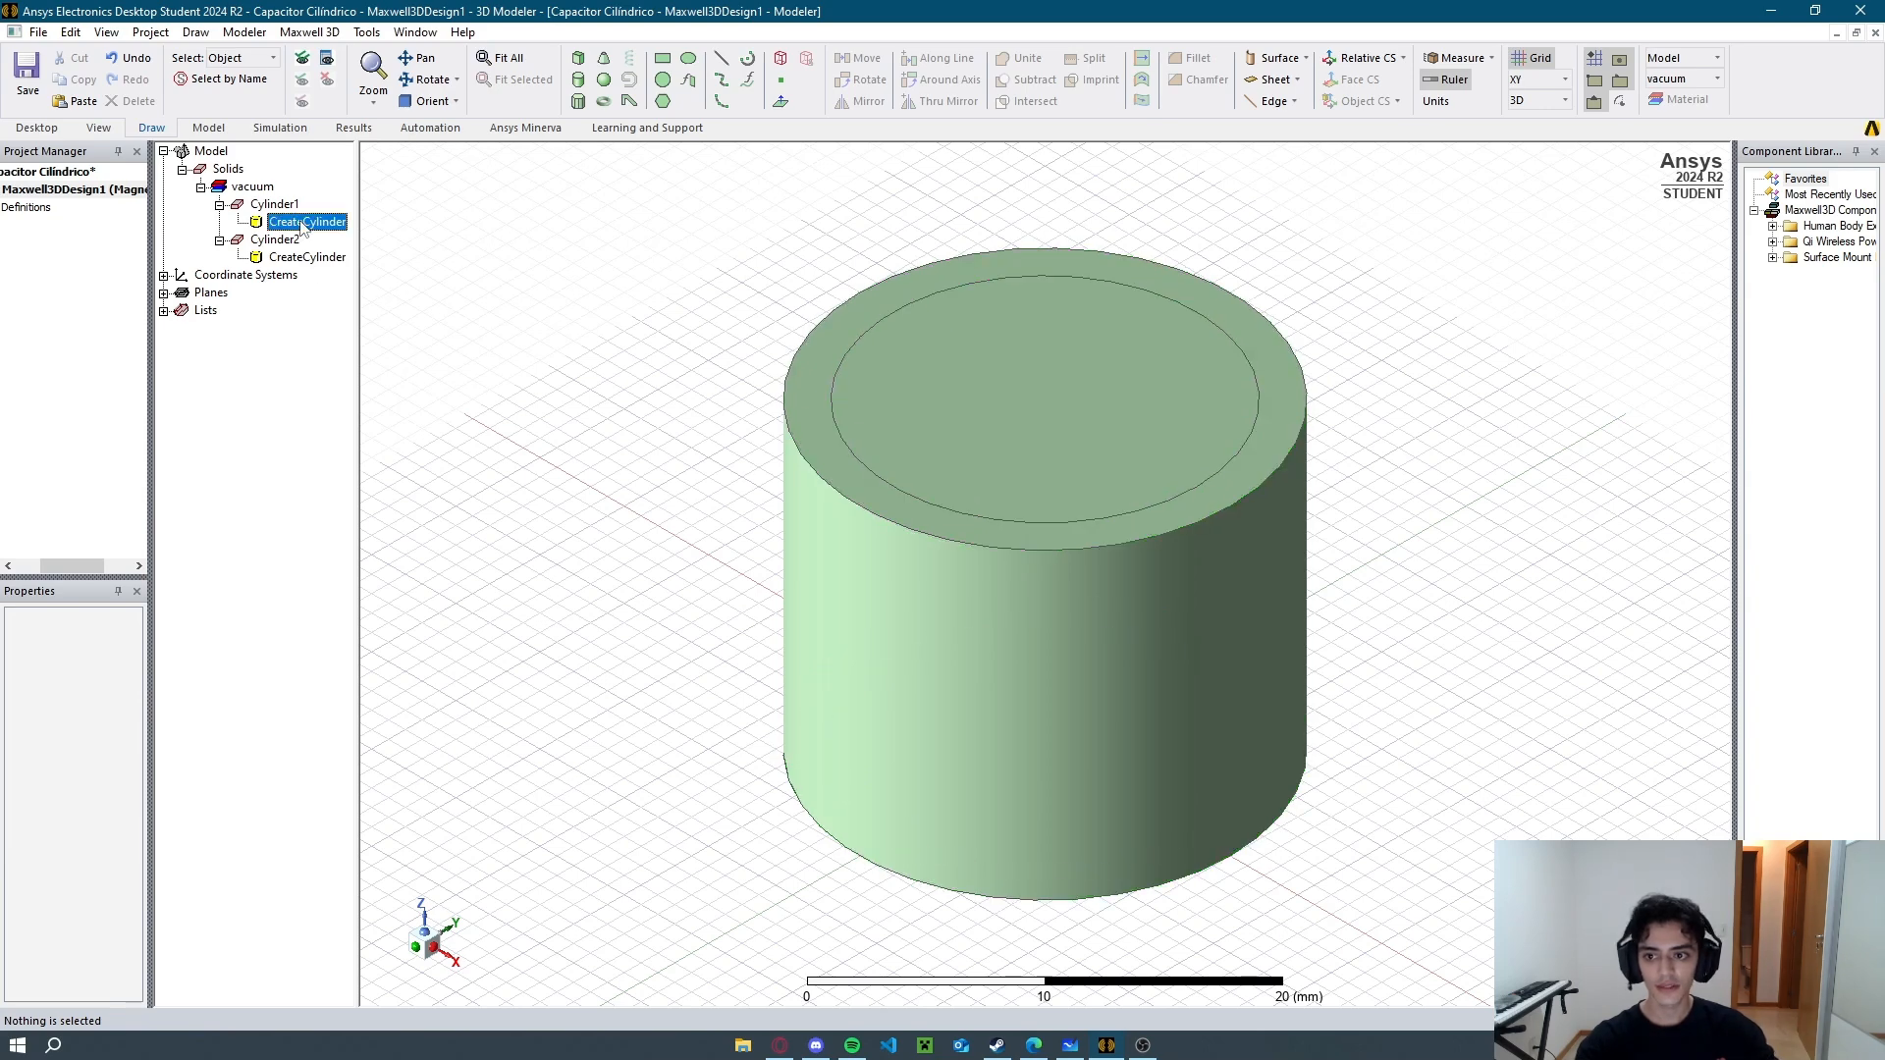
click(274, 203)
ctrl+click(275, 240)
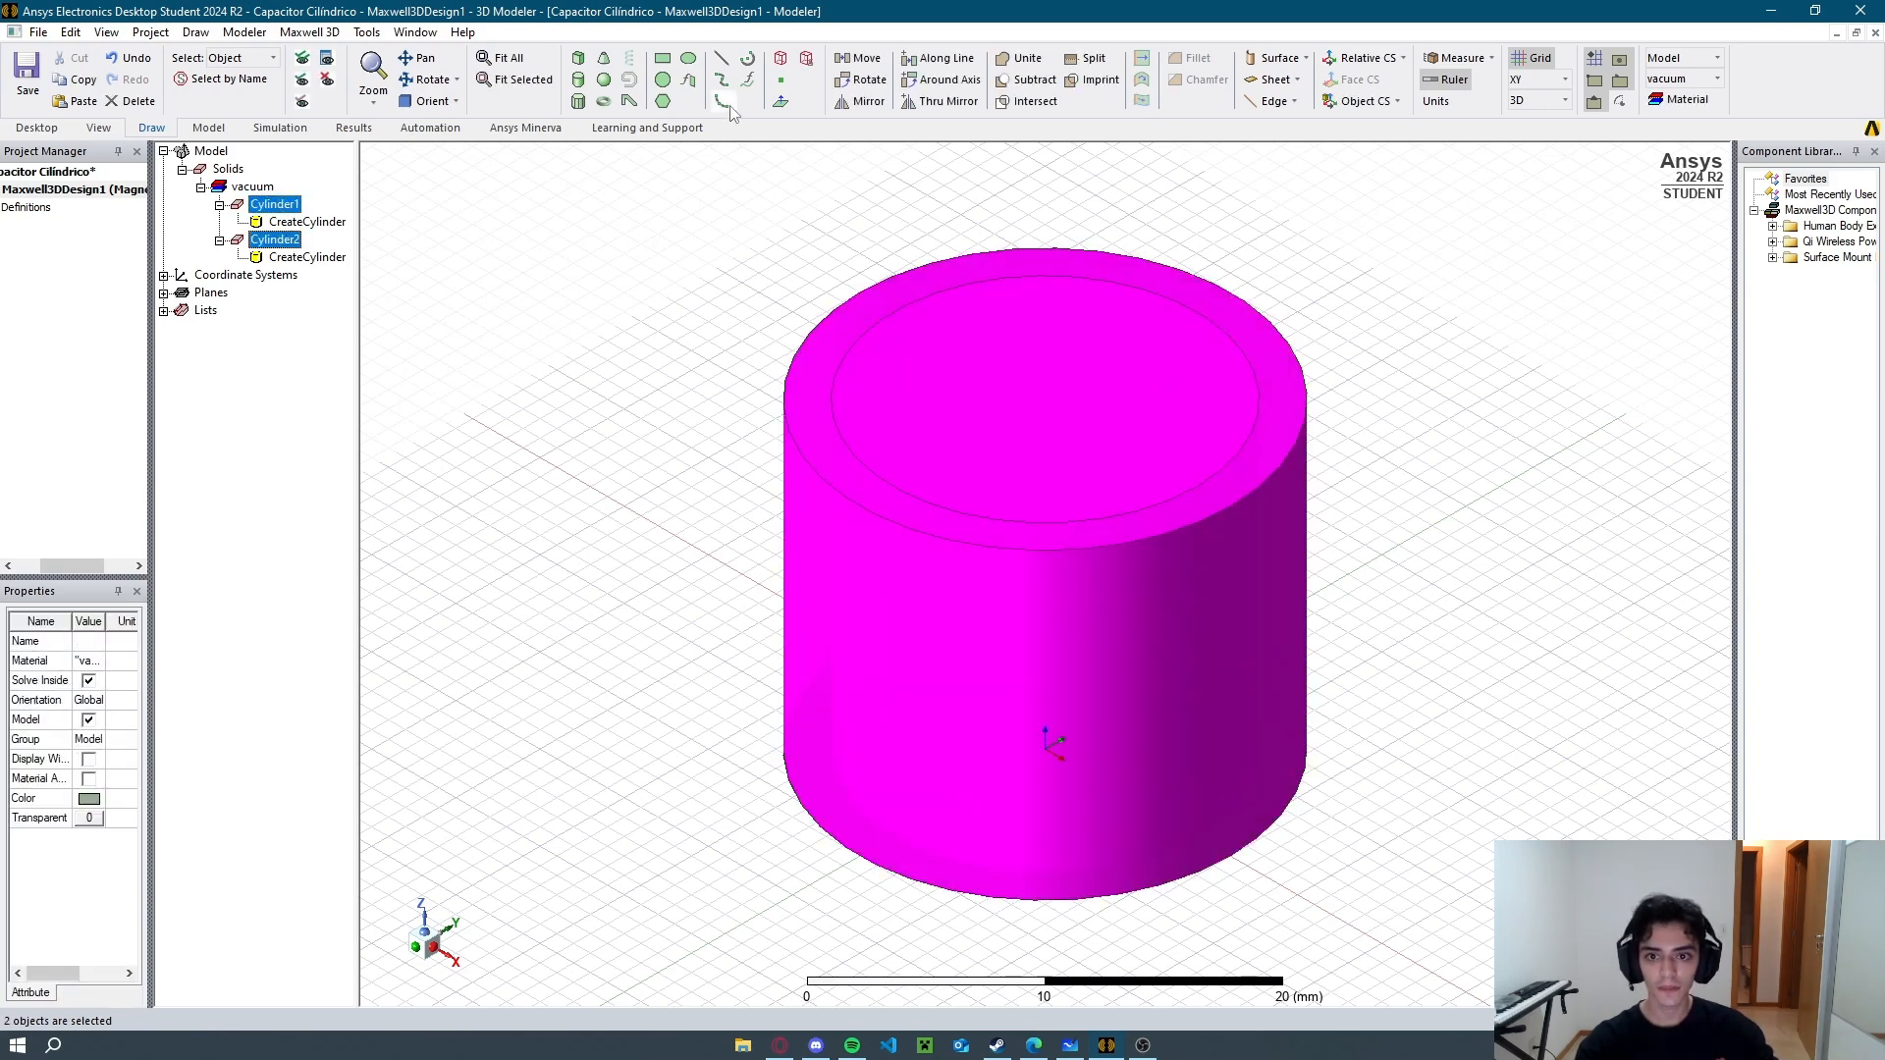
click(1026, 80)
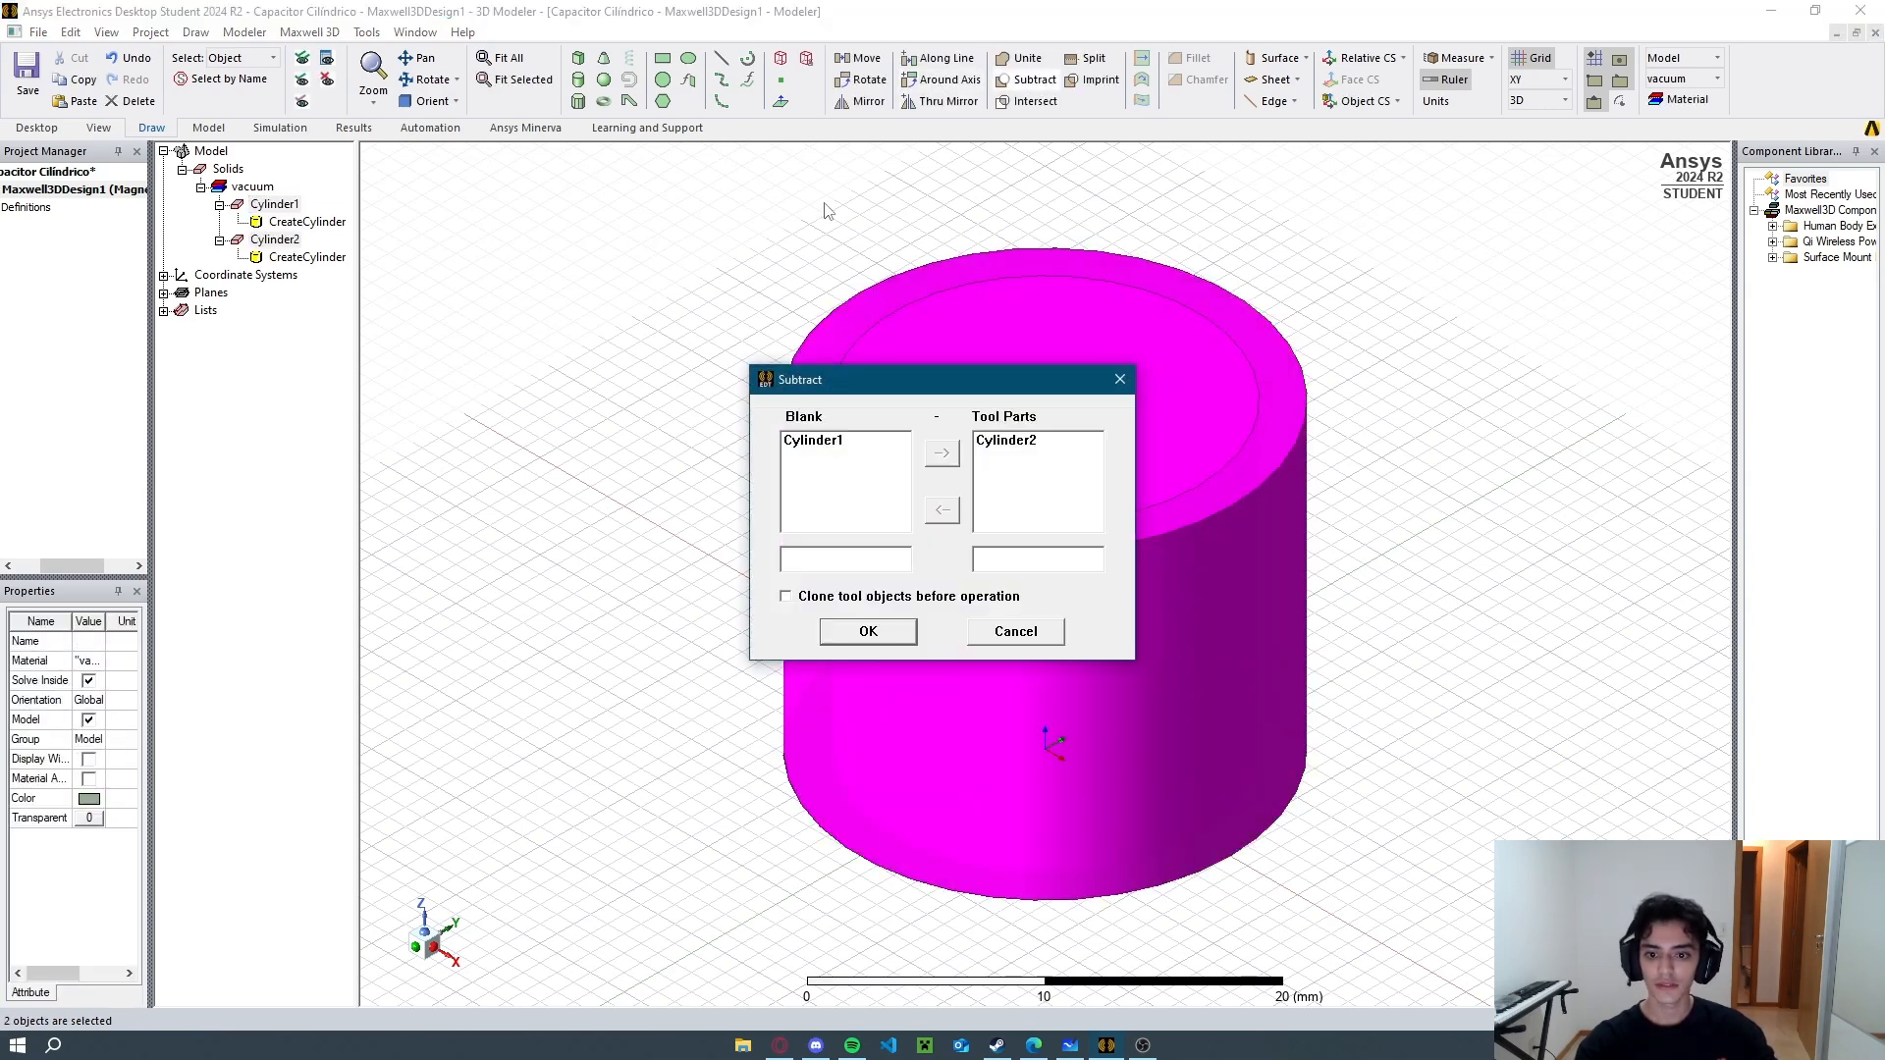
click(868, 632)
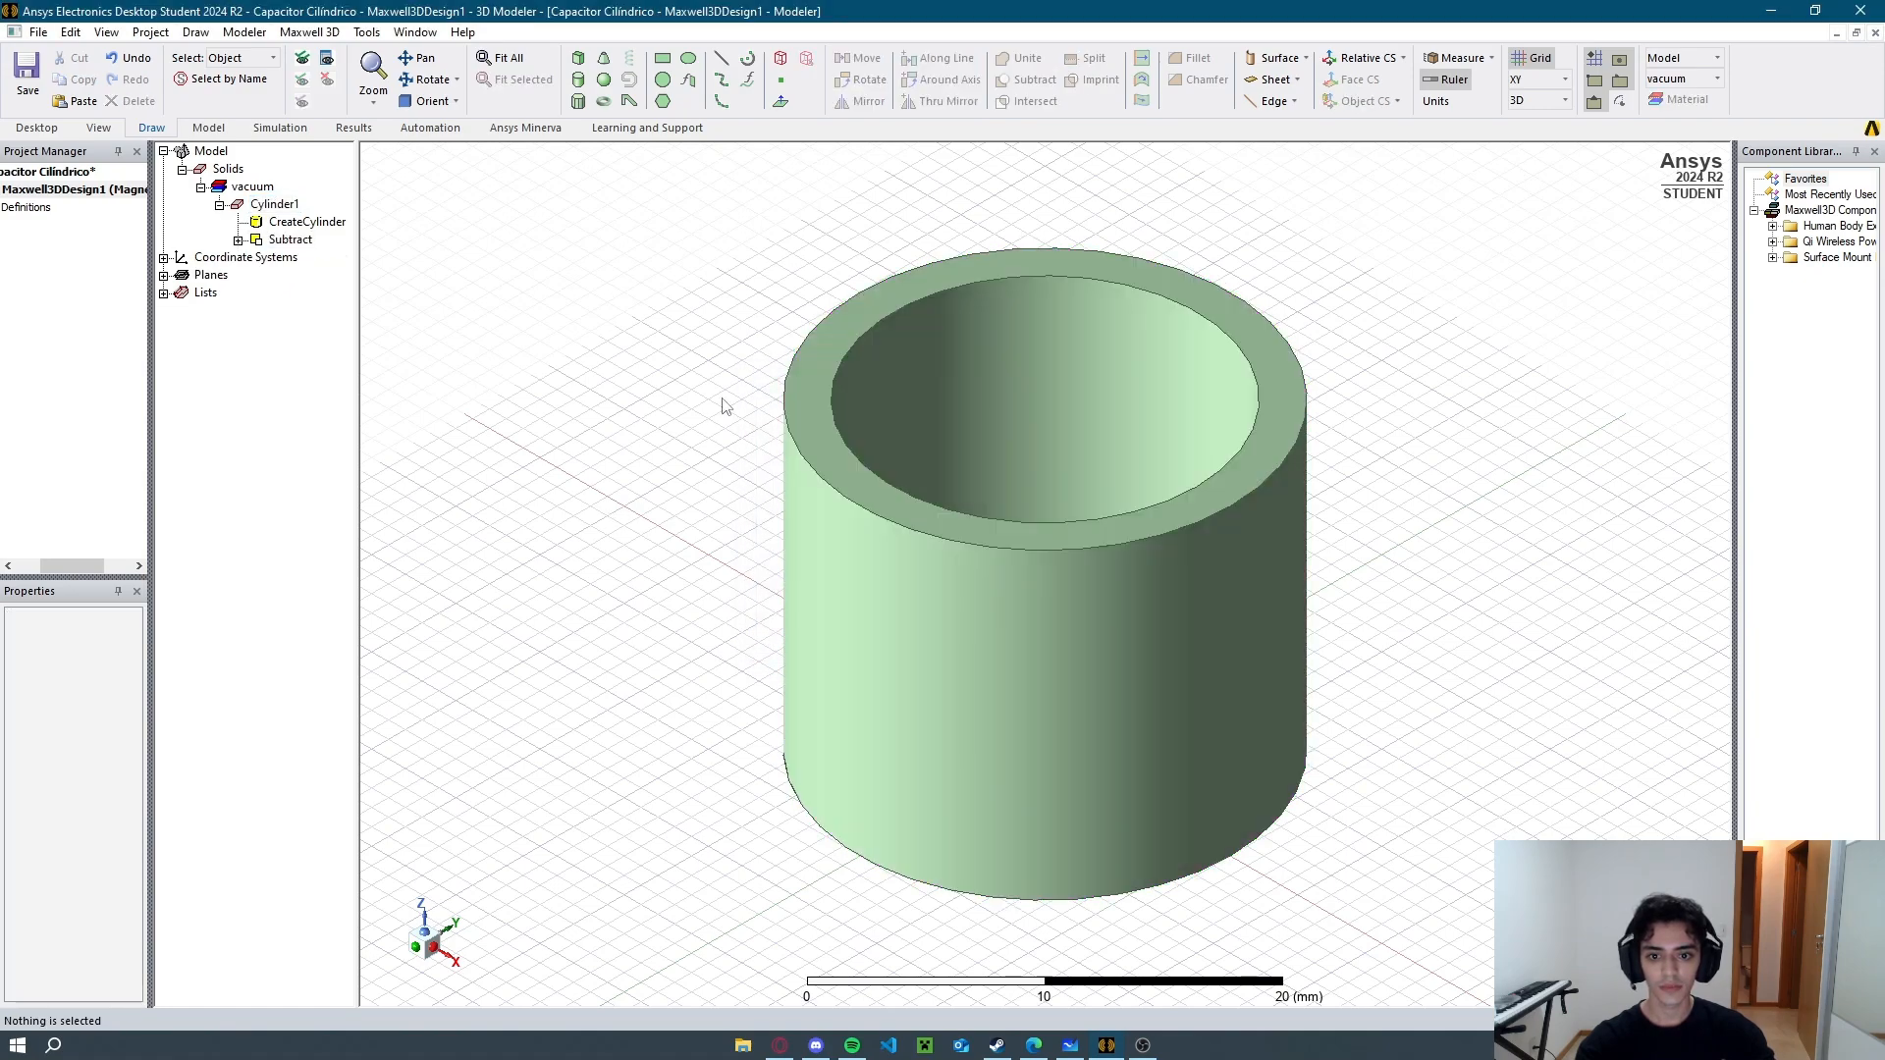
Draw a cylinder inside the hollow outer plate from the origin, about 7.07 mm in radius and 18 mm high.
alt+drag(729, 327, 796, 392)
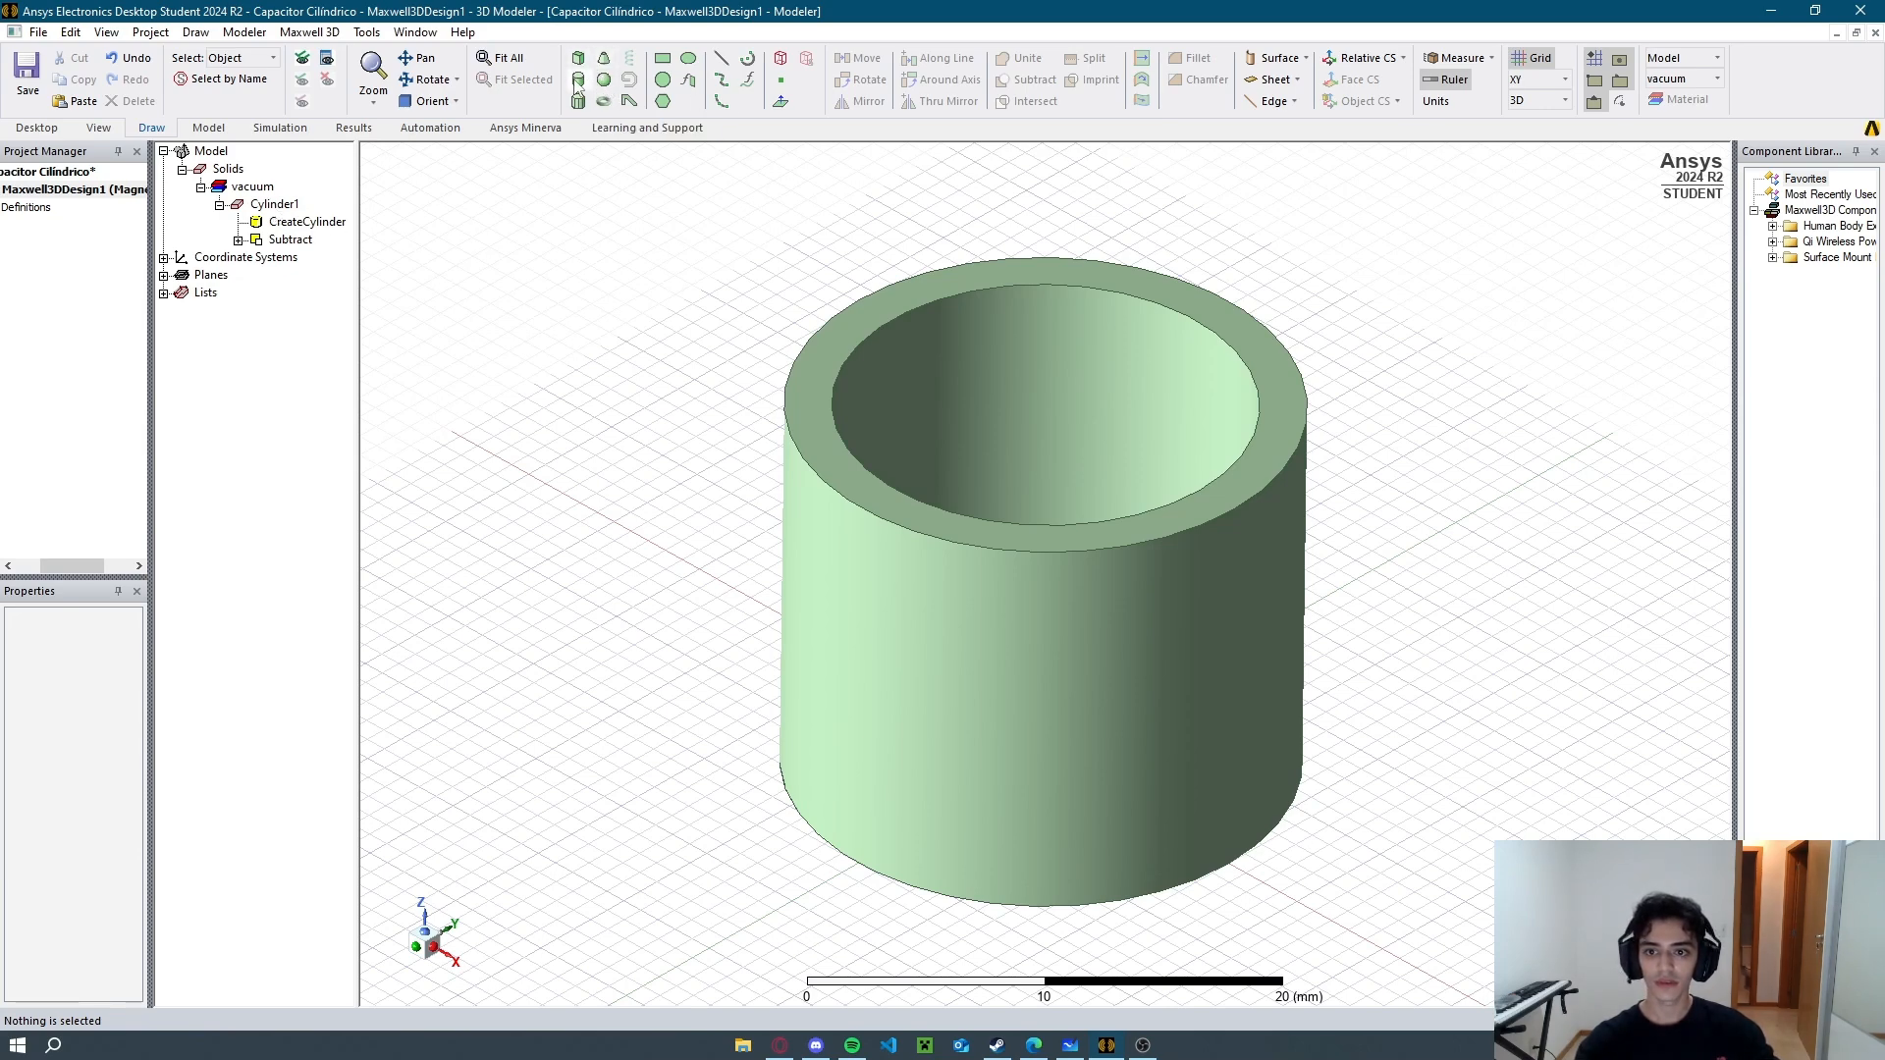
click(579, 79)
click(1042, 759)
click(1144, 834)
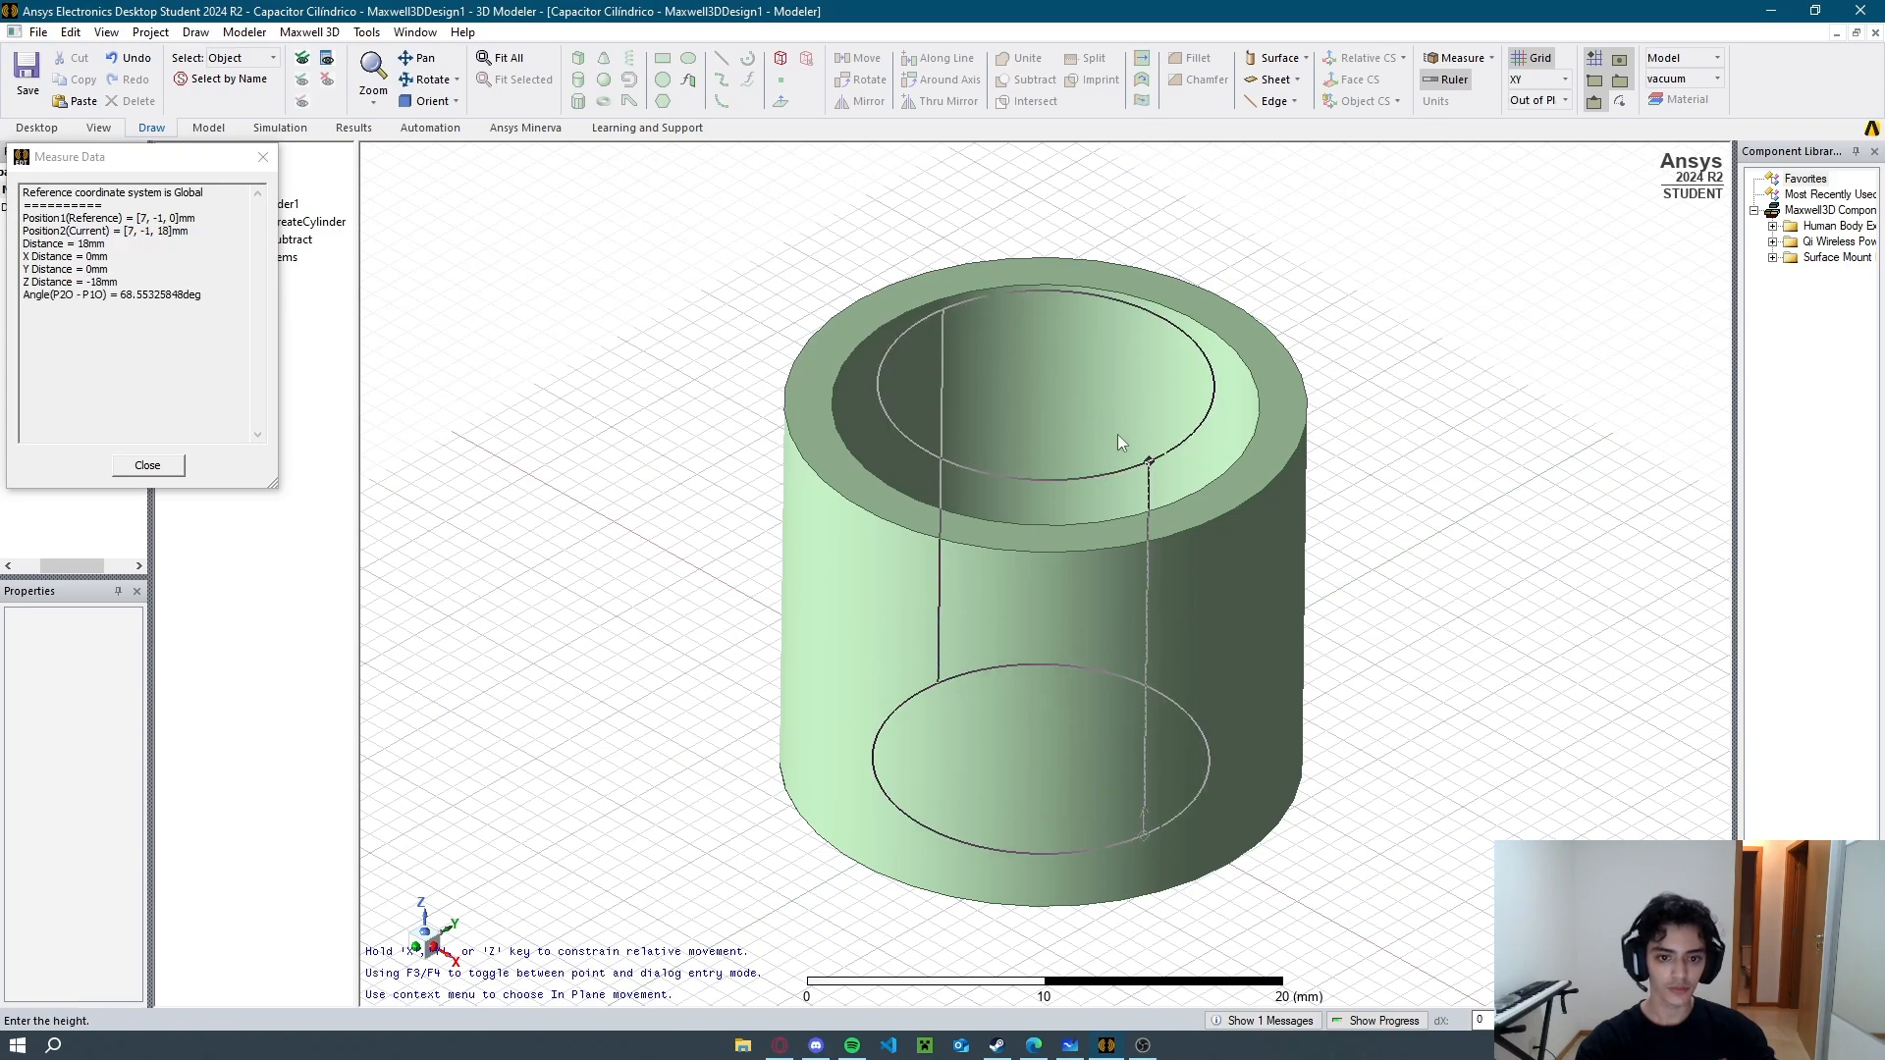
click(1147, 478)
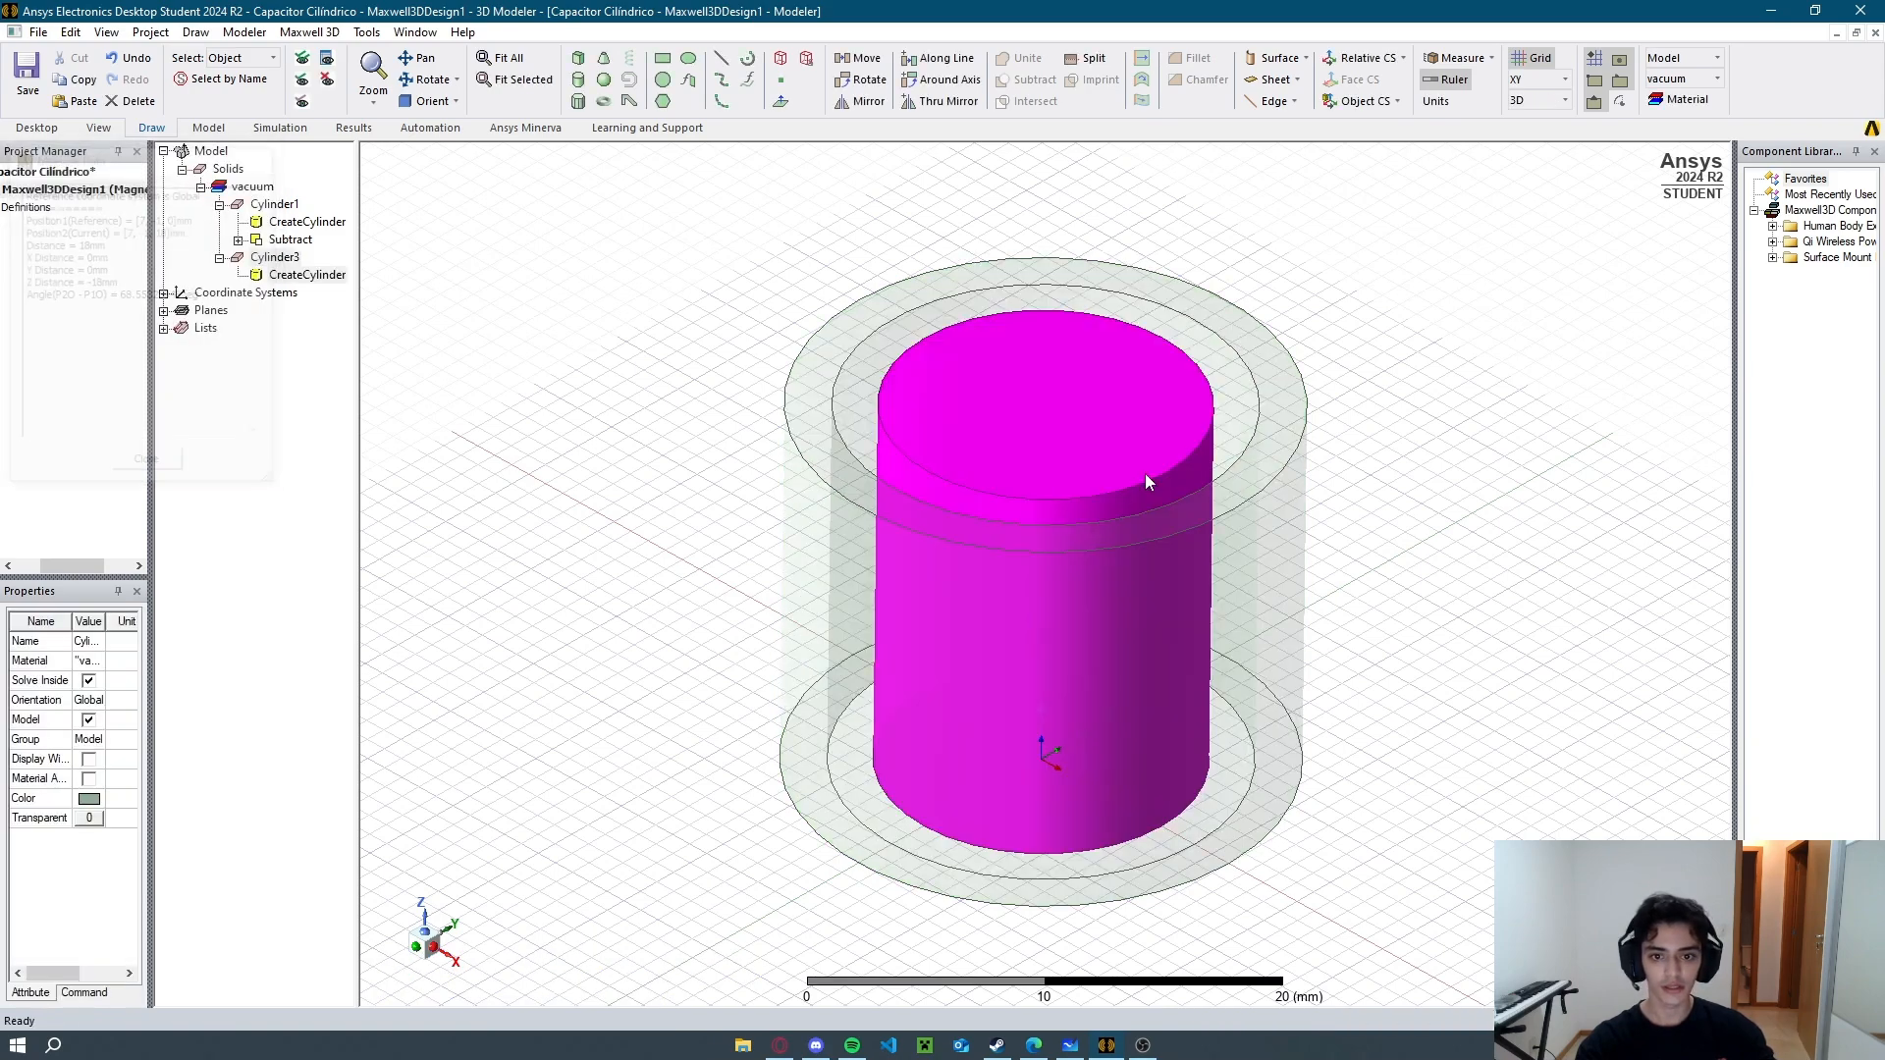
Set the inner cylinder's radius to 9 mm.
double_click(291, 275)
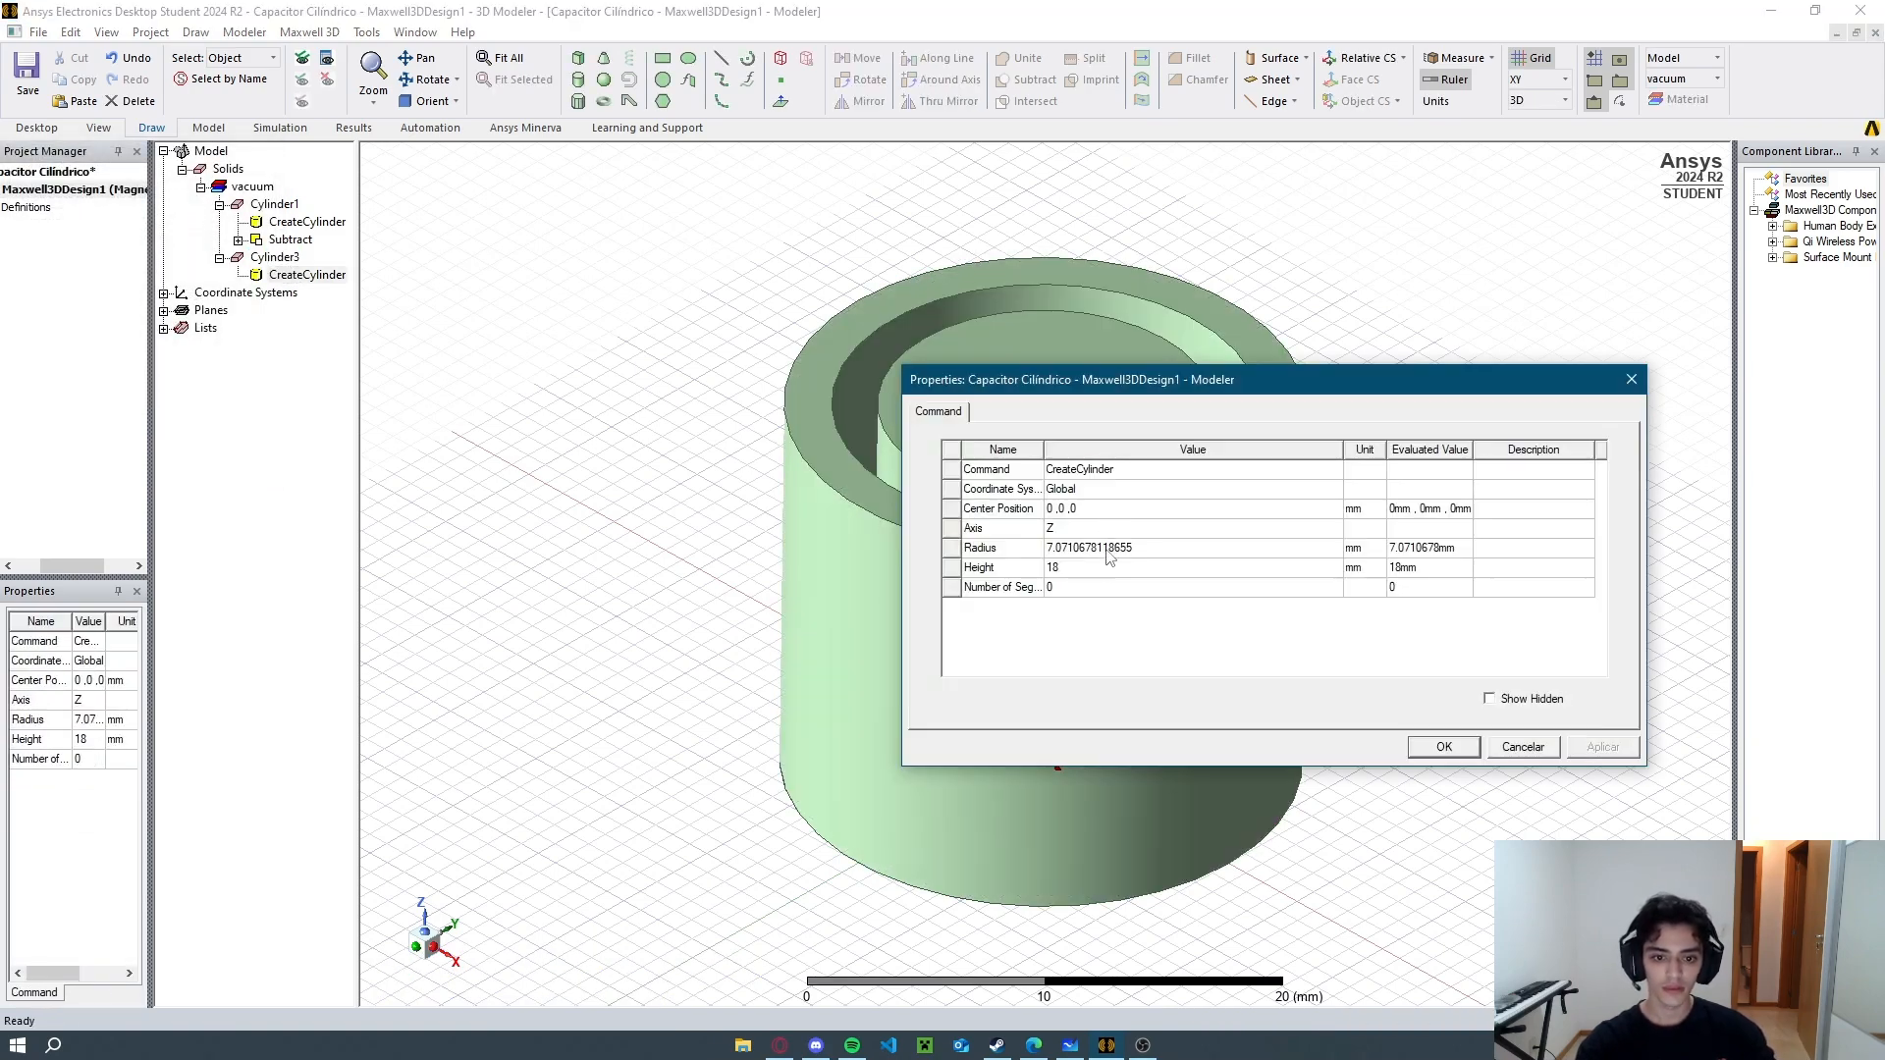
click(1095, 547)
text(9)
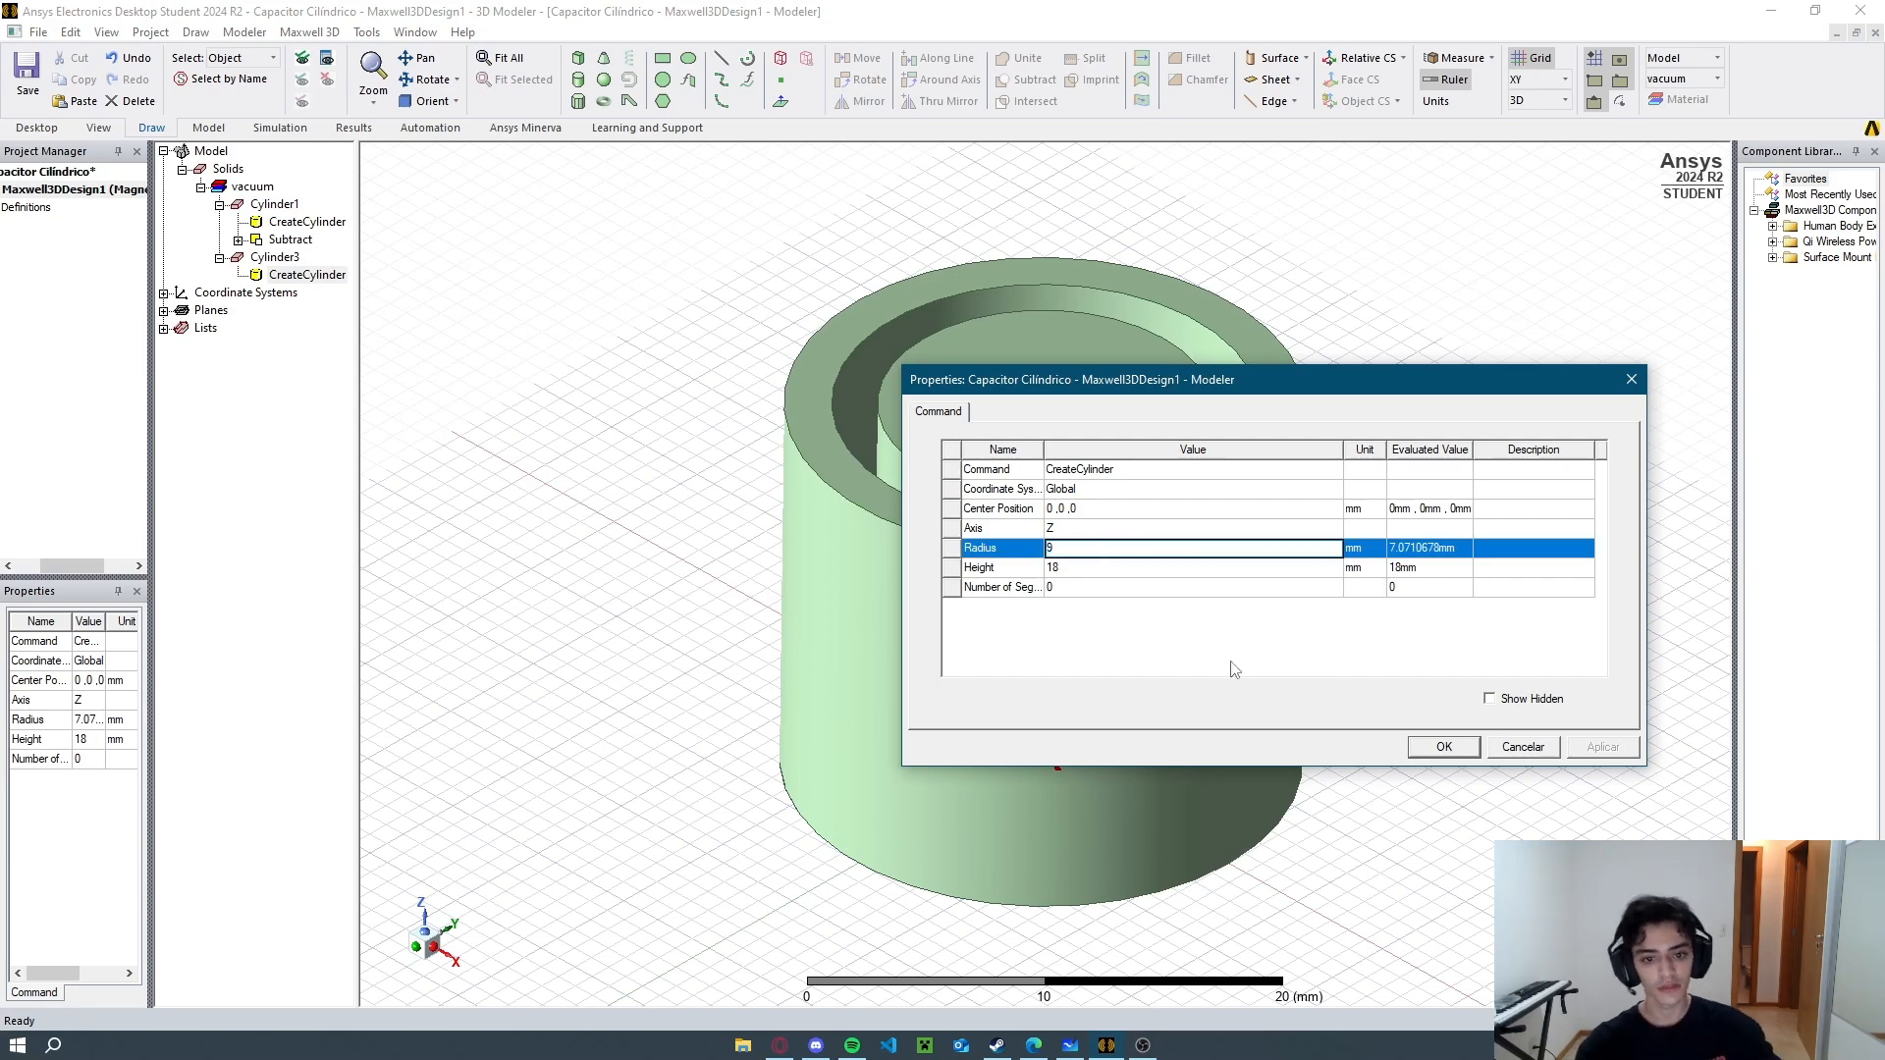
click(1435, 748)
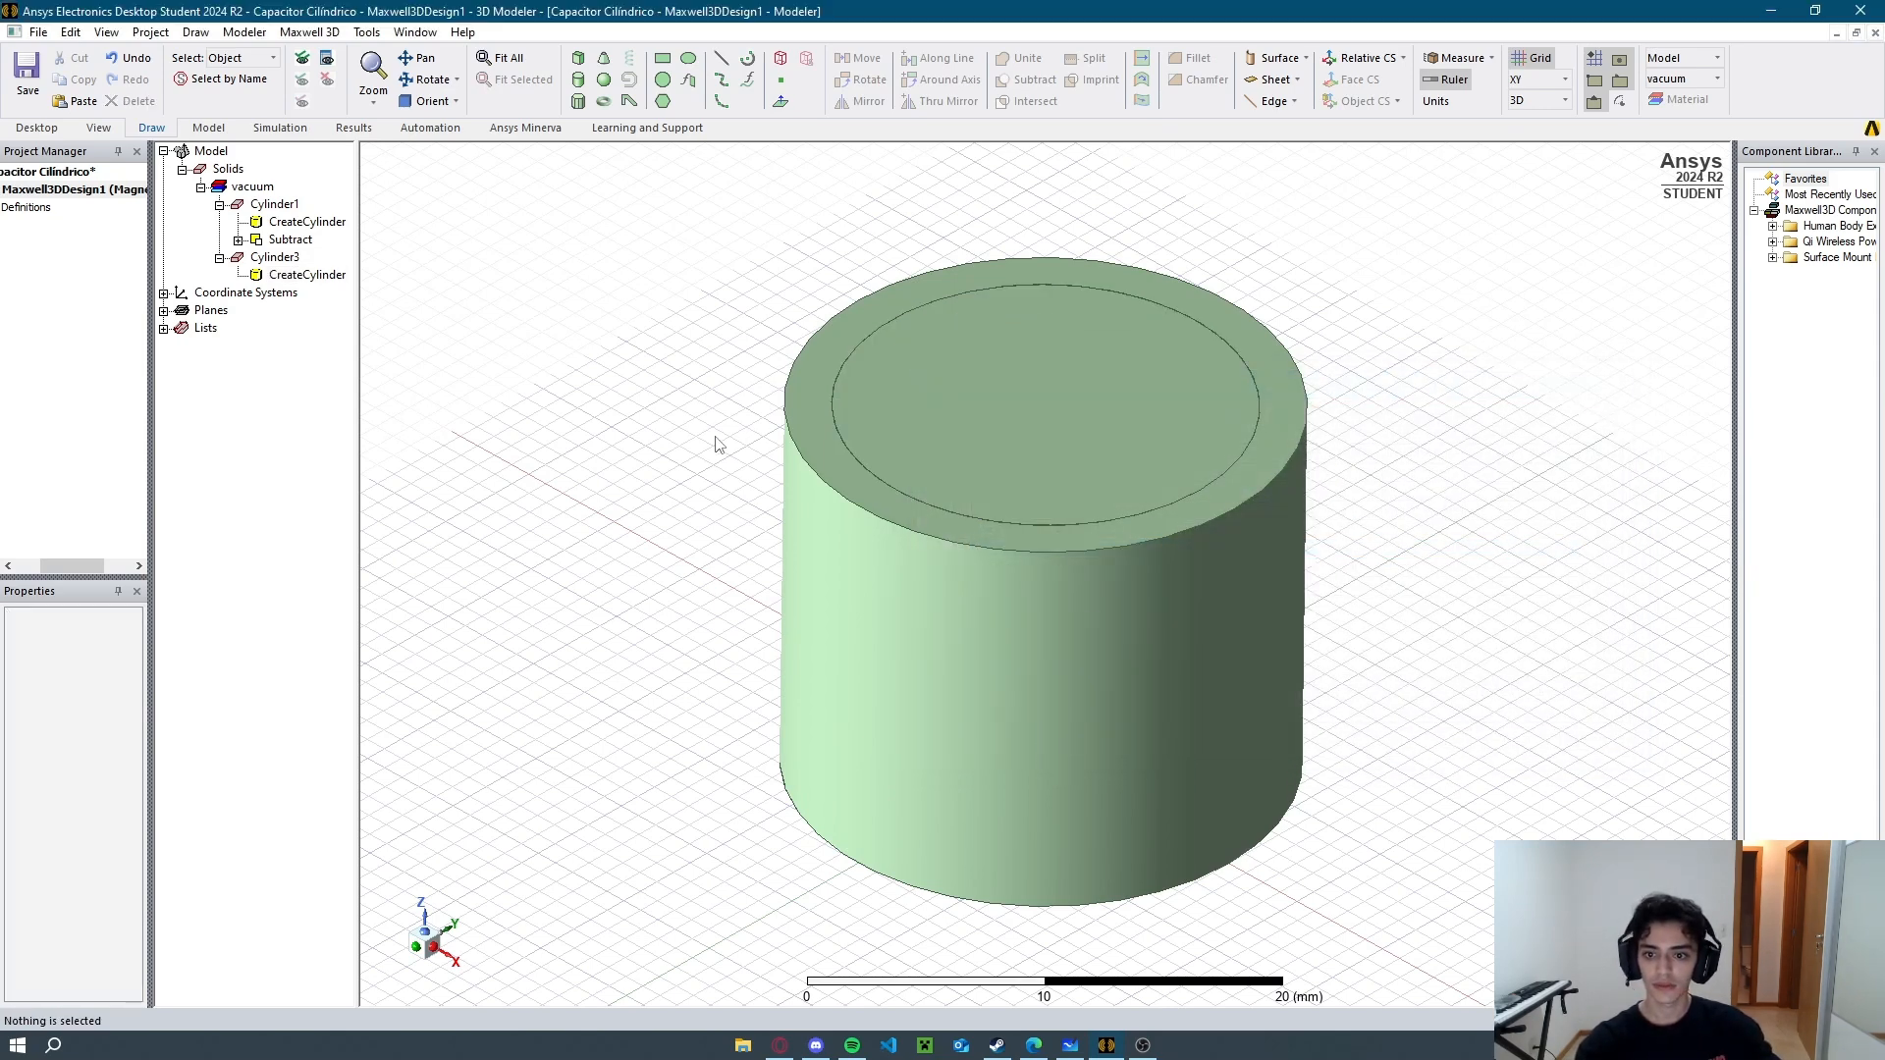
Duplicate the solid 9 mm cylinder inside the outer plate in place and deselect it.
middle_drag(716, 423, 661, 416)
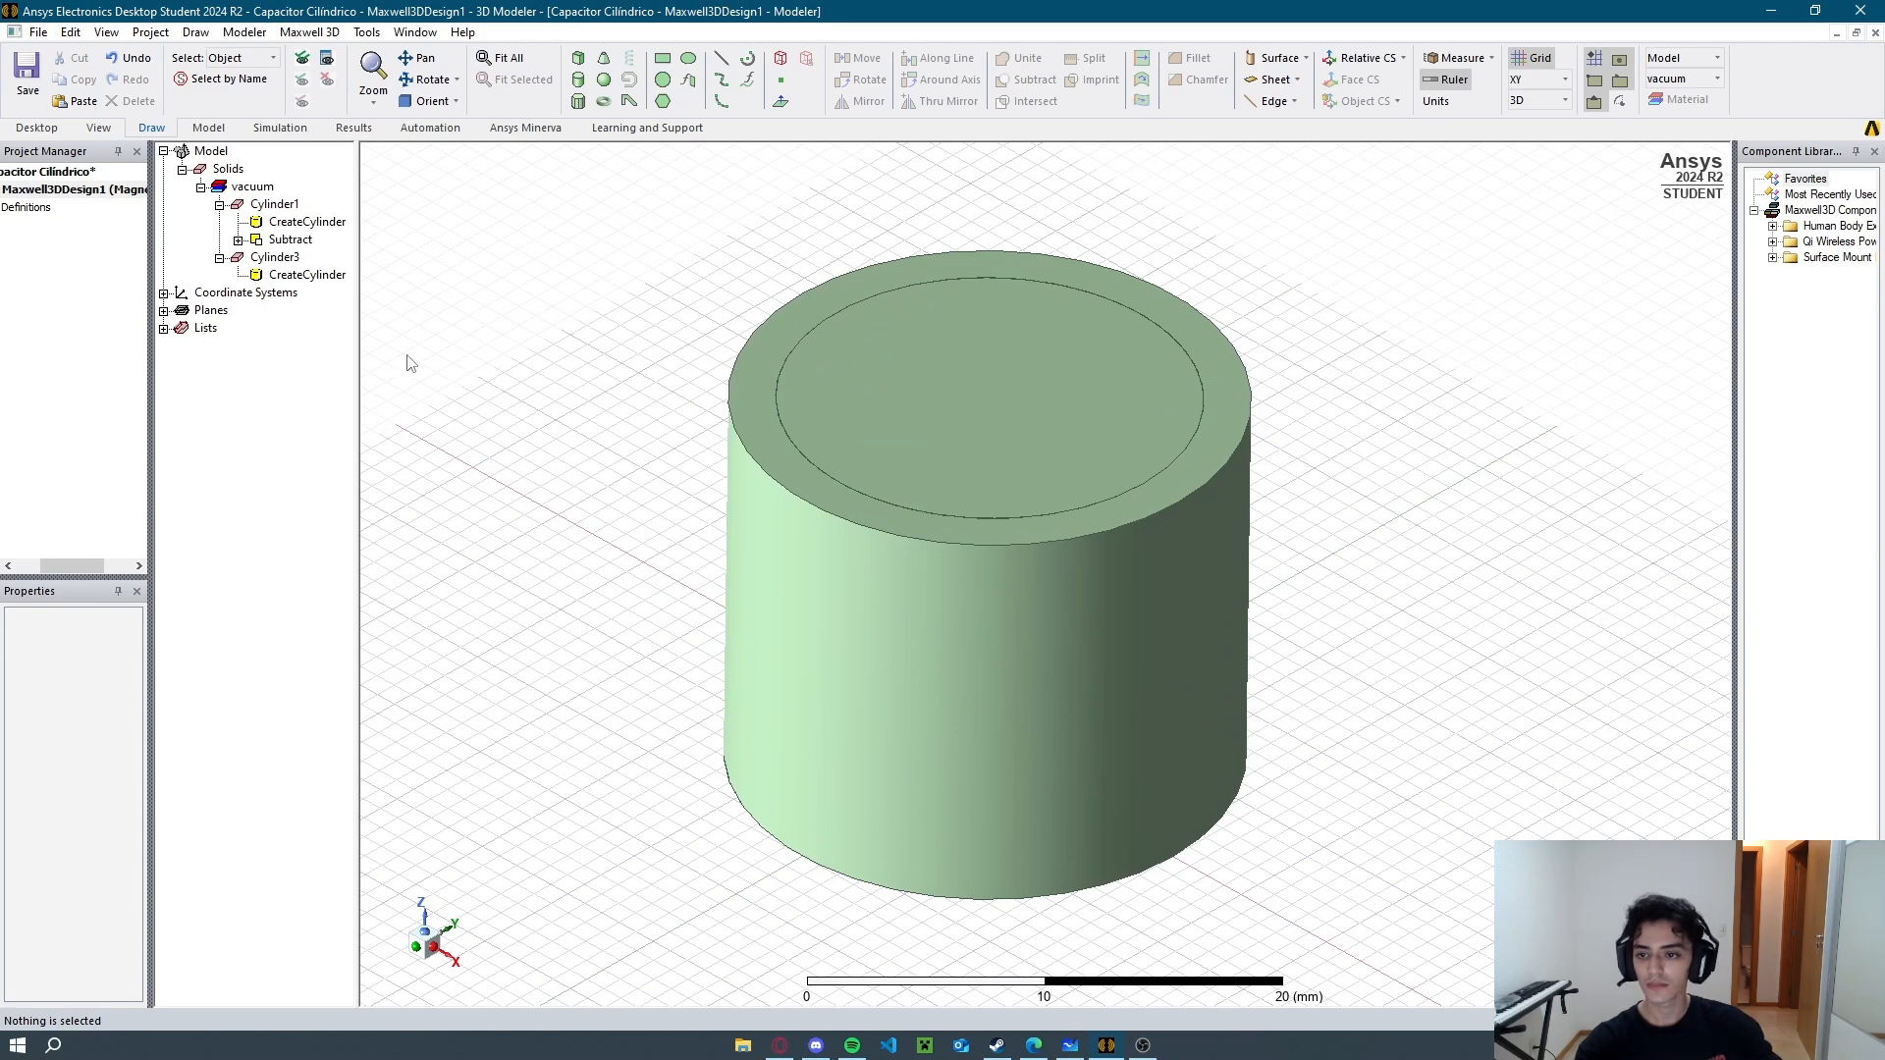
click(283, 257)
key(ctrl+c)
key(ctrl+v)
click(501, 302)
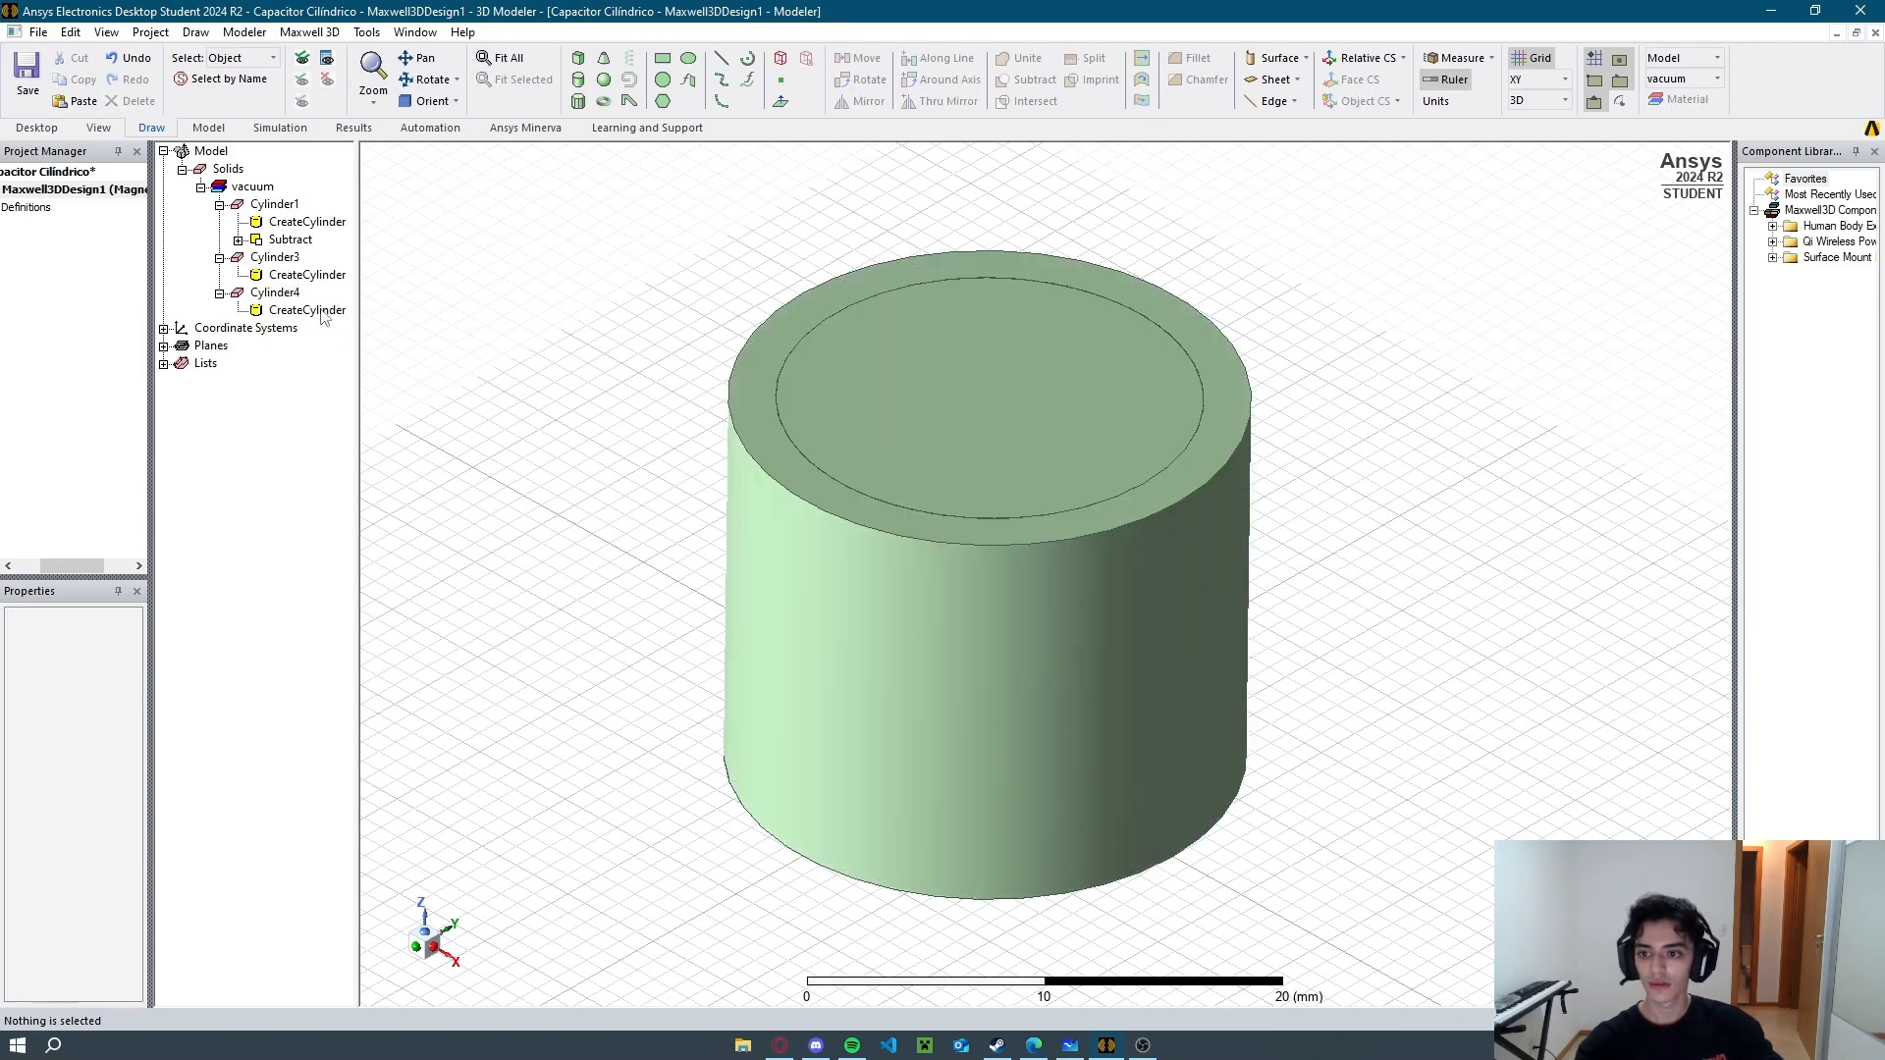
Check the group C dimensions in the assignment PDF and set the Cylinder4 radius to 3 mm.
double_click(318, 310)
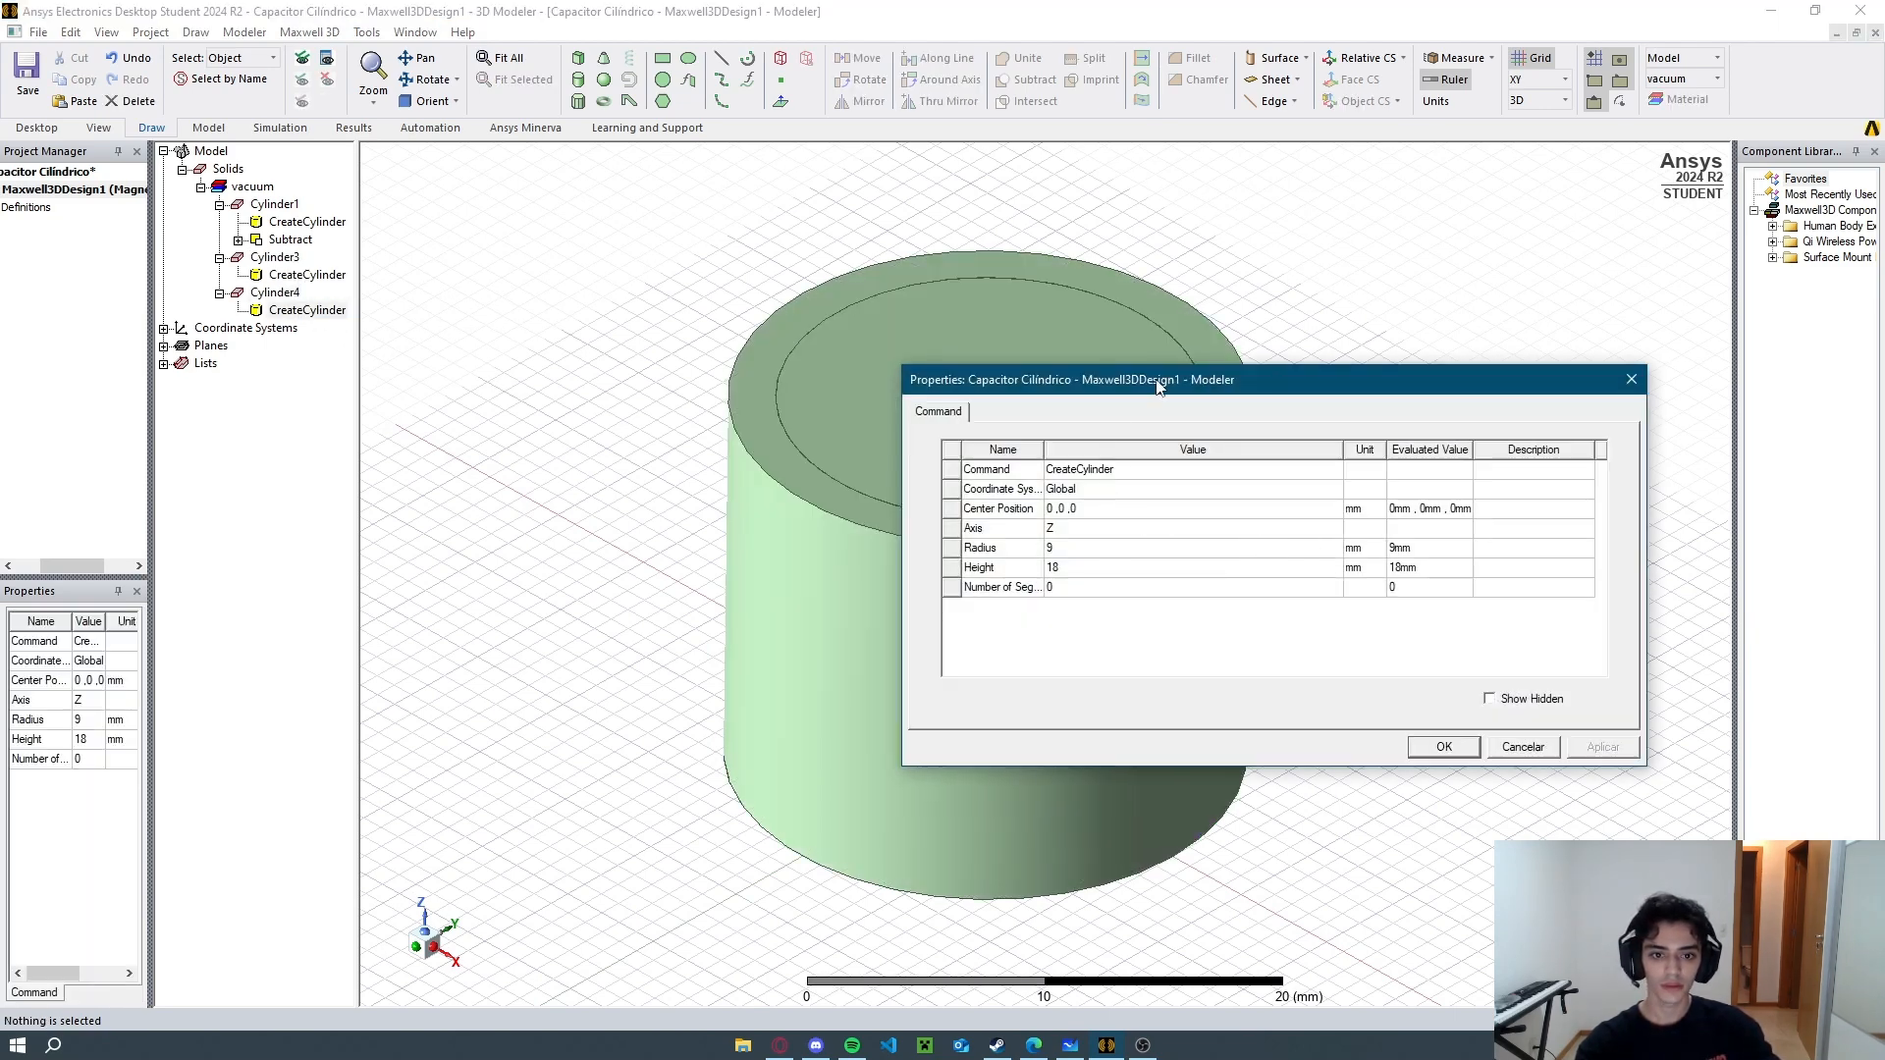
drag(1158, 386, 1309, 445)
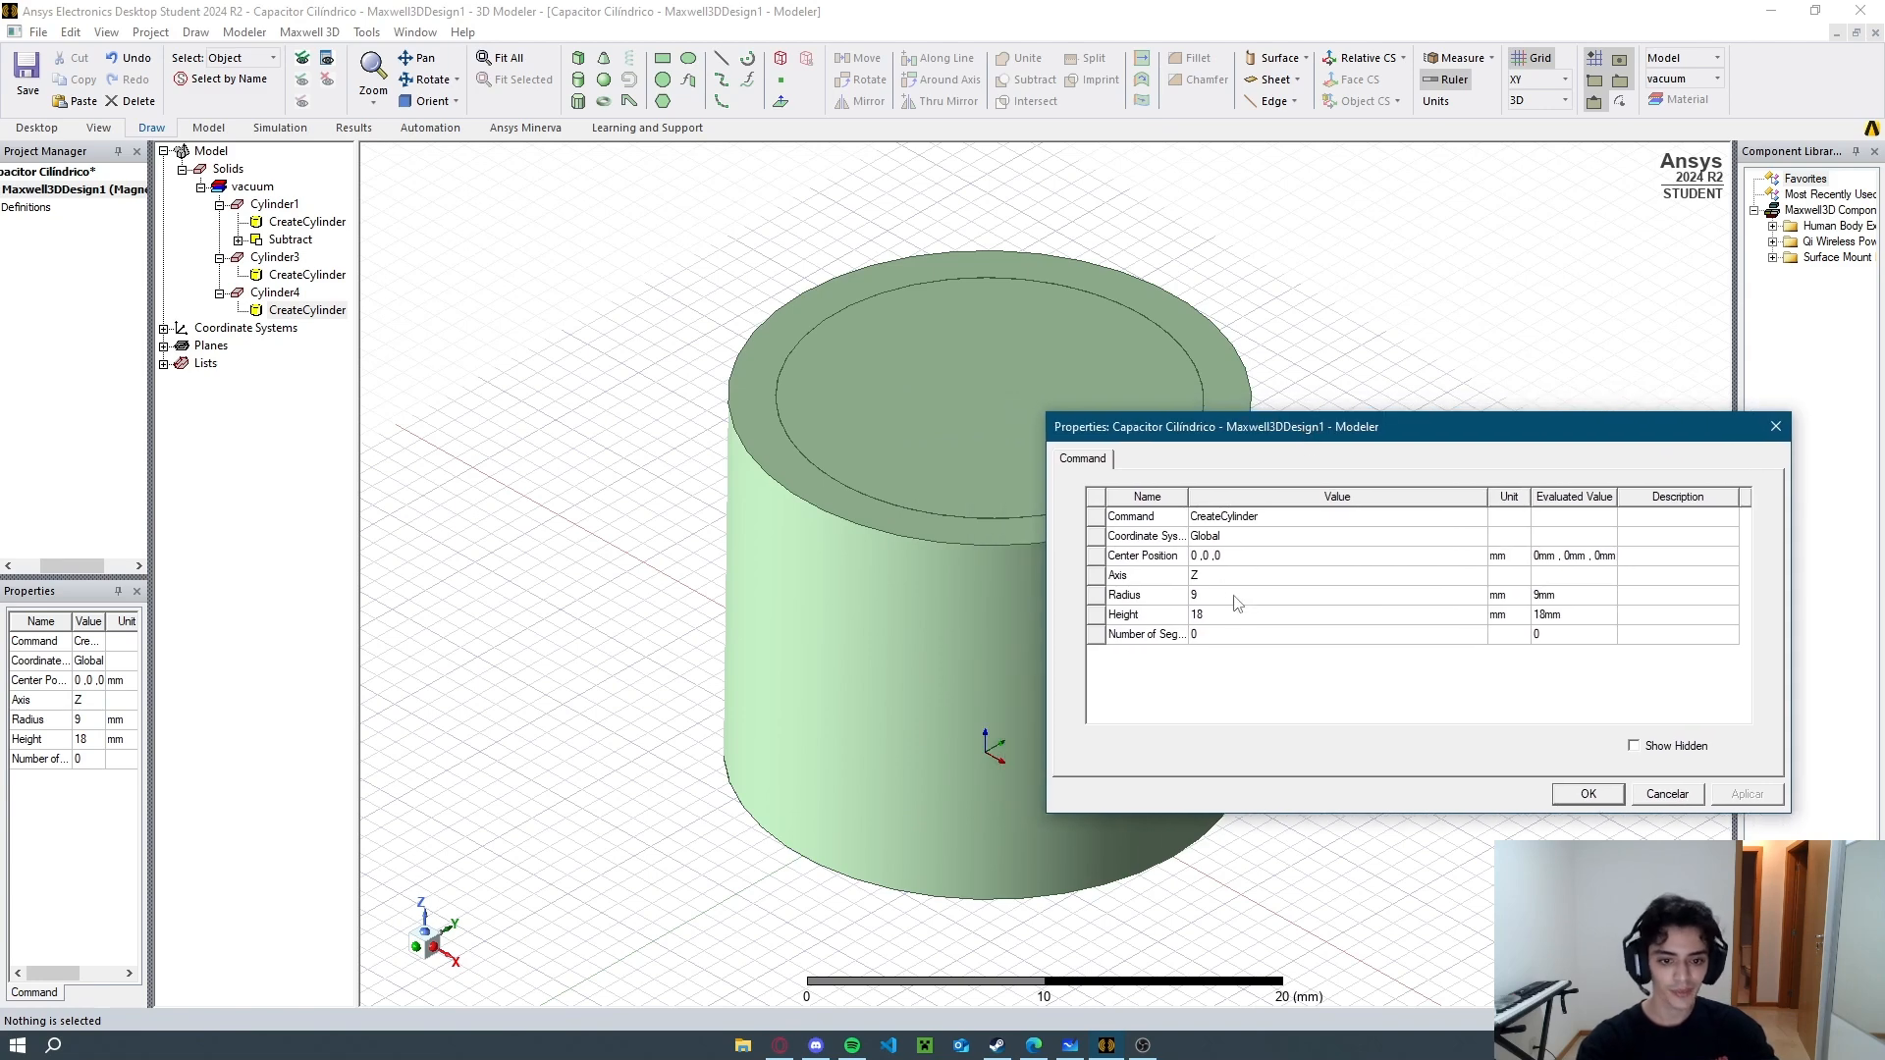
click(1034, 1046)
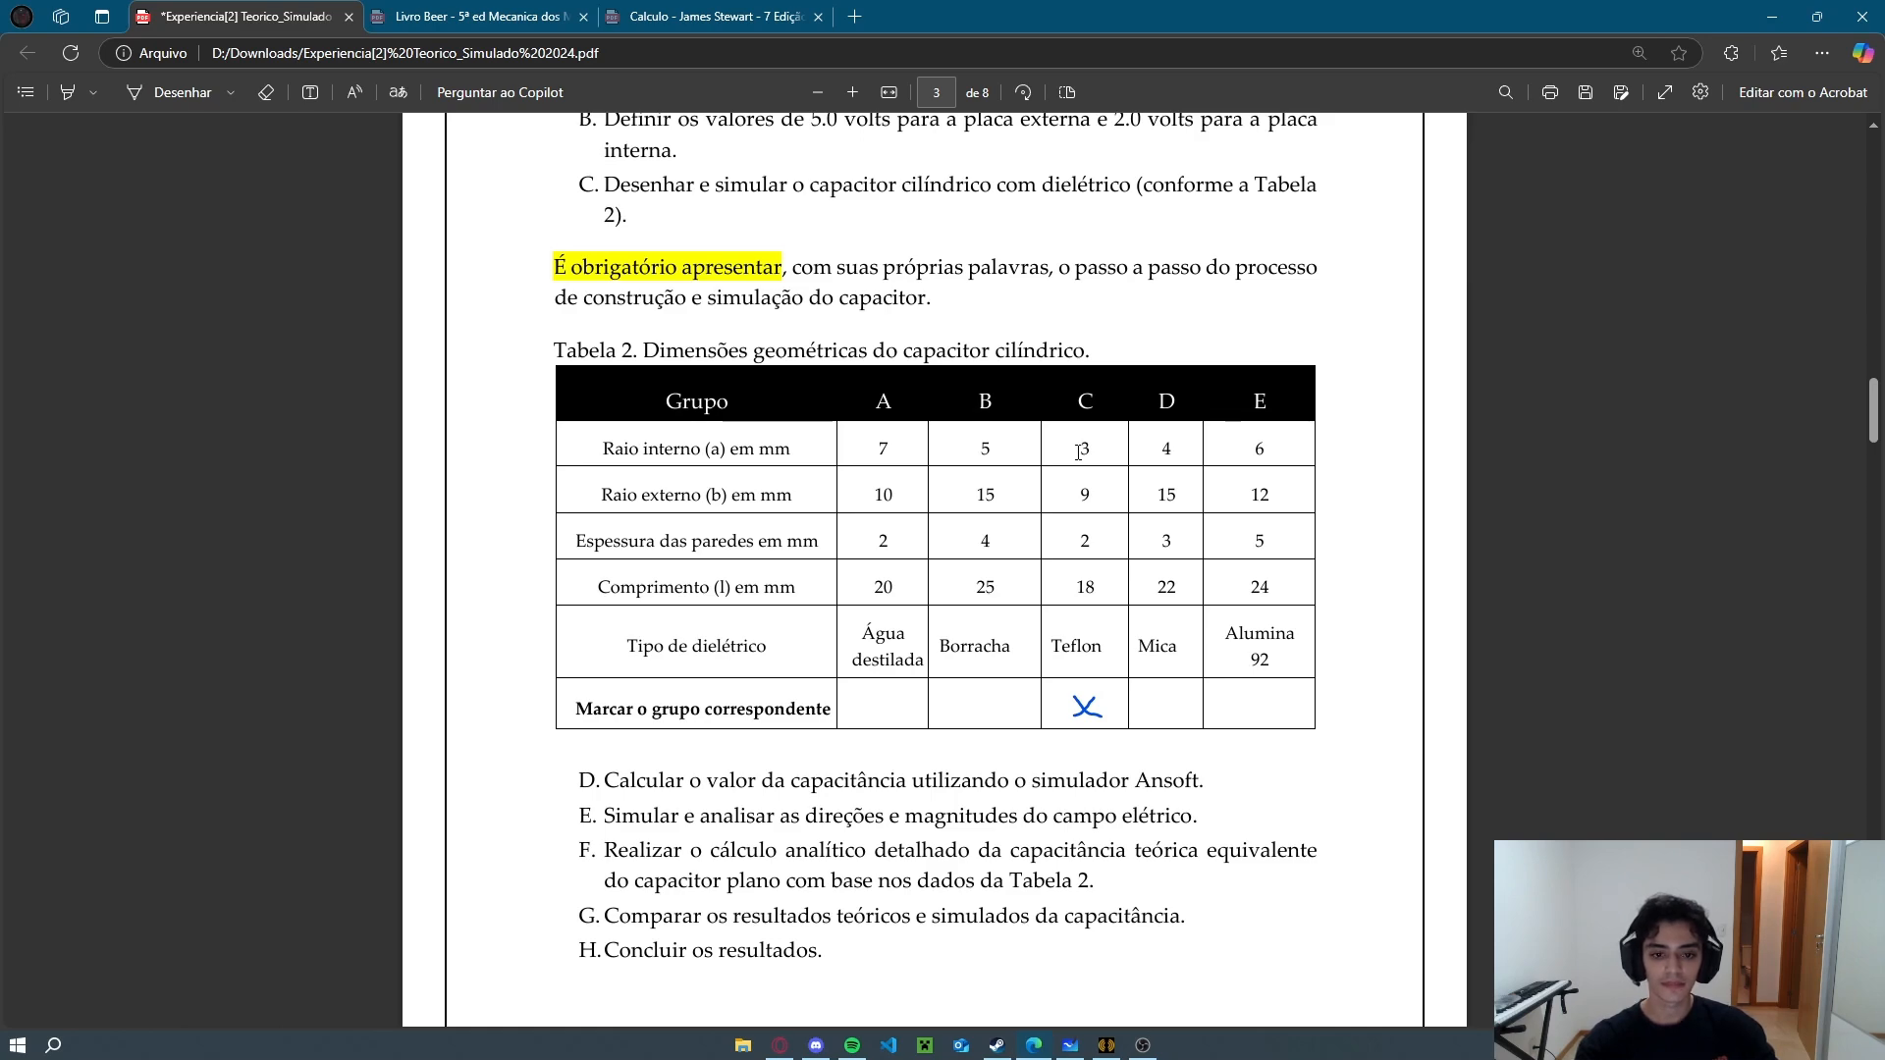
key(alt+Tab)
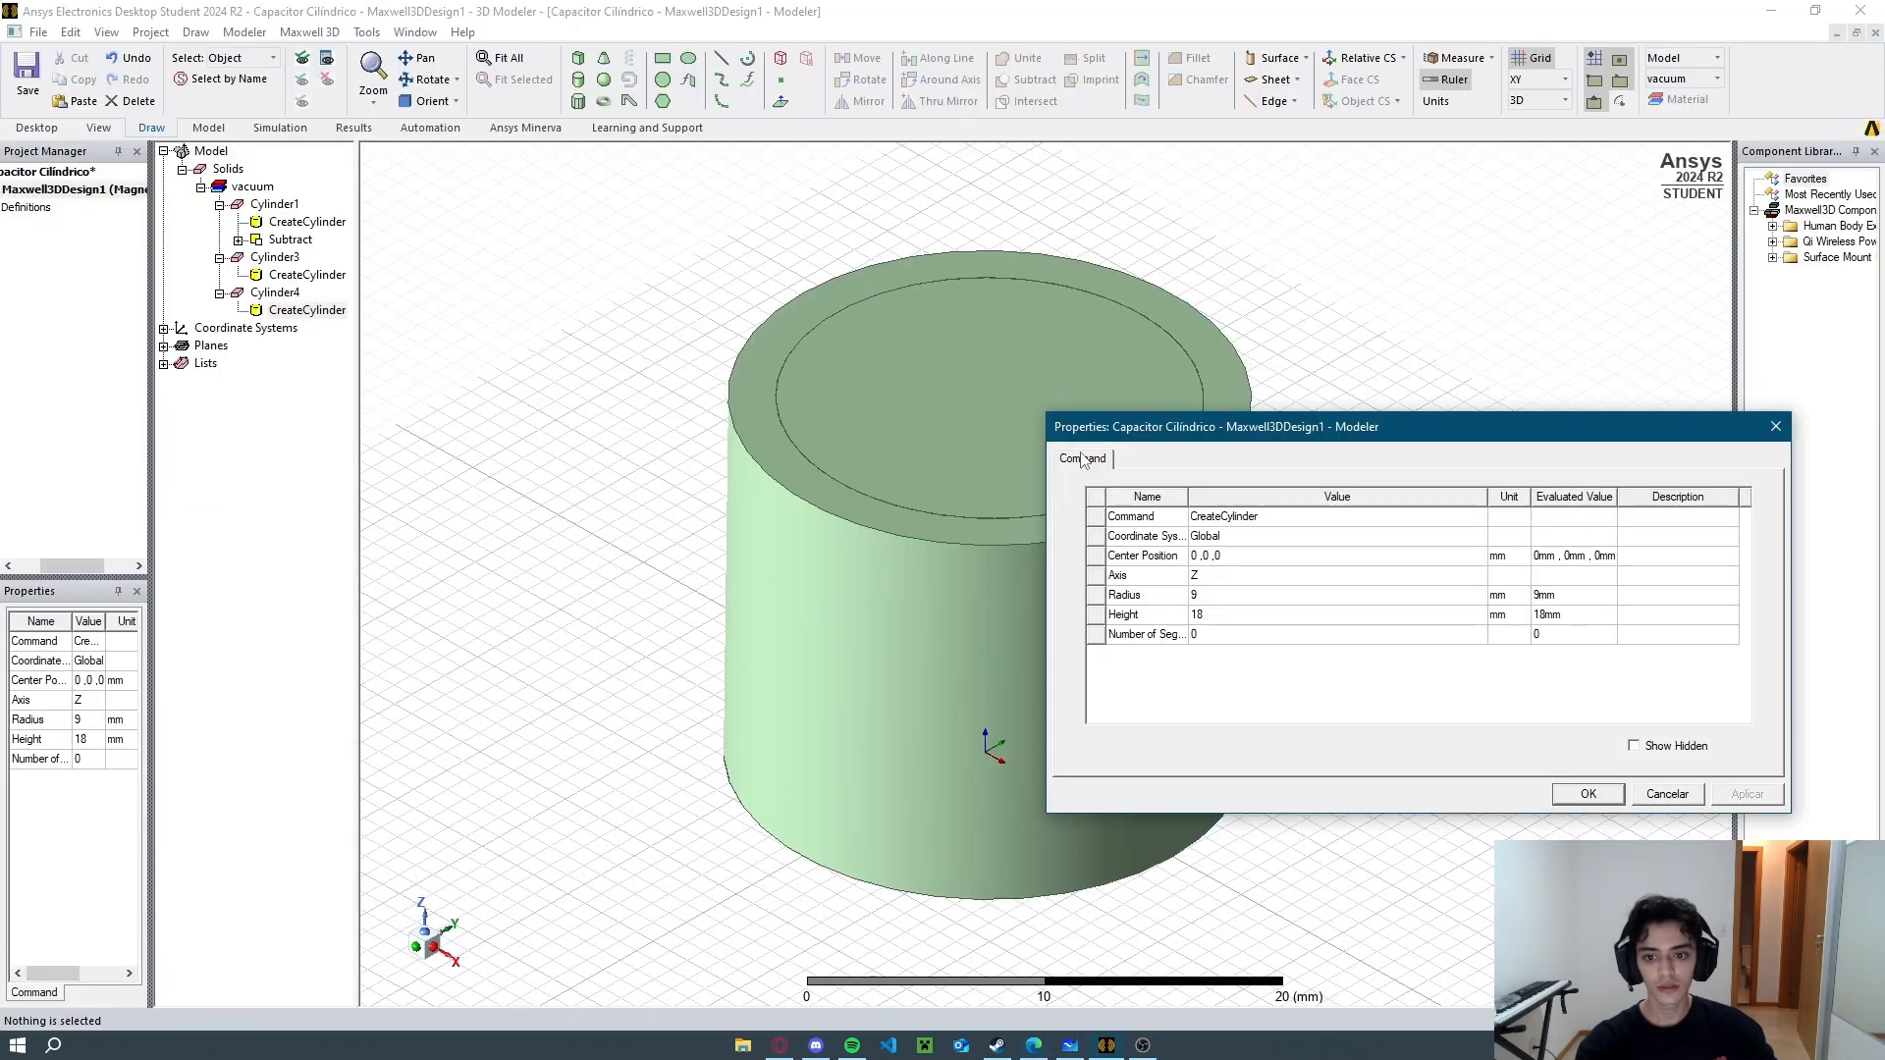
key(alt+Tab)
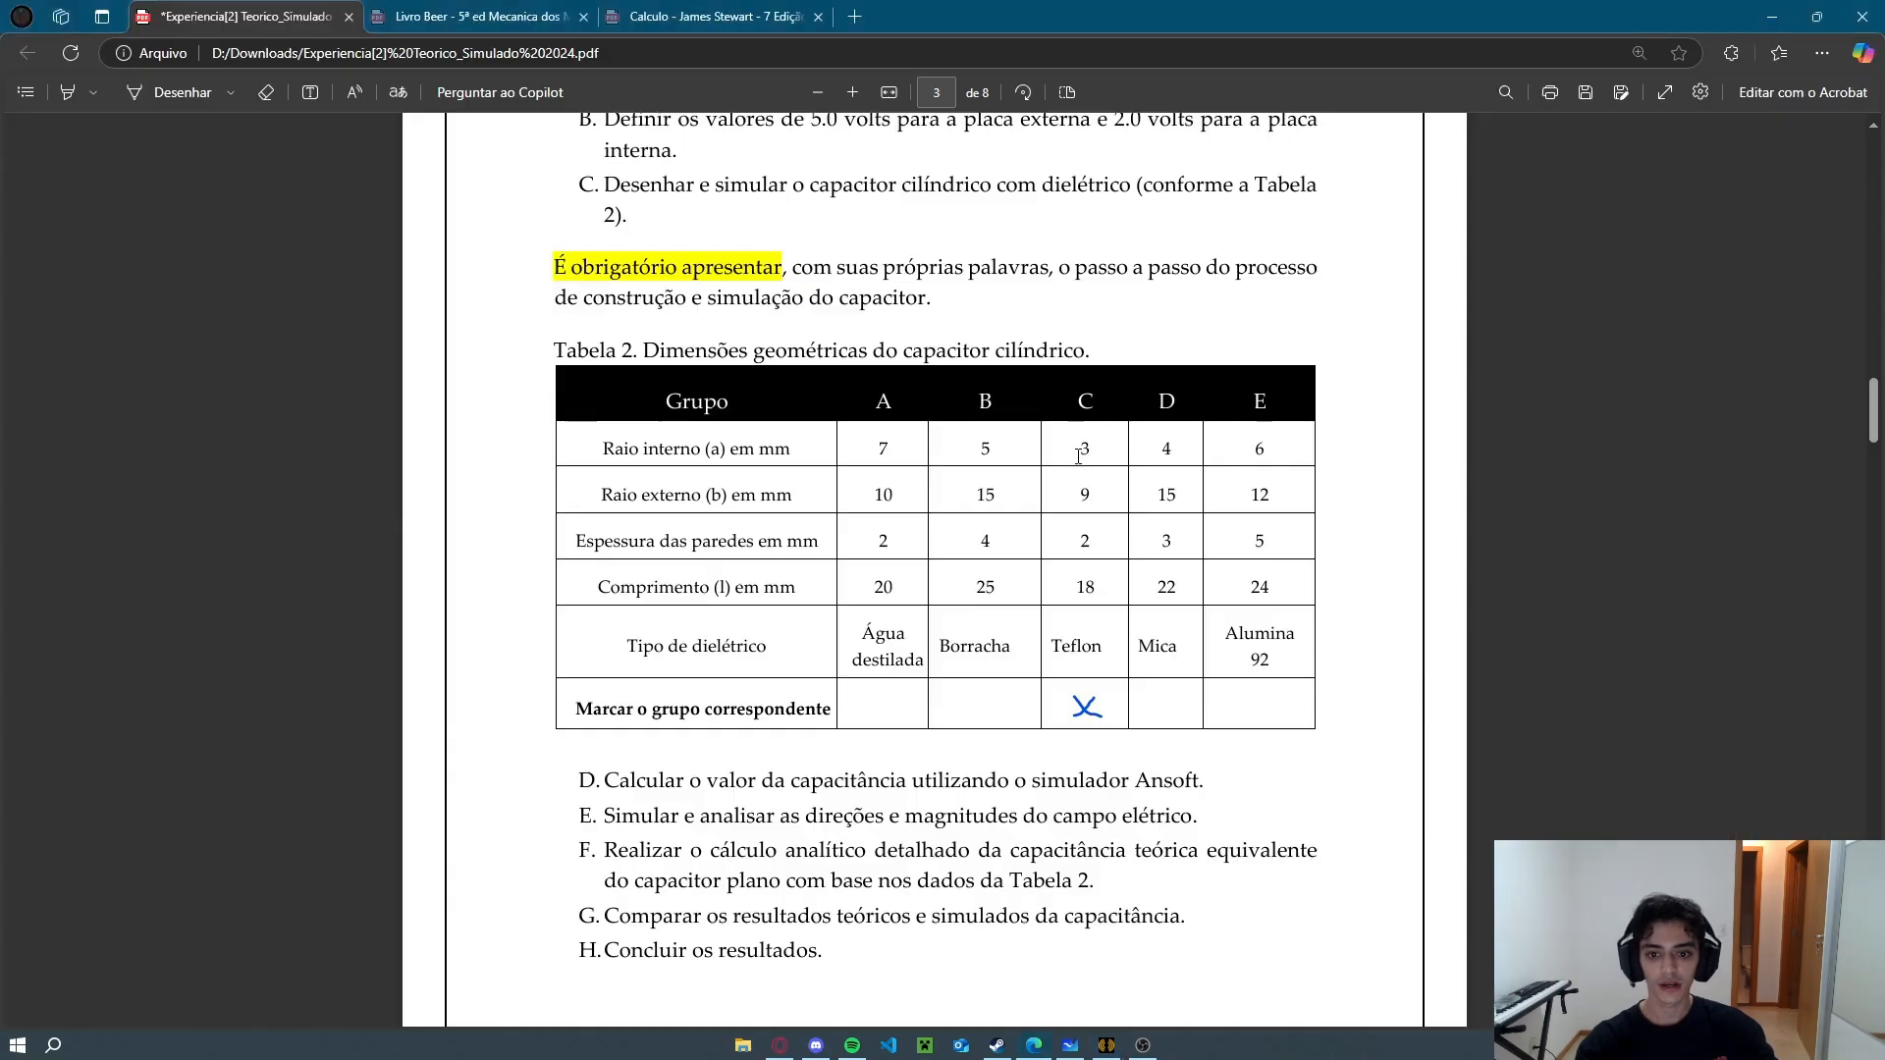
key(alt+Tab)
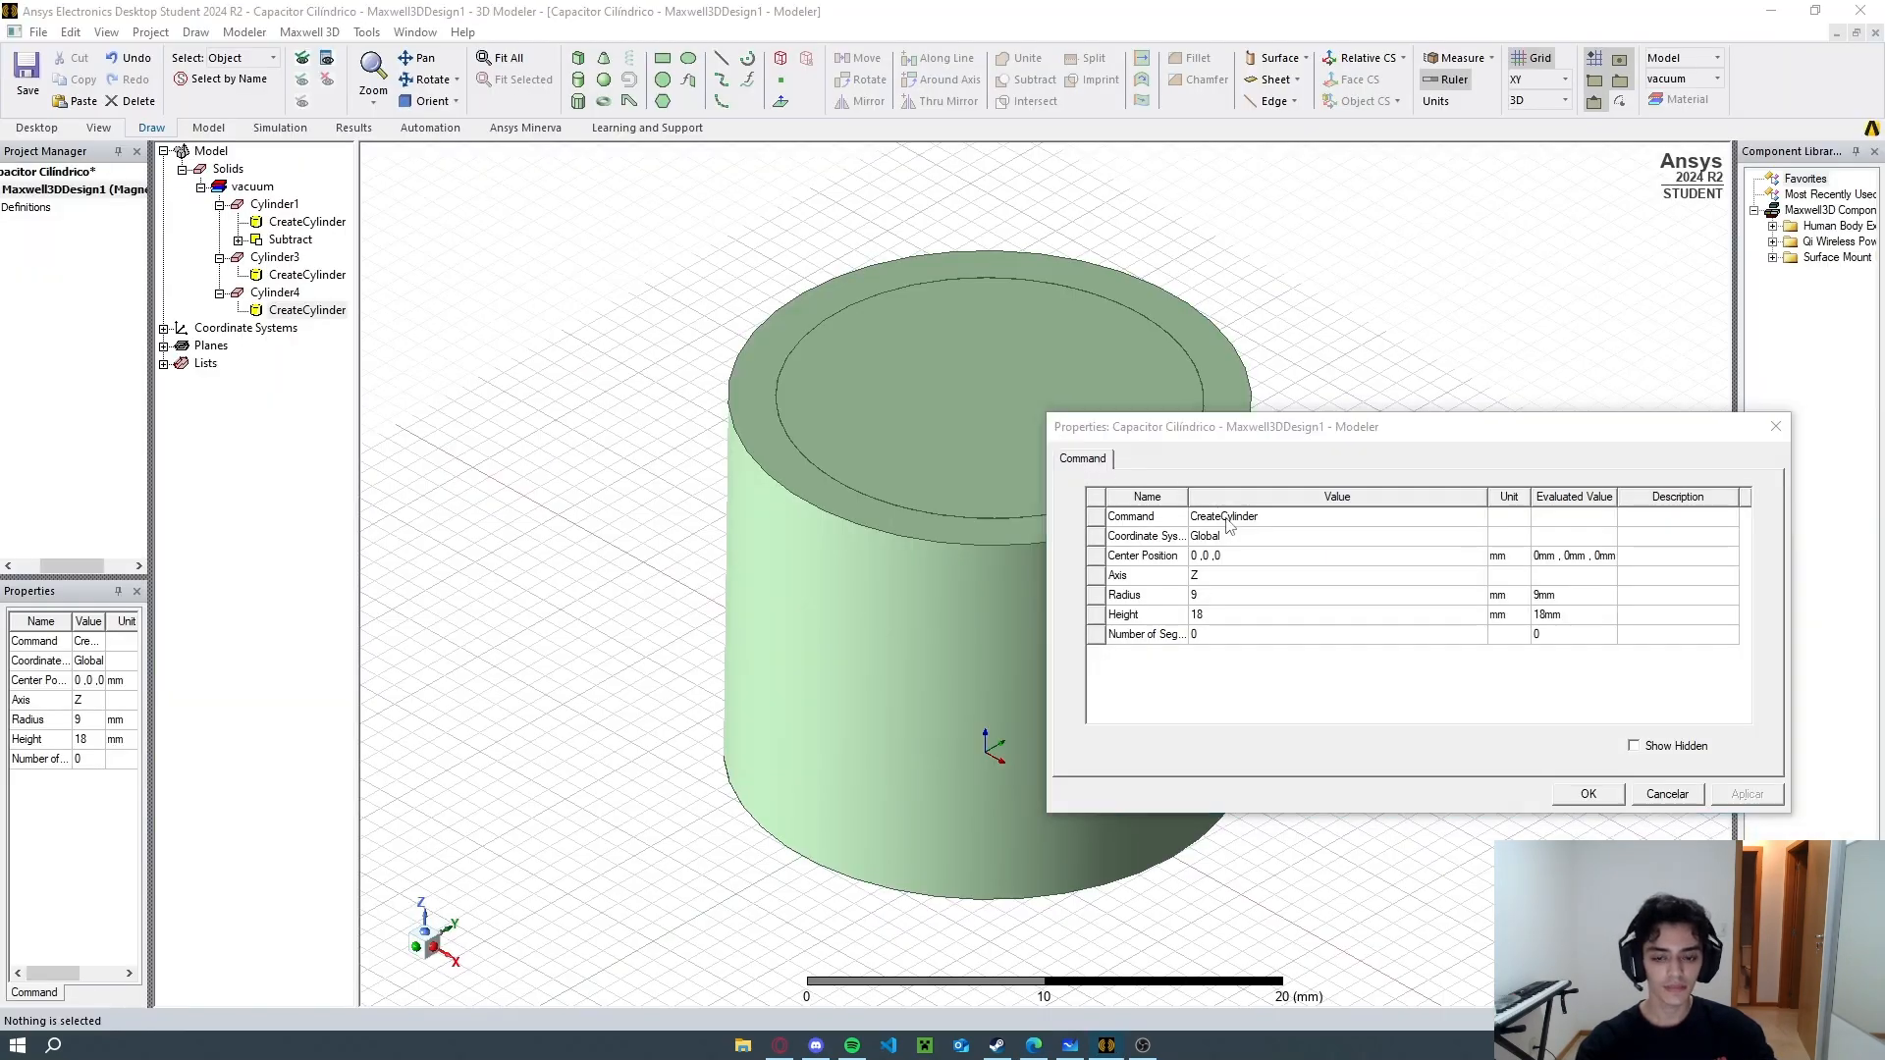
key(alt+Tab)
key(alt+Tab)
click(1233, 595)
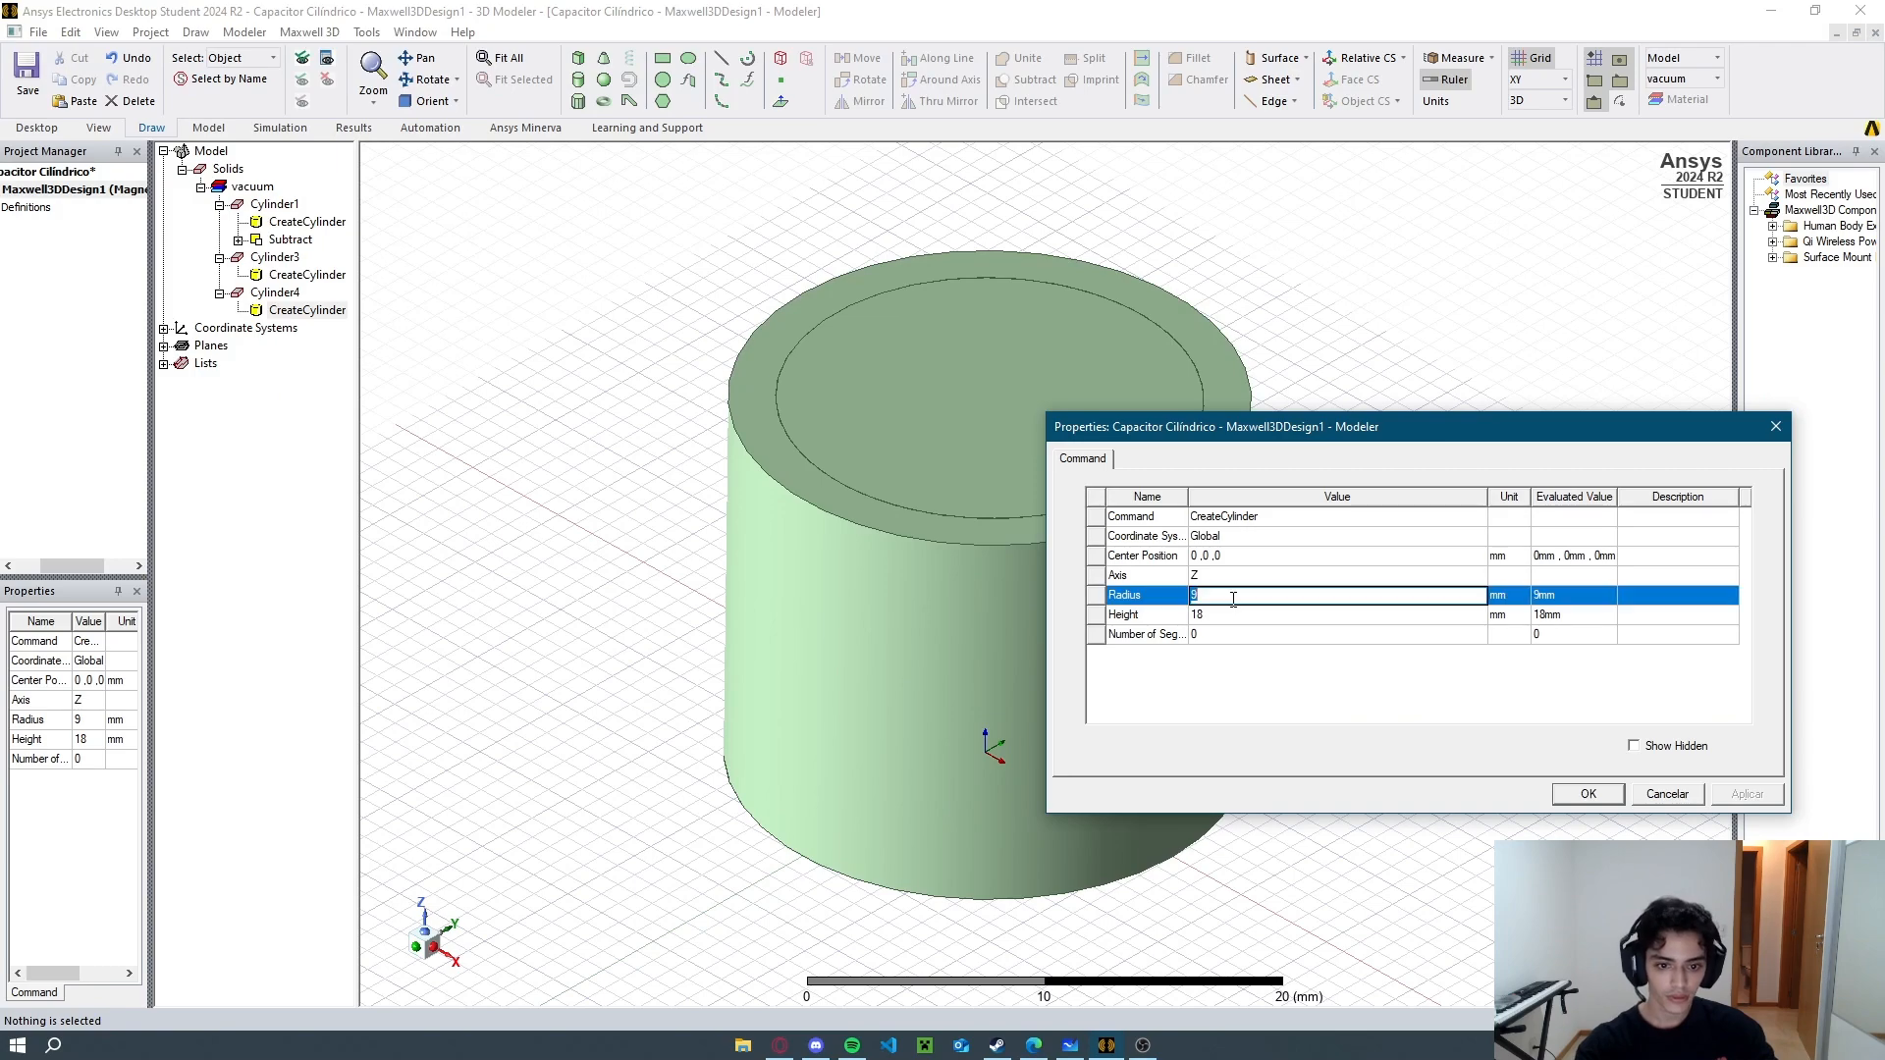
click(1591, 794)
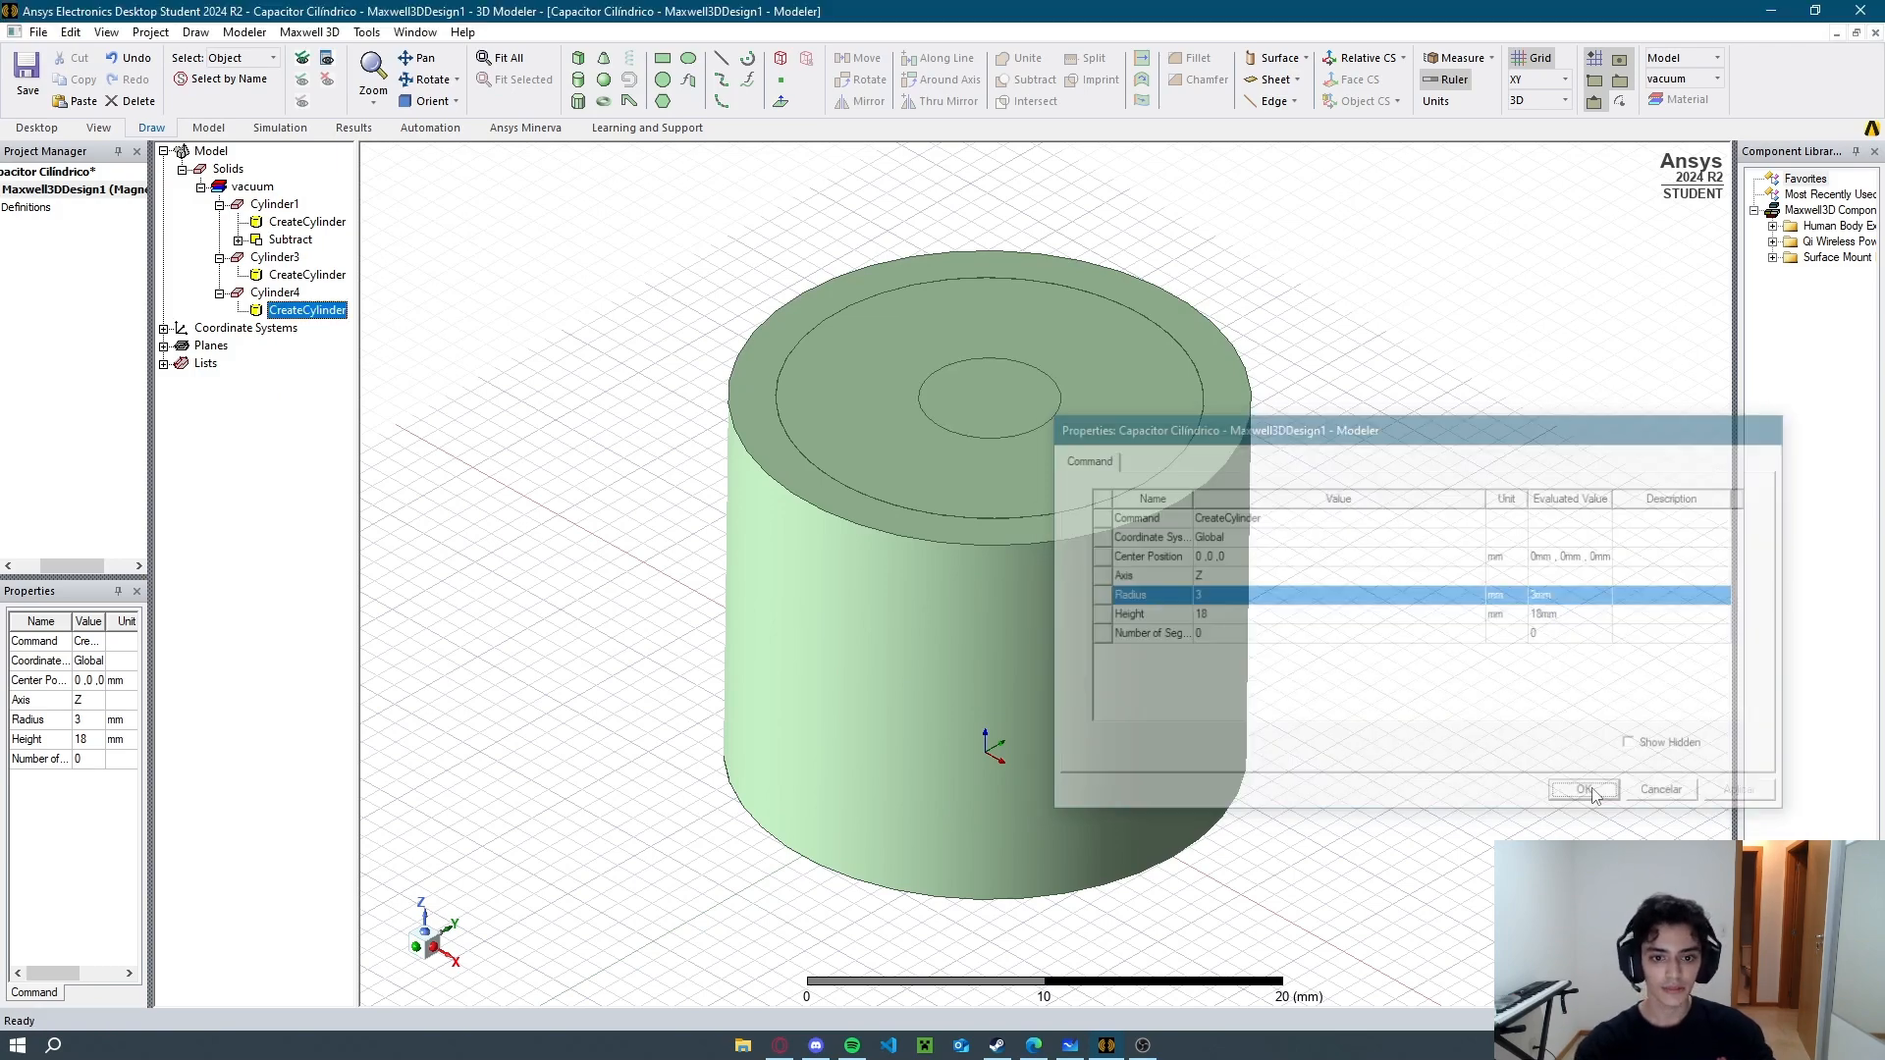
mouse_move(837, 510)
alt+mouse_down()
mouse_move(631, 462)
mouse_move(644, 473)
alt+mouse_up()
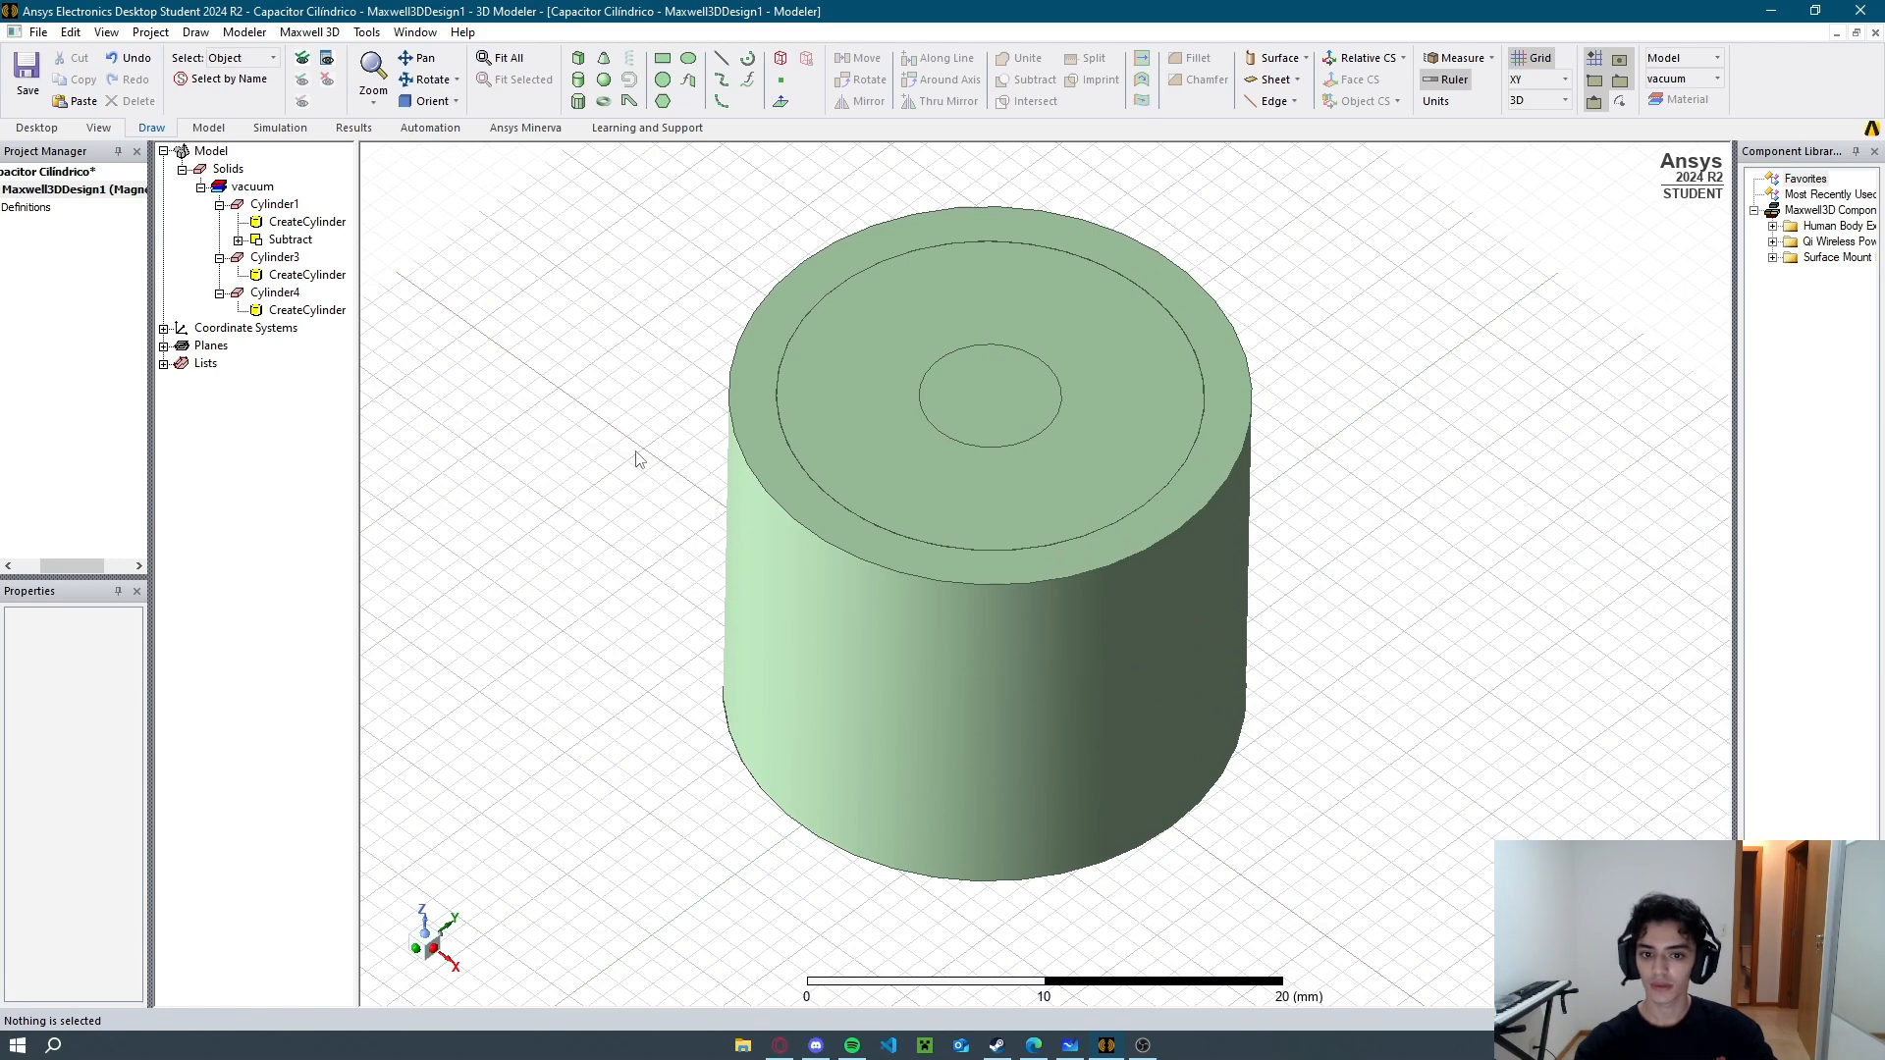
click(275, 258)
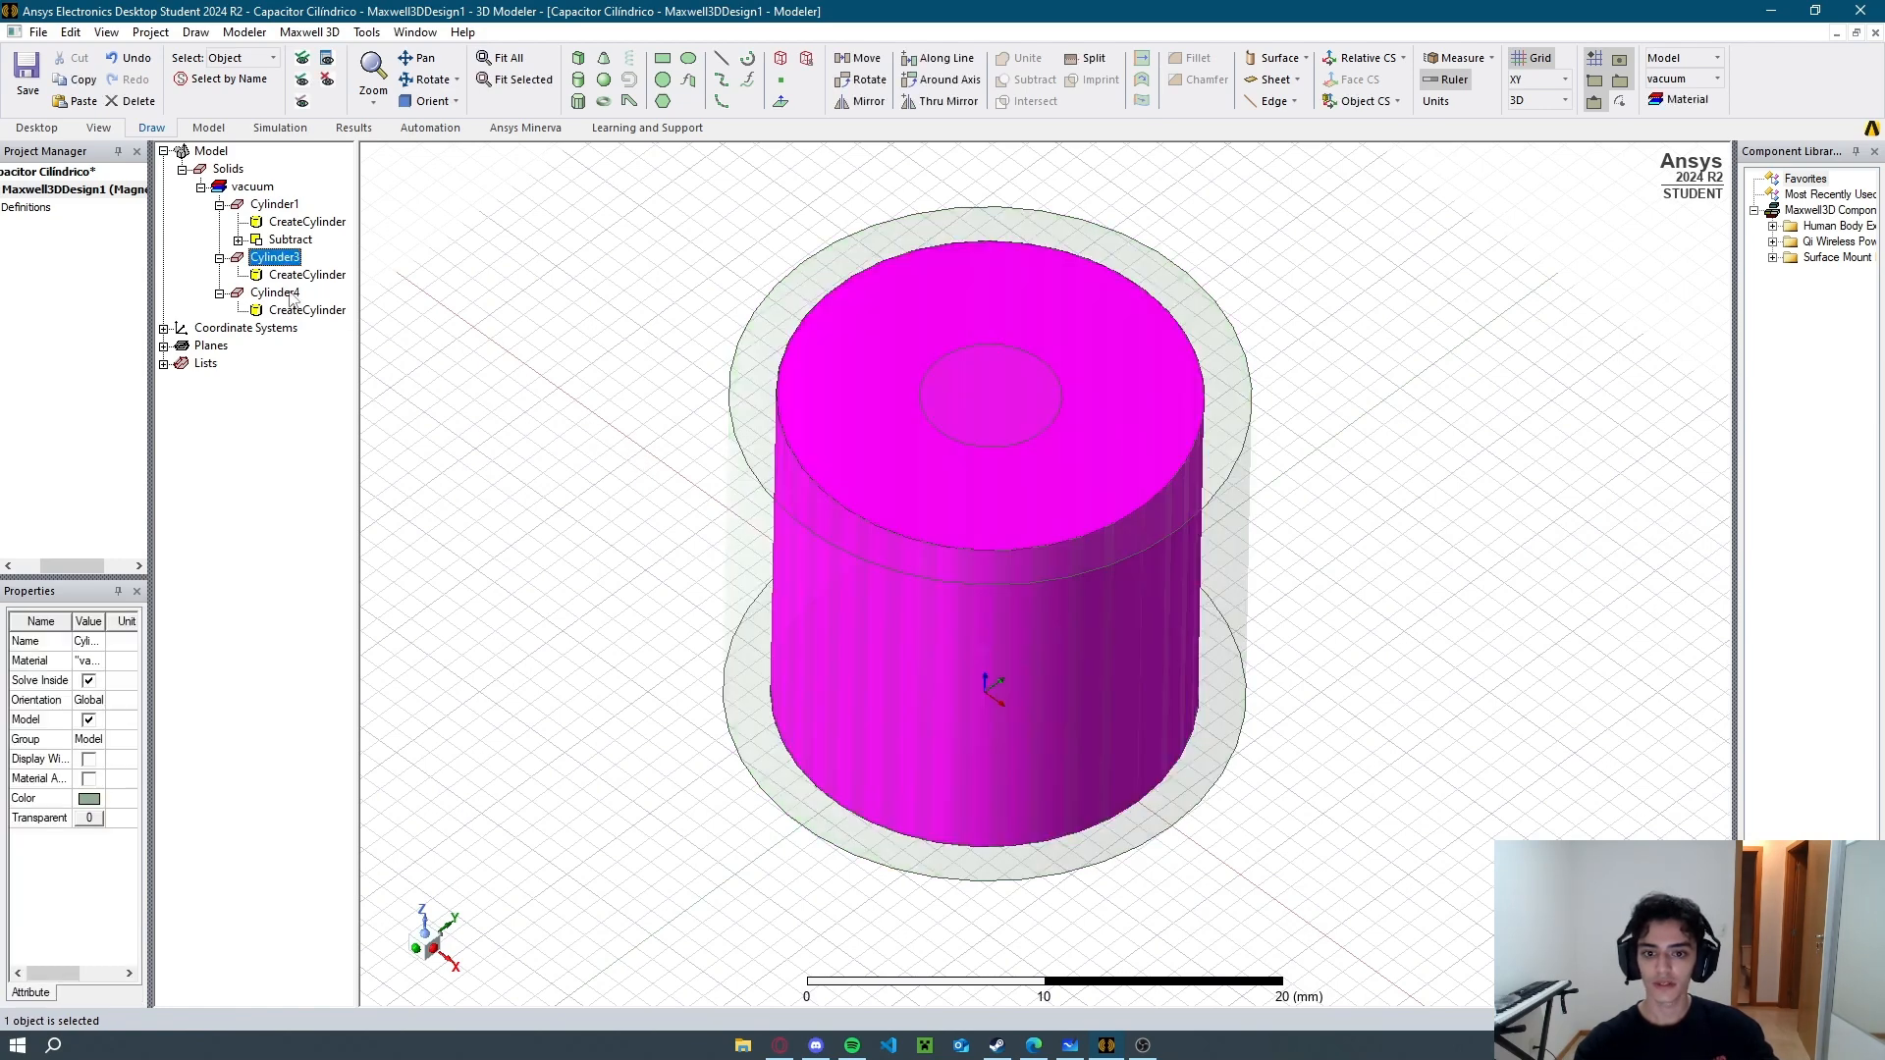
ctrl+click(284, 294)
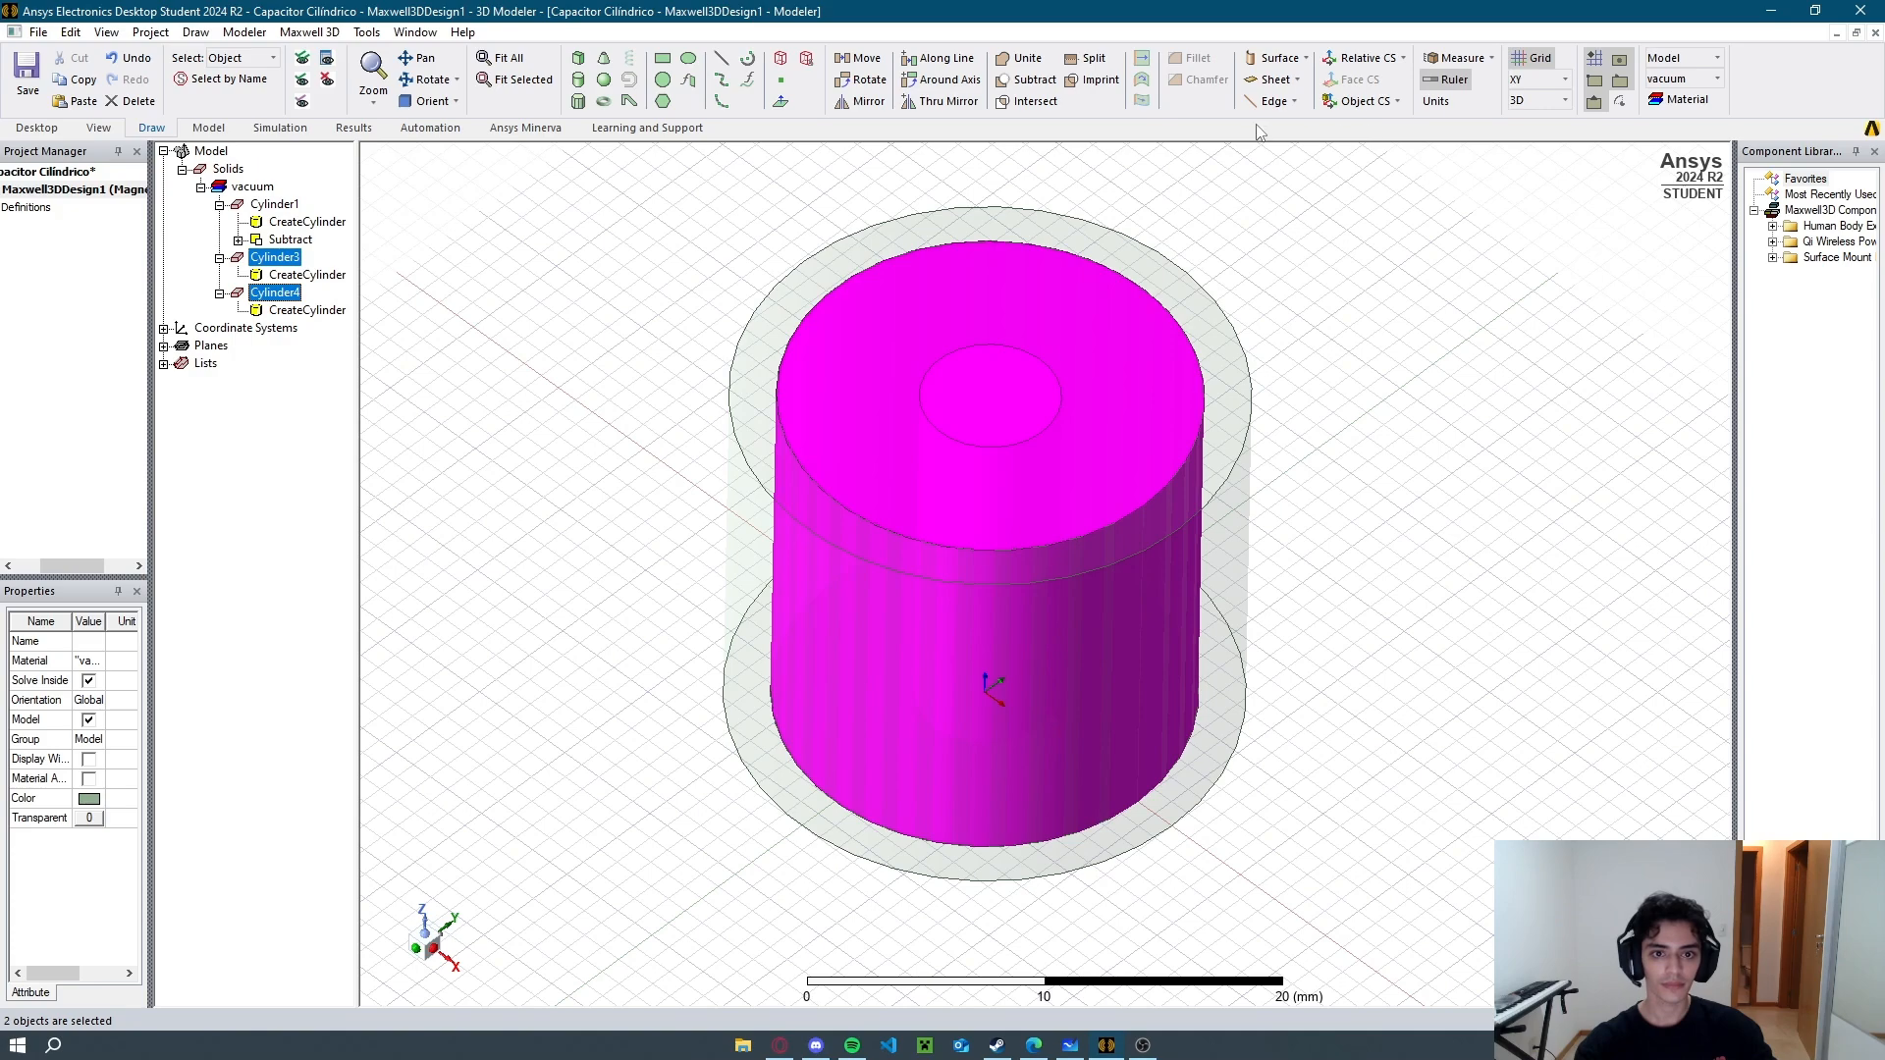
click(1031, 81)
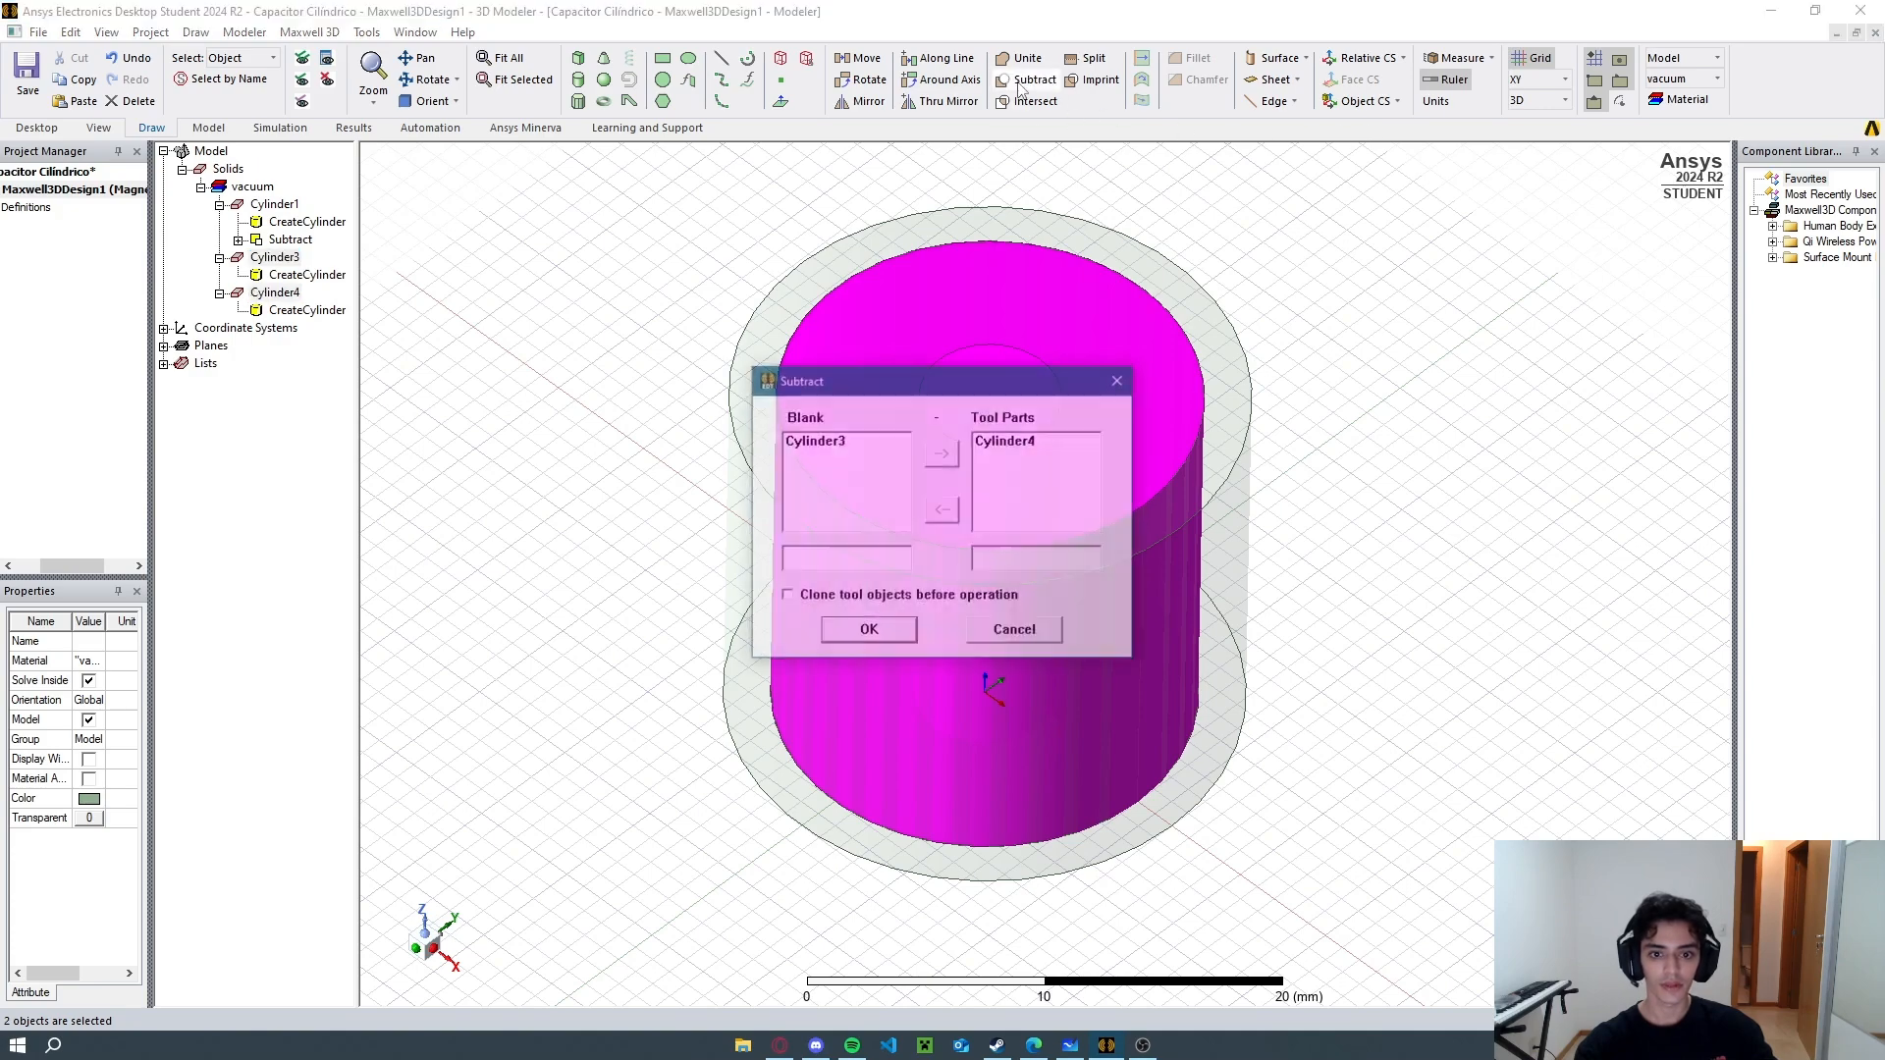
click(1016, 634)
Duplicate Cylinder4 in place so a copy of the inner cylinder is available.
click(271, 294)
key(ctrl+c)
key(ctrl+v)
click(438, 289)
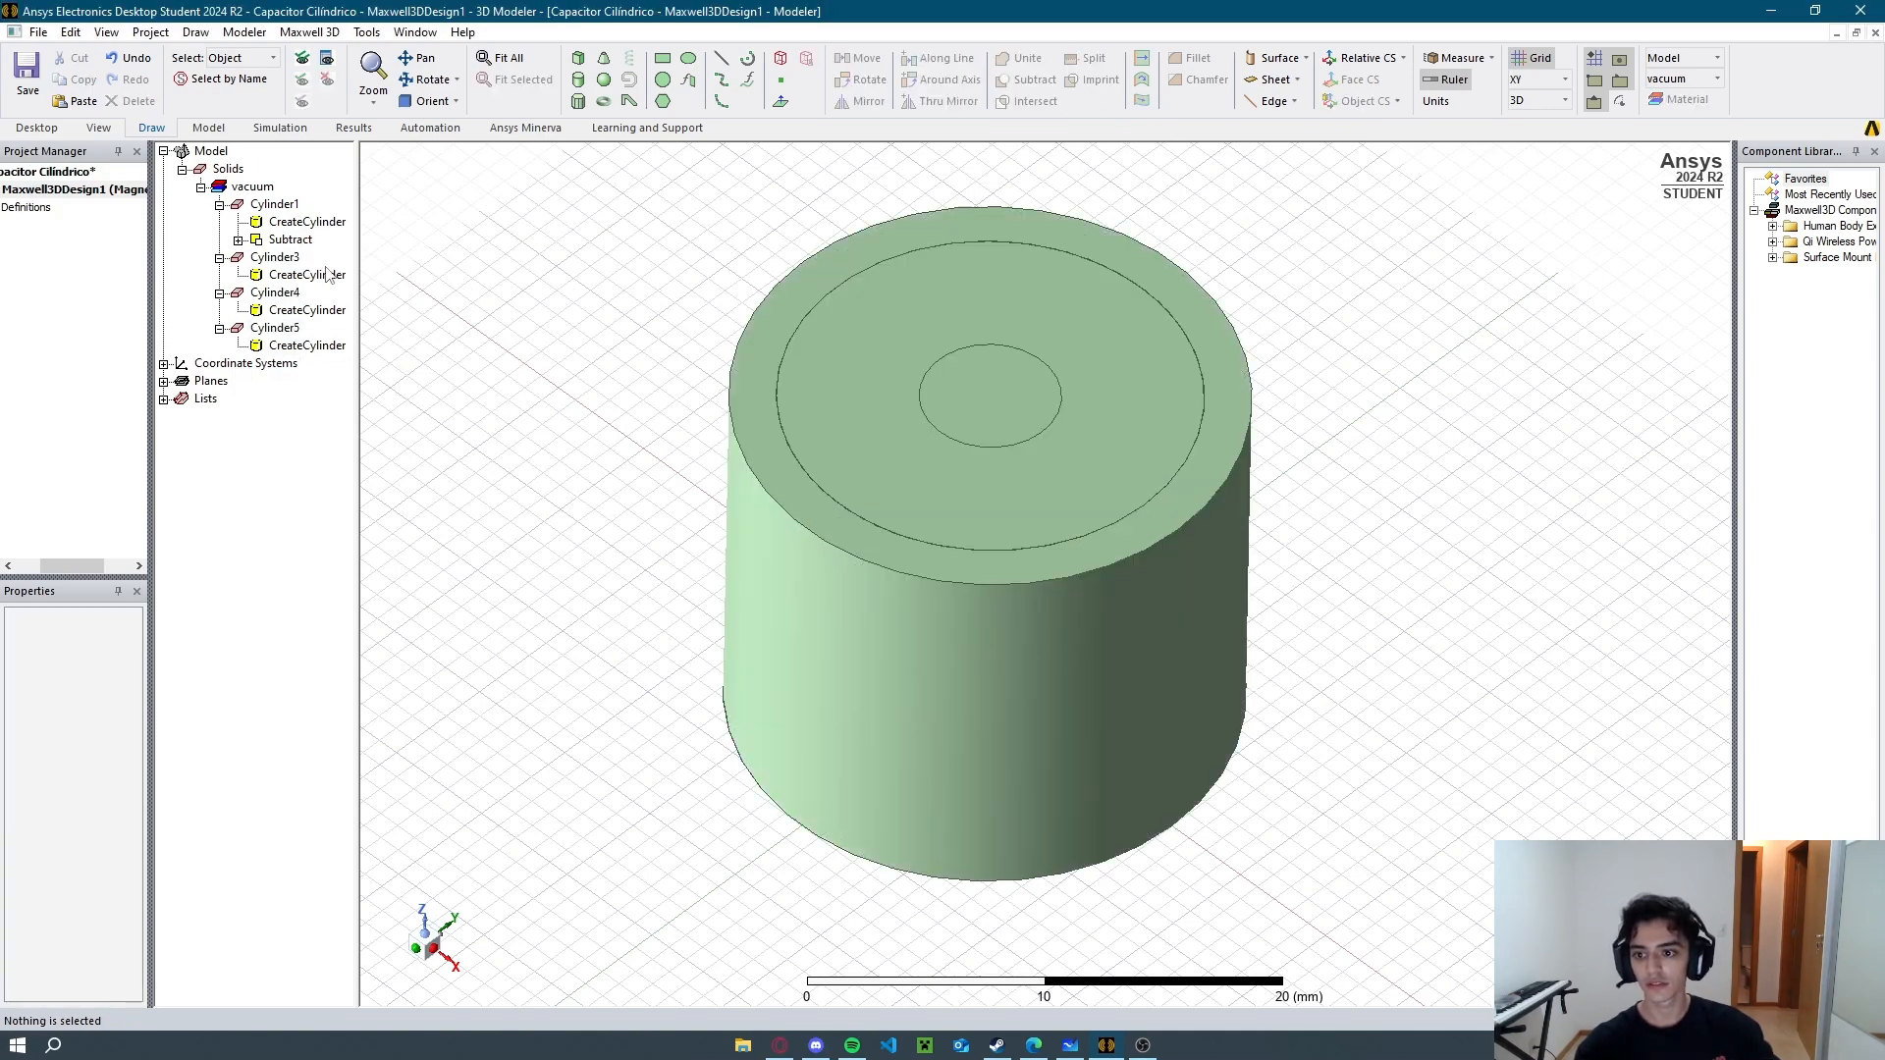
Subtract Cylinder4 from Cylinder3 without cloning the tool object.
click(283, 259)
ctrl+click(277, 293)
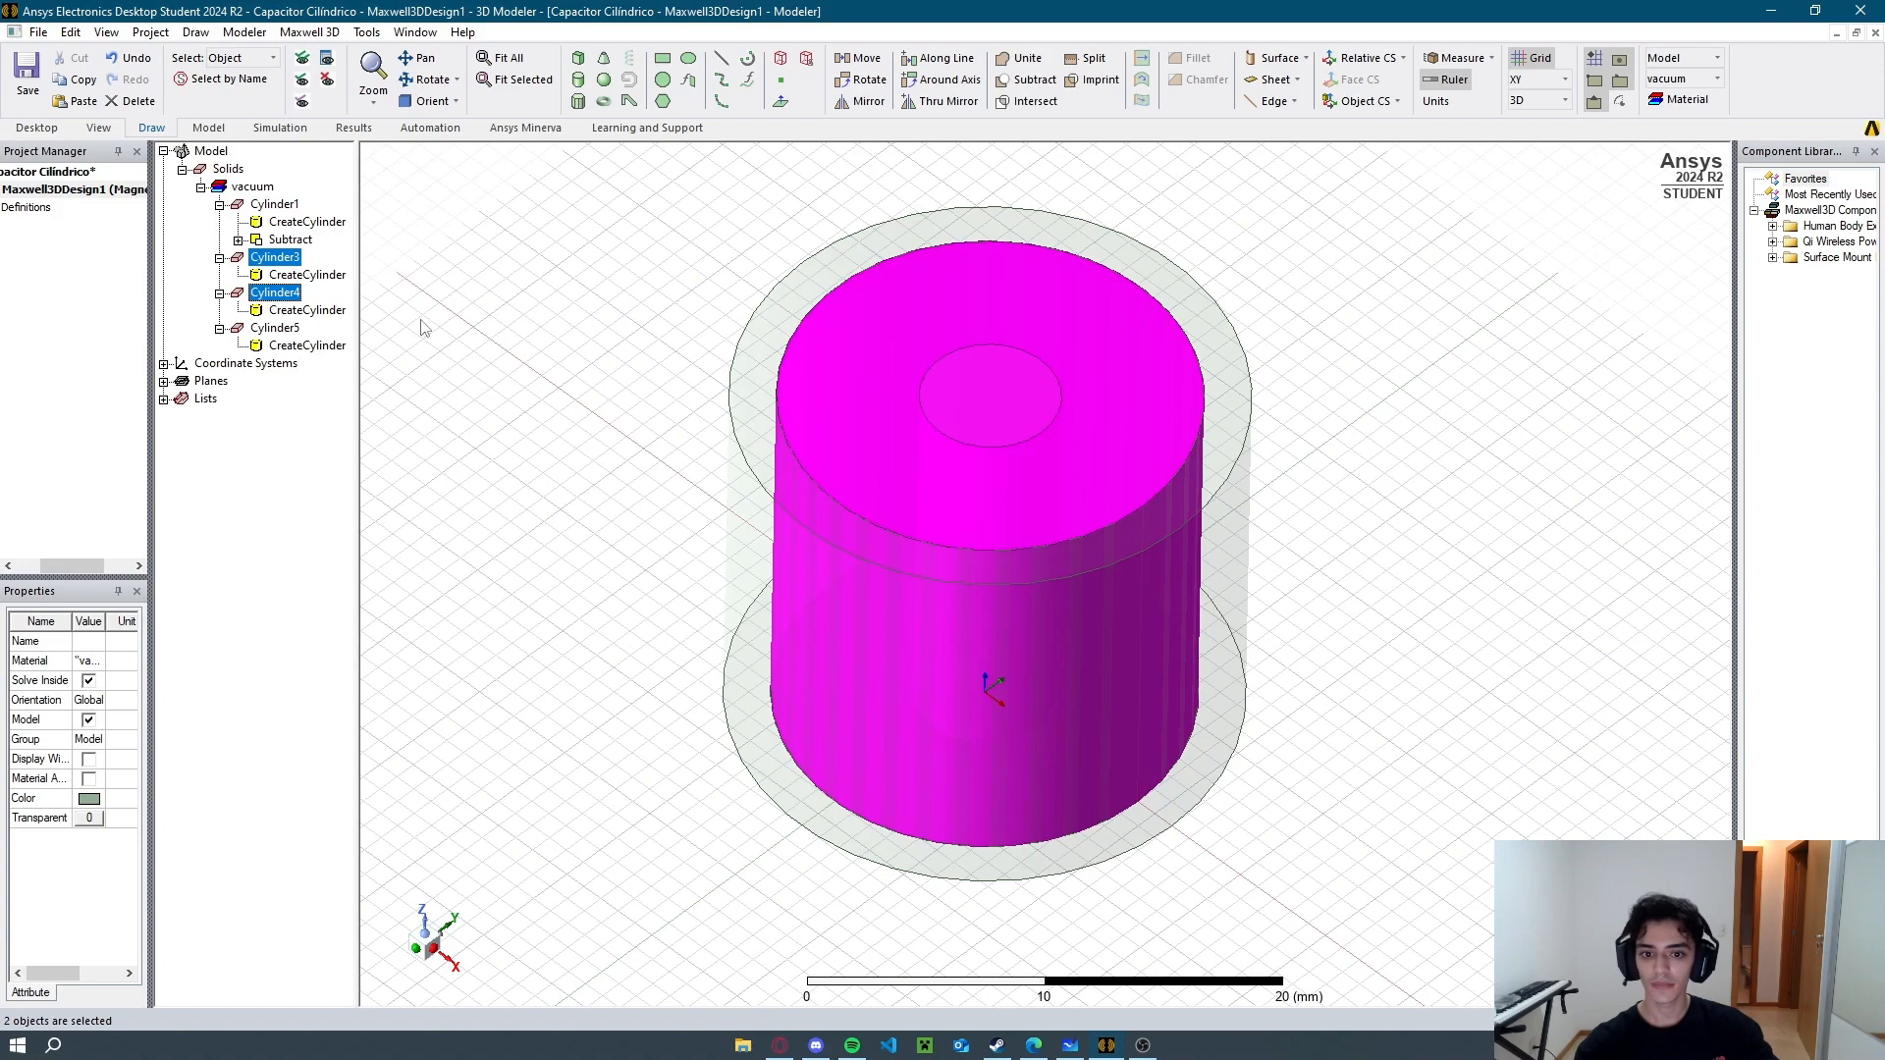
click(1026, 80)
click(868, 631)
click(567, 518)
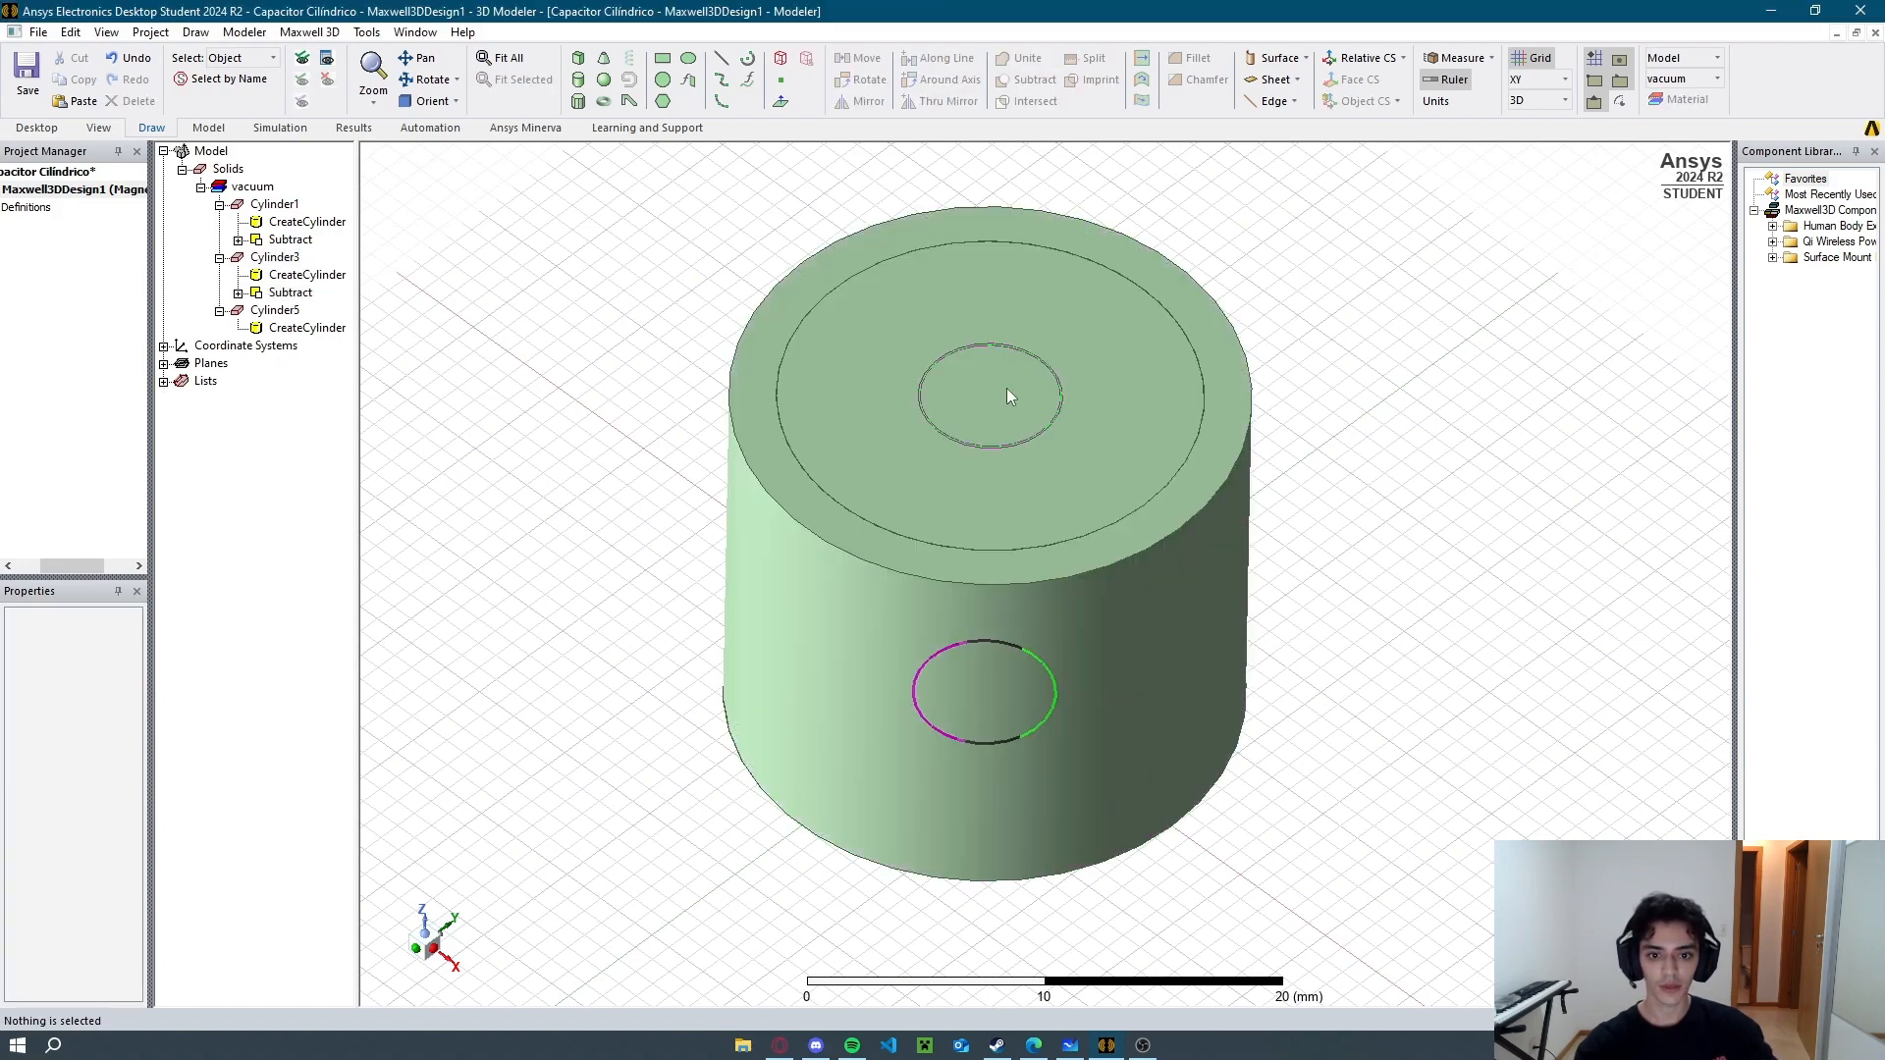
middle_drag(580, 411, 581, 381)
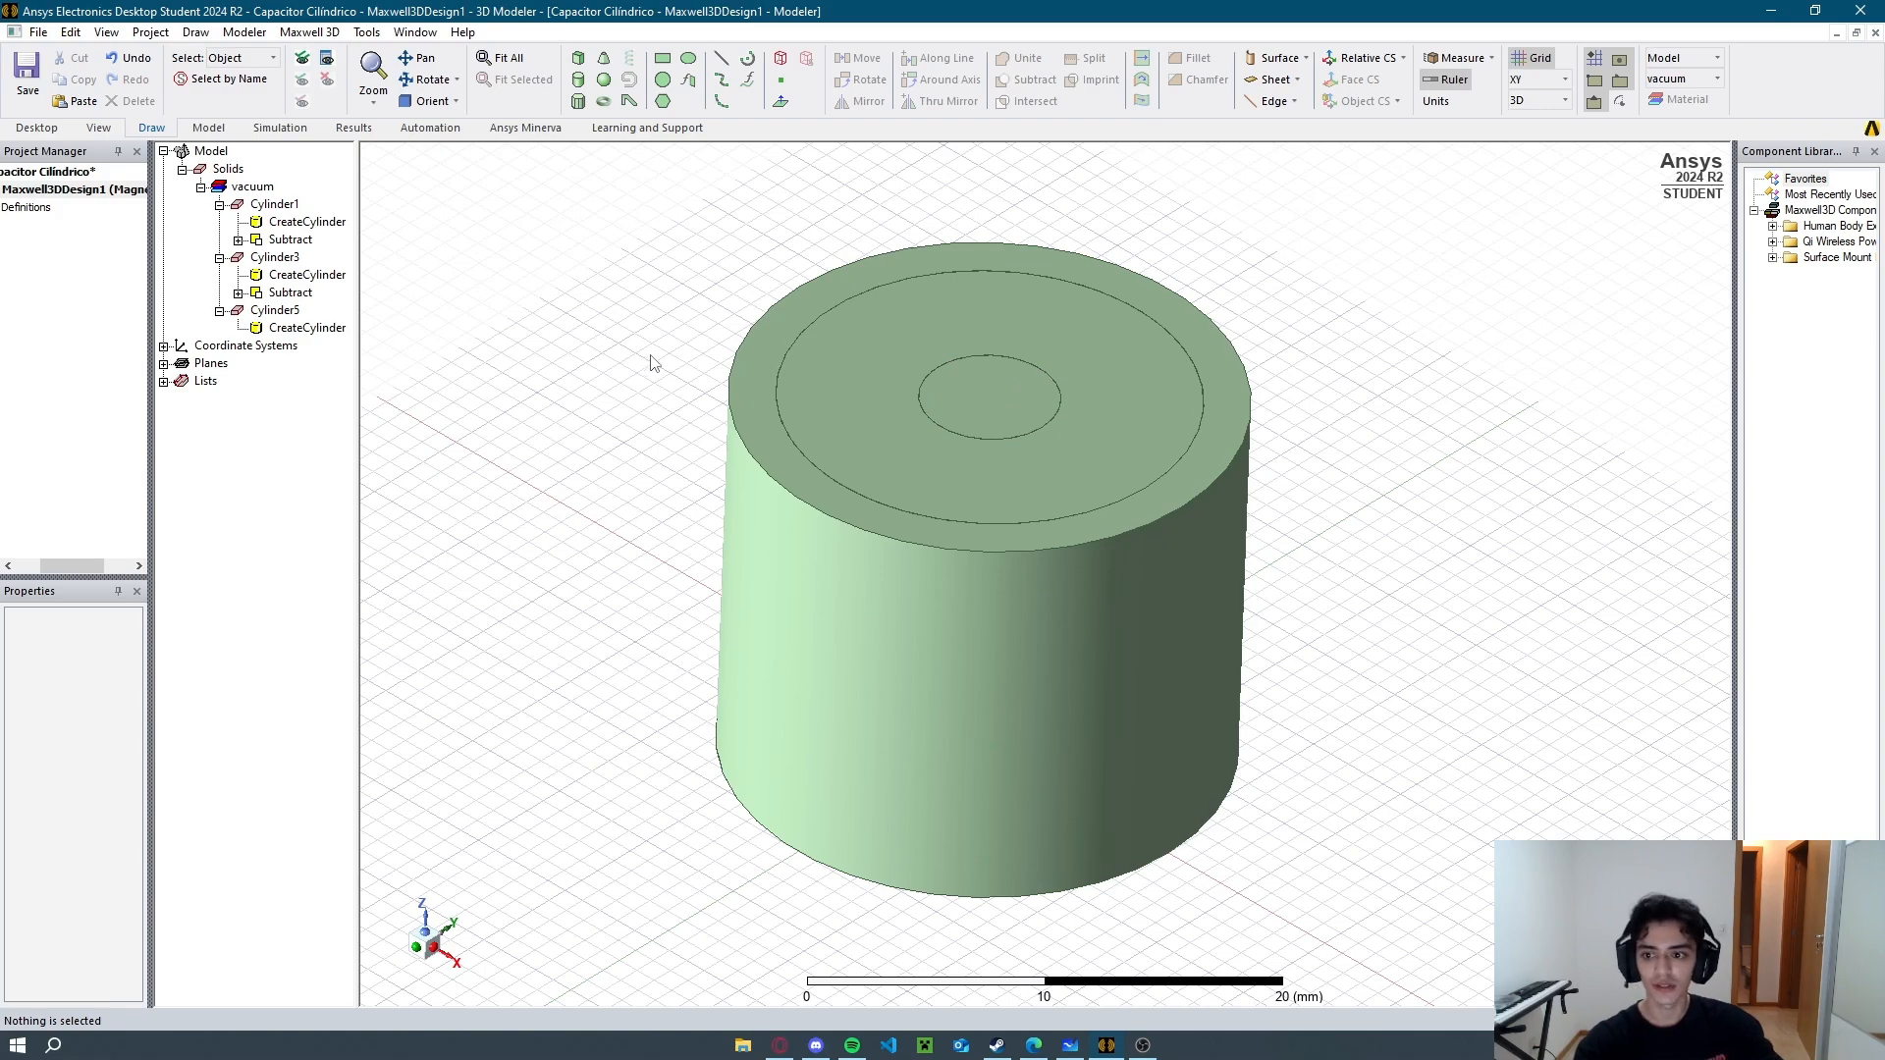
Review the material and voltage requirements in the assignment PDF, and rename the outer shell Cylinder1 as Exterior.
drag(99, 566, 44, 569)
click(1034, 1044)
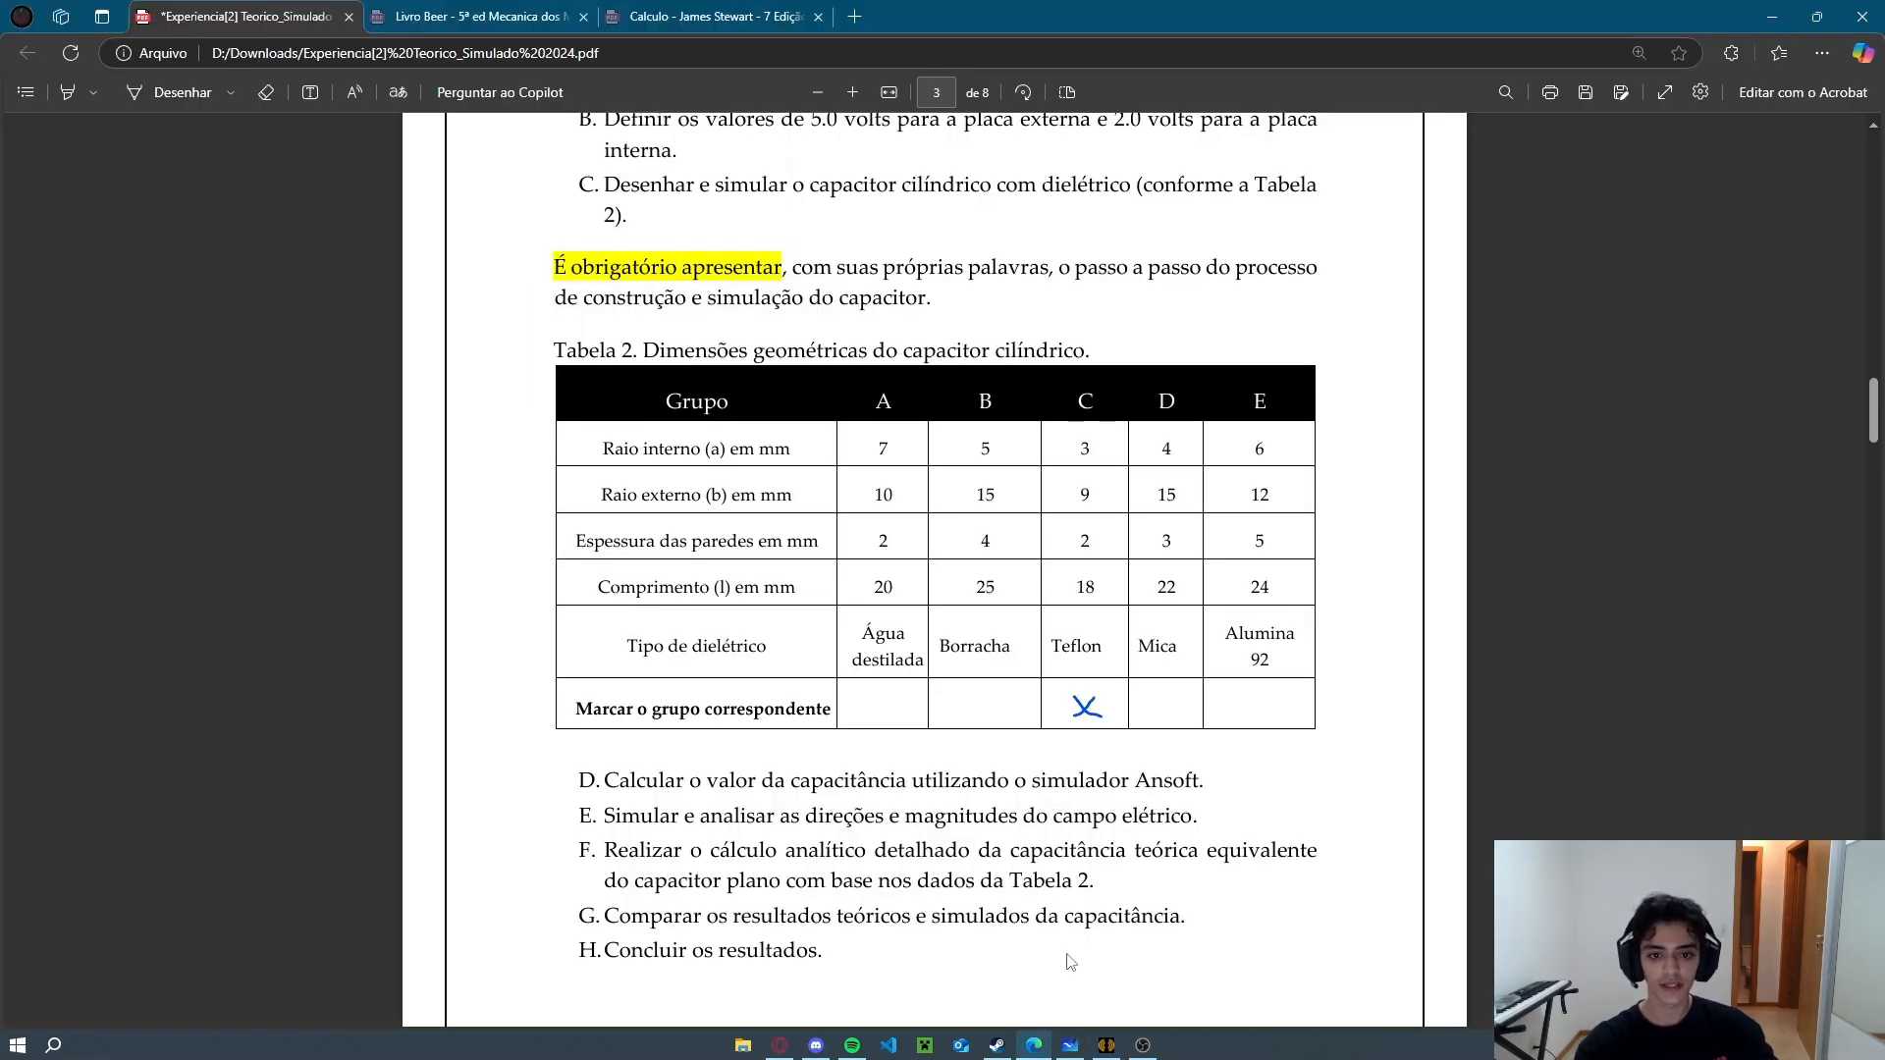
scroll(679, 570, up, 4)
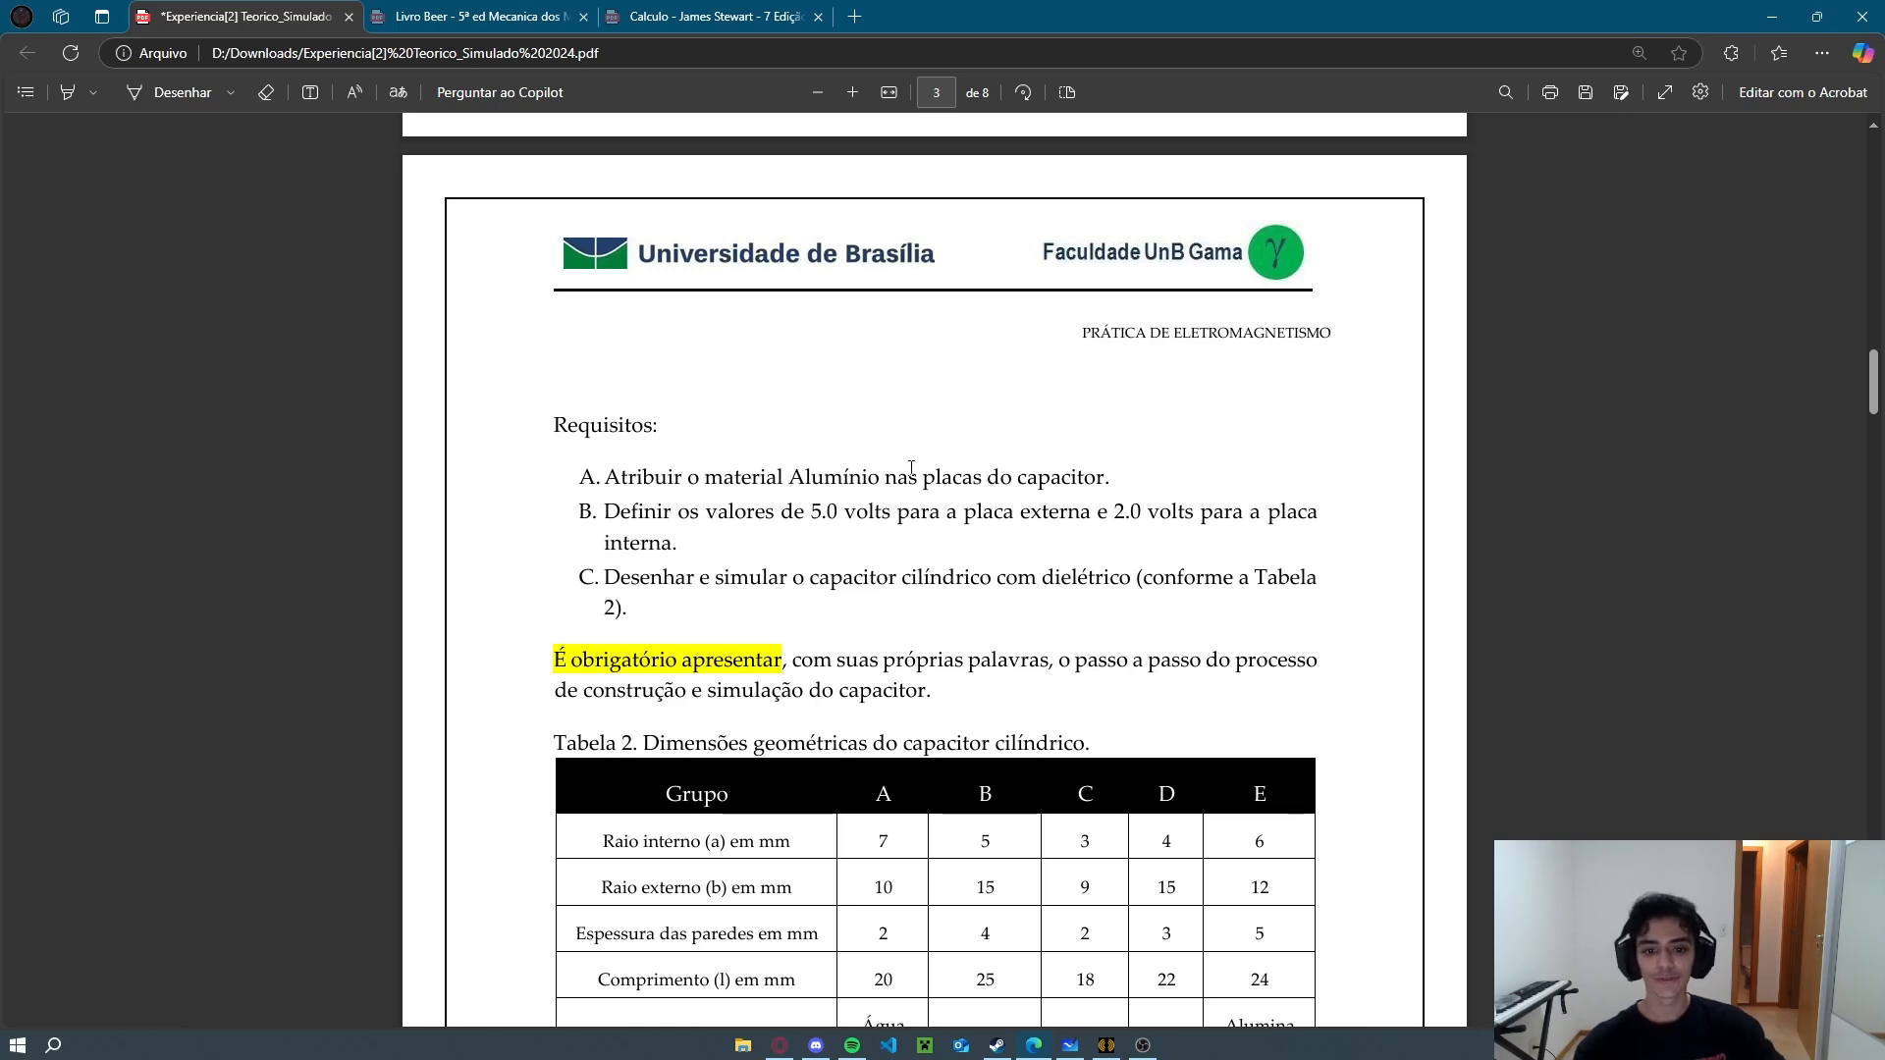
key(alt+Tab)
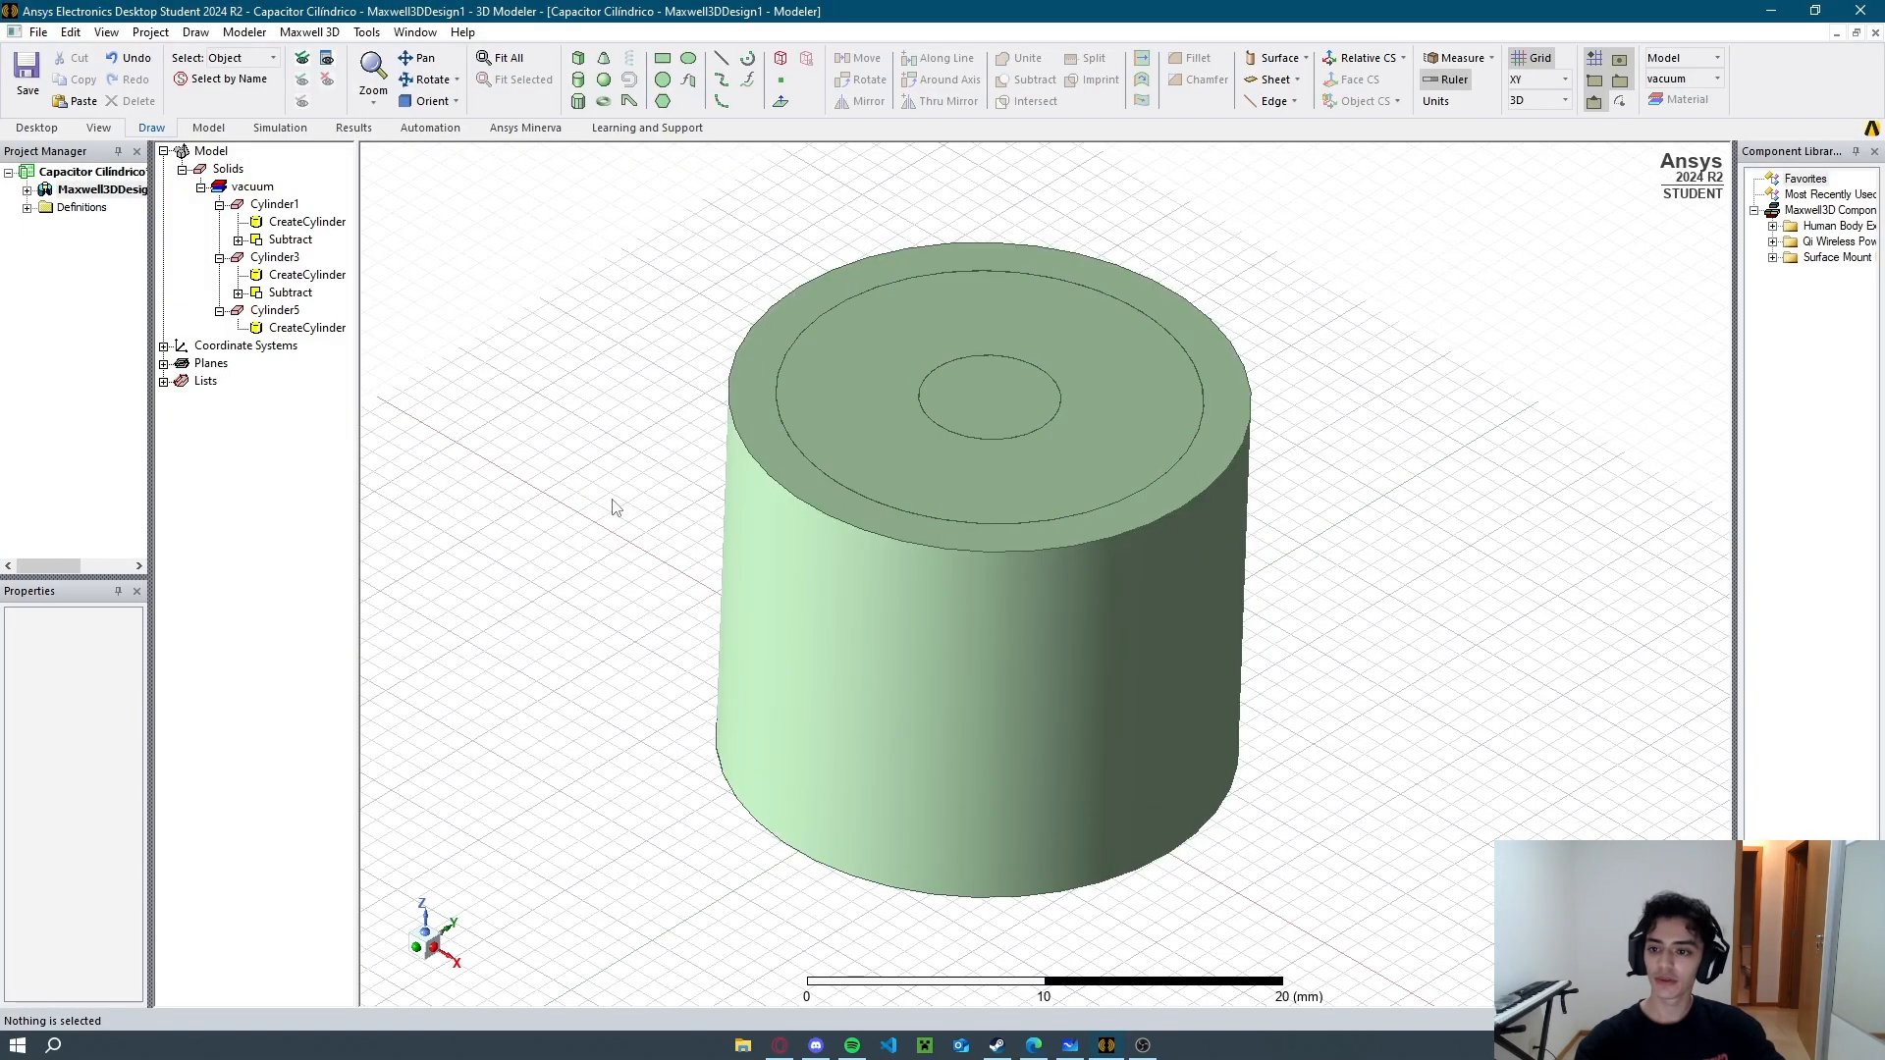
right_click(275, 205)
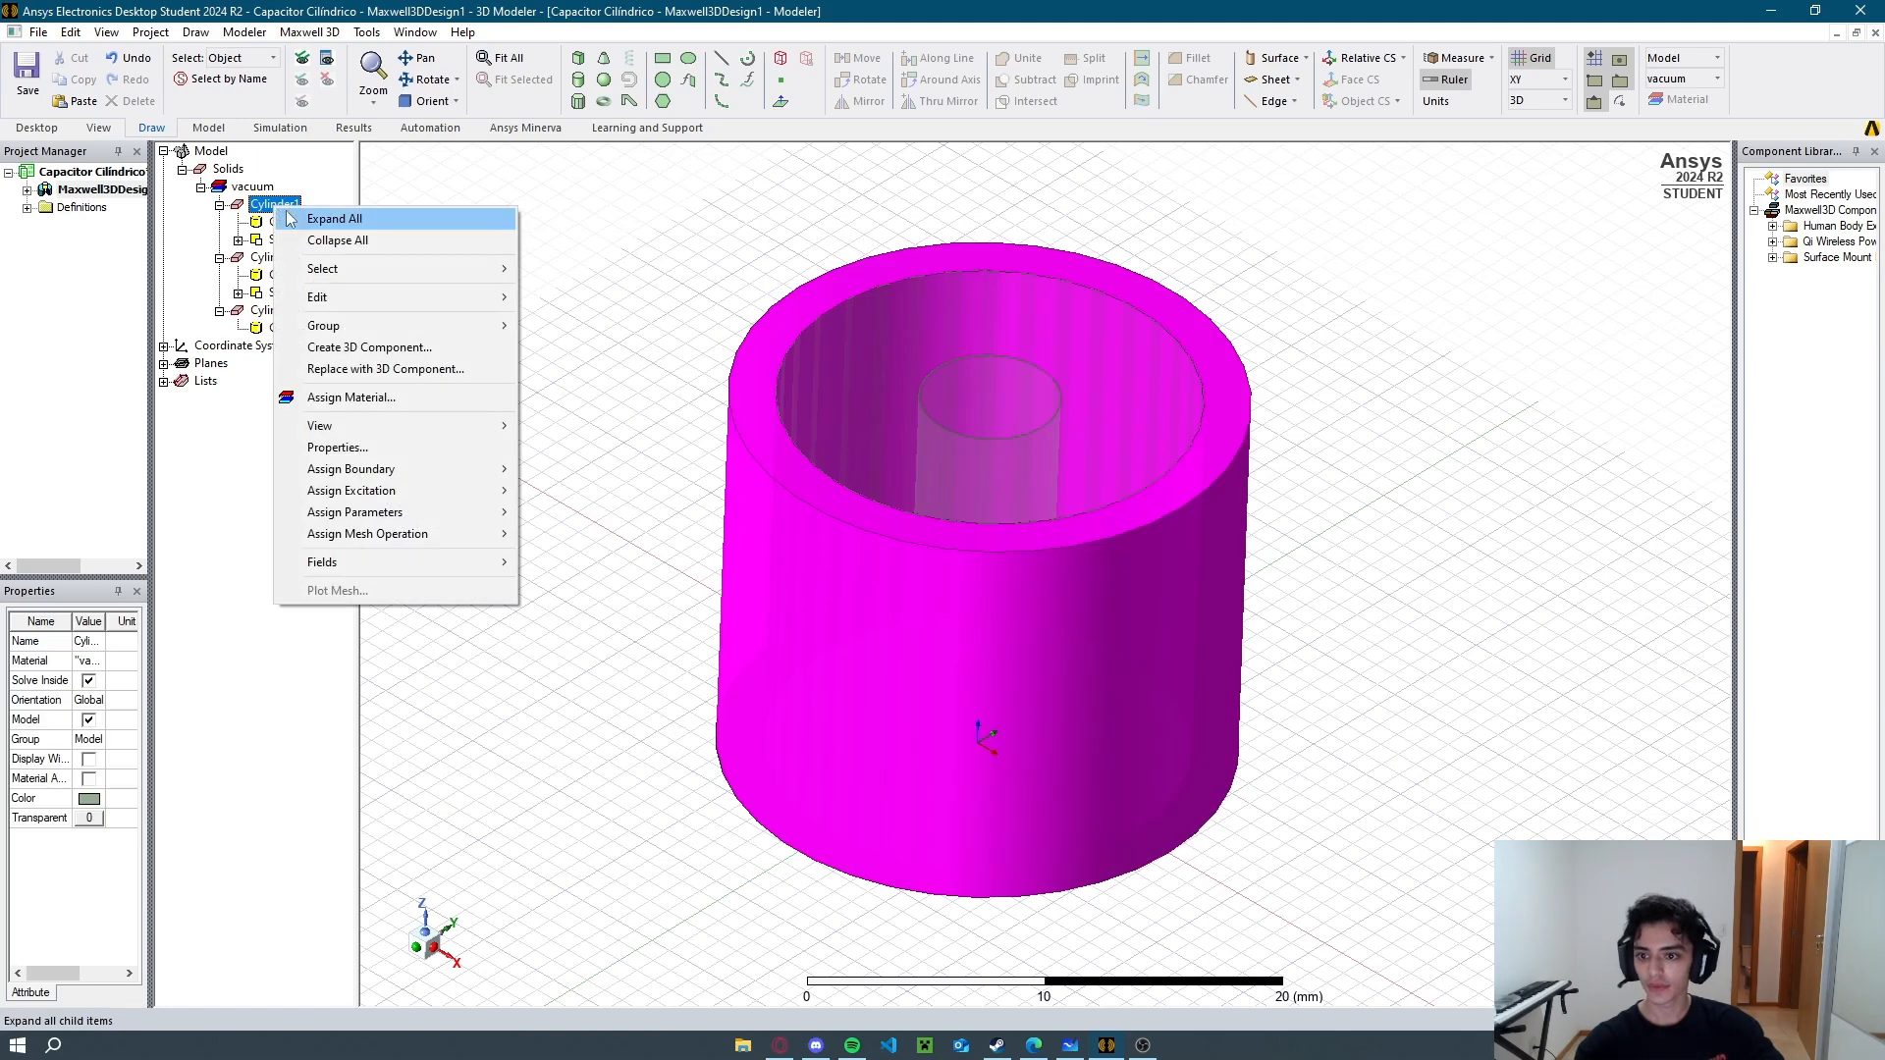
click(87, 645)
click(87, 645)
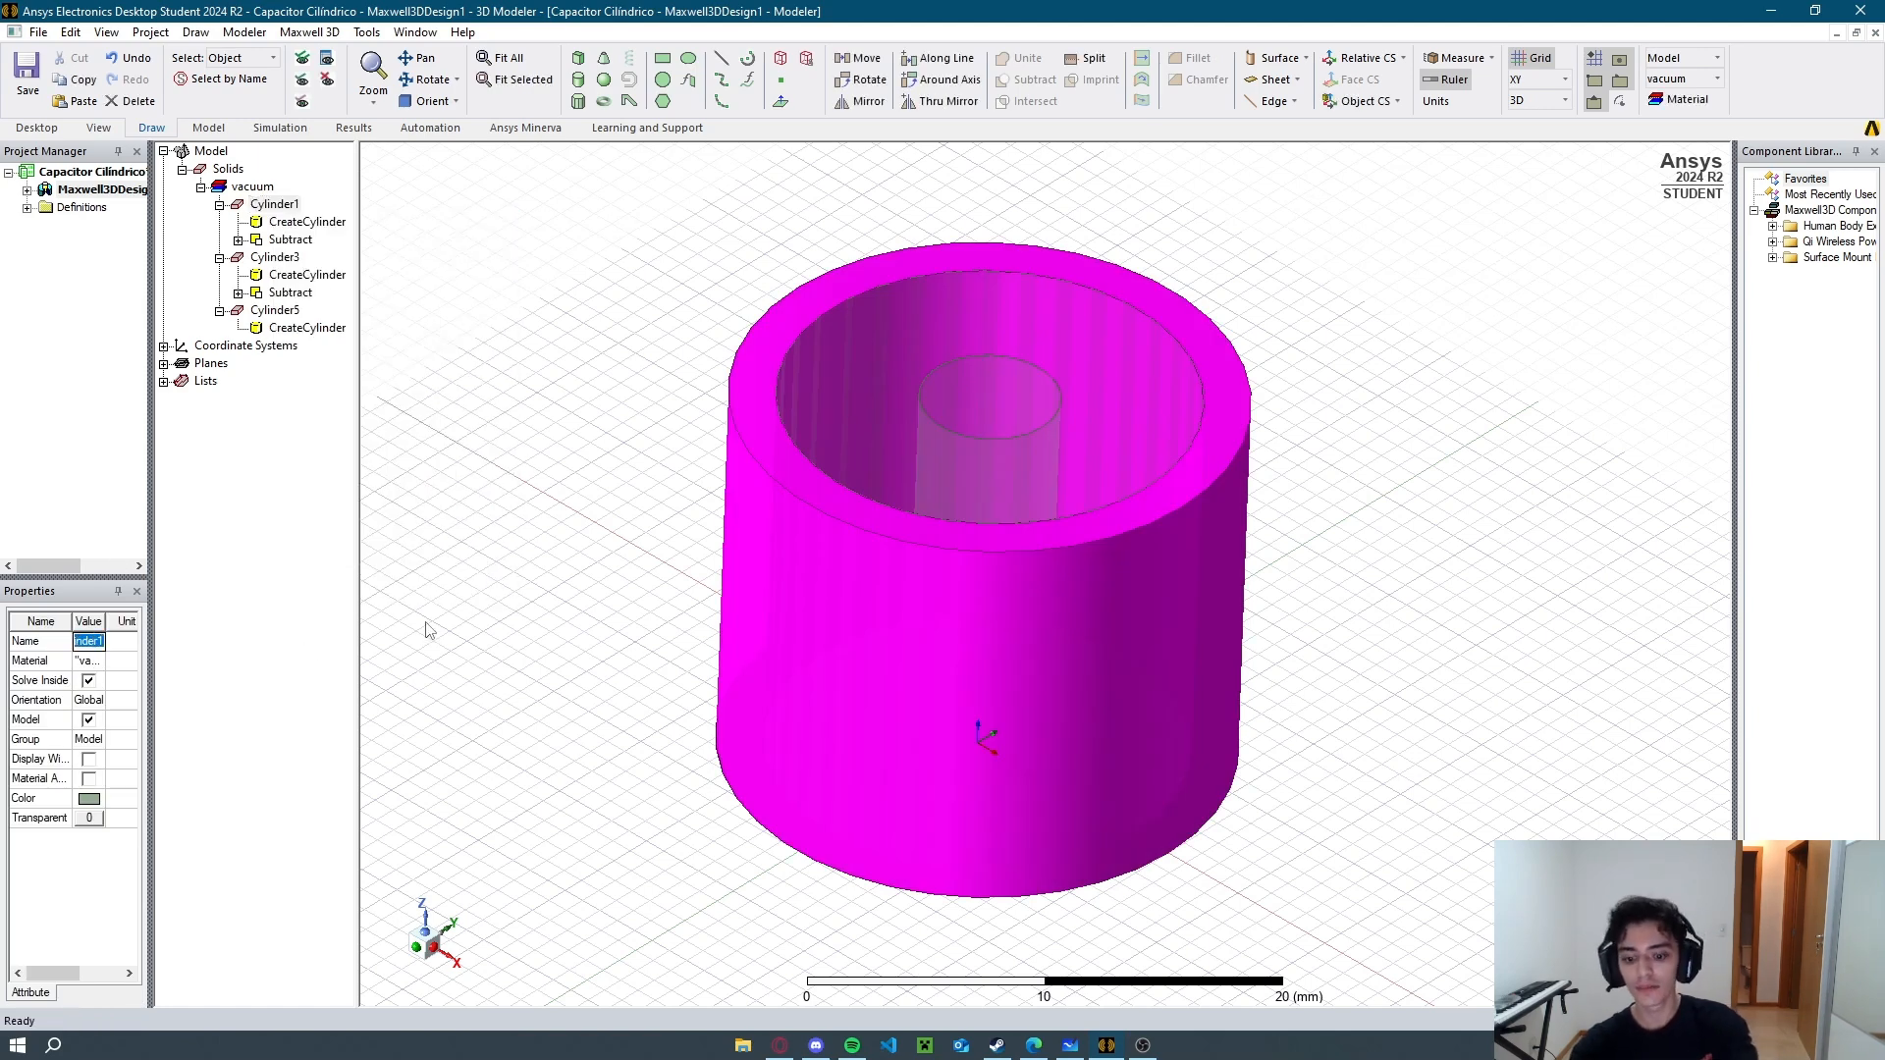
text(Ex)
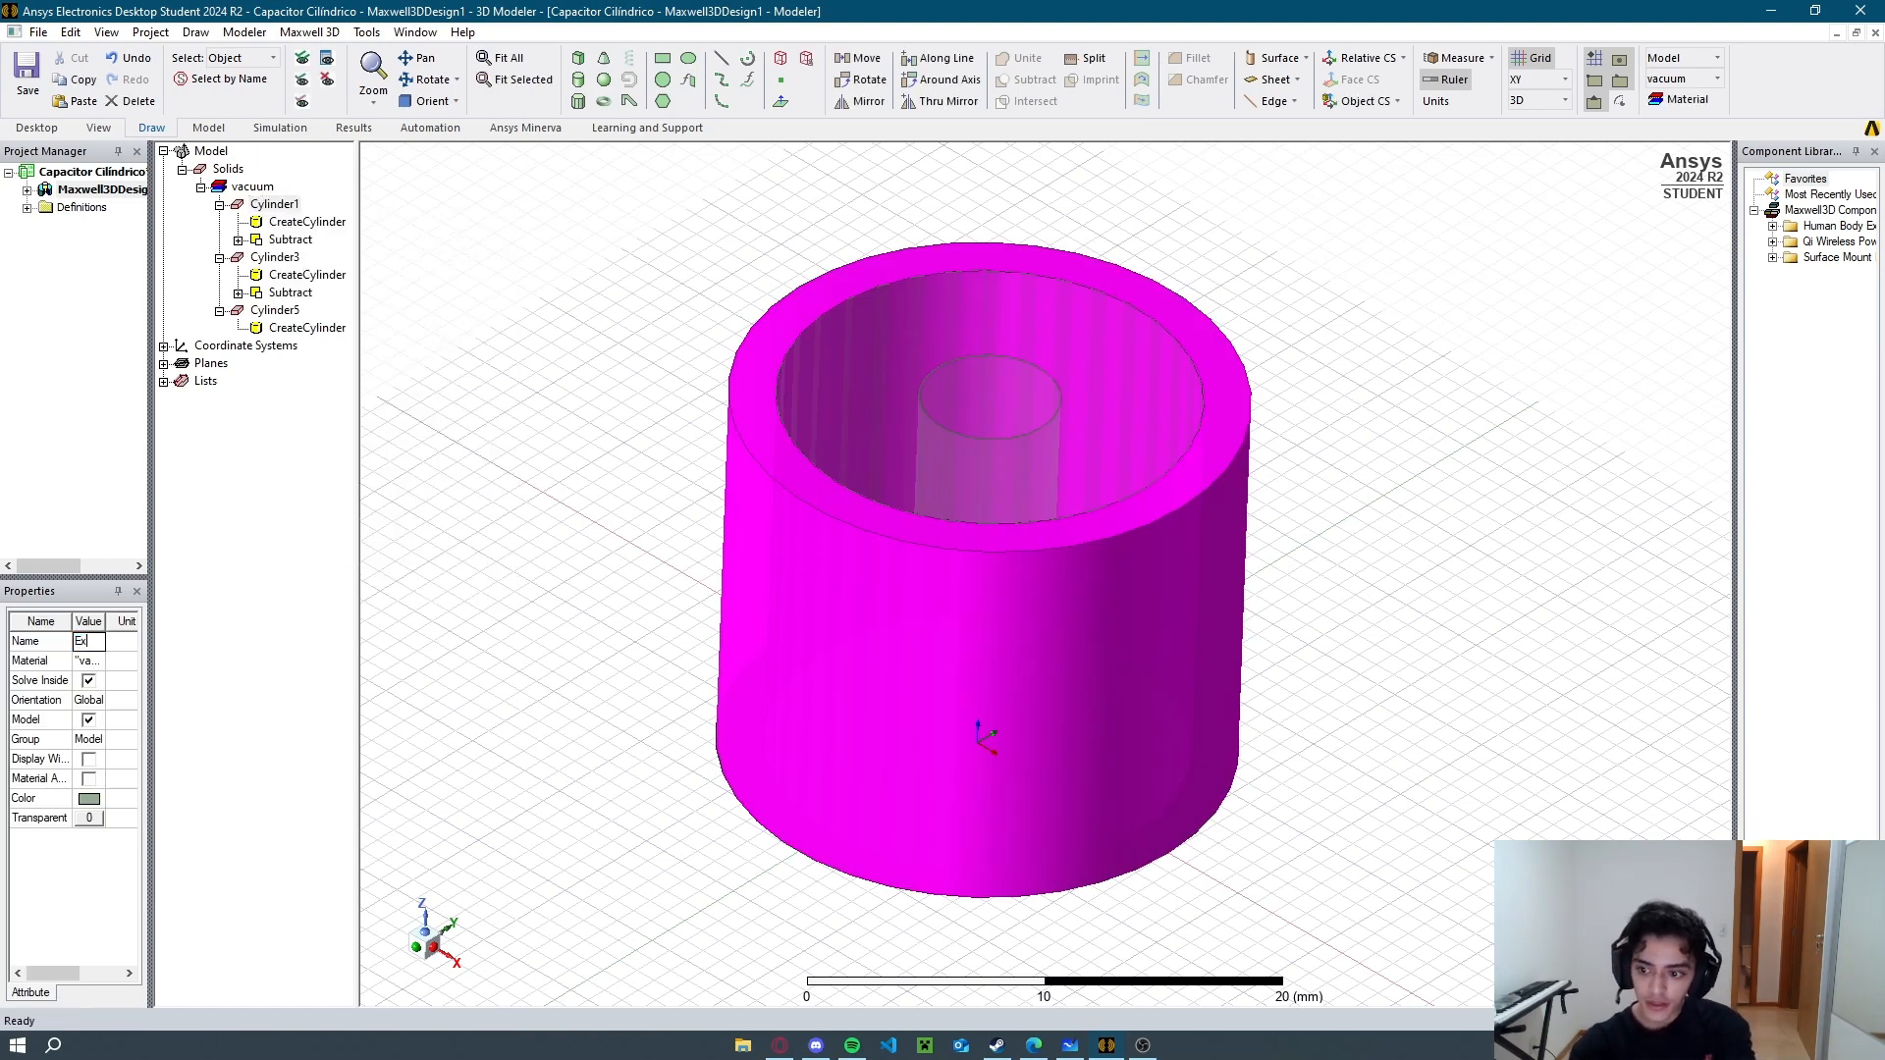
text(terior)
key(Return)
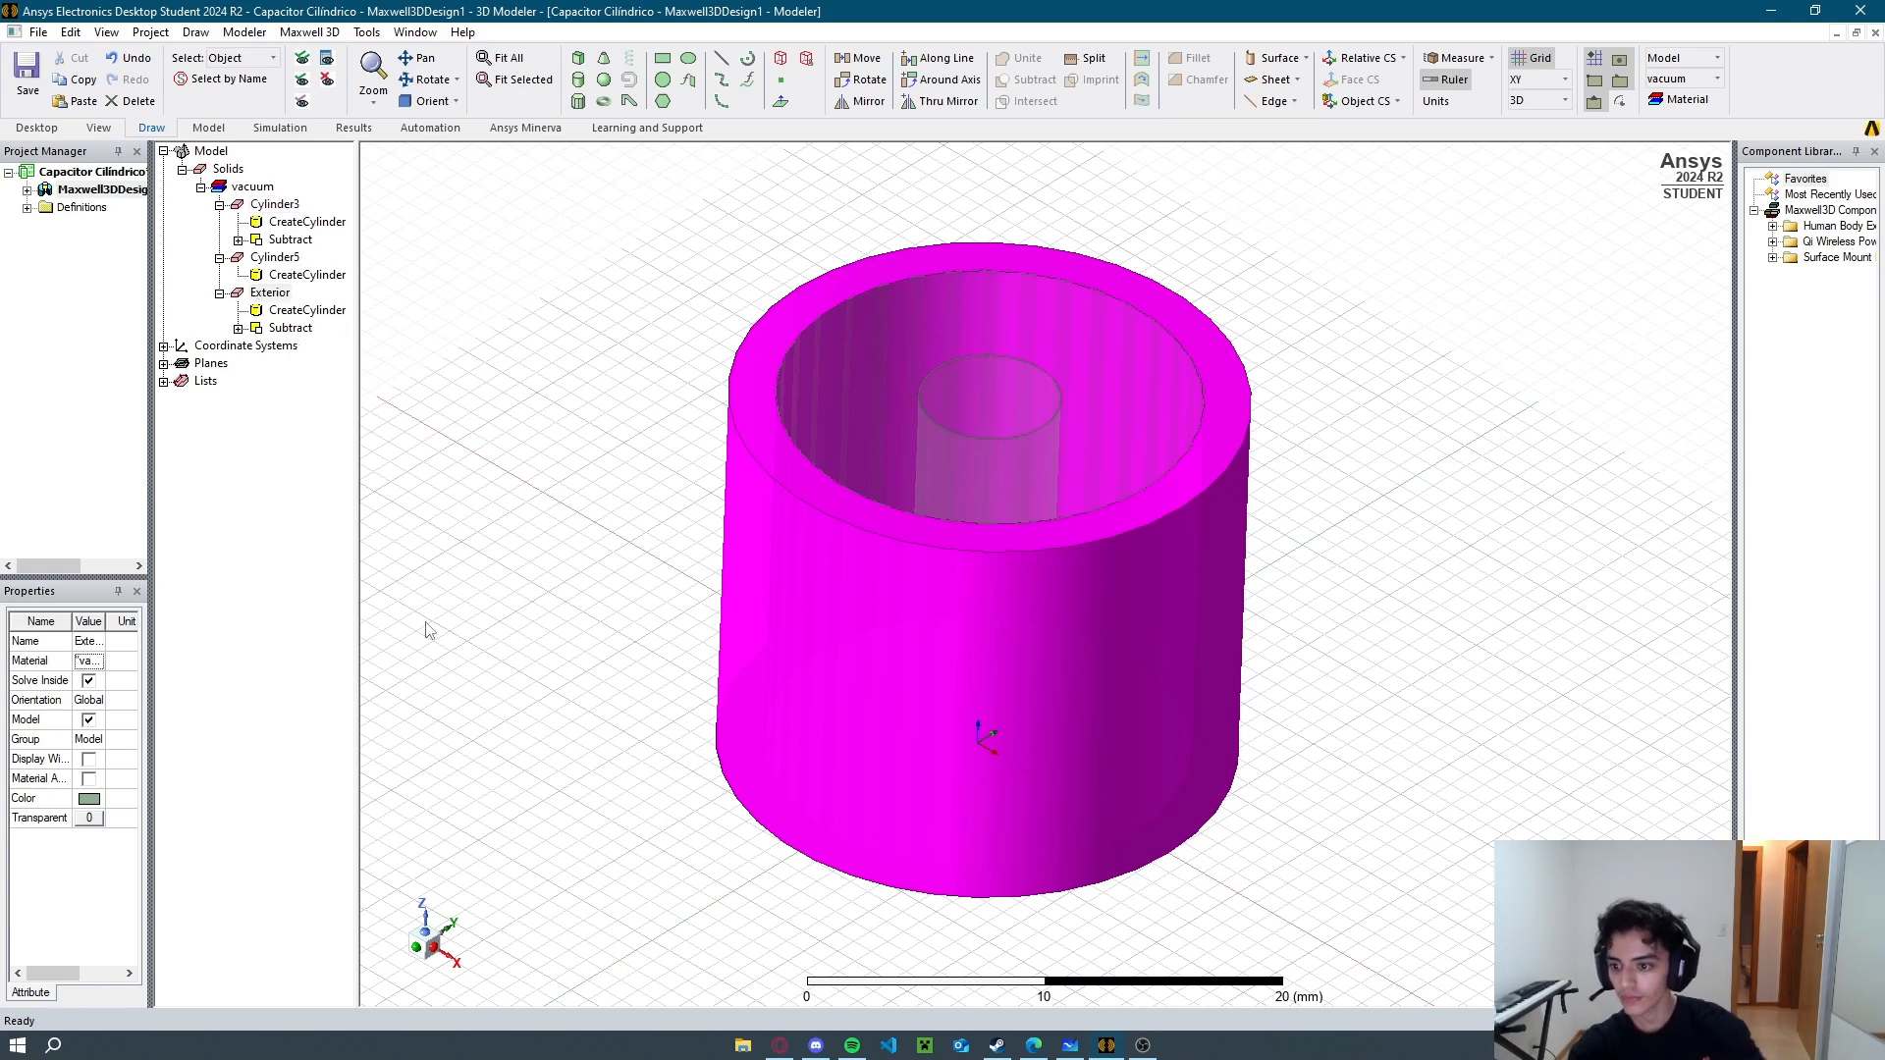
Rename the middle hollow cylinder, Cylinder3, as Dieletrico.
click(280, 211)
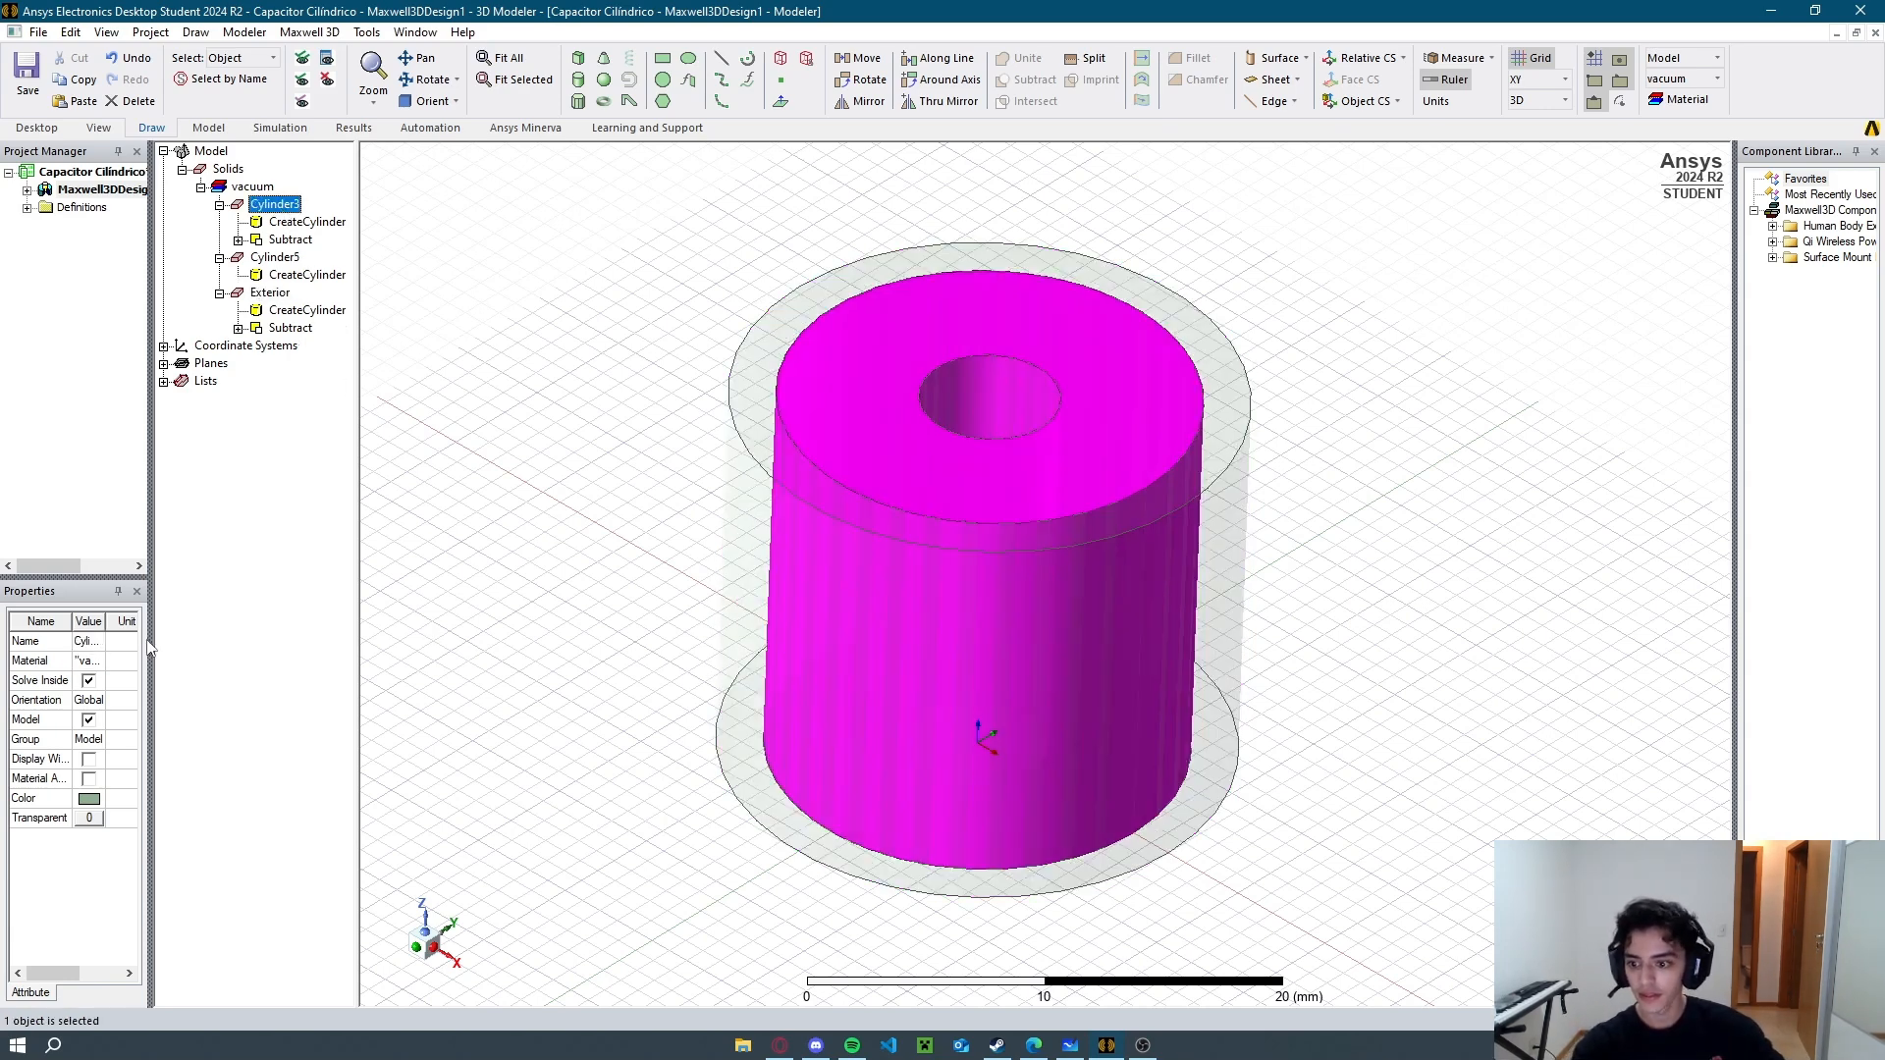
click(87, 643)
text(Dielé)
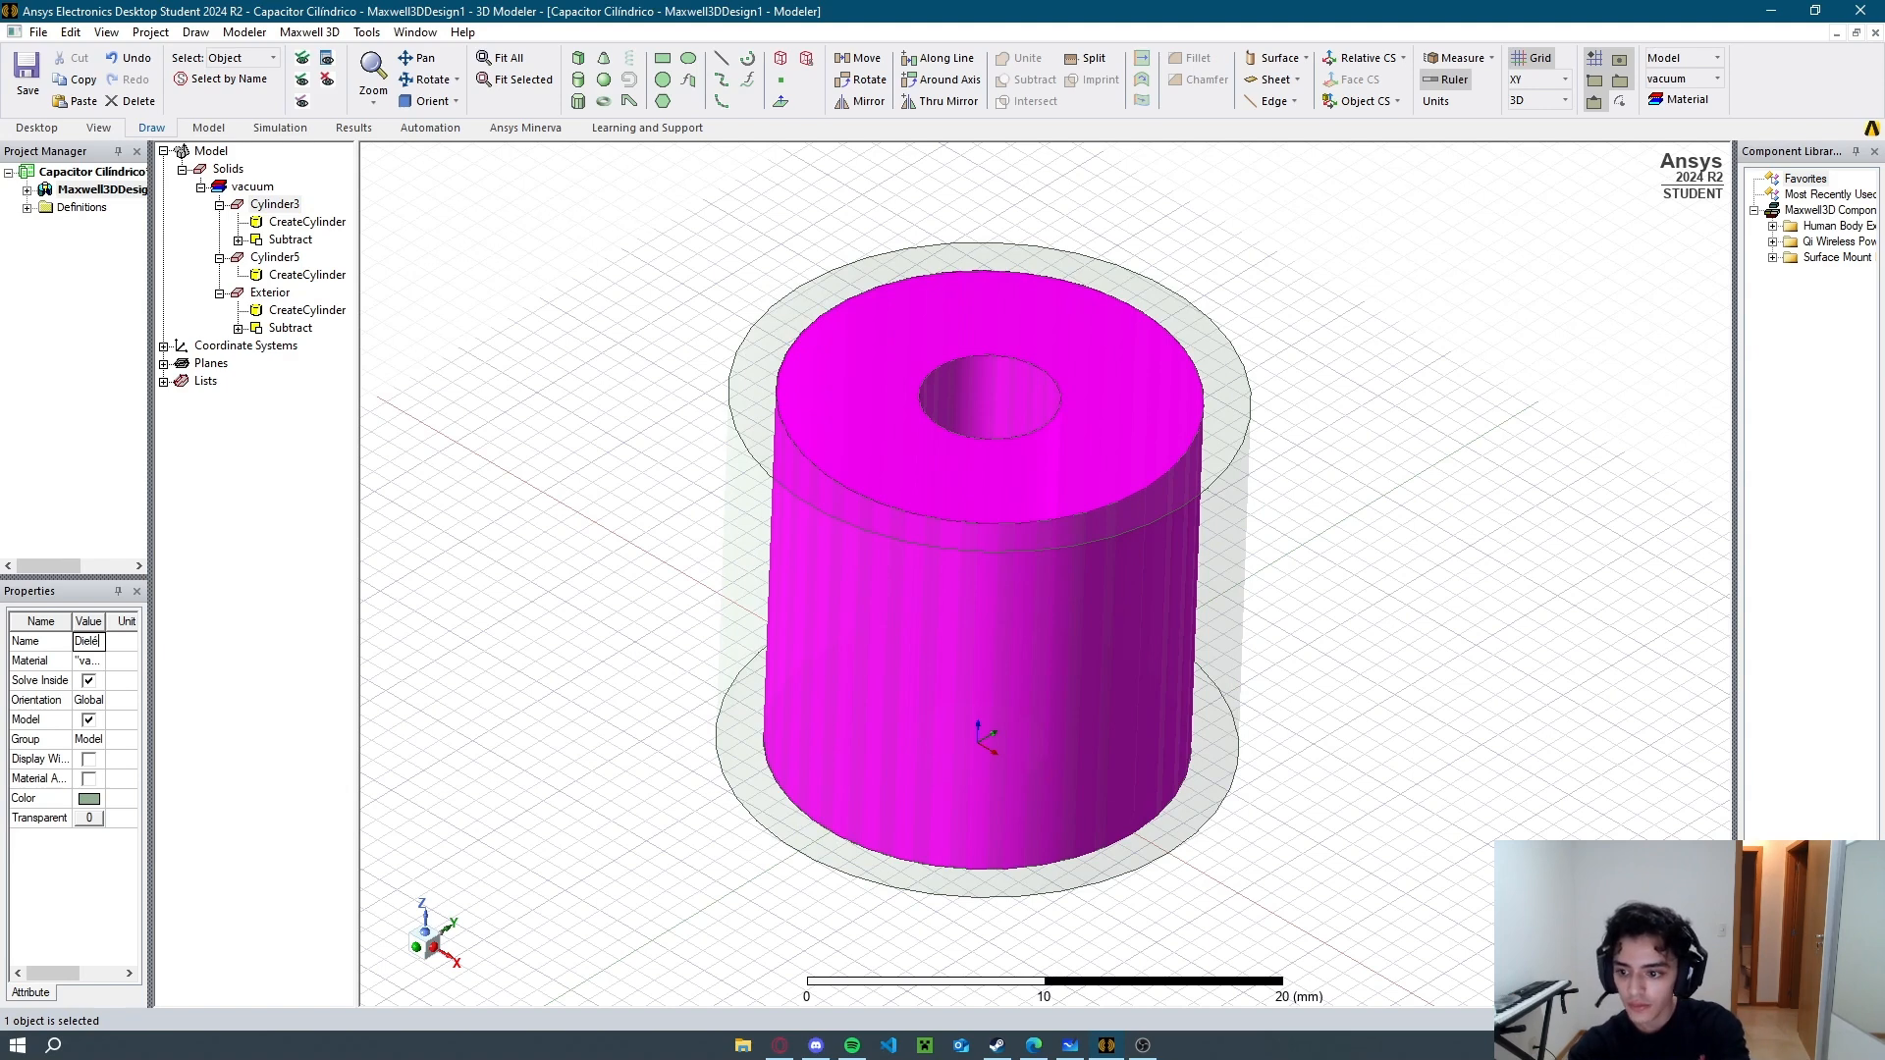
key(Return)
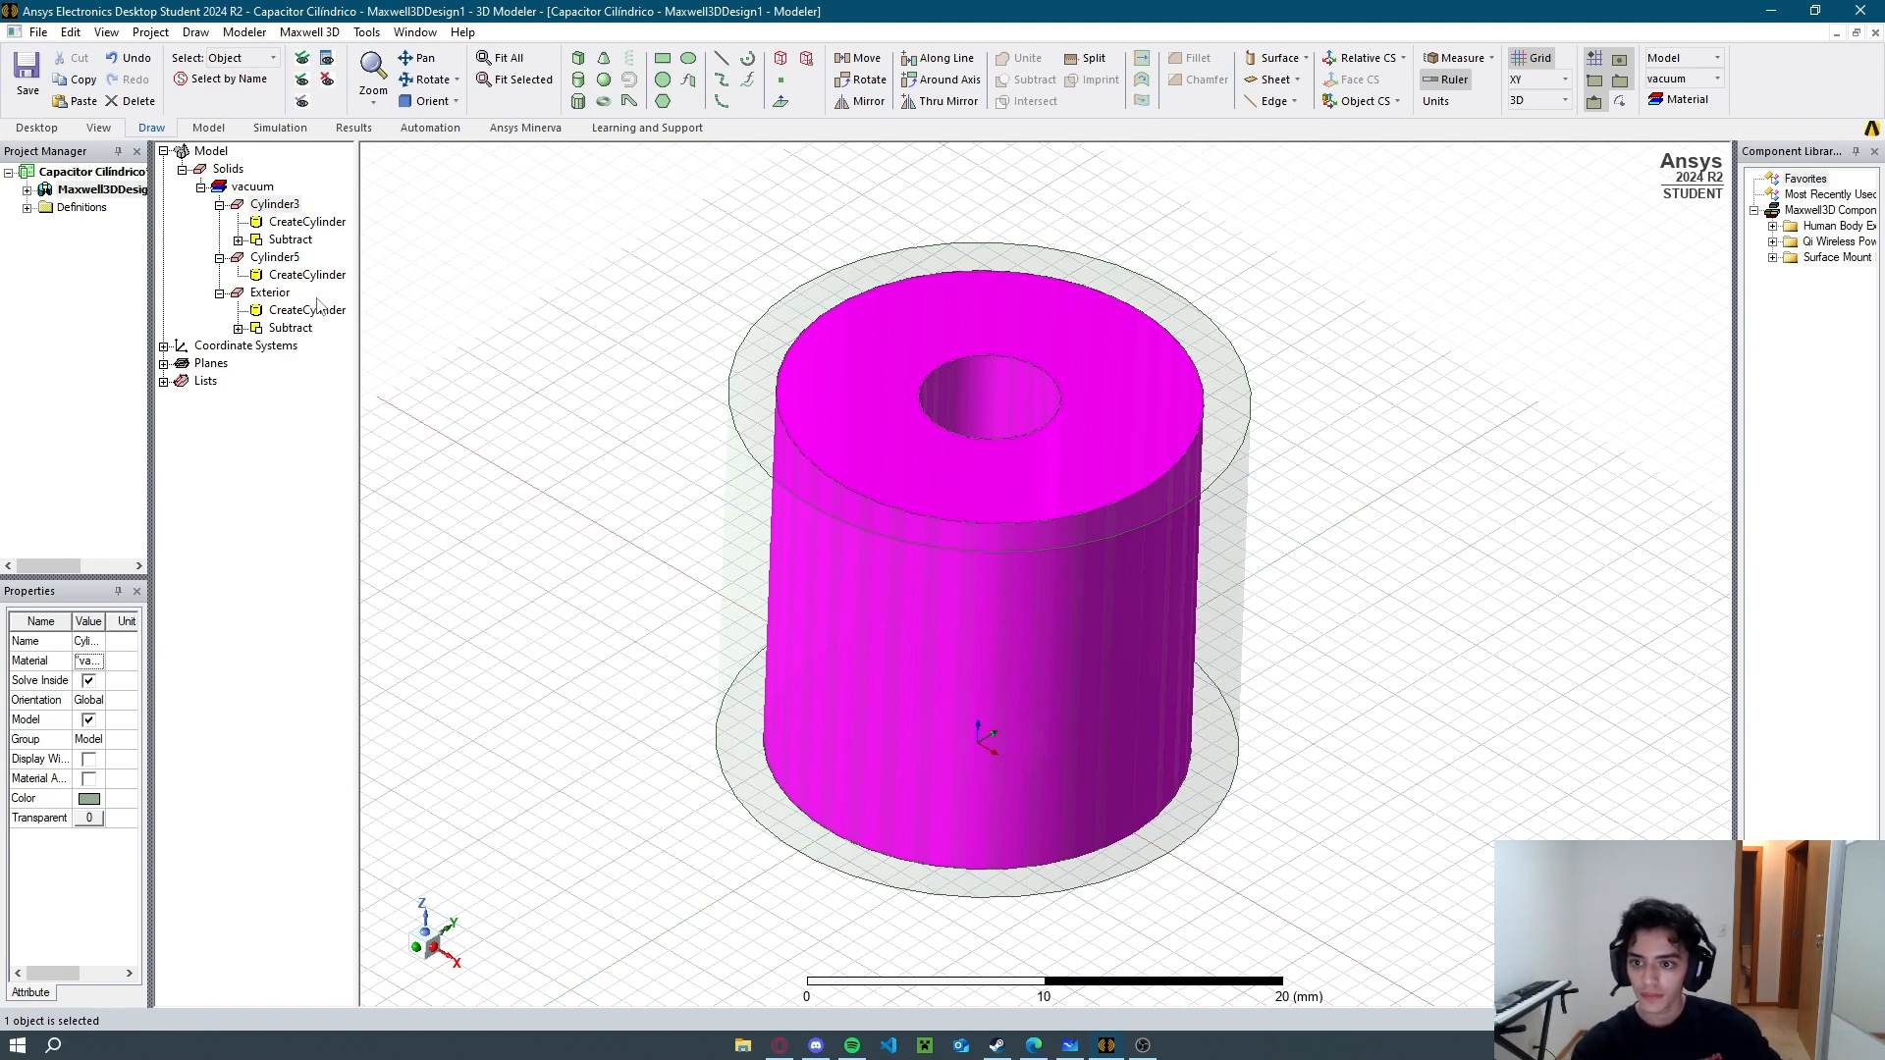
click(88, 641)
text(D)
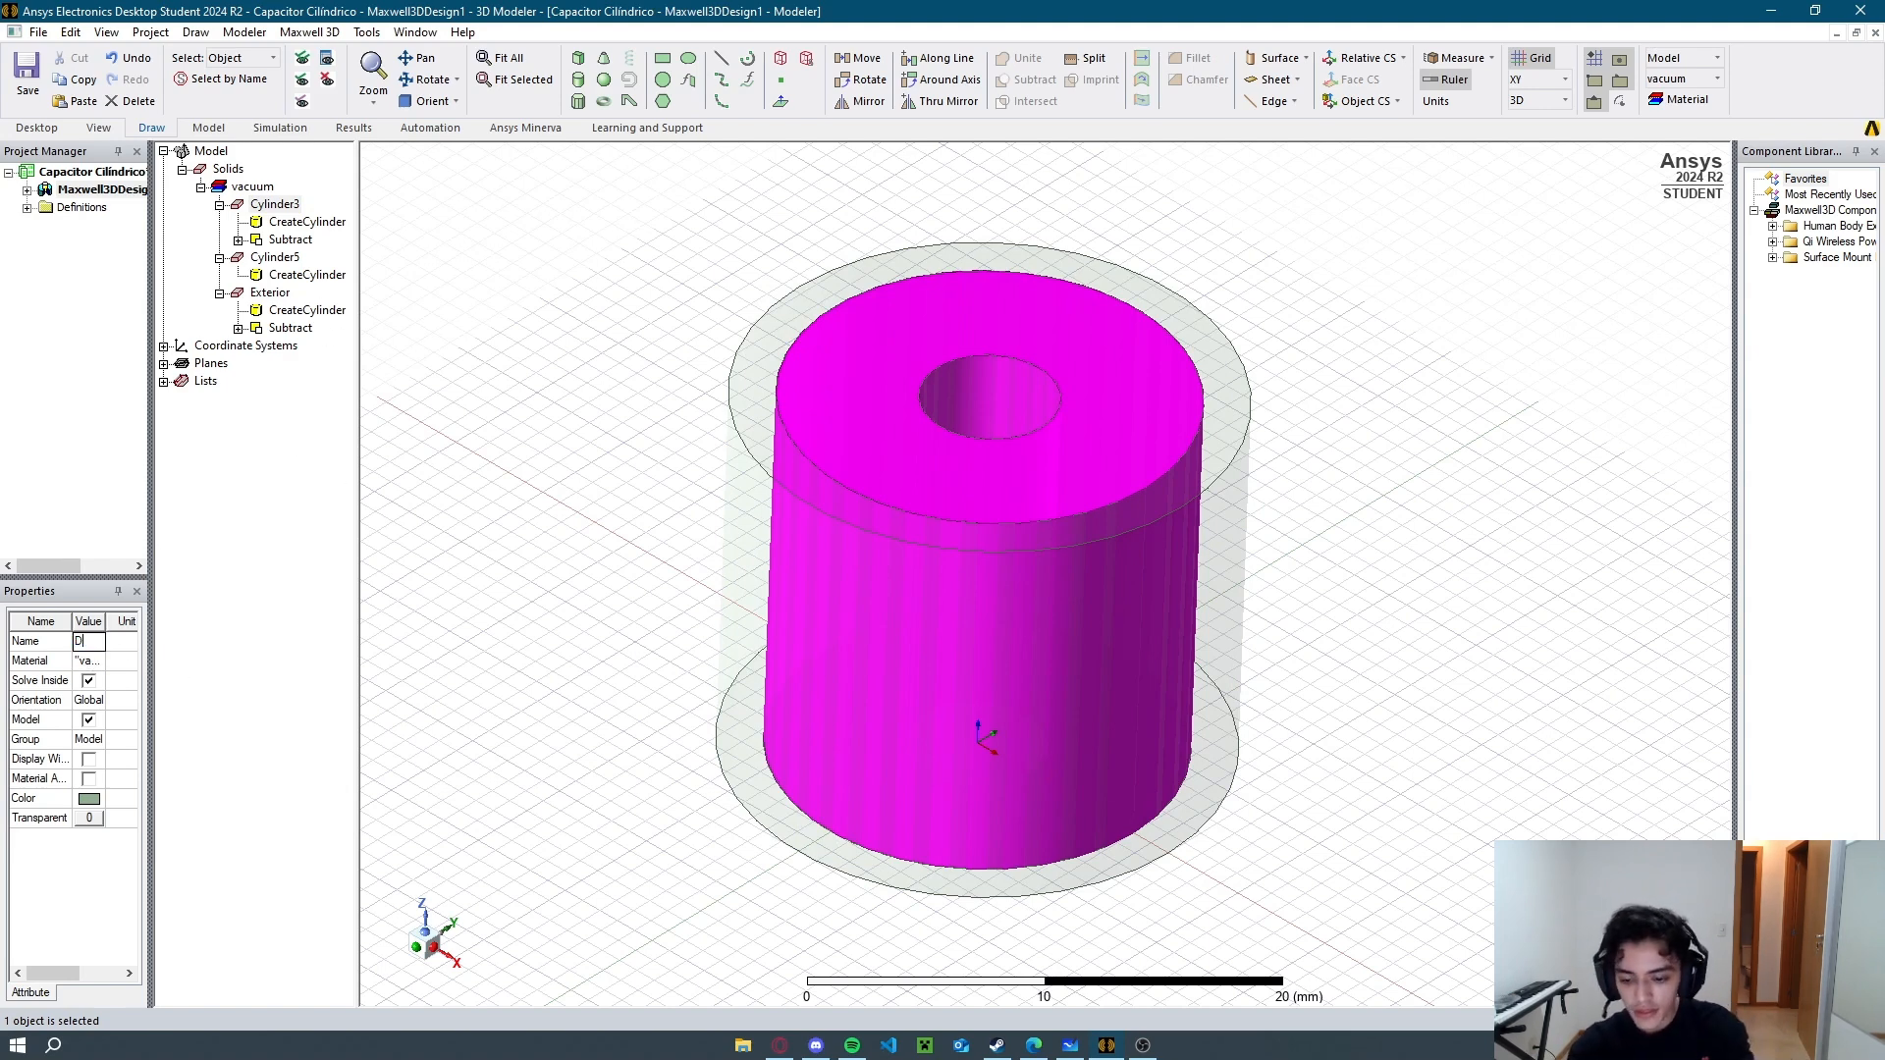
text(ieletrico)
key(Return)
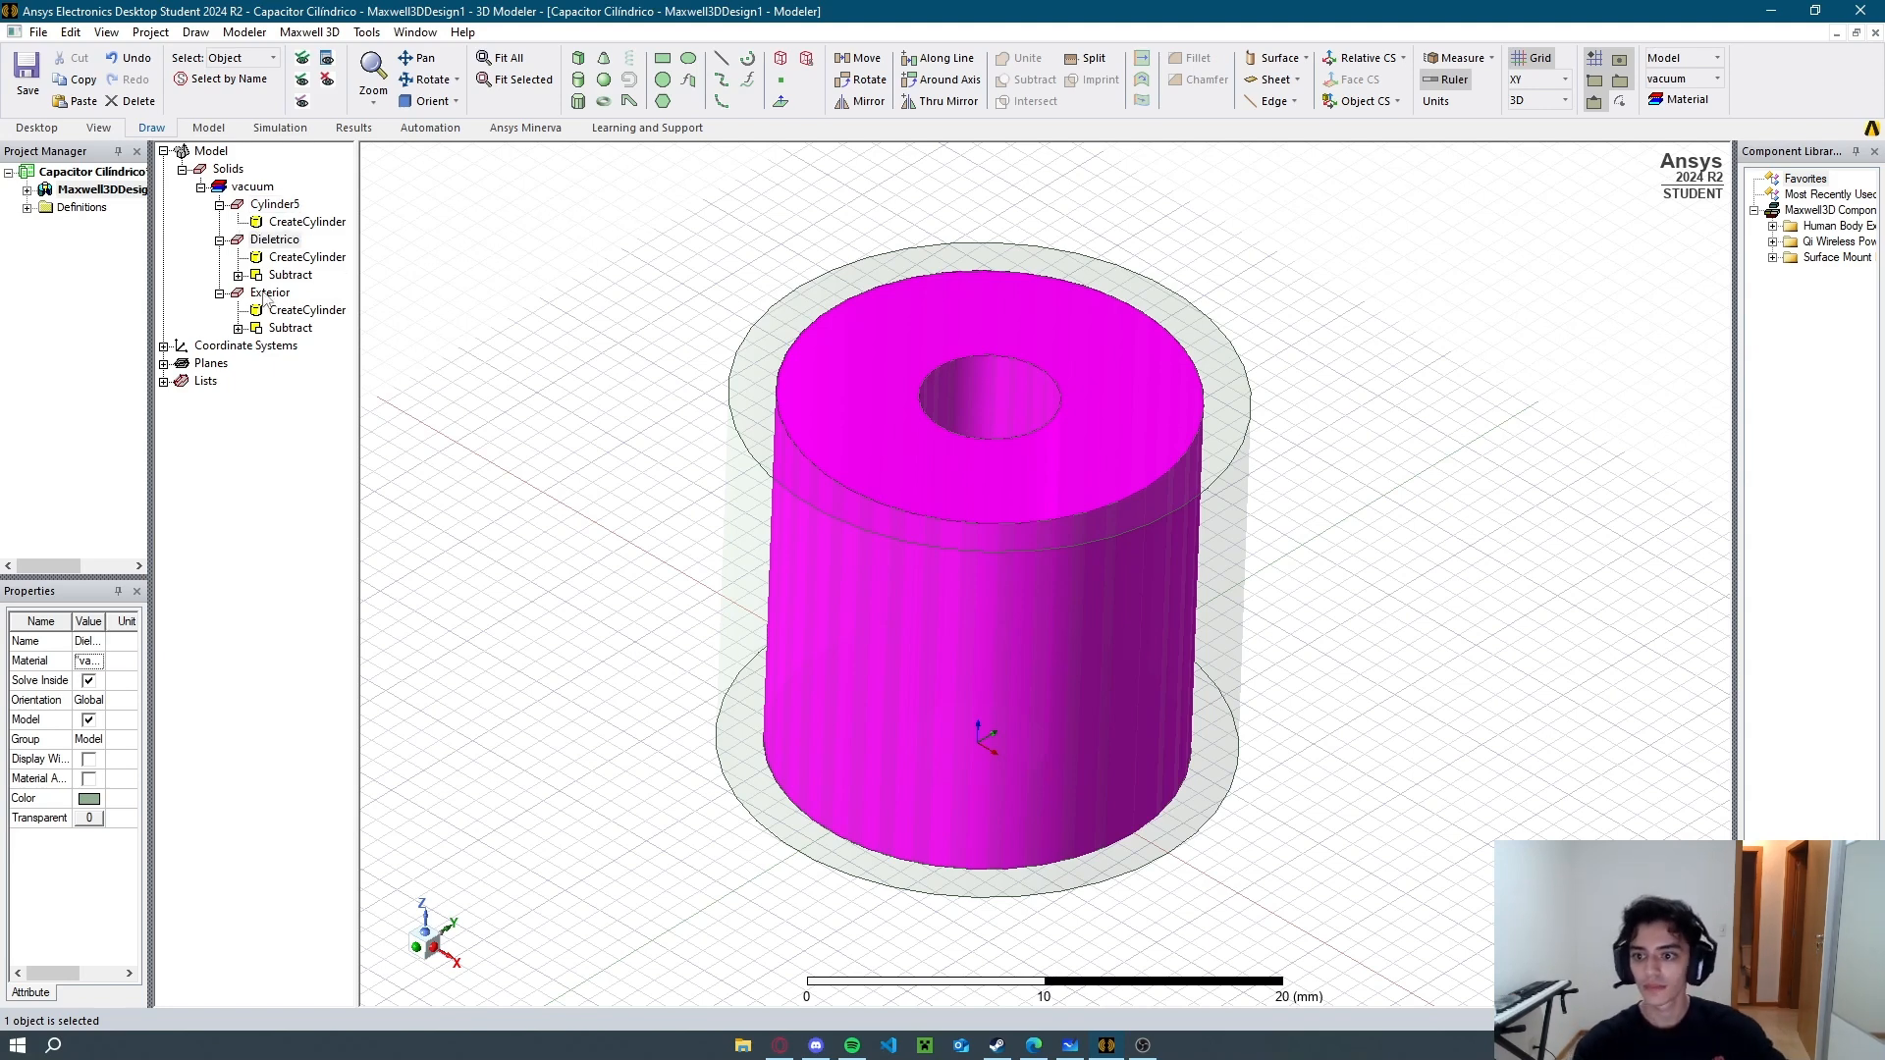
Rename the inner core, Cylinder5, as Interior and clear the selection.
click(280, 204)
click(88, 641)
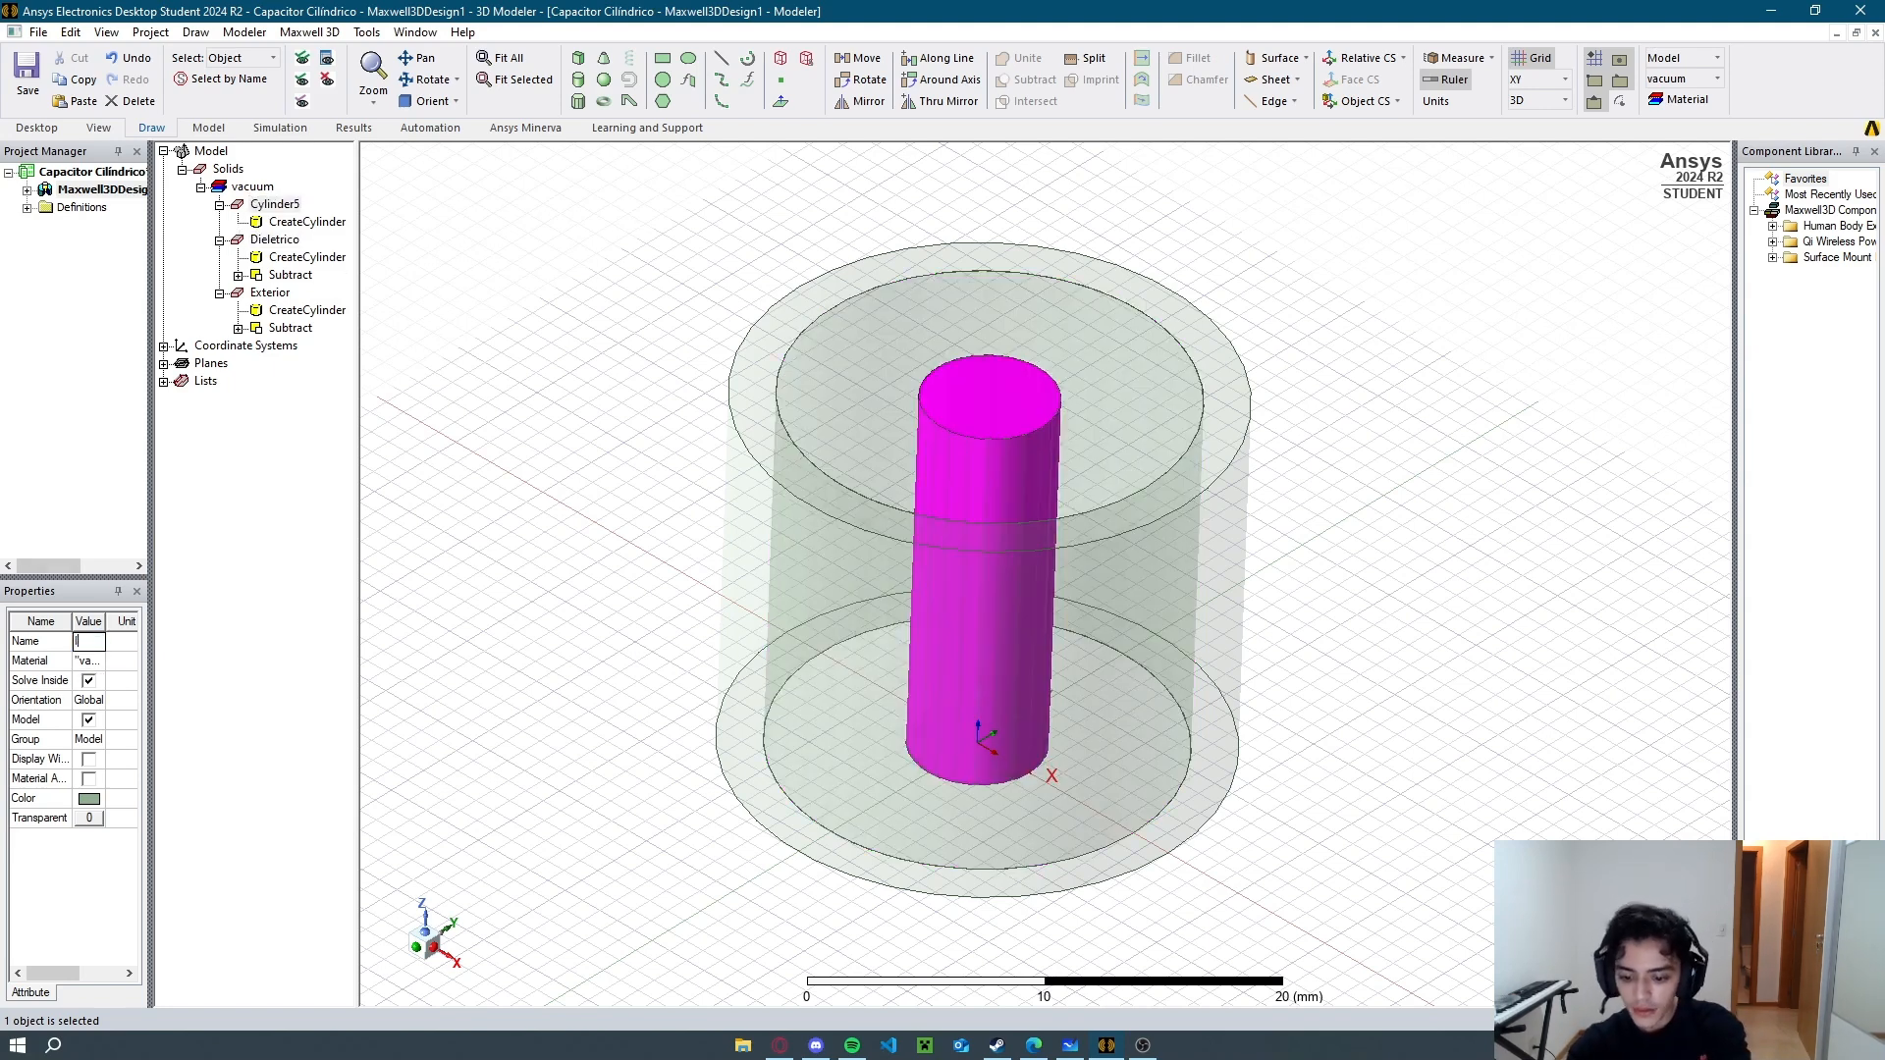
text(Interior)
key(Return)
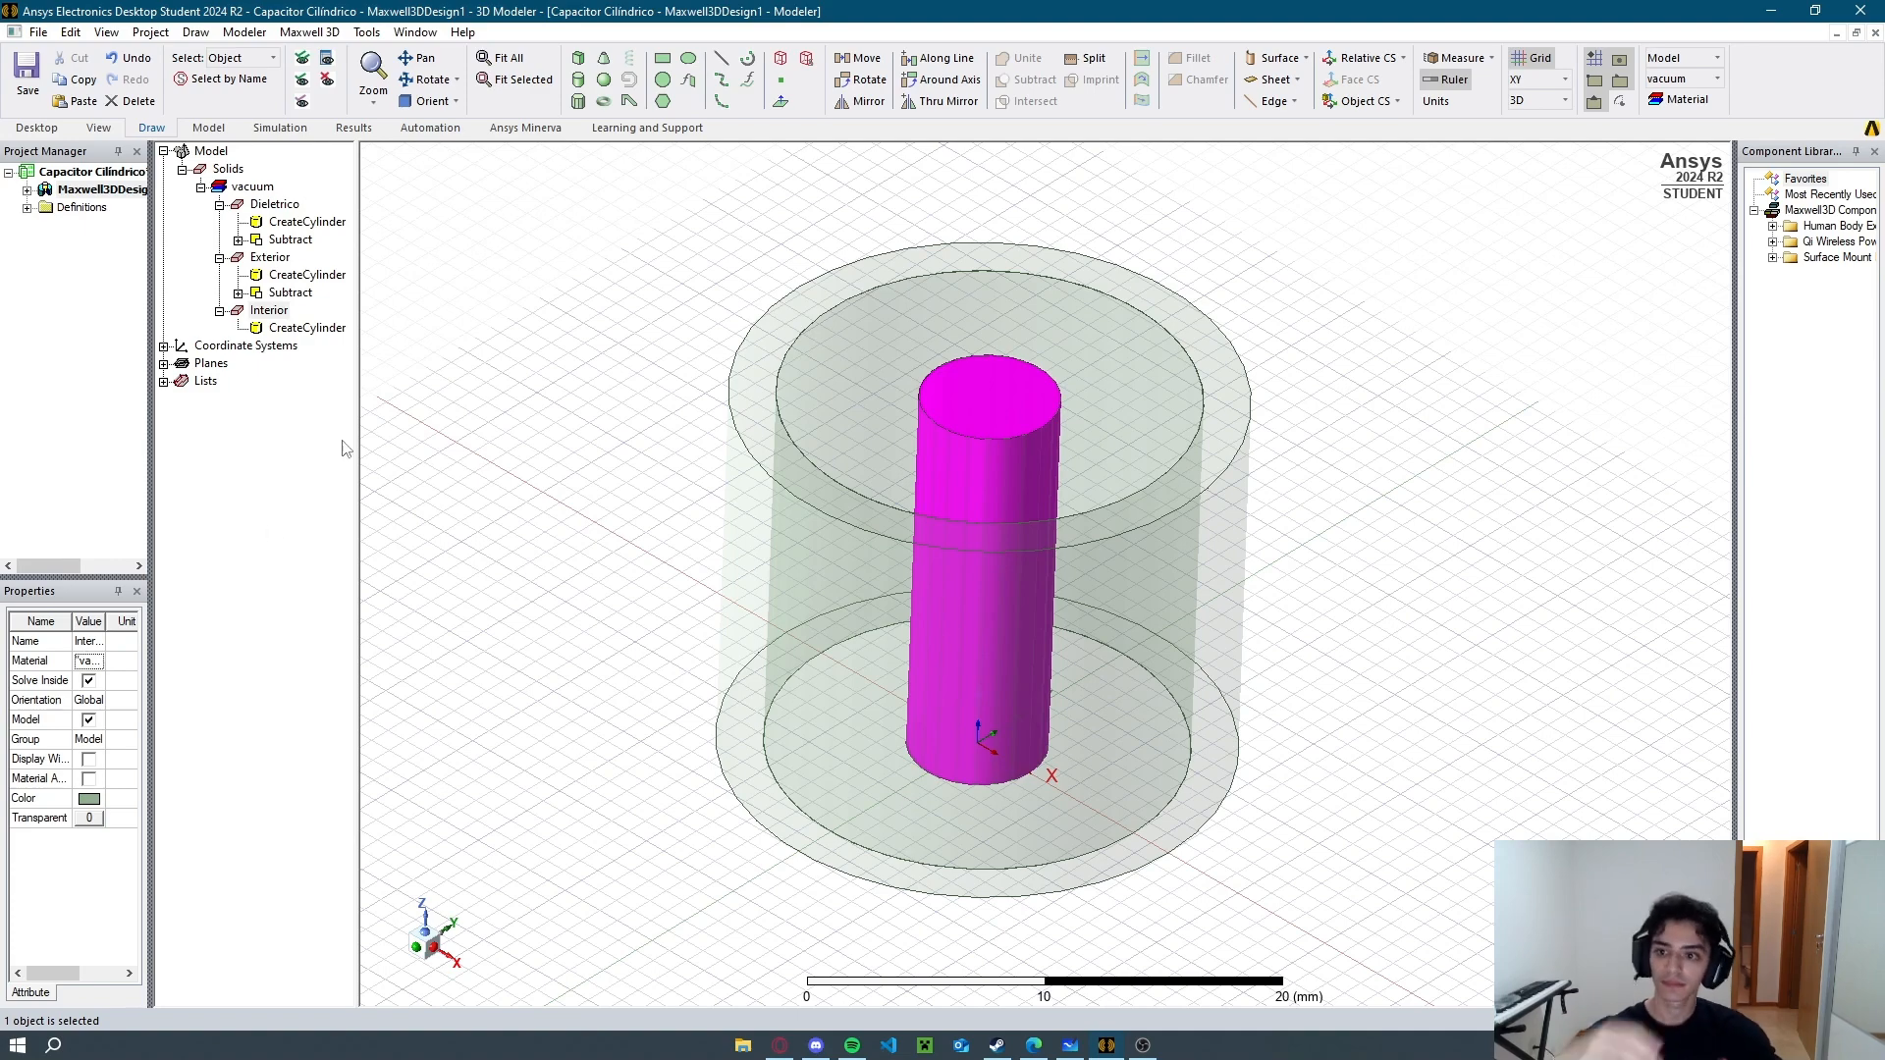
click(390, 390)
Assign the aluminum material from the system library to the Exterior solid.
click(275, 204)
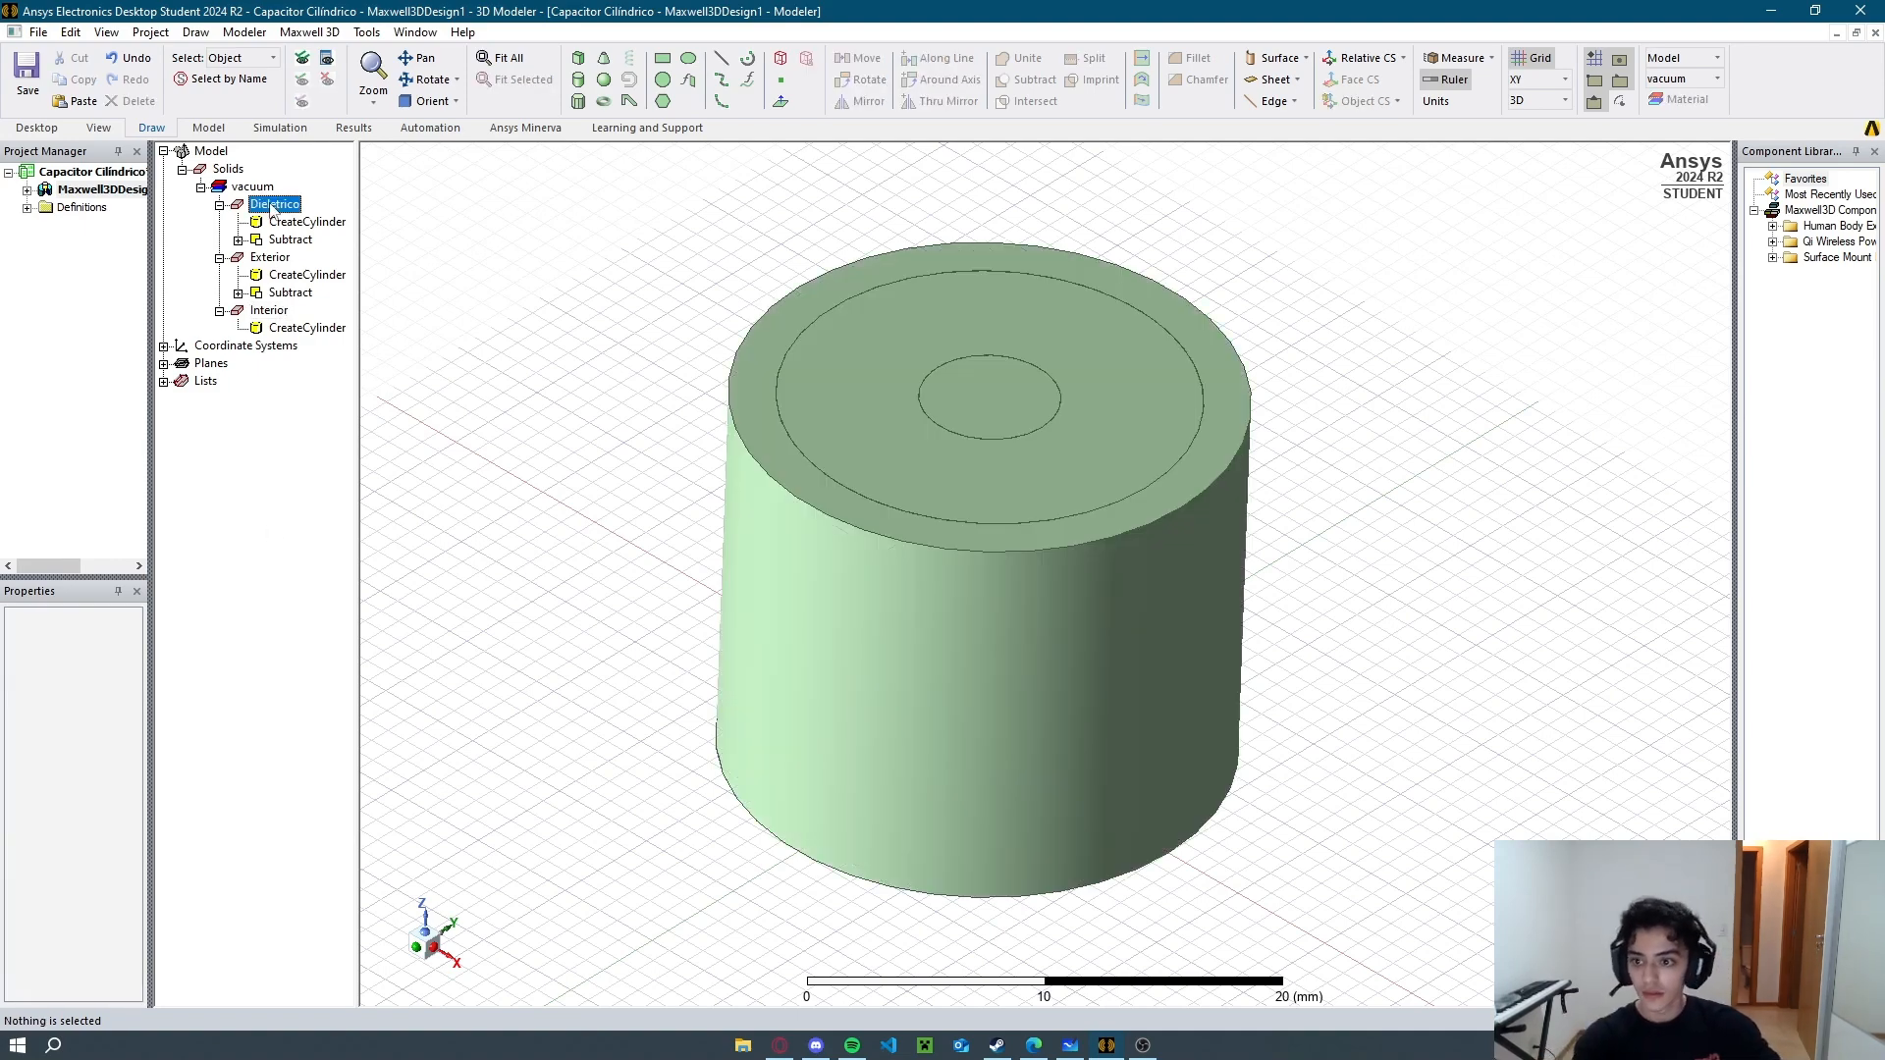
click(277, 257)
click(90, 662)
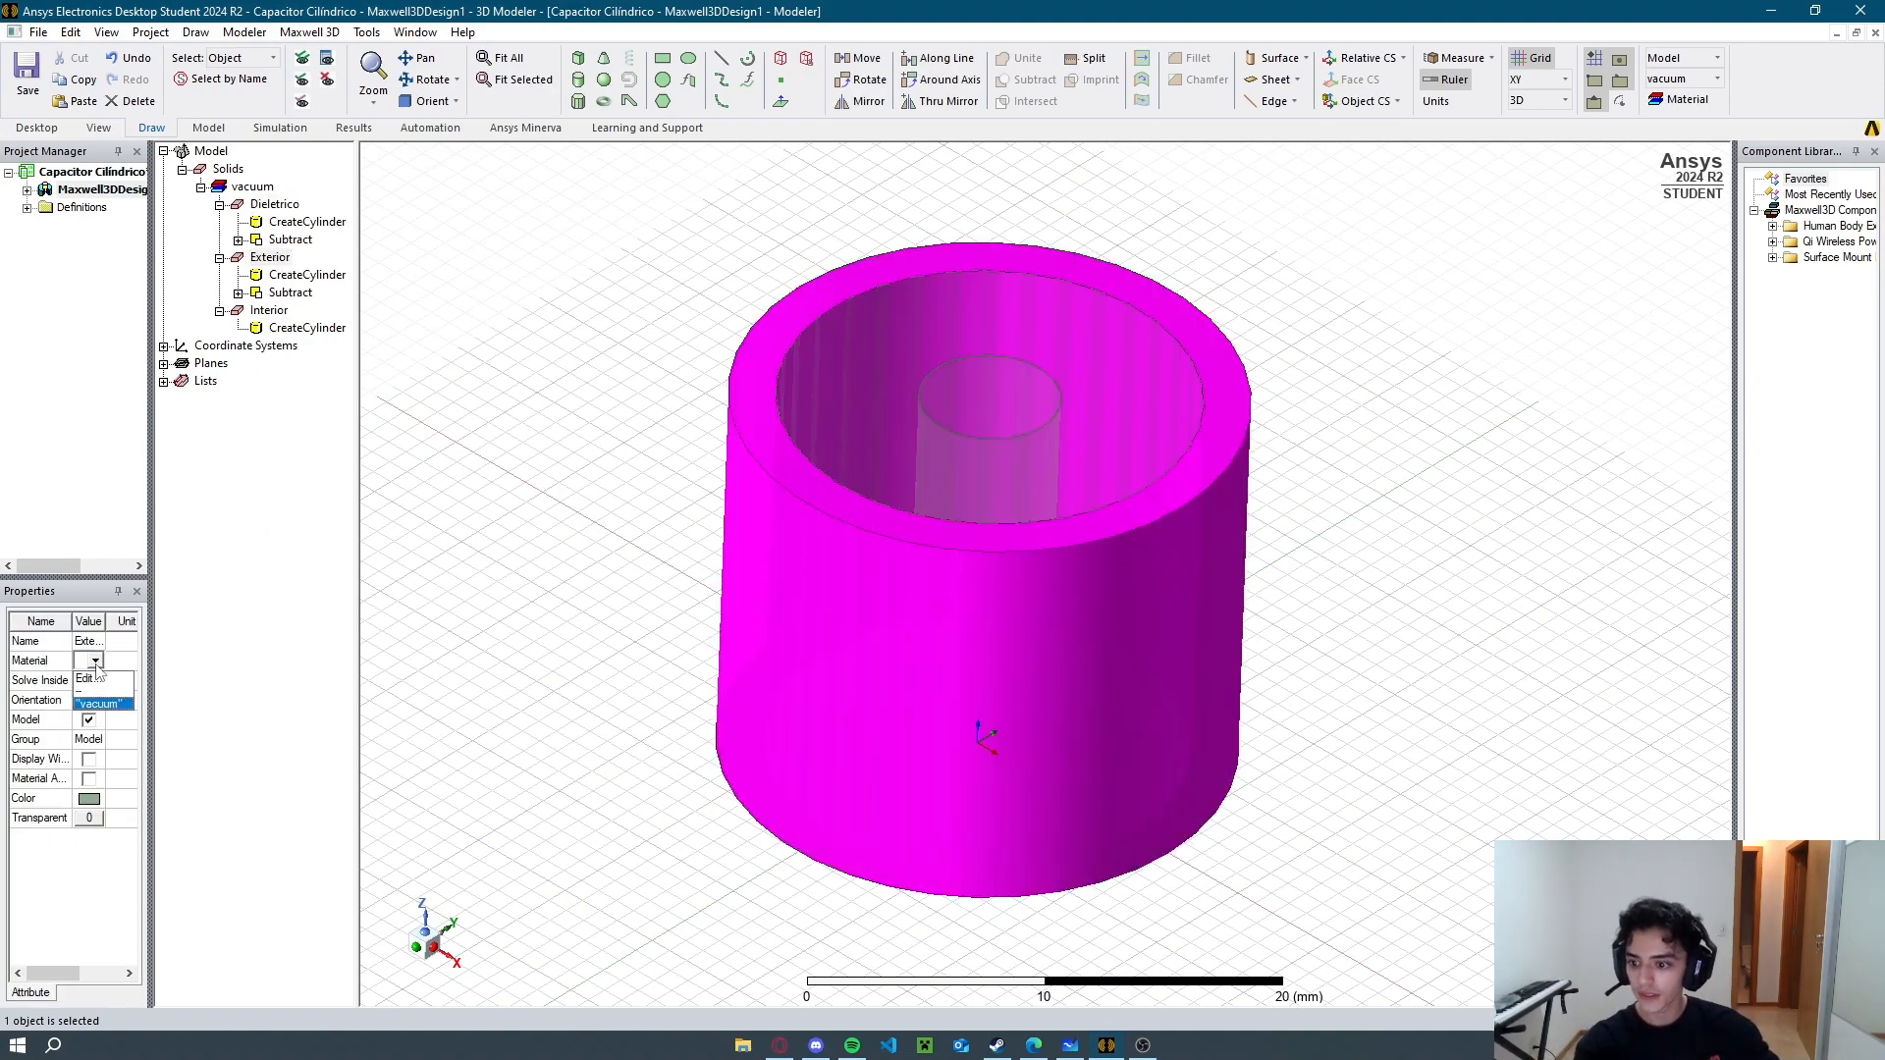
click(92, 681)
text(alumi)
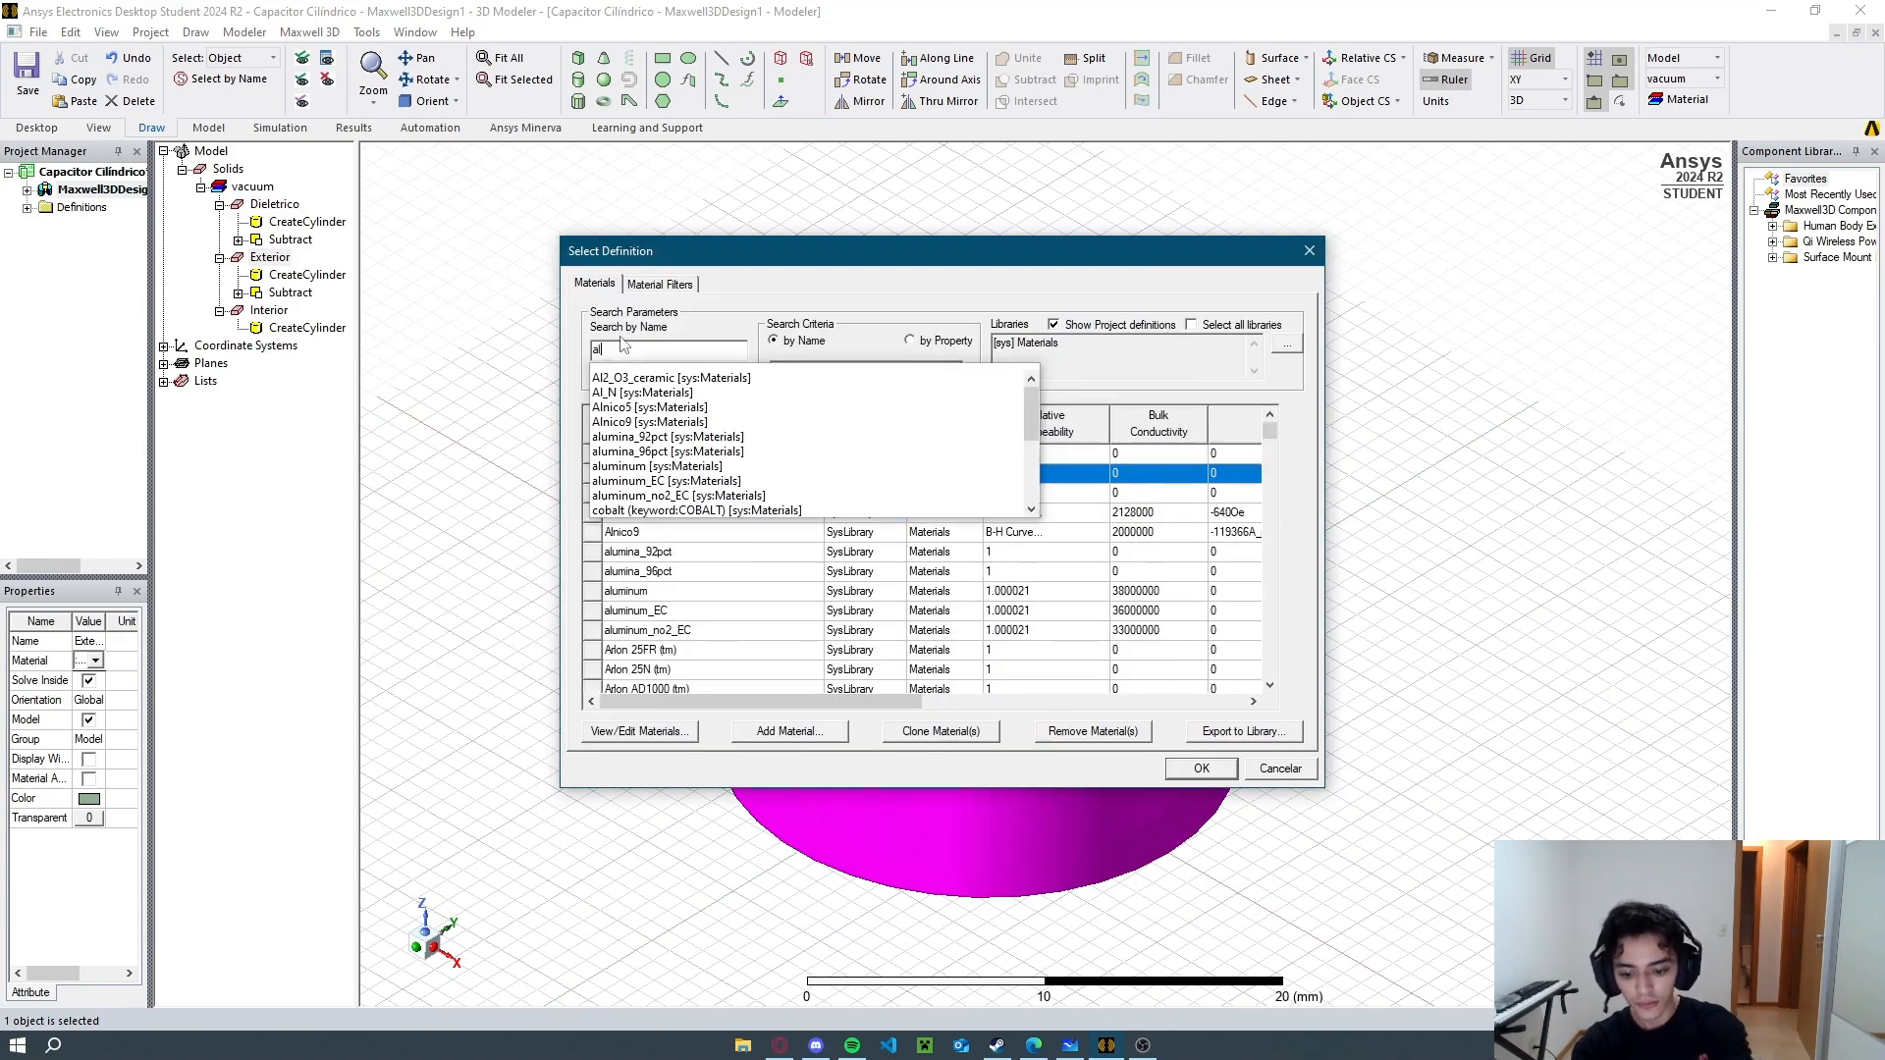
click(708, 595)
click(1200, 768)
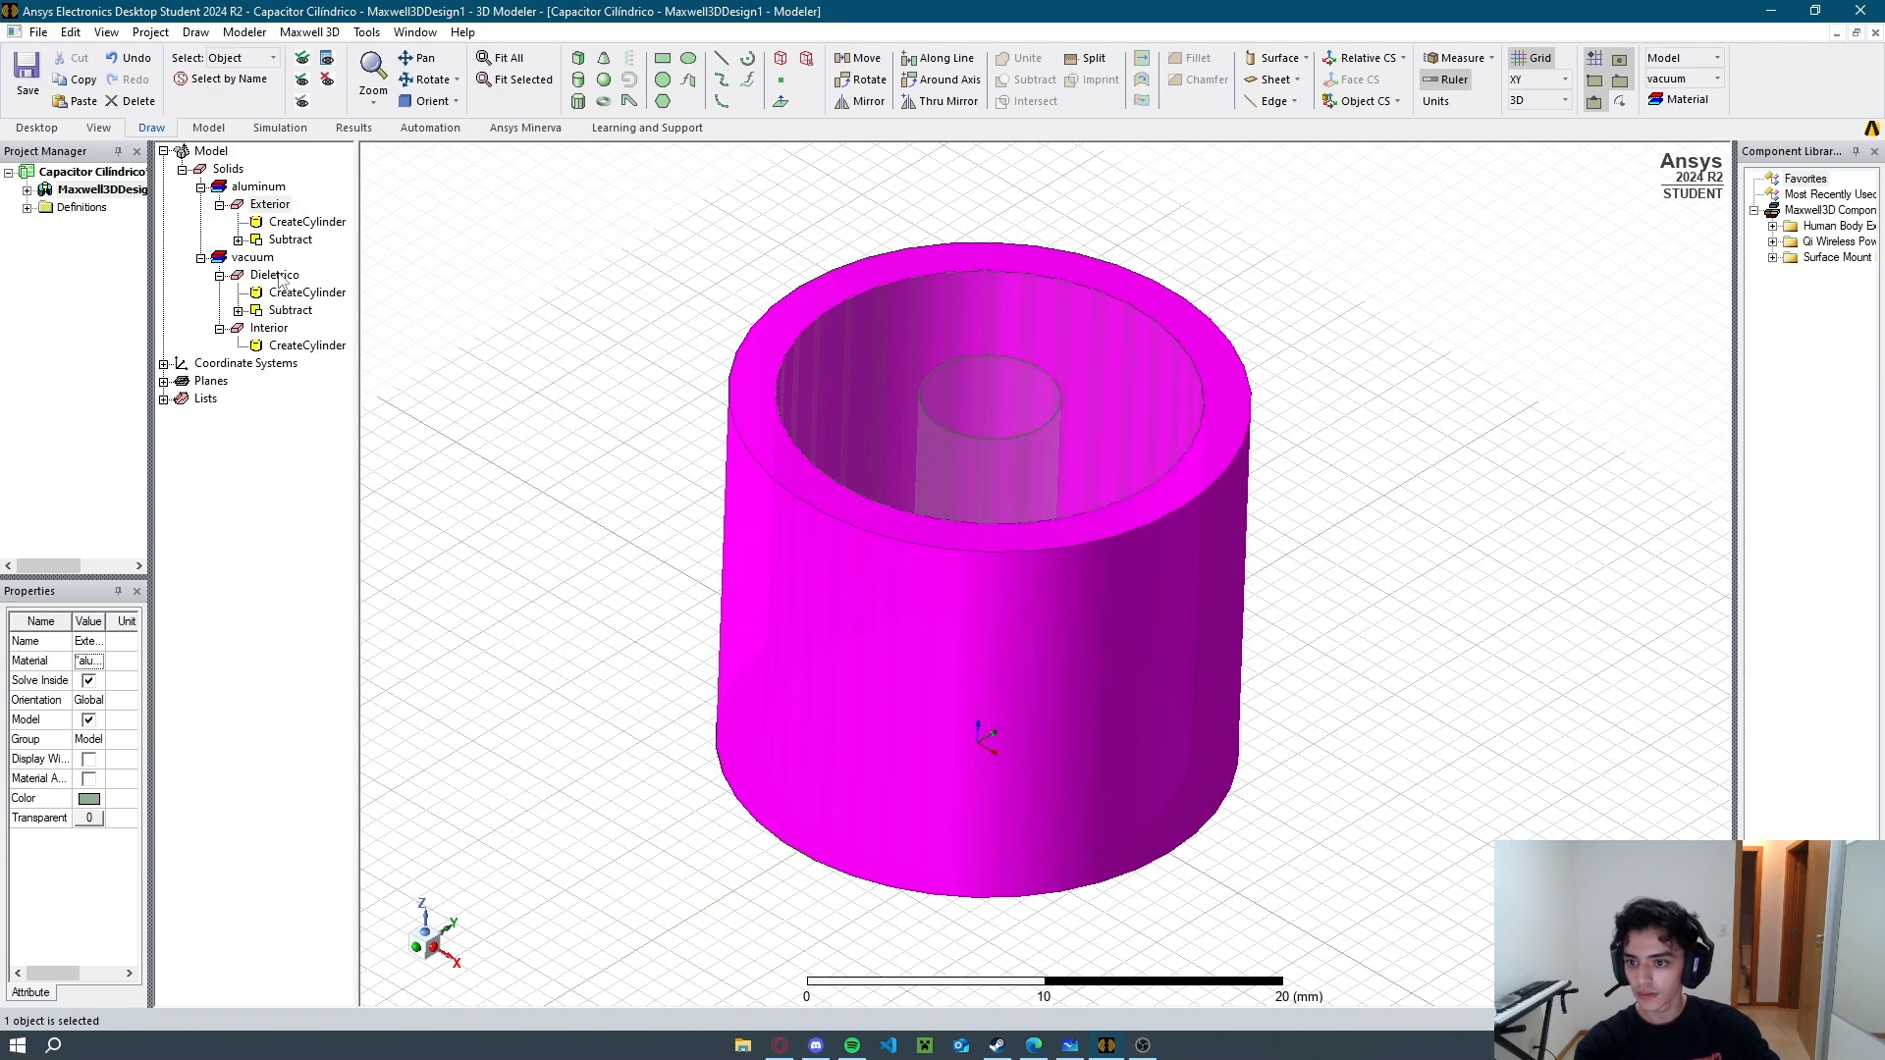
Assign the aluminum material to the Interior solid.
click(287, 347)
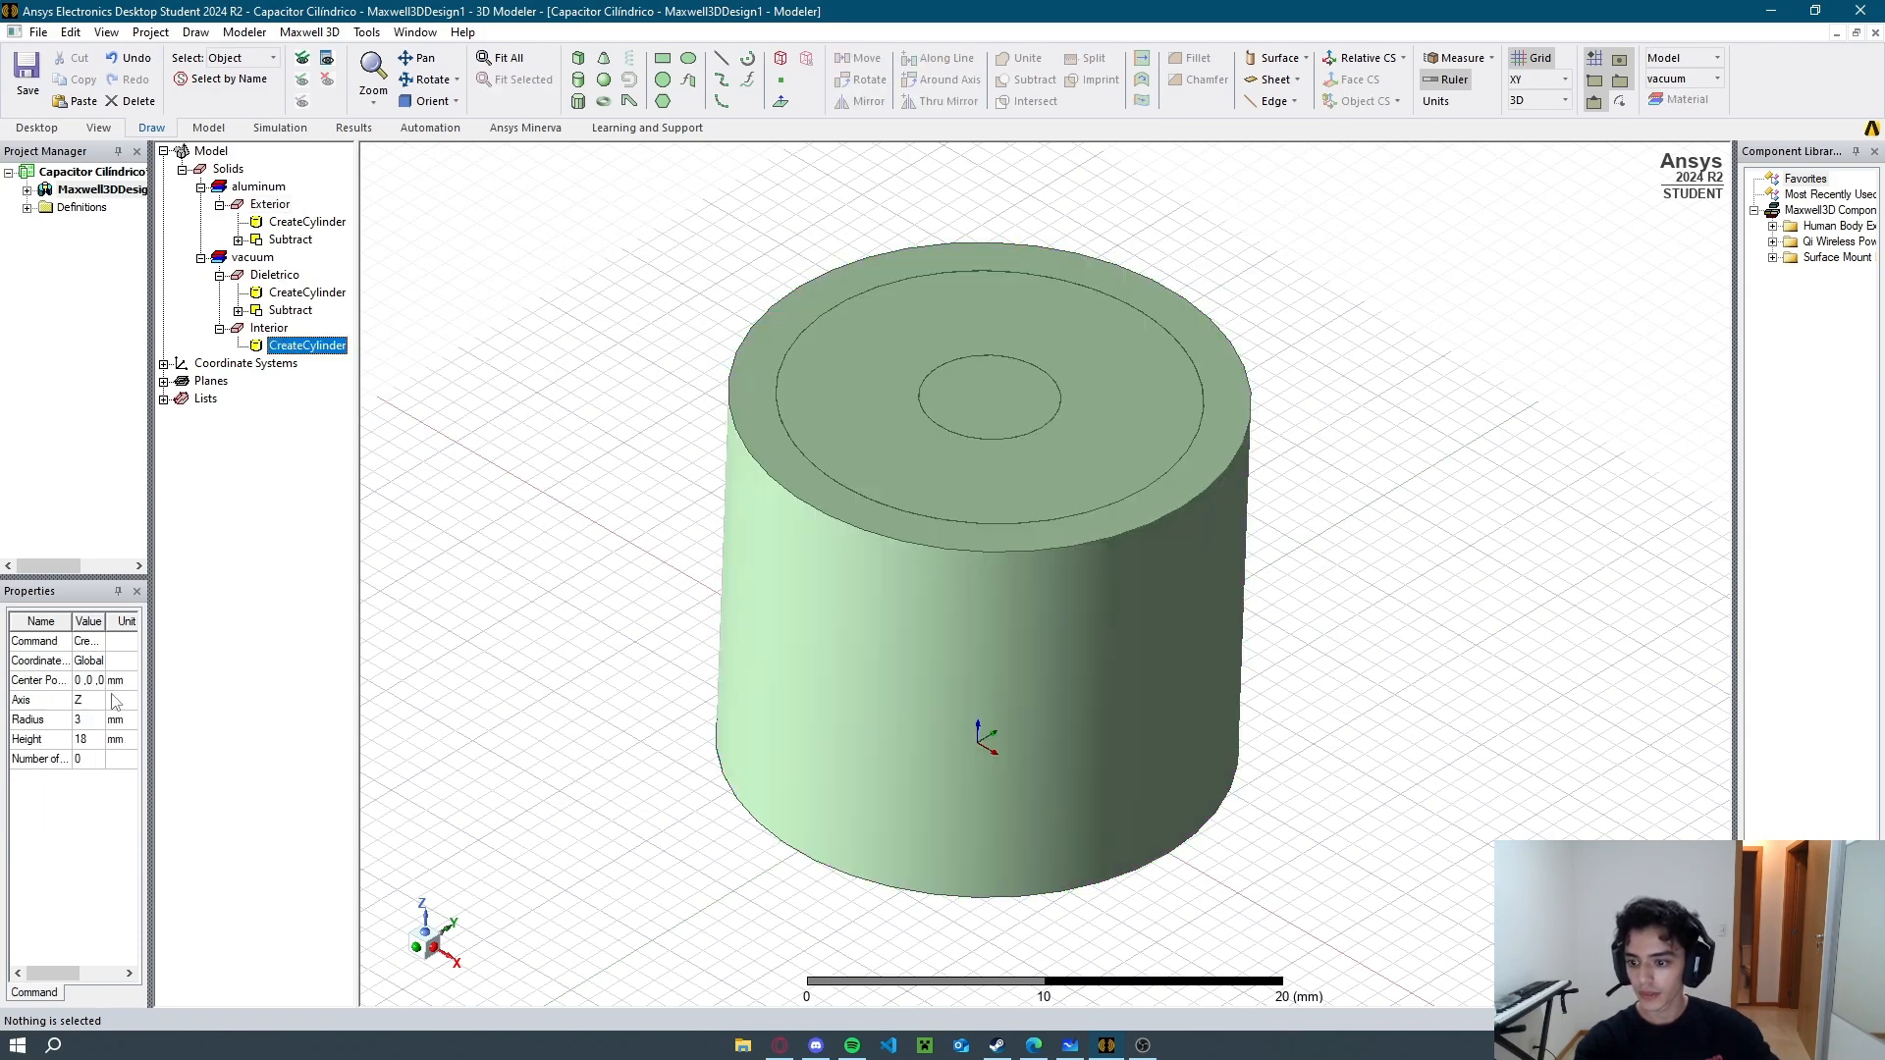
click(268, 328)
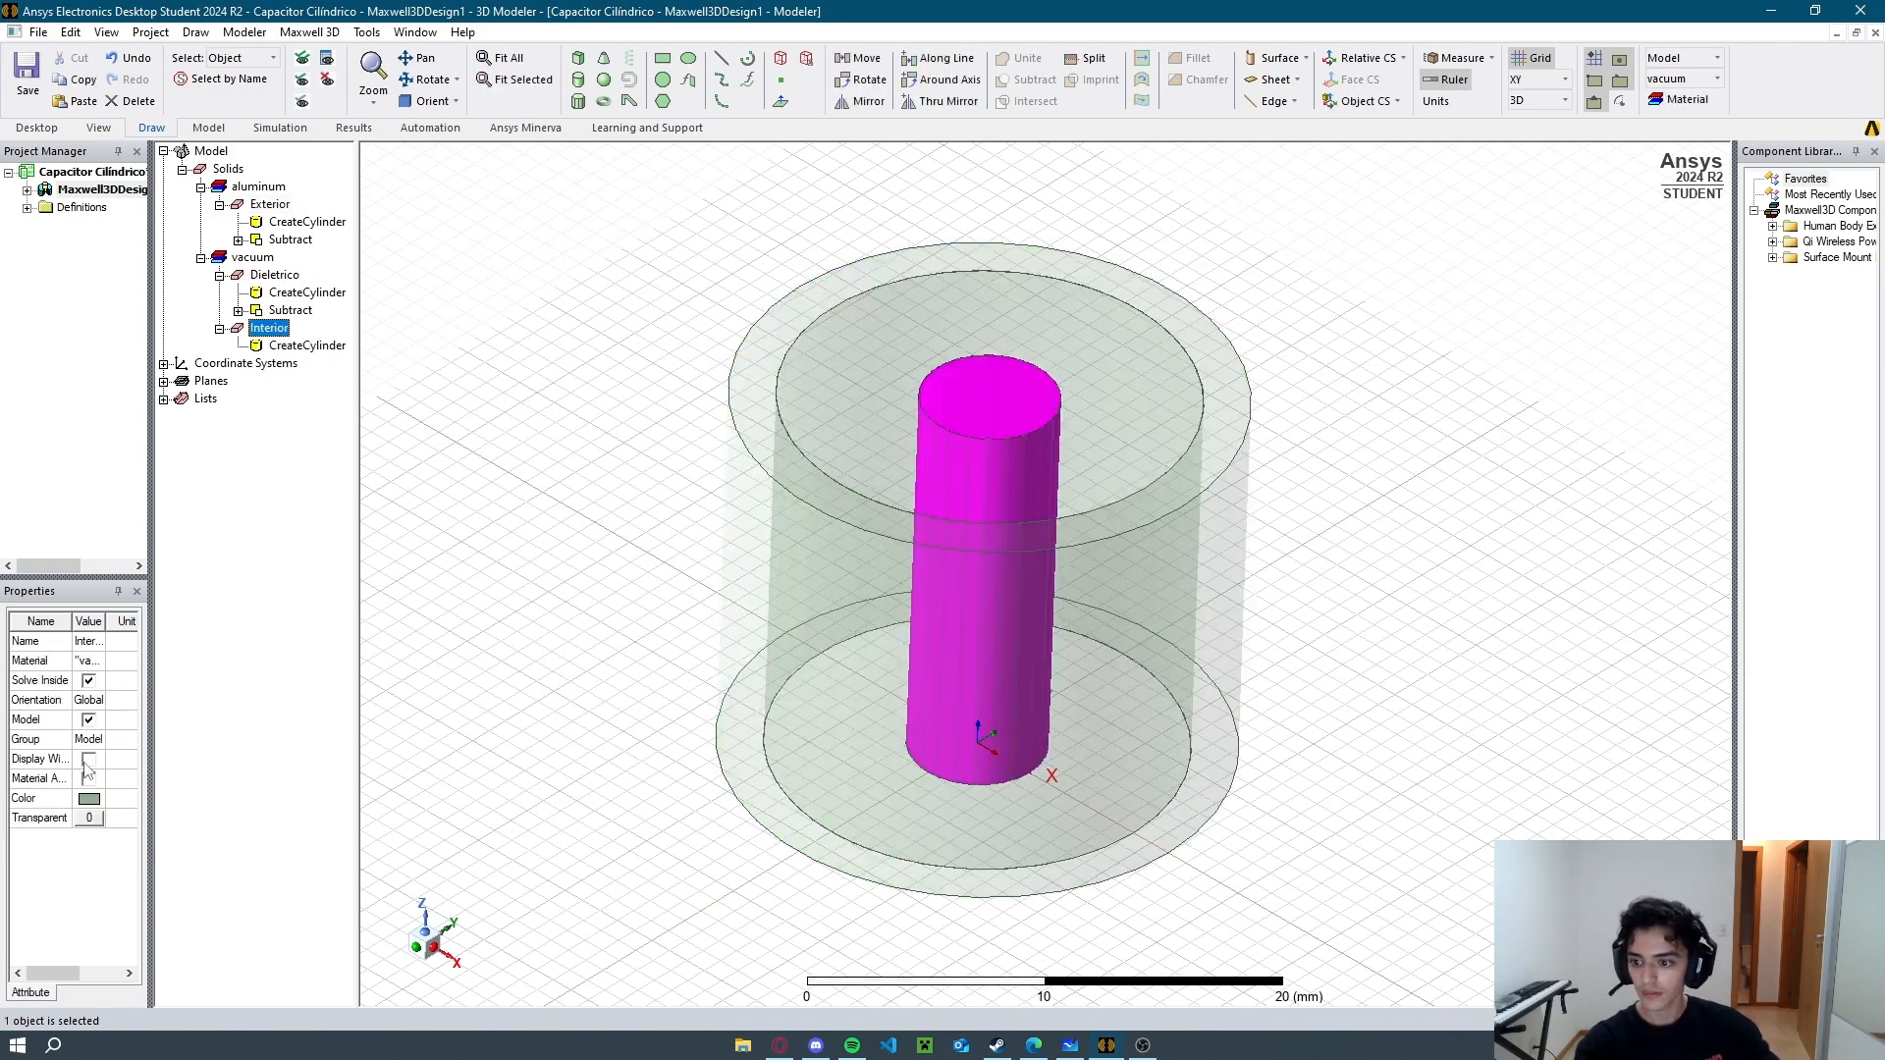
click(86, 661)
click(96, 660)
click(114, 703)
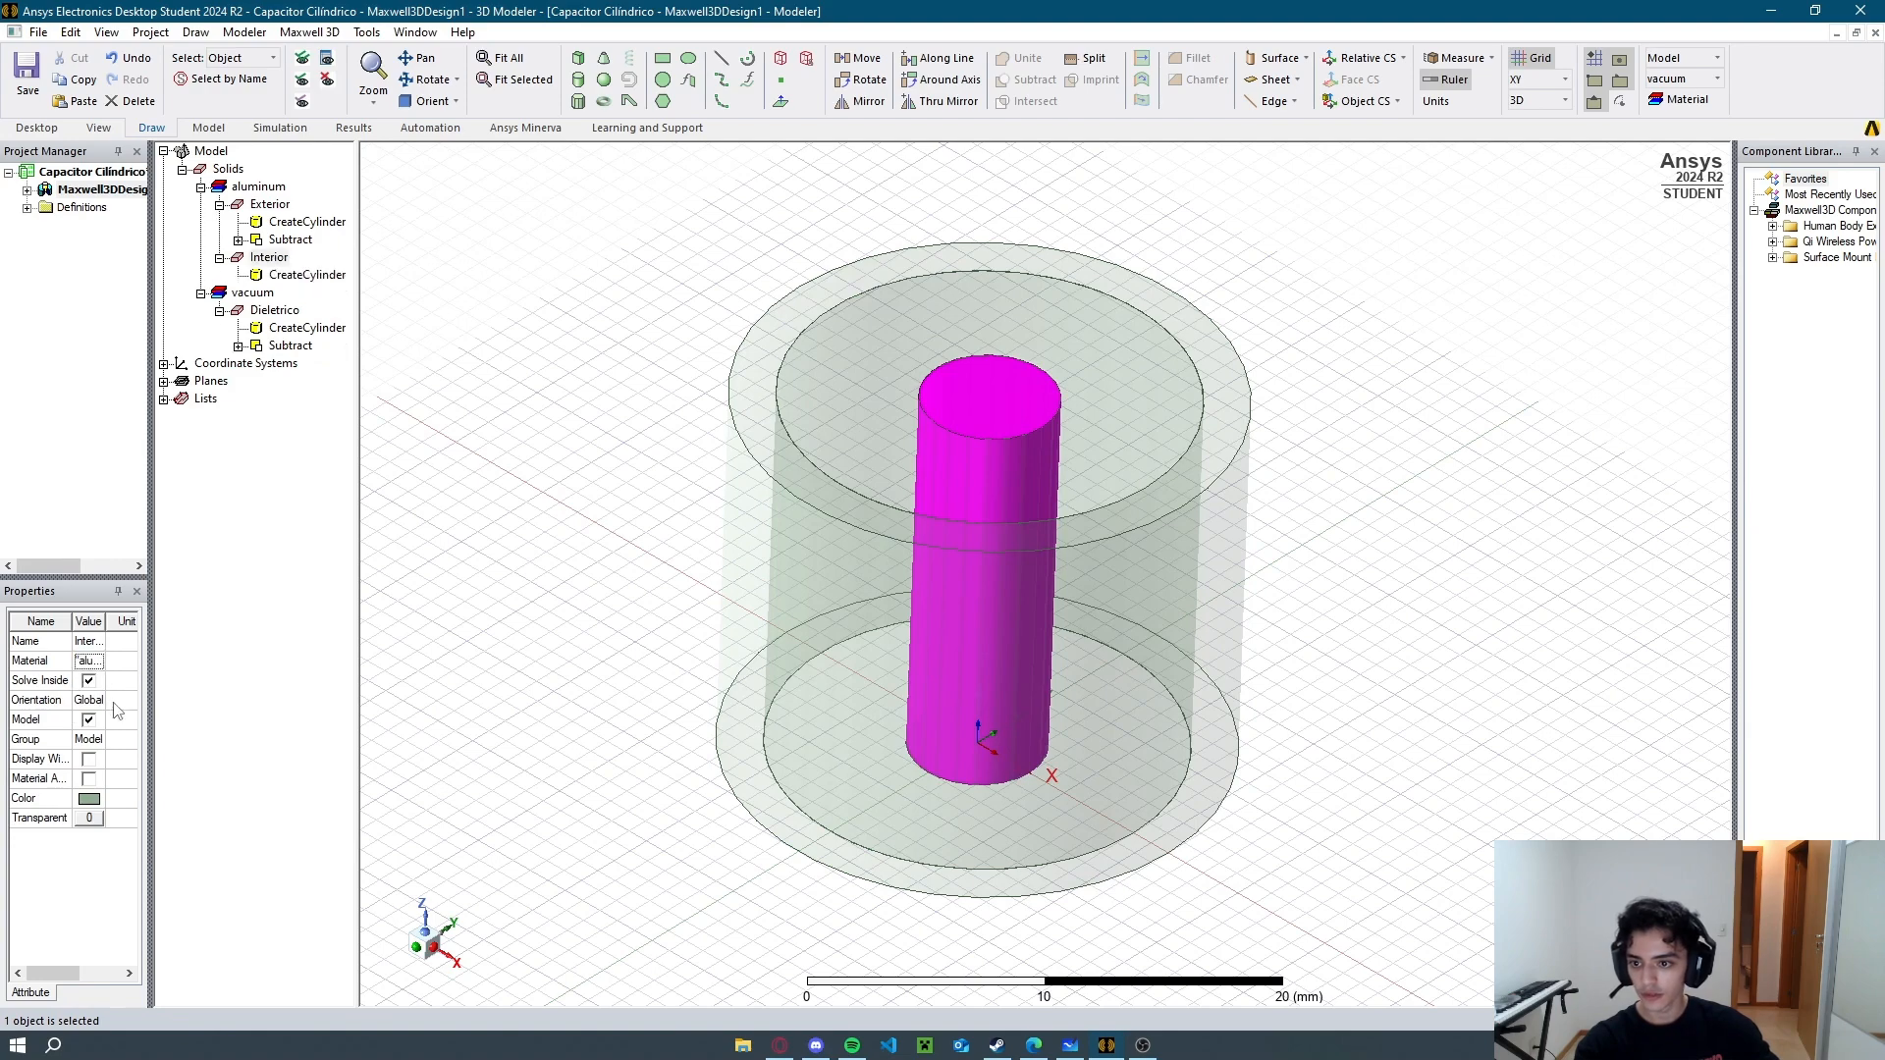
Switch to the assignment PDF and check the dielectric type listed for group C in Tabela 2.
click(273, 312)
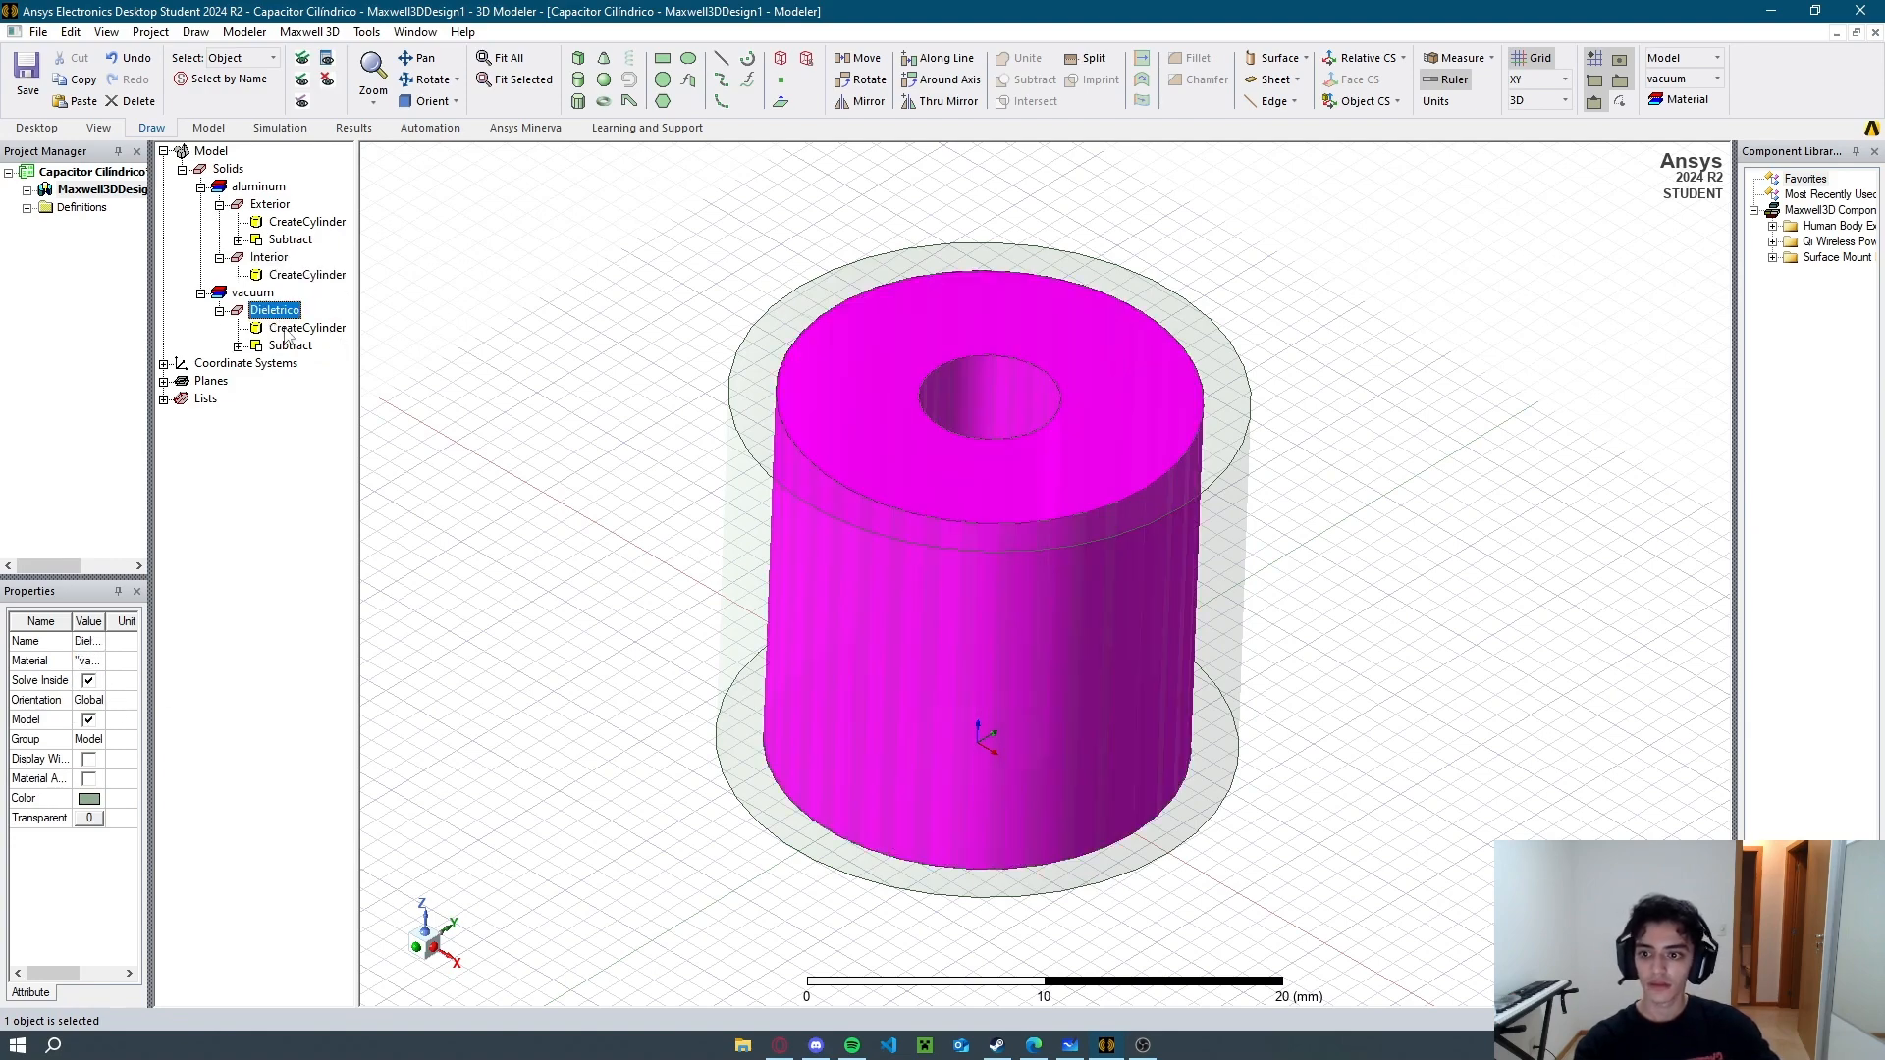
click(1035, 1046)
scroll(1207, 724, down, 1)
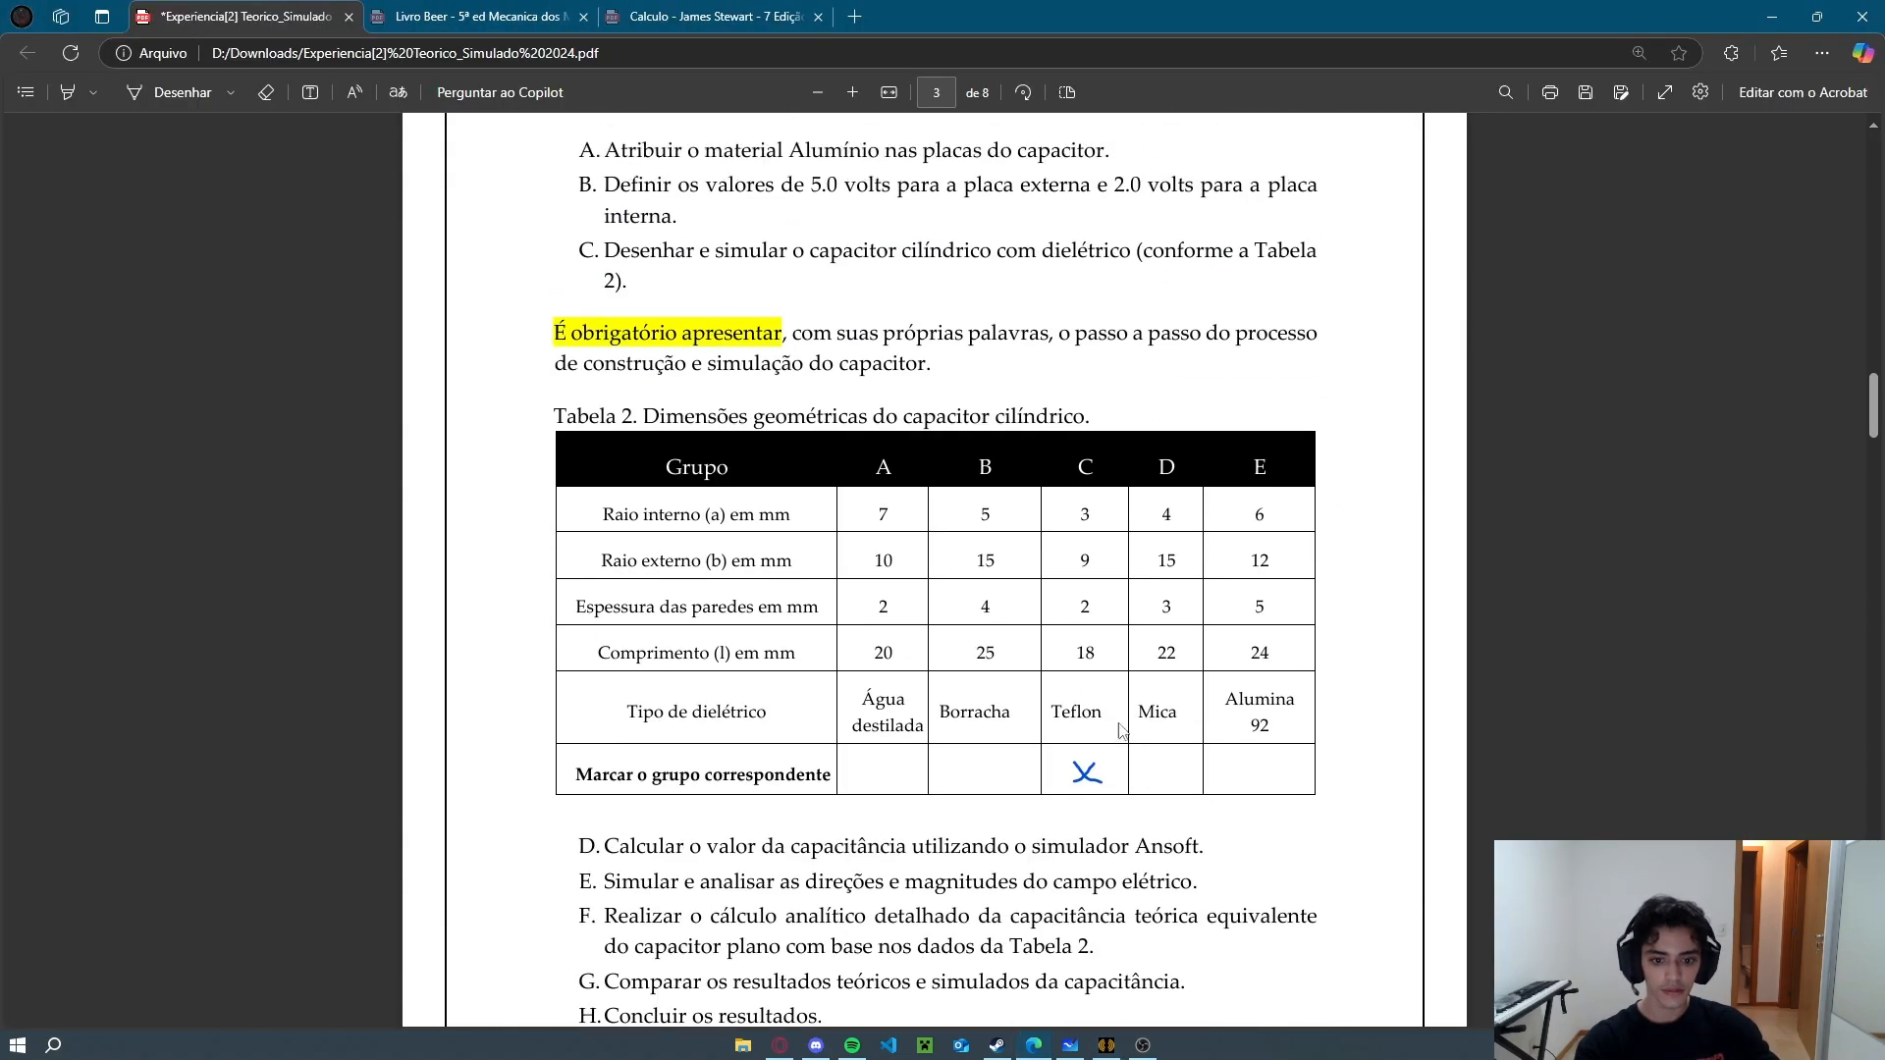
scroll(1207, 725, up, 1)
double_click(1076, 744)
click(1303, 878)
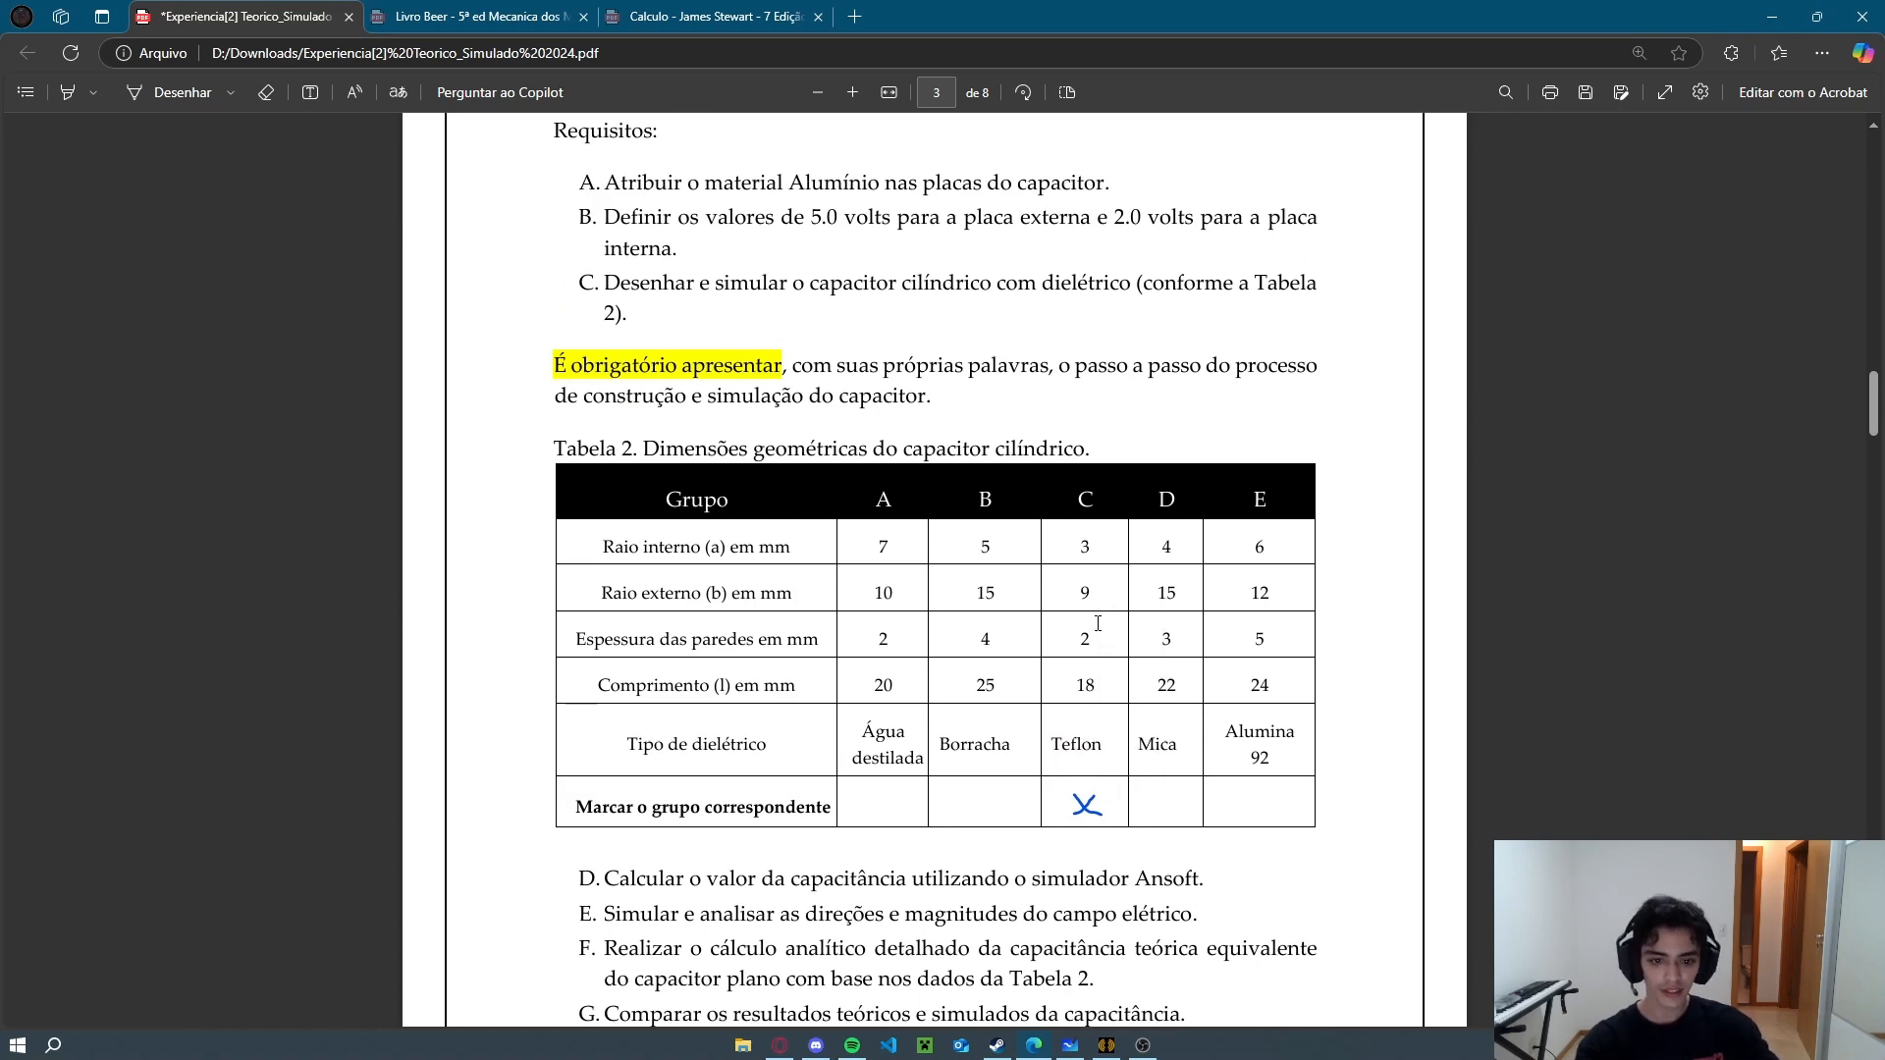
key(alt+Tab)
Find Teflon (tm) in the system material library and assign it to the Dieletrico solid.
click(275, 310)
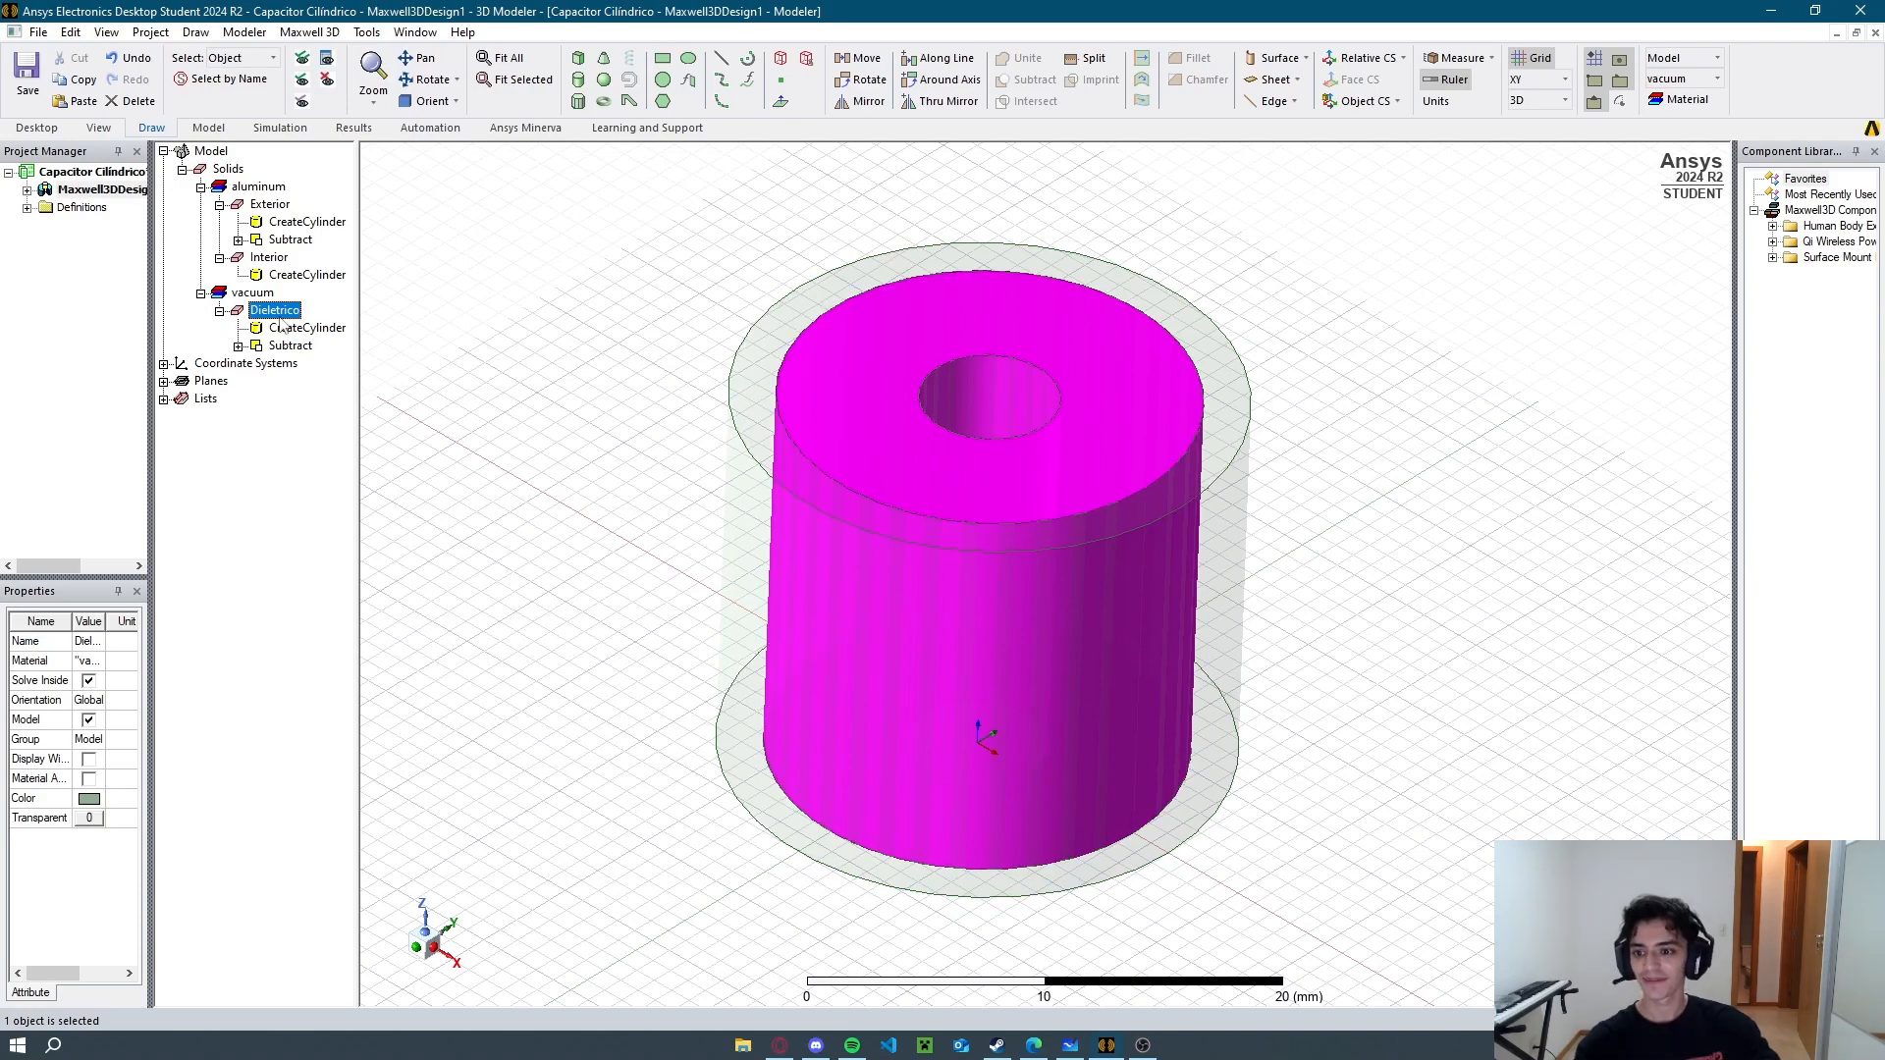
click(88, 660)
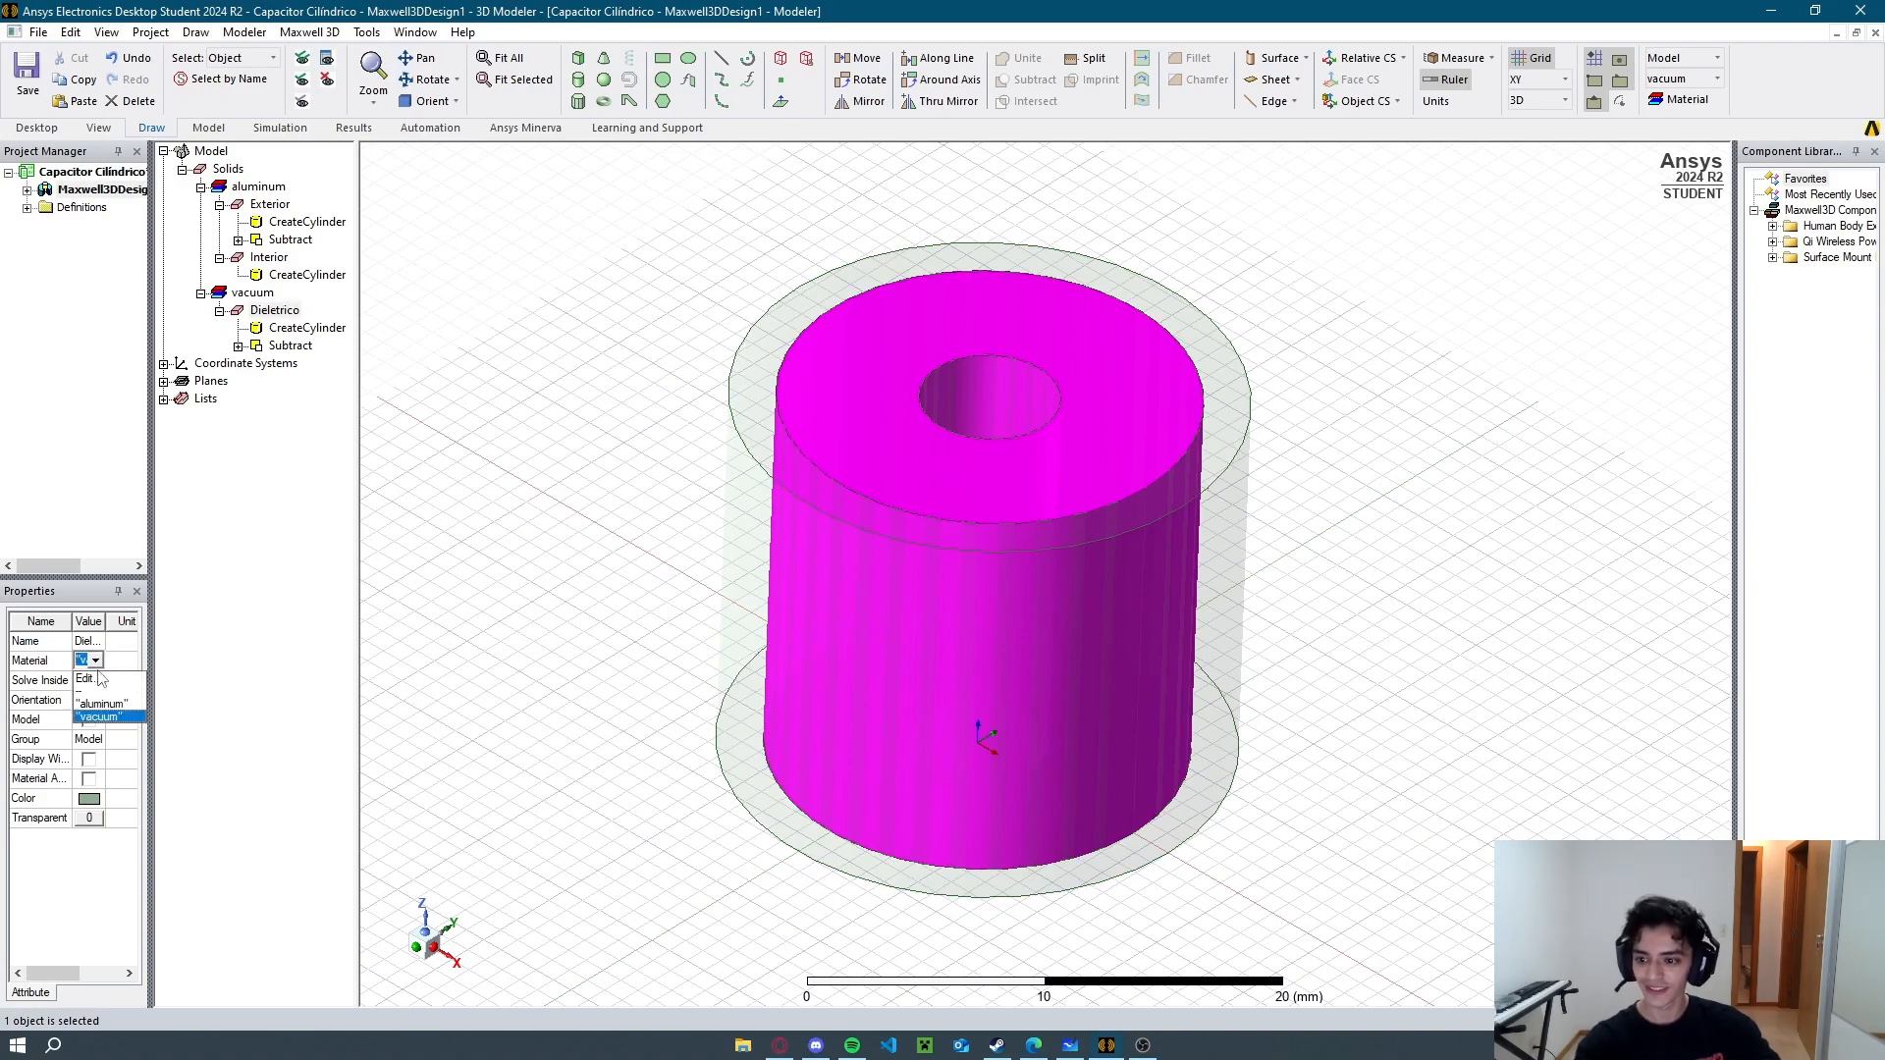
click(99, 714)
click(713, 355)
text(tefl)
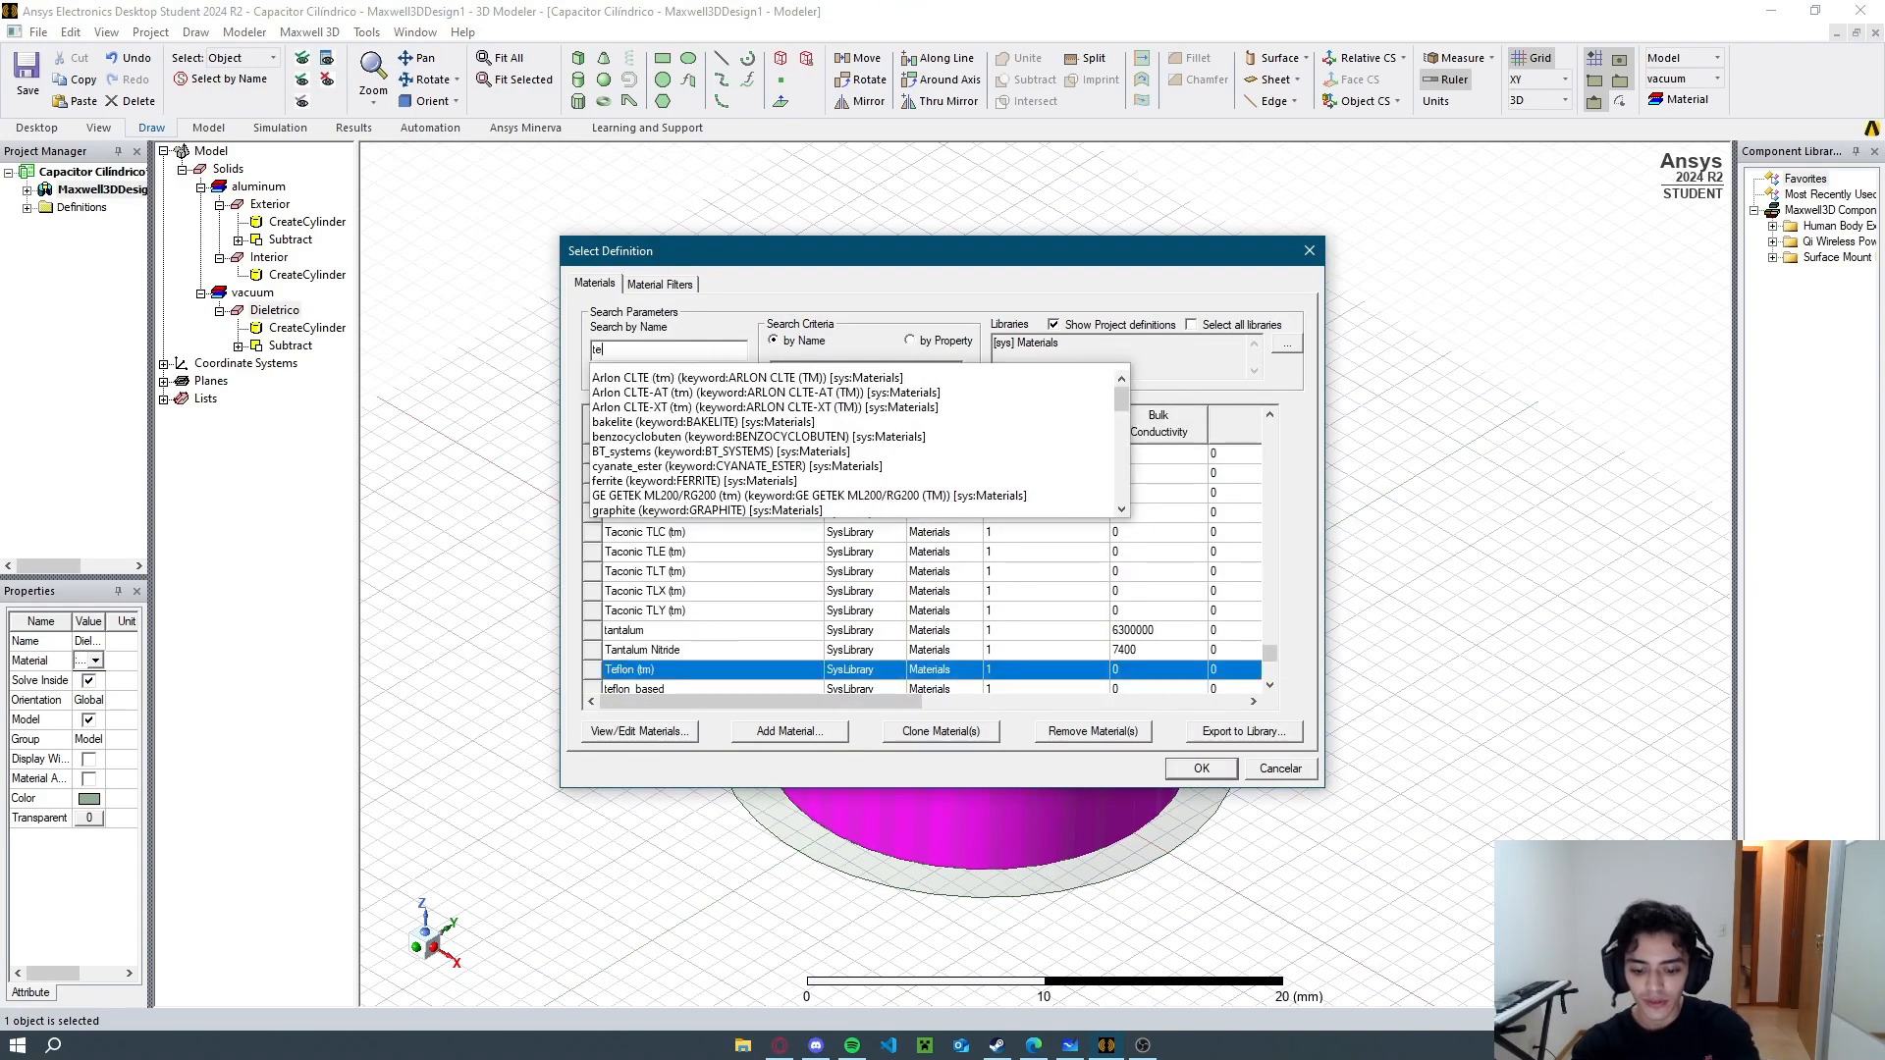
click(697, 683)
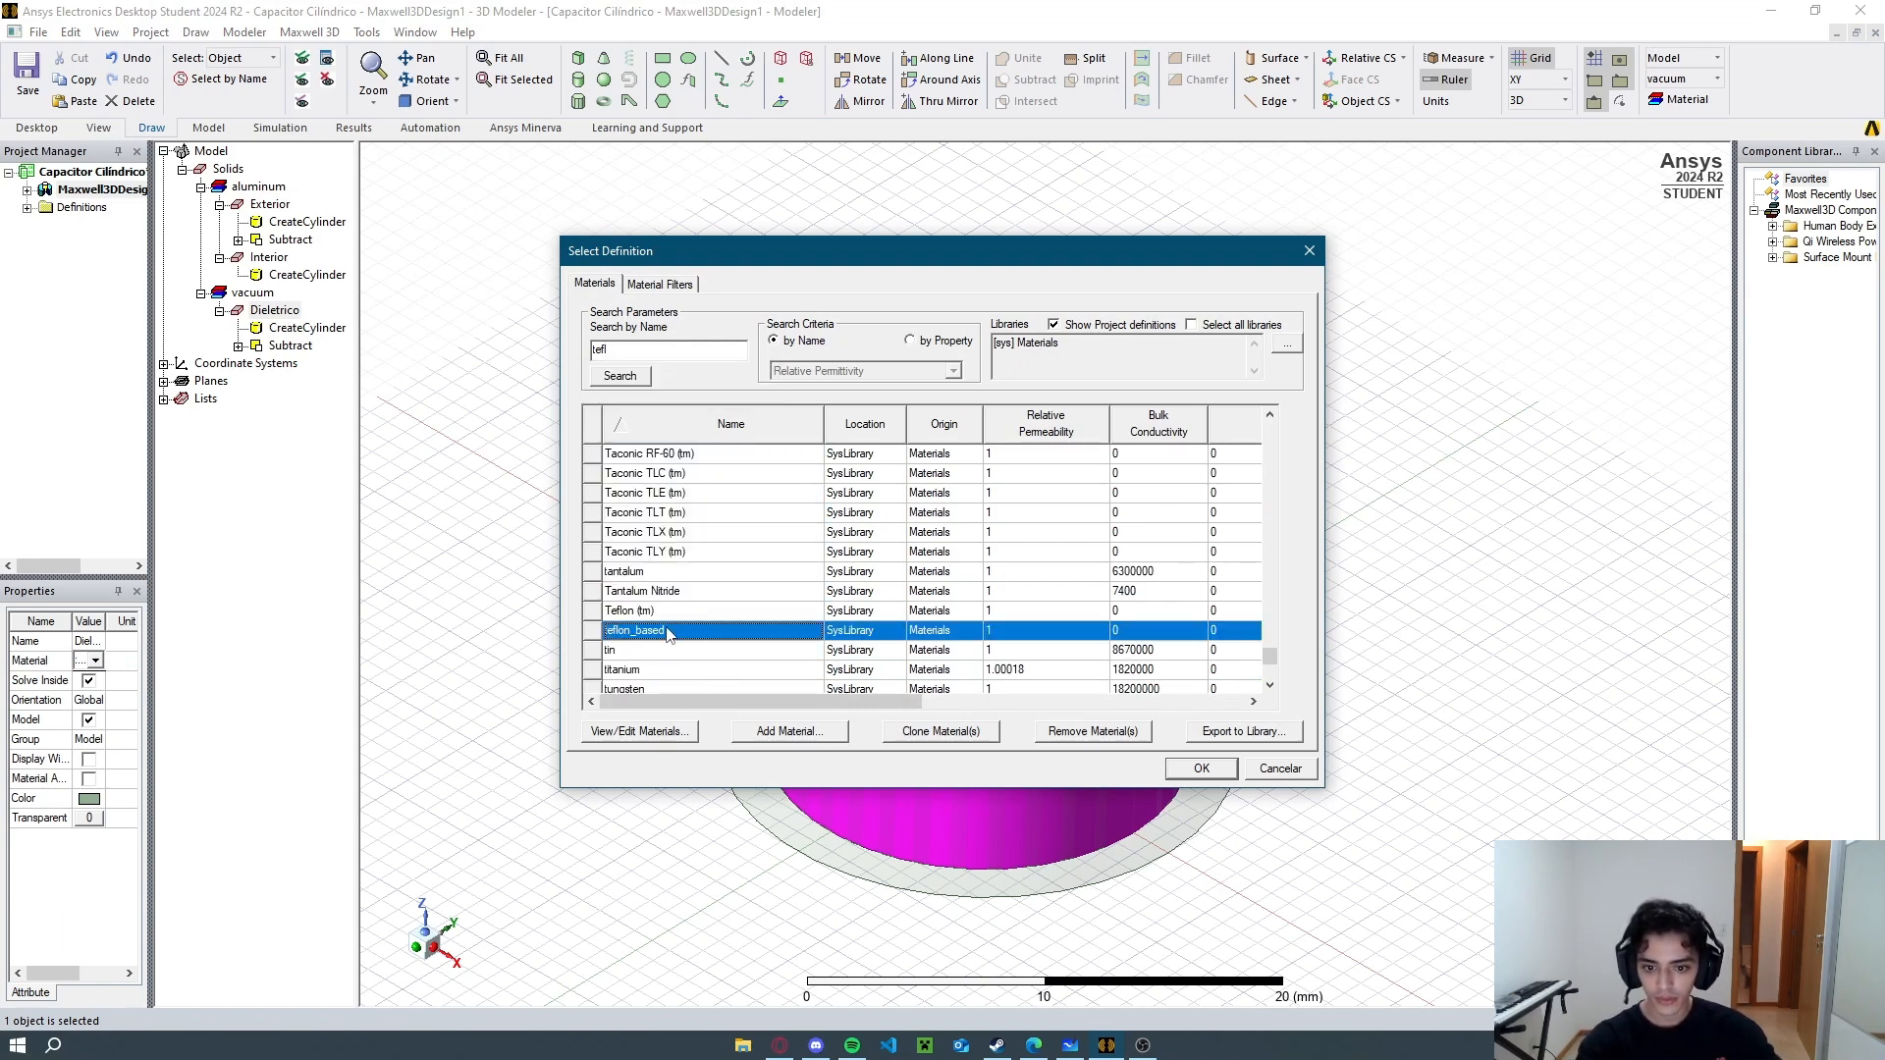
mouse_move(851, 703)
mouse_down()
mouse_move(1196, 703)
mouse_move(859, 703)
mouse_up()
click(684, 615)
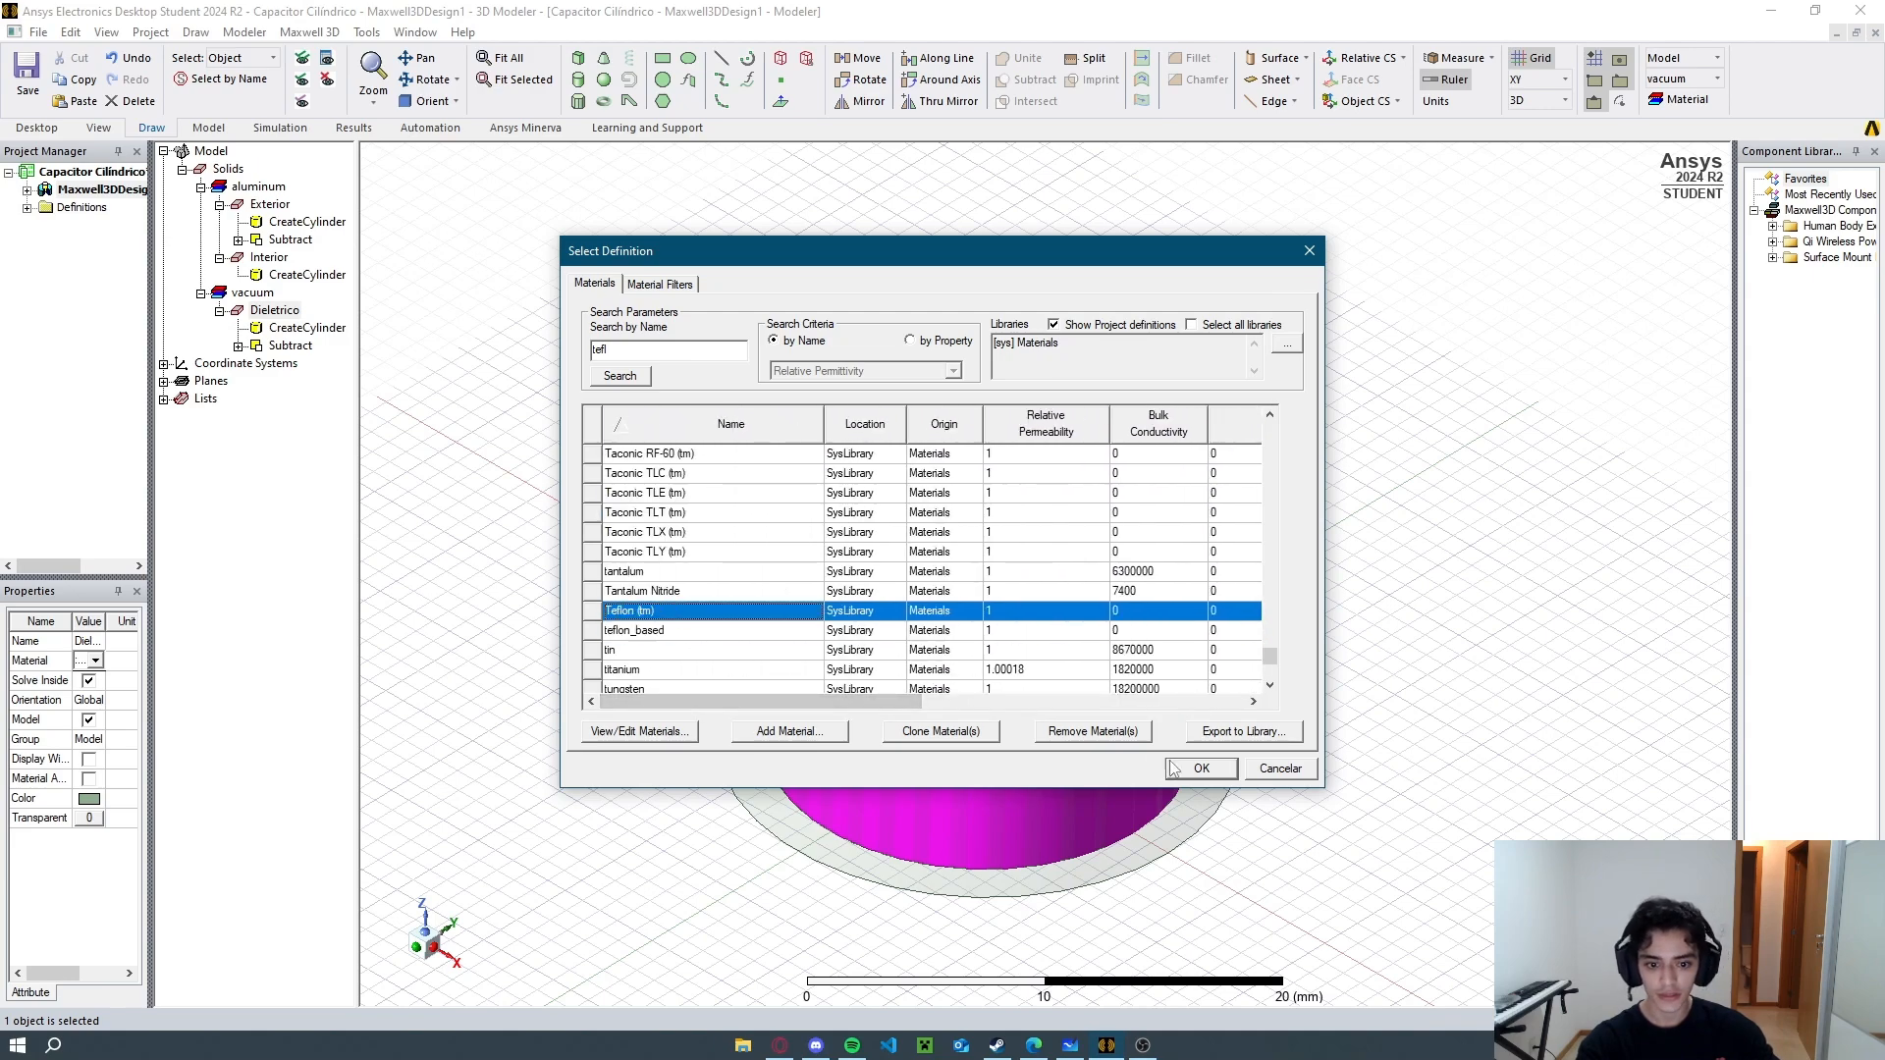
click(1199, 768)
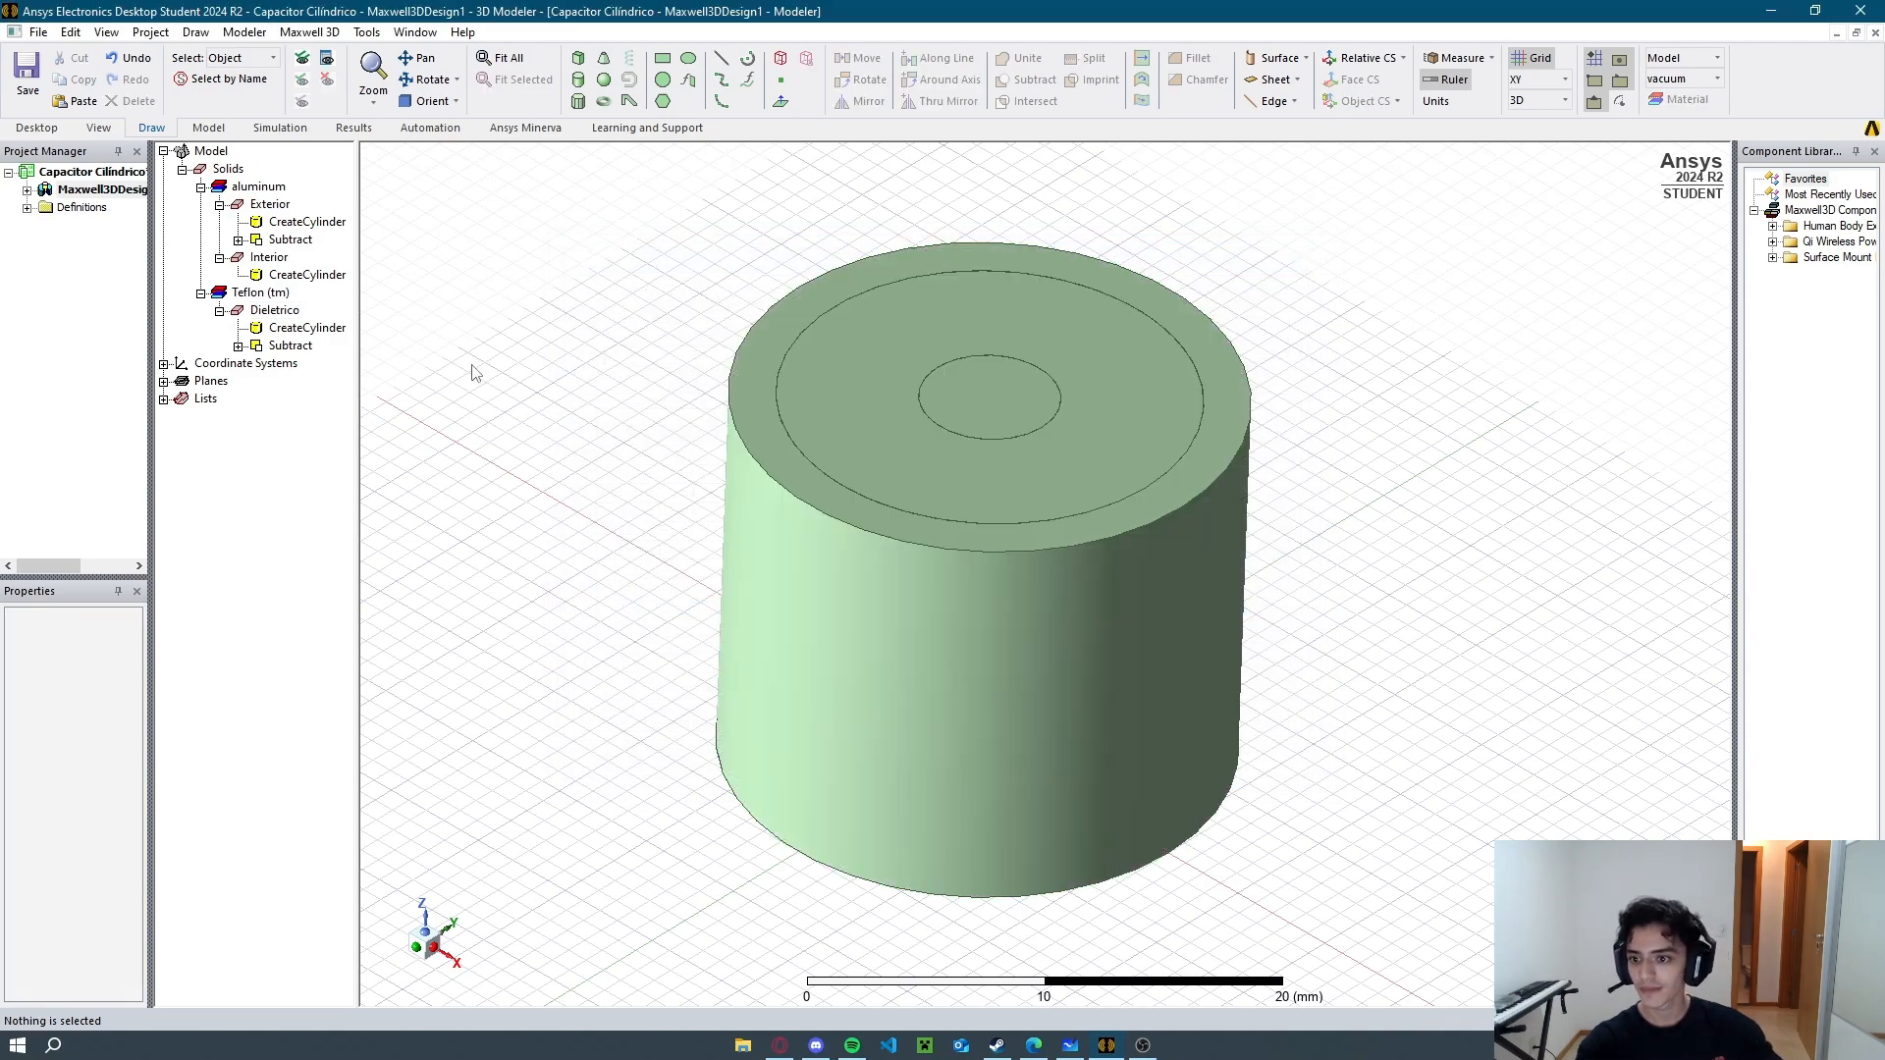
Change the display color of the Dieletrico solid to light yellow and clear the selection.
middle_drag(473, 373, 518, 395)
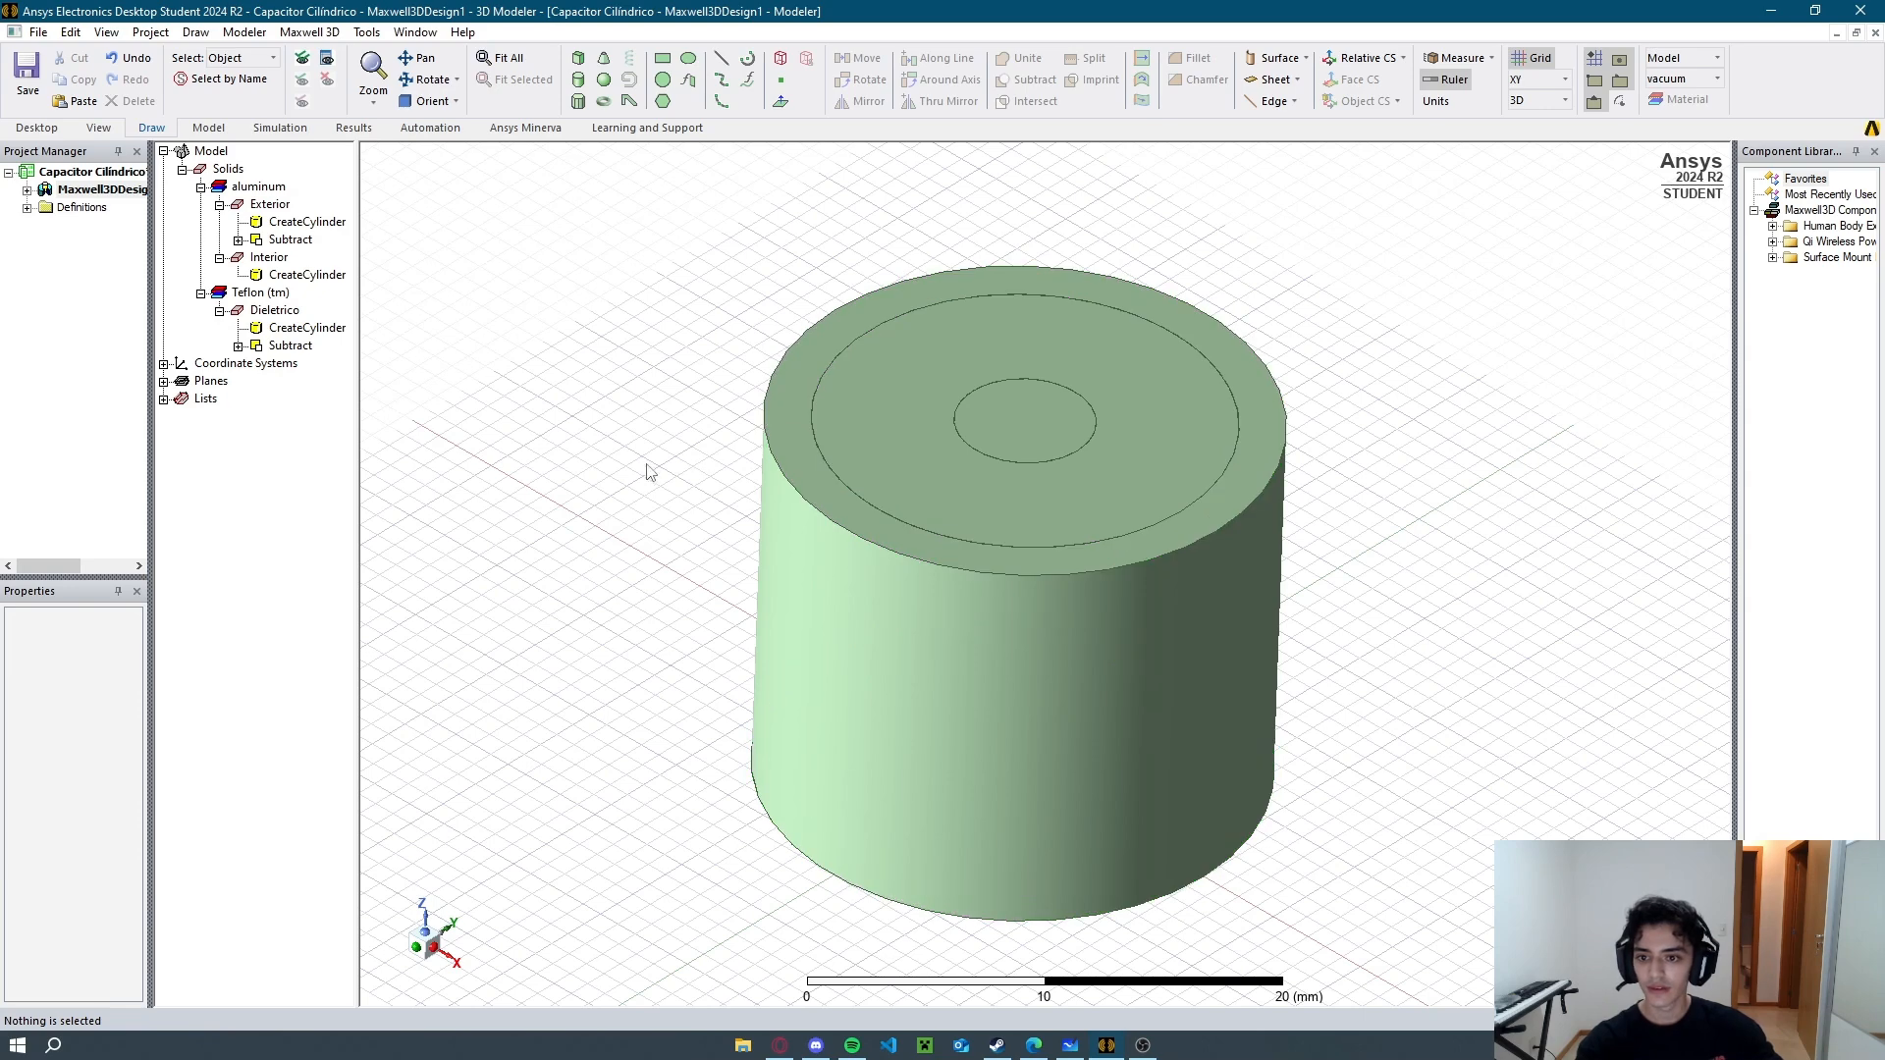
click(263, 312)
click(89, 798)
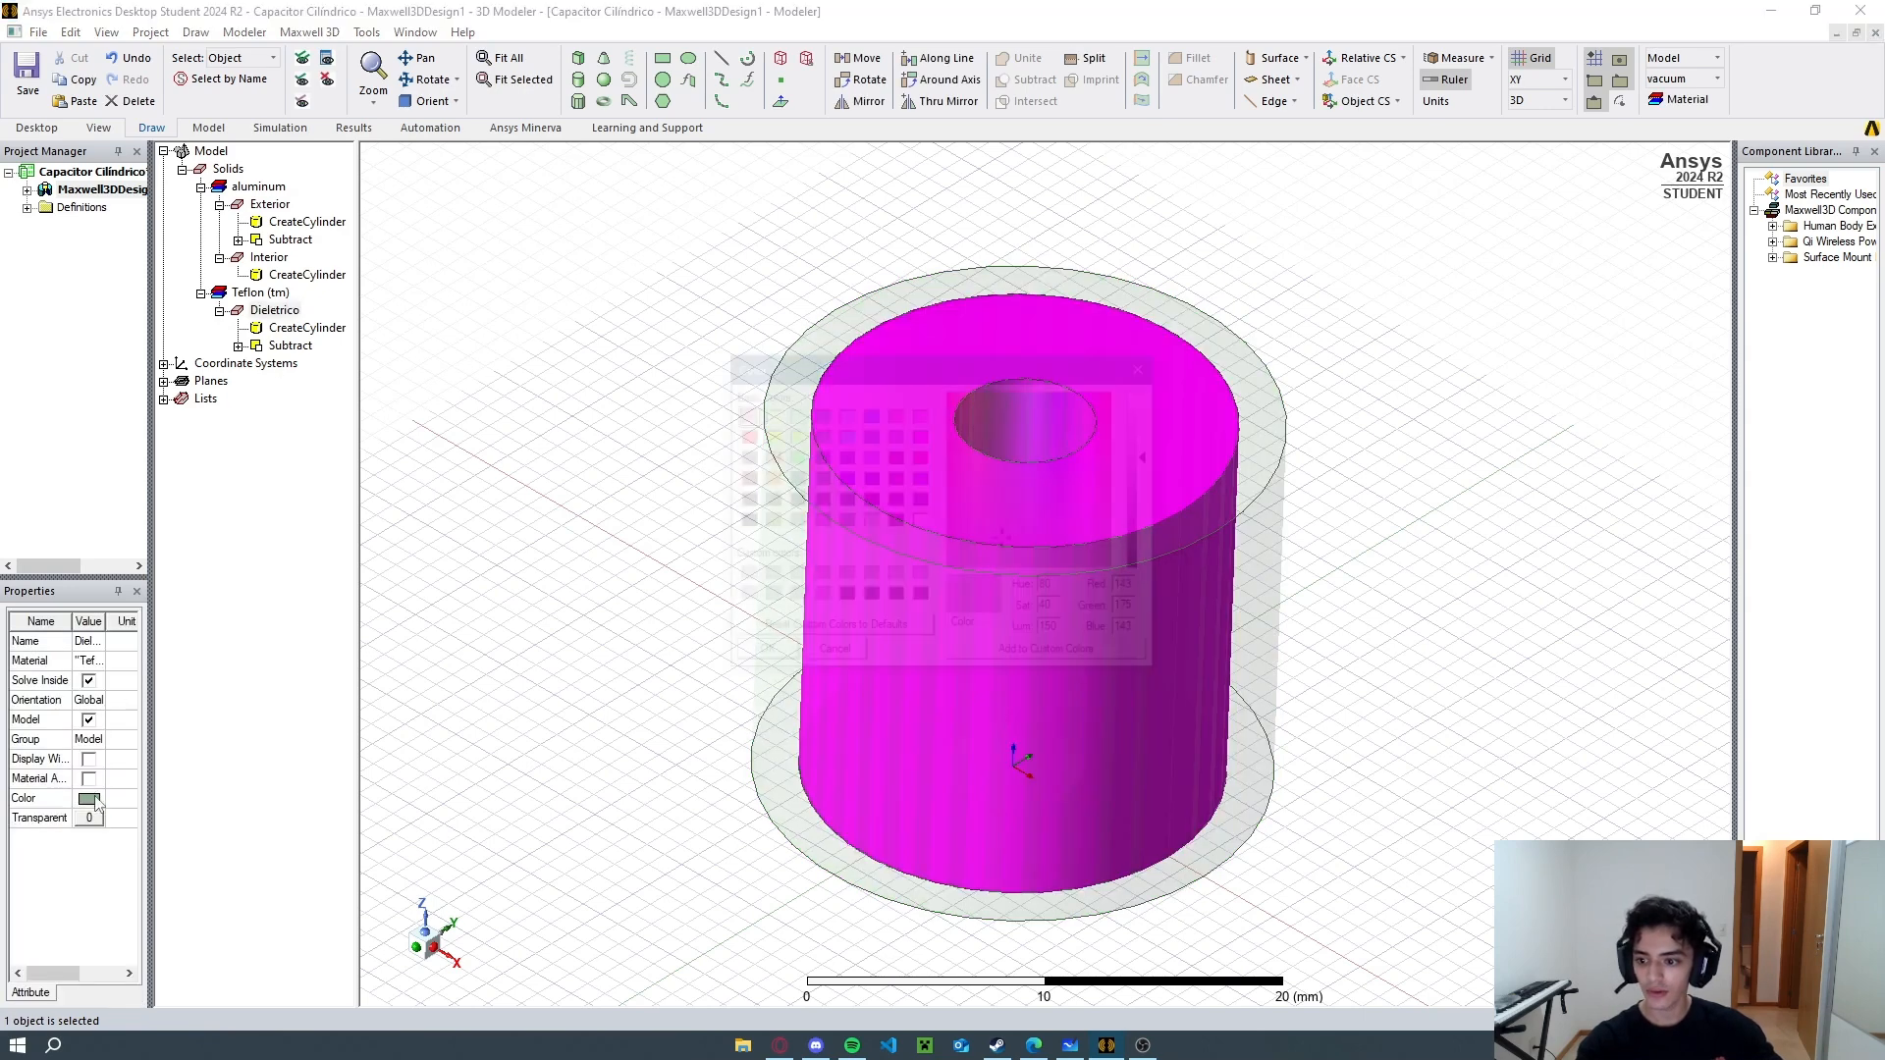
click(770, 415)
click(764, 653)
click(579, 611)
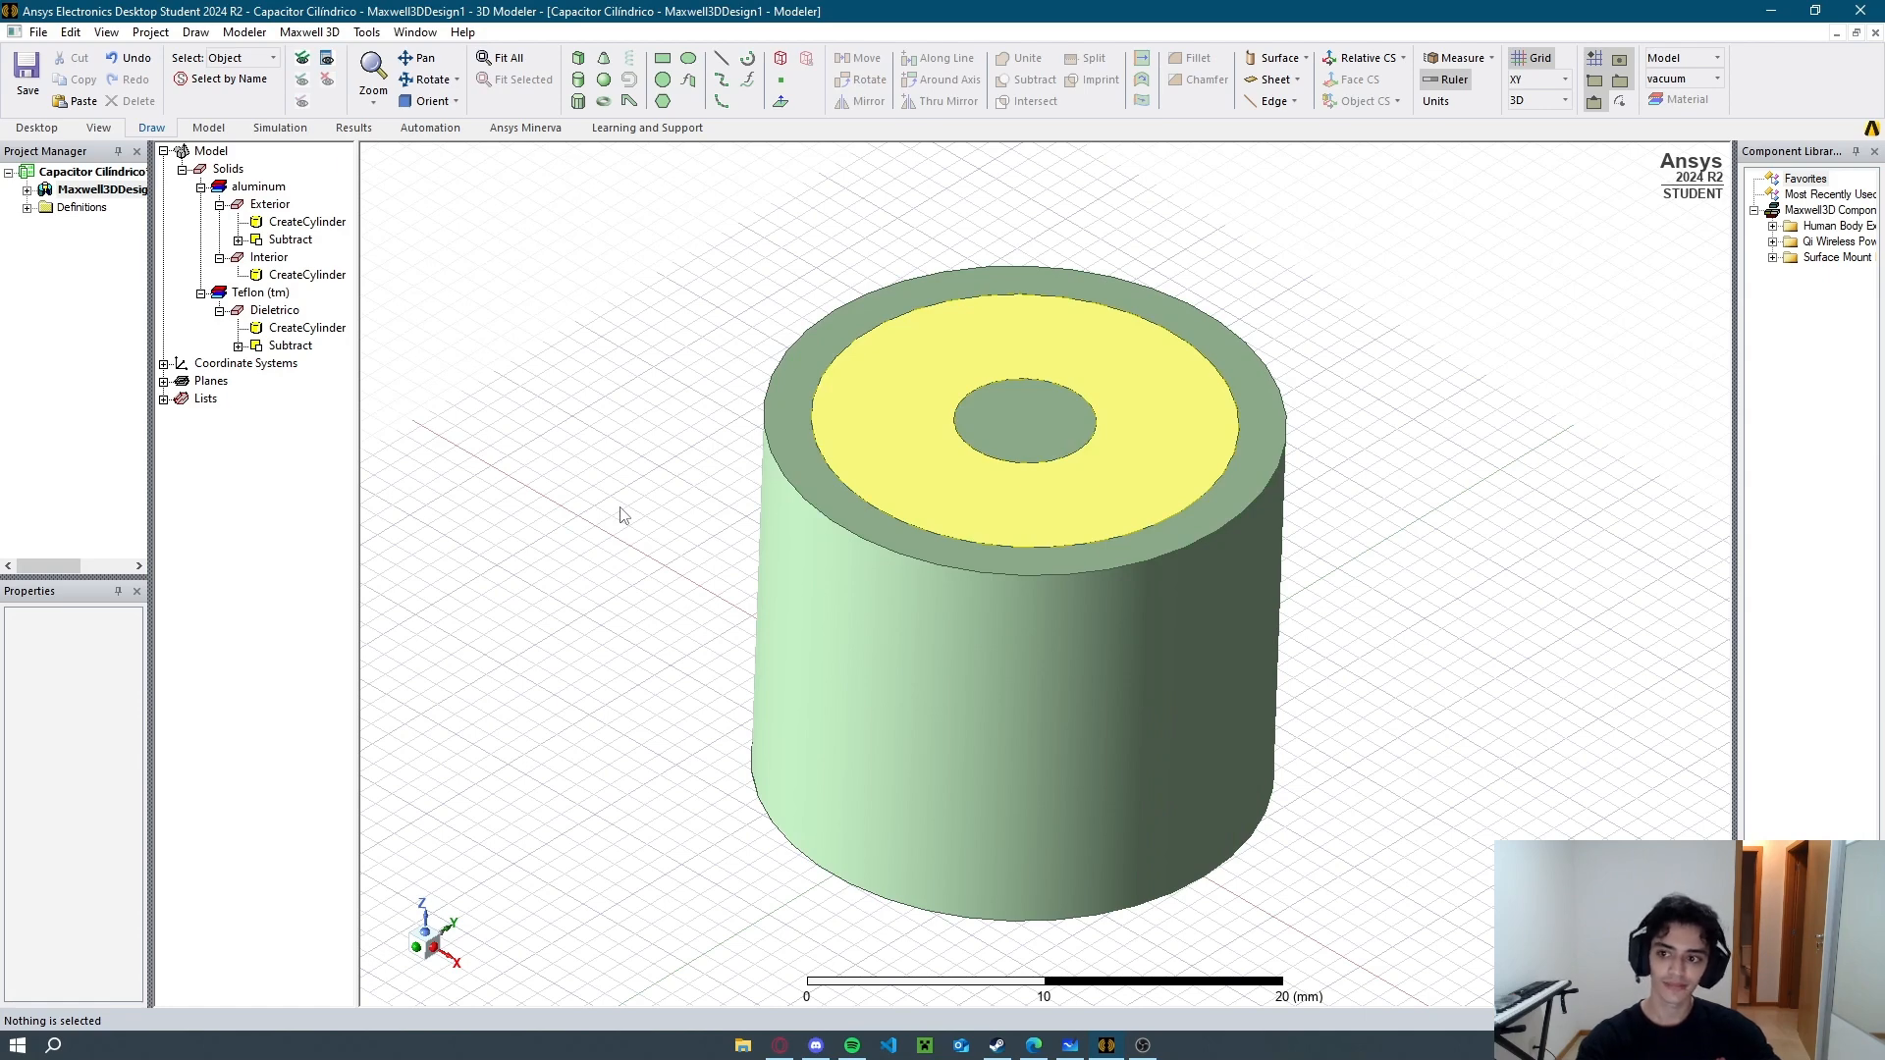
Expand the Maxwell 3D design in the project tree and set its solution type to Electrostatic.
click(28, 192)
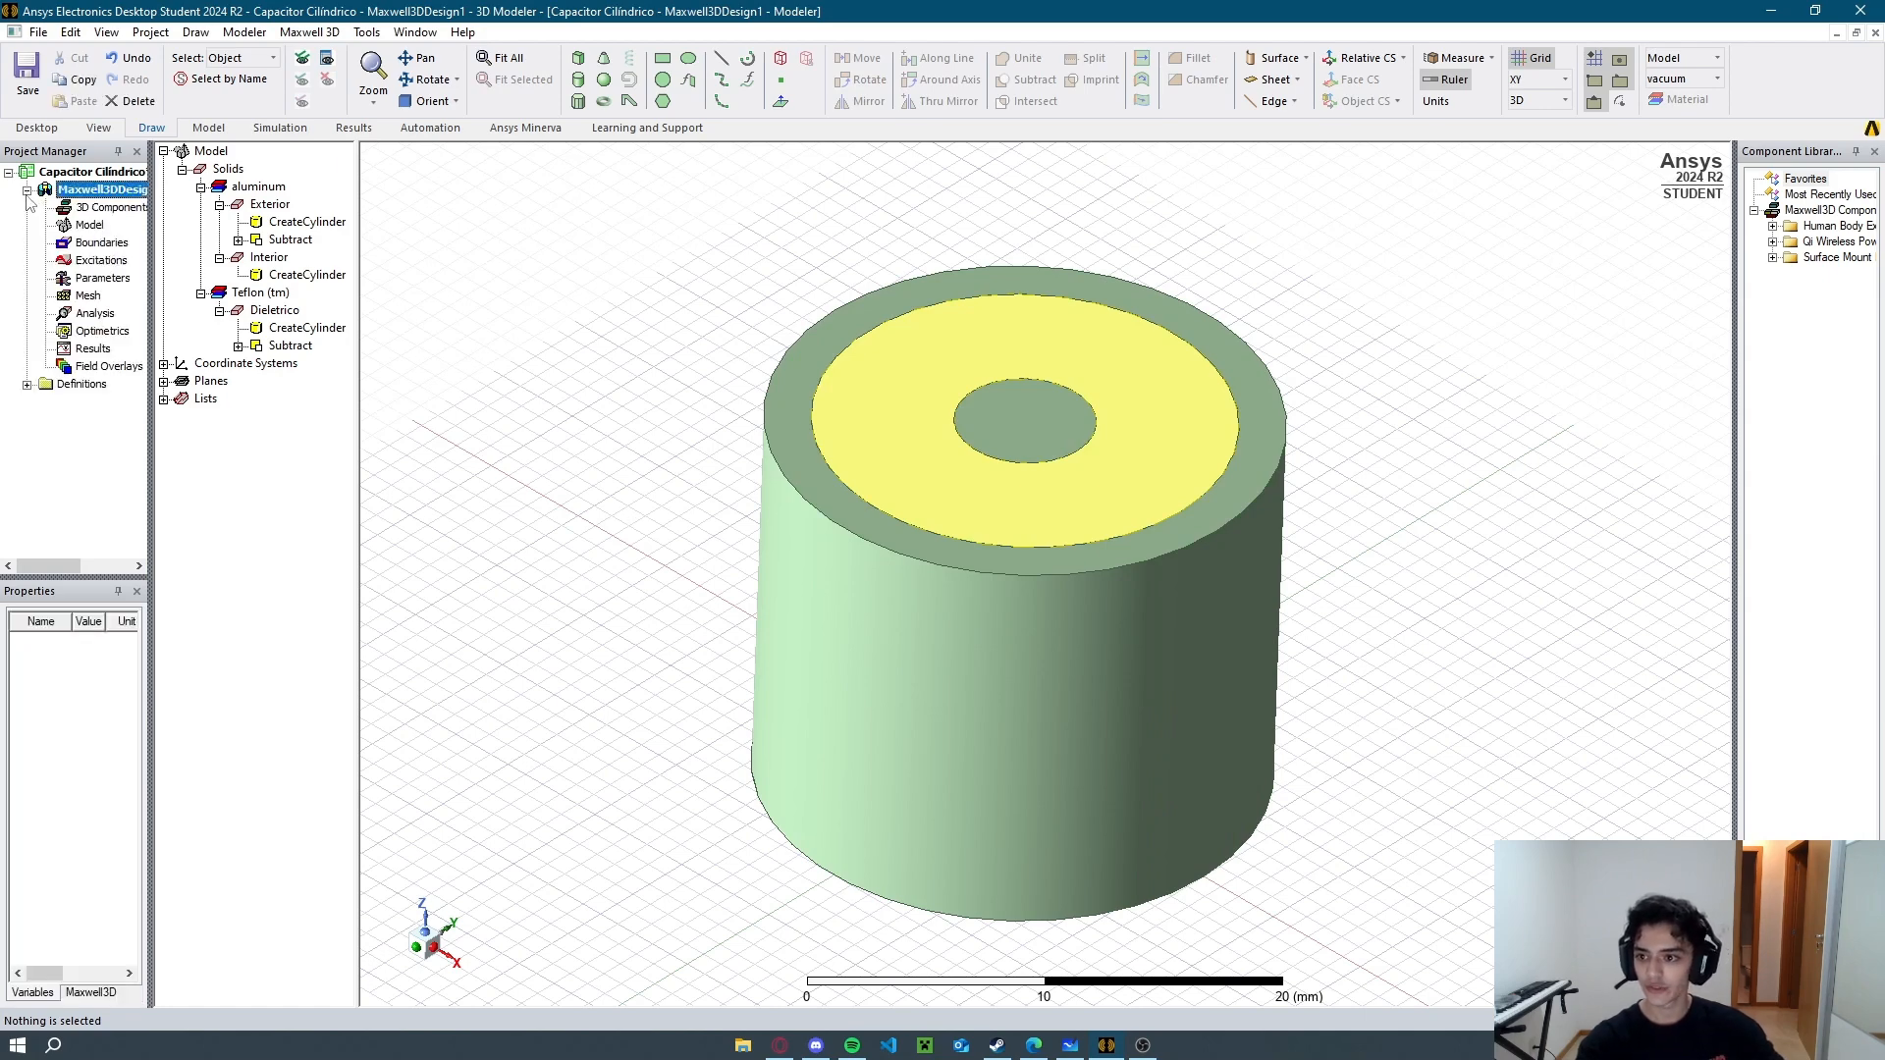
click(99, 260)
click(310, 33)
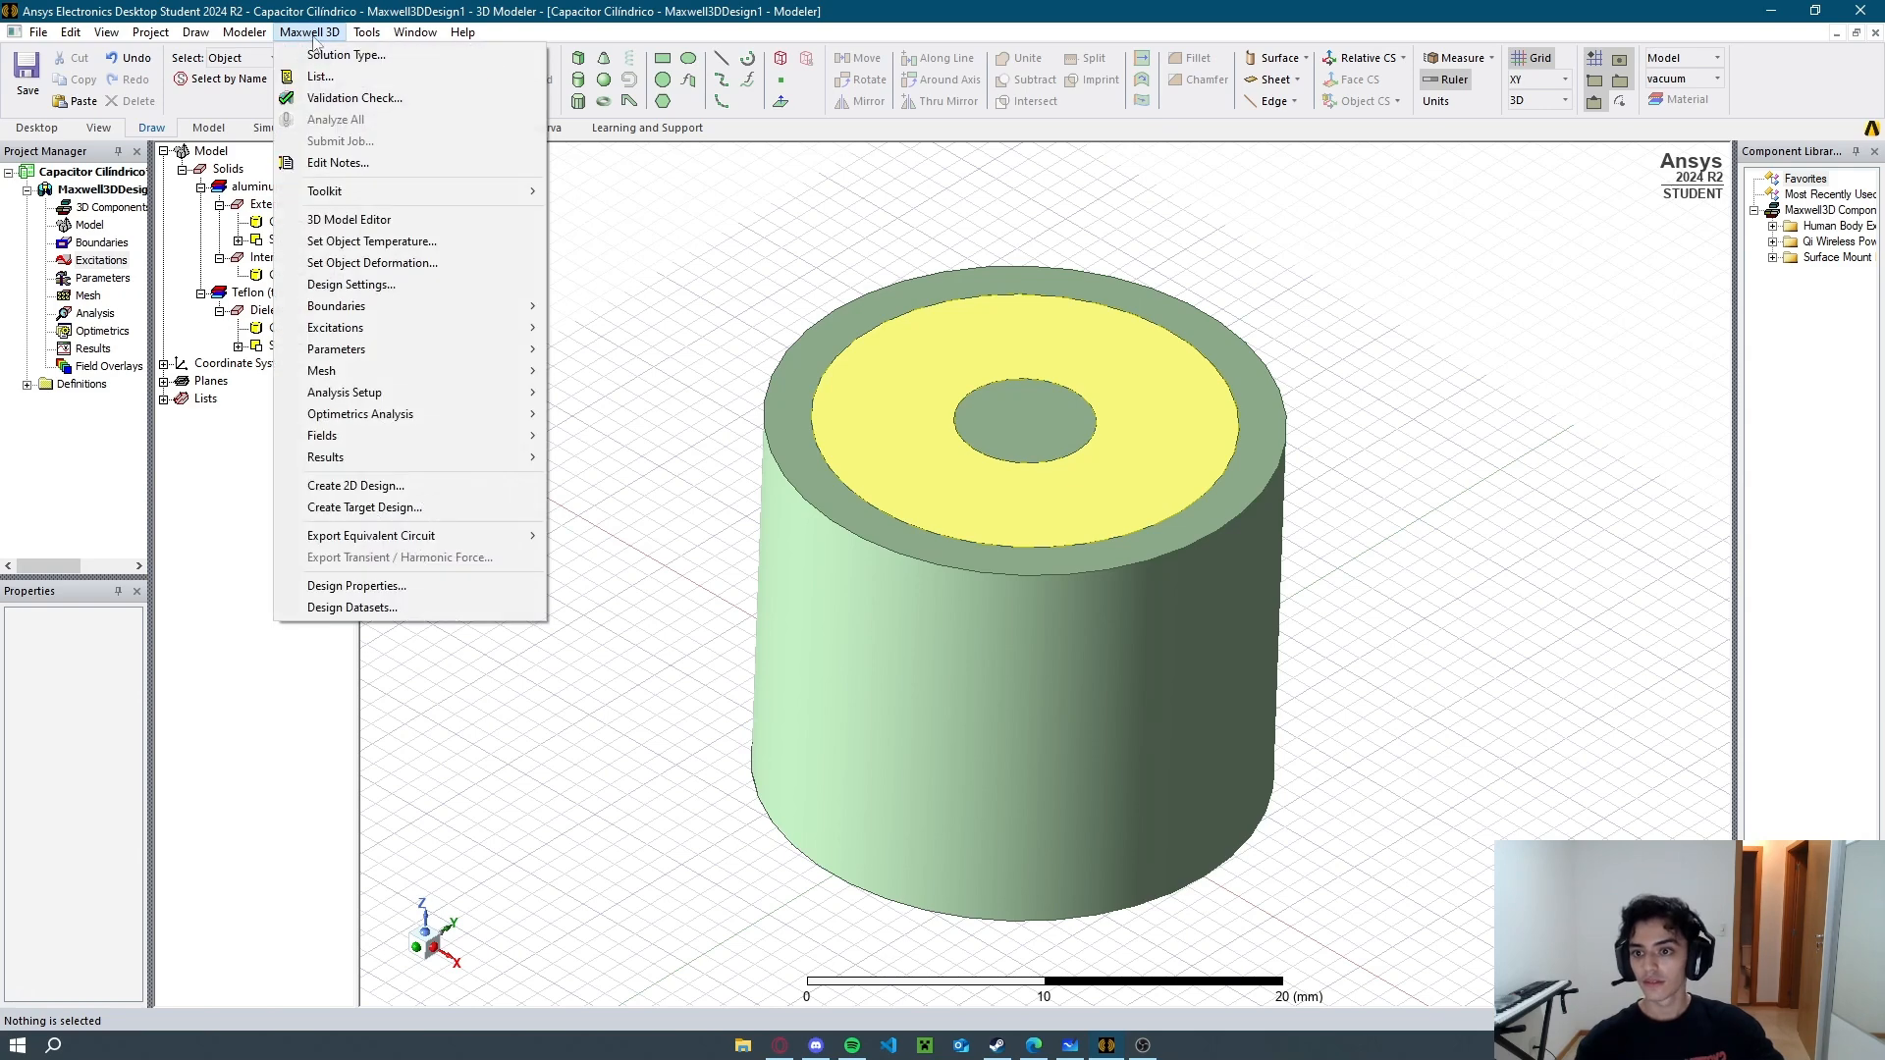
click(346, 55)
click(918, 553)
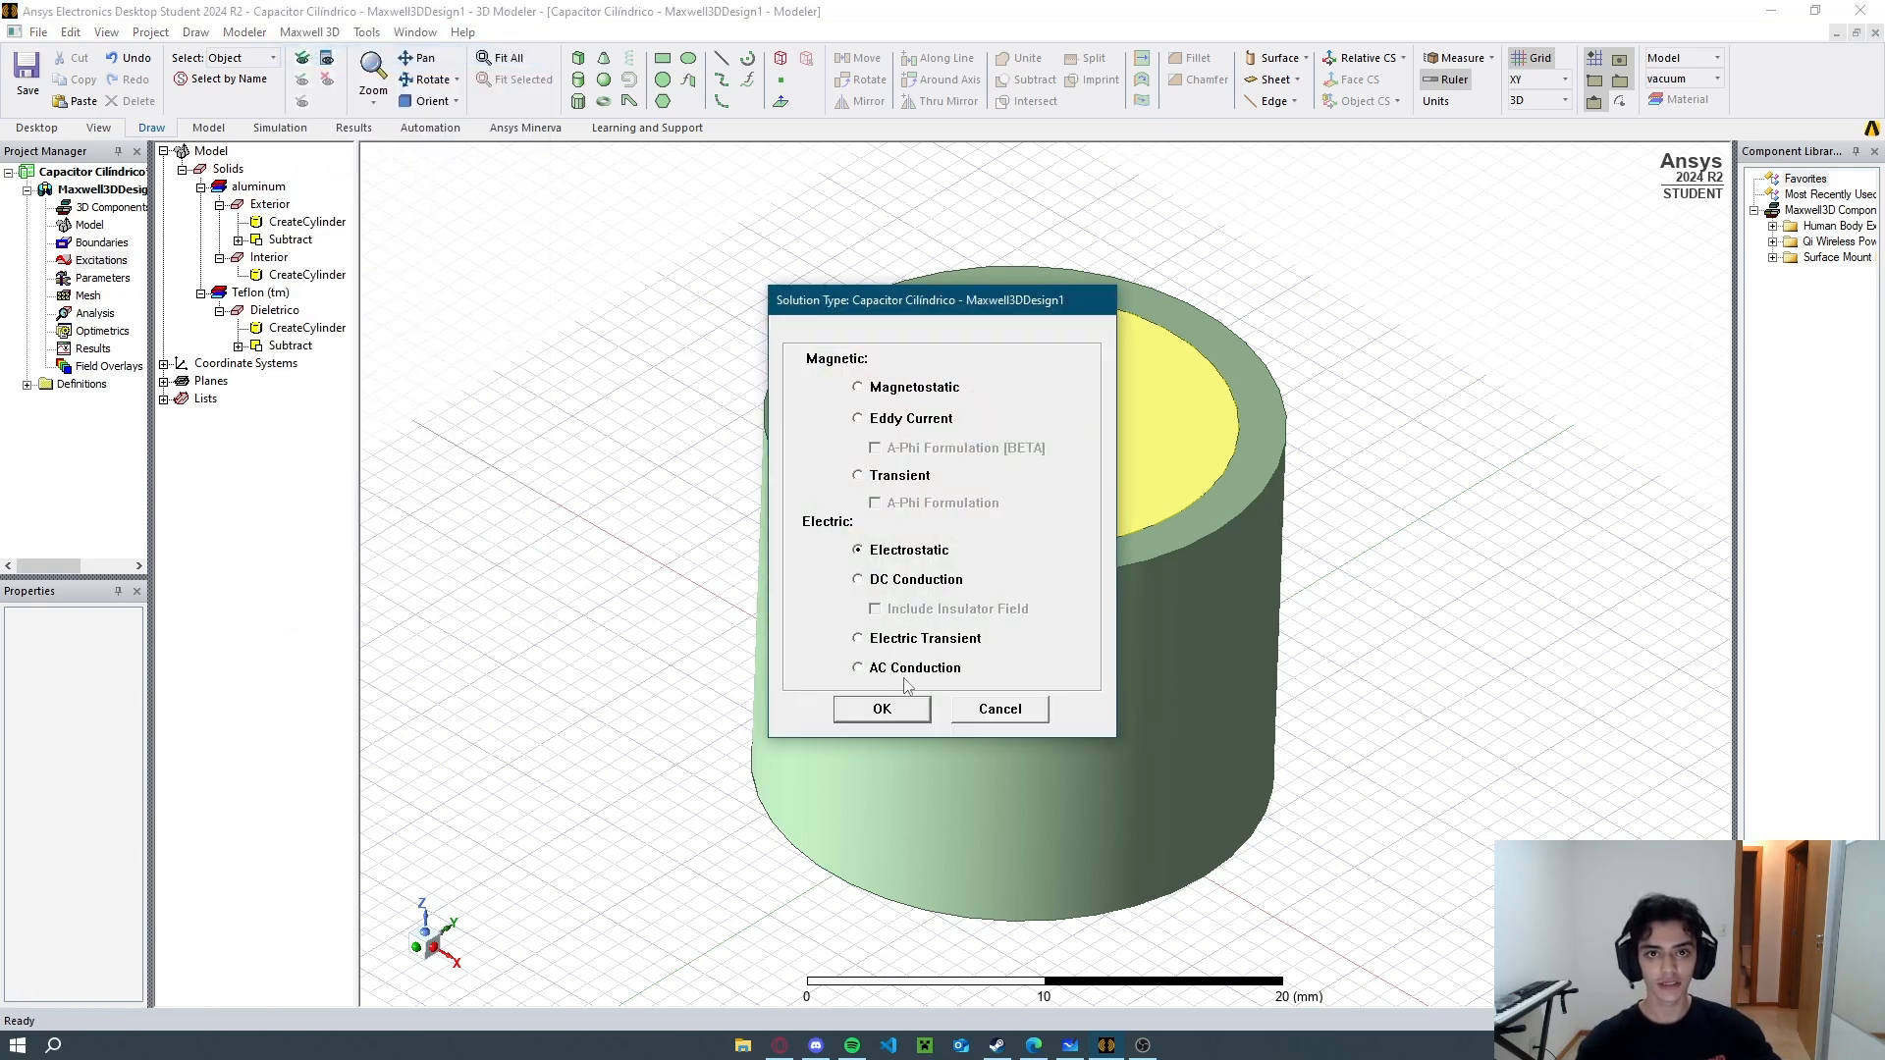
click(882, 708)
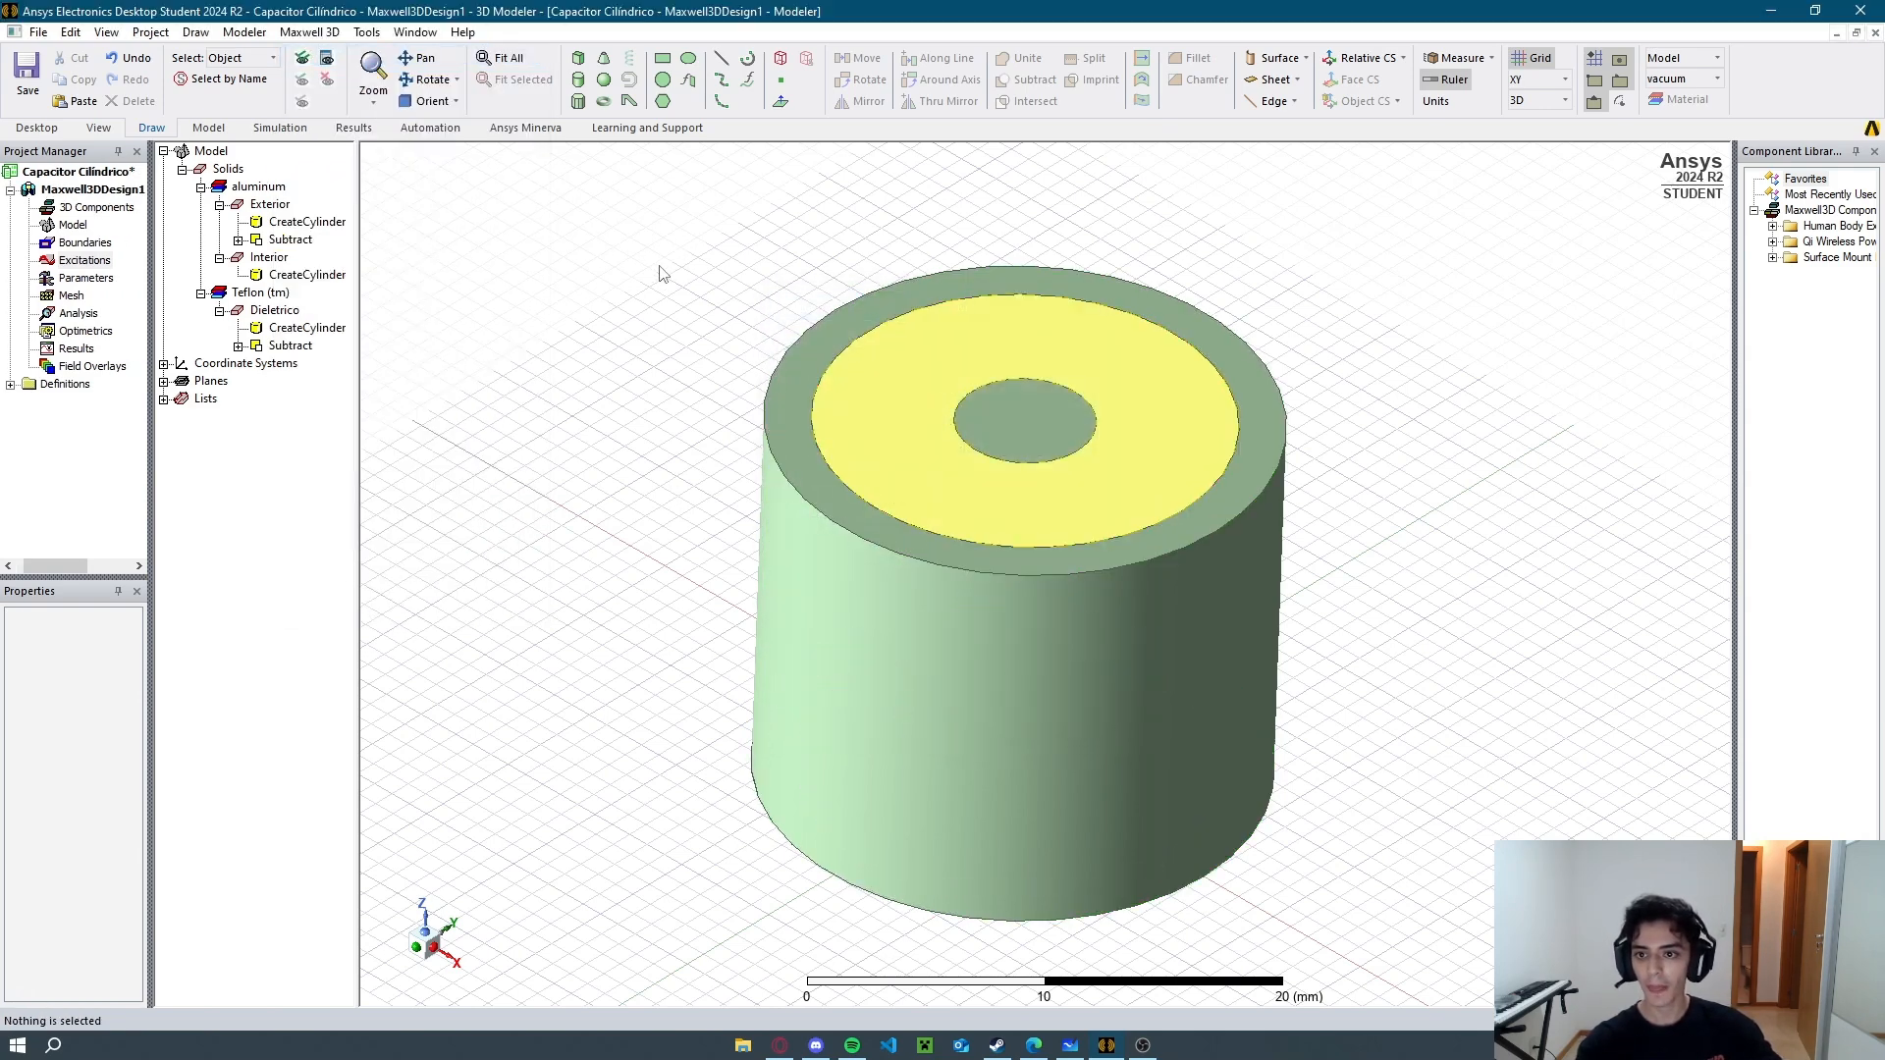
Create a vacuum region enclosing the whole capacitor and clear the selection.
click(781, 80)
click(864, 662)
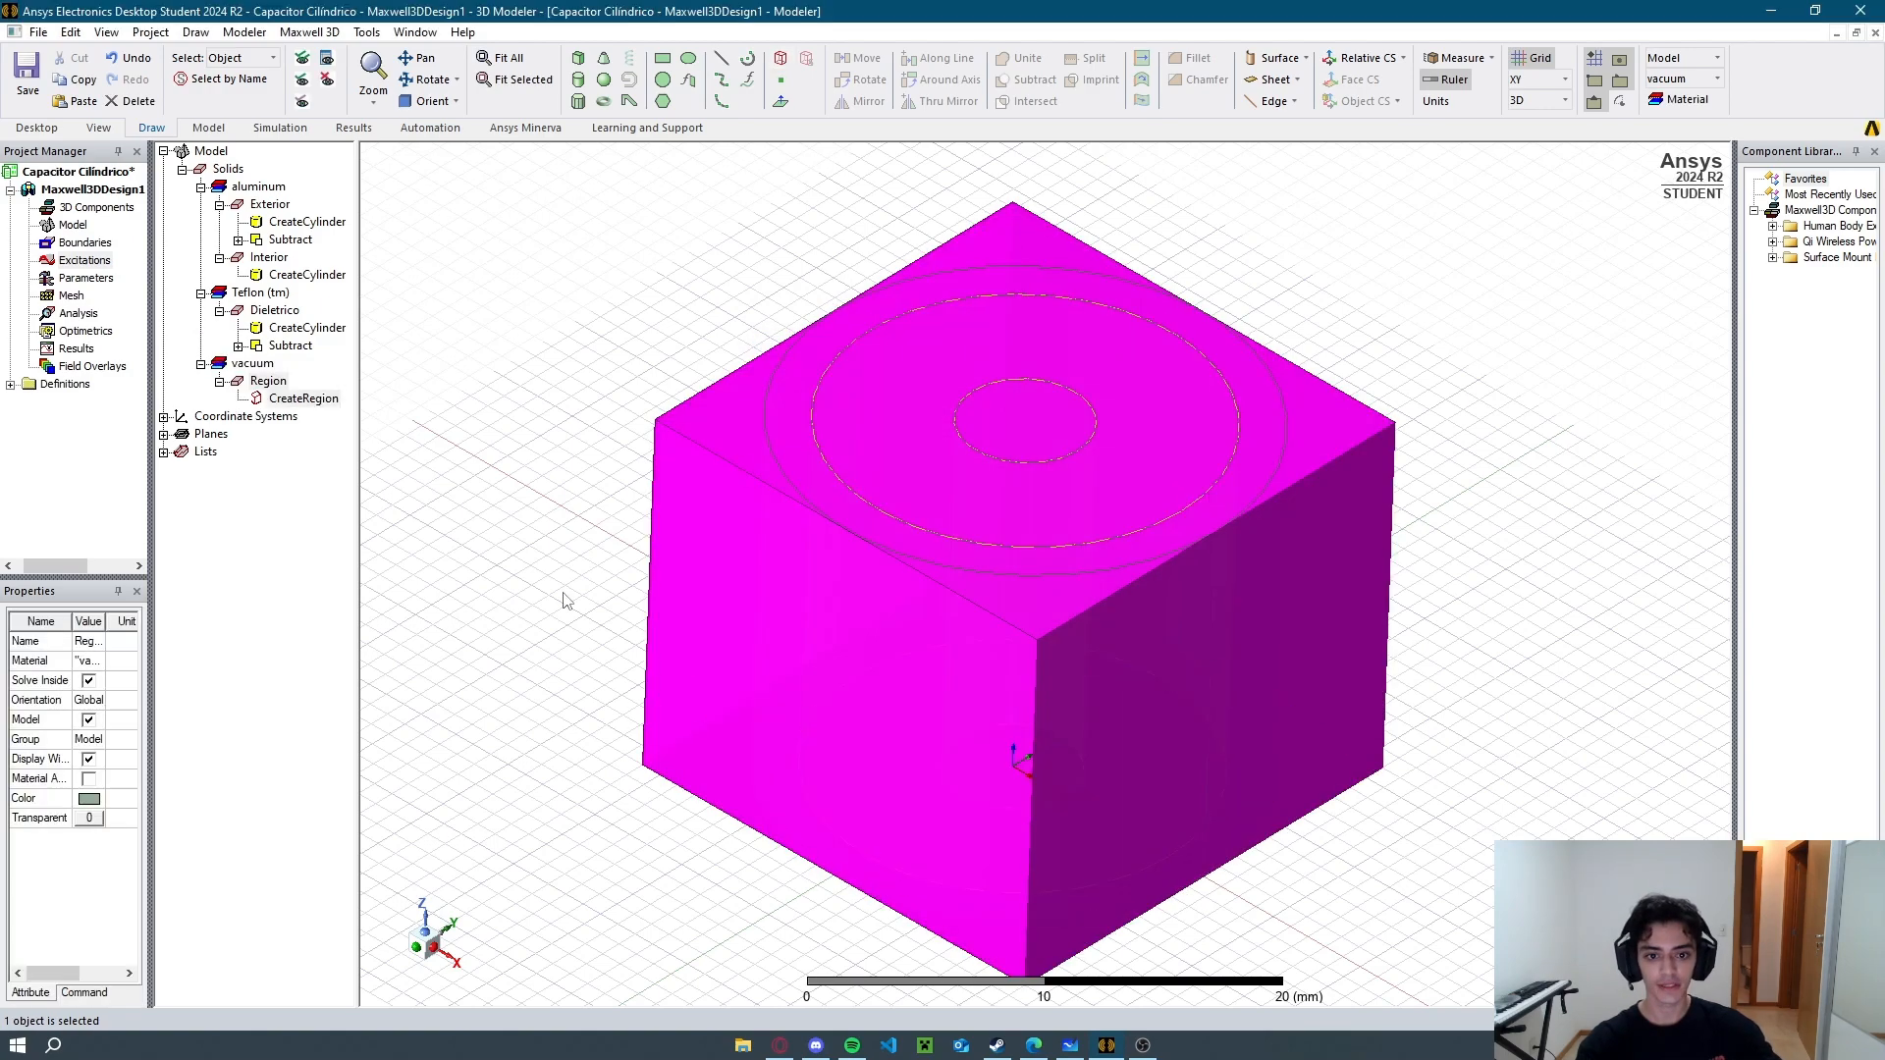
click(565, 601)
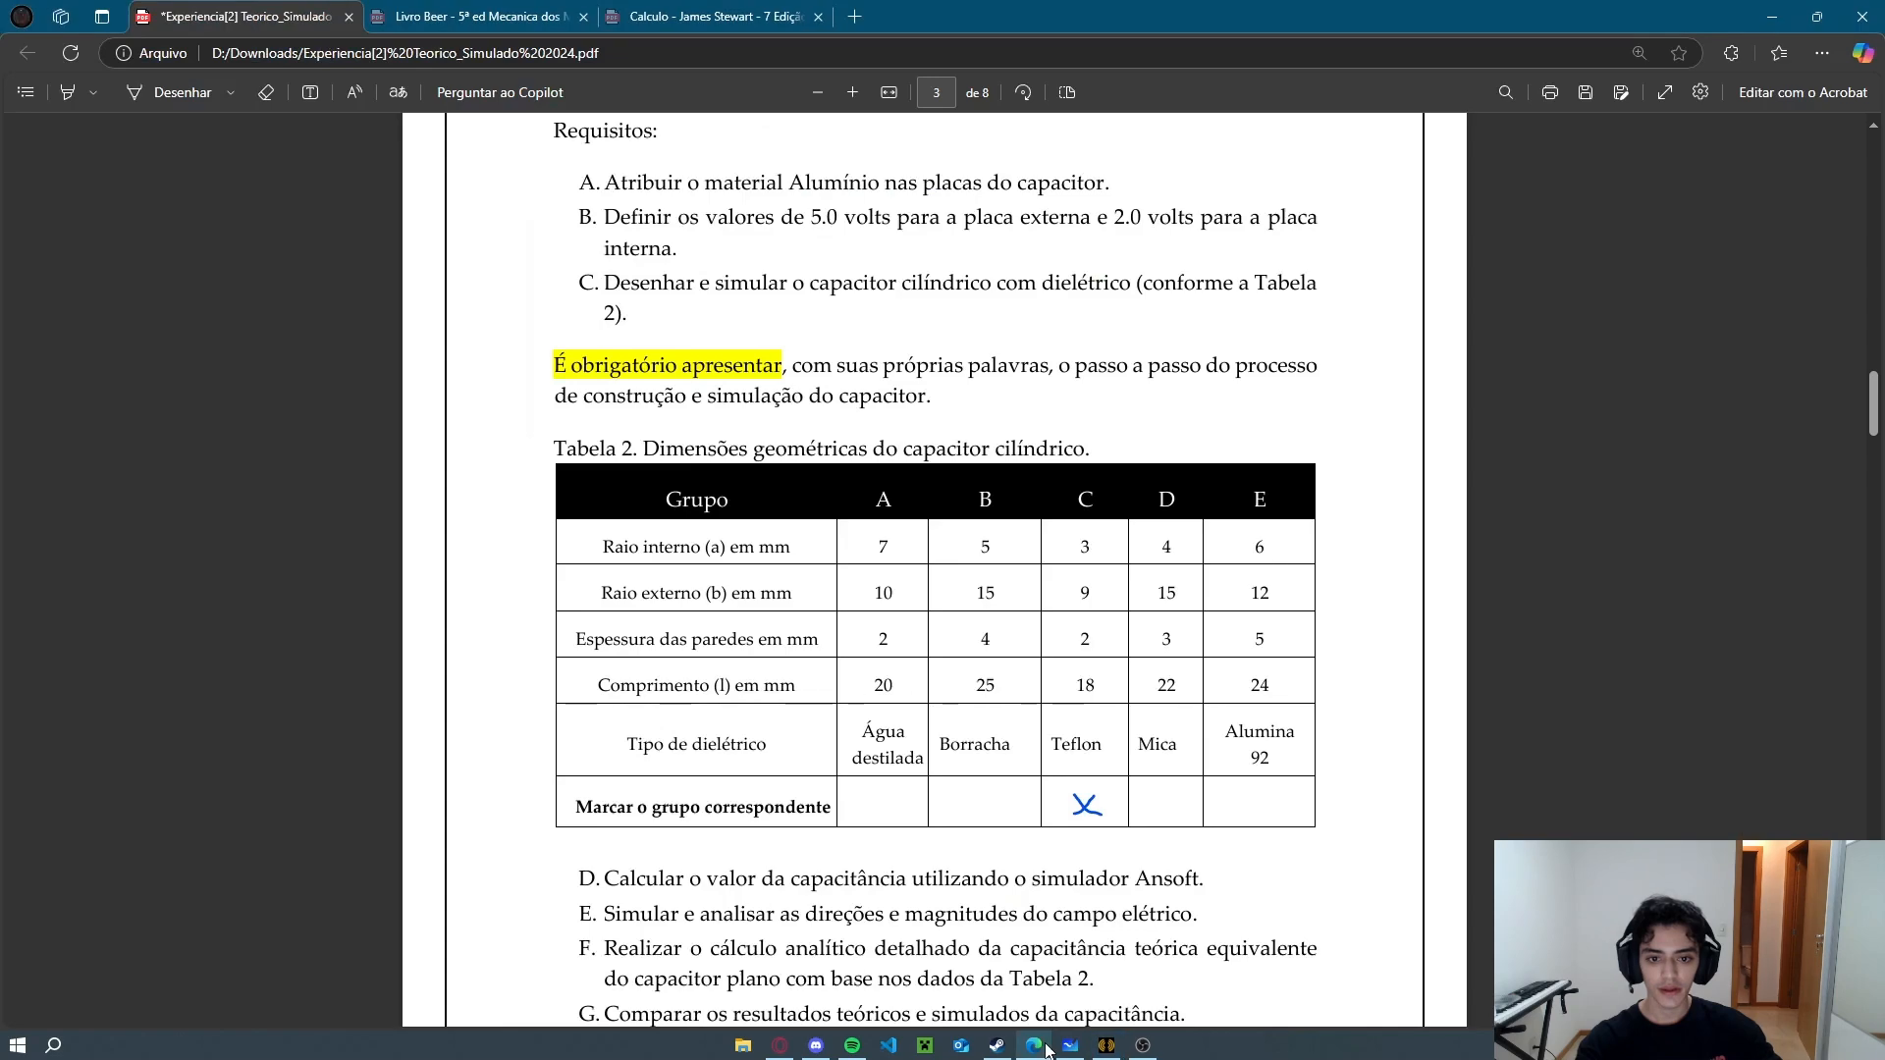
Check the plate voltages in the assignment PDF and assign a 5 V voltage excitation to the Exterior solid.
click(1034, 1046)
scroll(796, 753, down, 5)
scroll(796, 753, up, 5)
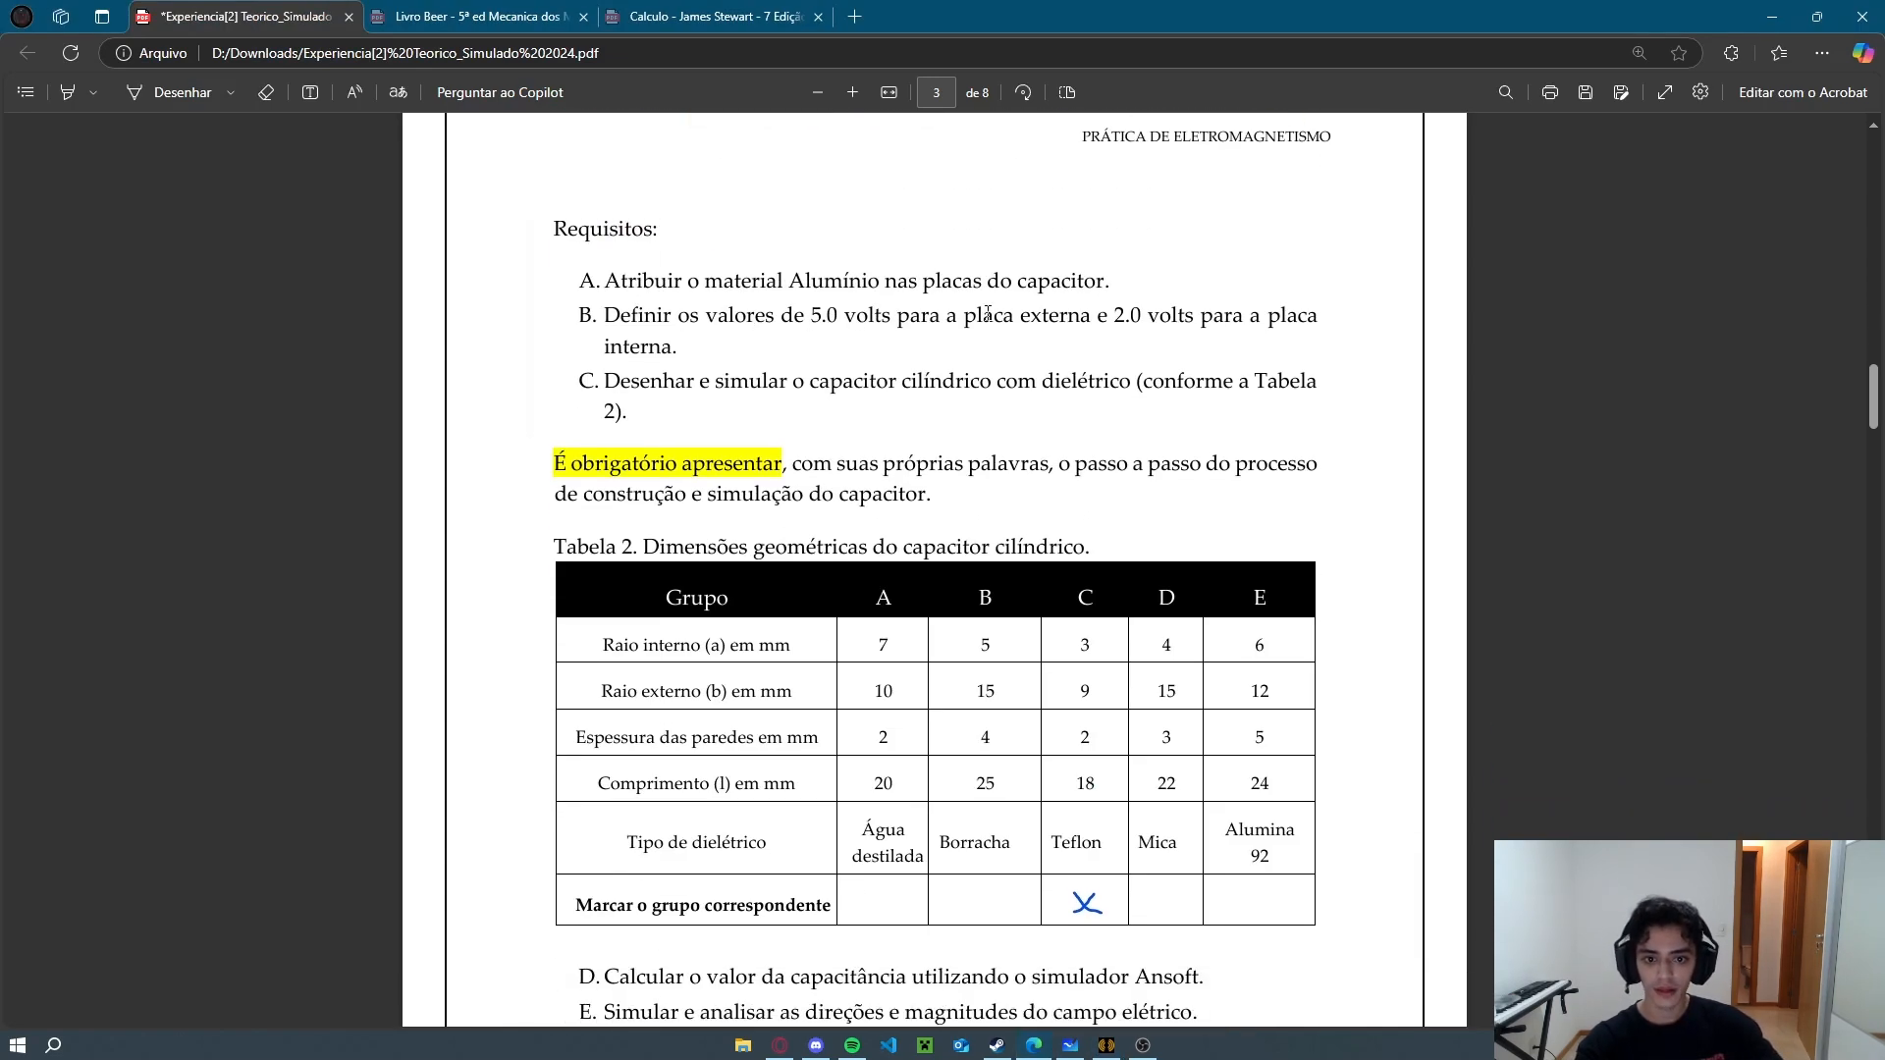
key(alt+Tab)
click(265, 204)
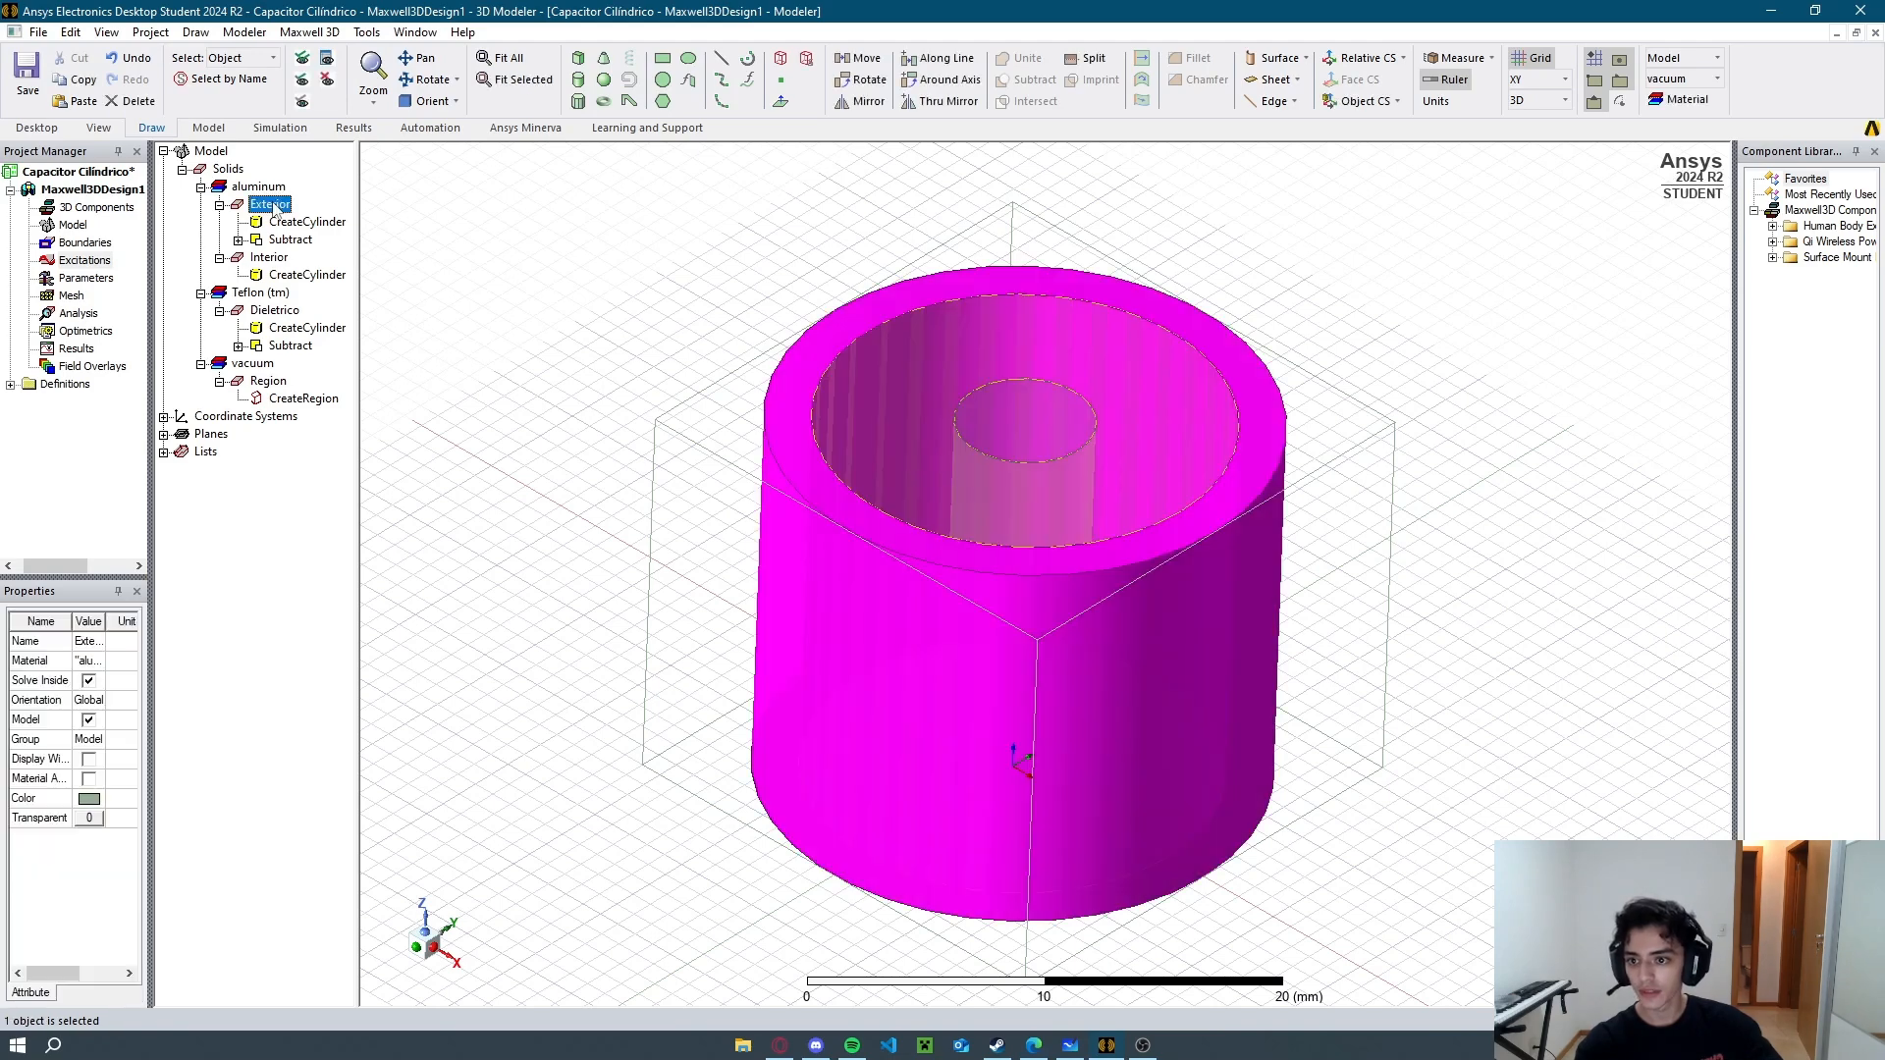
right_click(271, 205)
mouse_move(399, 489)
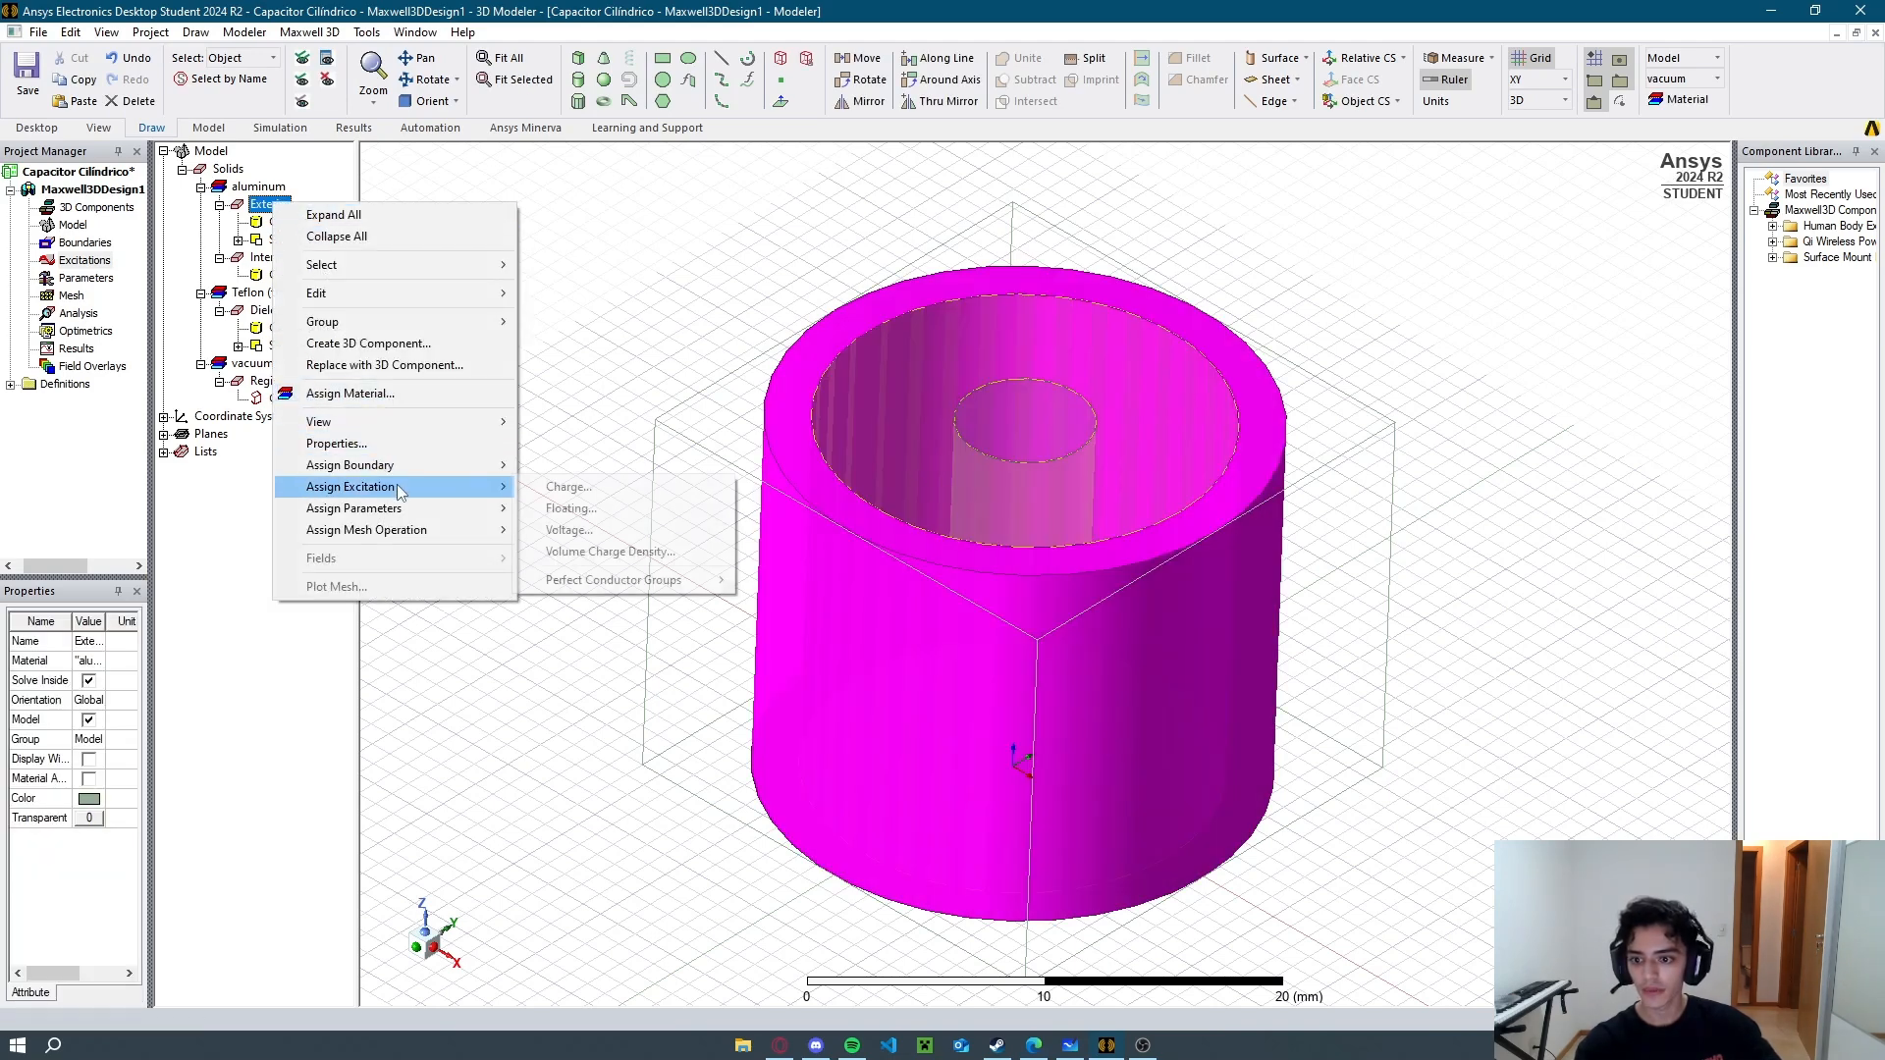
click(617, 530)
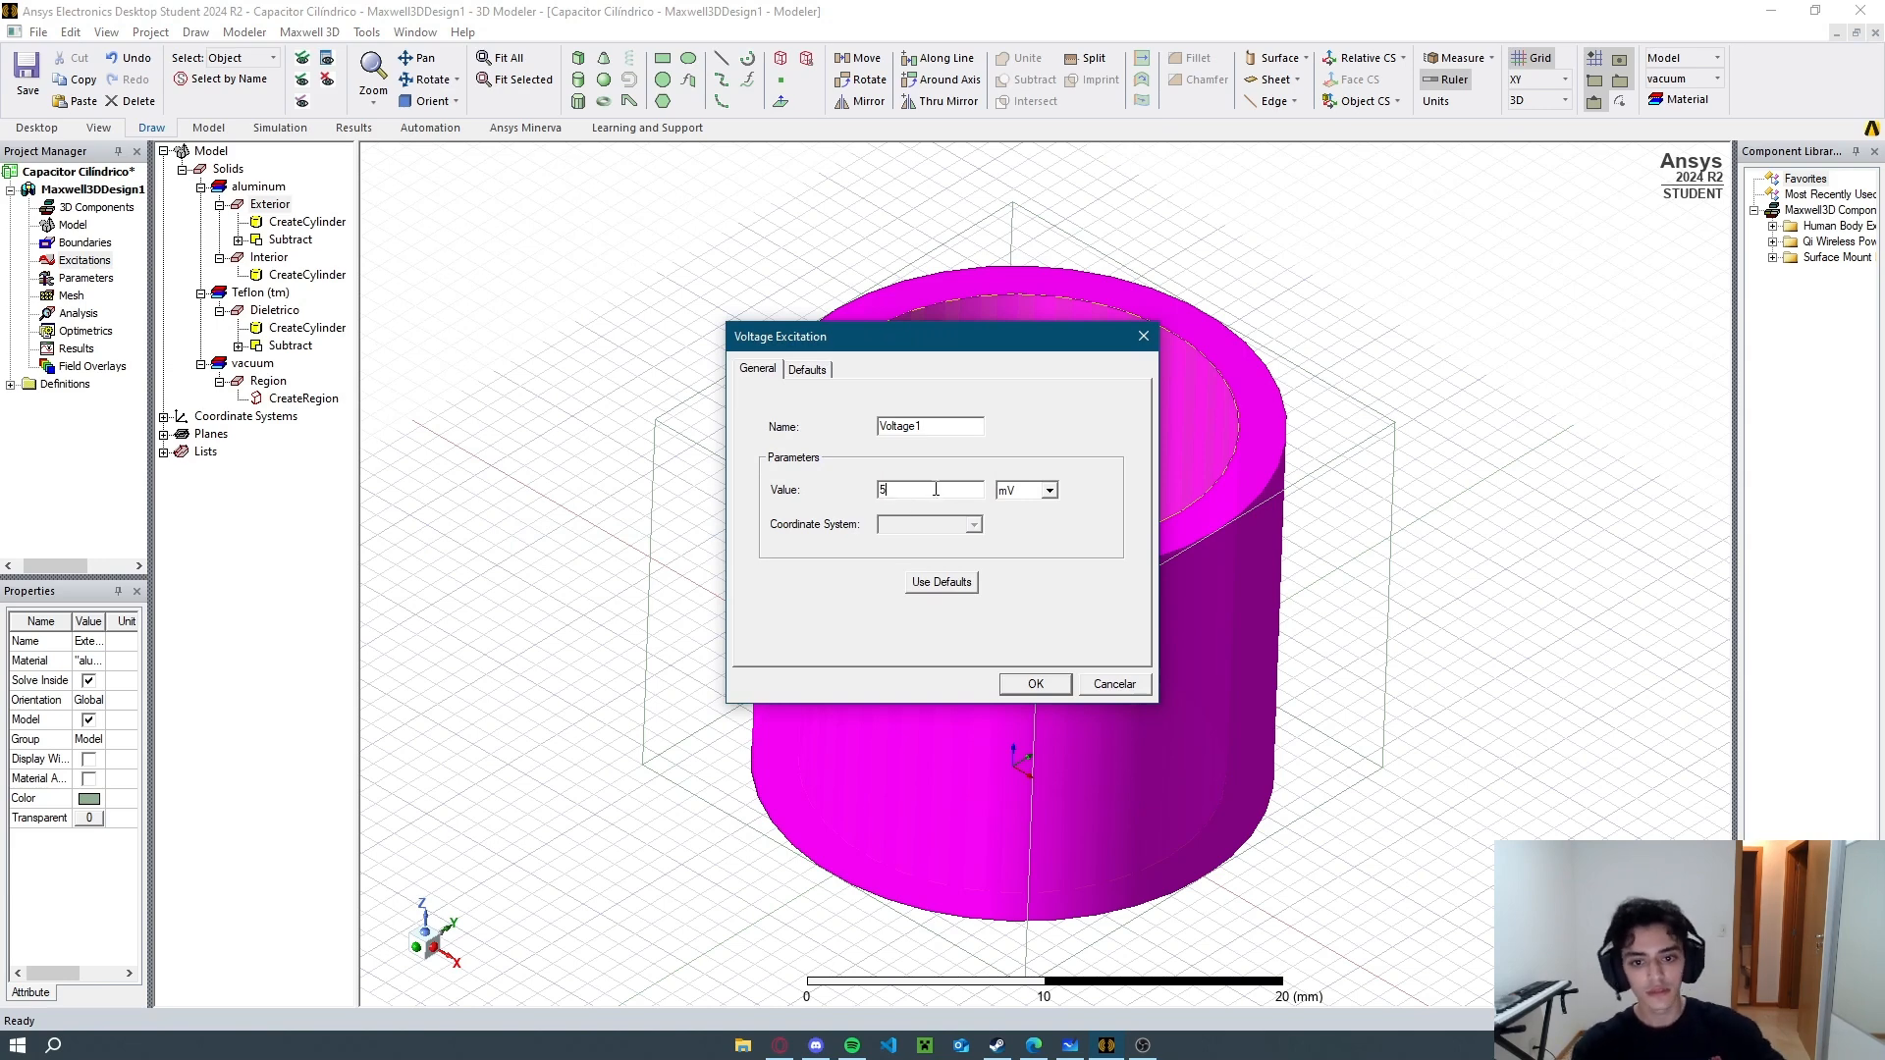
click(1049, 490)
click(1021, 547)
click(1035, 684)
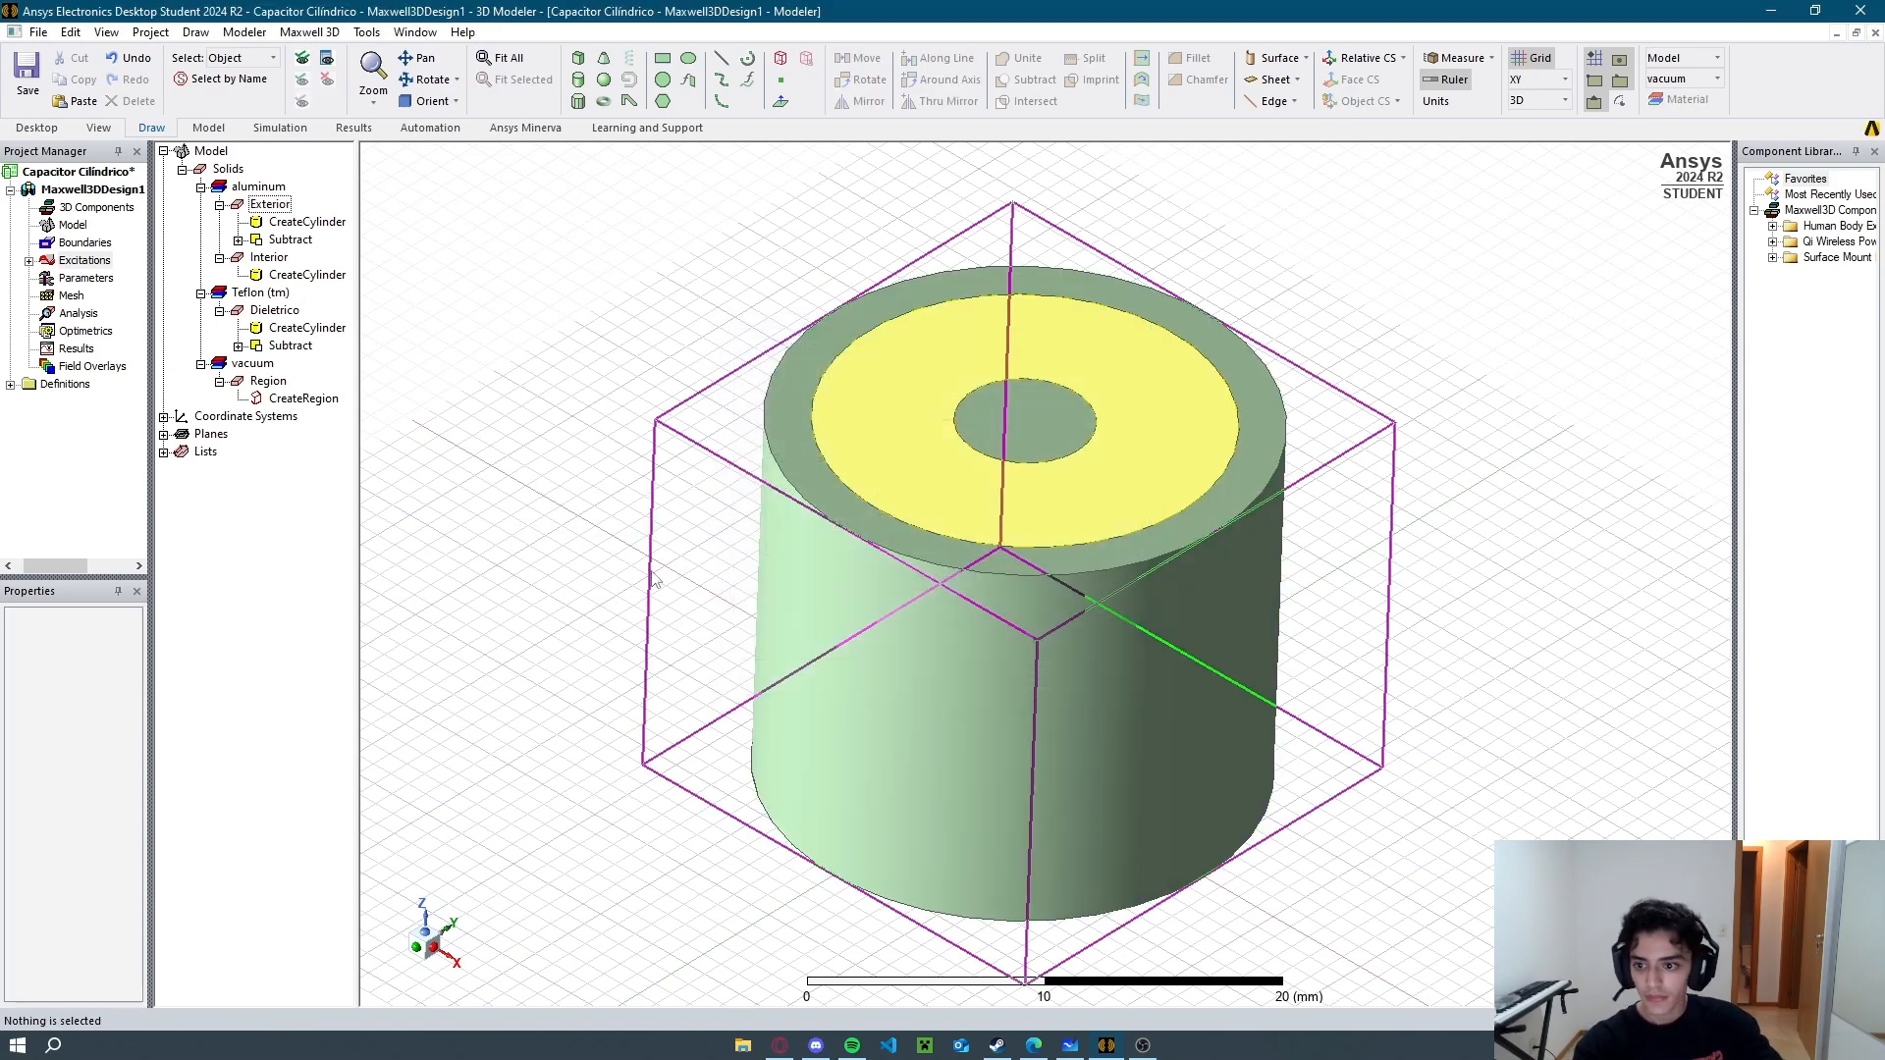
Assign a 2 V voltage excitation to the Interior solid, checking the required value in the assignment PDF.
click(269, 257)
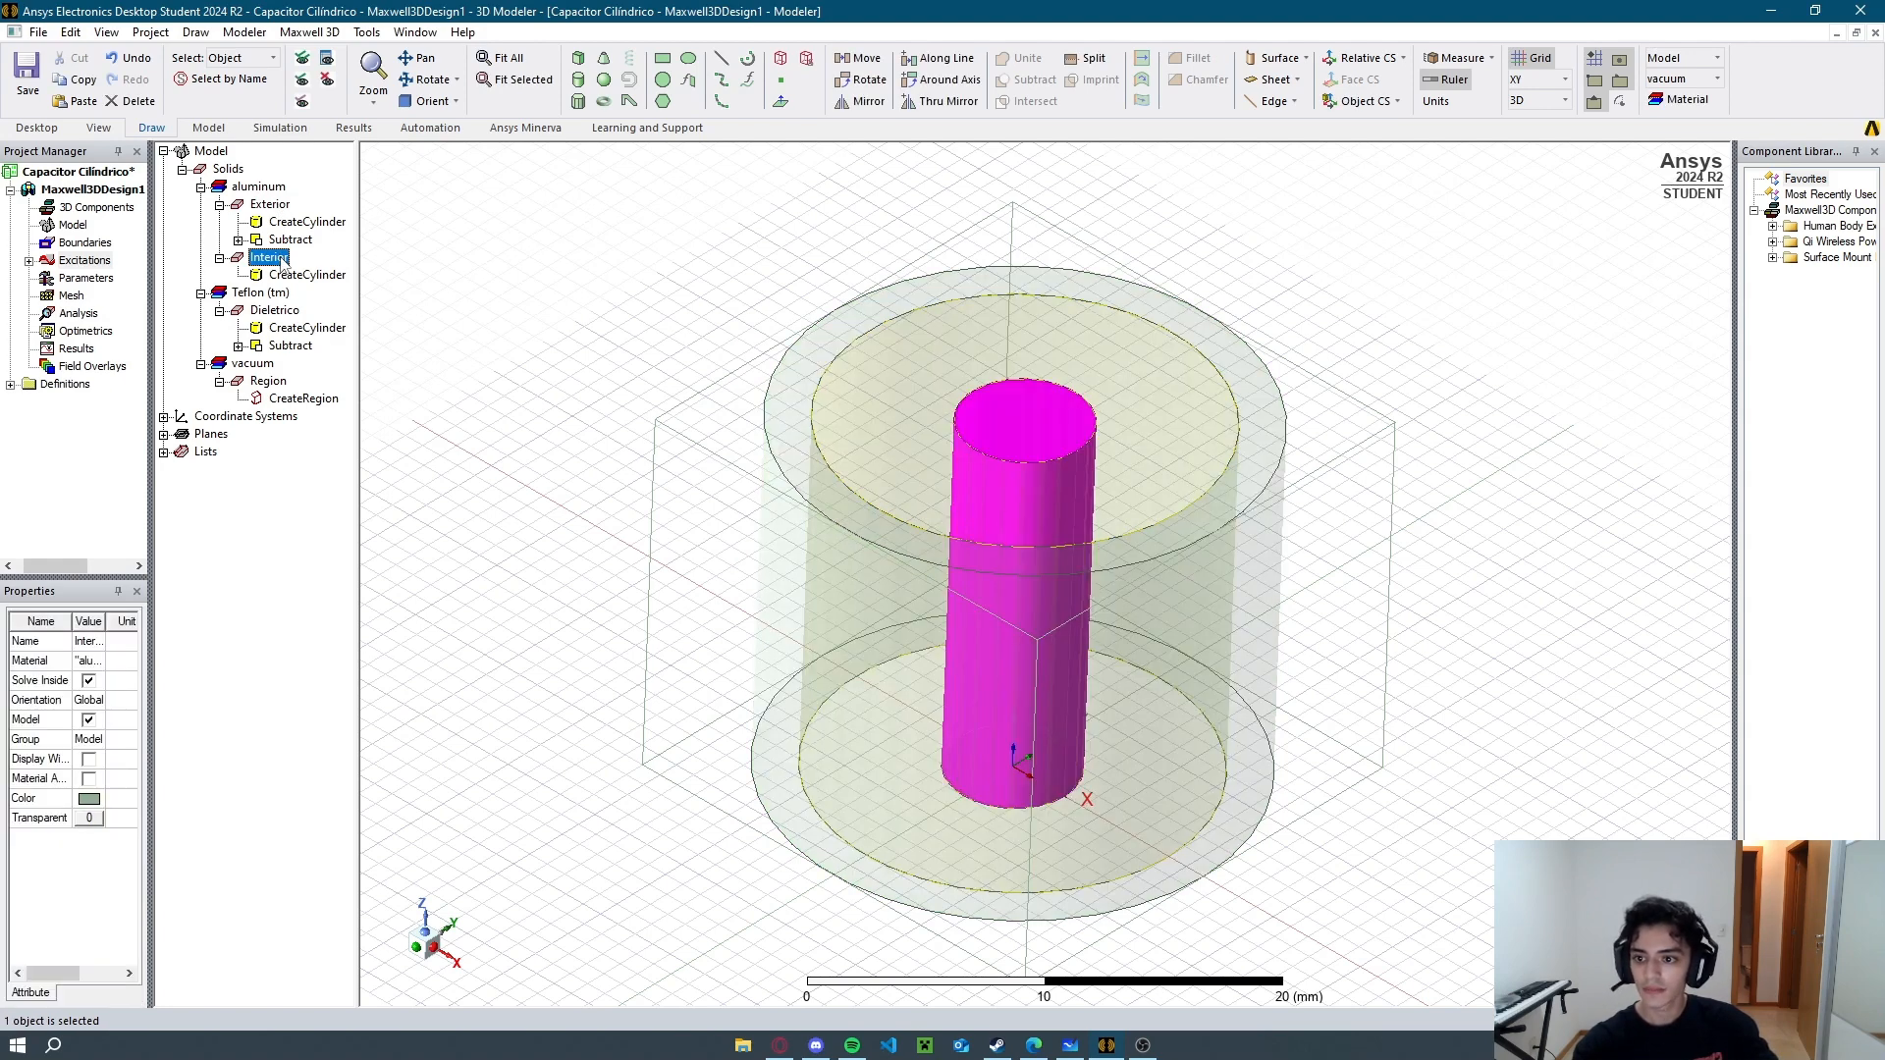
right_click(282, 261)
mouse_move(457, 548)
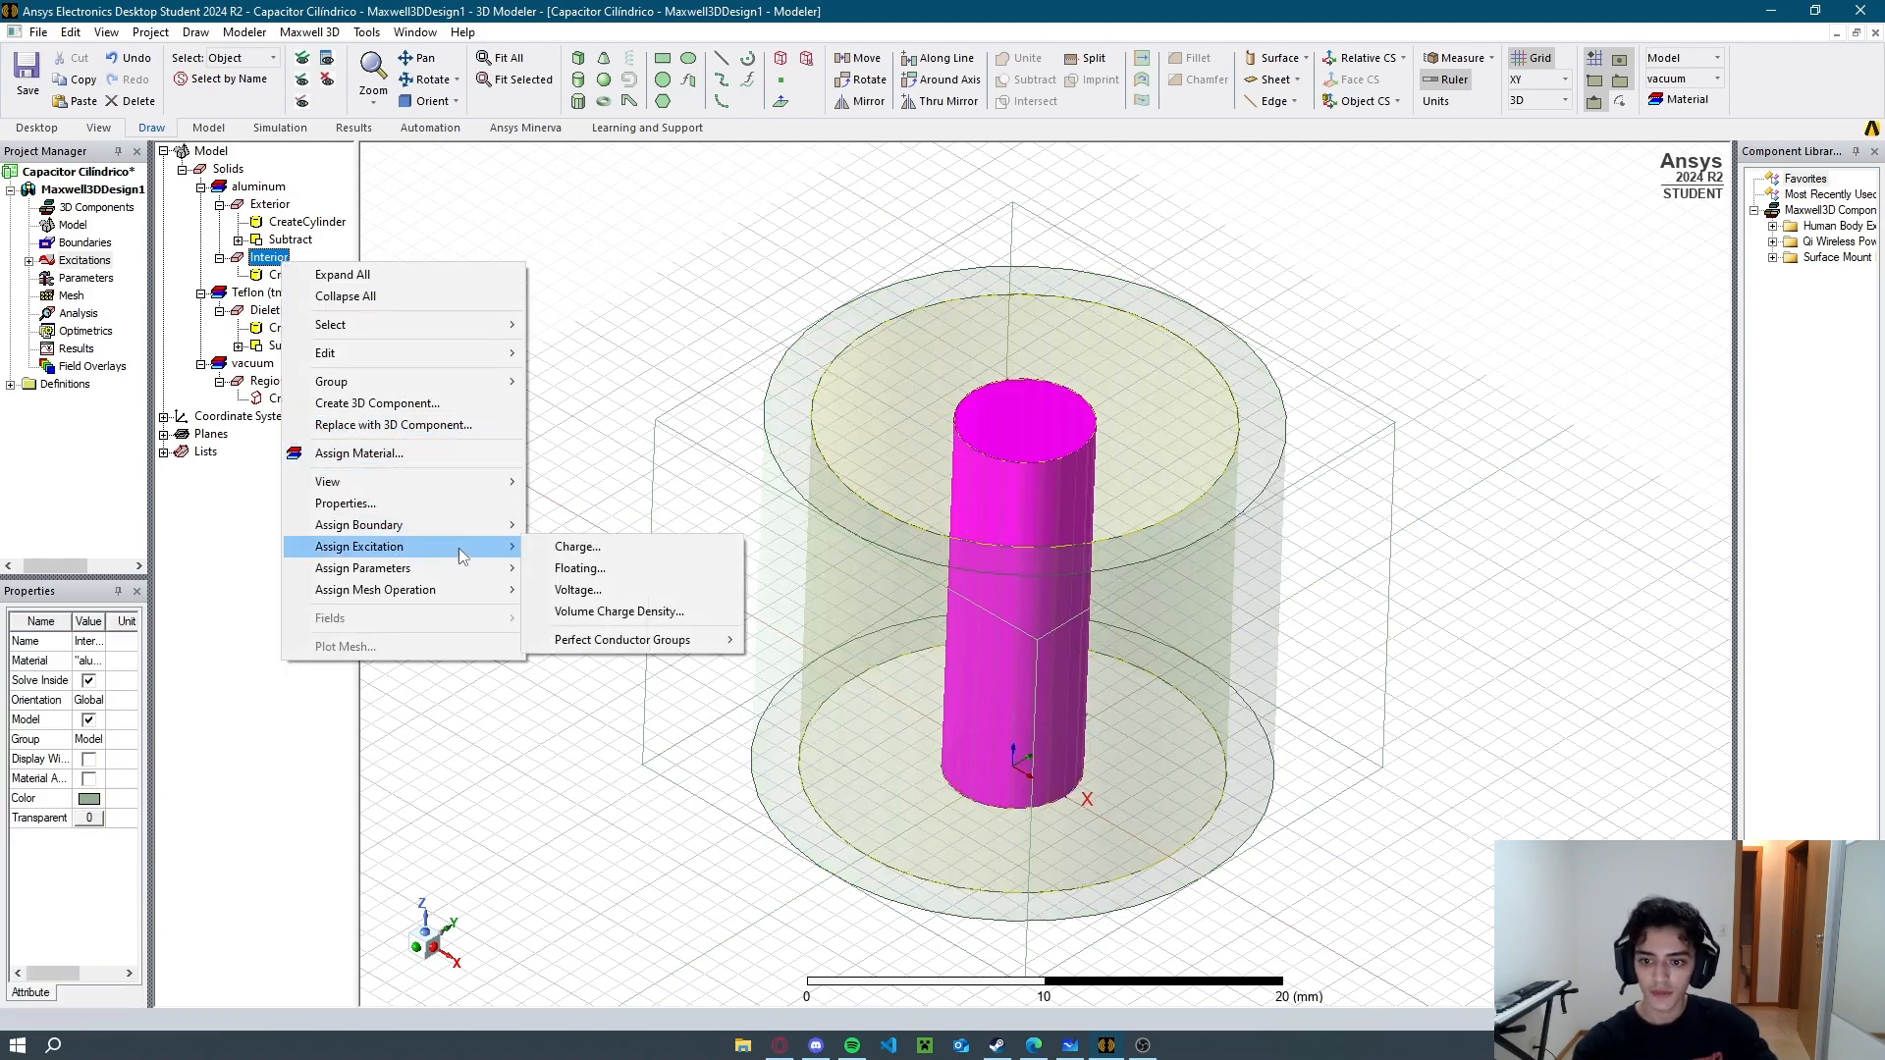
click(577, 589)
key(alt+Tab)
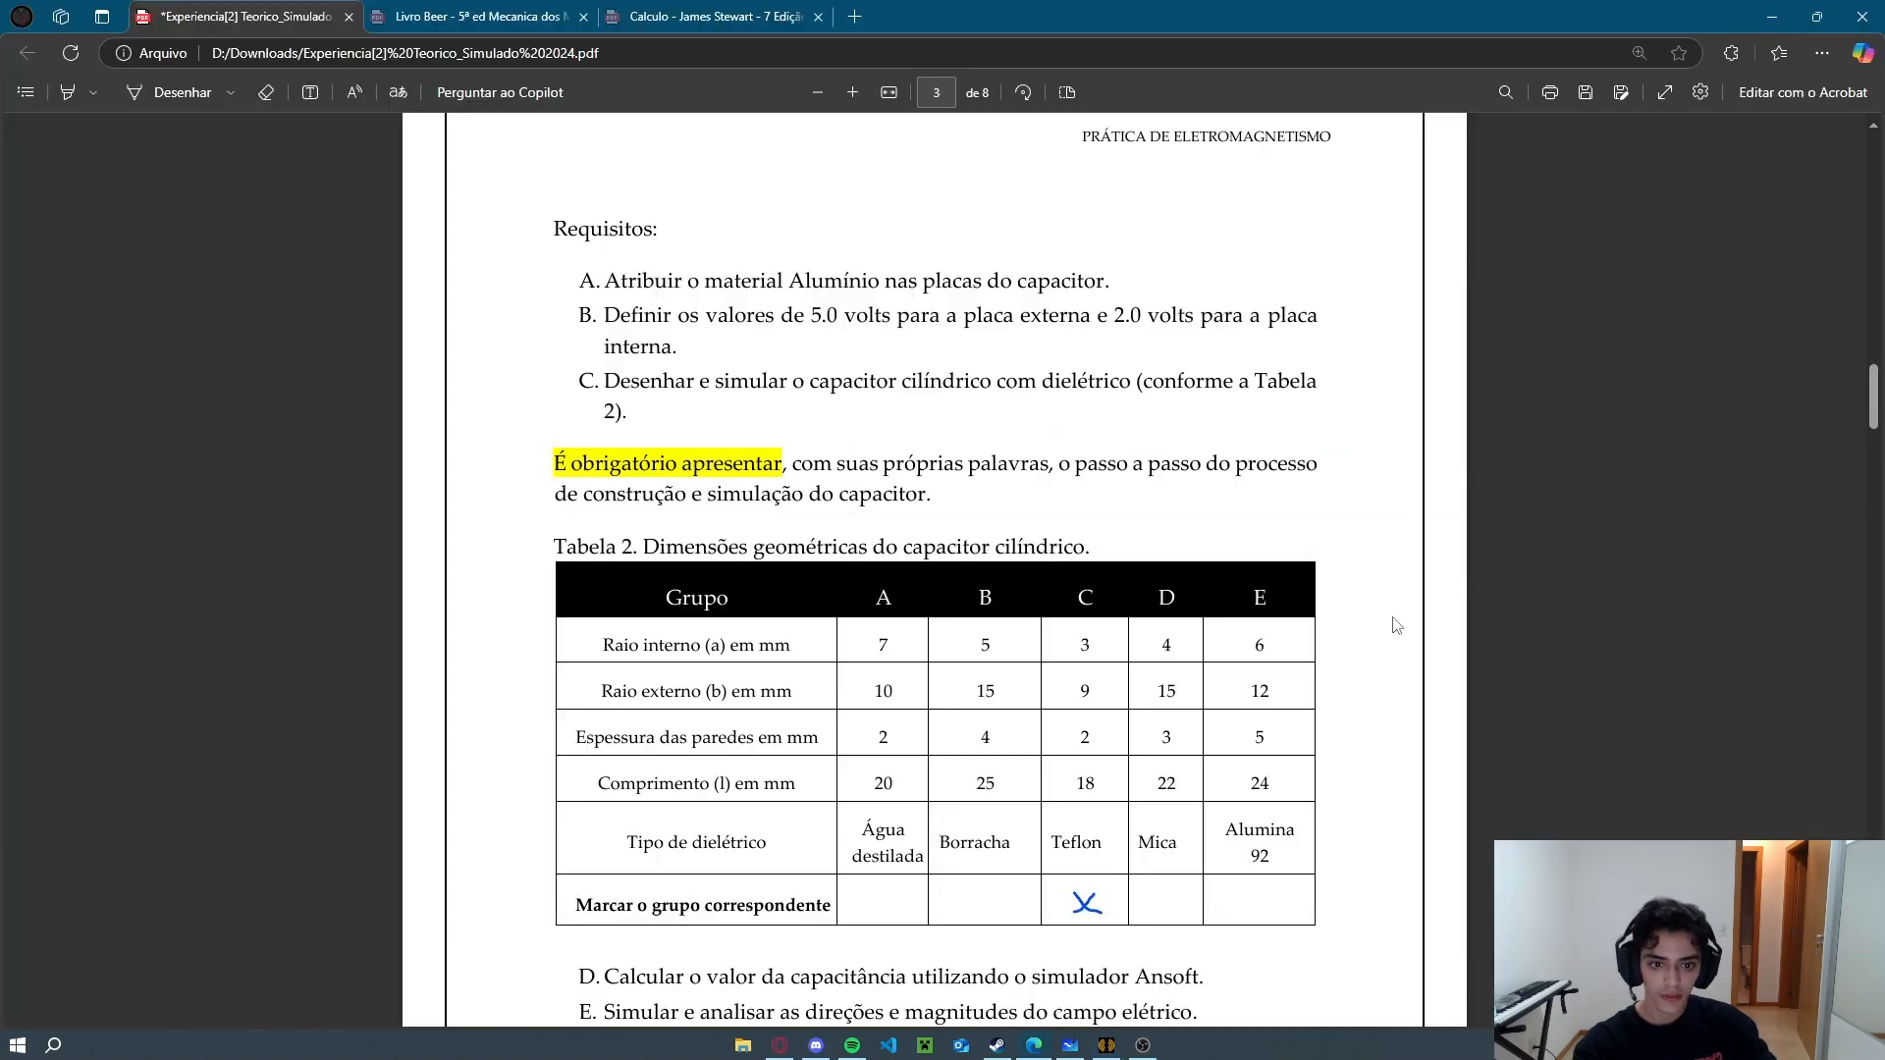
key(alt+Tab)
click(951, 492)
key(BackSpace)
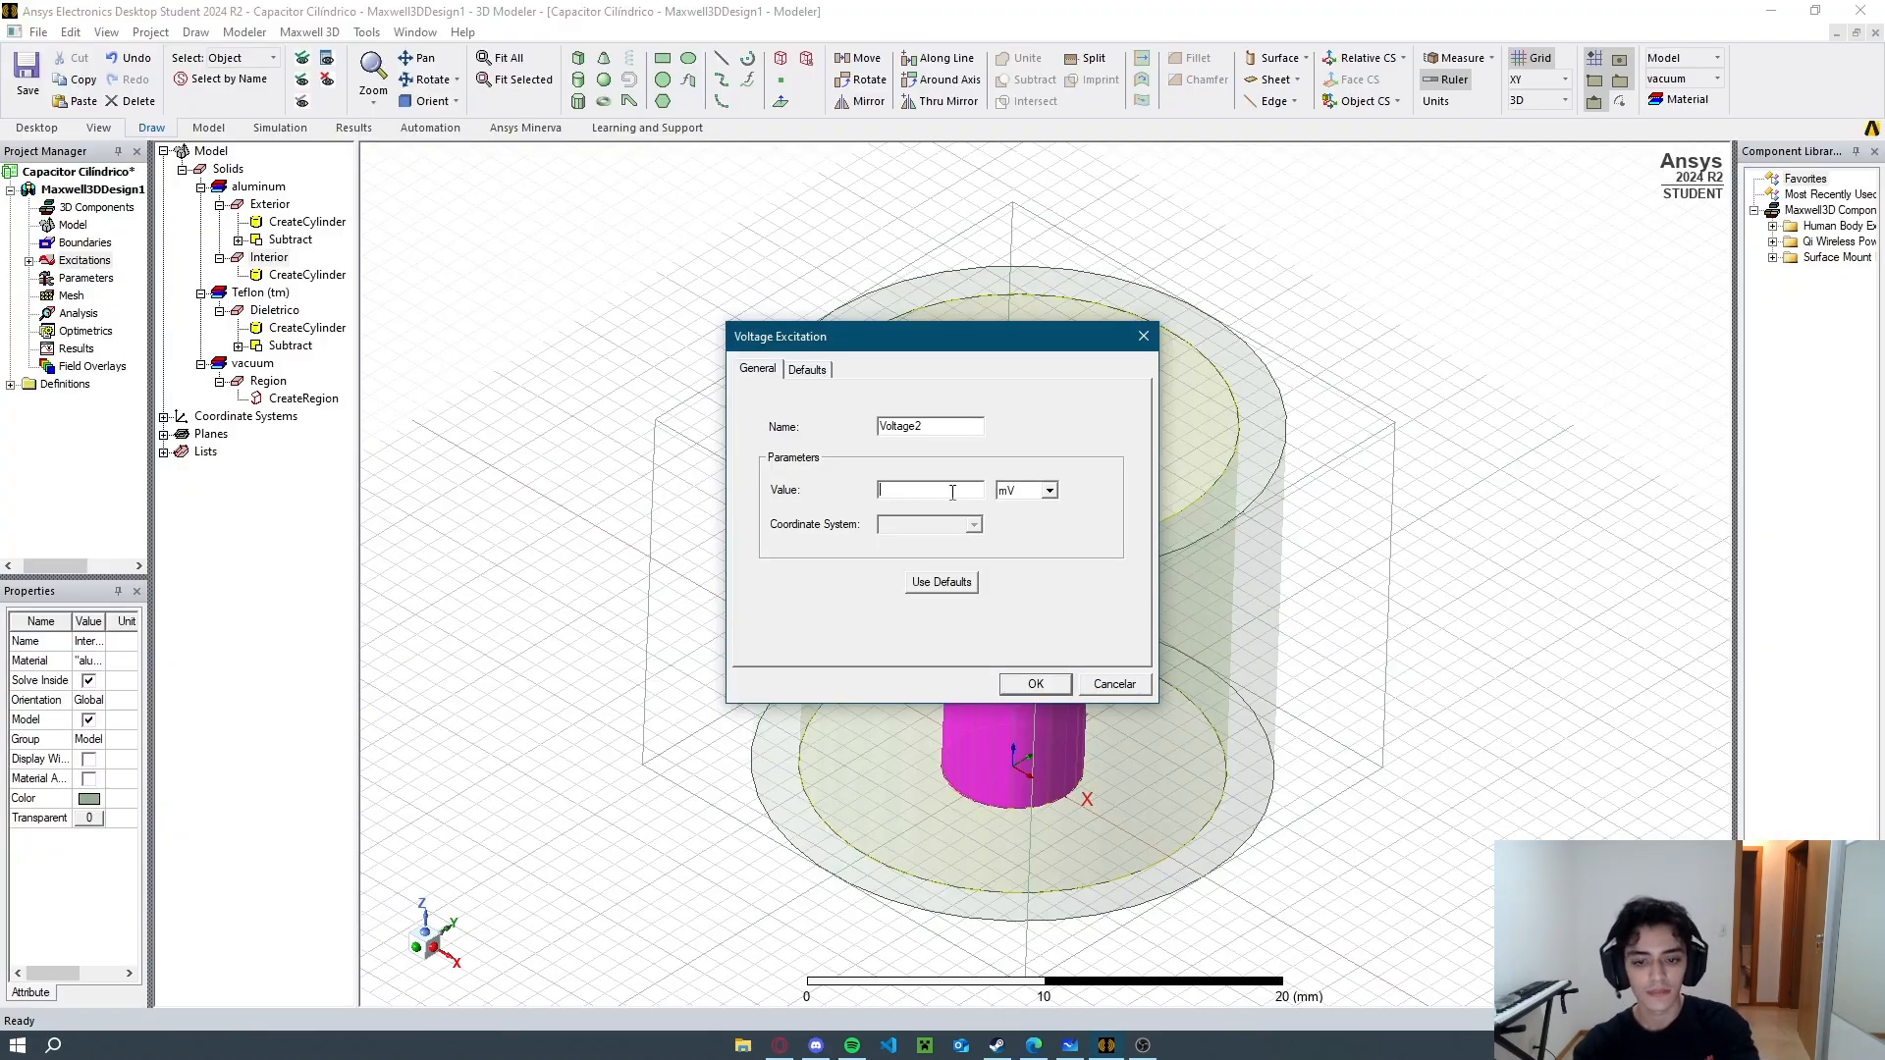
text(2)
click(1050, 490)
click(1025, 530)
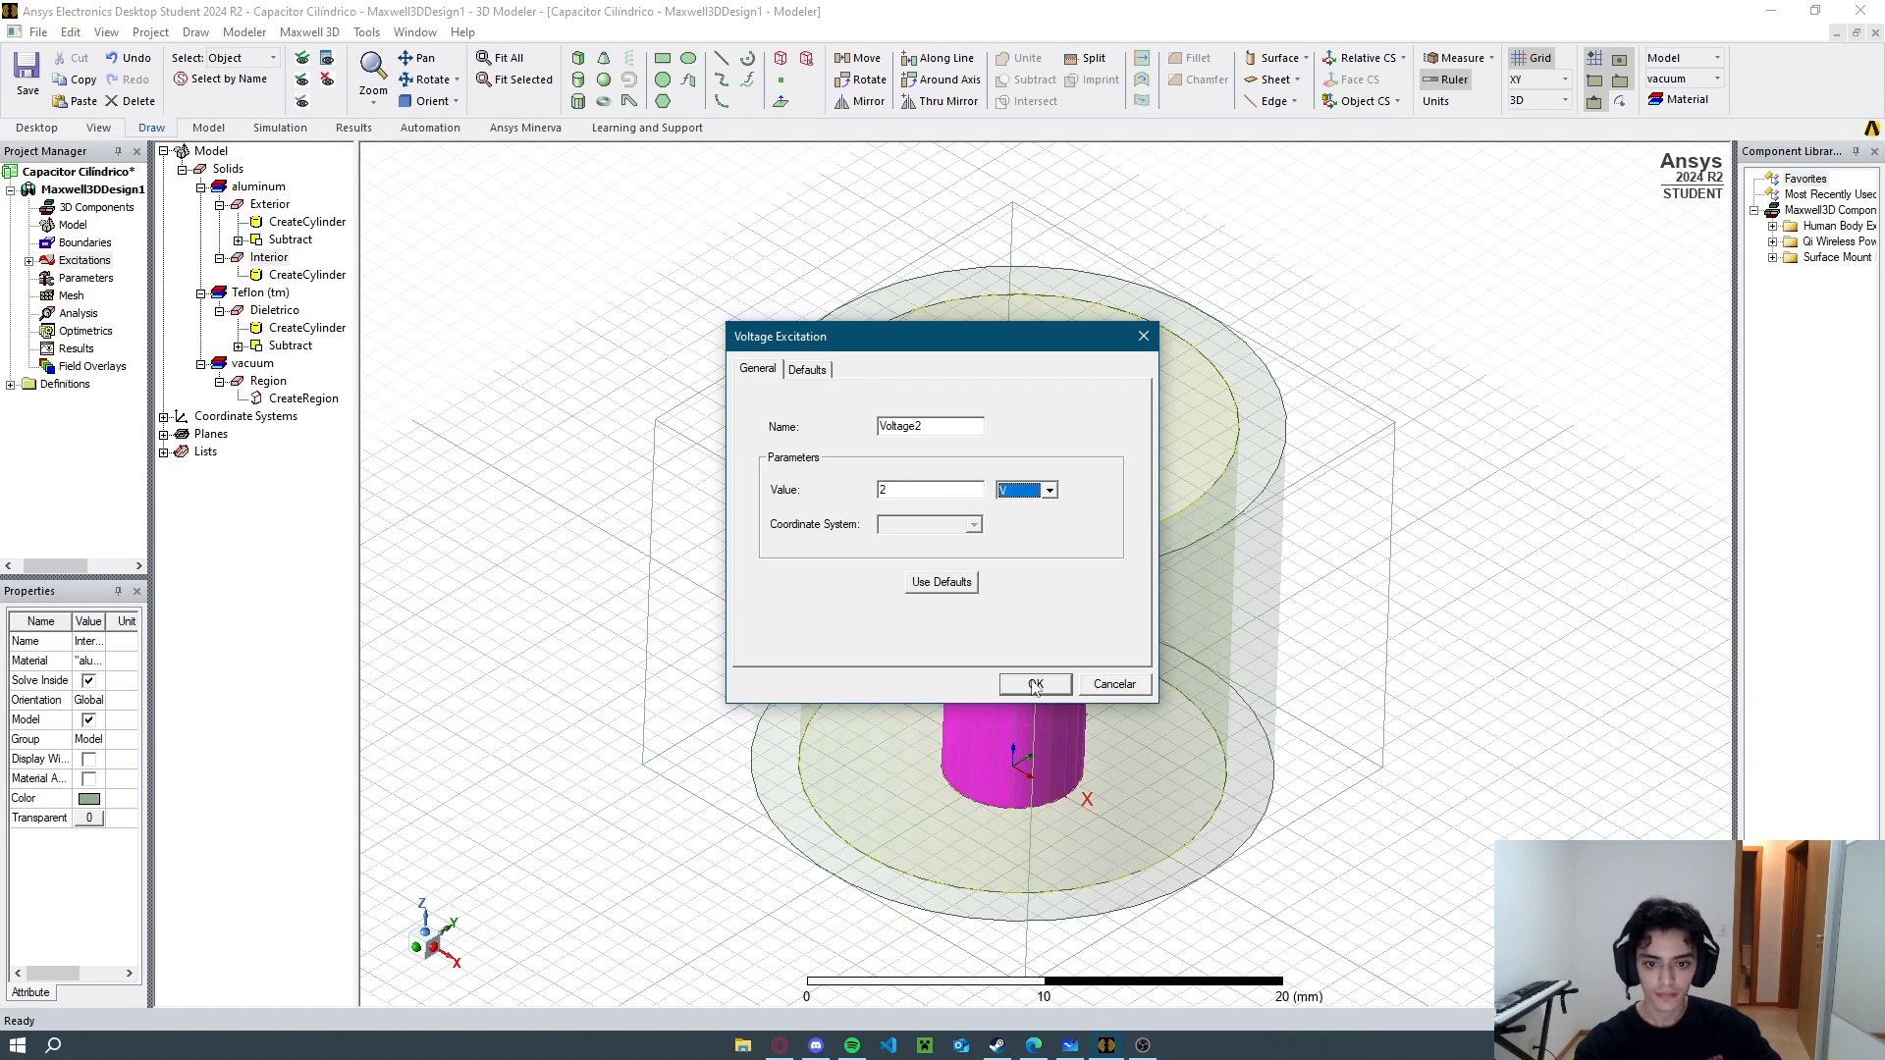
click(1011, 684)
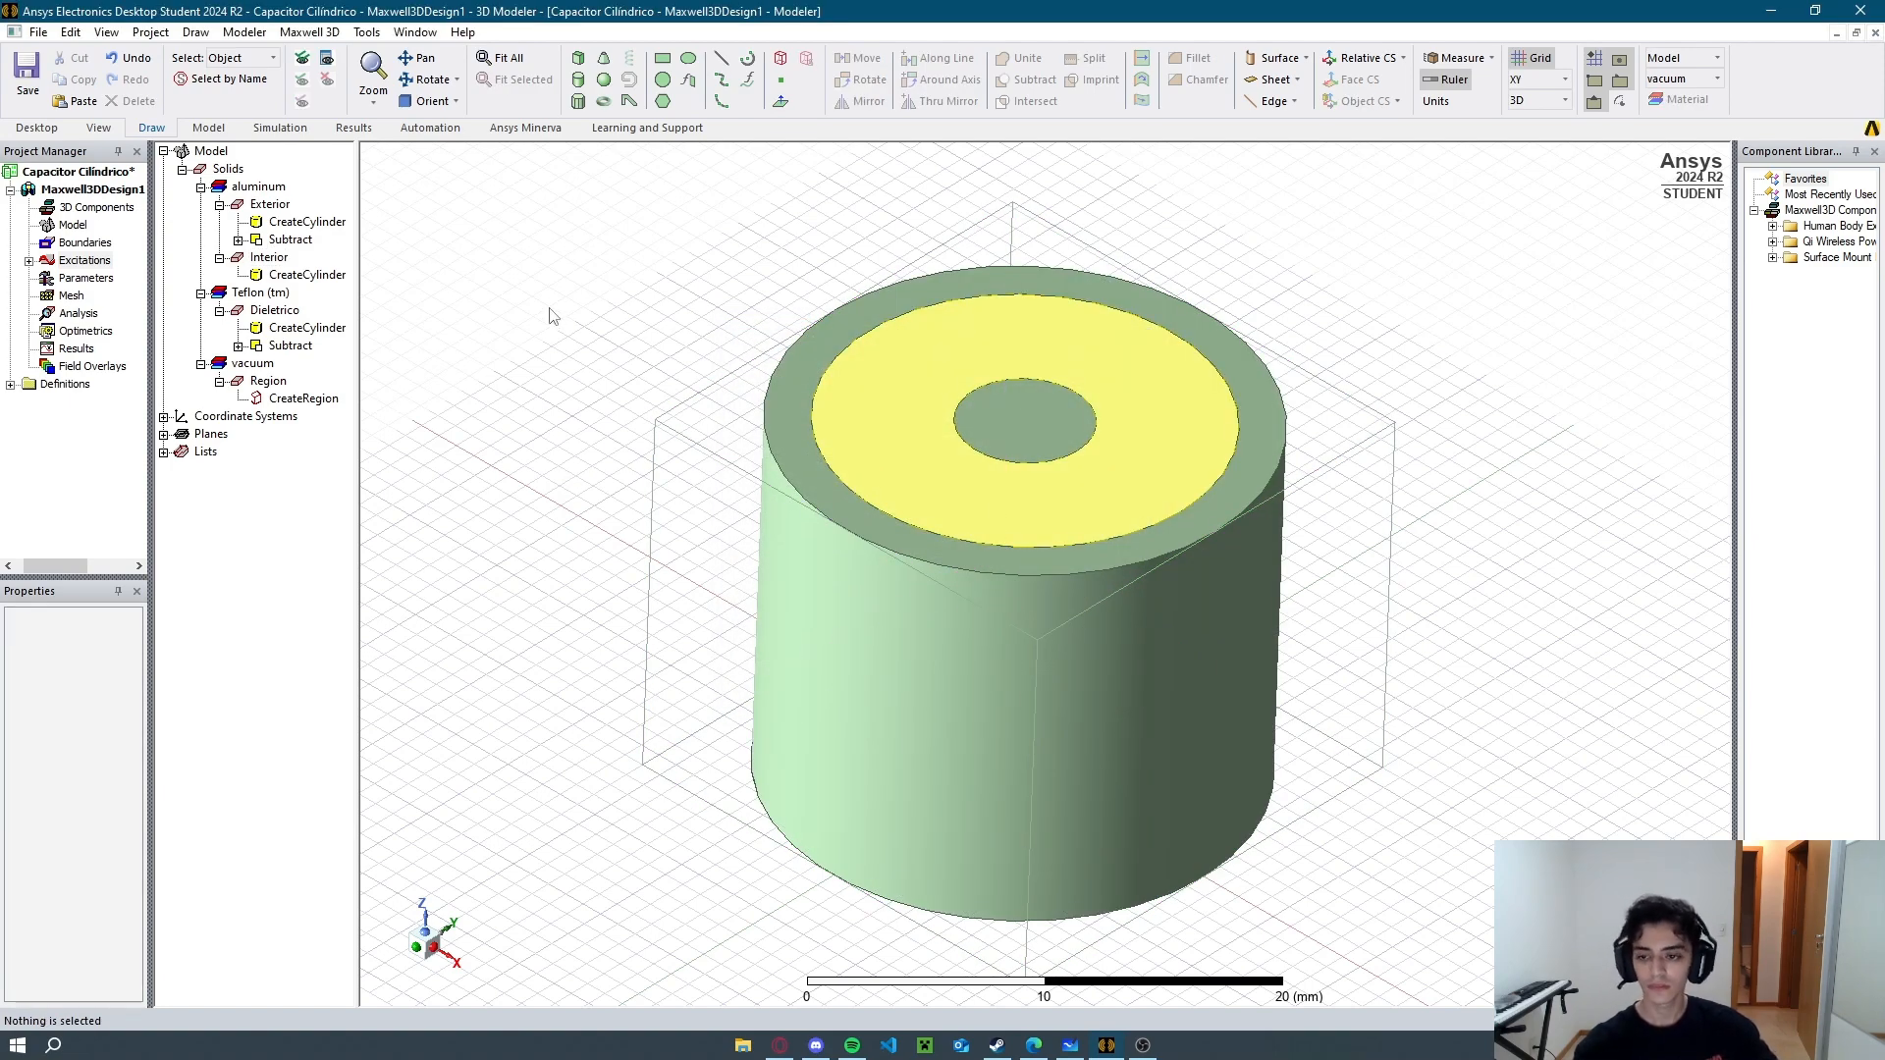
Add a Matrix parameter that includes both the Voltage1 and Voltage2 sources.
click(28, 260)
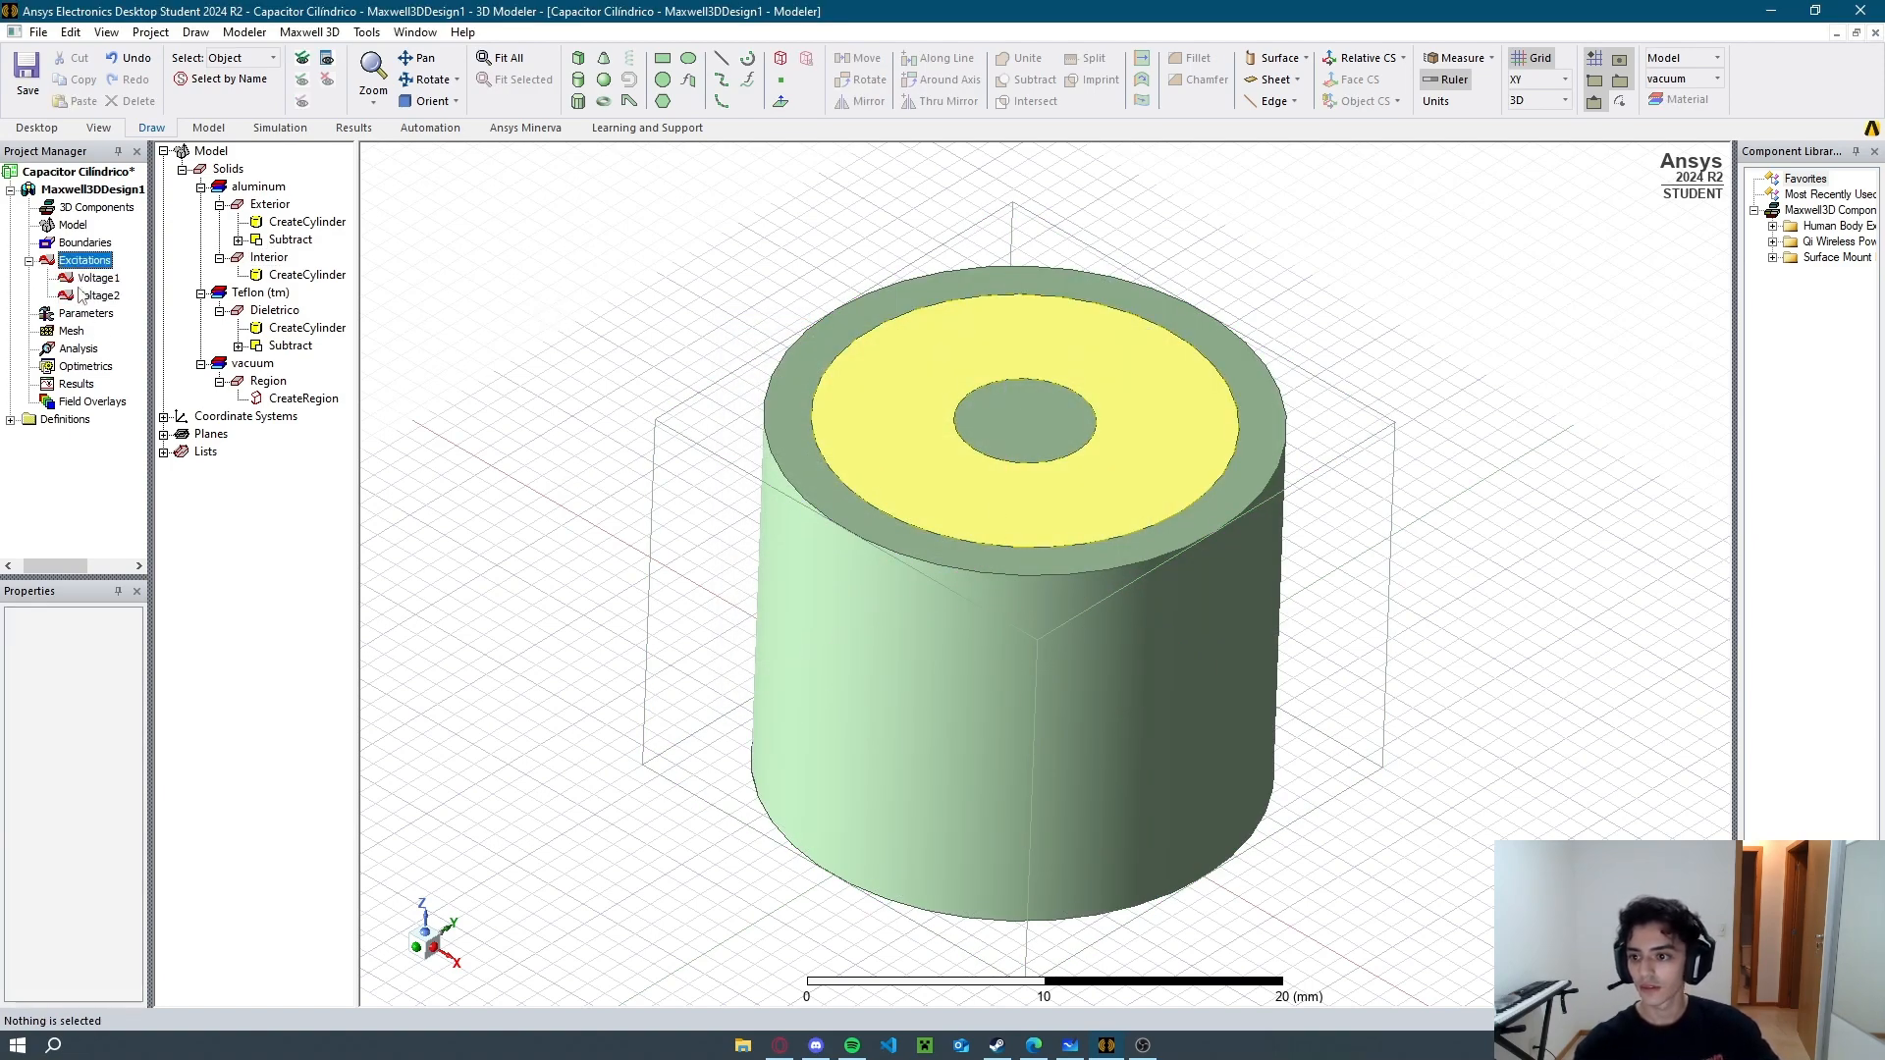
right_click(67, 314)
mouse_move(147, 328)
click(261, 372)
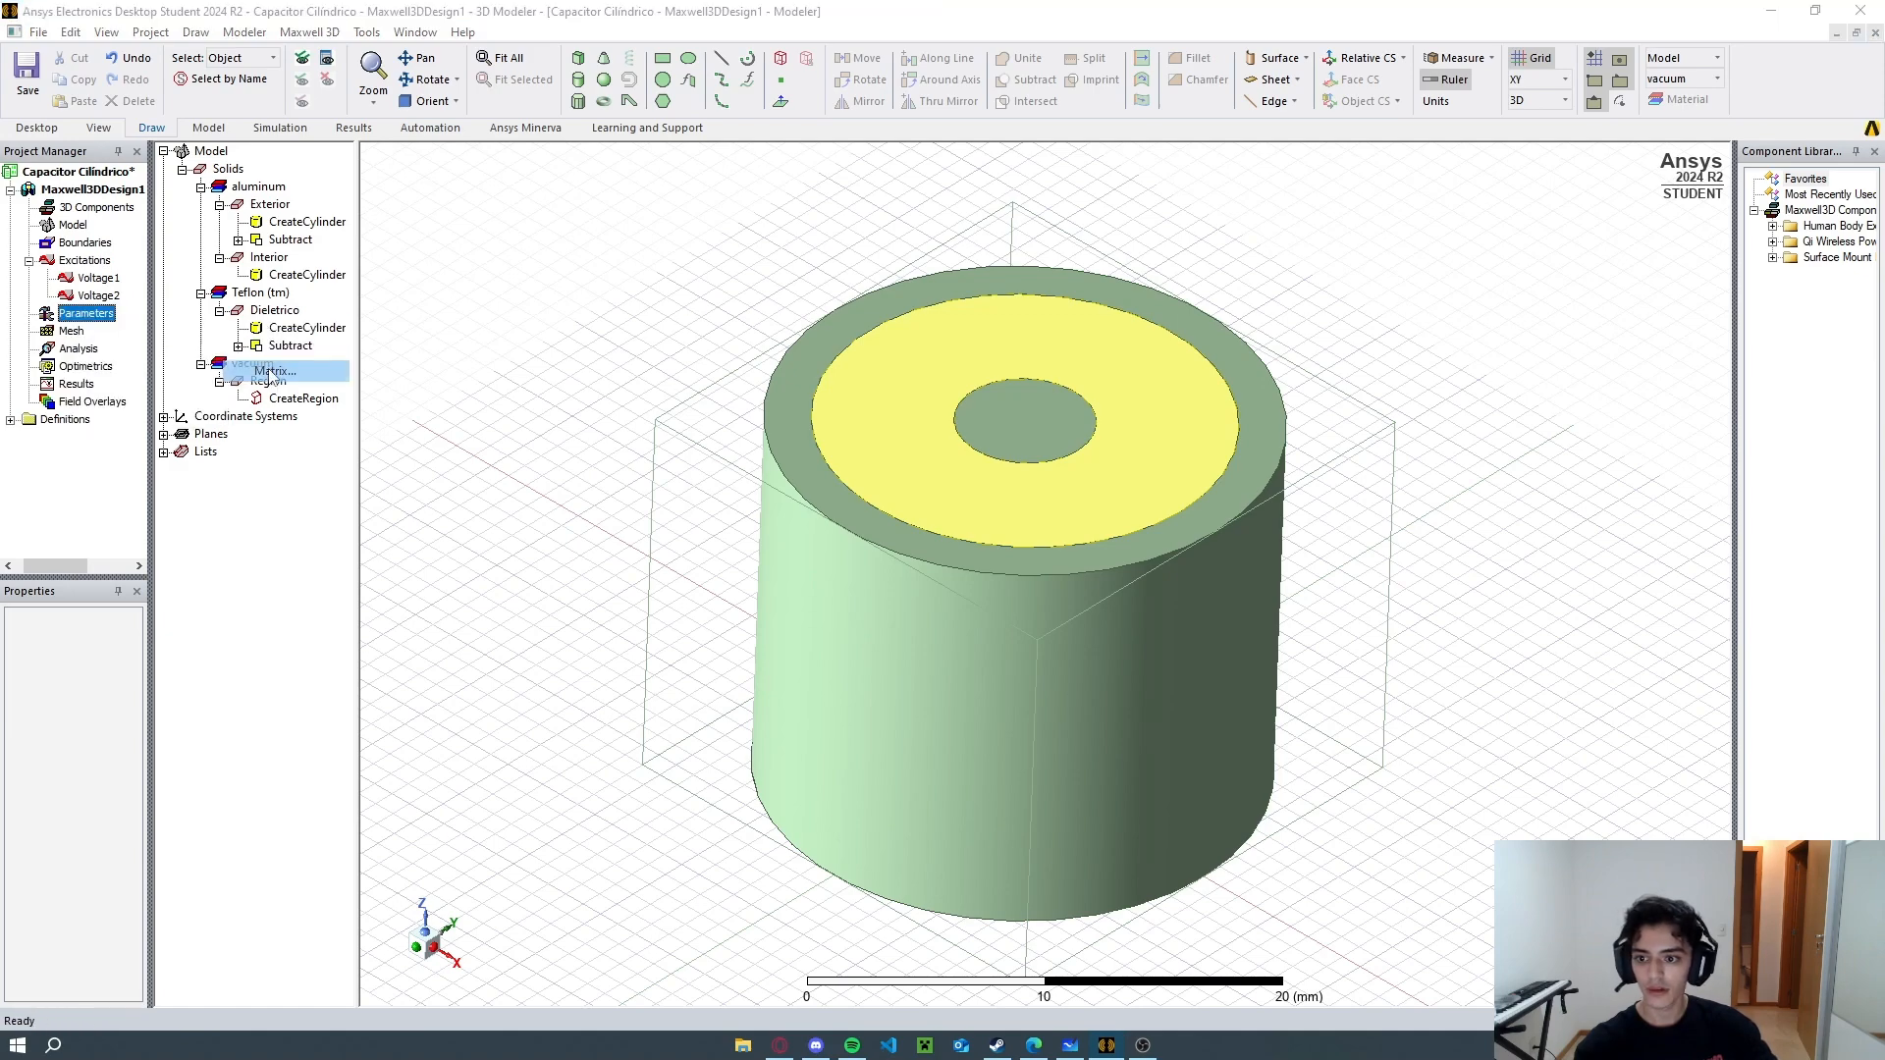
click(1159, 449)
click(1159, 468)
click(1080, 692)
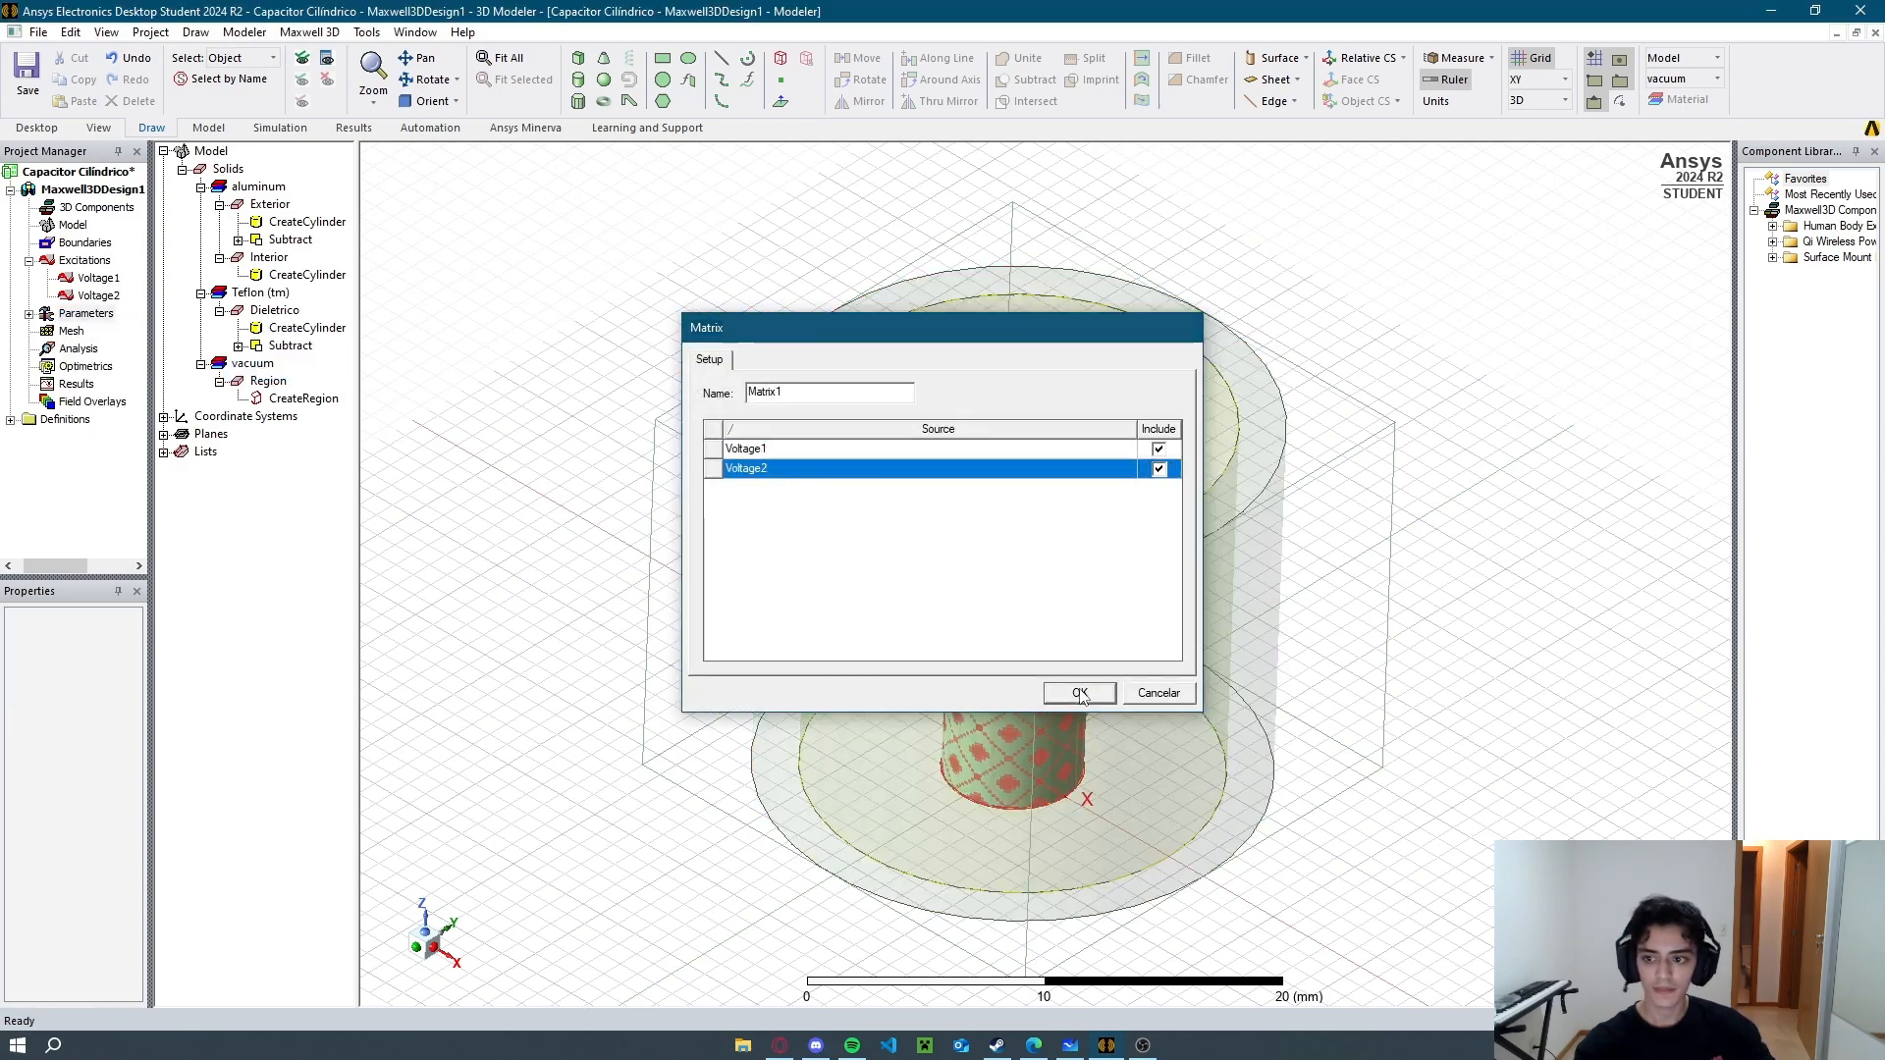
Add a second Matrix parameter that includes both the Voltage1 and Voltage2 sources.
click(28, 313)
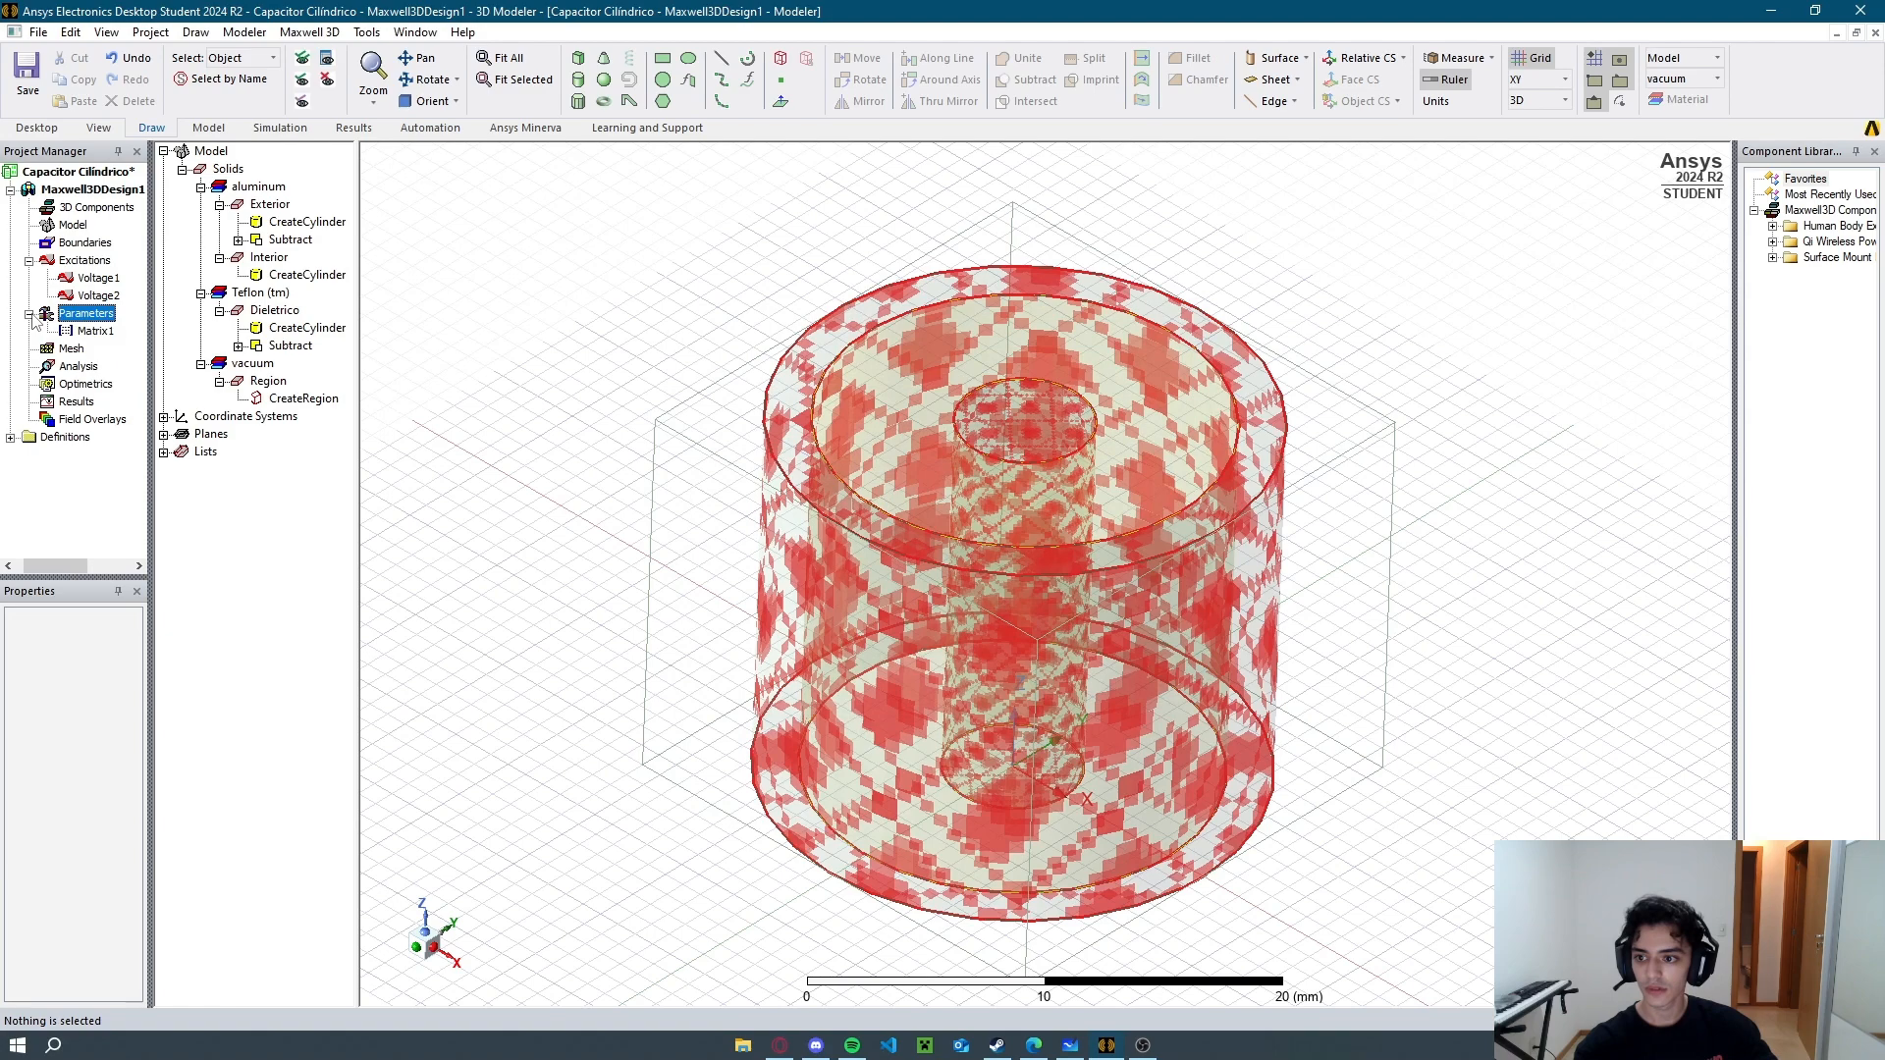
right_click(86, 315)
mouse_move(246, 339)
click(294, 372)
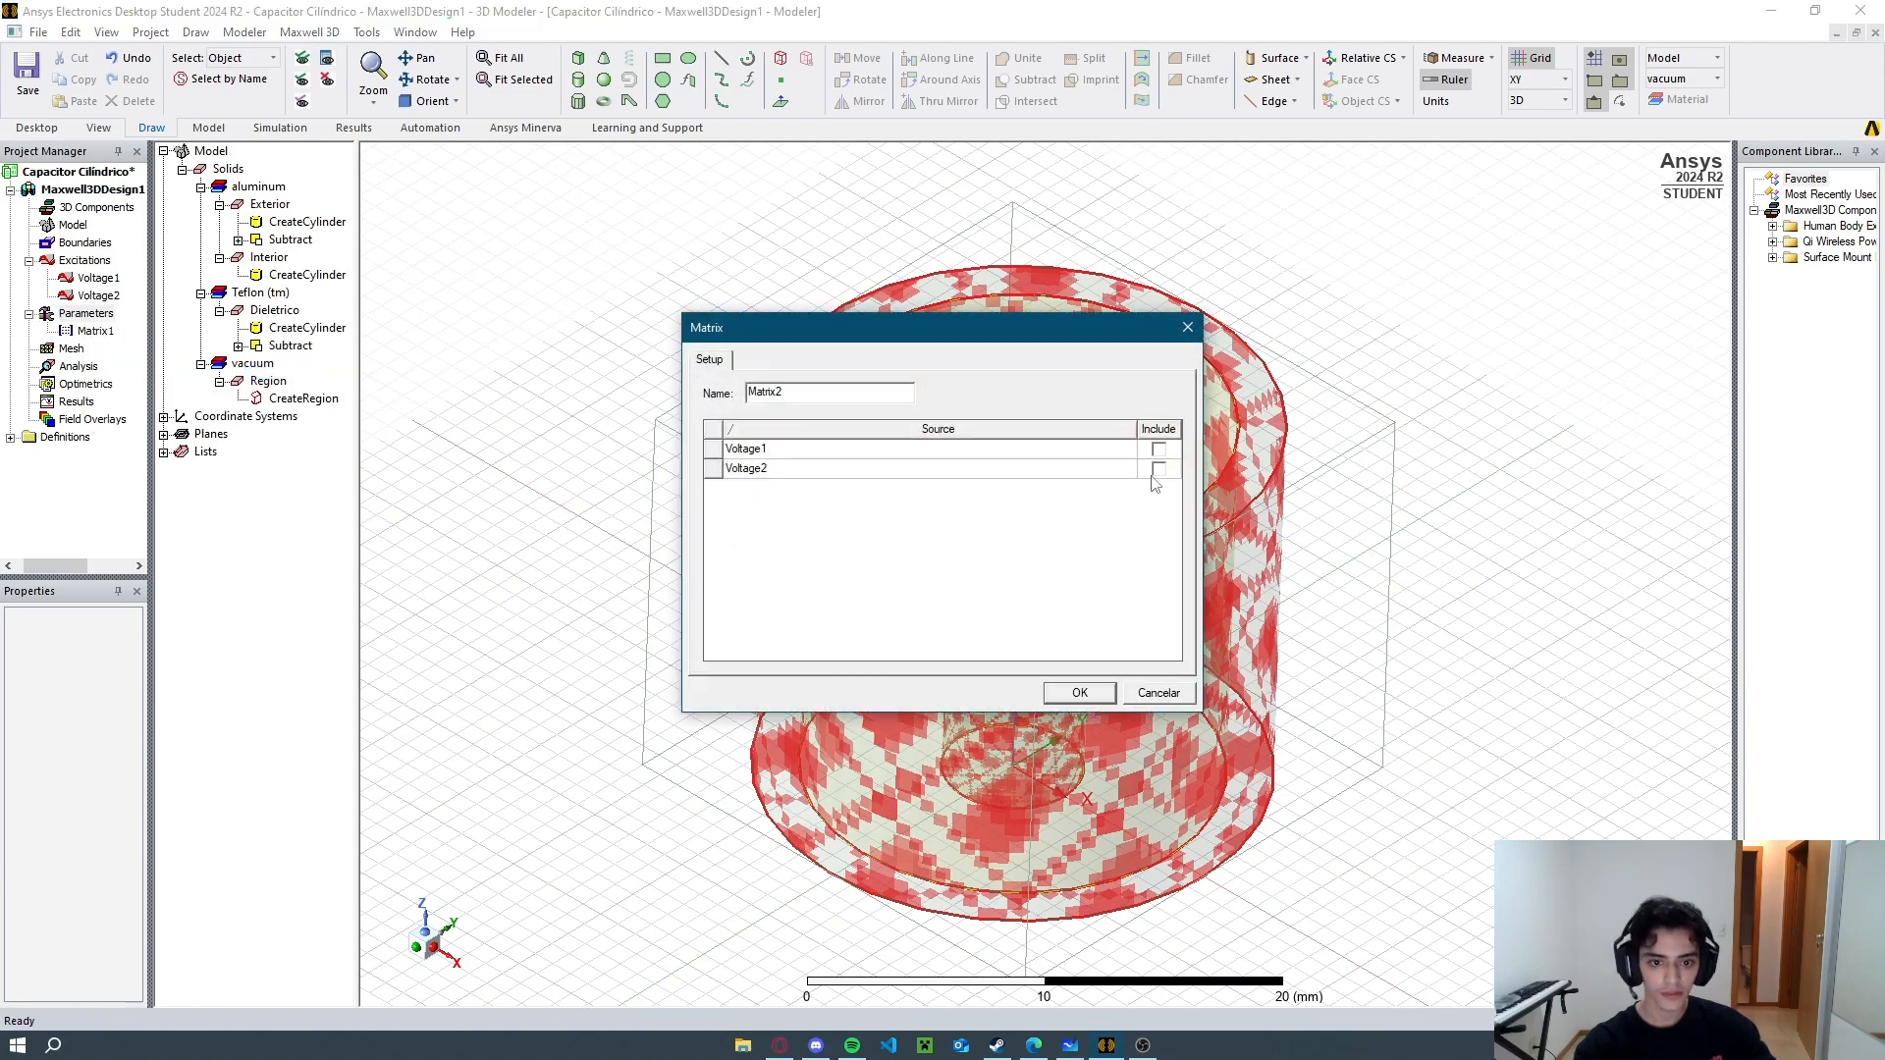
click(1158, 469)
click(1158, 449)
click(1080, 692)
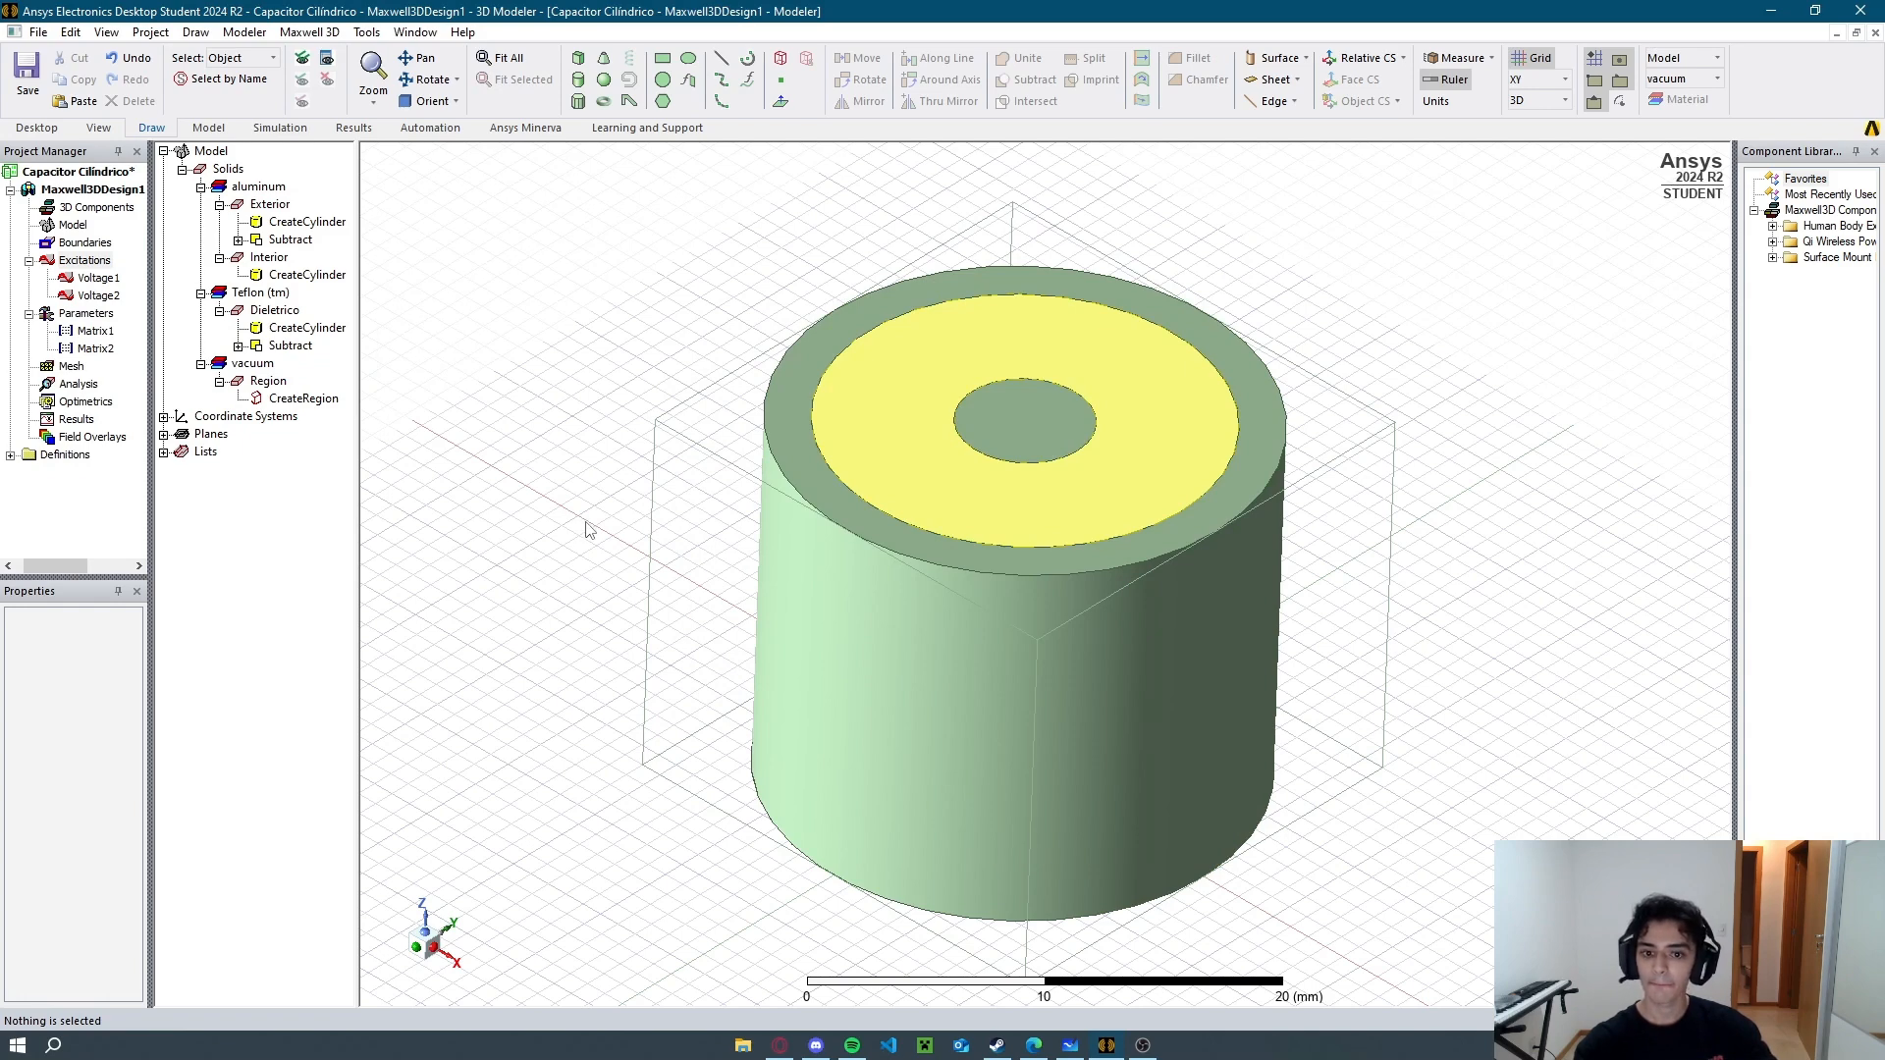
Add an analysis setup with a maximum of 30 passes and 1 percent error.
click(283, 138)
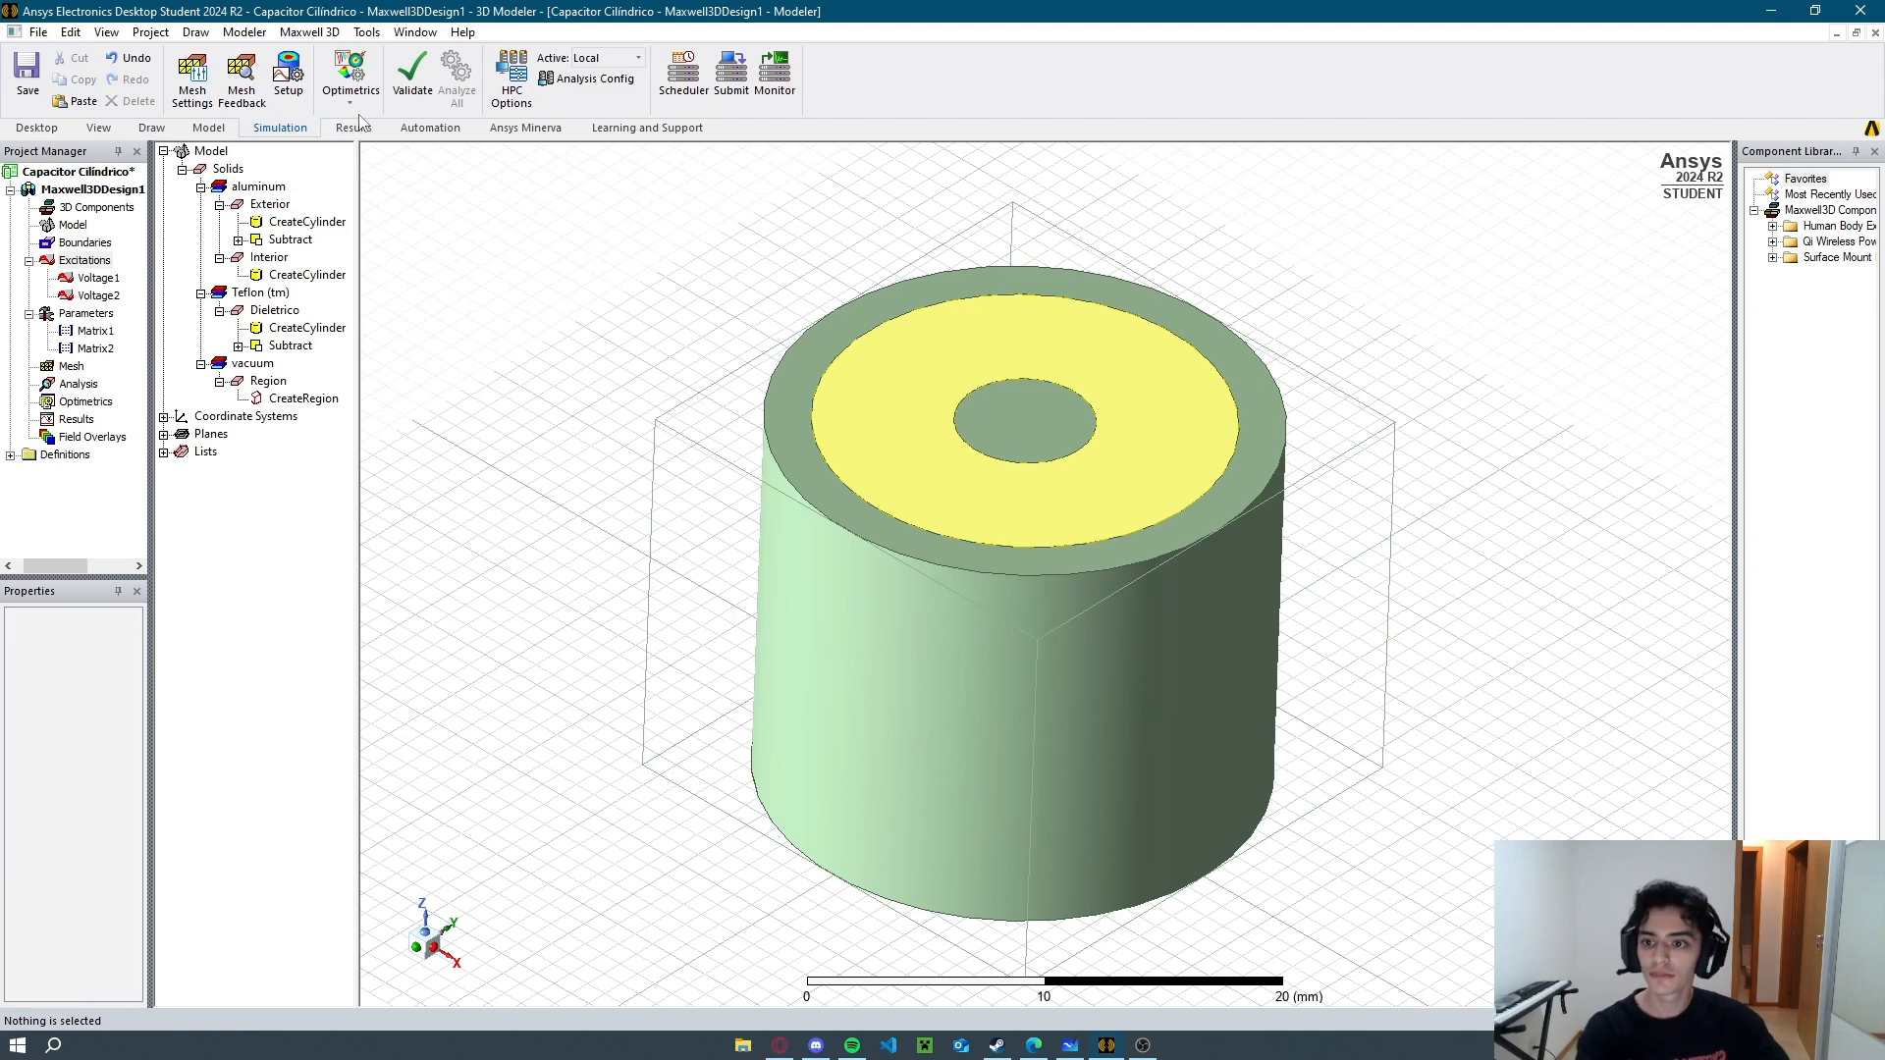
click(288, 74)
click(1021, 355)
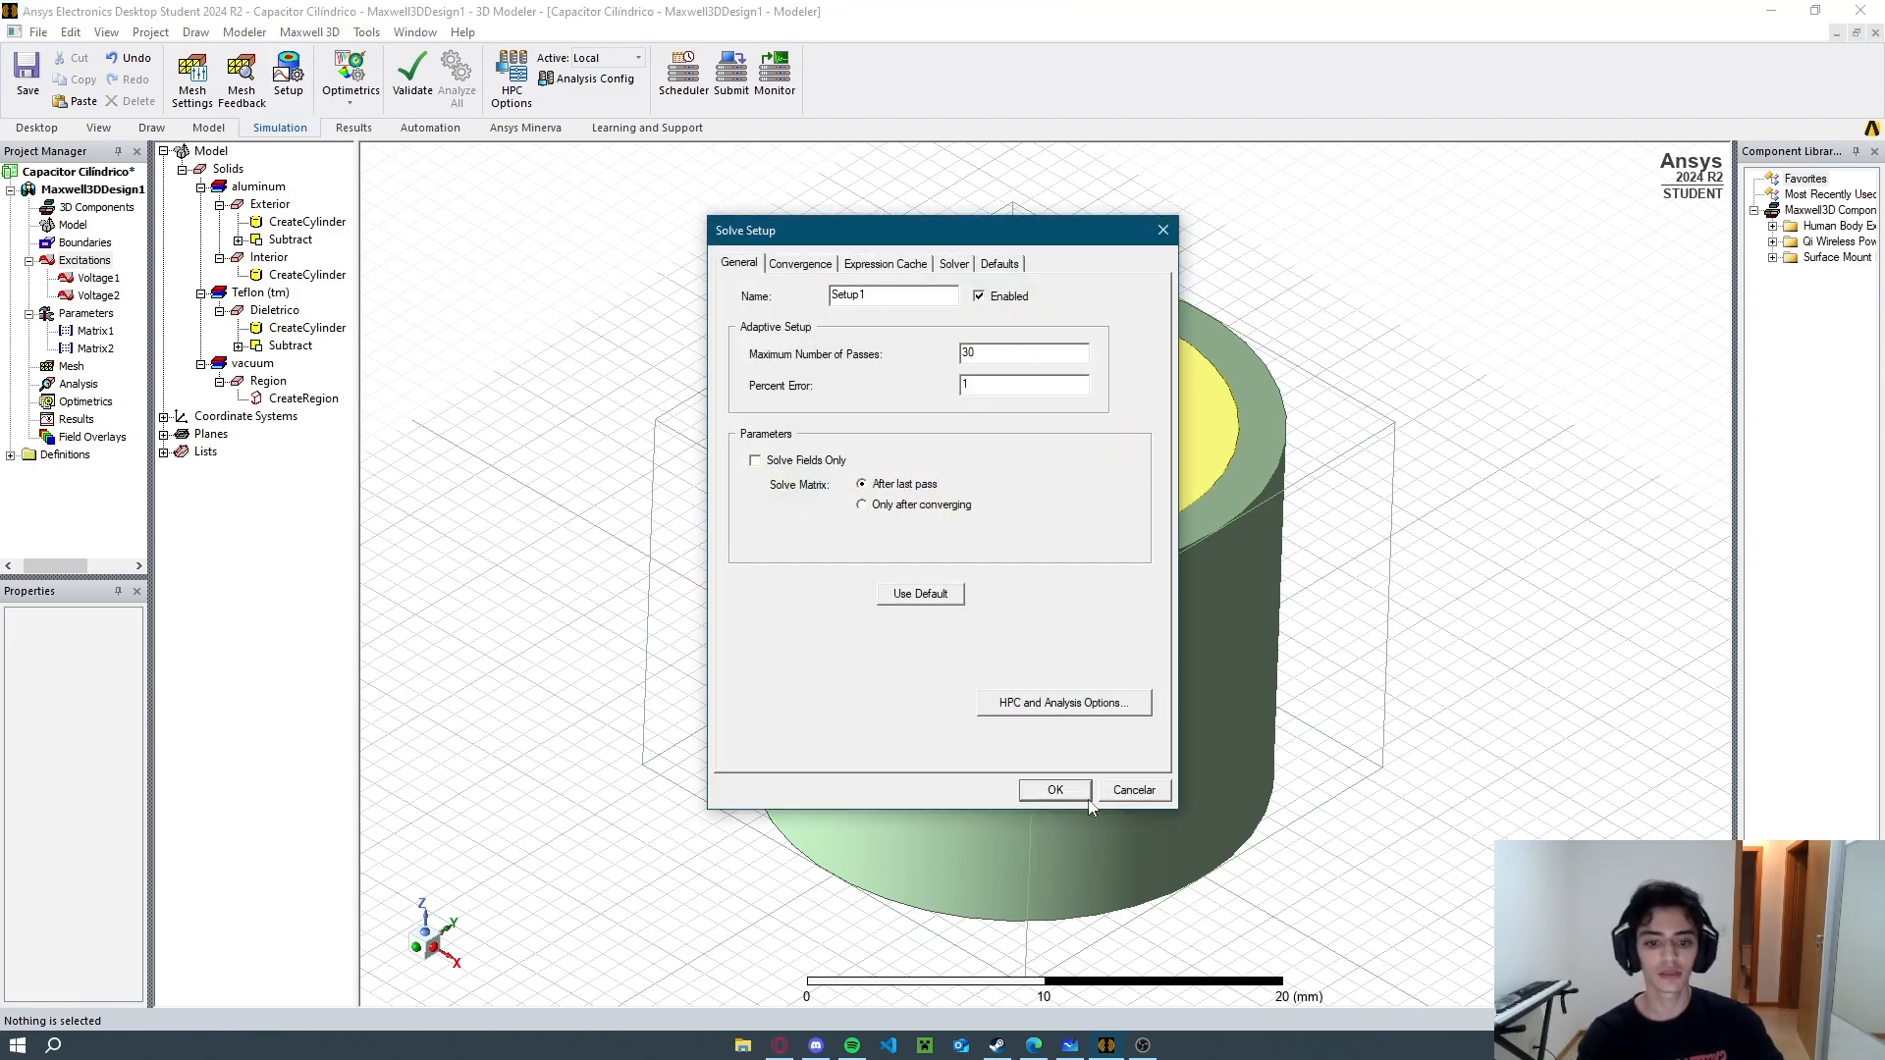
click(1054, 789)
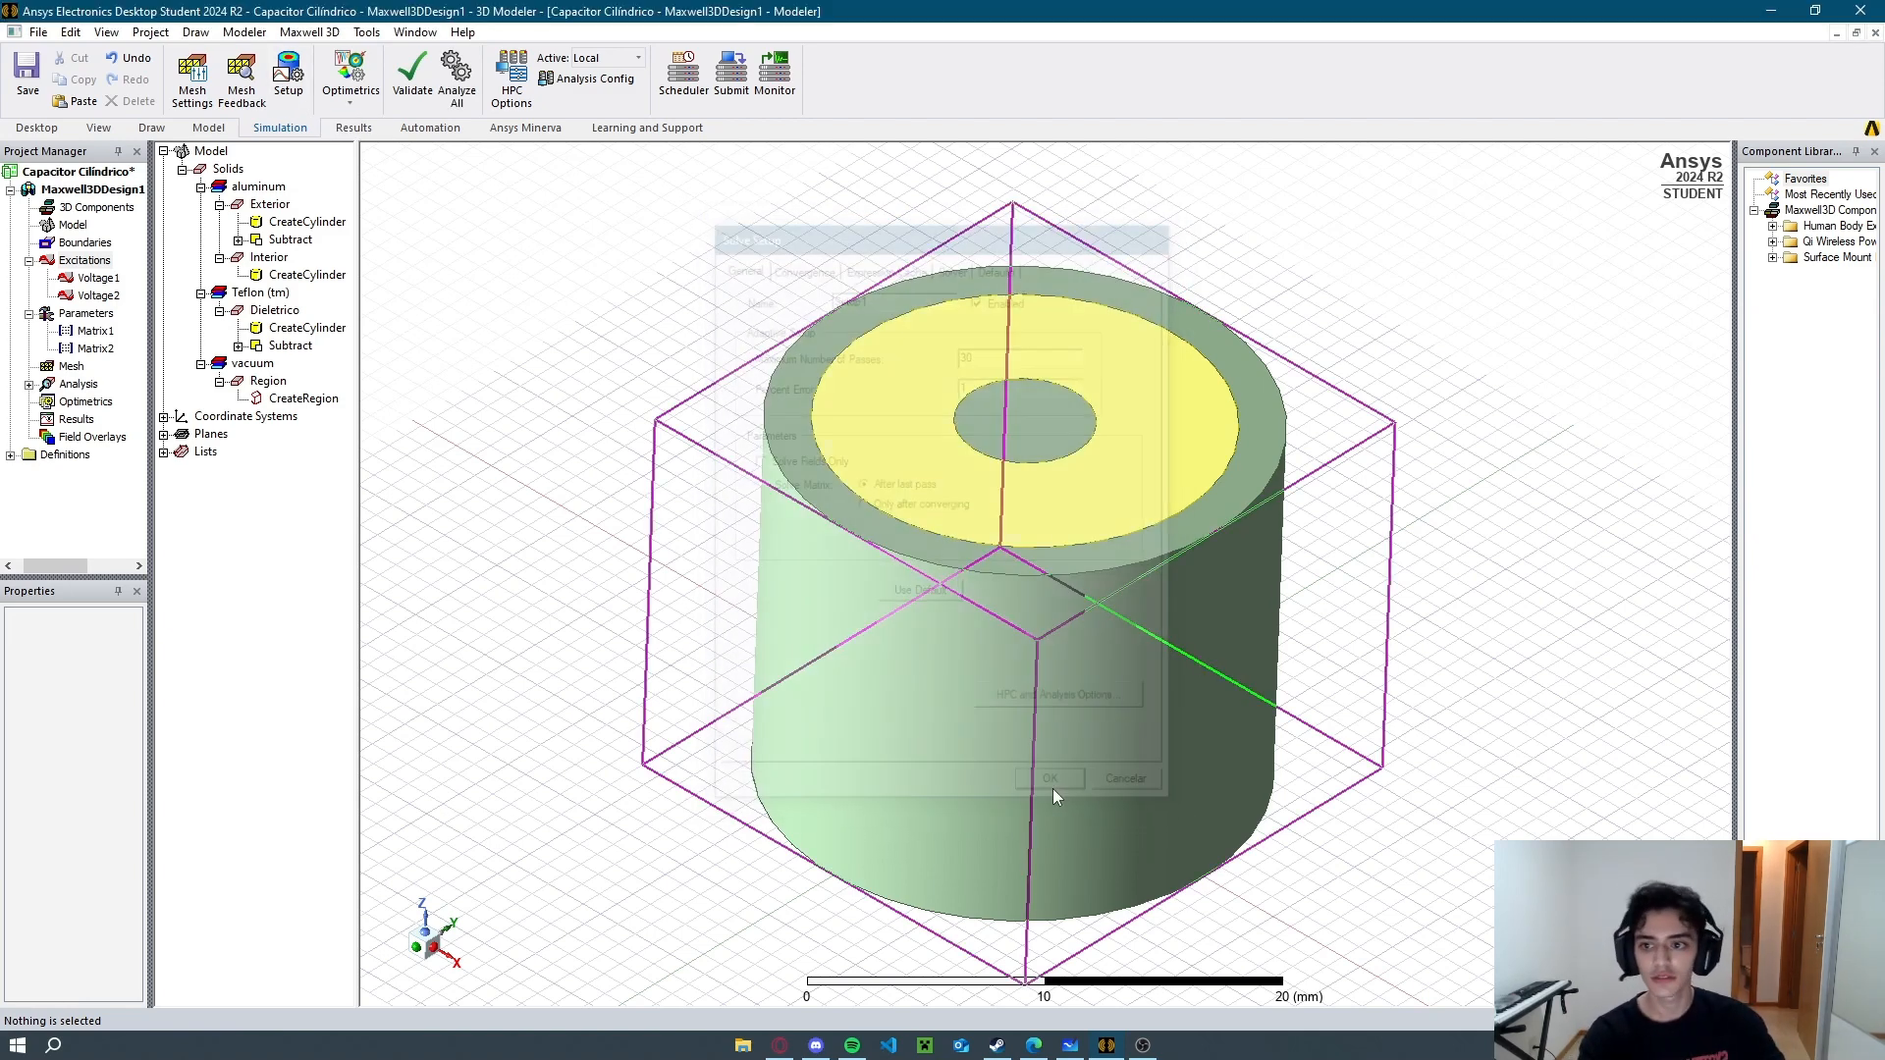
Validate the Maxwell3DDesign1 design and run the full analysis.
click(410, 76)
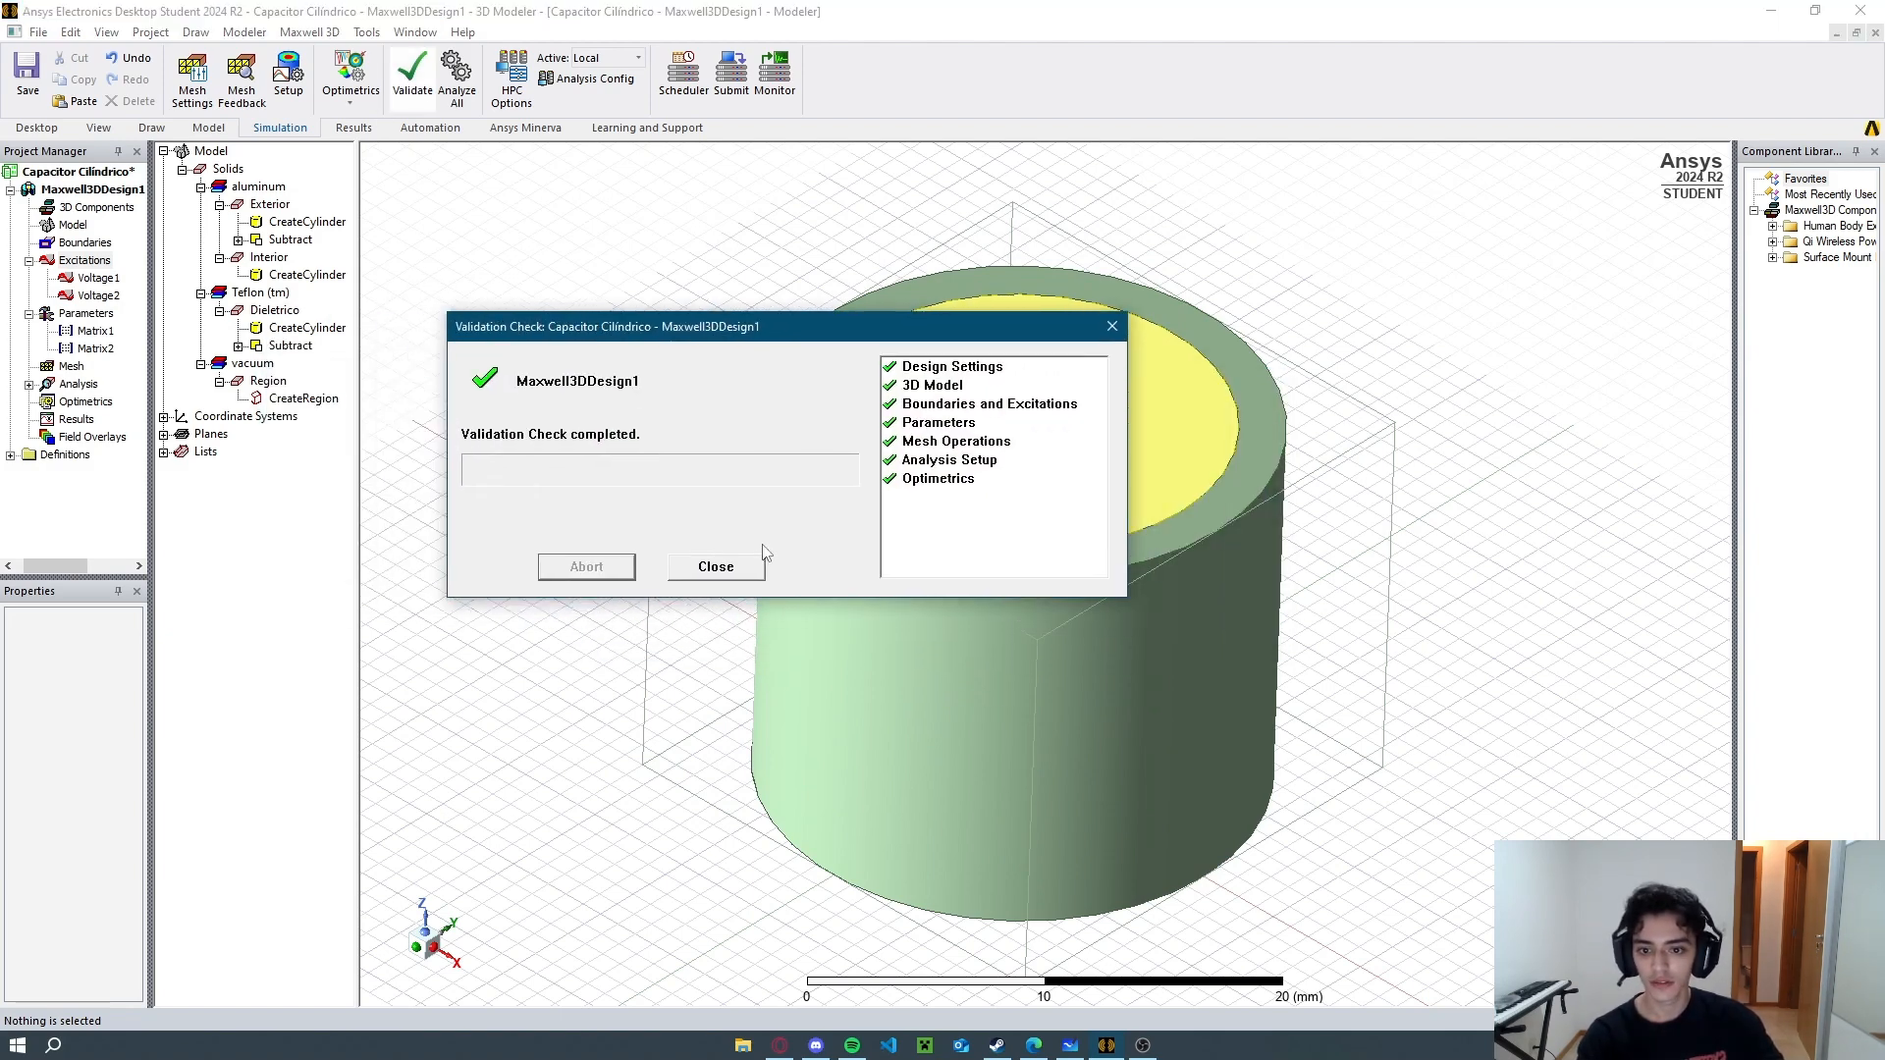
click(751, 565)
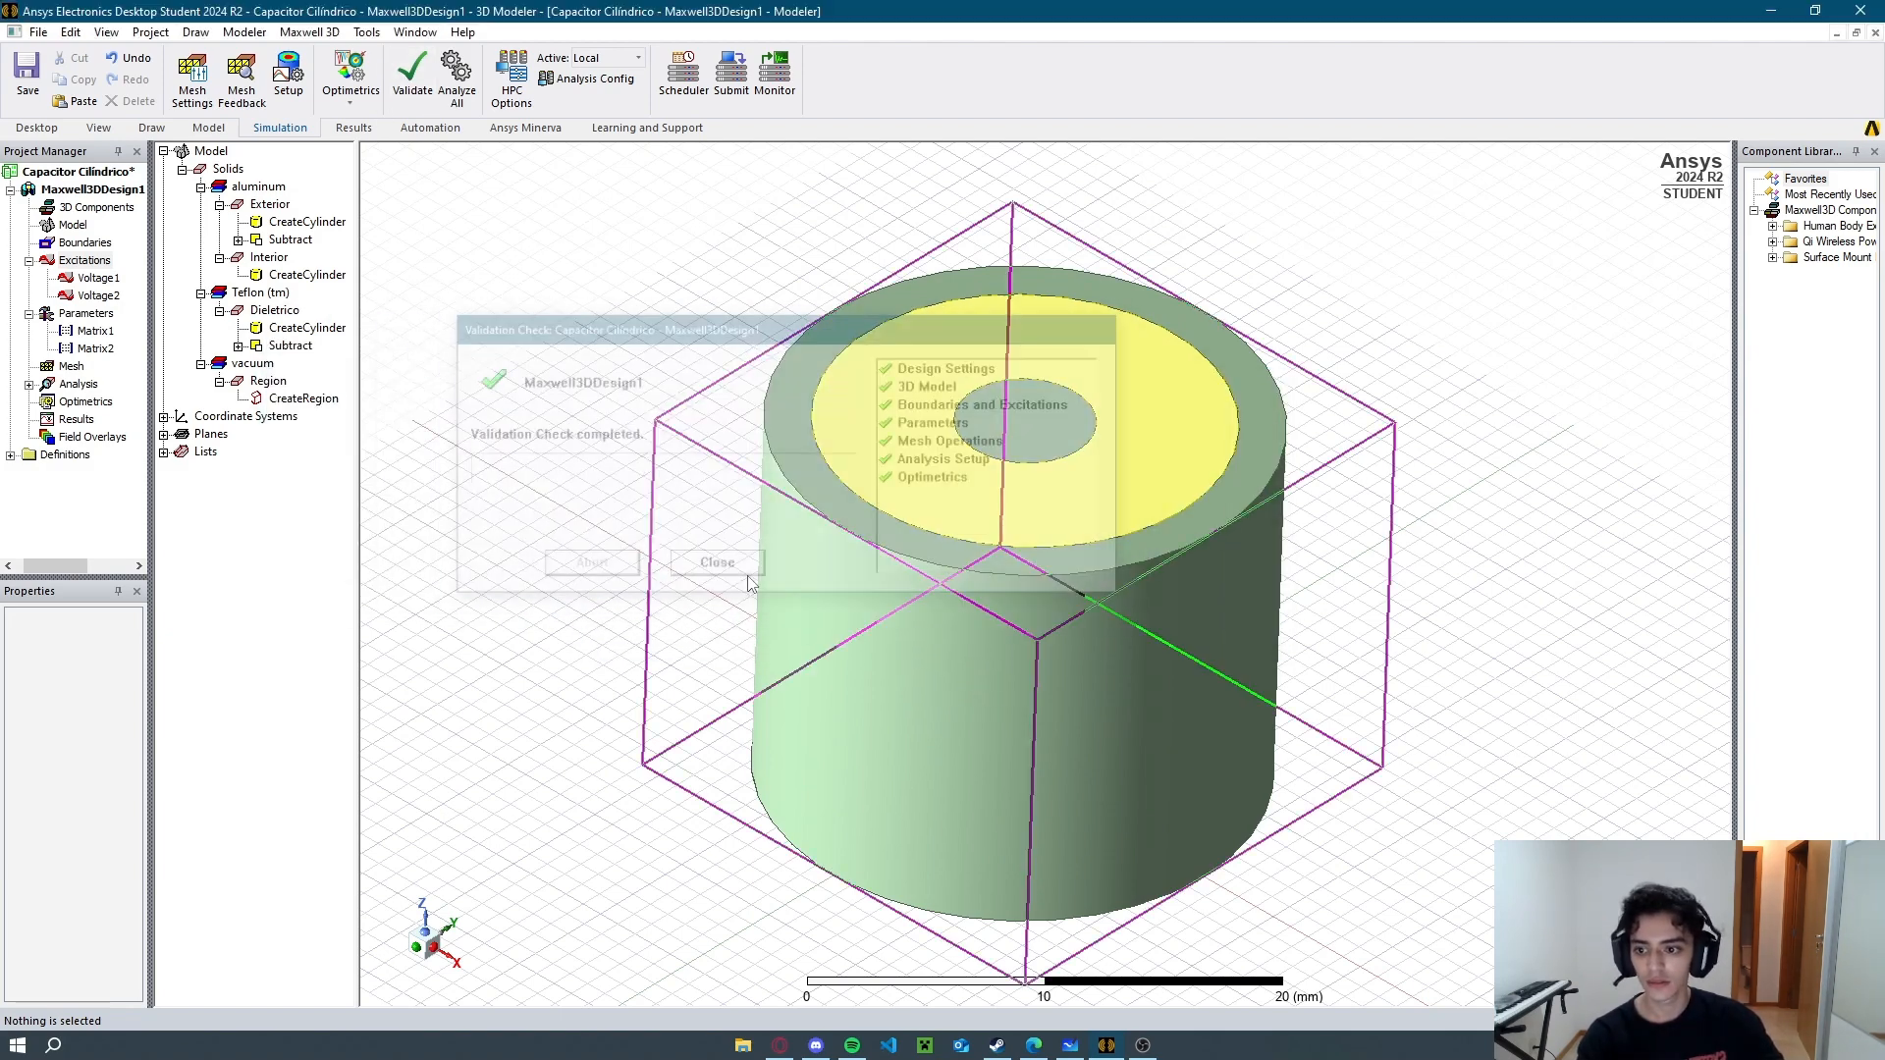
click(468, 102)
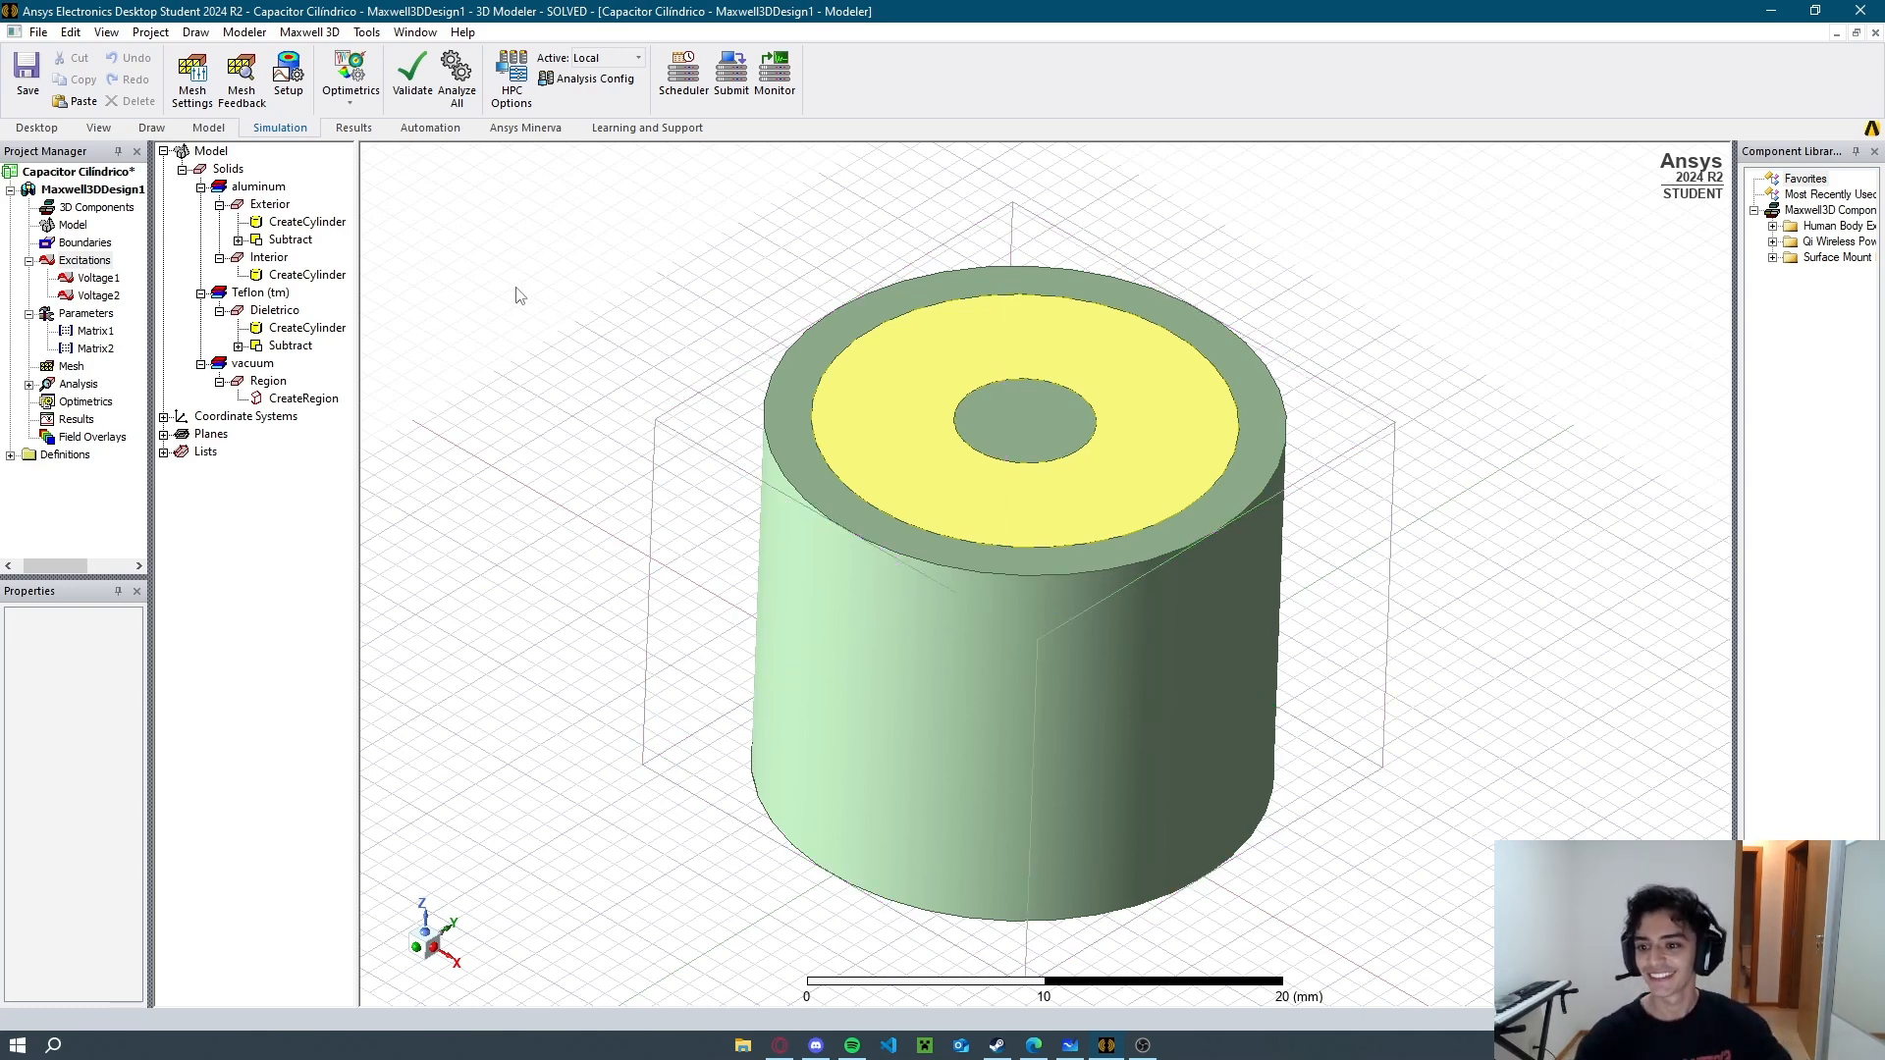
Open the matrix results in the solution data and preview the circuit model export for Setup1 : LastAdaptive.
right_click(79, 421)
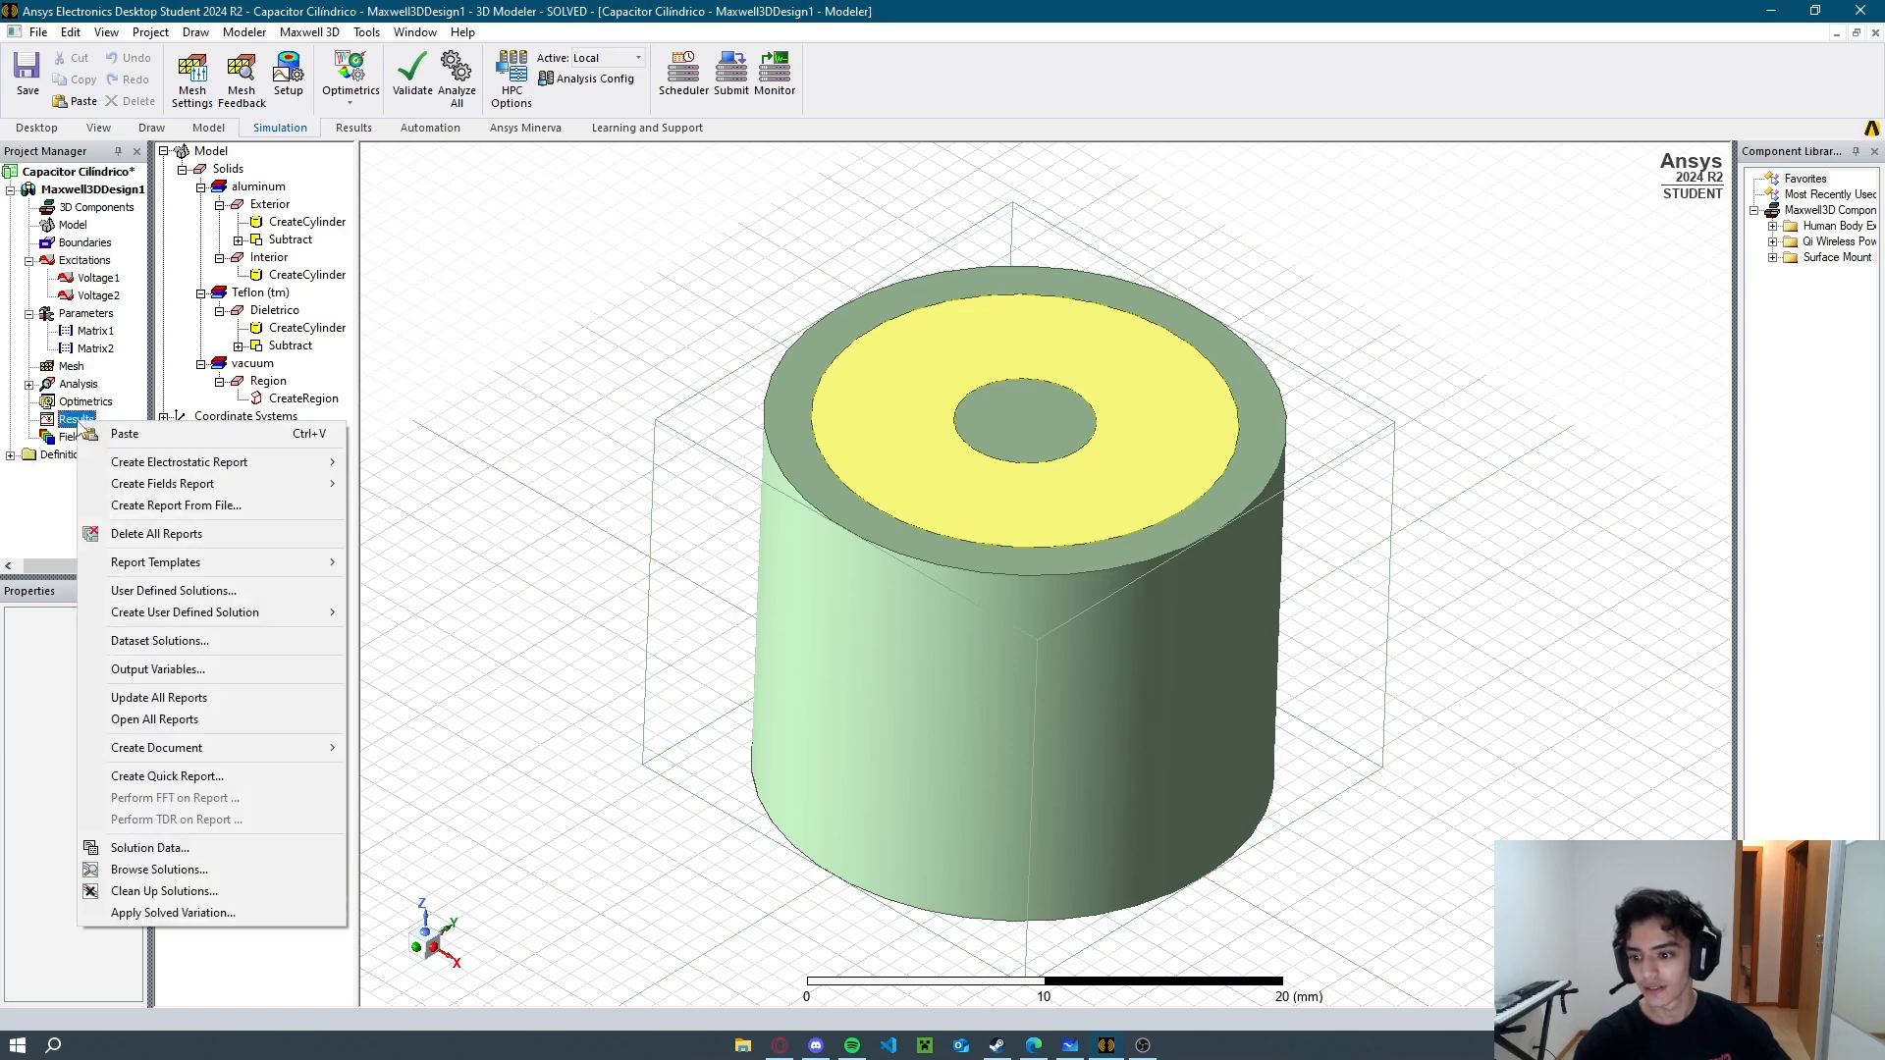
click(246, 847)
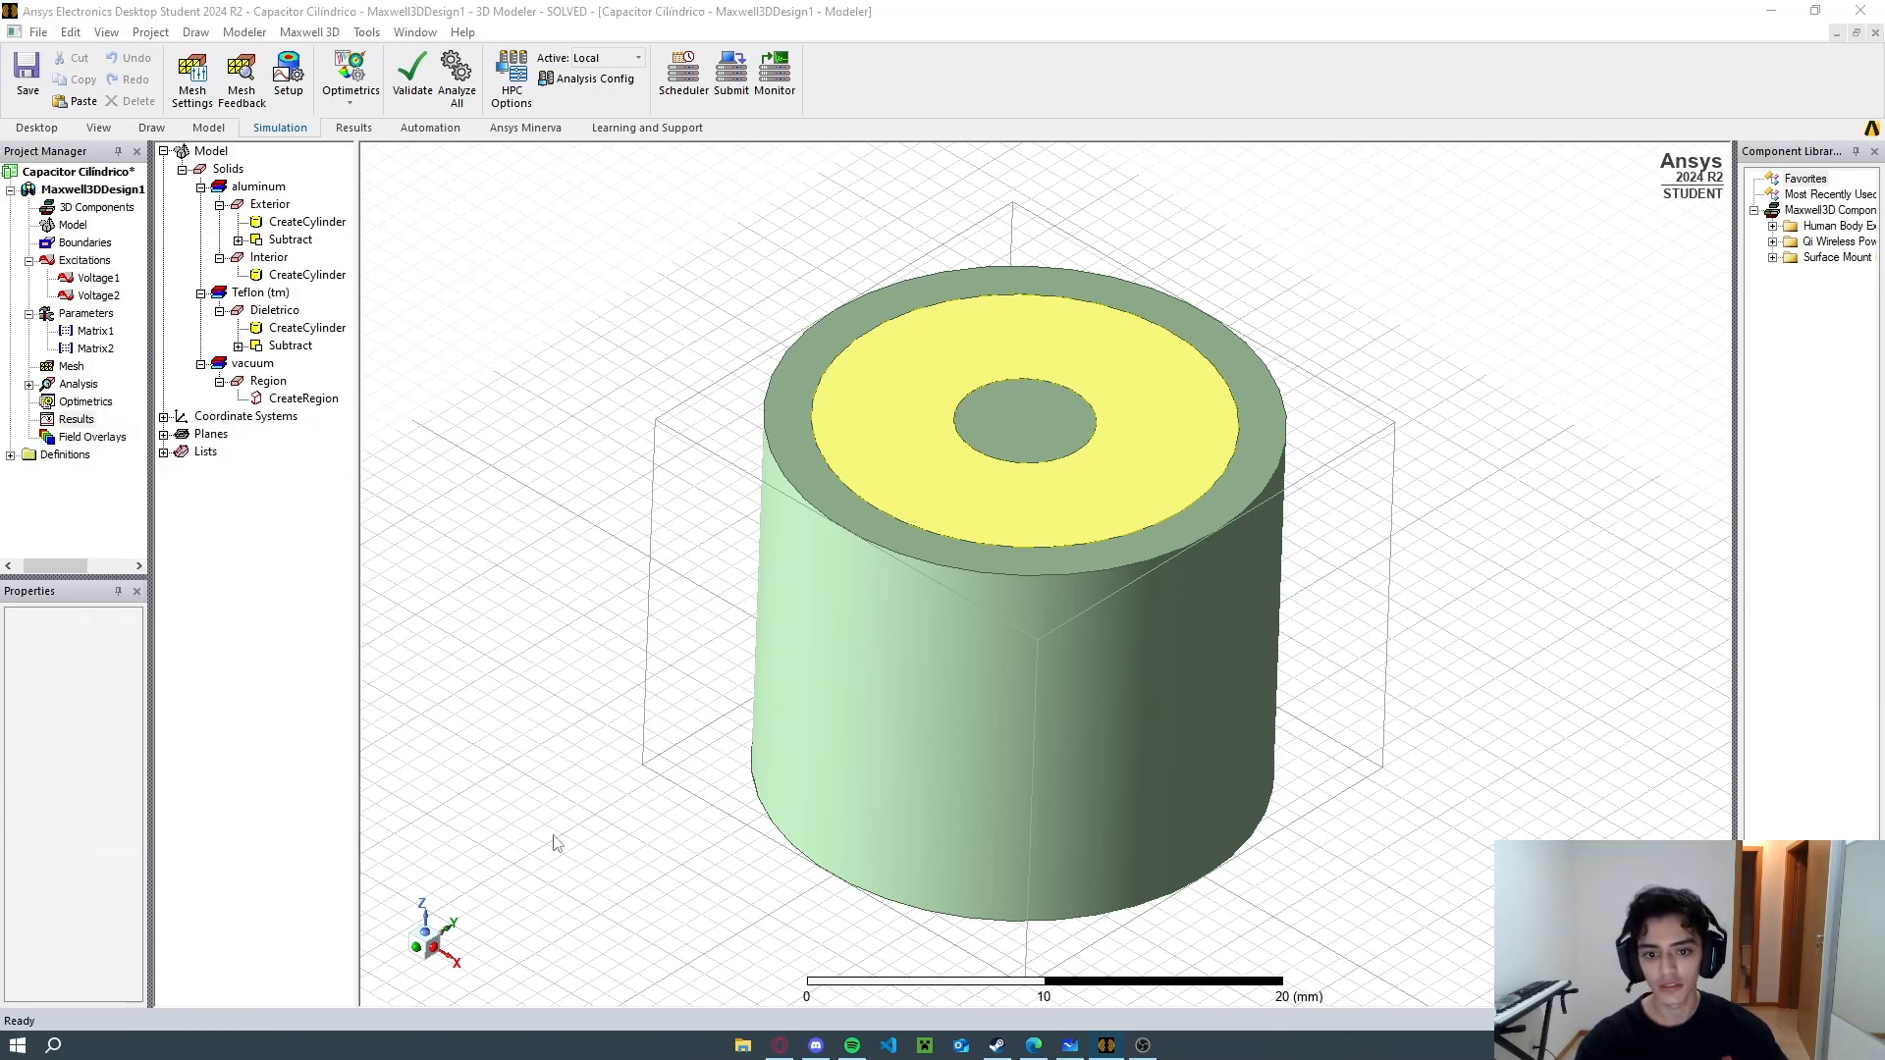
click(749, 499)
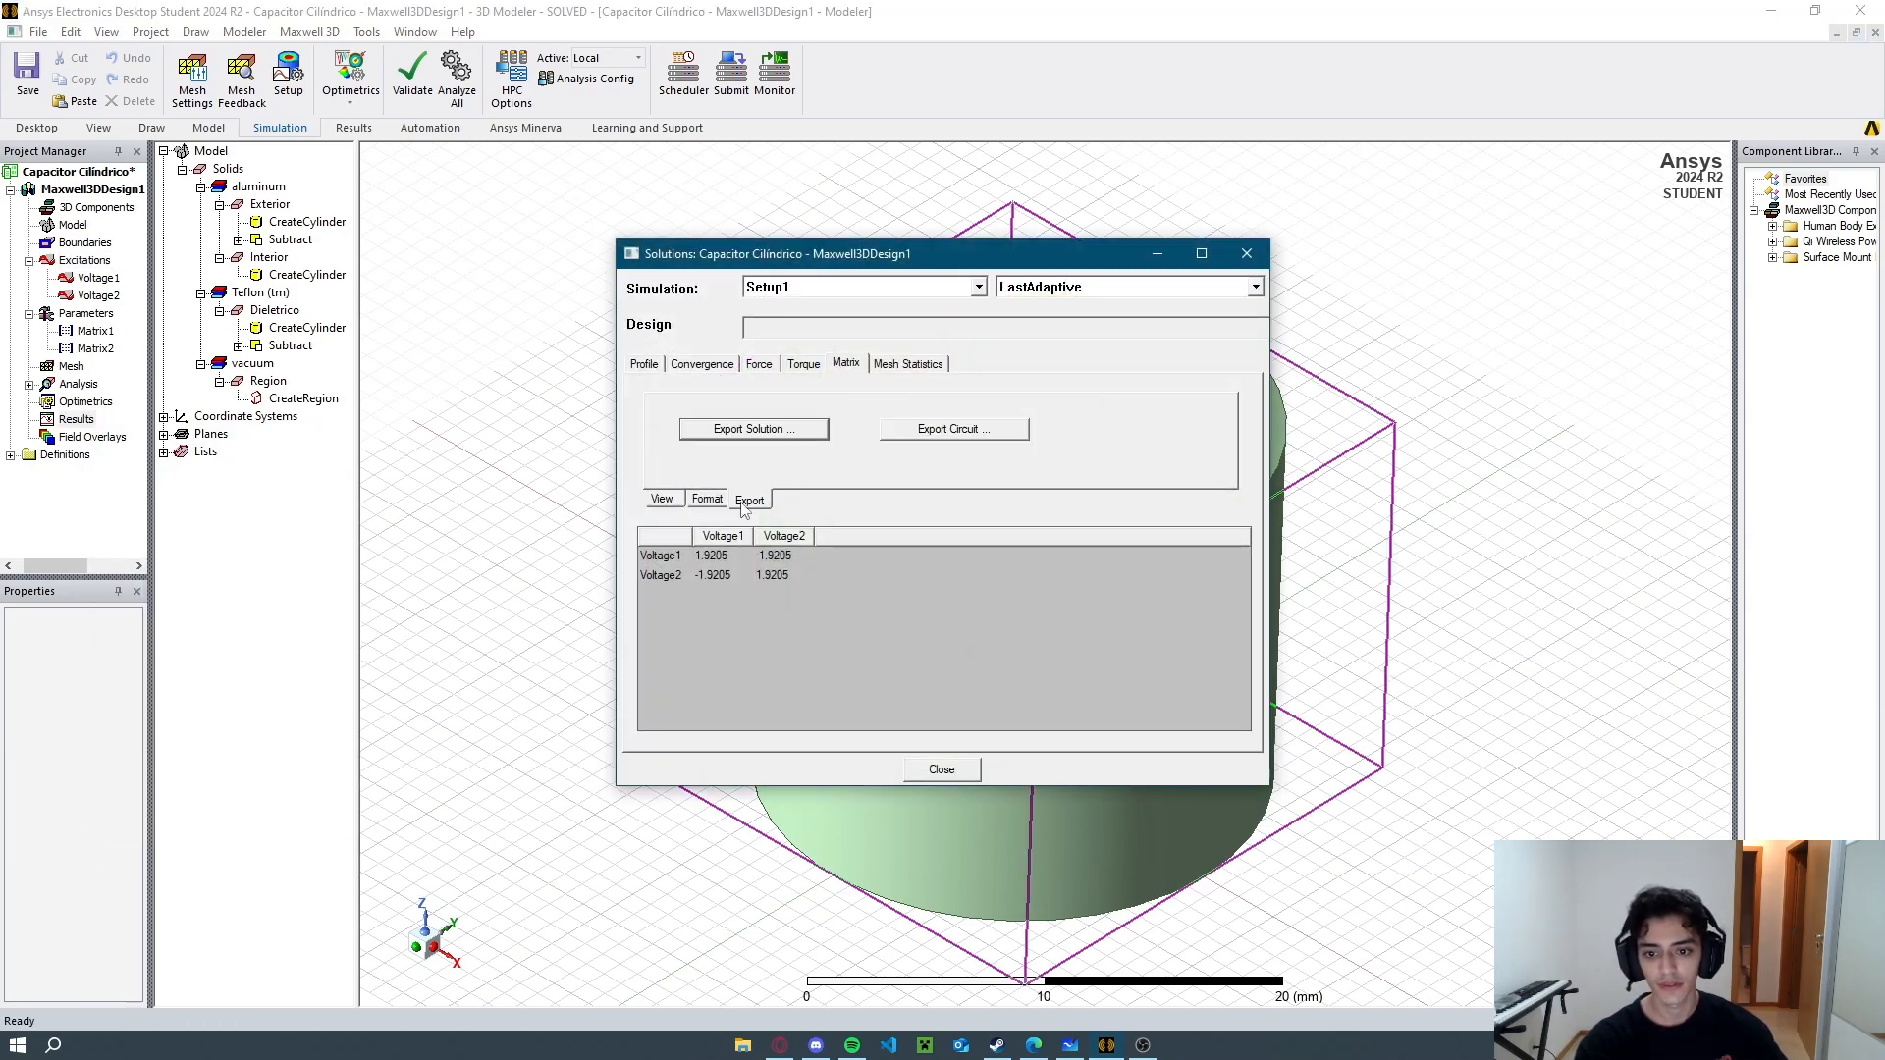
click(967, 446)
click(776, 797)
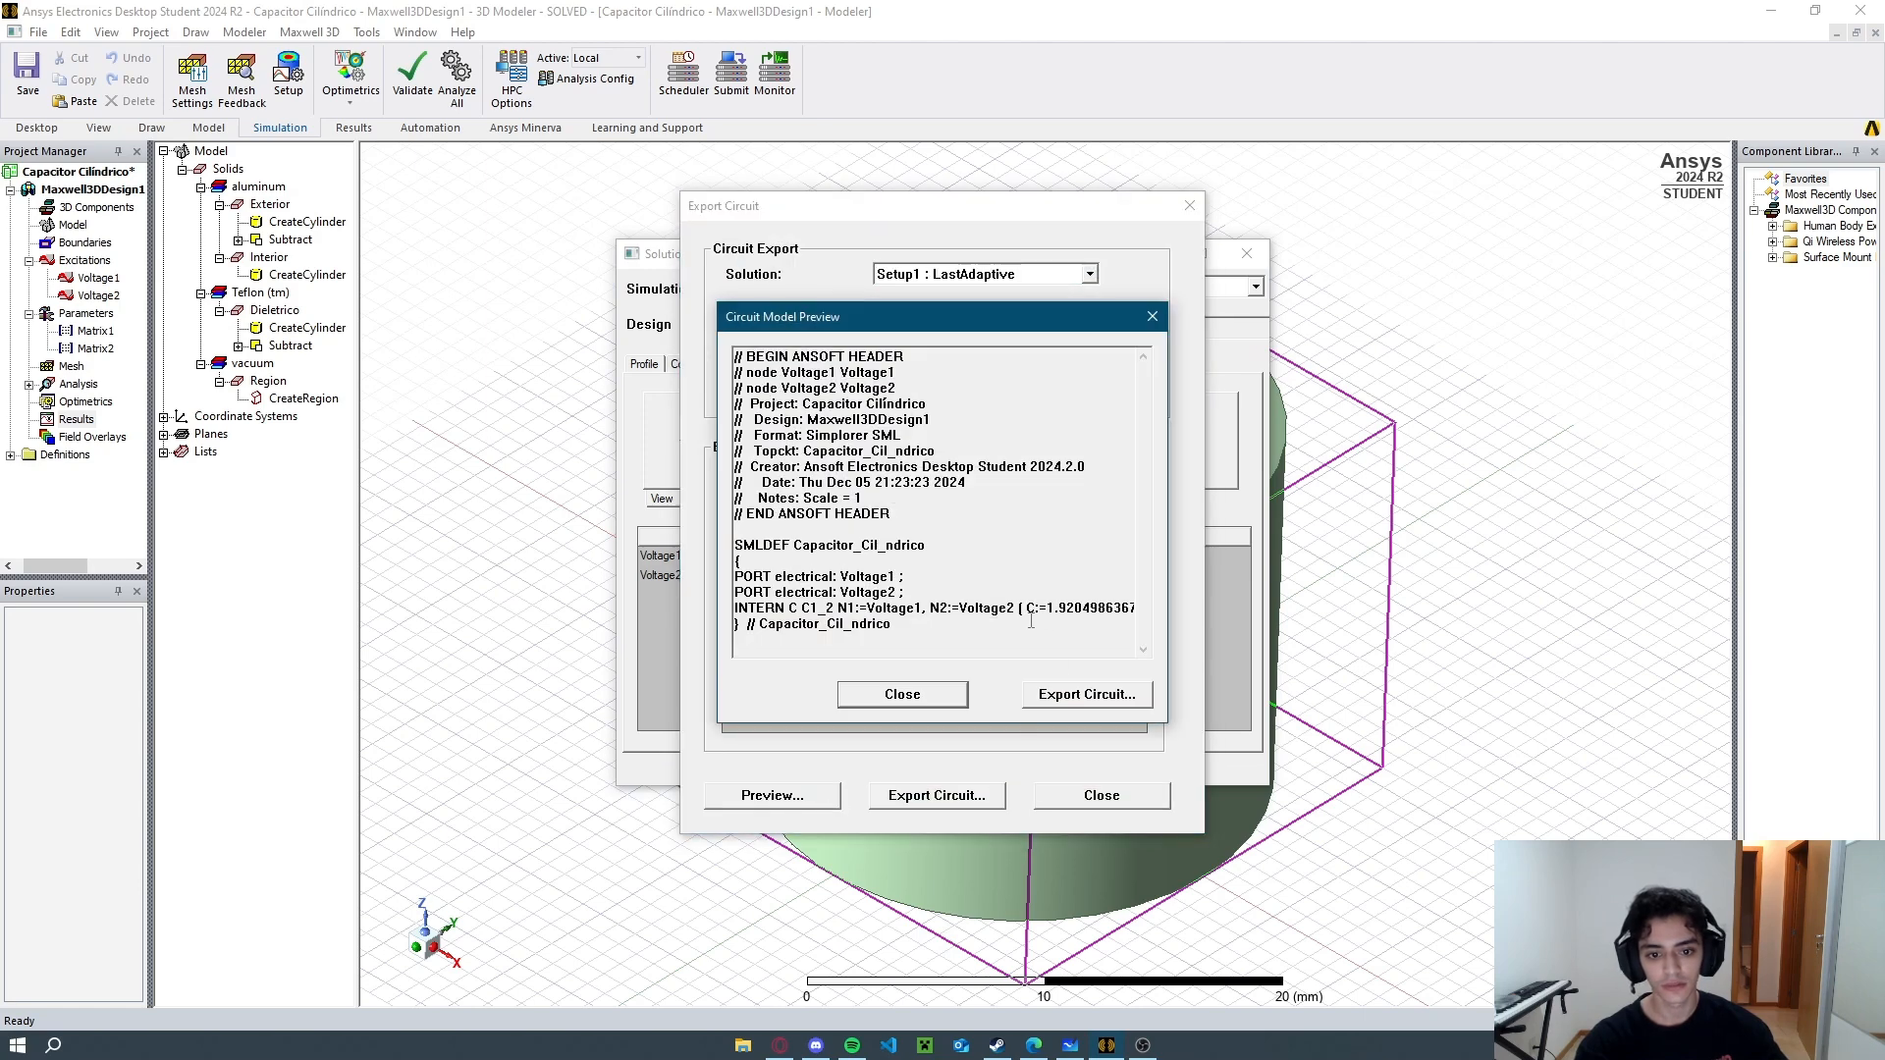
Highlight and read the simulated capacitance C between Voltage1 and Voltage2 in the circuit model preview.
drag(1028, 609, 1129, 611)
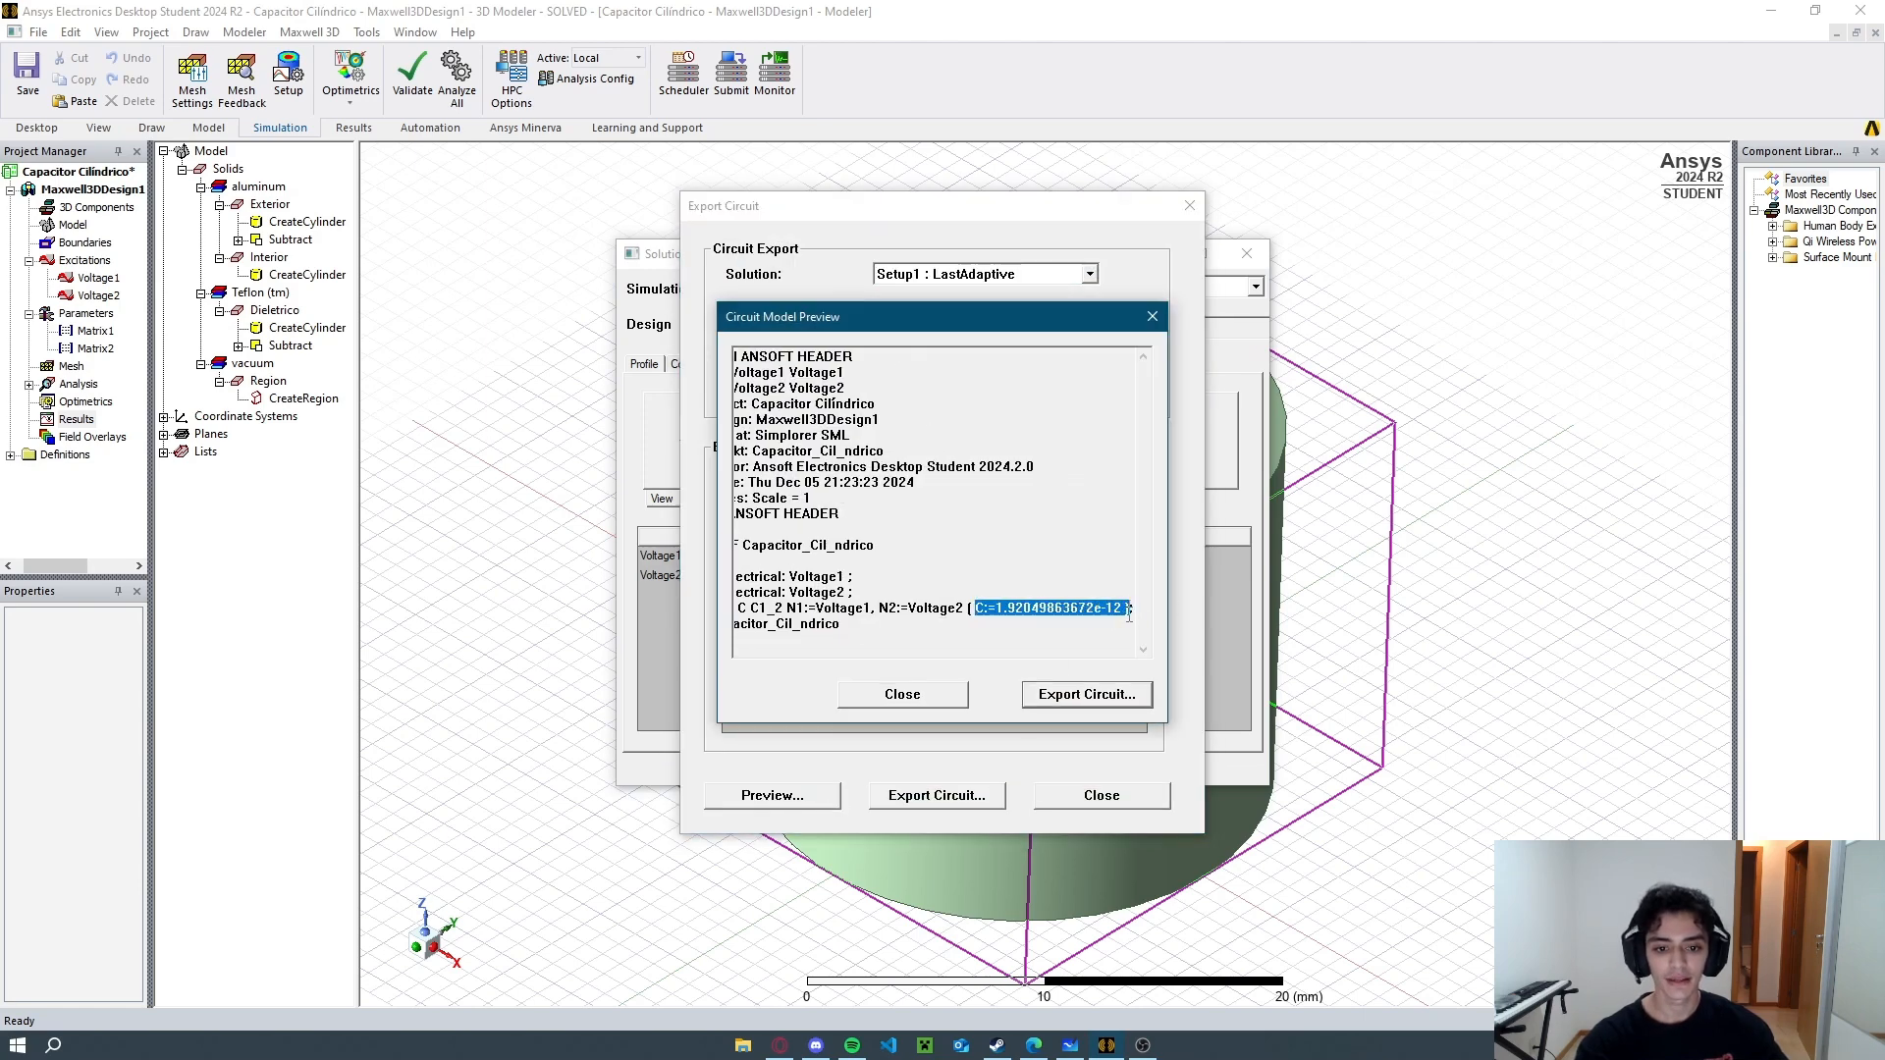
click(1061, 629)
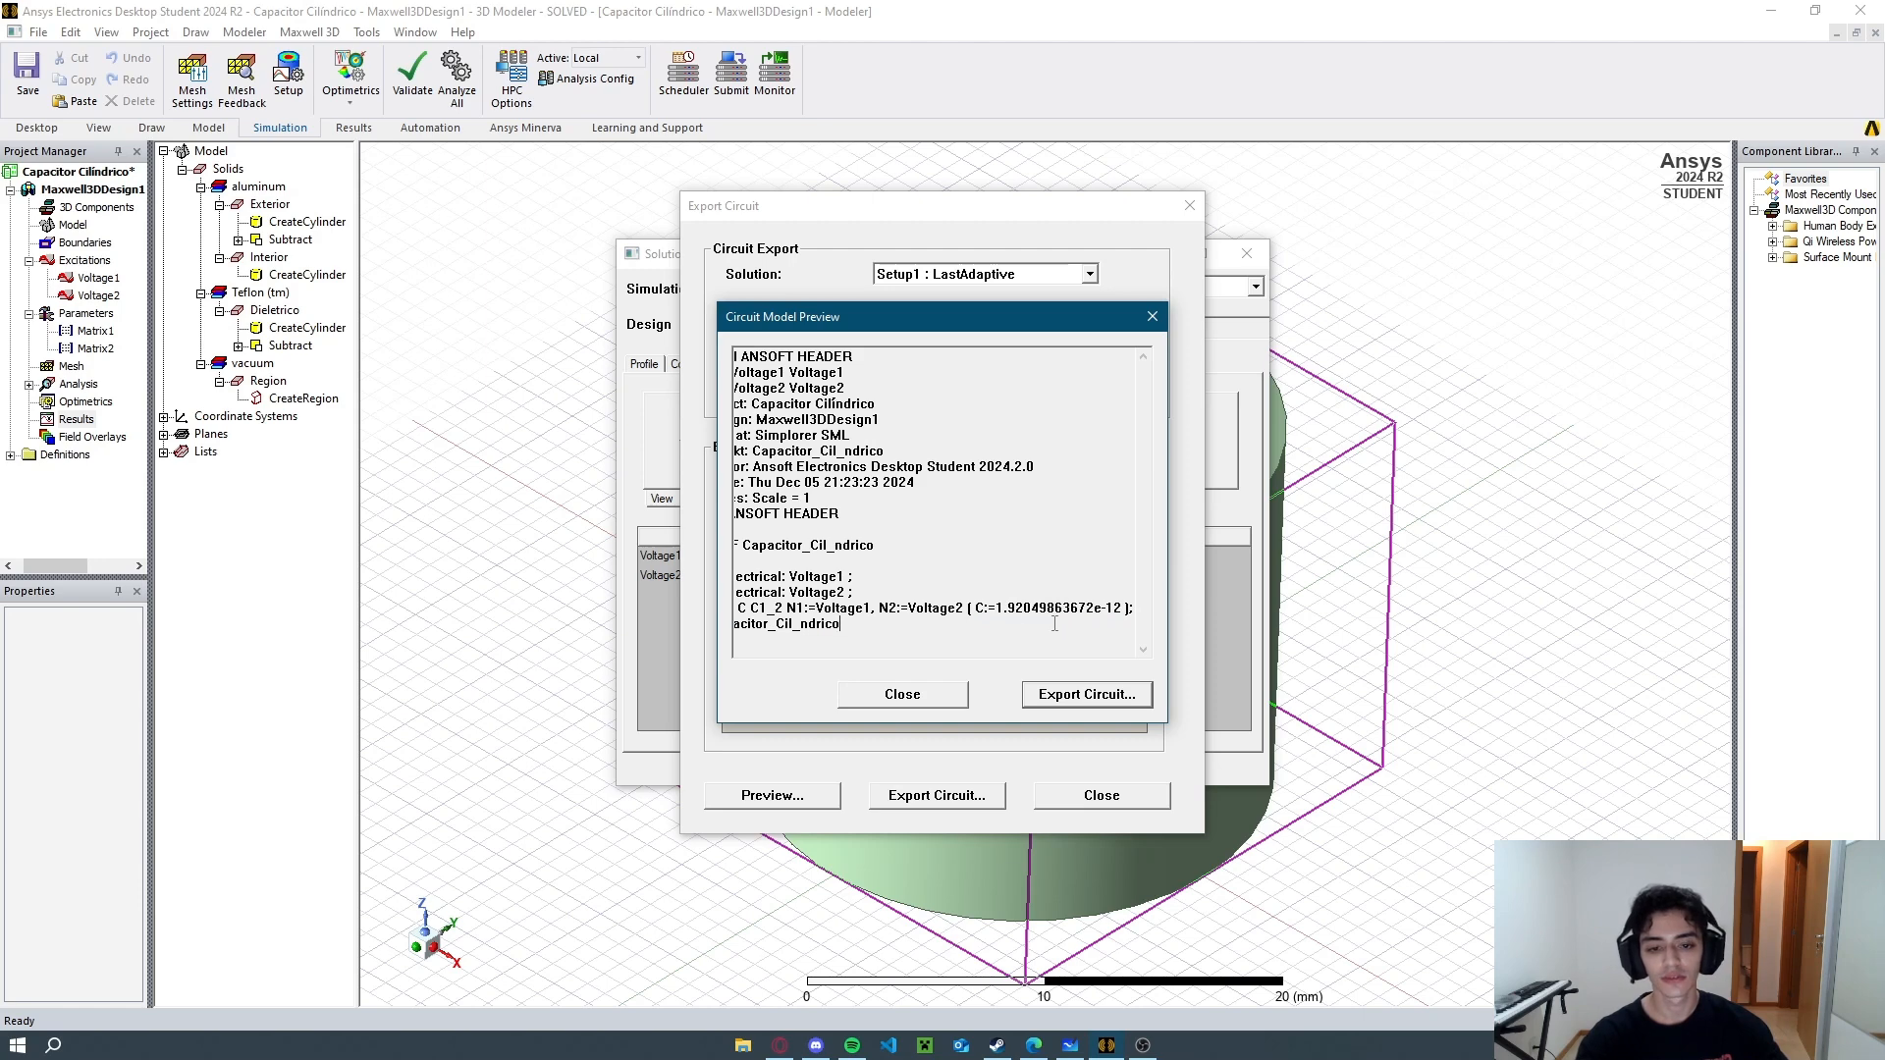
drag(978, 607, 1121, 610)
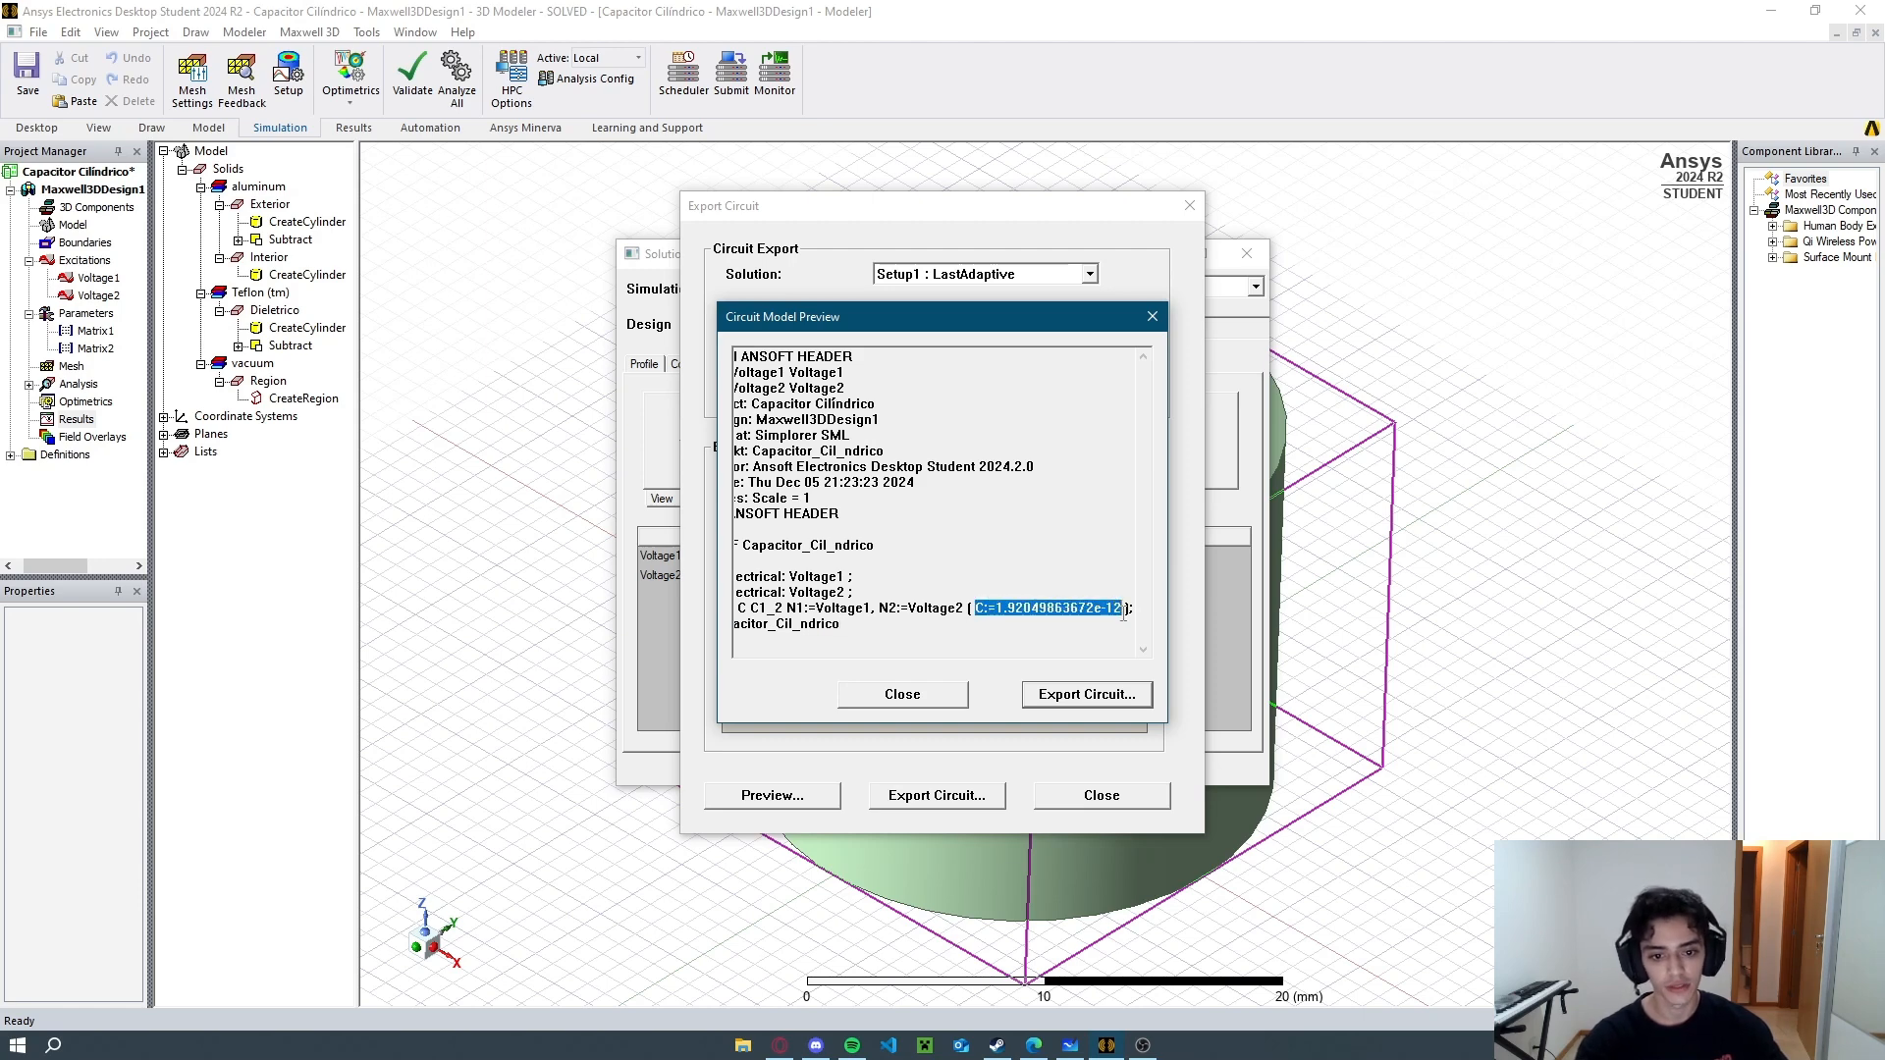
click(993, 631)
drag(979, 608, 995, 609)
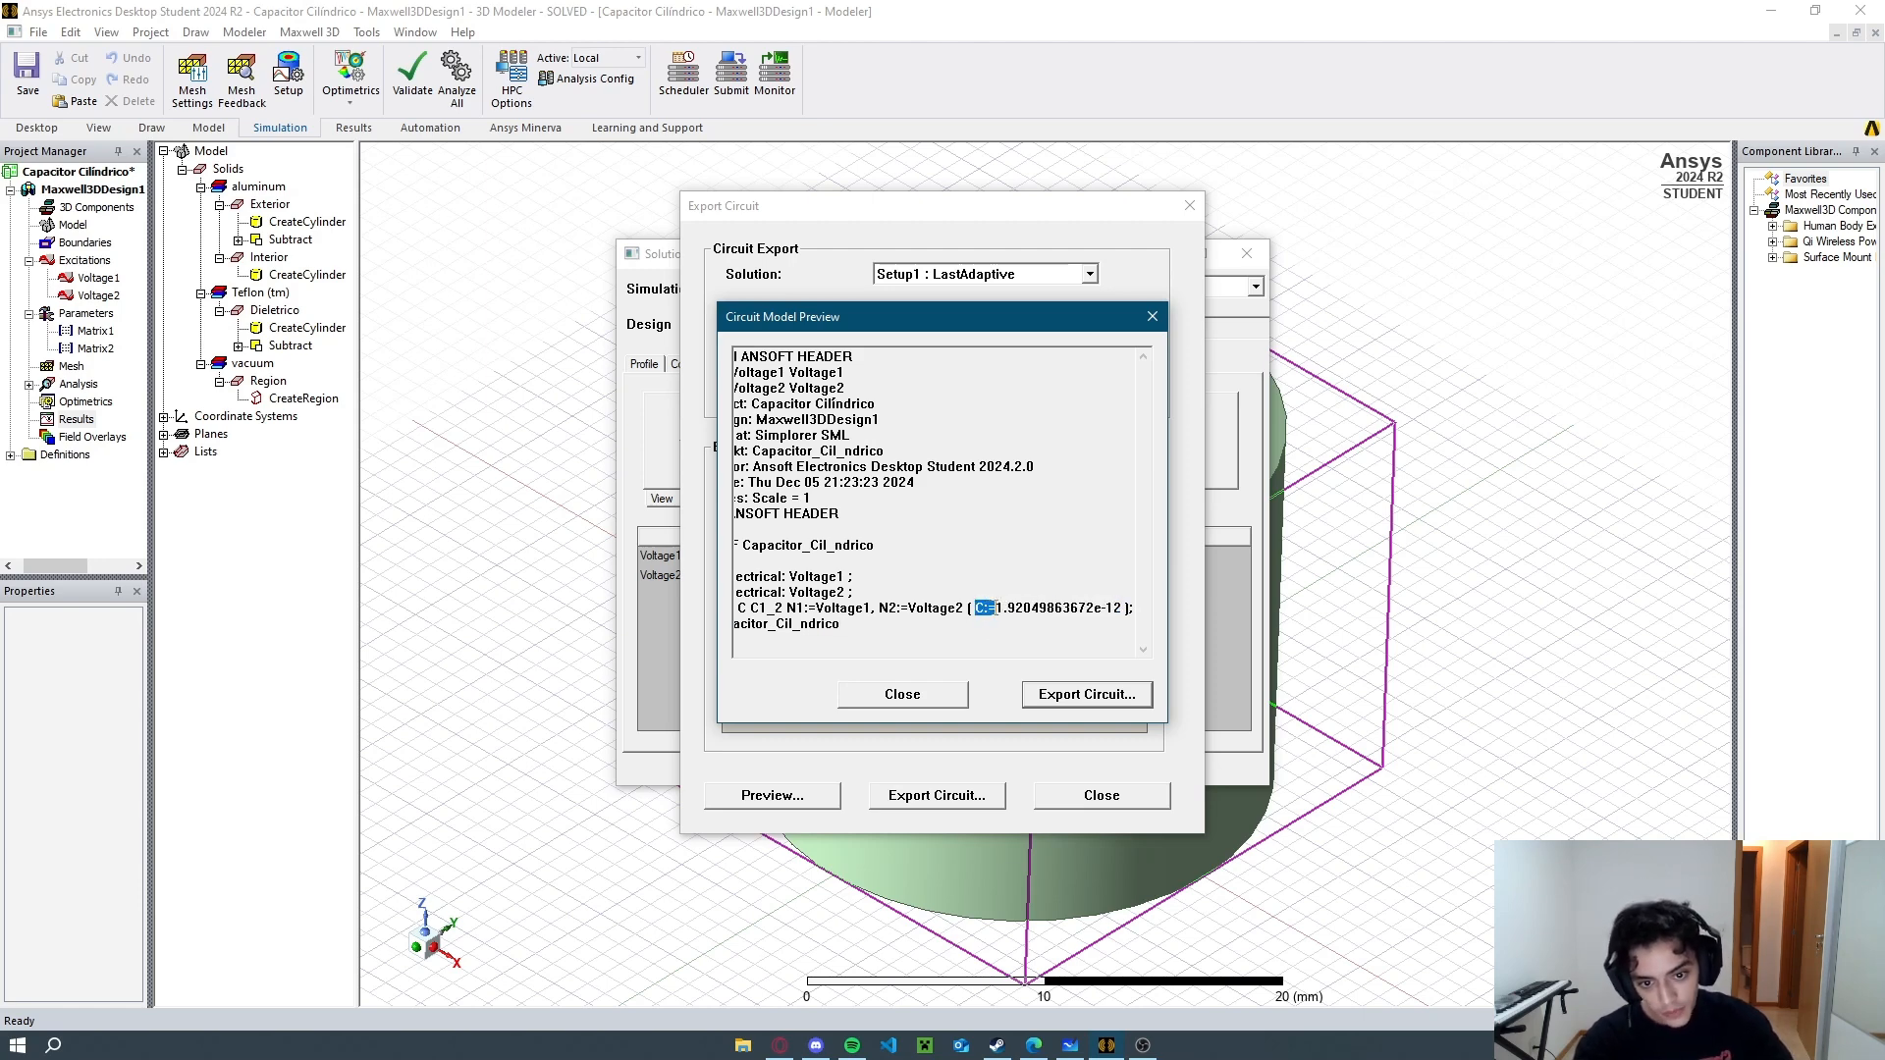
click(1120, 607)
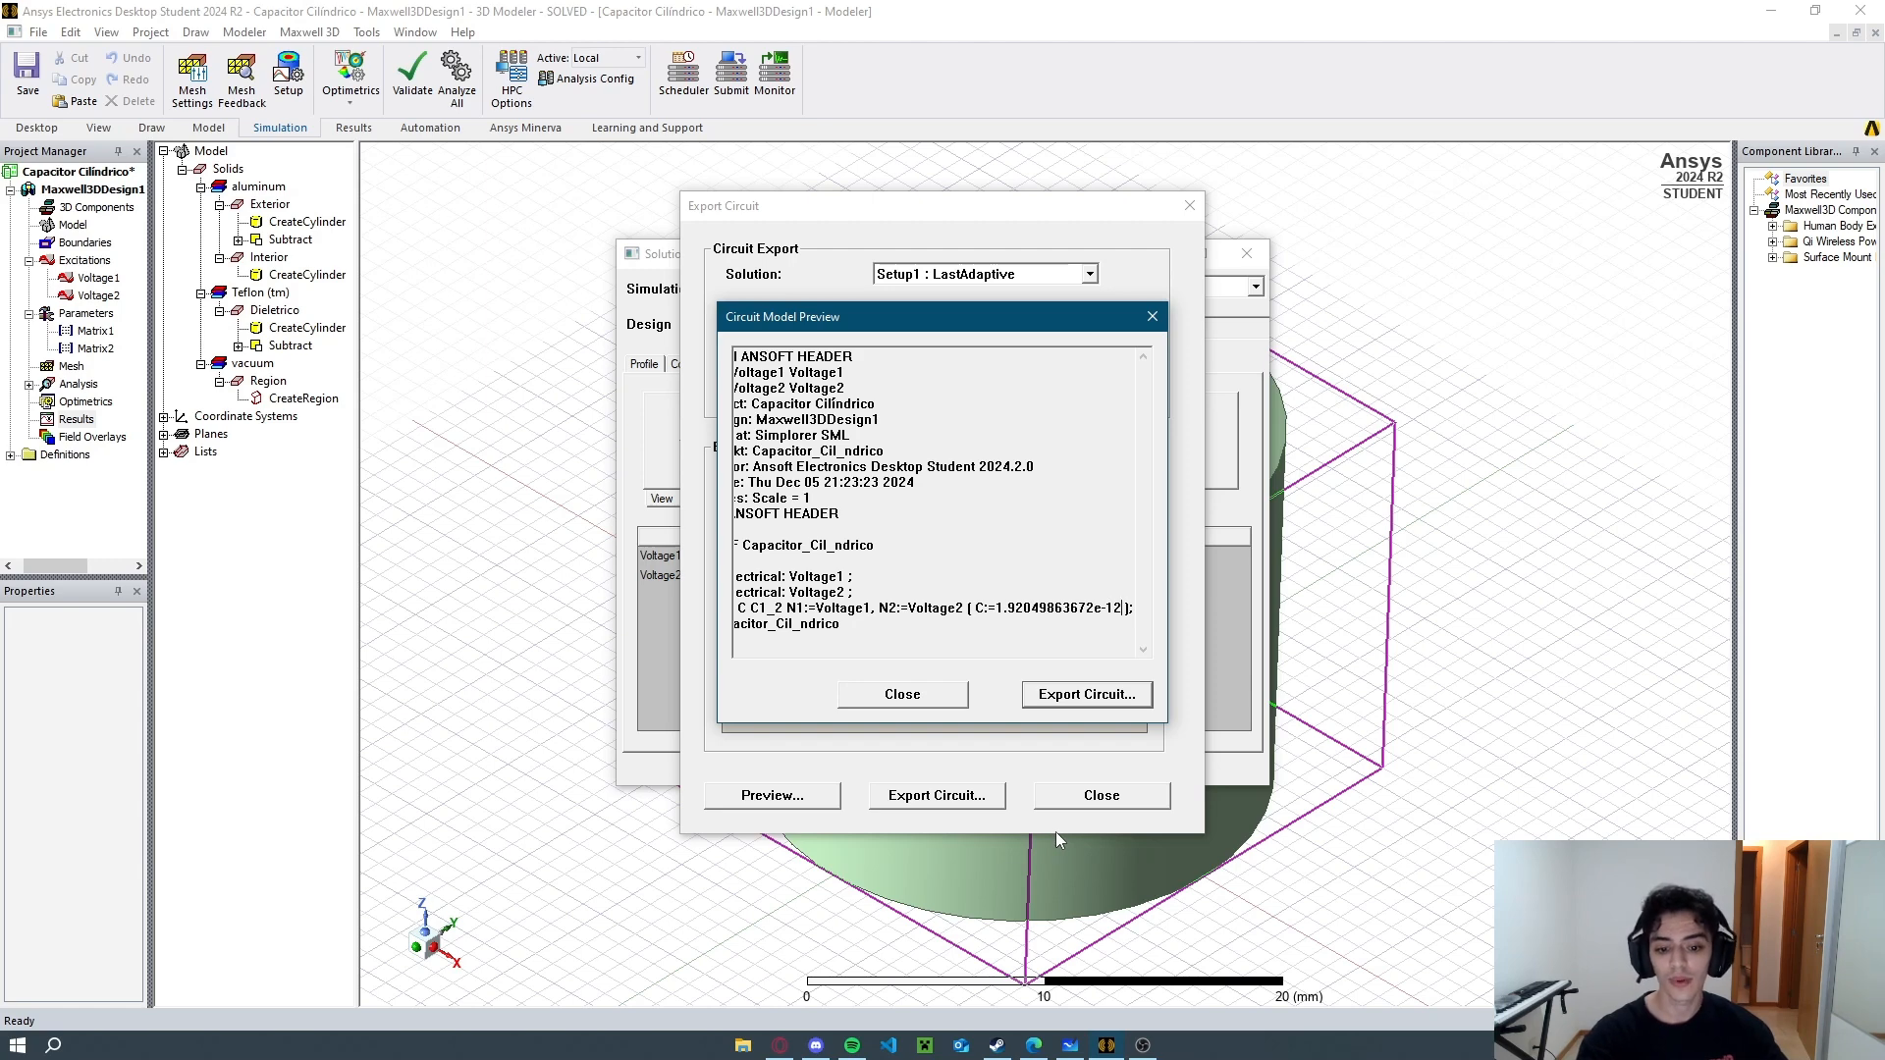
Compare the simulated capacitance with the theoretical one in Microsoft Whiteboard and close the preview, export and solution dialogs.
click(1070, 1045)
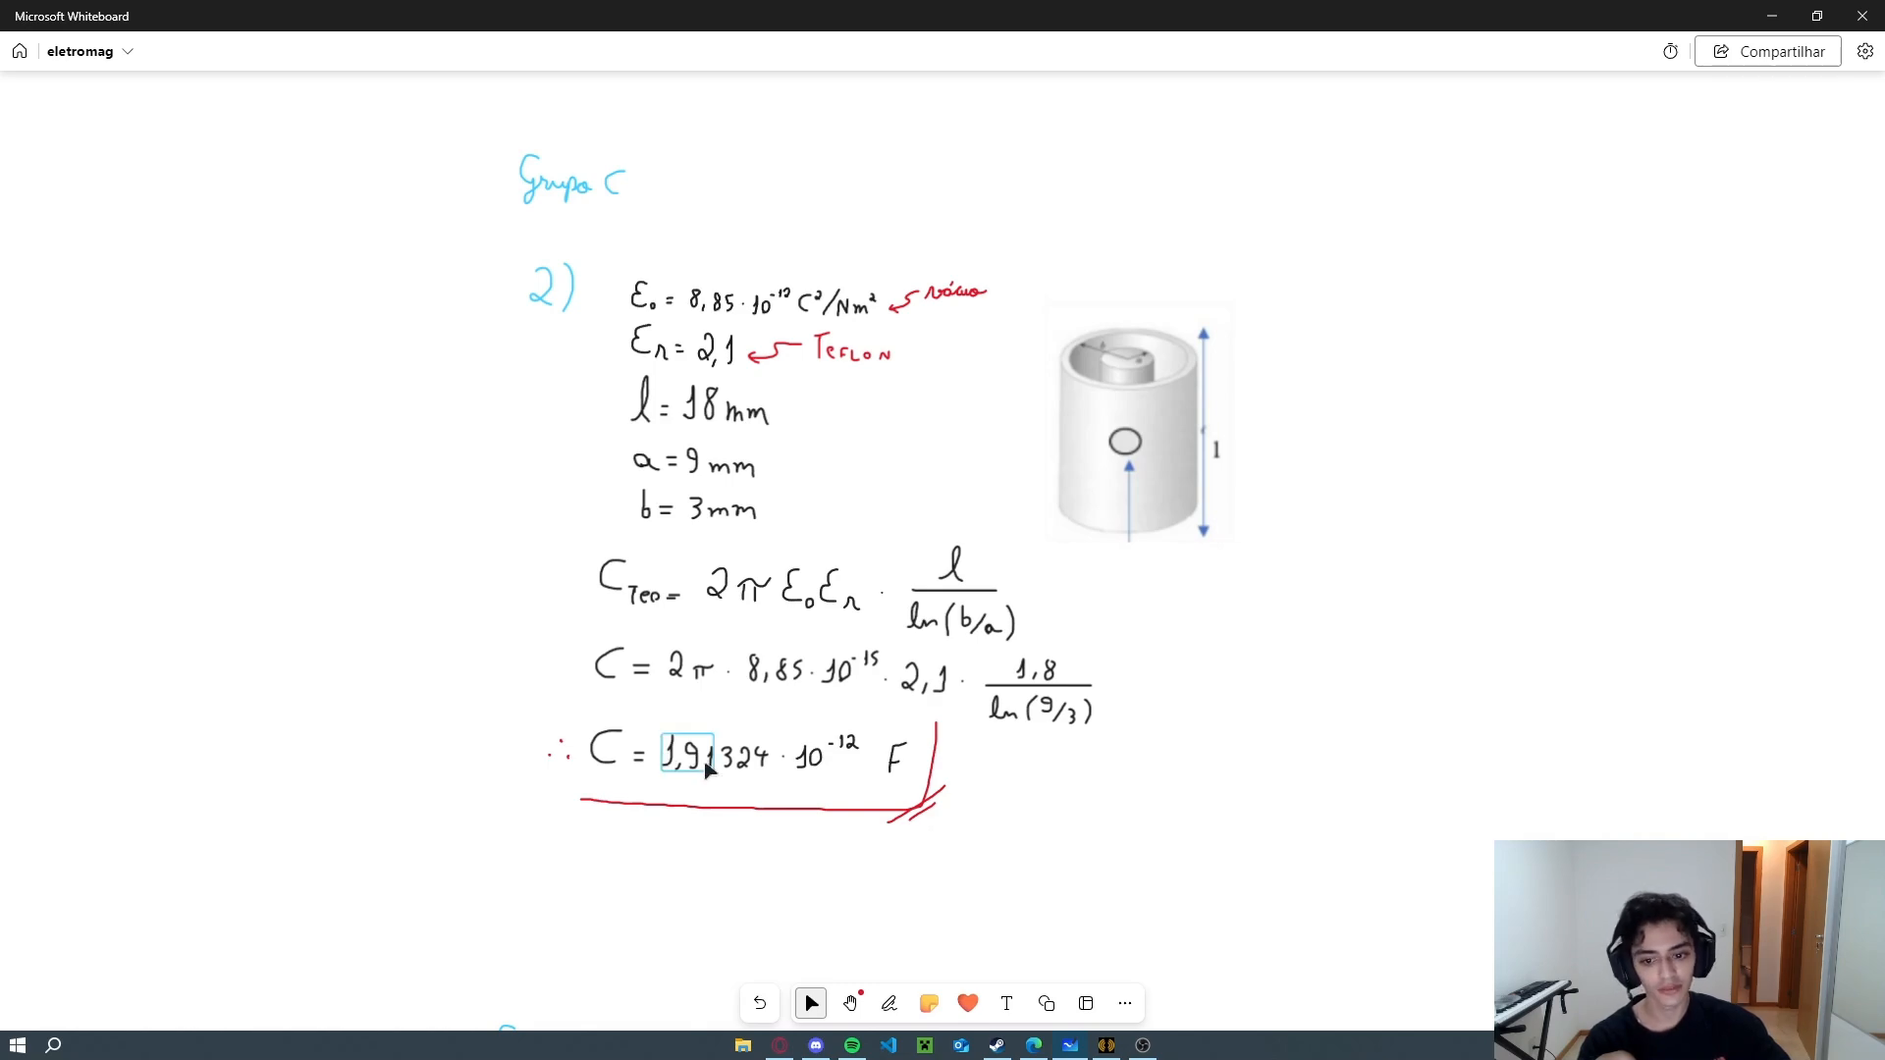
click(1102, 1046)
drag(1002, 612, 1040, 610)
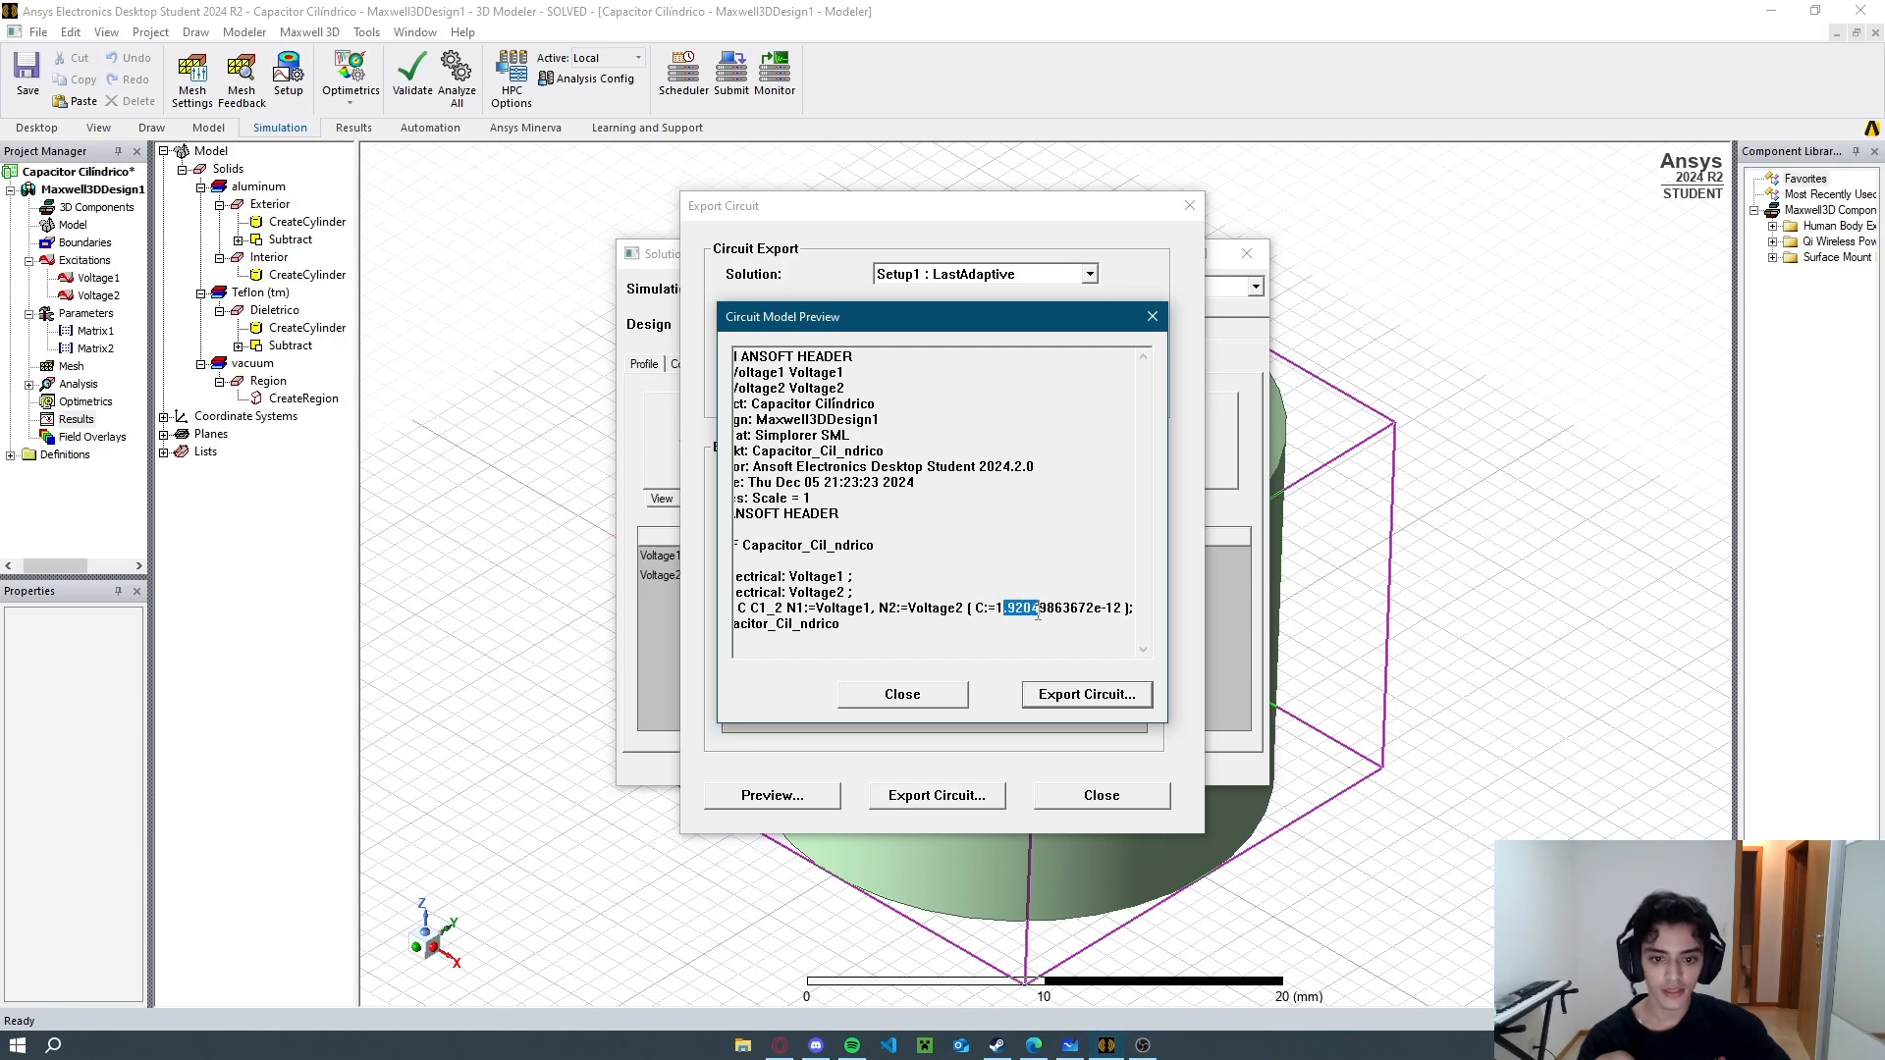
double_click(997, 609)
click(1063, 630)
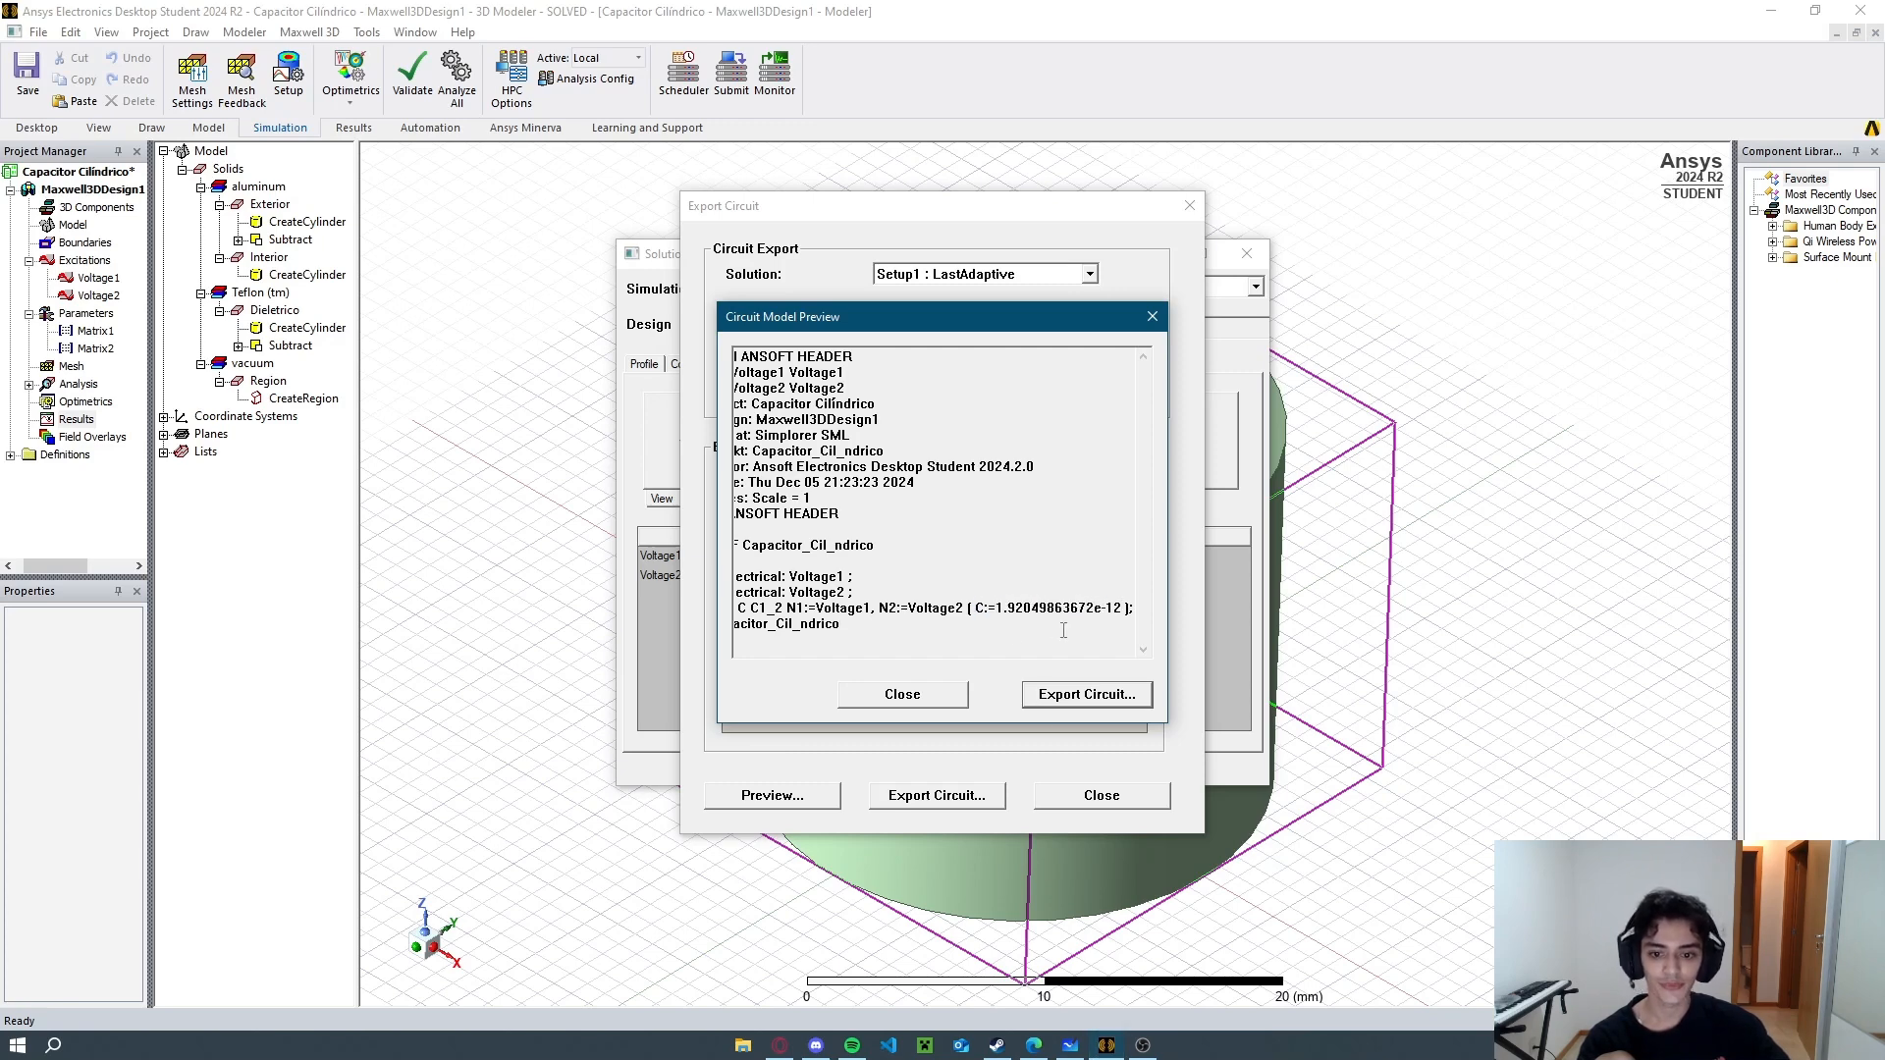
key(alt+Tab)
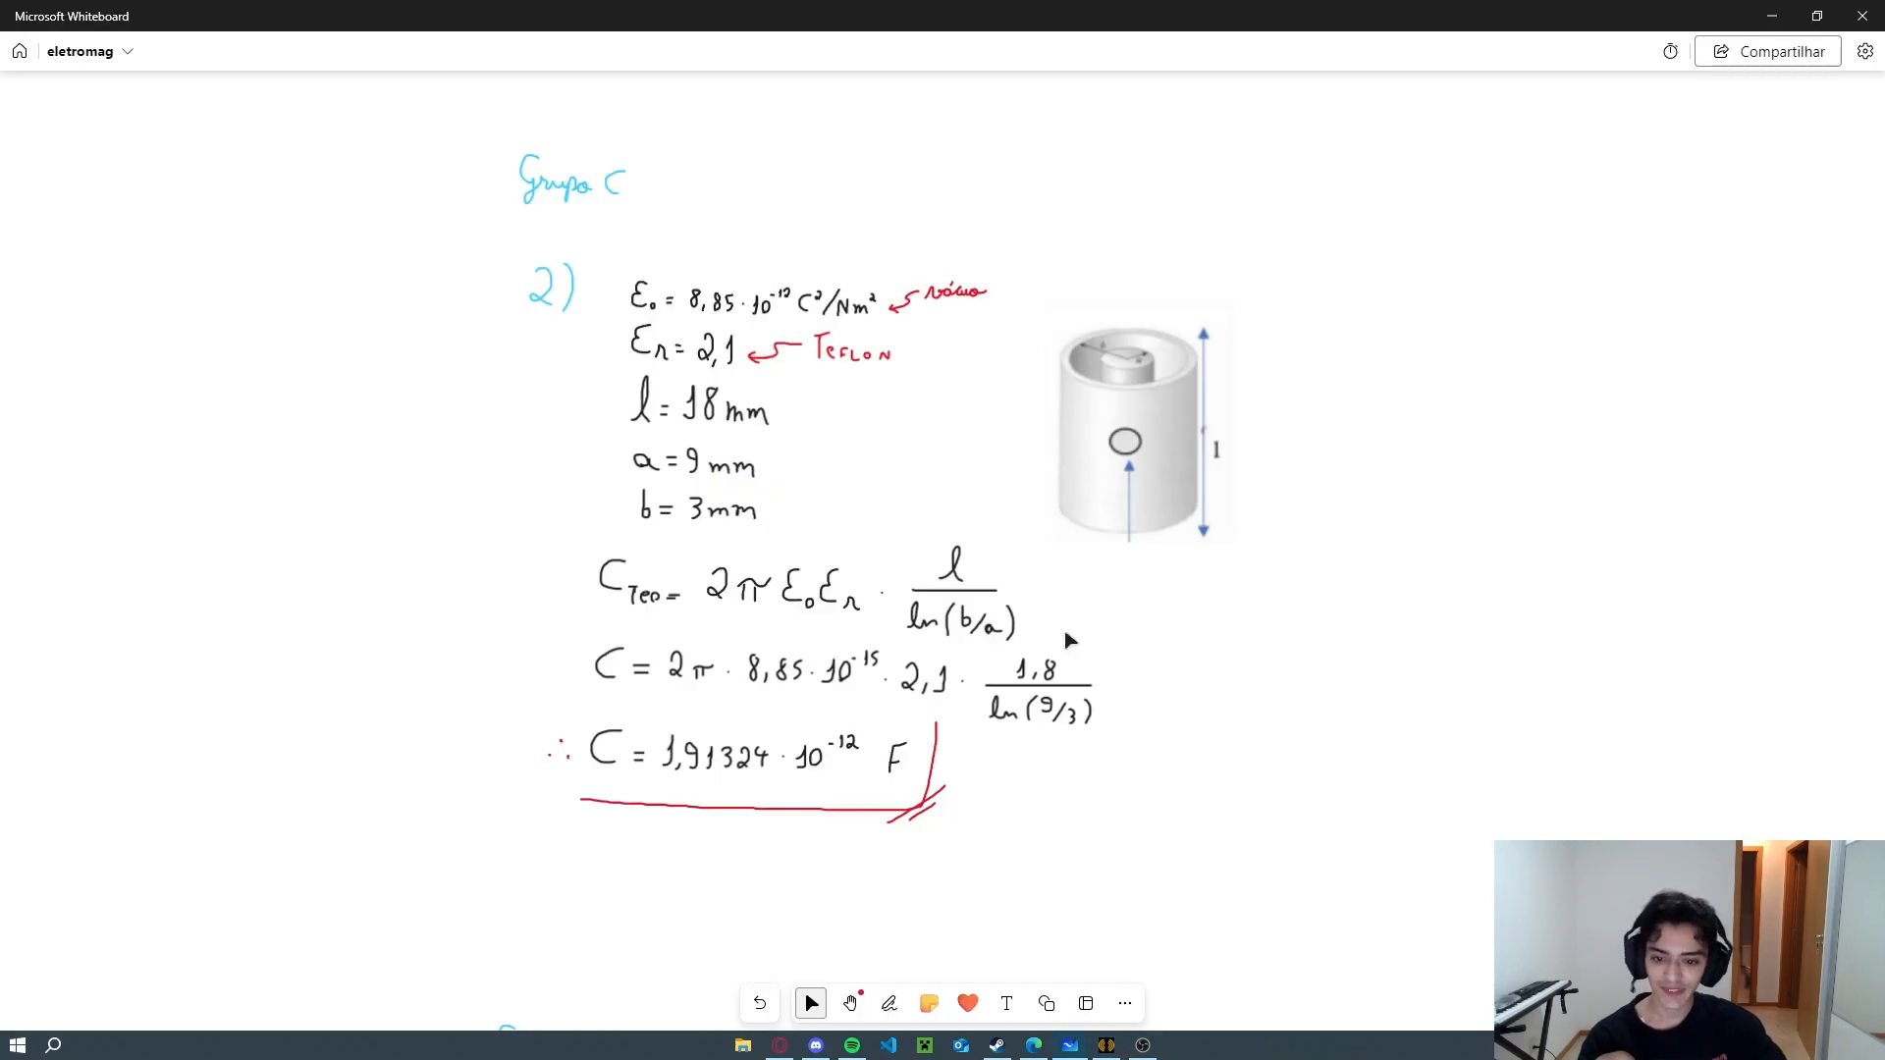
click(1107, 1045)
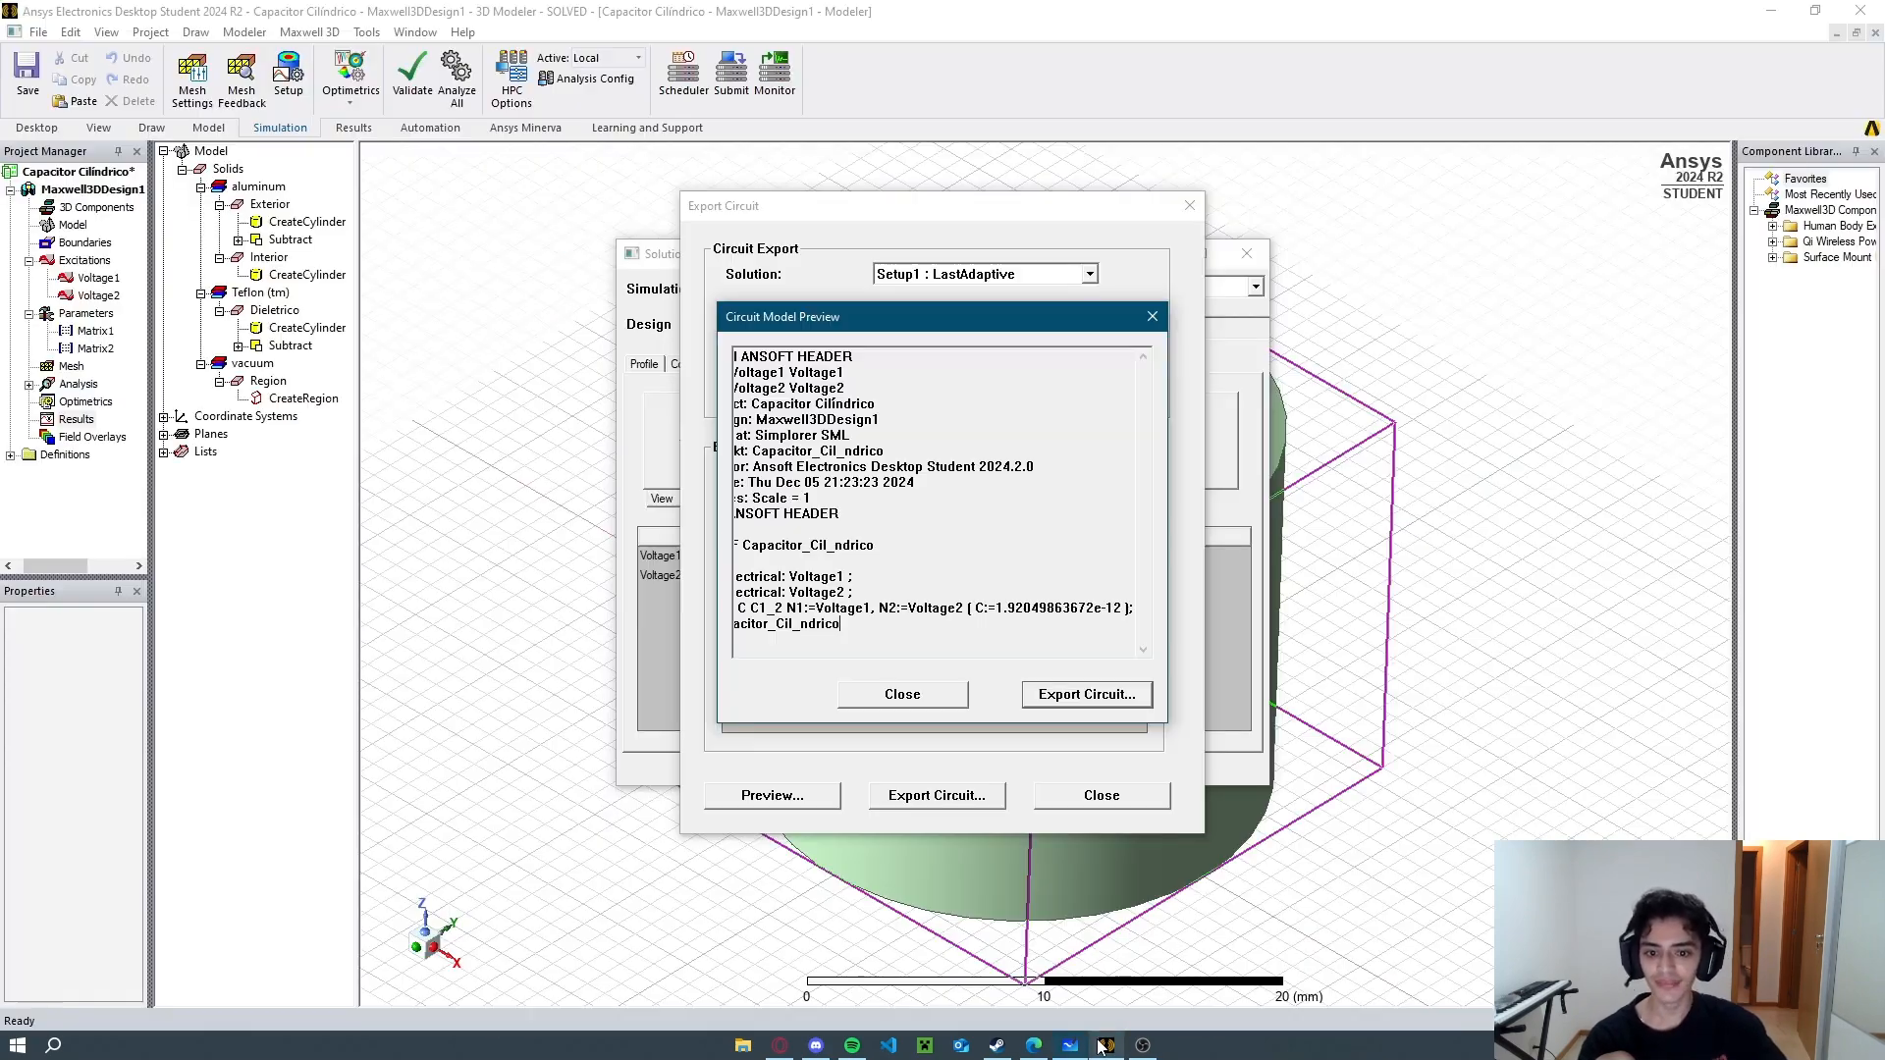
click(902, 694)
click(1102, 795)
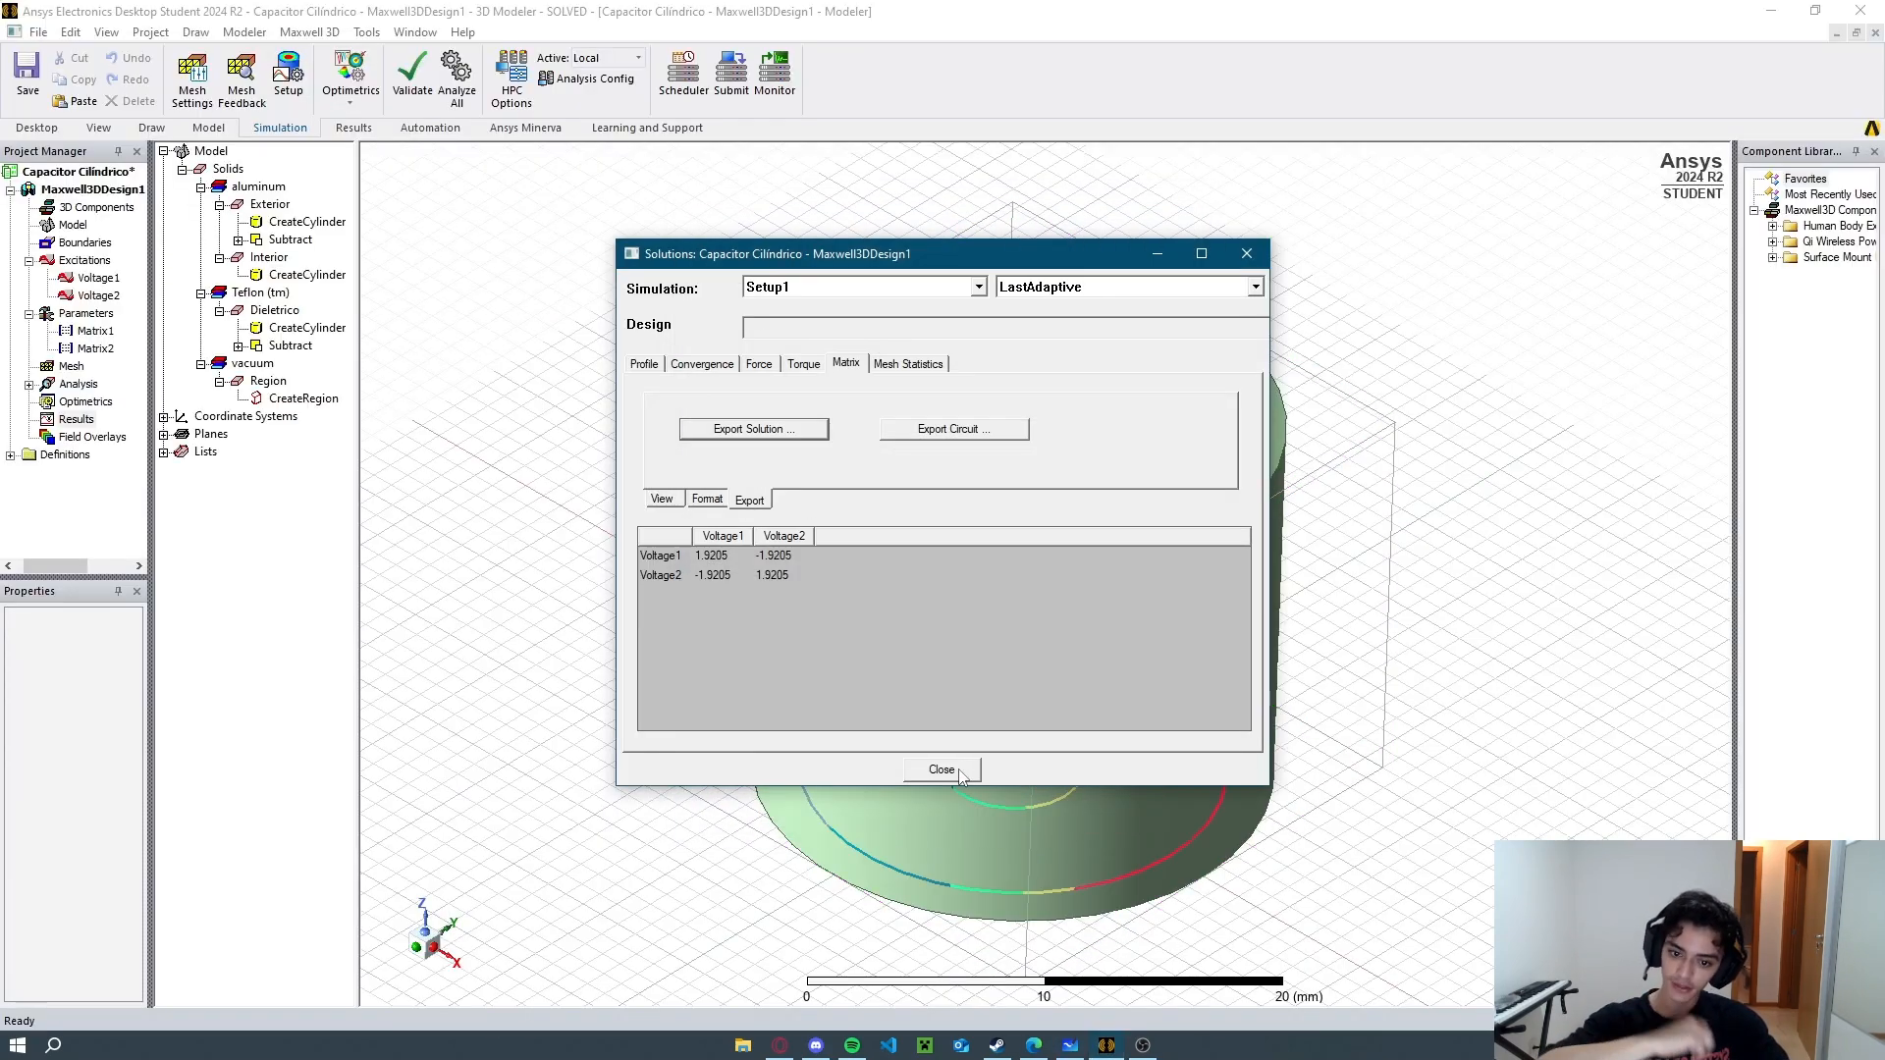
click(943, 999)
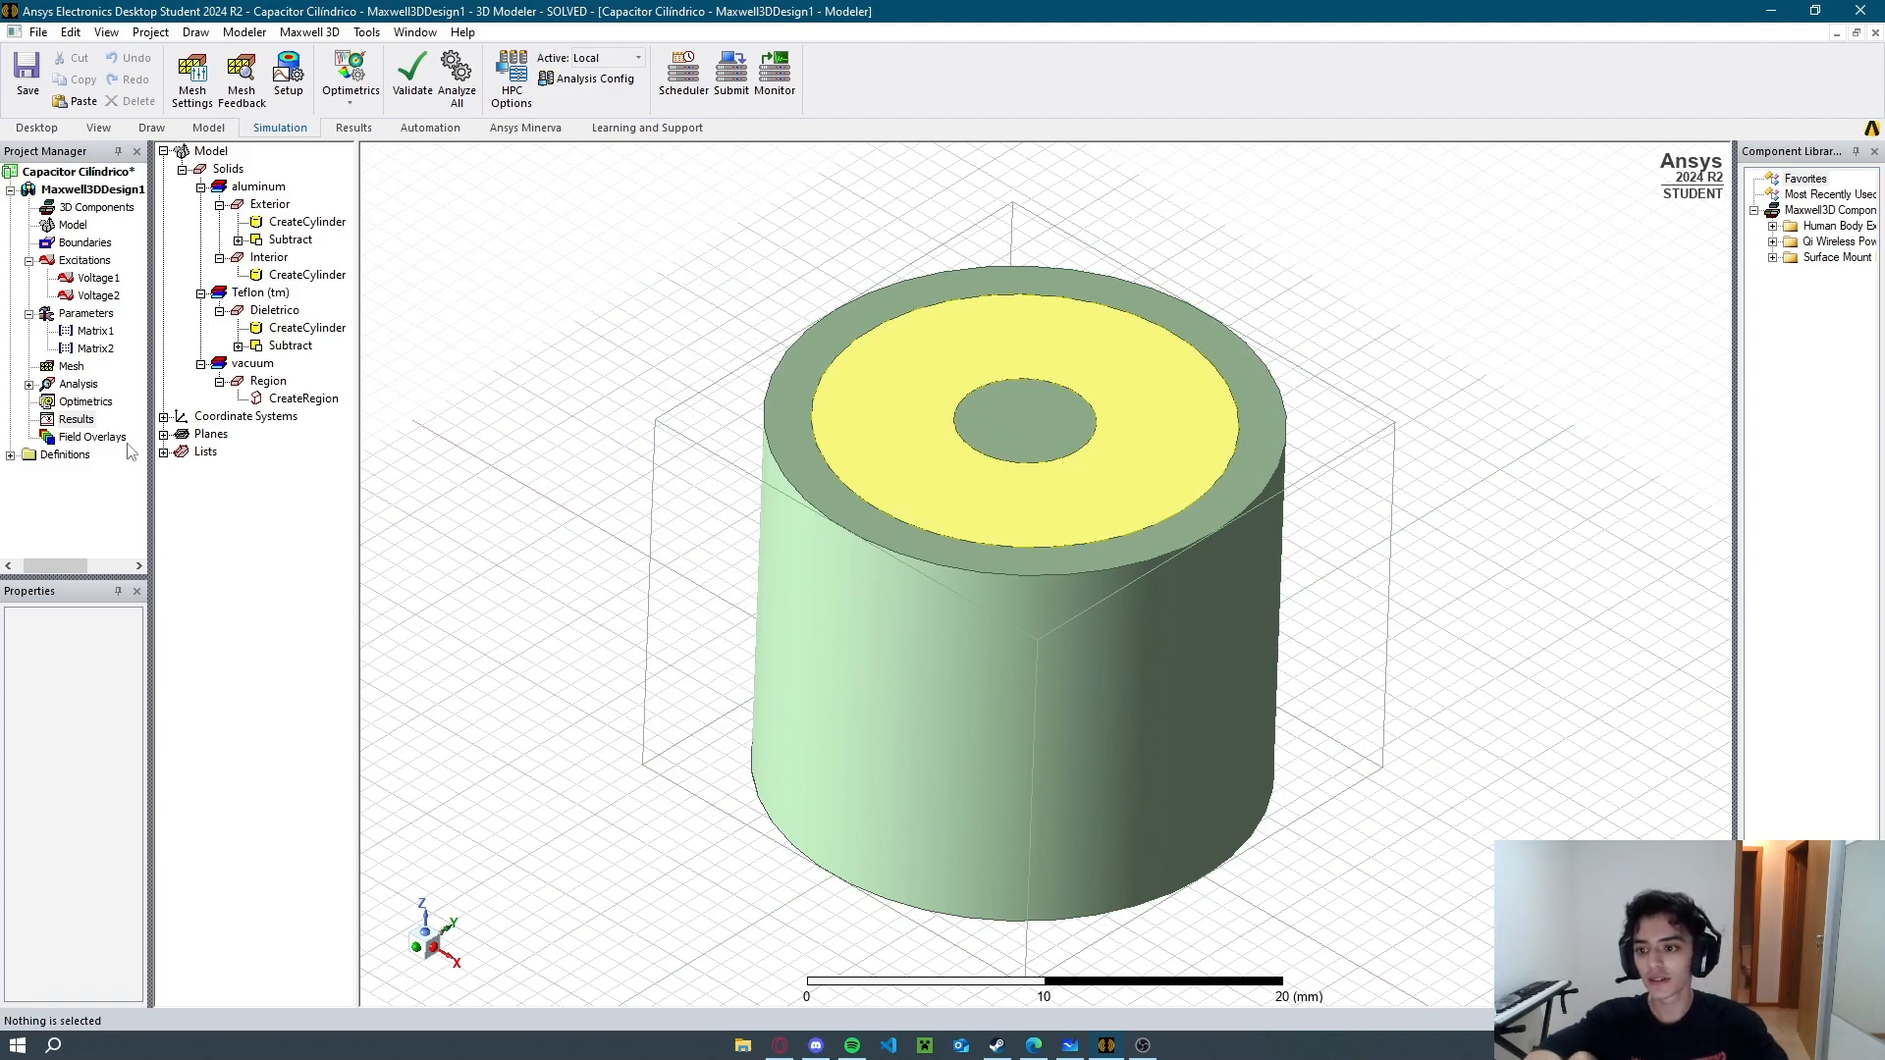
Create an E_Vector electric field plot on the Global:XY plane using the Setup1 : LastAdaptive solution.
click(165, 433)
double_click(238, 452)
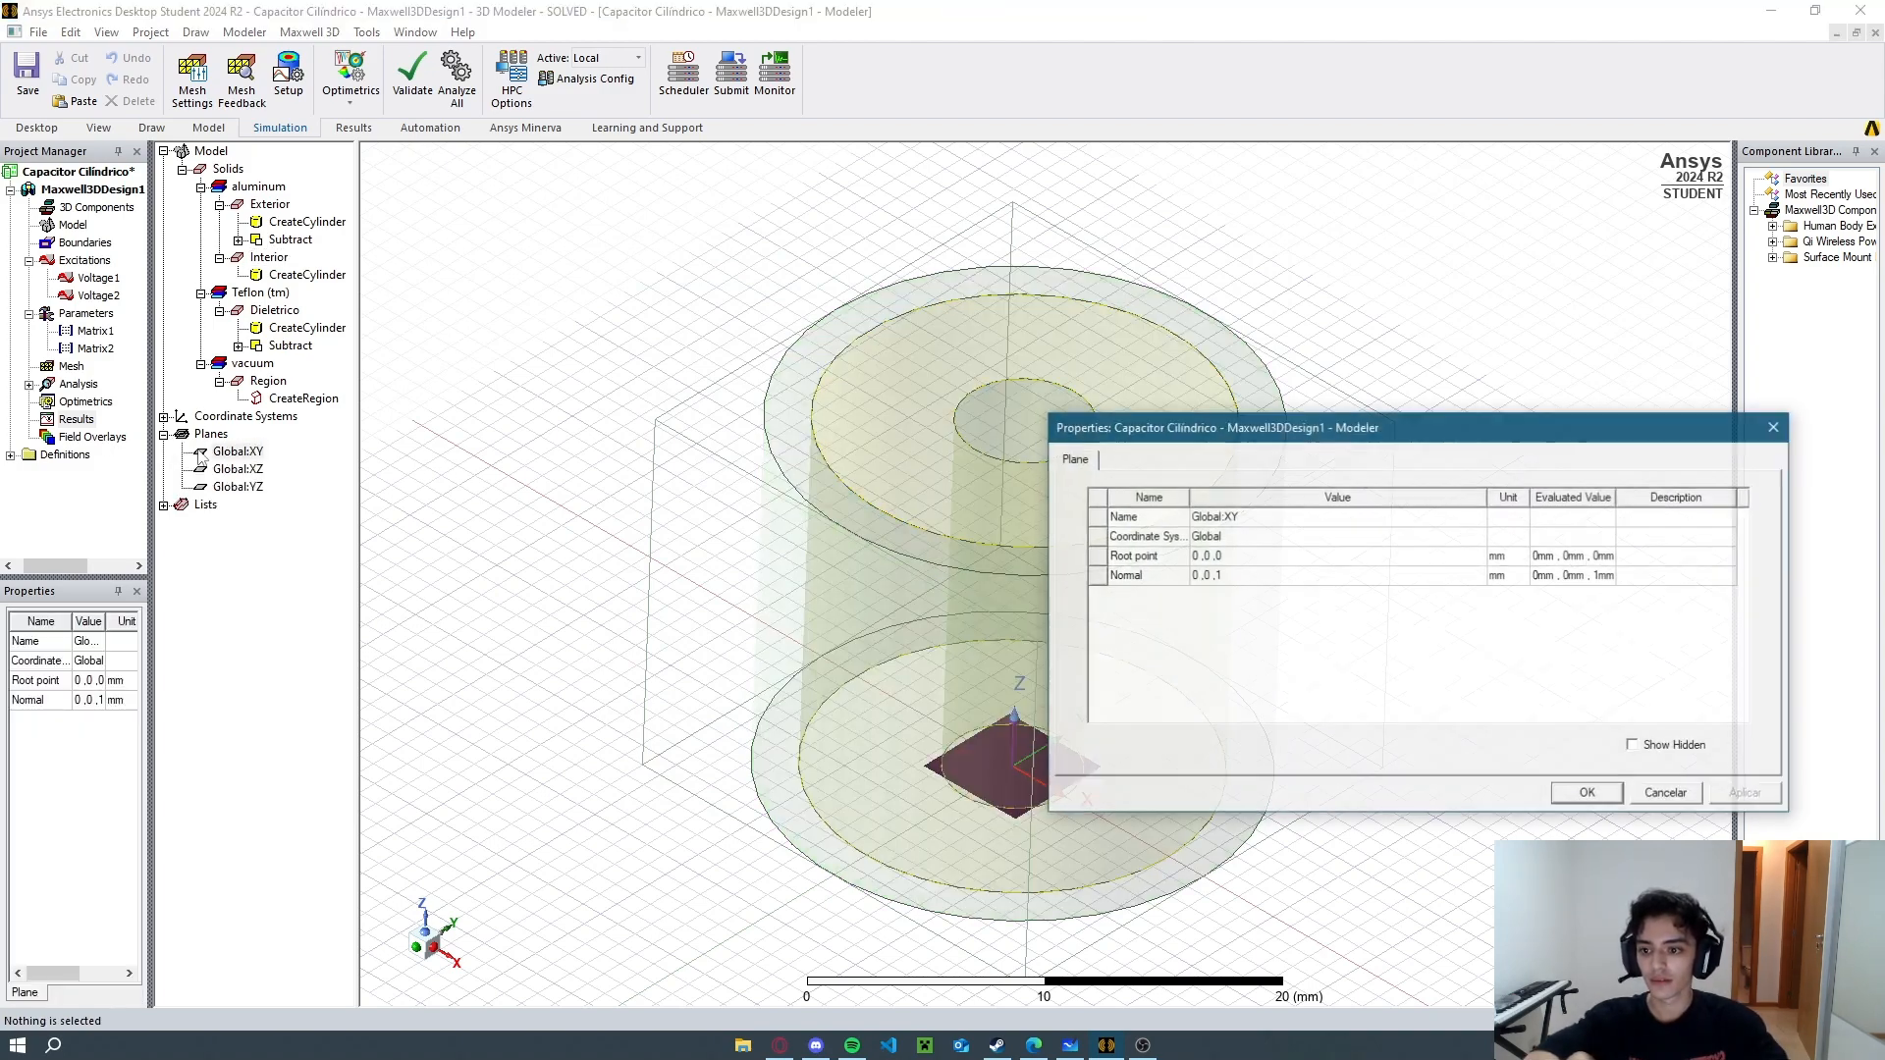
click(1691, 795)
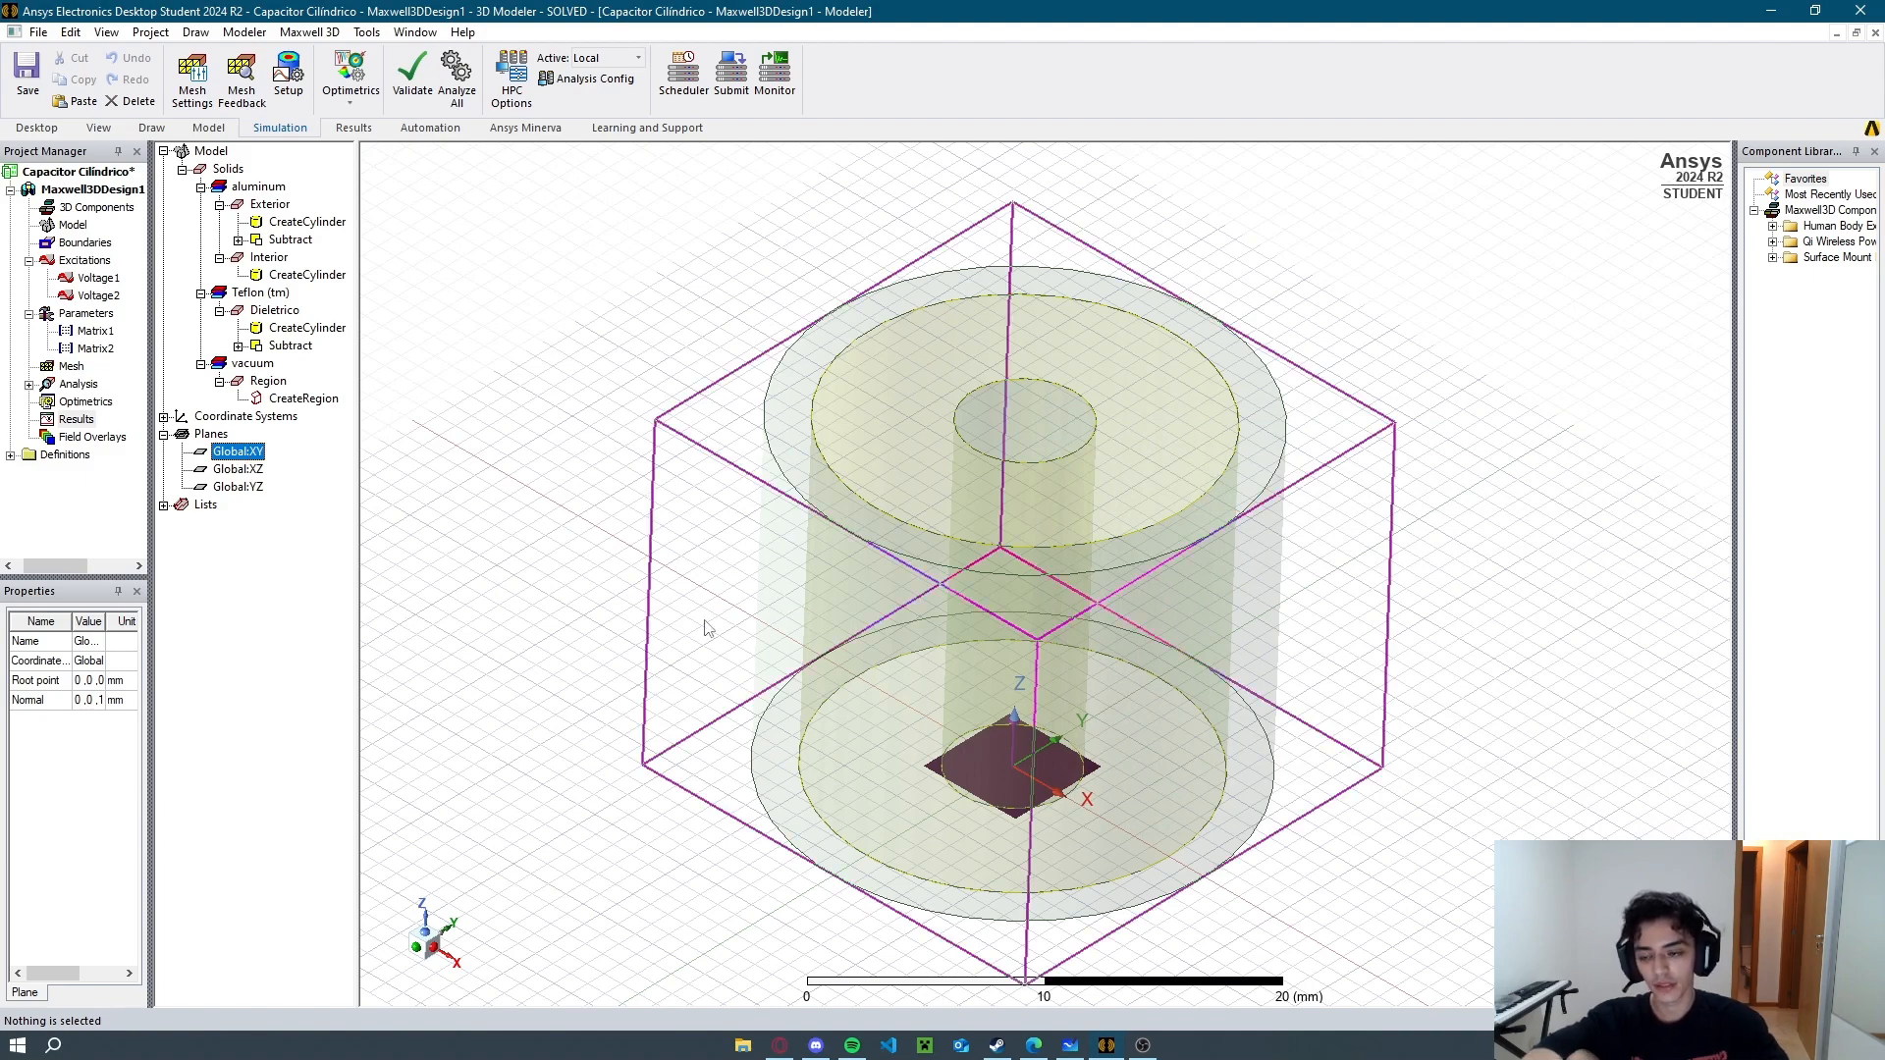
right_click(63, 438)
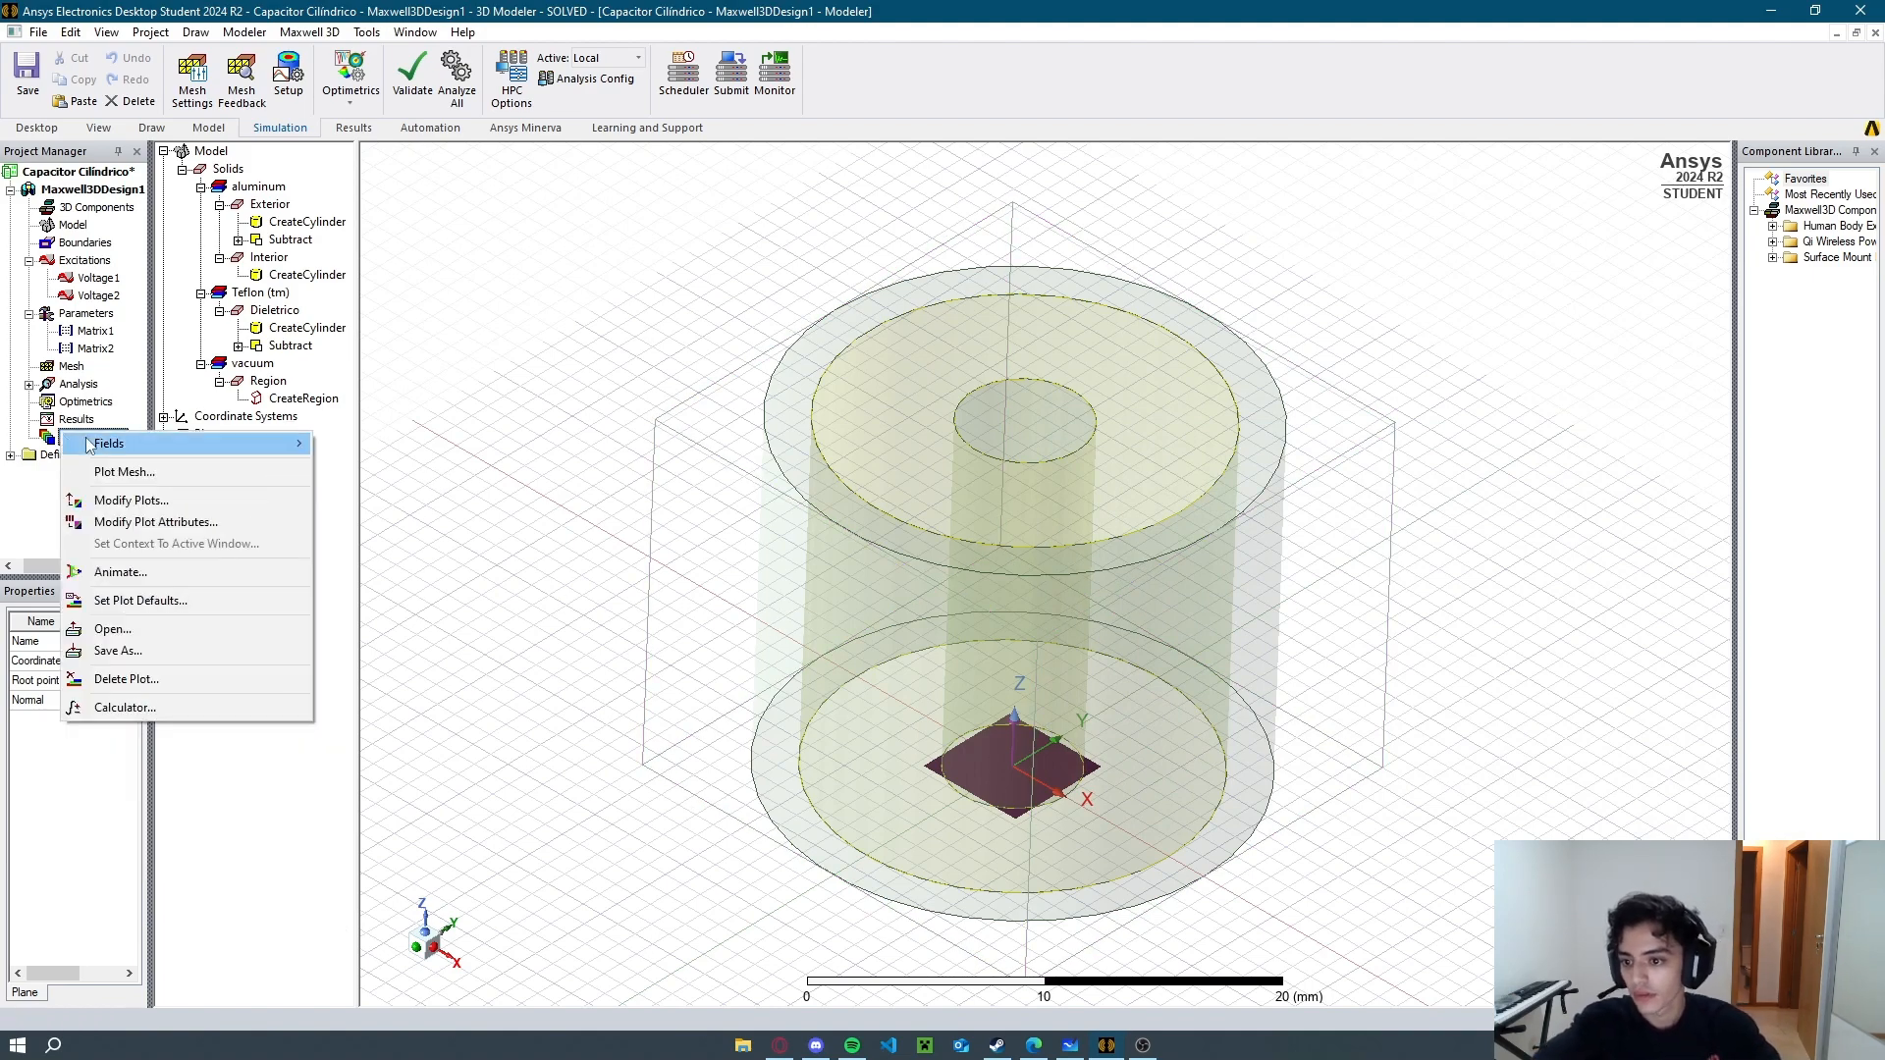
mouse_move(147, 443)
mouse_move(435, 468)
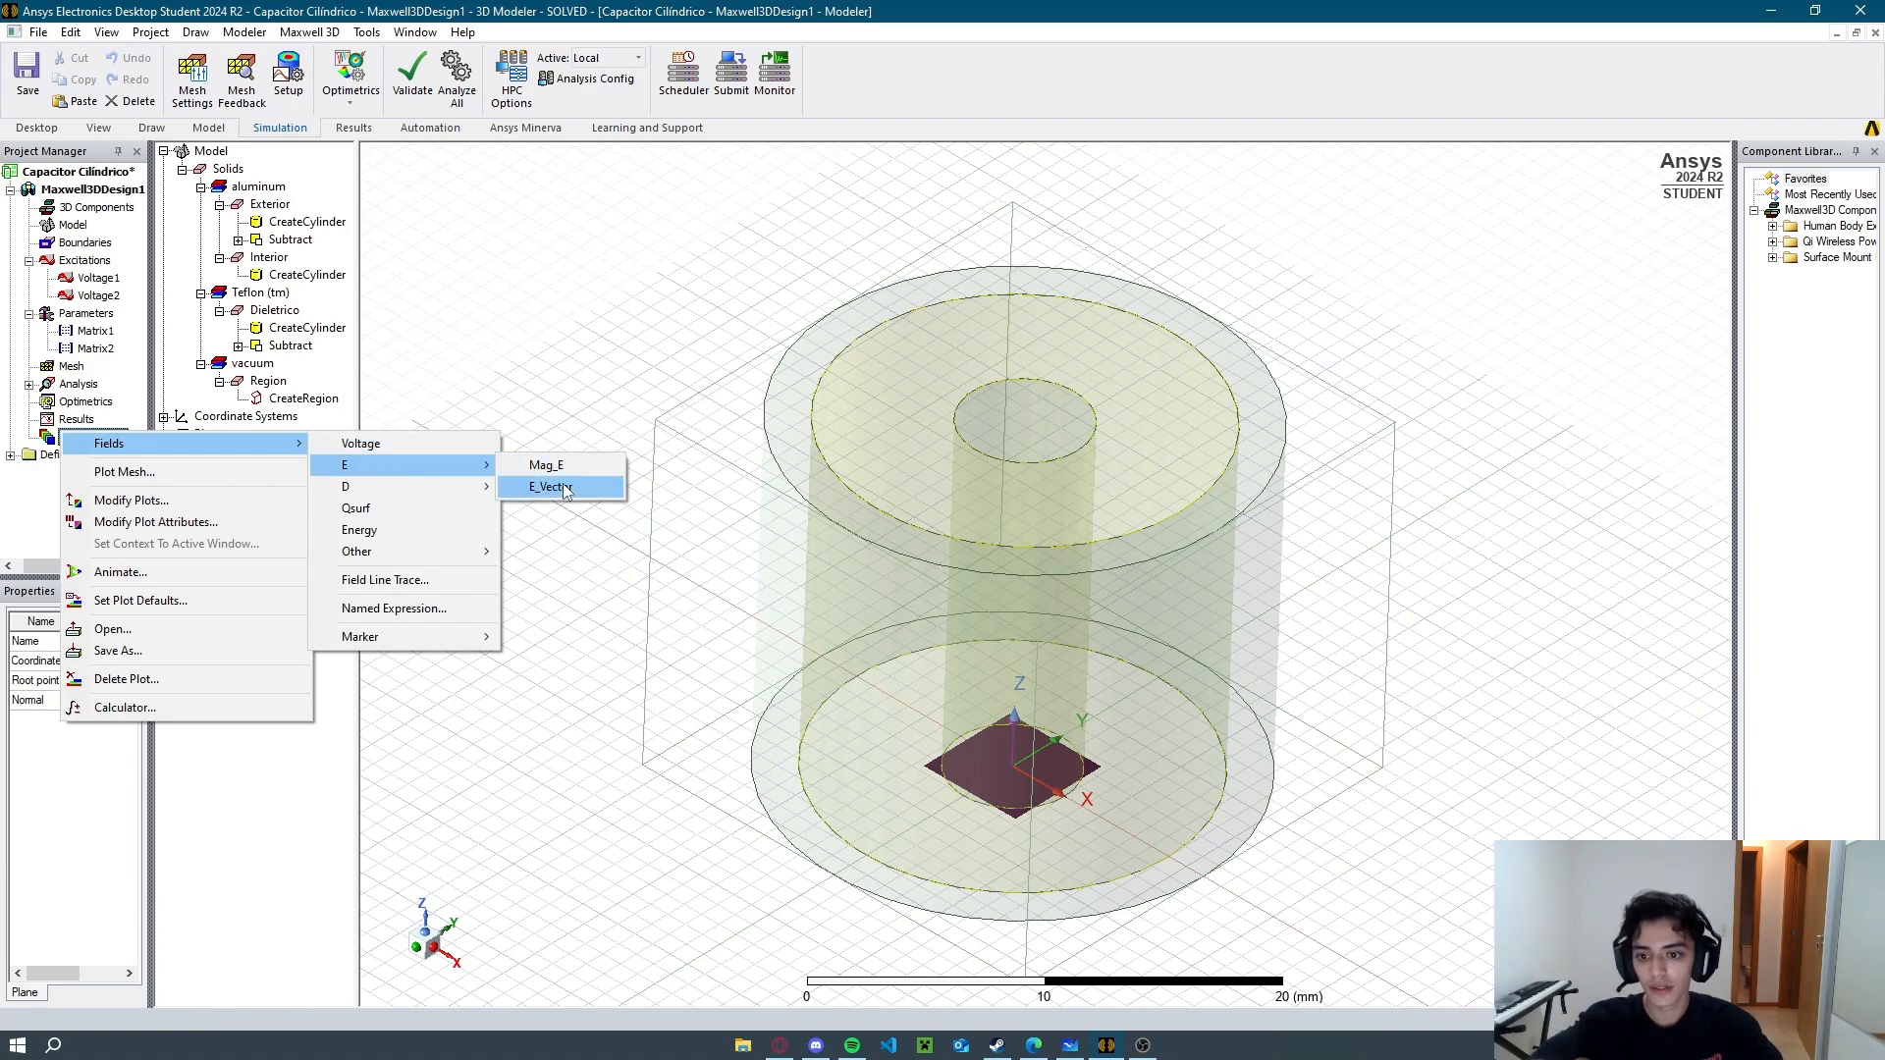
click(553, 487)
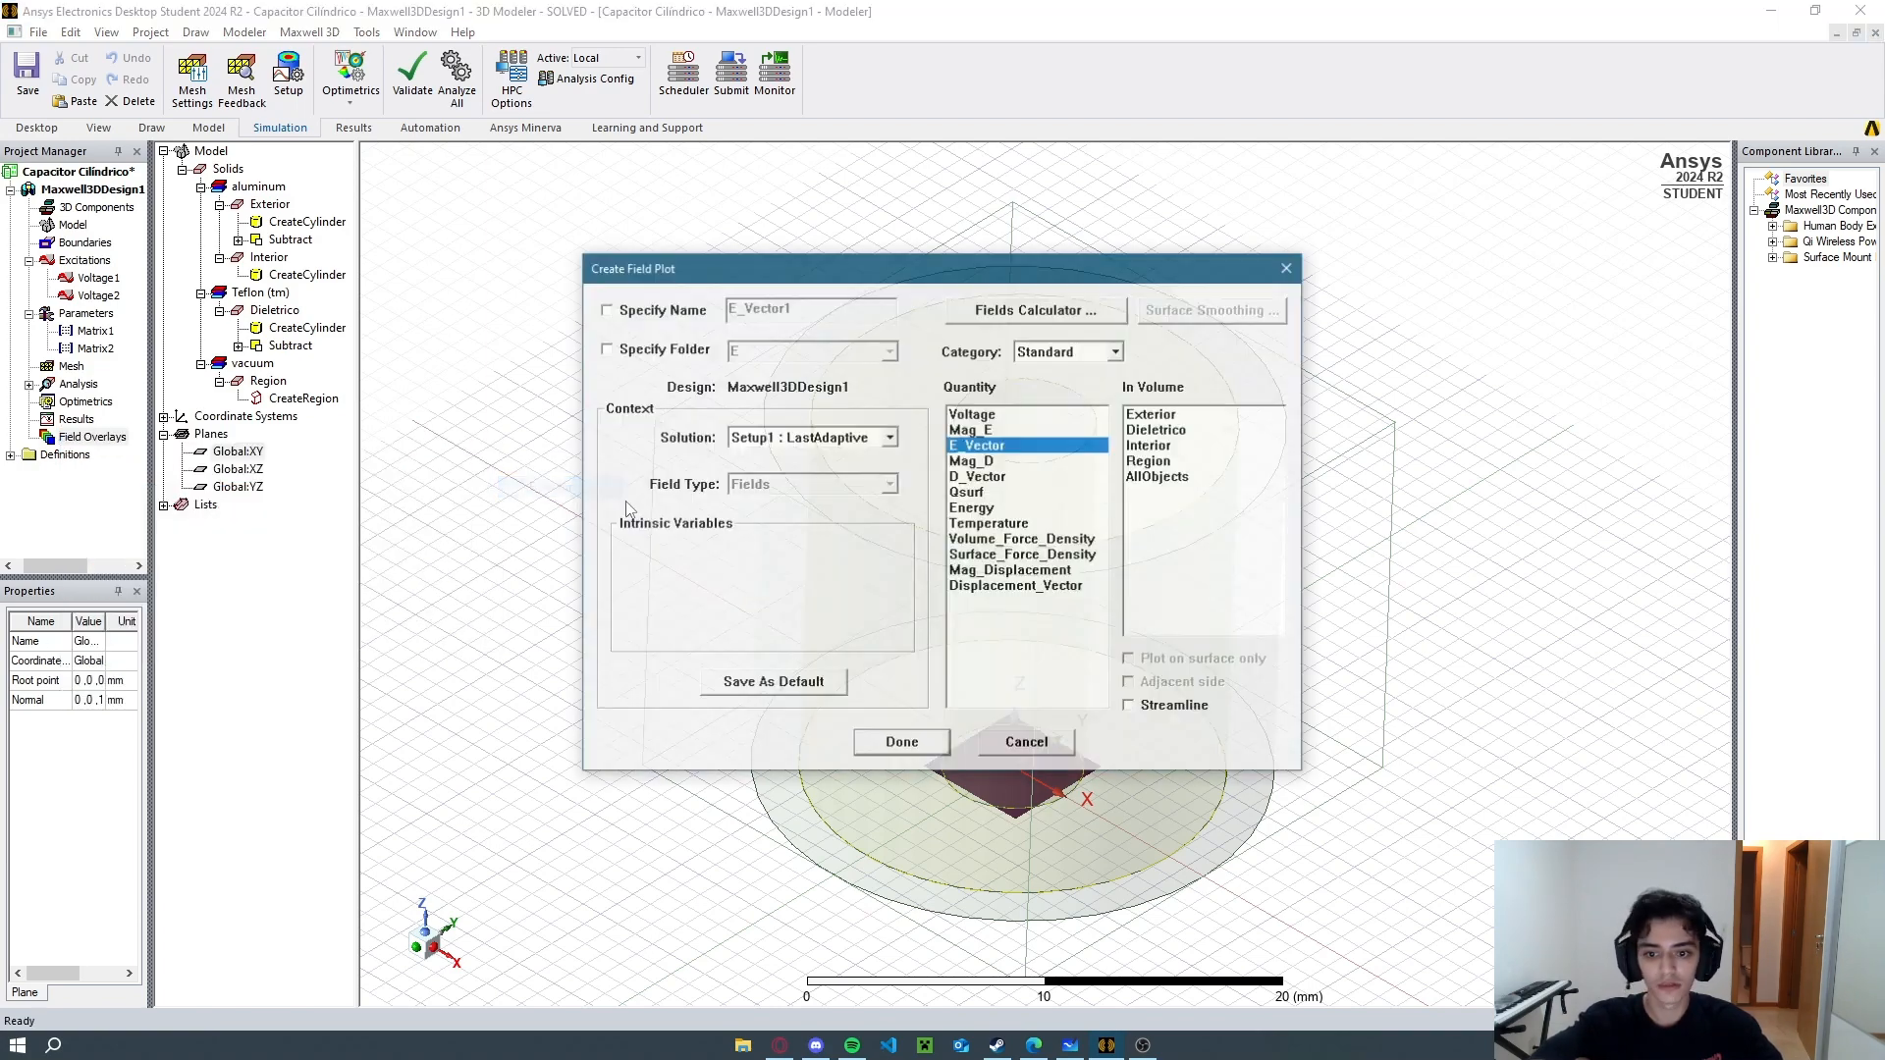
click(903, 749)
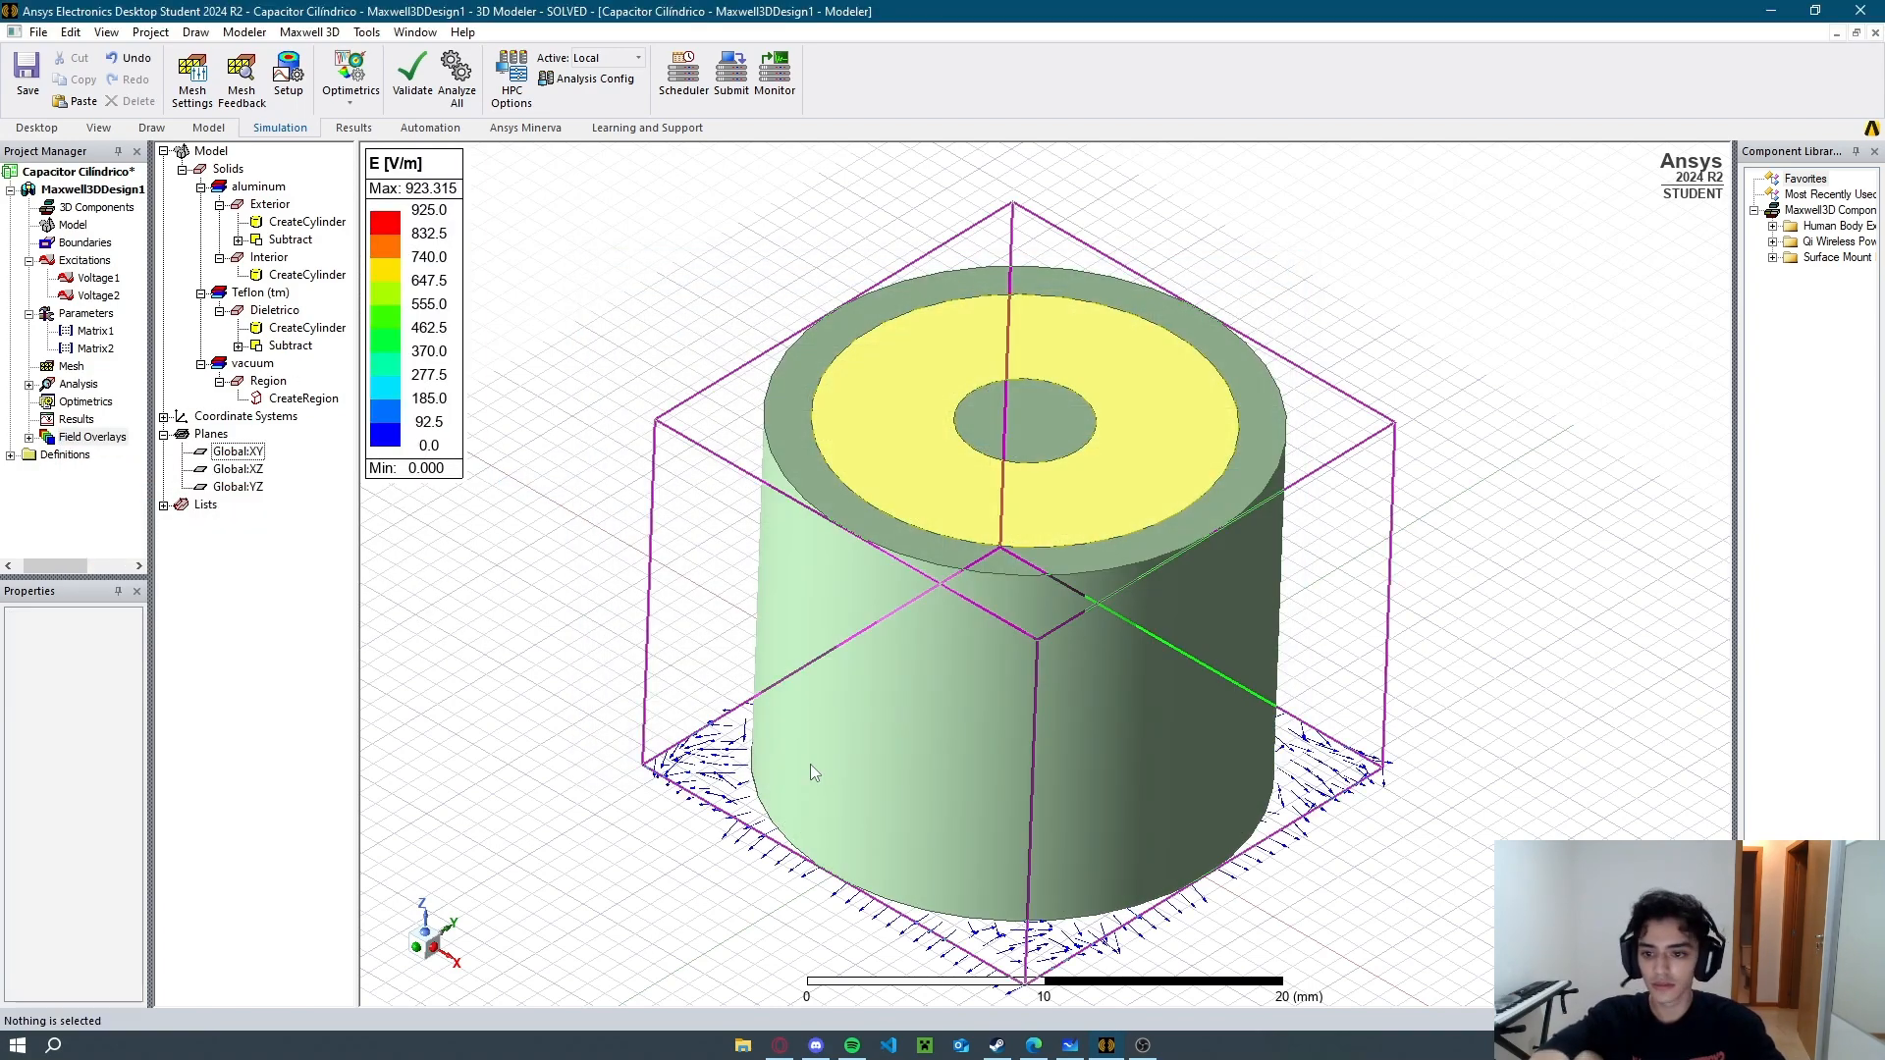
Set up an animation of the field plot sweeping NormalizedDistance from 0 to 1 in 30 steps.
right_click(71, 433)
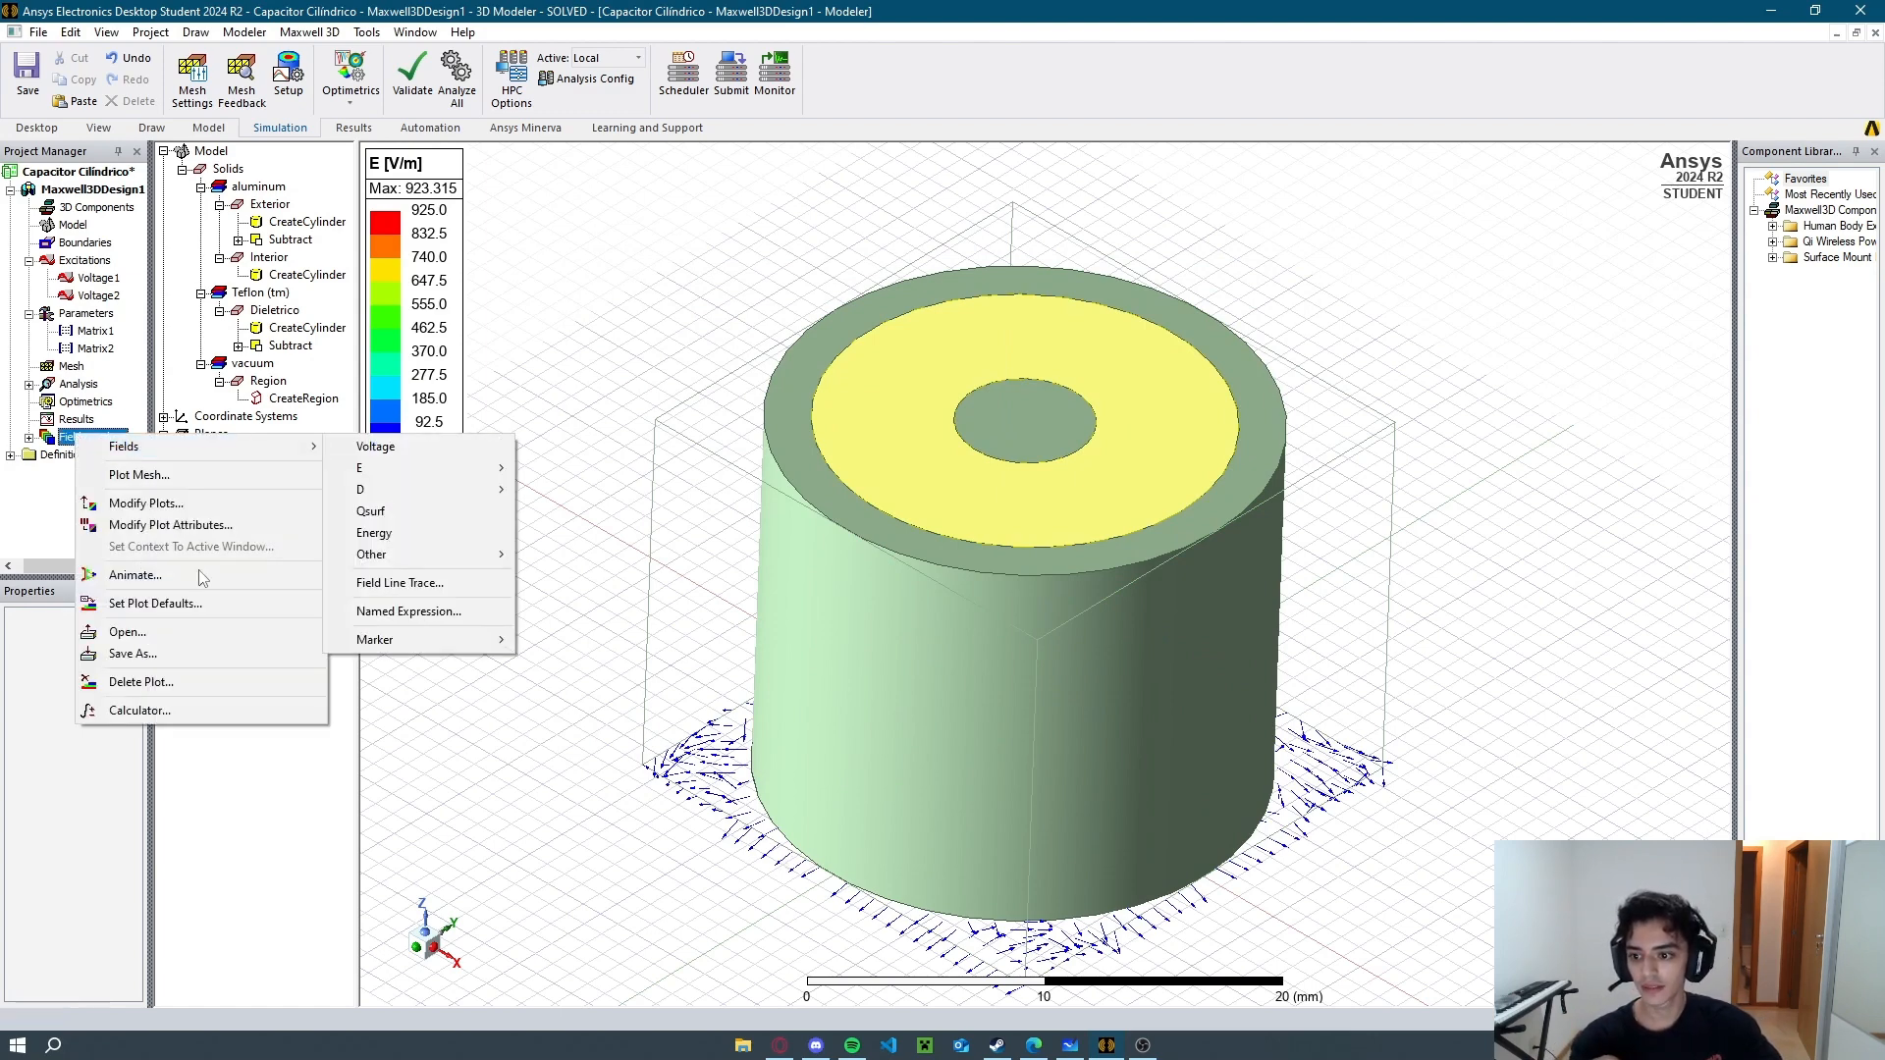
click(203, 578)
click(834, 332)
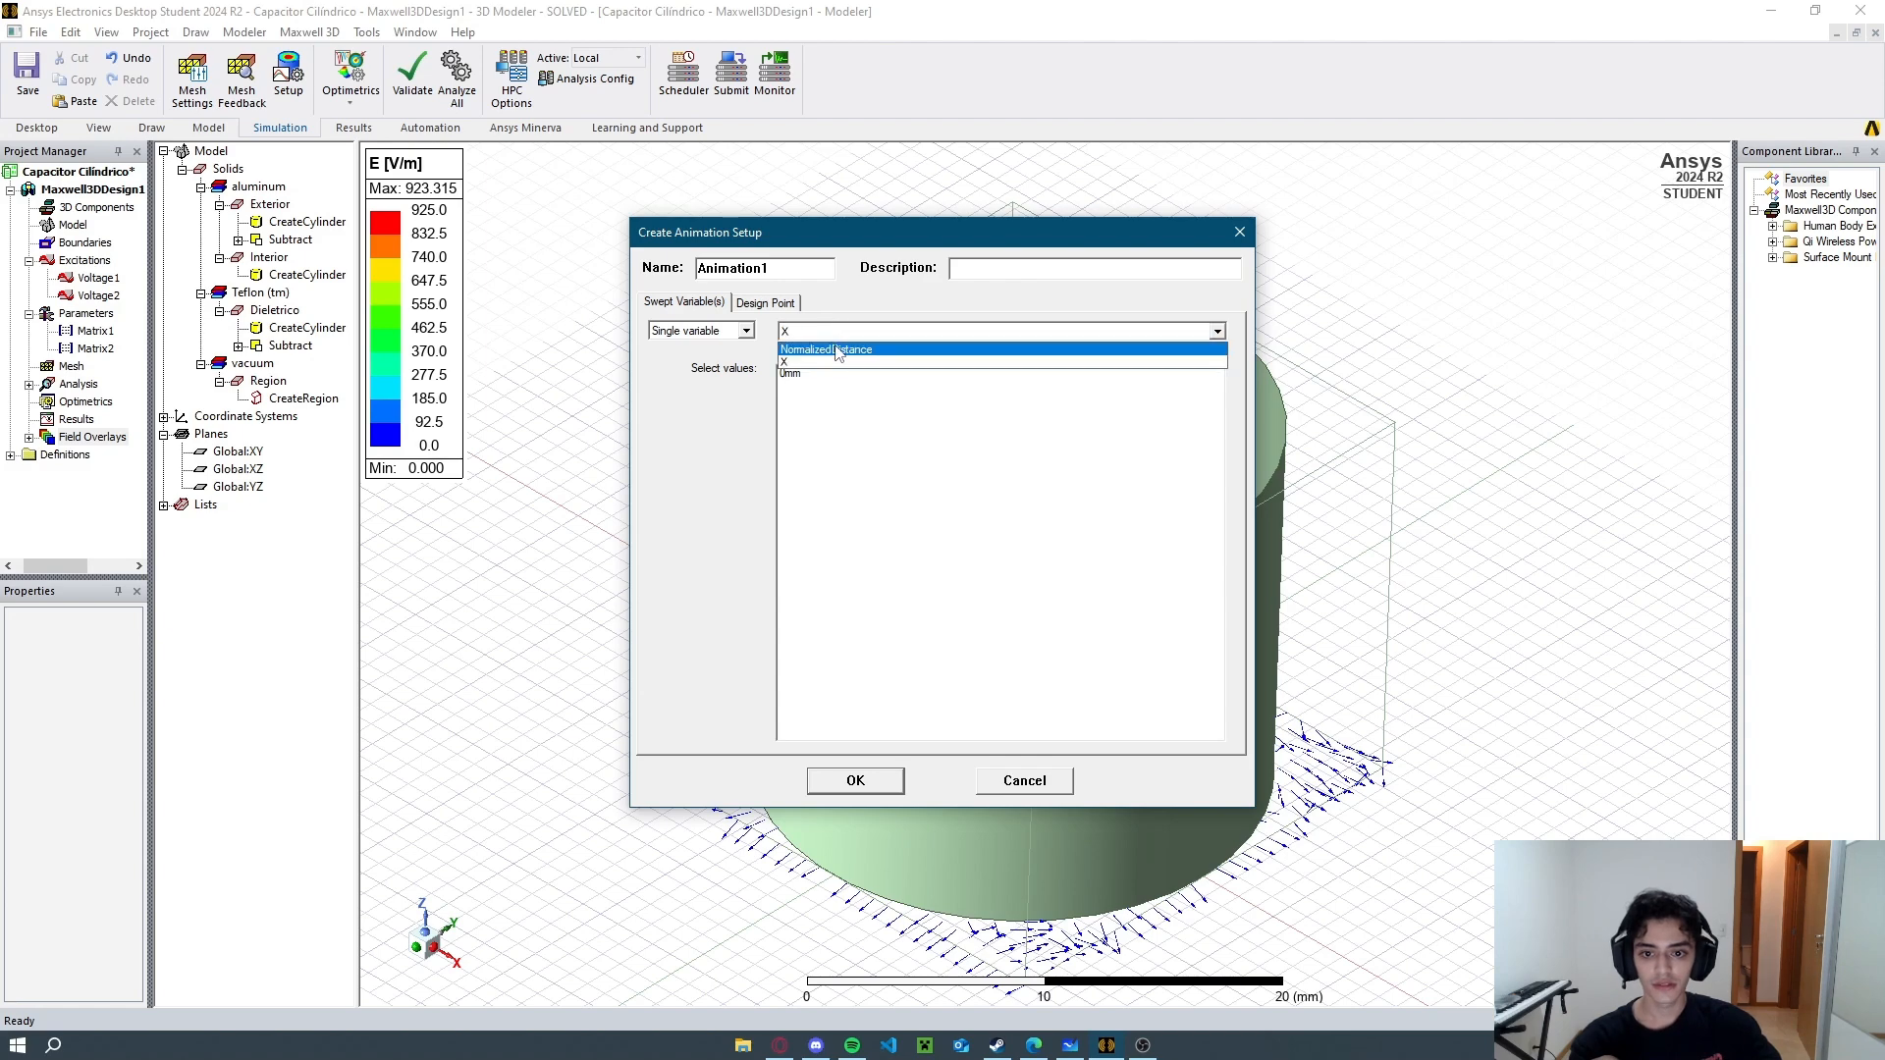
click(835, 350)
double_click(826, 454)
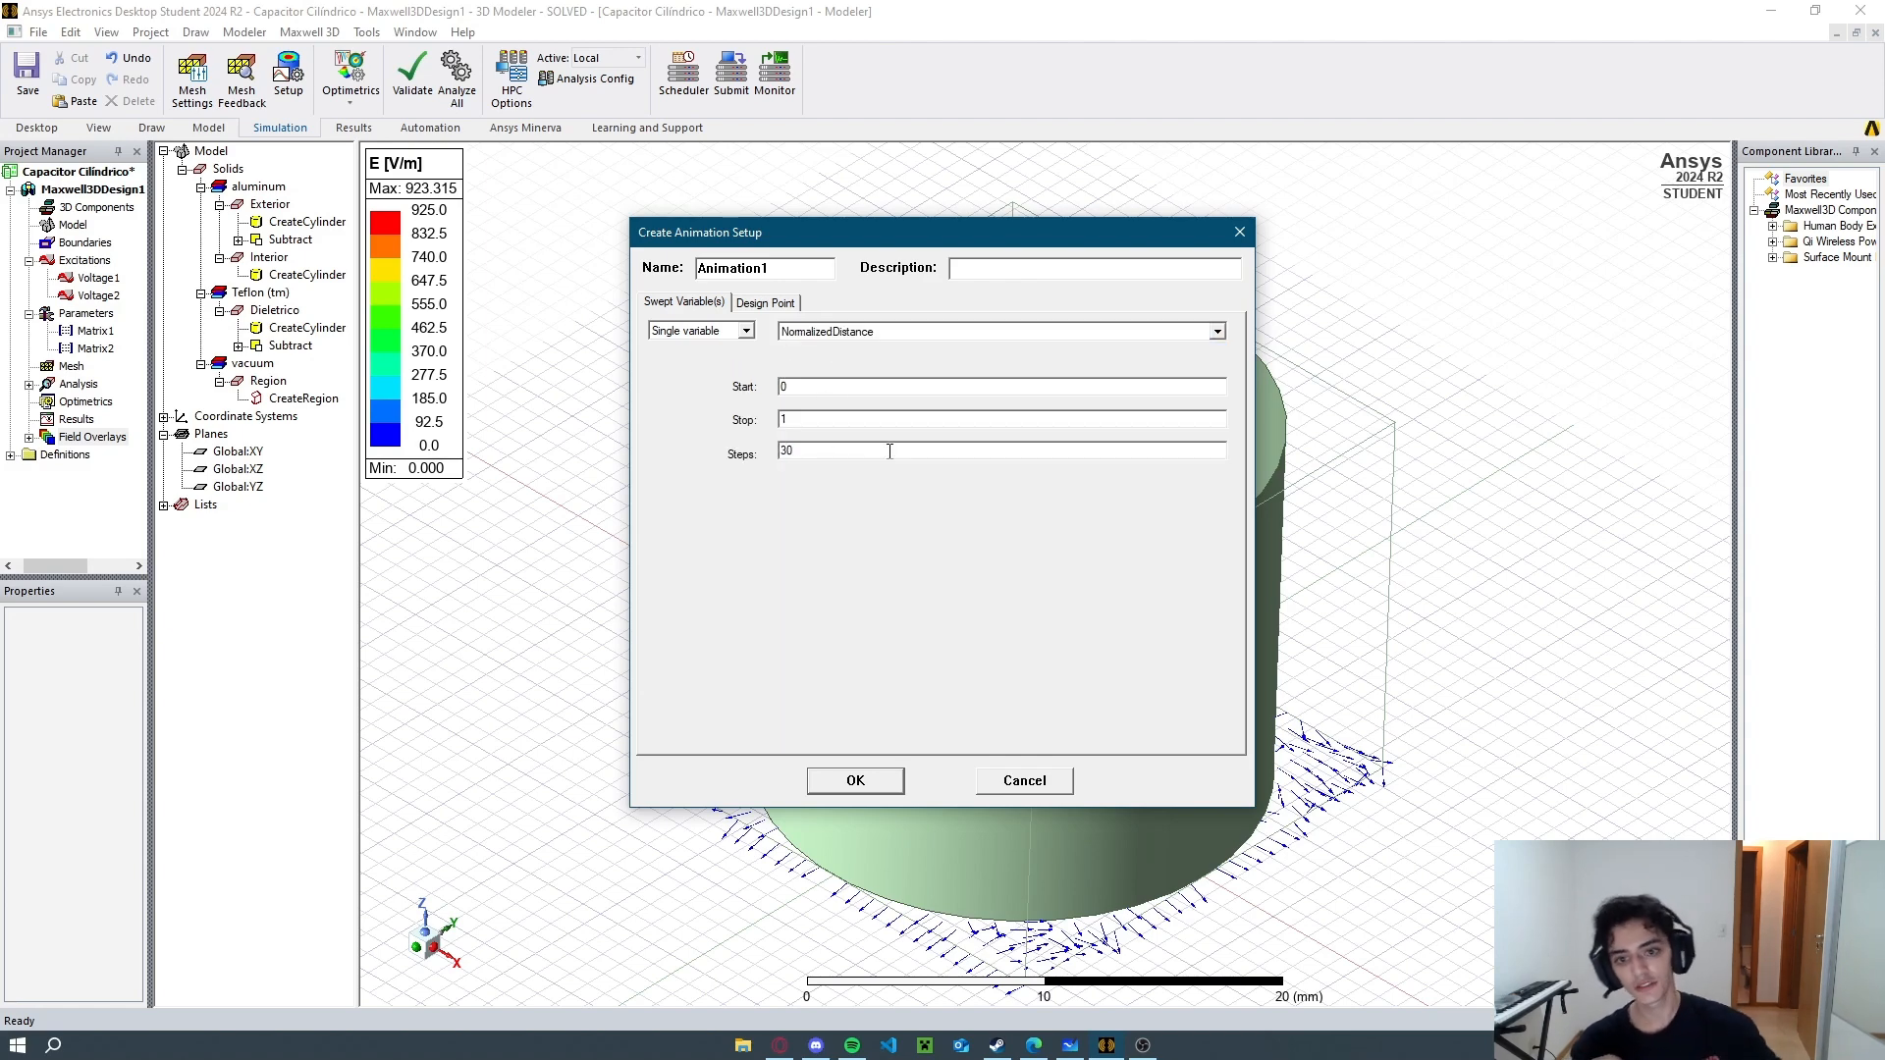
click(850, 779)
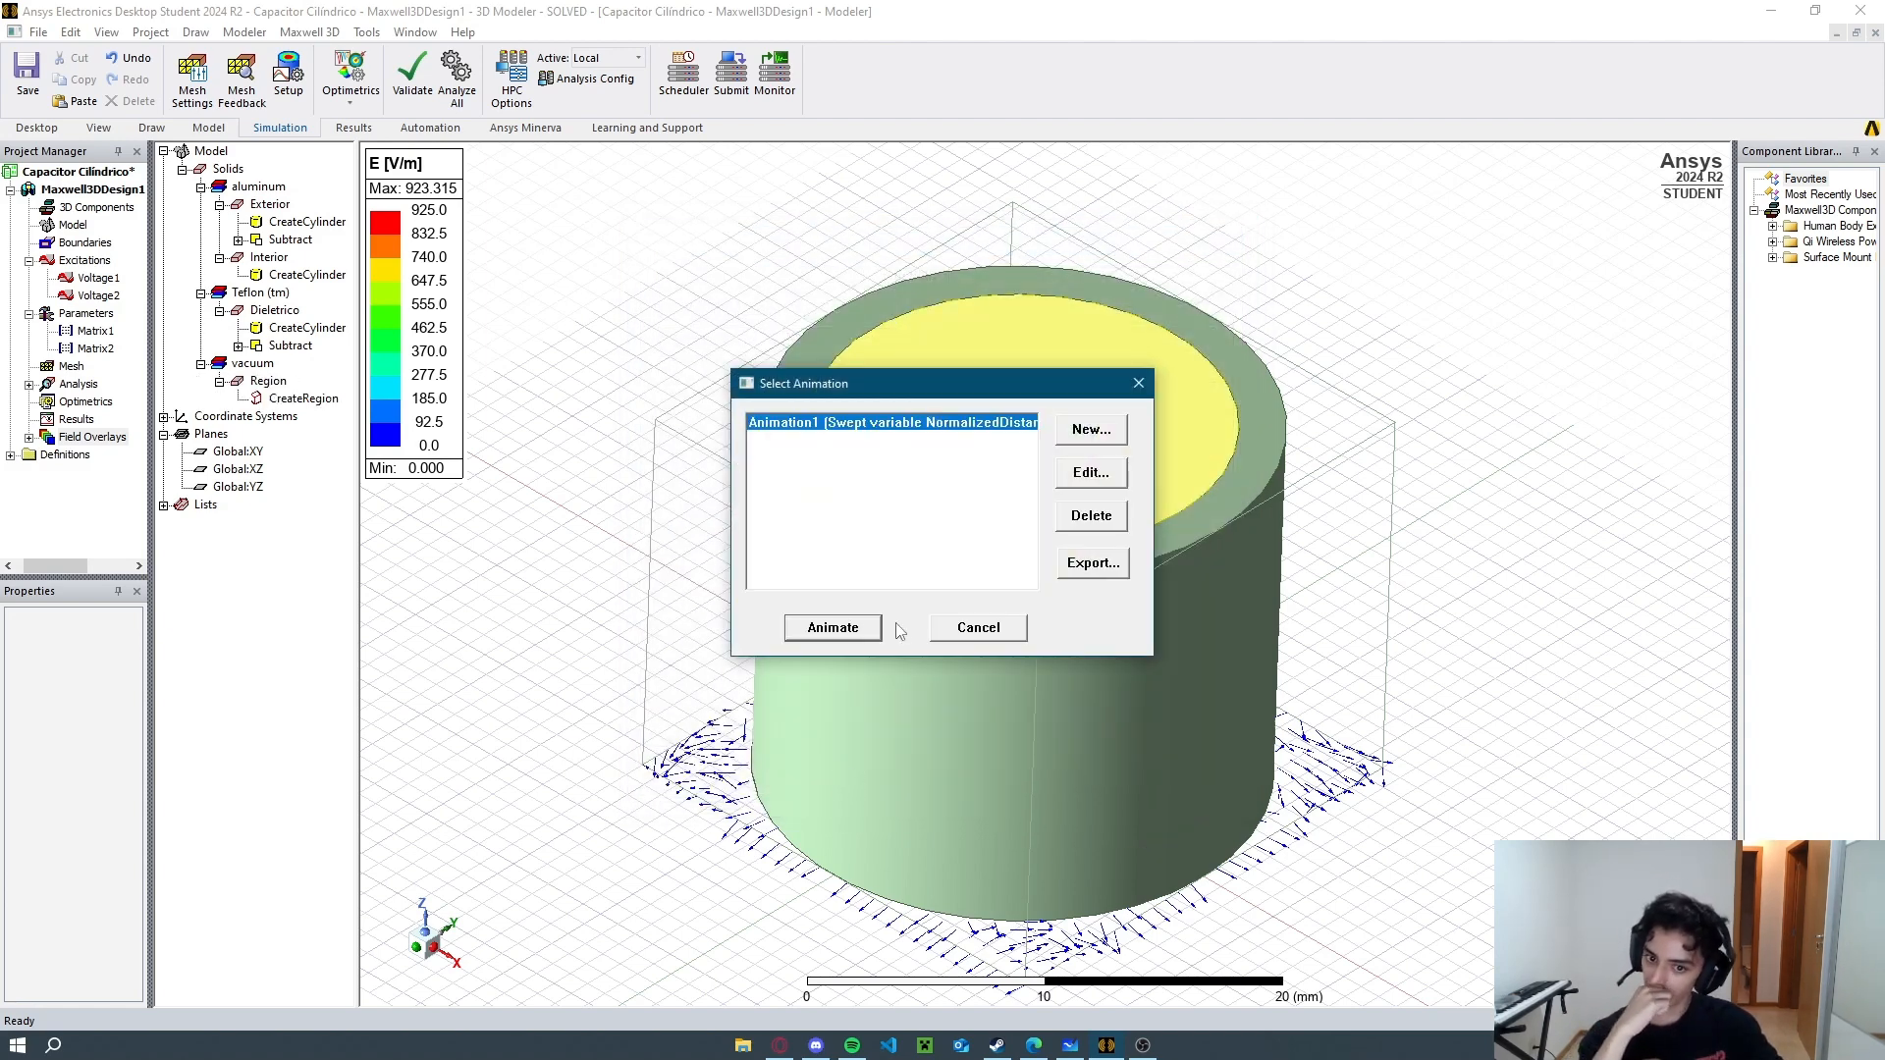
Play Animation1 and select the Exterior solid to expose the animated field vectors inside the capacitor.
click(856, 628)
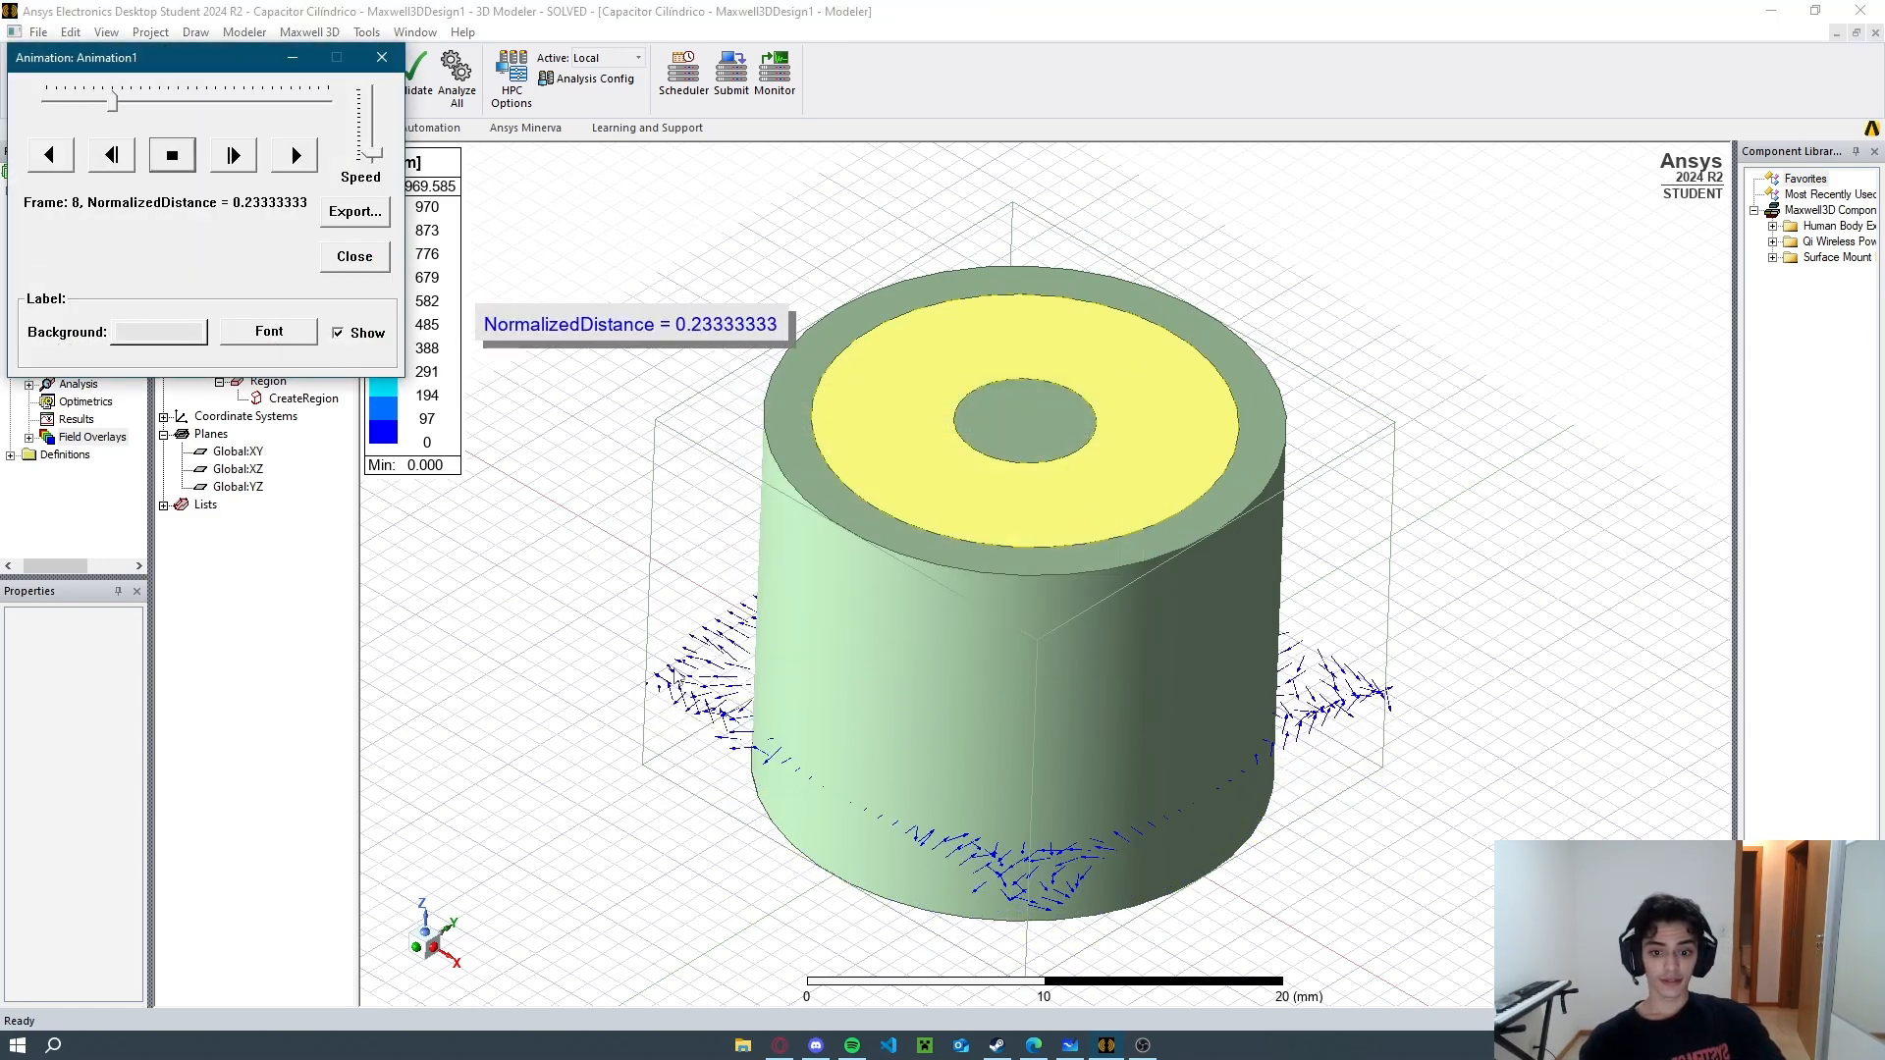
drag(201, 62, 1658, 566)
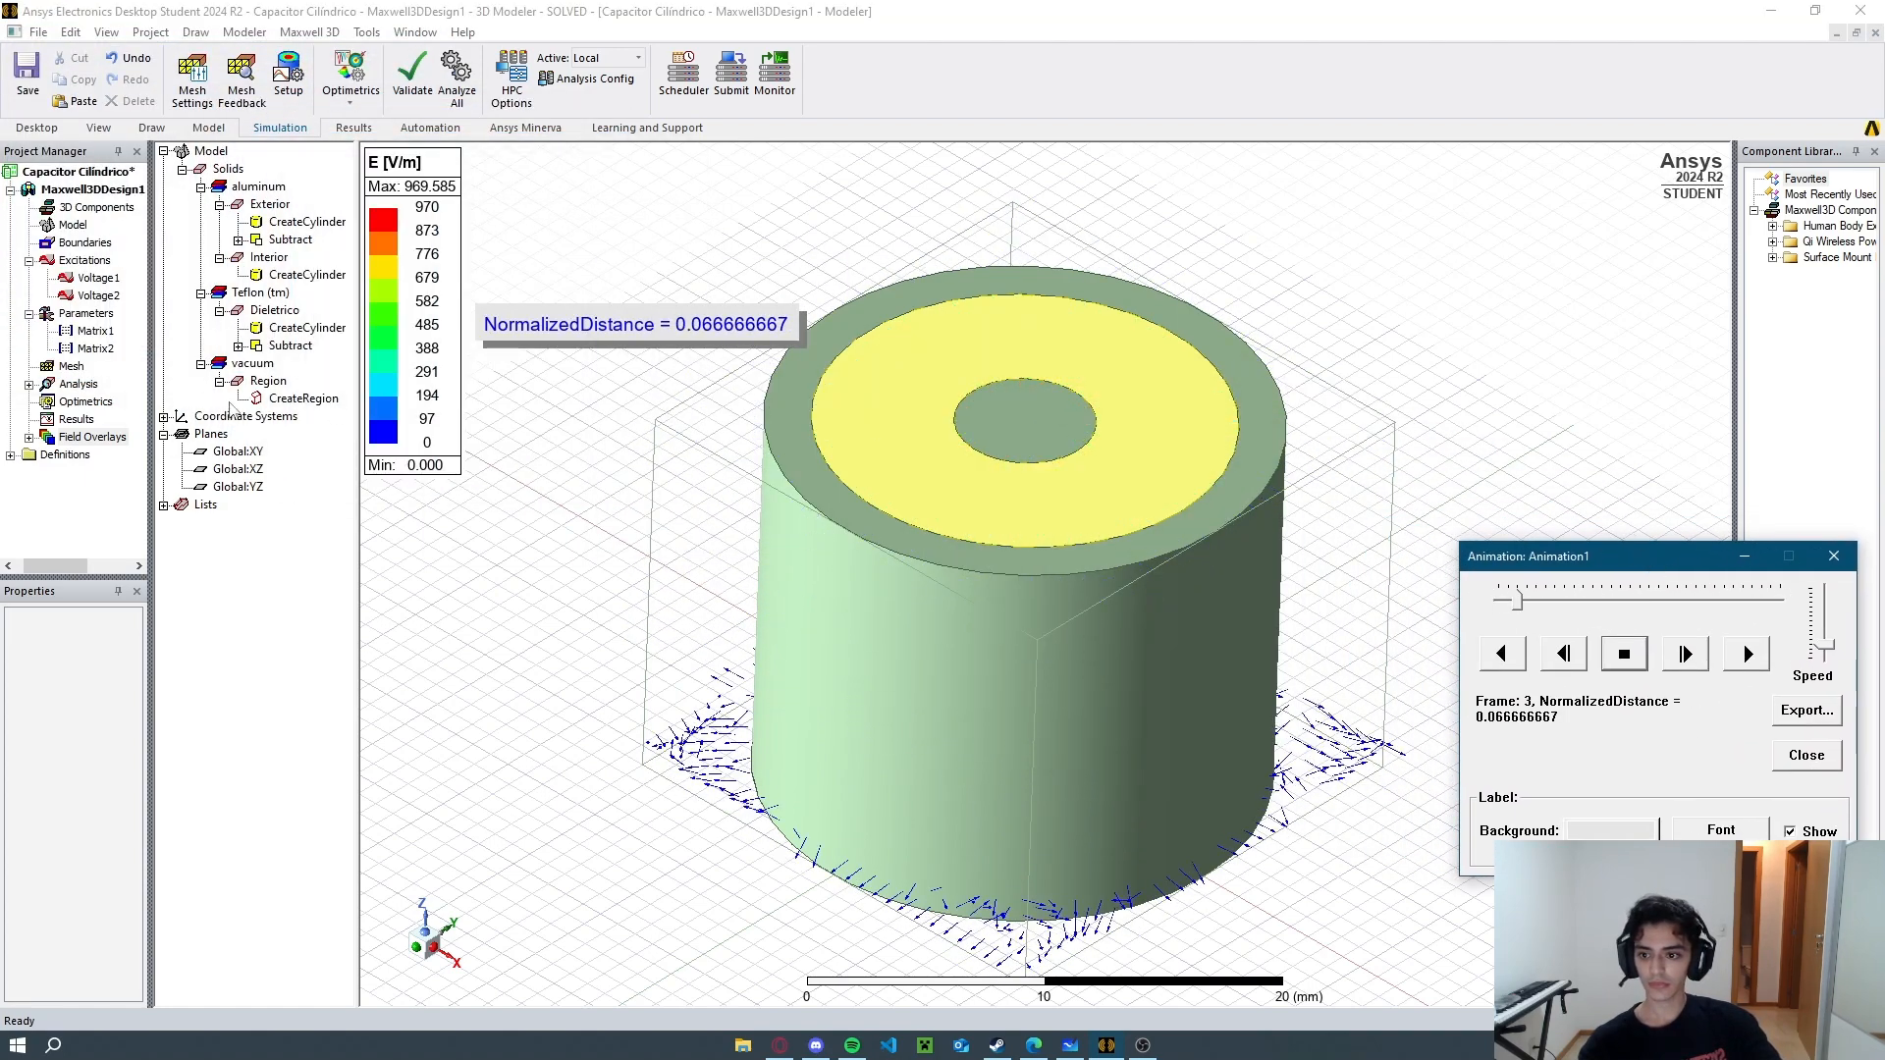
click(275, 294)
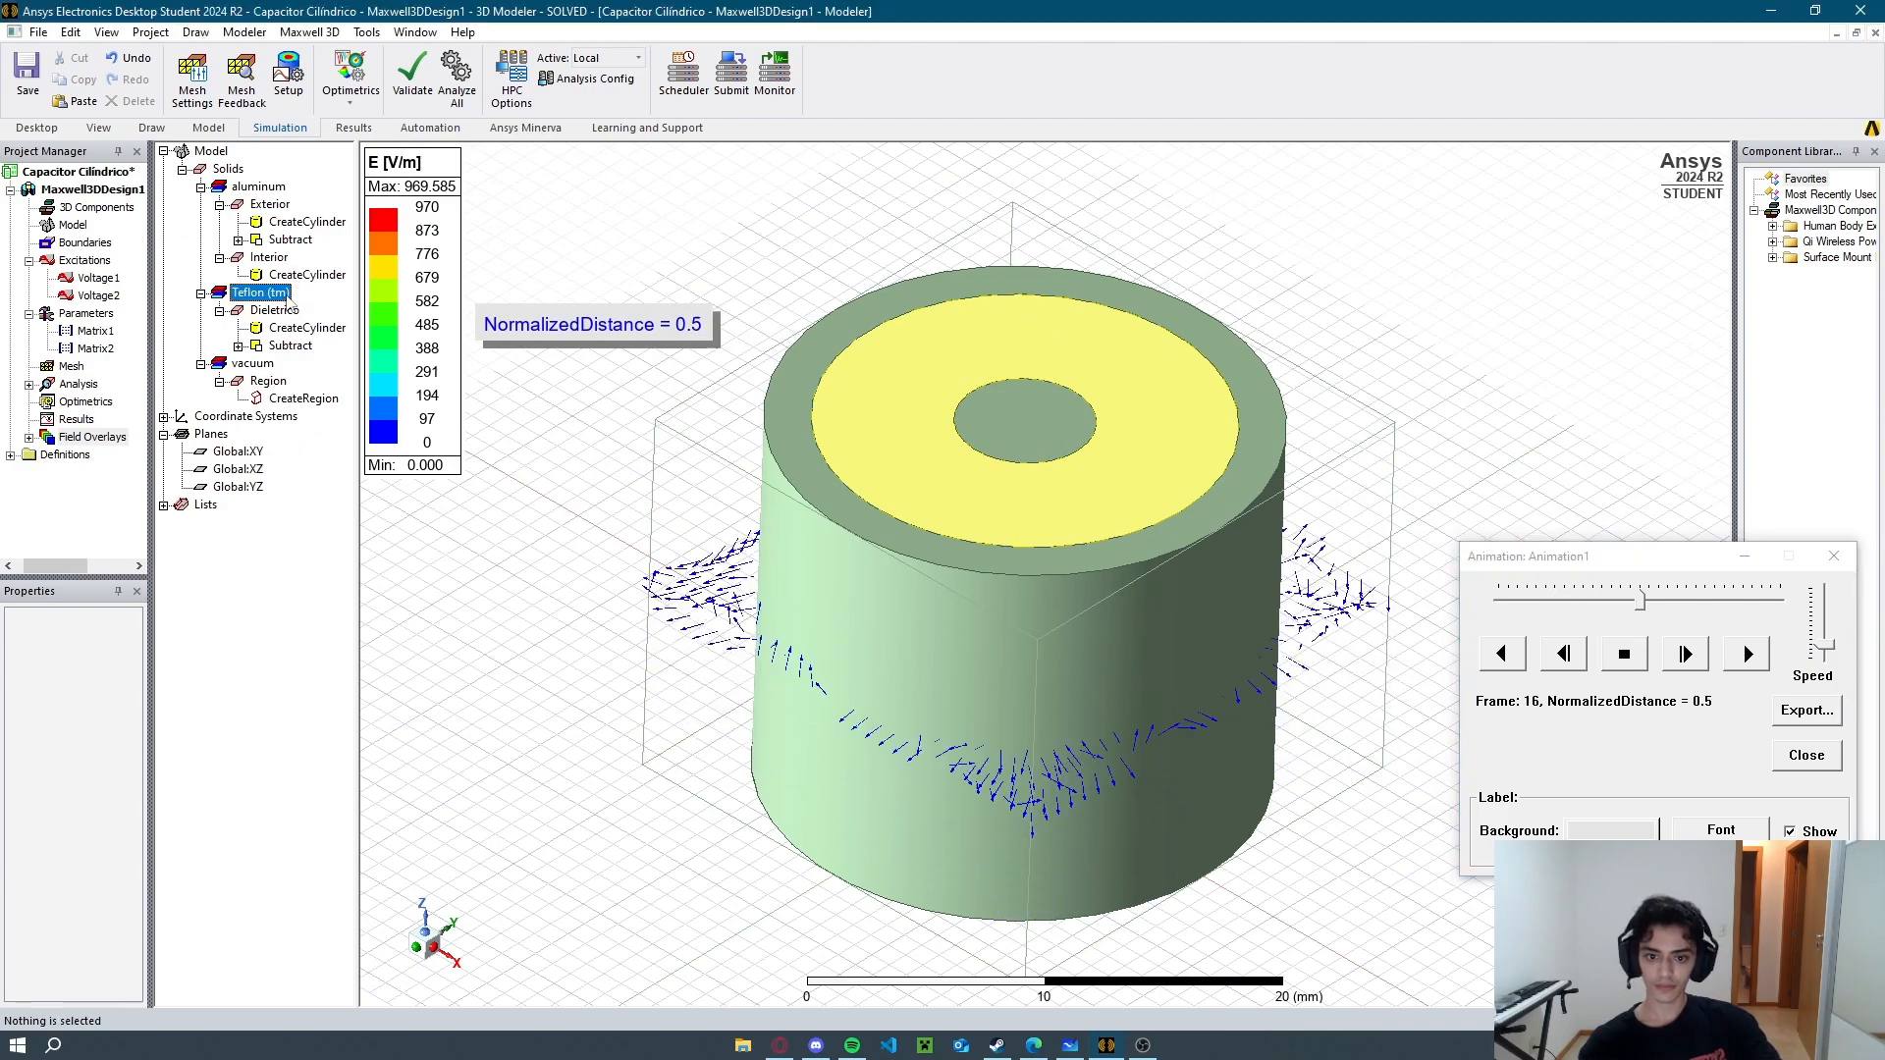
click(263, 364)
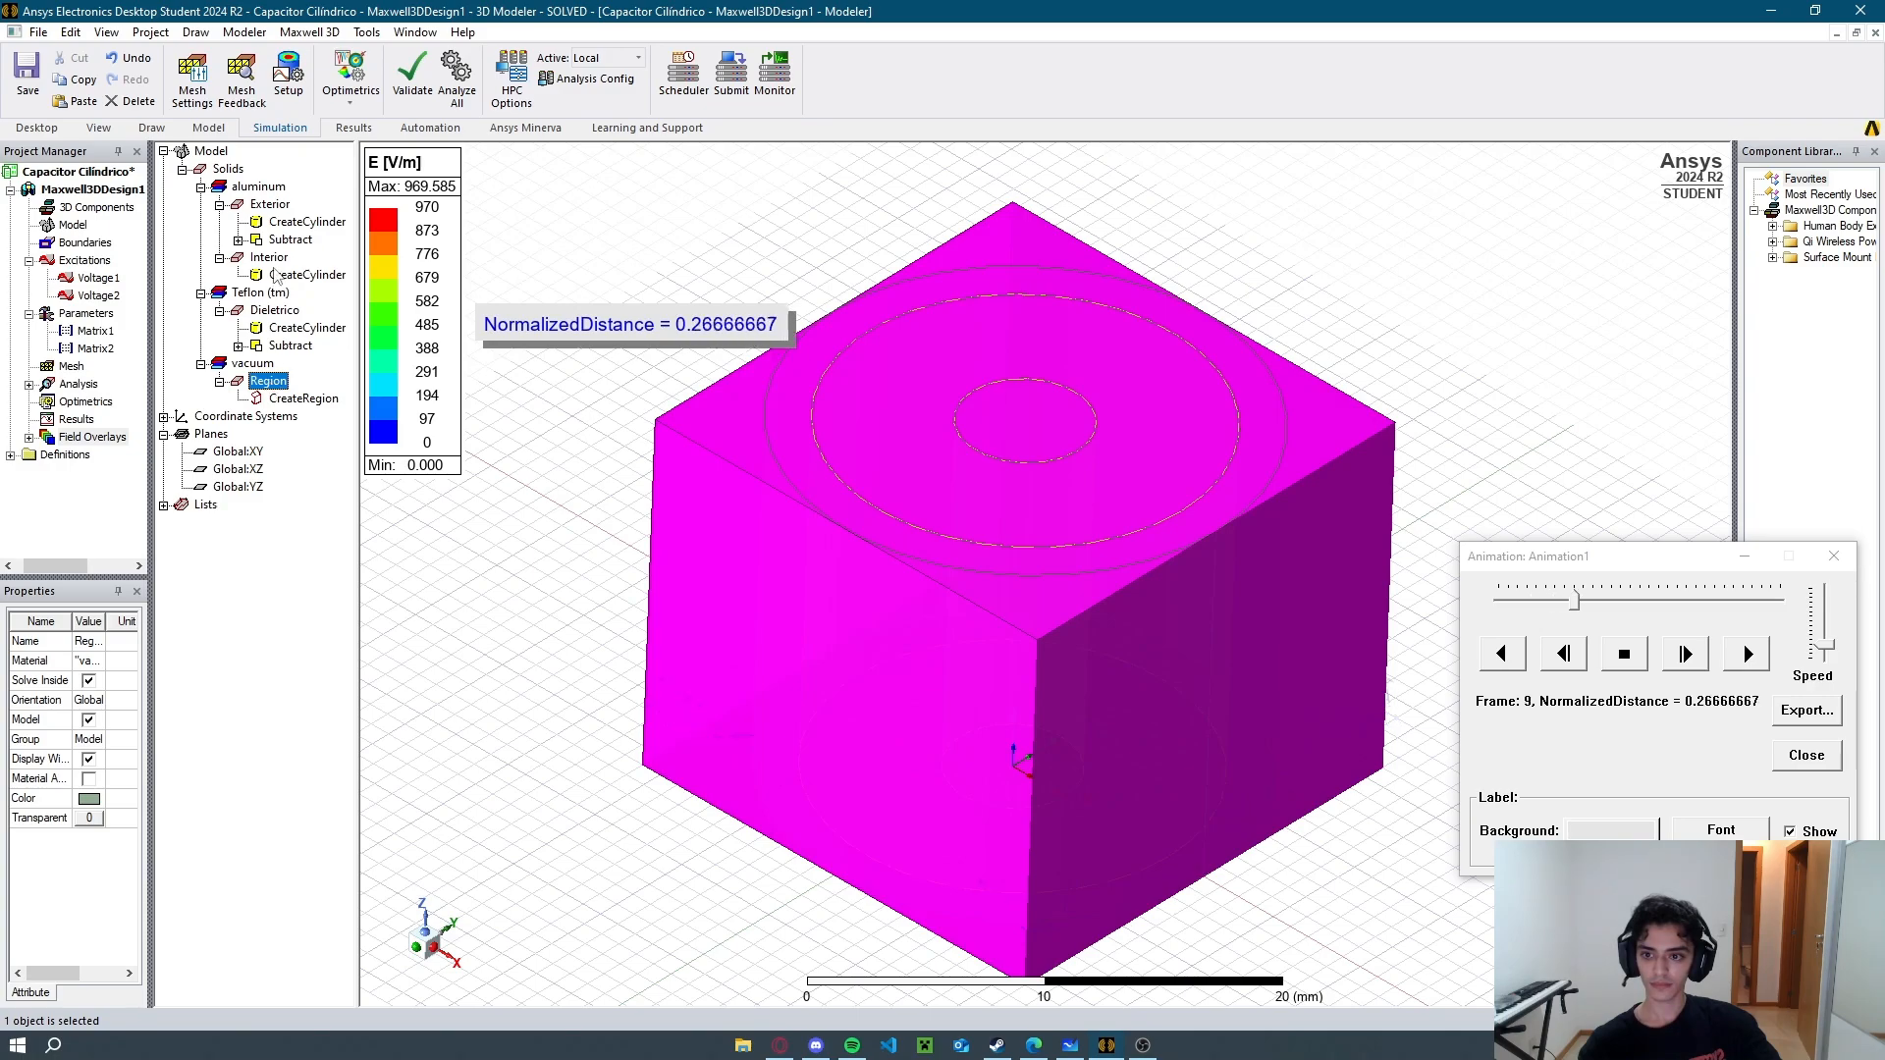
click(280, 218)
click(269, 205)
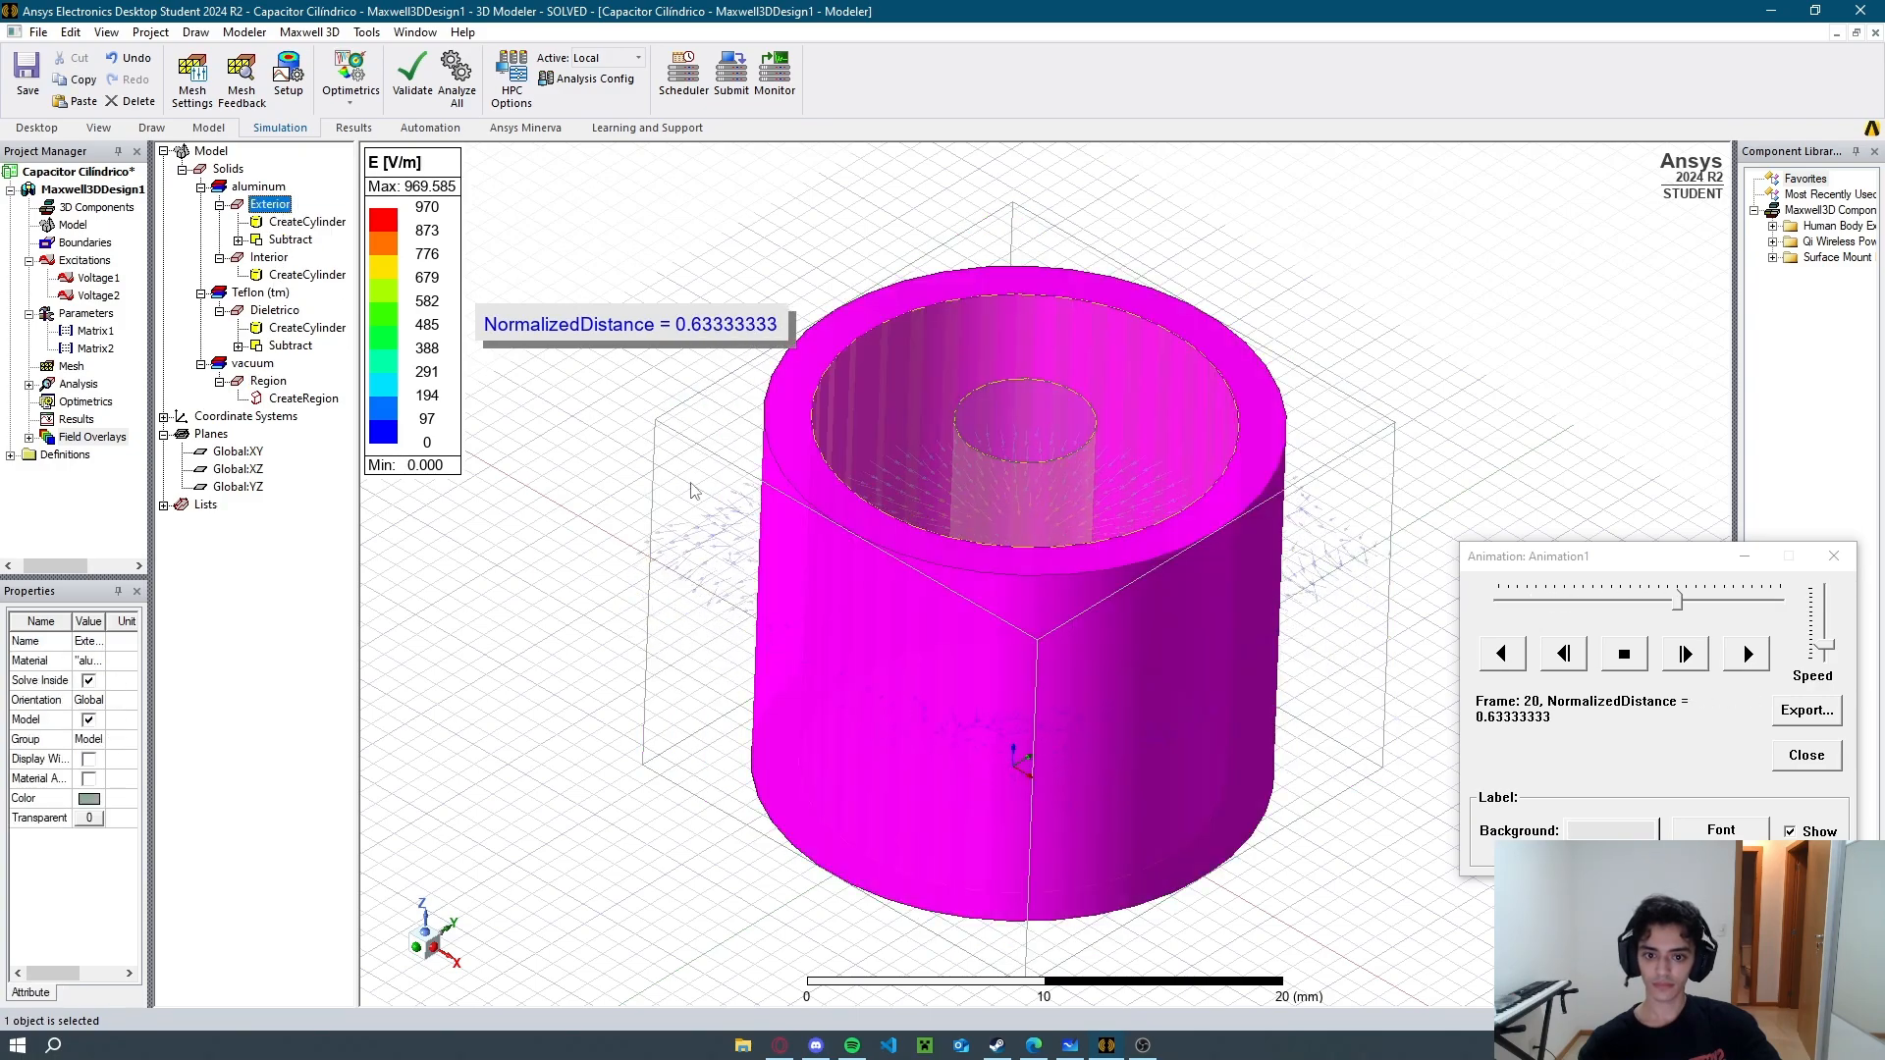
Examine the animated field vectors between the two conductors and close the animation.
scroll(948, 510, down, 1)
scroll(1040, 500, up, 4)
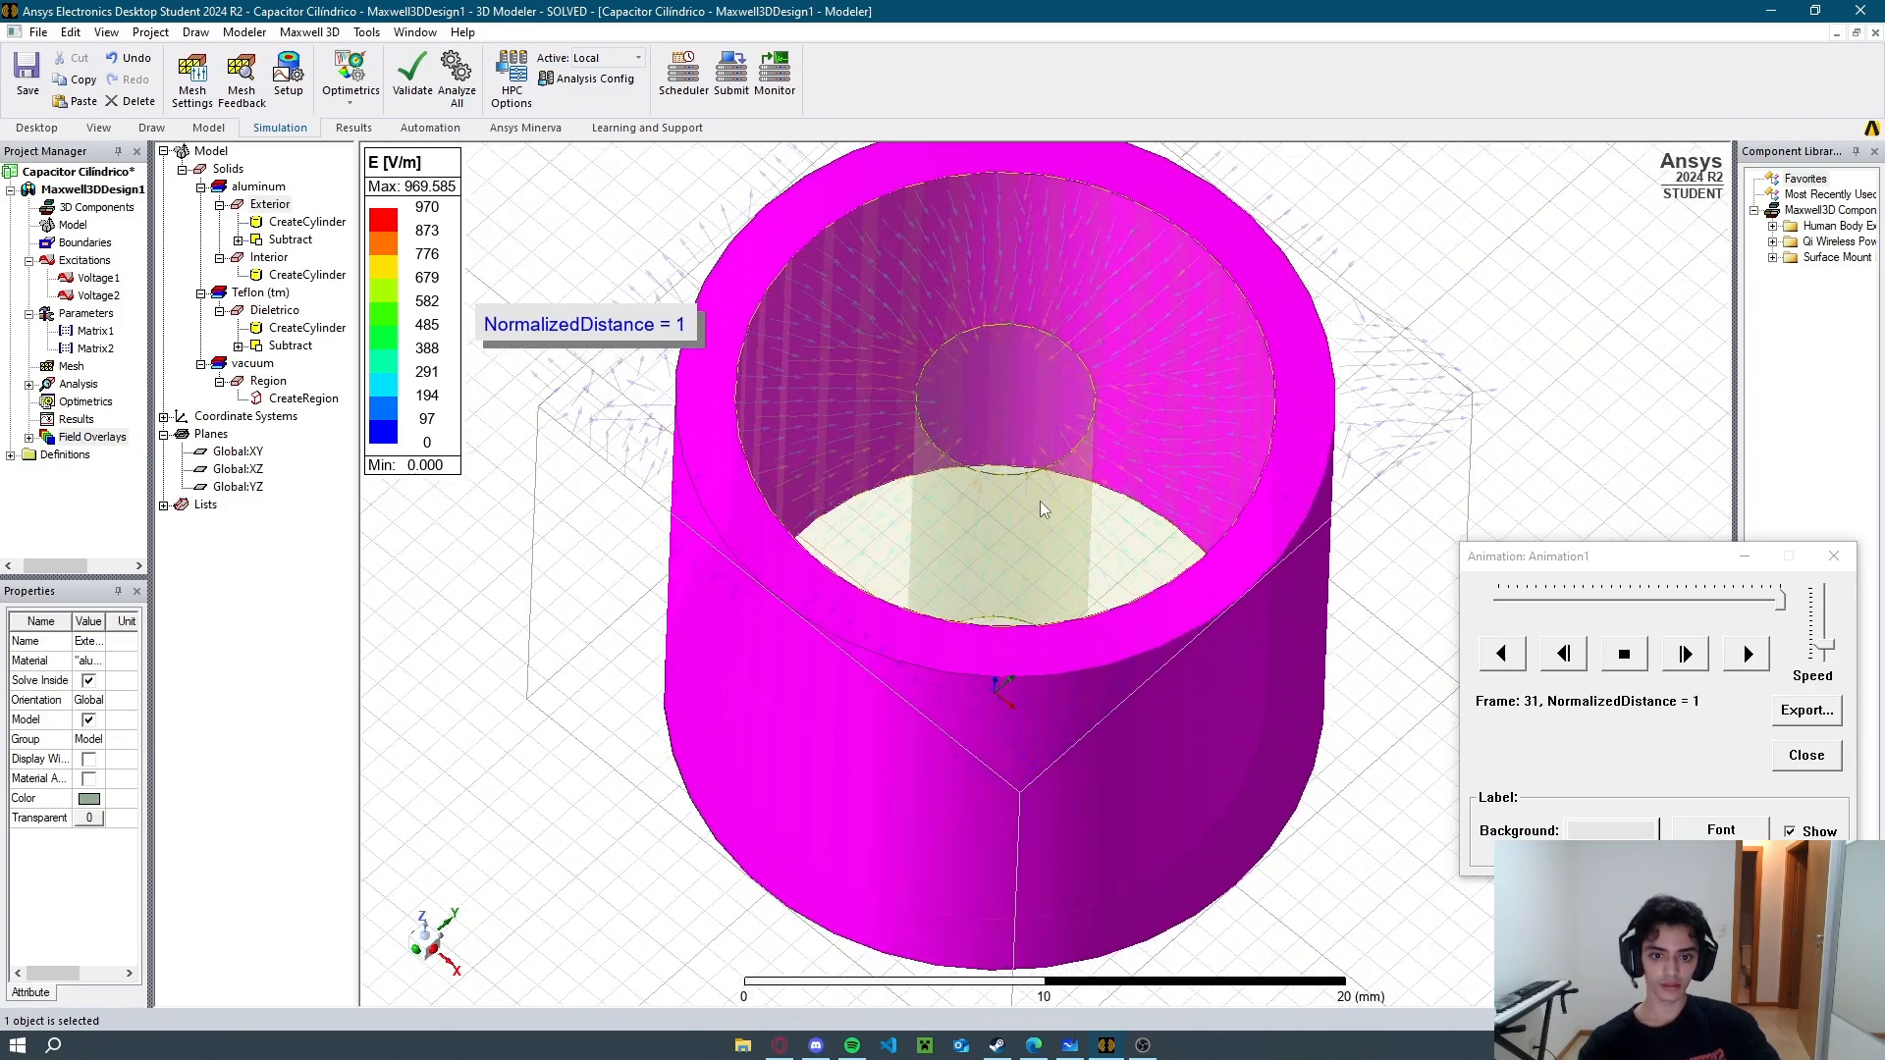
middle_drag(1039, 501, 1035, 493)
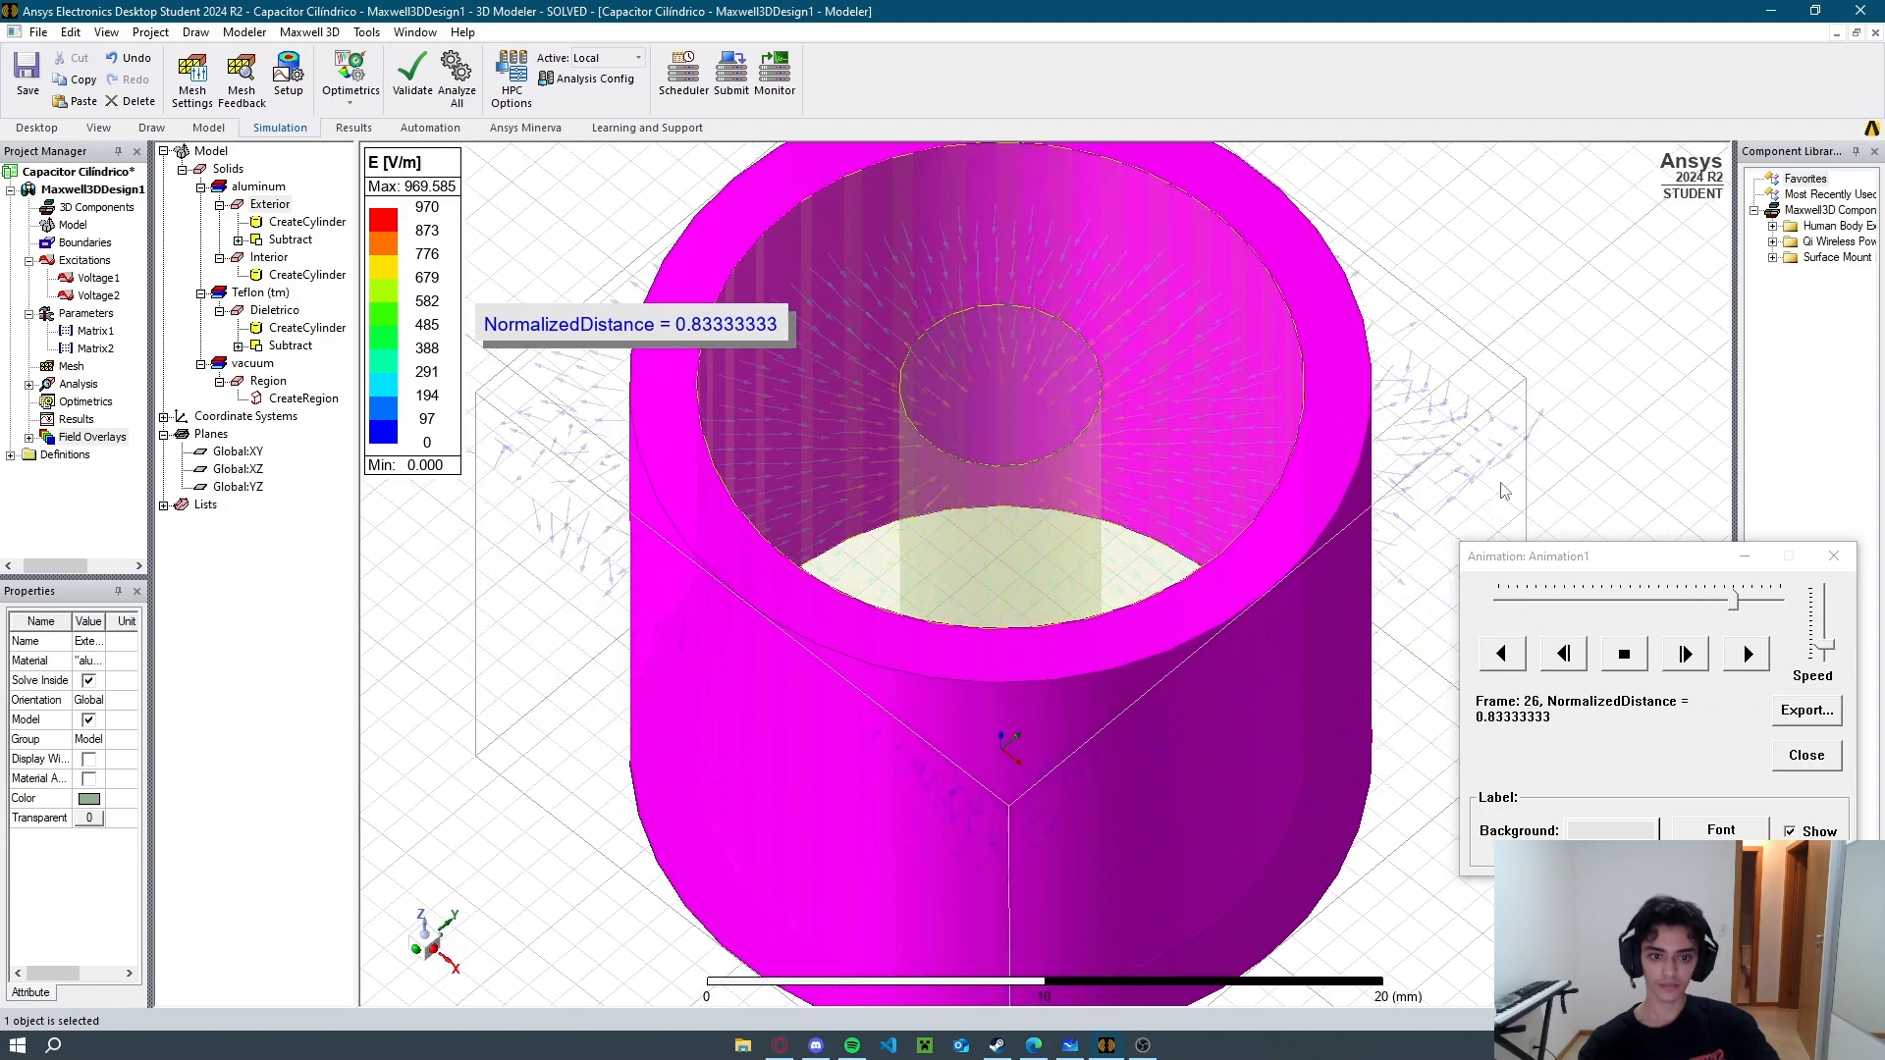
click(1805, 755)
click(1617, 808)
scroll(749, 521, up, 1)
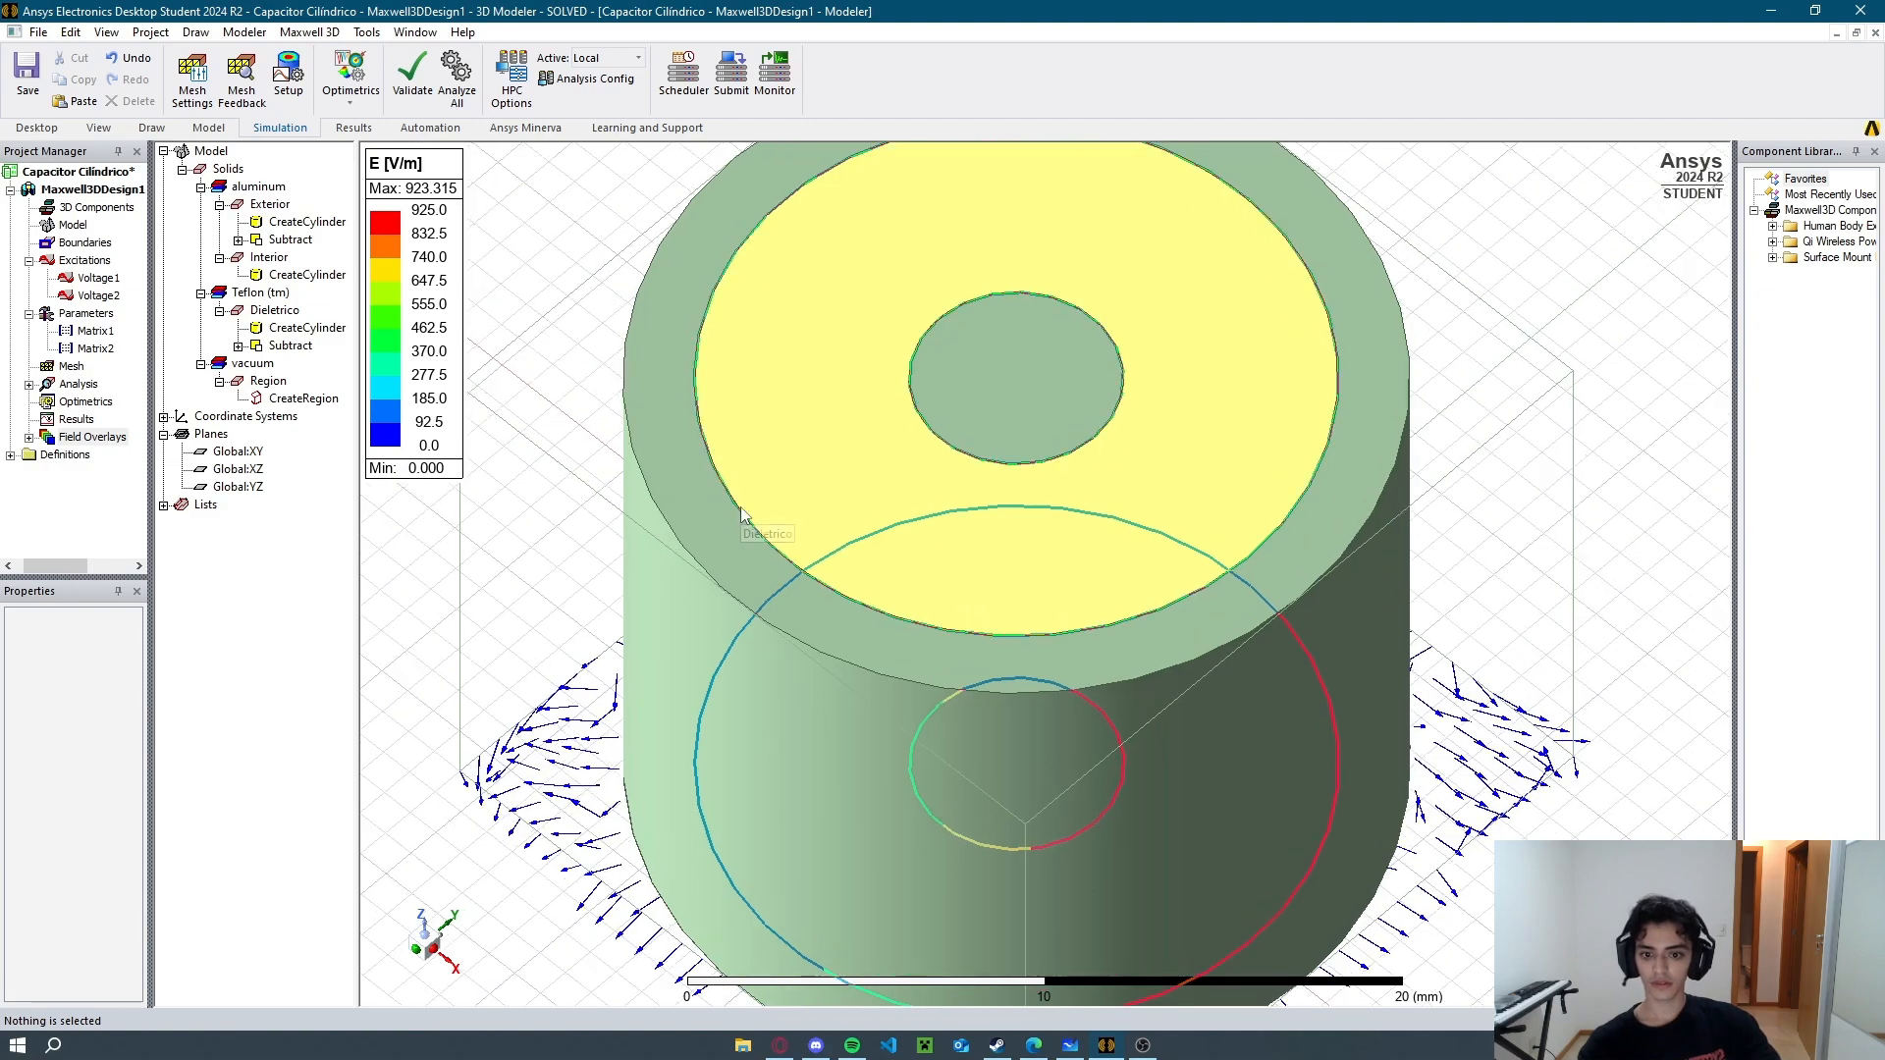
scroll(728, 512, down, 4)
middle_drag(661, 539, 594, 488)
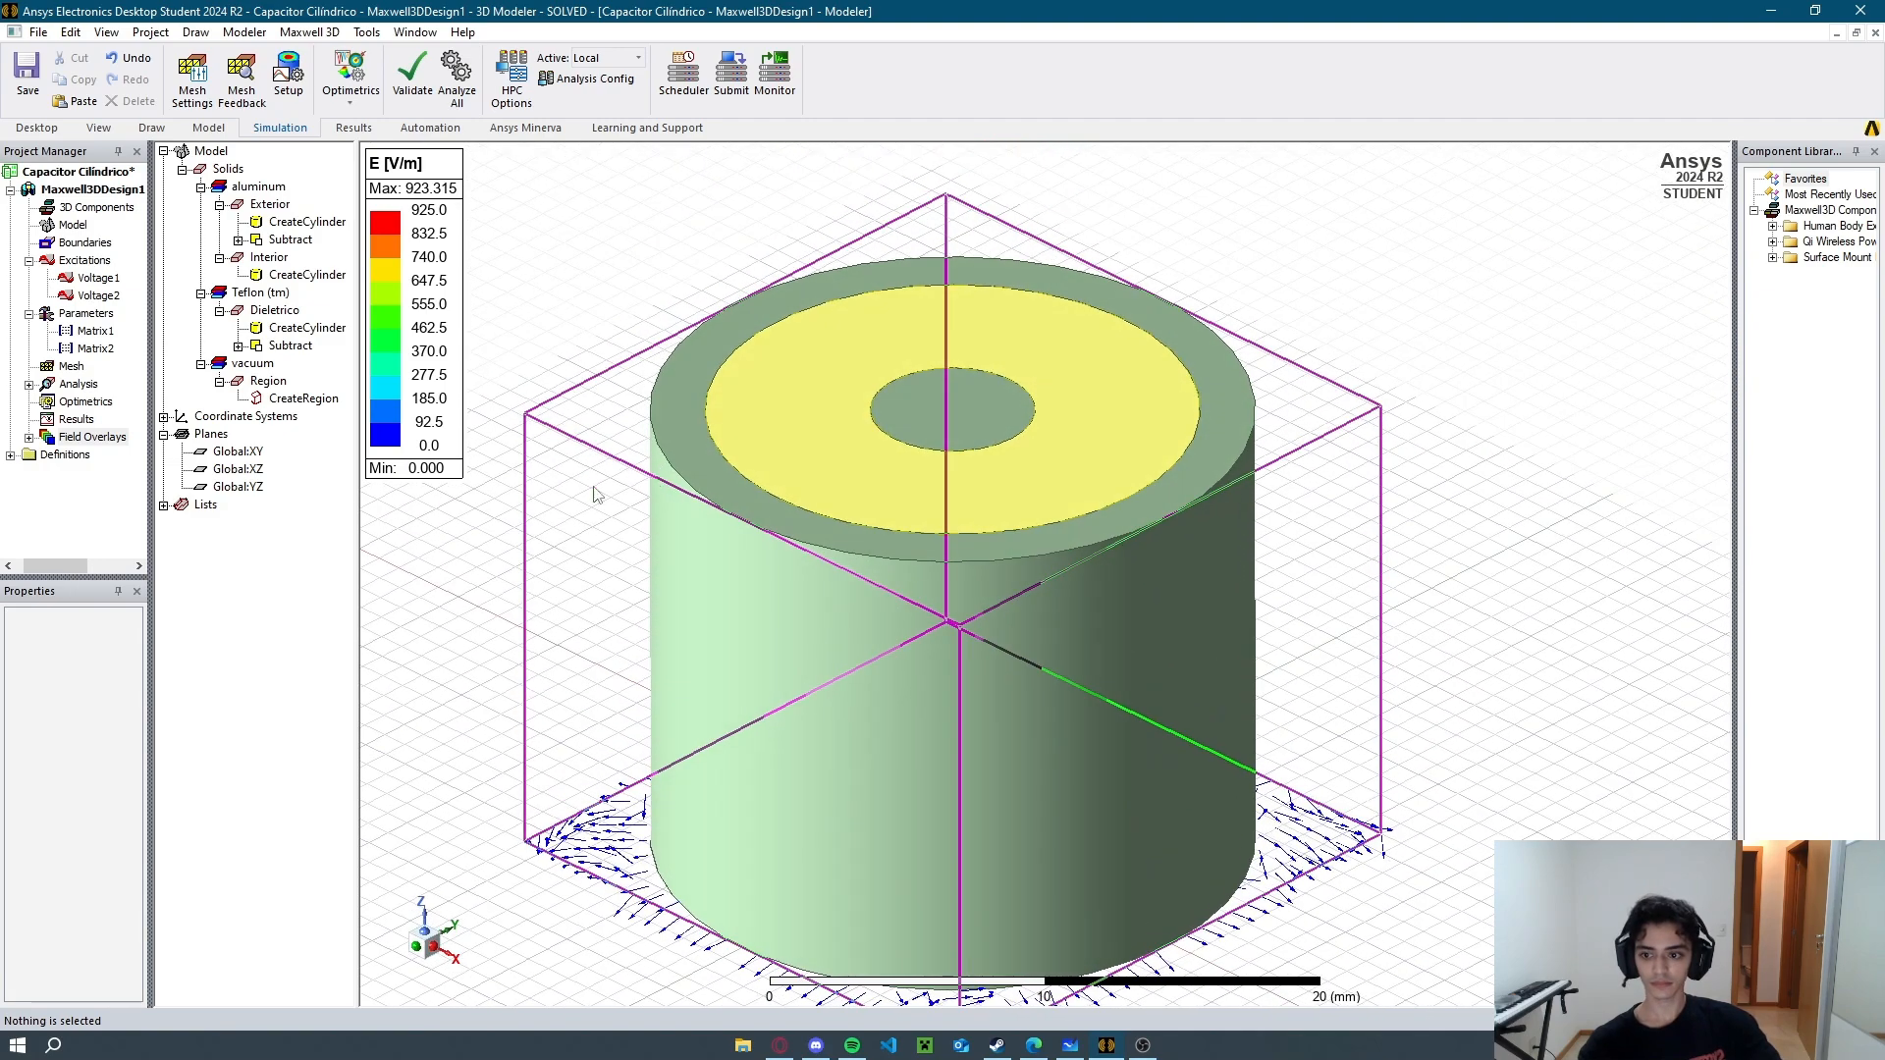
click(88, 438)
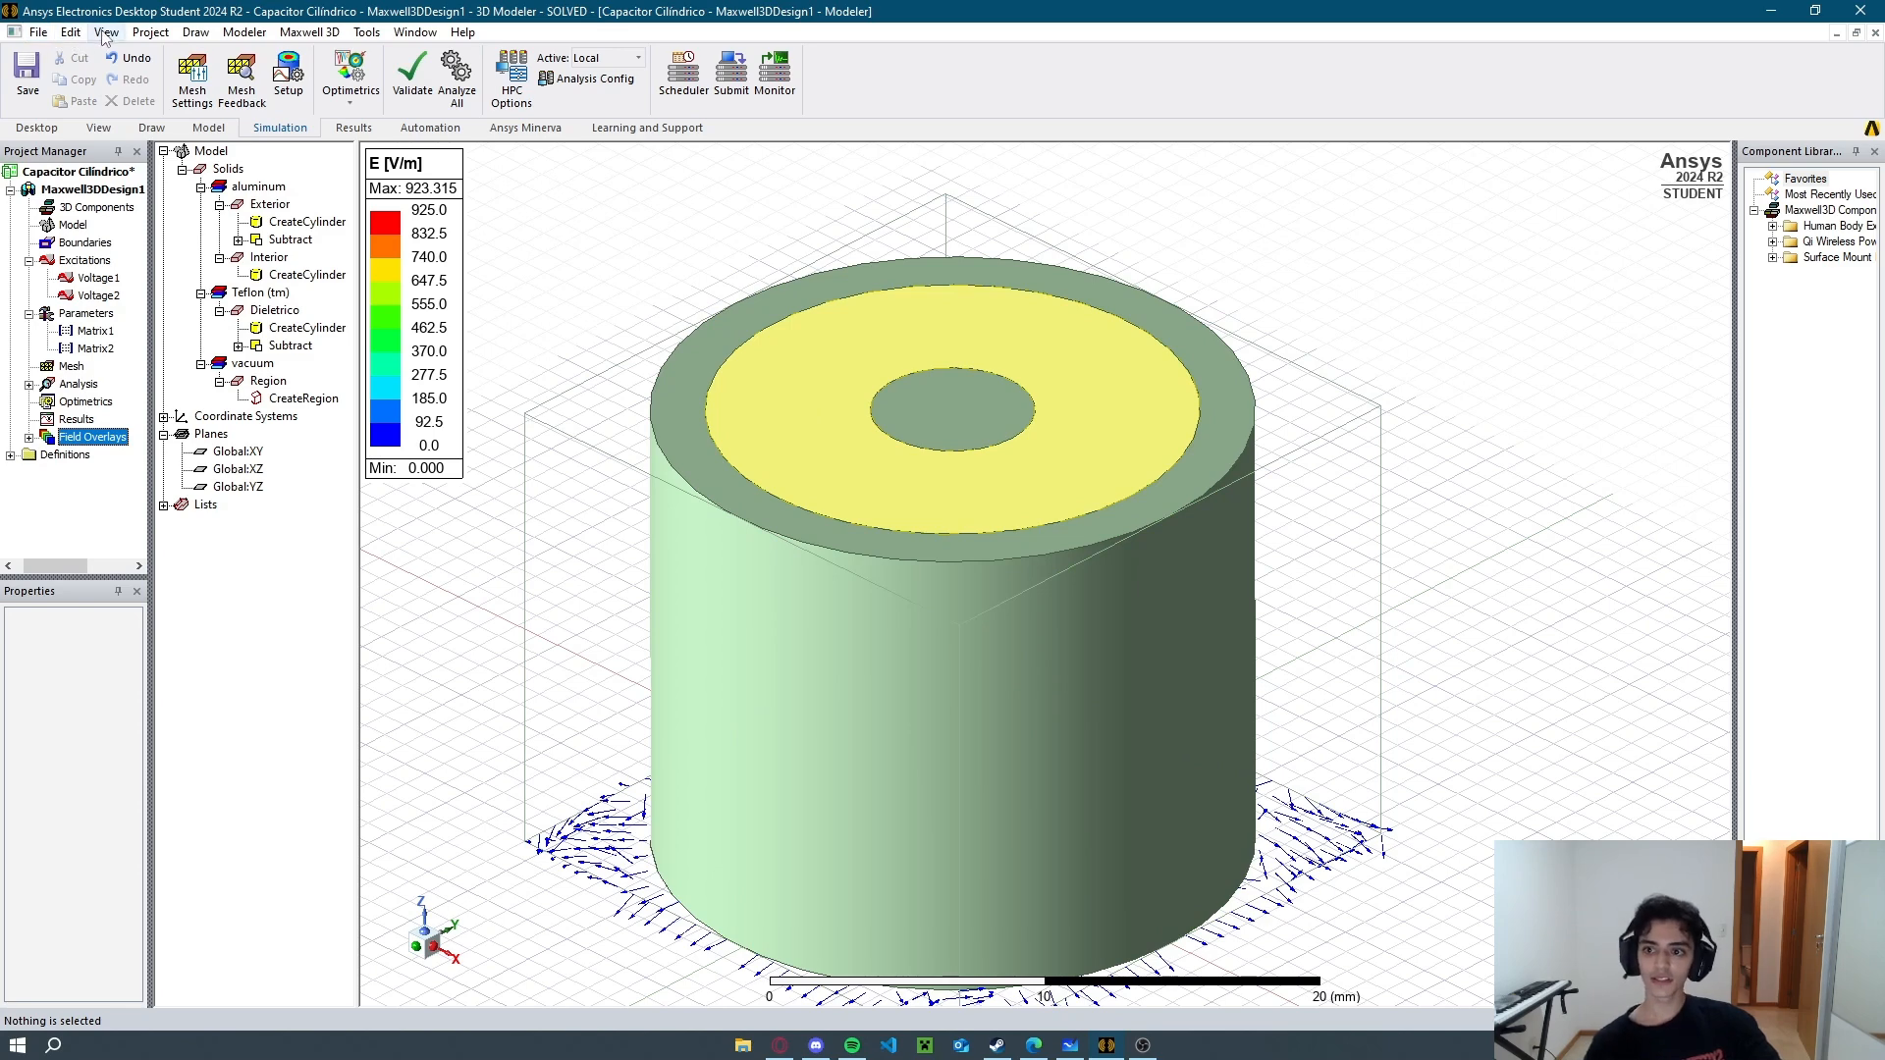
click(153, 129)
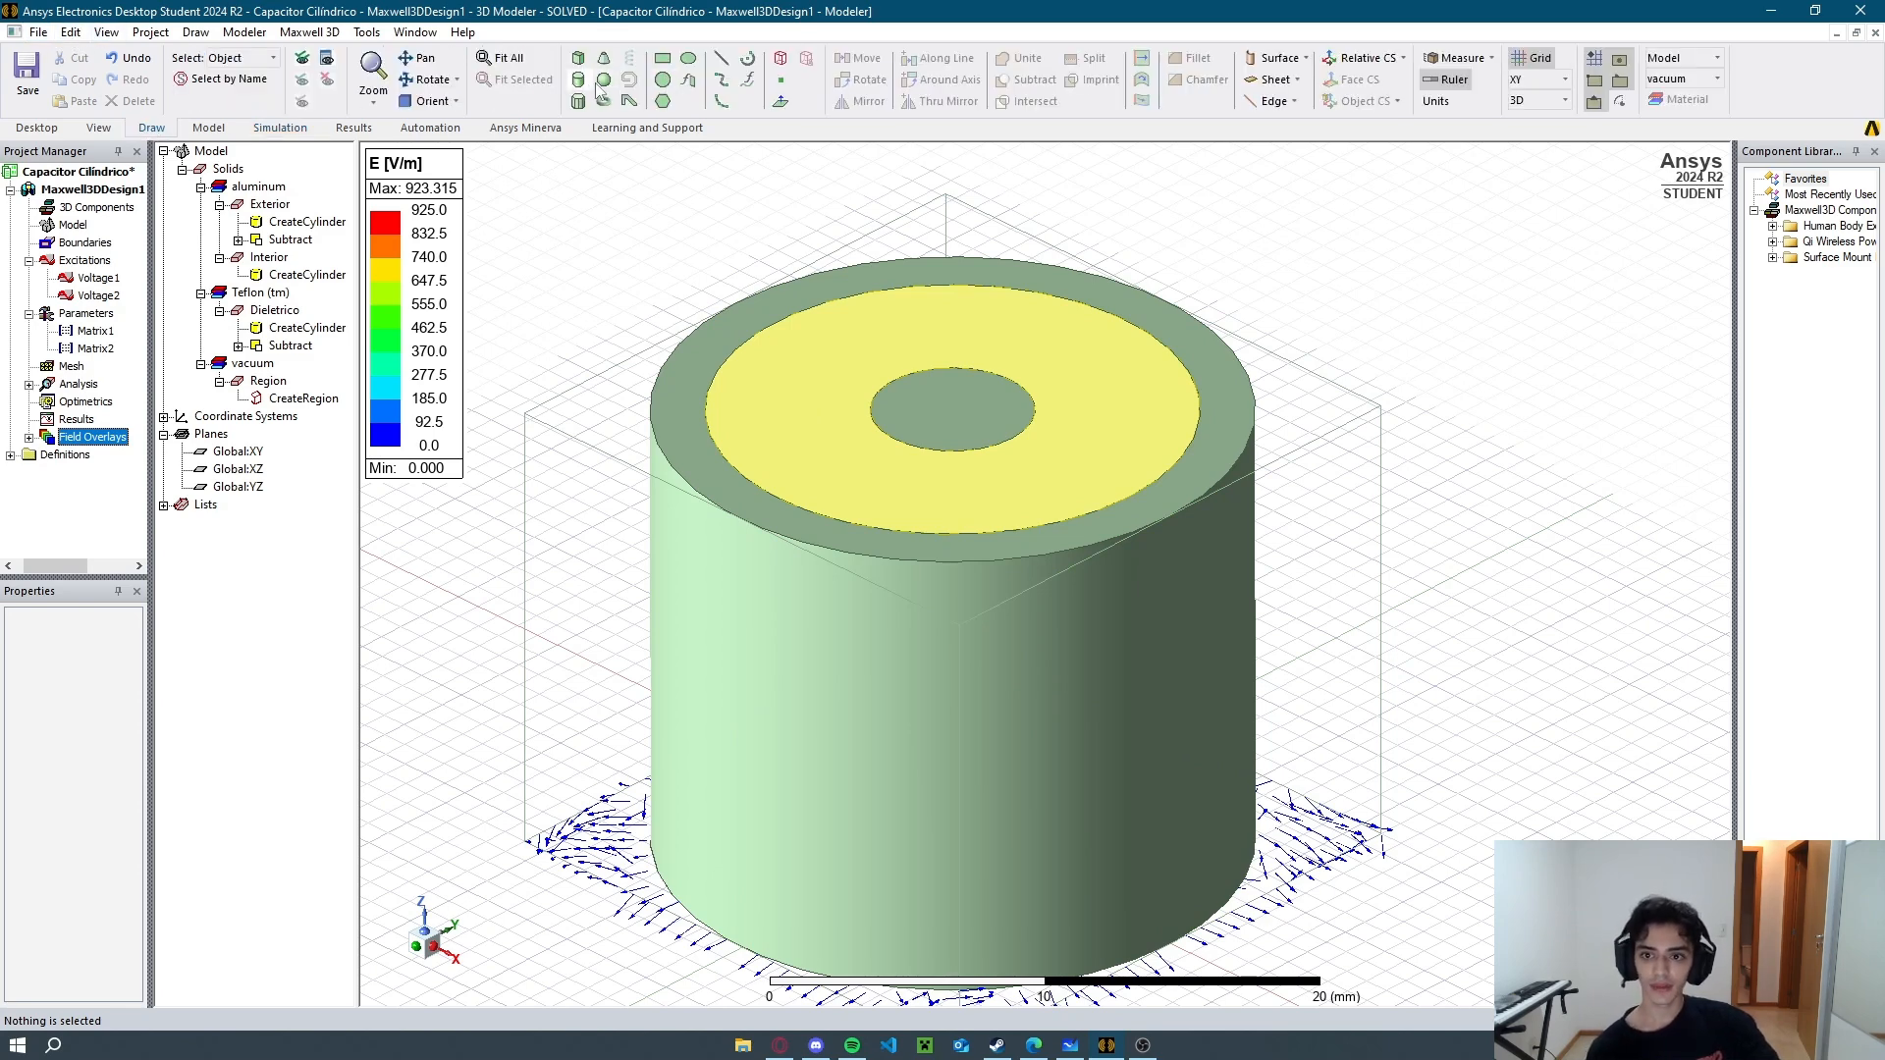
click(689, 59)
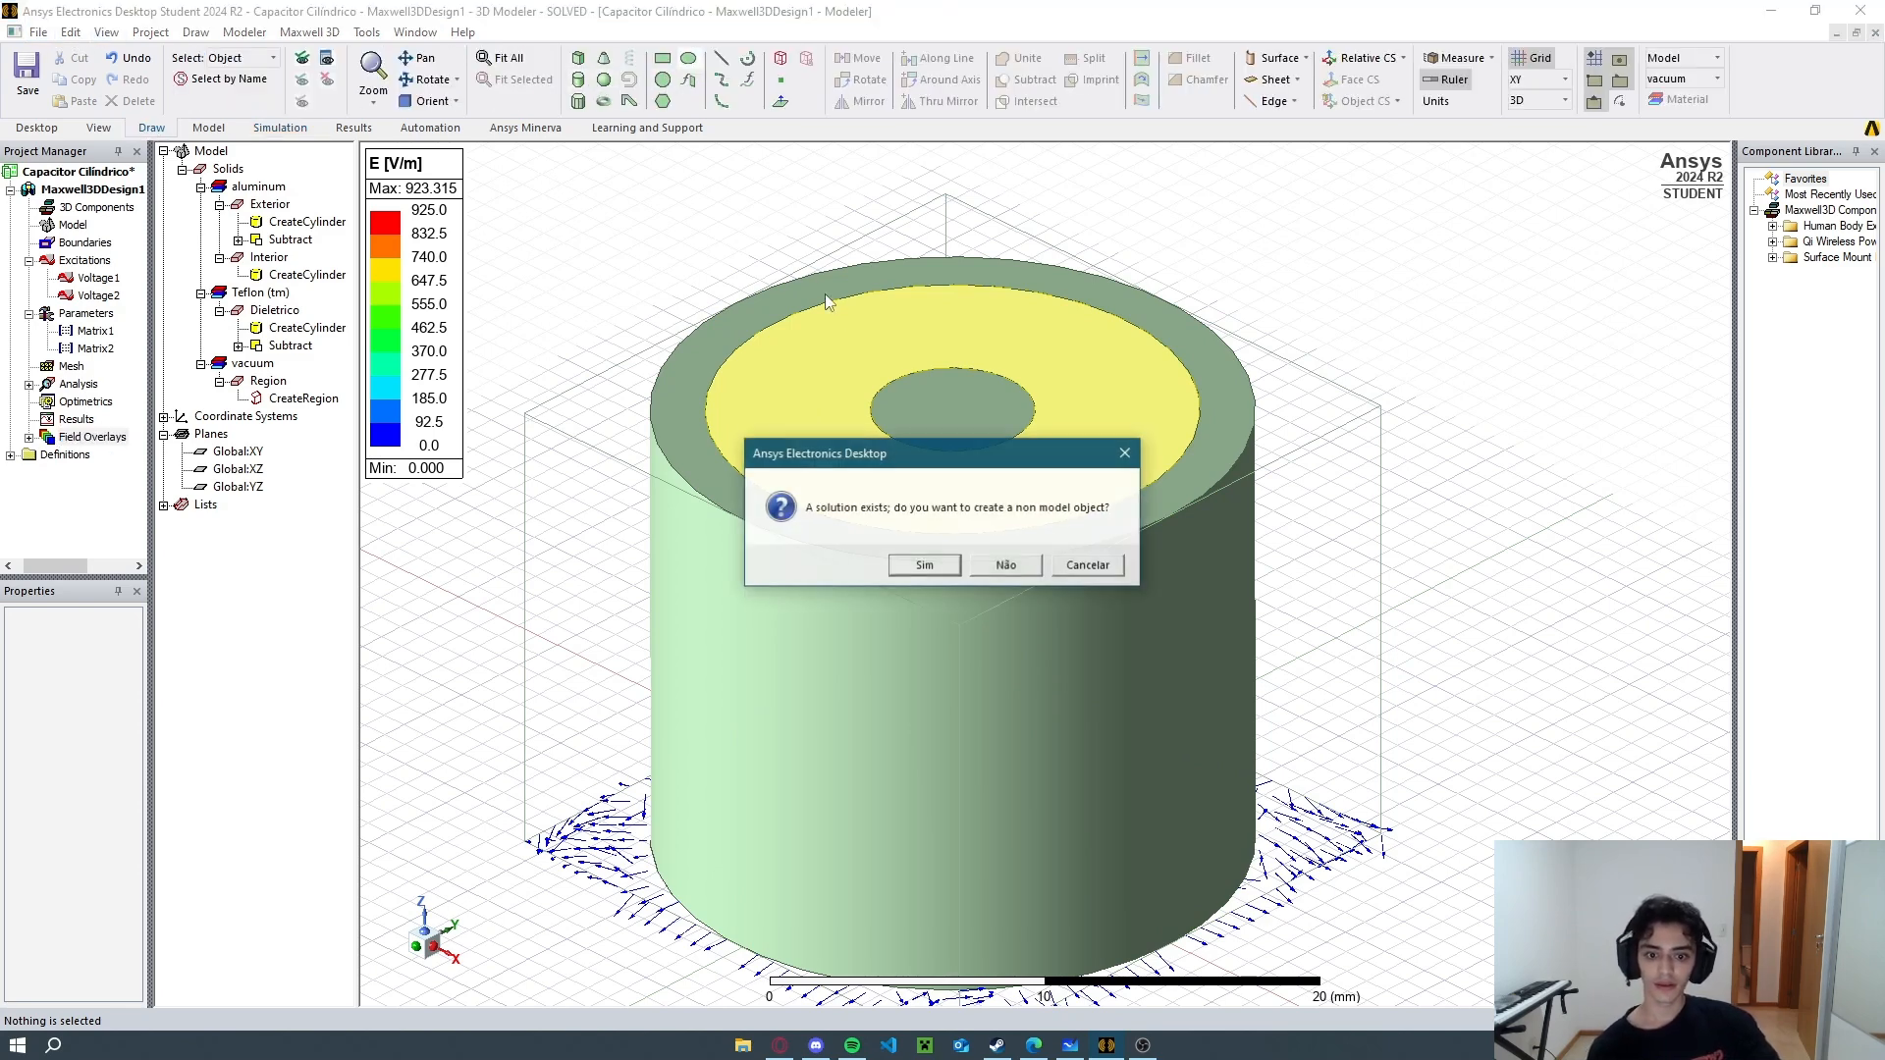
click(1003, 567)
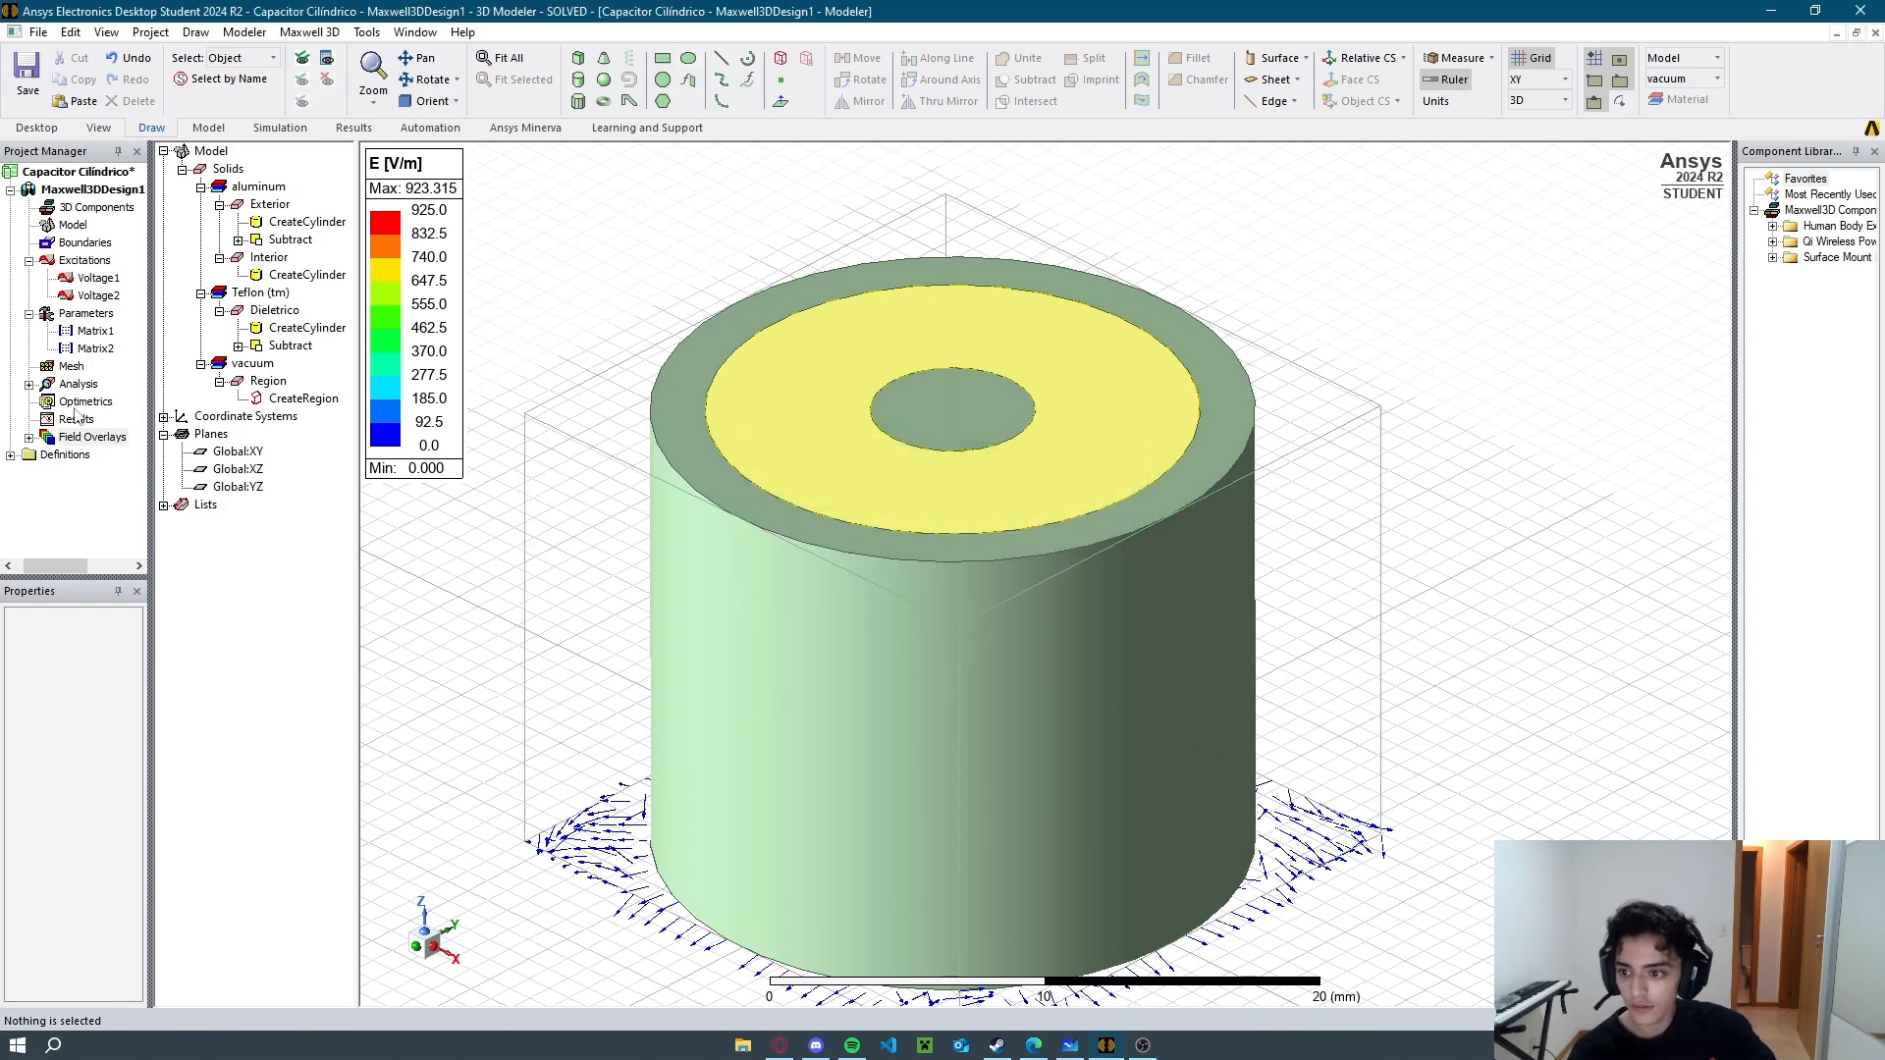
Delete all E field plots and the vacuum Region solid.
click(30, 437)
click(81, 454)
key(Delete)
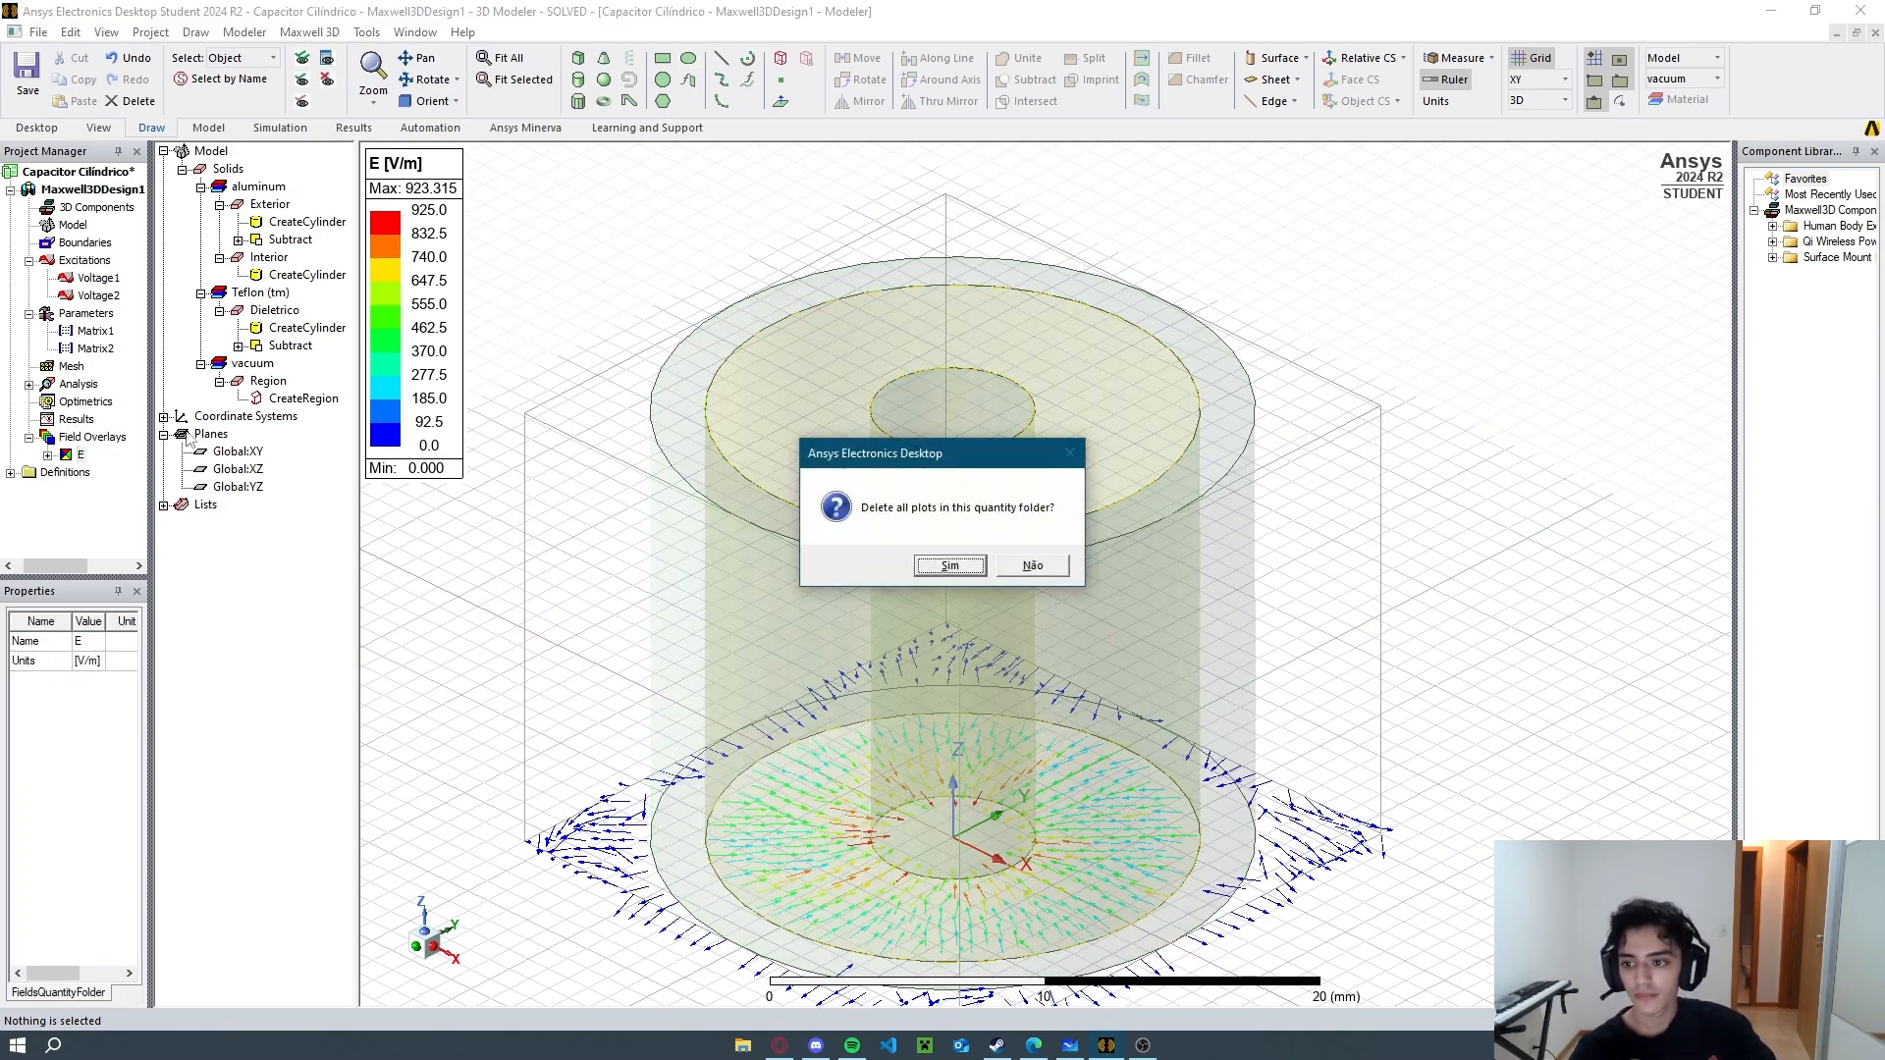
key(Return)
click(275, 383)
key(Delete)
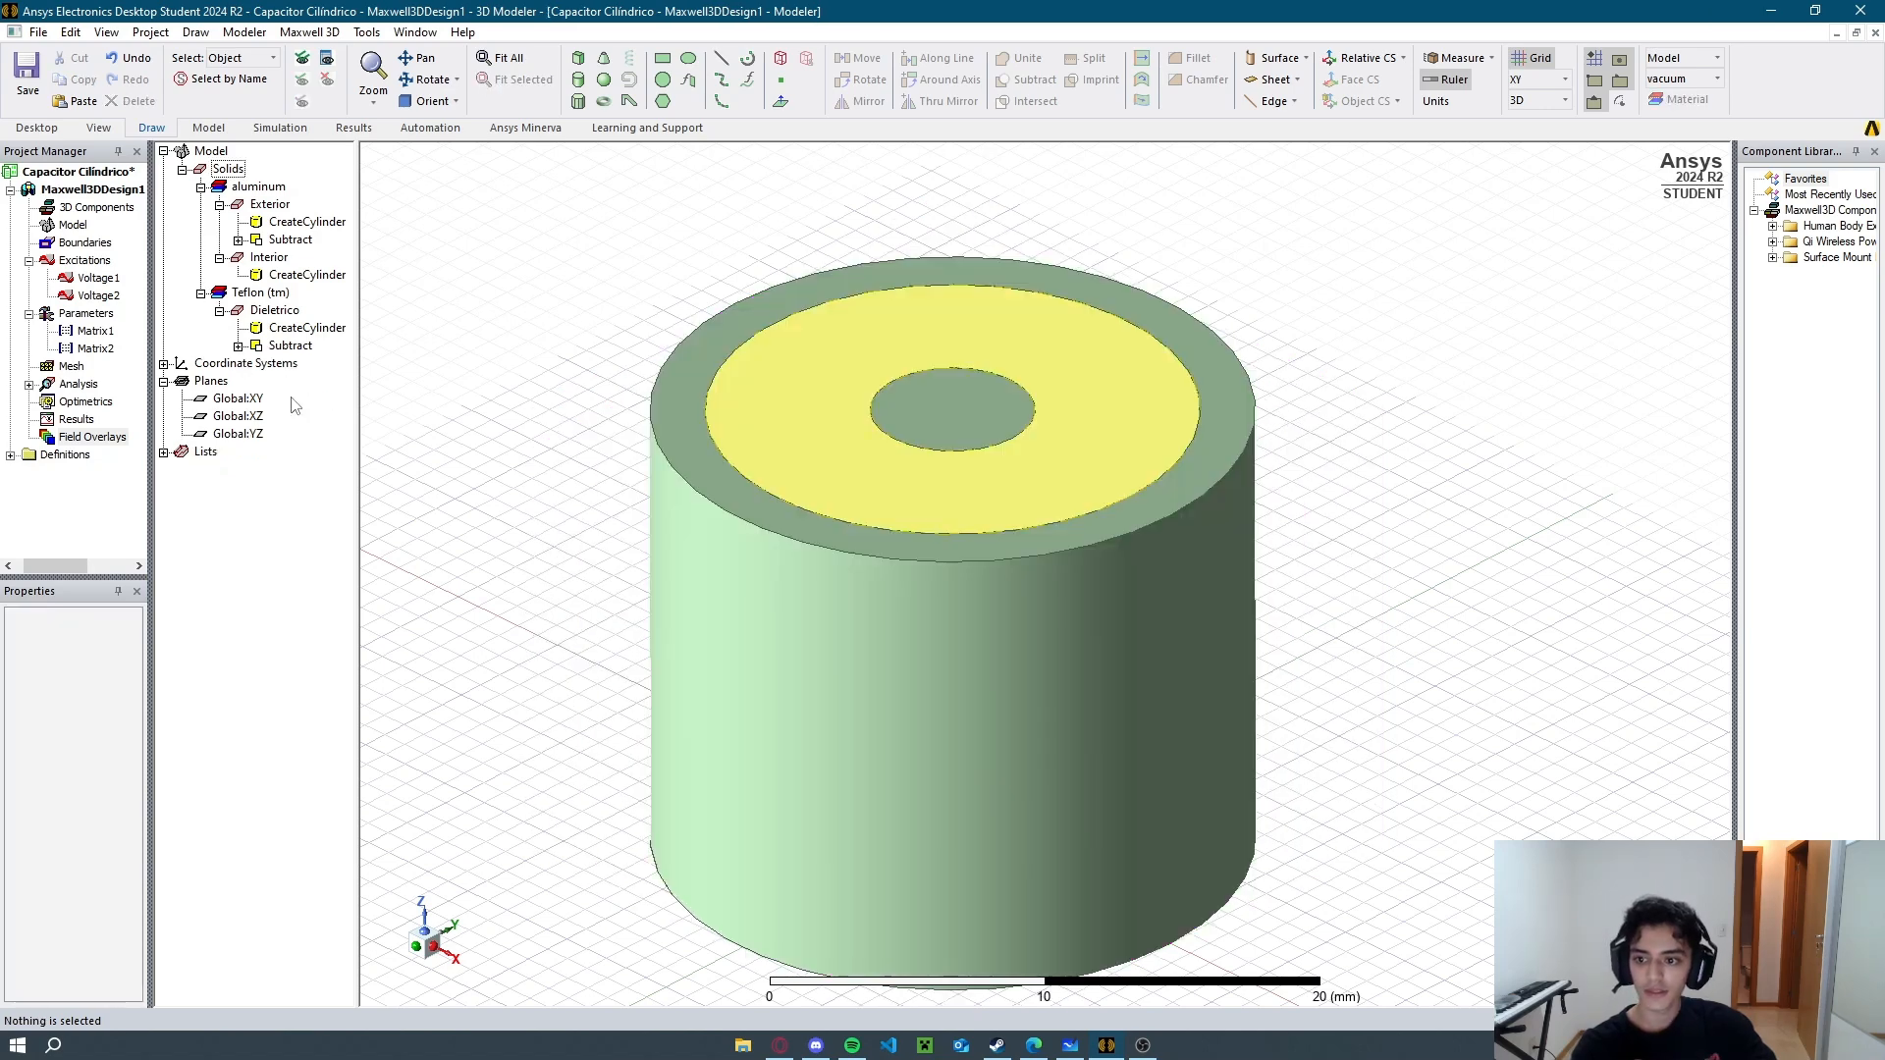
Try to draw an ellipse centred at 8, -7, 0 mm near the base of the outer cylinder.
click(688, 61)
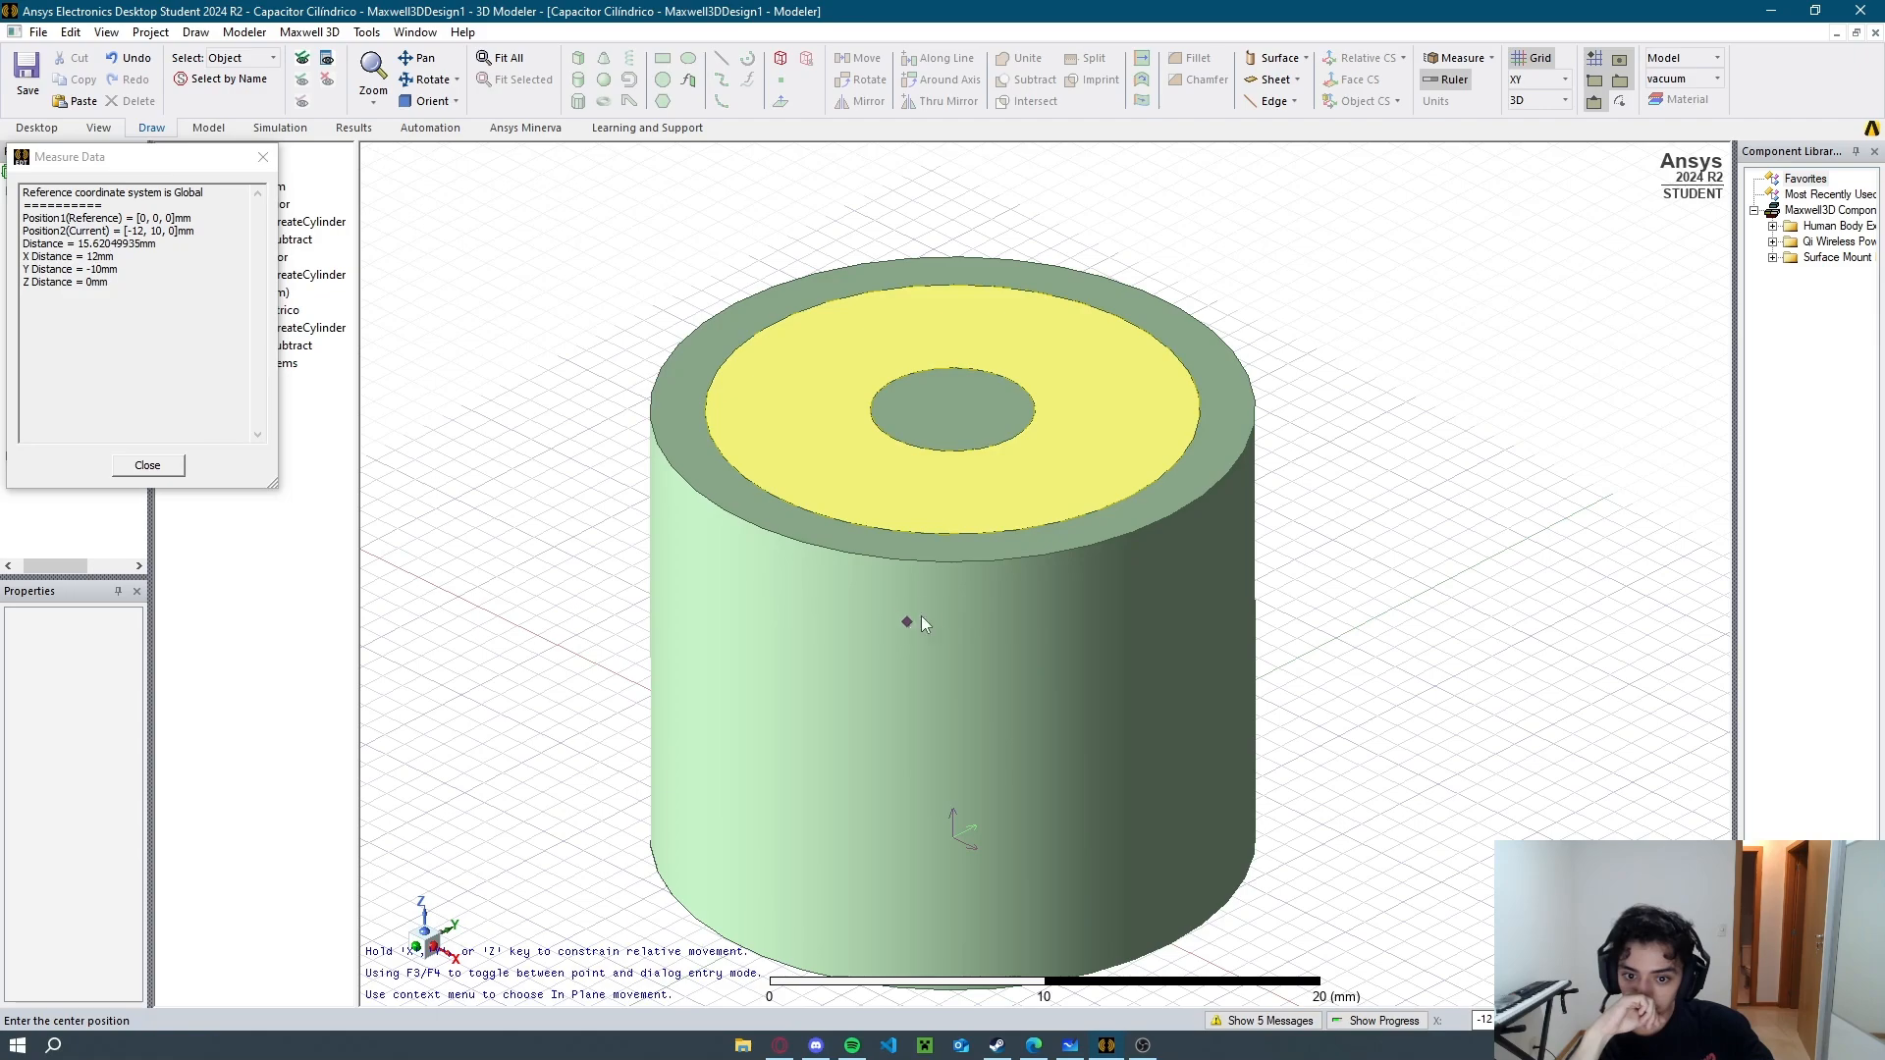
mouse_move(915, 605)
middle_down()
mouse_move(938, 727)
mouse_move(936, 596)
mouse_move(960, 787)
middle_up()
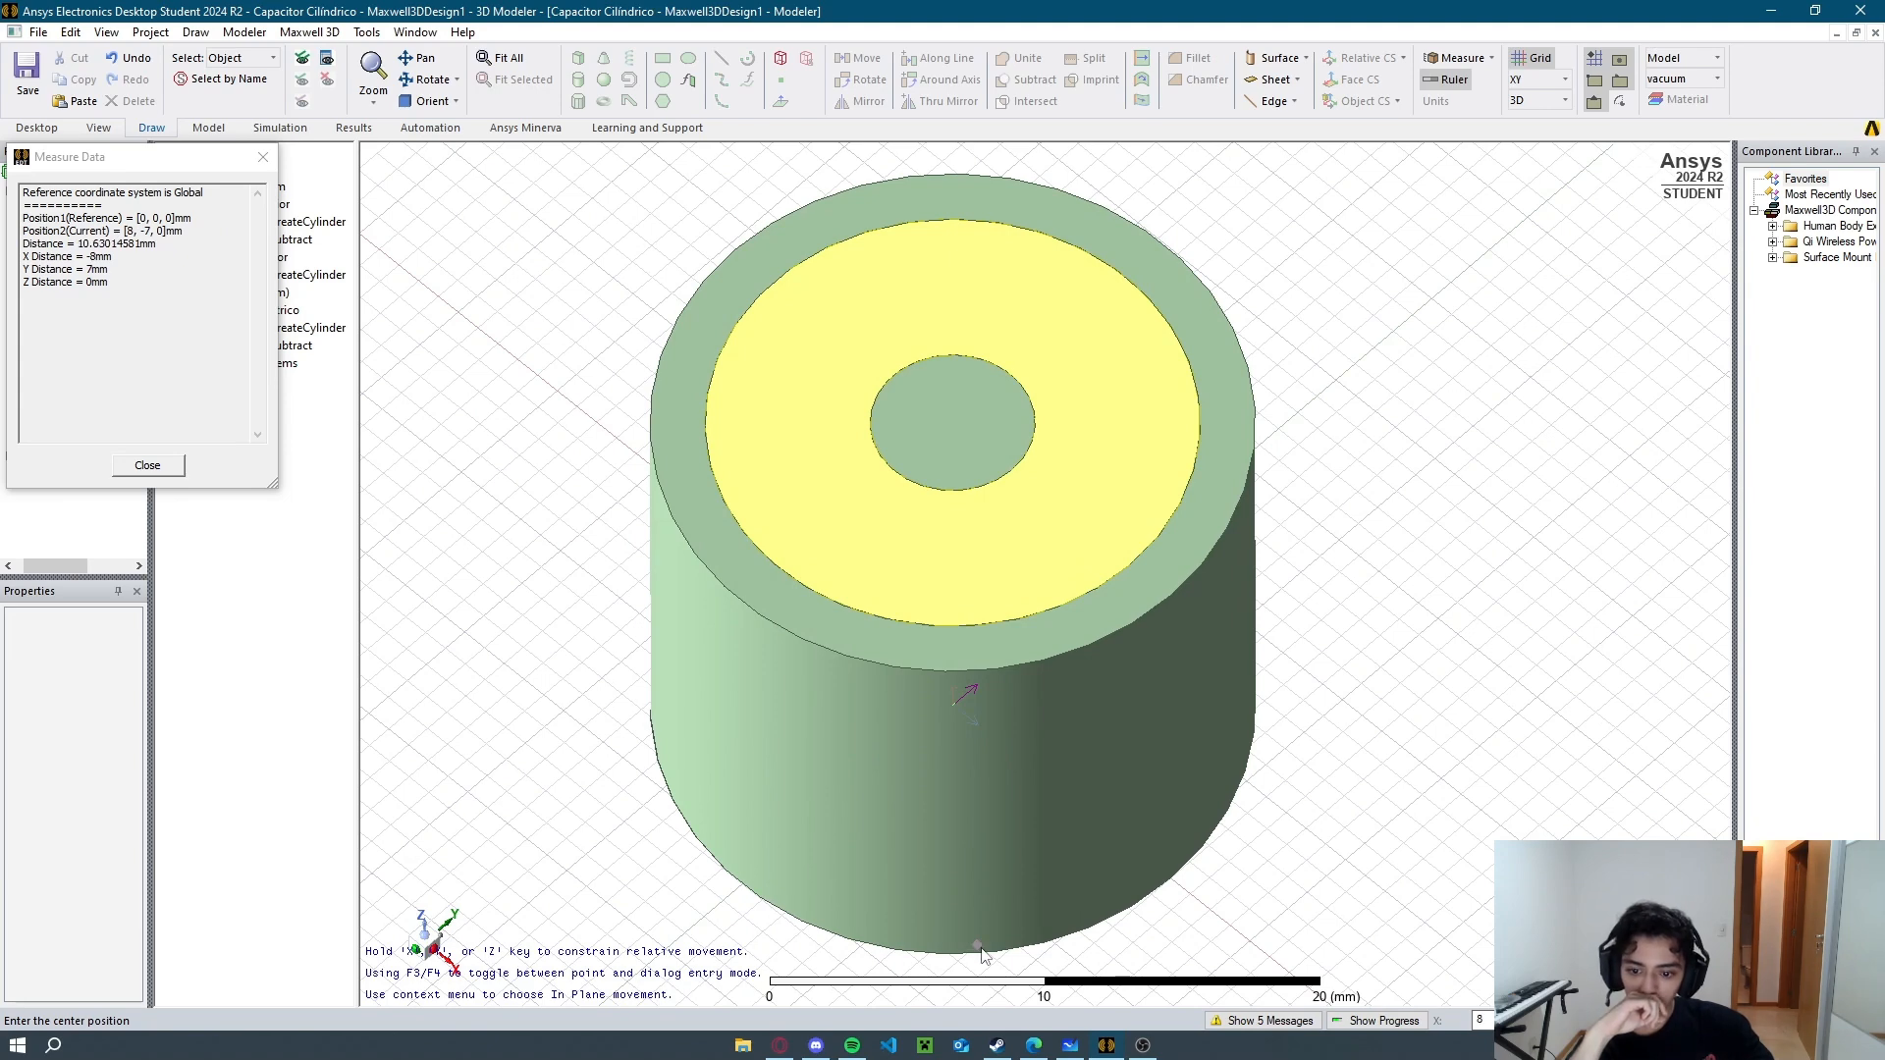
click(981, 950)
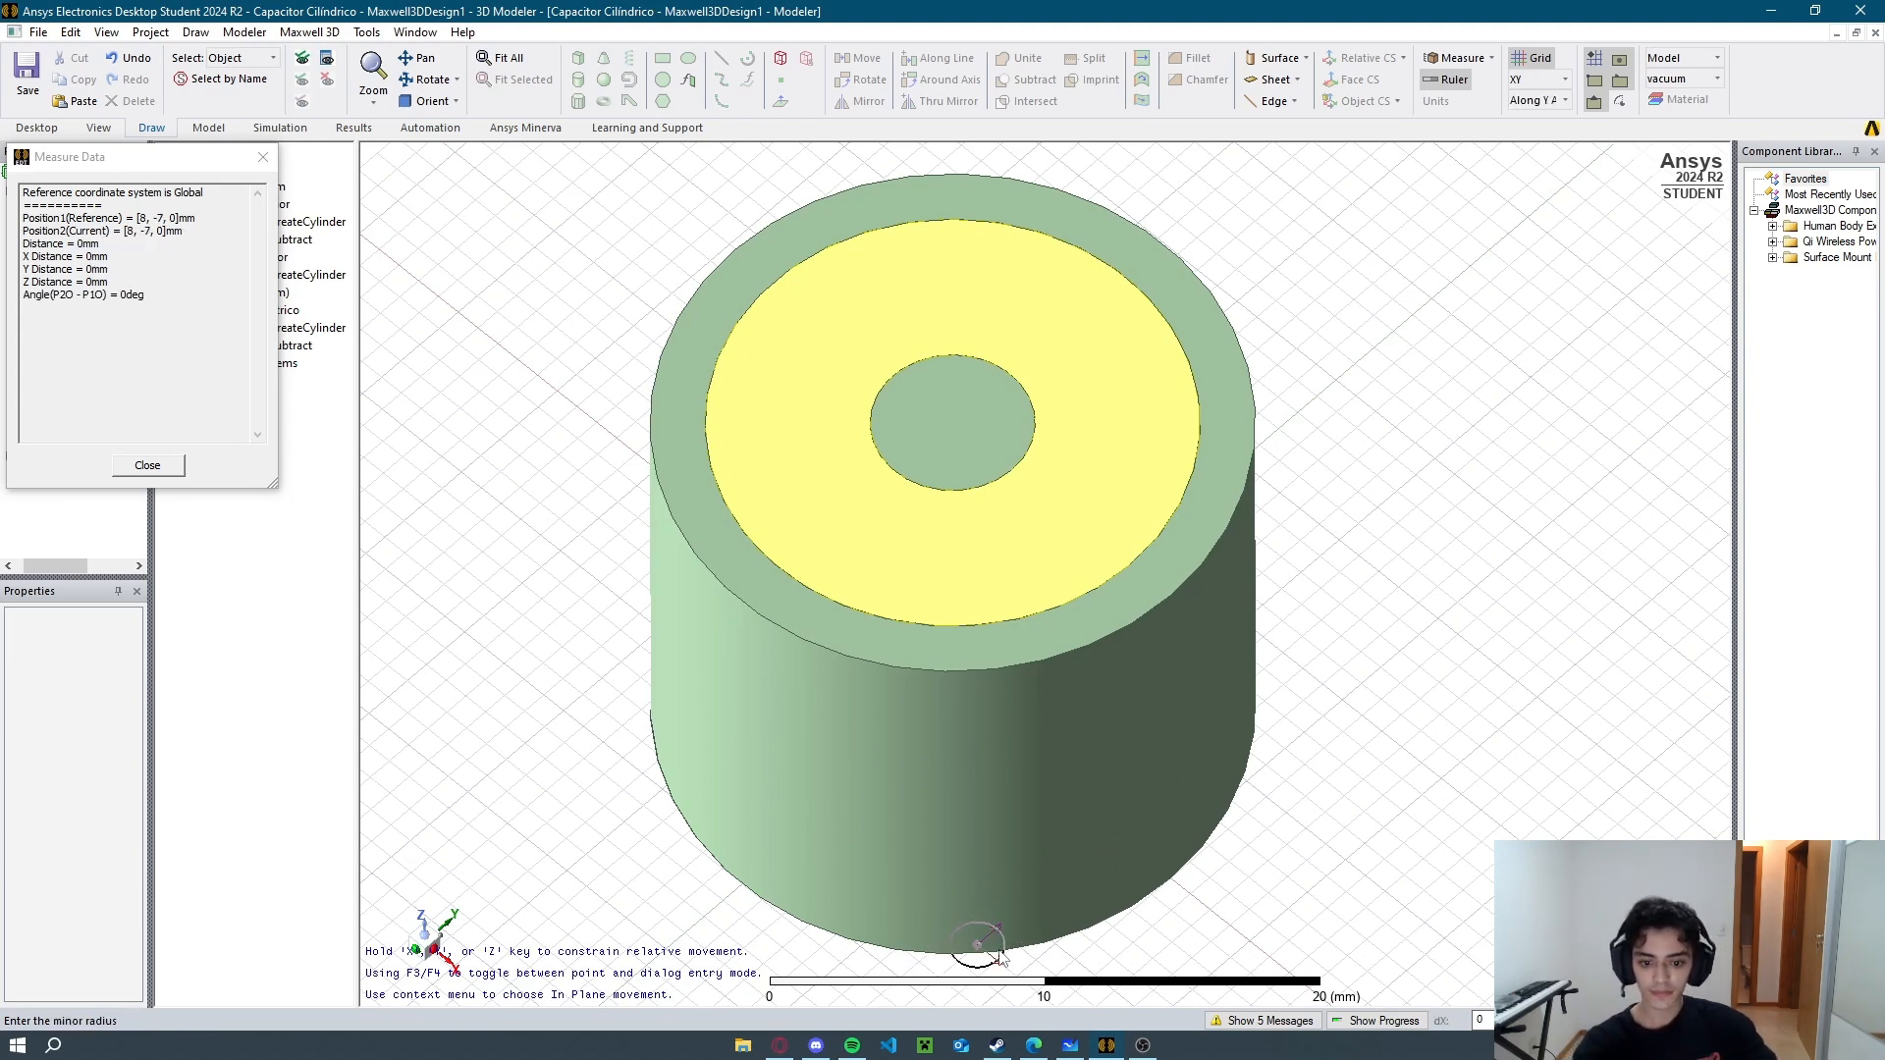
click(999, 950)
click(1087, 566)
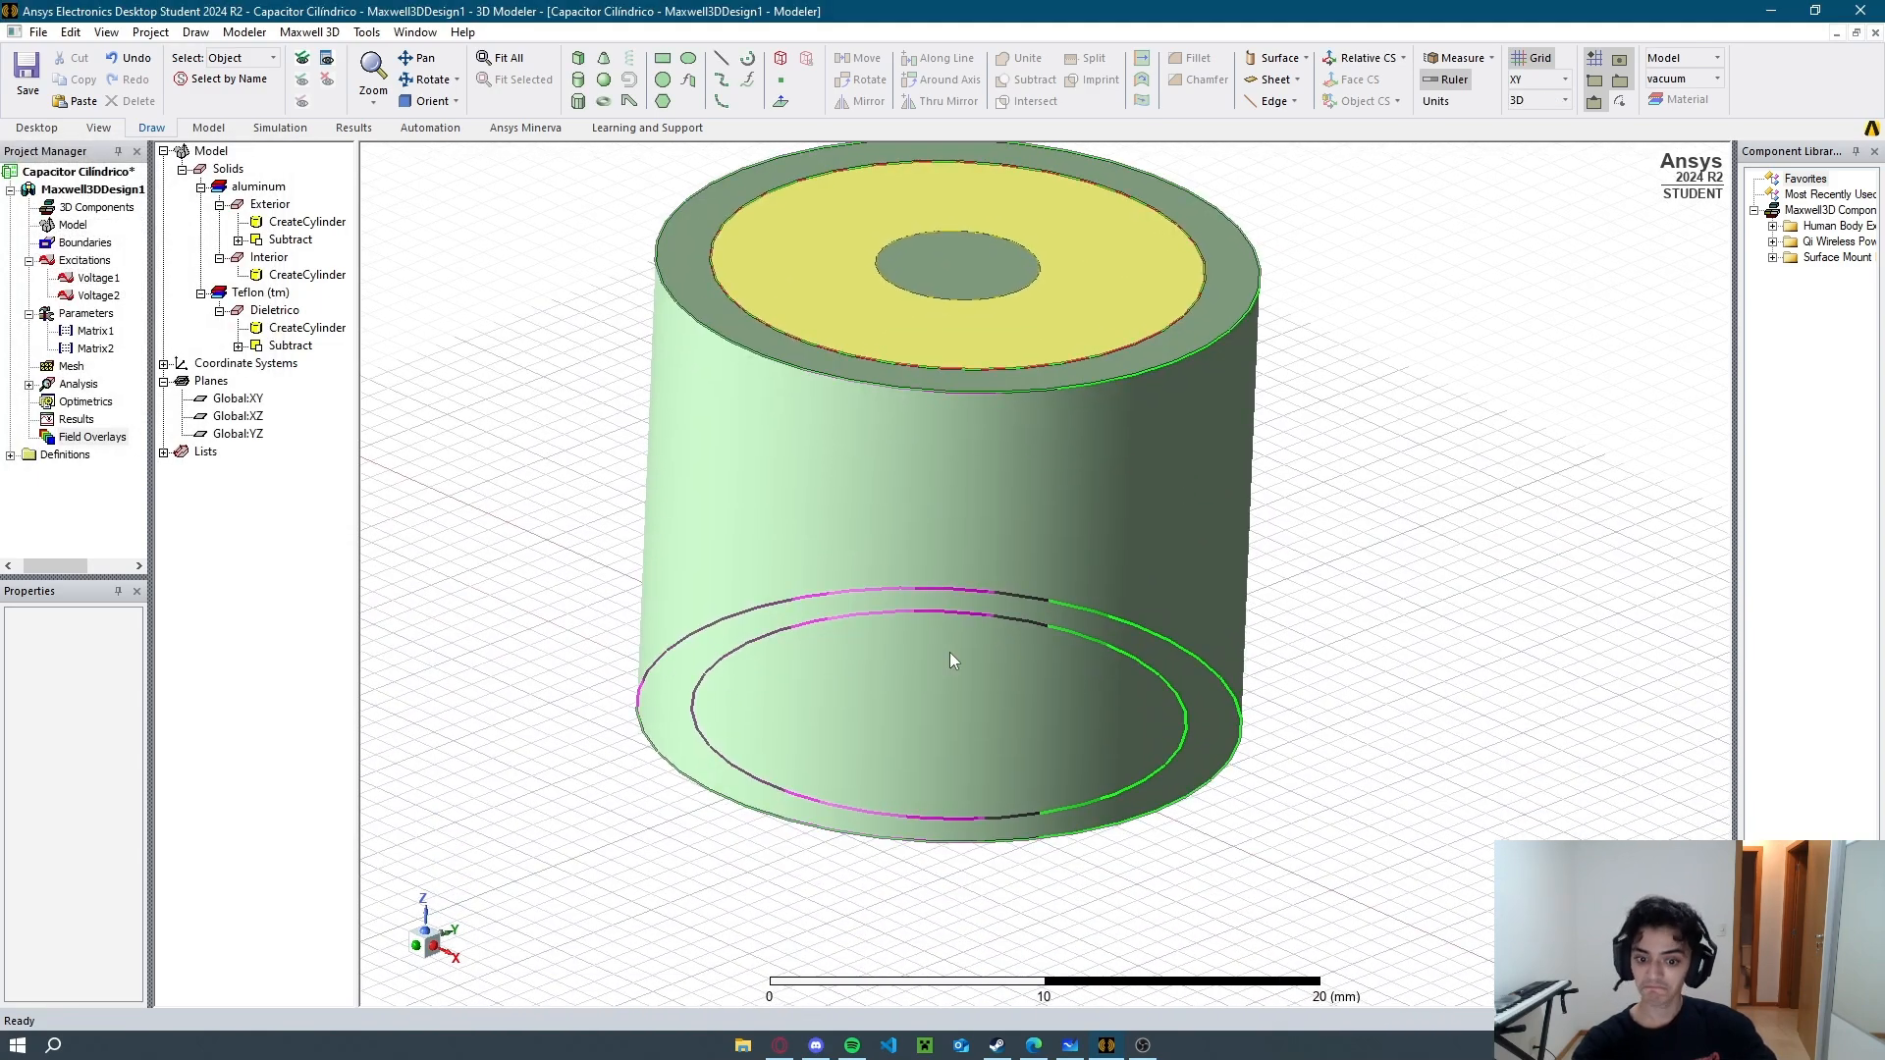
Draw an ellipse centred at 8, -7, 0 mm at the cylinder's base, with a 1 mm major radius and ratio 2, and select it.
click(689, 57)
middle_drag(901, 774, 985, 828)
click(963, 788)
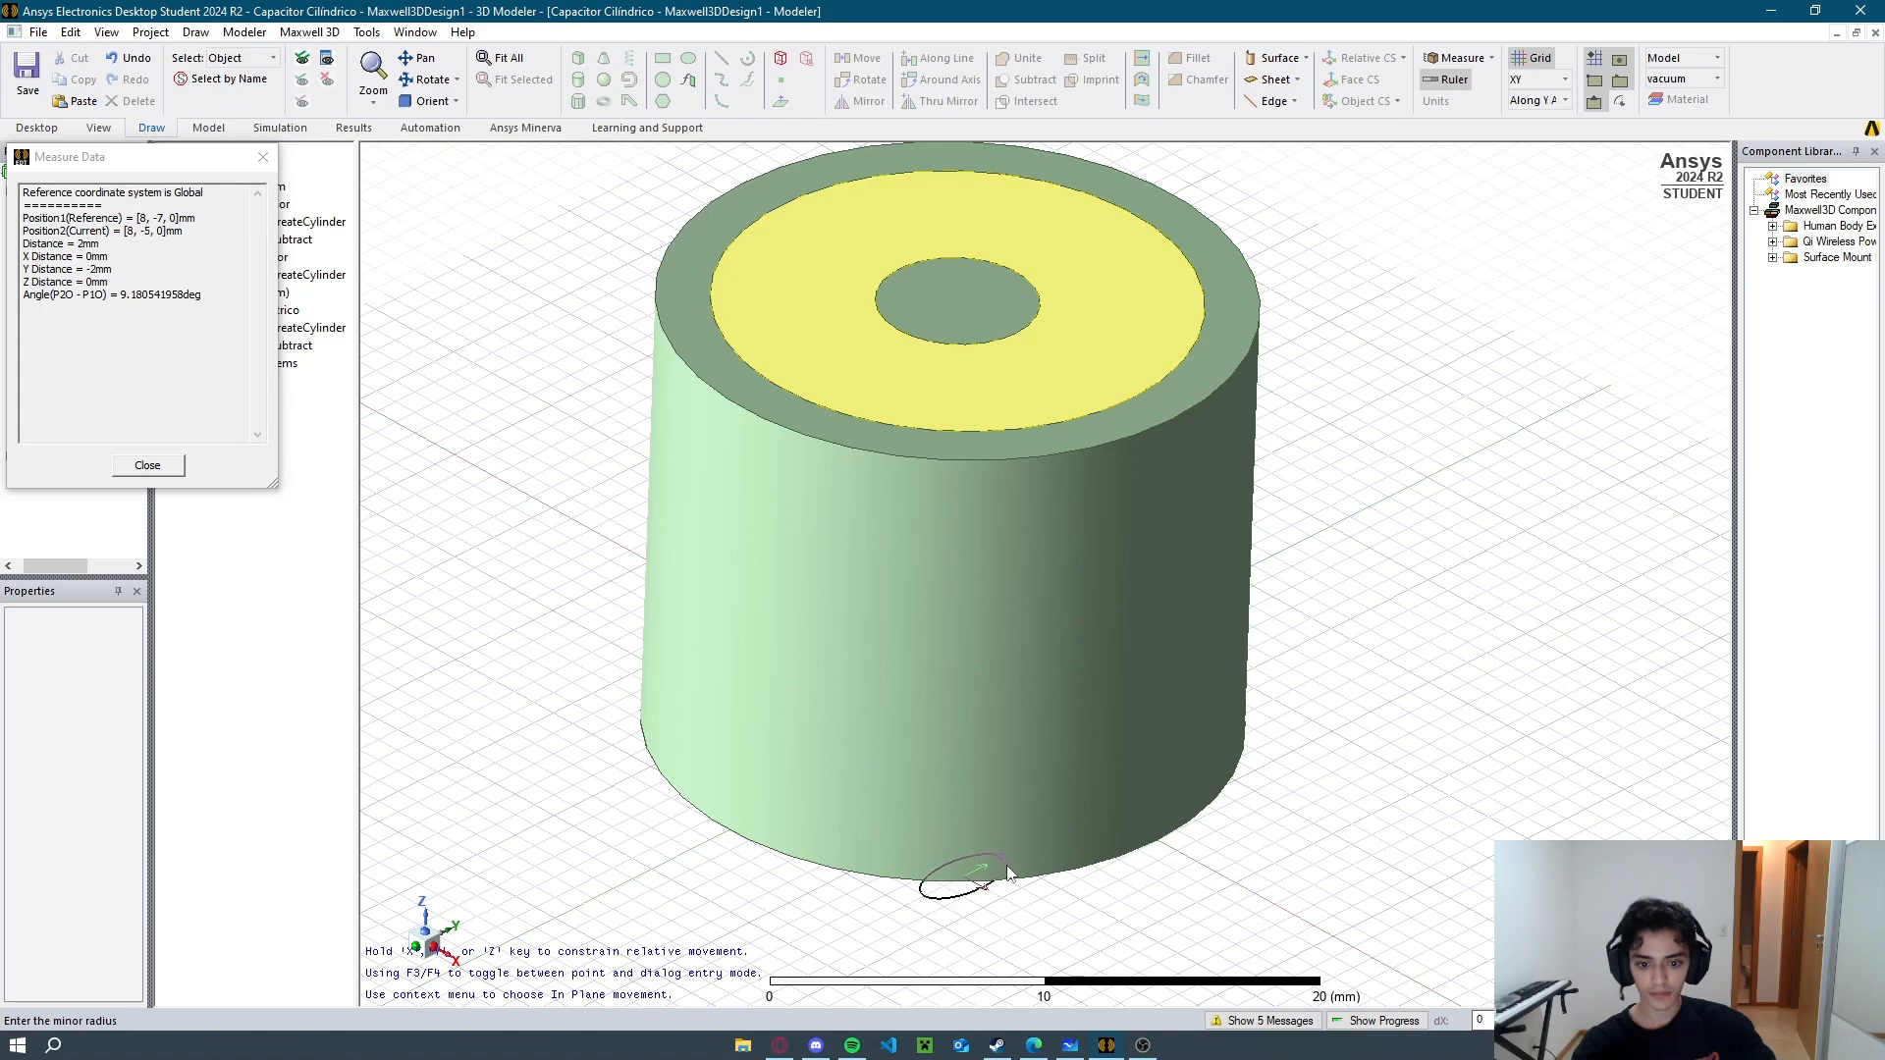
click(1000, 863)
mouse_move(1027, 881)
middle_down()
mouse_move(1056, 959)
mouse_move(1012, 898)
mouse_move(1026, 934)
middle_up()
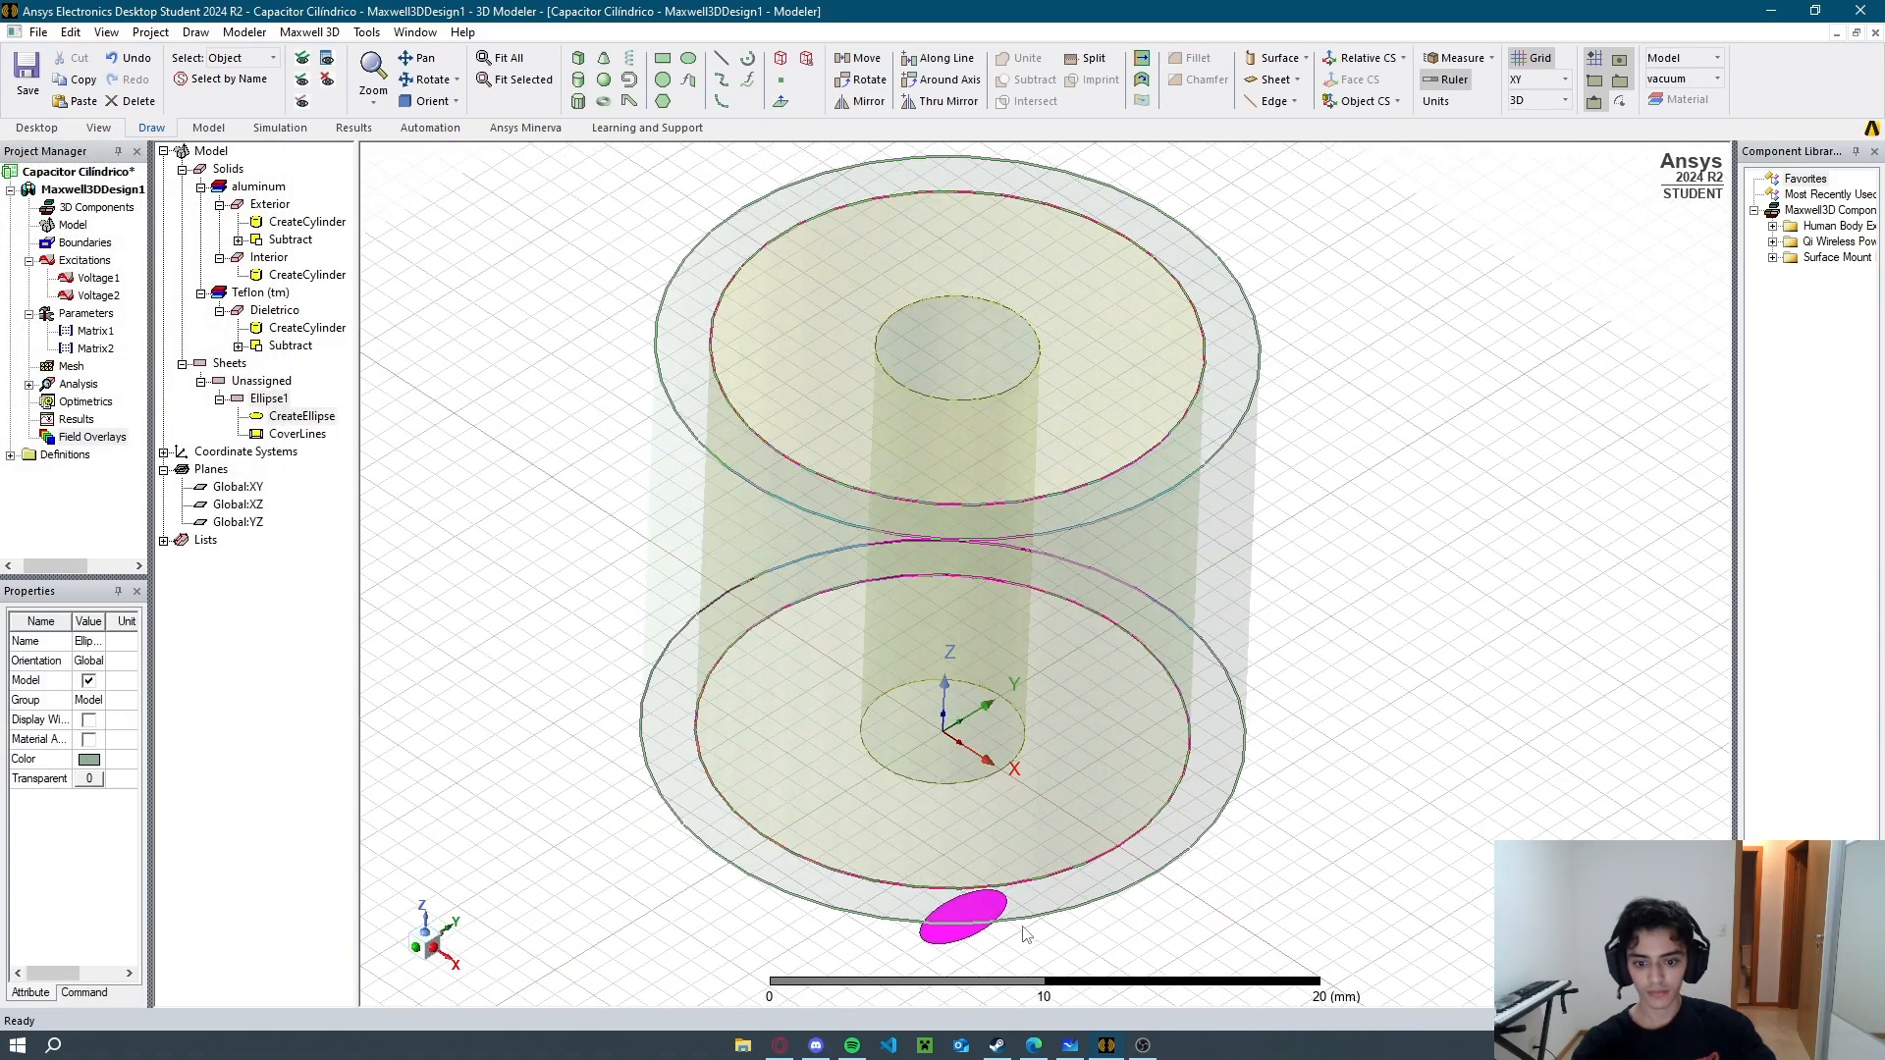
click(1032, 947)
click(934, 937)
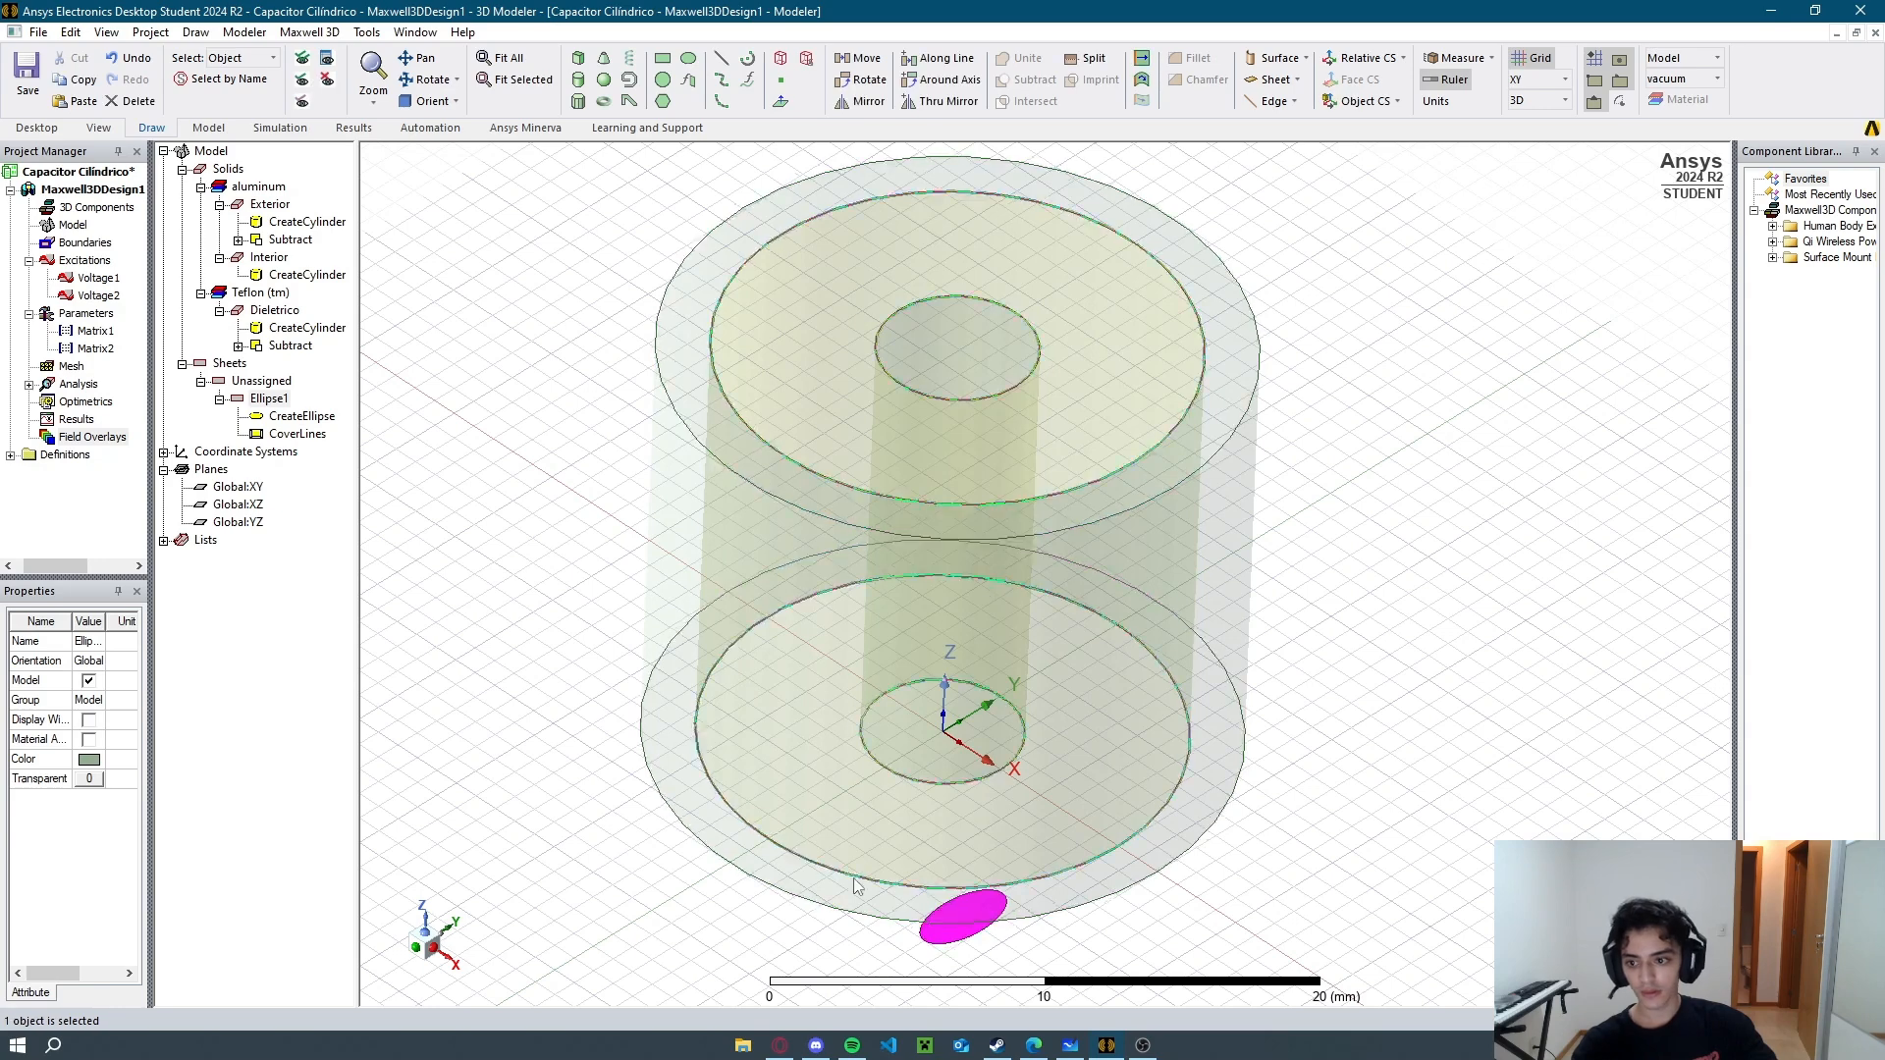
Set the ellipse's center position to 8, -7, 1 mm.
double_click(287, 420)
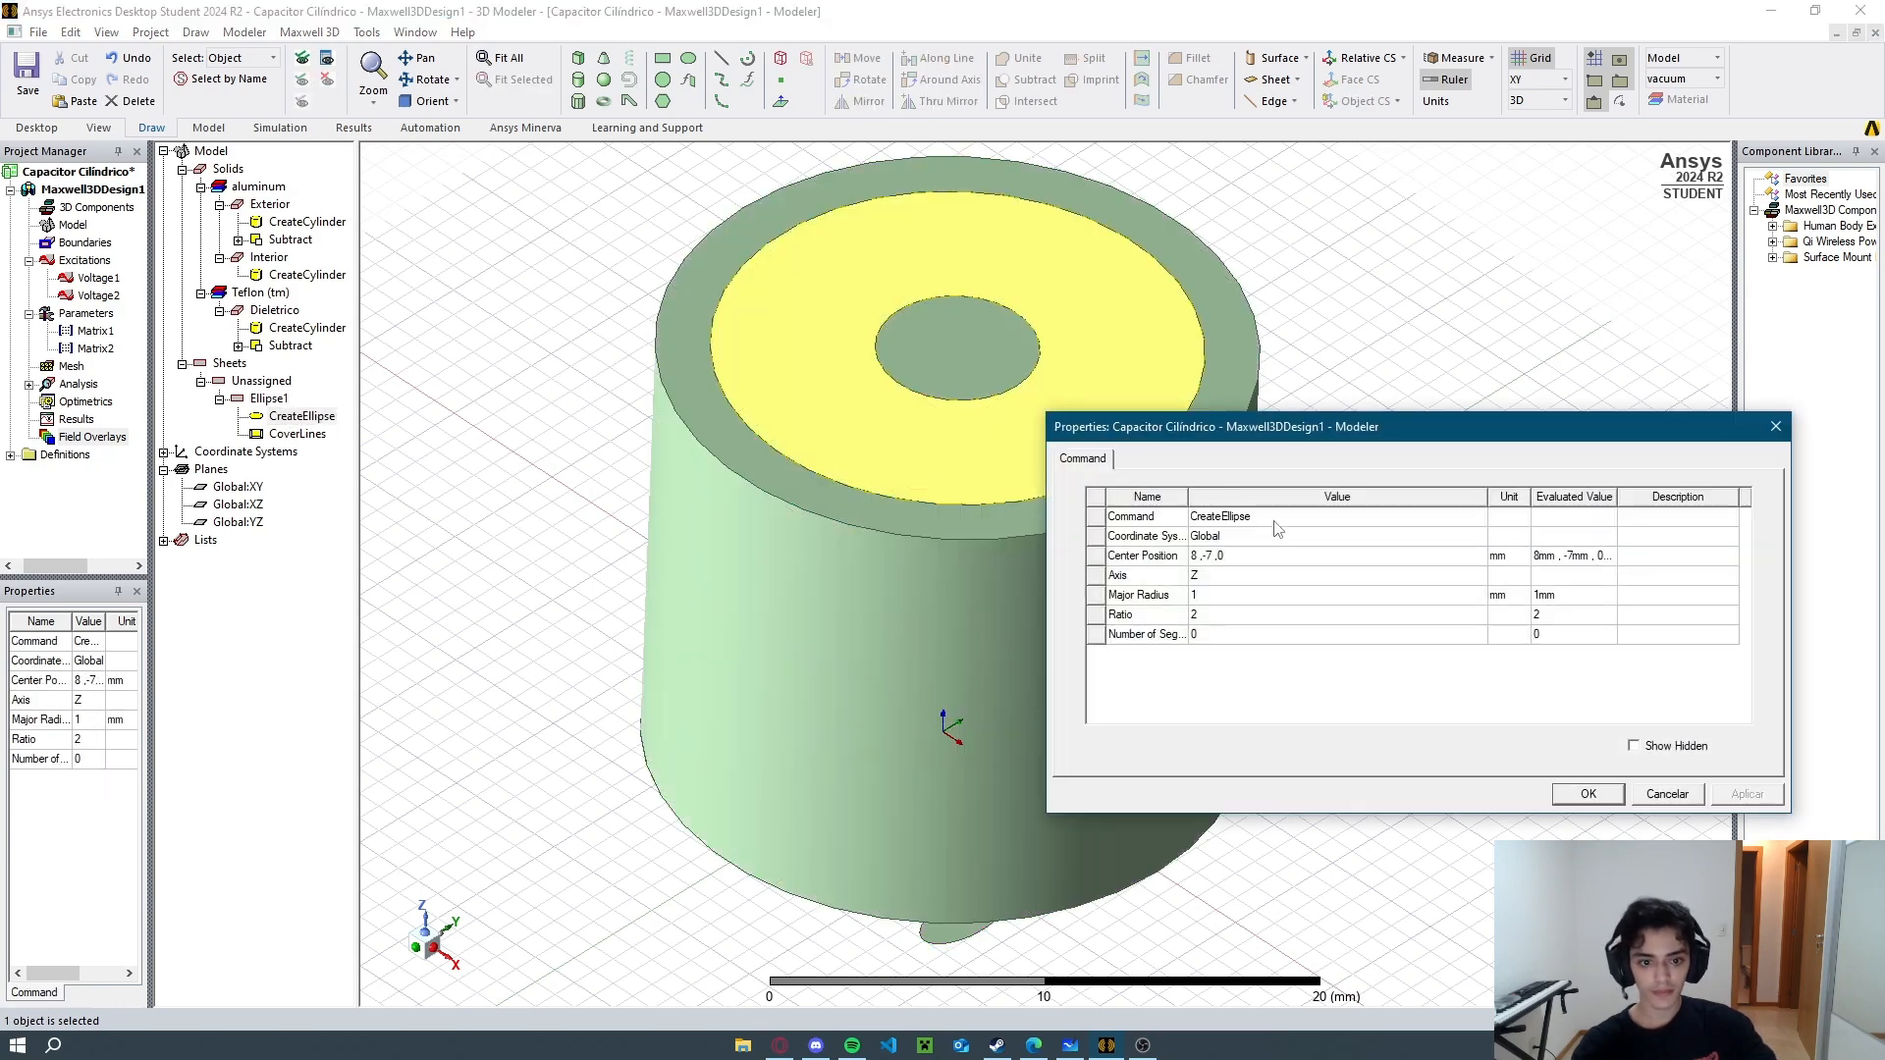
drag(1289, 437, 1302, 431)
click(1260, 550)
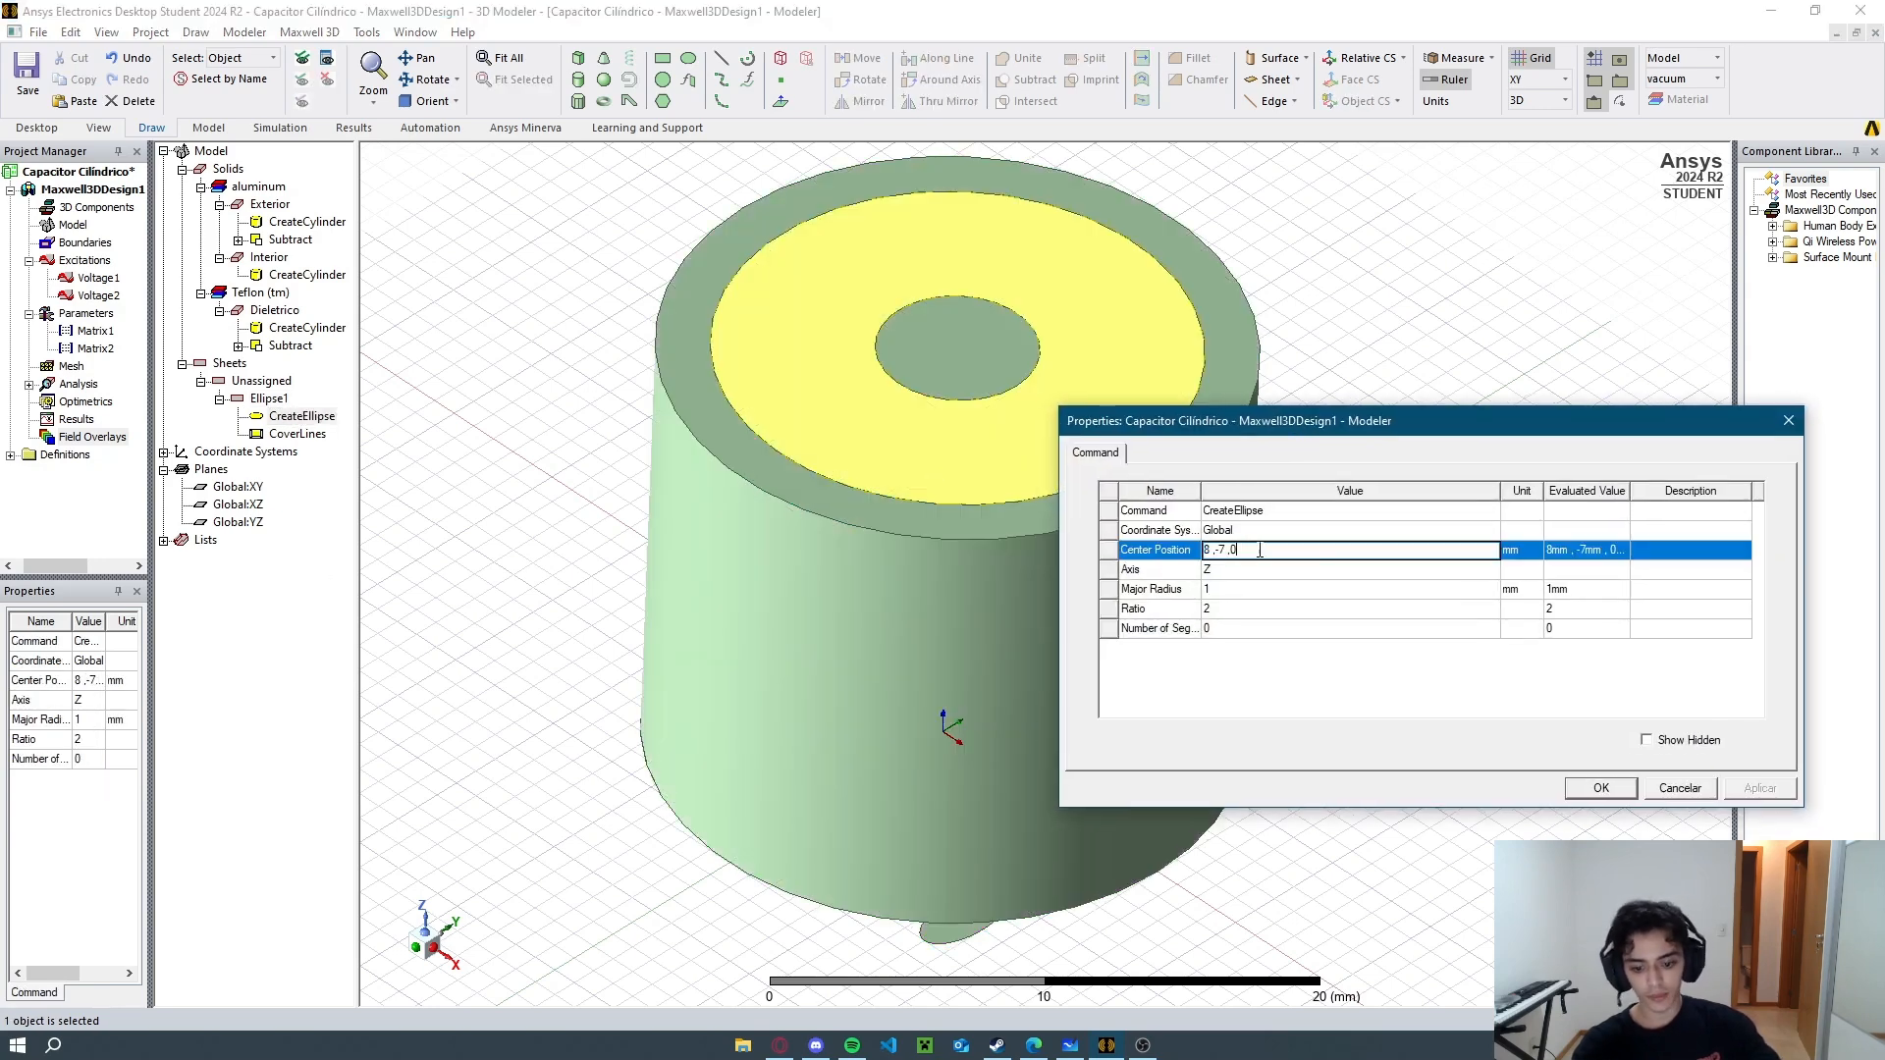
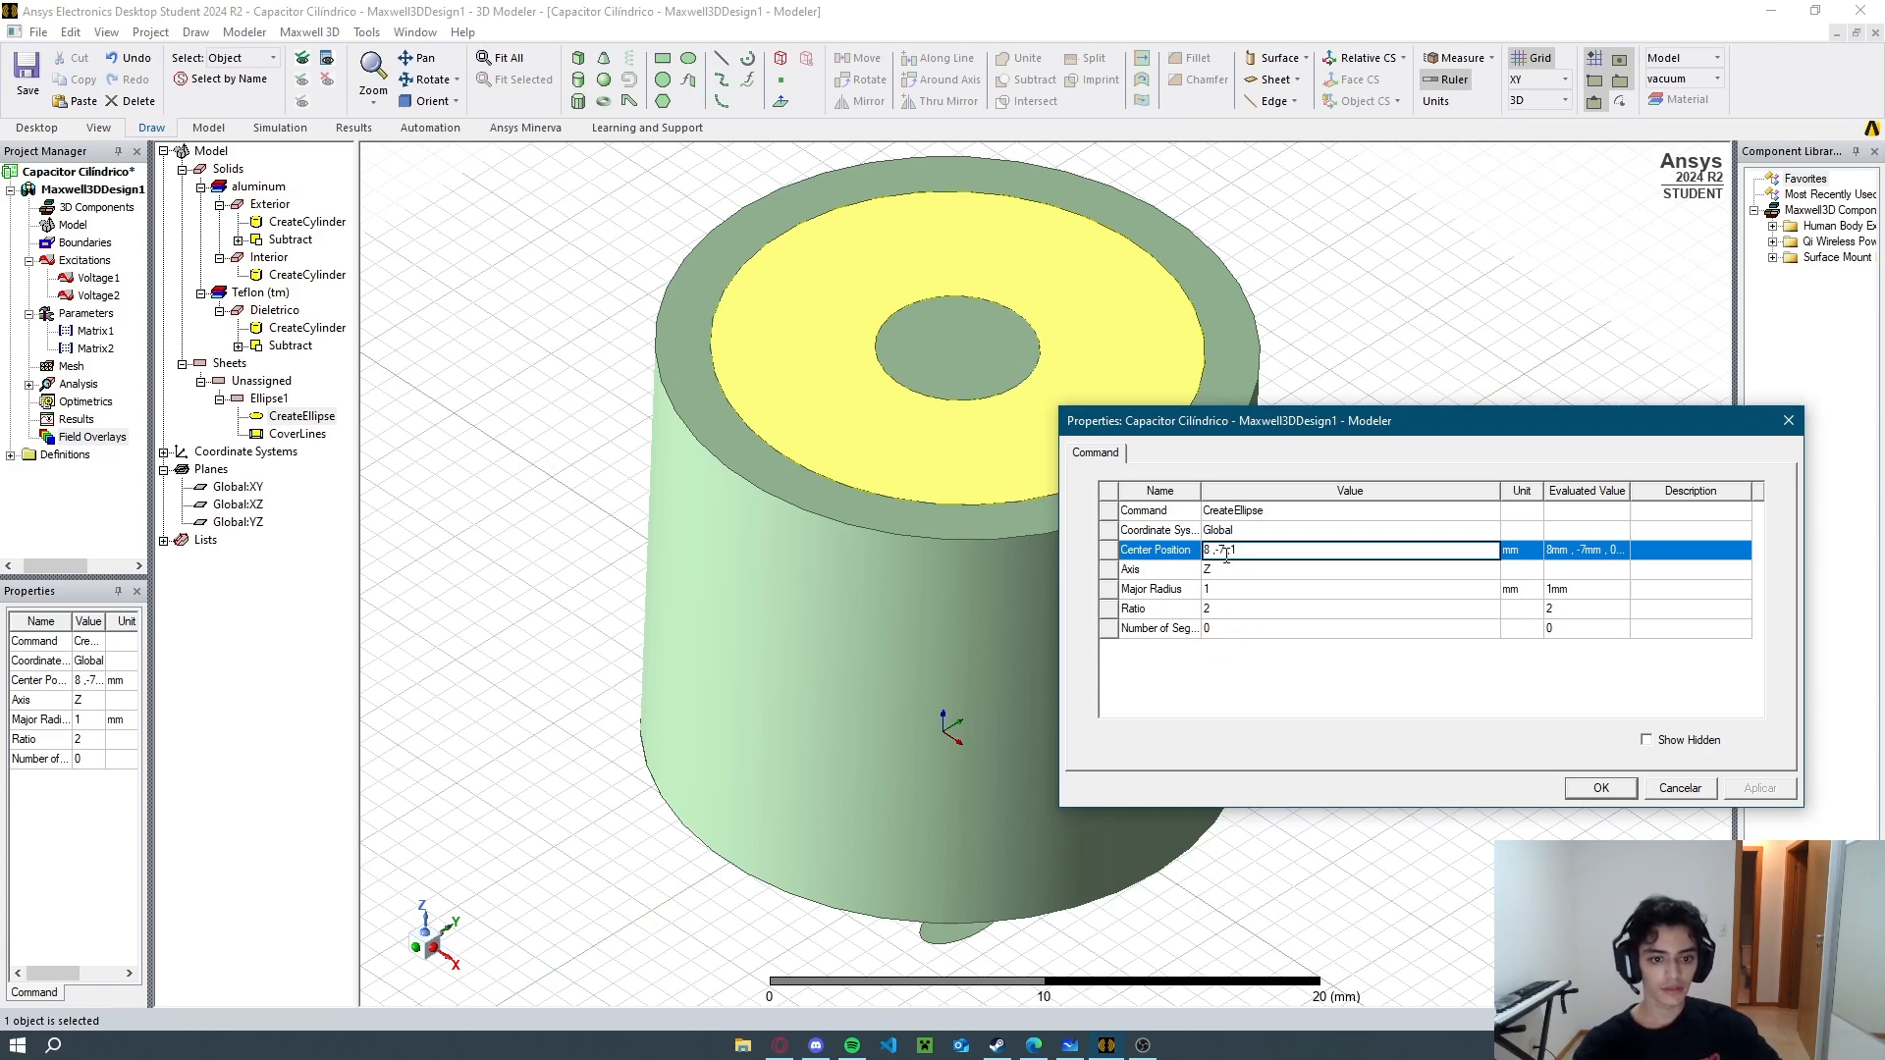
click(1602, 789)
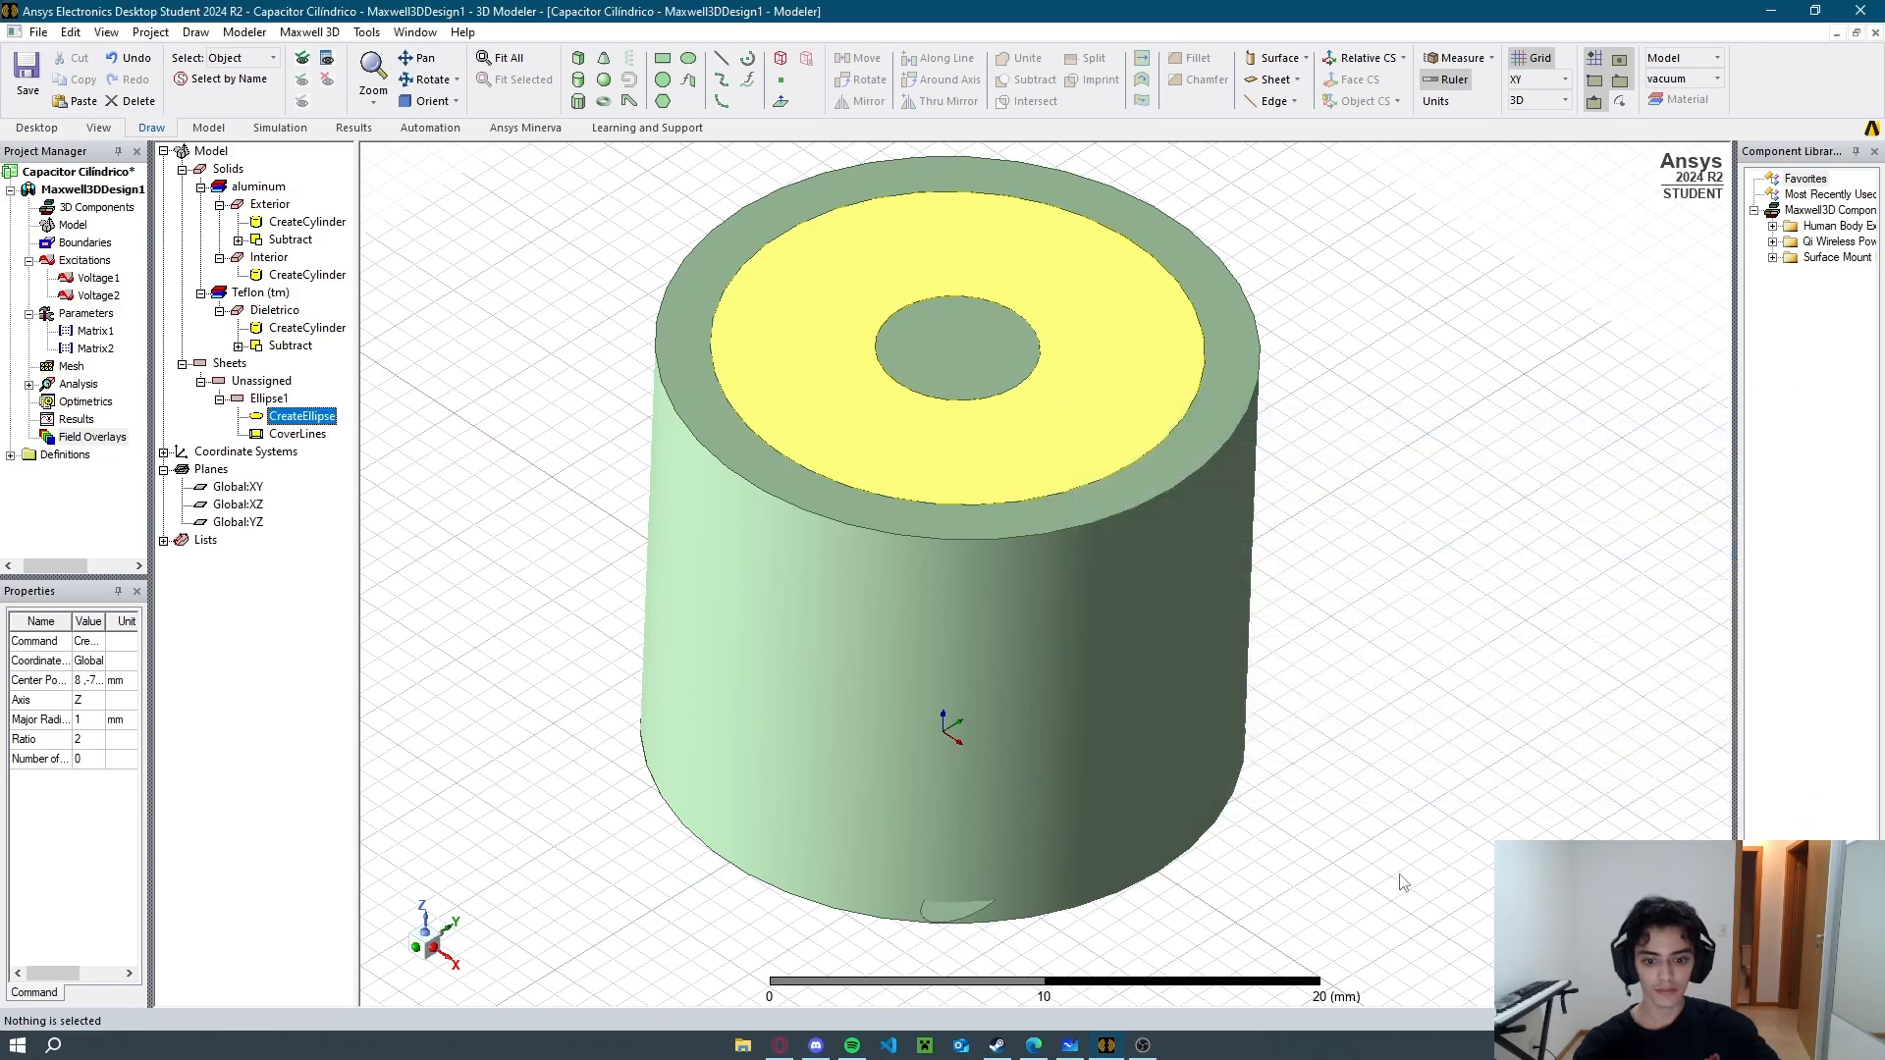
Select the ellipse and review the properties of its CreateEllipse command.
click(958, 922)
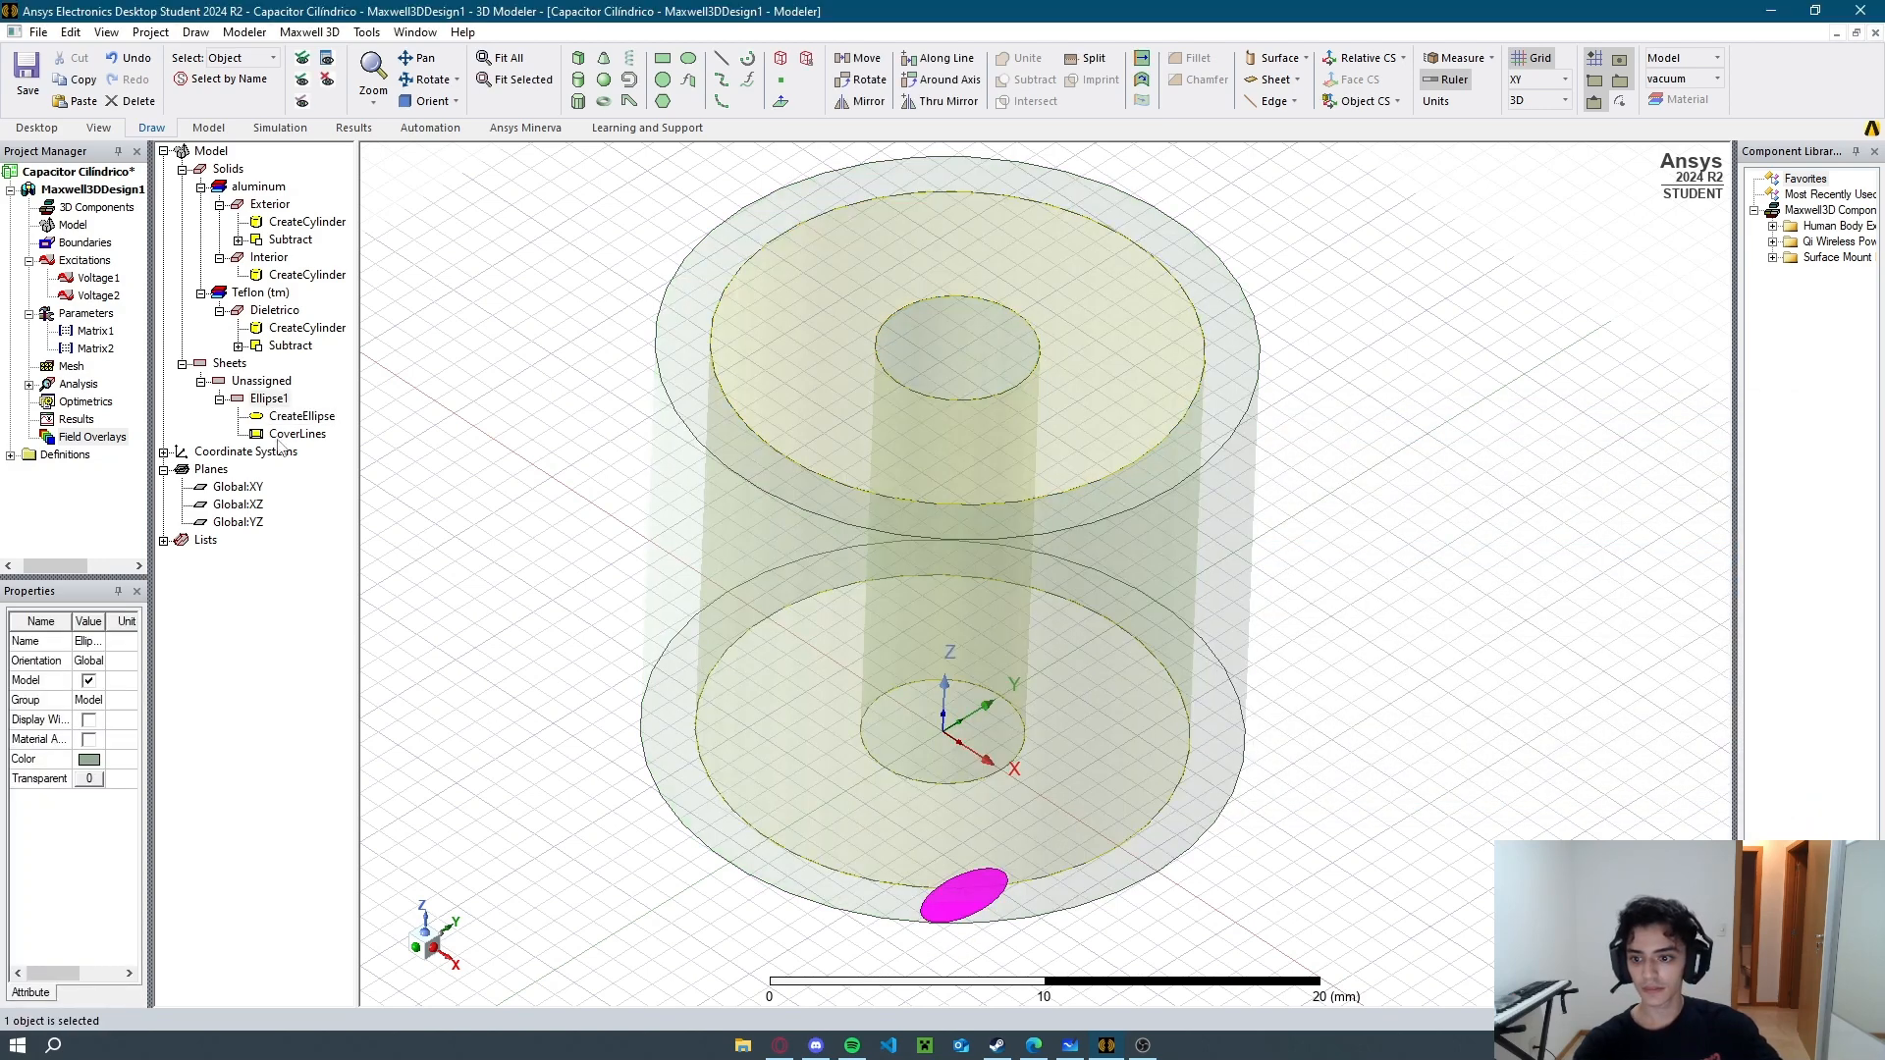
double_click(297, 418)
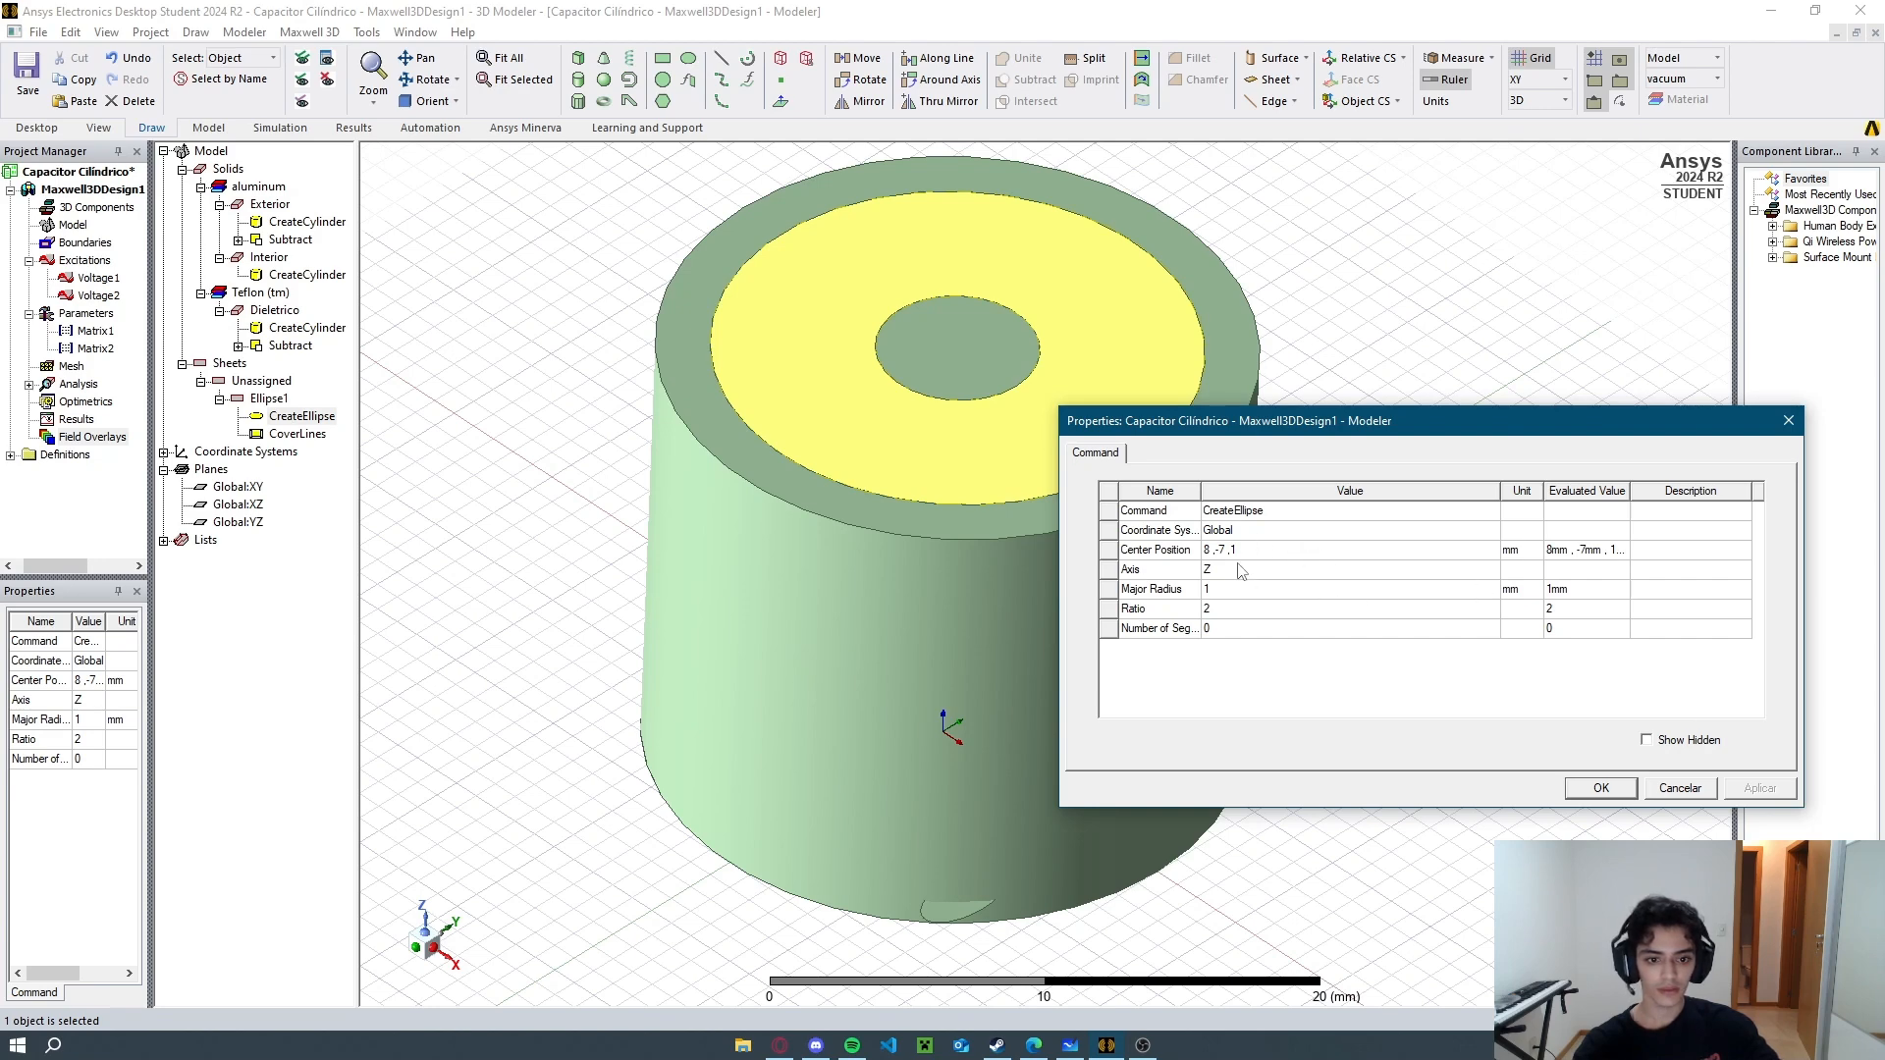
click(1229, 552)
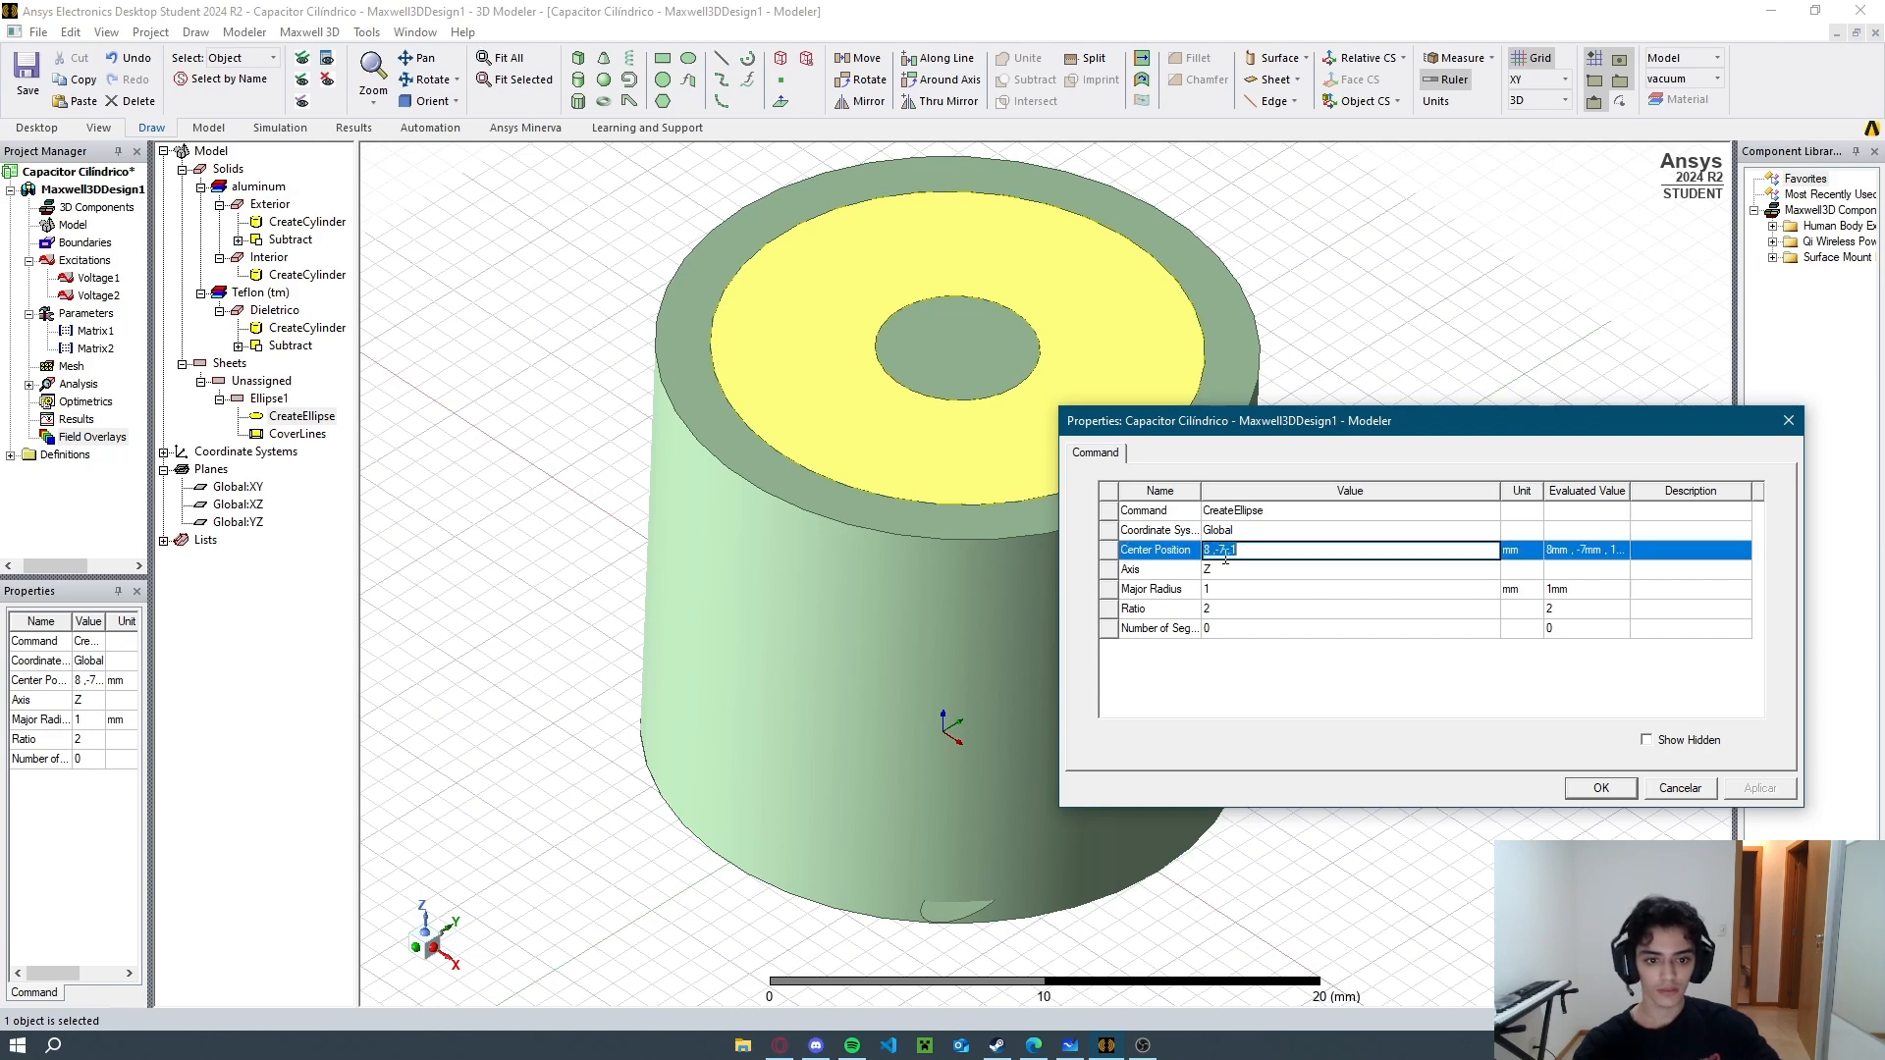
click(1680, 790)
click(952, 915)
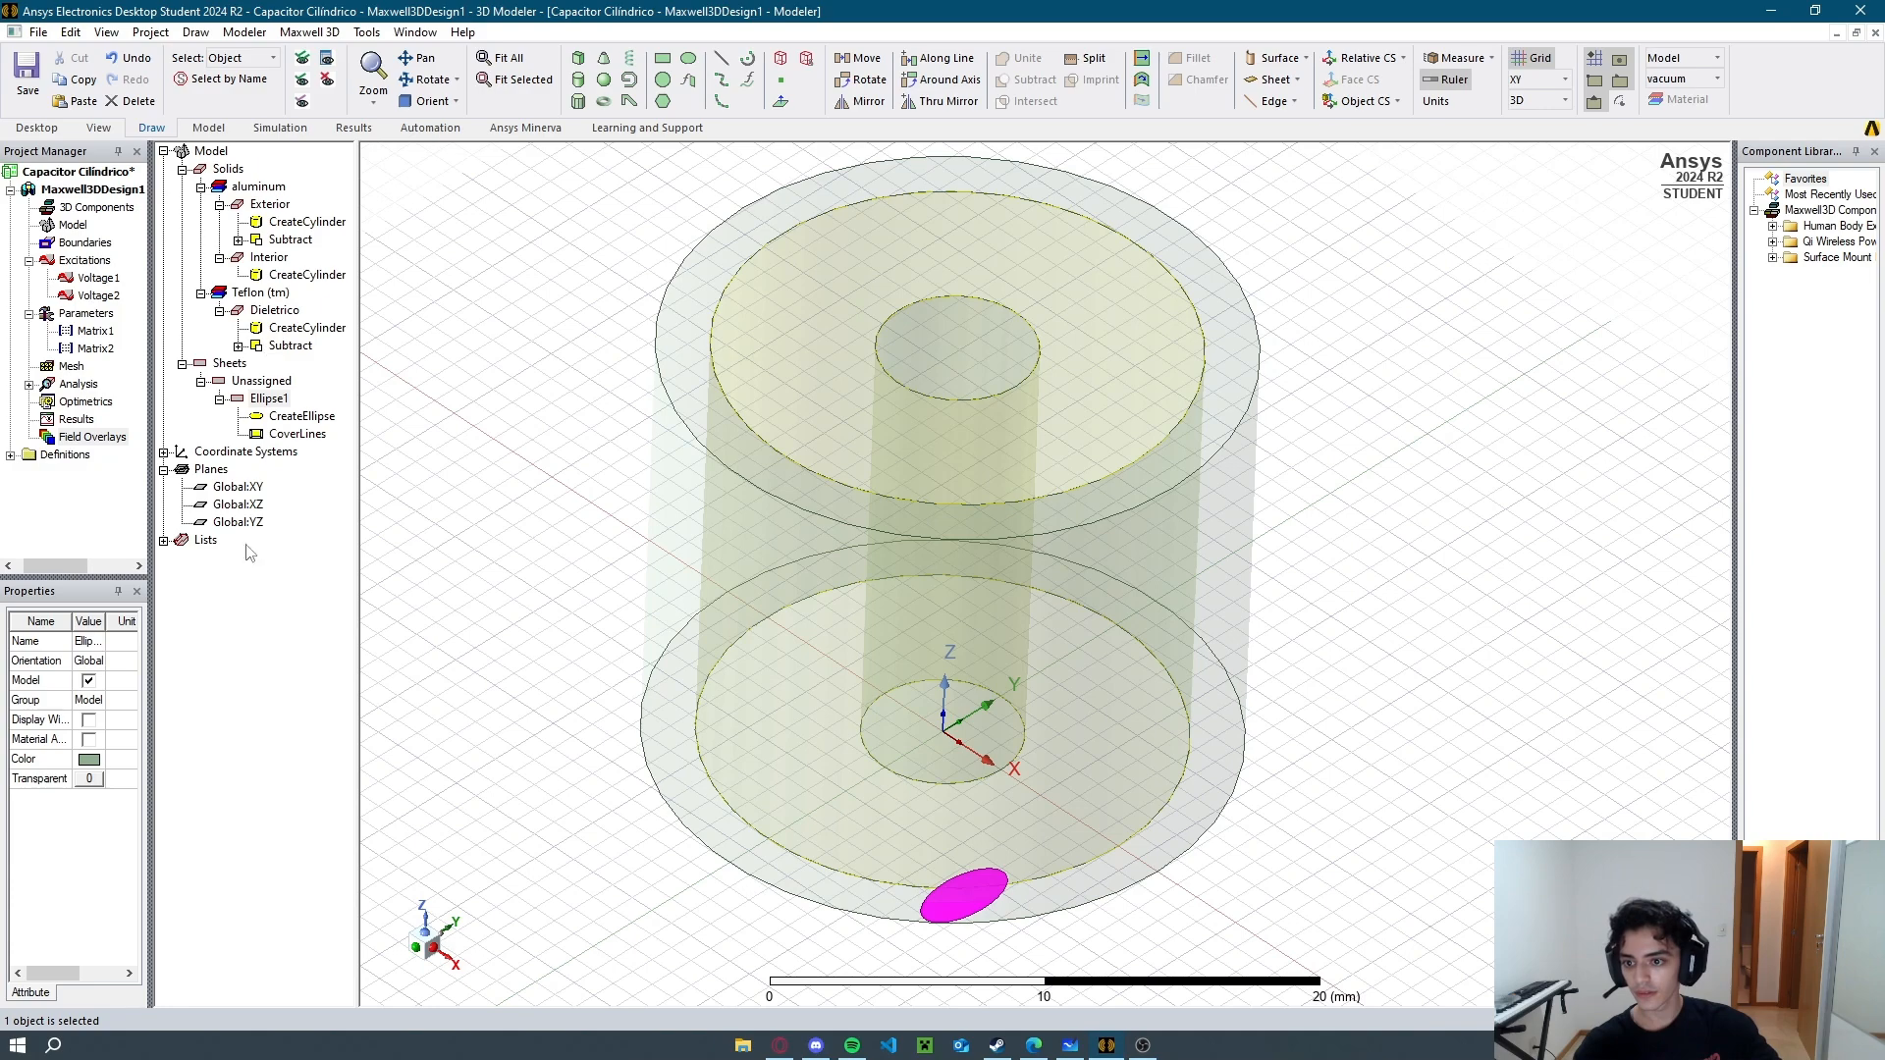
right_click(285, 421)
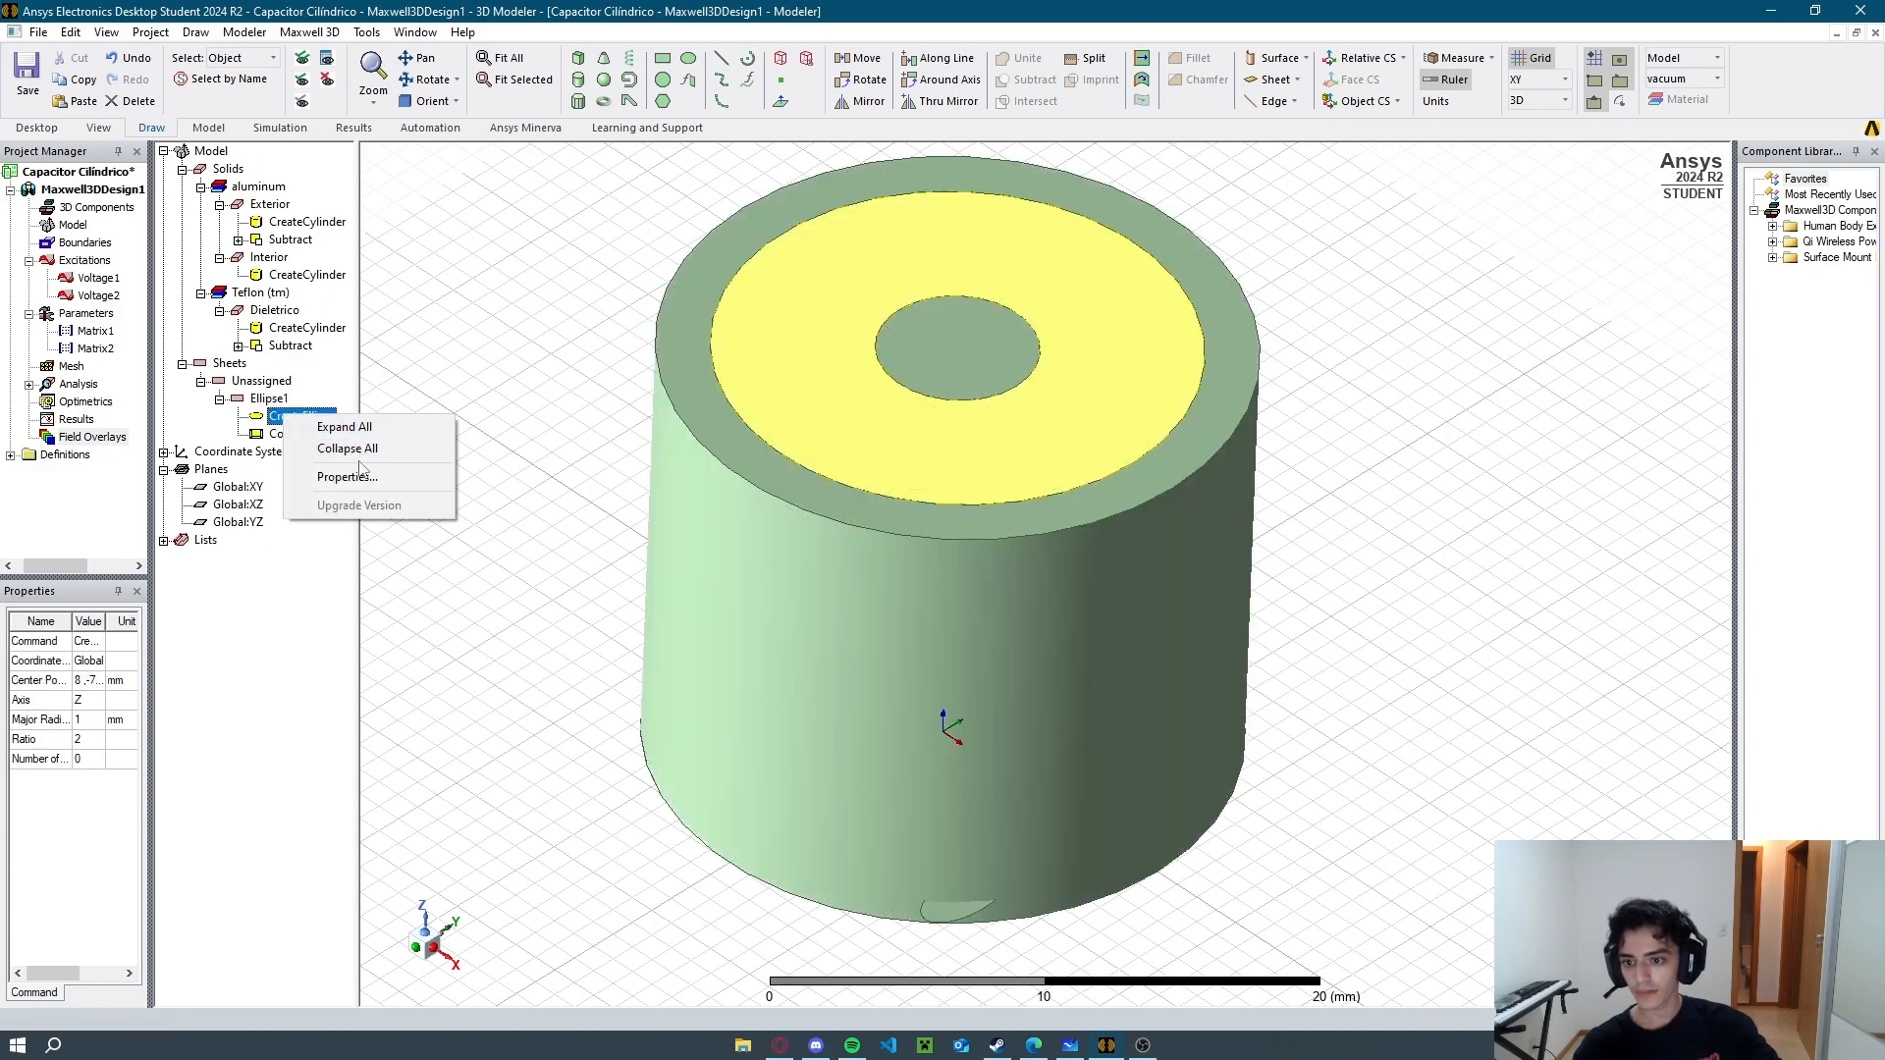
click(334, 476)
click(1261, 512)
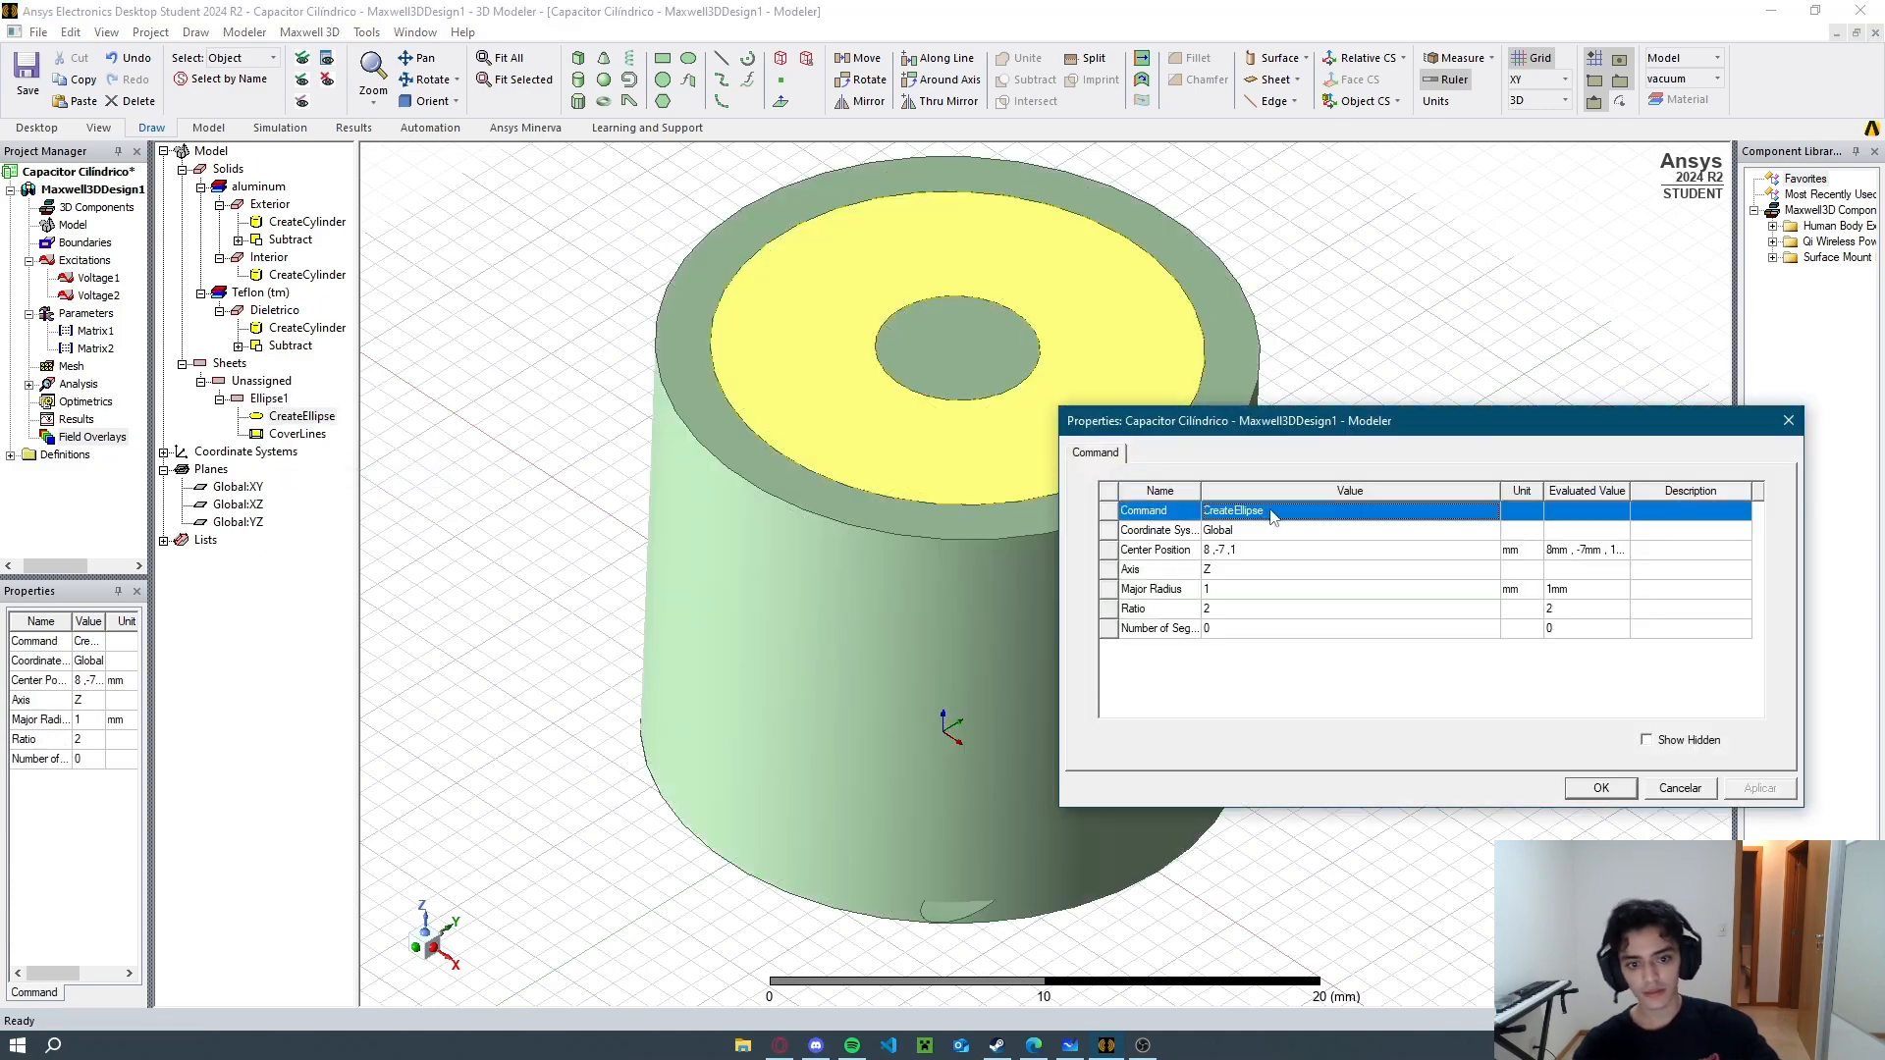
click(1601, 788)
Rename the ellipse sheet as GN00 and deselect it.
click(268, 398)
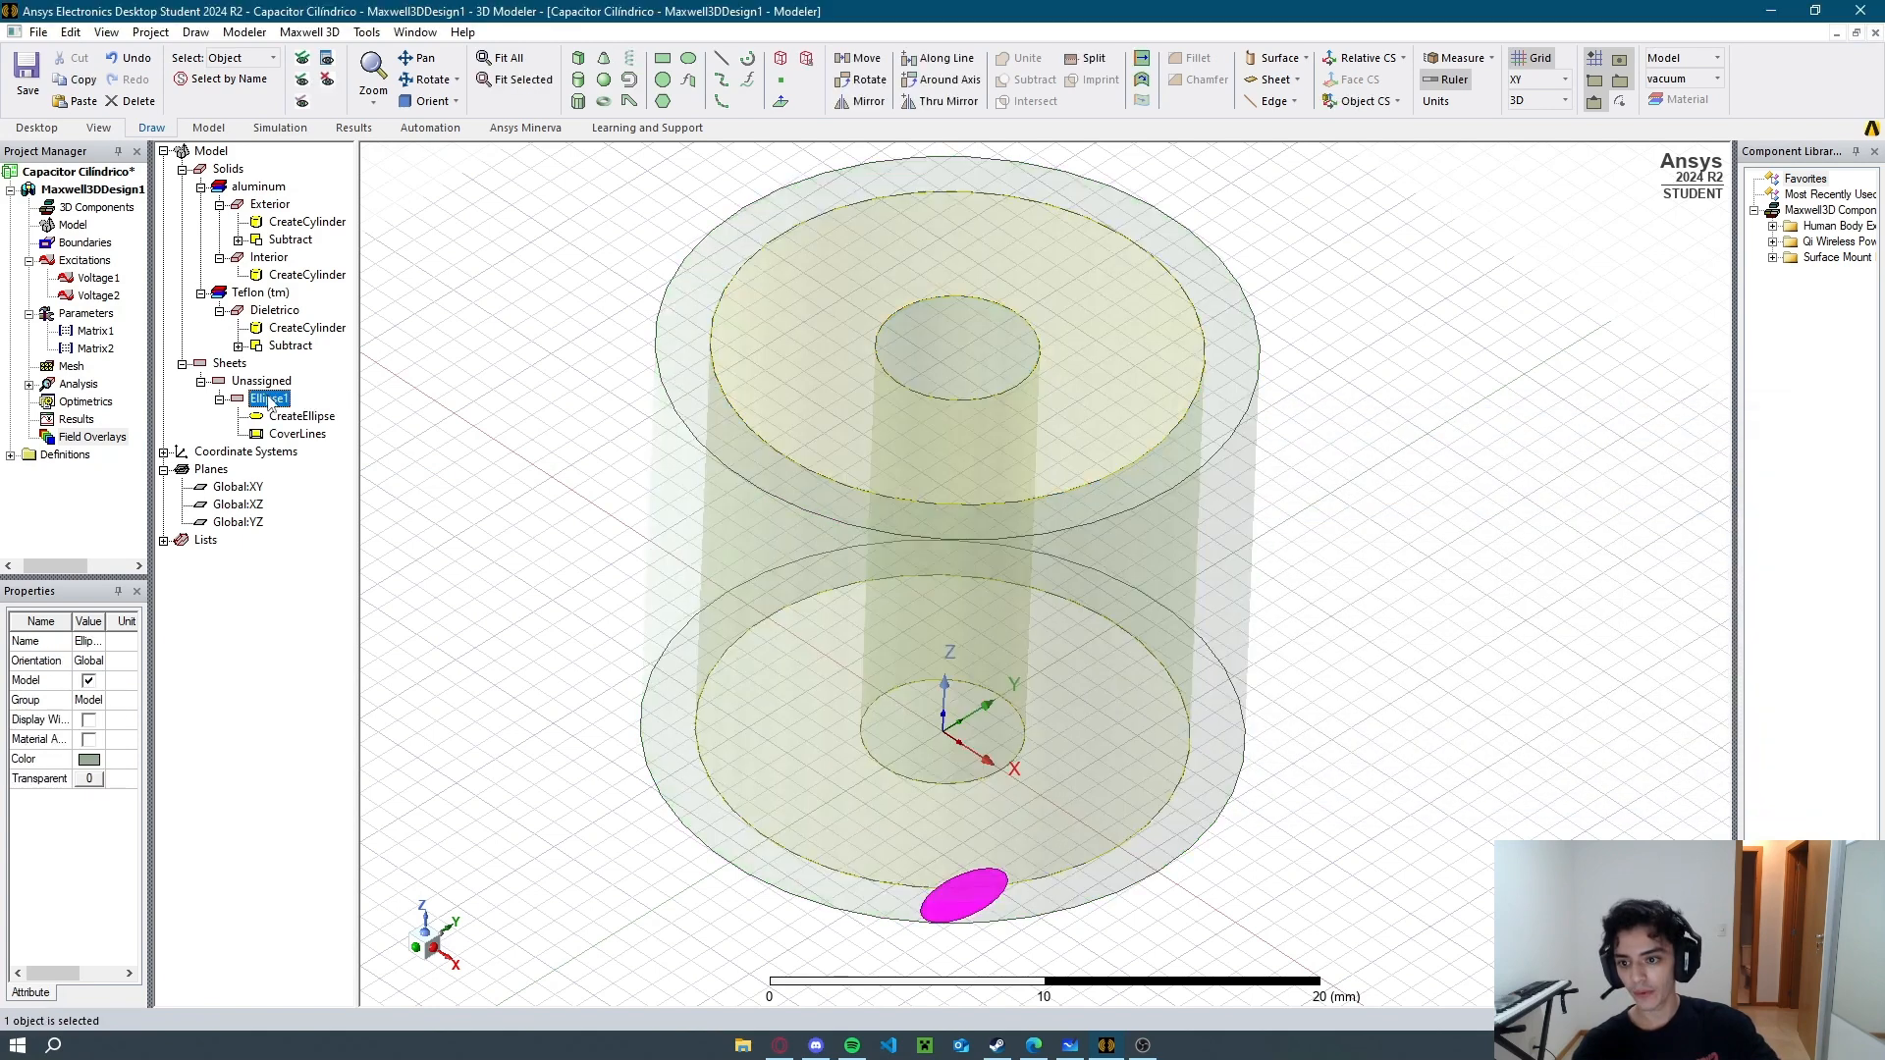
click(82, 642)
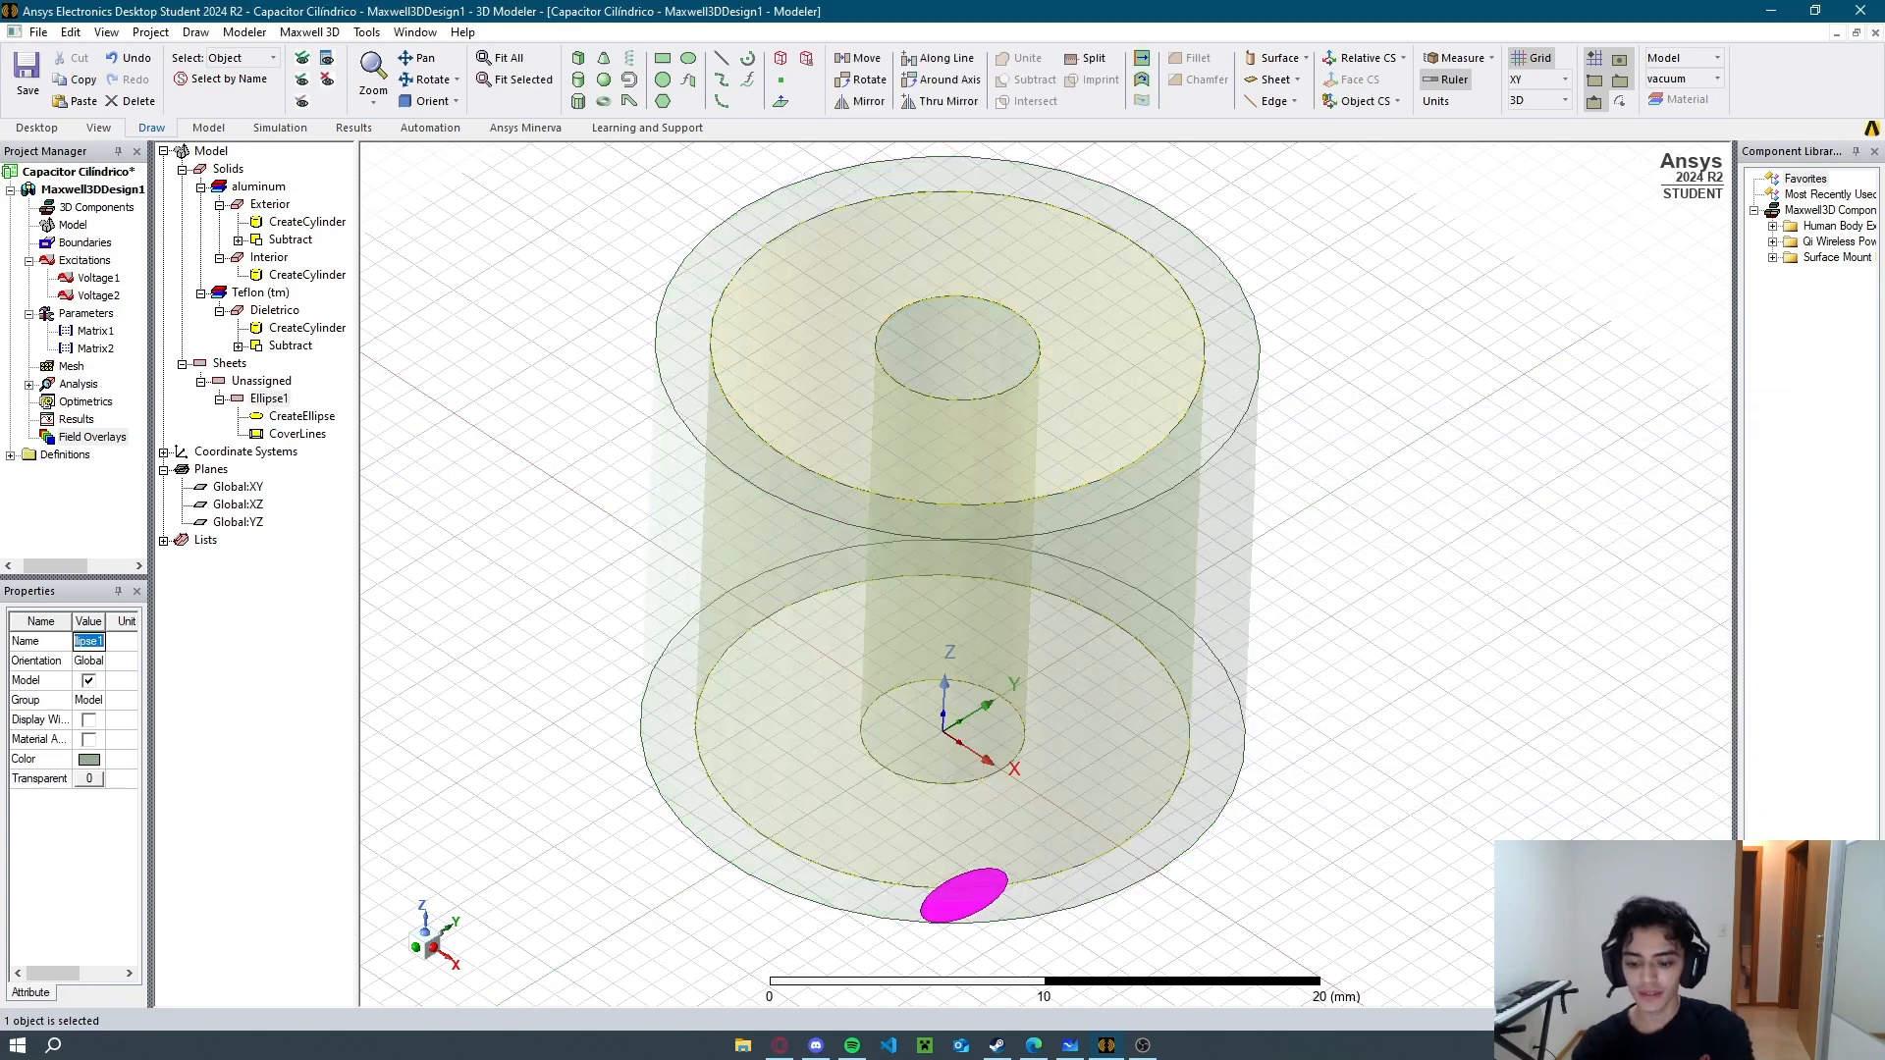
text(GN00)
key(Return)
click(464, 664)
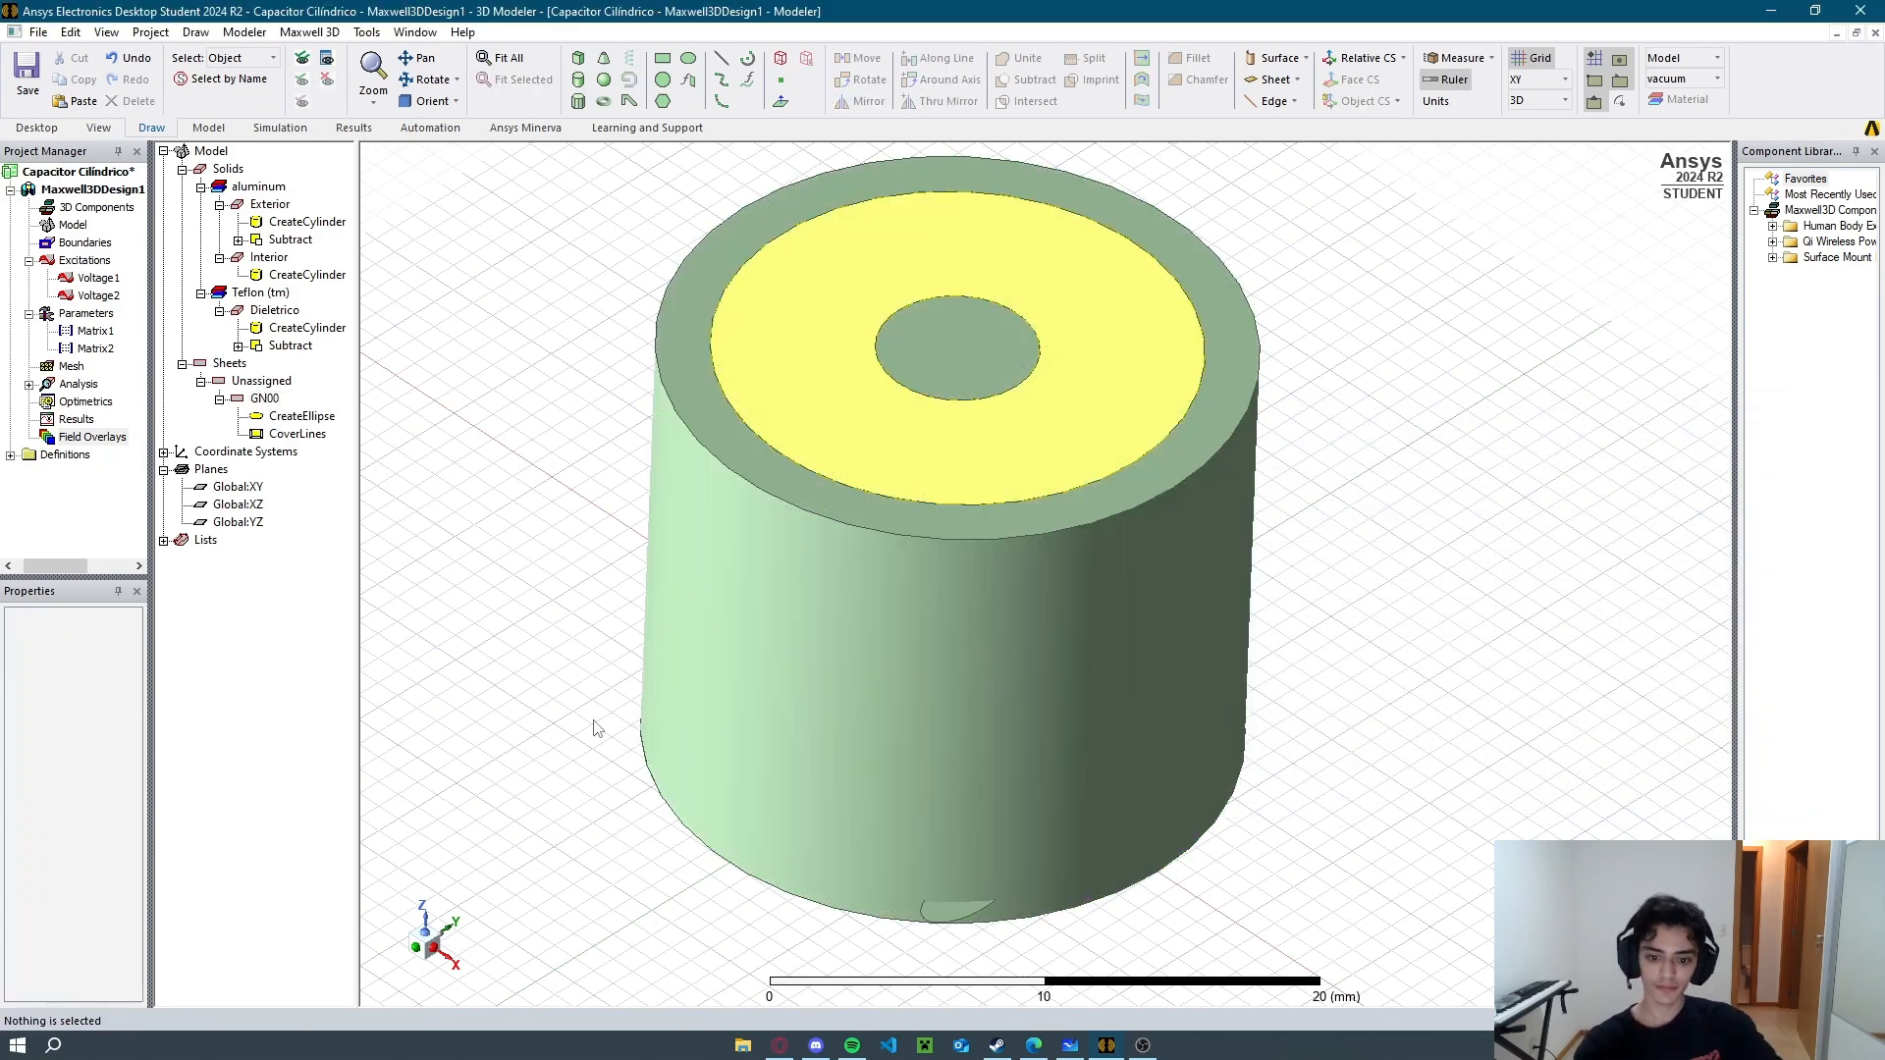
middle_drag(1269, 621, 1267, 606)
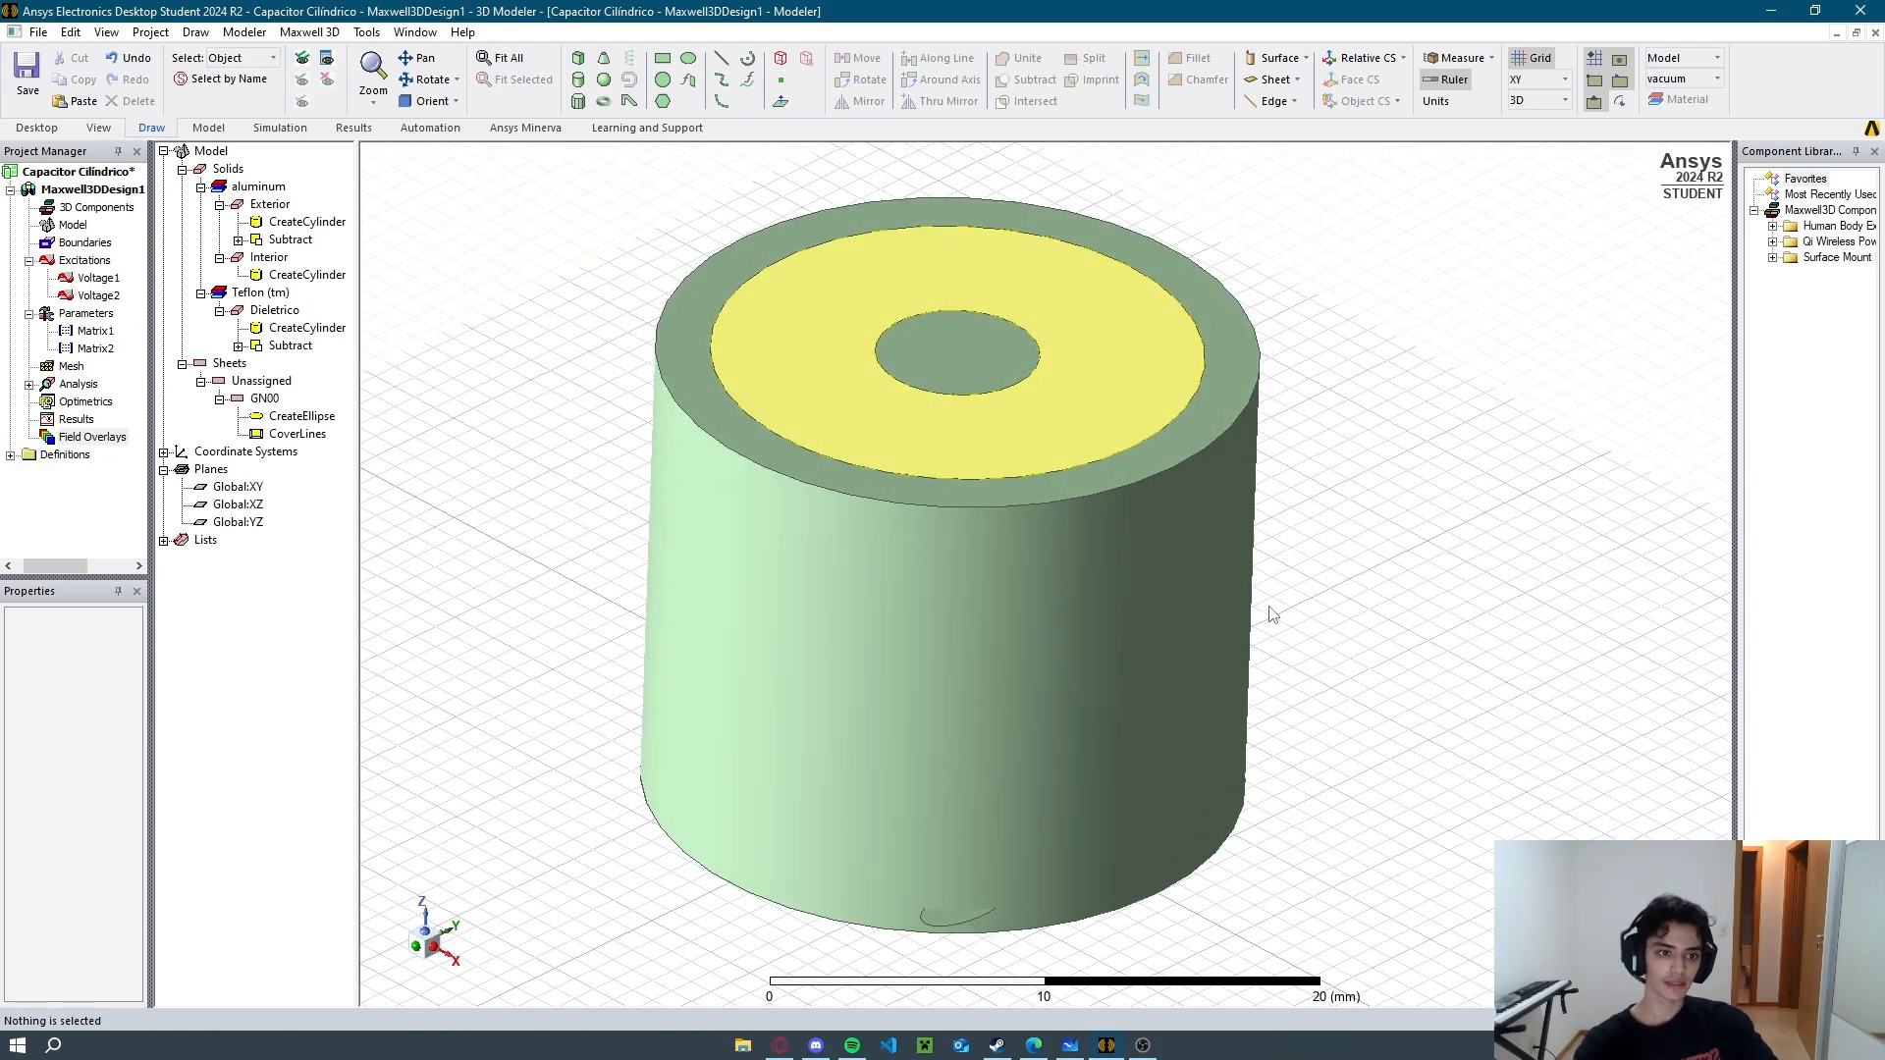
scroll(1305, 618, up, 1)
scroll(1308, 625, down, 1)
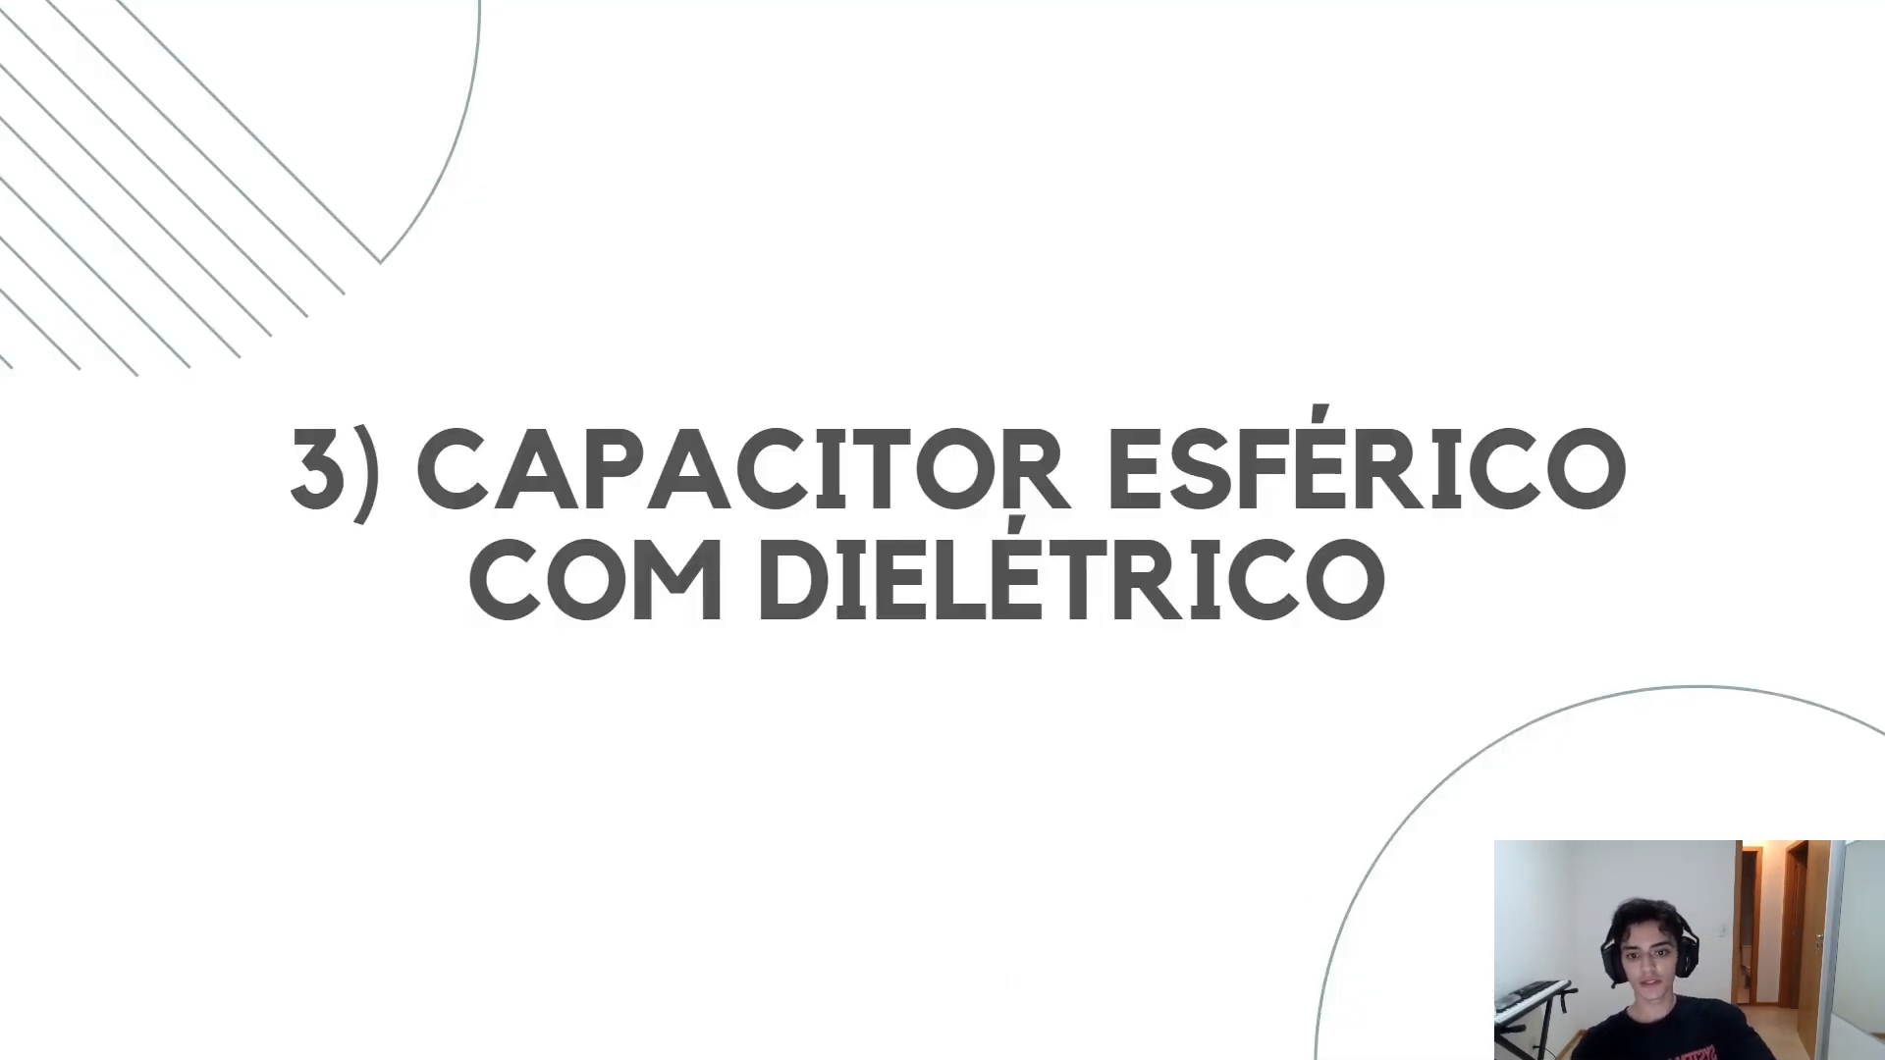
Switch from the slides to the empty Project8 in Ansys Electronics Desktop, rename the project as Esférico and expand its Maxwell 3D design.
key(alt+Tab)
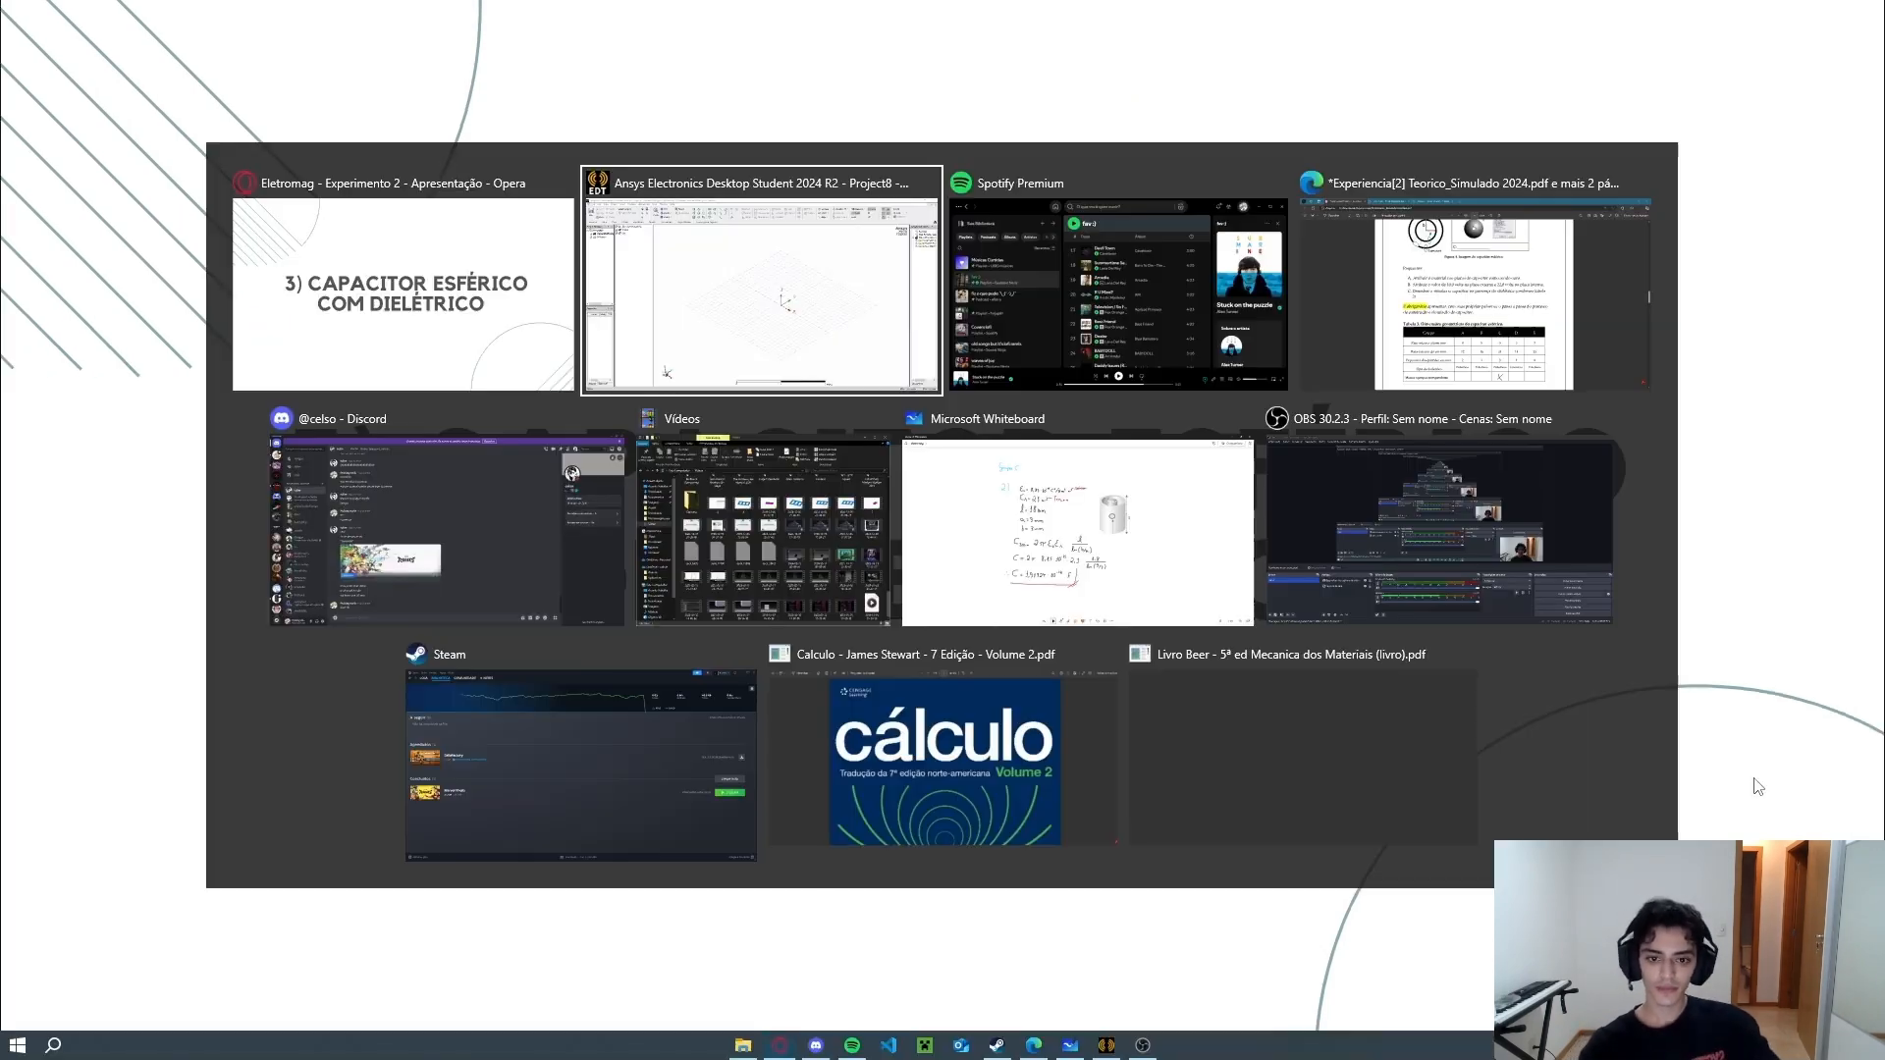
scroll(1080, 515, down, 2)
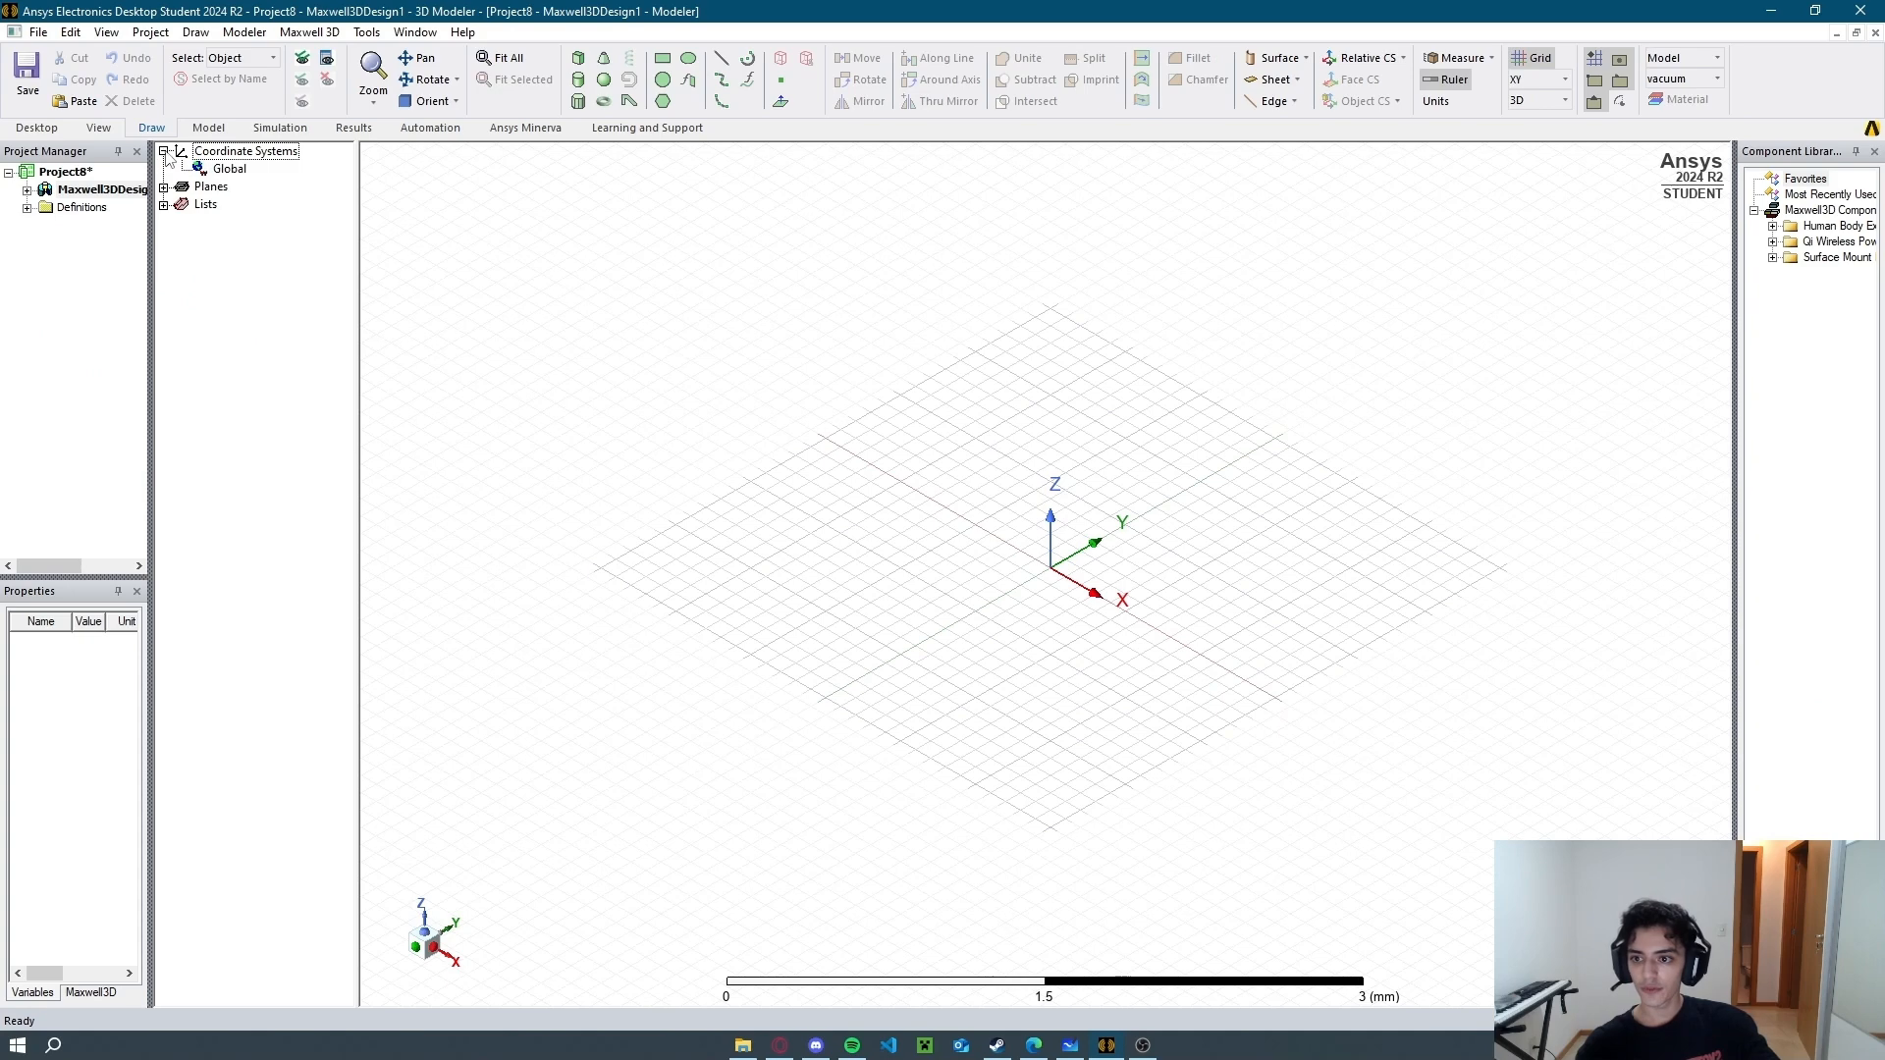
click(65, 172)
right_click(67, 171)
click(120, 211)
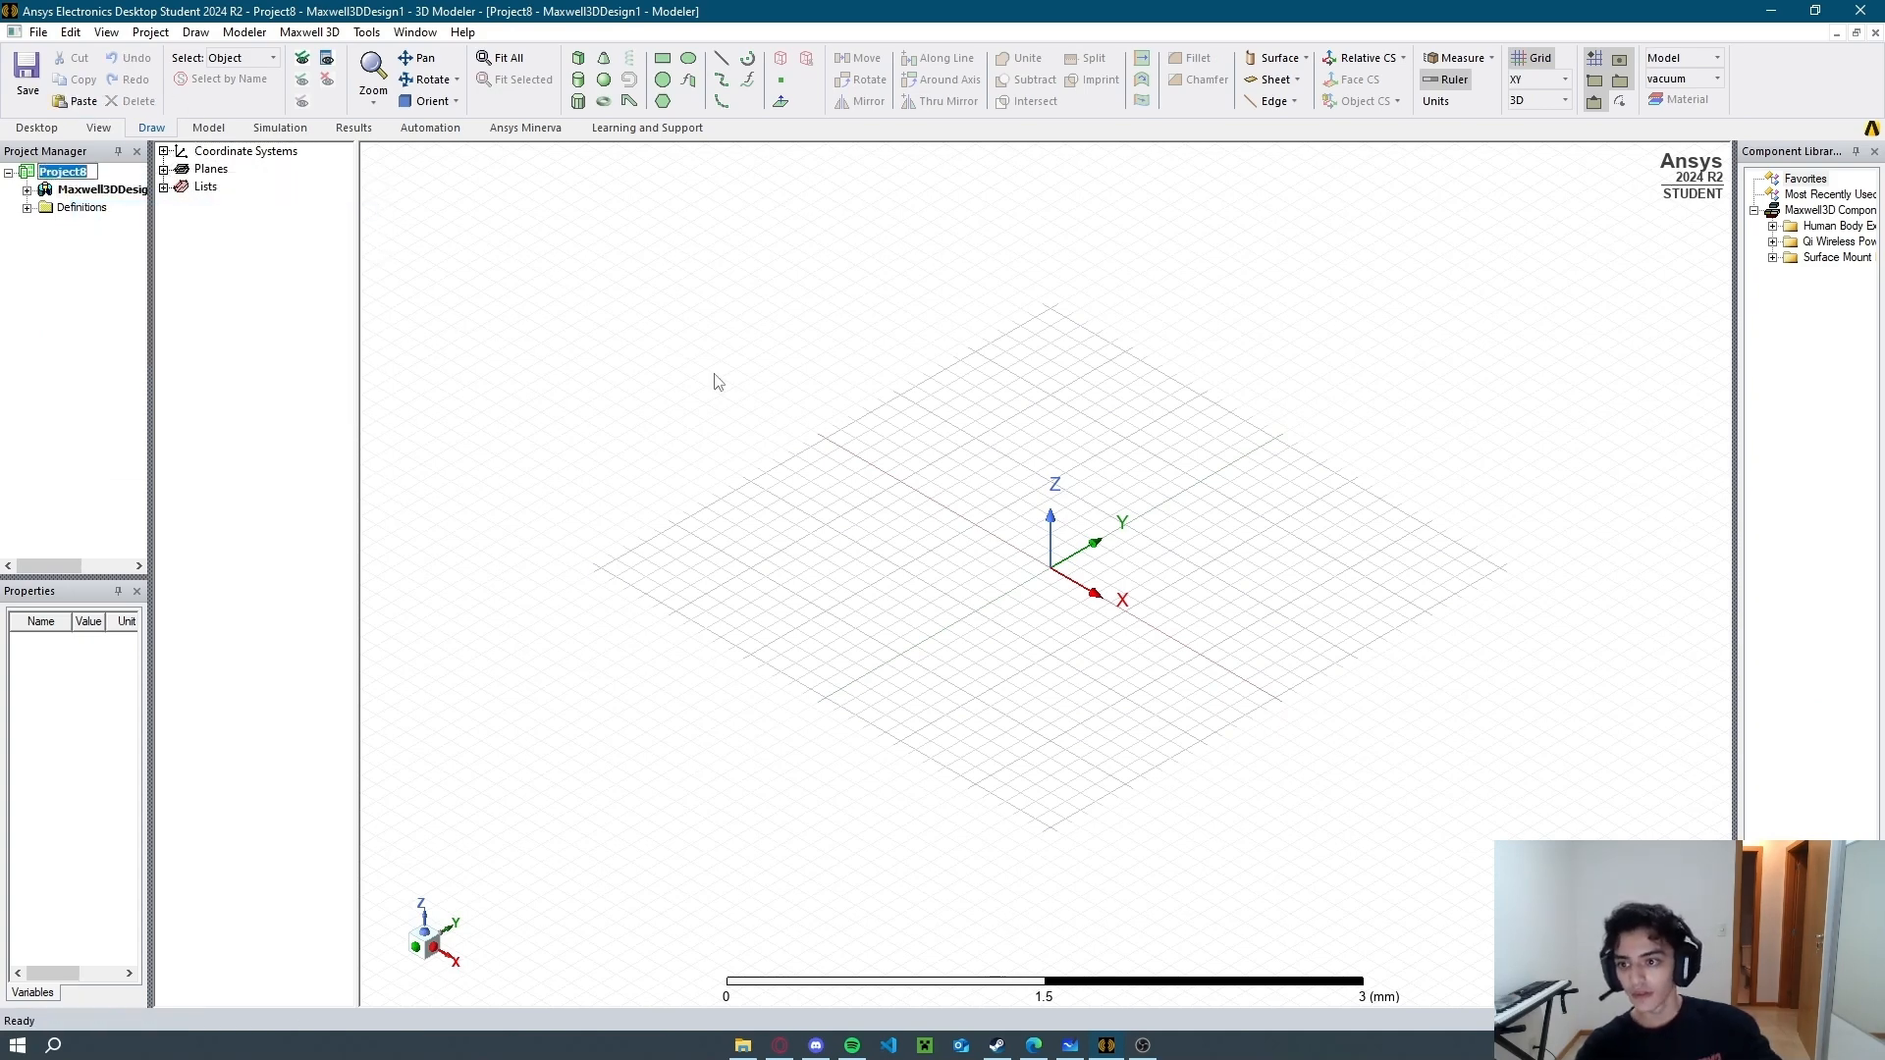
text(Esférico)
key(Return)
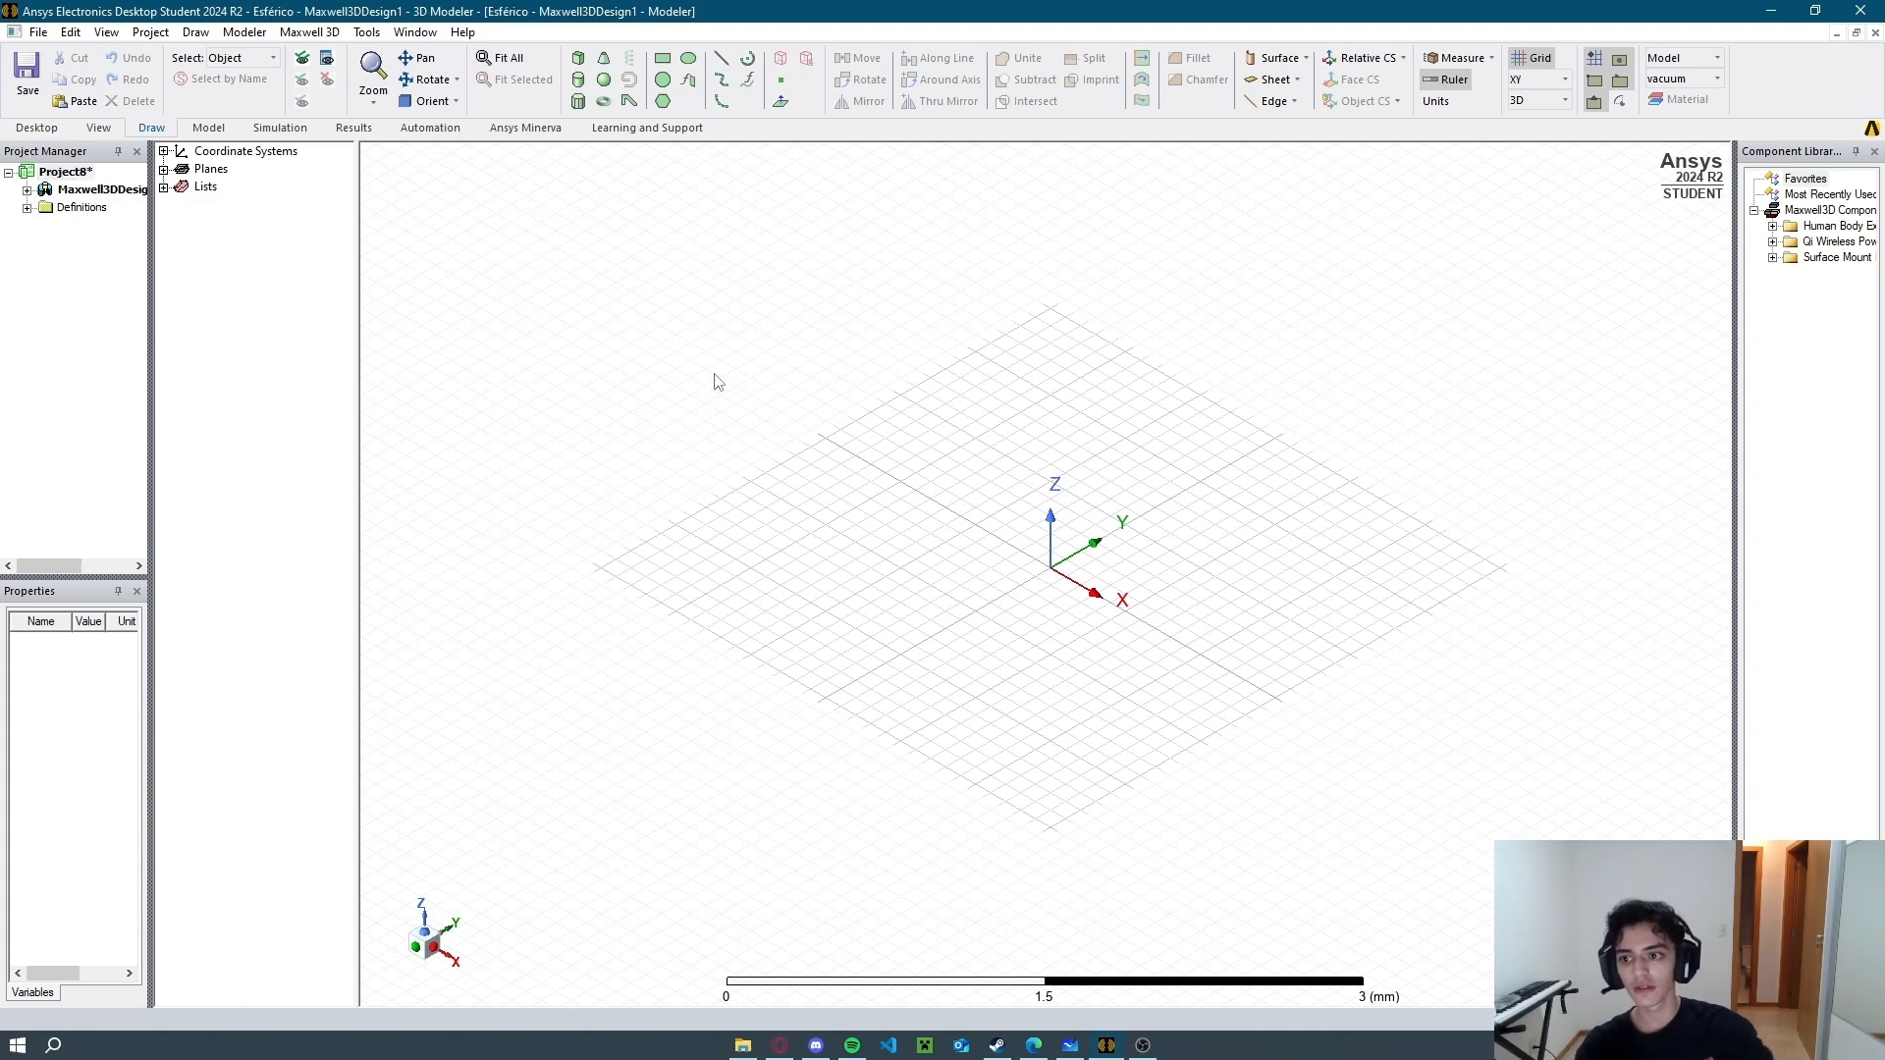
click(28, 191)
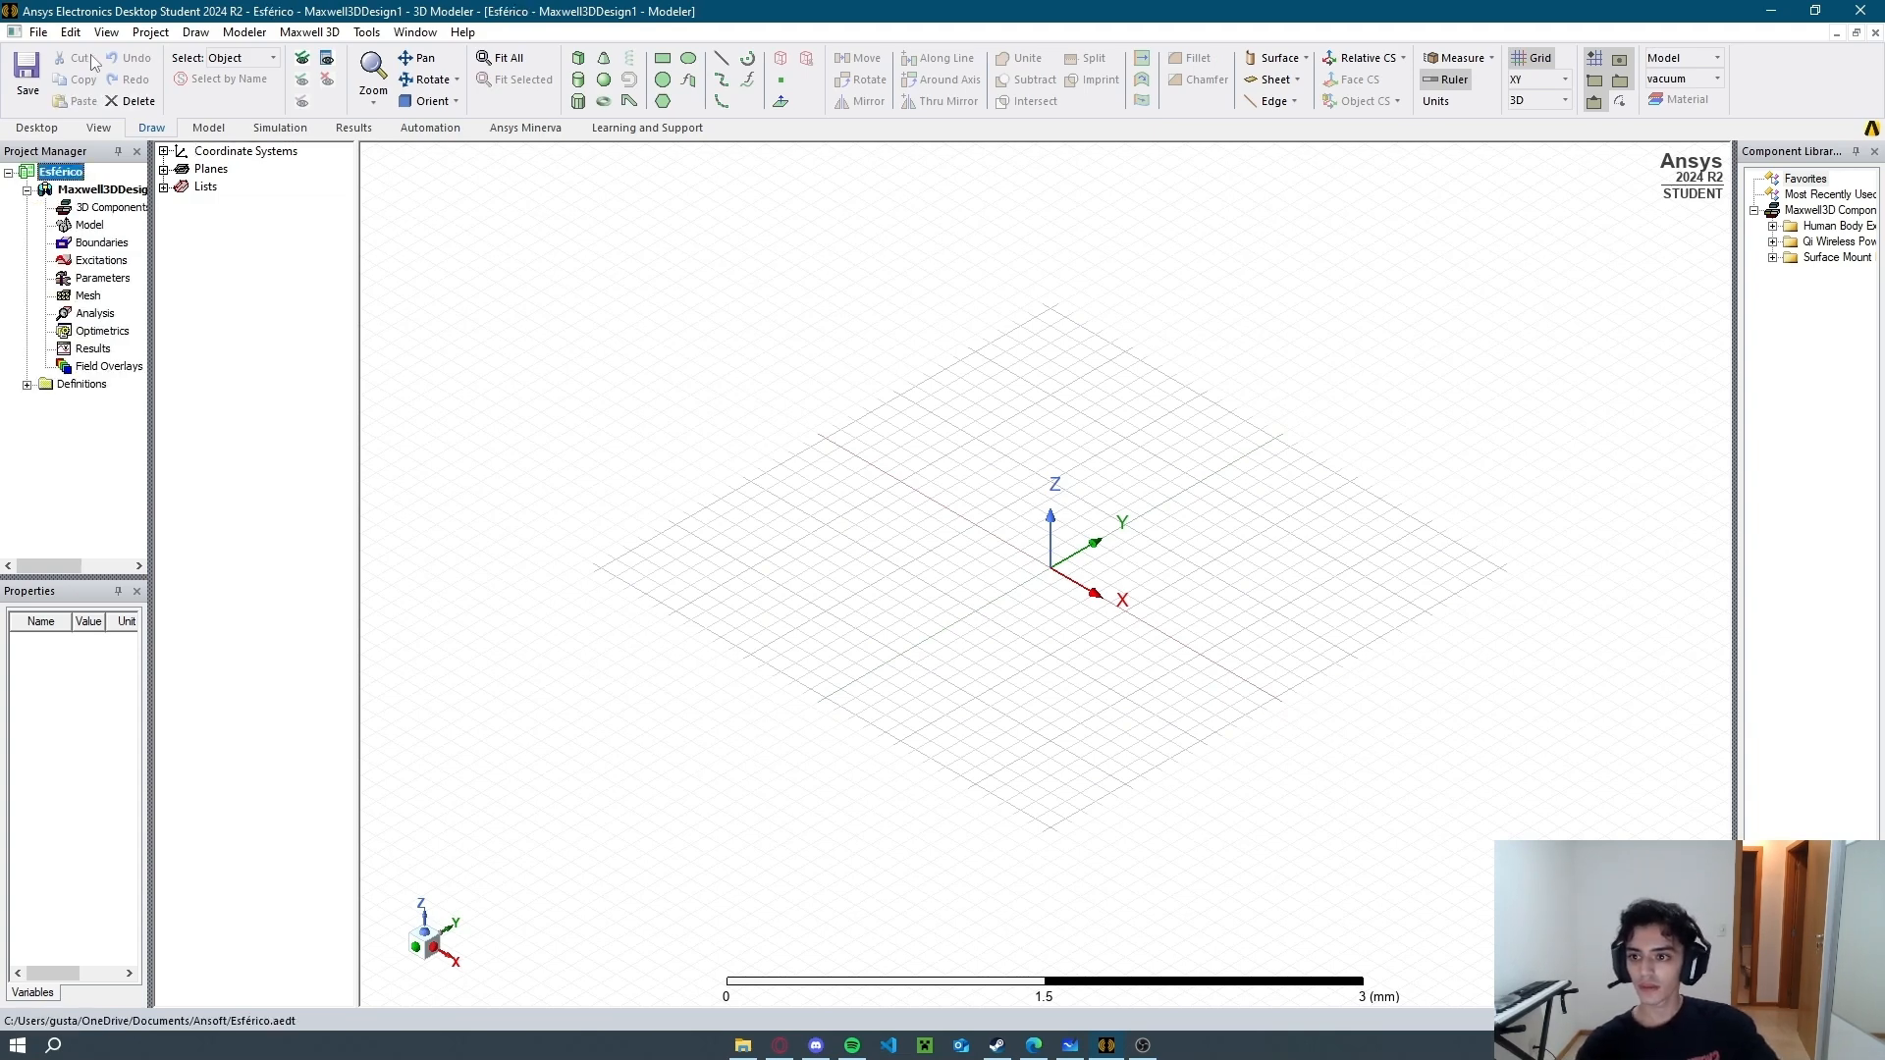
Draw a sphere centred at the origin with a radius of about 0.22 mm and deselect it.
click(603, 80)
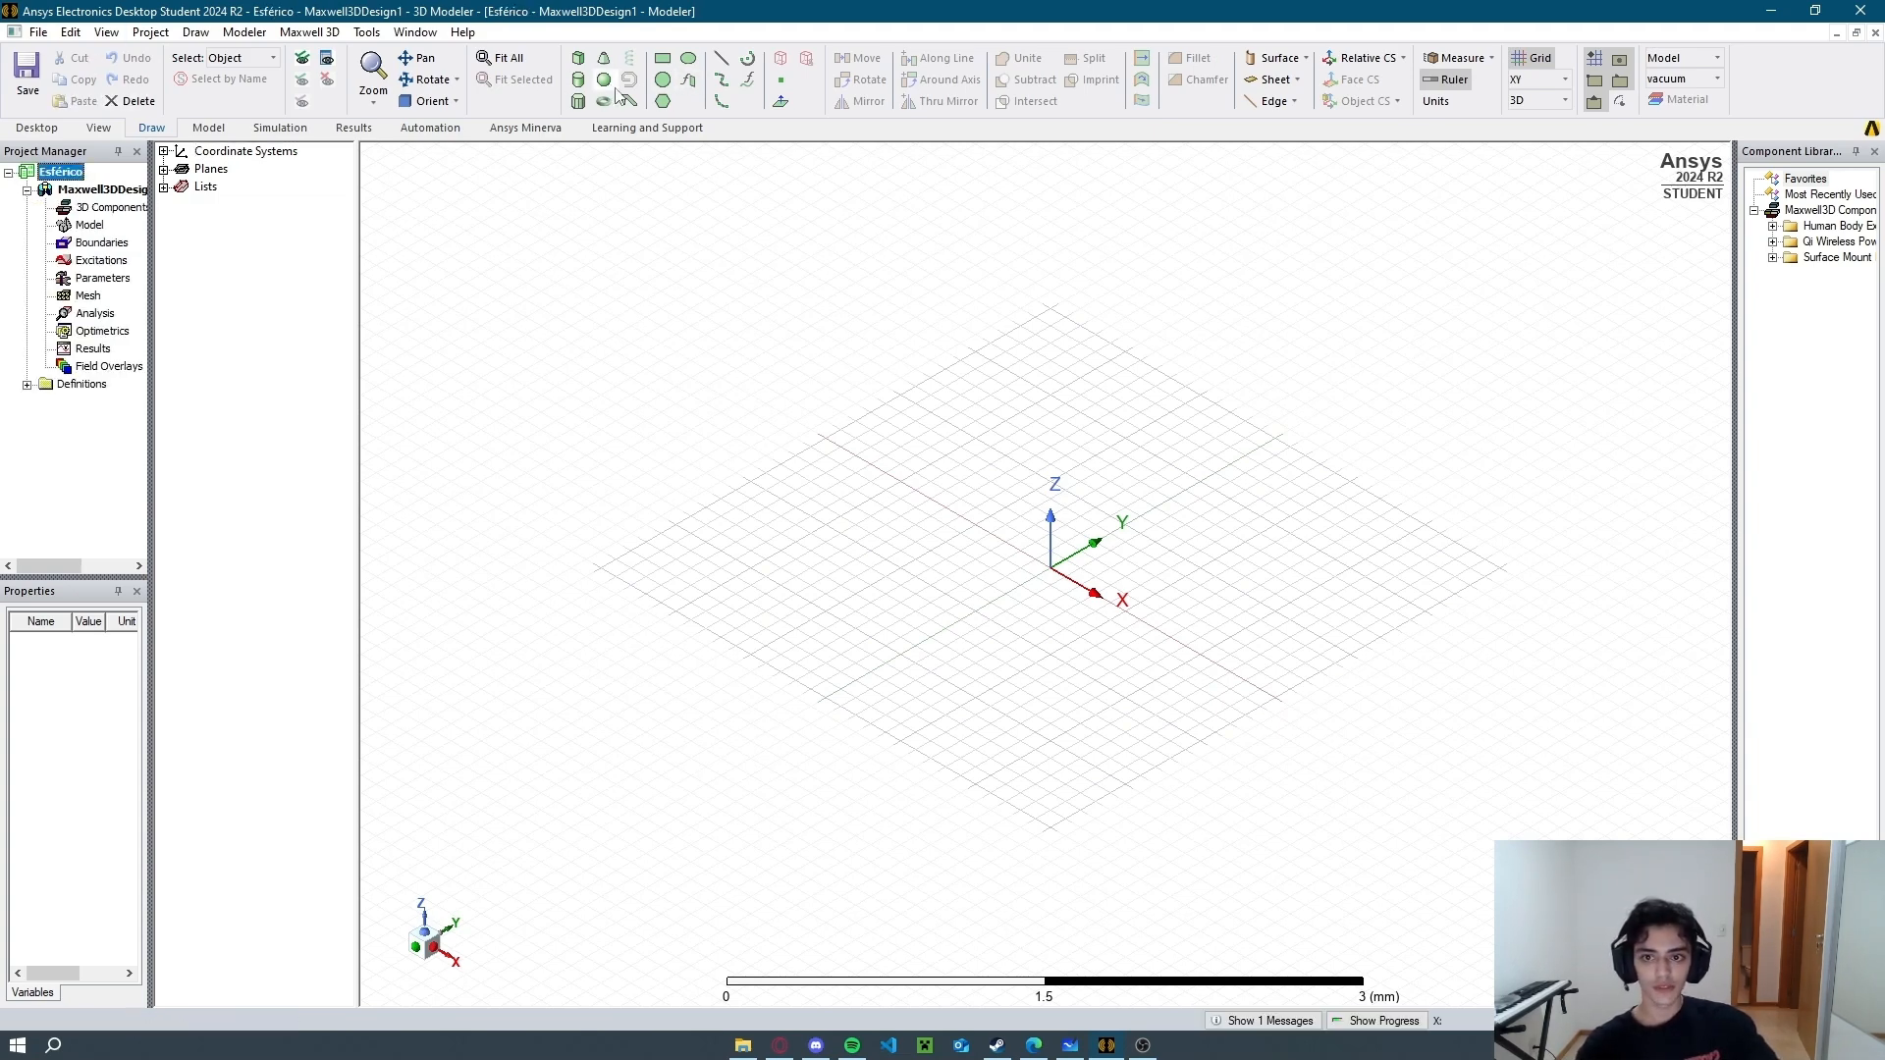
click(1050, 568)
click(1100, 574)
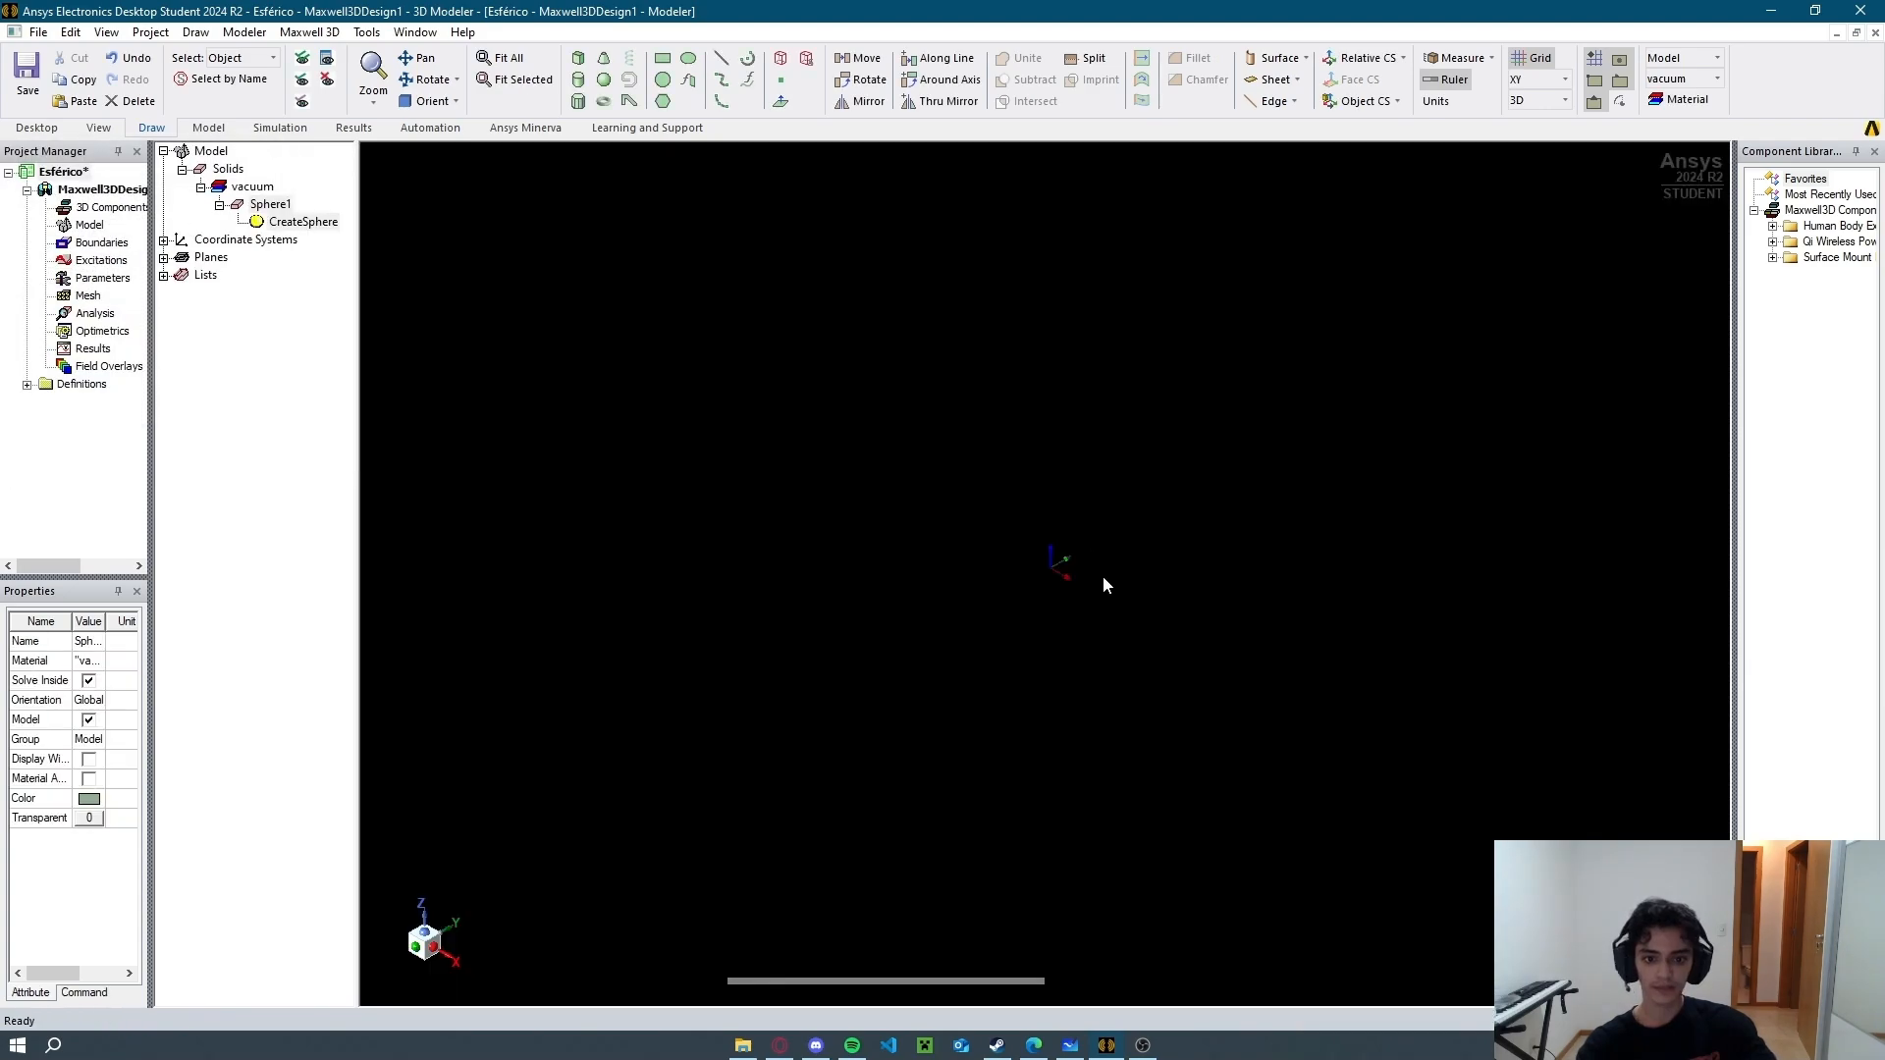
click(1148, 561)
scroll(1095, 603, up, 5)
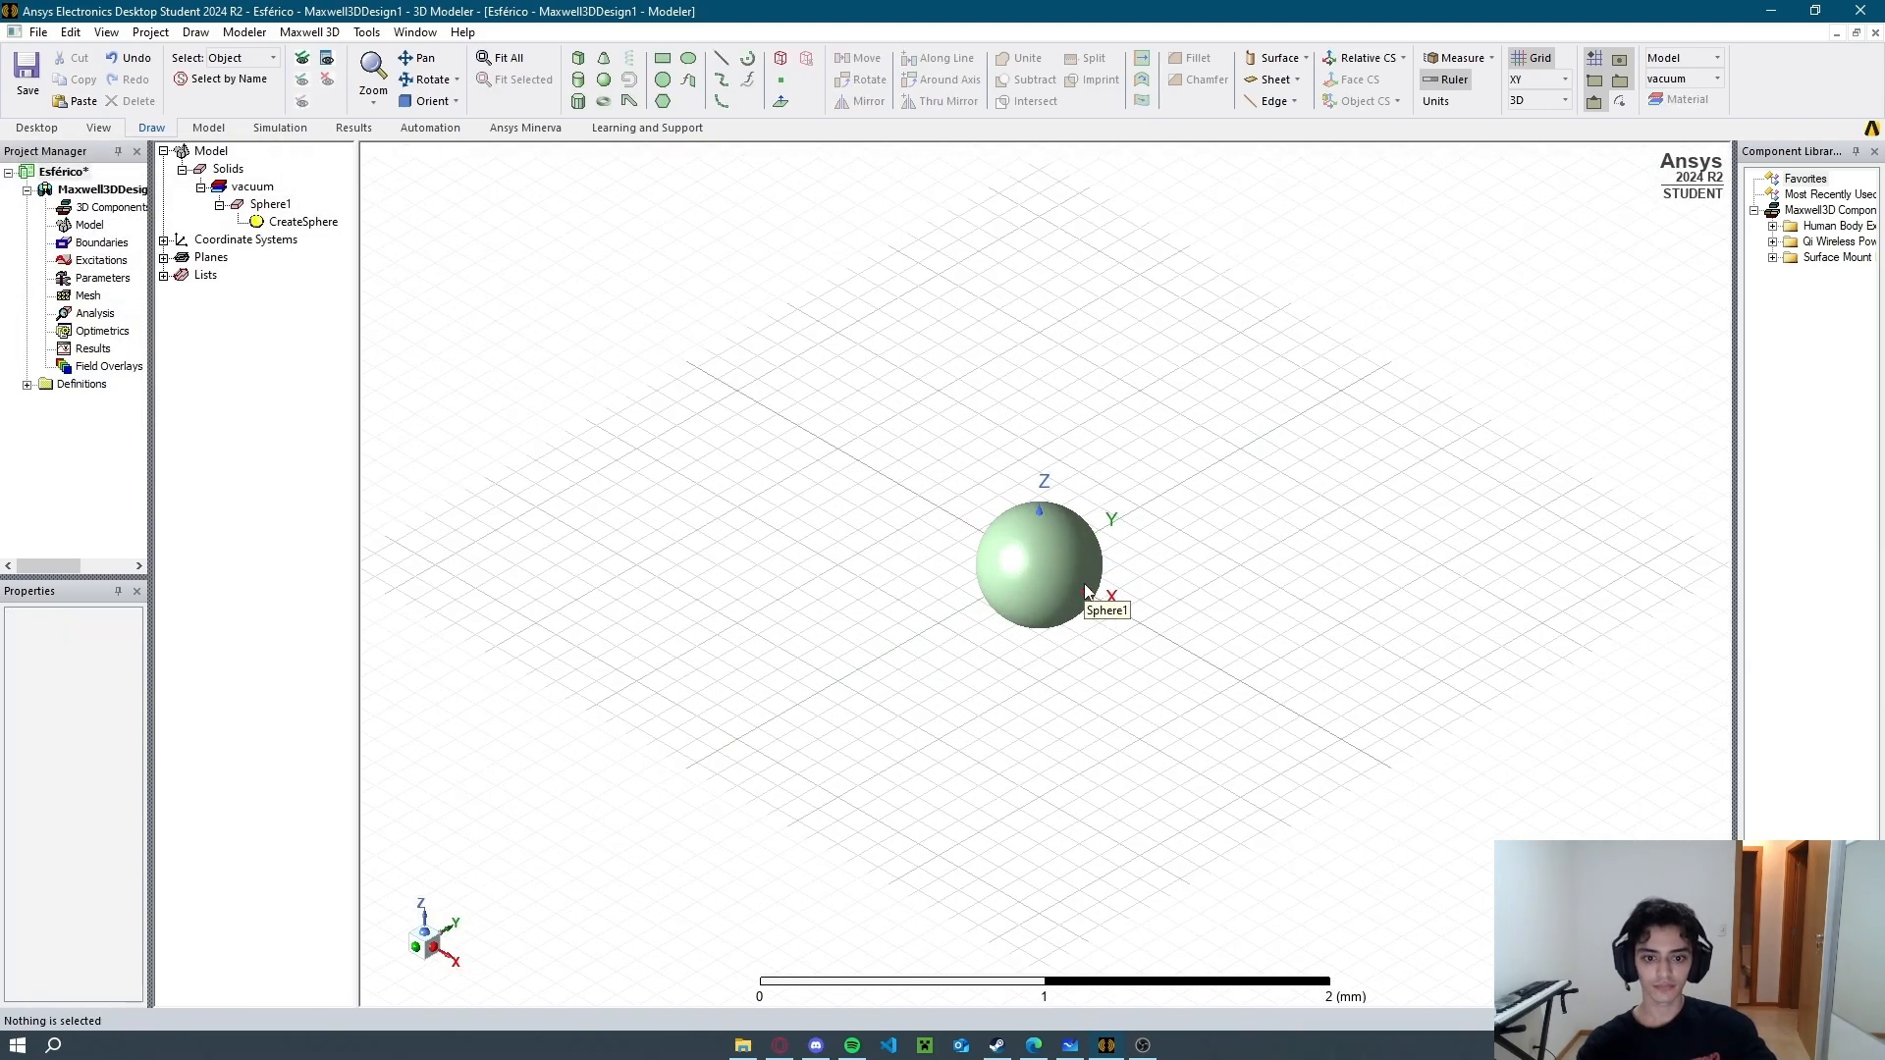
middle_drag(1101, 597, 1111, 599)
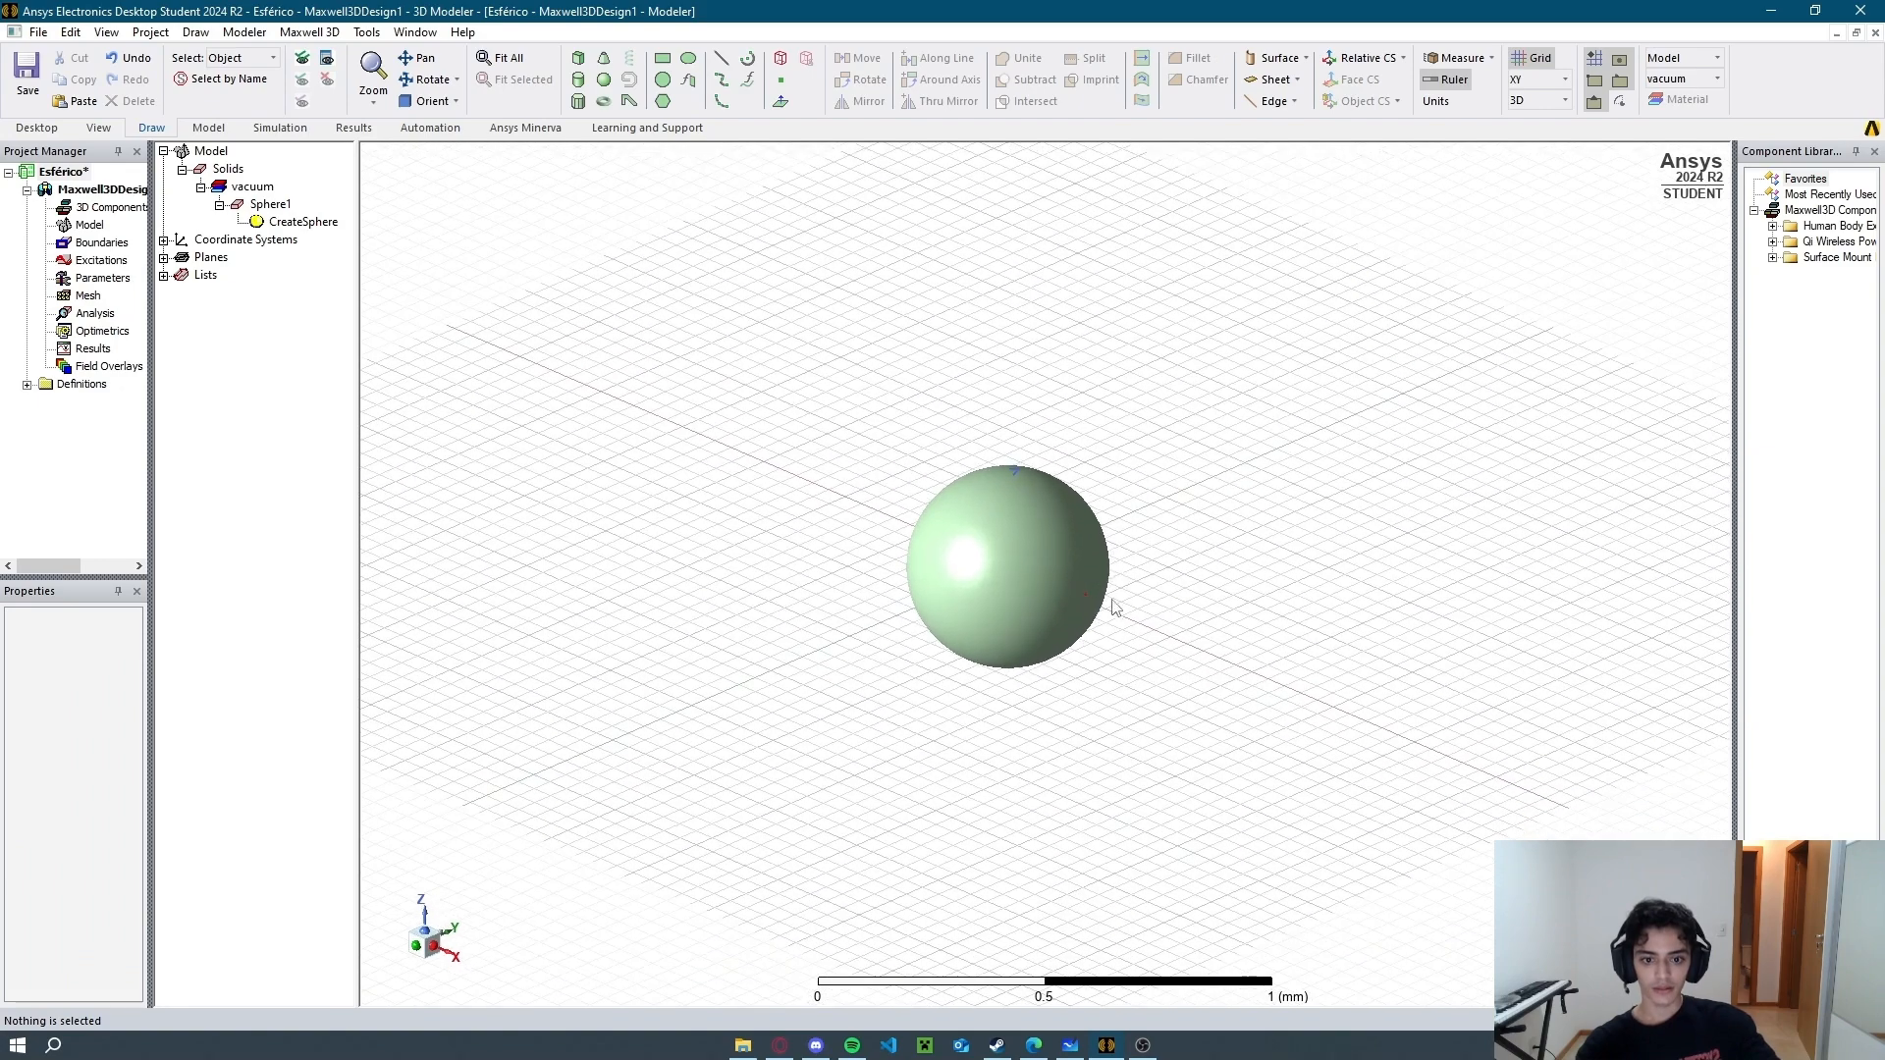
Switch to the assignment PDF in Edge and examine the figure of section 3, the spherical capacitor with dielectric.
click(1043, 1045)
scroll(657, 428, up, 4)
scroll(668, 422, down, 1)
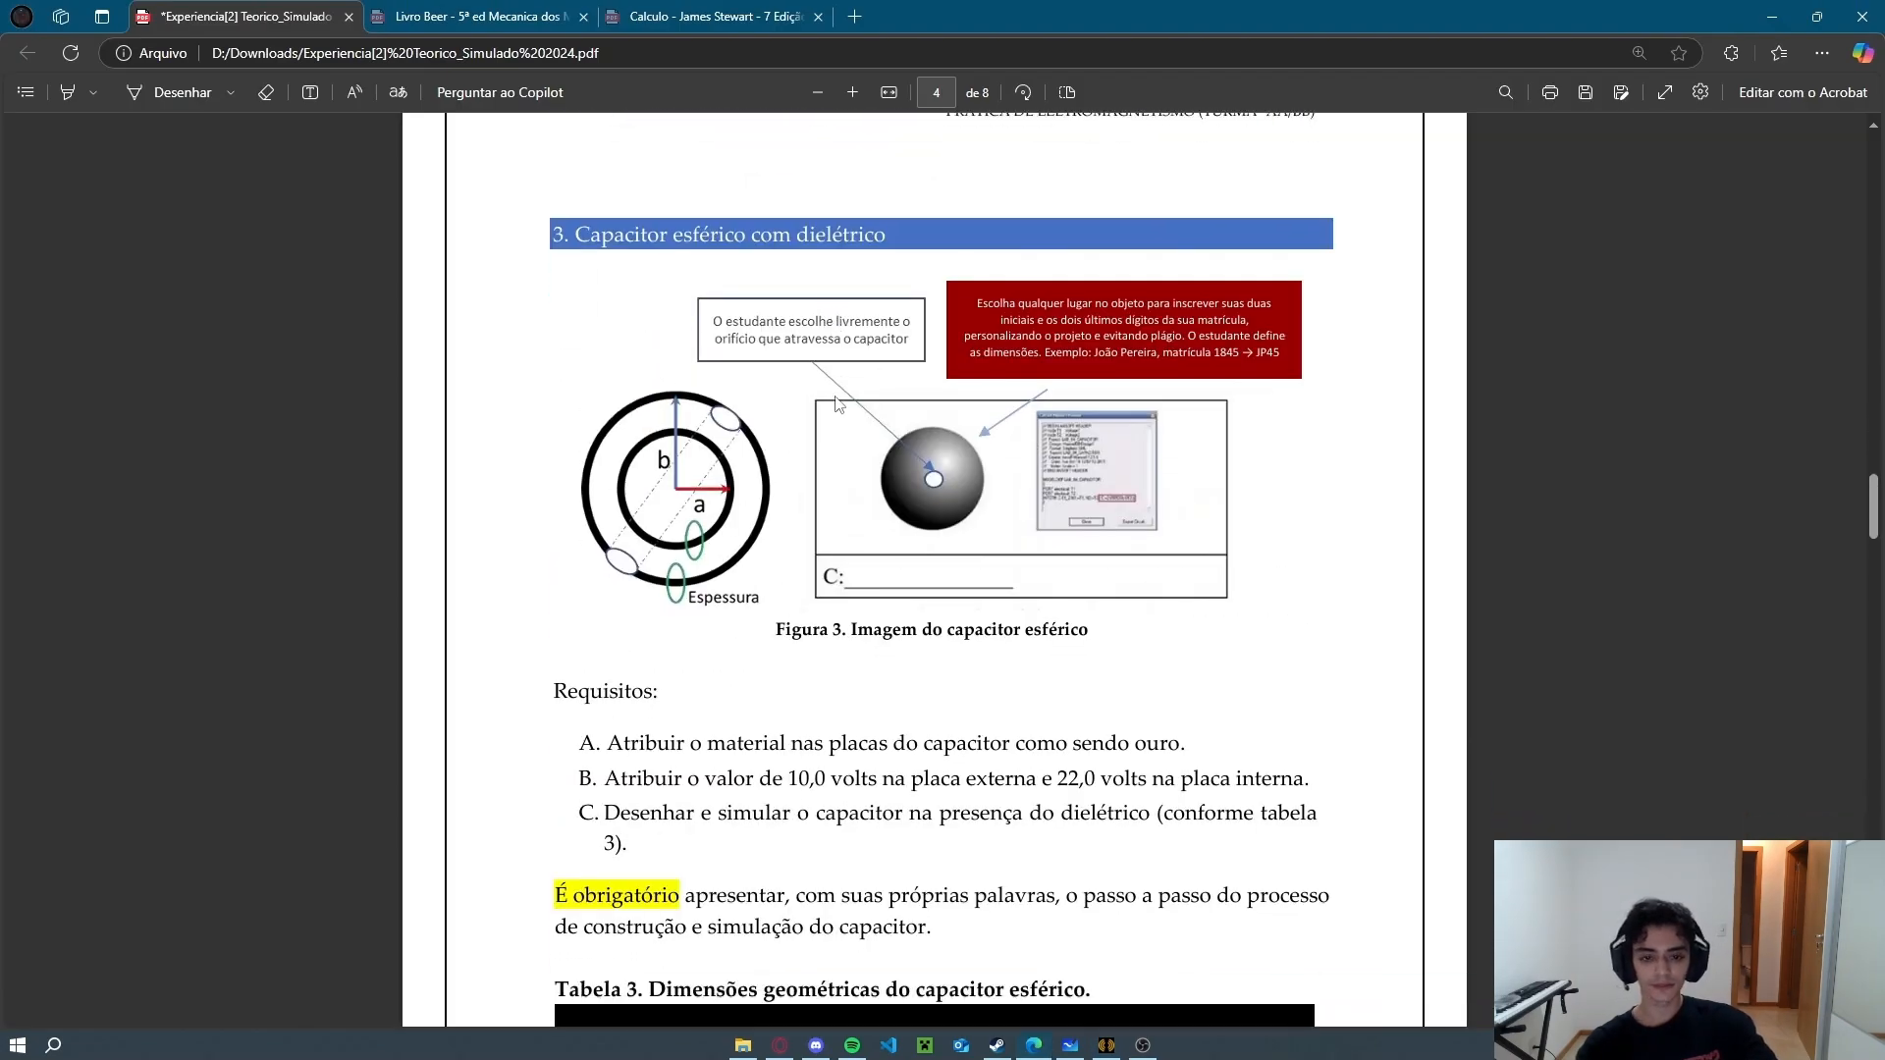
drag(569, 210, 921, 217)
click(887, 257)
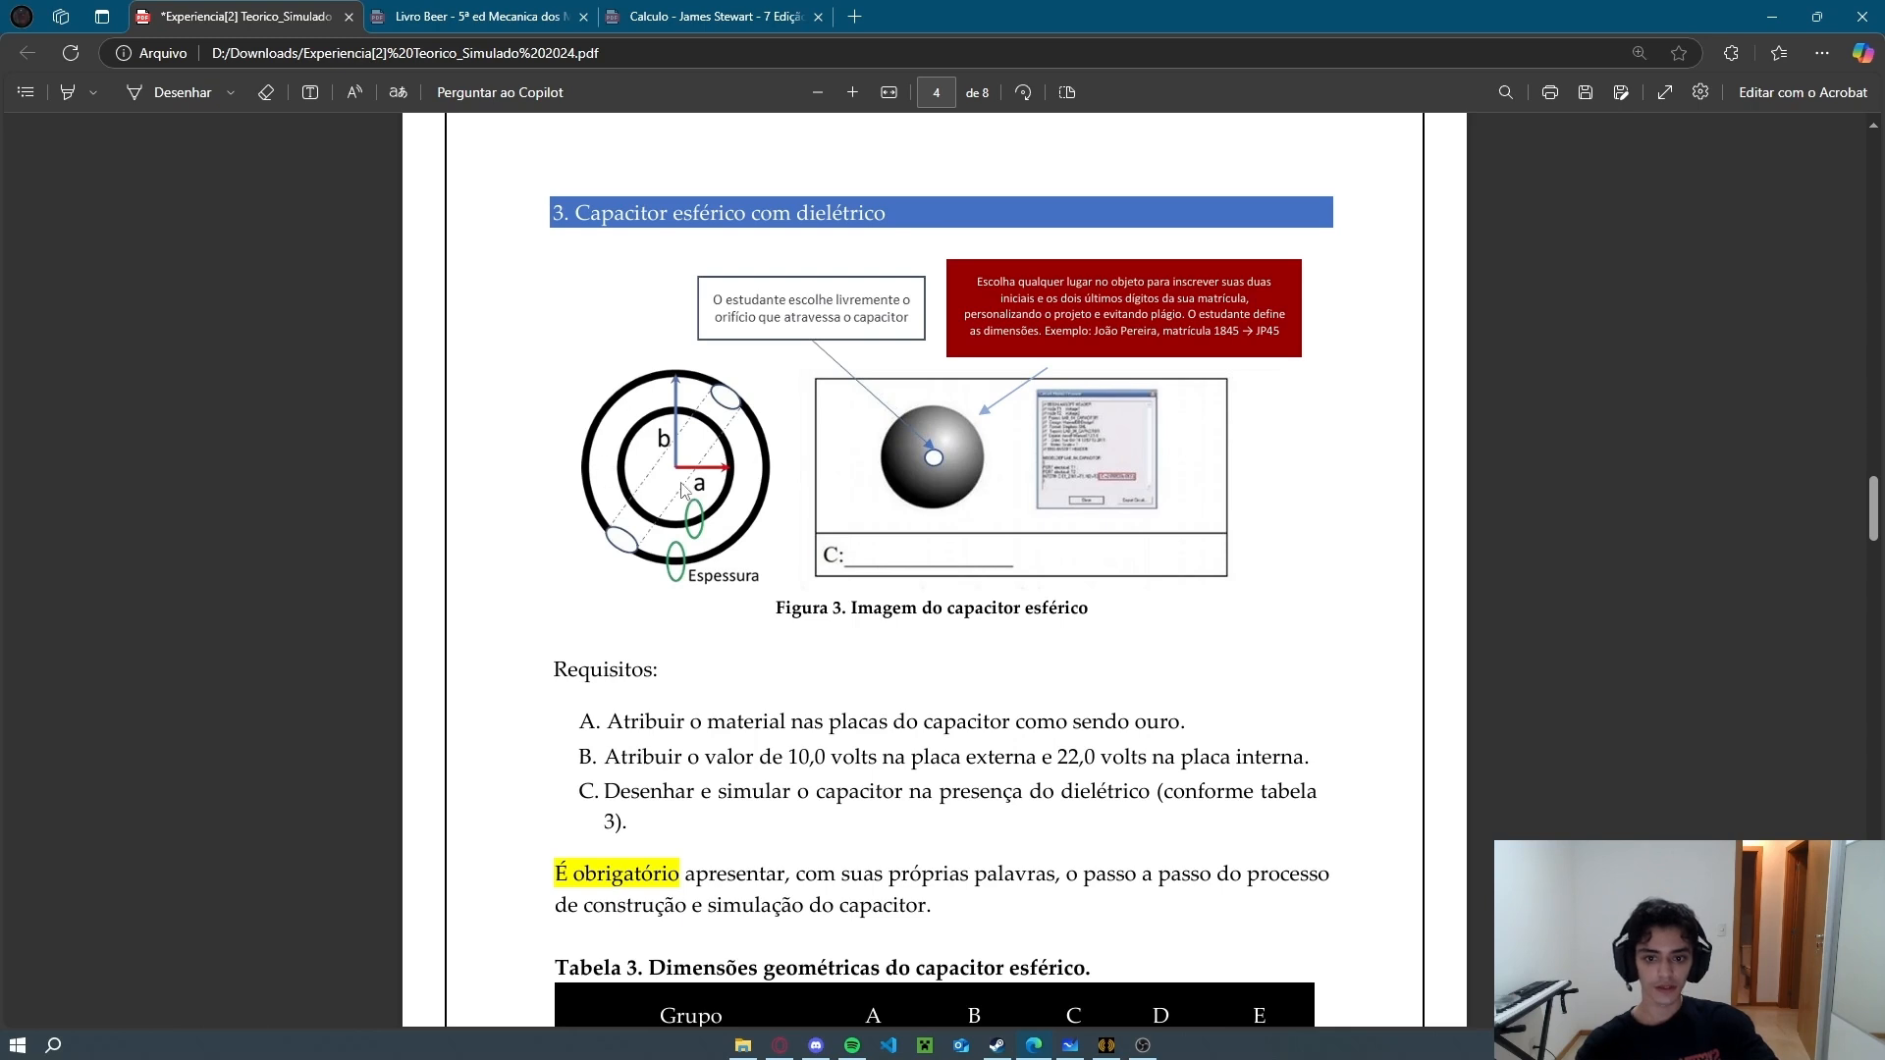
Examine the spherical capacitor's requirements and the group C radii, wall thickness and dielectric in Table 3.
scroll(963, 483, down, 4)
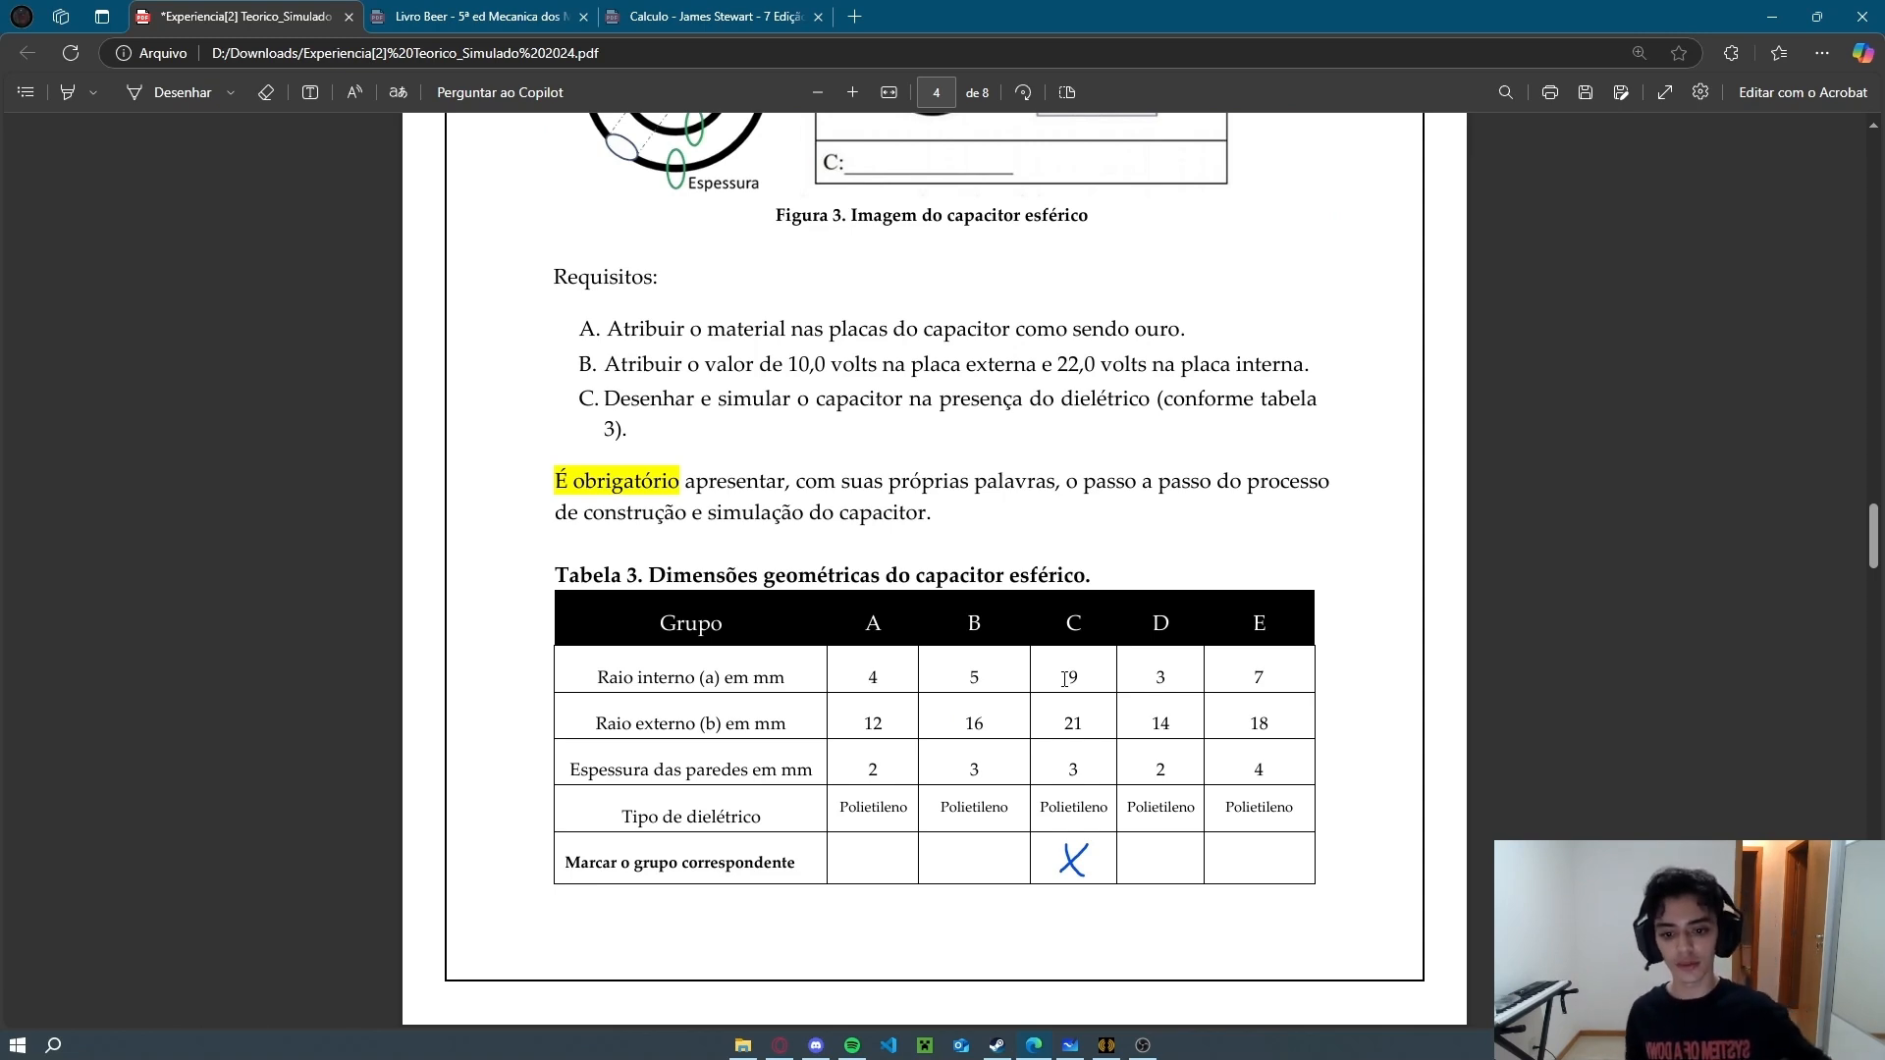
double_click(1076, 806)
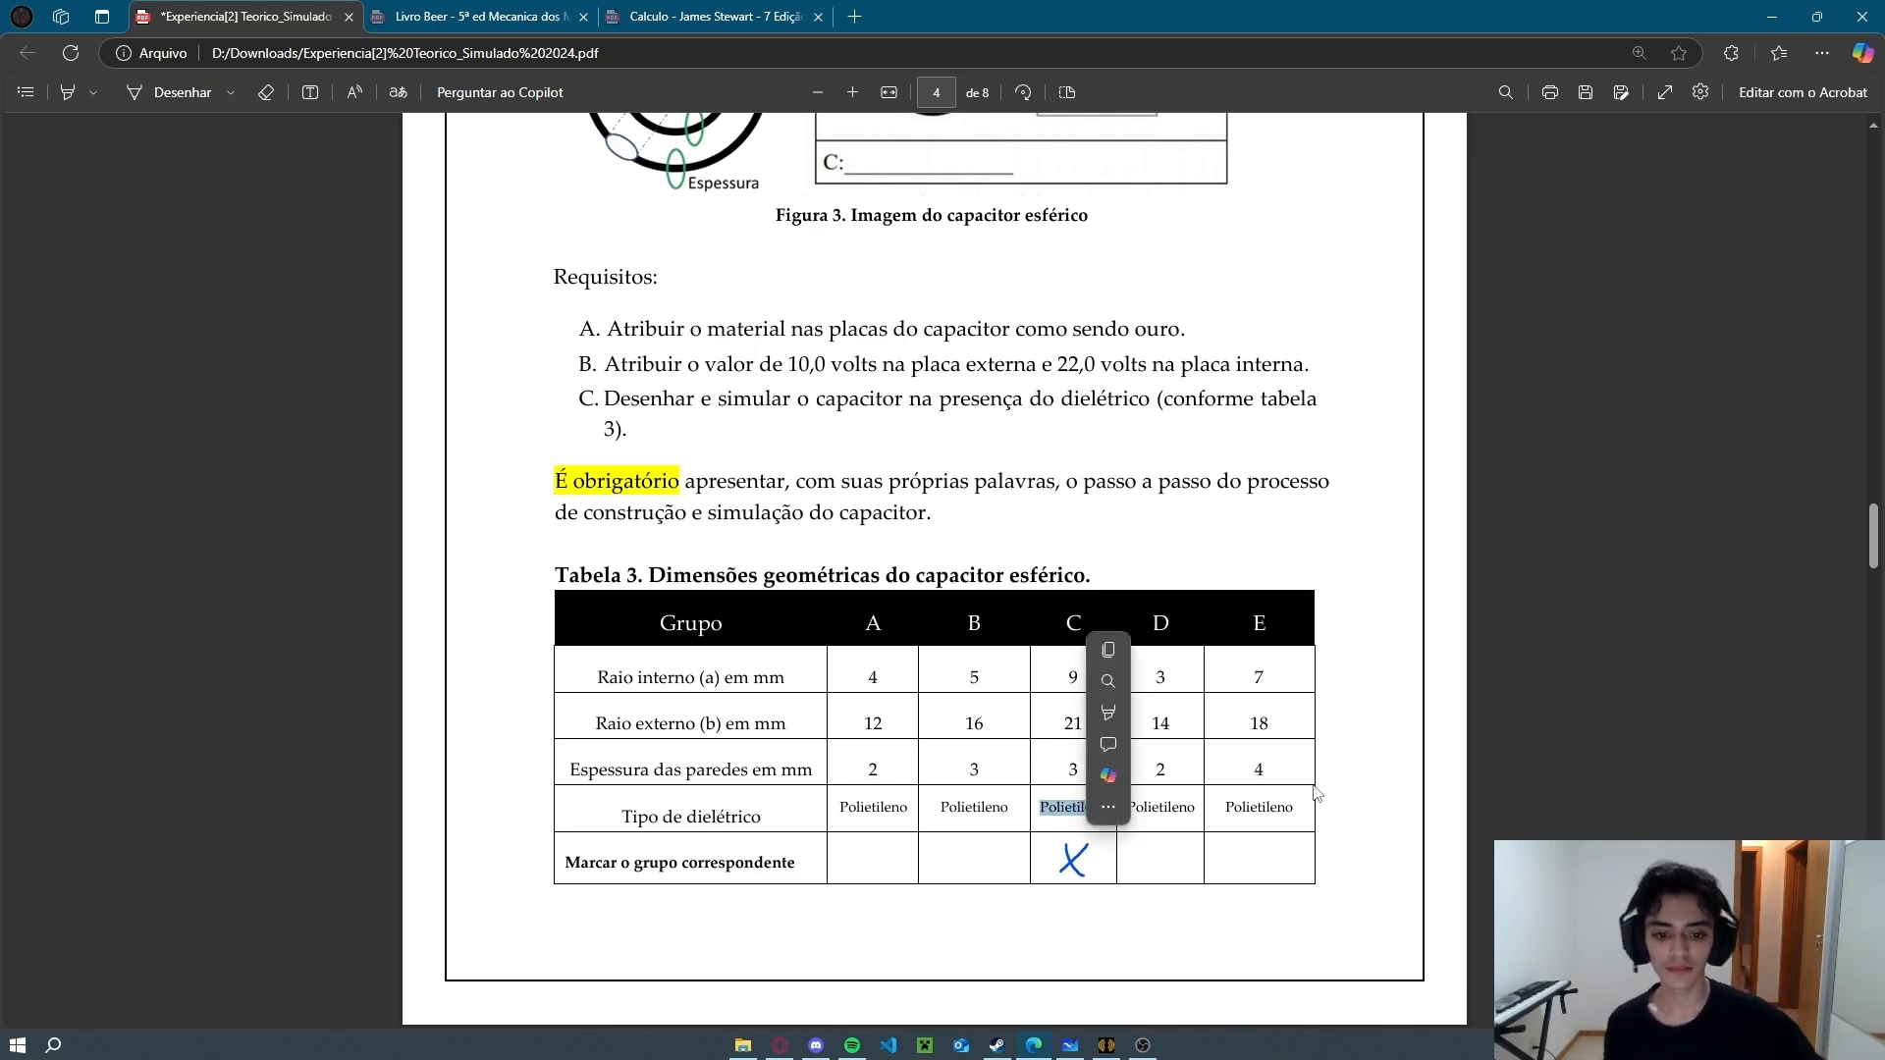
click(1314, 786)
scroll(1415, 752, up, 4)
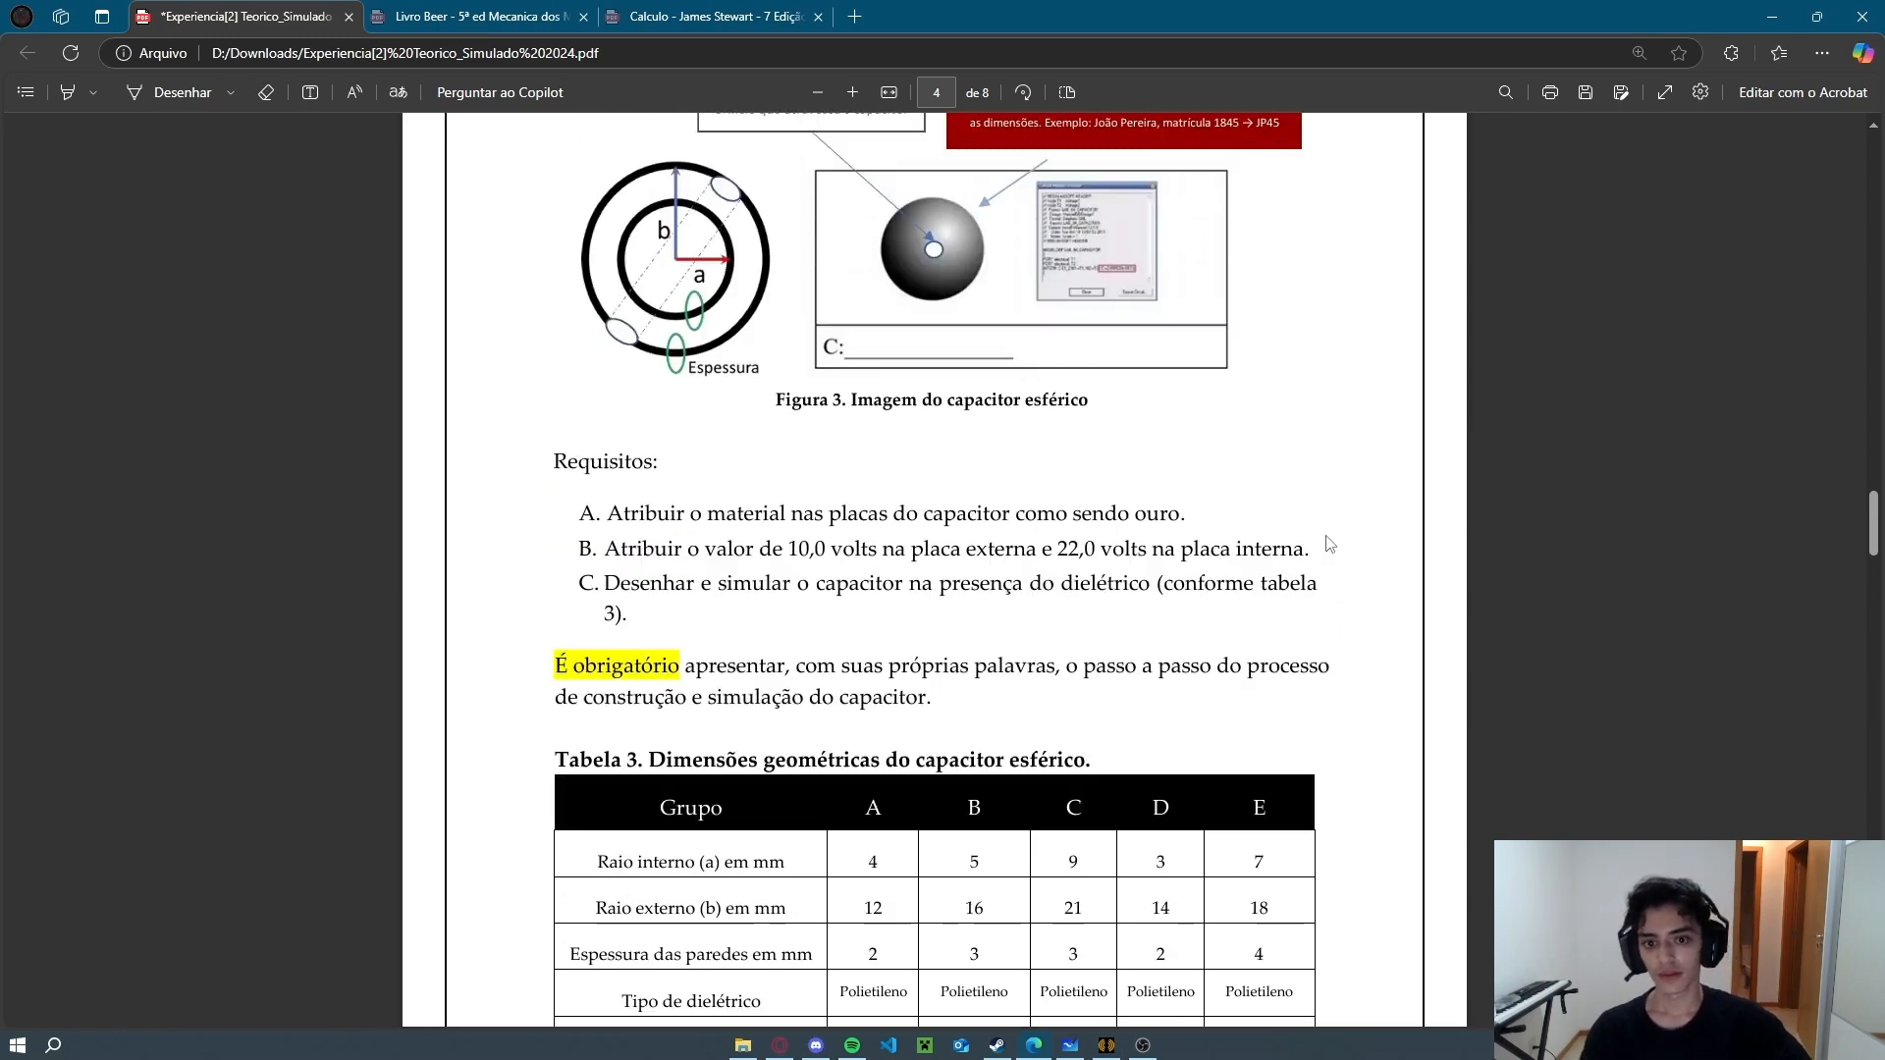
scroll(1346, 585, down, 2)
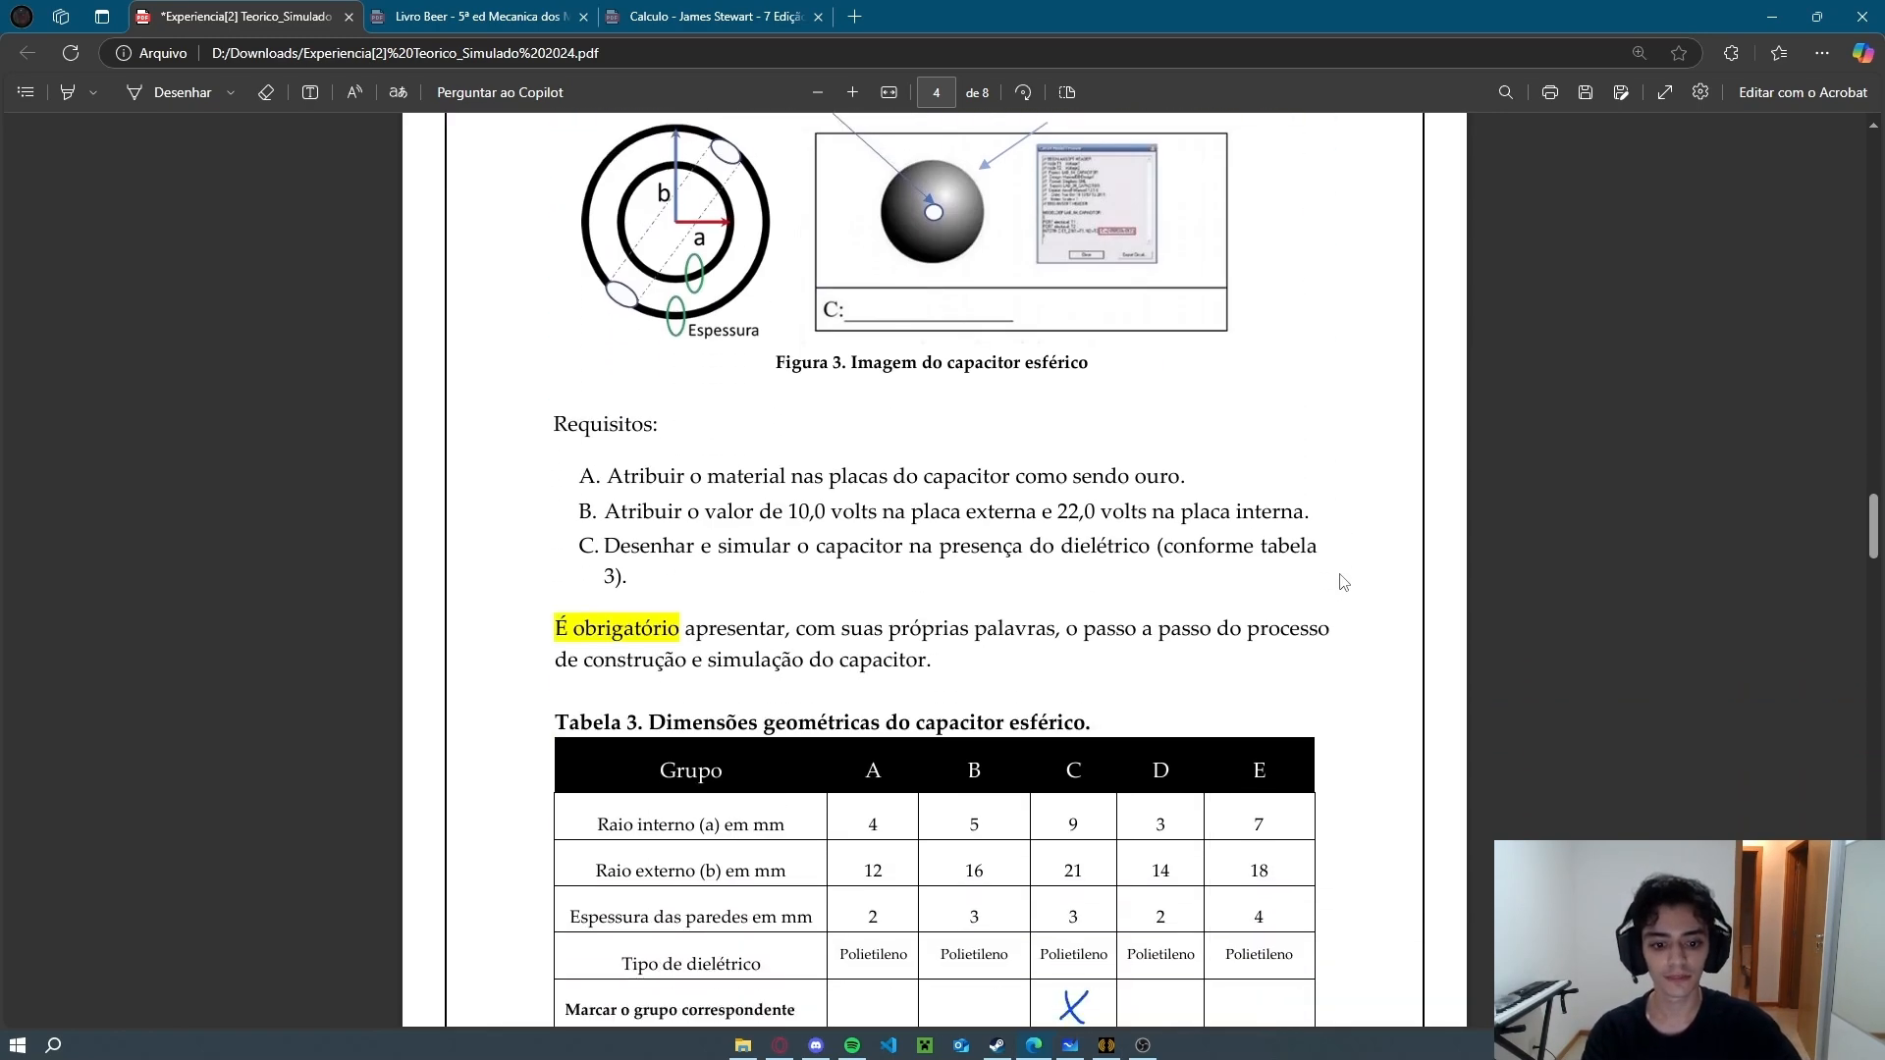
scroll(1337, 578, up, 1)
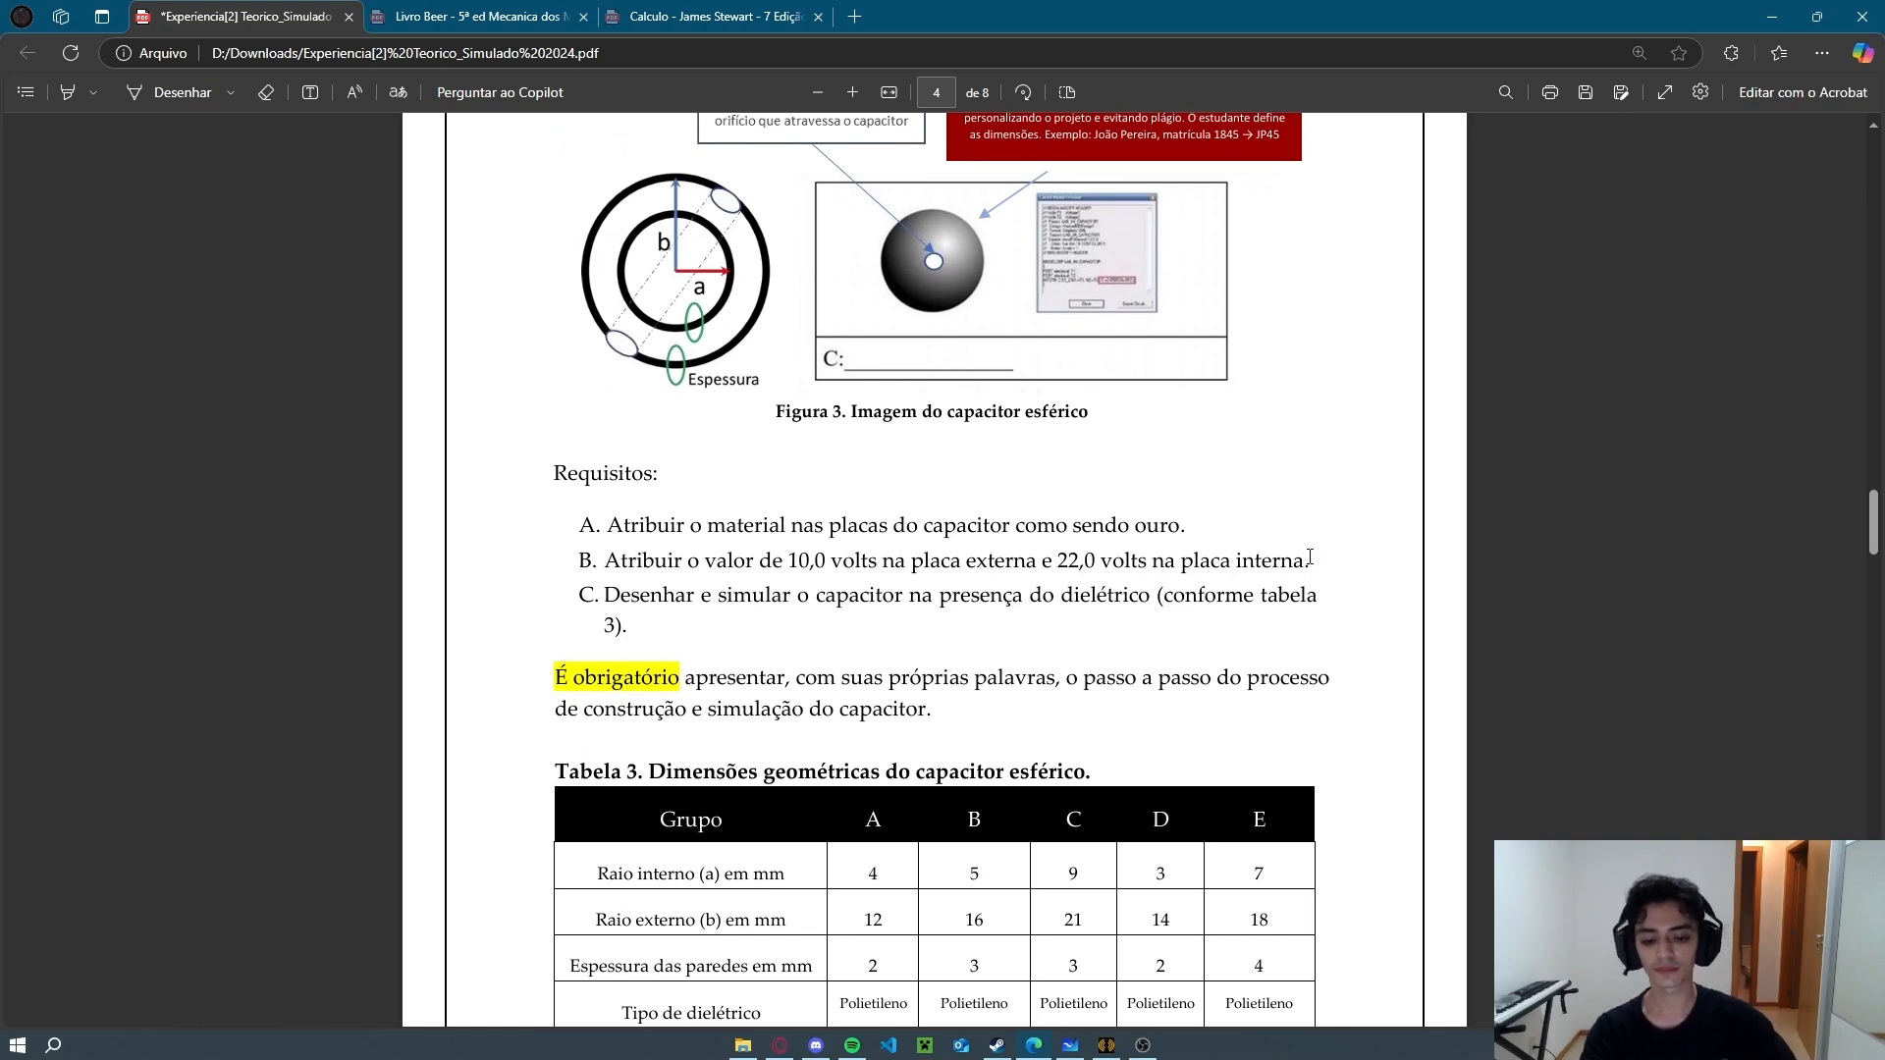
scroll(1057, 826, down, 1)
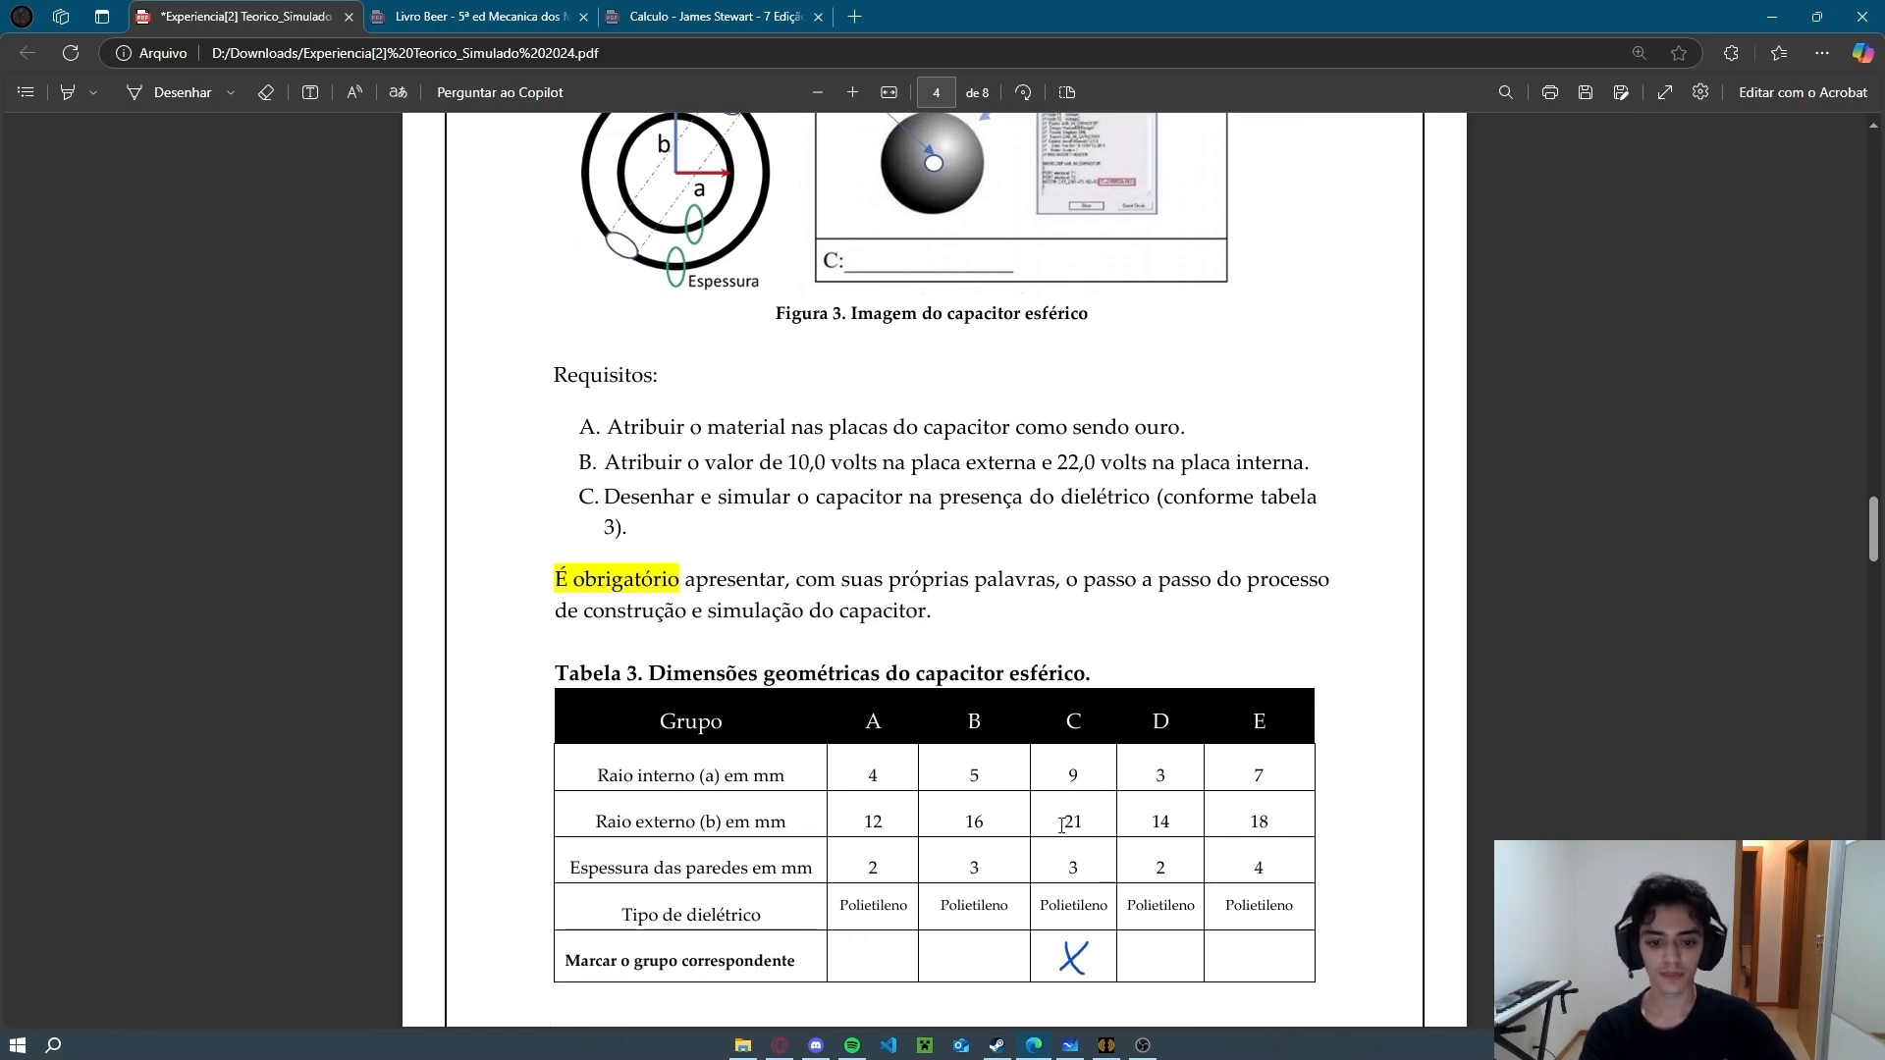
double_click(1070, 823)
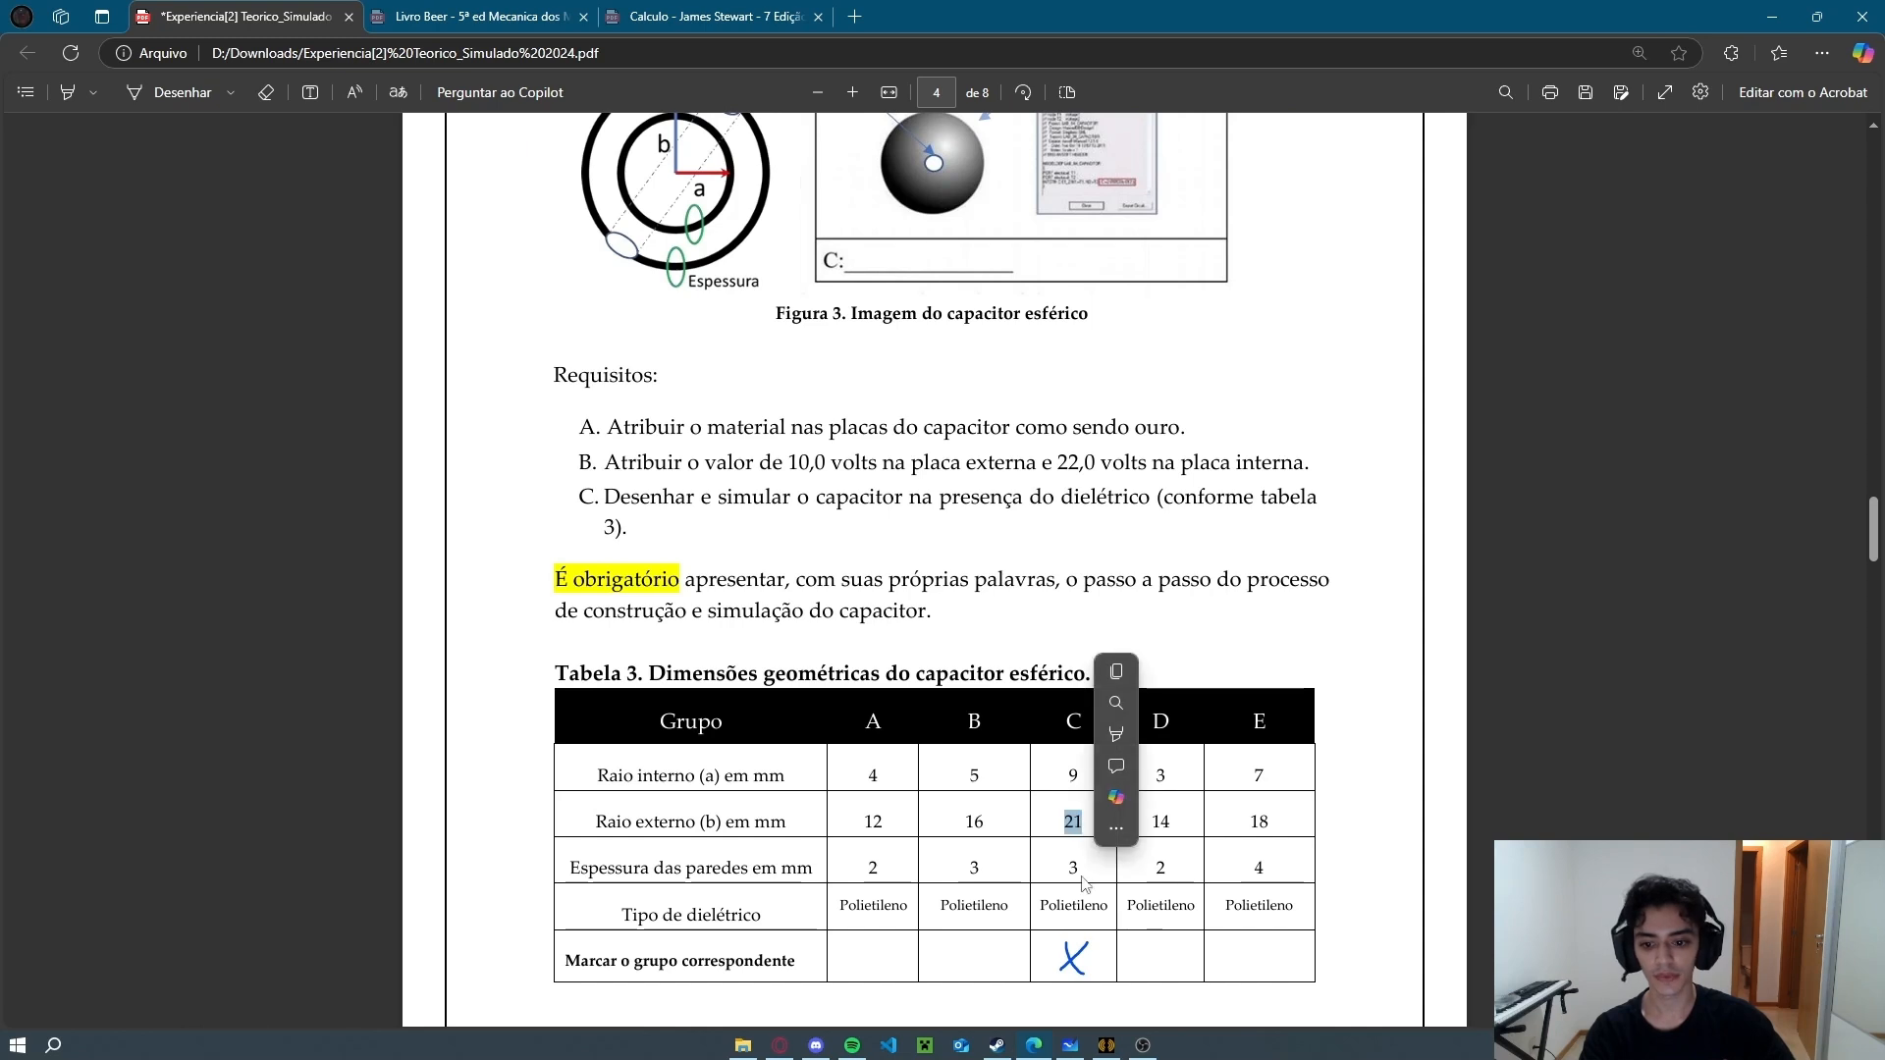
click(1032, 873)
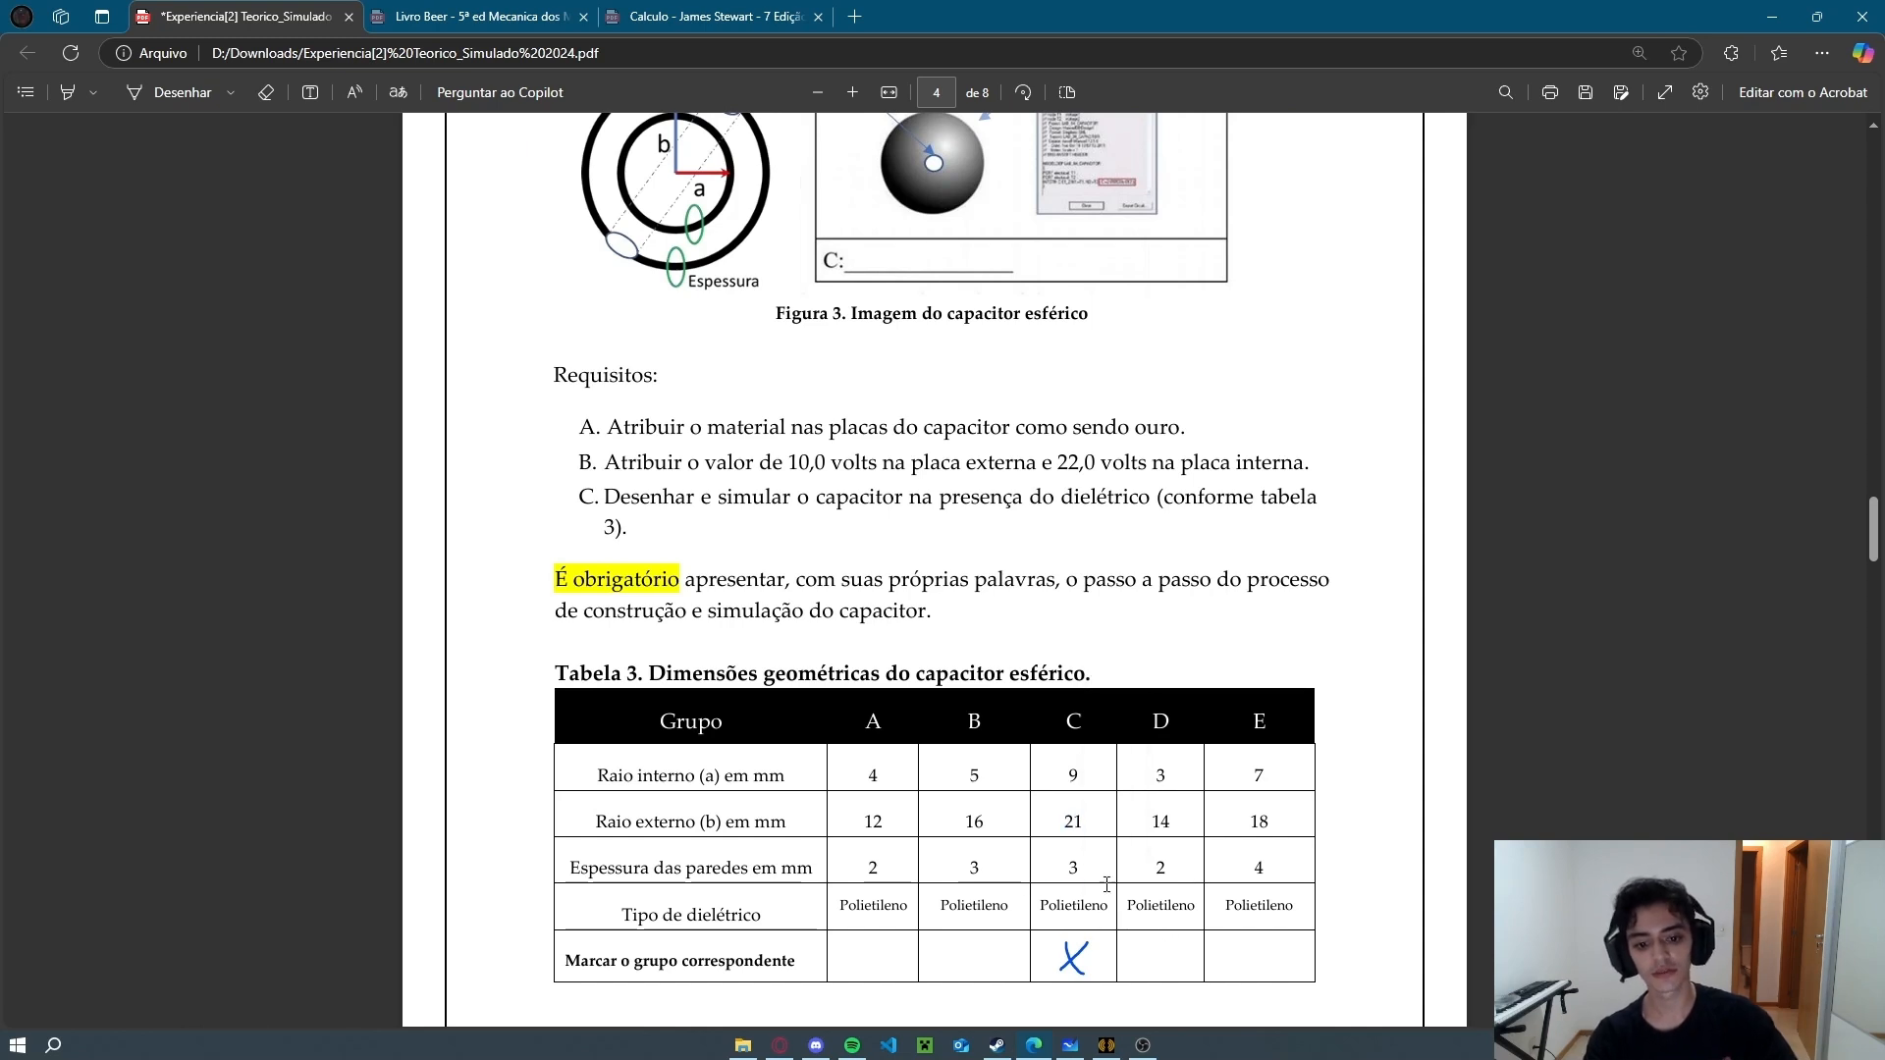
Switch back to Ansys Electronics Desktop, set the sphere's radius to 24 mm and fit the whole sphere in the view.
key(alt+Tab)
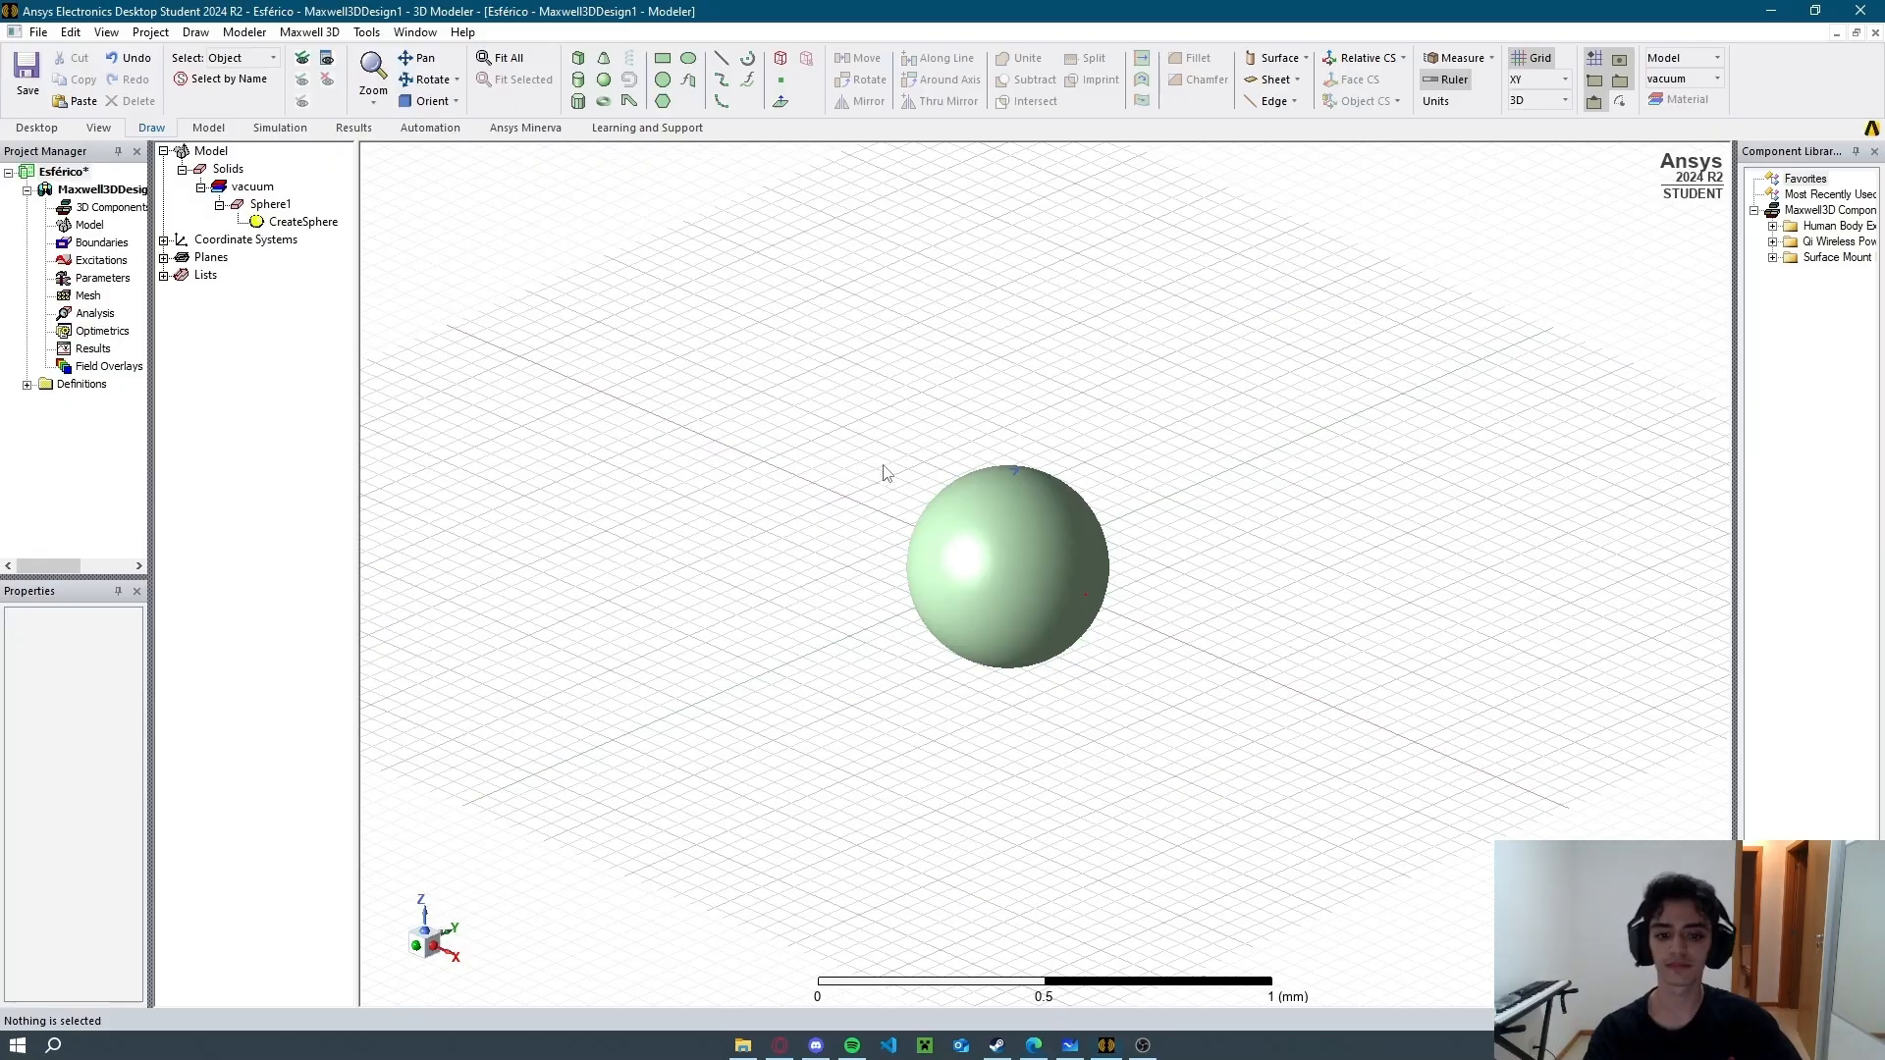
double_click(279, 228)
click(1306, 570)
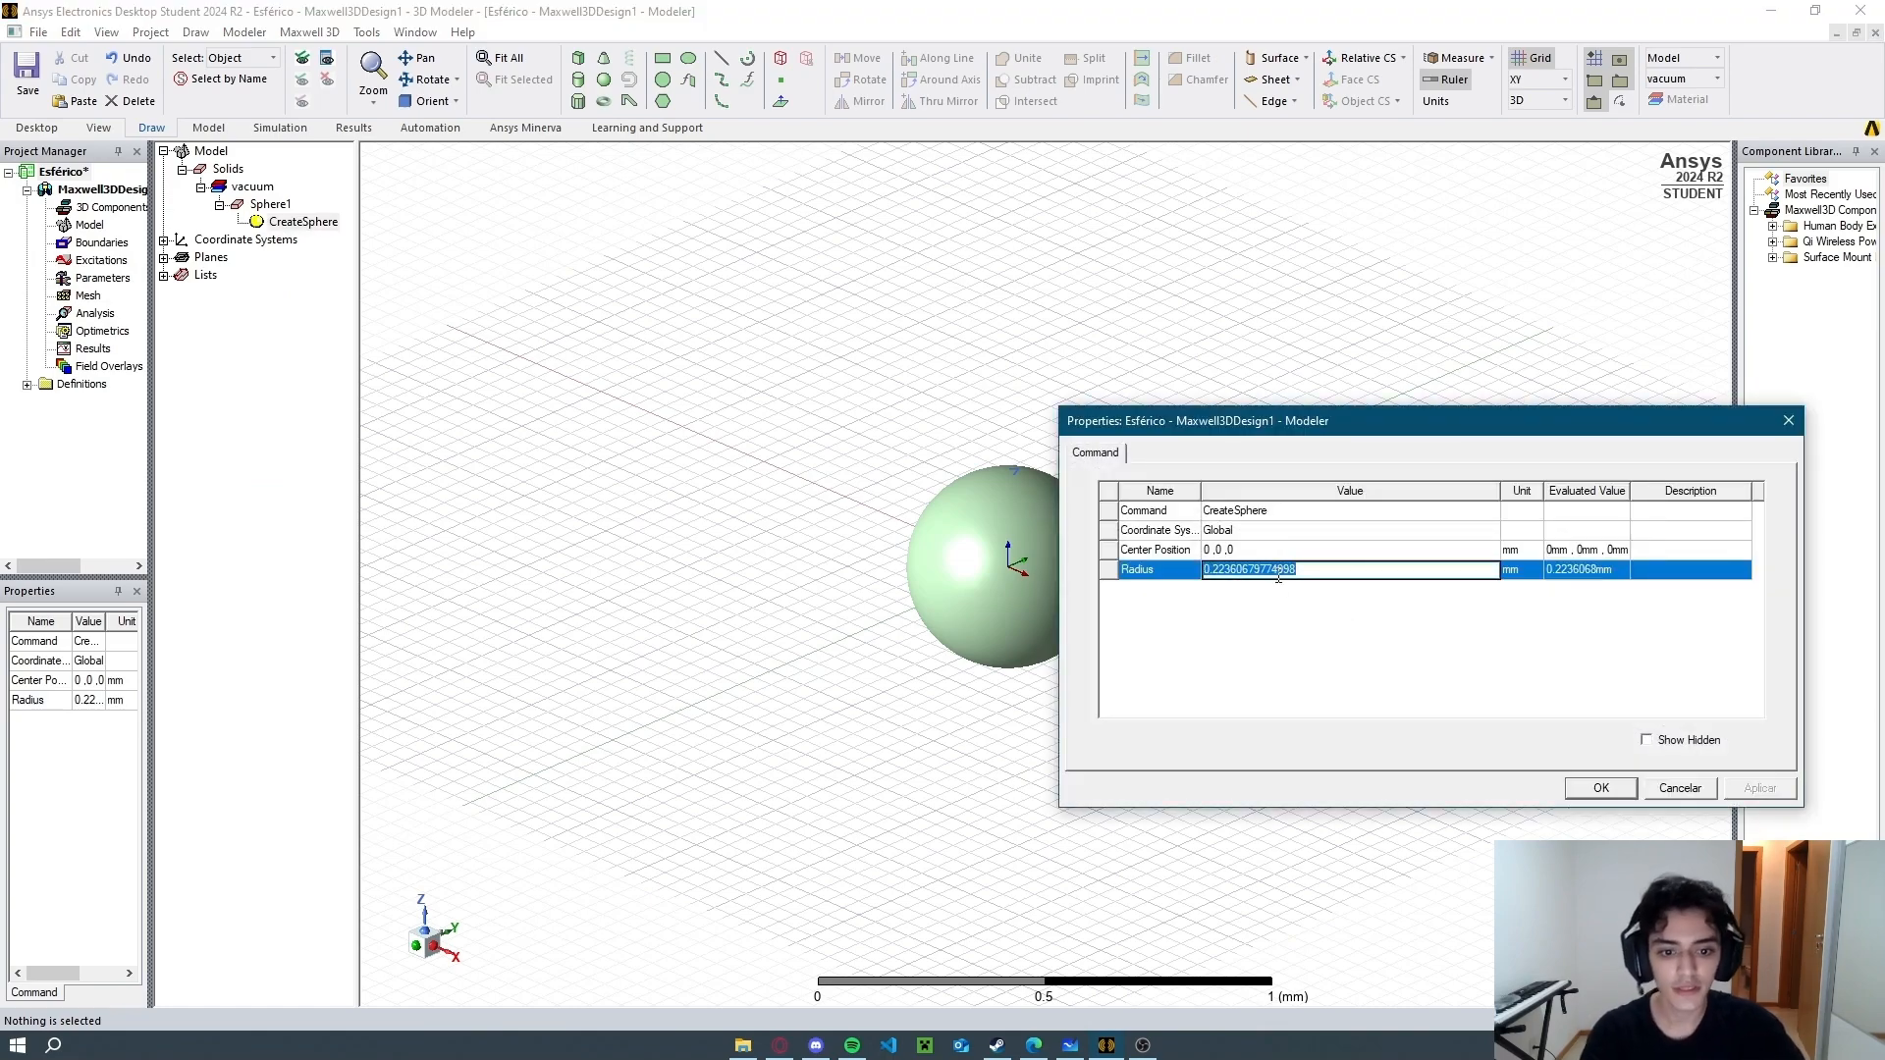
text(24)
click(1600, 788)
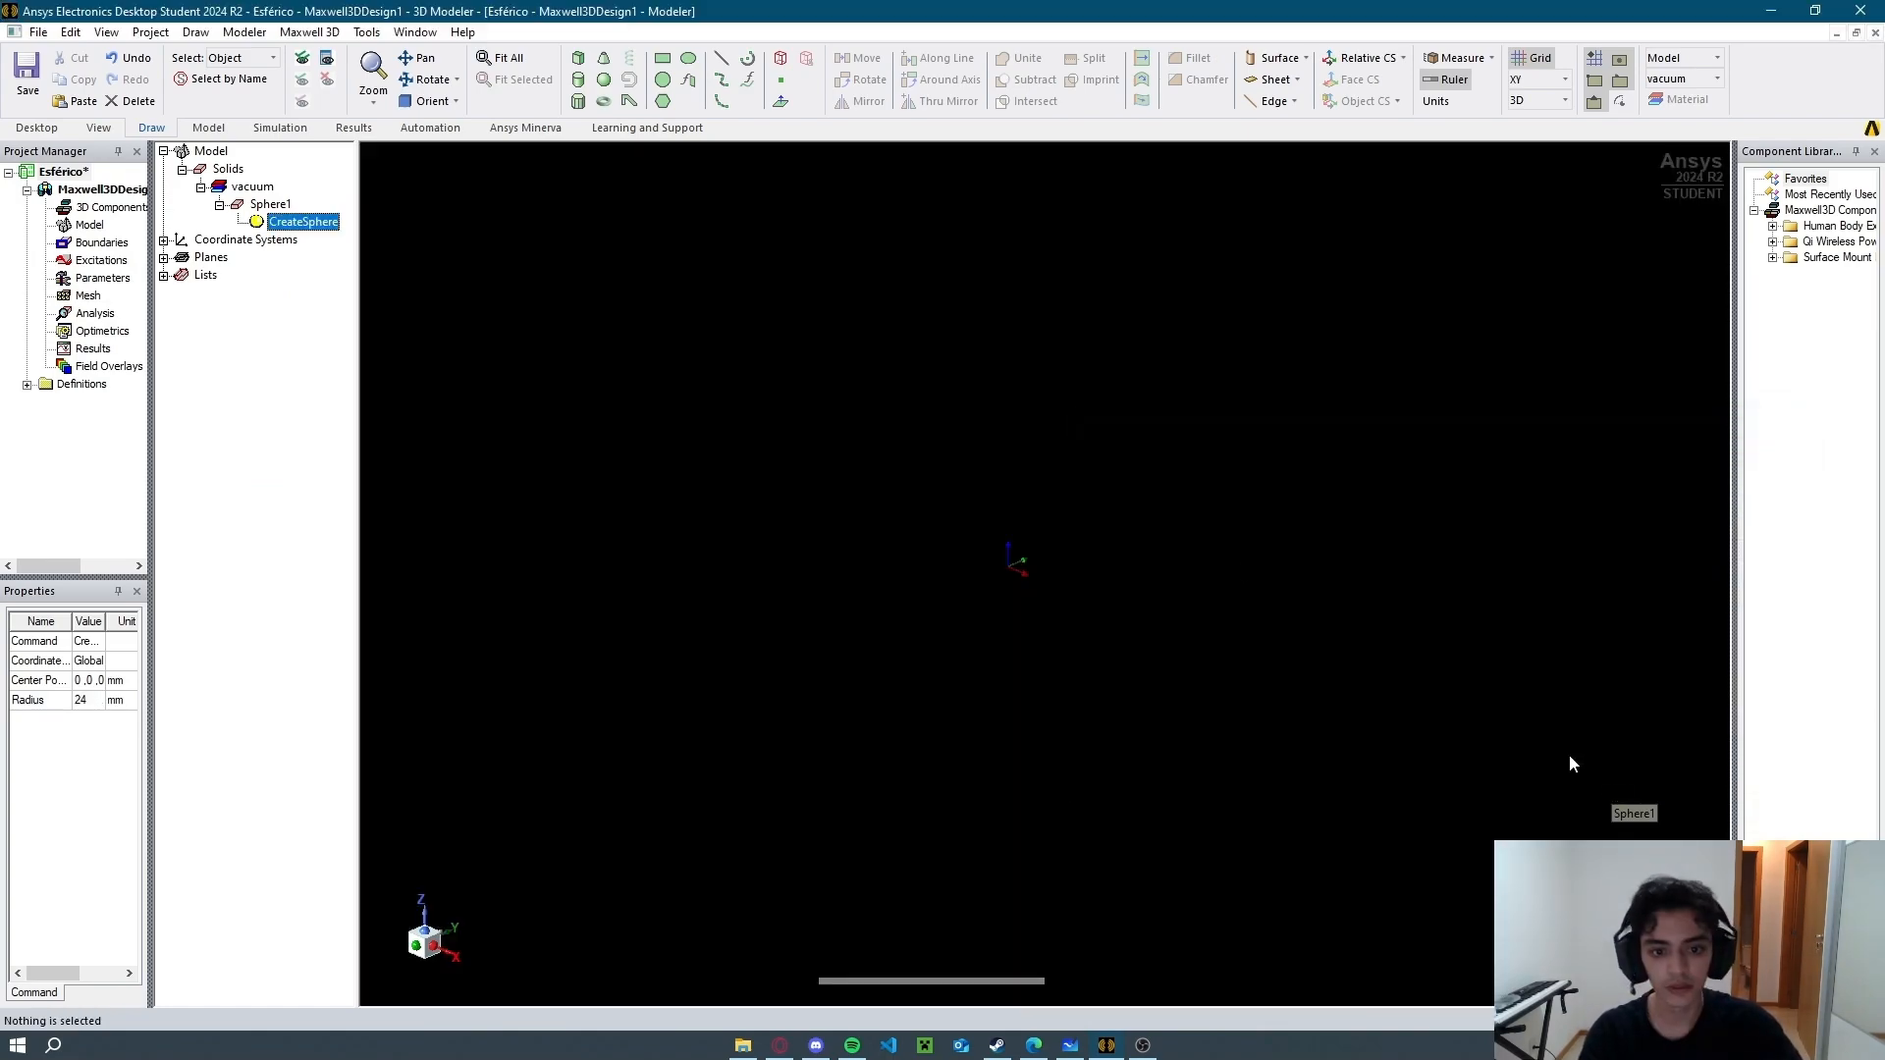
click(505, 58)
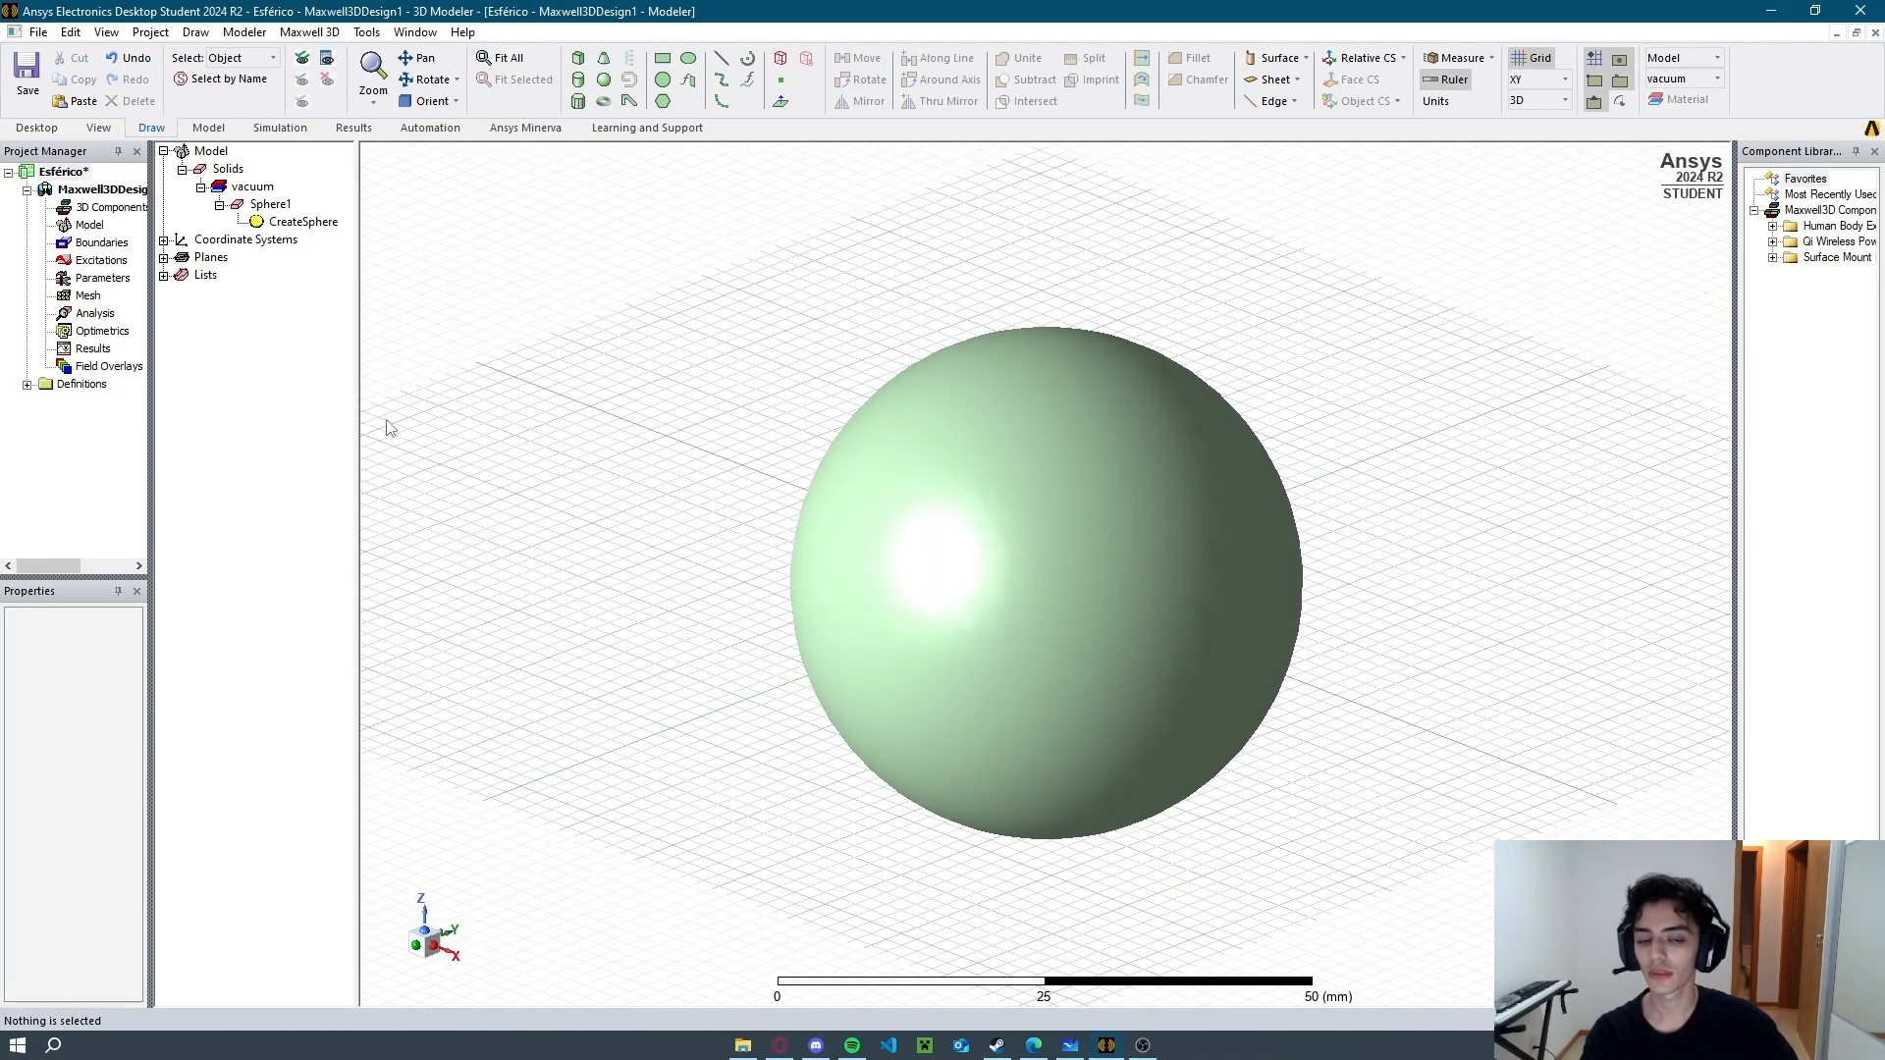
Duplicate the 24 mm sphere and set the copy's radius to 21 mm, checking the wall thickness in the PDF's Table 3.
click(270, 204)
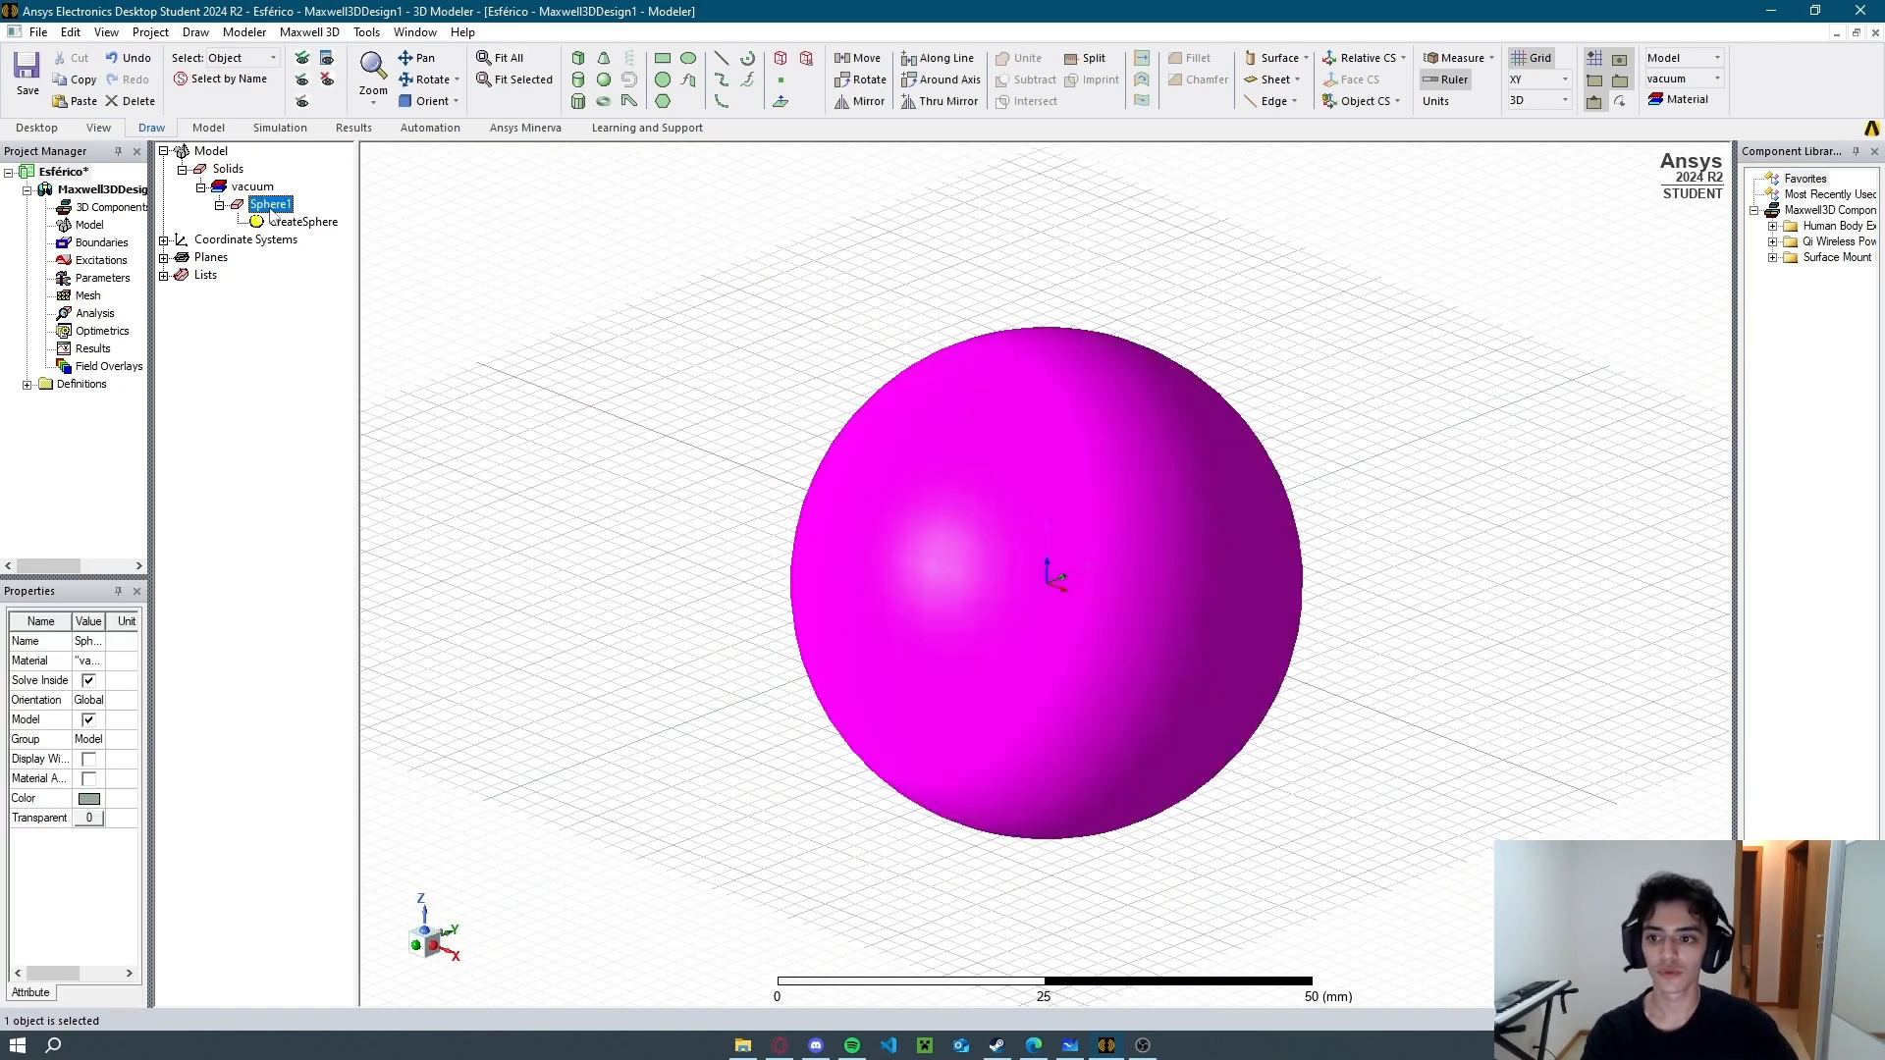
key(ctrl+c)
key(ctrl+v)
double_click(312, 257)
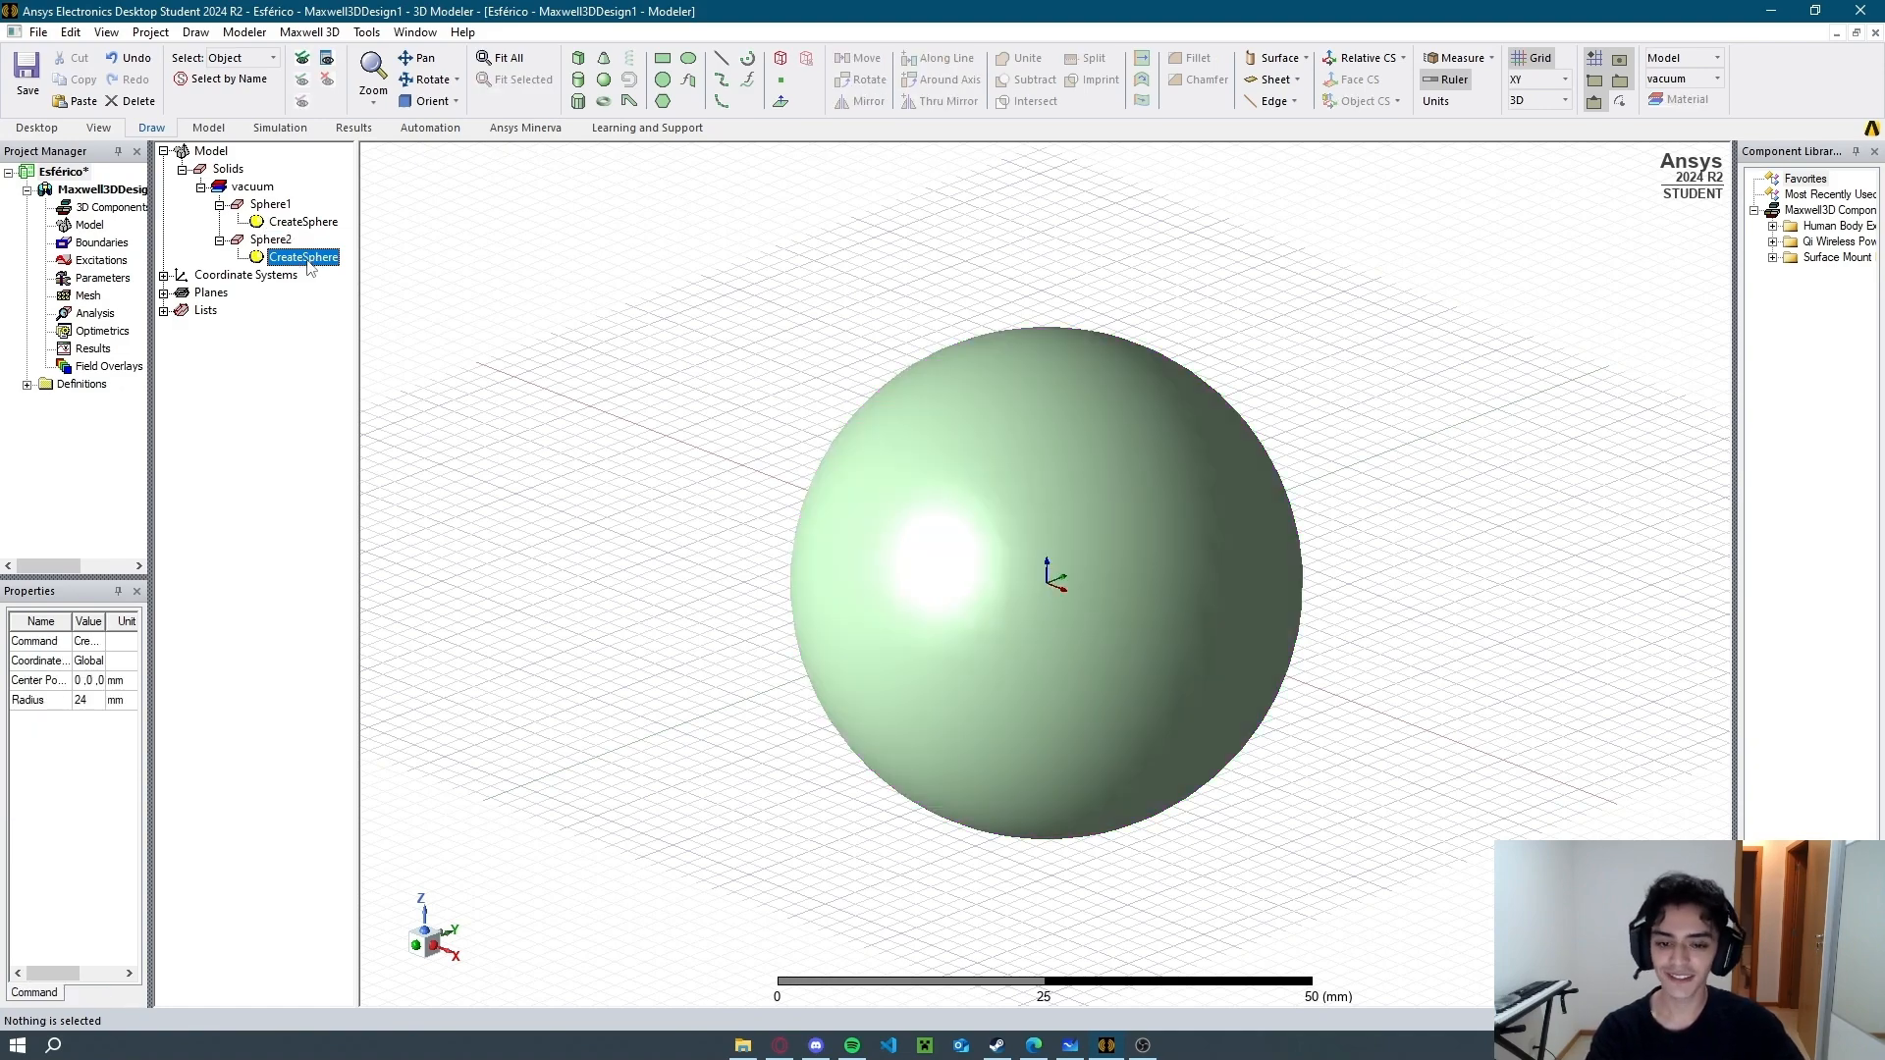
click(1305, 571)
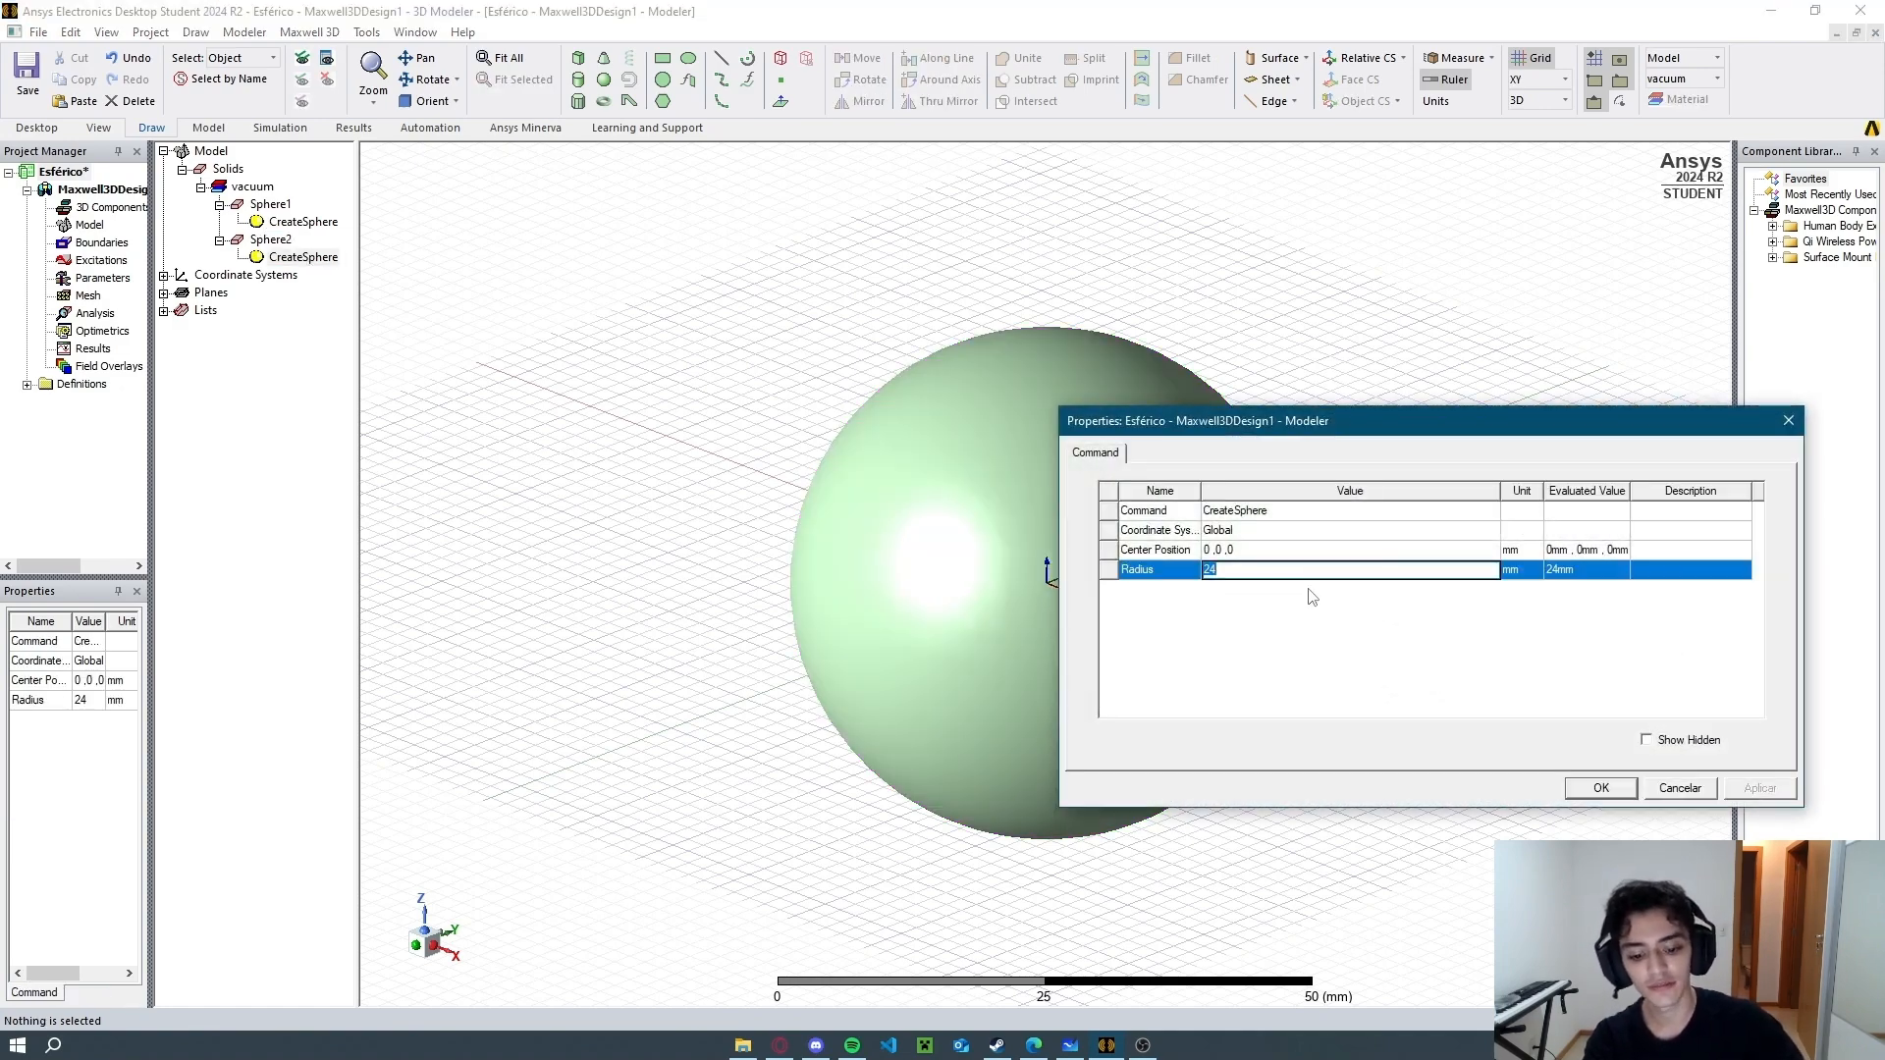
text(21)
key(Return)
click(1034, 1045)
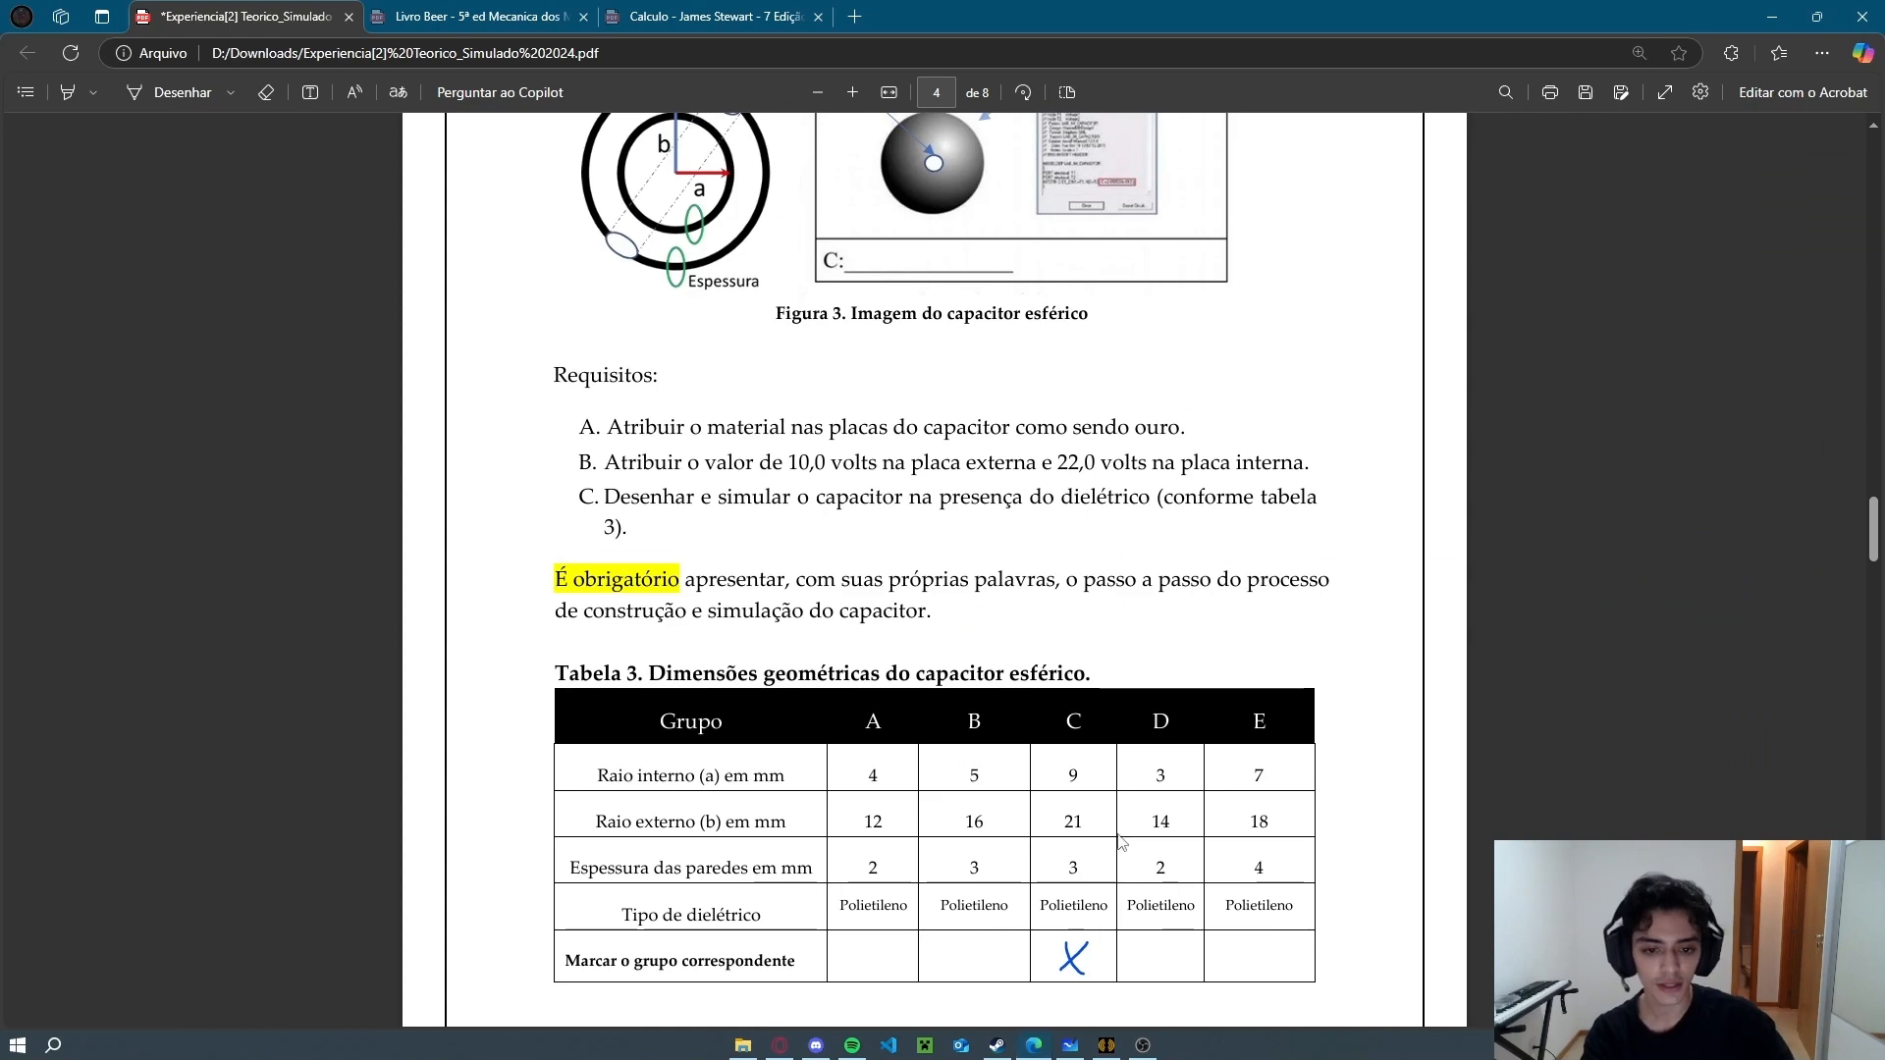
scroll(1115, 844, down, 1)
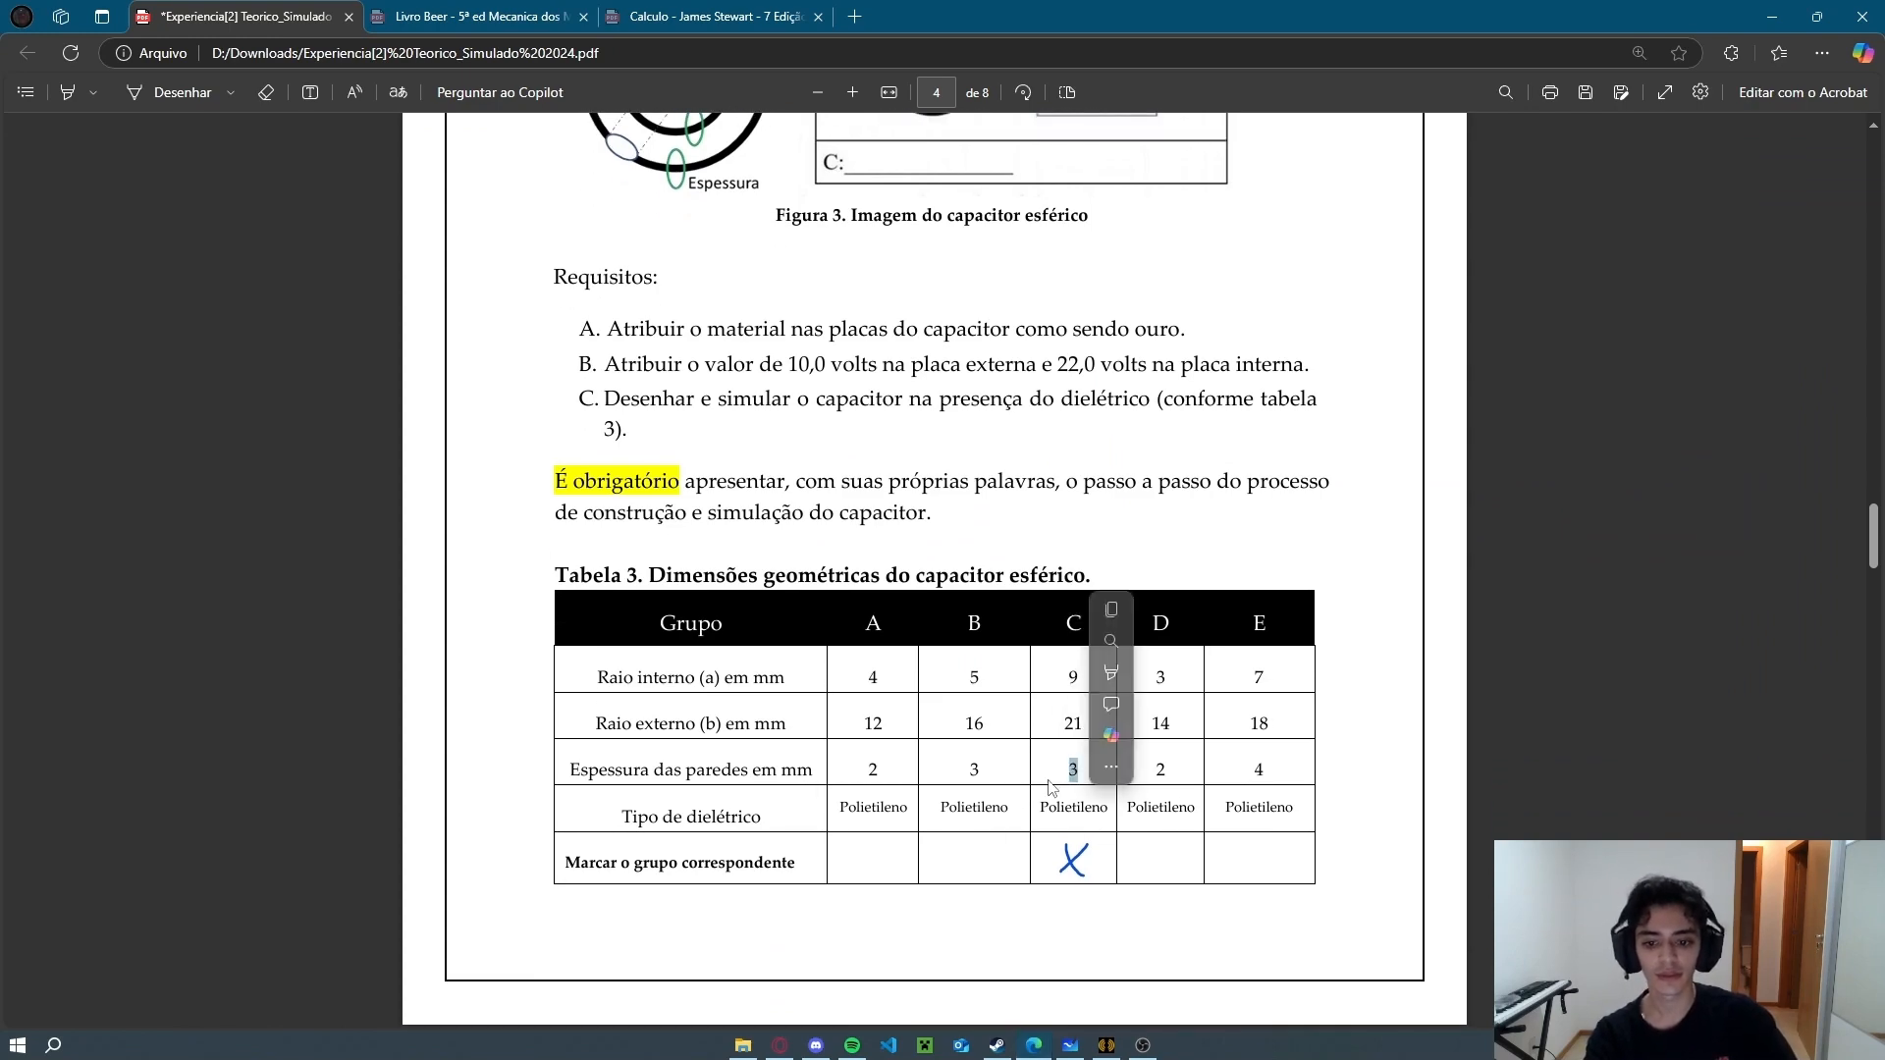
key(alt+Tab)
click(1596, 785)
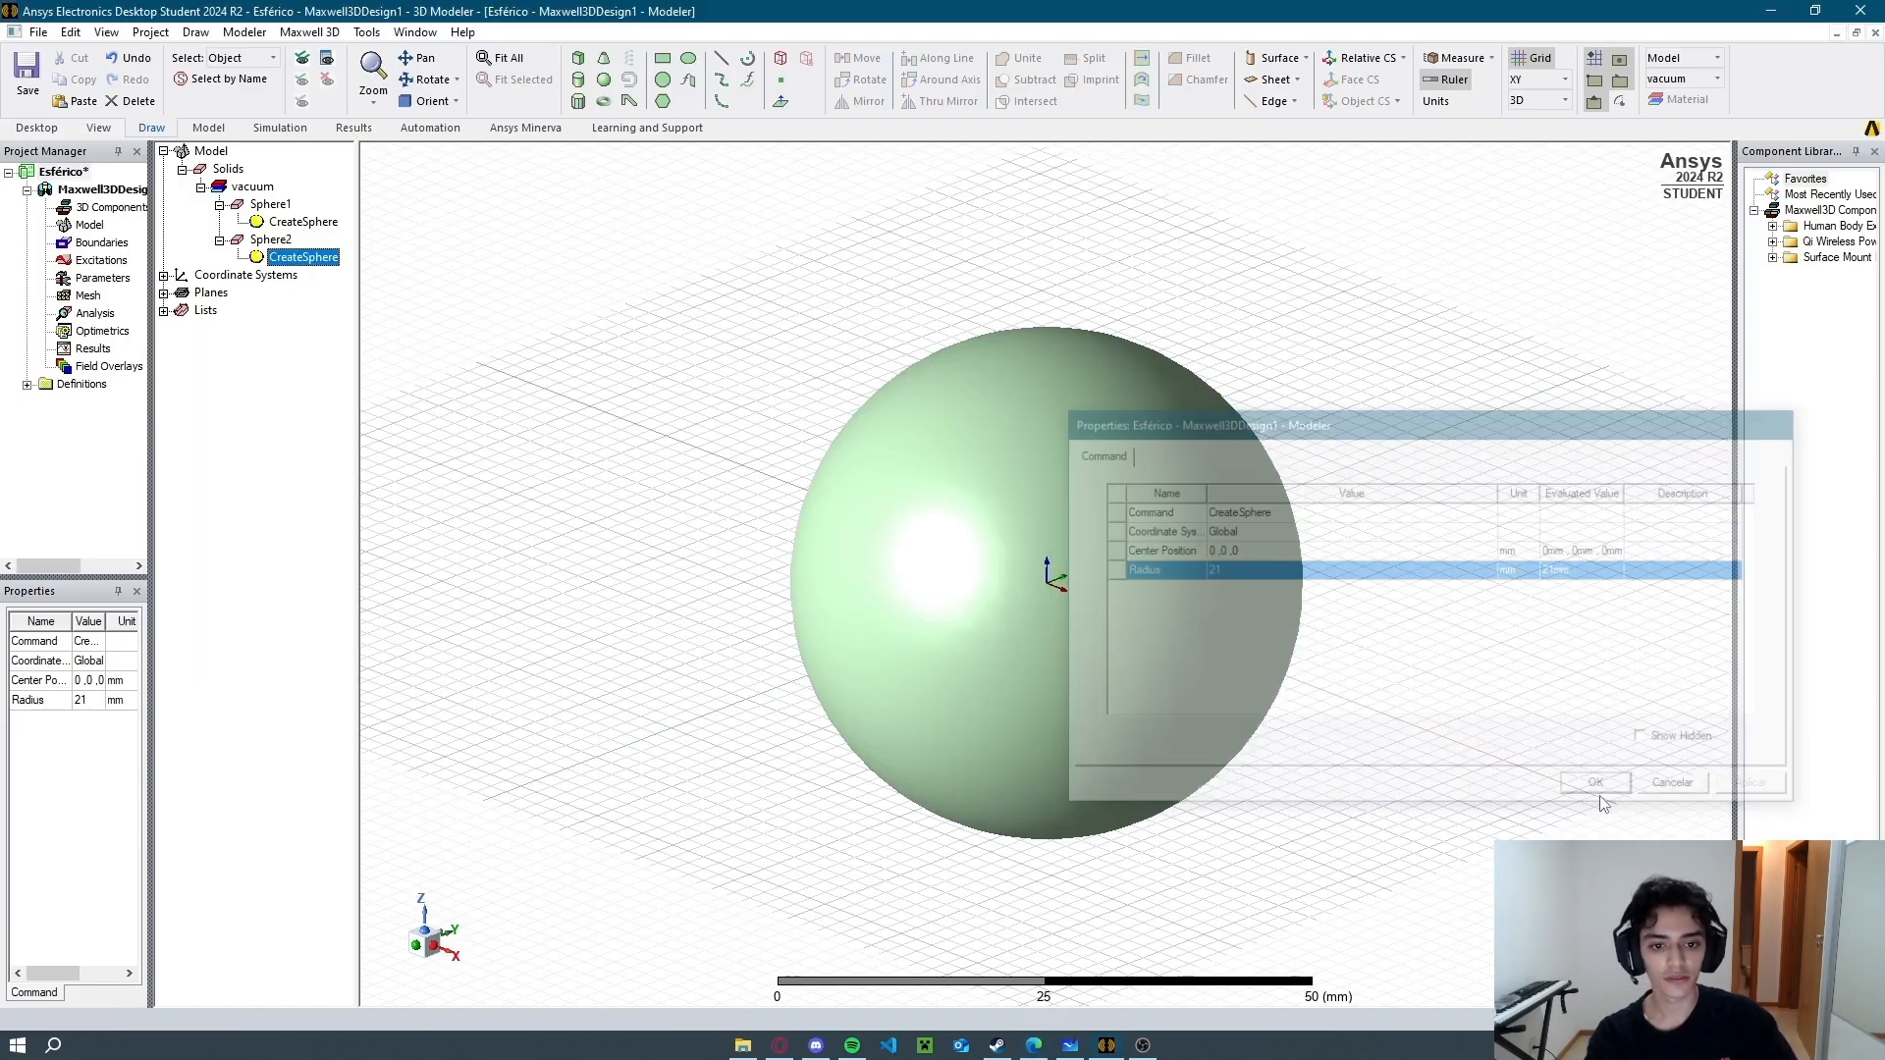
Subtract the 21 mm sphere from the 24 mm sphere, without keeping a clone of the tool object.
click(310, 257)
click(283, 240)
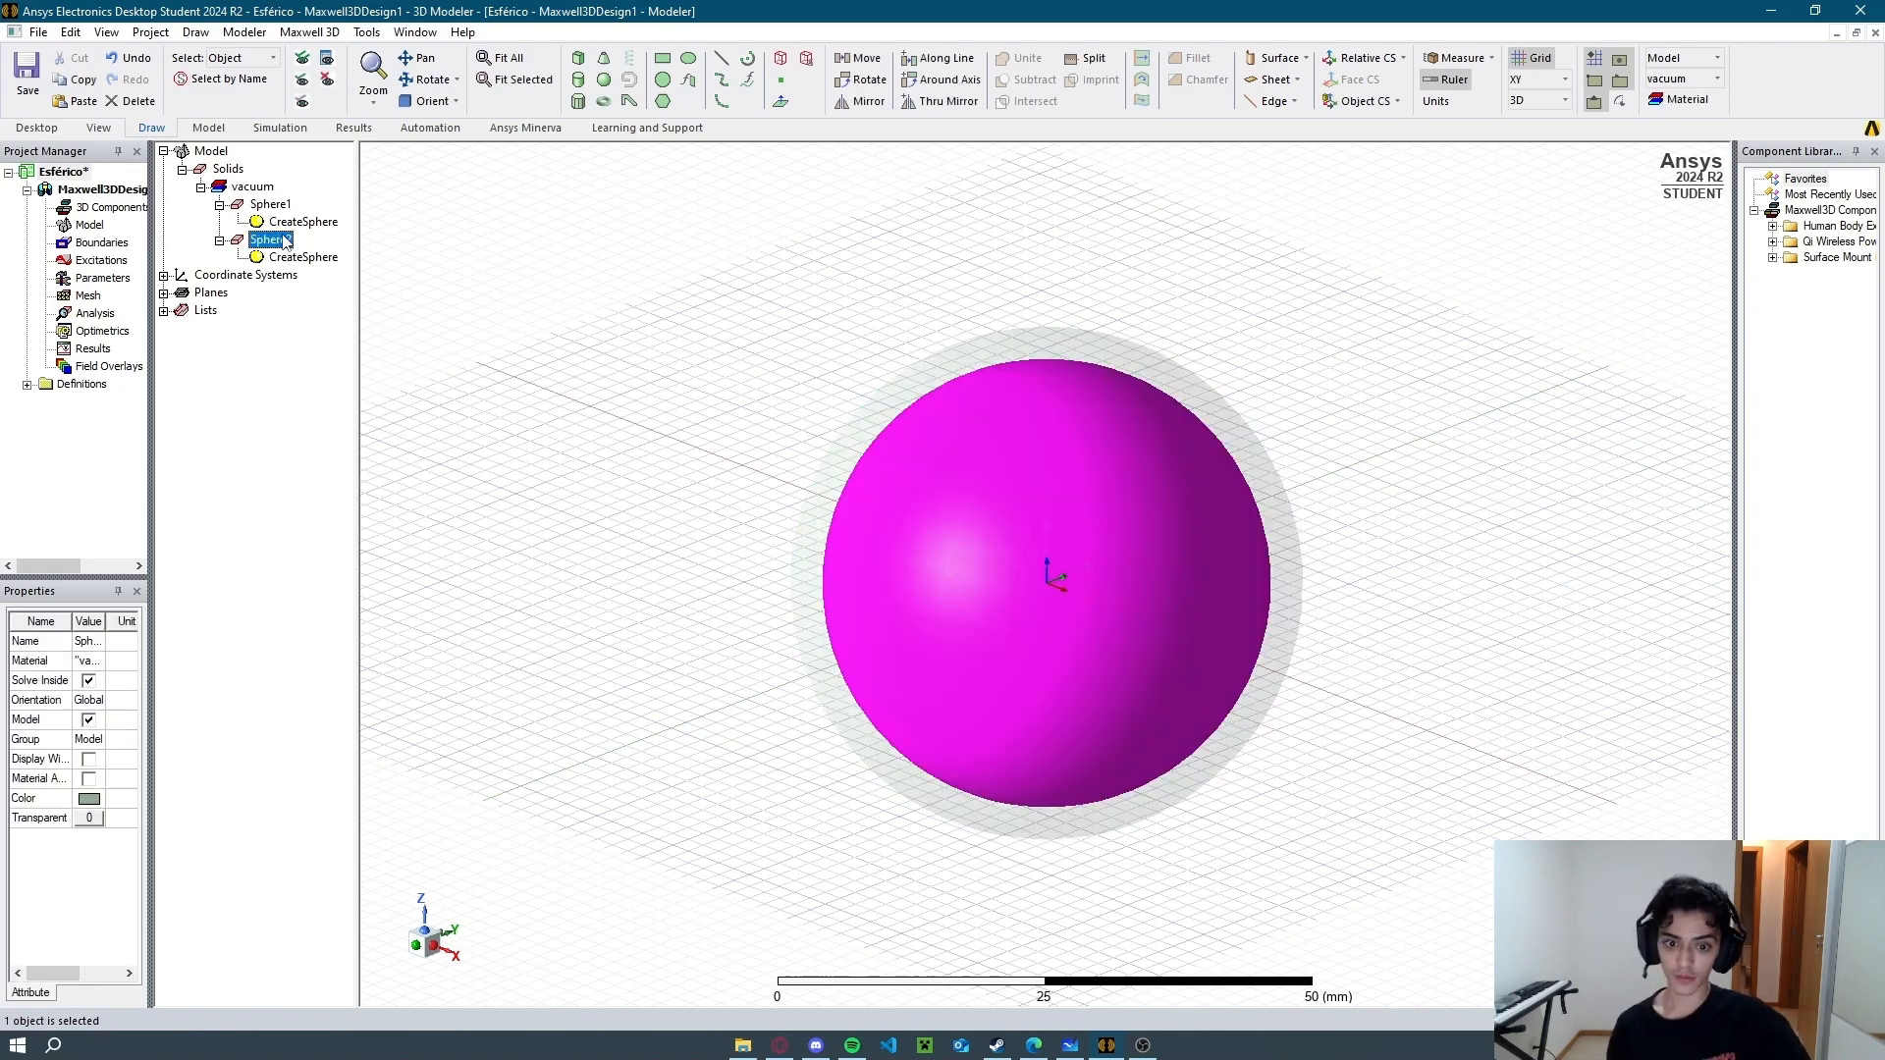
click(271, 205)
click(279, 242)
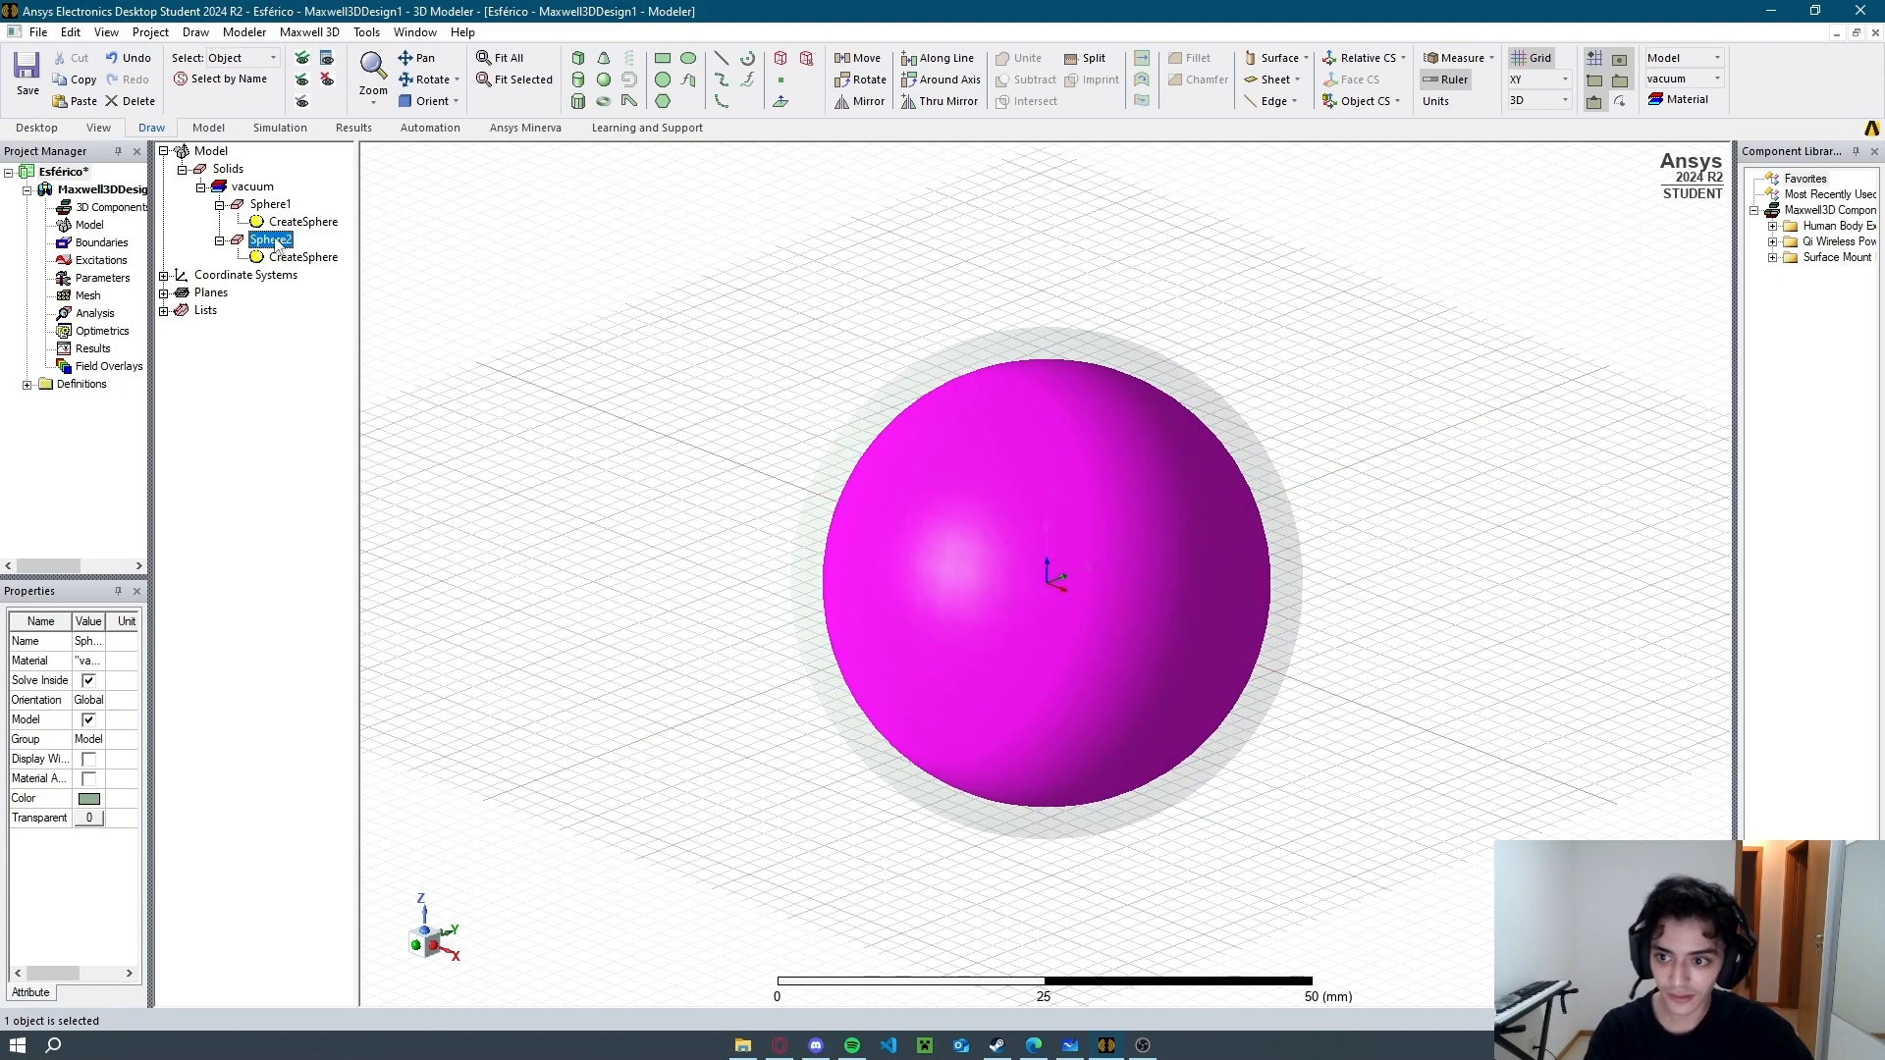
click(273, 206)
ctrl+click(291, 250)
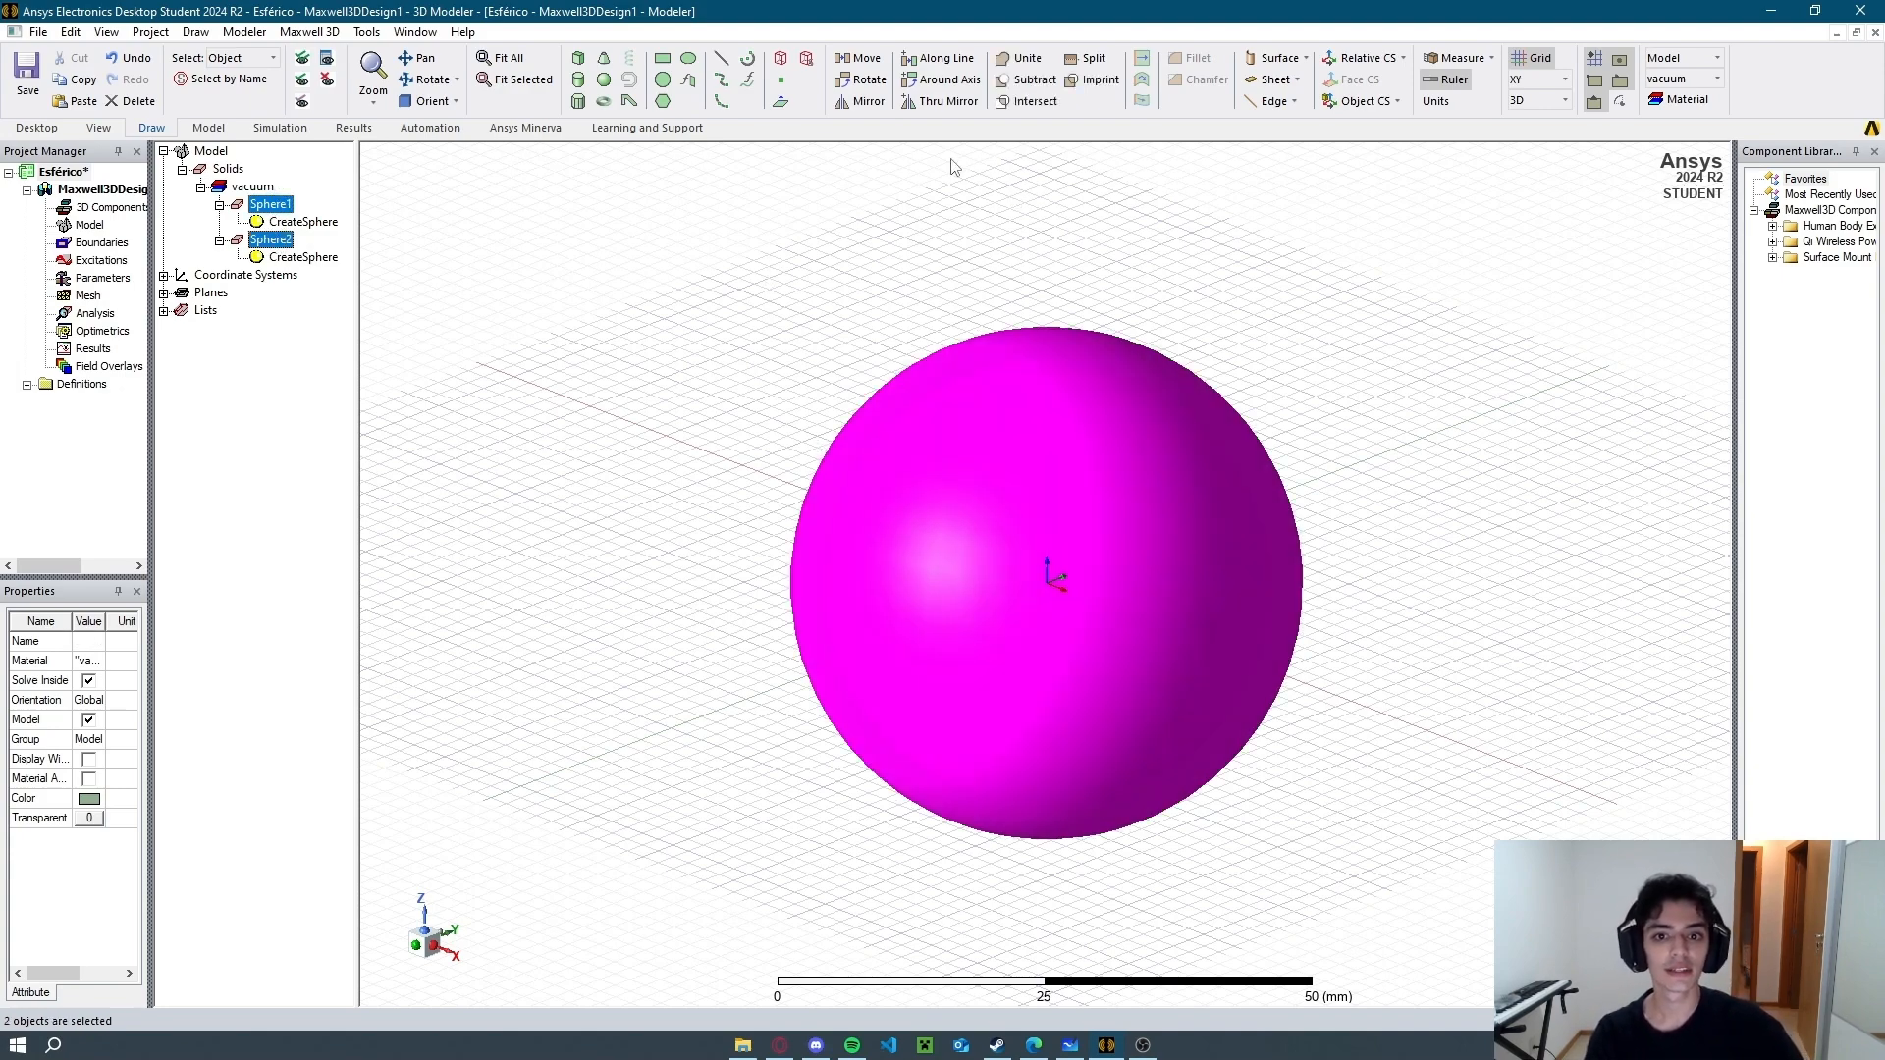
click(1030, 81)
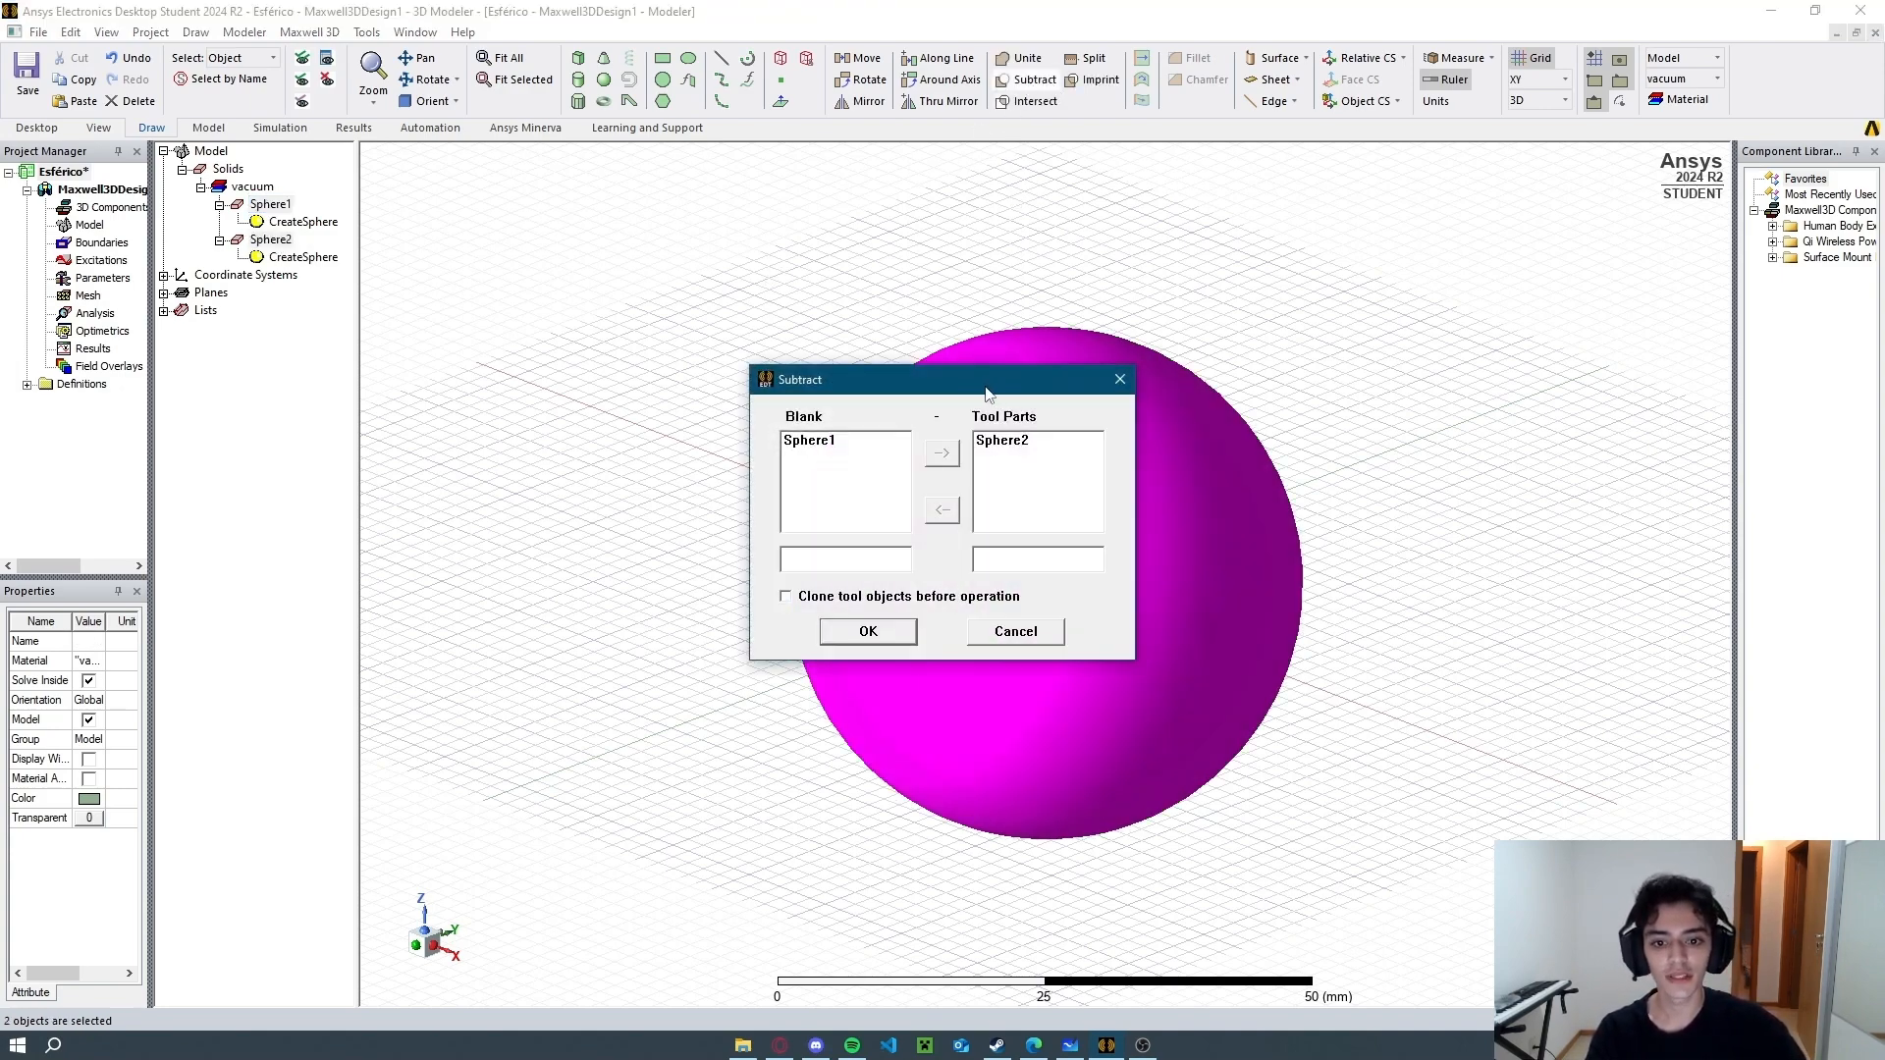
drag(987, 392, 664, 314)
click(545, 560)
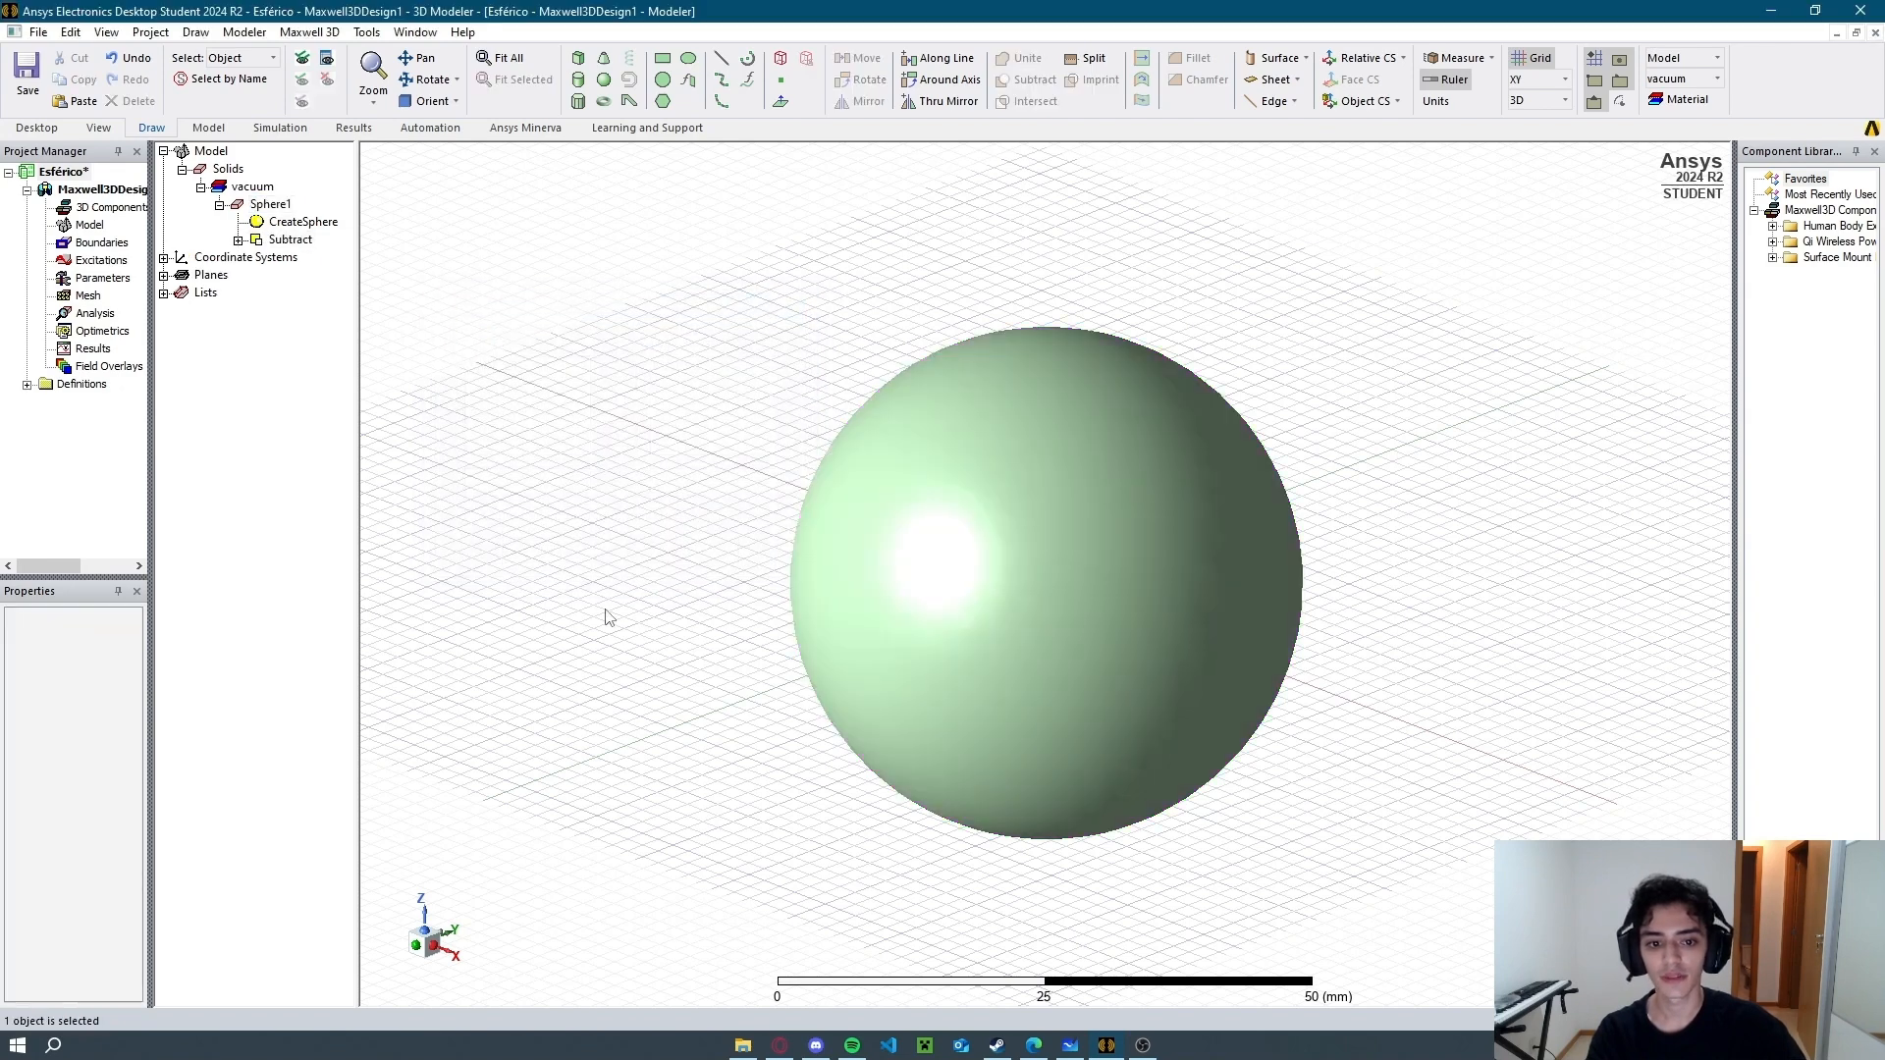
click(607, 616)
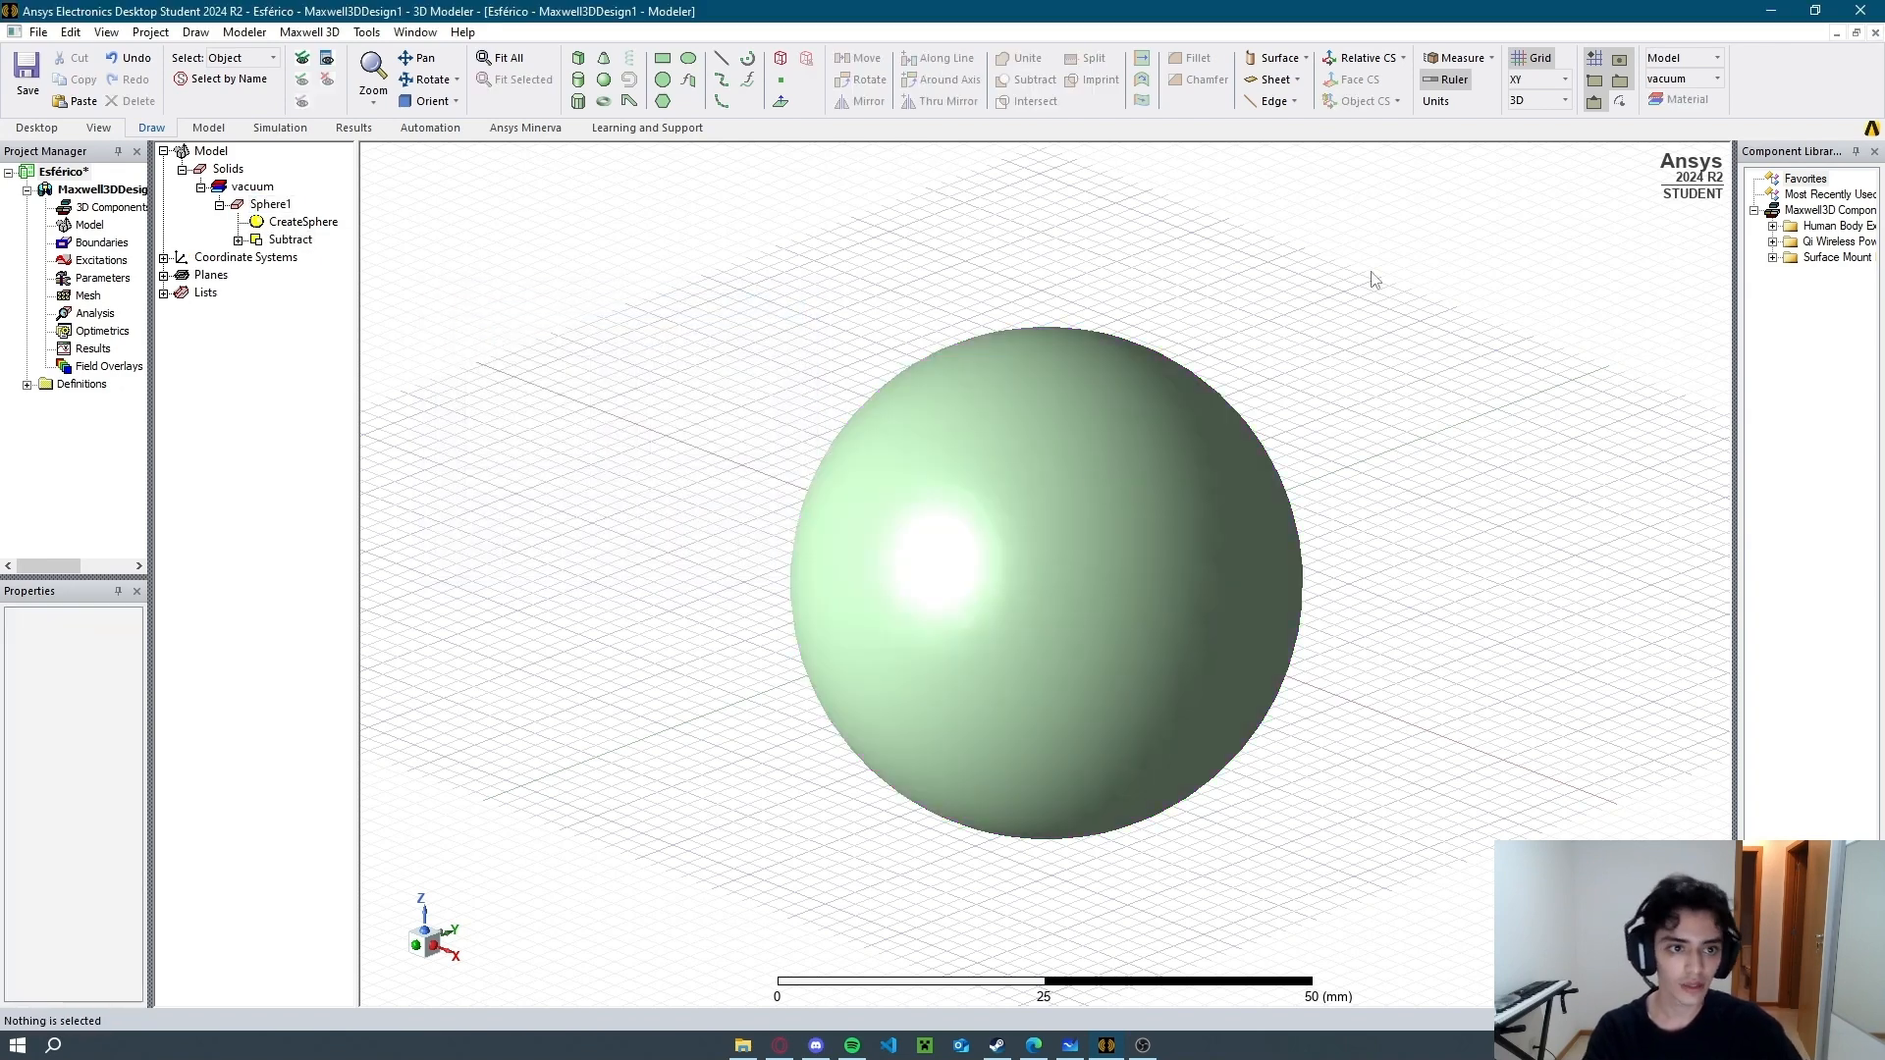
Cut the view with a clipping plane on Global:XZ, inspect the hollow outer shell and close the clip planes dialog.
click(164, 275)
click(236, 294)
click(236, 309)
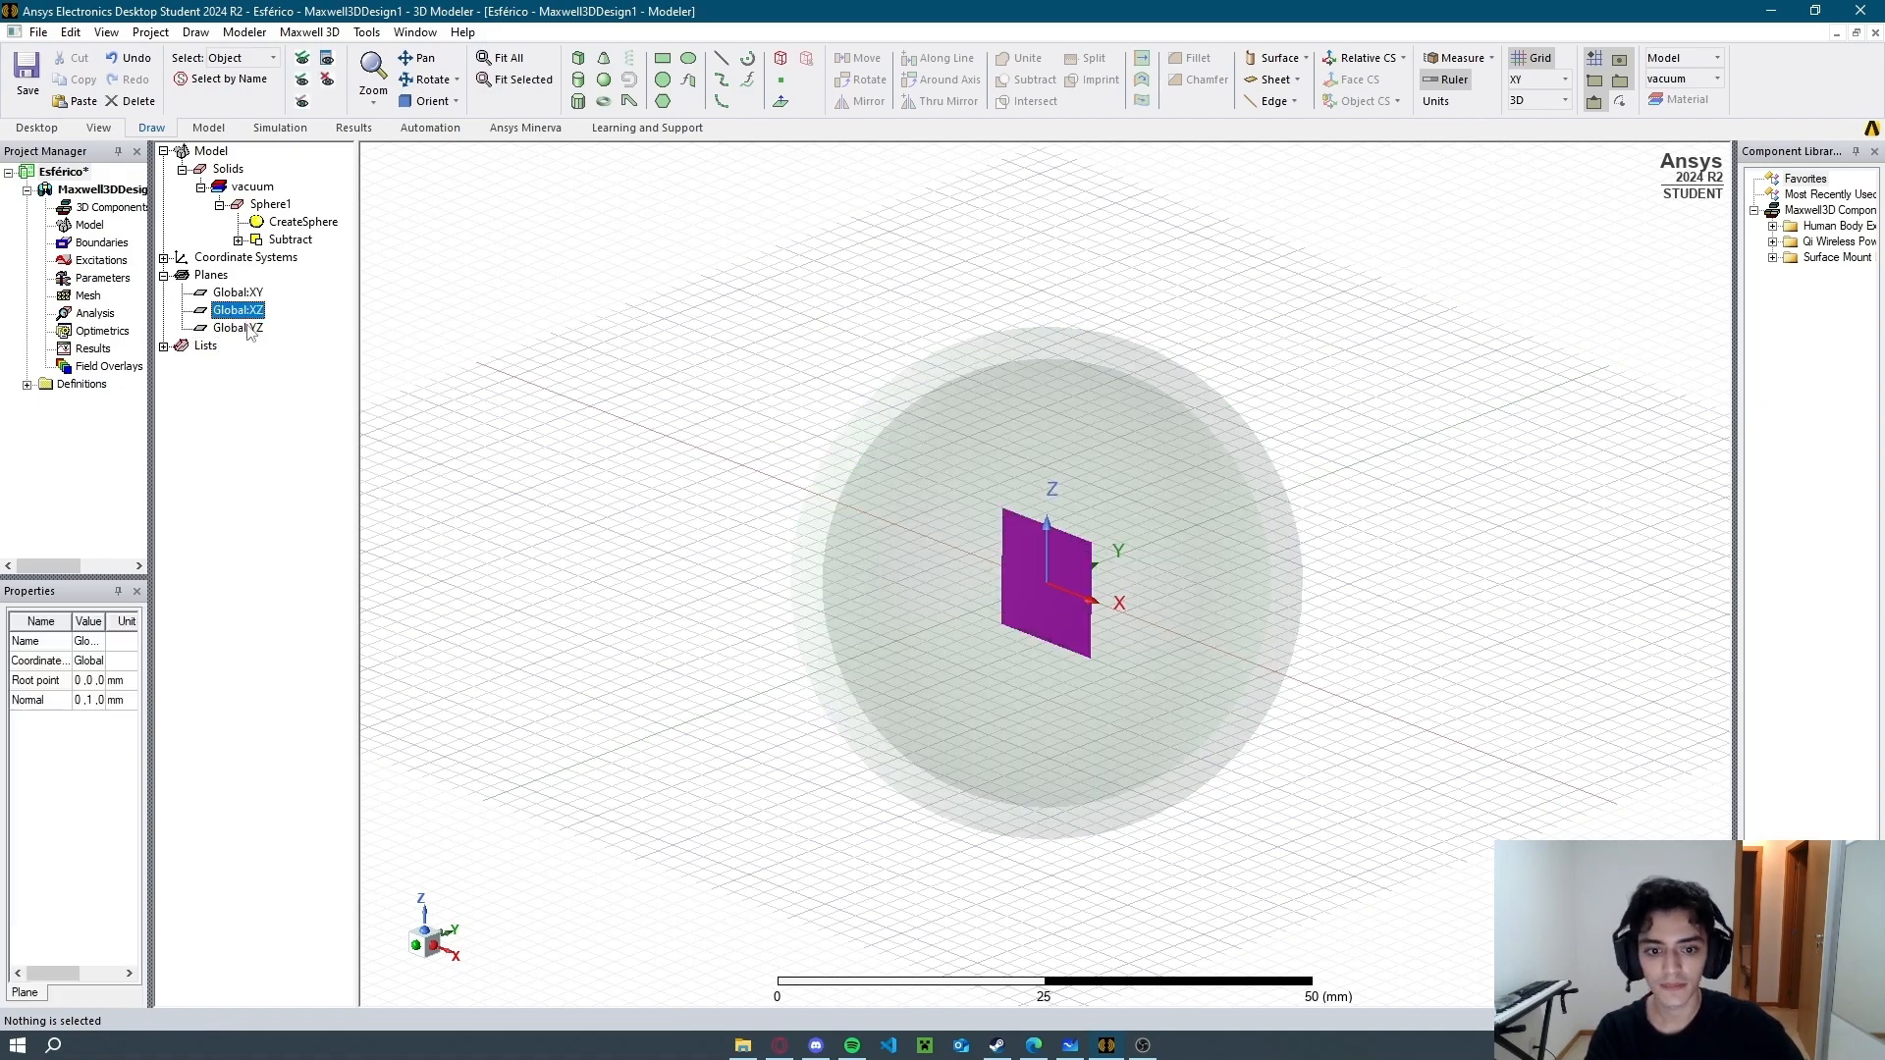
mouse_move(1307, 448)
middle_down()
mouse_move(1300, 421)
mouse_move(1315, 442)
middle_up()
click(98, 127)
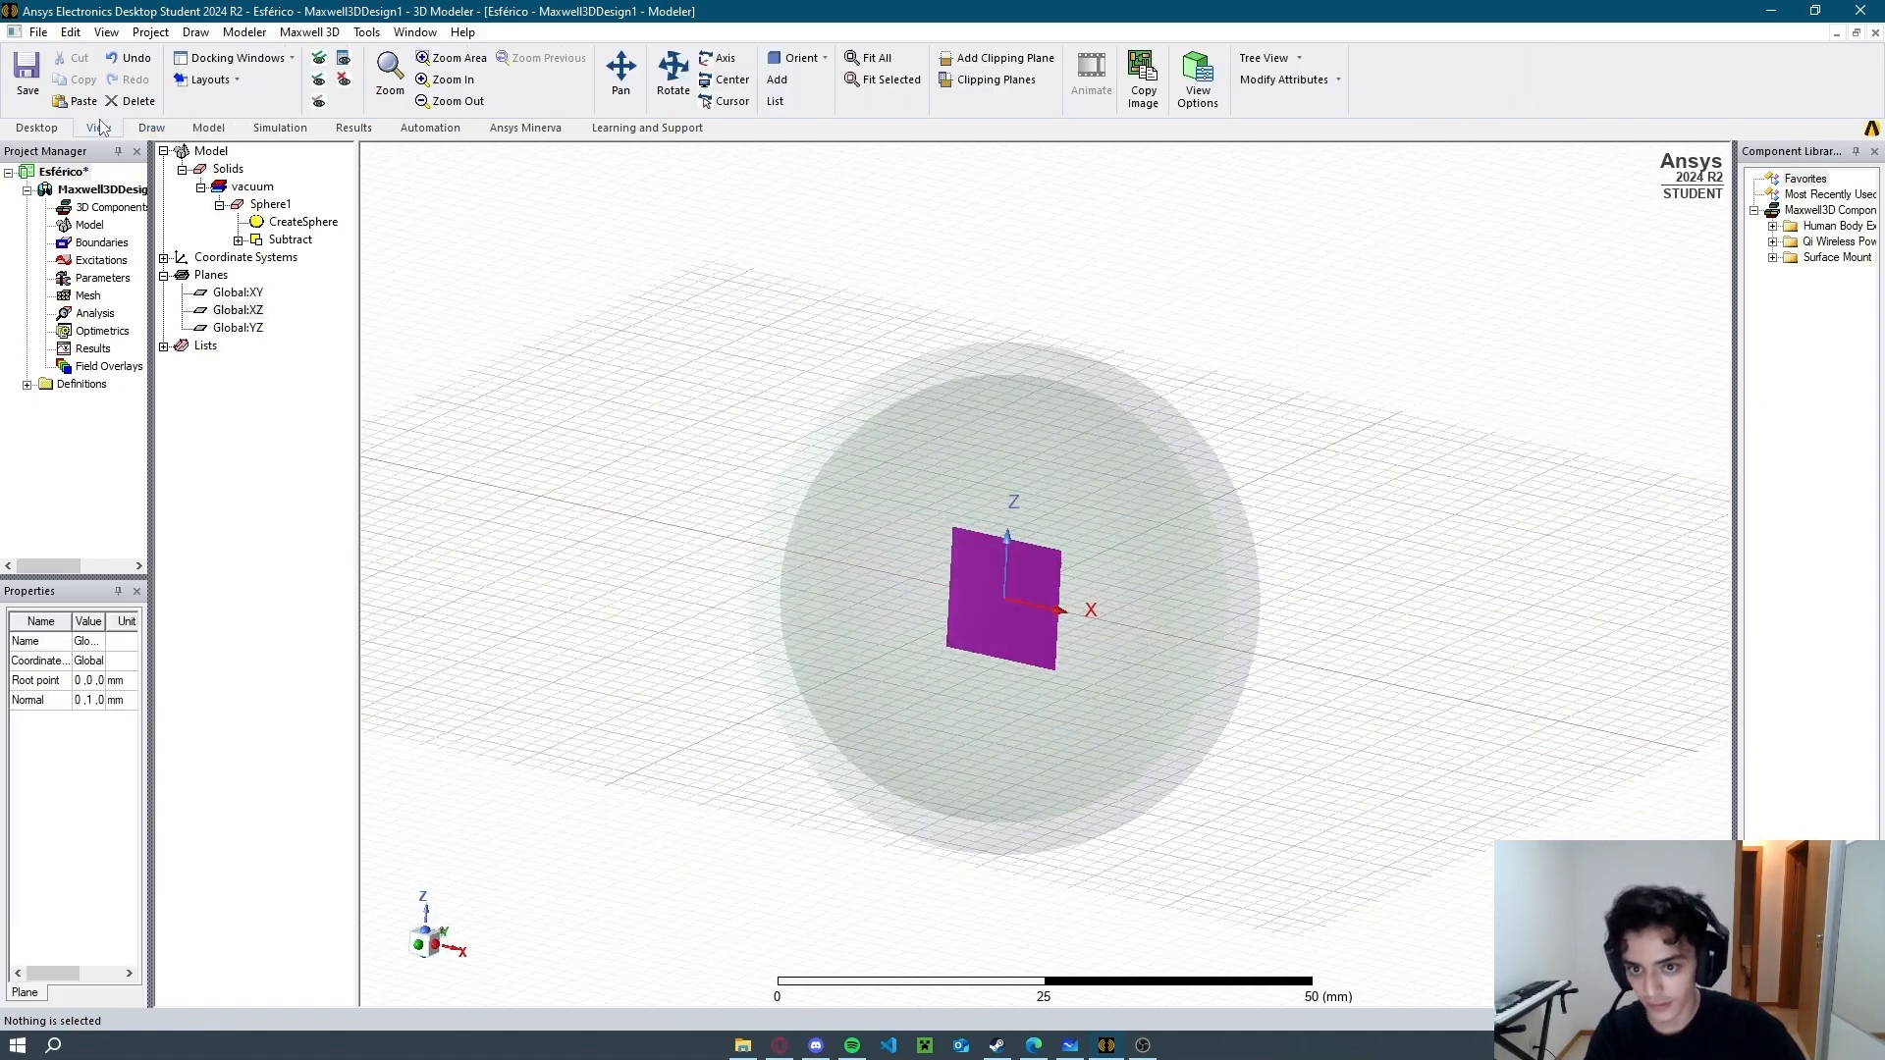
click(1045, 58)
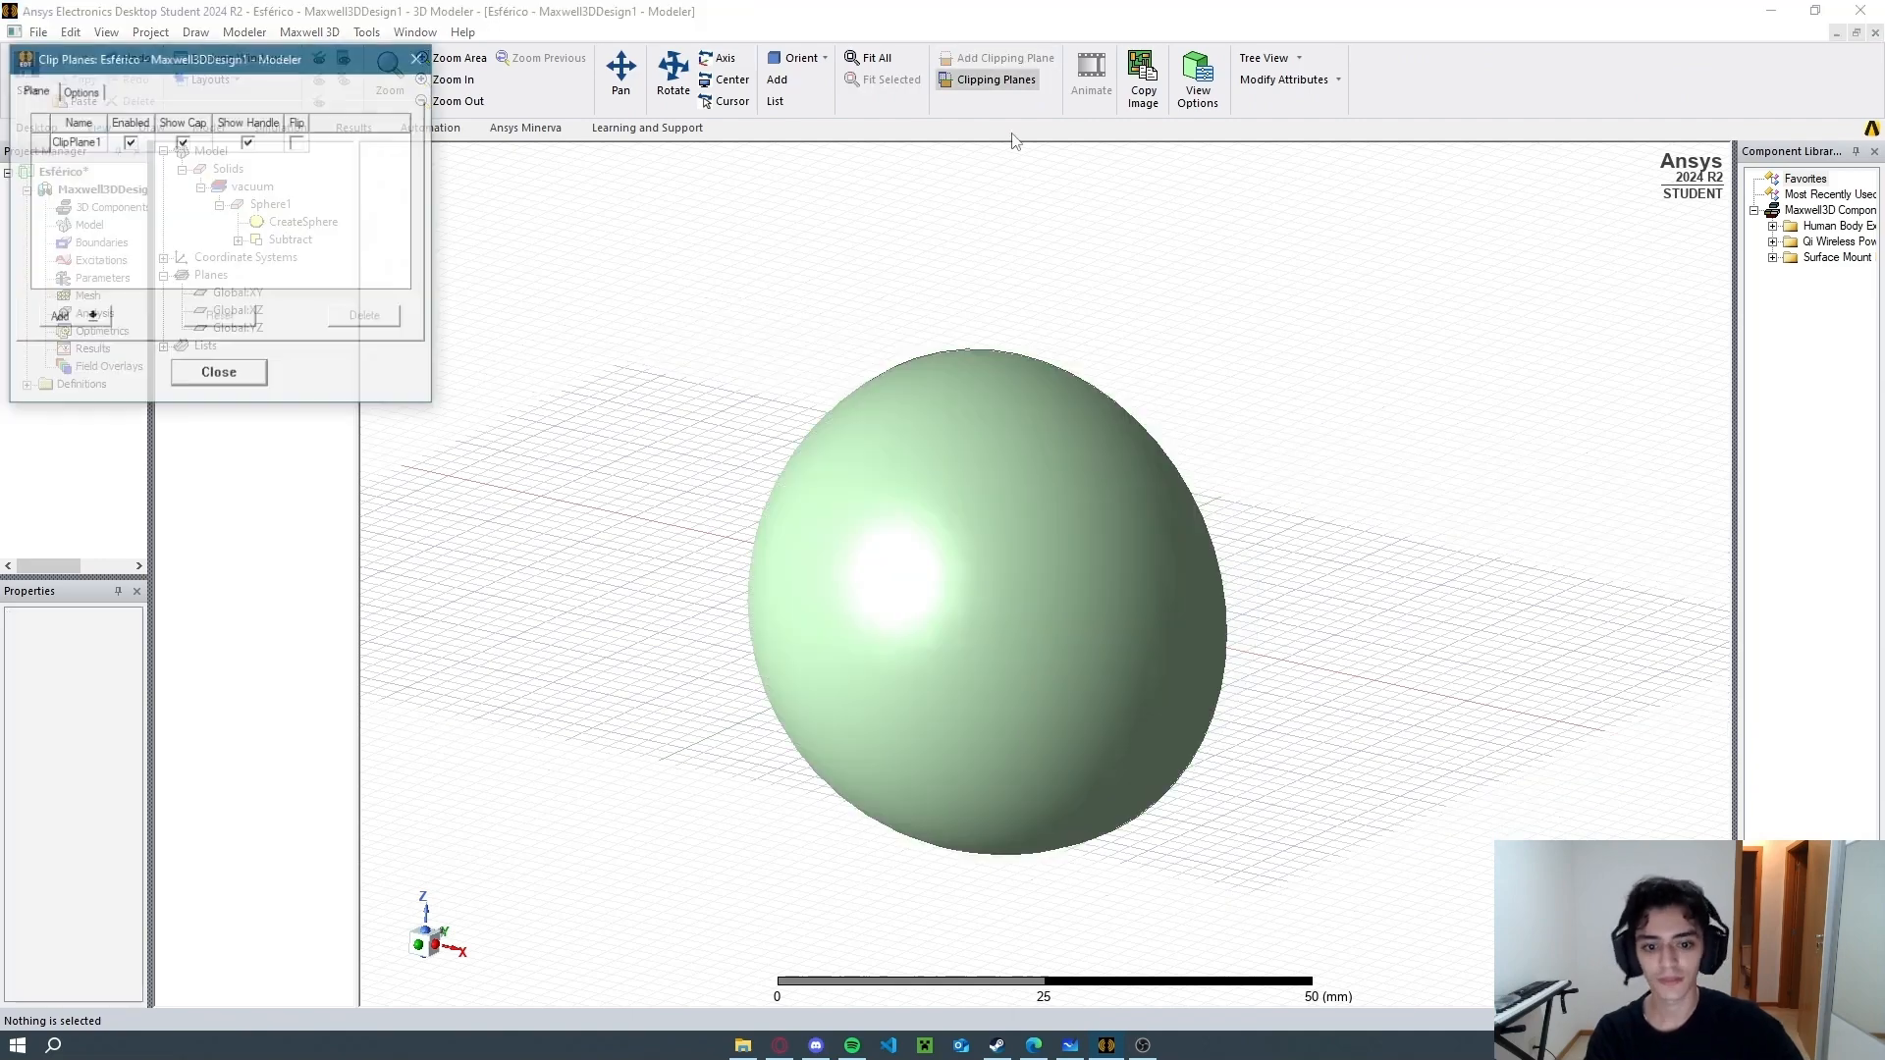
middle_drag(1284, 671, 1017, 734)
click(223, 378)
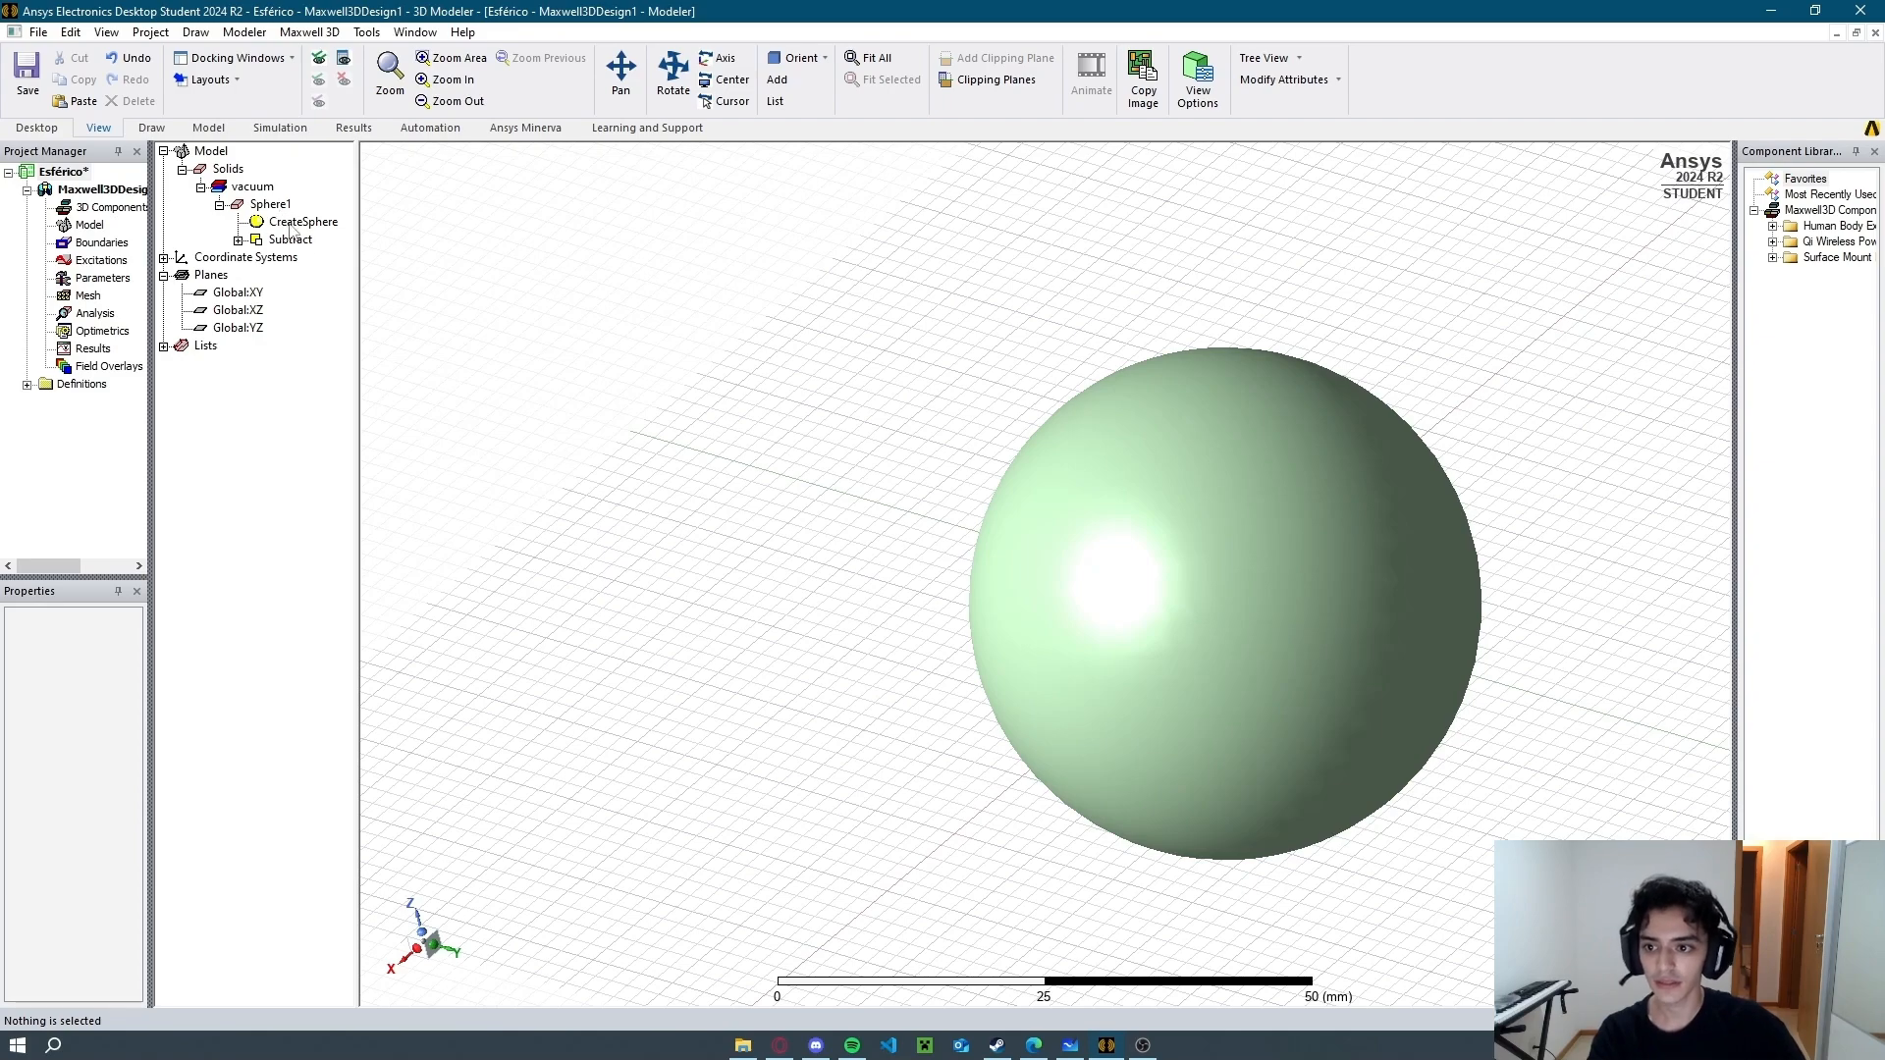
middle_drag(1008, 571, 975, 439)
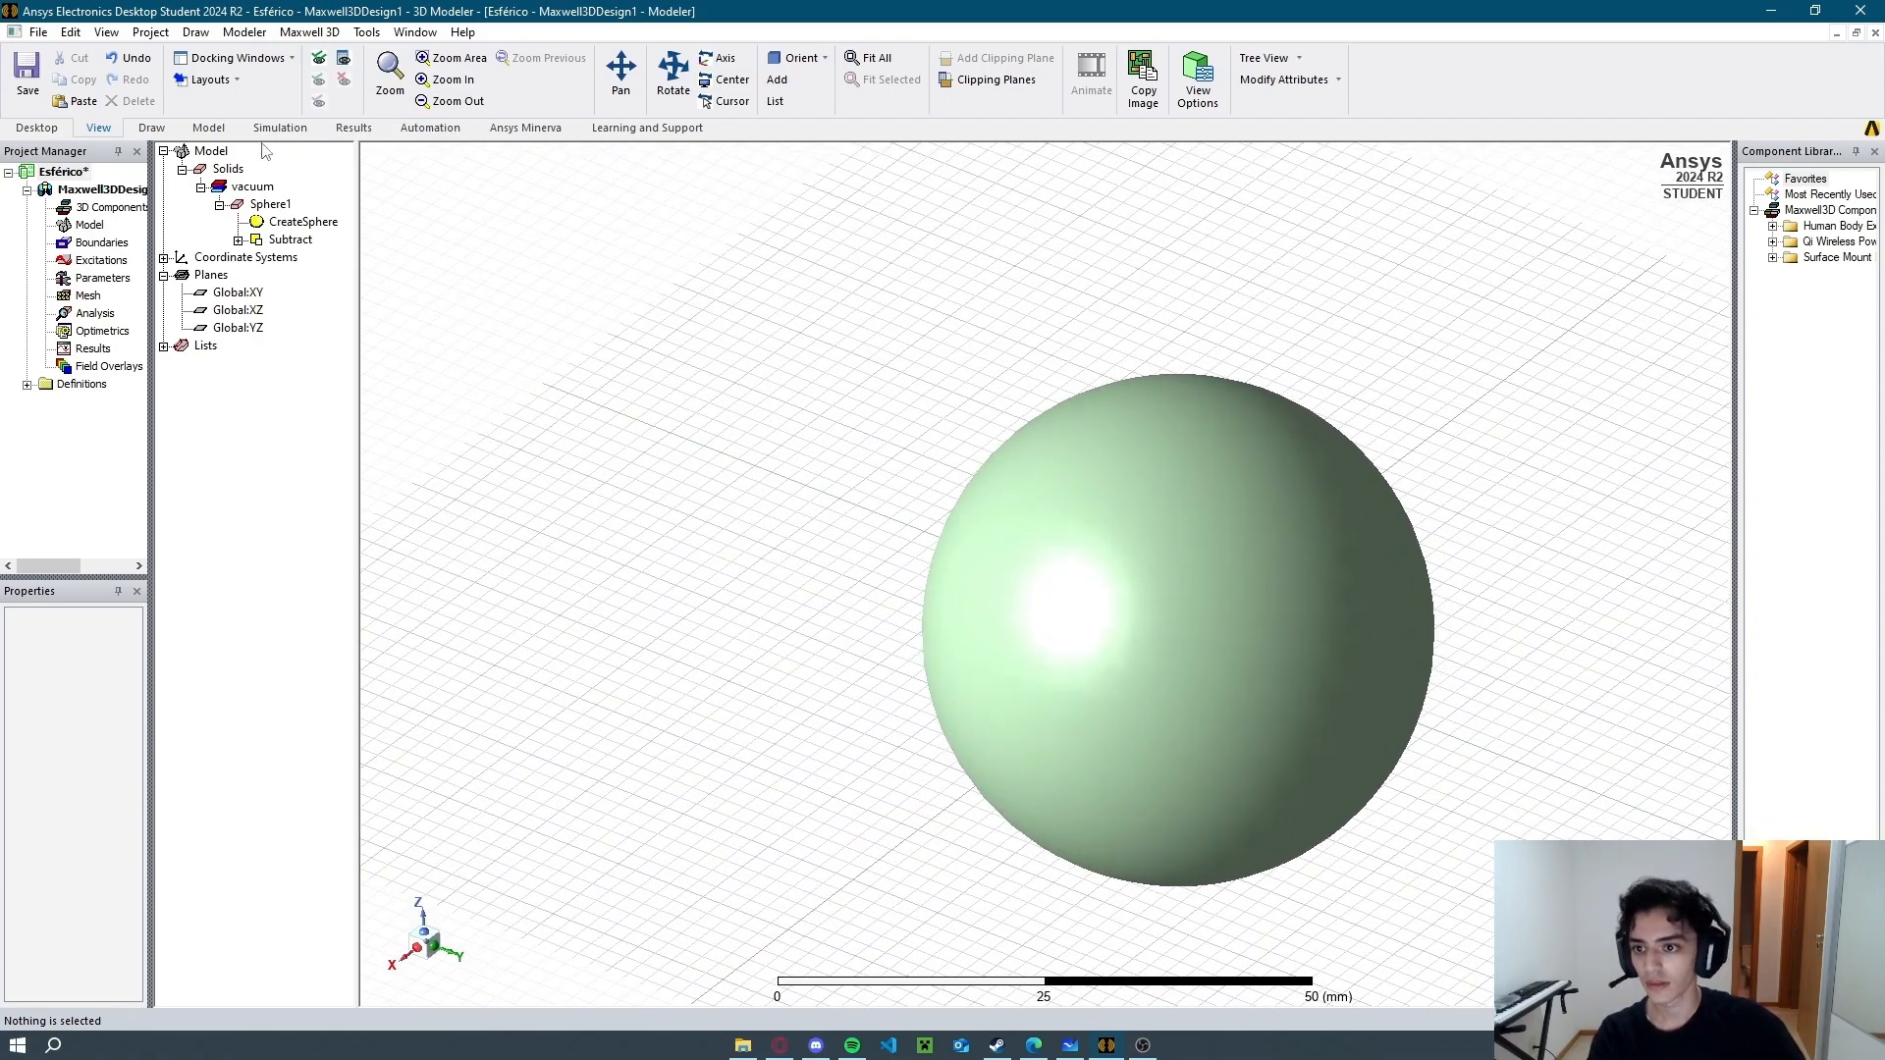
Draw a new sphere centred at the origin with a radius of about 4.5 mm.
click(151, 128)
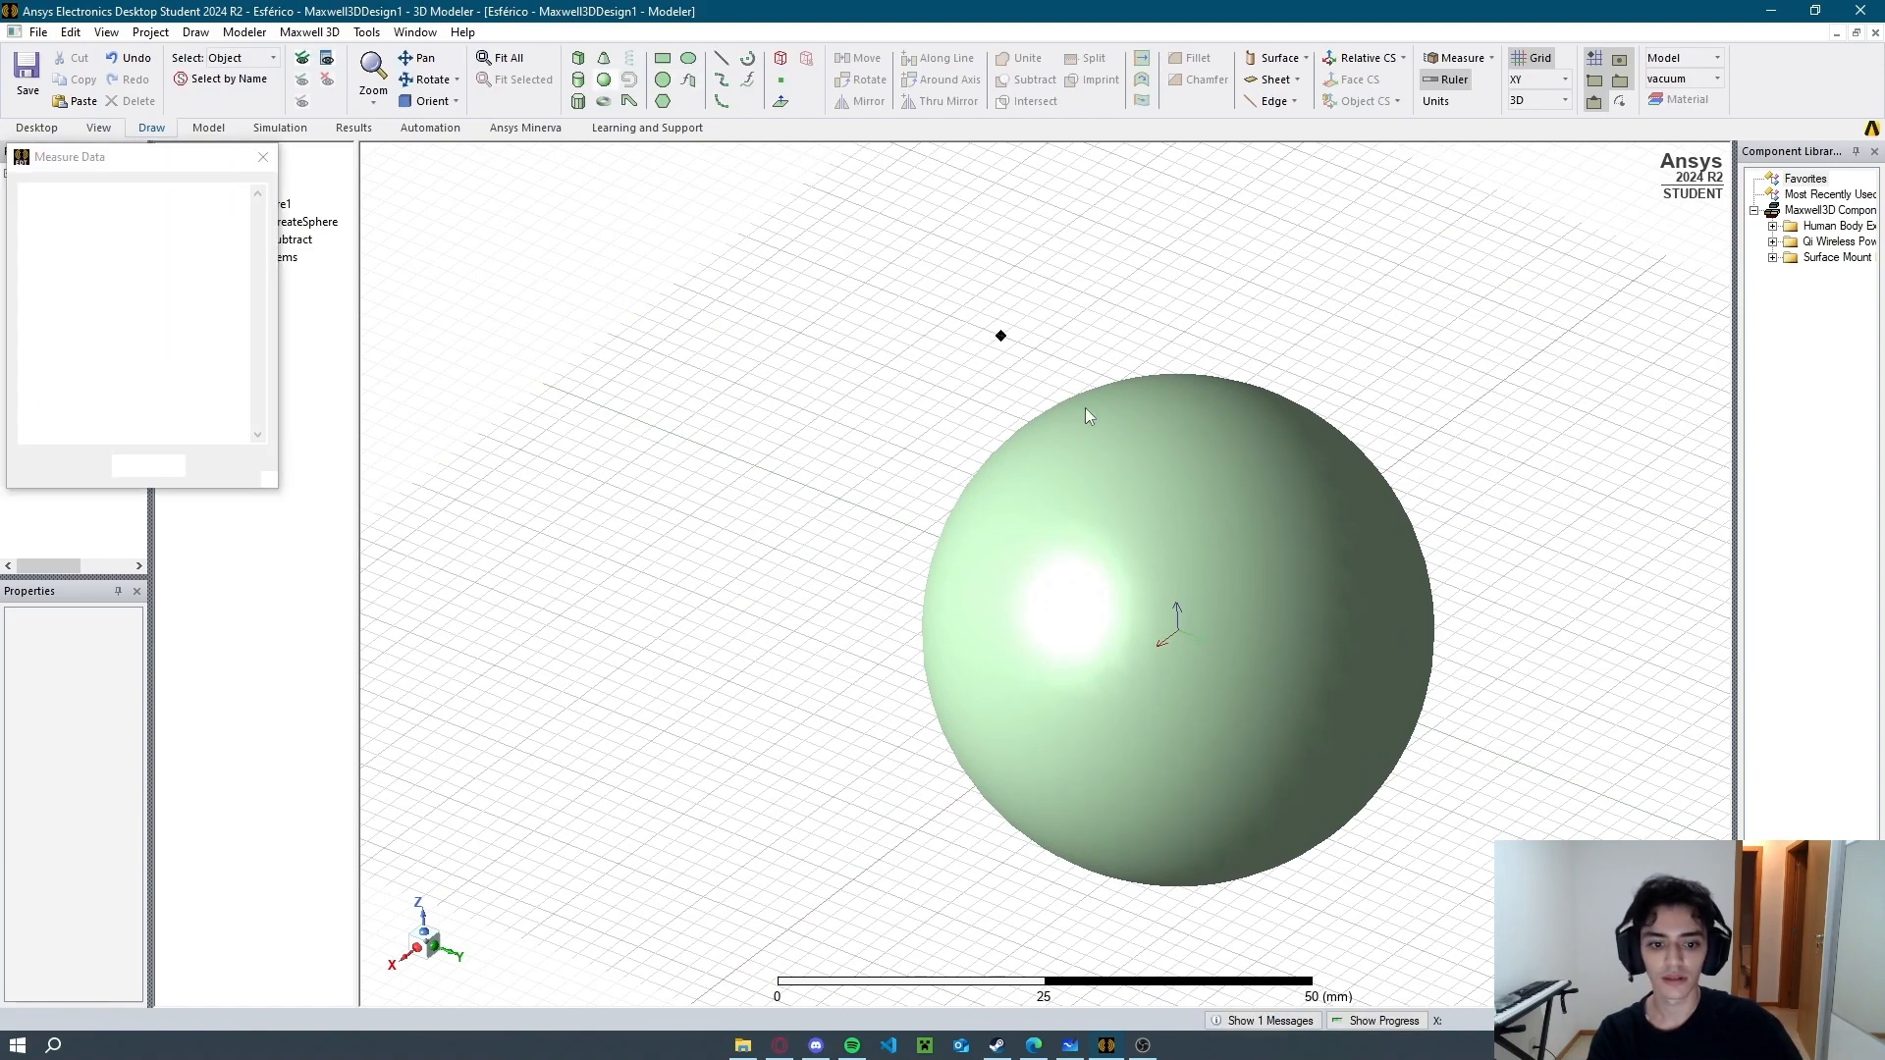
click(1181, 628)
click(1180, 628)
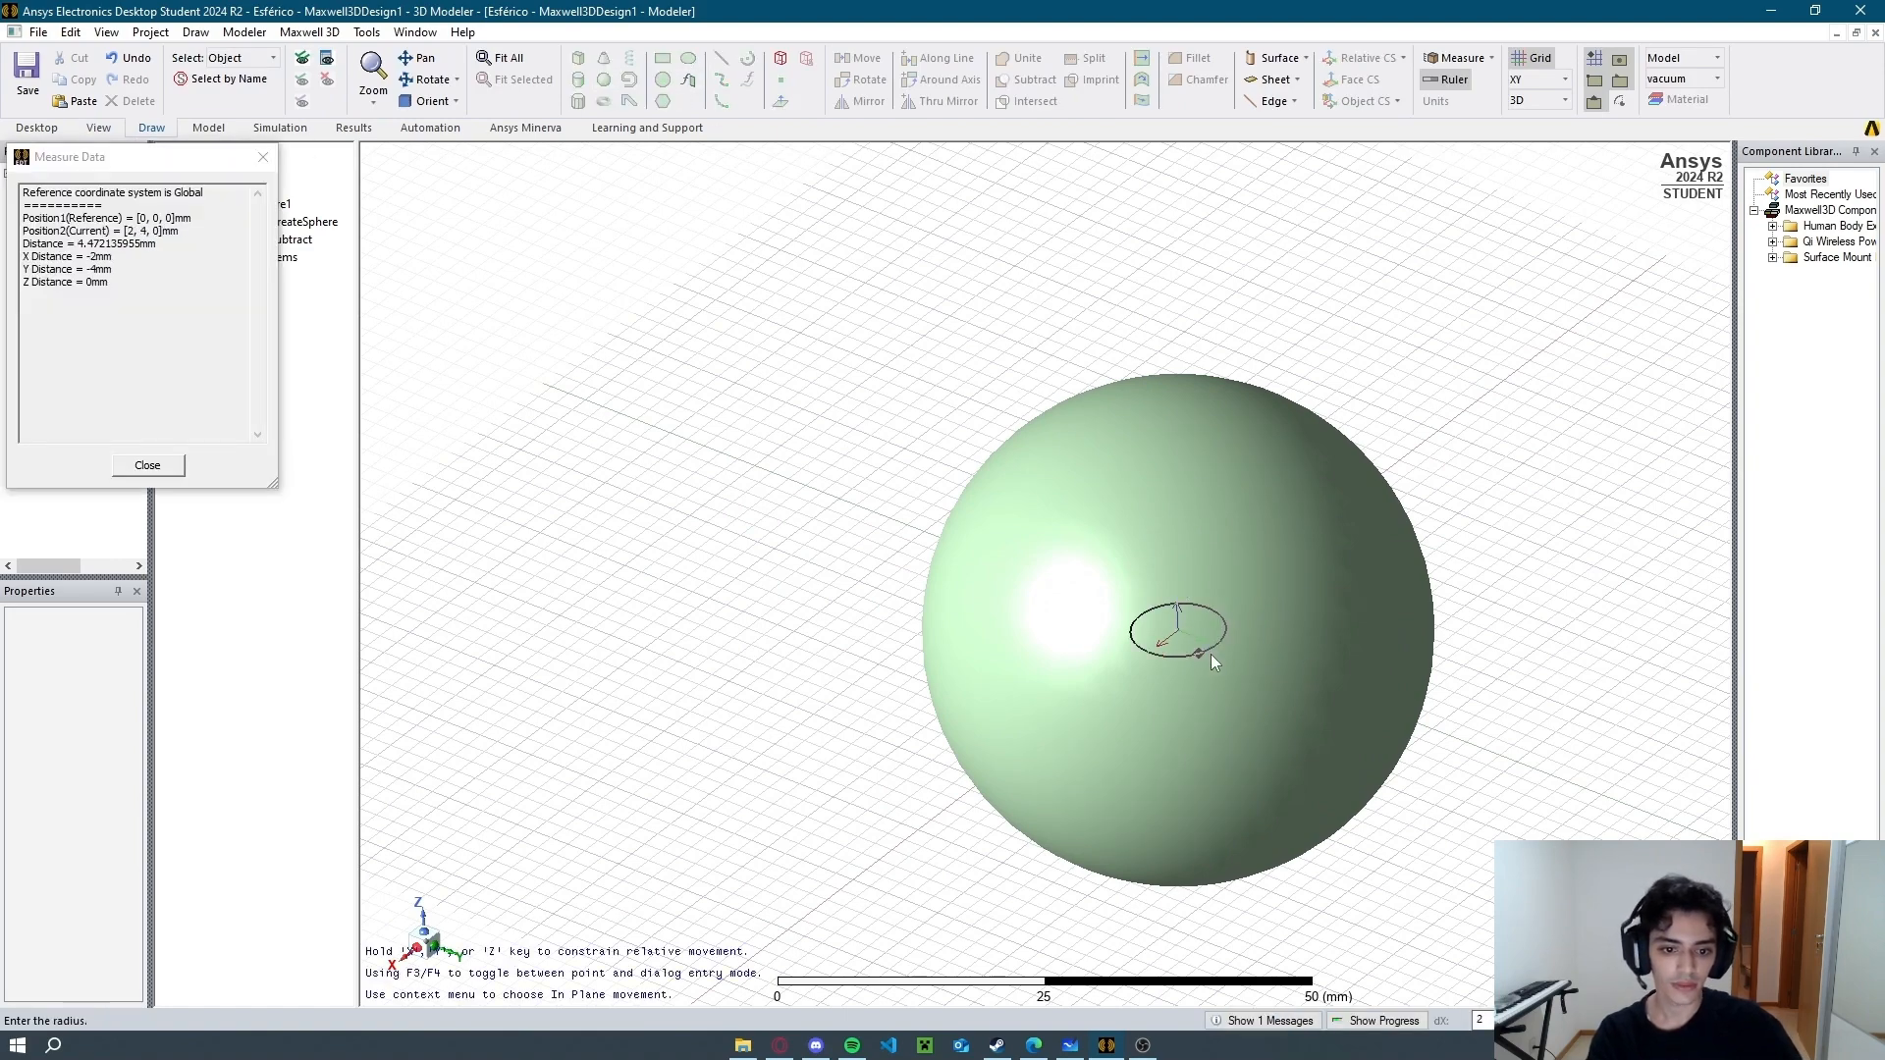
click(1211, 654)
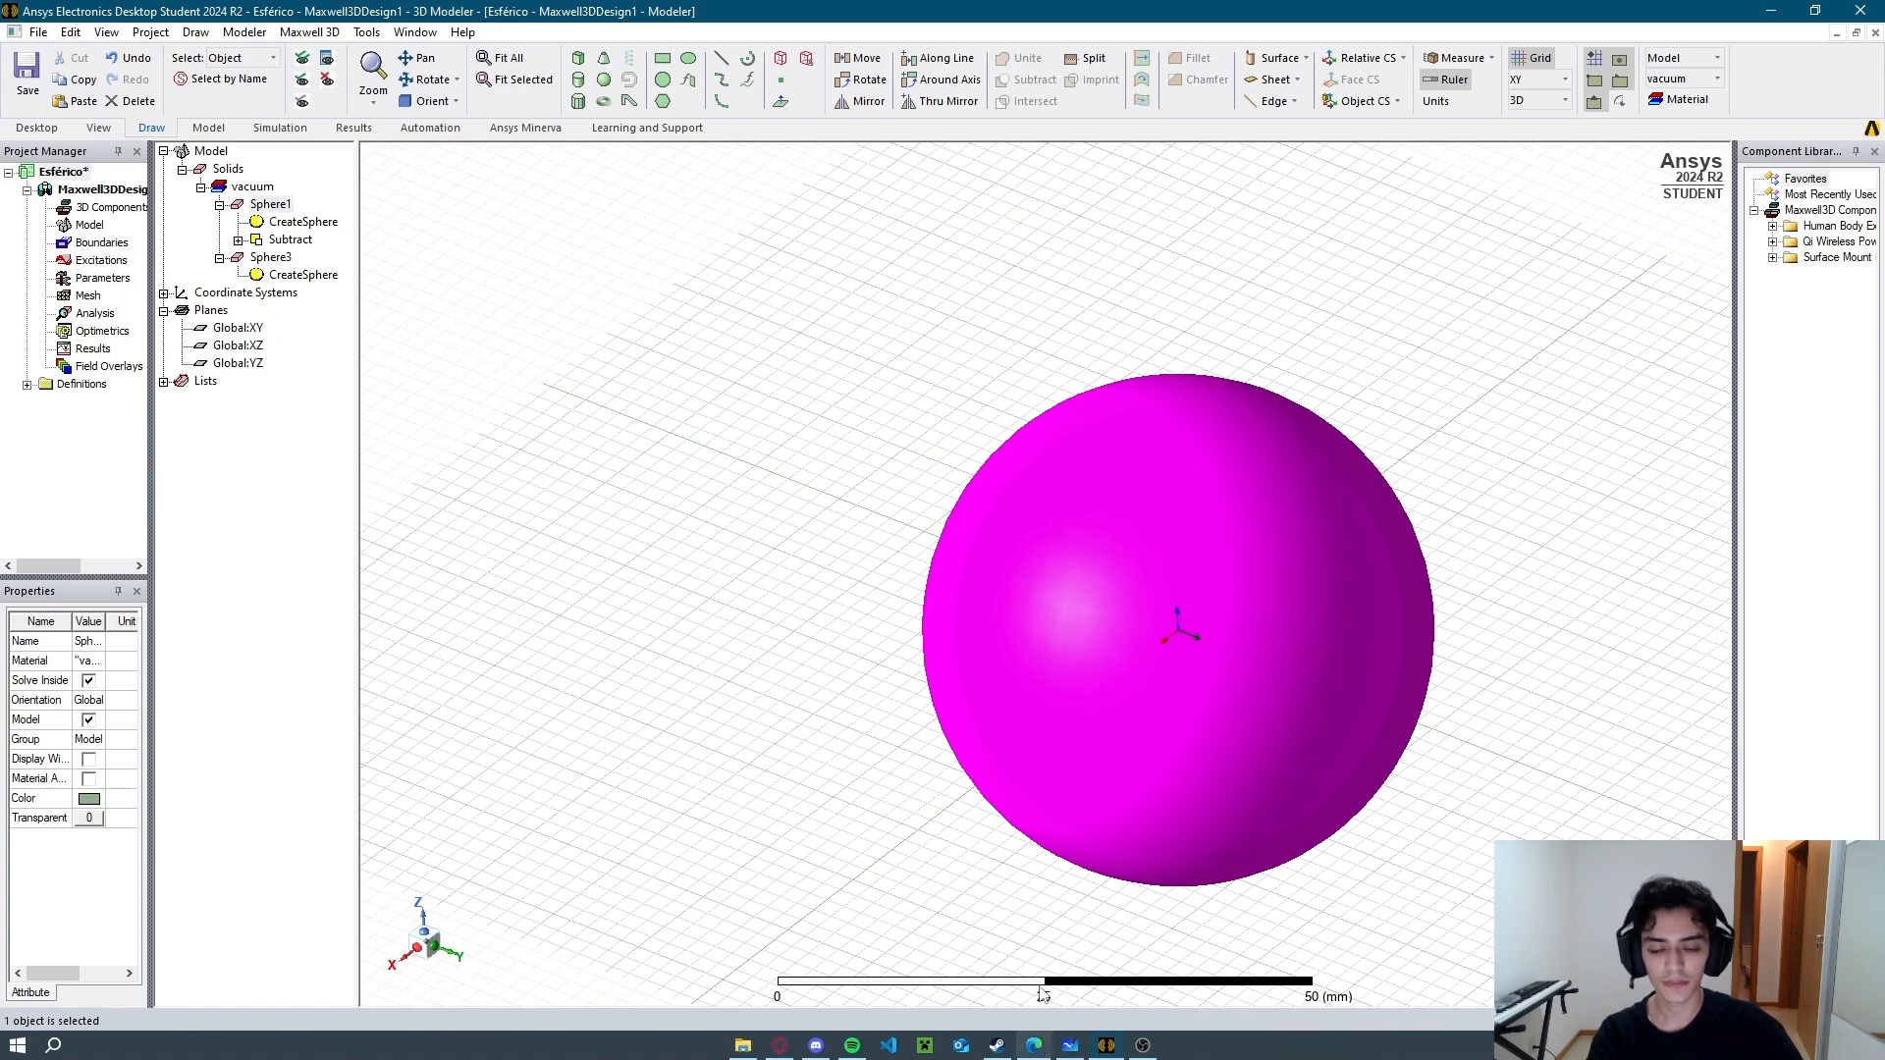
Check the group C radii in the PDF's Table 3 and set the new sphere's radius to 21 mm.
key(alt+Tab)
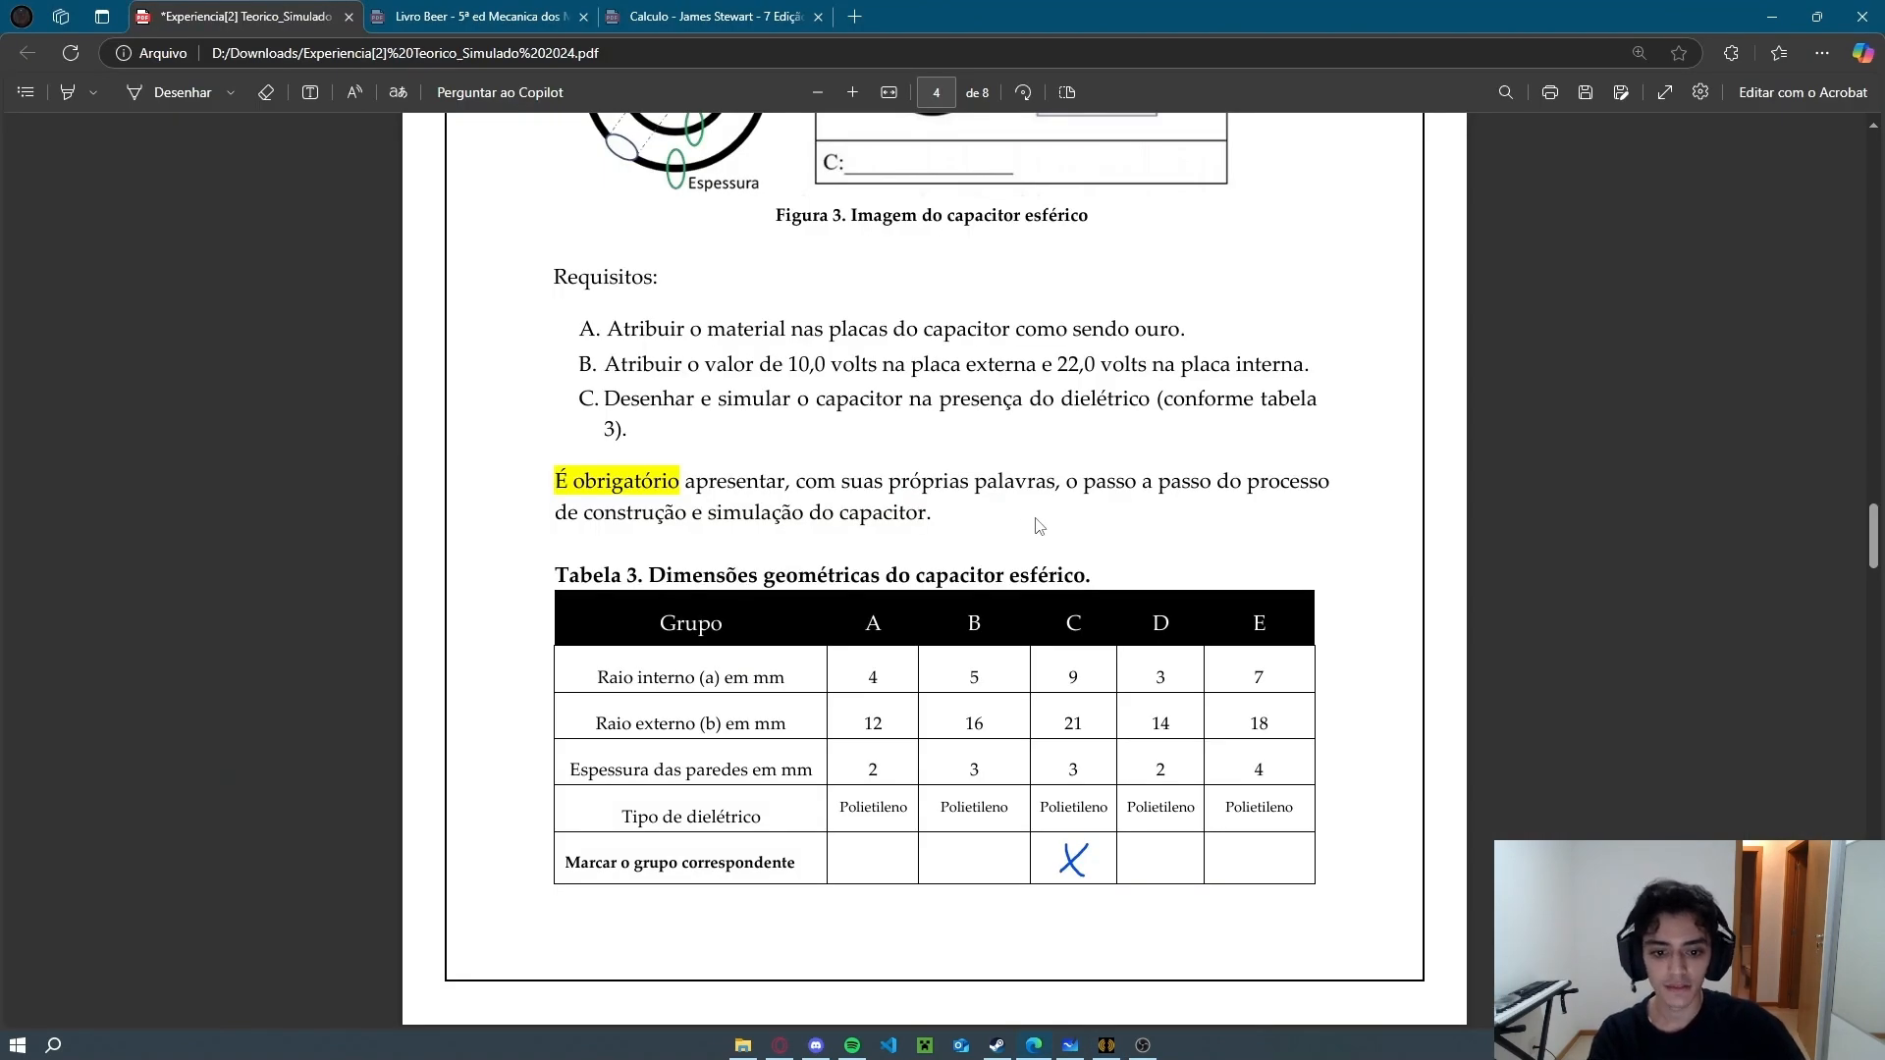
key(alt+Tab)
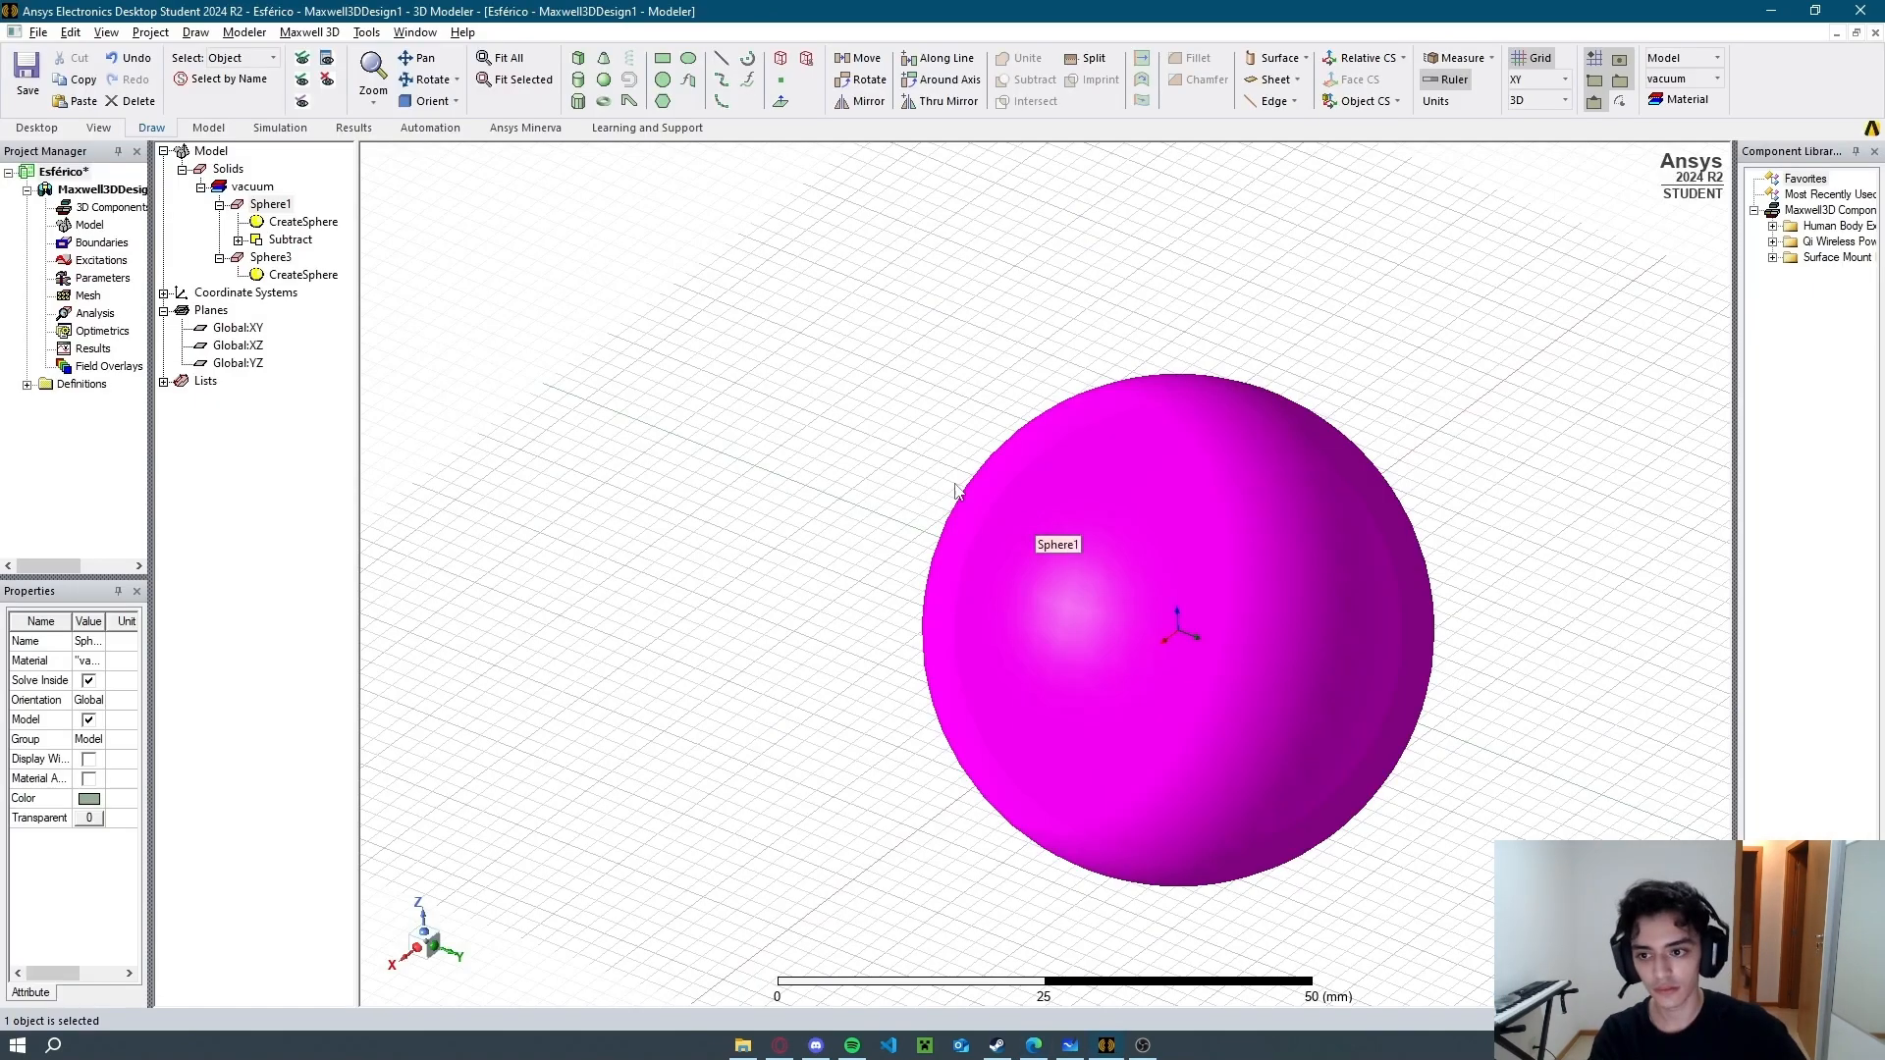
double_click(1182, 622)
click(1264, 575)
text(21)
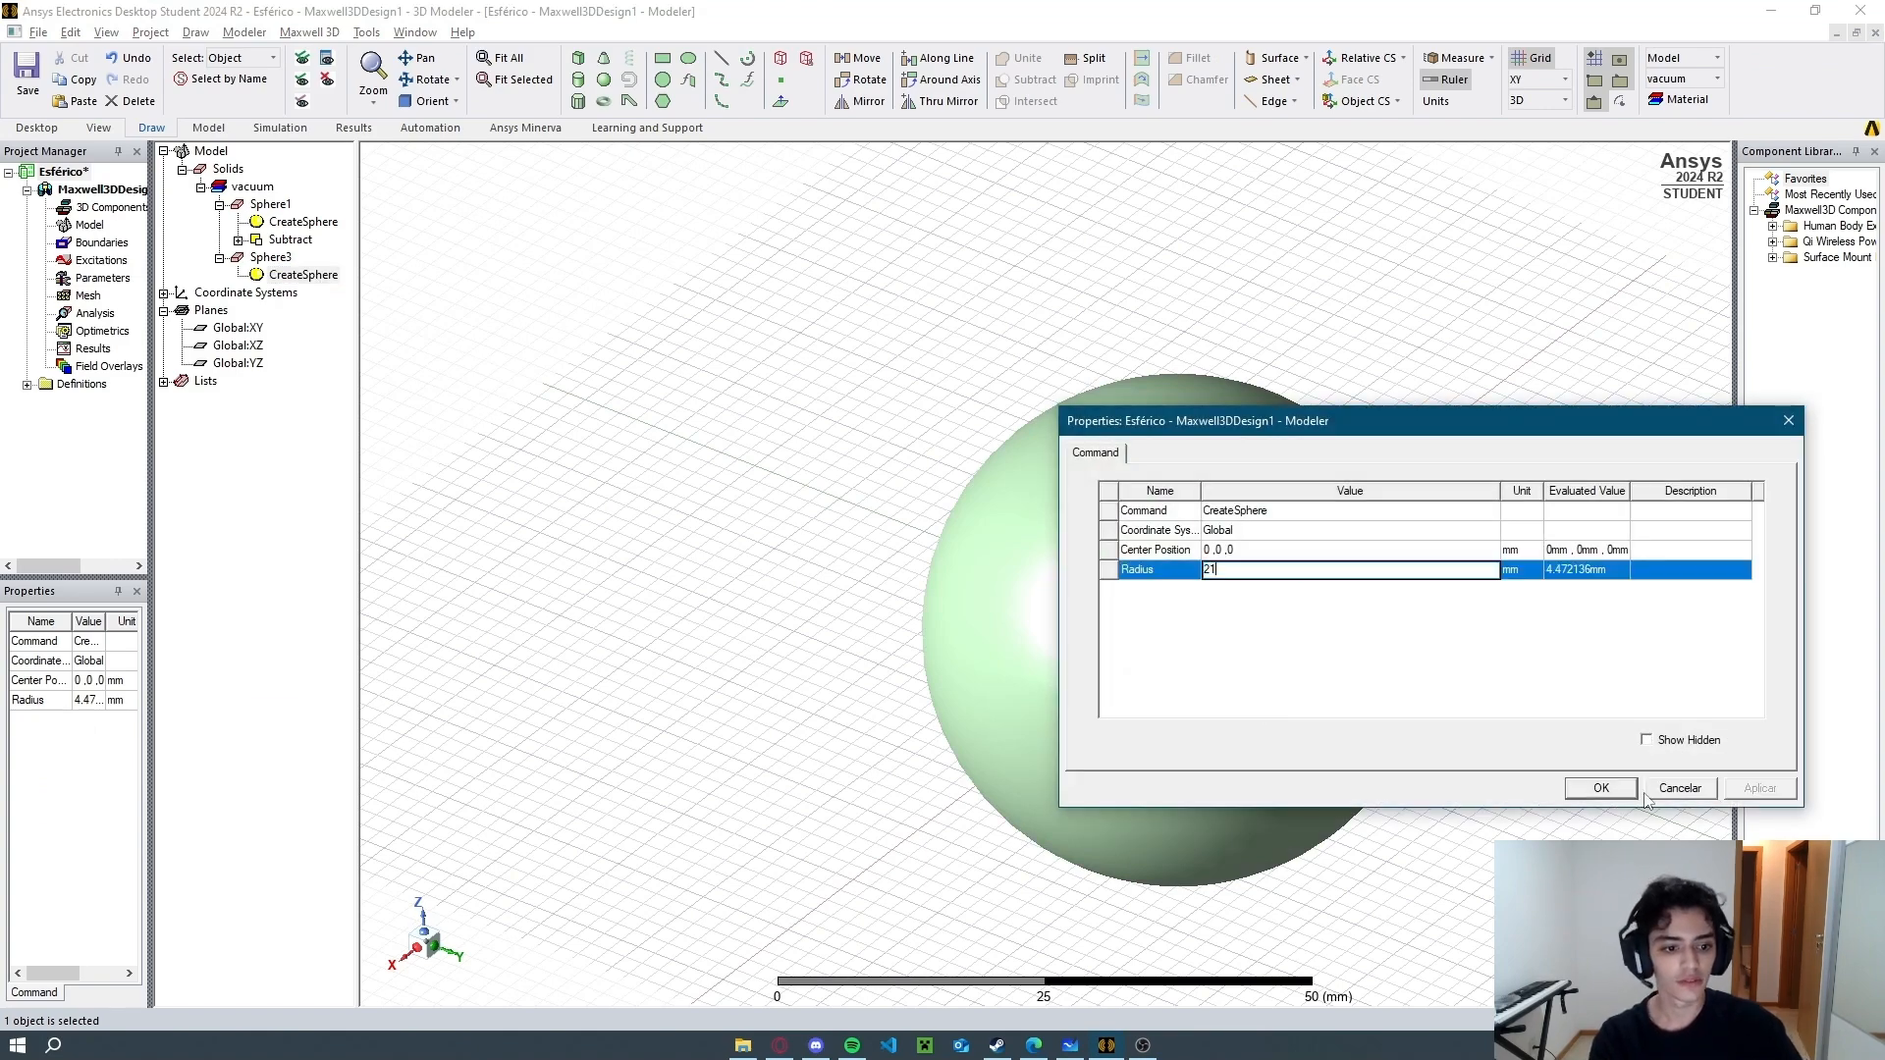
click(1600, 787)
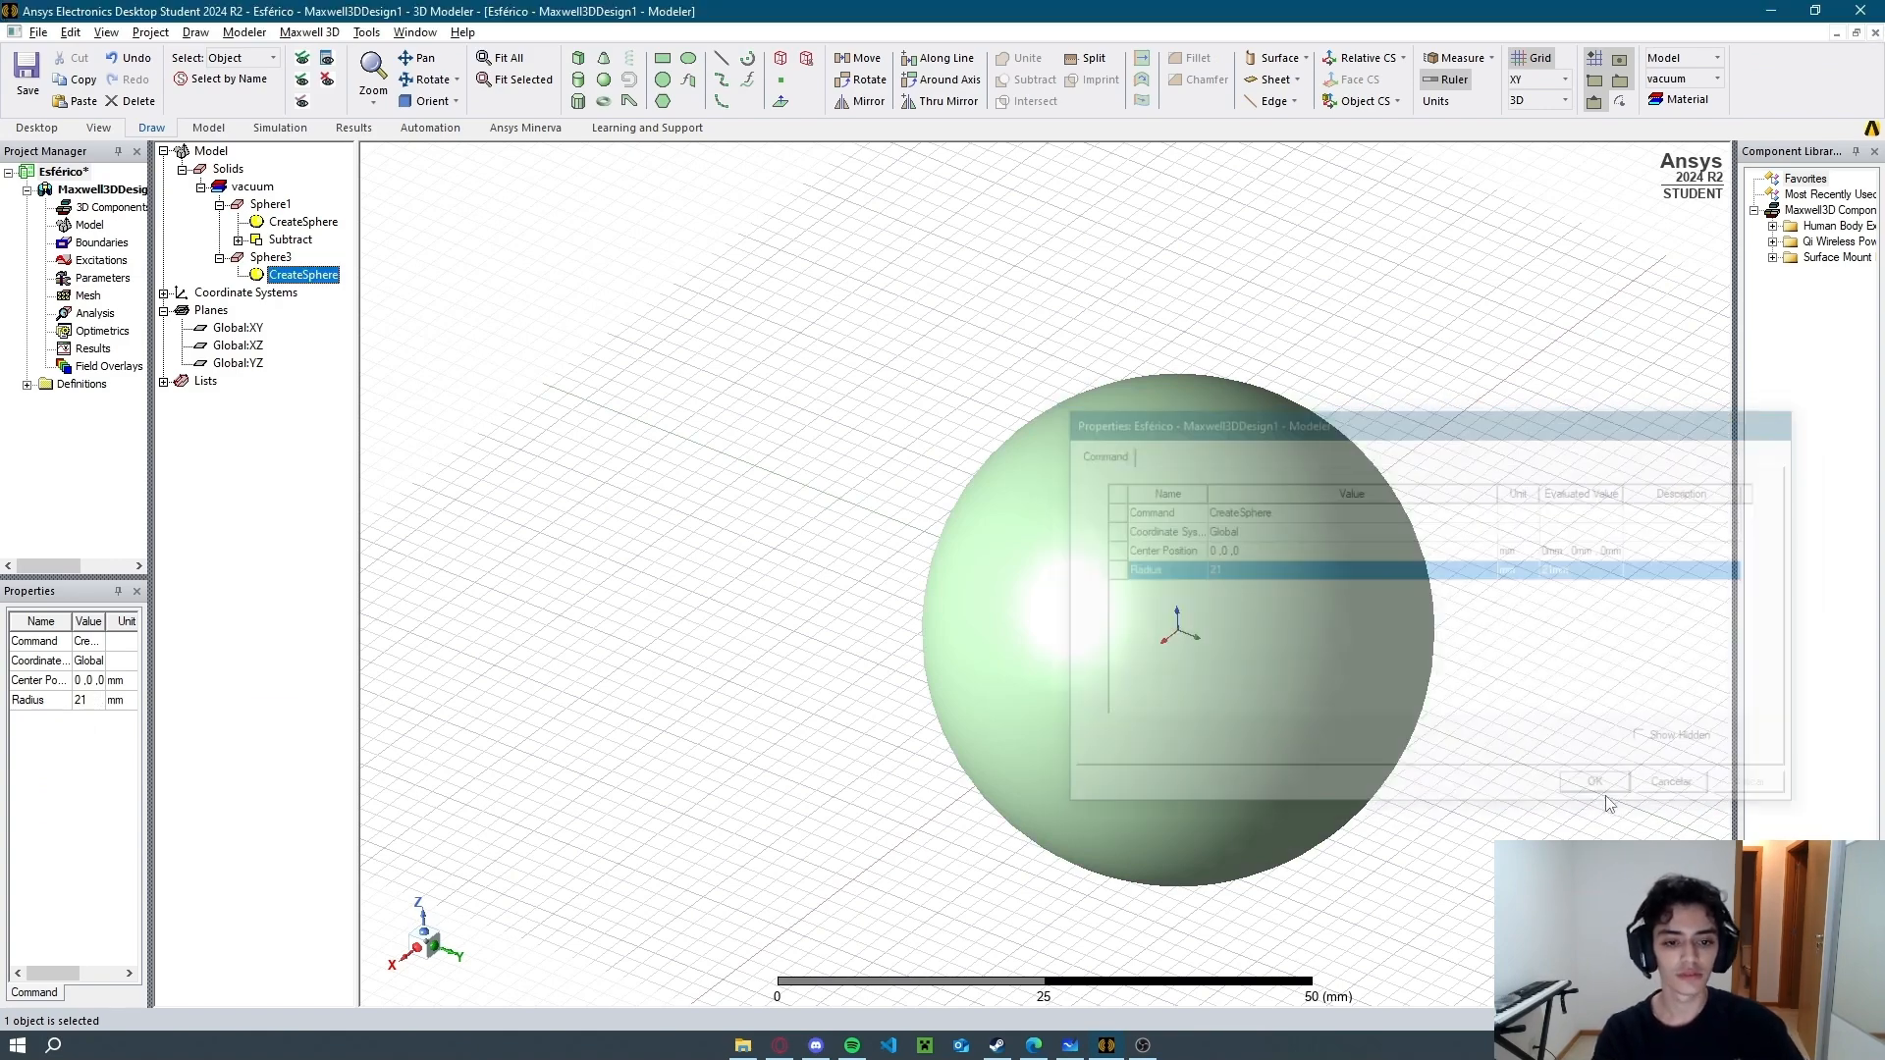
Duplicate the new 21 mm sphere and set the copy's radius to 12 mm, checking the inner radius in the PDF's Table 3.
click(272, 259)
click(297, 277)
click(279, 259)
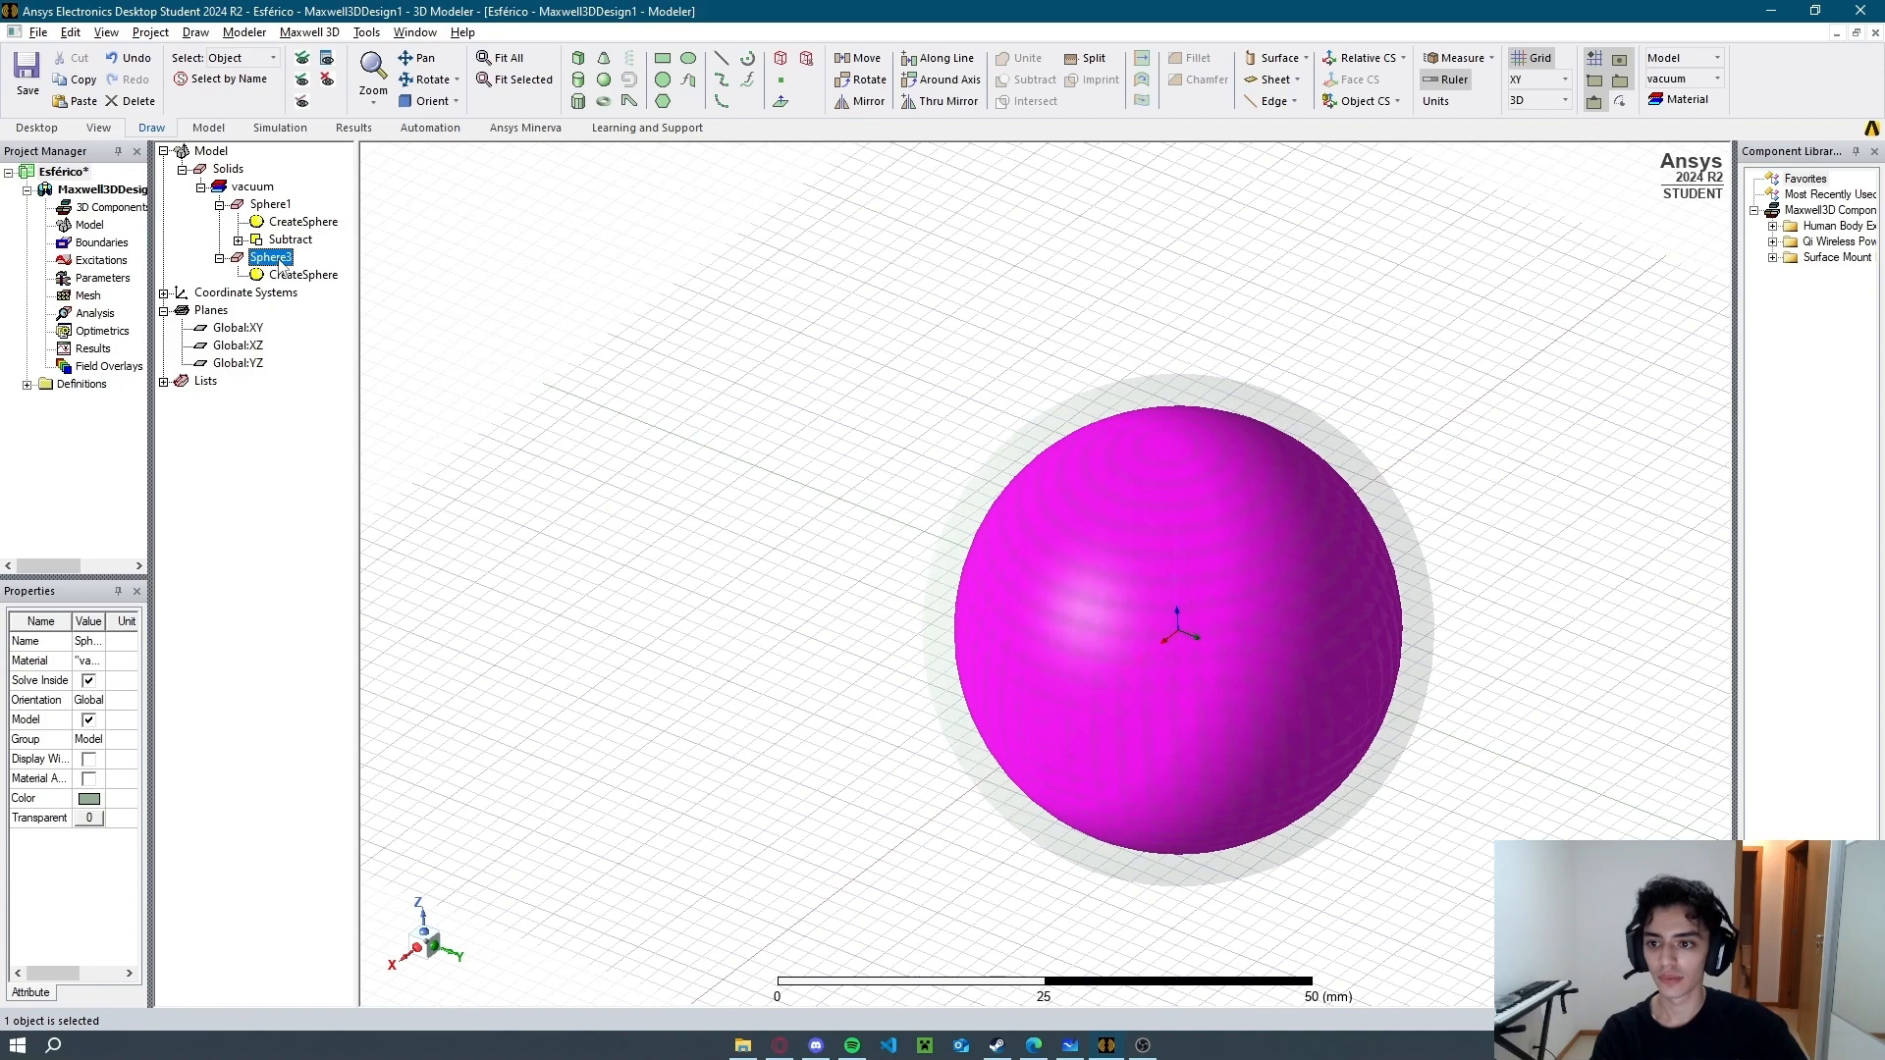
key(ctrl+c)
key(ctrl+v)
double_click(297, 312)
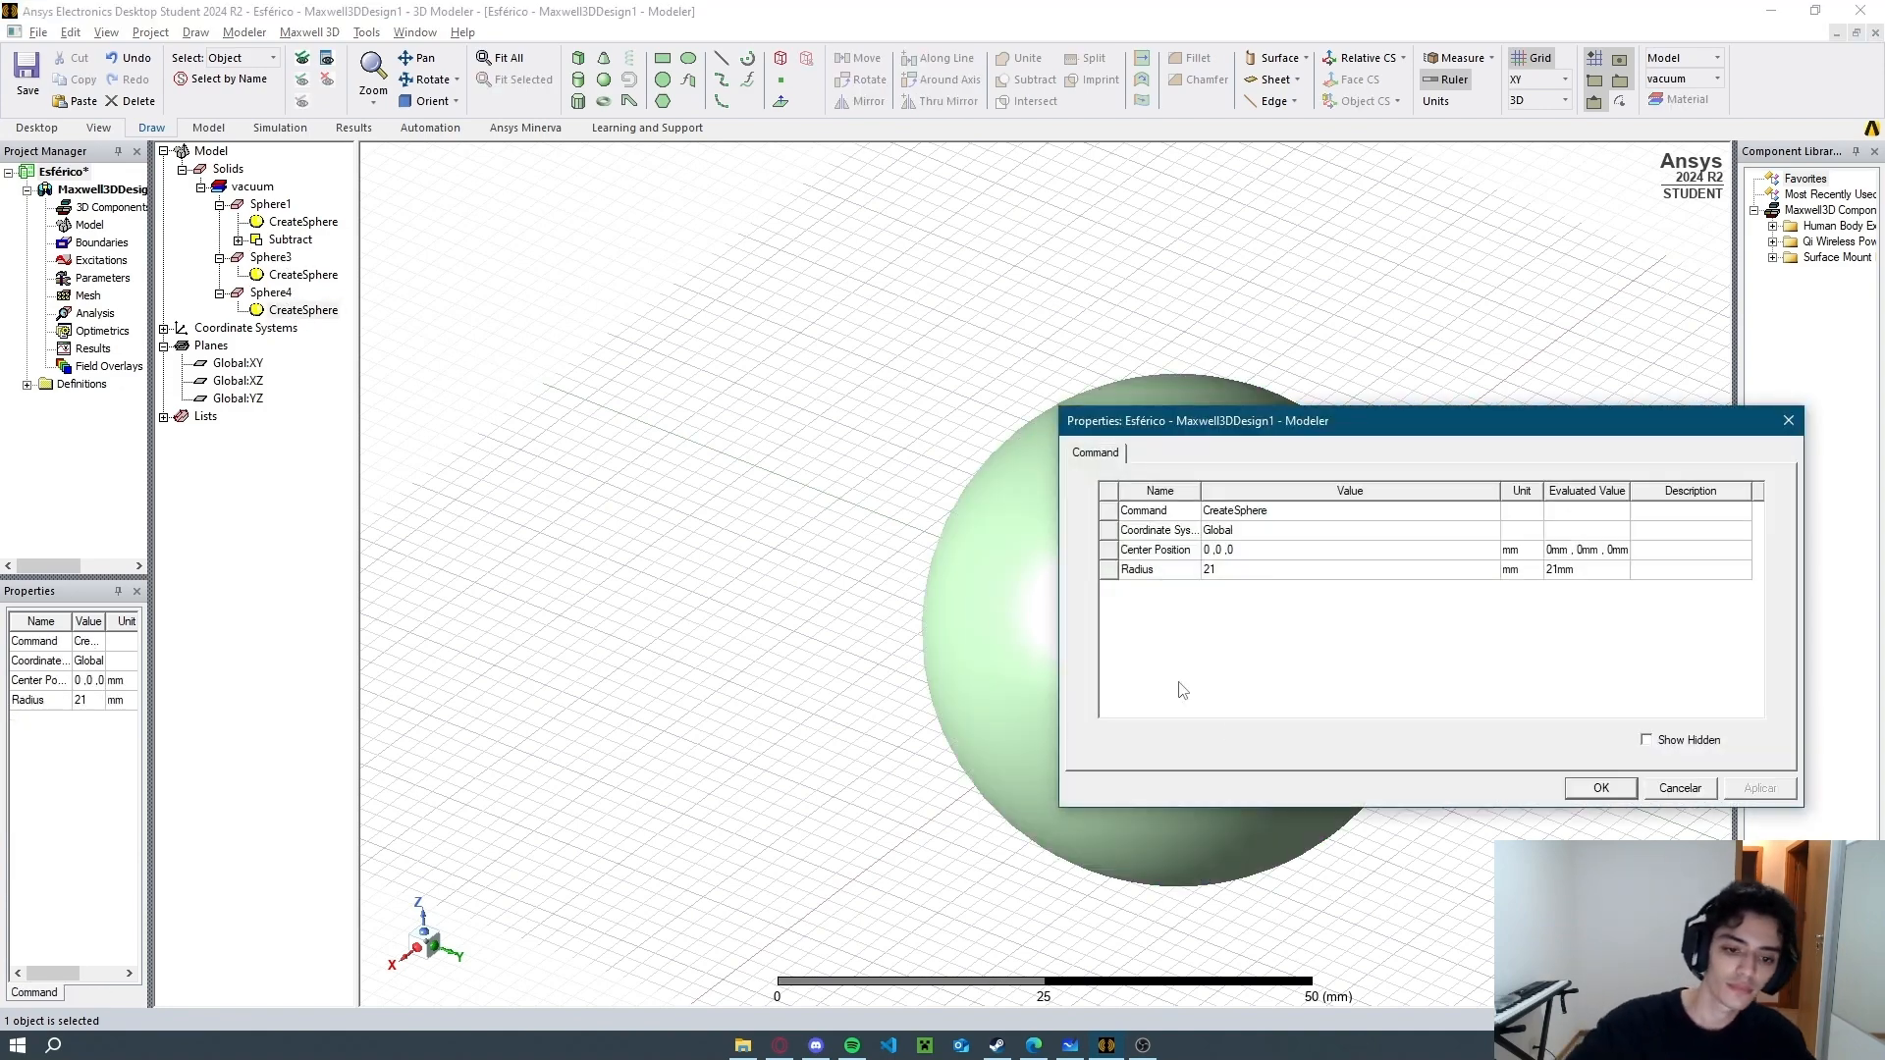
key(alt+Tab)
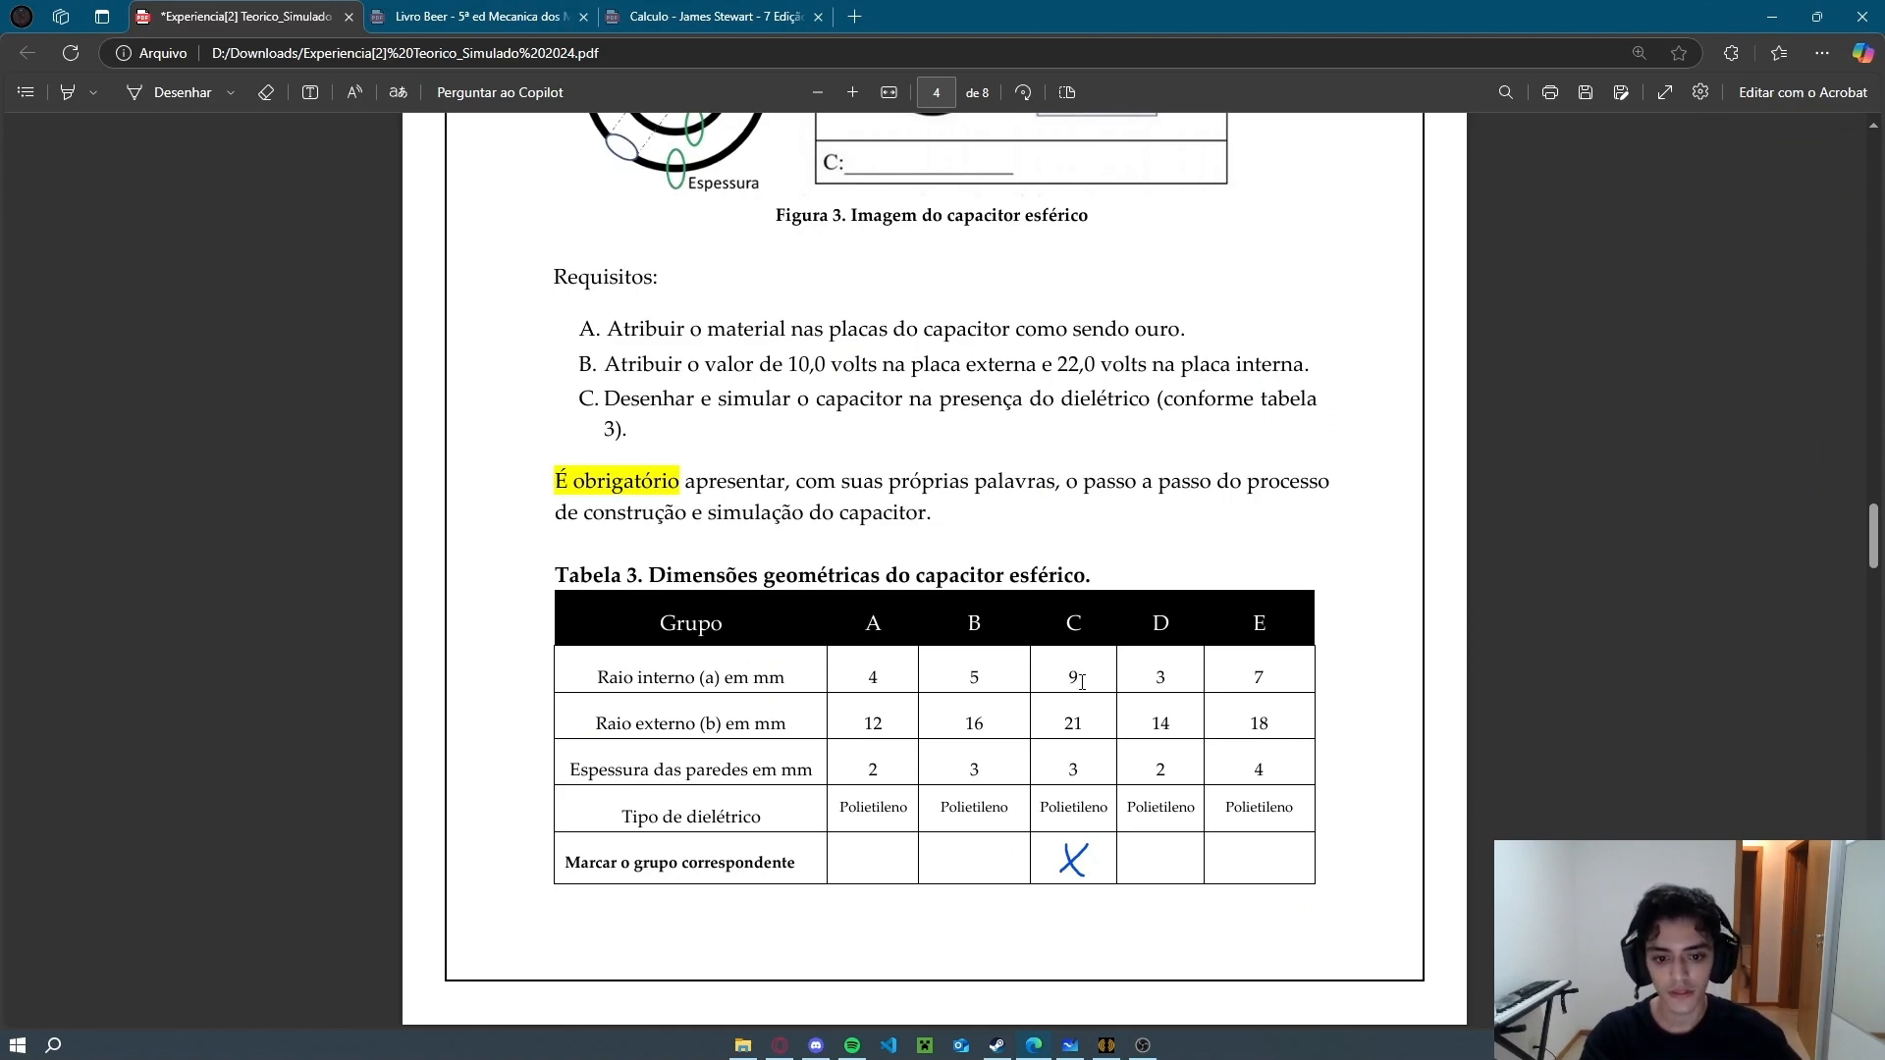
key(alt+Tab)
click(1259, 572)
click(1258, 571)
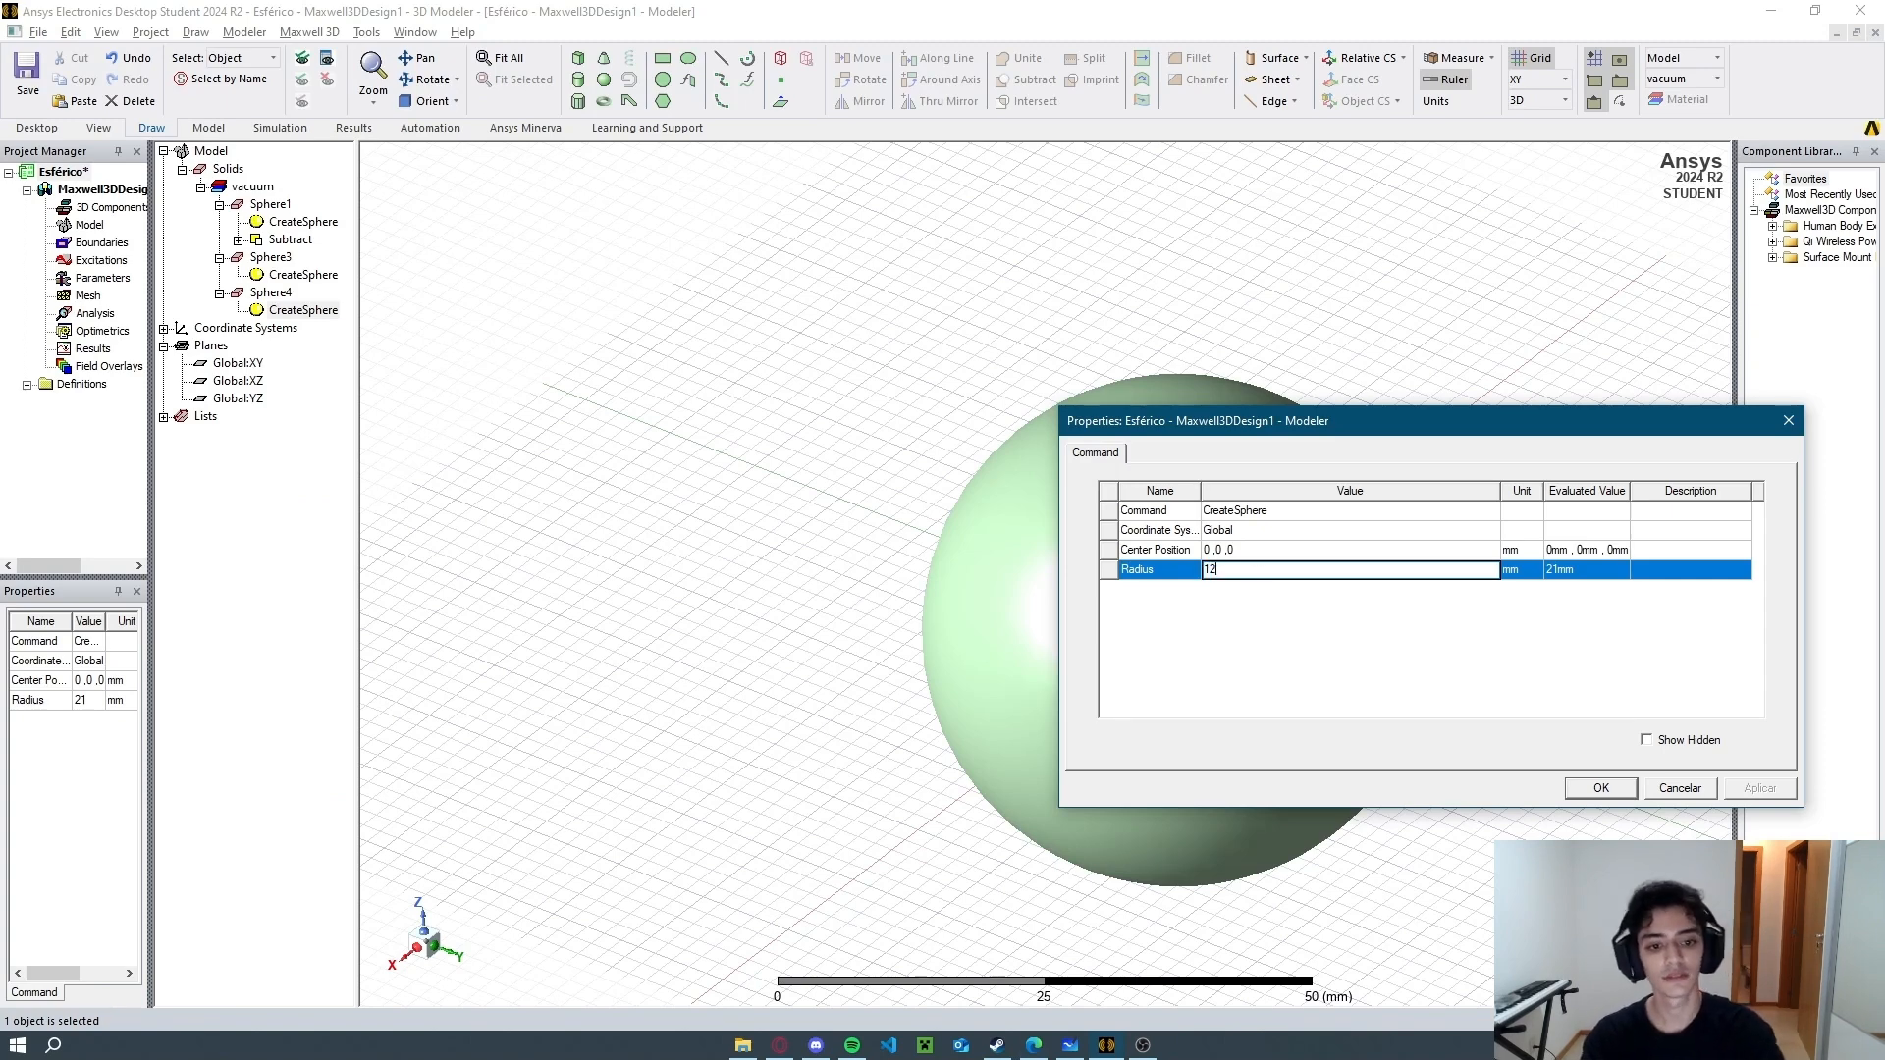
click(1599, 790)
Subtract the 12 mm sphere from the solid 21 mm sphere.
click(271, 257)
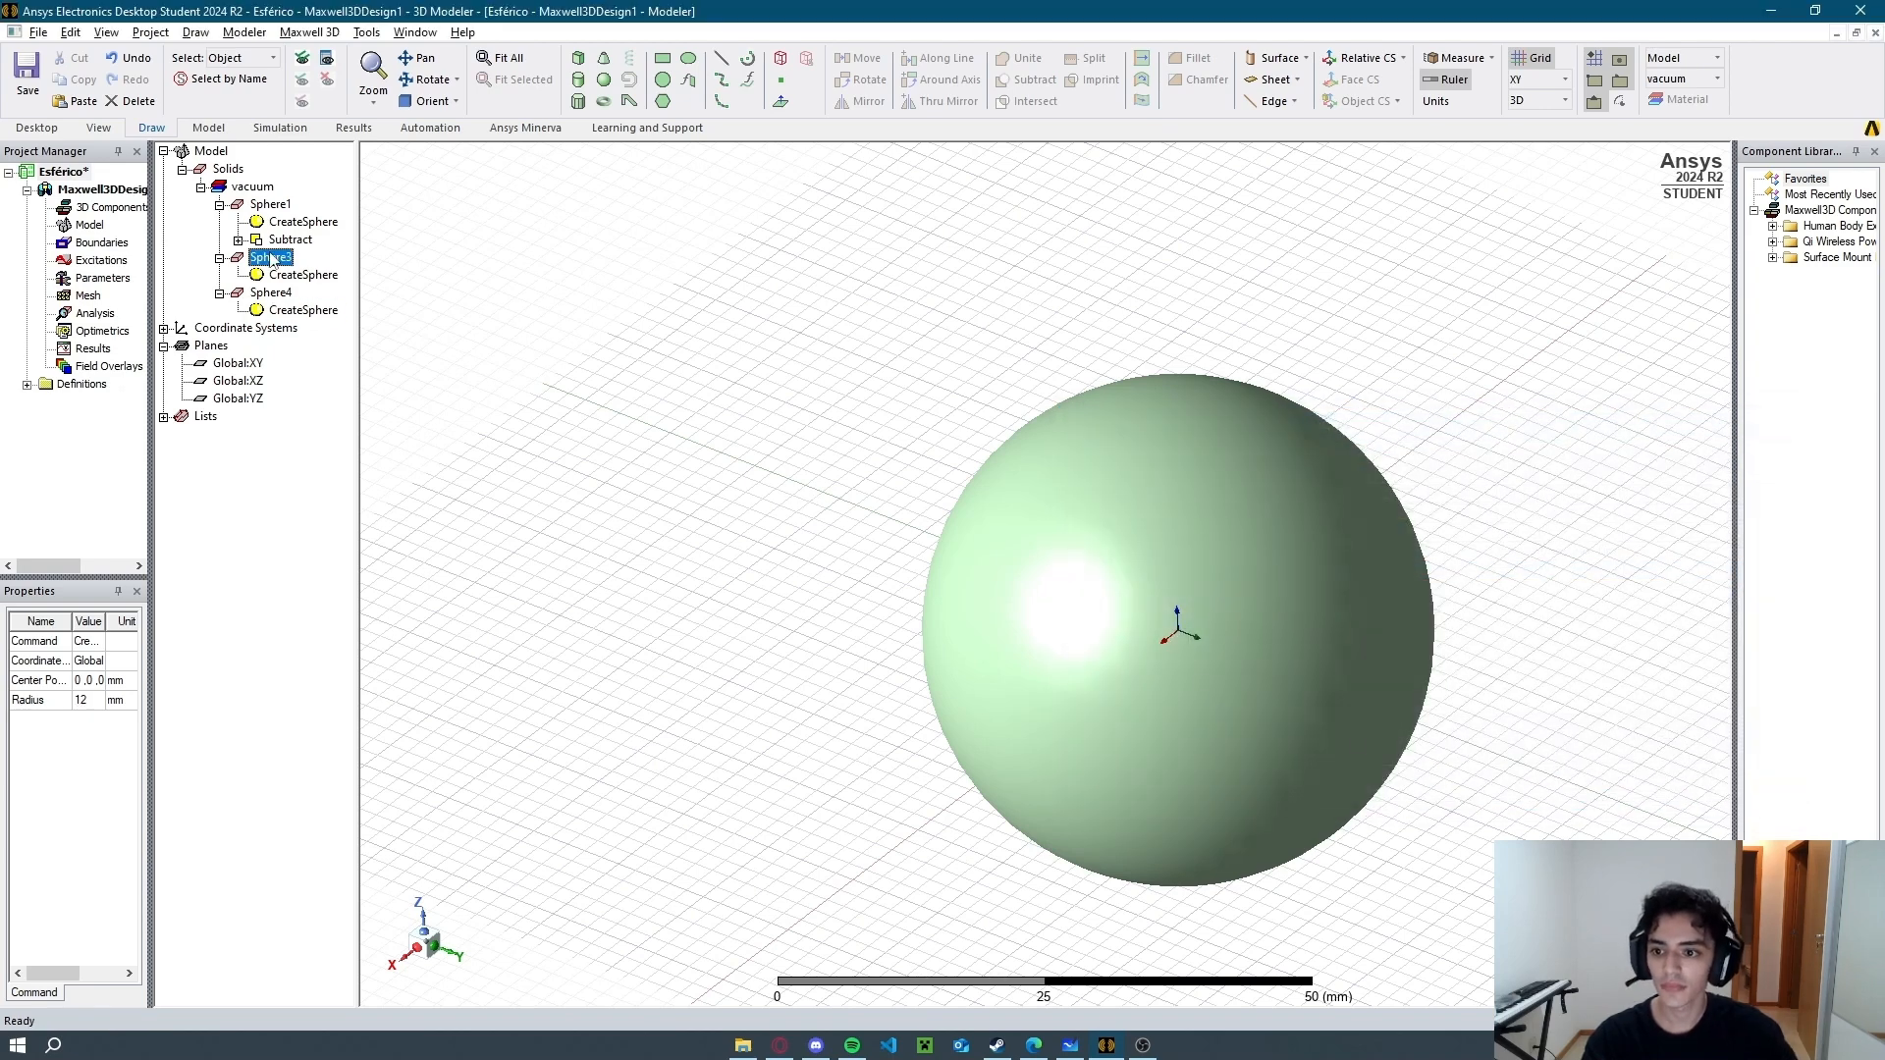
ctrl+click(271, 292)
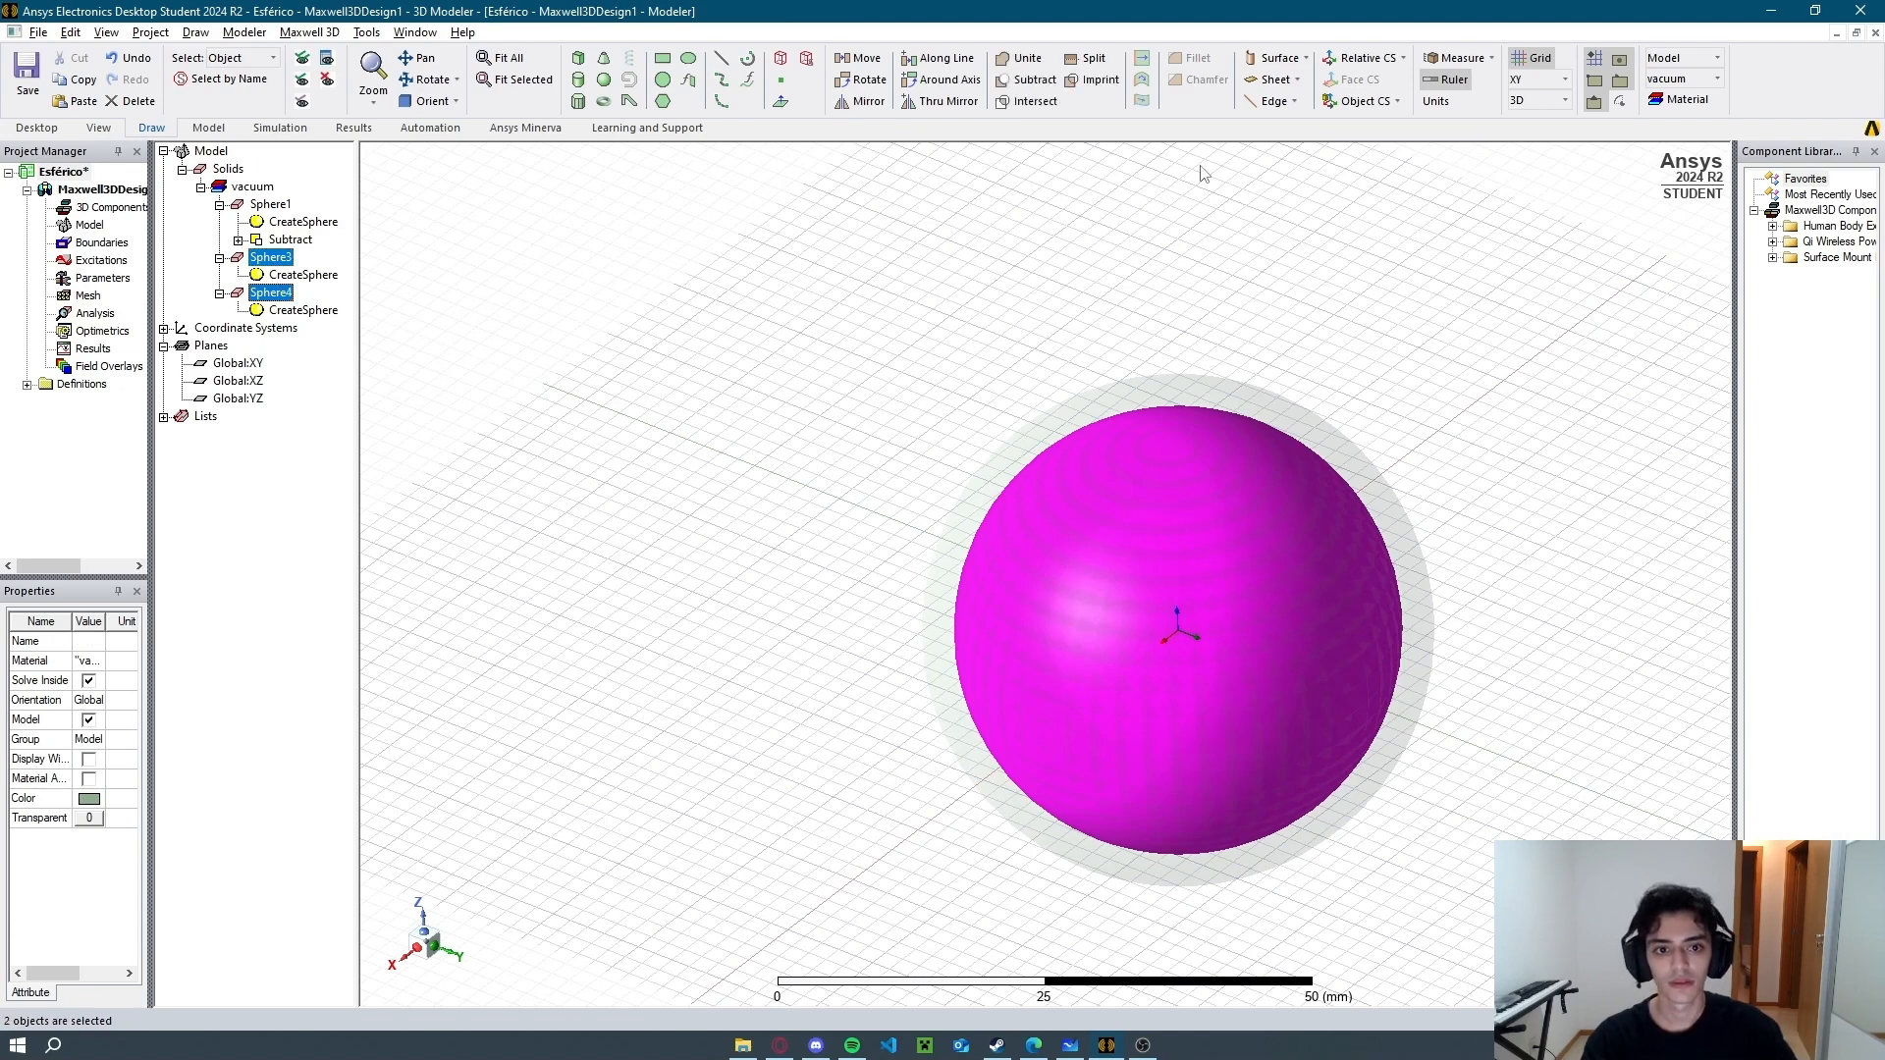
click(1032, 80)
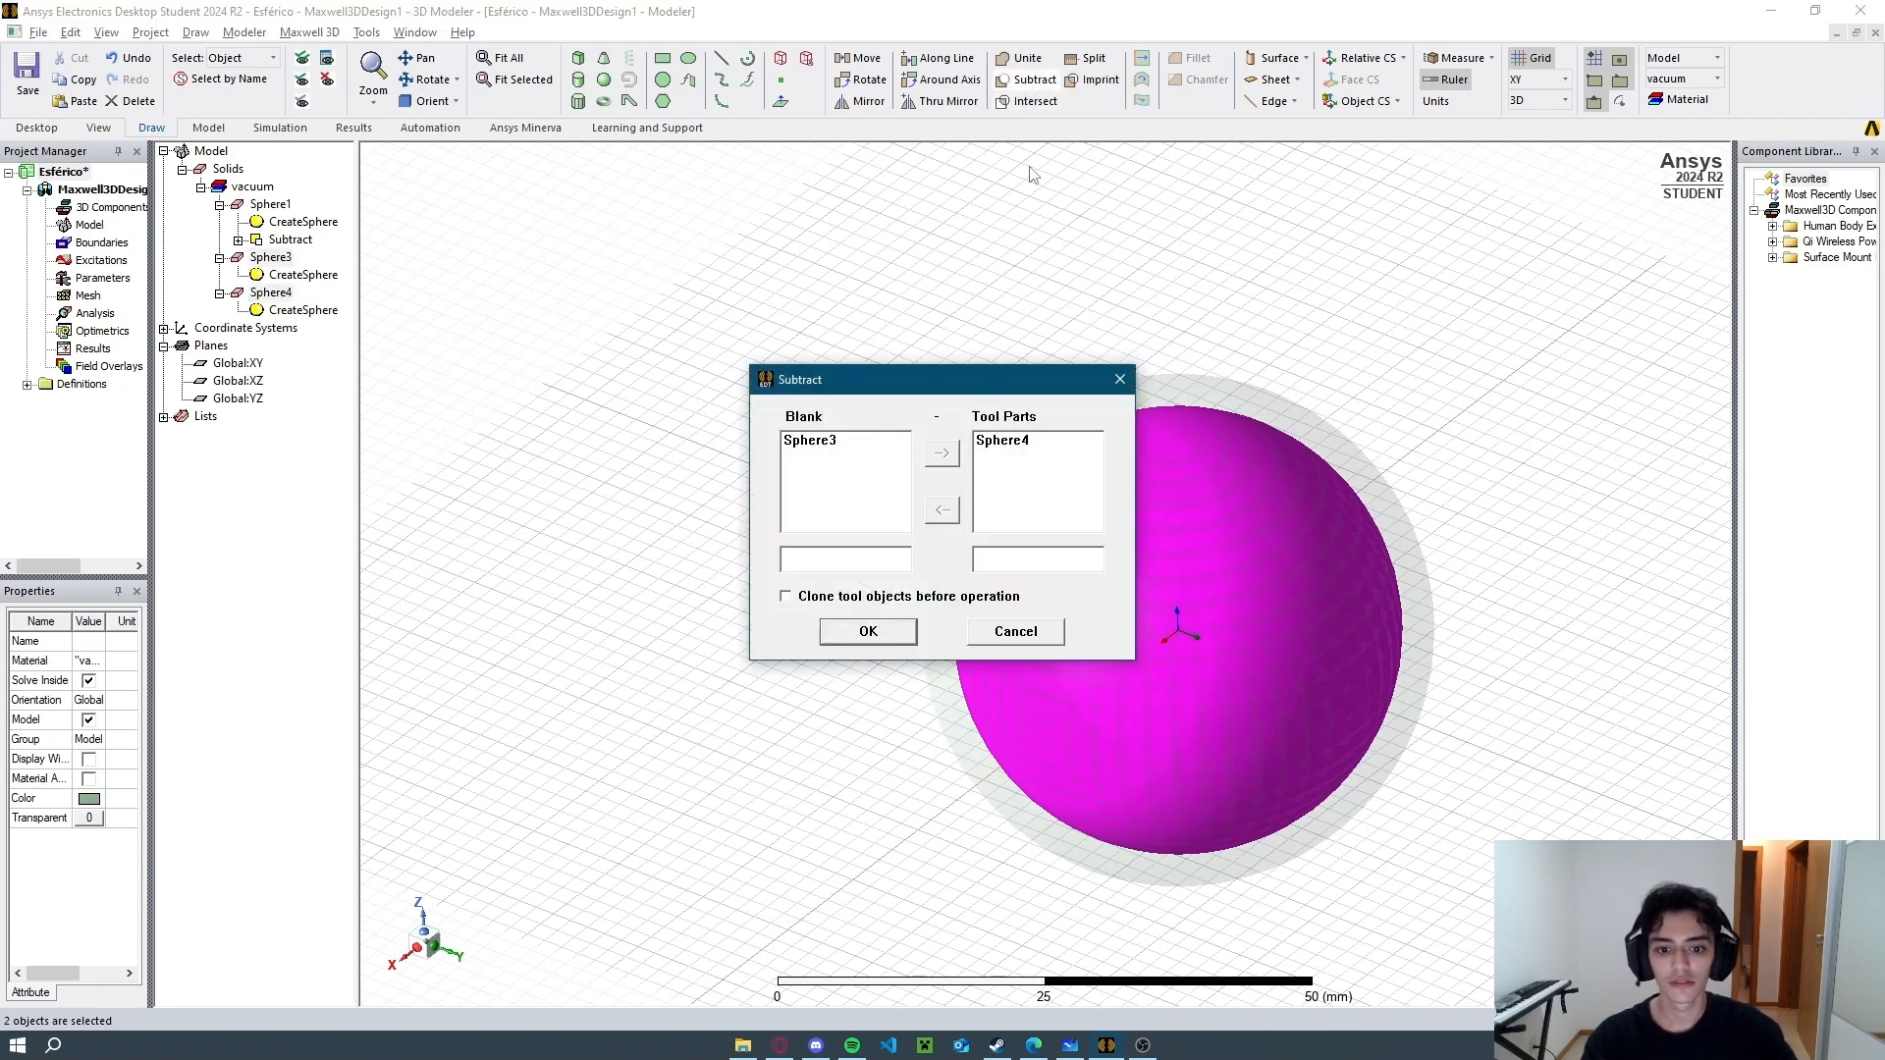
click(867, 631)
click(736, 581)
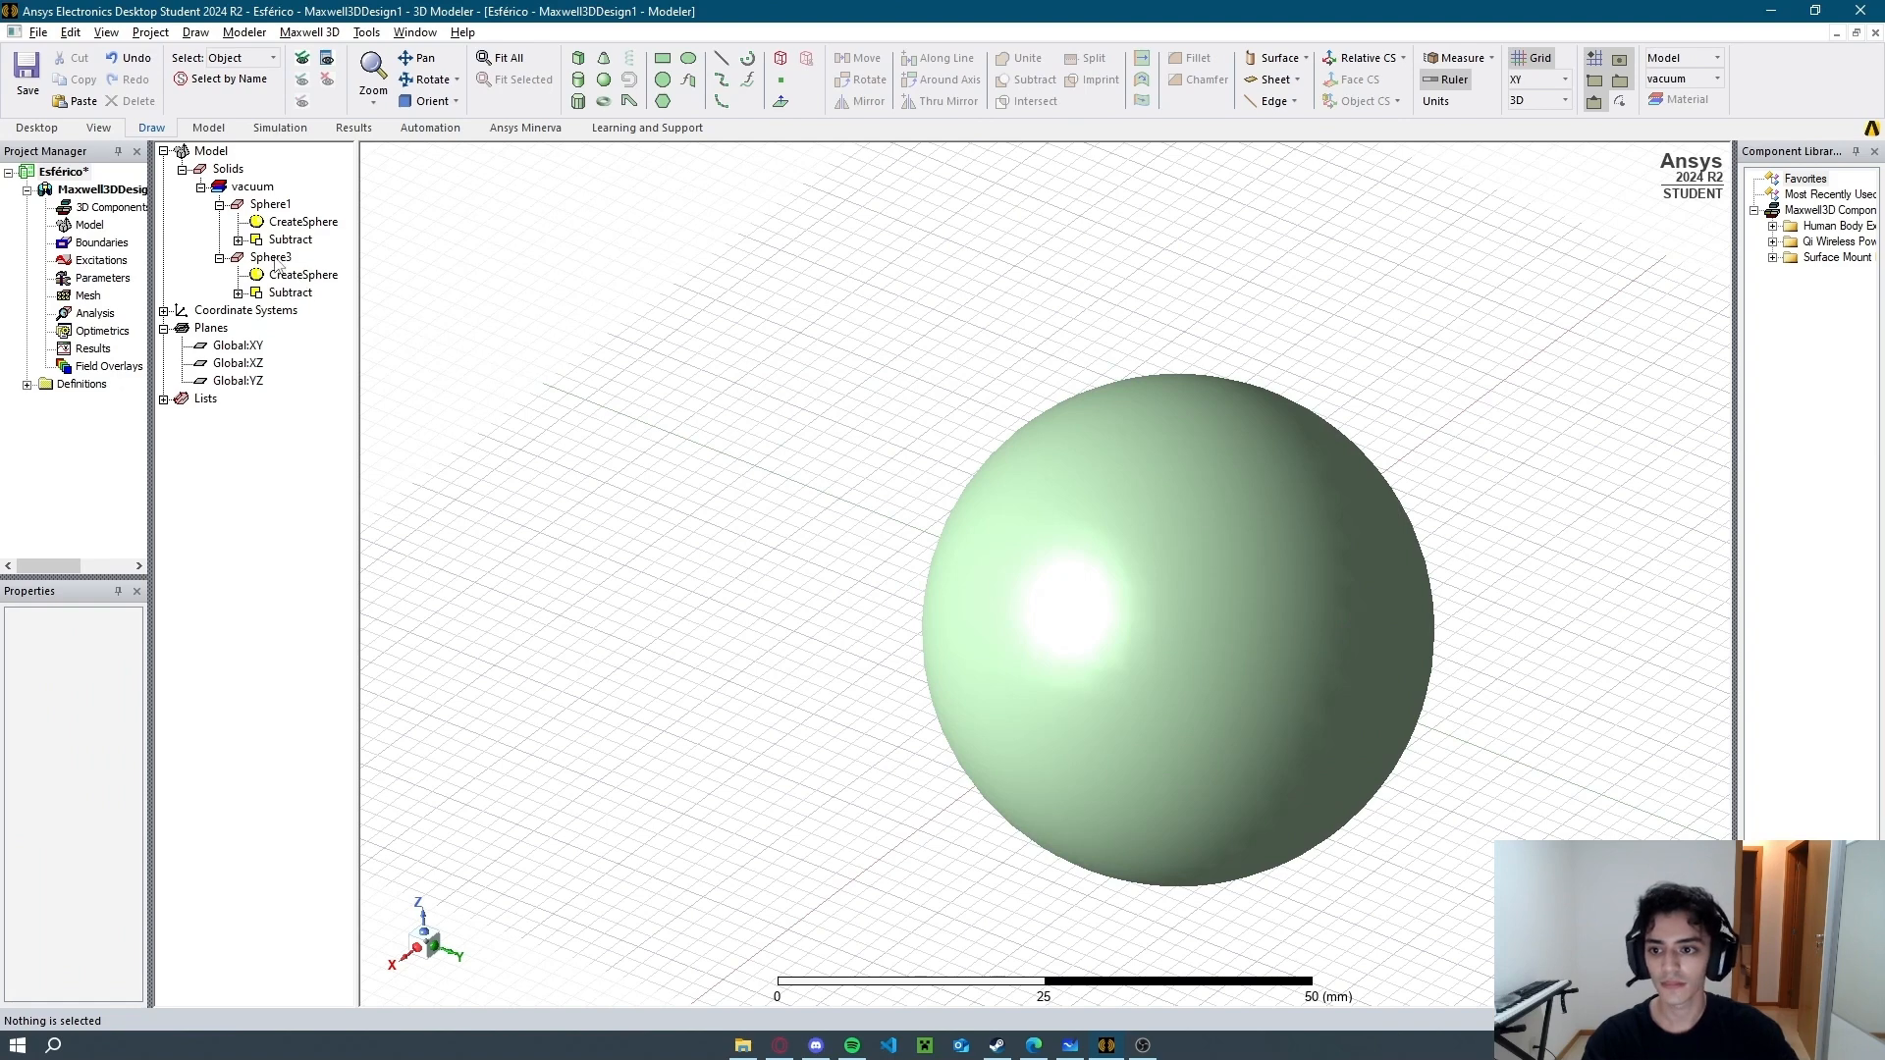
Add a second clipping plane on Global:XZ, inspect the section of the nested shells and close the clip planes dialog.
click(238, 363)
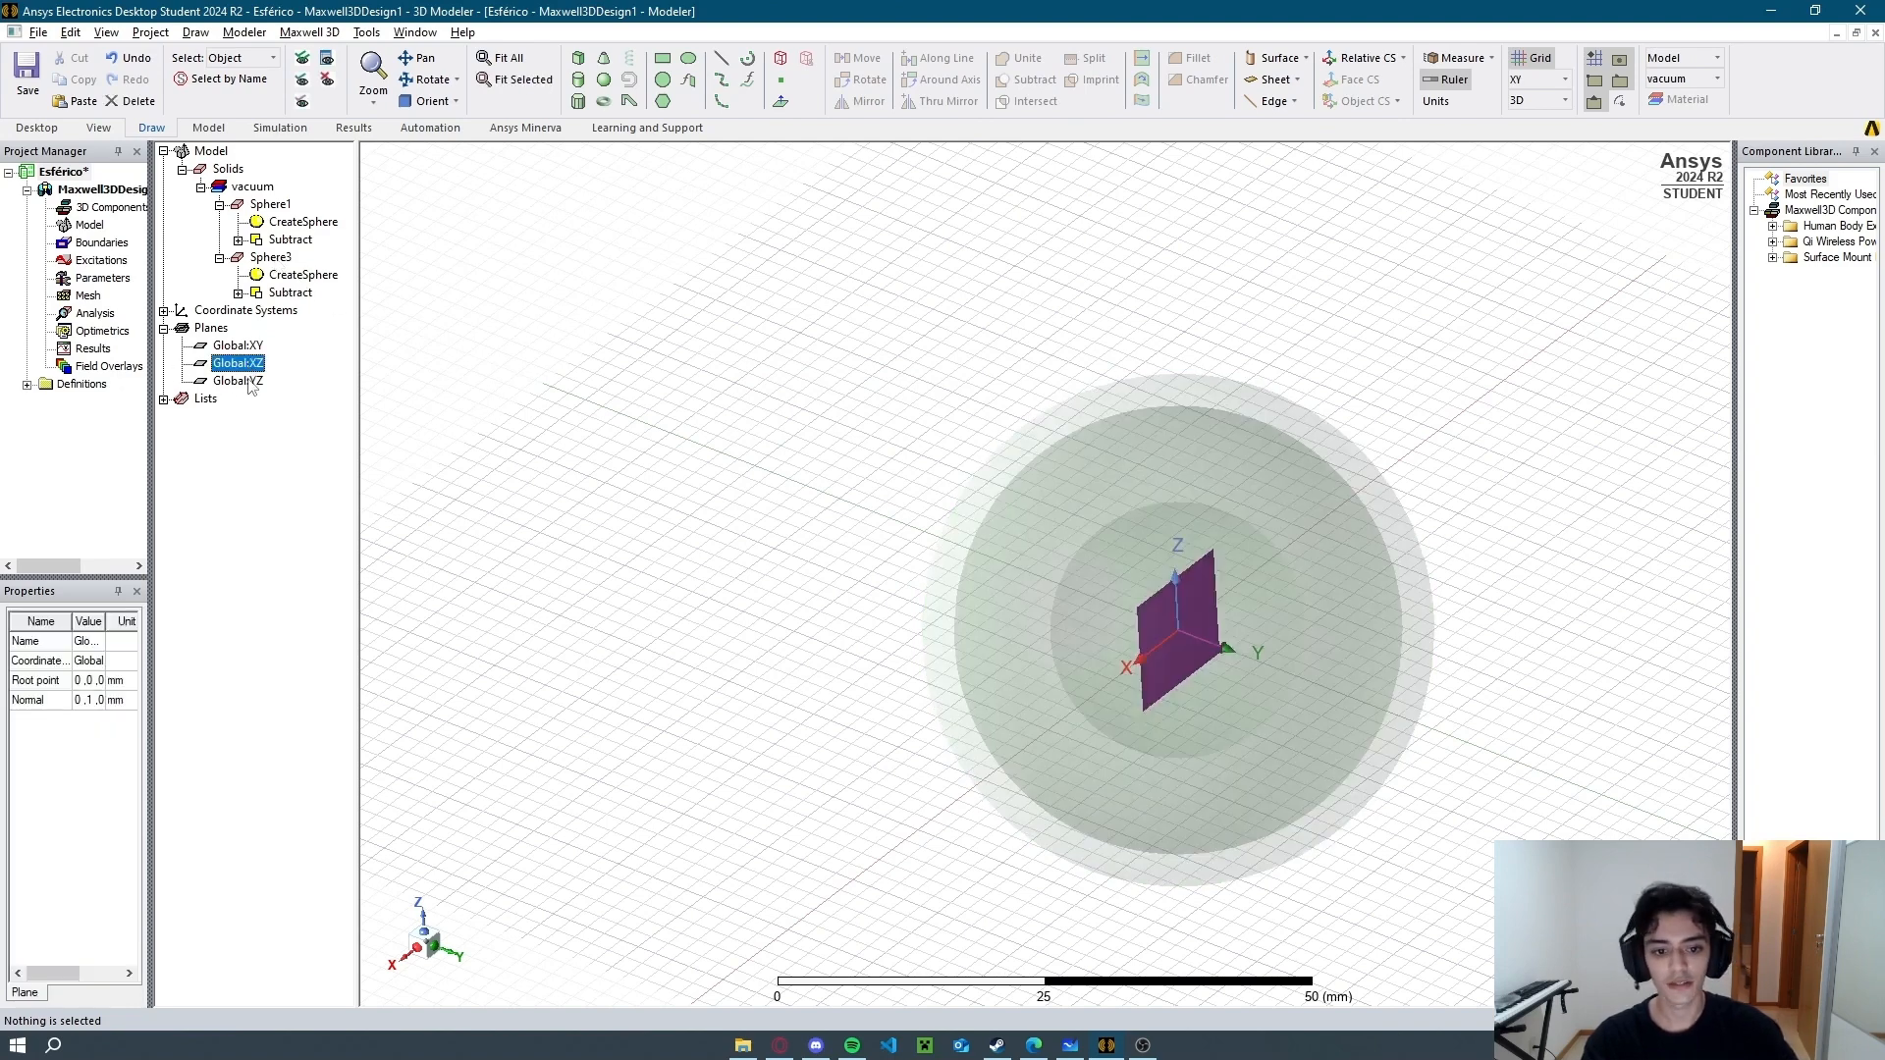
click(110, 134)
click(991, 63)
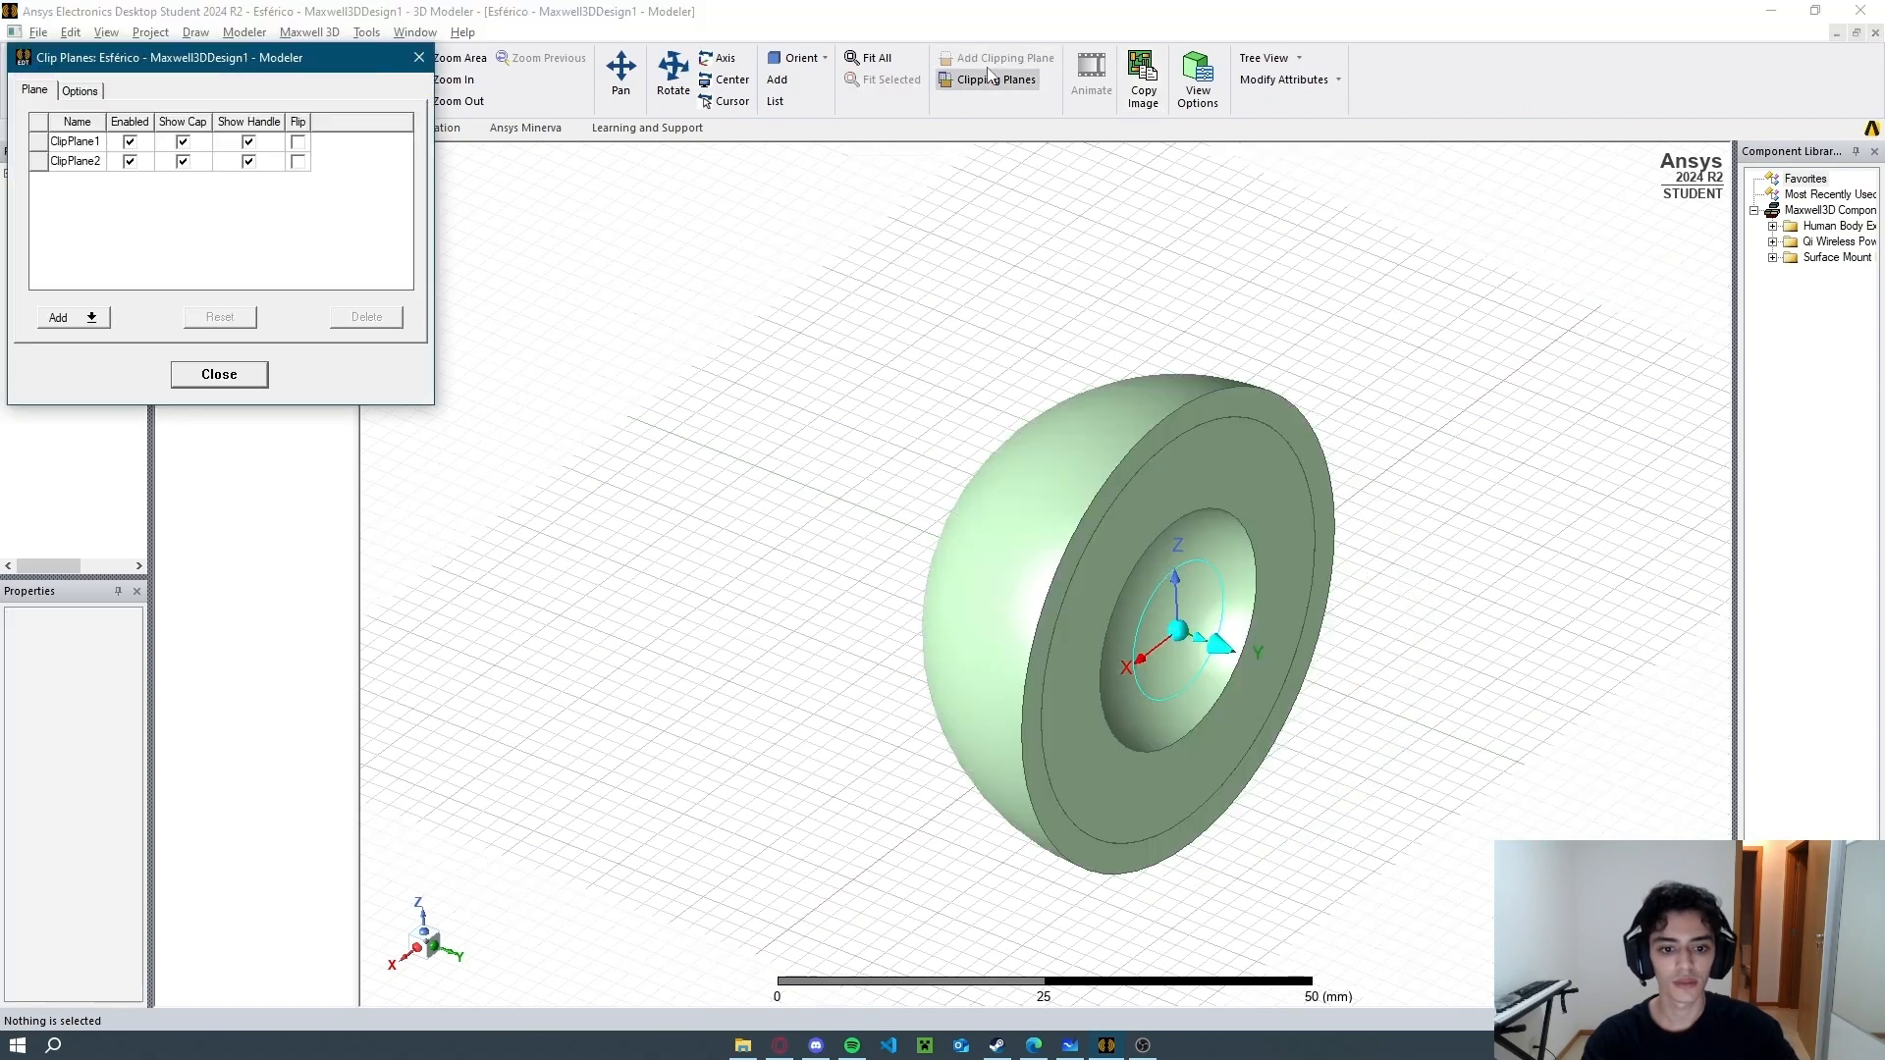
alt+drag(1011, 525, 990, 478)
click(1027, 444)
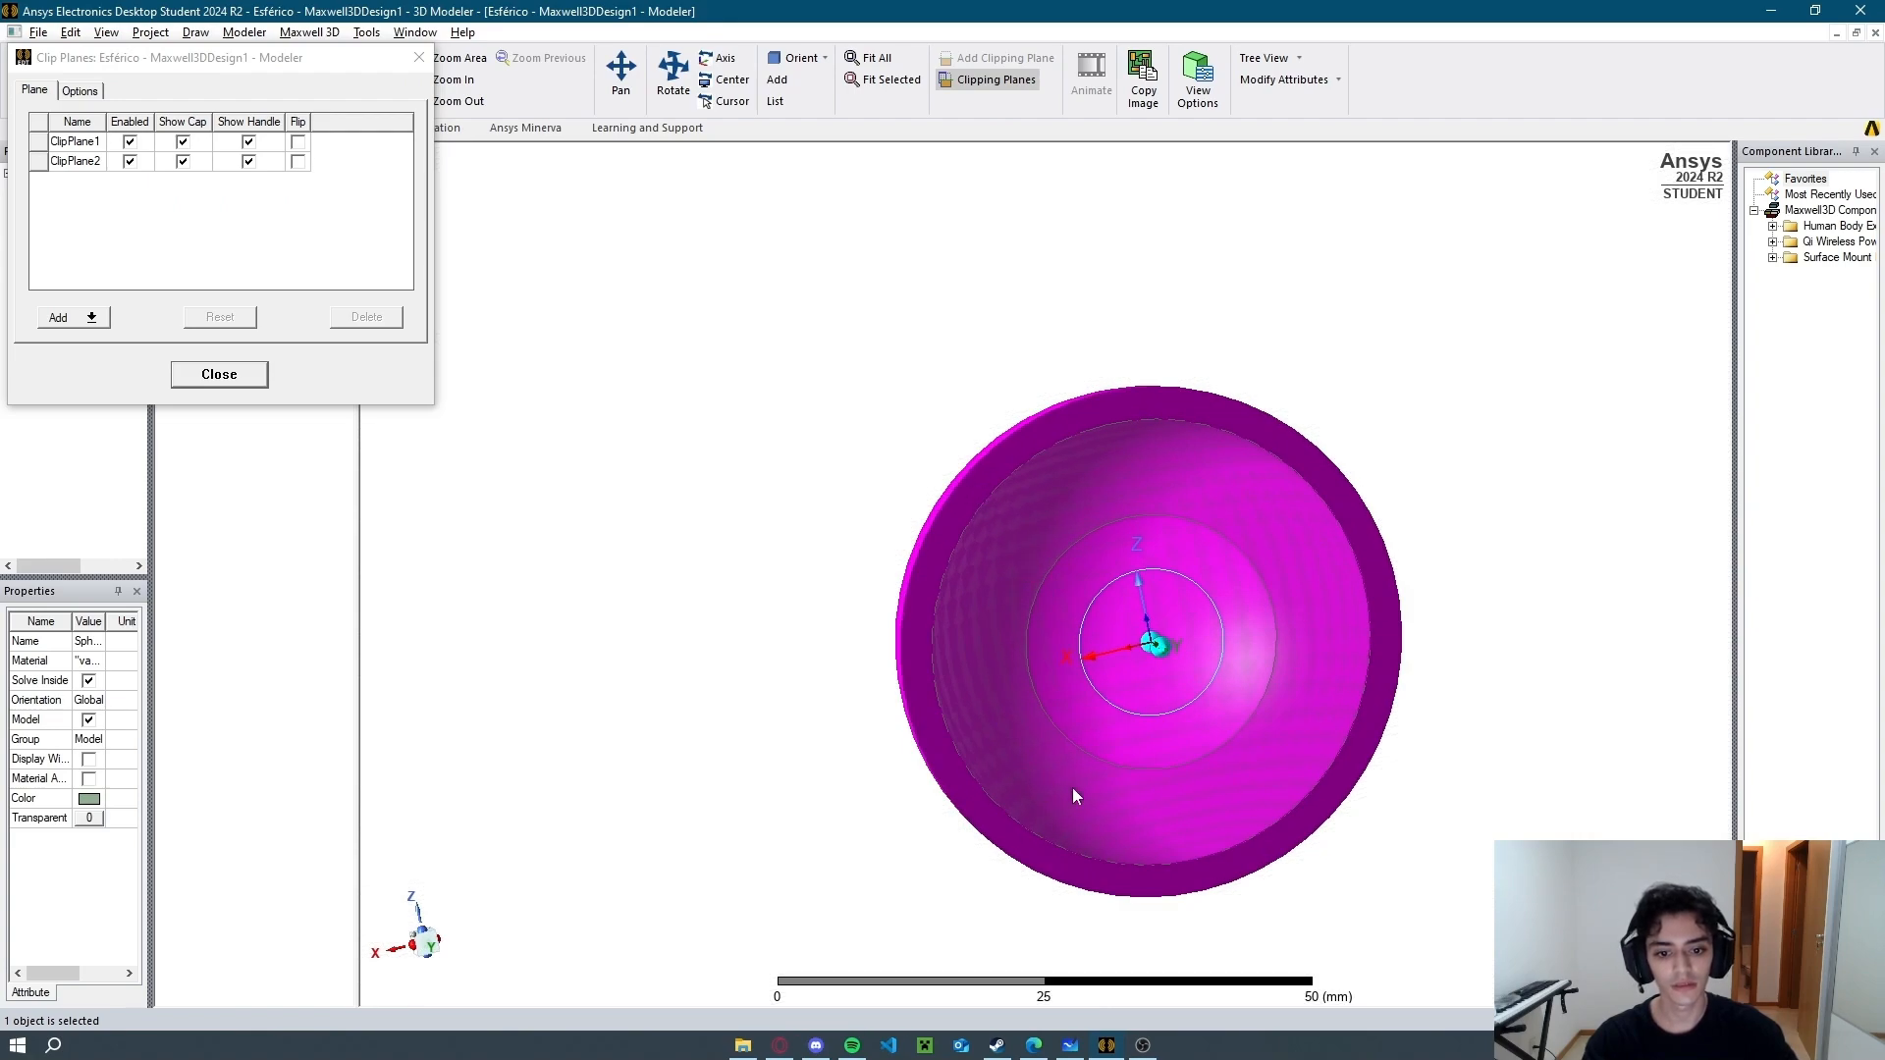
click(219, 374)
click(602, 429)
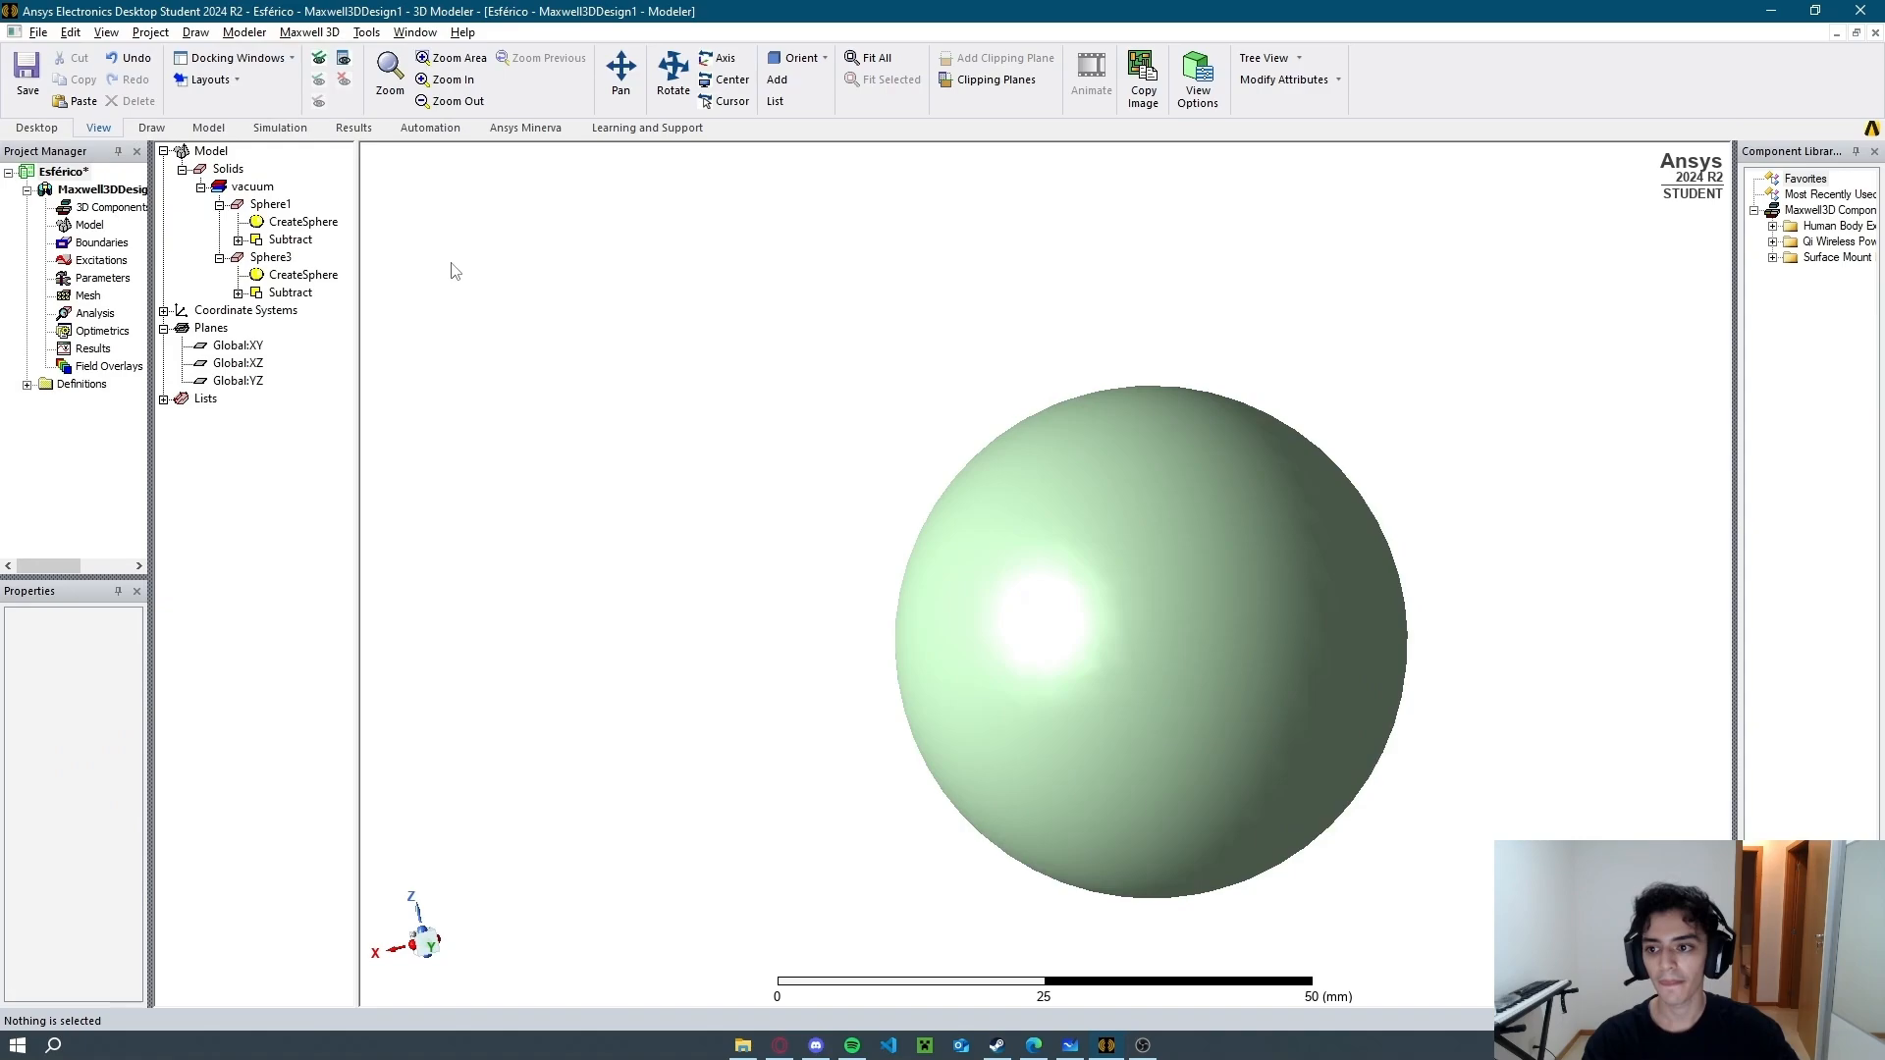
Draw another sphere centred at the origin, about 8.2 mm in radius, inside the hollow of the inner shell.
mouse_move(690, 310)
alt+mouse_down()
mouse_move(756, 374)
mouse_move(631, 177)
alt+mouse_up()
click(153, 128)
click(603, 80)
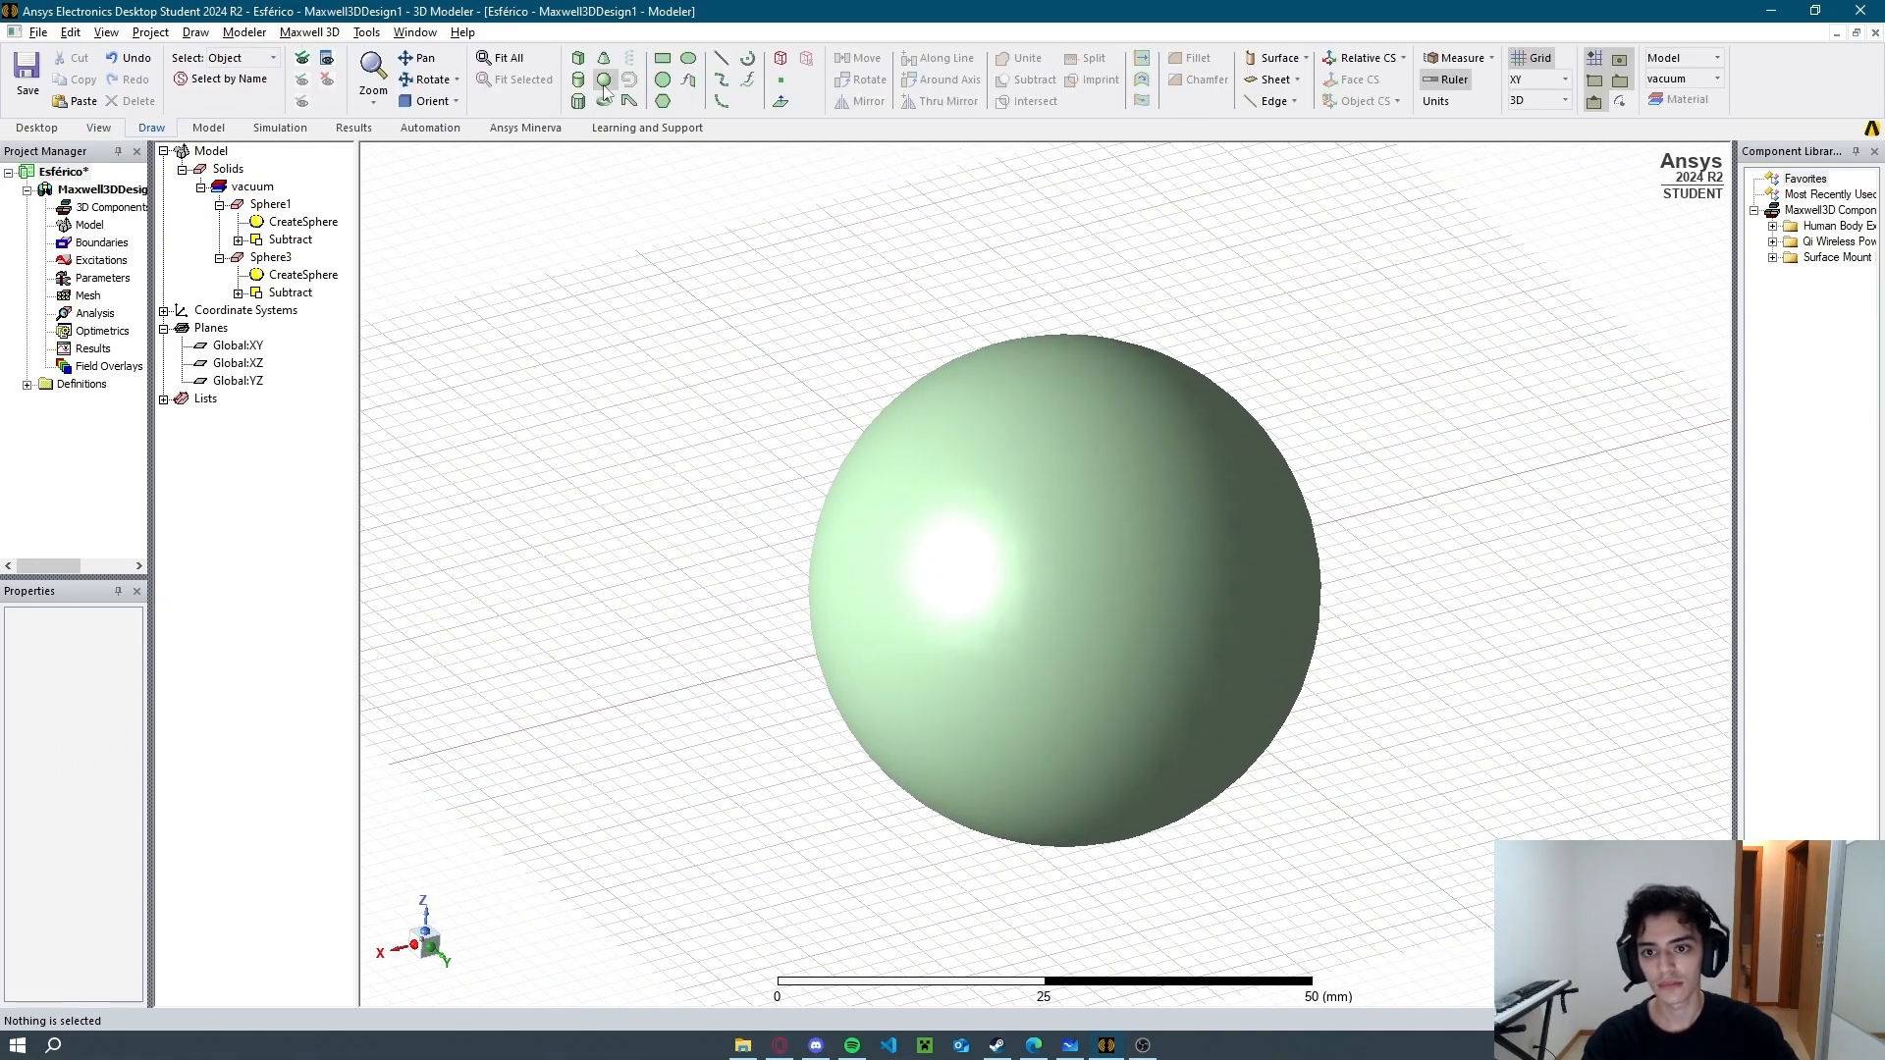
click(1068, 592)
click(1097, 616)
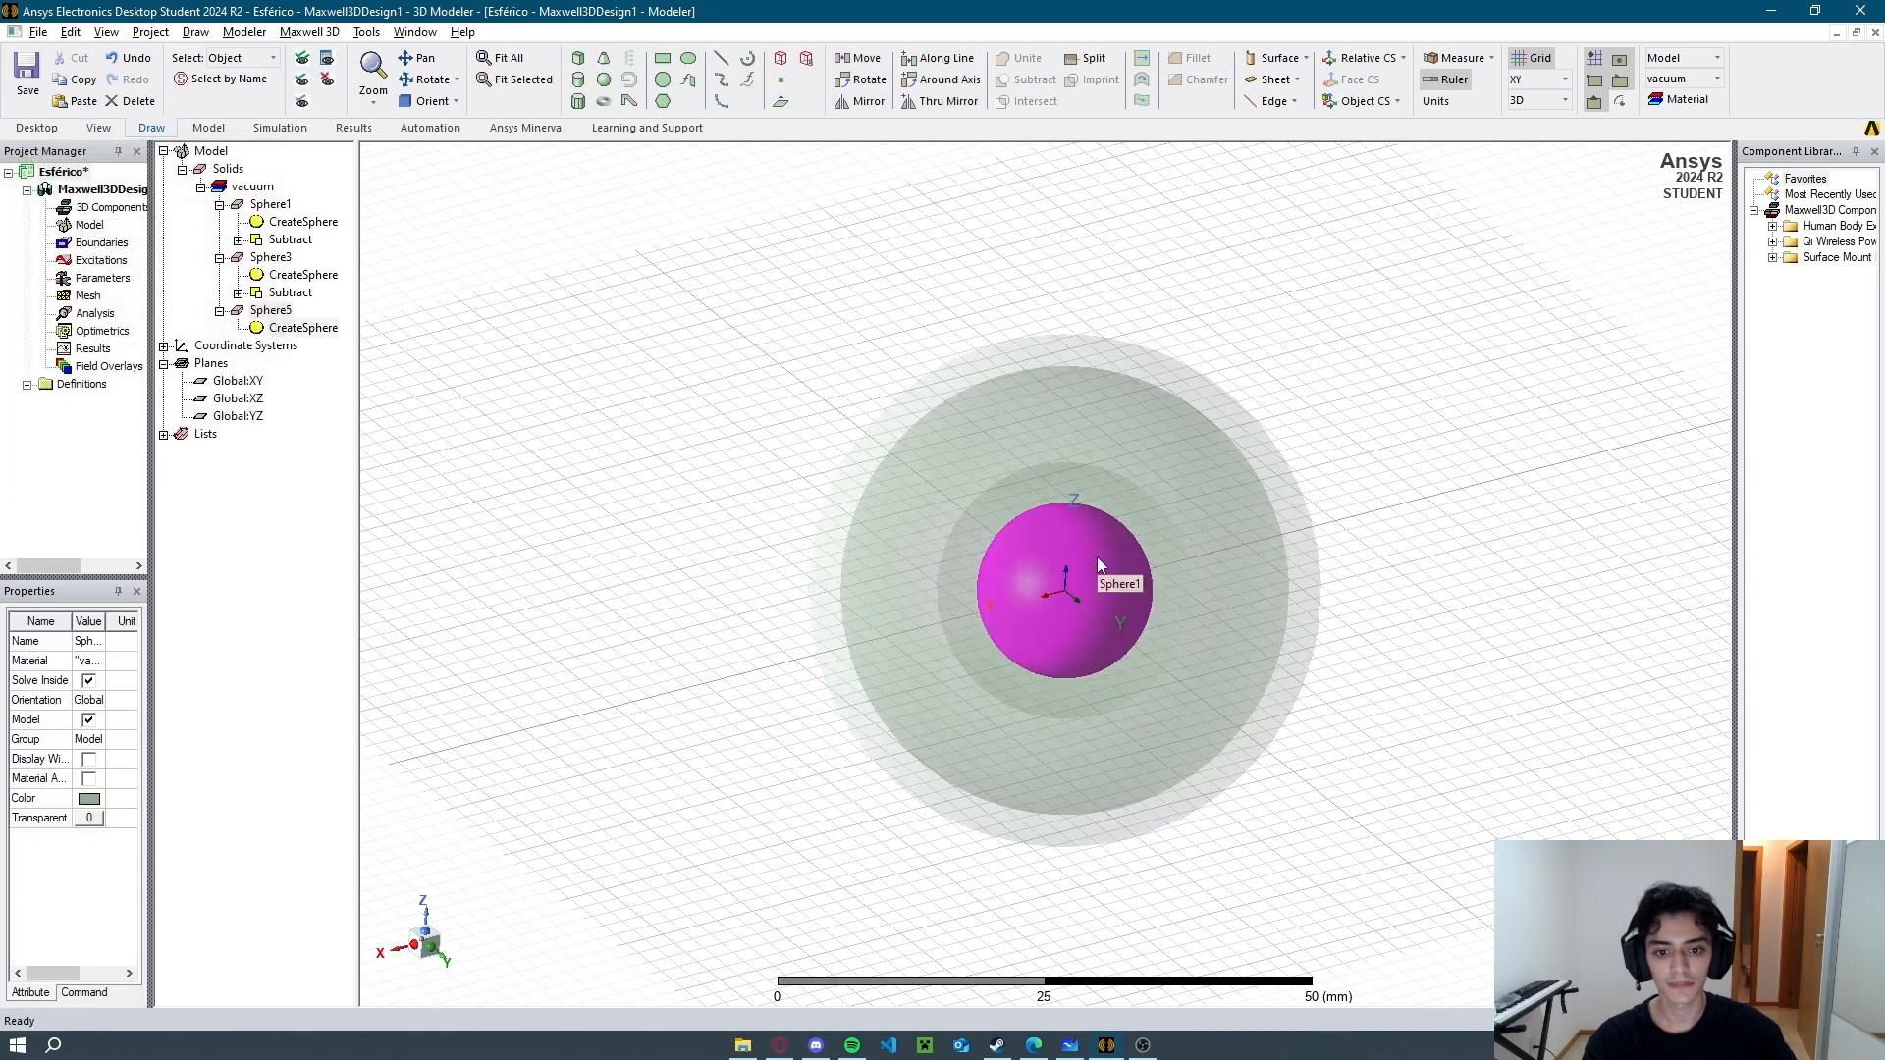
click(1111, 697)
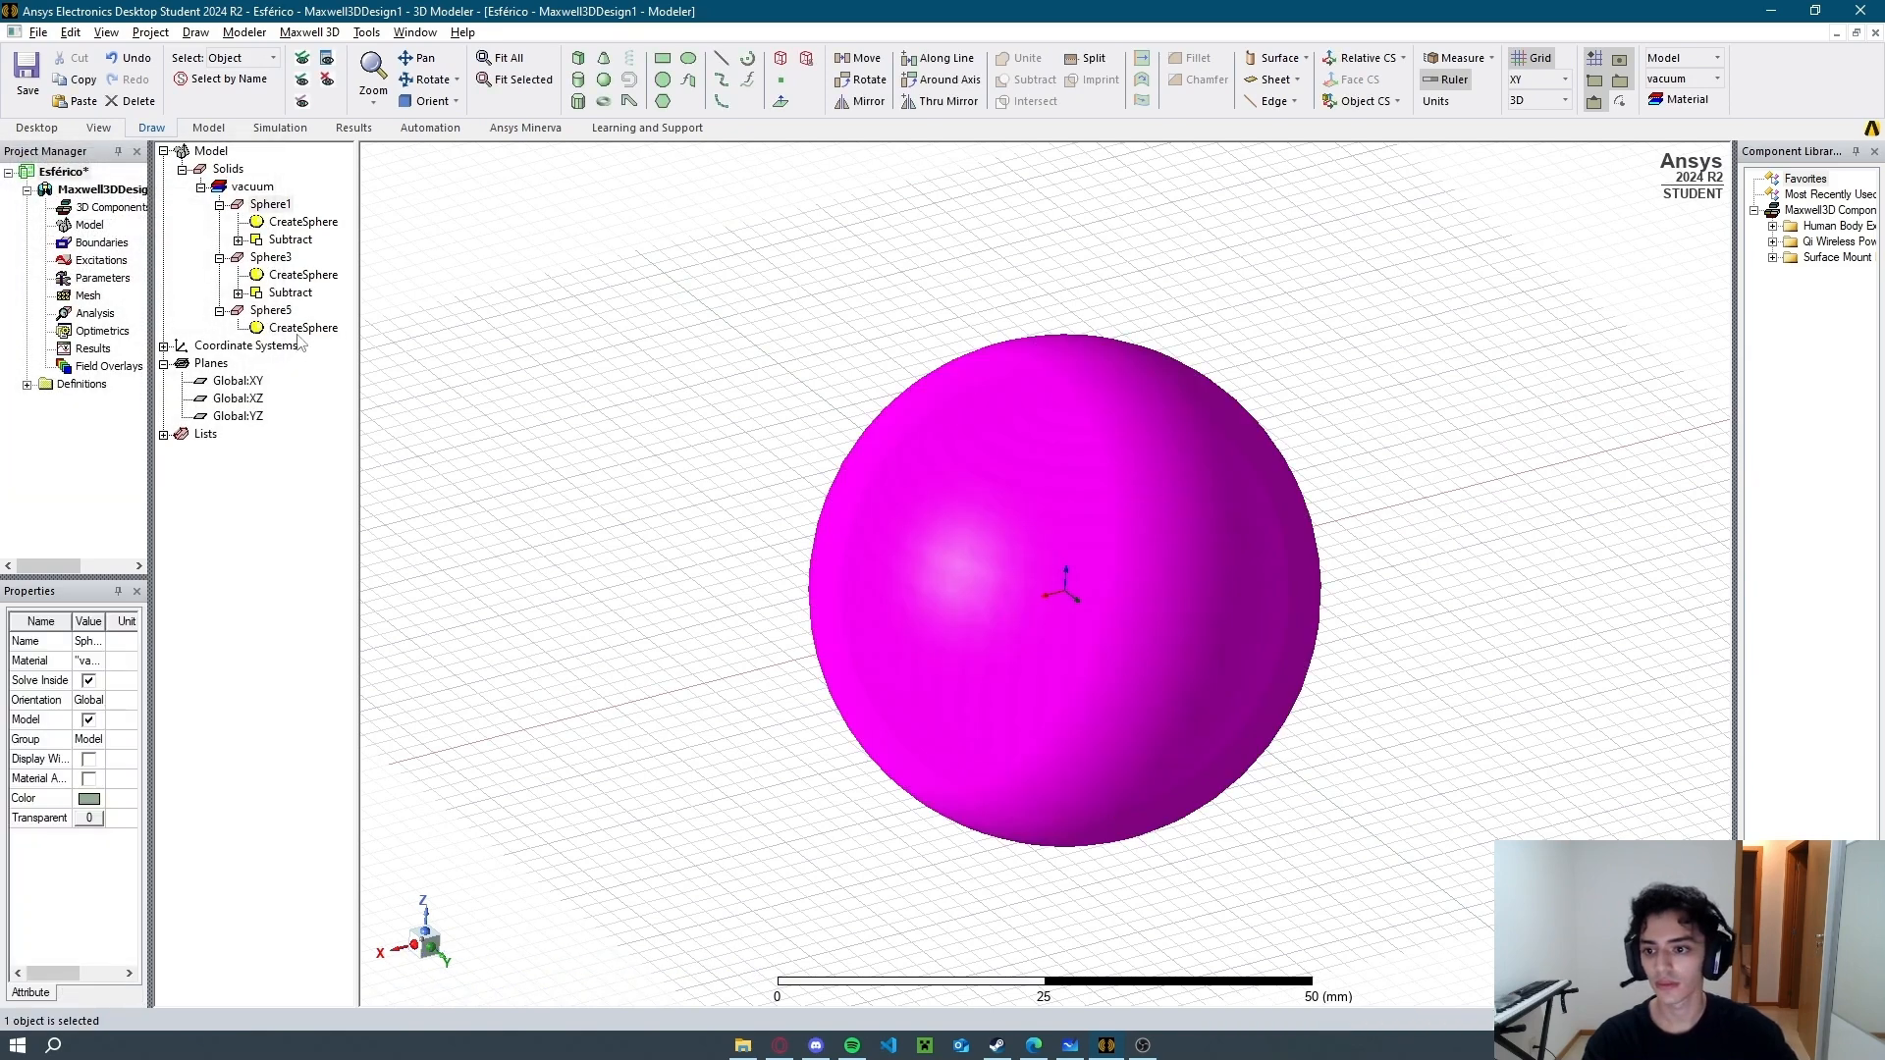
Set the radius of the newly drawn innermost sphere to 12 mm.
click(293, 277)
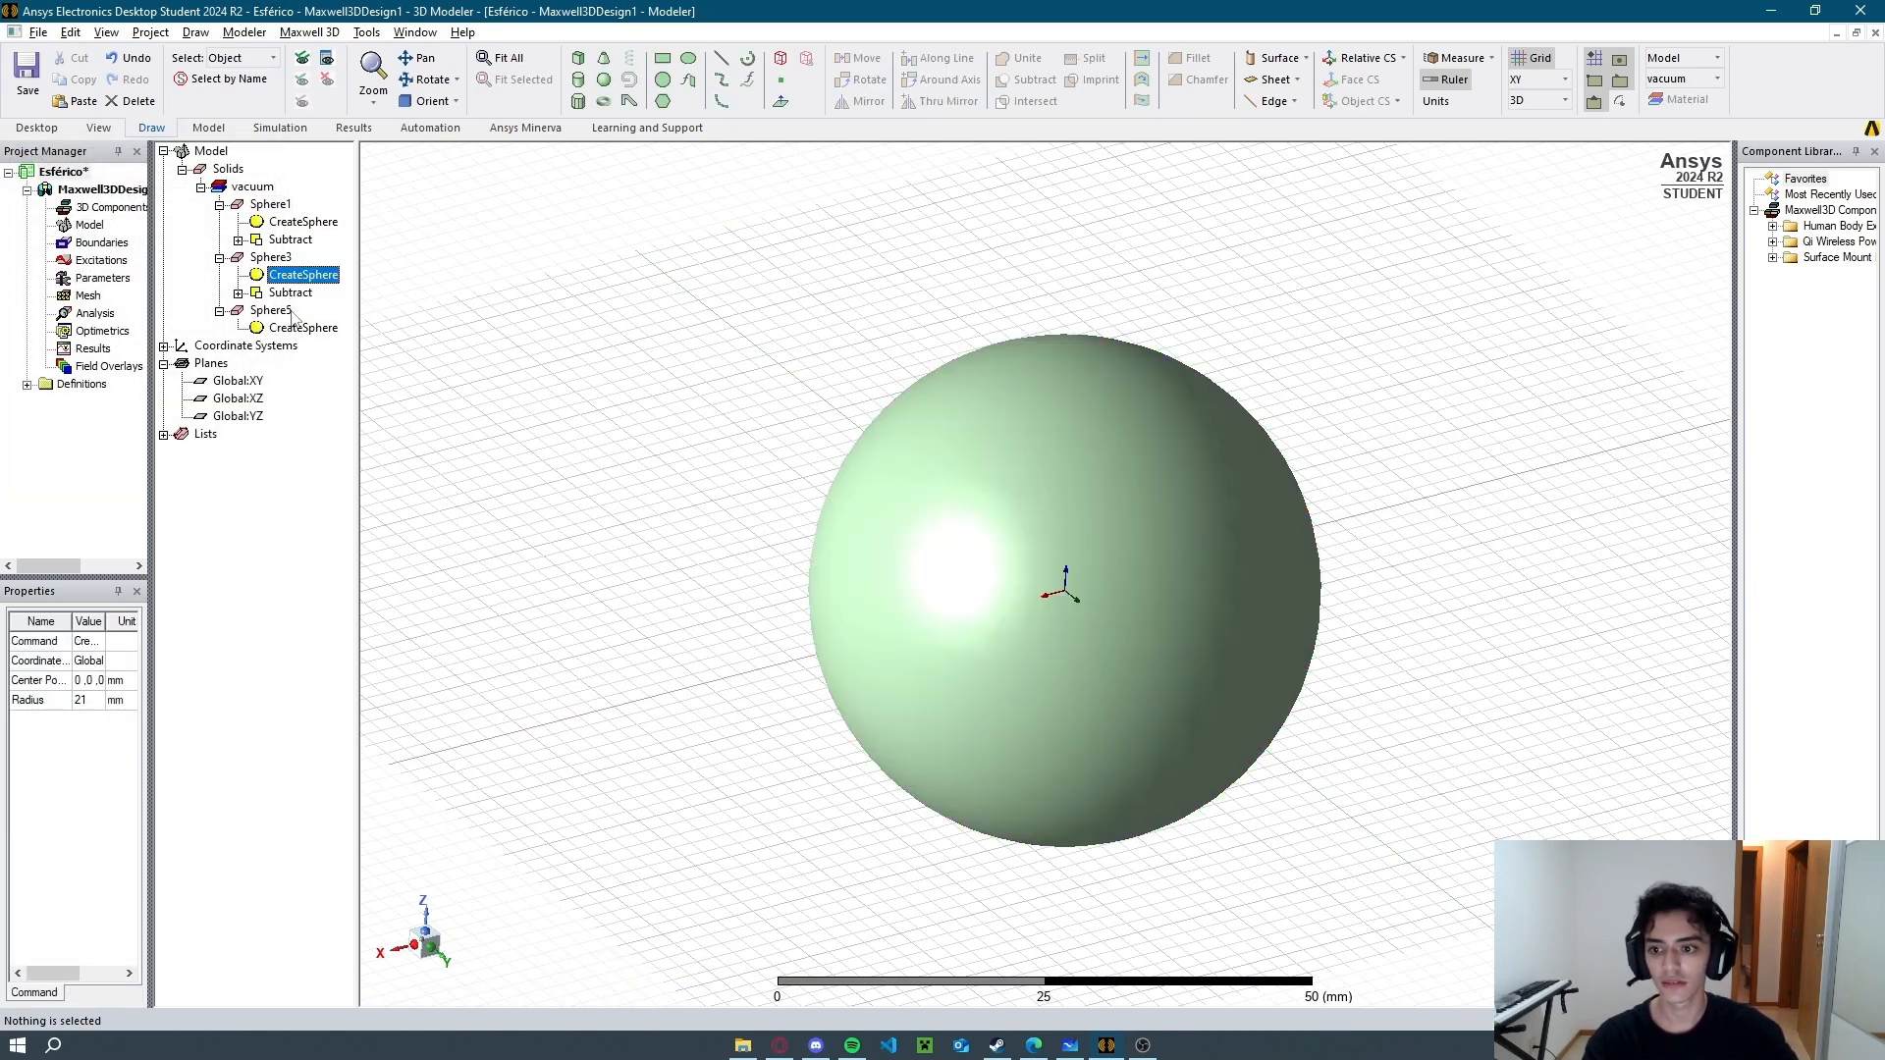
double_click(293, 329)
click(1266, 570)
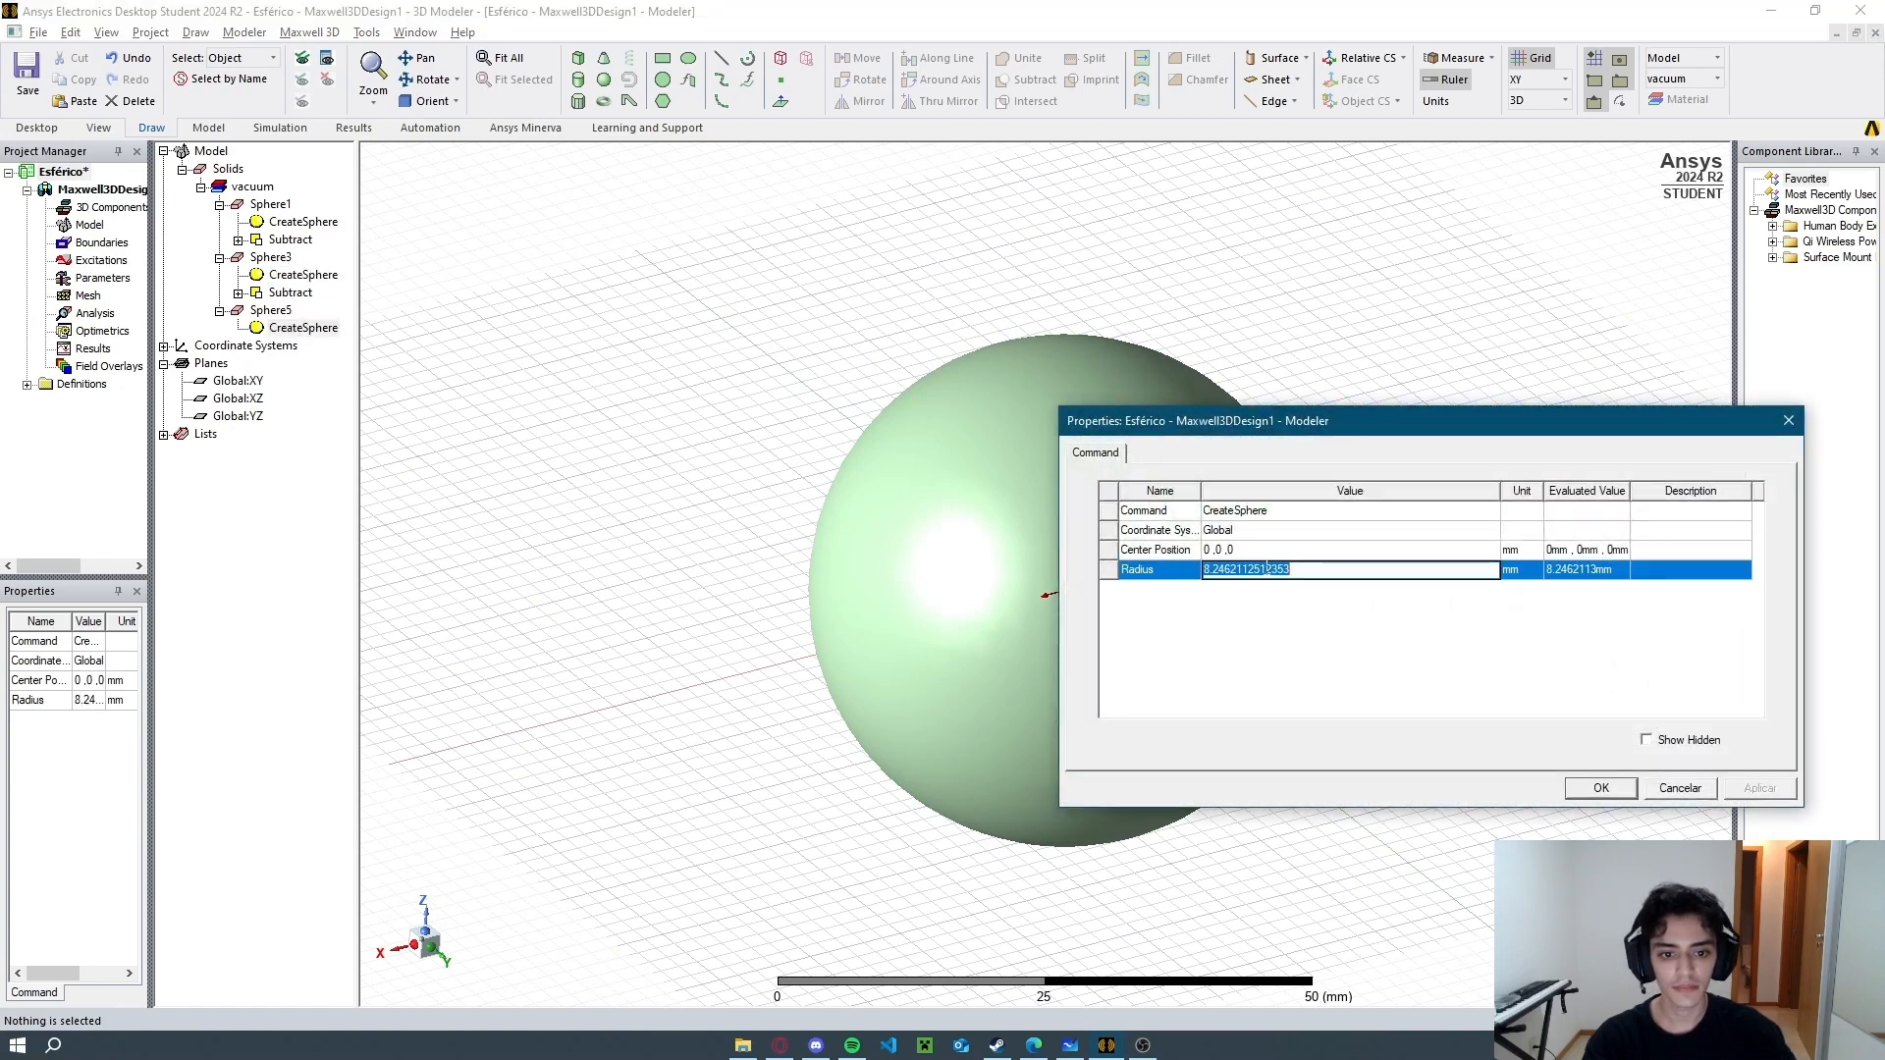
text(12)
click(1590, 790)
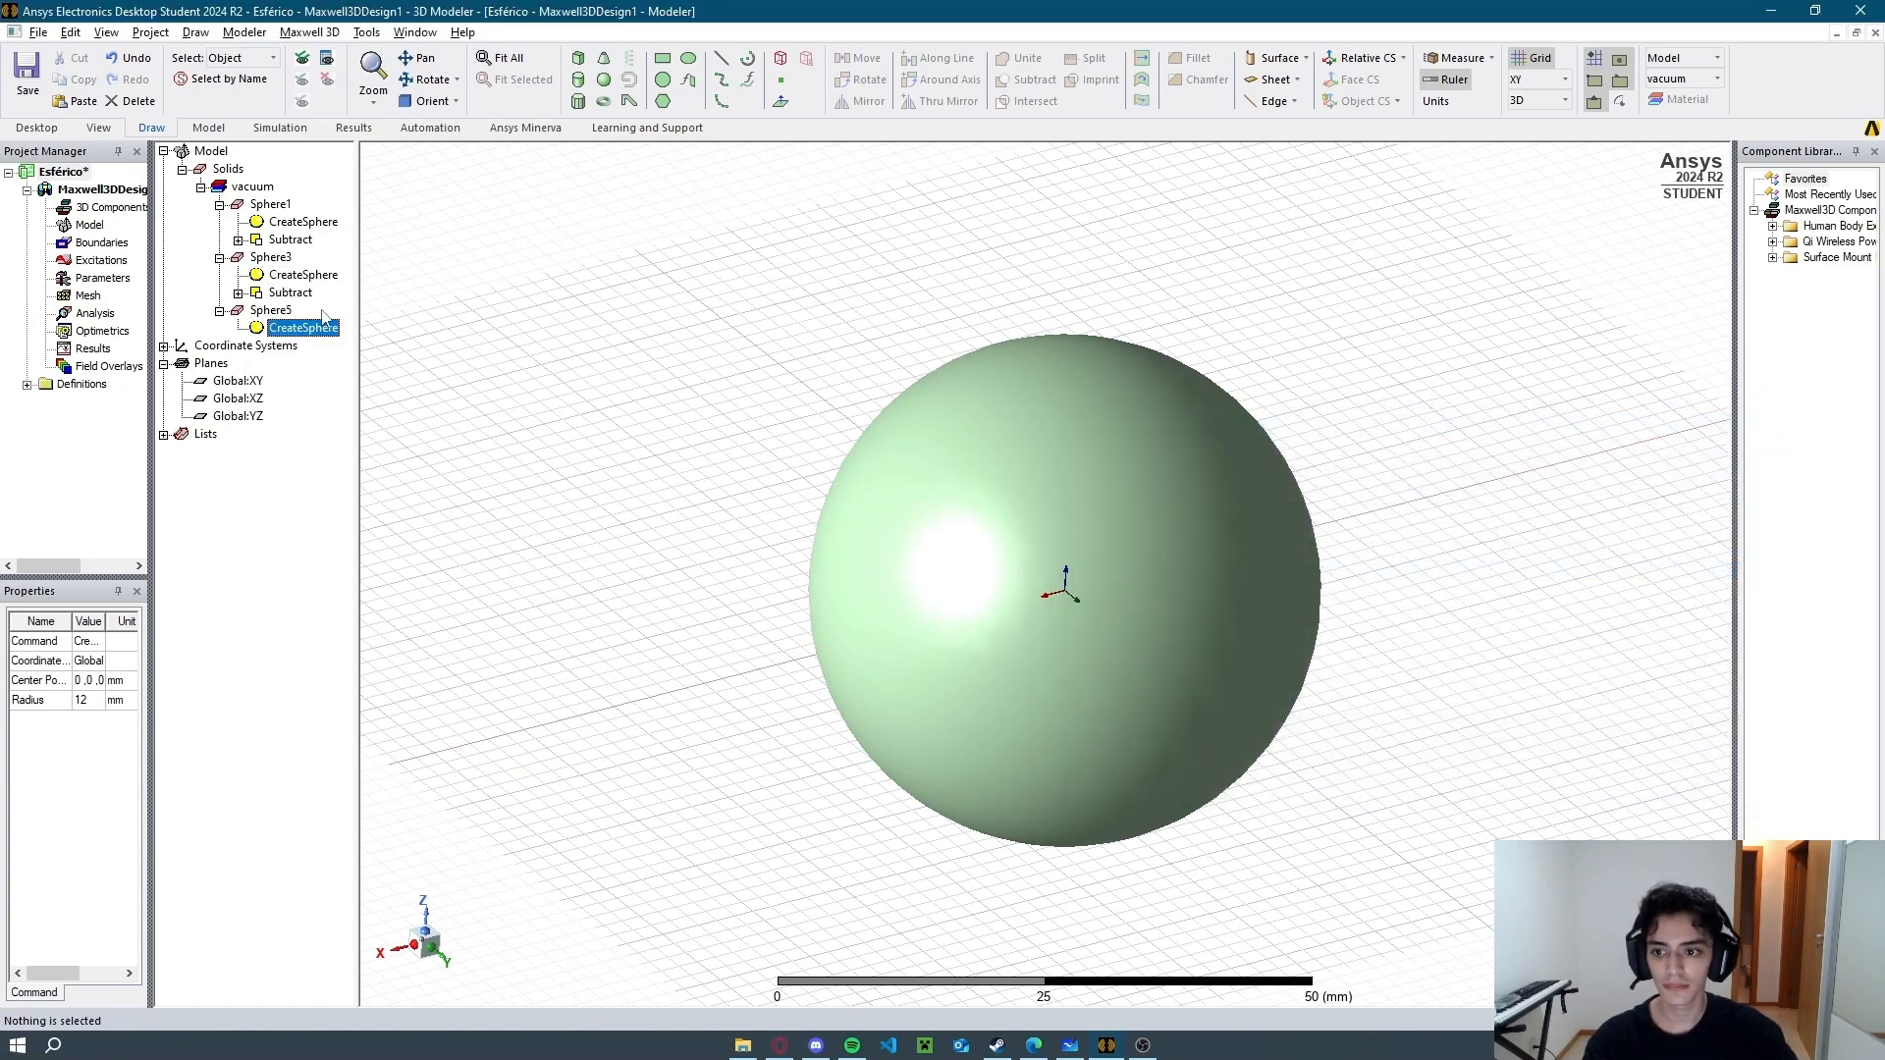
click(292, 277)
click(275, 258)
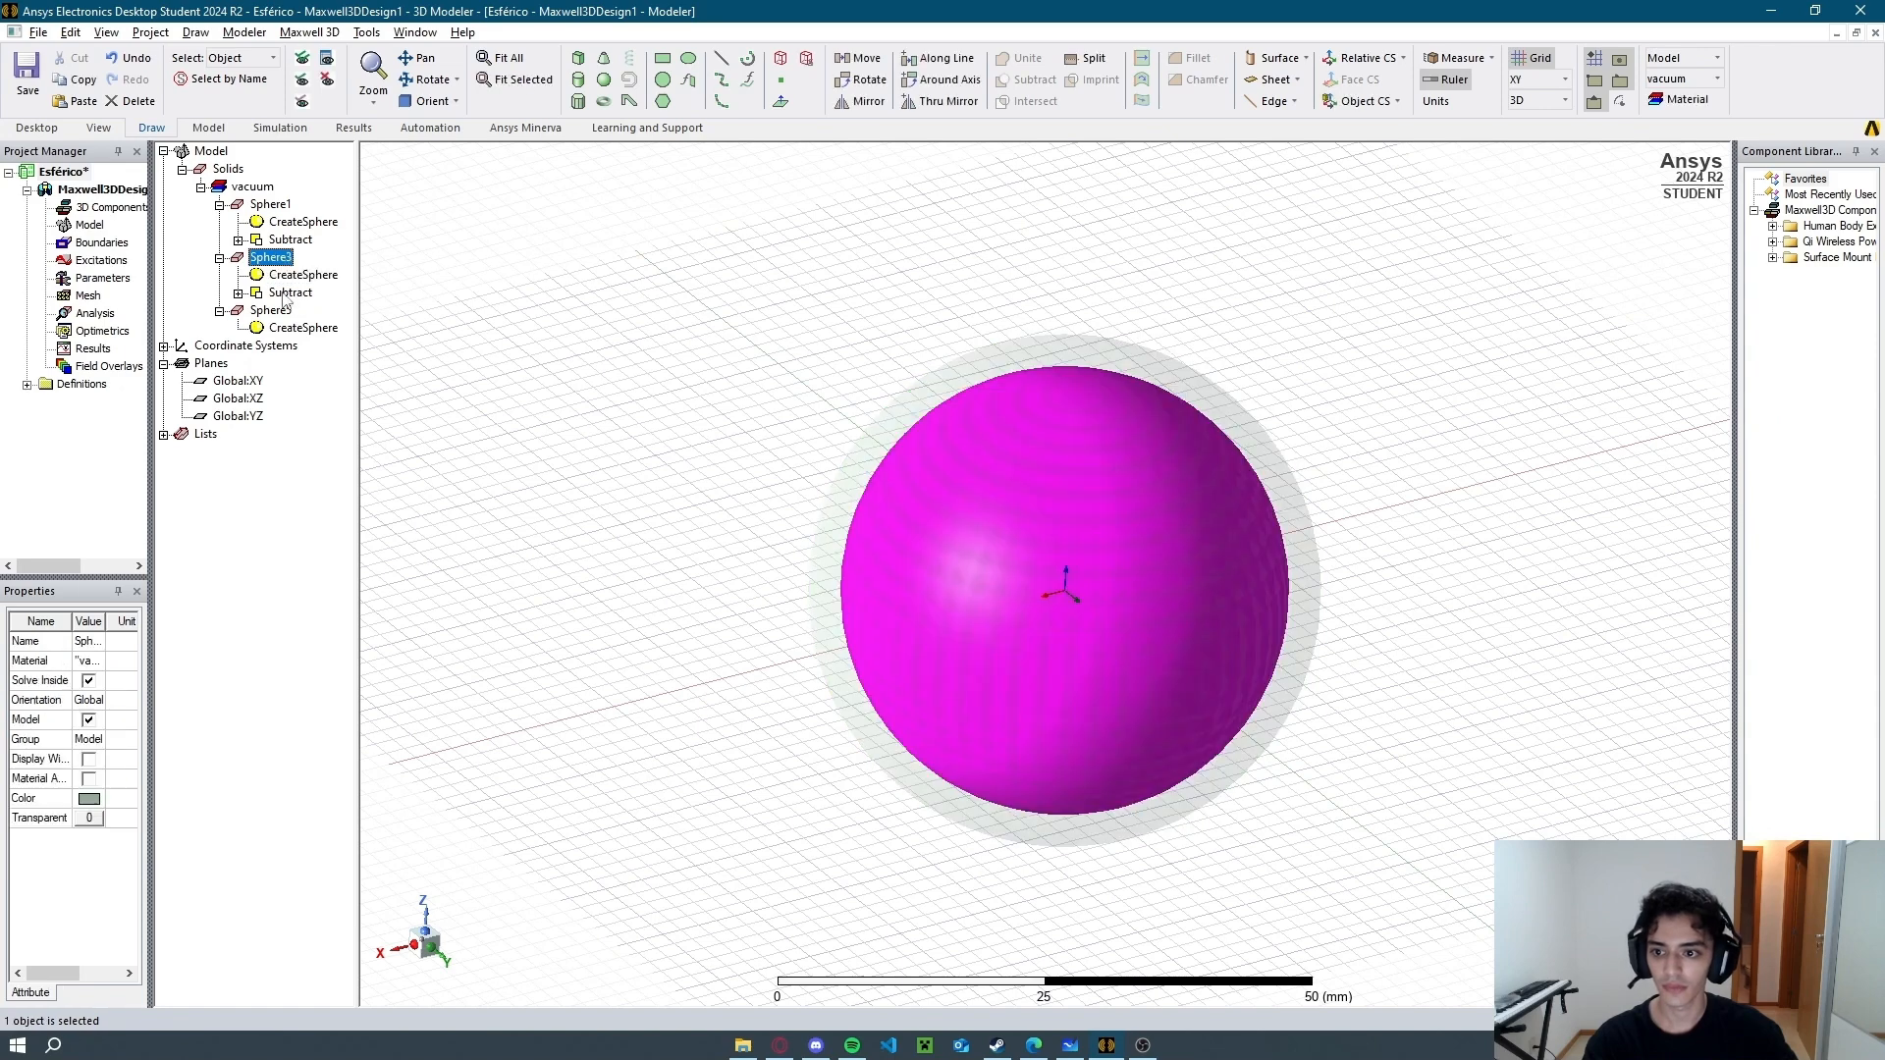
Duplicate the innermost 12 mm sphere and set the copy's radius to 9 mm.
click(280, 312)
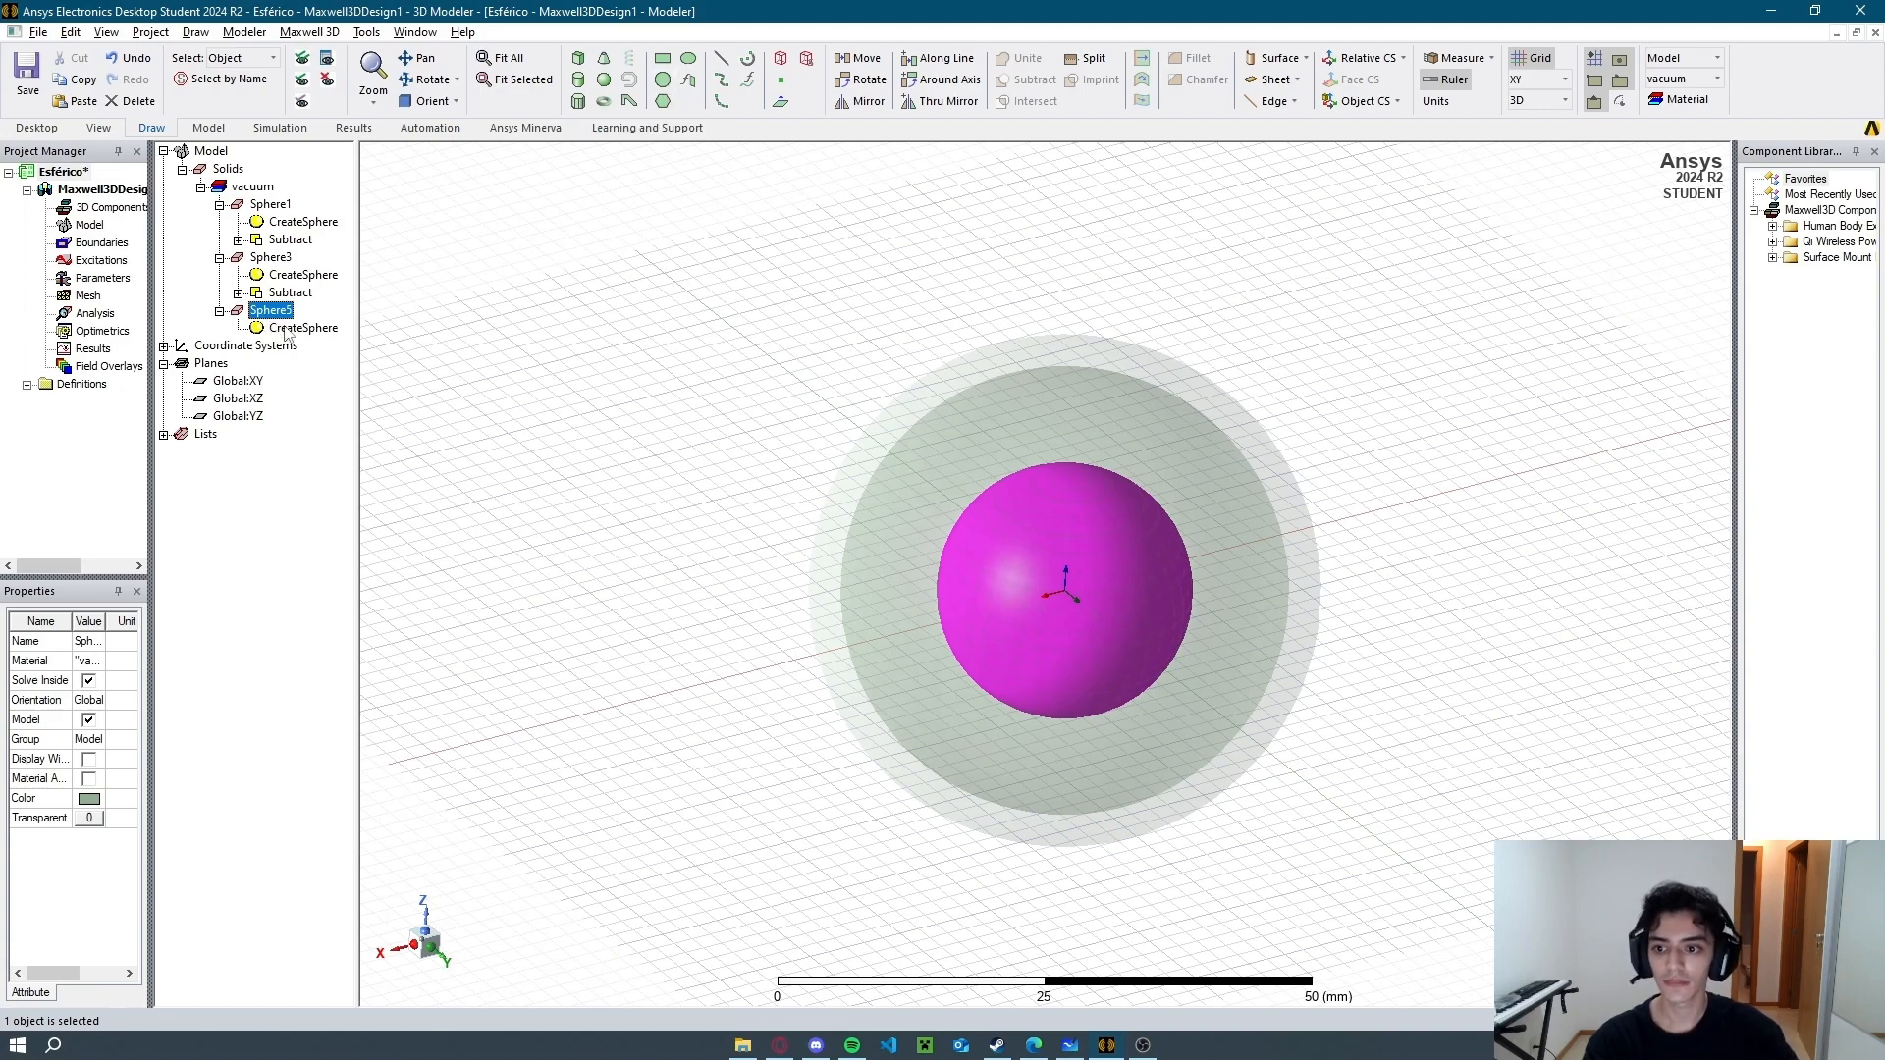
key(ctrl+v)
double_click(296, 366)
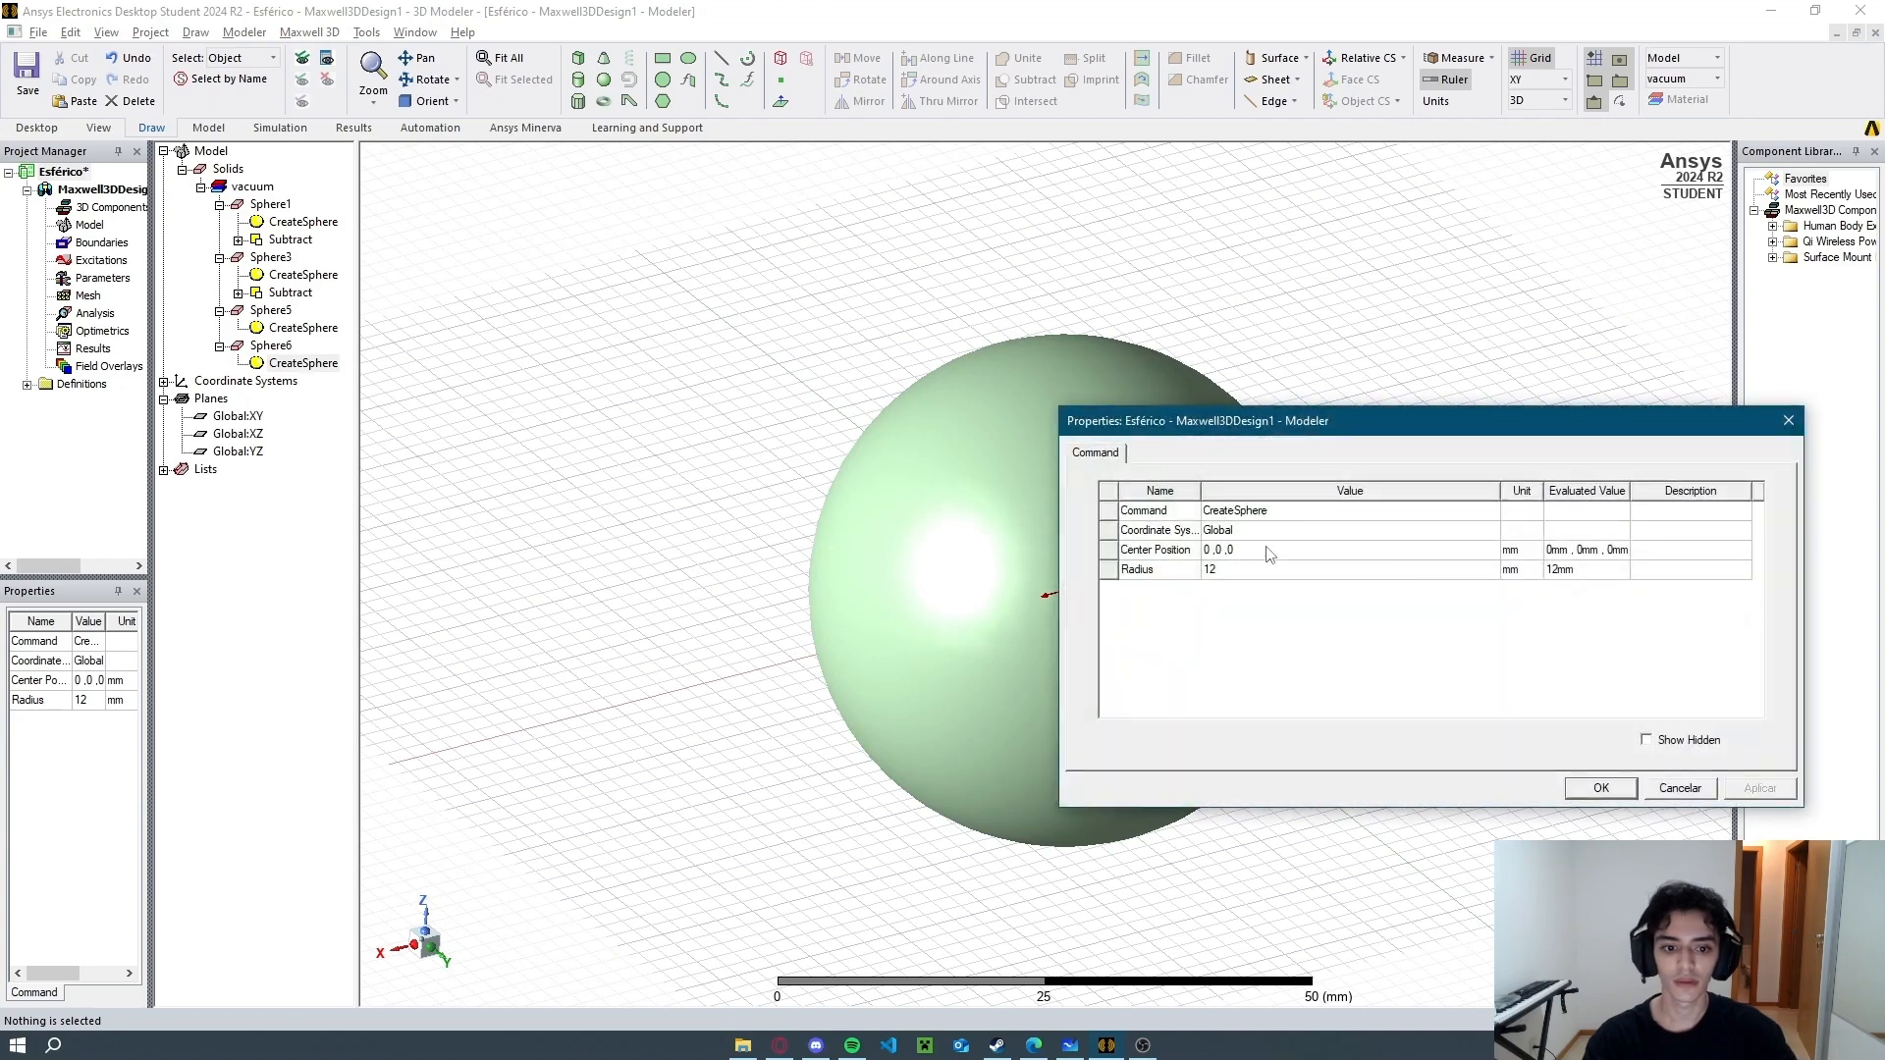
click(1262, 571)
text(9)
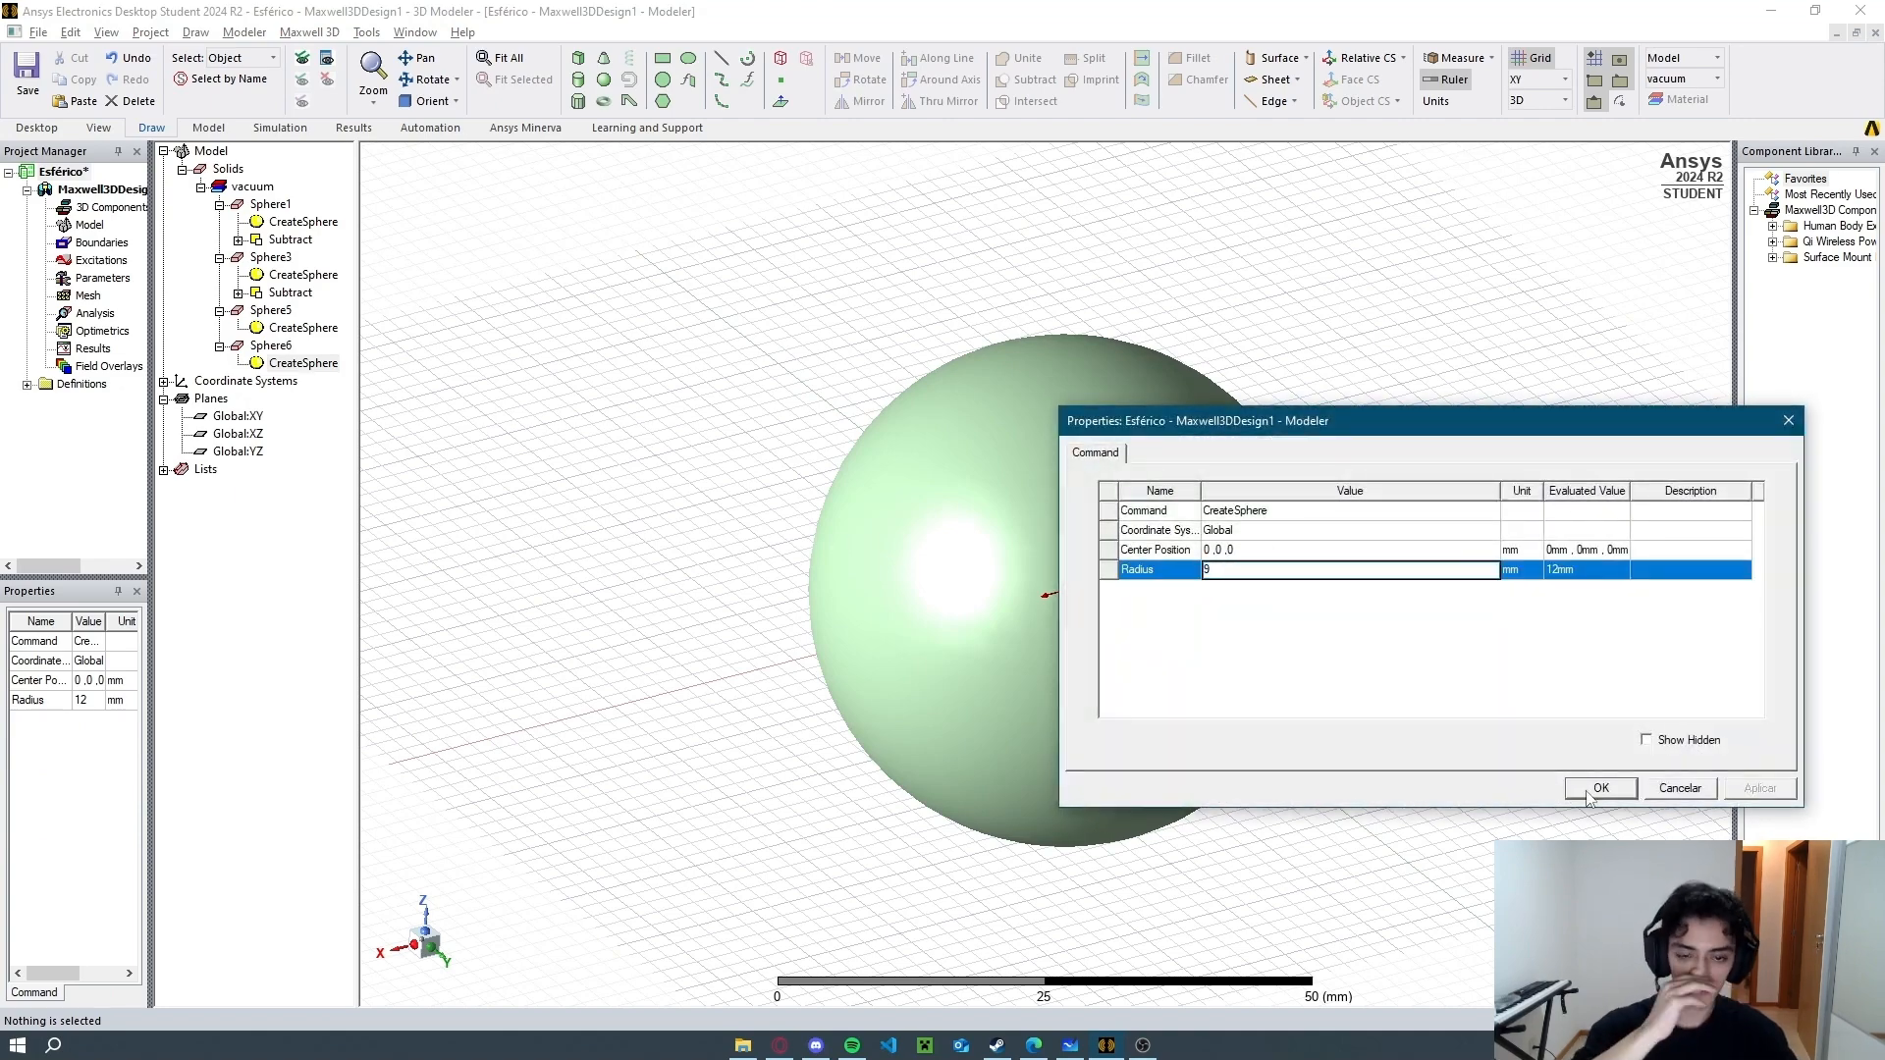
click(1598, 789)
Switch to the PDF, check group C's radii and wall thickness in Table 3, and return to Maxwell.
click(1033, 1045)
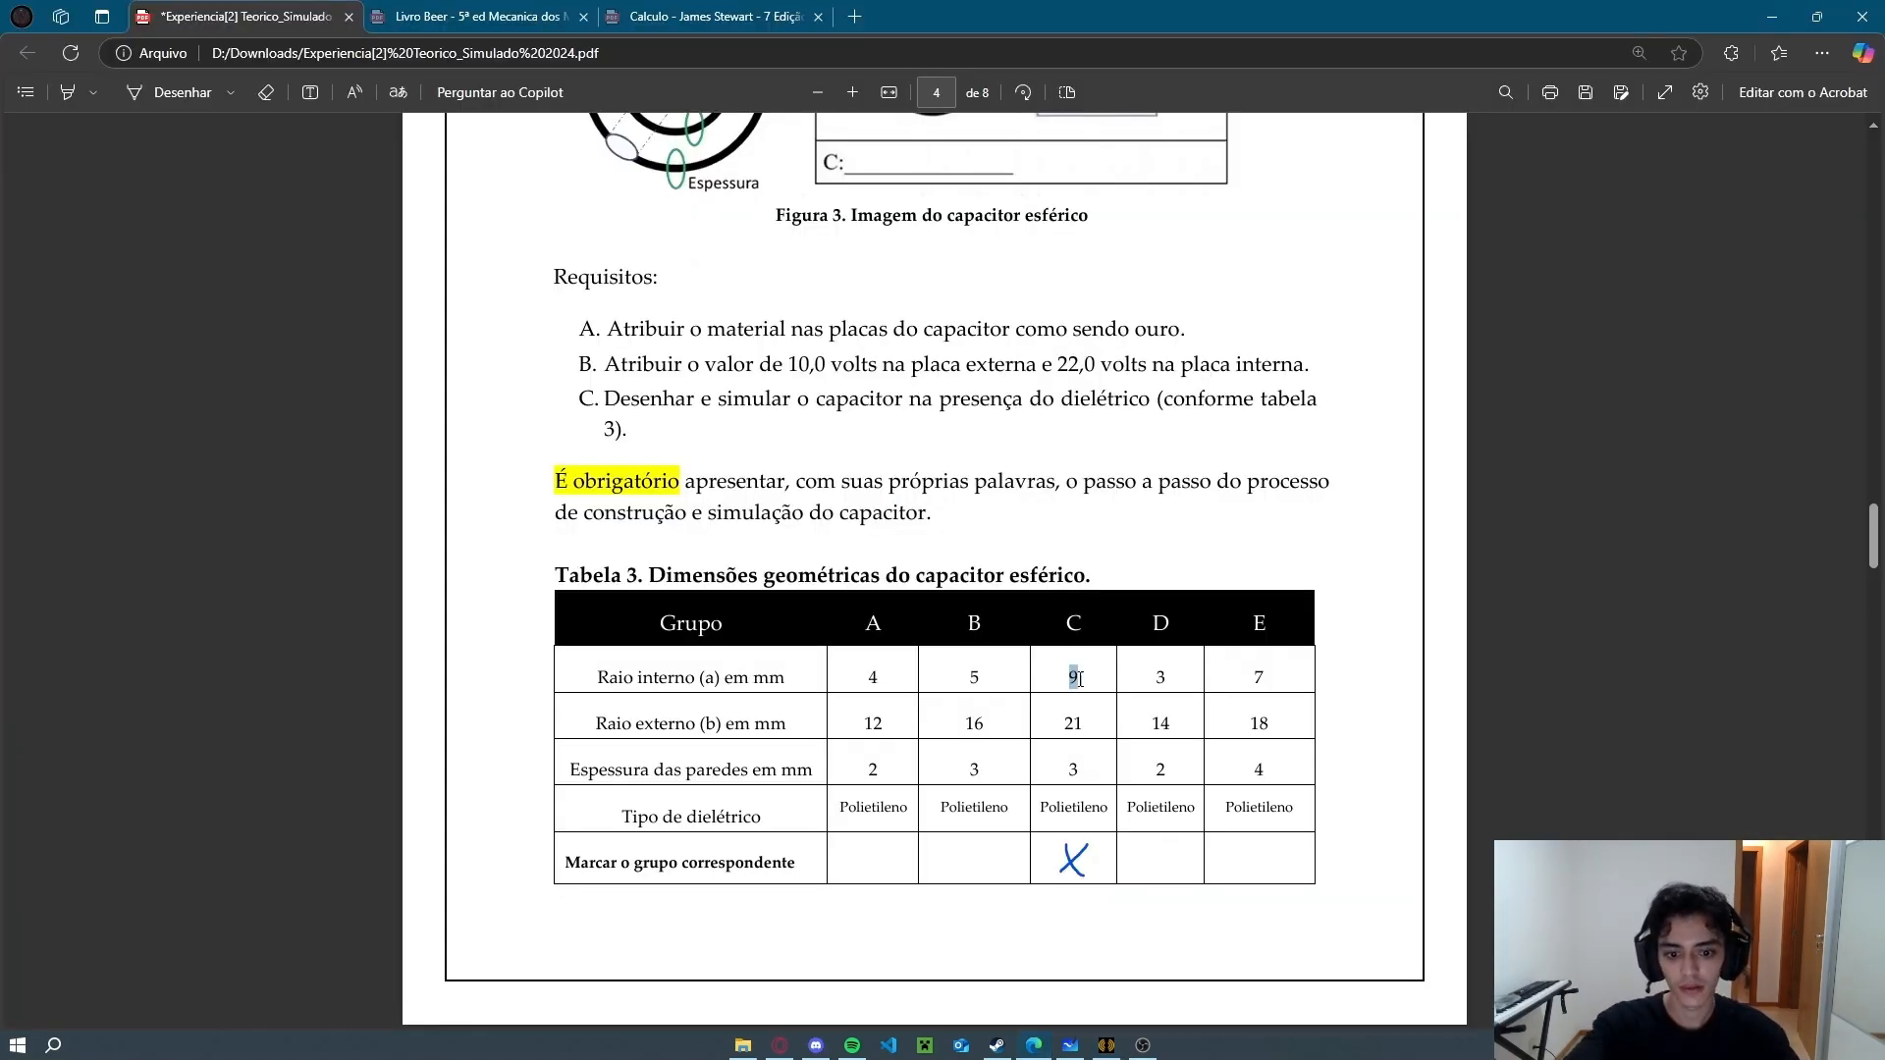
click(1053, 703)
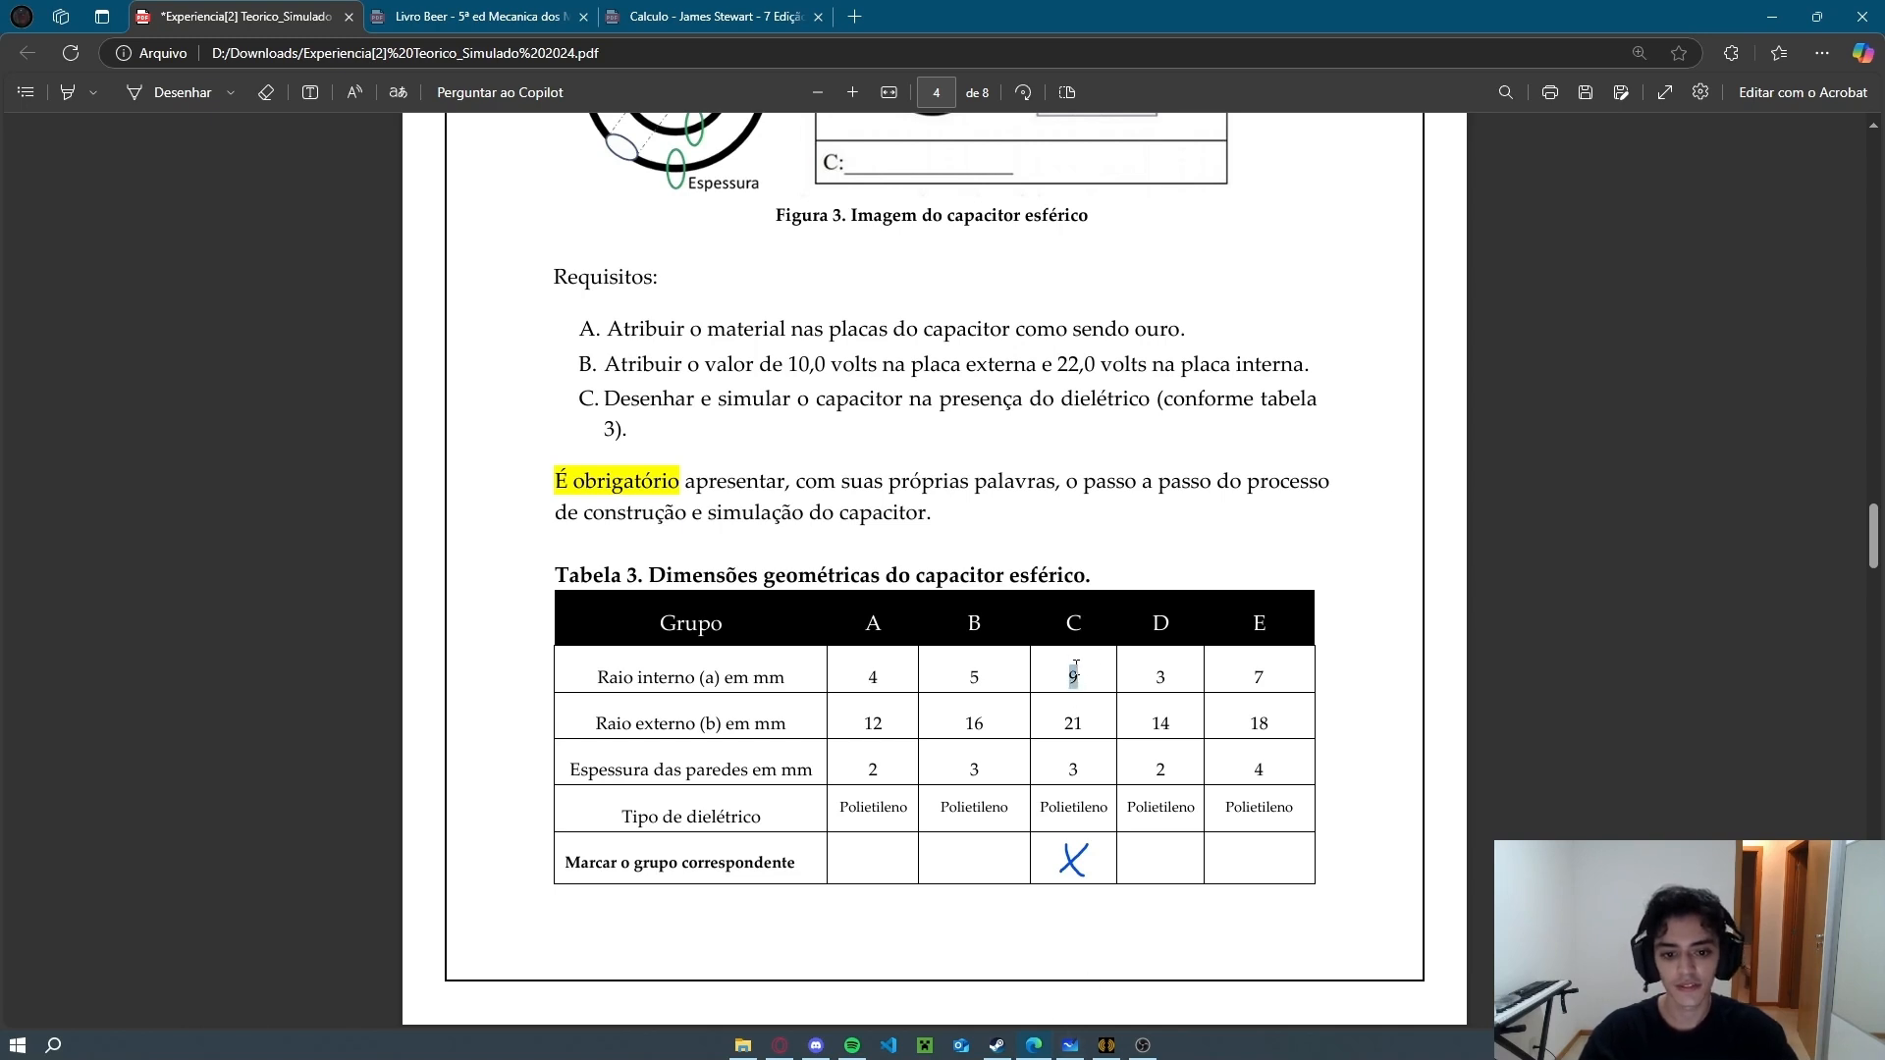
click(1052, 771)
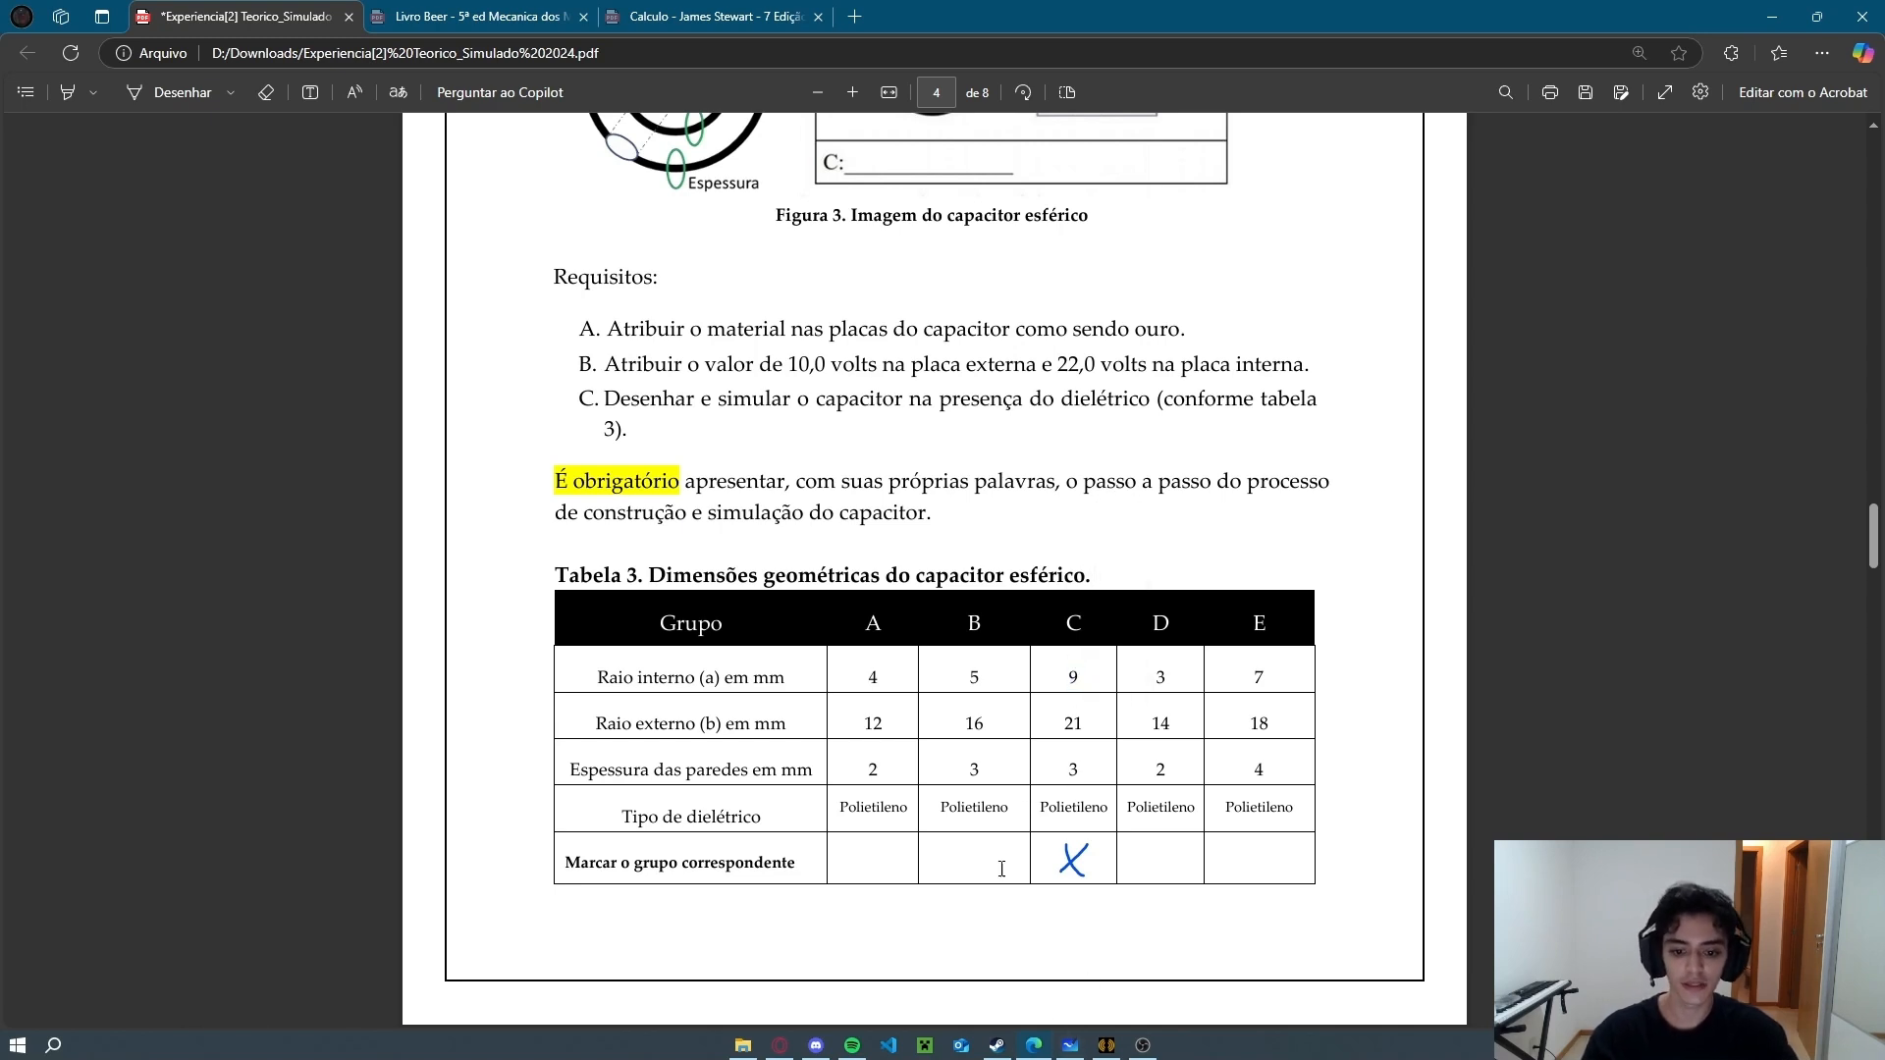
click(773, 1044)
key(alt+Tab)
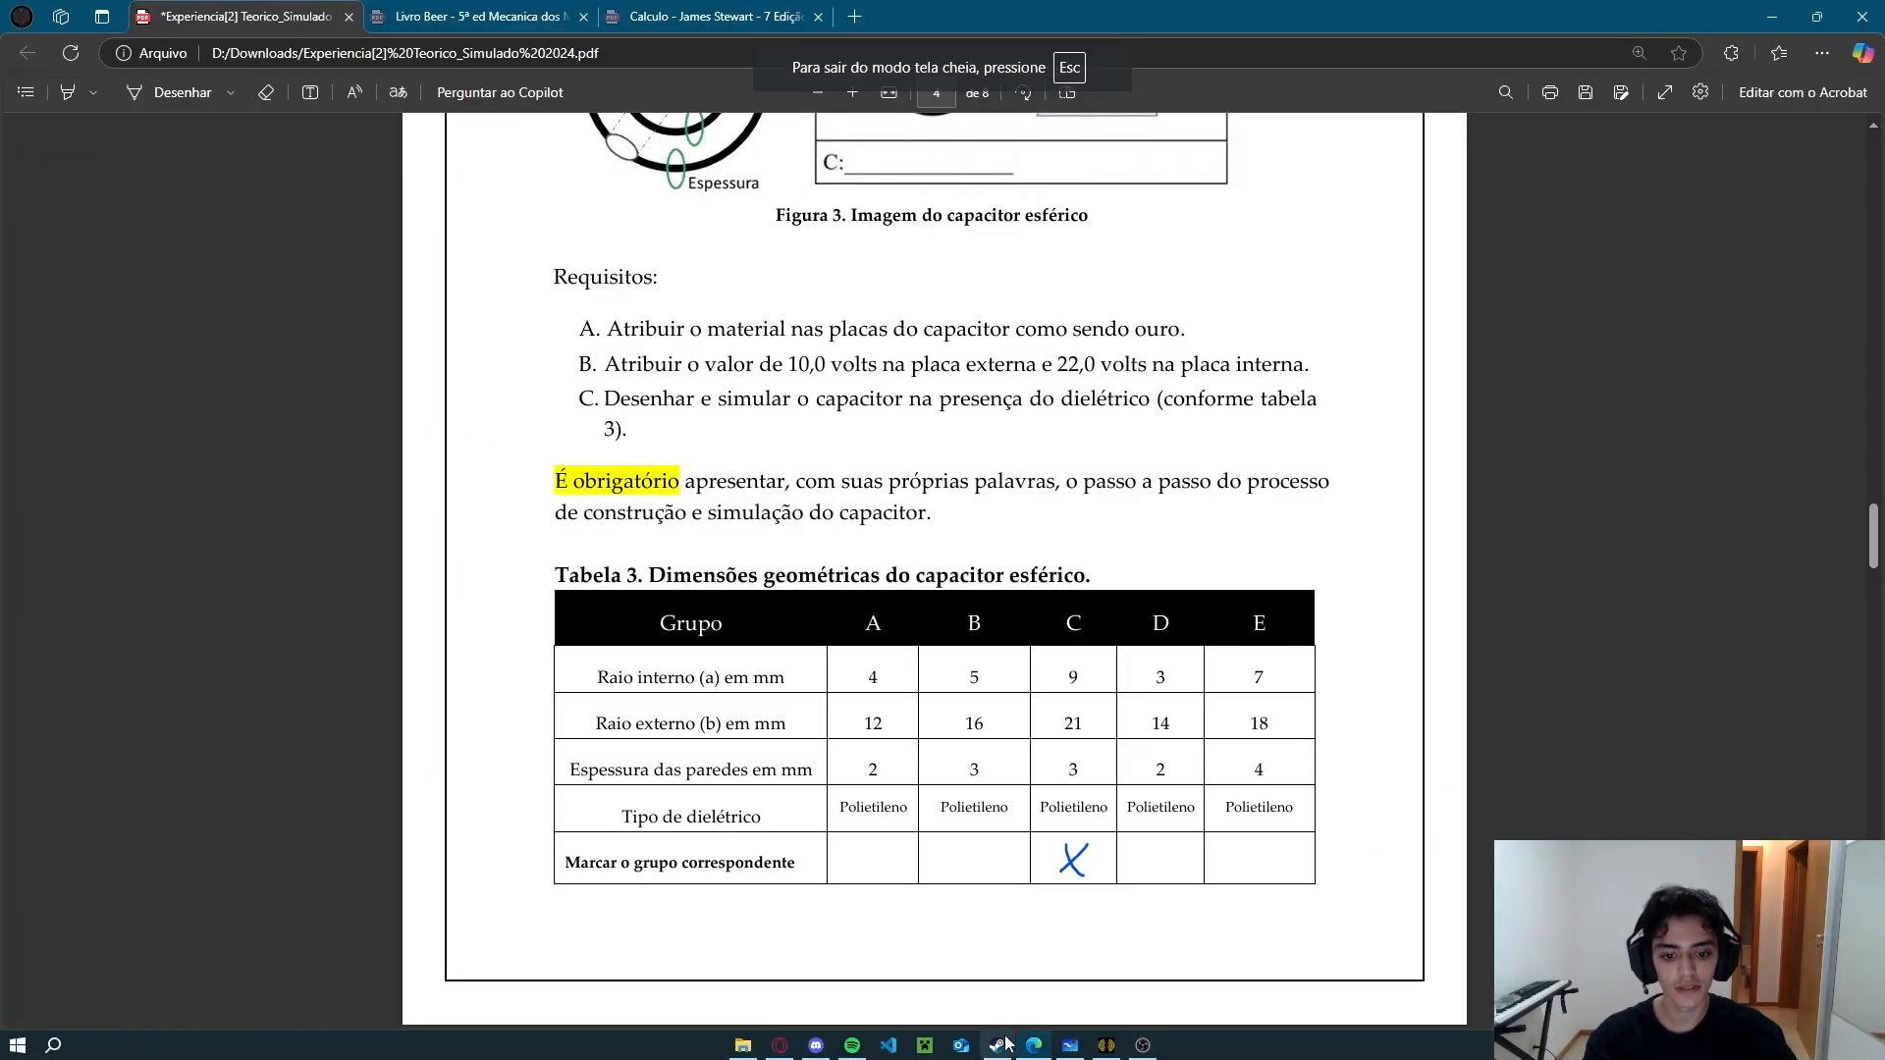
click(1107, 1045)
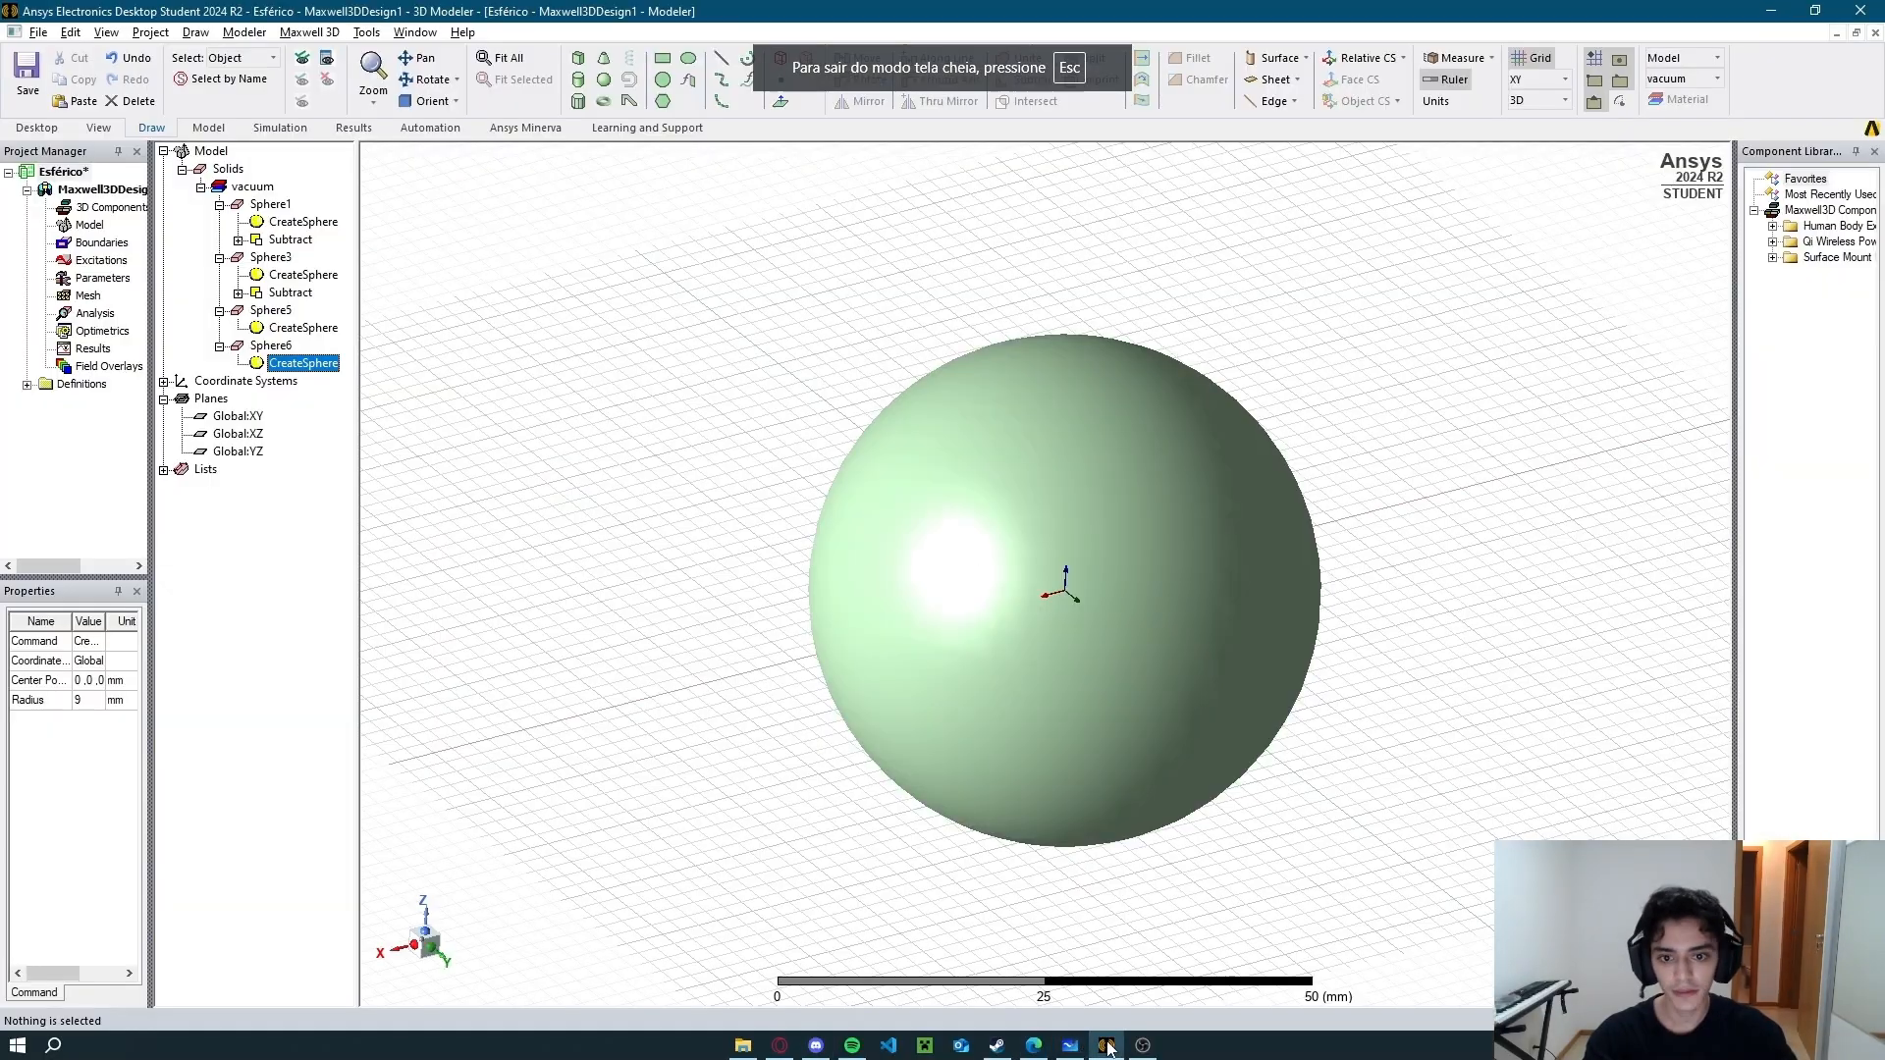
Subtract the 9 mm sphere from the solid 12 mm sphere to form the inner plate.
click(271, 311)
ctrl+click(271, 345)
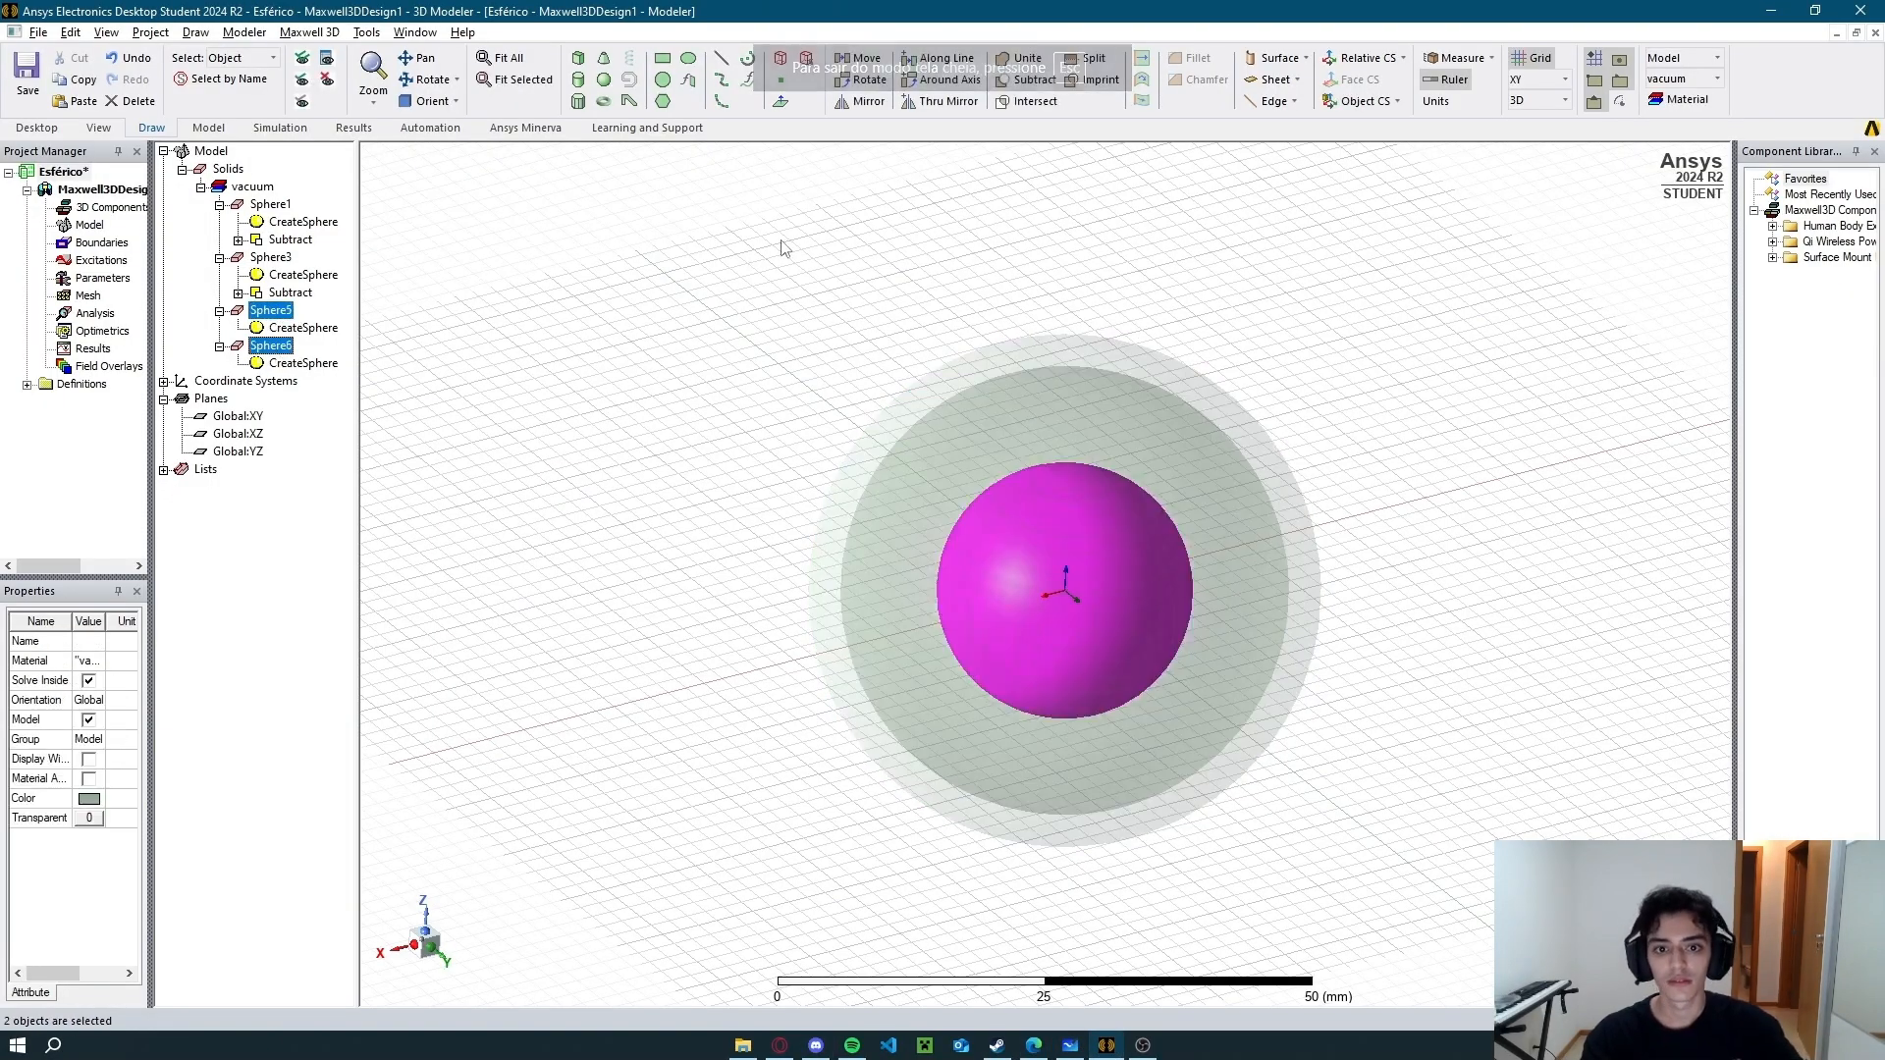
click(1003, 86)
click(869, 636)
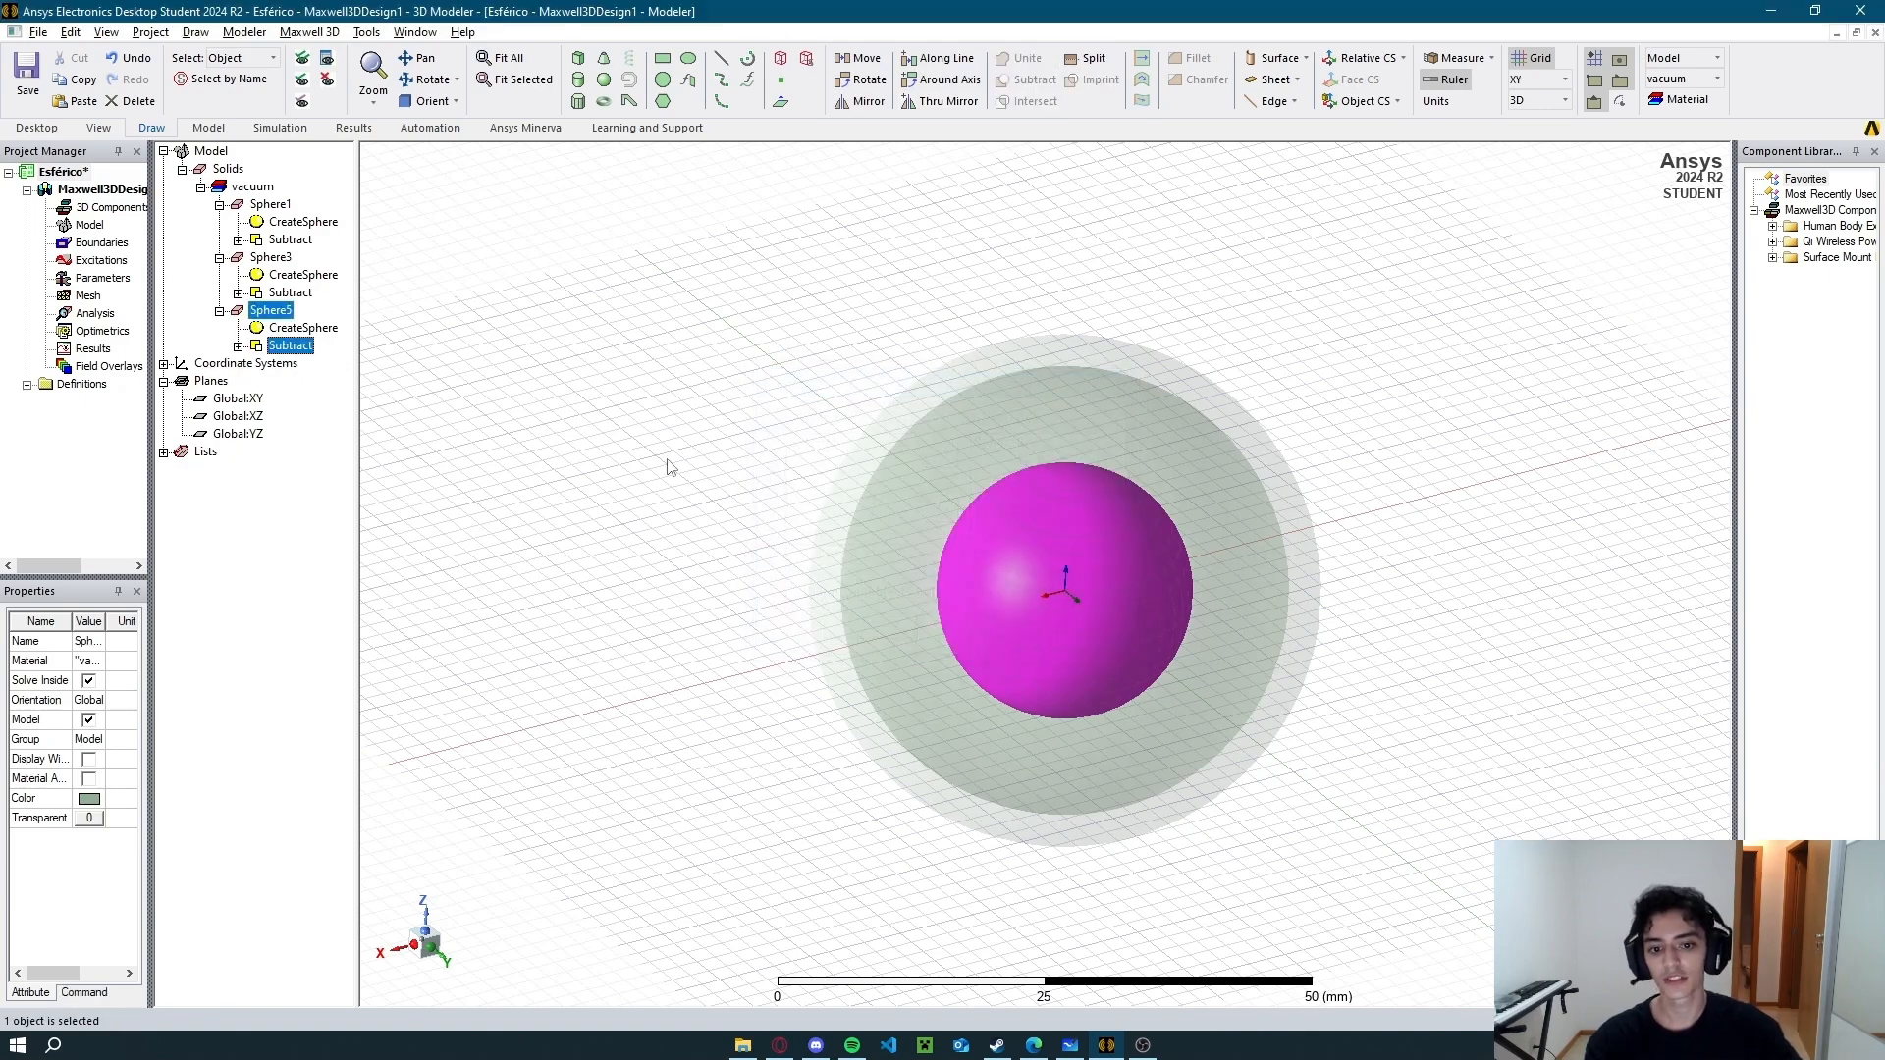
Add a third clipping plane on Global:XZ, inspect the section of the three concentric shells and close the clip planes dialog.
click(670, 467)
click(96, 129)
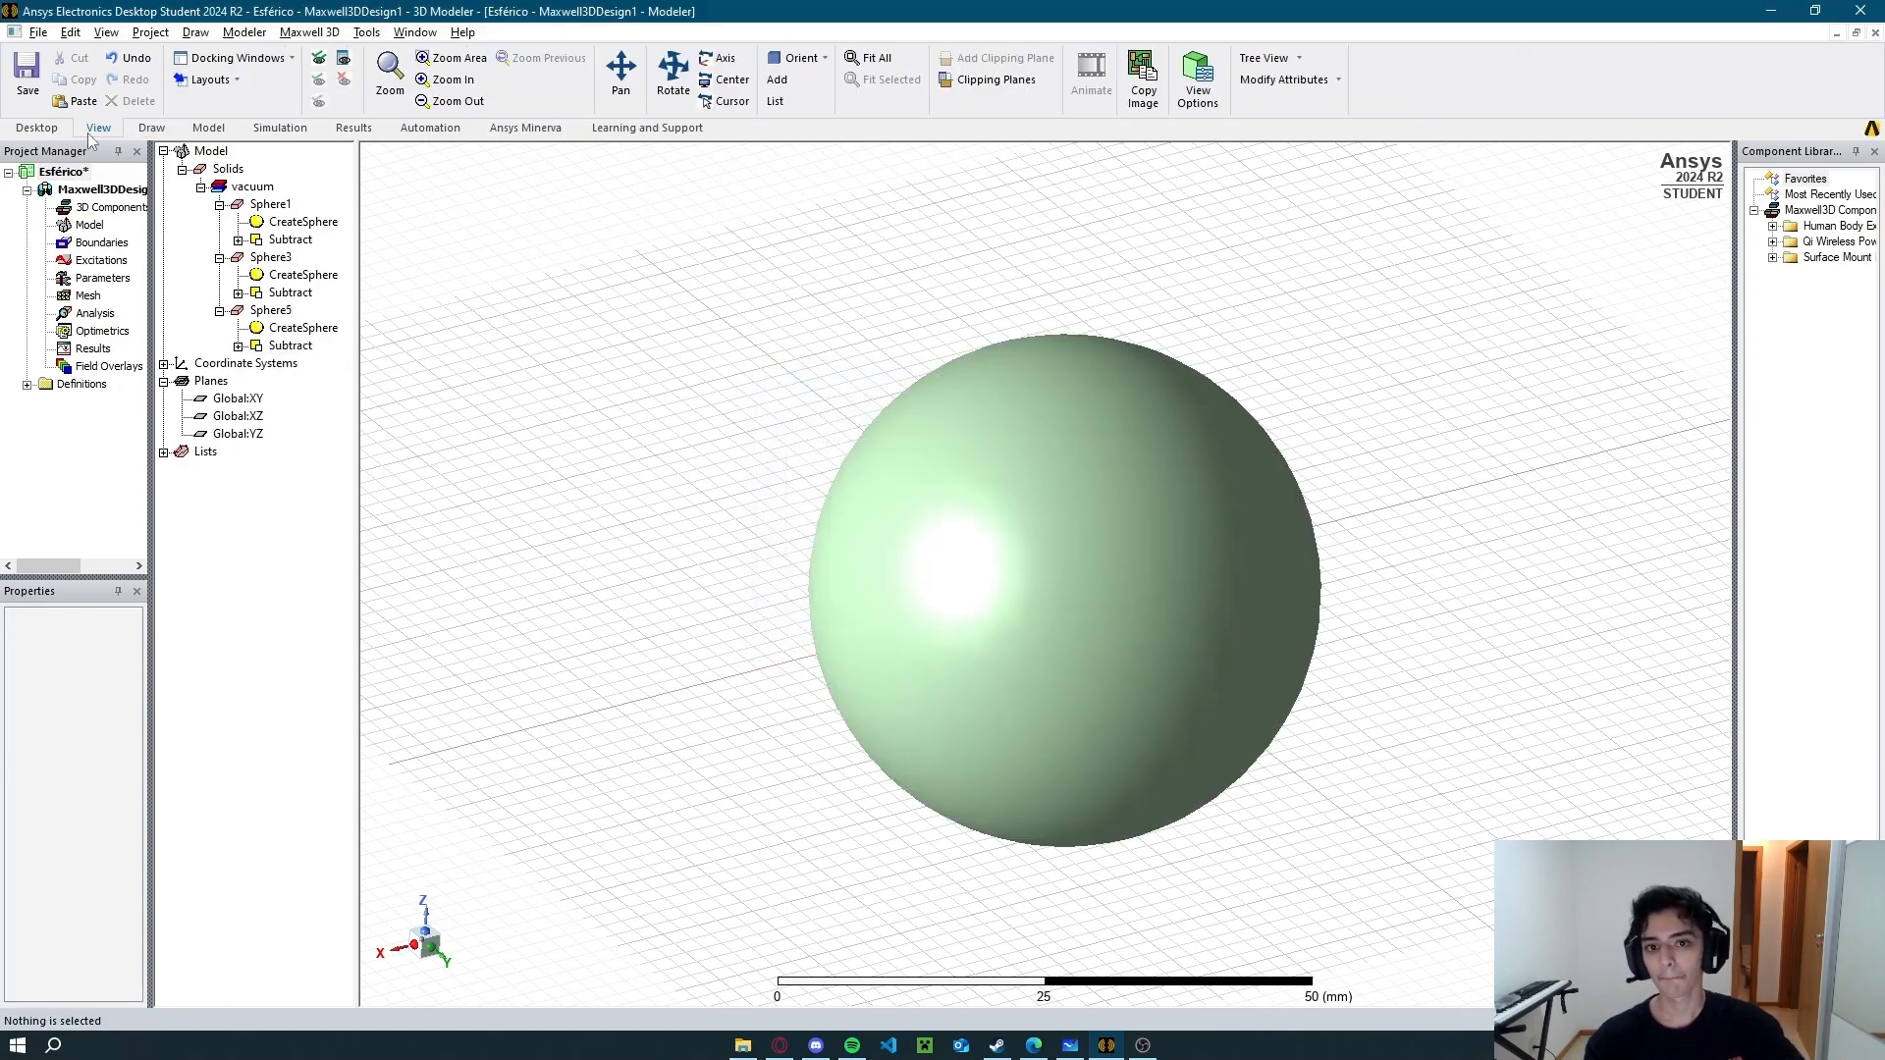
click(244, 416)
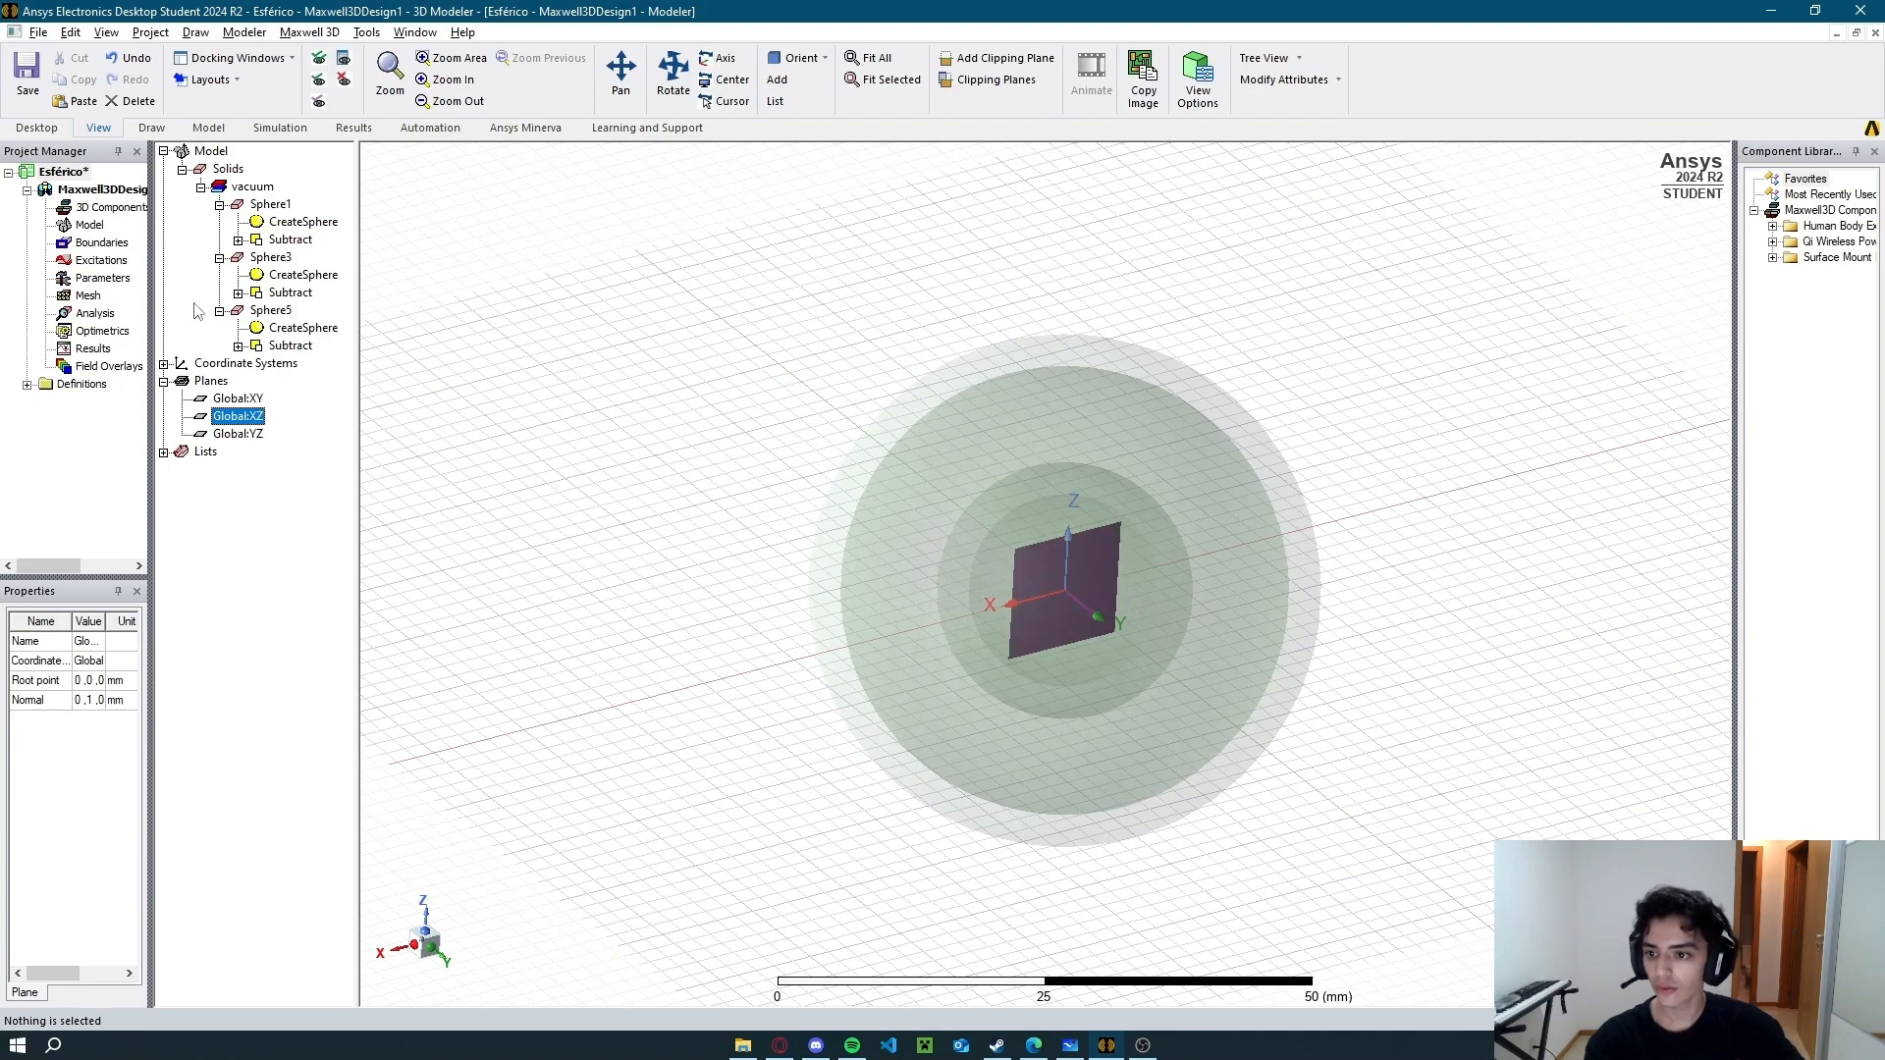
click(1009, 79)
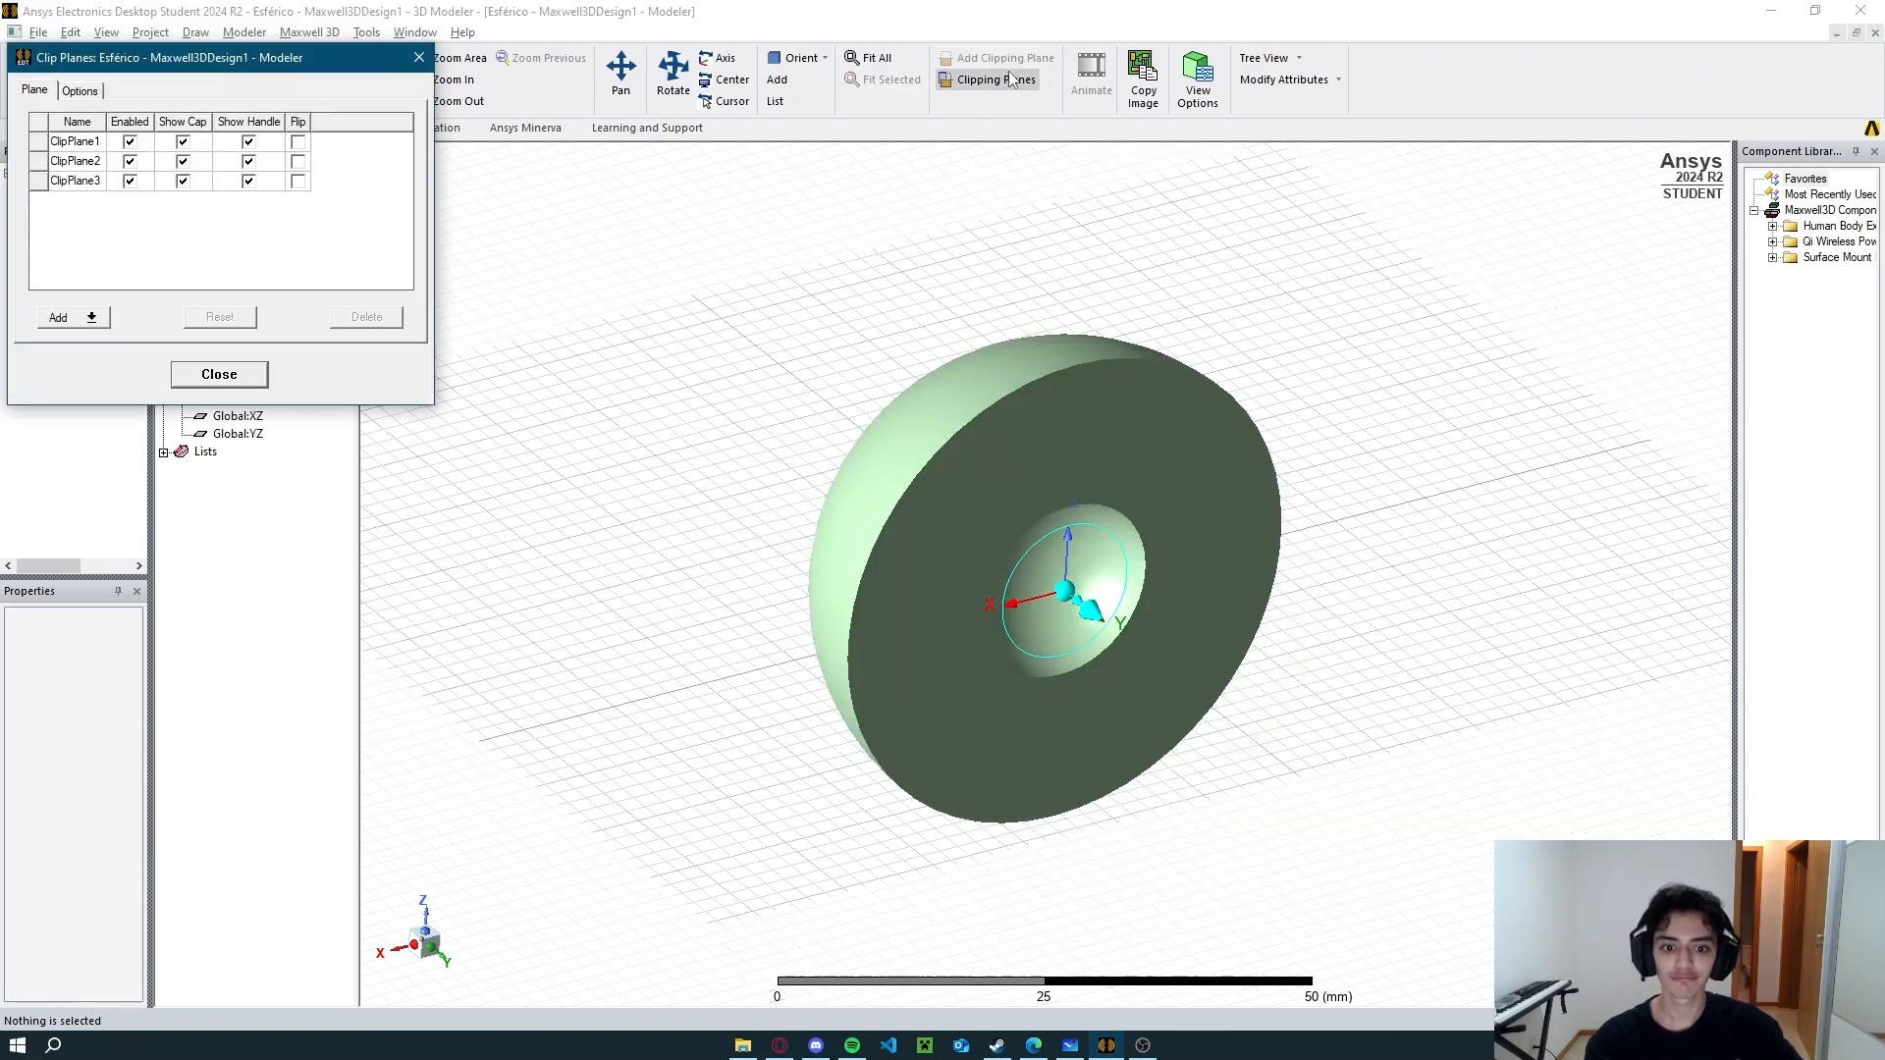
middle_drag(1092, 659, 1168, 598)
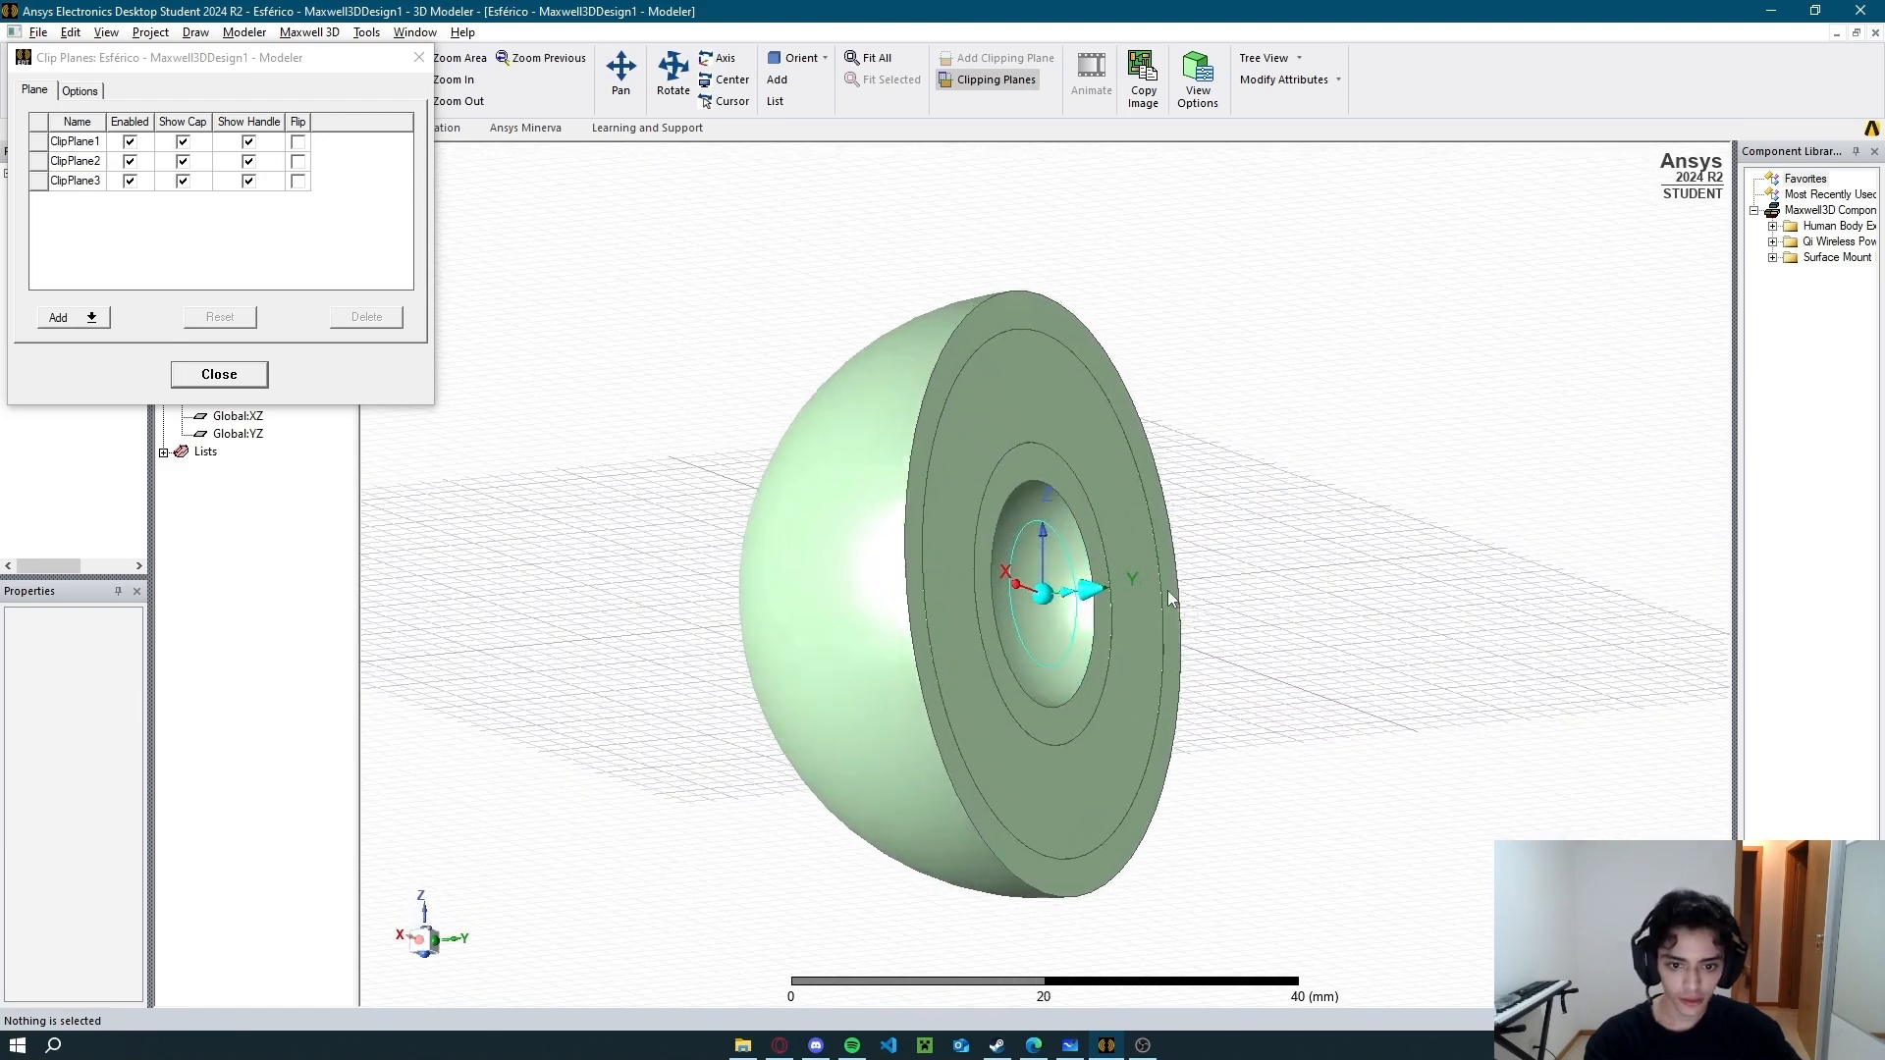
scroll(1168, 599, up, 1)
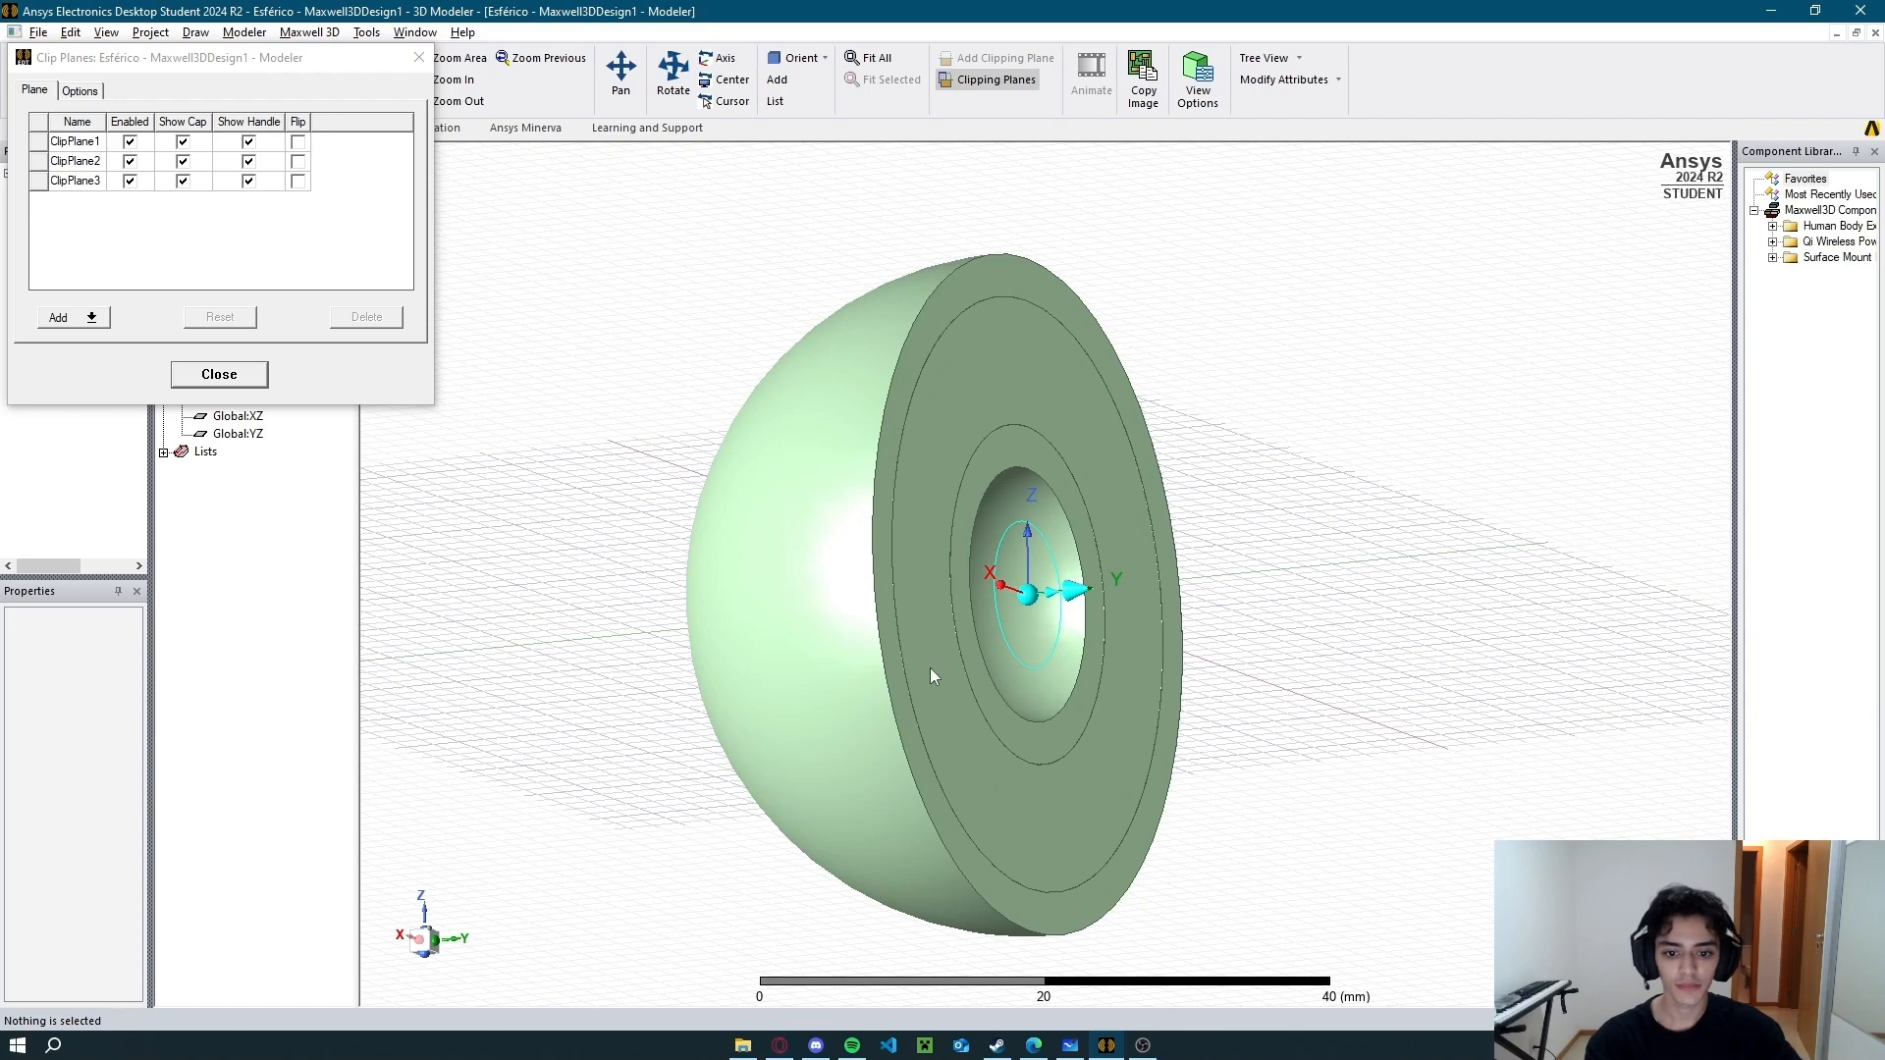
click(253, 378)
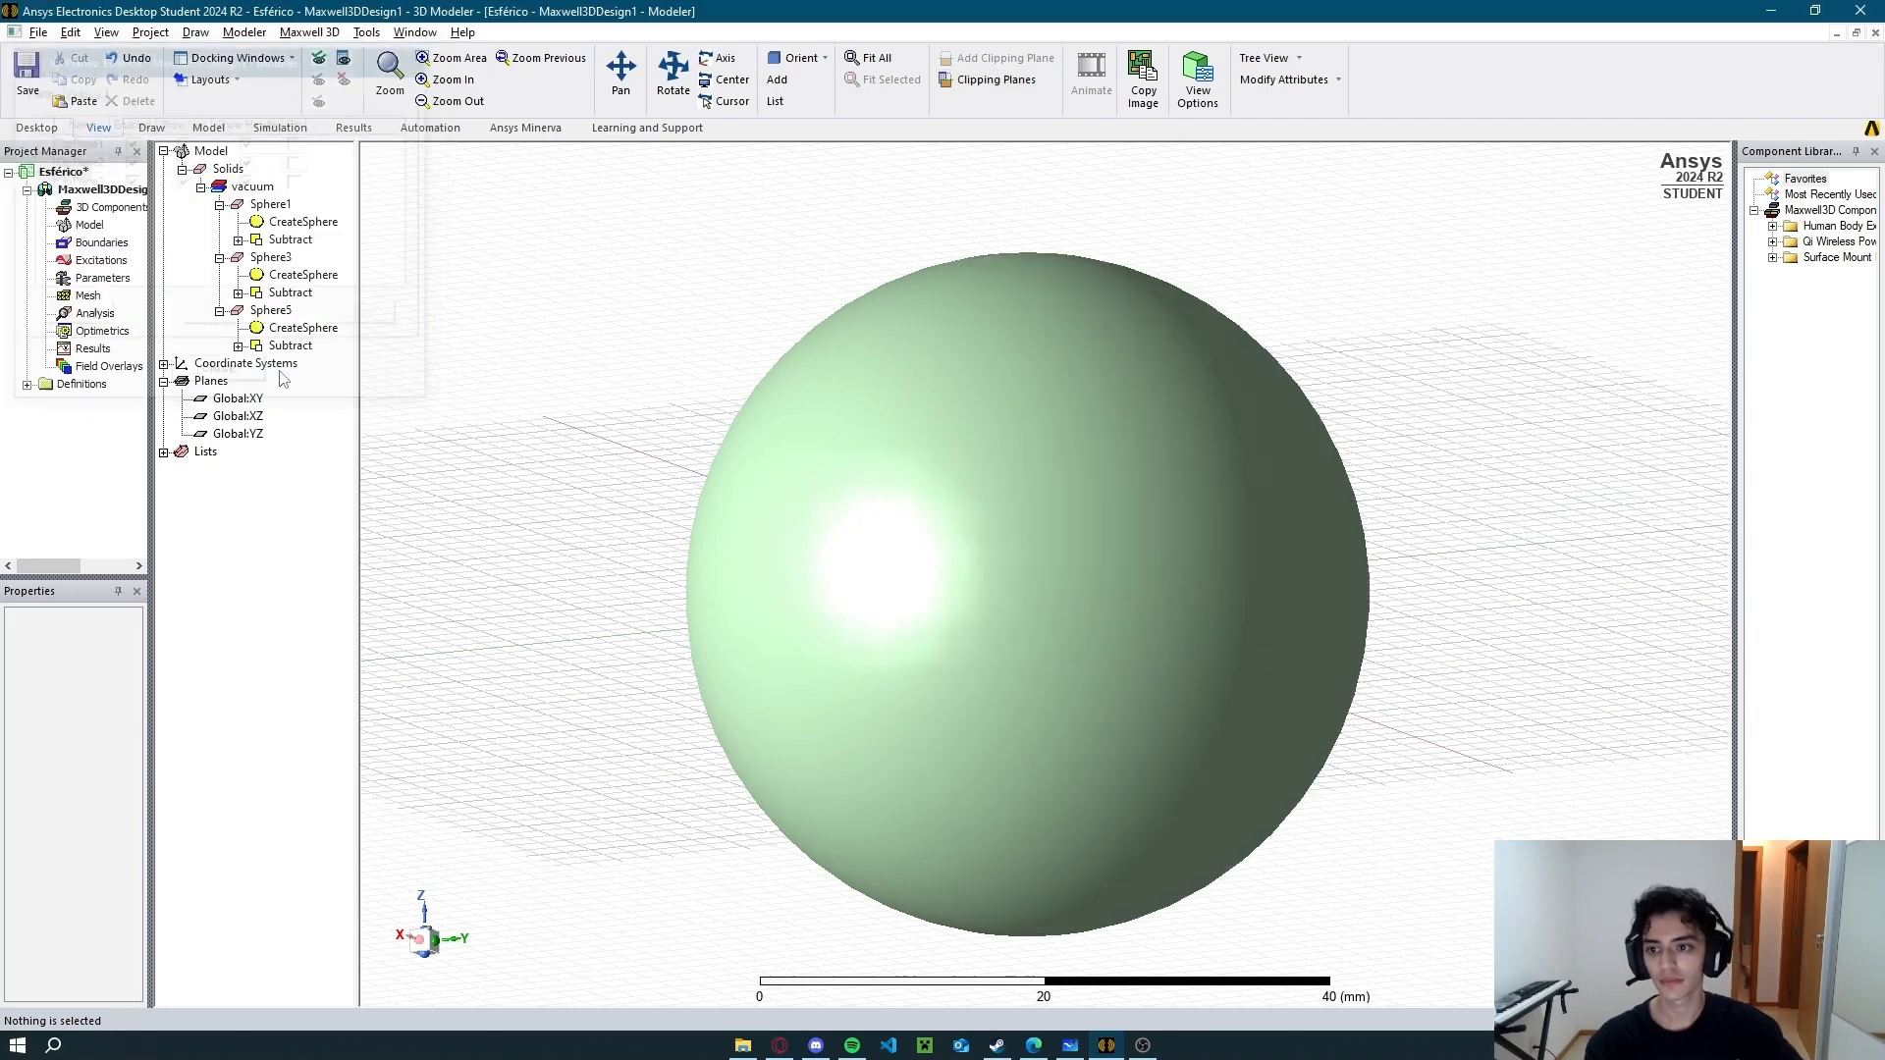
Switch to the PDF to read the spherical capacitor's plate material requirement, and return to Maxwell.
middle_drag(643, 328, 901, 501)
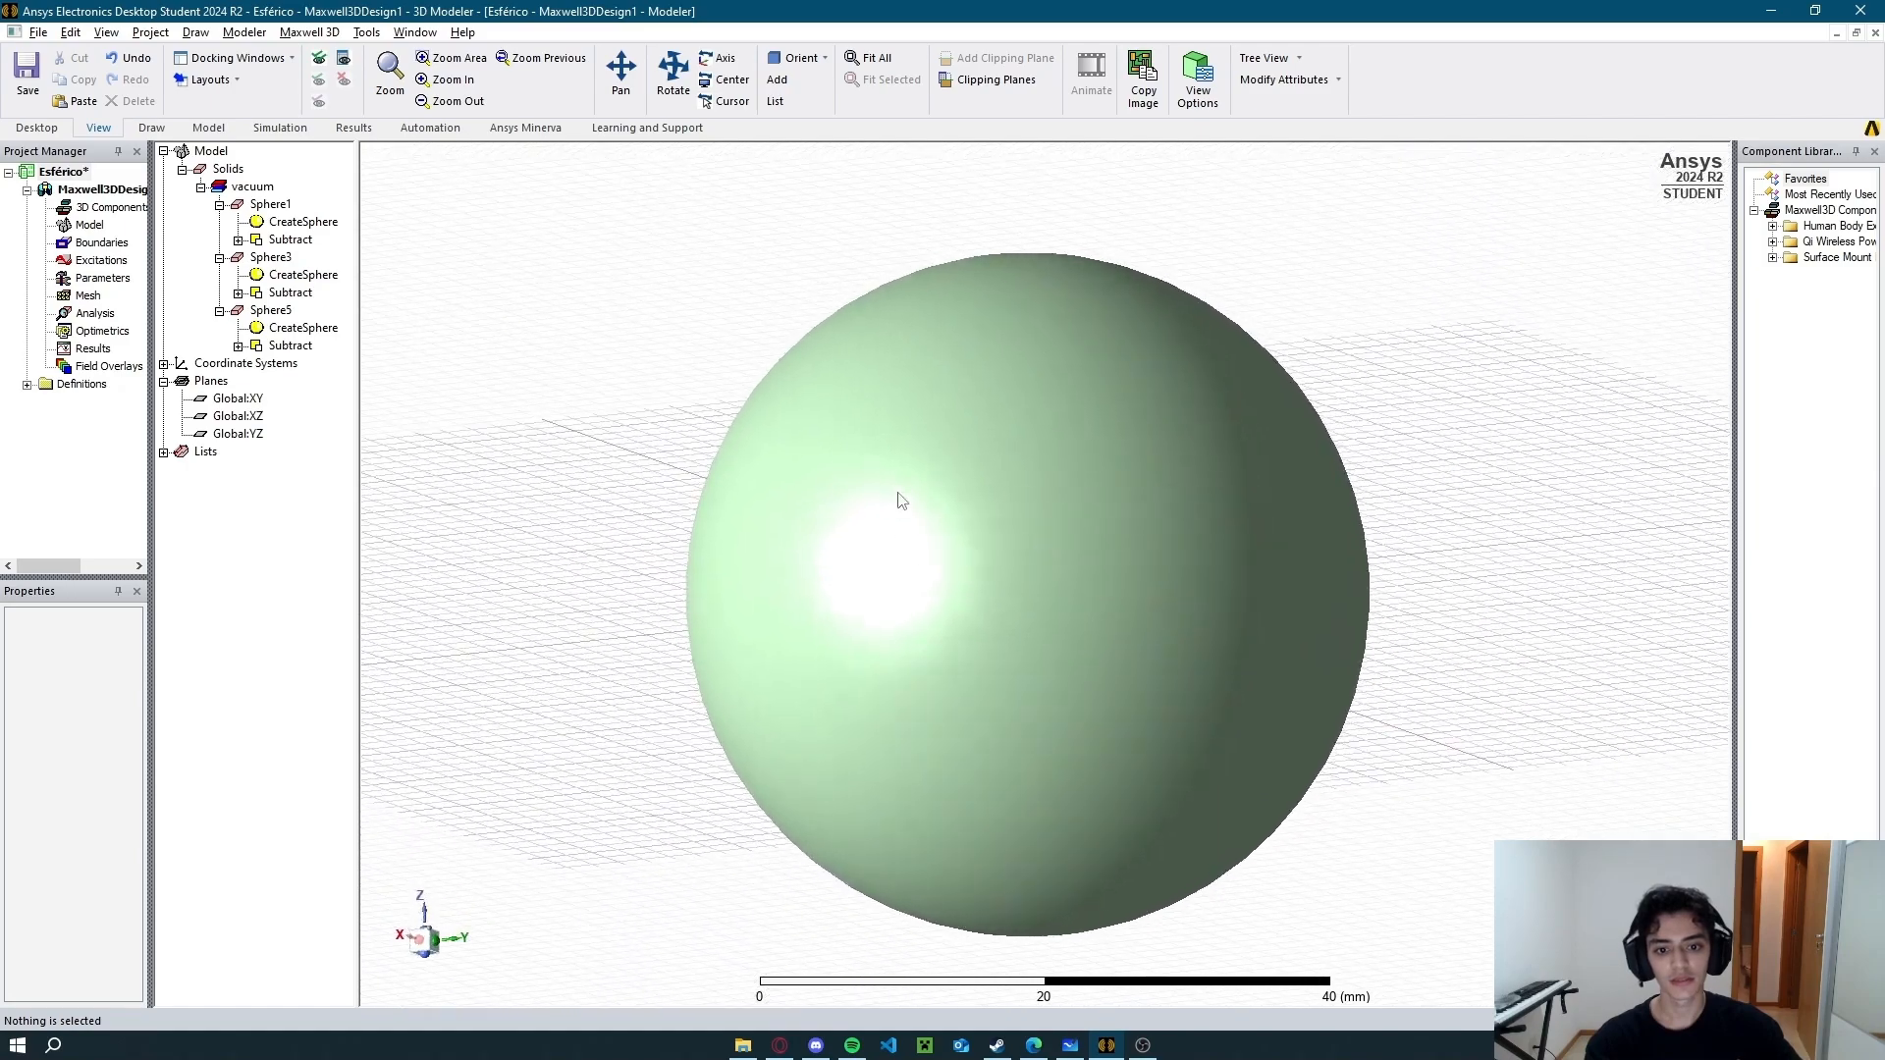
click(797, 58)
scroll(1104, 491, down, 5)
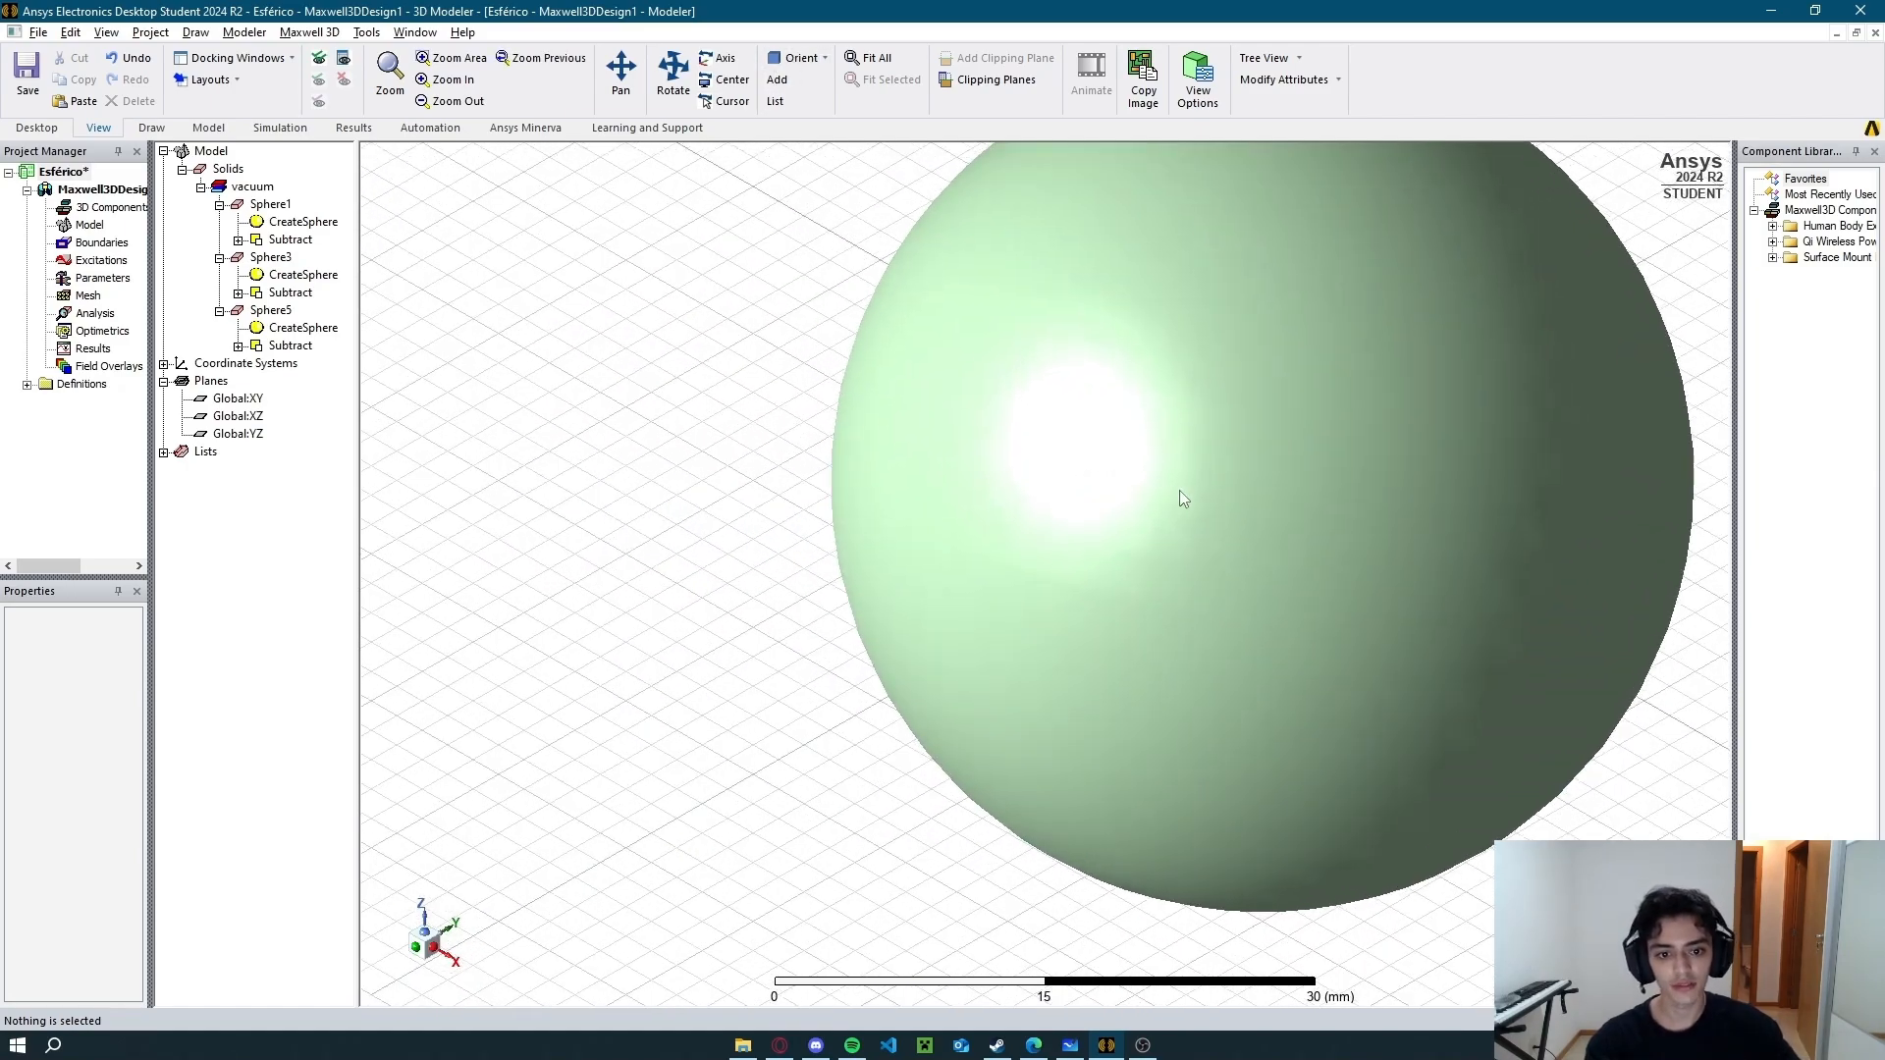
scroll(1060, 451, down, 2)
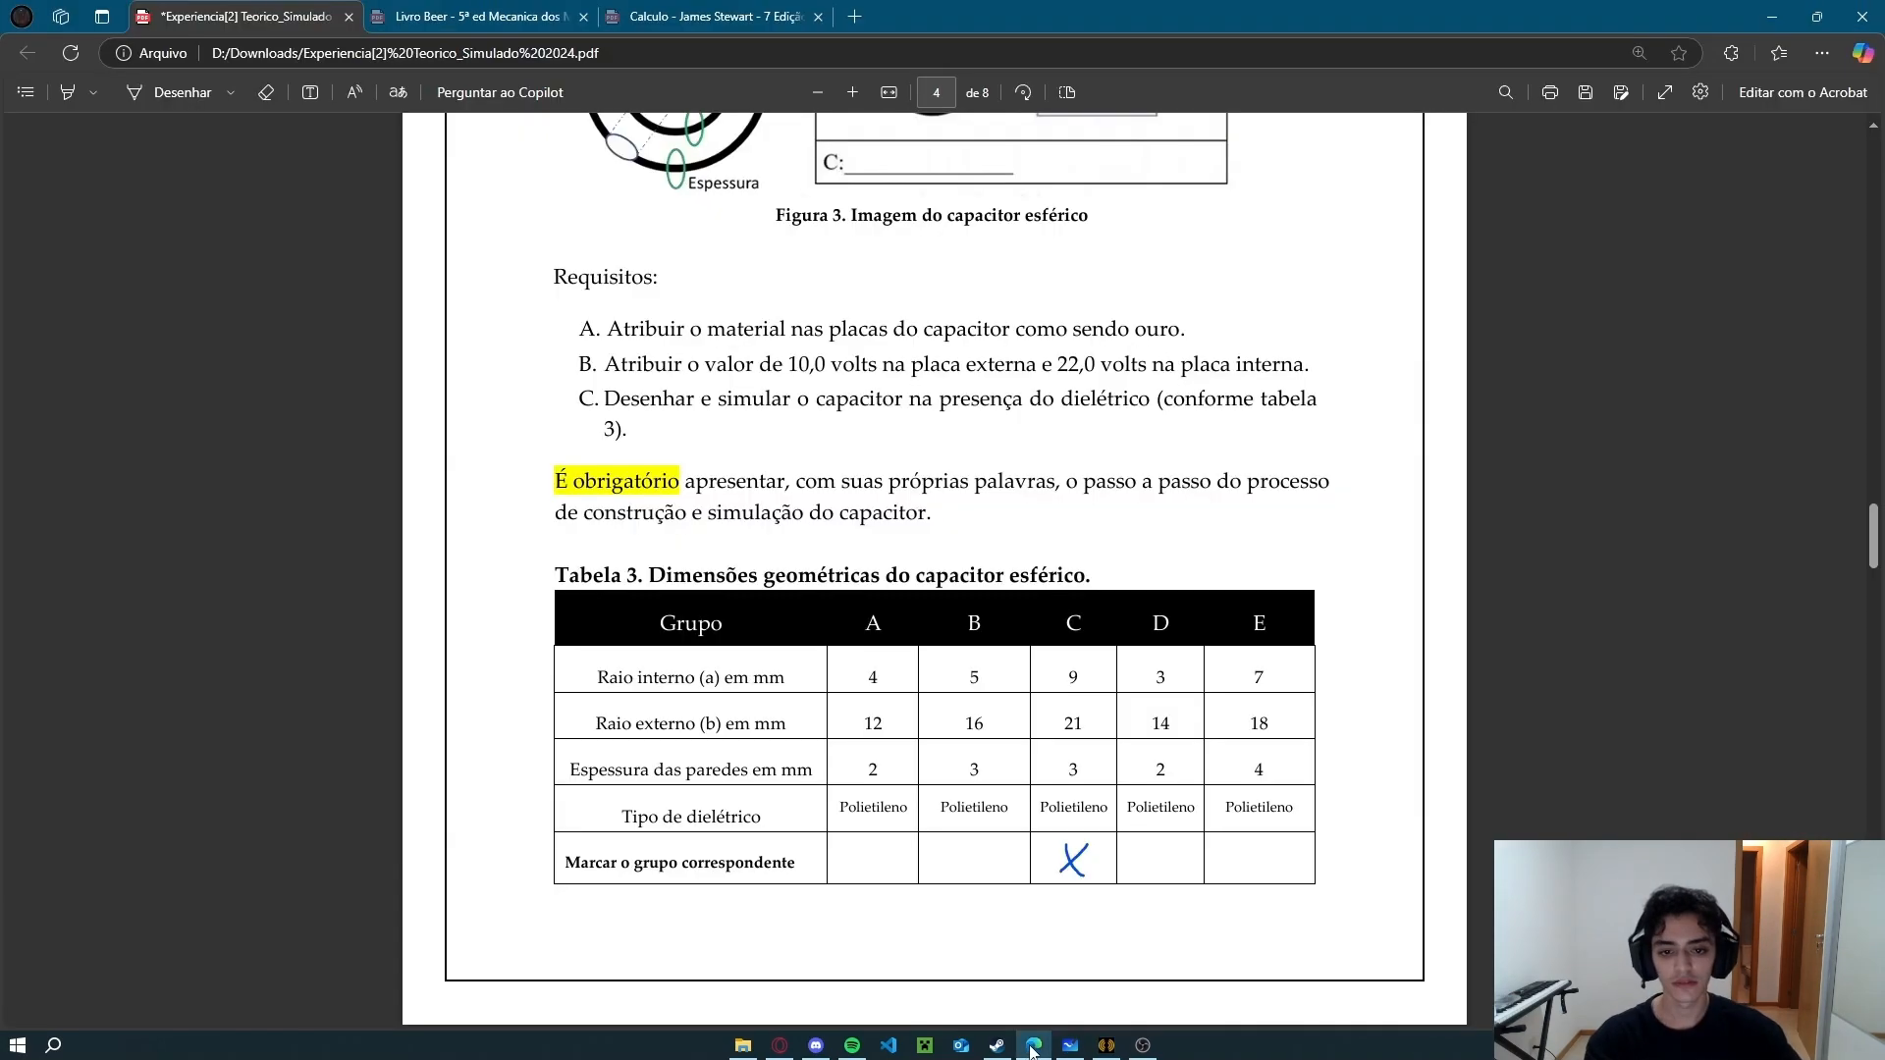
click(1034, 1046)
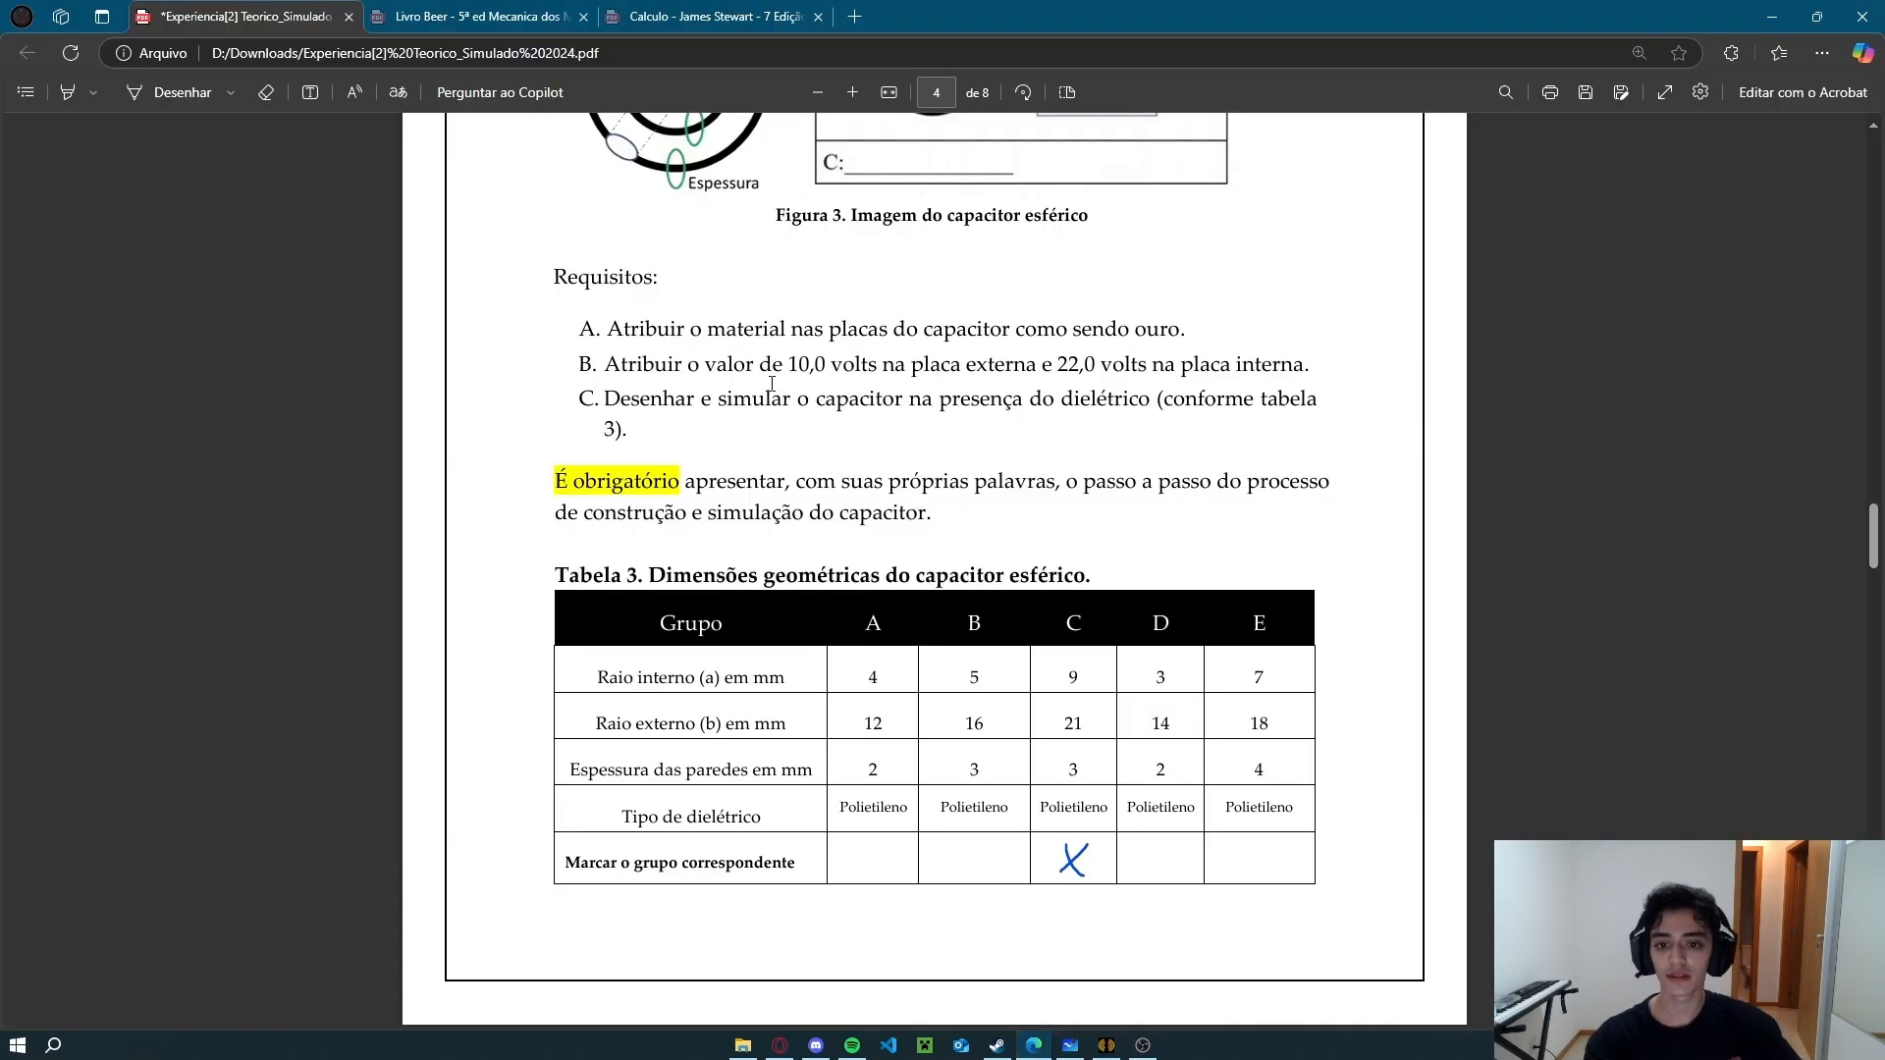
scroll(772, 384, up, 2)
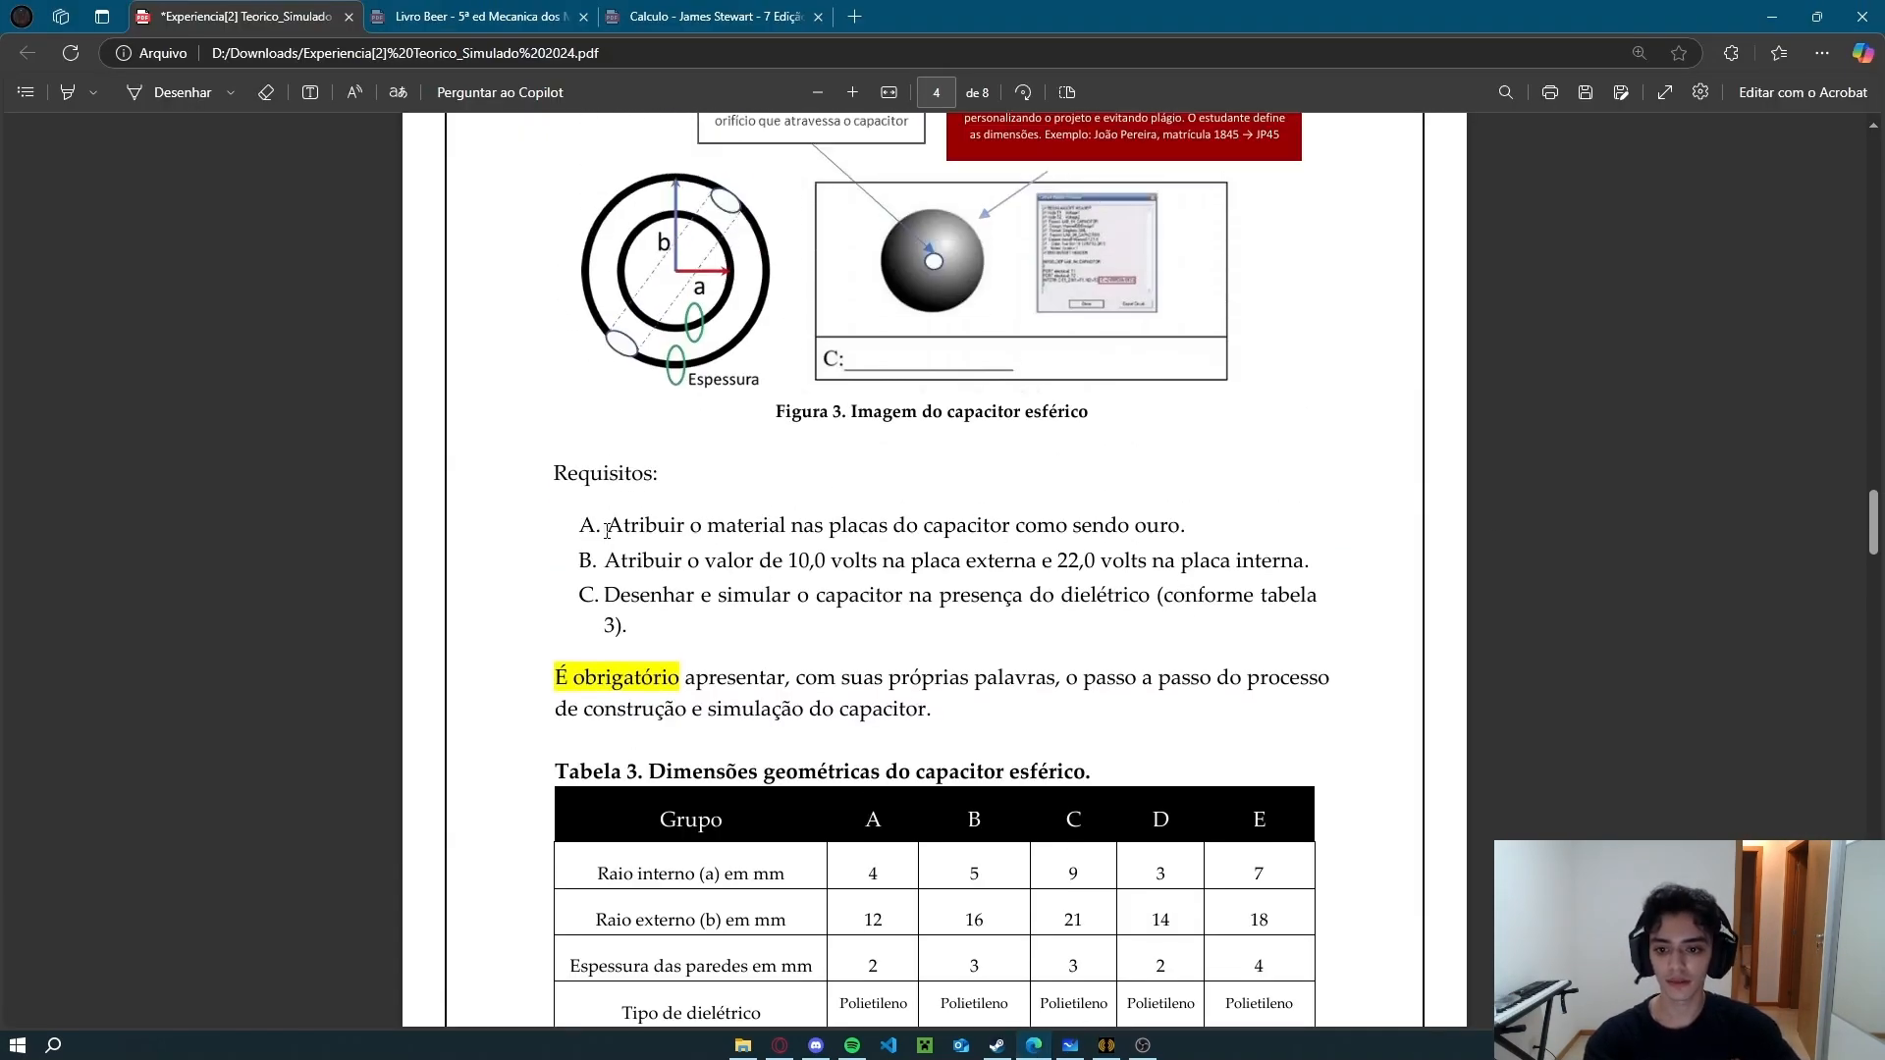
key(alt+Tab)
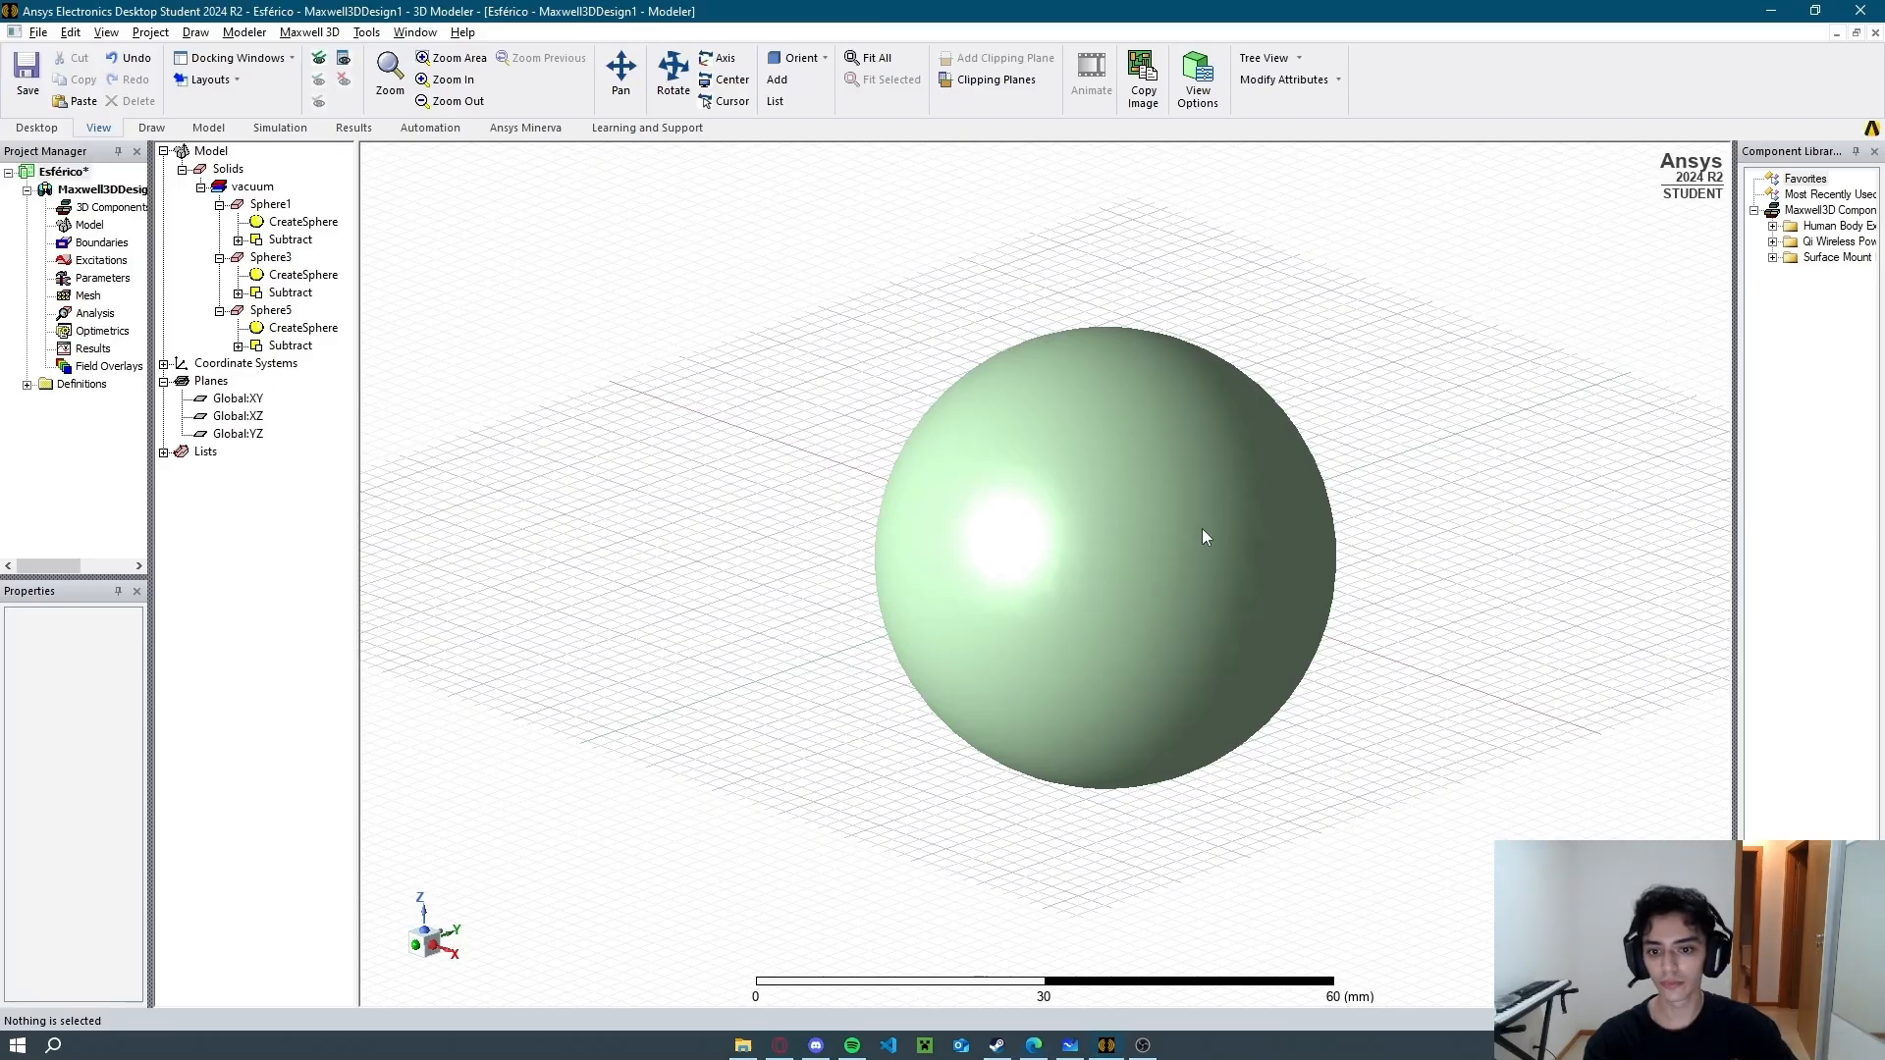
Rename the outermost shell Externa and set its color to light yellow.
click(270, 205)
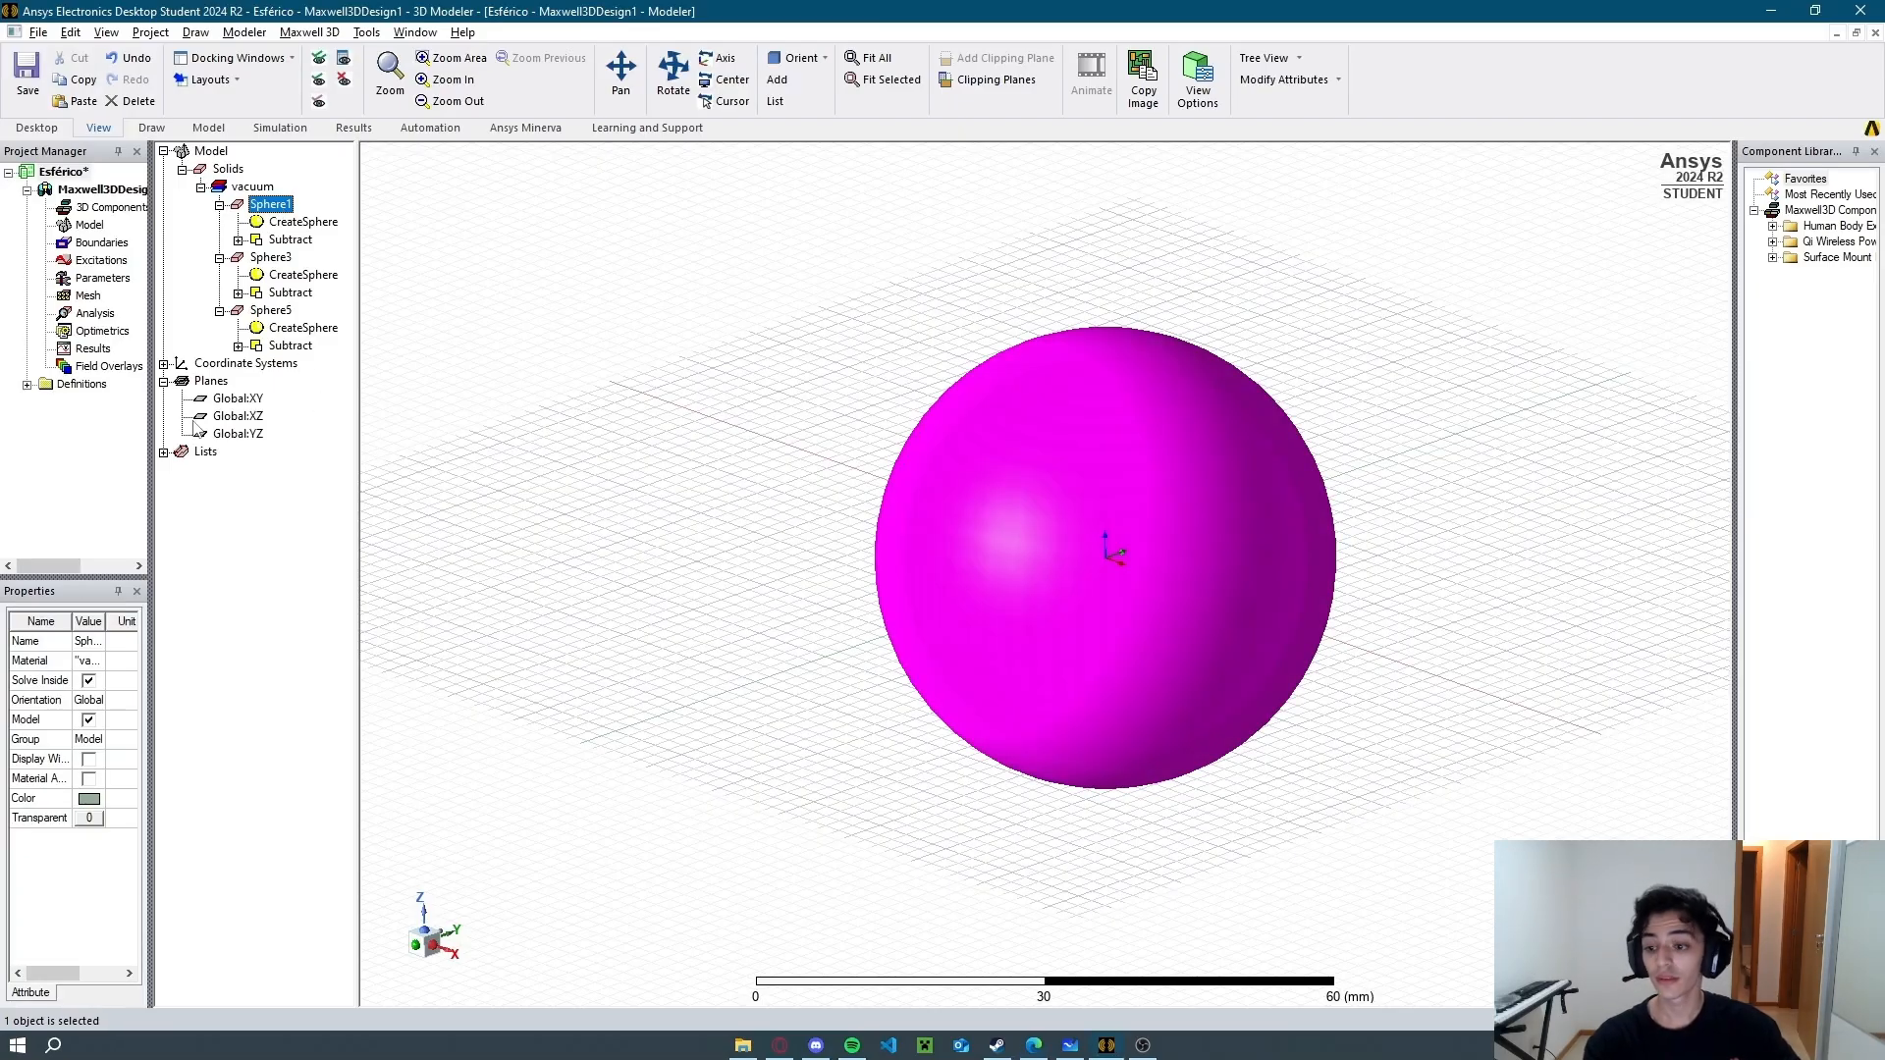
click(85, 642)
text(Ext)
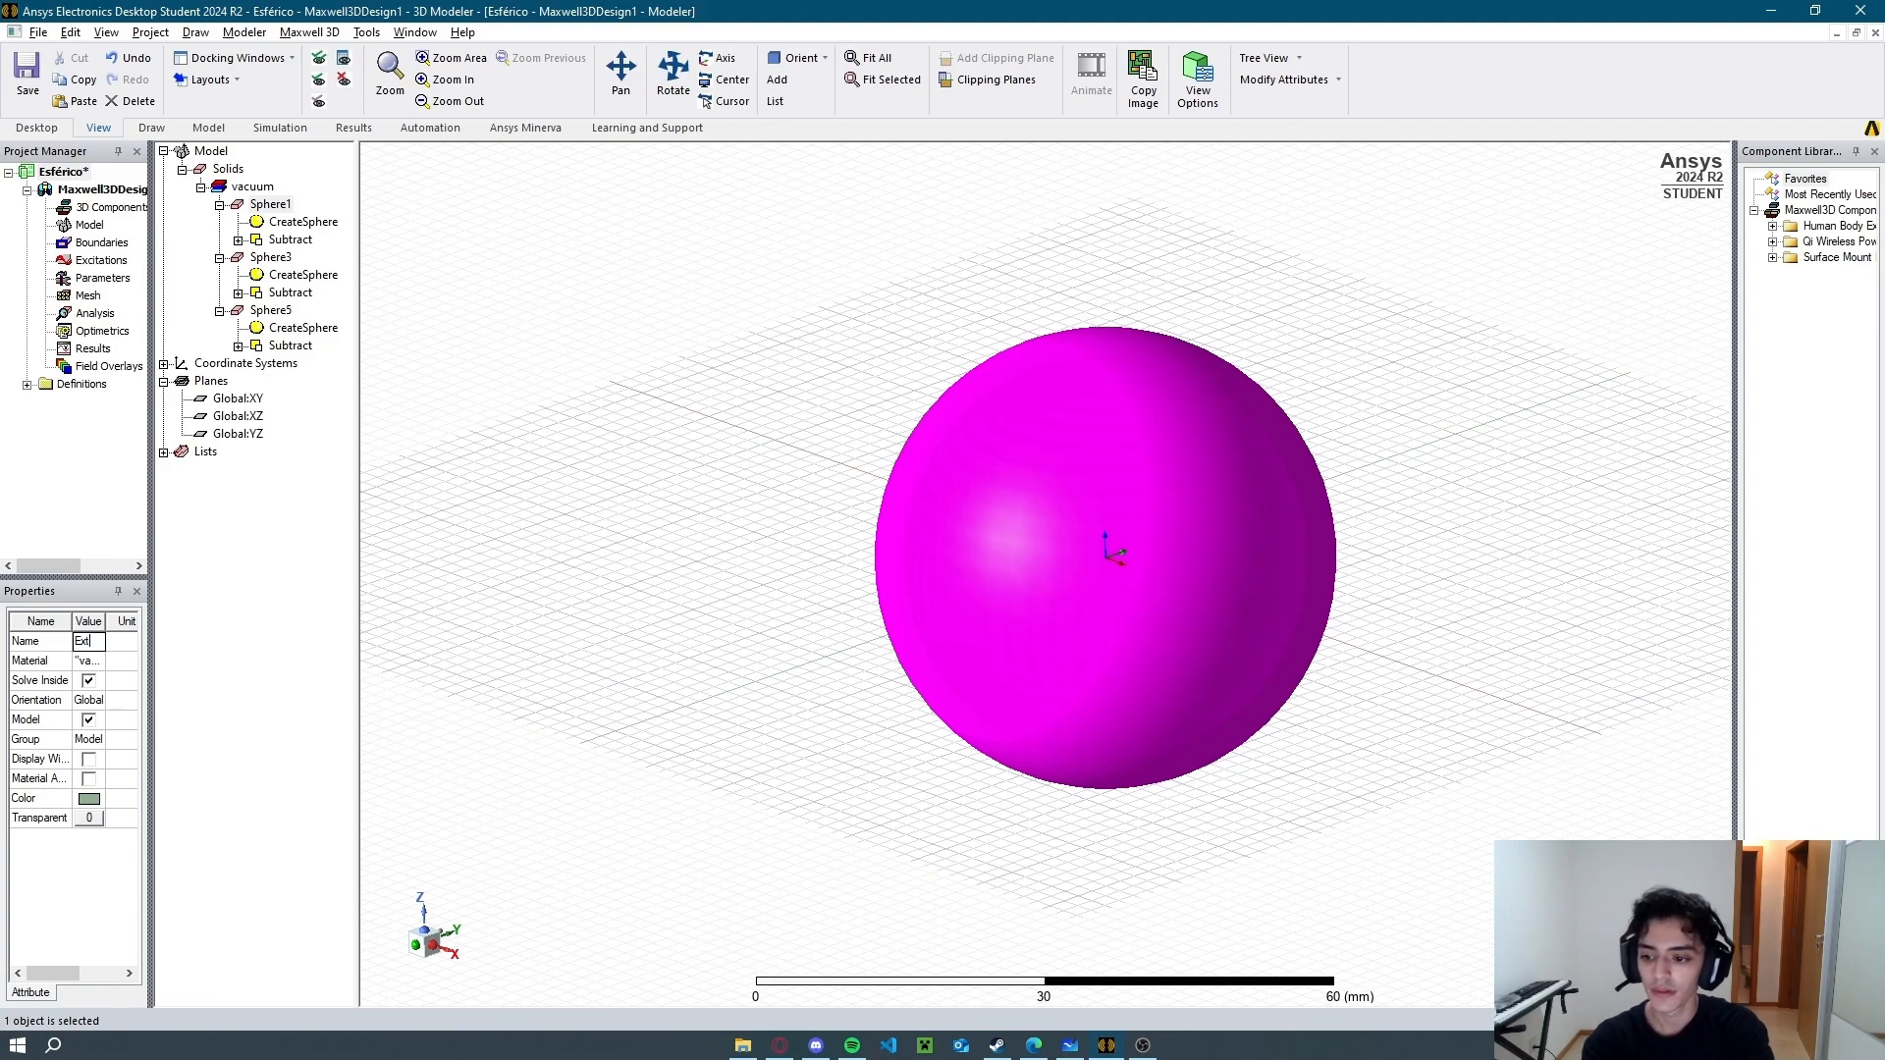
key(Return)
click(86, 800)
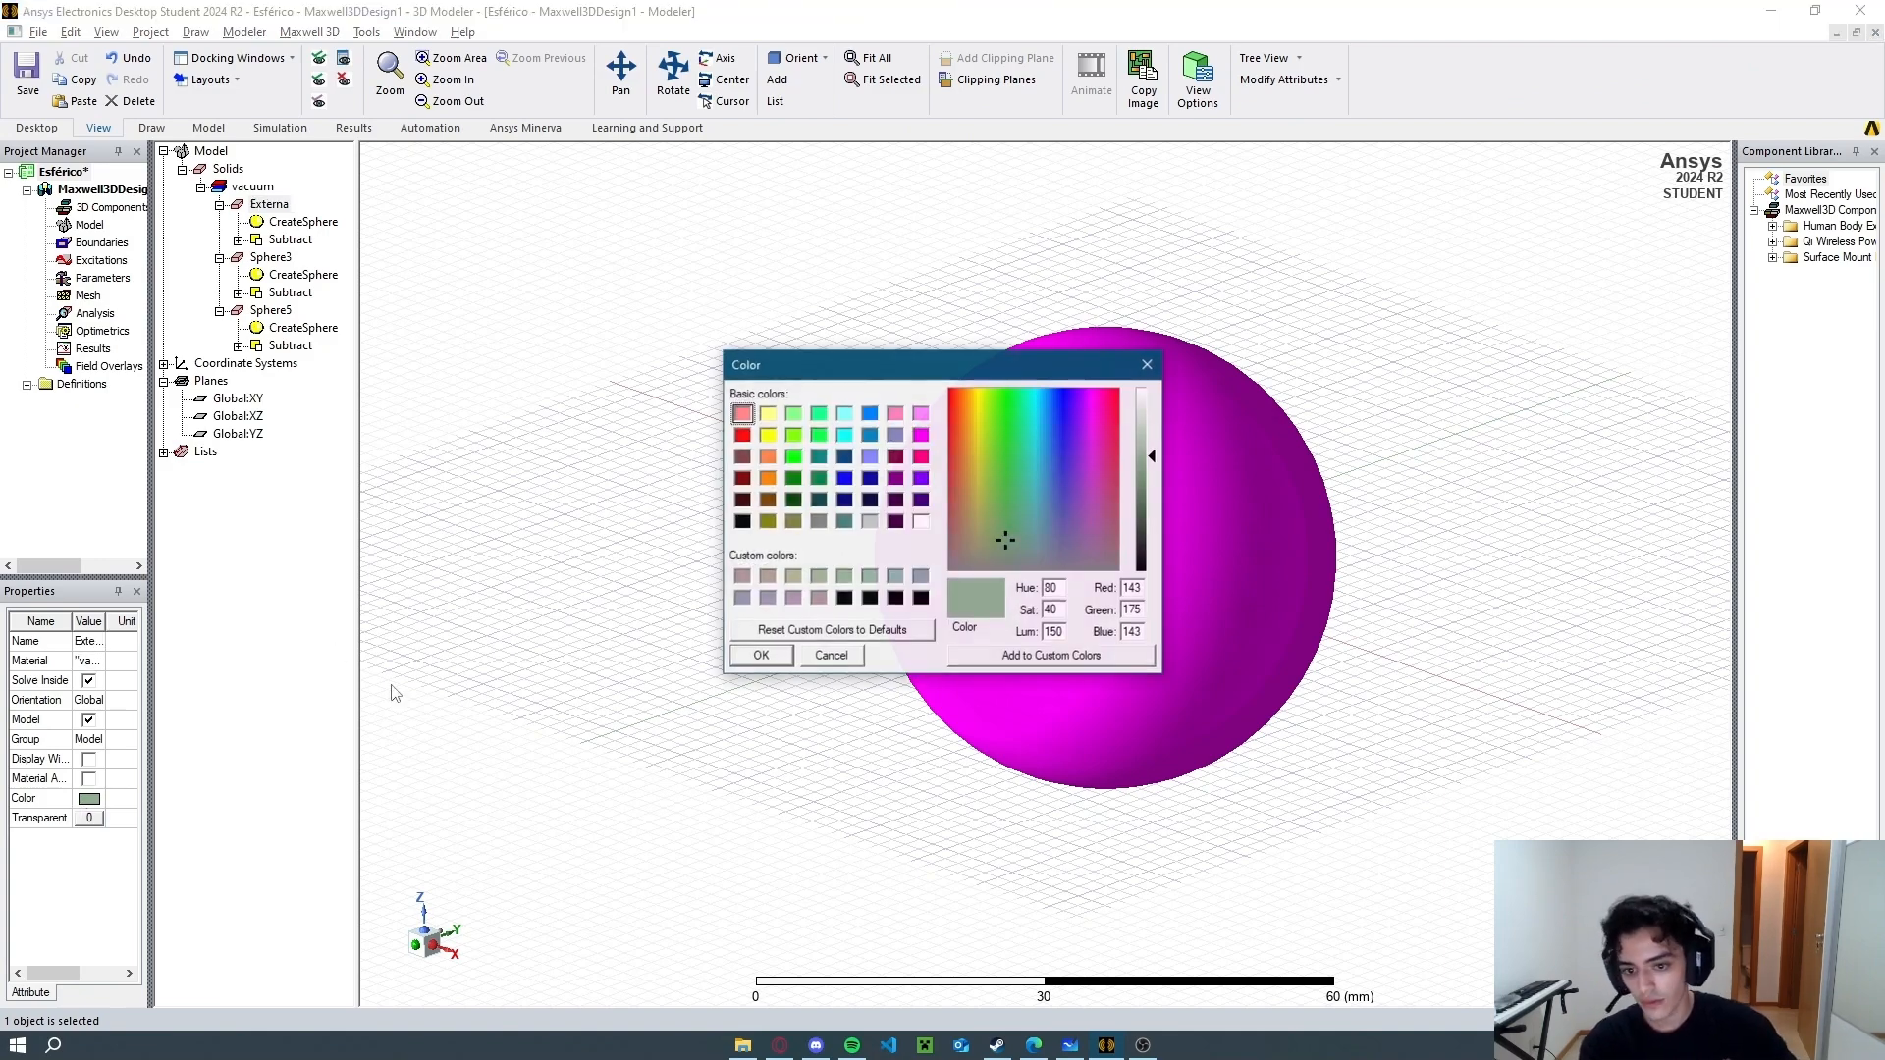
click(767, 413)
click(761, 656)
Assign the library material gold to the Externa shell.
click(88, 661)
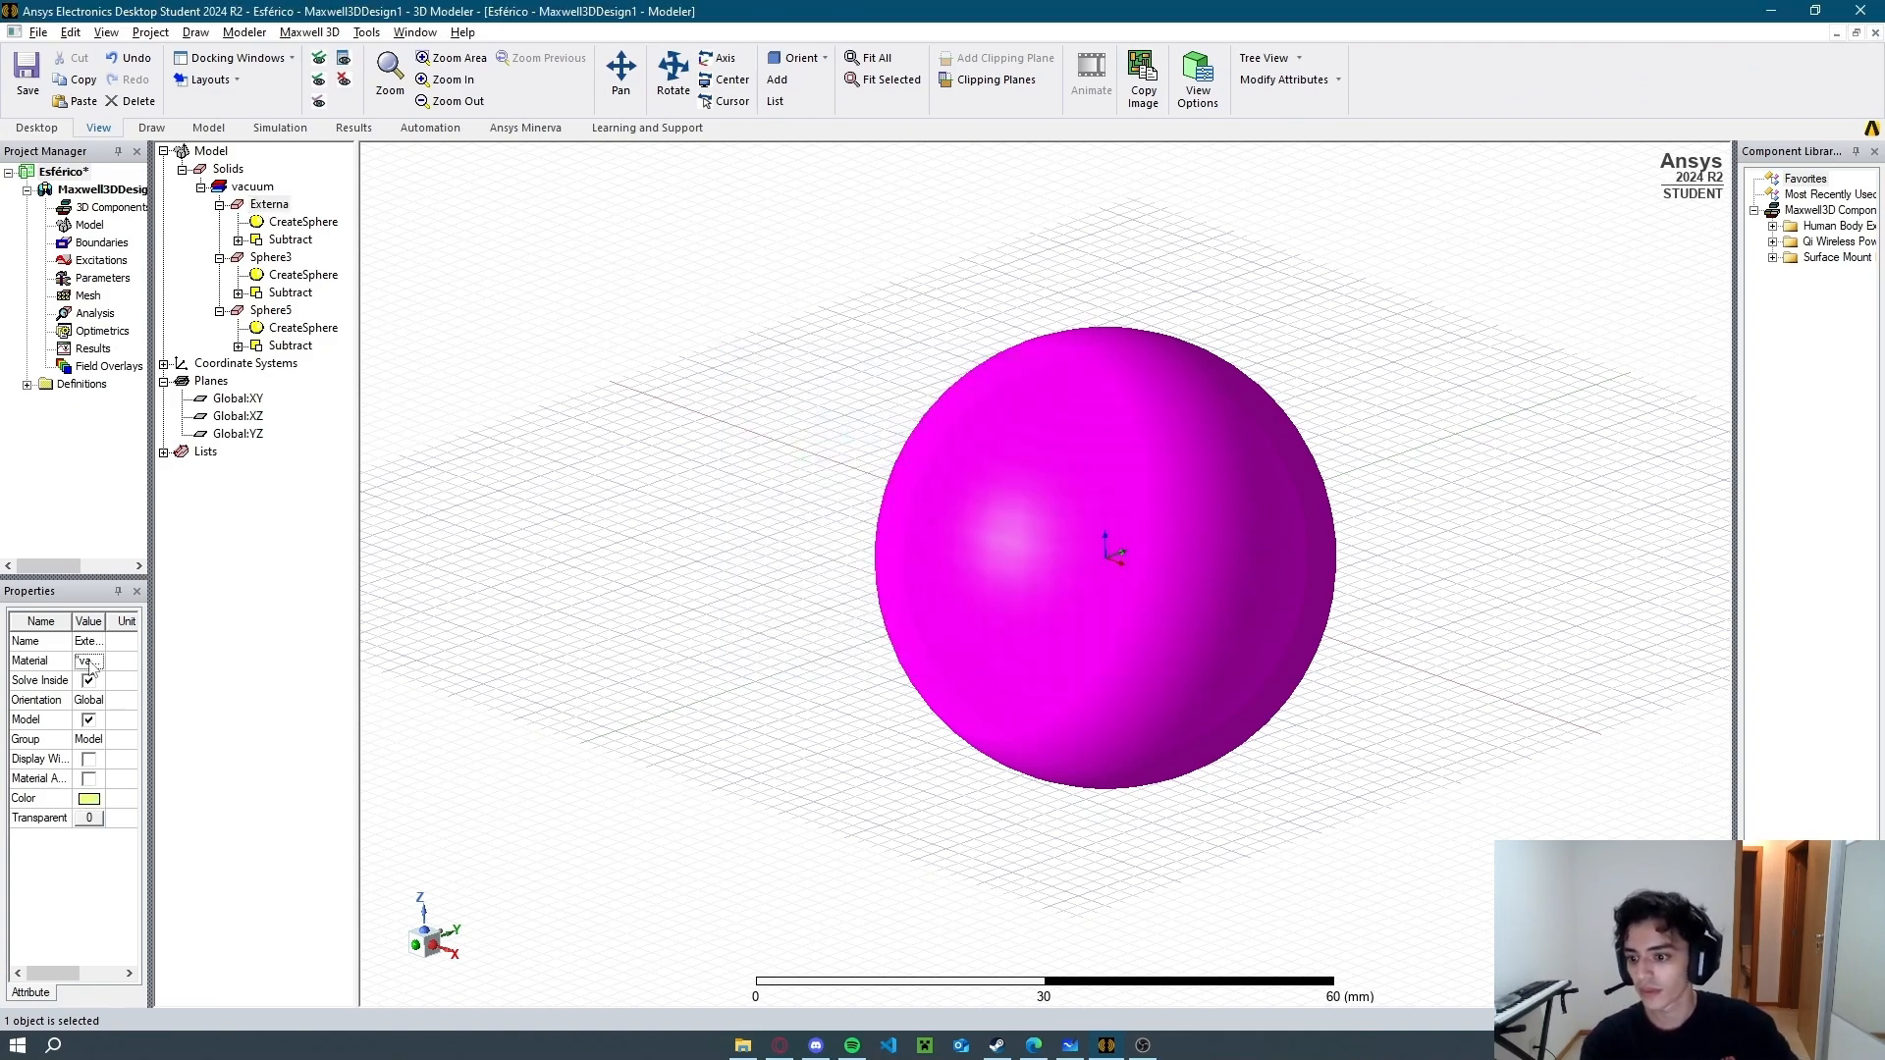
click(95, 661)
click(102, 682)
text(gold)
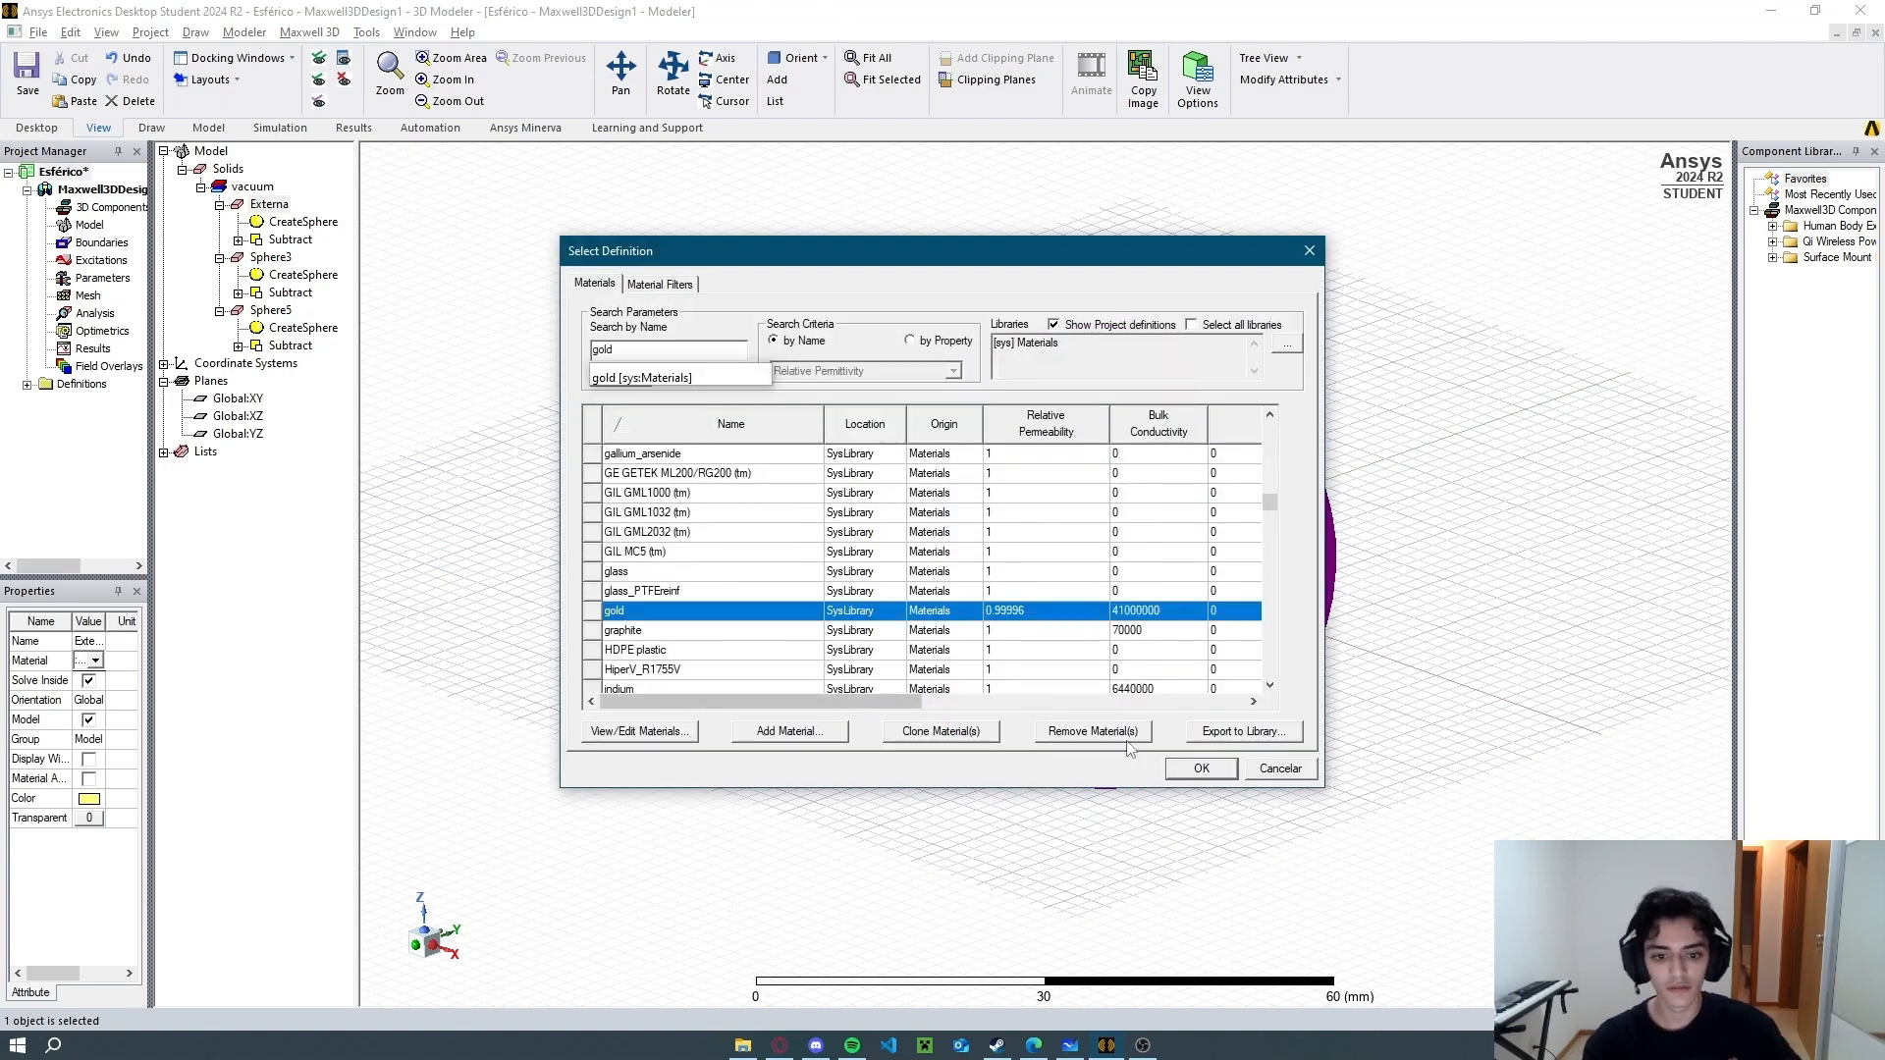
click(1188, 768)
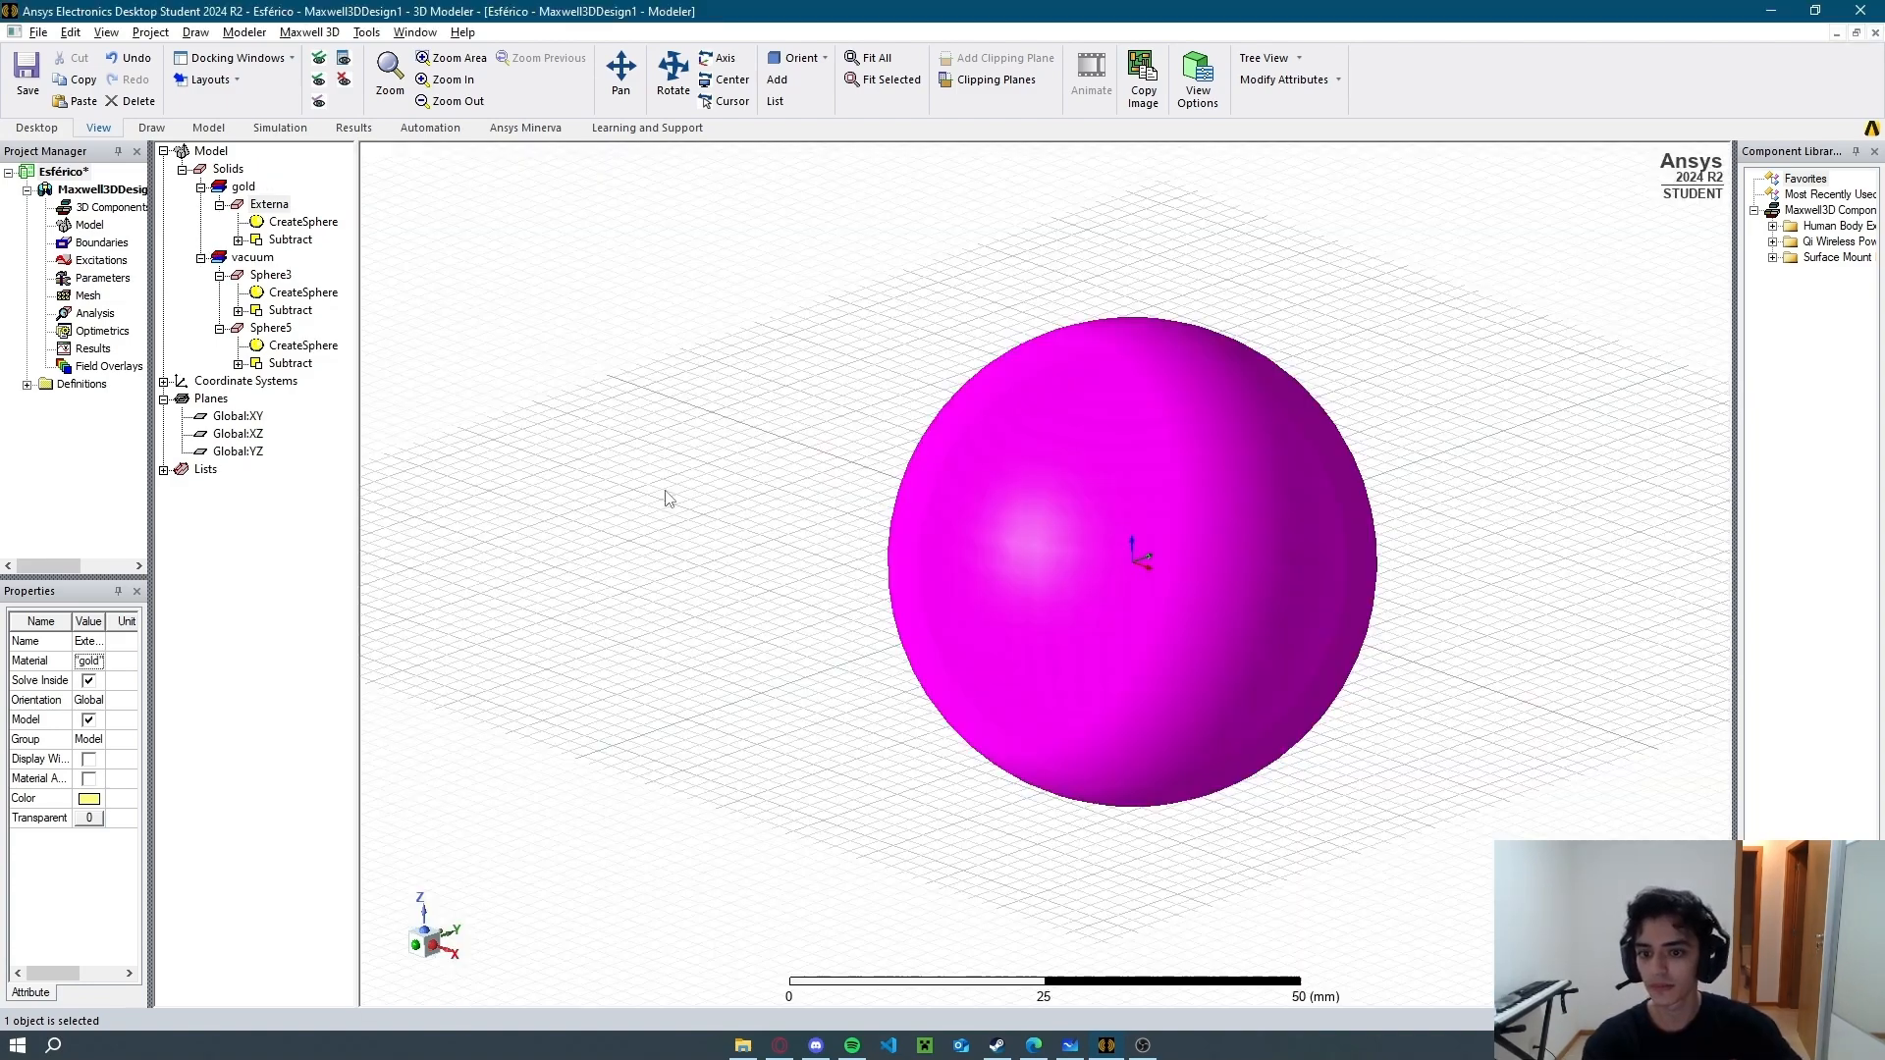
click(815, 493)
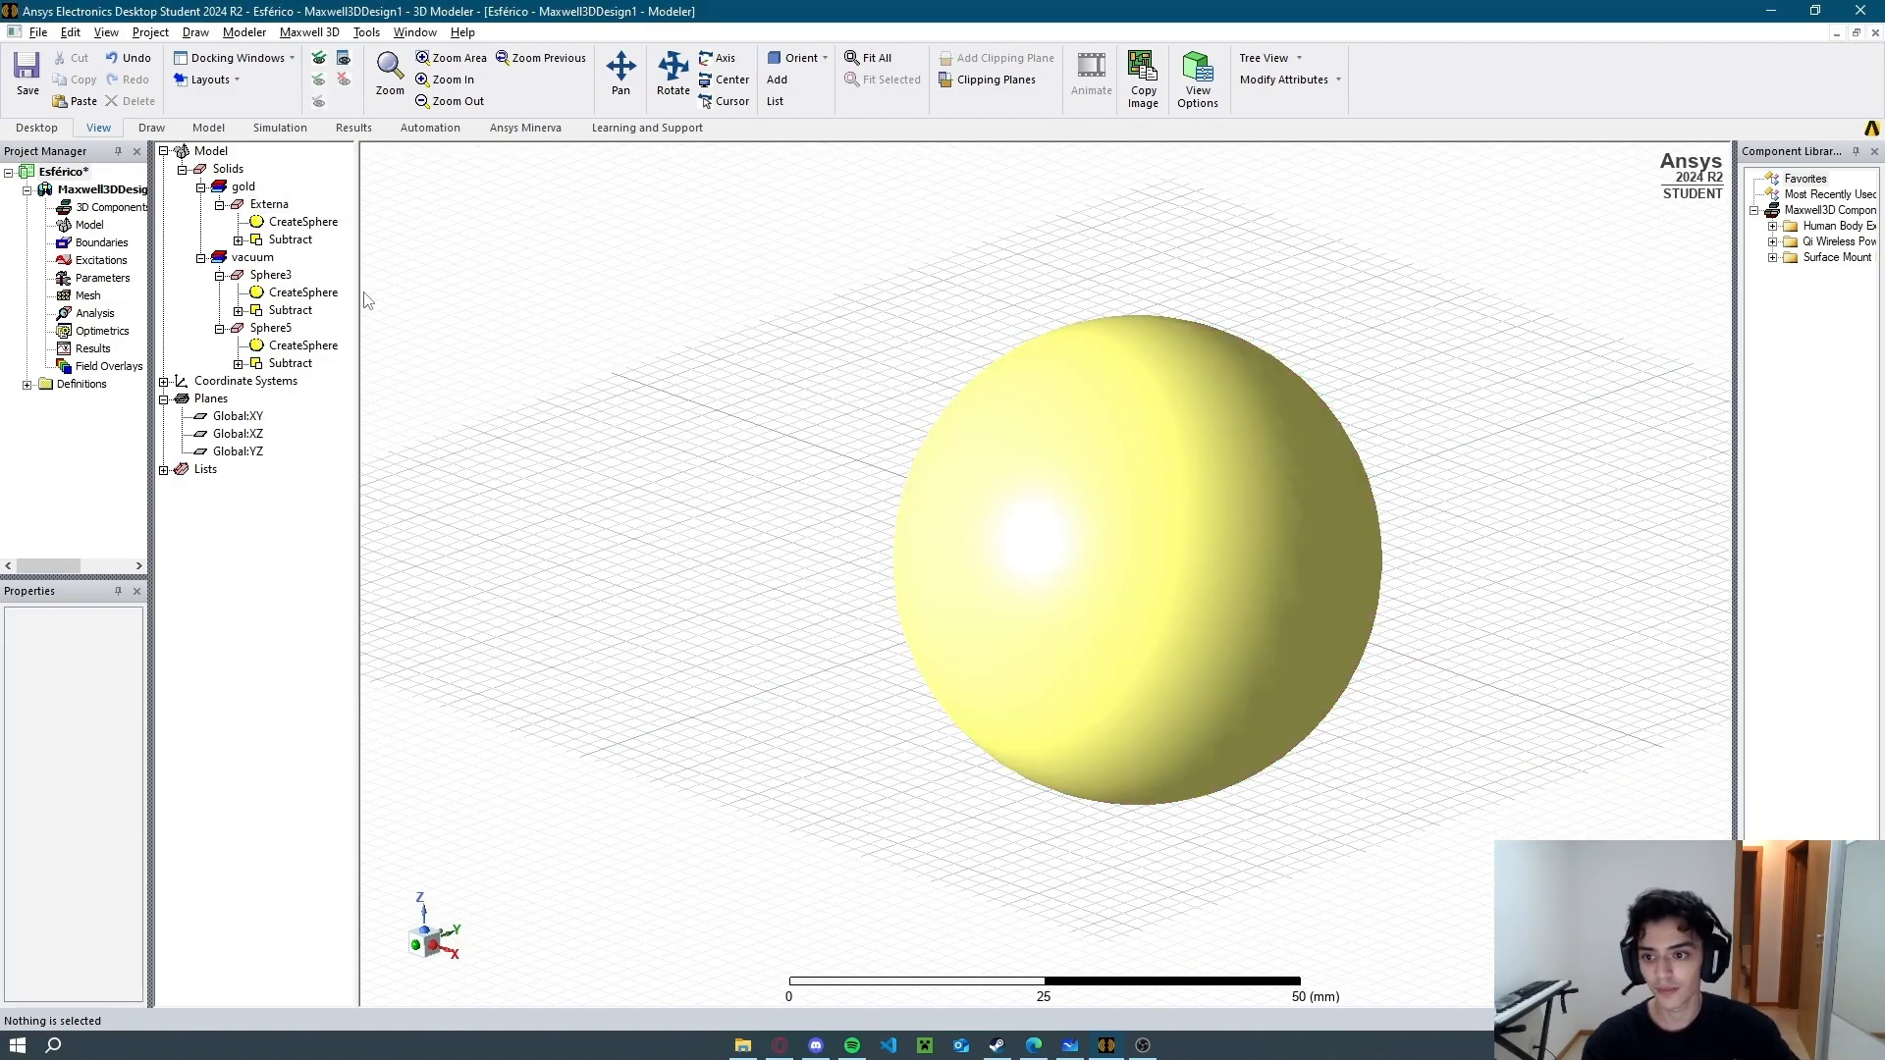
Rename the innermost shell Interna and assign it the material gold.
click(272, 329)
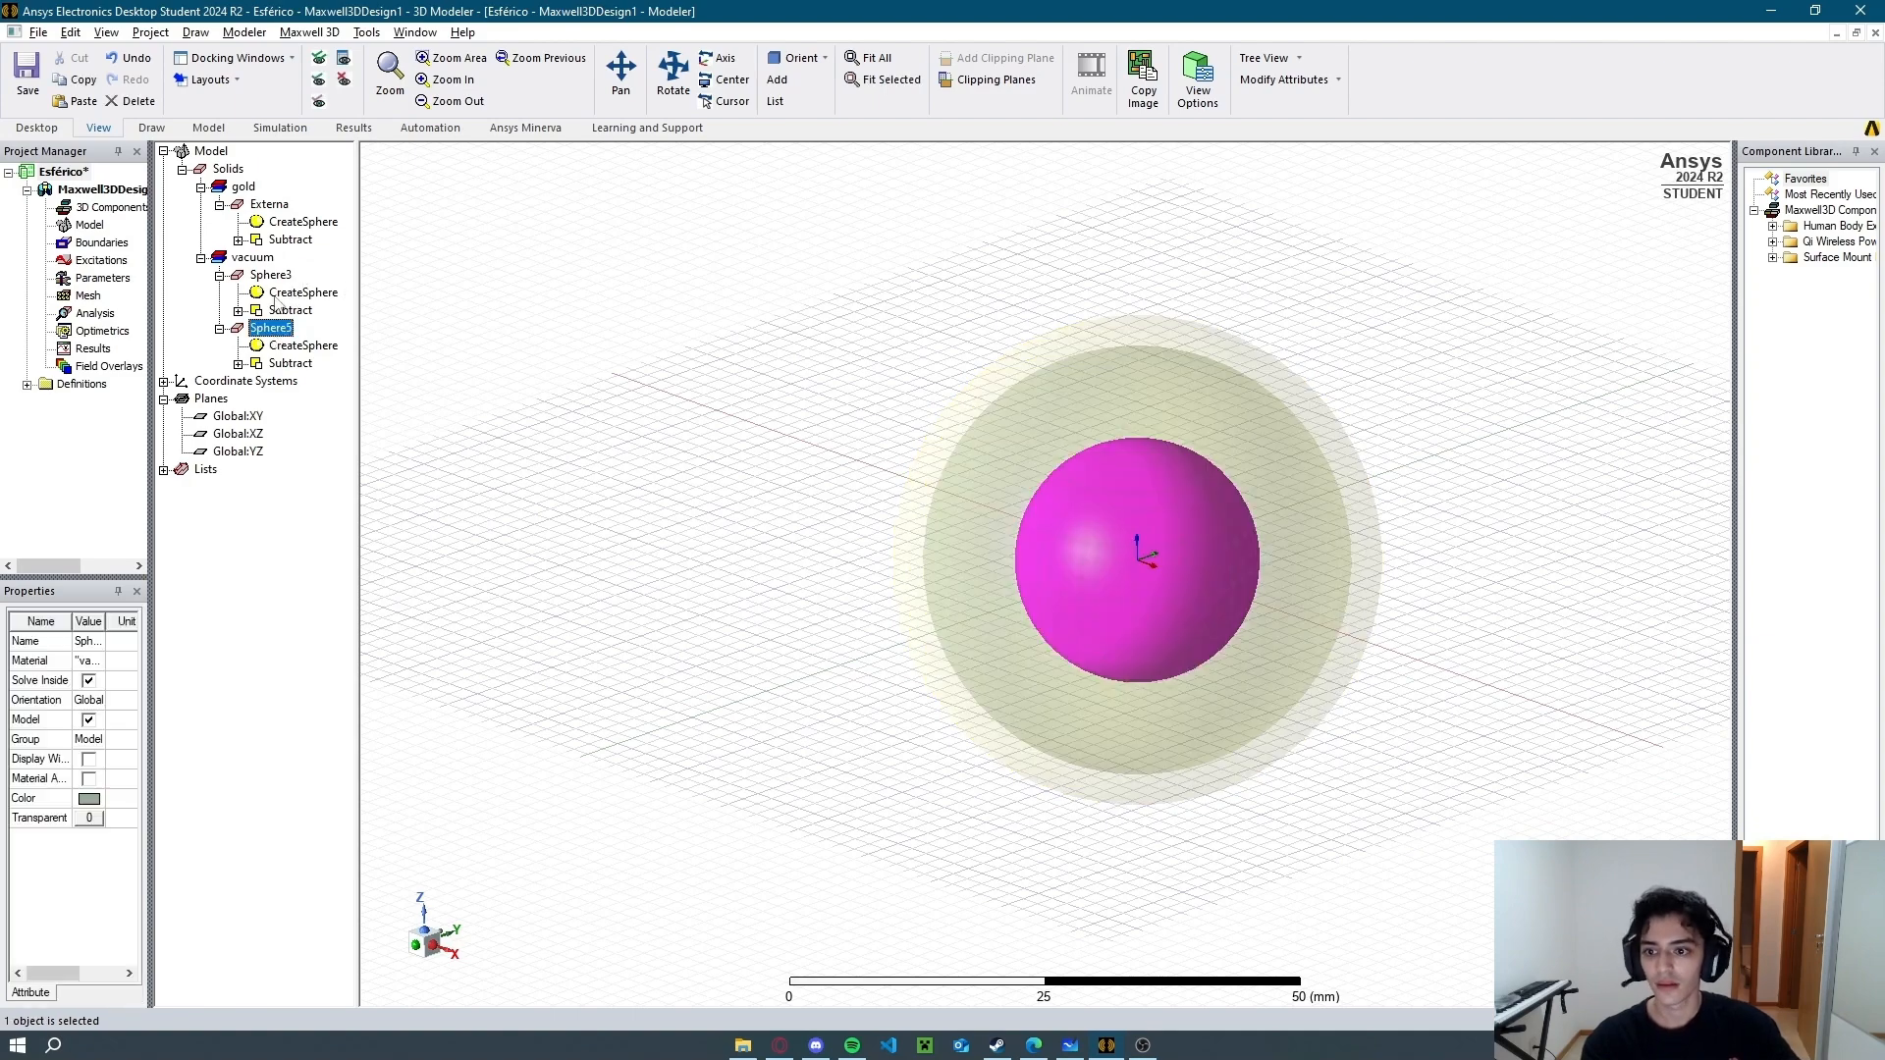
click(88, 642)
text(In)
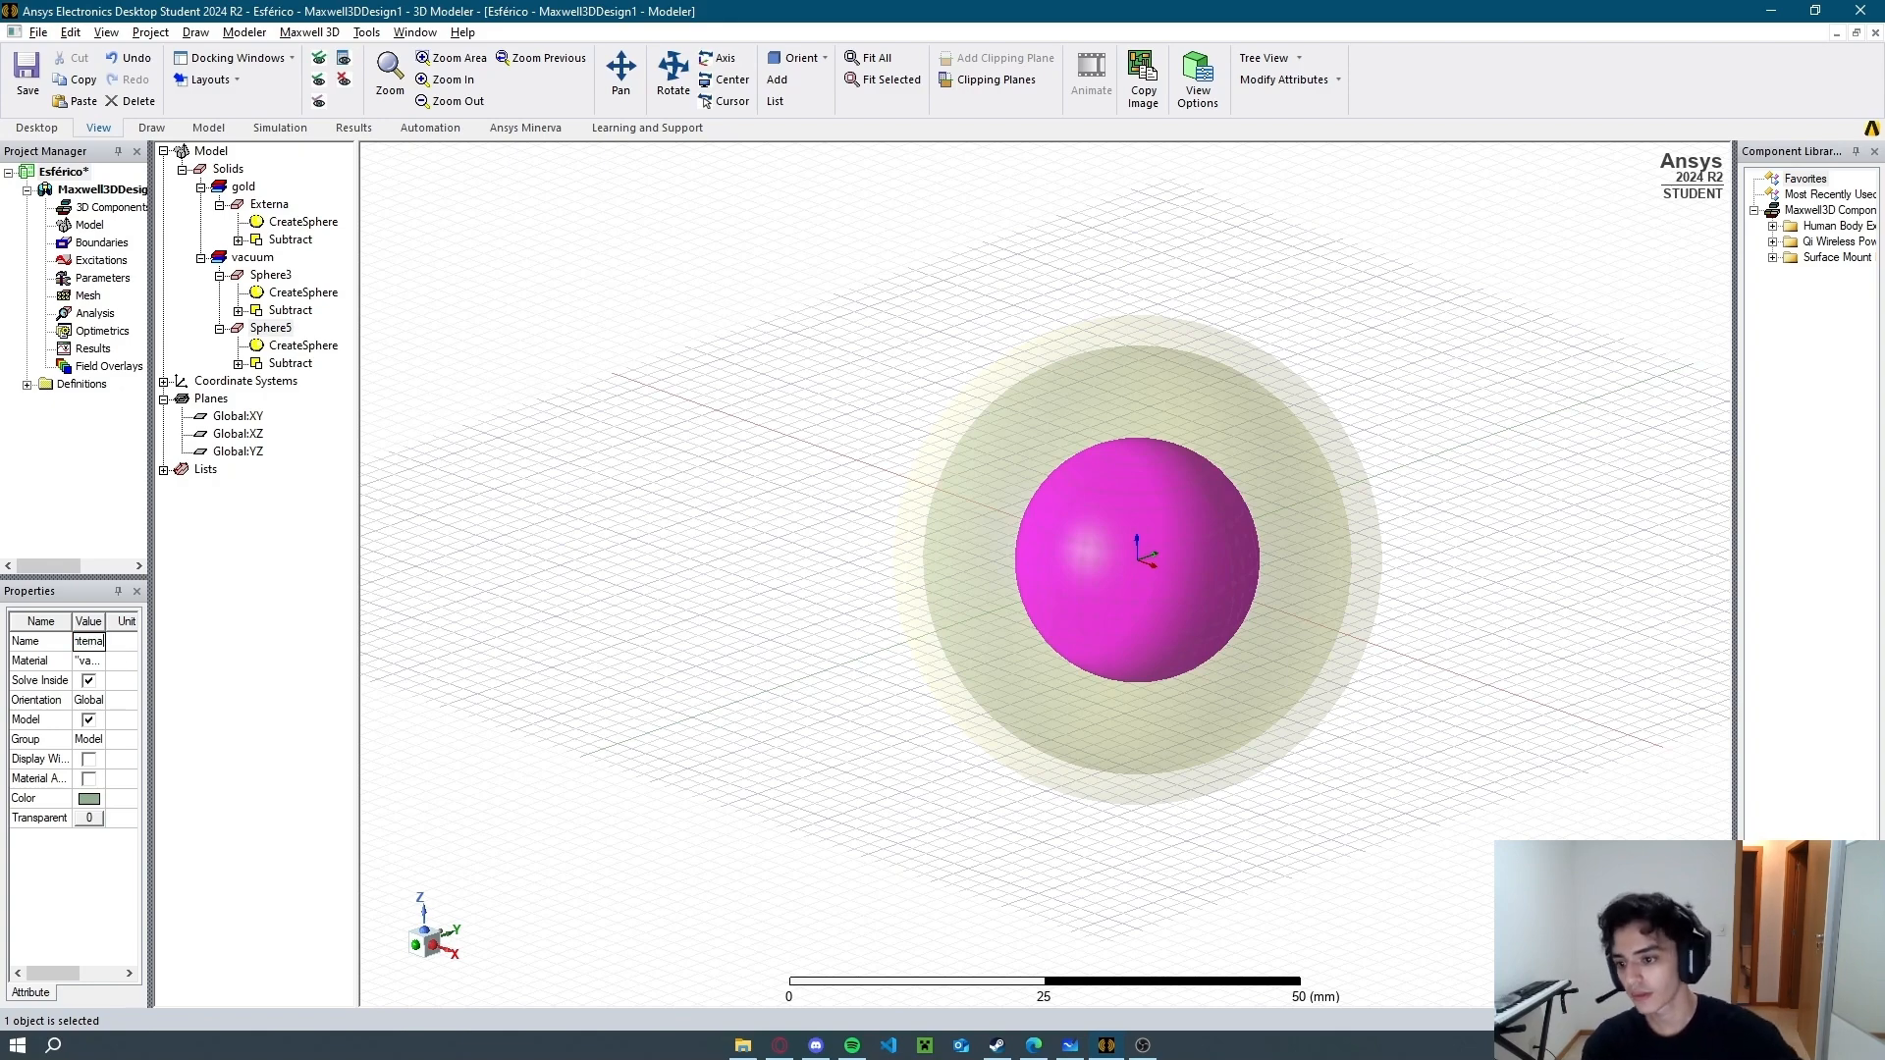
text(terna)
click(88, 661)
click(98, 693)
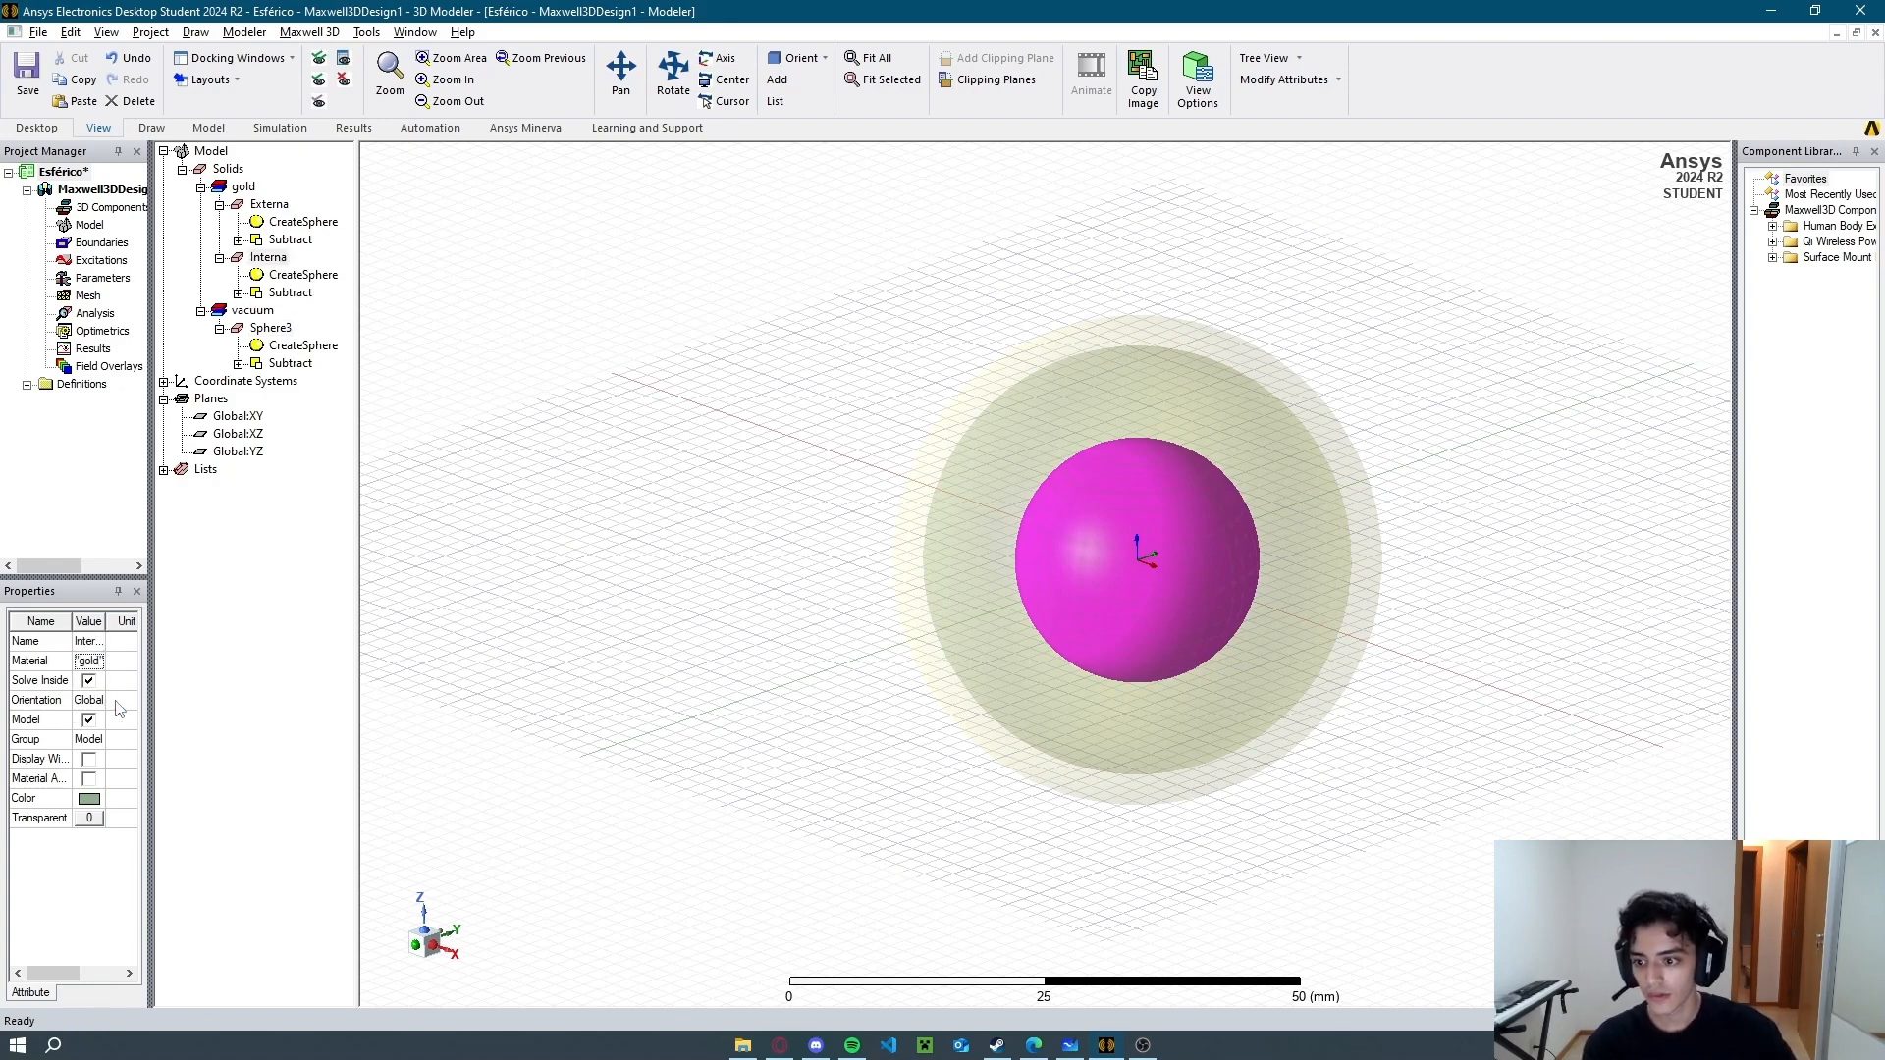
Set the color of the Interna shell to light yellow.
click(88, 798)
click(769, 415)
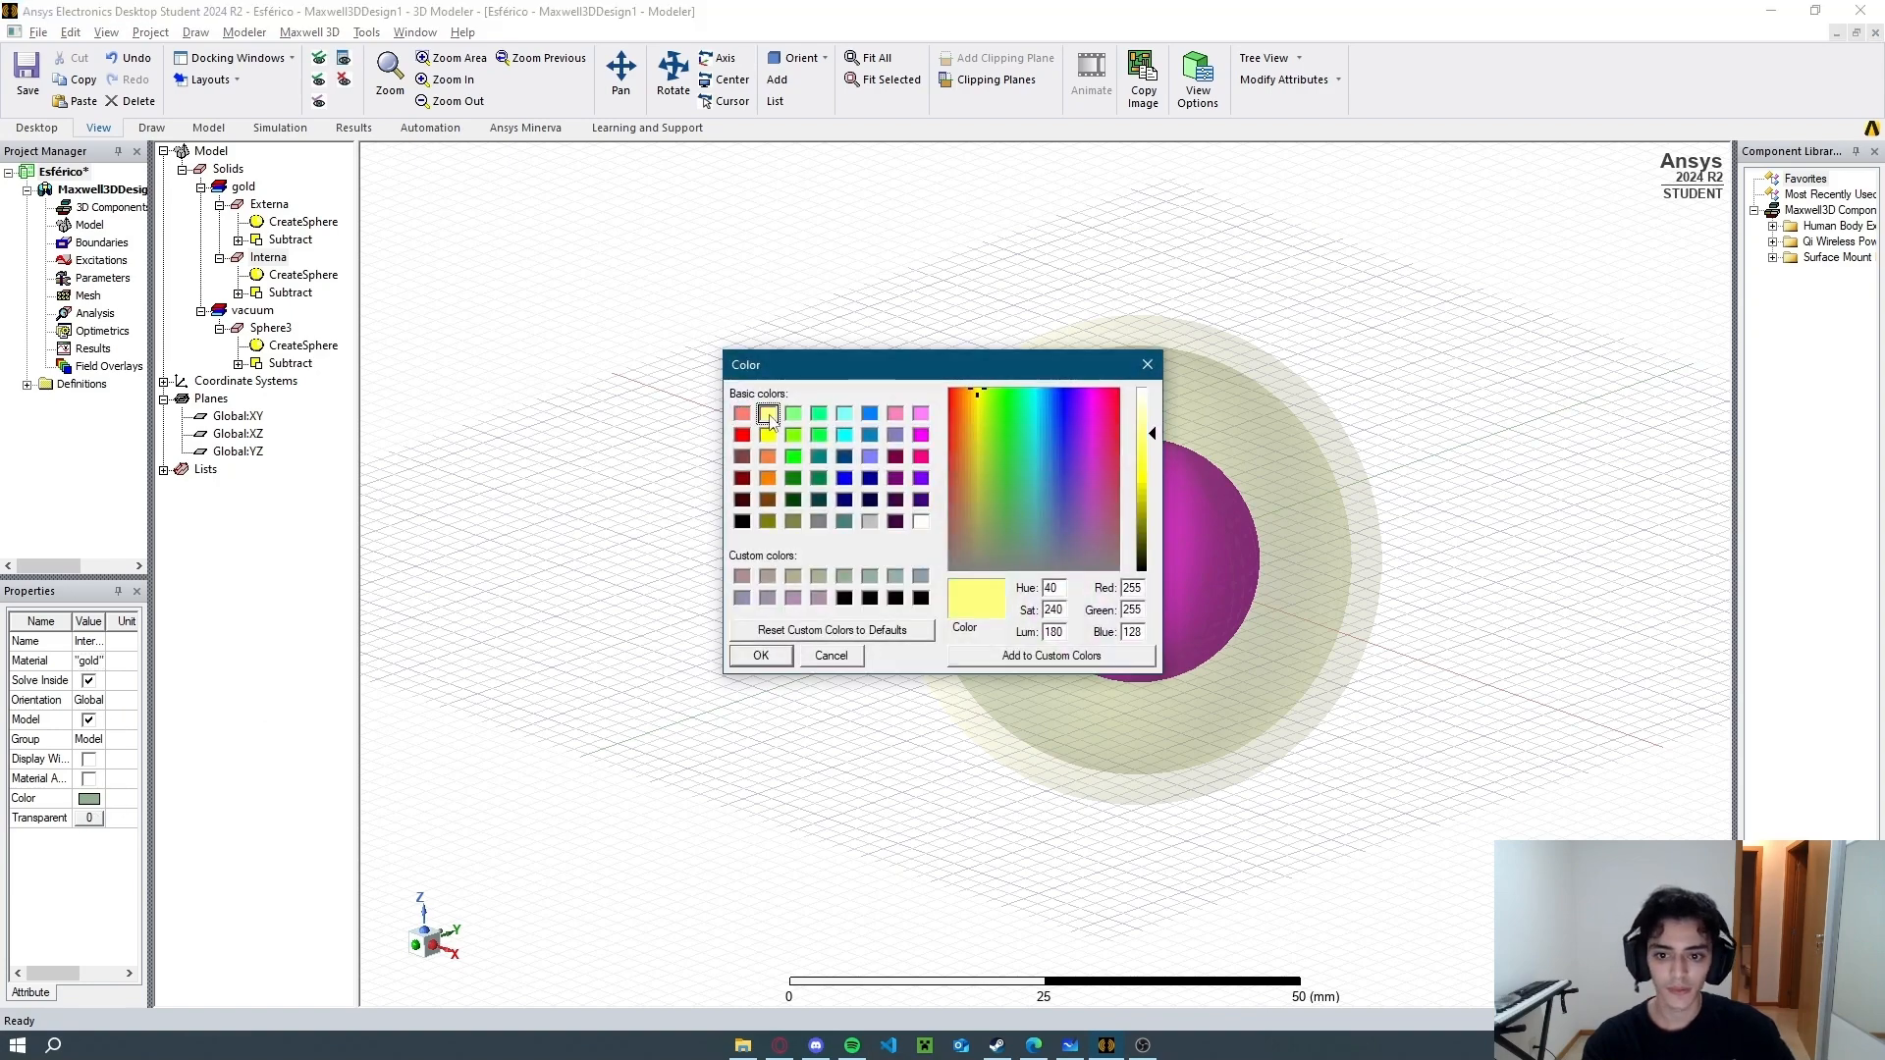
click(782, 655)
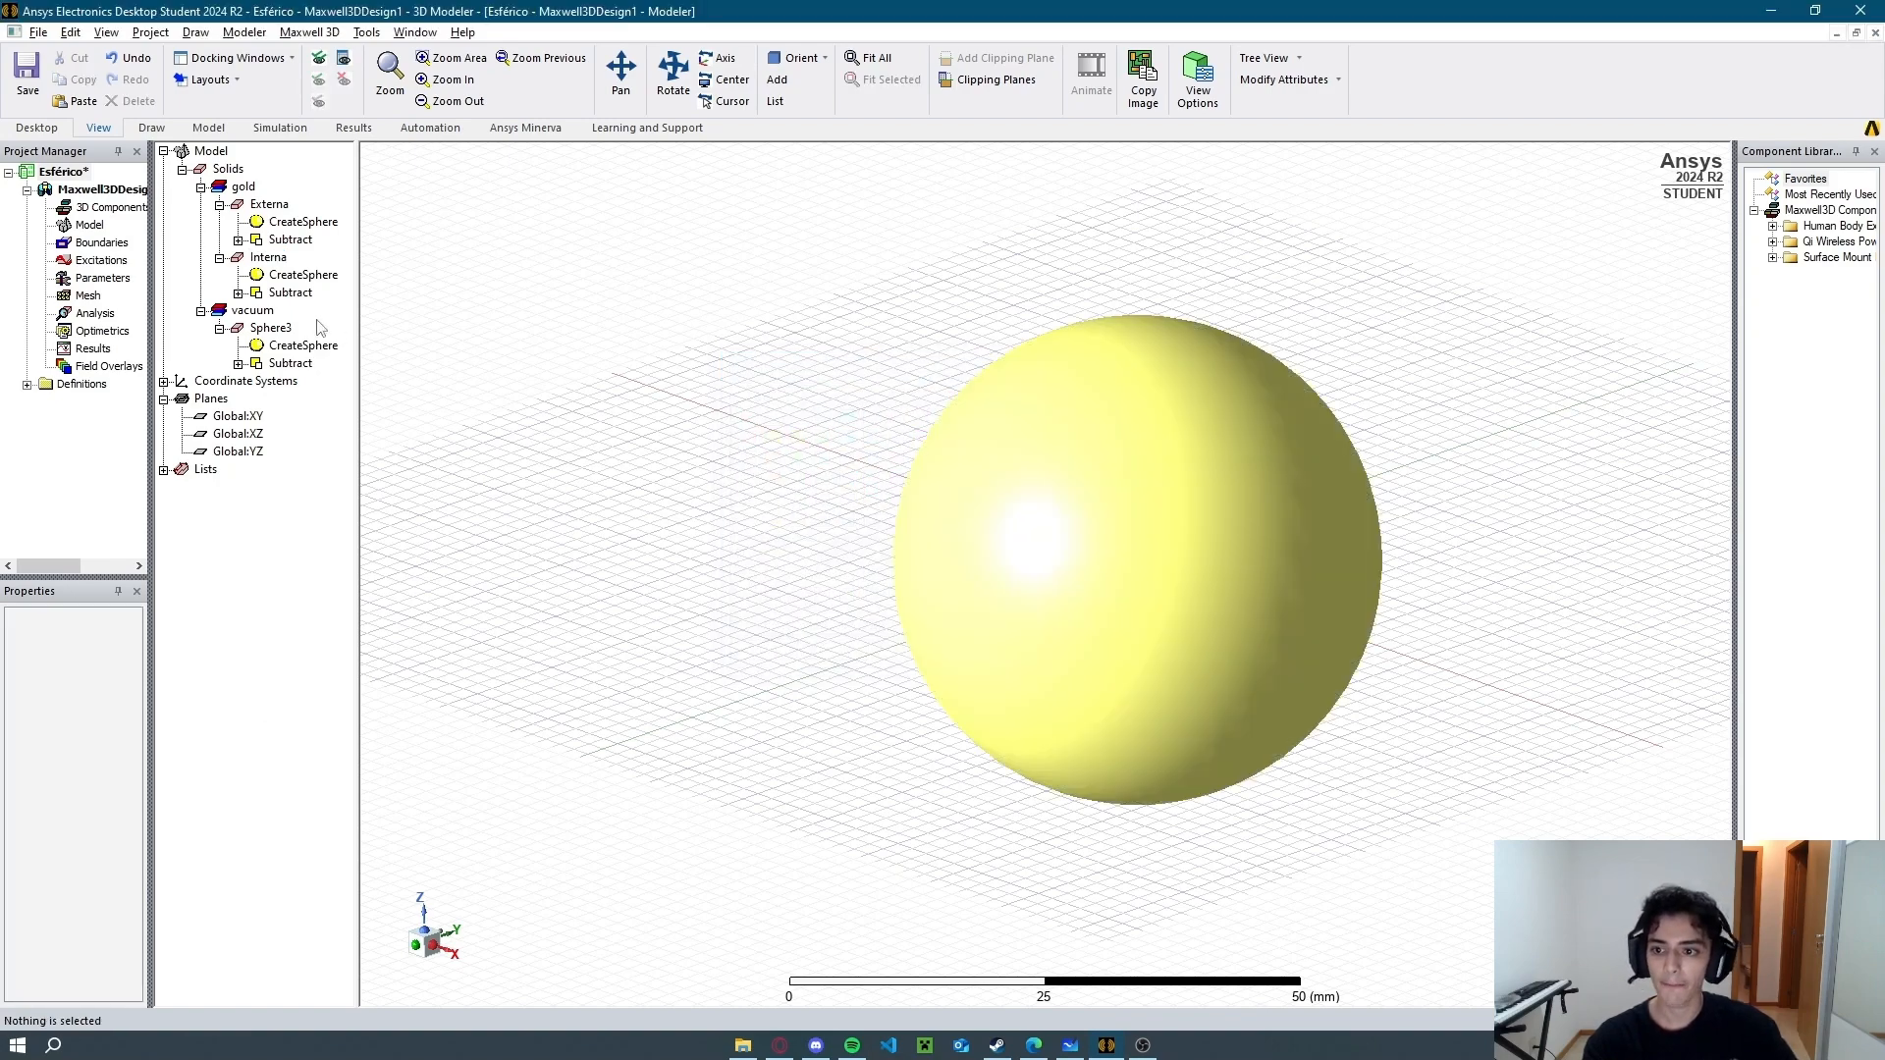
Switch to the PDF to read the dielectric type required for the spherical capacitor, and return to Maxwell.
click(1048, 1048)
scroll(1059, 992, down, 2)
key(alt+Tab)
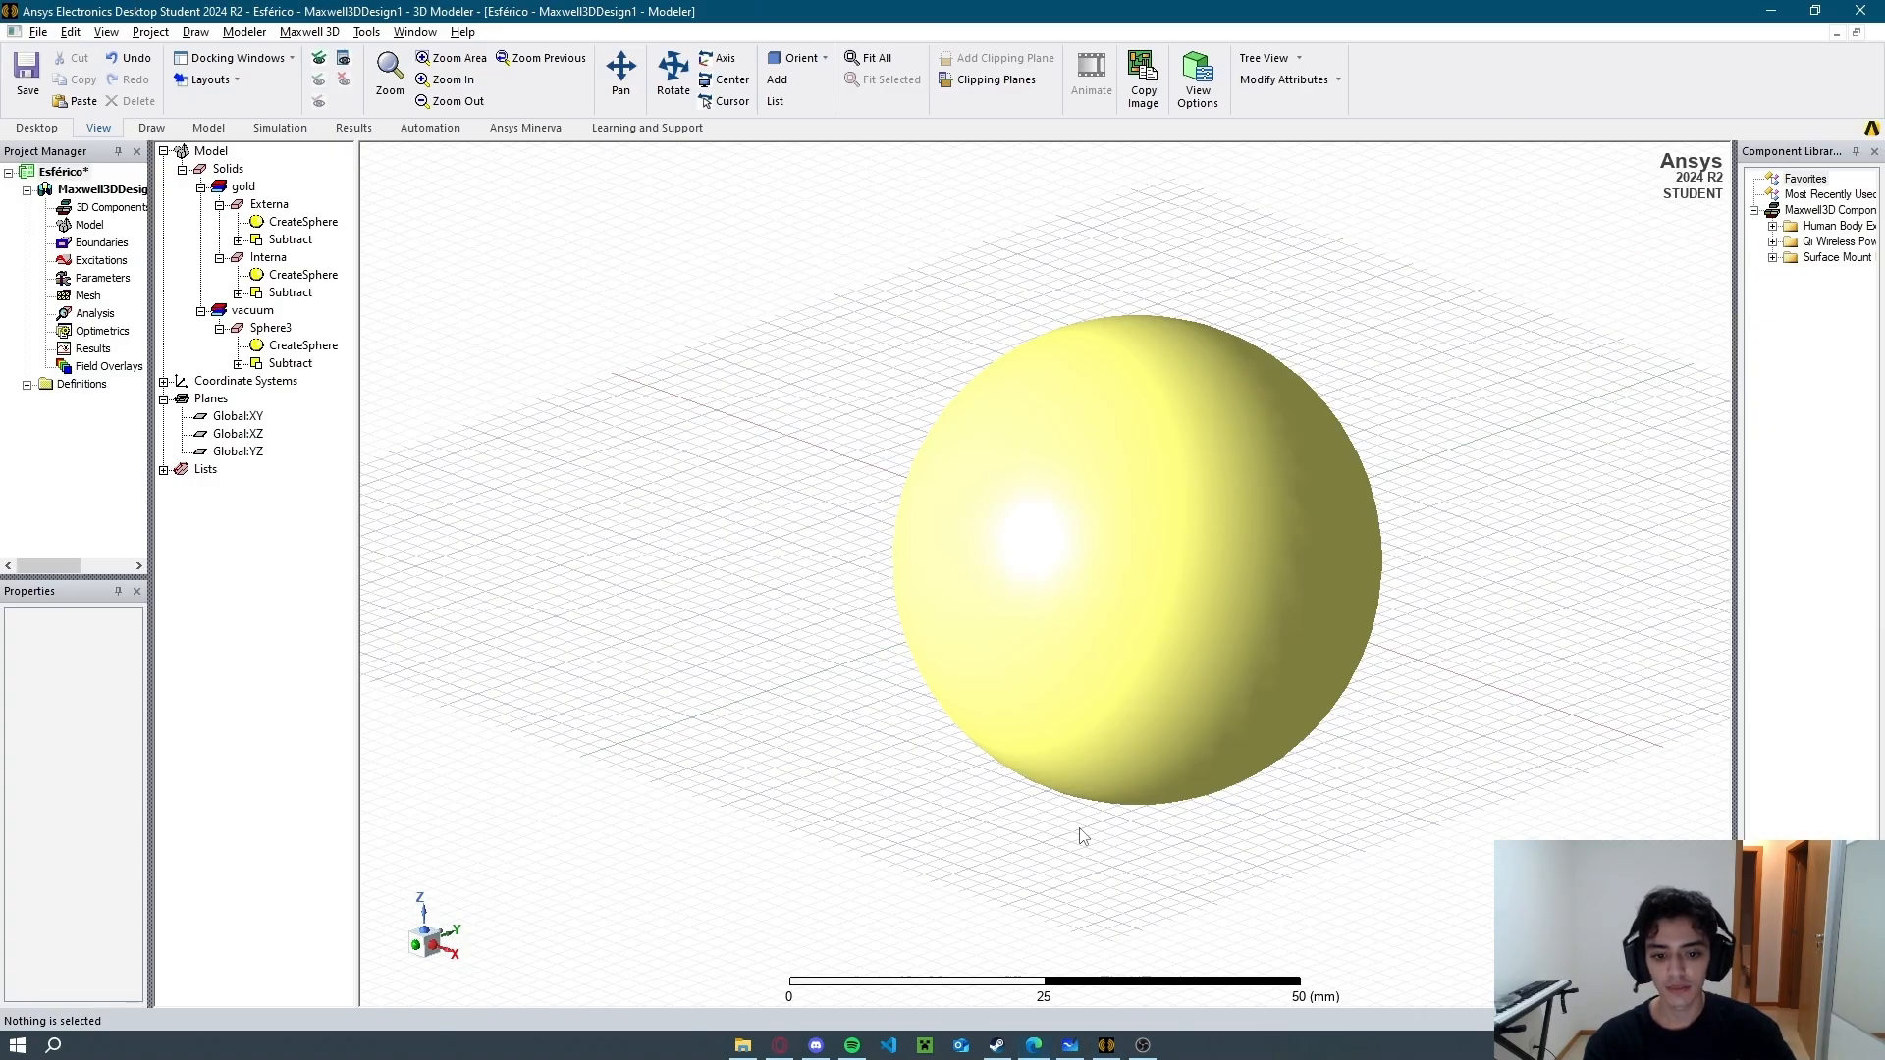
Rename the middle shell Dieletrico and assign it the library material polyethylene.
click(271, 328)
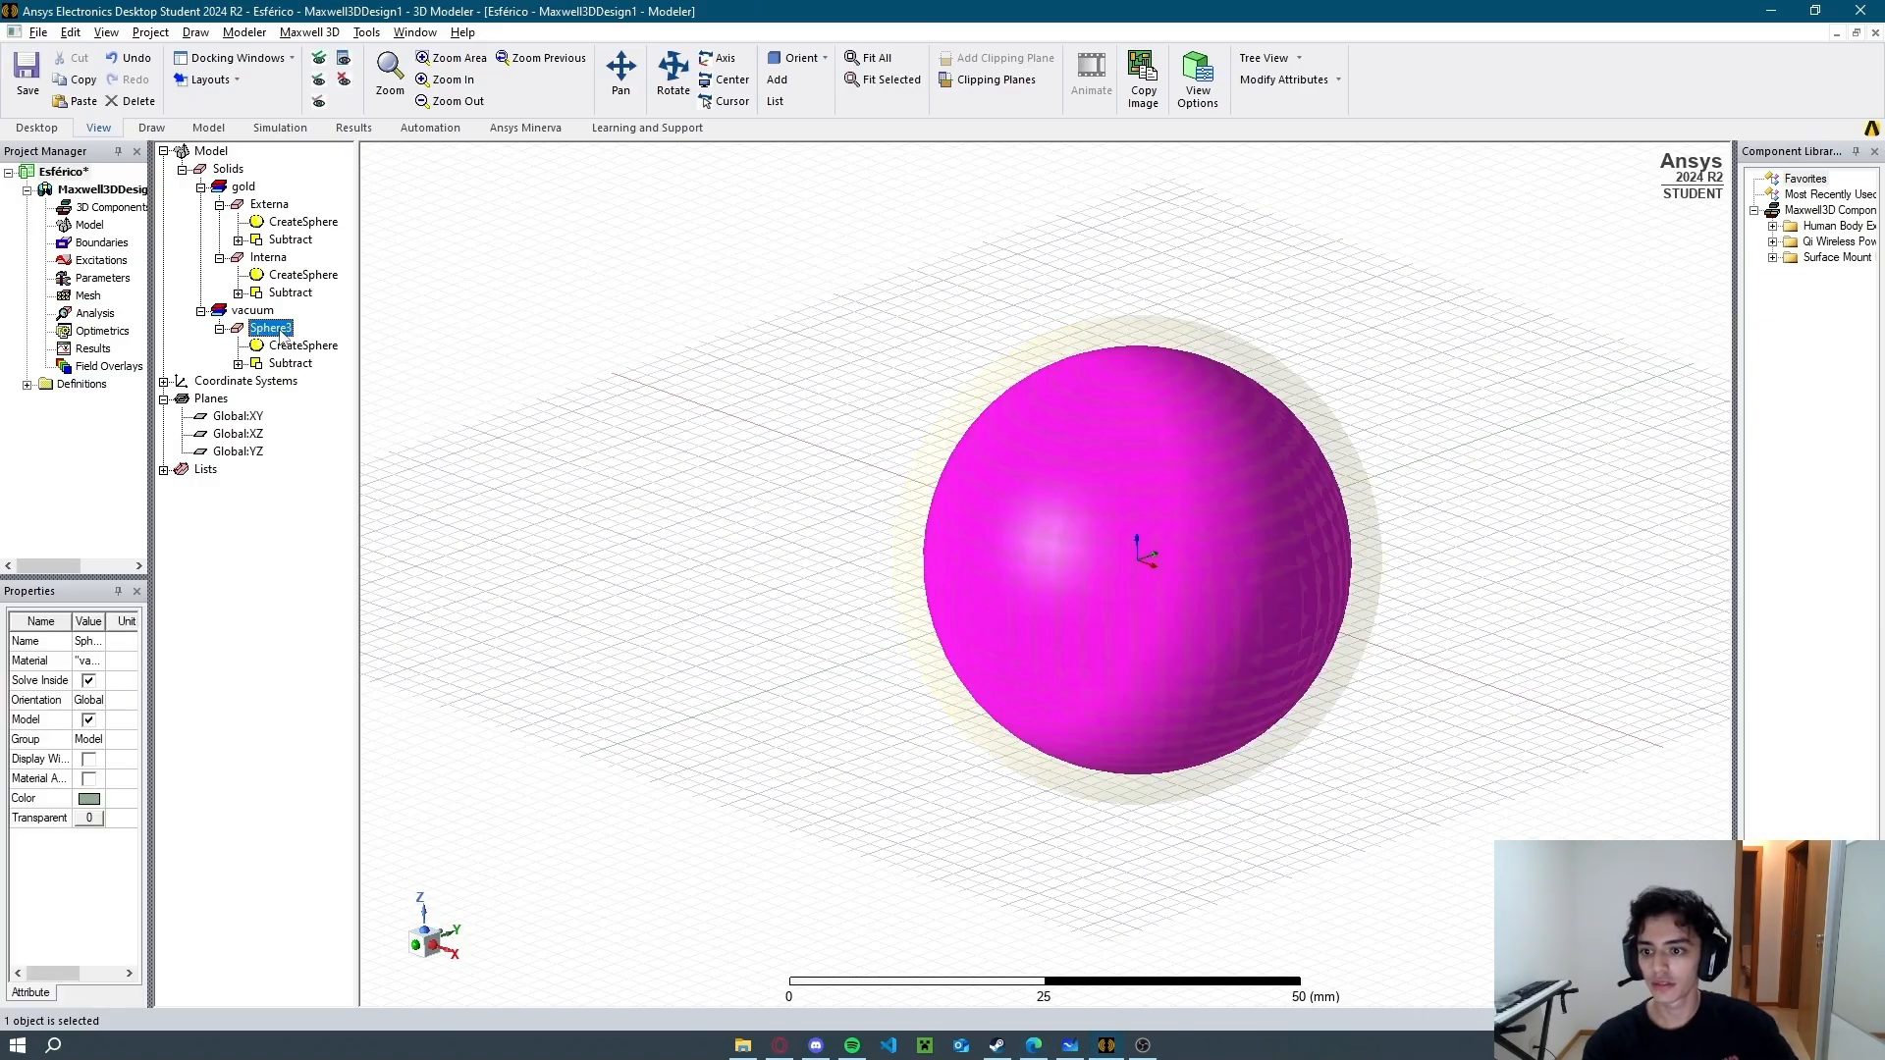
click(87, 641)
text(Di)
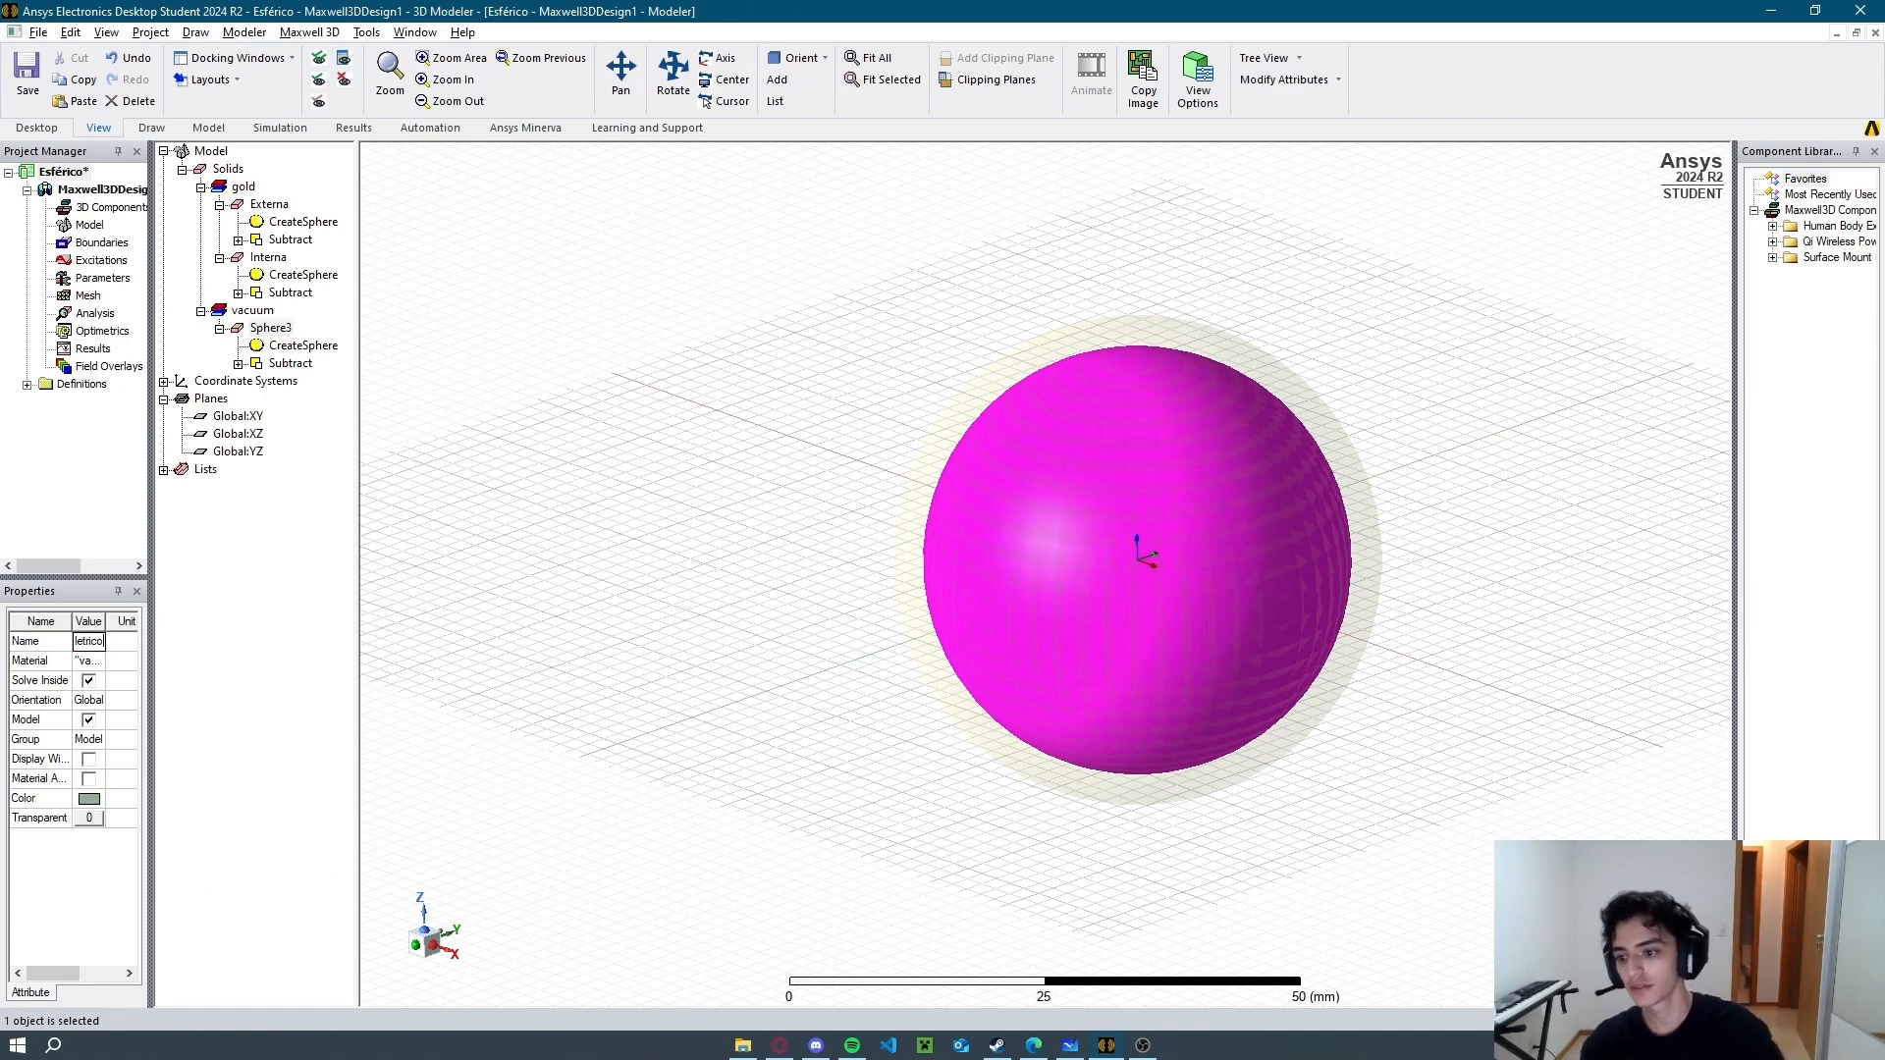
click(89, 661)
click(91, 677)
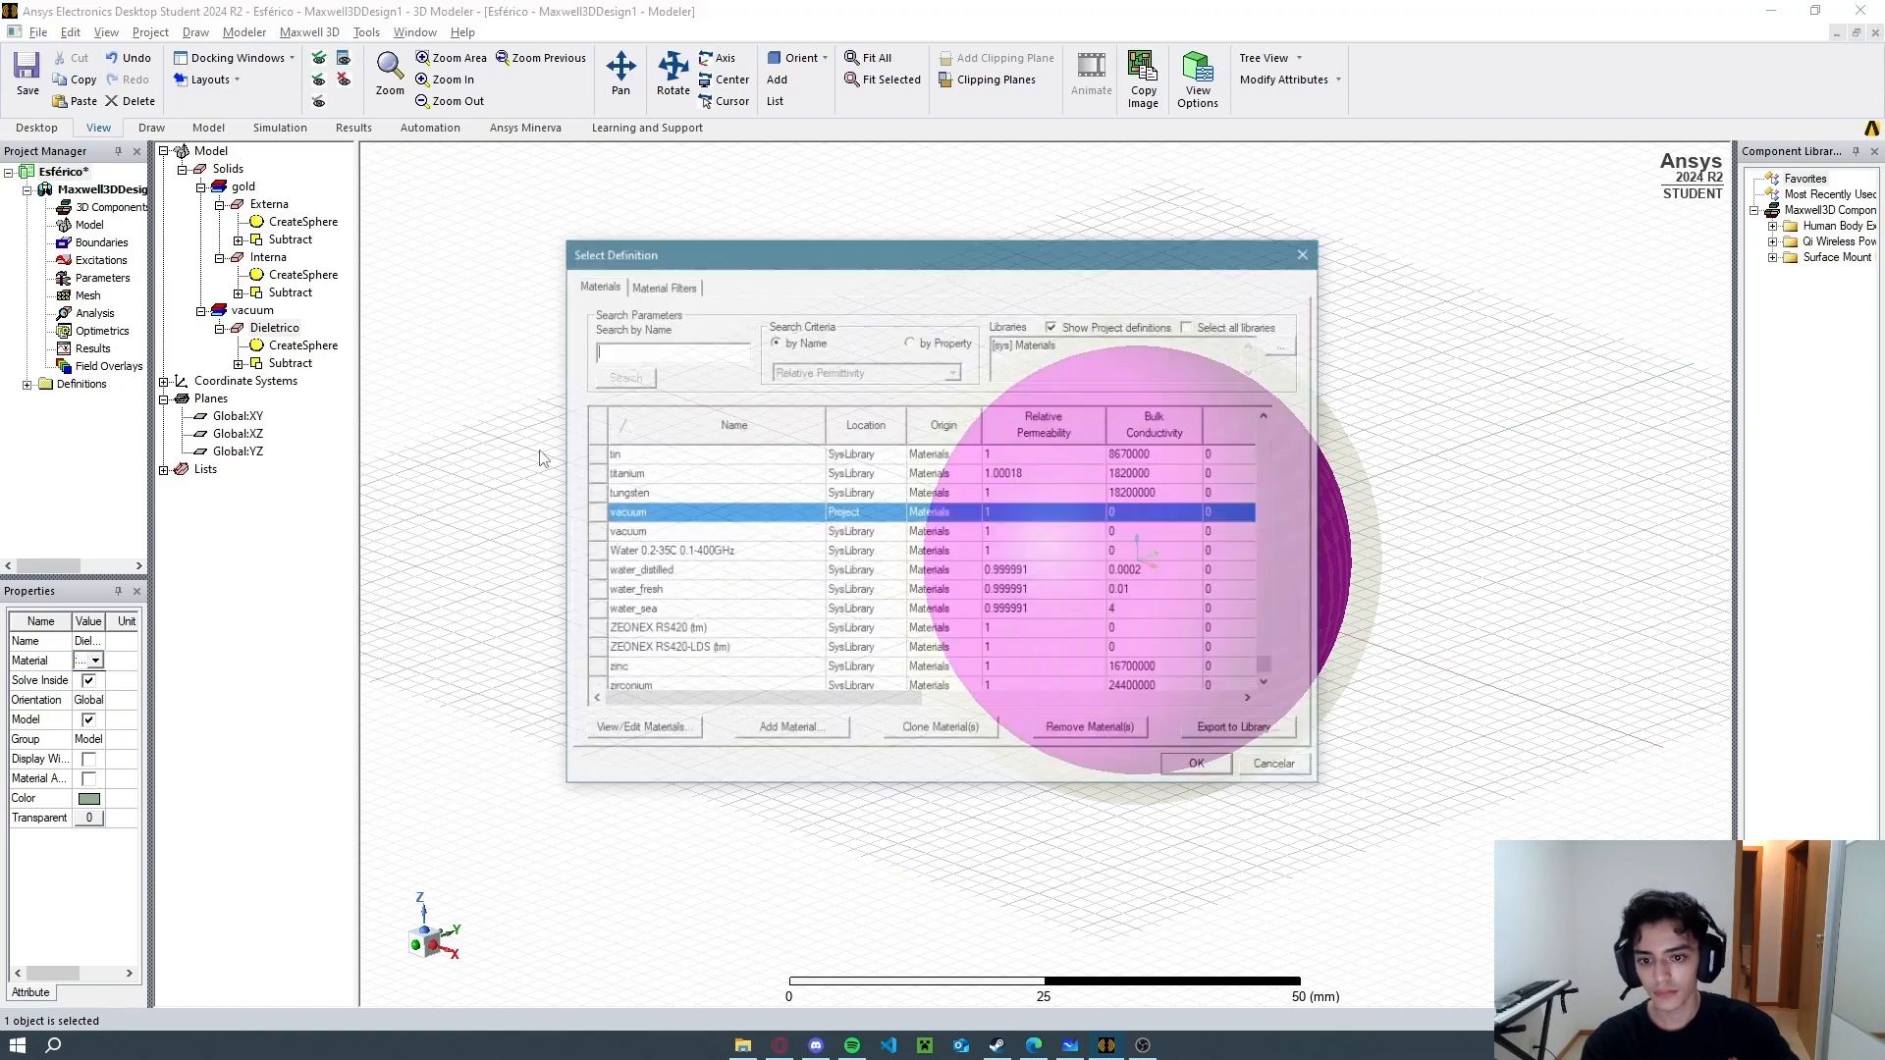
text(poli)
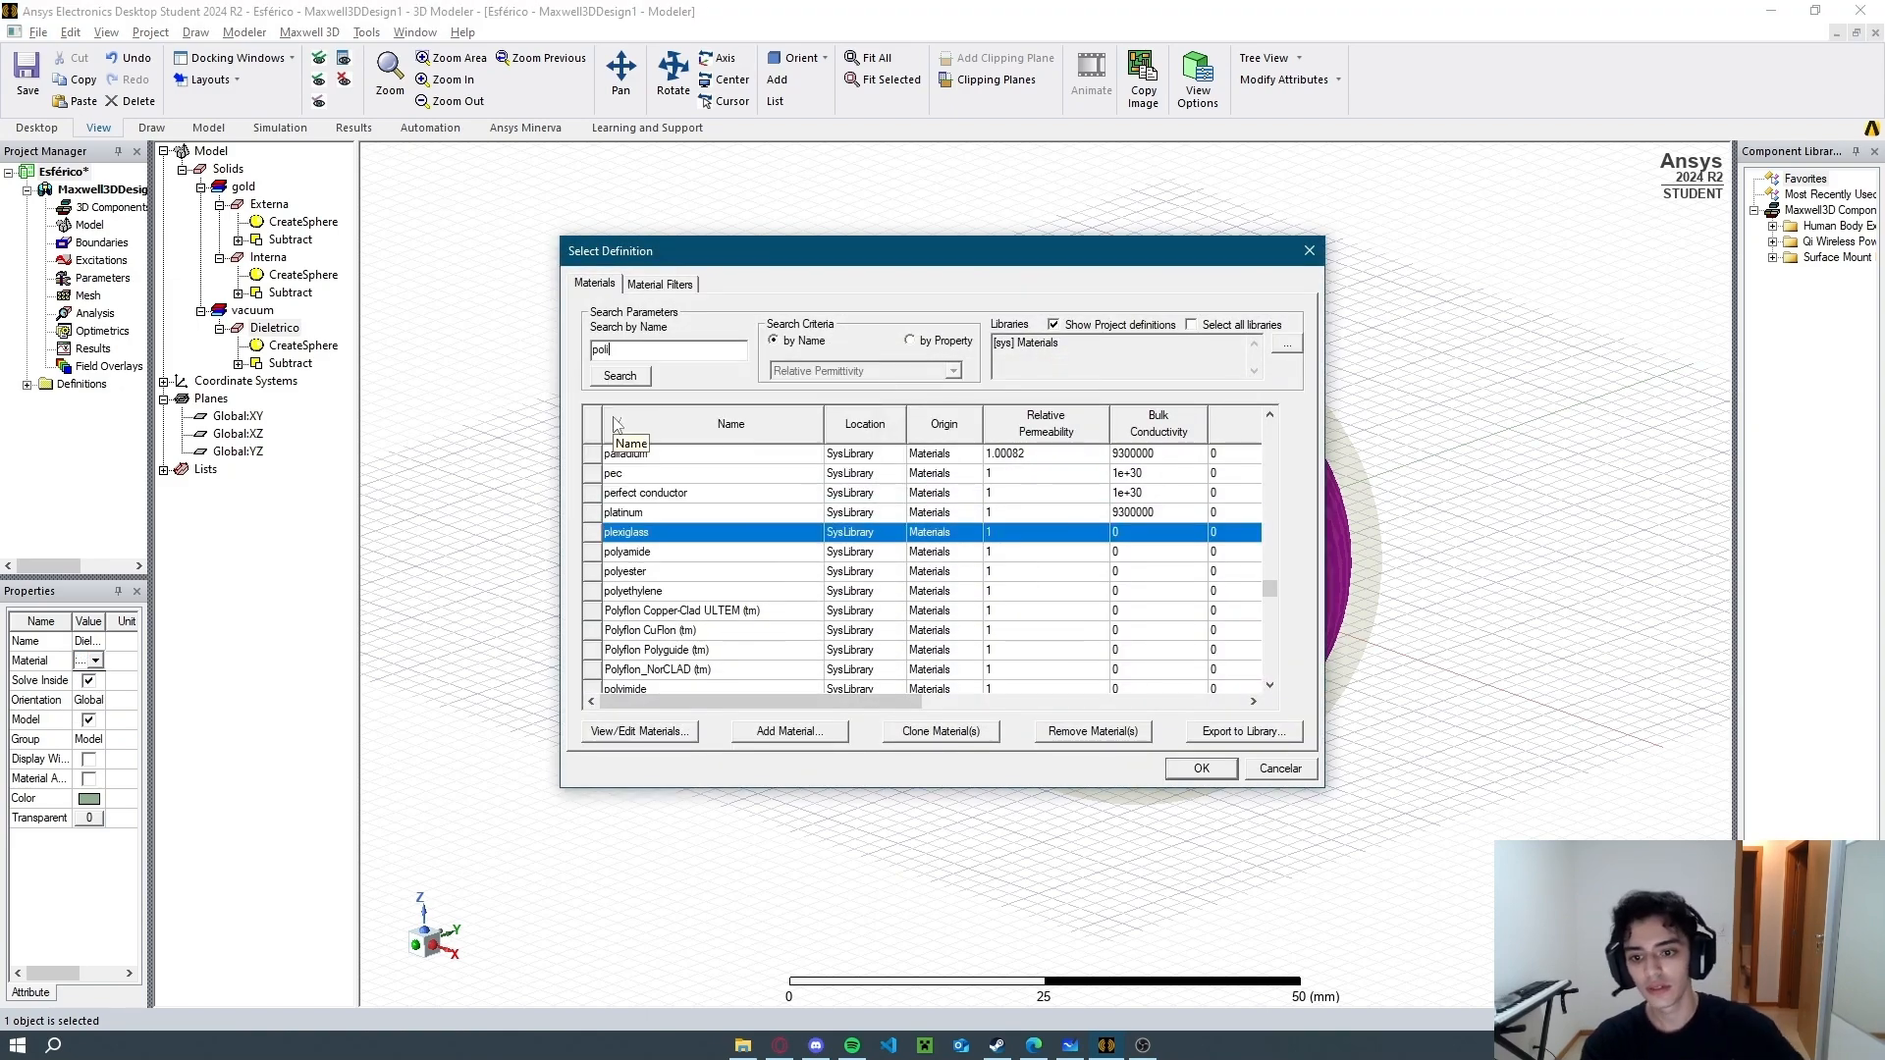
click(695, 590)
click(1194, 772)
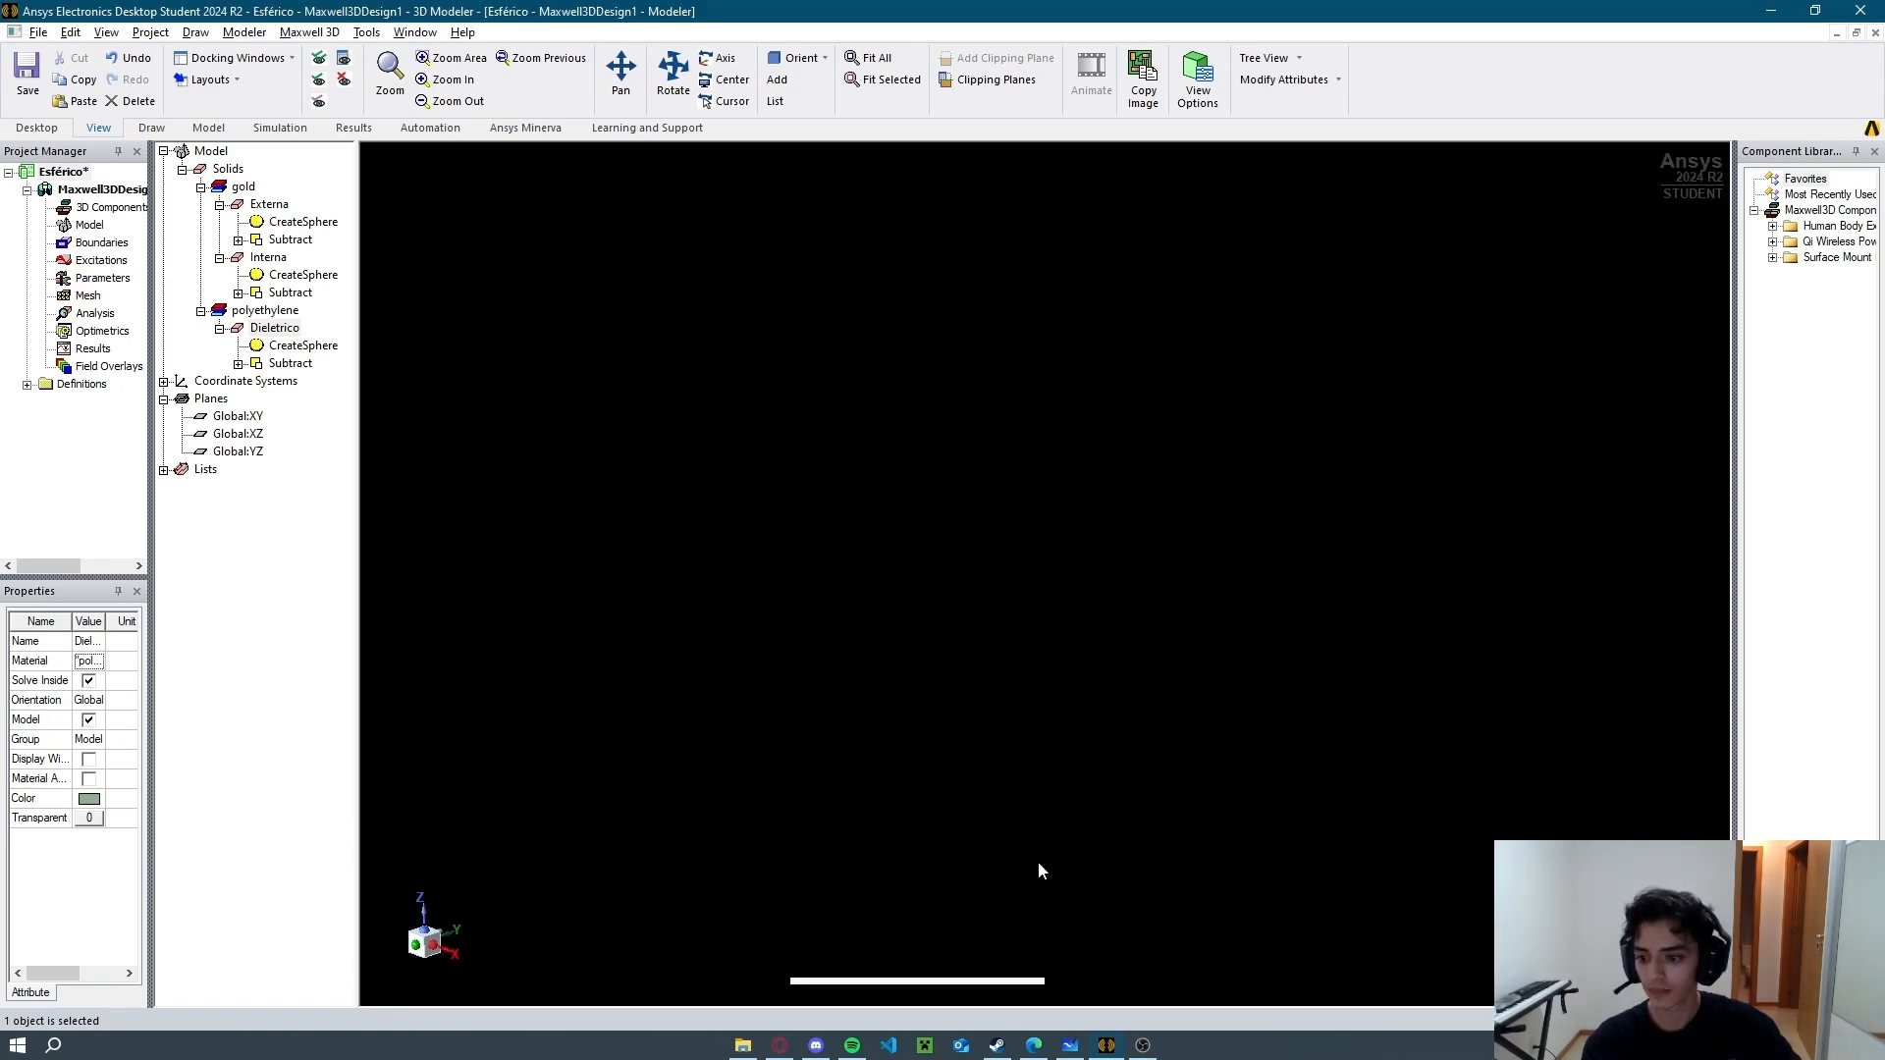
Set the color of the Dieletrico shell to light cyan and clear the selection.
click(96, 802)
click(845, 413)
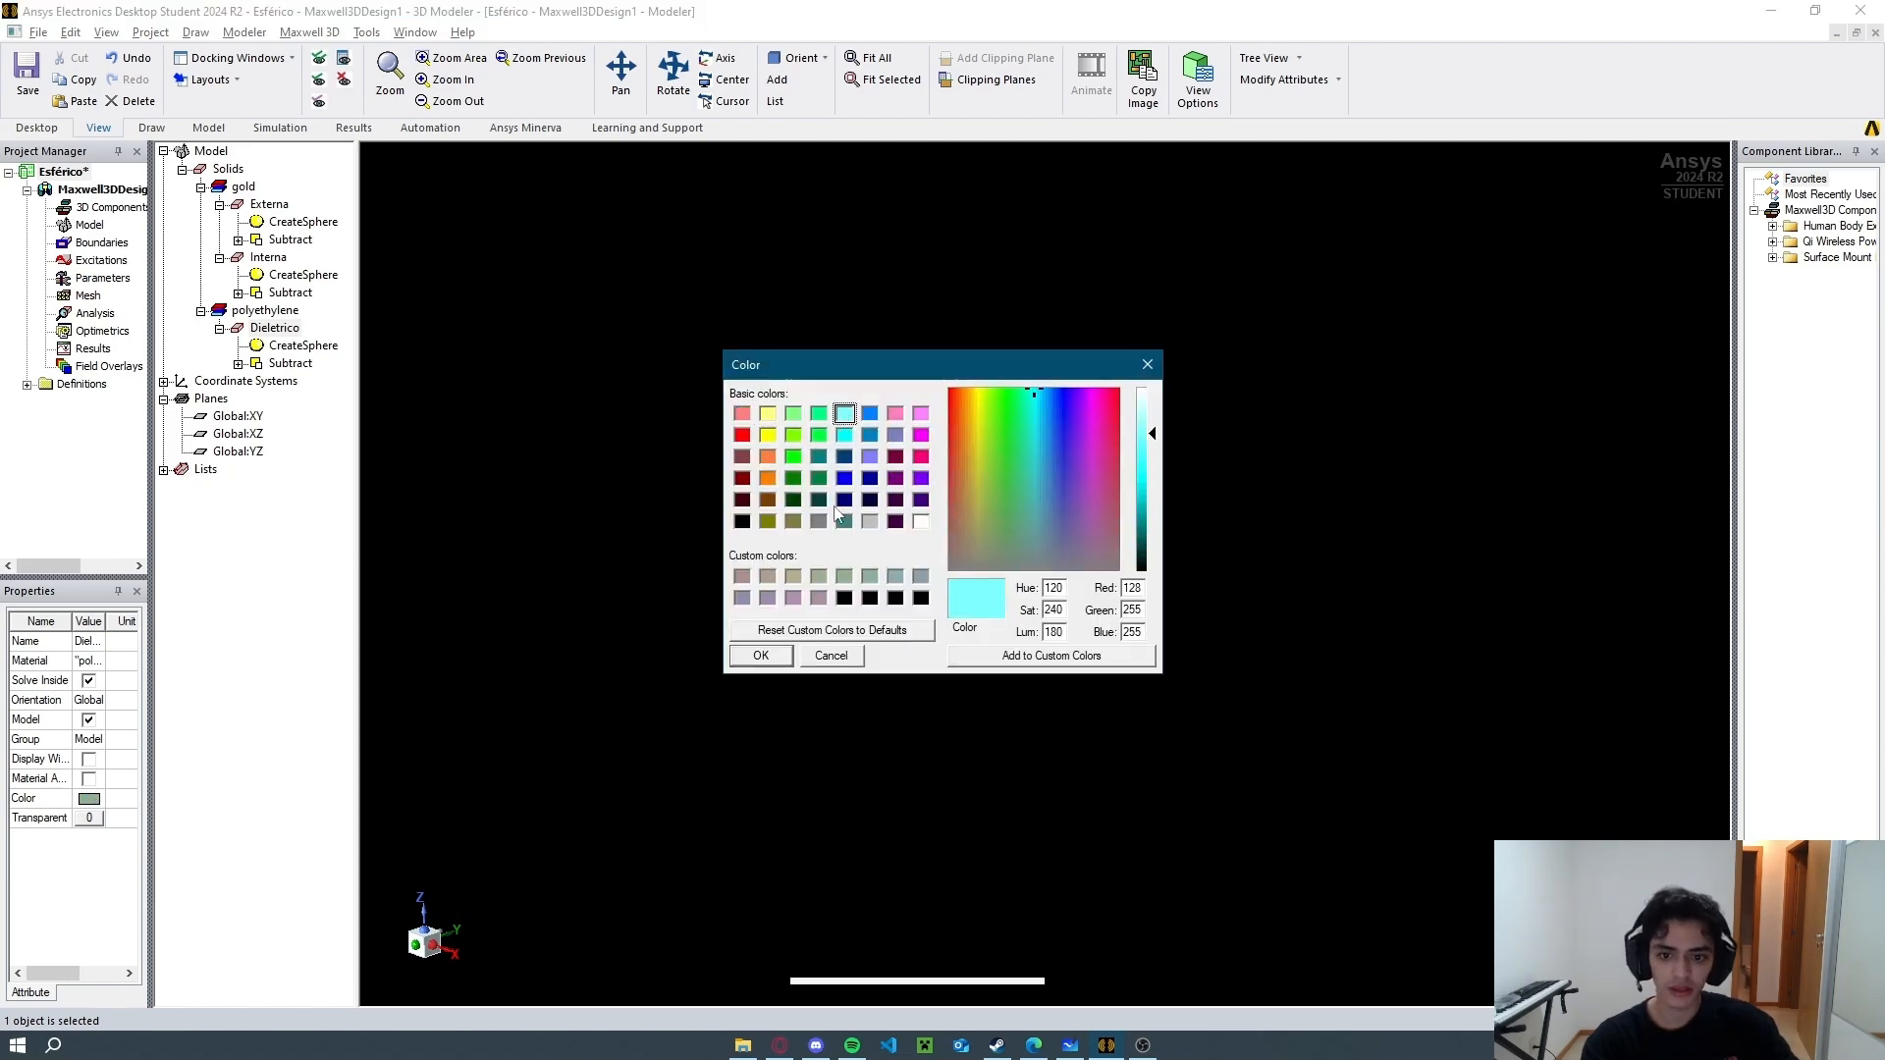
click(763, 653)
click(833, 661)
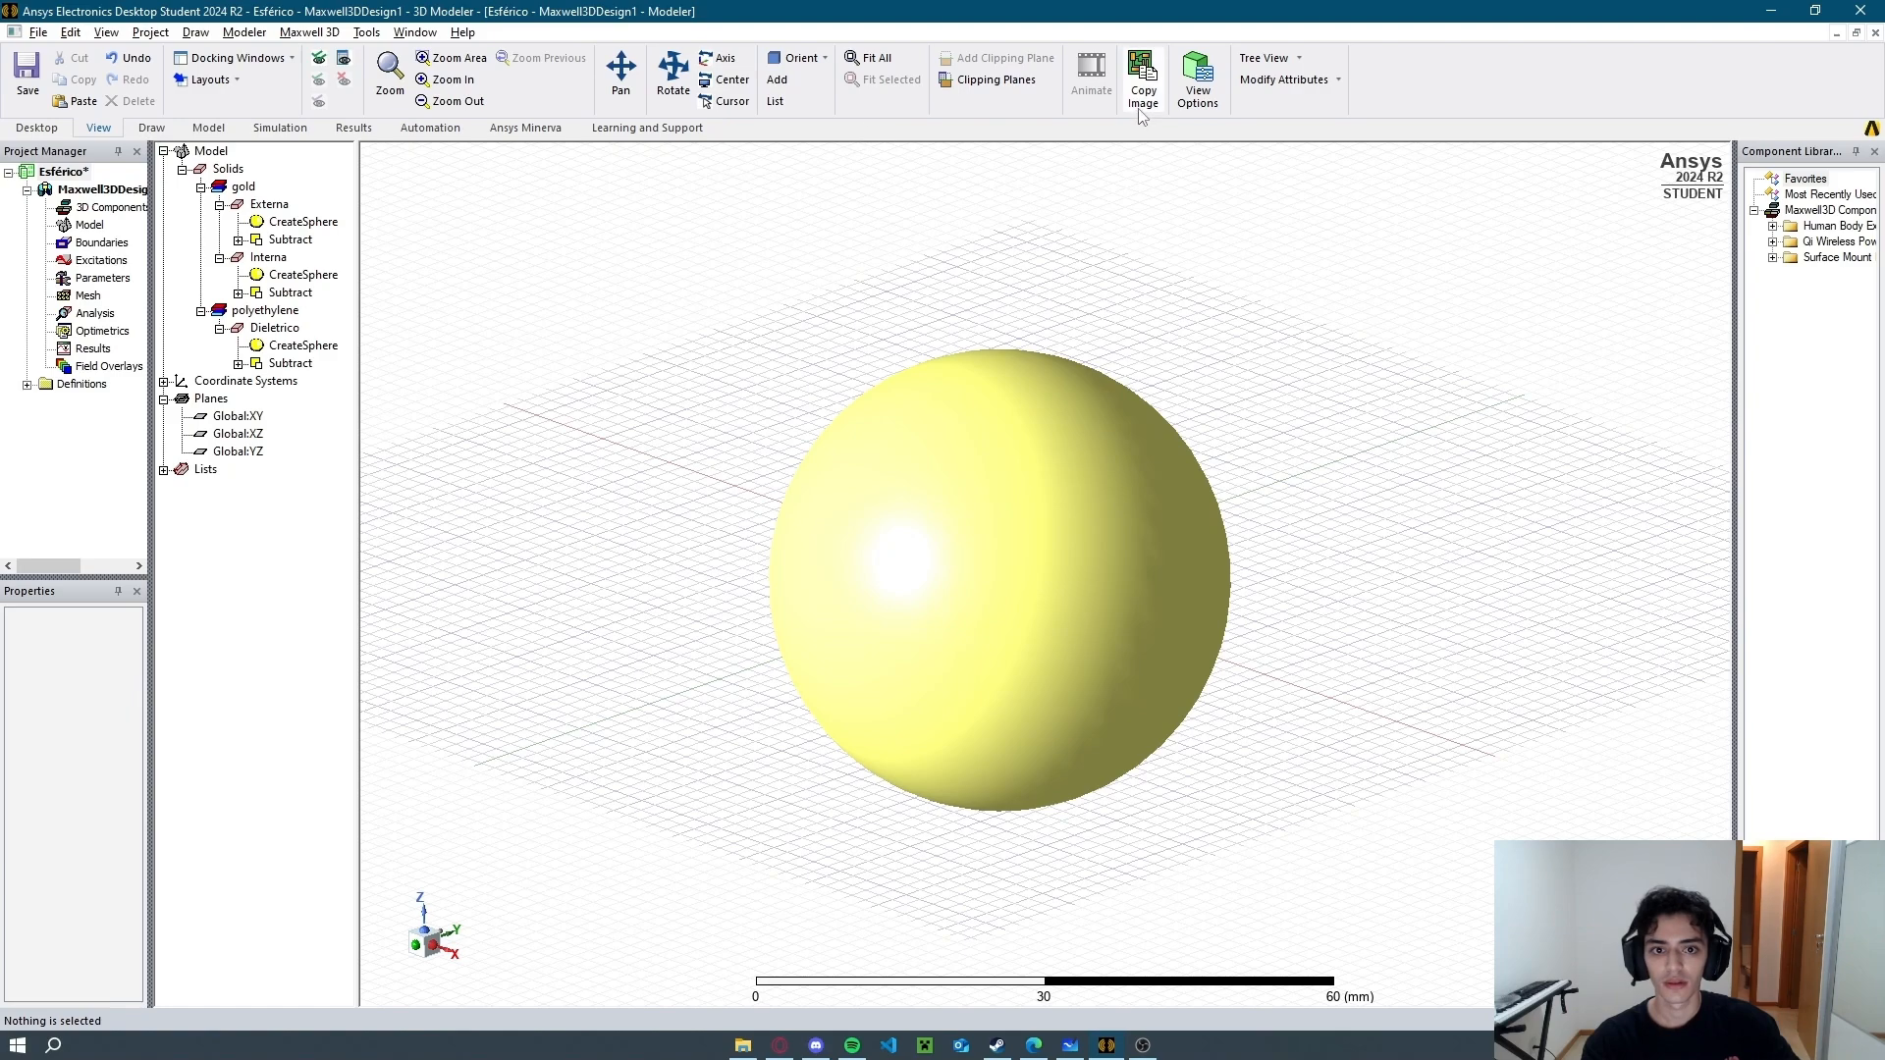
Add a clipping plane on Global:XZ, inspect the colored section of the three shells and close the clip planes dialog.
click(241, 434)
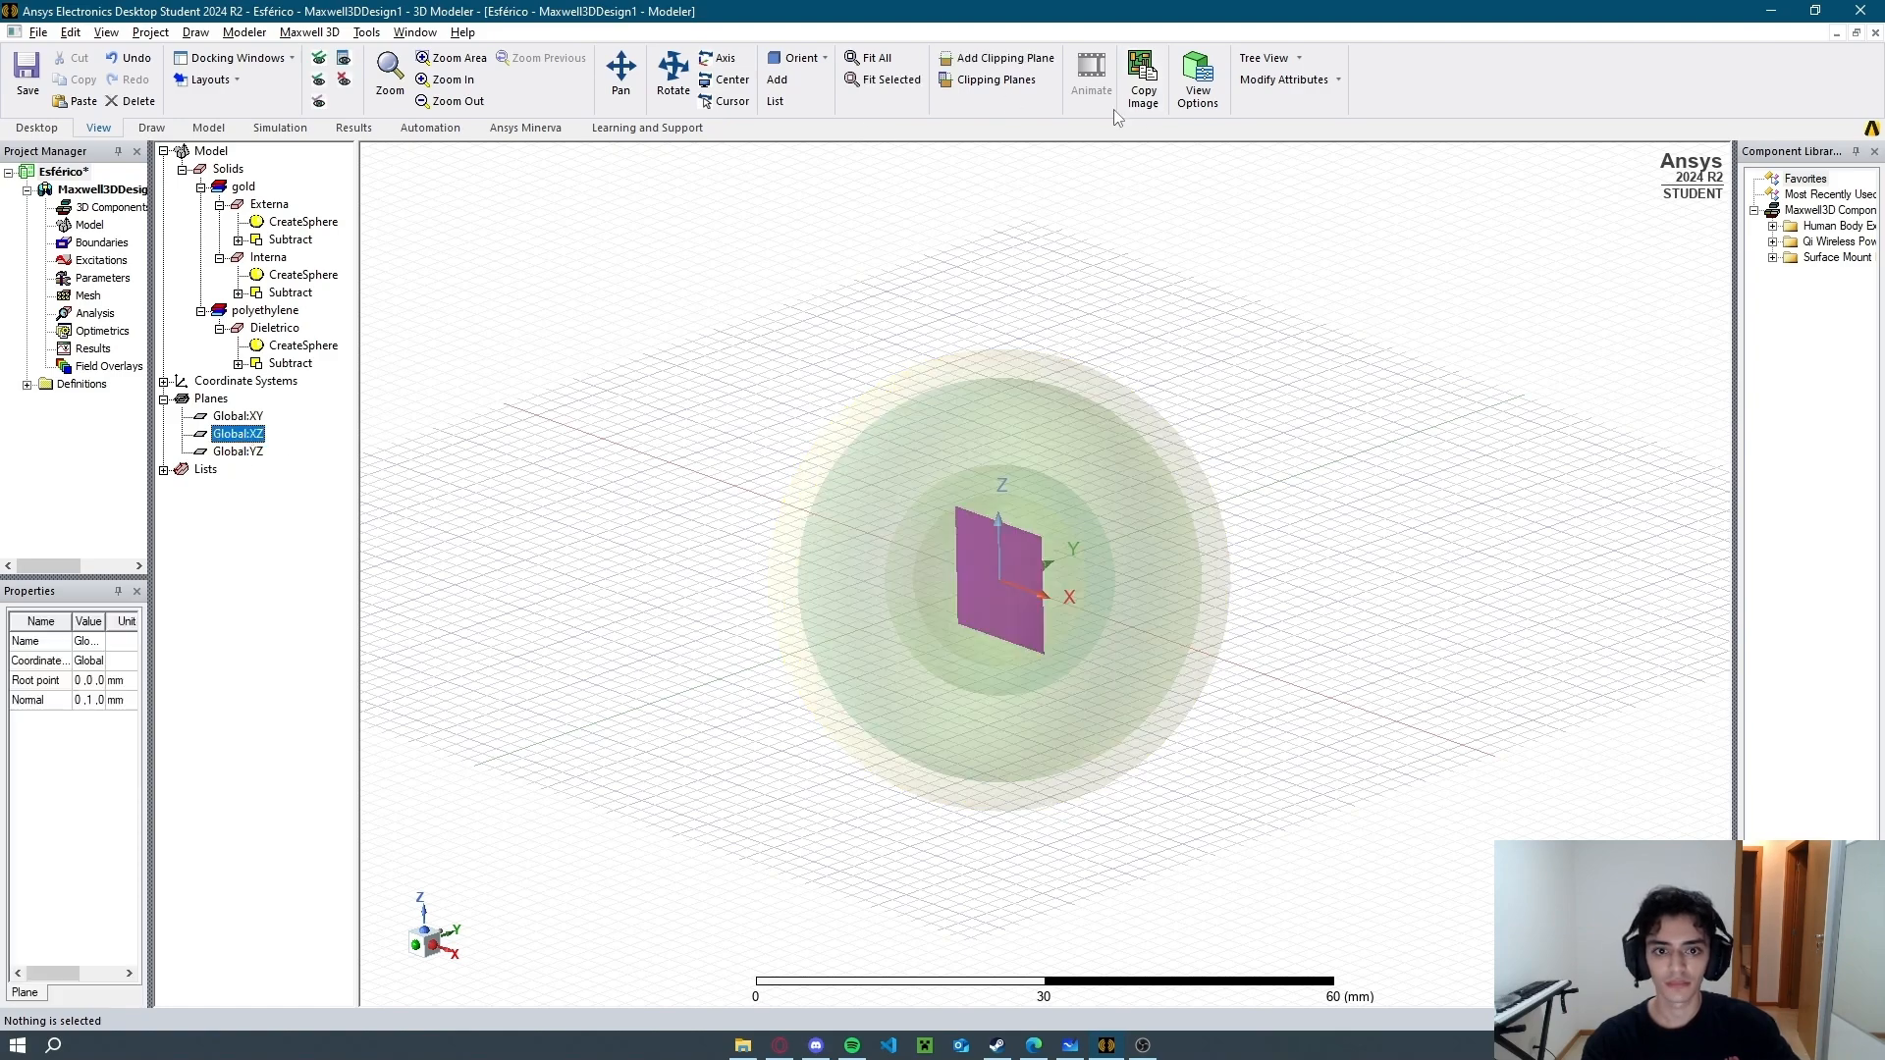
click(994, 80)
alt+drag(795, 660, 1171, 725)
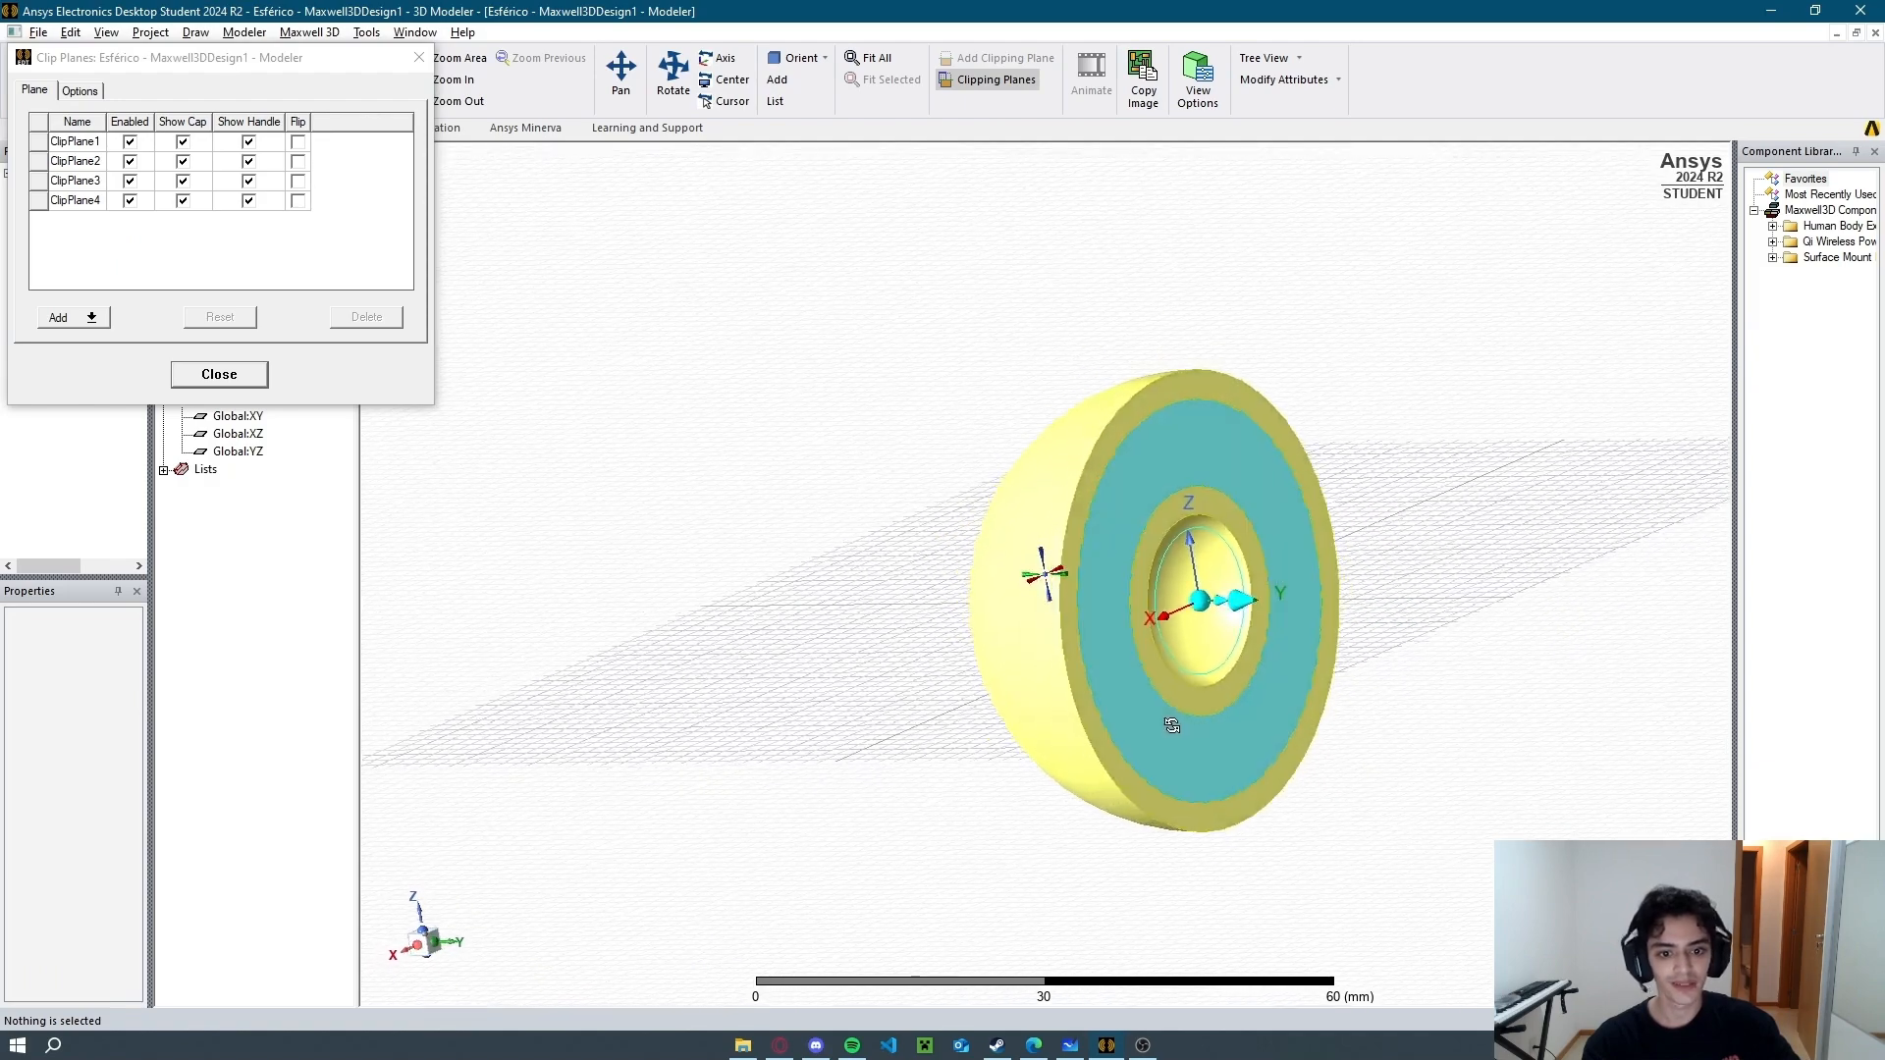
click(224, 374)
alt+drag(682, 446, 1097, 921)
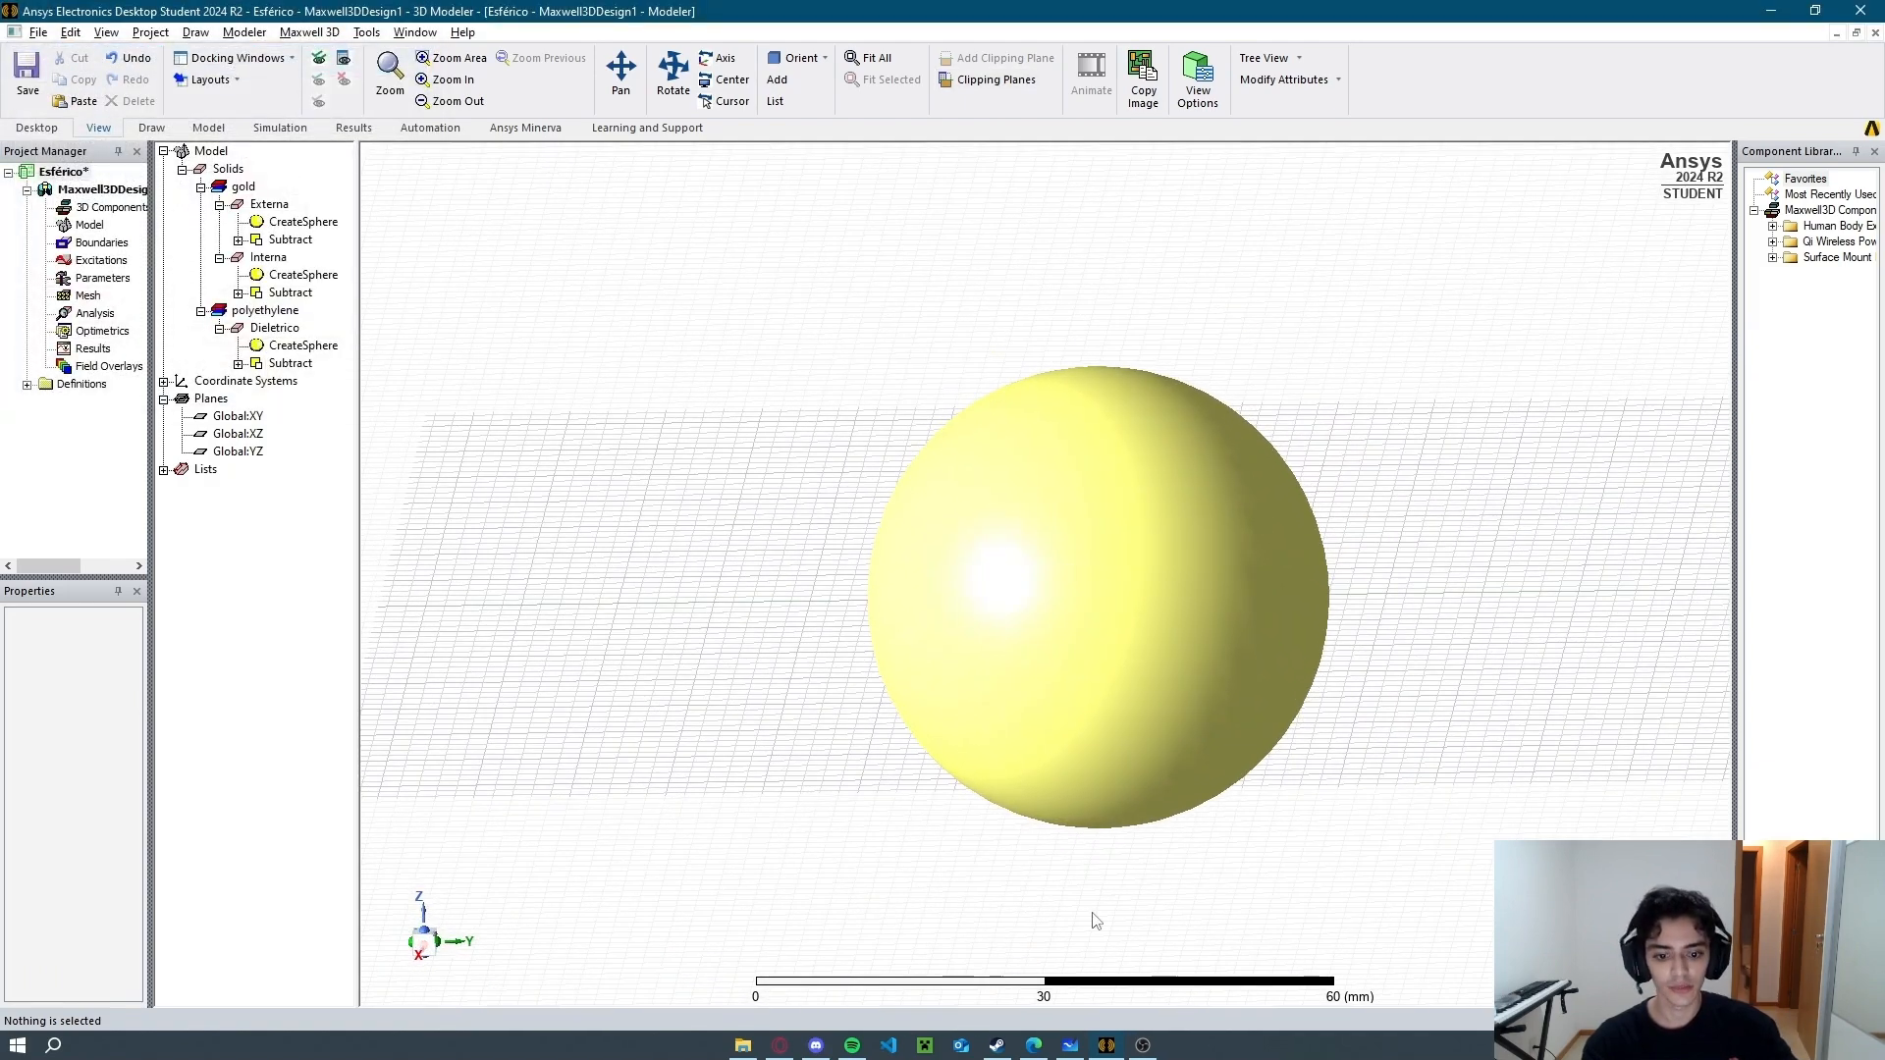
Switch to the PDF to read the voltages required on the outer and inner plates, and return to Maxwell.
click(1033, 1045)
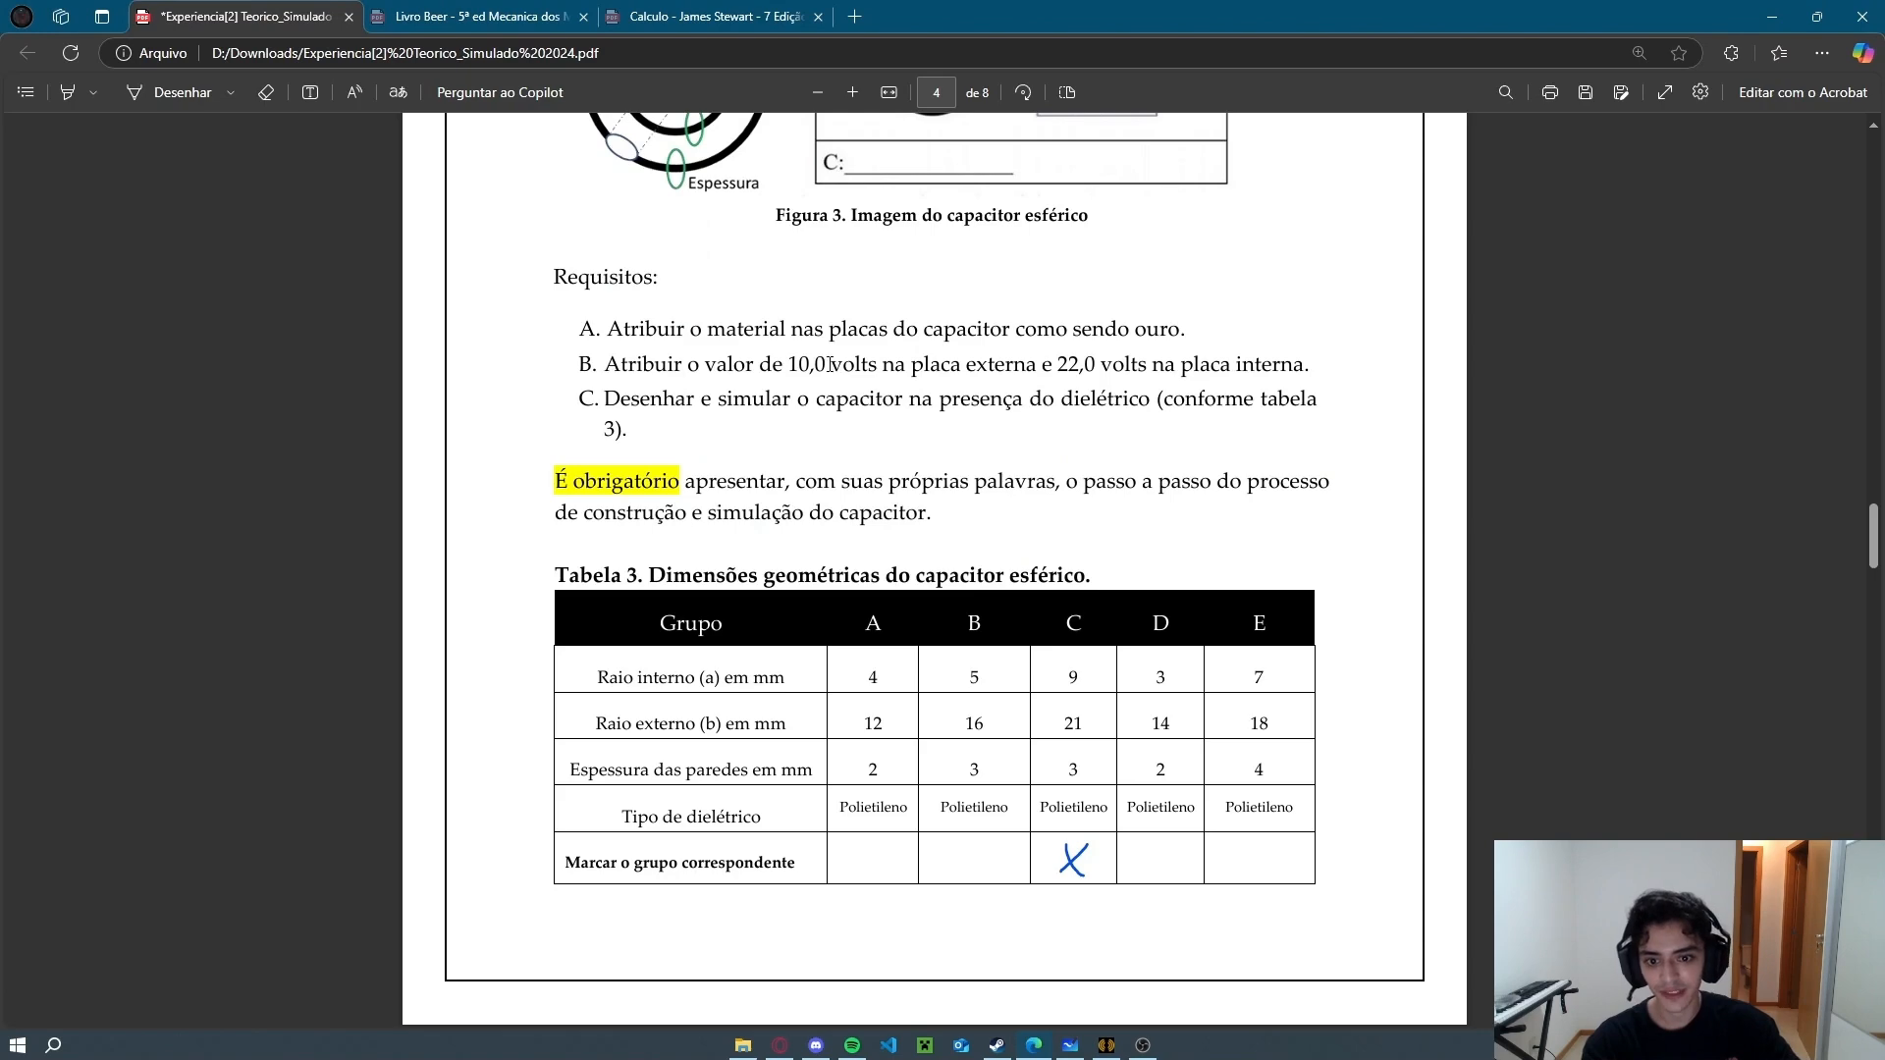
drag(788, 365, 1037, 367)
click(934, 505)
key(alt+Tab)
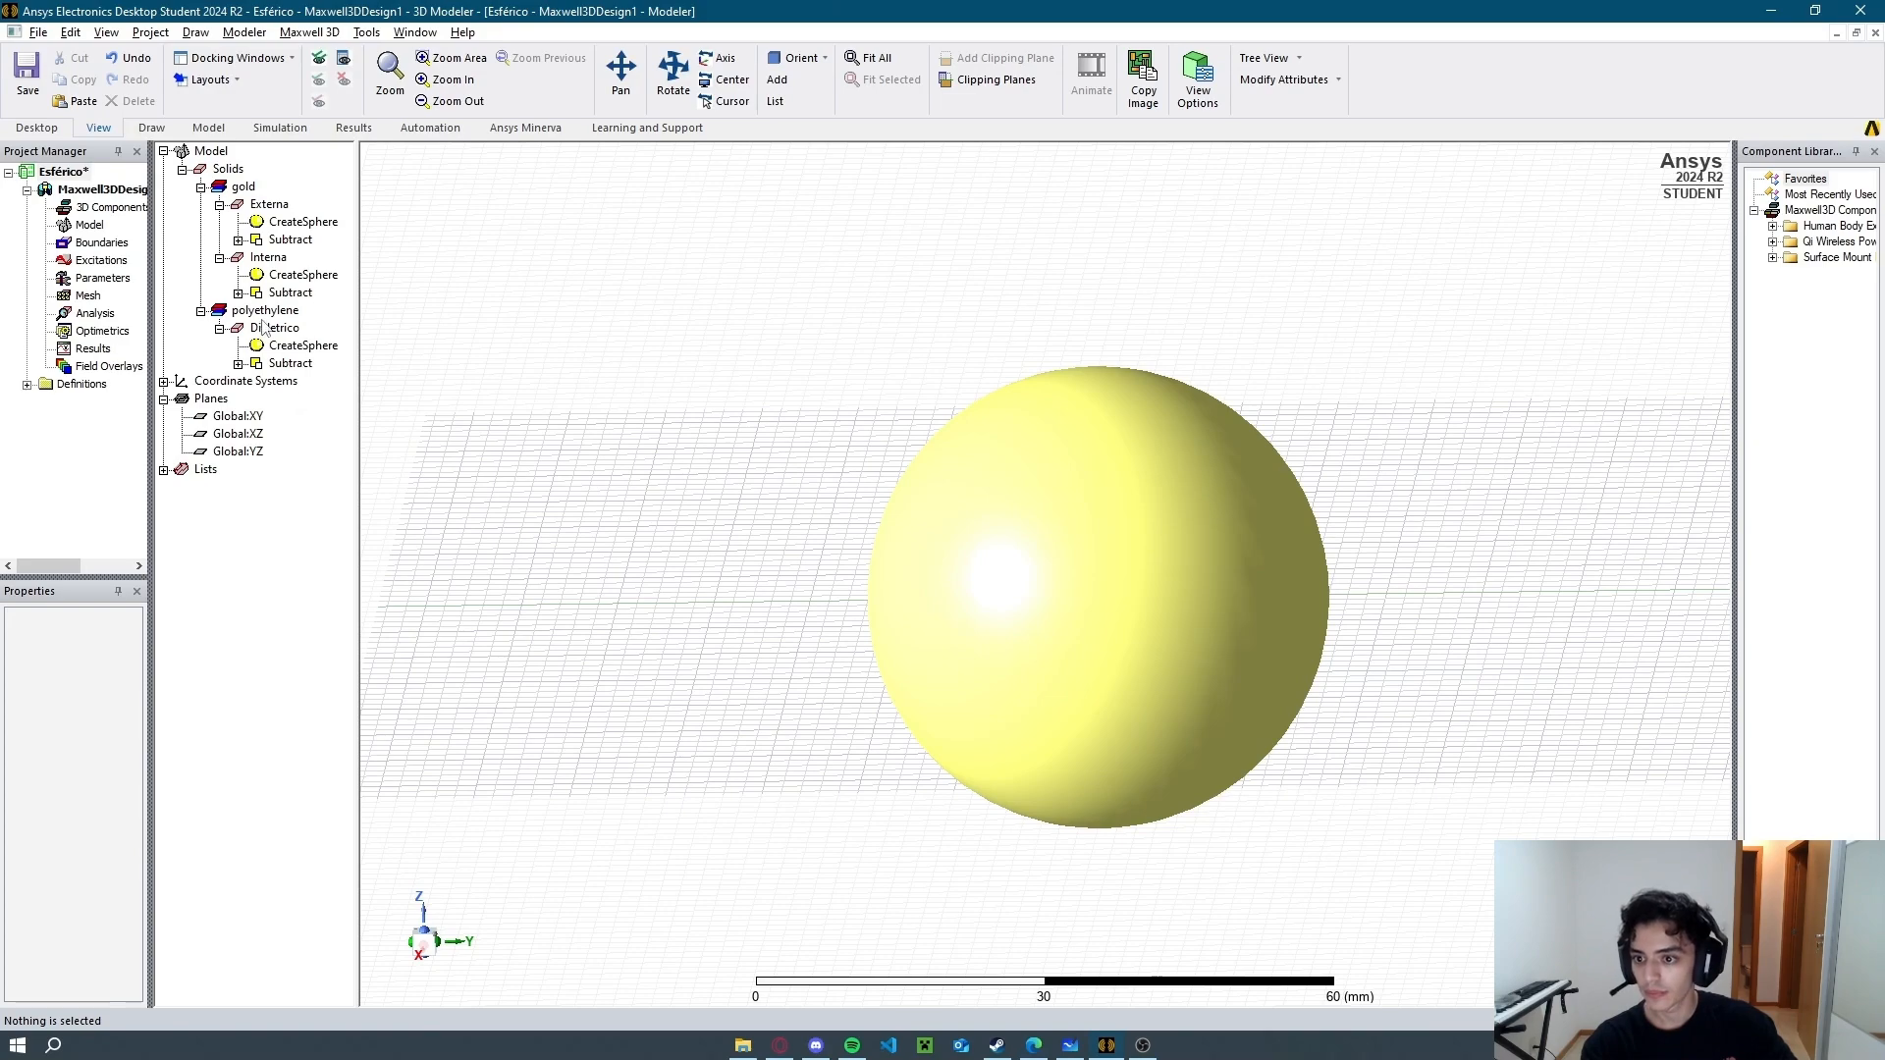
key(alt+Tab)
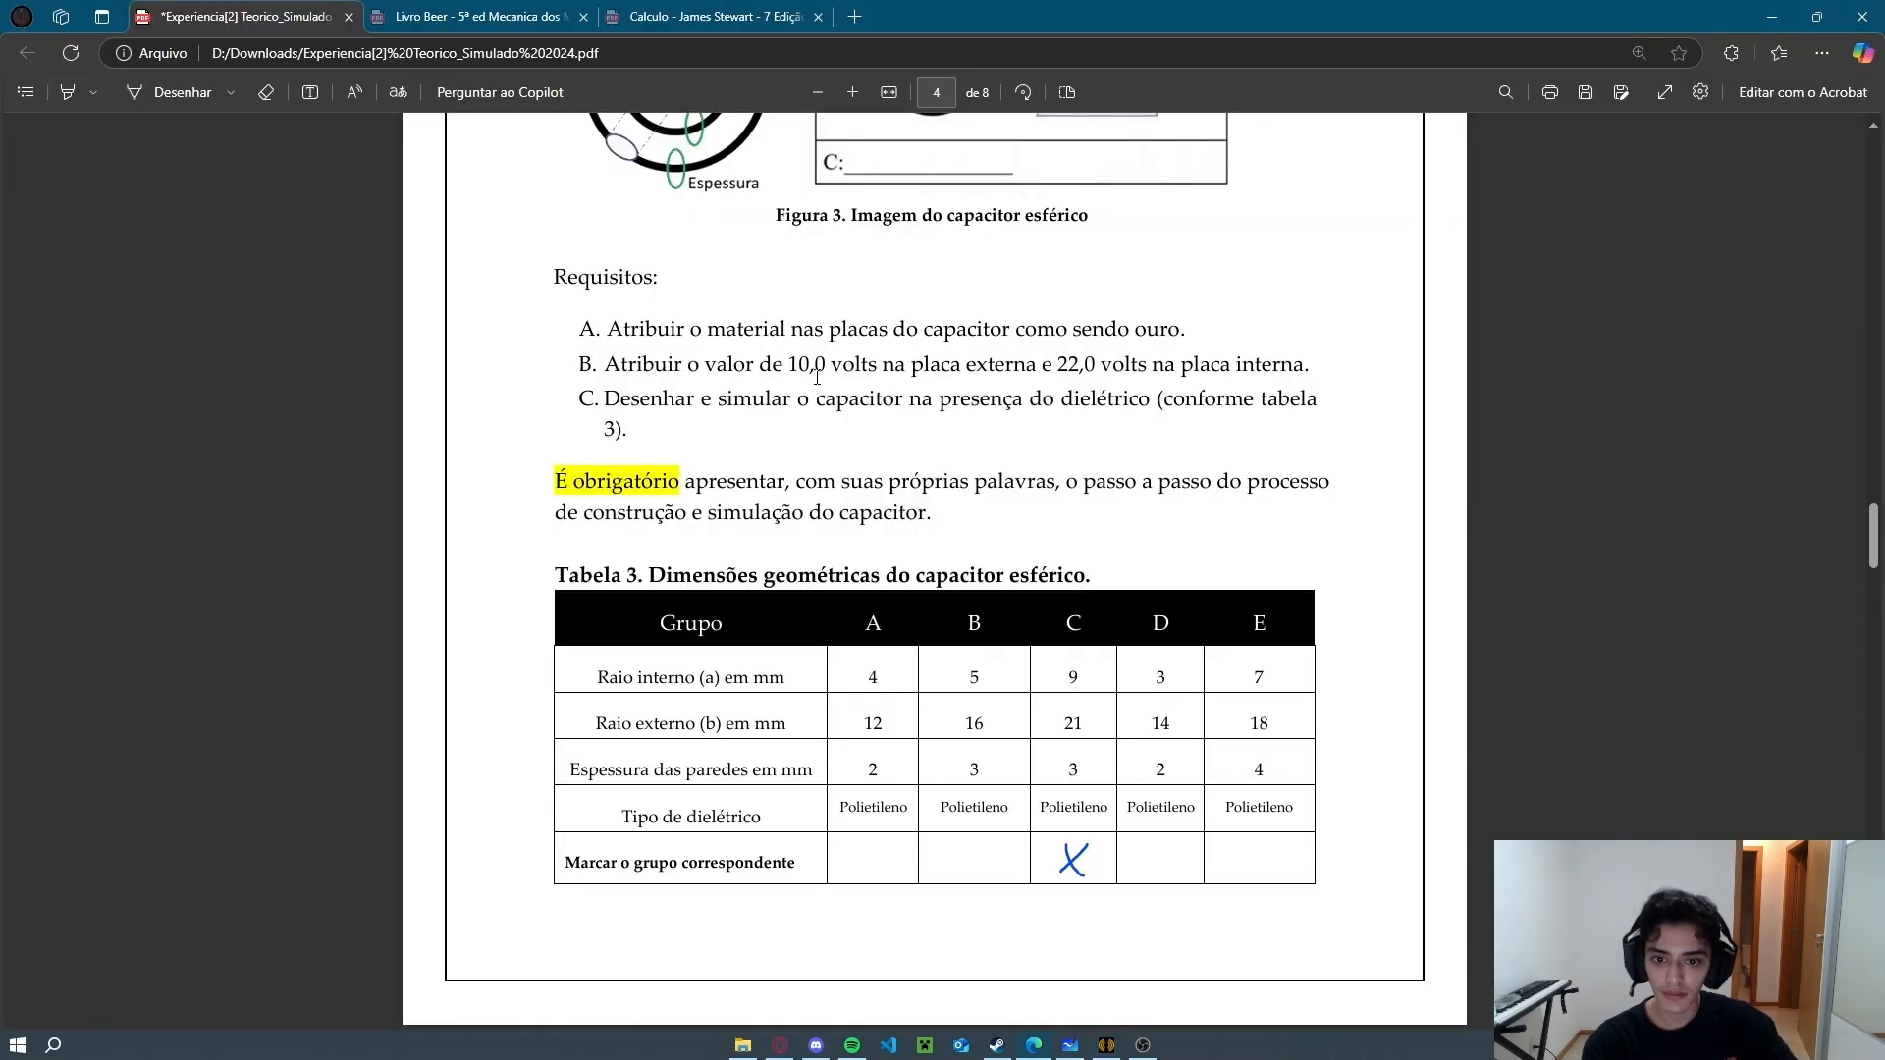
key(alt+Tab)
click(269, 204)
right_click(266, 206)
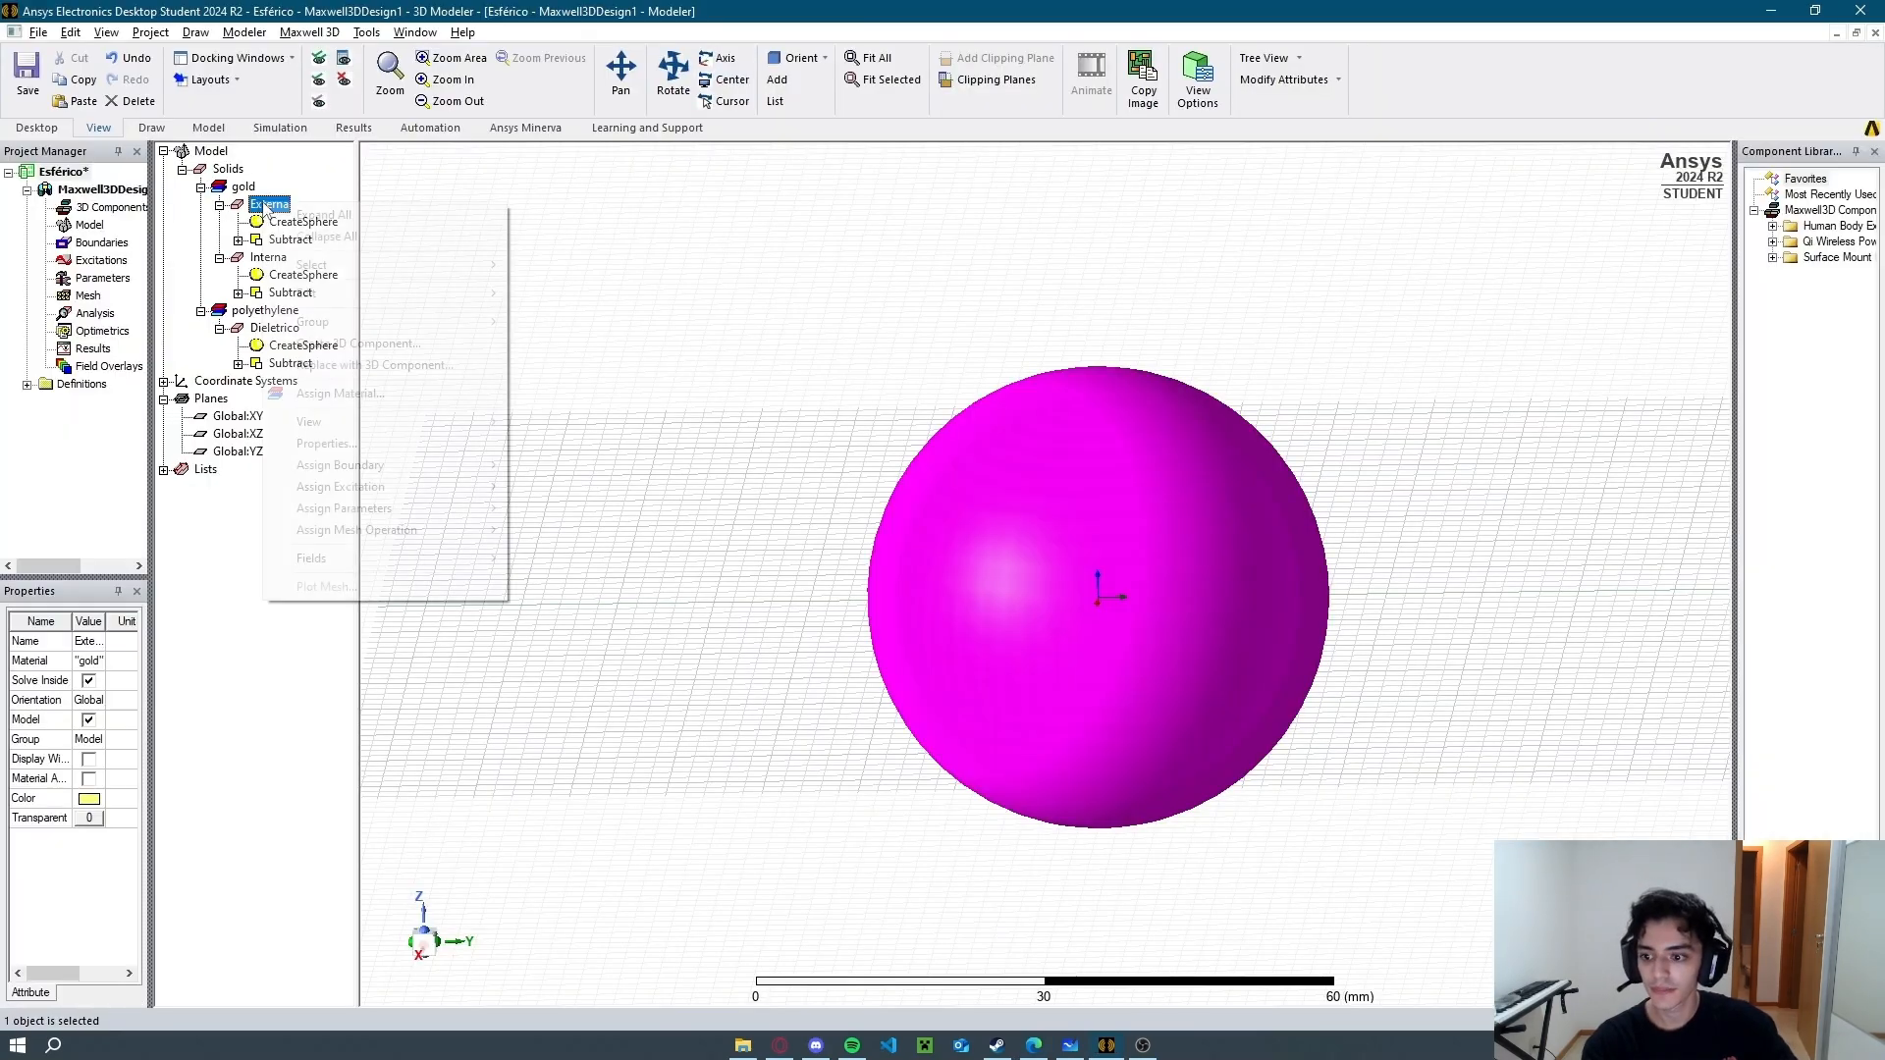
click(763, 278)
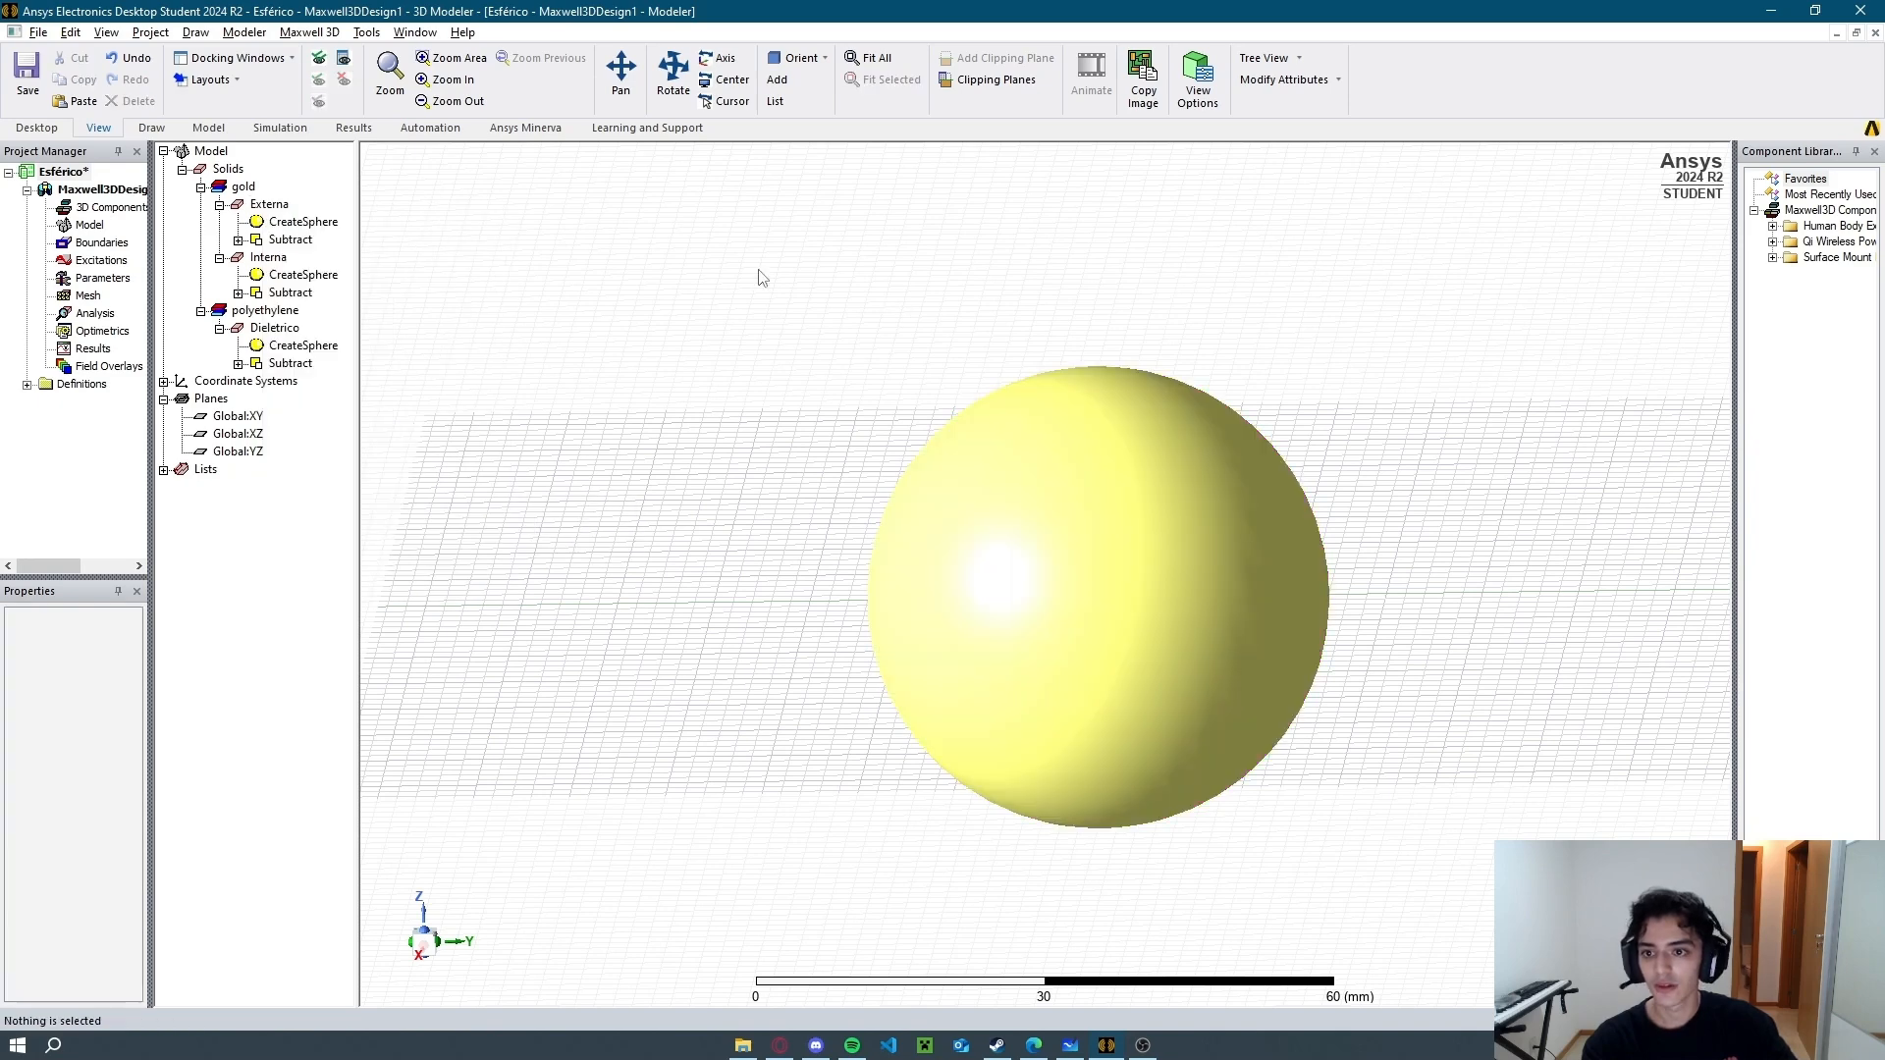
Set the design's solution type to Electrostatic.
click(309, 32)
click(334, 53)
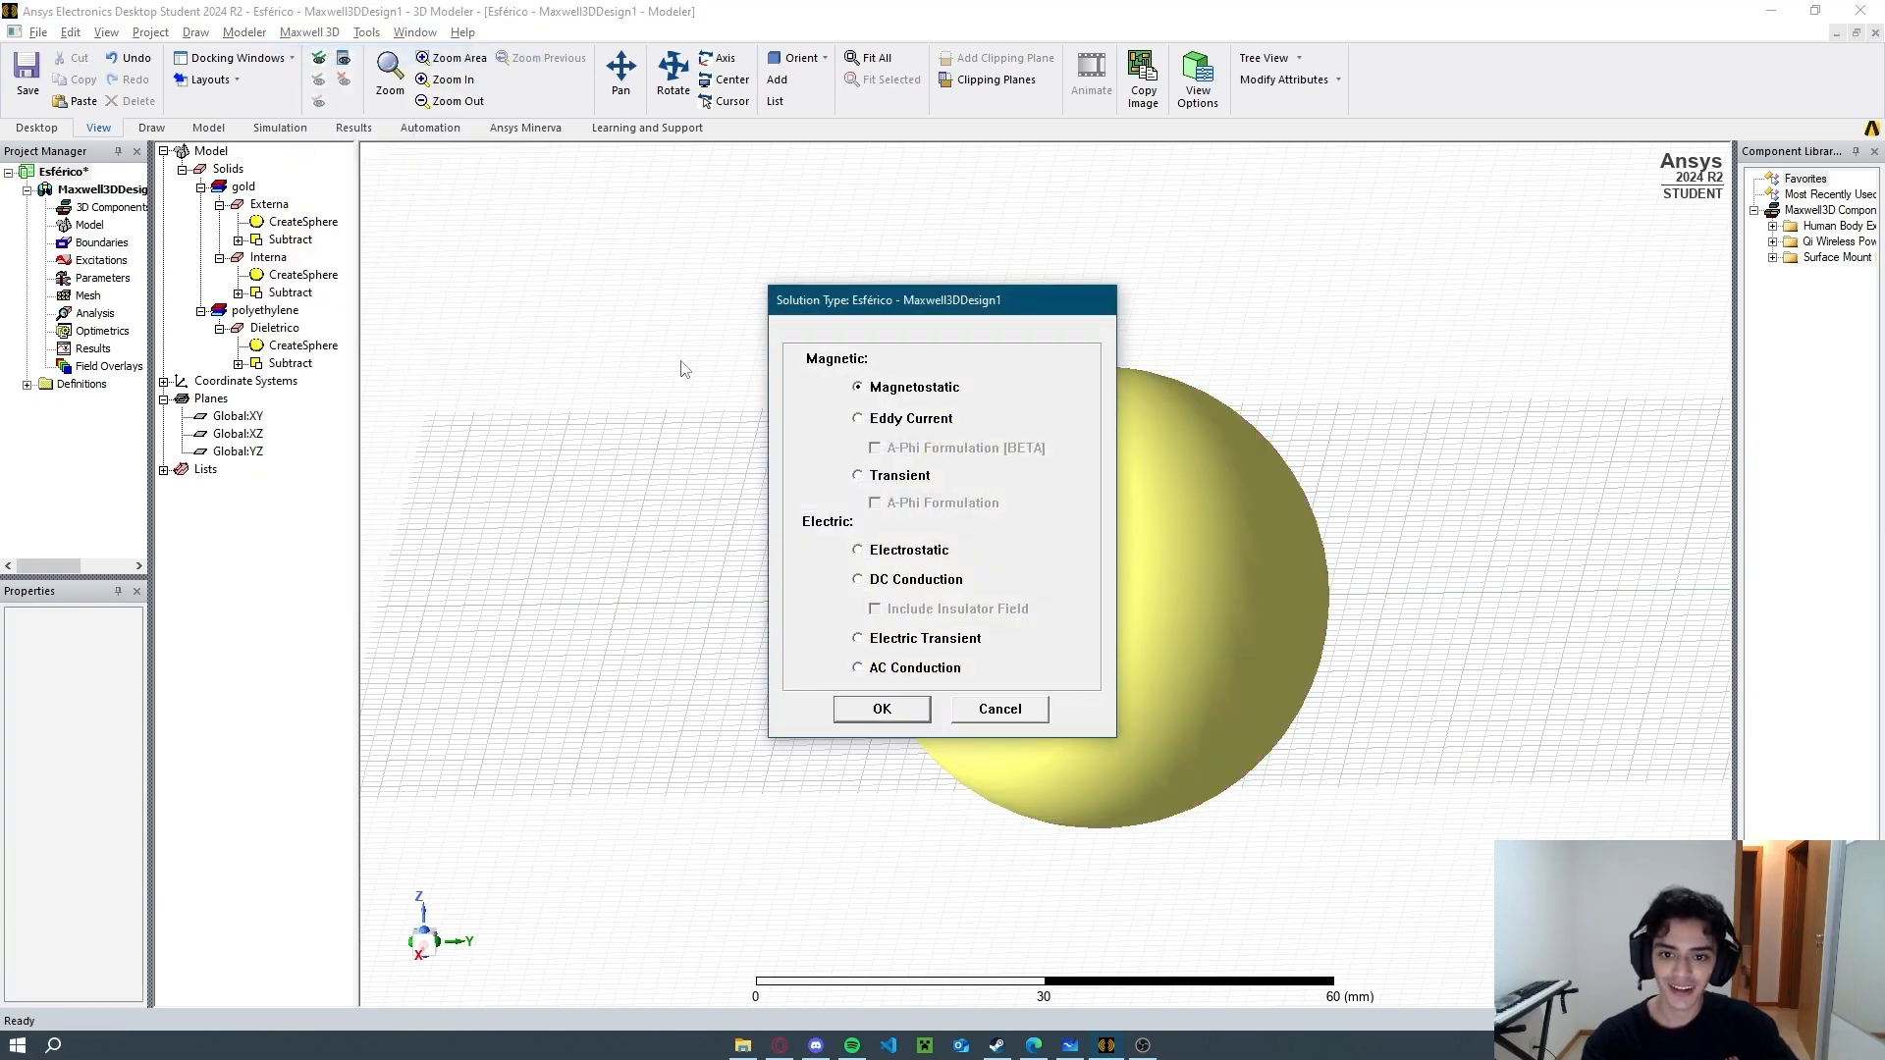
click(913, 550)
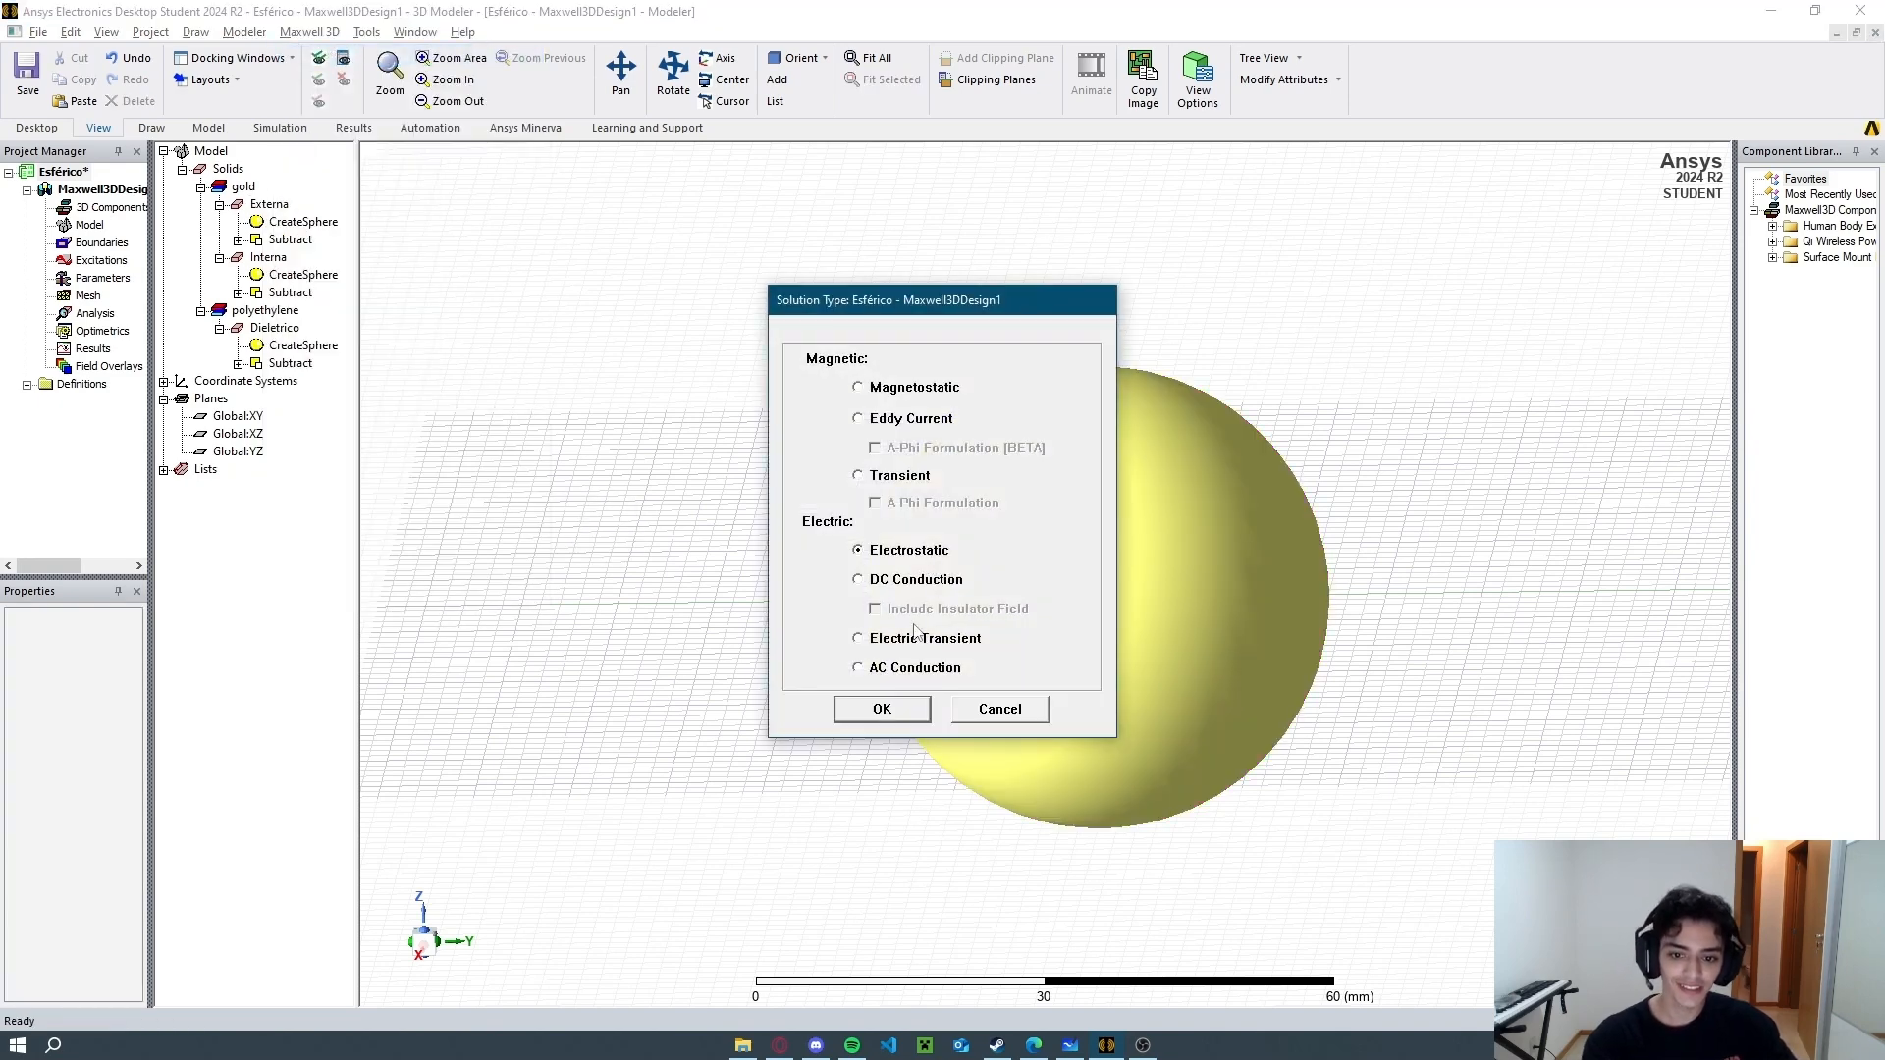
click(882, 709)
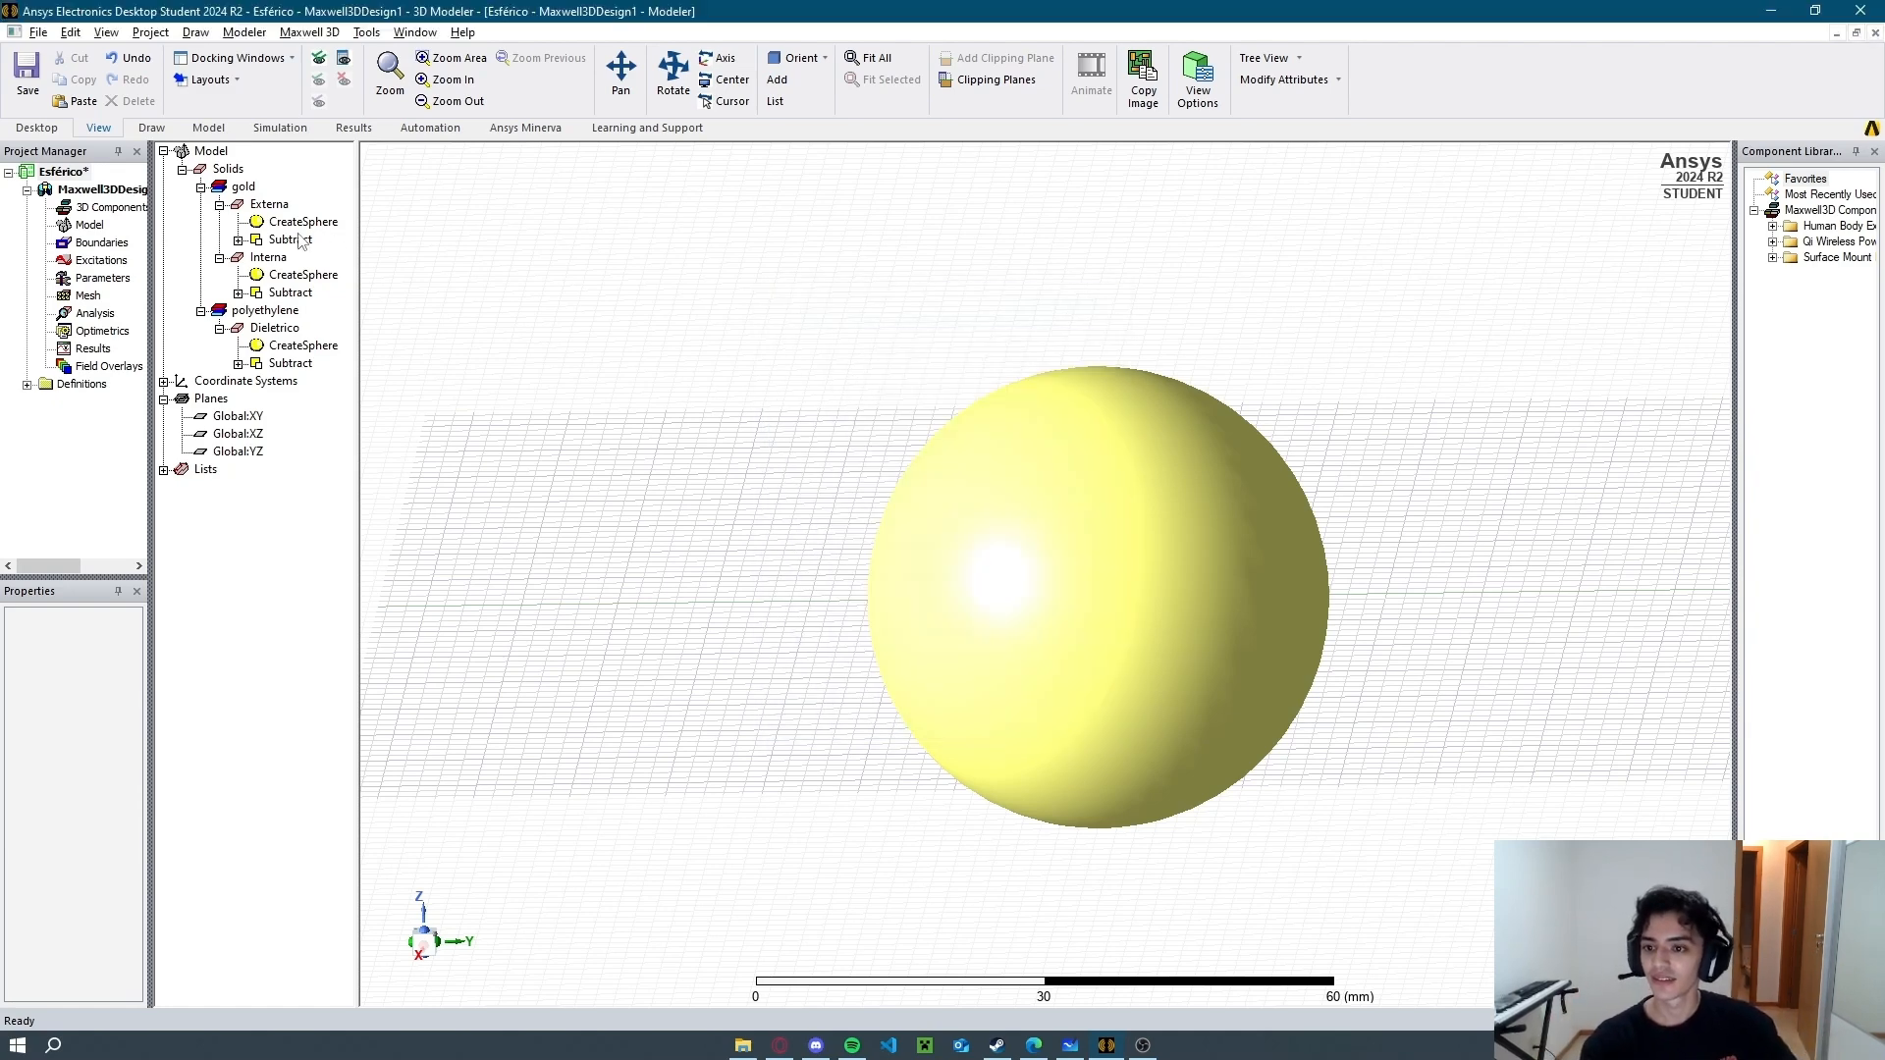
Assign a 10 V voltage excitation to the Externa shell, checking the required value in the PDF.
right_click(263, 206)
mouse_move(422, 494)
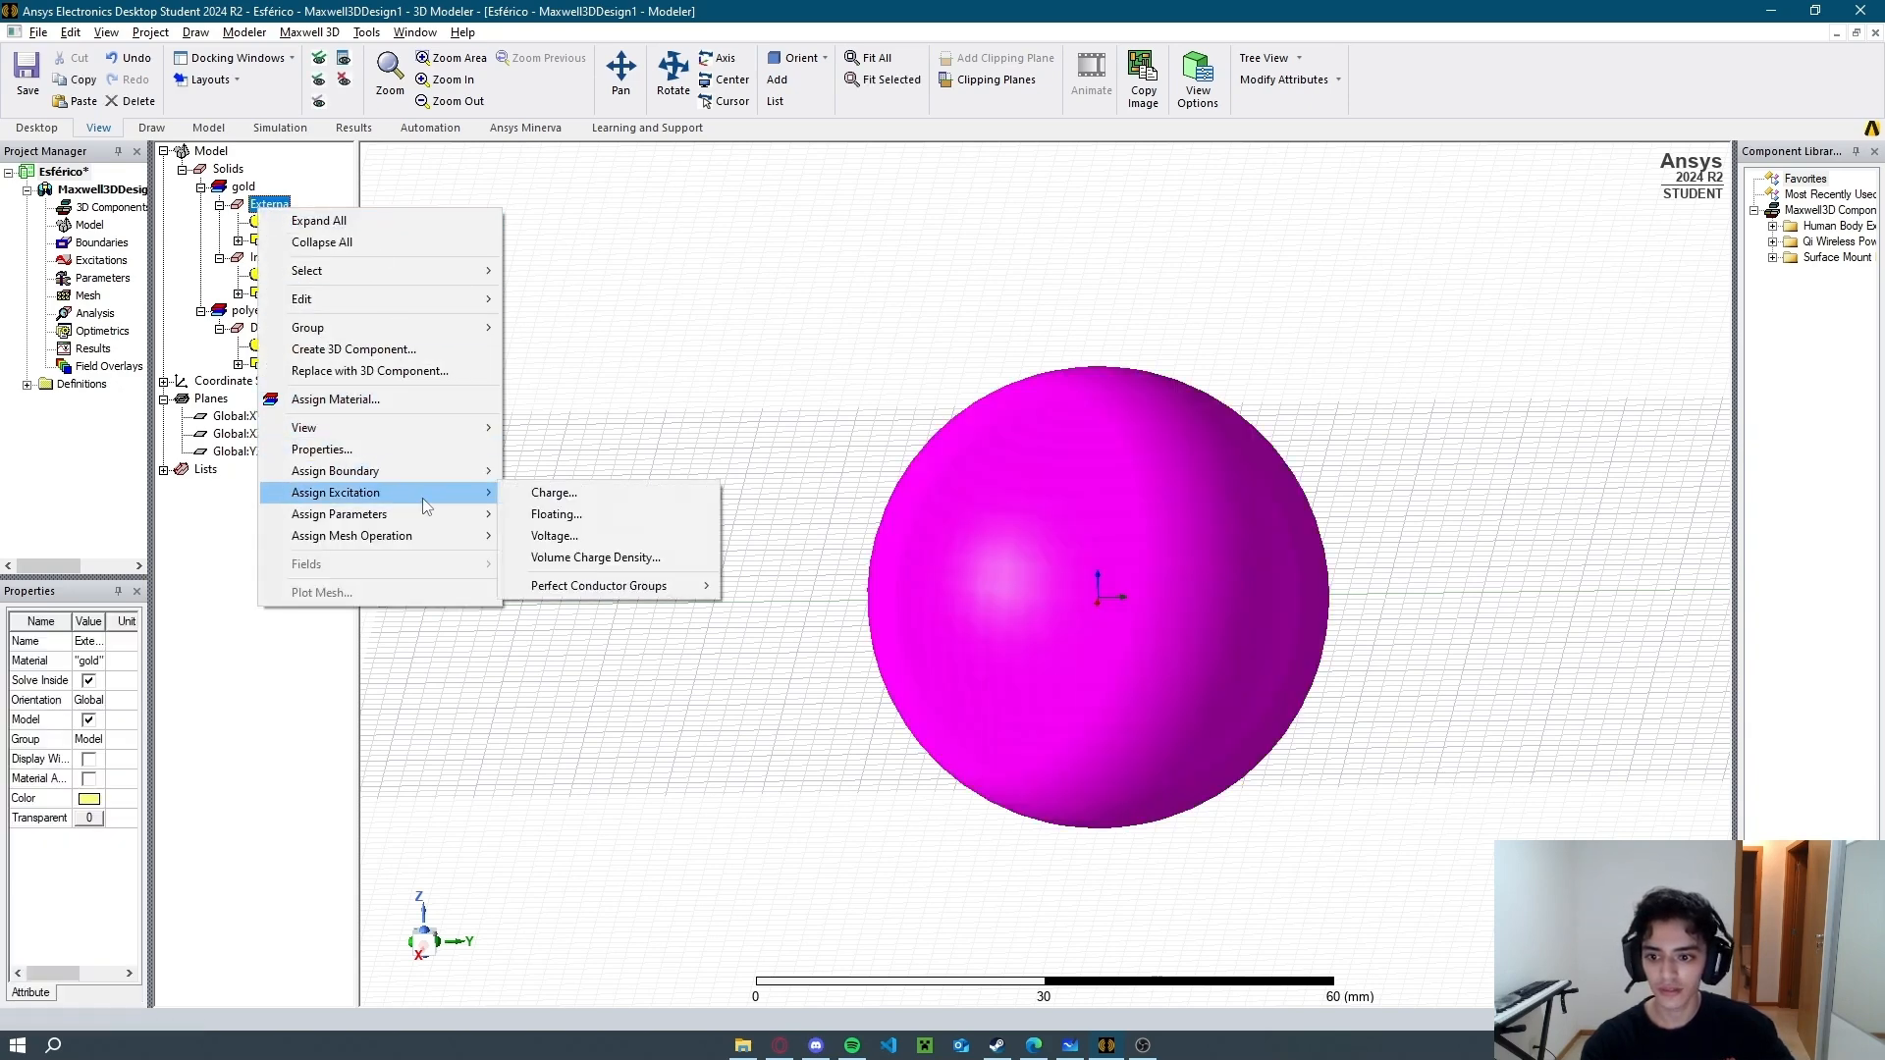
click(555, 536)
click(1032, 1045)
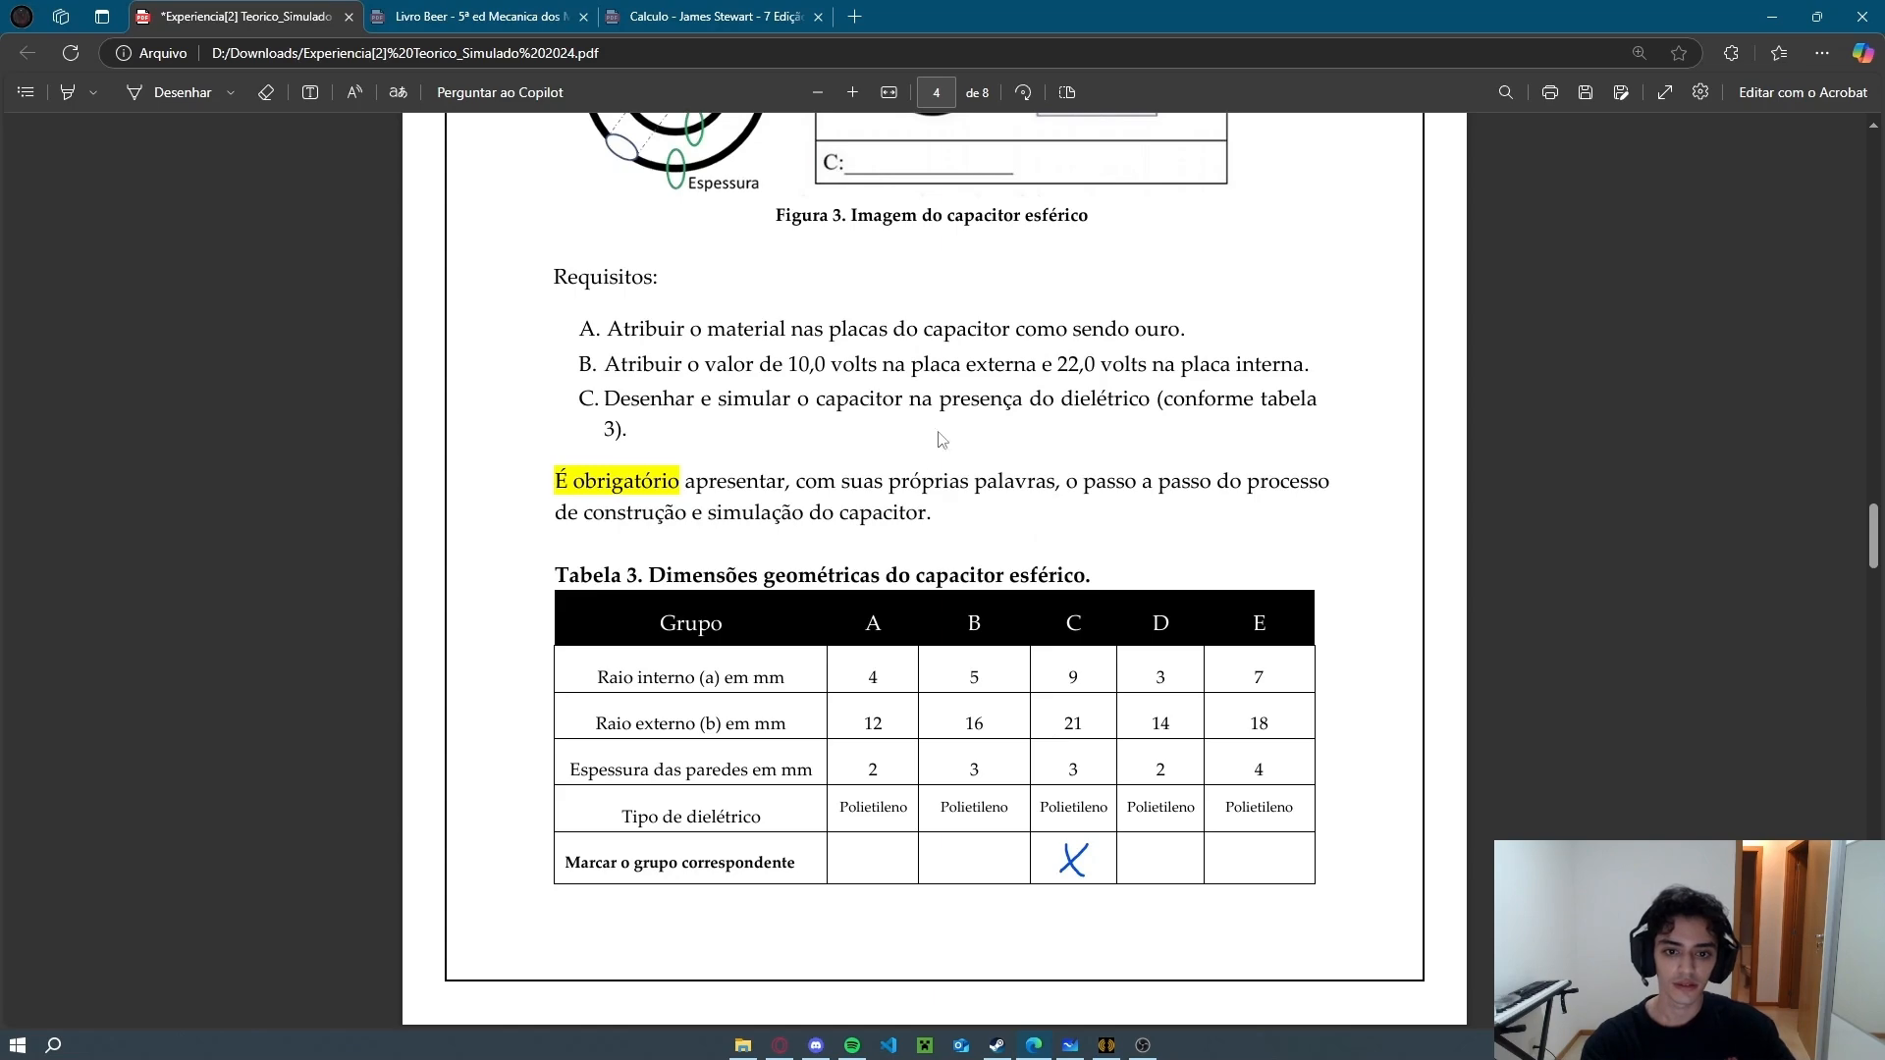
key(alt+Tab)
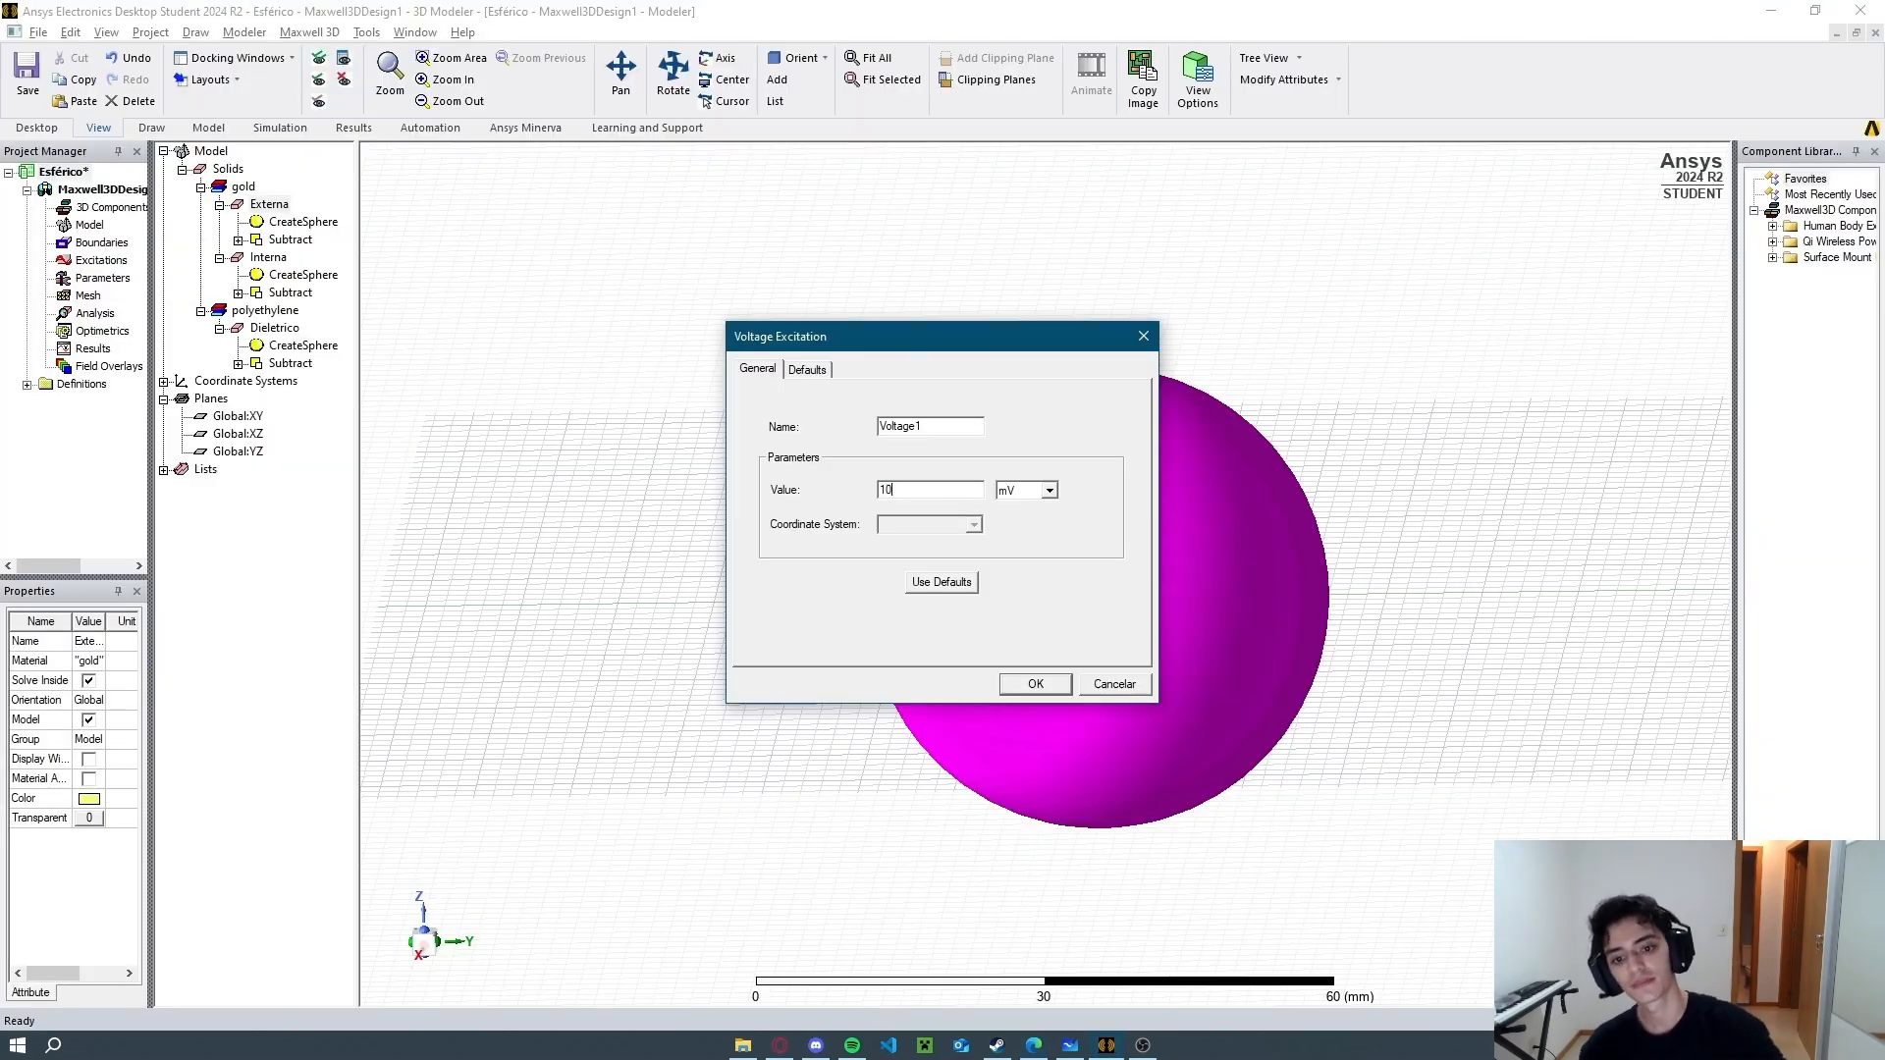
click(1049, 490)
click(1019, 530)
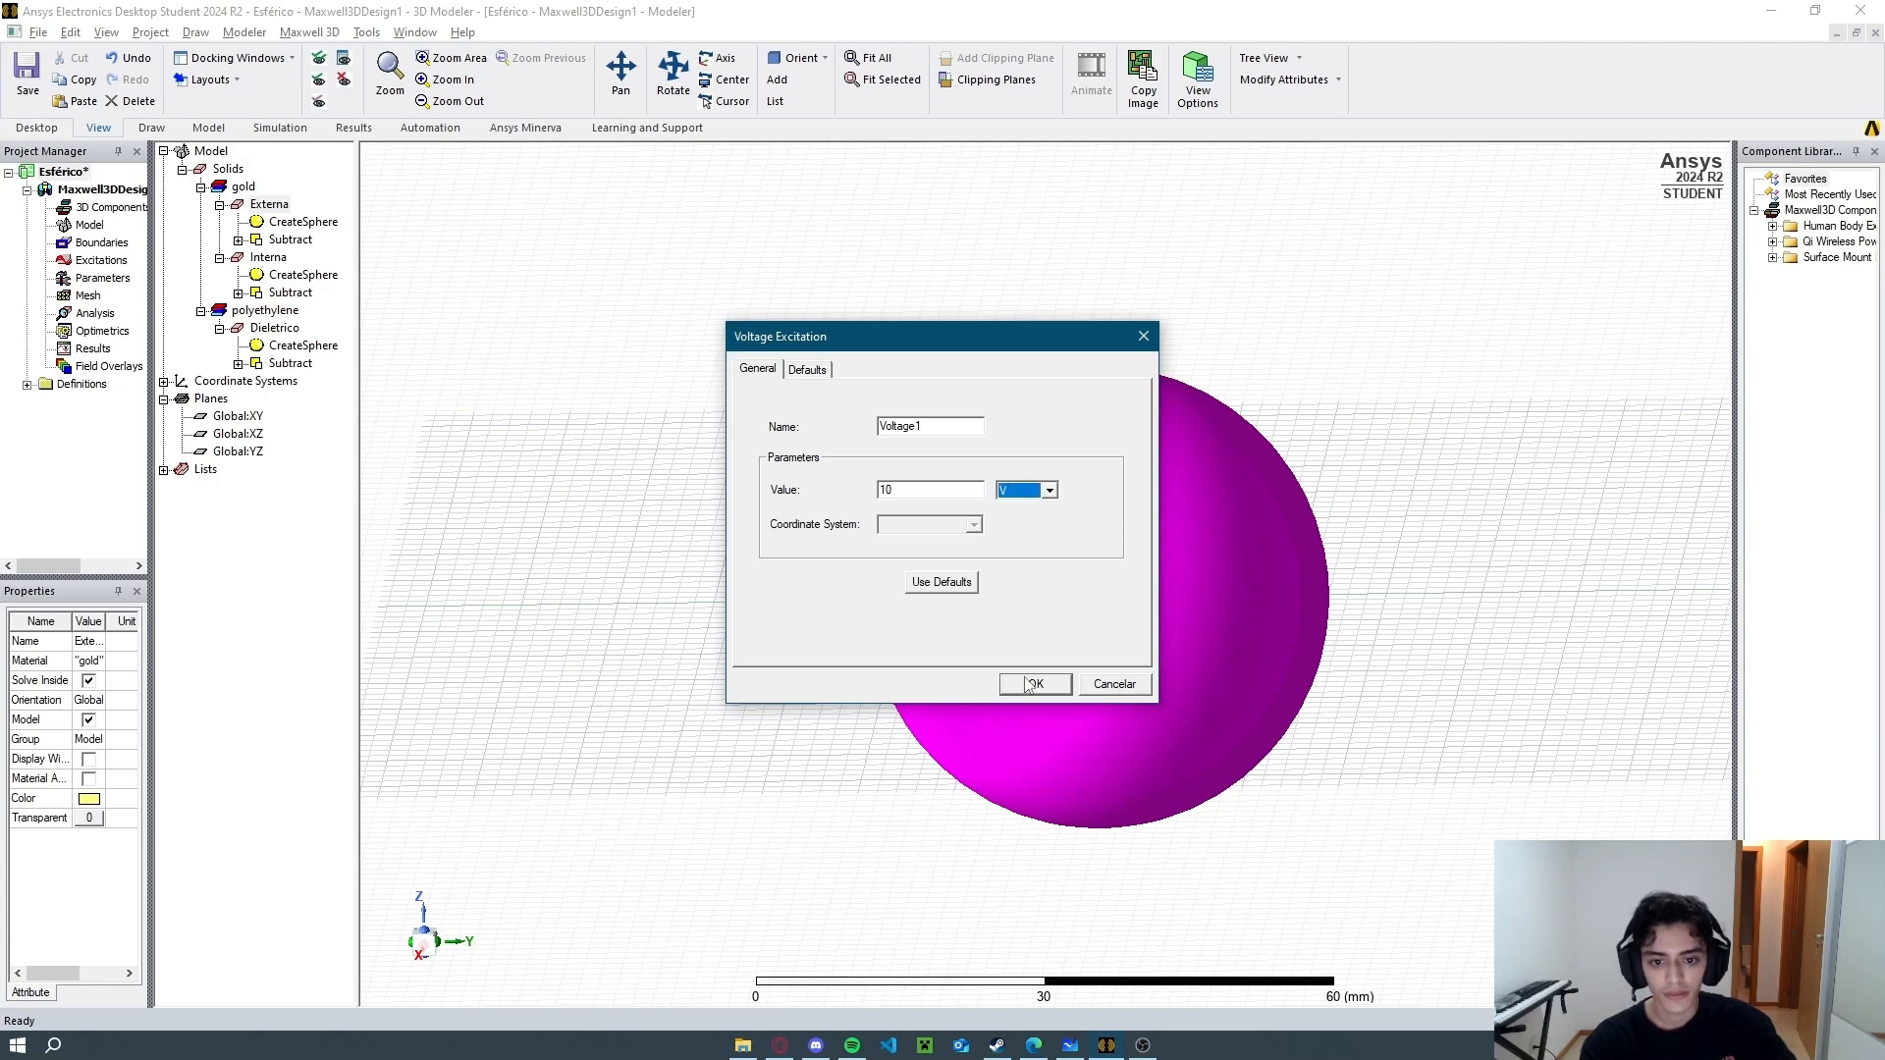
click(1034, 683)
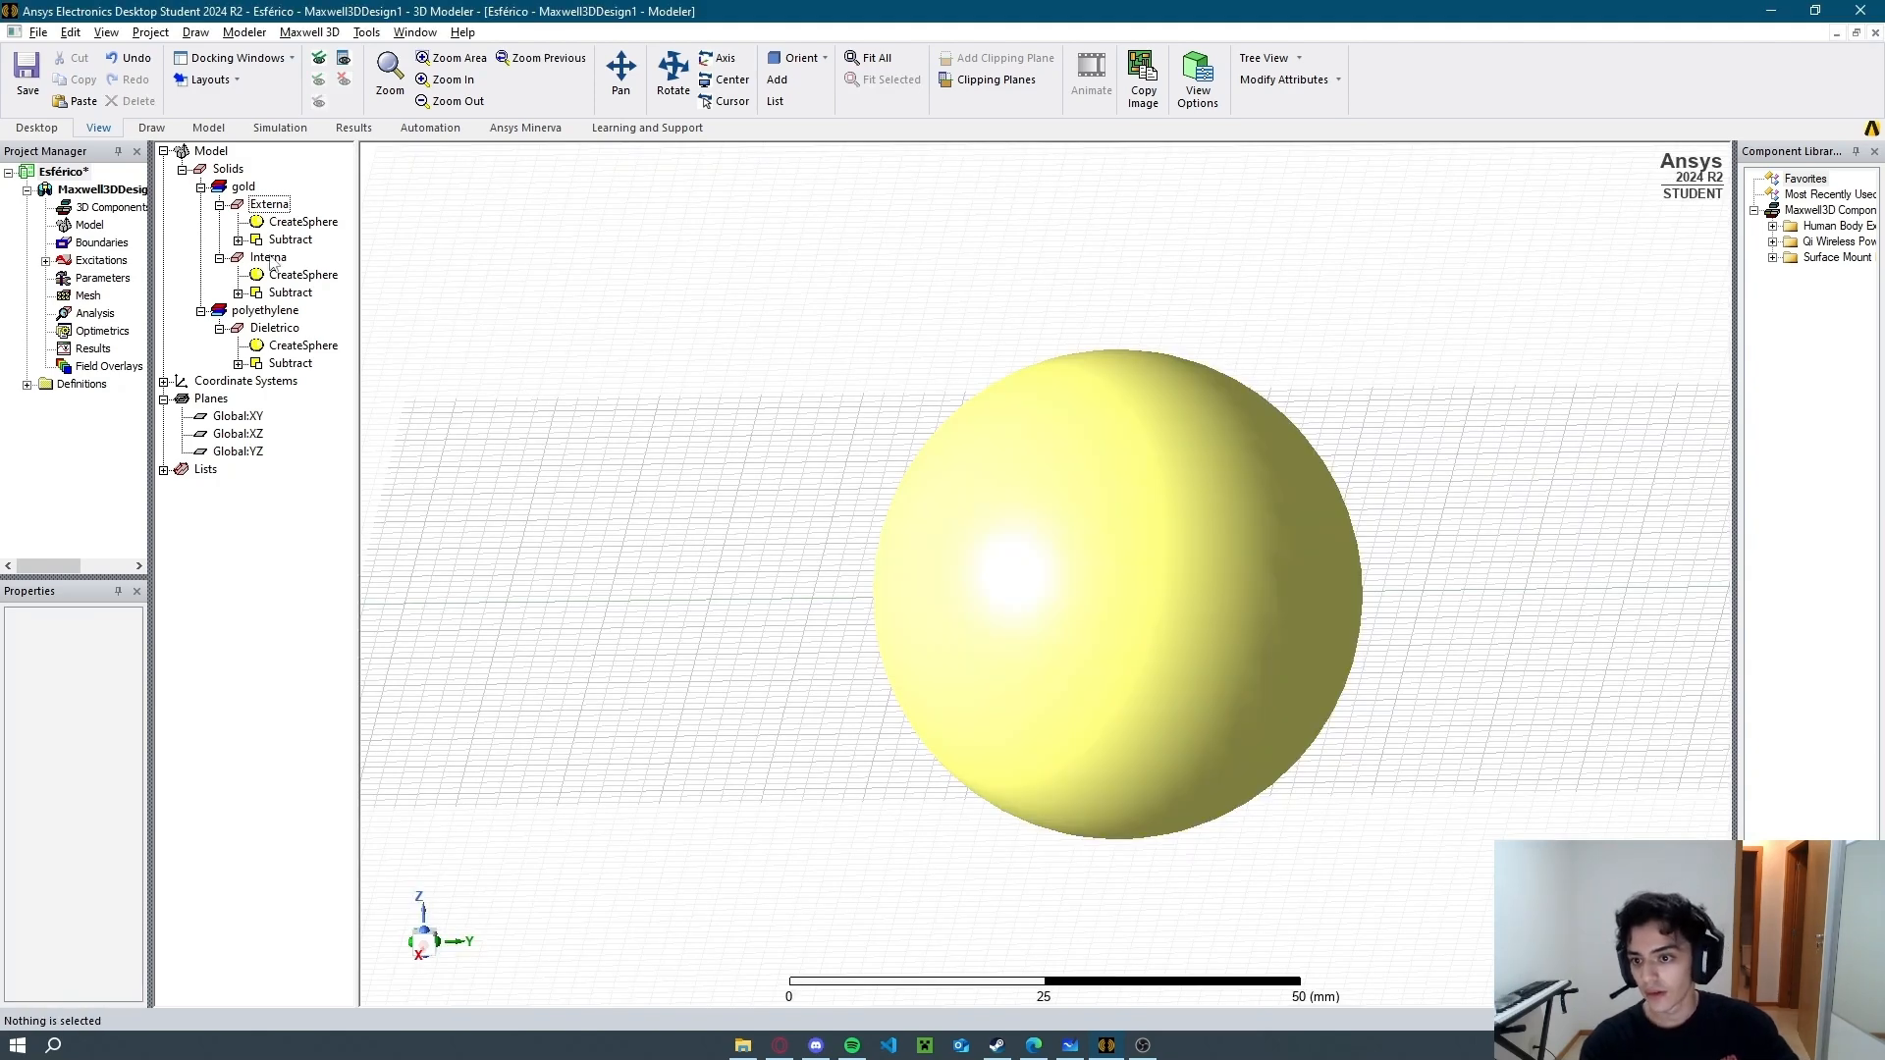
Assign a 22 V voltage excitation to the Interna shell.
click(269, 257)
right_click(272, 261)
mouse_move(432, 541)
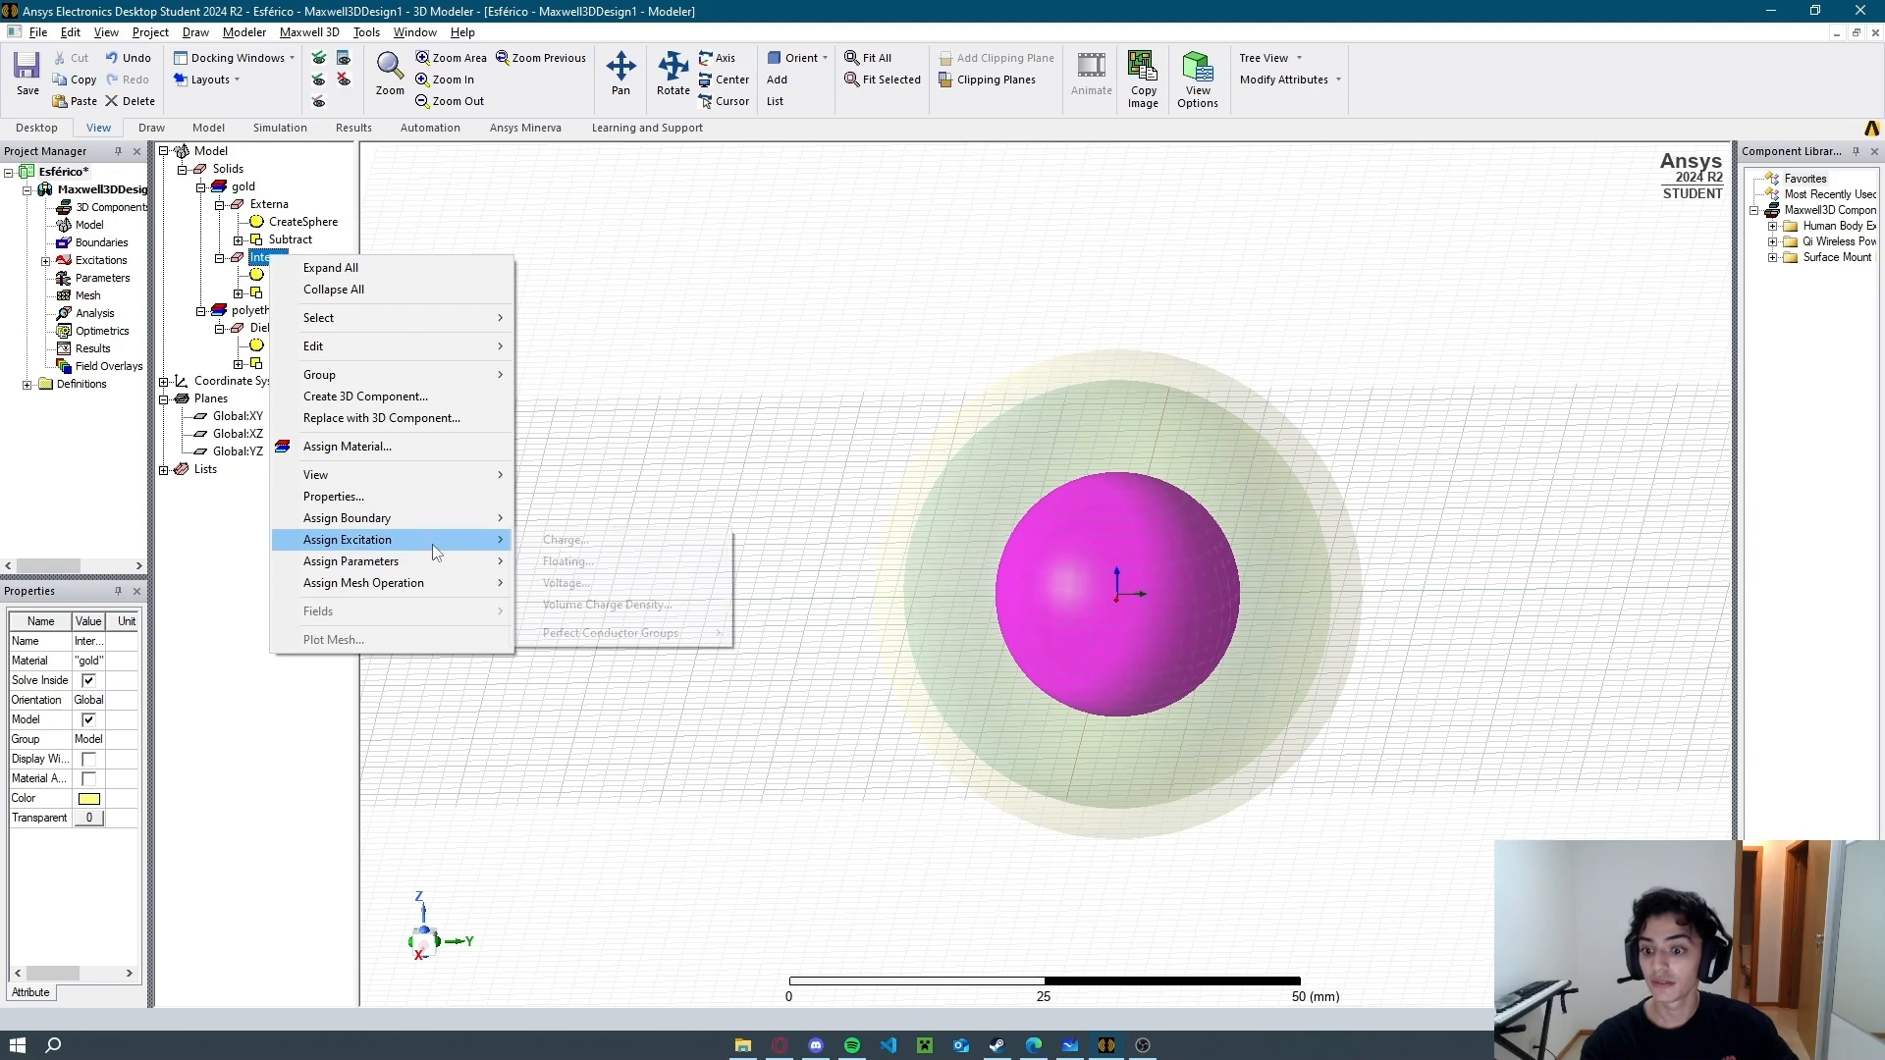
click(589, 583)
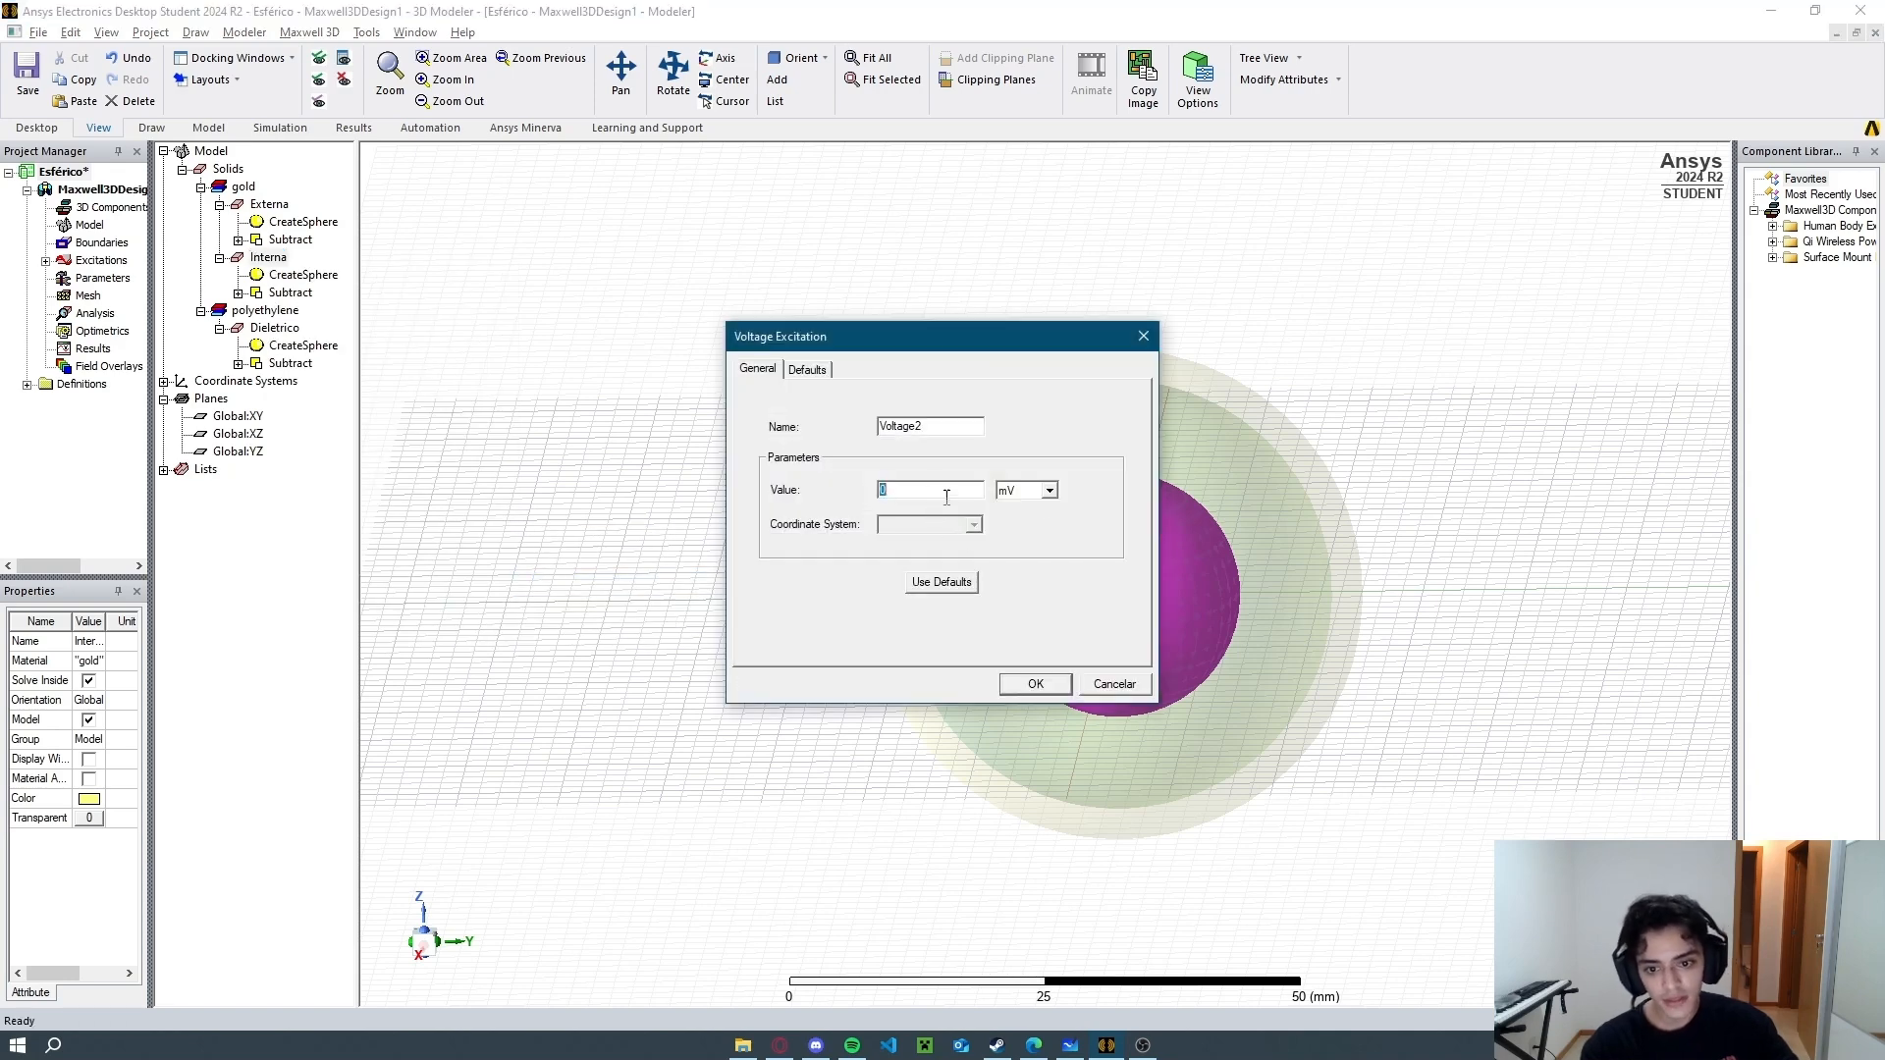
text(22)
click(1050, 490)
click(1021, 545)
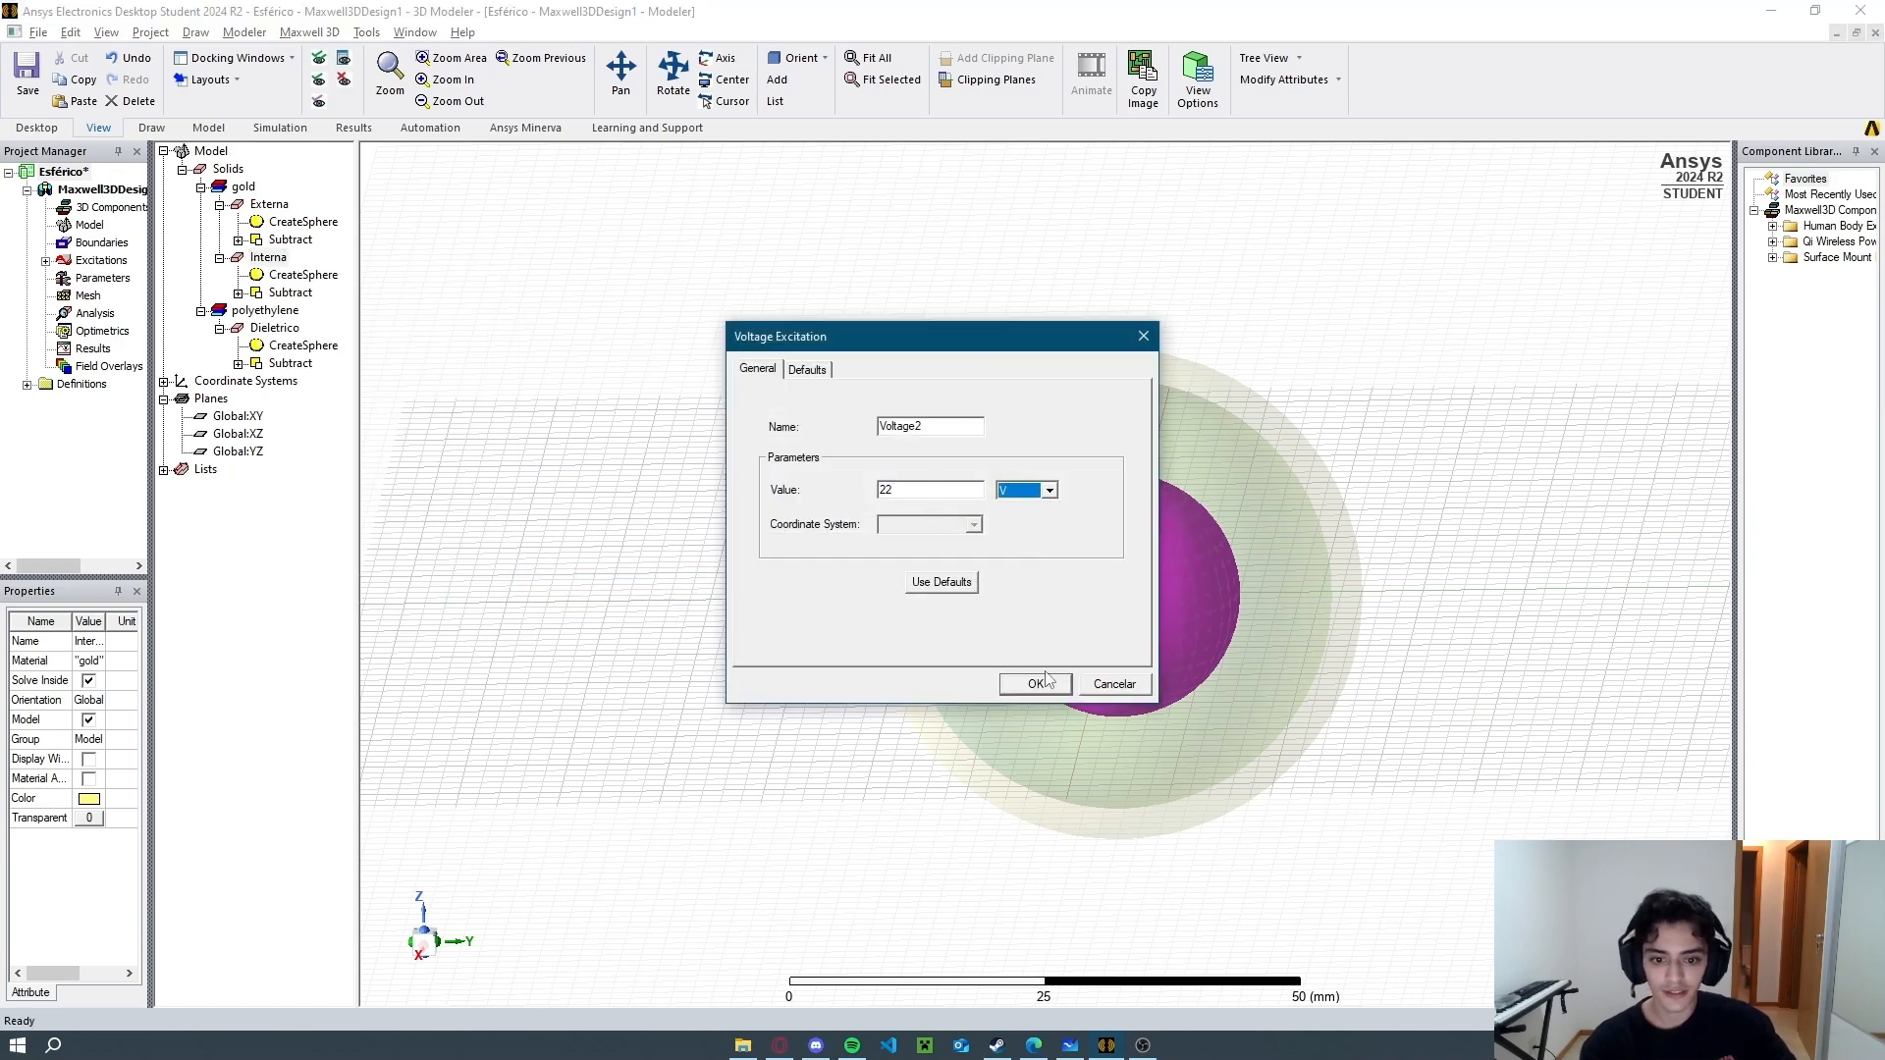
click(1047, 679)
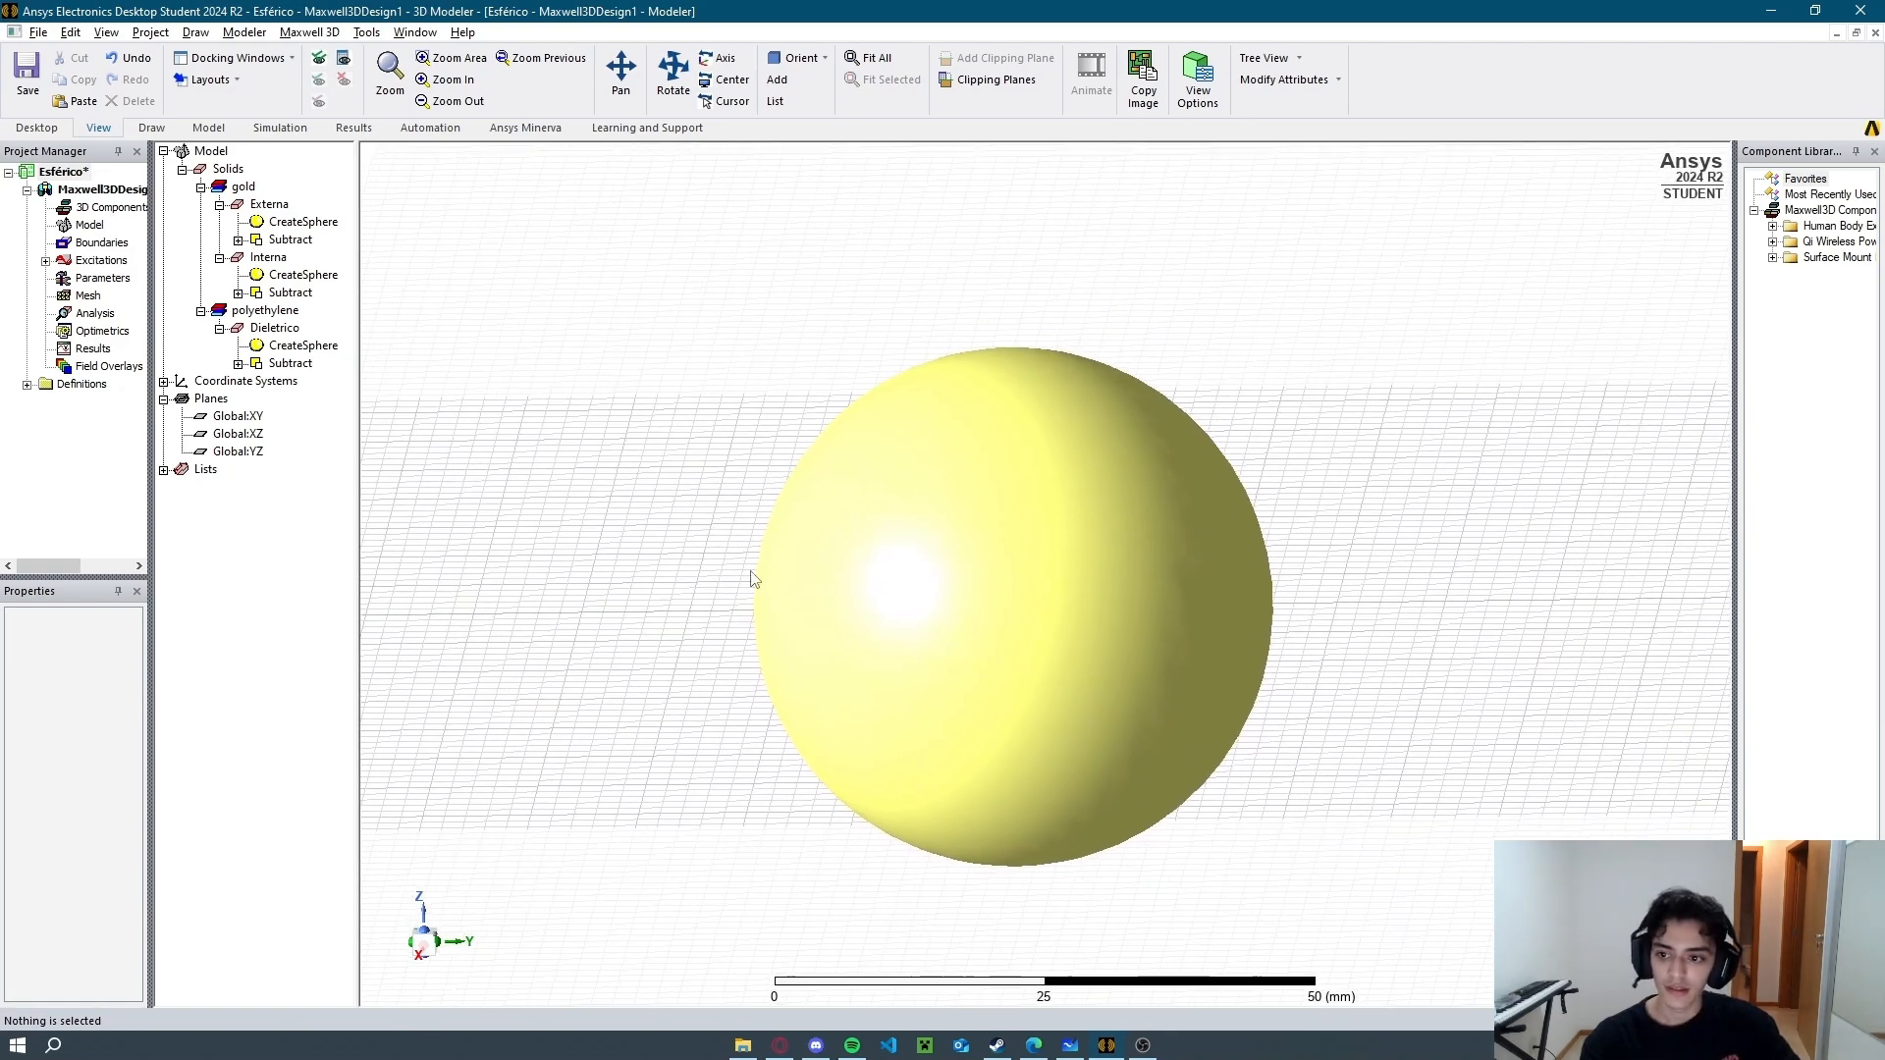
Switch to the PDF and examine the spherical capacitor figure and its notes on the through hole and inscription.
middle_drag(751, 579, 766, 471)
key(alt+Tab)
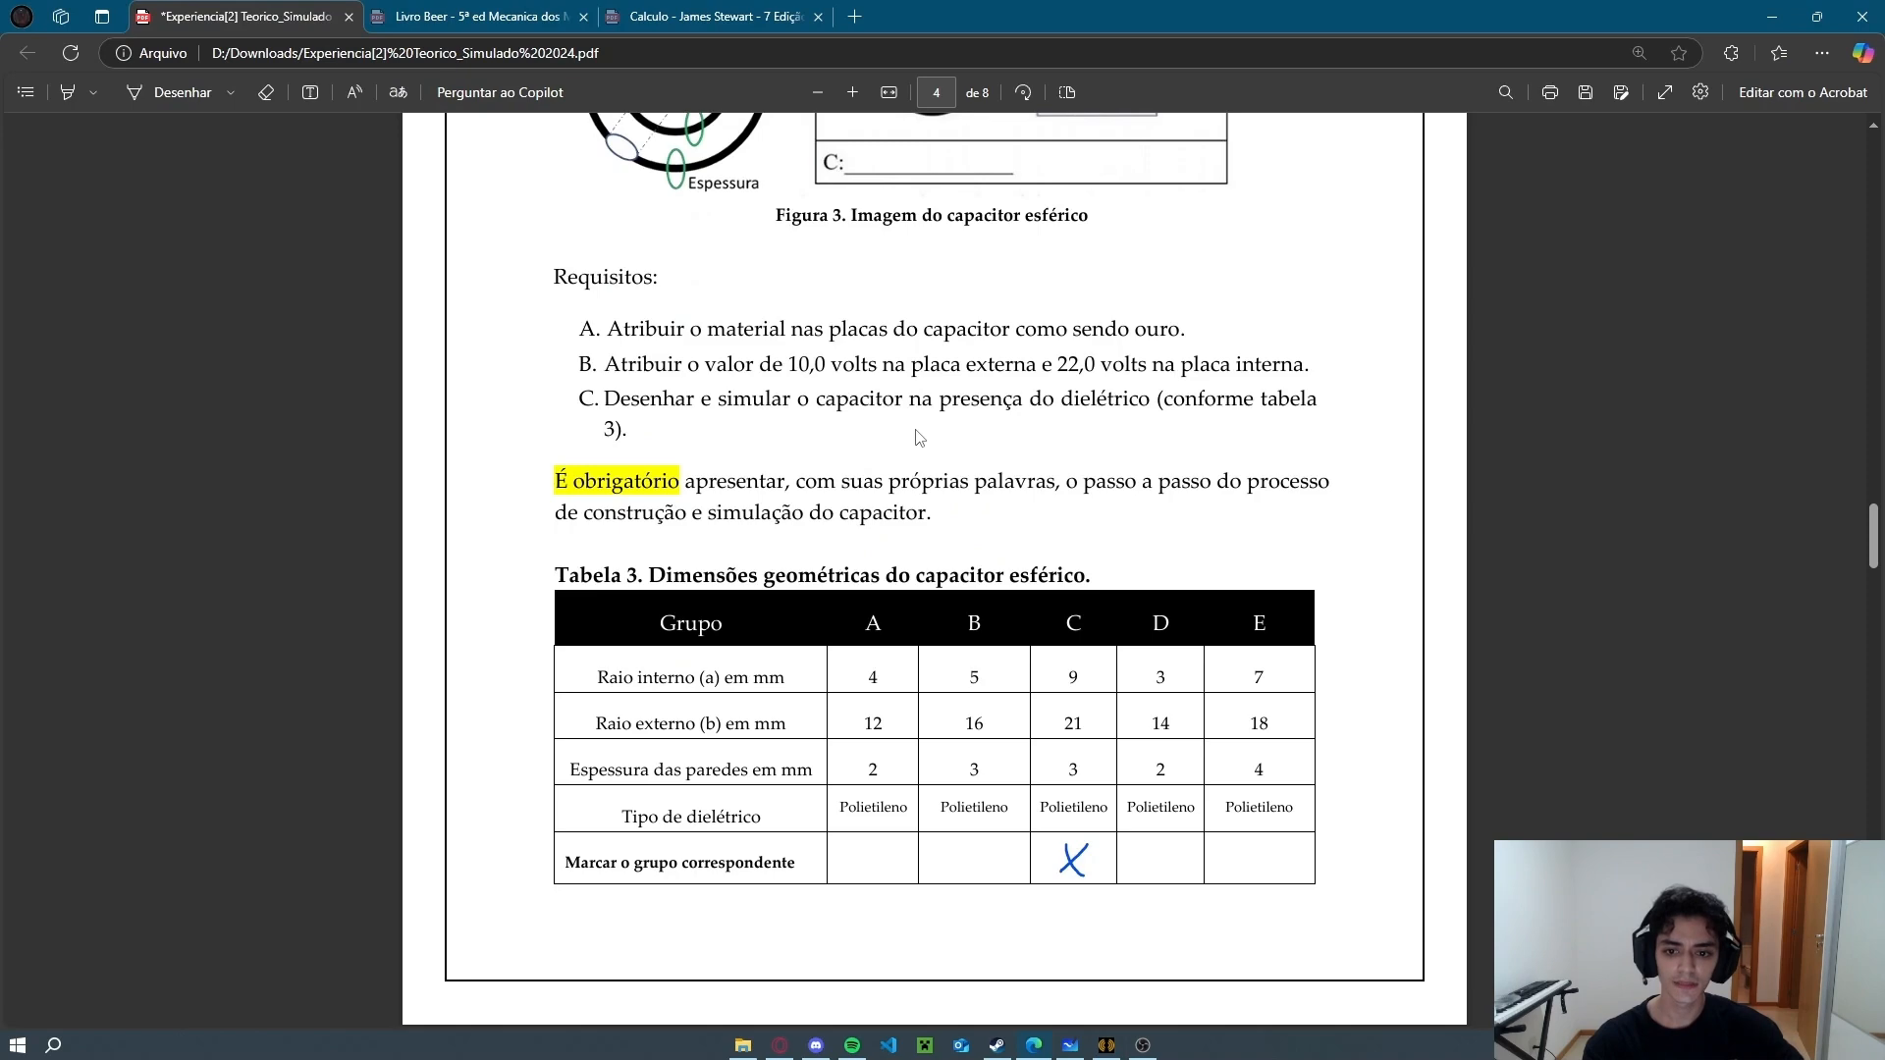
scroll(912, 462, up, 5)
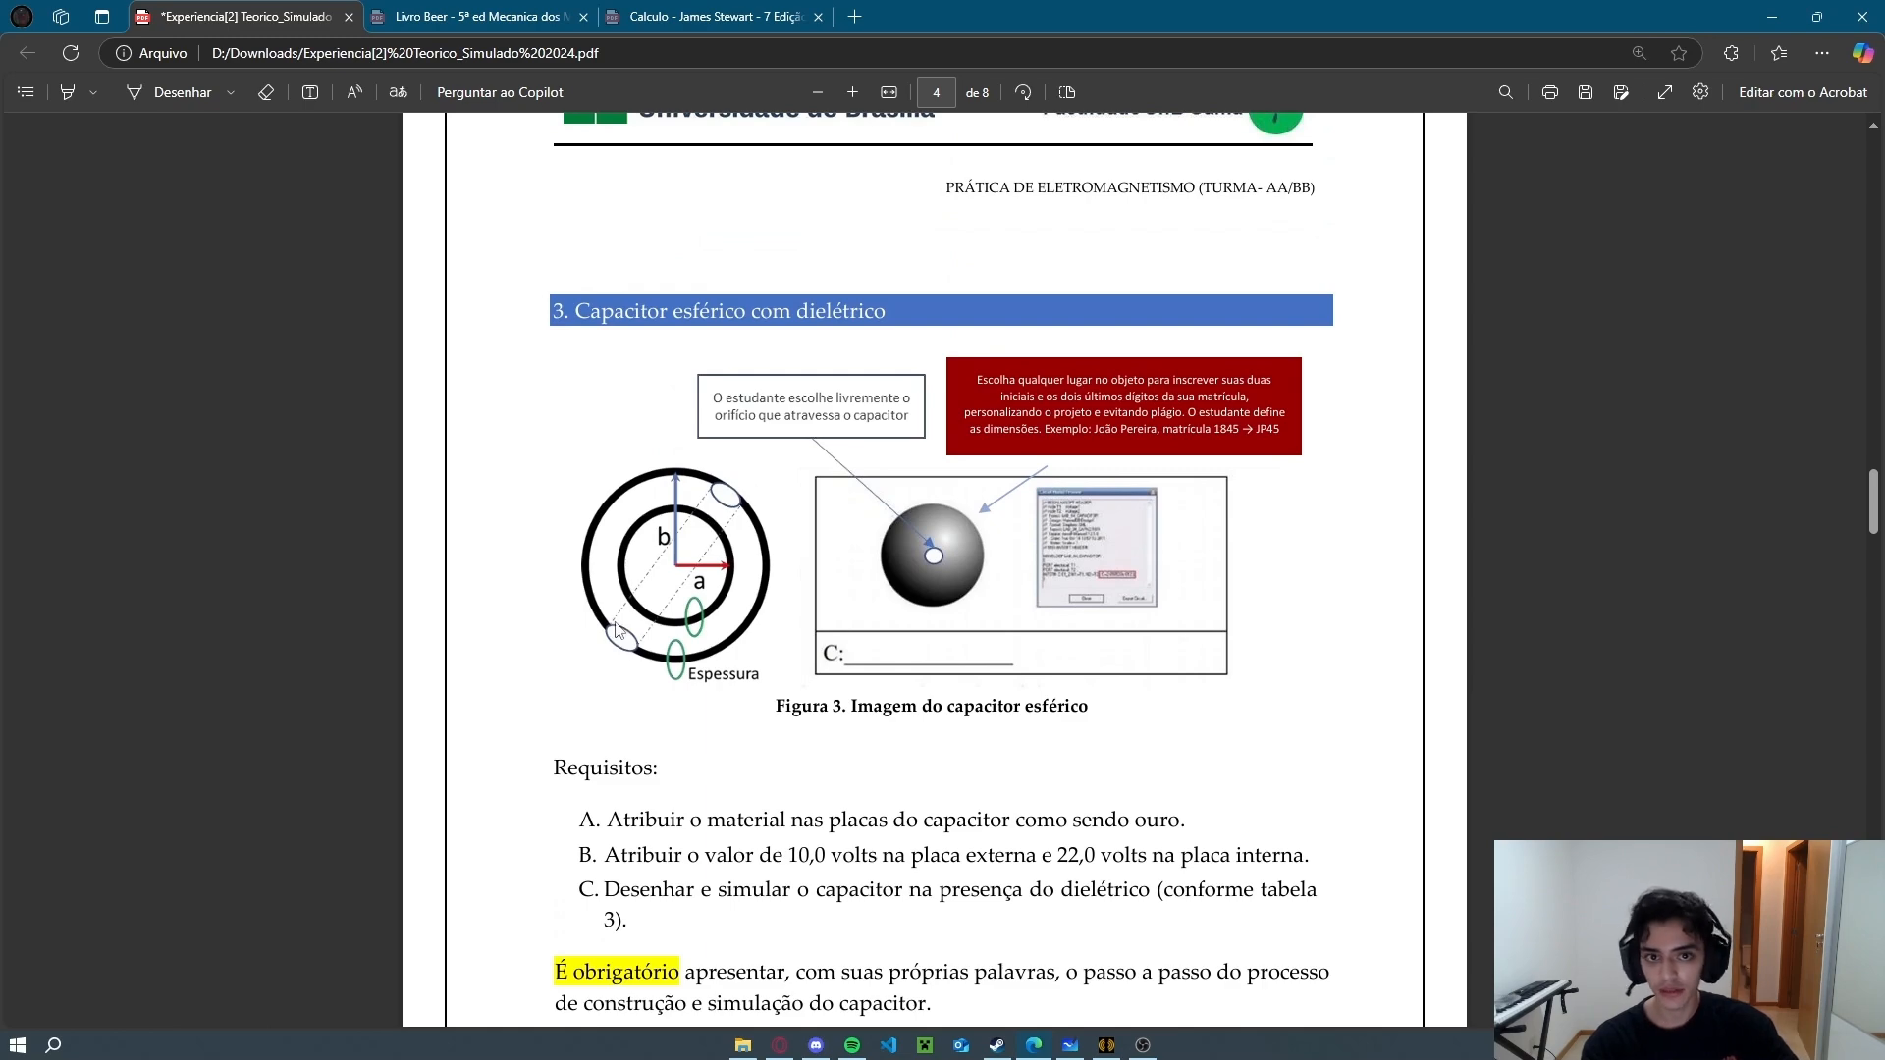
Switch back to Maxwell and draw a vertical cylinder centred at the origin, about 4.5 mm in radius and 36 mm high.
key(alt+Tab)
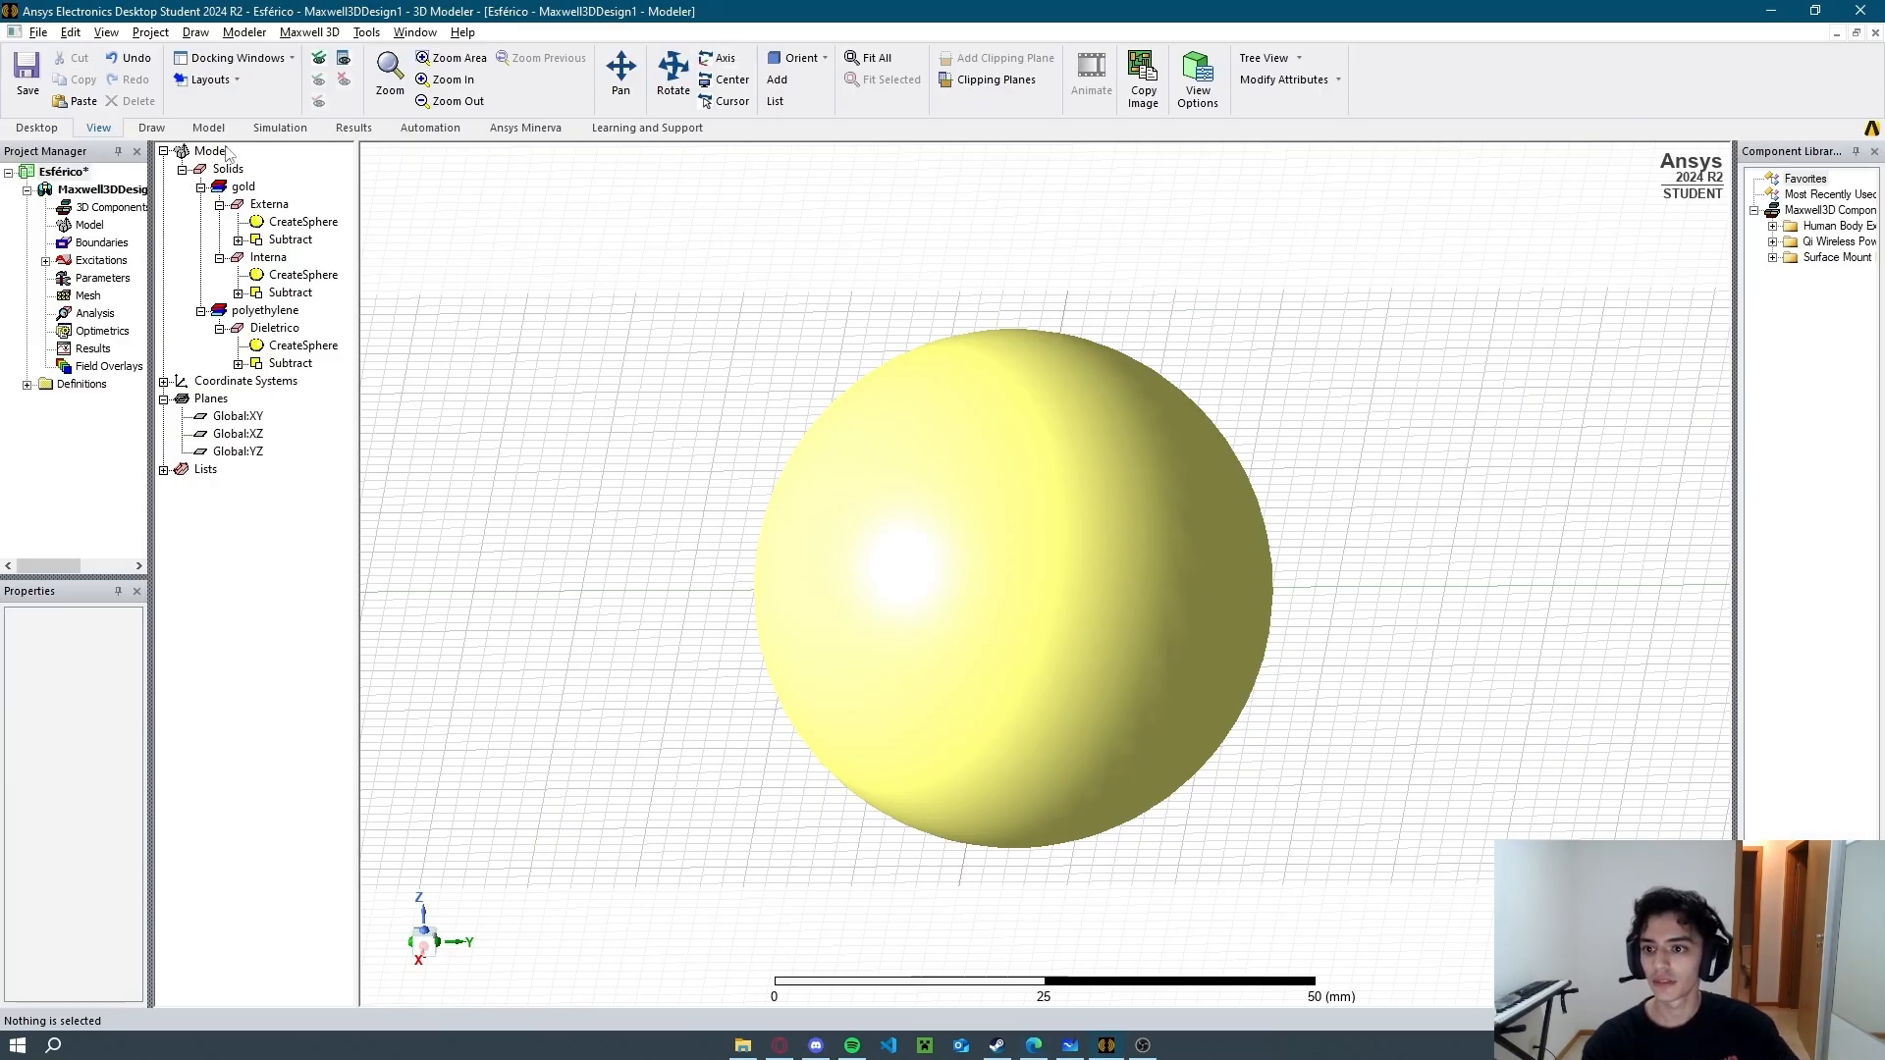
click(150, 129)
click(603, 79)
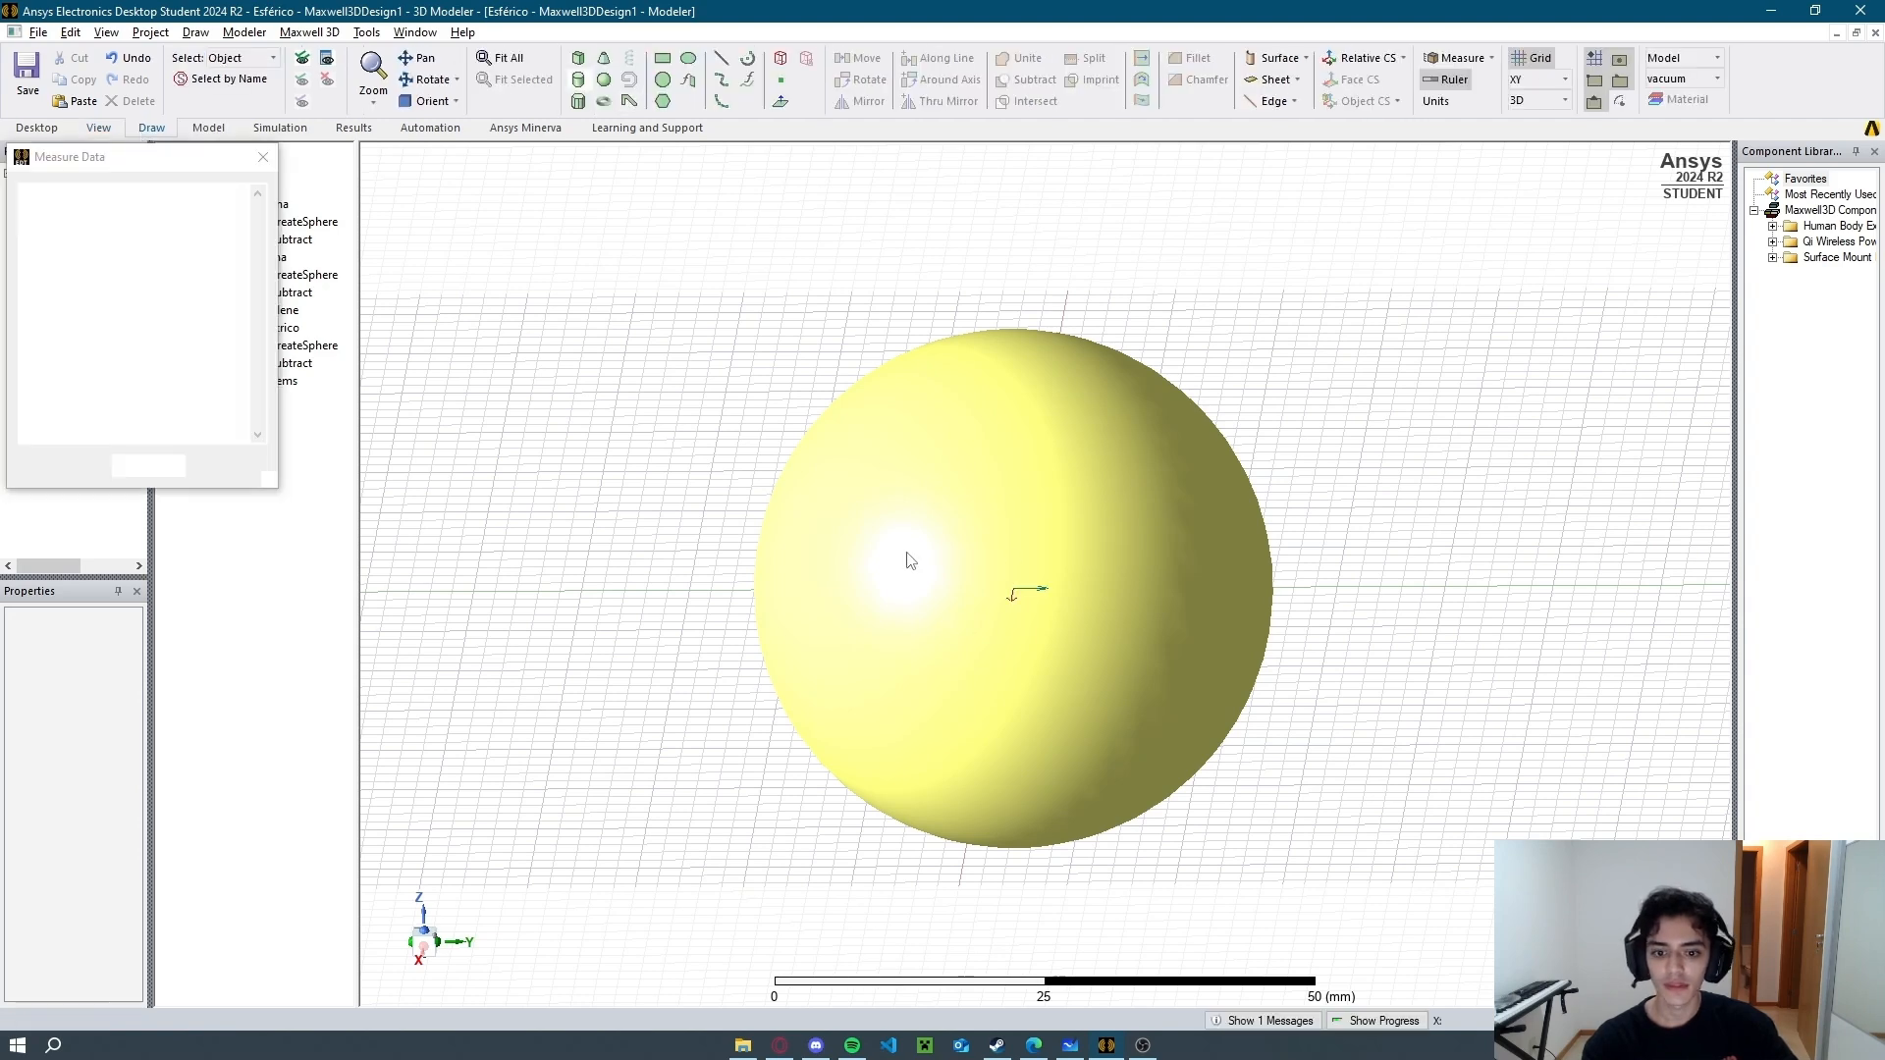
click(1012, 594)
click(1051, 616)
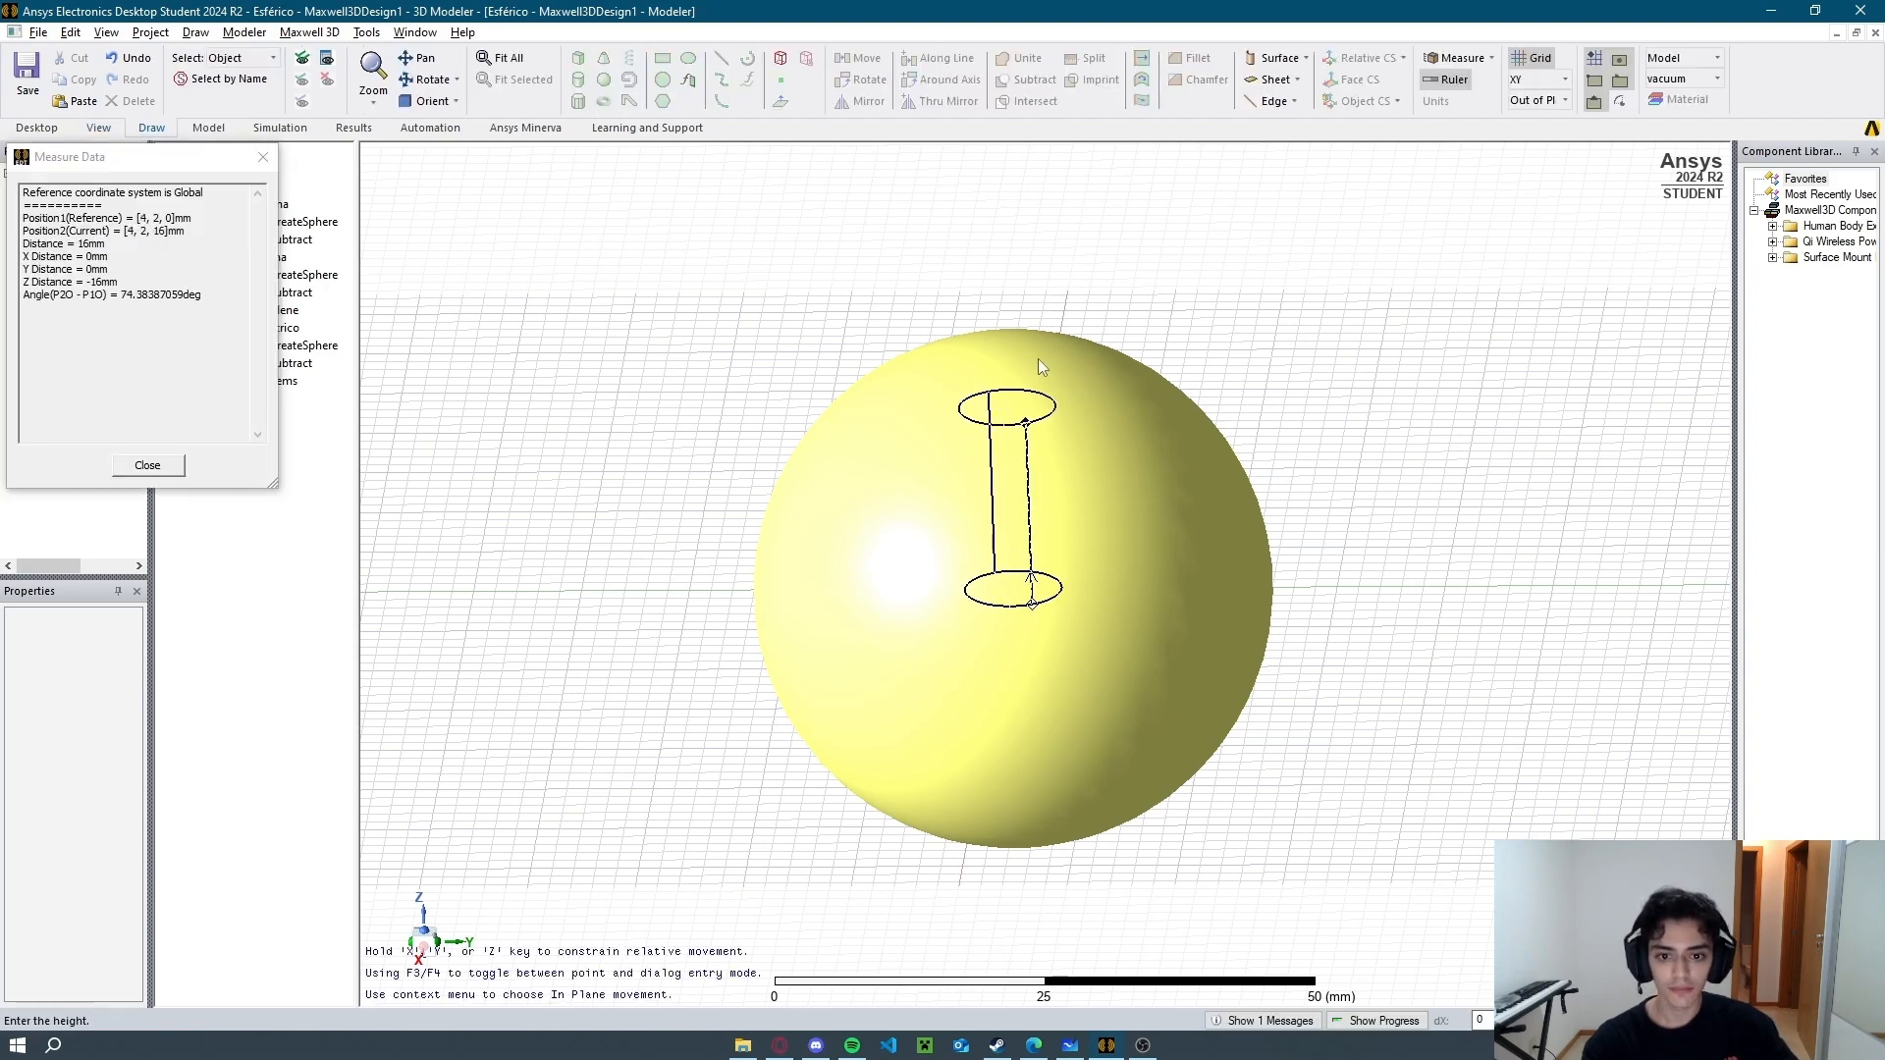
click(1041, 228)
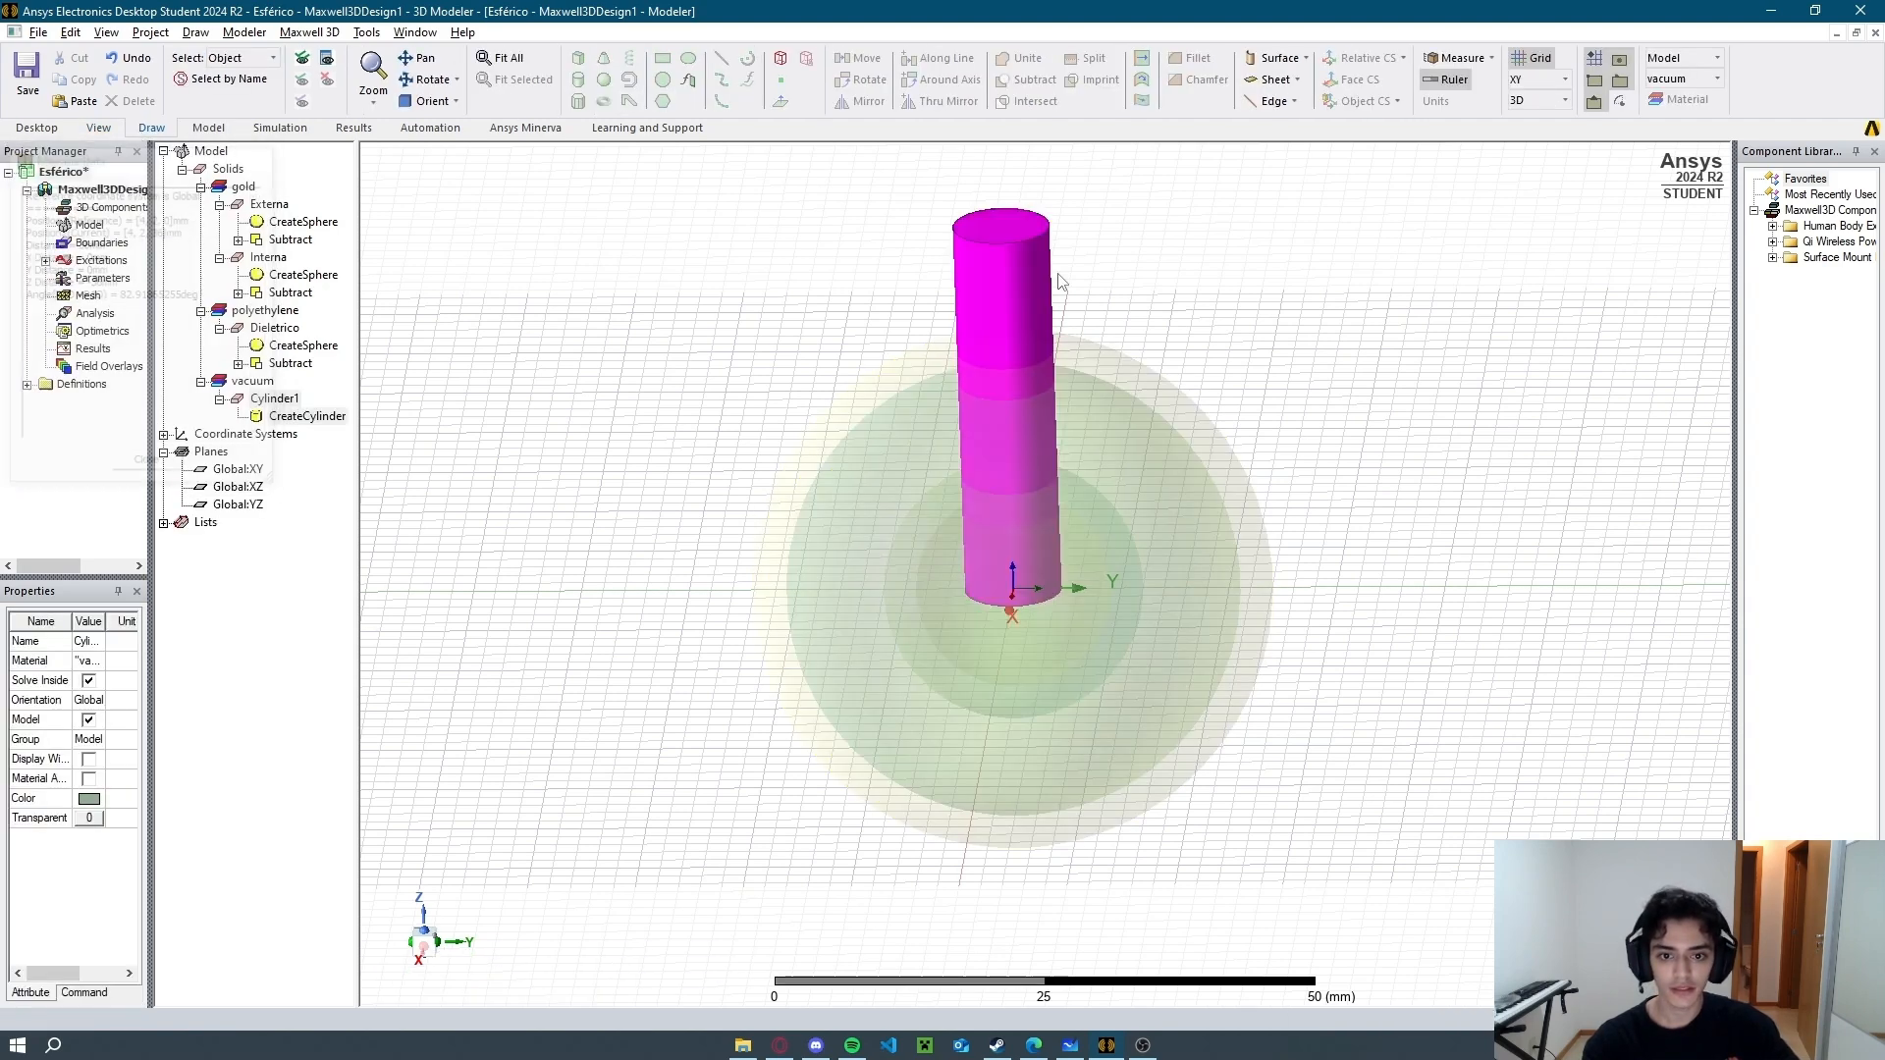
Set the cylinder's center position to -24, 0, 0 mm and its axis to X, checking the hole in the PDF figure.
double_click(279, 398)
click(1601, 789)
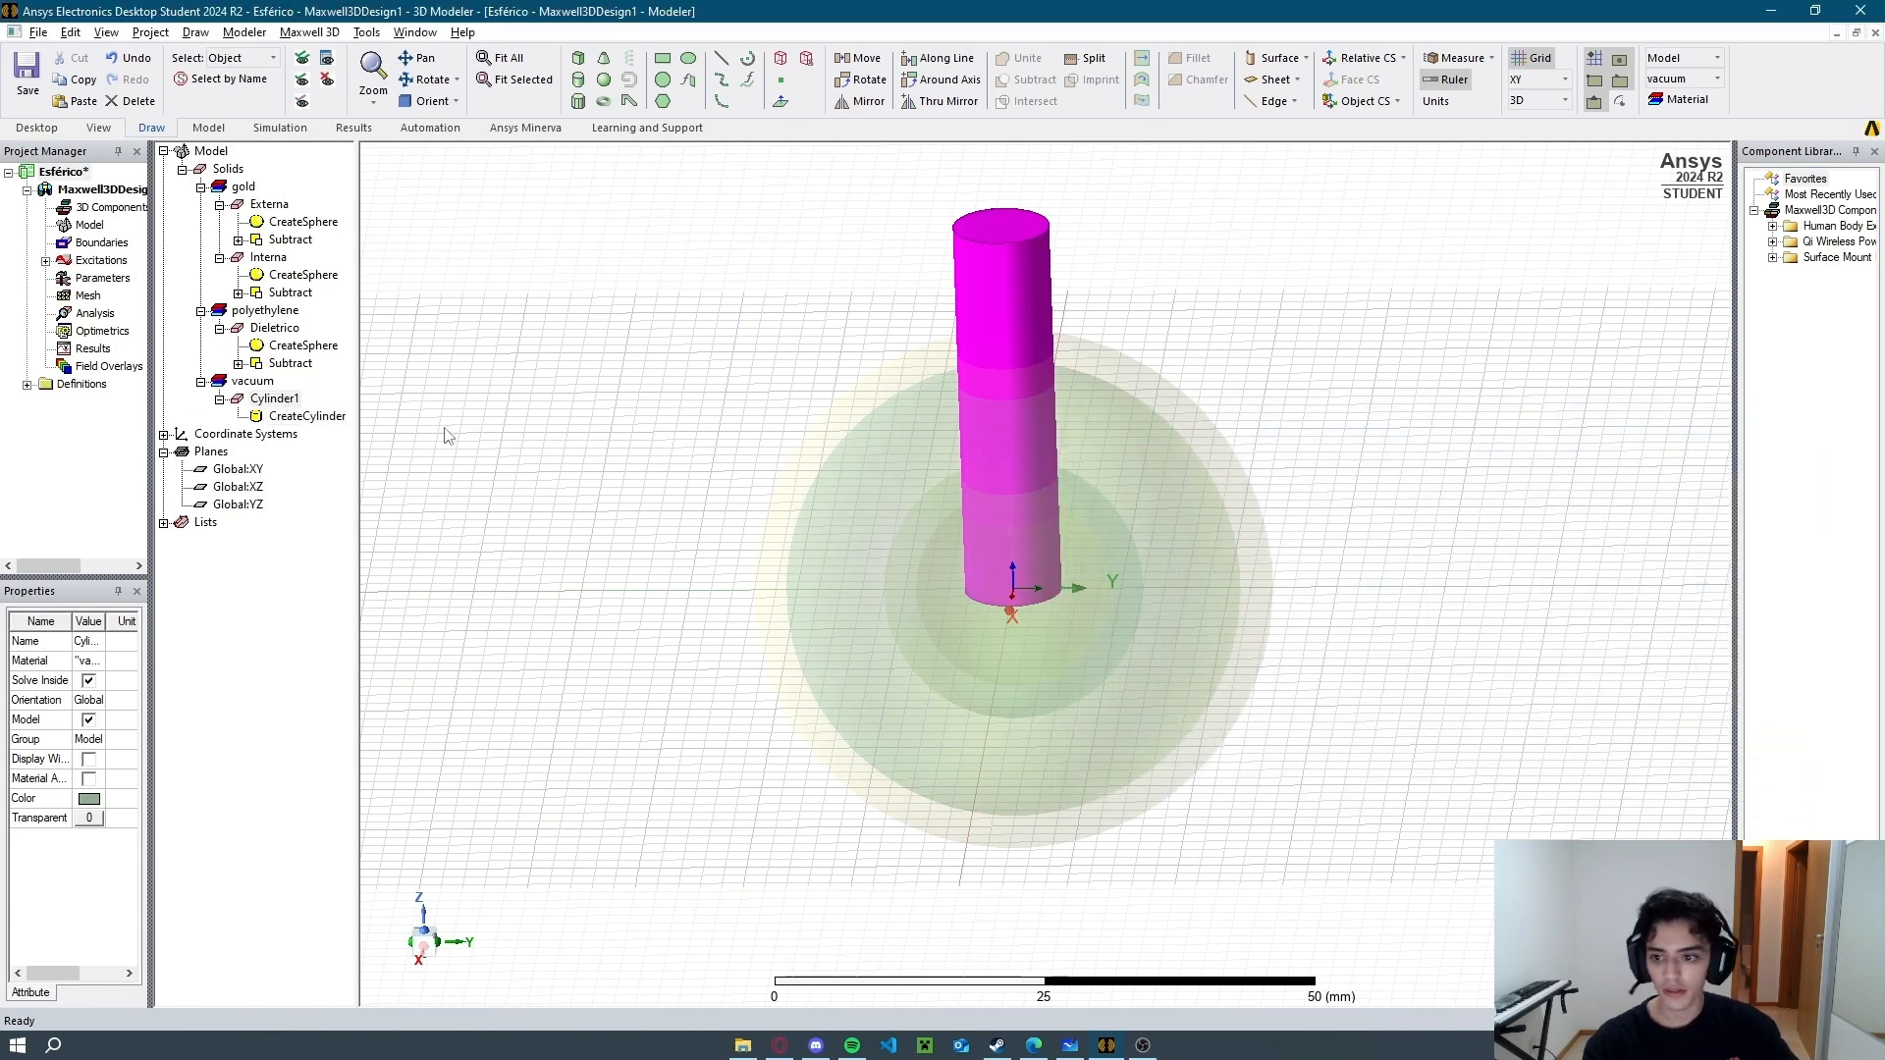
double_click(306, 416)
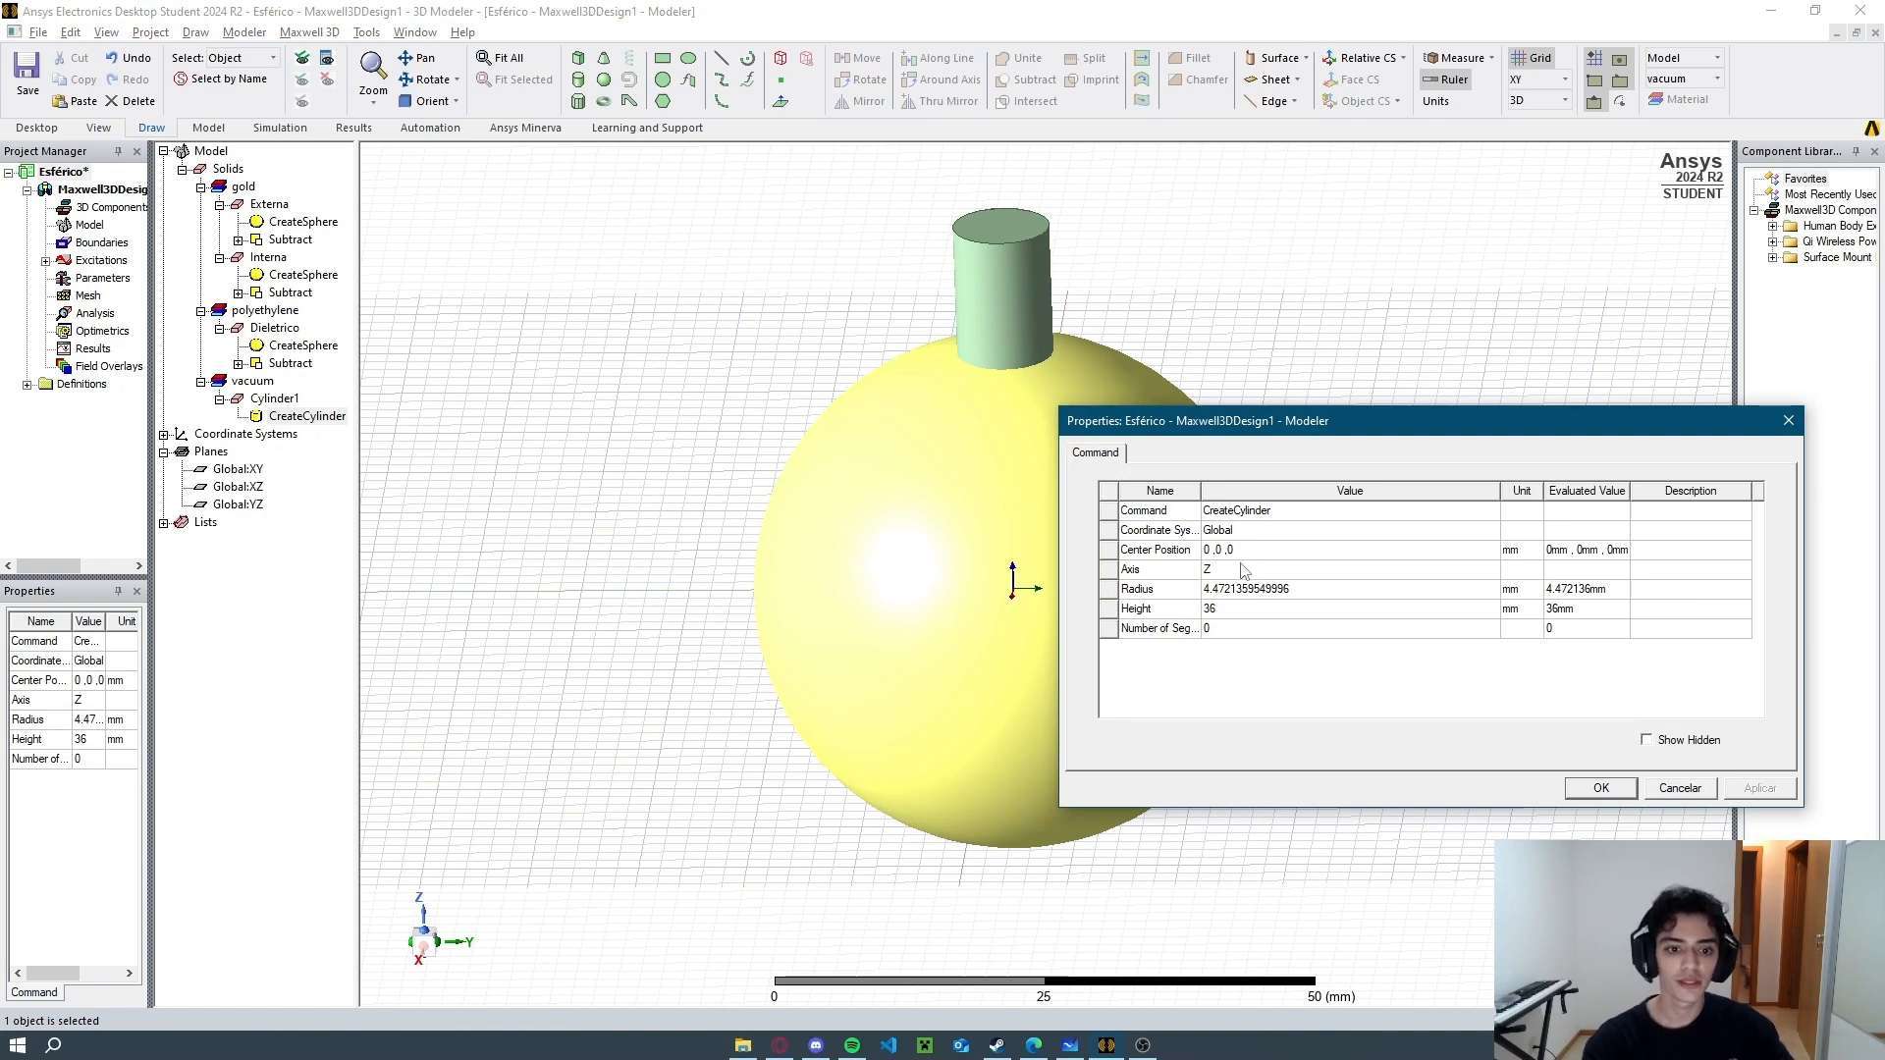
click(1219, 552)
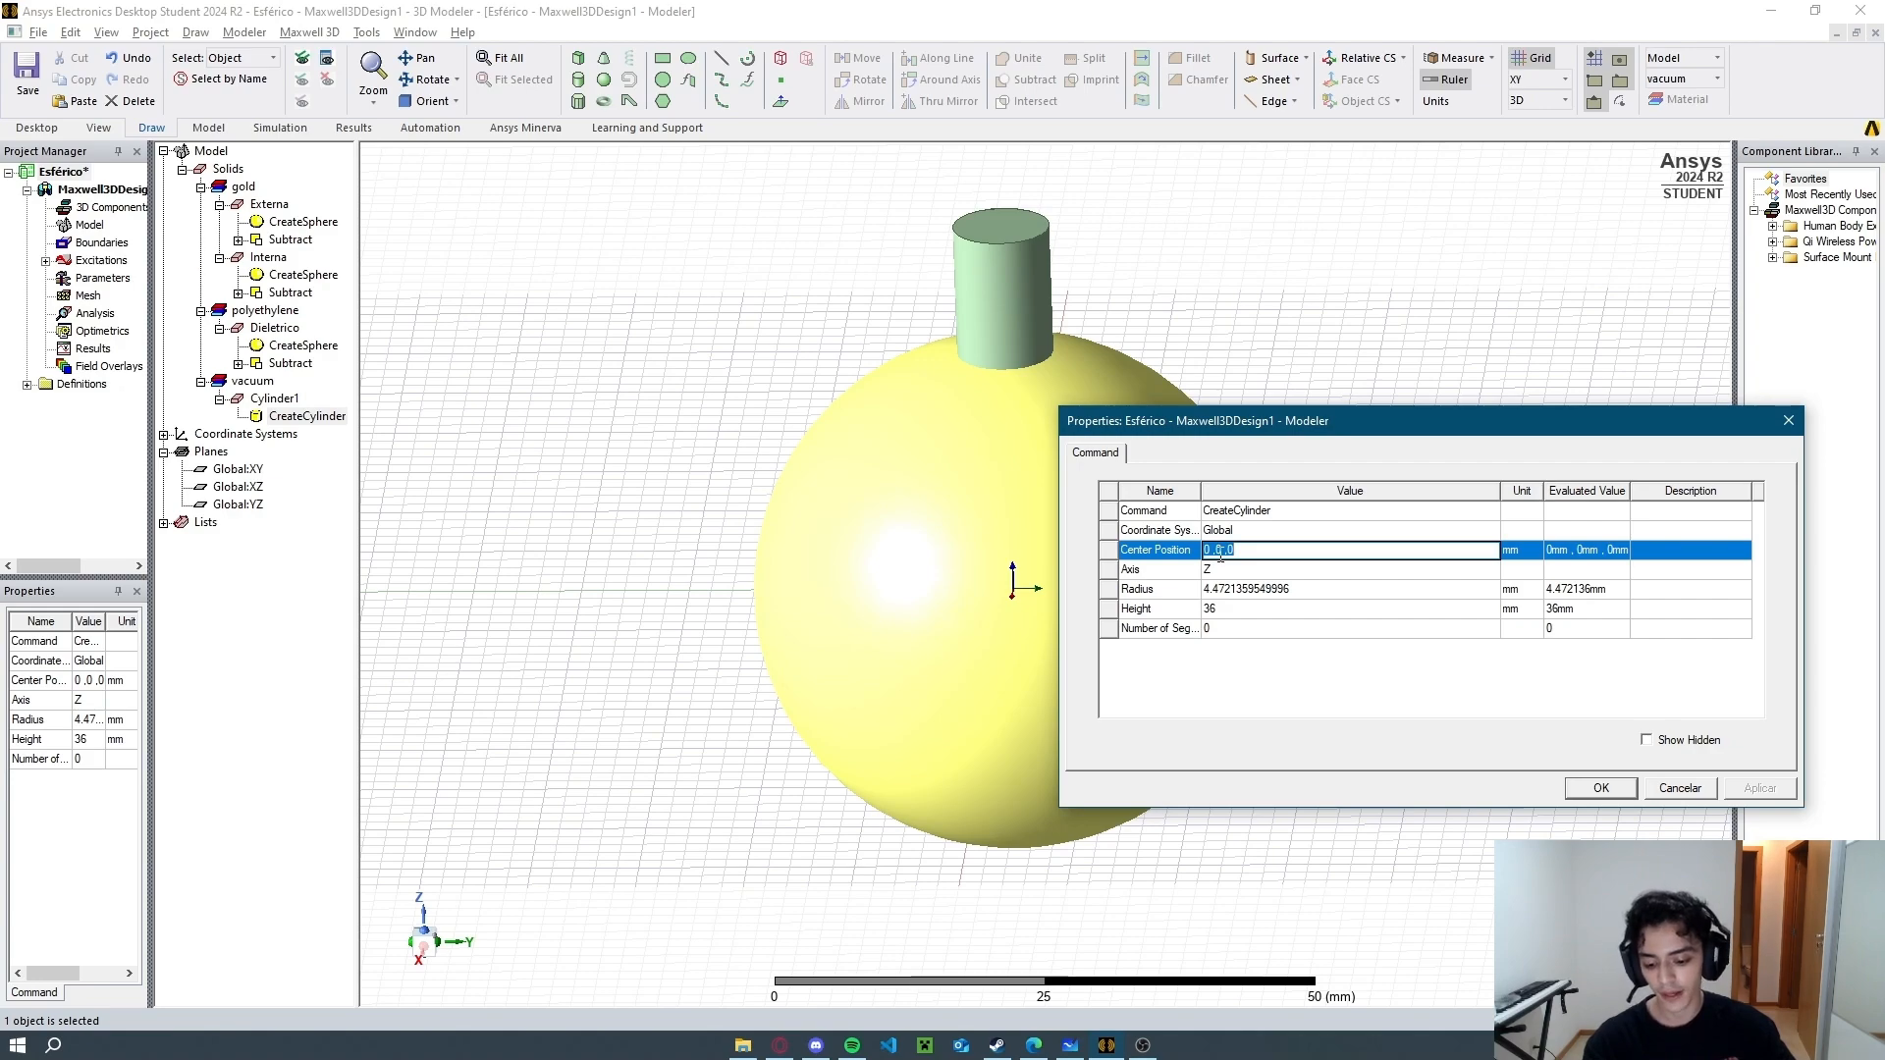
click(1214, 550)
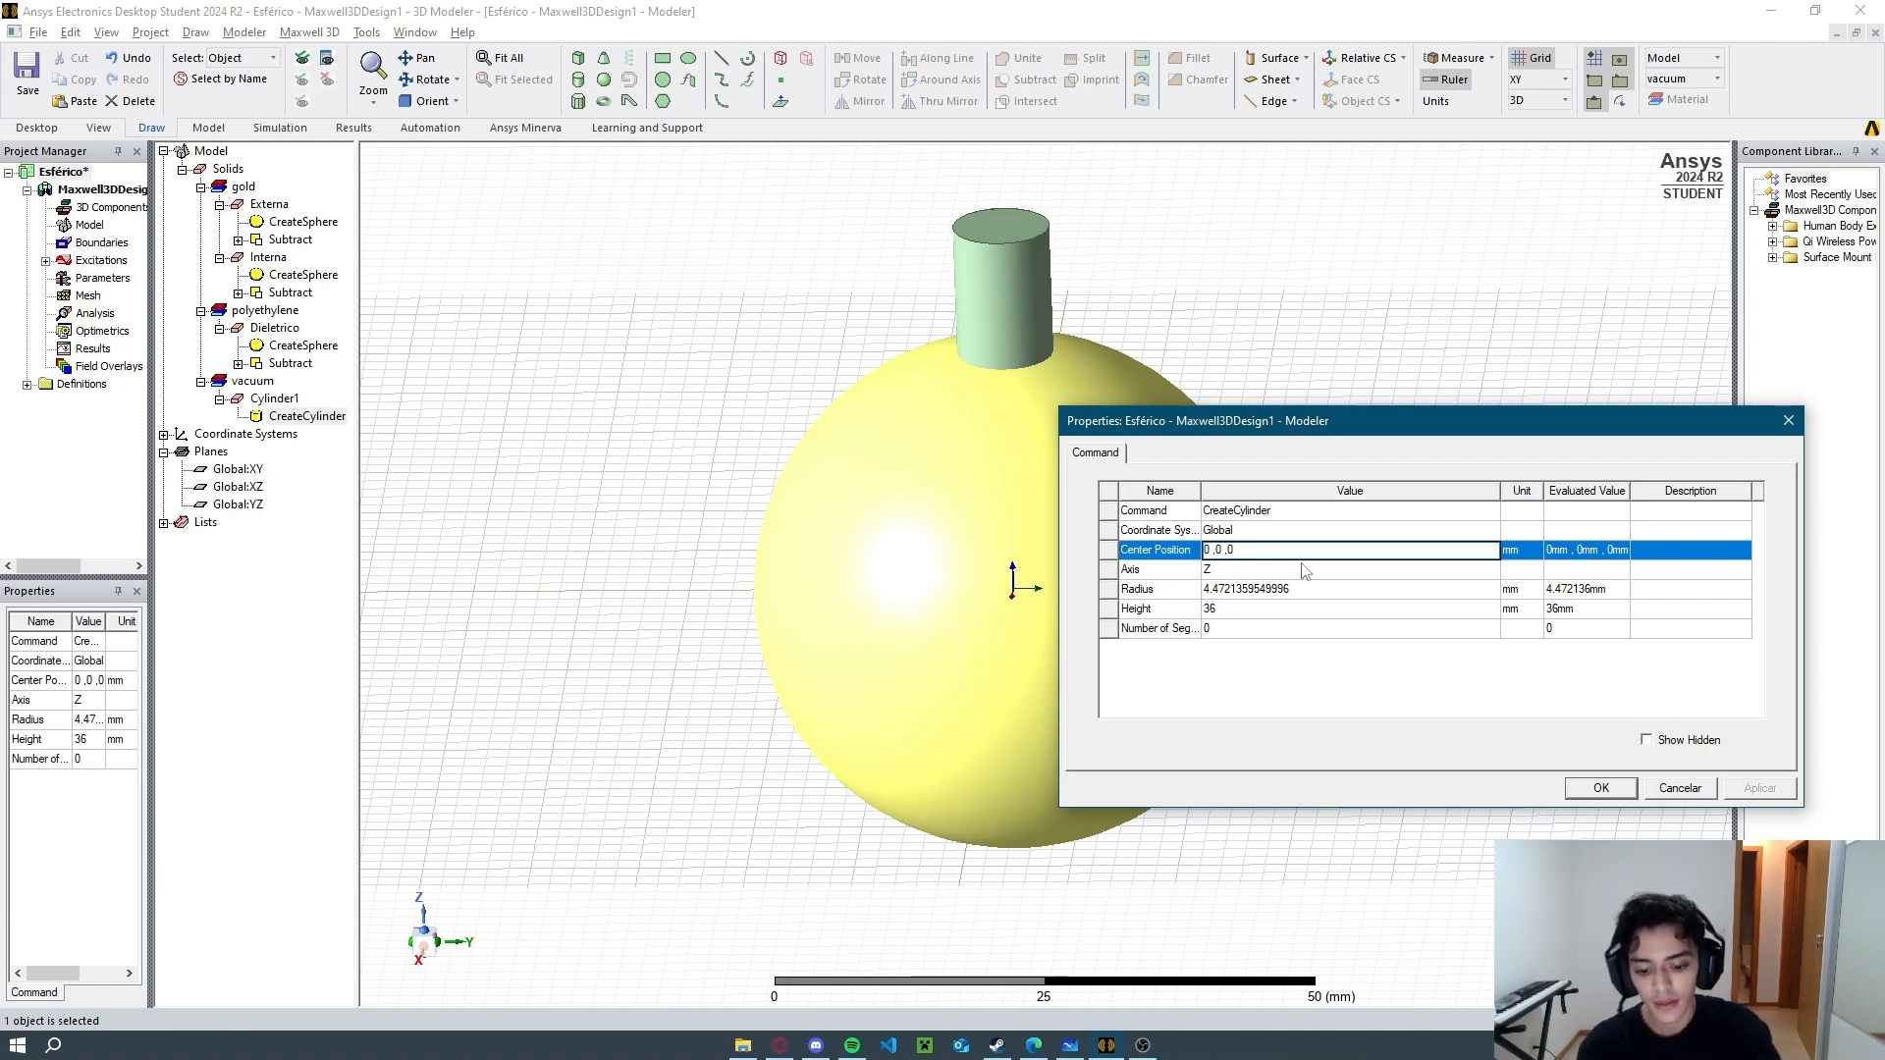
text(-24)
click(1039, 1042)
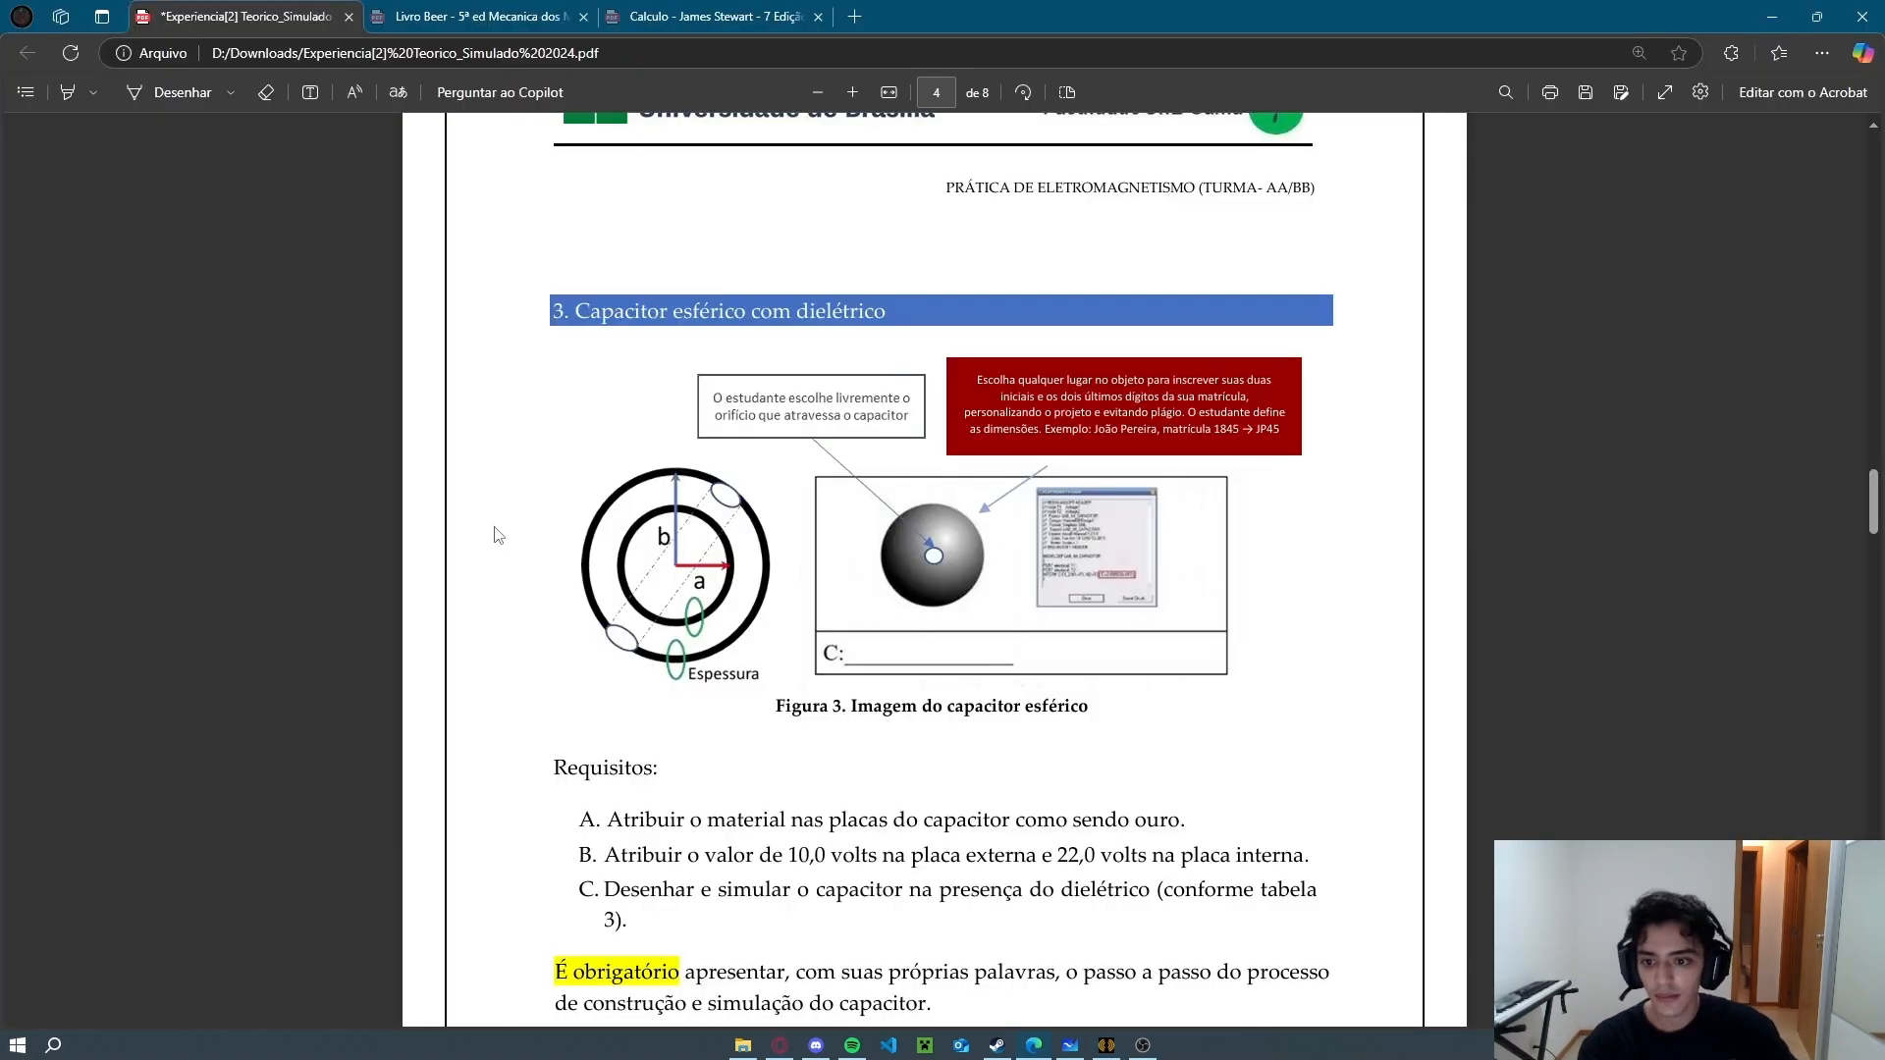
key(alt+Tab)
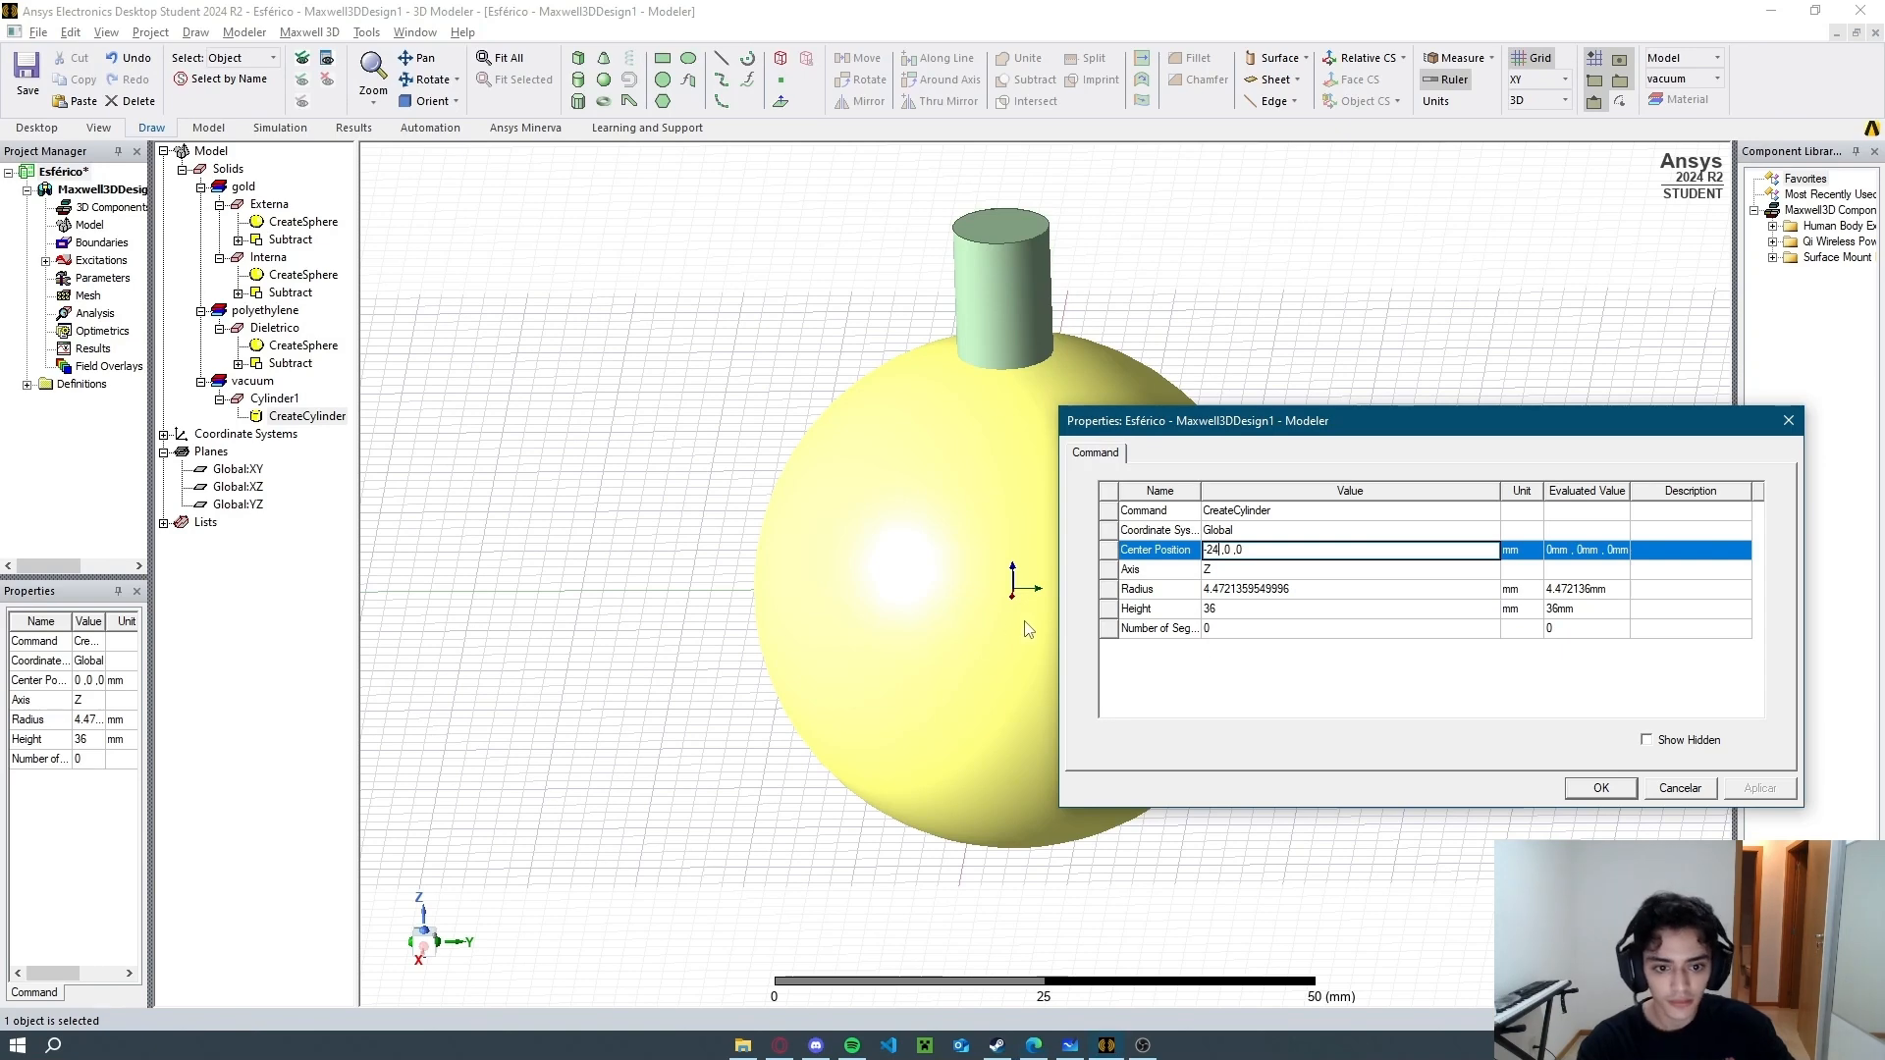
click(1255, 577)
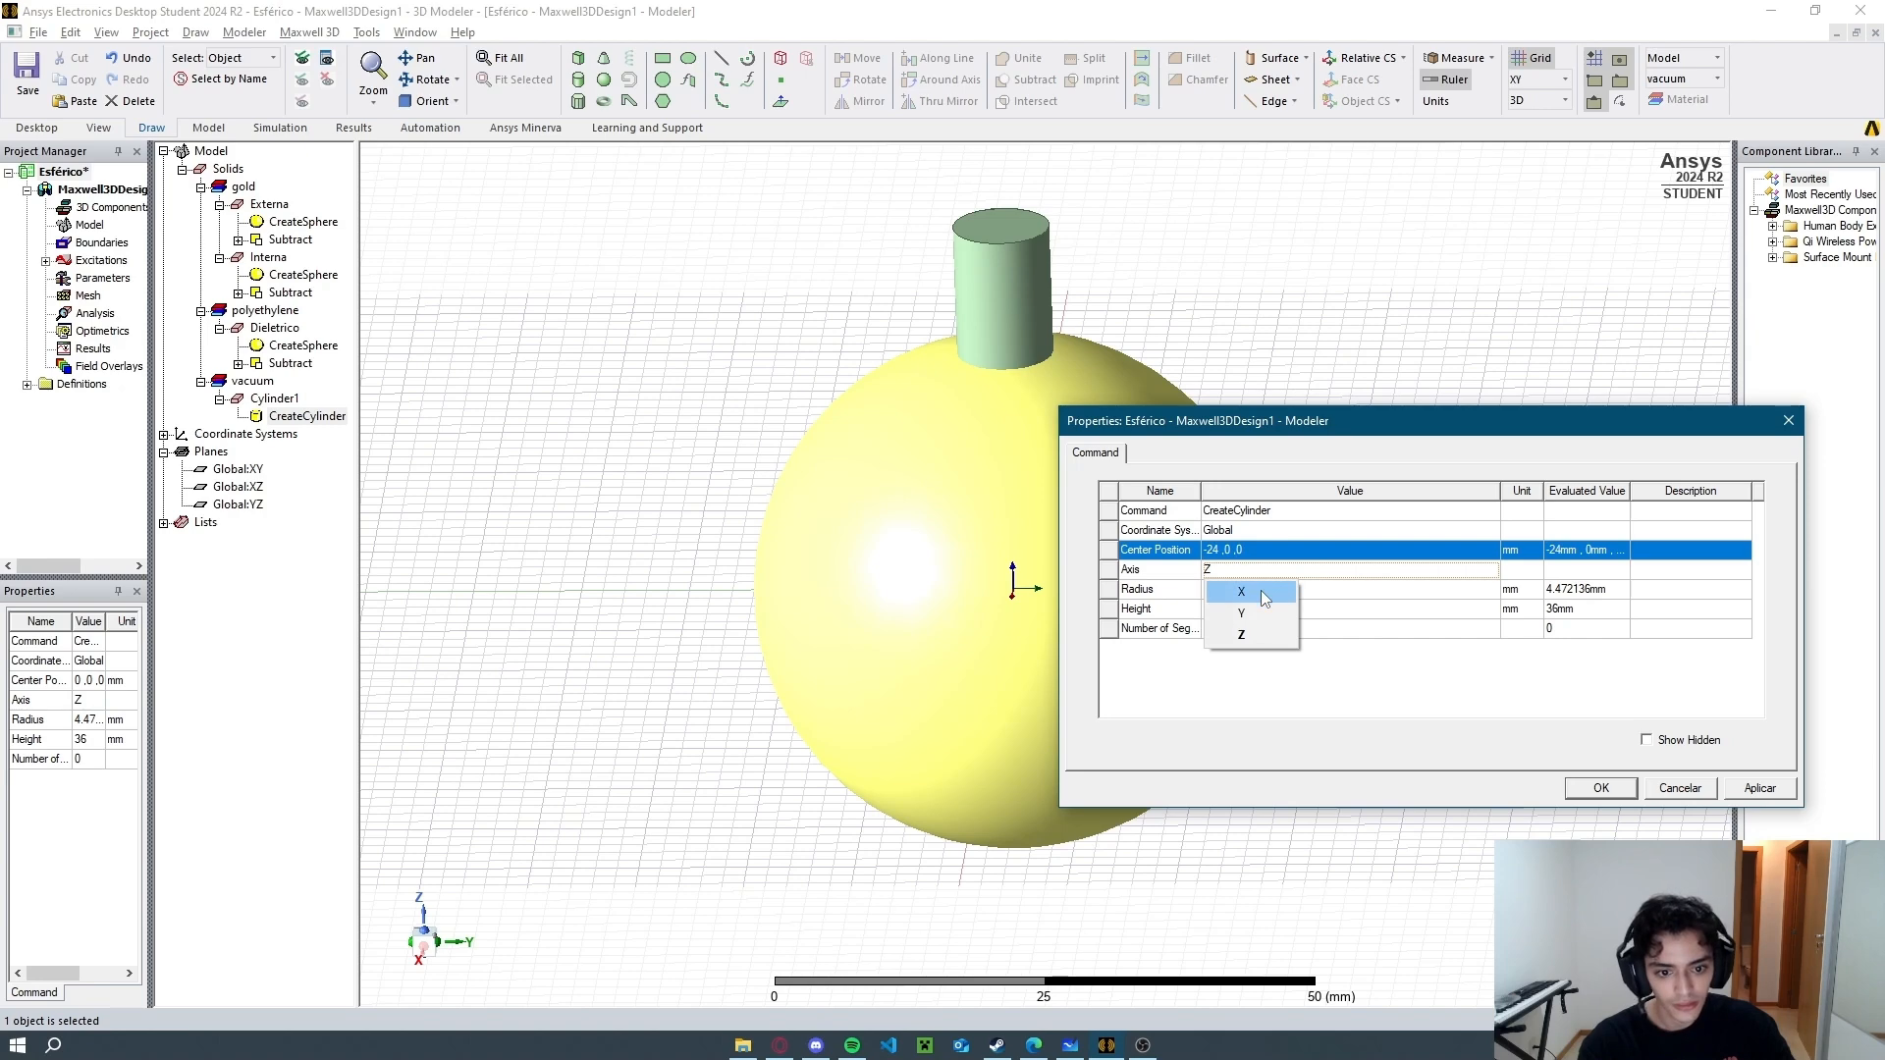
click(1264, 593)
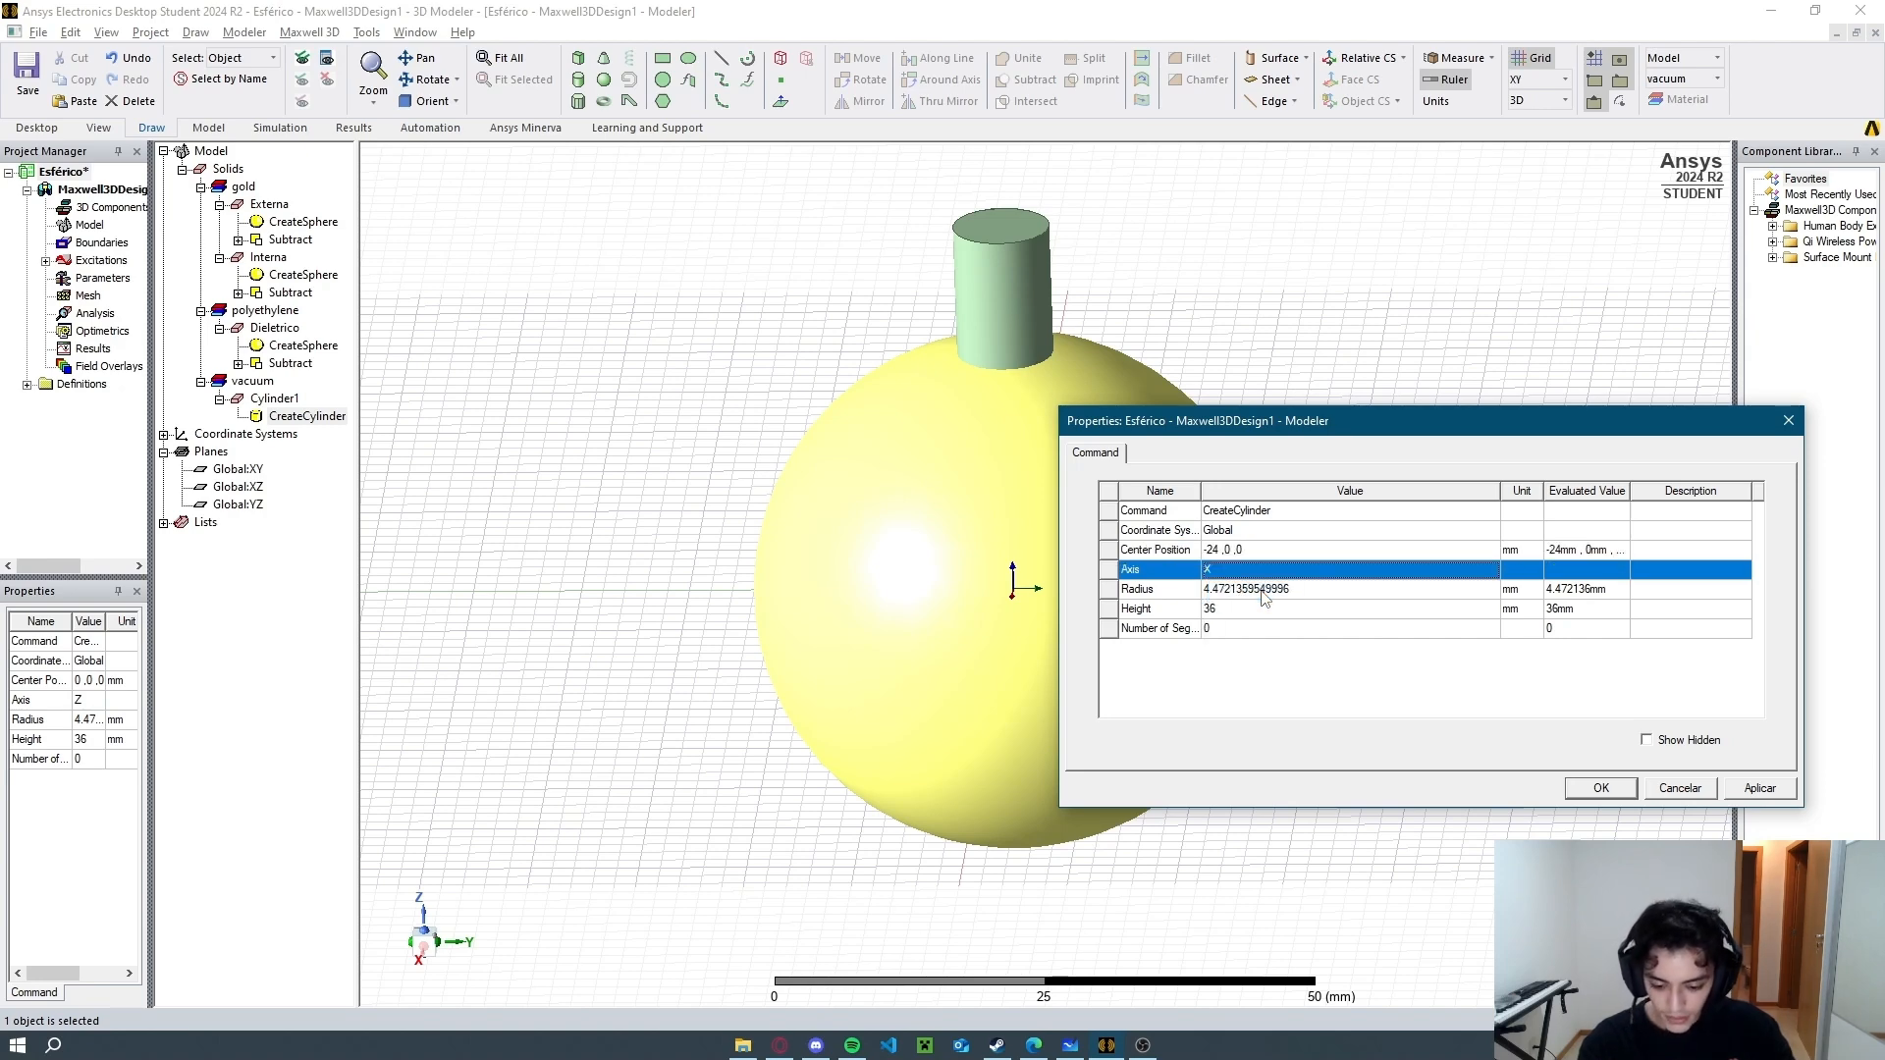
Set the cylinder's radius to 3 mm and its height to 48 mm.
click(1263, 590)
text(3)
click(1247, 609)
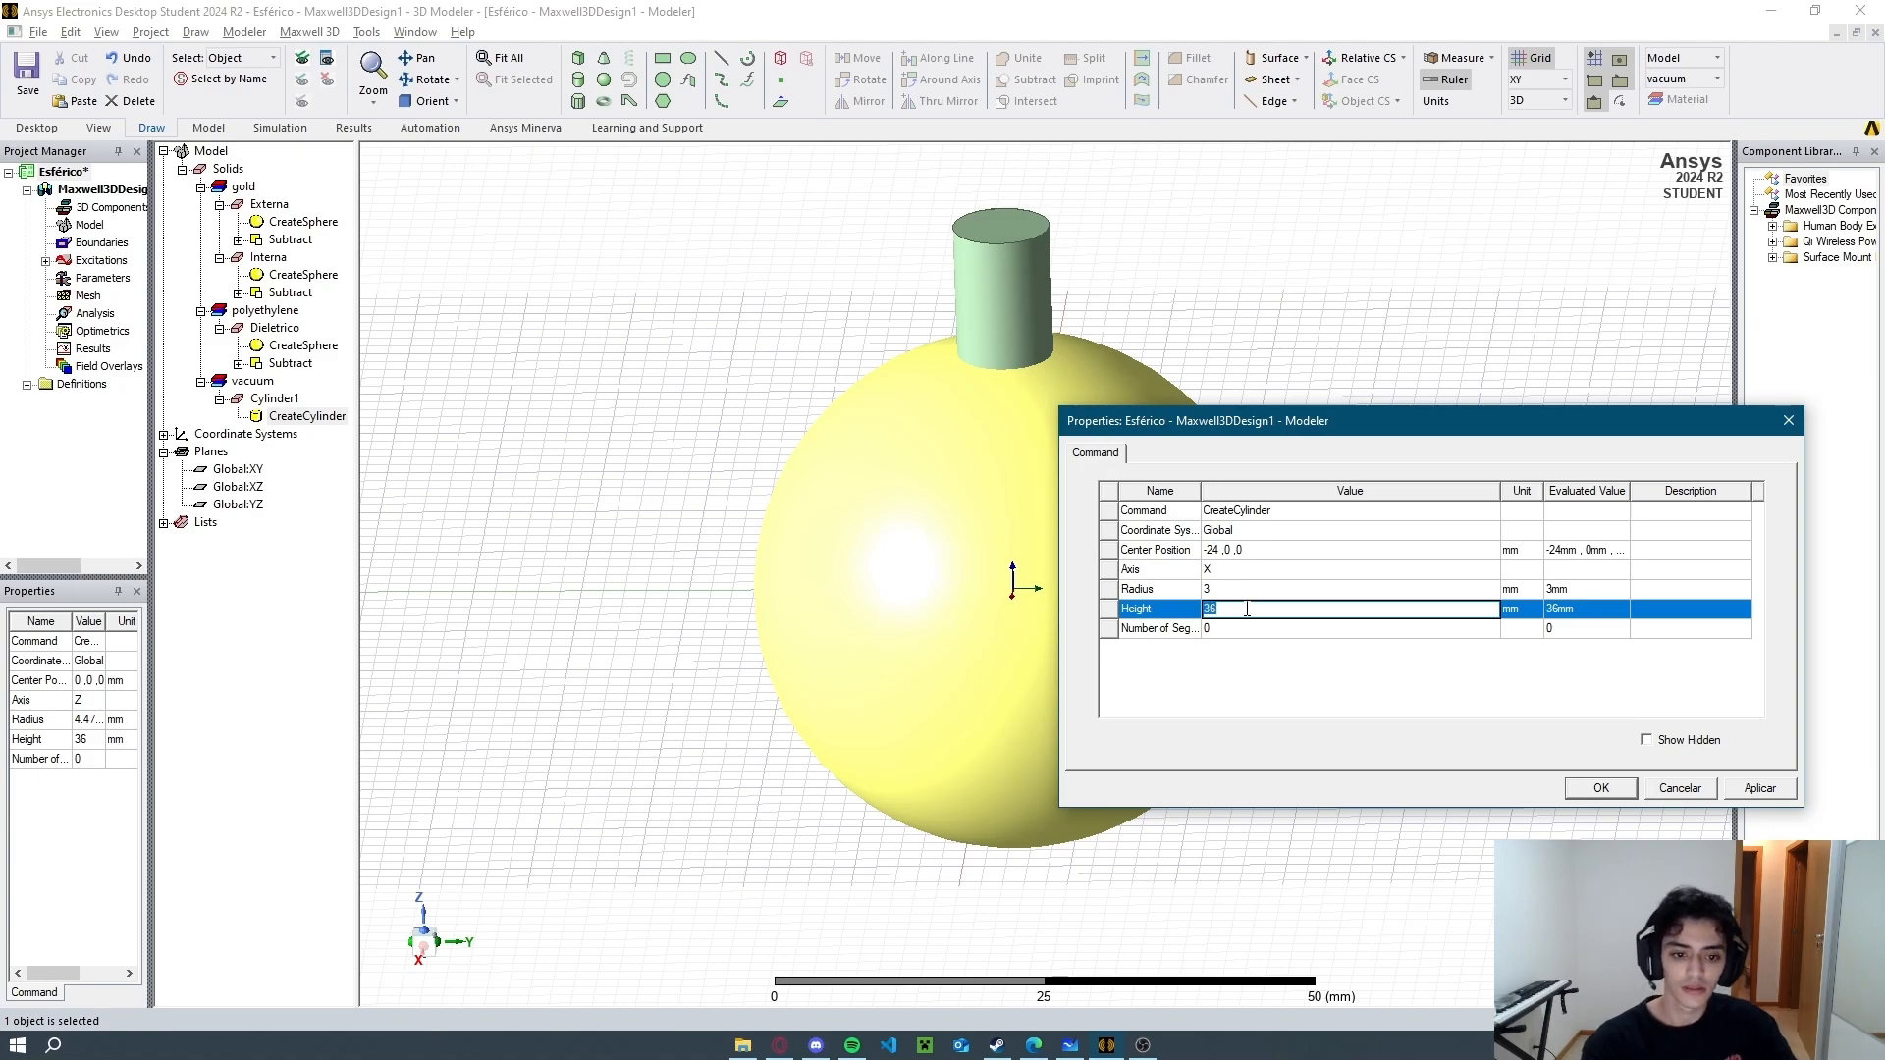
click(1601, 790)
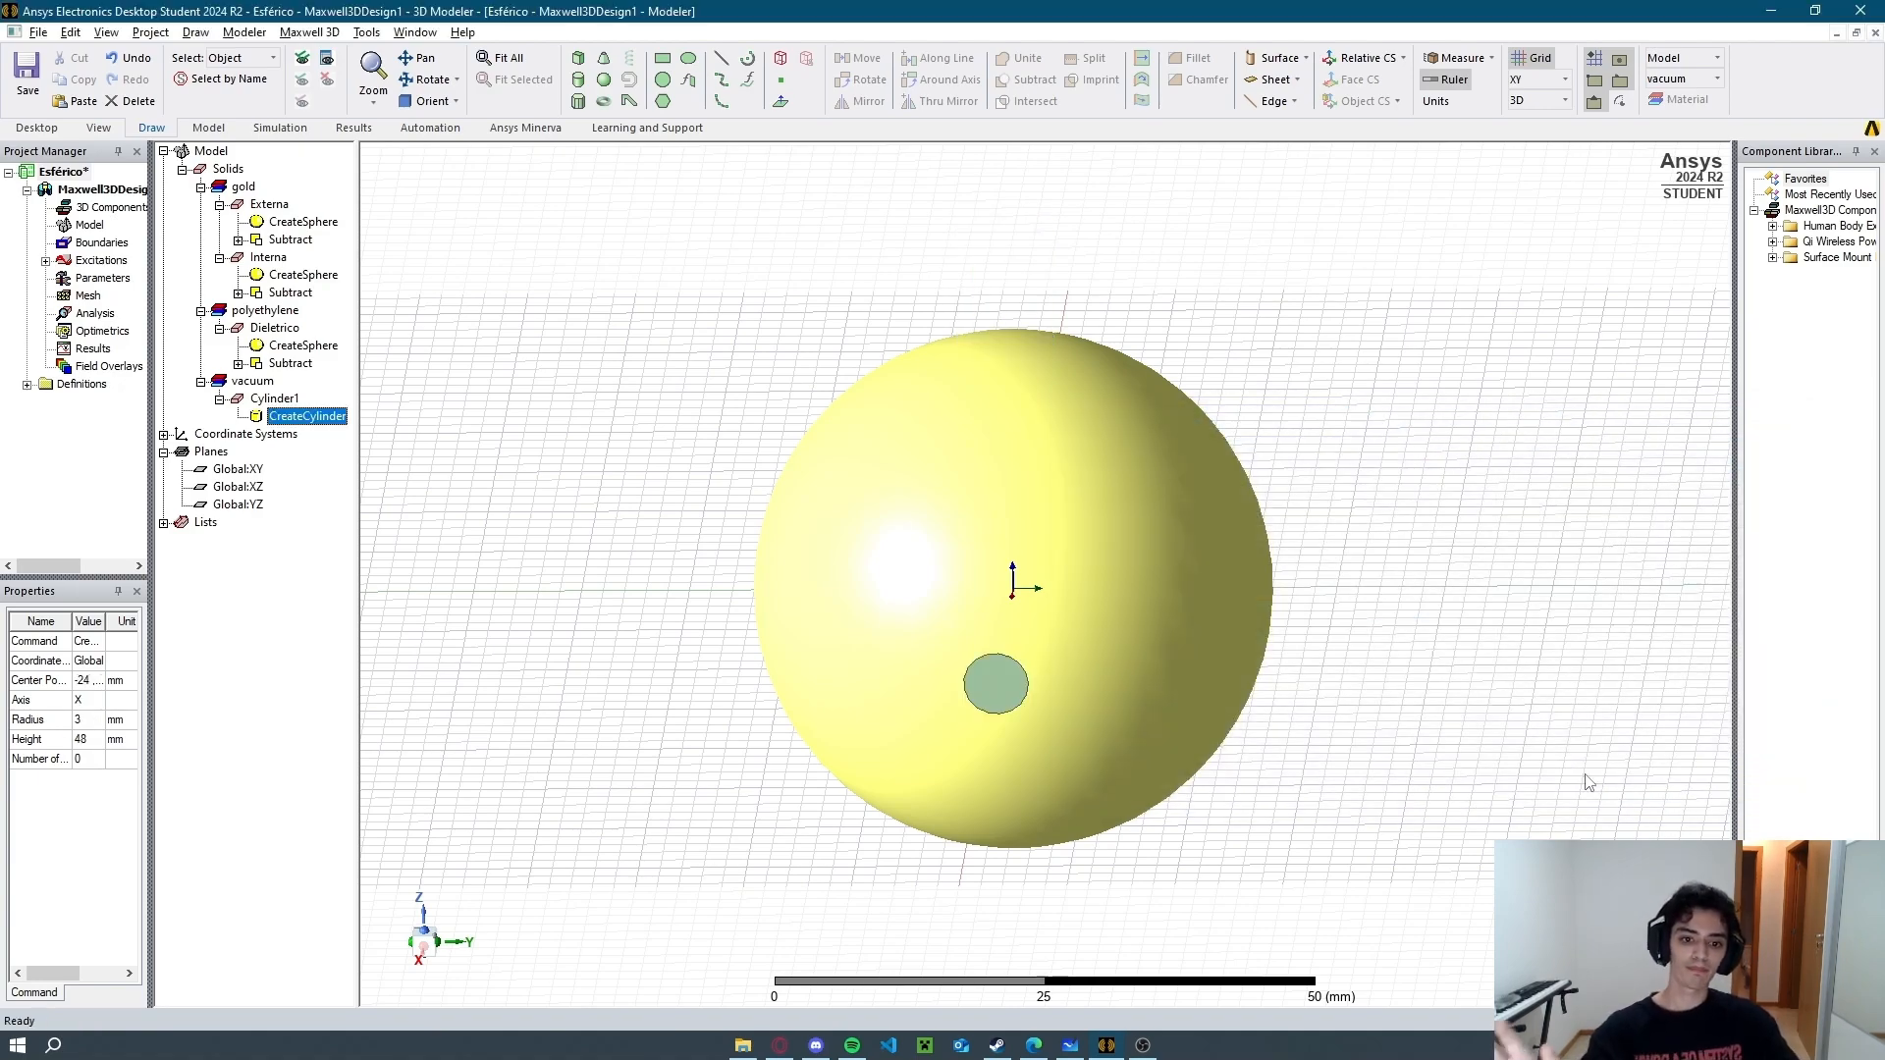
Subtract the cylinder from the Externa, Interna and Dieletrico solids without cloning it, to cut the through hole.
click(1378, 707)
alt+drag(1377, 707, 1169, 780)
shift+drag(791, 674, 768, 640)
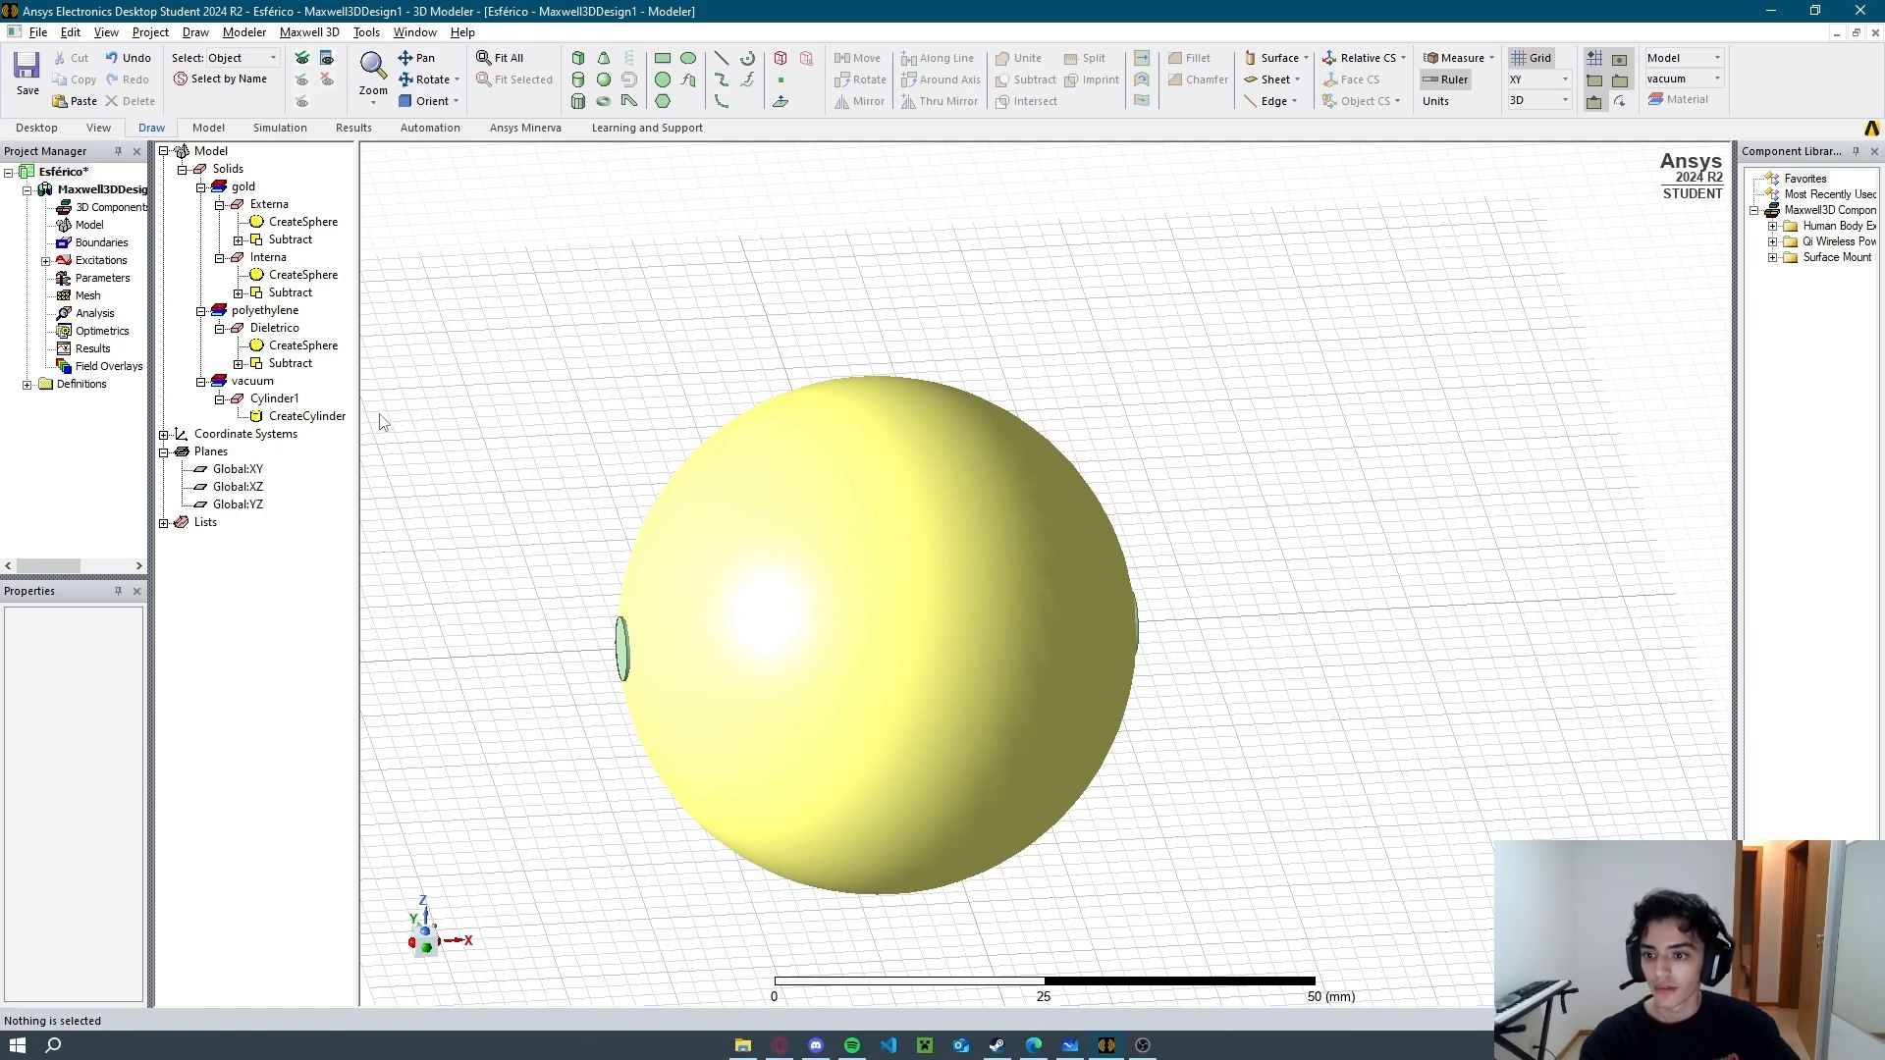
click(271, 205)
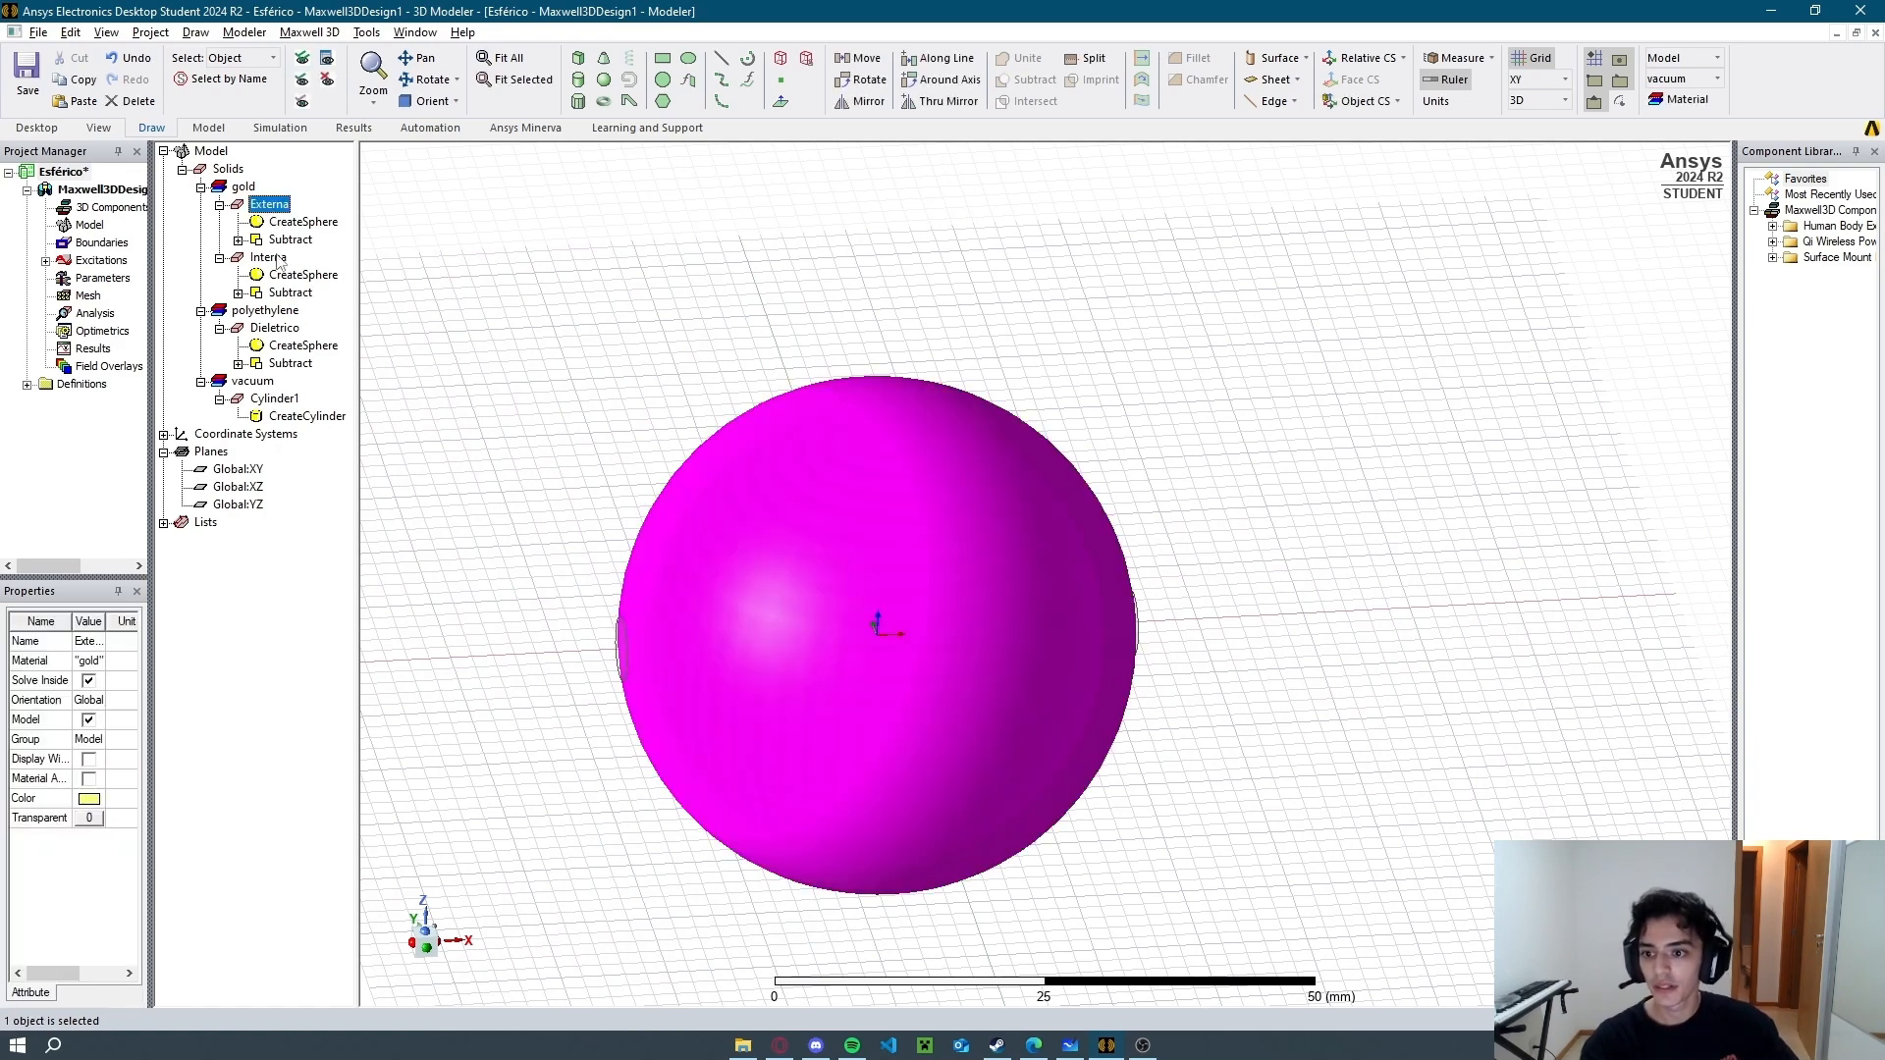
ctrl+click(268, 257)
ctrl+click(275, 328)
ctrl+click(273, 399)
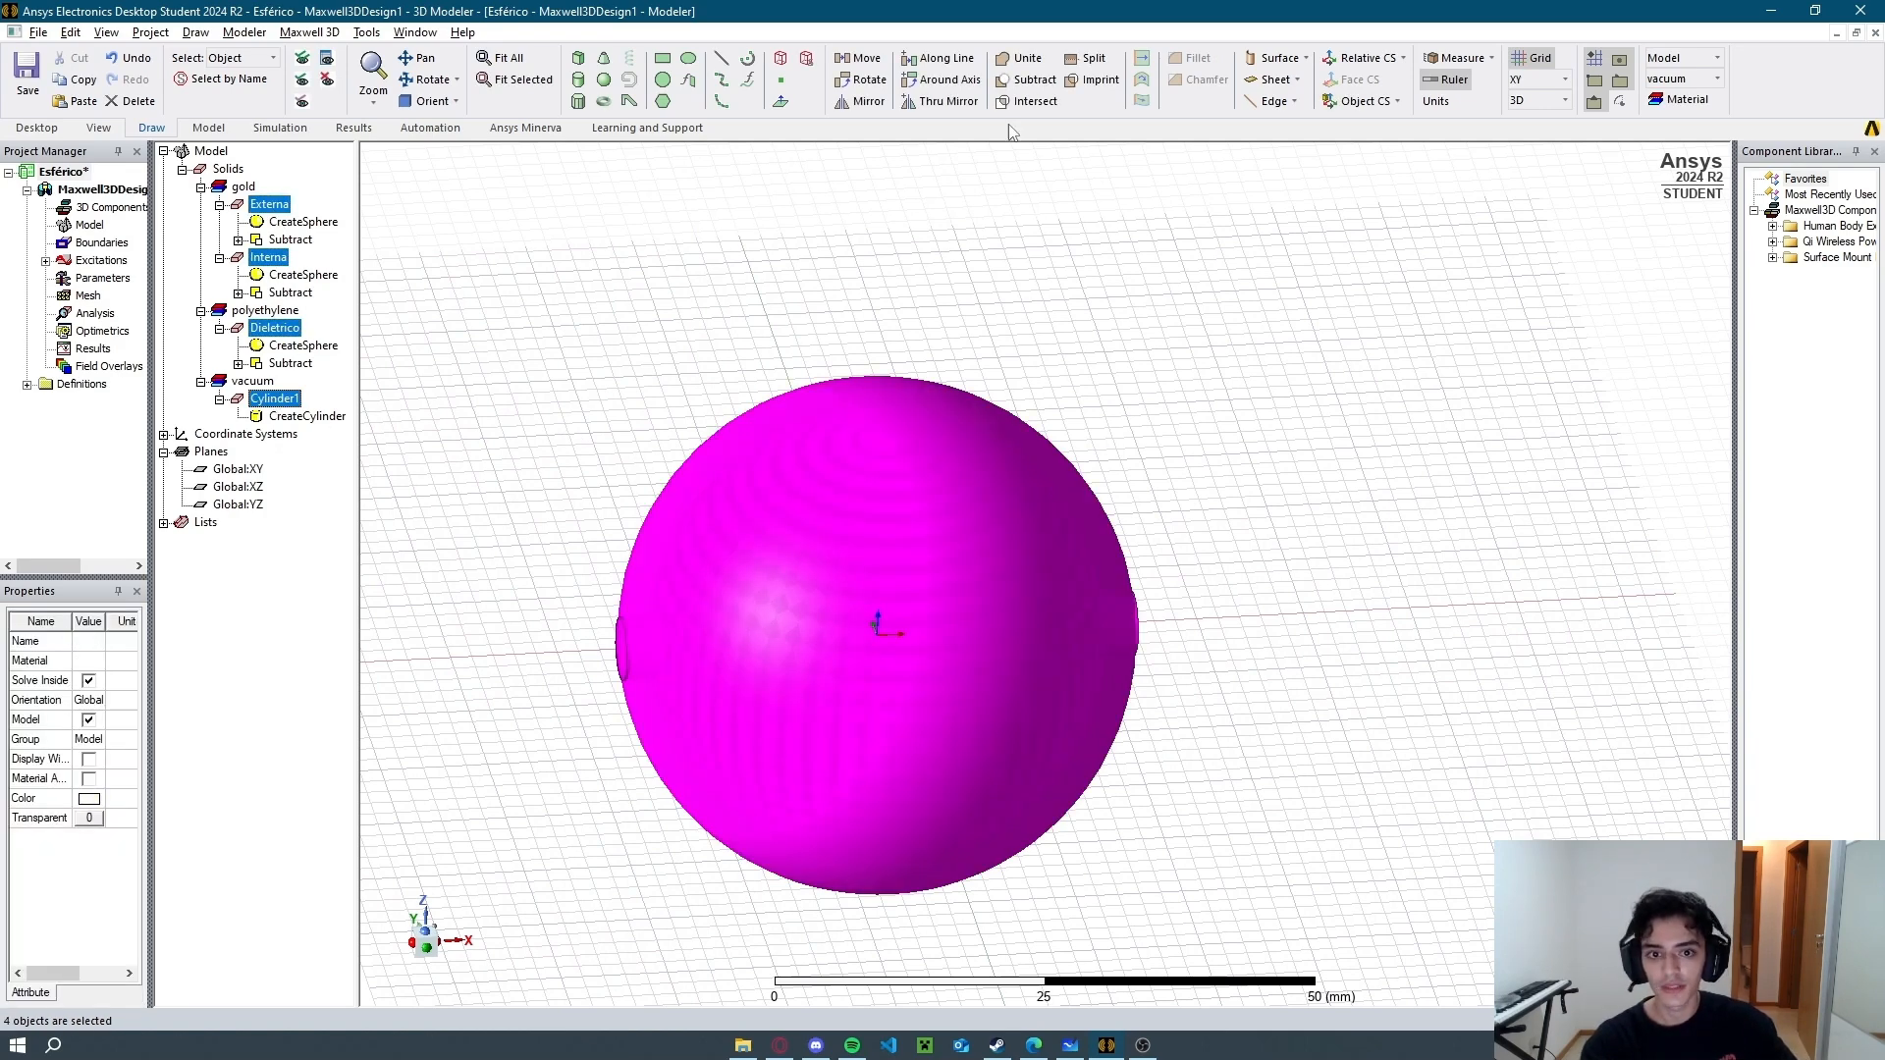
click(1027, 79)
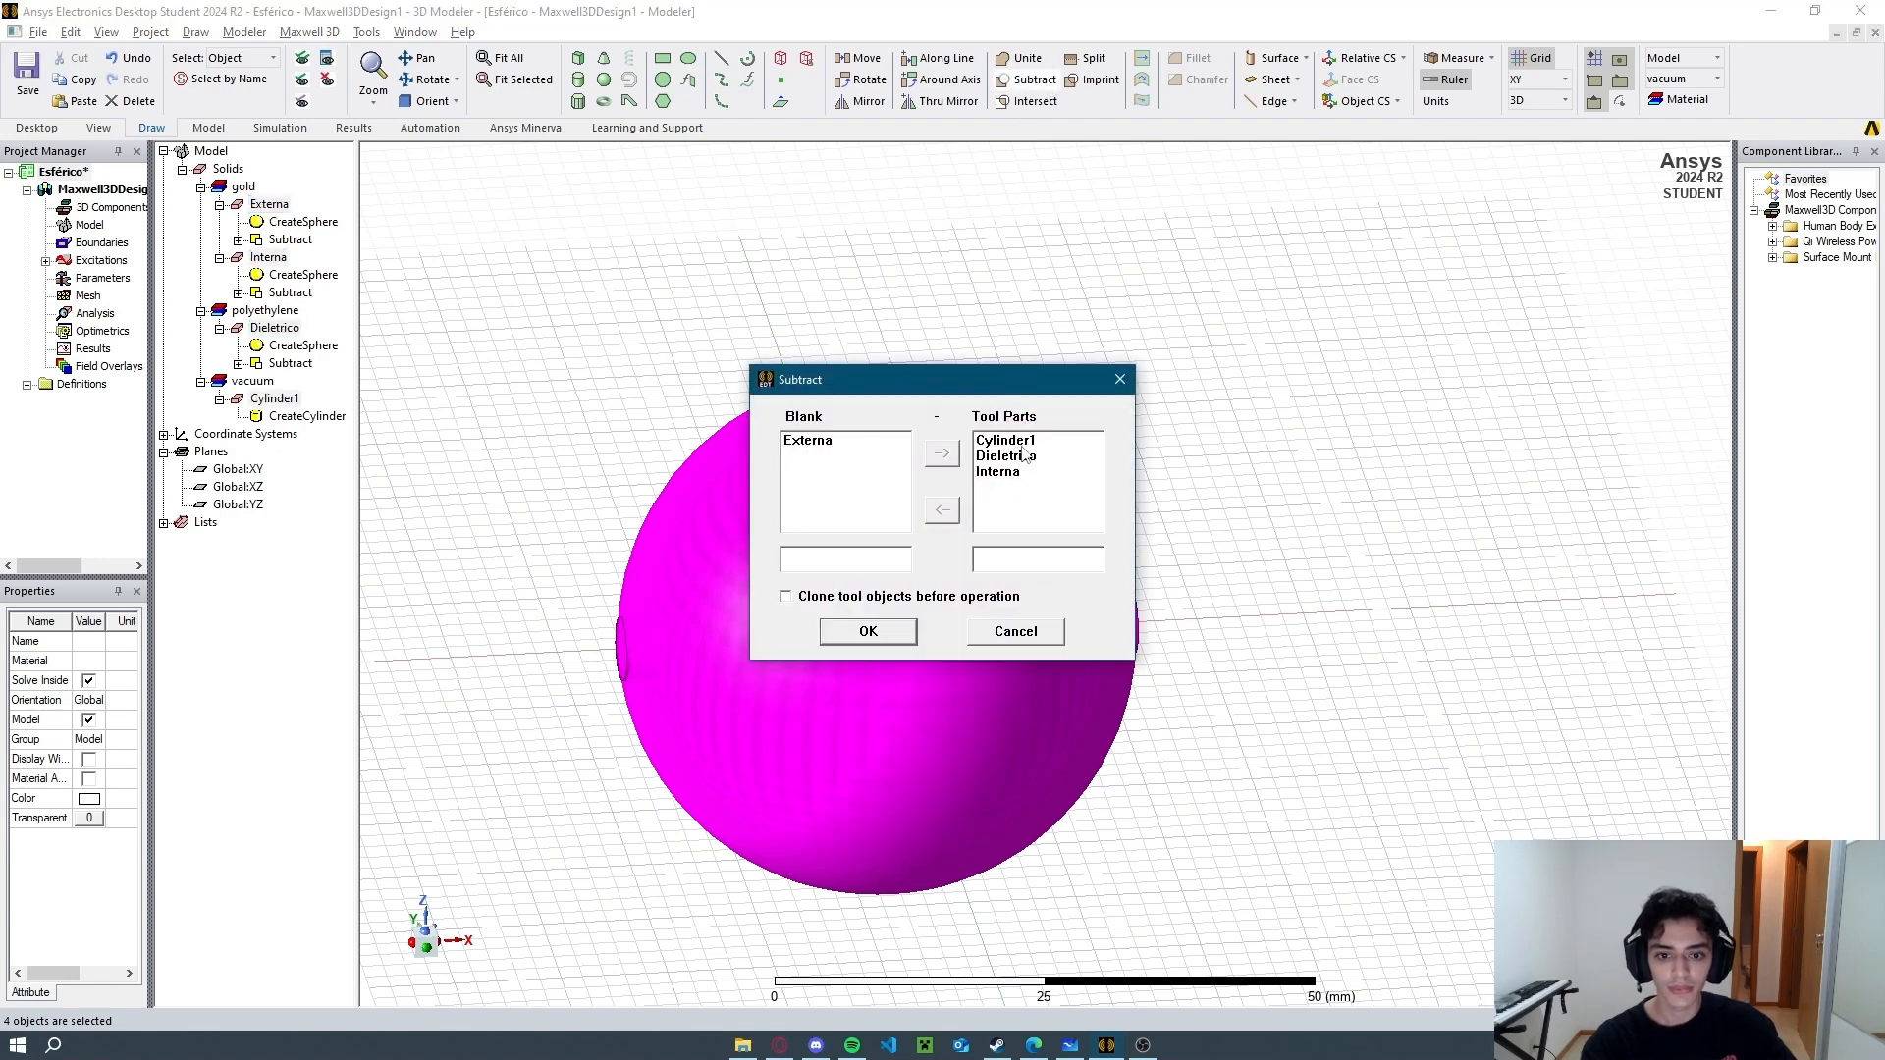
click(1006, 455)
click(948, 510)
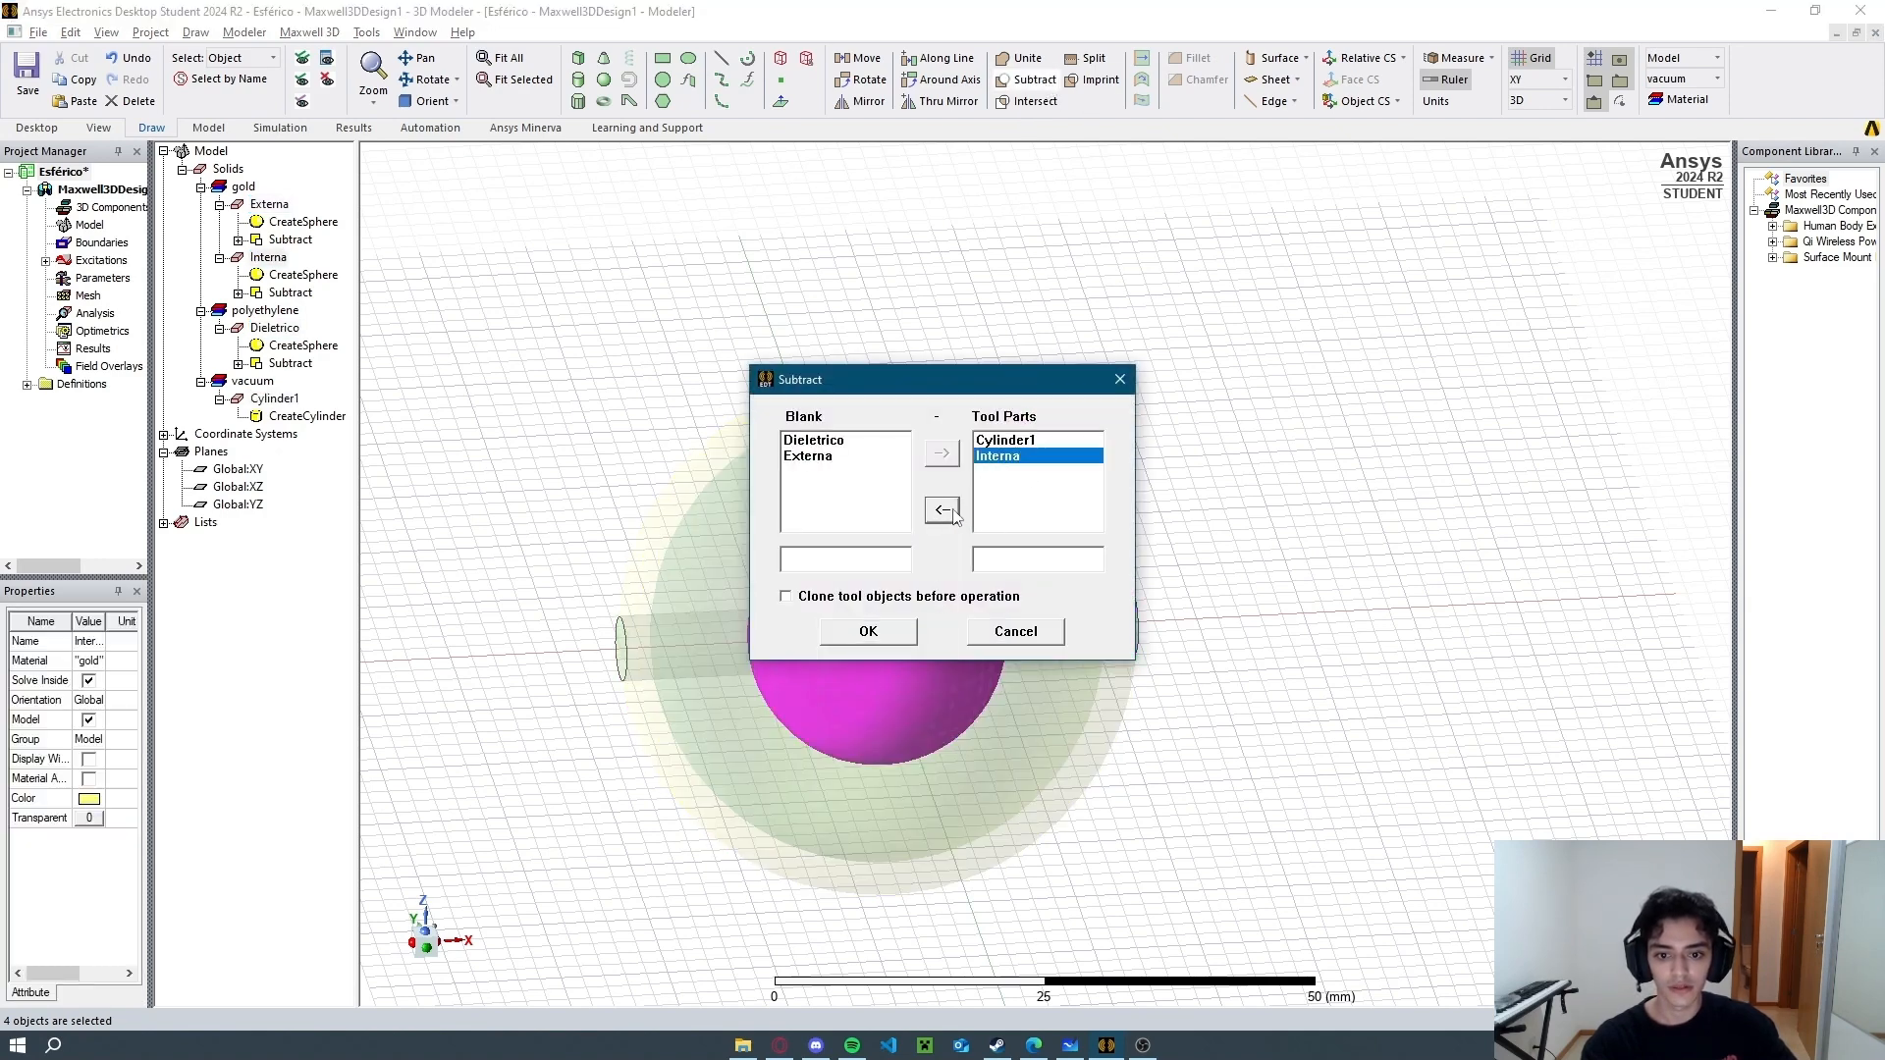
click(949, 510)
click(890, 636)
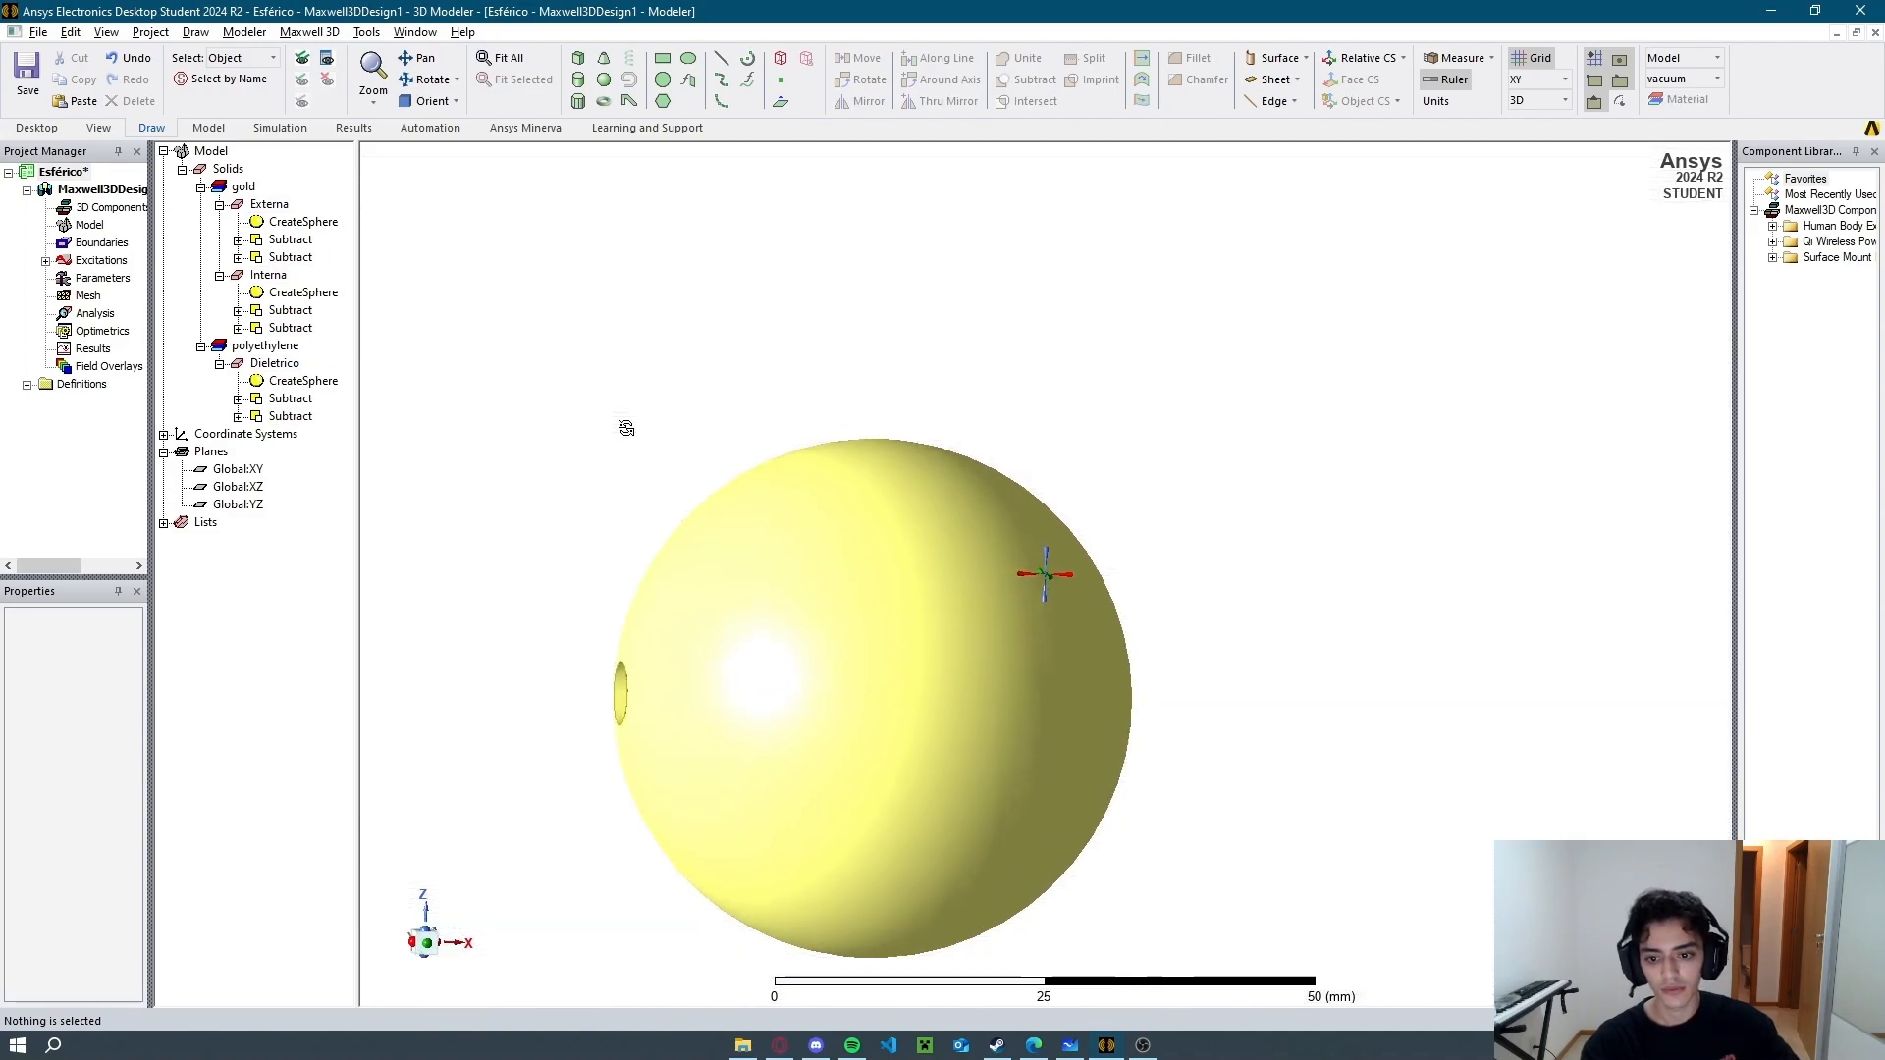
alt+drag(627, 428, 616, 475)
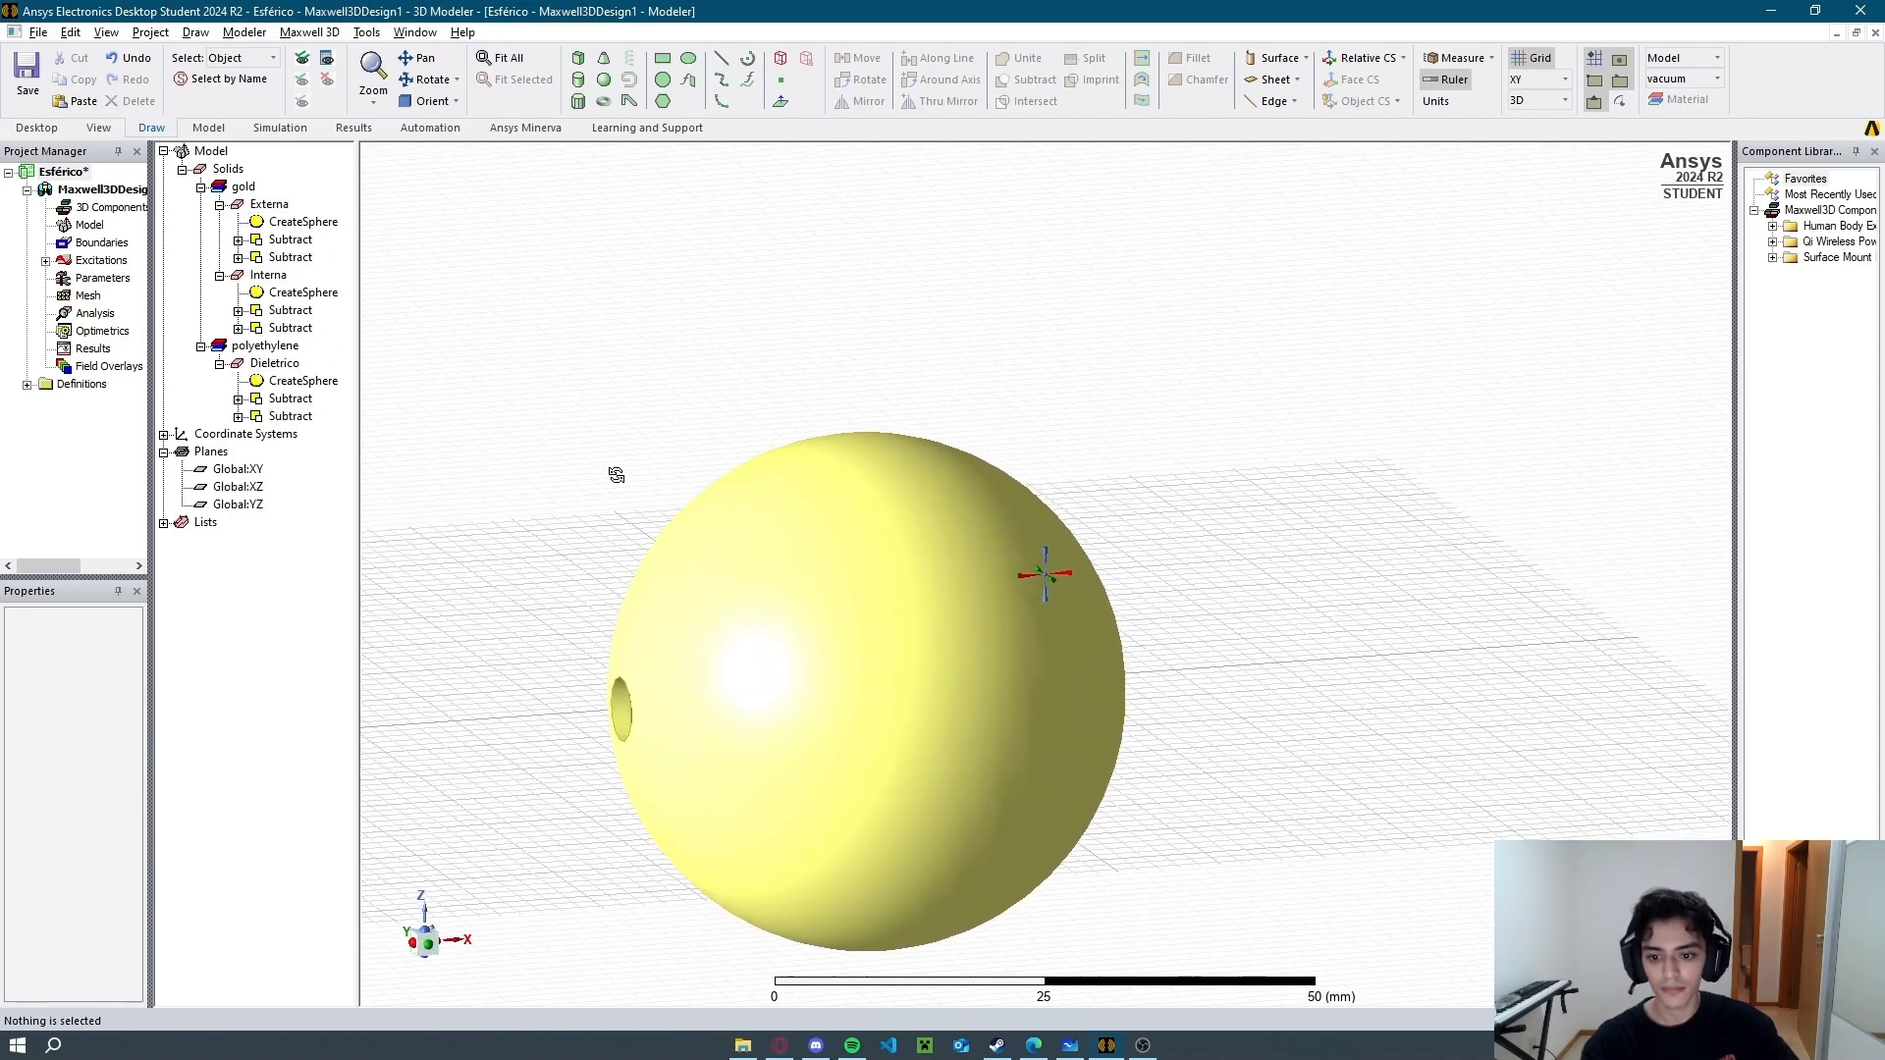
Switch to the PDF and examine the spherical capacitor's requirements, dimension table and remaining simulation tasks.
key(alt+Tab)
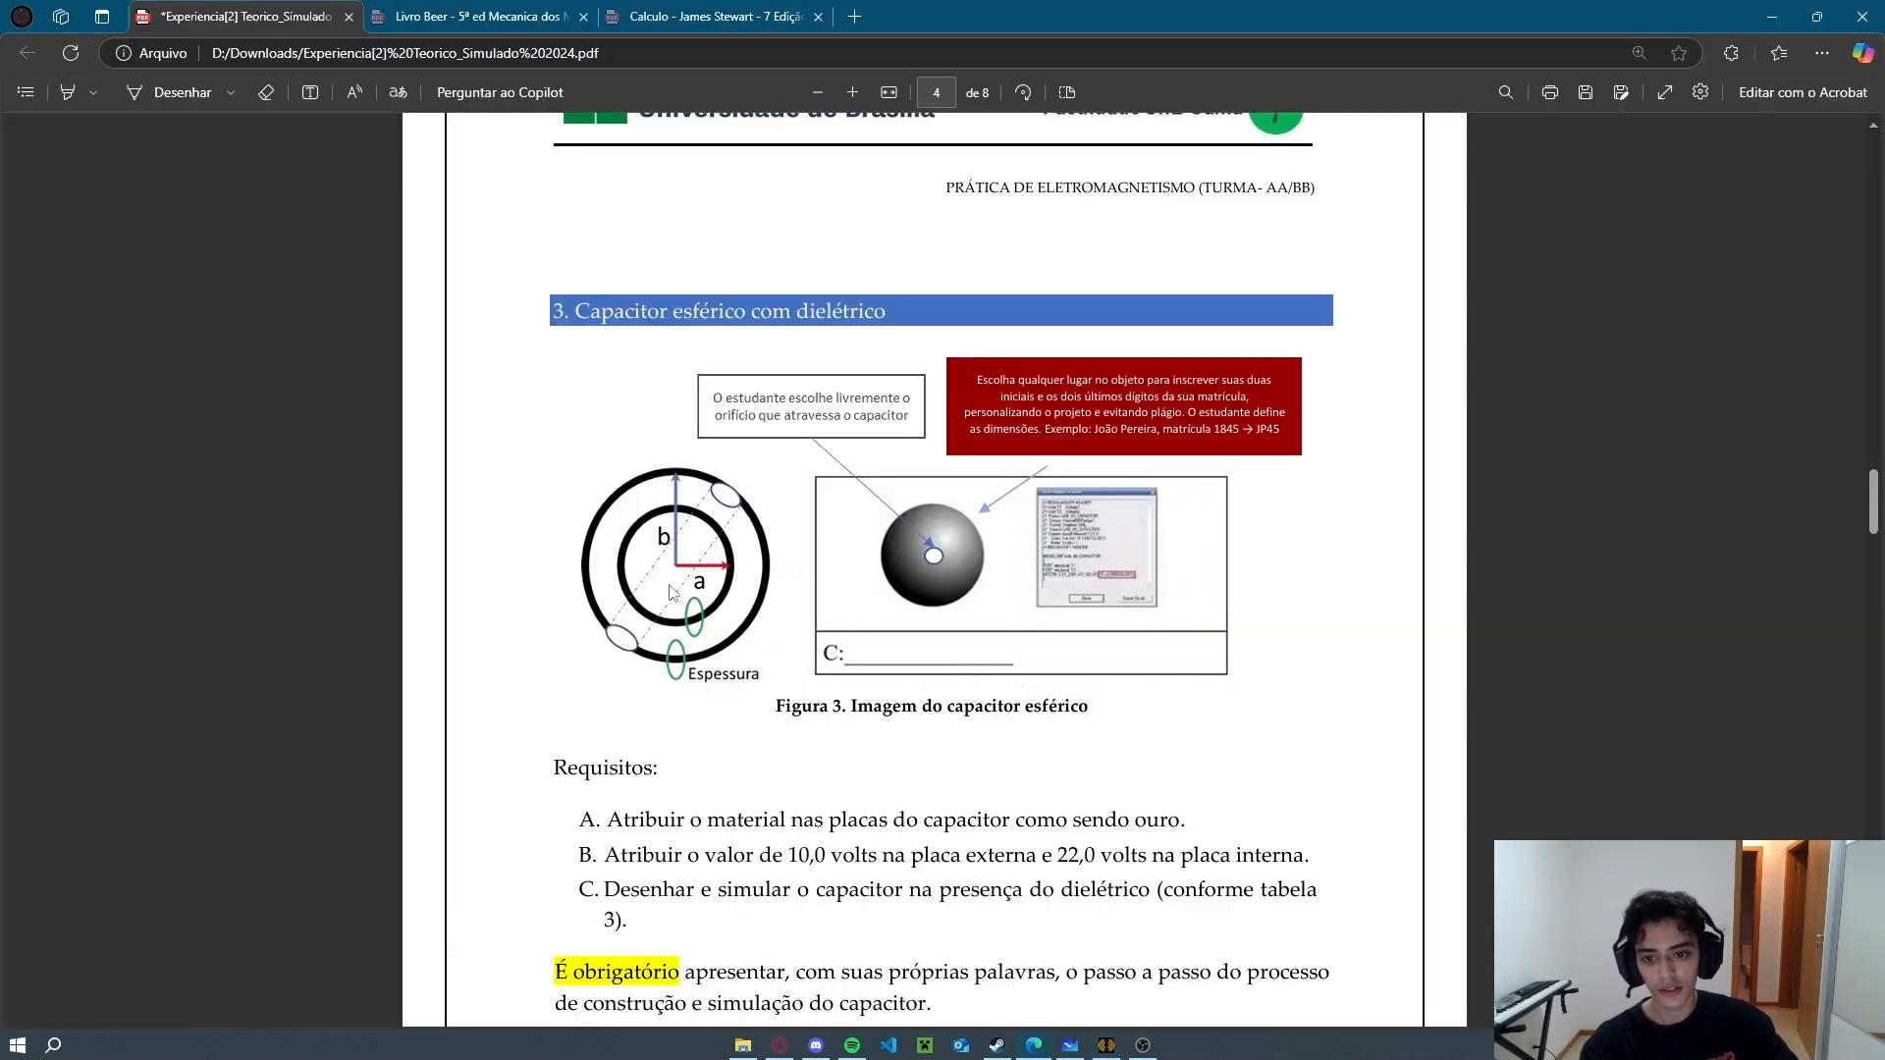
scroll(891, 631, down, 3)
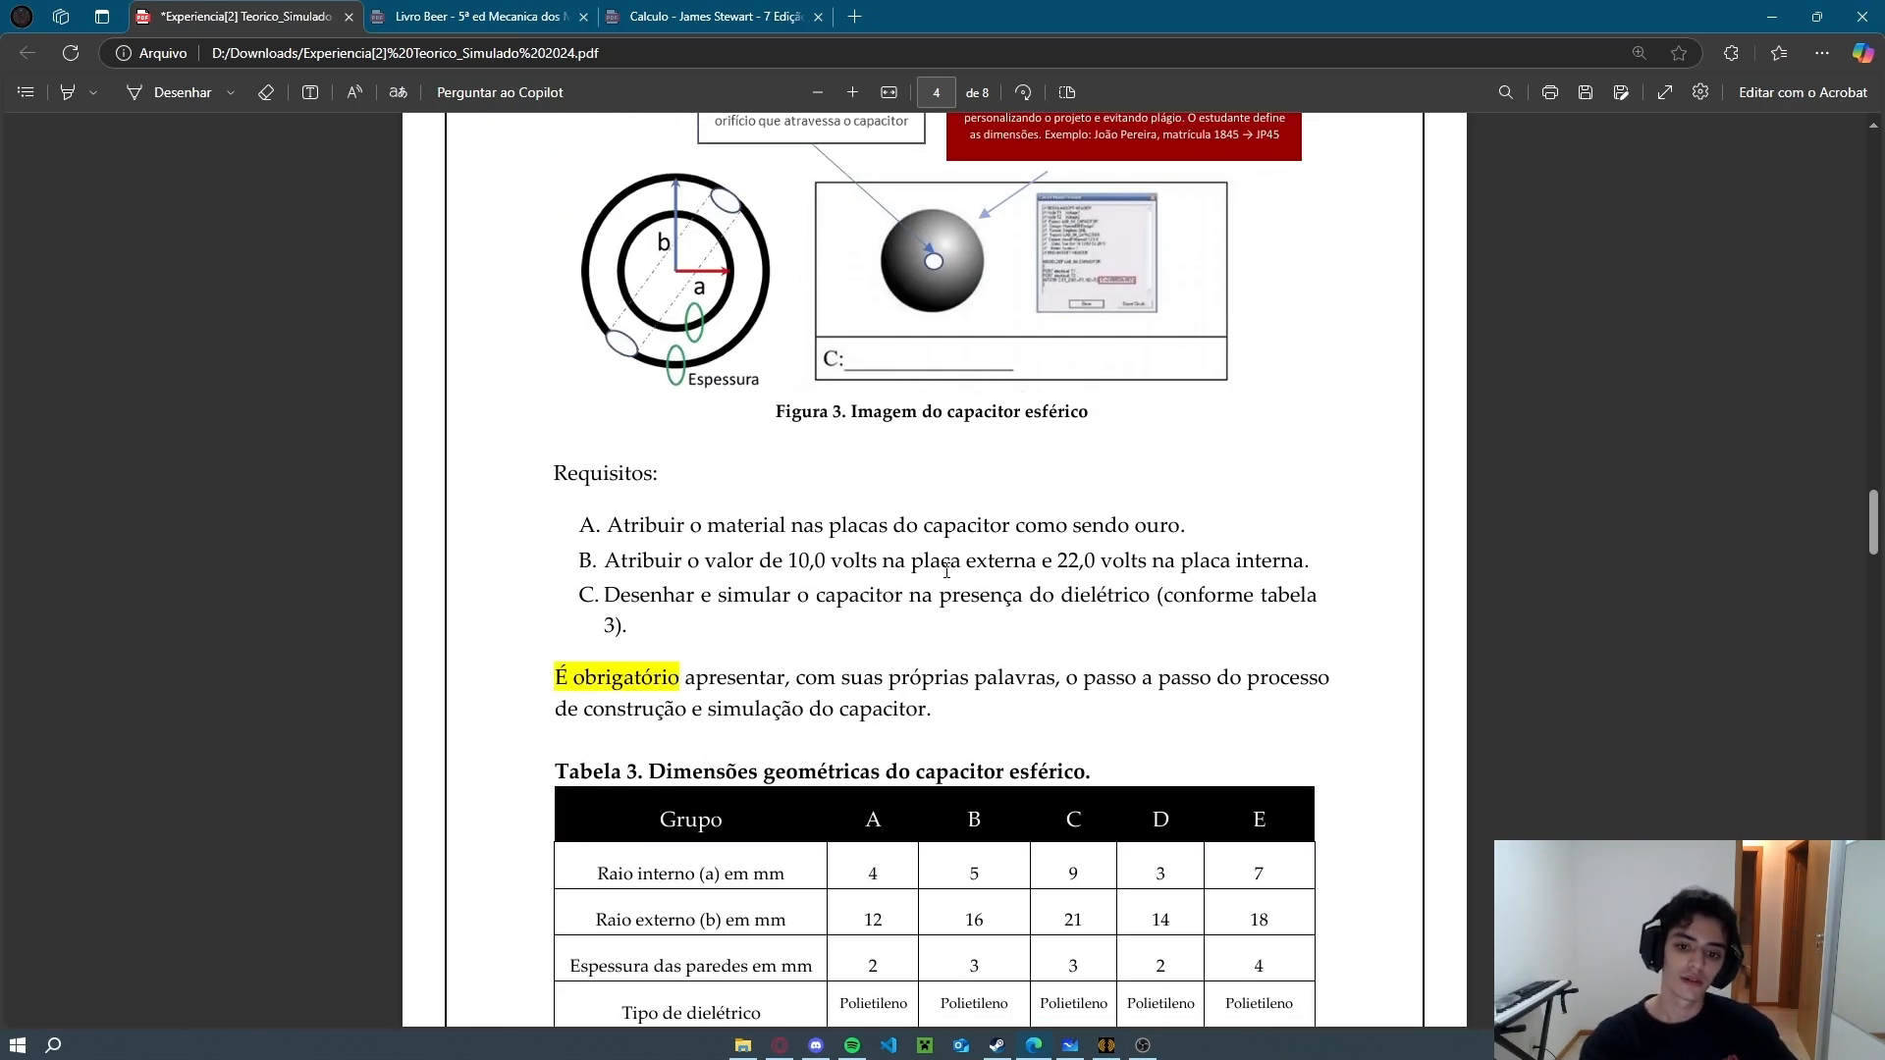
scroll(946, 570, down, 1)
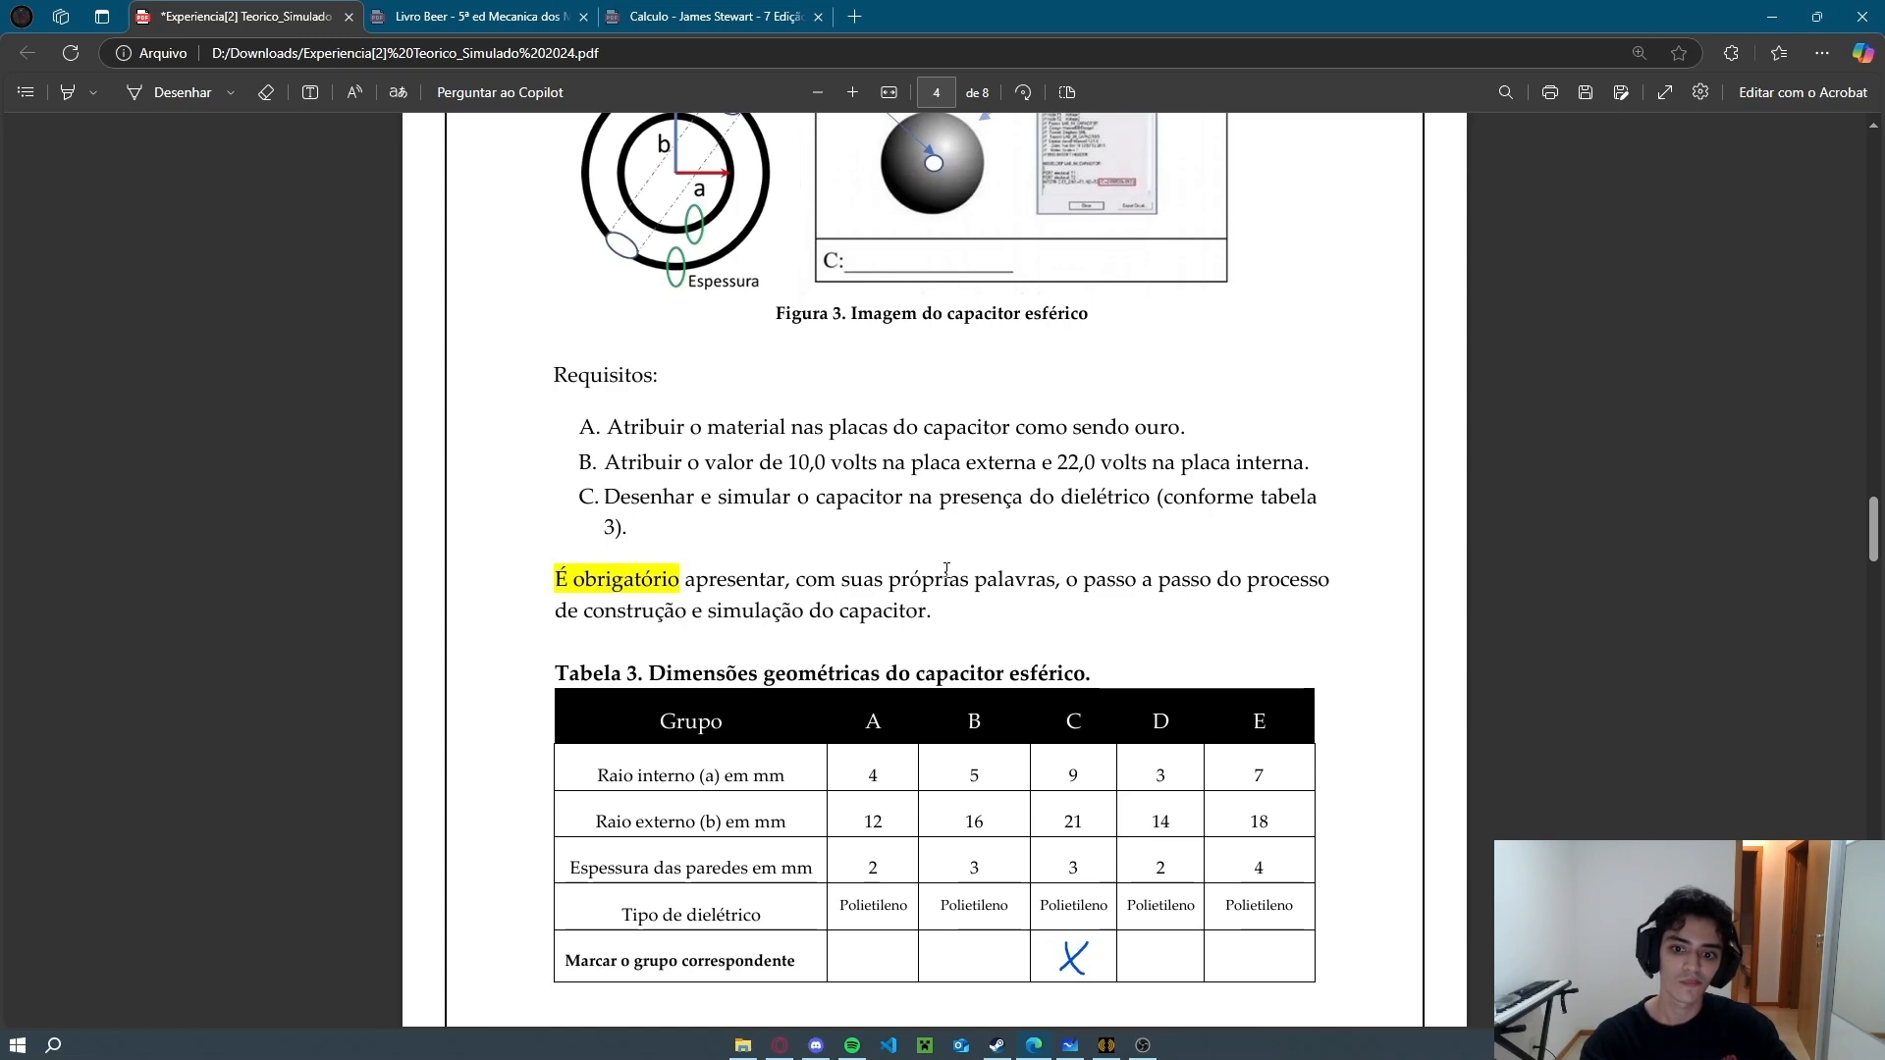
scroll(946, 570, down, 8)
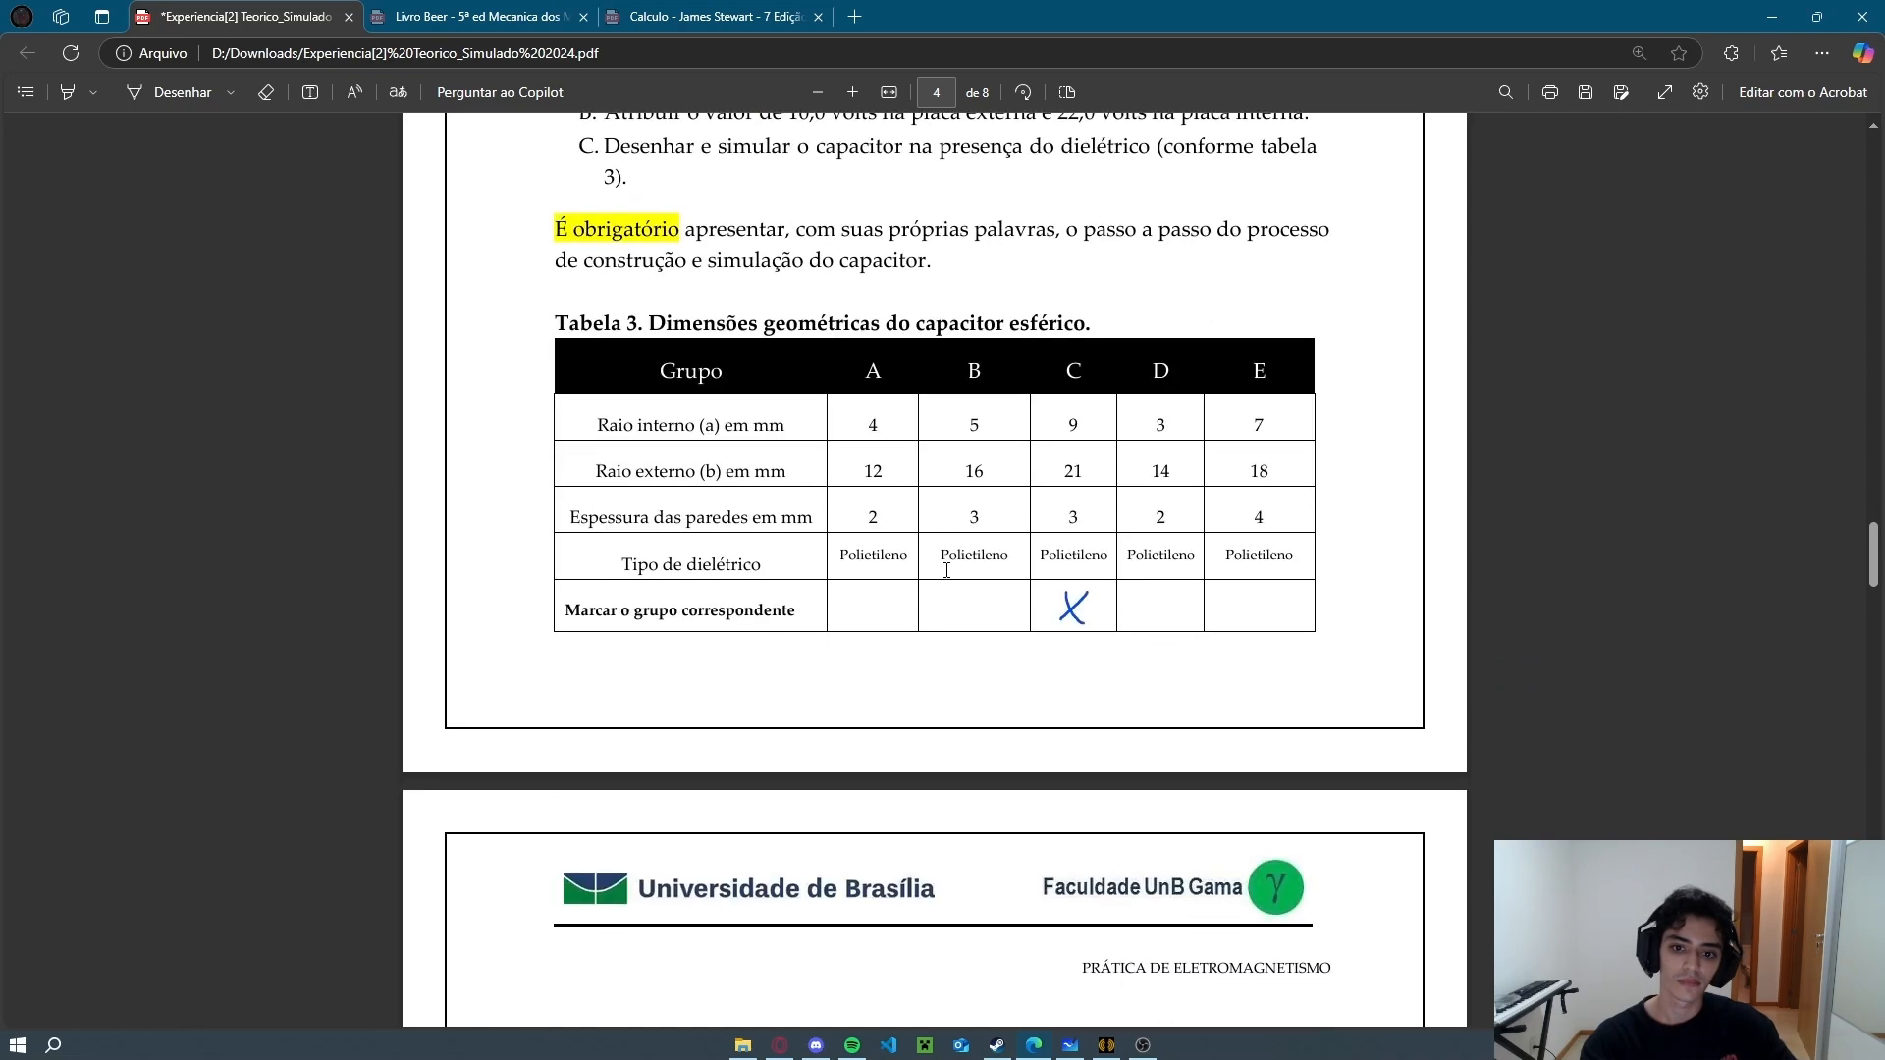
scroll(946, 570, down, 3)
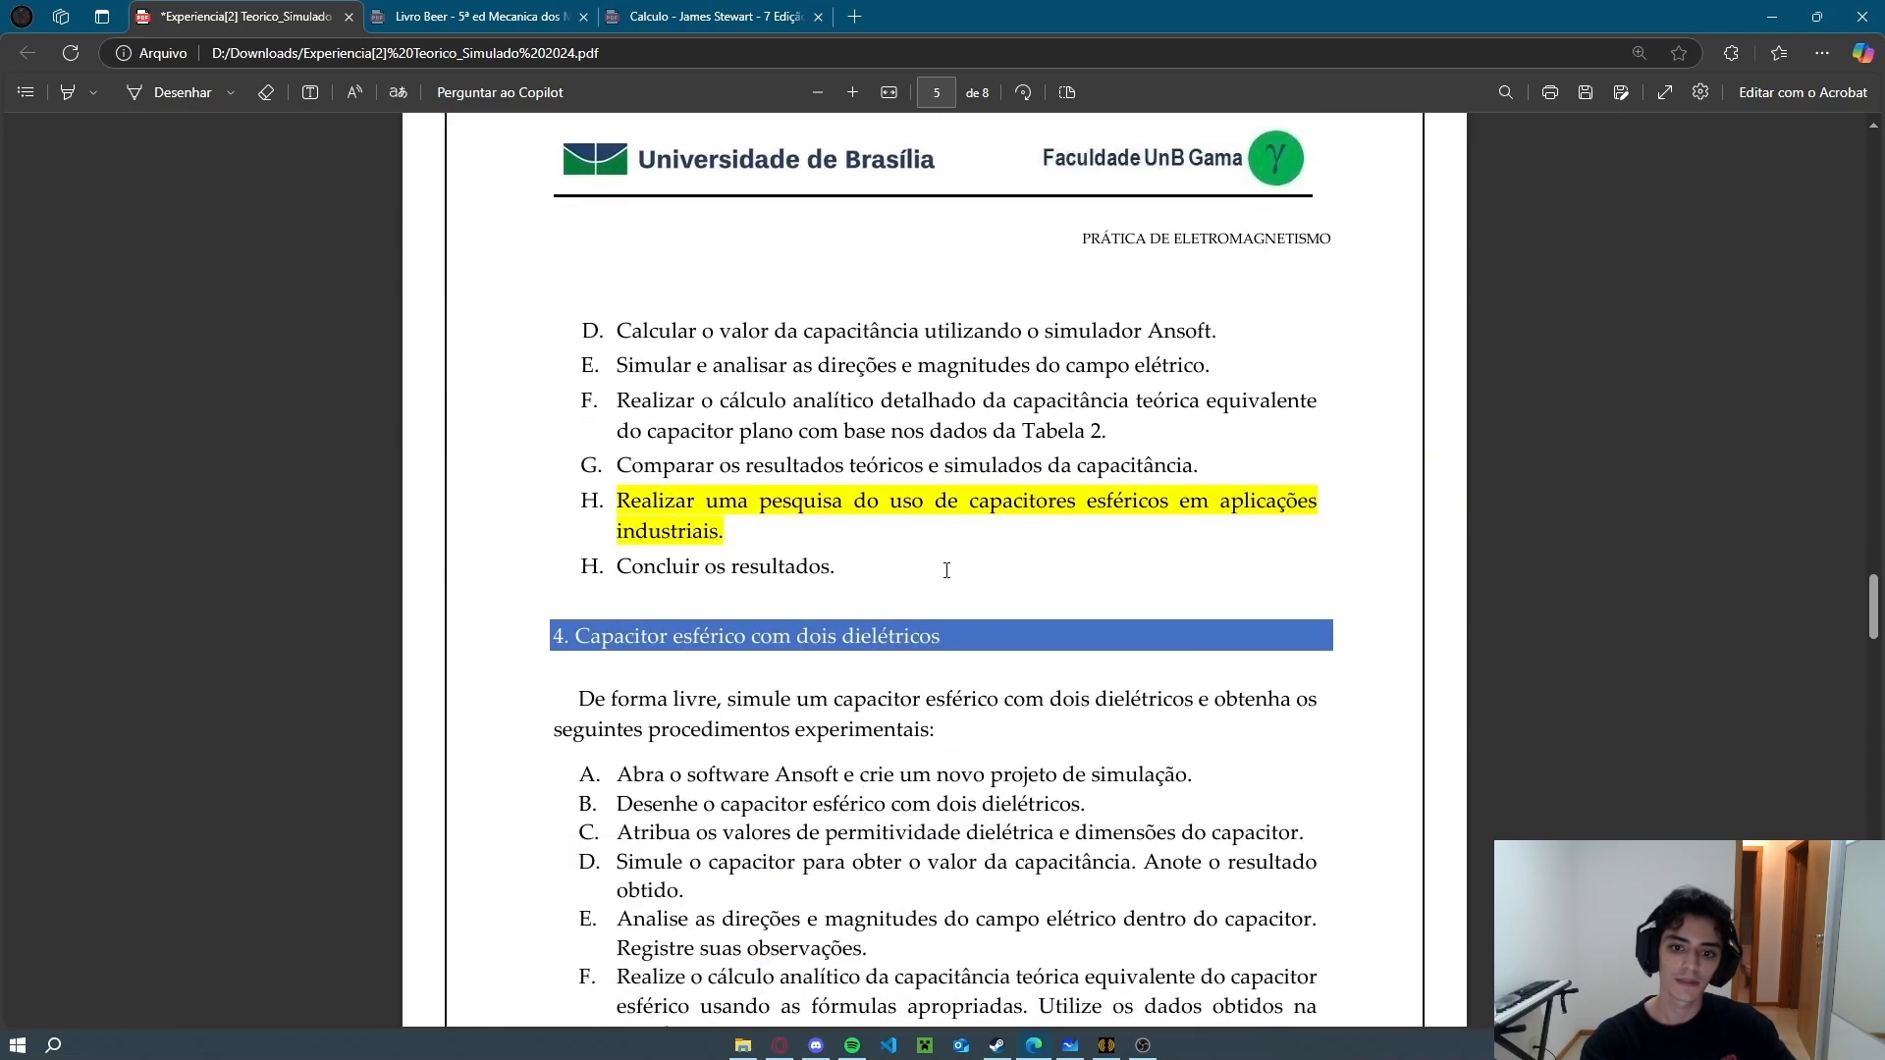
Return to Maxwell and assign a Matrix parameter that includes both voltage sources, Voltage1 and Voltage2.
key(alt+Tab)
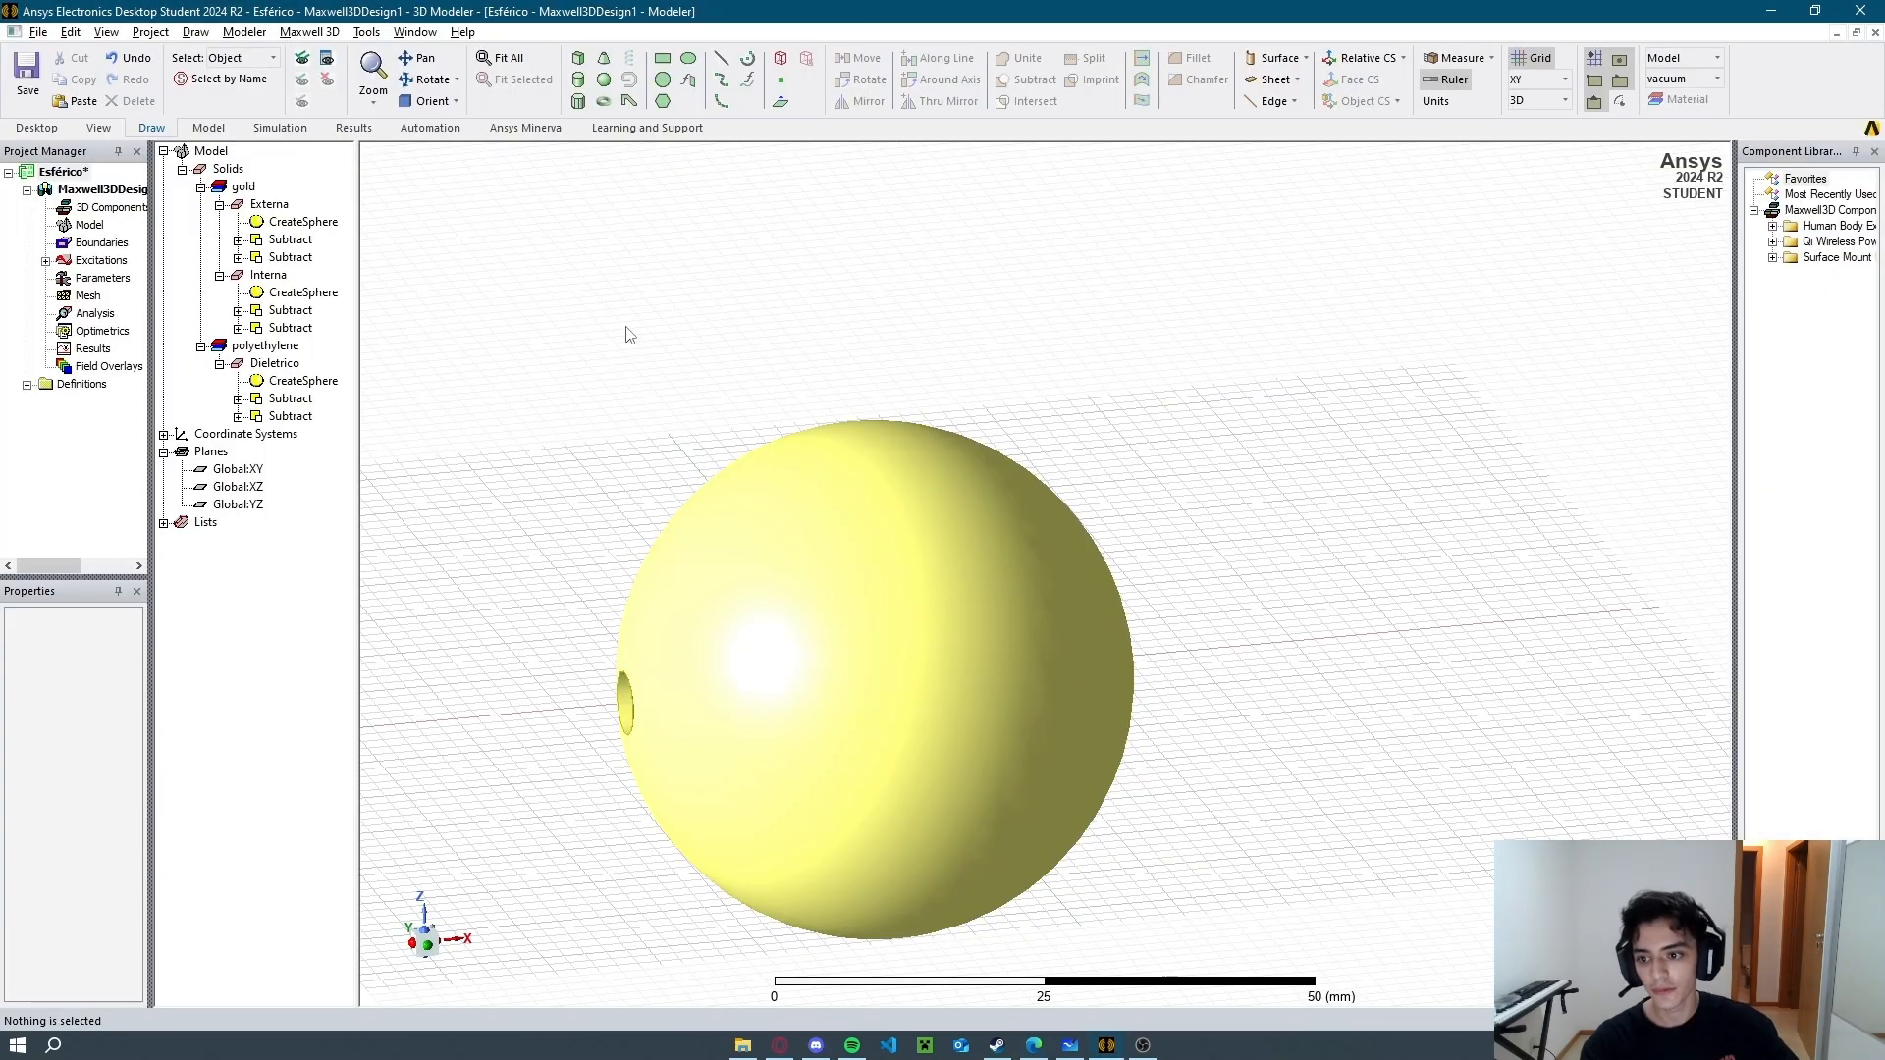
alt+drag(650, 356, 771, 354)
click(45, 261)
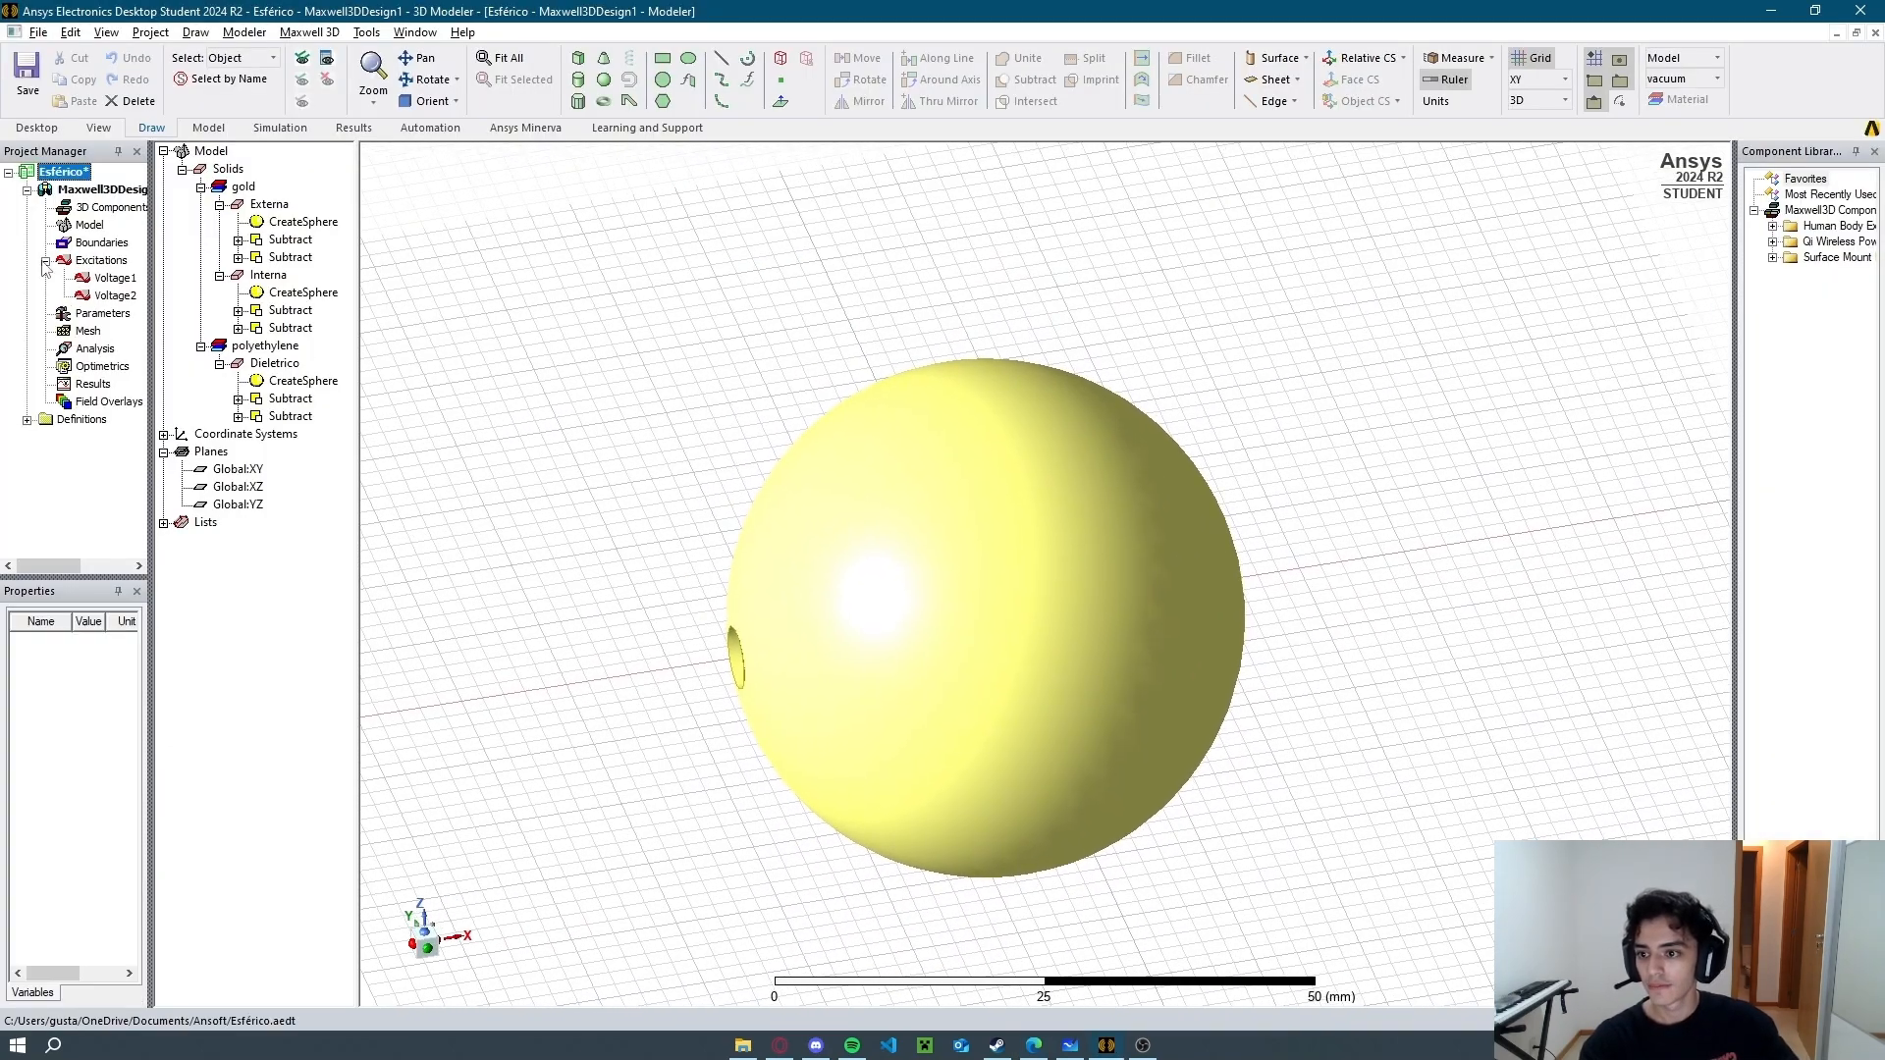
right_click(86, 314)
mouse_move(177, 325)
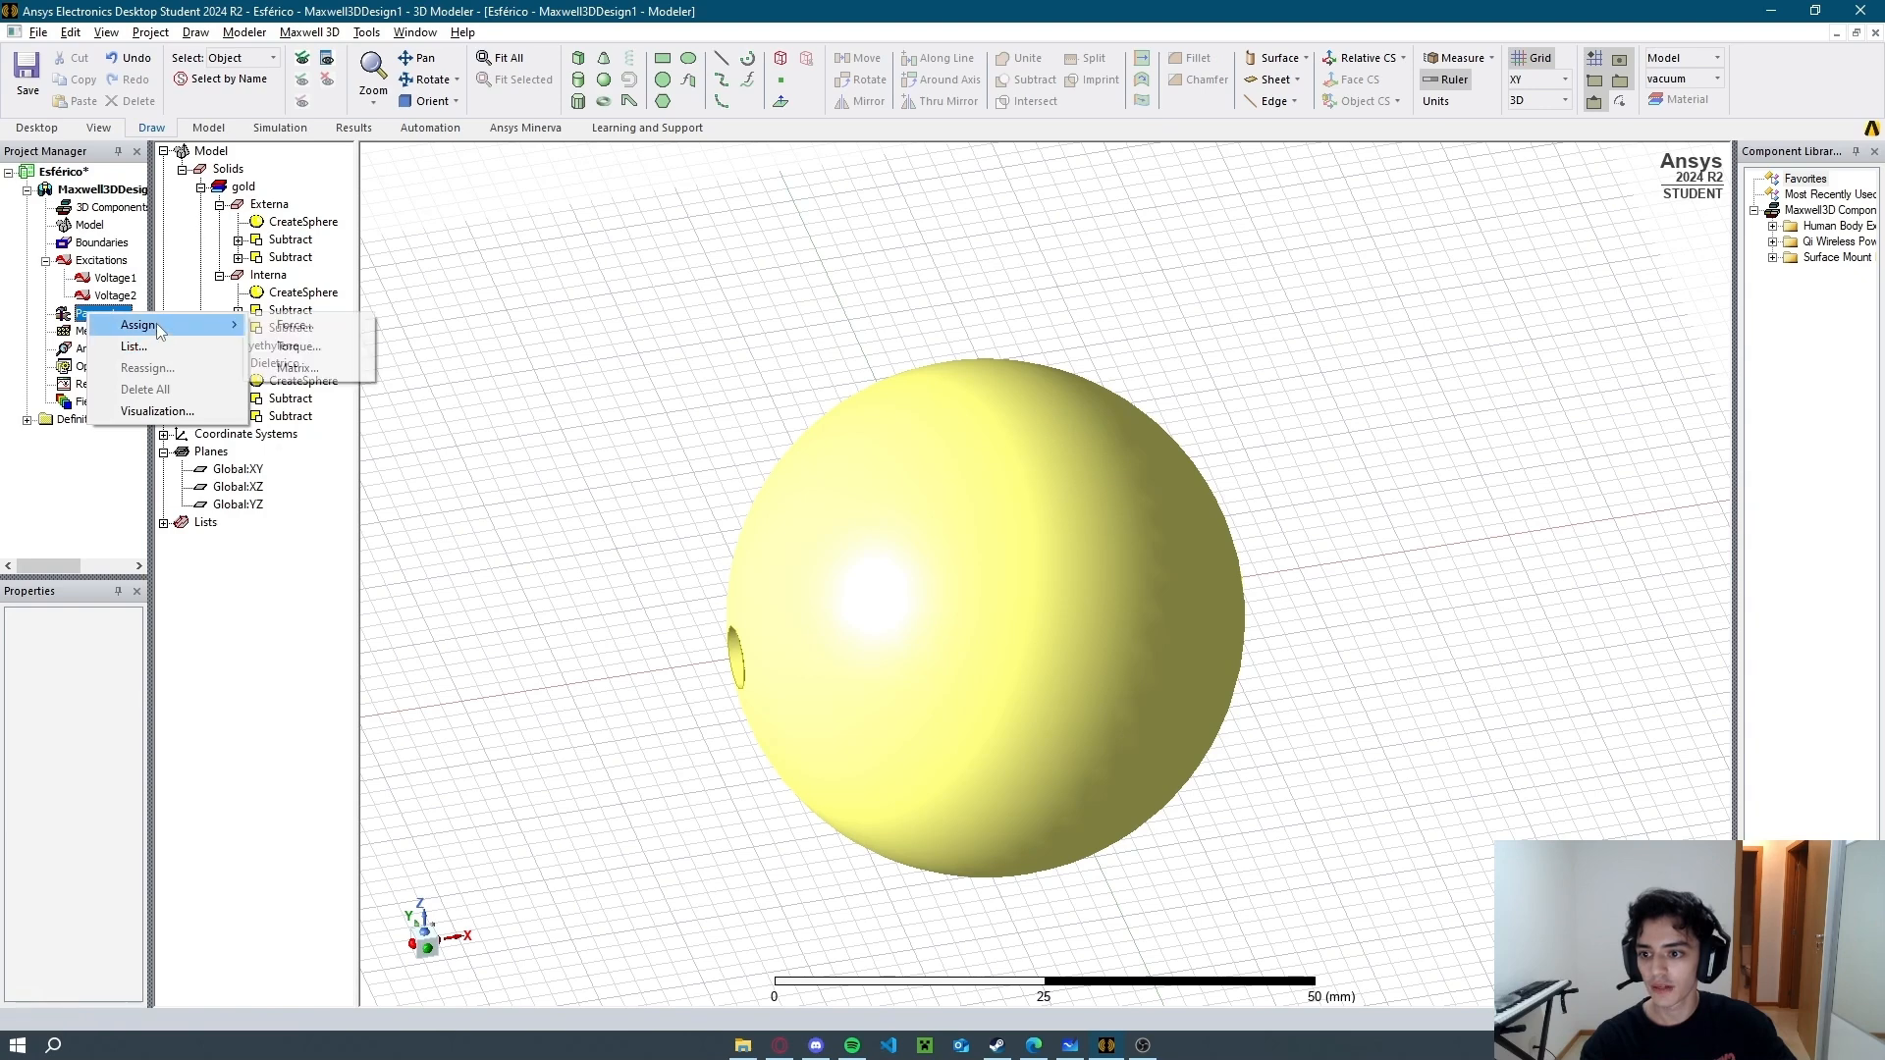
click(298, 368)
click(1158, 449)
click(1158, 468)
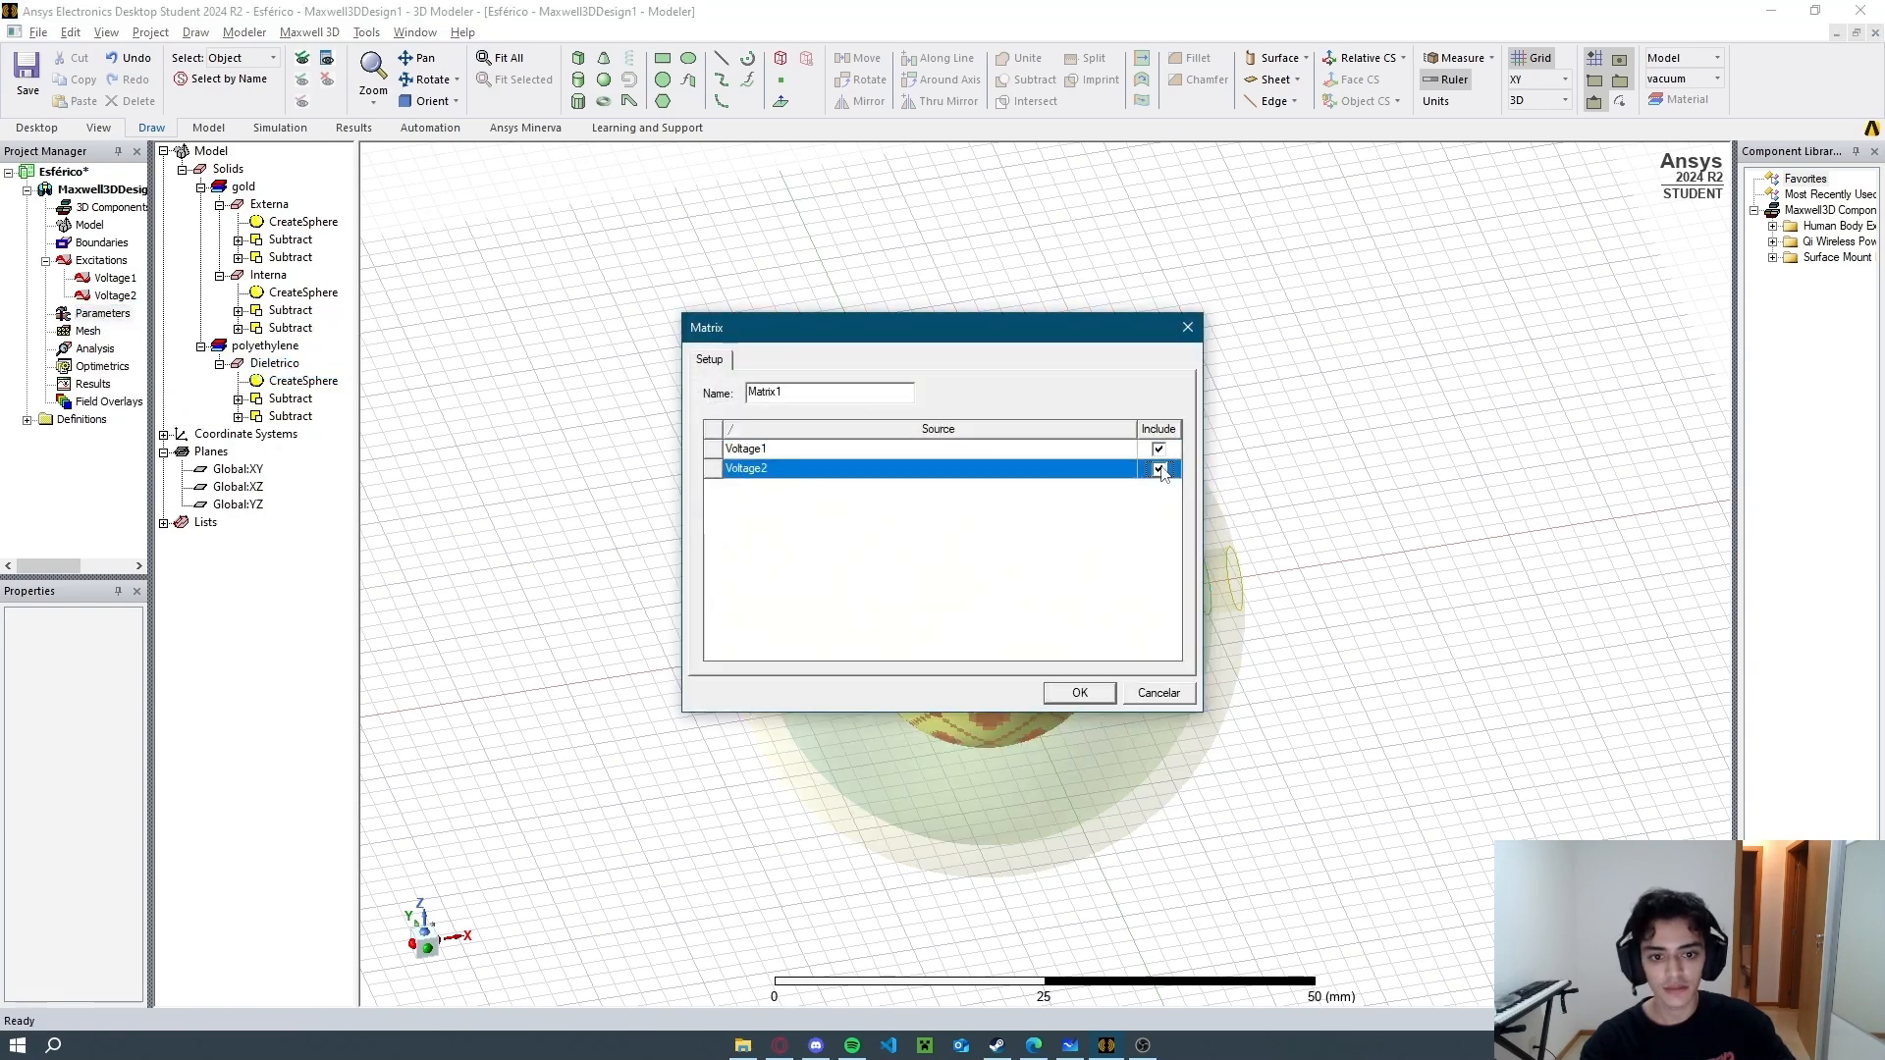
click(1078, 693)
double_click(102, 313)
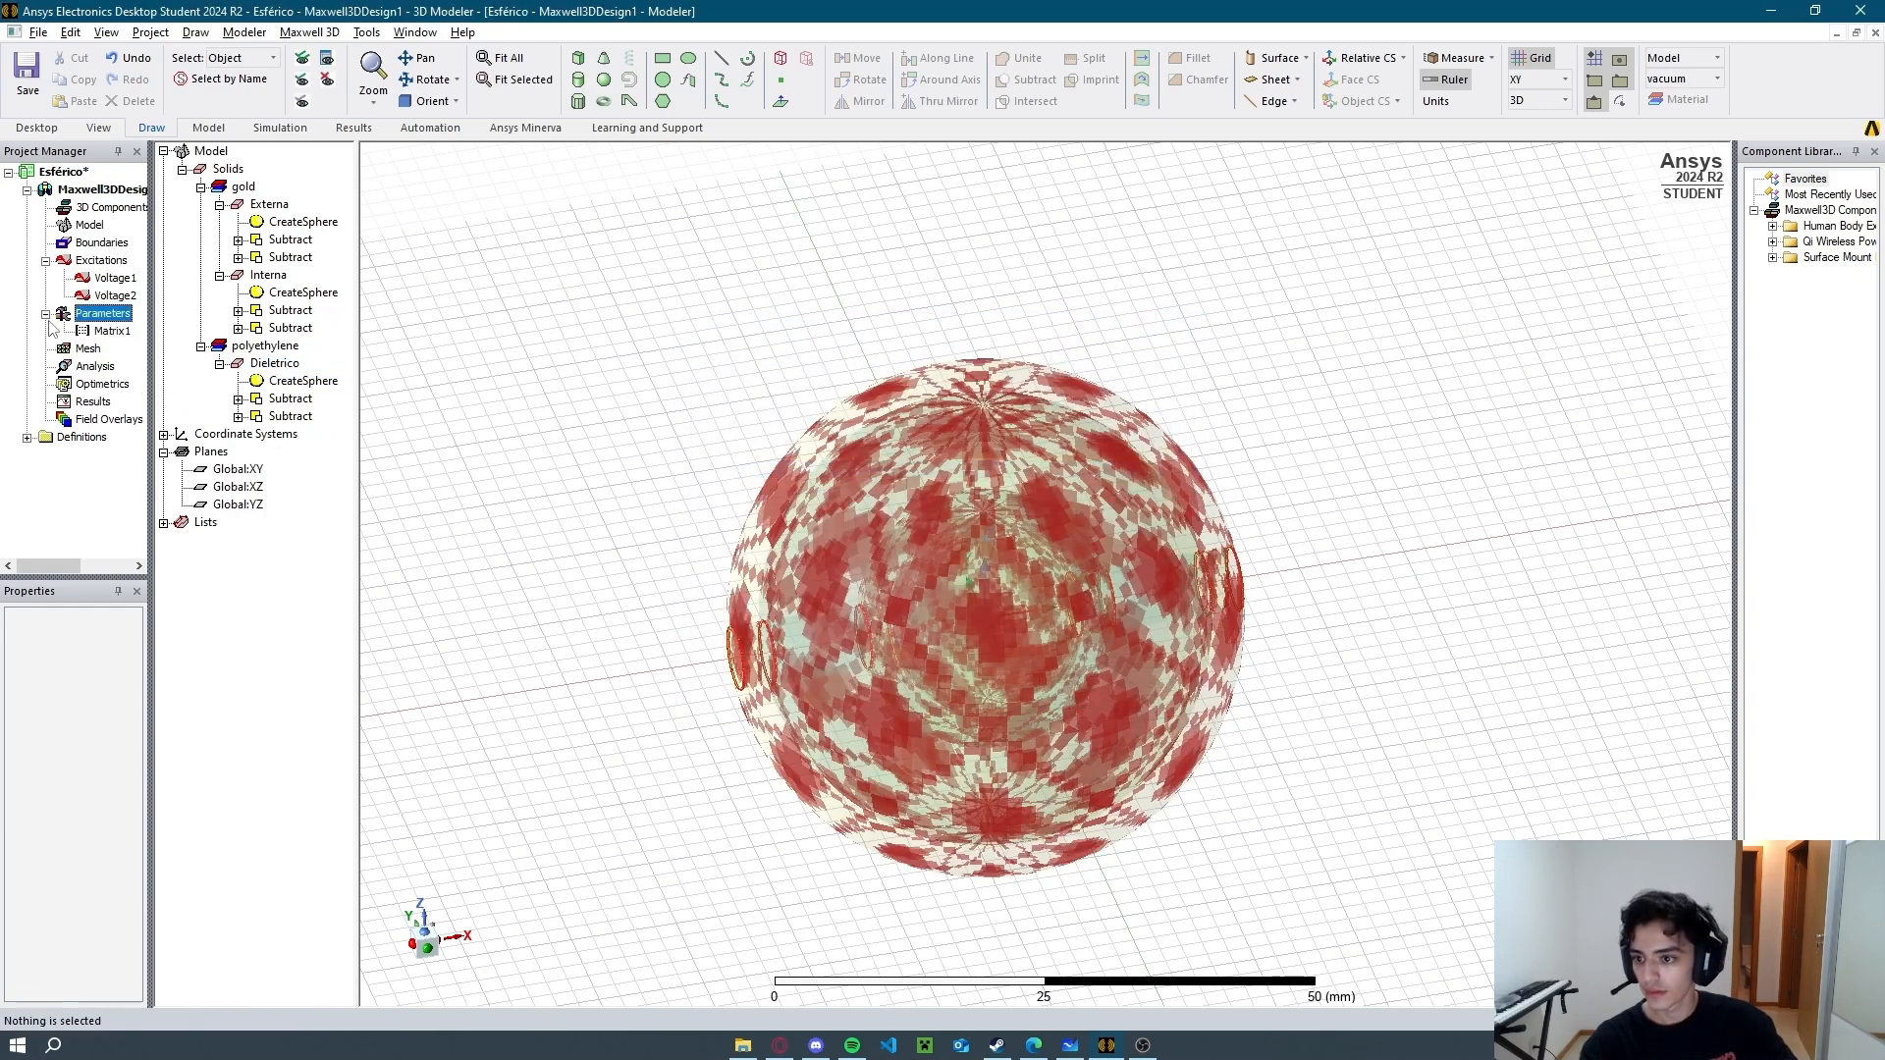
right_click(102, 313)
mouse_move(176, 331)
click(329, 365)
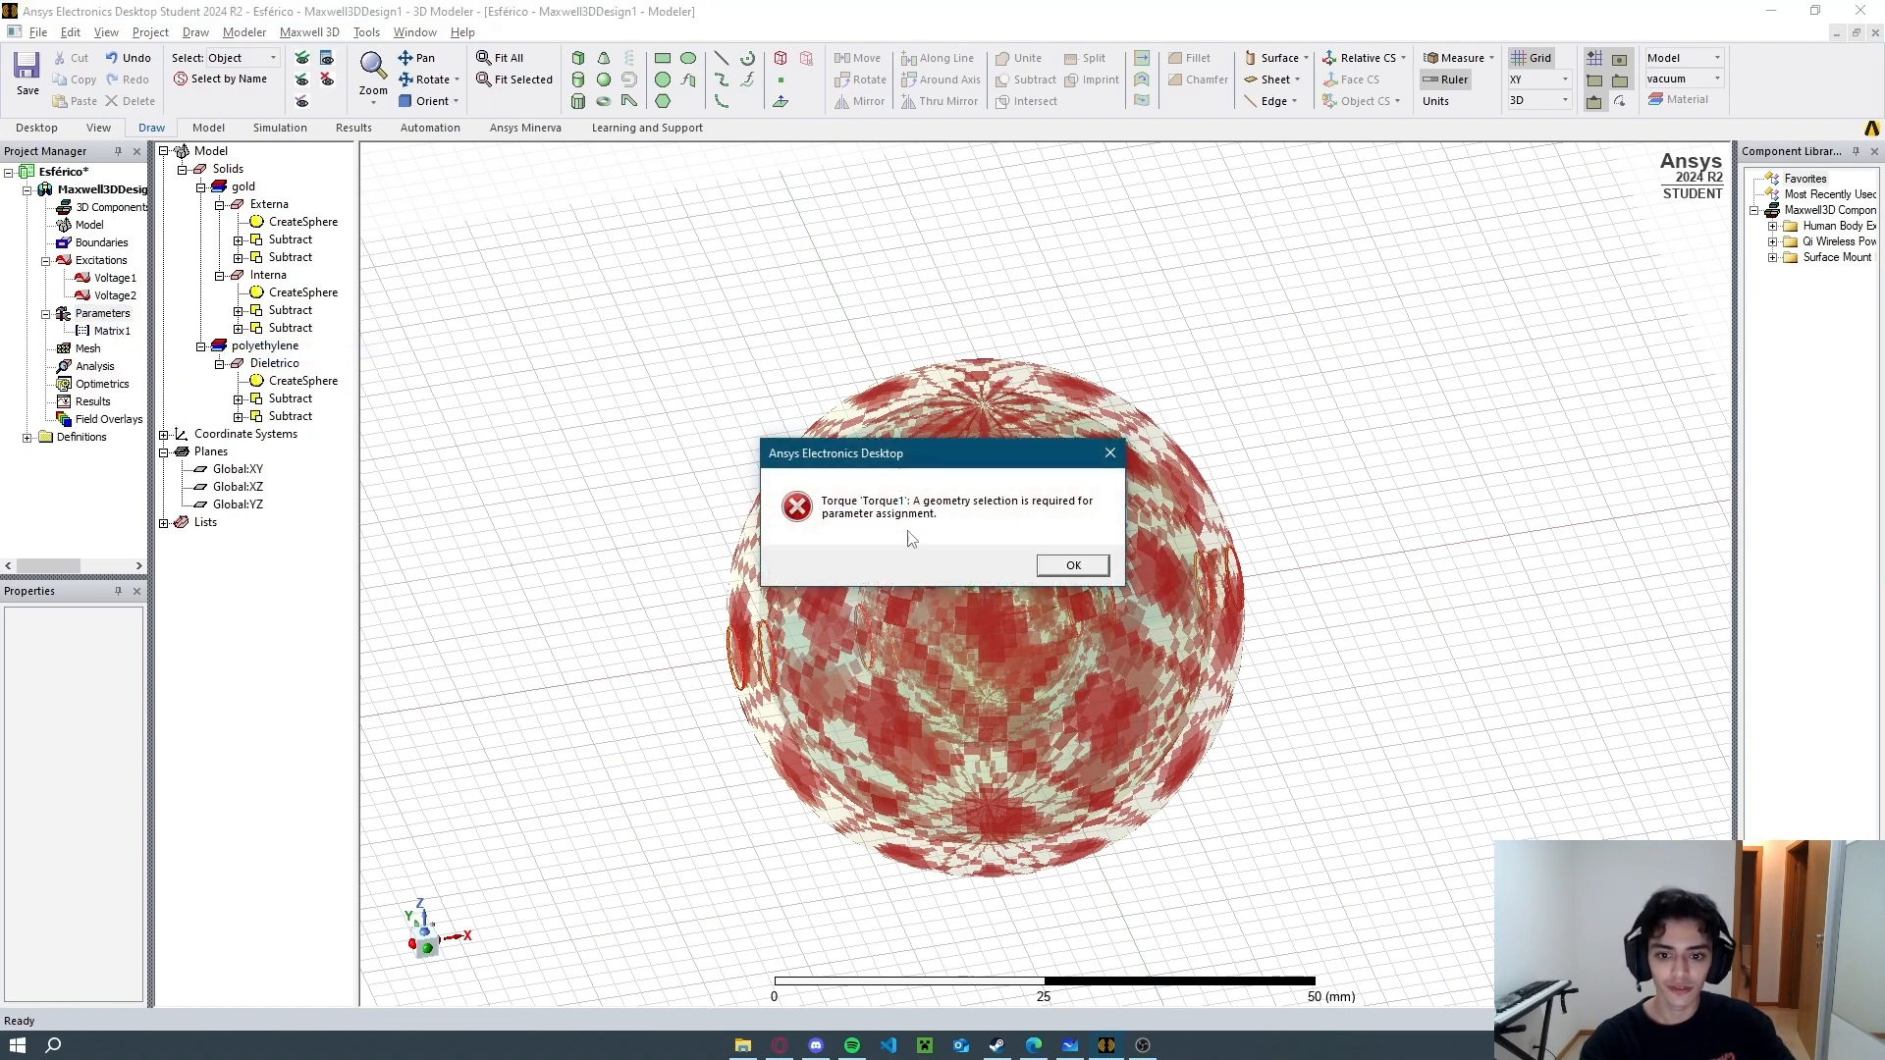
key(Return)
Assign a second Matrix parameter, Matrix2, with both Voltage1 and Voltage2 included.
right_click(82, 321)
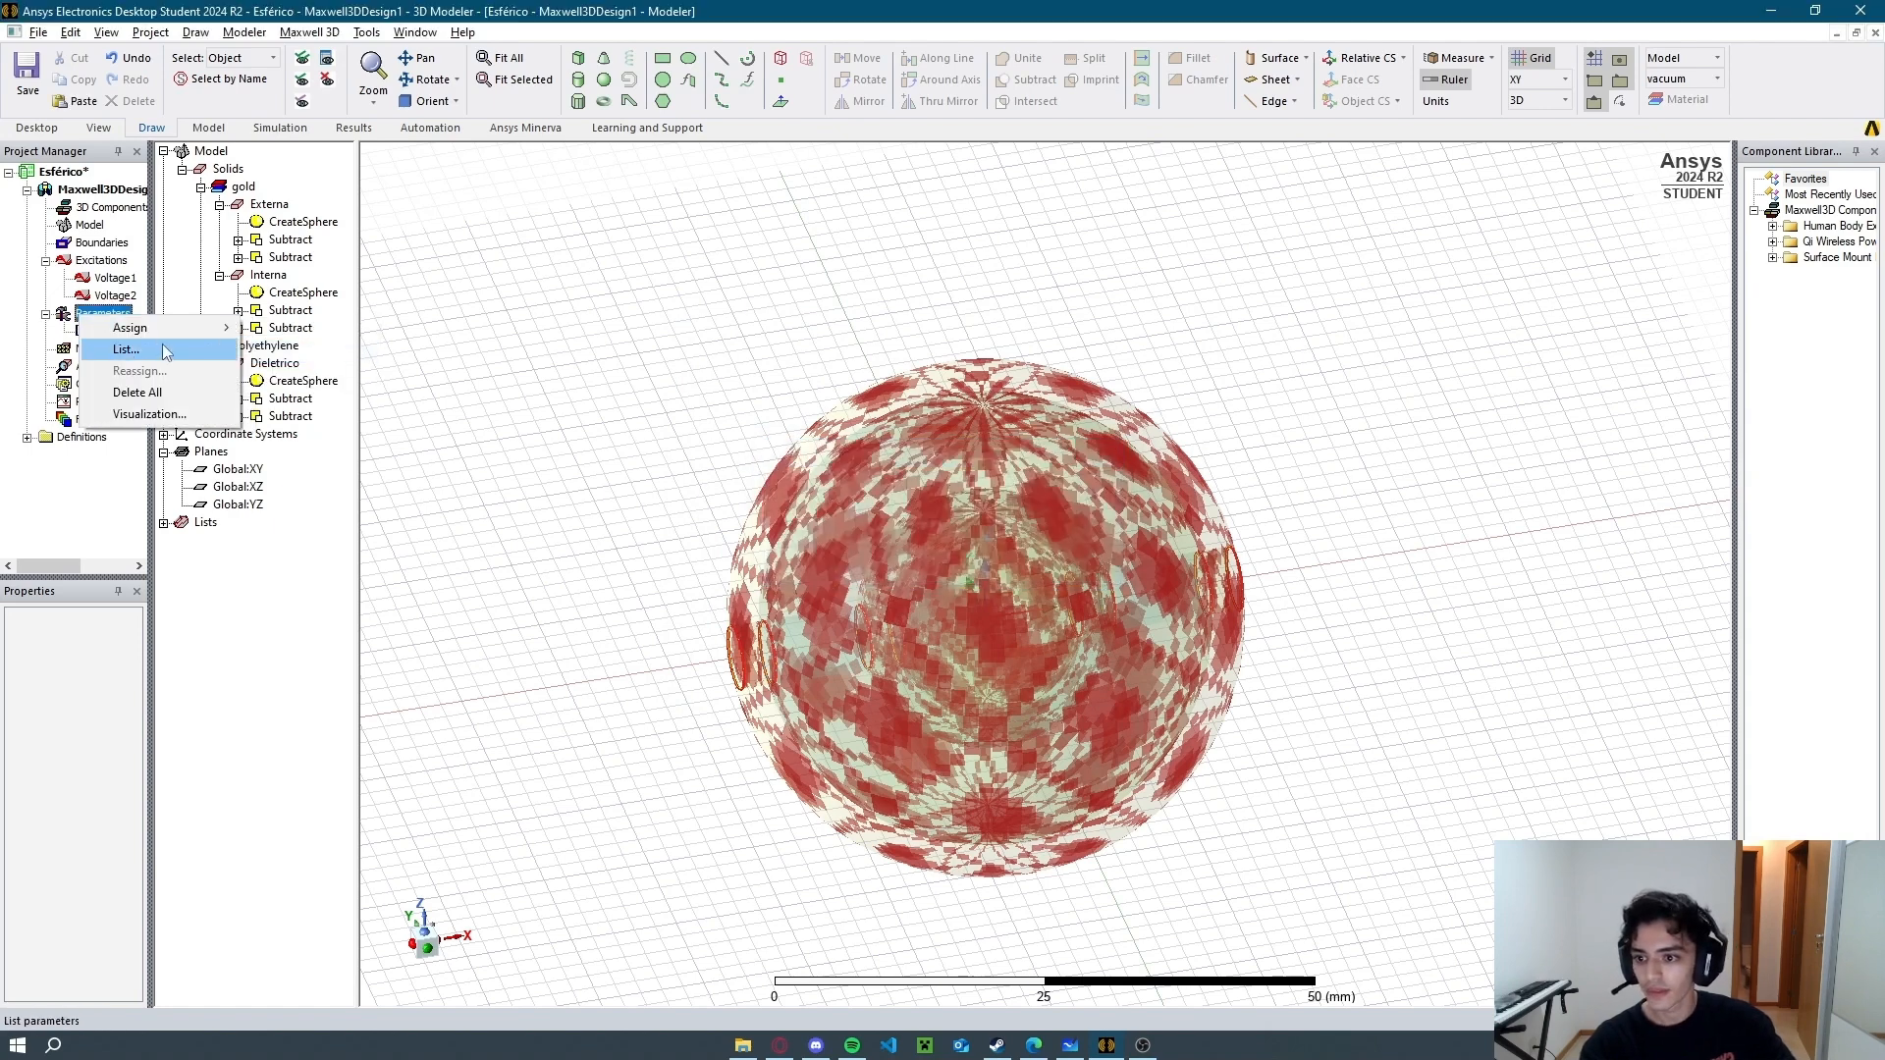
mouse_move(130, 328)
click(295, 371)
click(1158, 468)
click(1159, 448)
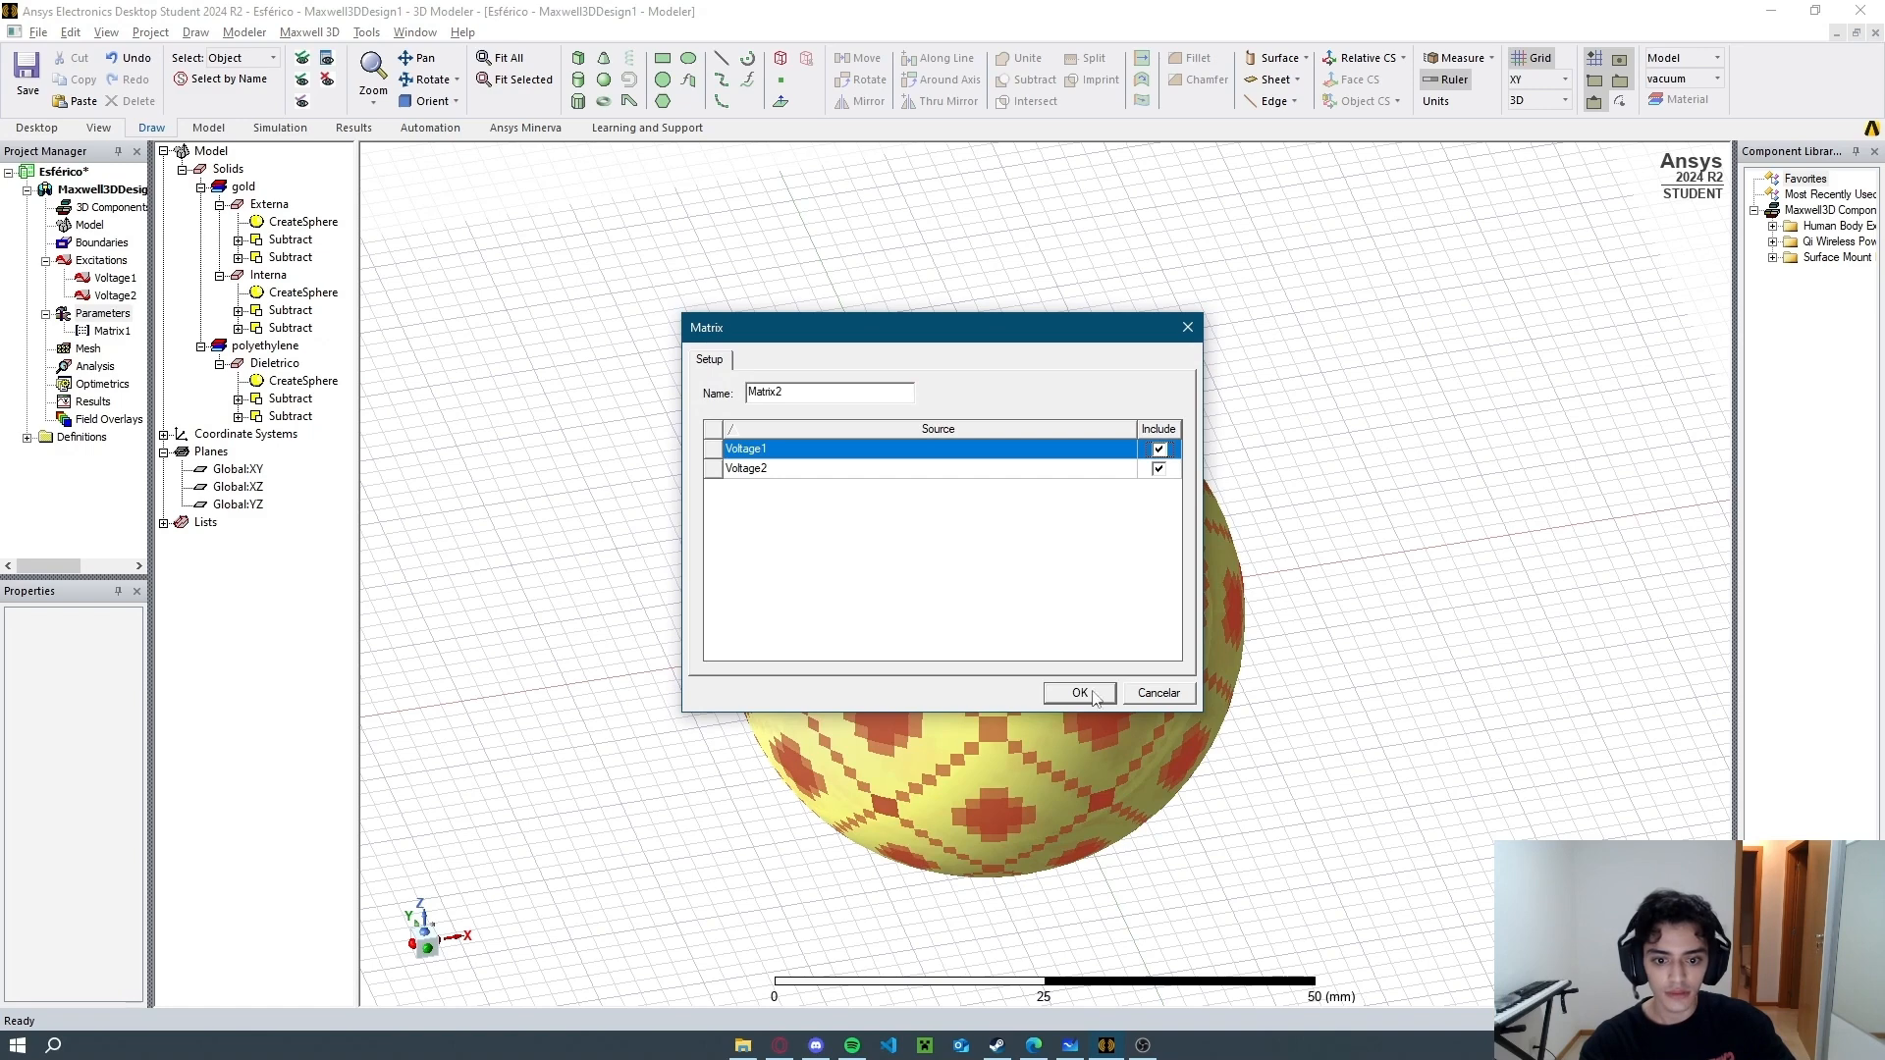
click(1079, 692)
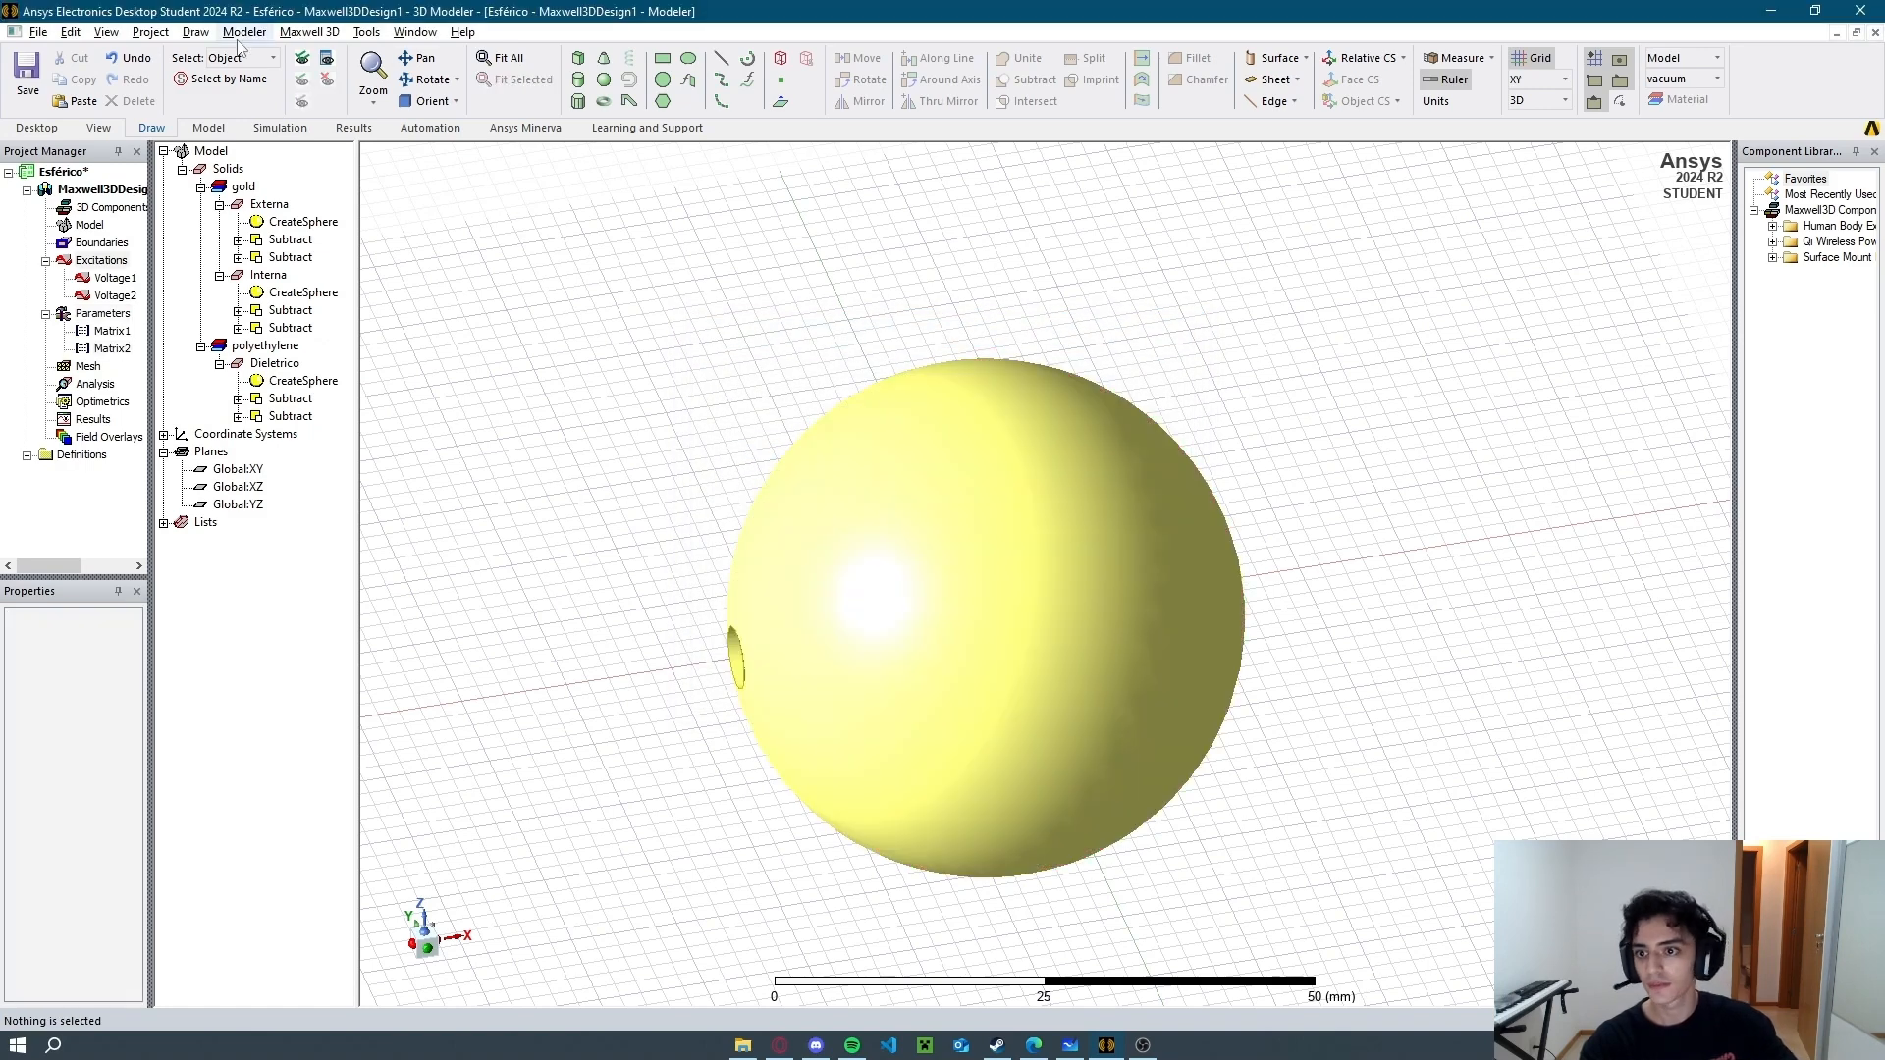
Create a vacuum region around the capacitor with 0 percentage offset, padding all directions similarly.
click(781, 58)
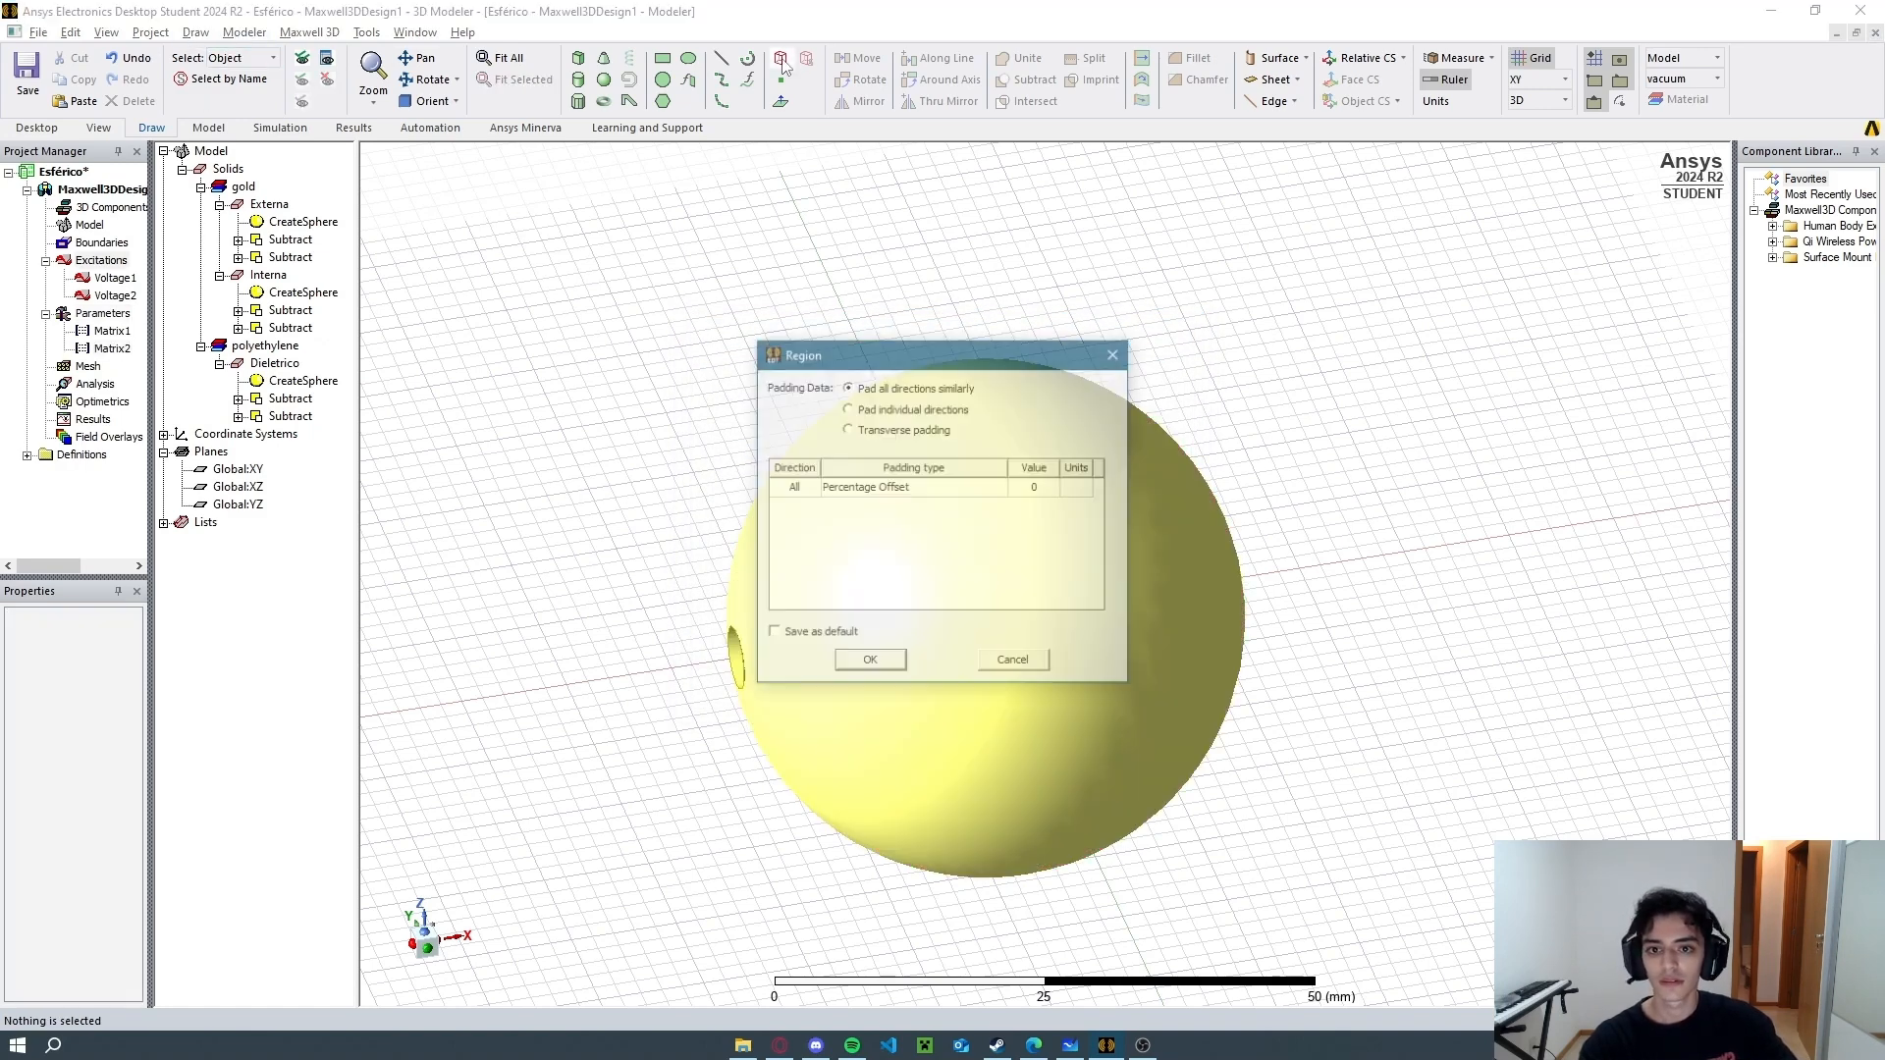
click(869, 662)
alt+drag(593, 505, 643, 473)
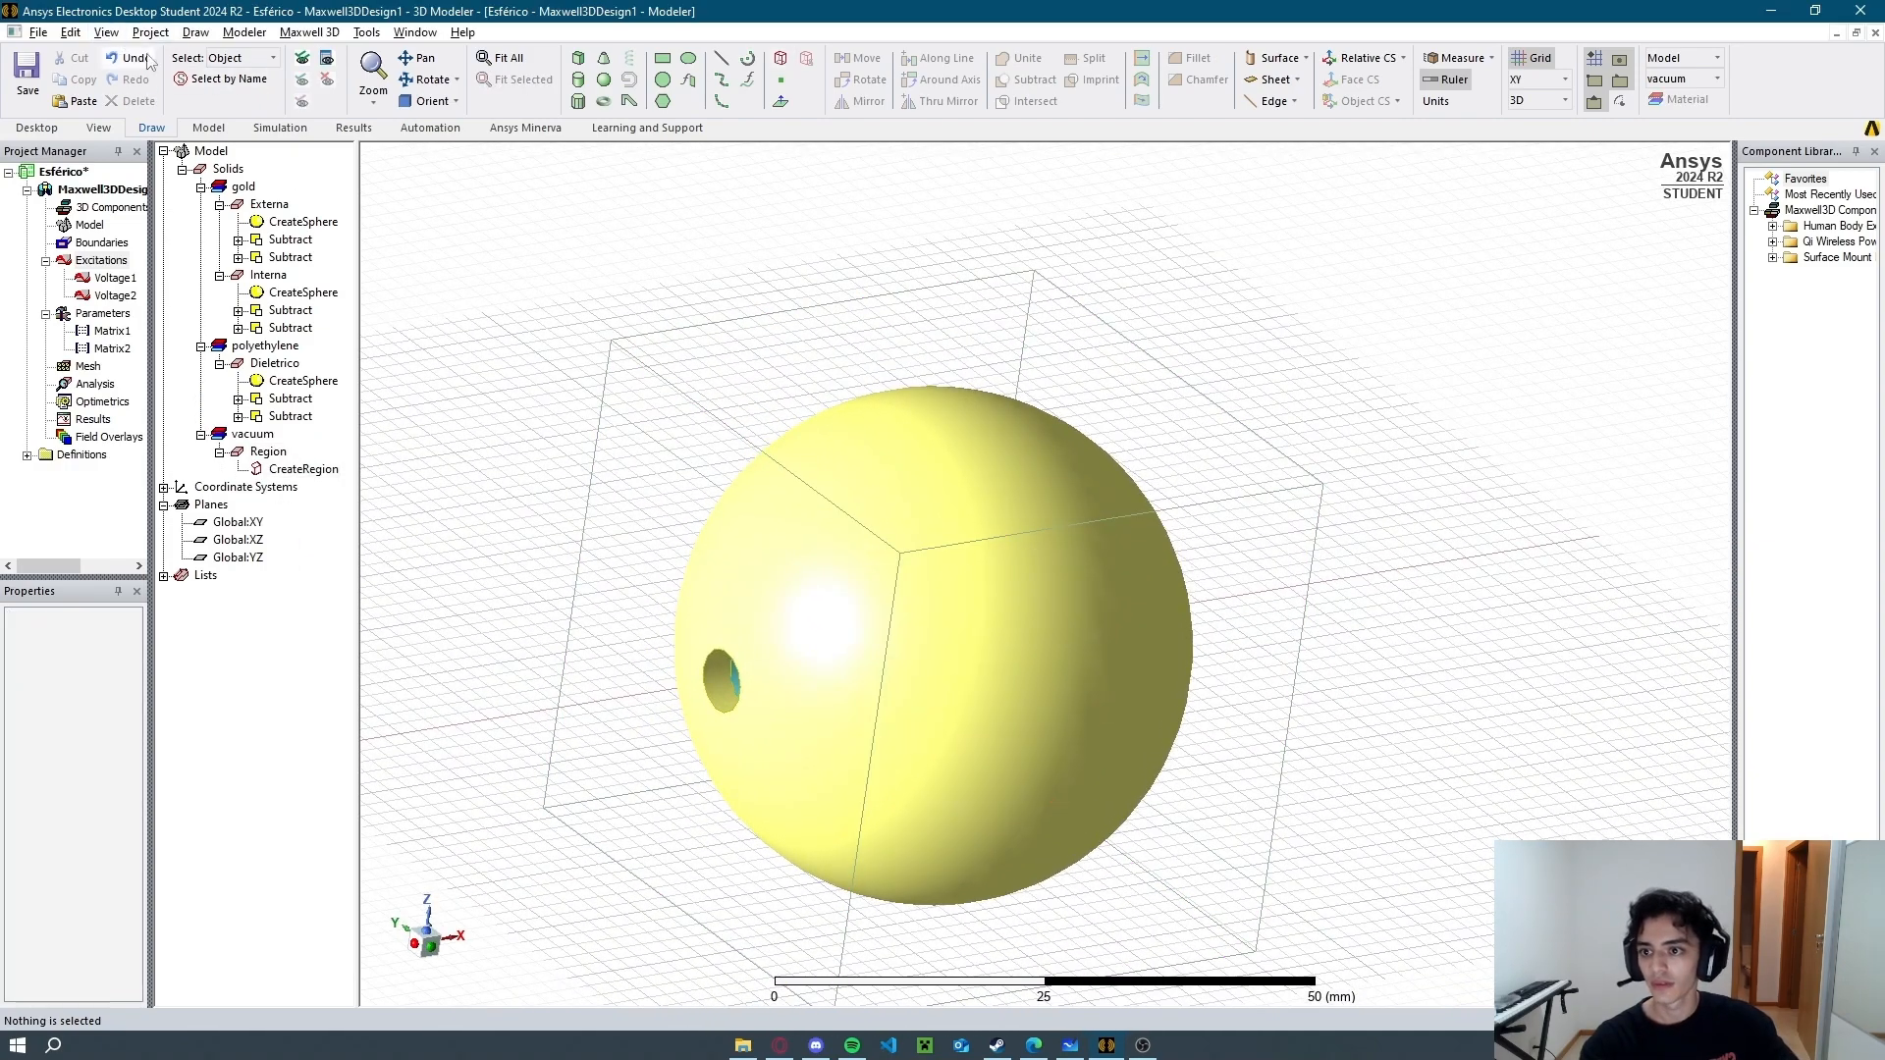
Add solve setup Setup1 with 10 maximum passes and 1 percent error, and run the design's validation check.
click(267, 130)
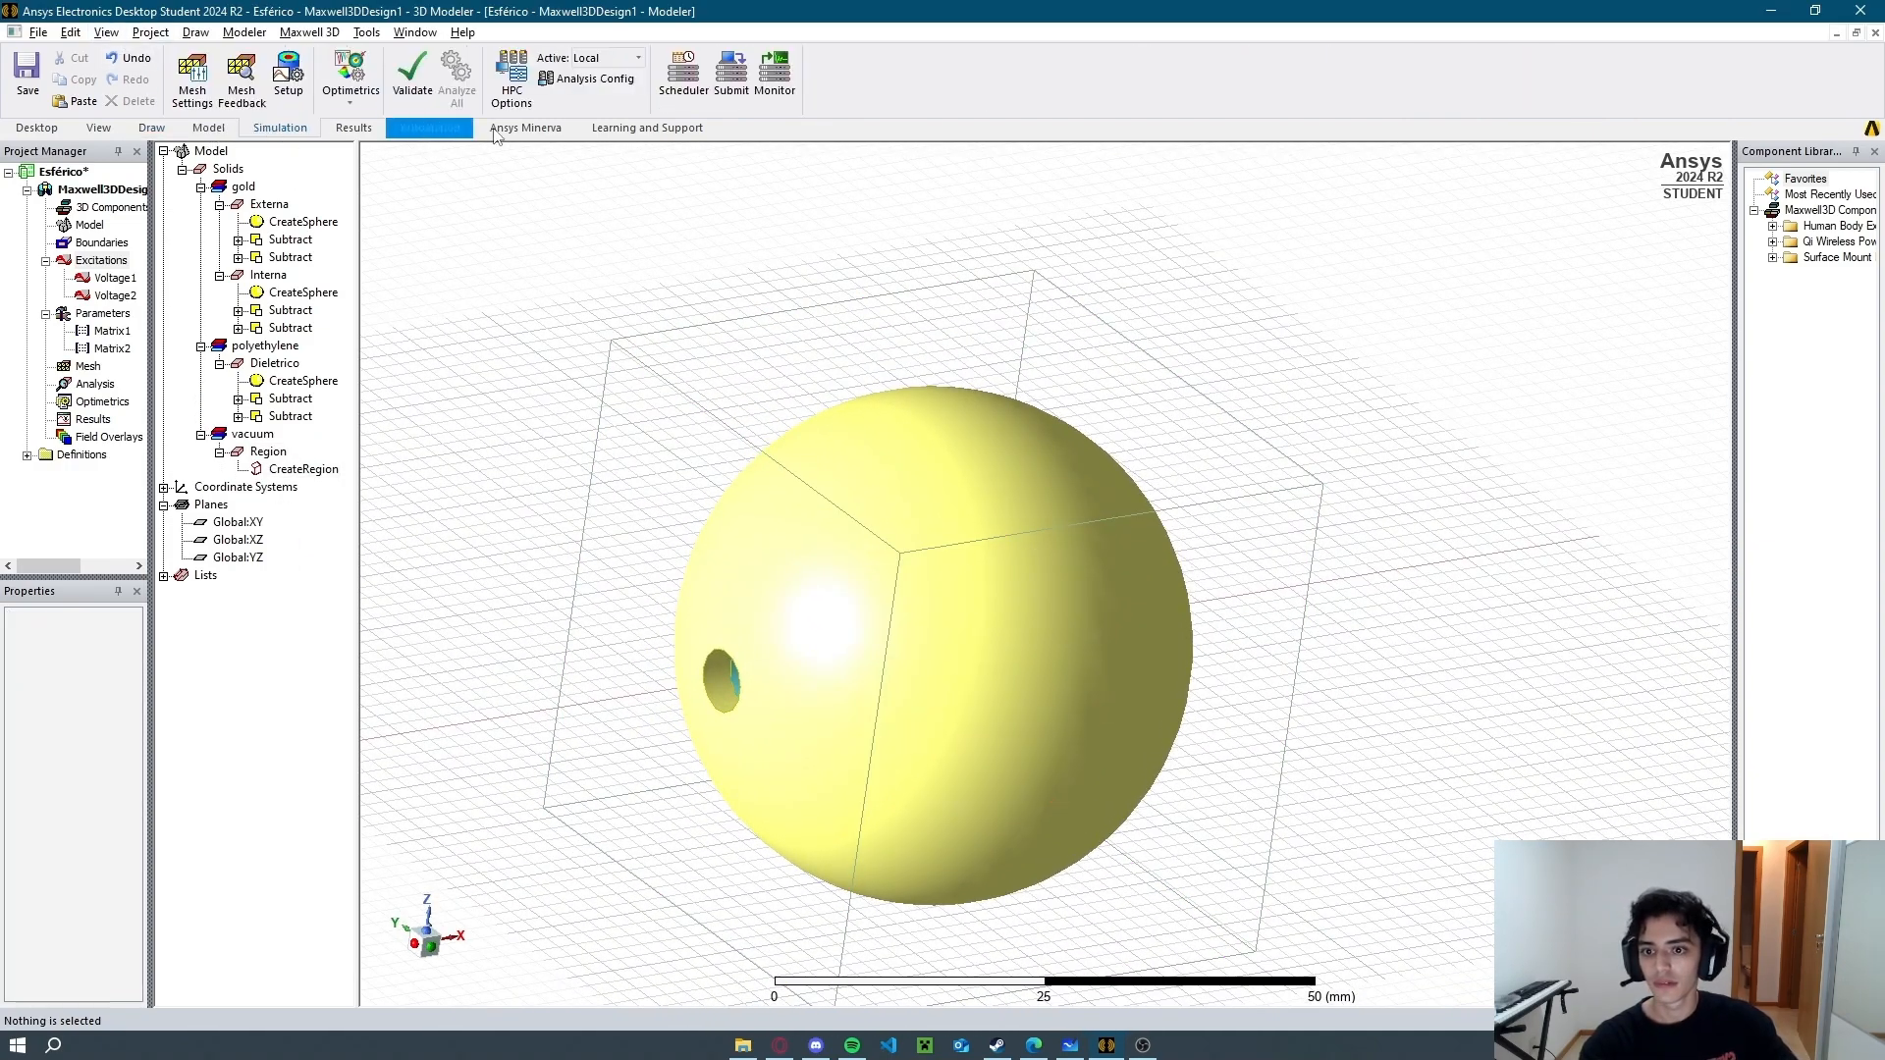
click(298, 88)
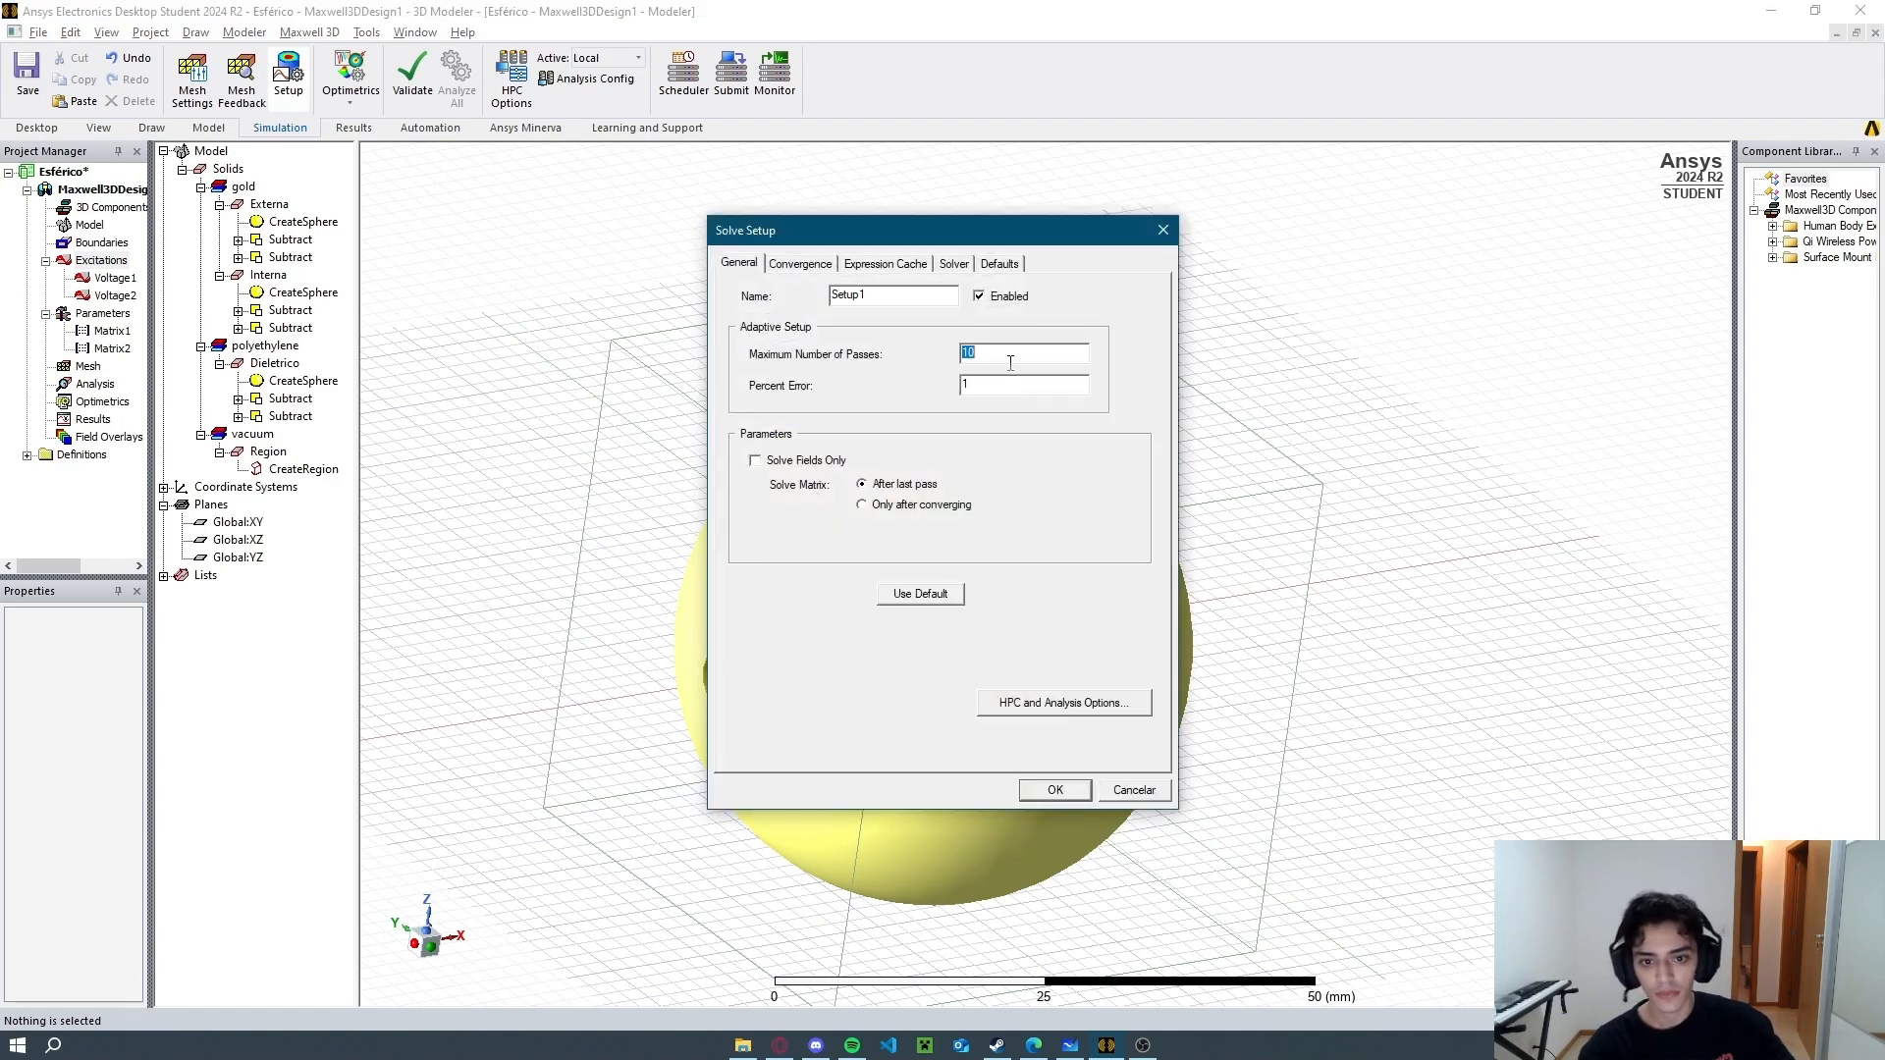
click(1055, 790)
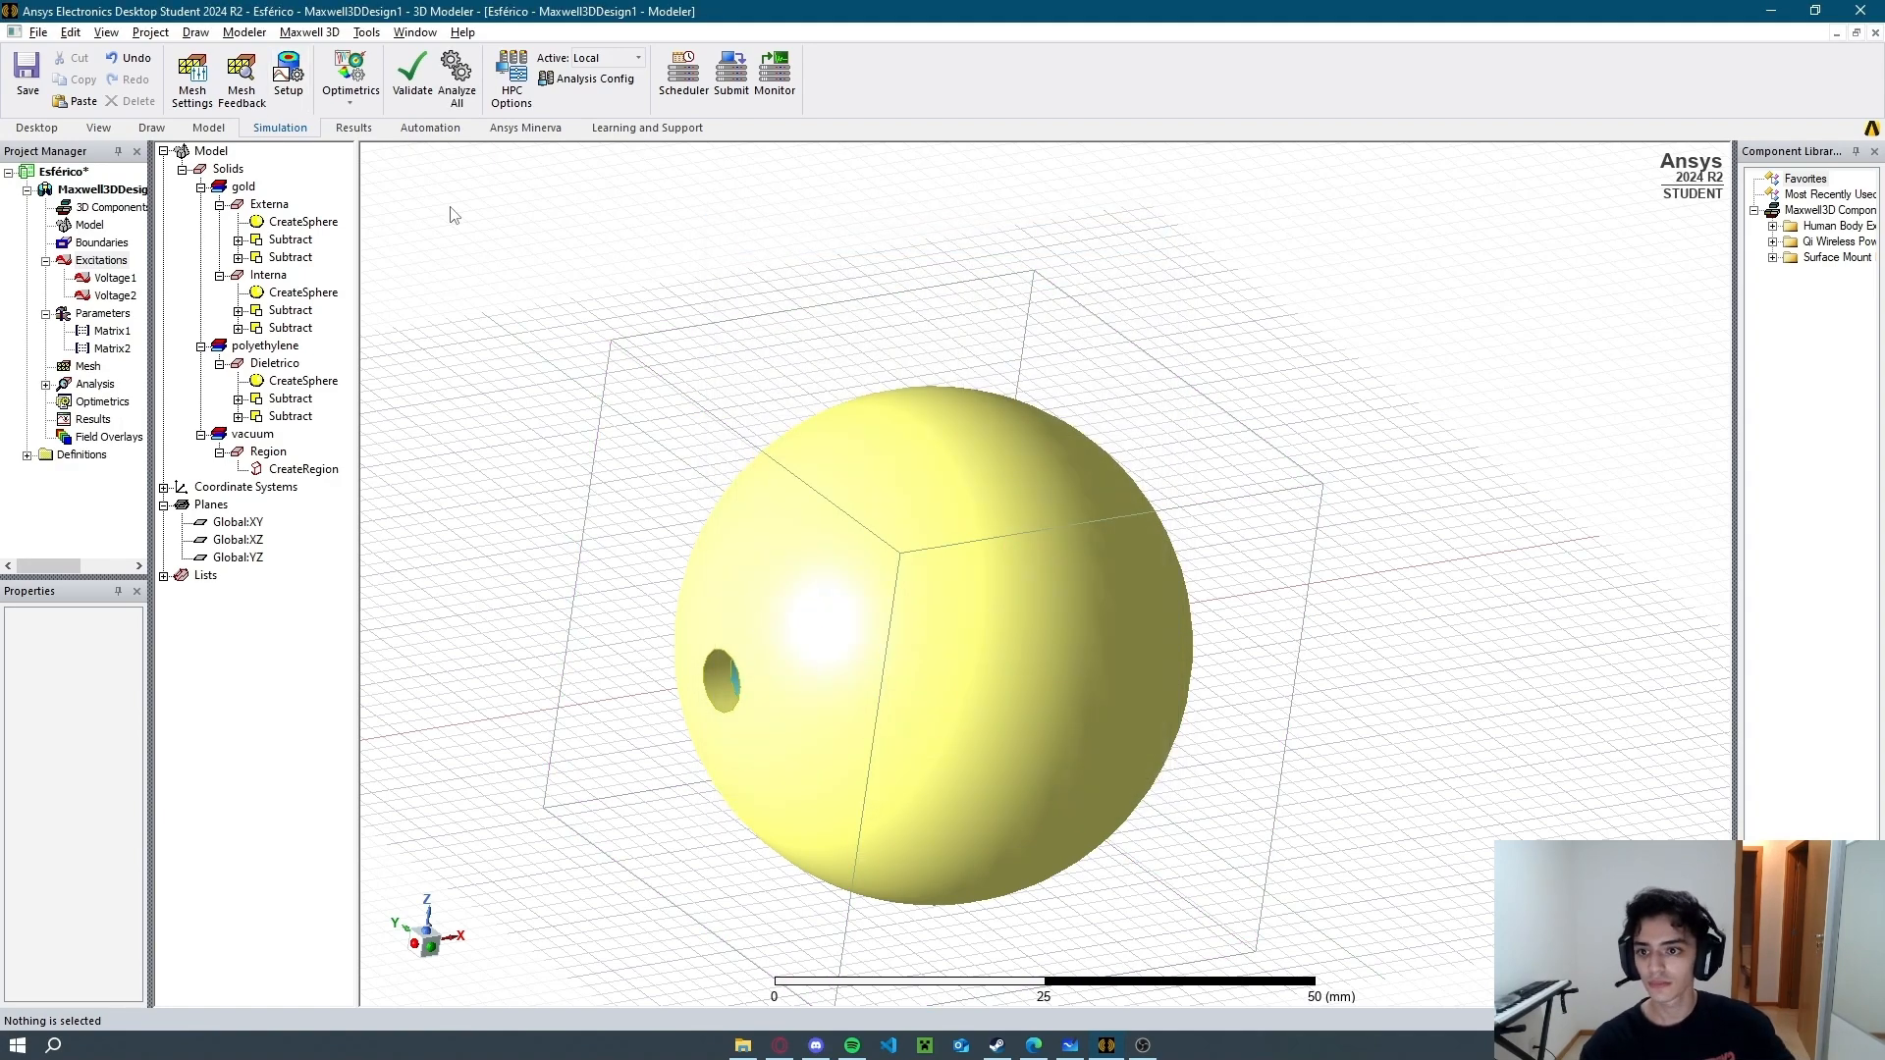
click(413, 76)
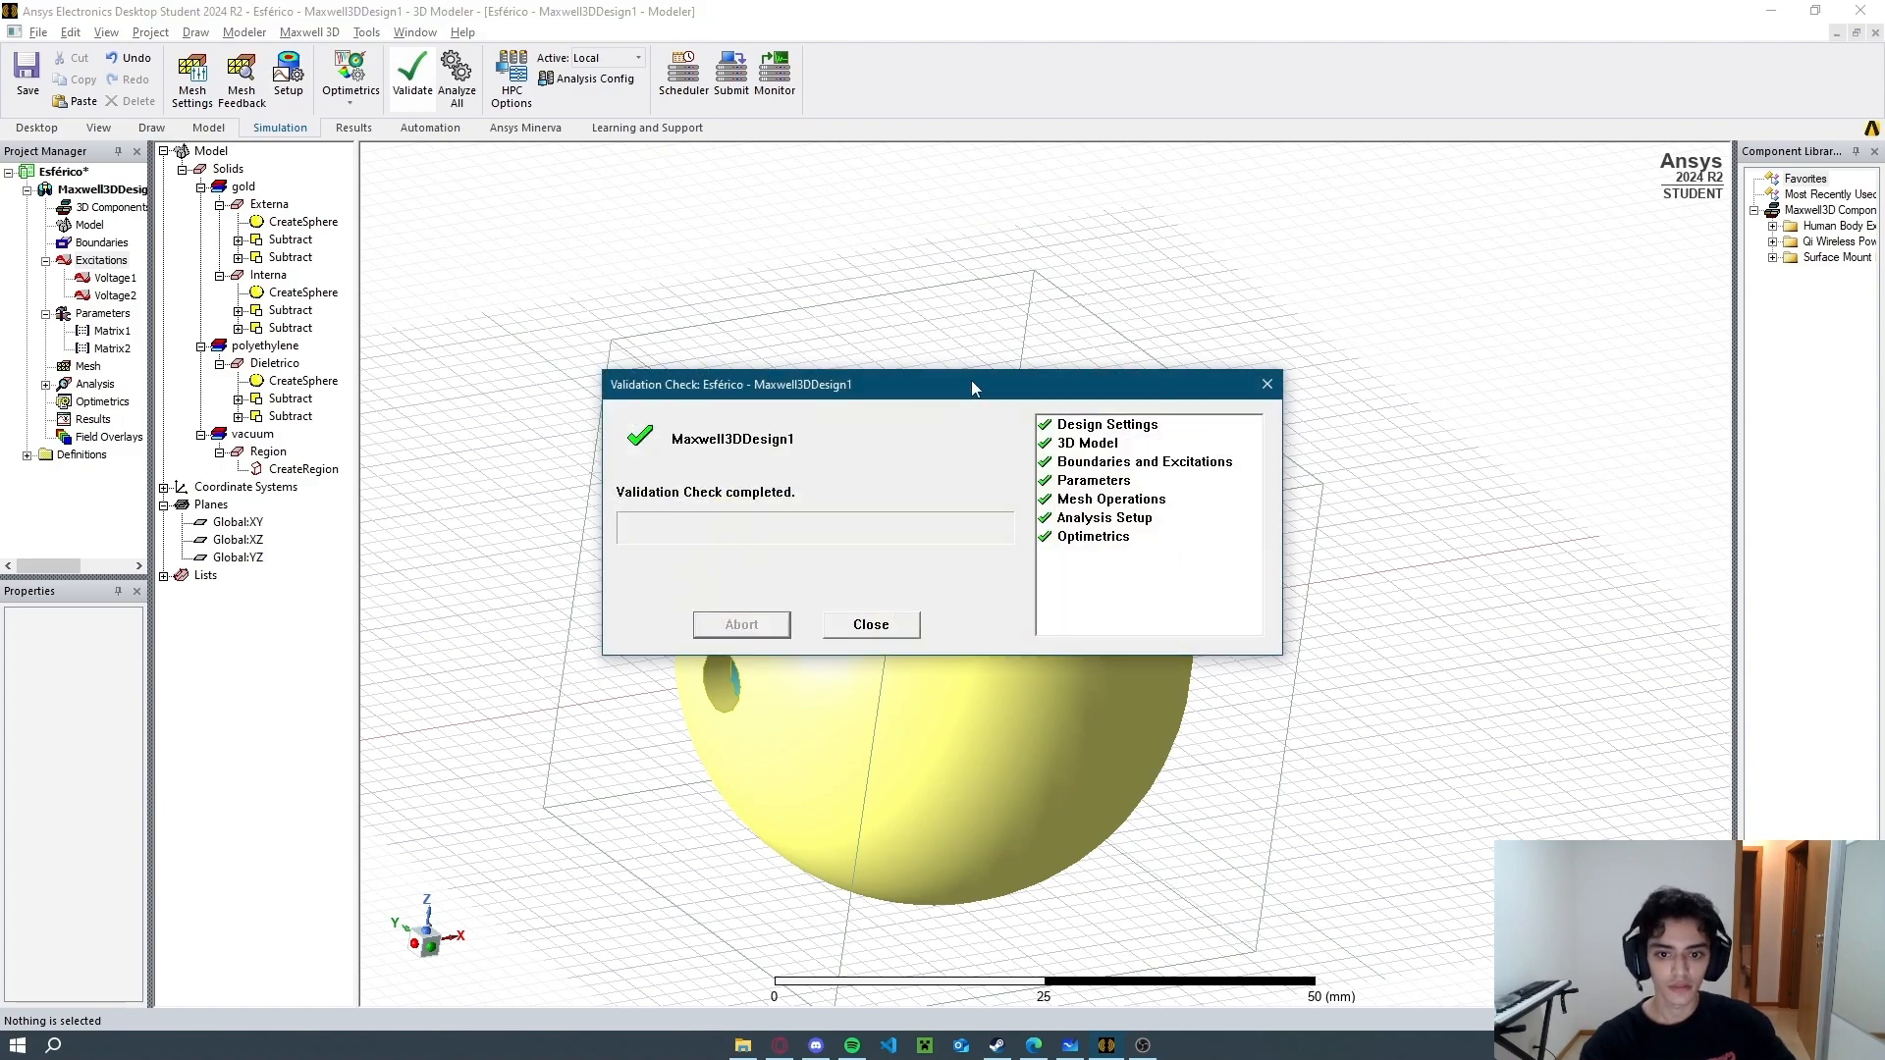
click(856, 625)
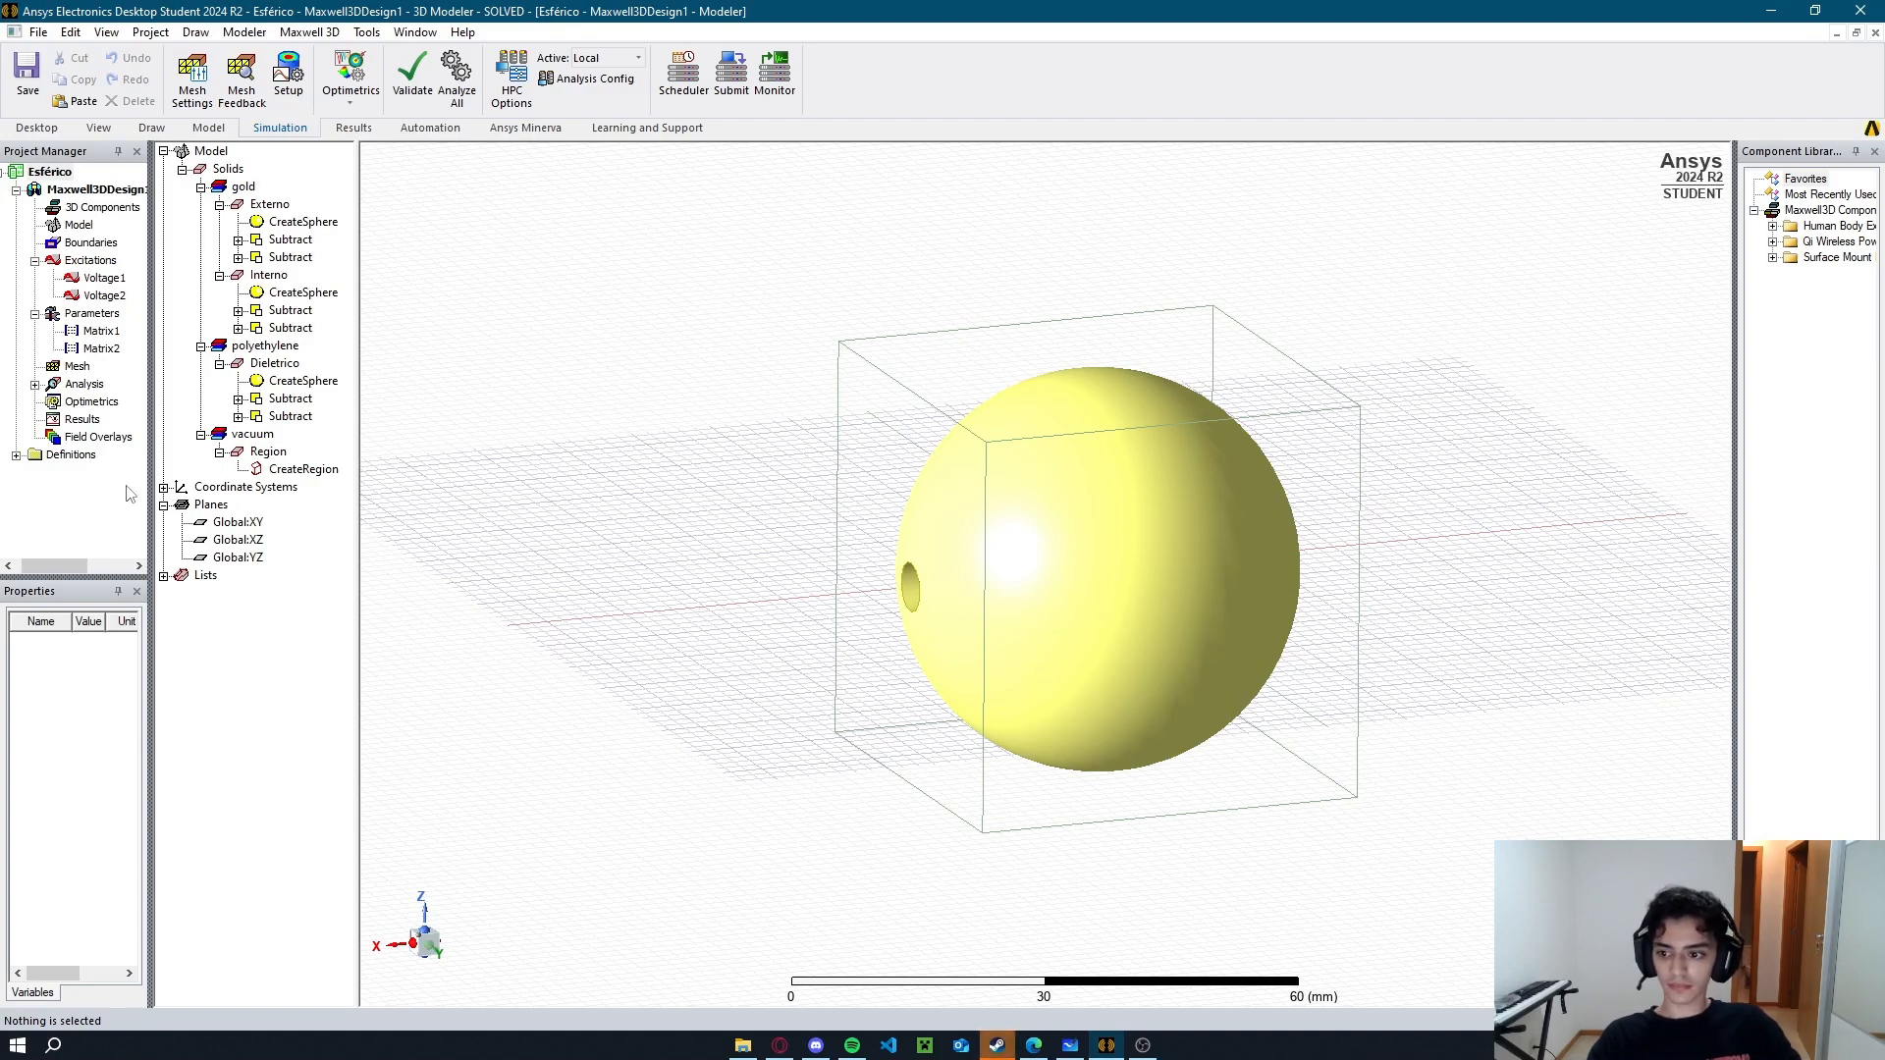
Open the solution data of the solved design and view the Matrix1 capacitance table in pF.
right_click(85, 420)
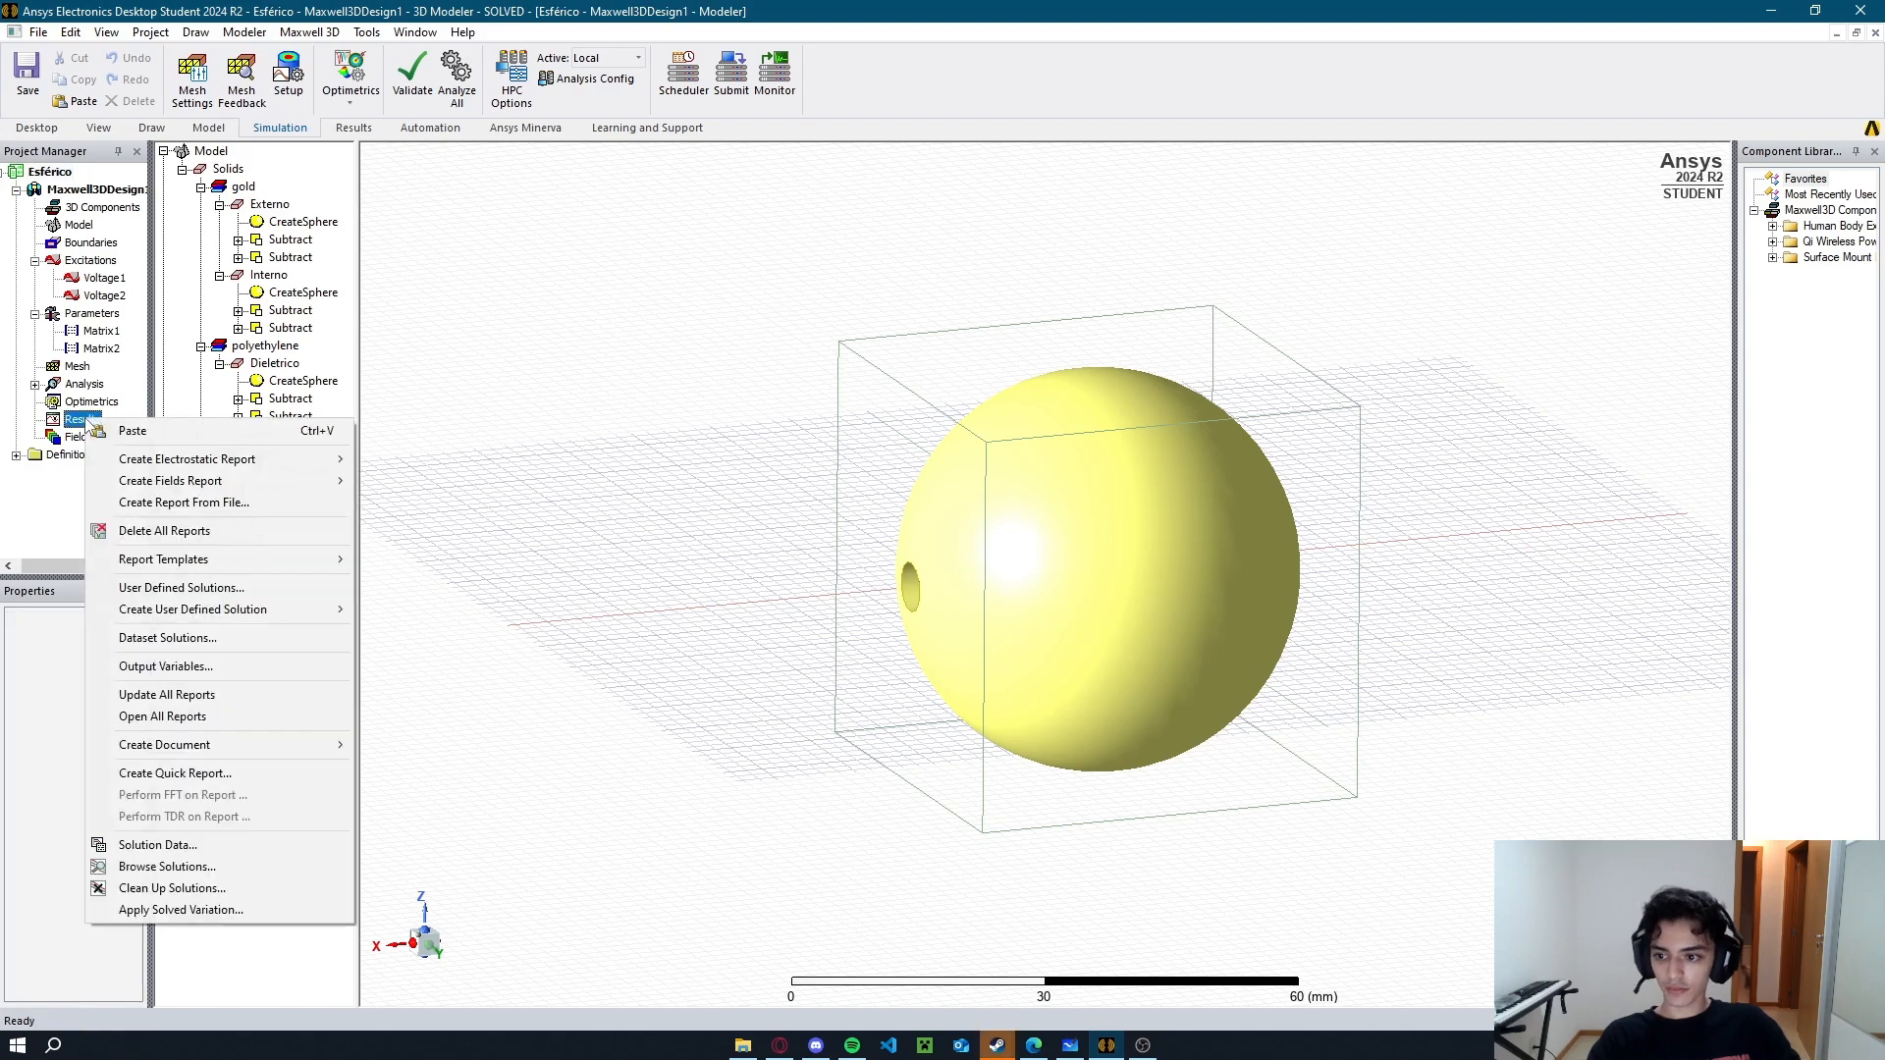
click(206, 849)
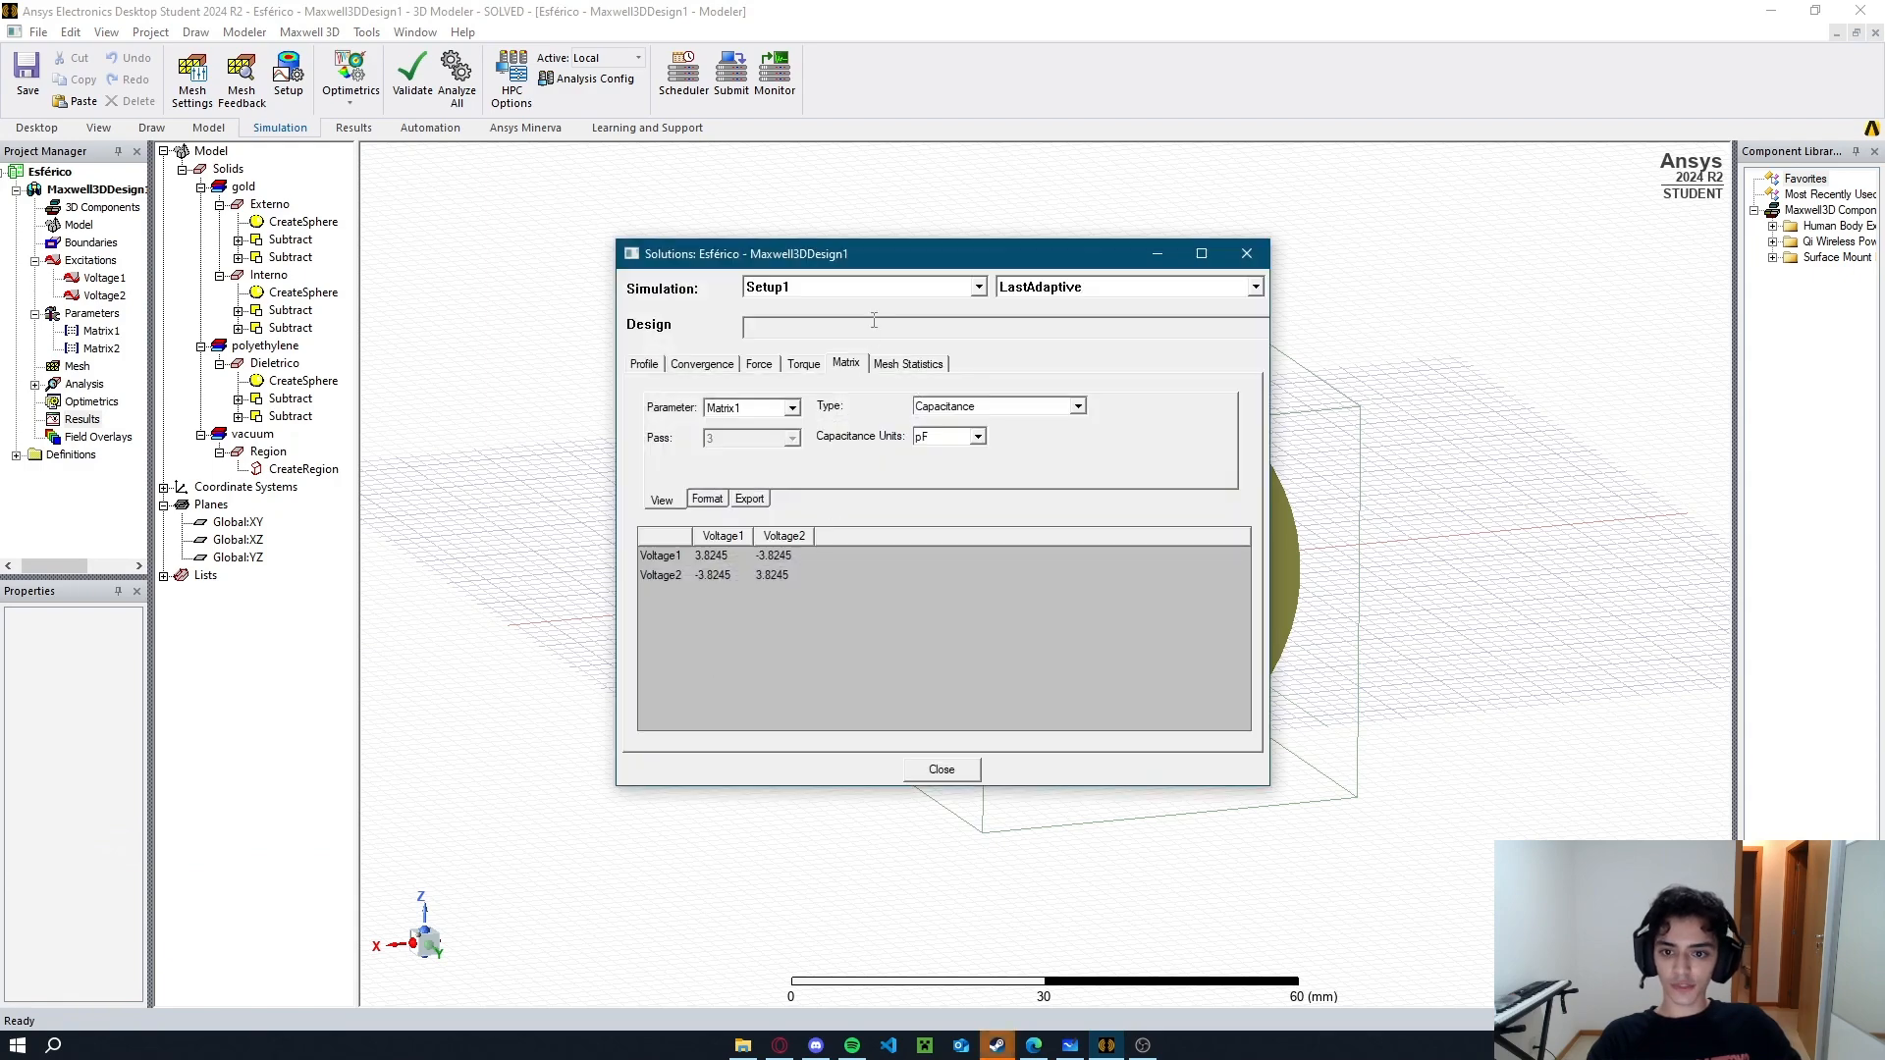
drag(874, 261, 606, 200)
Preview the equivalent circuit export for Matrix1 and highlight the capacitance value in the model text.
click(483, 438)
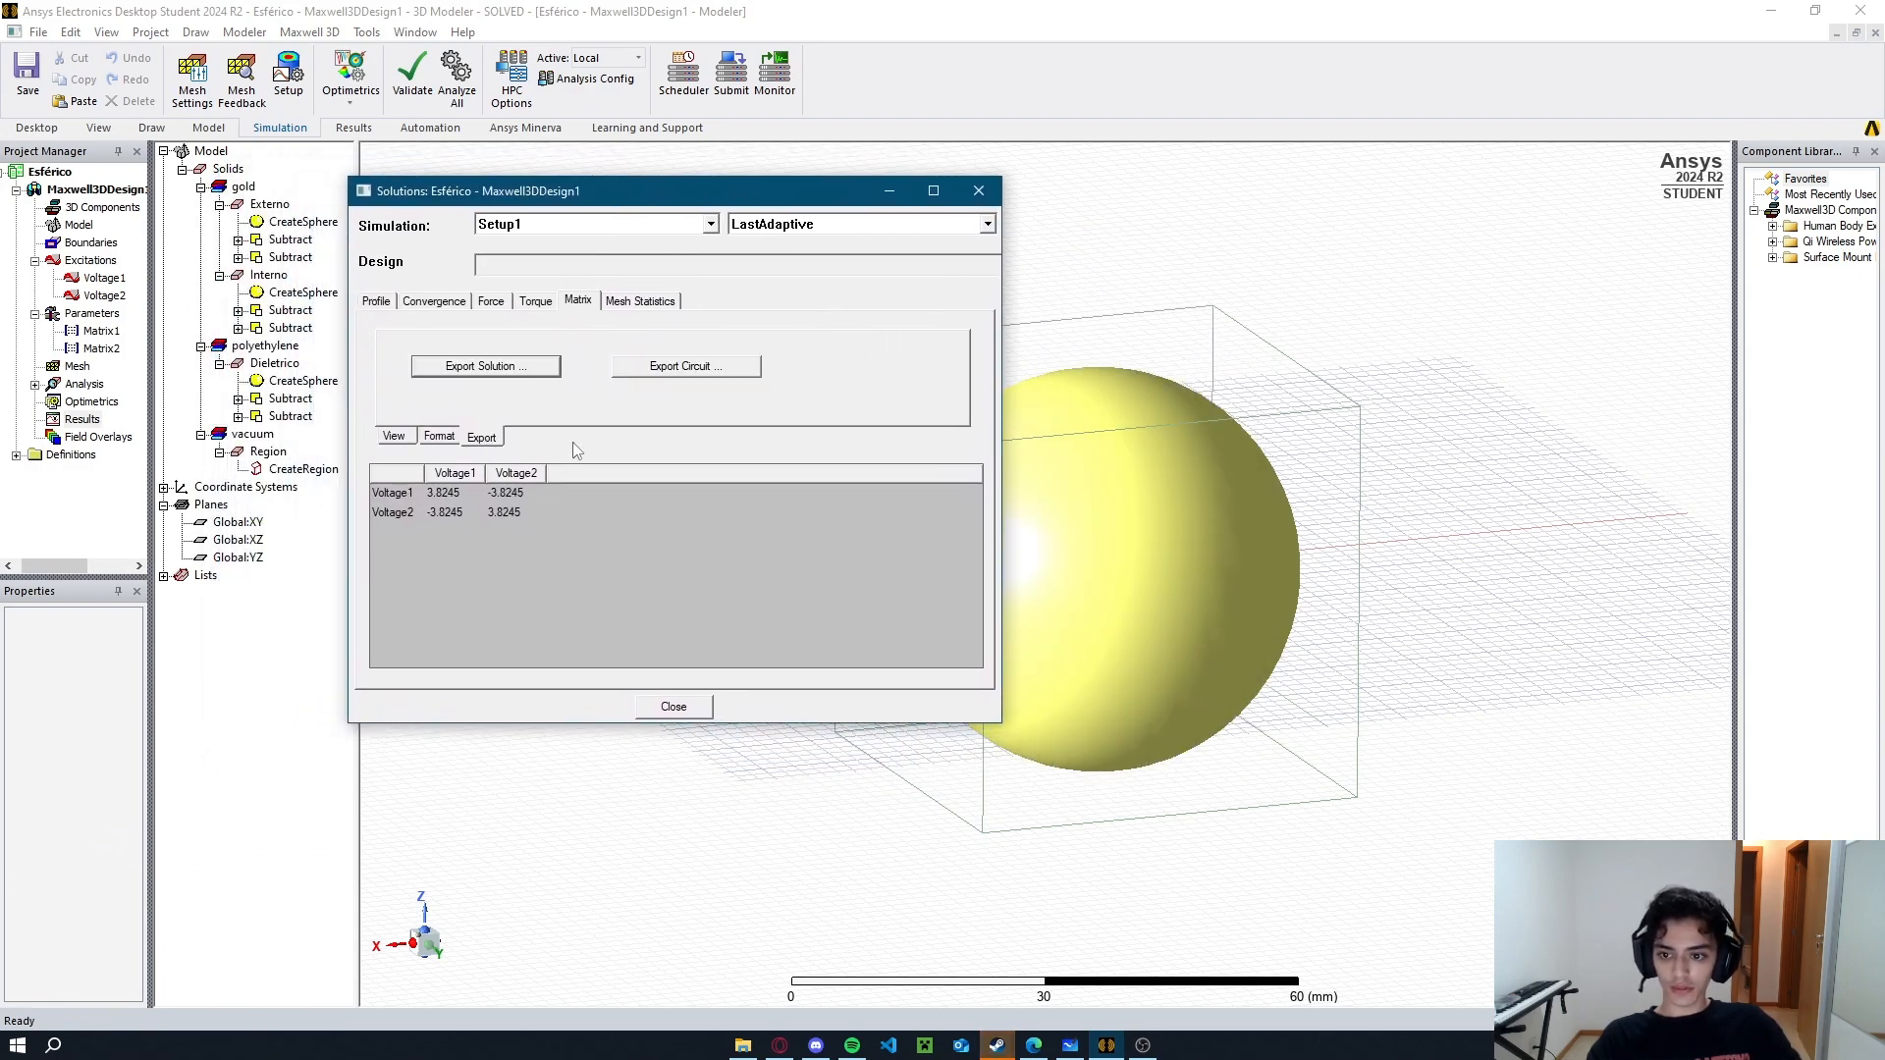
click(674, 368)
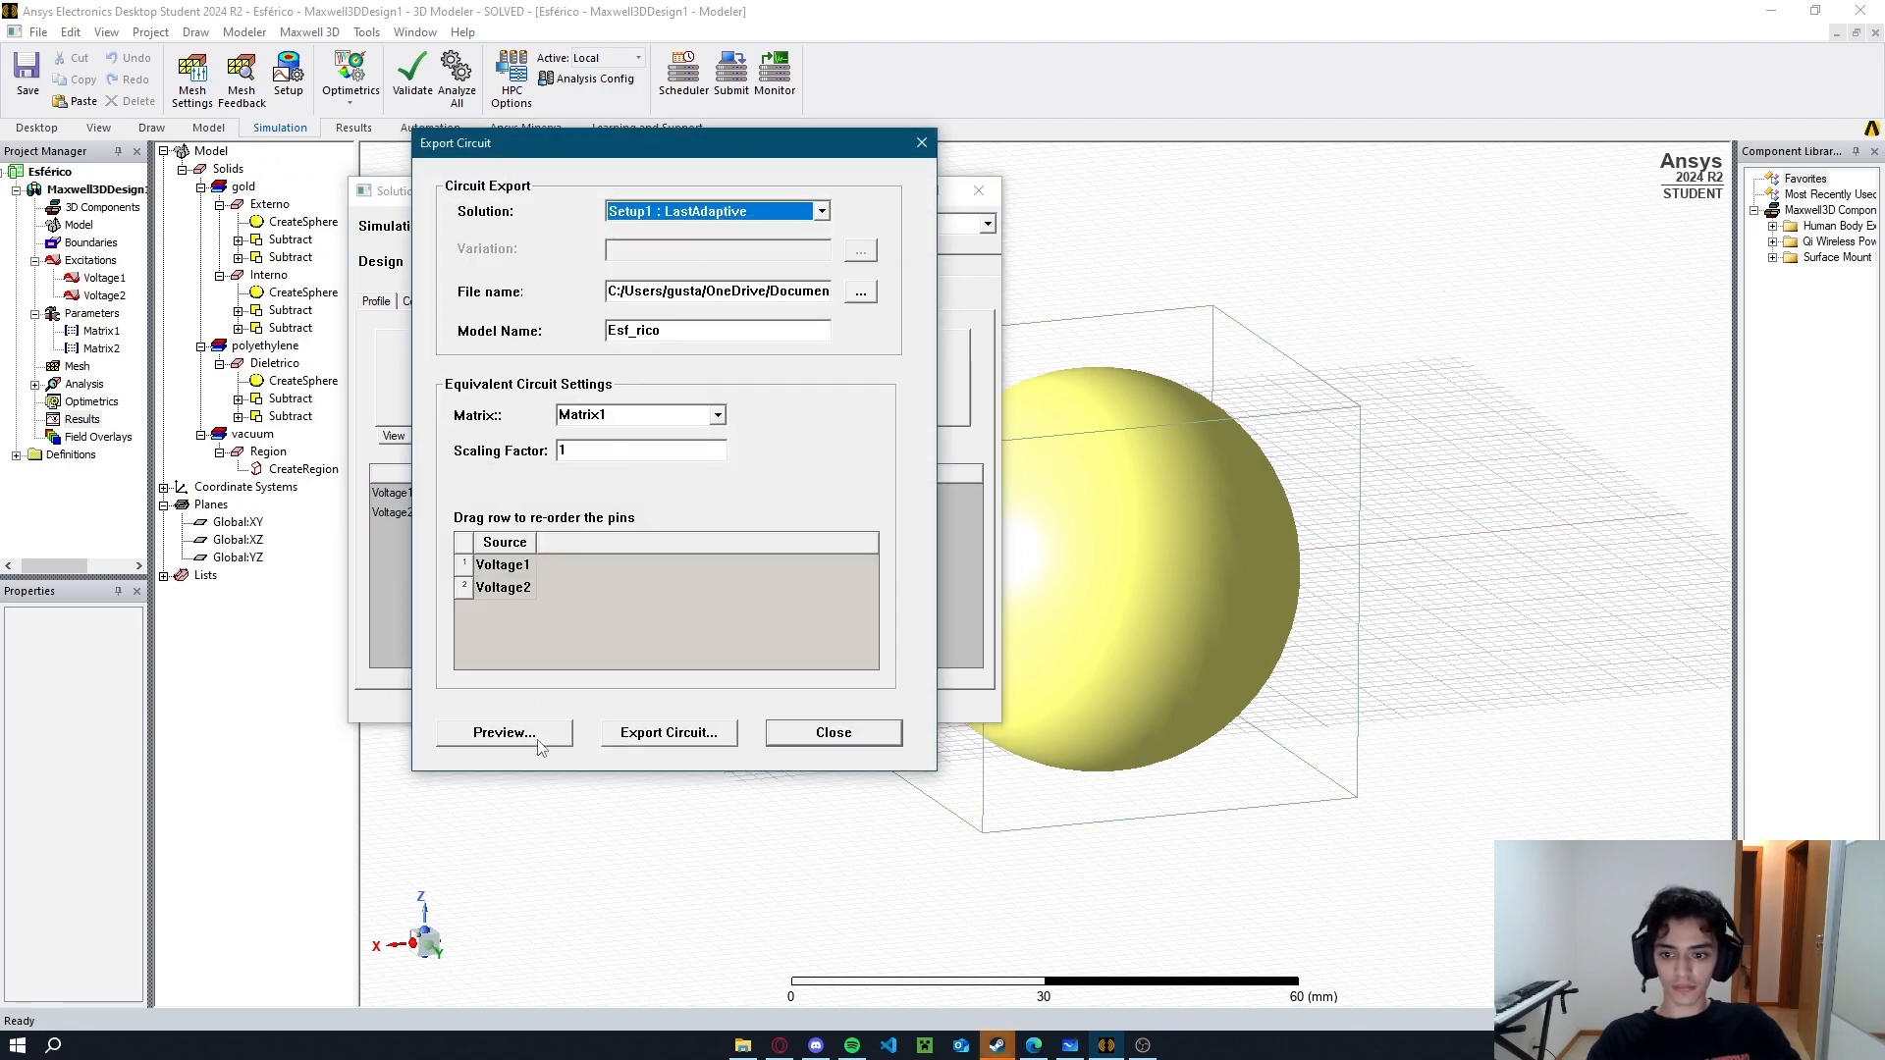
click(538, 739)
drag(756, 544, 872, 543)
click(719, 550)
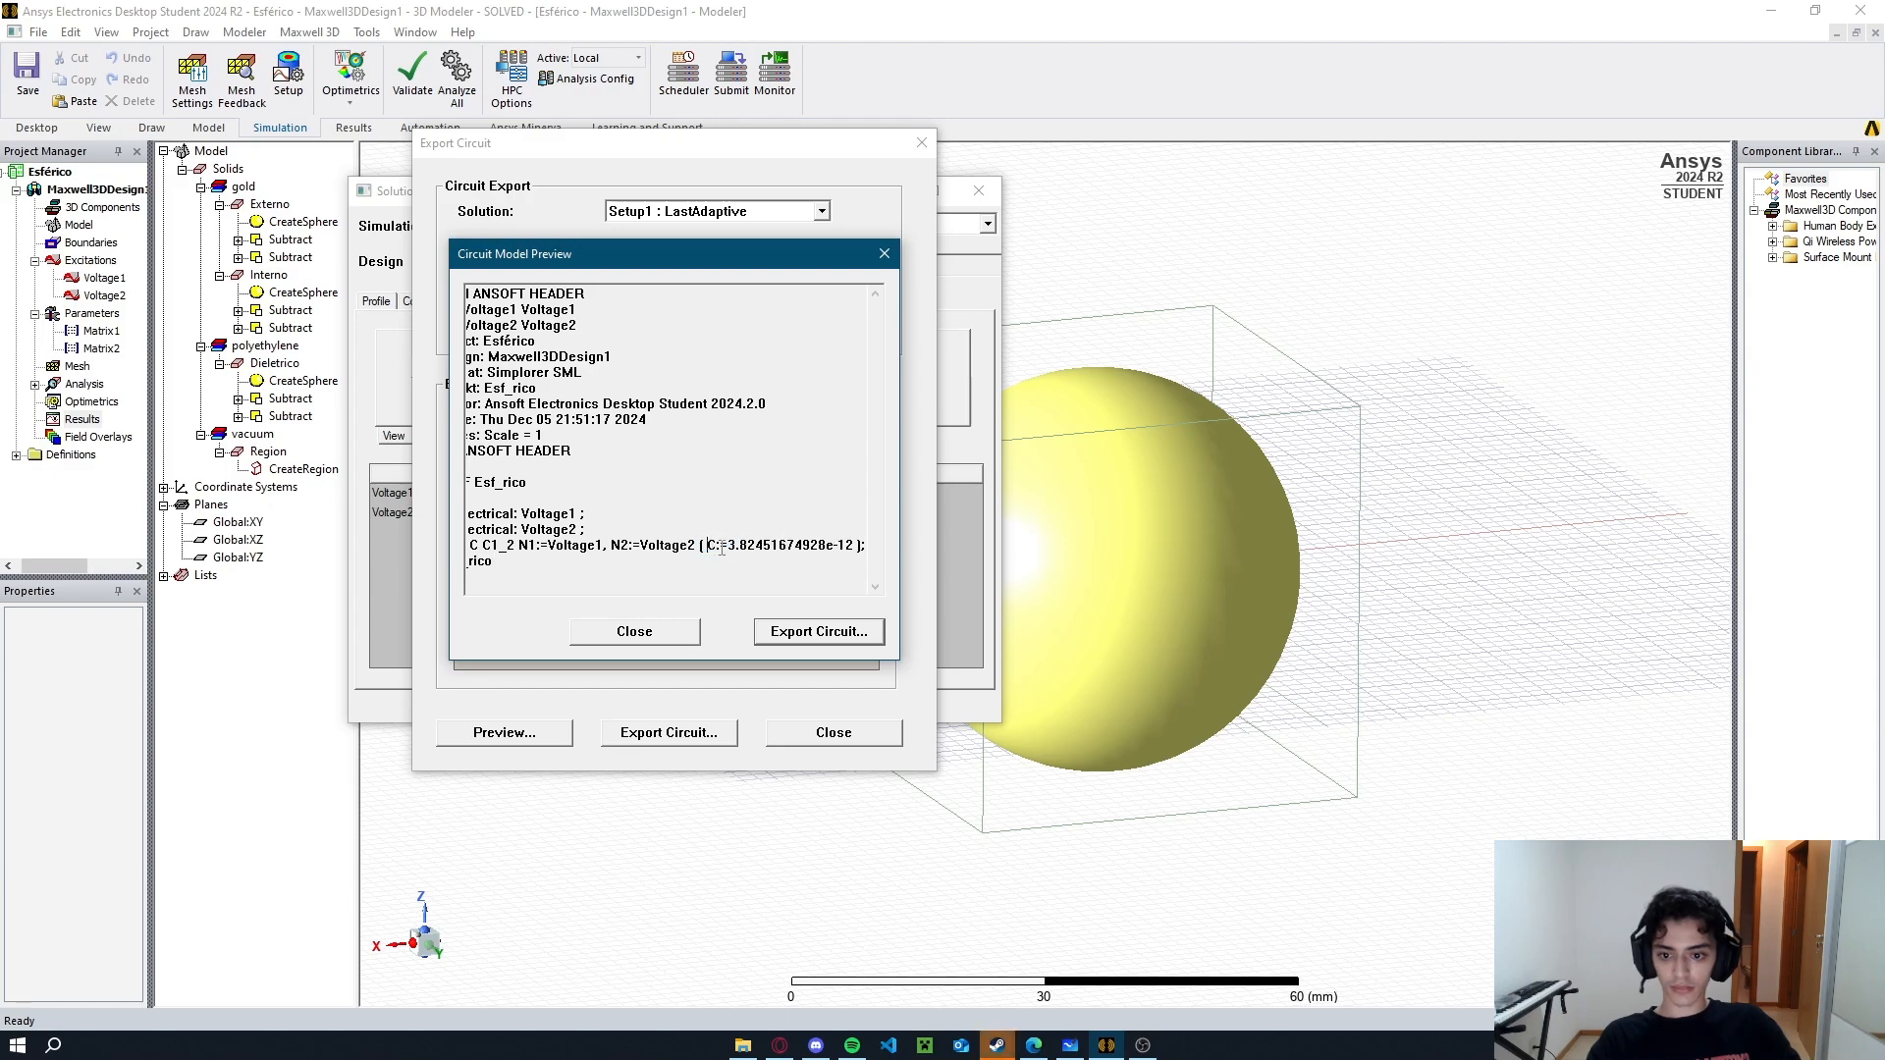
drag(708, 546, 850, 545)
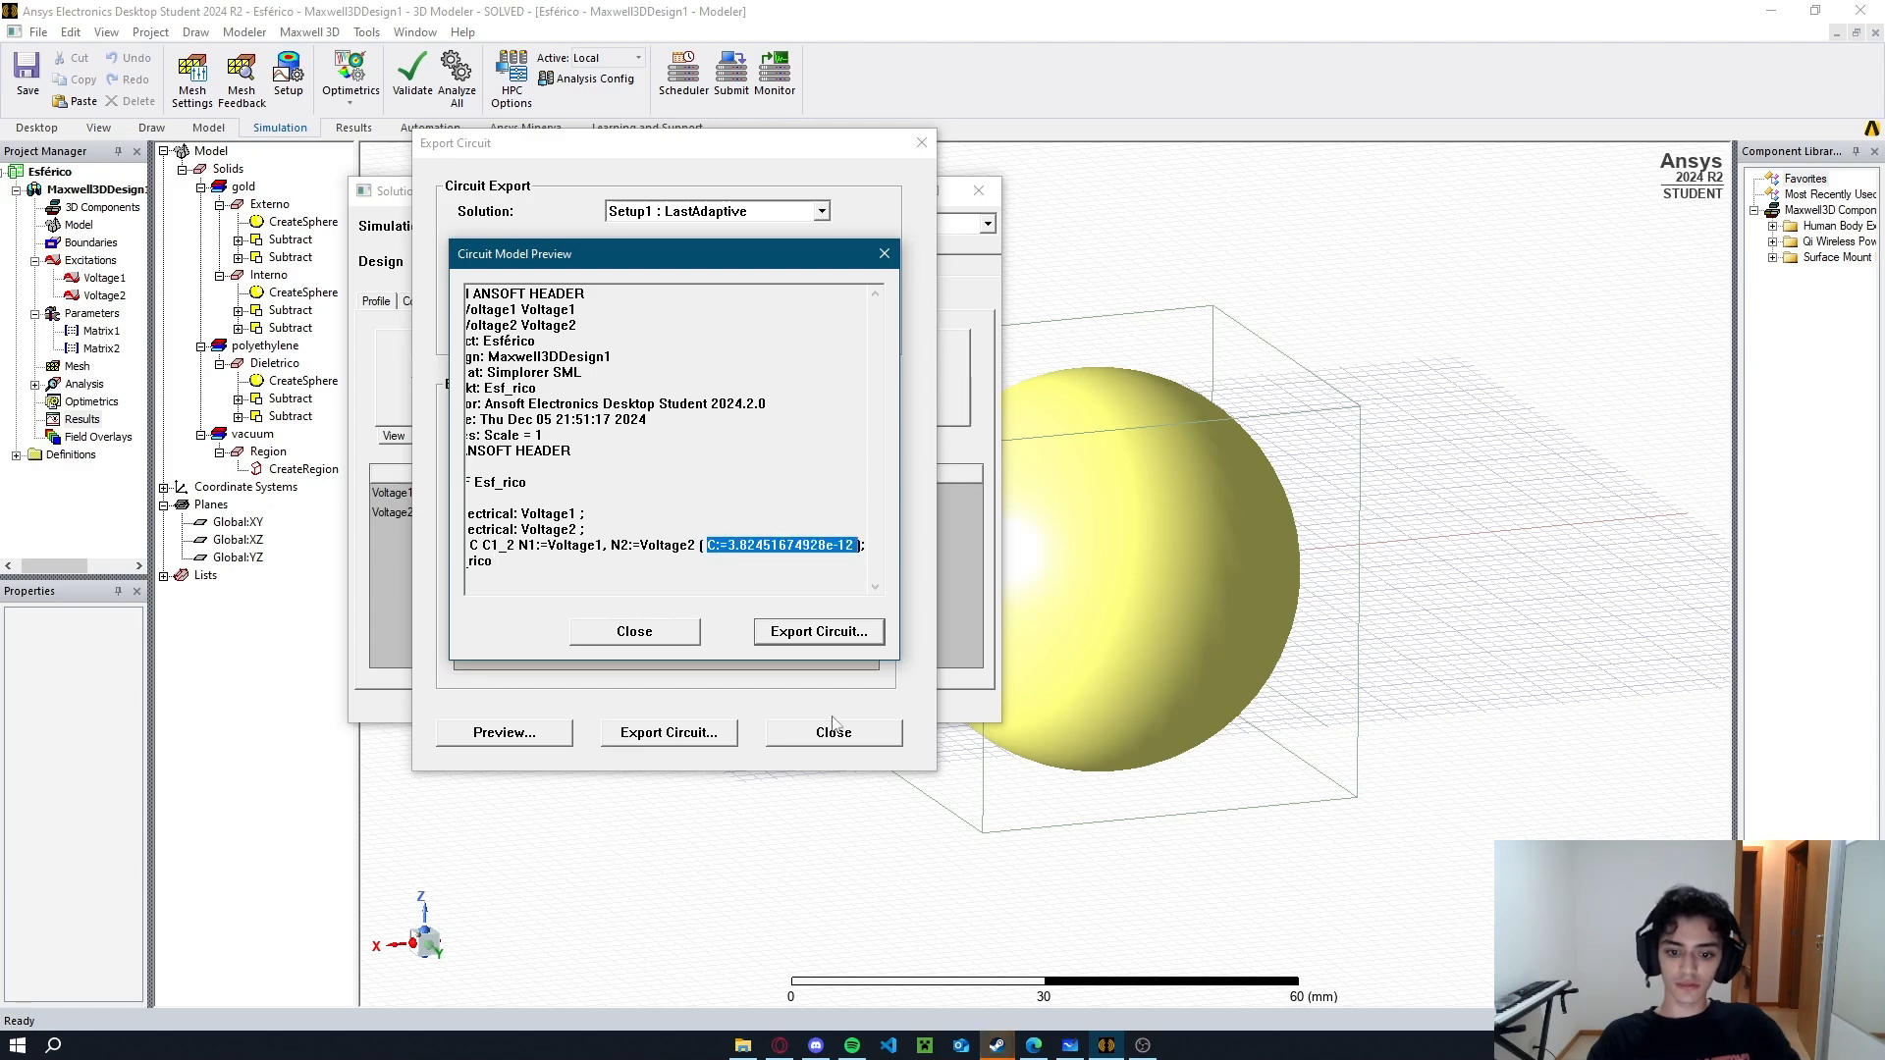
Switch to Microsoft Whiteboard and examine the theoretical capacitance calculation for the group C spherical capacitor.
click(1070, 1045)
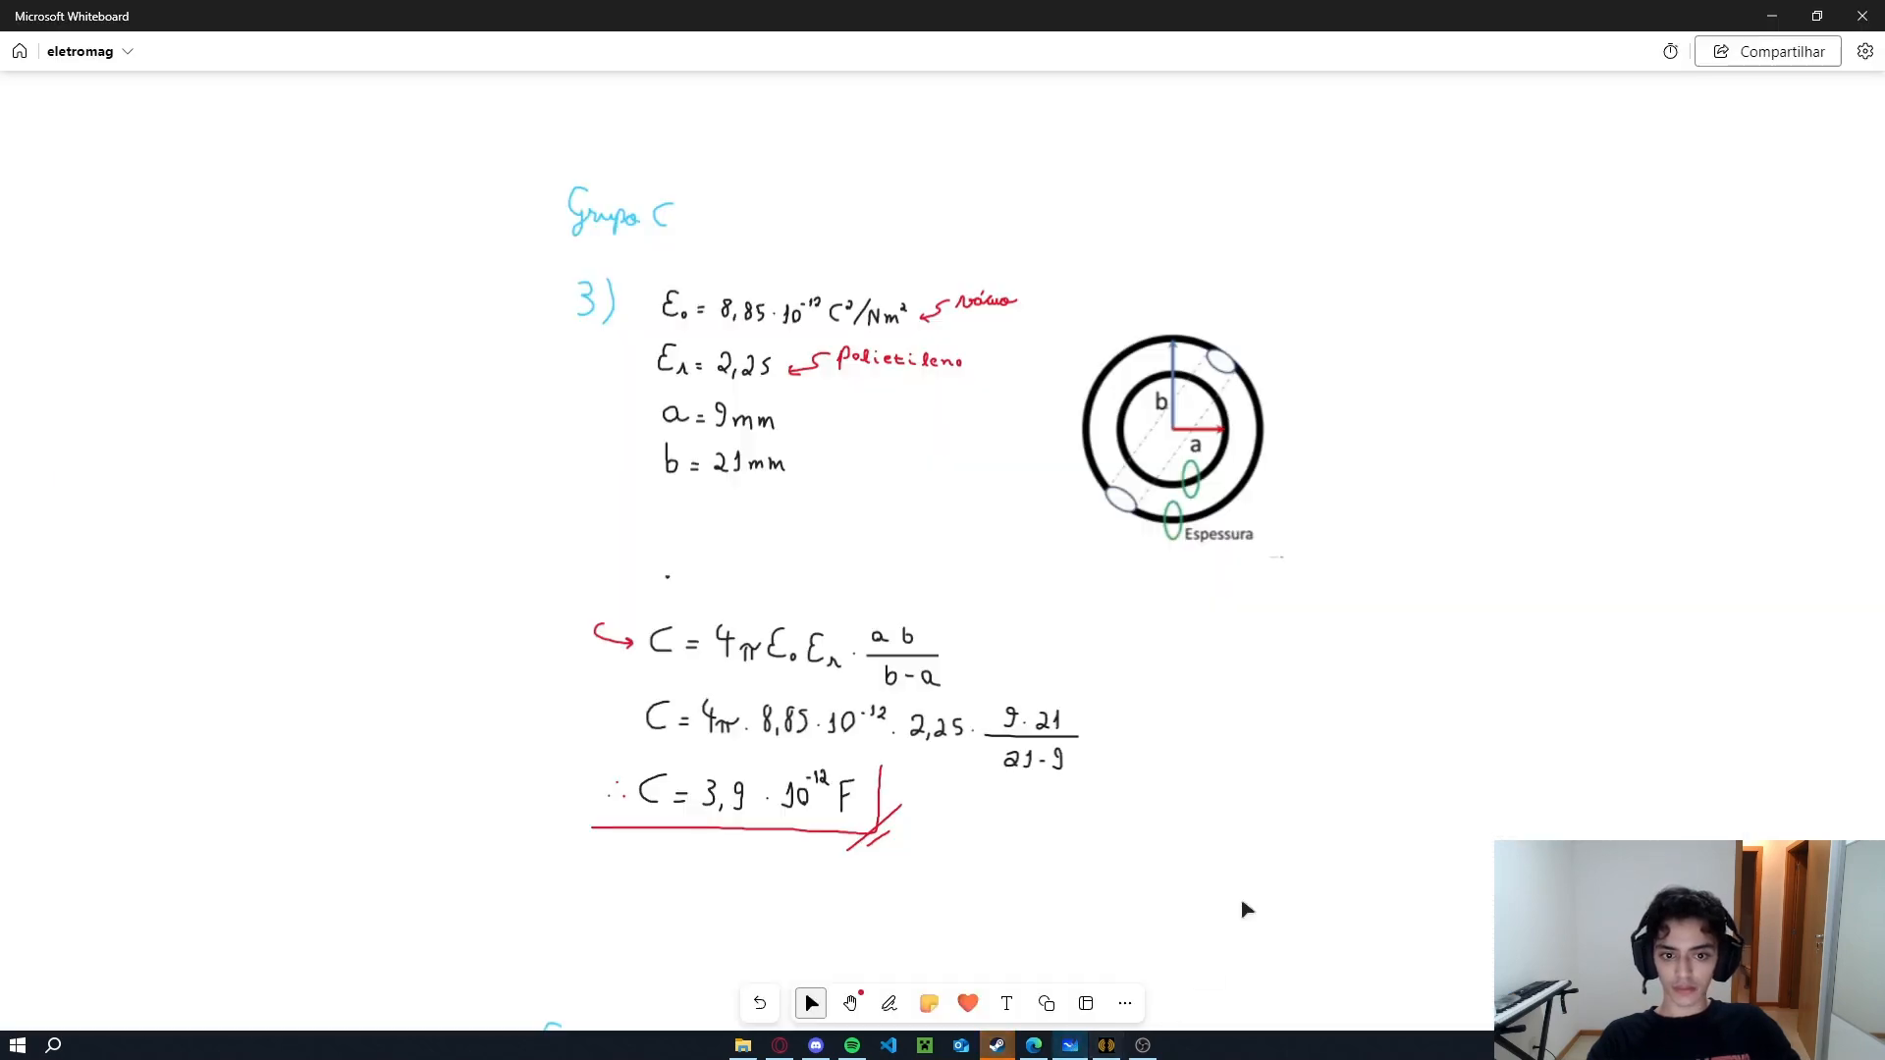
drag(918, 534, 930, 567)
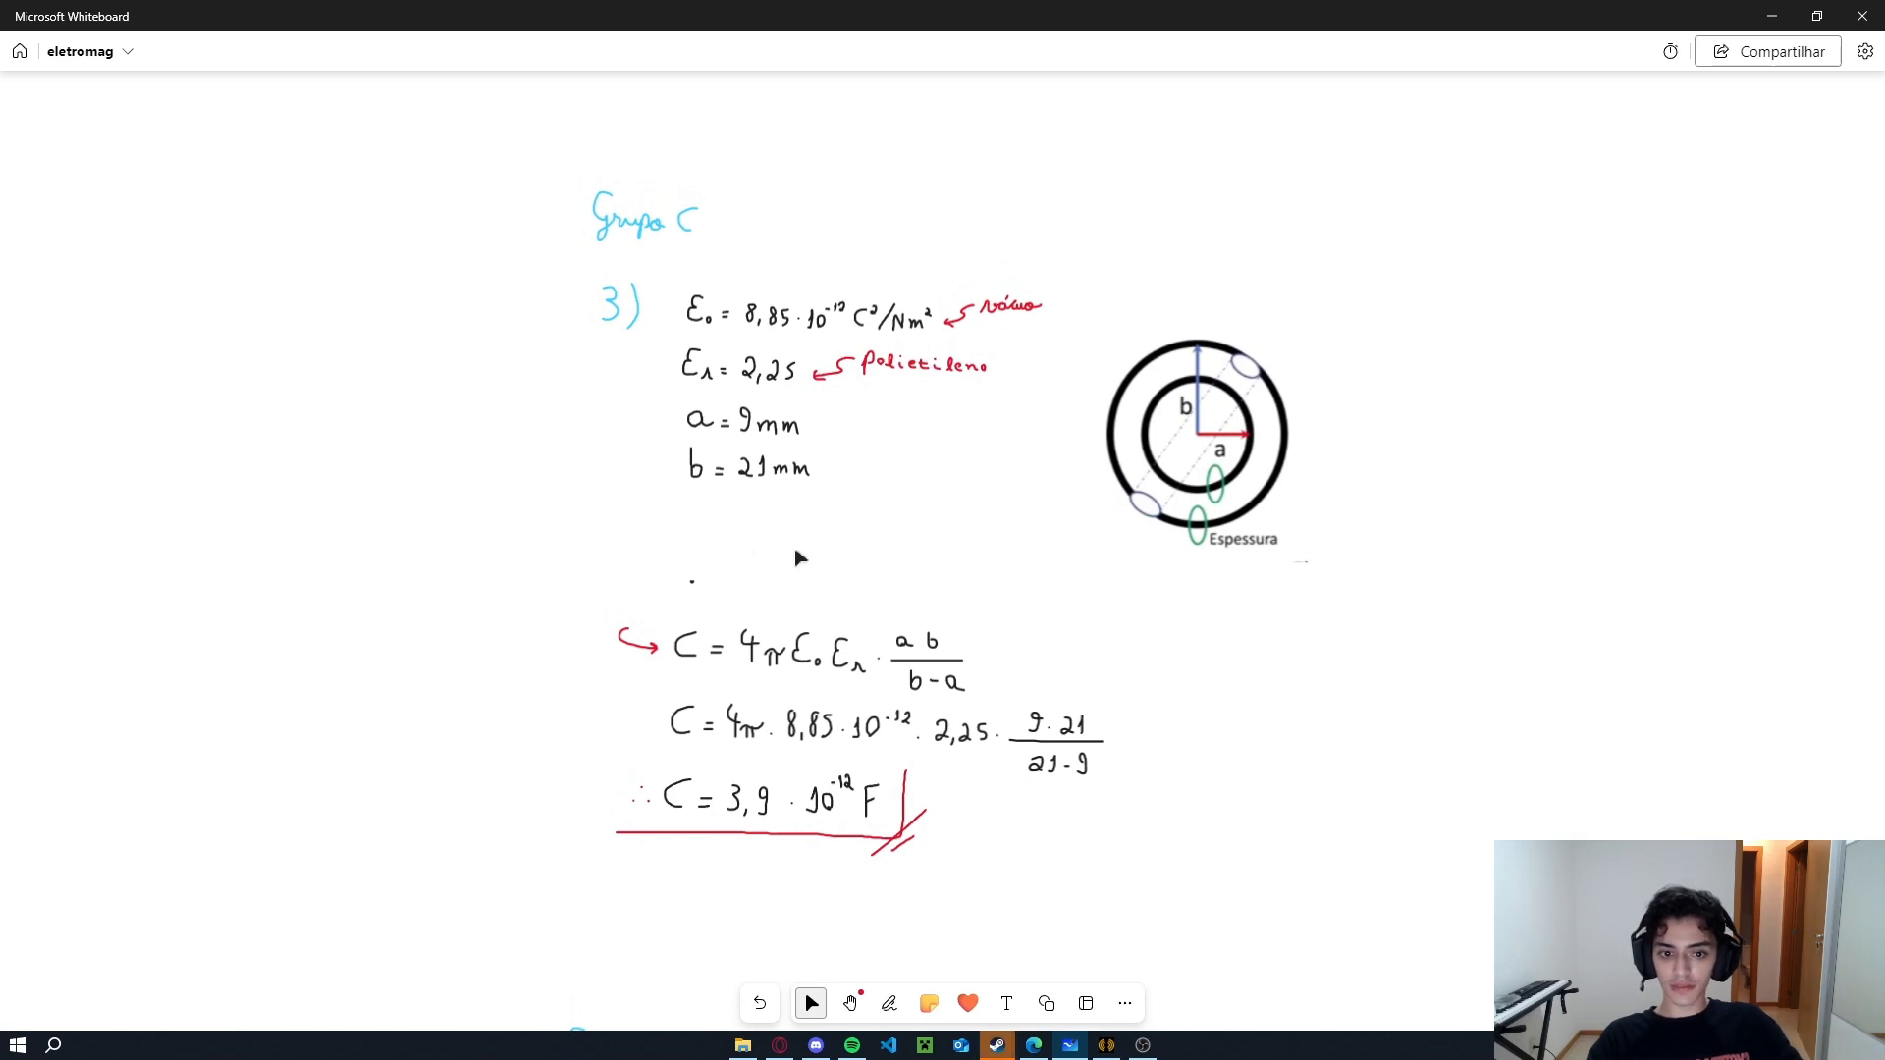
drag(795, 558, 805, 541)
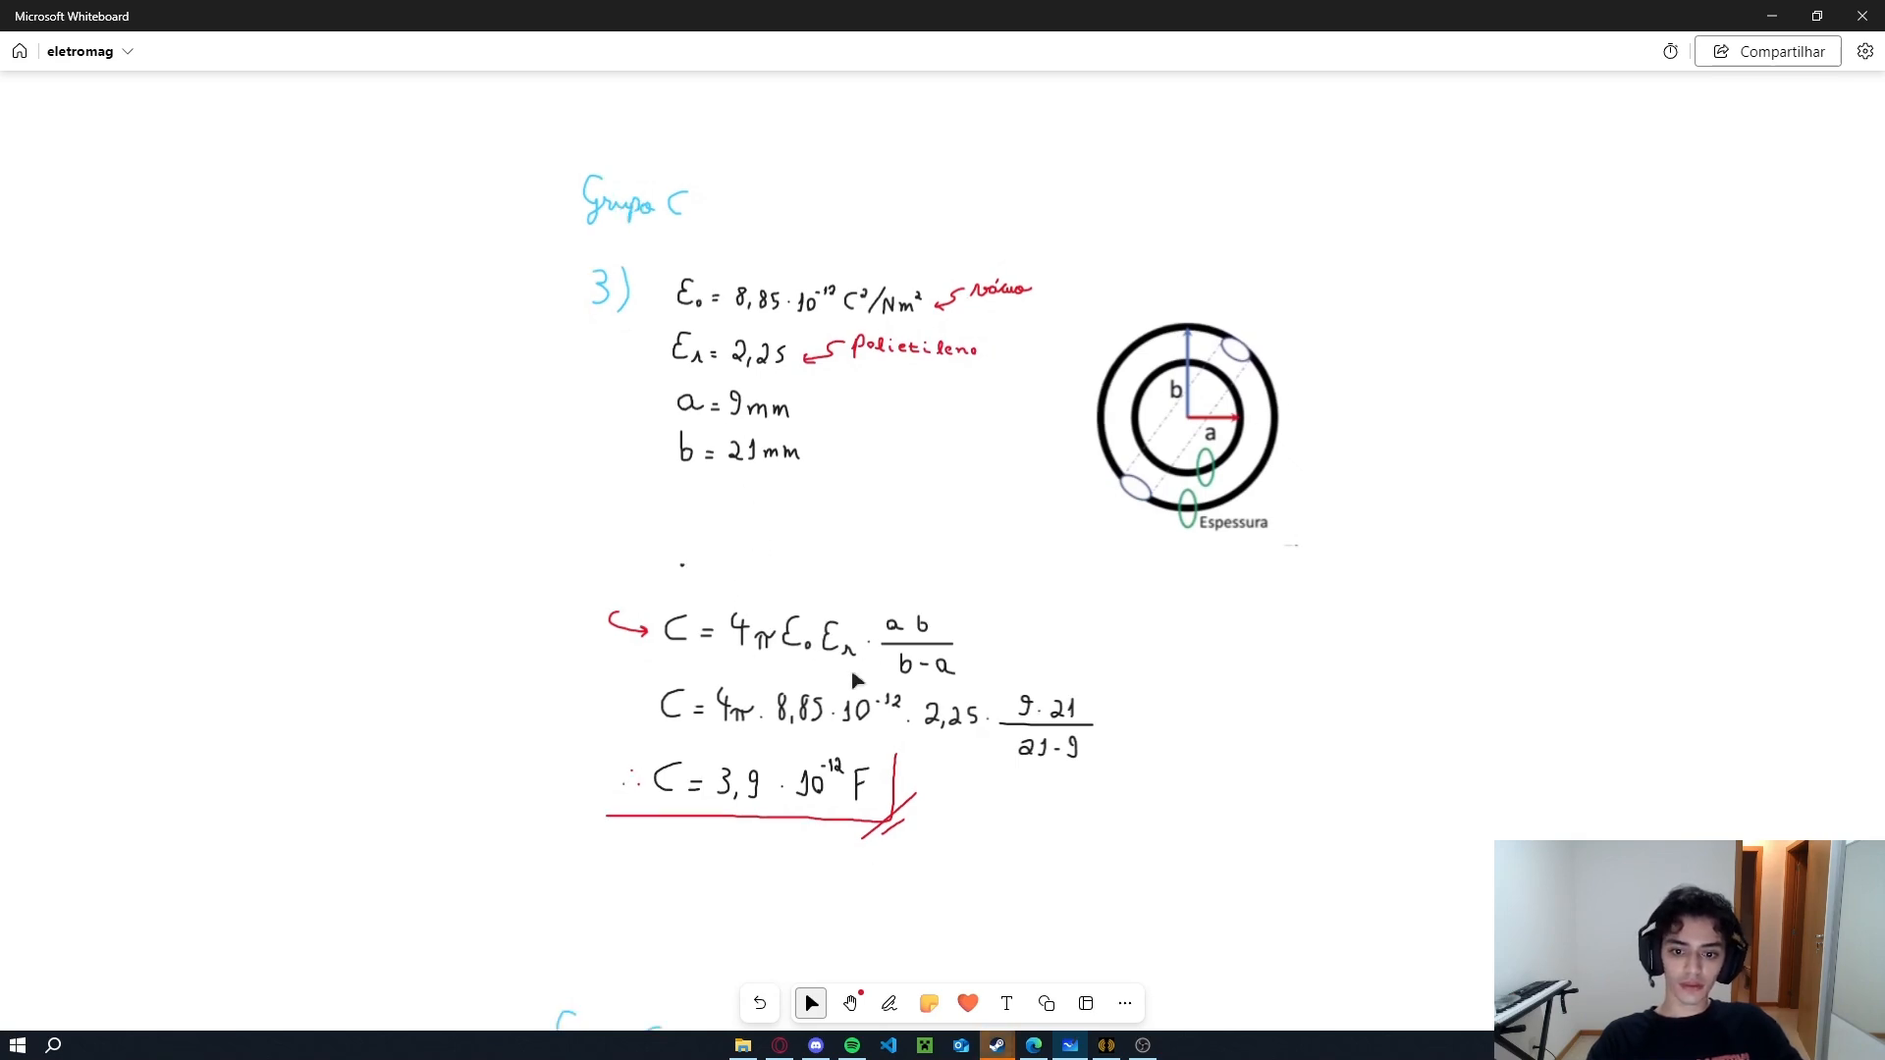
scroll(768, 324, up, 5)
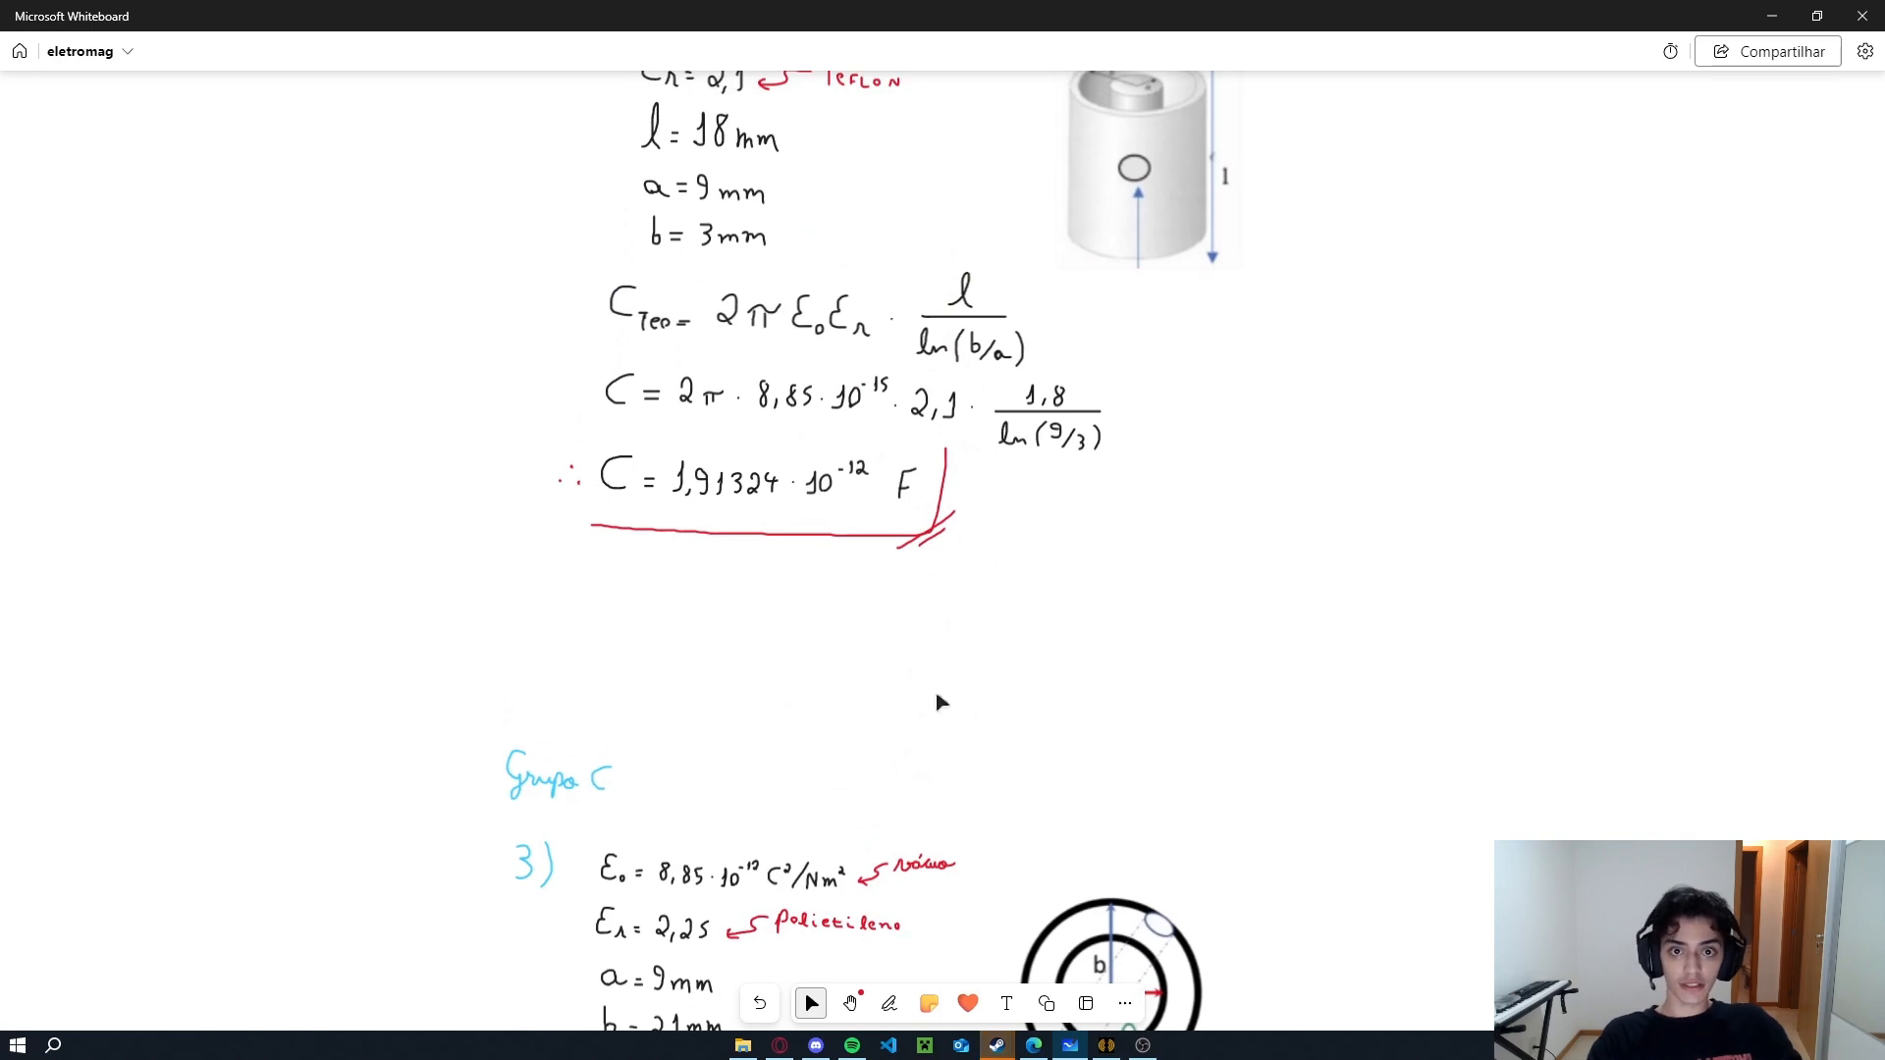
middle_drag(938, 703, 989, 308)
middle_drag(959, 639, 955, 596)
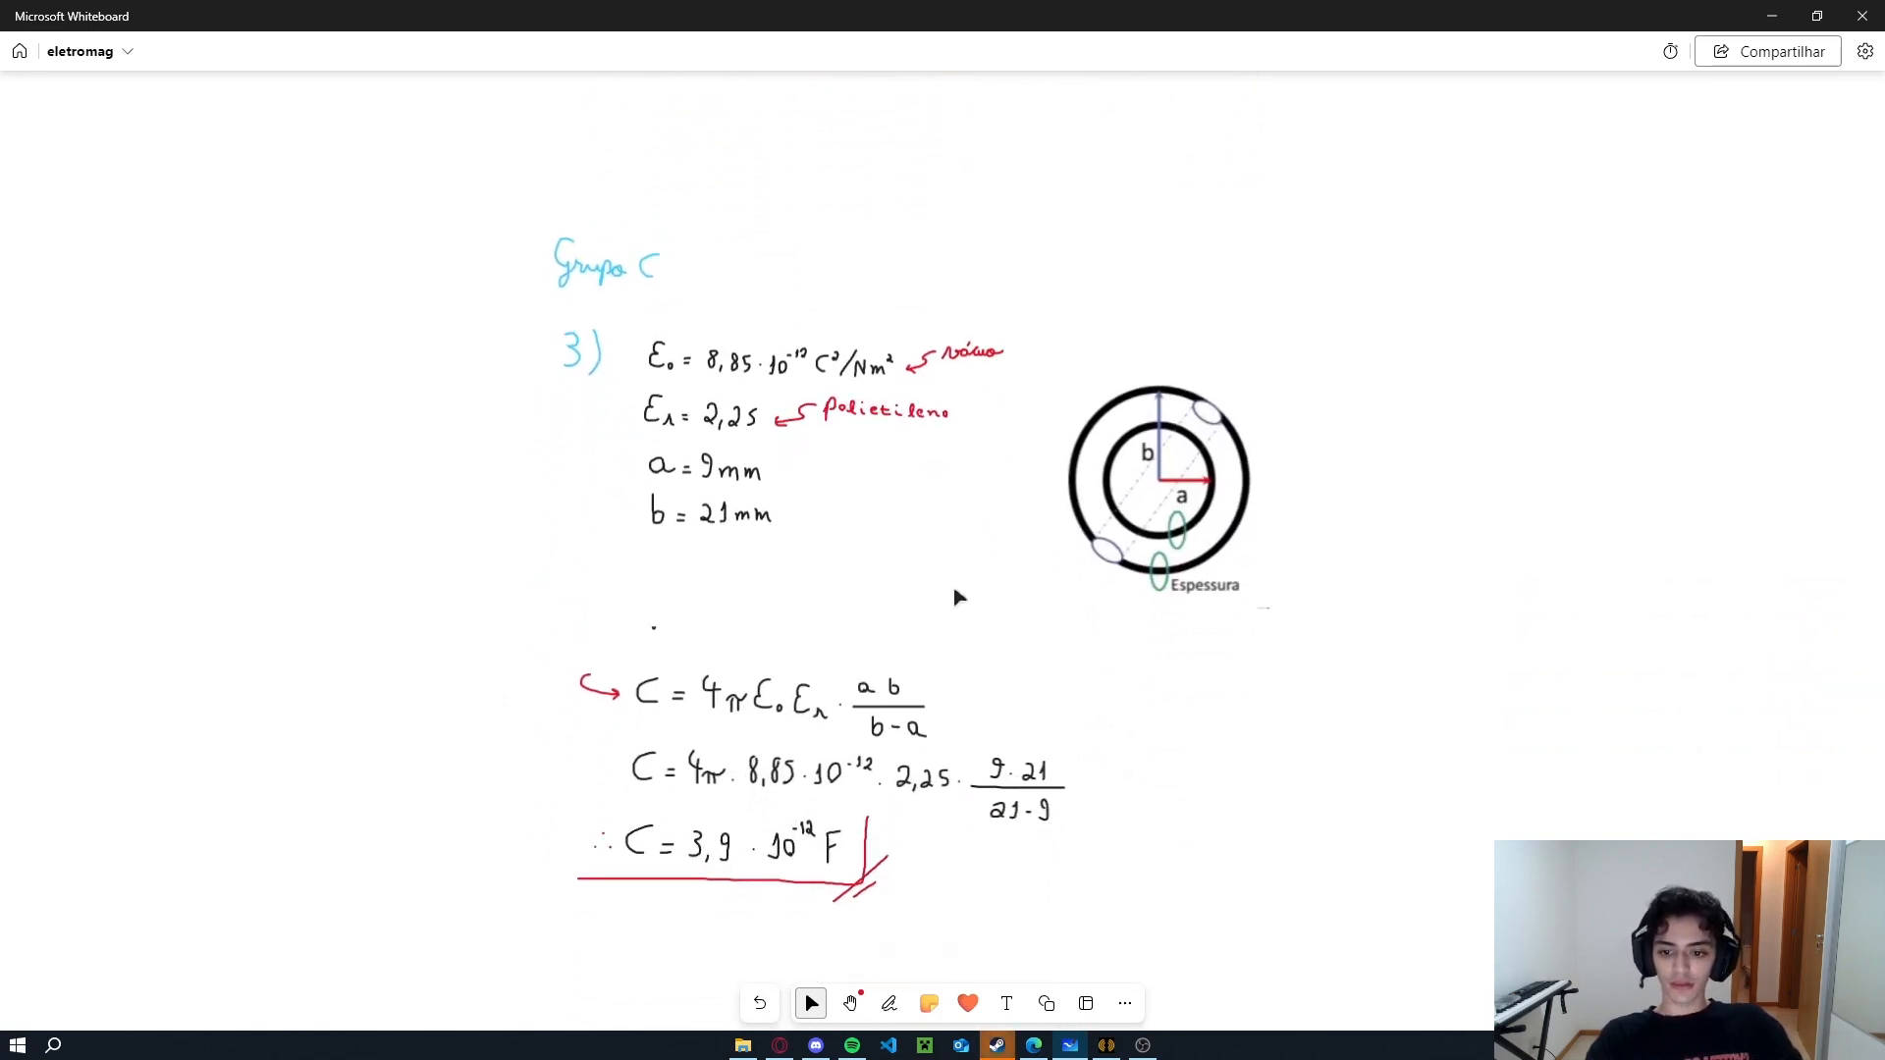
Delete the stray dot above the capacitance formula in the group C calculation.
click(654, 628)
drag(654, 628, 585, 618)
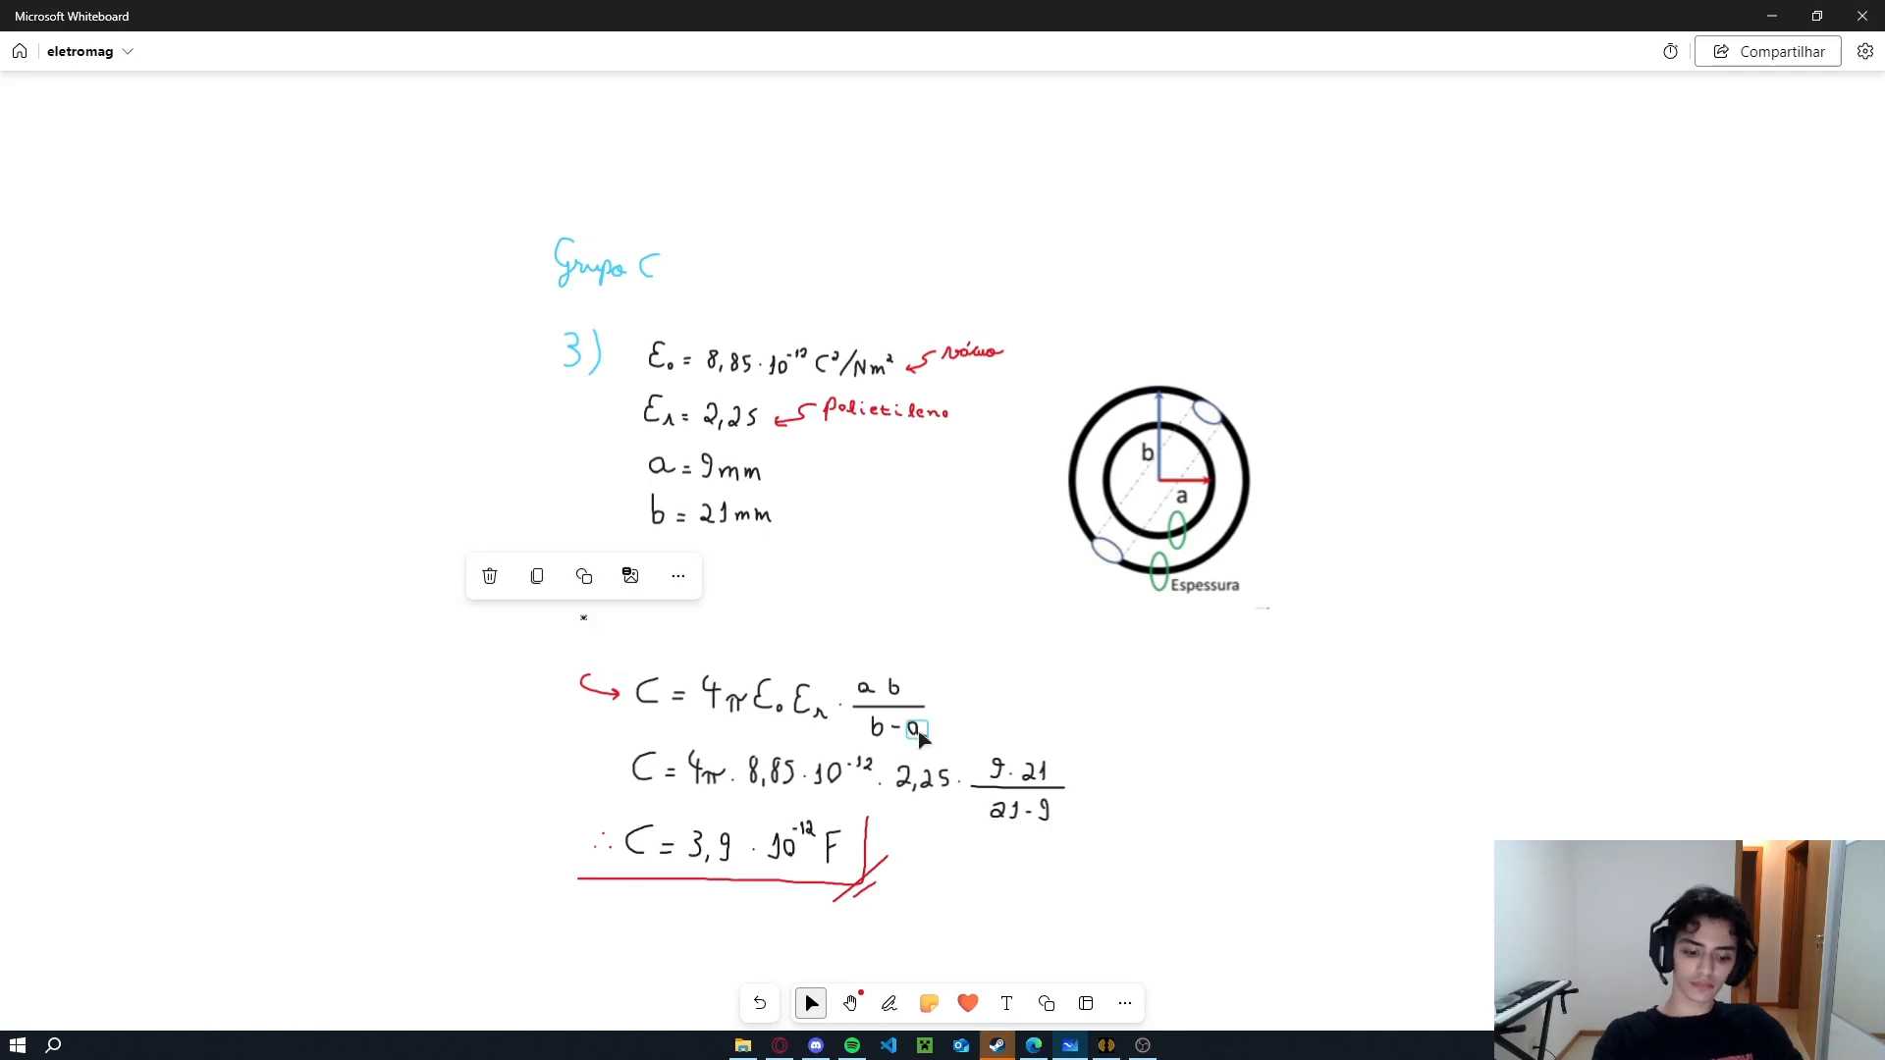
key(Delete)
middle_drag(932, 648, 948, 614)
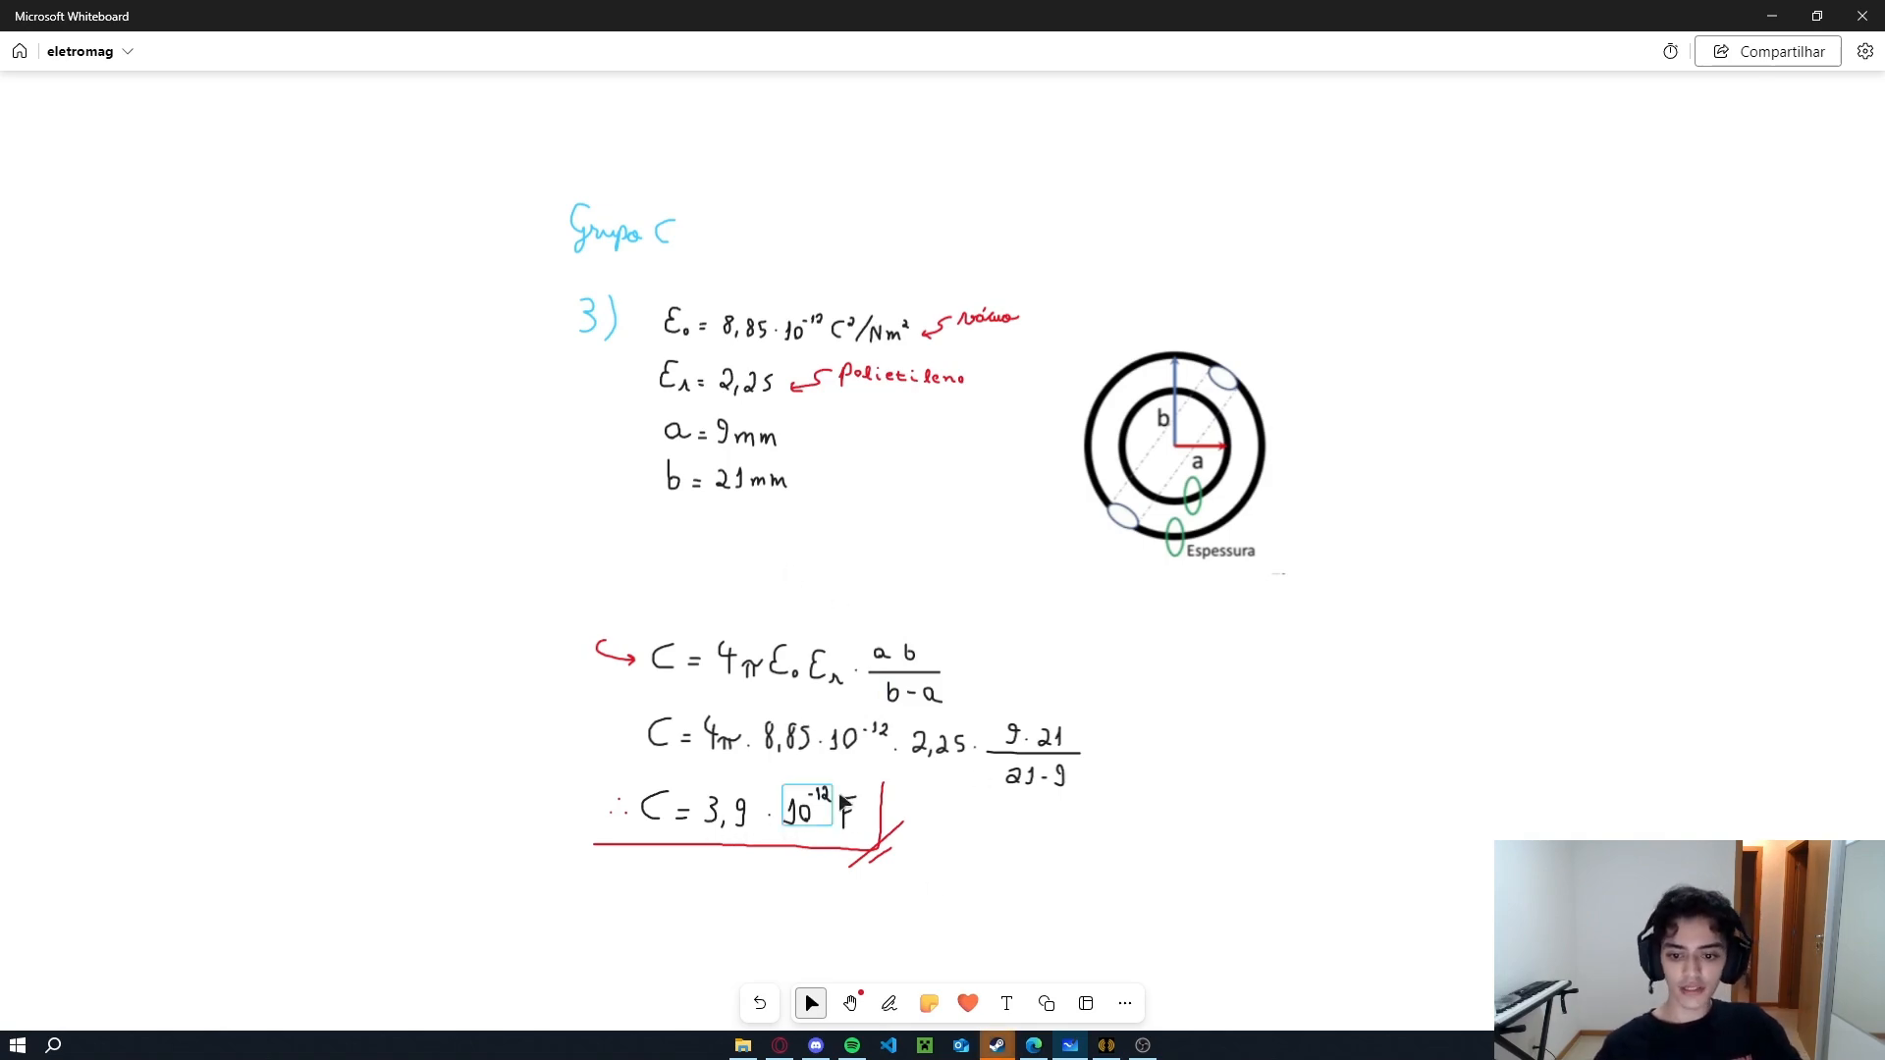
Return to Maxwell, review the capacitance in the circuit preview, and close the preview, export and solution windows.
key(alt+Tab)
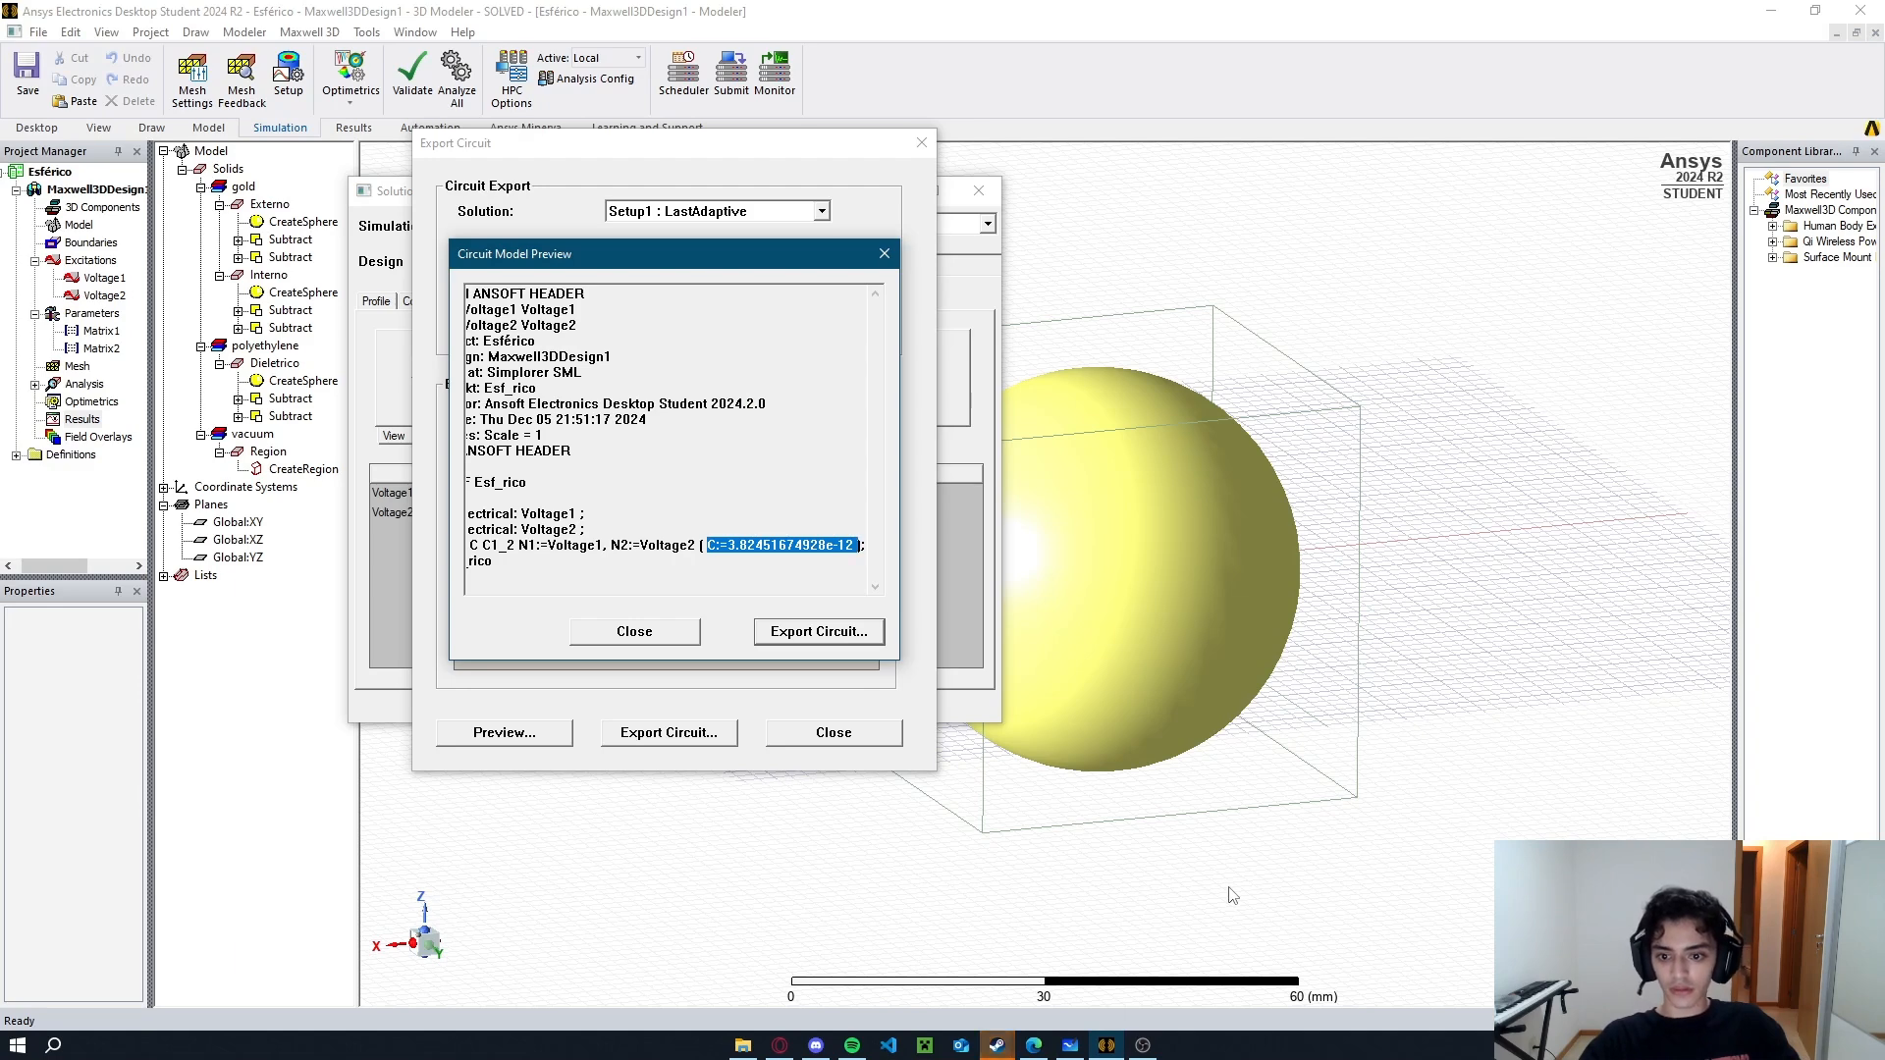
click(781, 557)
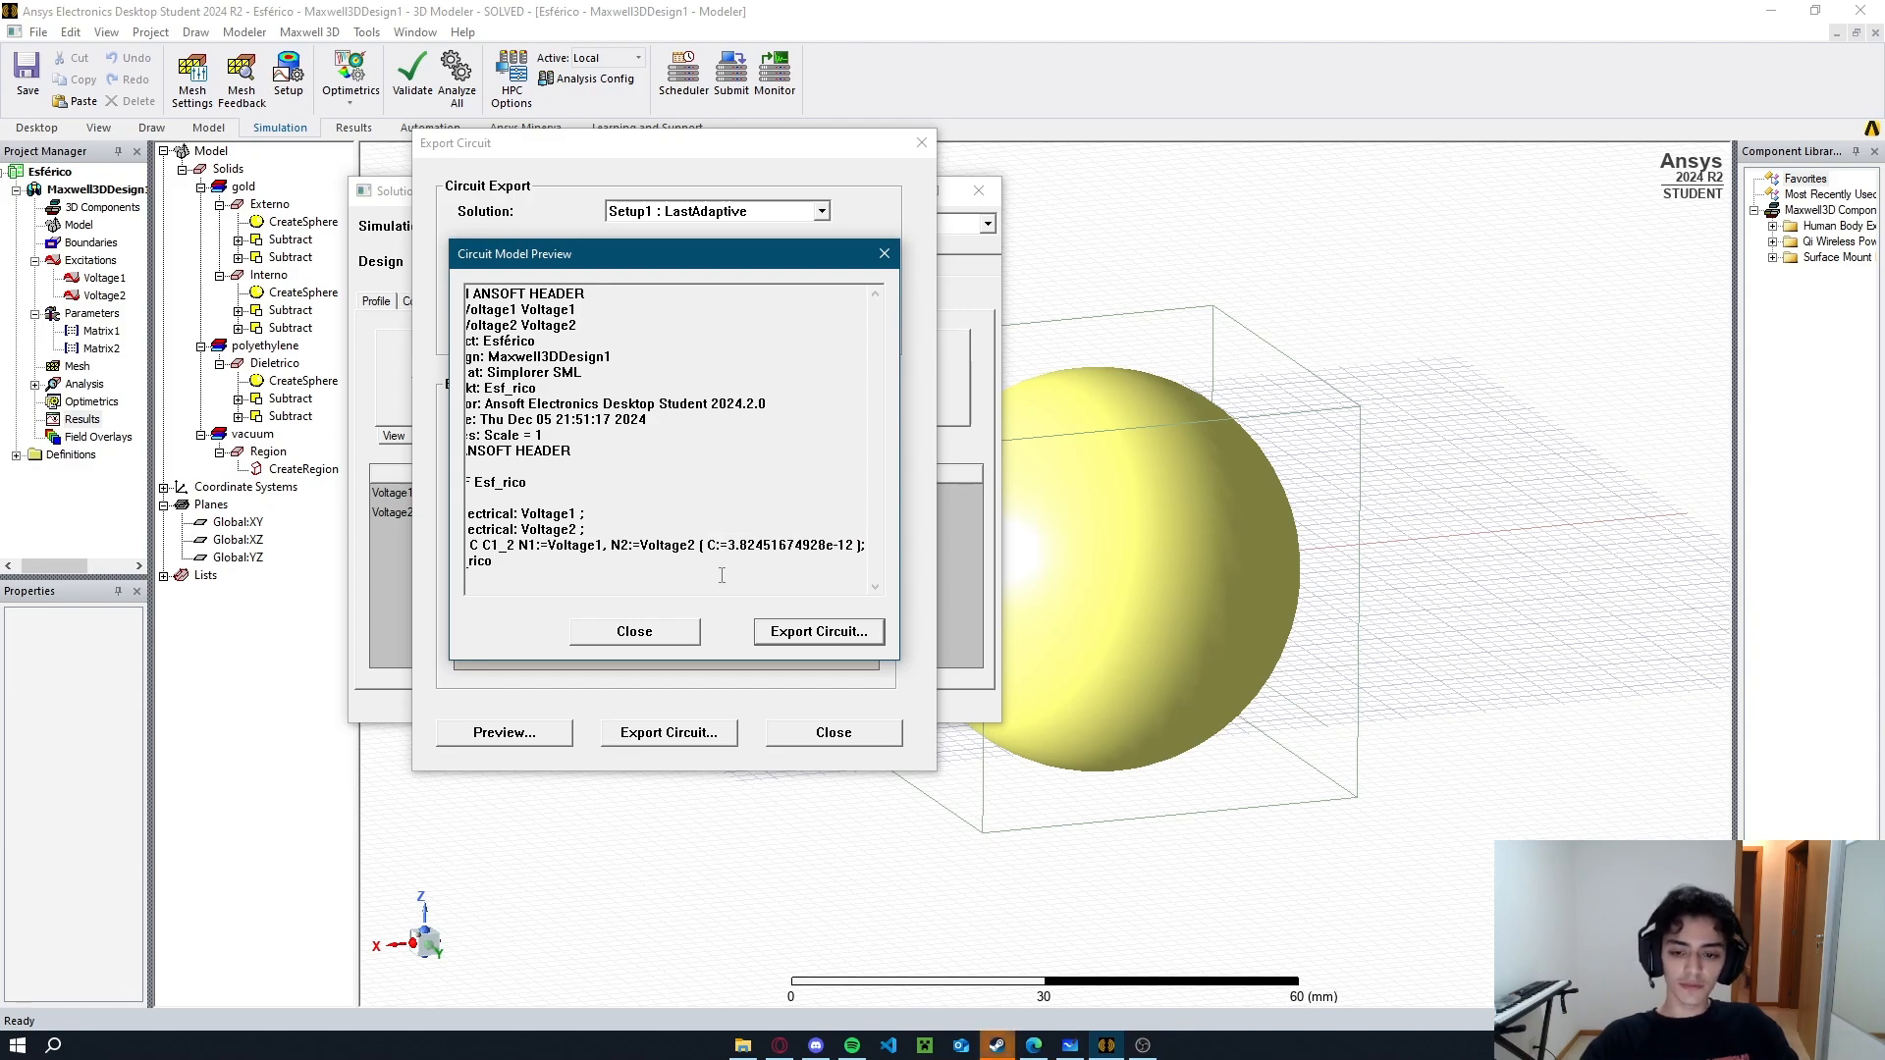
click(684, 636)
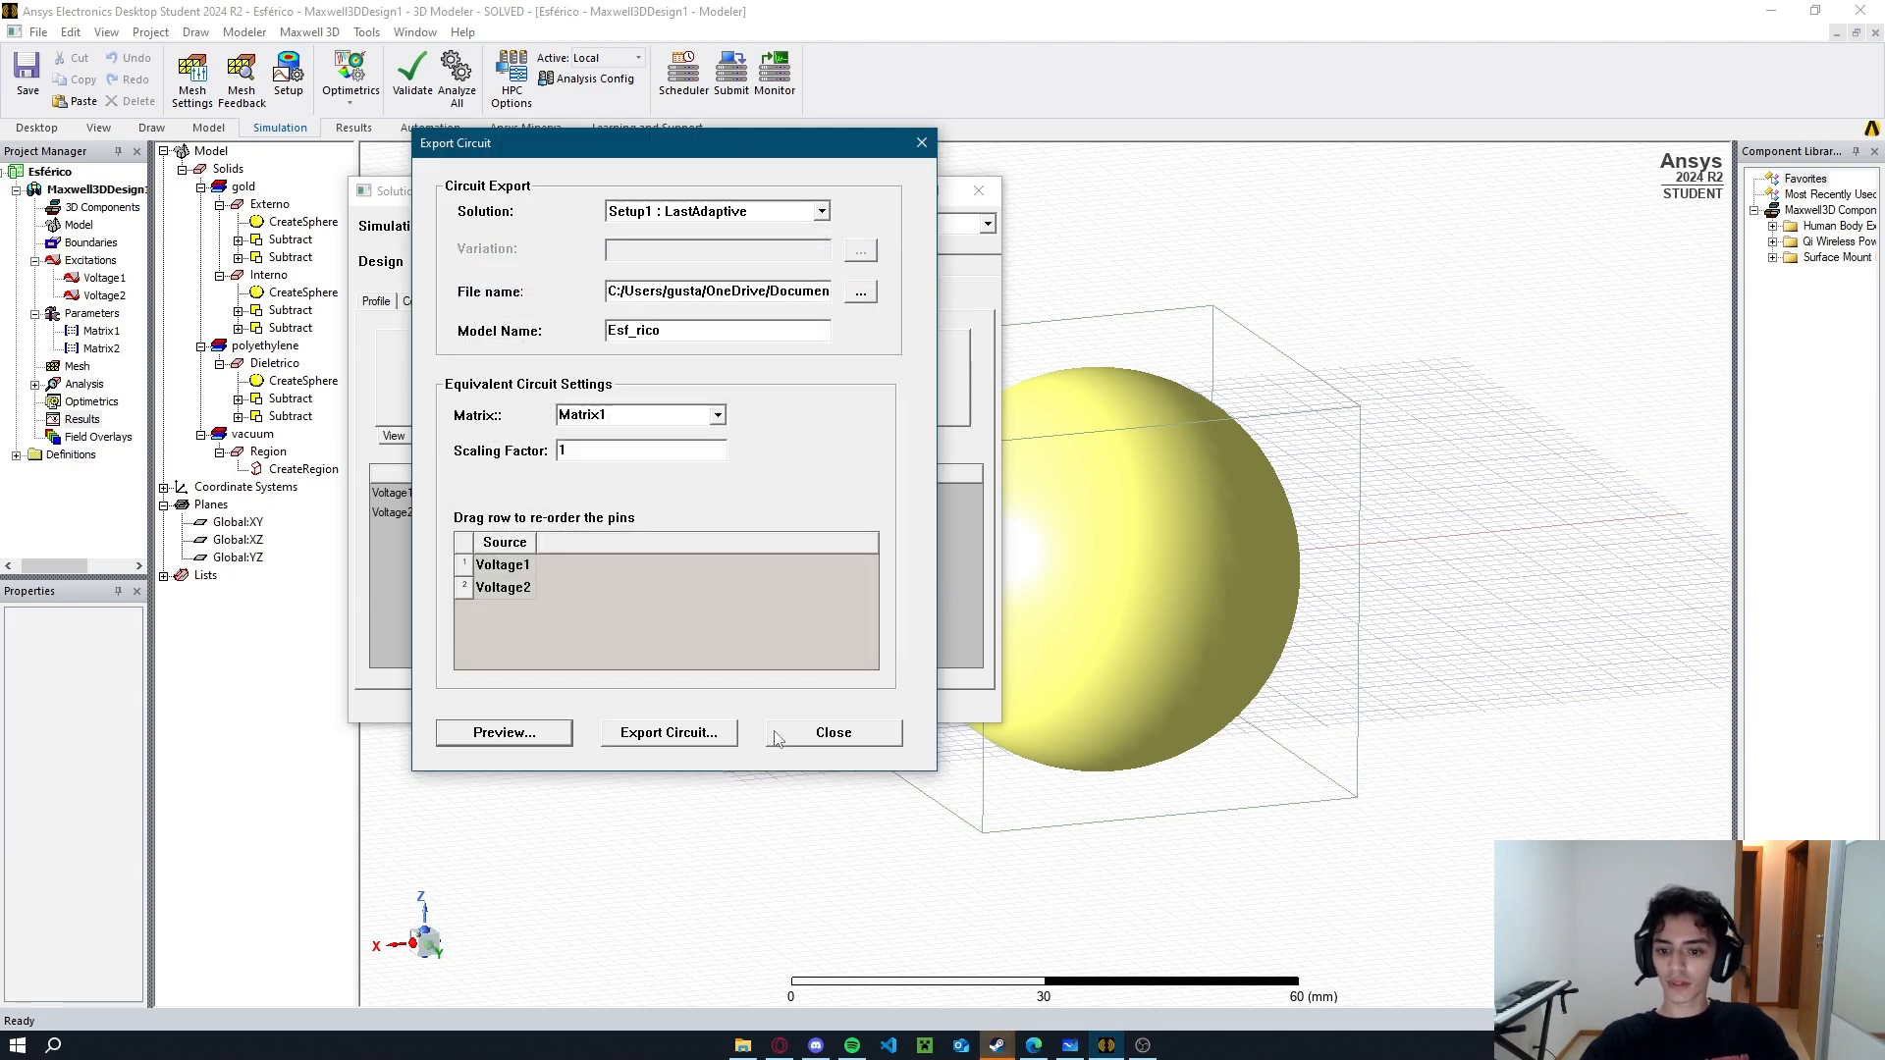
click(800, 738)
click(673, 706)
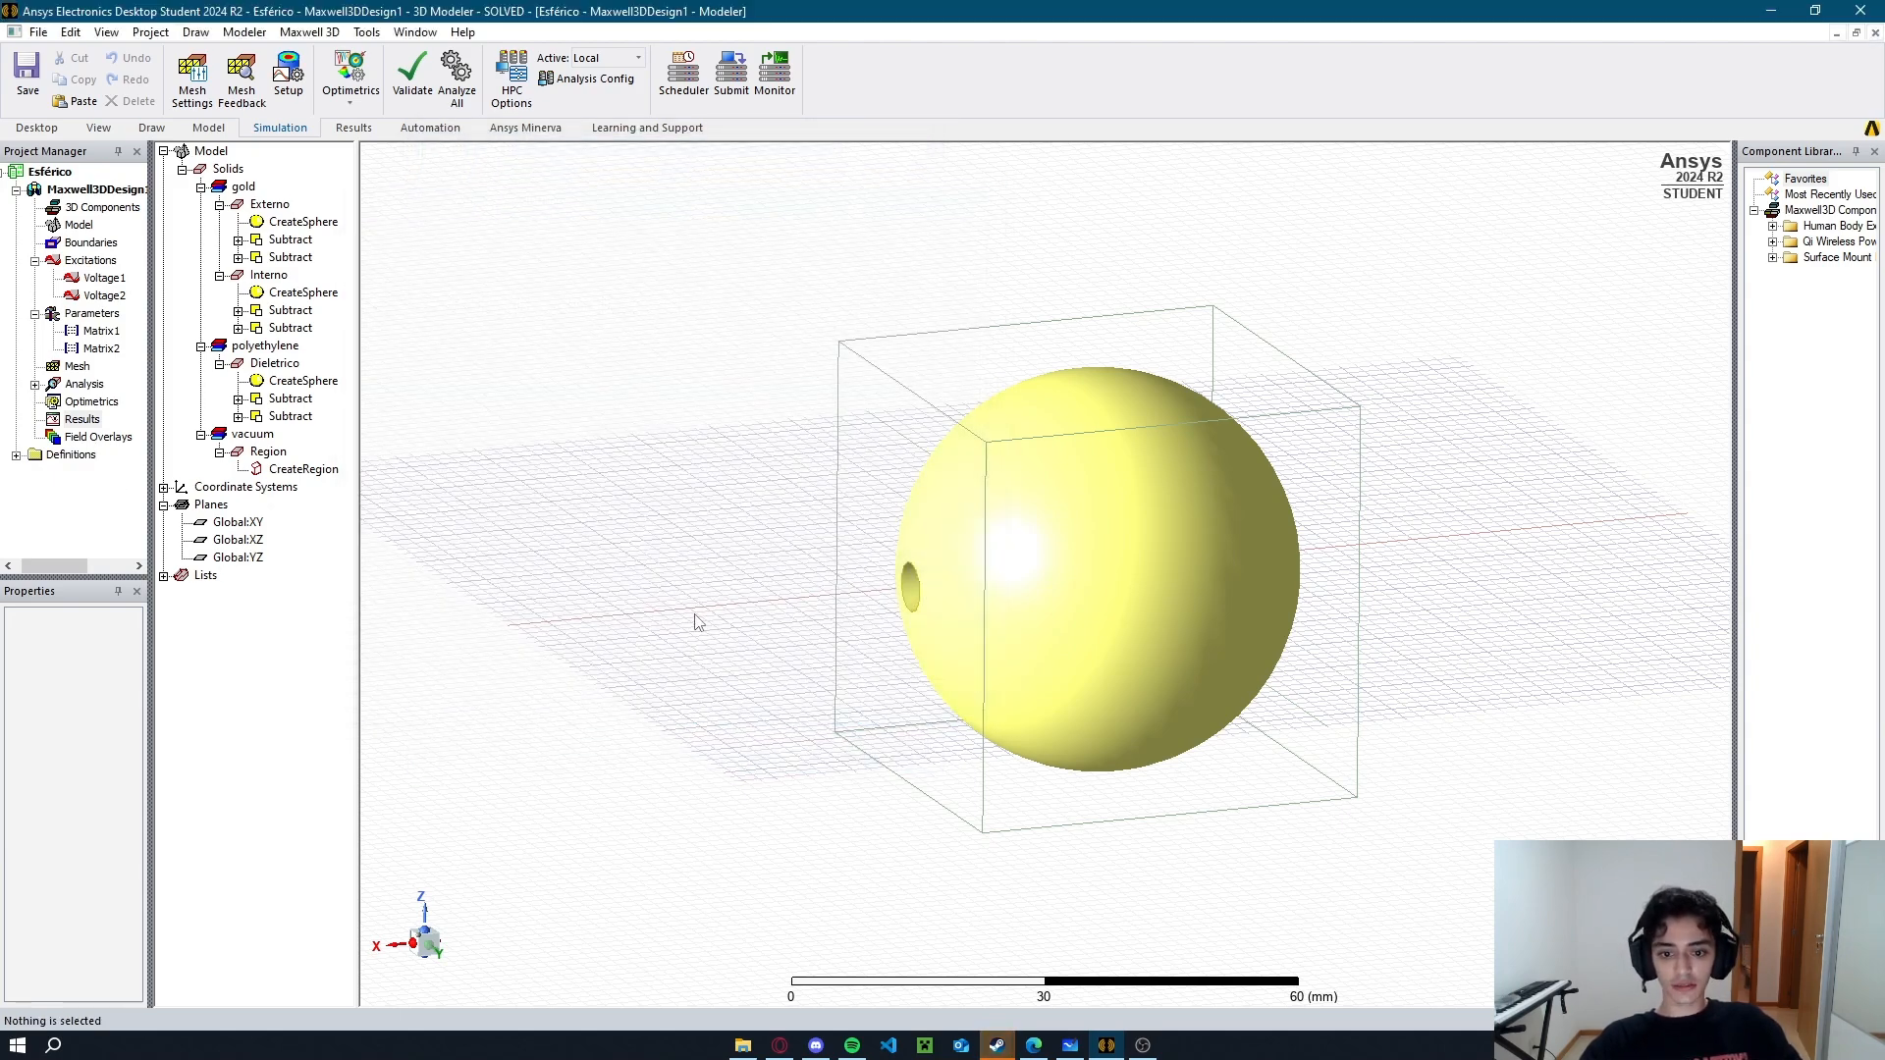
Plot the E_Vector field on the Global XY plane for AllObjects using Setup1 LastAdaptive, and expand the field overlays.
middle_drag(696, 622, 790, 612)
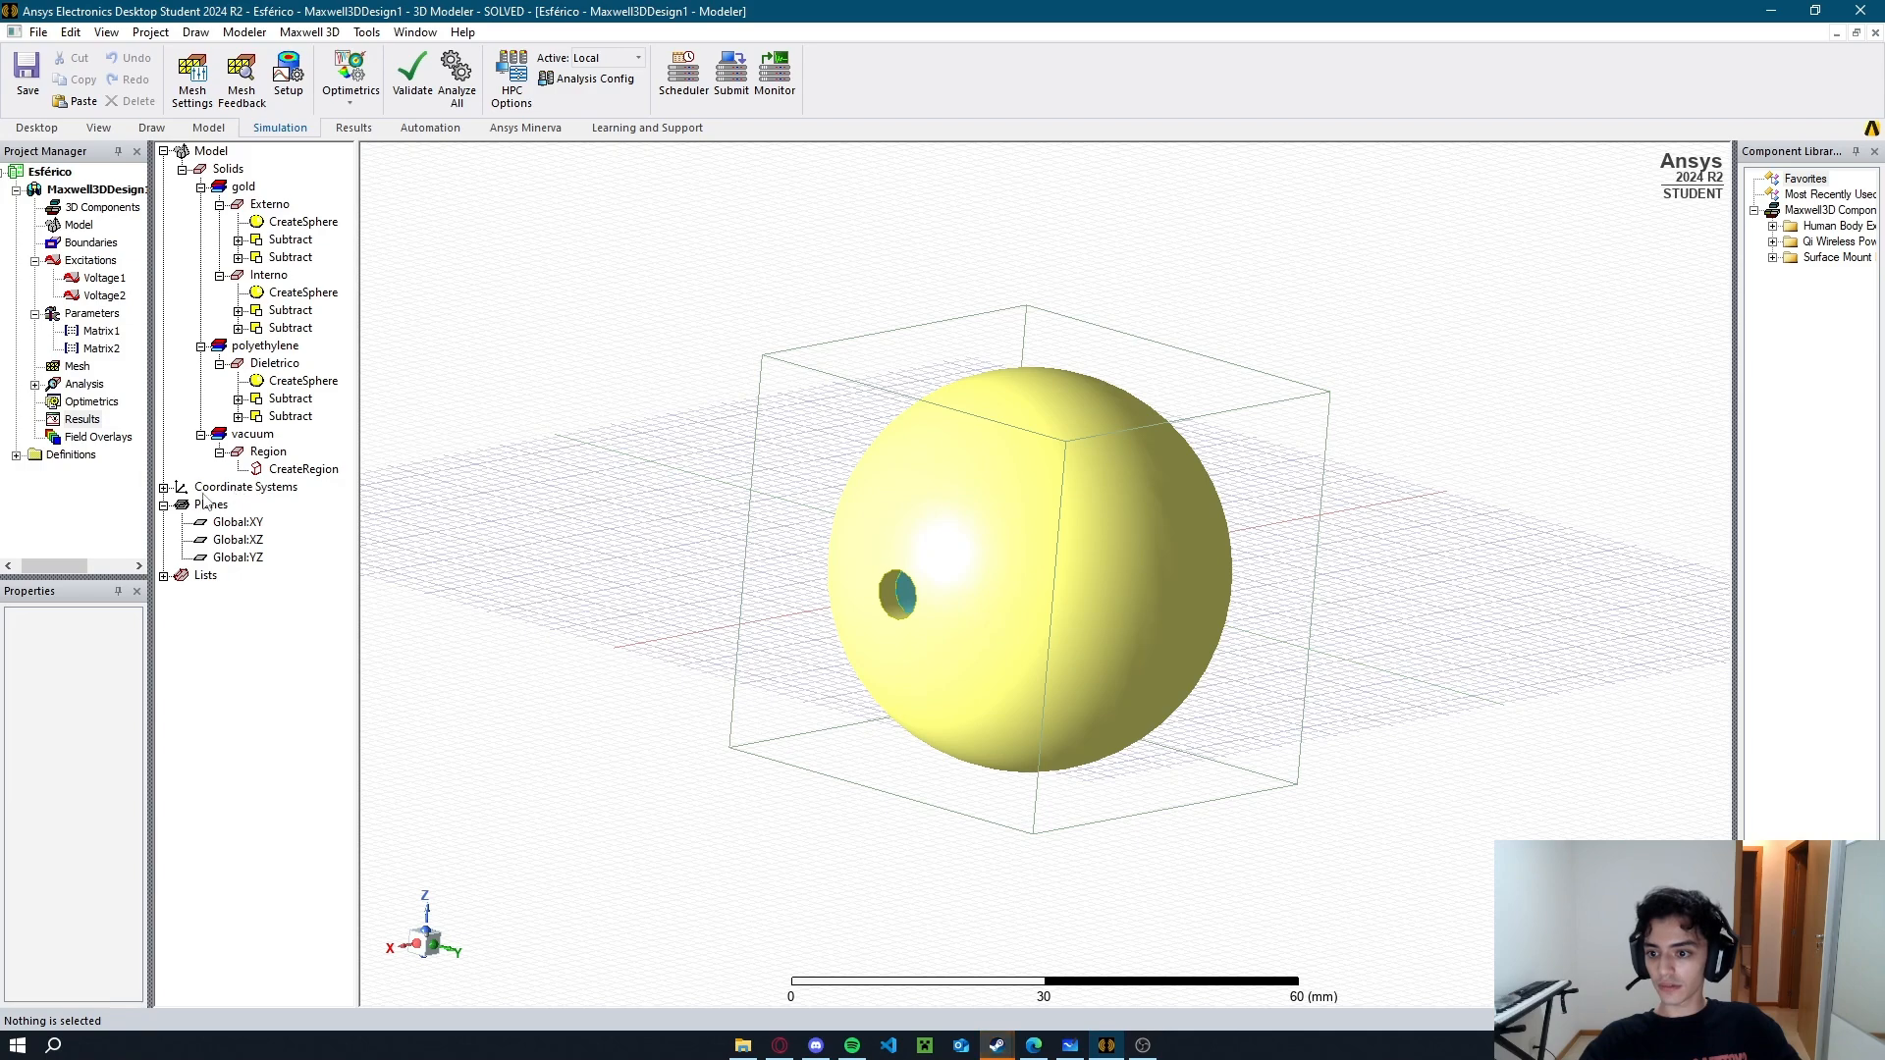
click(235, 522)
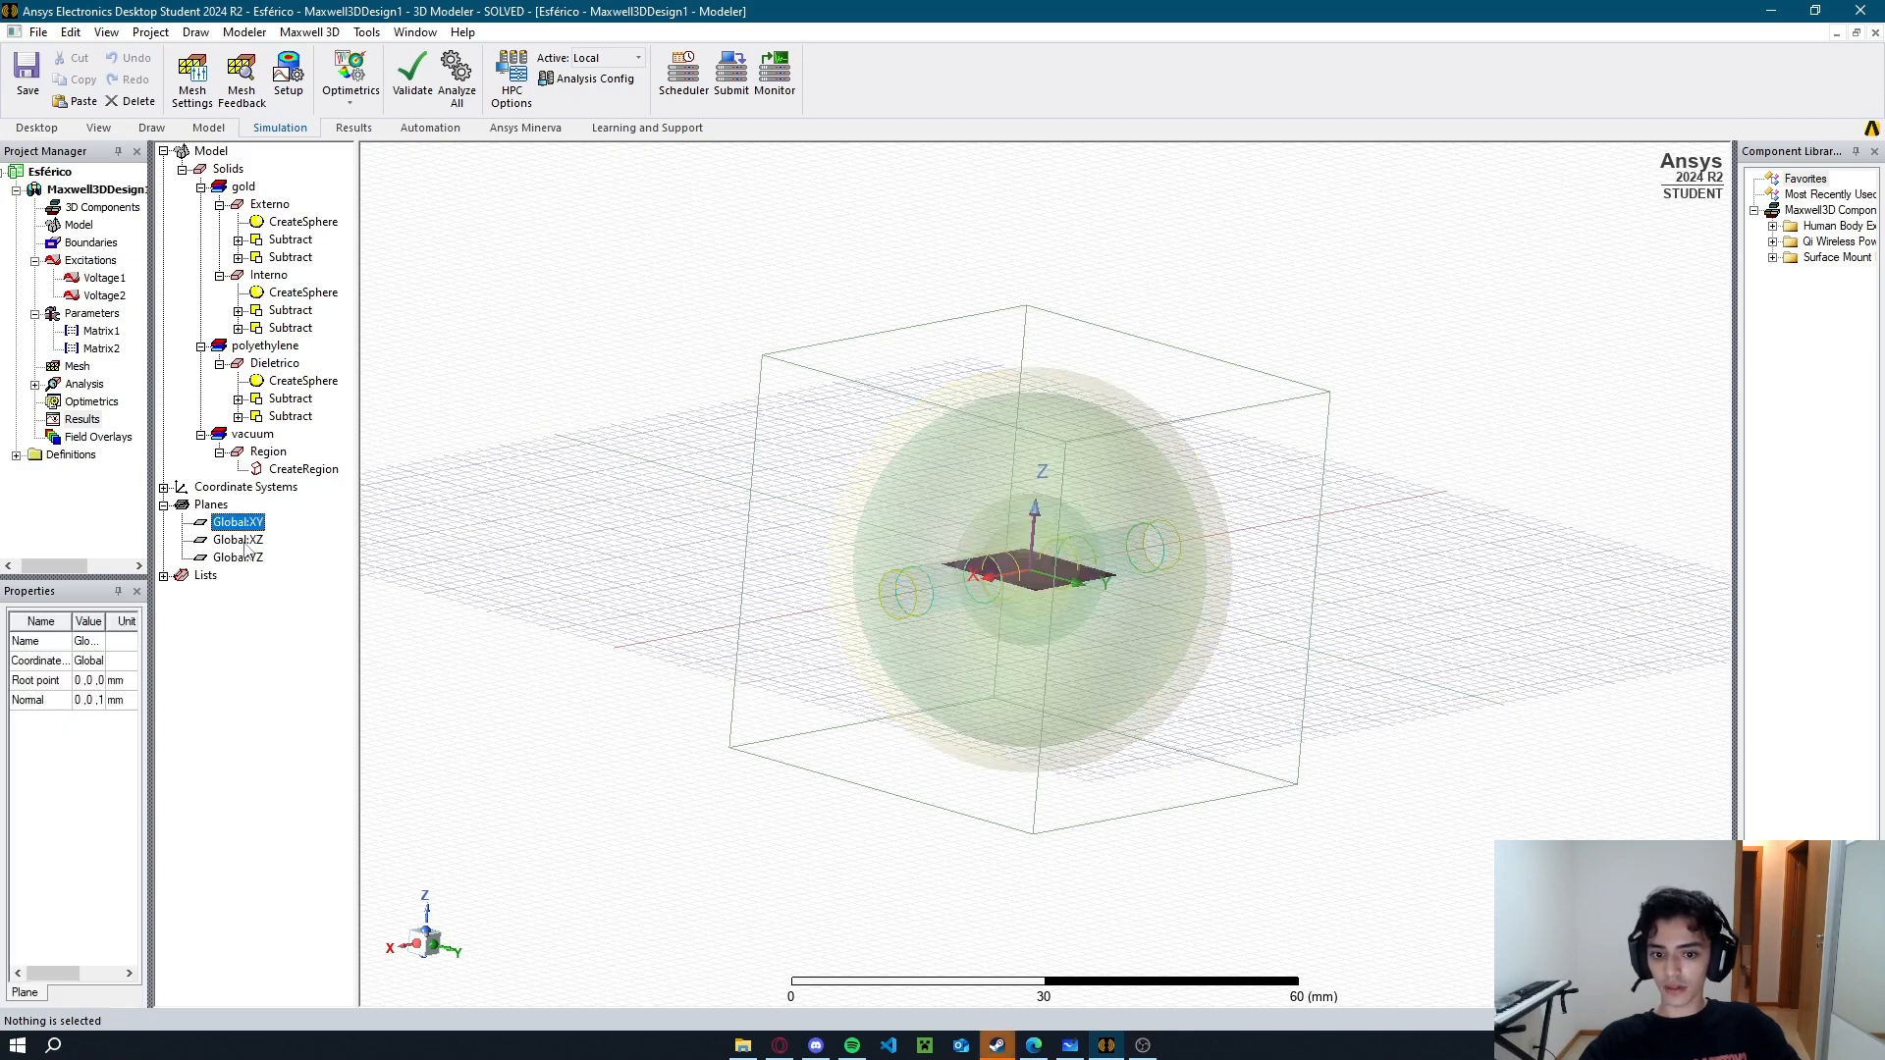
right_click(82, 433)
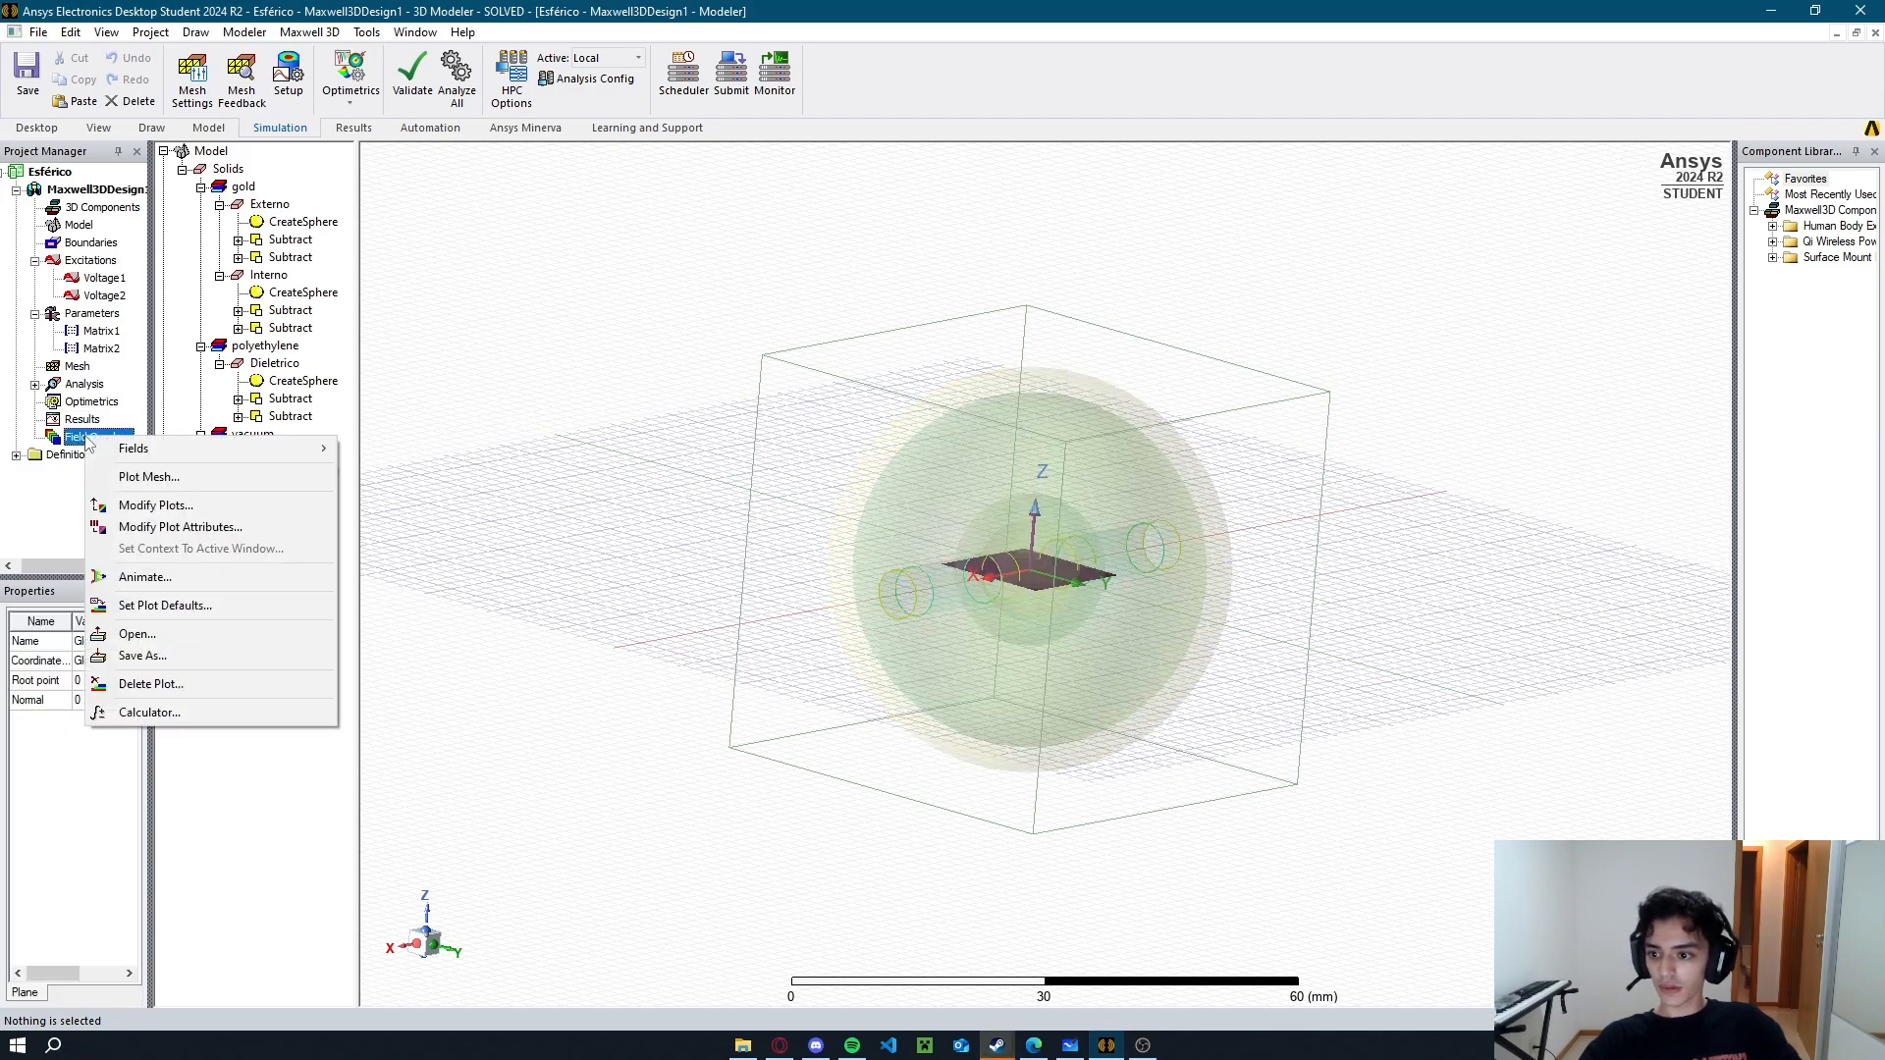
mouse_move(159, 450)
mouse_move(375, 471)
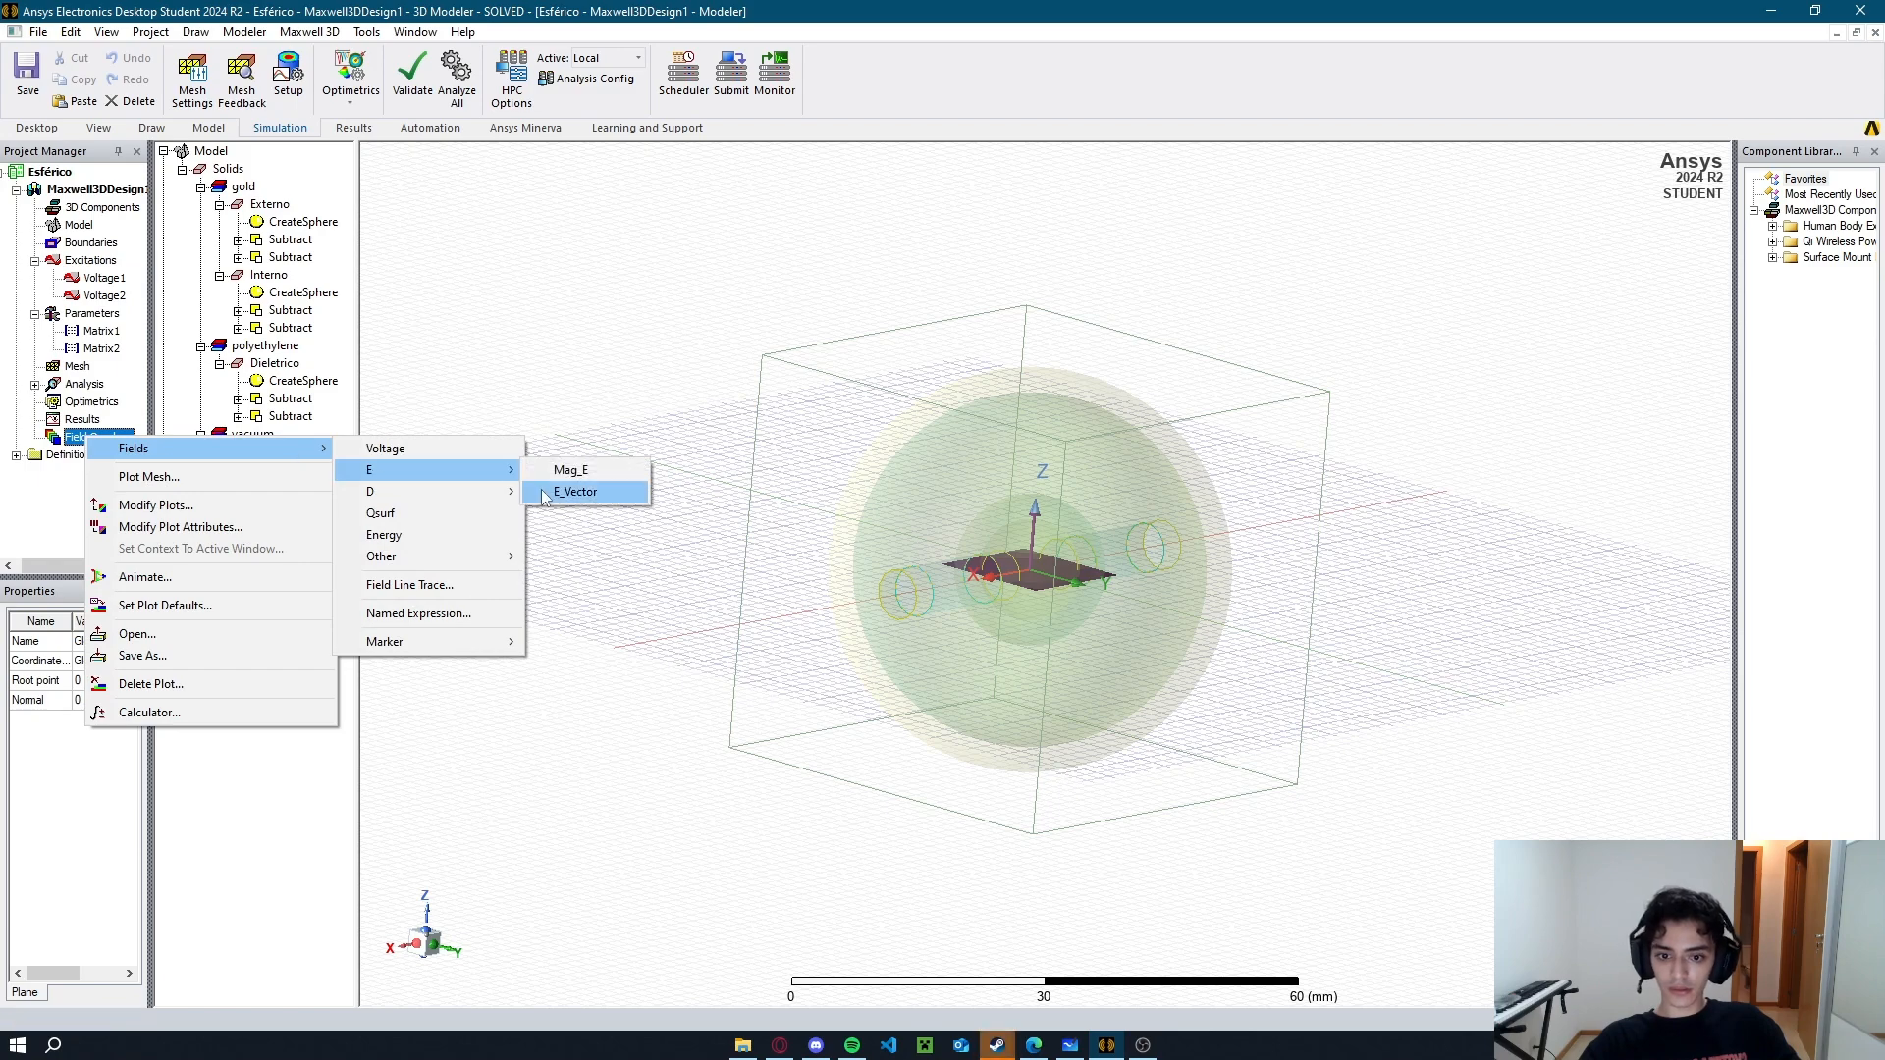
click(572, 492)
click(1159, 477)
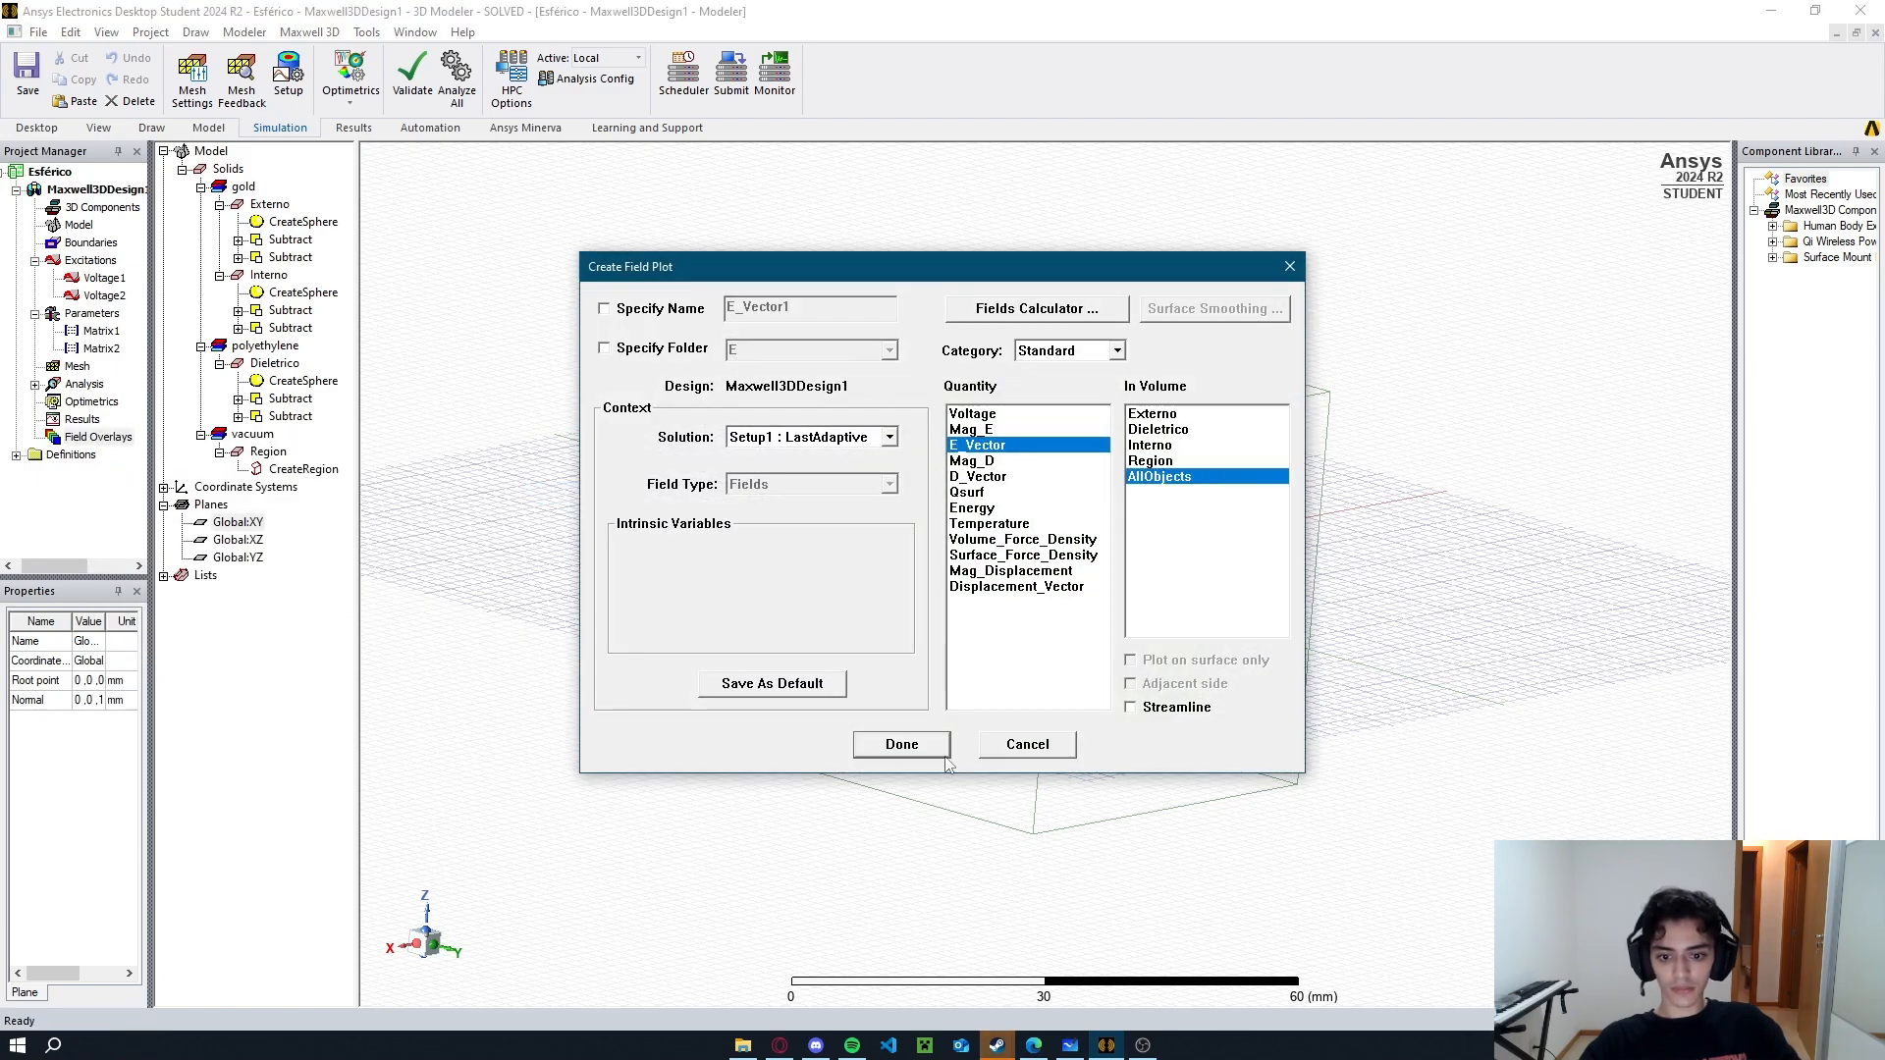
click(932, 748)
click(13, 438)
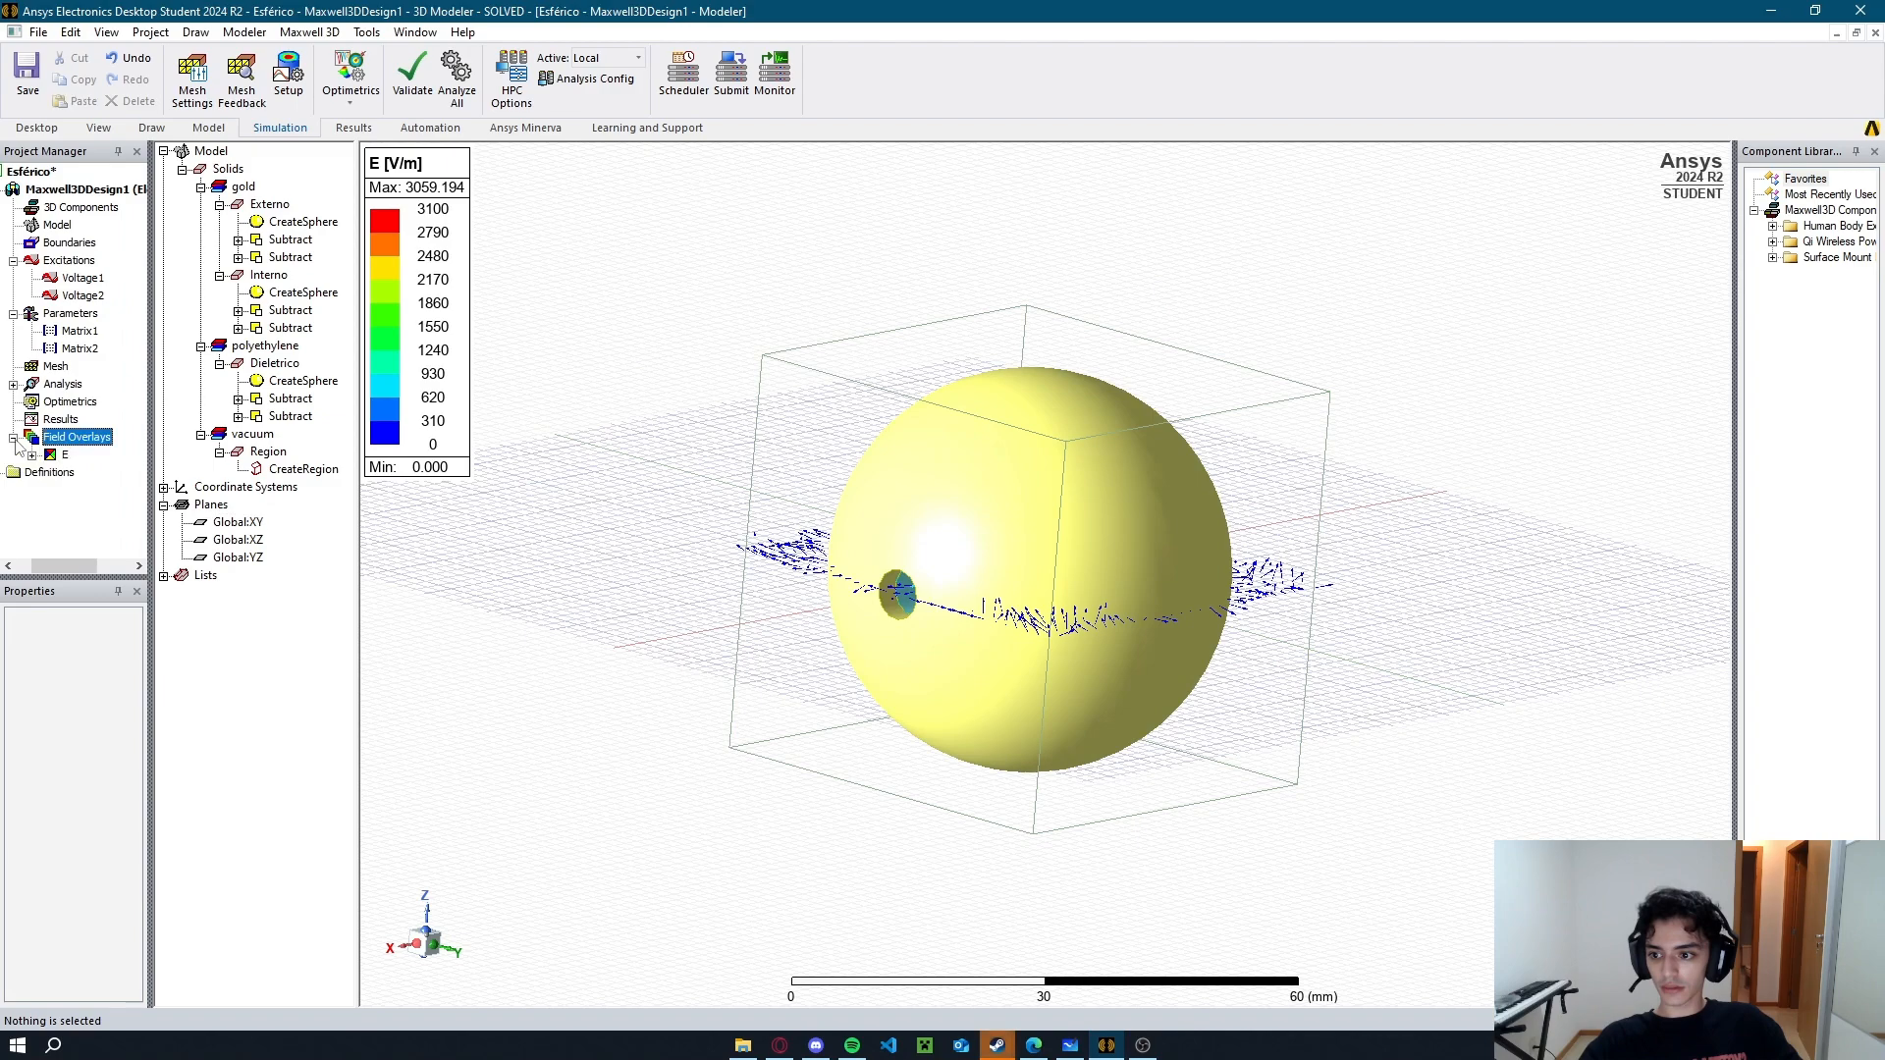
Create a field overlay animation sweeping NormalizedDistance with 30 steps and play it, moving its controls clear of the model tree.
right_click(66, 447)
click(113, 577)
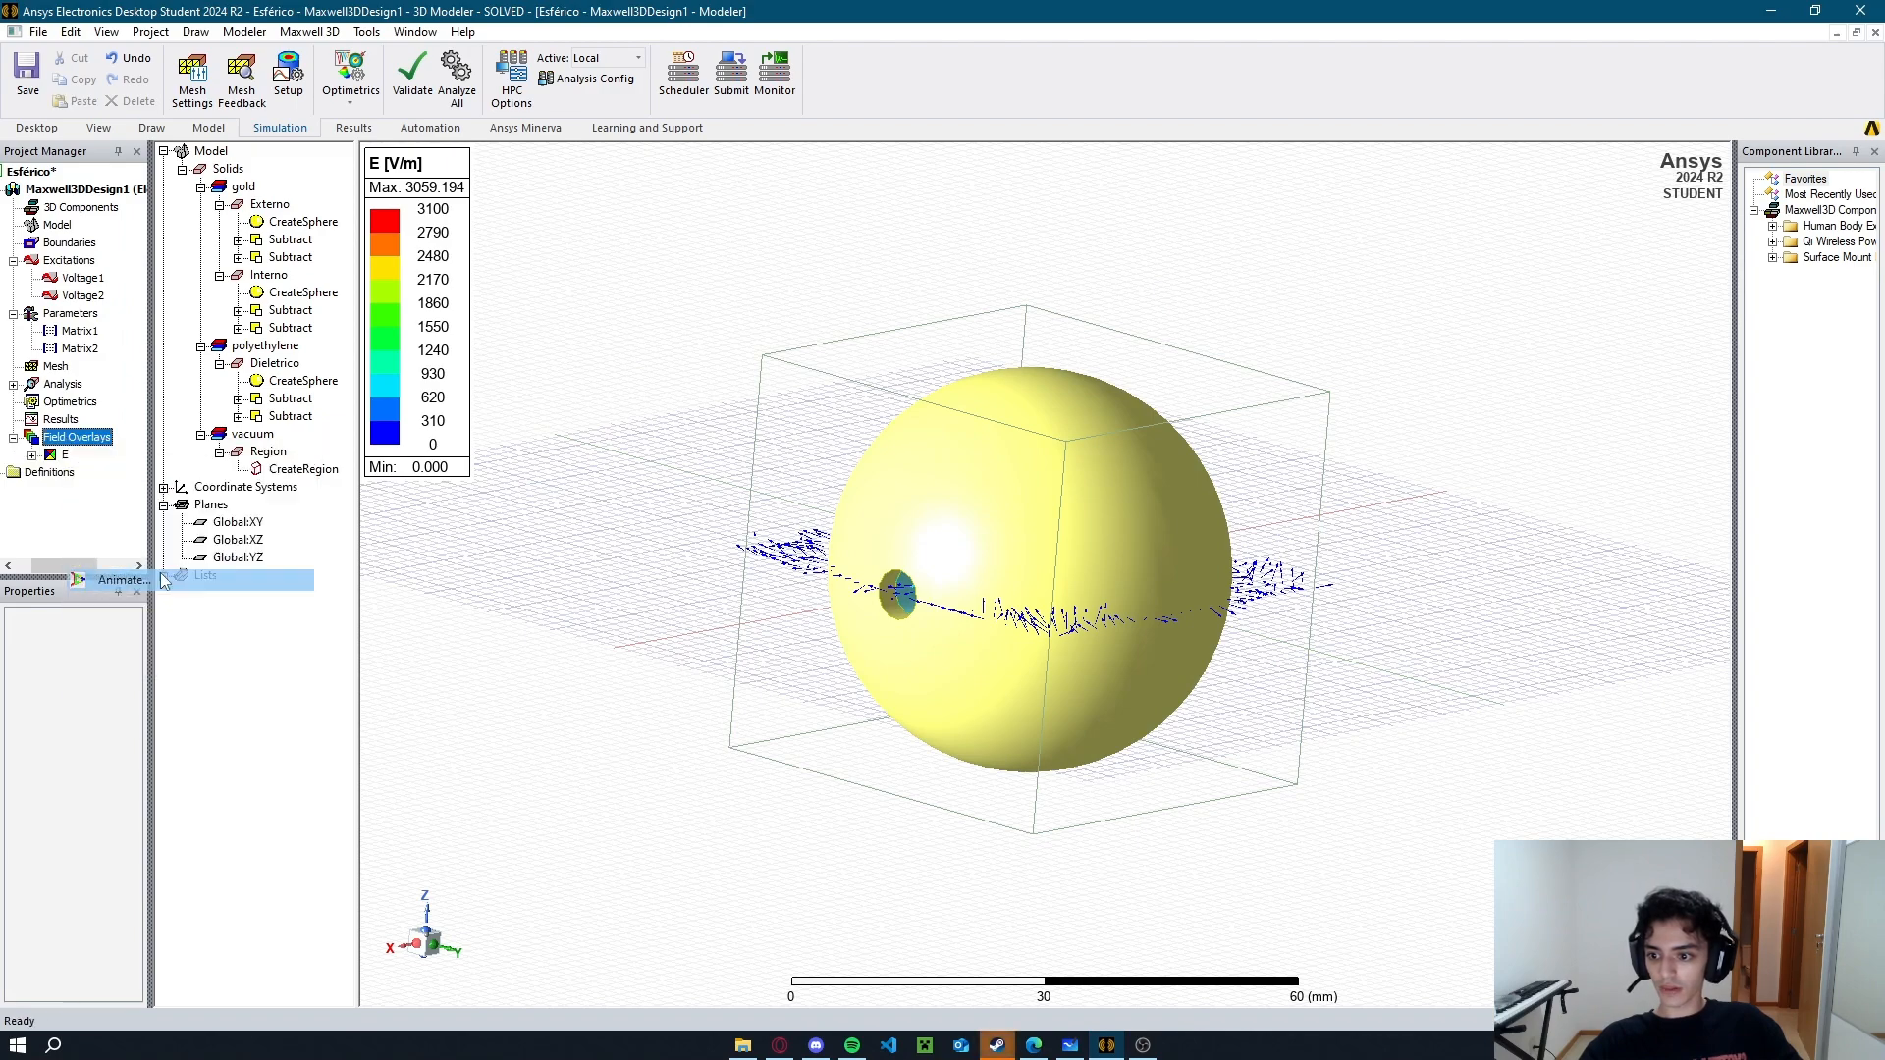
click(881, 331)
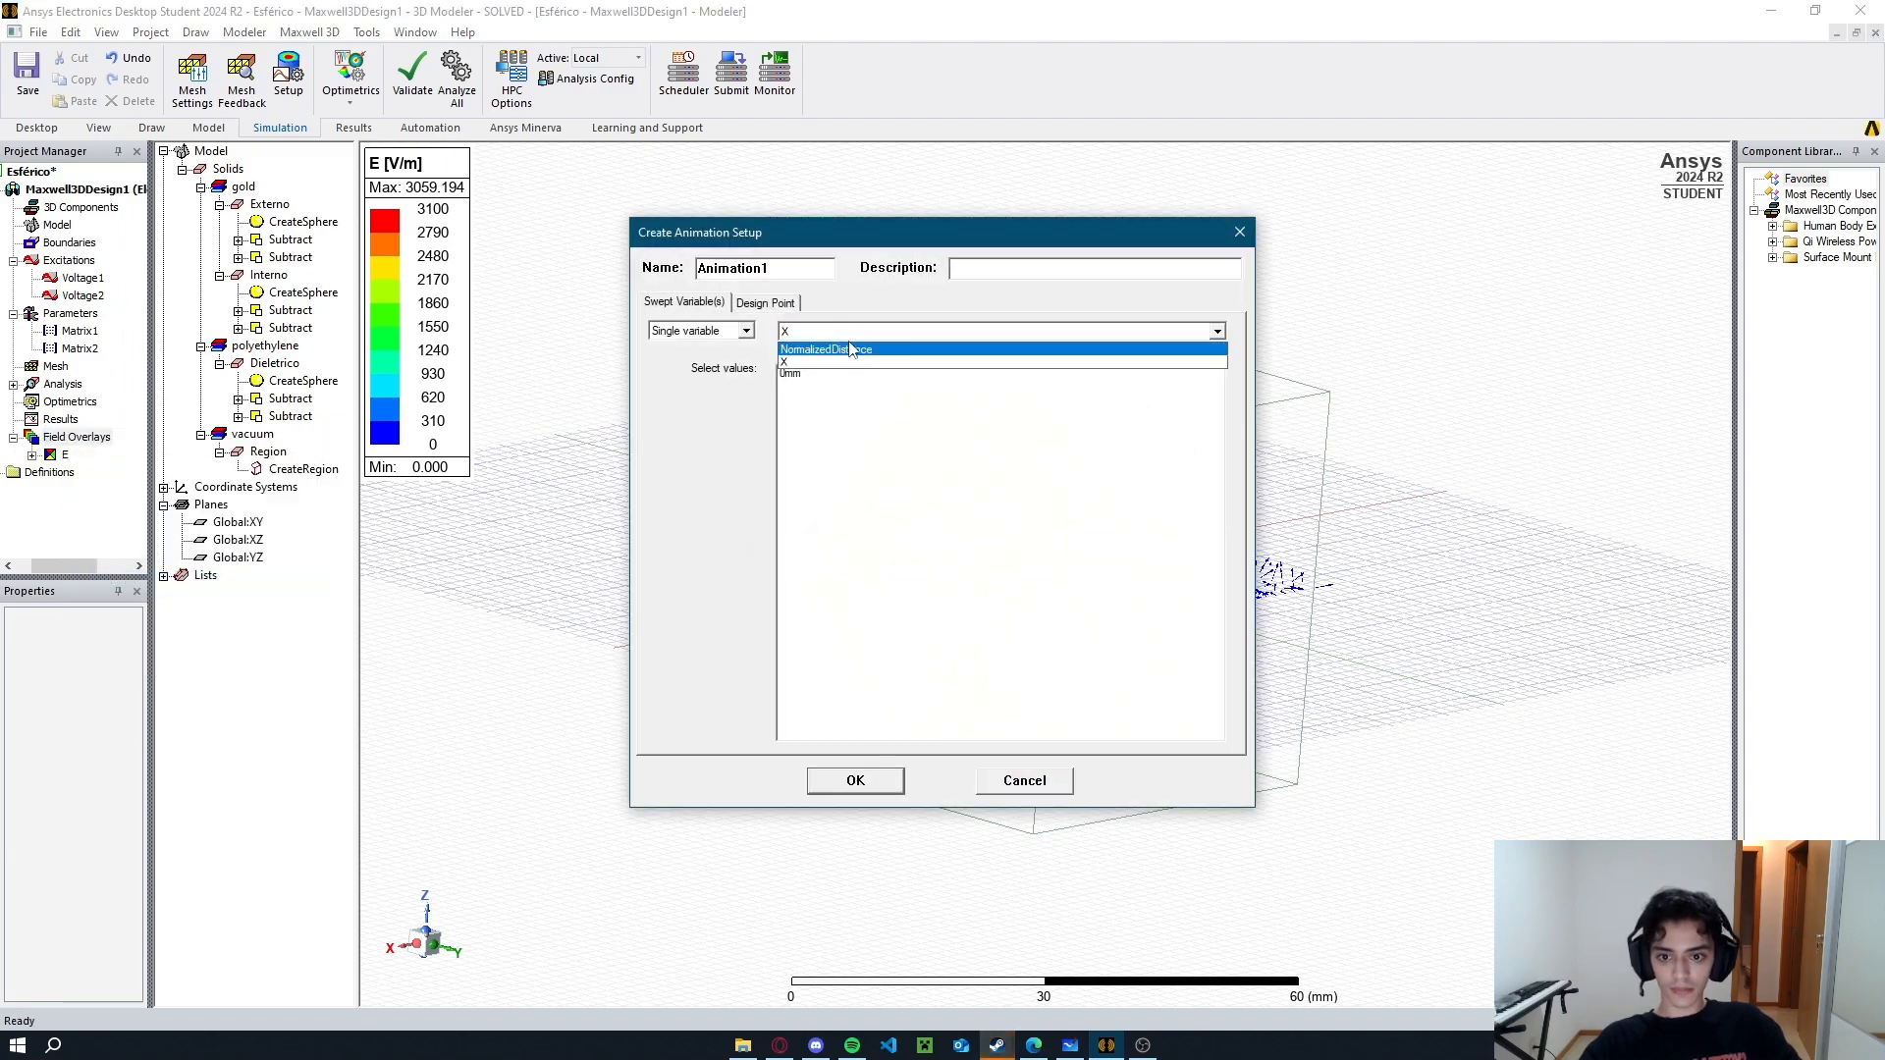
click(850, 359)
click(862, 456)
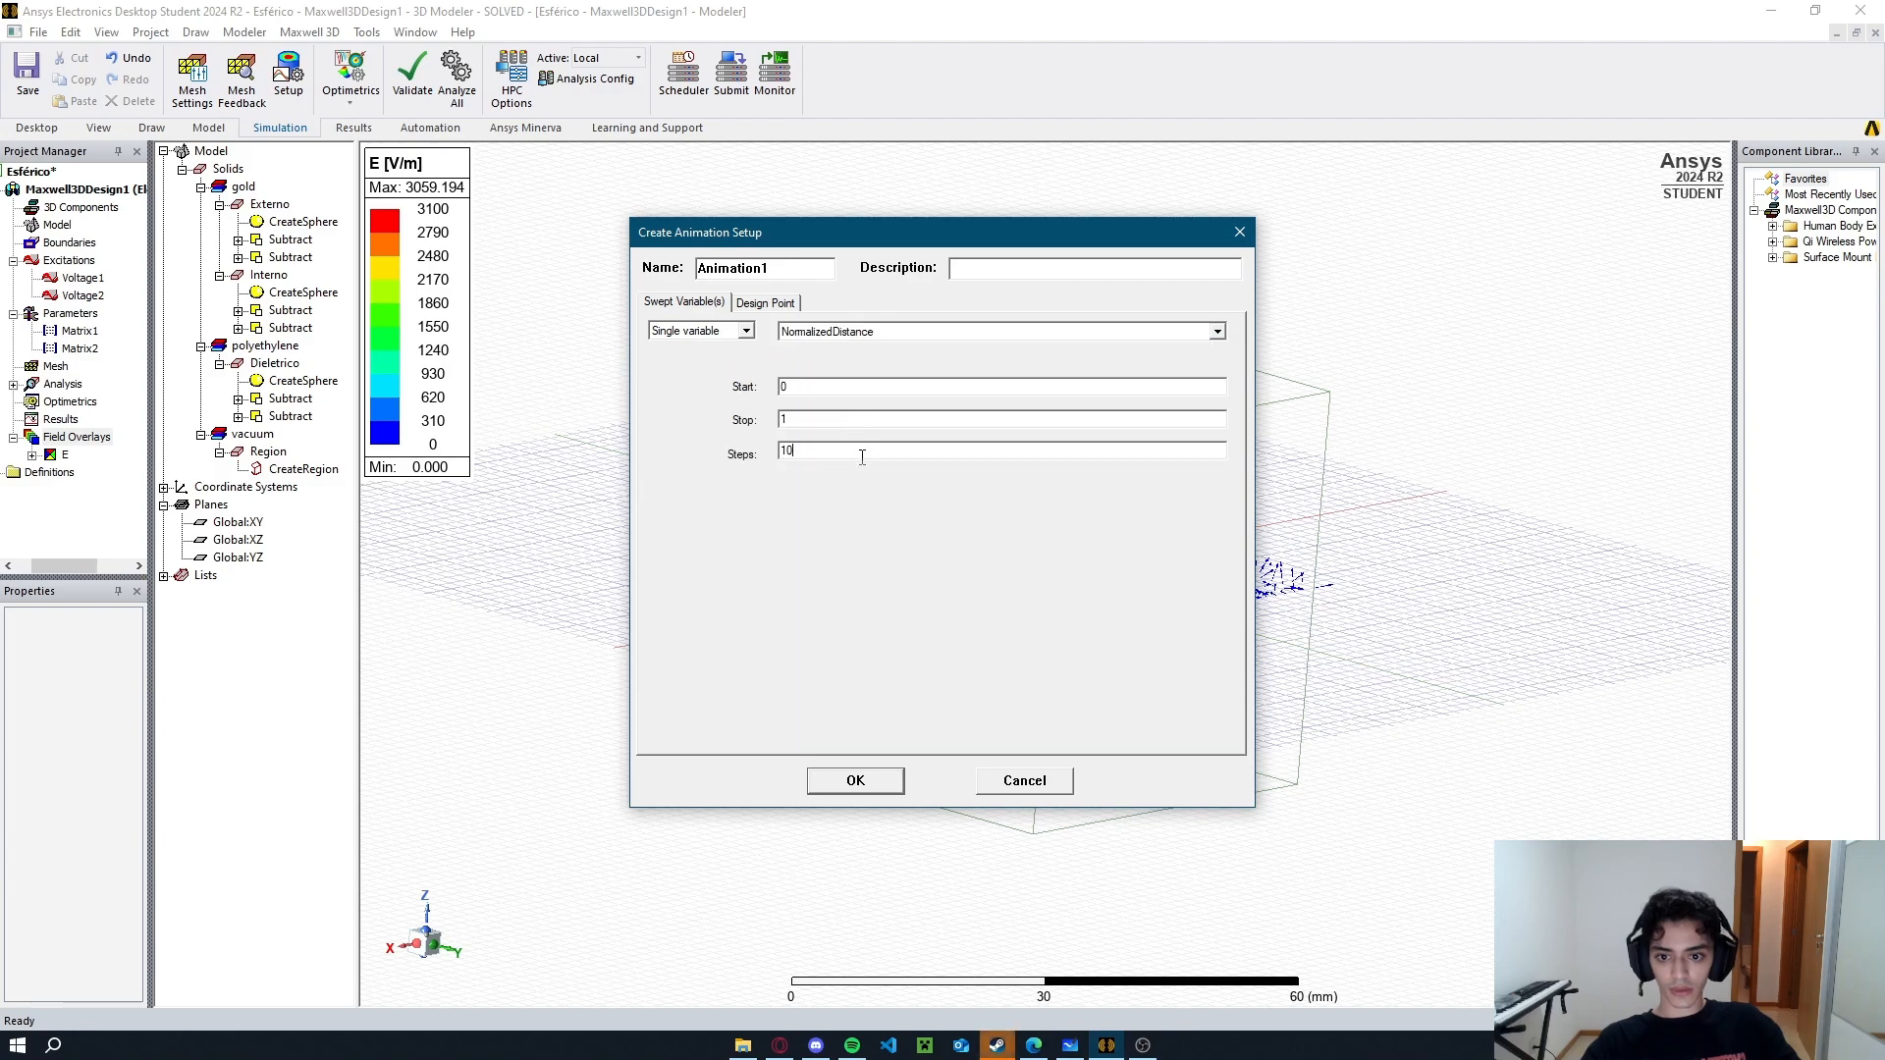
text(30)
click(856, 780)
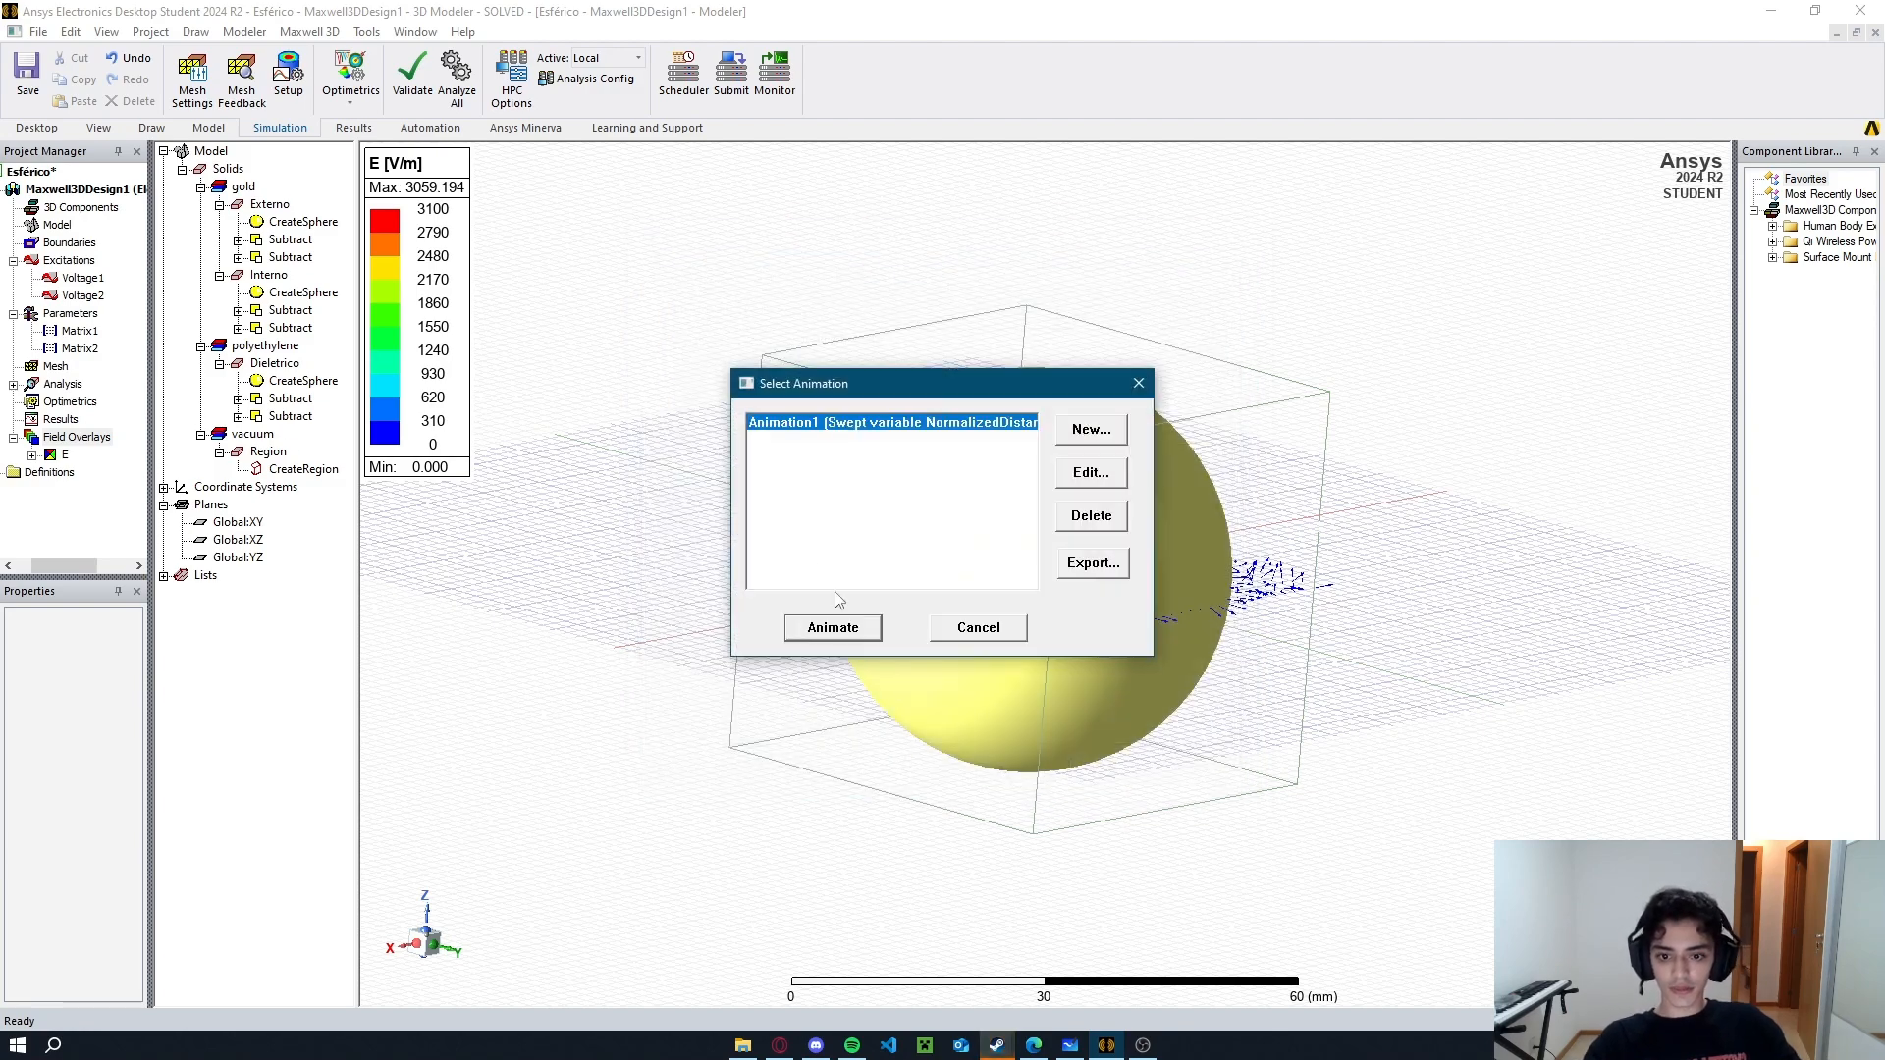
click(833, 628)
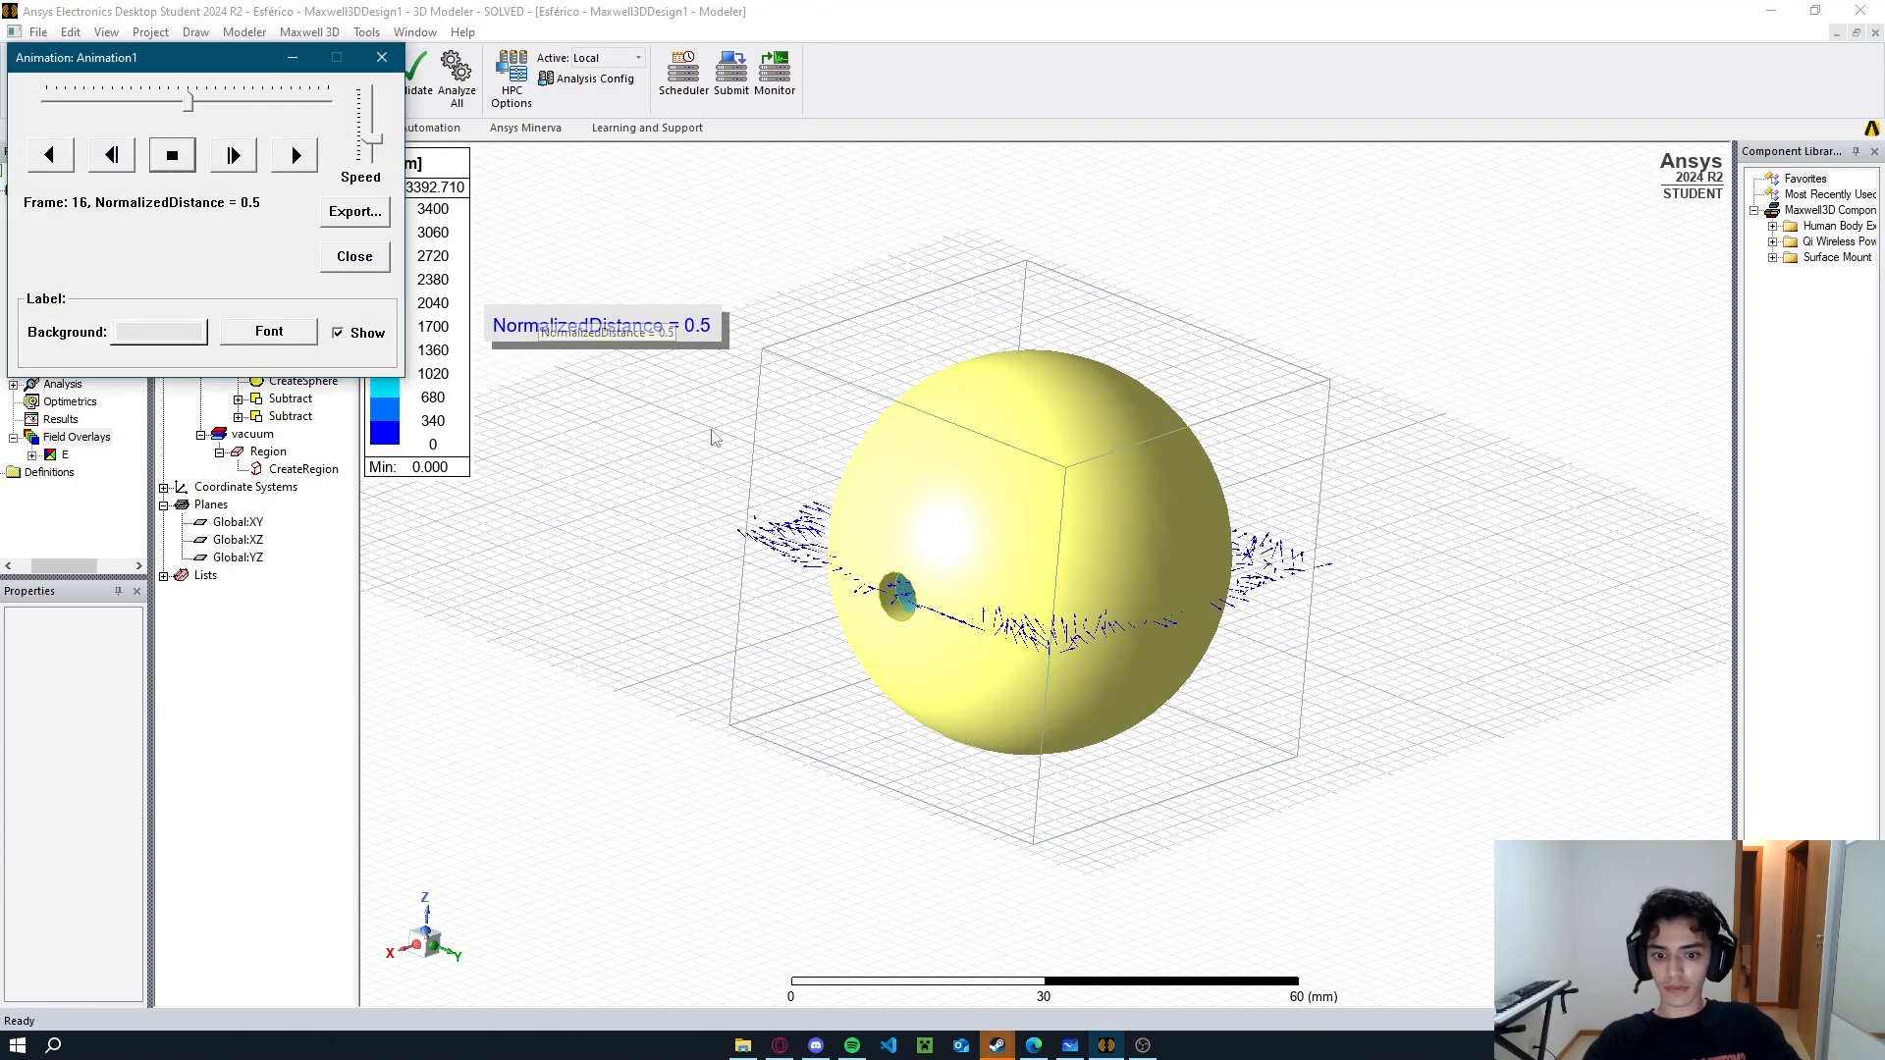
drag(244, 63, 1618, 580)
Examine the Interno, Externo and Dieletrico solids one by one while the vector animation plays.
click(276, 276)
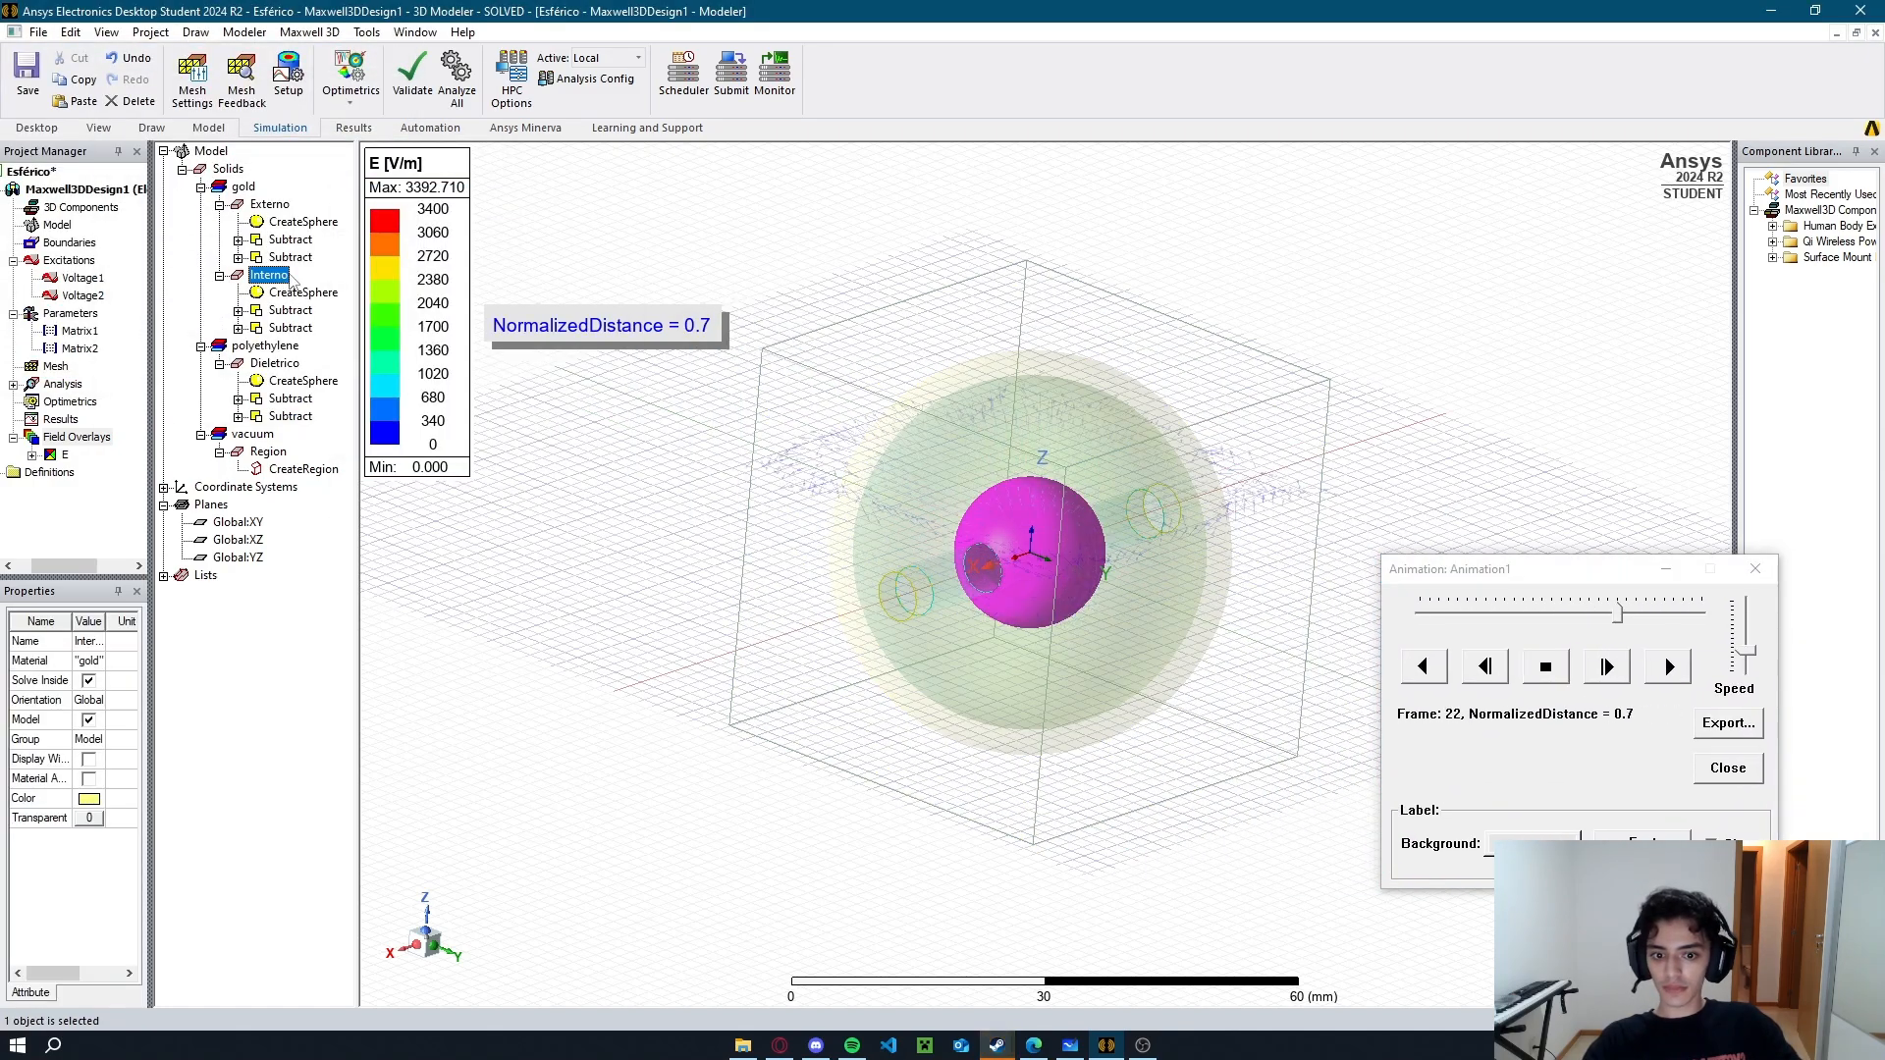
middle_drag(1104, 477, 1043, 529)
scroll(1114, 539, up, 5)
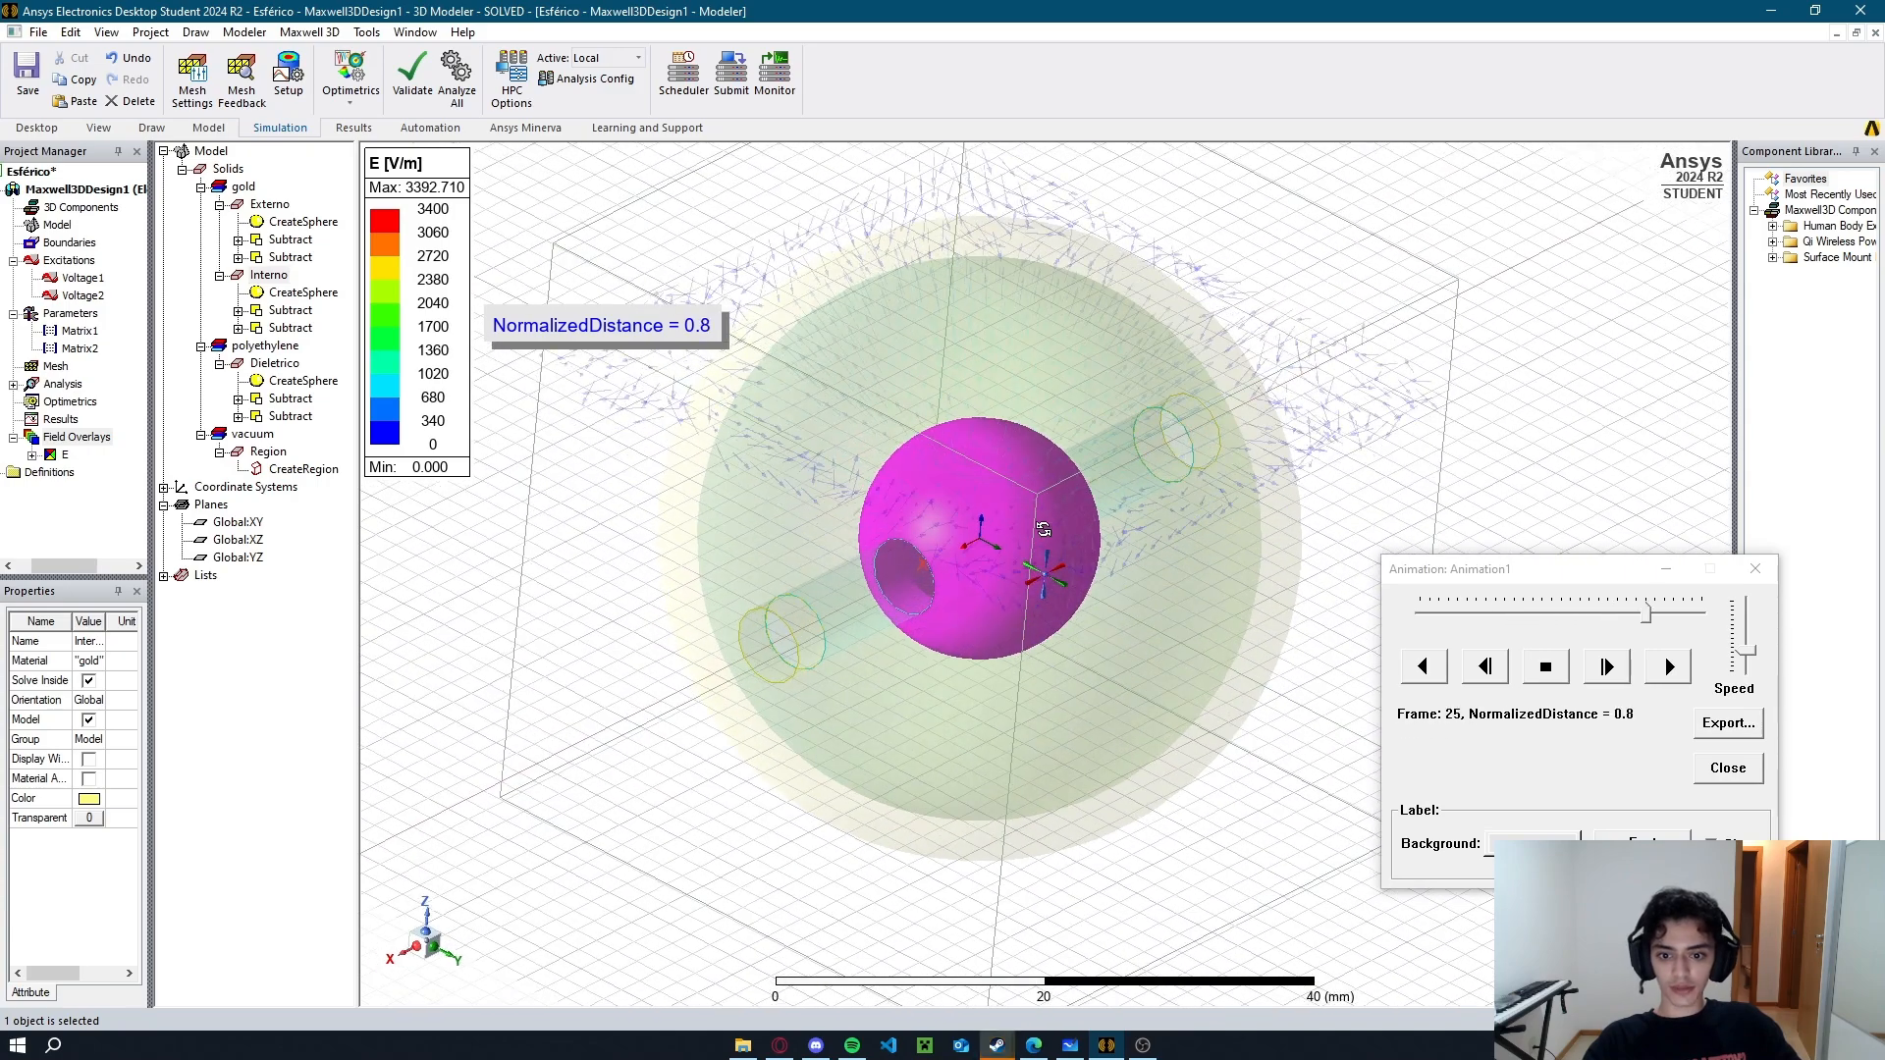
click(270, 205)
click(275, 277)
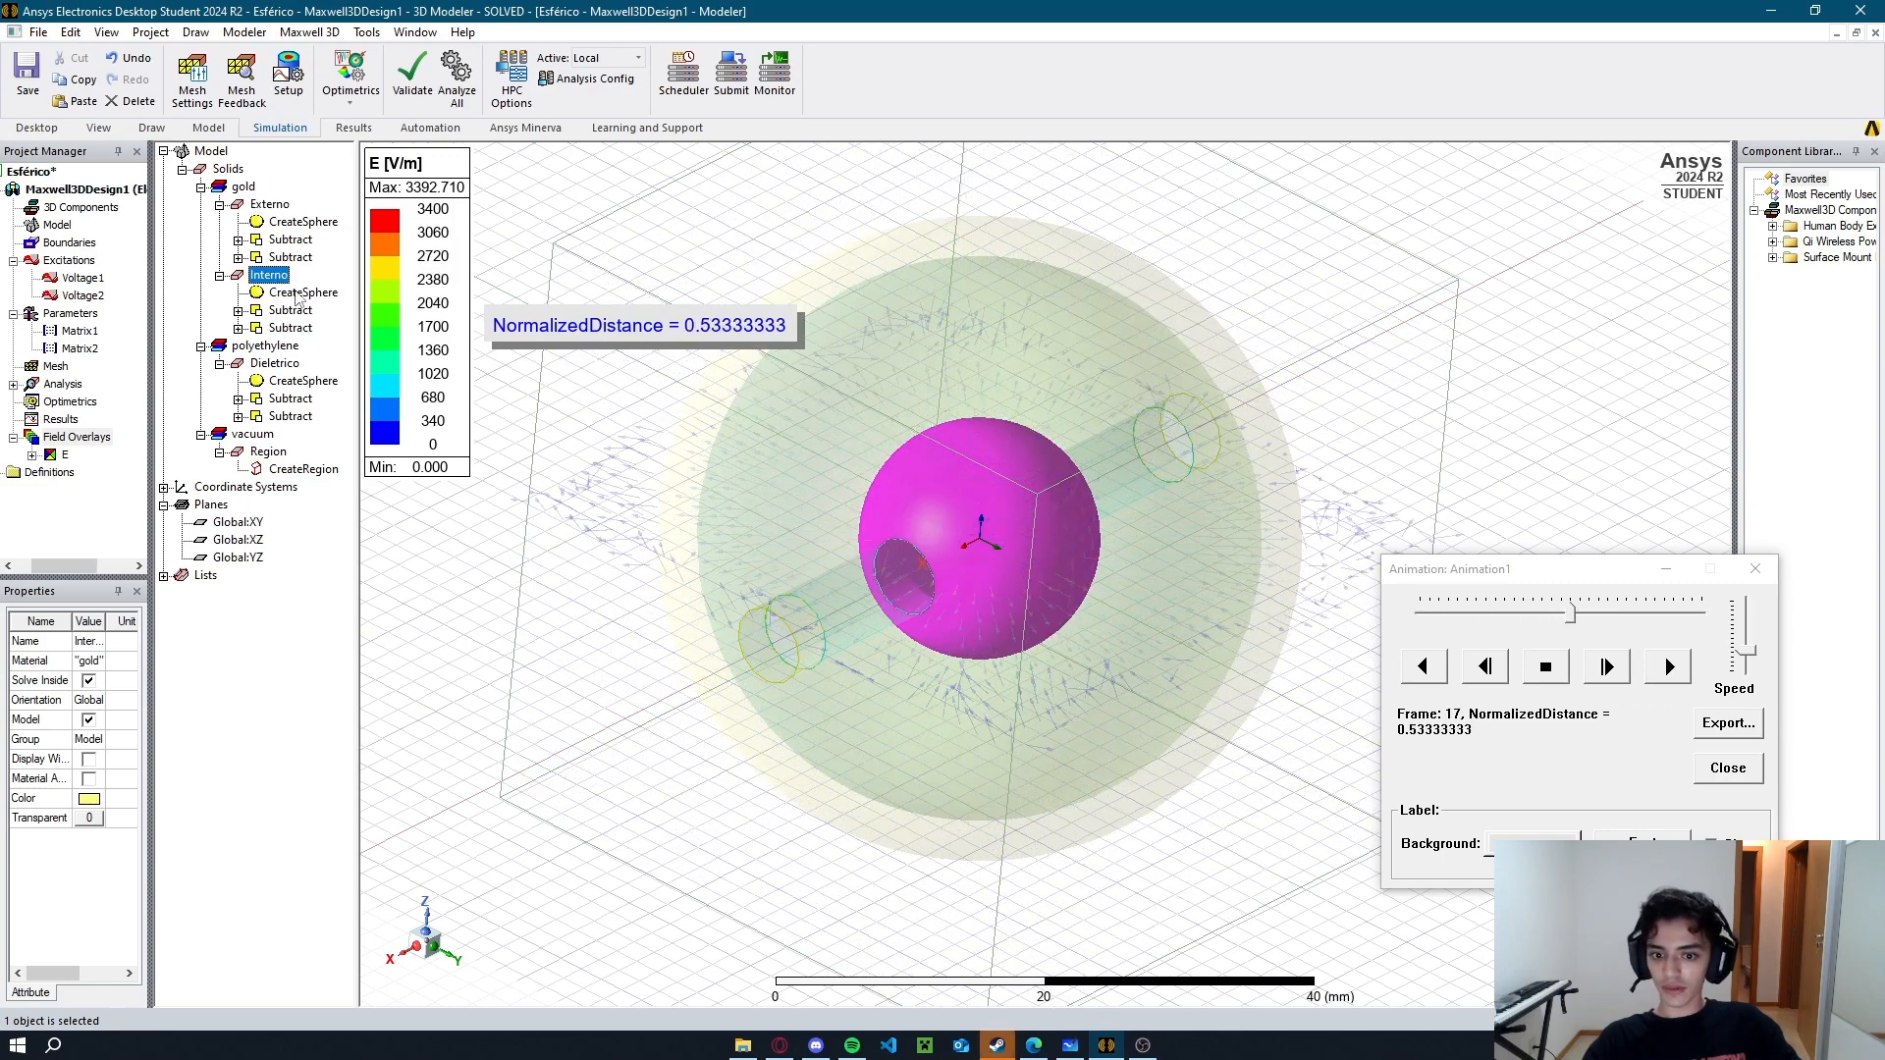
click(277, 364)
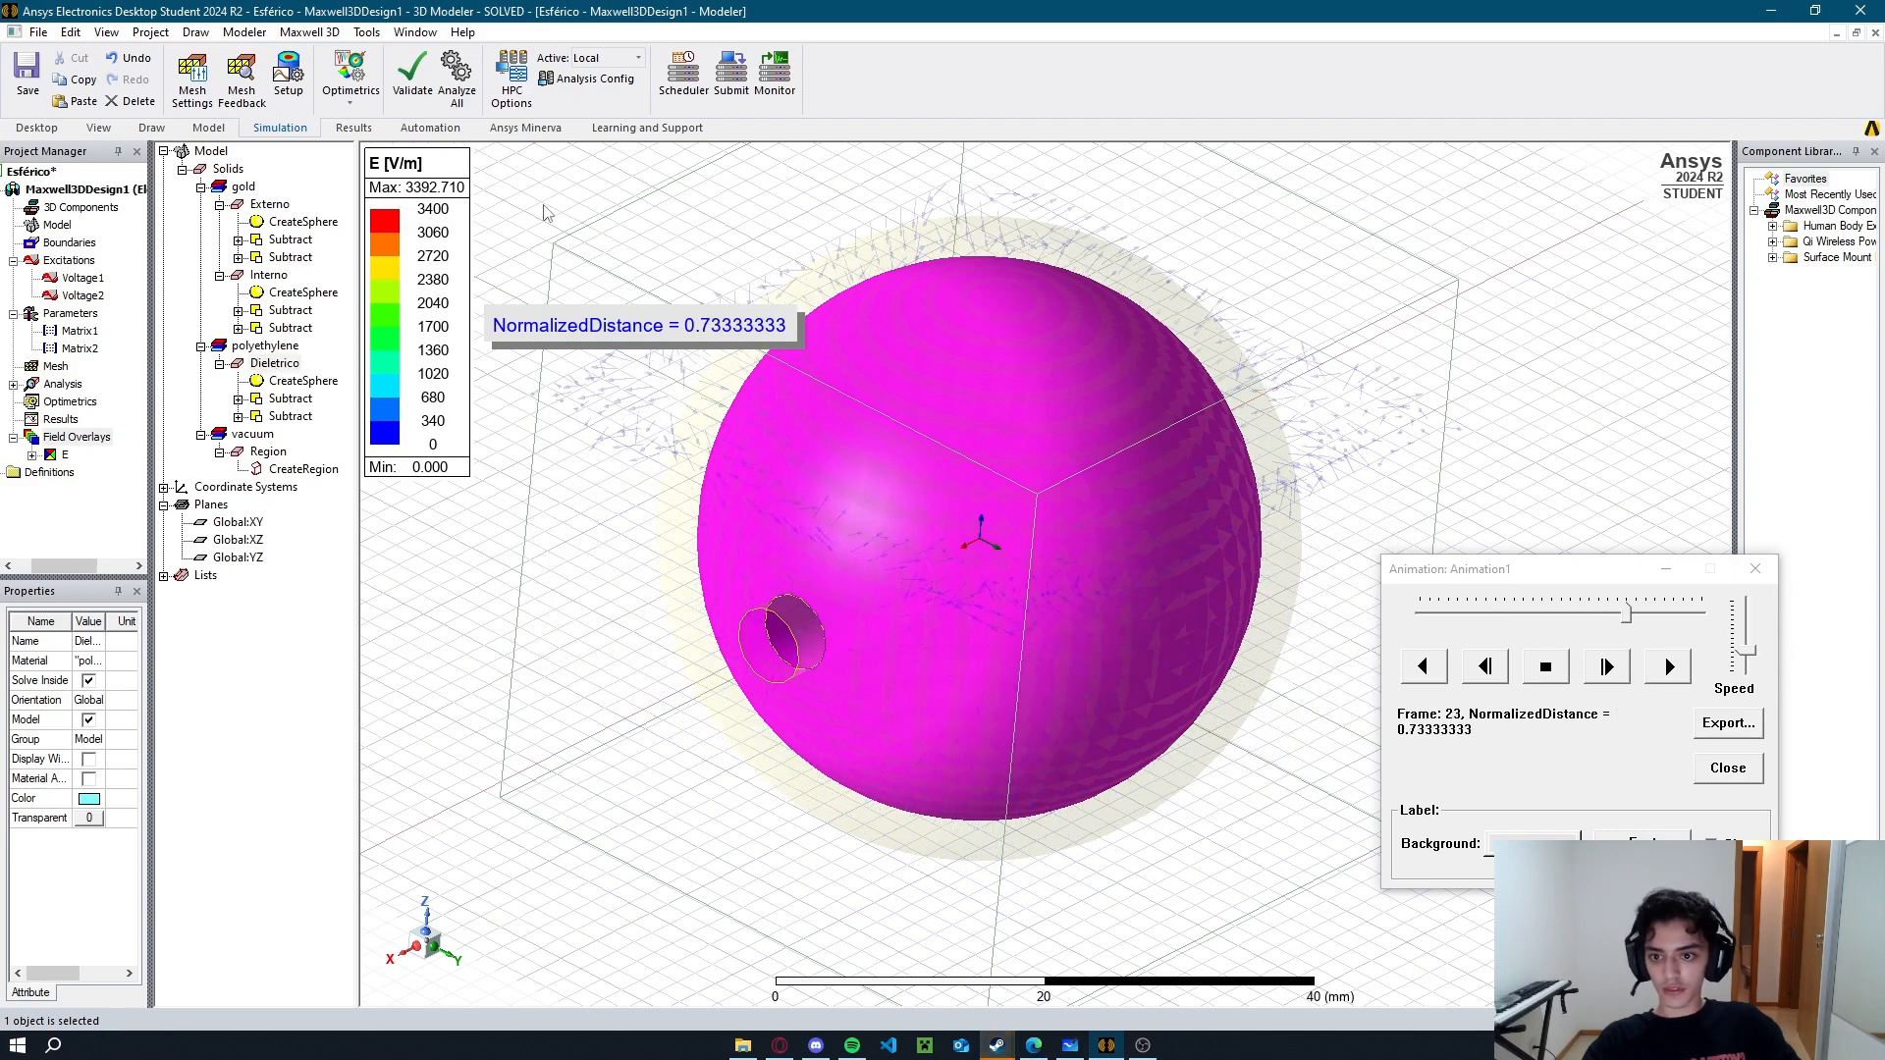
click(265, 346)
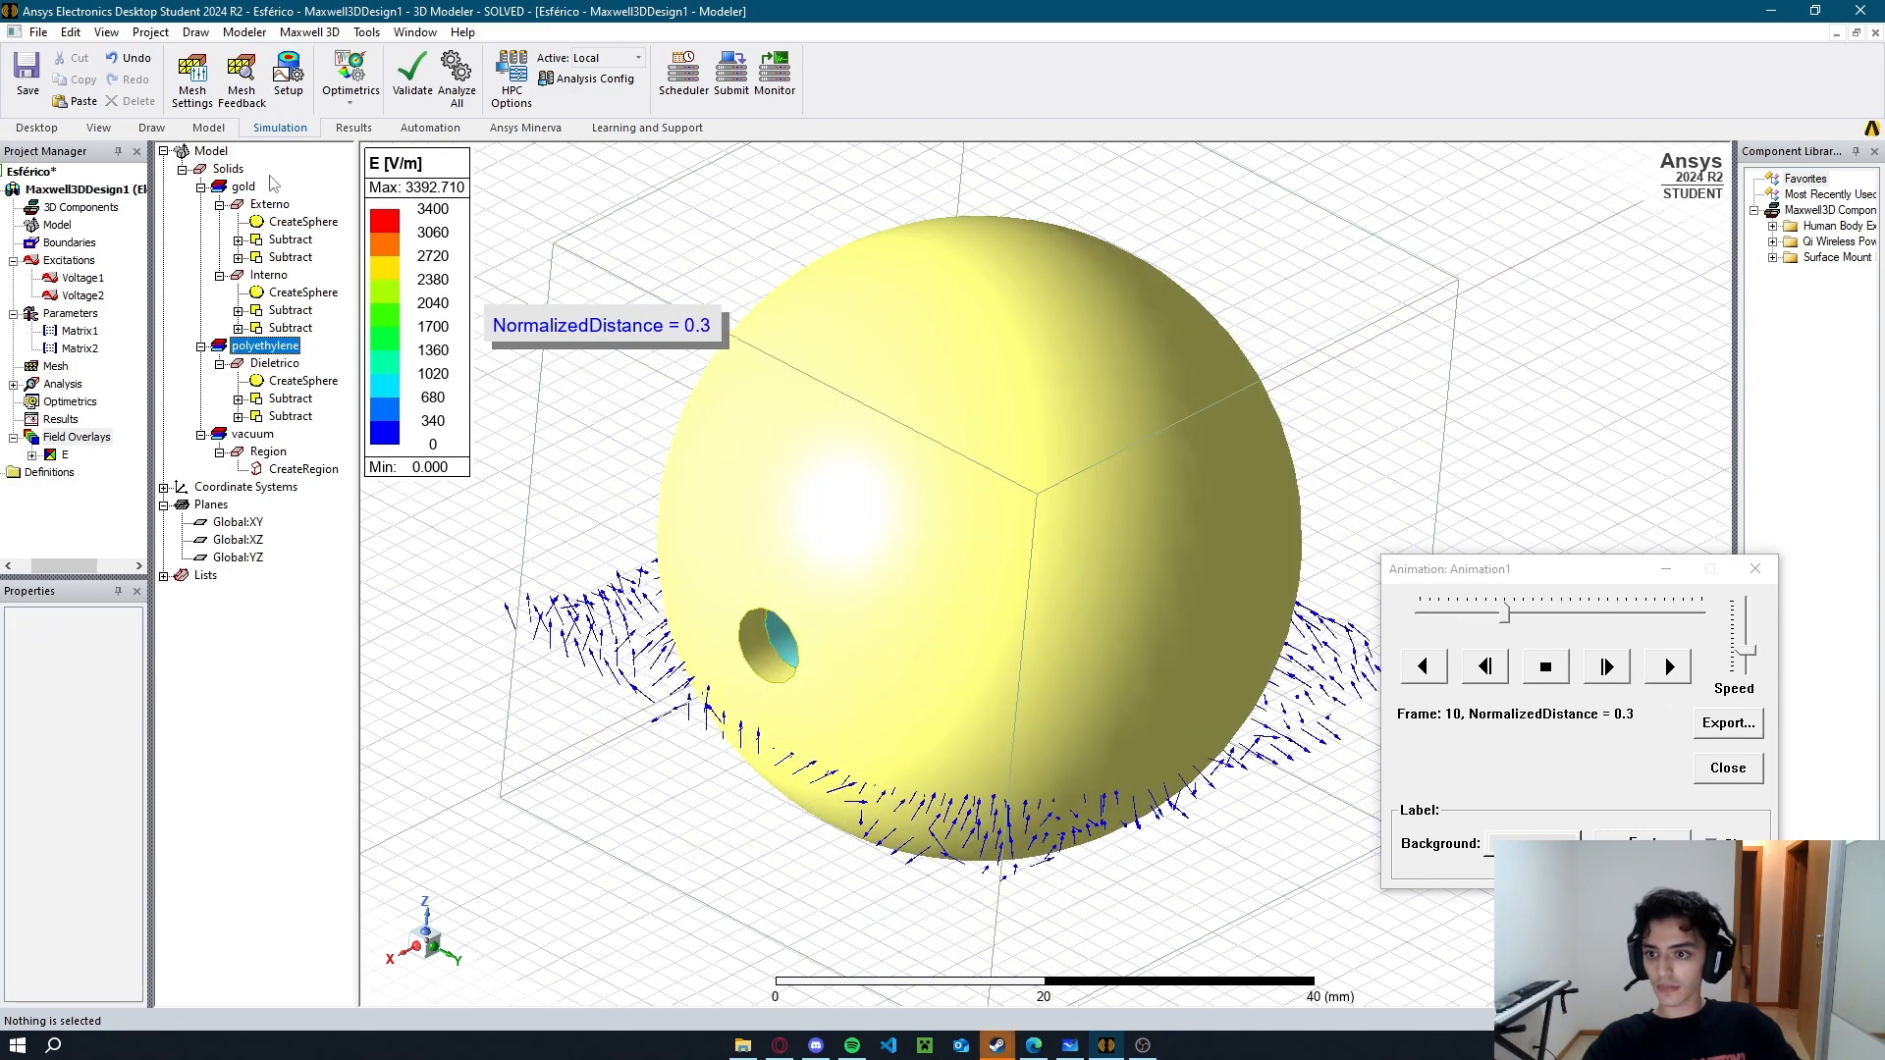
Hide the Externo sphere and view the animated field vectors around the dielectric from several angles.
click(99, 127)
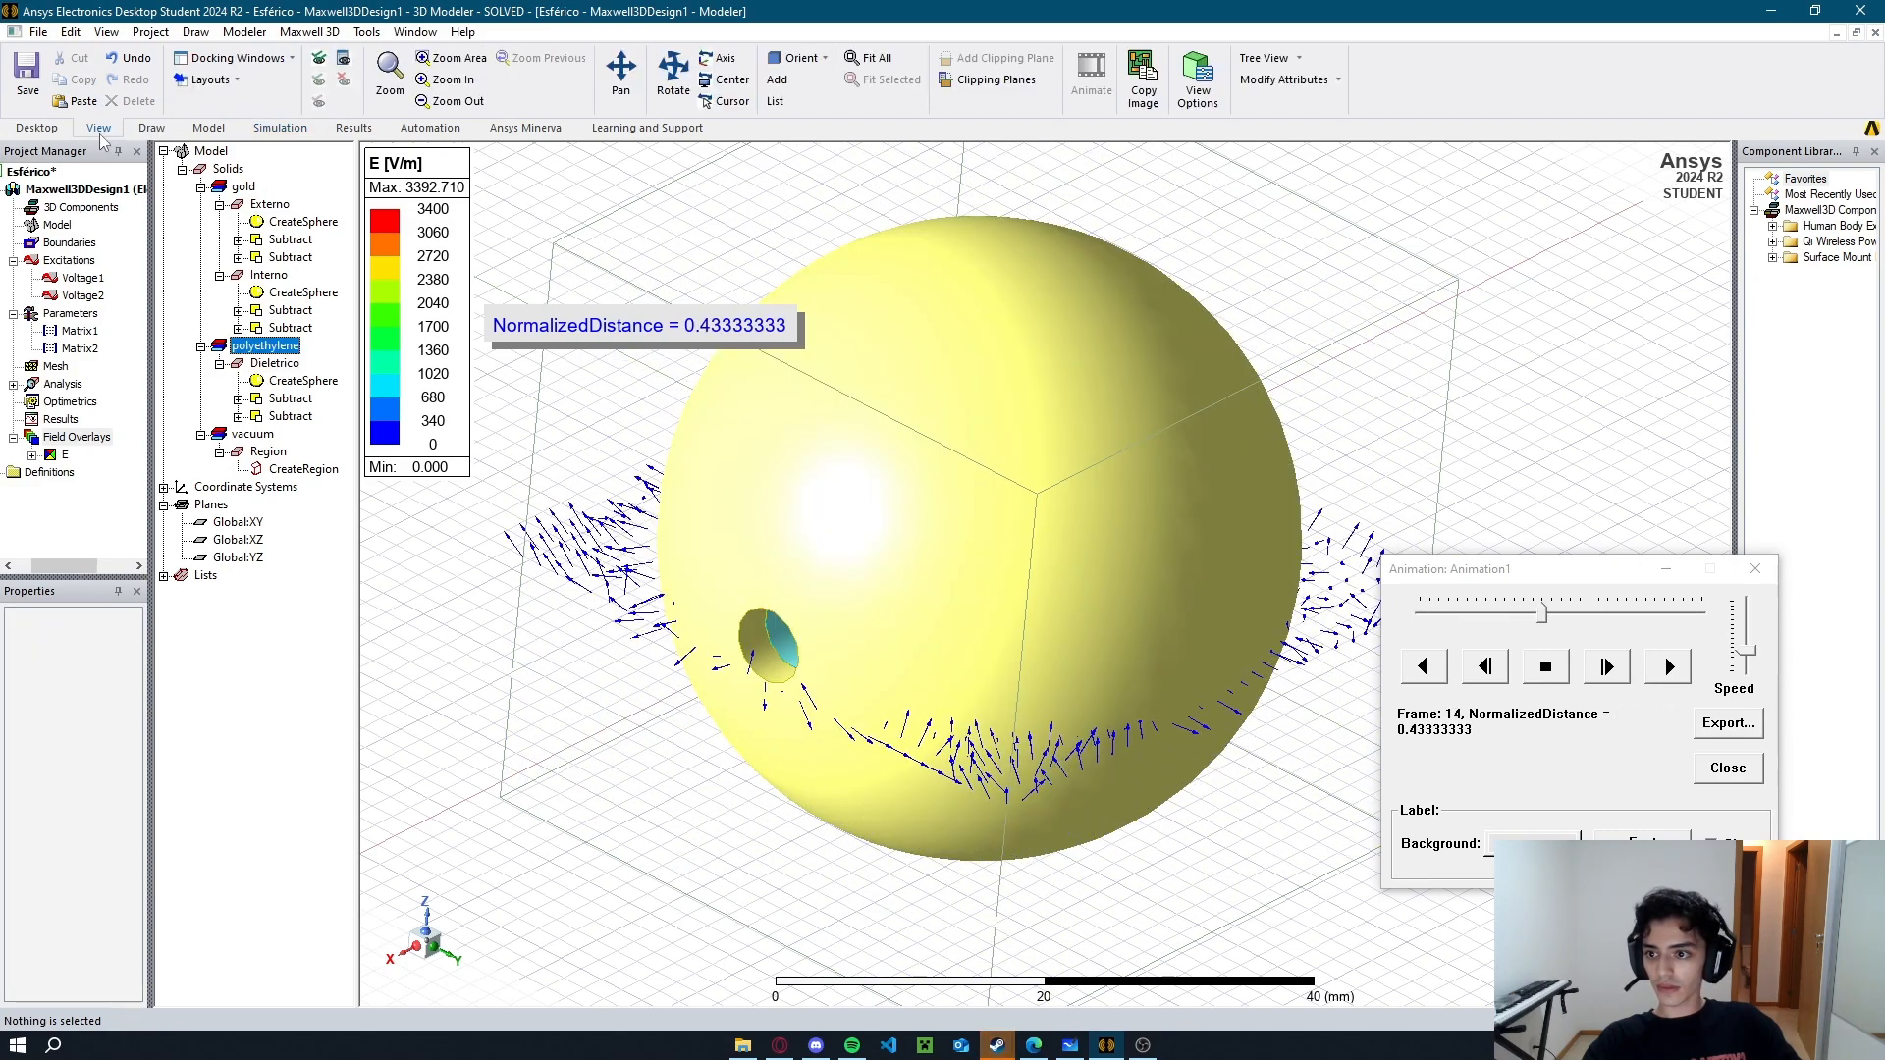
click(270, 204)
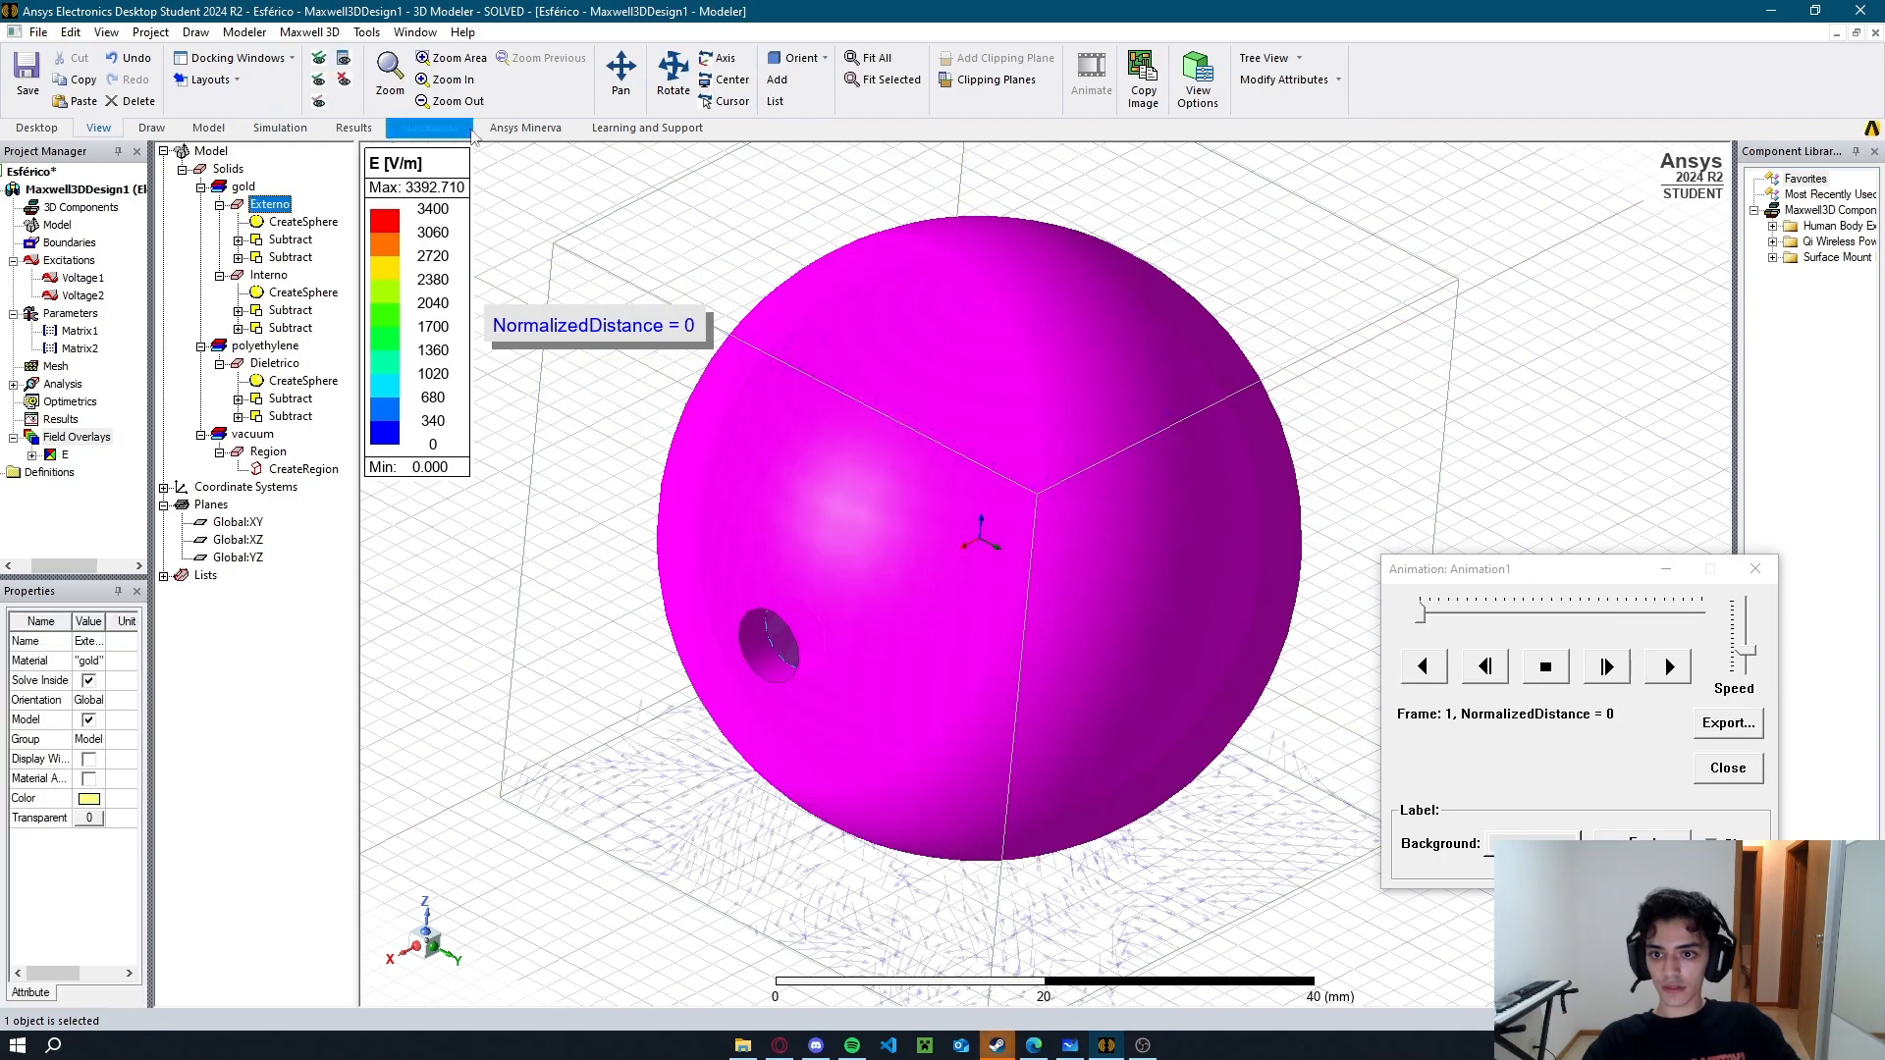
click(344, 80)
middle_drag(586, 516, 576, 580)
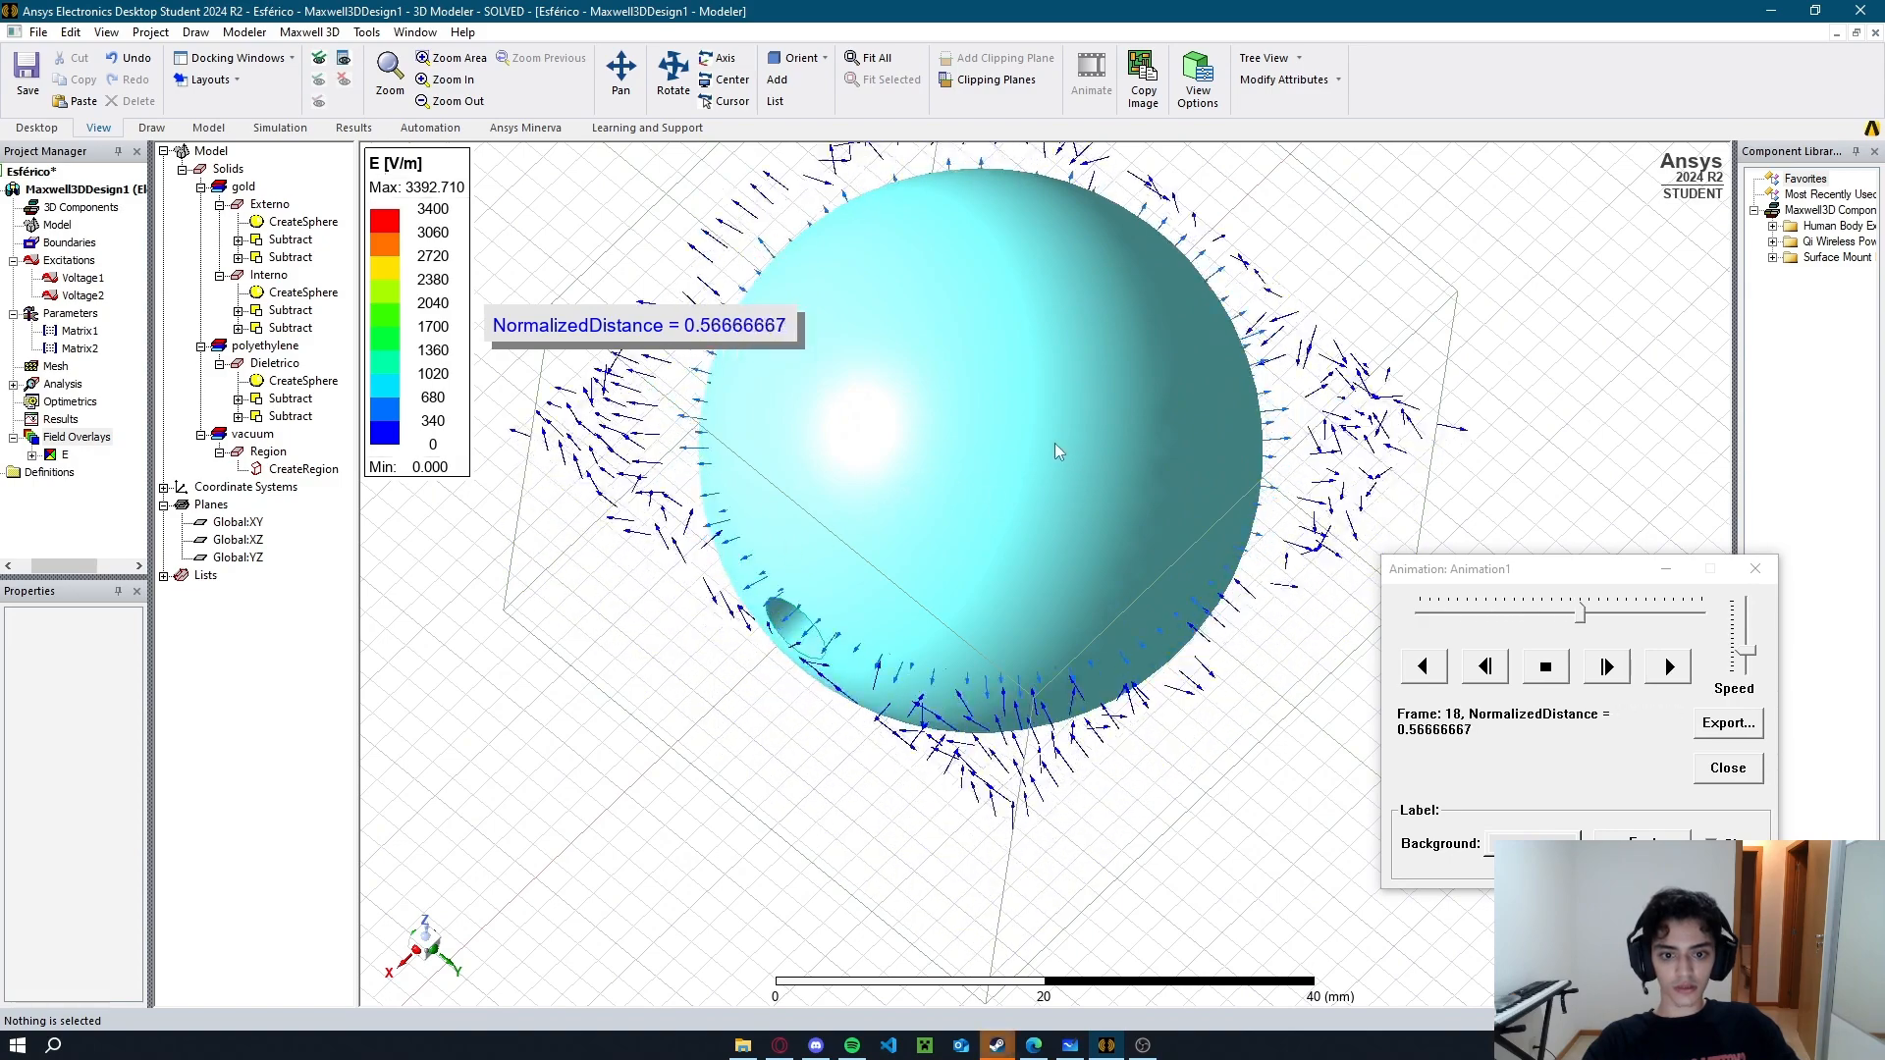
middle_drag(1078, 414, 1129, 404)
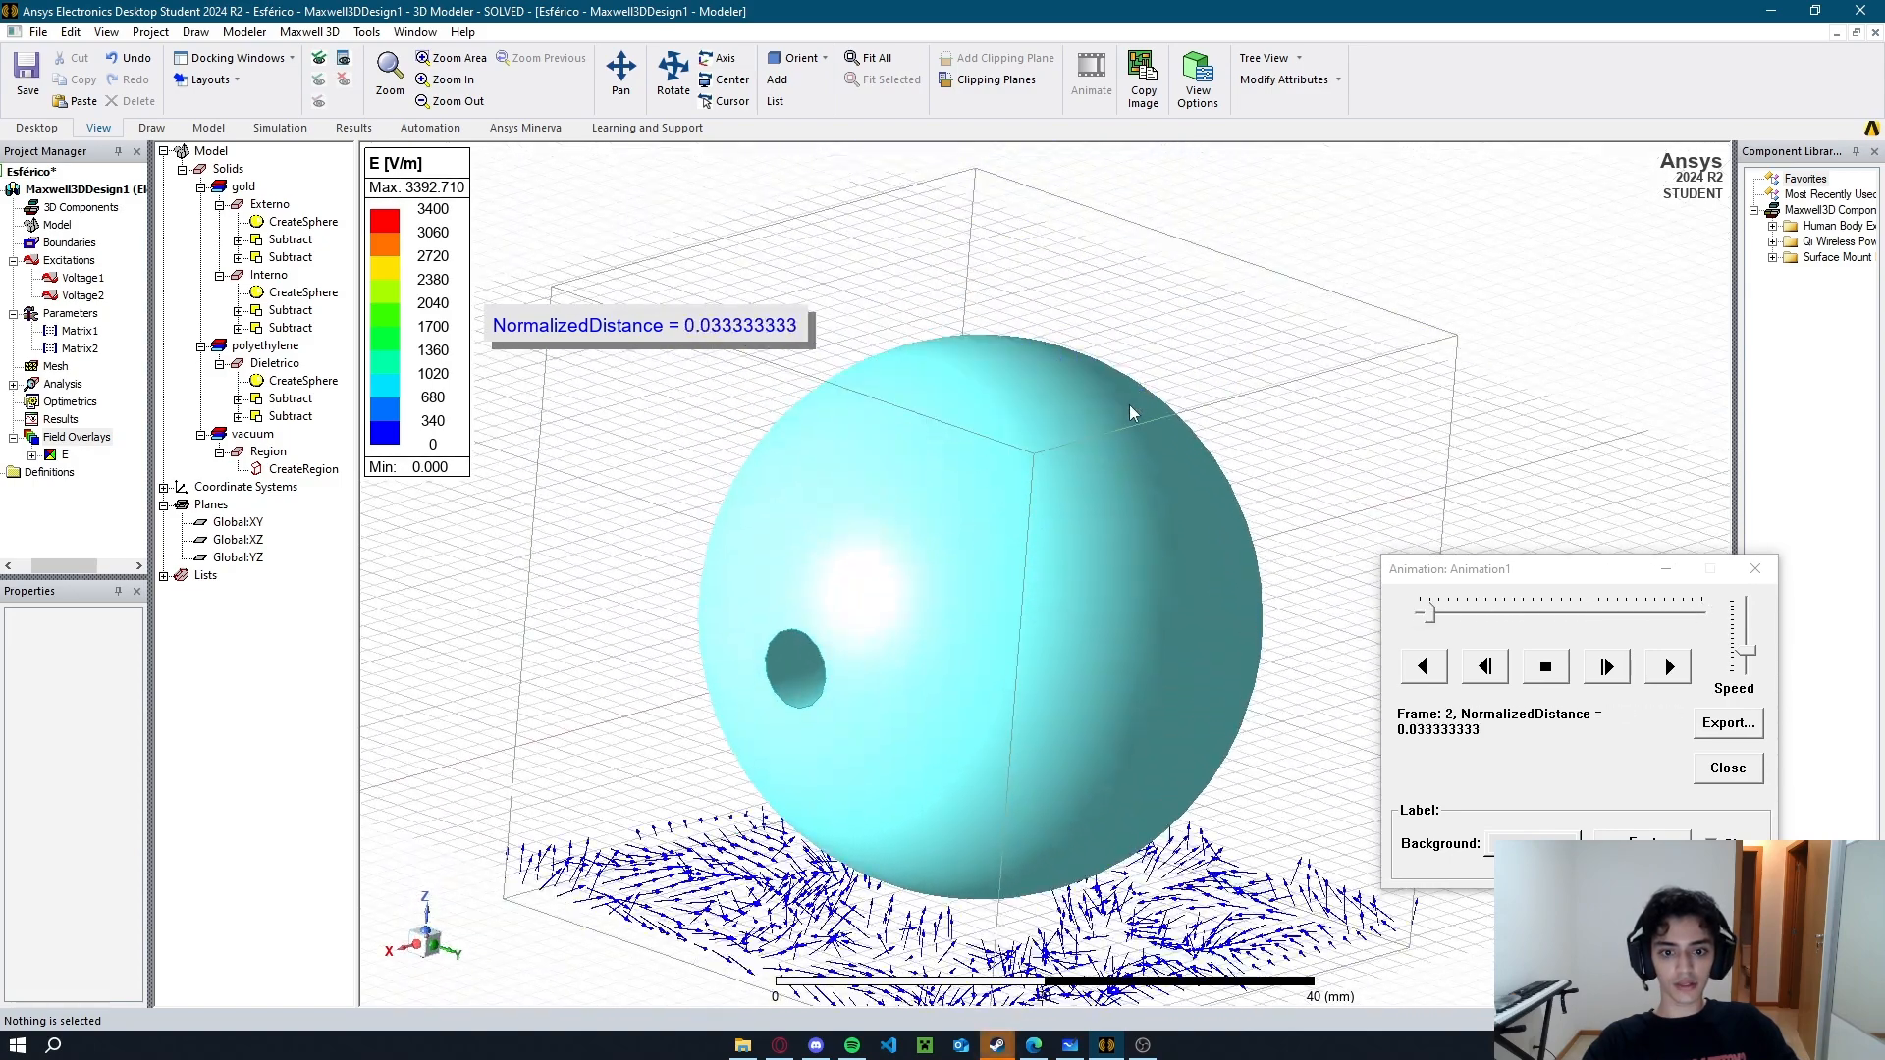
Close the animation with all objects shown again, and delete all plots in the E field overlay folder.
click(1728, 774)
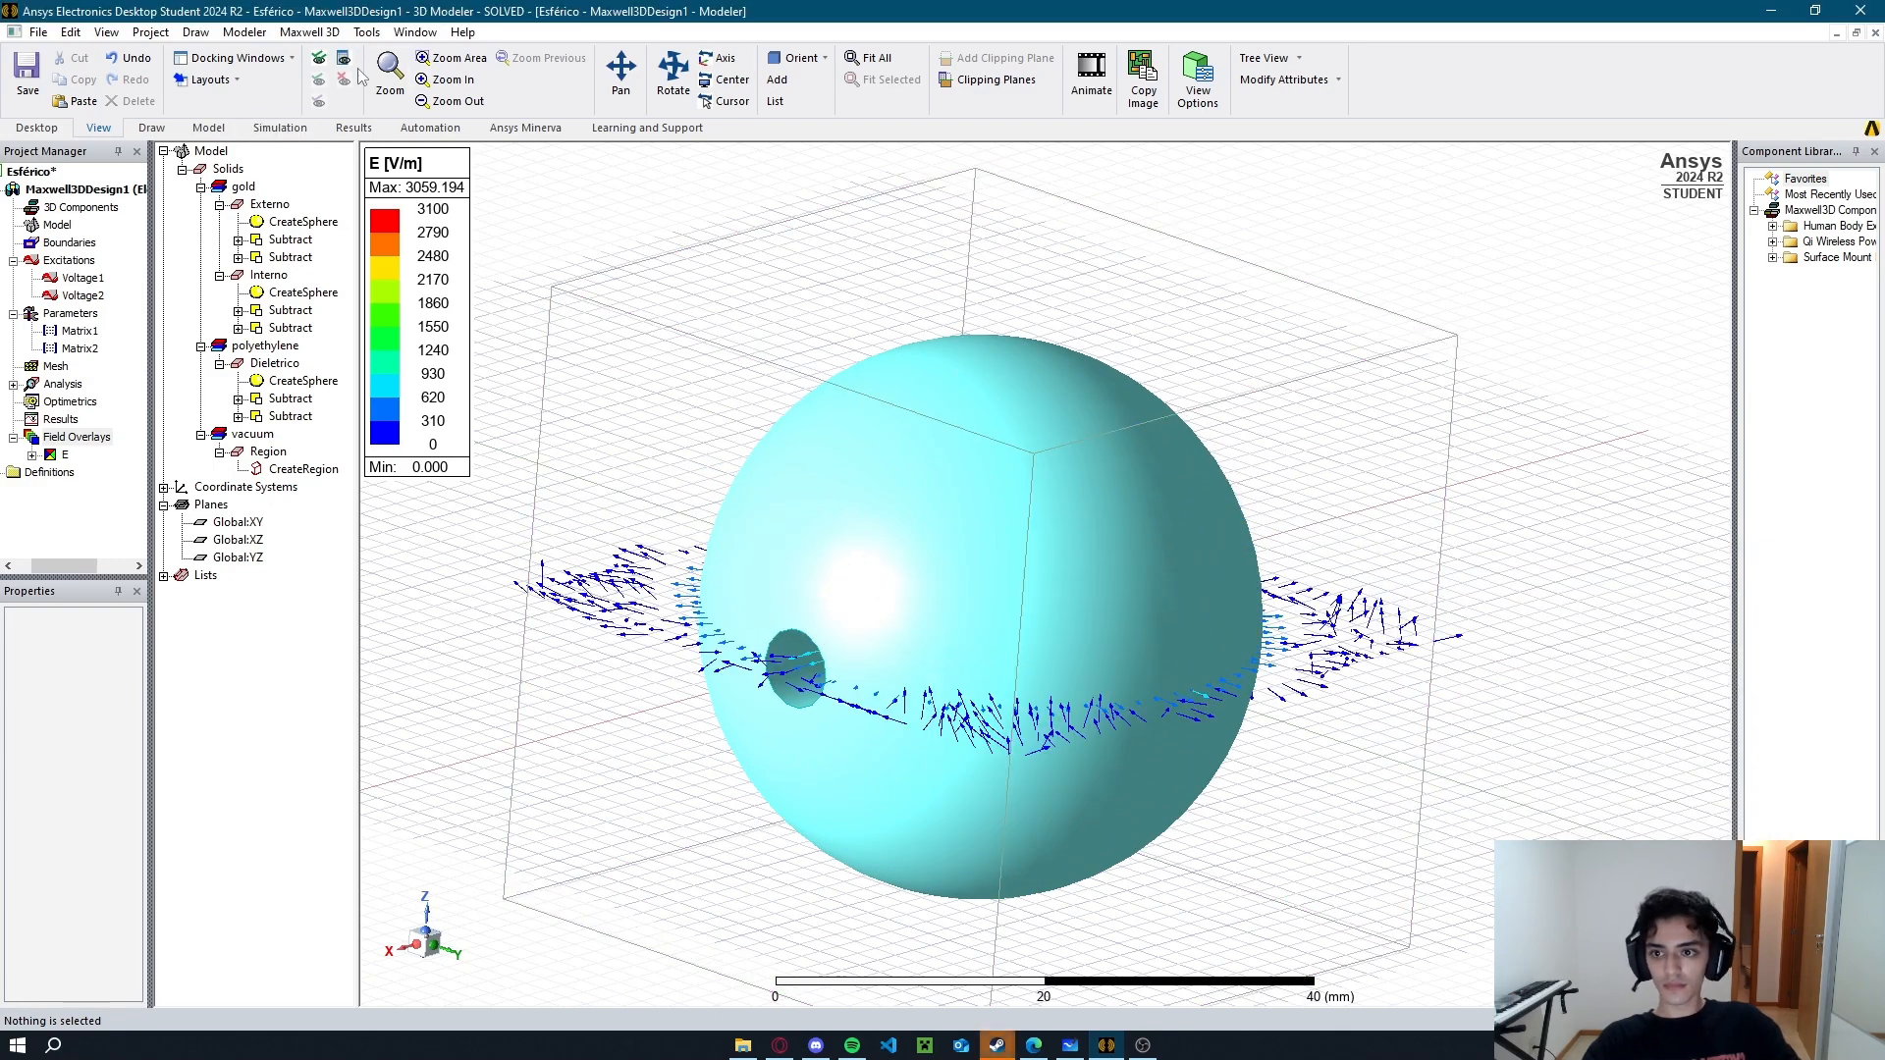
click(322, 60)
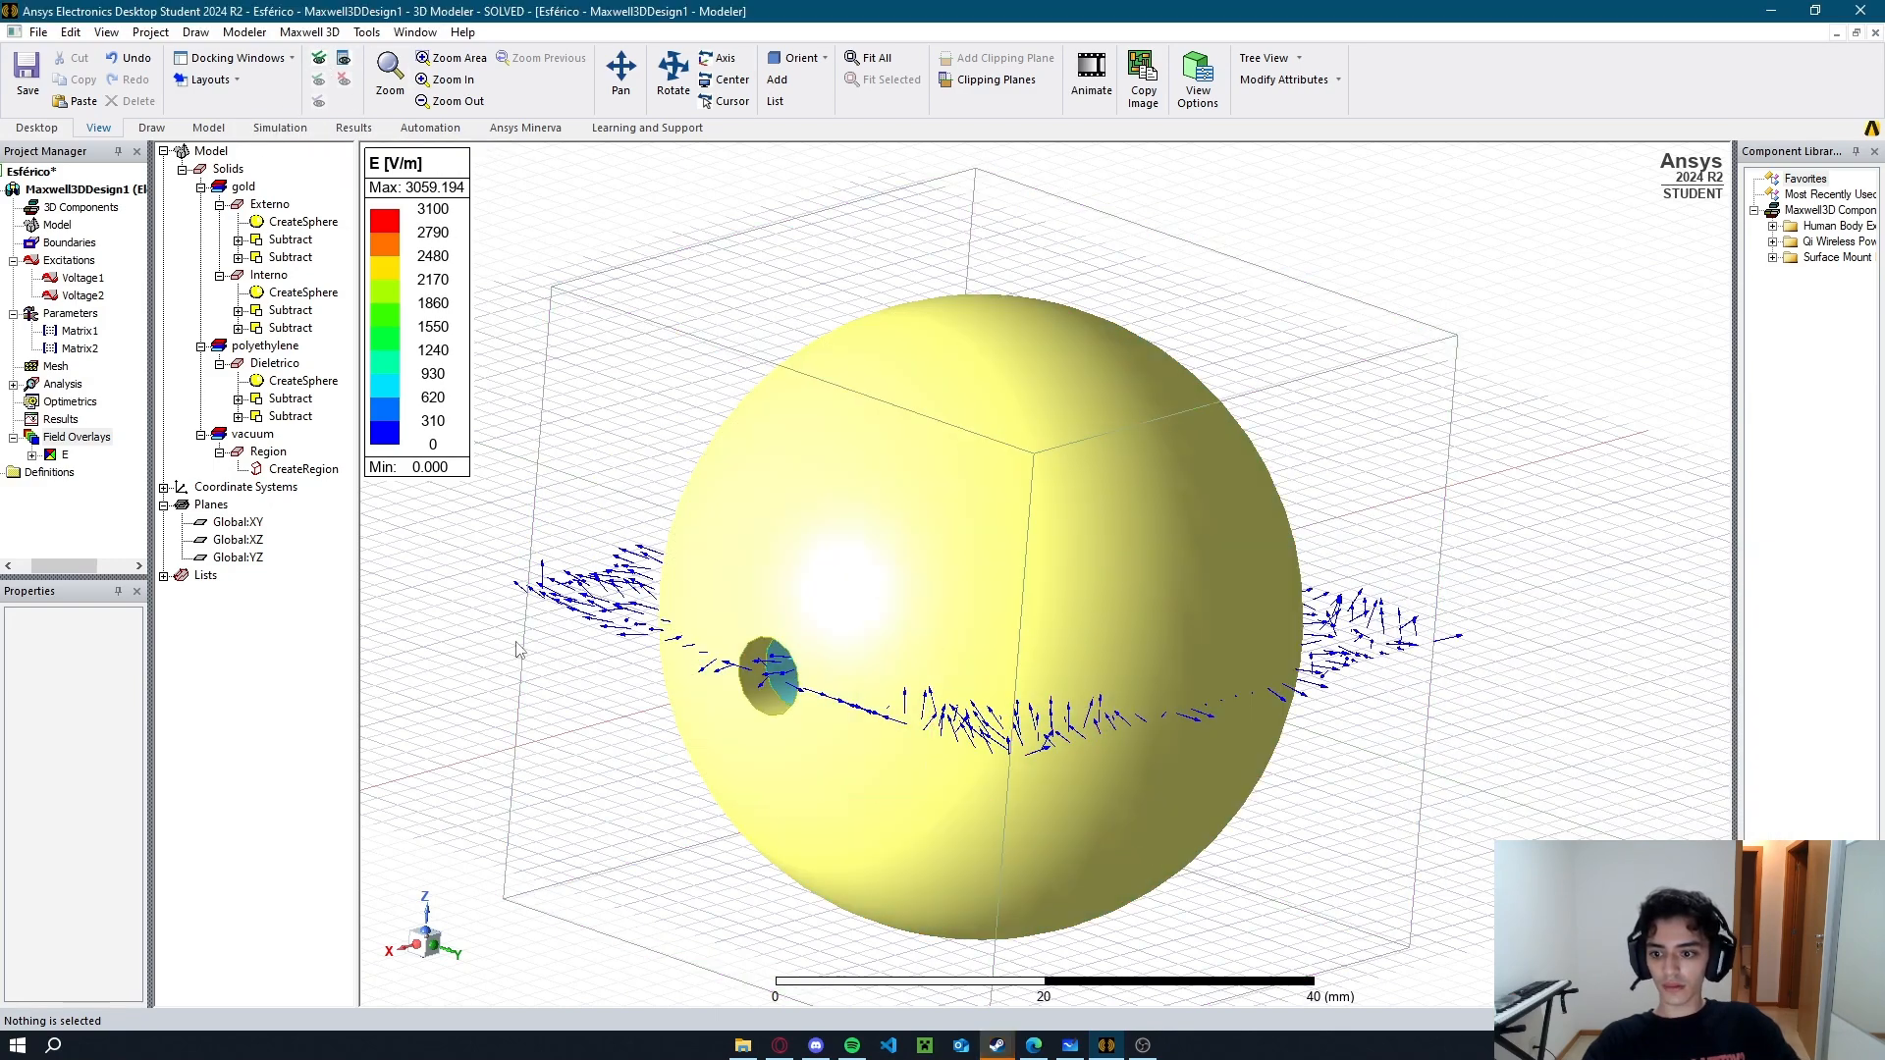
click(64, 454)
key(Delete)
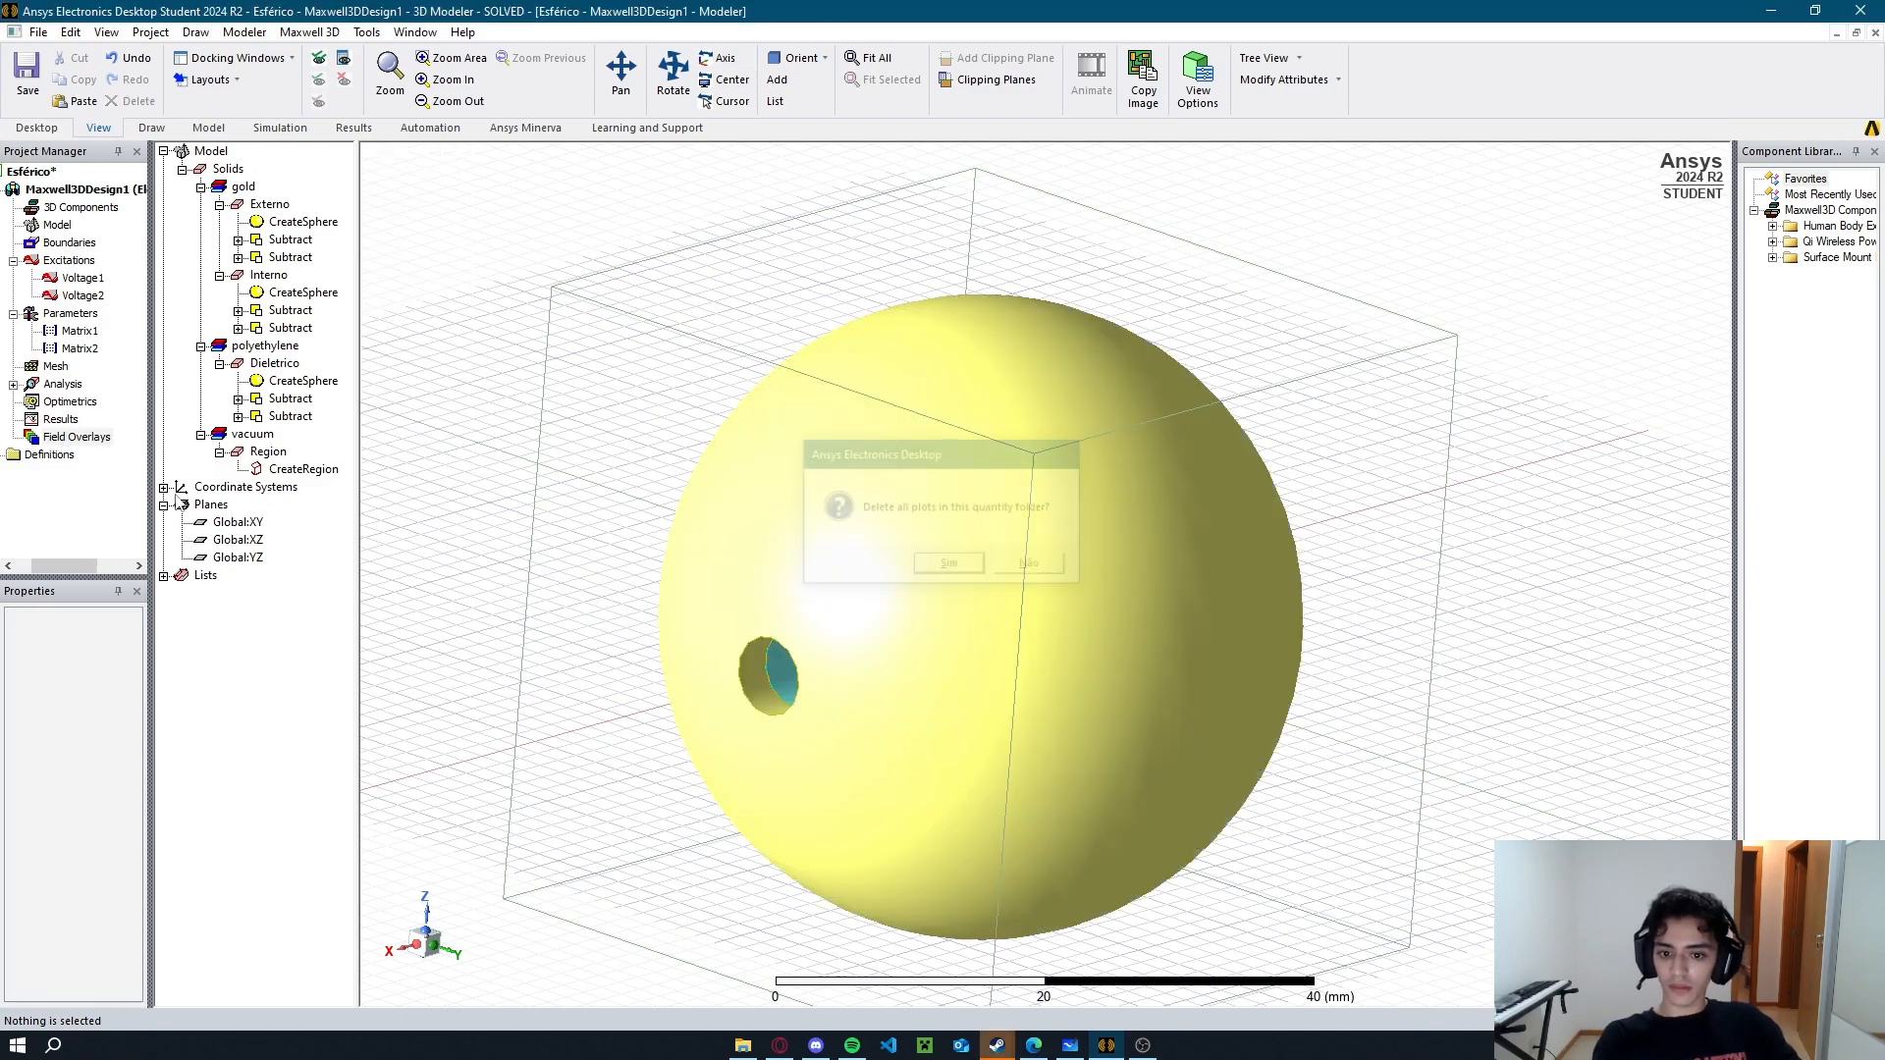
Try to create a Mag_E field plot without any geometry selected.
right_click(73, 443)
mouse_move(202, 450)
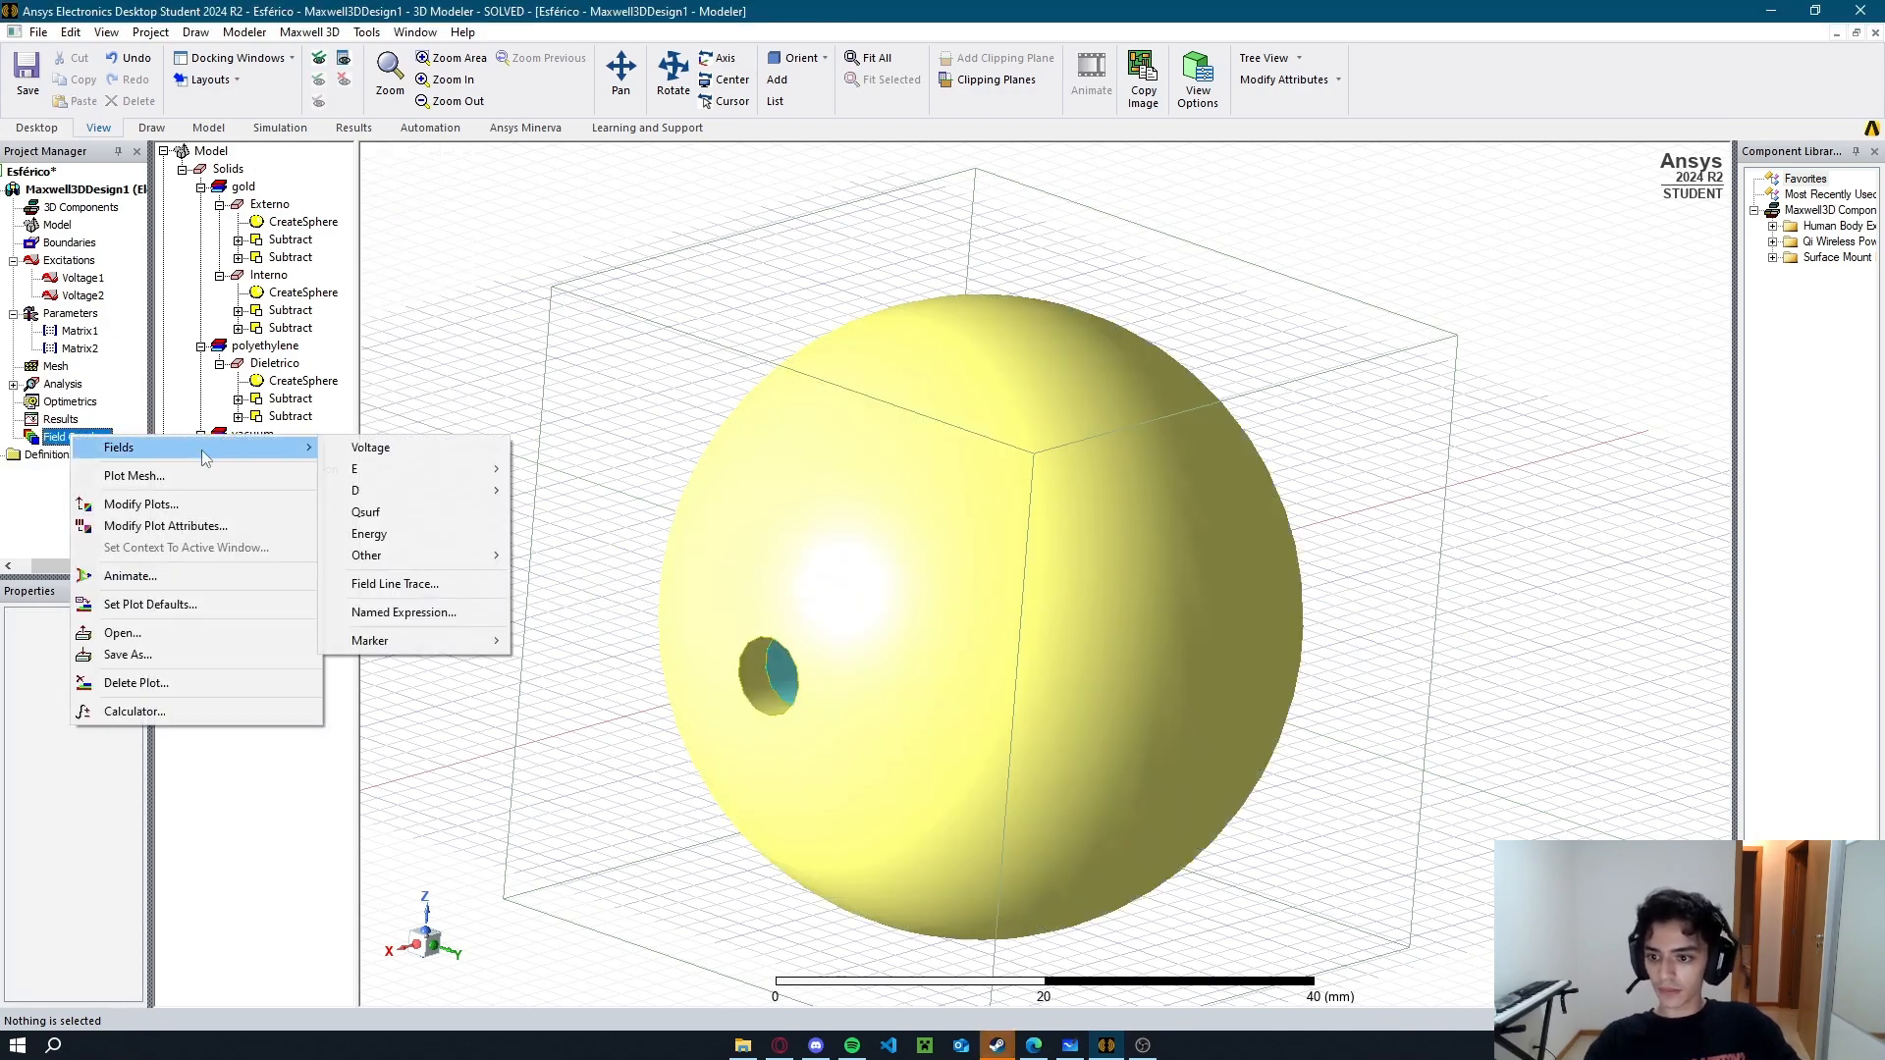
mouse_move(432, 471)
click(575, 469)
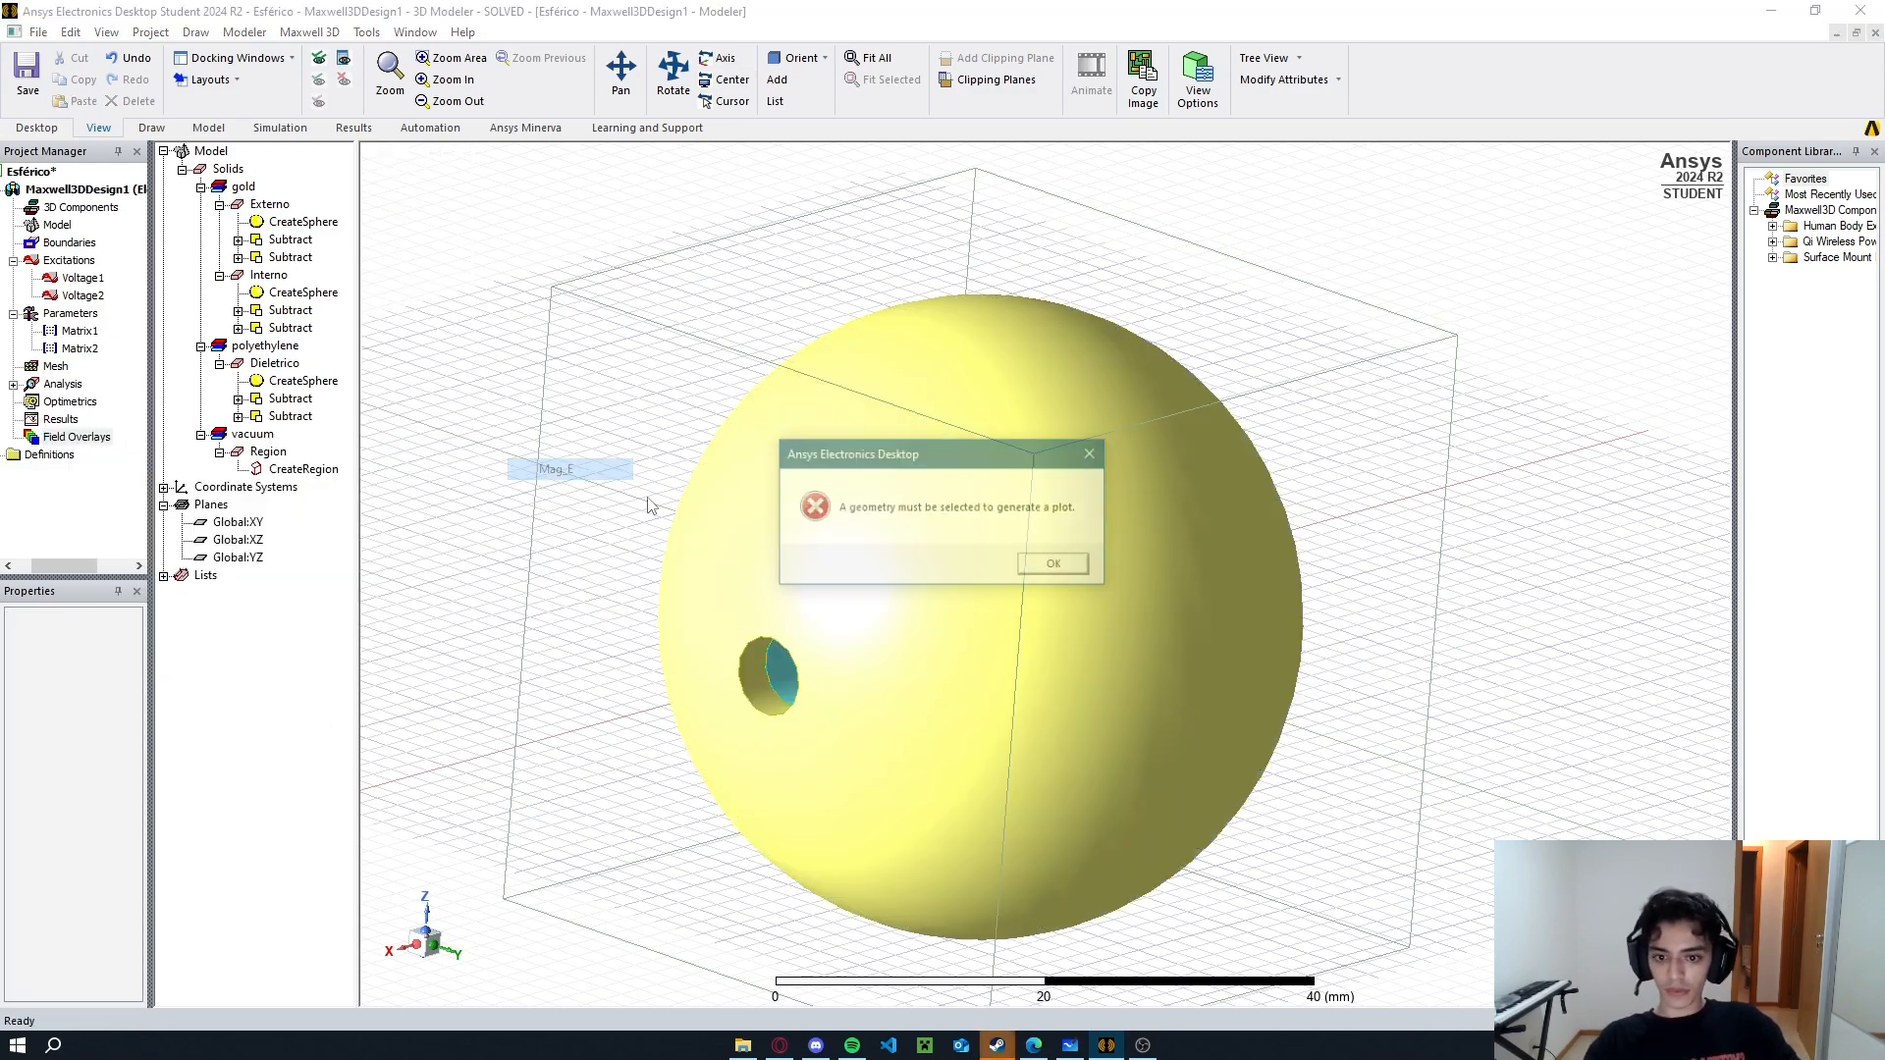
click(1053, 567)
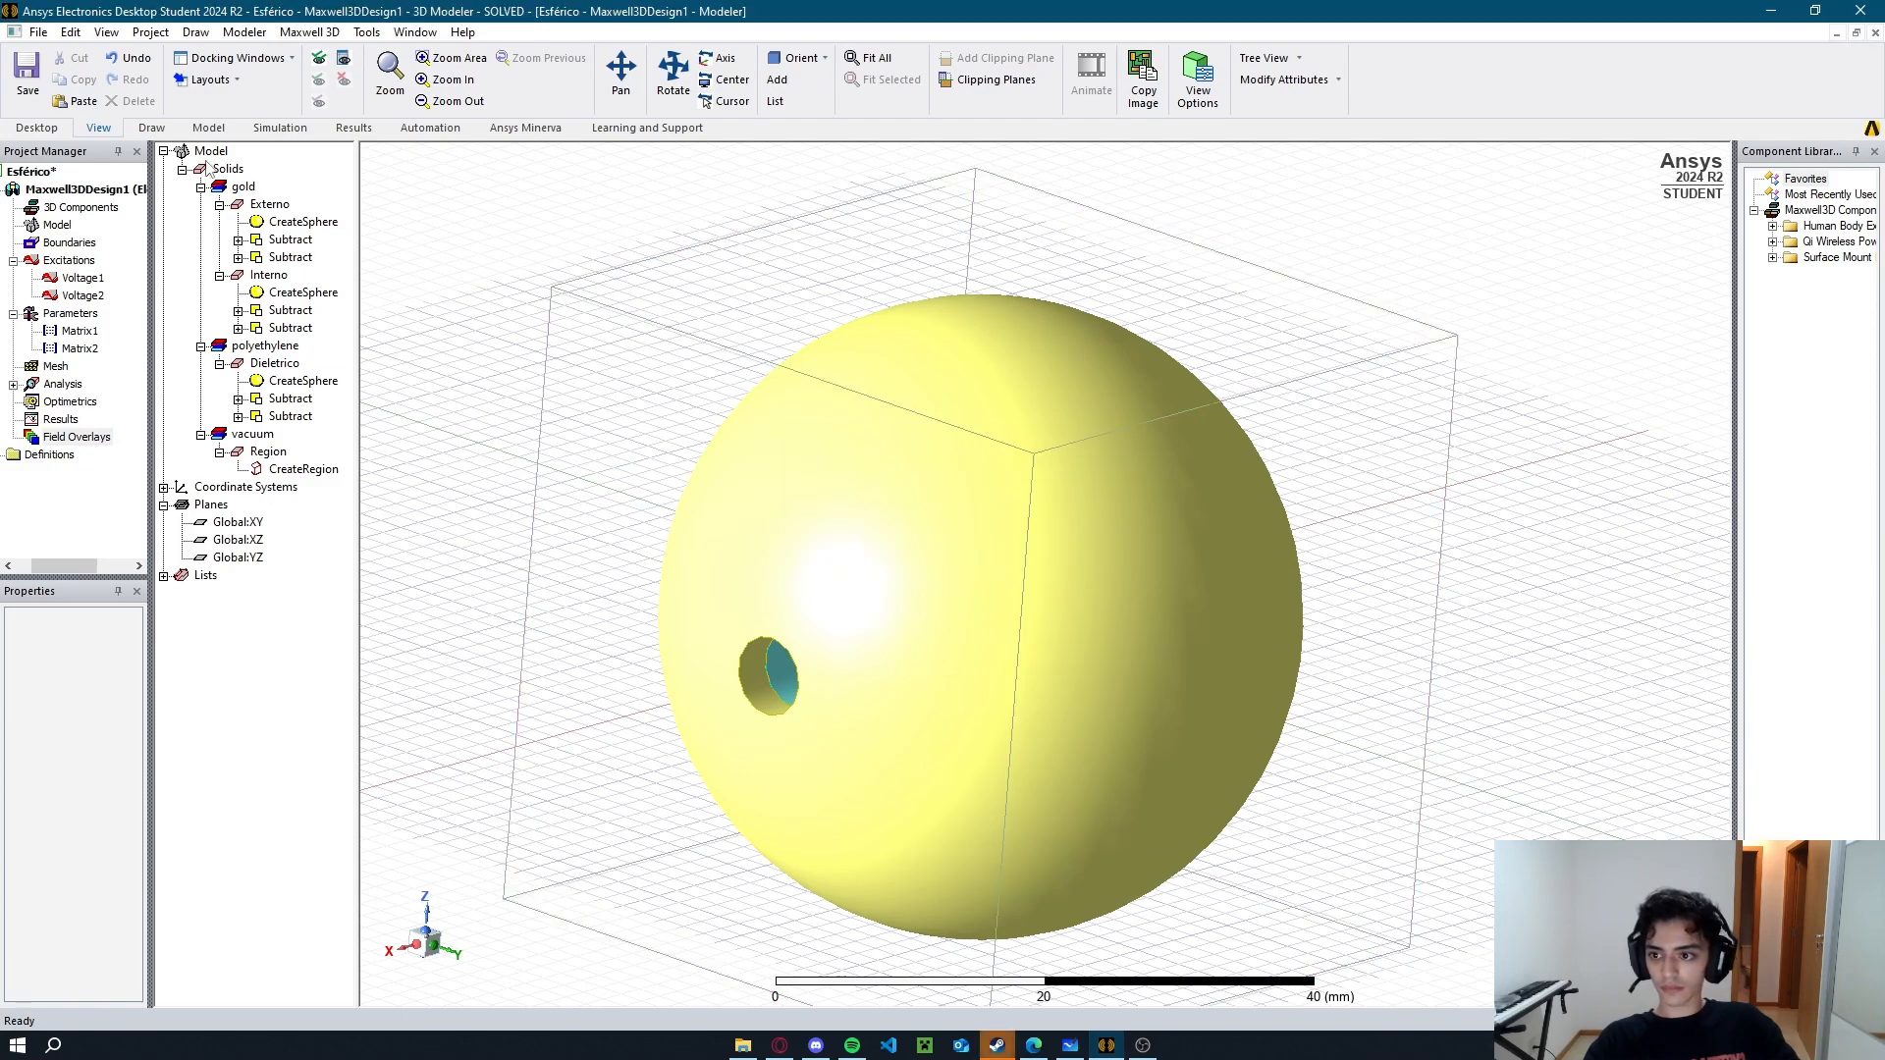
Create a Mag_E field plot on the Global:XY plane for the AllObjects volume.
click(236, 523)
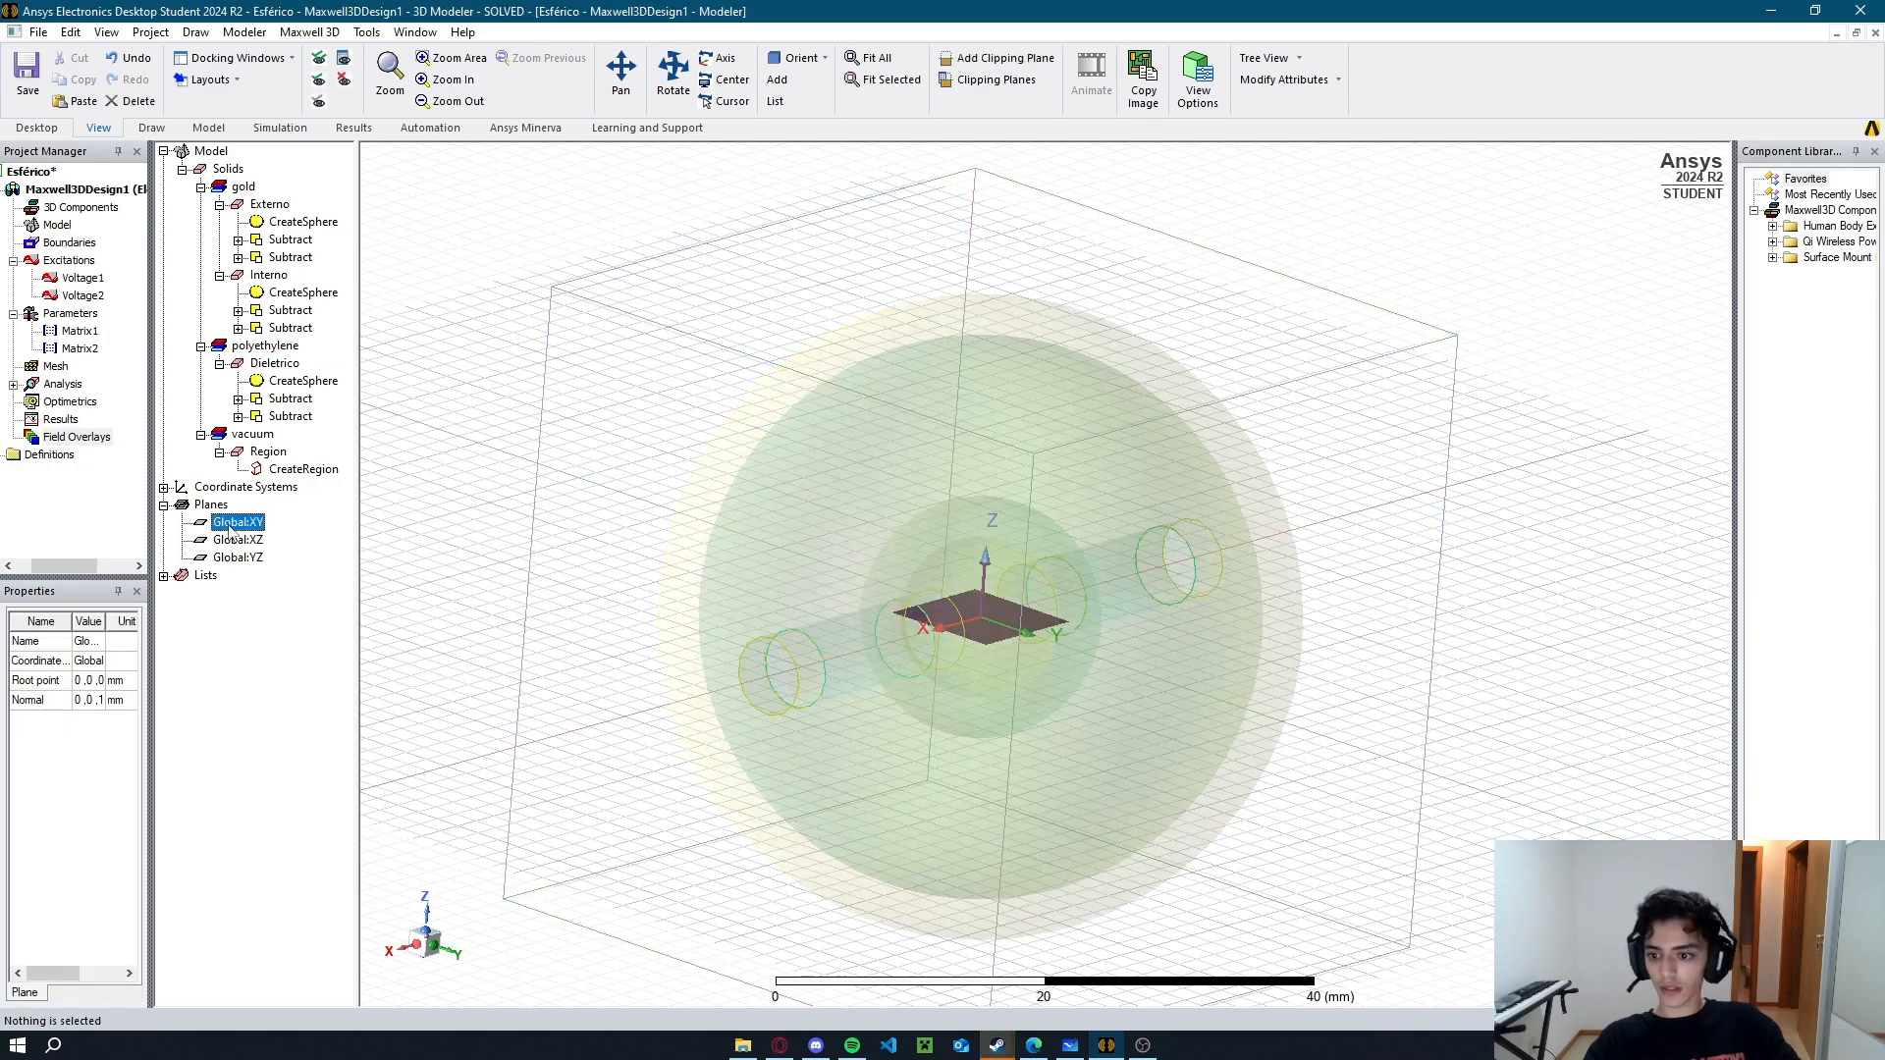
right_click(79, 438)
mouse_move(196, 447)
mouse_move(431, 468)
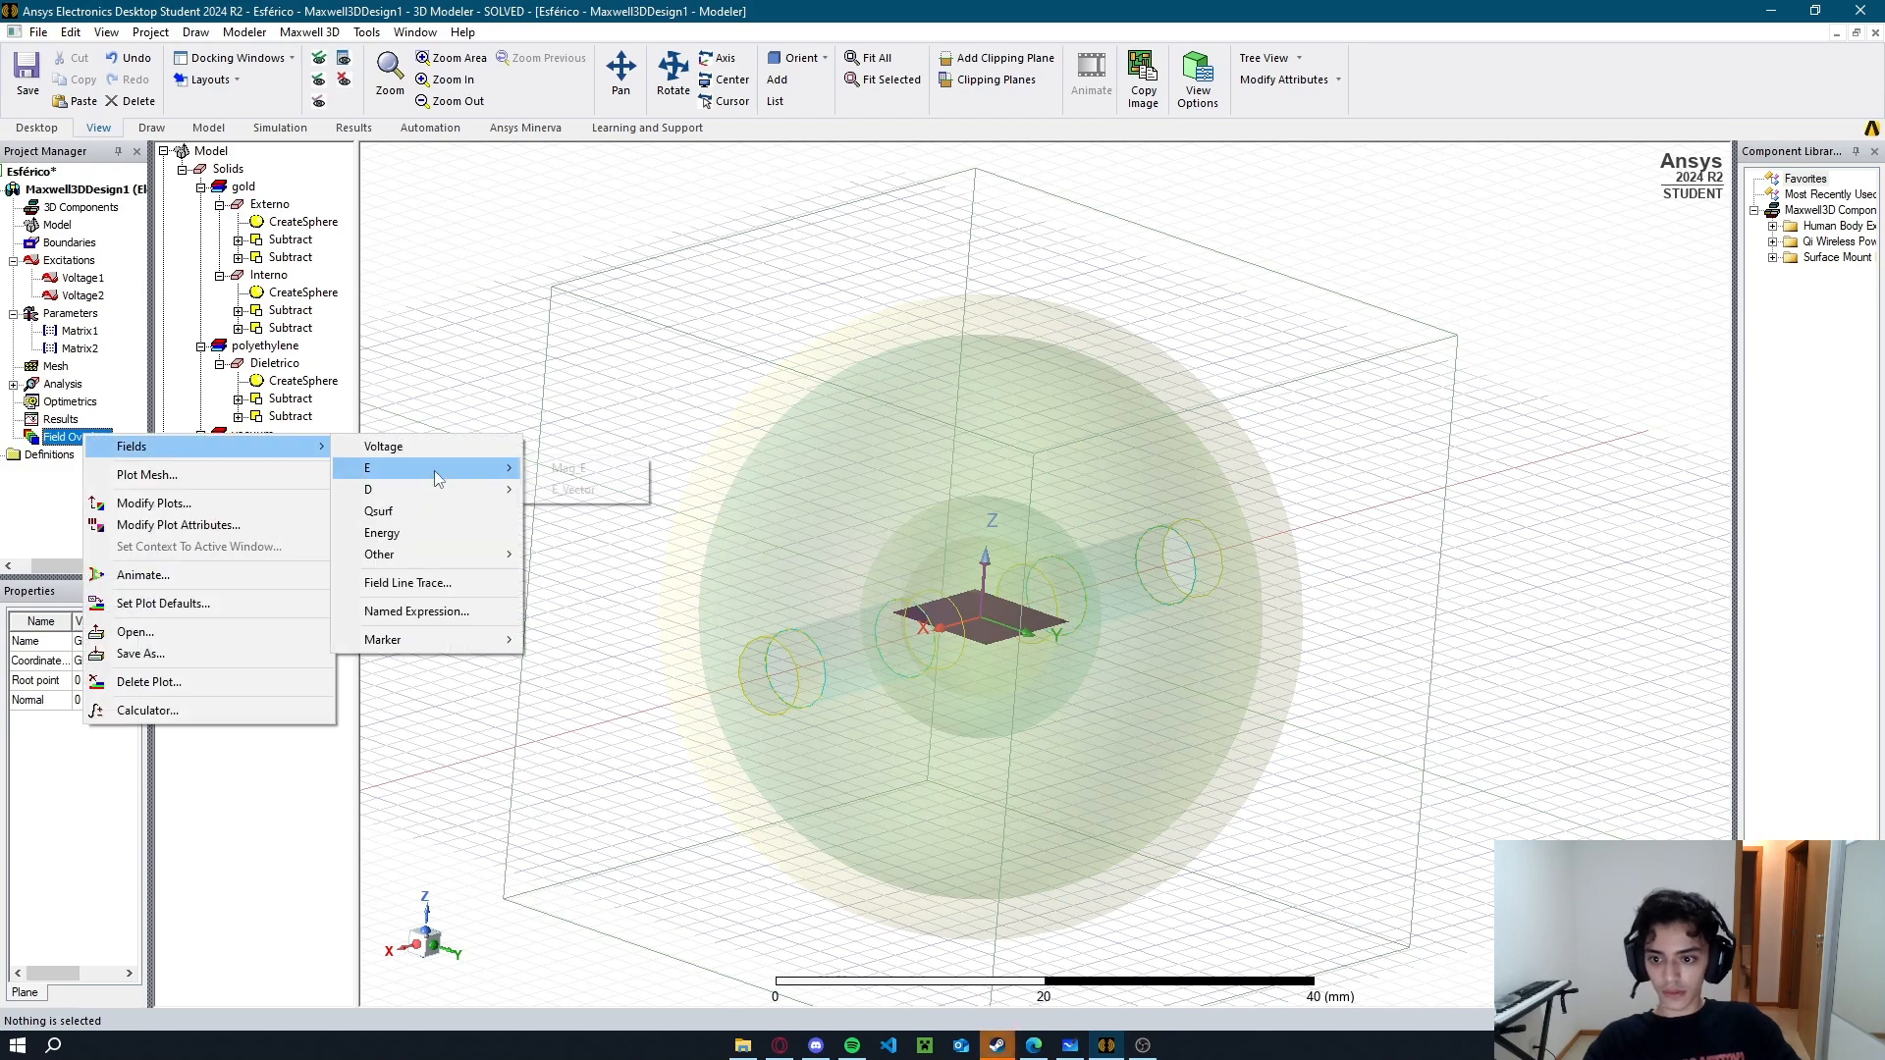
click(569, 469)
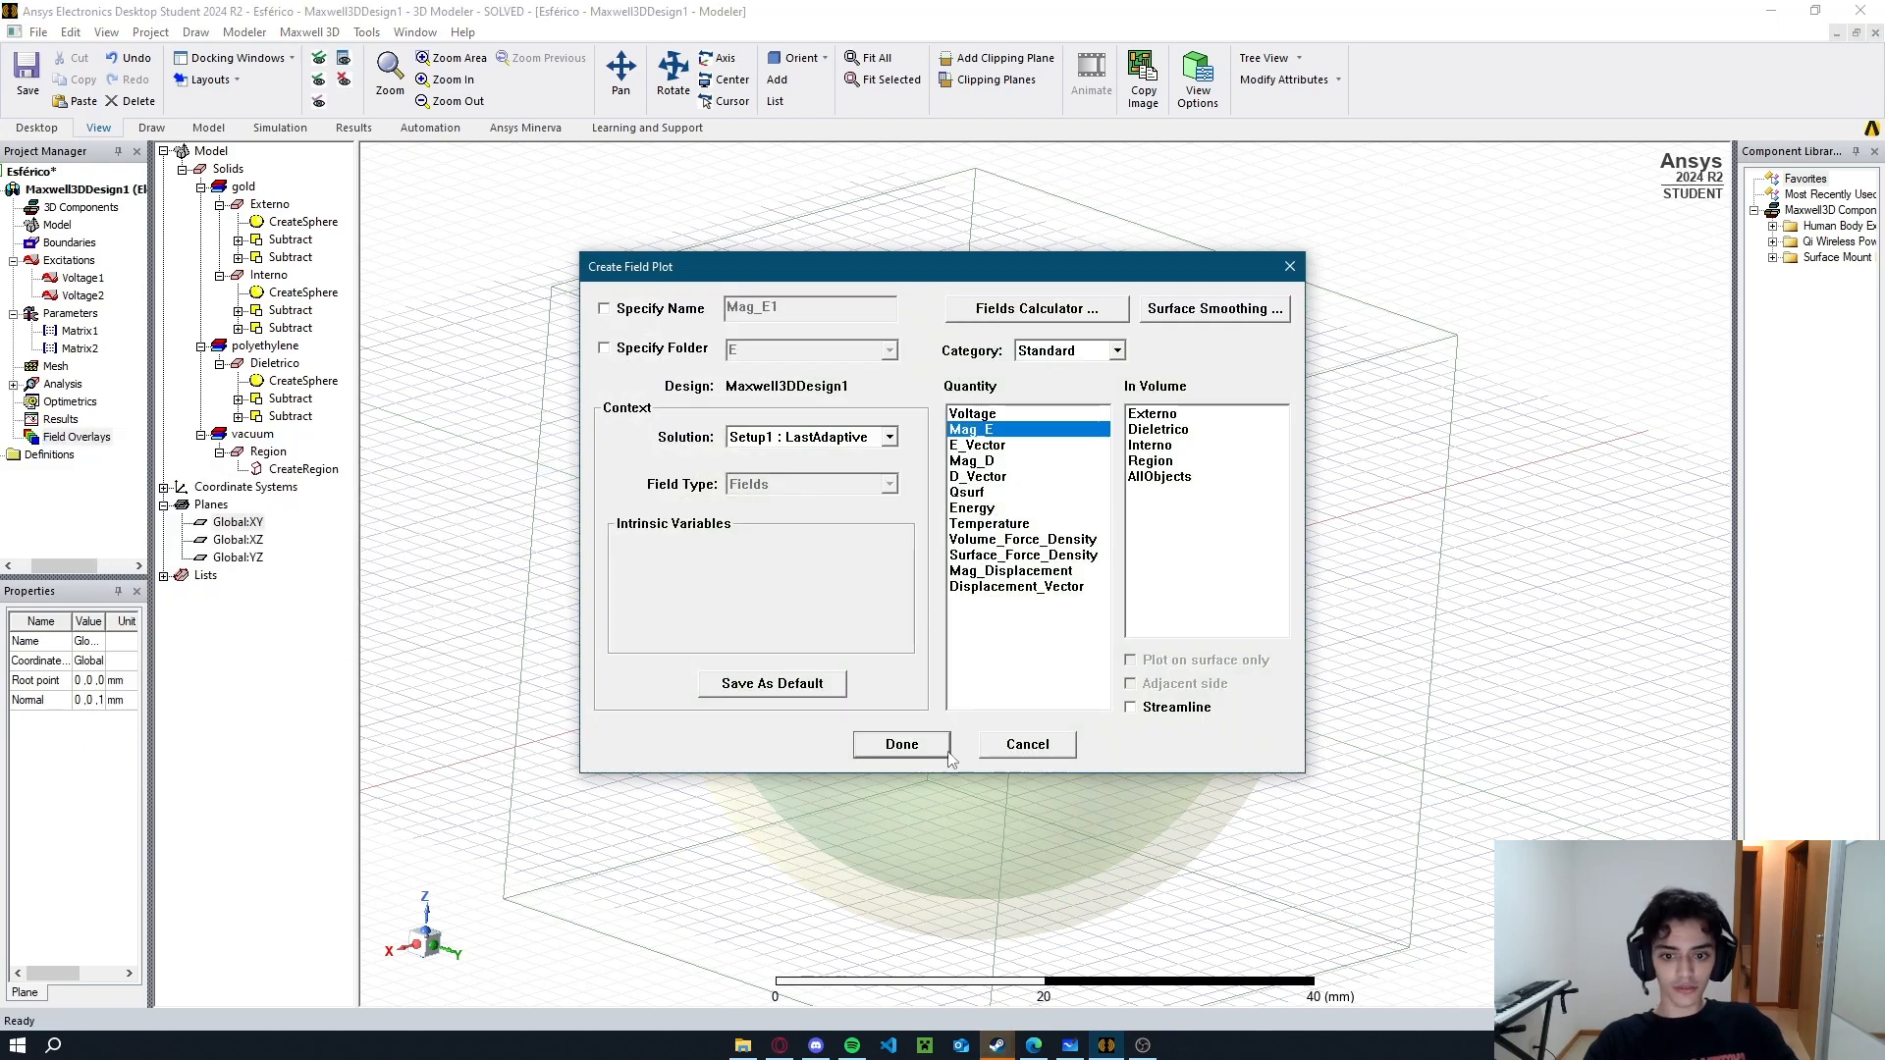
click(1160, 477)
click(899, 746)
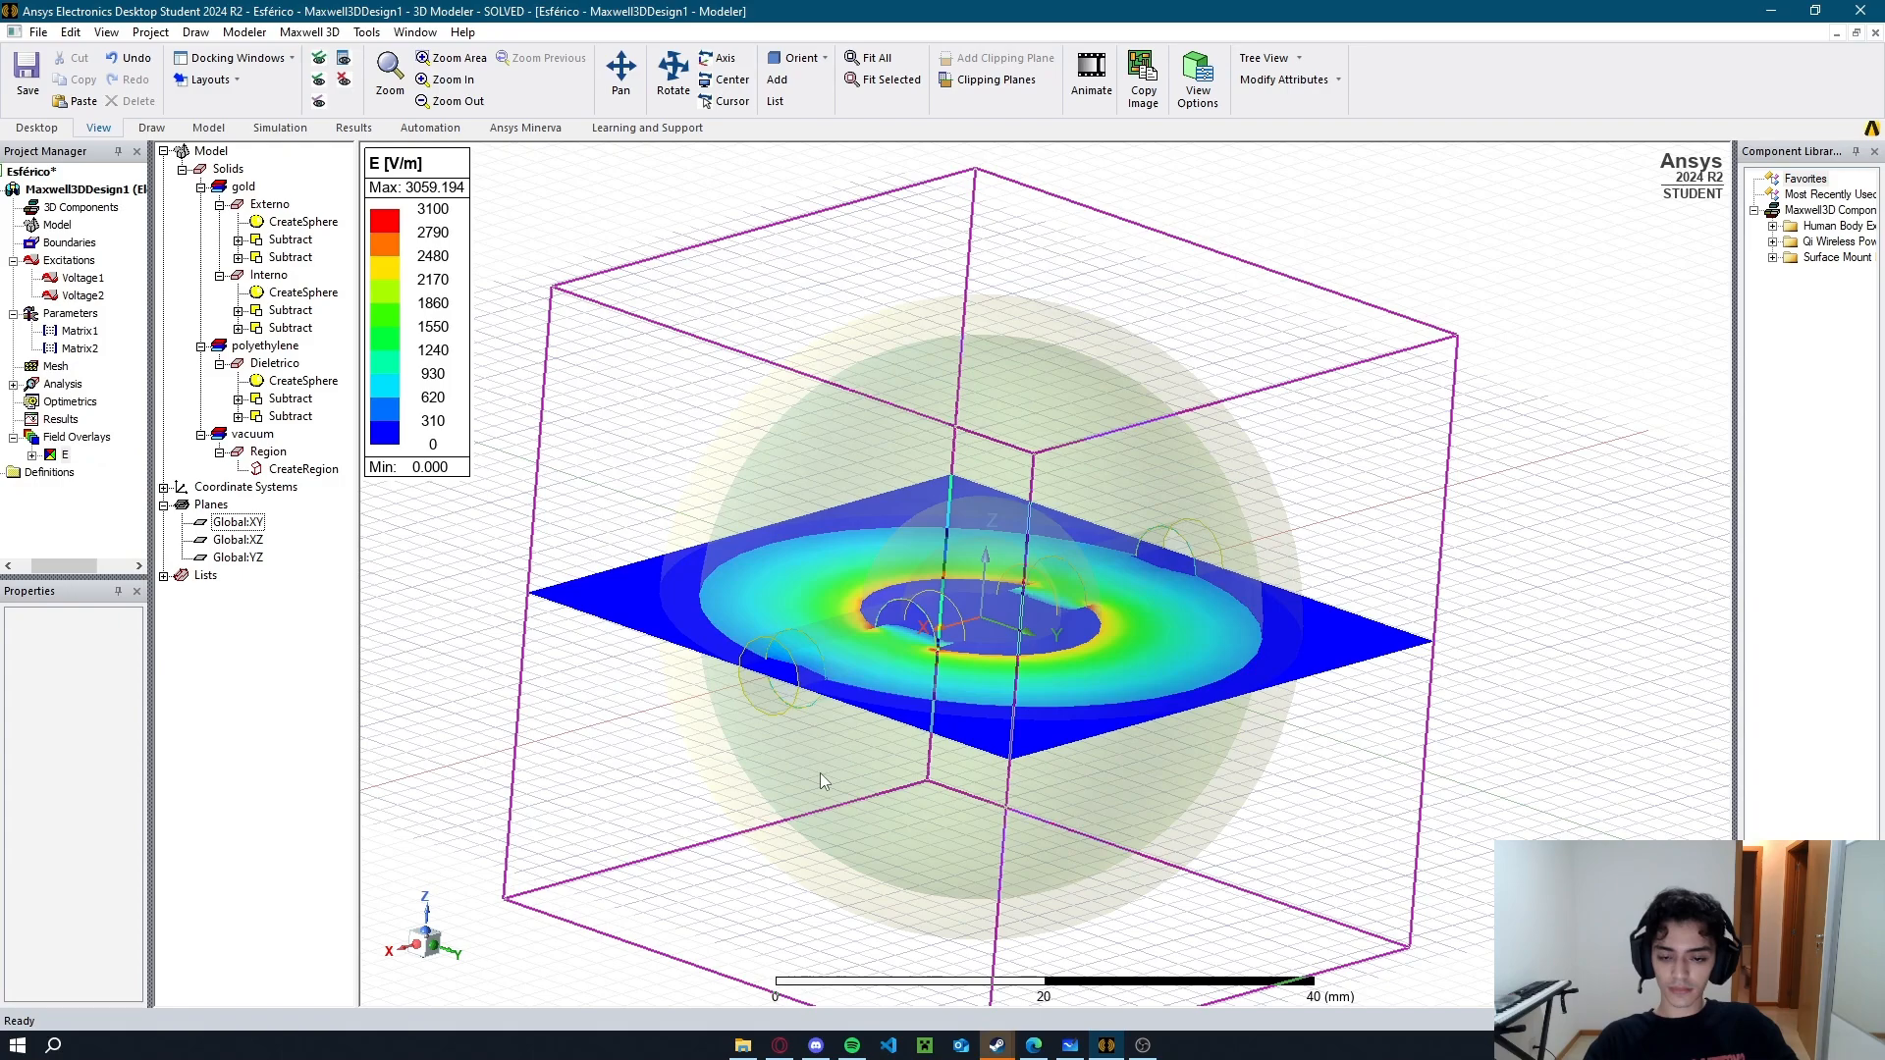
middle_drag(532, 462, 574, 483)
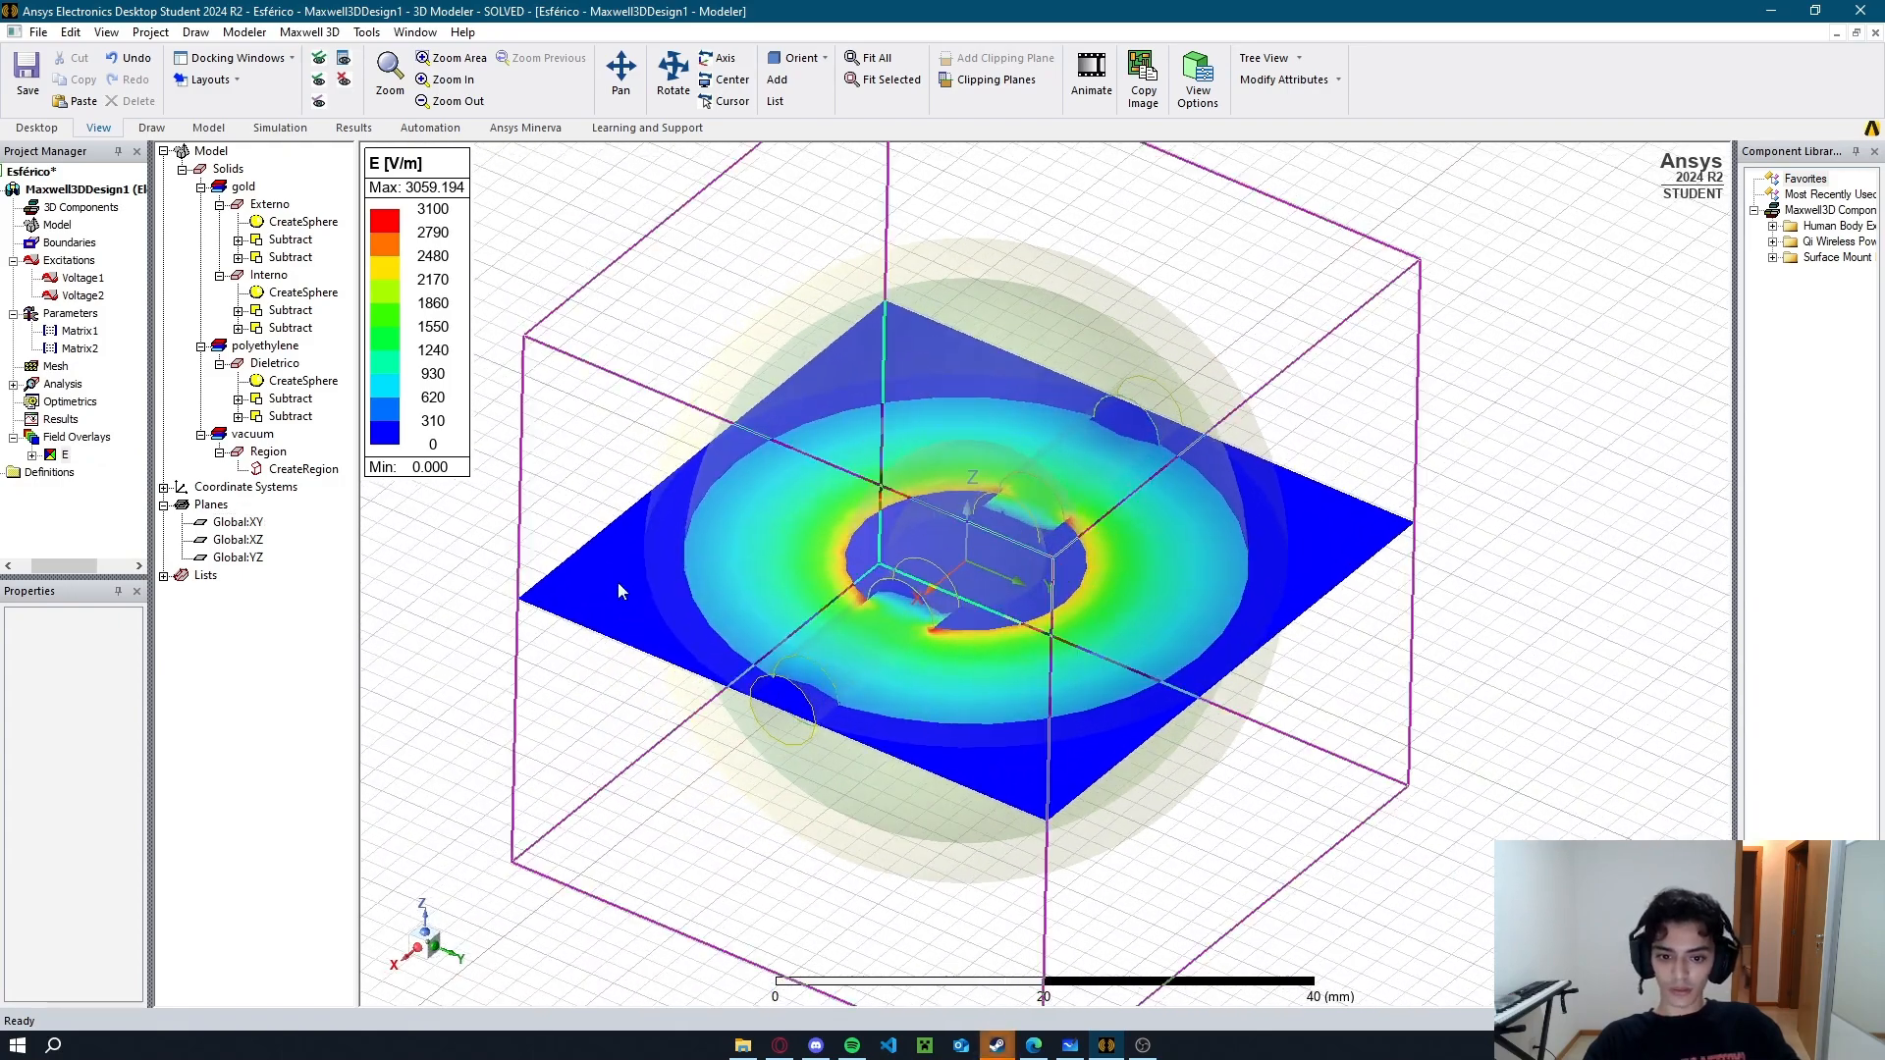
mouse_move(618, 583)
middle_down()
mouse_move(618, 656)
mouse_move(623, 615)
middle_up()
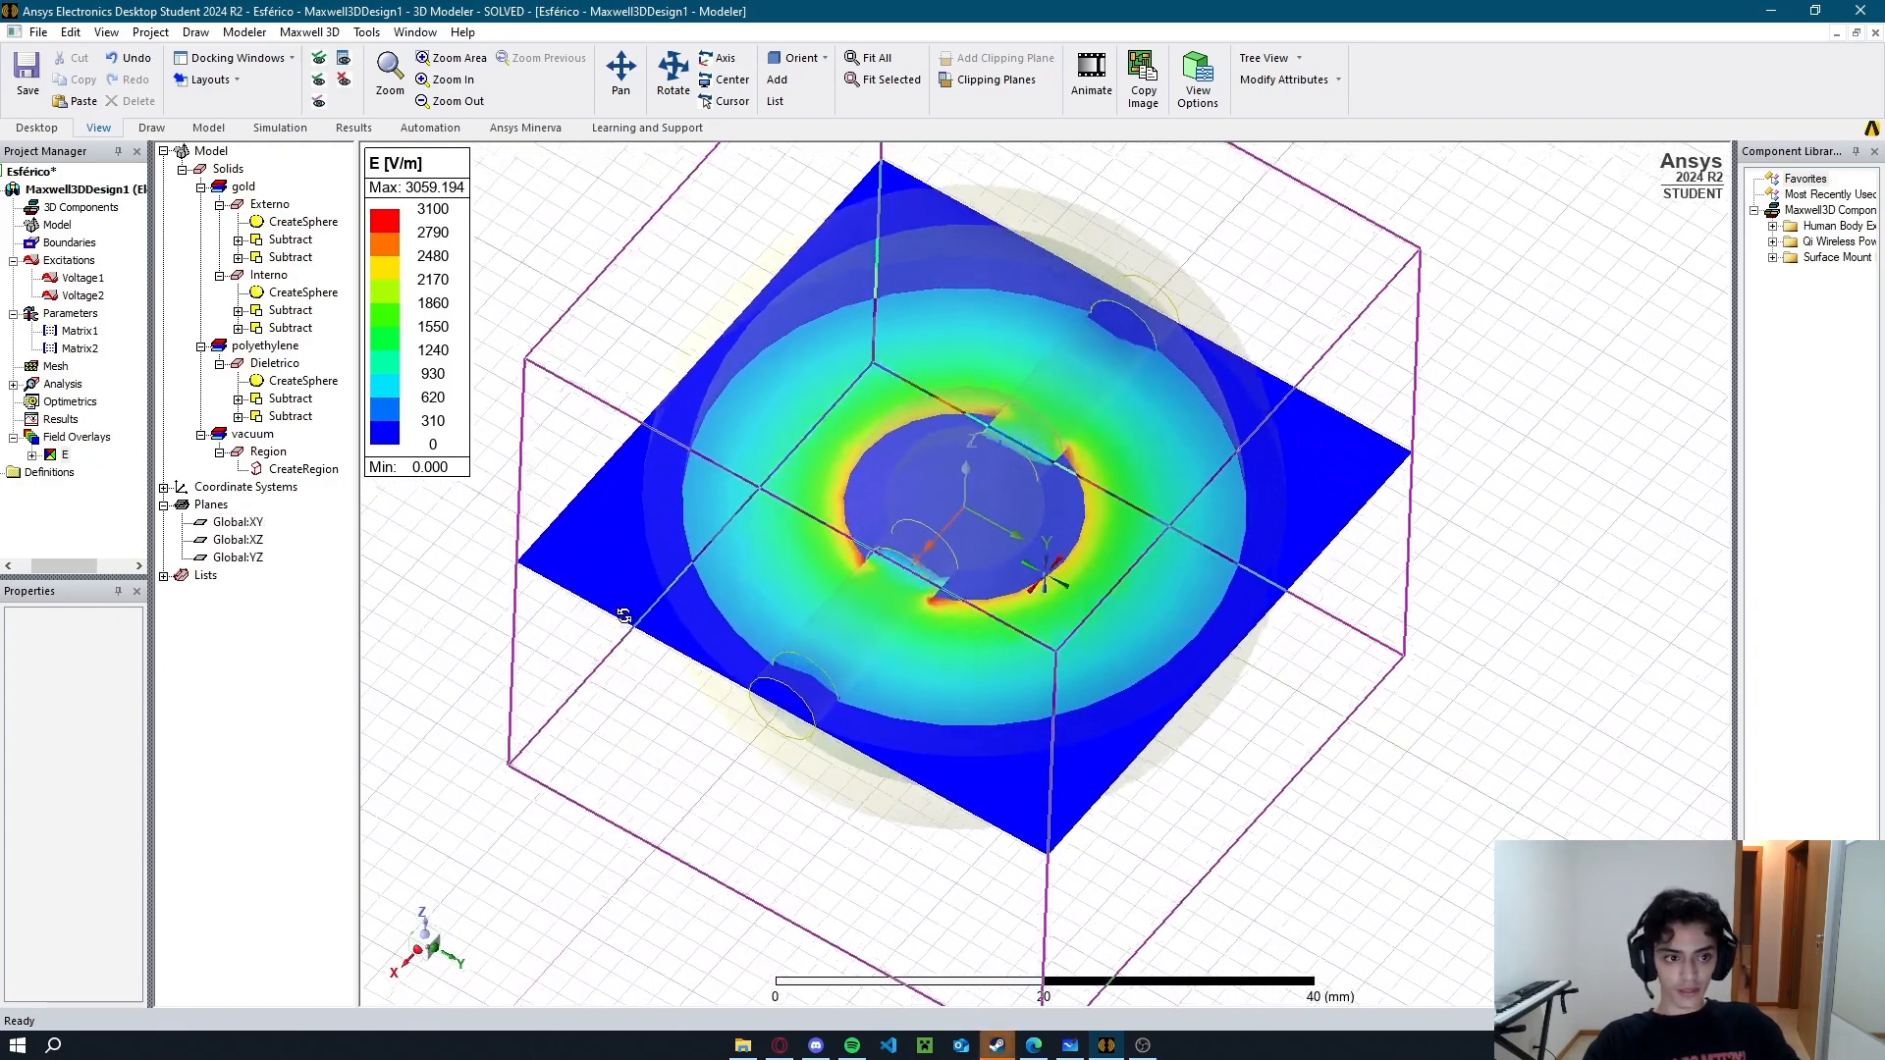
Play the existing Animation1 on the Mag_E plot and move its controls clear of the model tree.
right_click(71, 448)
click(193, 577)
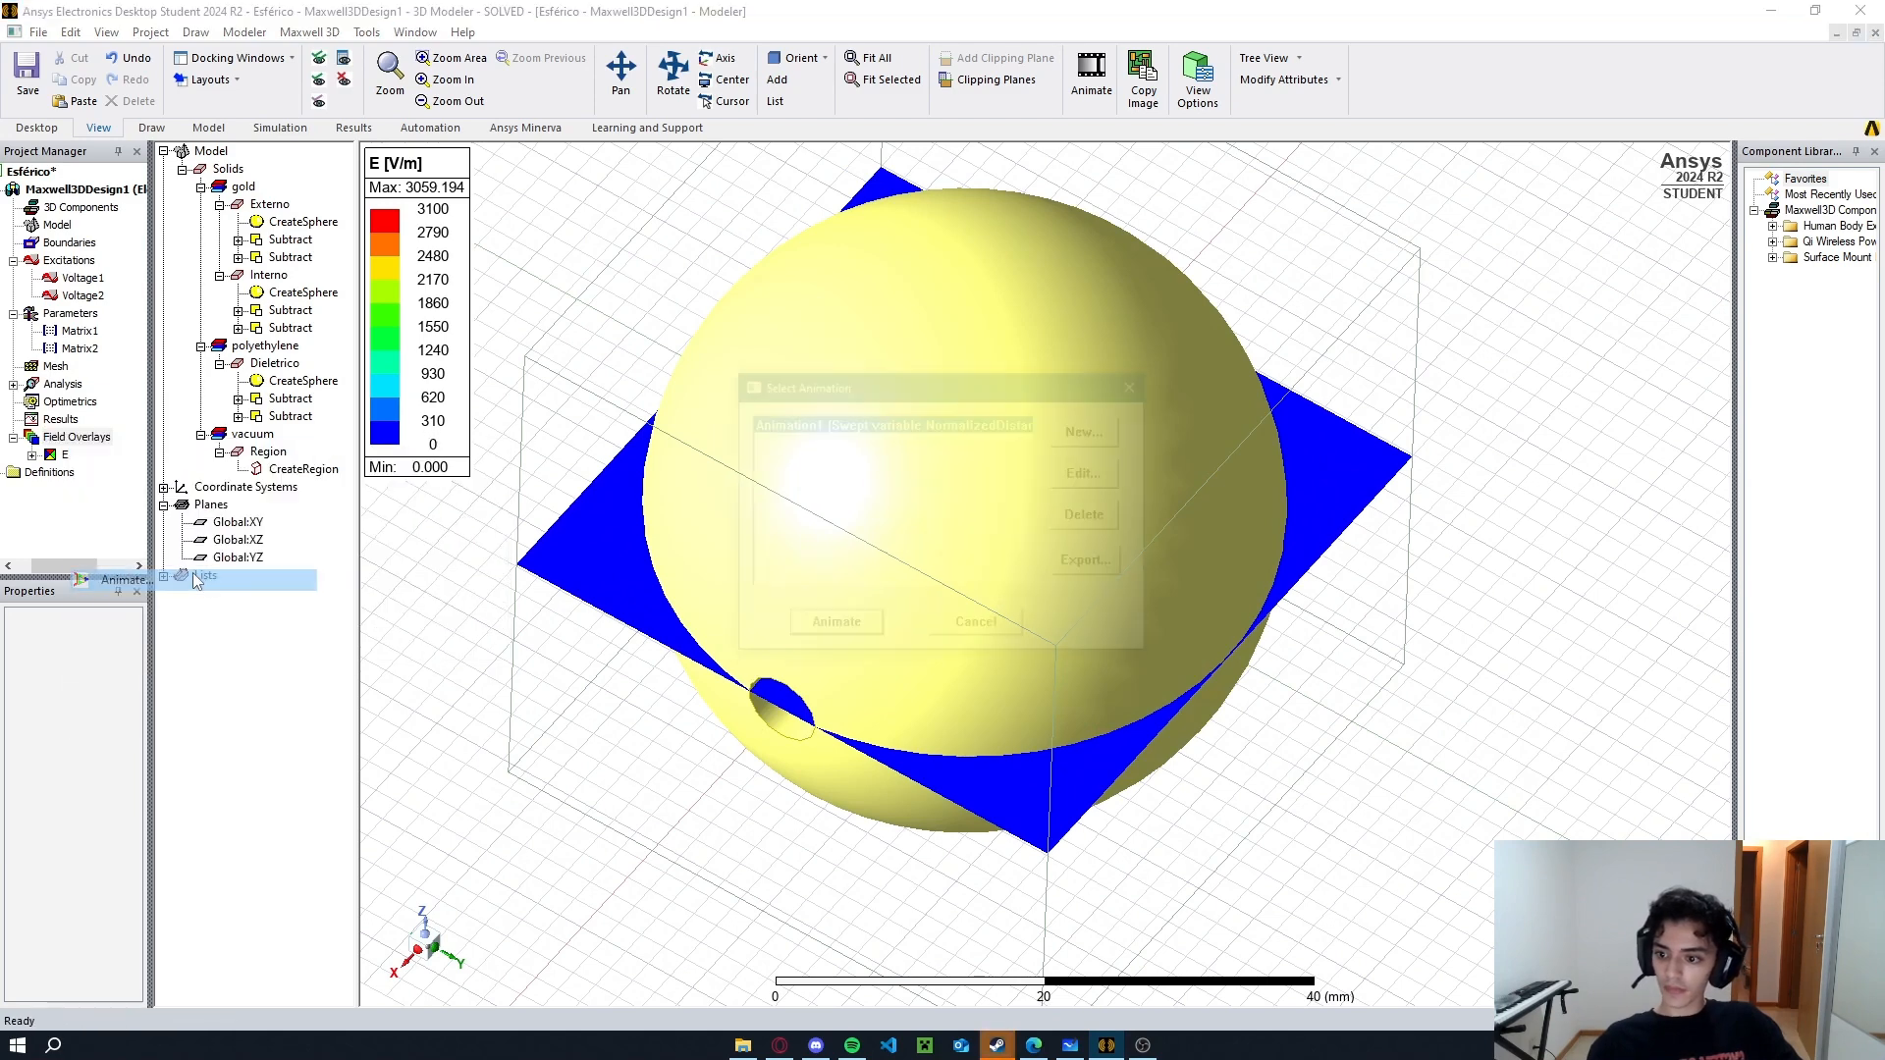
click(846, 631)
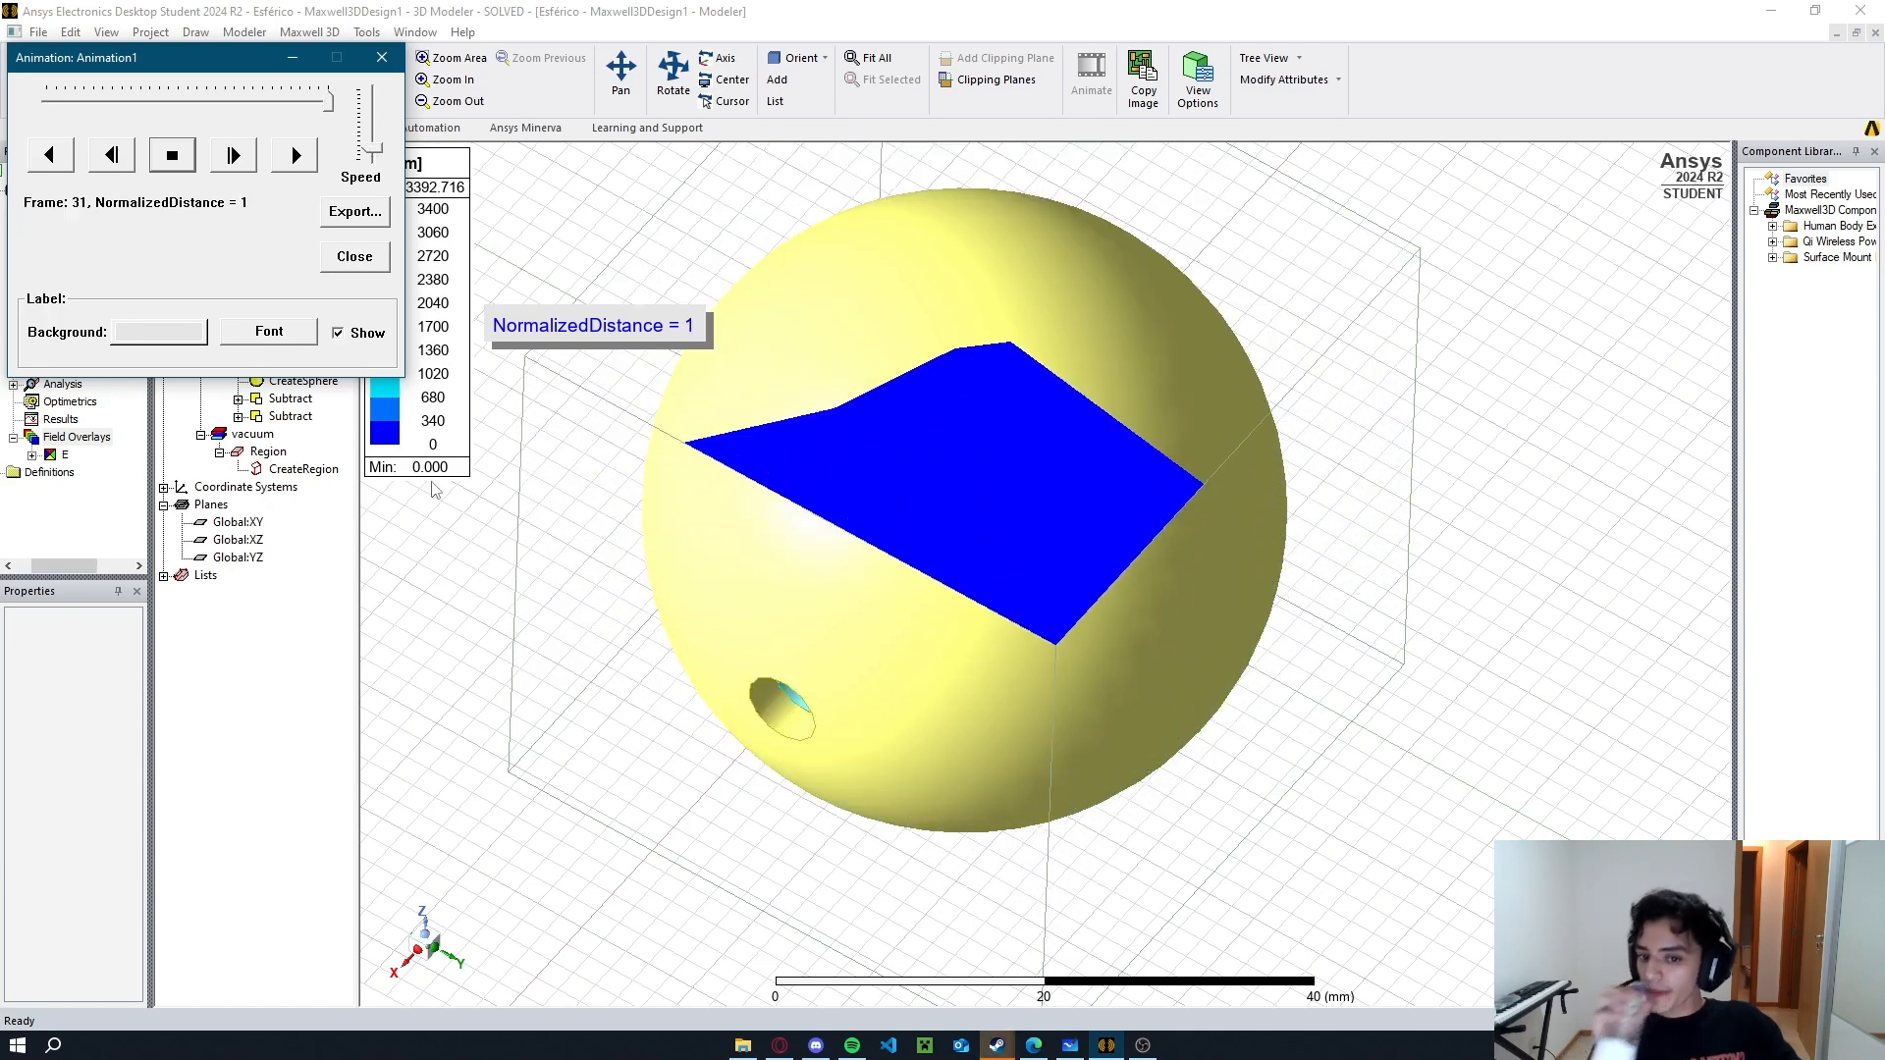
drag(295, 57, 1747, 374)
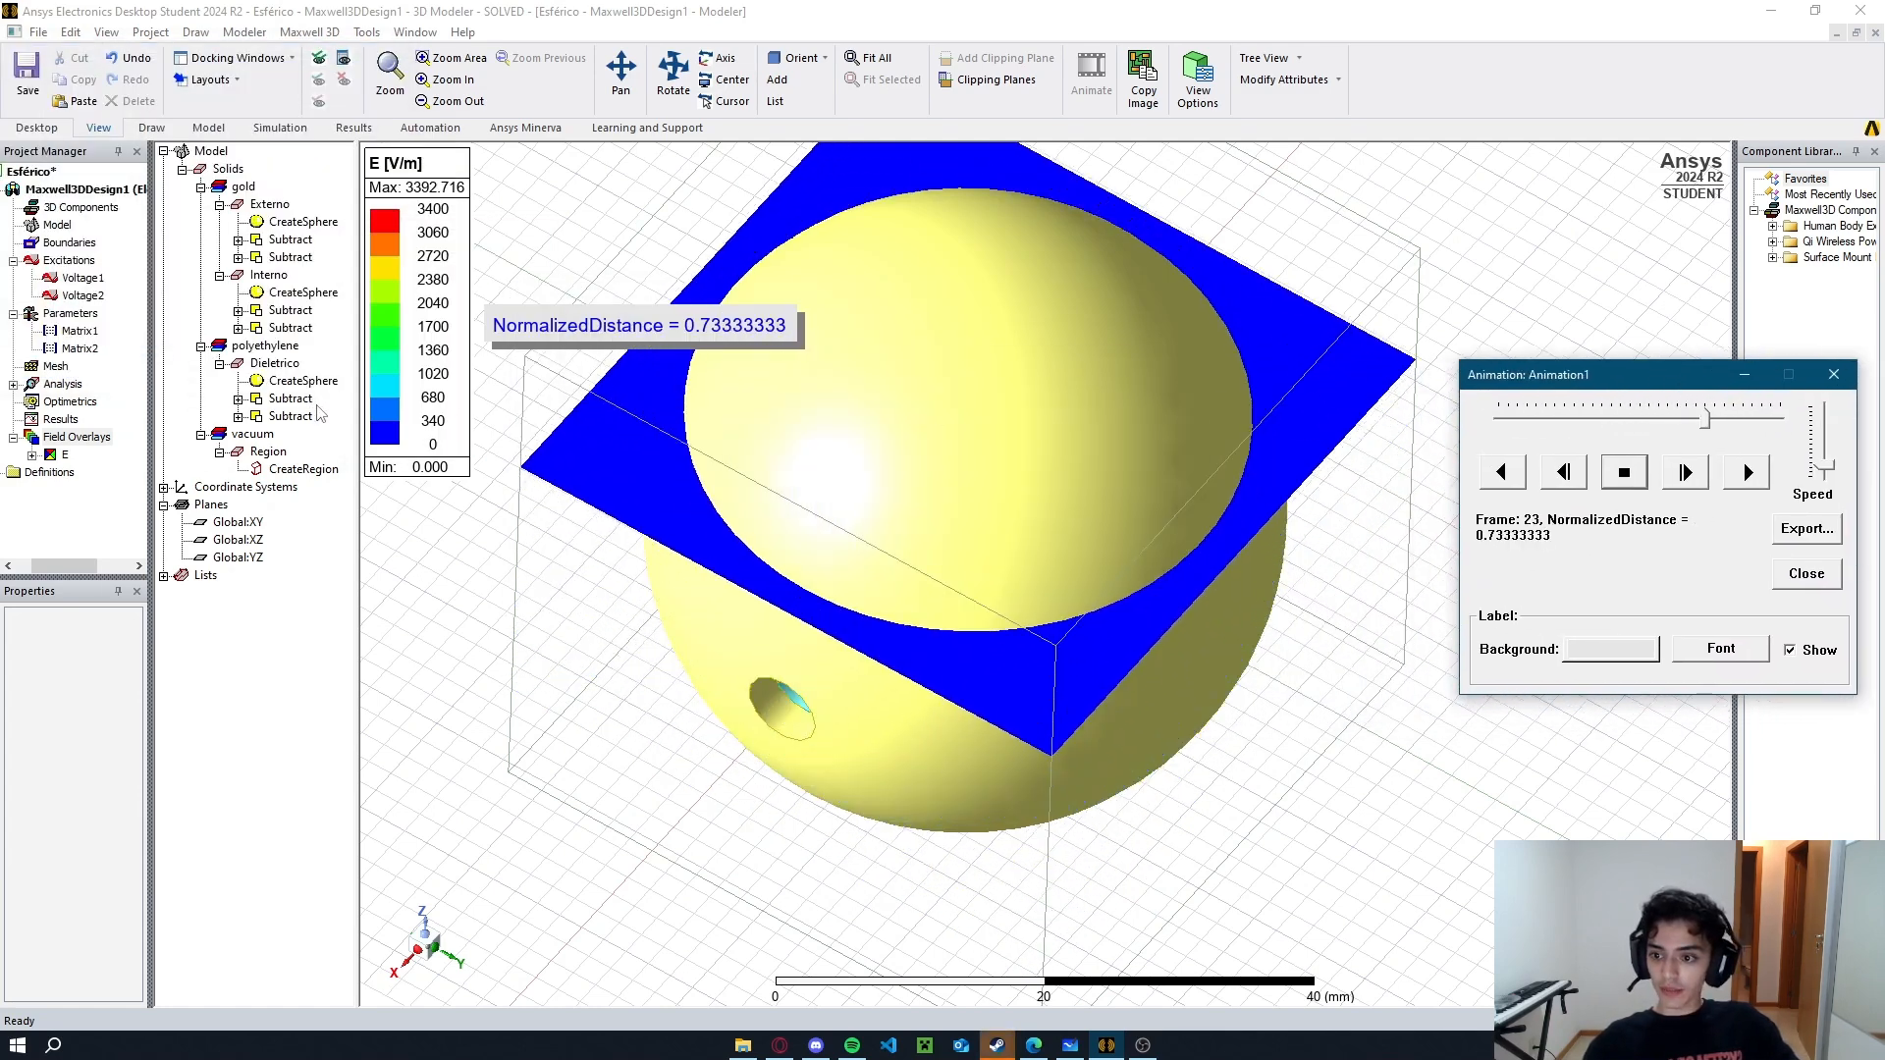
Hide the outer gold sphere, Externo, while the Mag_E animation plays.
click(147, 130)
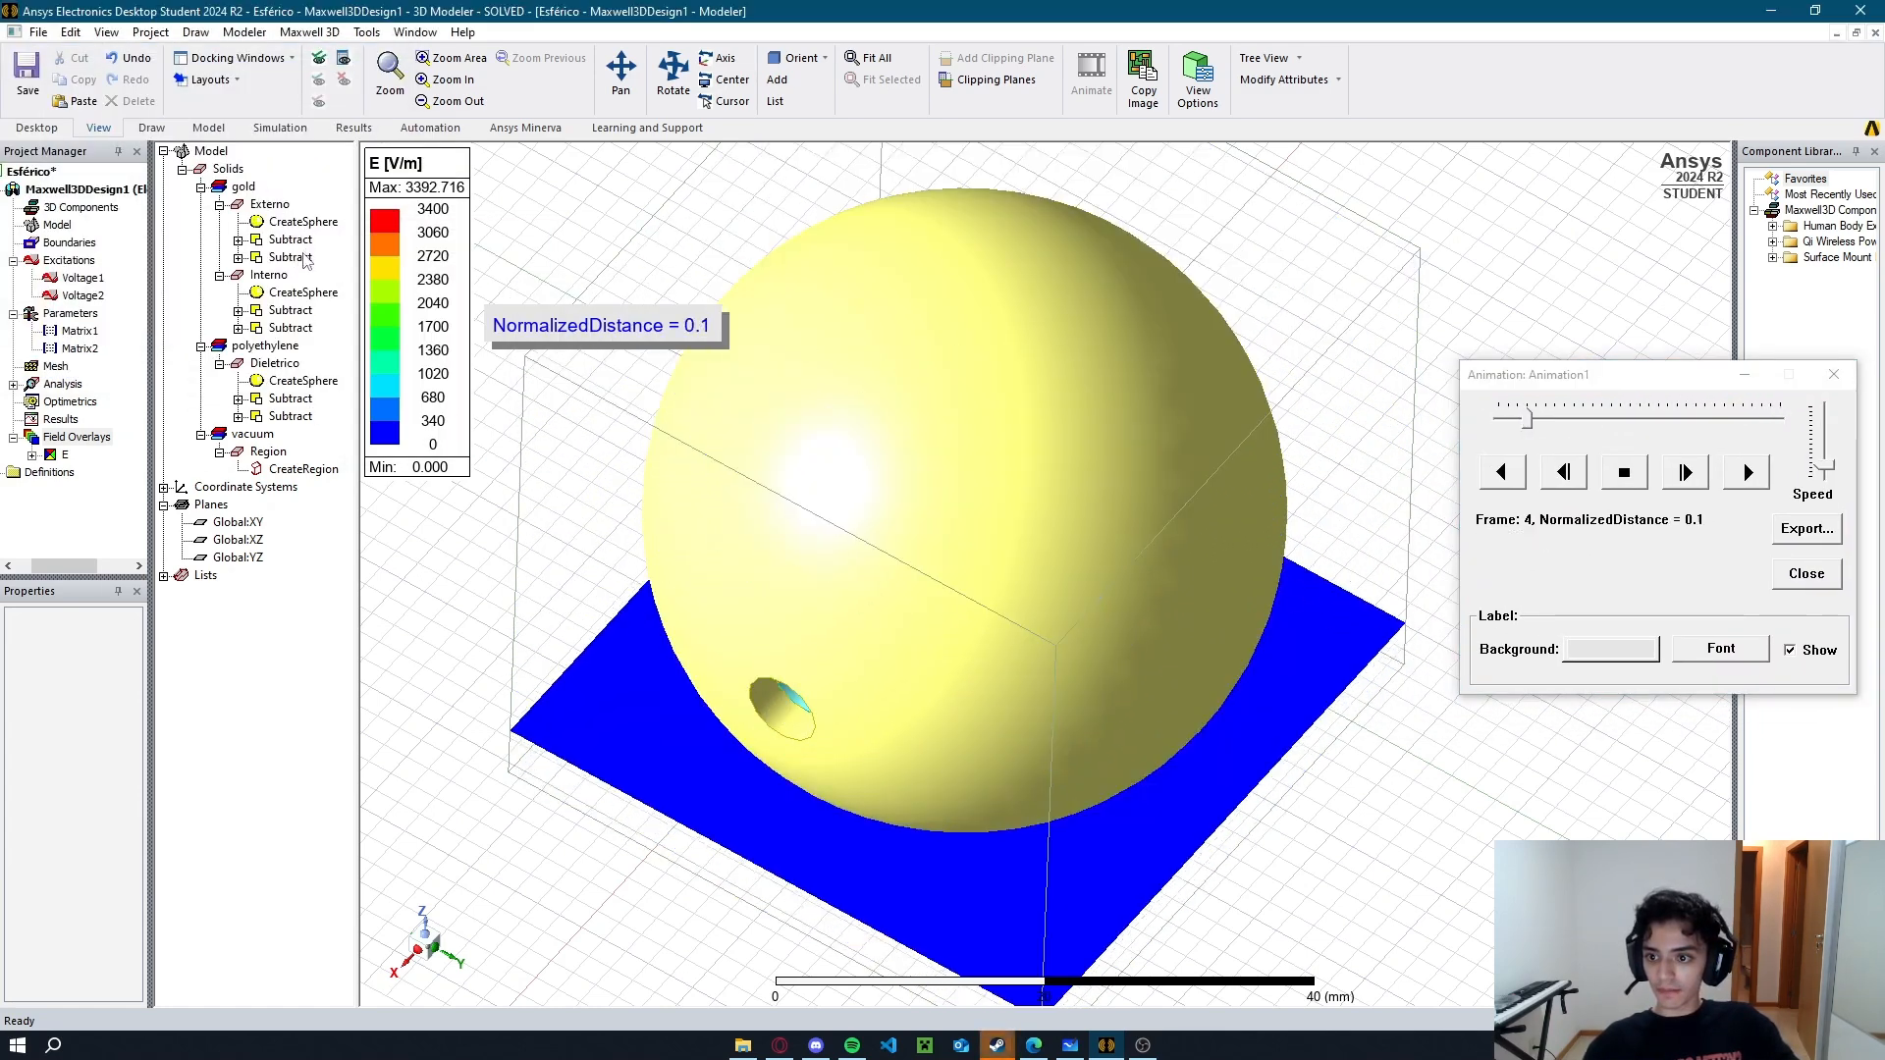
click(280, 204)
click(602, 609)
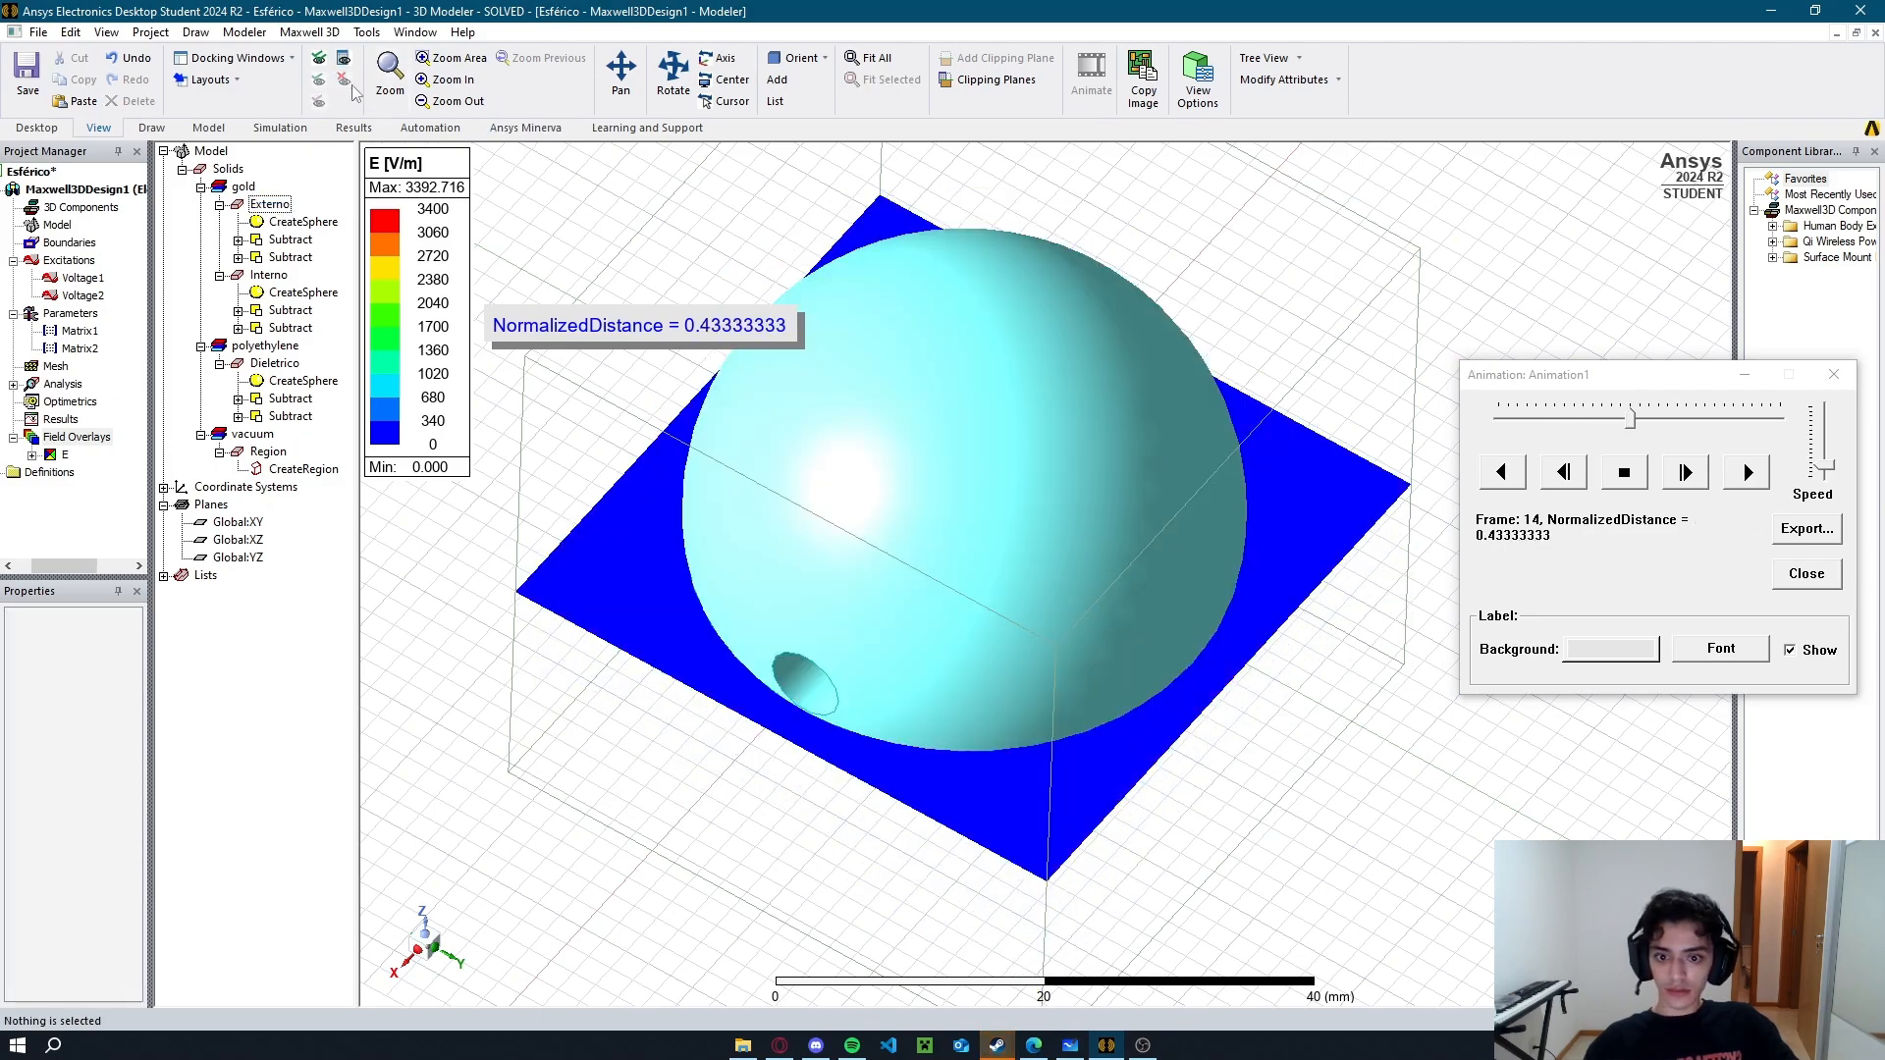
mouse_move(601, 609)
middle_down()
mouse_move(632, 466)
mouse_move(626, 636)
middle_up()
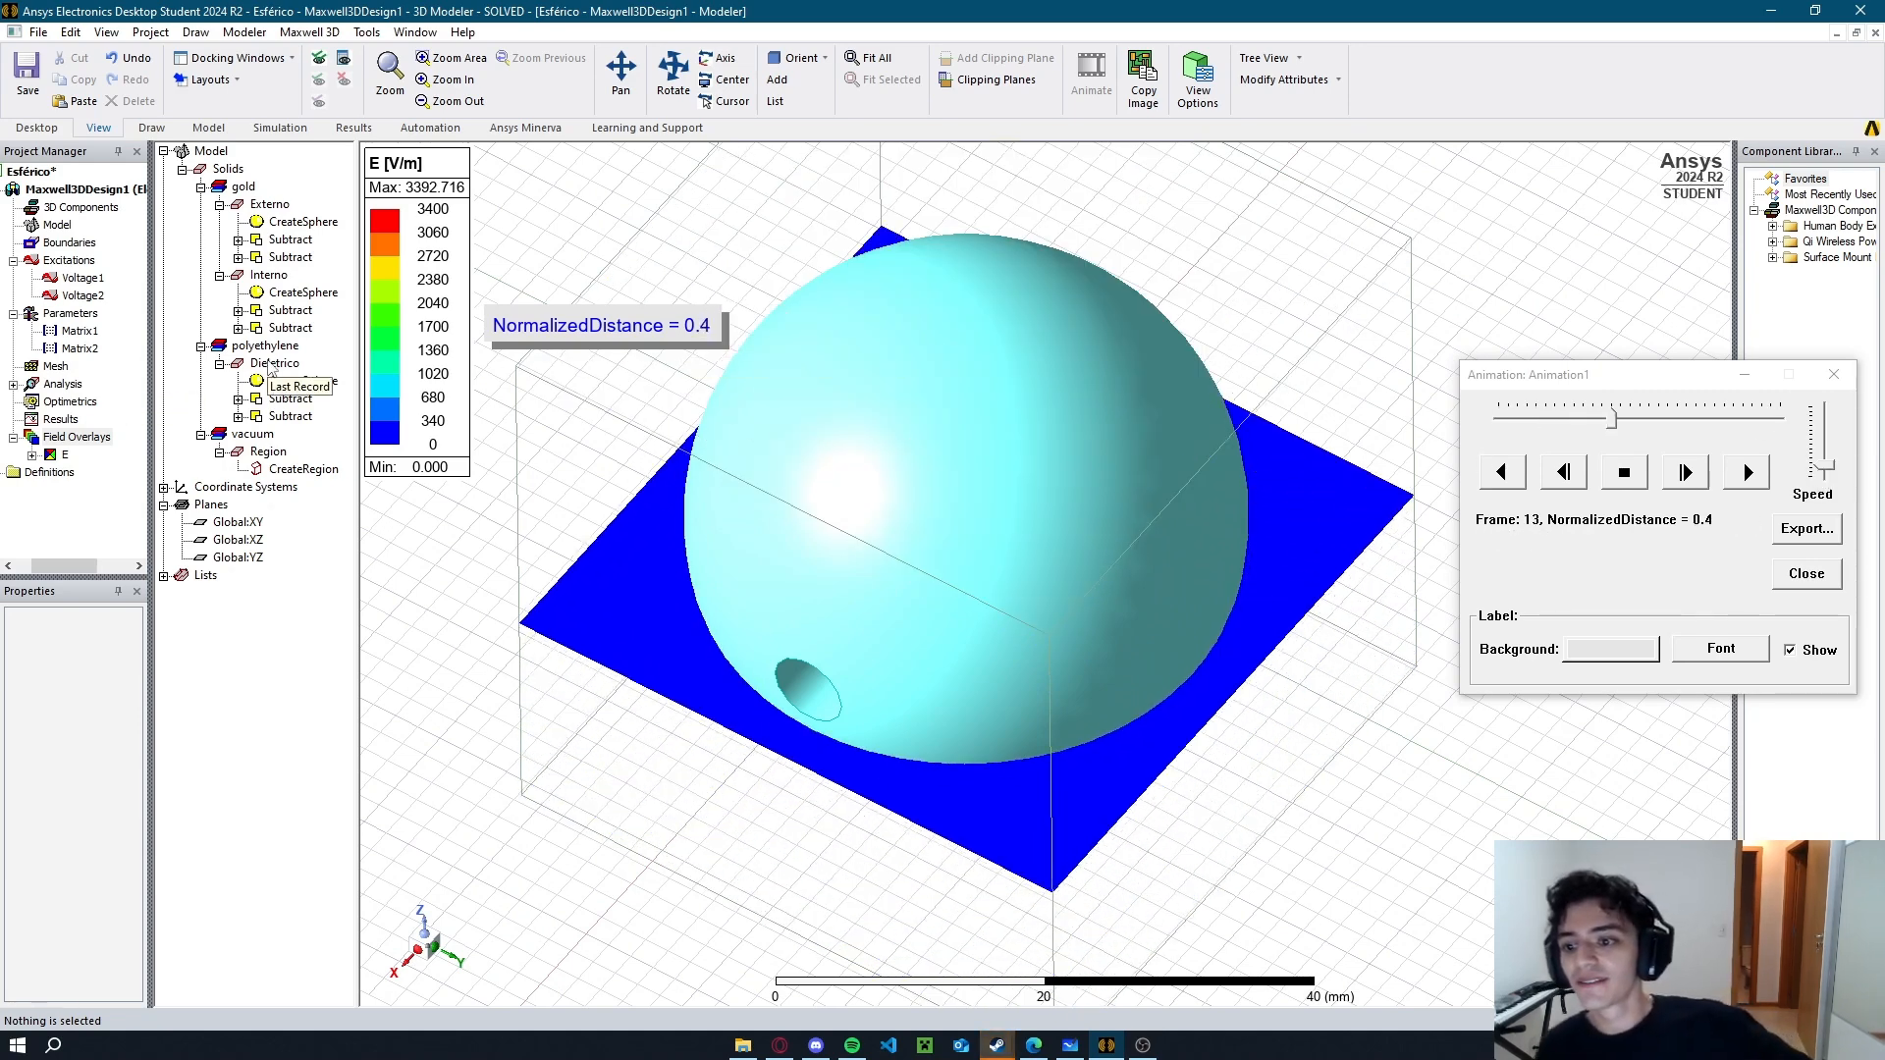
Hide the Dieletrico sphere so the animated Mag_E plane can be viewed around the inner conductor from the side.
click(269, 275)
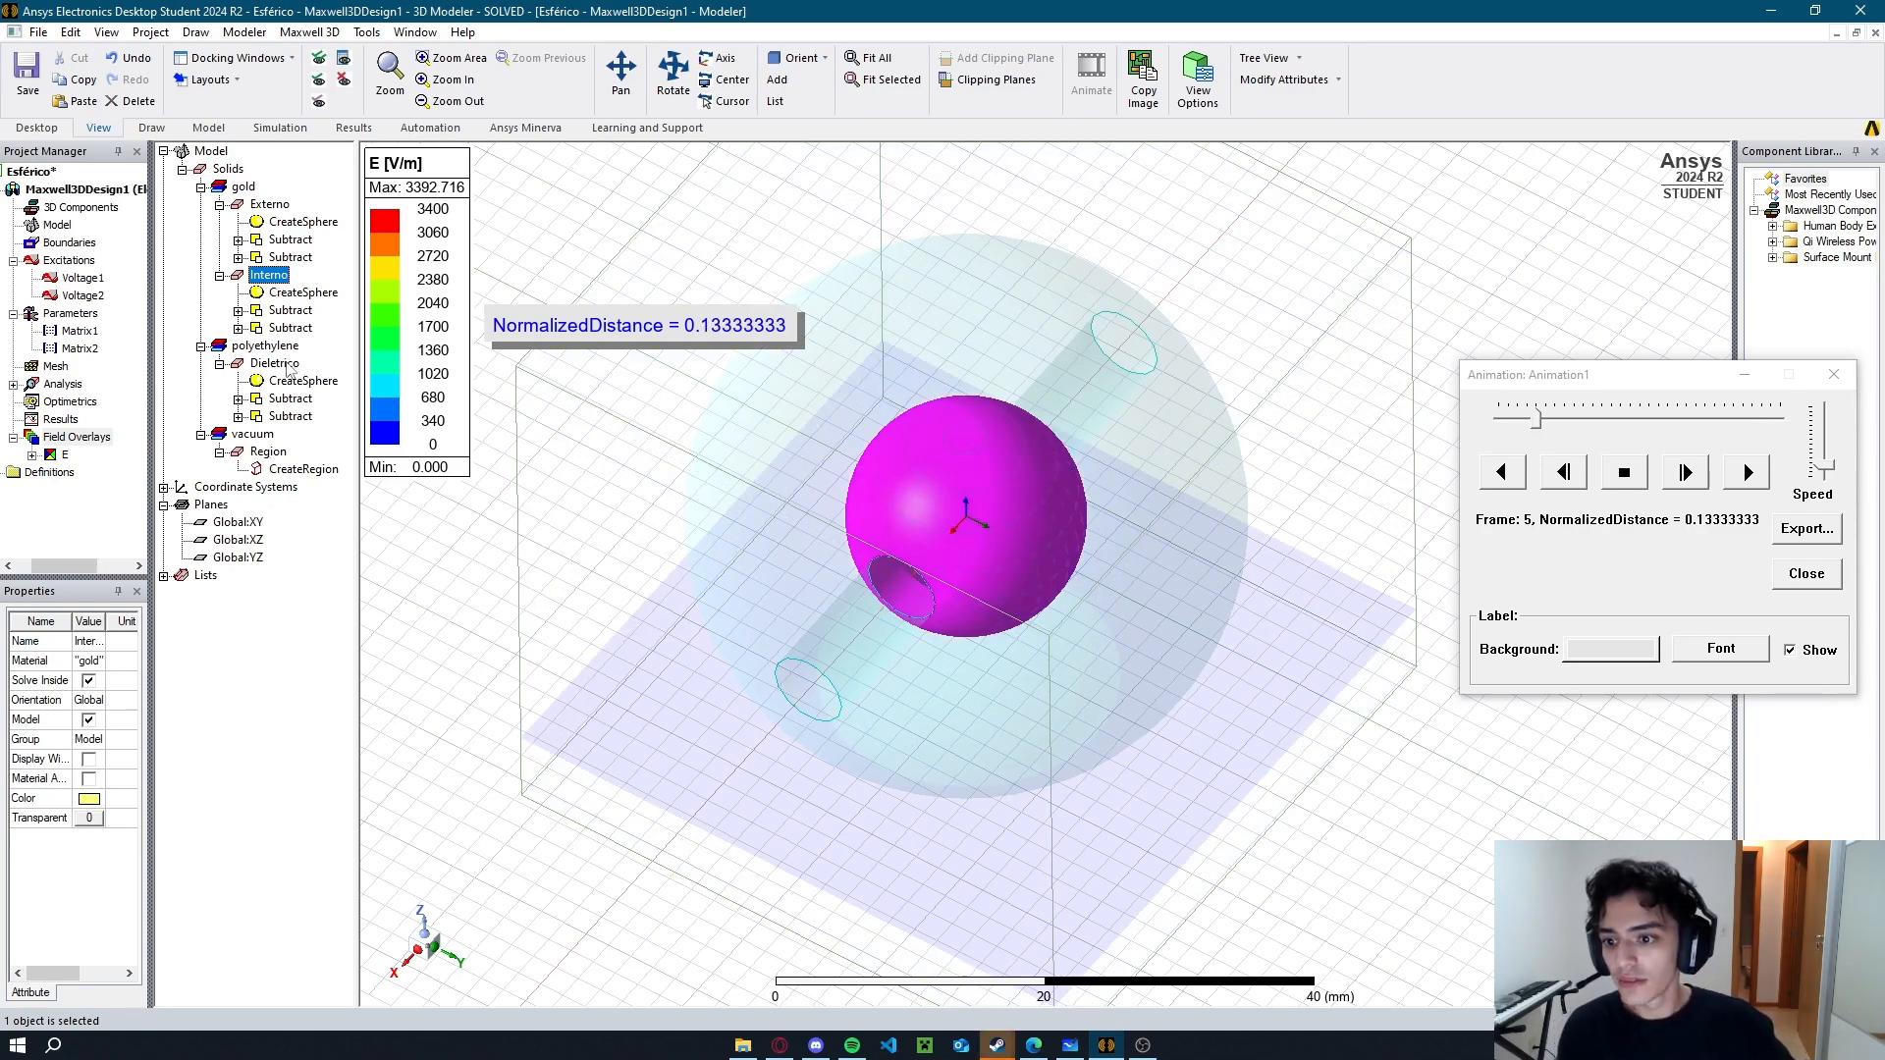
click(277, 364)
click(344, 79)
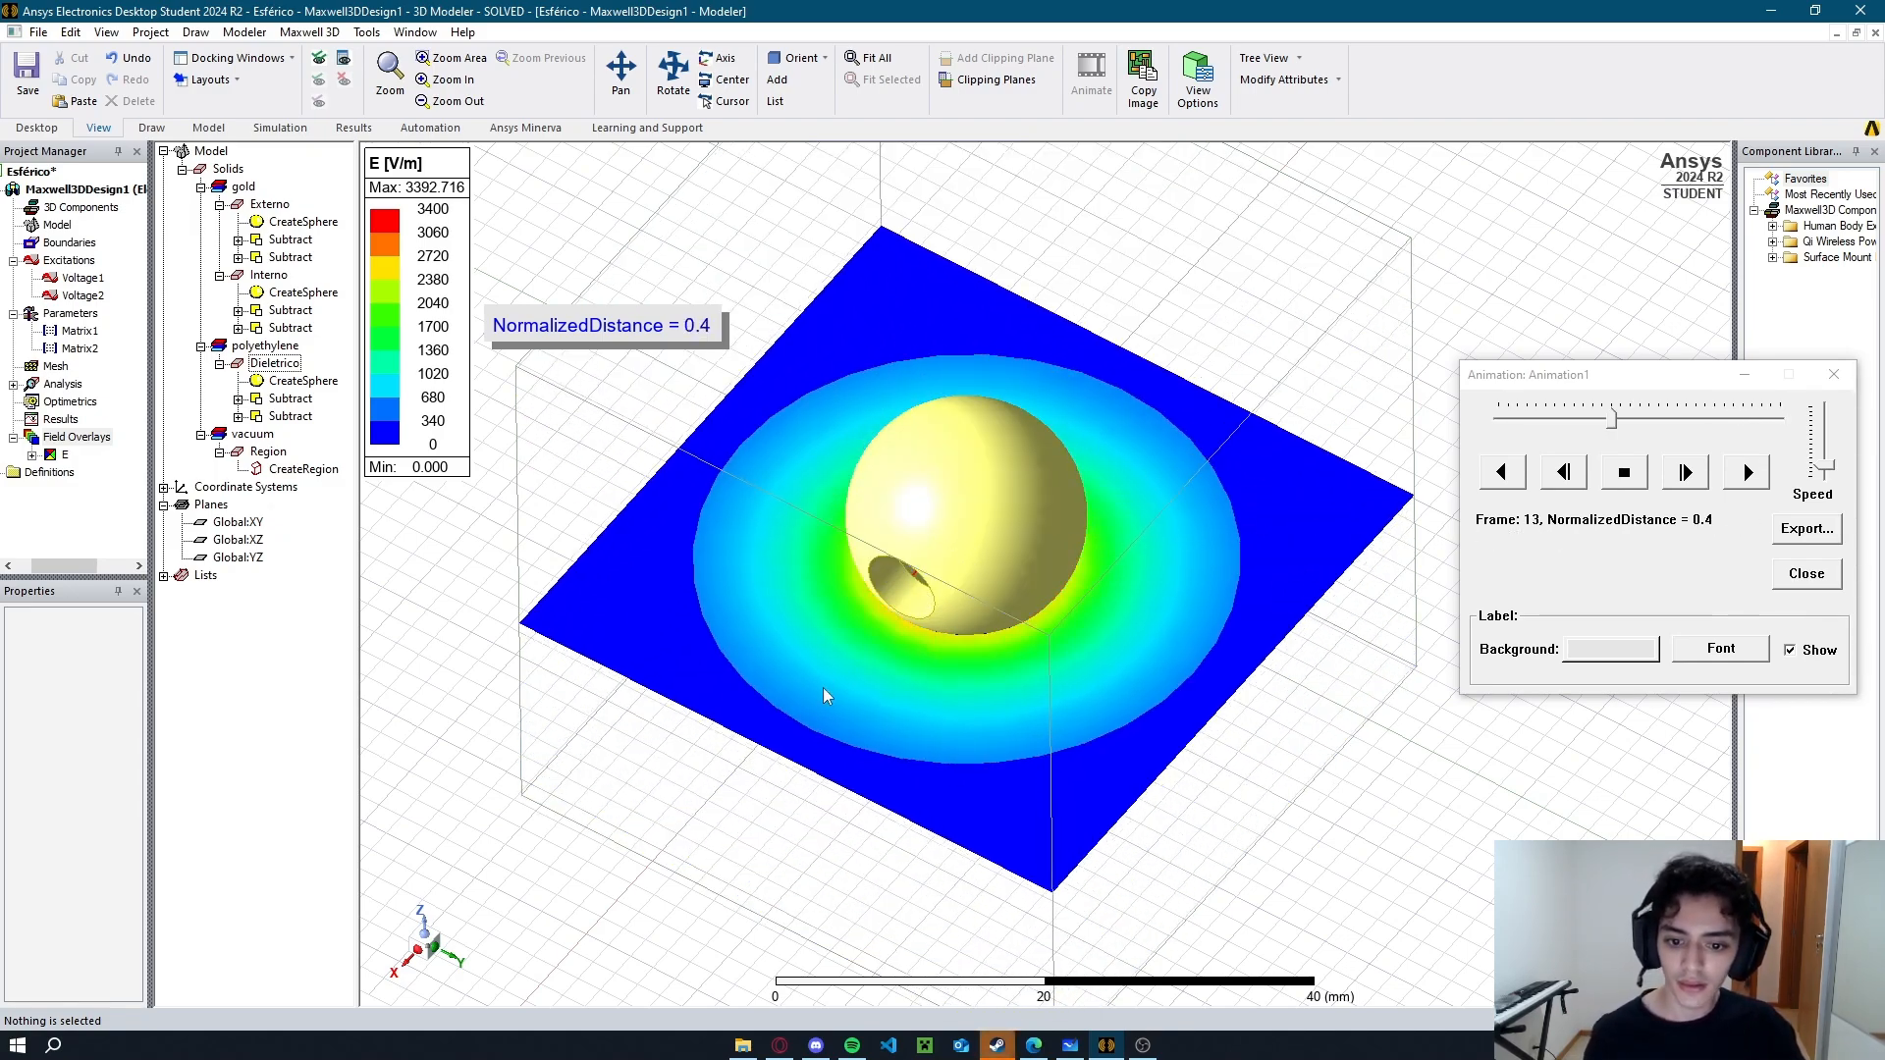
mouse_move(824, 678)
alt+mouse_down()
mouse_move(864, 545)
mouse_move(854, 673)
mouse_move(885, 616)
alt+mouse_up()
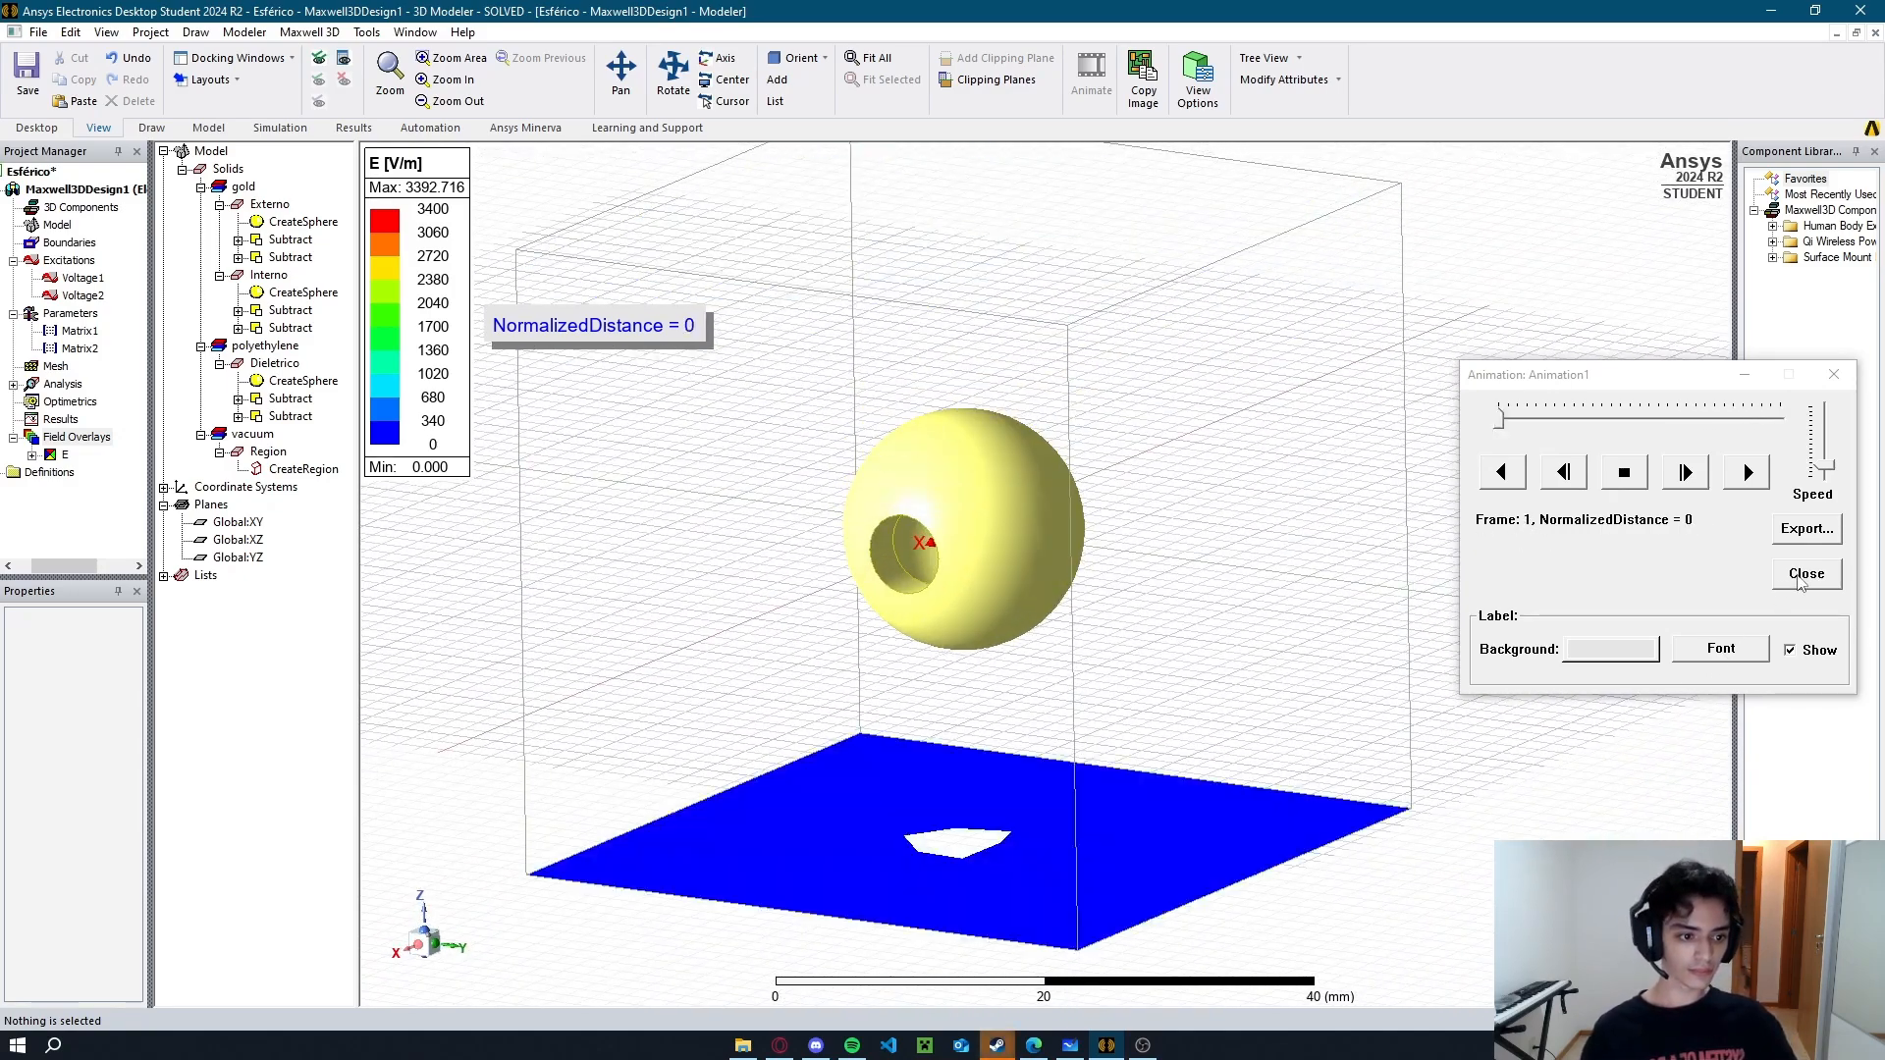
Close the animation controls and delete the E field plot folder from the field overlays.
click(1806, 573)
click(60, 455)
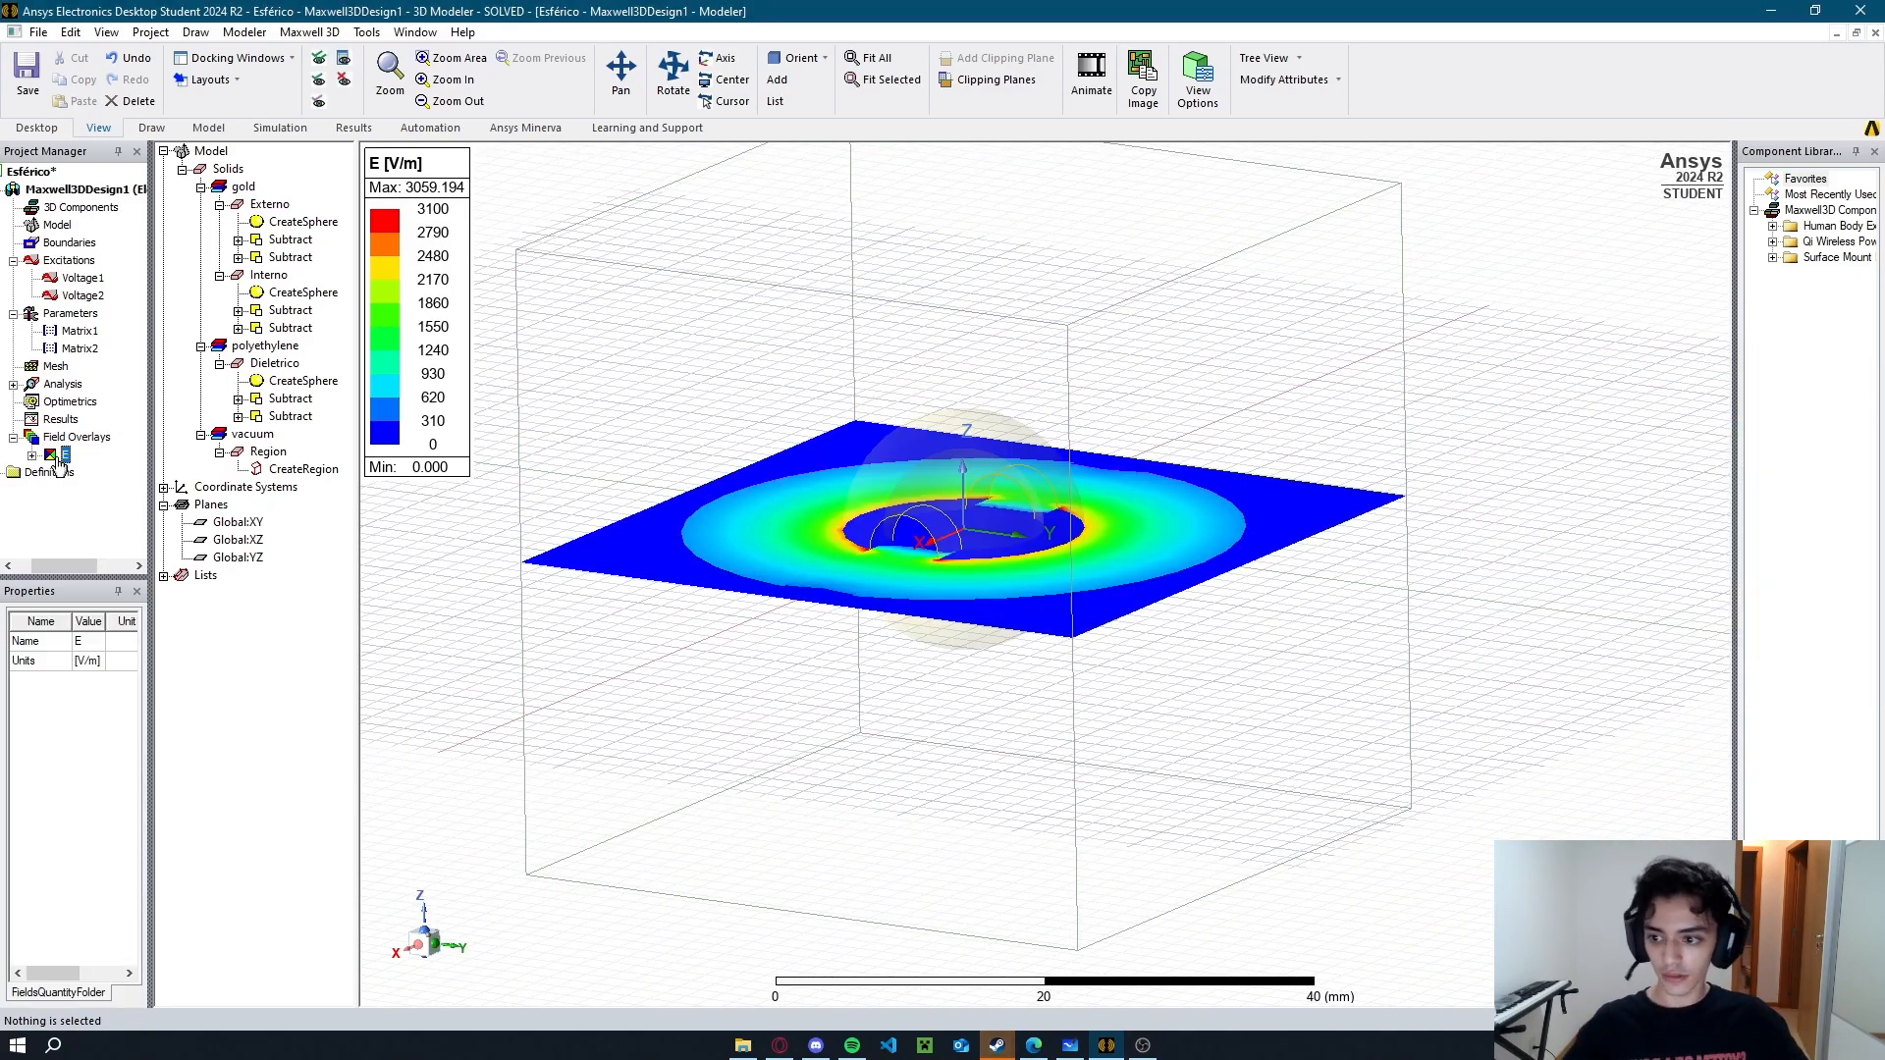
key(Delete)
key(Return)
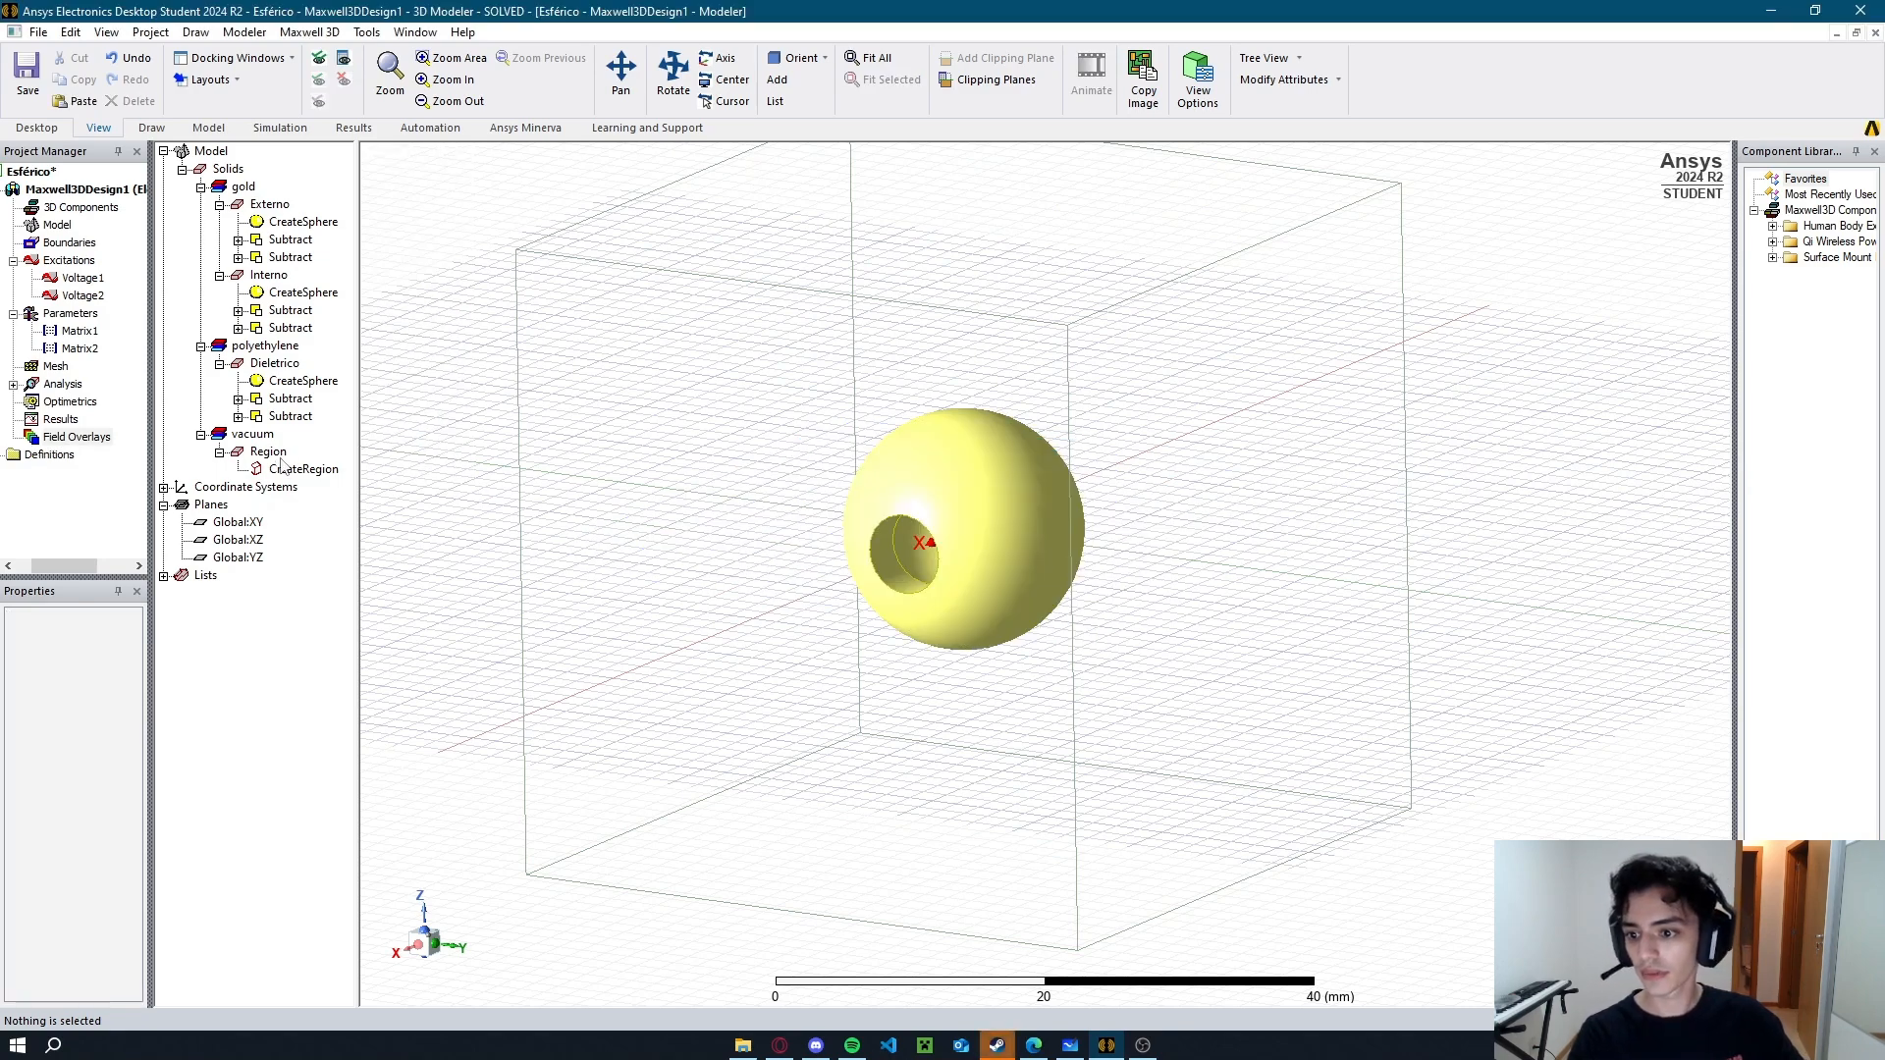
Delete the vacuum Region from the model and fit the remaining spheres in view.
click(280, 458)
key(Delete)
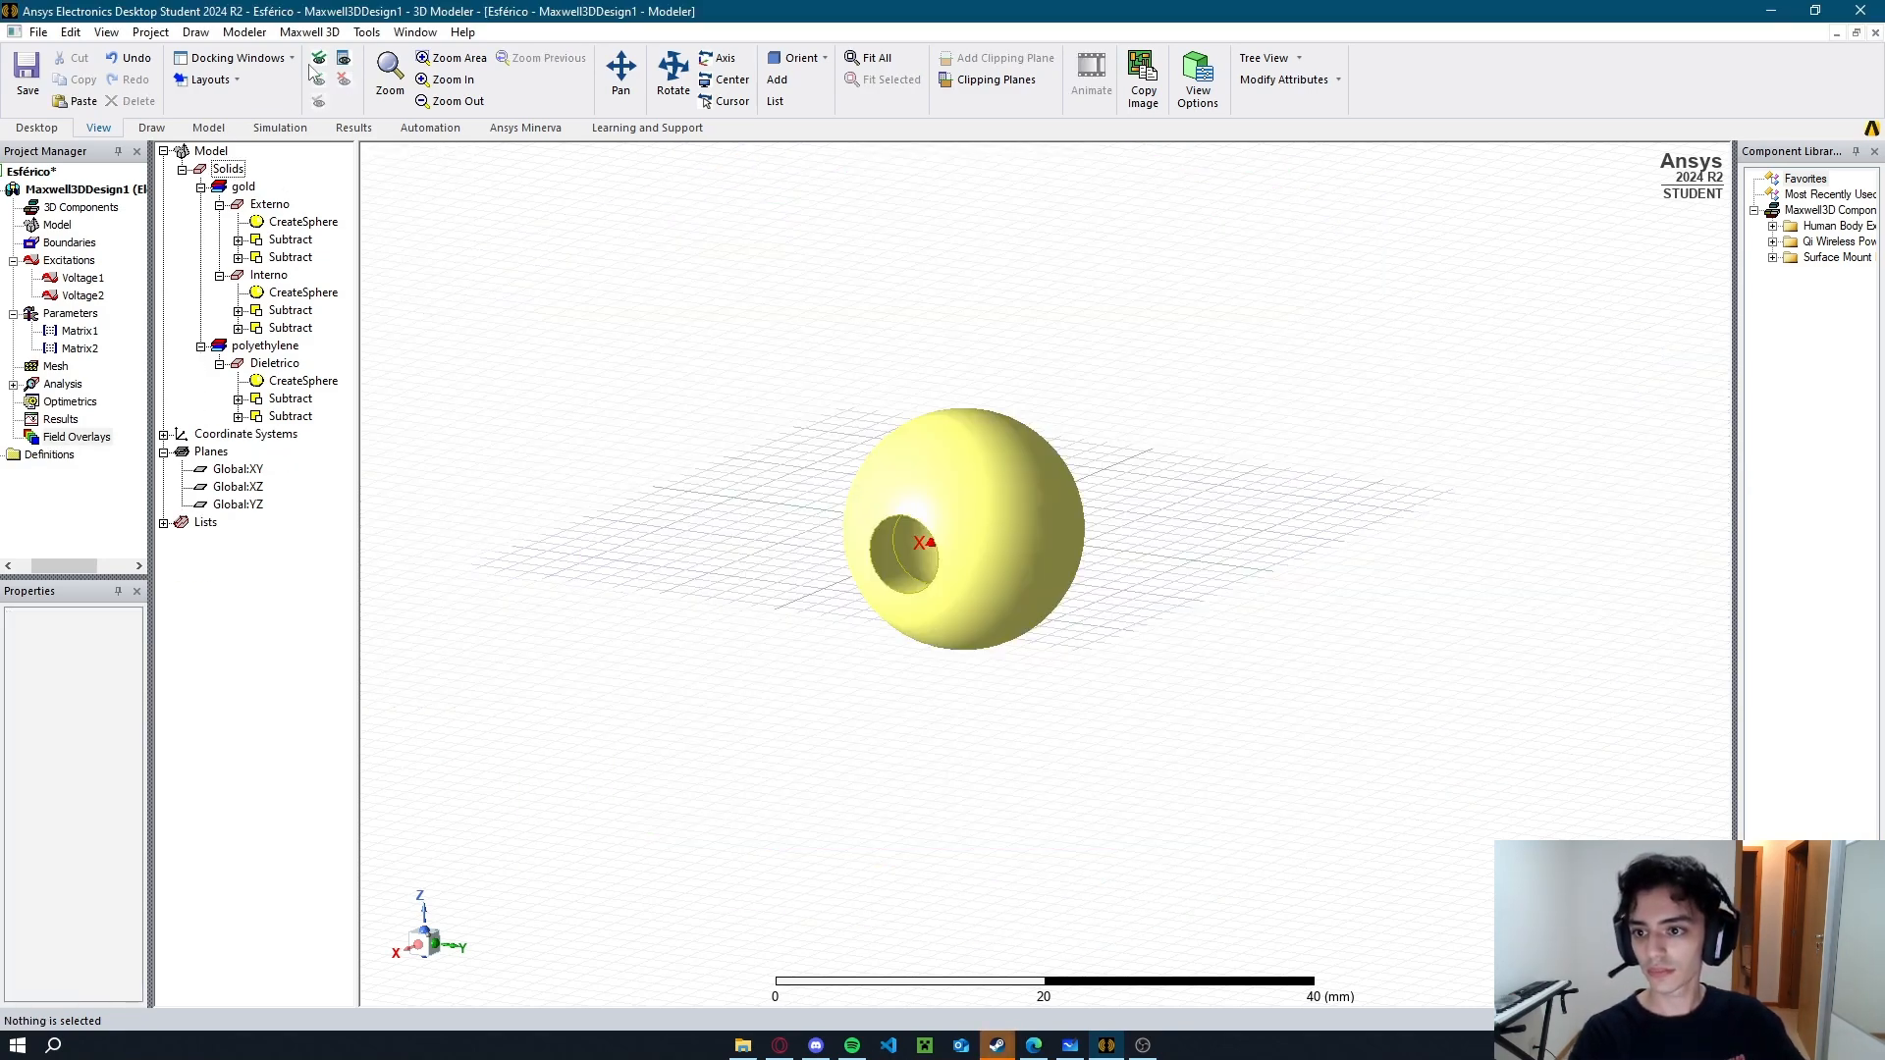
key(ctrl+d)
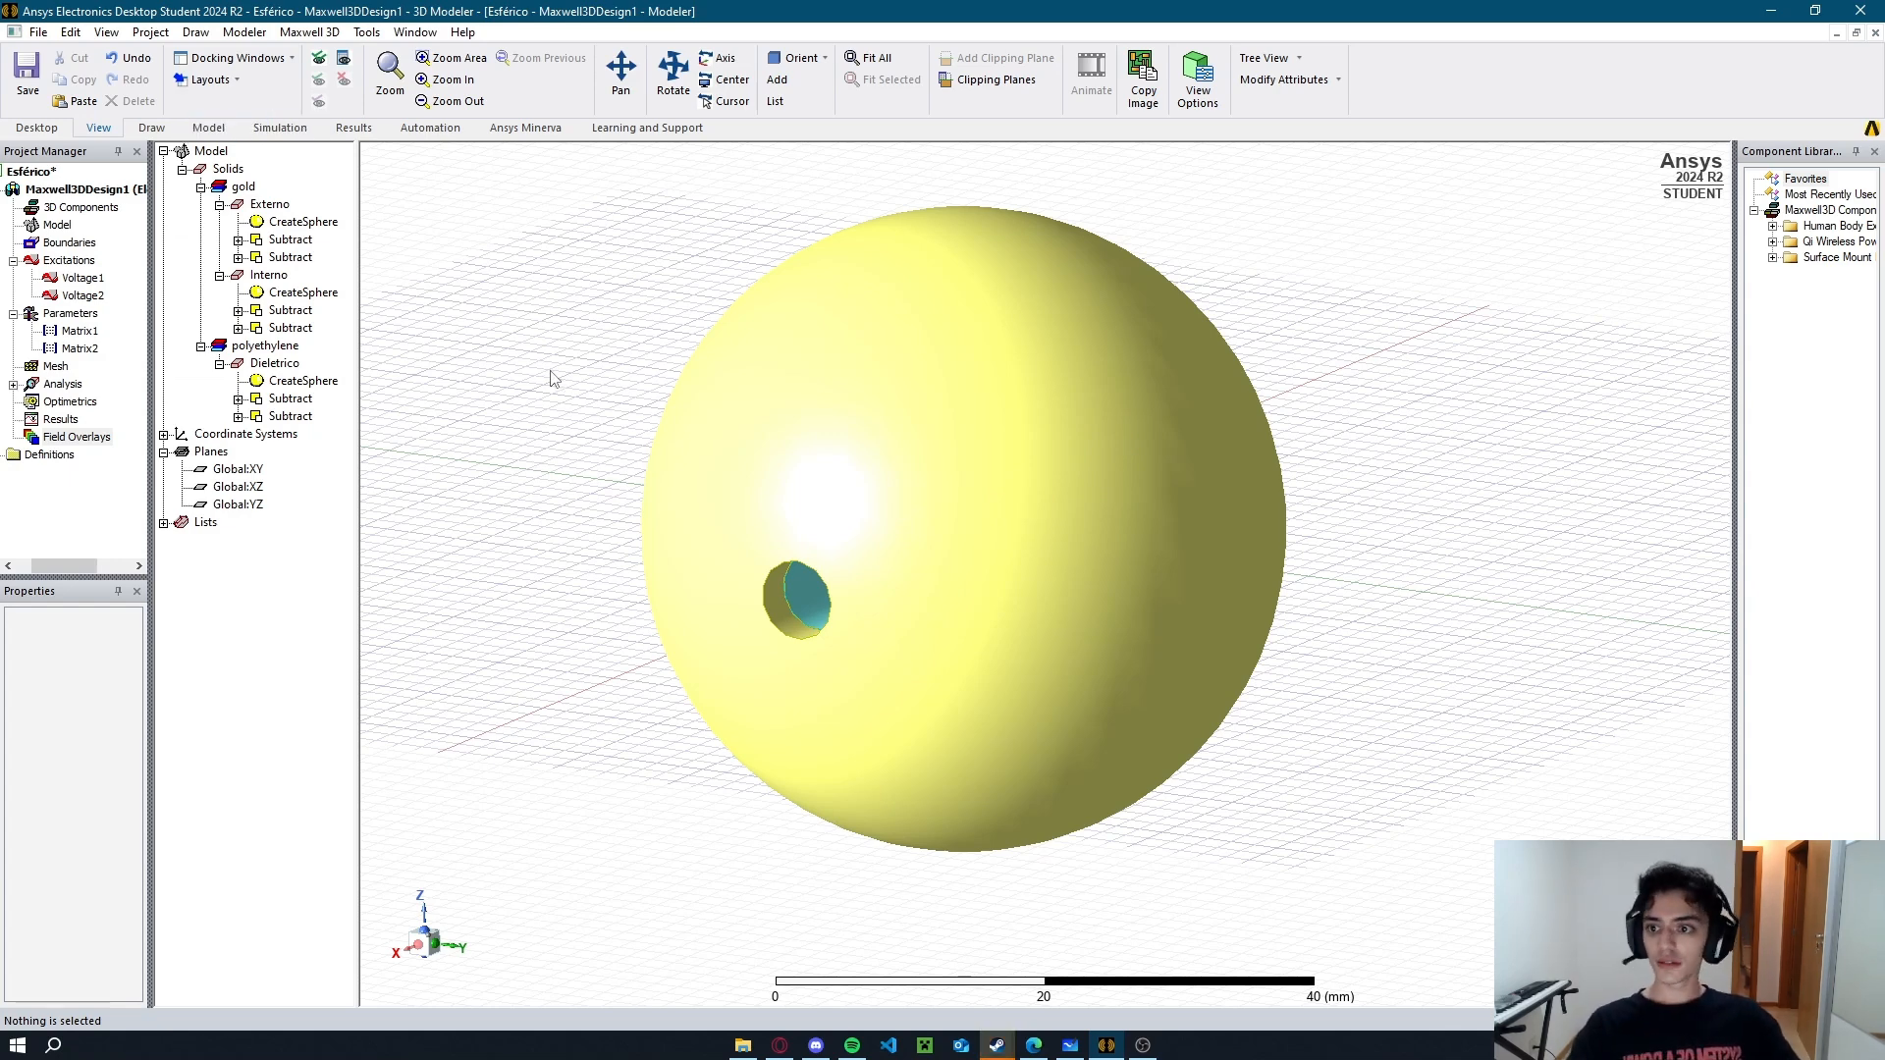
scroll(595, 402, up, 1)
scroll(656, 516, down, 5)
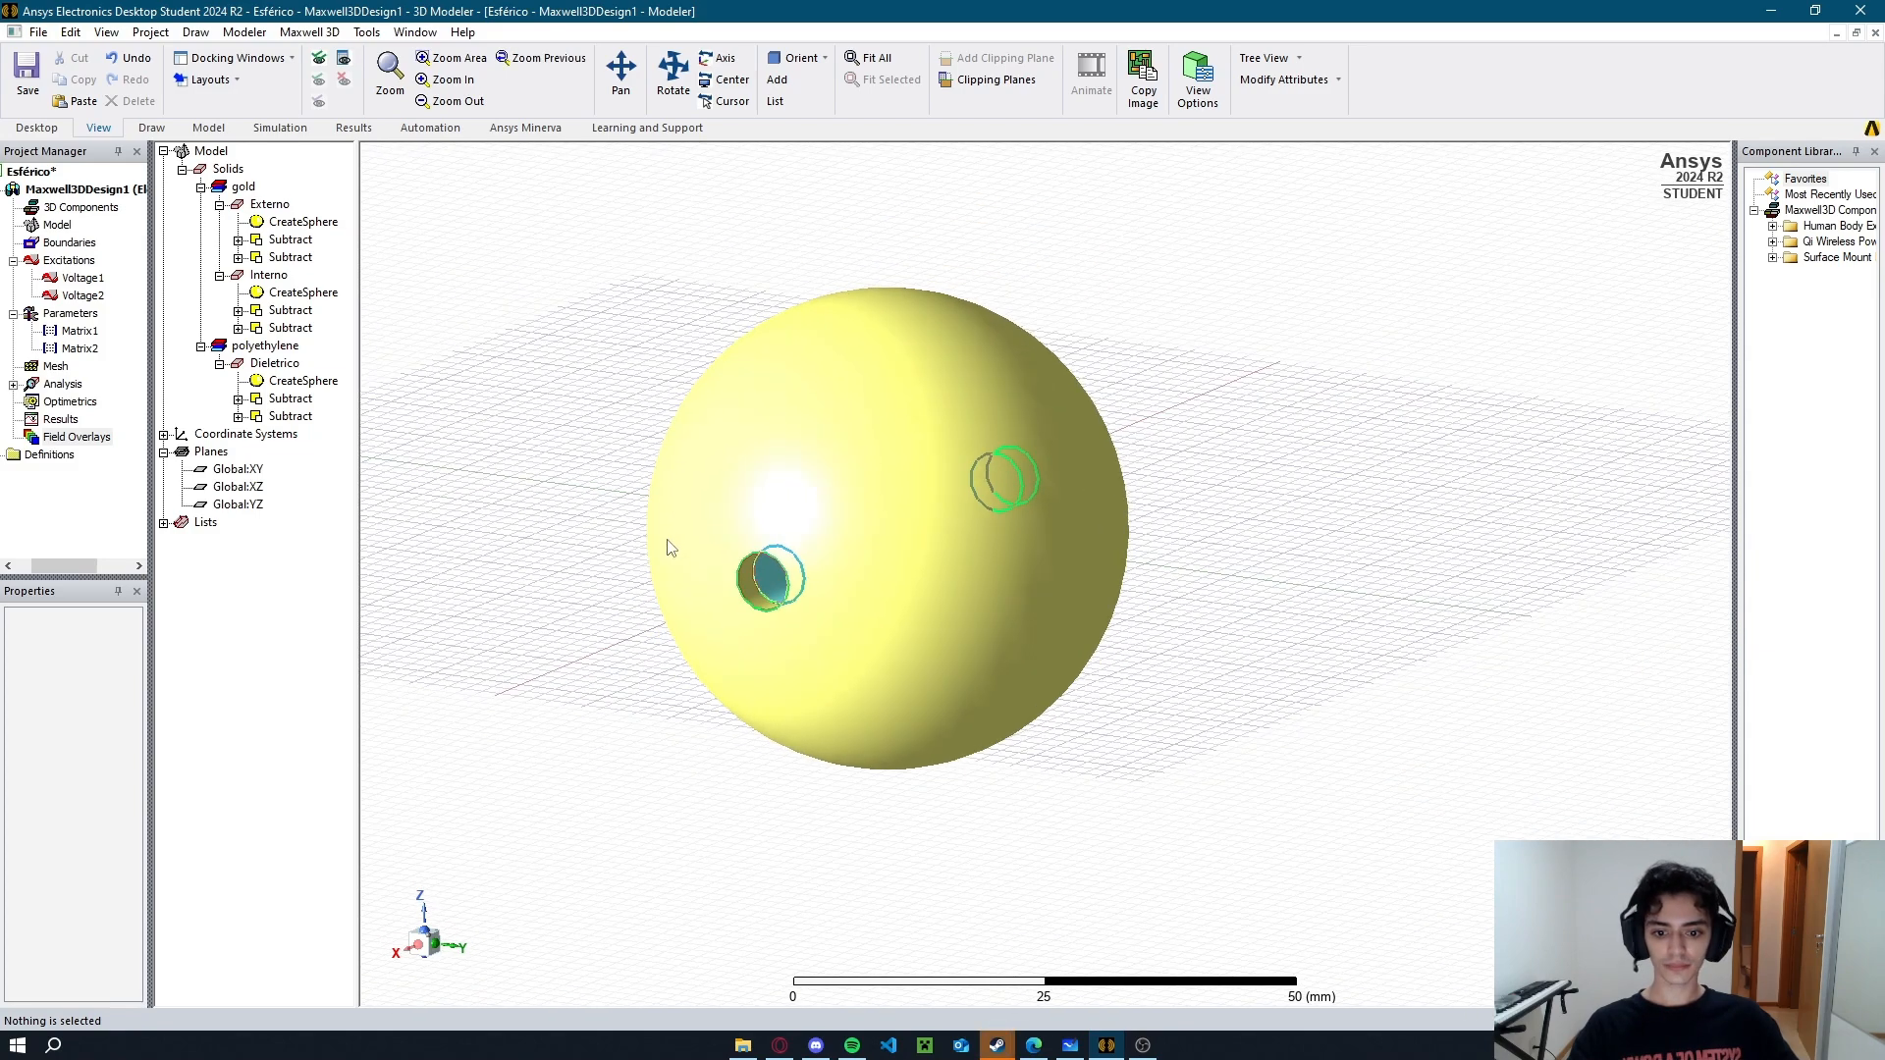
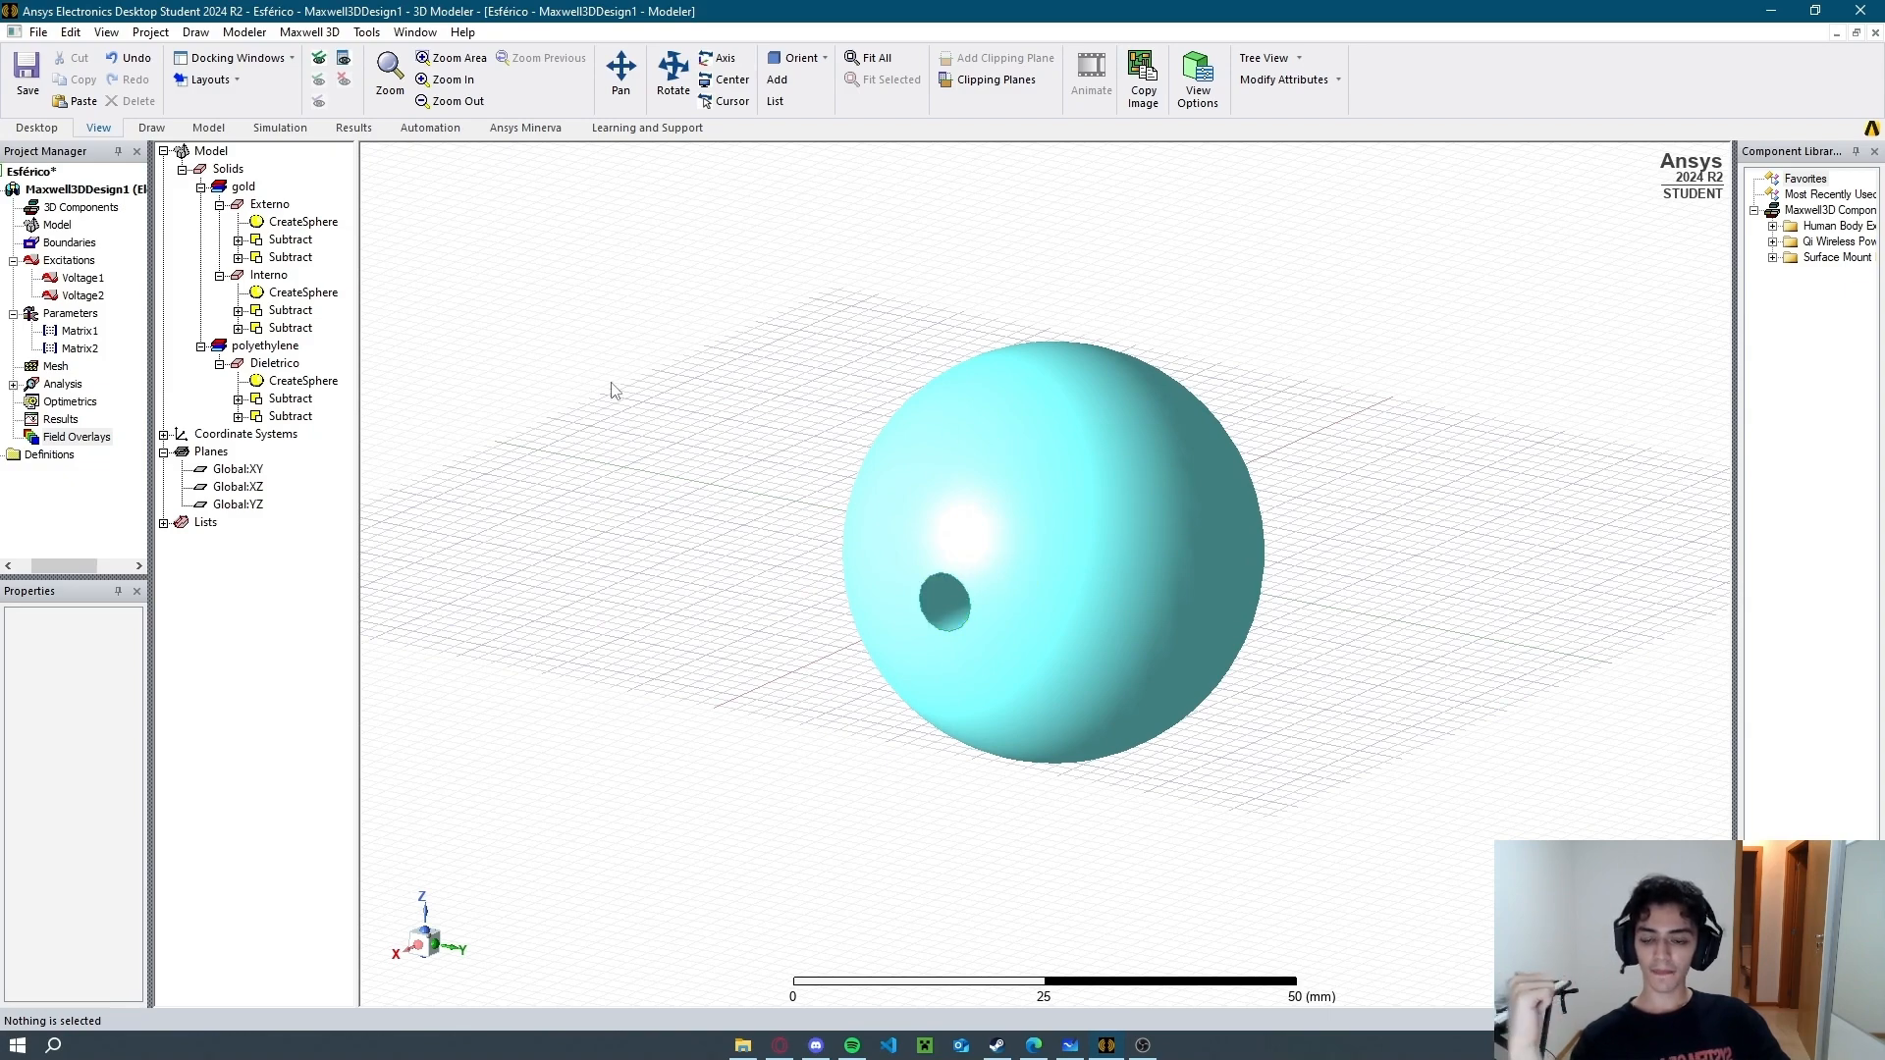
Split the Dieletrico sphere using the YZ plane, keeping only the positive side.
click(947, 508)
click(280, 365)
alt+drag(726, 361, 756, 349)
click(153, 128)
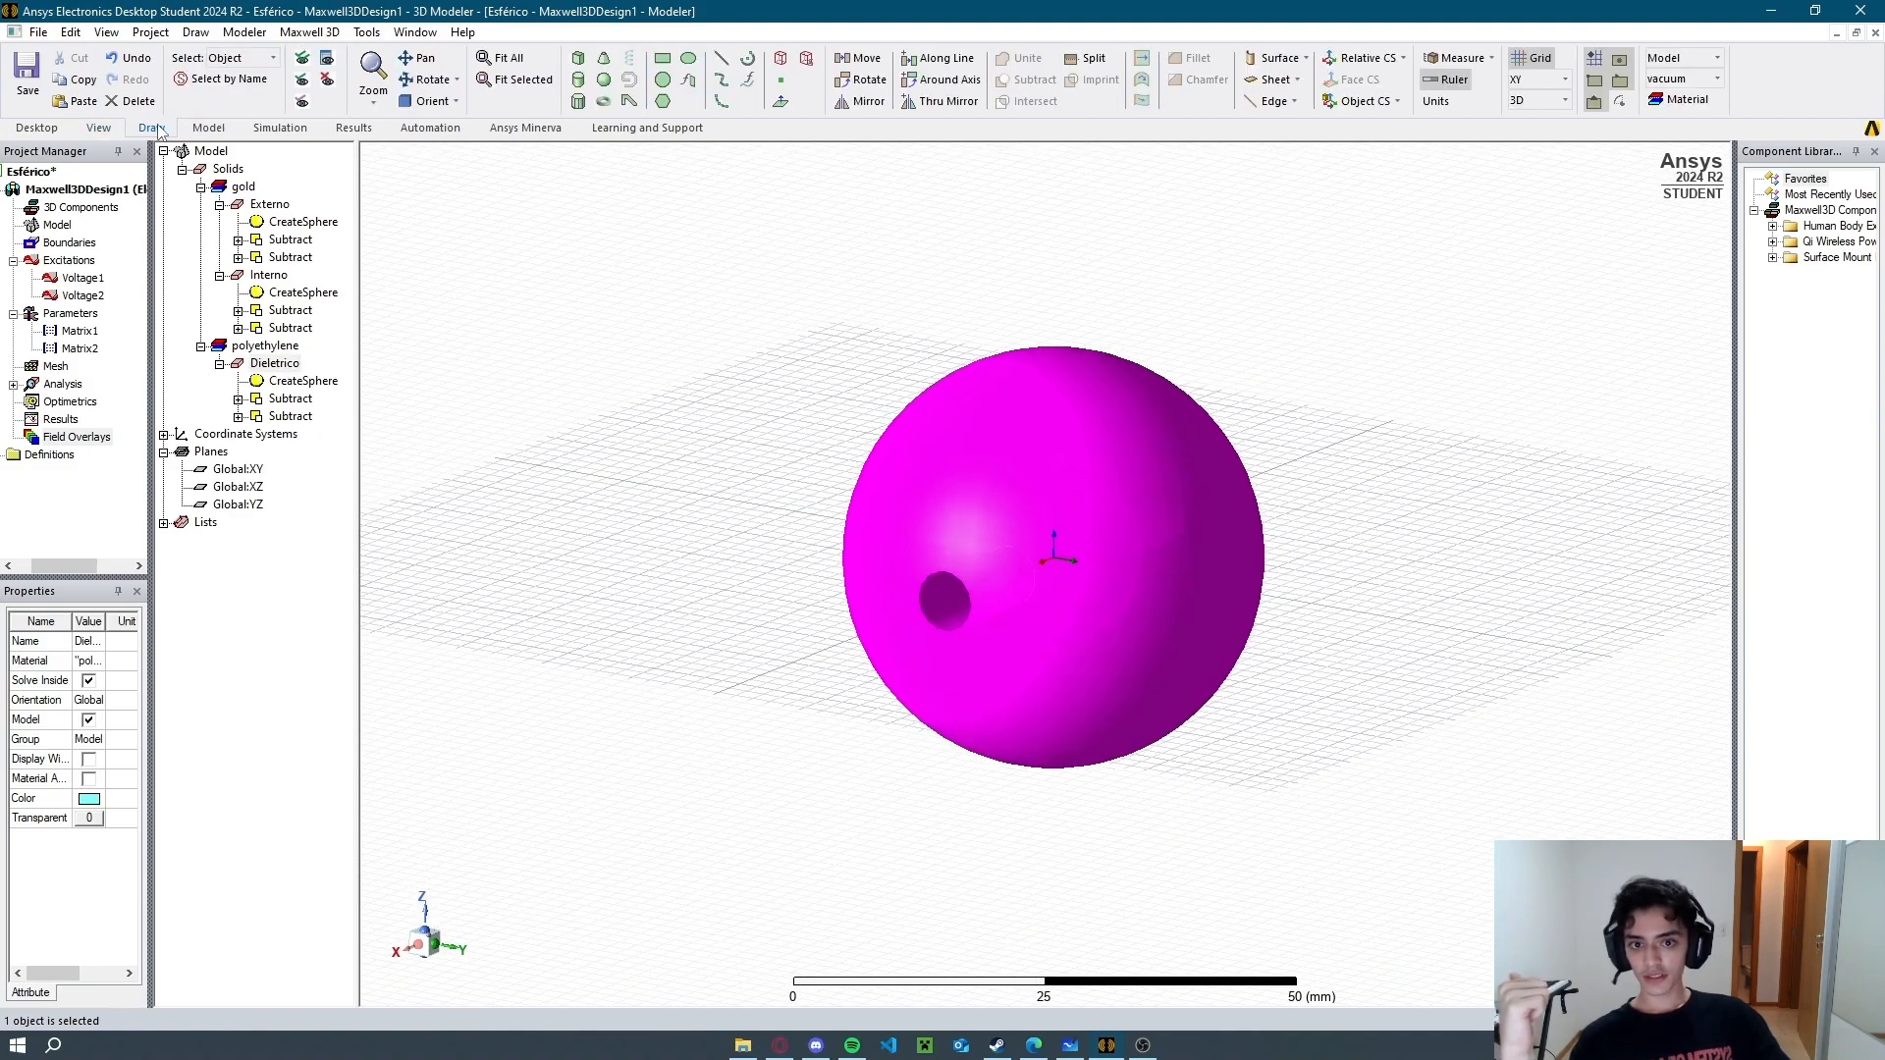
click(1098, 61)
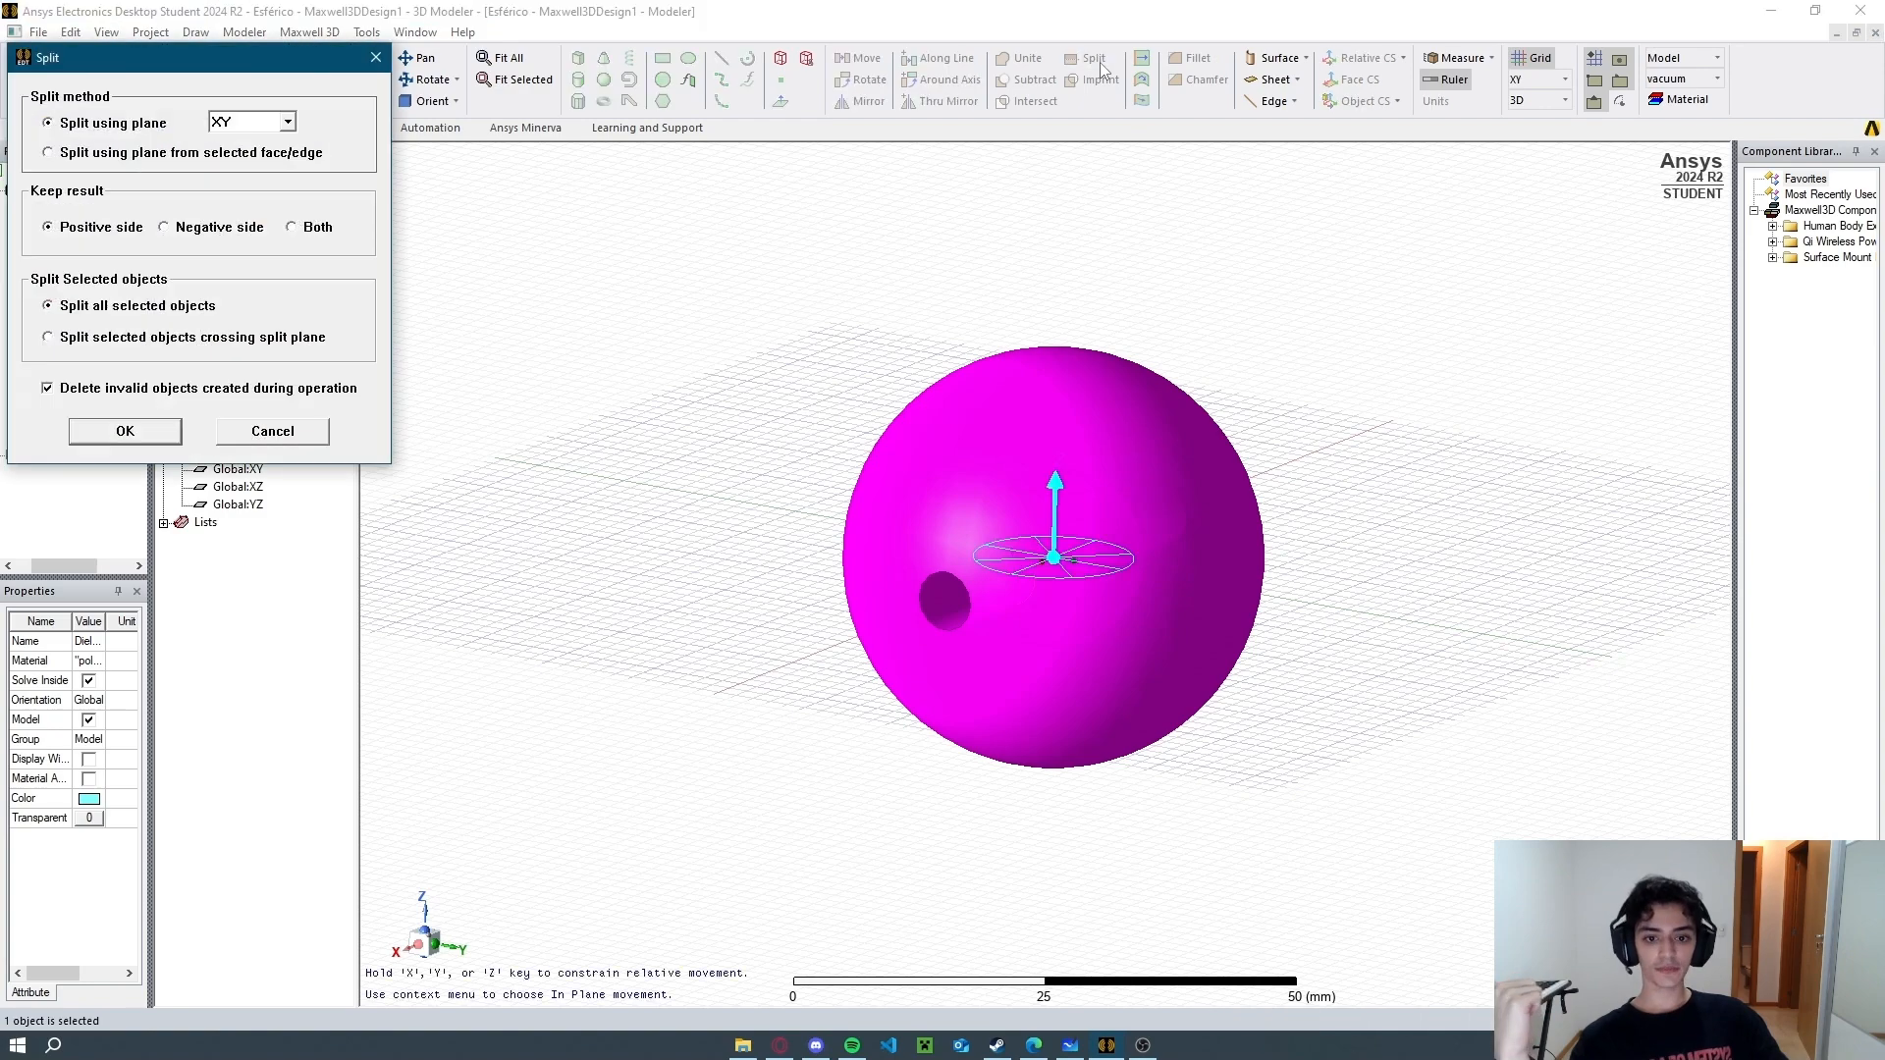
click(248, 122)
click(259, 158)
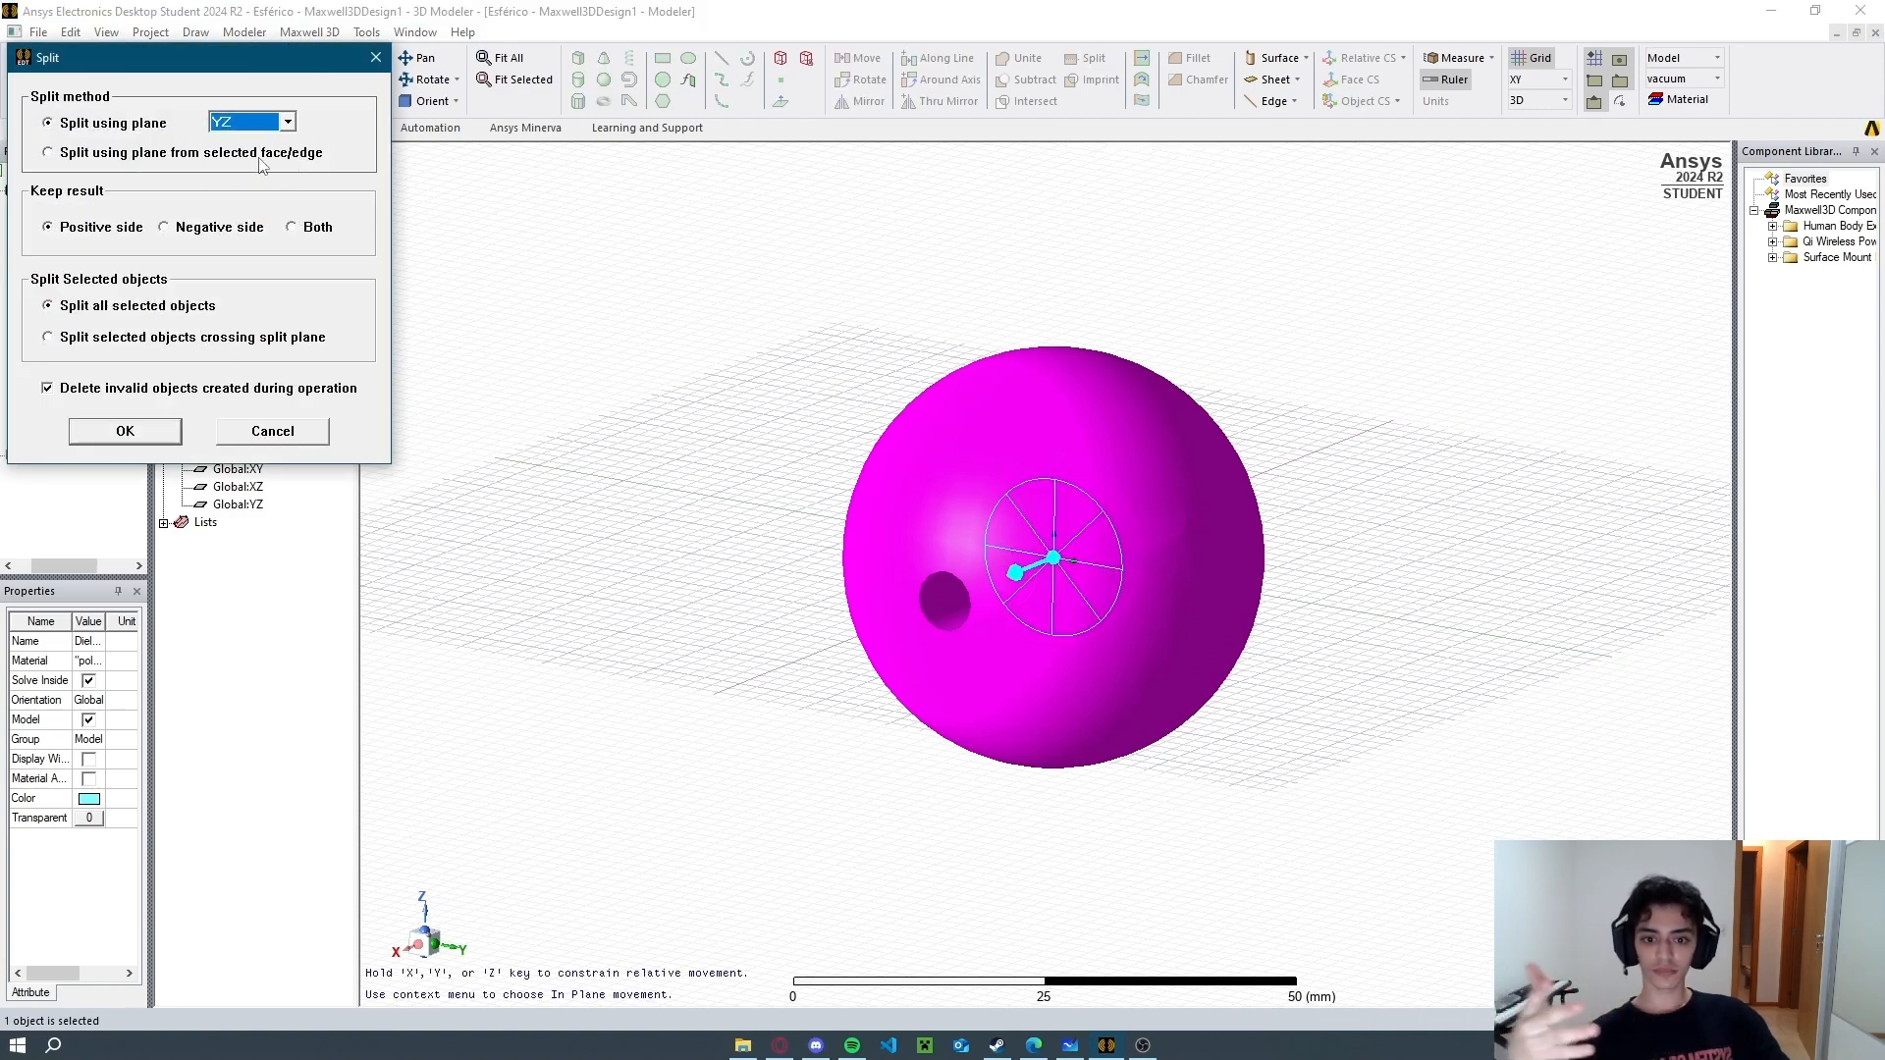
alt+drag(798, 257, 775, 374)
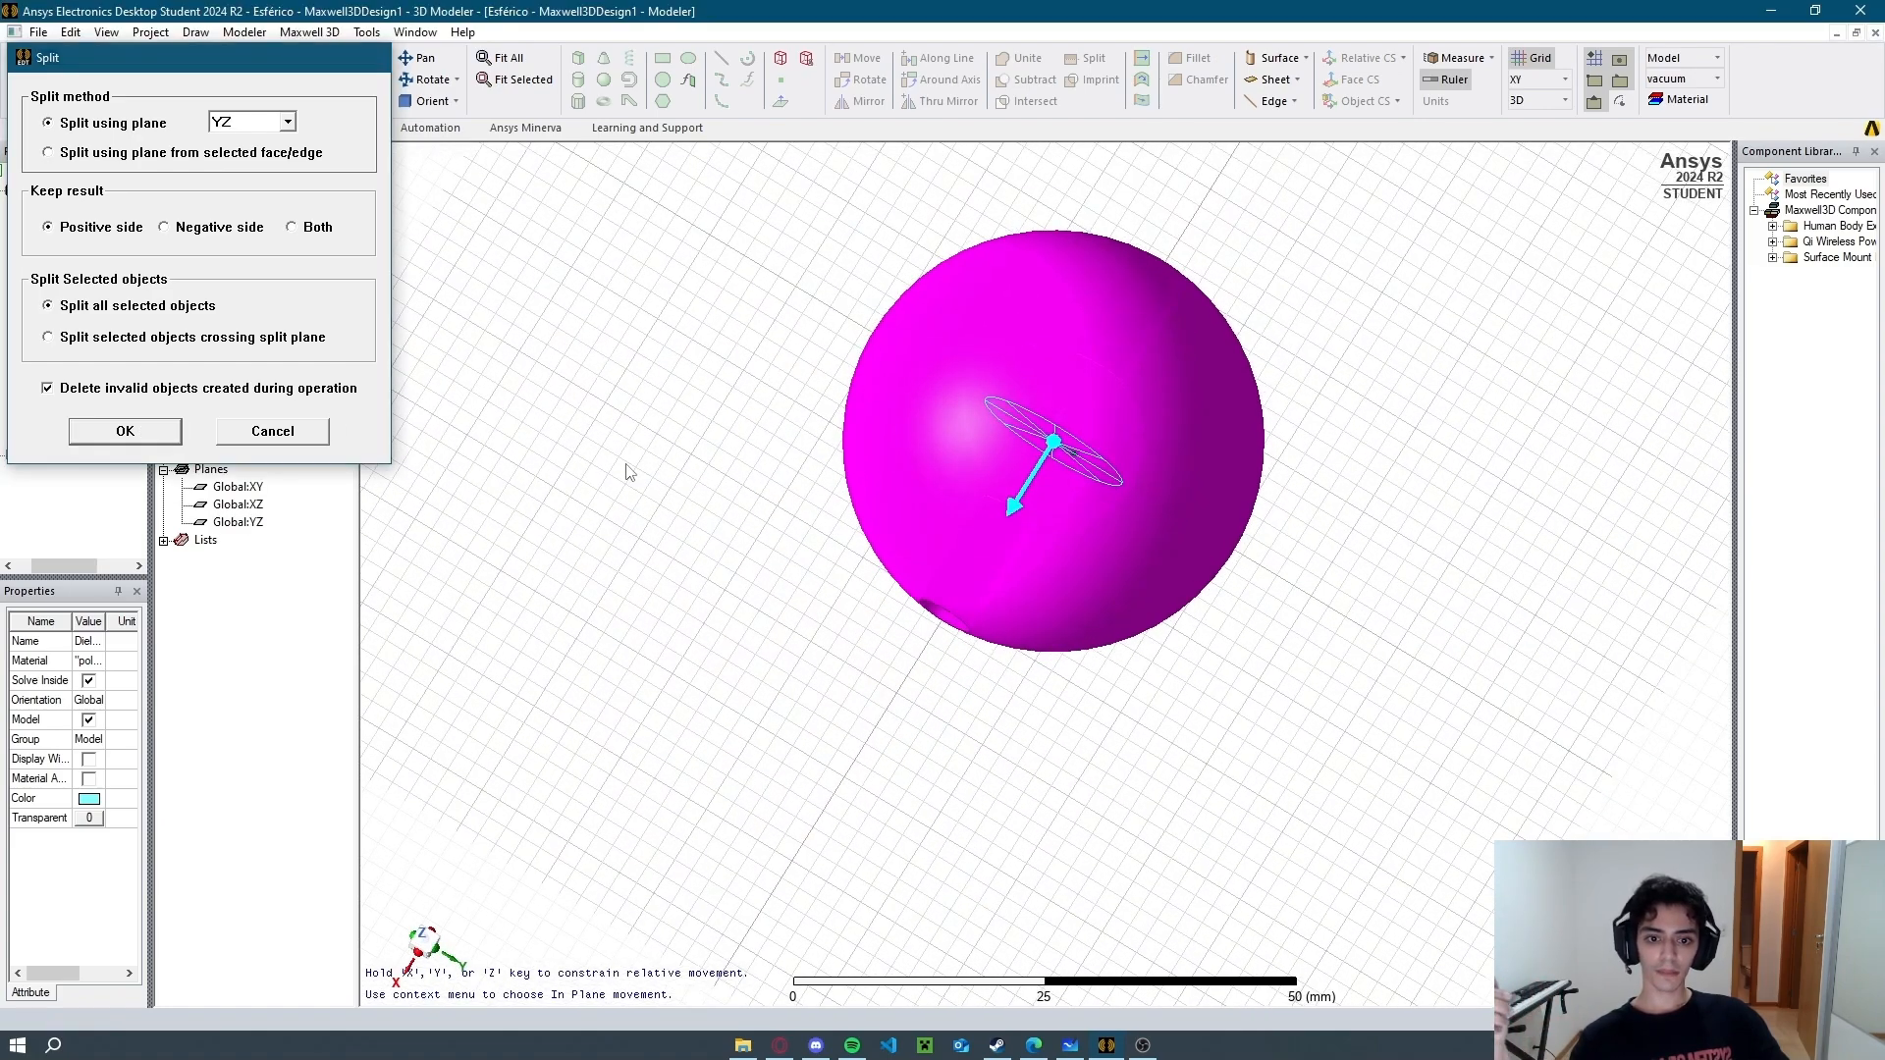
key(Return)
Try to duplicate the half dielectric around the Z axis by 90 deg with a total of 2.
alt+drag(653, 459, 733, 557)
click(969, 581)
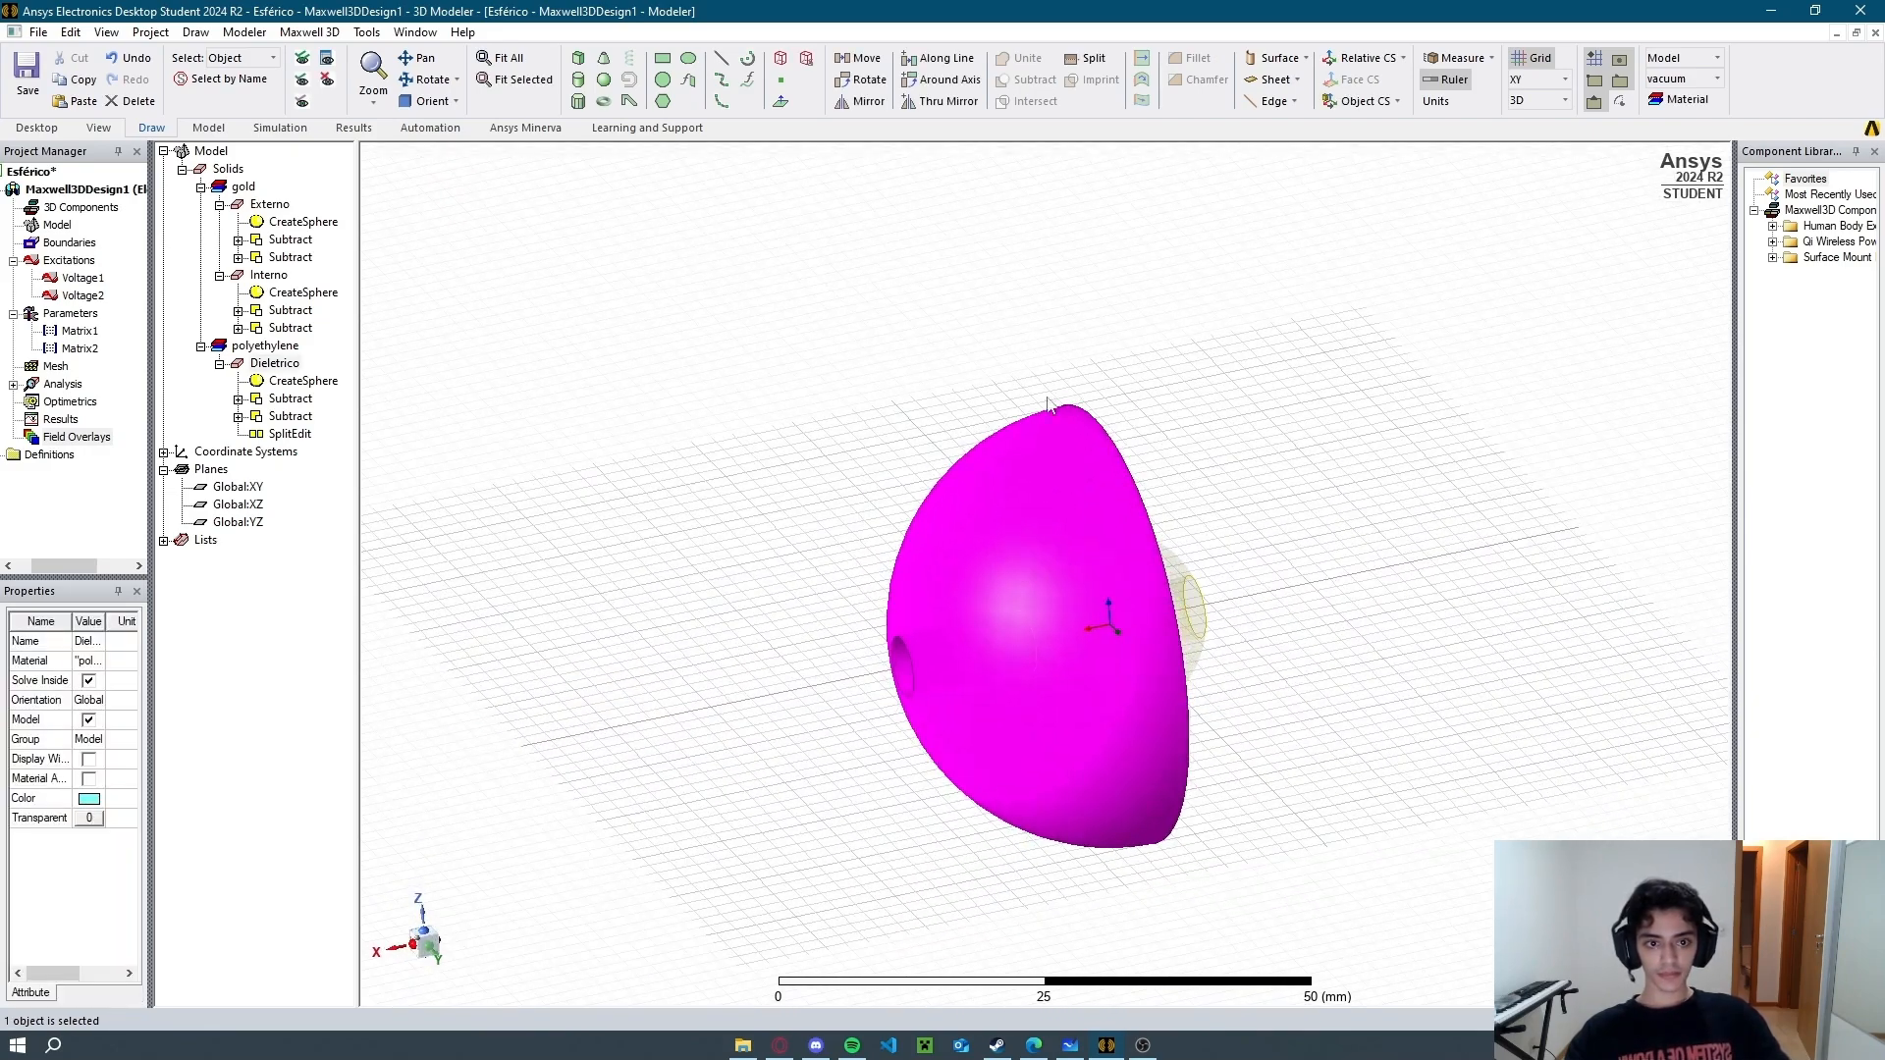
click(934, 83)
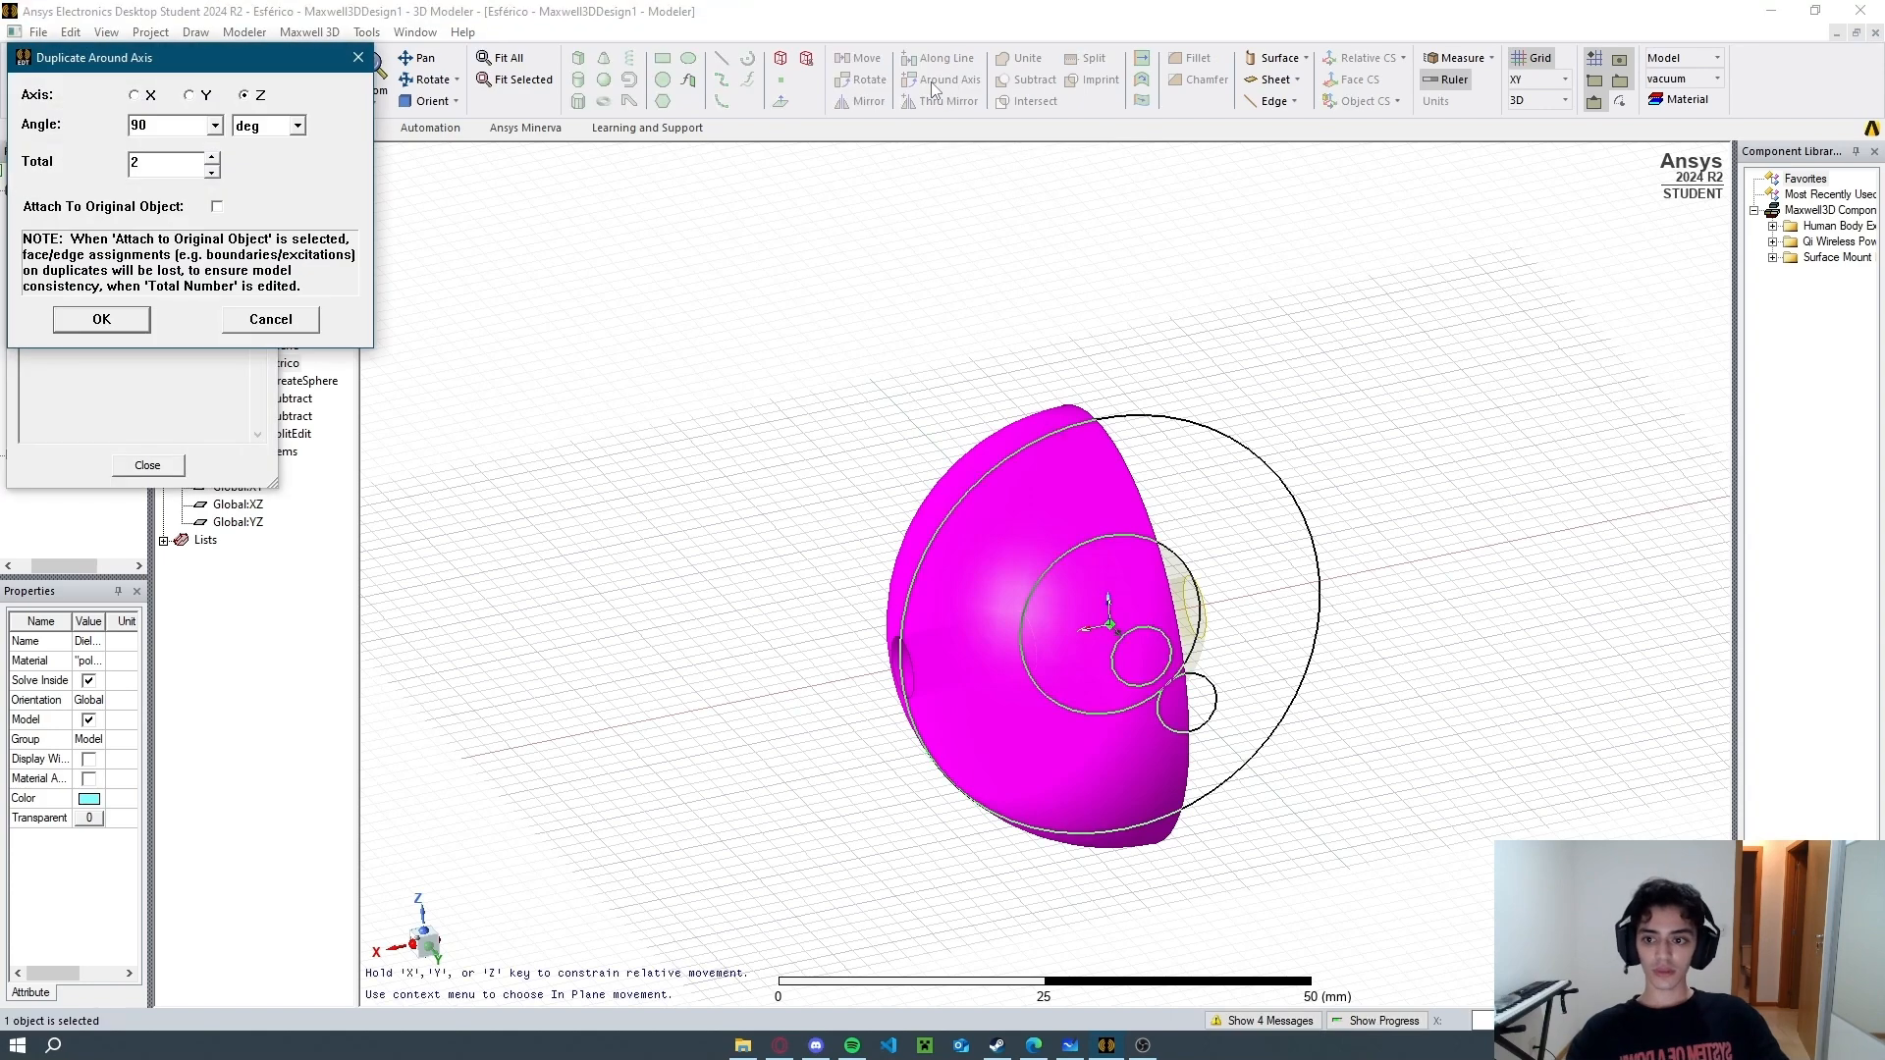
middle_drag(954, 369, 929, 365)
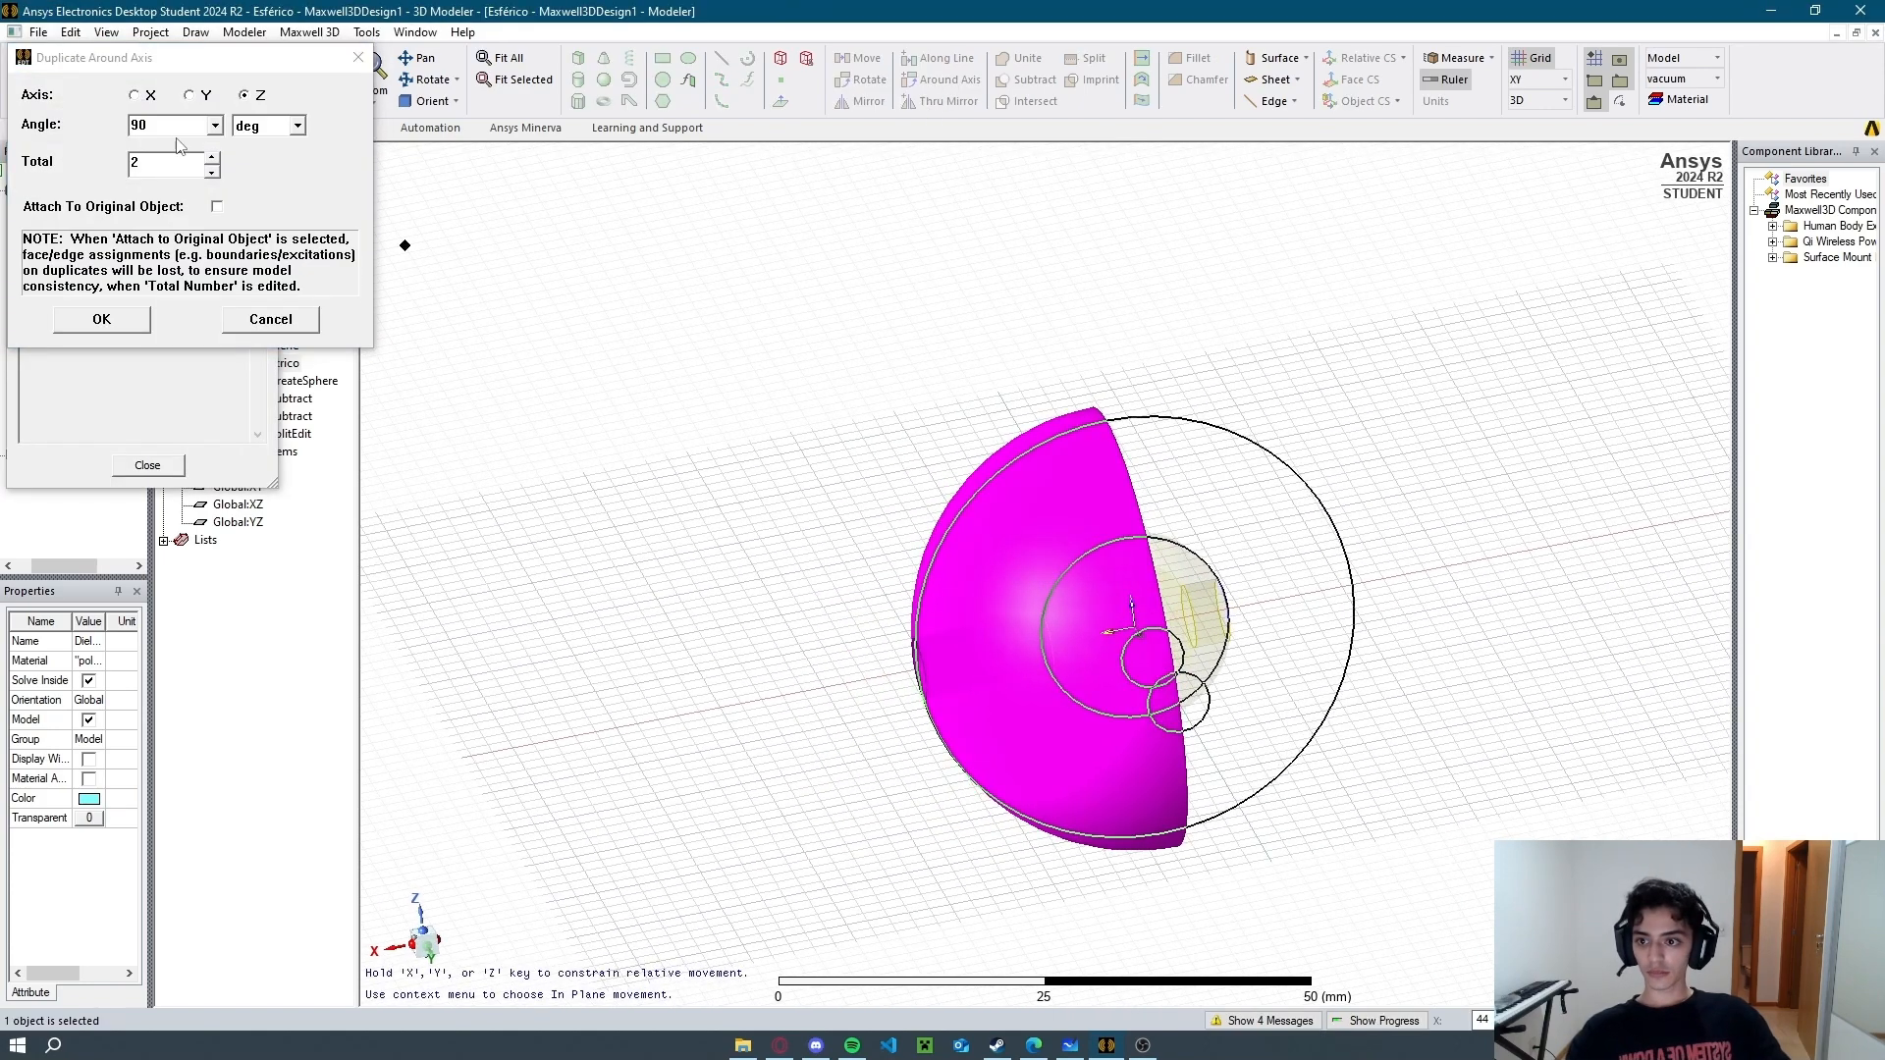
click(119, 320)
click(839, 385)
middle_drag(841, 387, 1010, 463)
key(ctrl+z)
click(1005, 458)
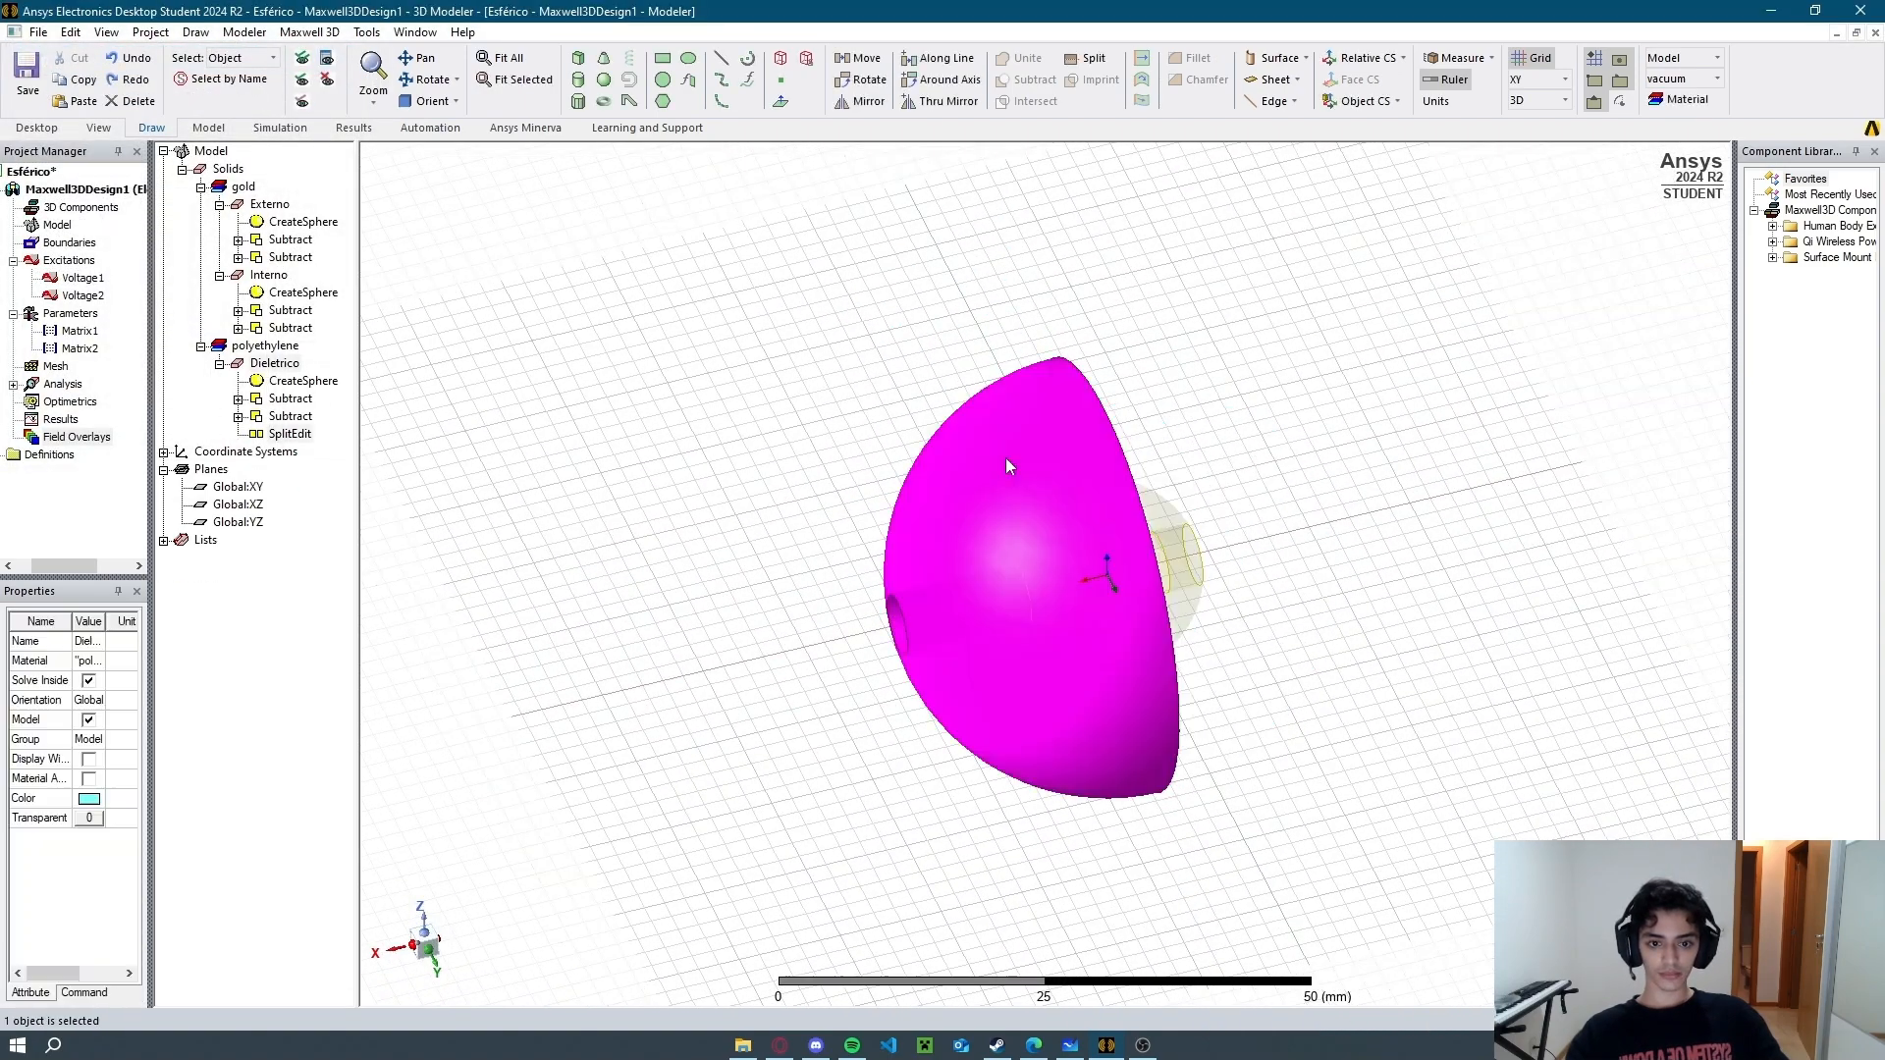
Duplicate the Dieletrico half around the Z axis by 180 deg and check each half in turn.
click(274, 364)
click(946, 80)
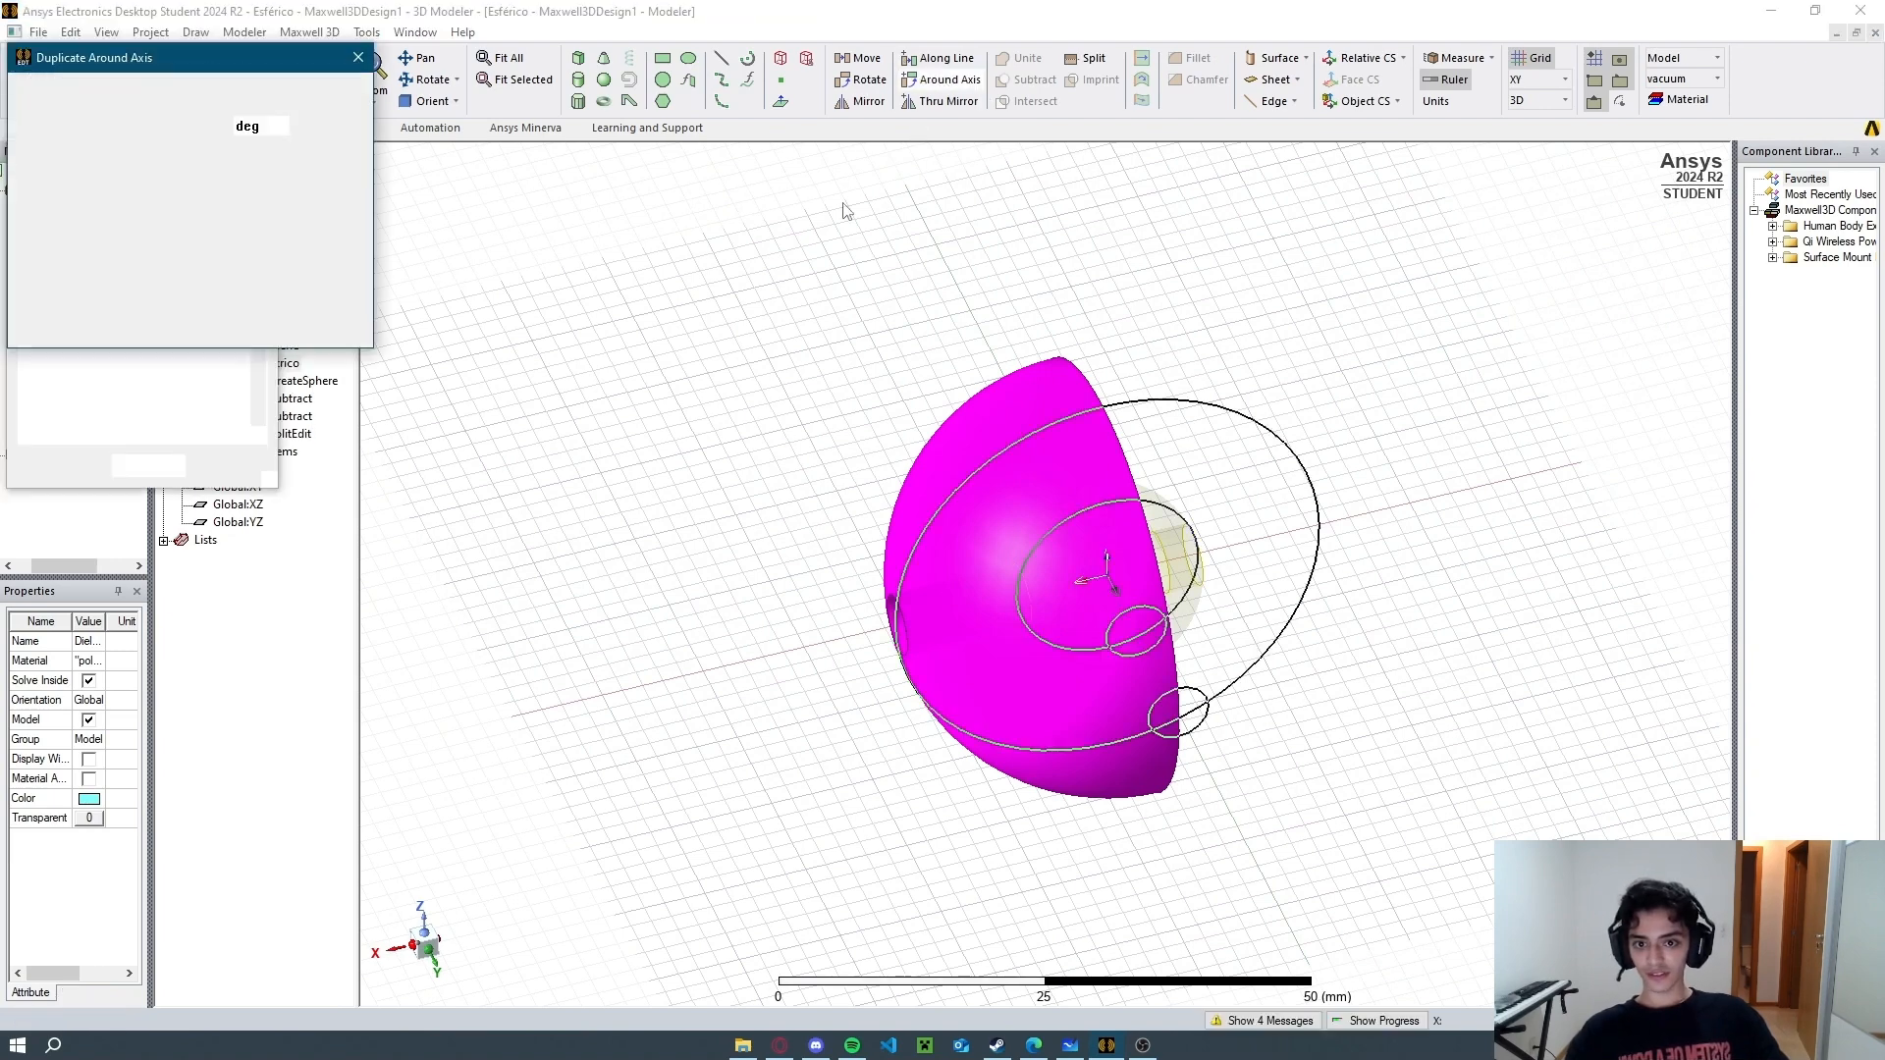
text(180)
click(148, 317)
click(703, 267)
middle_drag(728, 304, 664, 337)
mouse_move(850, 459)
middle_down()
mouse_move(774, 450)
mouse_move(825, 379)
mouse_move(821, 438)
mouse_move(776, 414)
middle_up()
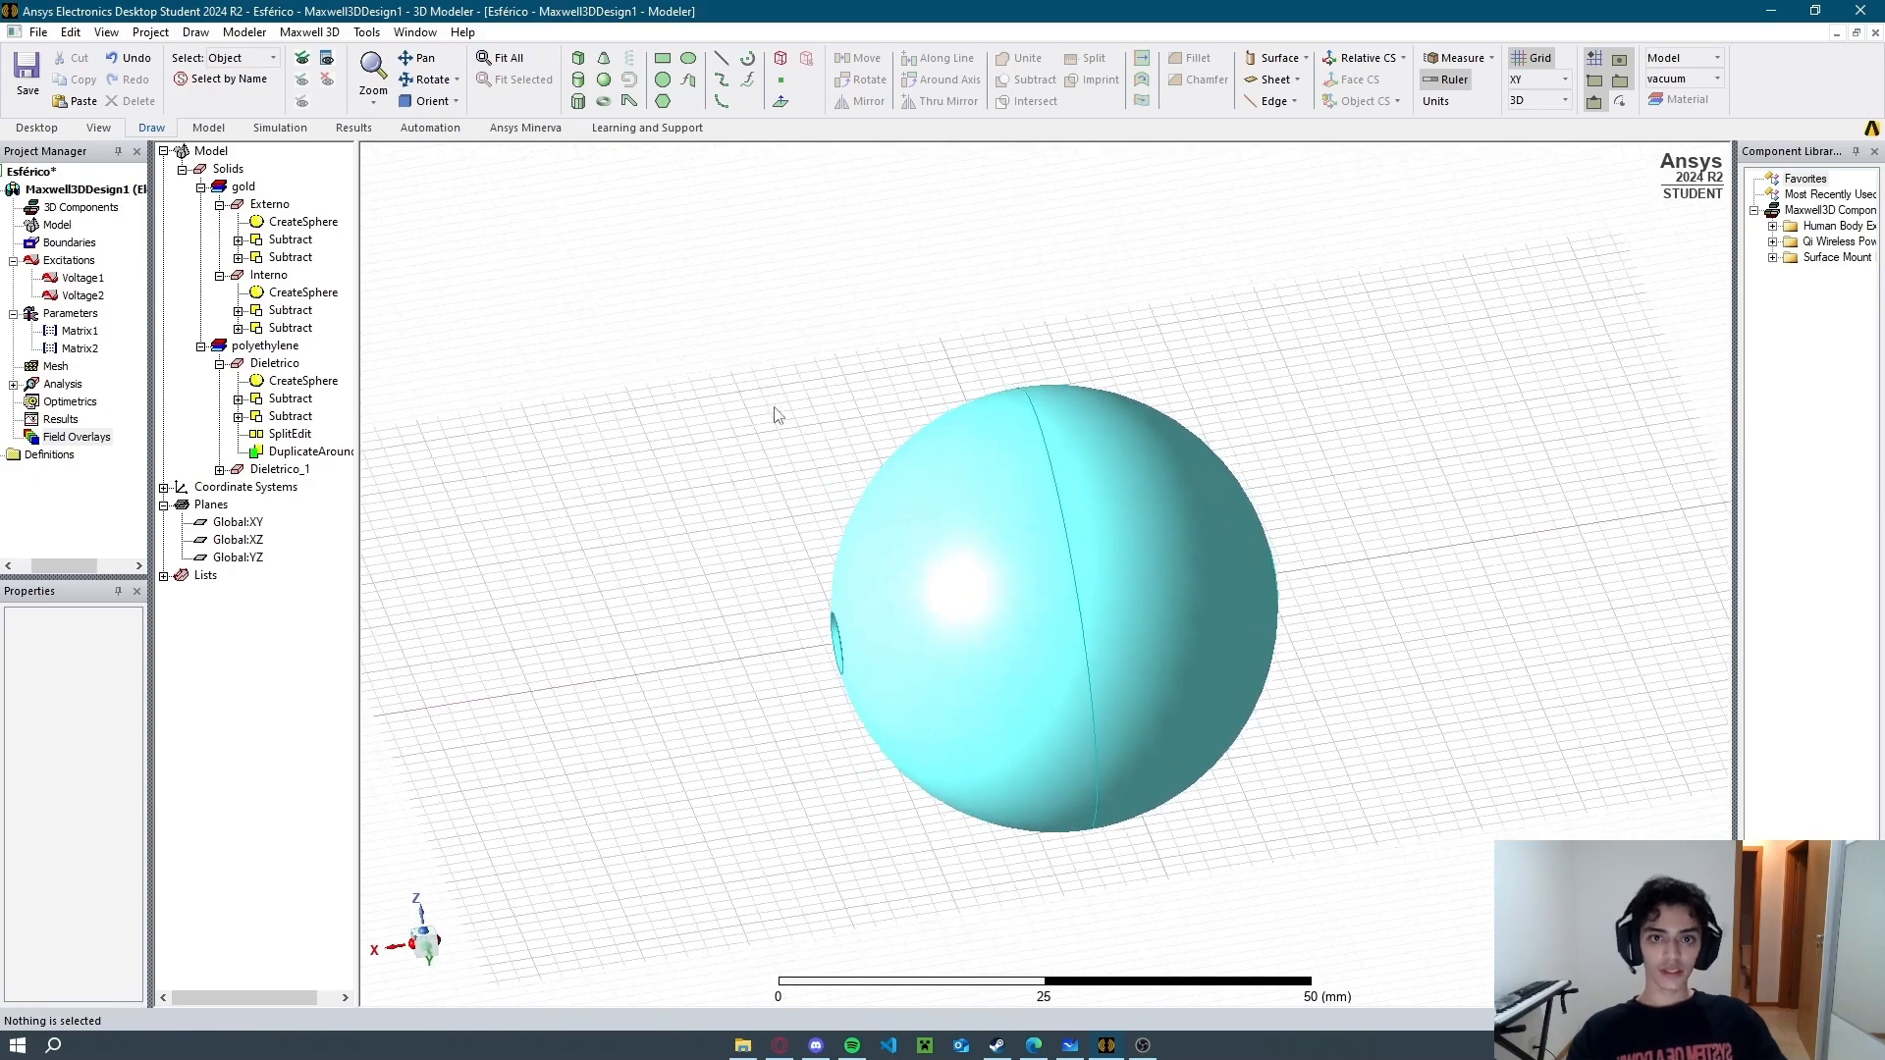
click(285, 470)
click(274, 364)
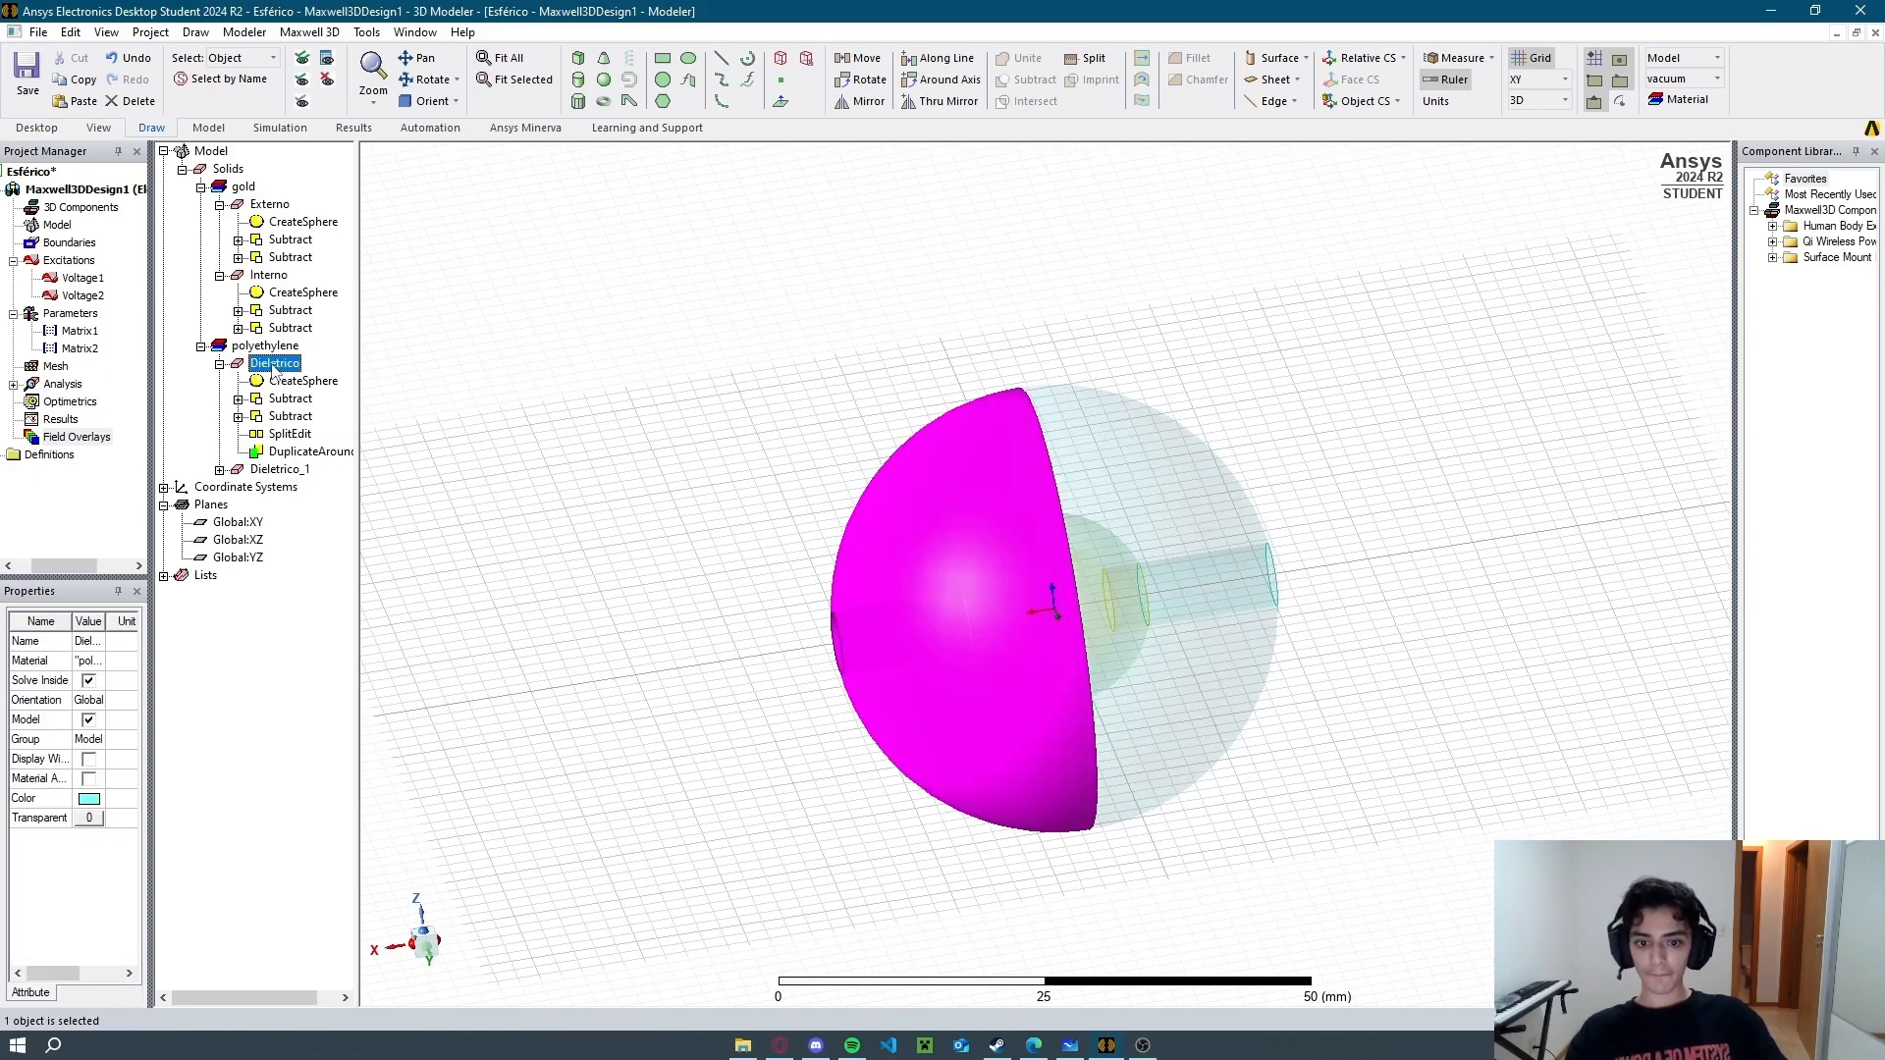
Switch to the assignment PDF in the browser and read section 4 on the spherical capacitor with two dielectrics.
click(1034, 1045)
scroll(1394, 607, down, 5)
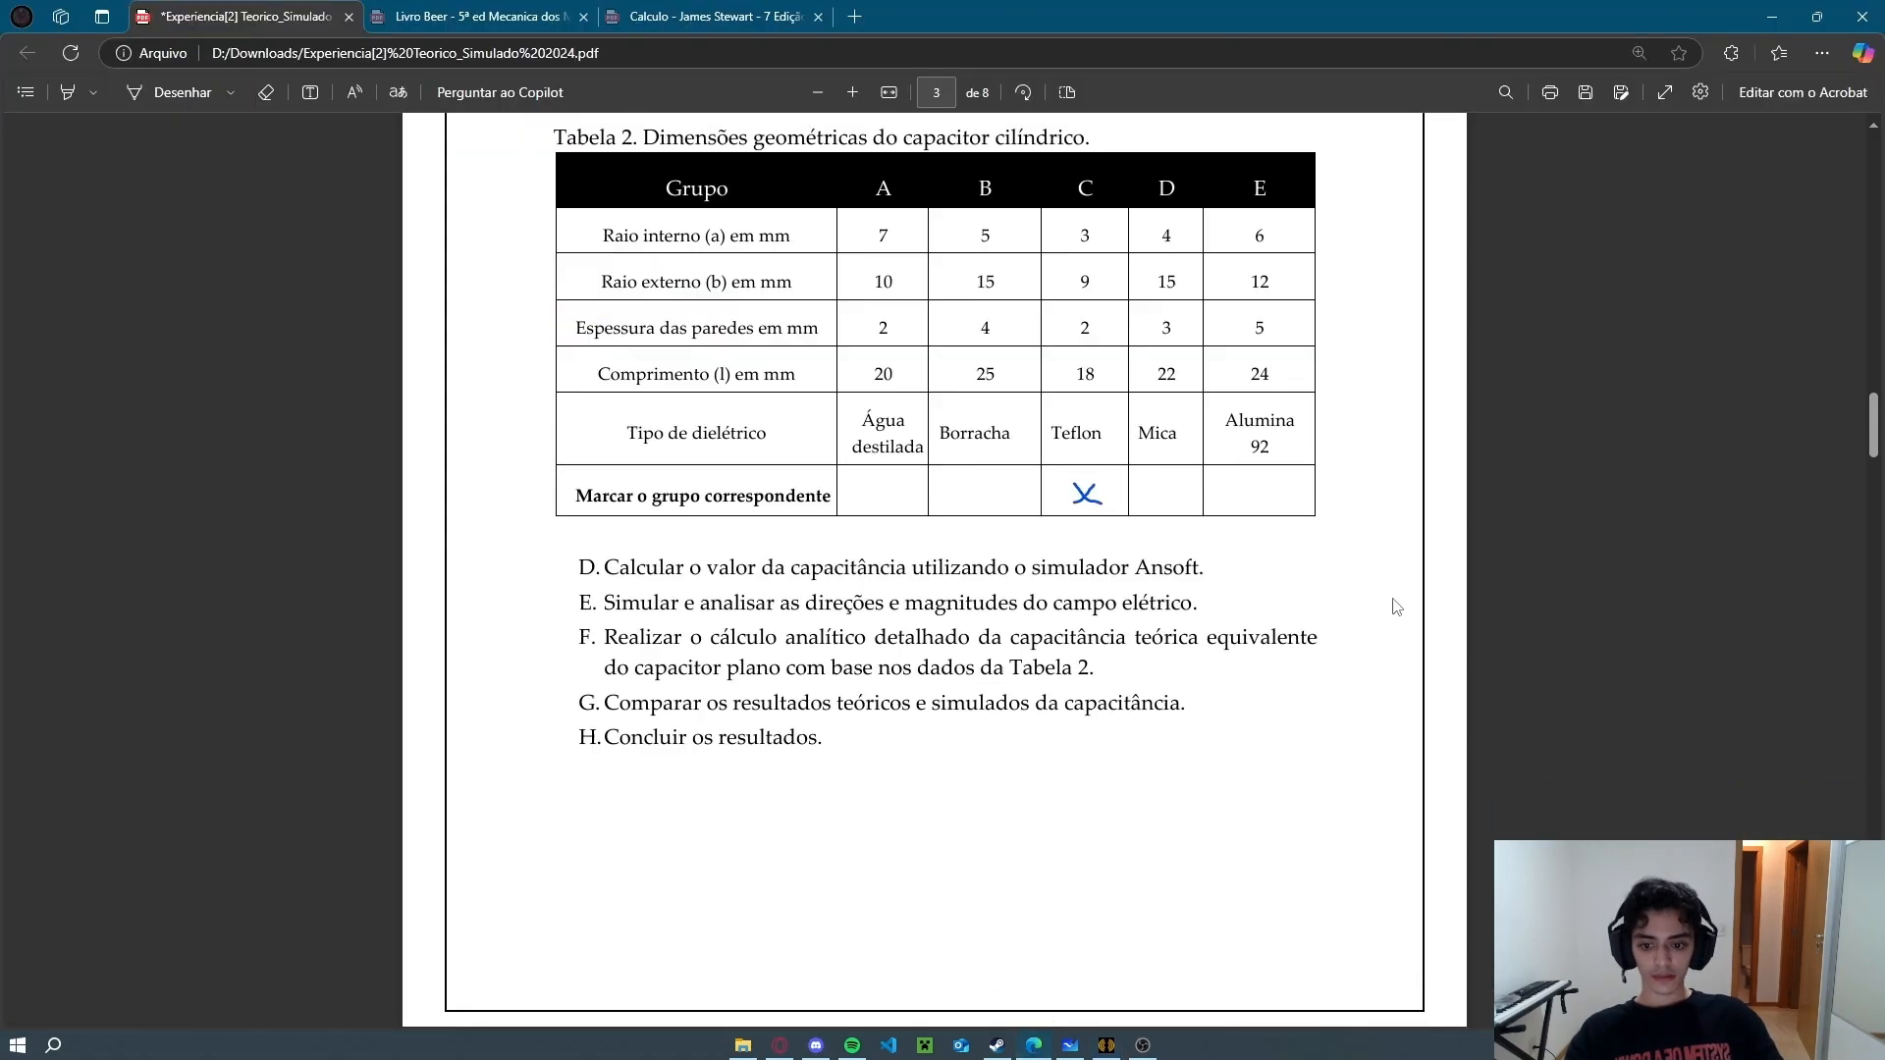
scroll(1398, 607, down, 15)
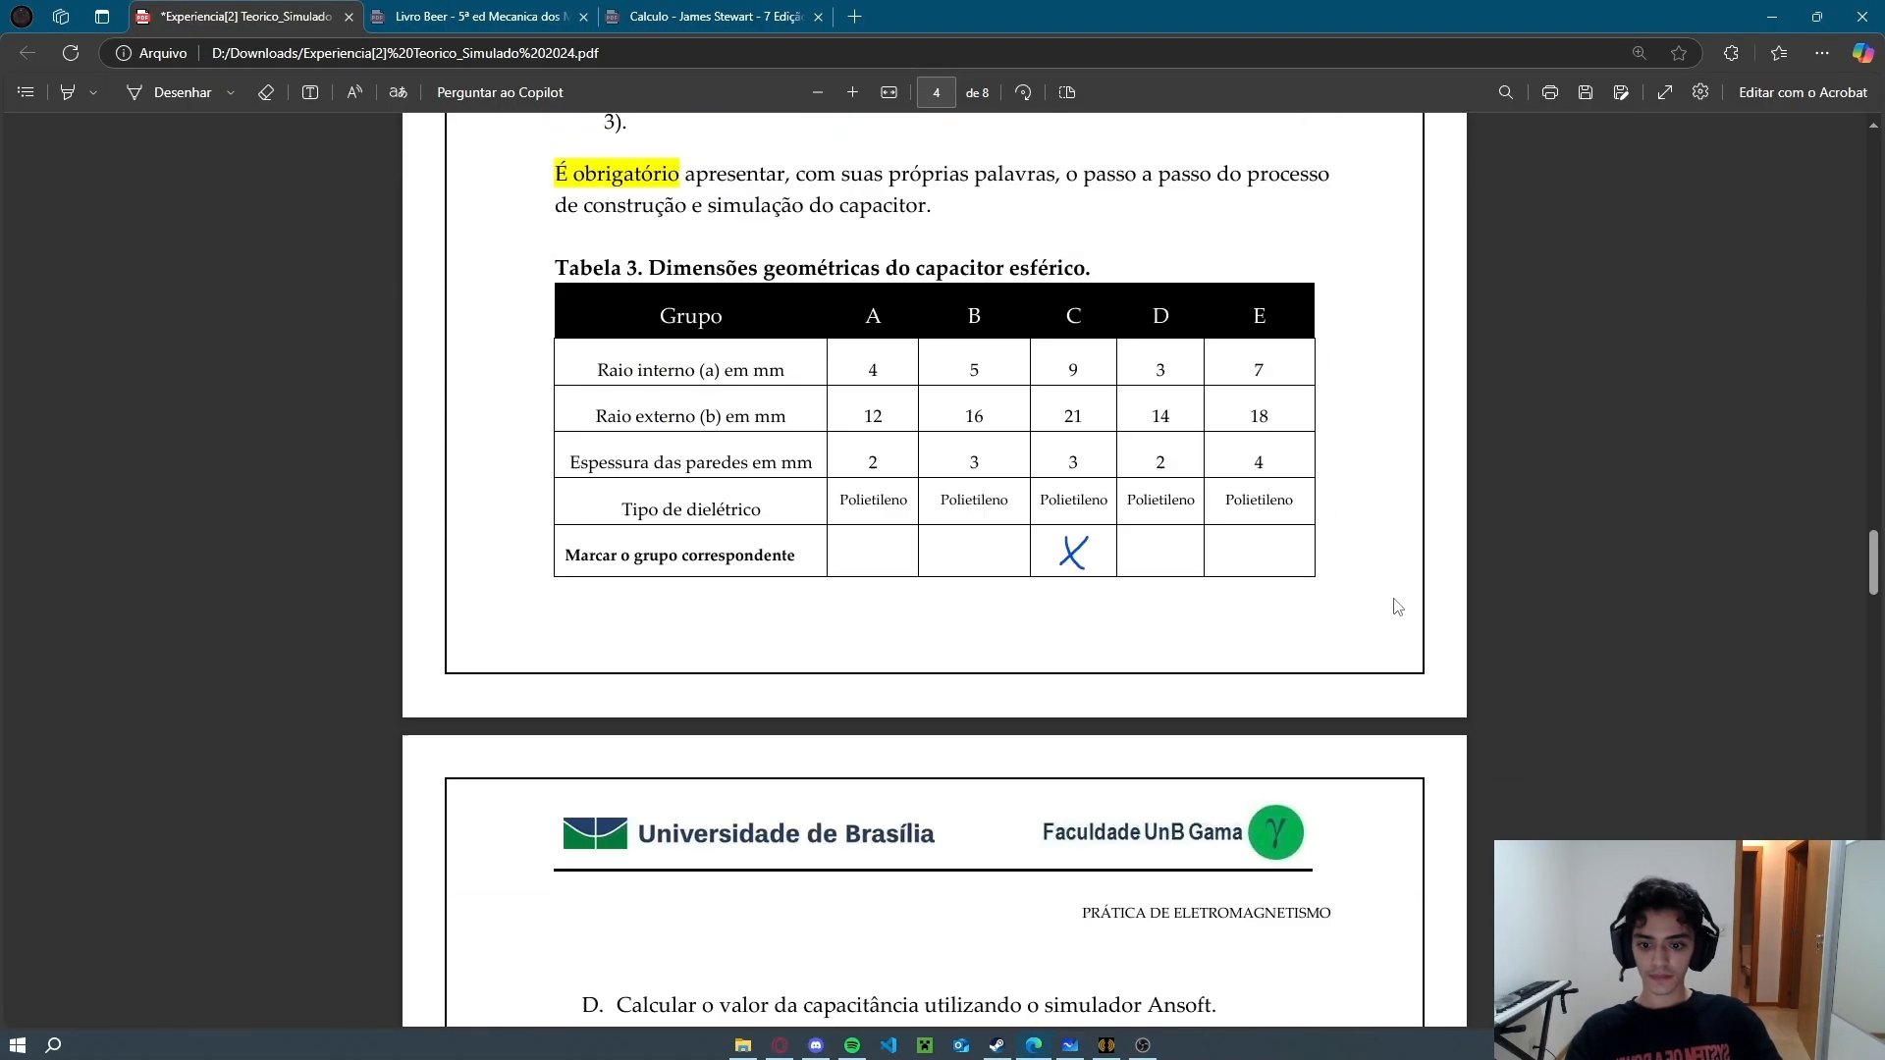
scroll(1398, 607, down, 5)
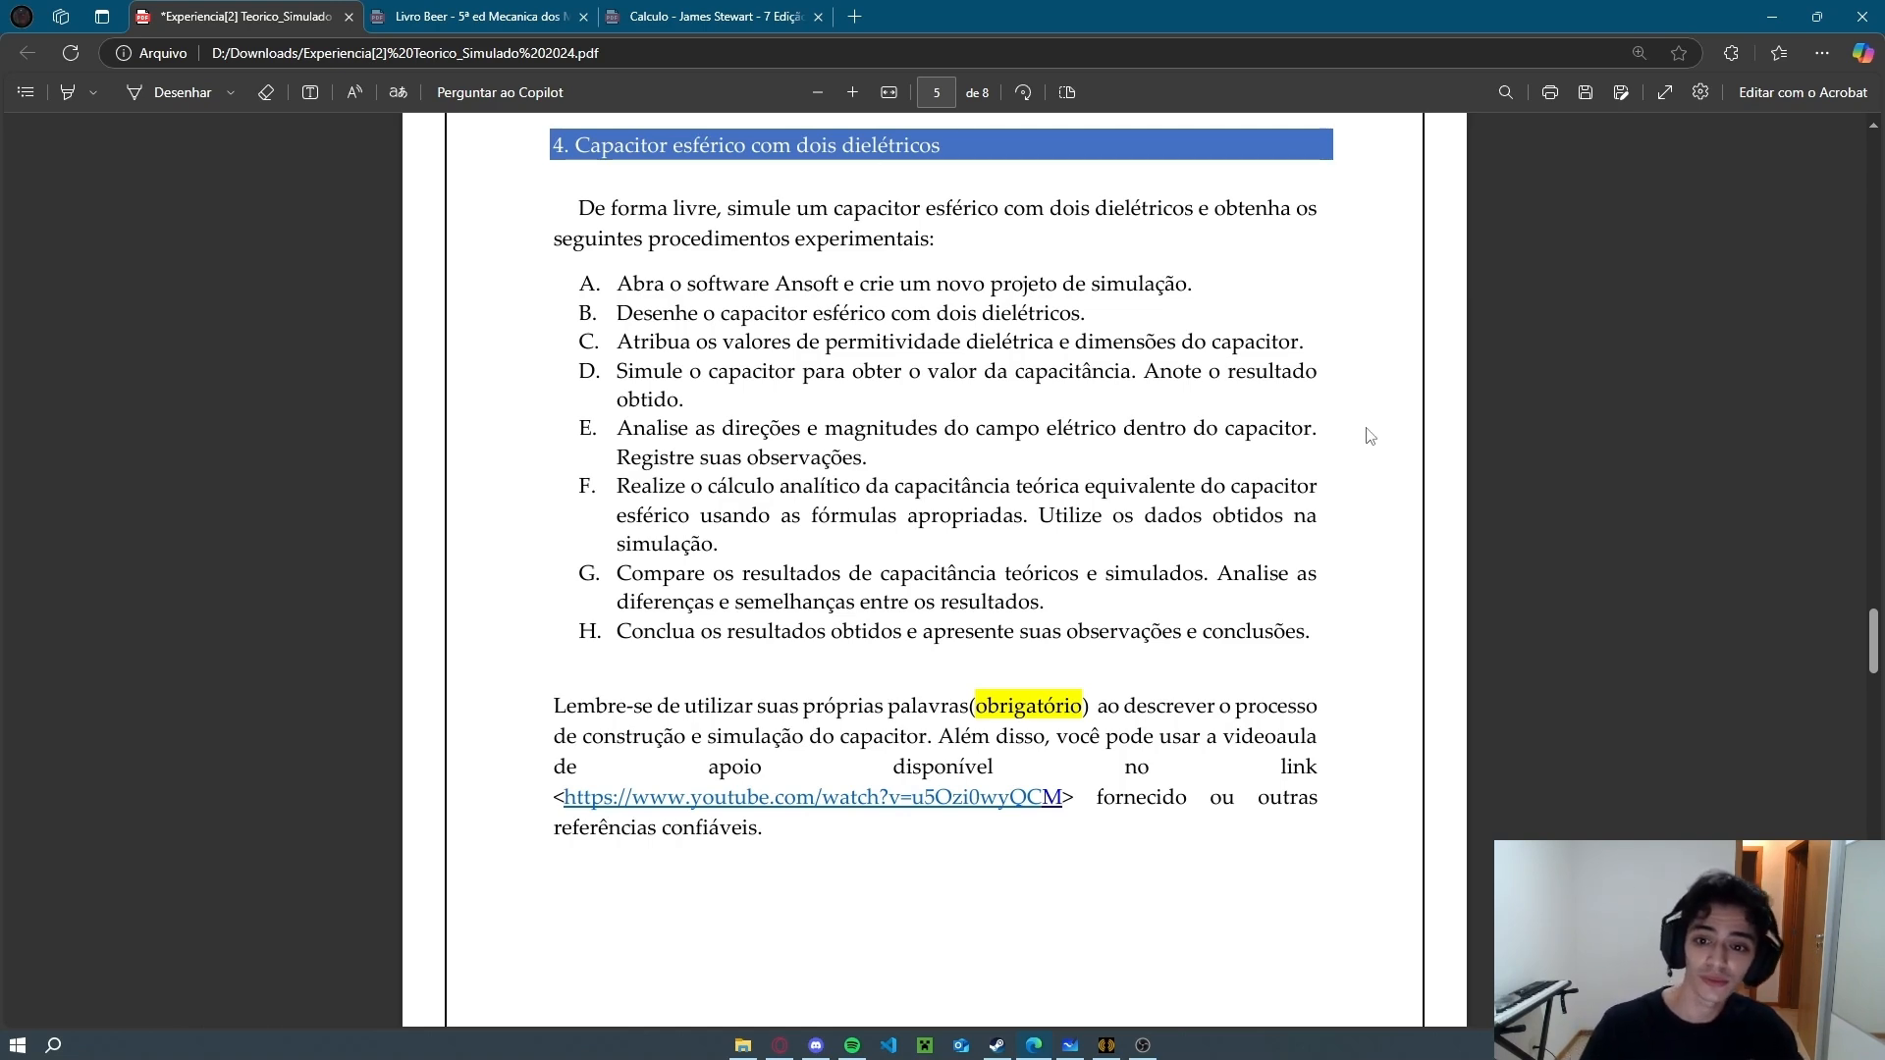
drag(621, 344, 1158, 343)
drag(674, 312, 1029, 312)
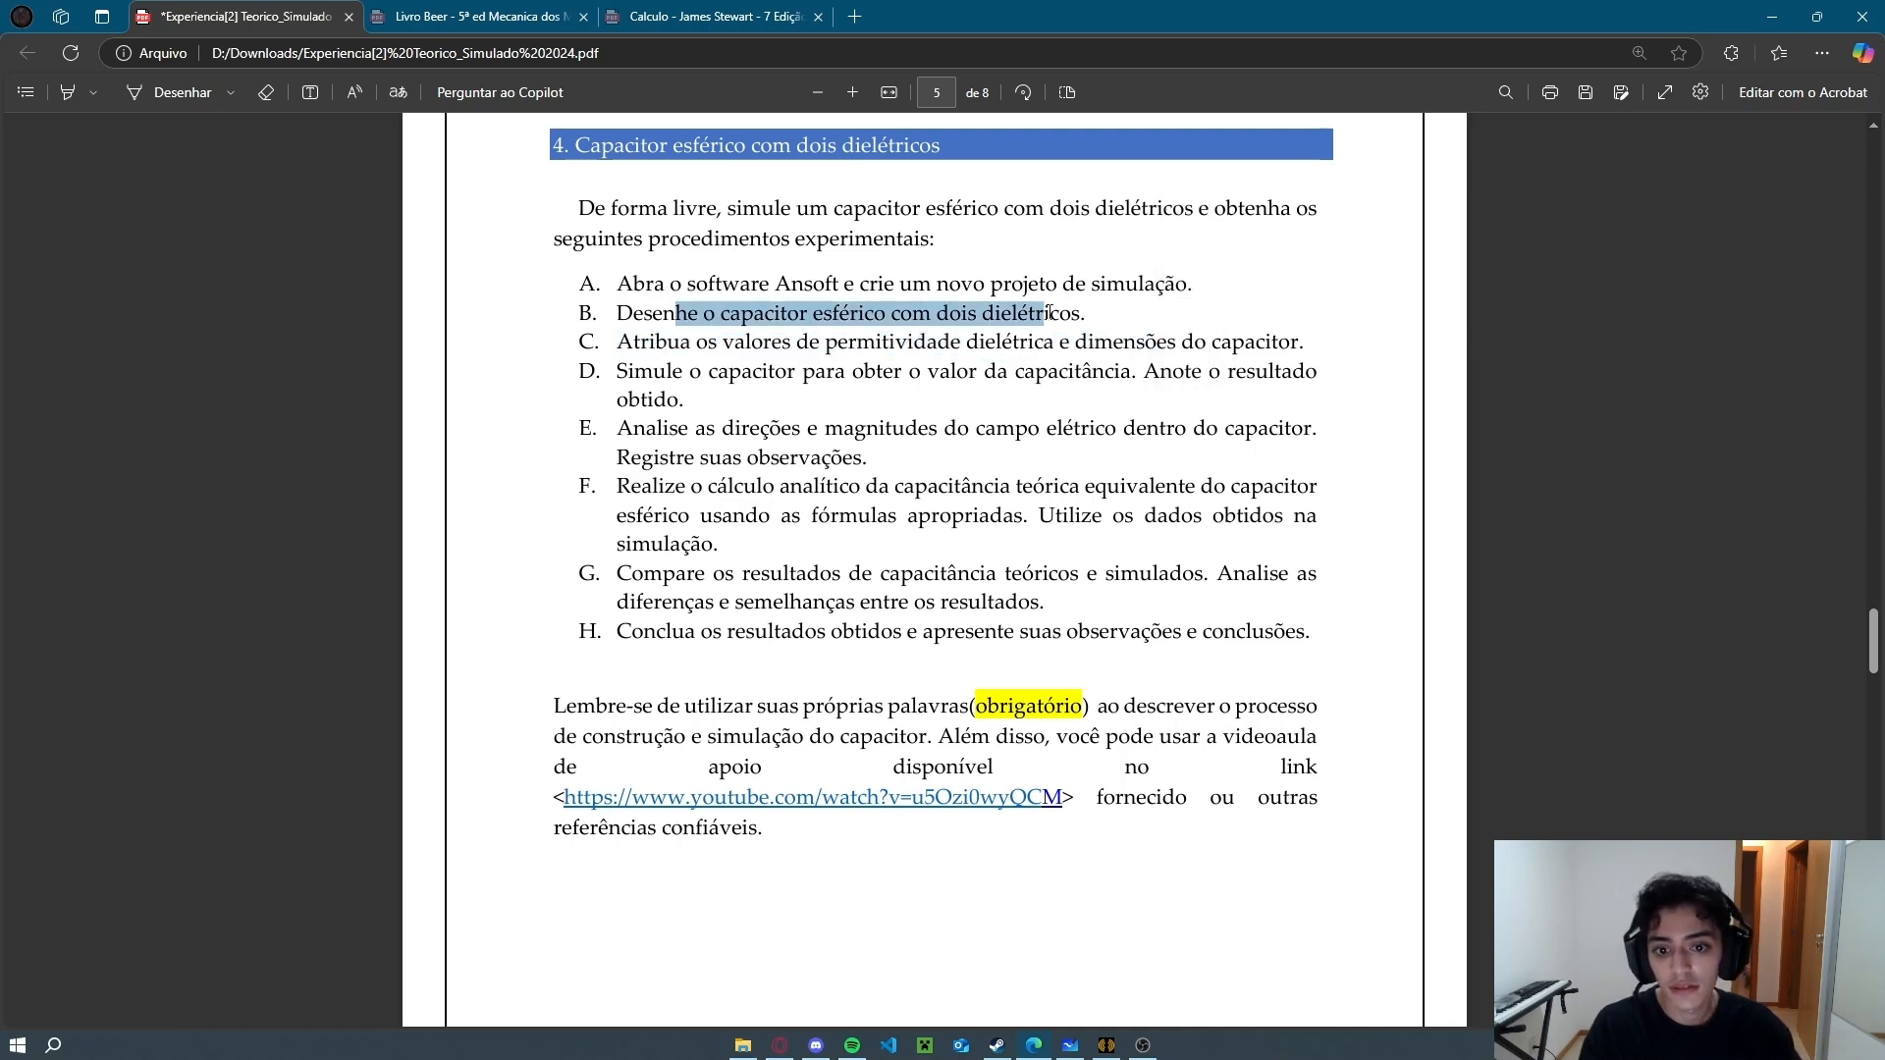
click(1120, 409)
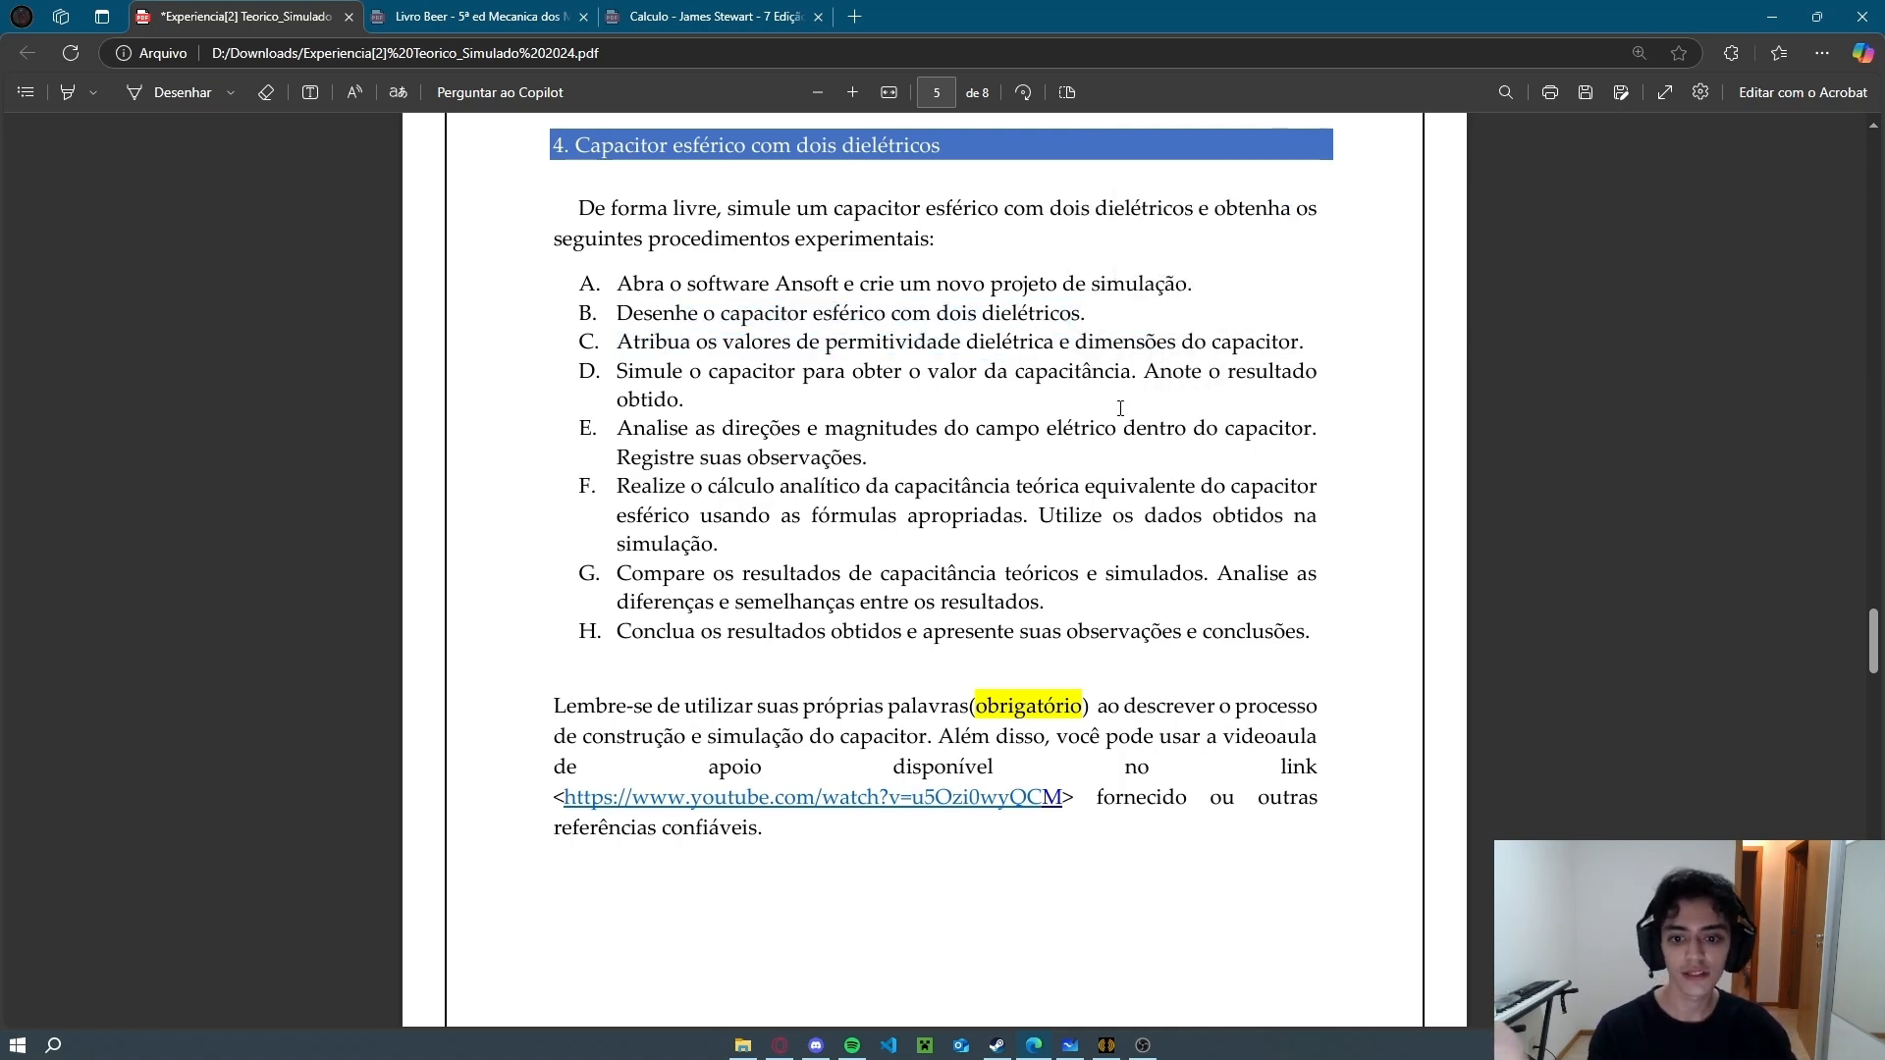
Check the item 4 dielectric materials and capacitance calculation in Microsoft Whiteboard, and return to Ansys Electronics Desktop.
click(1070, 1045)
scroll(985, 620, down, 8)
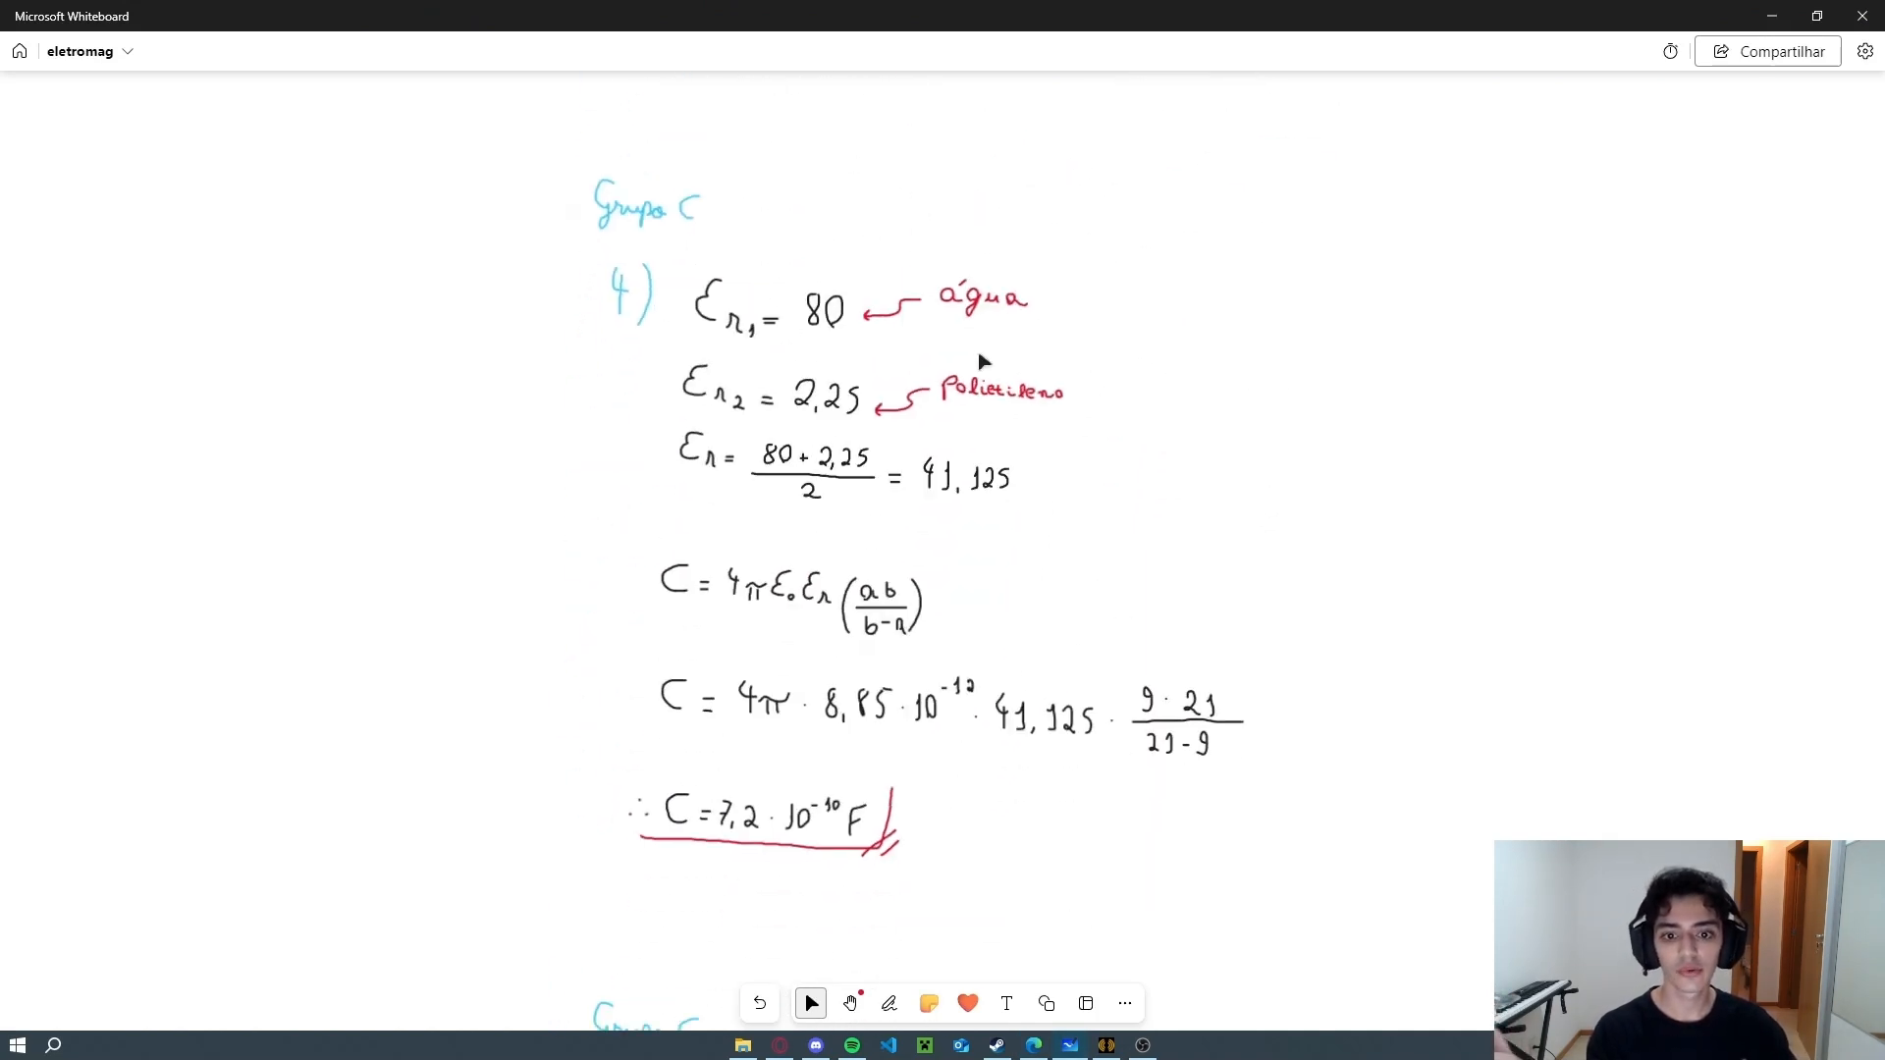
mouse_move(1038, 1045)
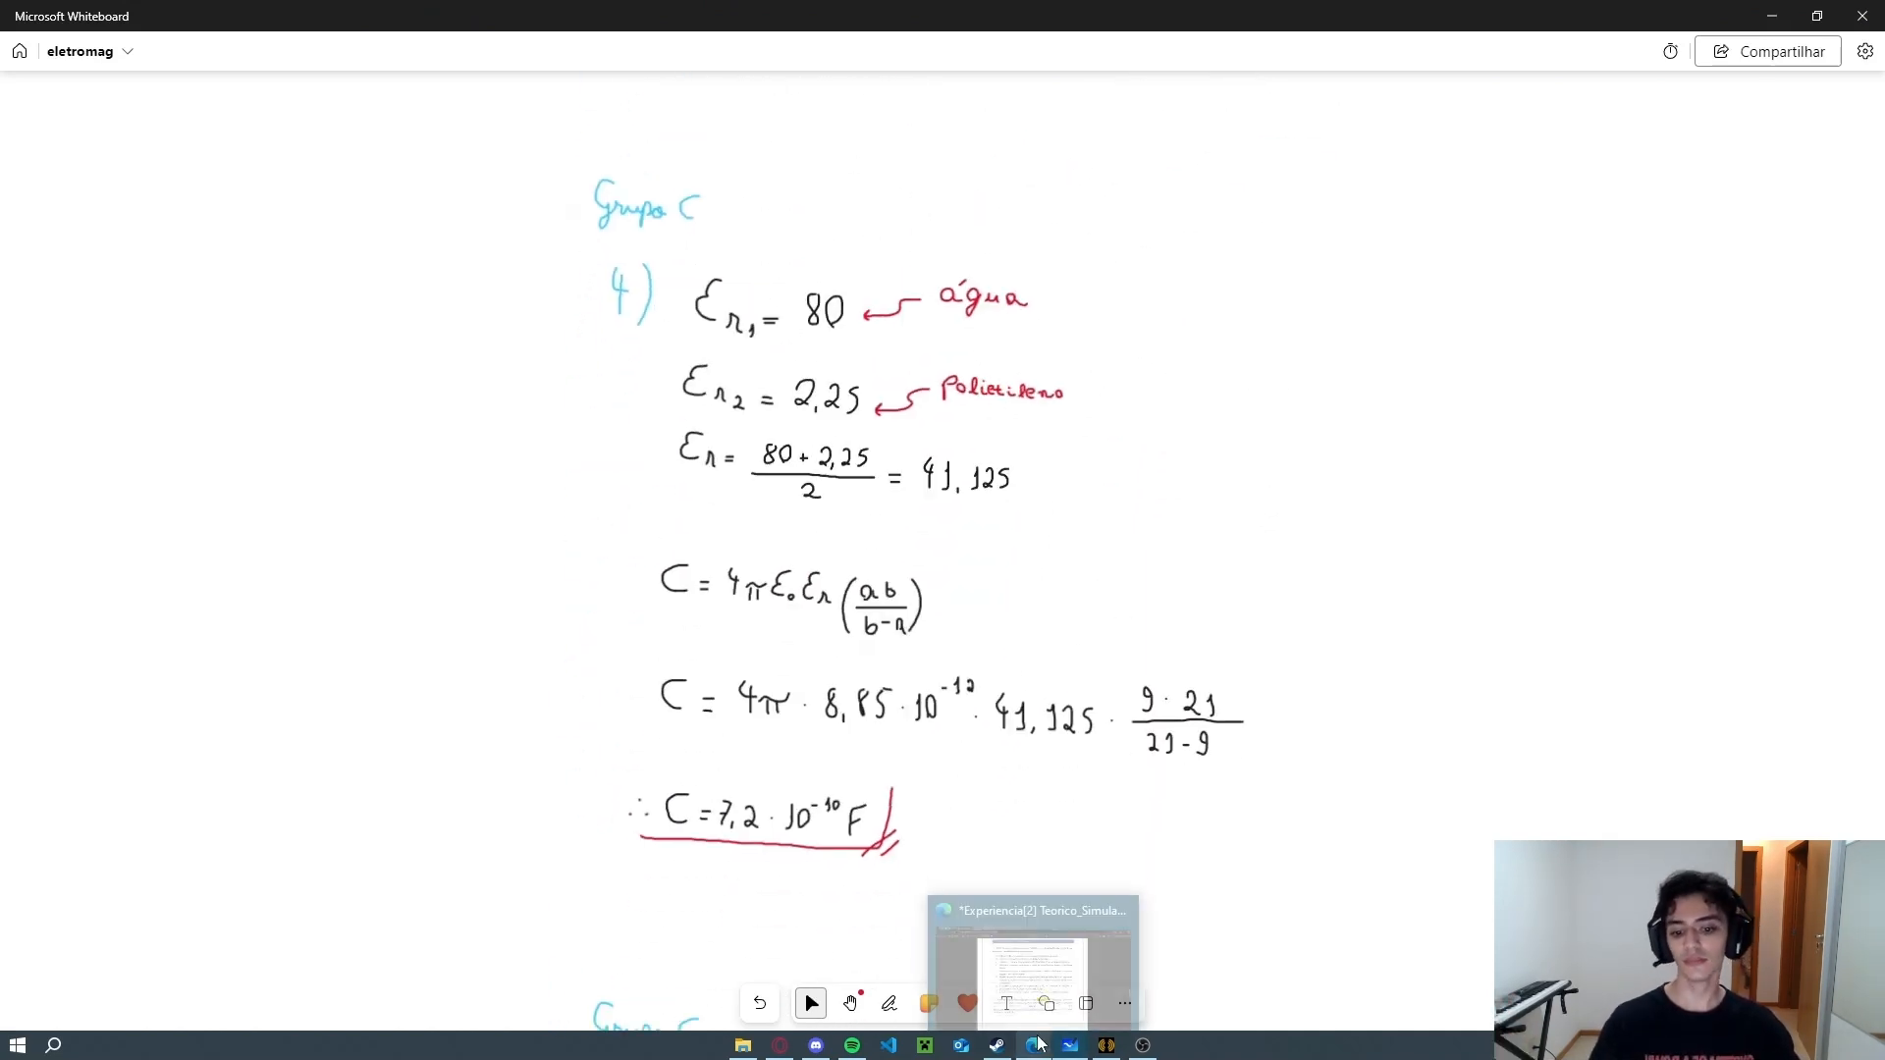
click(1106, 1045)
click(837, 425)
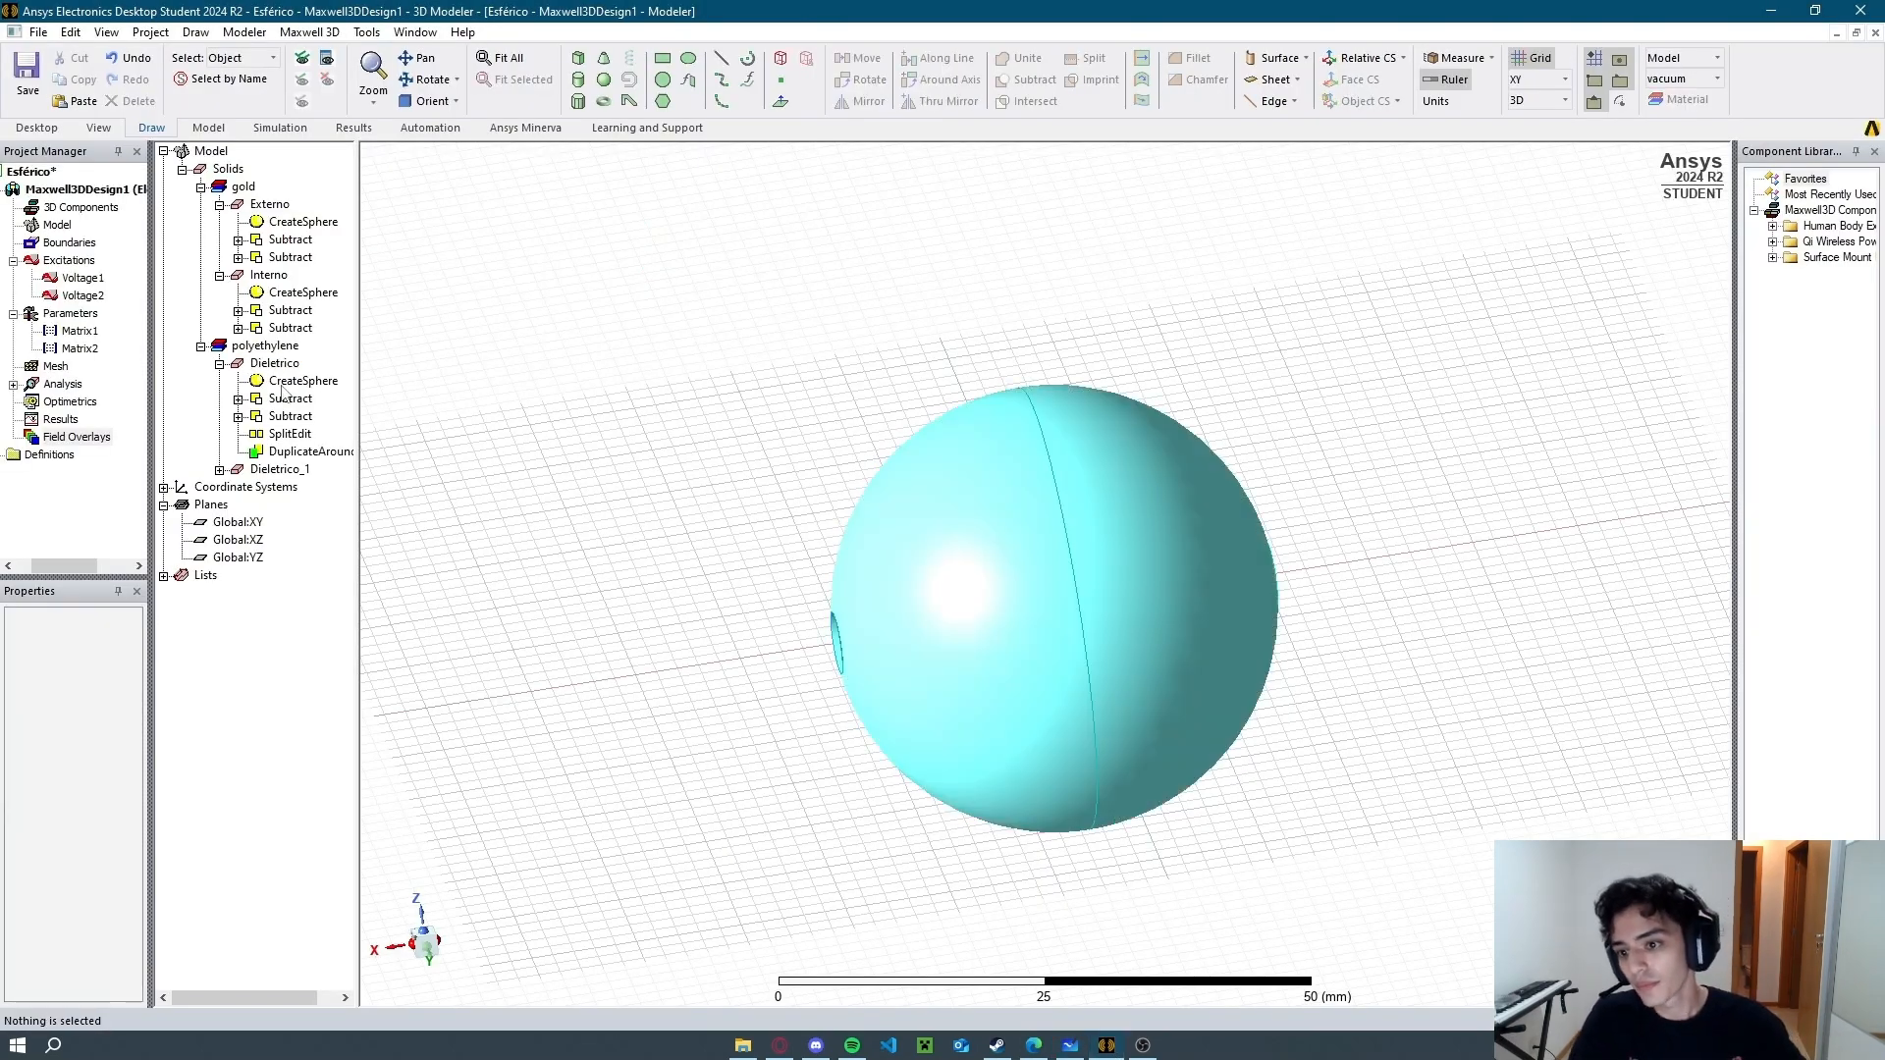
Rename the original dielectric half, Dieletrico, as Dieletrico1.
click(274, 364)
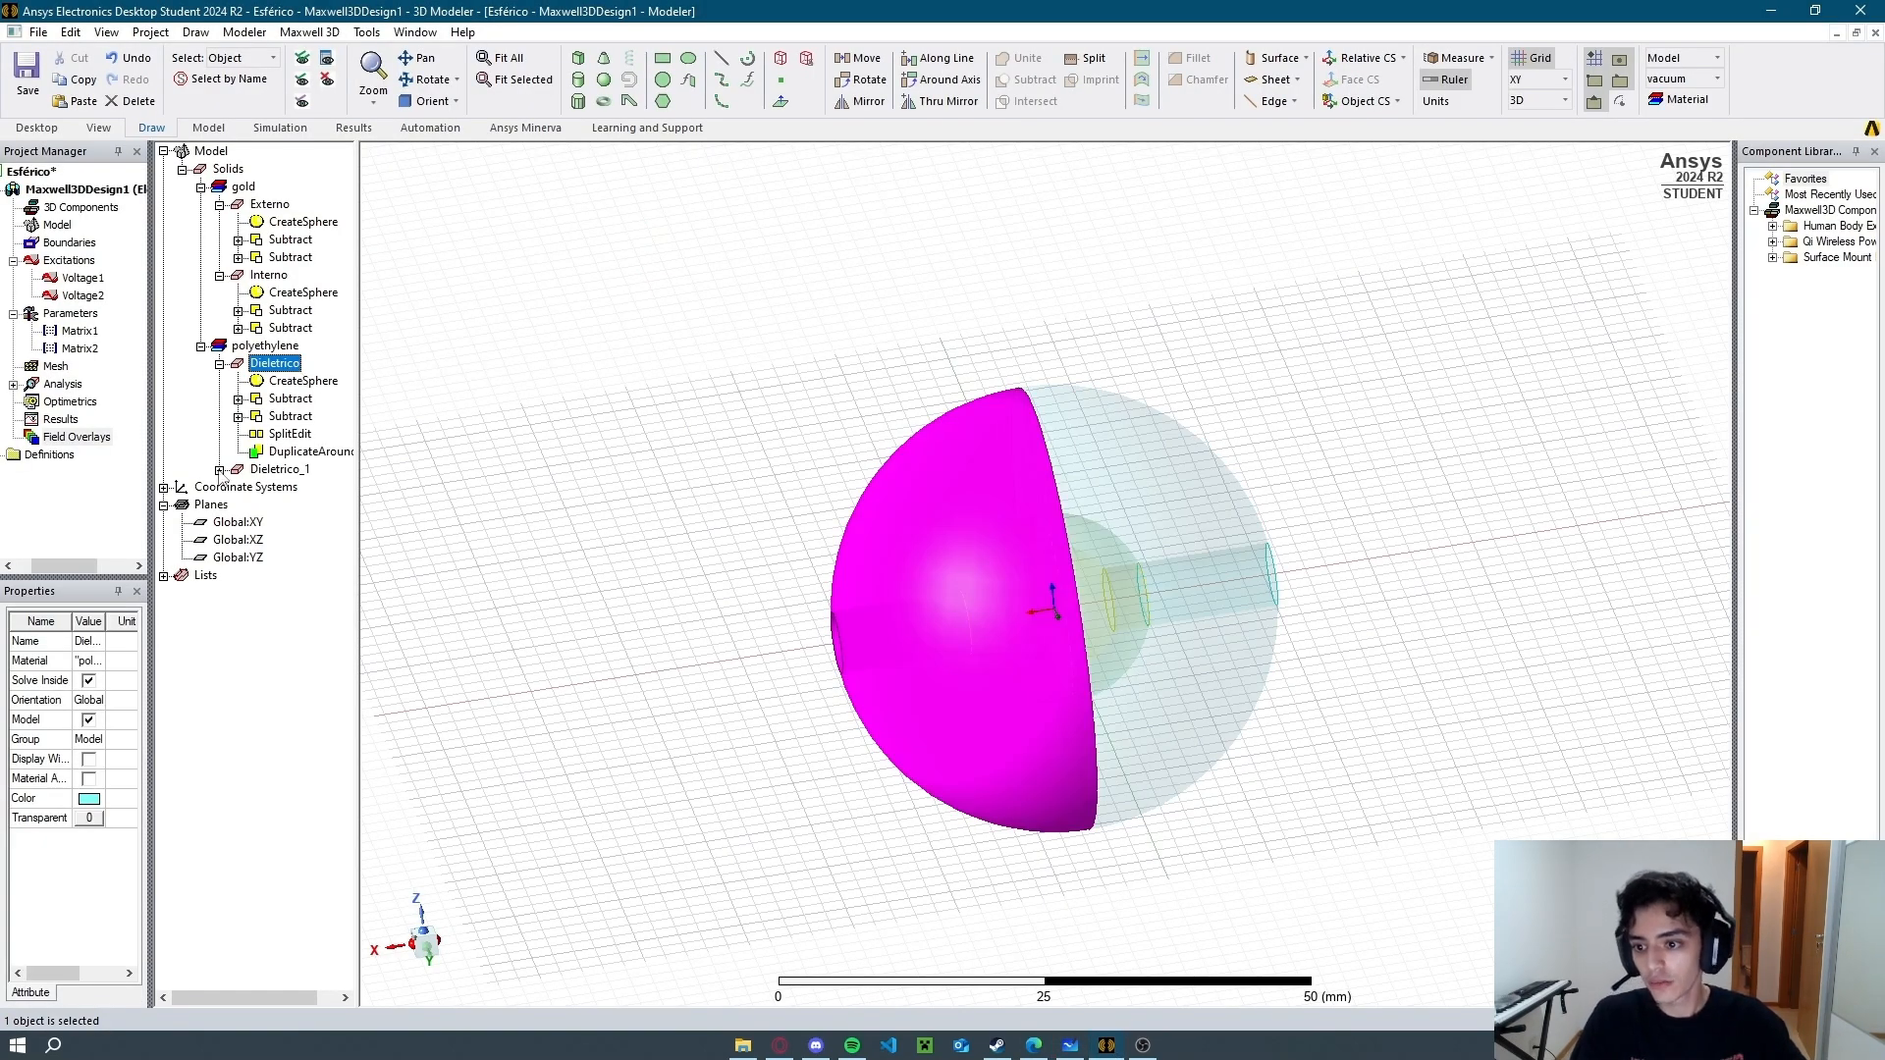
click(90, 642)
key(Right)
text(1)
key(Return)
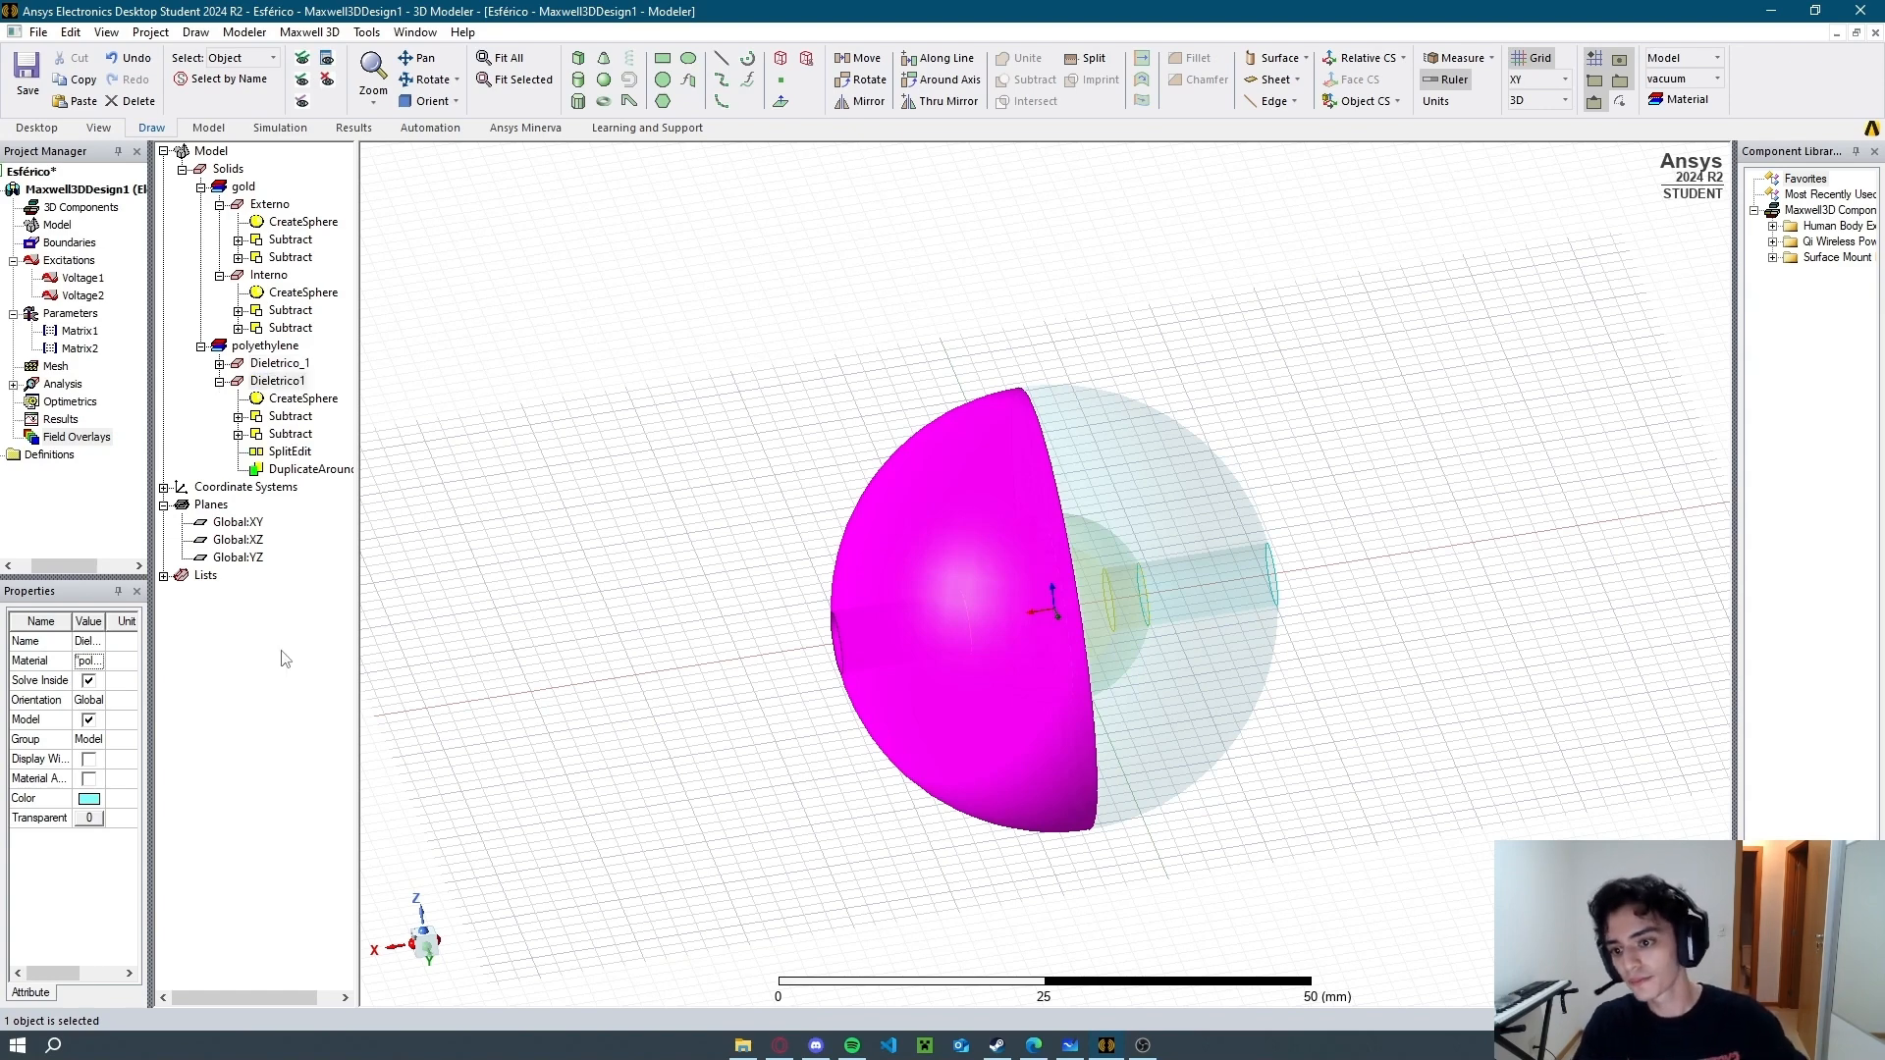
Rename the duplicated dielectric half, Dieletrico_1, as Dieletrico2.
click(306, 365)
click(90, 642)
key(Right)
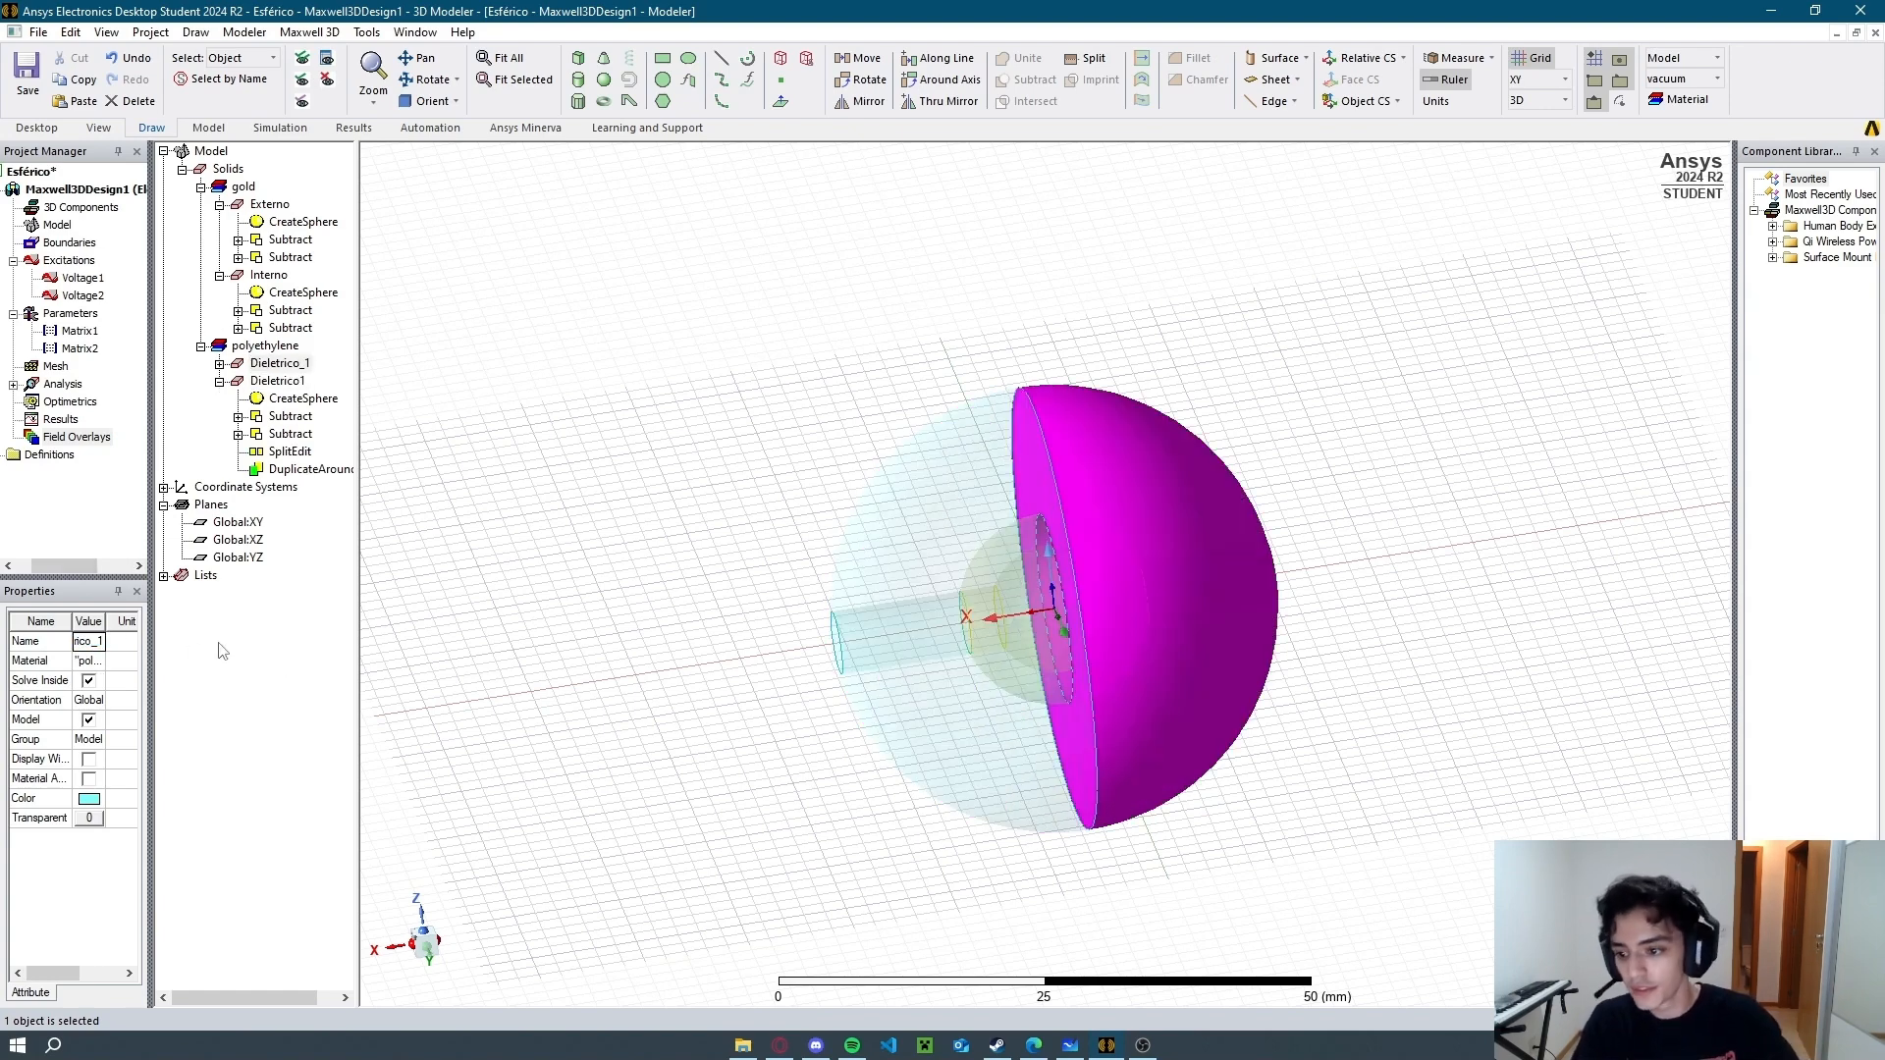
text(2)
key(Return)
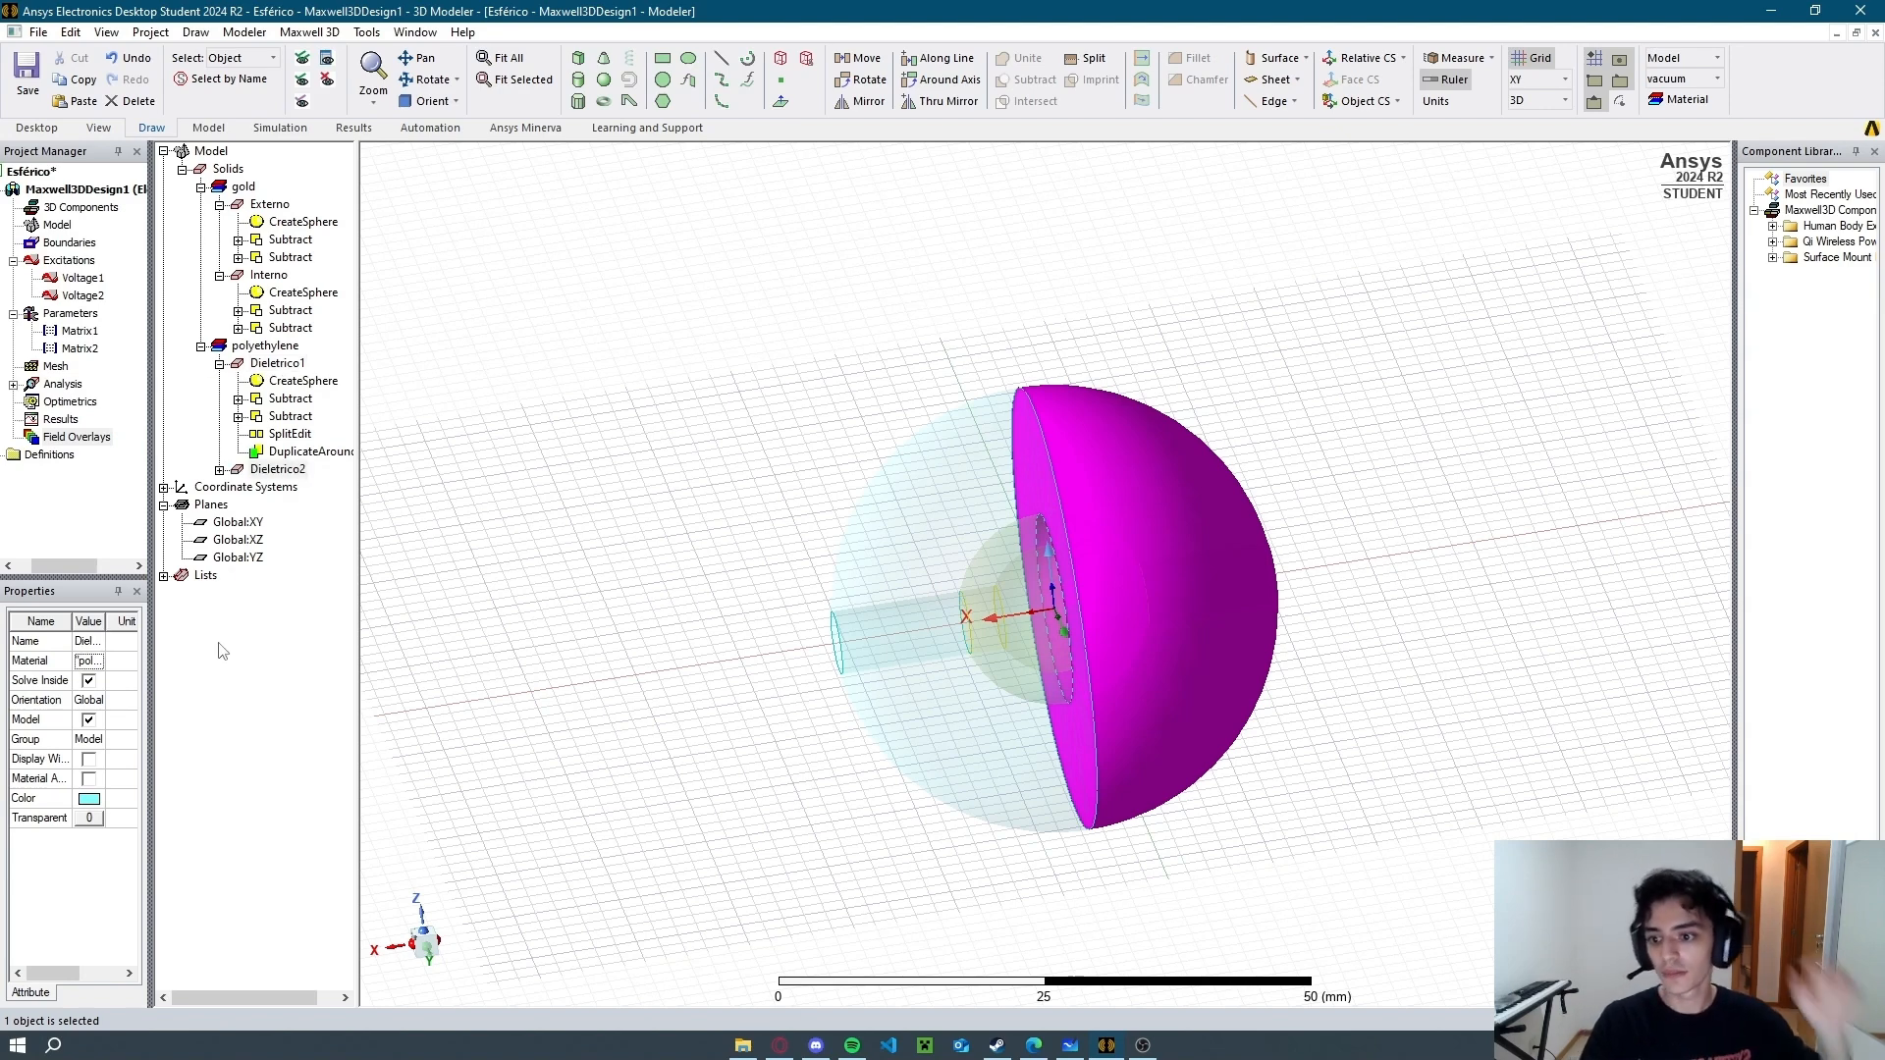
click(714, 491)
Change the color of Dieletrico2 to light magenta (red 255, green 128, blue 255).
click(278, 364)
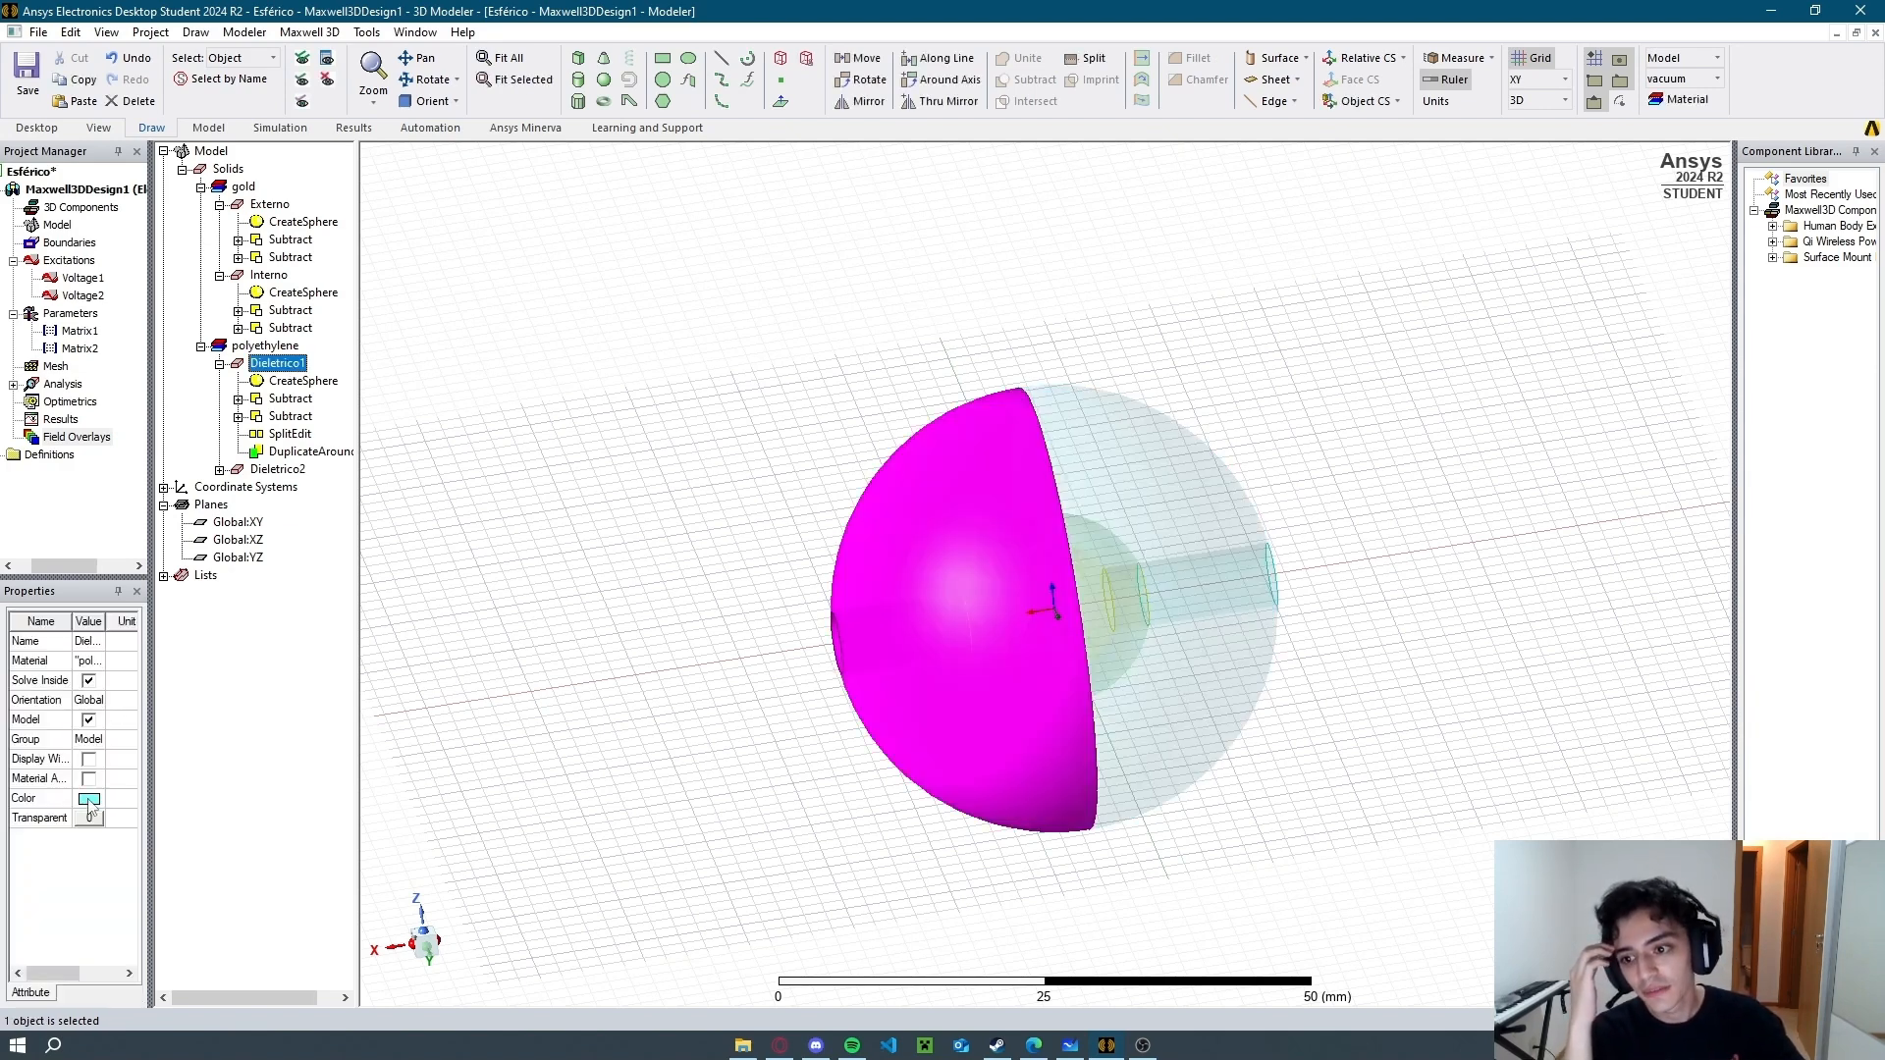
click(286, 471)
click(89, 798)
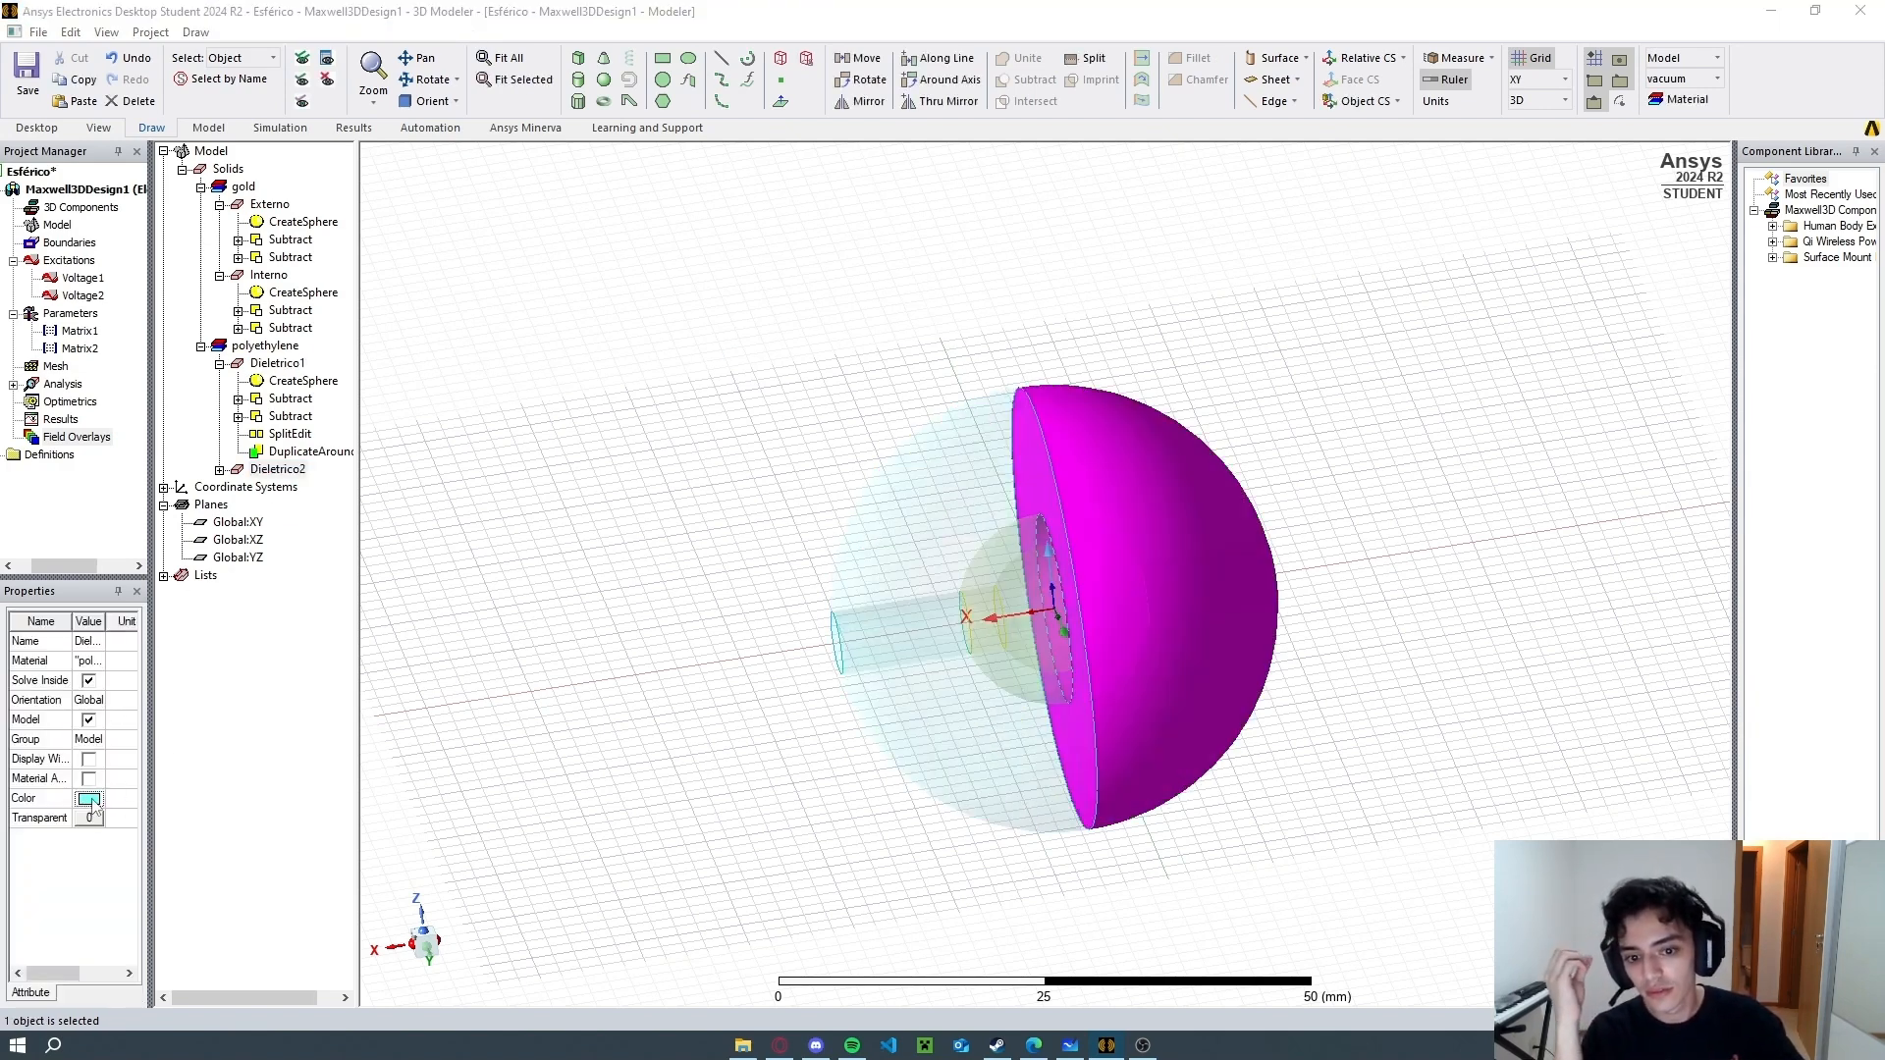
click(920, 413)
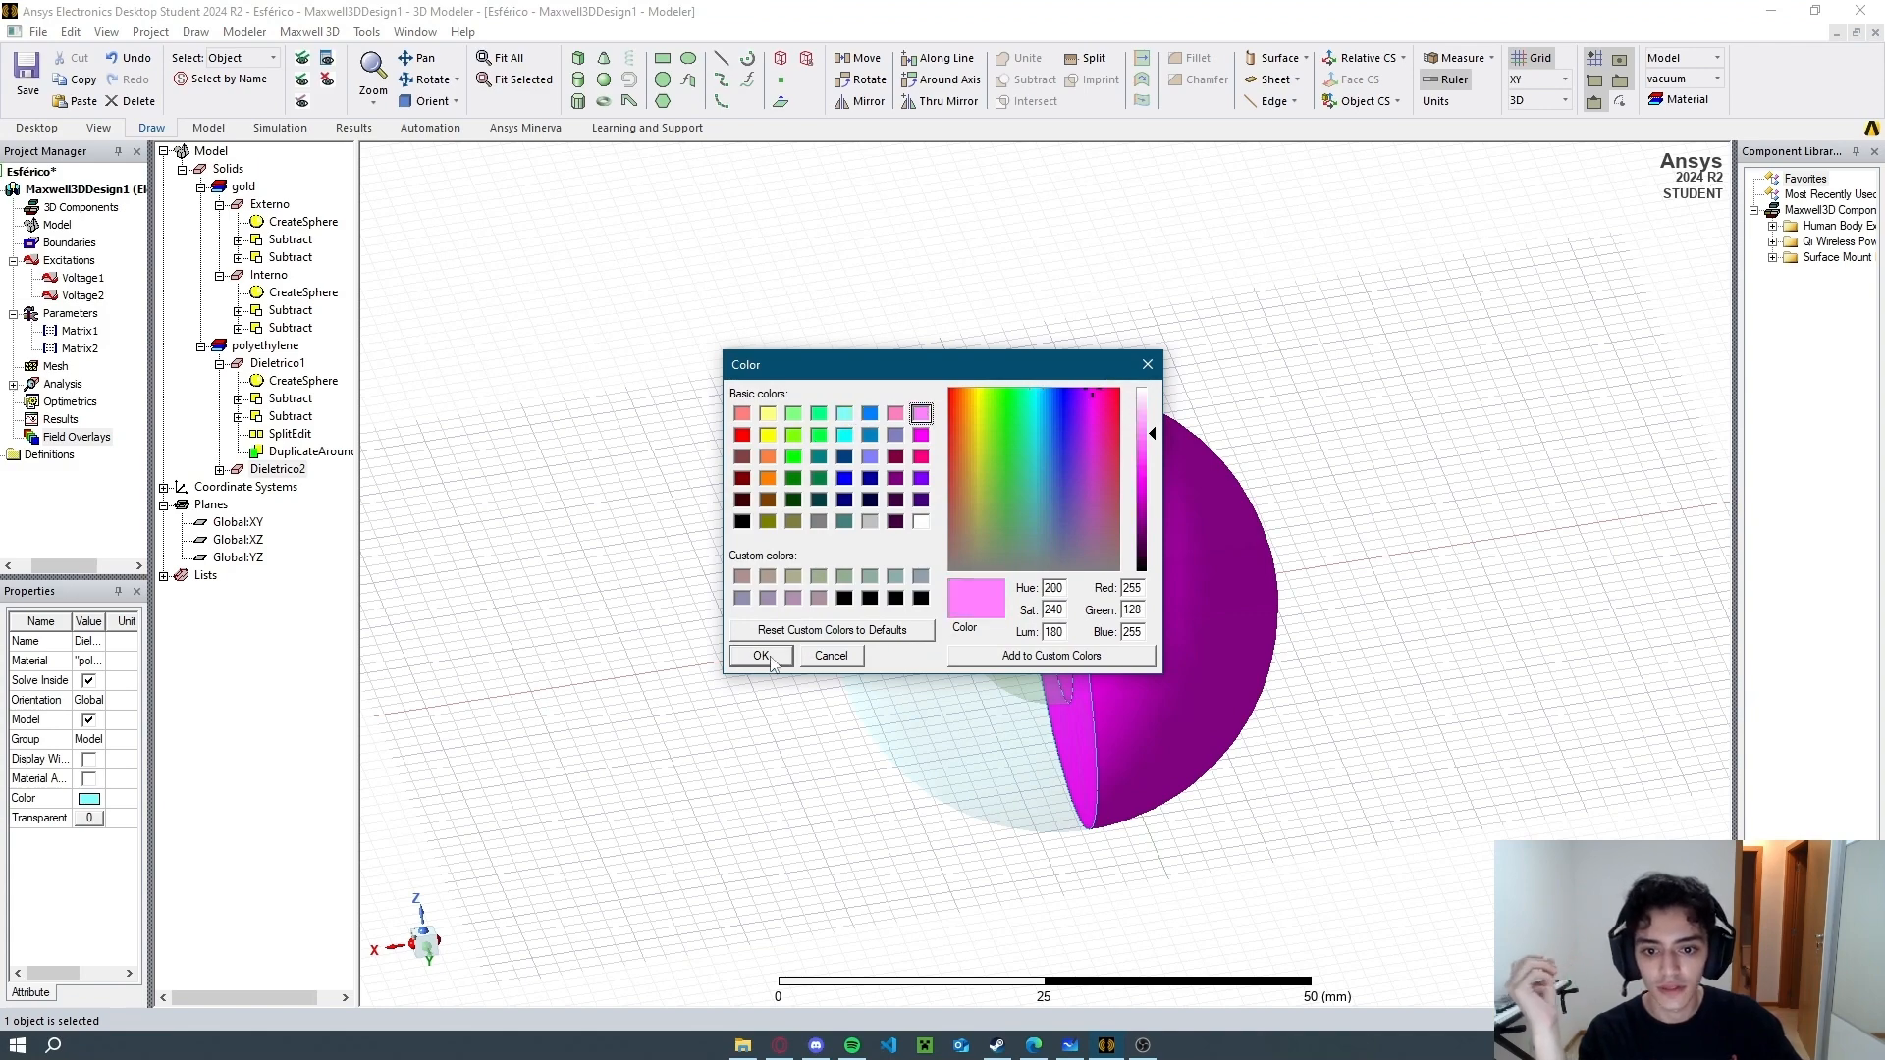
click(761, 655)
click(703, 699)
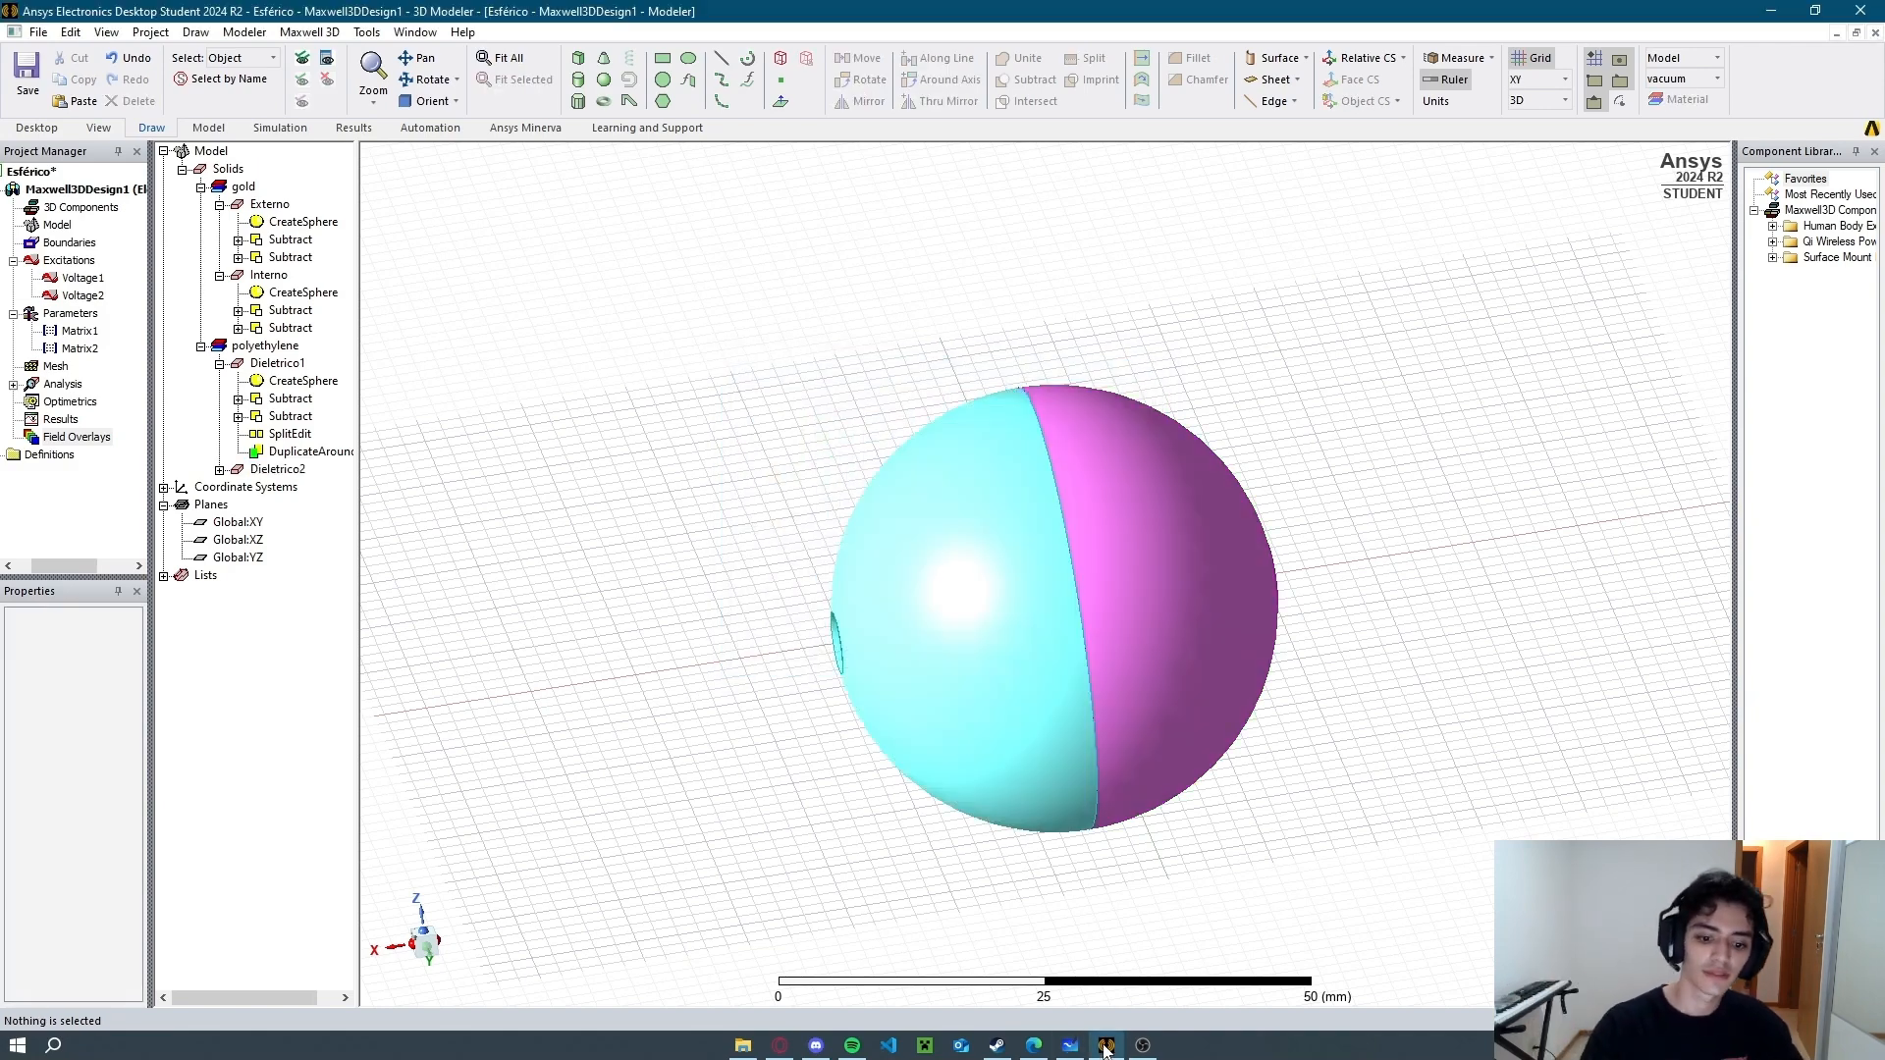
click(1034, 1044)
click(1106, 1045)
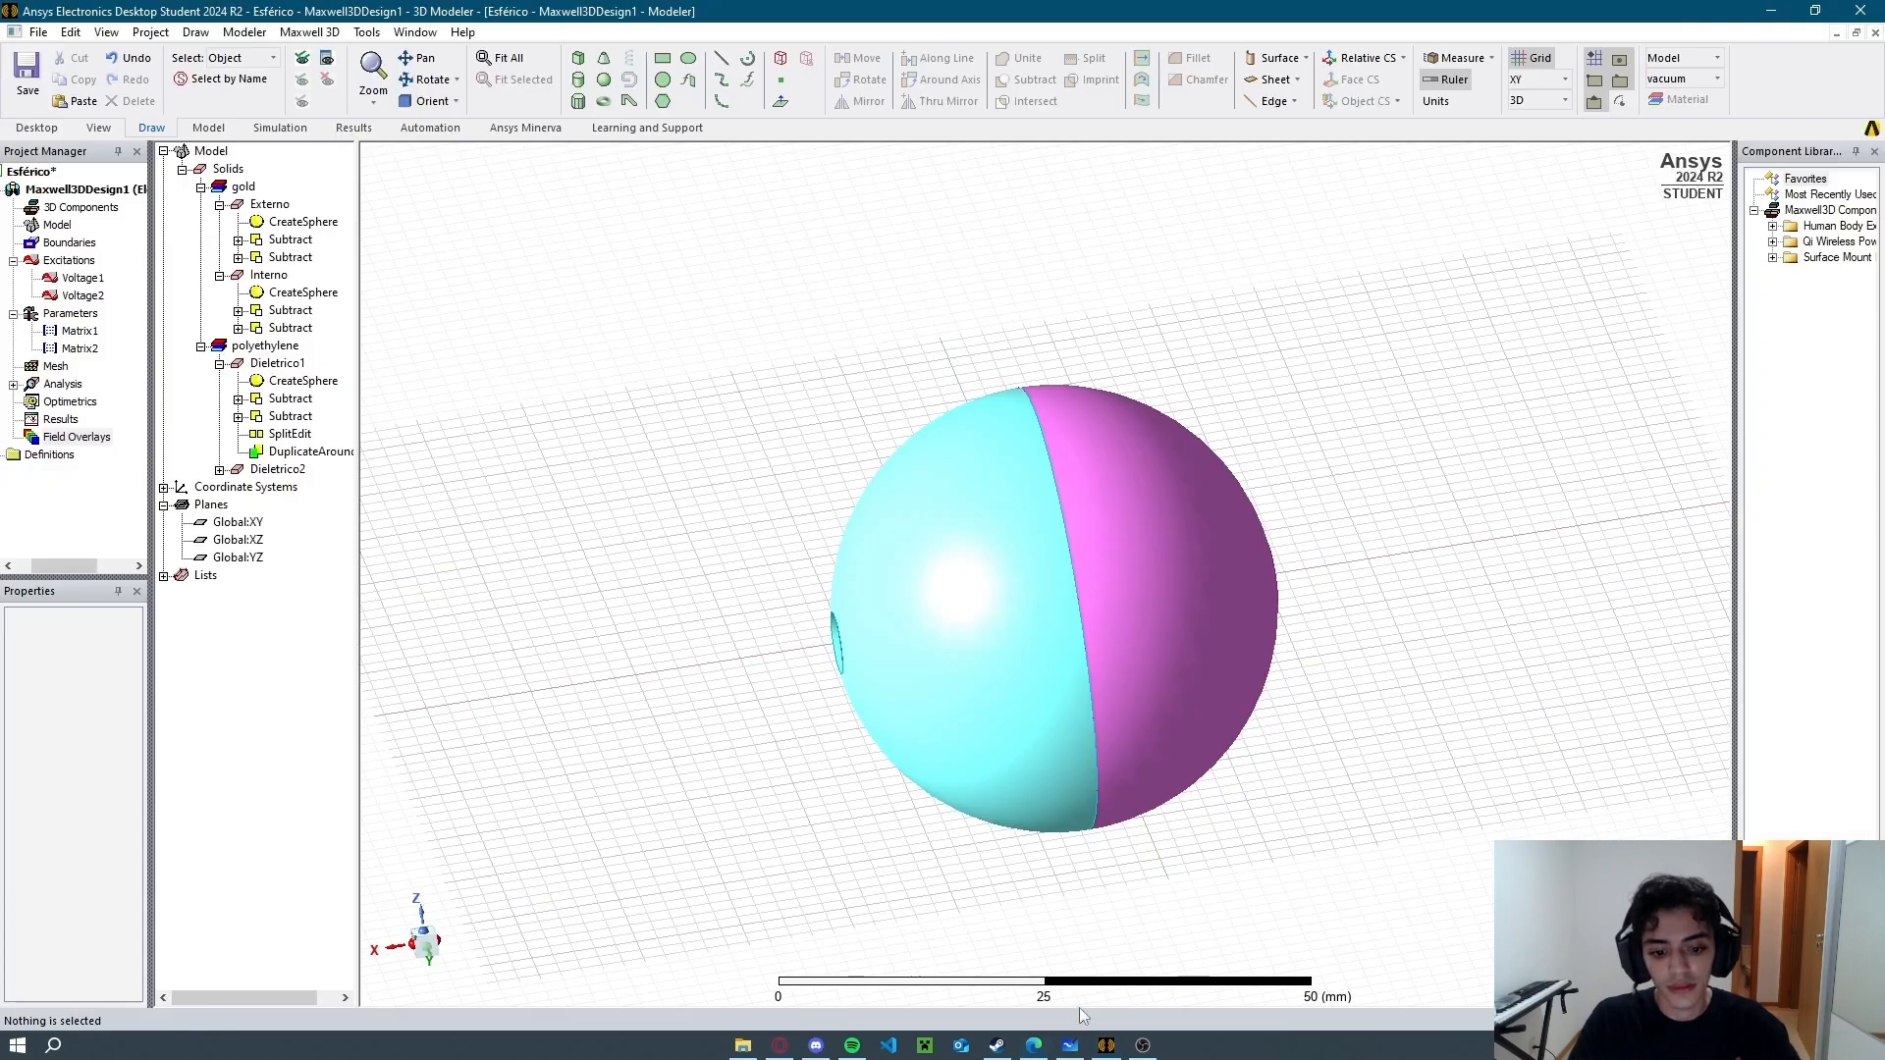
click(1069, 1045)
click(1103, 1047)
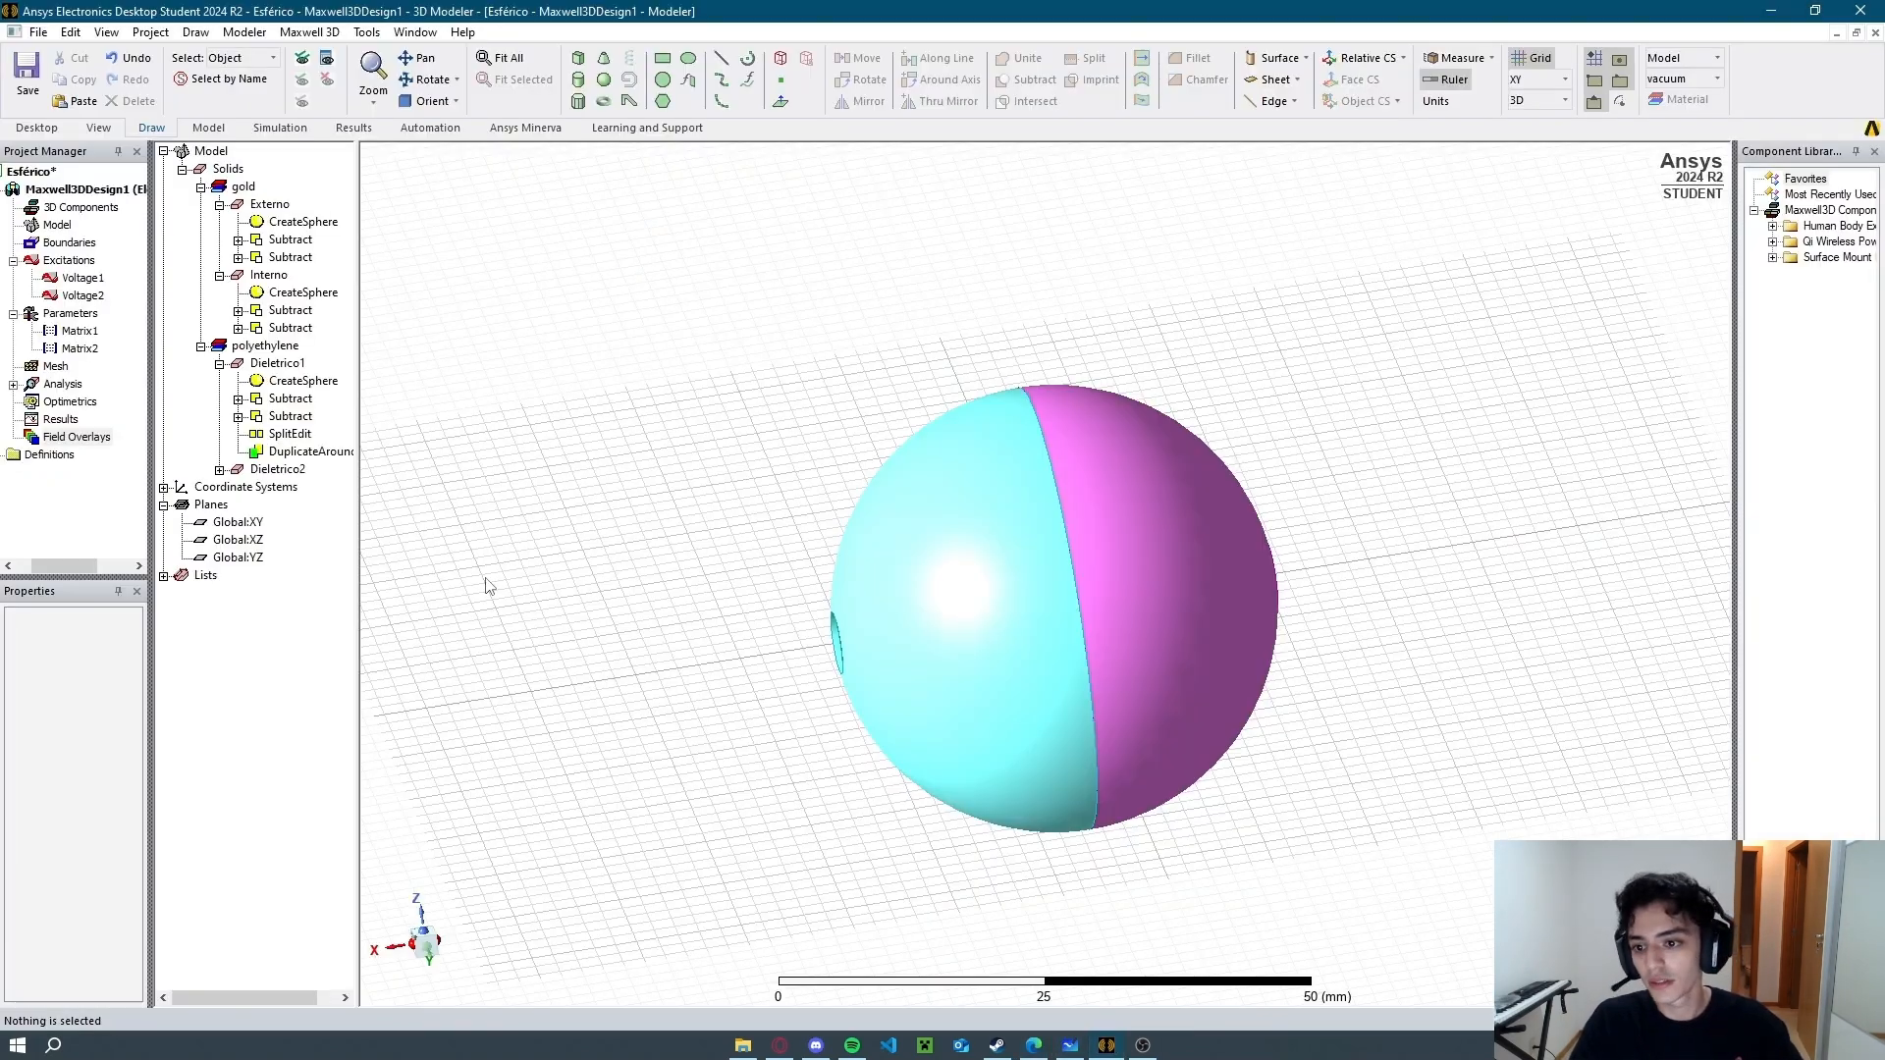
Assign water_distilled as the material of the dielectric half Dieletrico1.
click(274, 365)
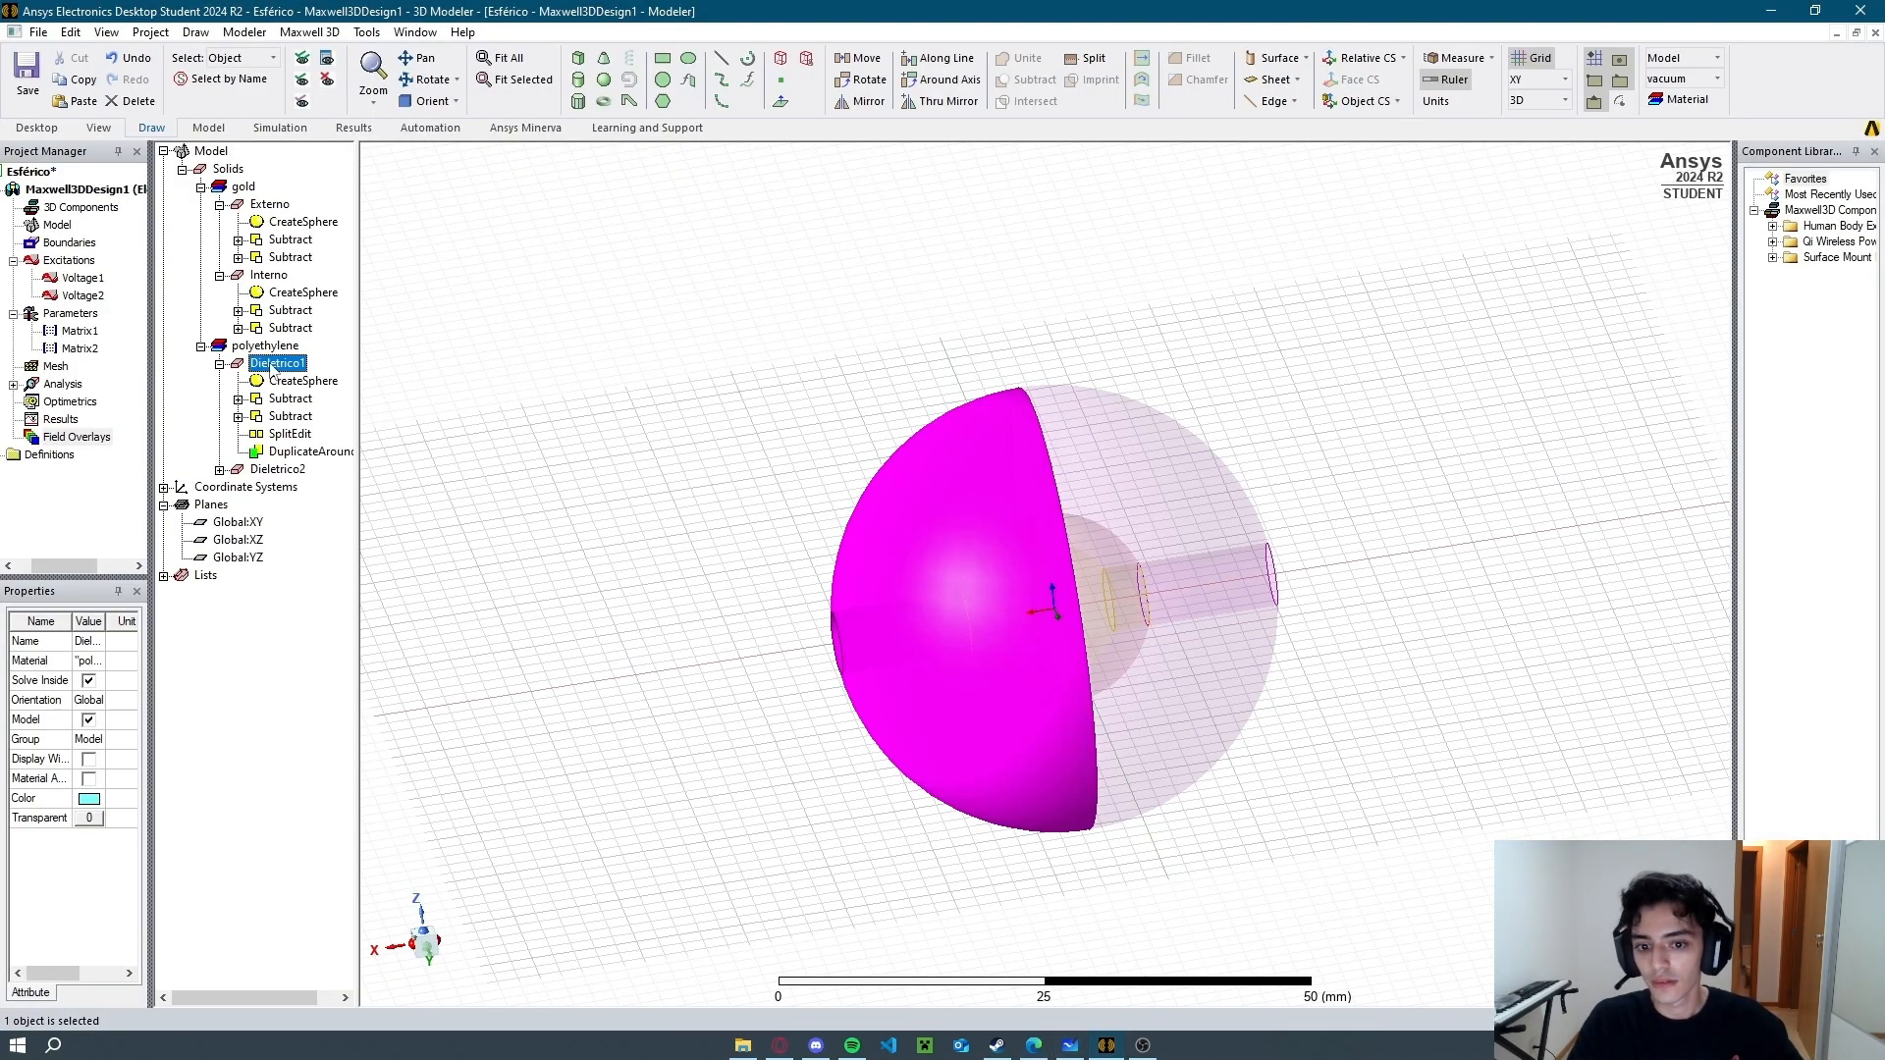
click(96, 664)
click(98, 724)
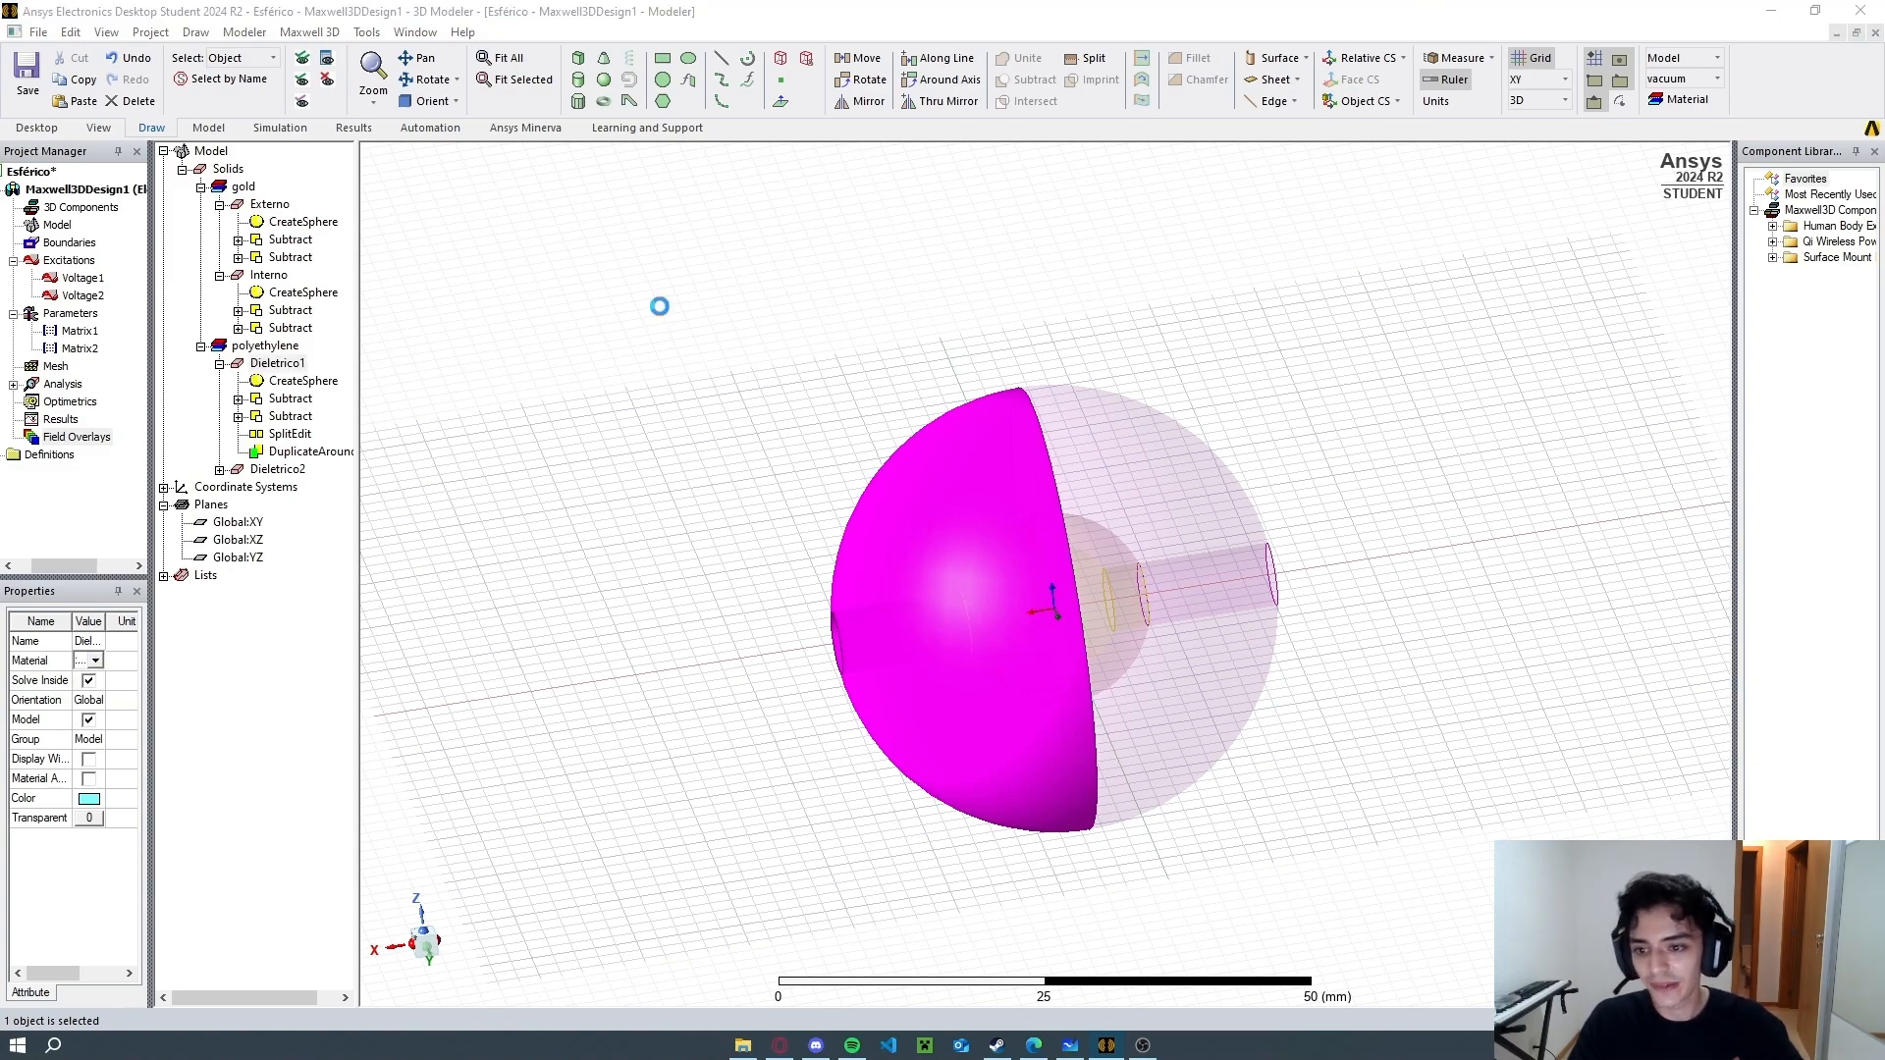
text(water)
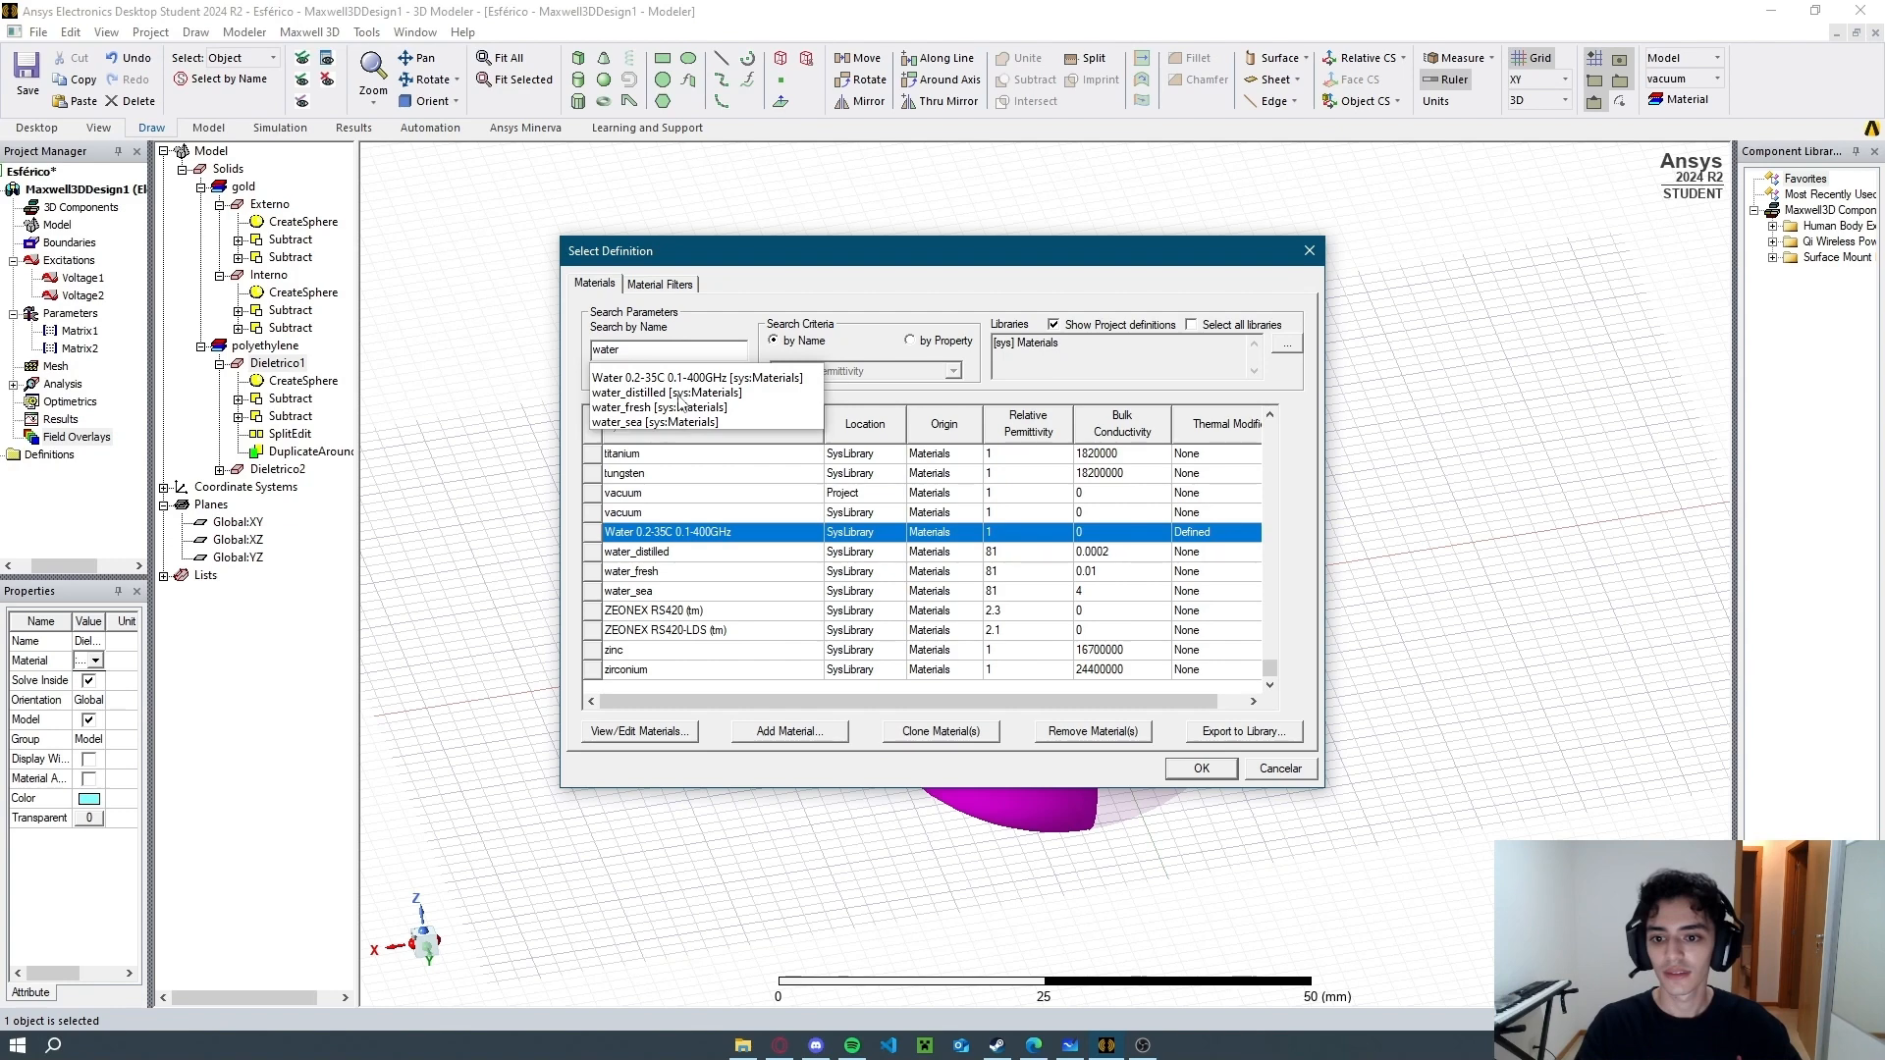
click(678, 397)
click(739, 556)
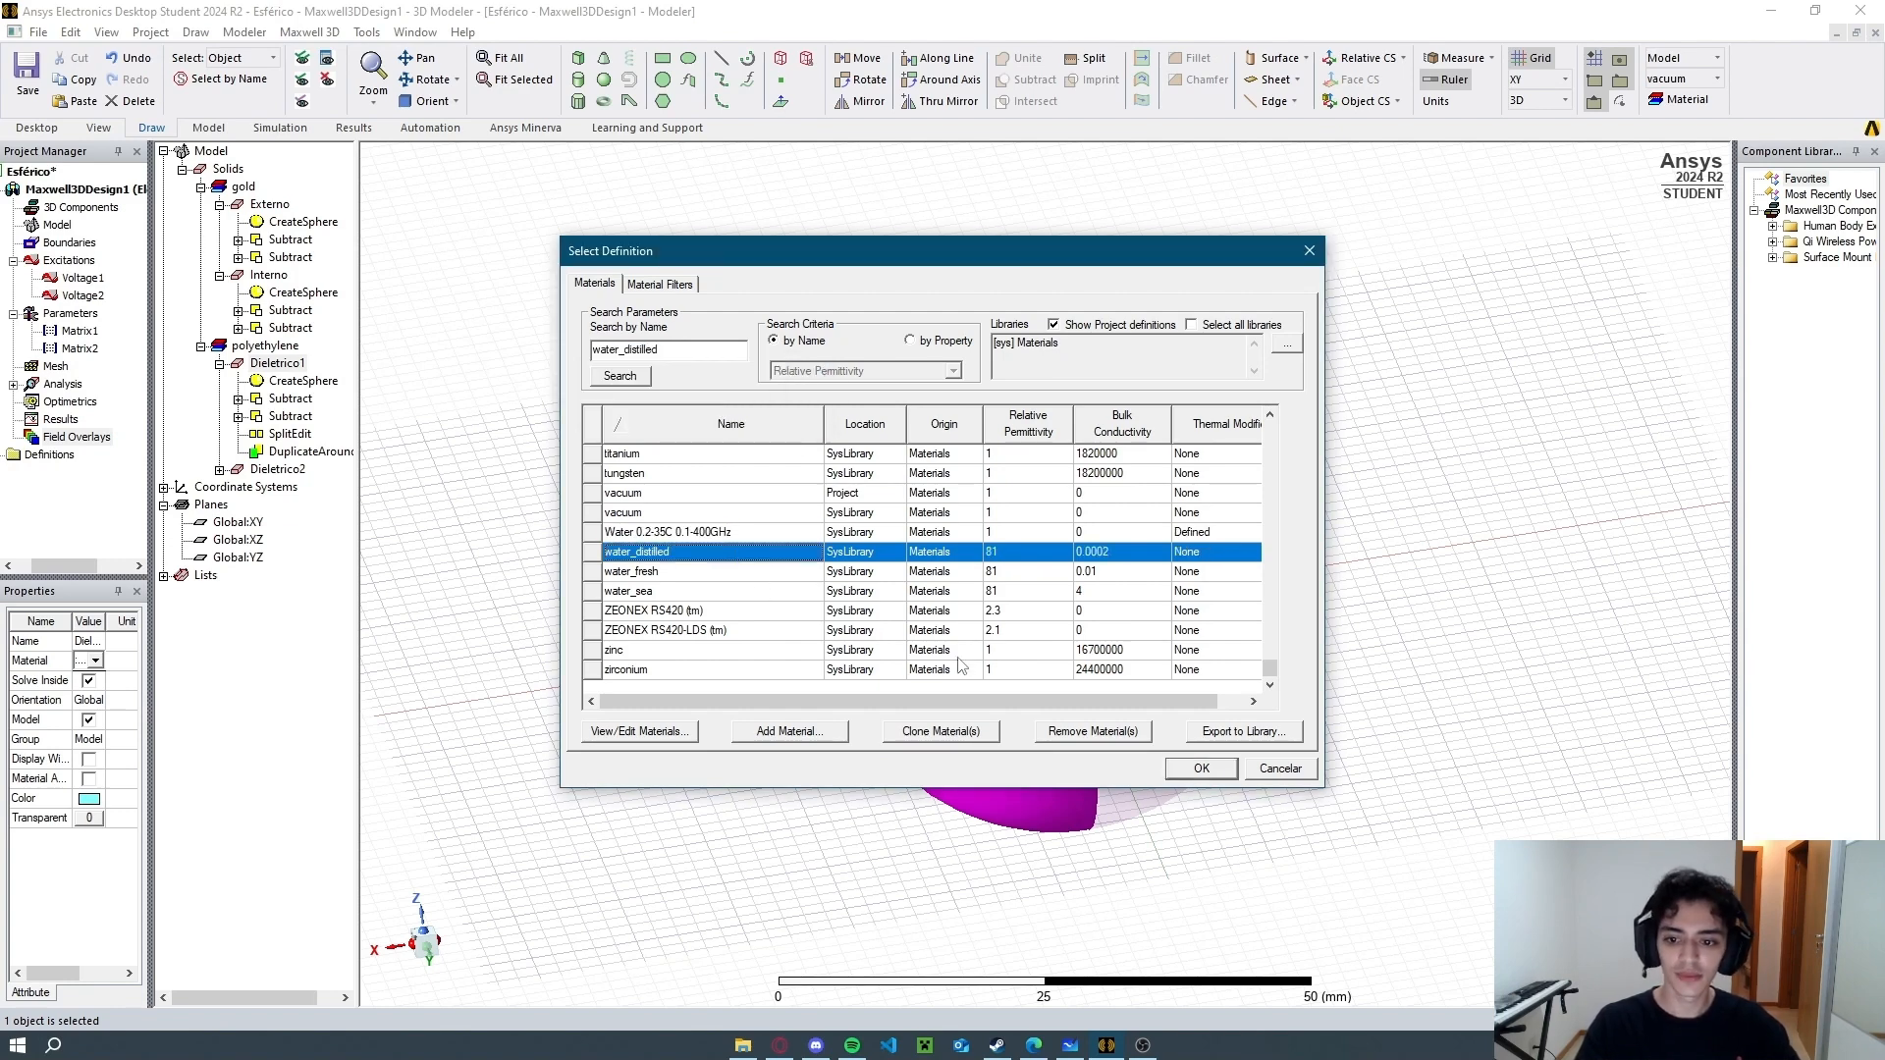
click(1198, 769)
click(557, 568)
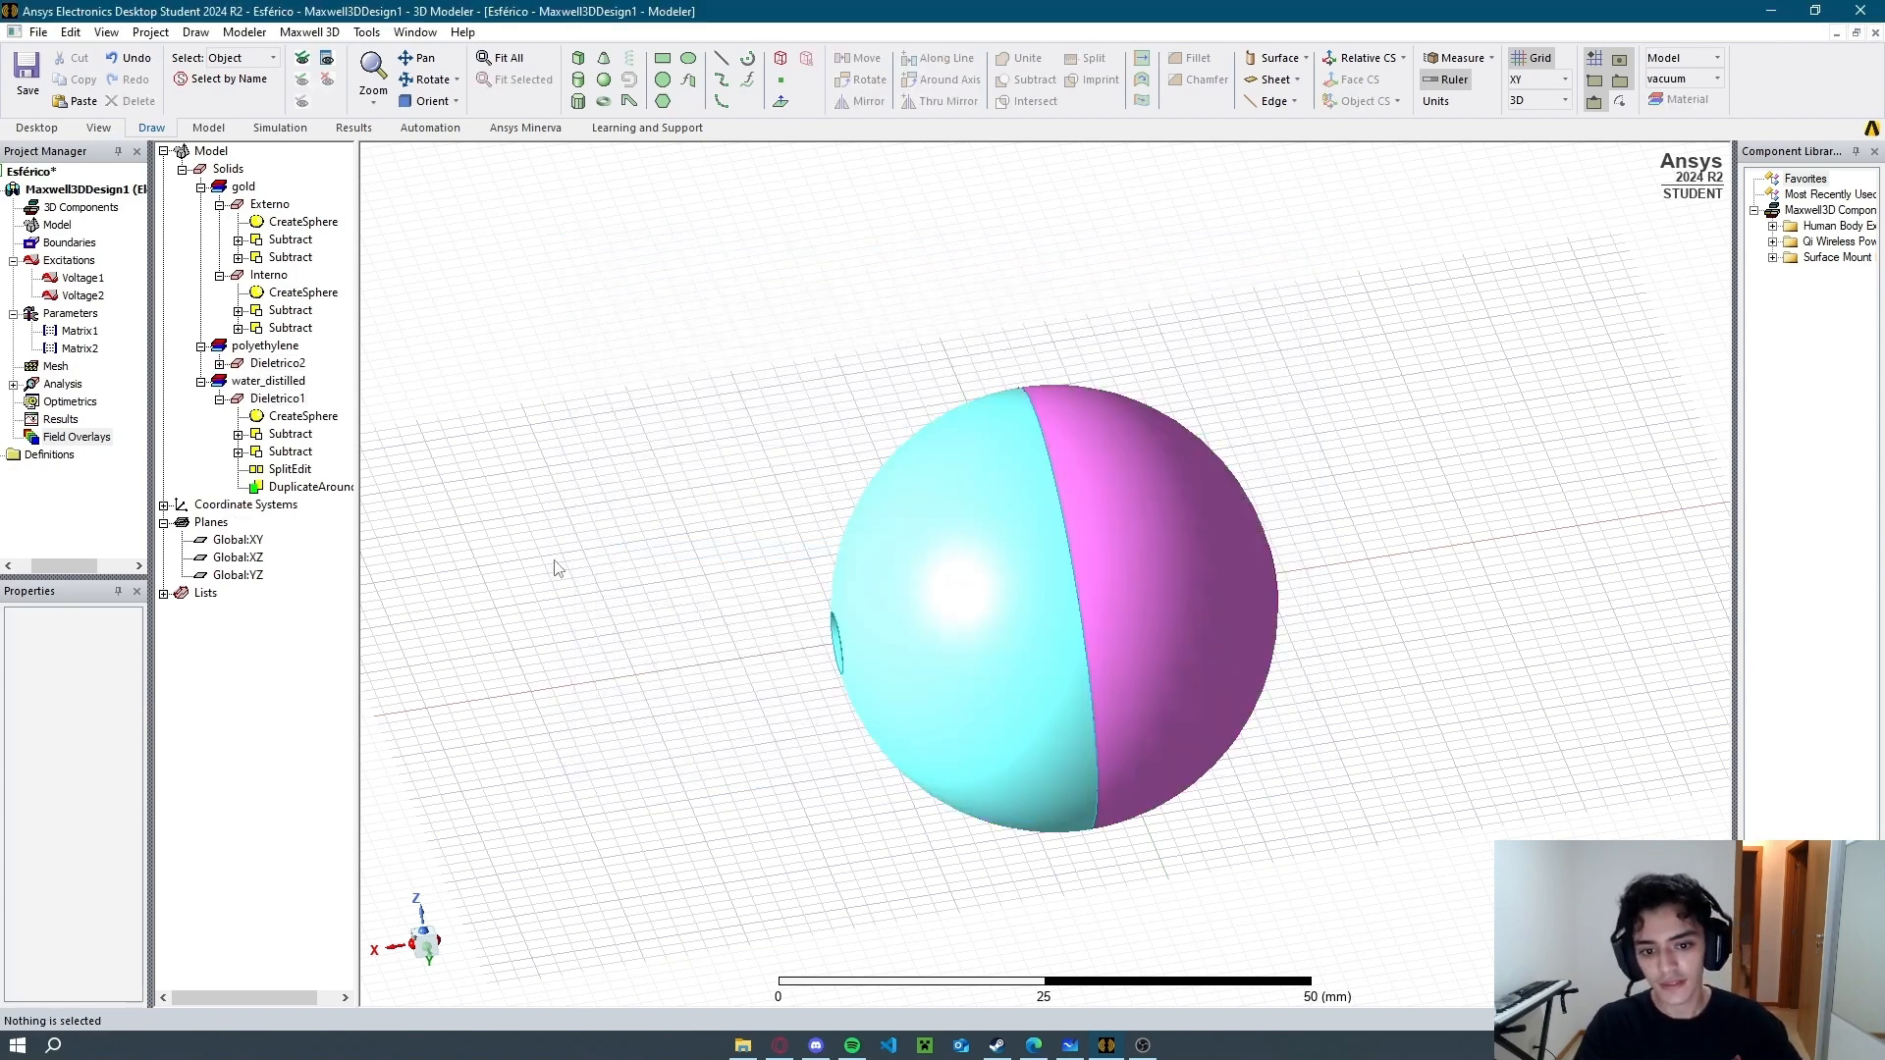
Compare the materials of the two dielectric halves with the item 4 permittivities in Microsoft Whiteboard, and return to Ansys Electronics Desktop.
click(276, 399)
click(277, 364)
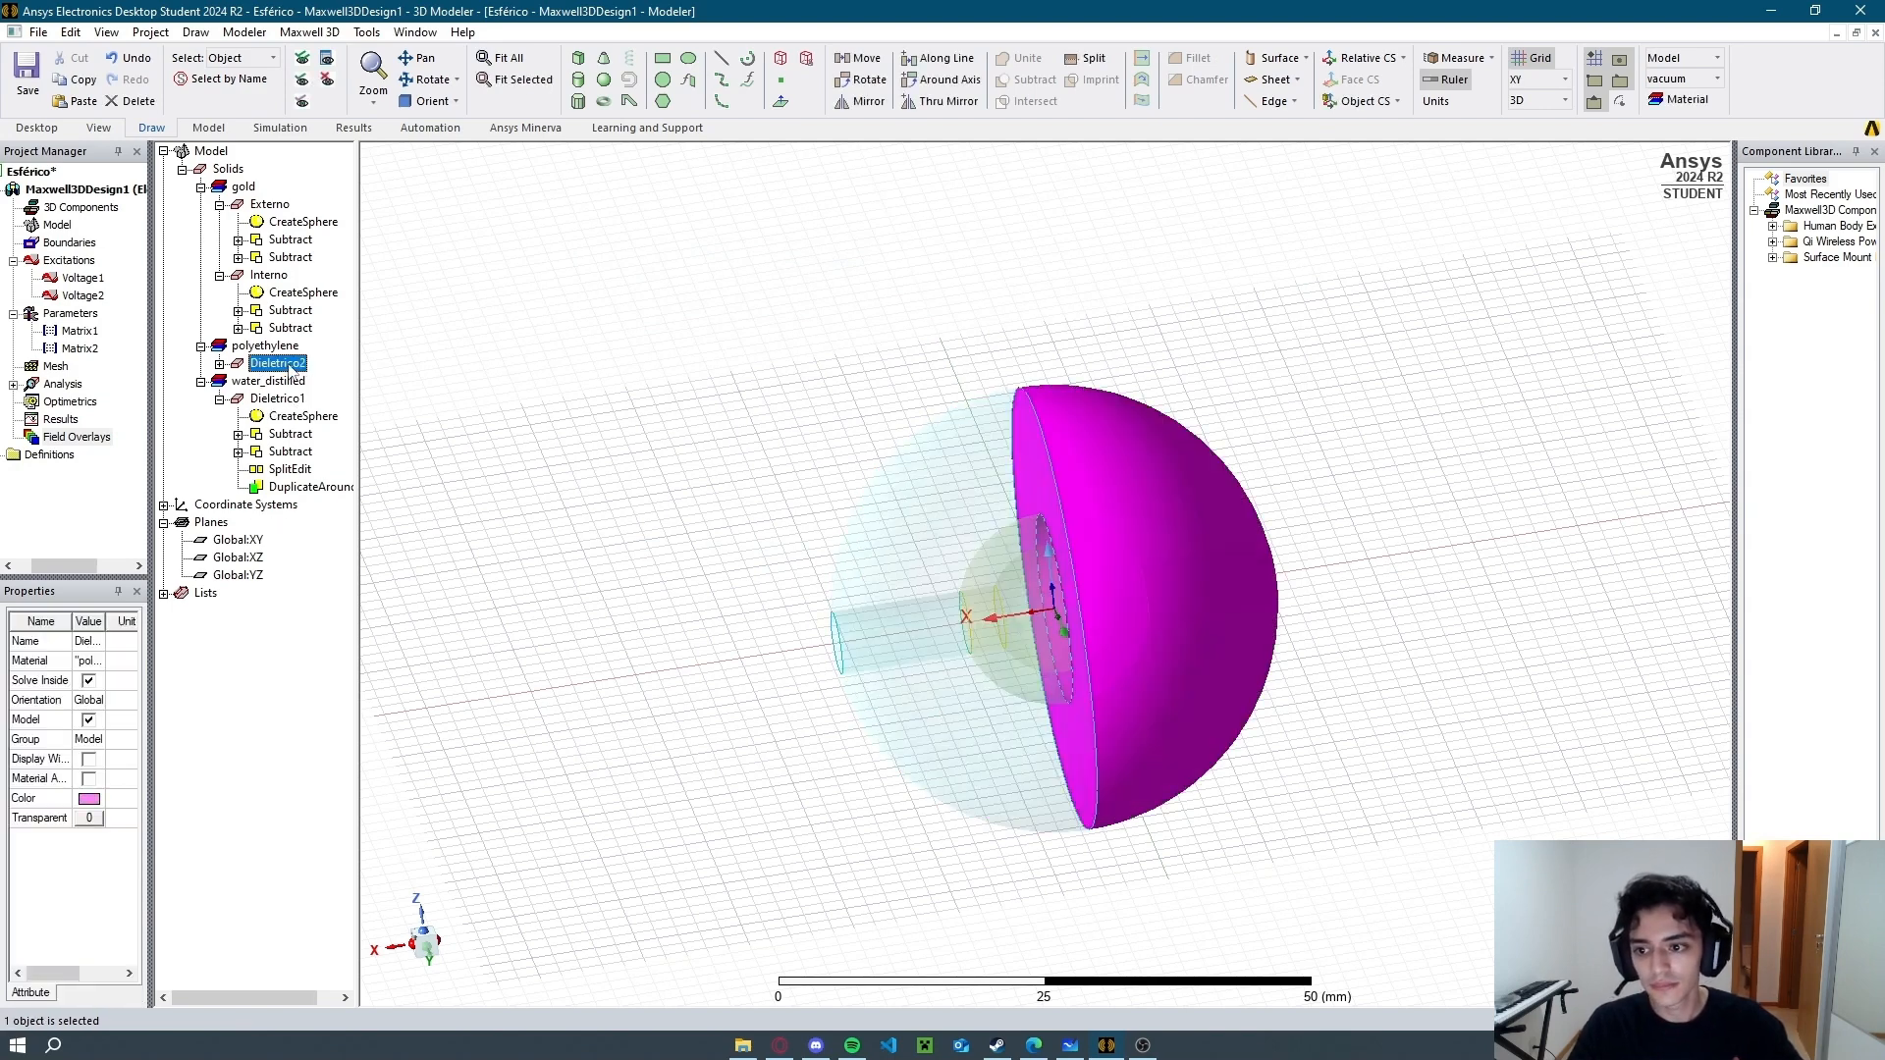
key(alt+Tab)
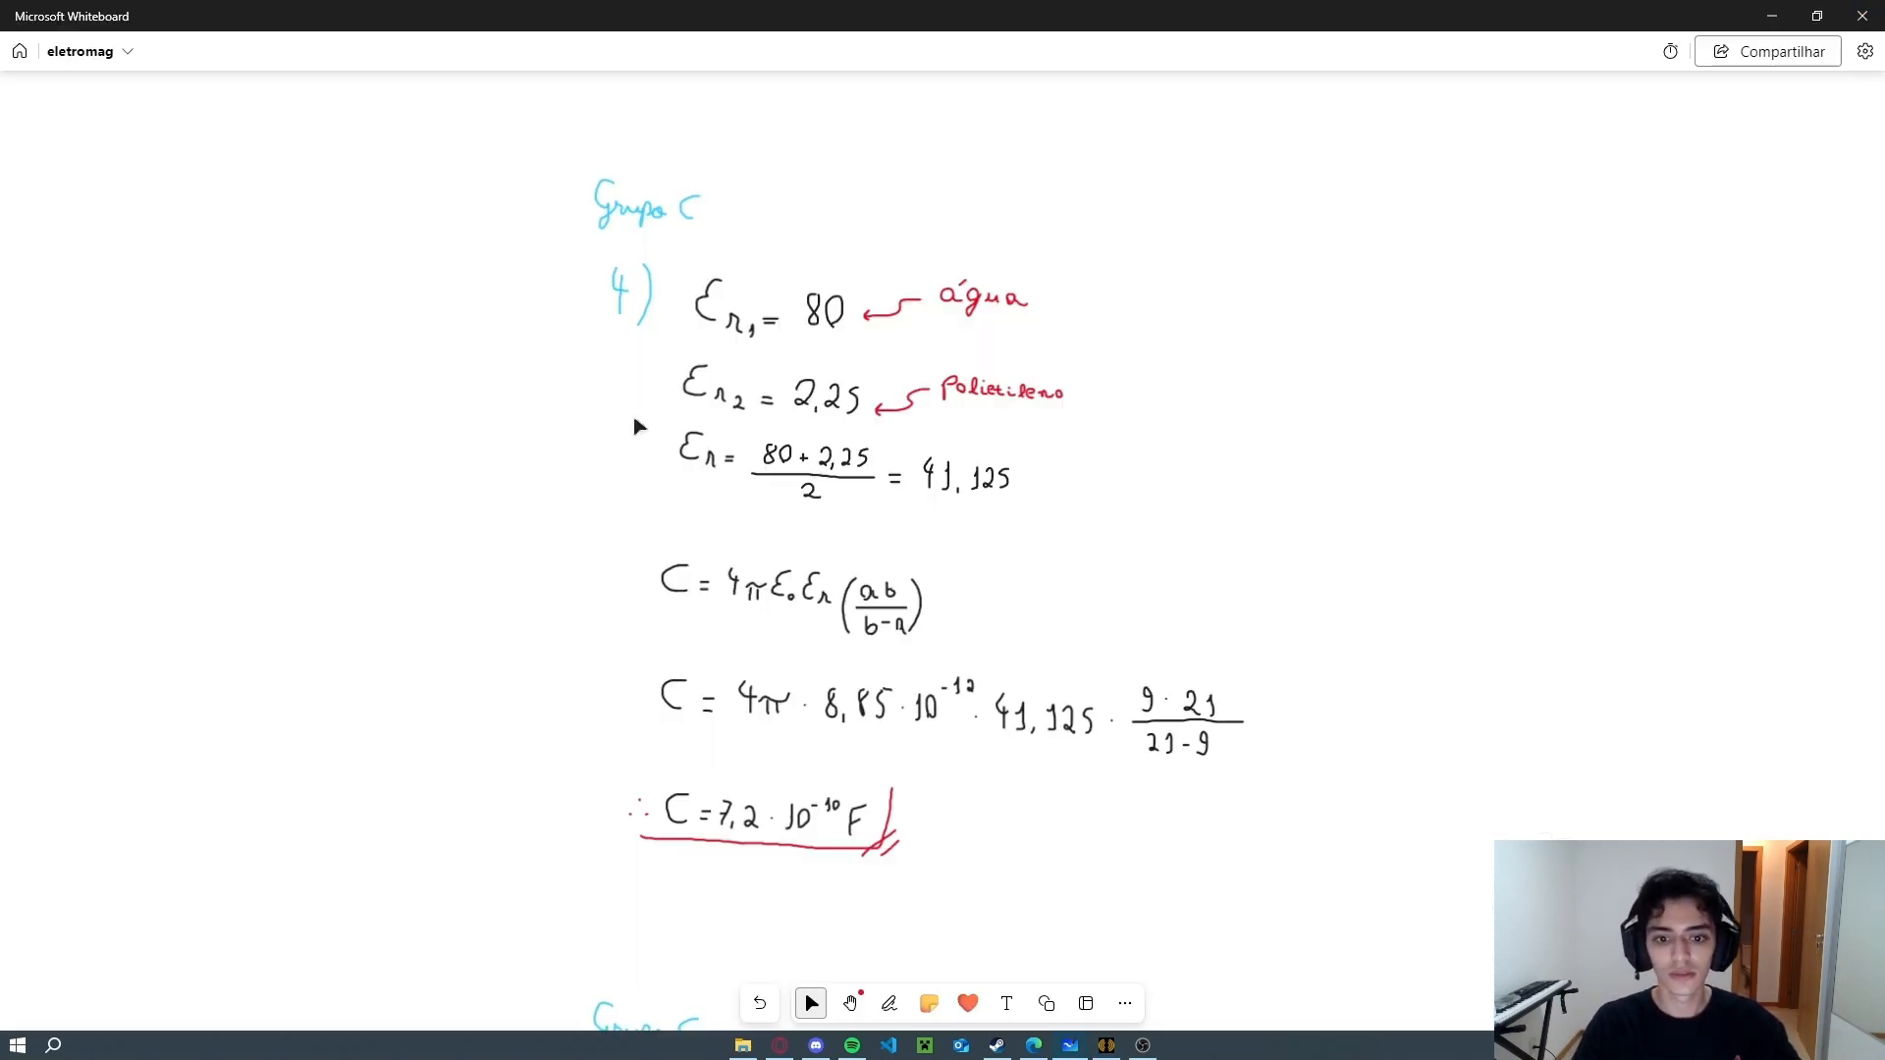
key(alt+Tab)
click(694, 432)
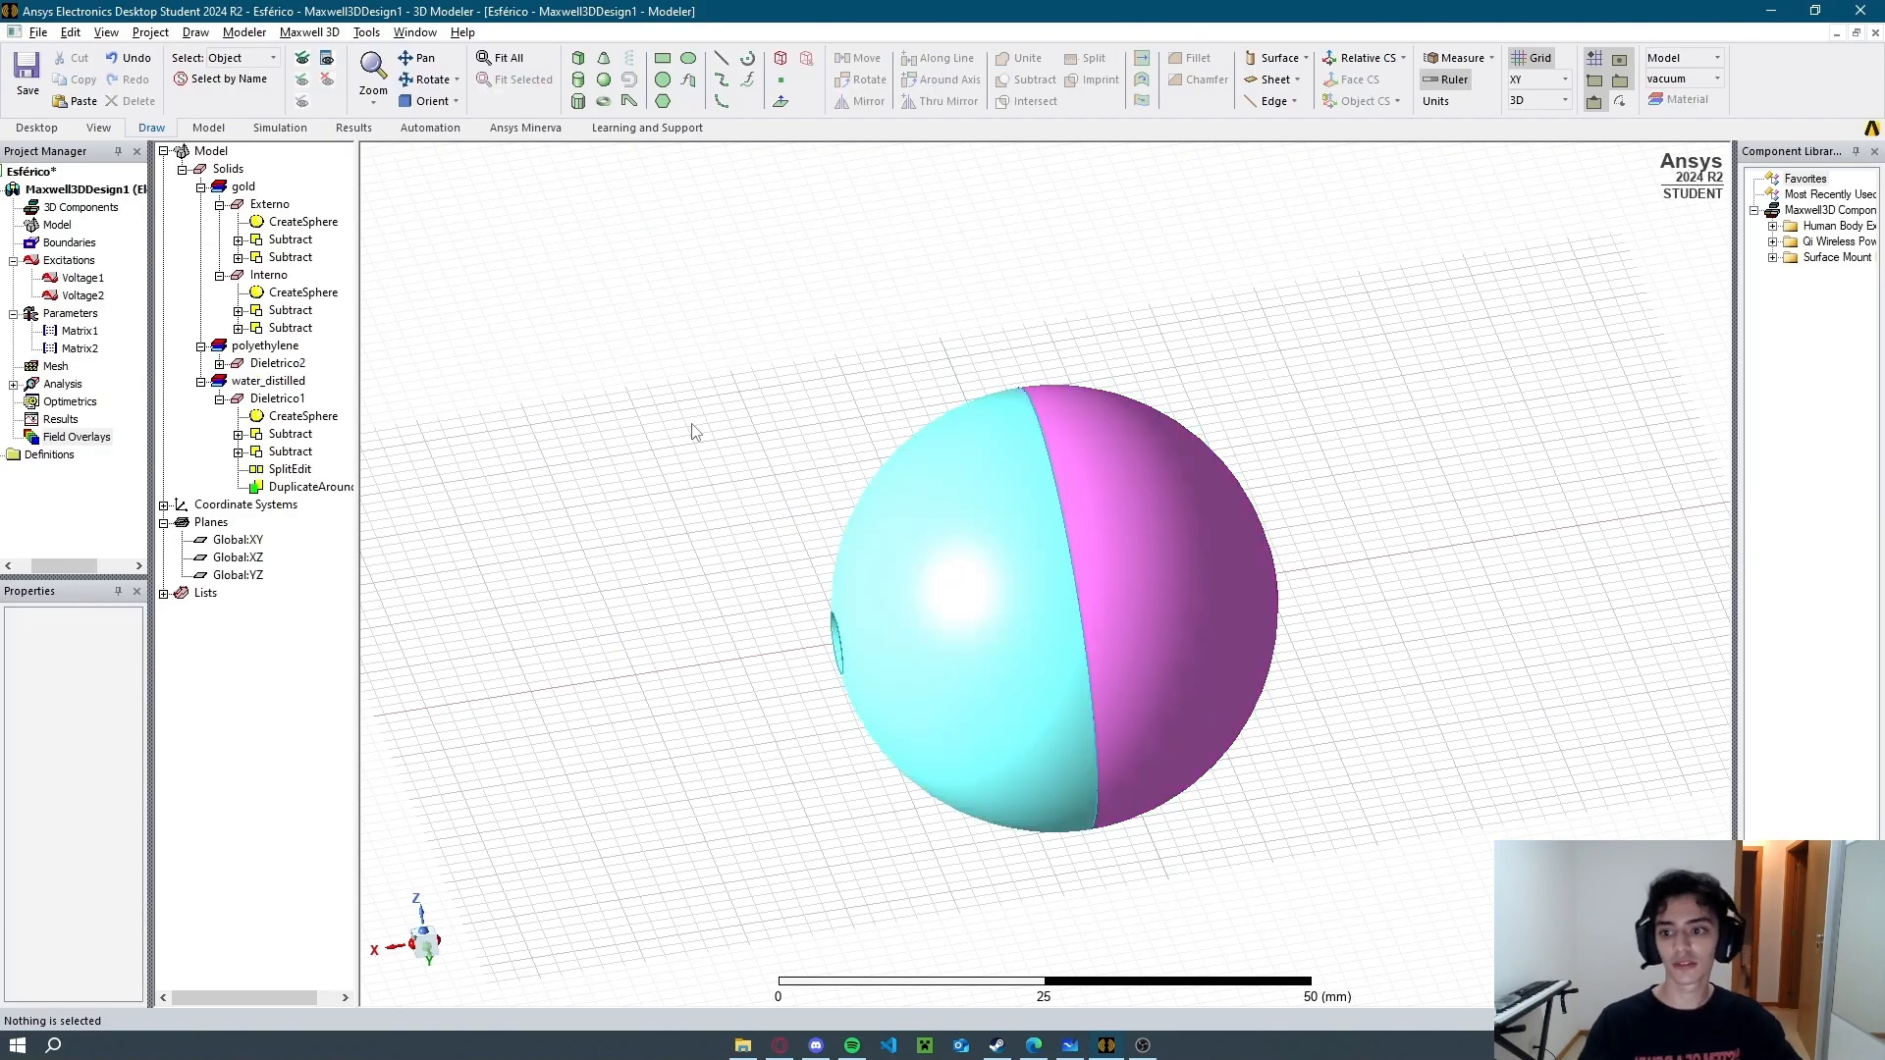
Collapse the Dieletrico1 history, check section 4 of the assignment PDF in the browser, and return to Ansys Electronics Desktop.
click(220, 398)
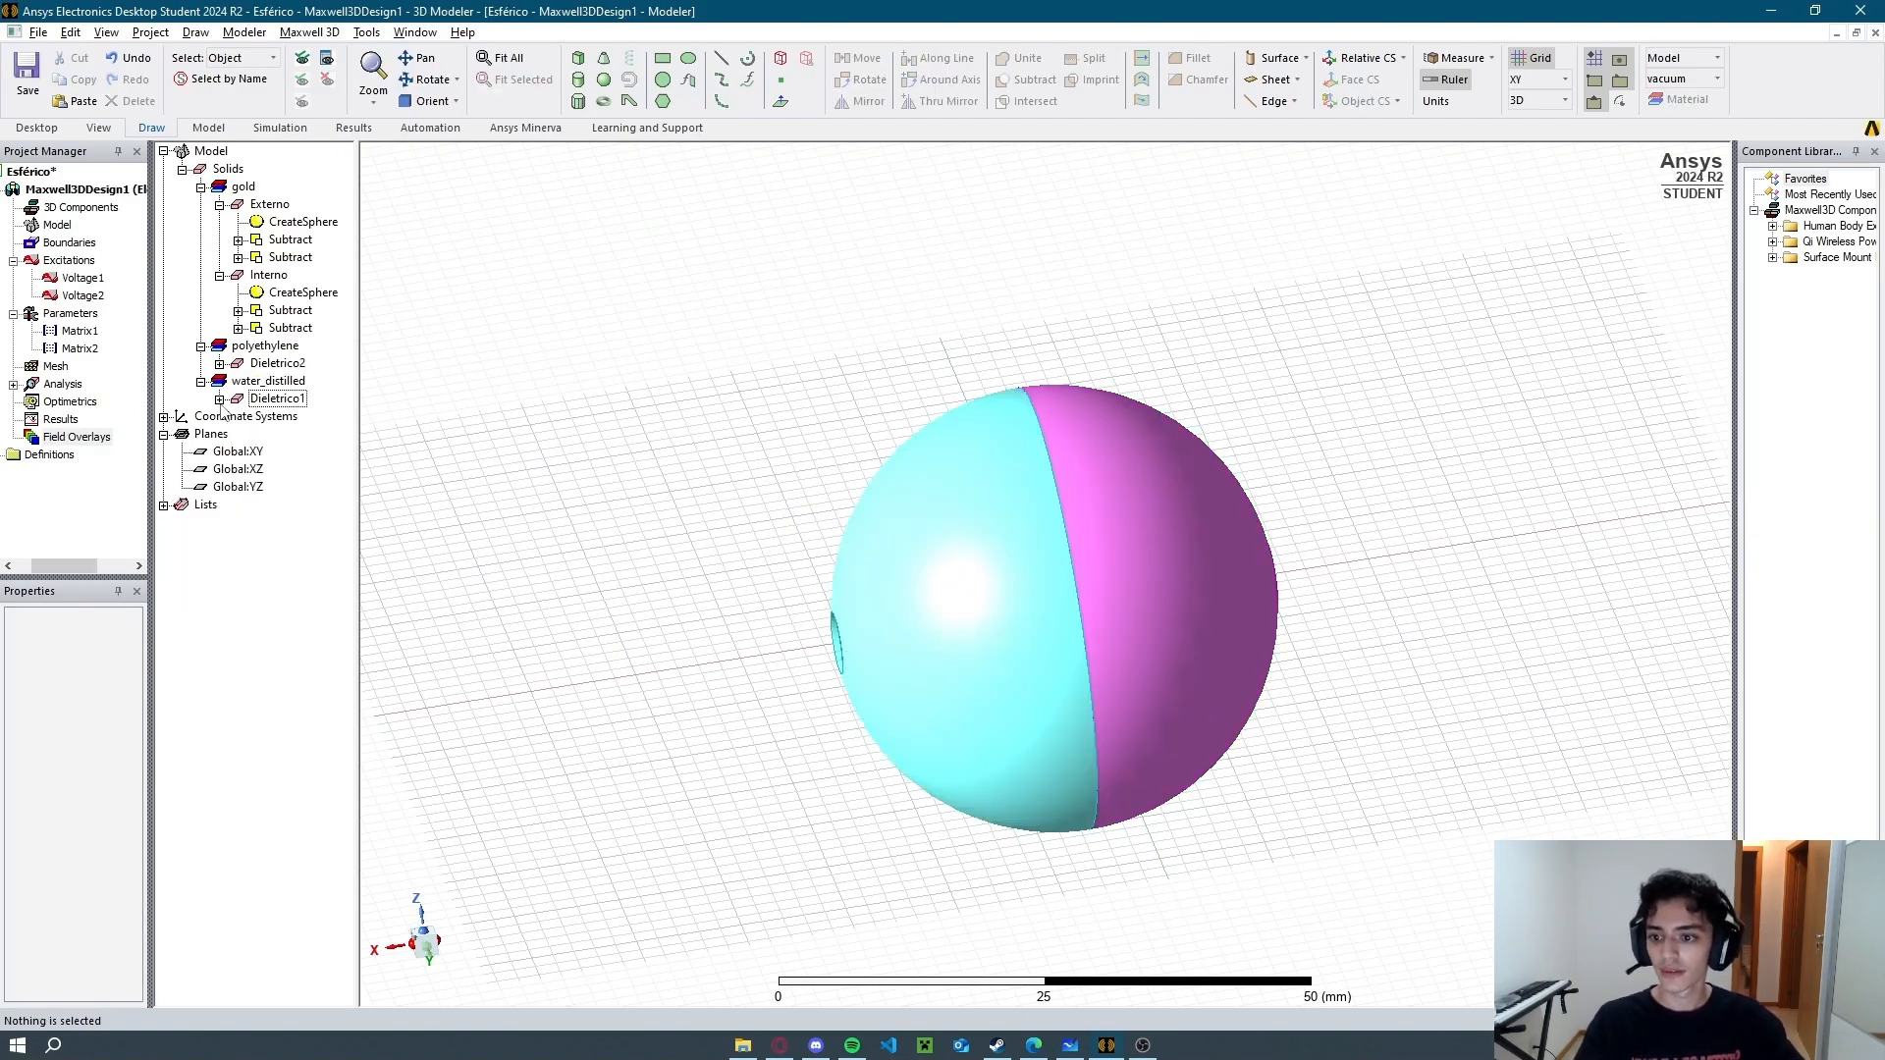
alt+drag(595, 481, 674, 453)
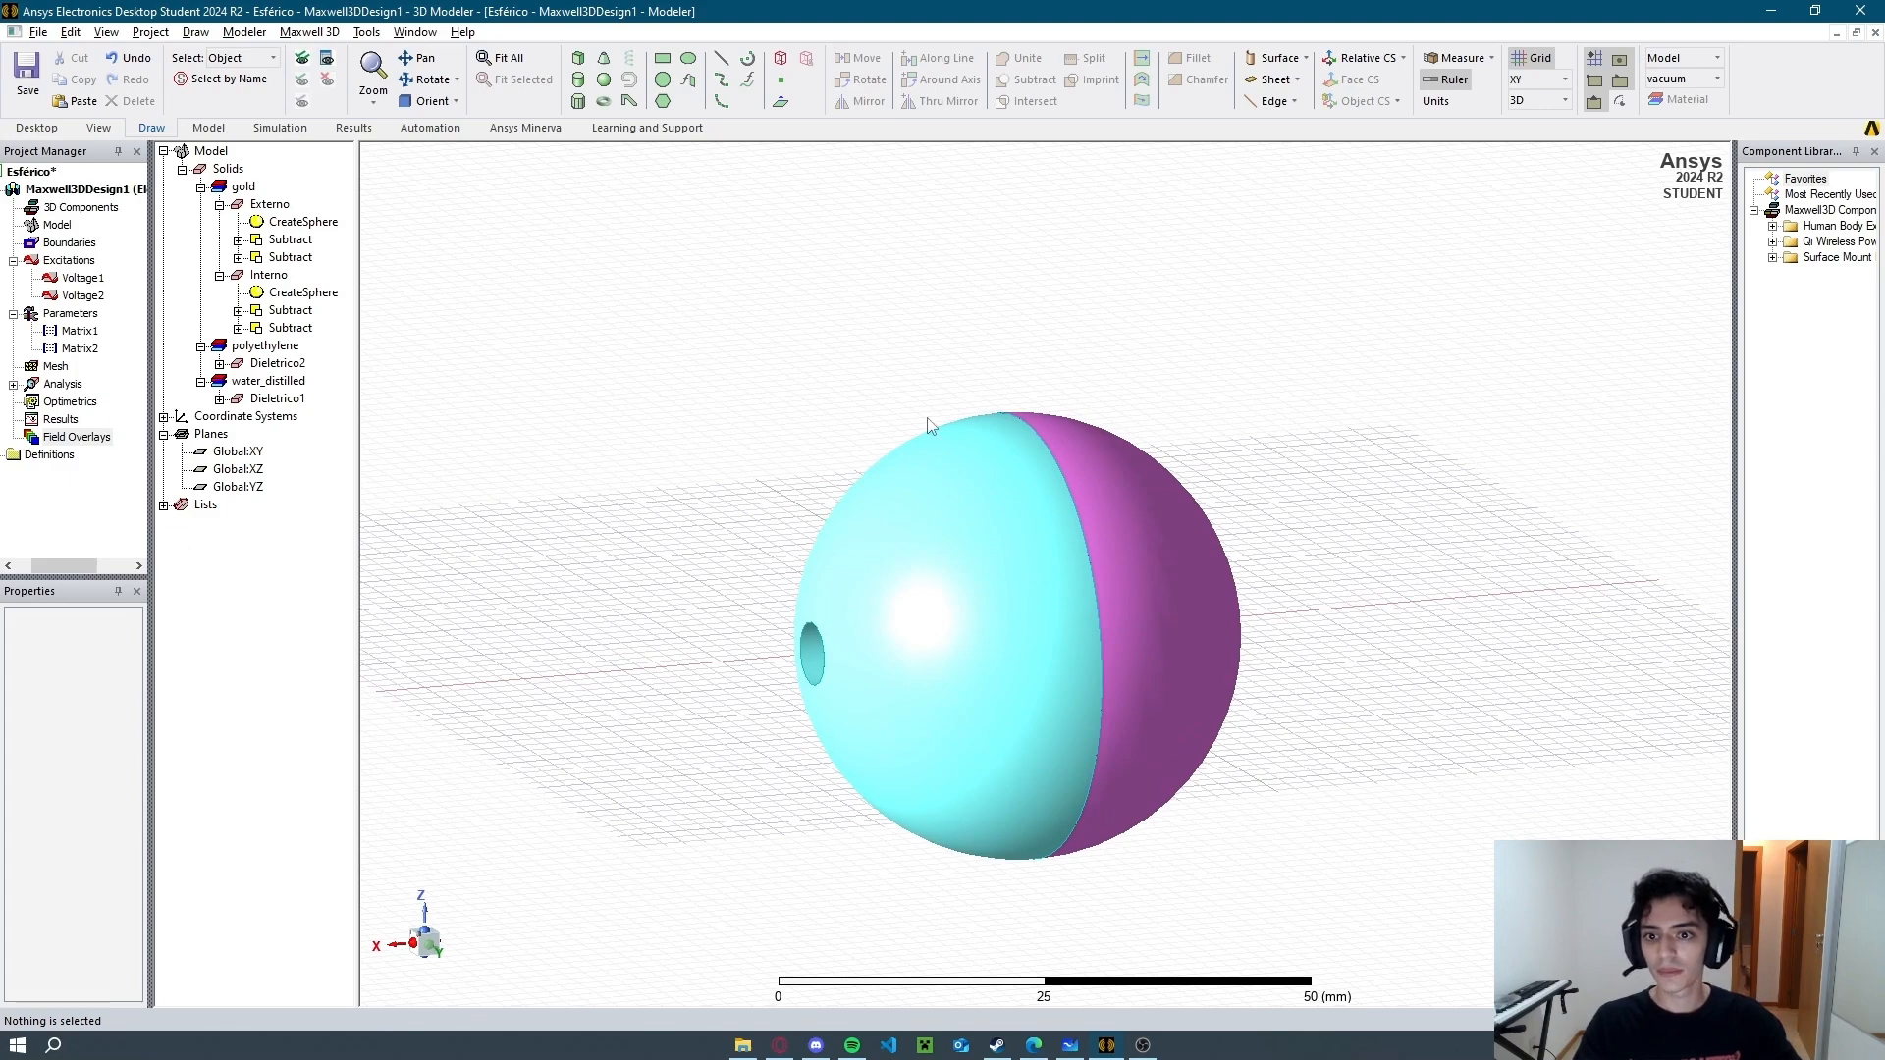
key(alt+Tab)
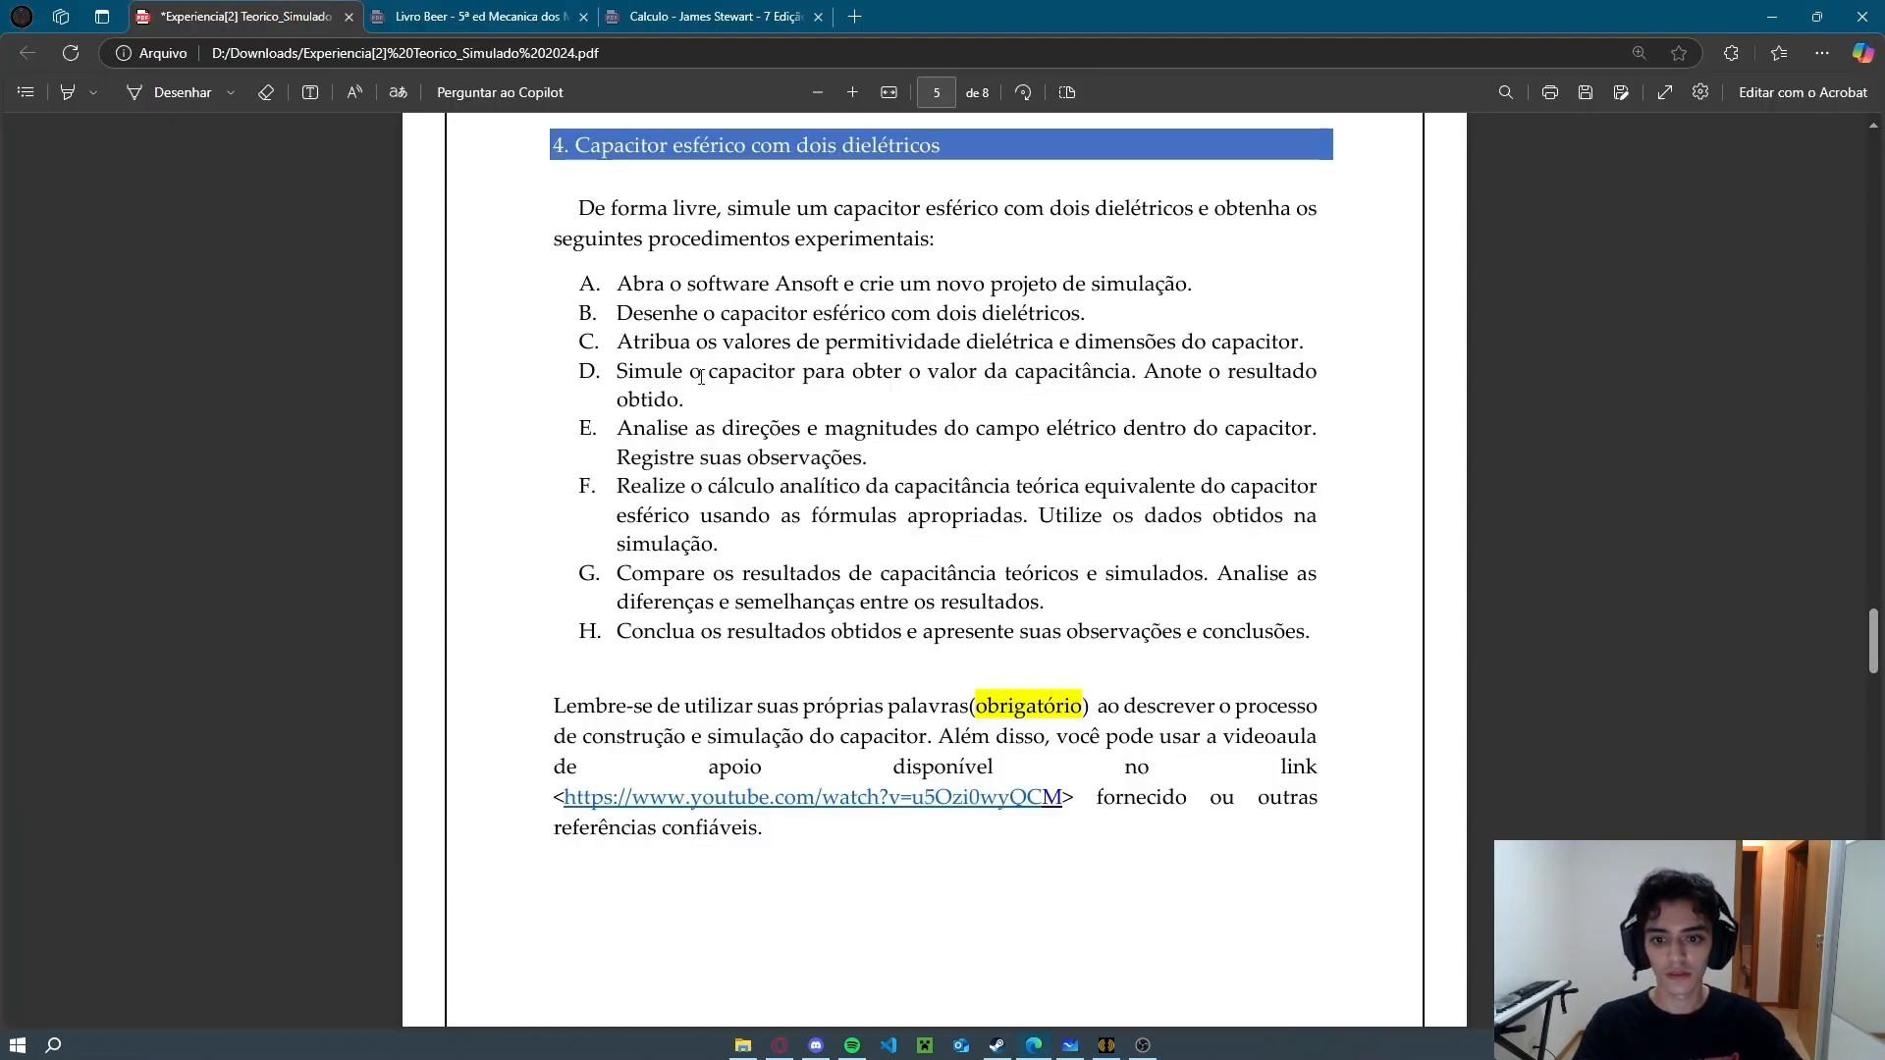
key(alt+Tab)
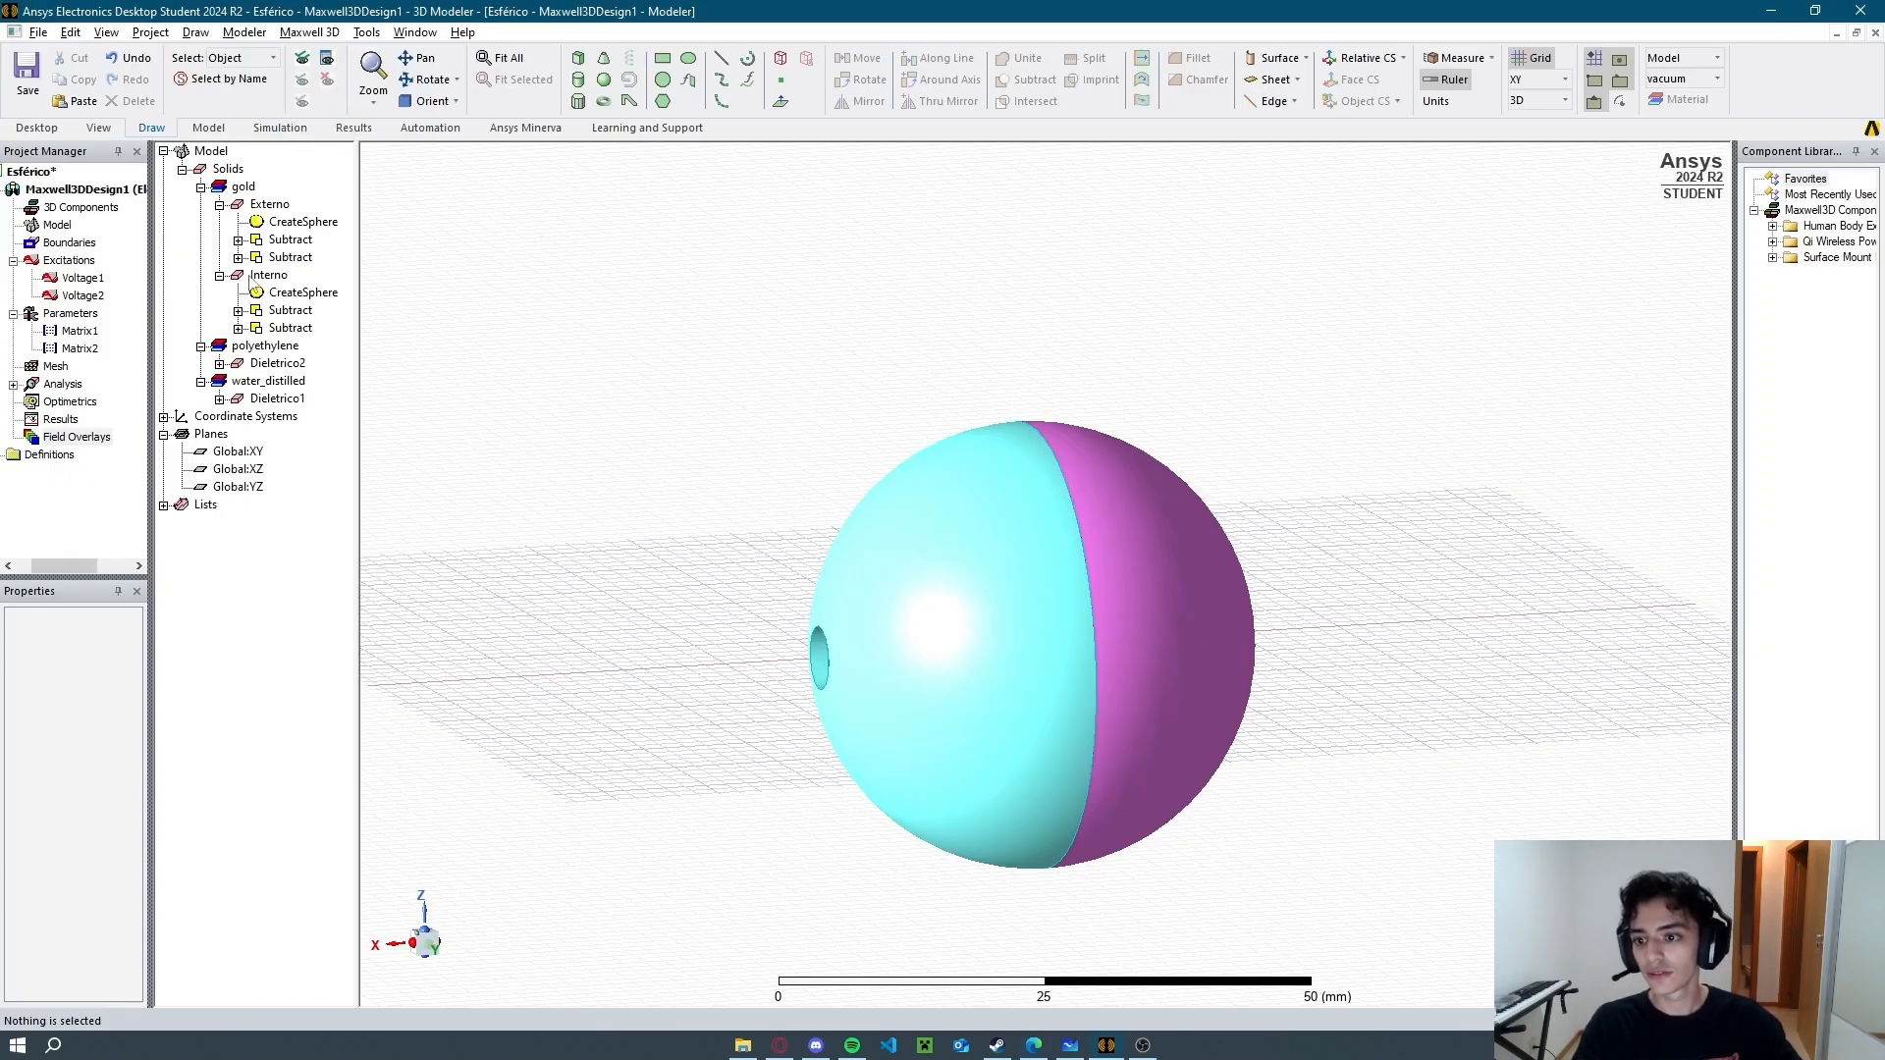
Show the hidden outer gold conductor, Externo, around the two dielectric halves.
click(269, 204)
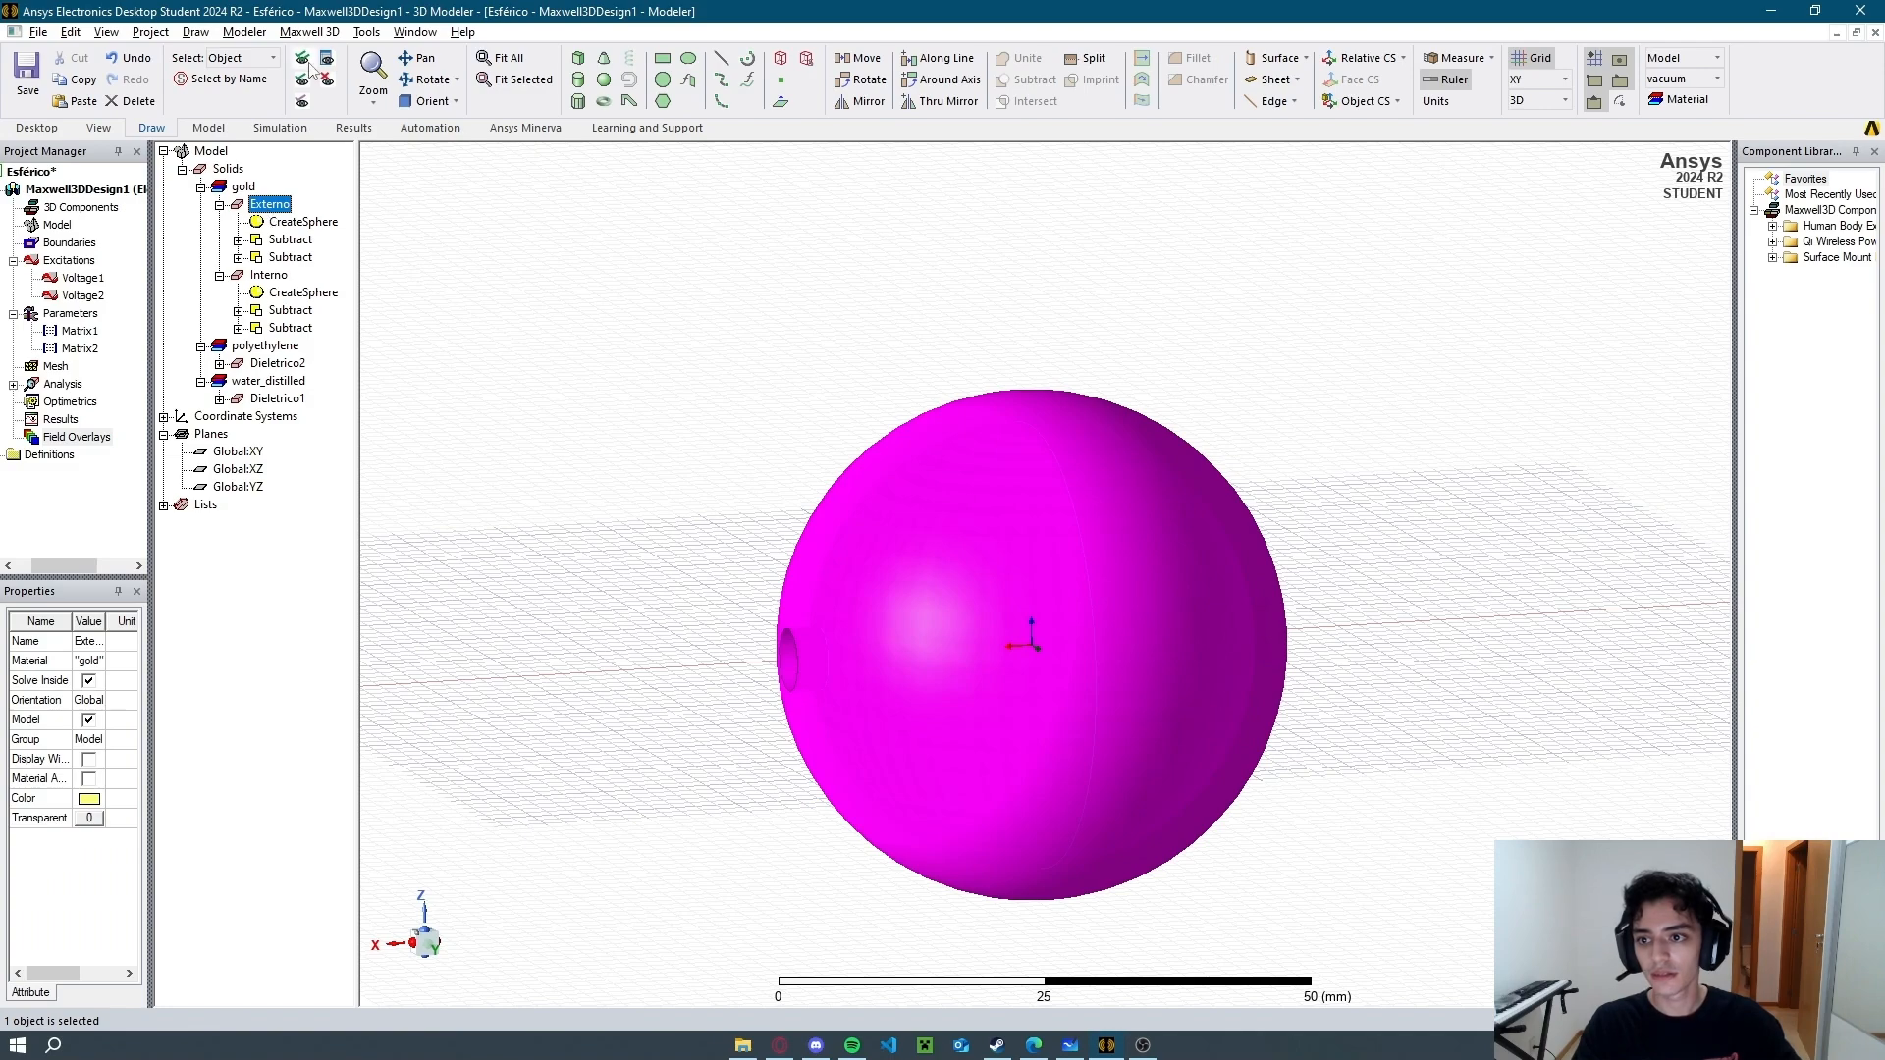
click(633, 371)
alt+drag(634, 372, 770, 606)
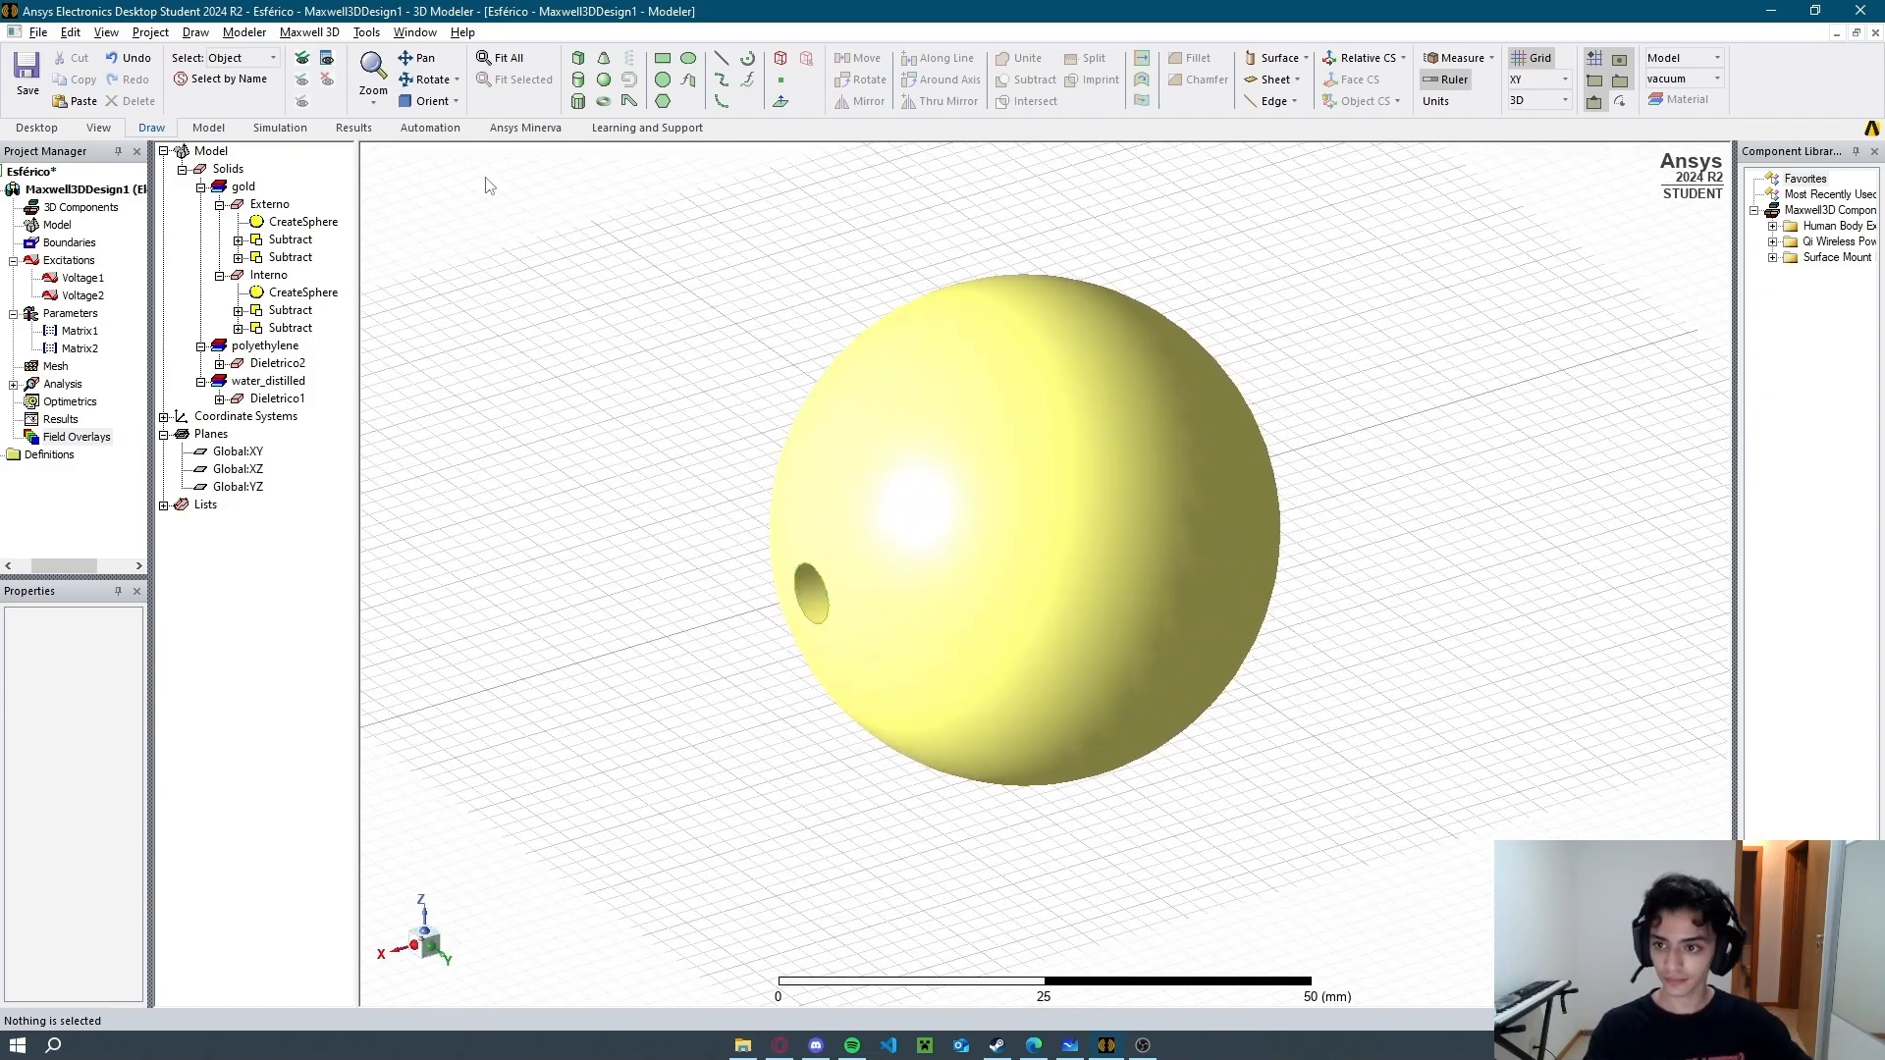
Create a vacuum region around the capacitor with 0 percentage offset, padded similarly in all directions.
click(195, 131)
click(160, 130)
click(807, 61)
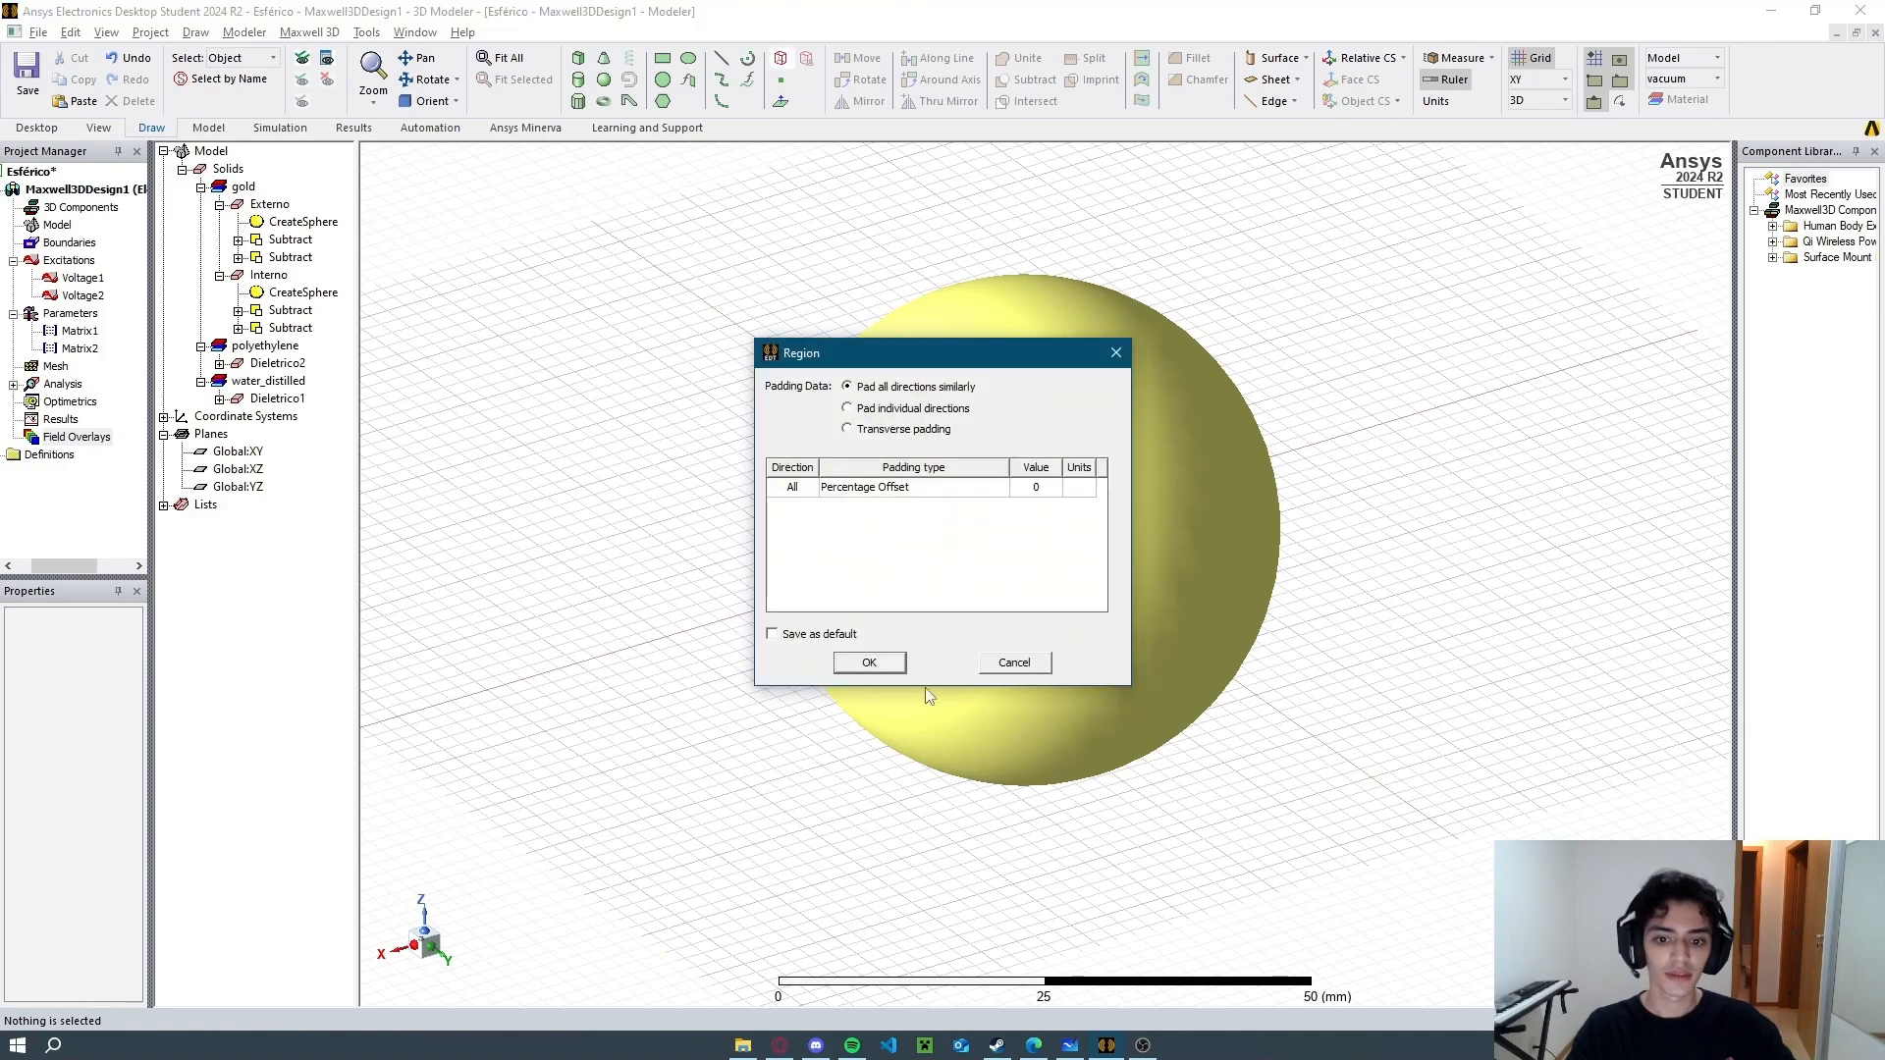
click(851, 662)
click(648, 560)
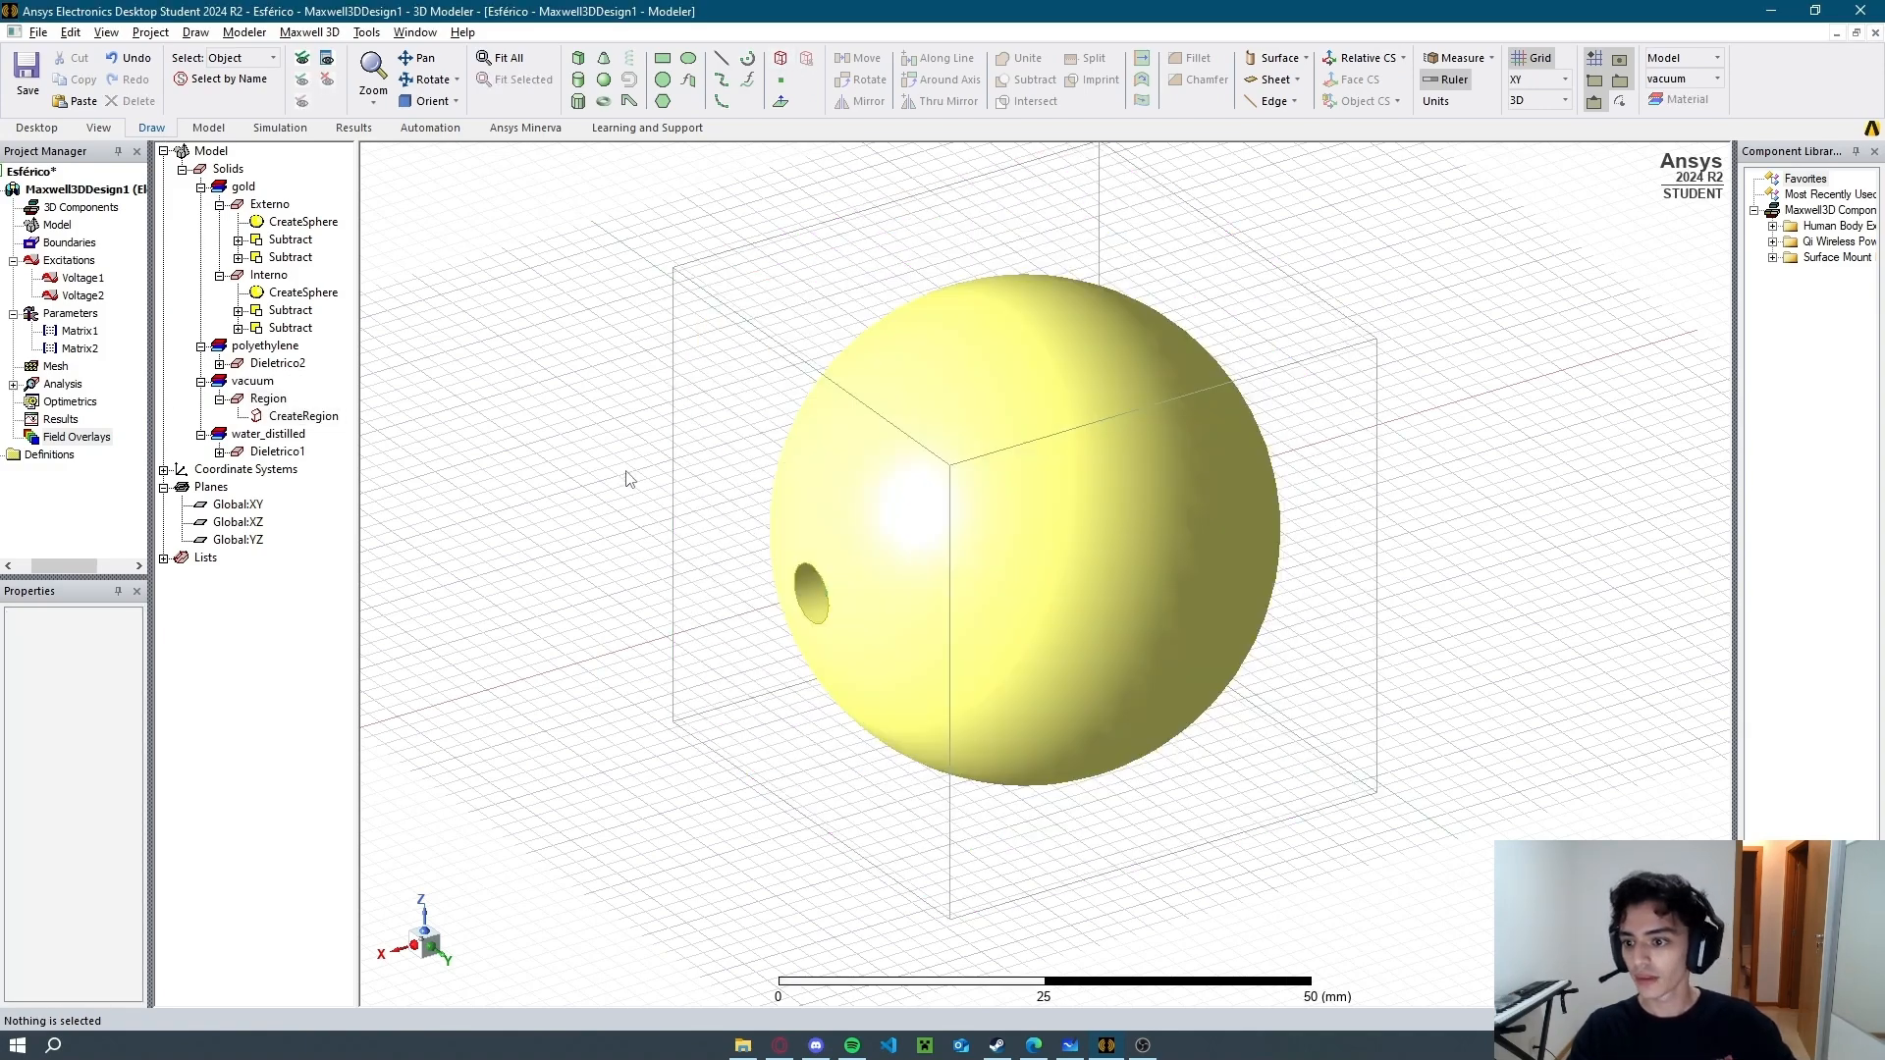
drag(57, 566, 47, 567)
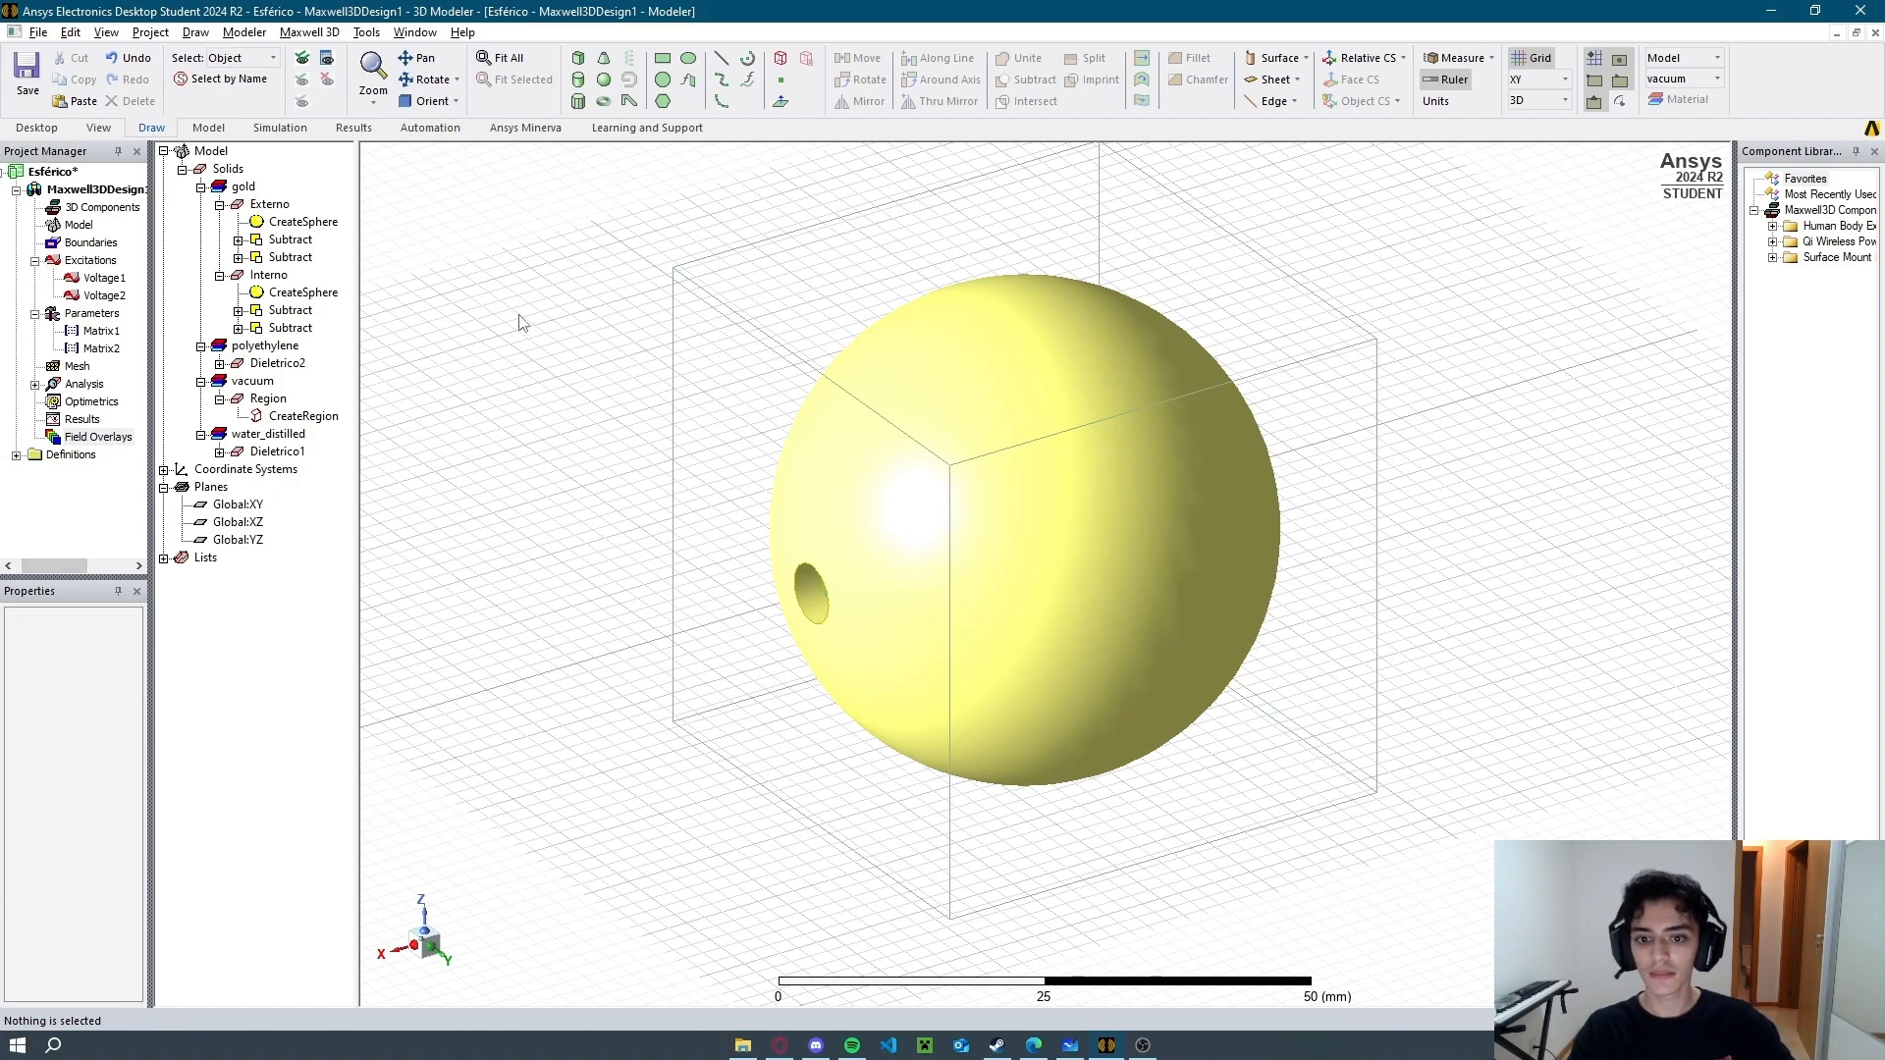
Review procedures B to D of section 4 in the assignment PDF, and return to Ansys Electronics Desktop.
key(alt+Tab)
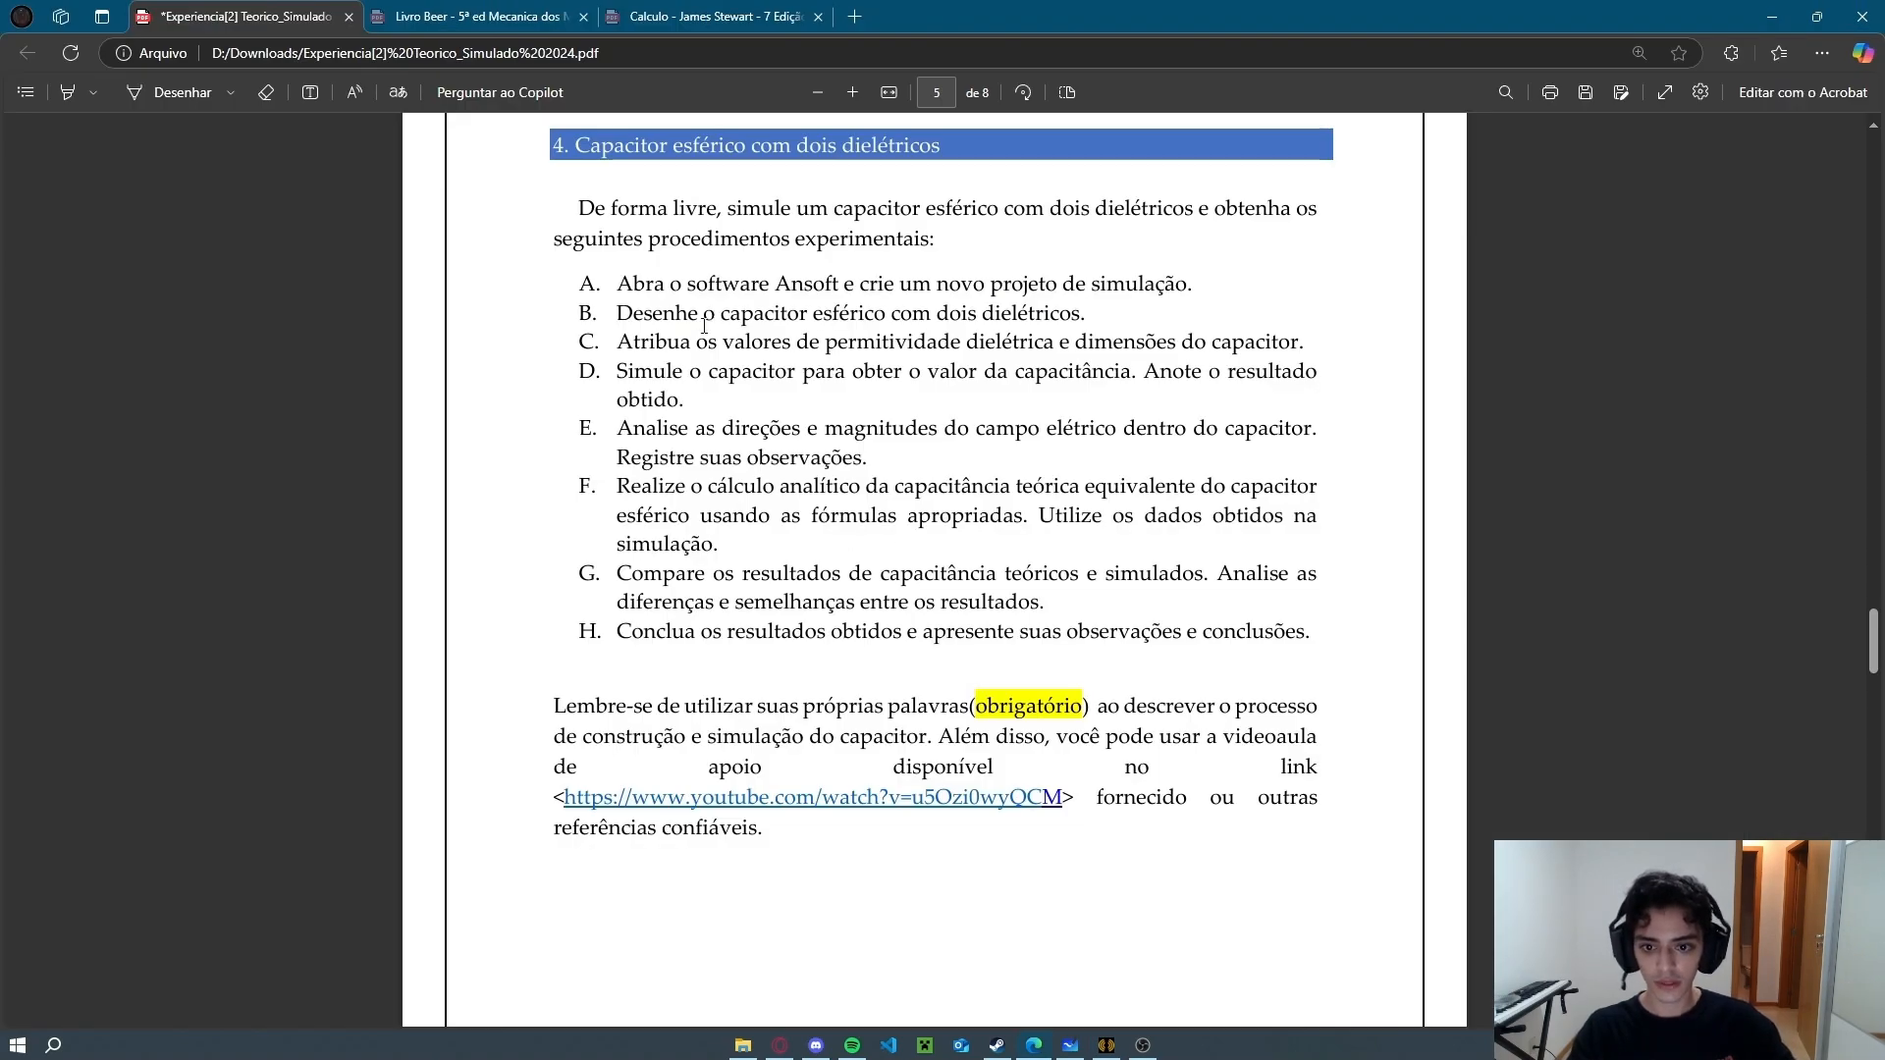
drag(618, 374, 1093, 374)
drag(617, 341, 1144, 341)
click(786, 392)
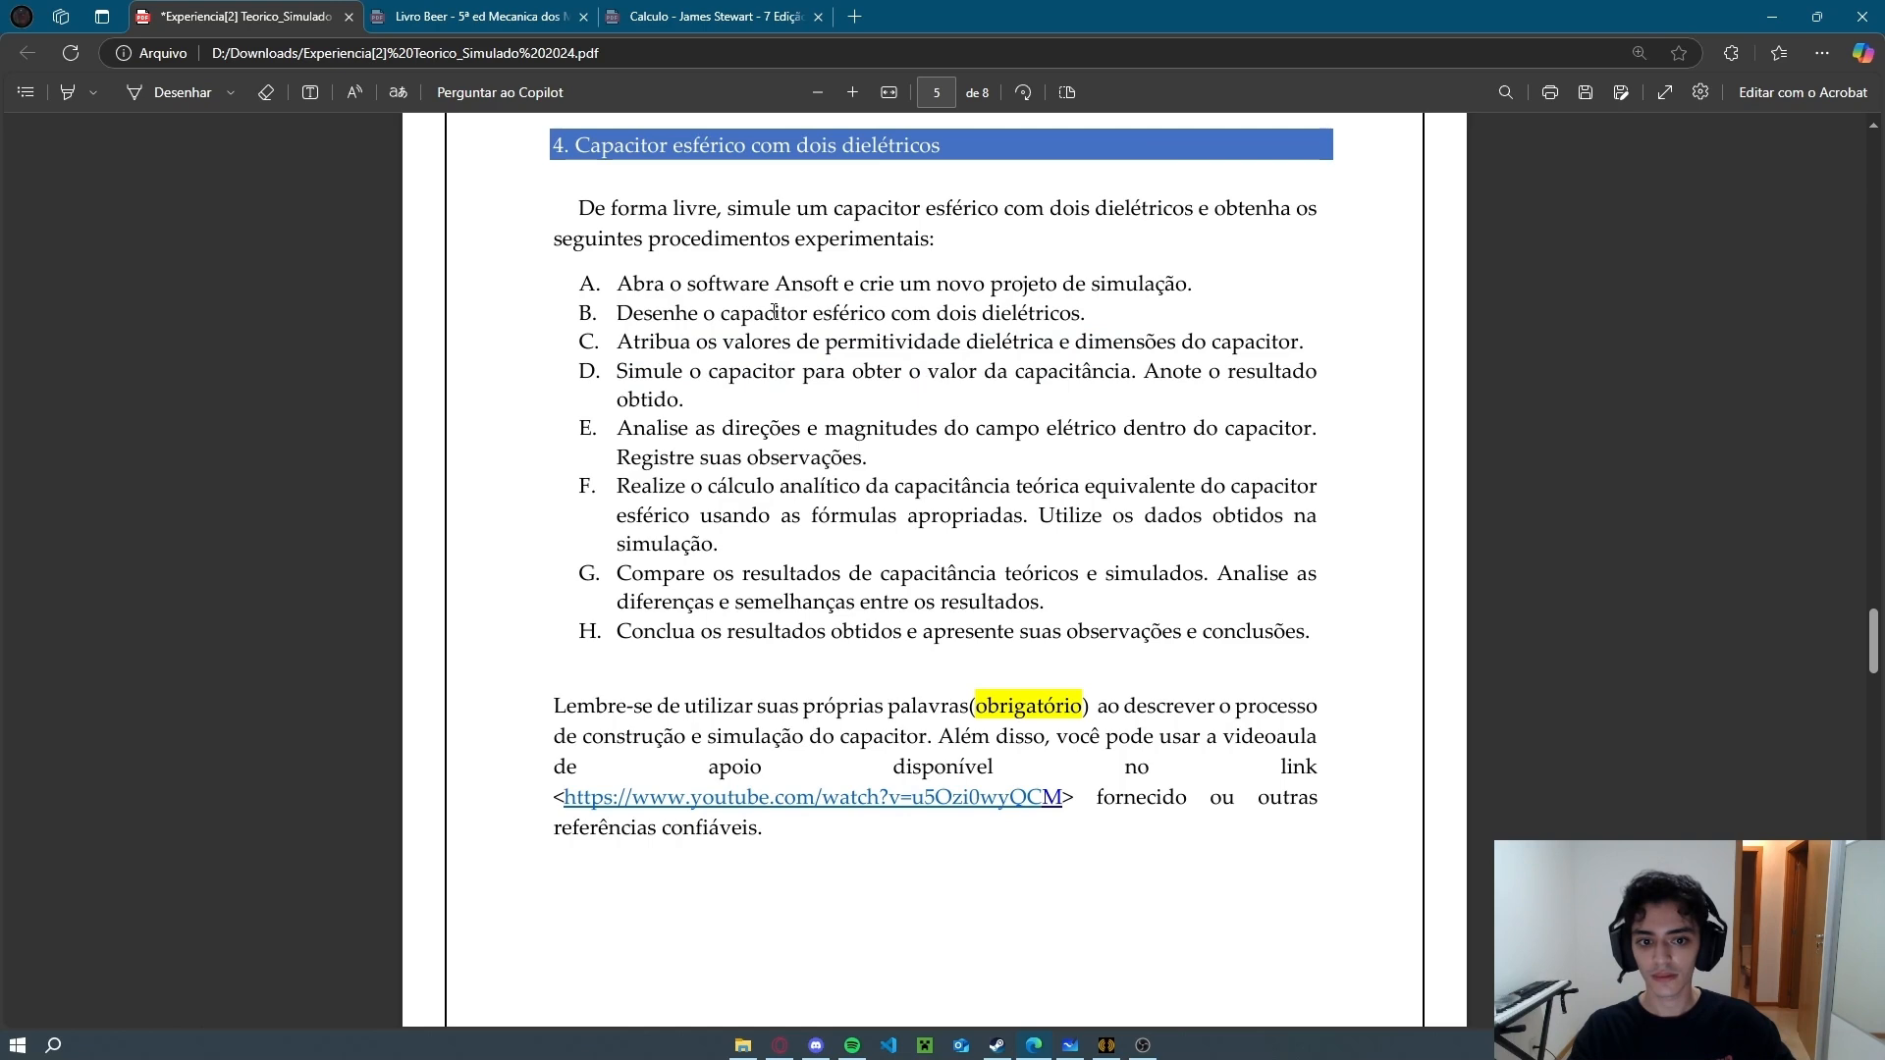
drag(640, 312, 1085, 314)
click(931, 433)
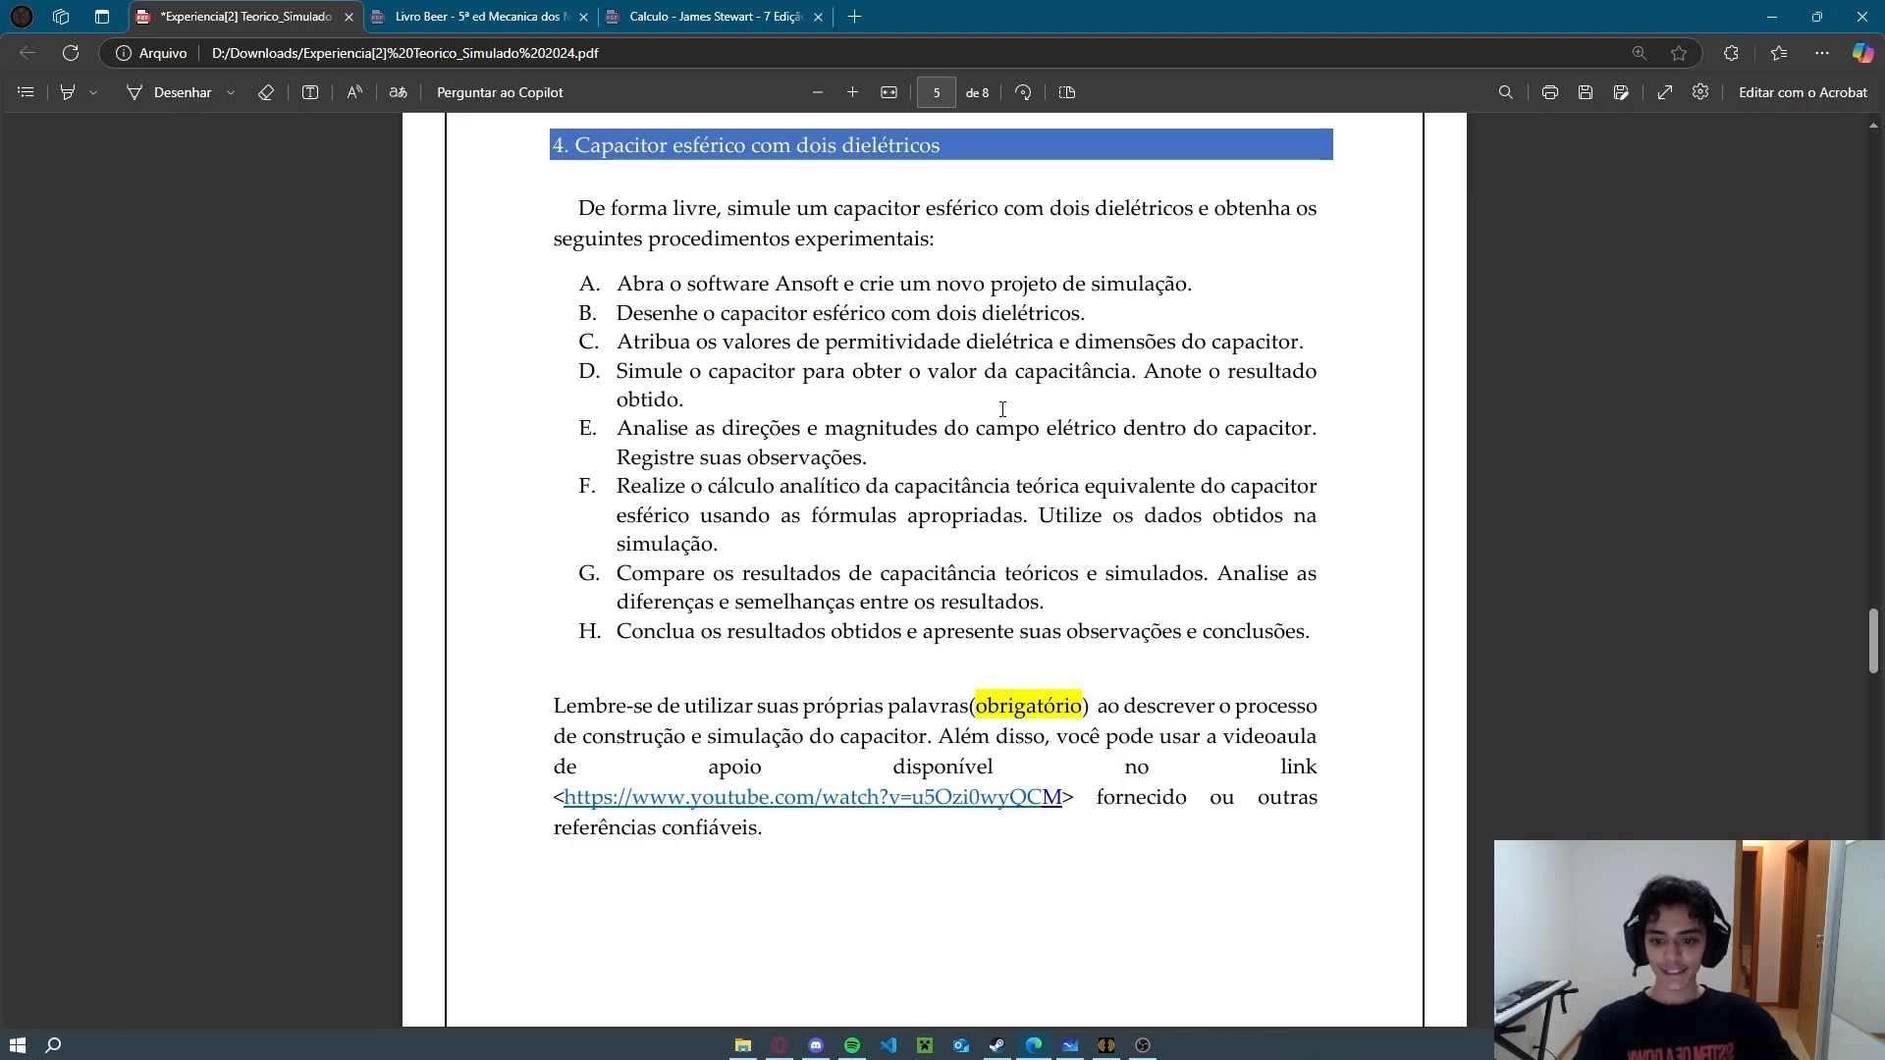
key(alt+Tab)
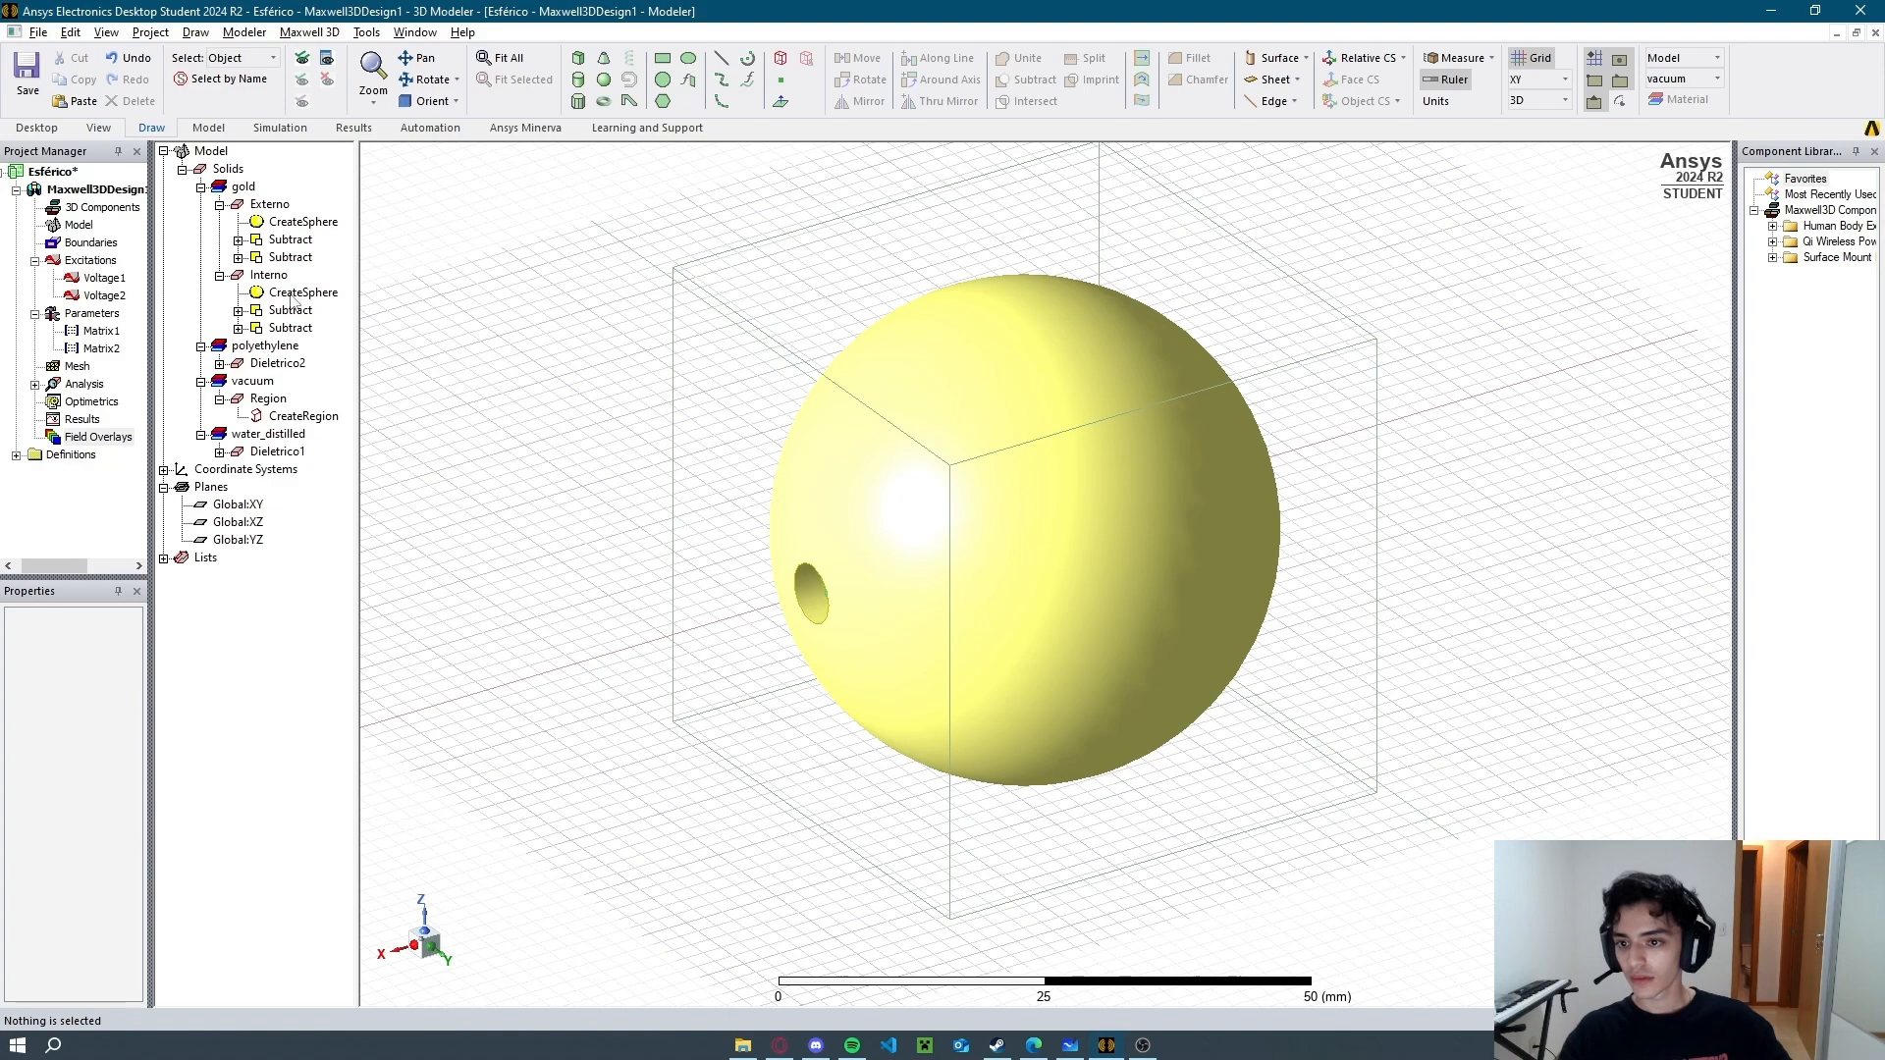
Check the analysis setup and validate the two-dielectric capacitor design.
click(280, 127)
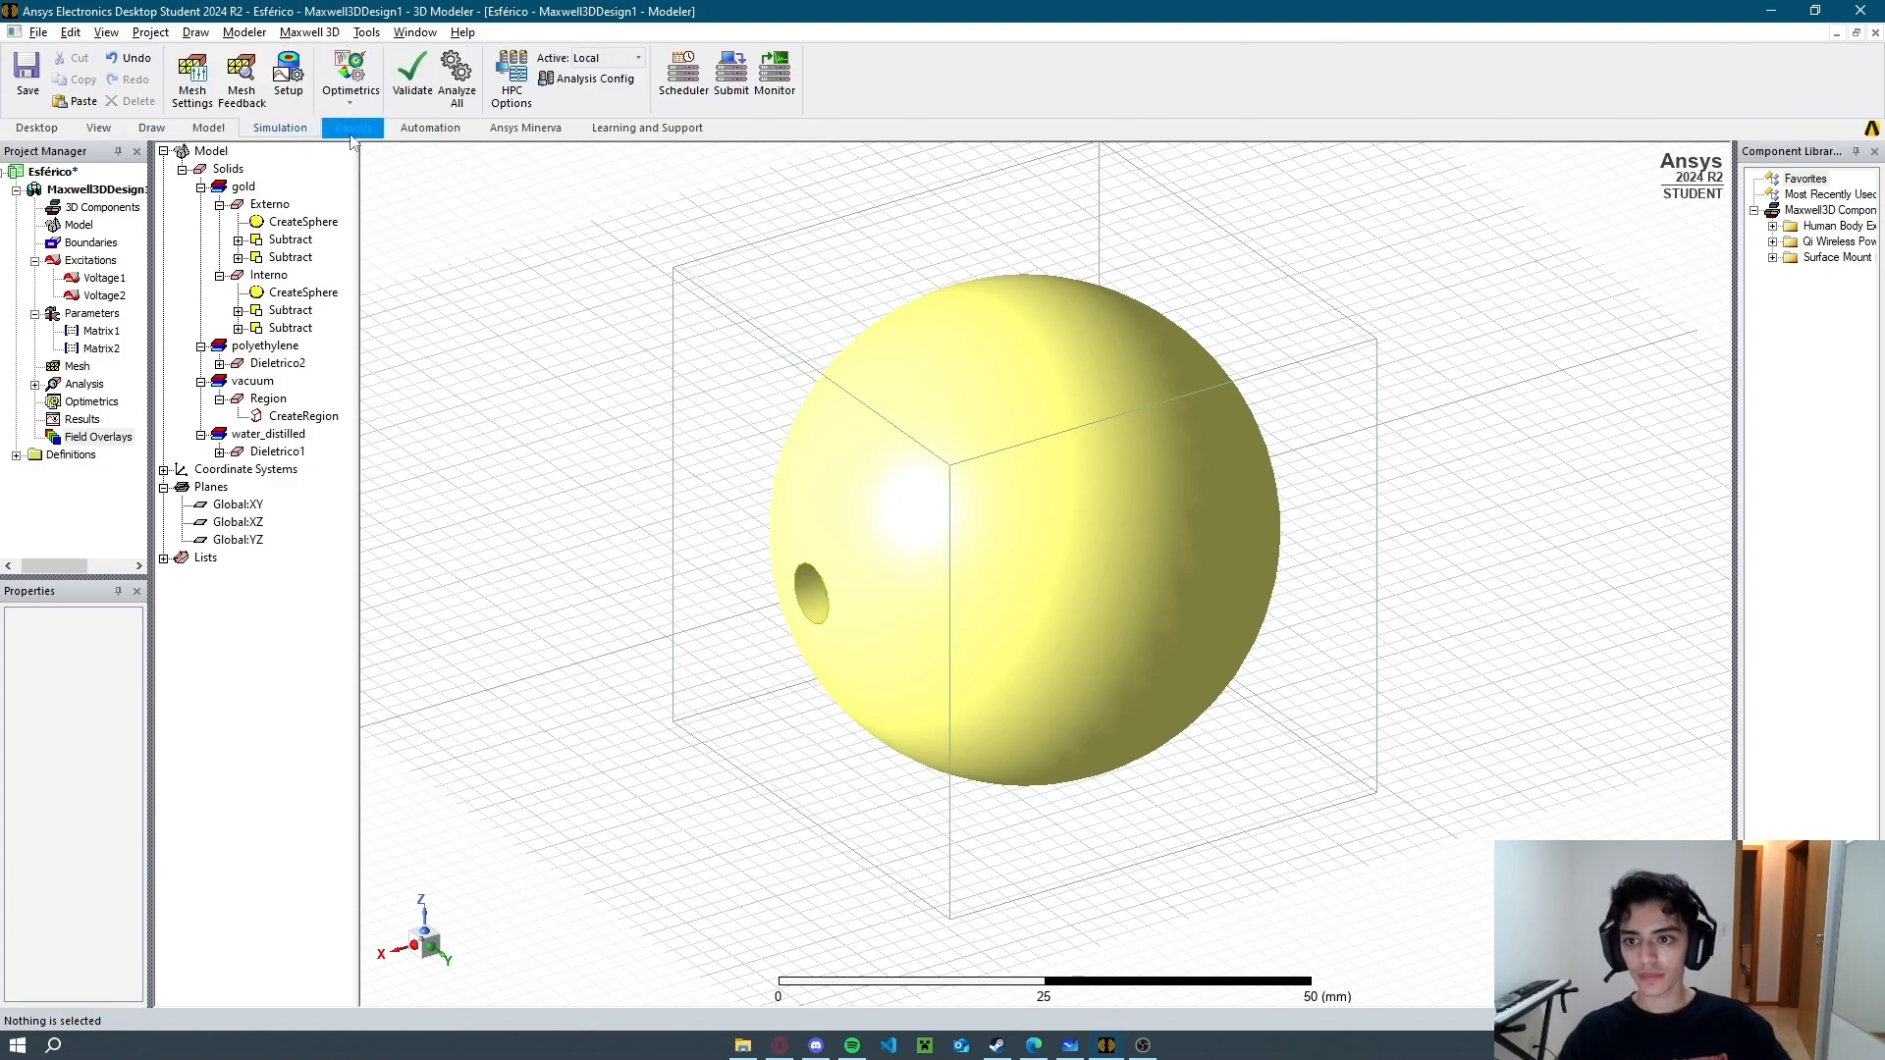
click(302, 95)
click(1119, 787)
click(412, 95)
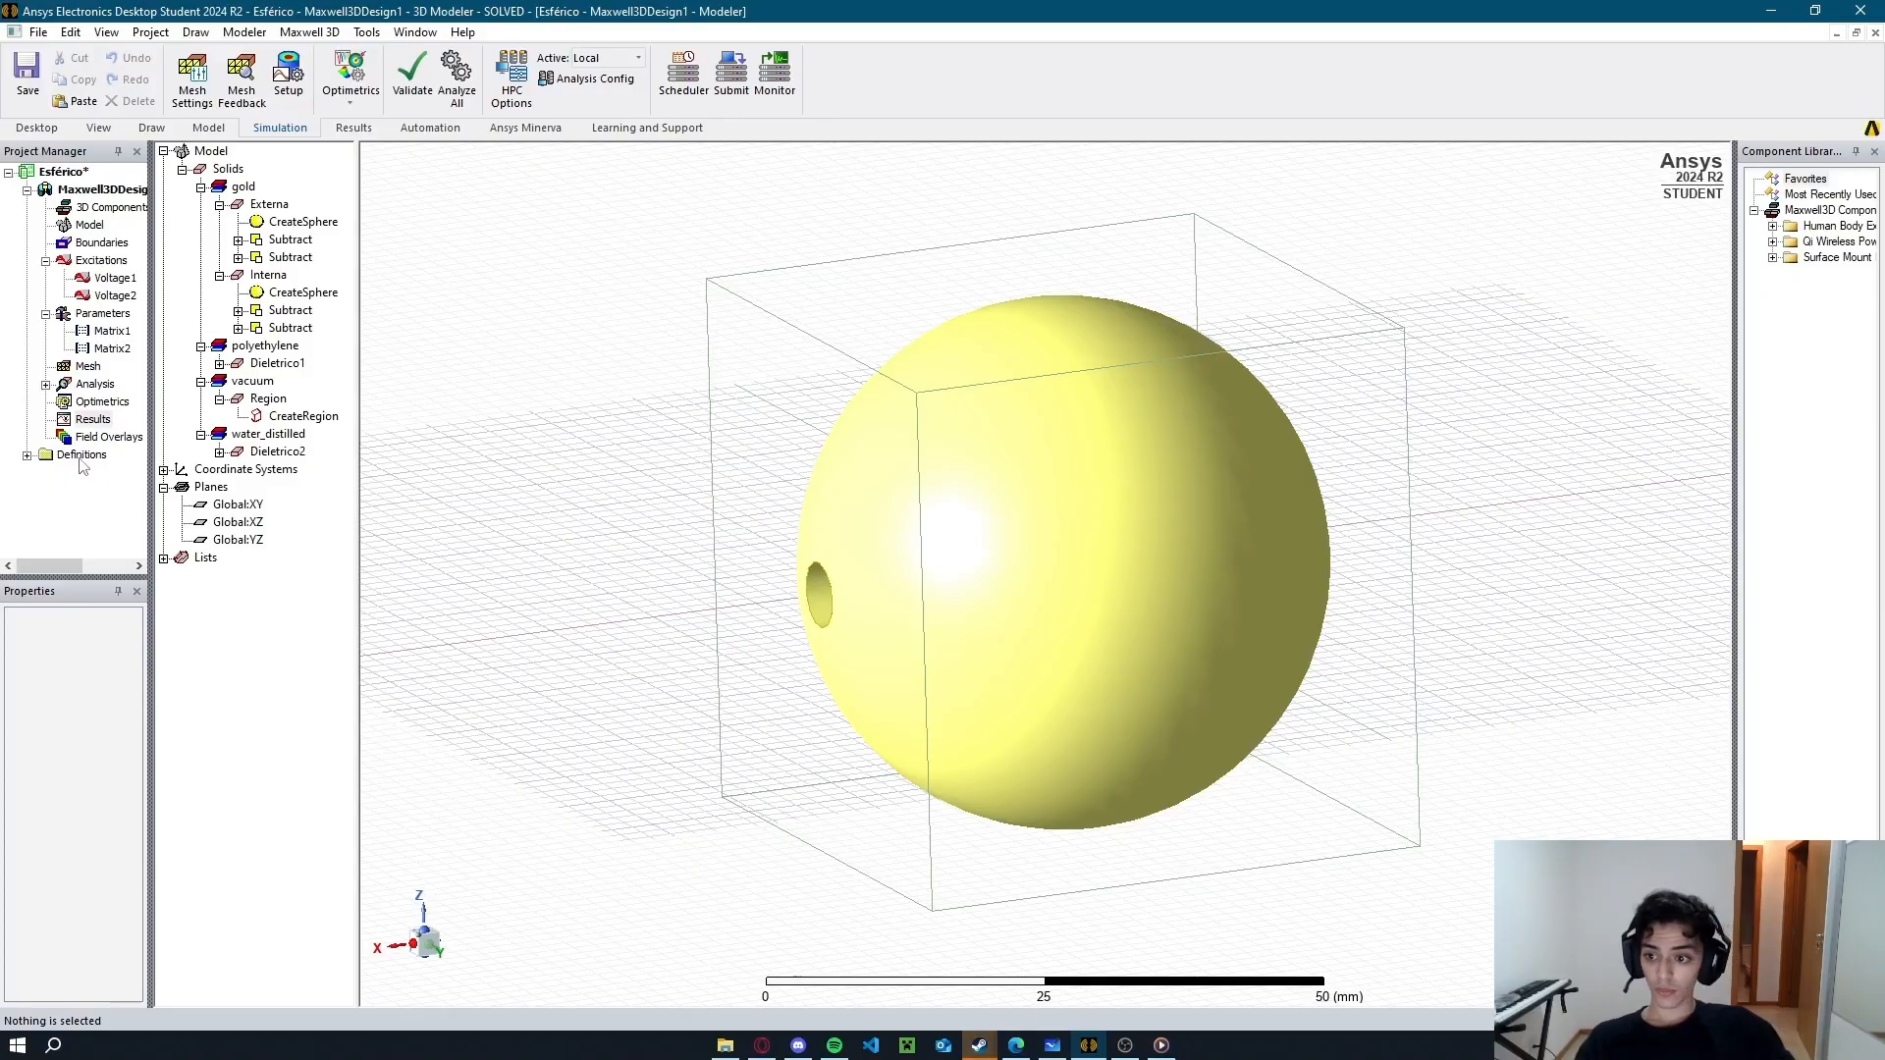
Examine the simulated capacitance in the Setup1 solution matrix and its Matrix1 equivalent circuit preview, and close the solution data.
click(84, 438)
click(96, 420)
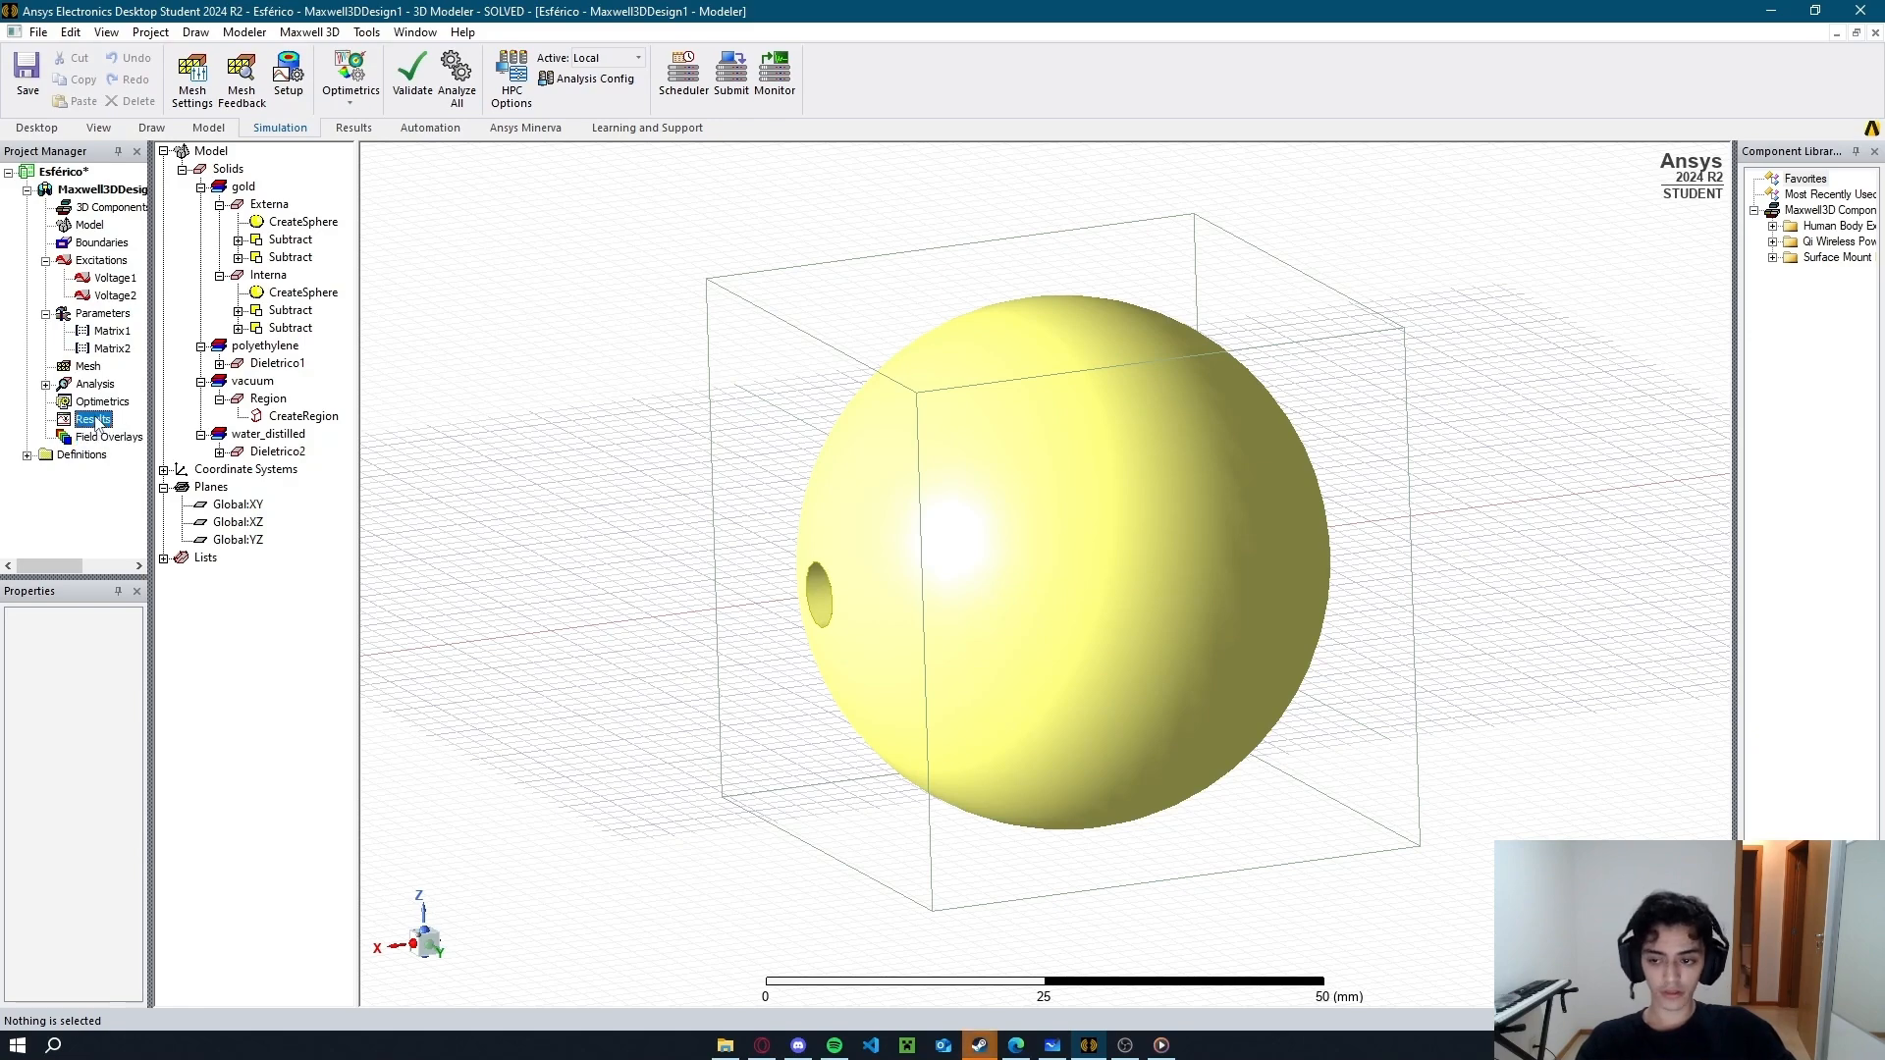
right_click(95, 420)
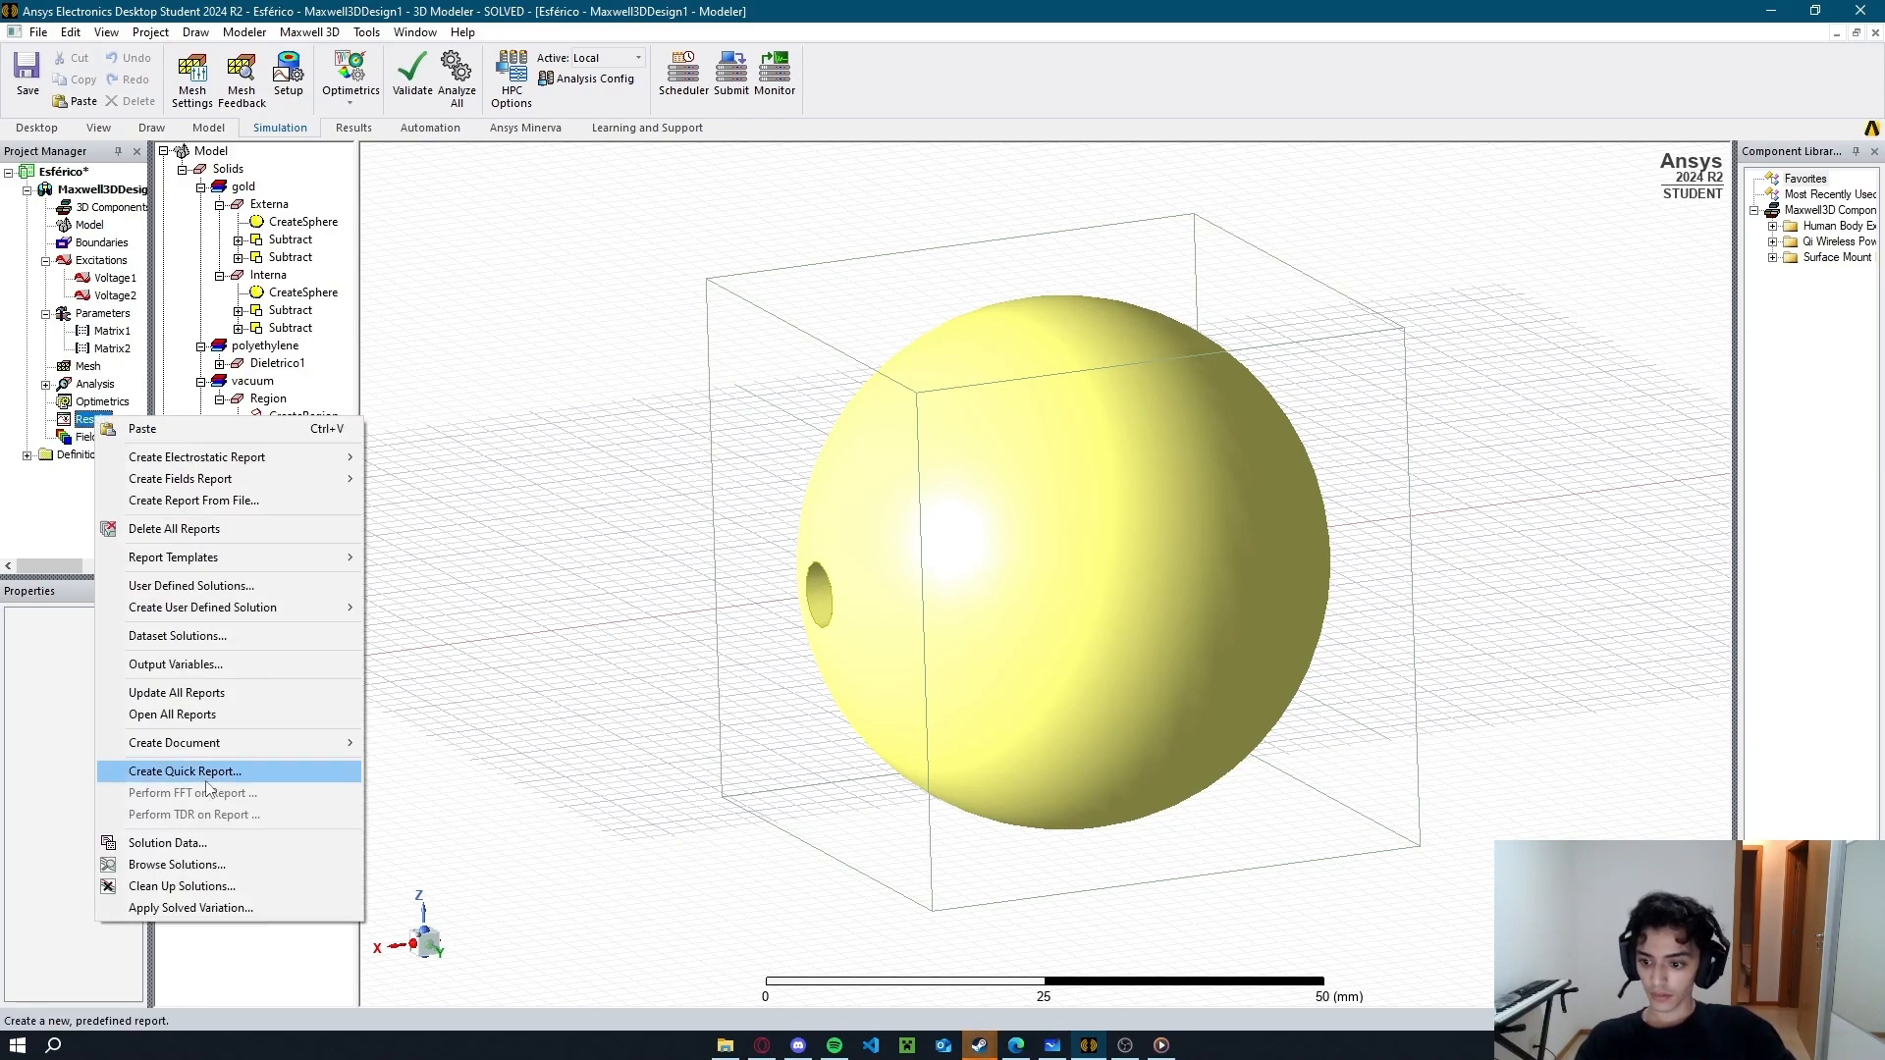
click(204, 838)
click(481, 438)
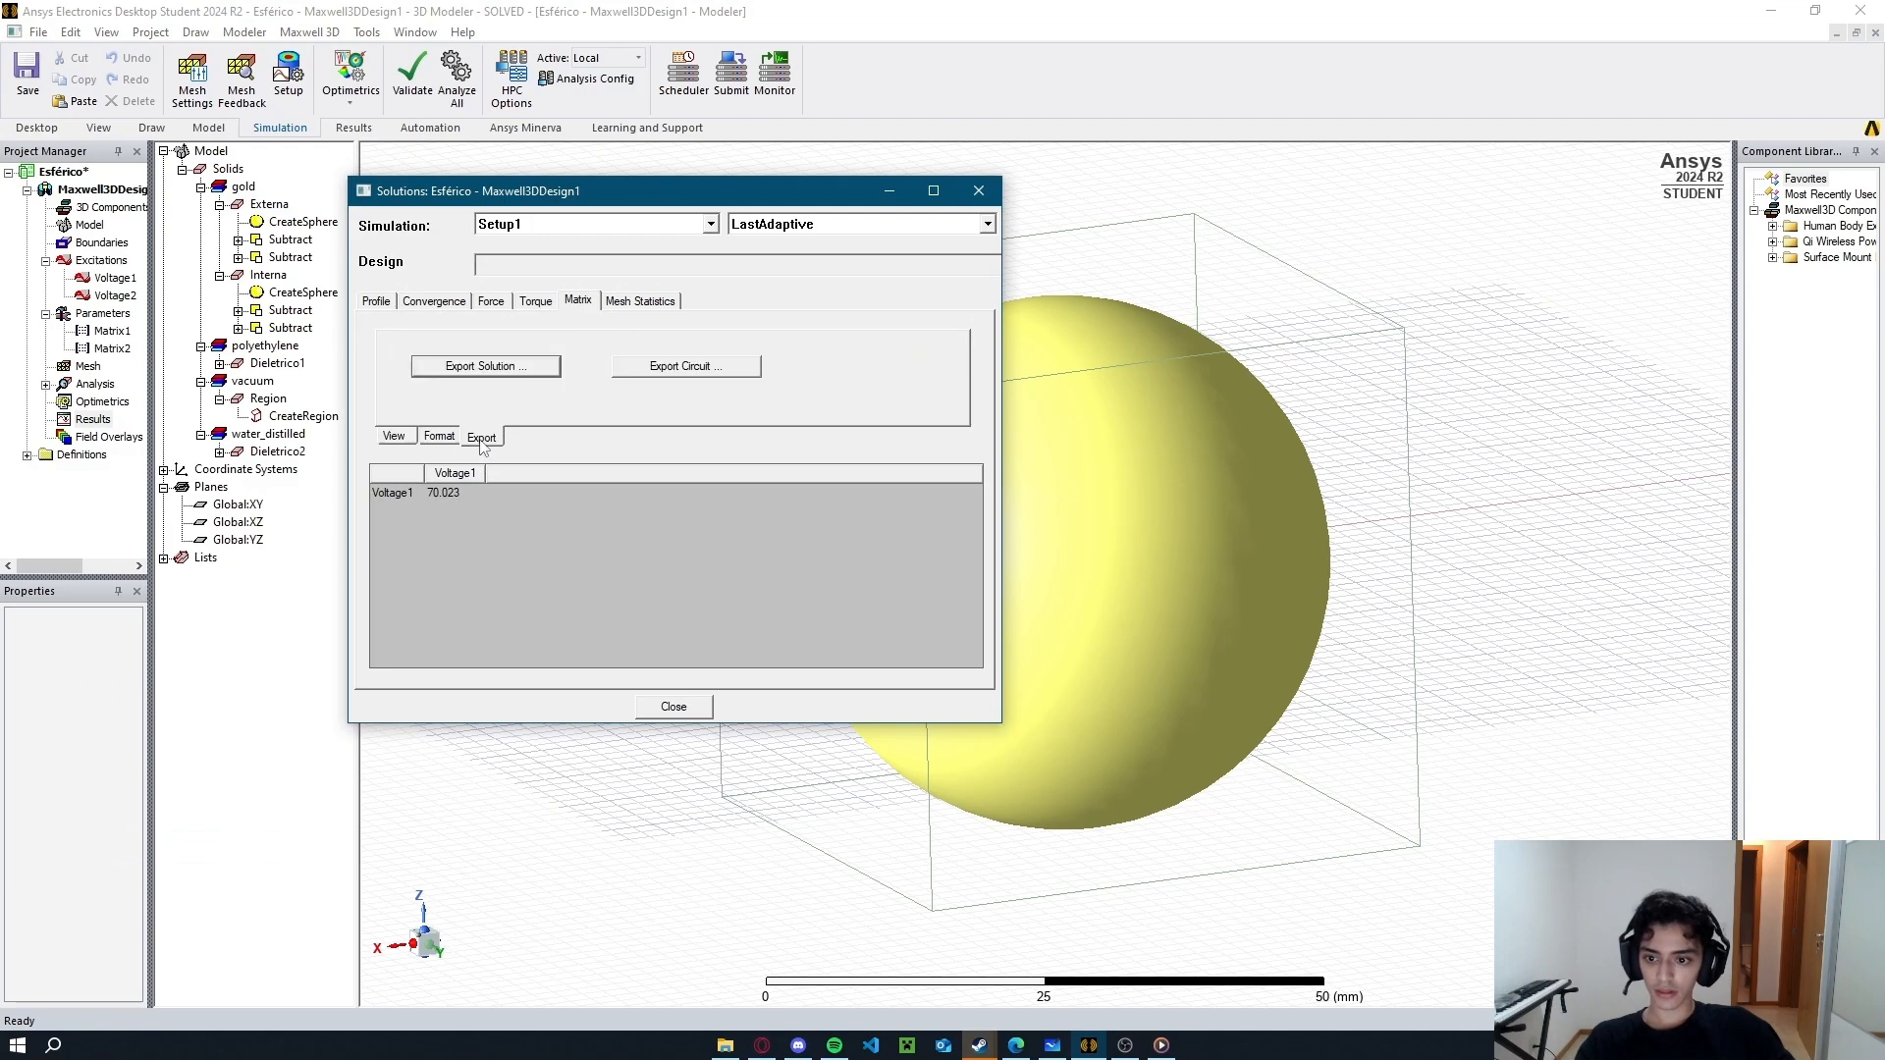
click(728, 374)
click(503, 733)
drag(735, 516, 860, 520)
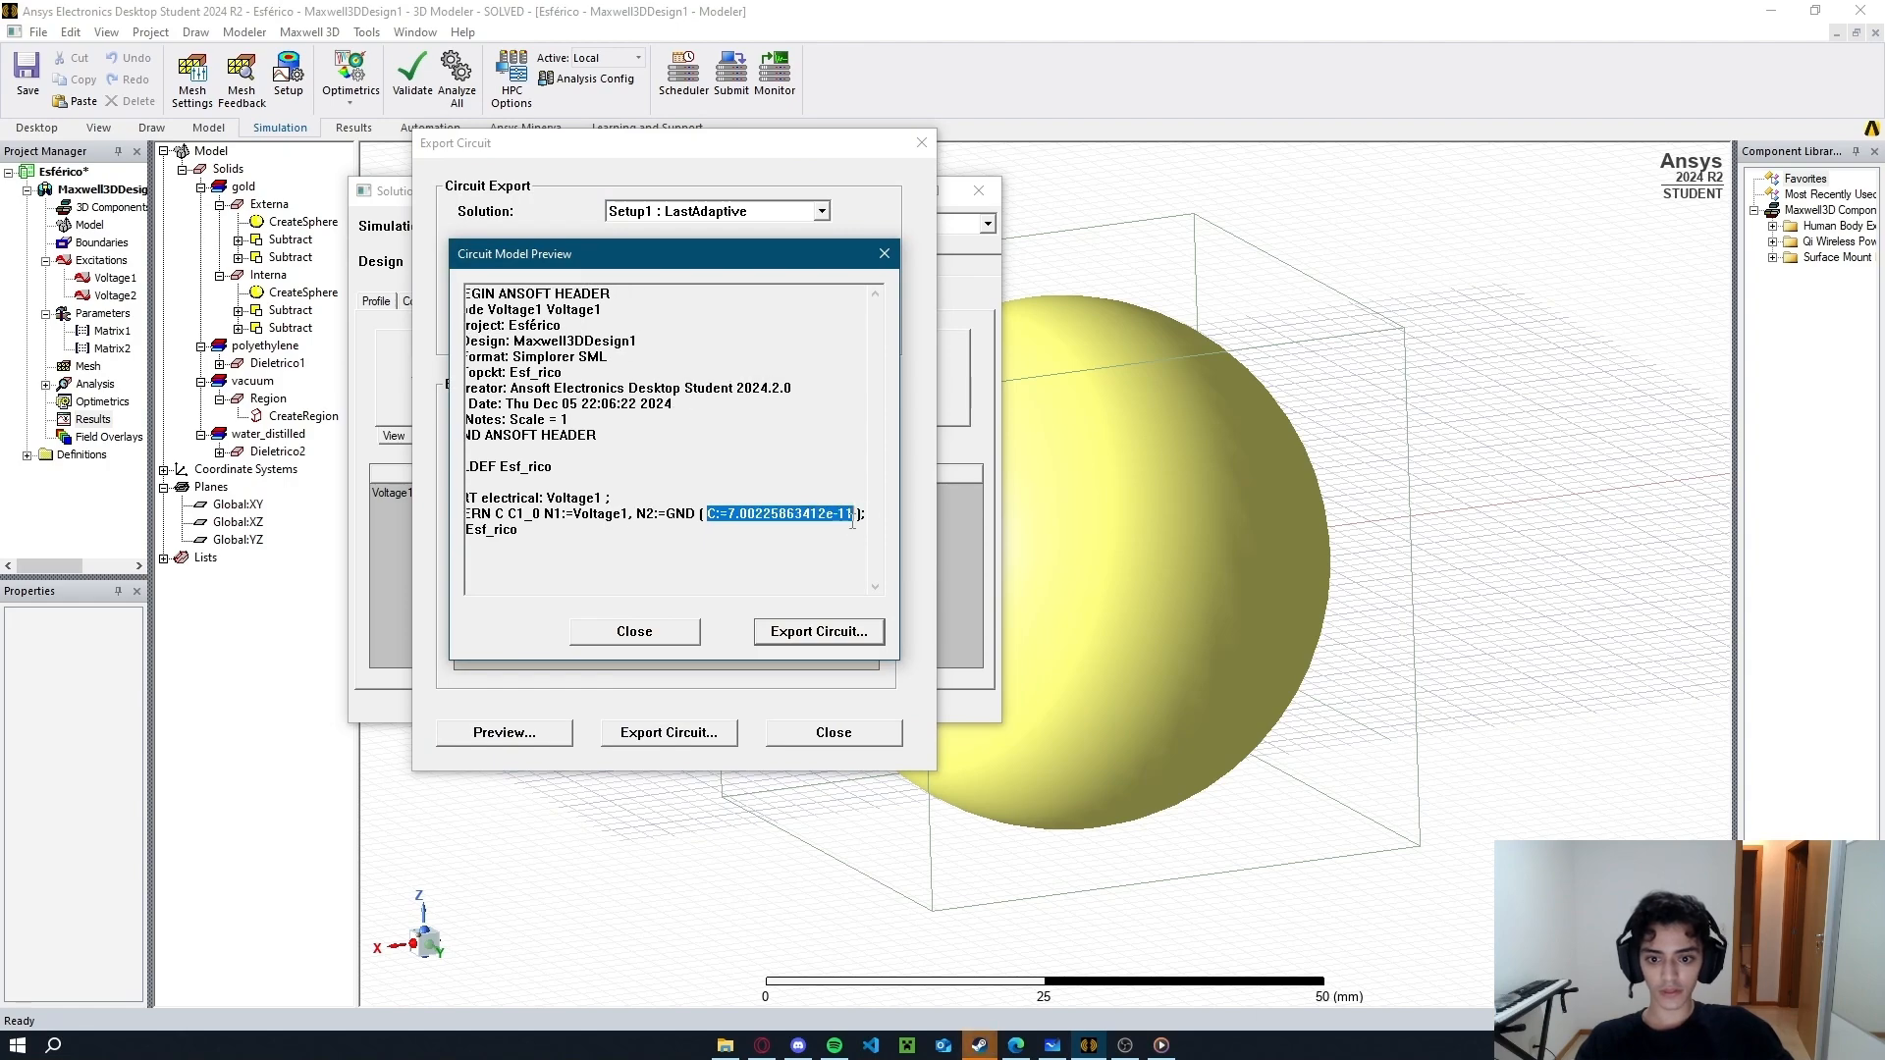
click(634, 631)
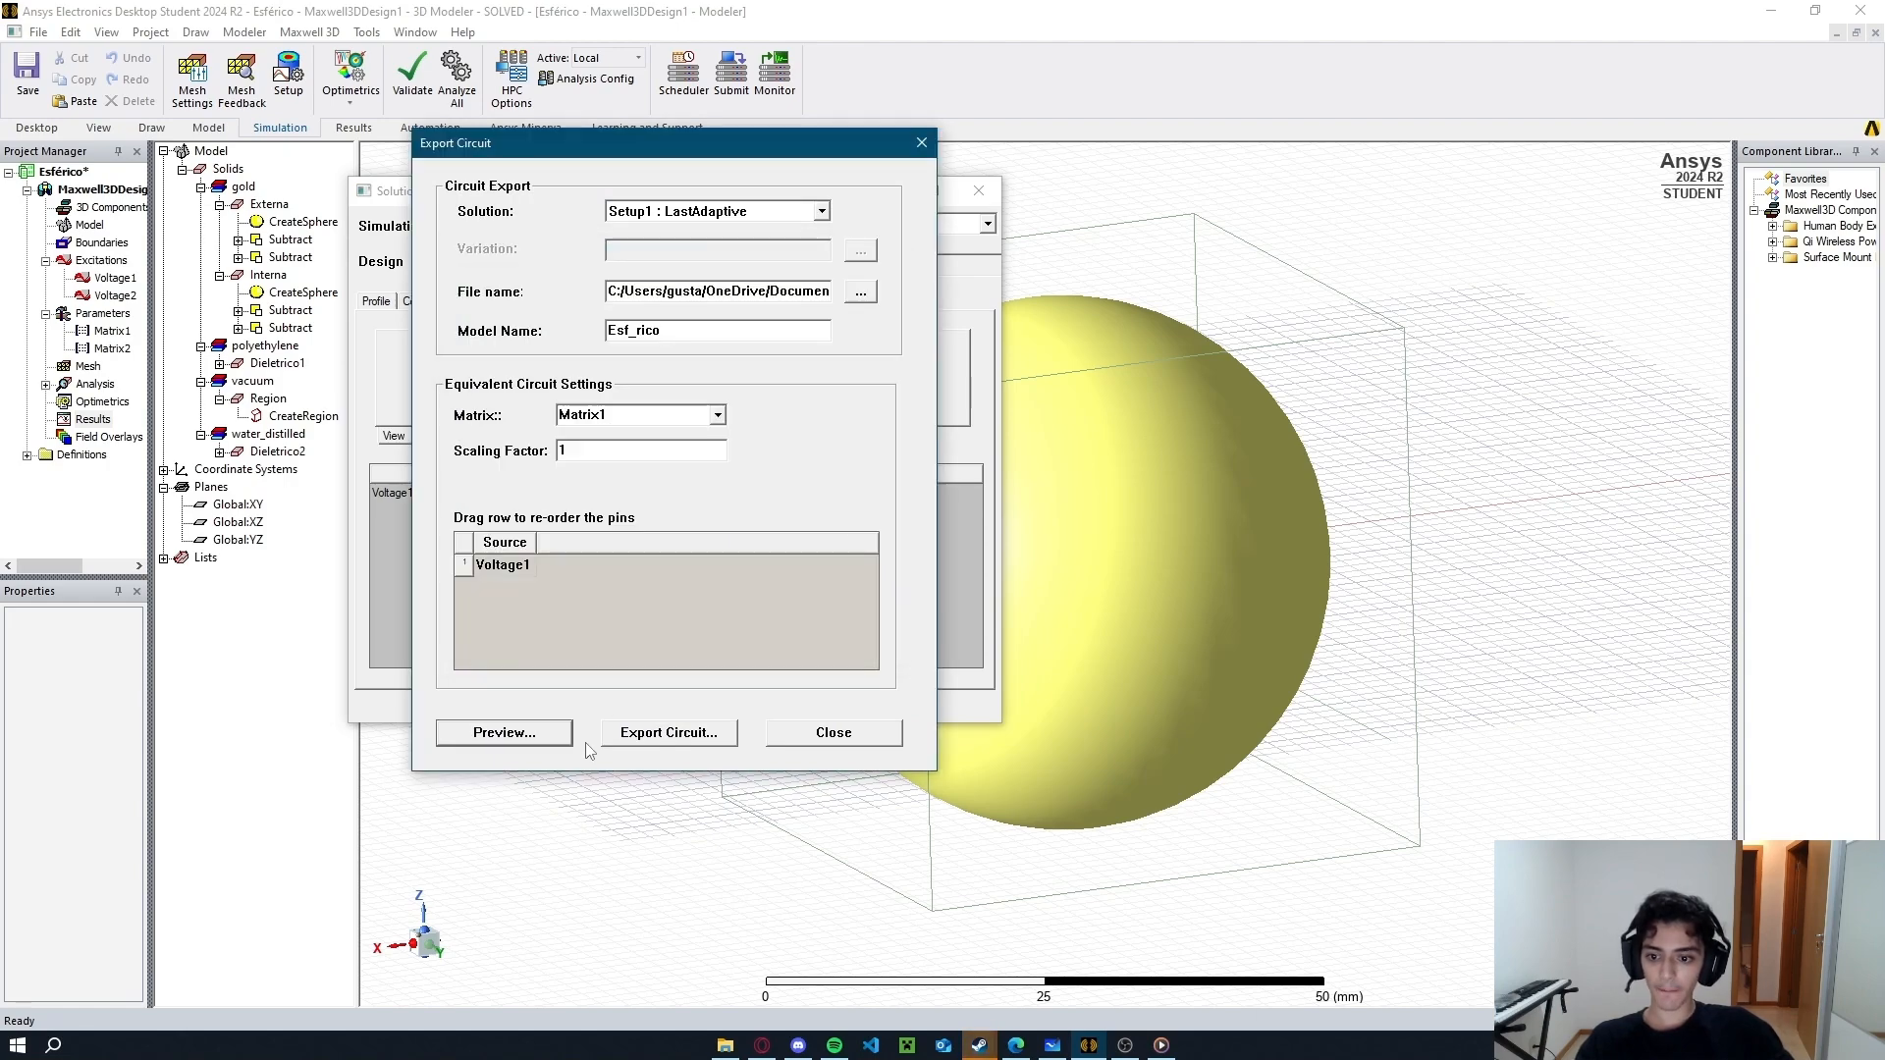
click(847, 737)
click(674, 706)
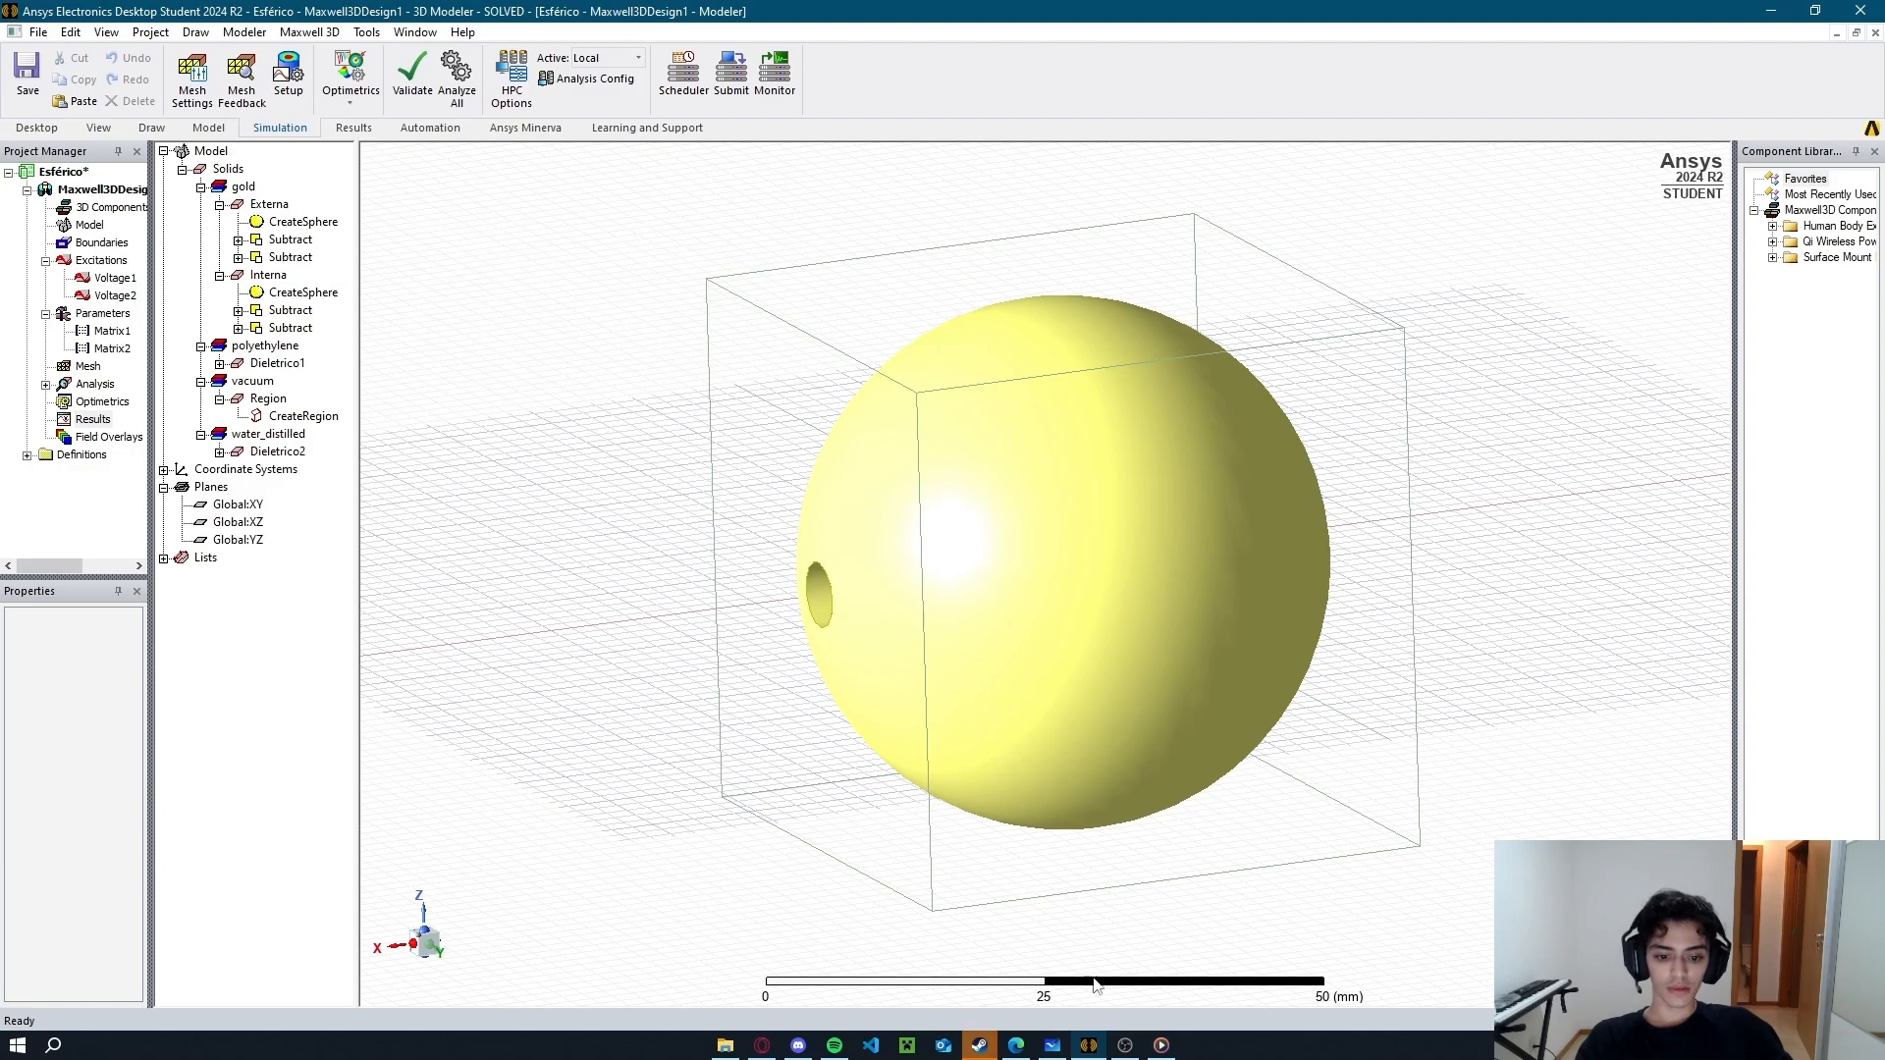
Compare the simulated capacitance with the item 4 analytical result in Microsoft Whiteboard, and return to Ansys Electronics Desktop.
click(1054, 1047)
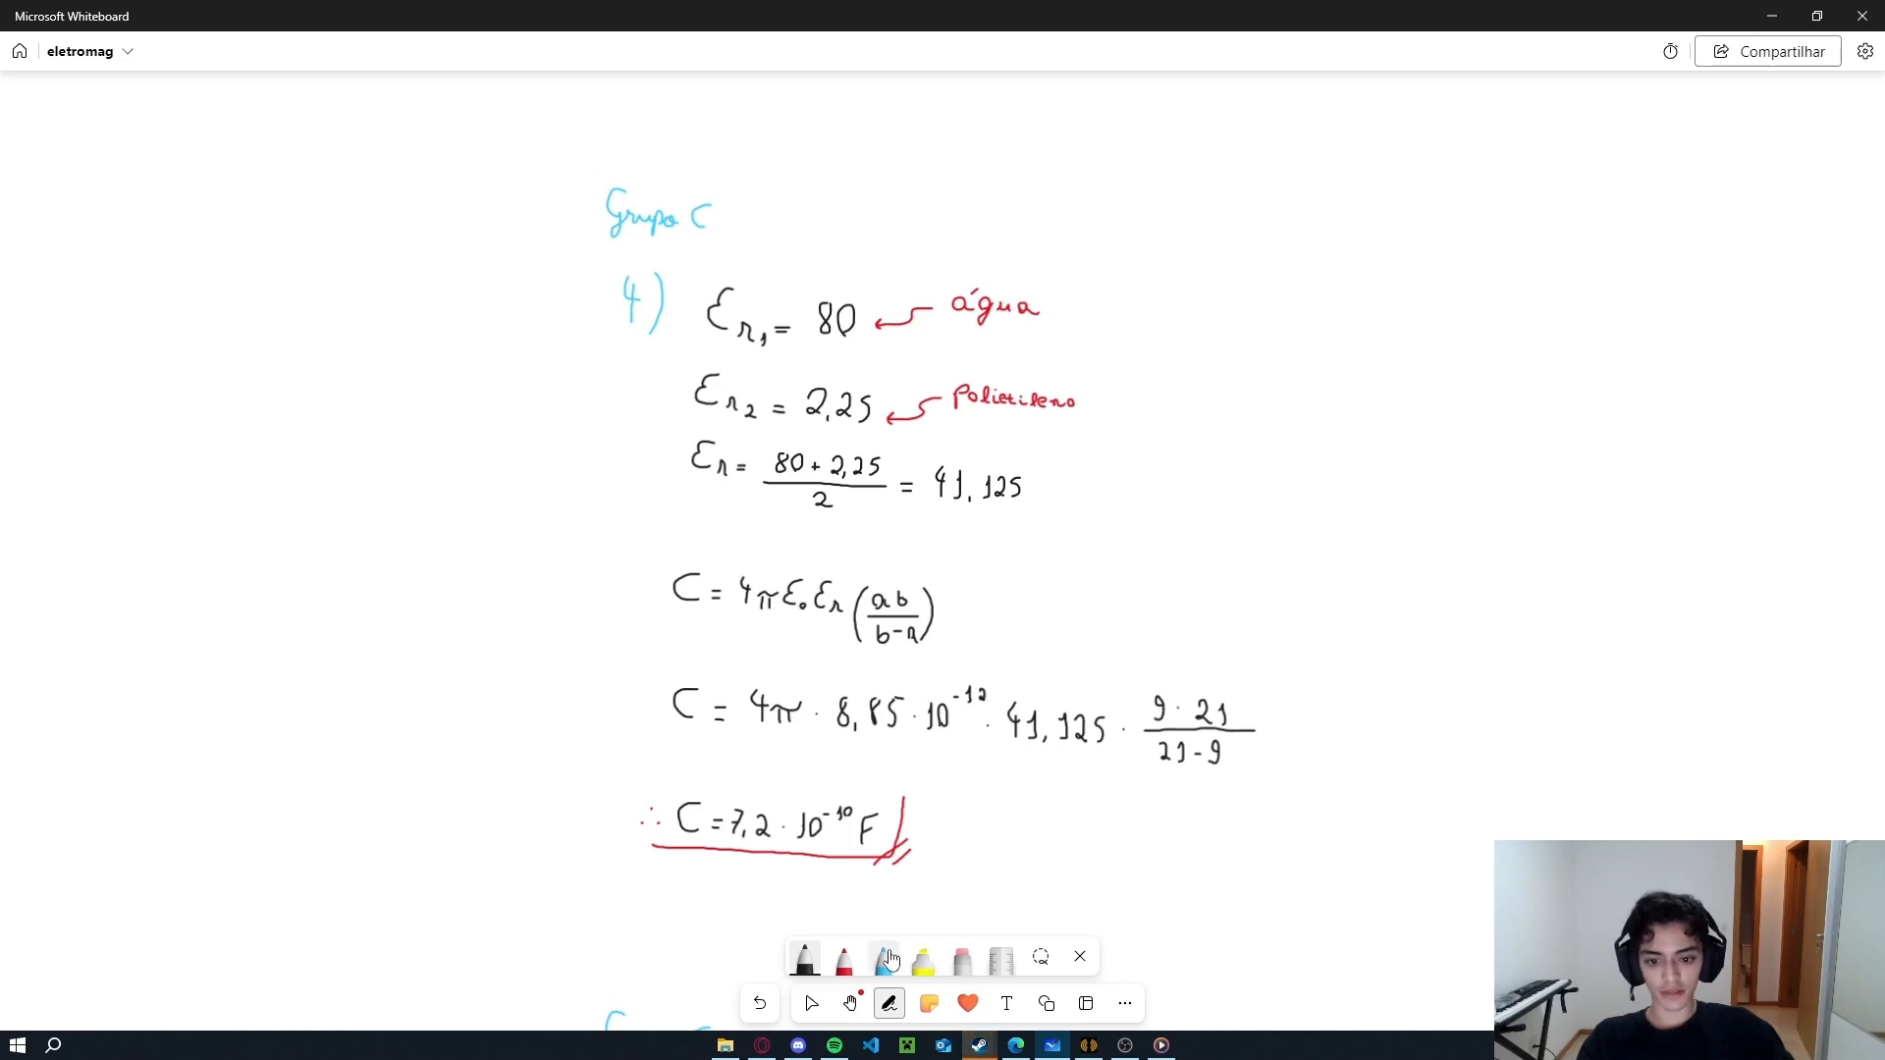
mouse_move(1086, 1048)
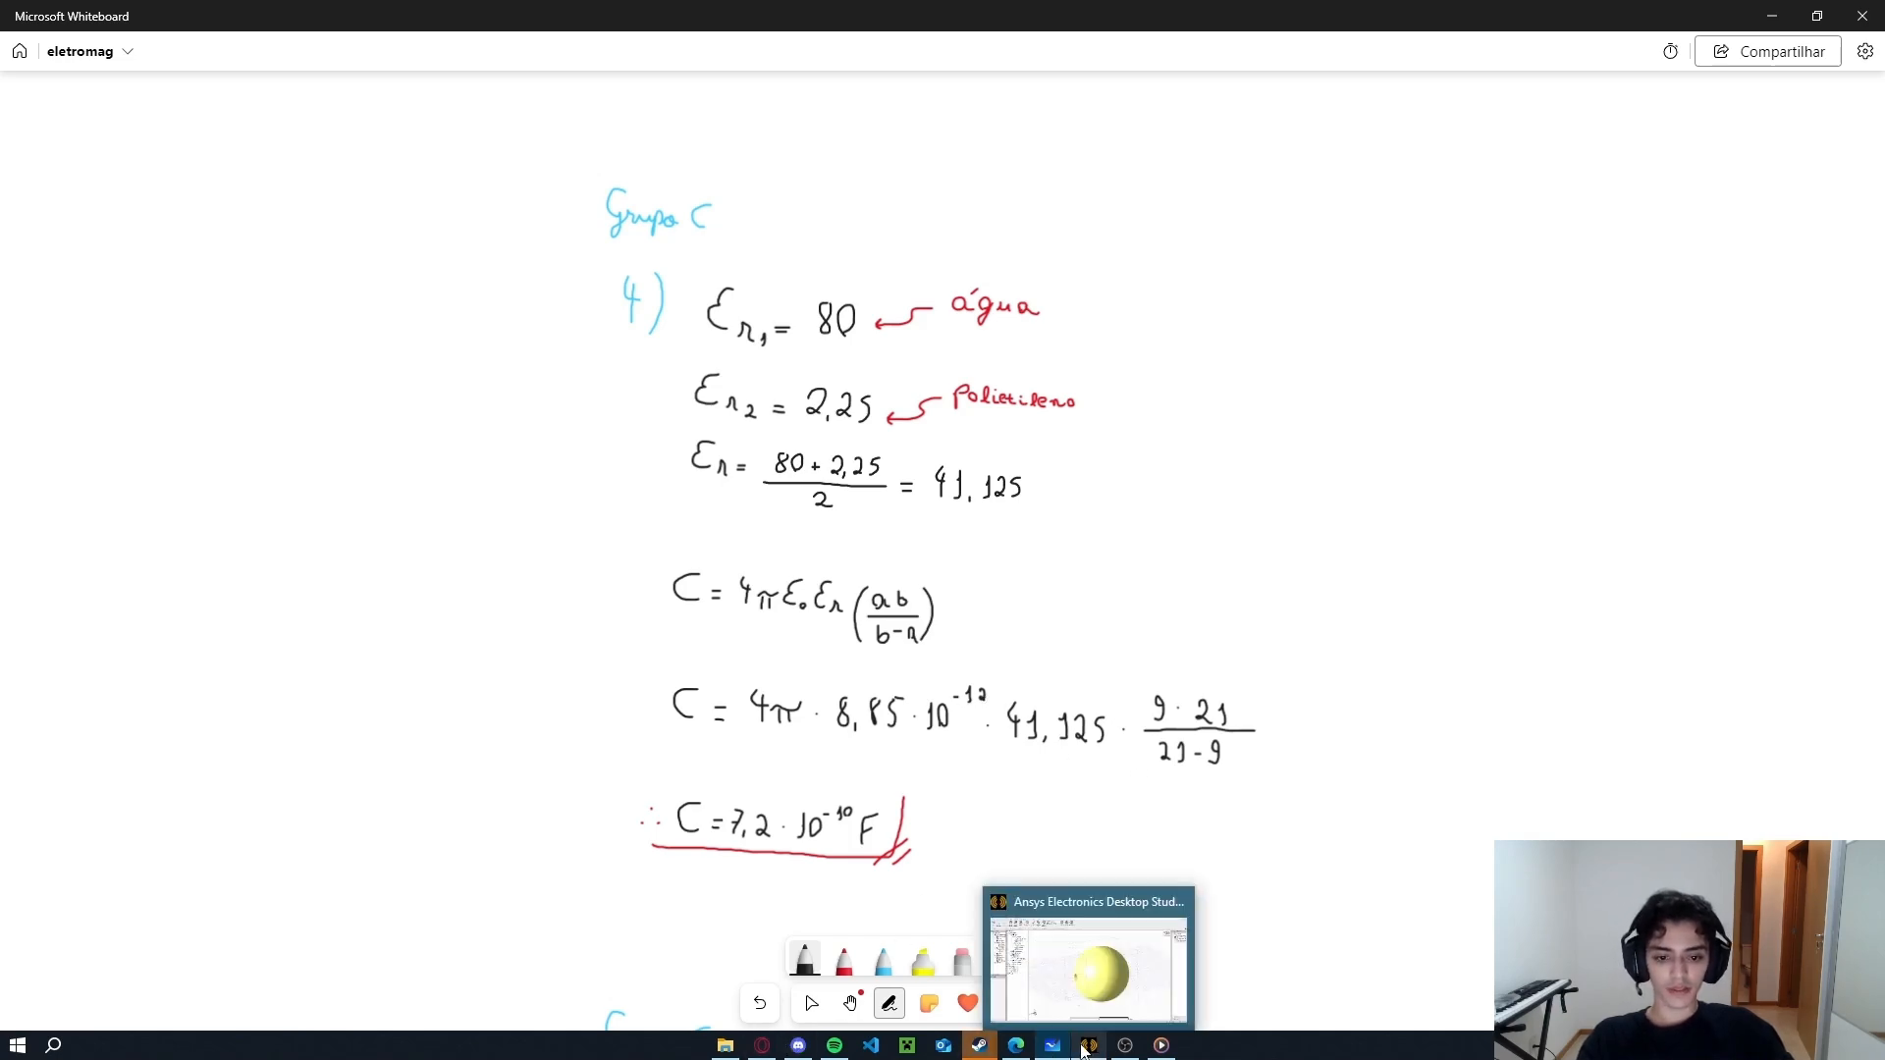
click(1085, 1048)
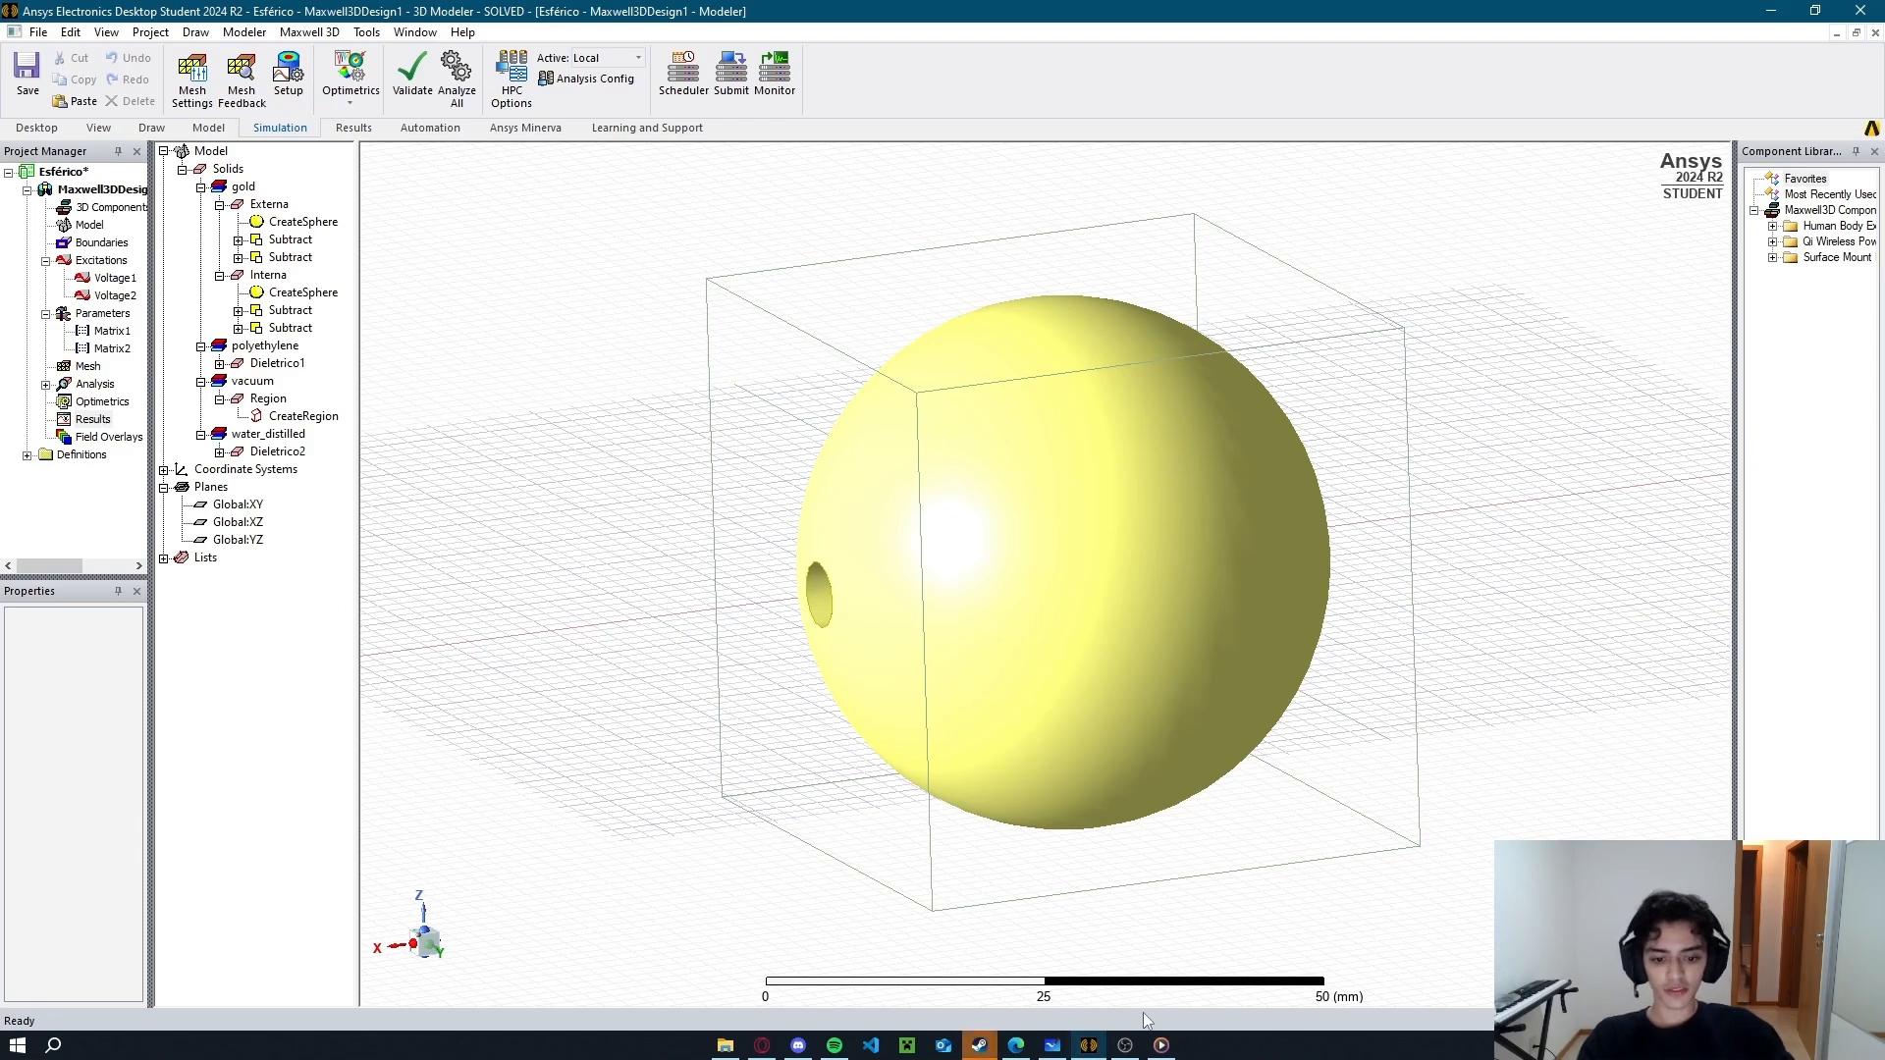
mouse_move(1061, 1045)
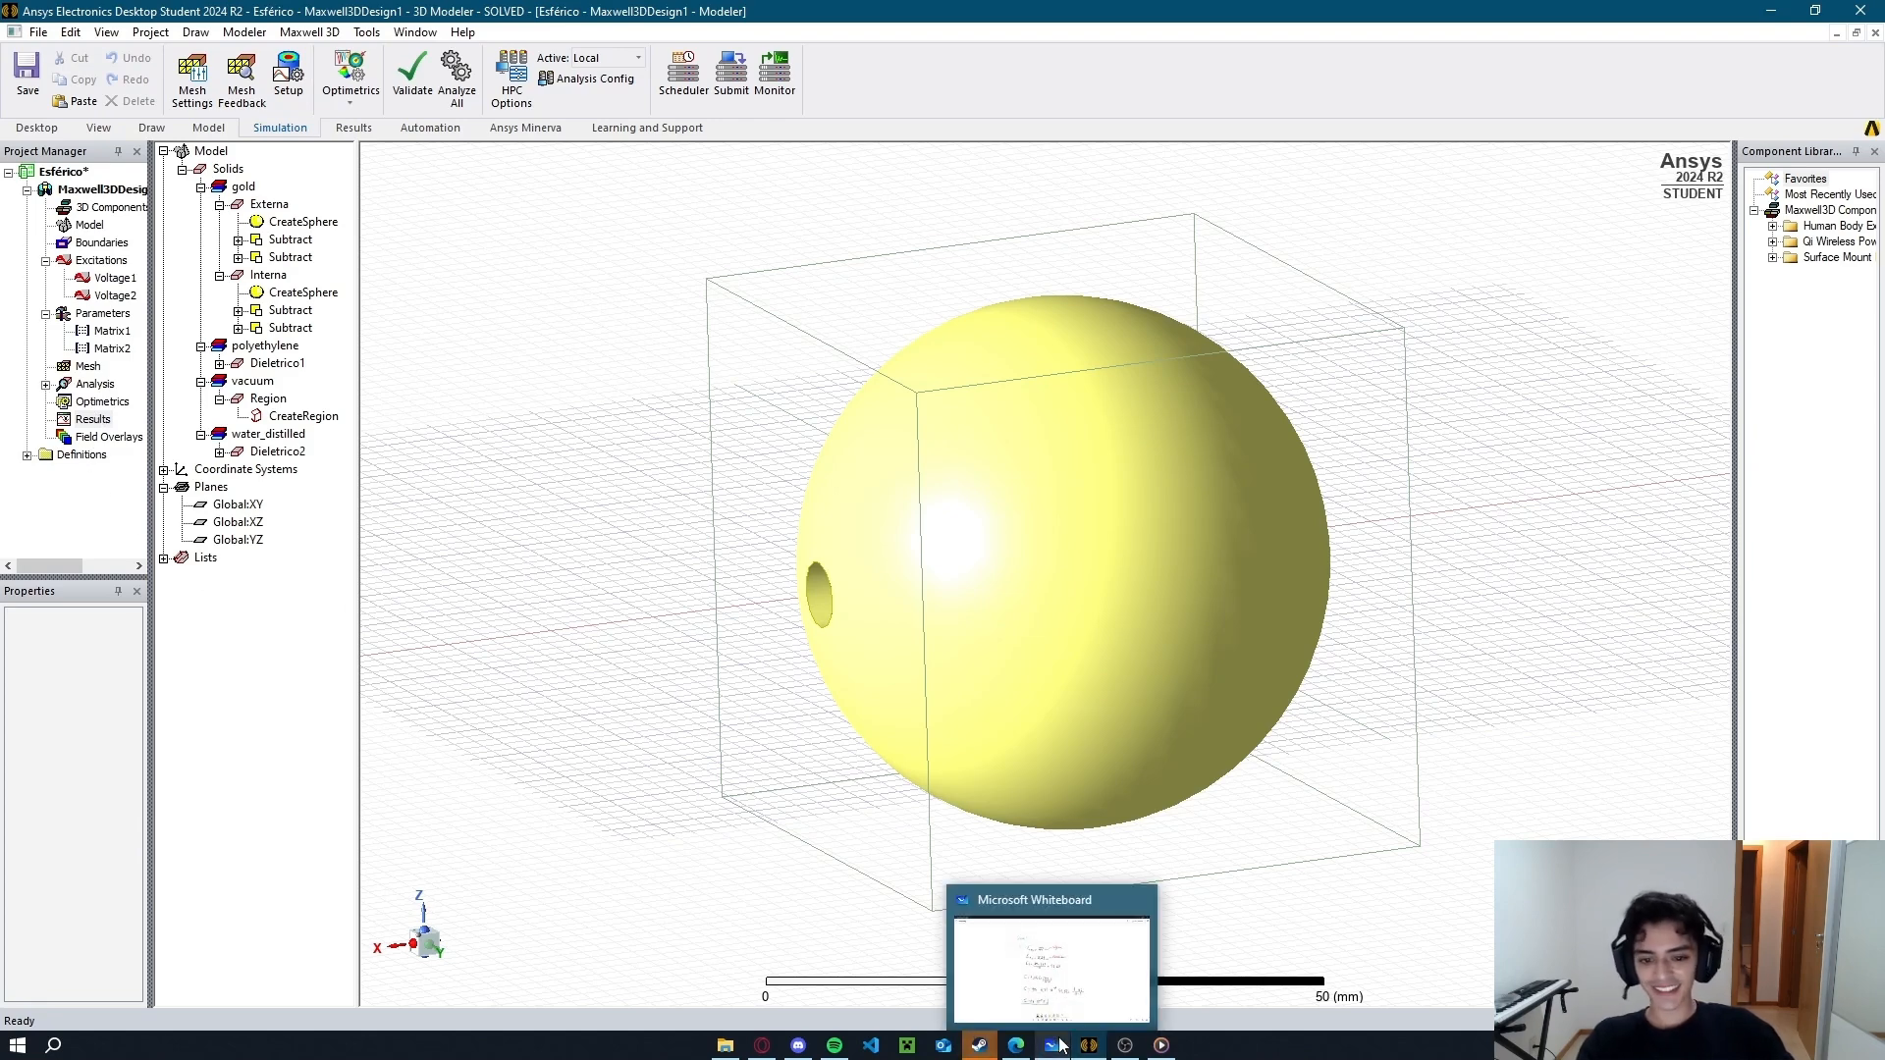
click(1053, 1046)
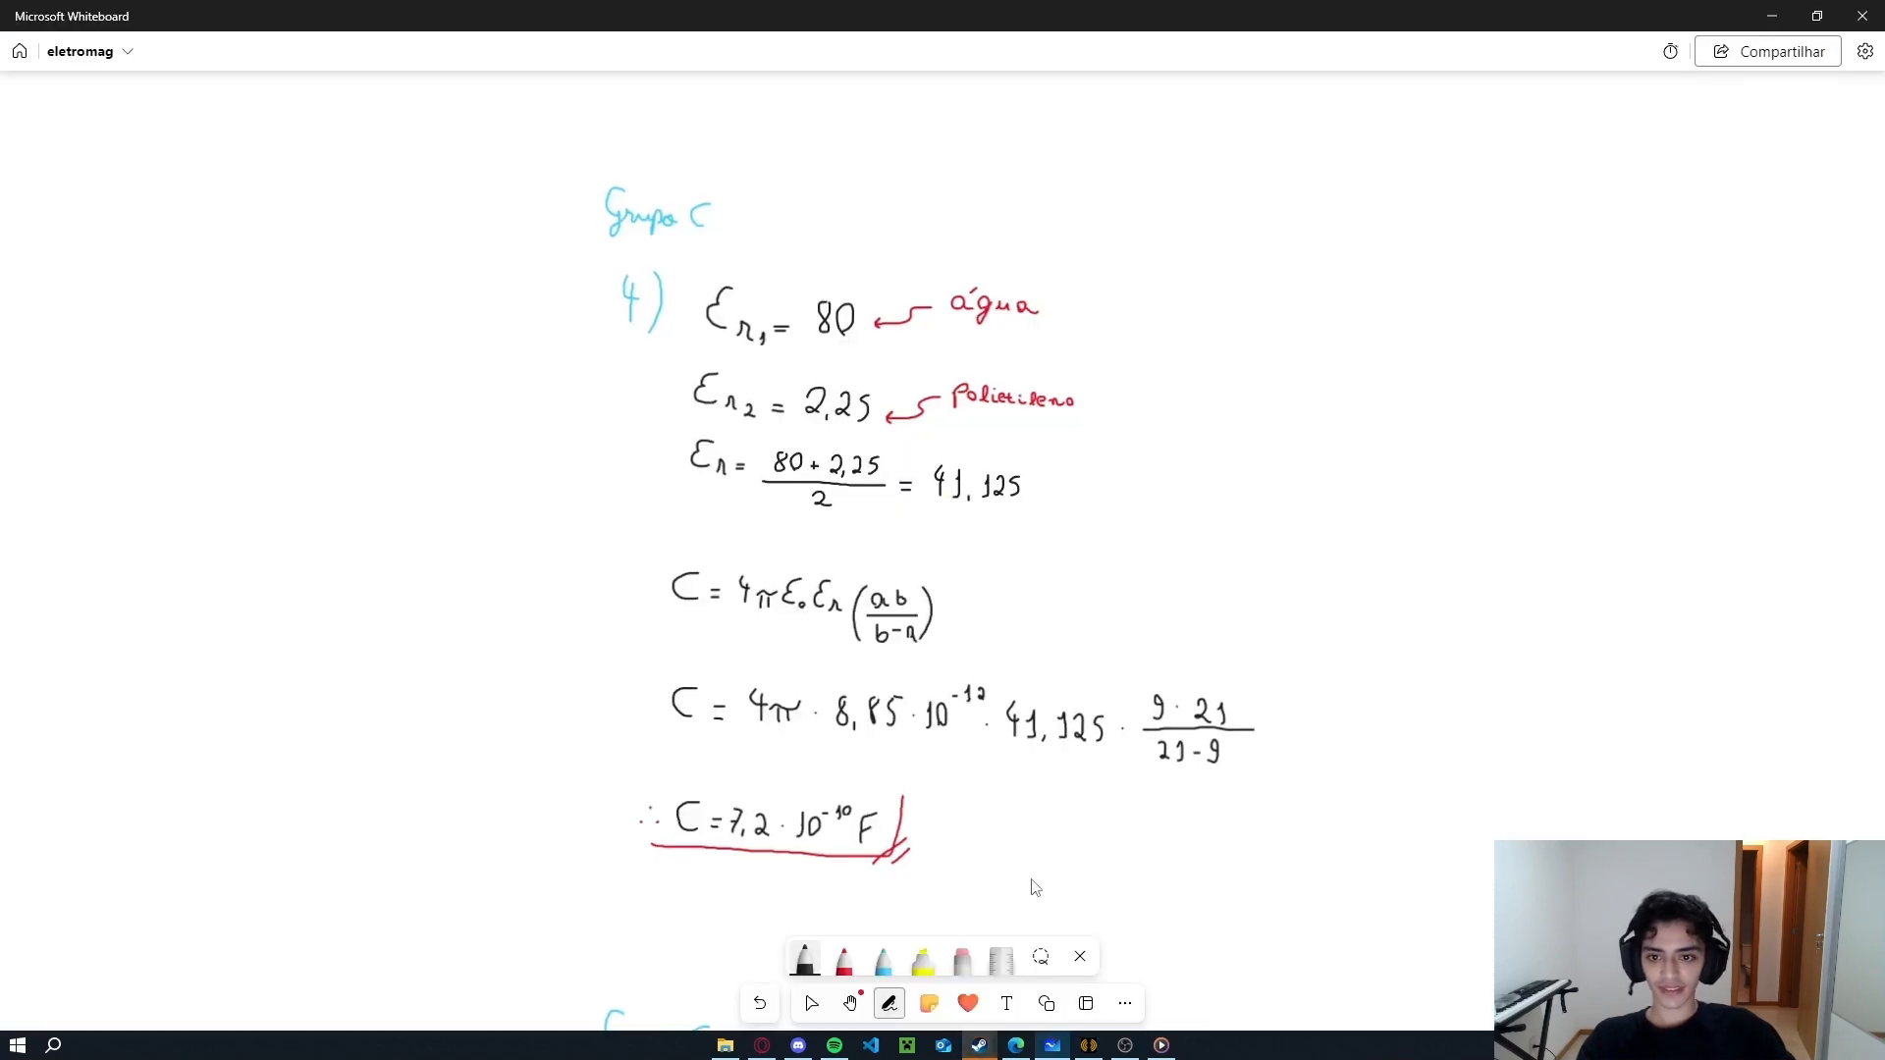
key(alt+Tab)
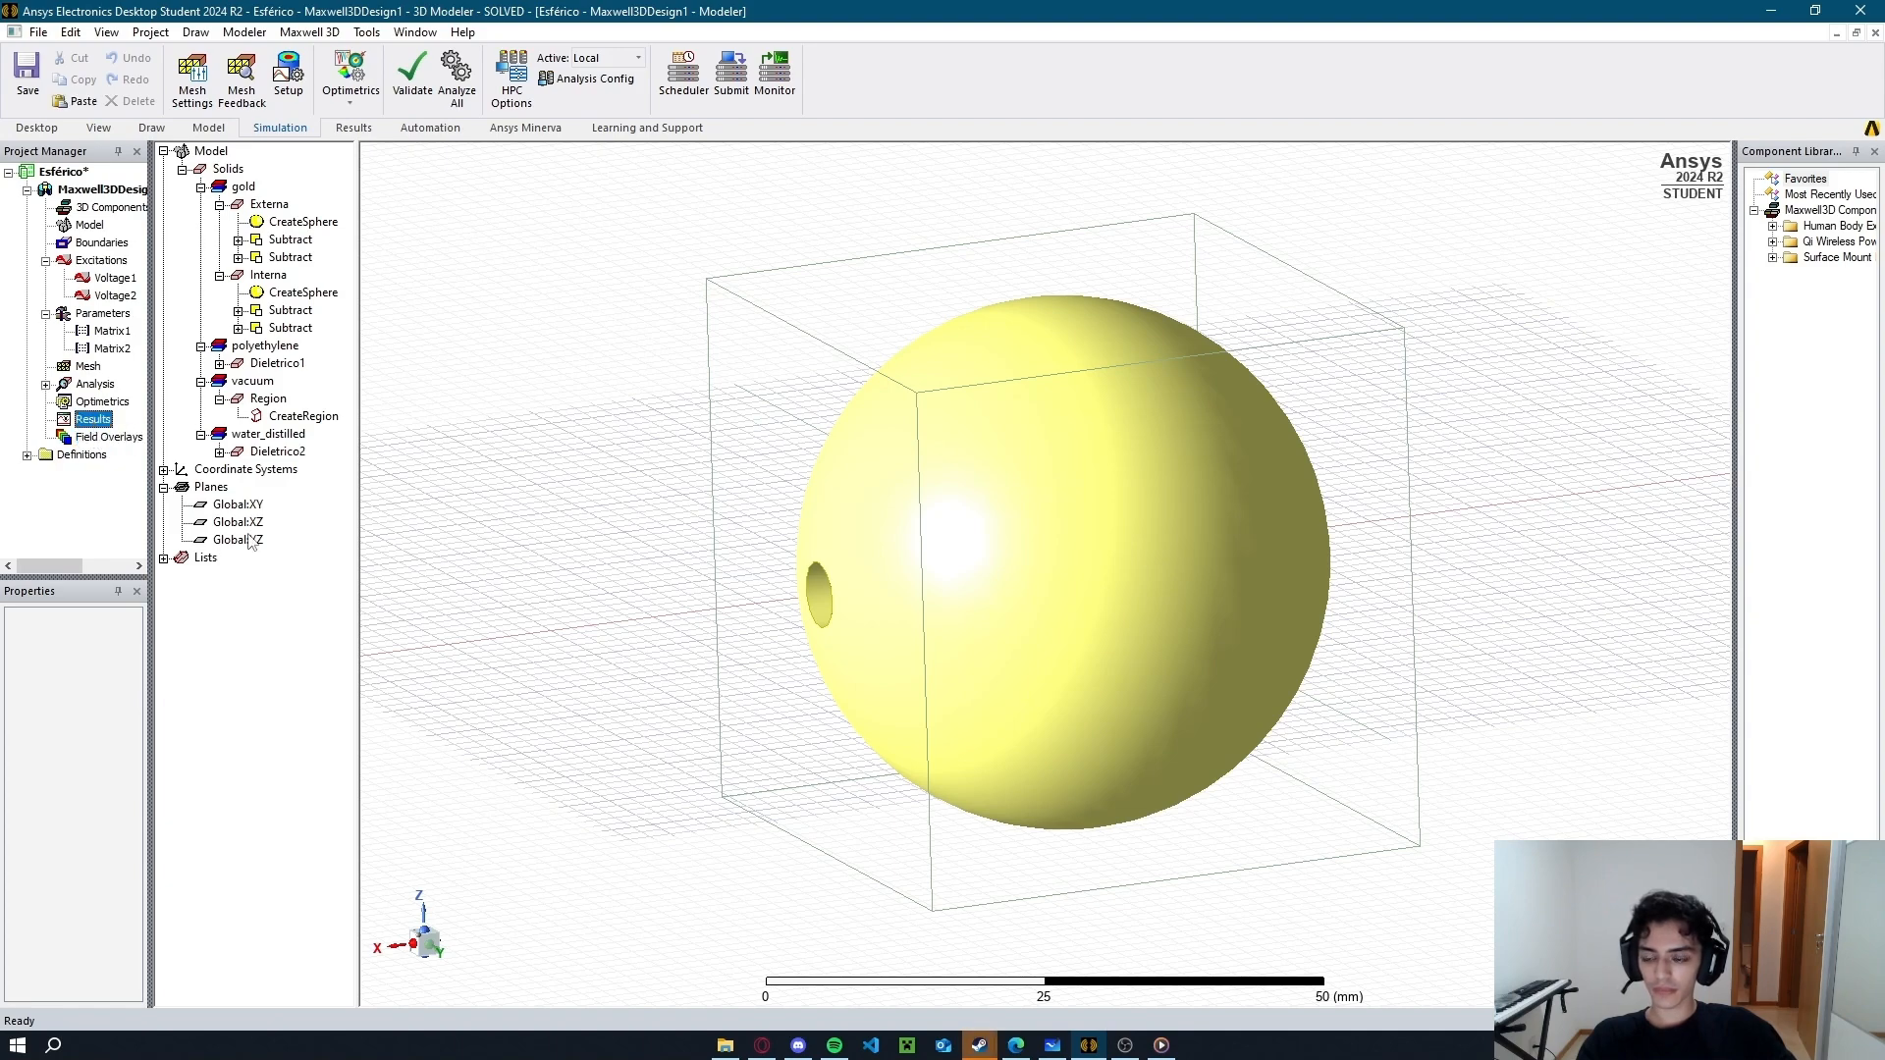
click(276, 453)
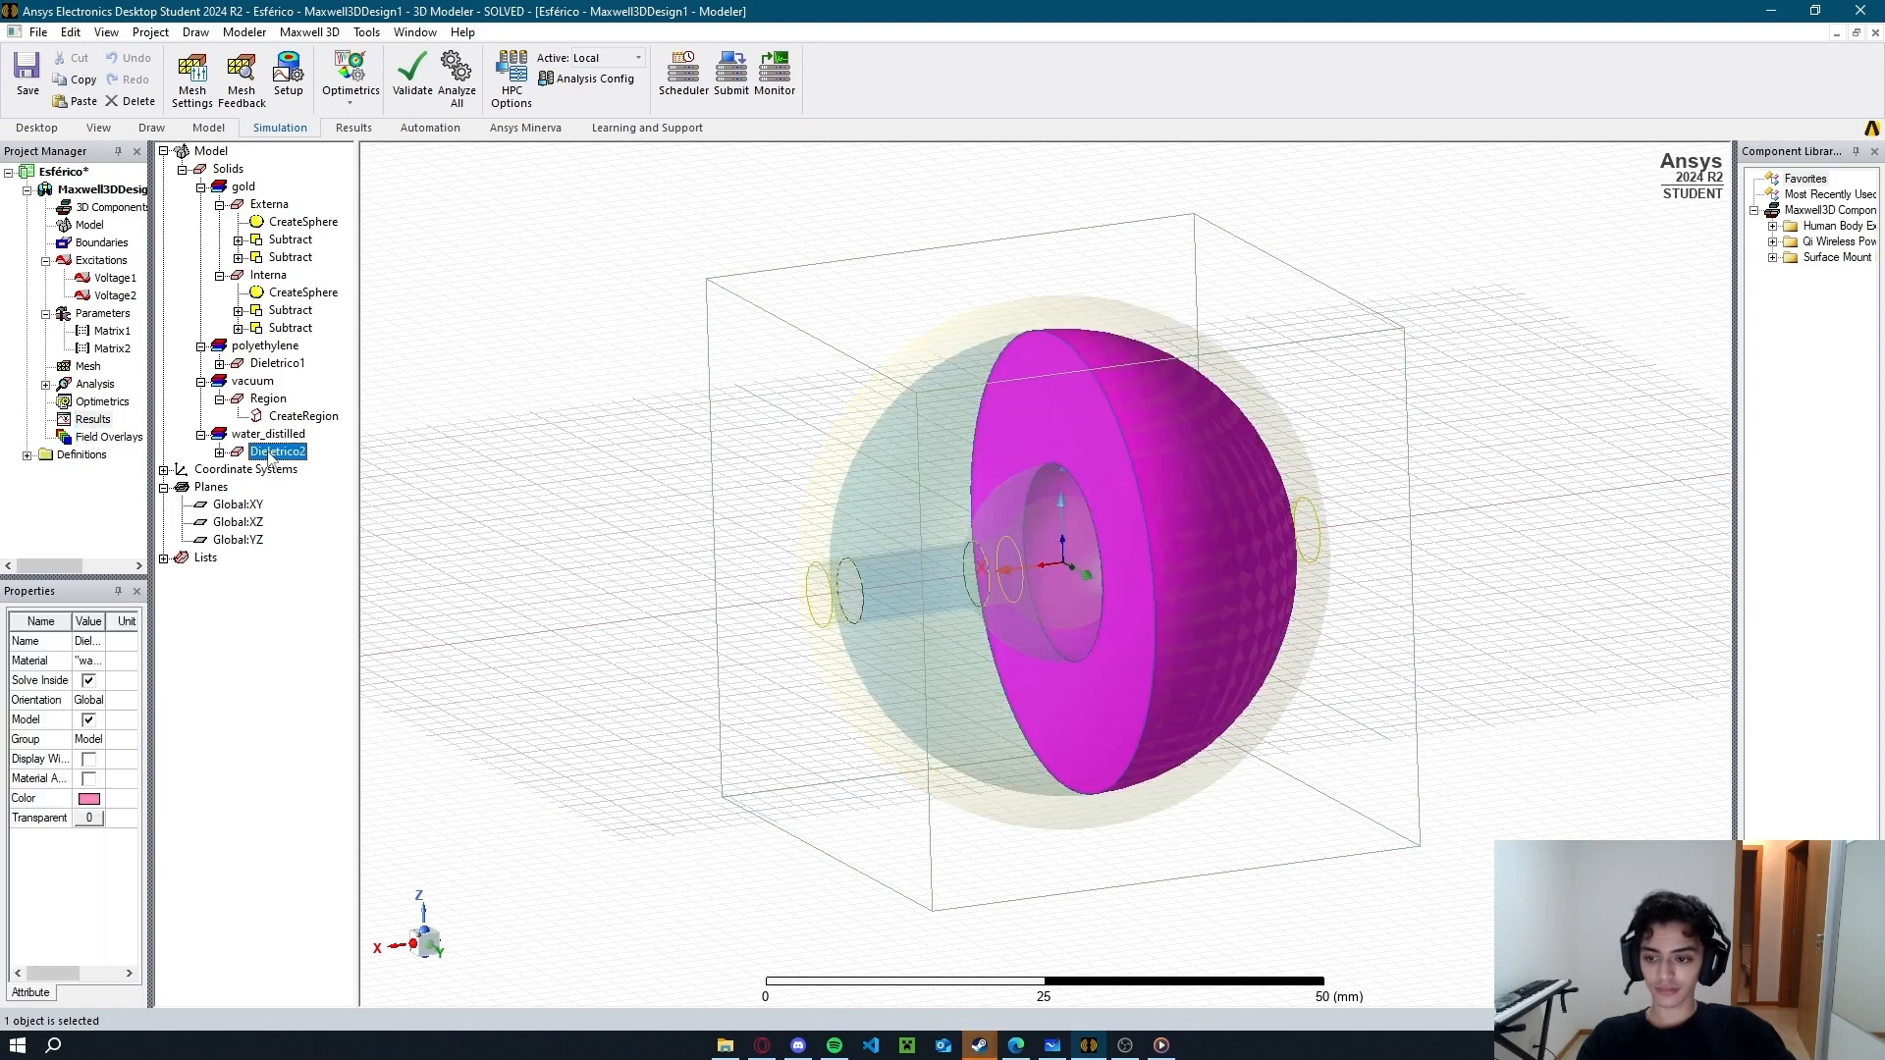
click(404, 462)
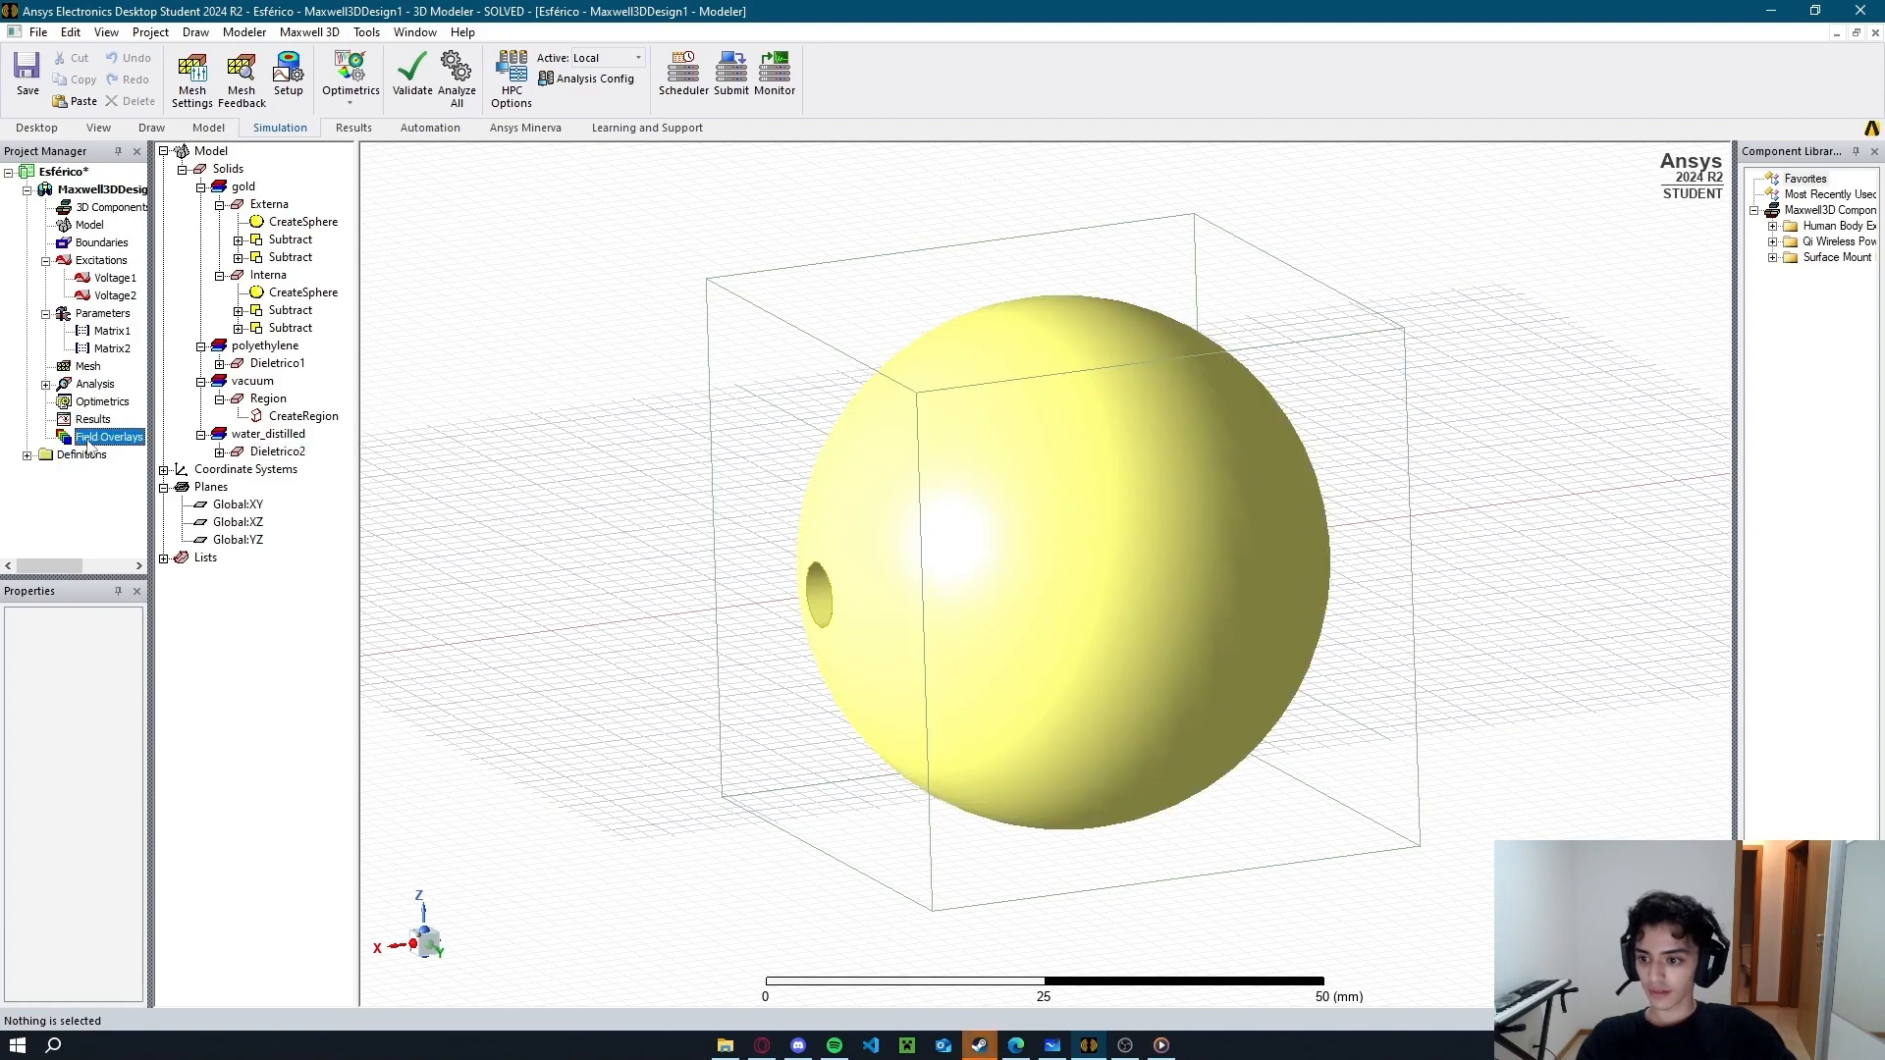
right_click(86, 442)
click(351, 436)
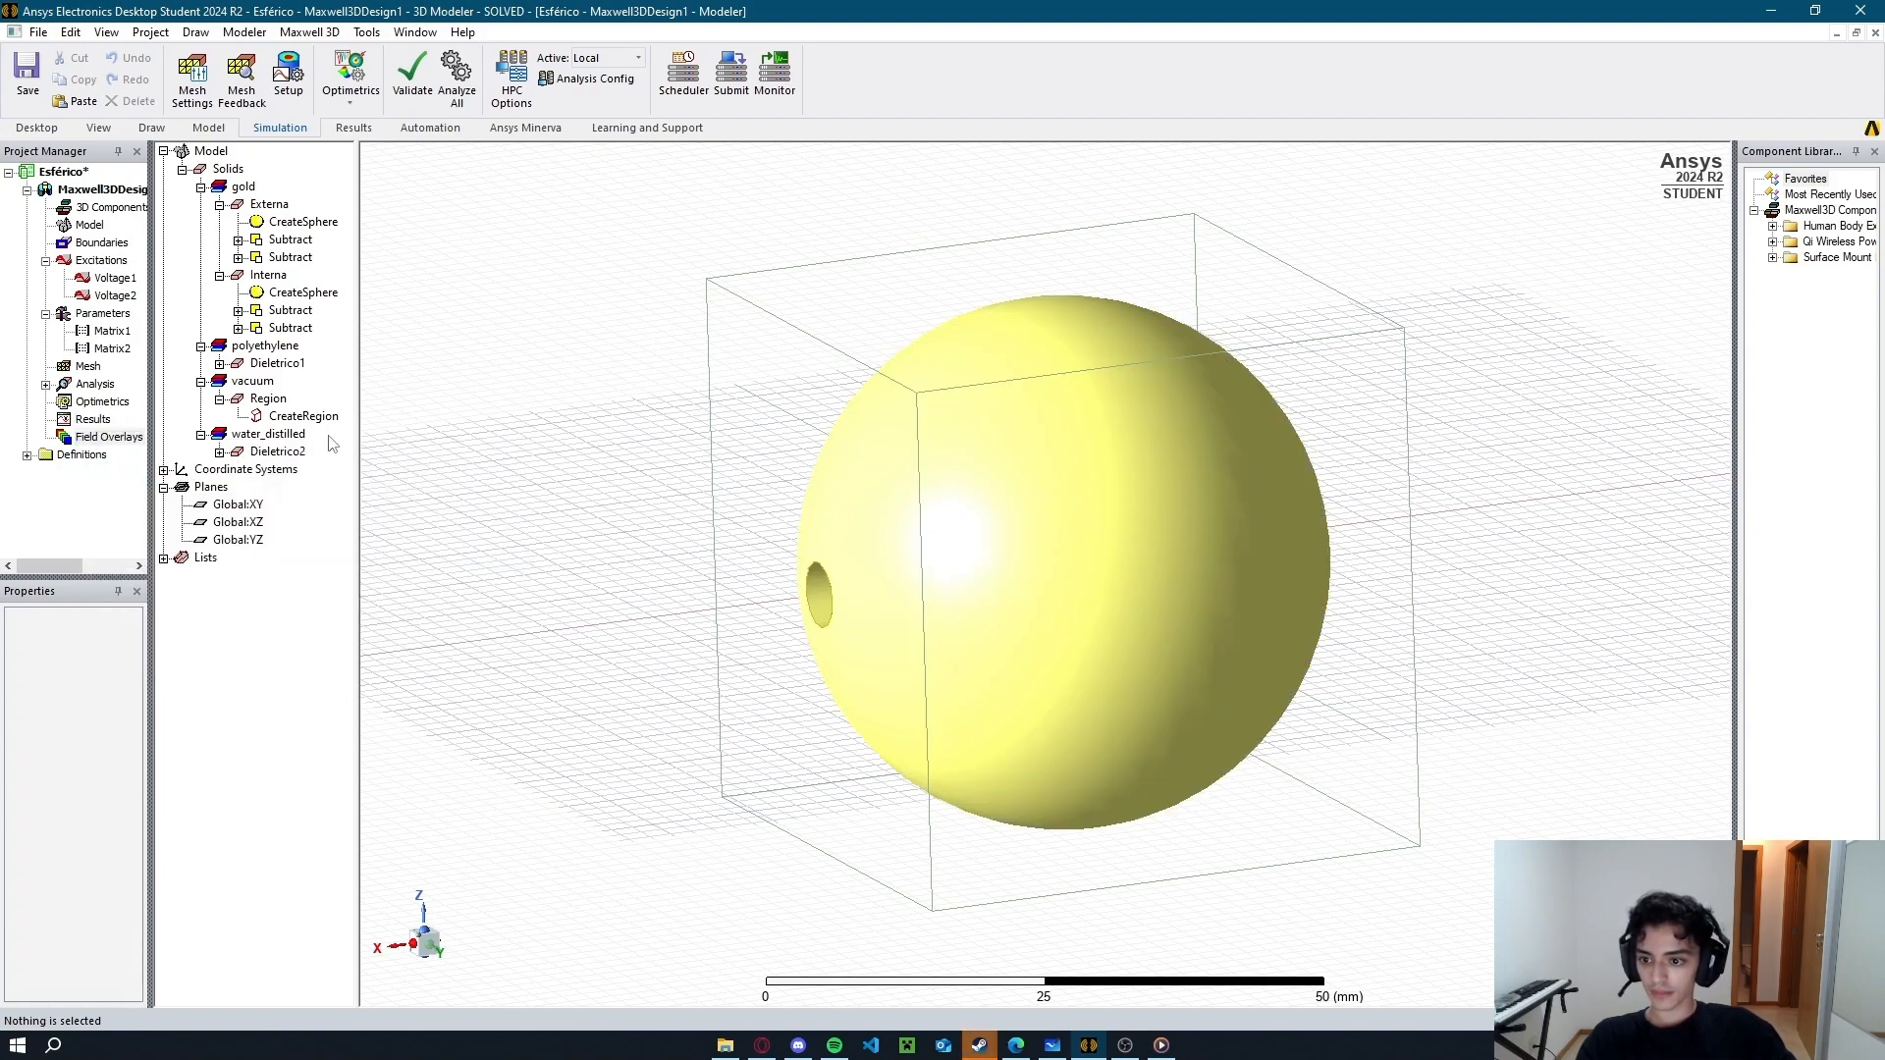
Create an E_Vector field plot on the Global XY plane, covering AllObjects.
click(235, 505)
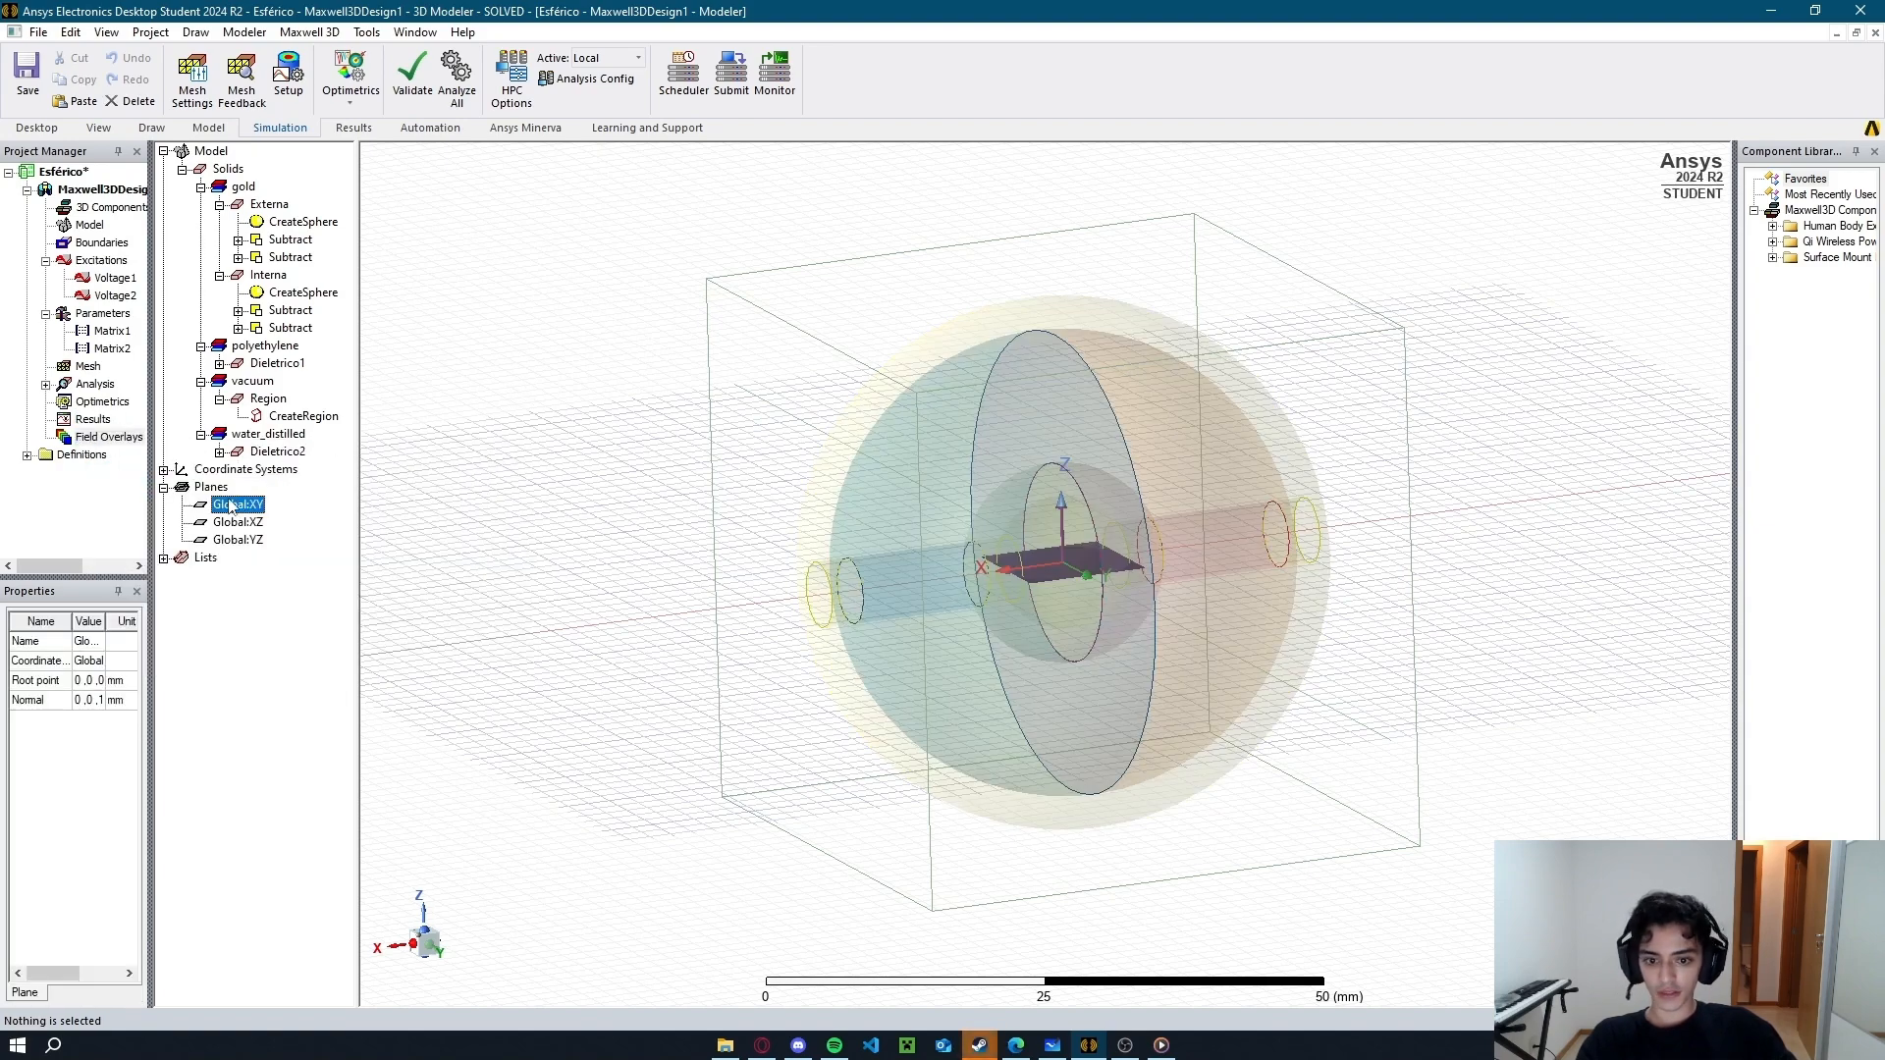
right_click(103, 444)
mouse_move(246, 449)
mouse_move(429, 475)
click(579, 495)
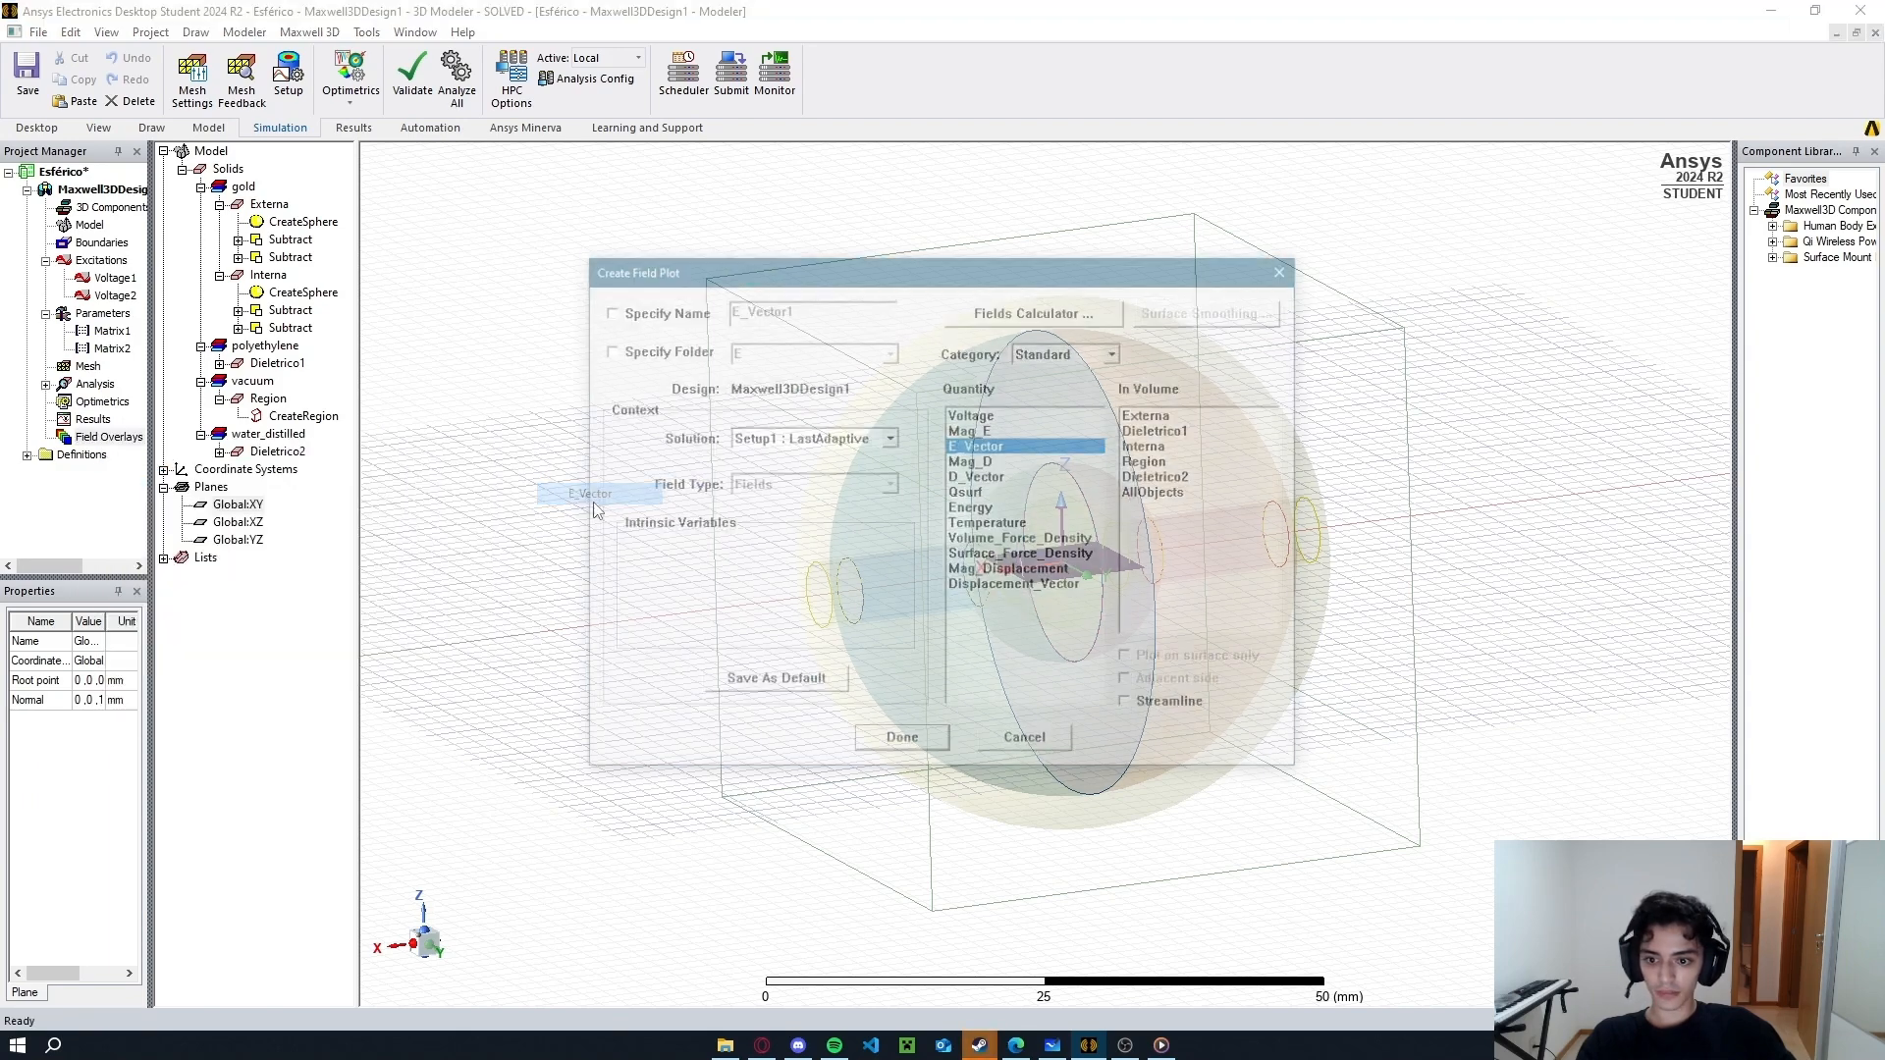
click(1156, 495)
click(923, 746)
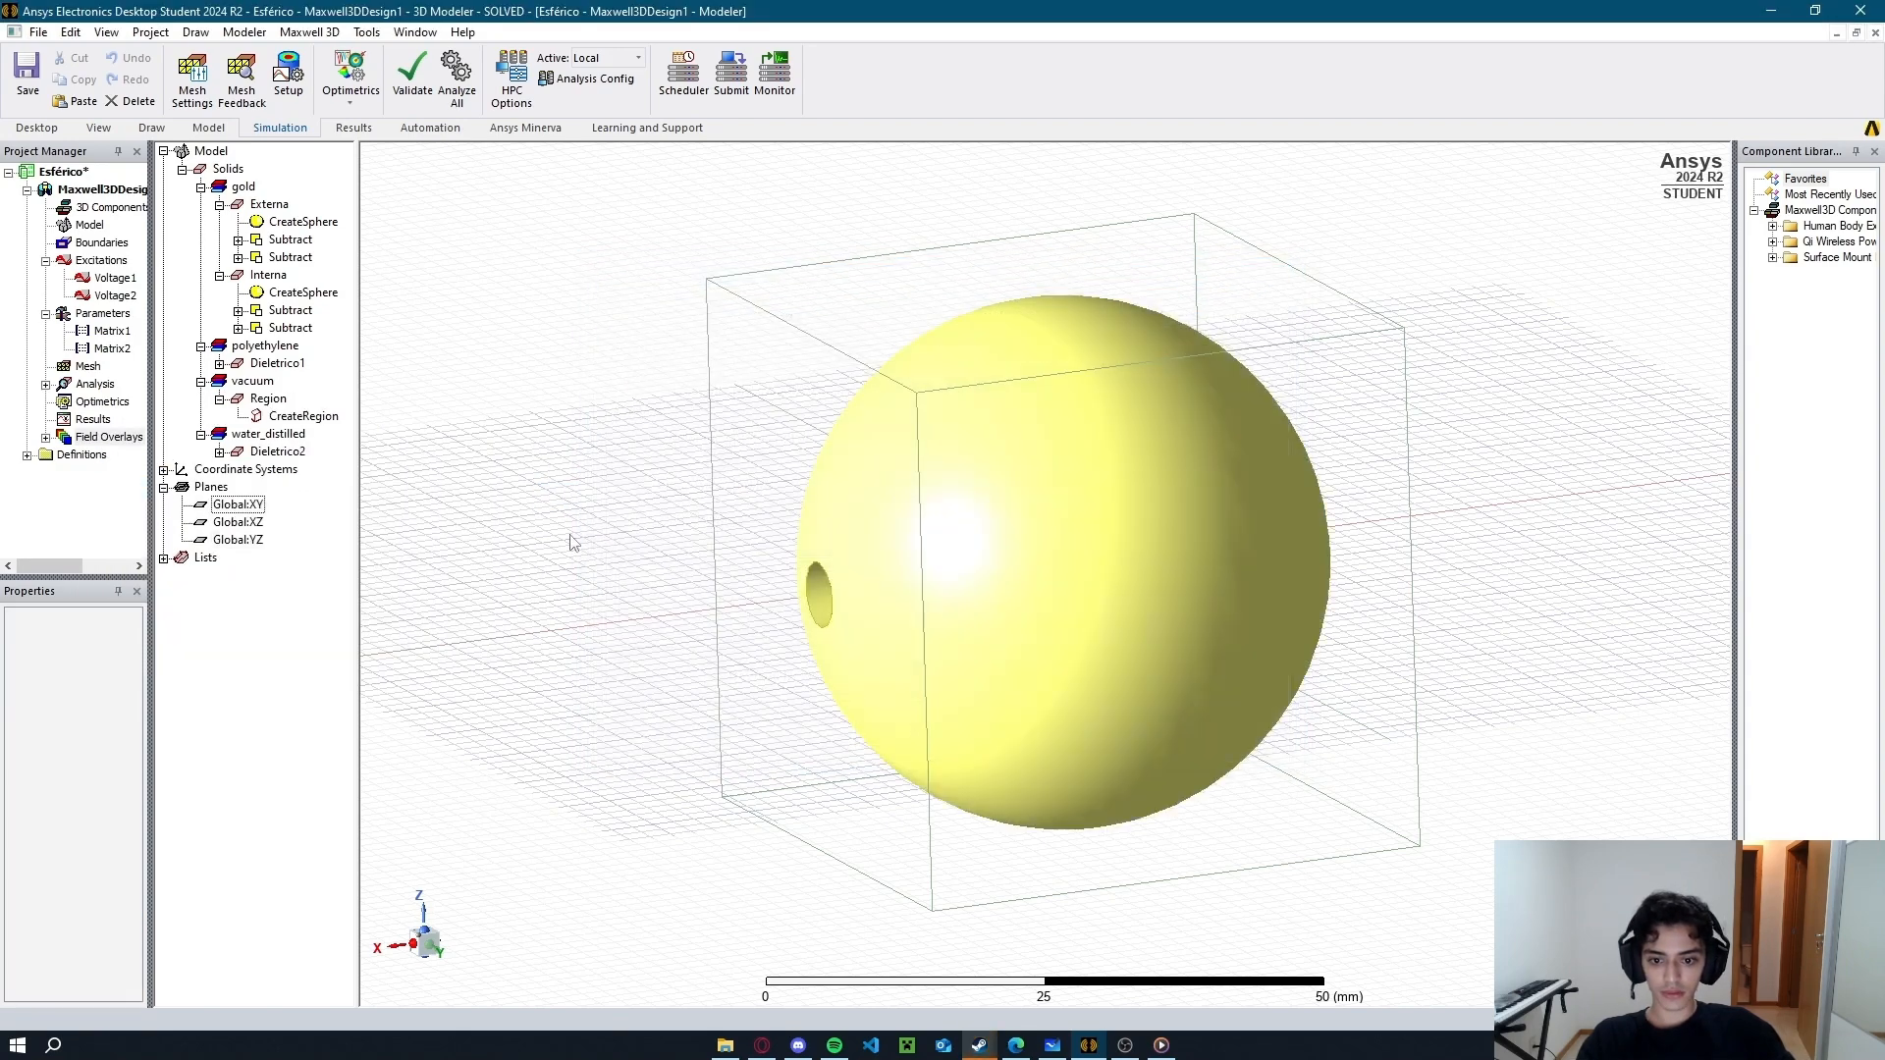
Set up Animation1 of the E_Vector plot sweeping NormalizedDistance from 0 to 1 in 30 steps, and play it.
right_click(85, 443)
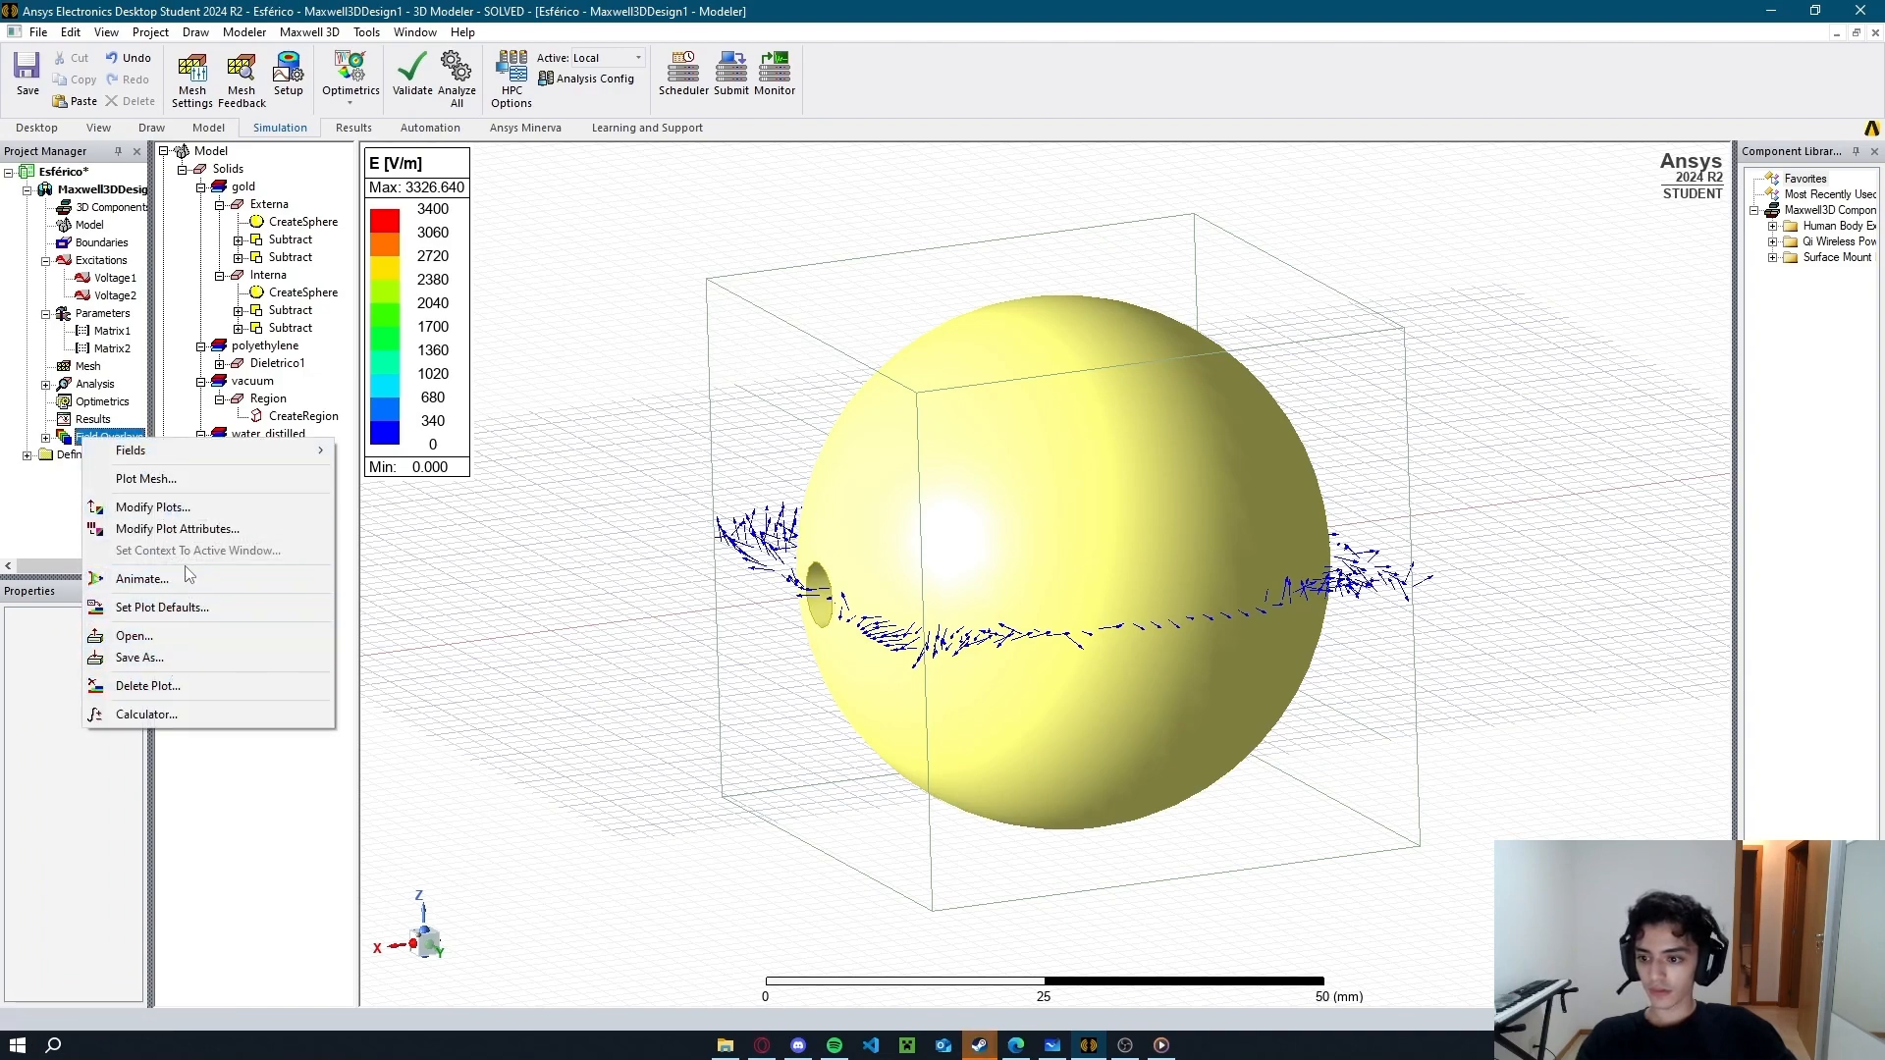
click(142, 578)
click(842, 334)
click(847, 354)
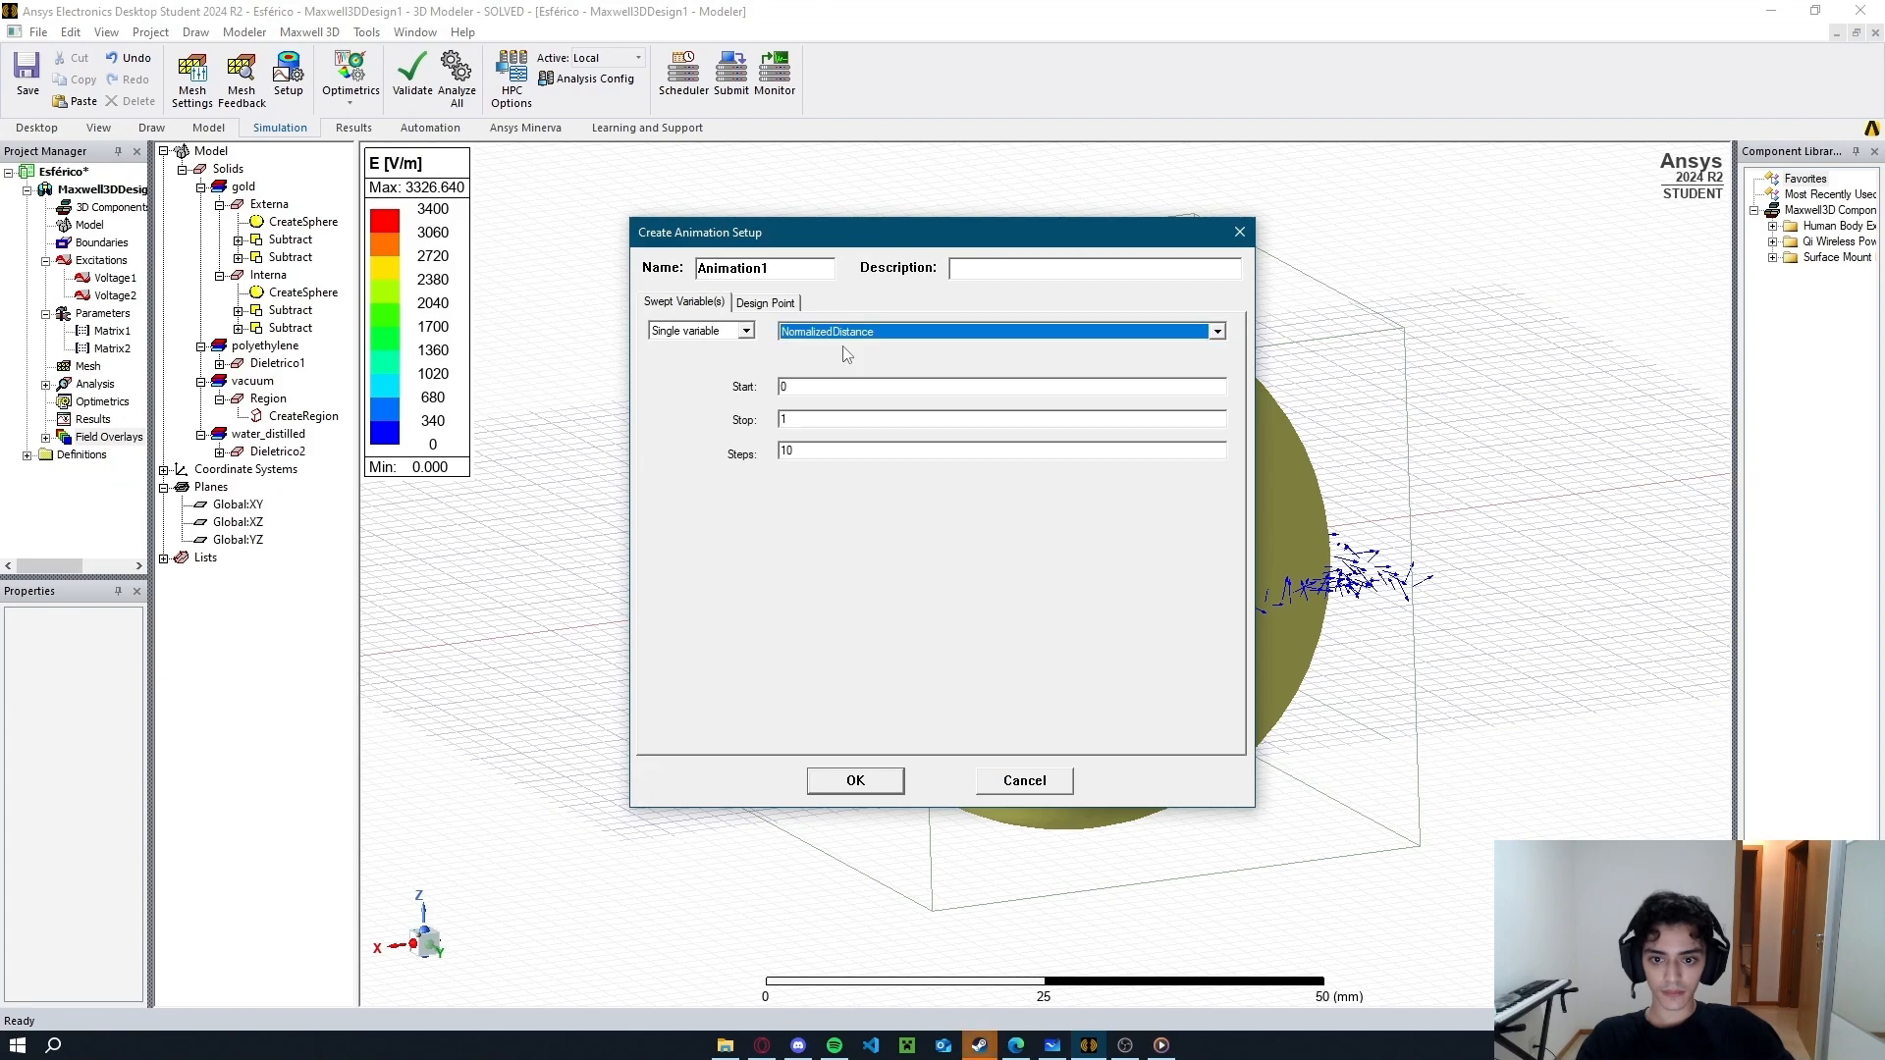
double_click(842, 455)
text(30)
key(Return)
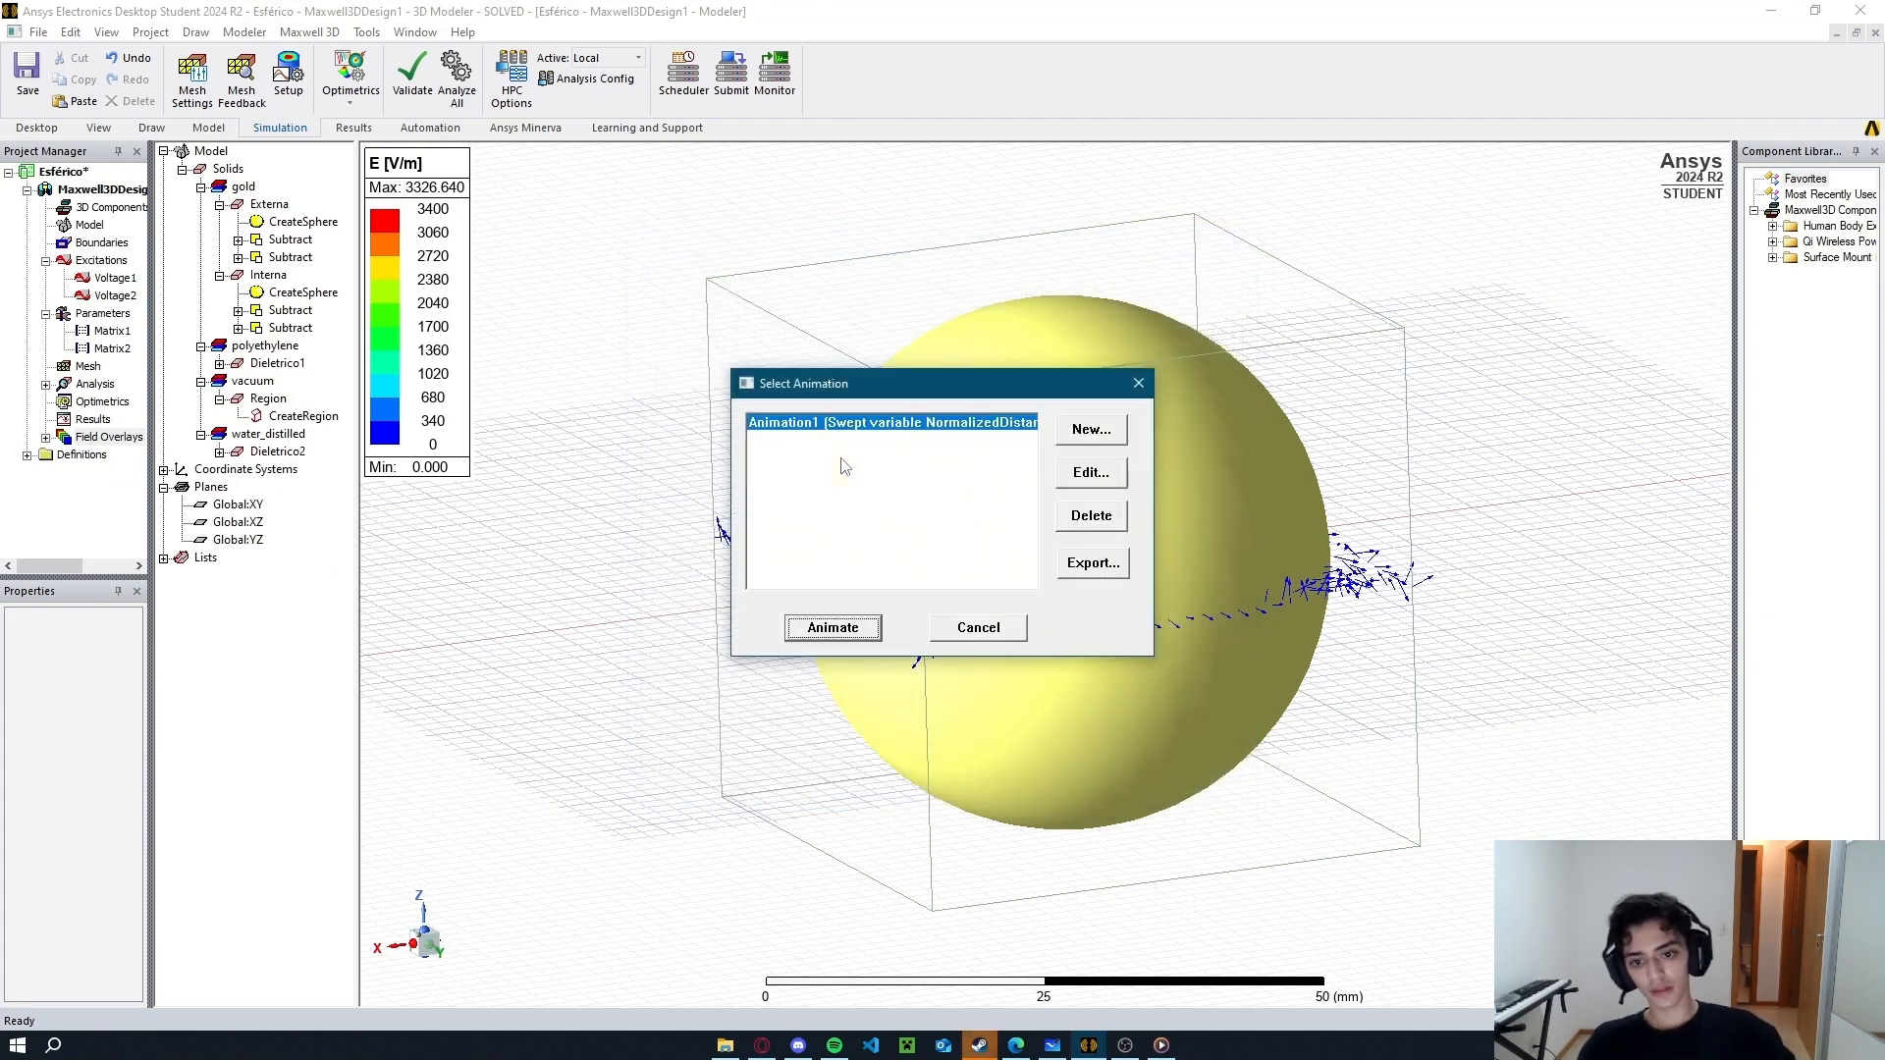
click(866, 636)
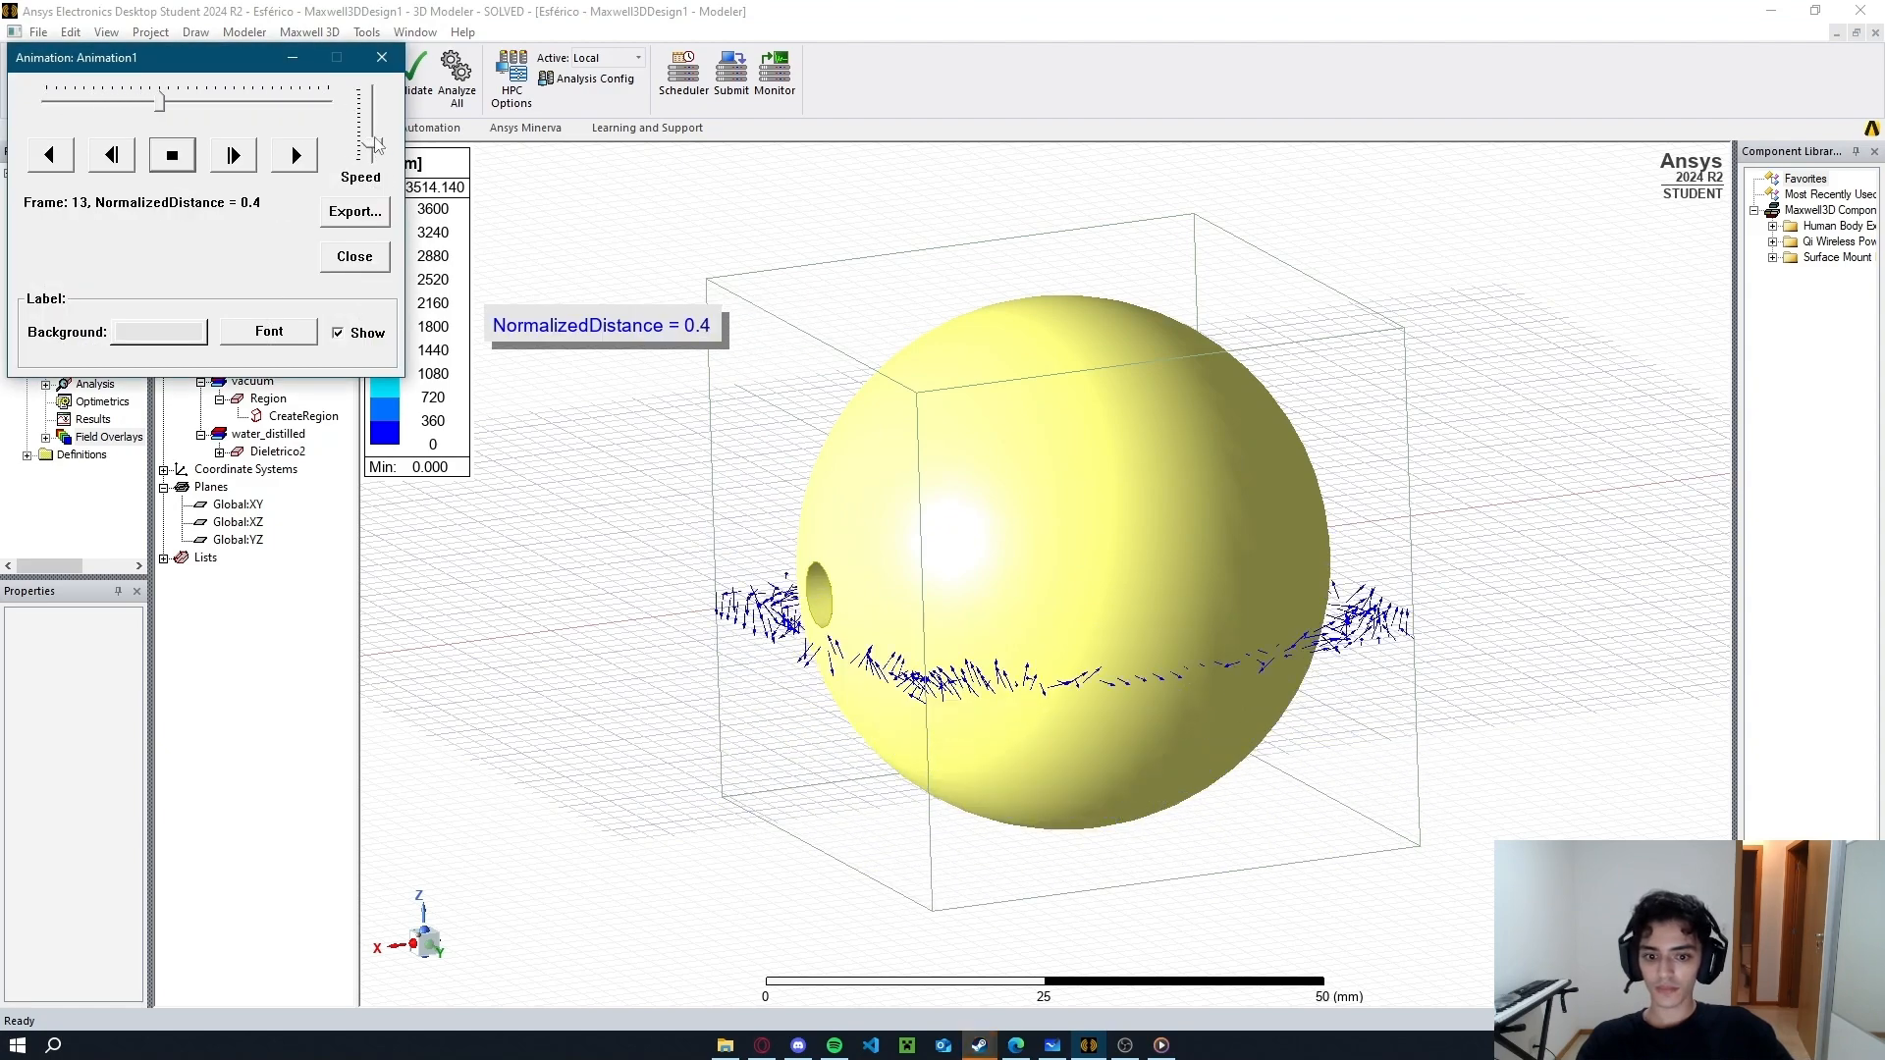
Hide Externa, Dieletrico1 and Dieletrico2 to examine the animated electric field vectors inside the capacitor.
drag(197, 57, 1648, 553)
alt+drag(661, 172, 719, 579)
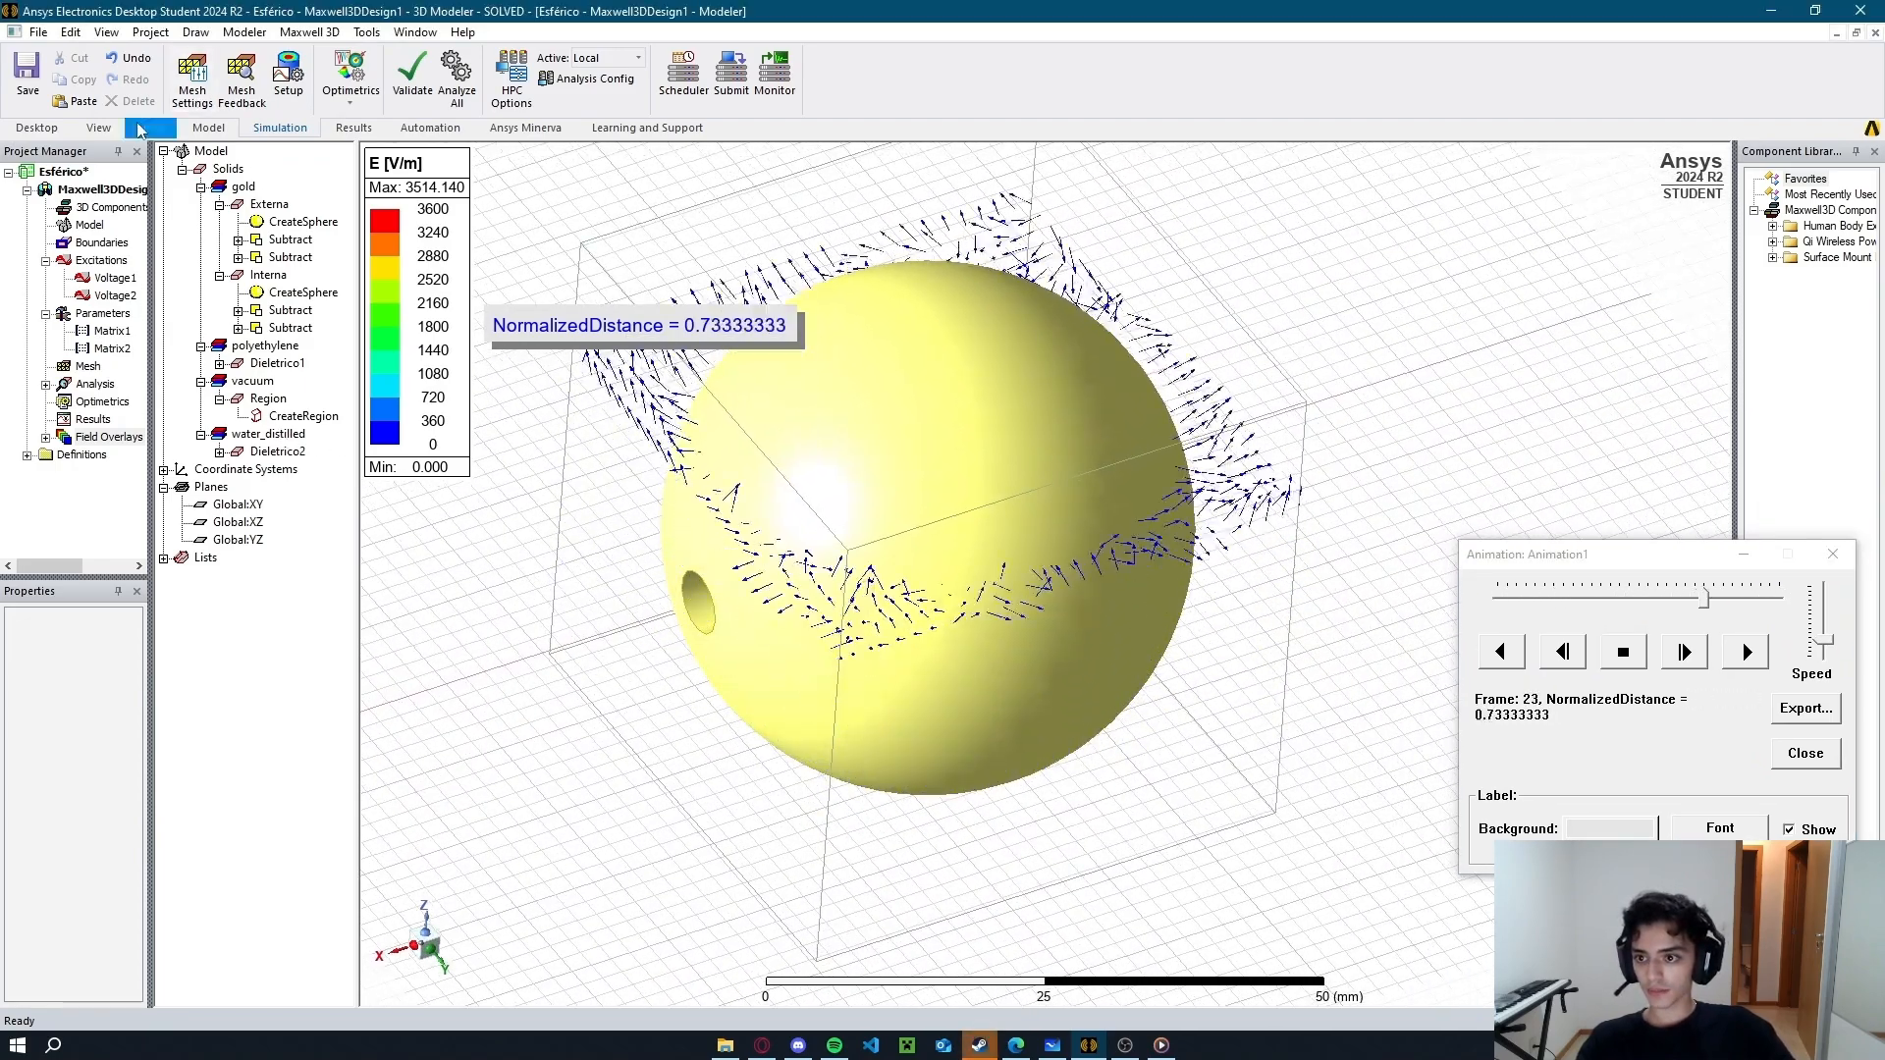
click(98, 127)
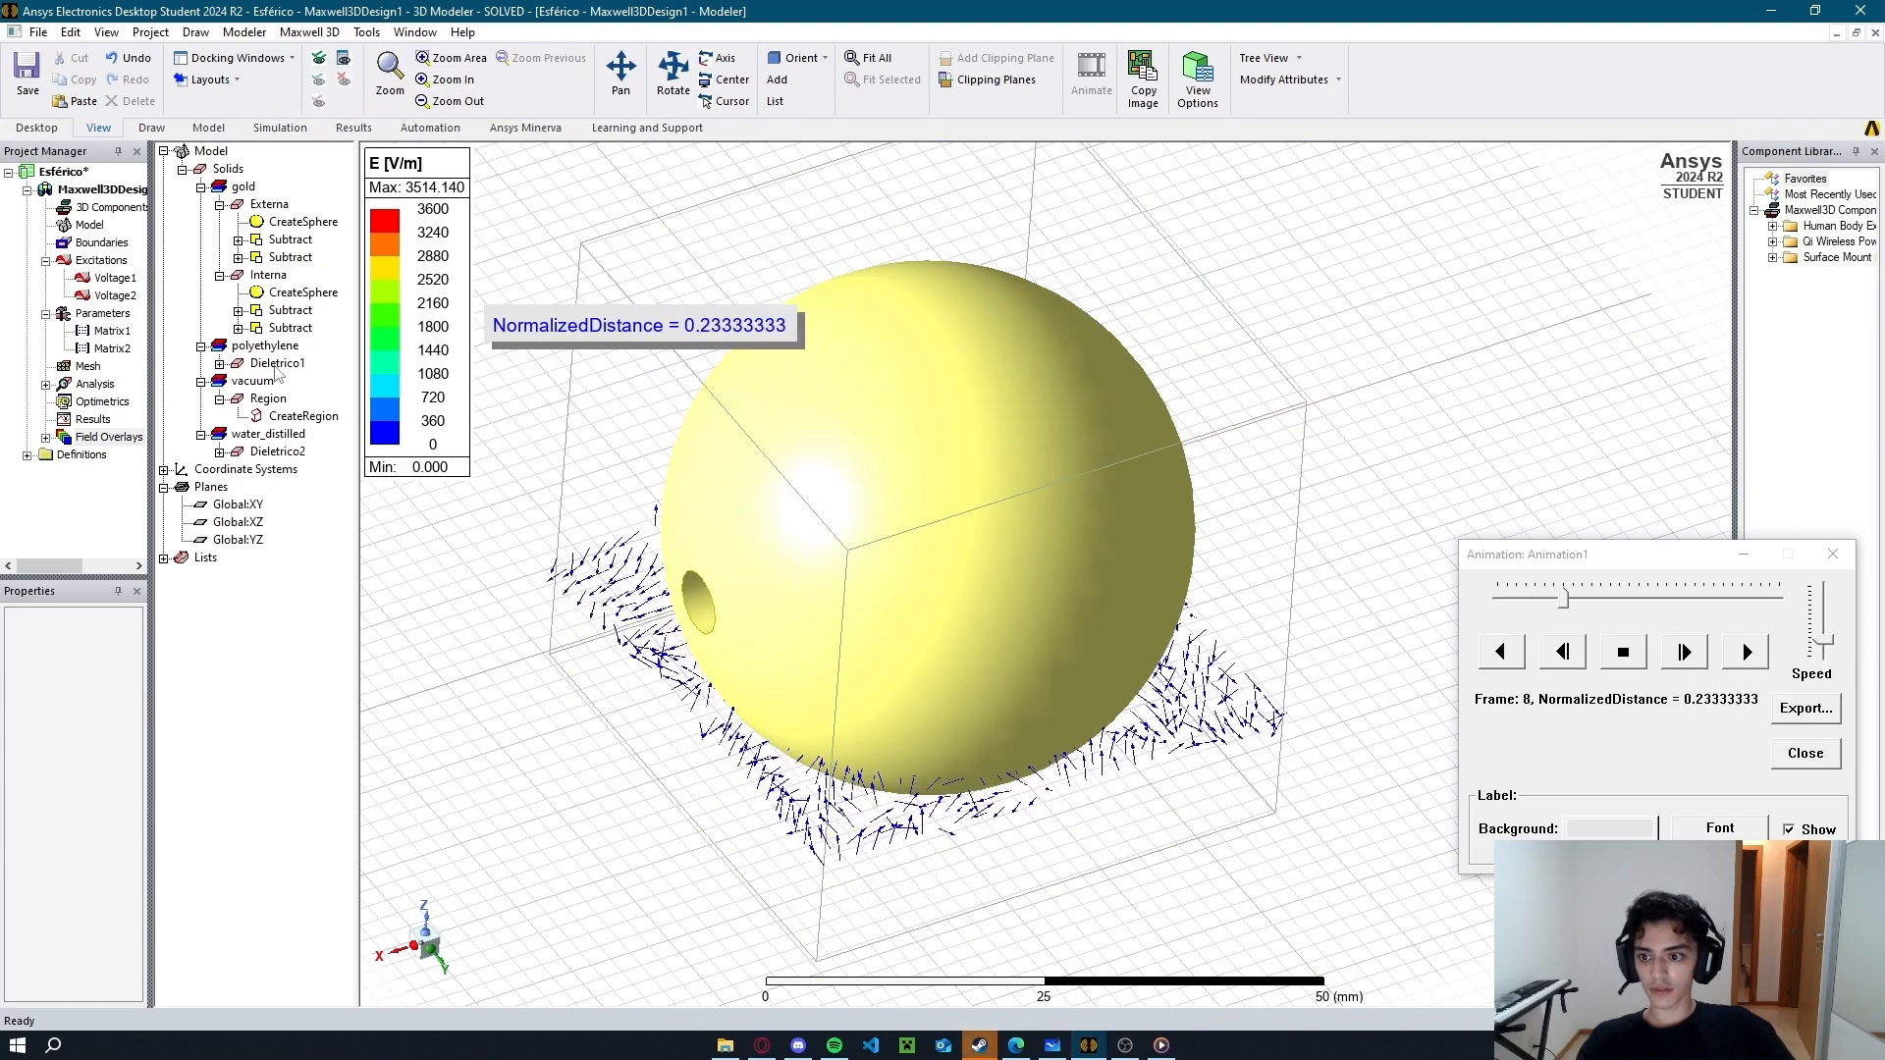
click(269, 203)
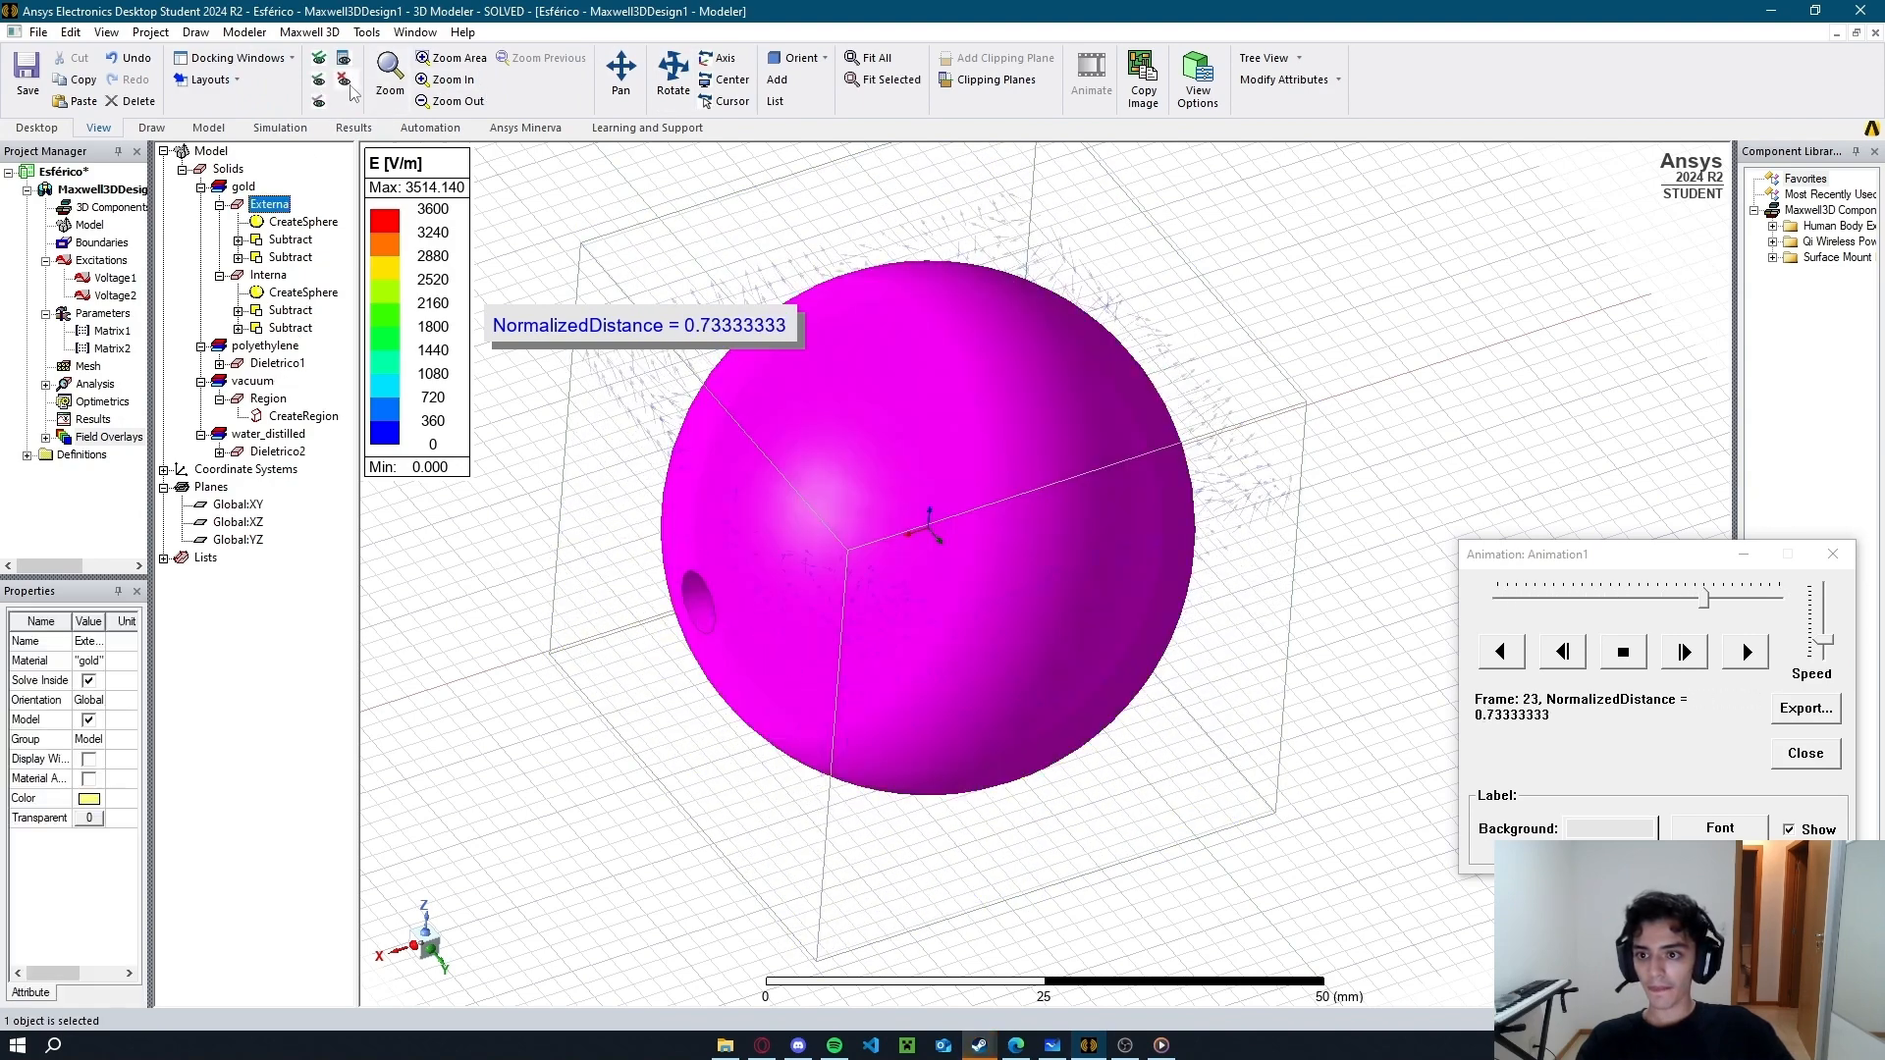
click(344, 81)
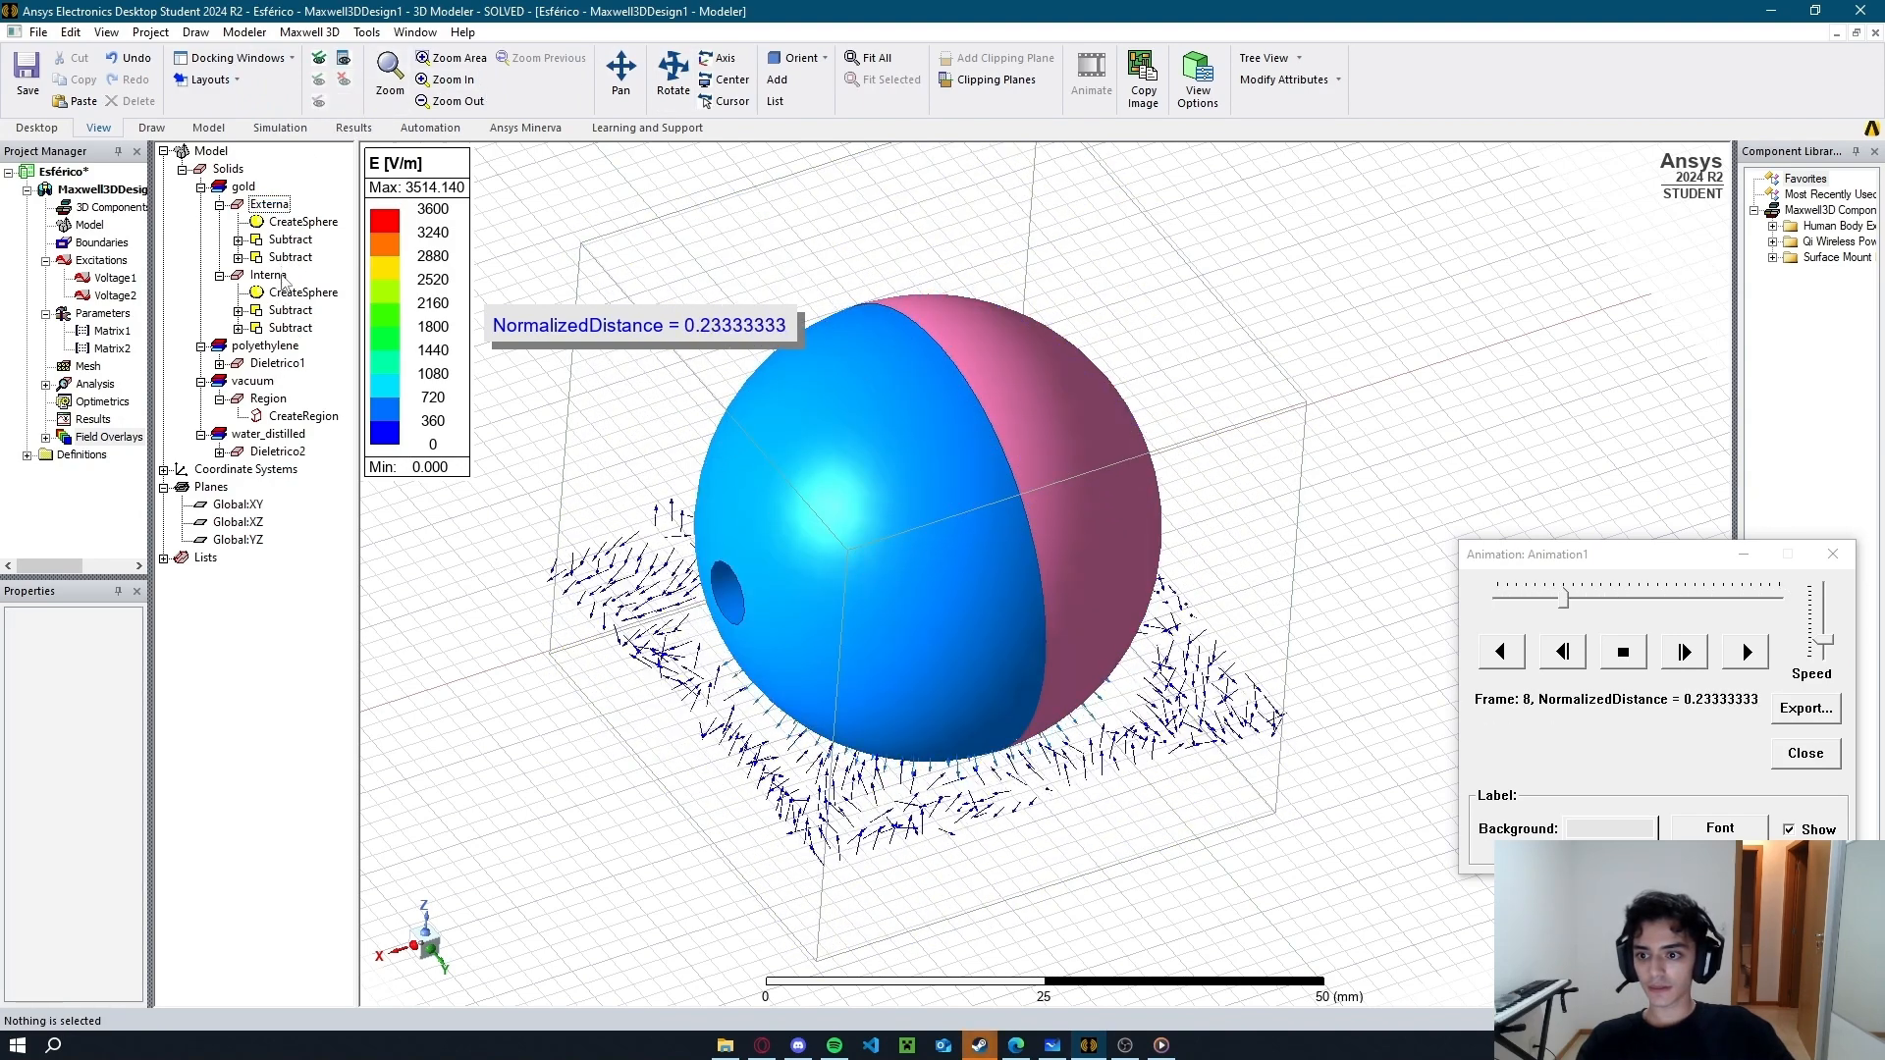
click(275, 364)
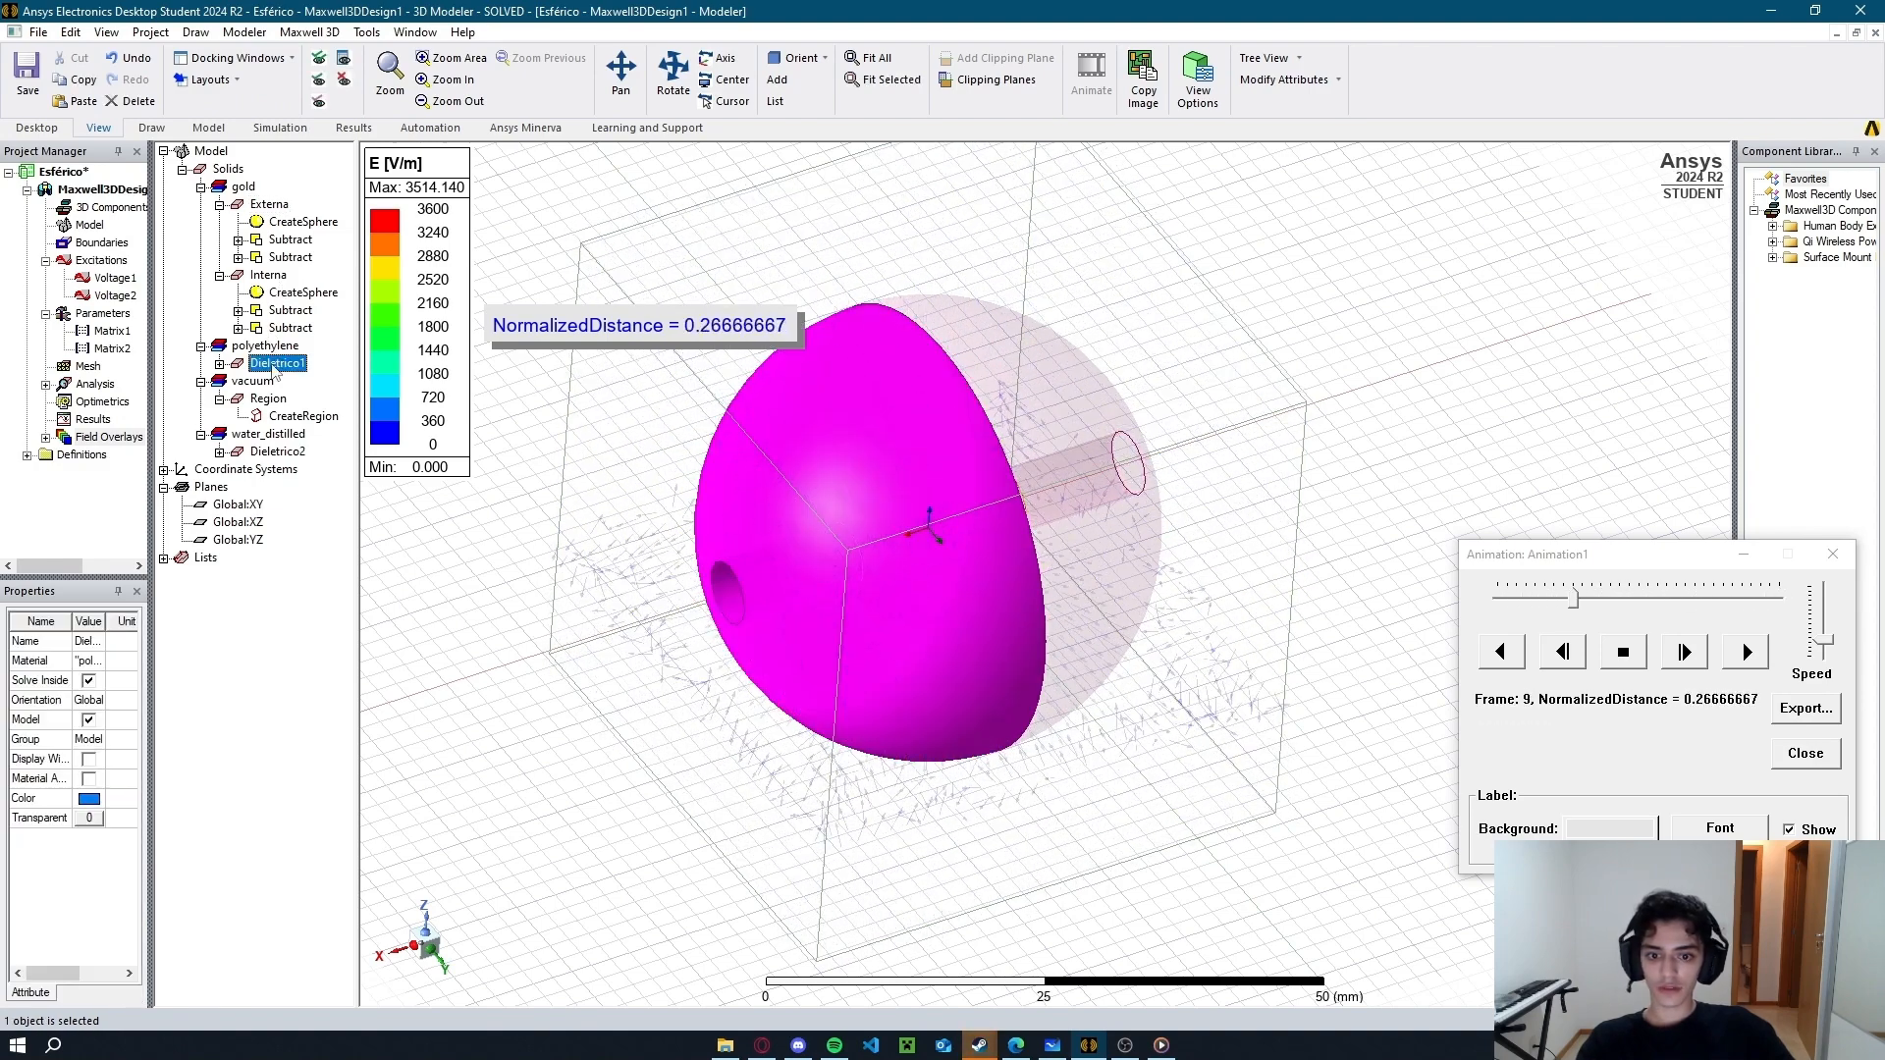
click(344, 83)
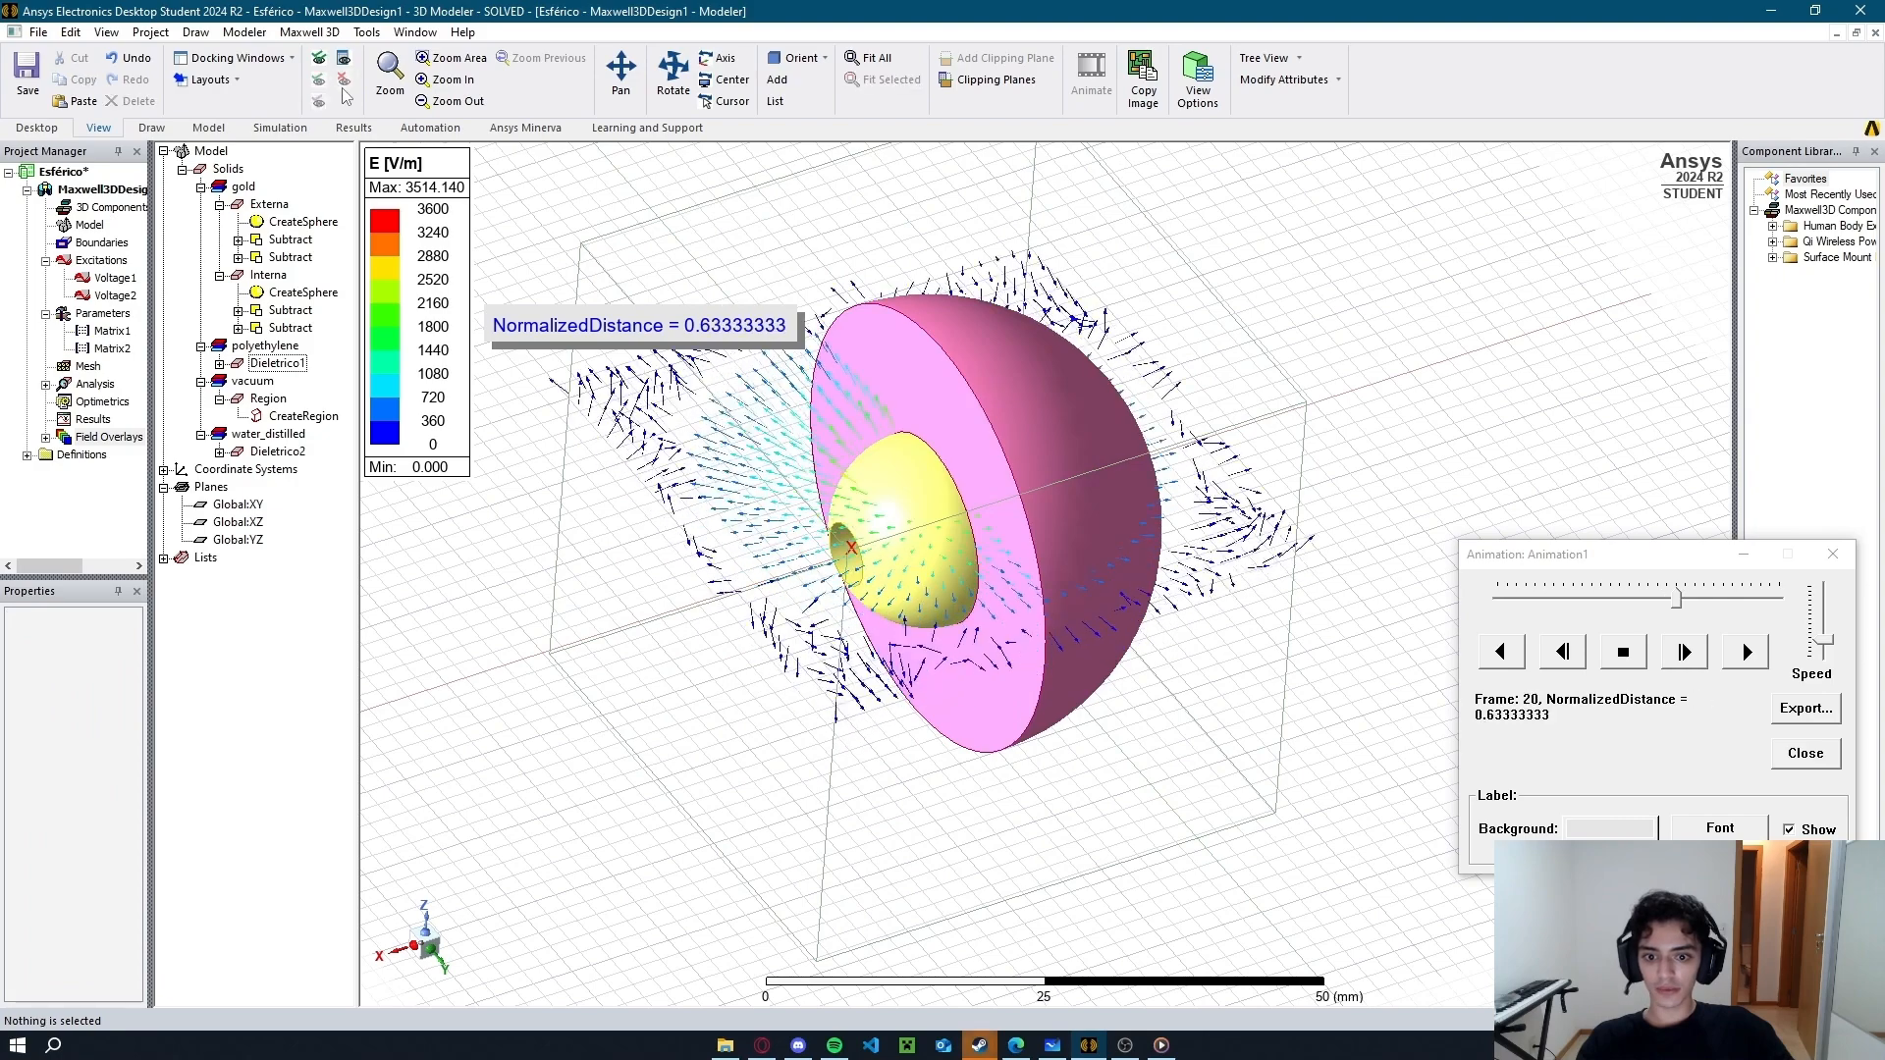
click(279, 451)
click(344, 82)
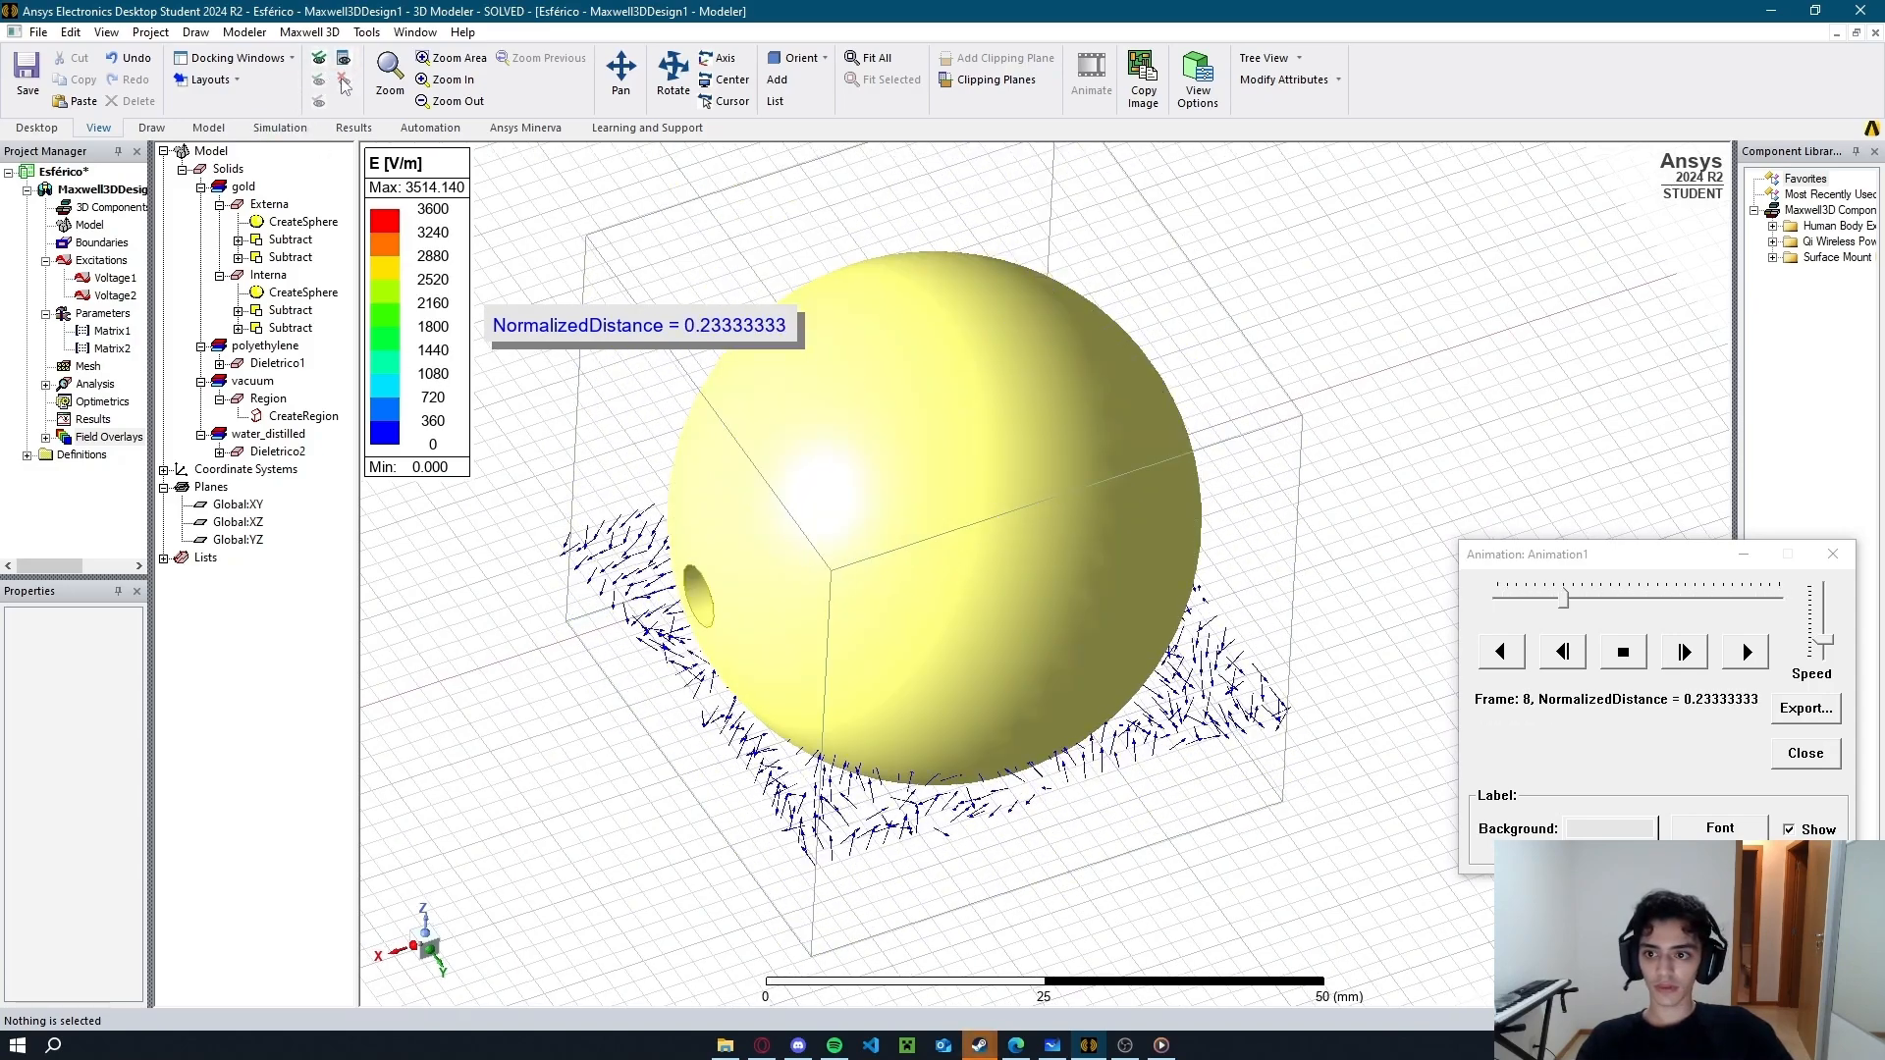
Close the vector animation and delete all plots in the E field overlay folder.
click(1804, 753)
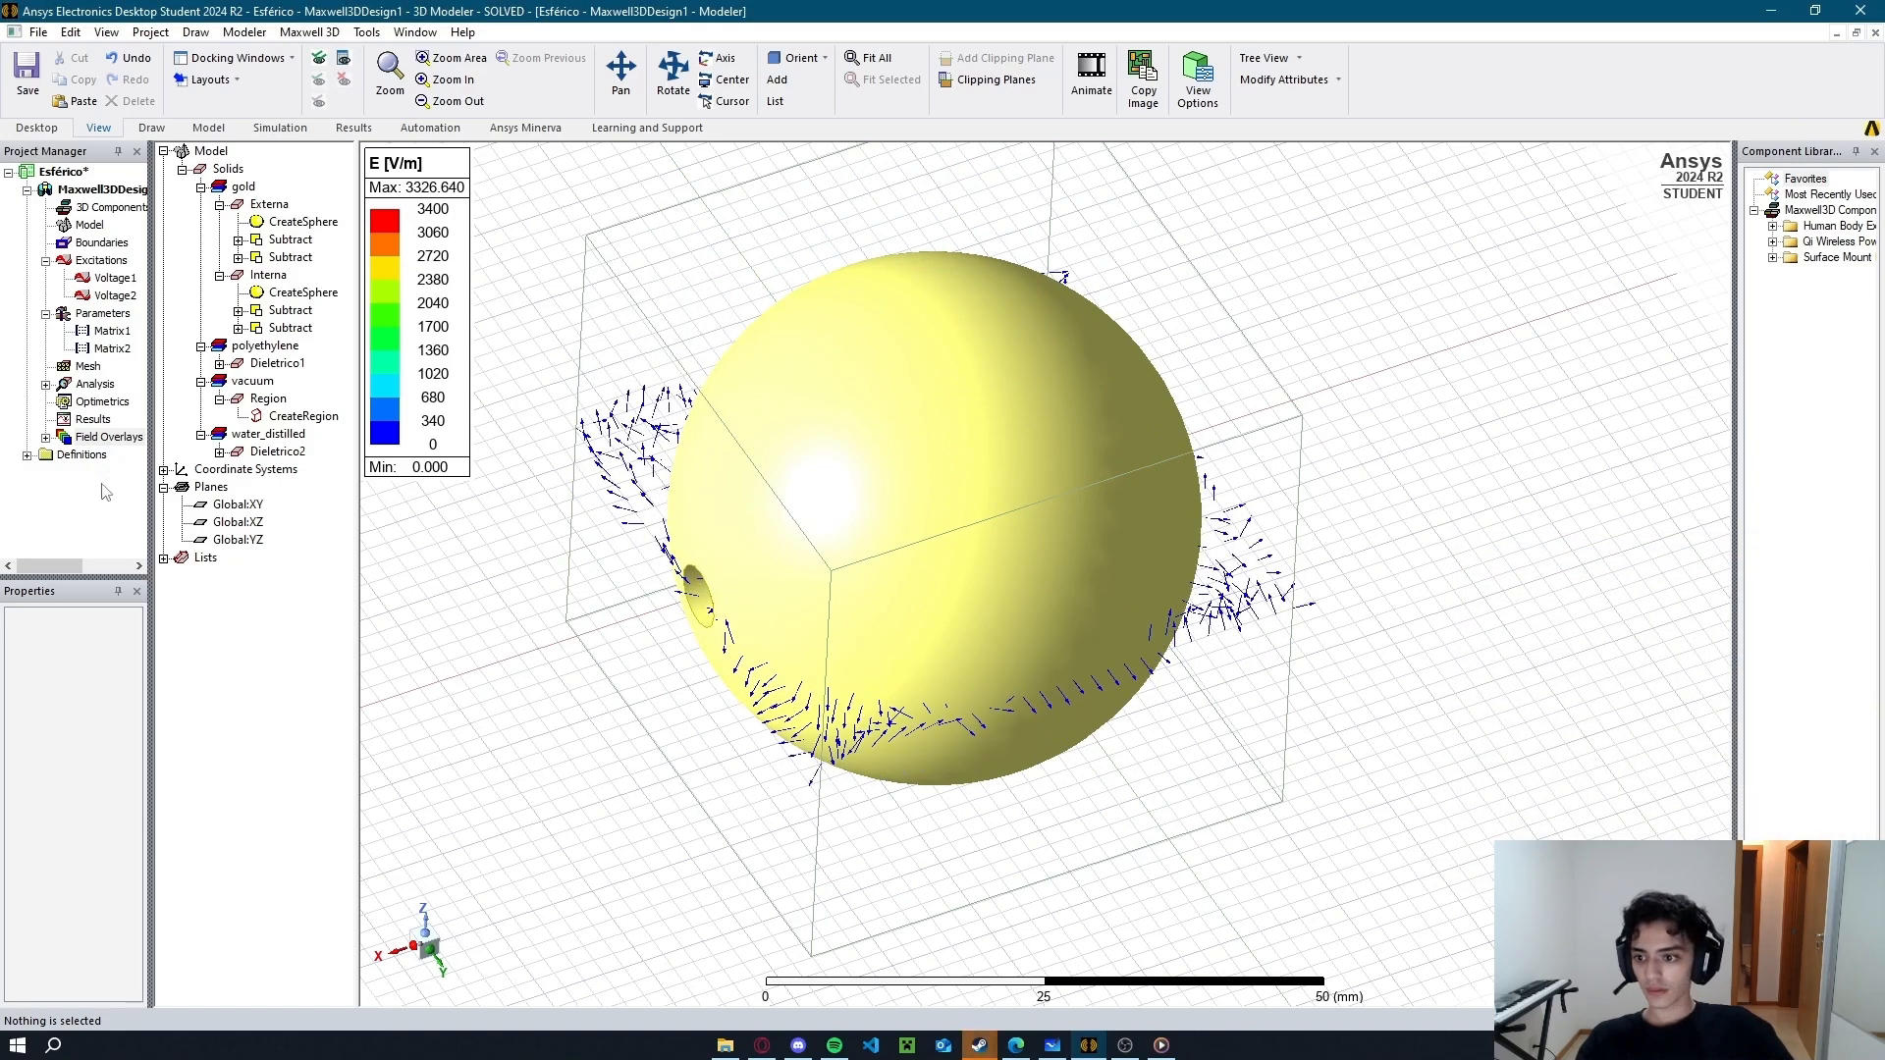
click(98, 439)
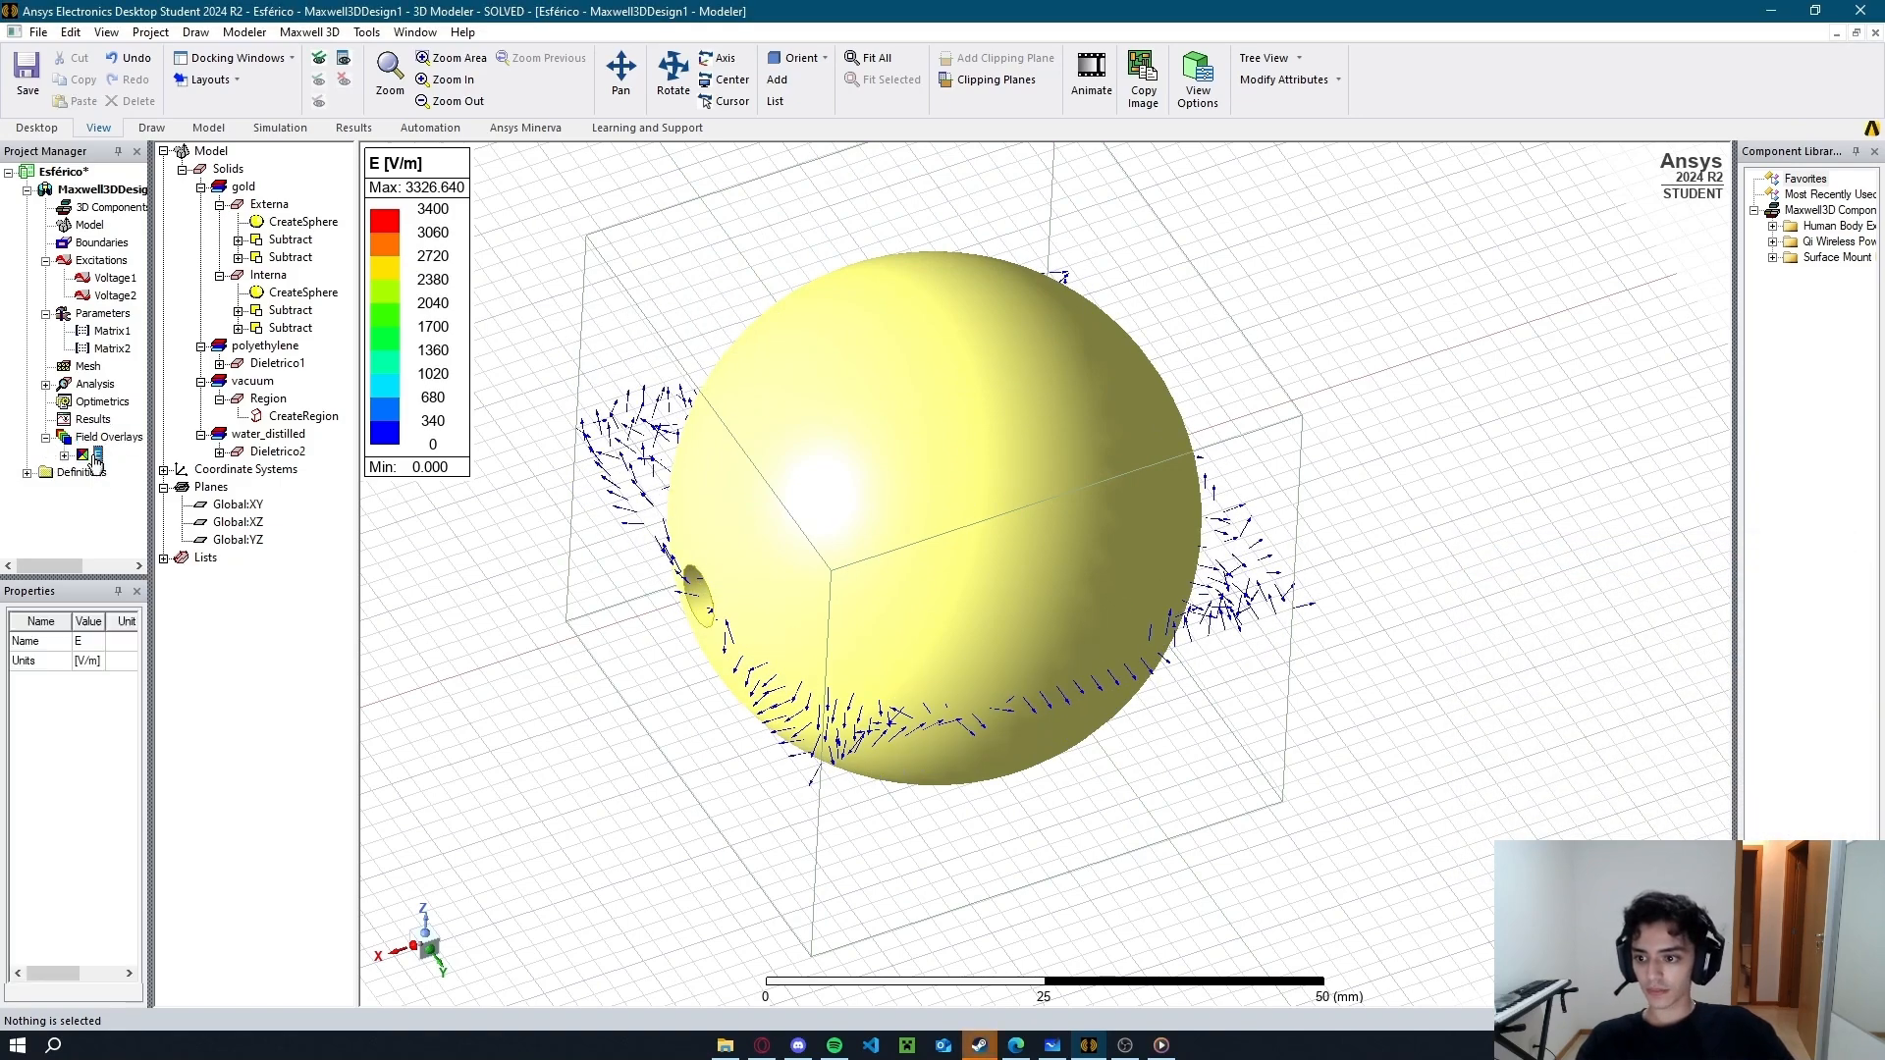
key(Delete)
key(Return)
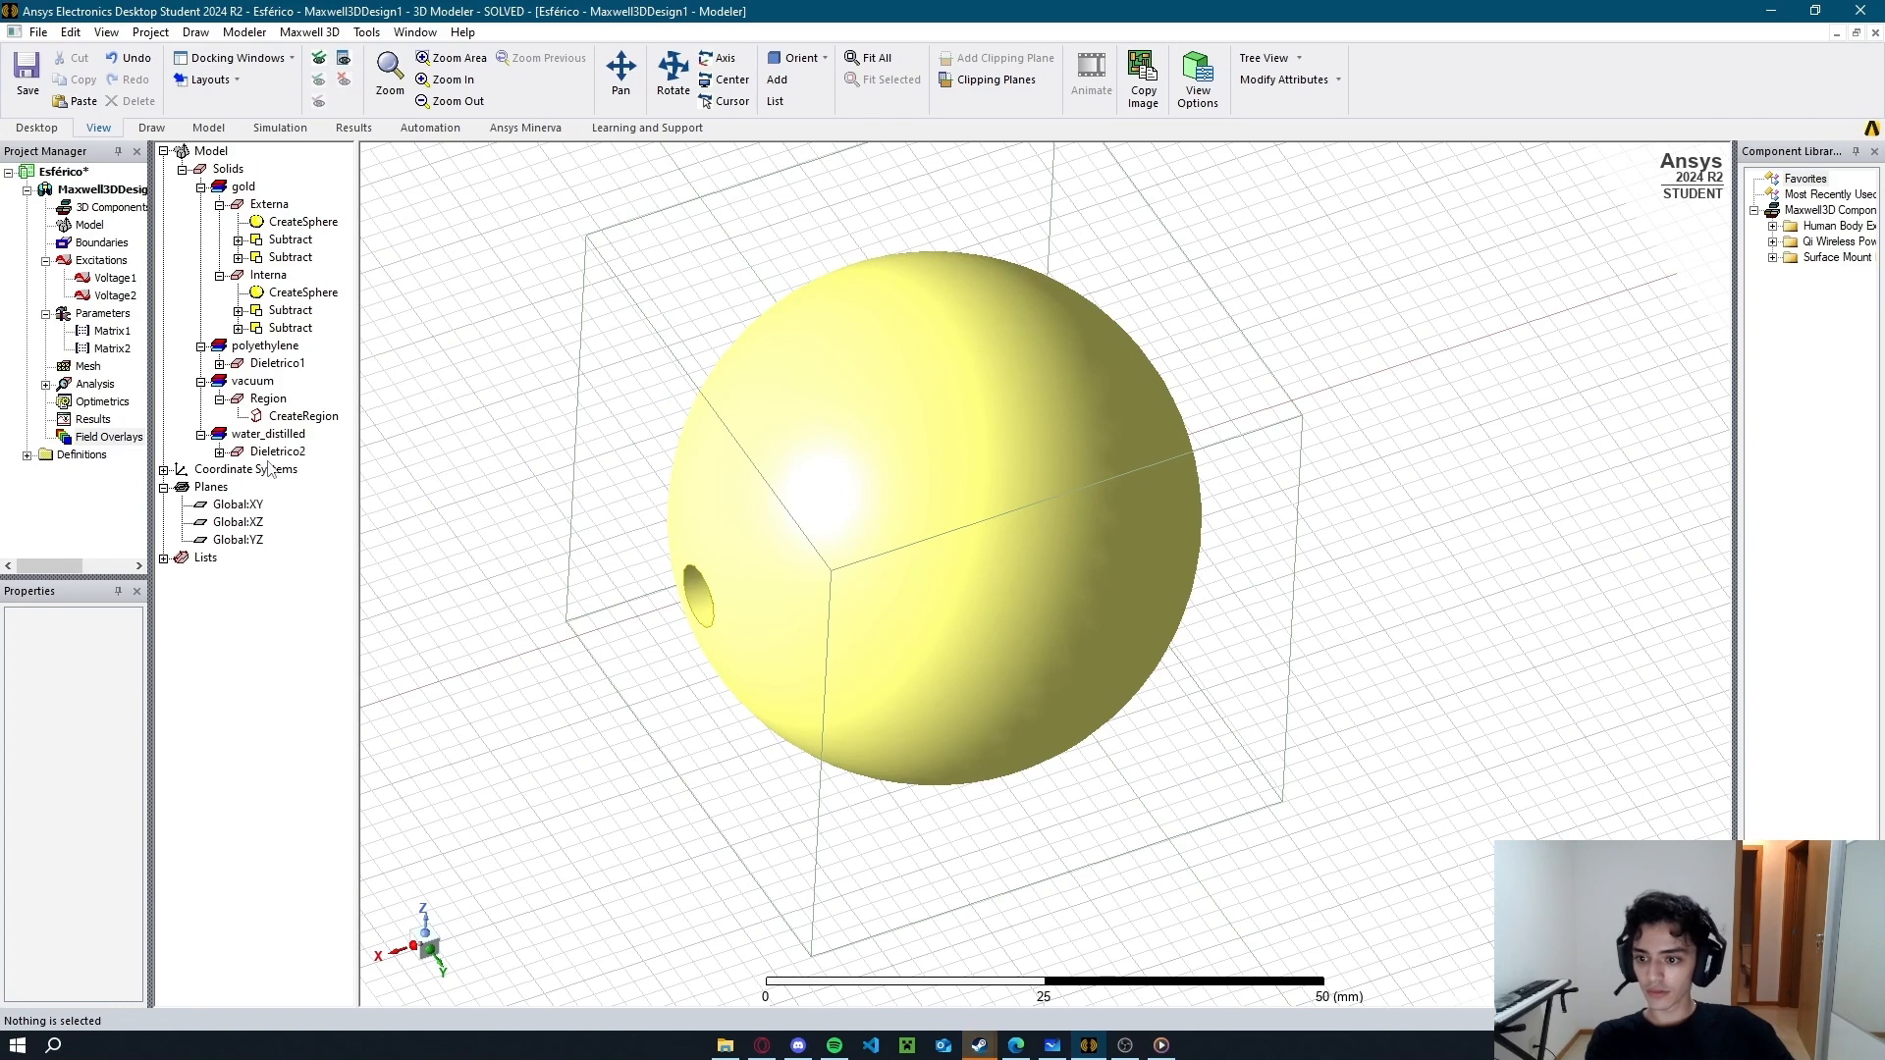
Create a Mag_E field plot on the Global XY plane, covering AllObjects.
click(239, 504)
right_click(103, 436)
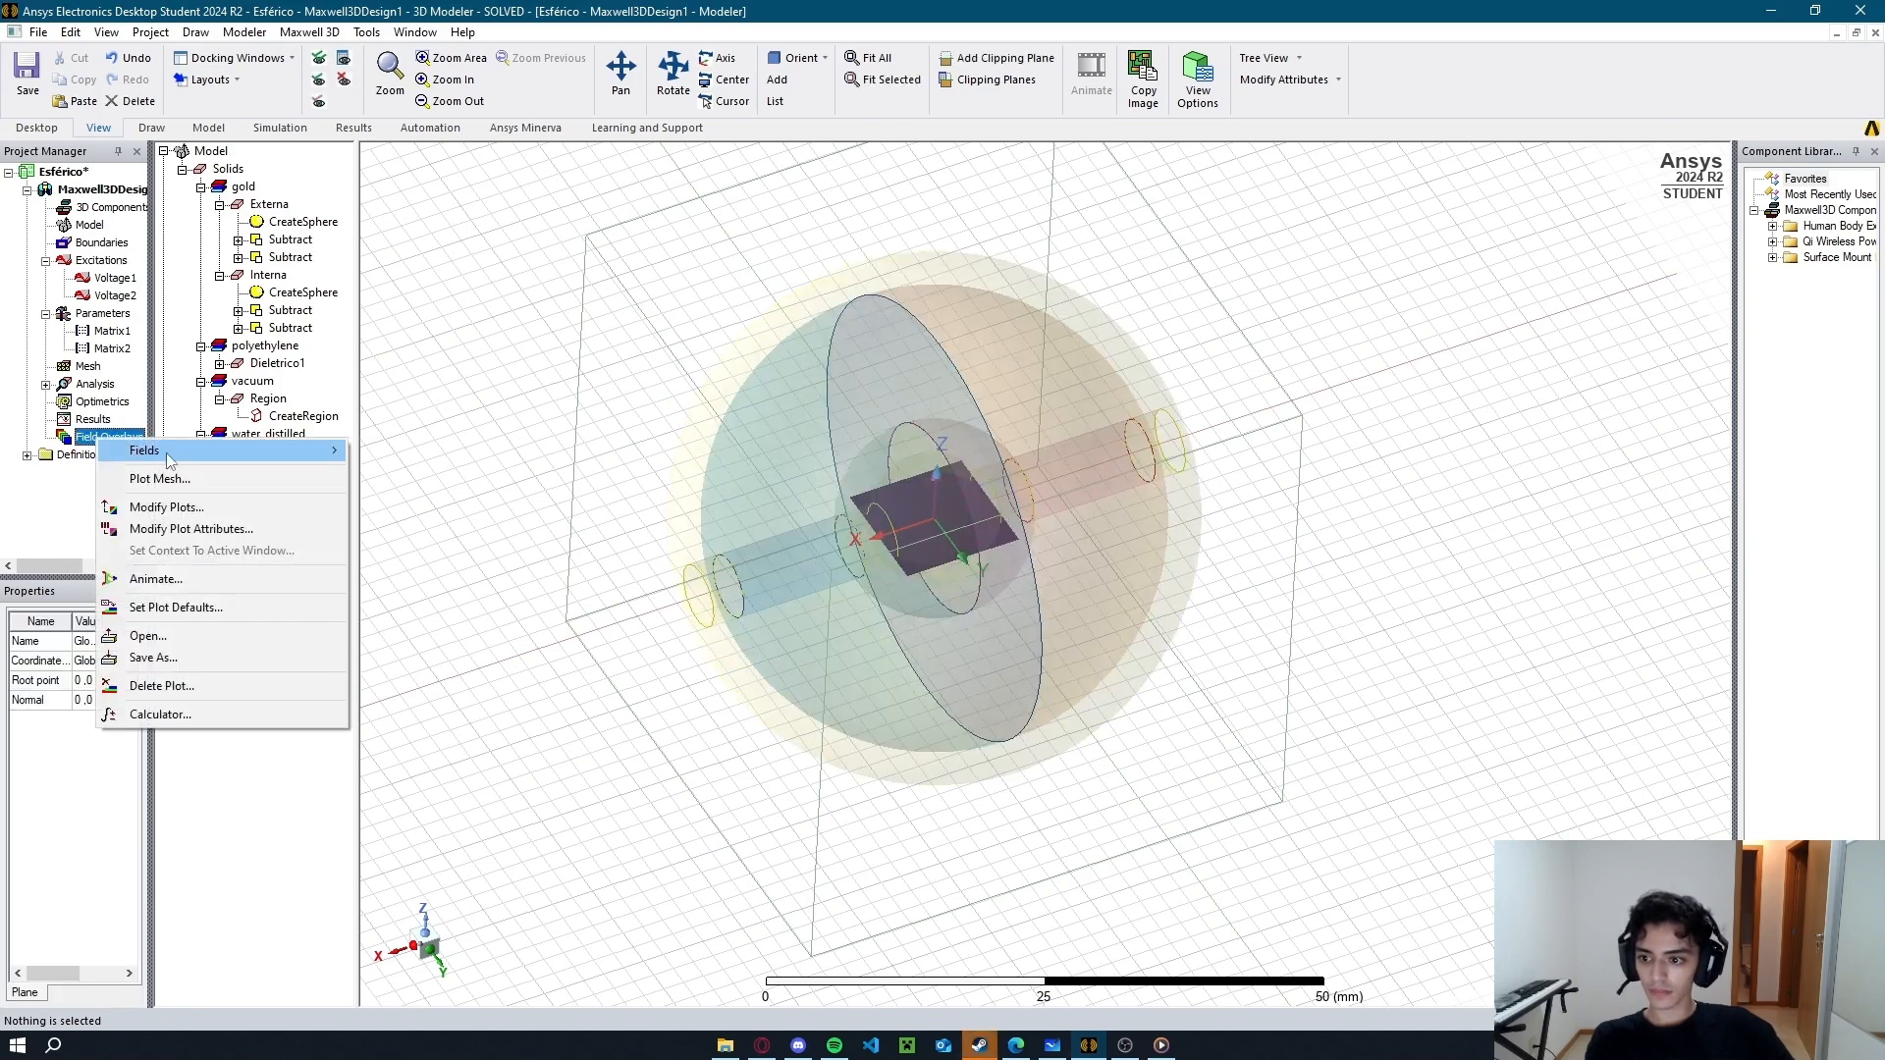
mouse_move(226, 450)
mouse_move(443, 477)
click(581, 473)
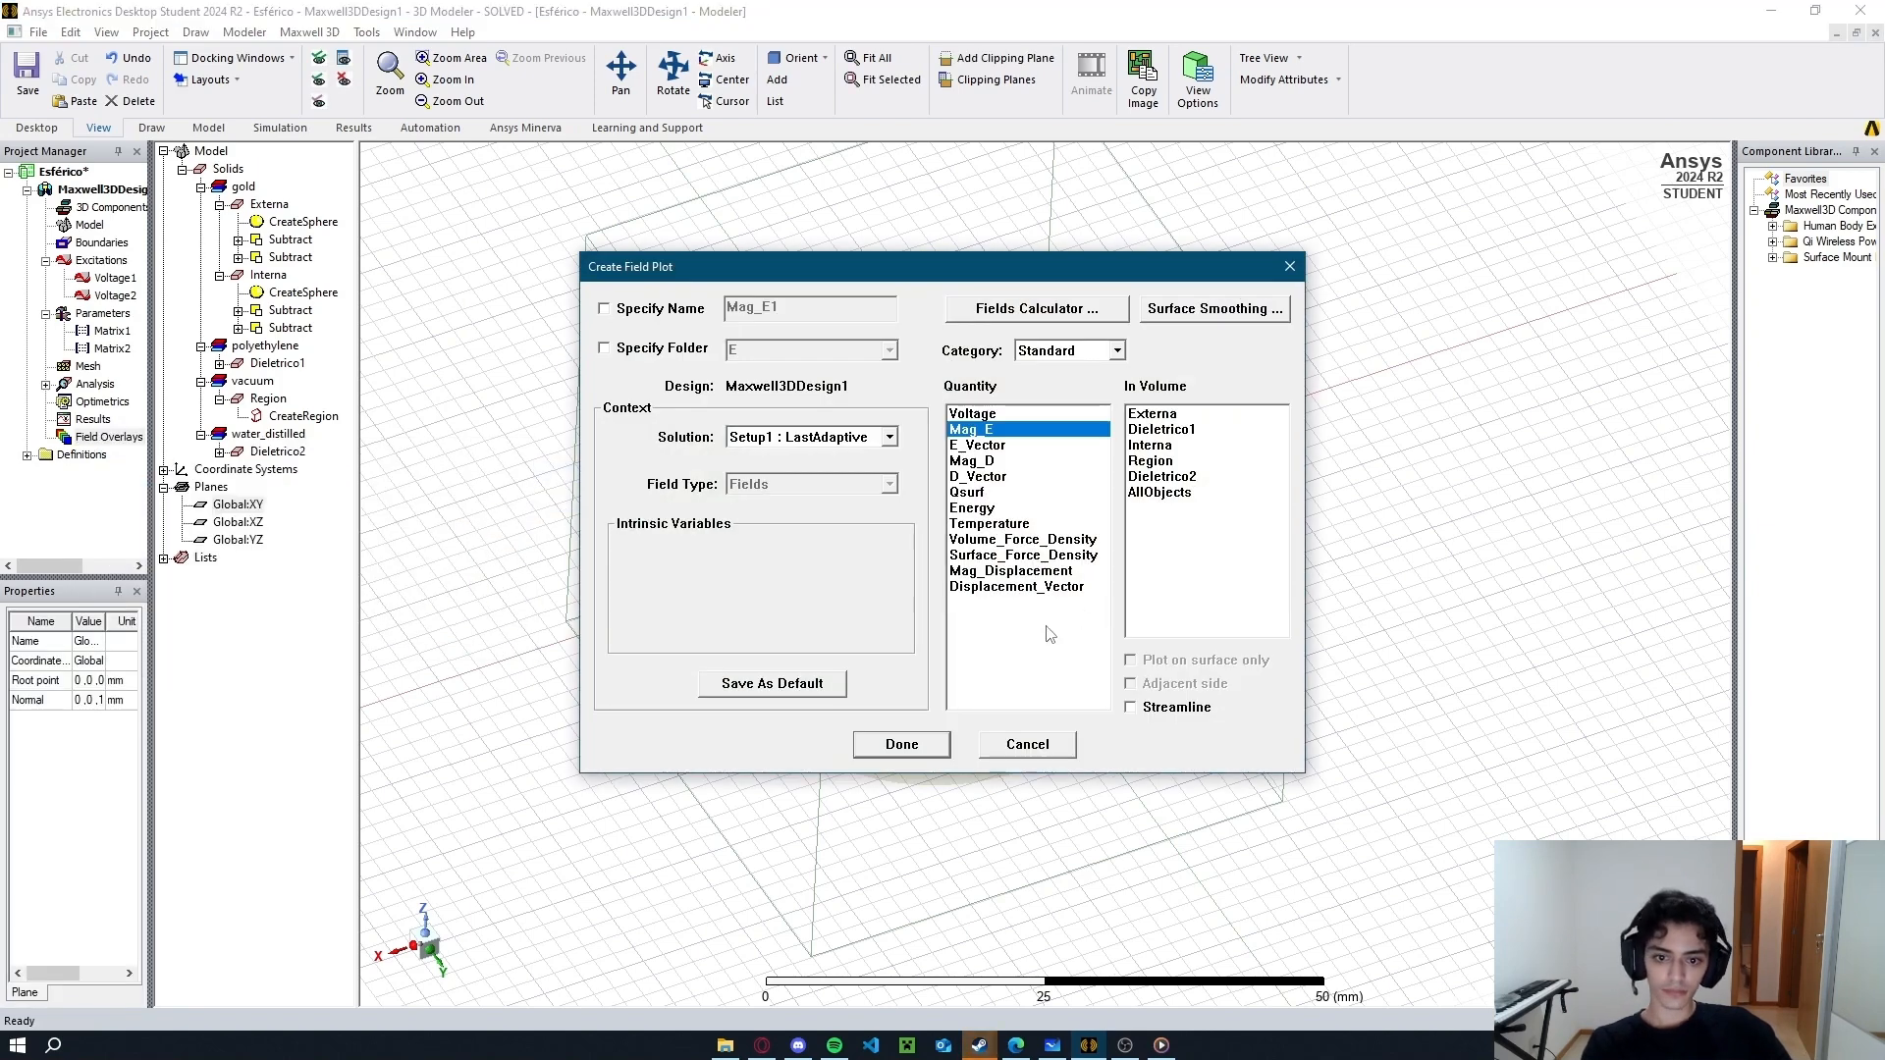
click(1158, 492)
click(903, 743)
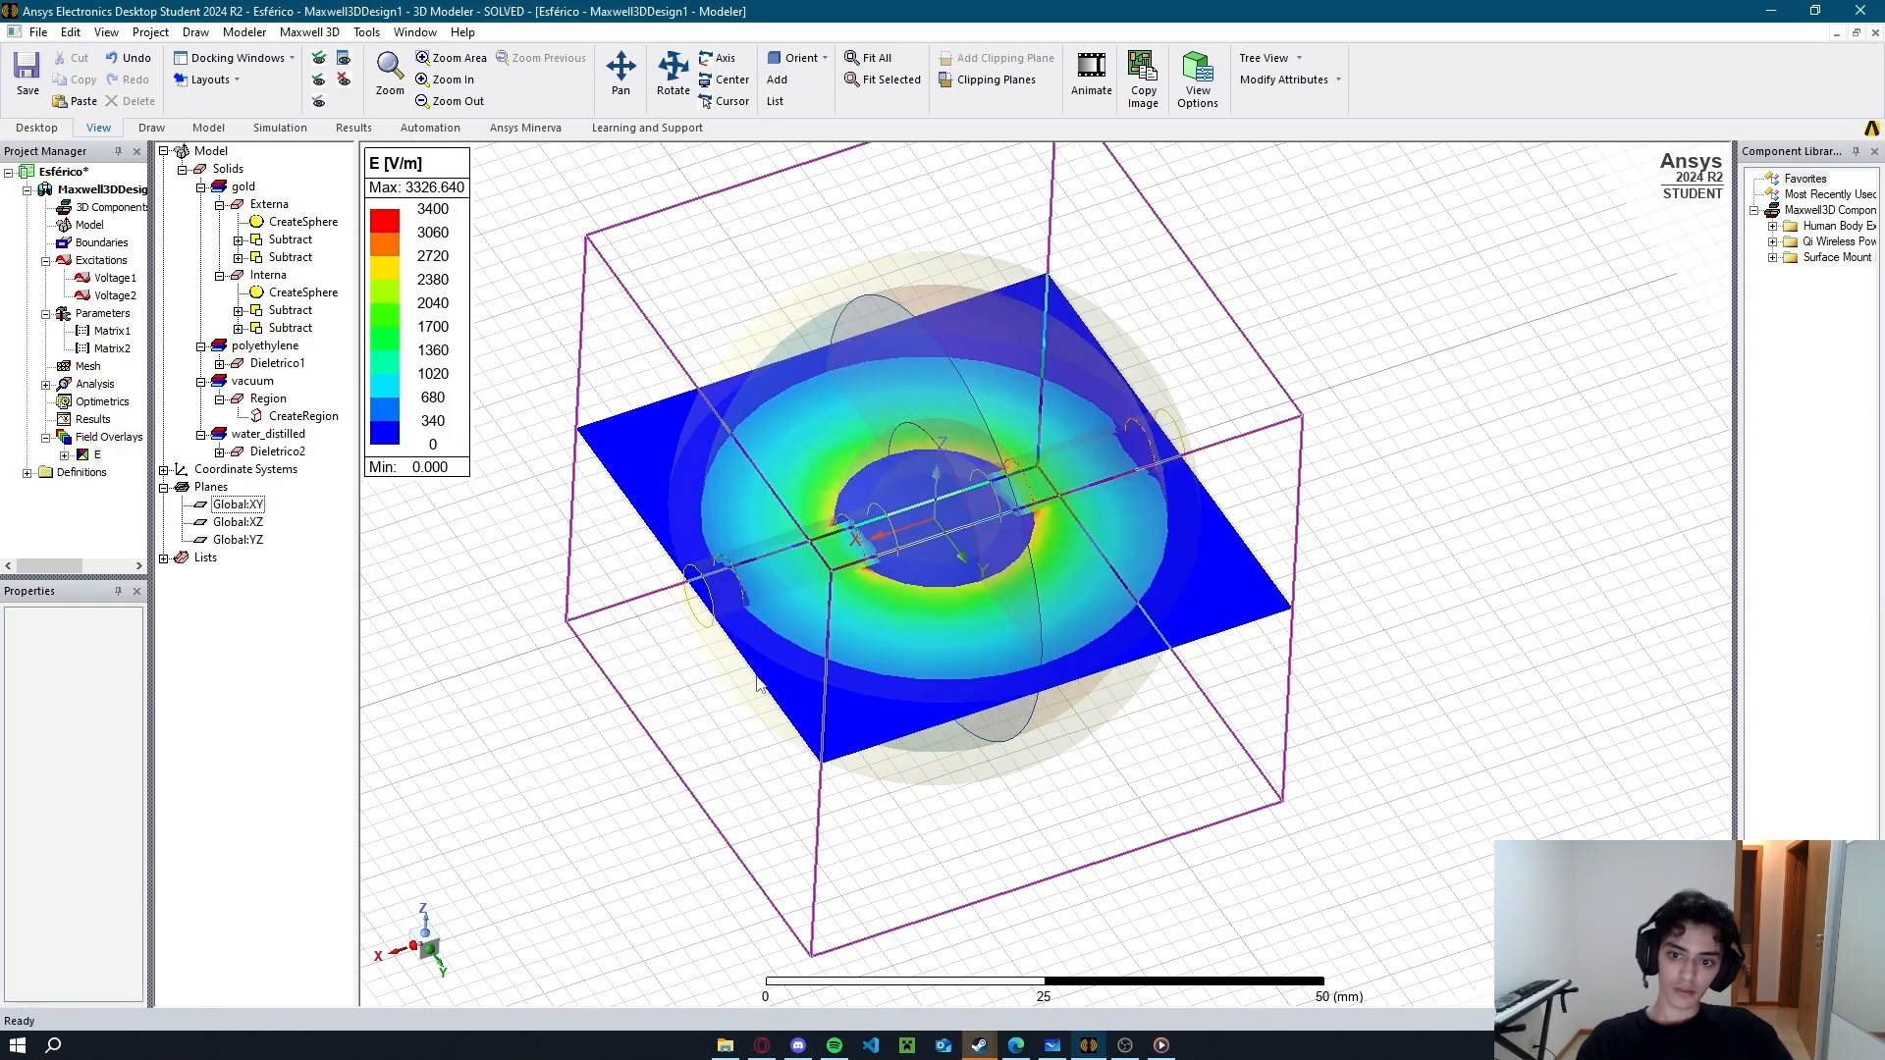
Play the existing Animation1 sweep for the Mag_E plot.
right_click(90, 459)
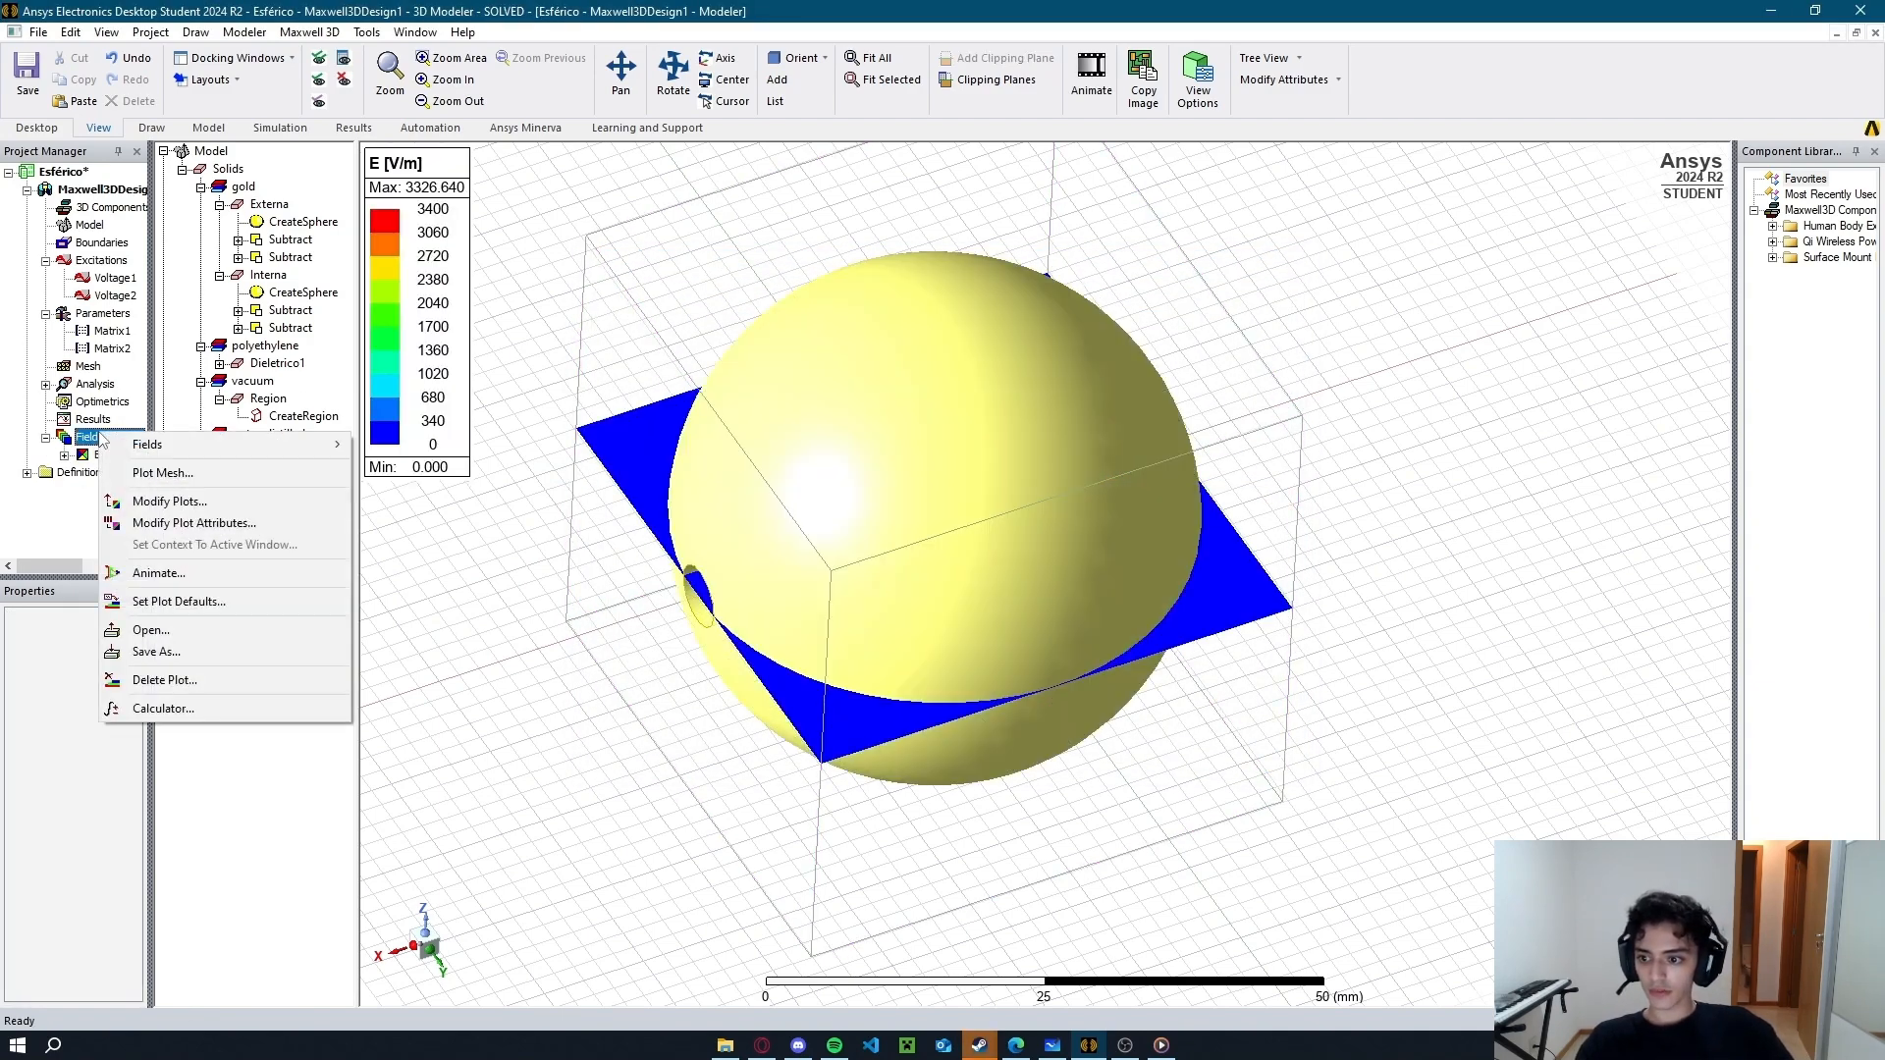
click(191, 579)
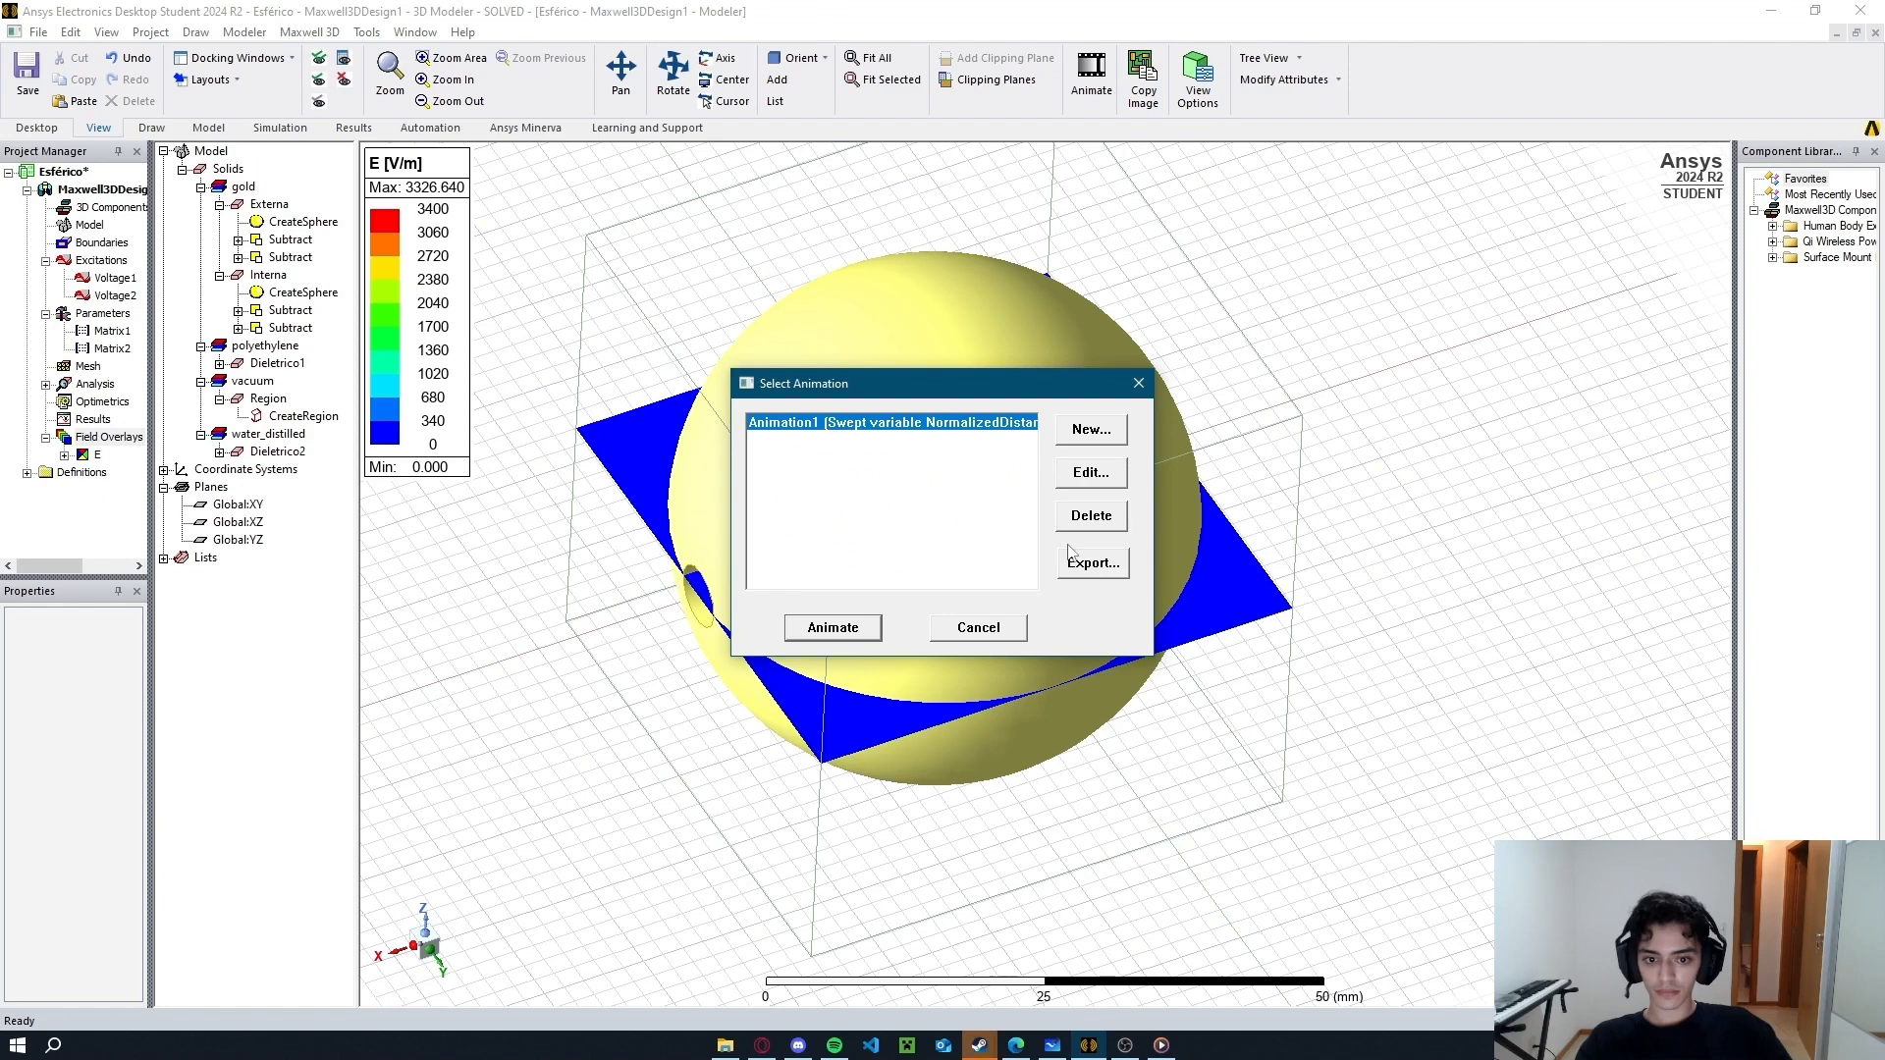
click(834, 627)
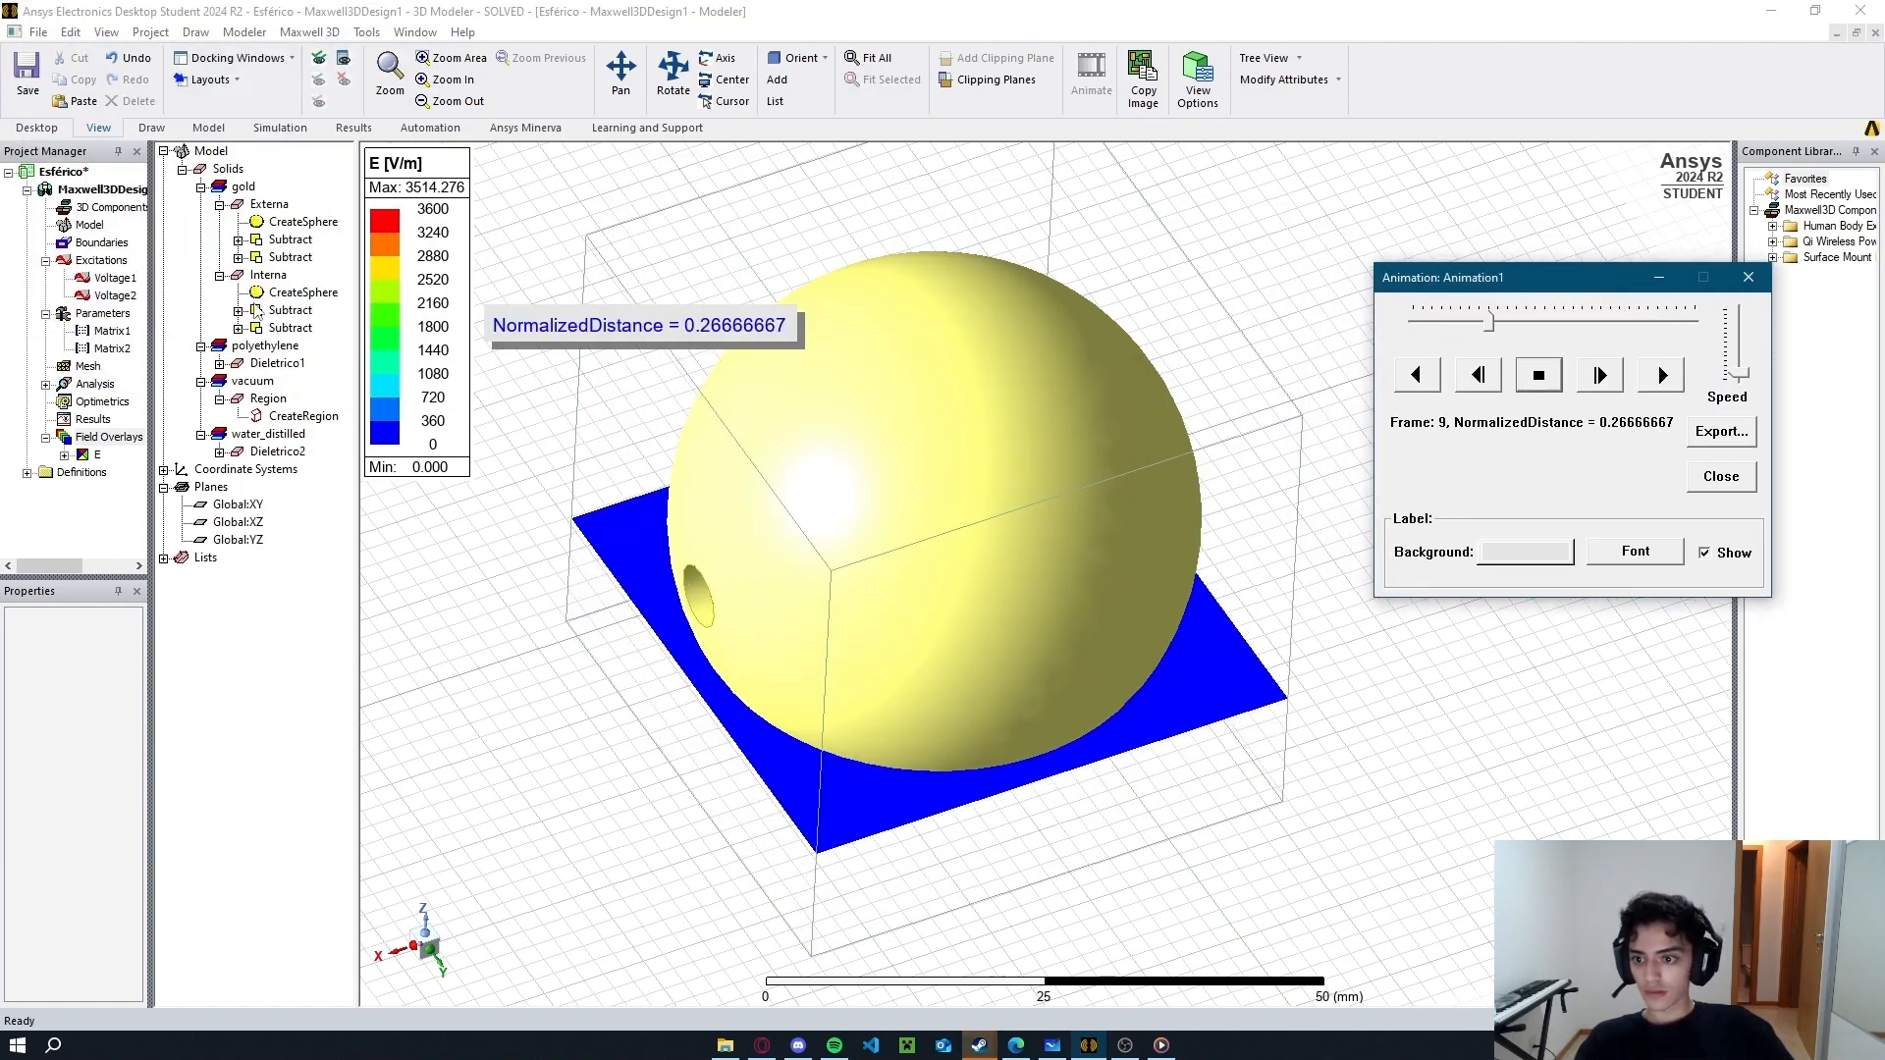
Hide Externa, Dieletrico1 and Dieletrico2 and adjust the animation speed to examine the field magnitude around the inner sphere.
click(269, 204)
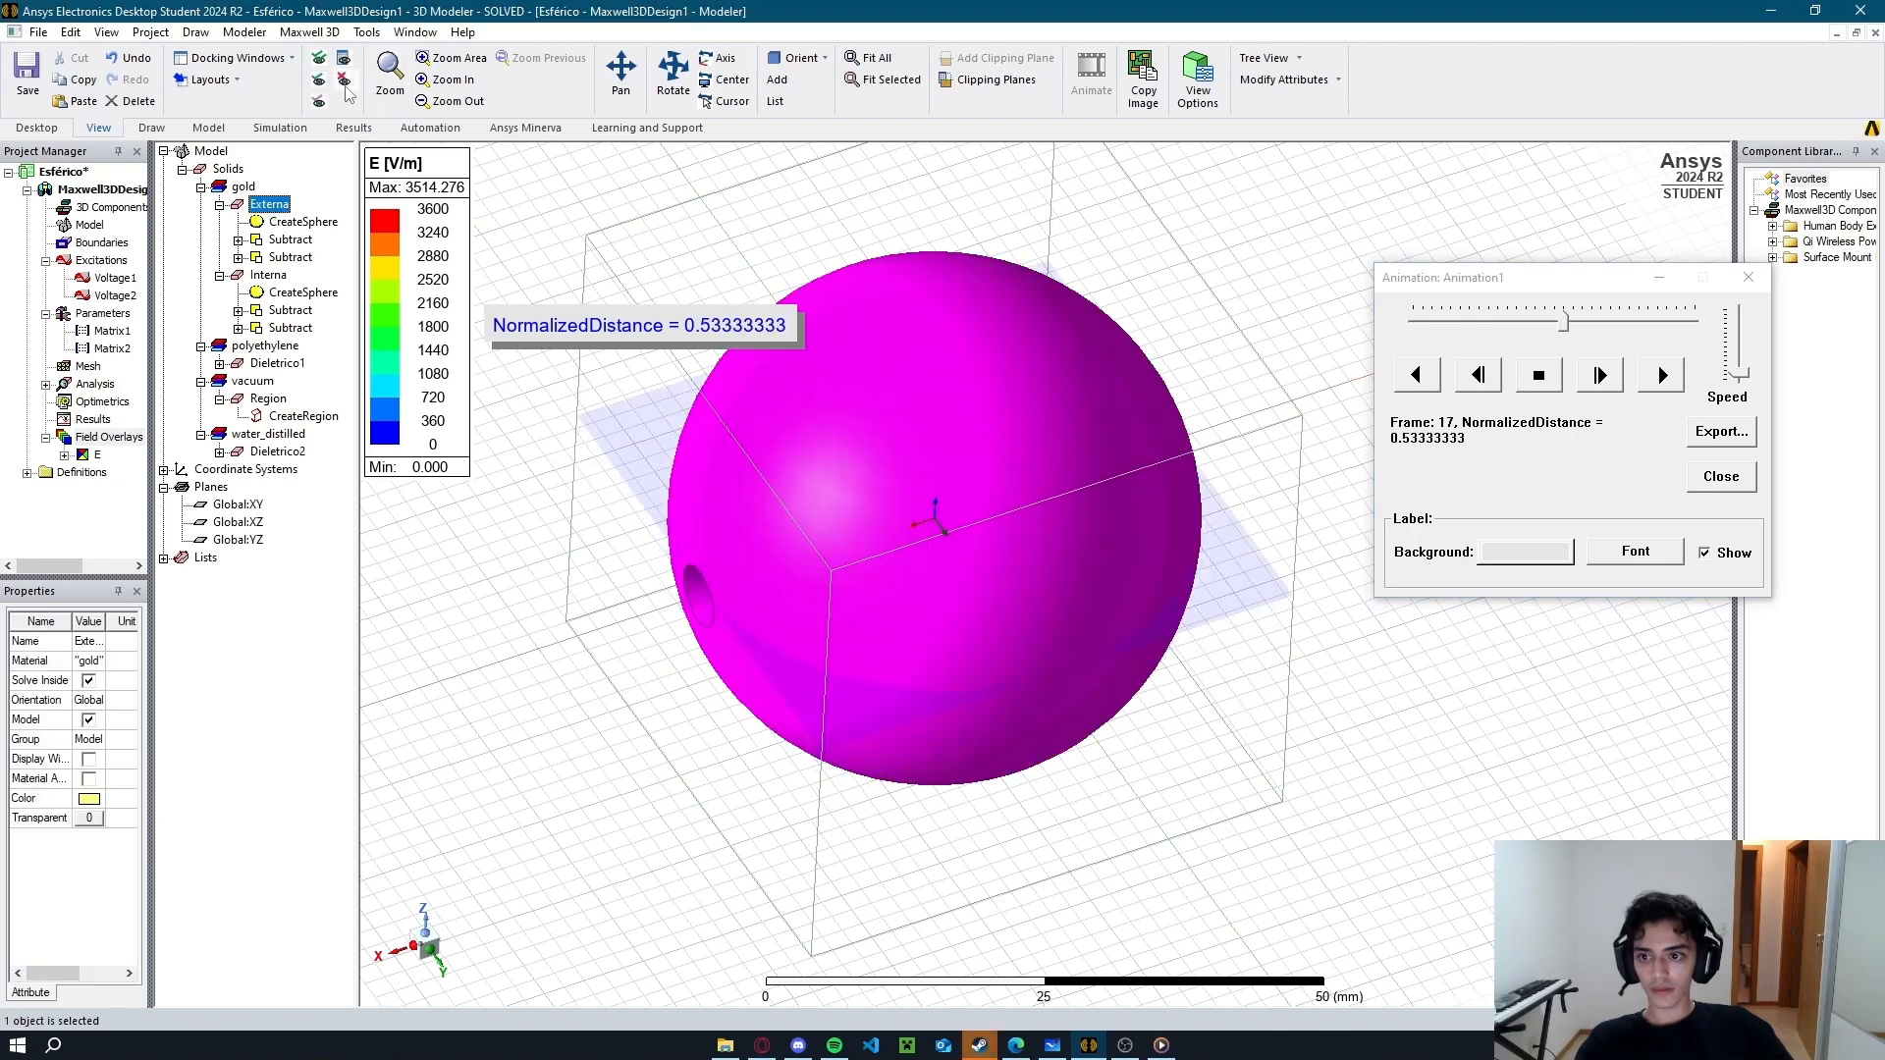
click(316, 189)
click(276, 364)
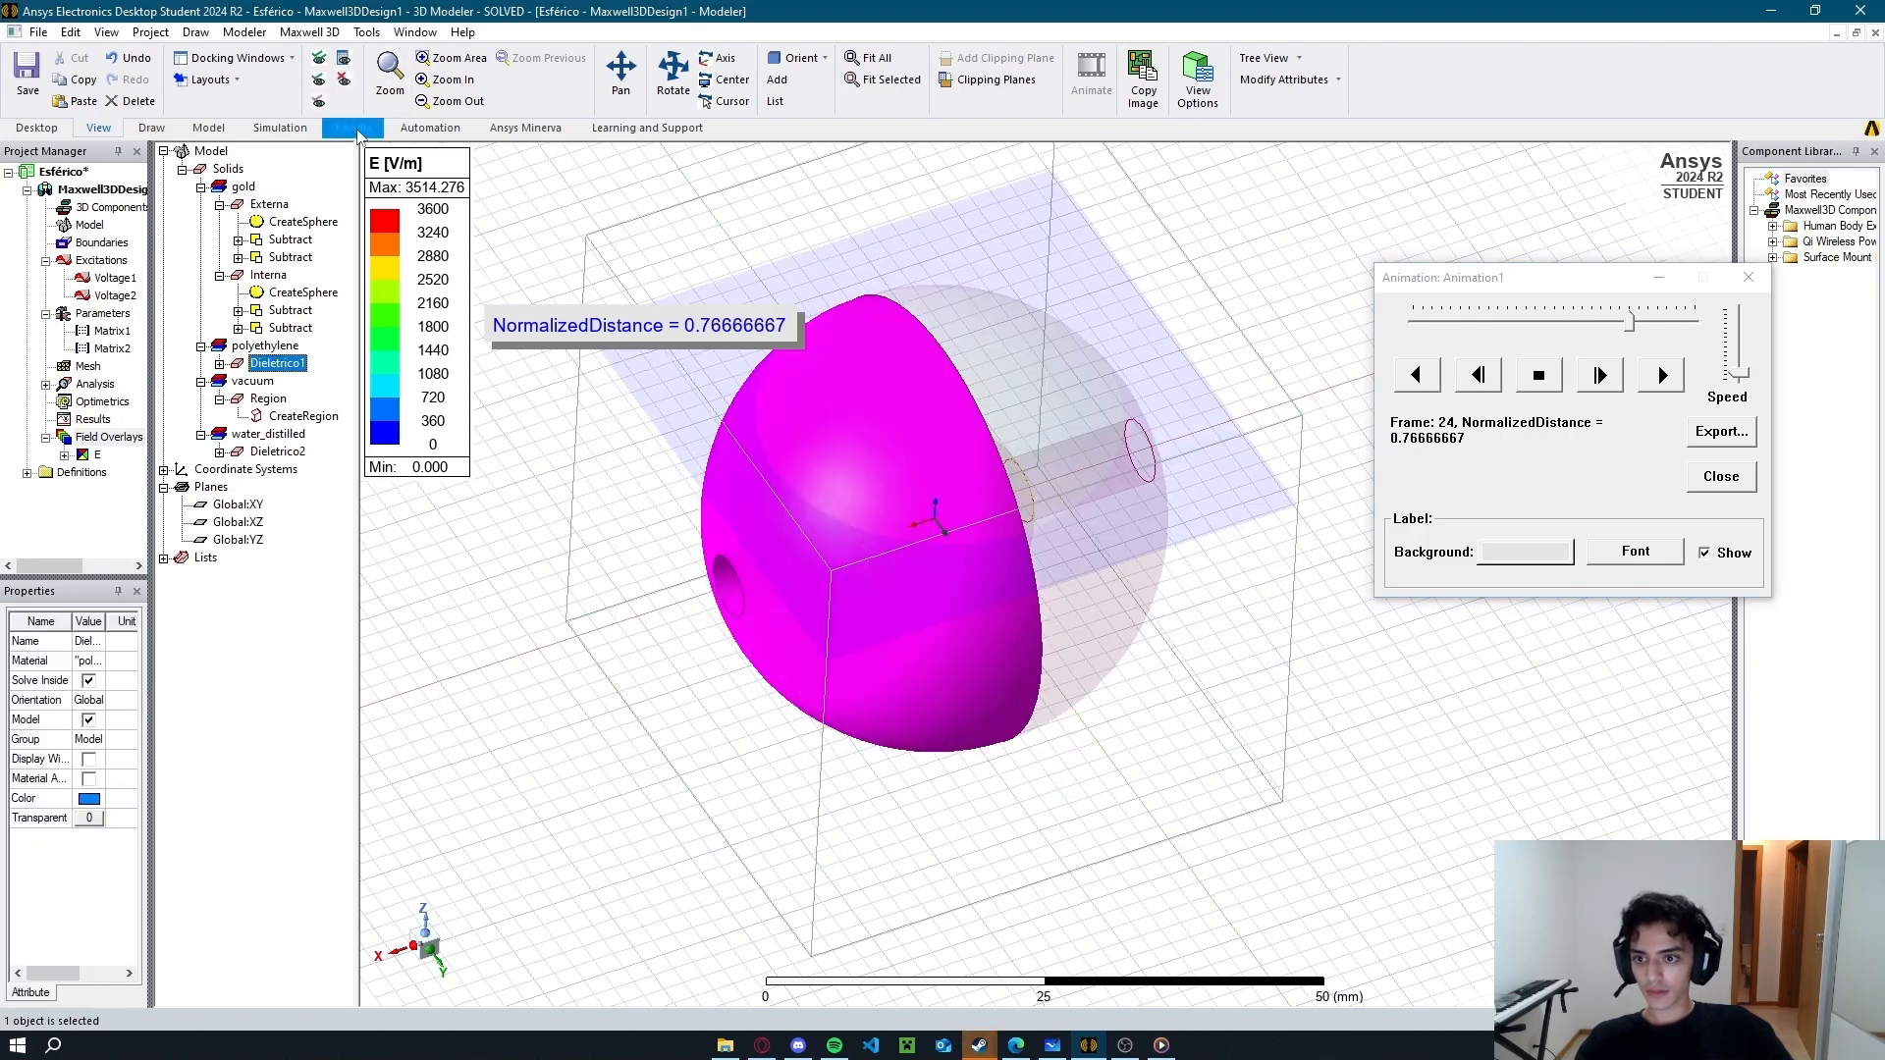
click(342, 79)
click(288, 453)
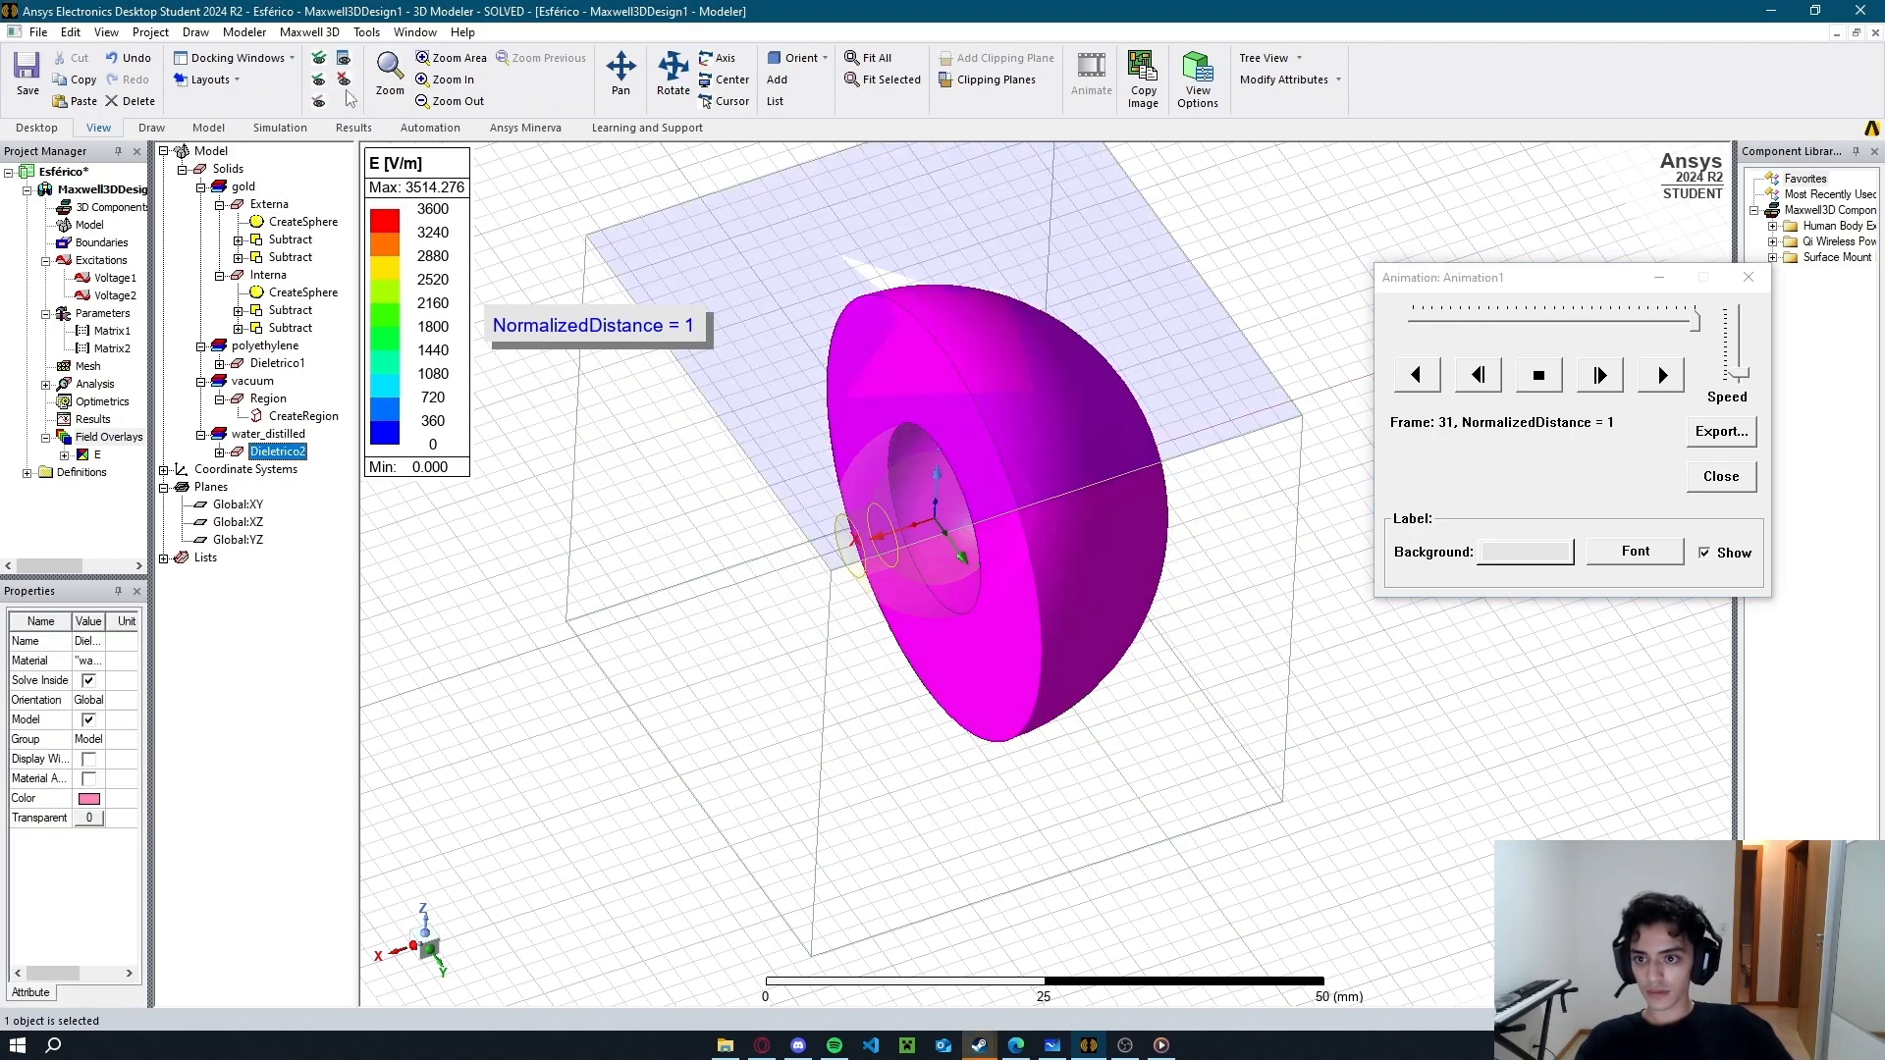
click(343, 79)
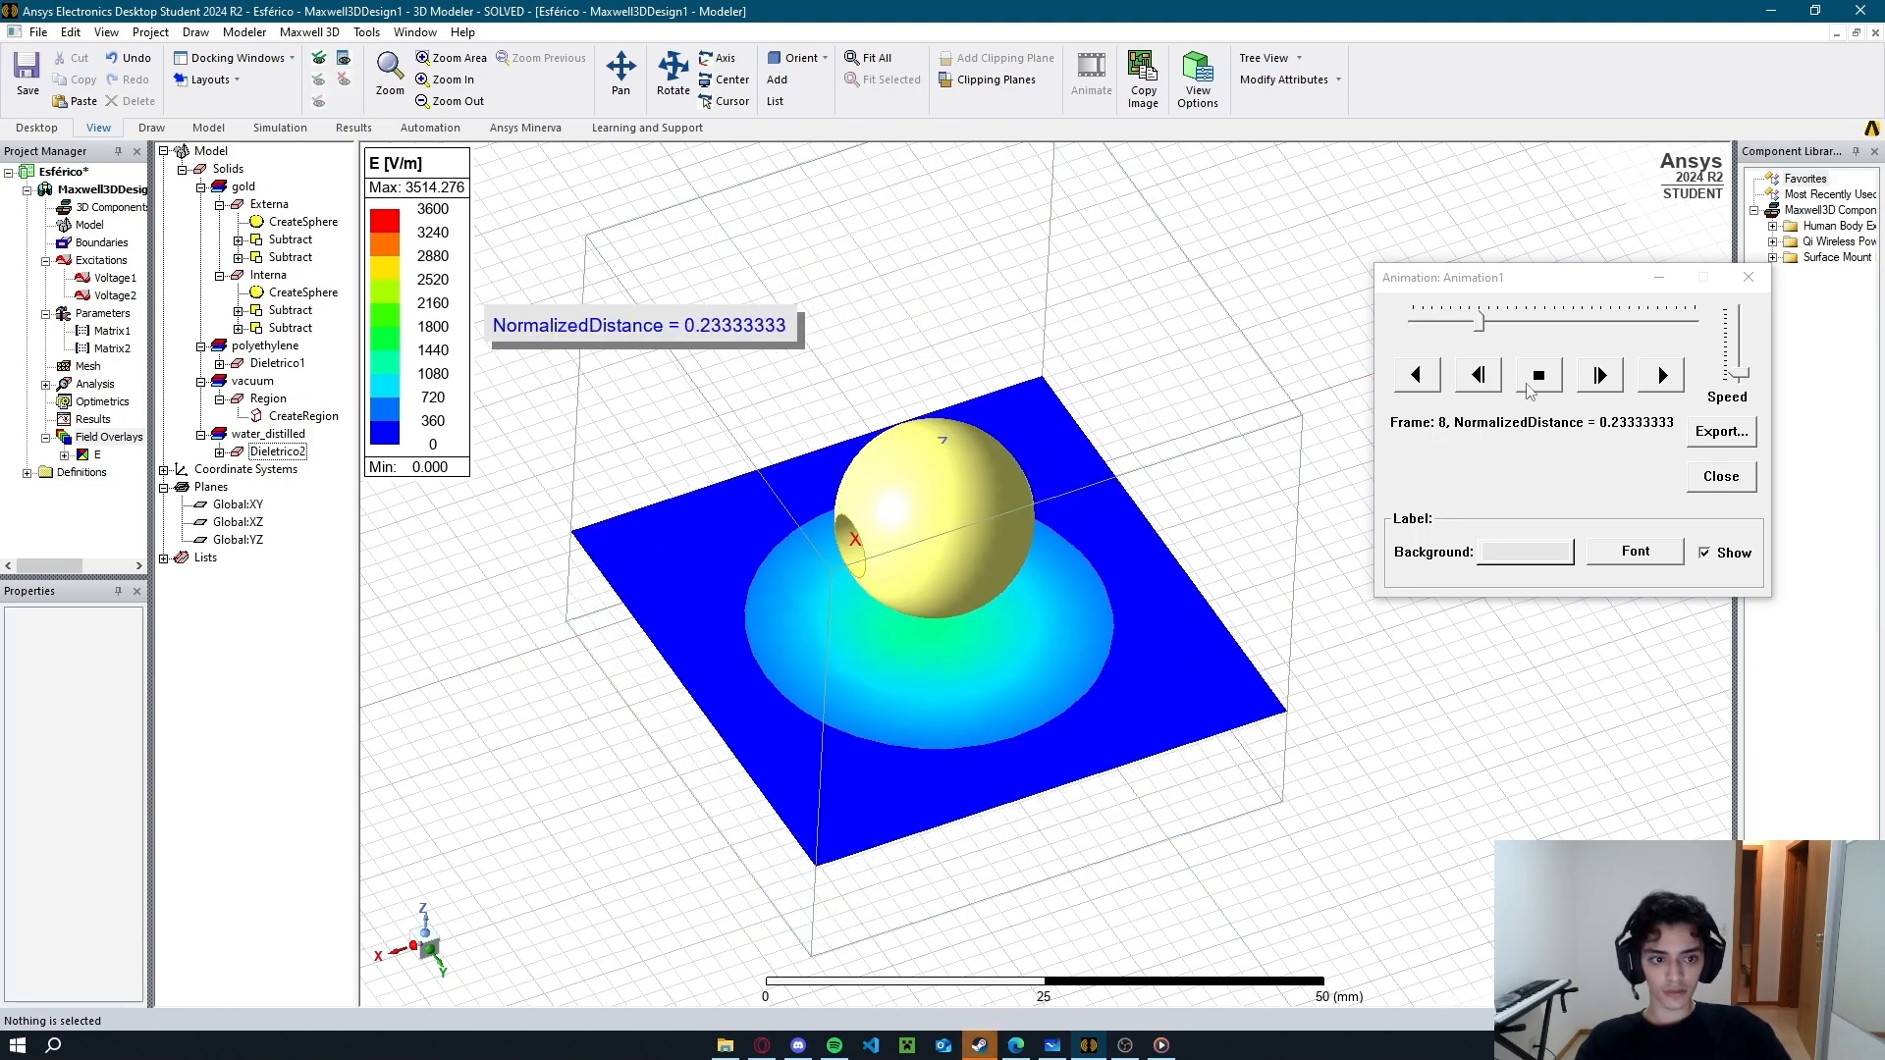
click(1740, 371)
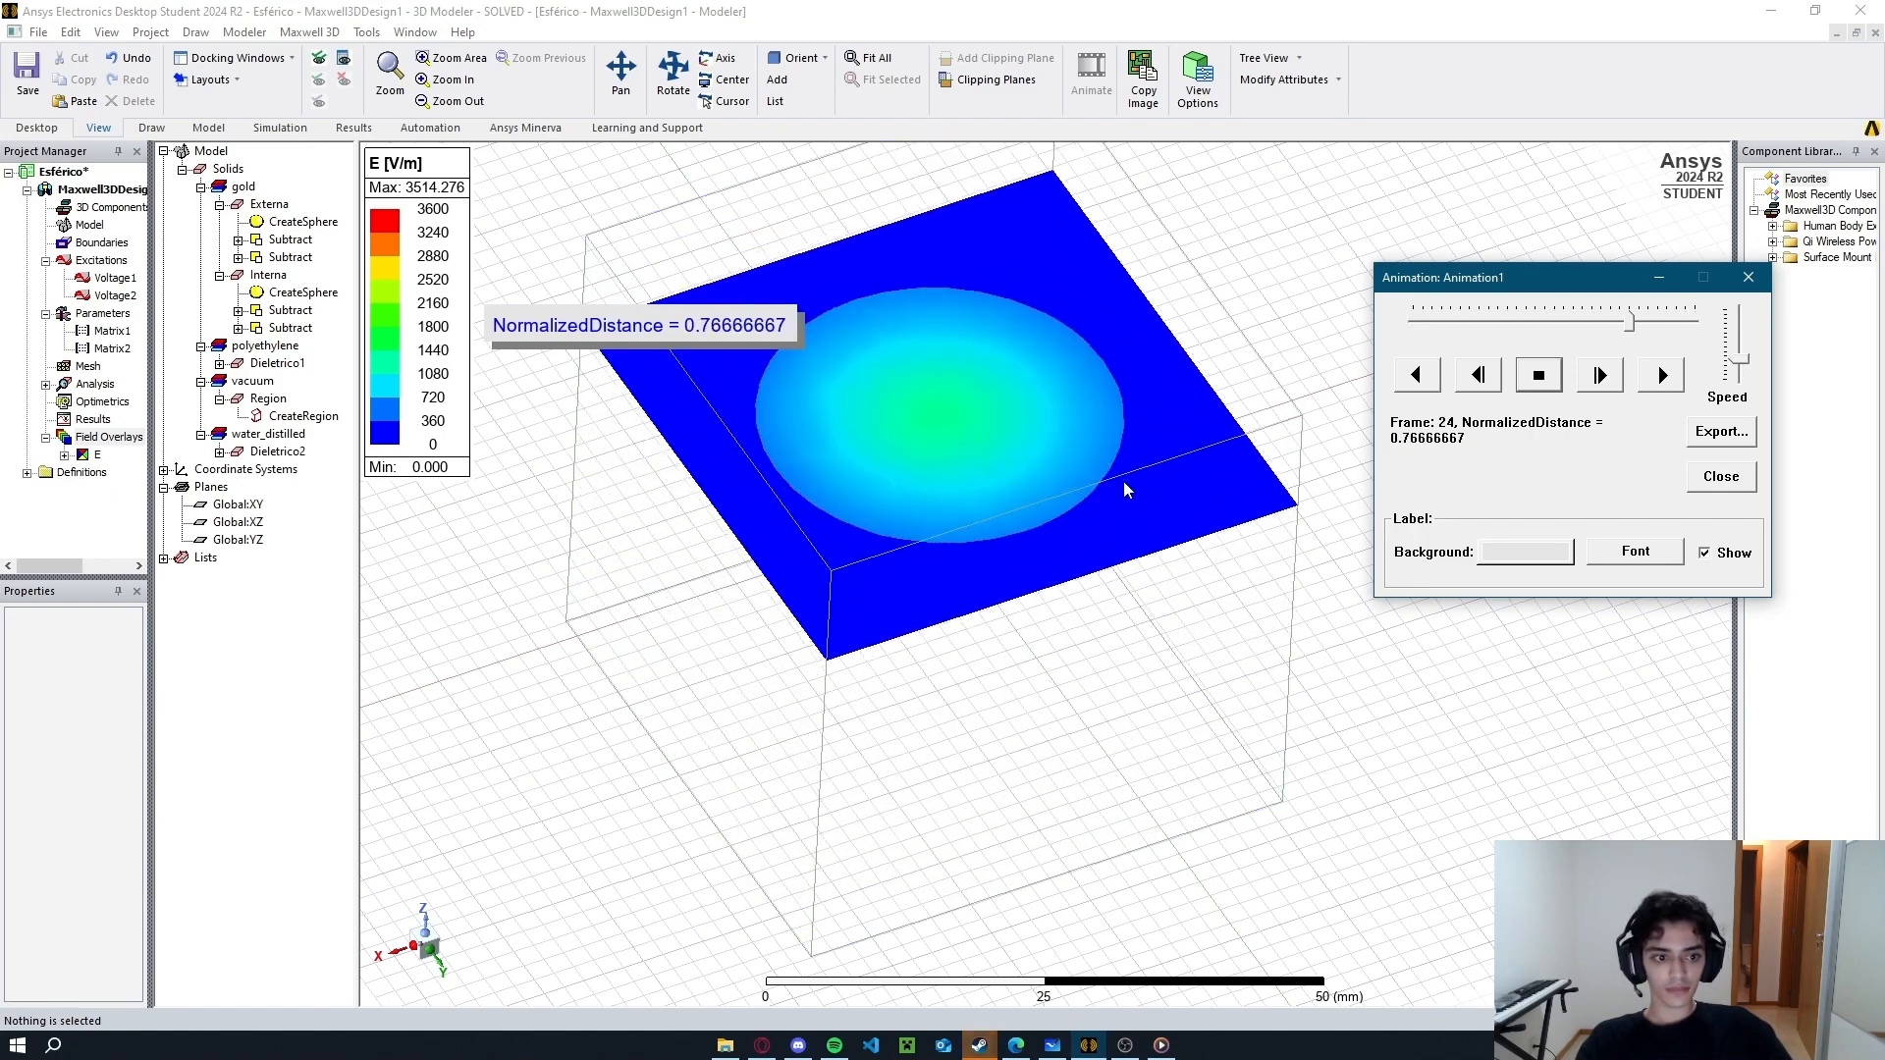
Close the field magnitude animation and delete the plots in the E folder.
click(1720, 477)
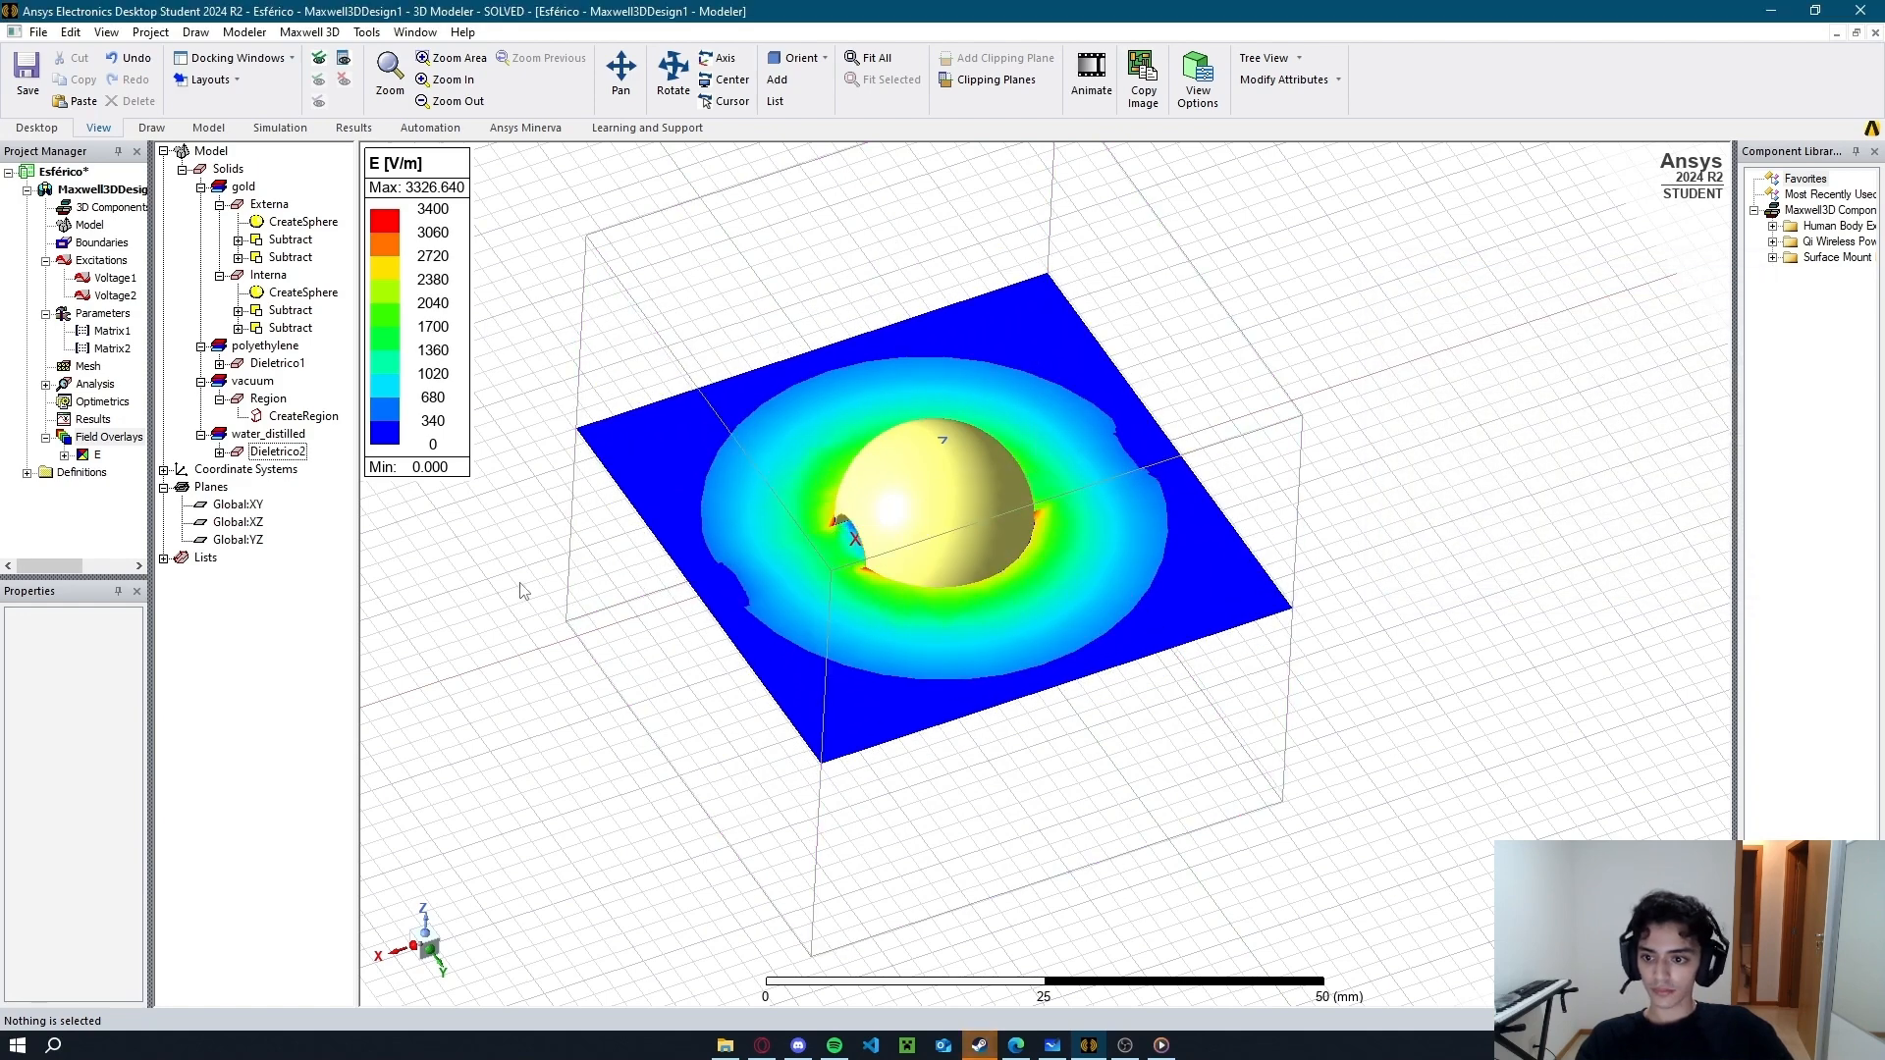
click(101, 457)
key(Delete)
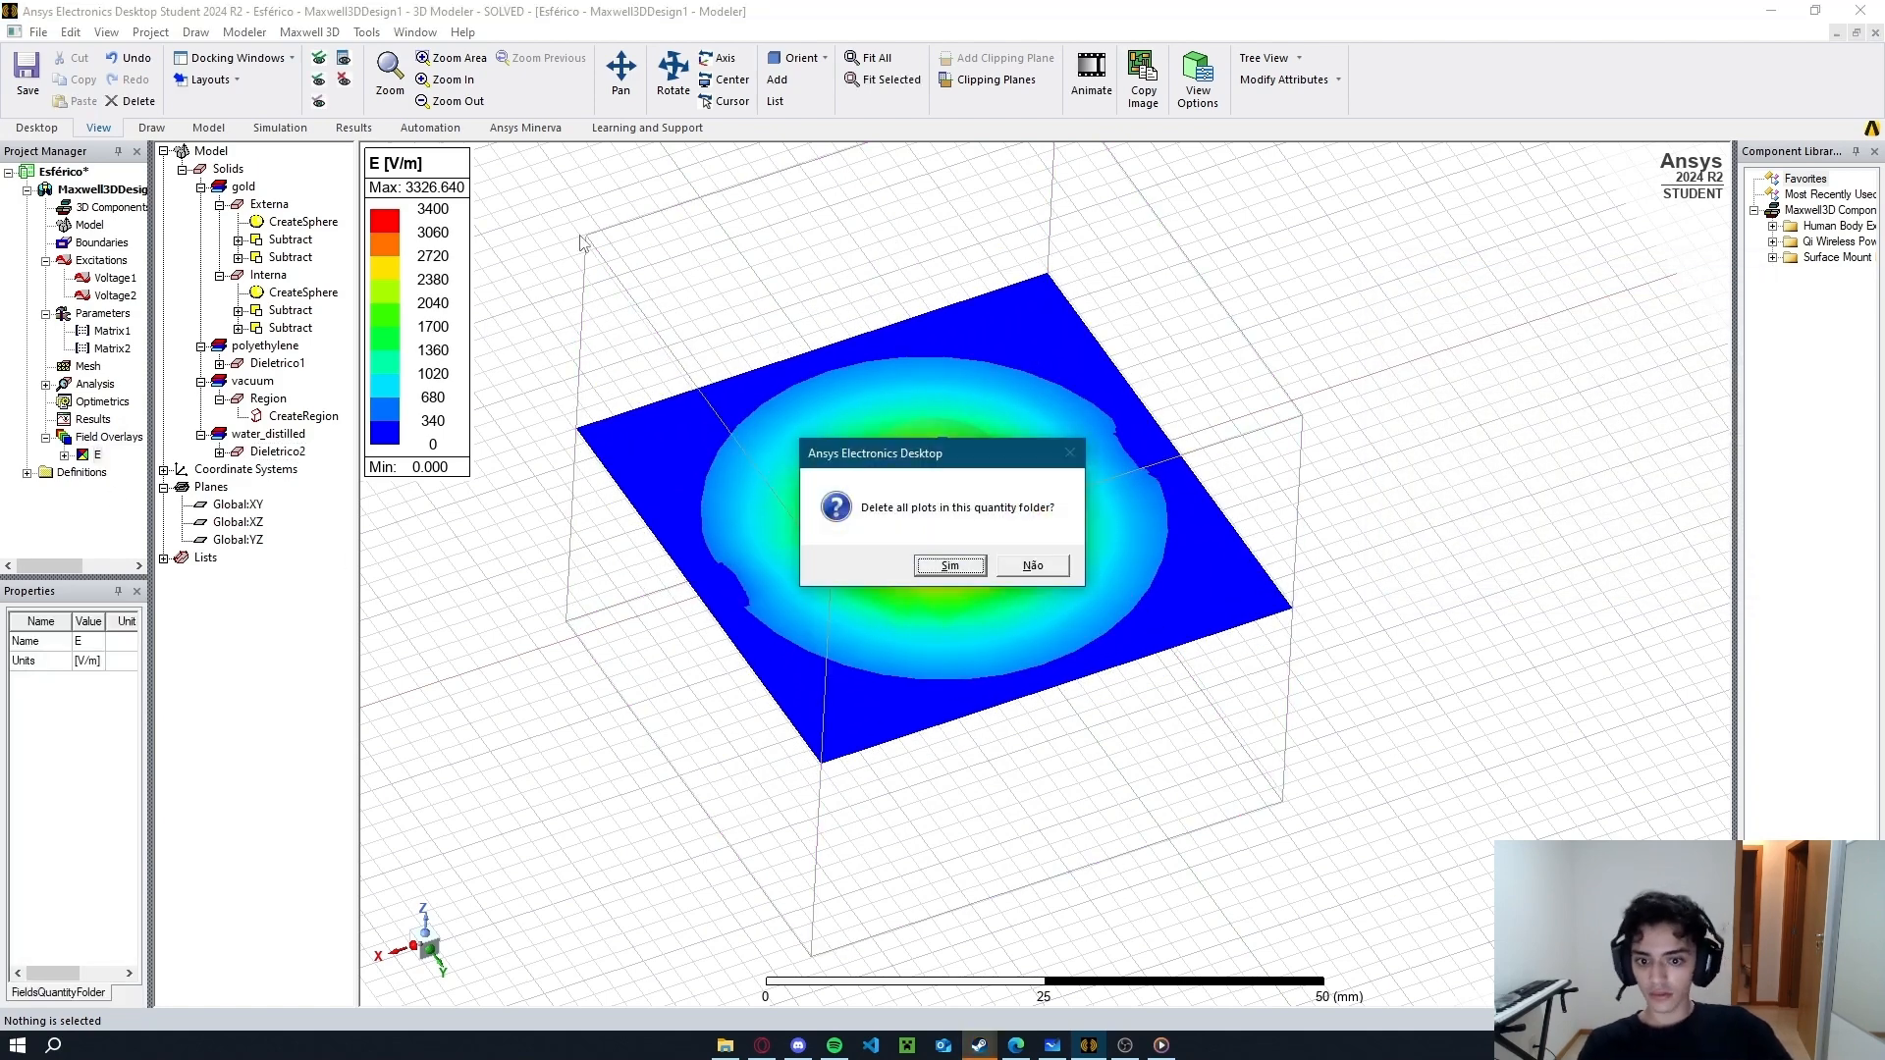
key(Return)
Make all hidden capacitor objects visible again and inspect the complete model.
click(319, 61)
middle_drag(471, 572, 459, 492)
middle_drag(984, 510, 566, 566)
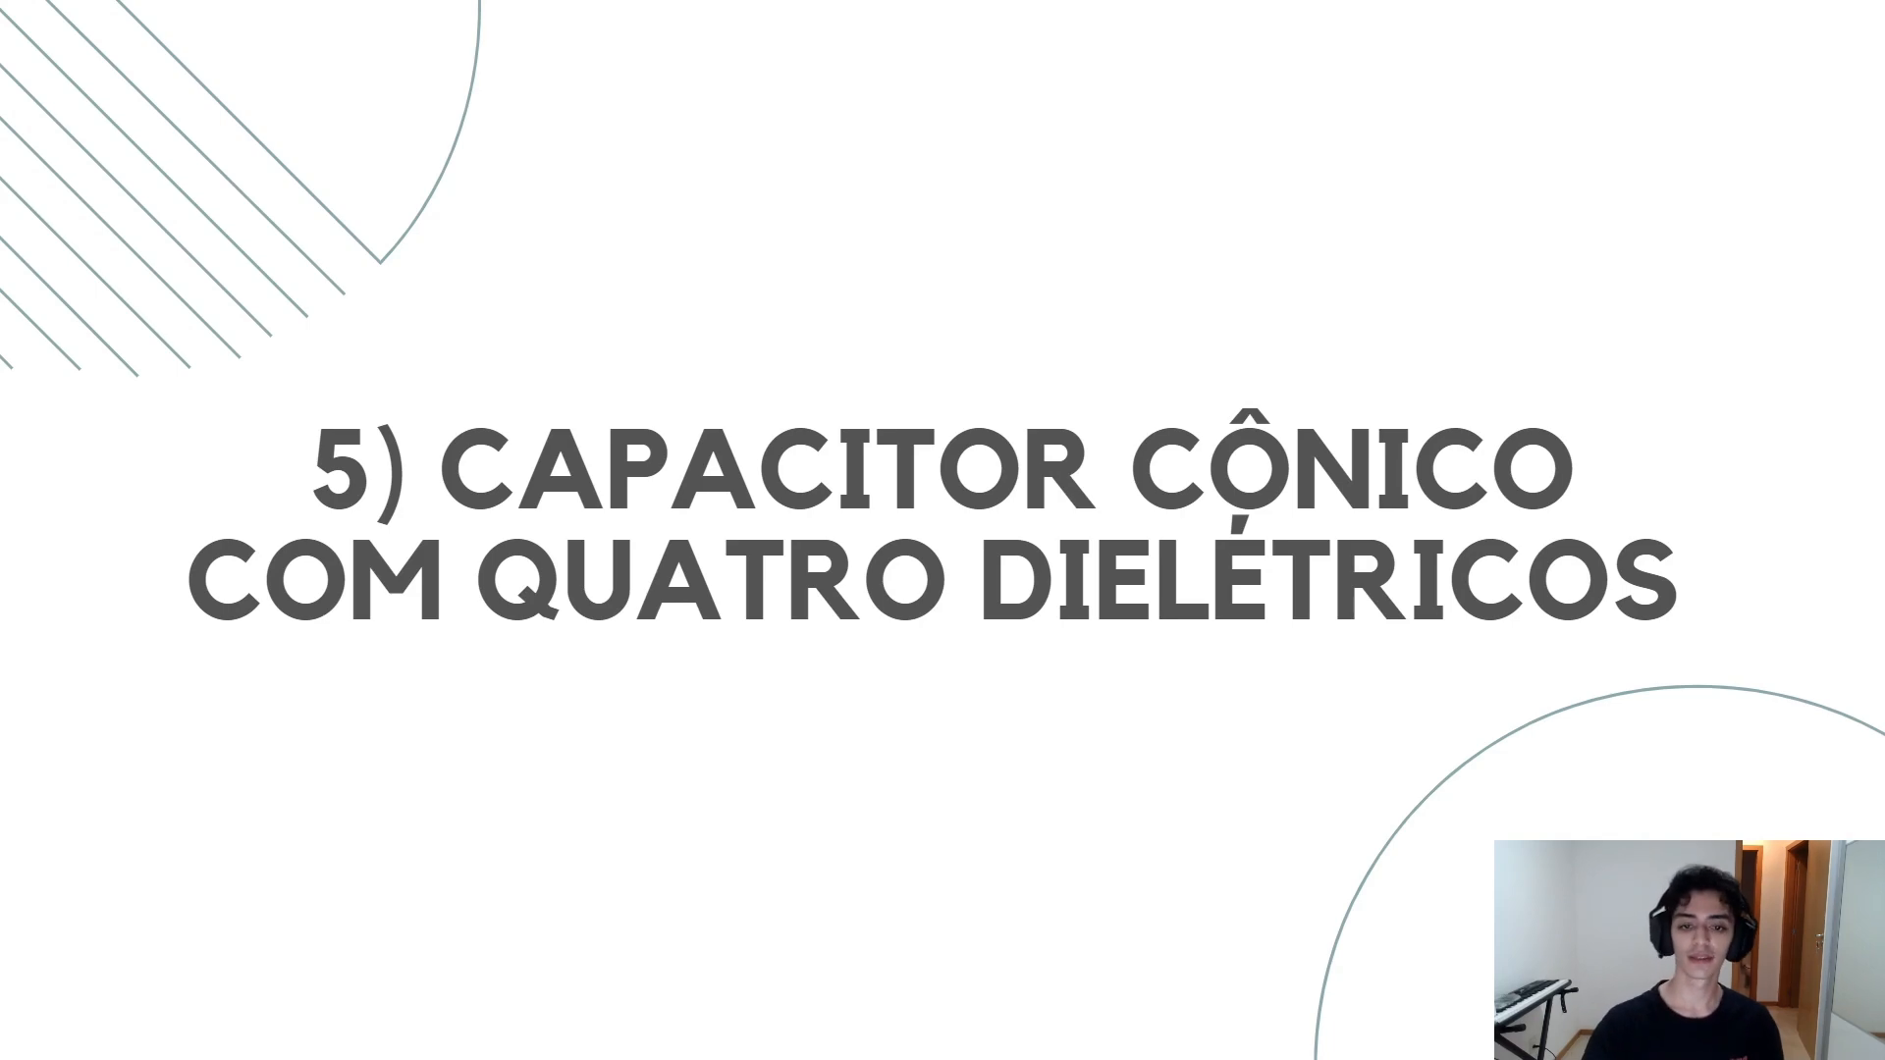
key(alt+Tab)
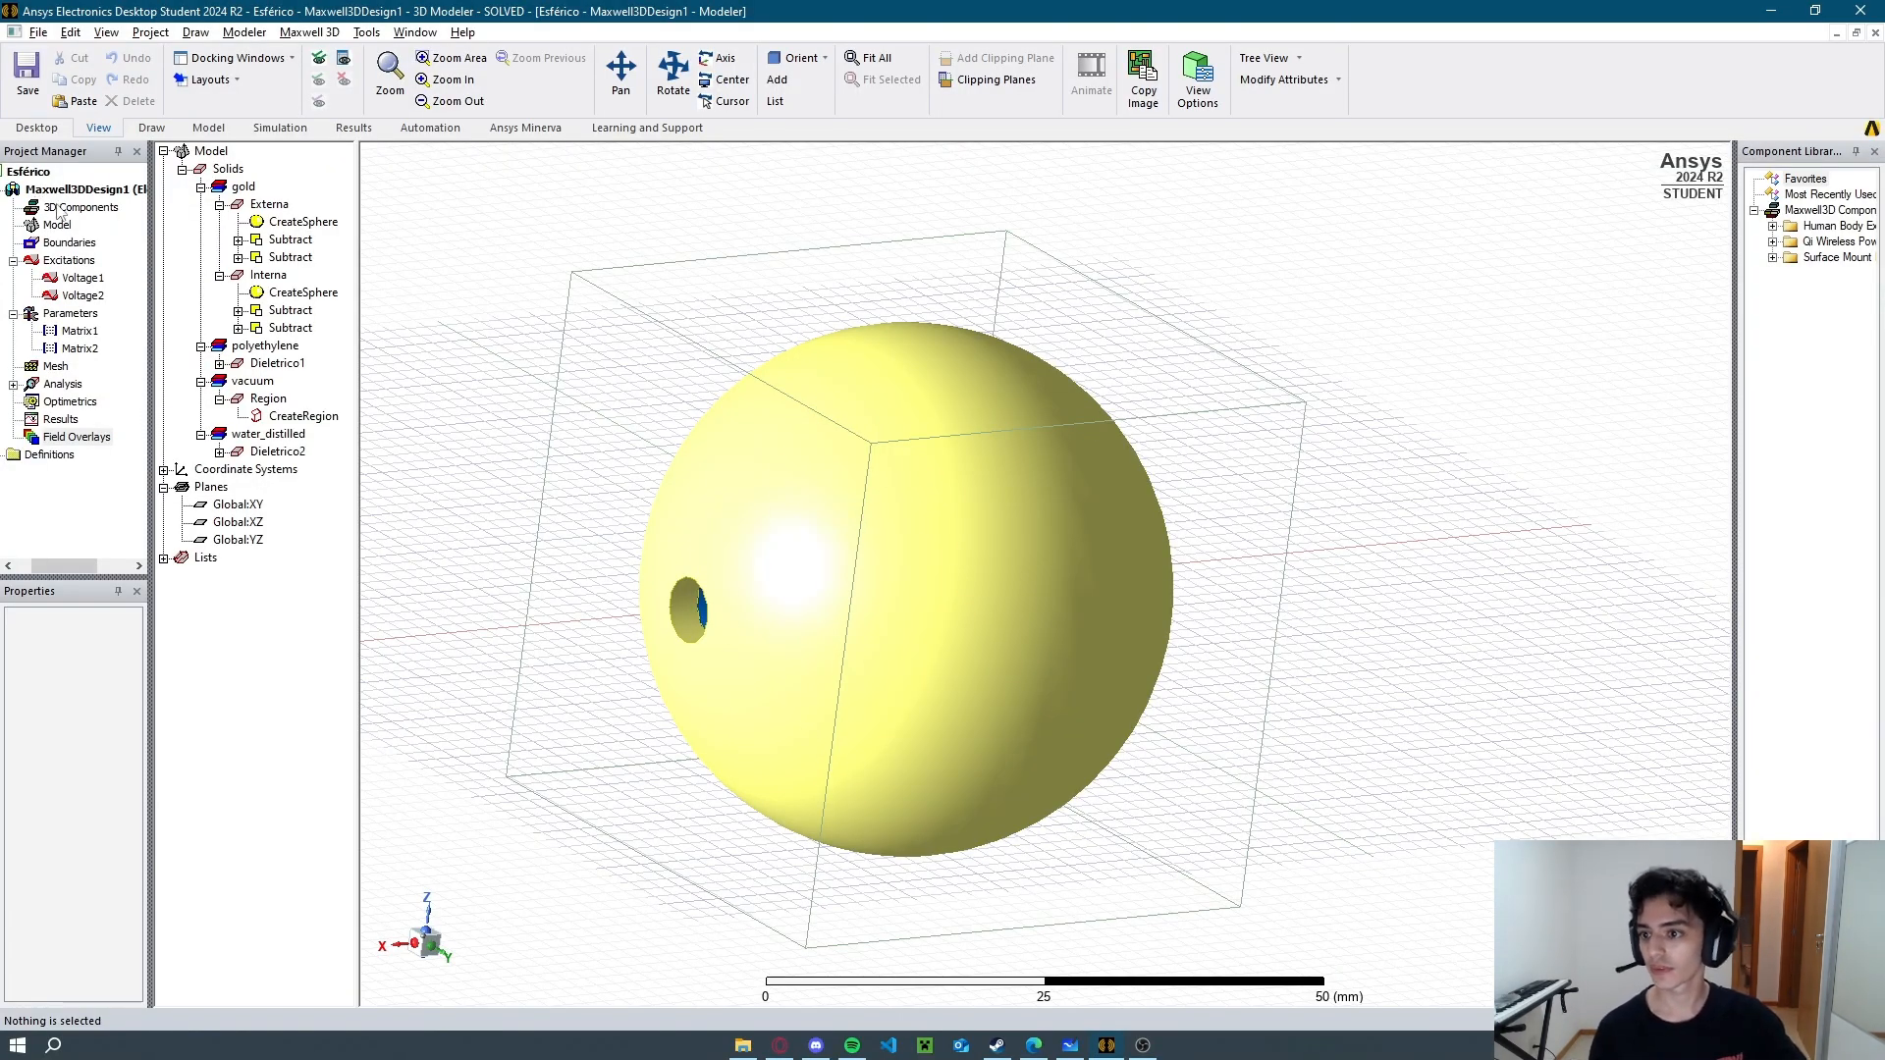
Close the Esférico project and create a new empty project.
drag(89, 567, 71, 567)
right_click(47, 171)
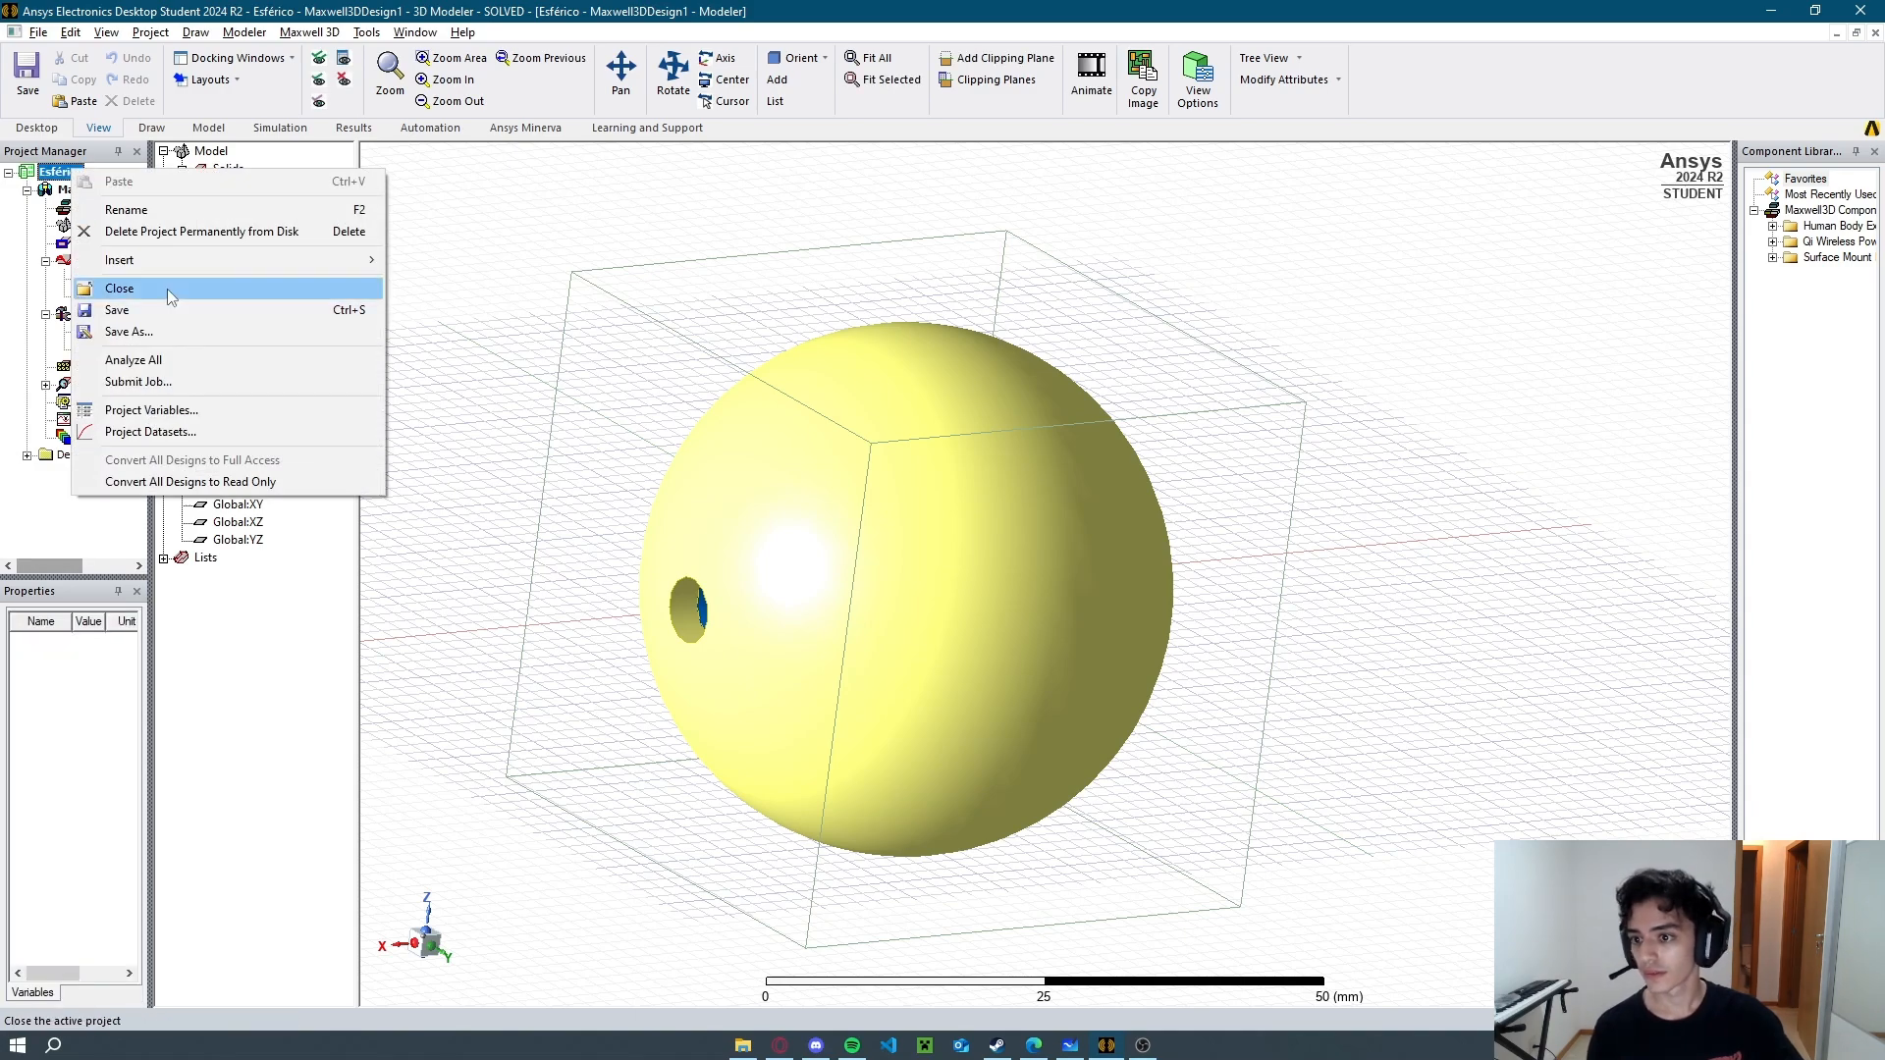
click(165, 291)
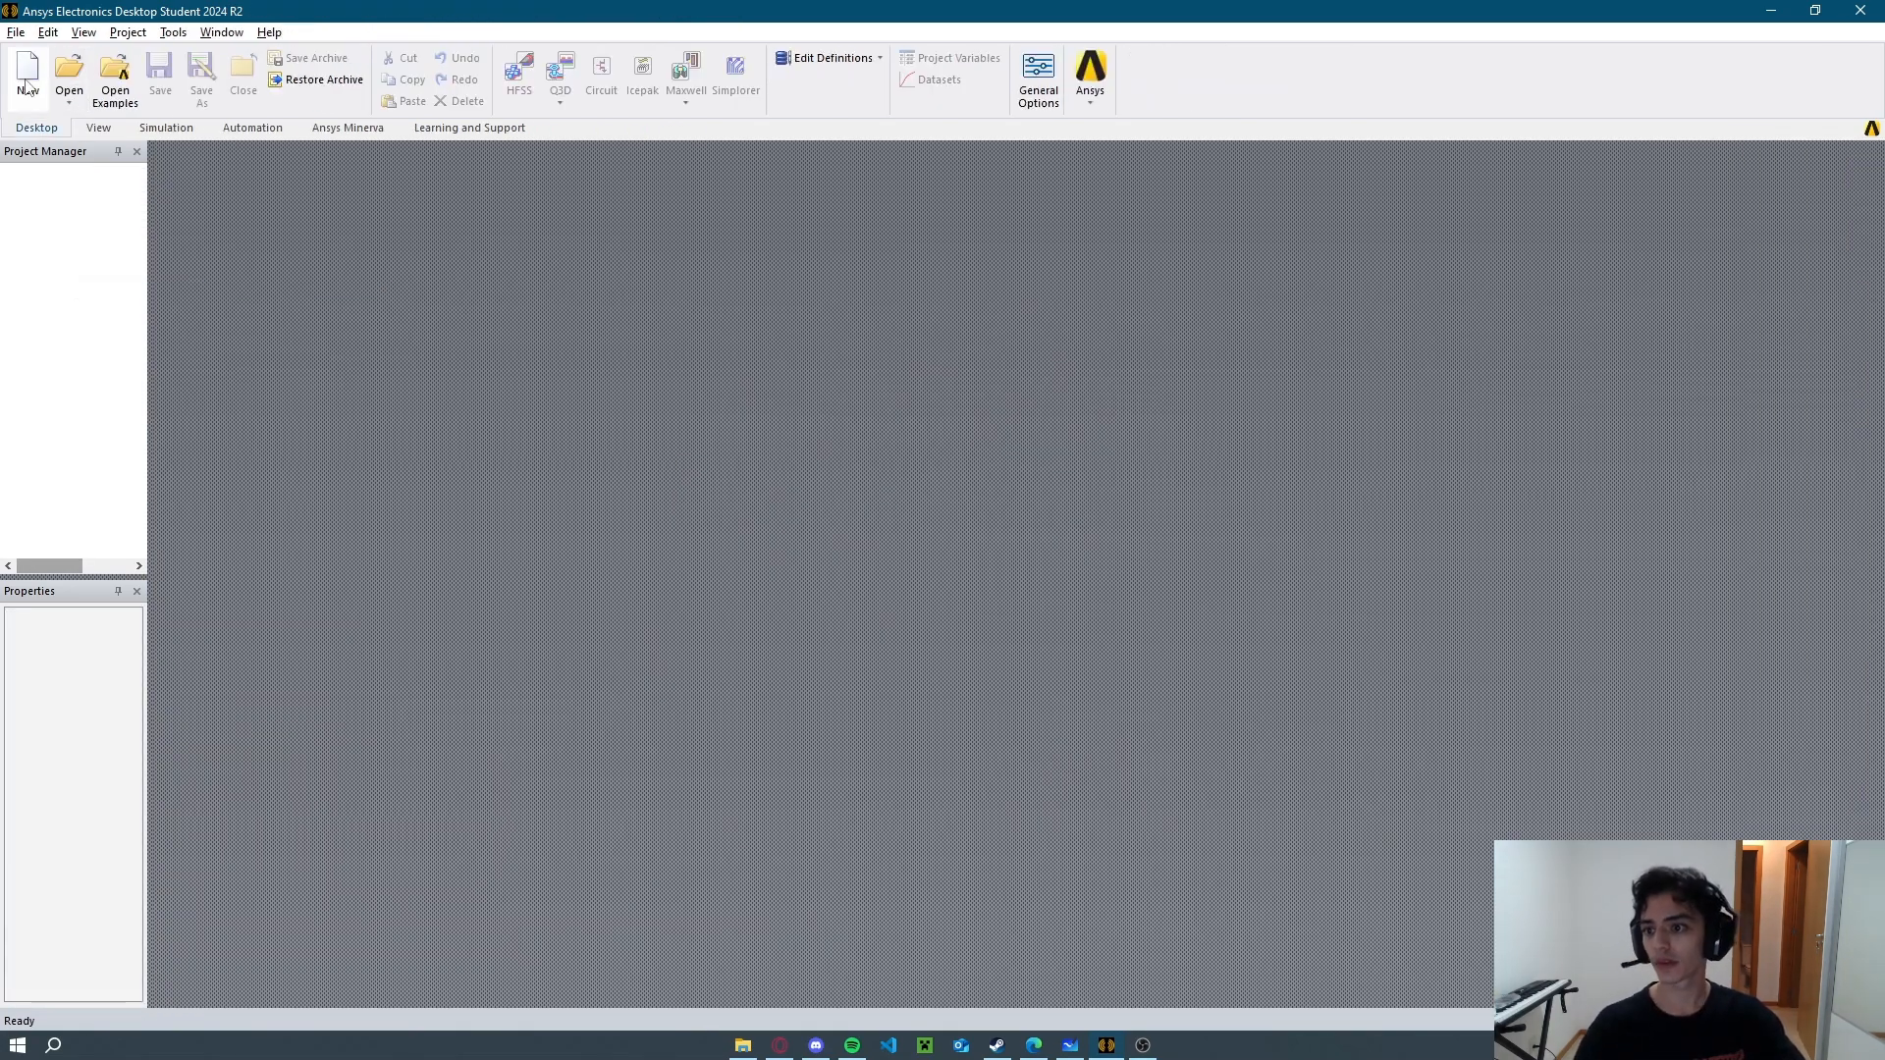
click(28, 83)
click(63, 173)
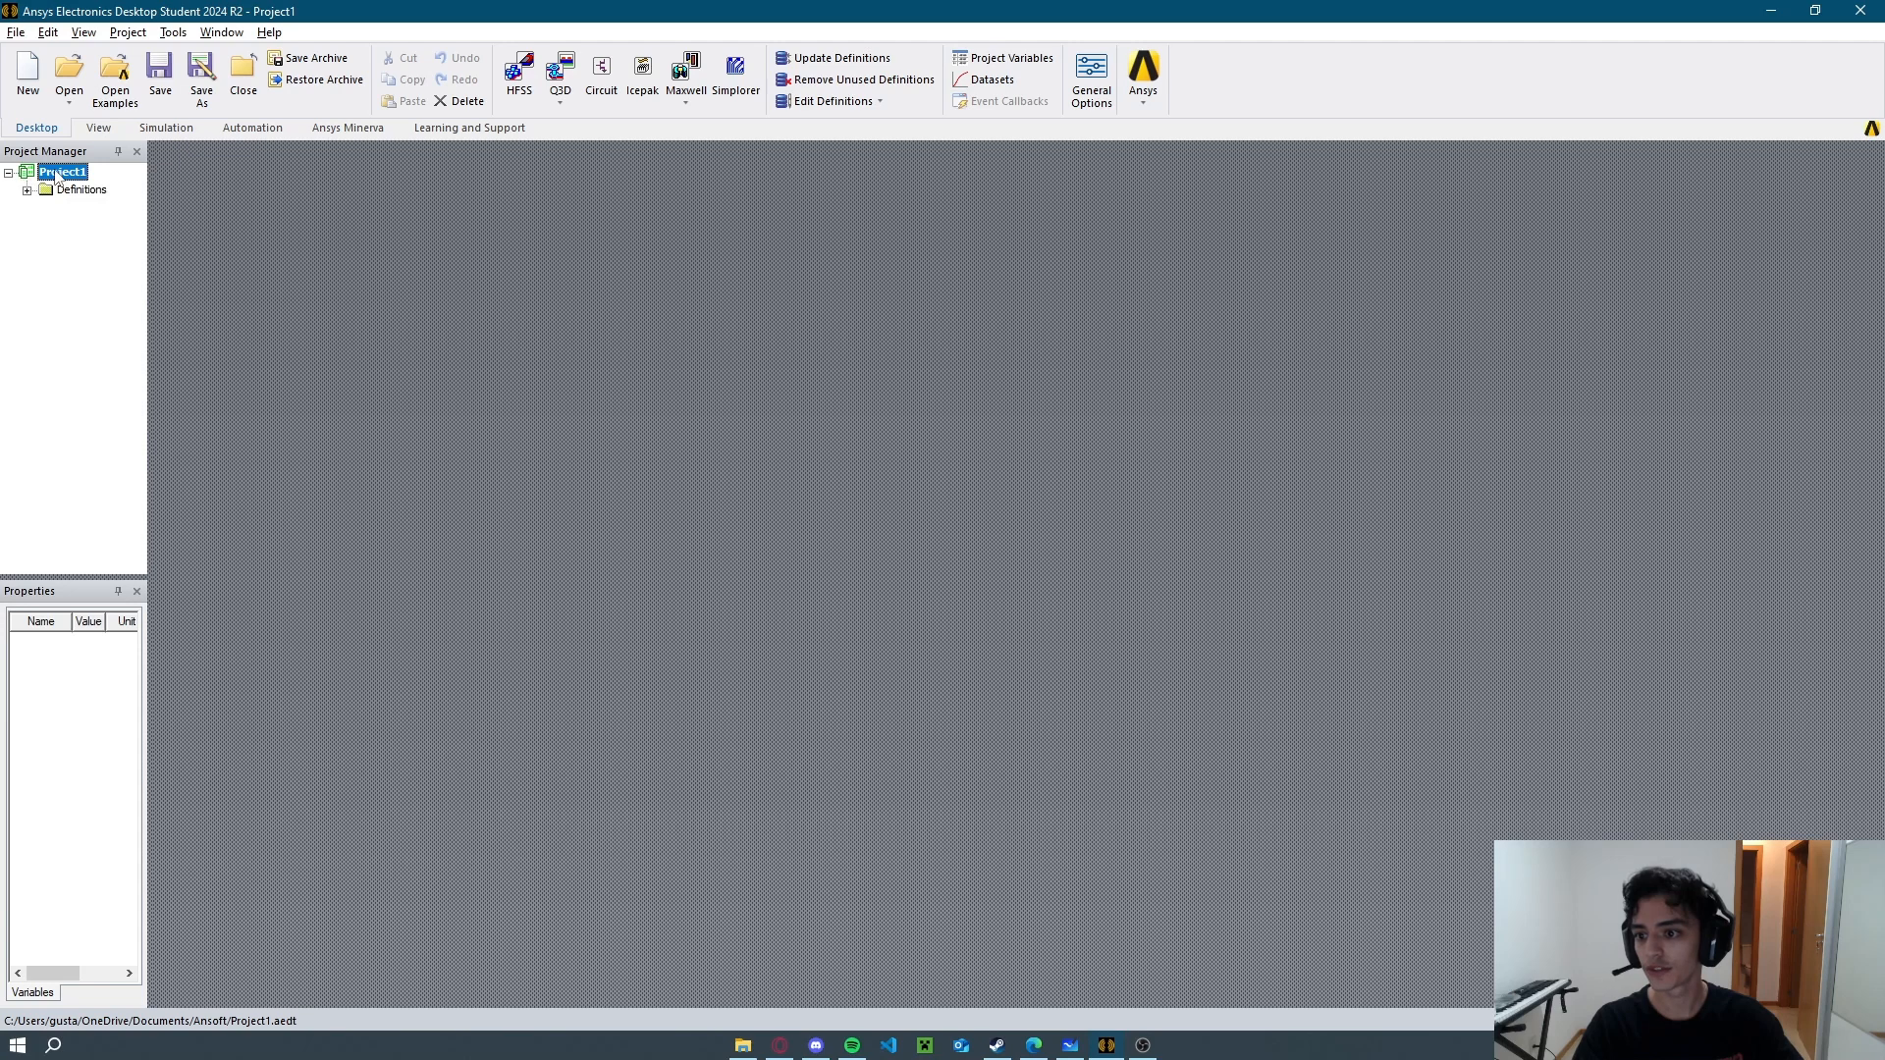
Switch to the assignment PDF and examine section 5's conical capacitor figure and the dimensions in Tabela 4.
click(1033, 1044)
scroll(1015, 751, down, 10)
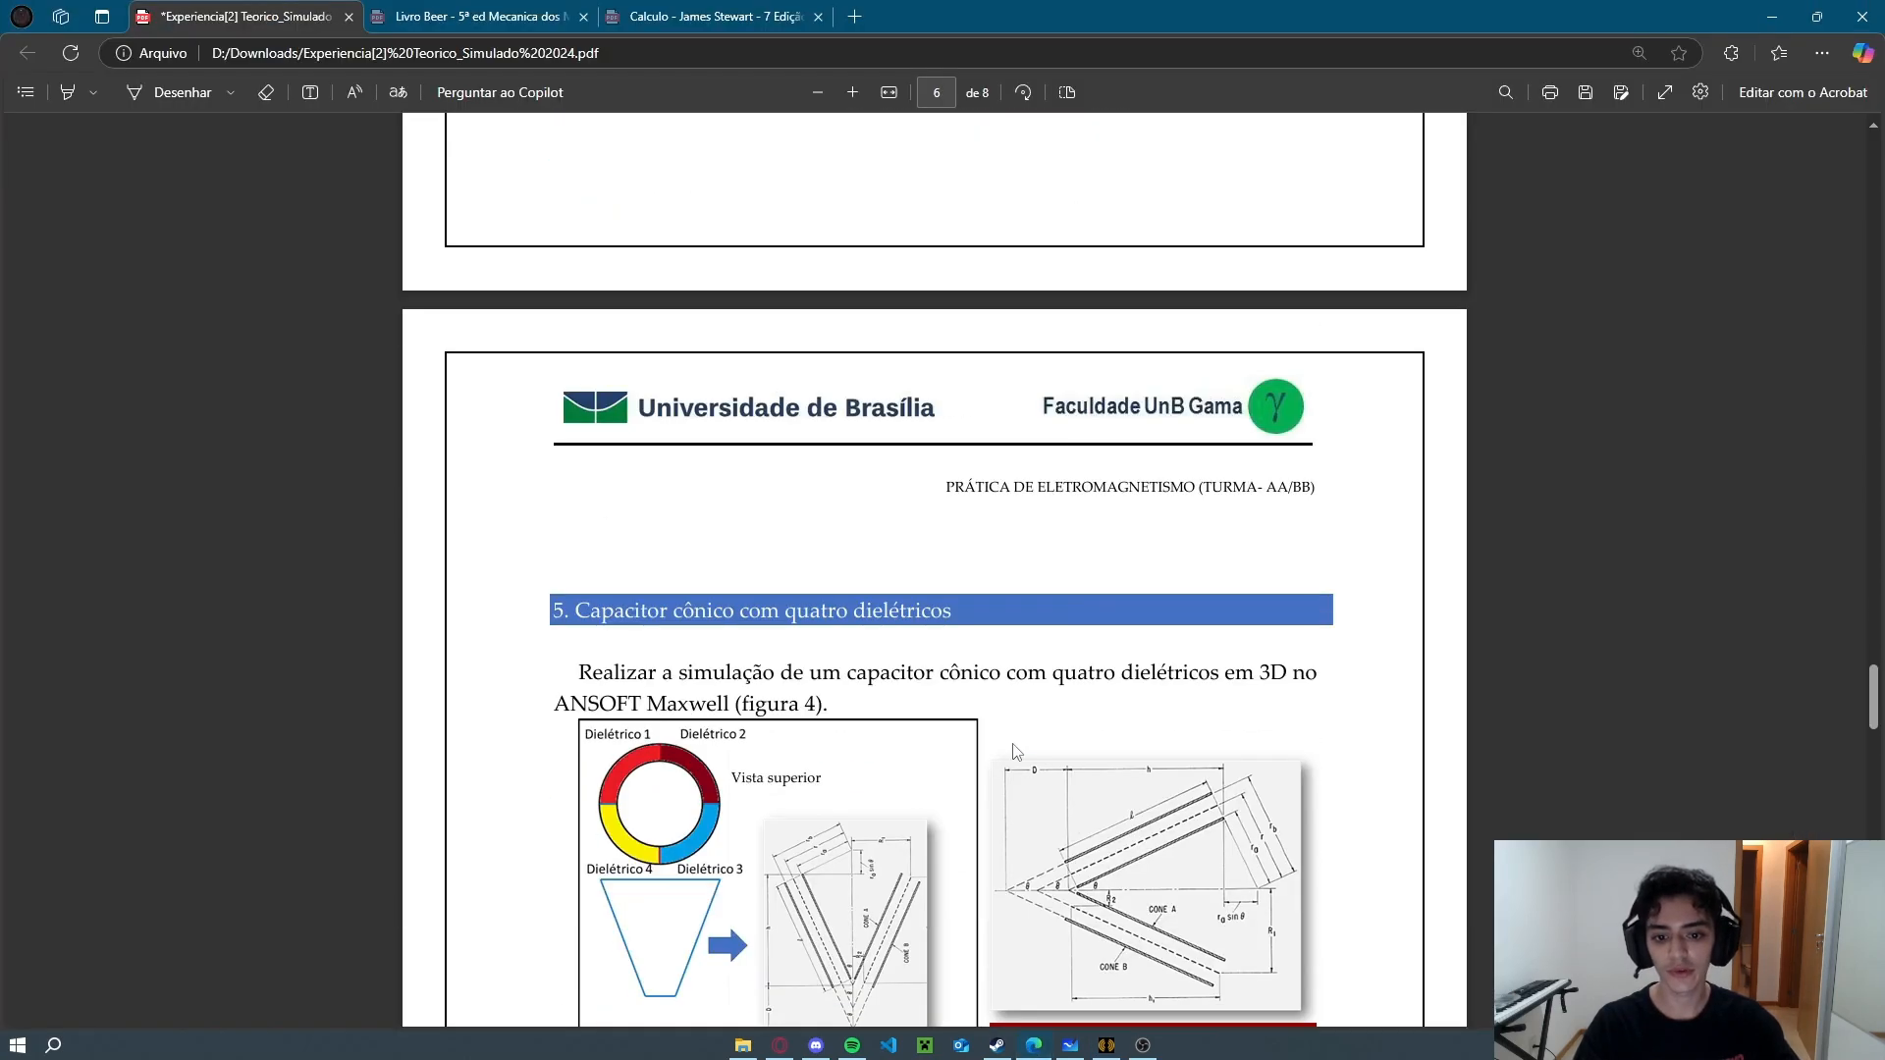
scroll(1015, 751, down, 4)
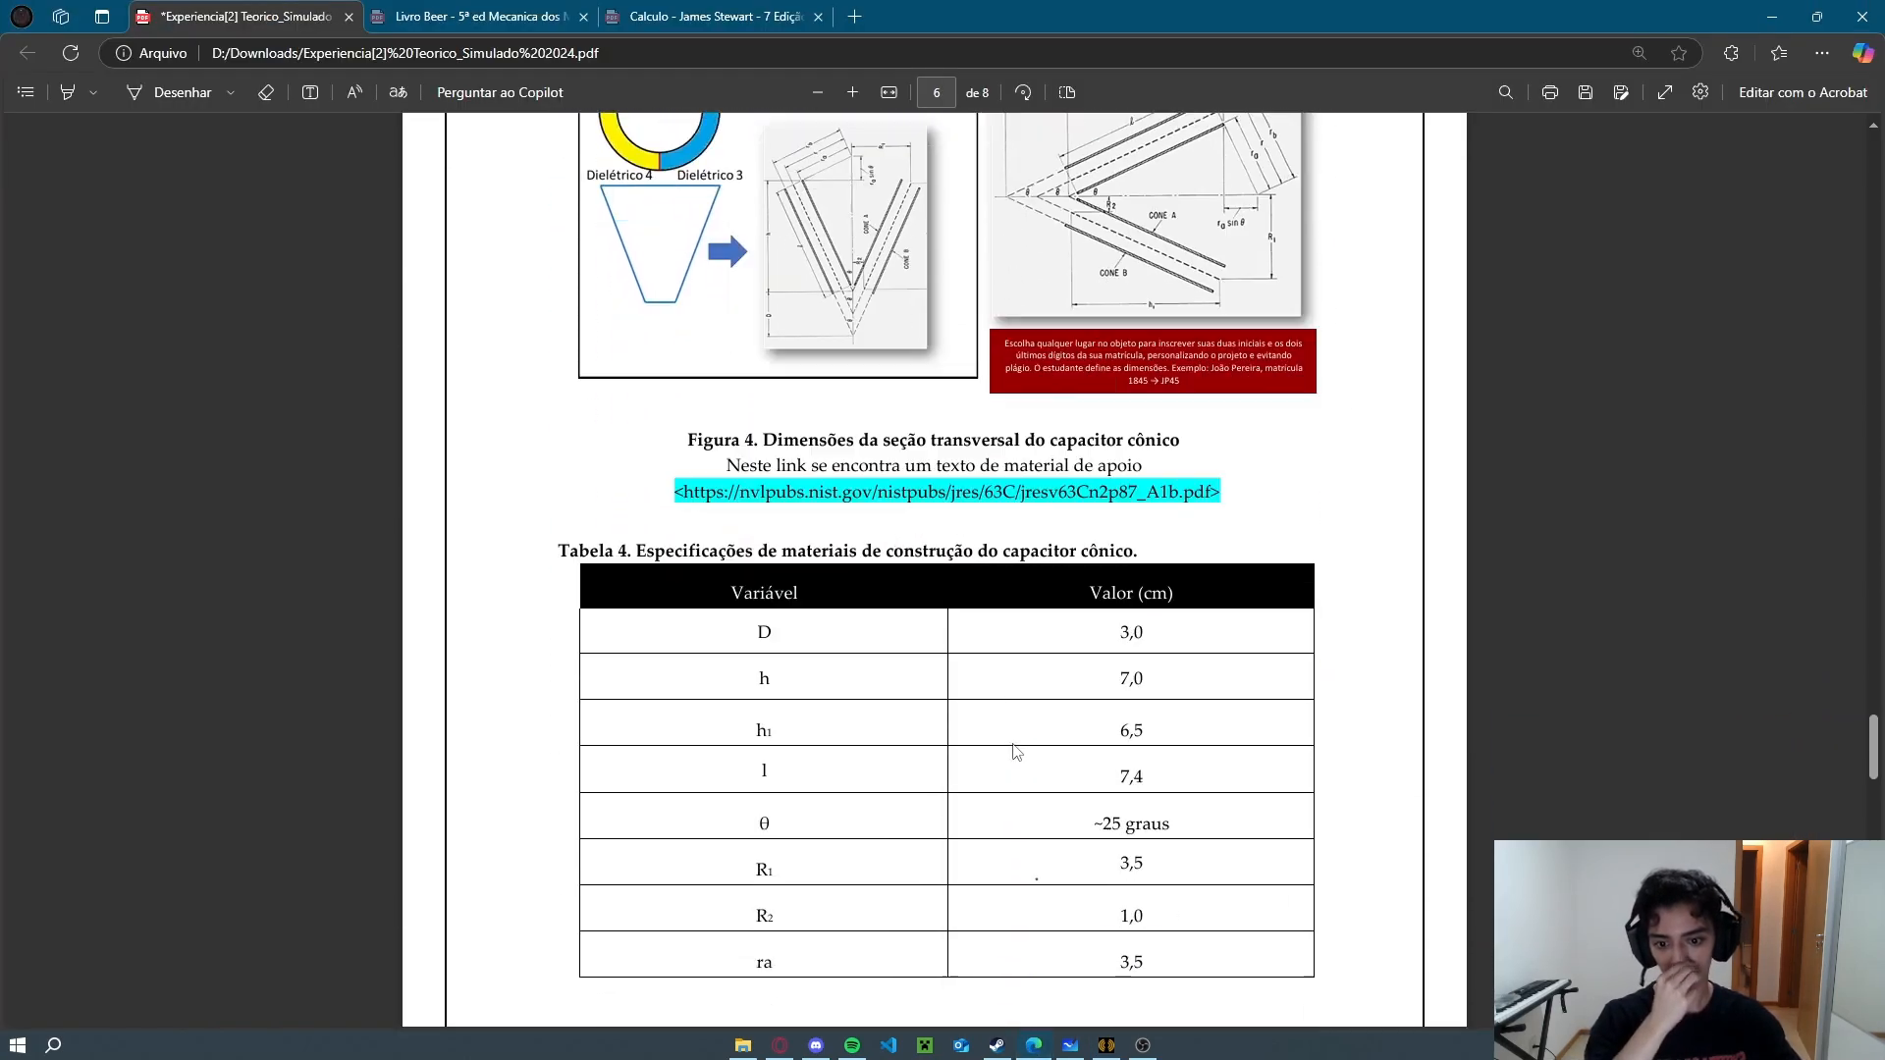
scroll(1237, 488, up, 4)
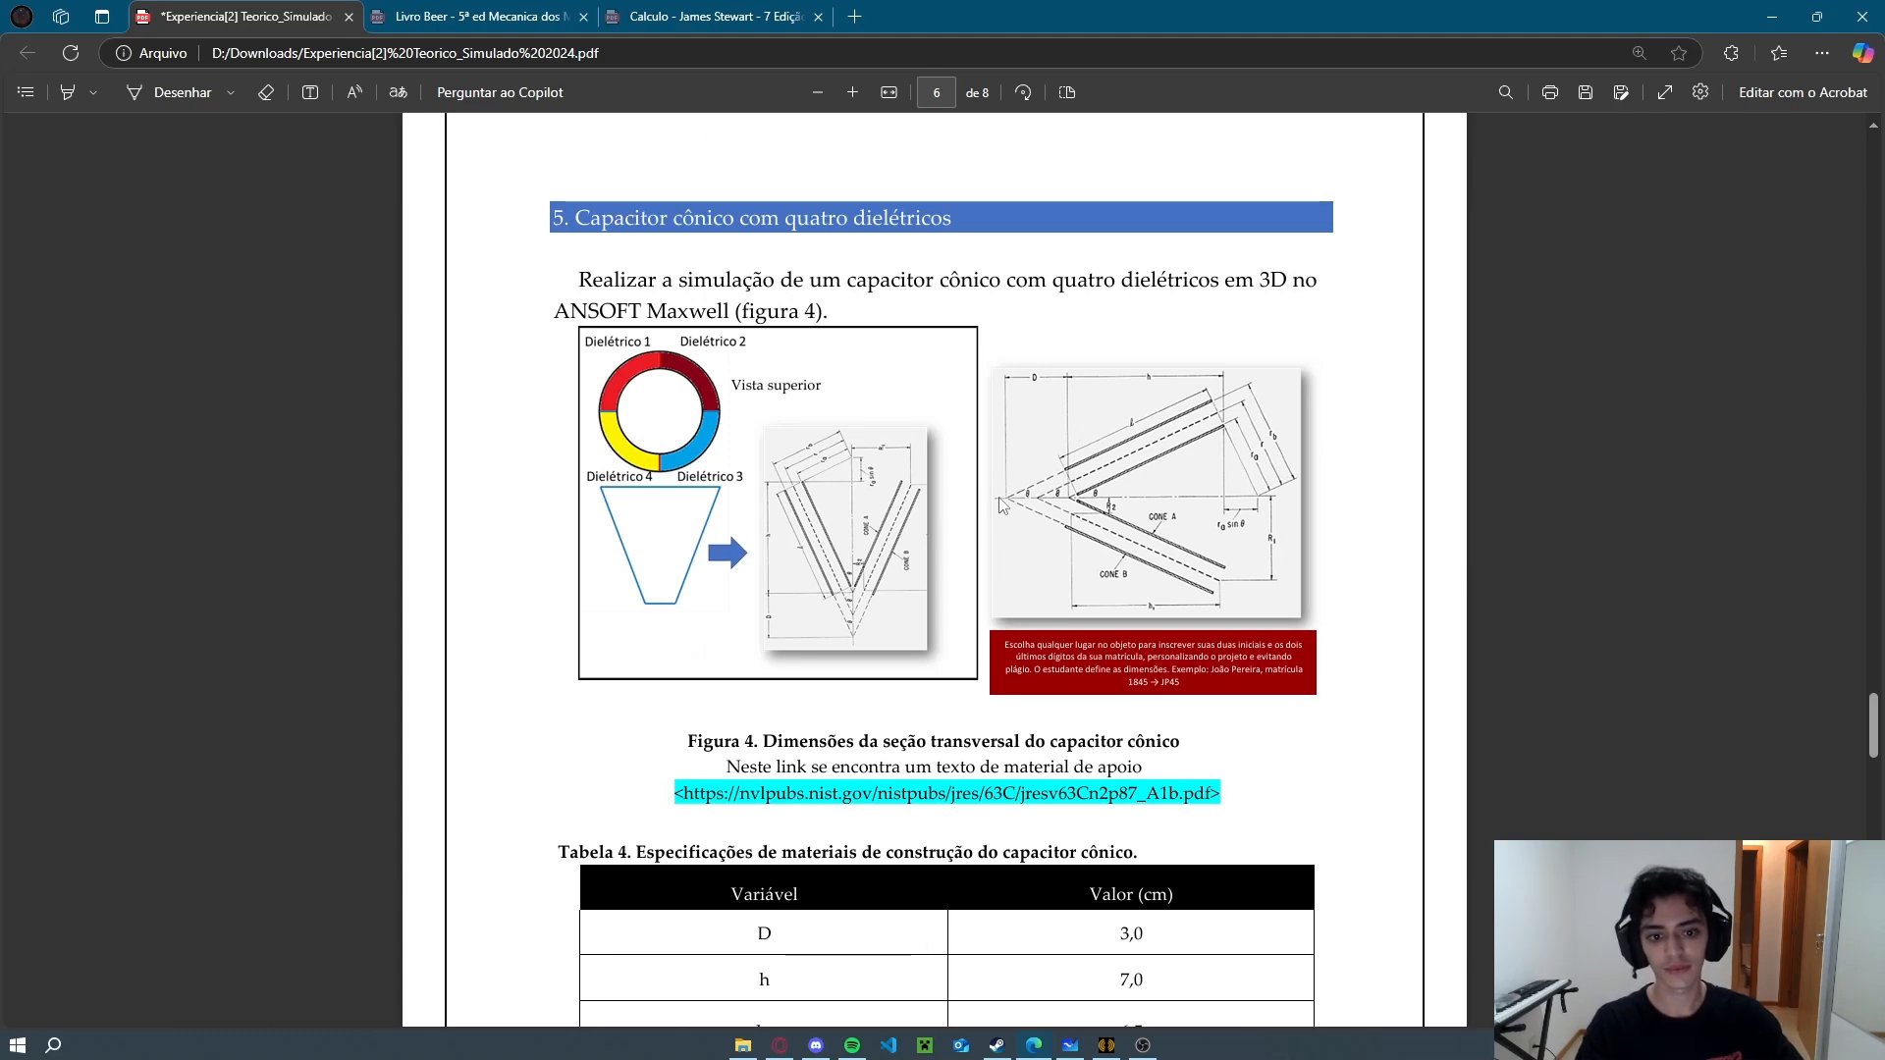
scroll(1189, 546, down, 12)
scroll(1102, 731, up, 10)
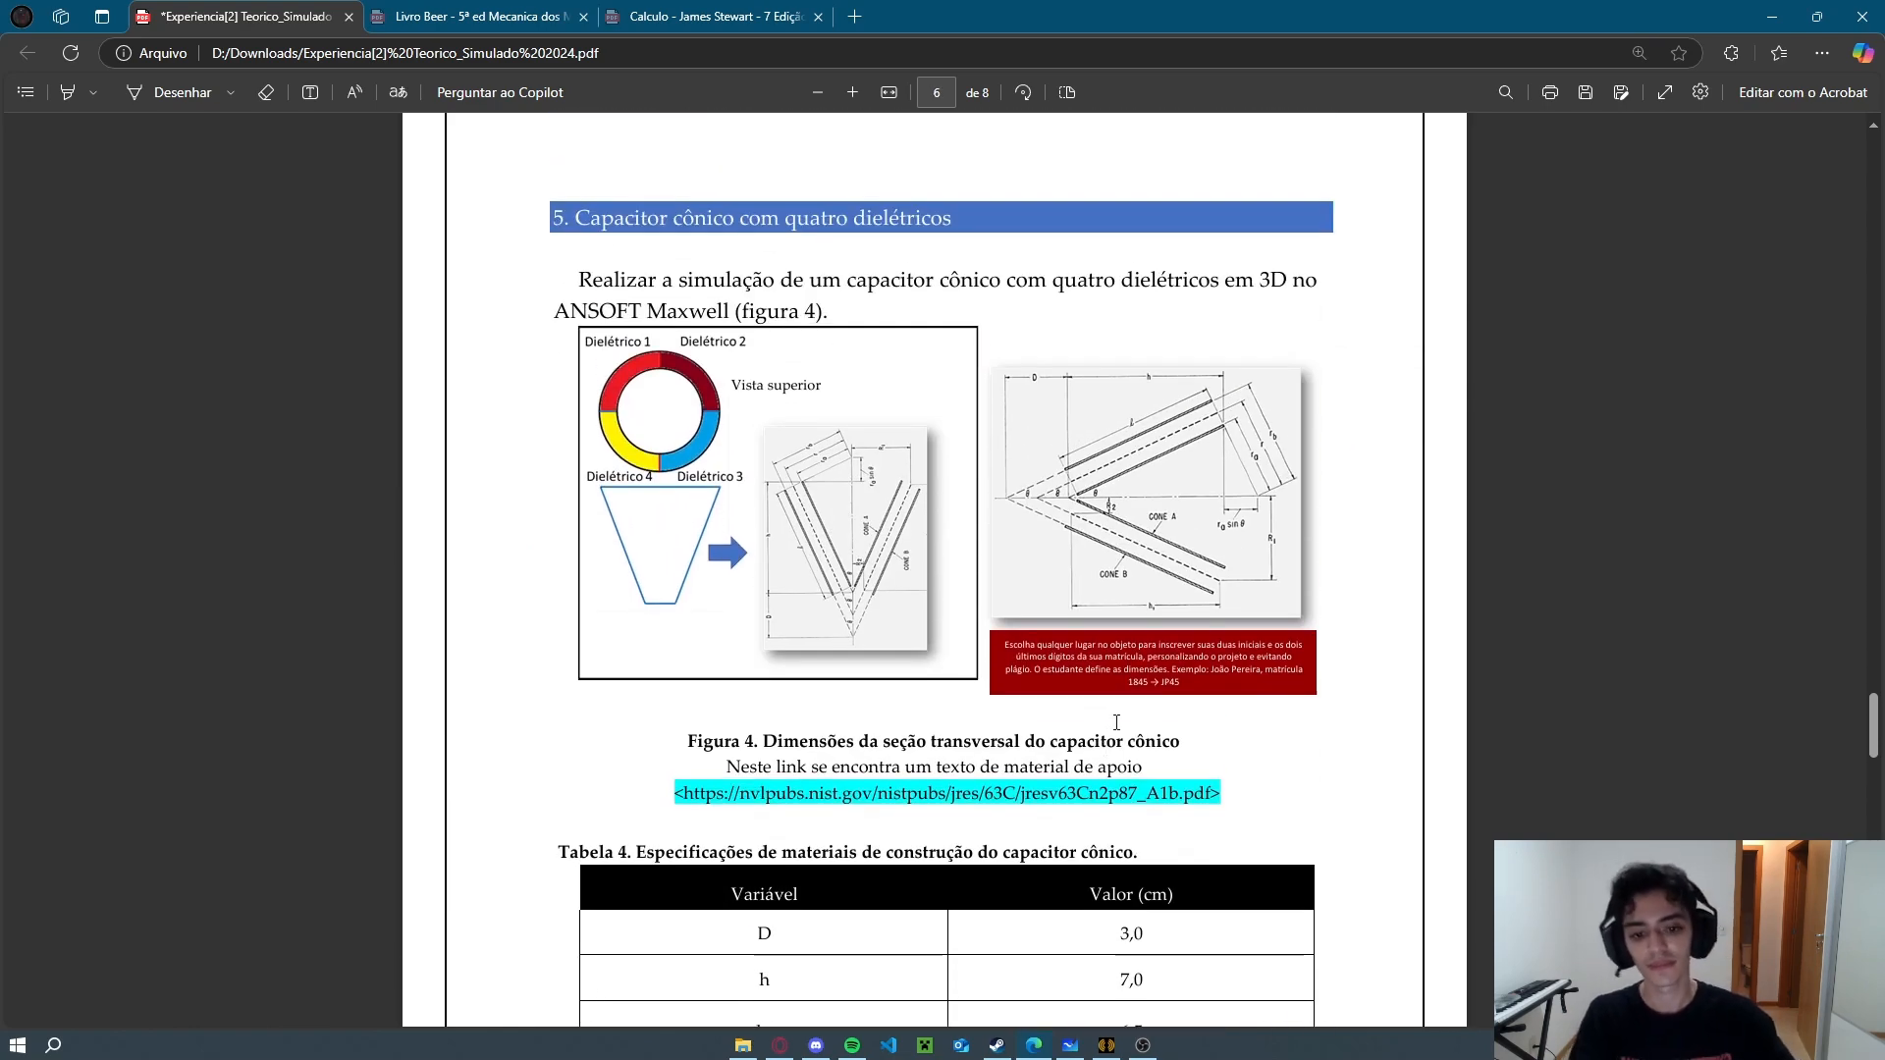
mouse_move(1072, 1053)
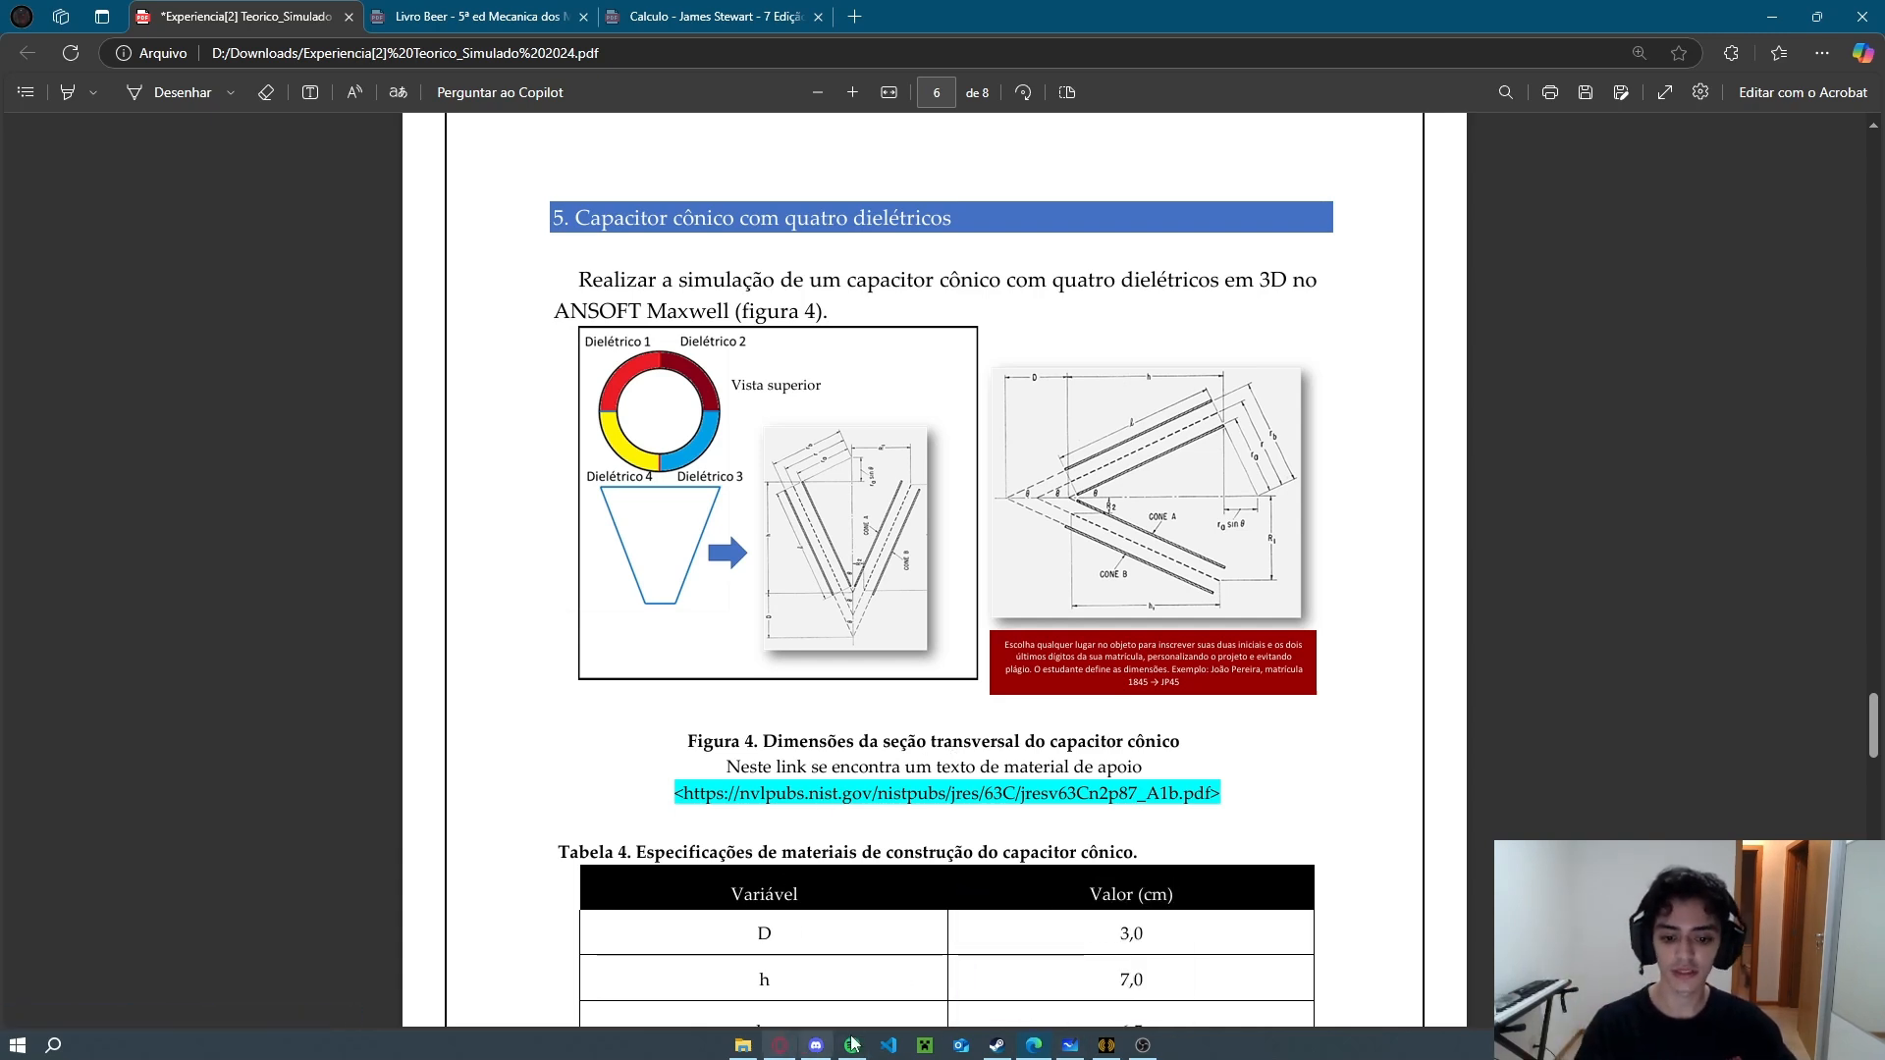
Switch back to Ansys Electronics Desktop, rename the new project as Cônico and insert a Maxwell 3D design.
click(1107, 1045)
click(93, 174)
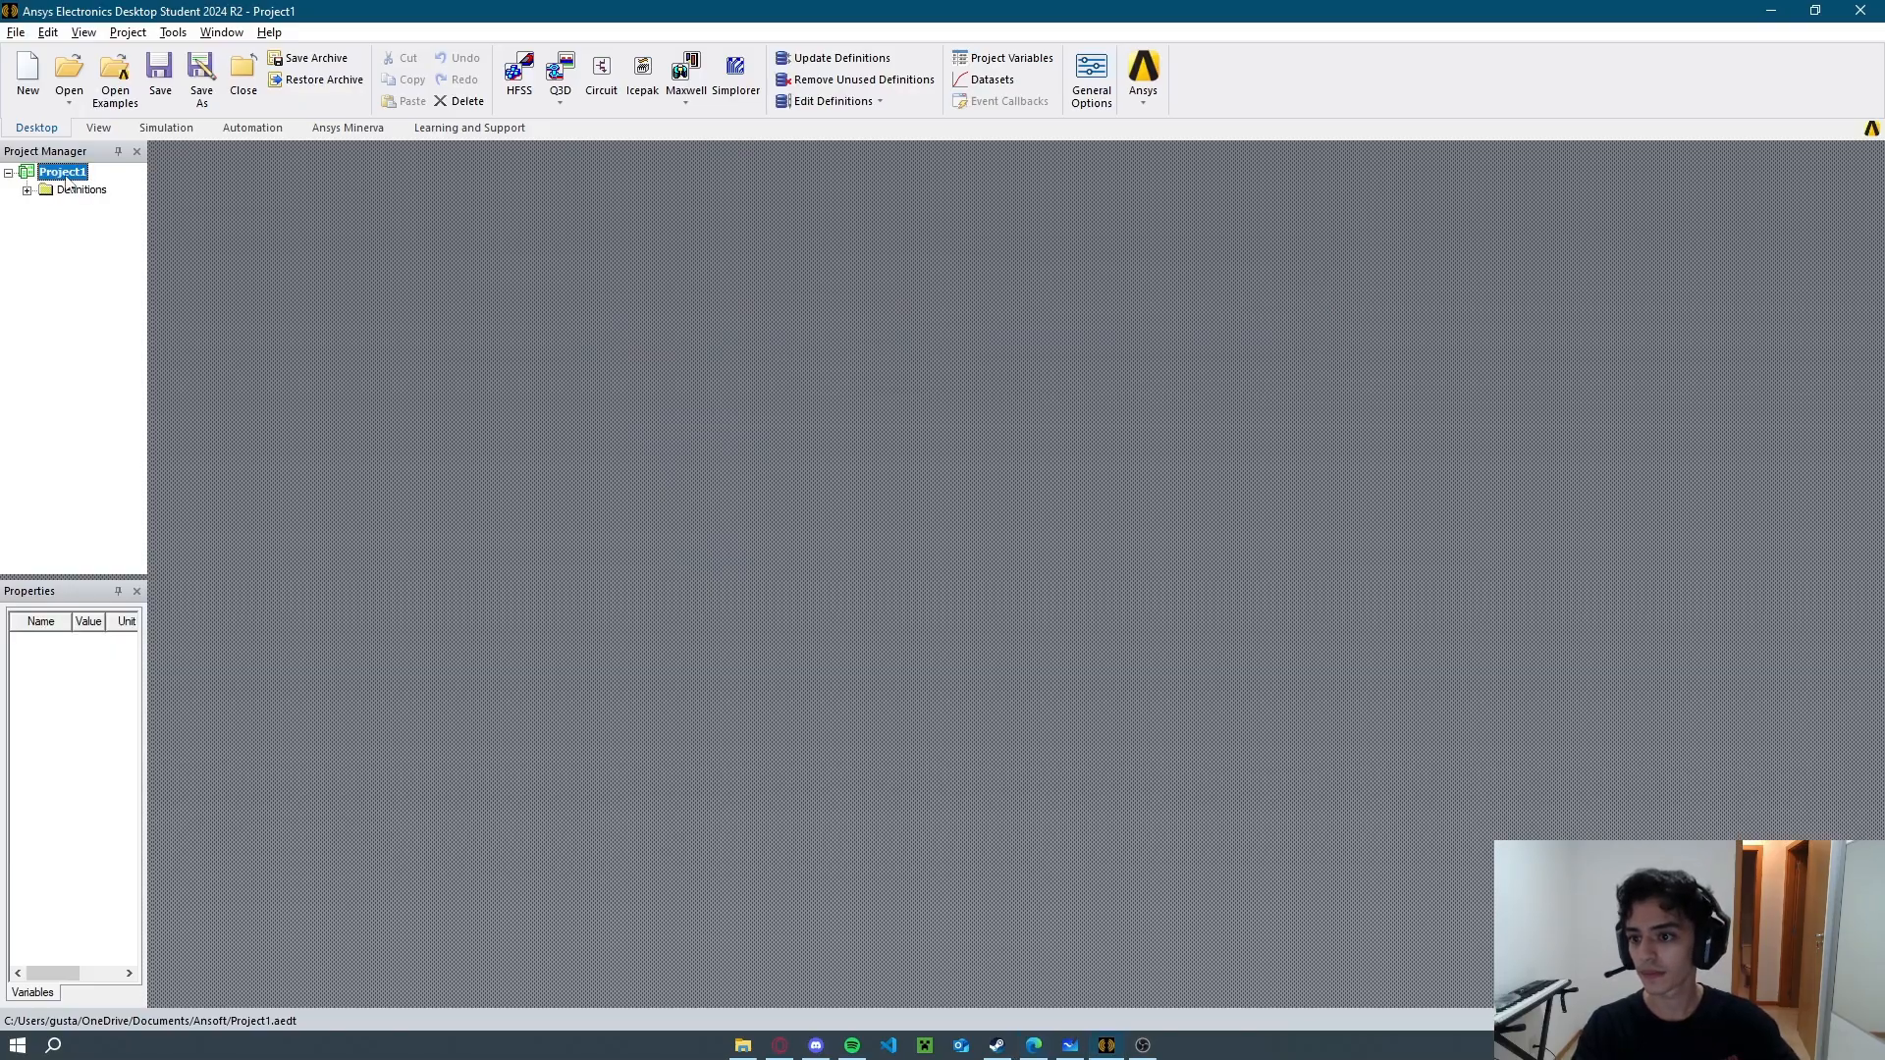
right_click(93, 173)
click(136, 217)
text(C)
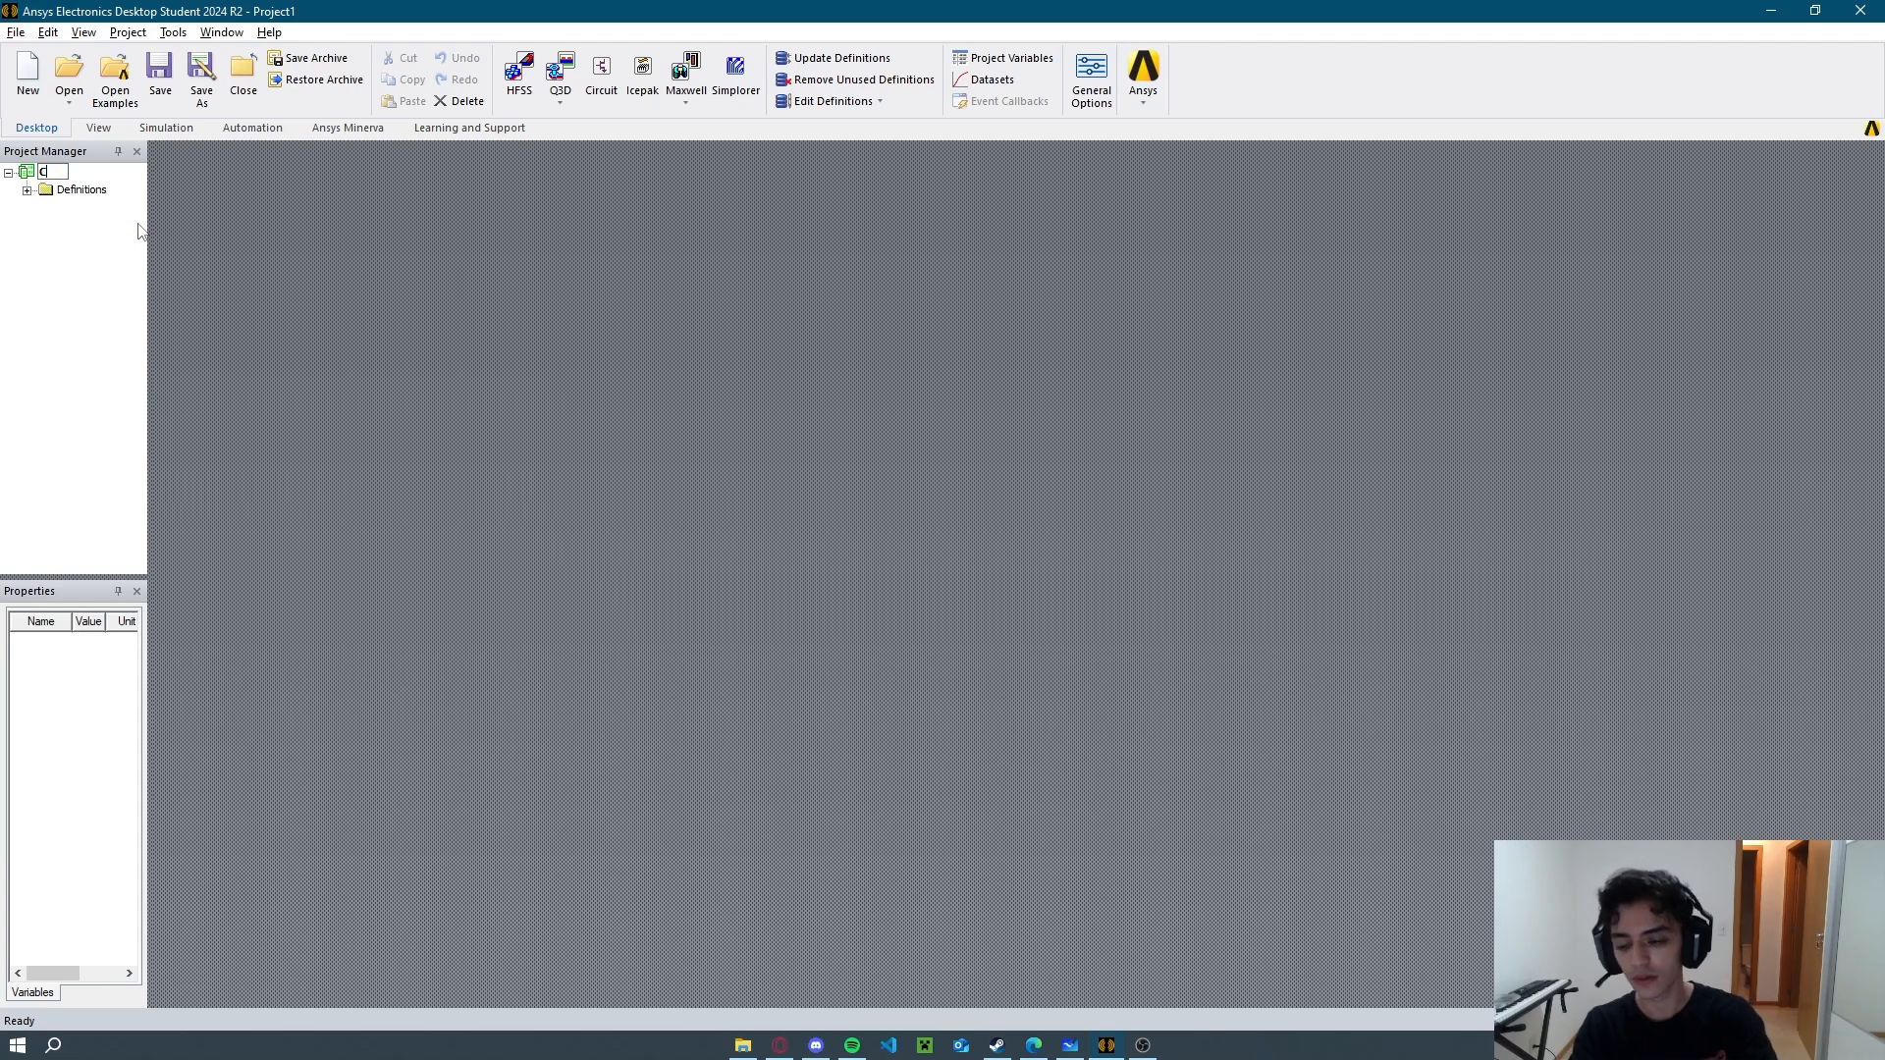
text(Onico)
key(Return)
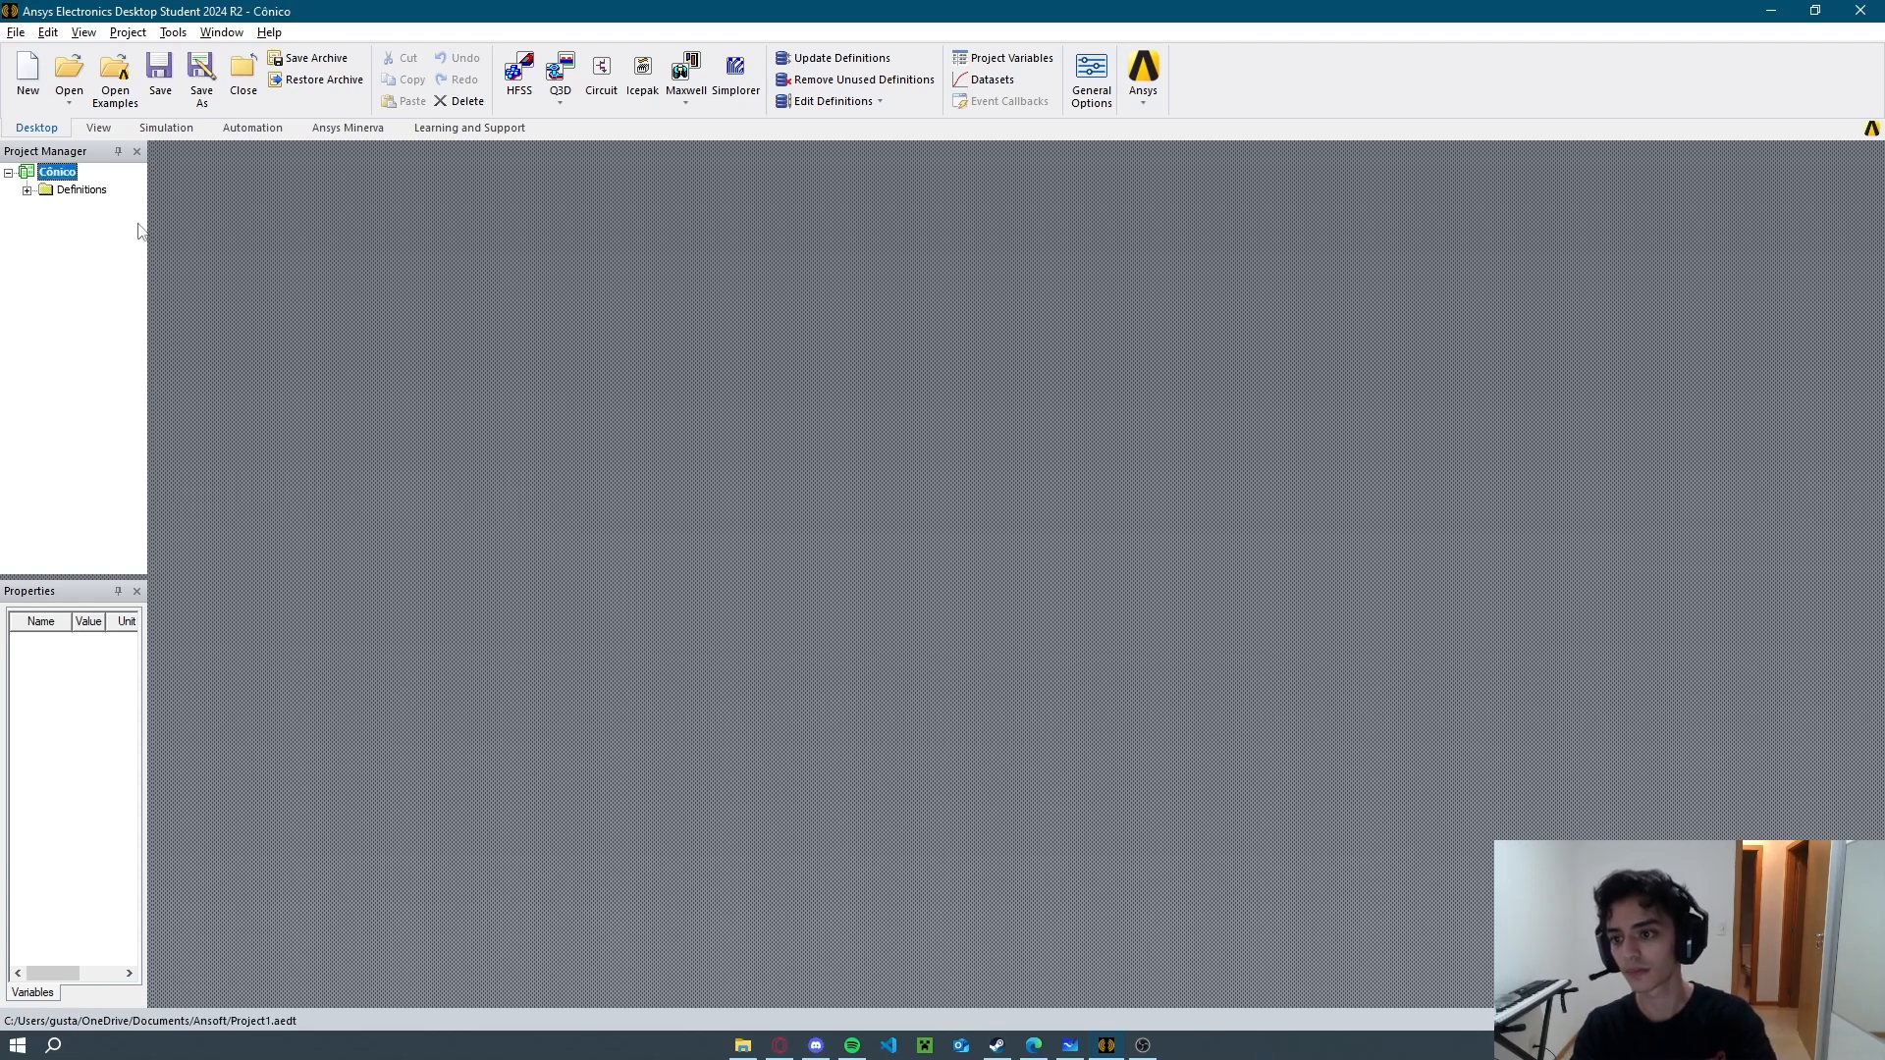
click(128, 32)
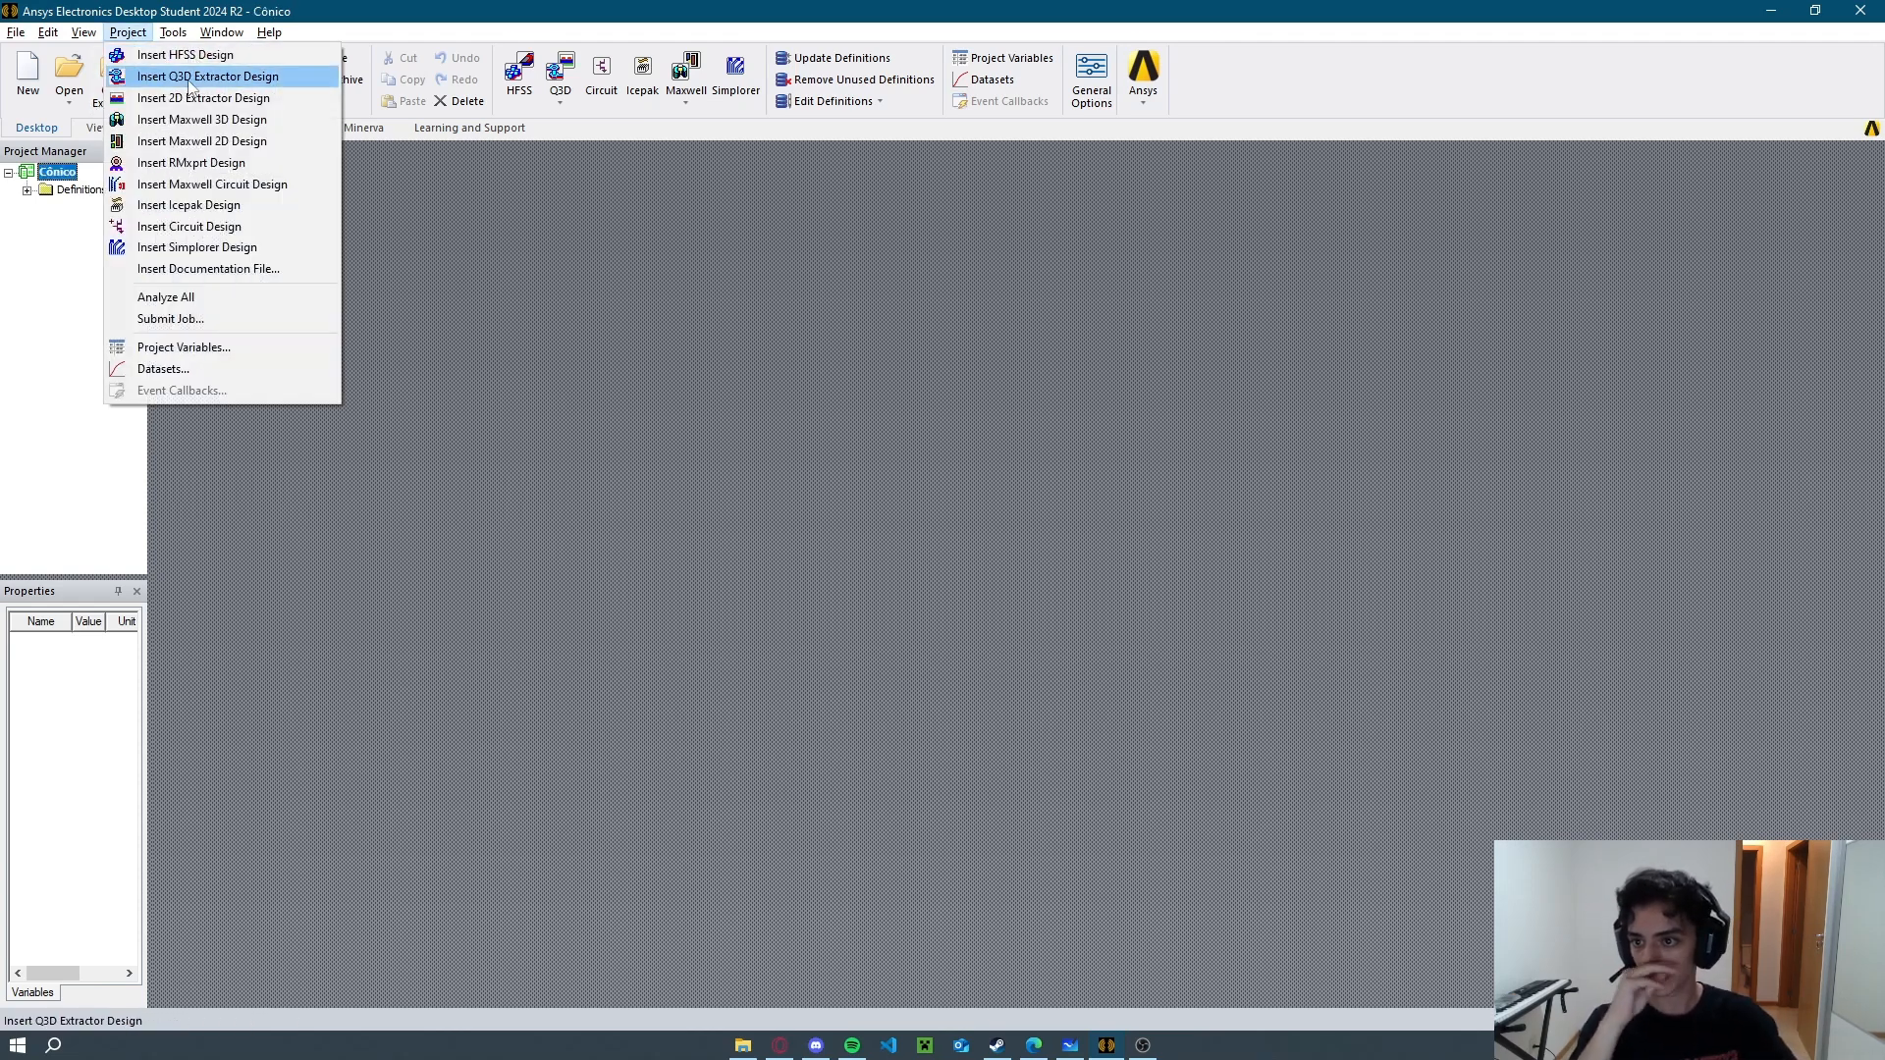
click(191, 136)
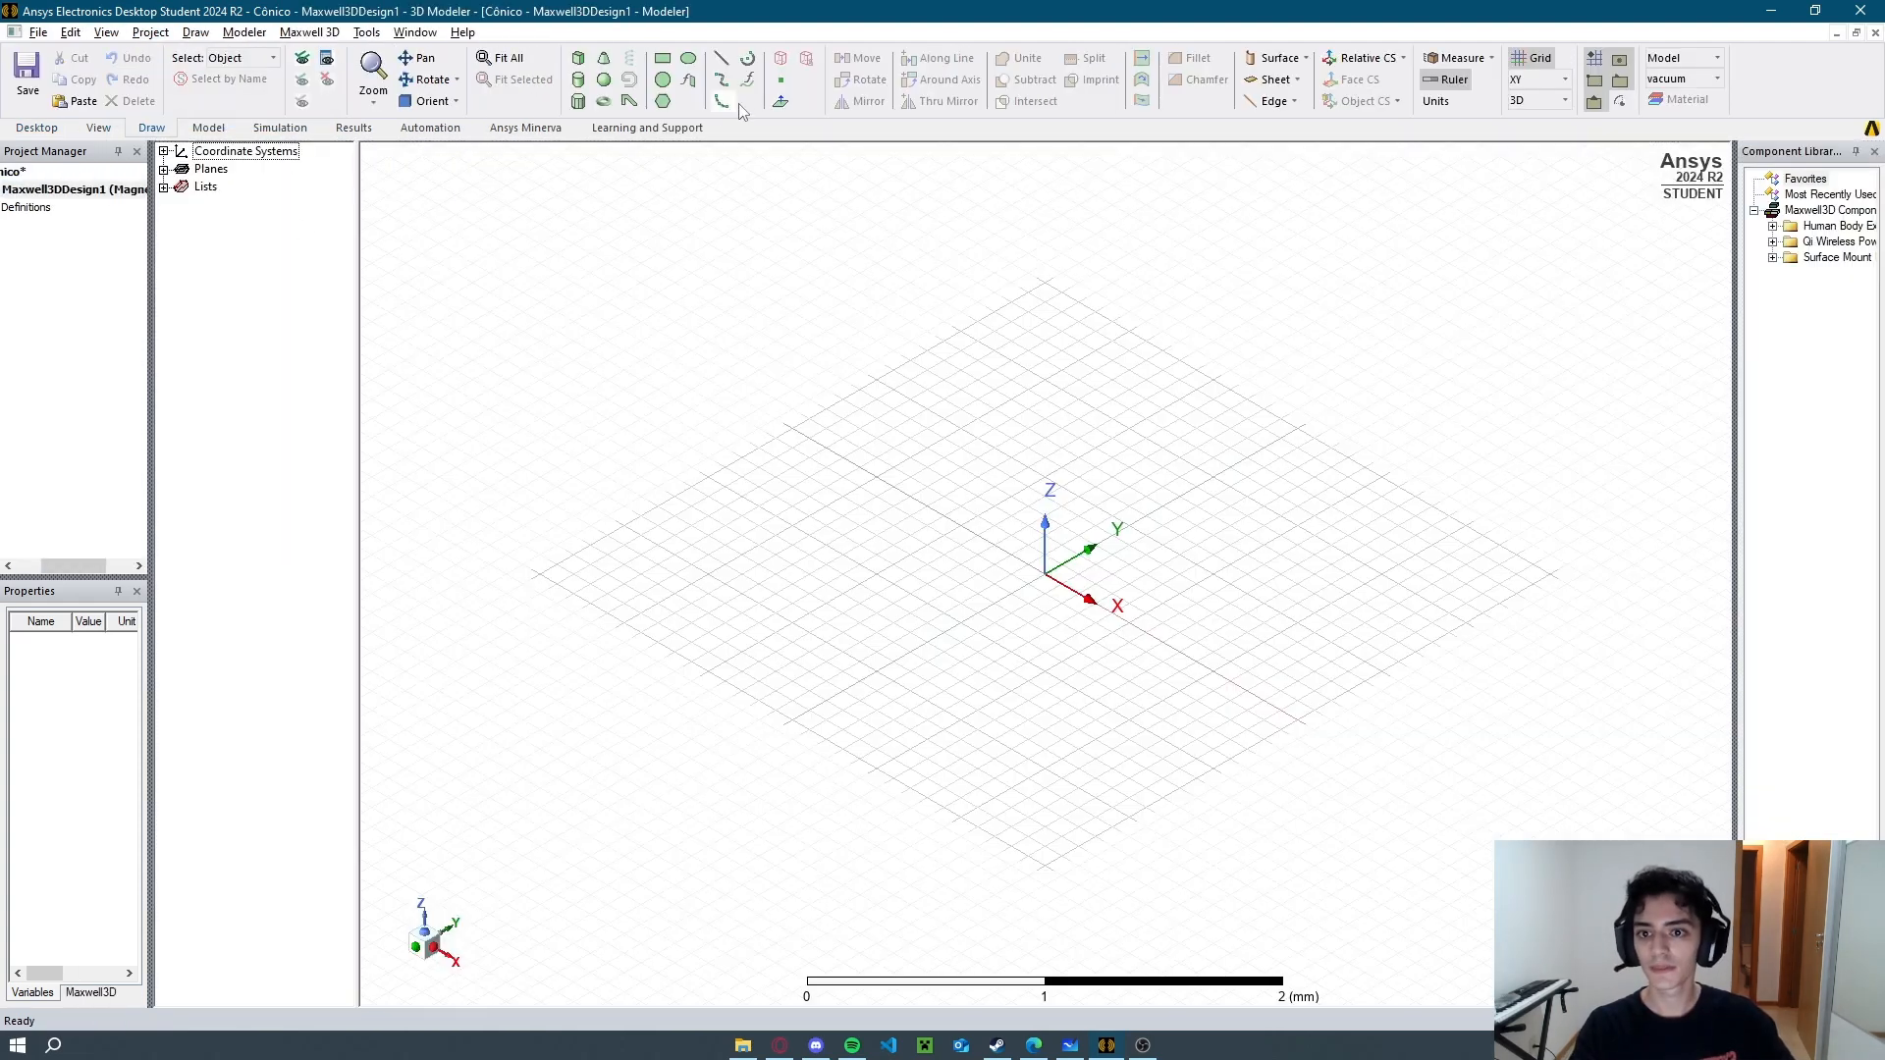
Draw a truncated cone centred at the origin, lower radius about 0.22 mm, upper radius about 0.36 mm, height 0.9 mm.
click(604, 58)
click(1045, 575)
click(1096, 599)
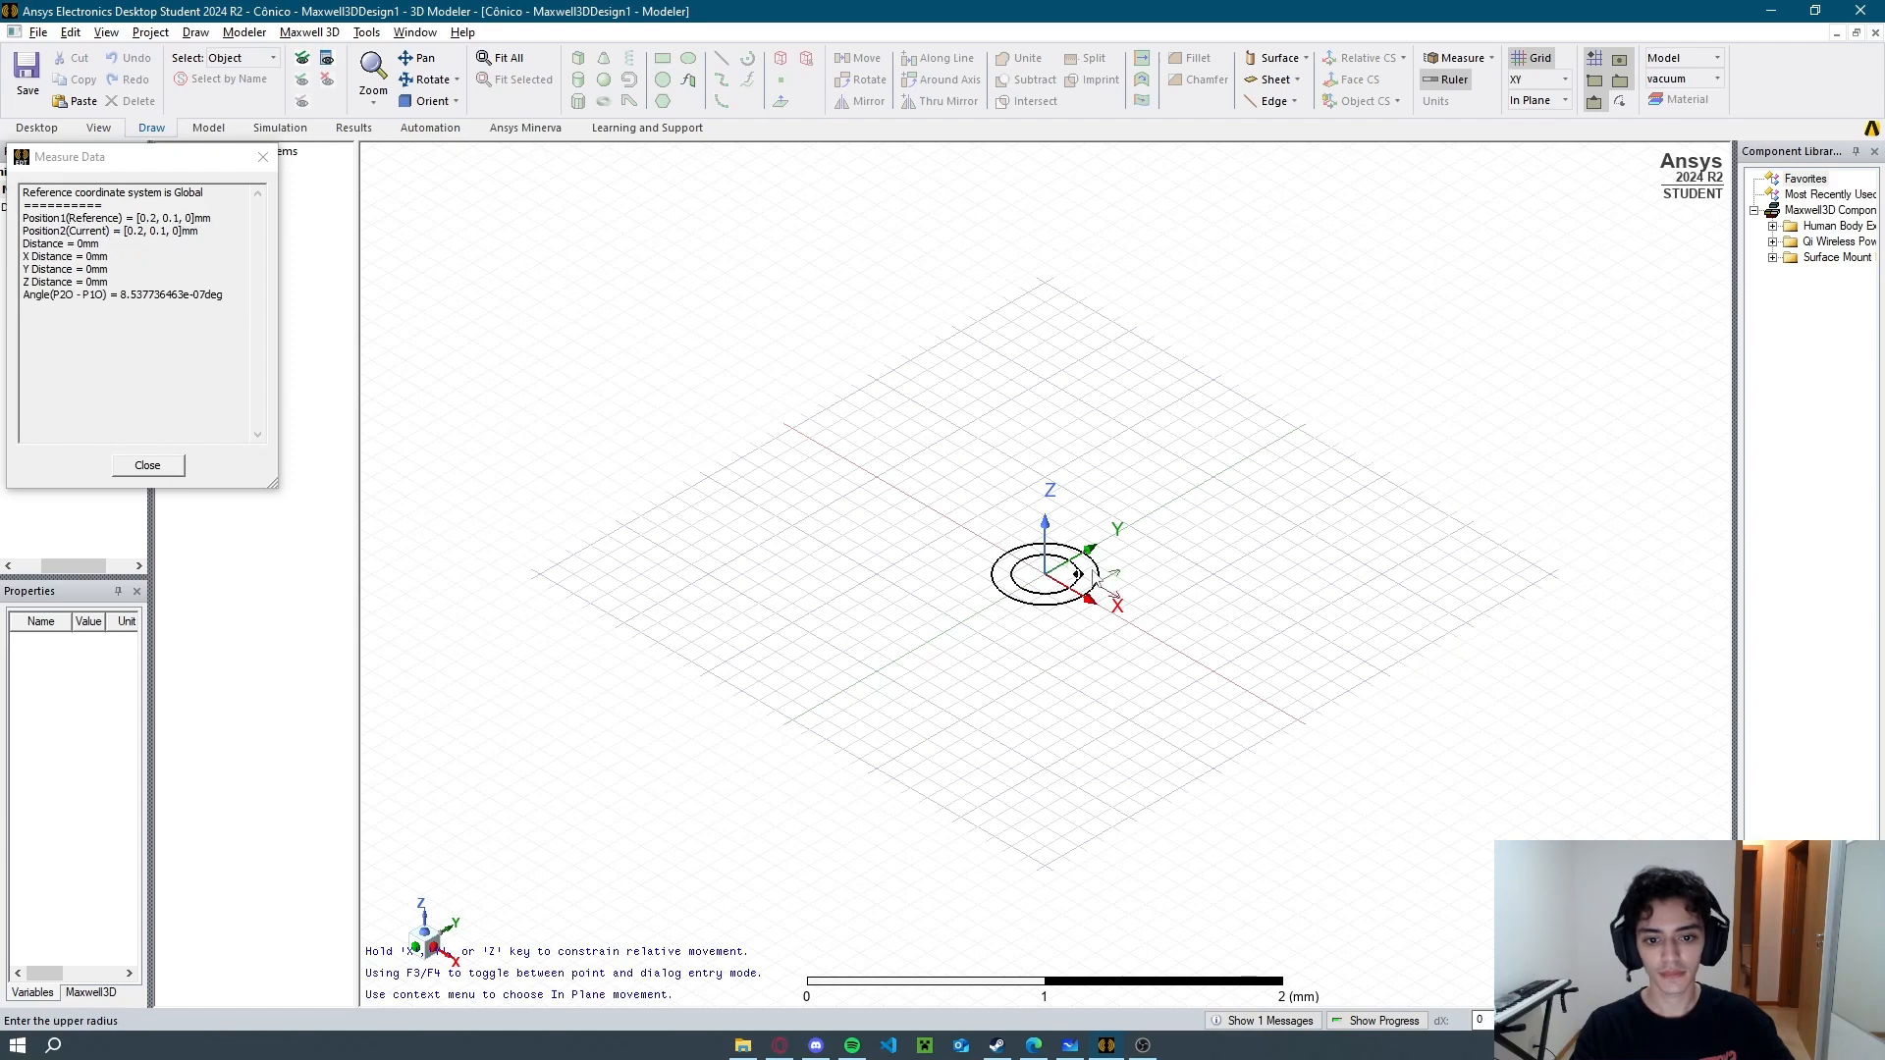
click(1127, 566)
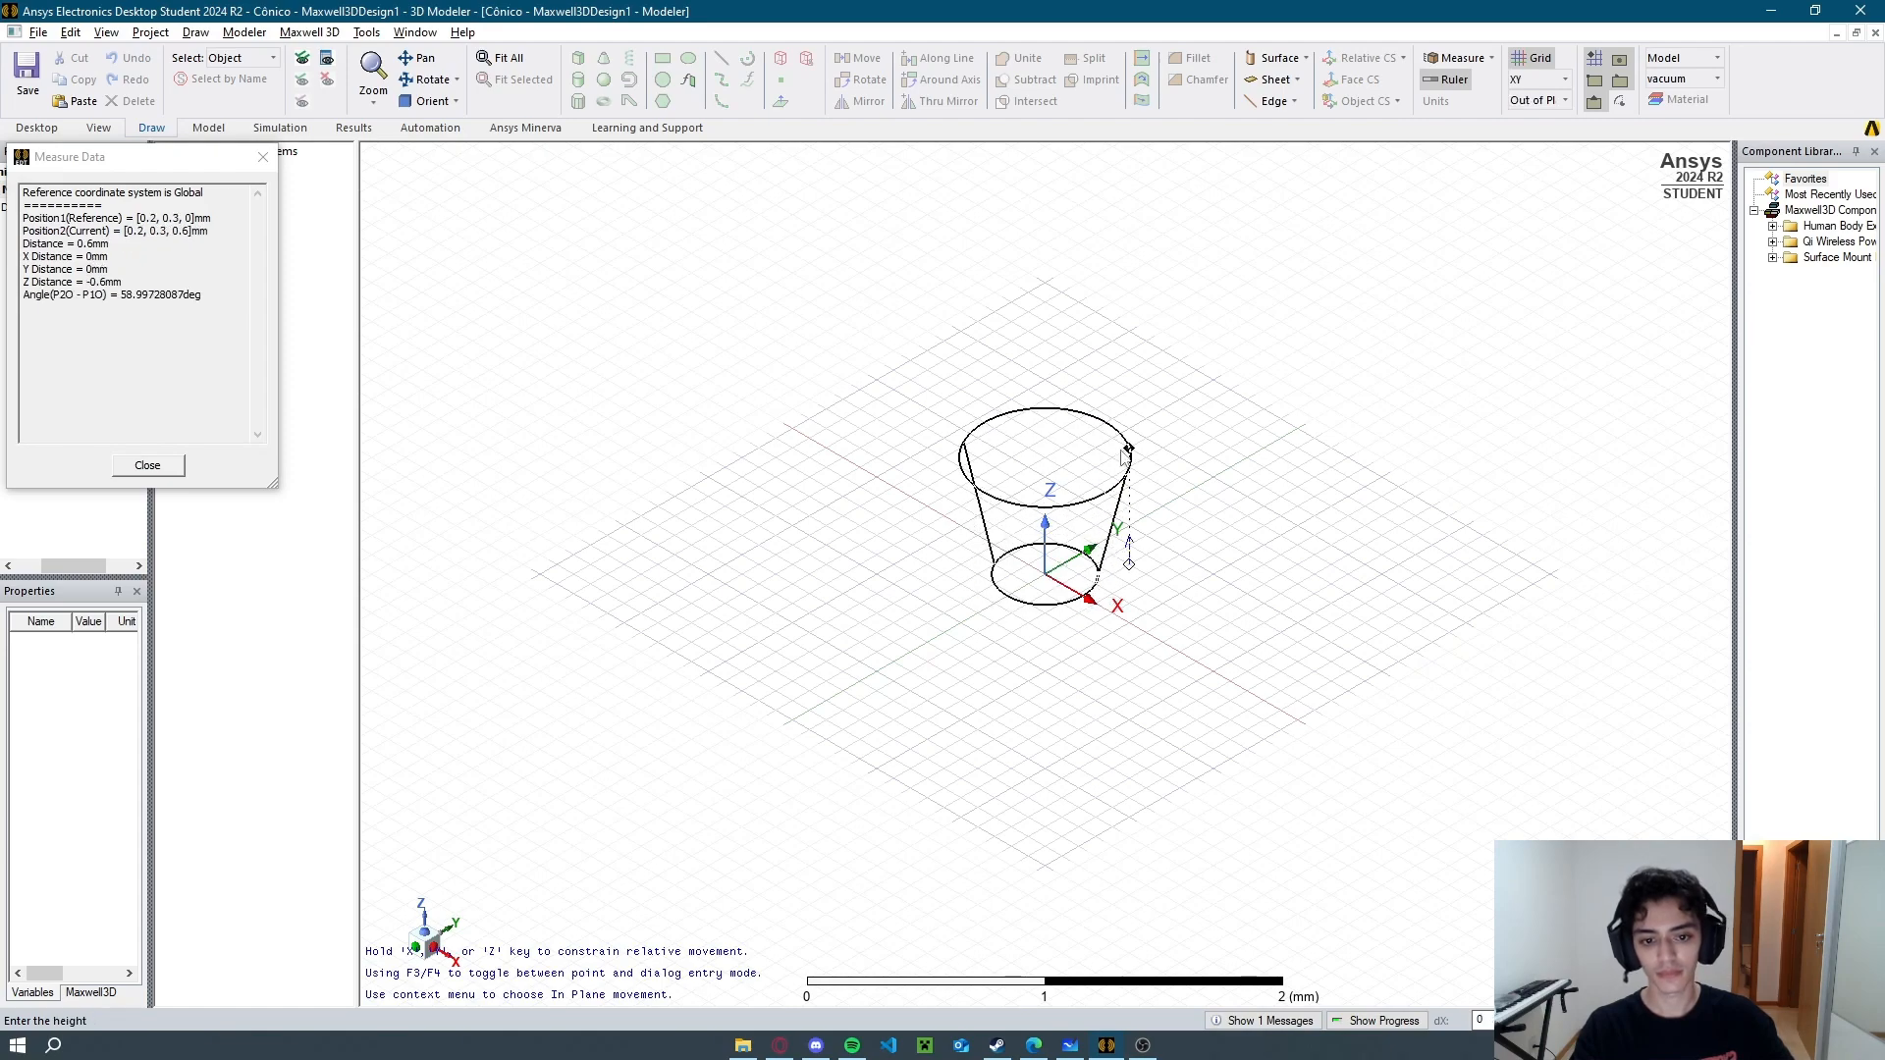
click(1134, 398)
drag(67, 565, 38, 568)
click(28, 190)
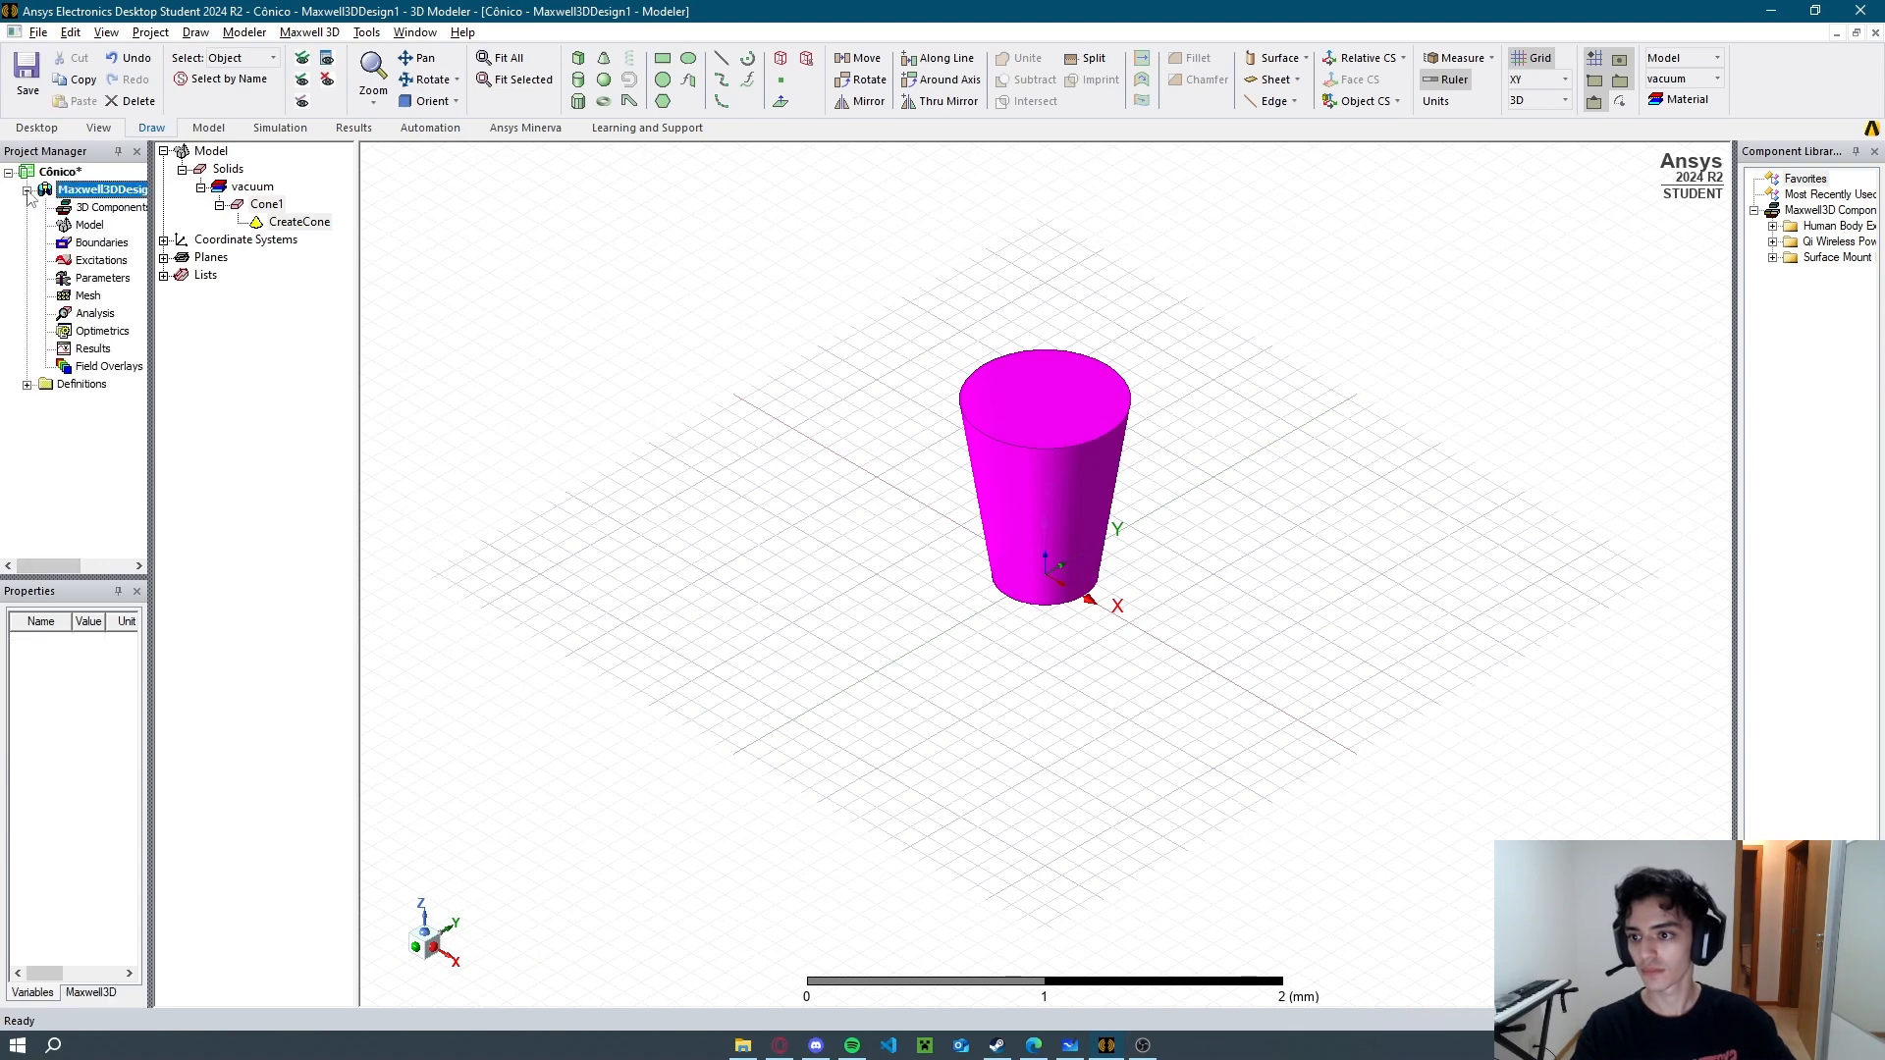
Set the cone's upper radius to 50.8 mm, lower radius to 25.4 mm and height to 67 mm.
double_click(285, 222)
drag(1192, 423, 684, 356)
click(710, 519)
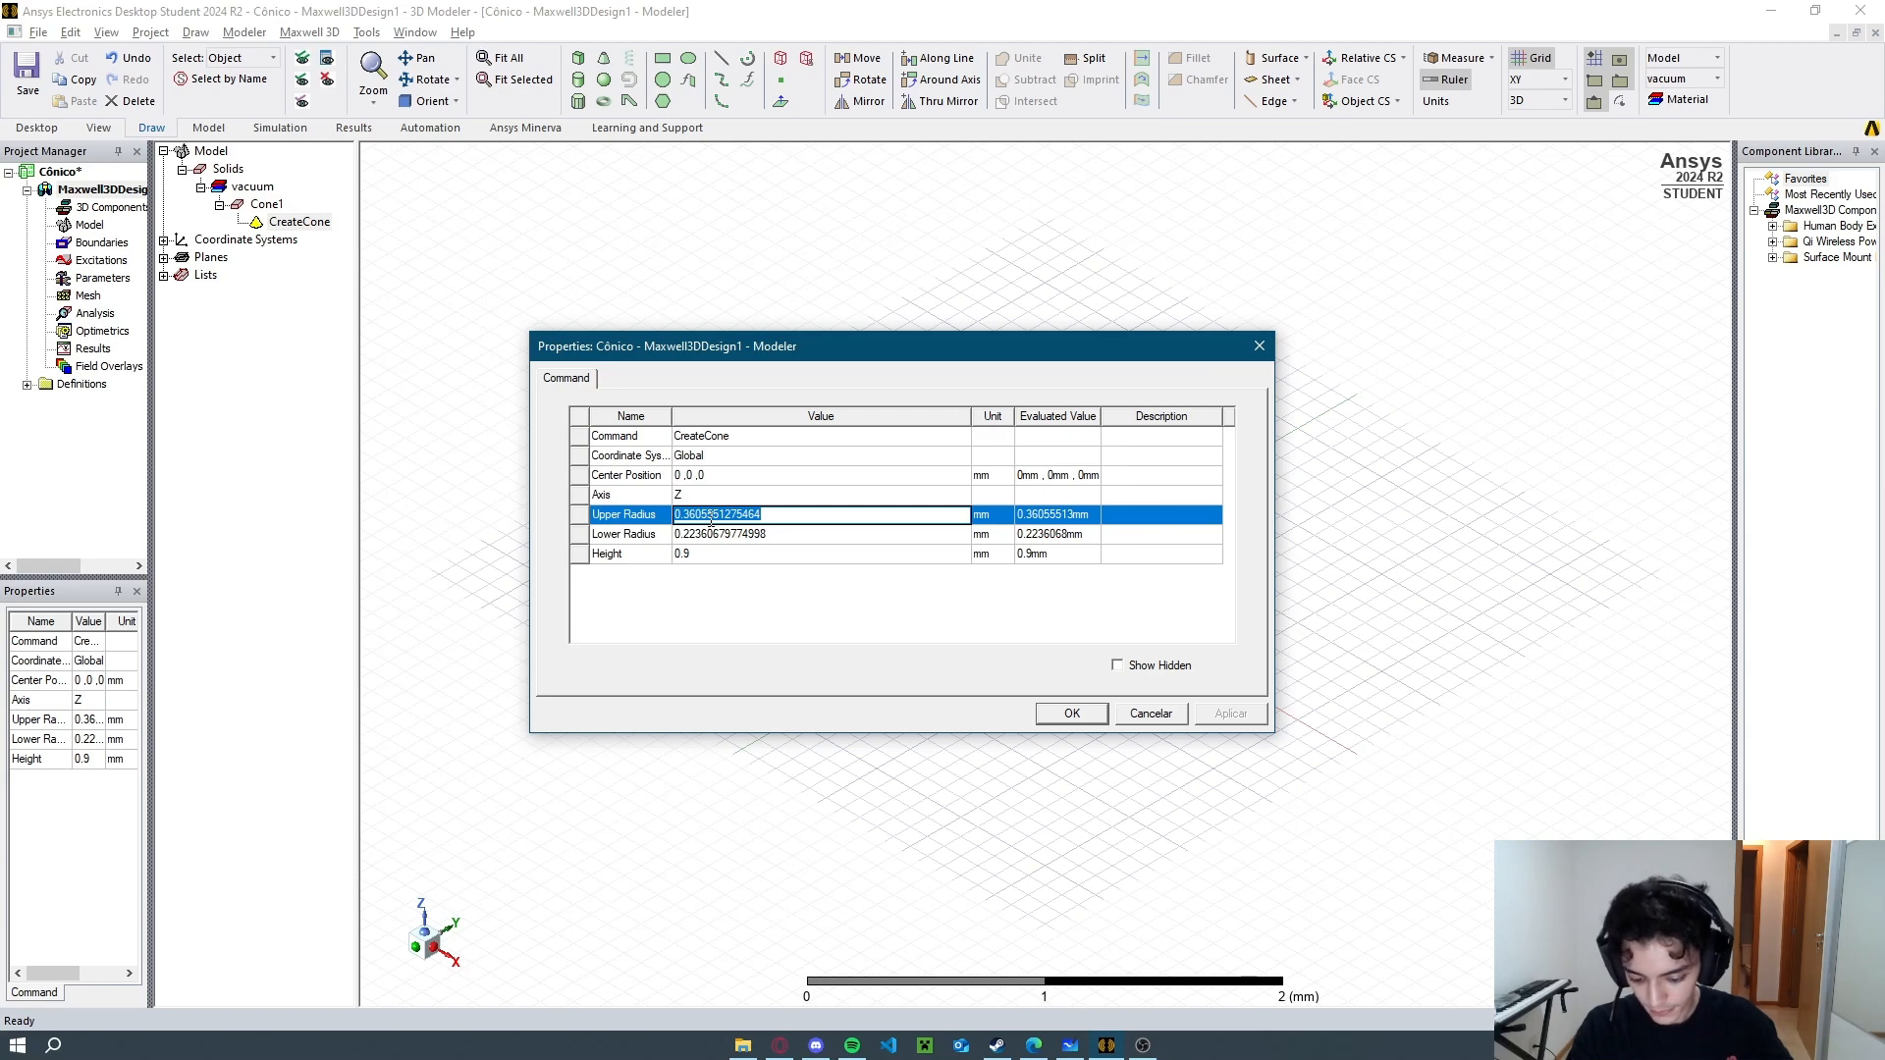
text(50)
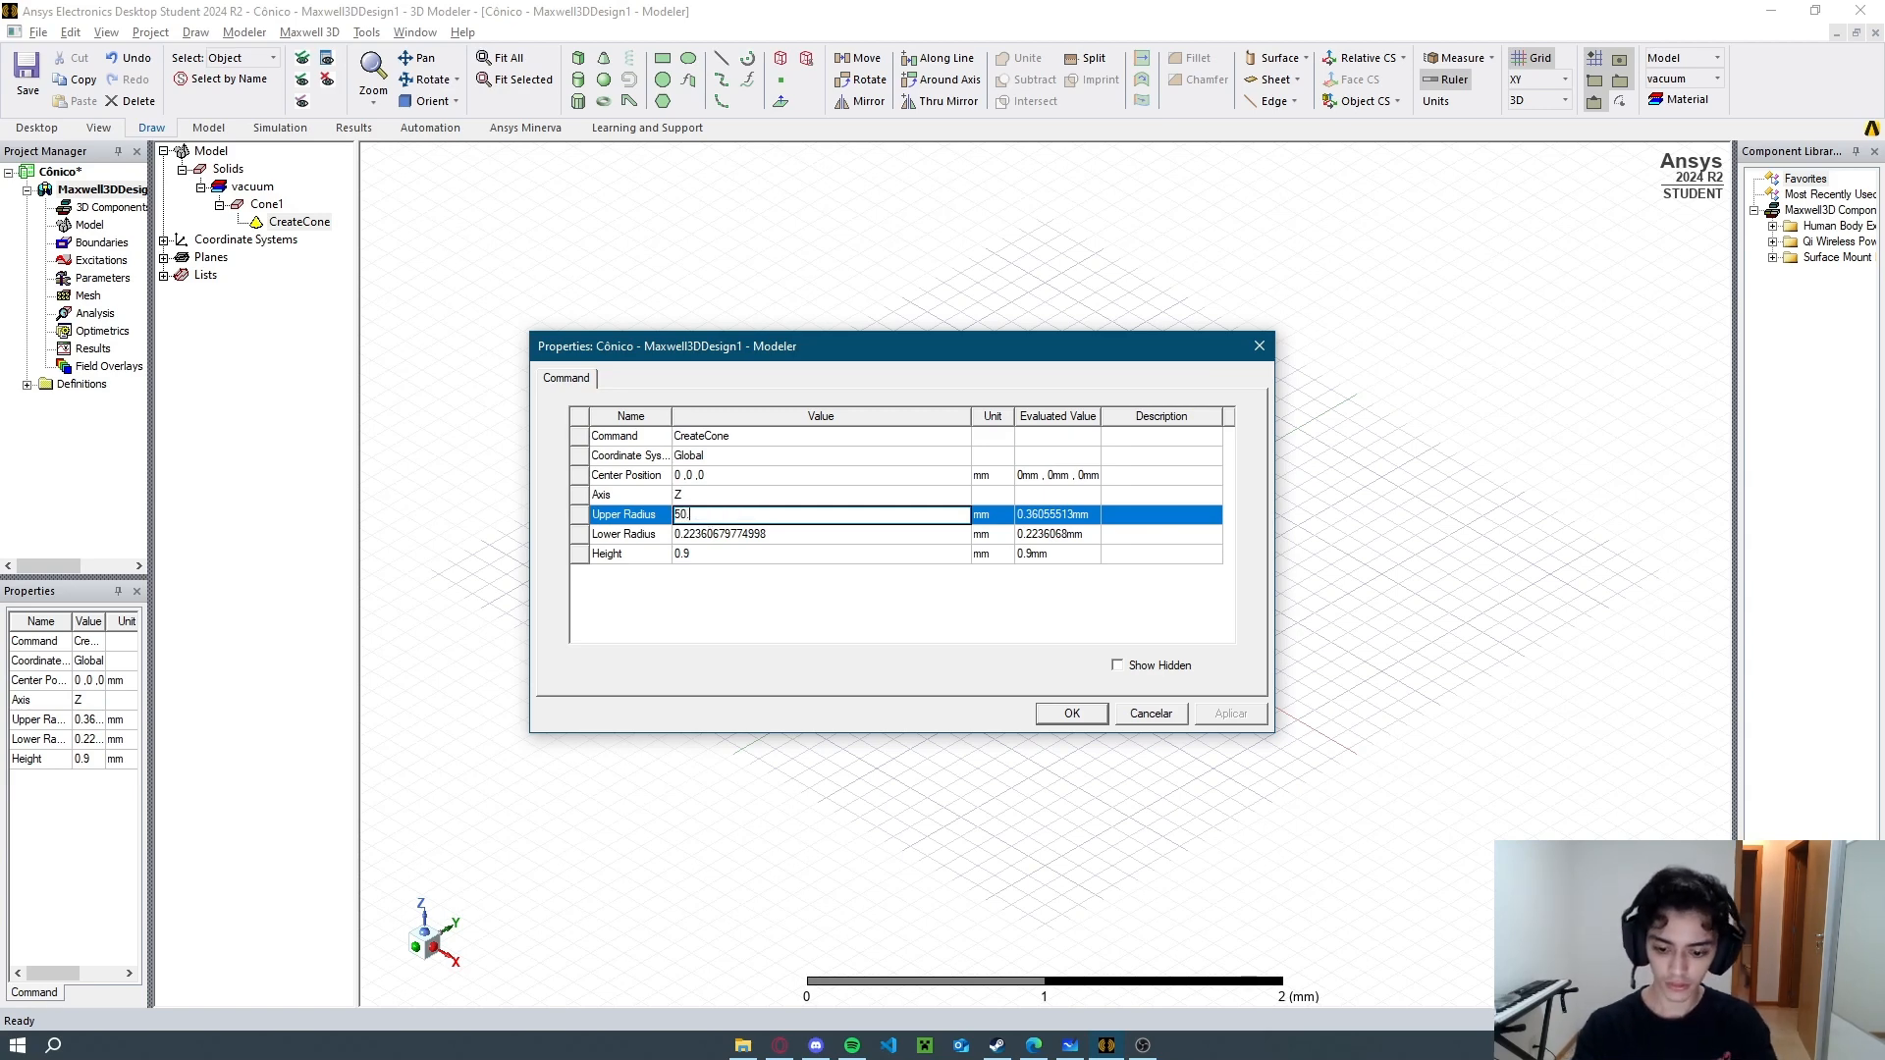
text(.8)
key(Tab)
text(25.)
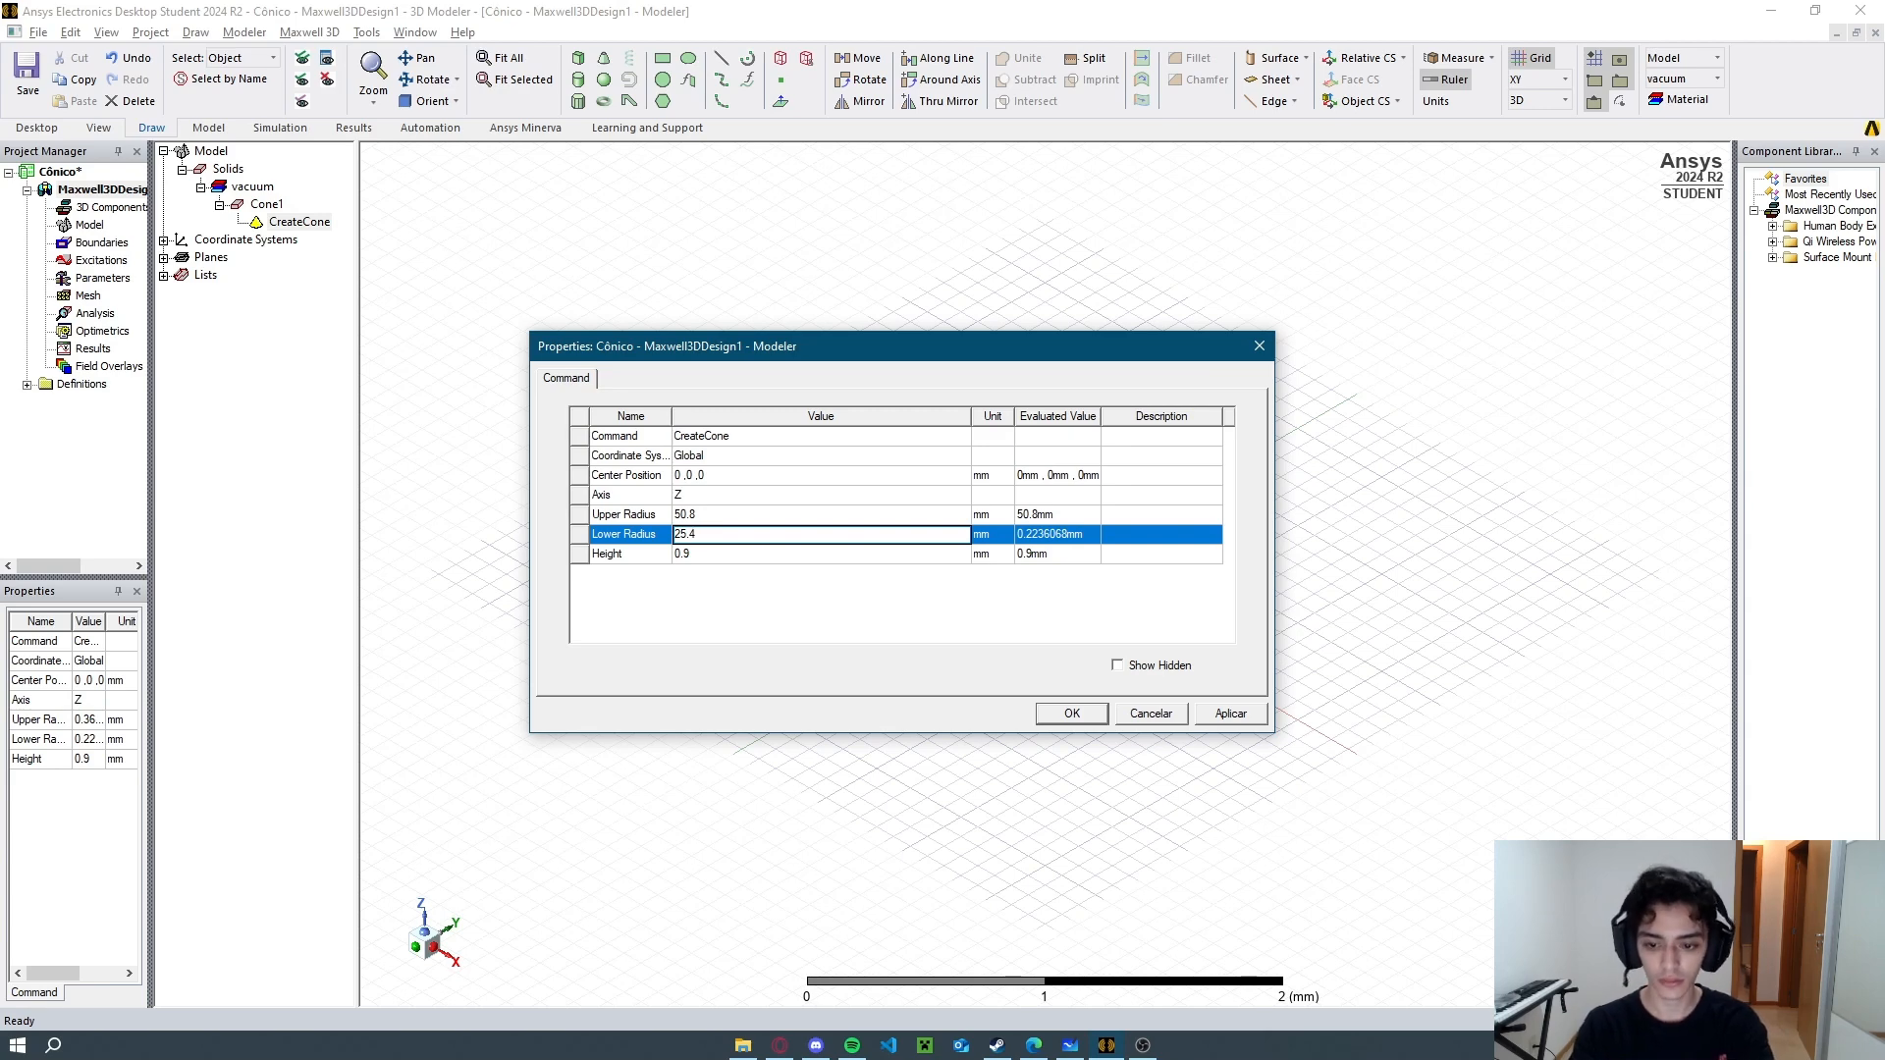
key(Tab)
text(67)
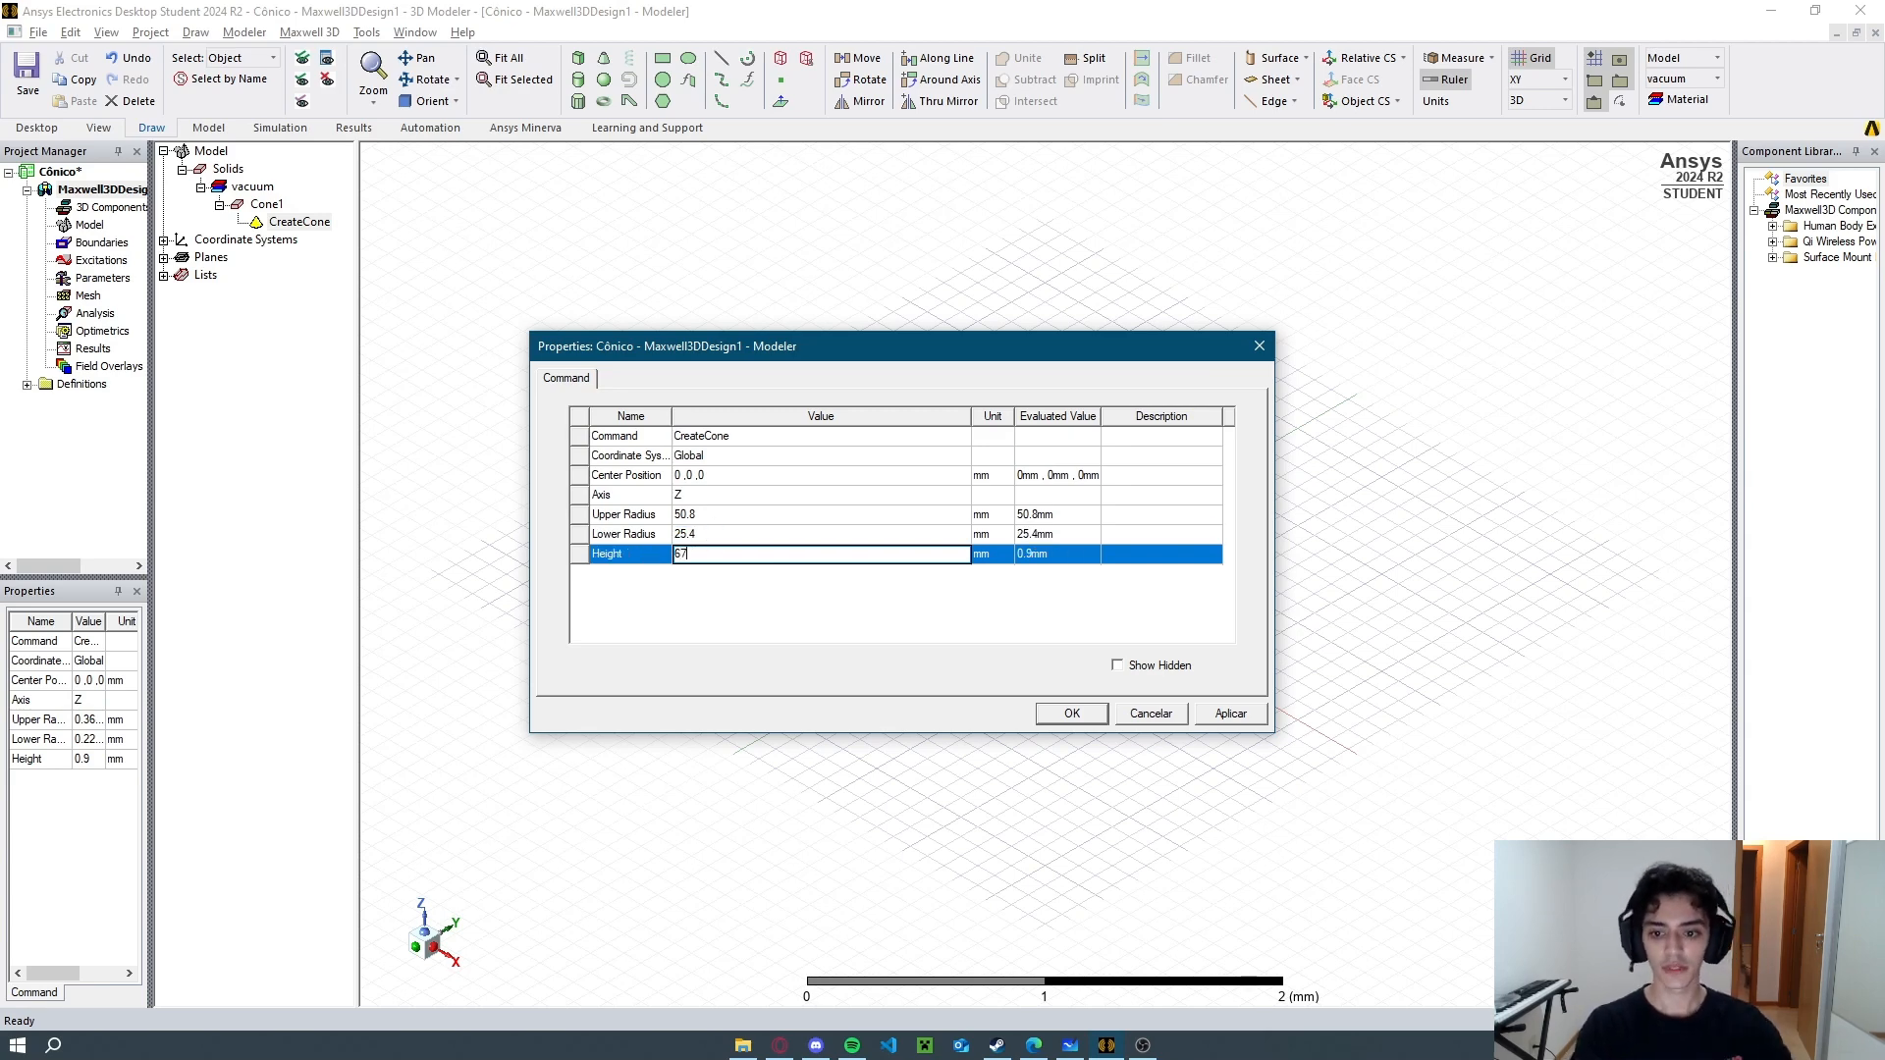
click(1071, 714)
click(508, 58)
click(1060, 731)
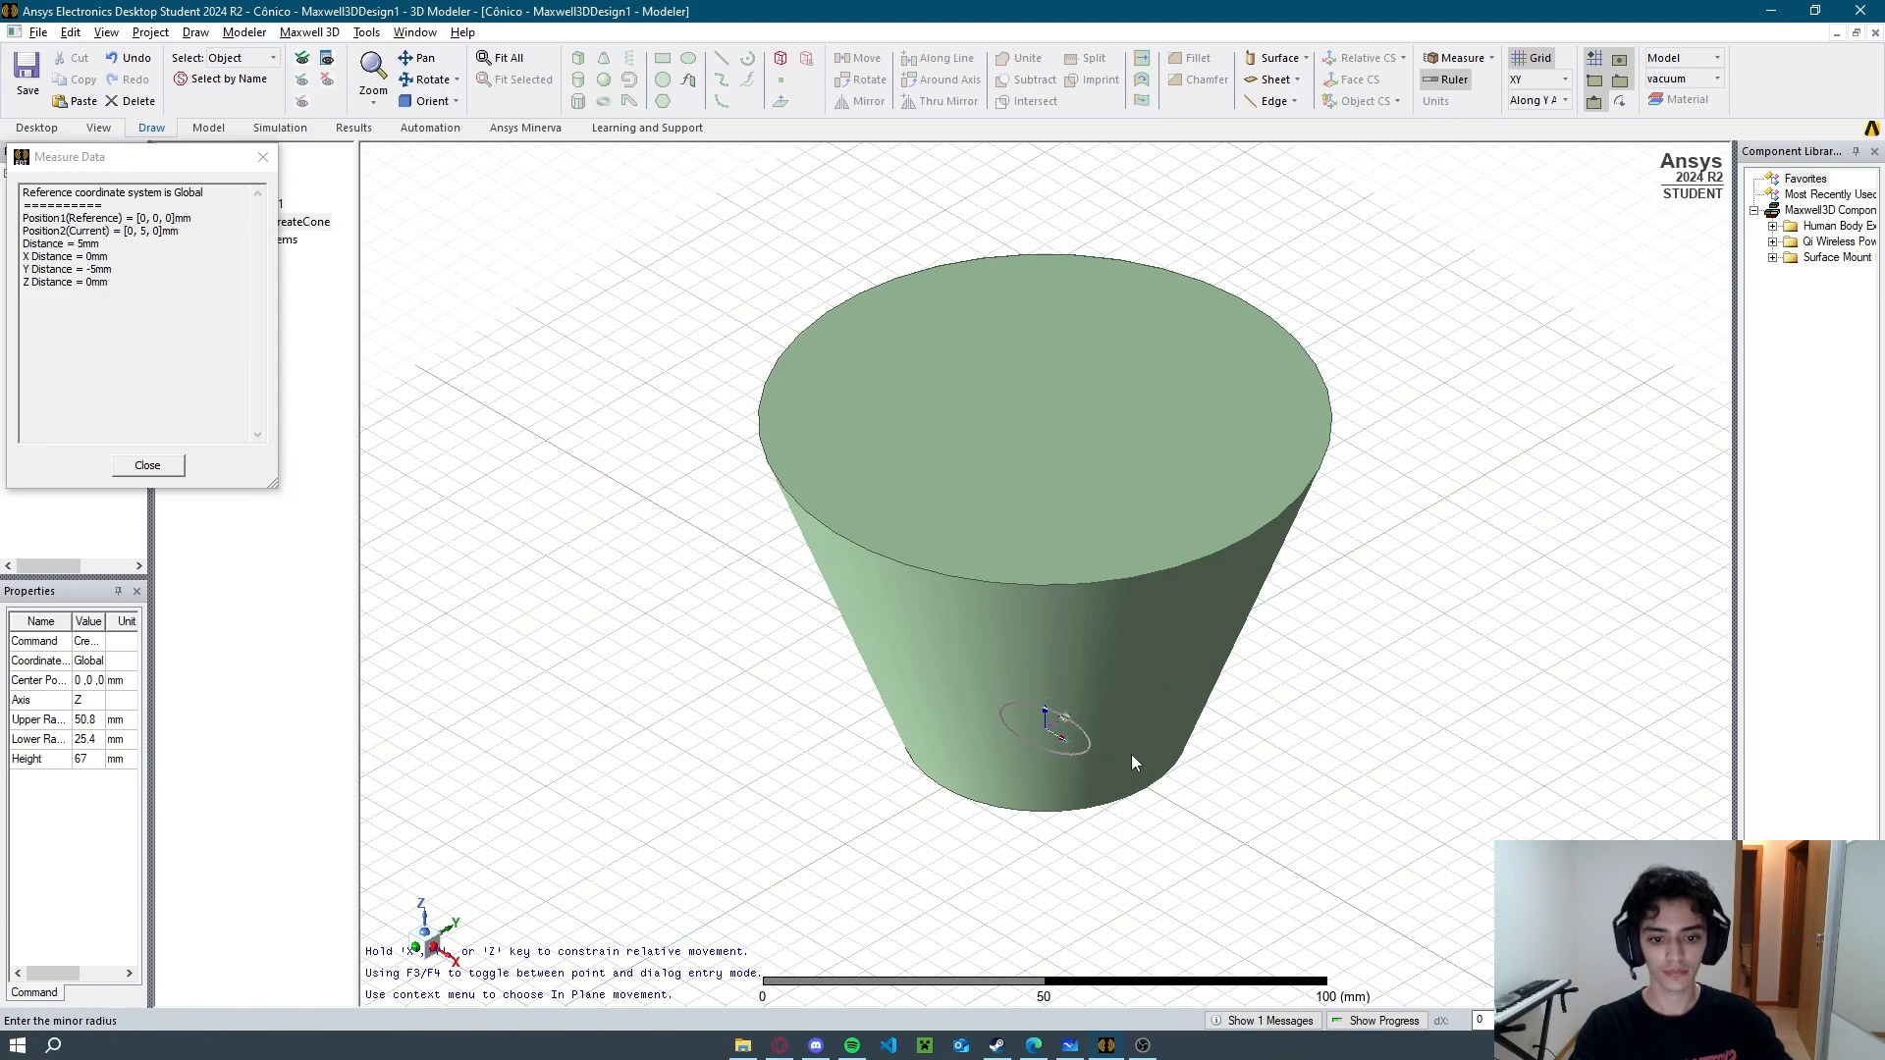
click(1165, 659)
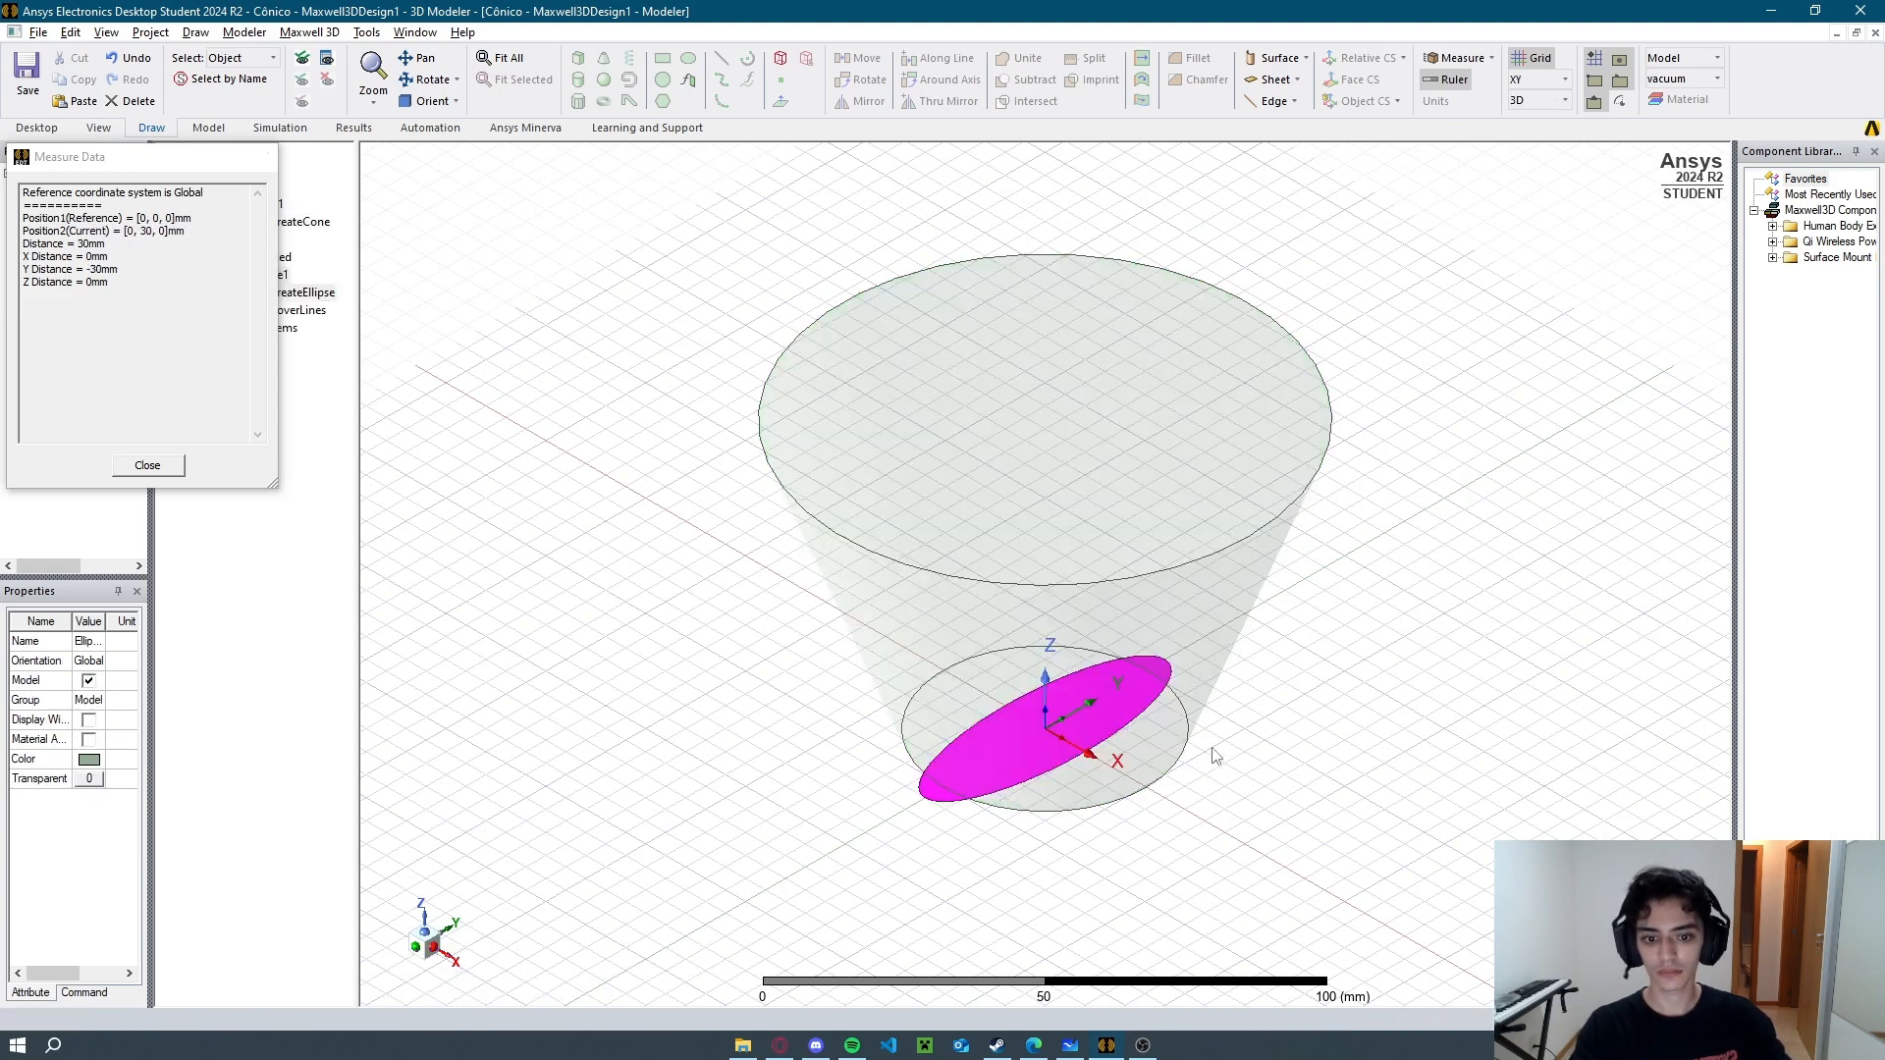
key(ctrl+z)
Draw a second cone at the origin with lower radius 15 mm, upper radius about 20.6 mm and height 75 mm.
click(605, 59)
click(1050, 728)
click(1110, 766)
click(1104, 671)
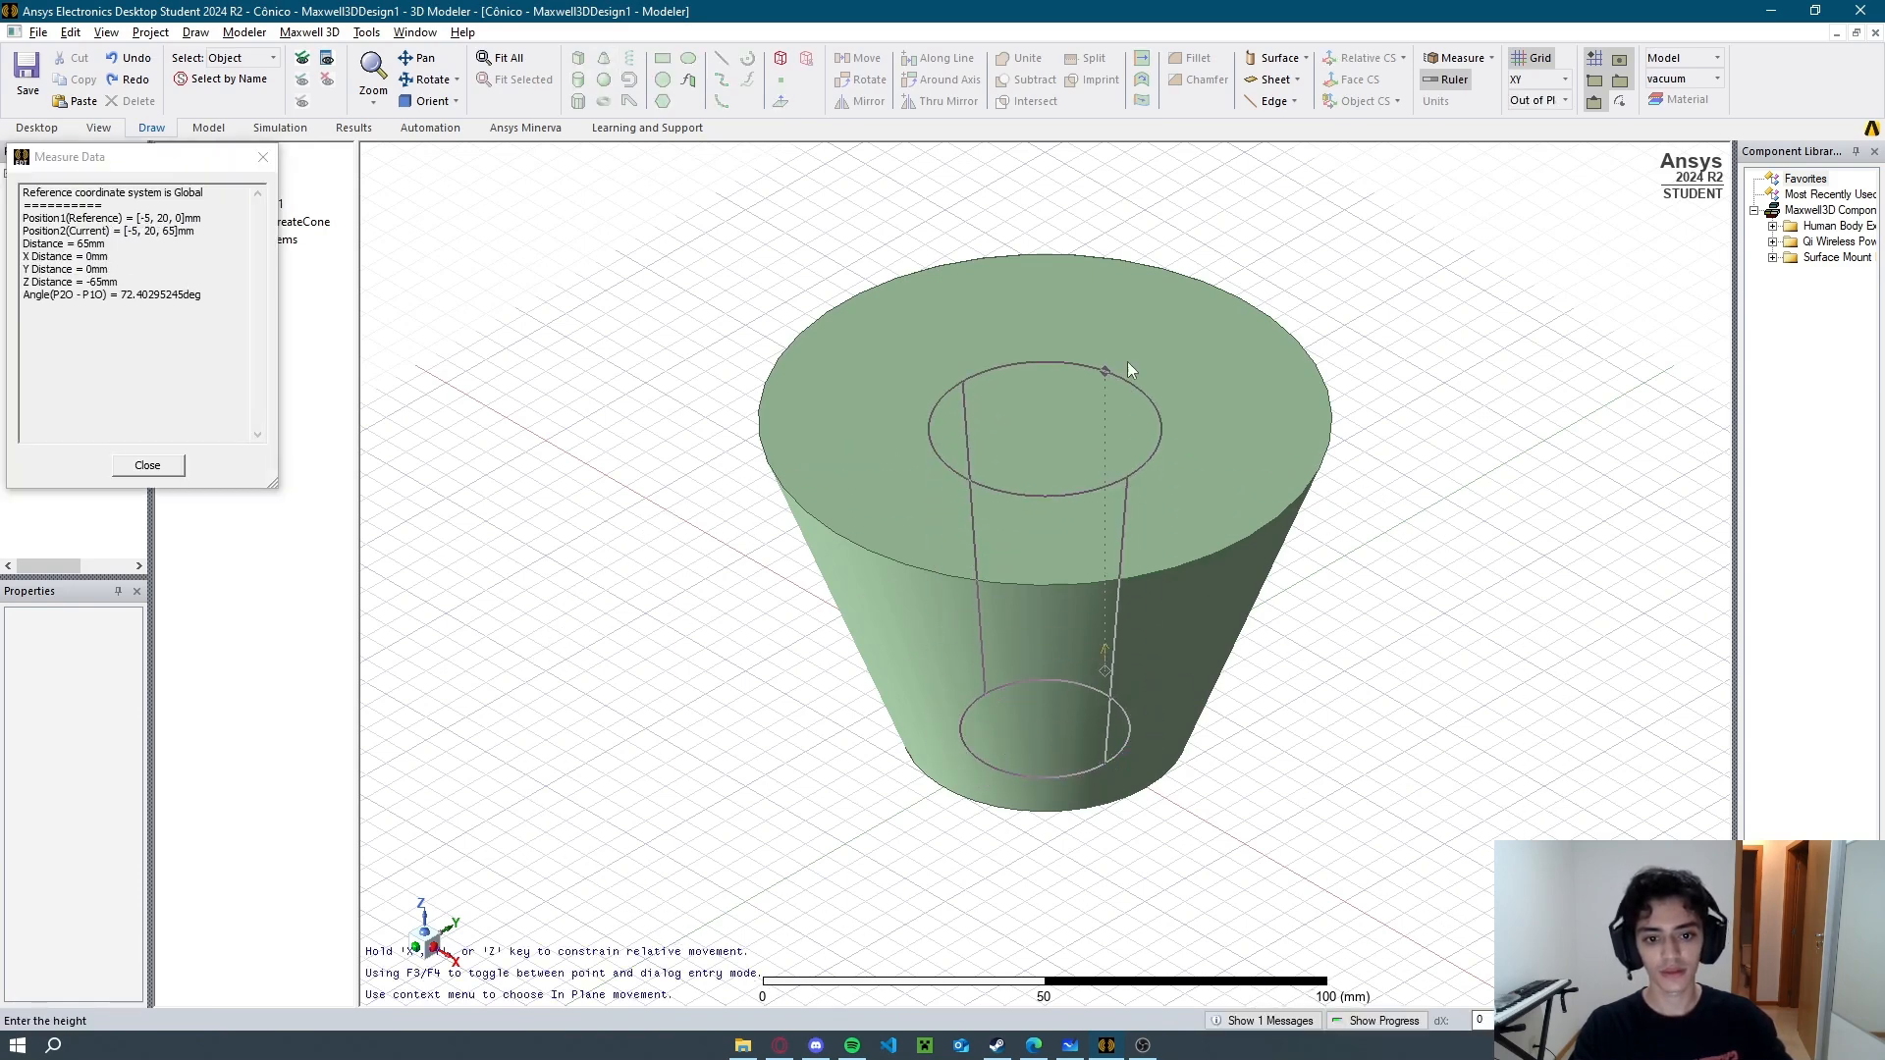
click(1124, 384)
Set the second cone's upper radius to 40.8 mm, lower radius to 15.4 mm and height to 67 mm.
click(797, 515)
text(40.8)
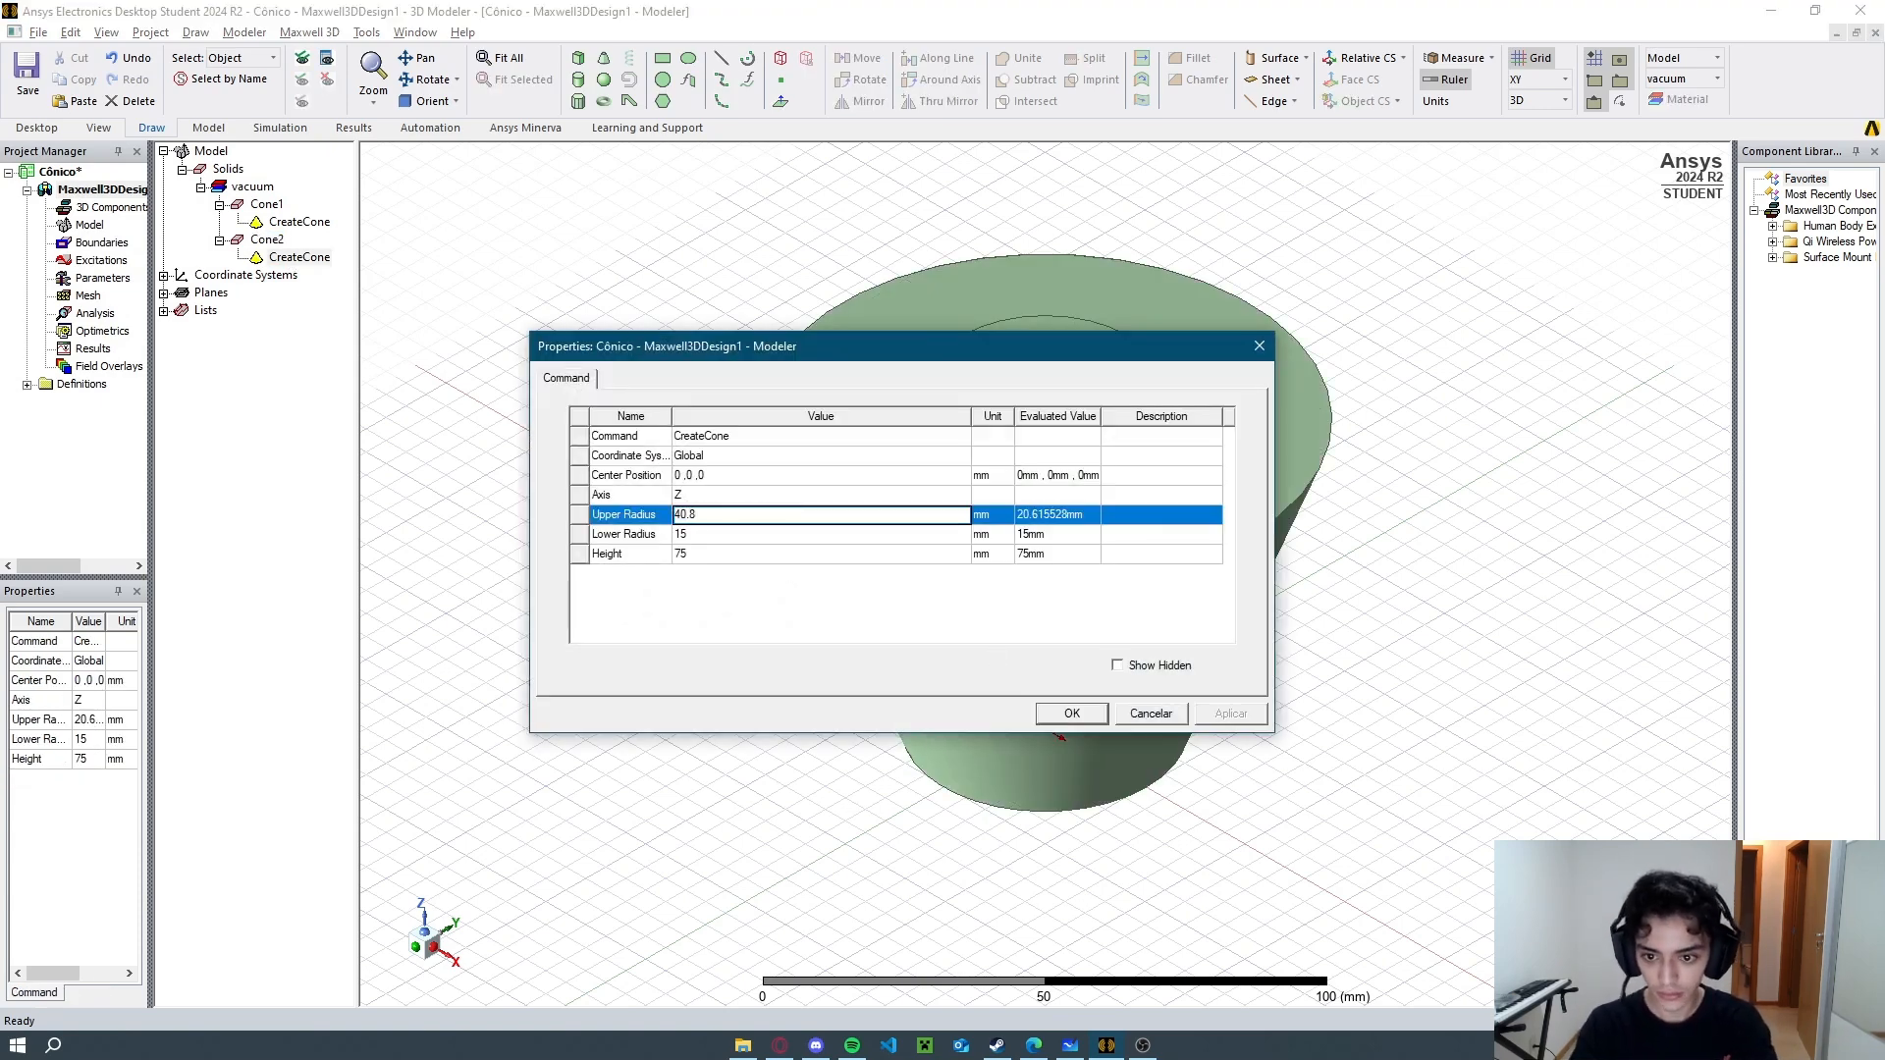
key(Tab)
text(15.)
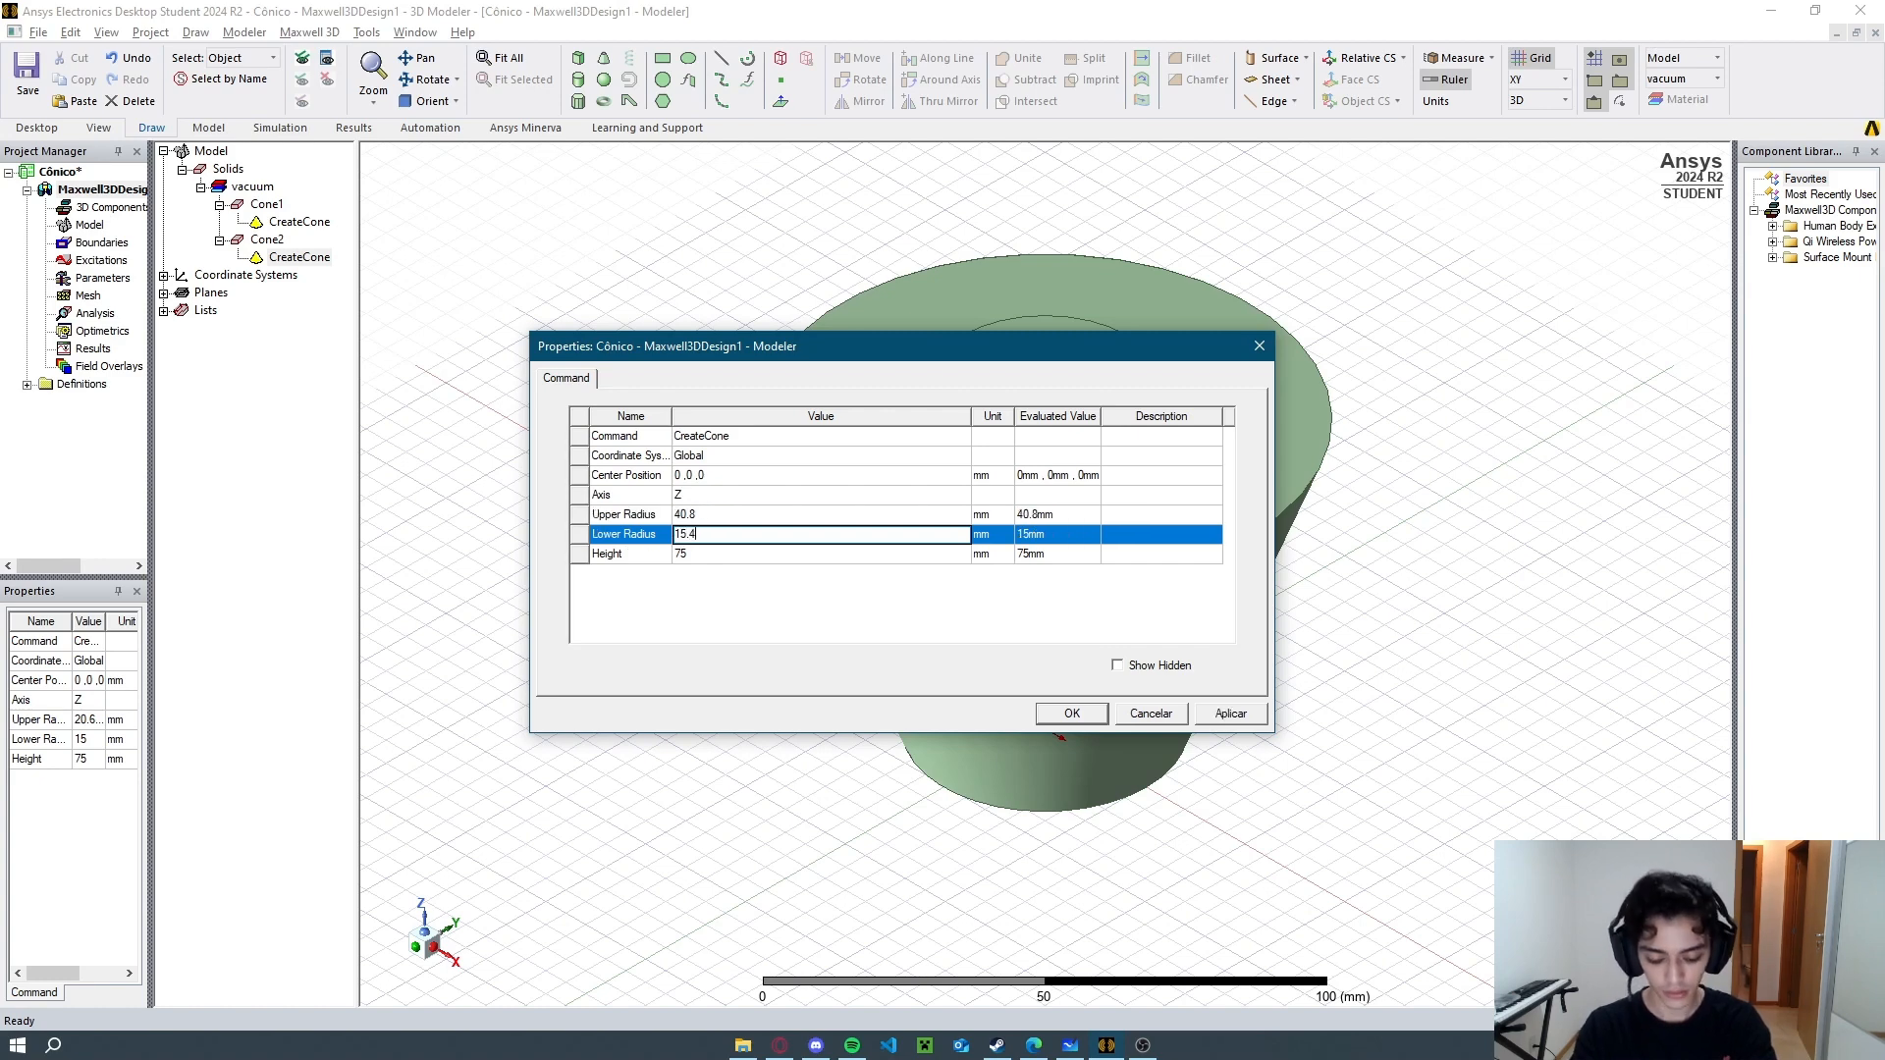
key(Tab)
text(6)
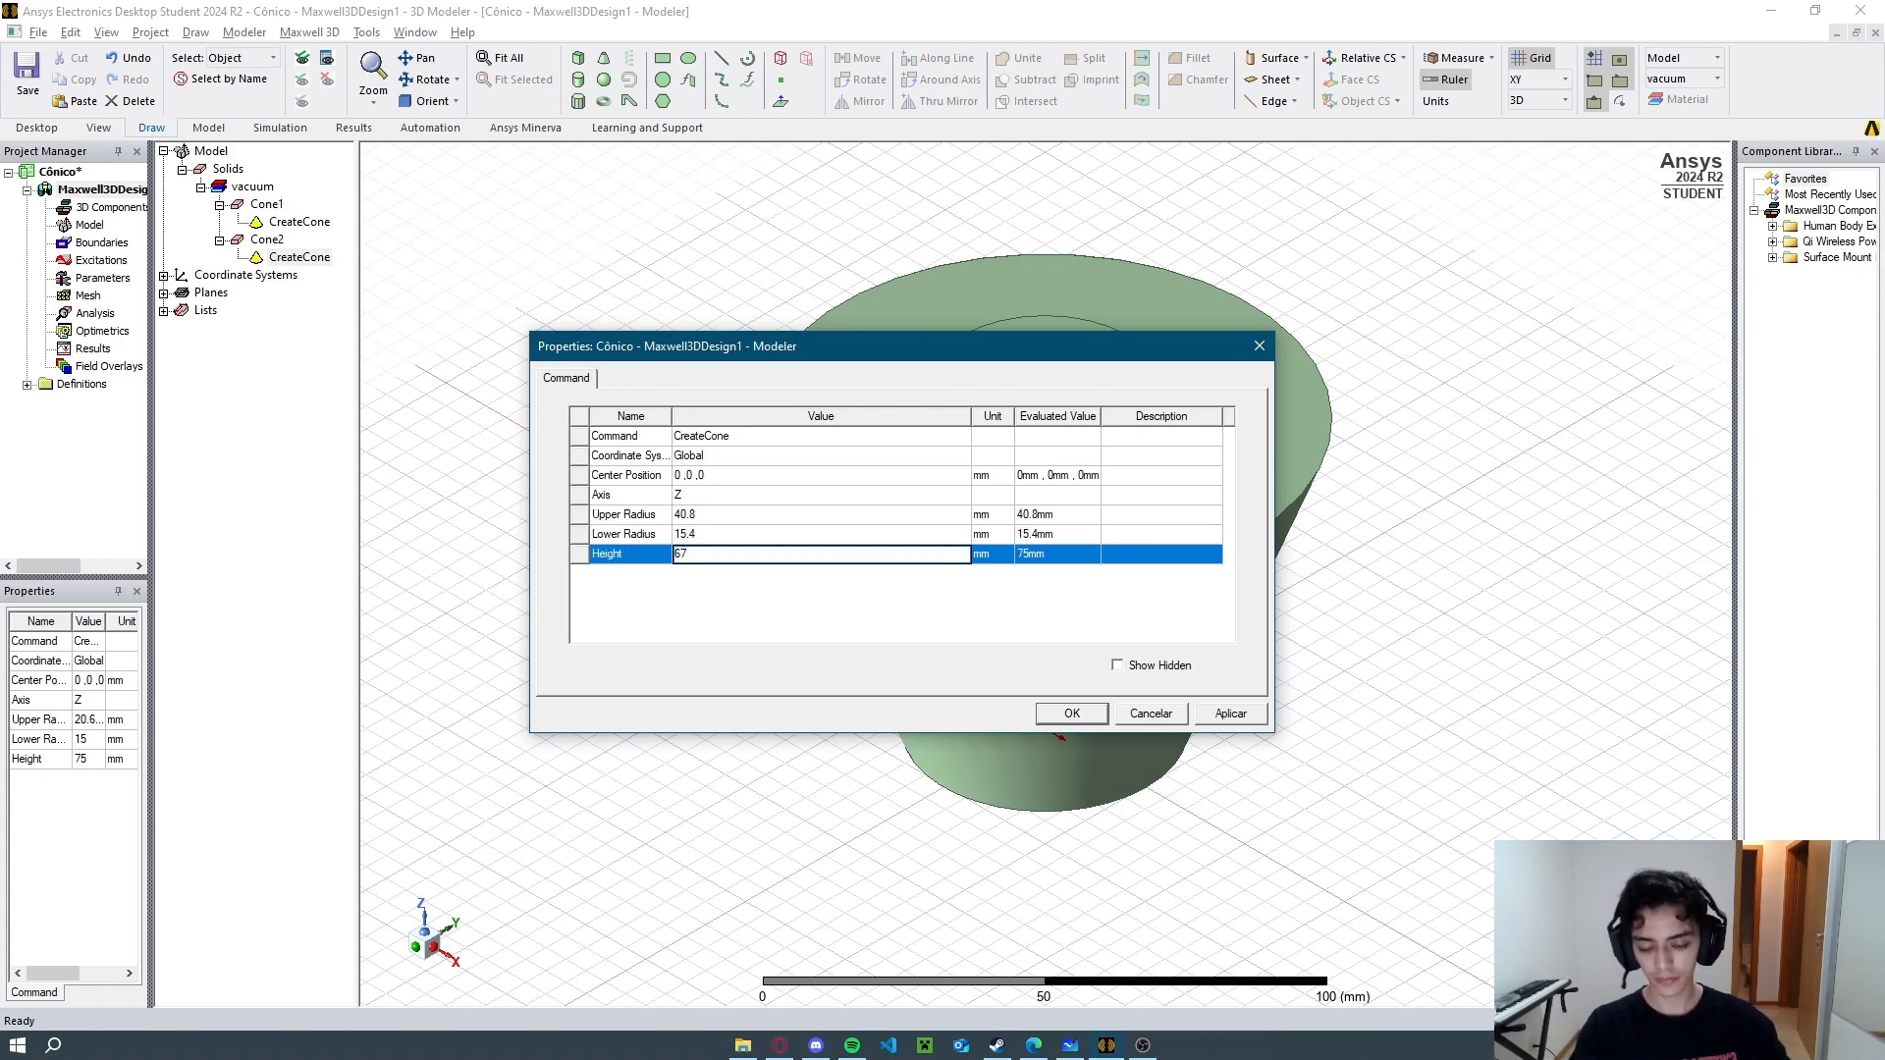
click(1072, 713)
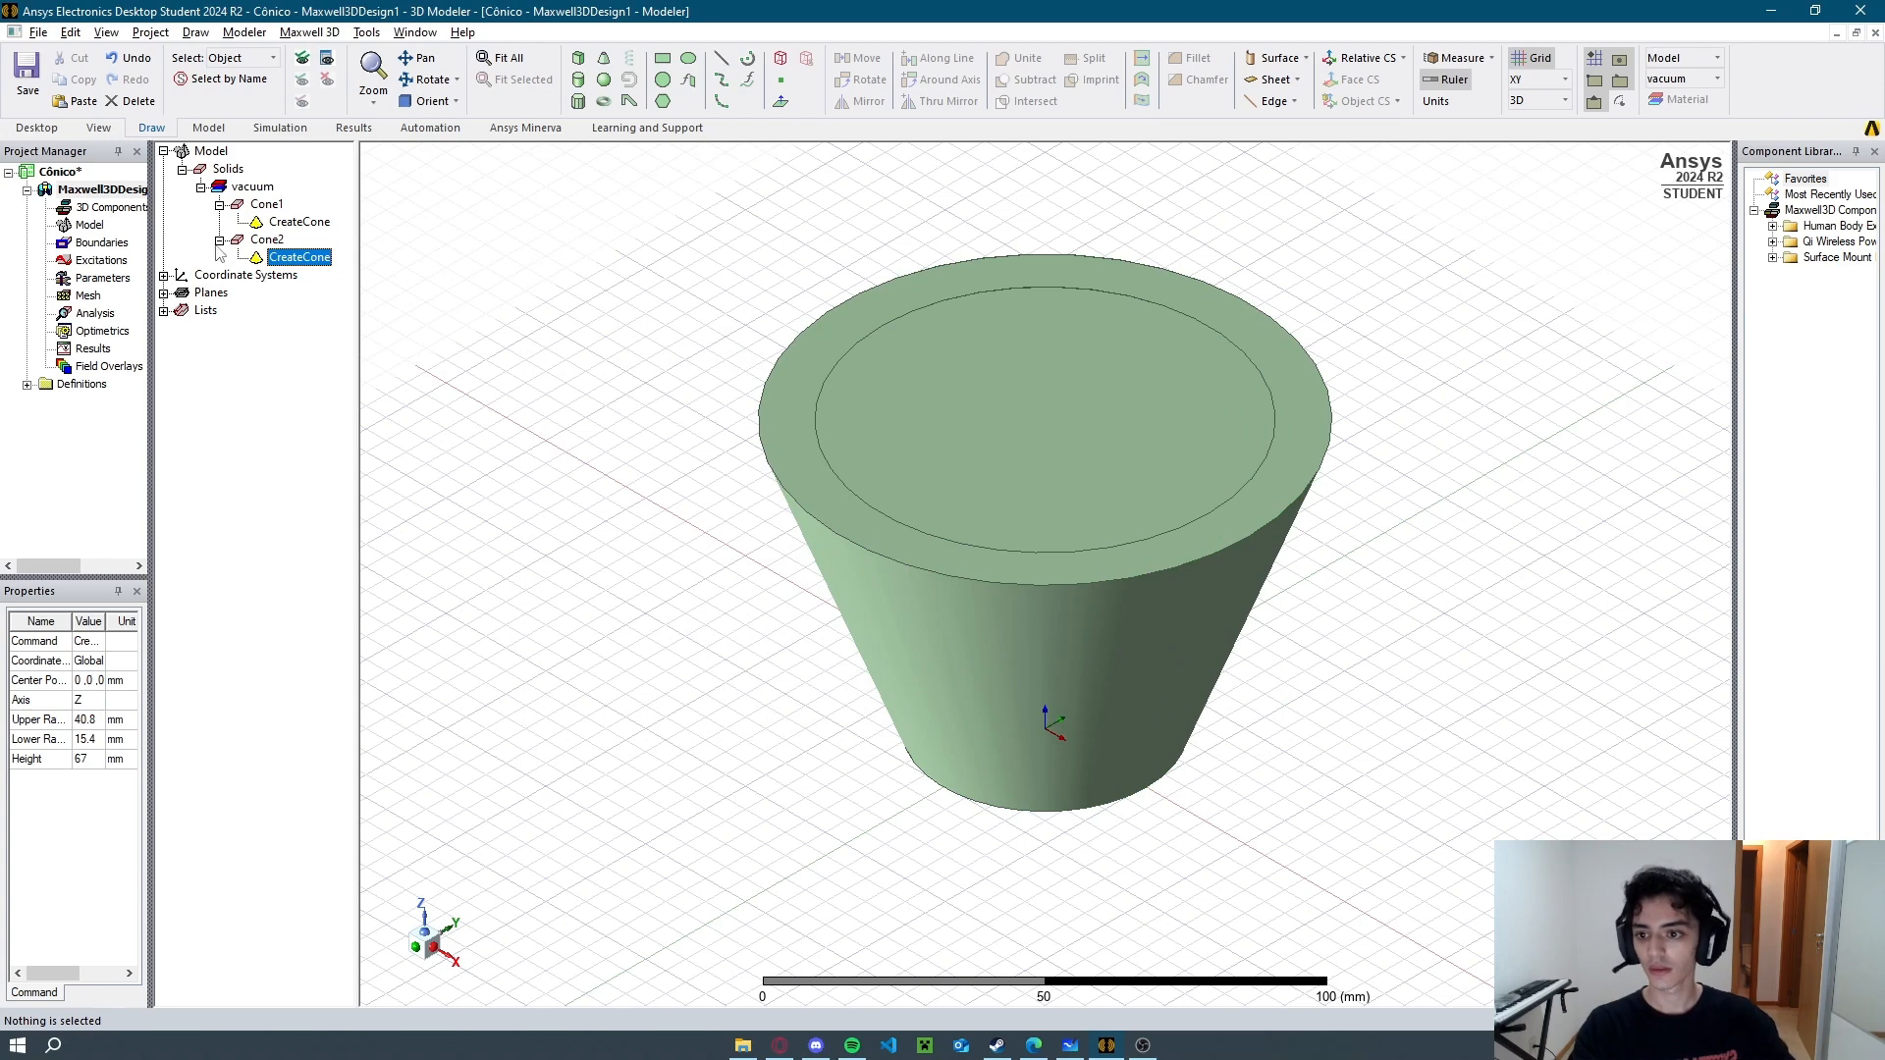
Duplicate the second cone, Cone2, in place.
click(265, 242)
key(ctrl+c)
key(ctrl+v)
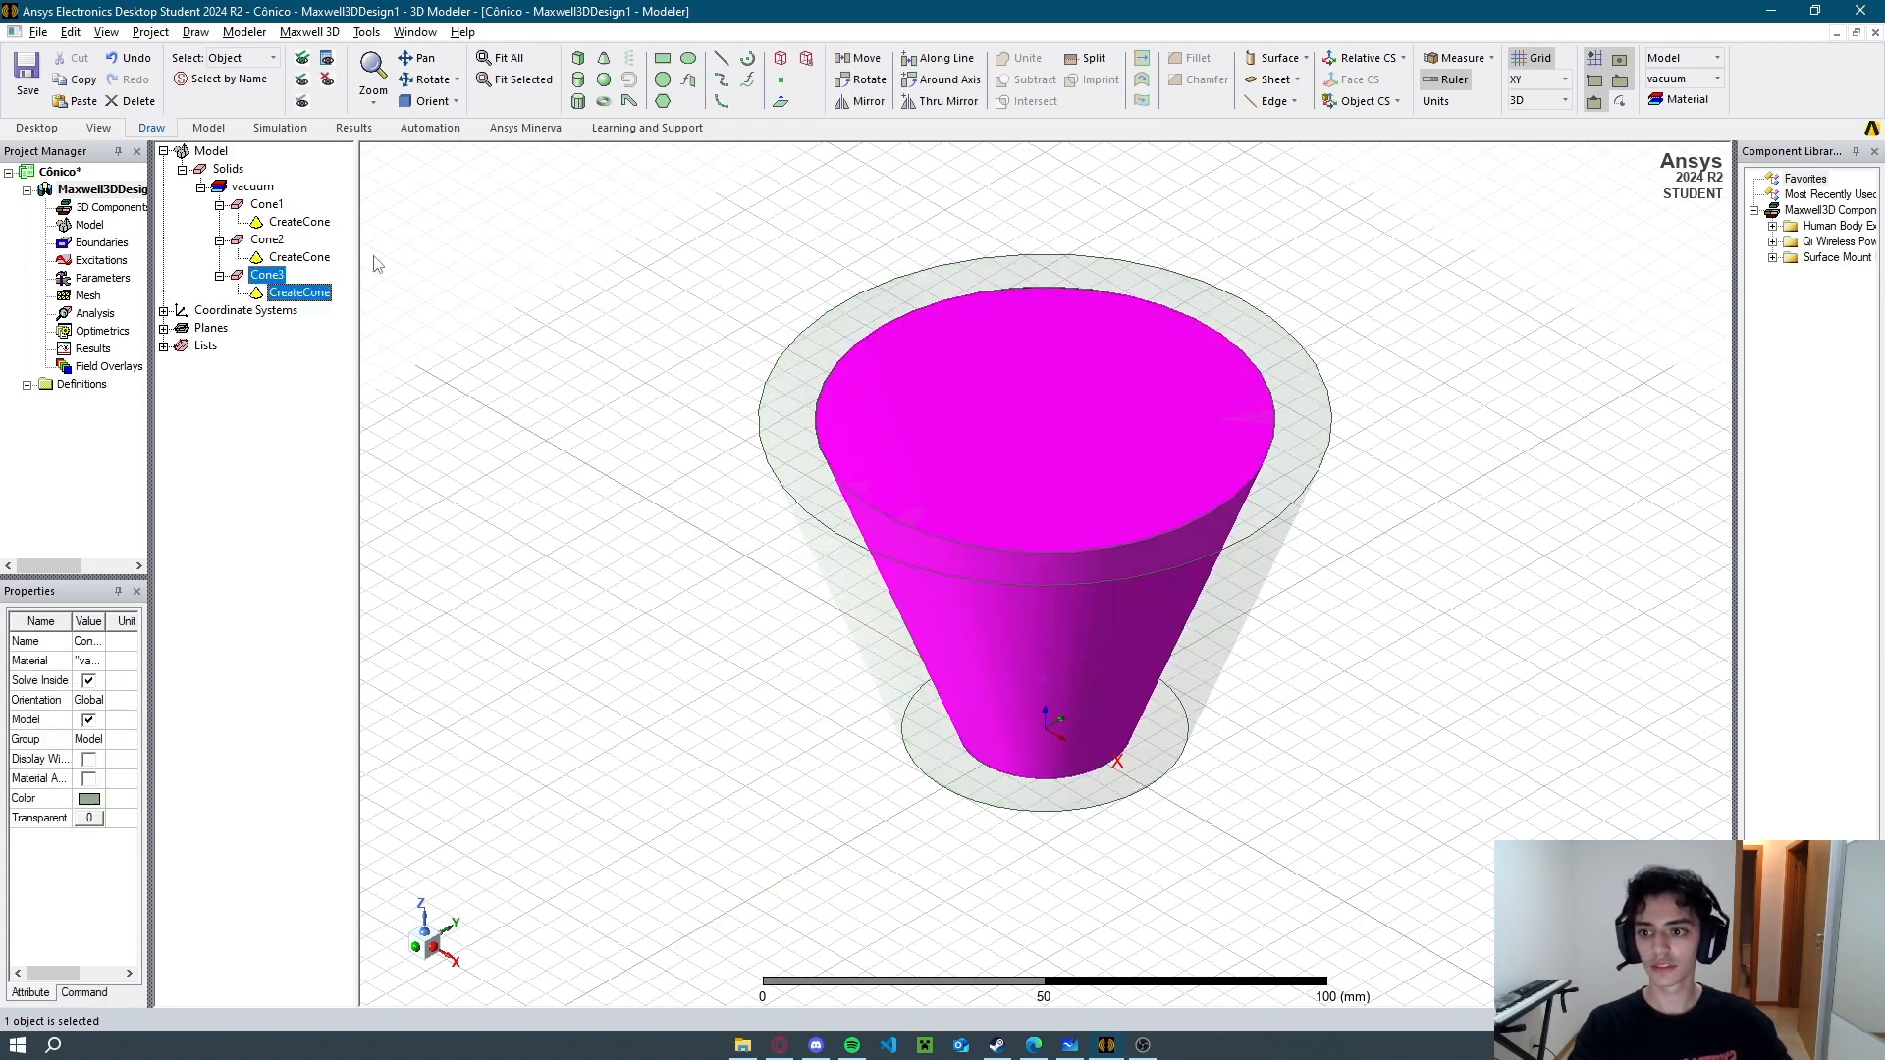
Subtract Cone2 from the outer cone Cone1 to hollow it out.
click(280, 242)
click(272, 208)
ctrl+click(266, 240)
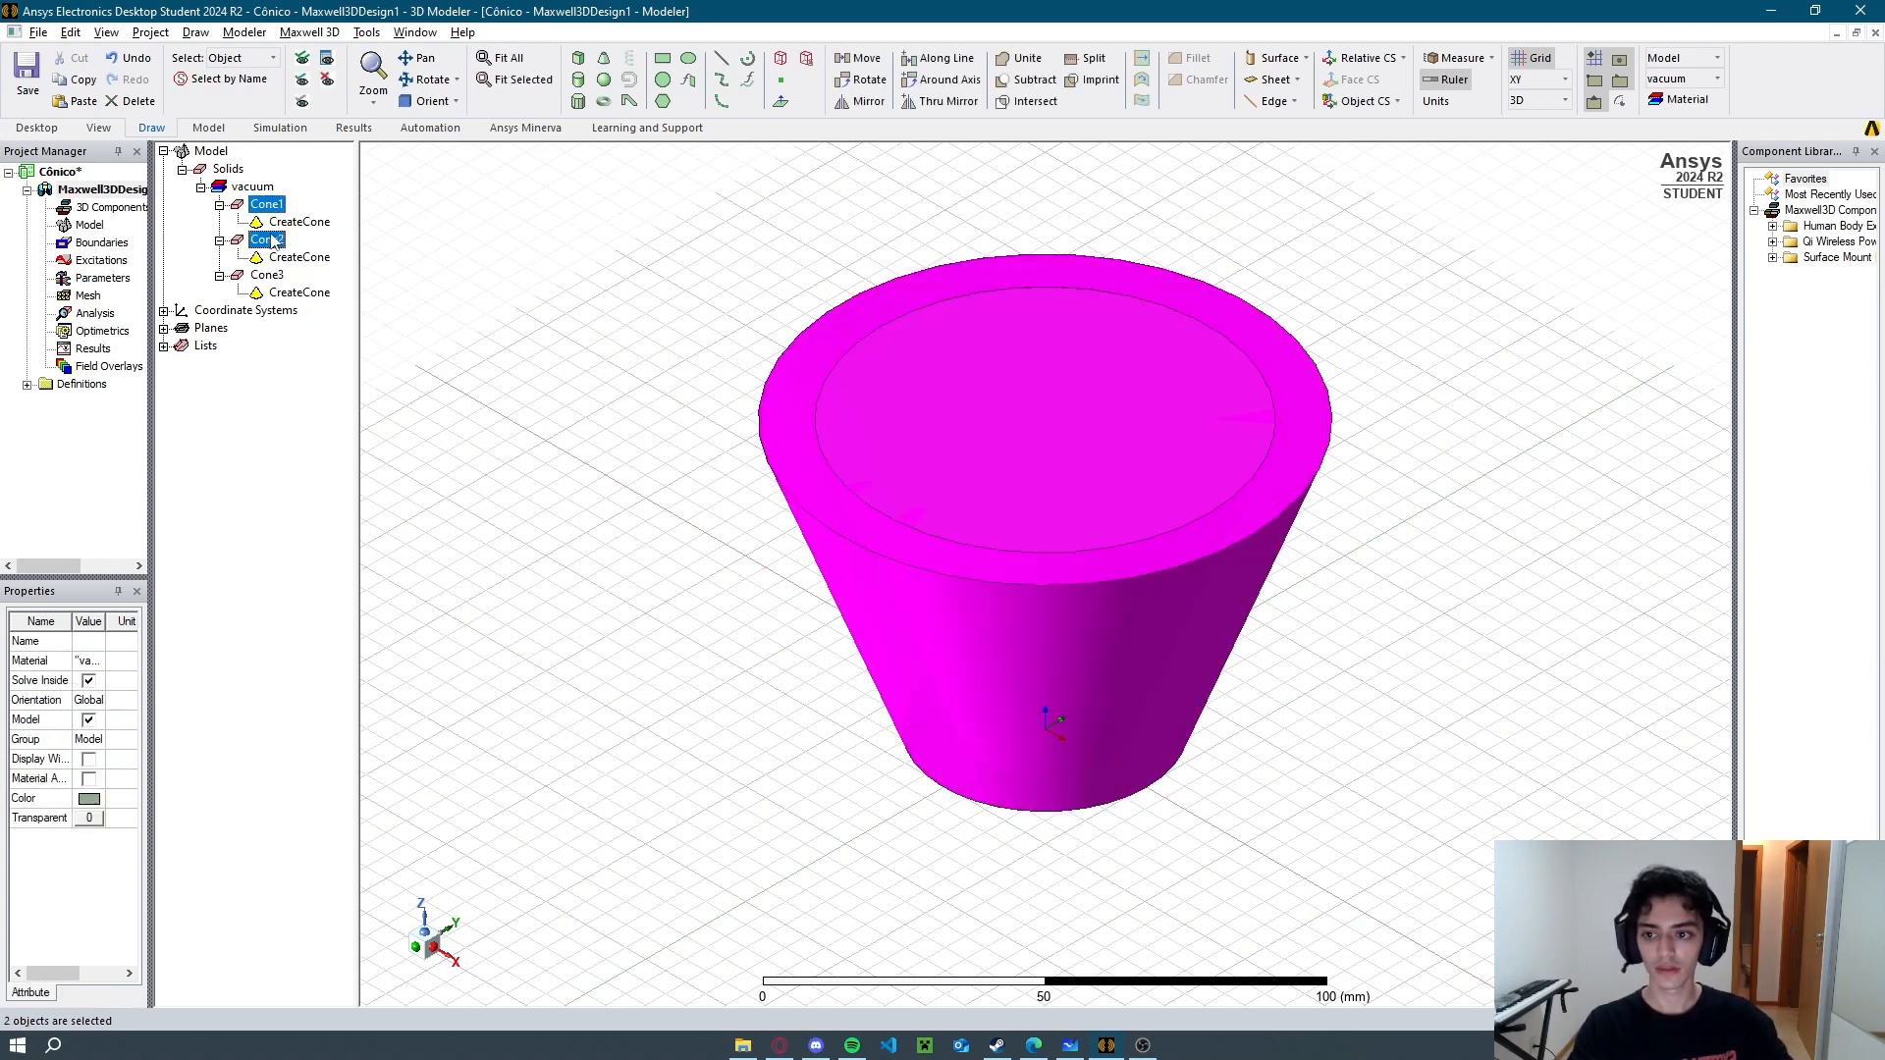
click(1027, 80)
click(869, 632)
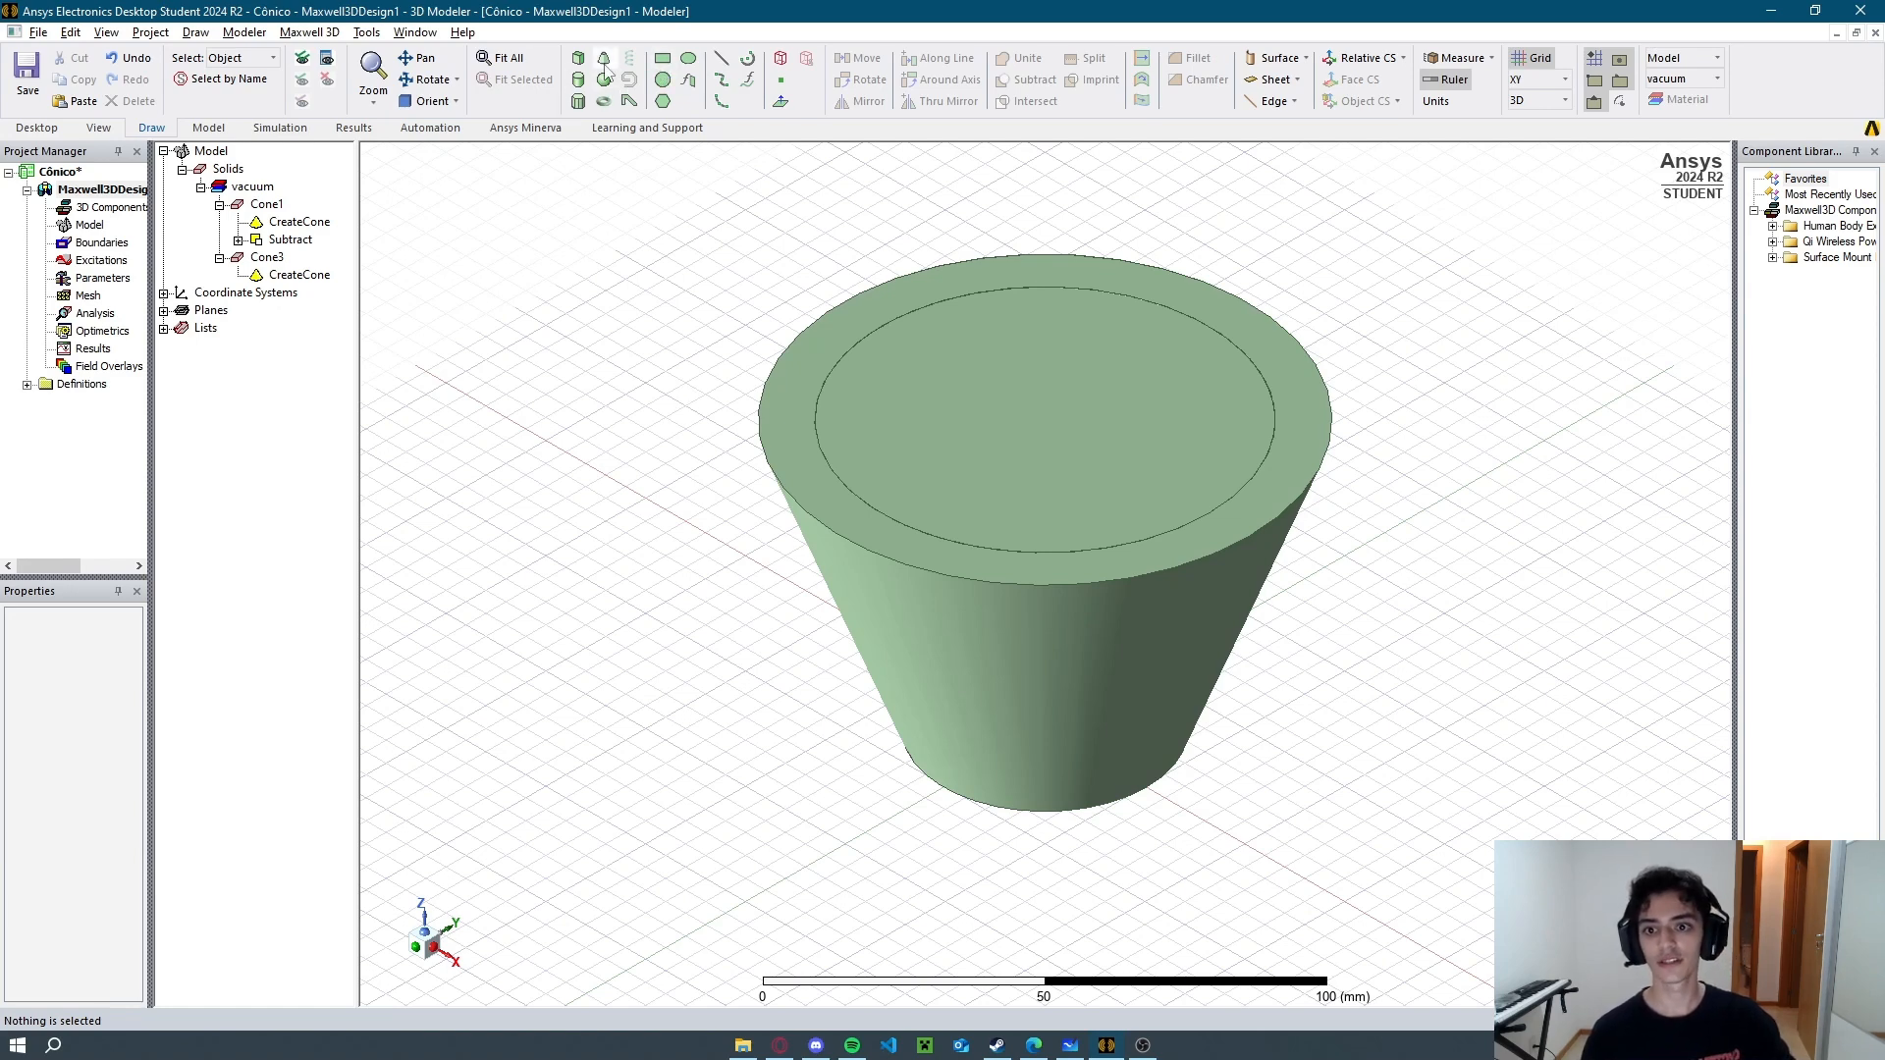
Draw another cone at the origin inside Cone3, with lower radius 10 mm, upper radius 15.4 mm and height 85 mm.
key(ctrl+m)
click(1047, 736)
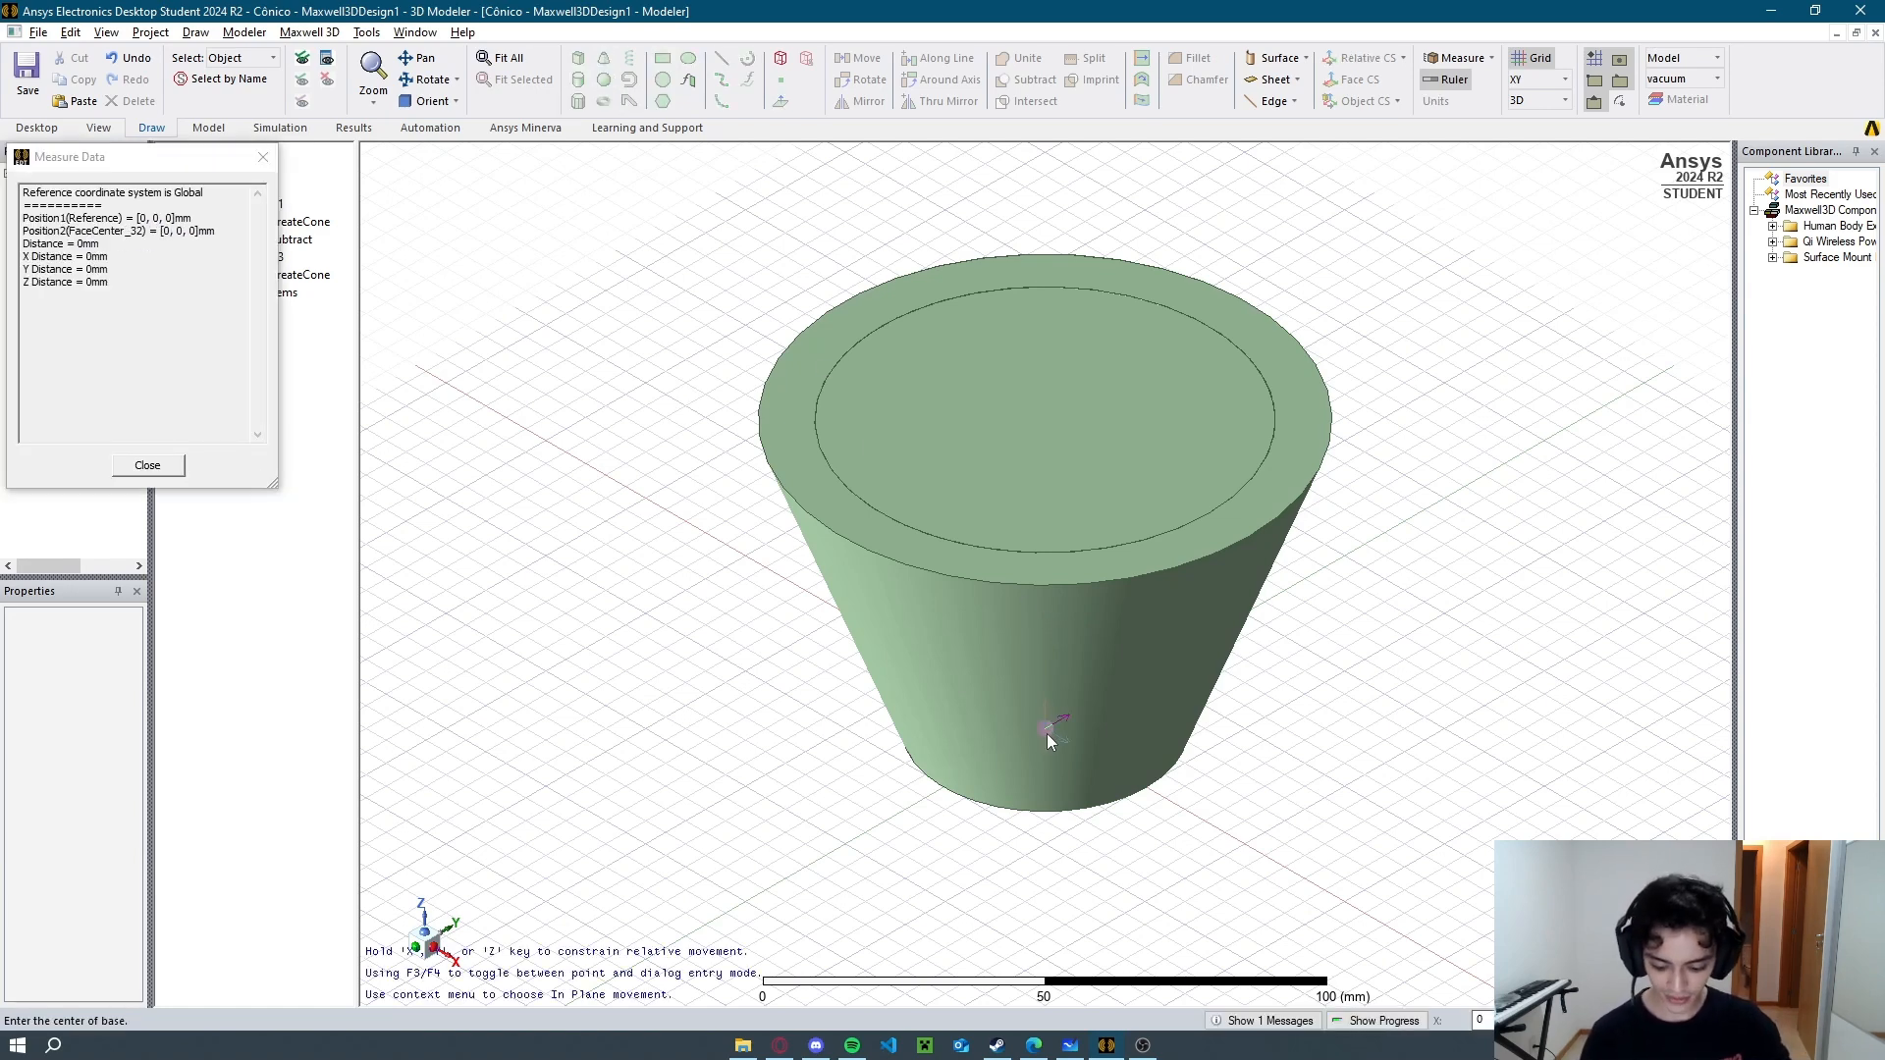
click(1045, 731)
click(1095, 761)
click(1102, 763)
click(1140, 407)
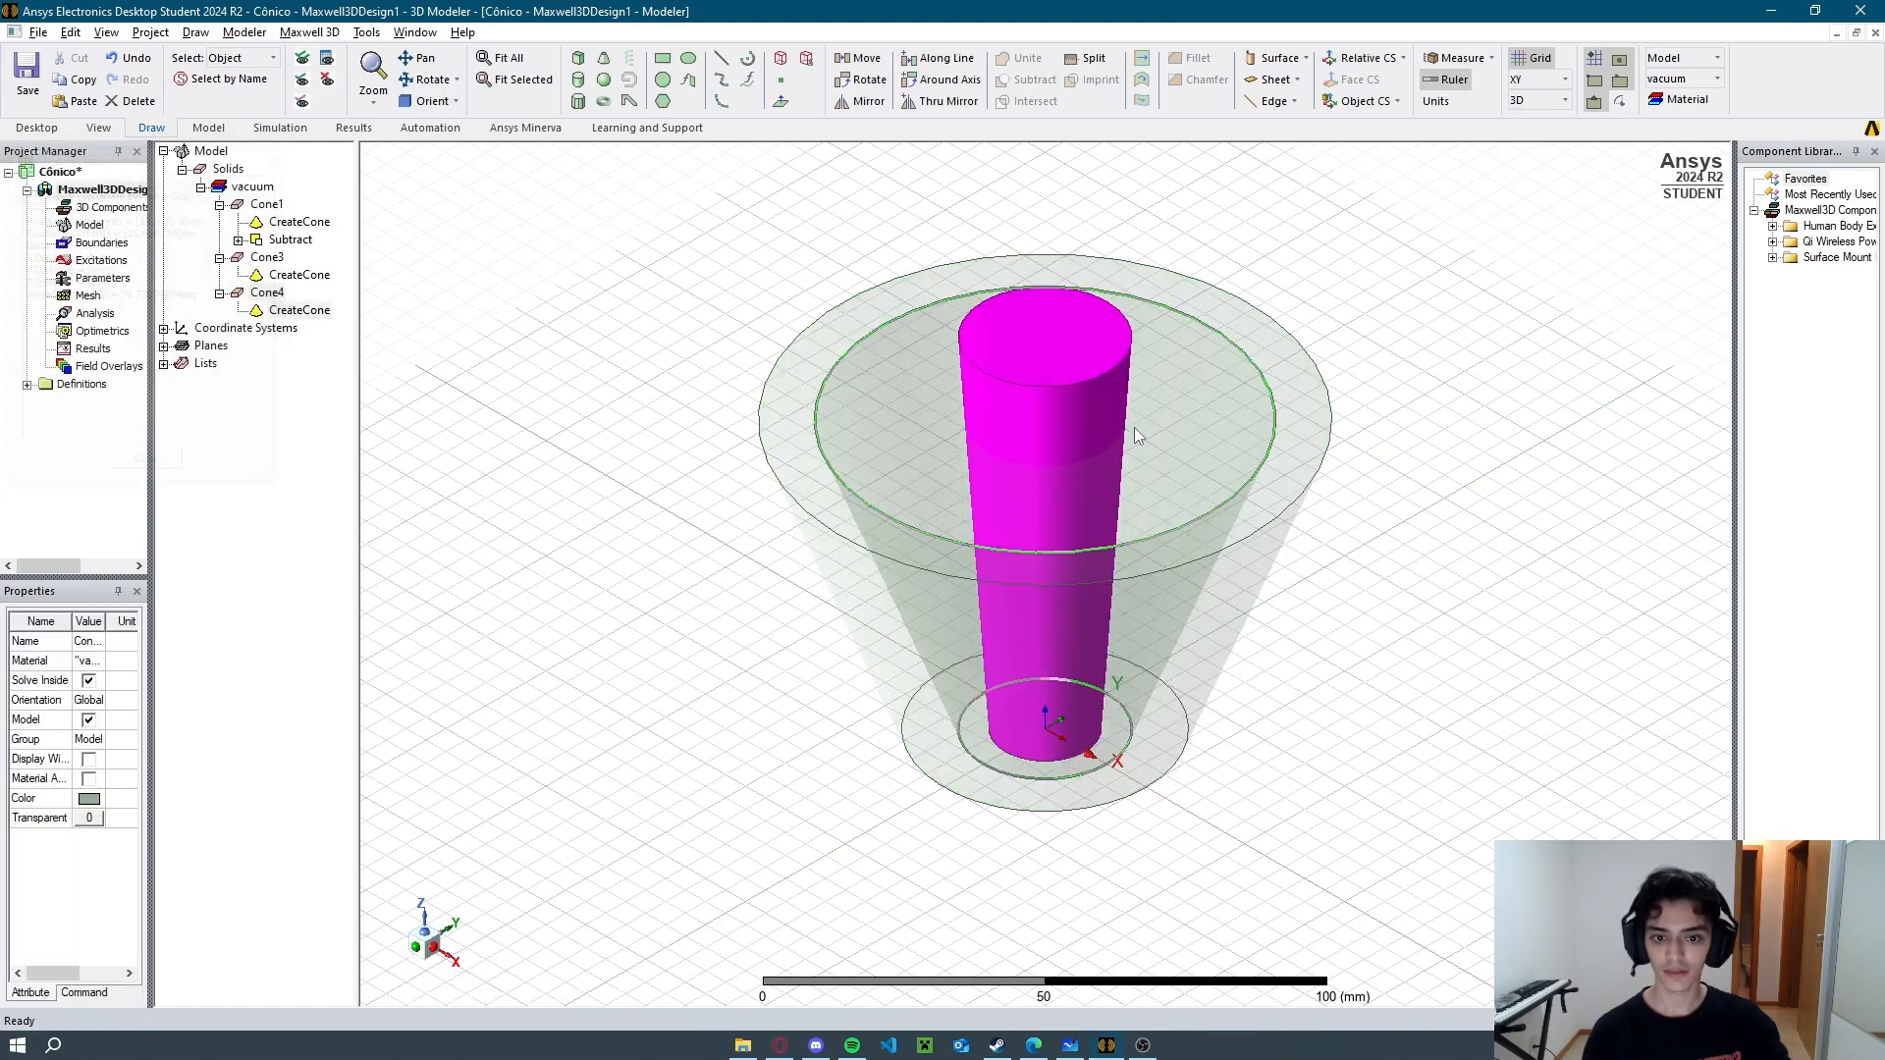
Set the innermost cone's upper radius to 31.72 mm, lower radius to 6.3 mm and height to 67 mm.
double_click(283, 310)
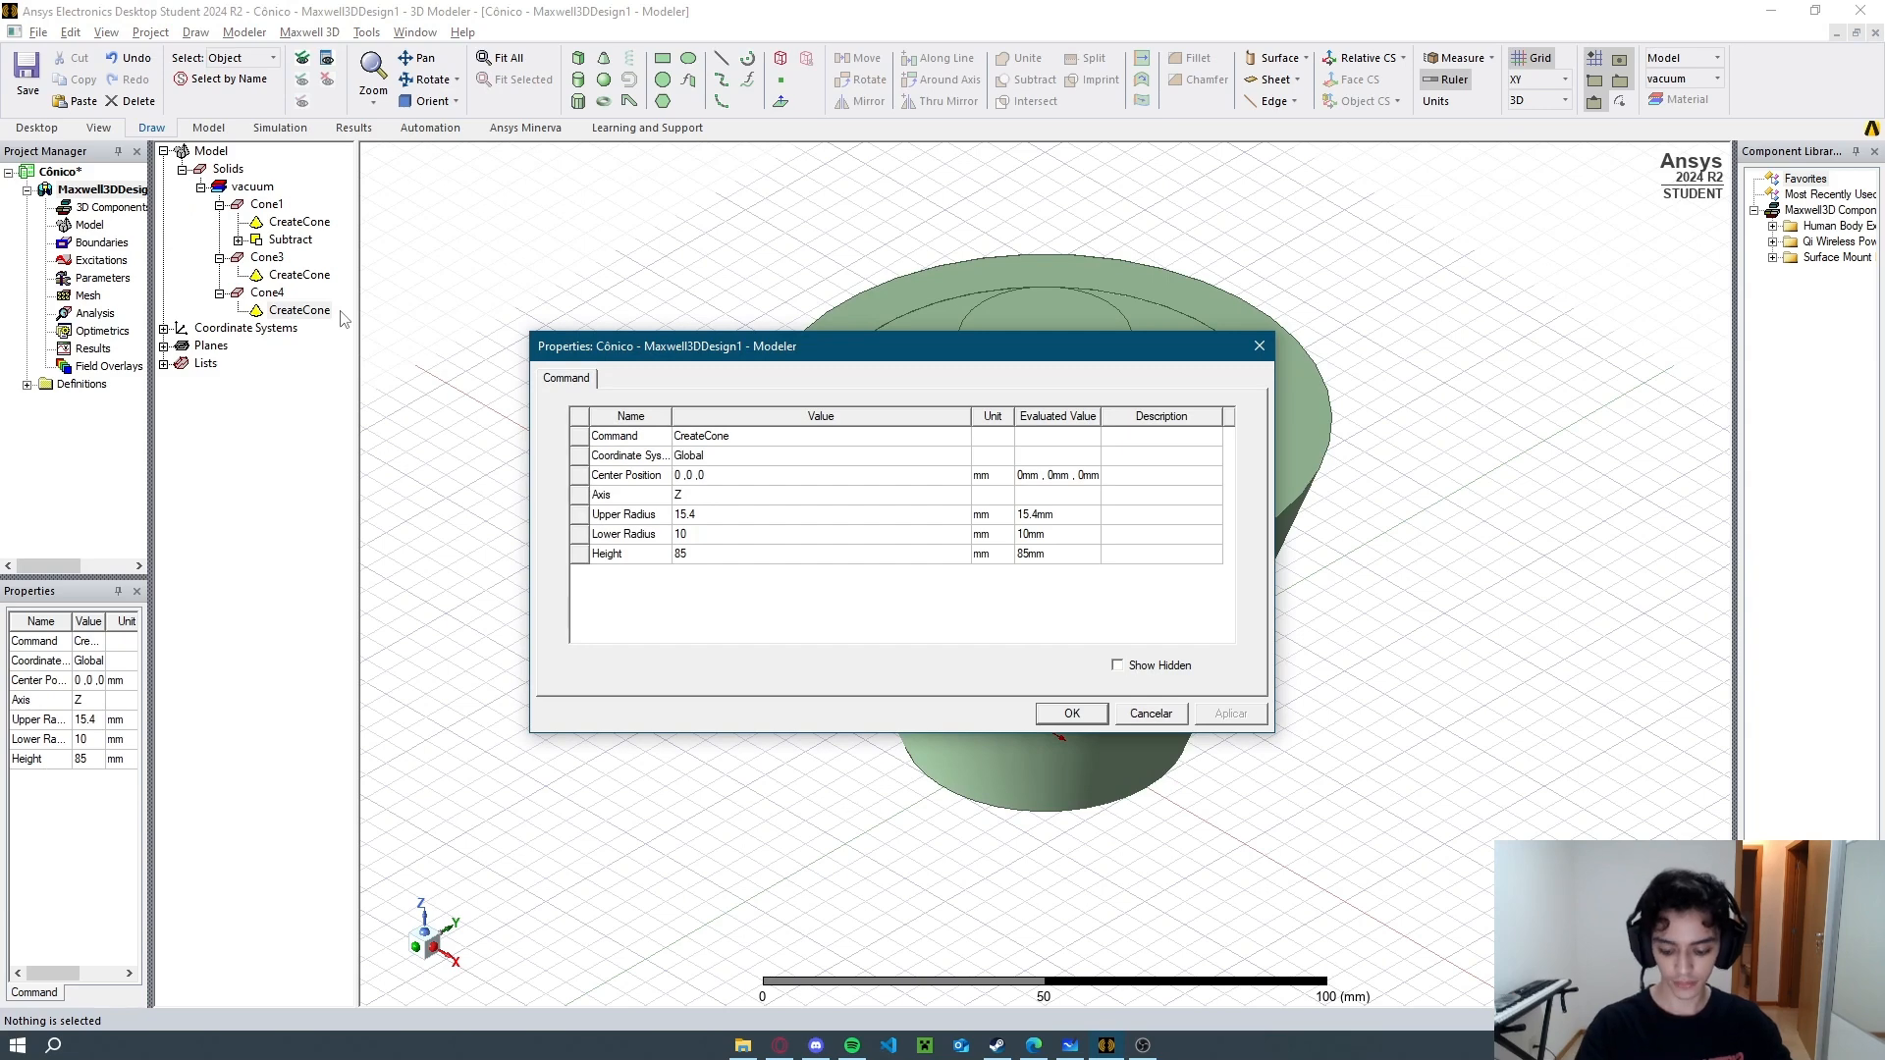
click(731, 514)
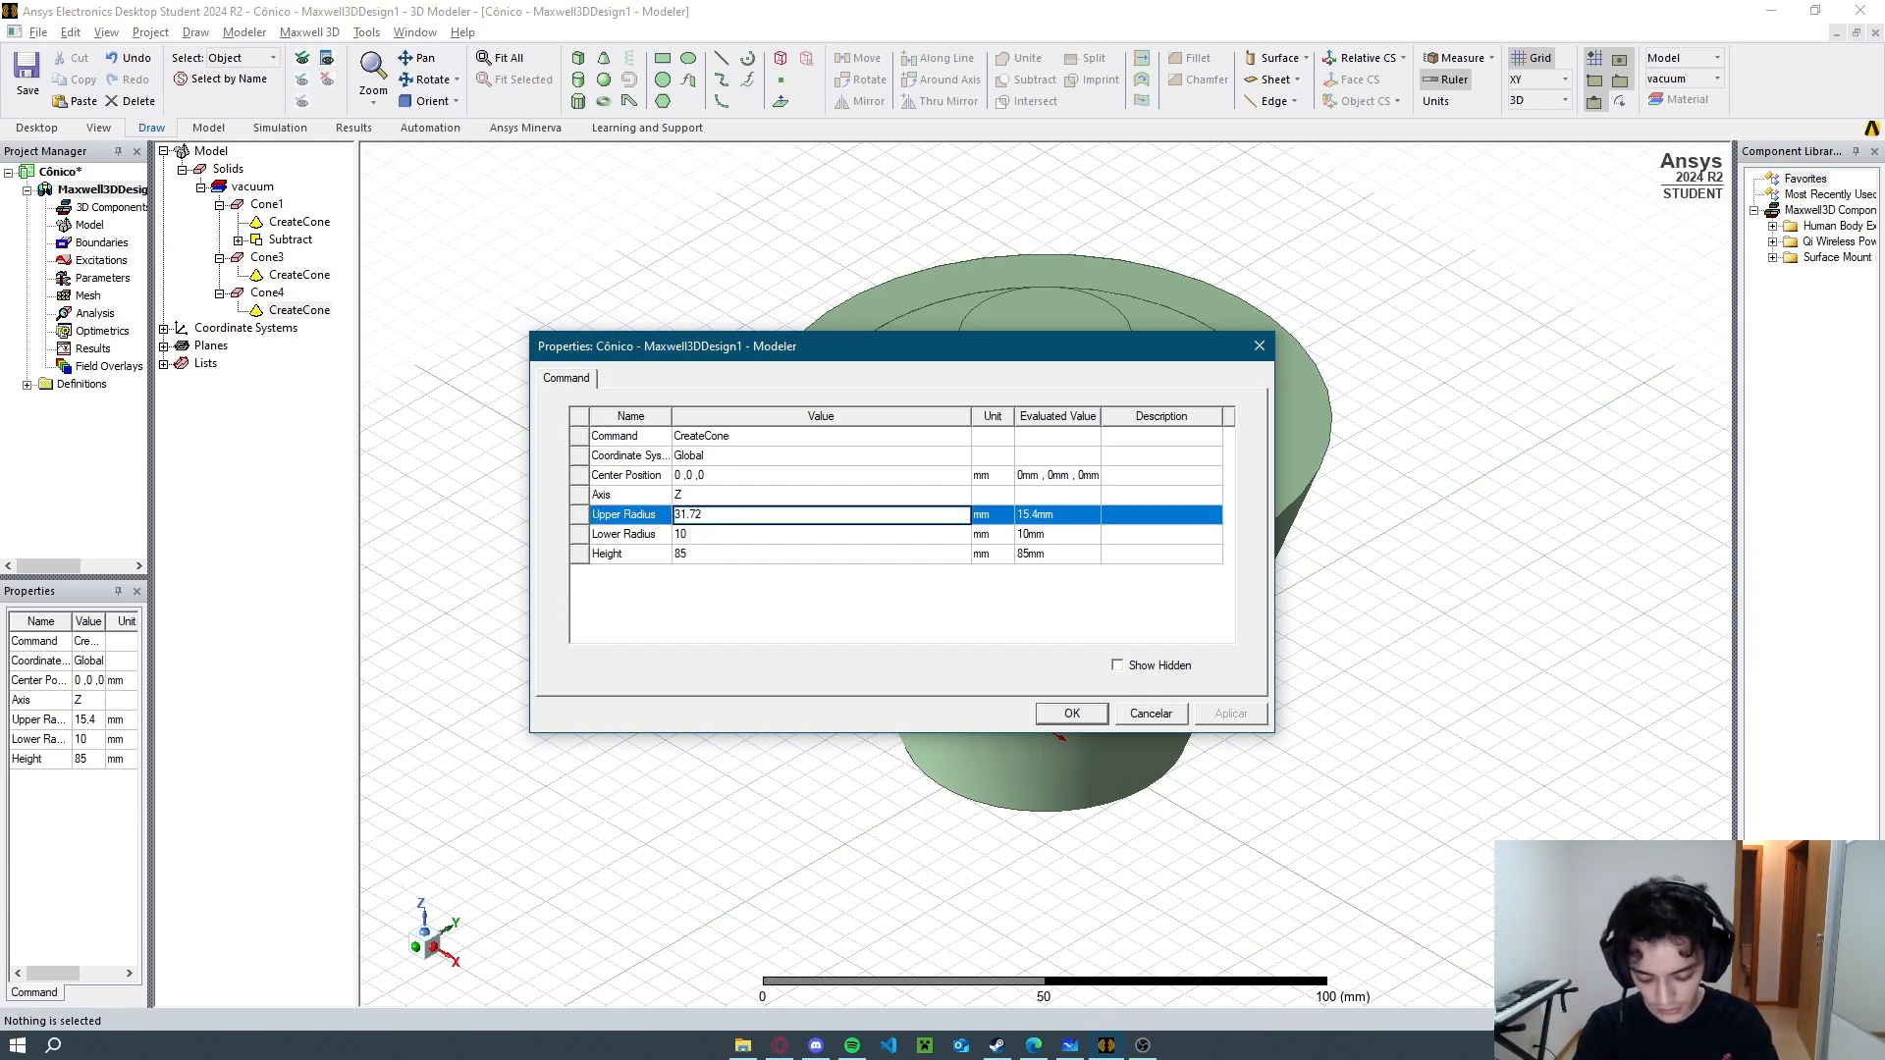
key(Tab)
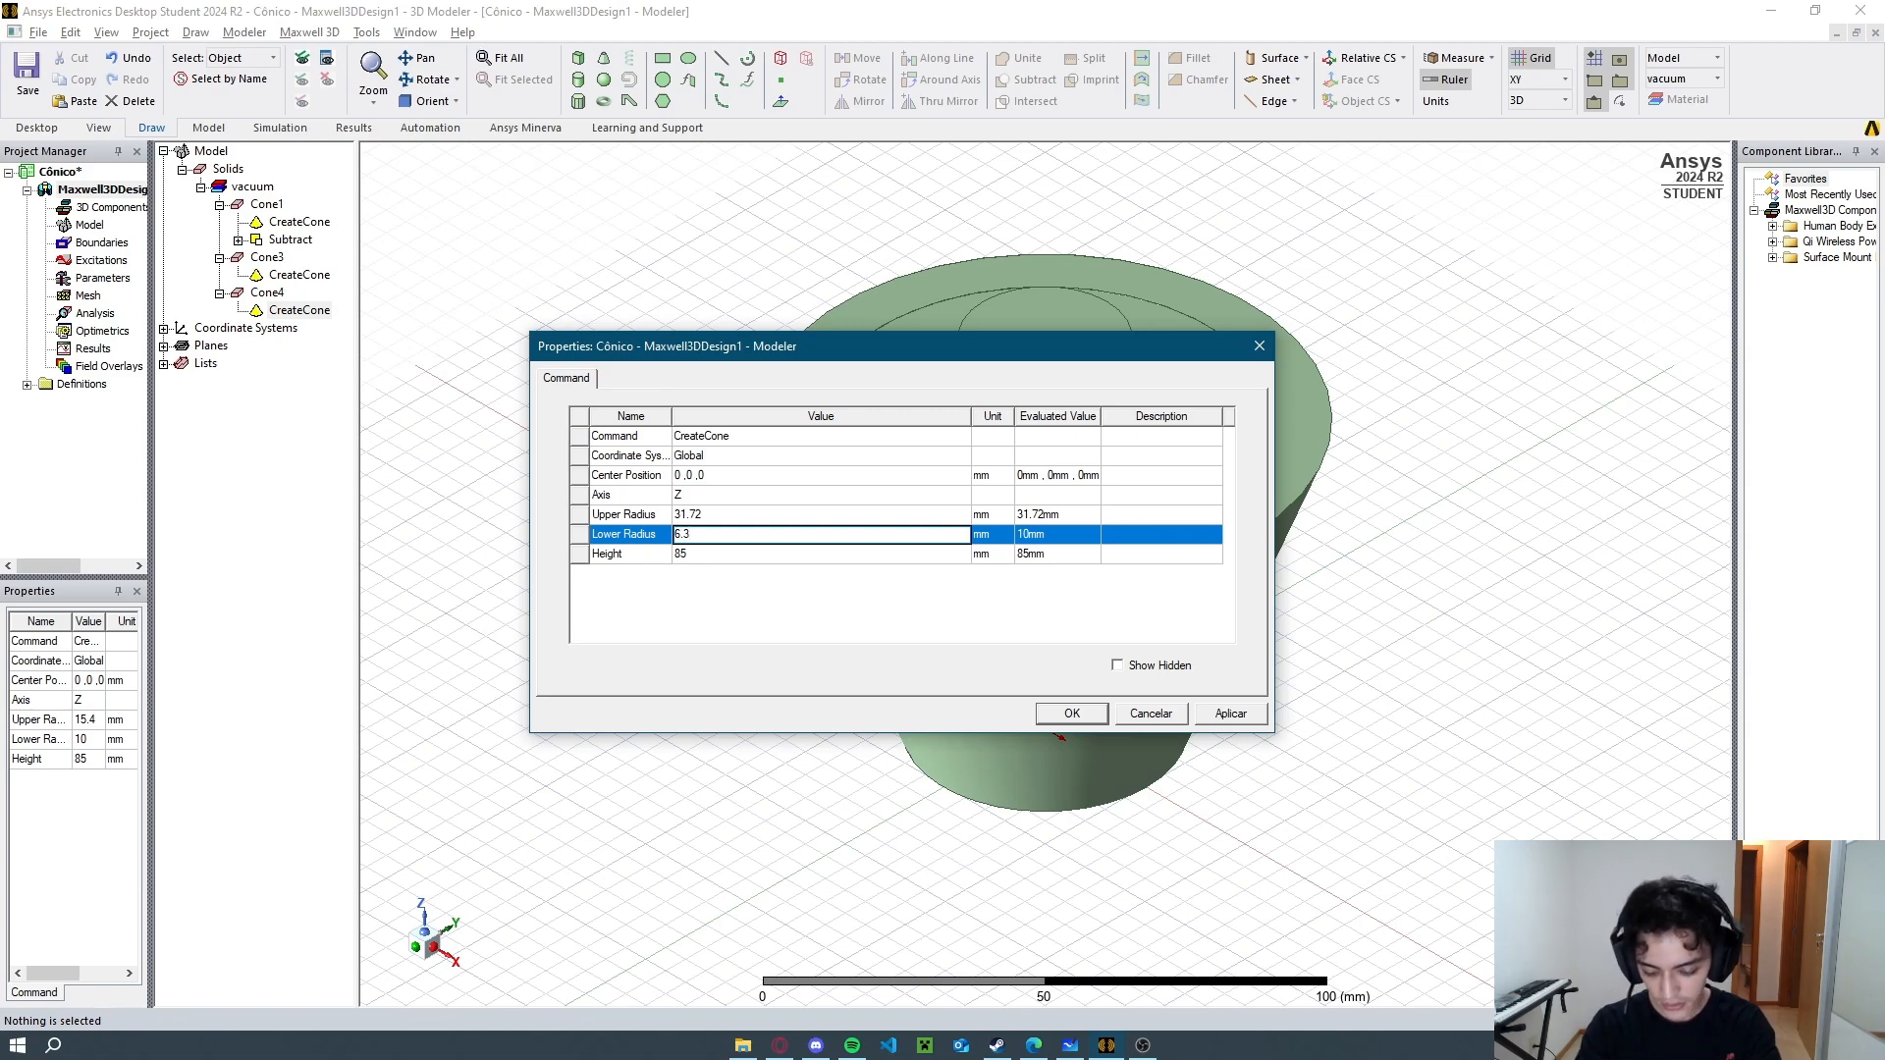
key(Tab)
text(6)
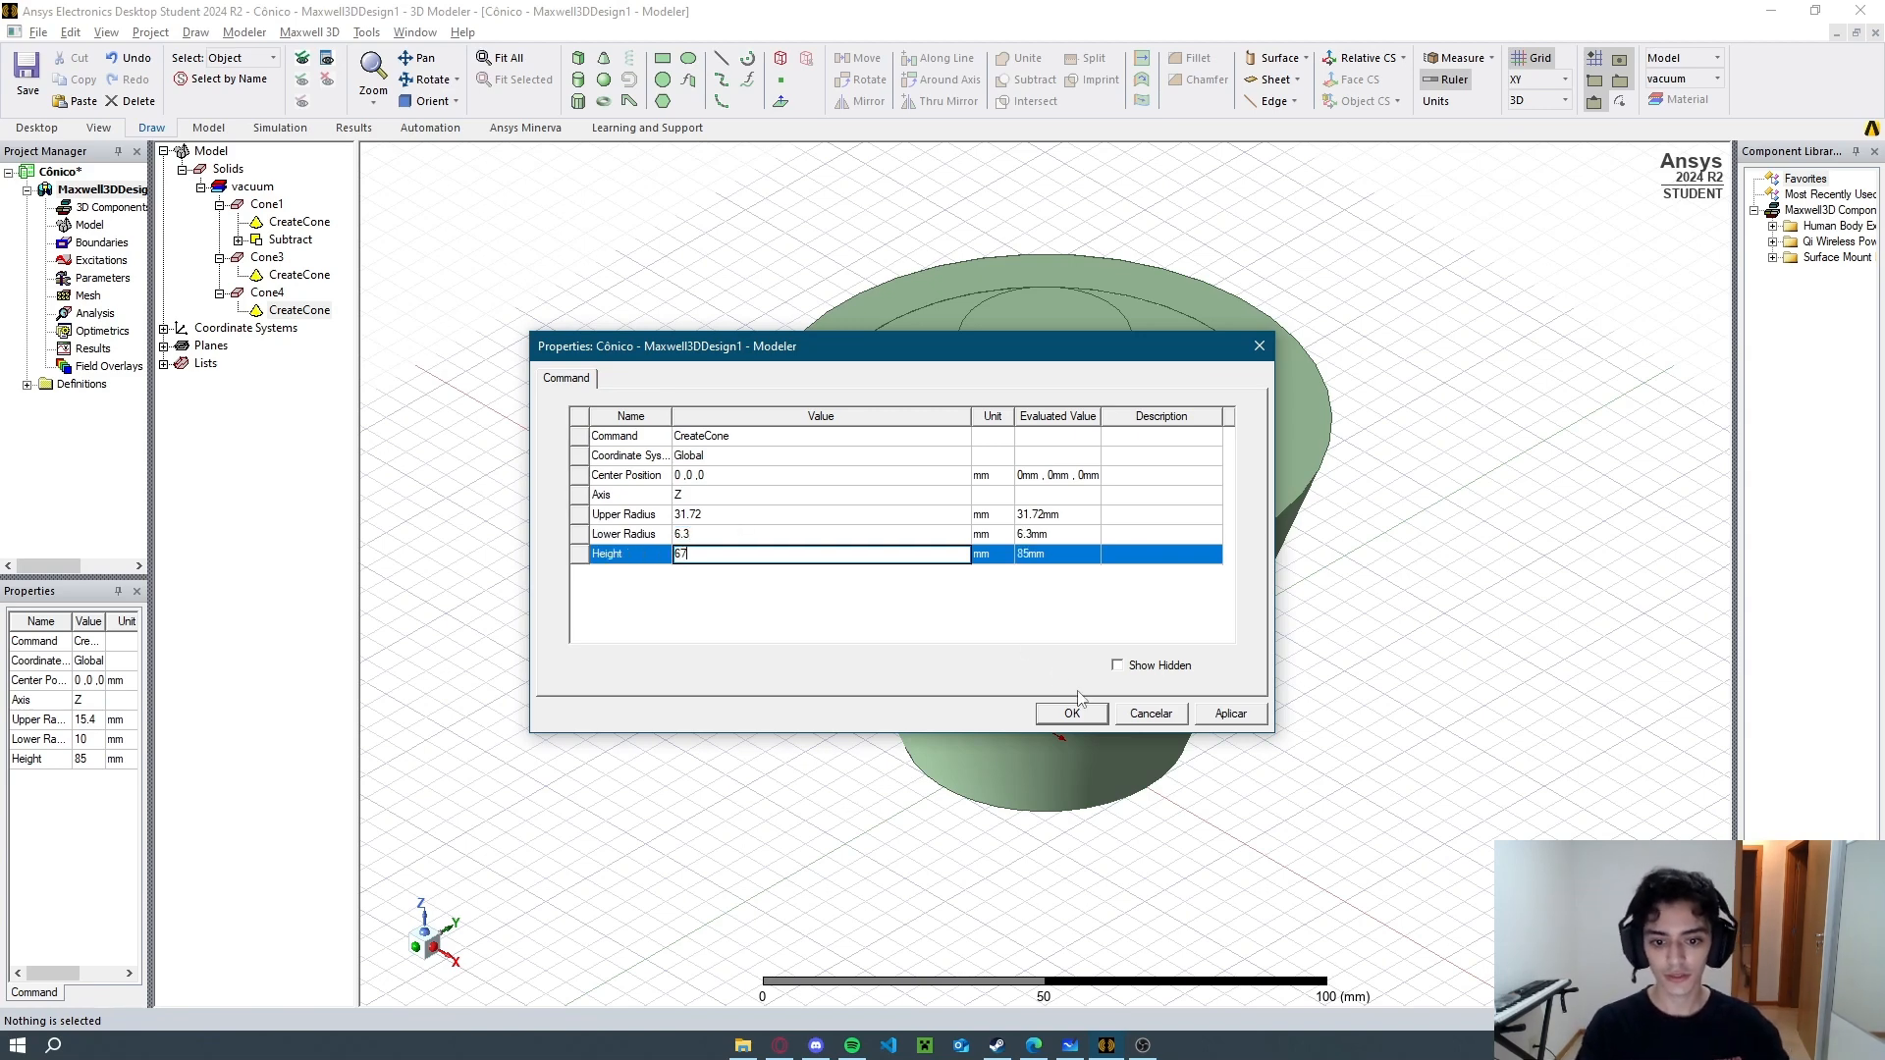
click(1080, 714)
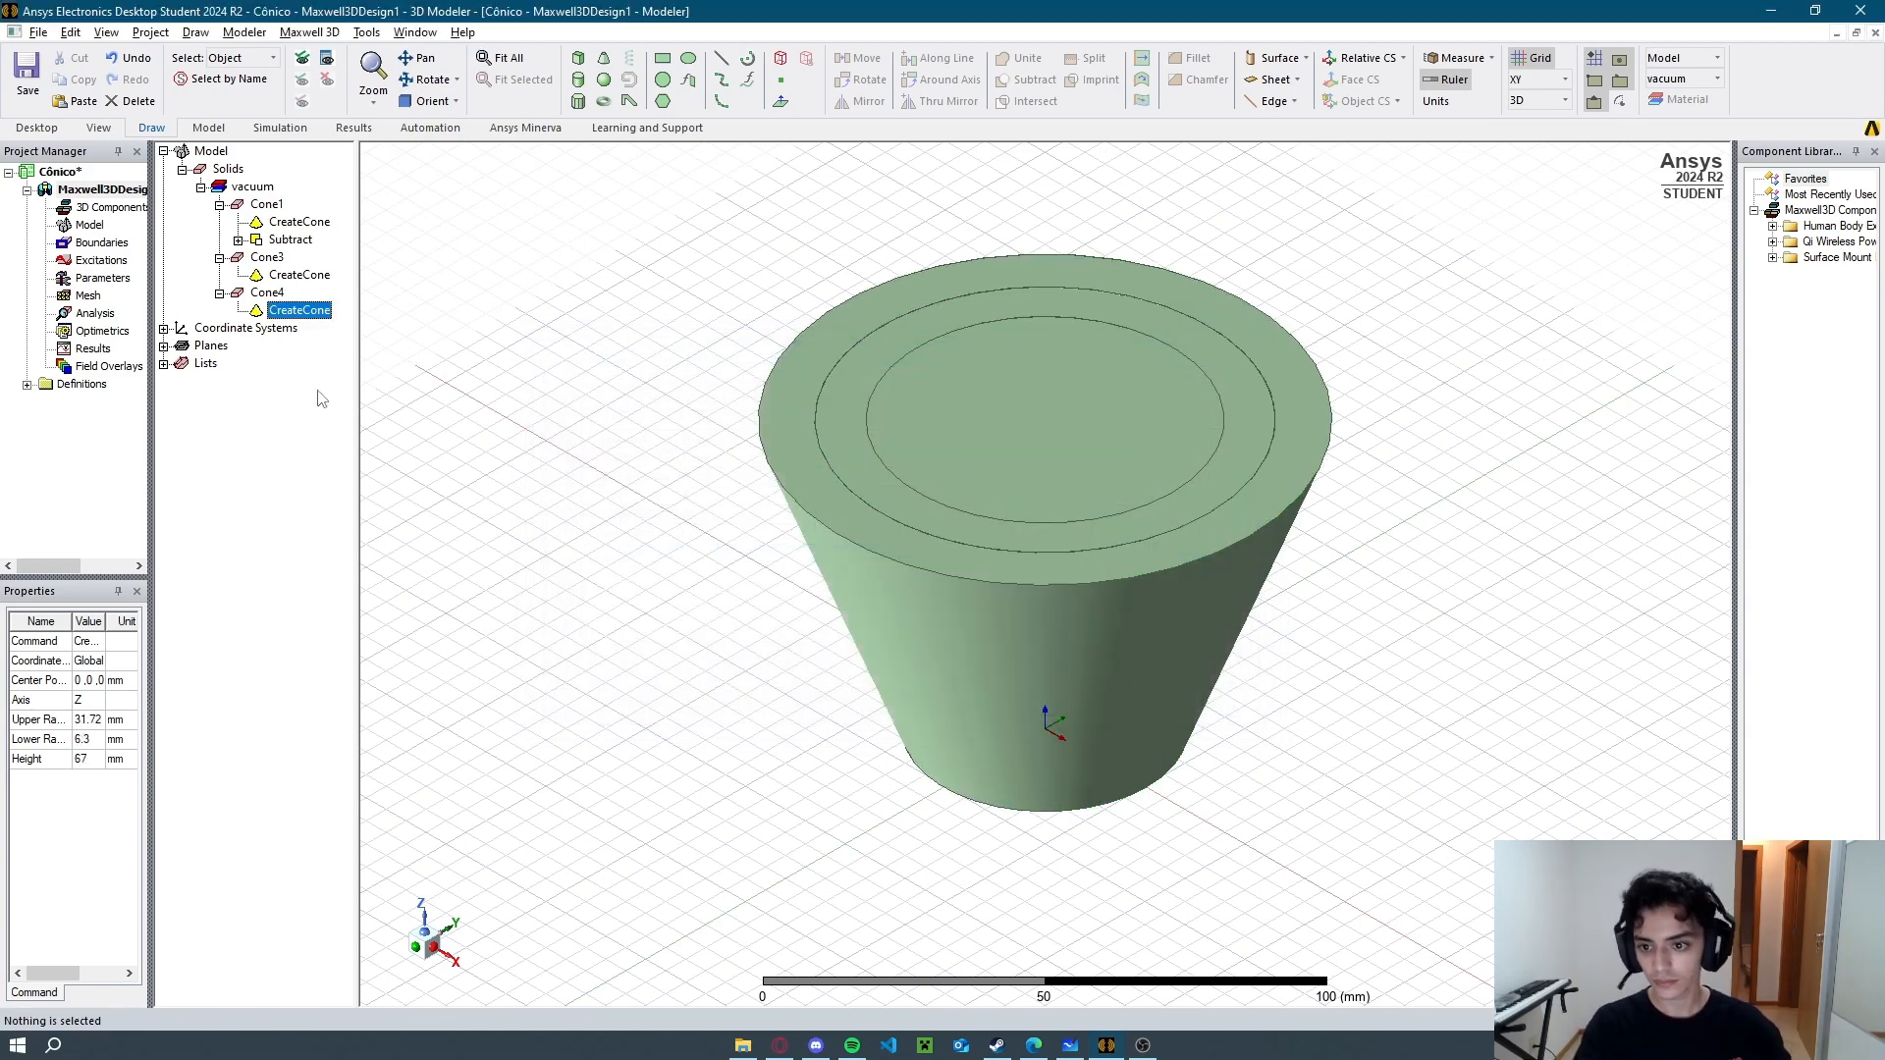
Duplicate the innermost cone, Cone4, in place.
click(267, 292)
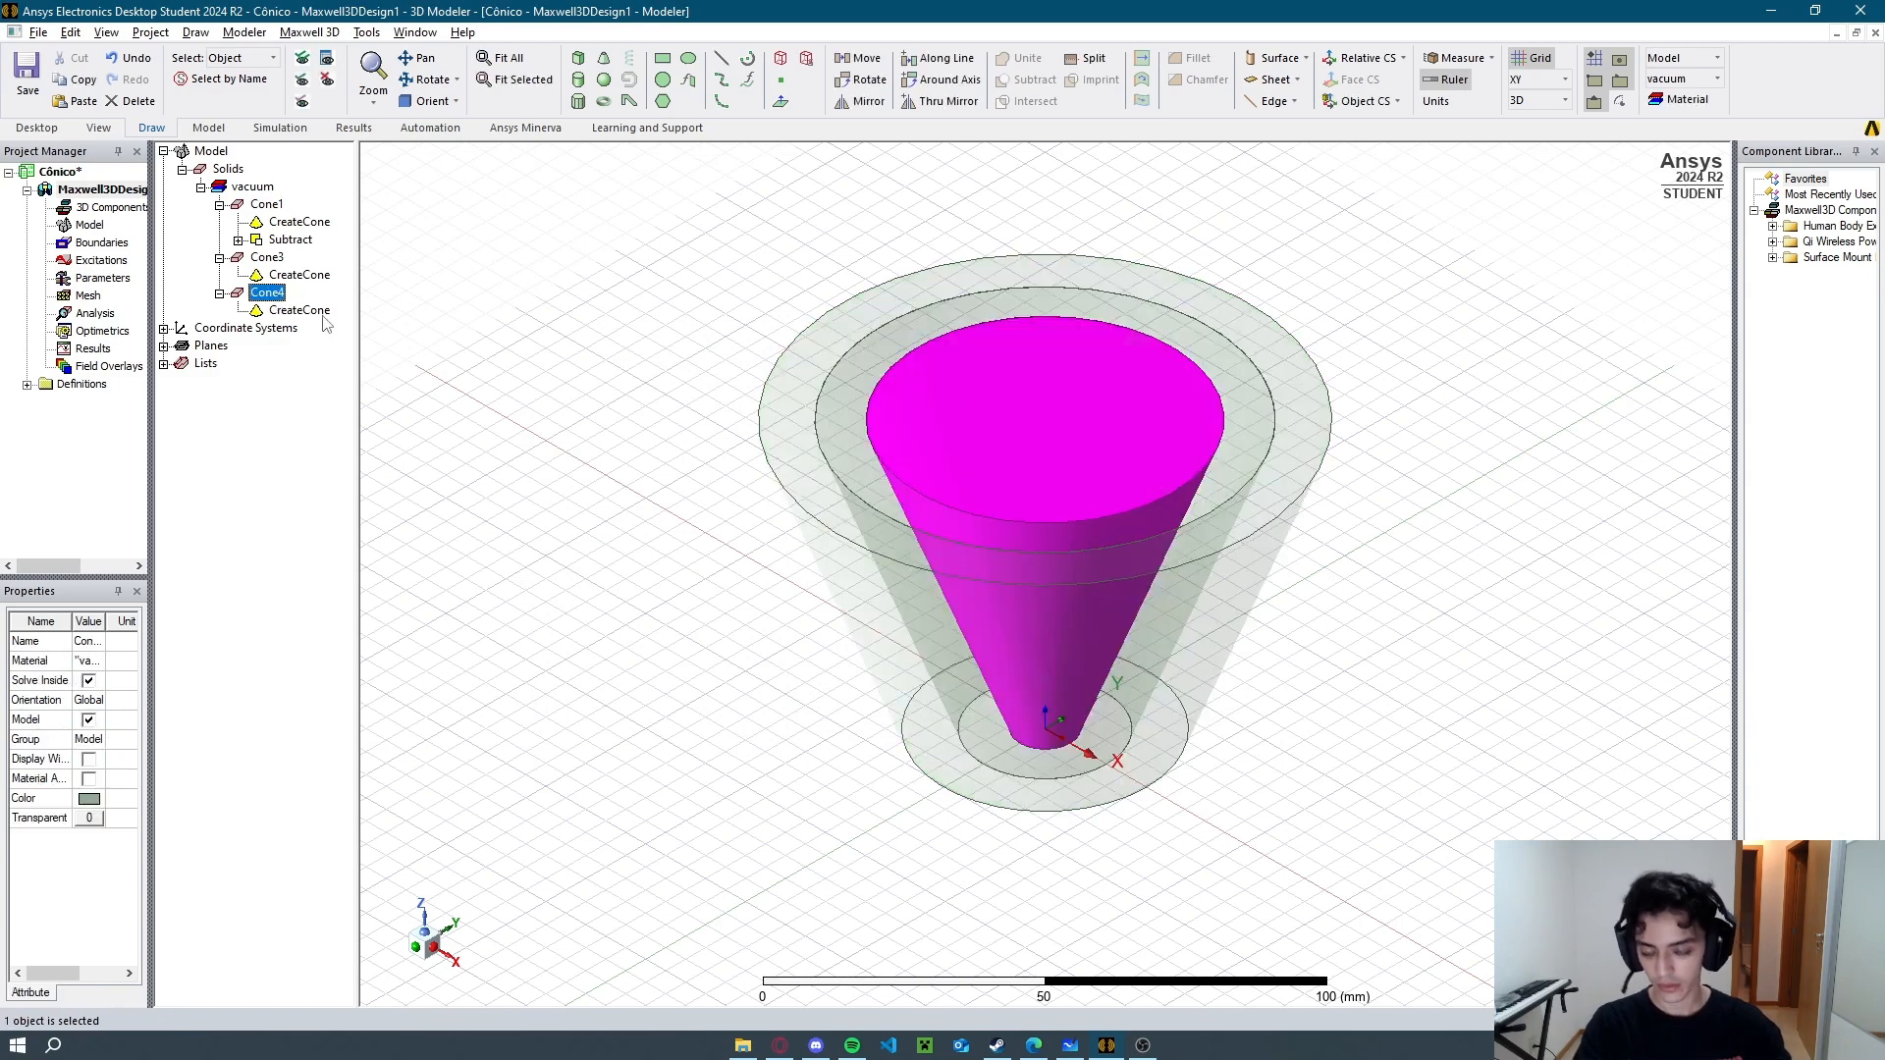
key(ctrl+c)
key(ctrl+v)
click(274, 345)
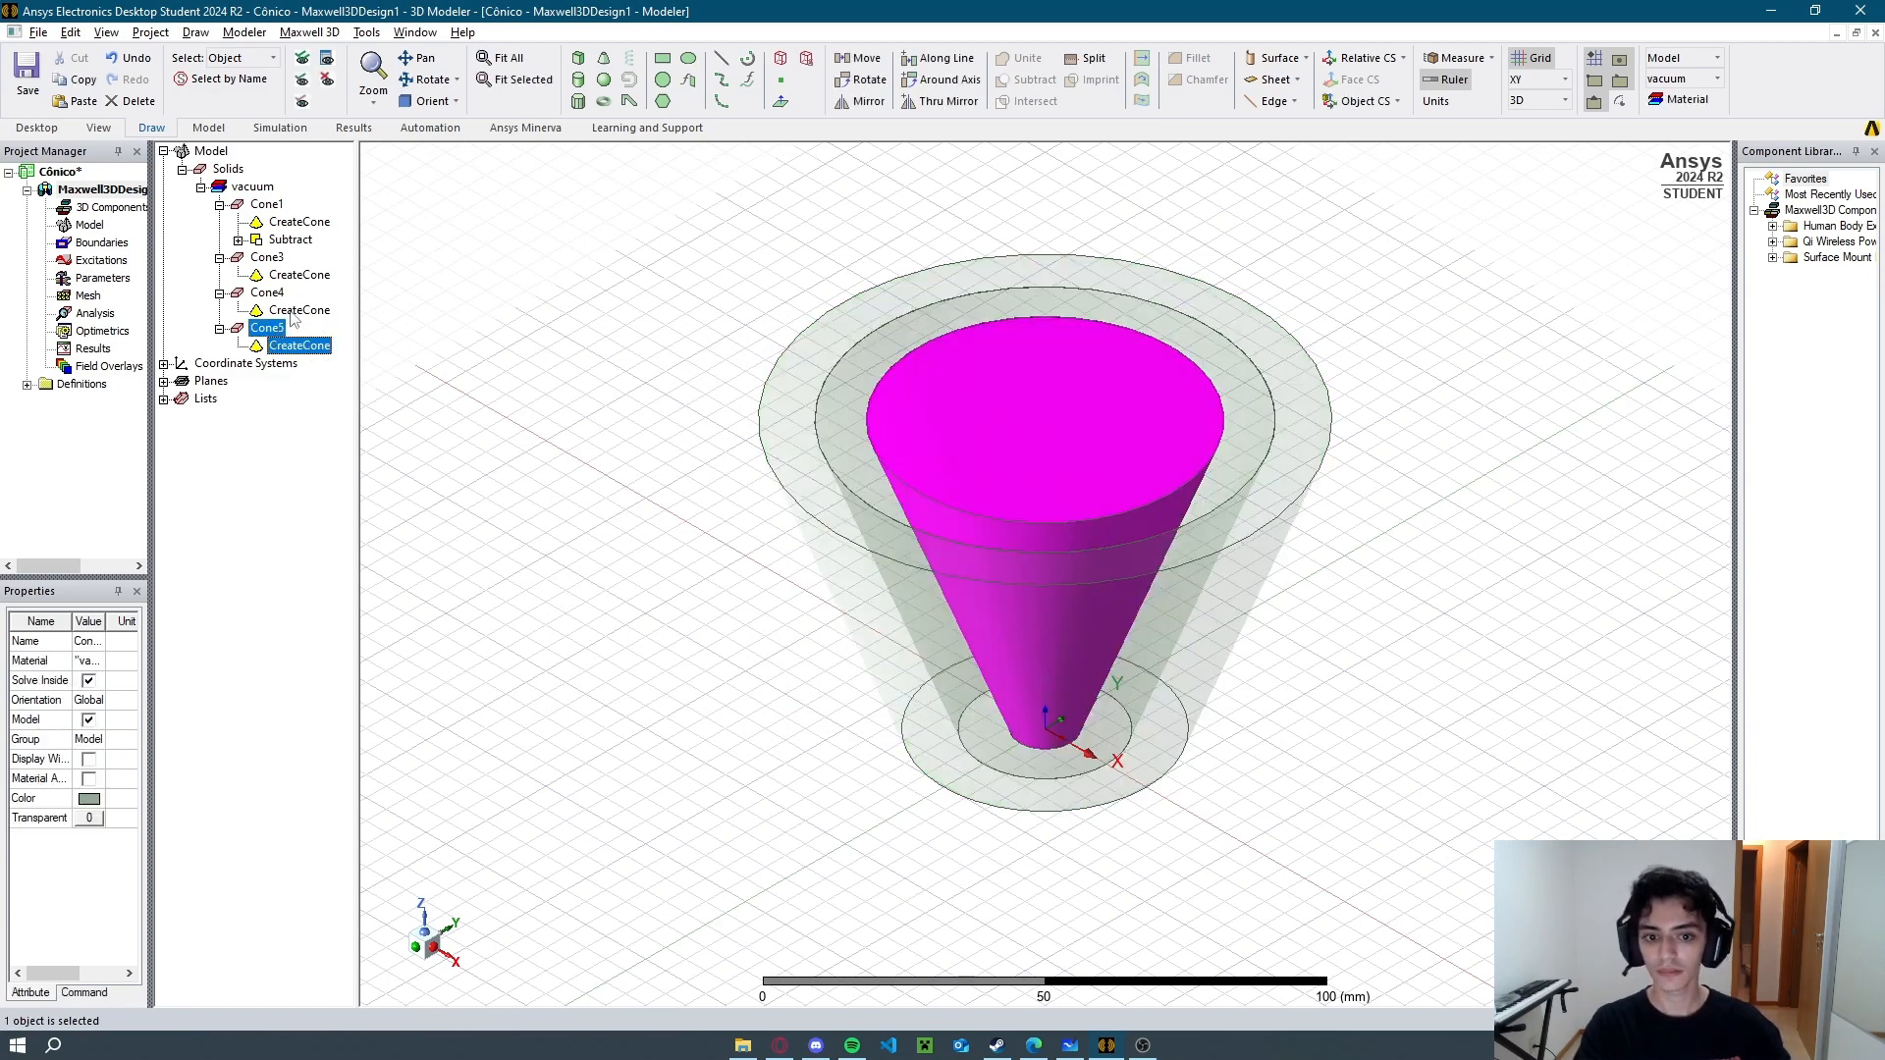
click(271, 327)
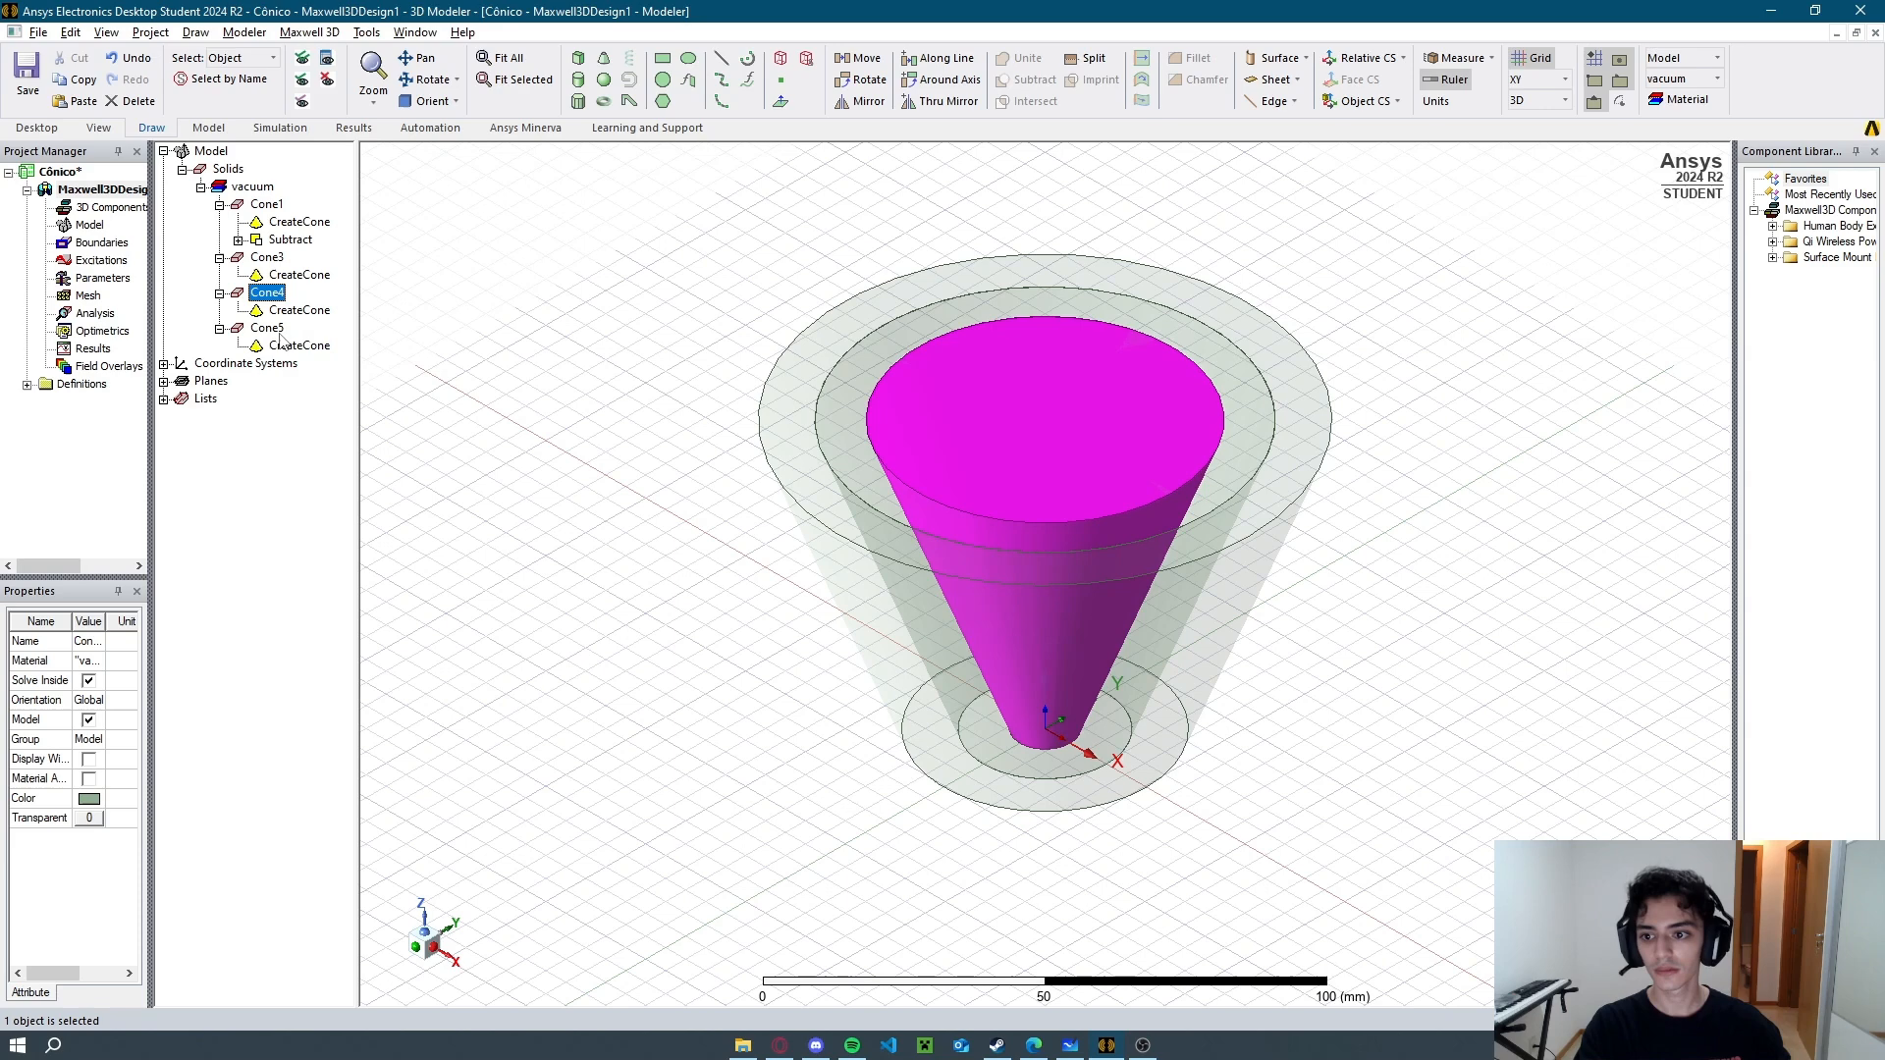
Subtract Cone5 from the middle cone Cone3 to hollow it out.
click(267, 257)
ctrl+click(269, 328)
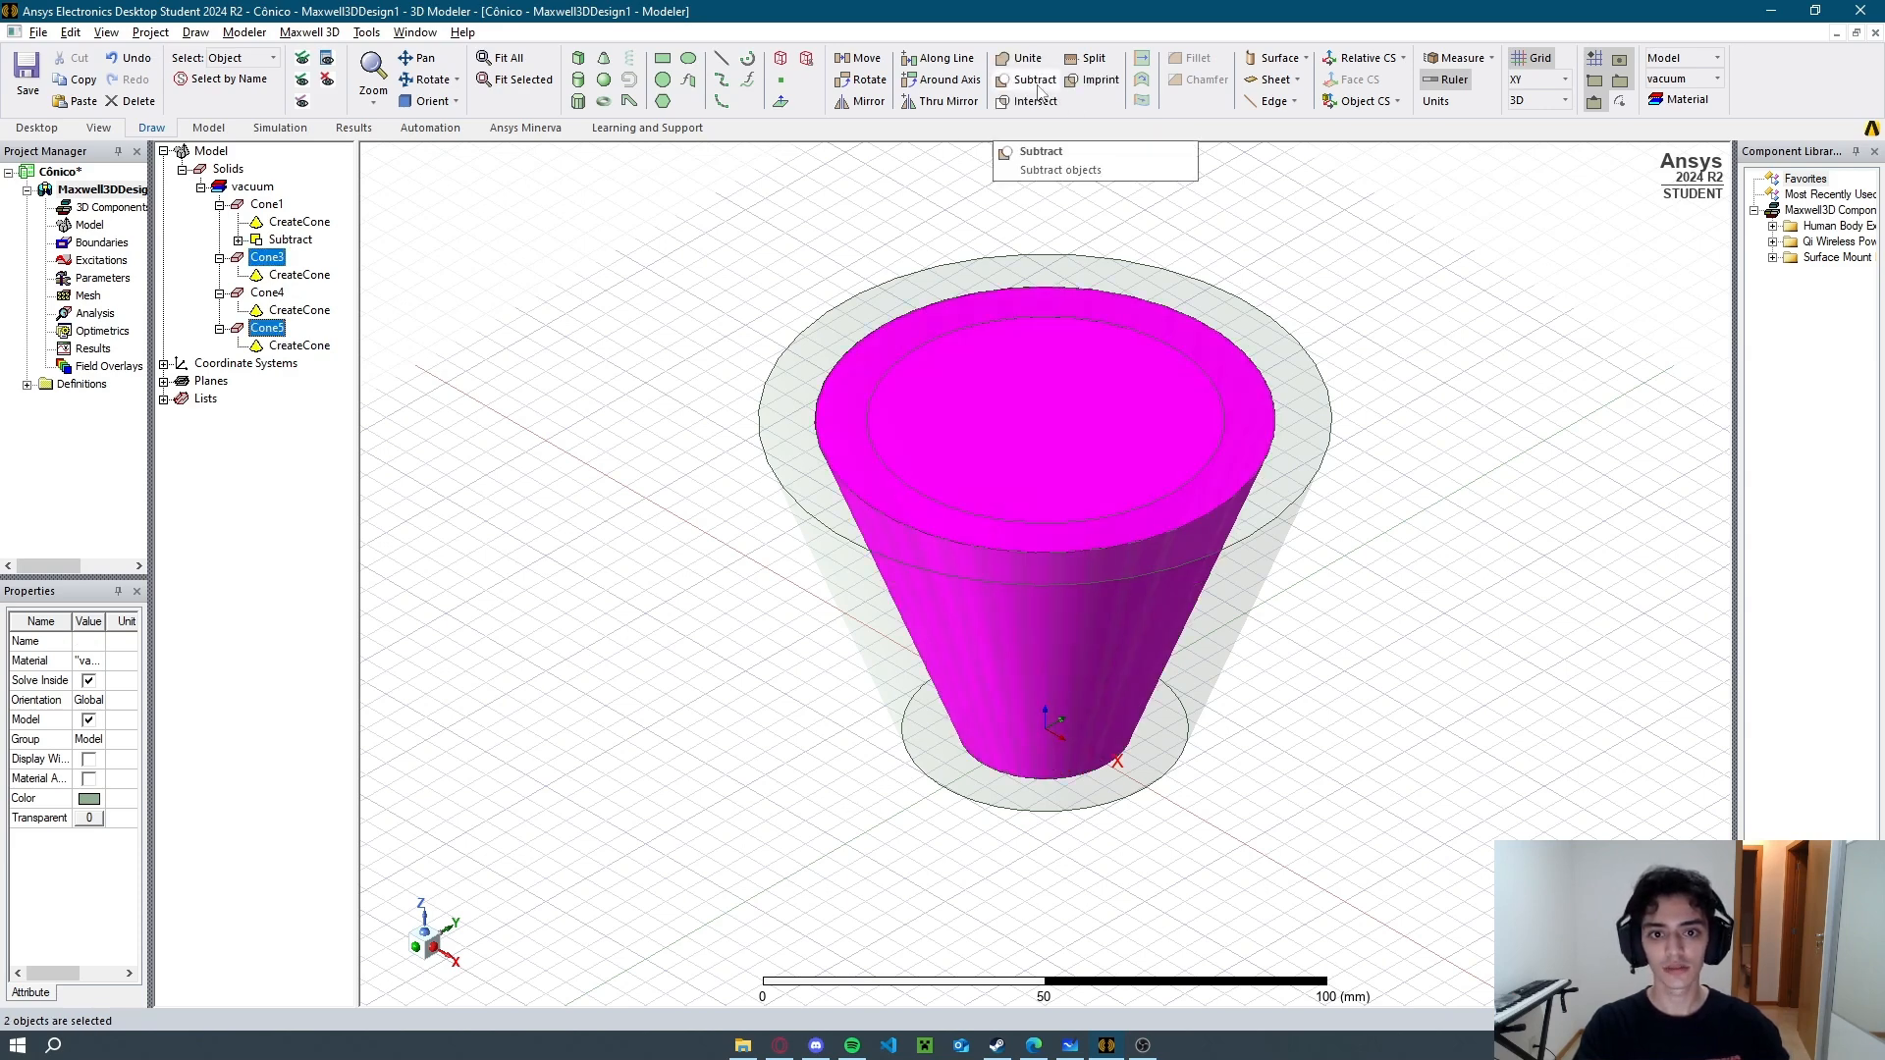
click(1036, 82)
click(883, 634)
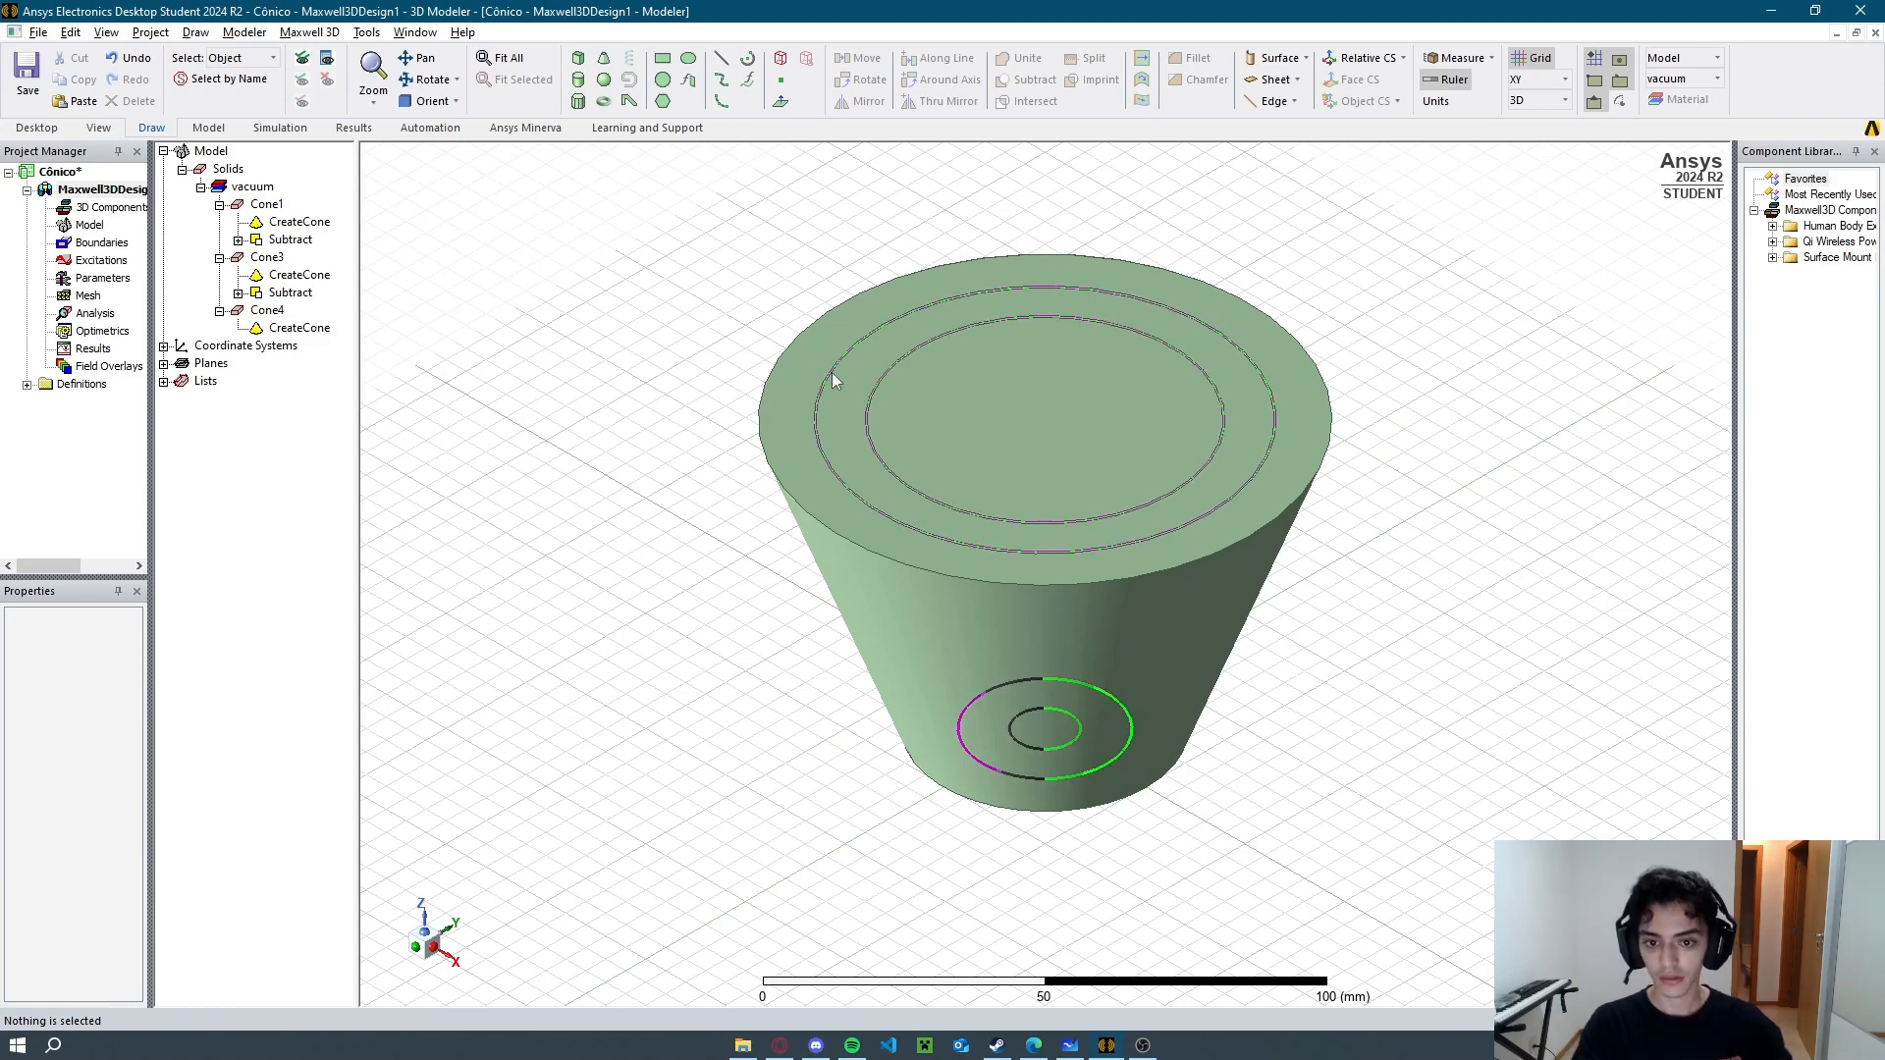
Select the nested cones one after another to check the shape and position of each solid.
click(265, 310)
click(574, 362)
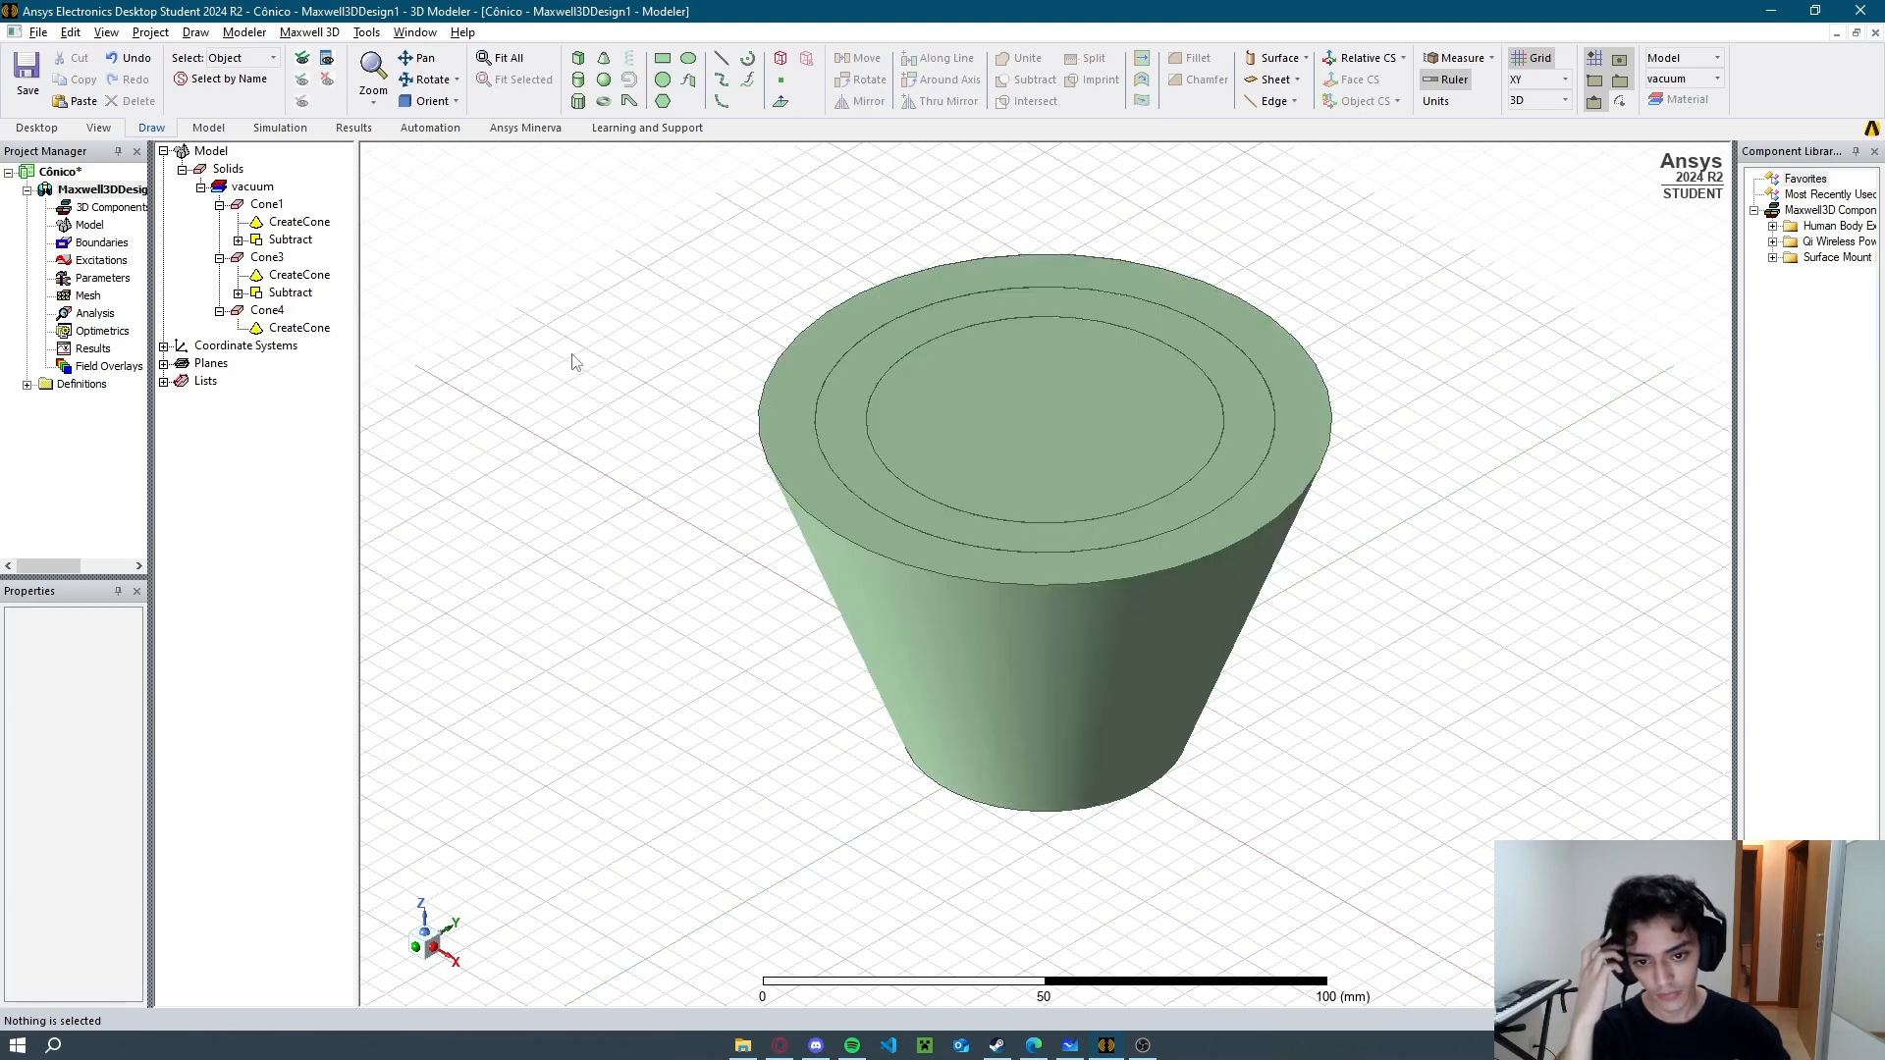
click(797, 446)
click(715, 505)
click(1031, 425)
click(642, 522)
click(841, 425)
click(619, 476)
Rename the outer cone Cone1 as Exterior.
click(263, 204)
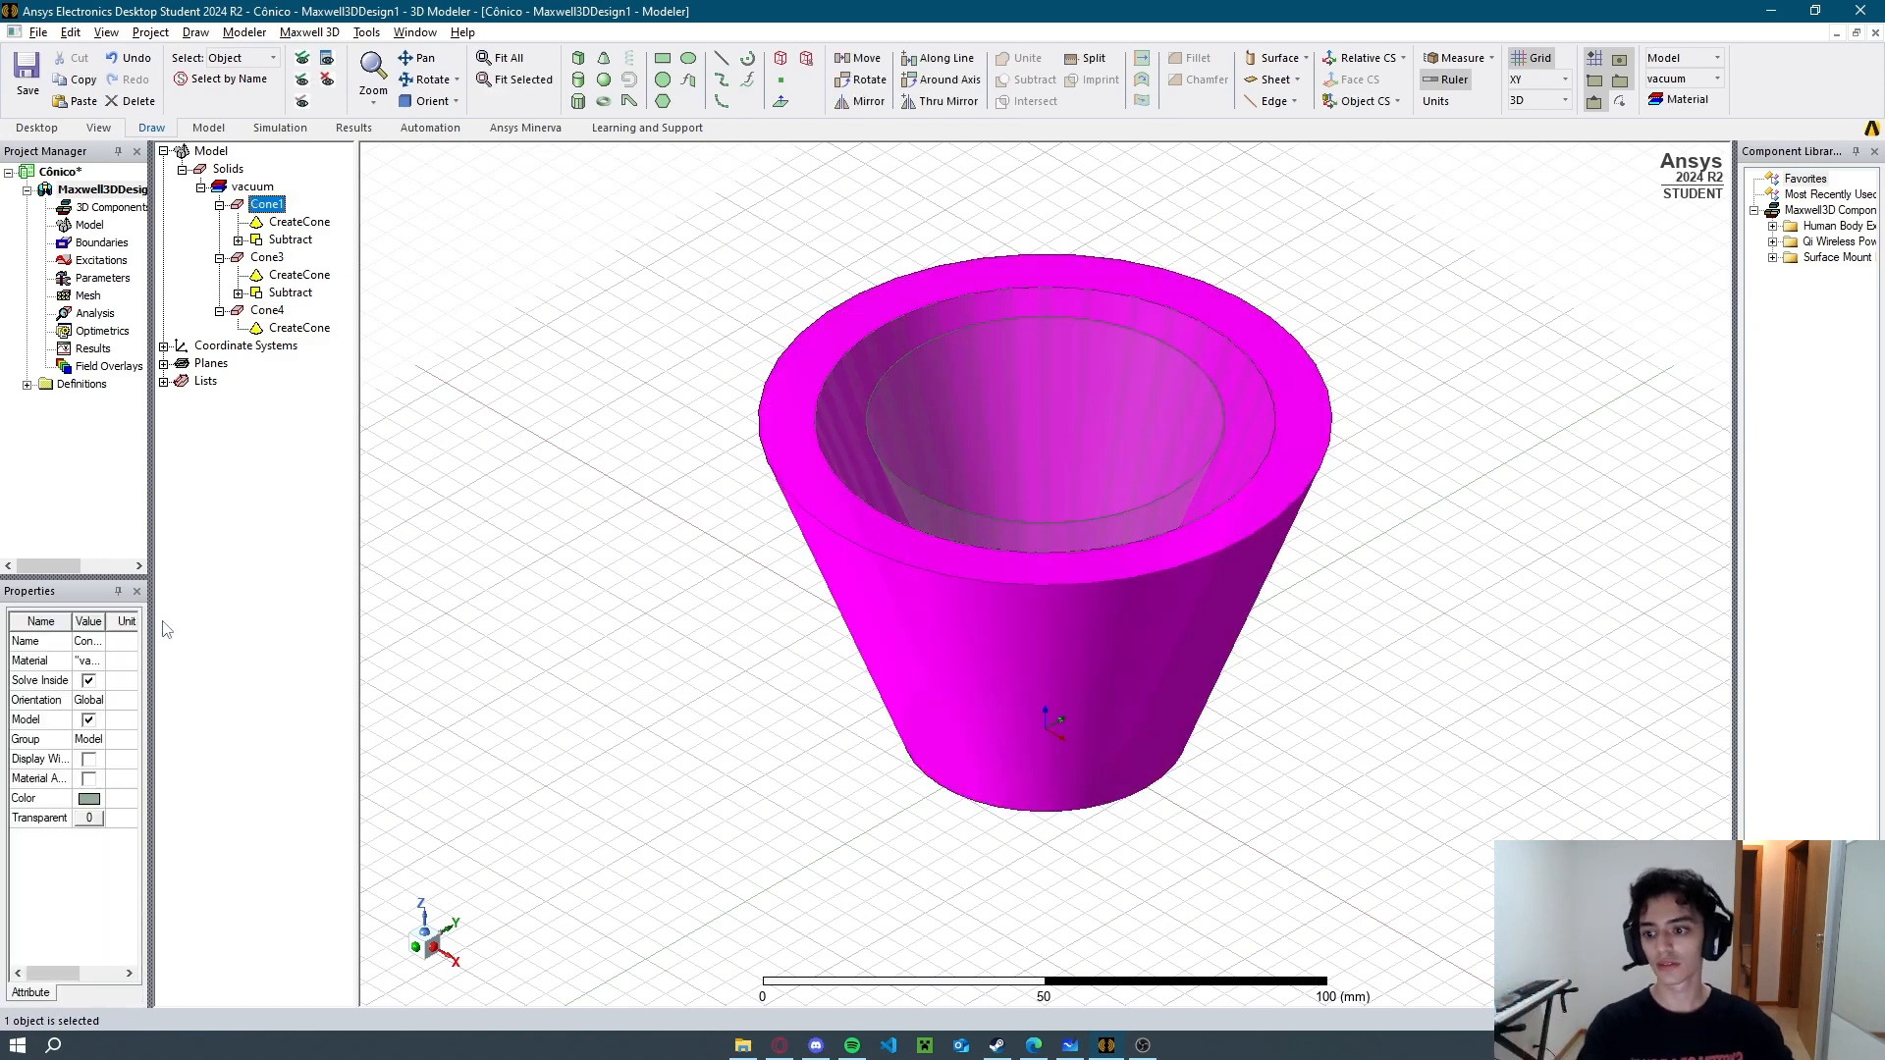
click(87, 643)
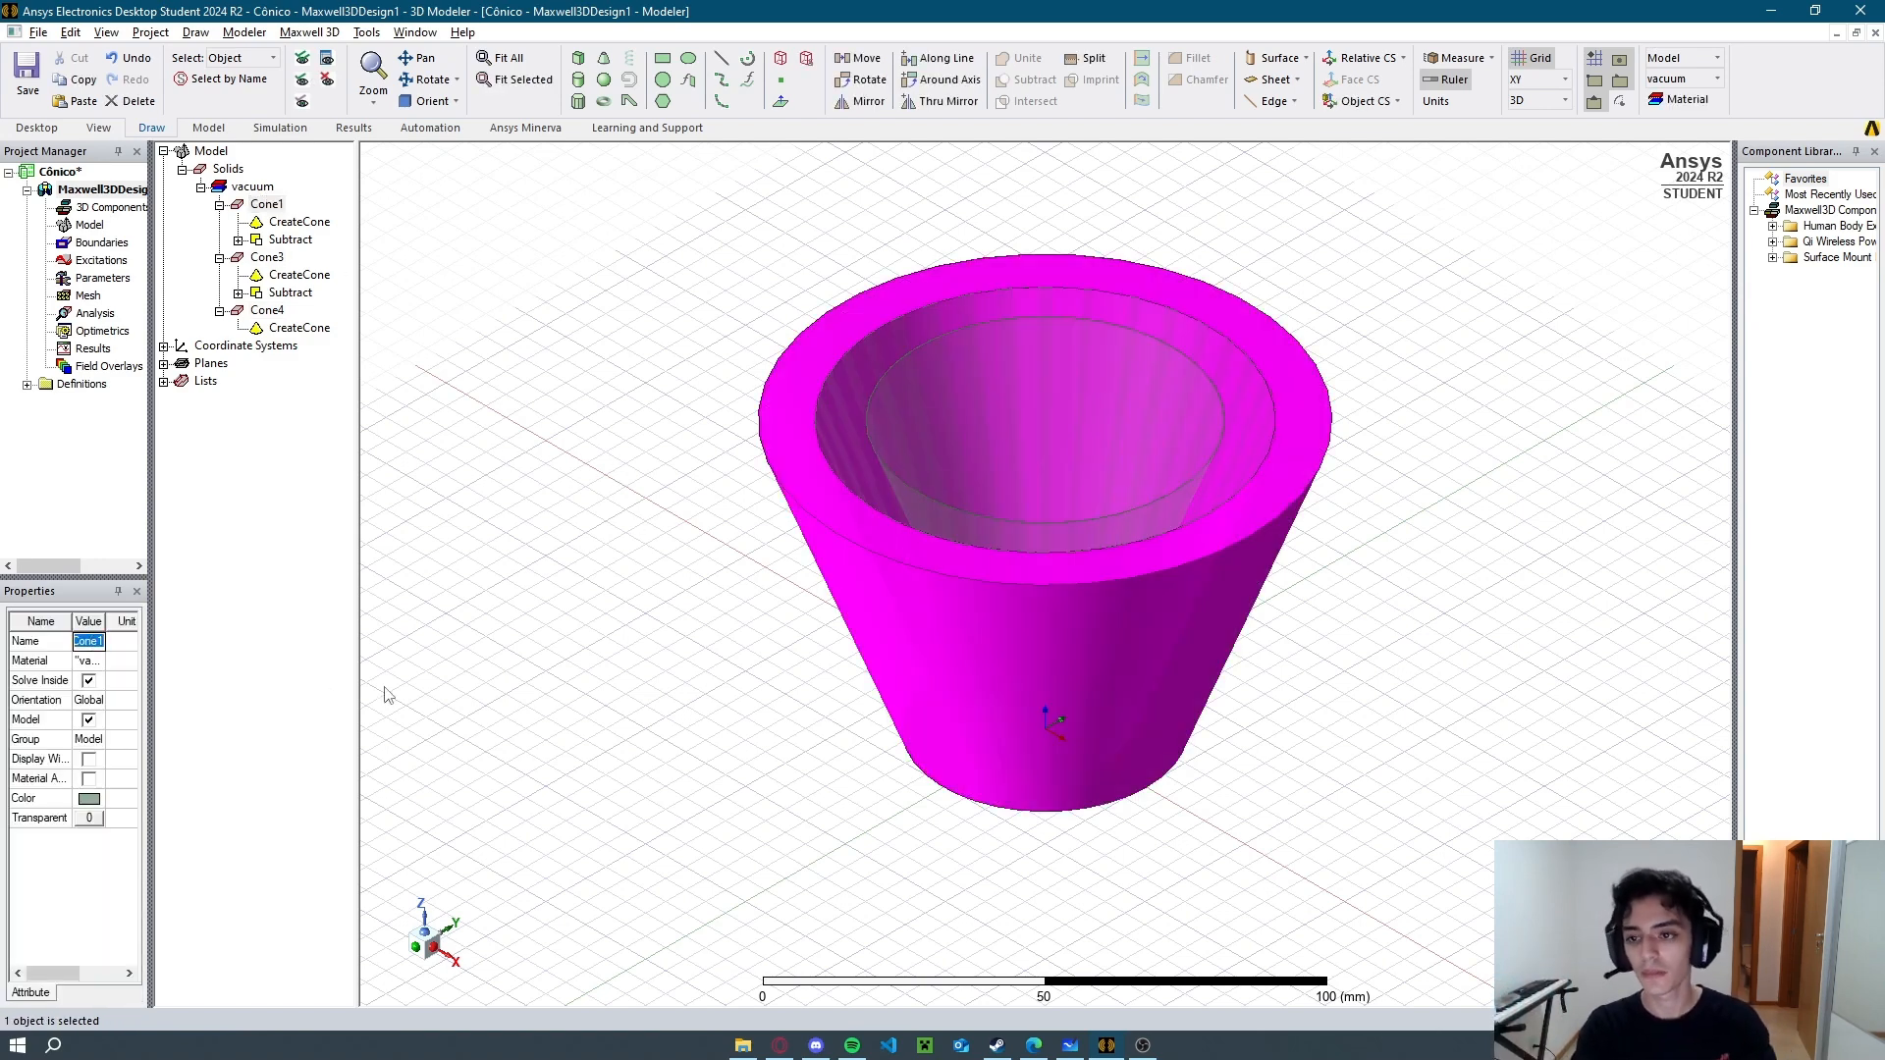
text(Exterior)
key(Return)
Rename the hollow middle cone Cone3 as Dieletrico.
click(269, 208)
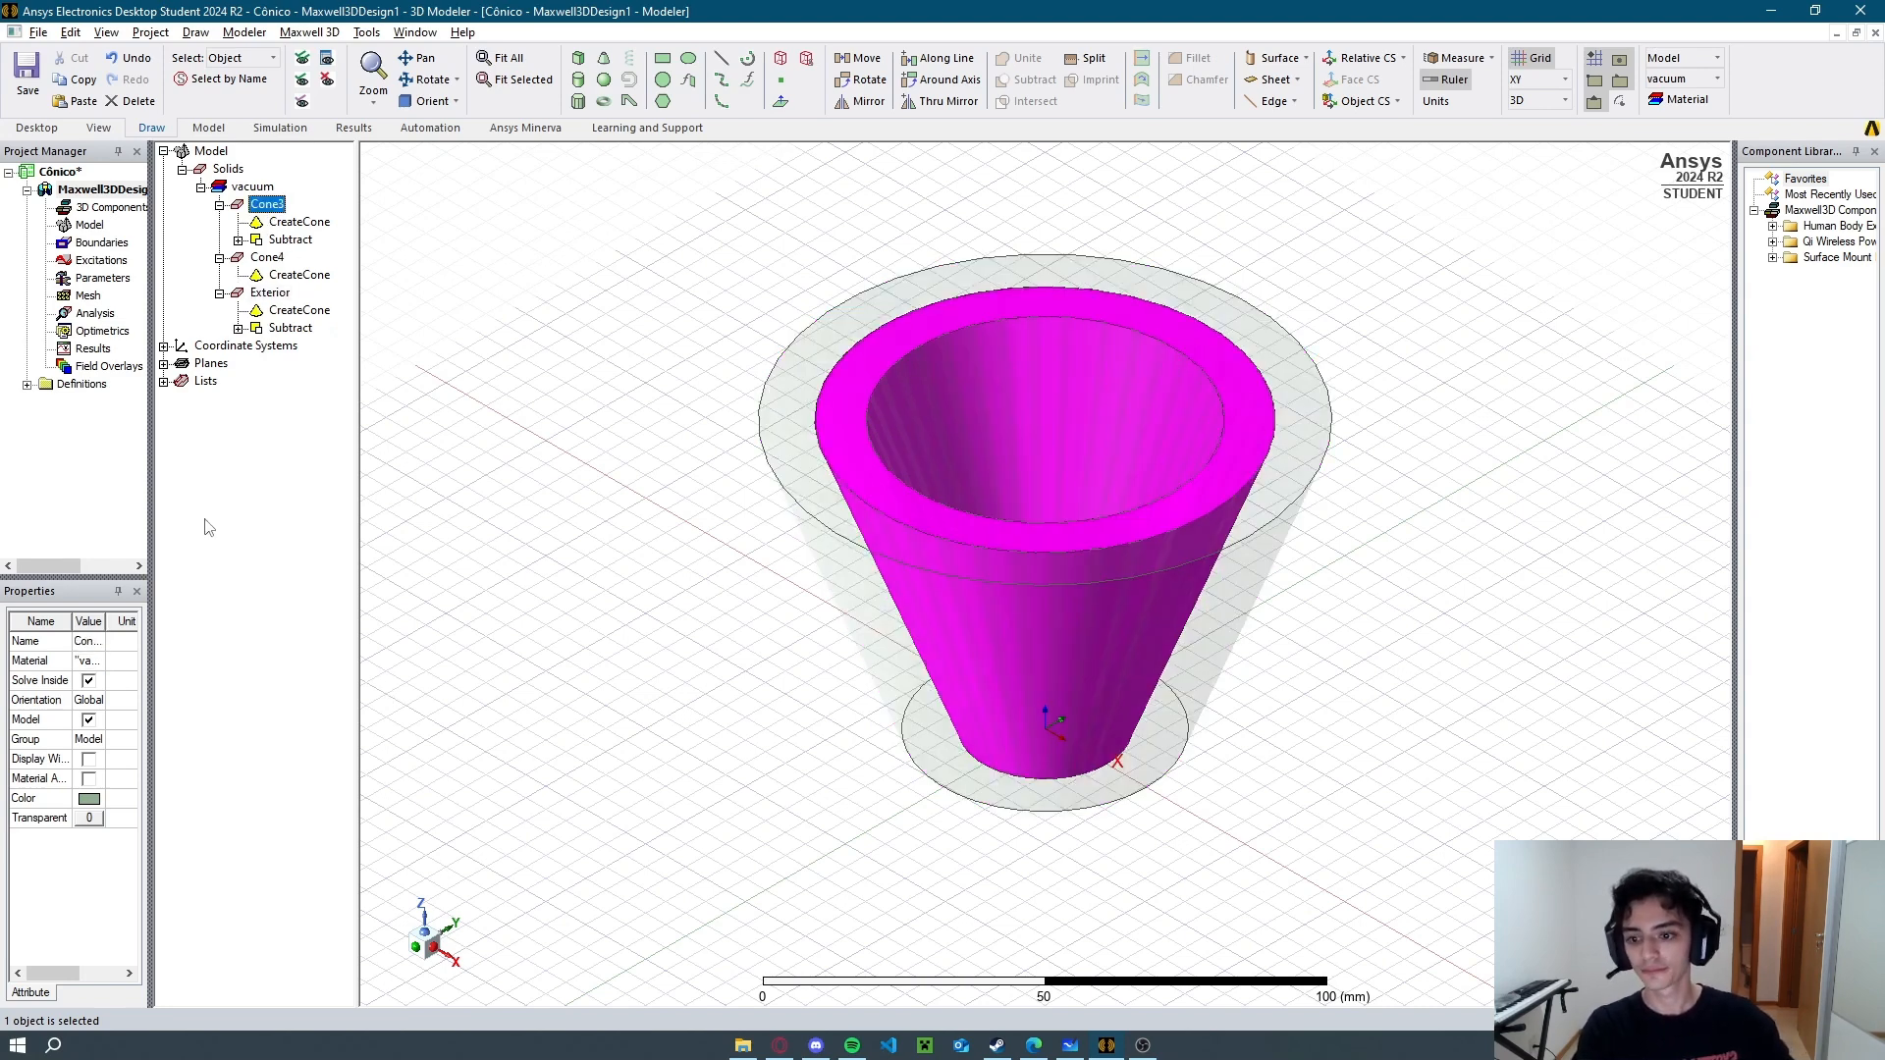
click(87, 642)
text(Dieletrico)
key(Return)
Rename the solid innermost cone Cone4 as Interior.
click(266, 208)
click(87, 642)
text(Interior)
key(Return)
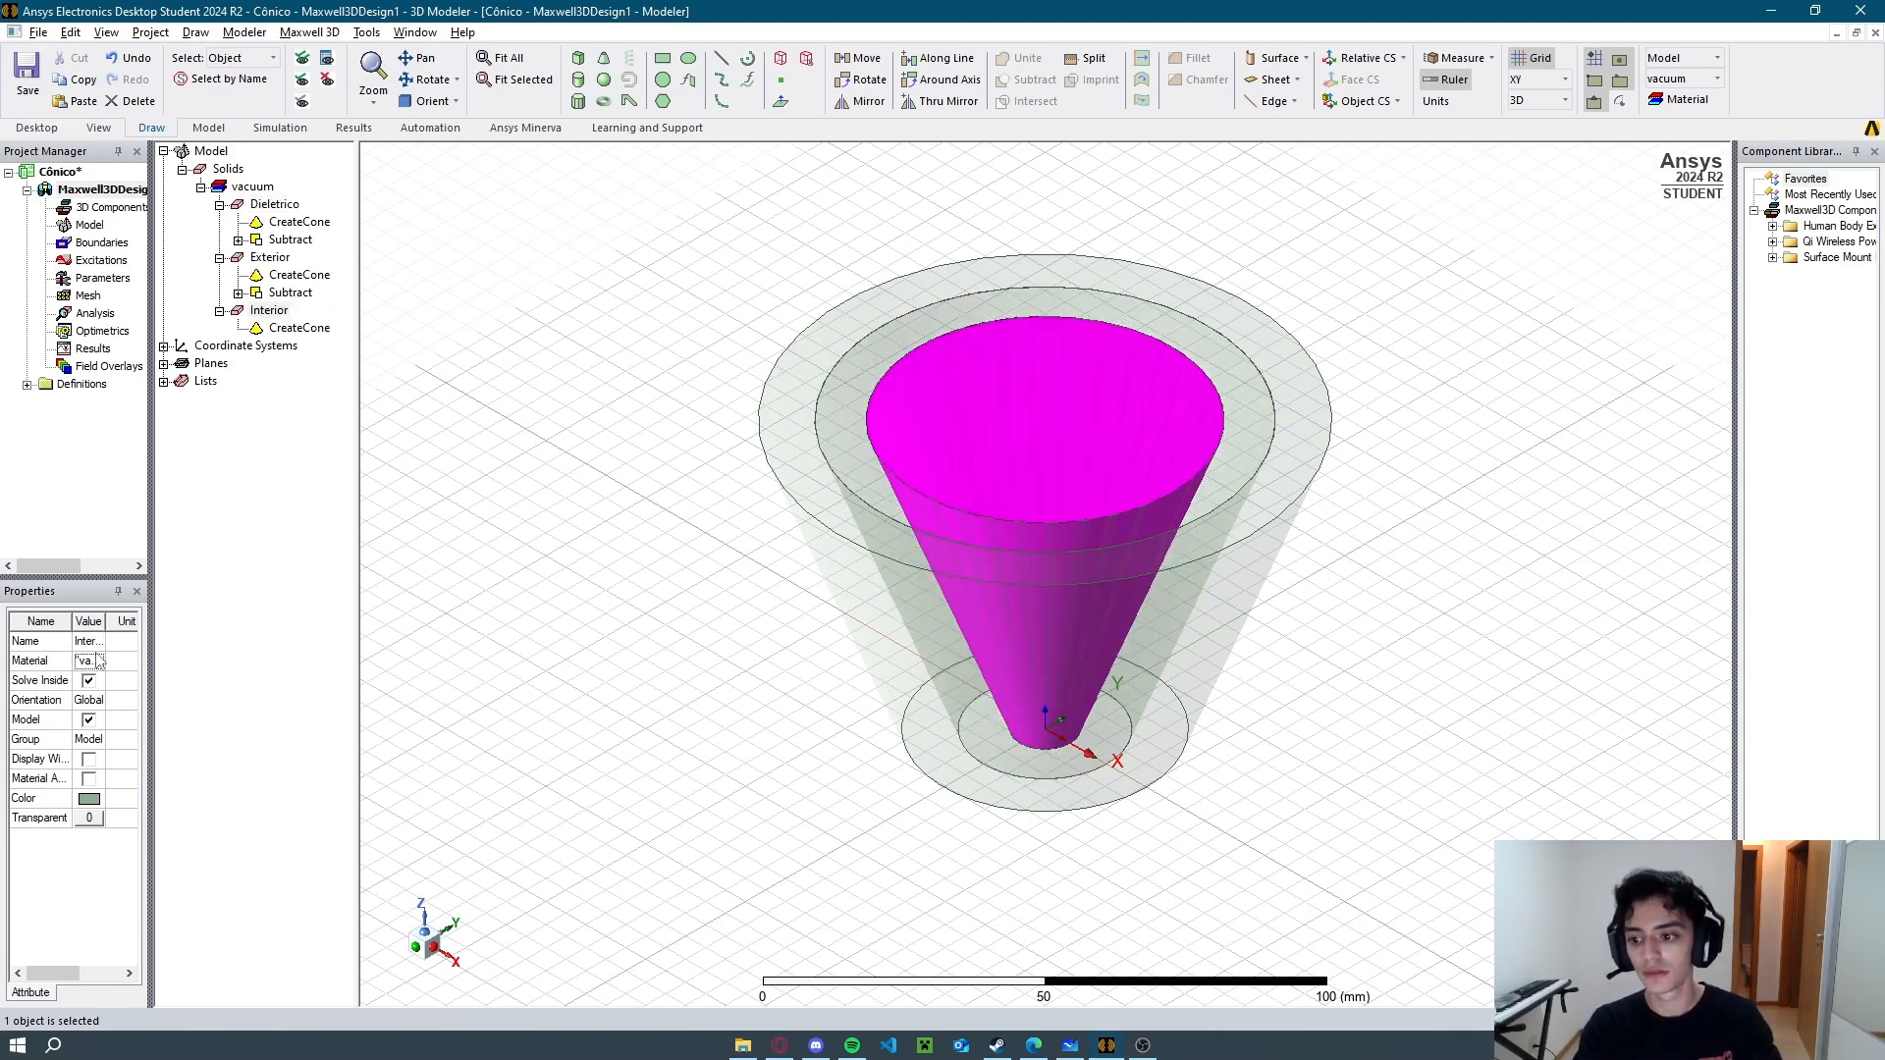
click(557, 556)
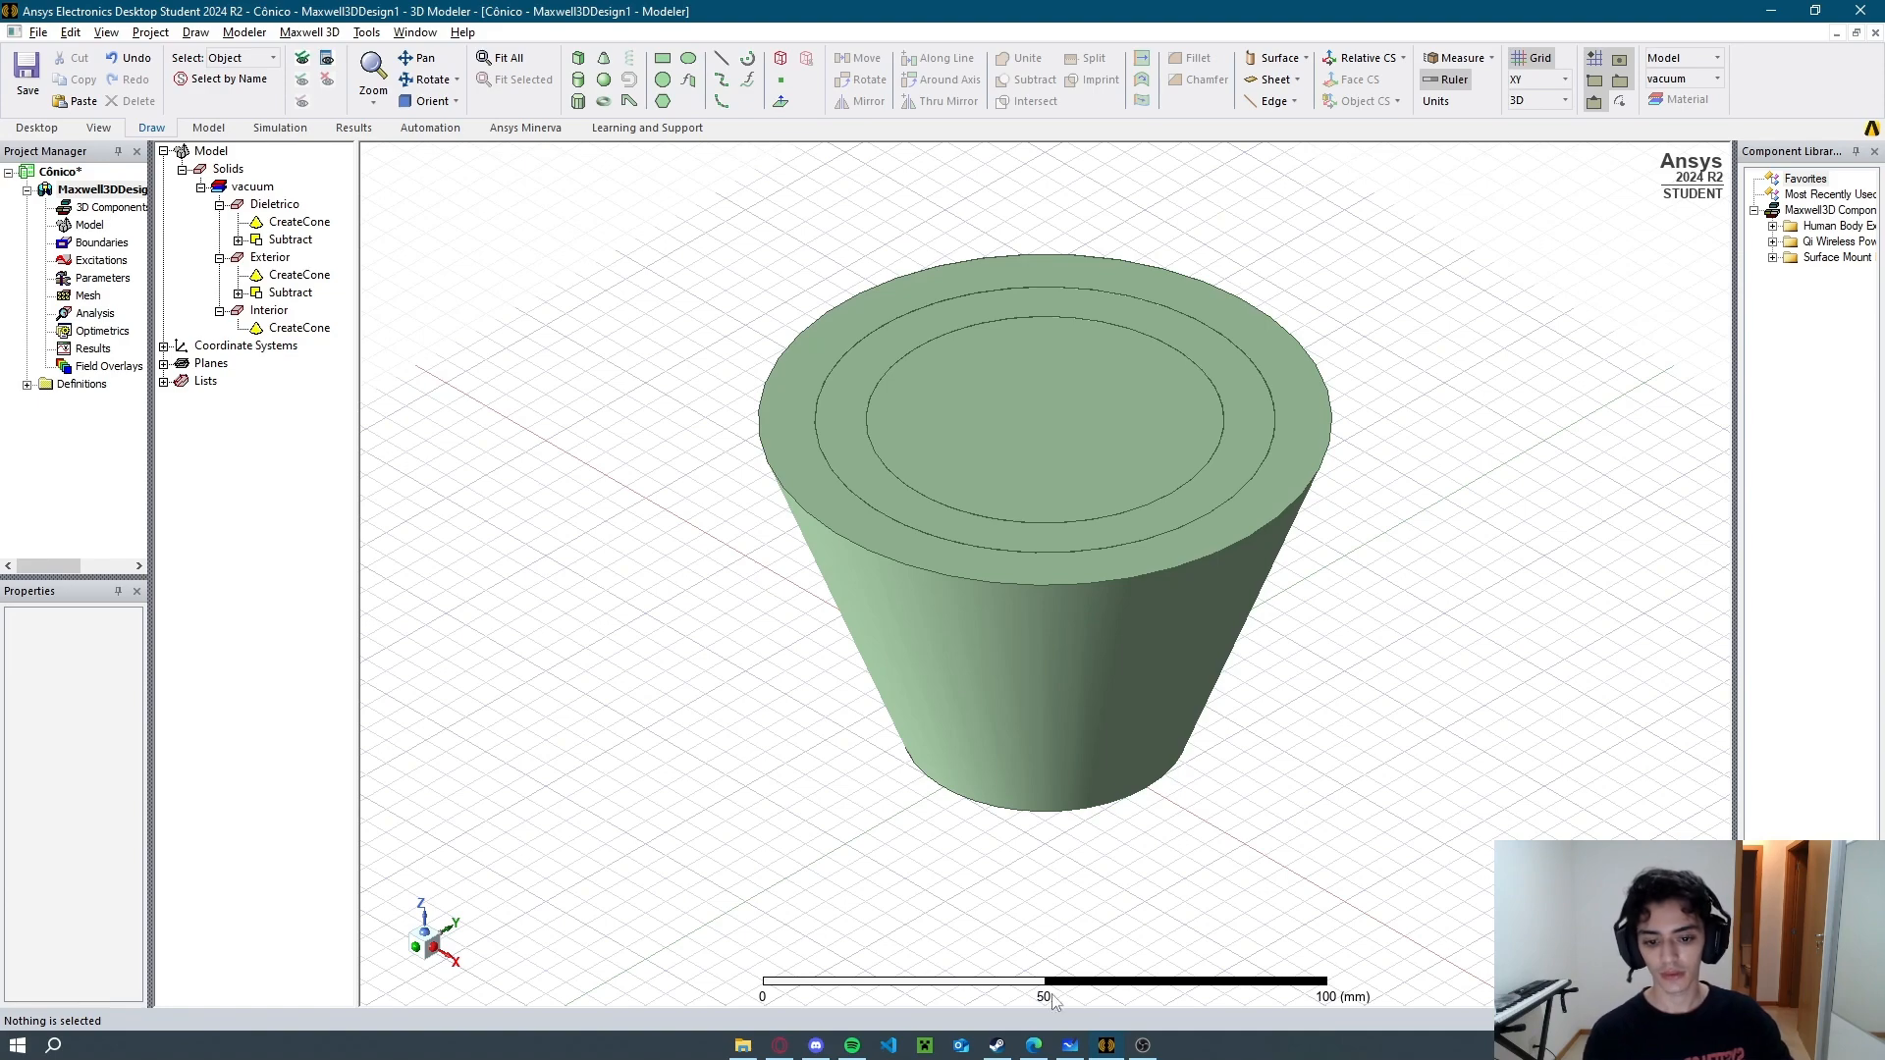
Switch to the assignment PDF in the browser and examine the layout of the four dielectrics in section 5's figure 4.
click(1033, 1045)
scroll(1099, 592, down, 15)
scroll(1100, 592, up, 5)
scroll(1099, 592, down, 1)
scroll(1099, 592, up, 15)
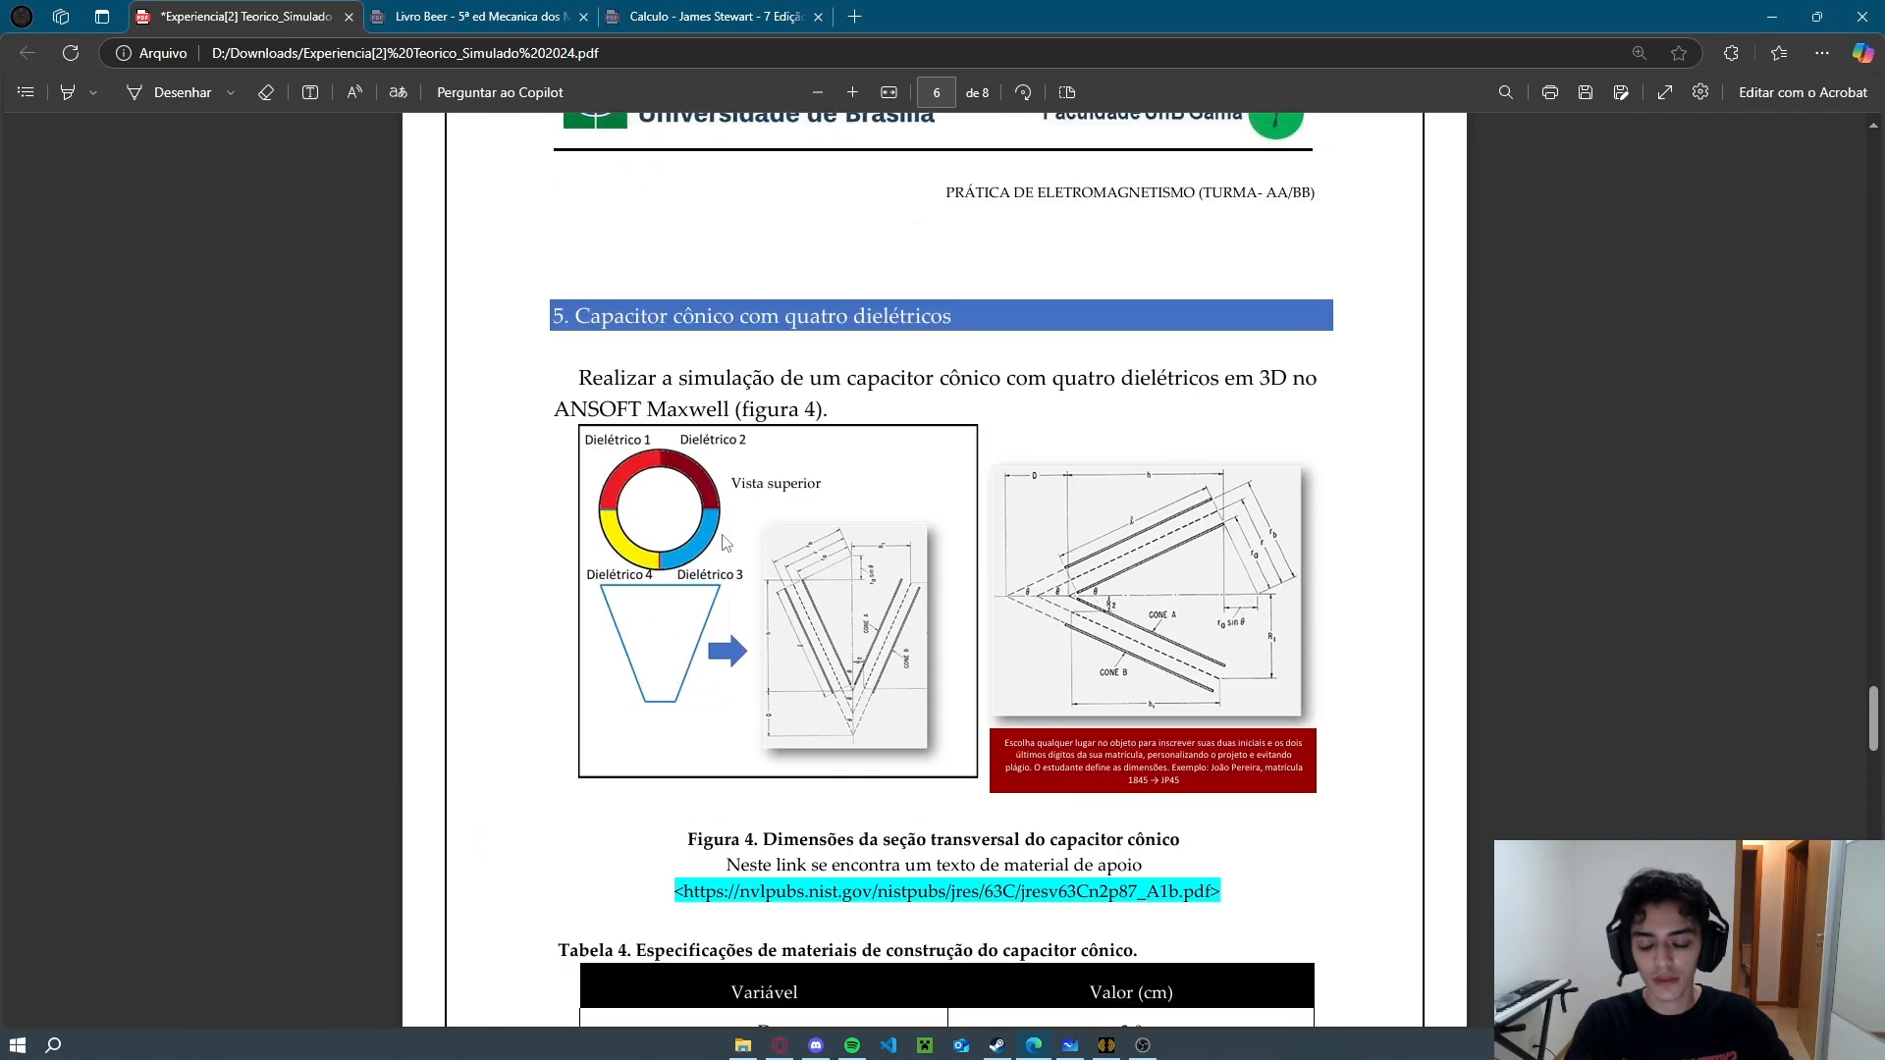
Switch back to Ansys Electronics Desktop and split the Dieletrico cone along the YZ plane, keeping the positive side.
key(alt+Tab)
click(854, 396)
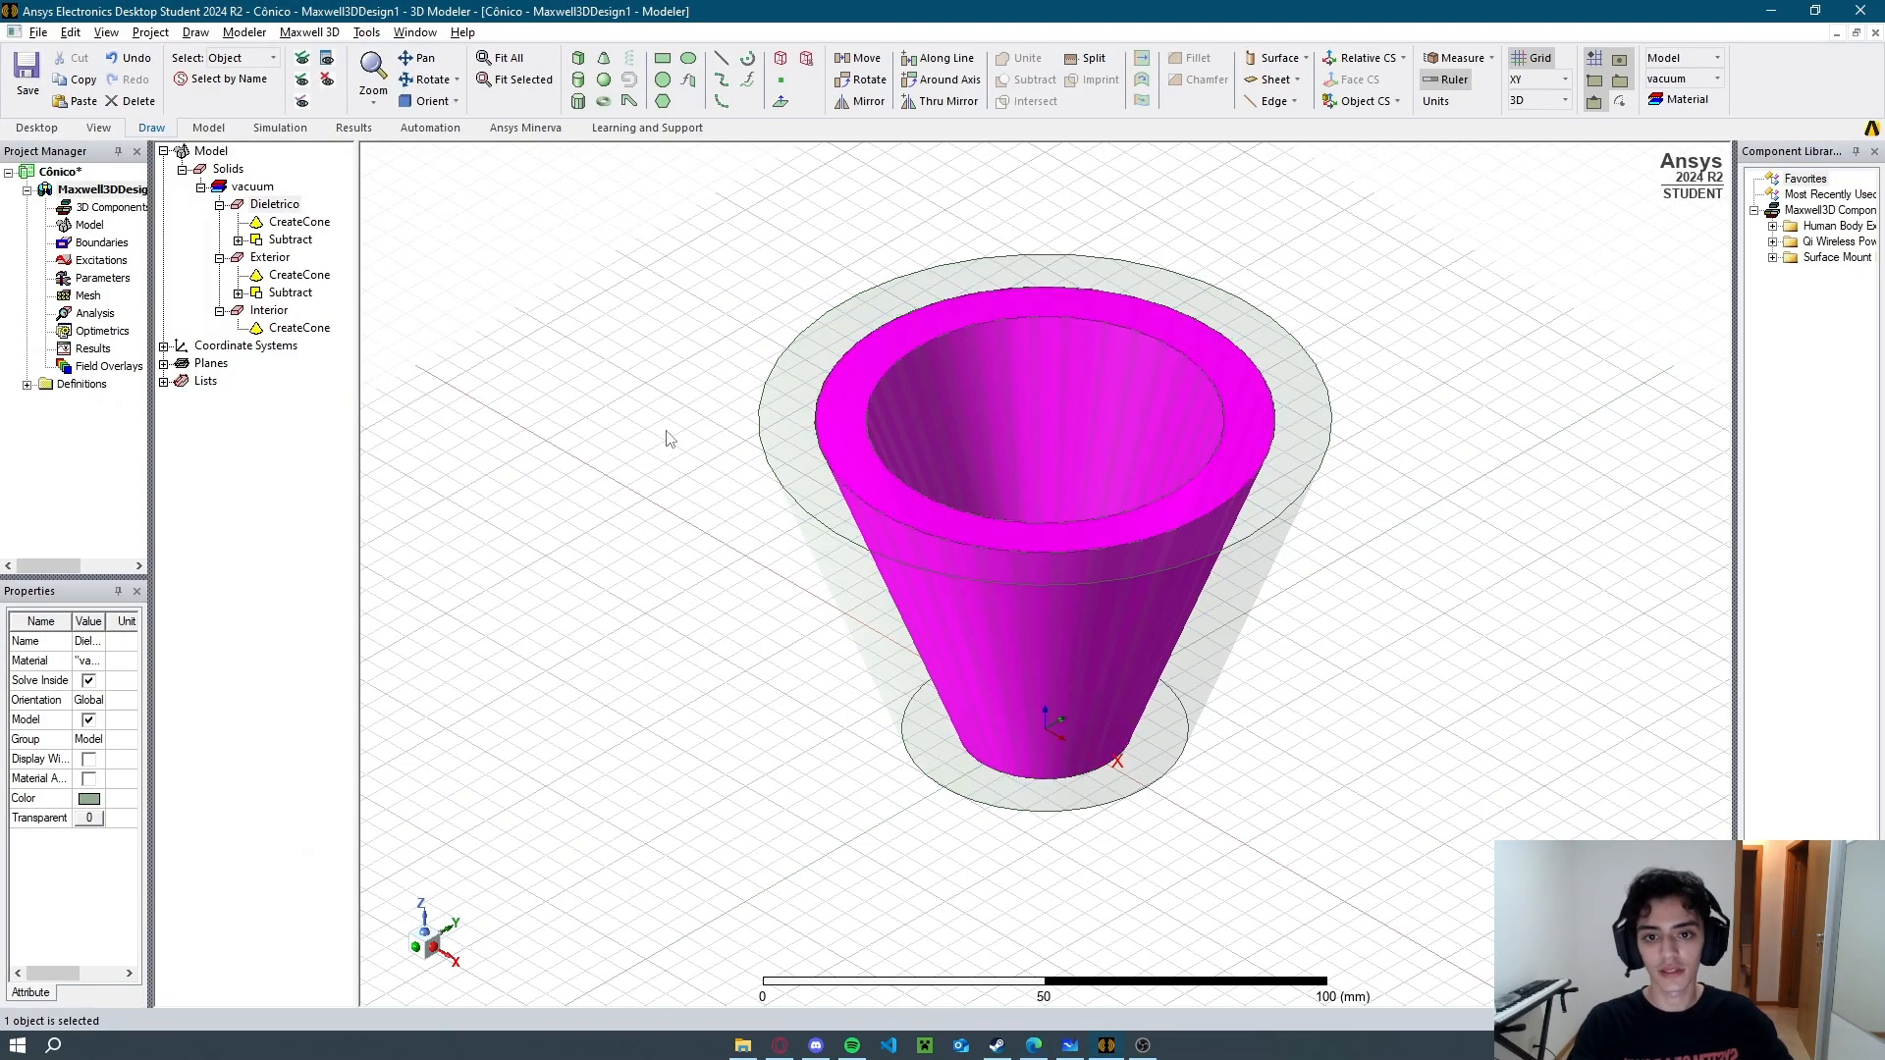
click(668, 439)
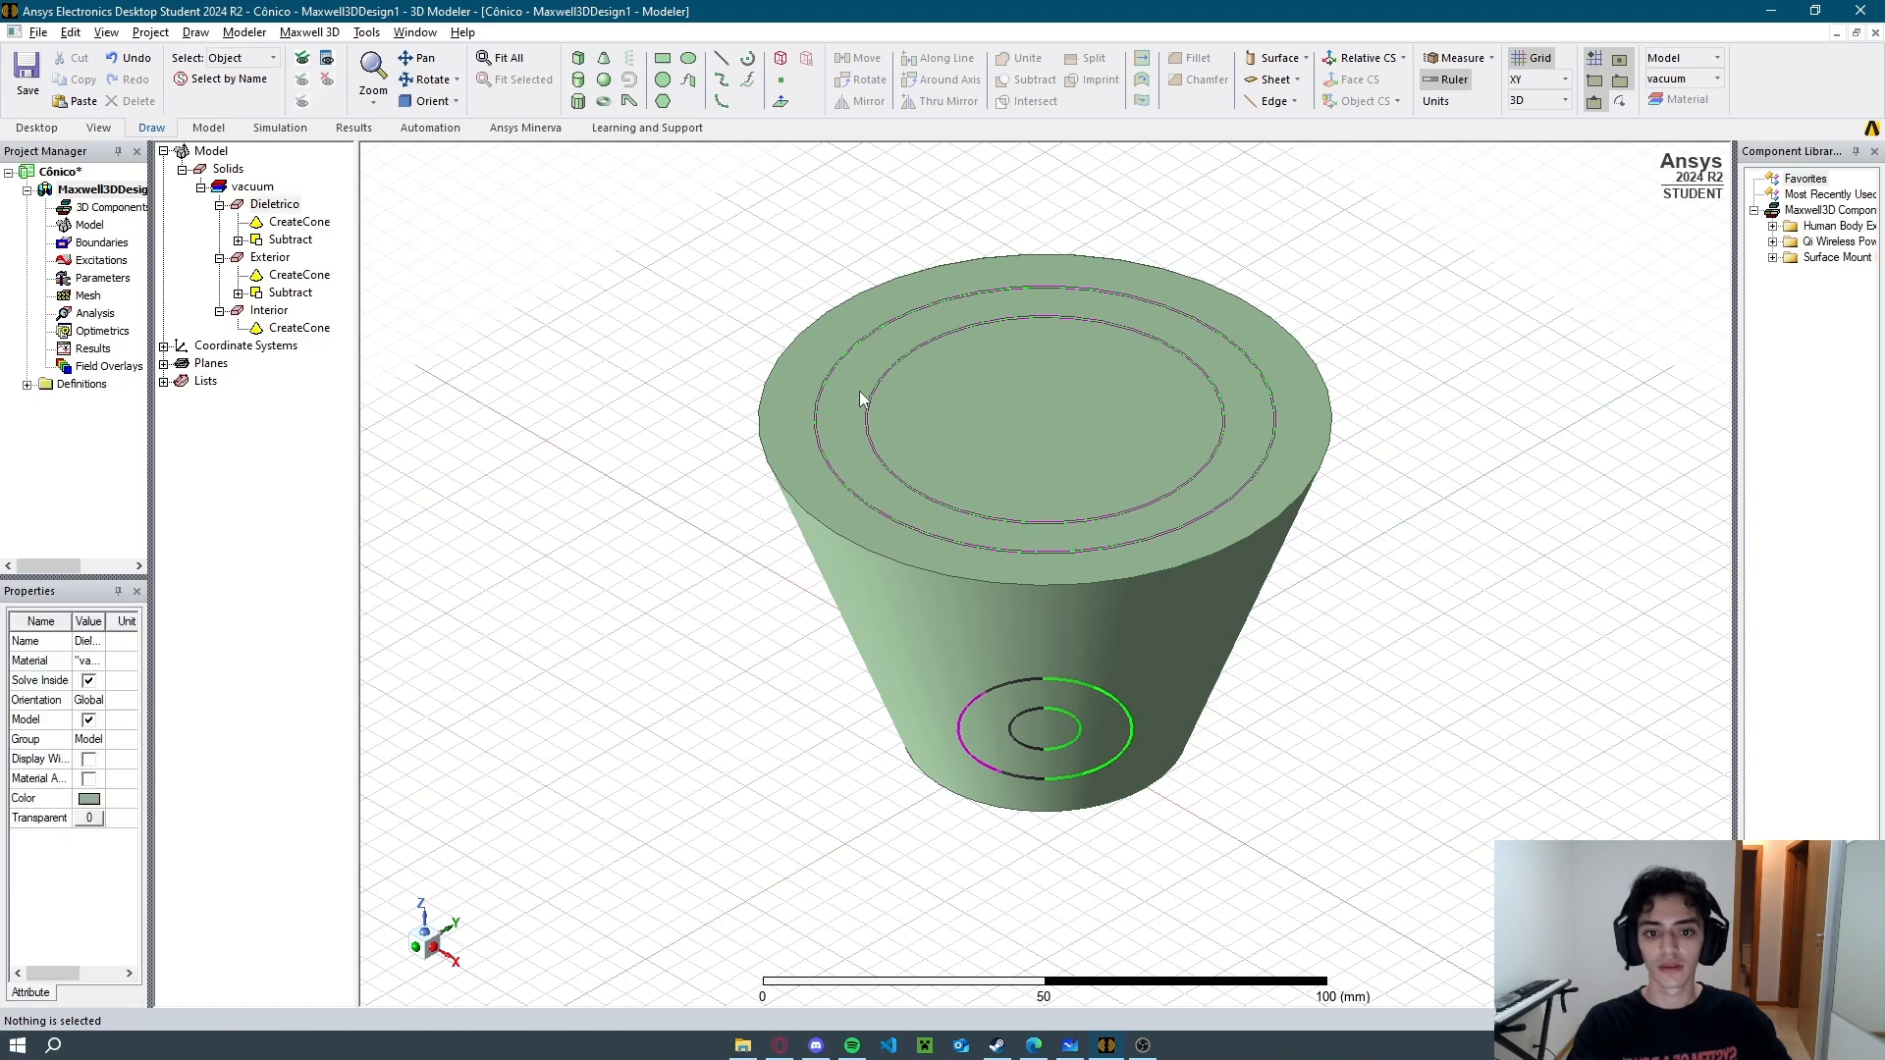
click(858, 390)
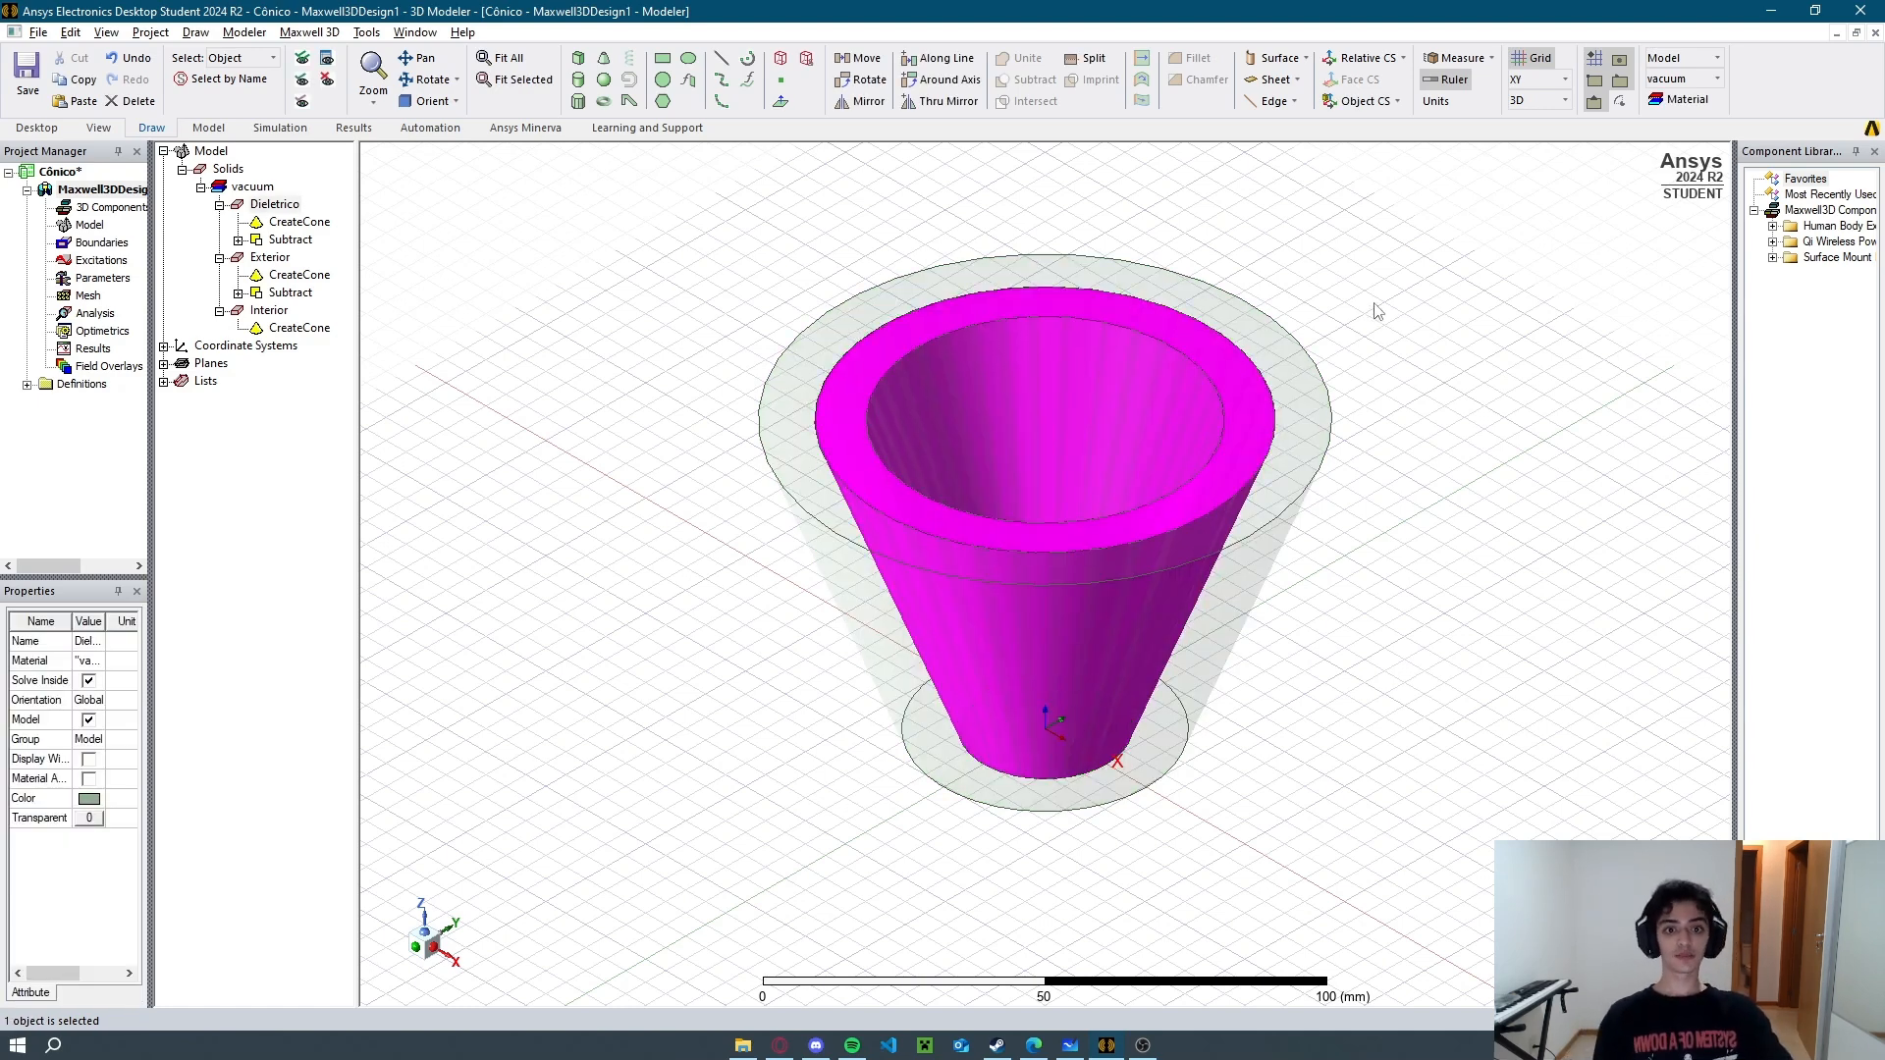
click(1087, 58)
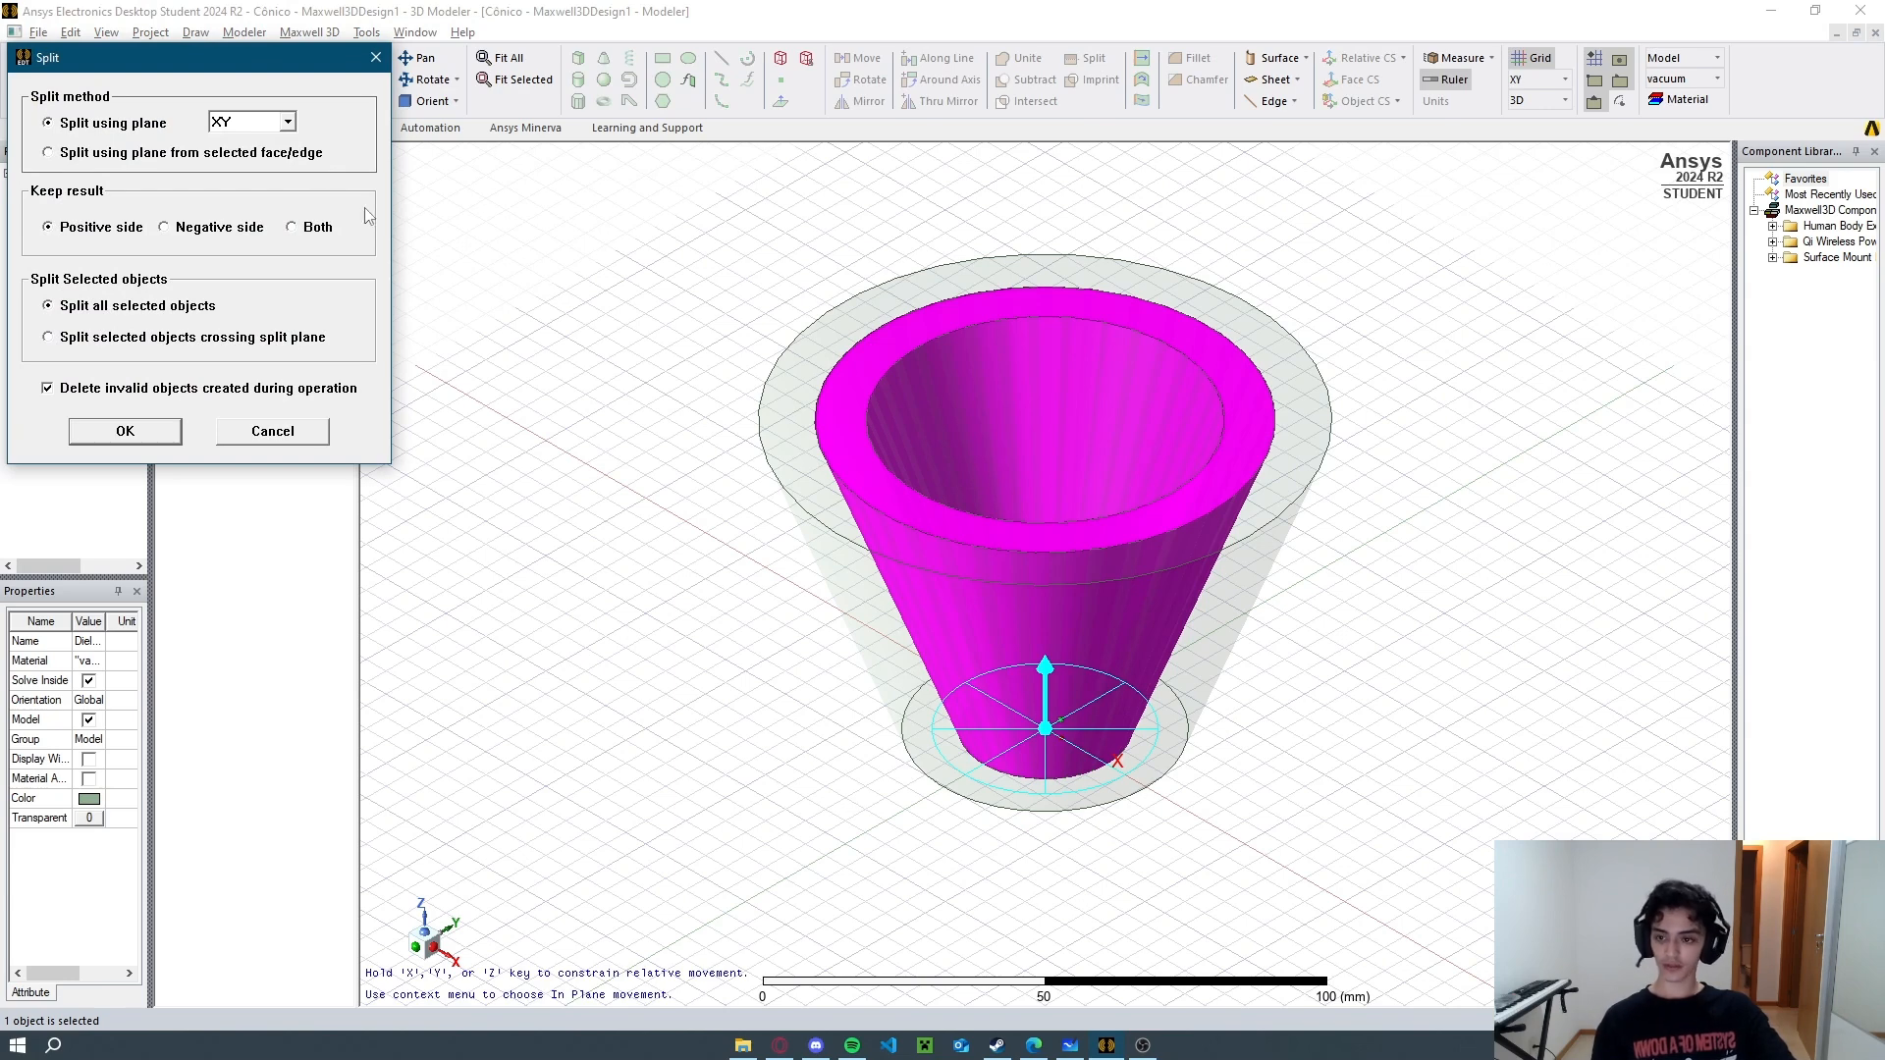
click(276, 128)
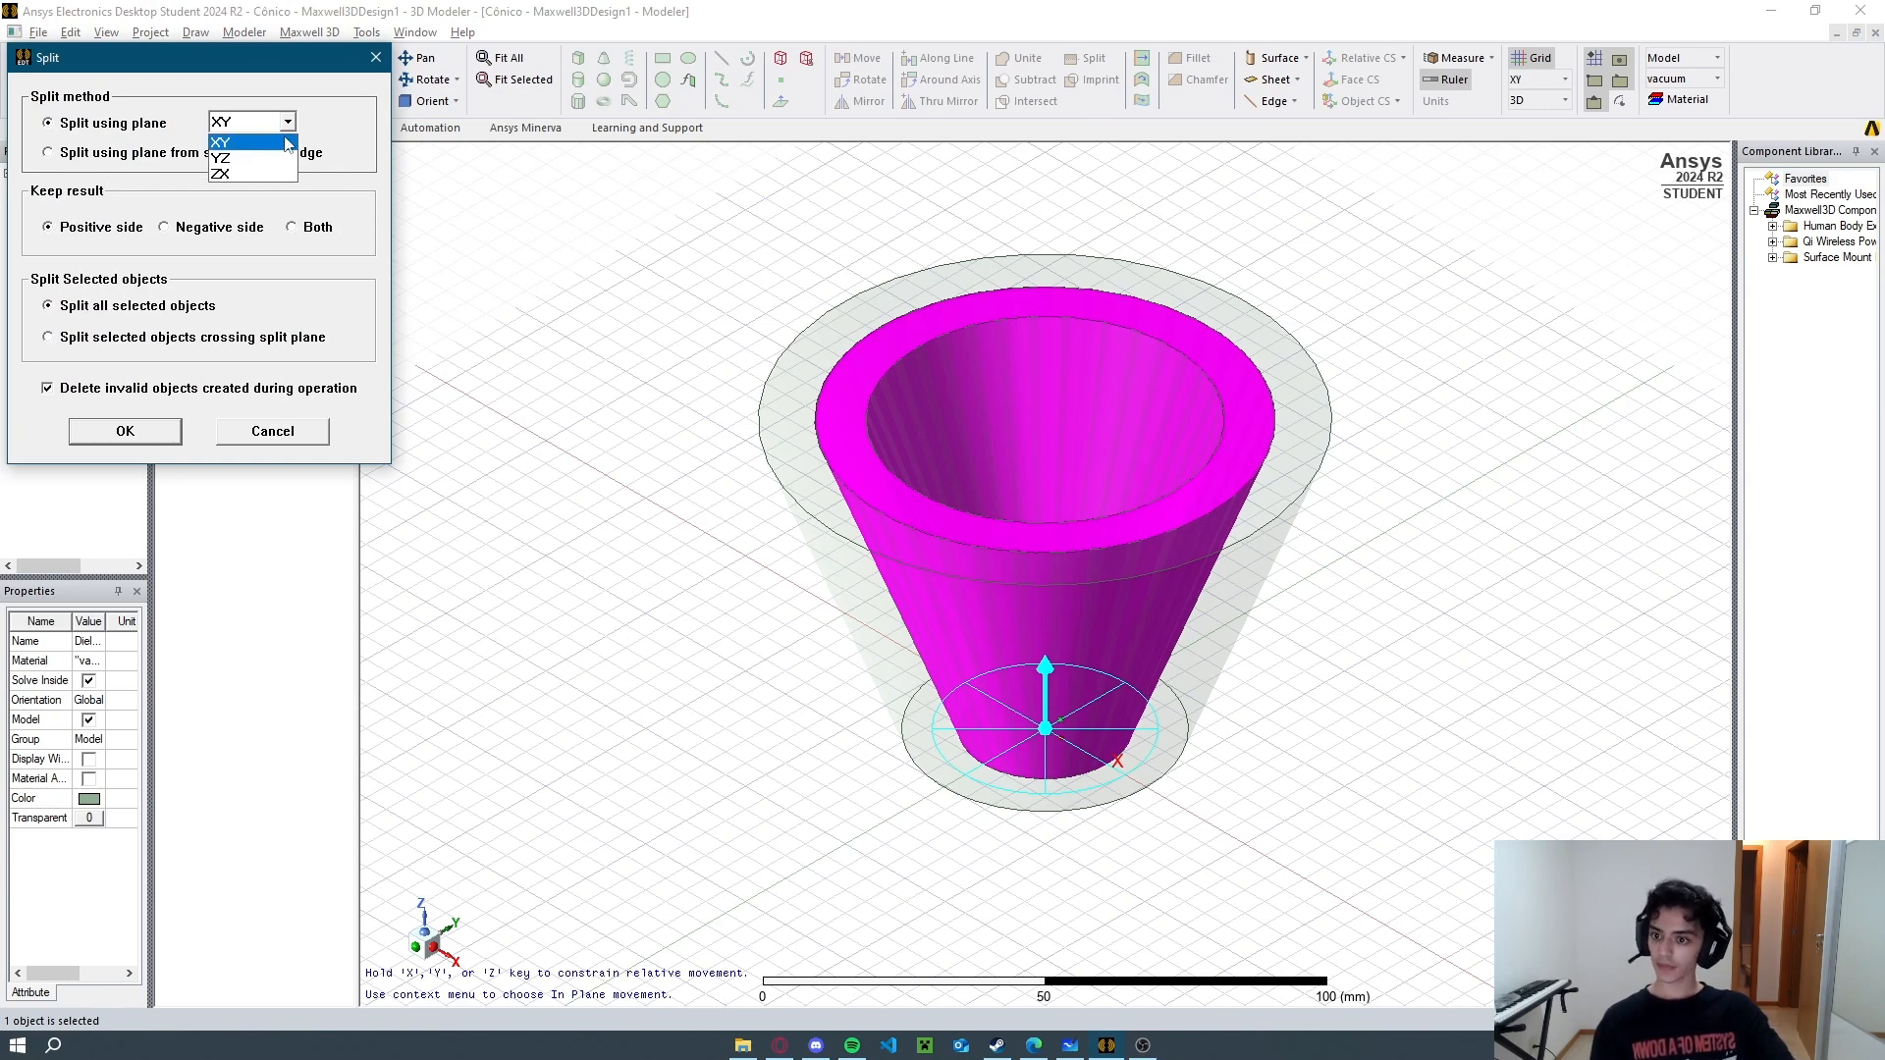
click(276, 156)
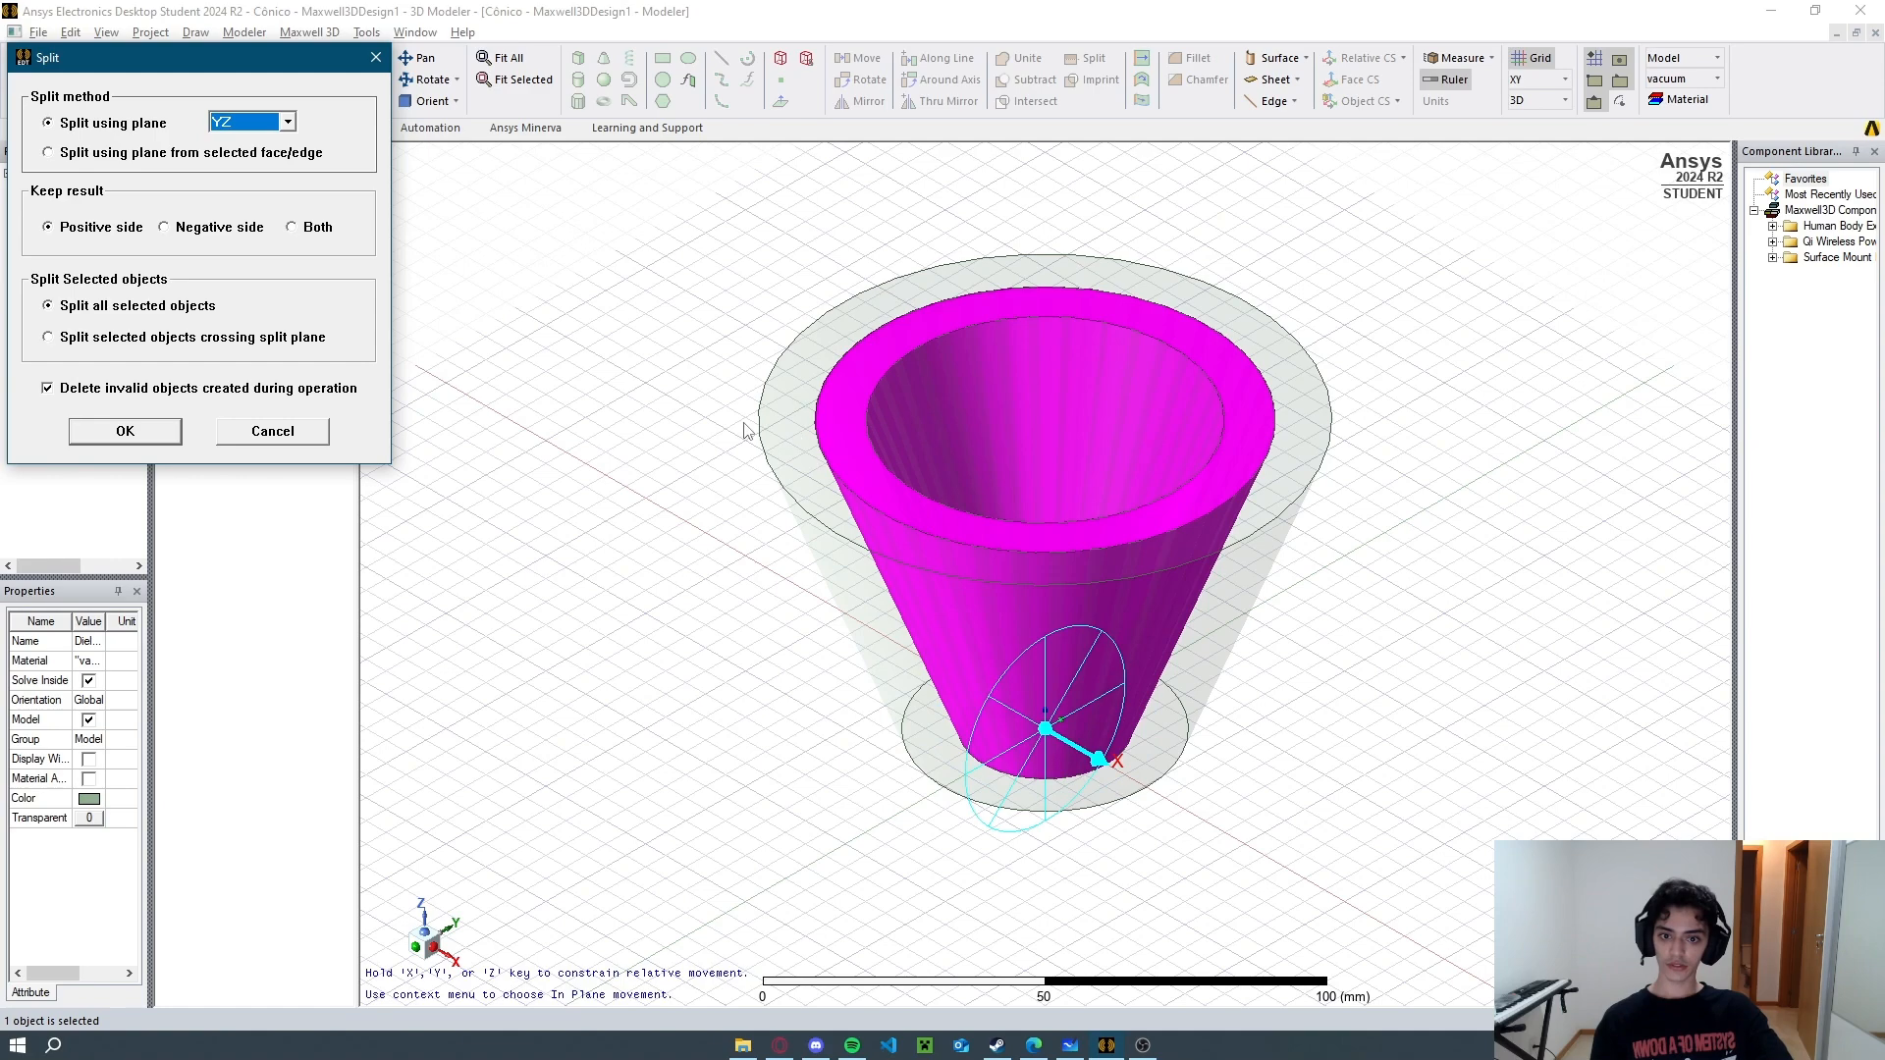
click(156, 436)
click(672, 393)
Split the remaining half of Dieletrico along the ZX plane, keeping the positive side.
middle_drag(672, 394, 693, 441)
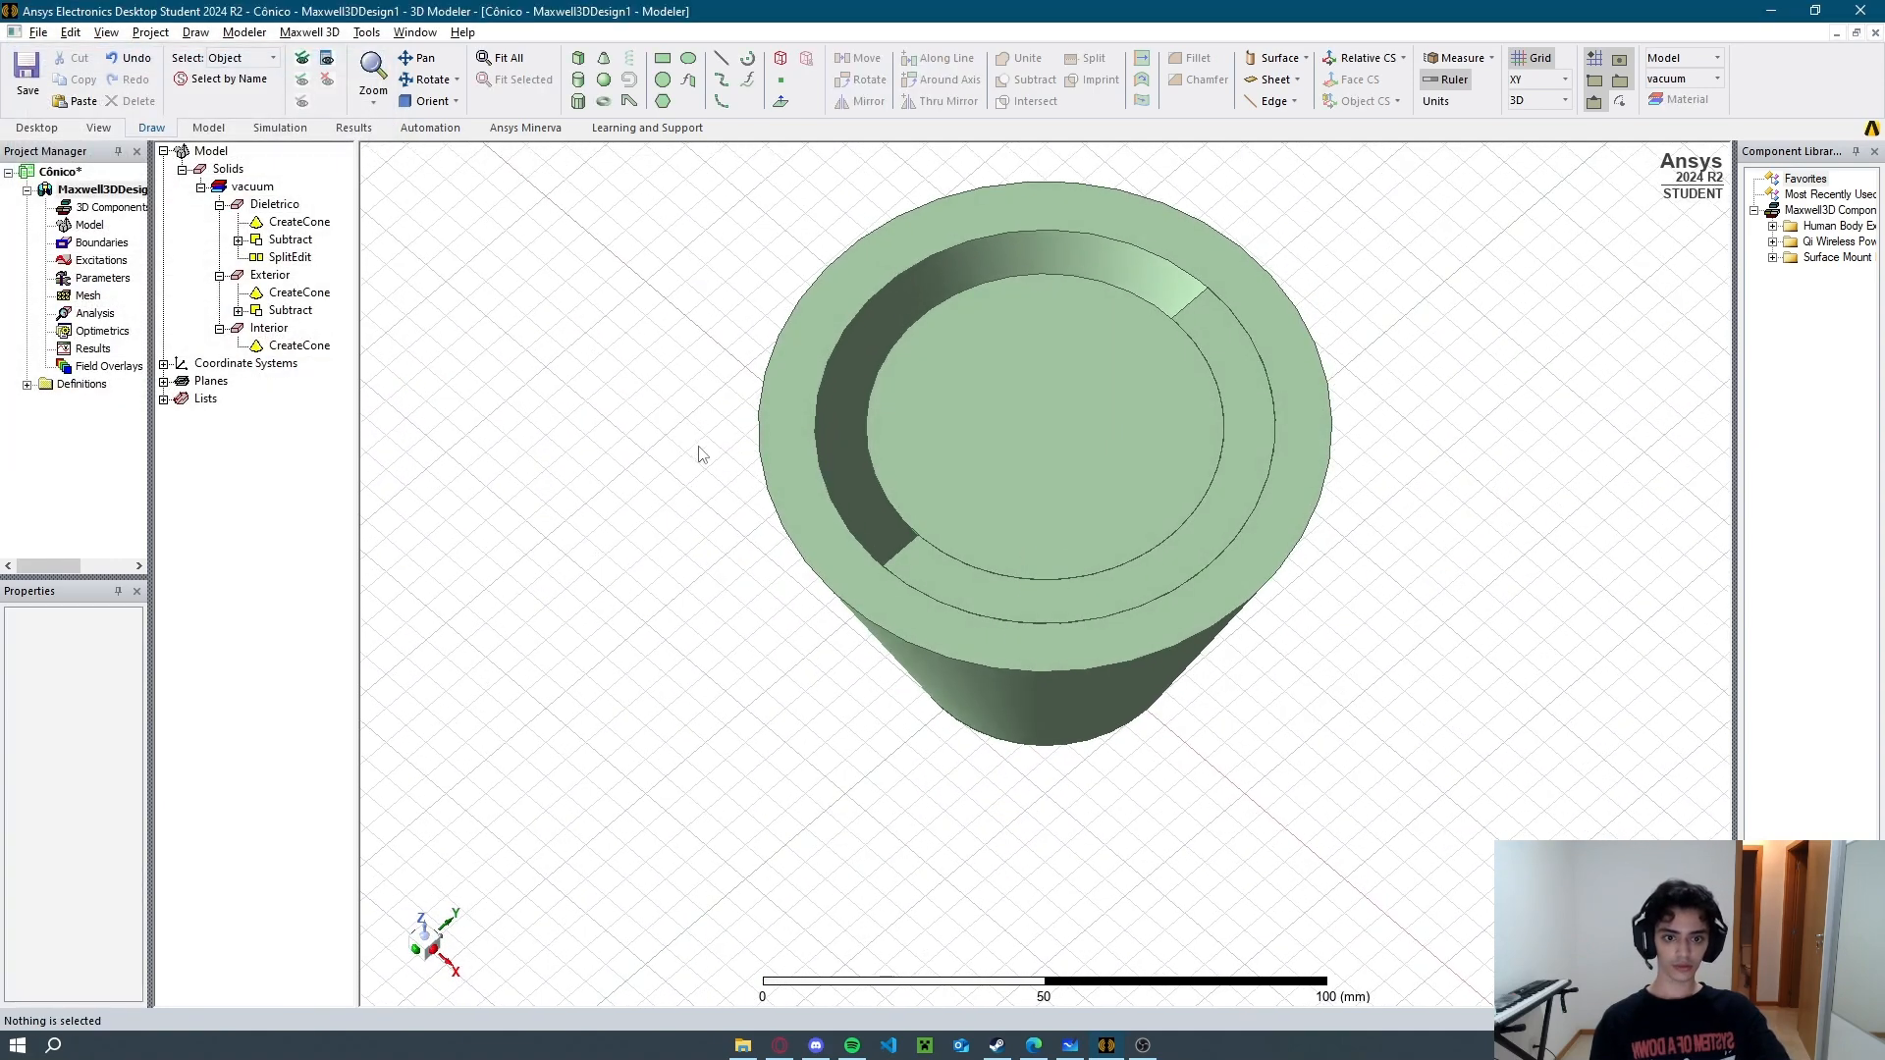
click(1235, 499)
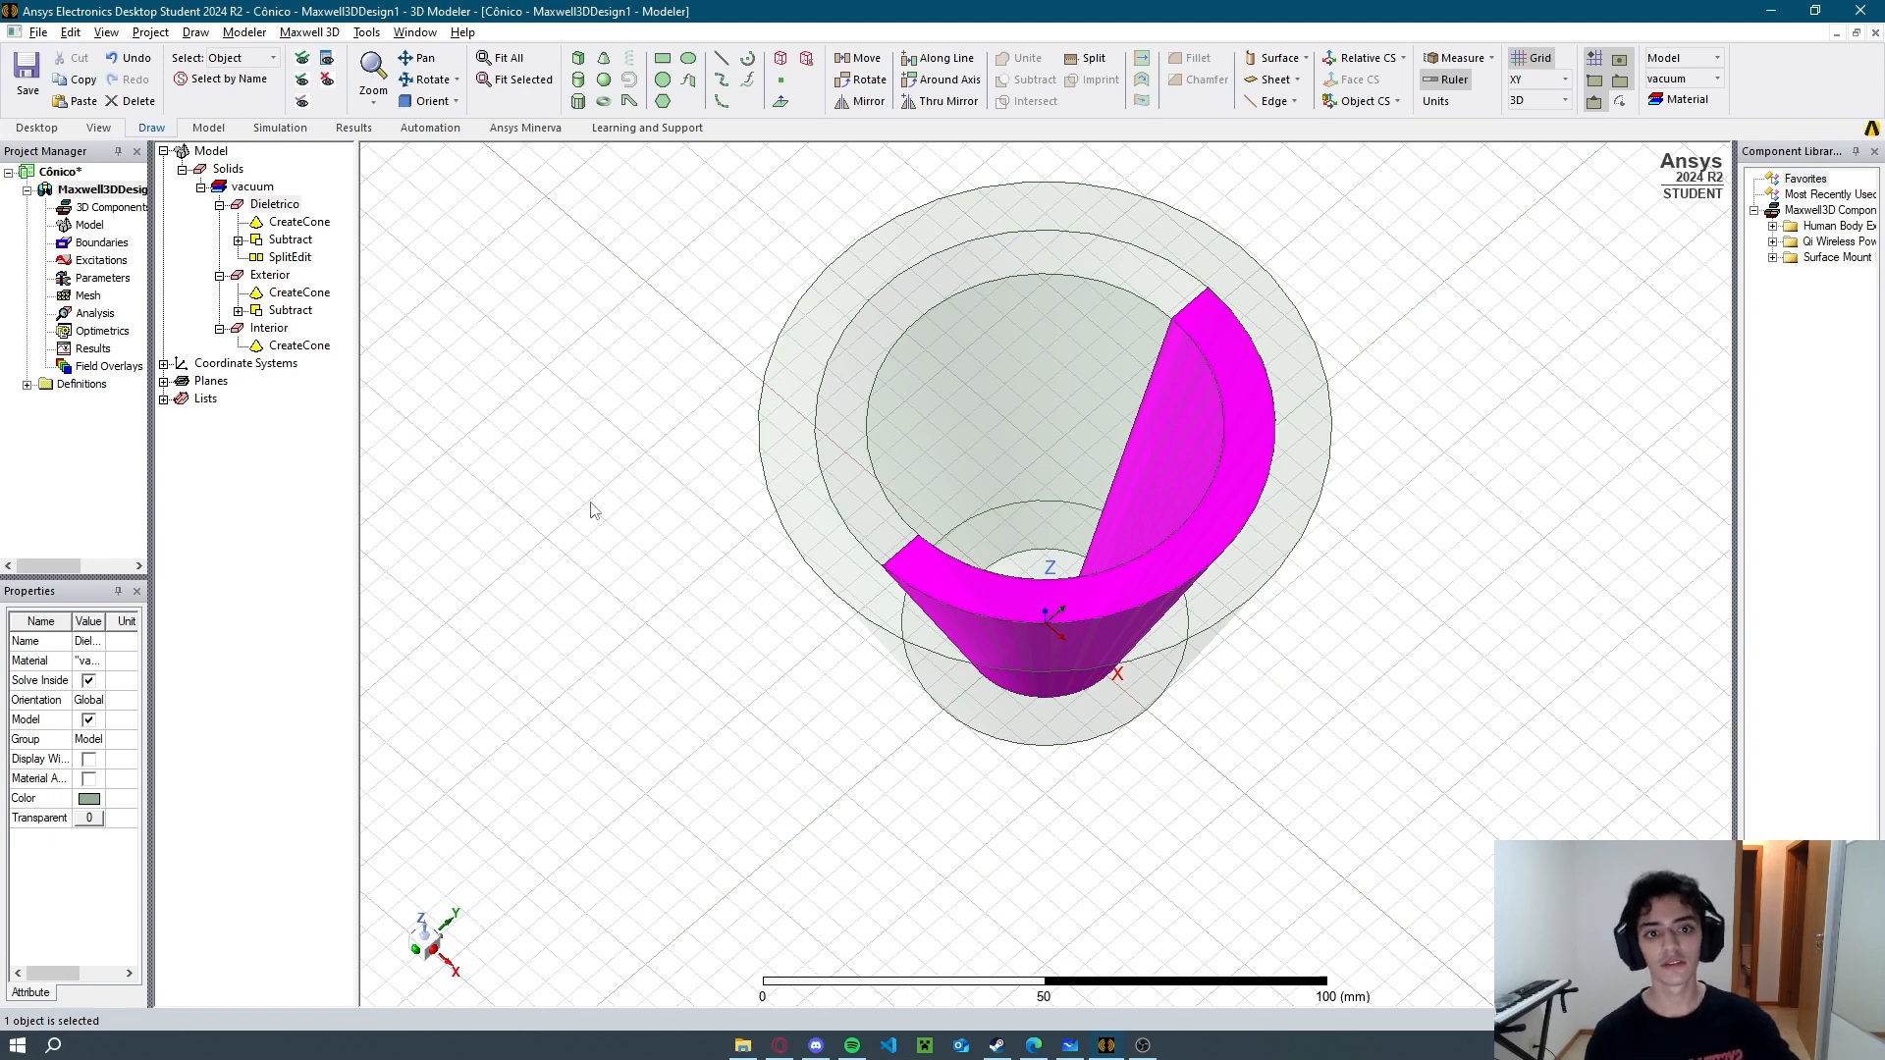
click(1088, 61)
click(287, 122)
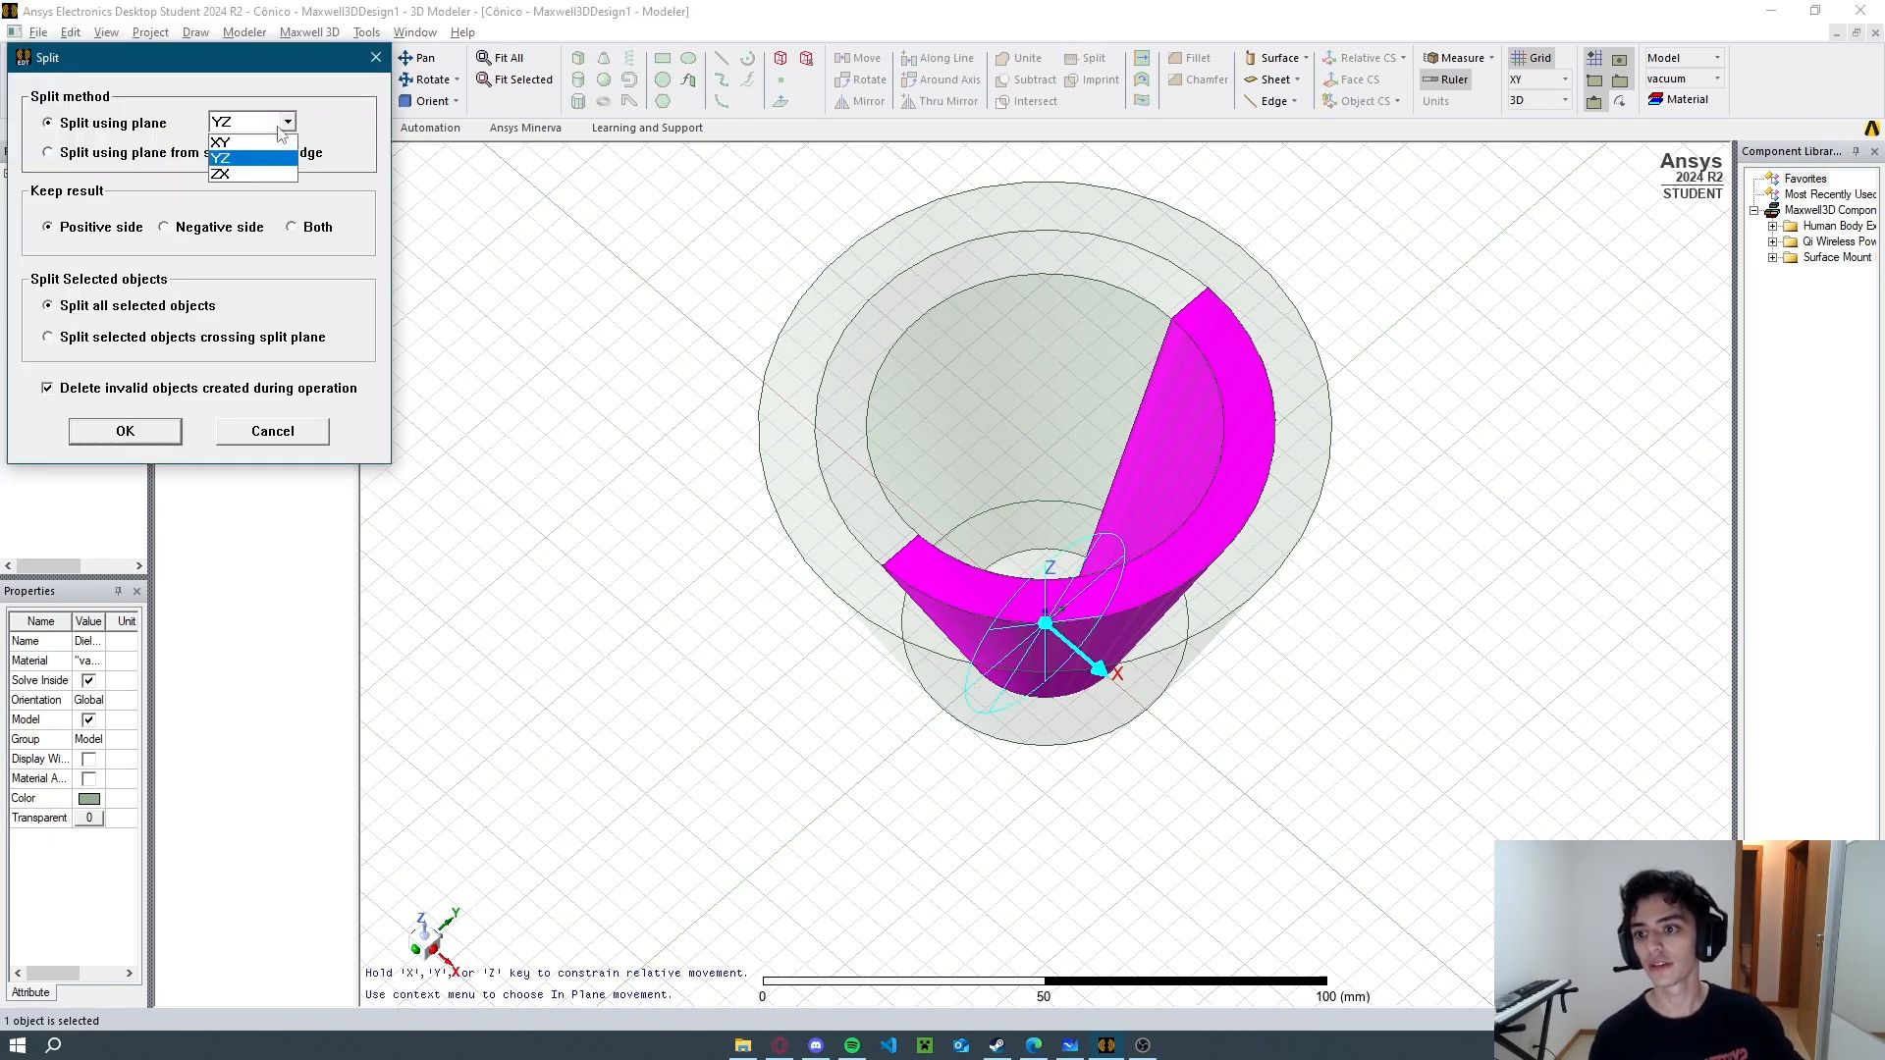
click(257, 173)
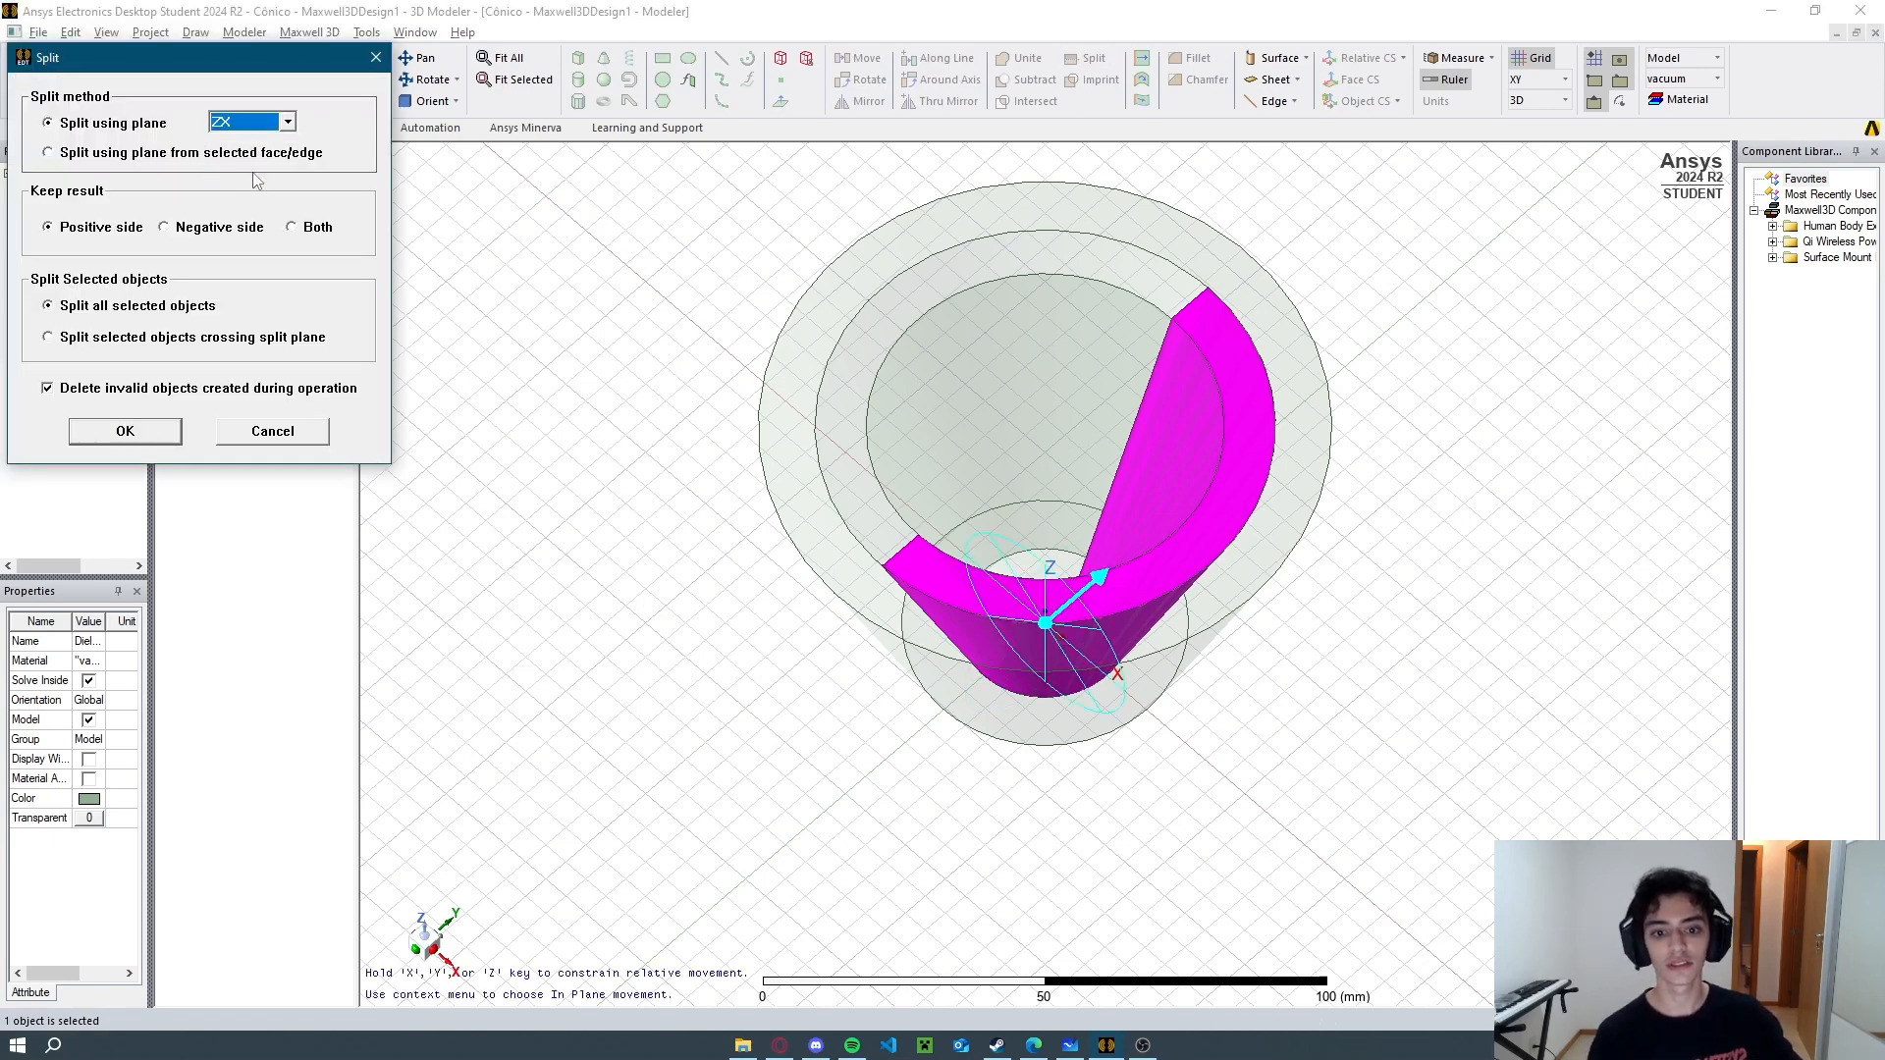
click(162, 438)
click(665, 555)
Duplicate the quarter-cone Dieletrico around the Z axis at 90 deg, with a total of 4.
middle_drag(665, 556, 687, 471)
click(1136, 448)
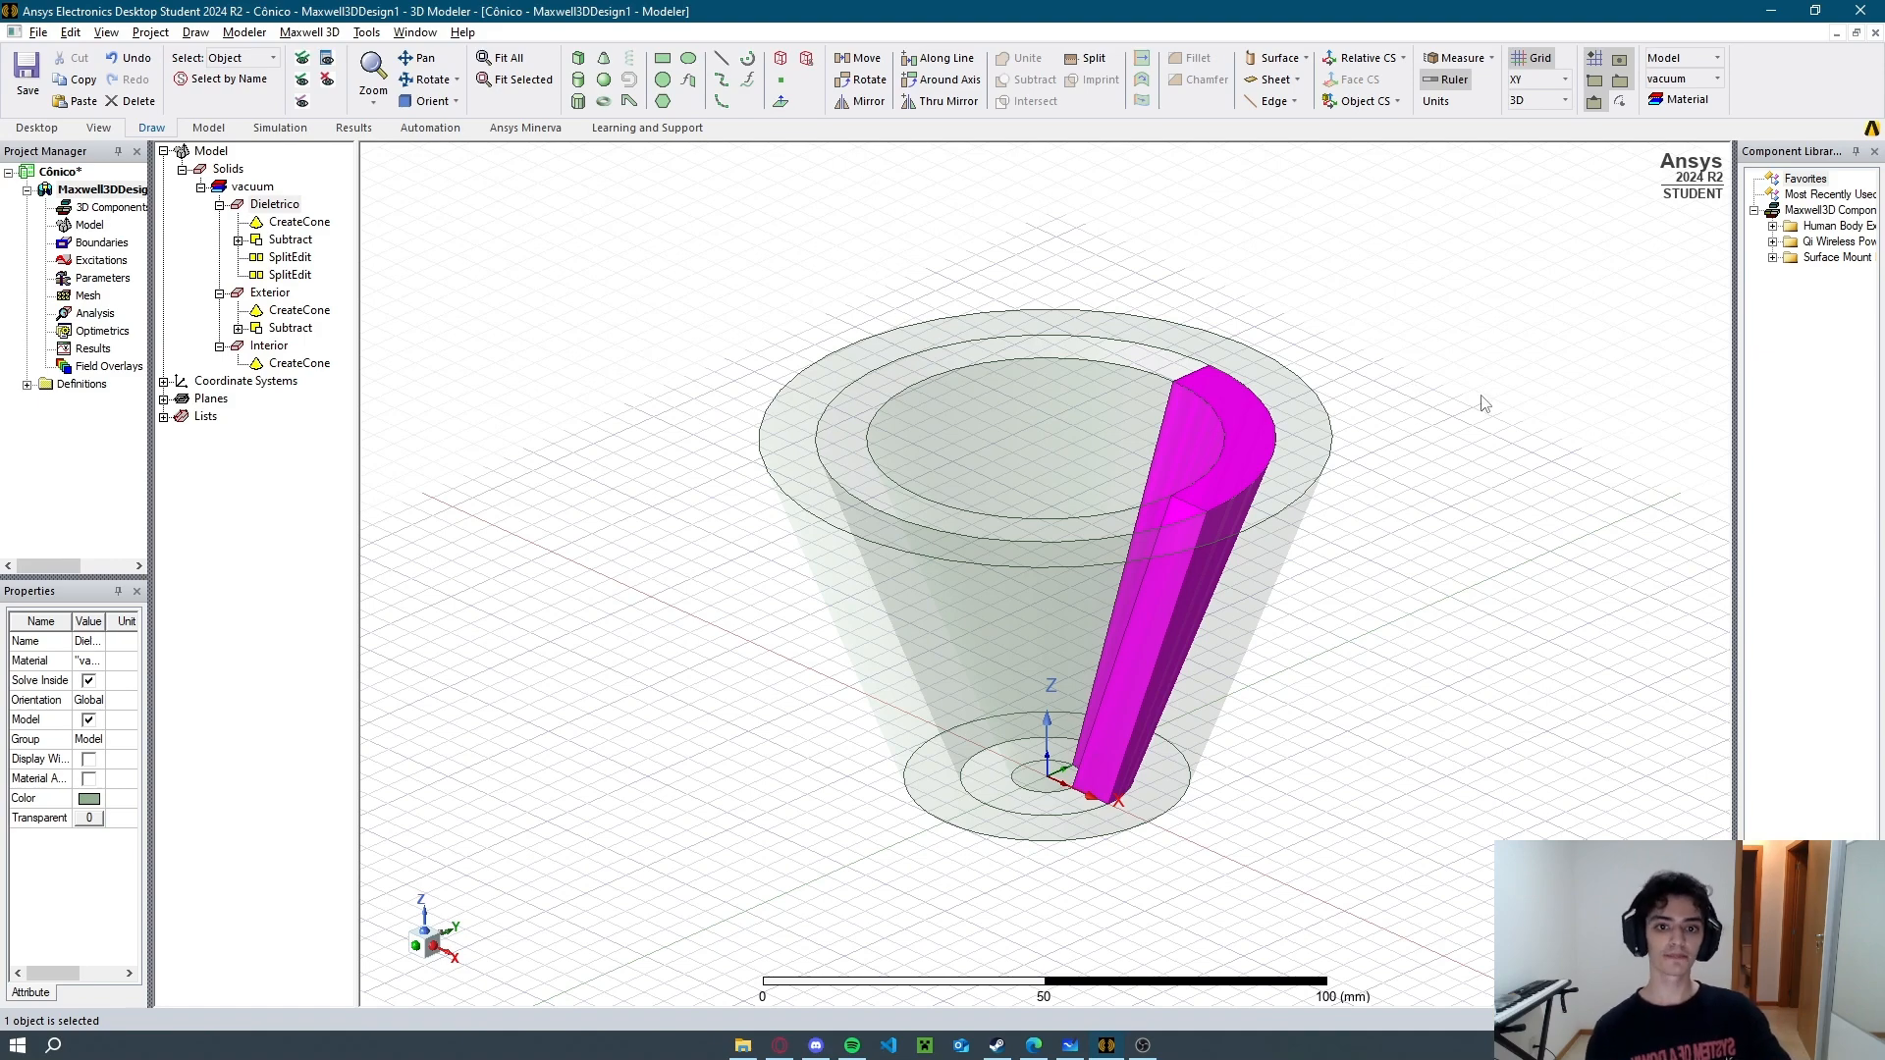
click(934, 82)
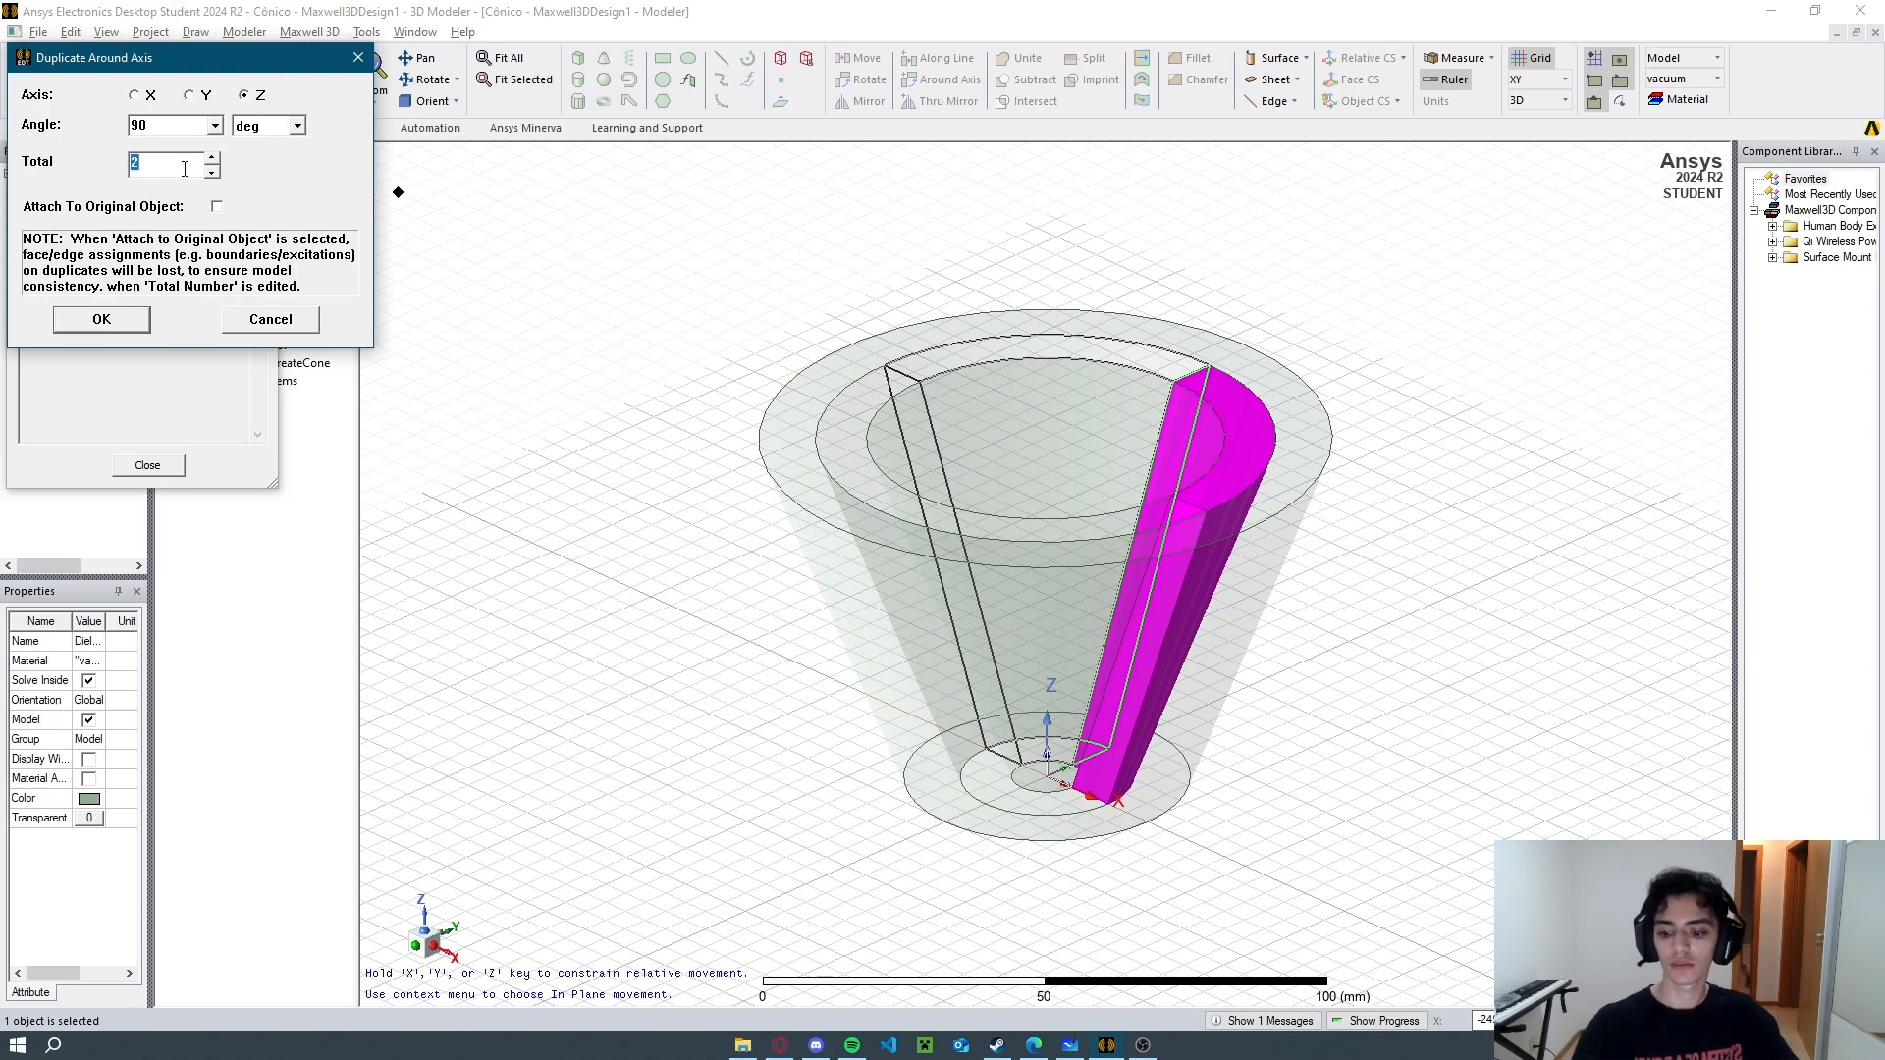
text(4)
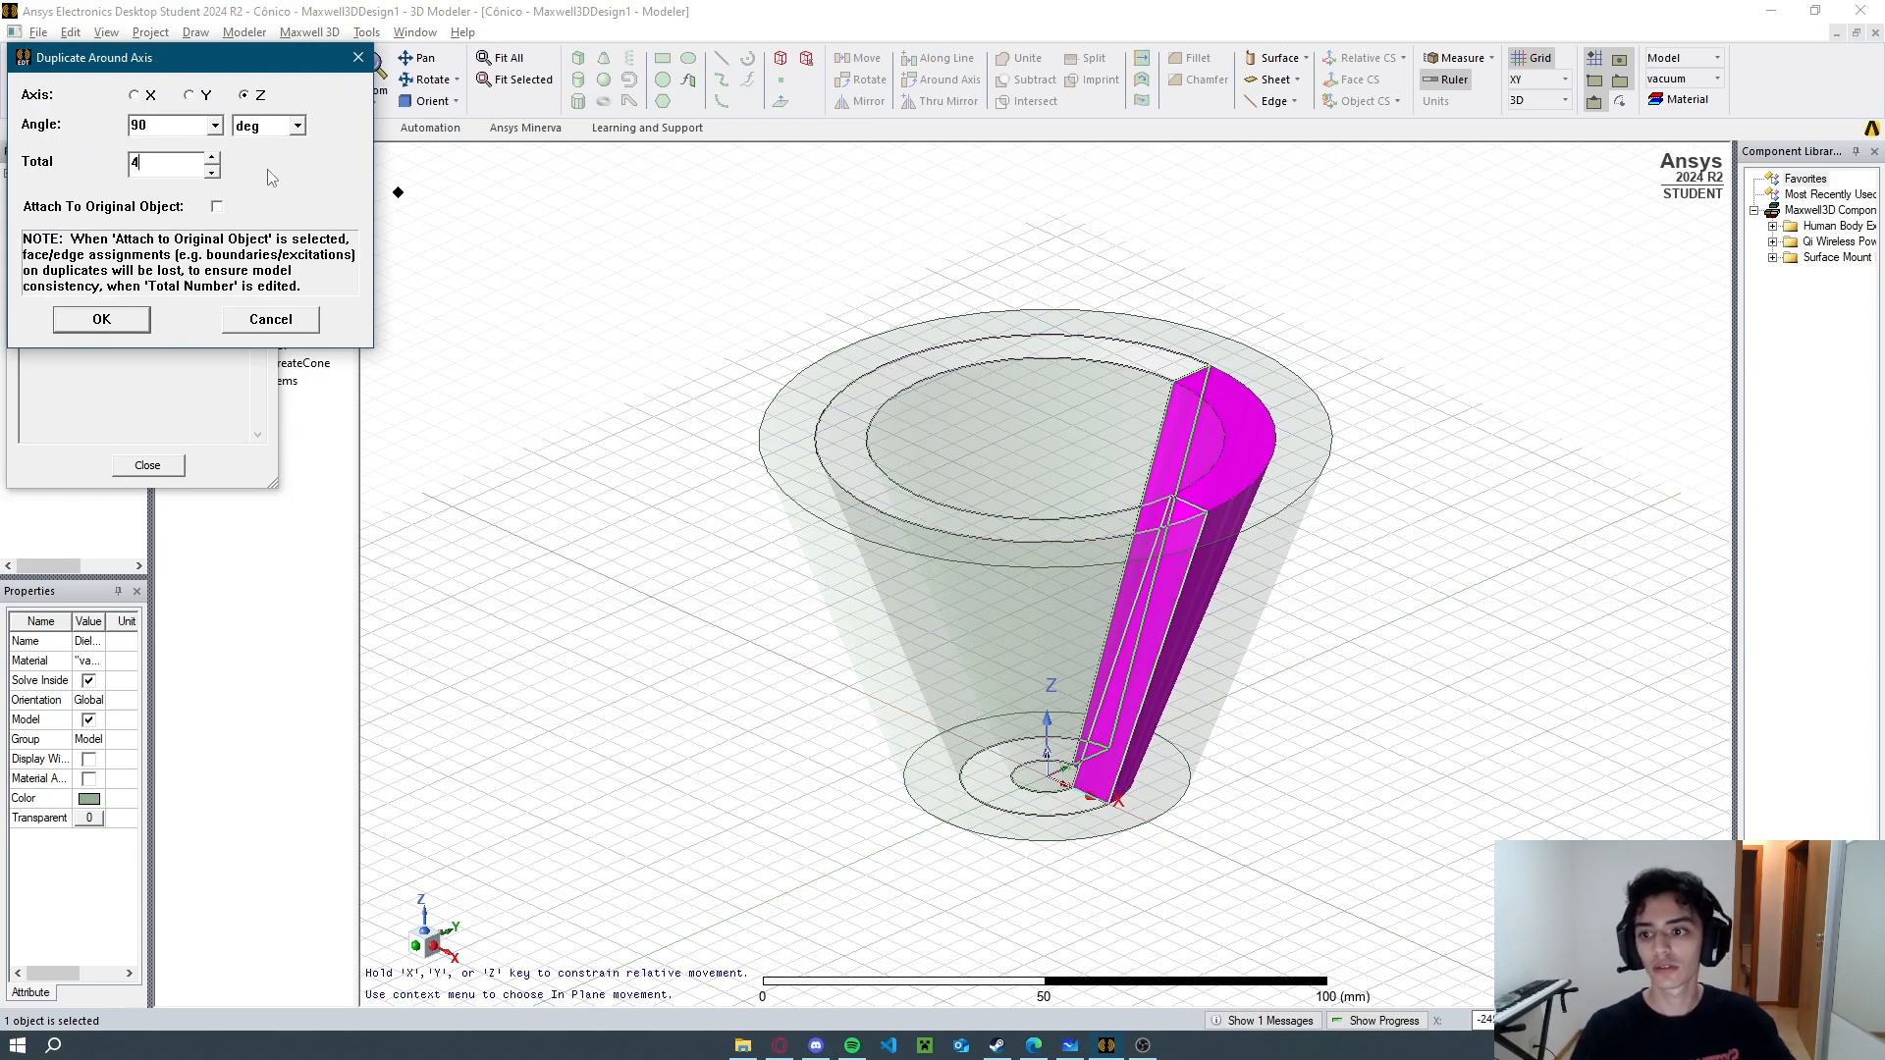
click(103, 320)
click(611, 246)
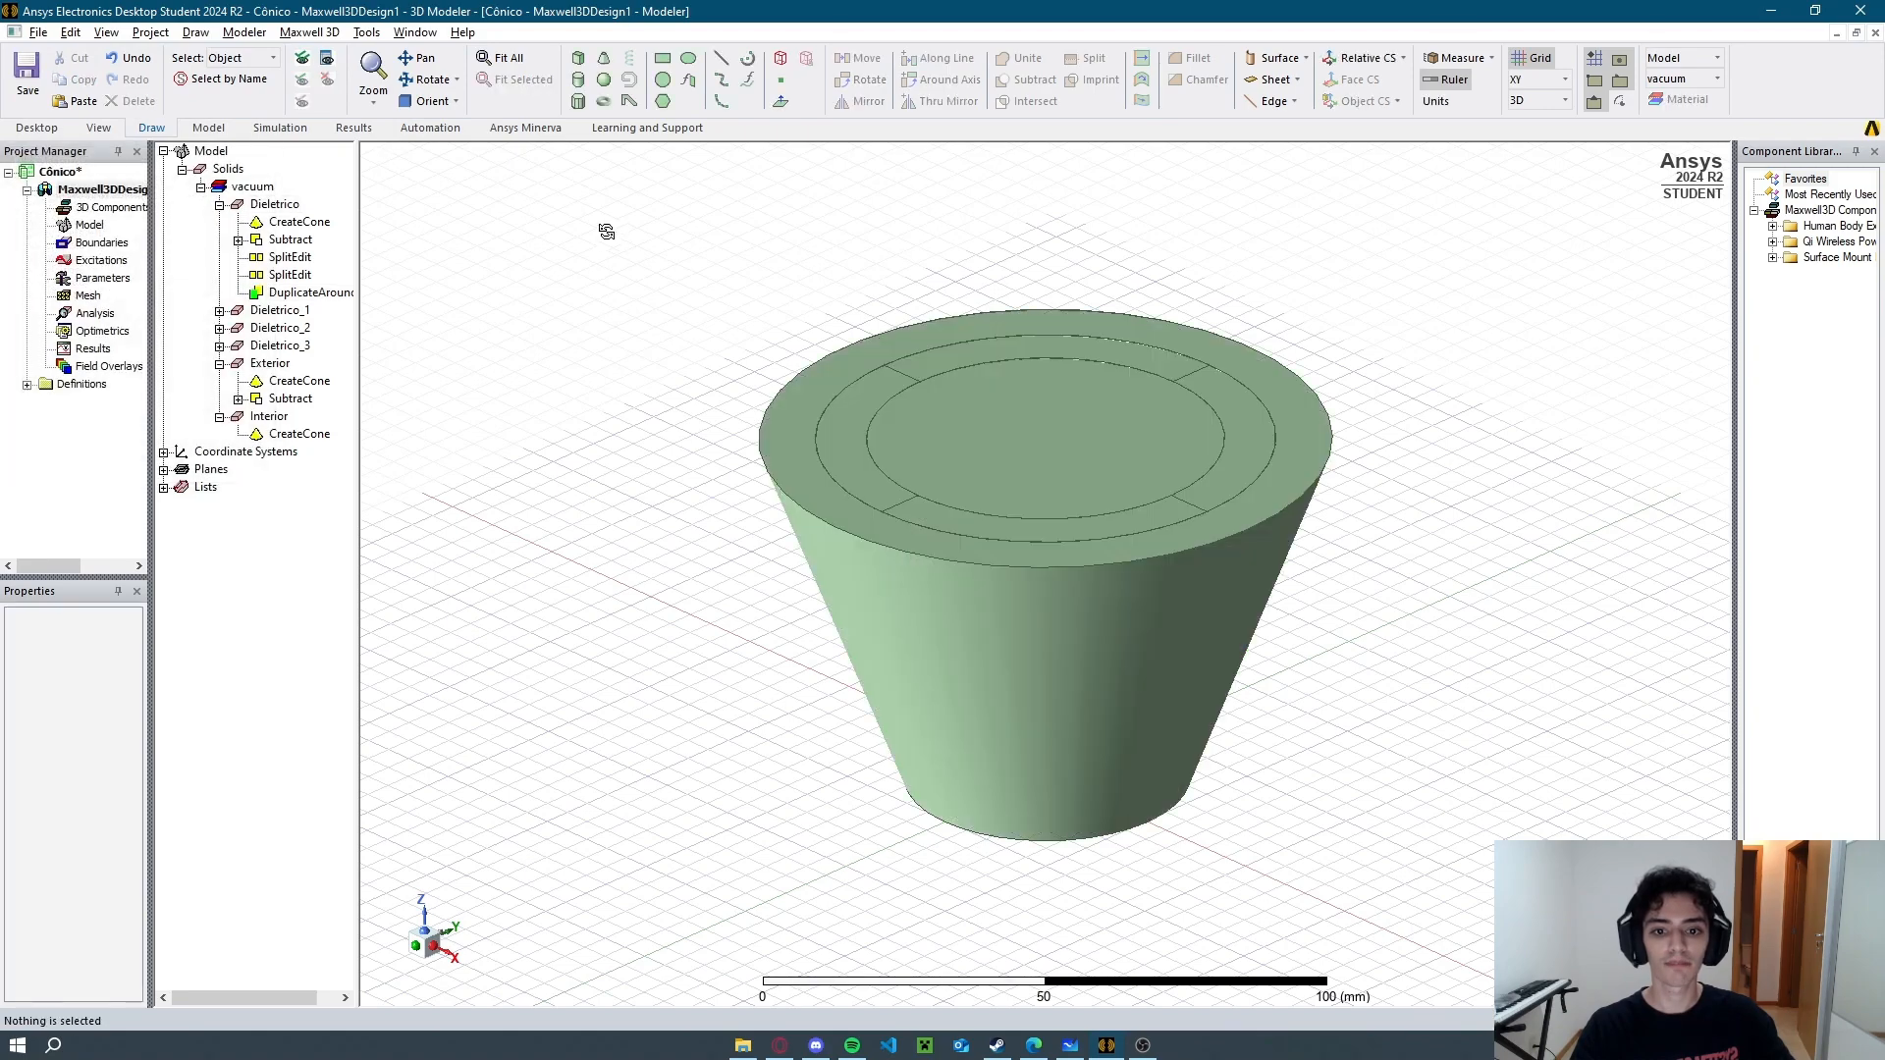
Rename the original quarter-cone Dieletrico as Dieletrico_4.
alt+drag(666, 300, 496, 374)
click(279, 310)
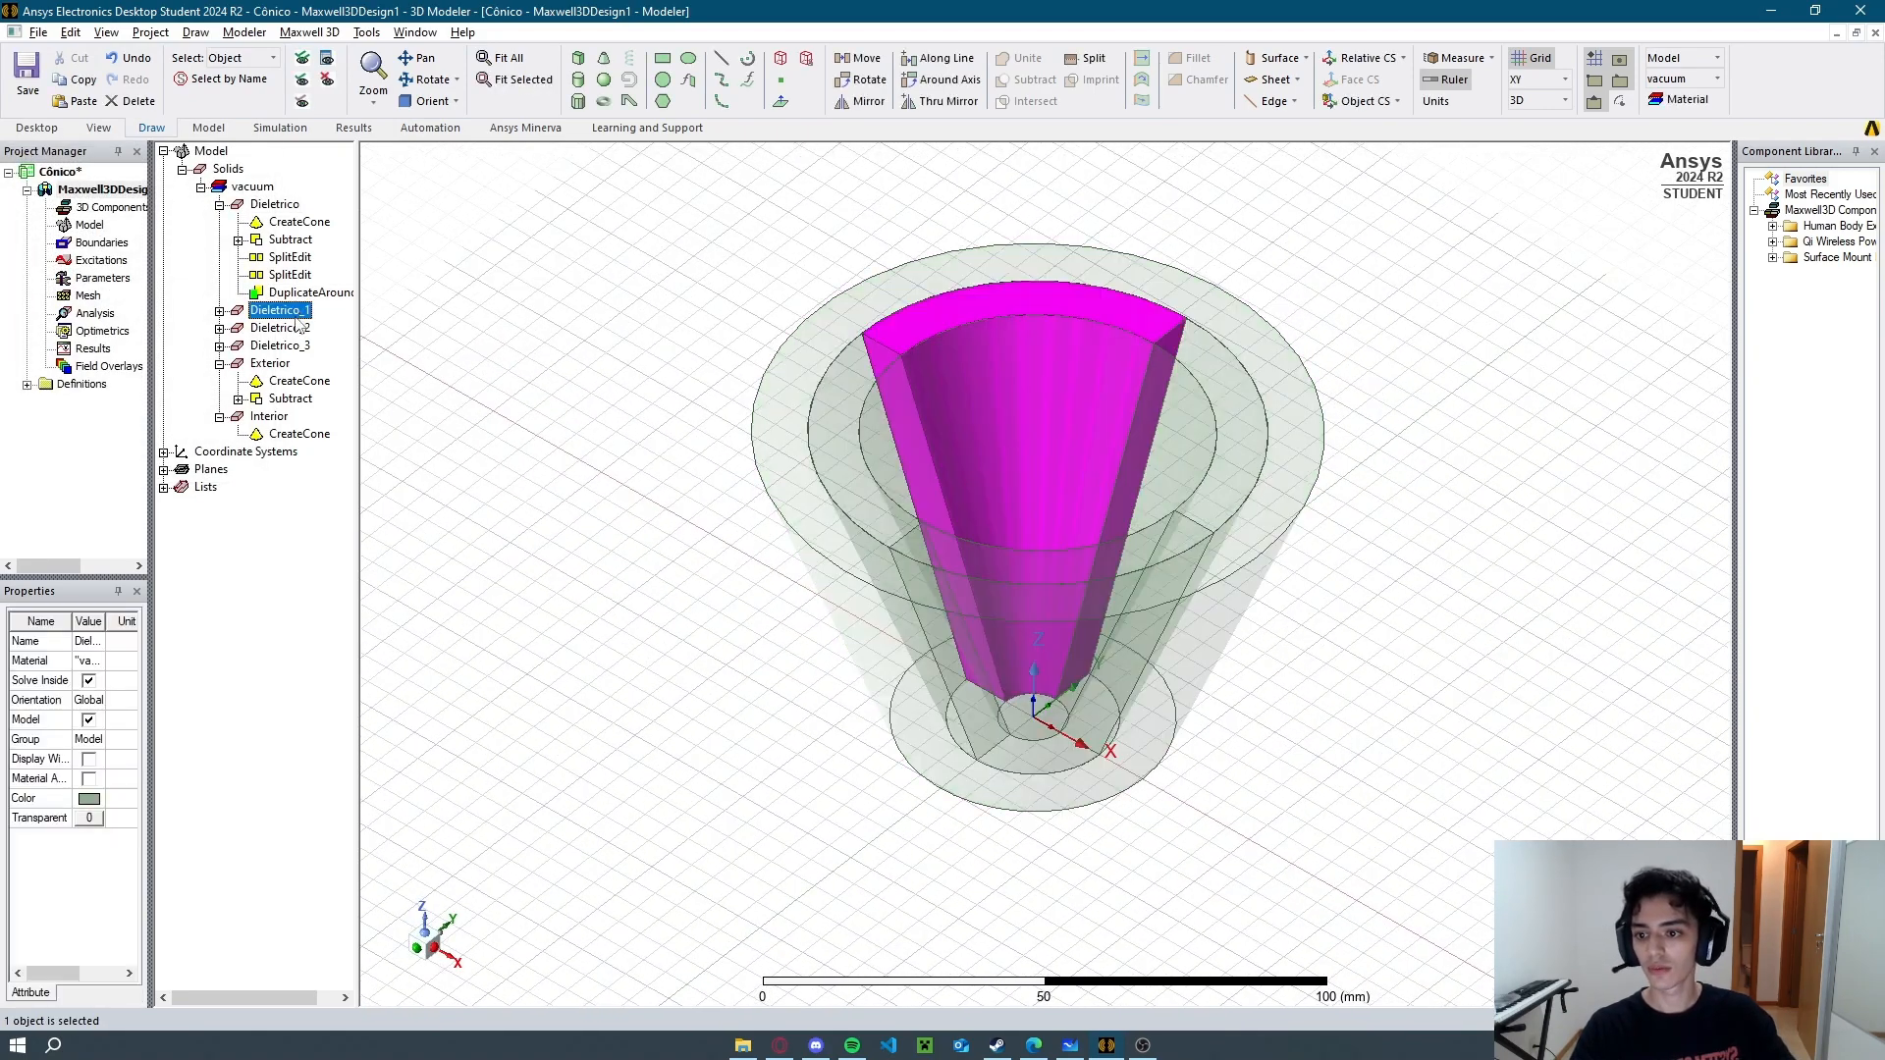
click(289, 206)
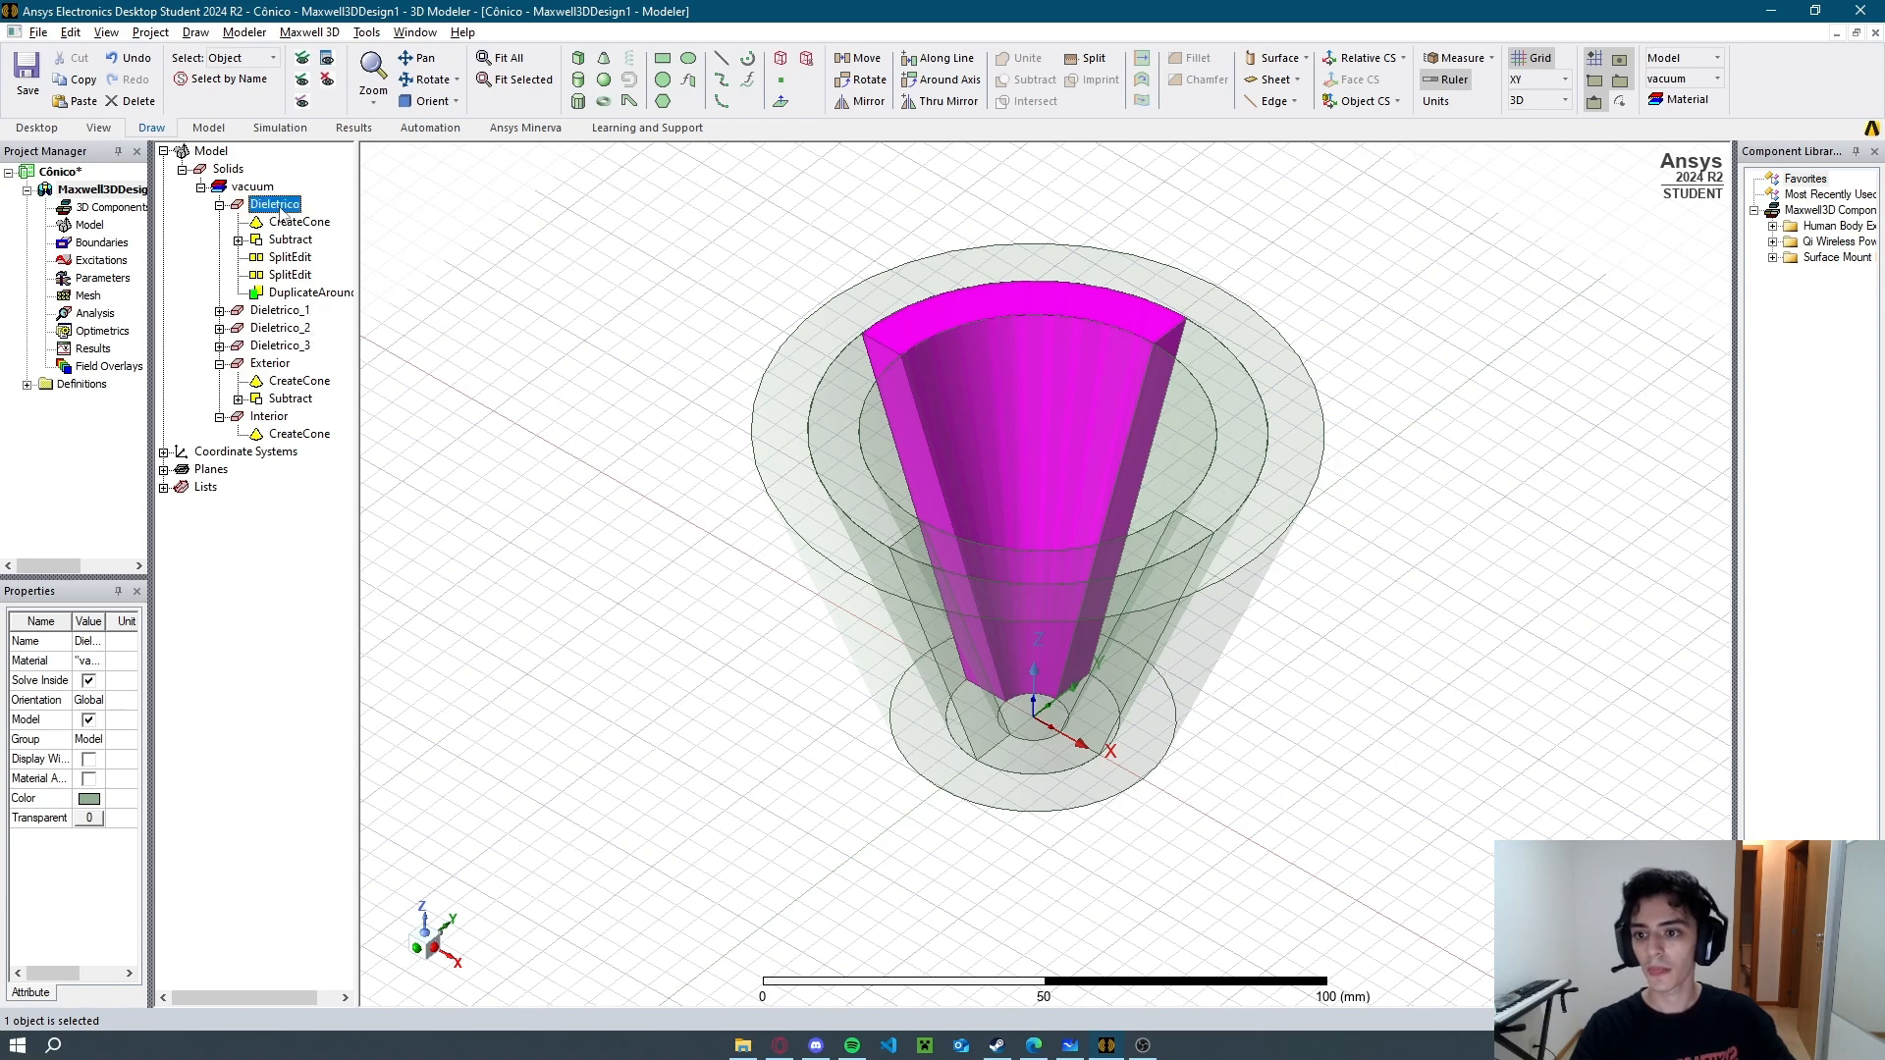
click(89, 641)
text(_4)
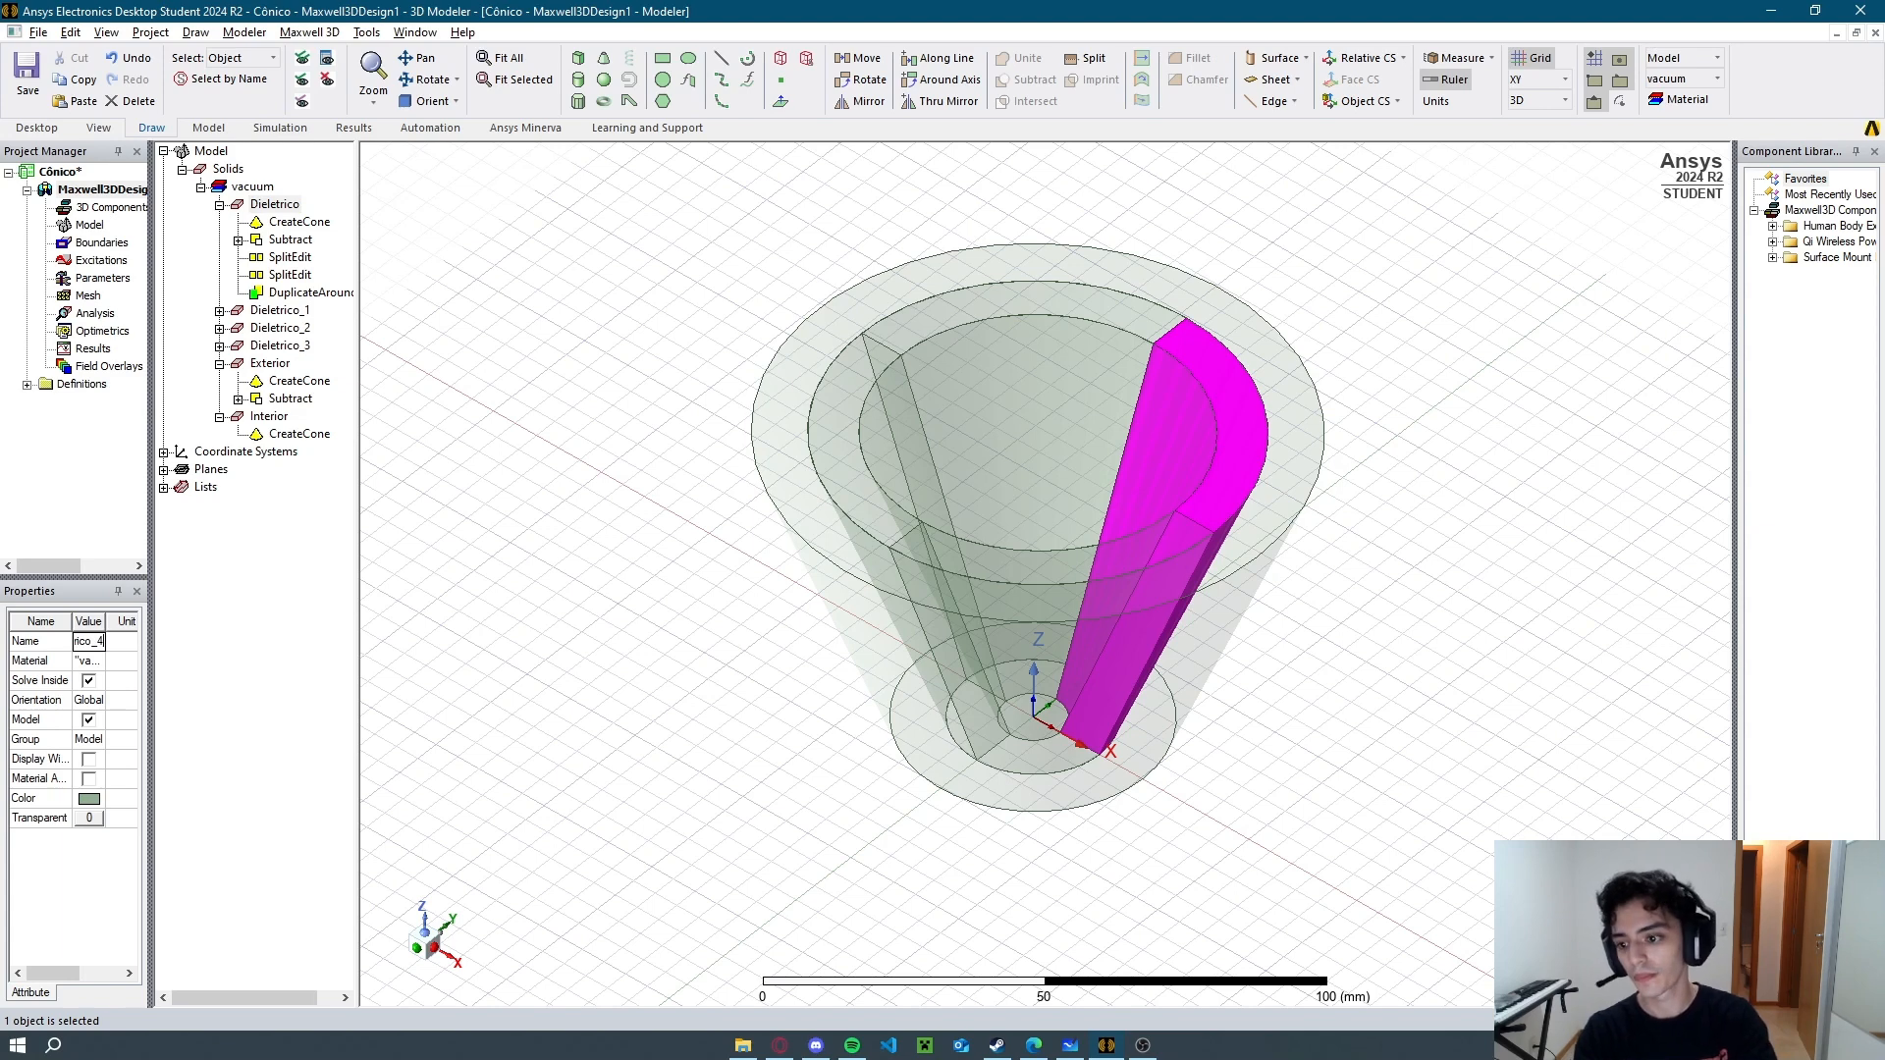
key(Return)
click(429, 455)
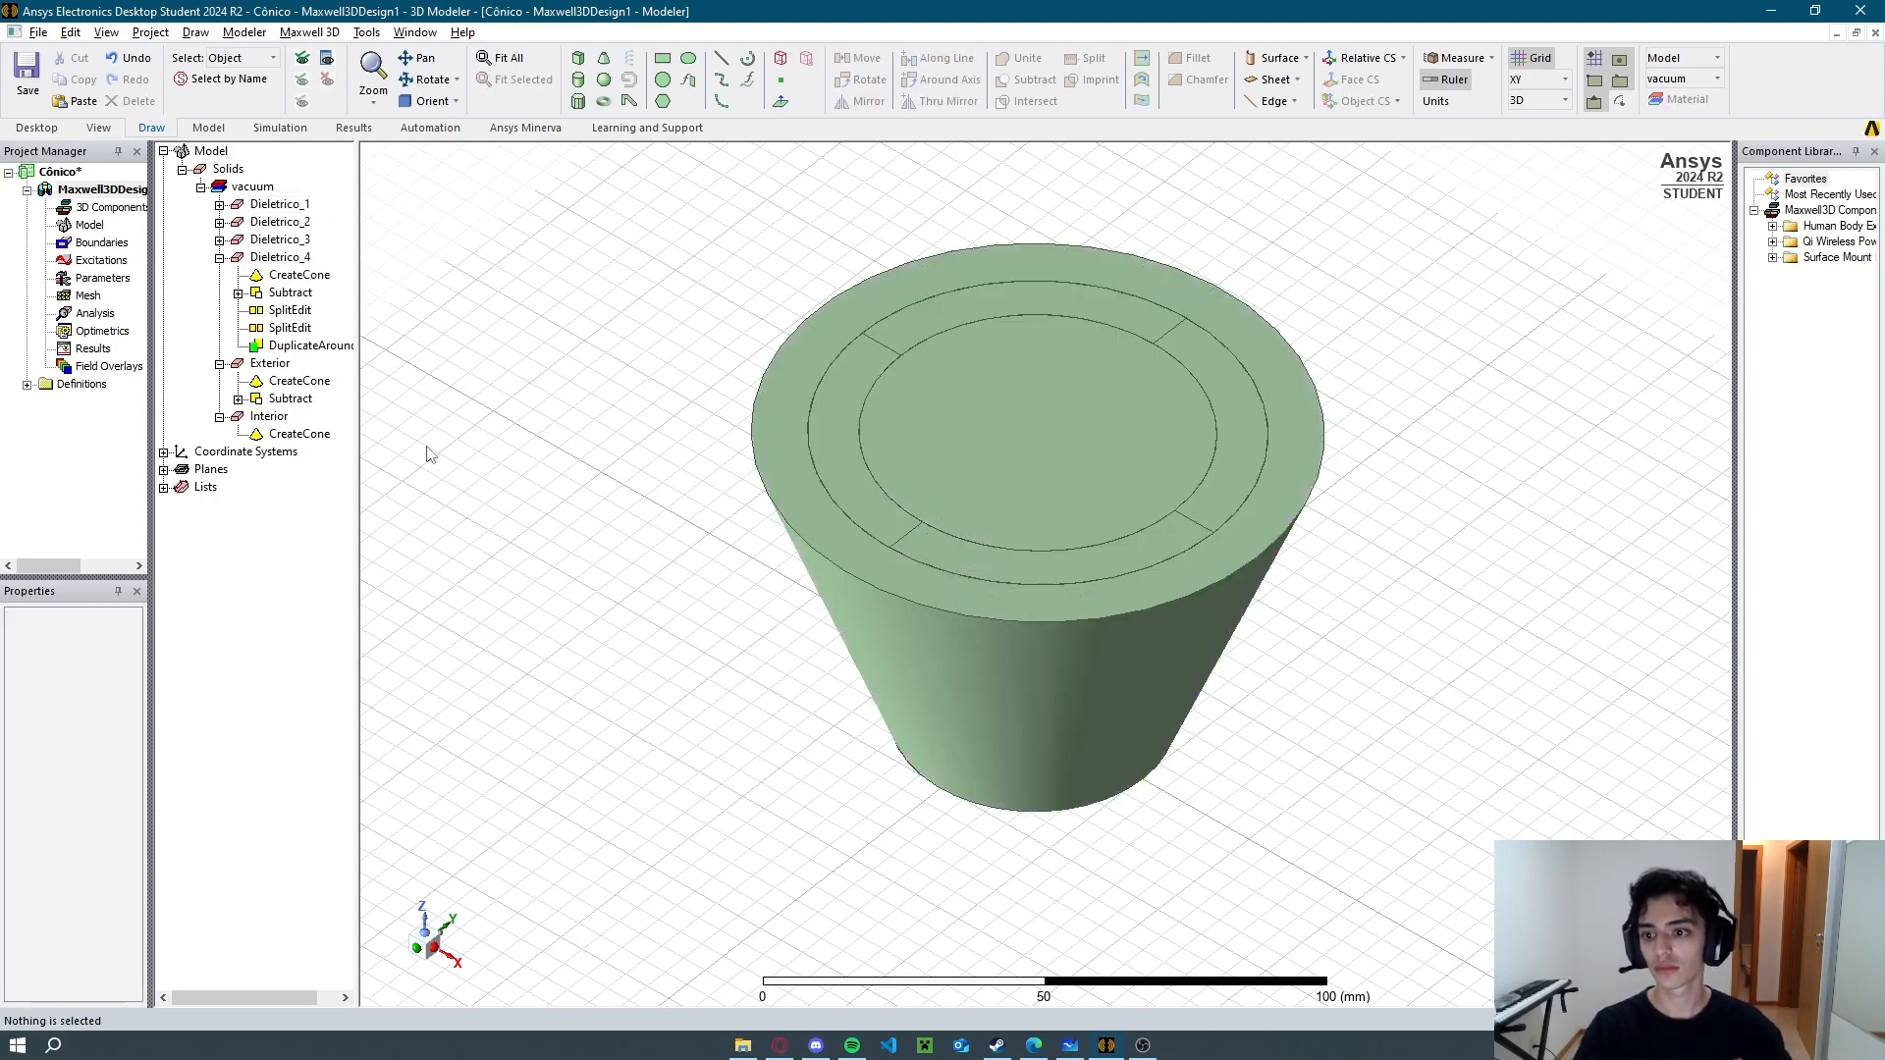
Collapse the construction histories of Dieletrico_4, Exterior and Interior in the model tree.
click(219, 258)
click(220, 276)
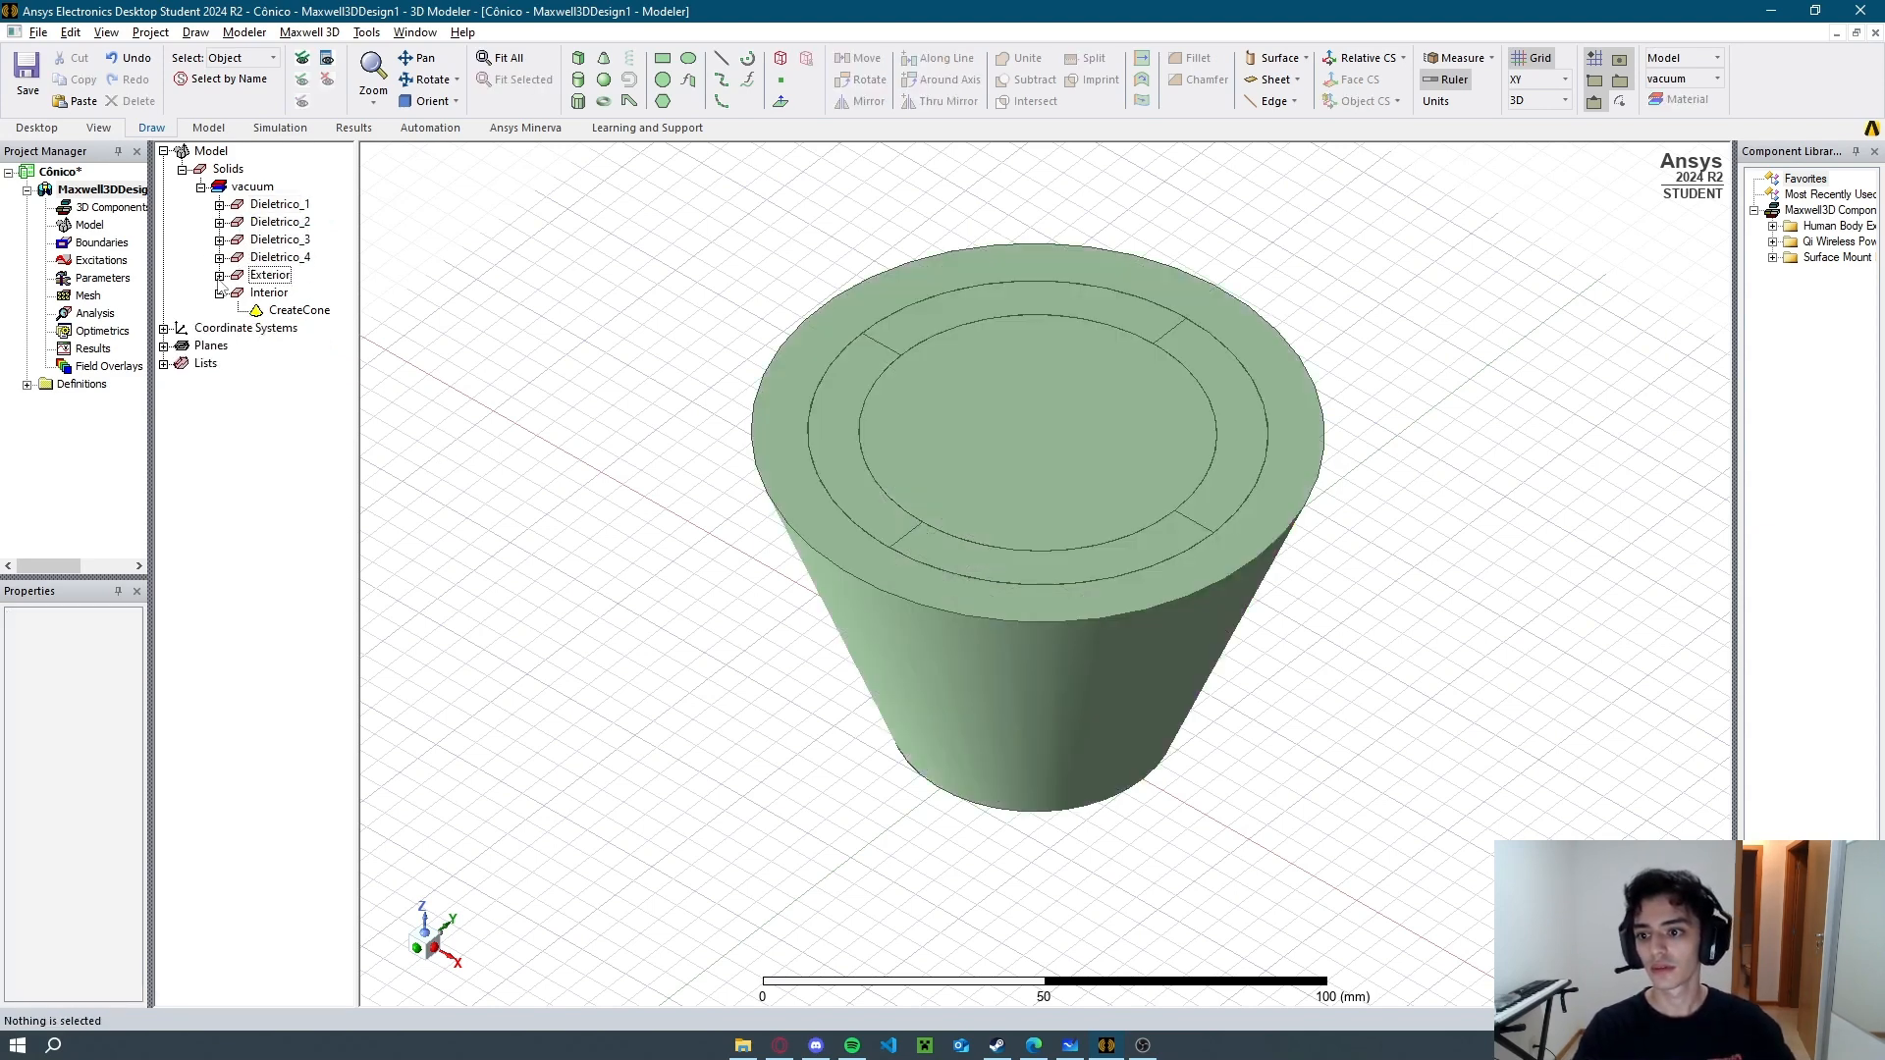
click(220, 294)
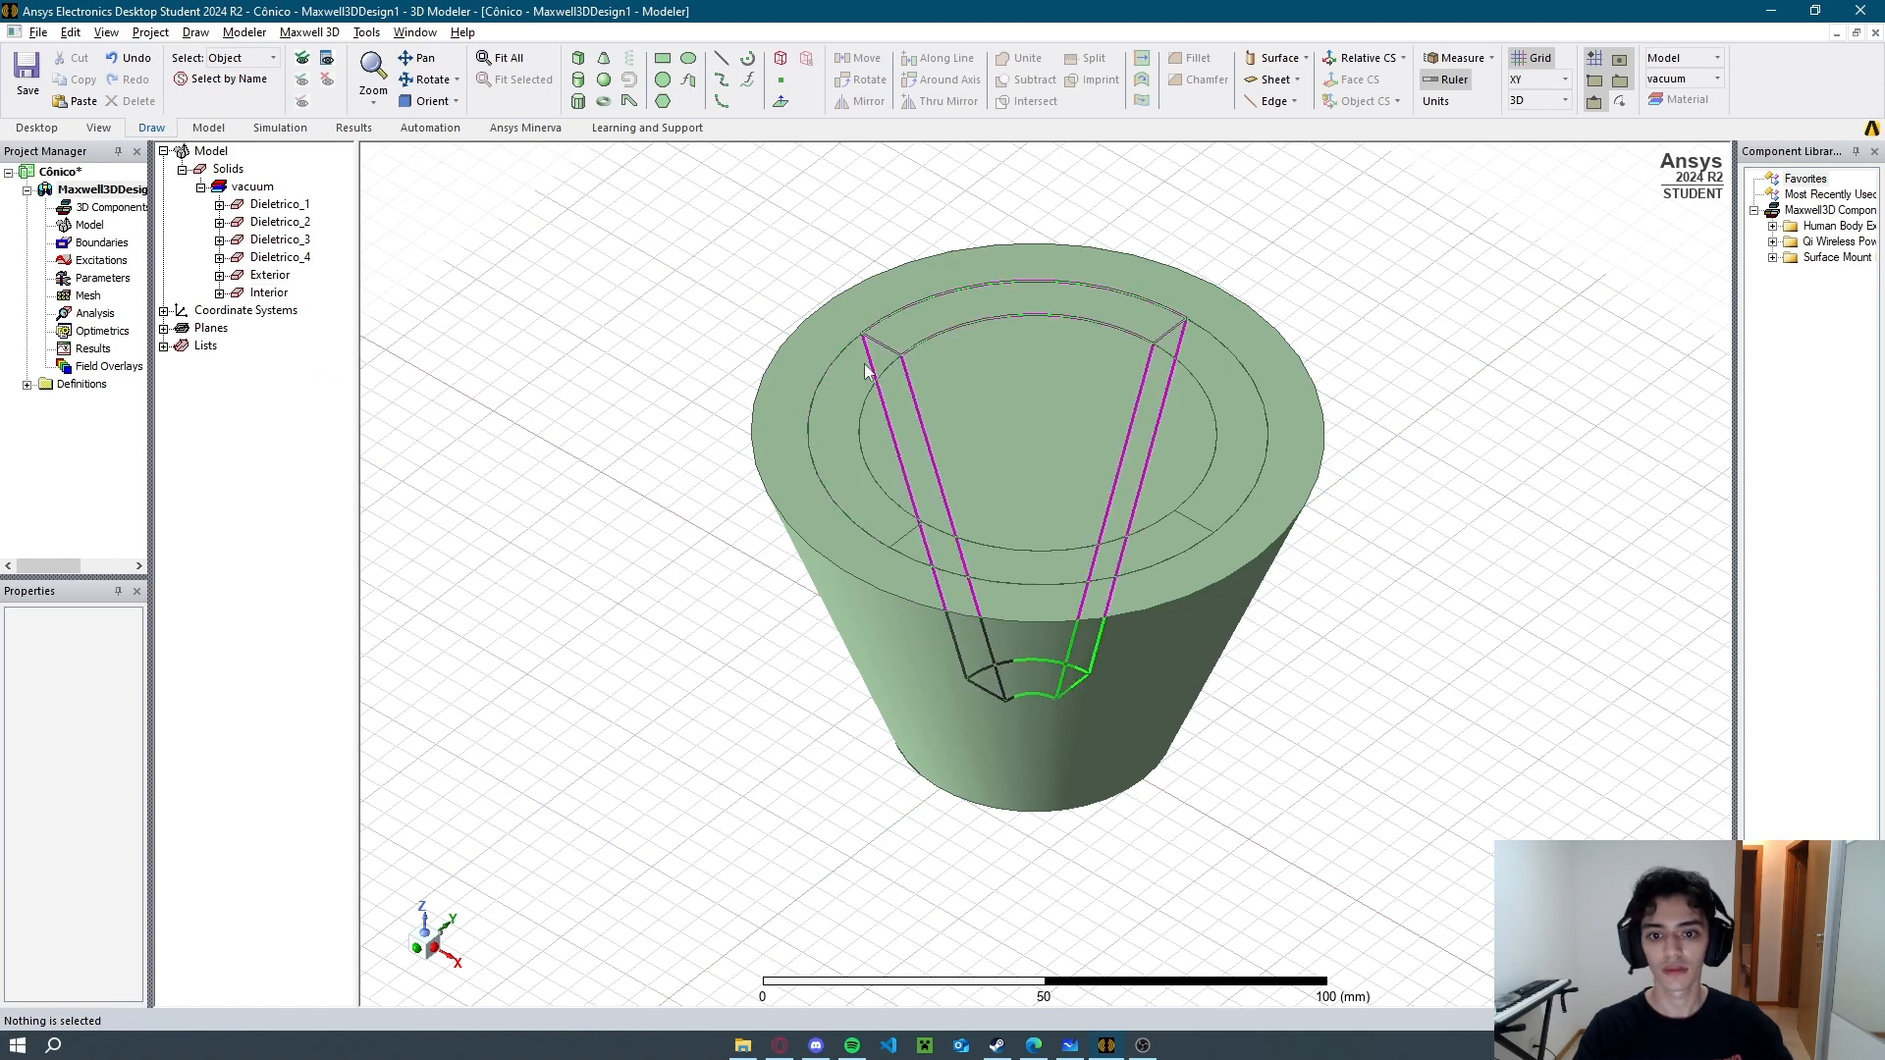
Color the Dieletrico_1 quarter cone light cyan and Dieletrico_2 pink.
click(280, 205)
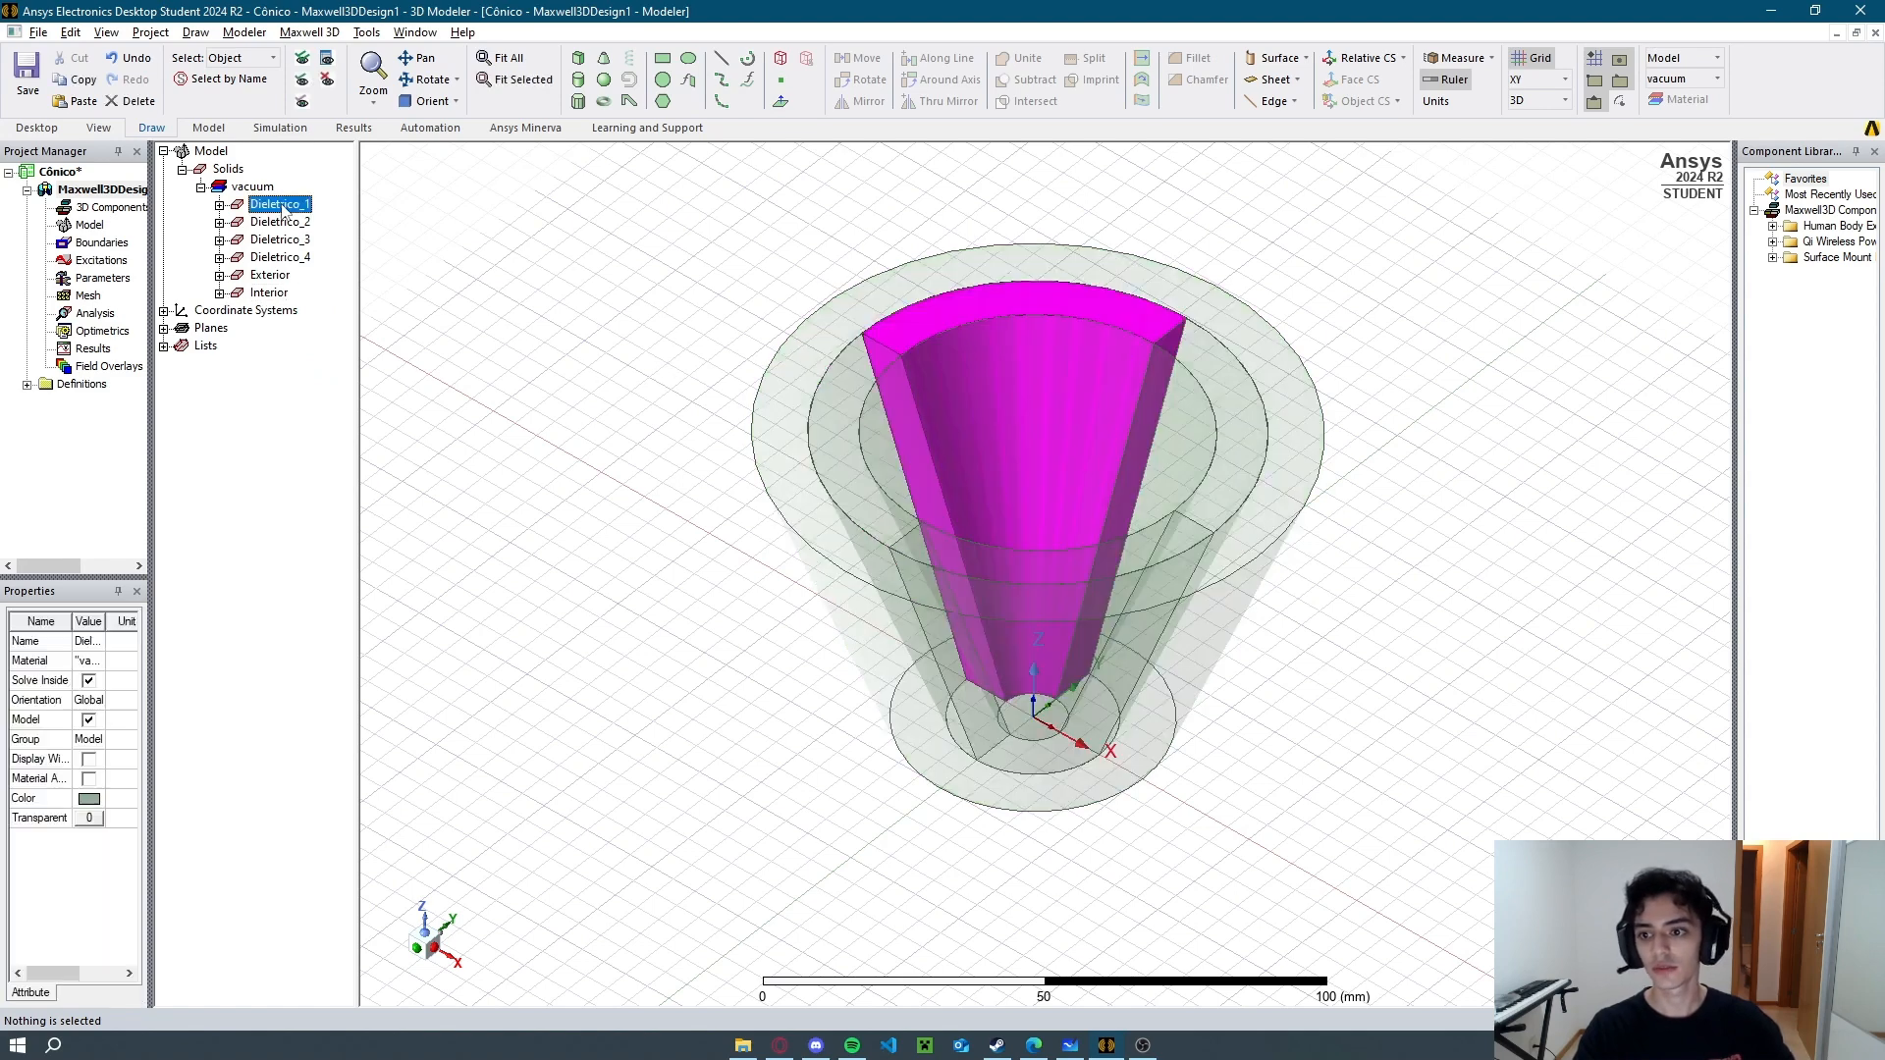
click(87, 801)
click(844, 413)
click(761, 656)
click(281, 223)
click(88, 801)
click(895, 413)
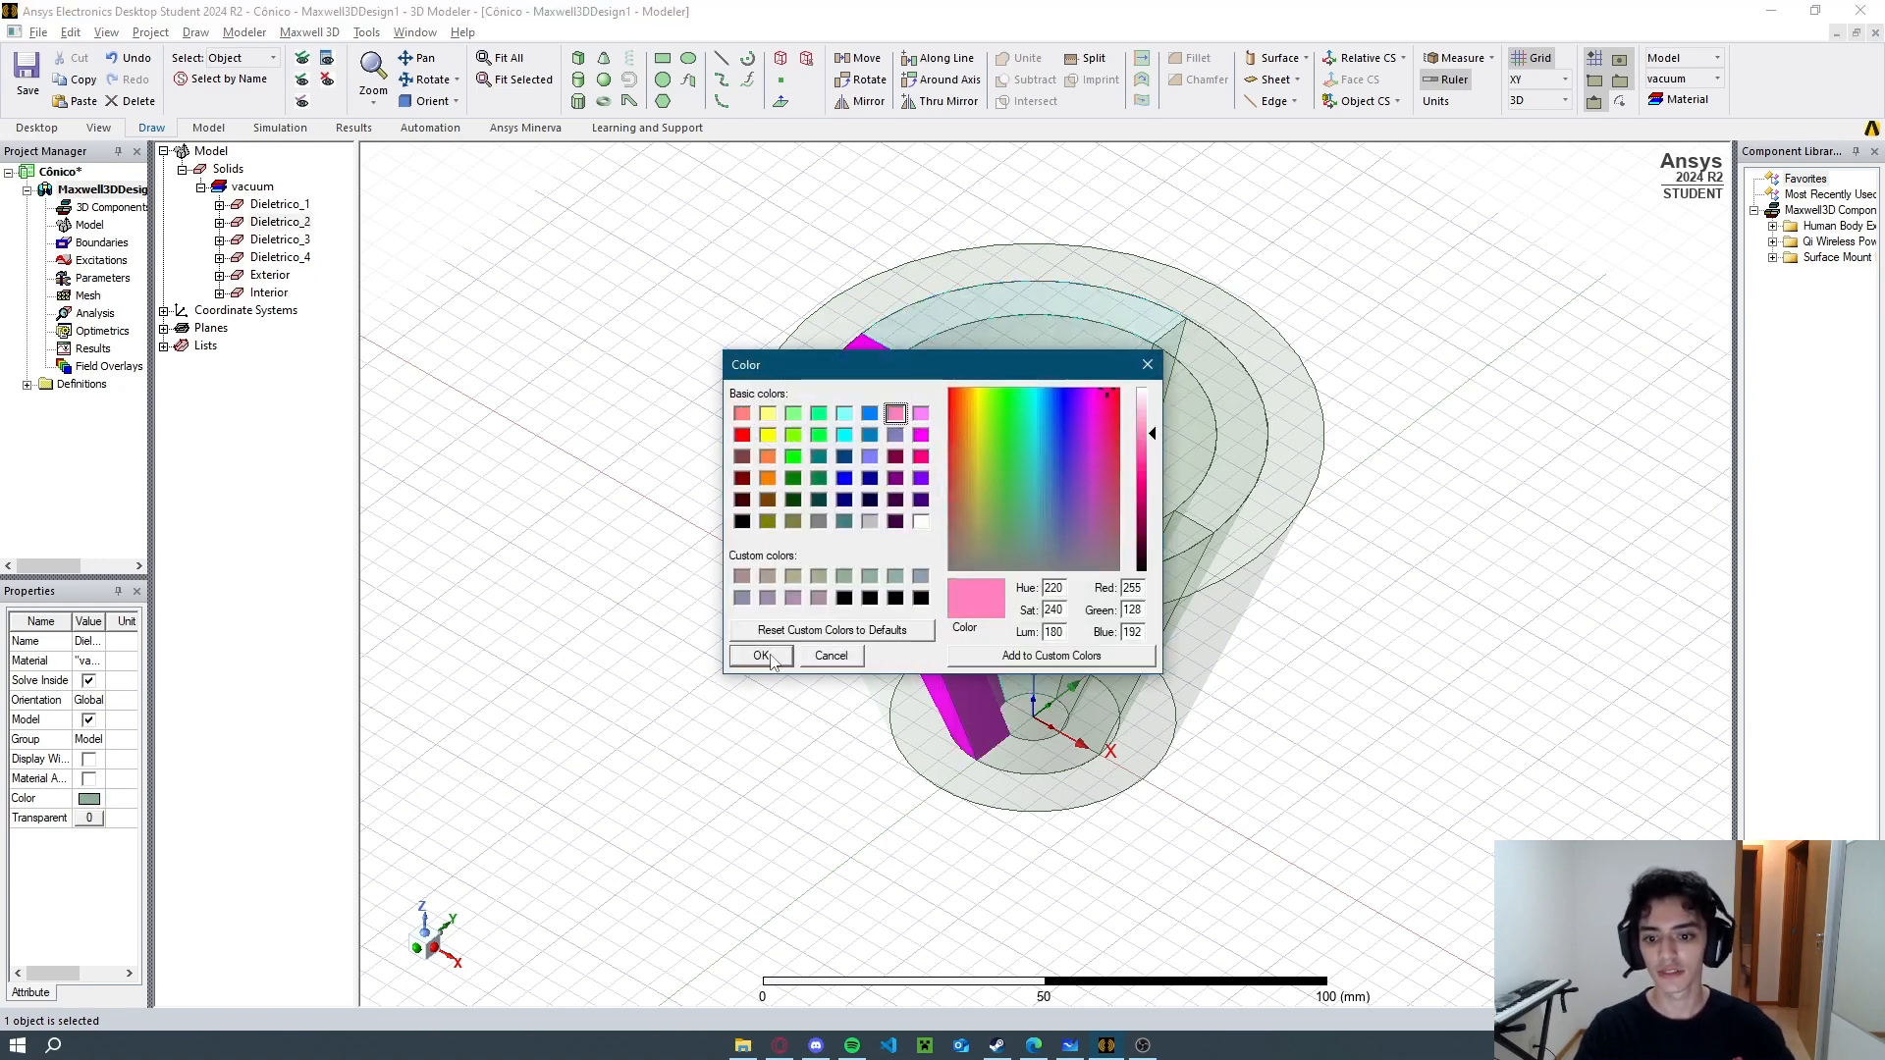
click(761, 655)
Color the Dieletrico_3 quarter cone white and Dieletrico_4 red.
click(280, 240)
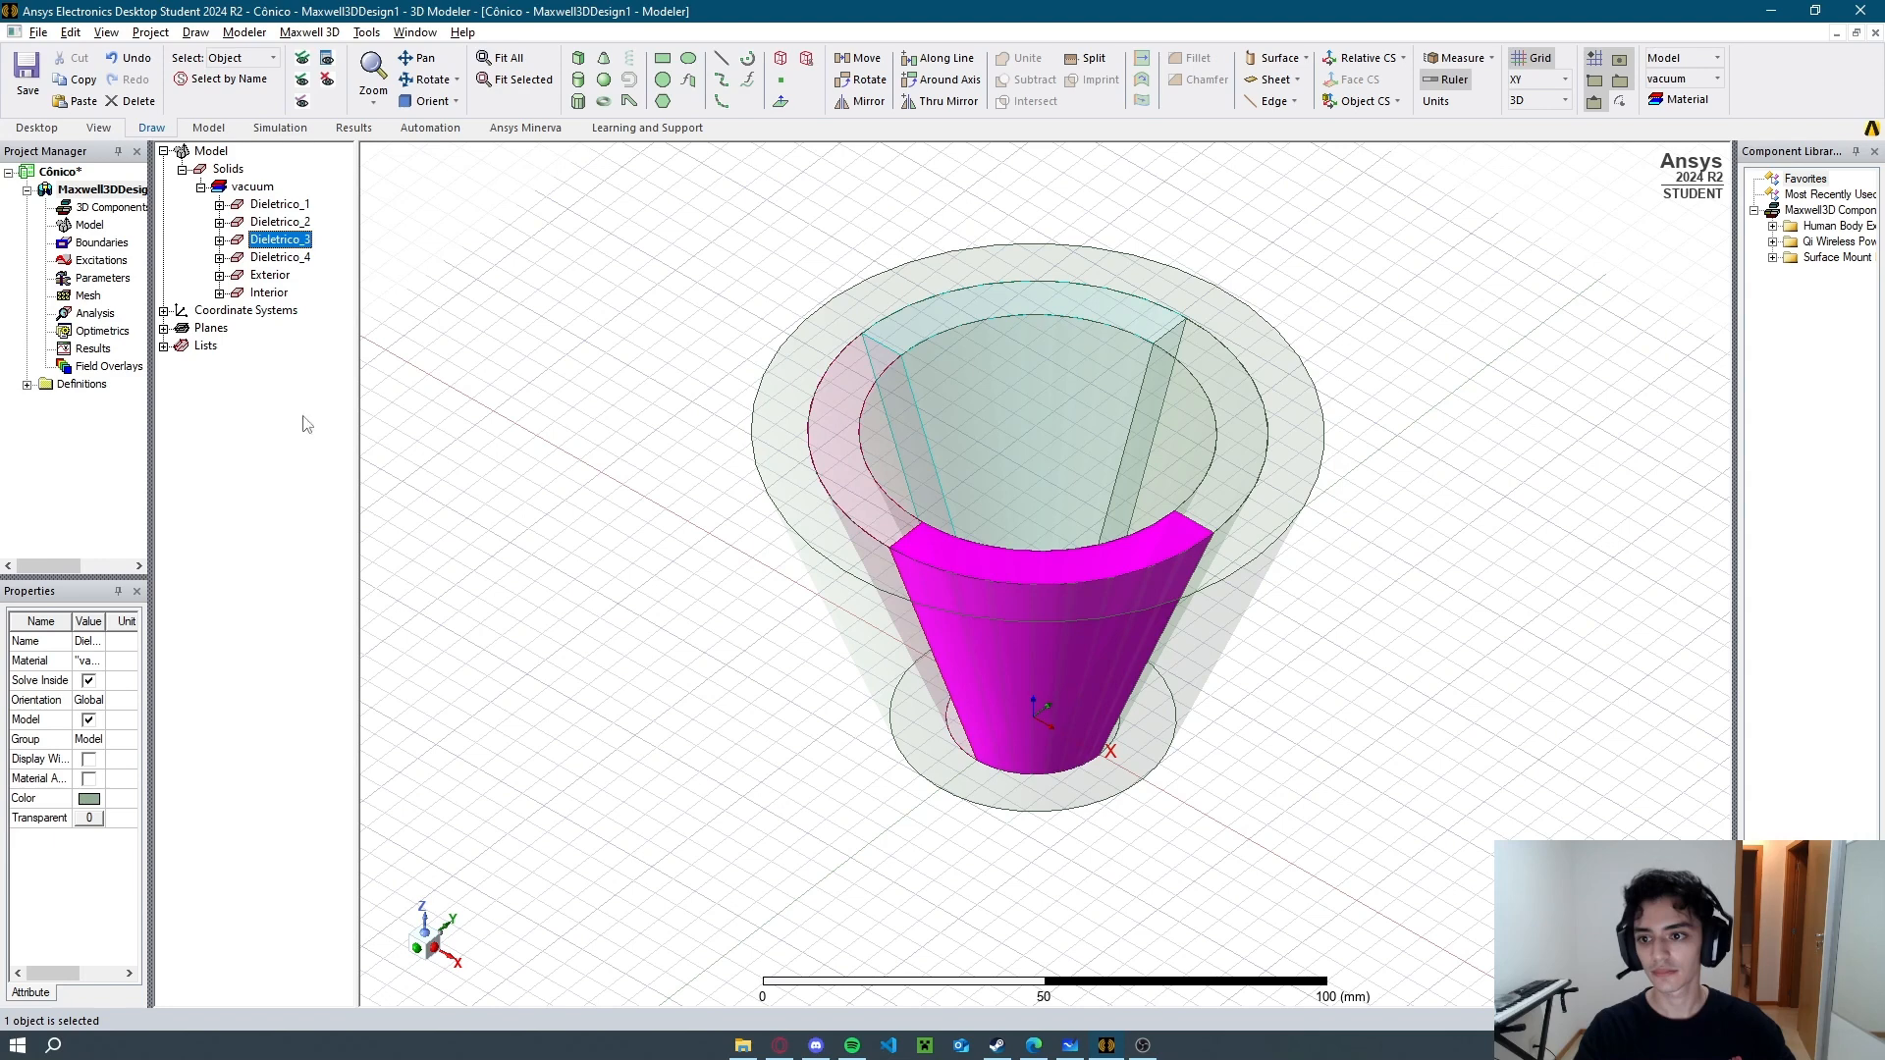
click(88, 800)
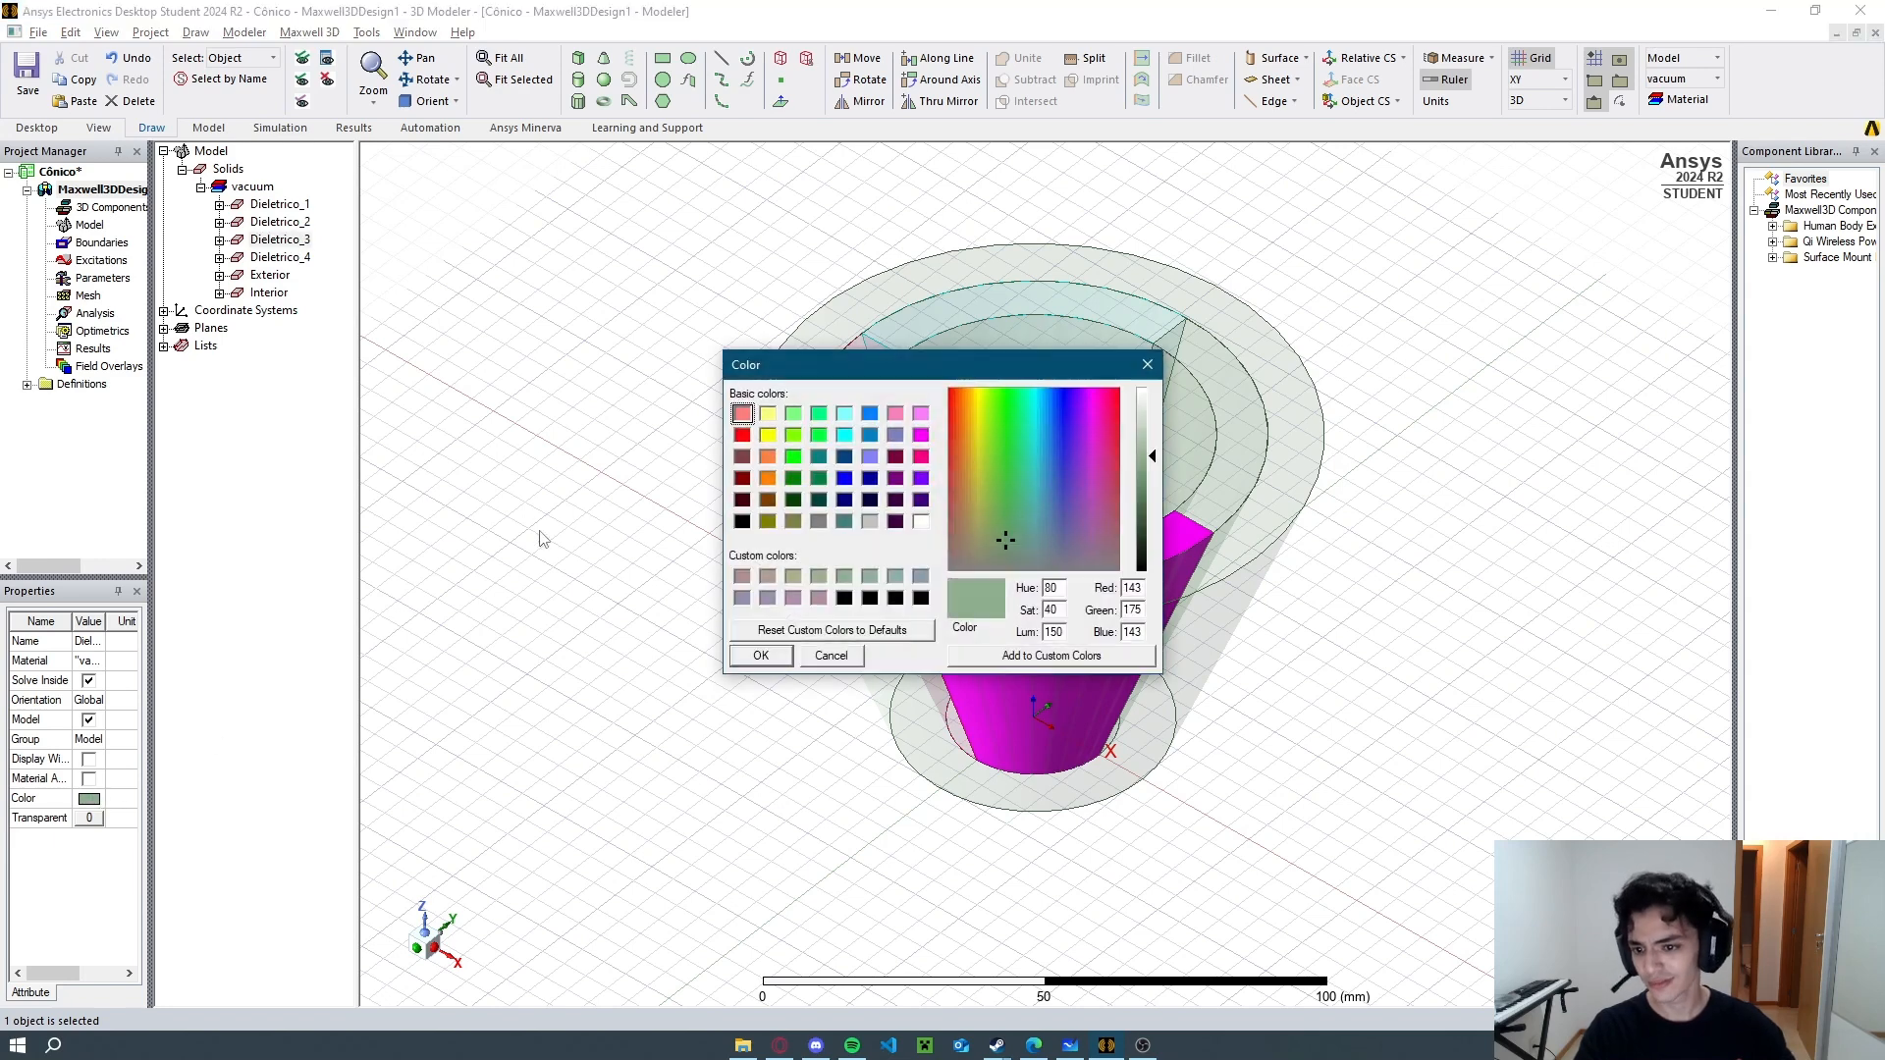
click(921, 522)
click(774, 658)
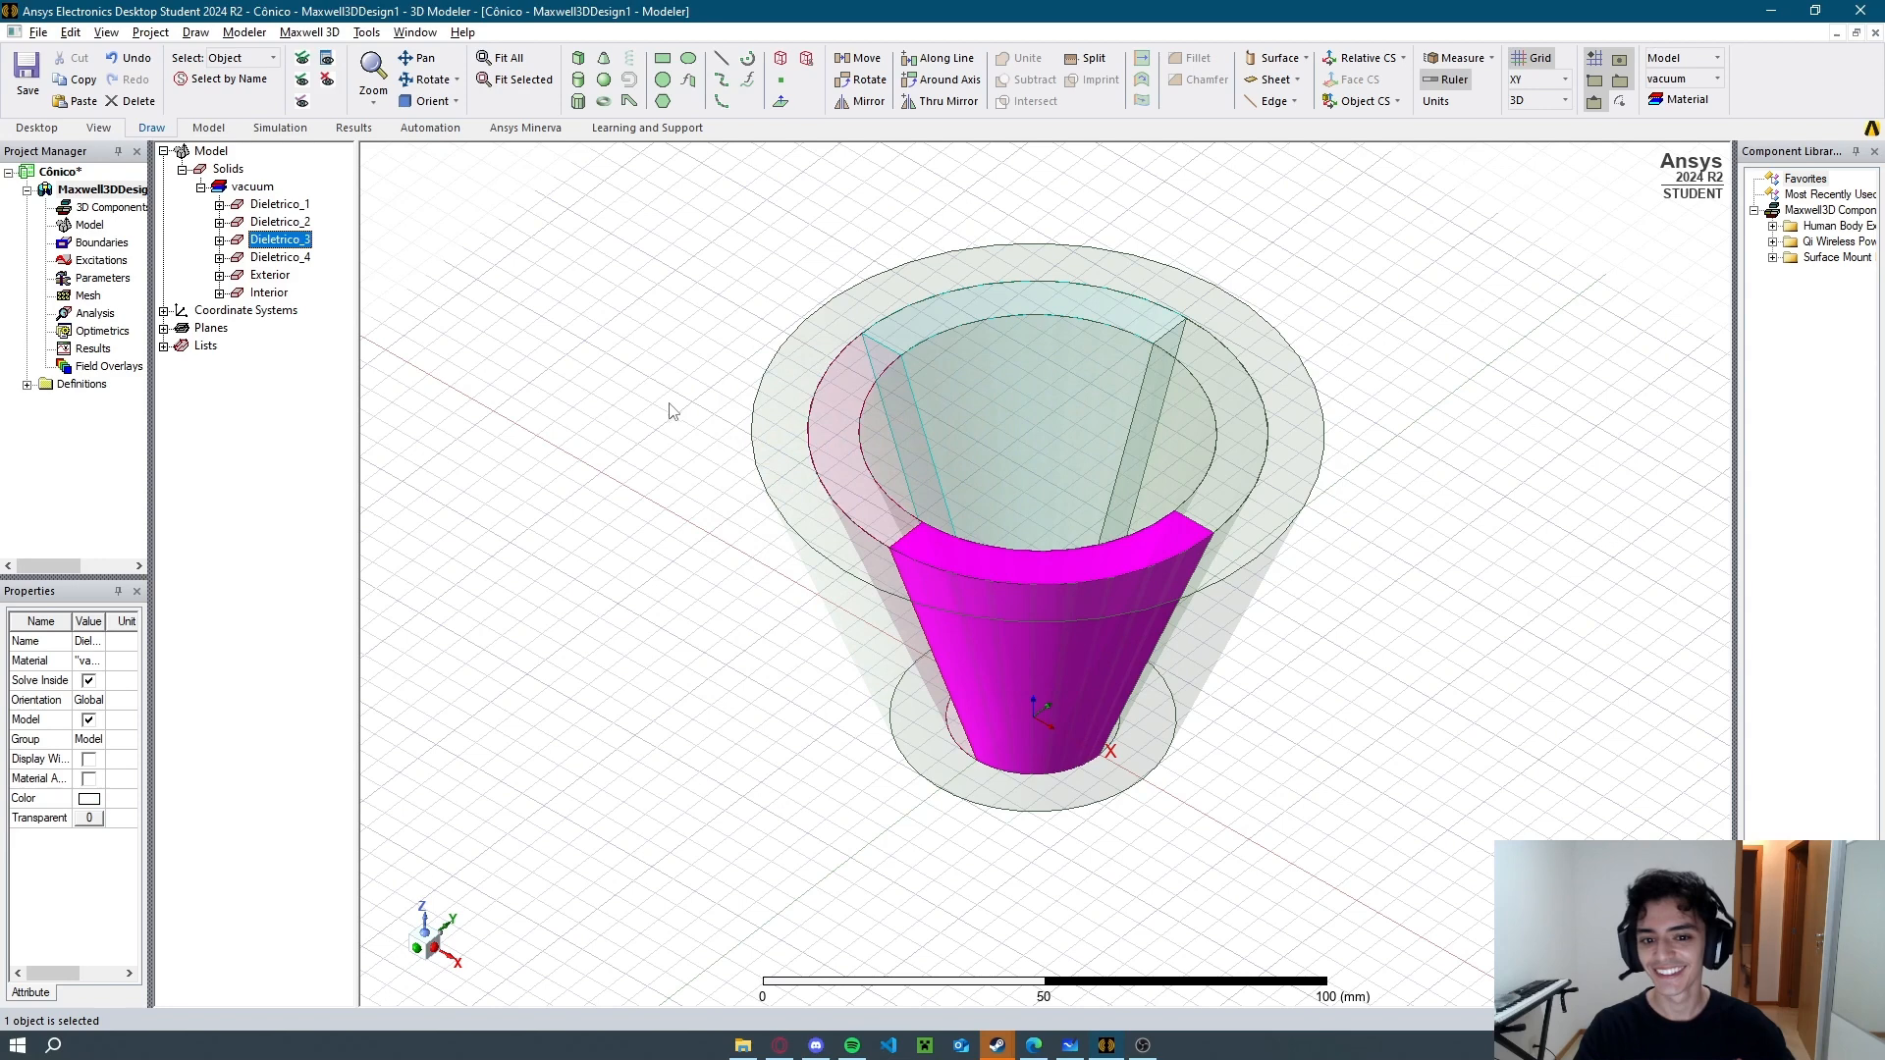
click(677, 428)
click(284, 260)
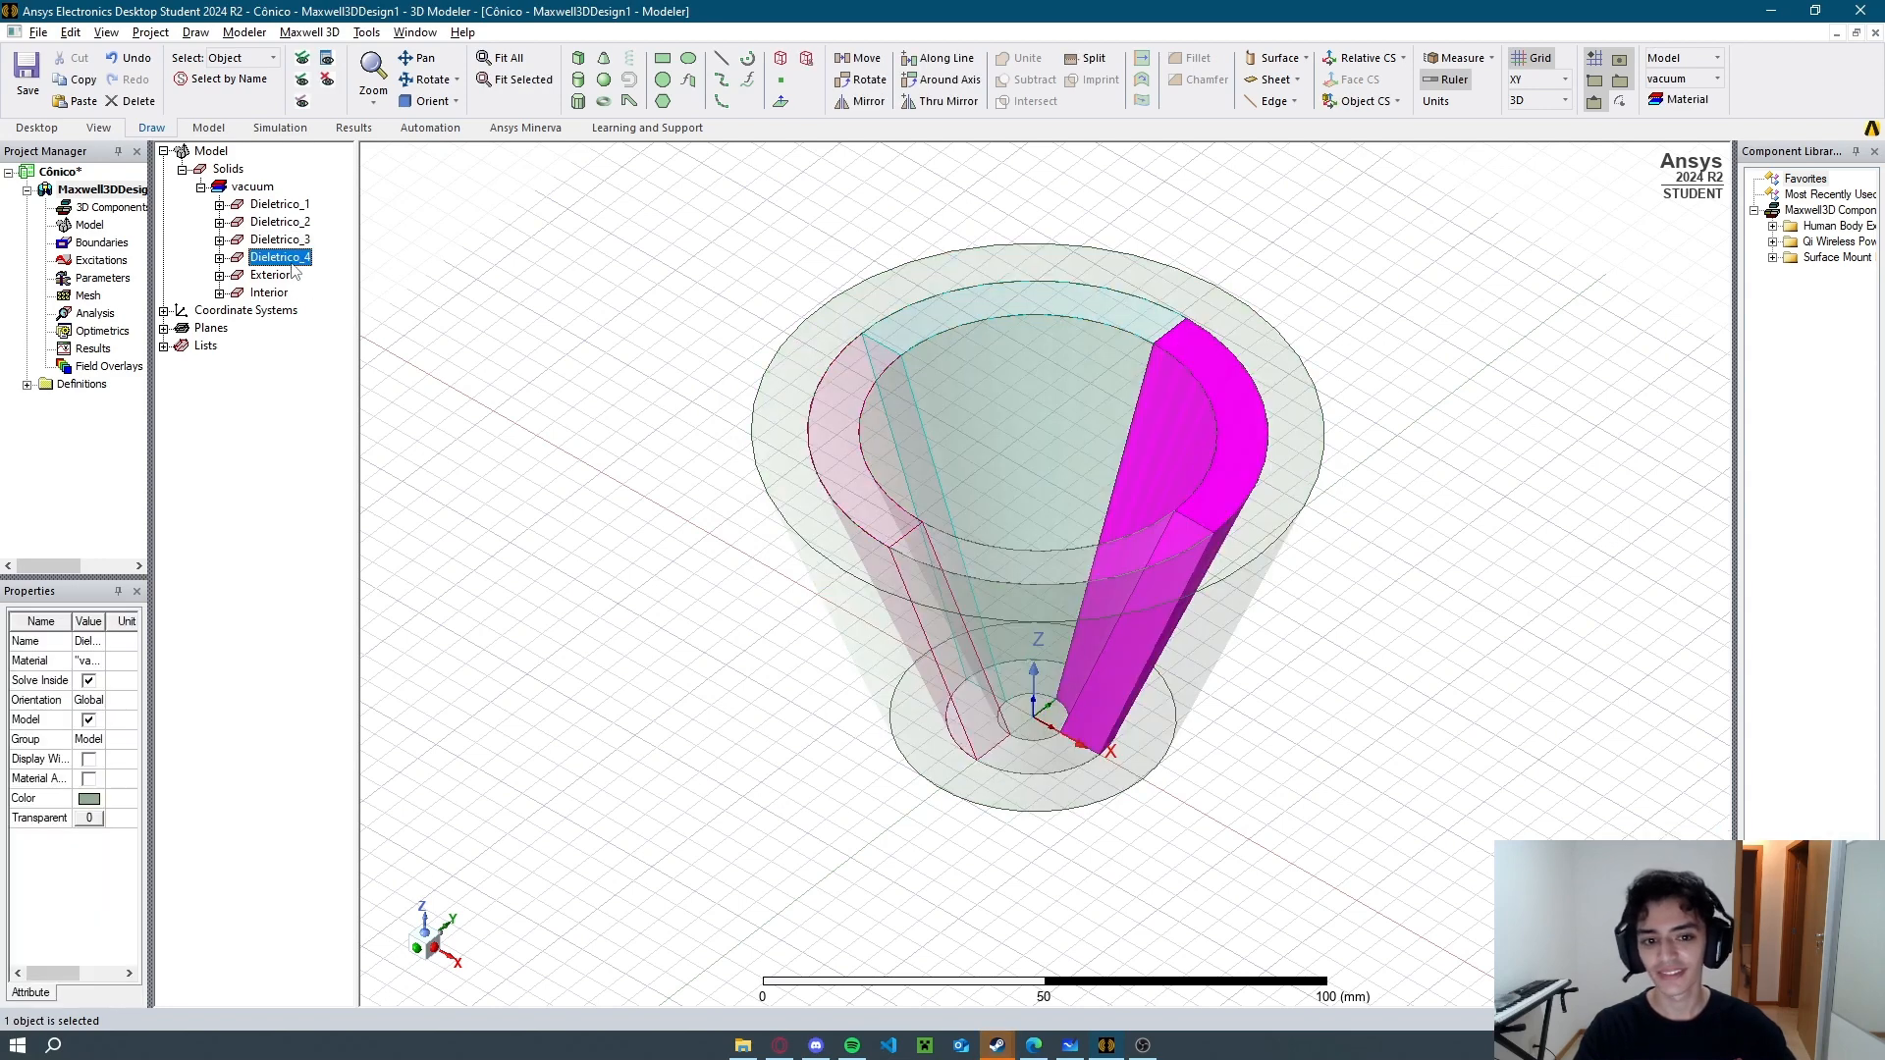
click(89, 798)
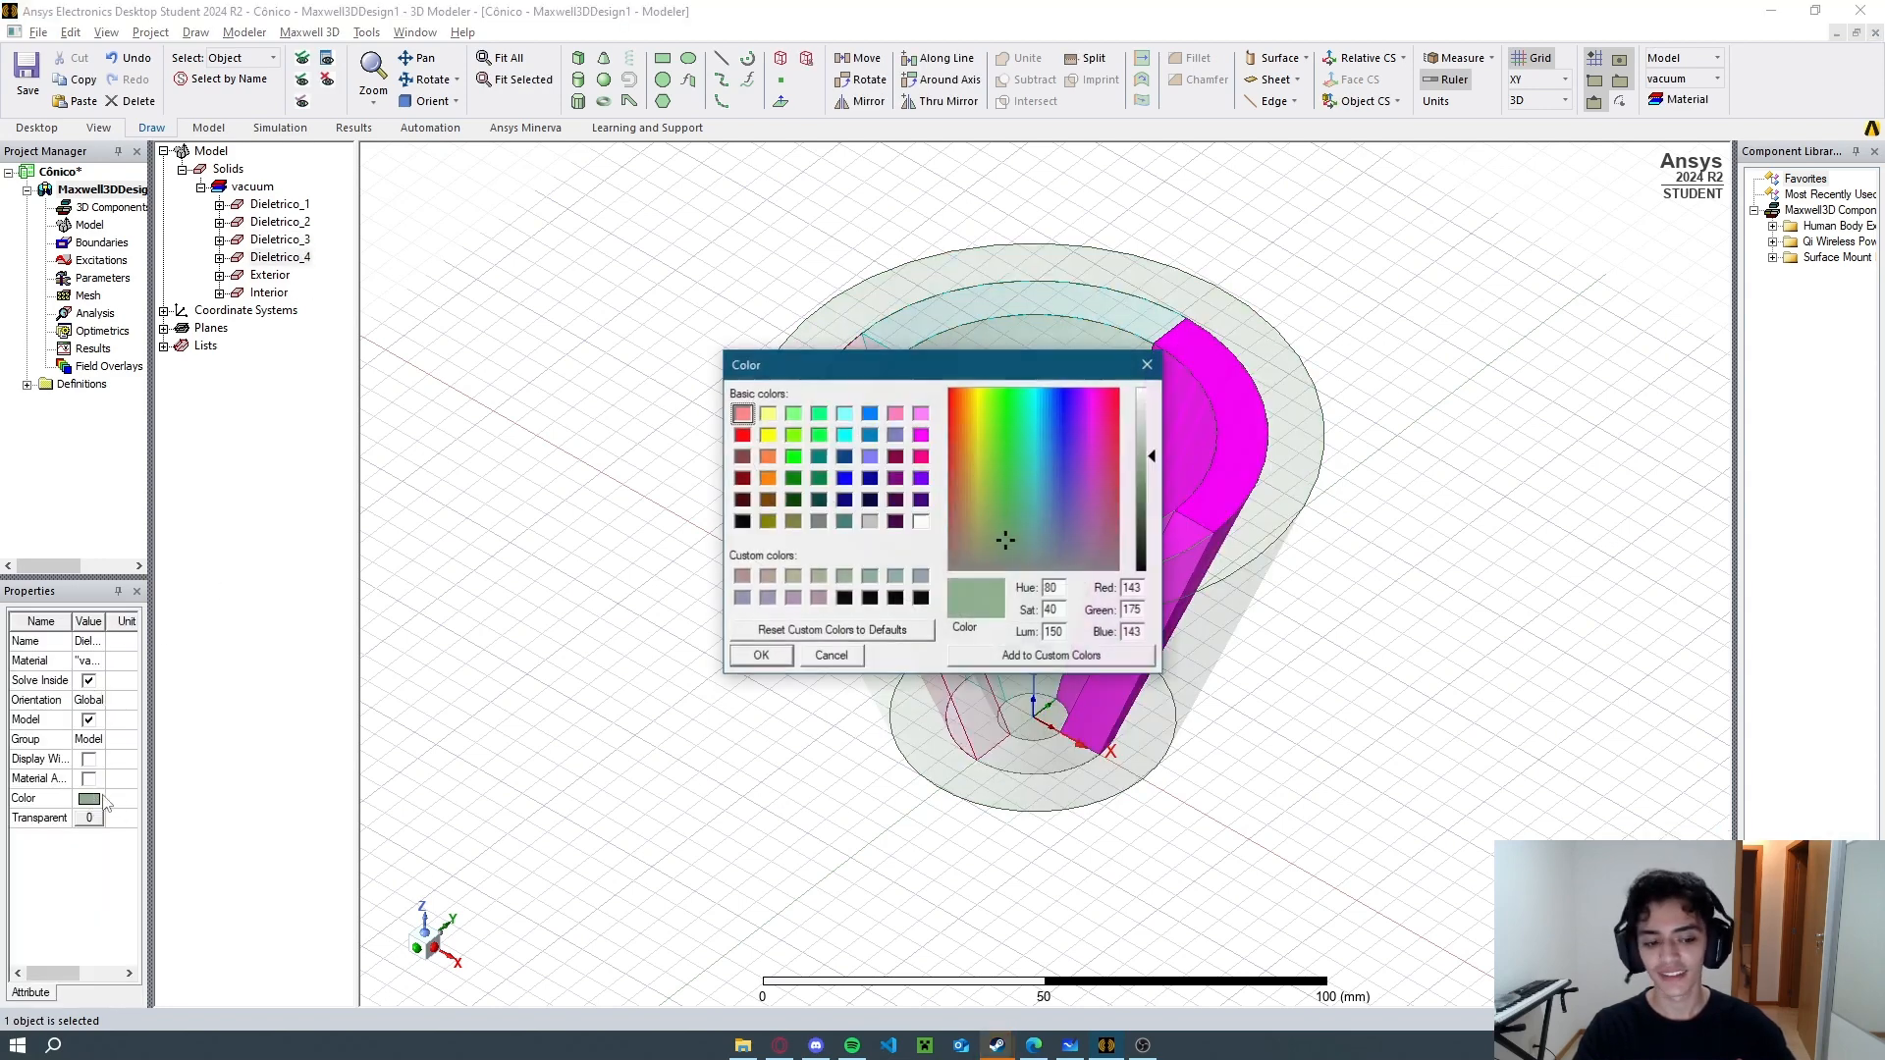
click(742, 435)
click(761, 655)
click(614, 597)
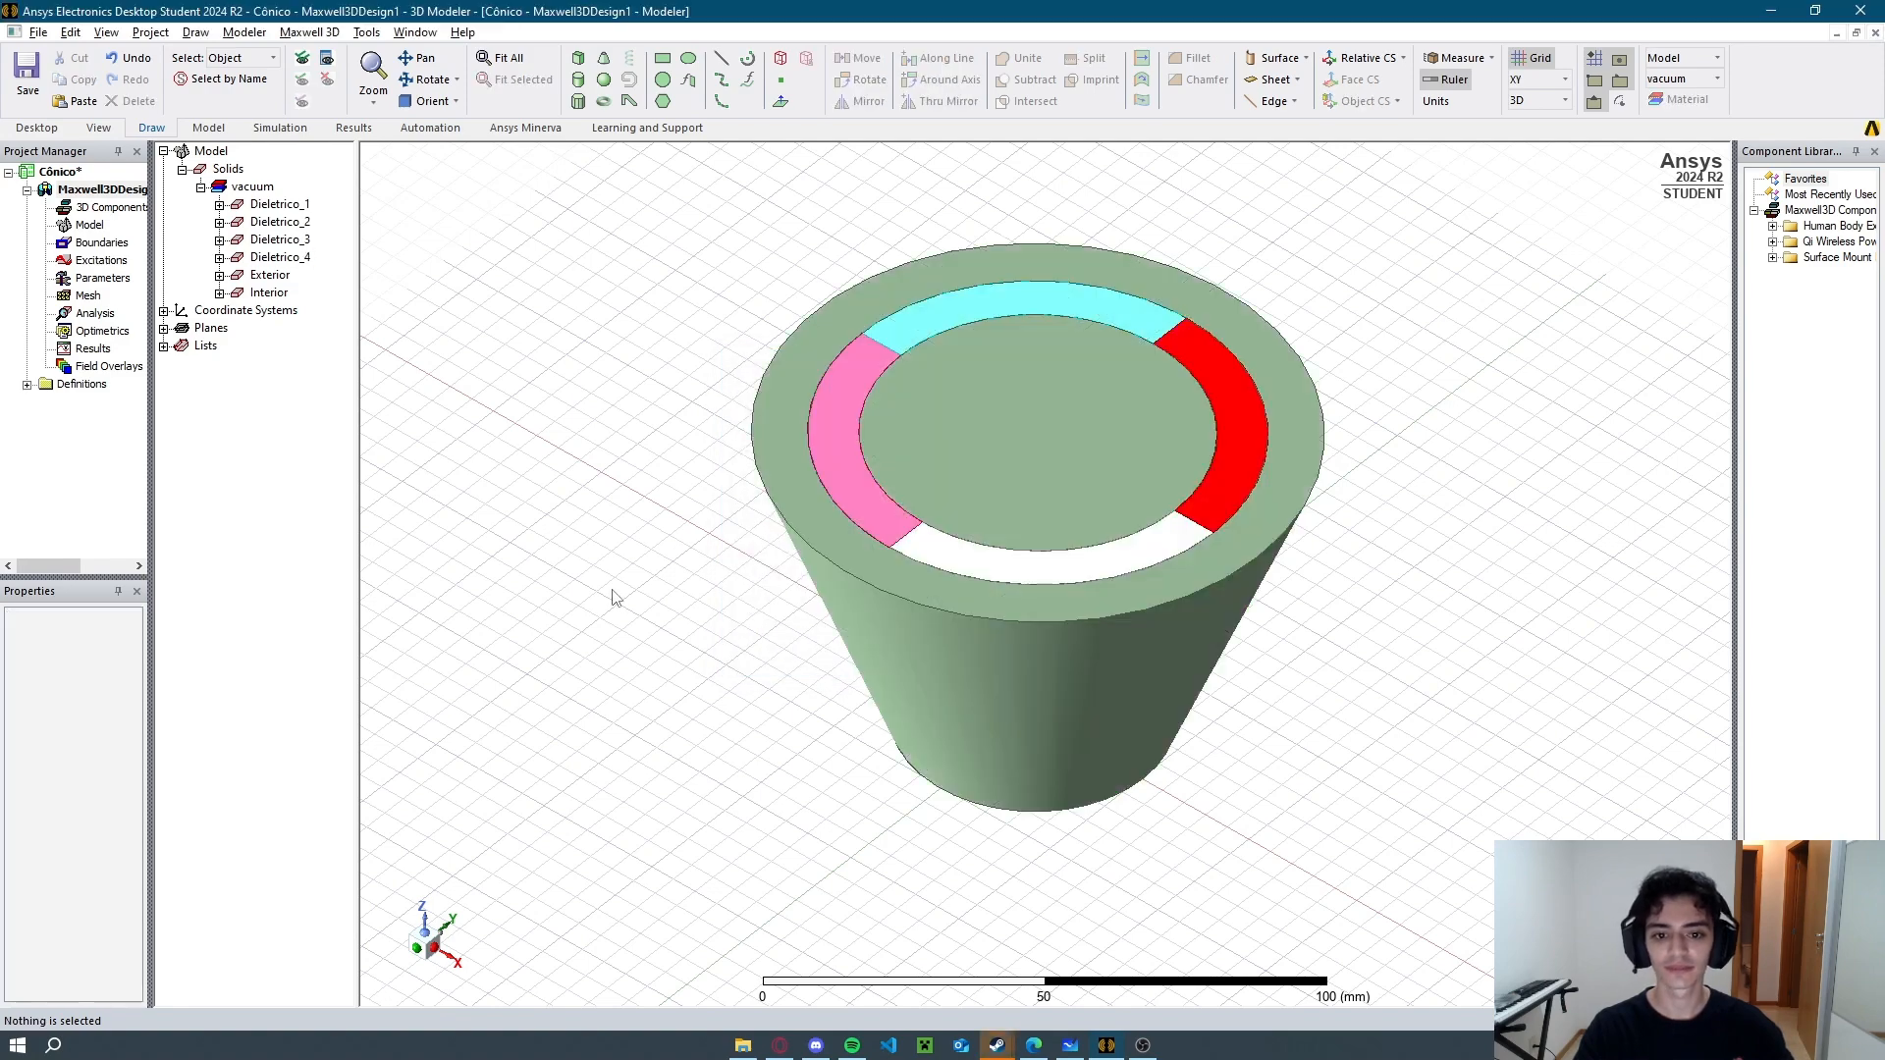
Switch to the assignment PDF in the browser and read the section 5 requirements for the capacitor plates and dielectrics.
click(1036, 1043)
scroll(1273, 512, down, 7)
scroll(1273, 513, down, 7)
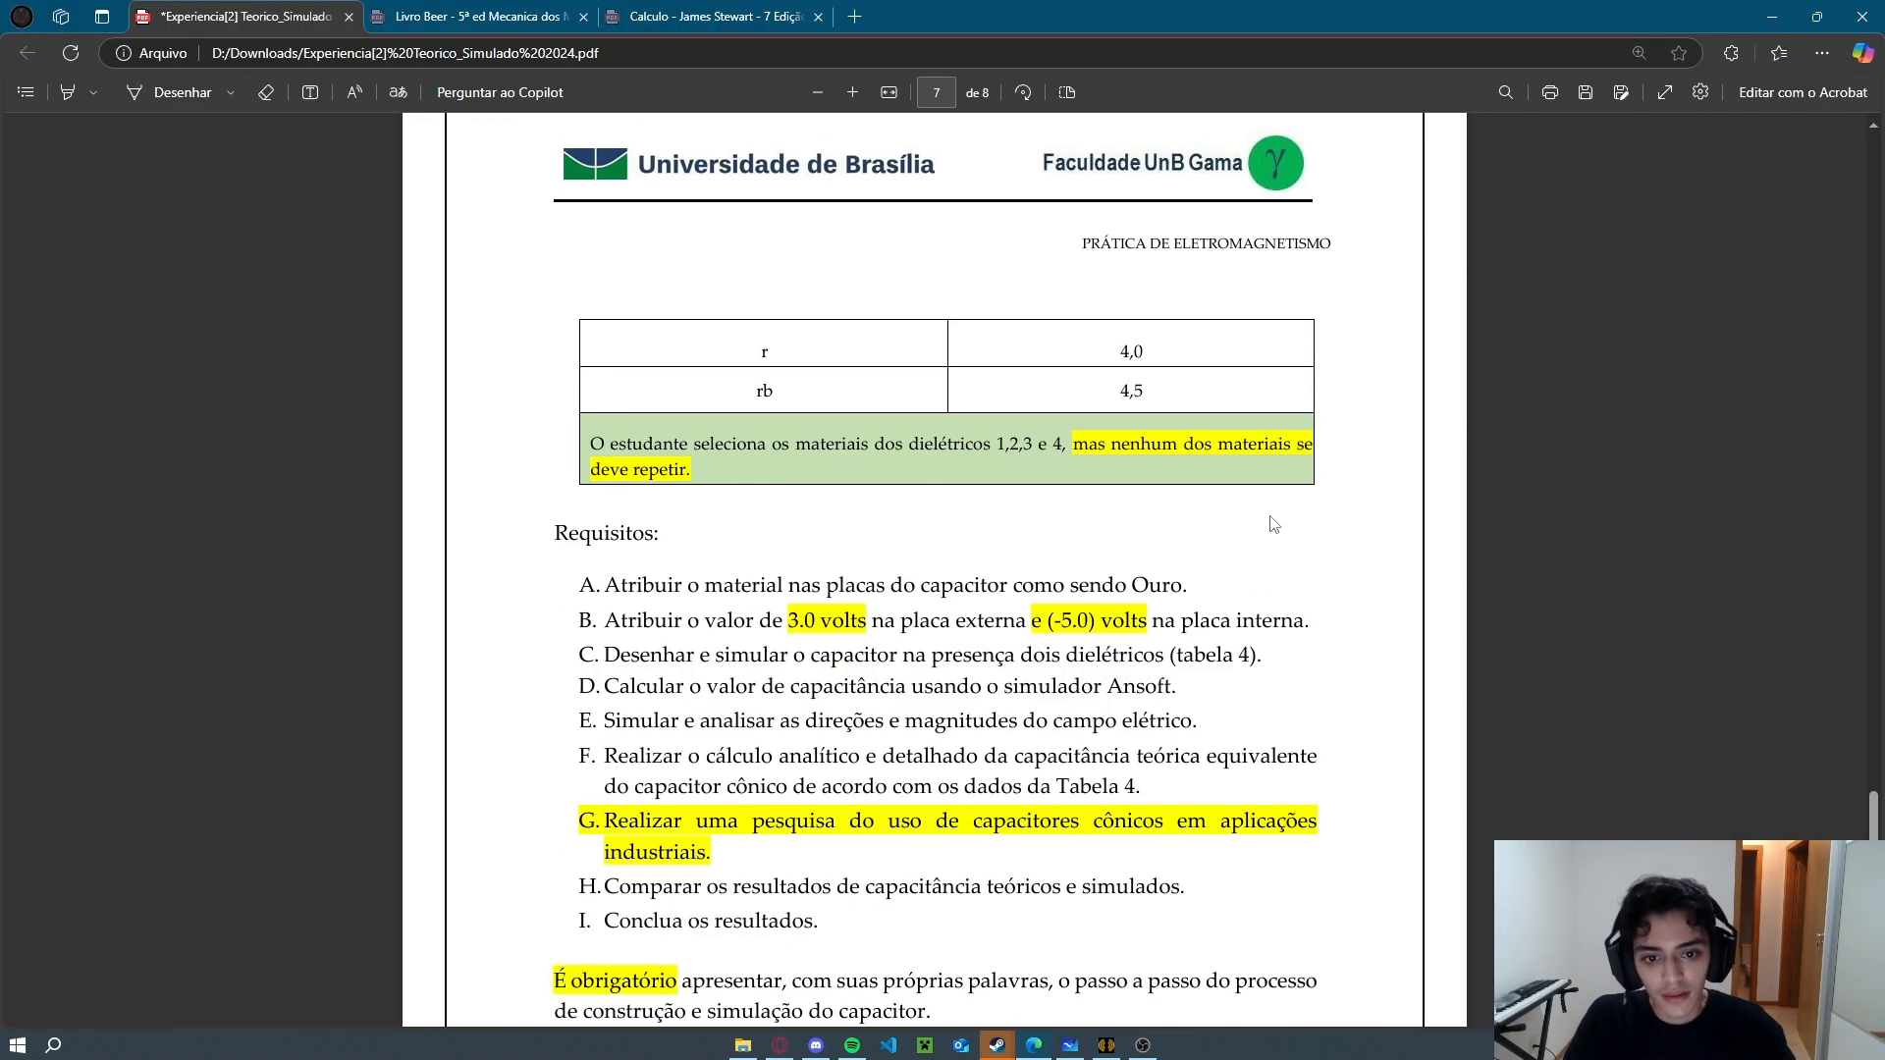
scroll(1273, 524, down, 3)
scroll(967, 442, up, 2)
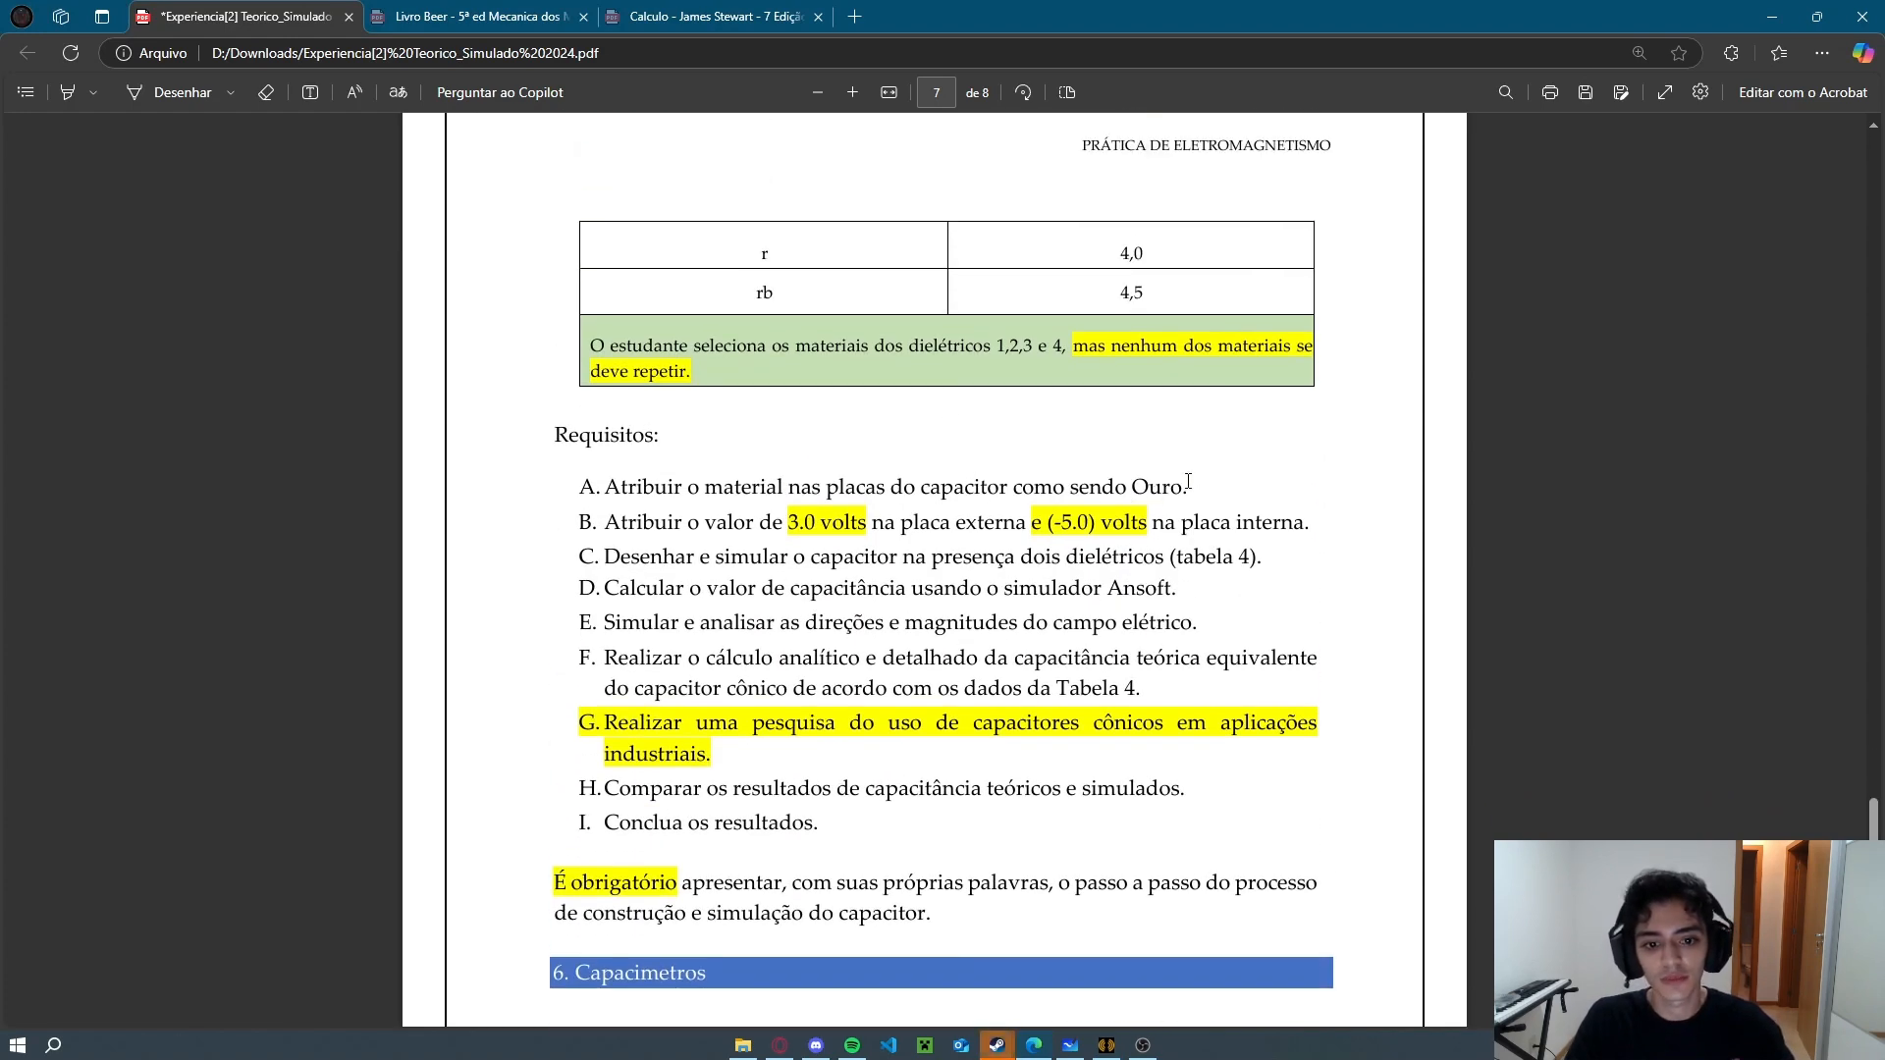
Switch back to Ansys Electronics Desktop and color the Exterior cone light yellow.
key(alt+Tab)
click(835, 432)
click(738, 432)
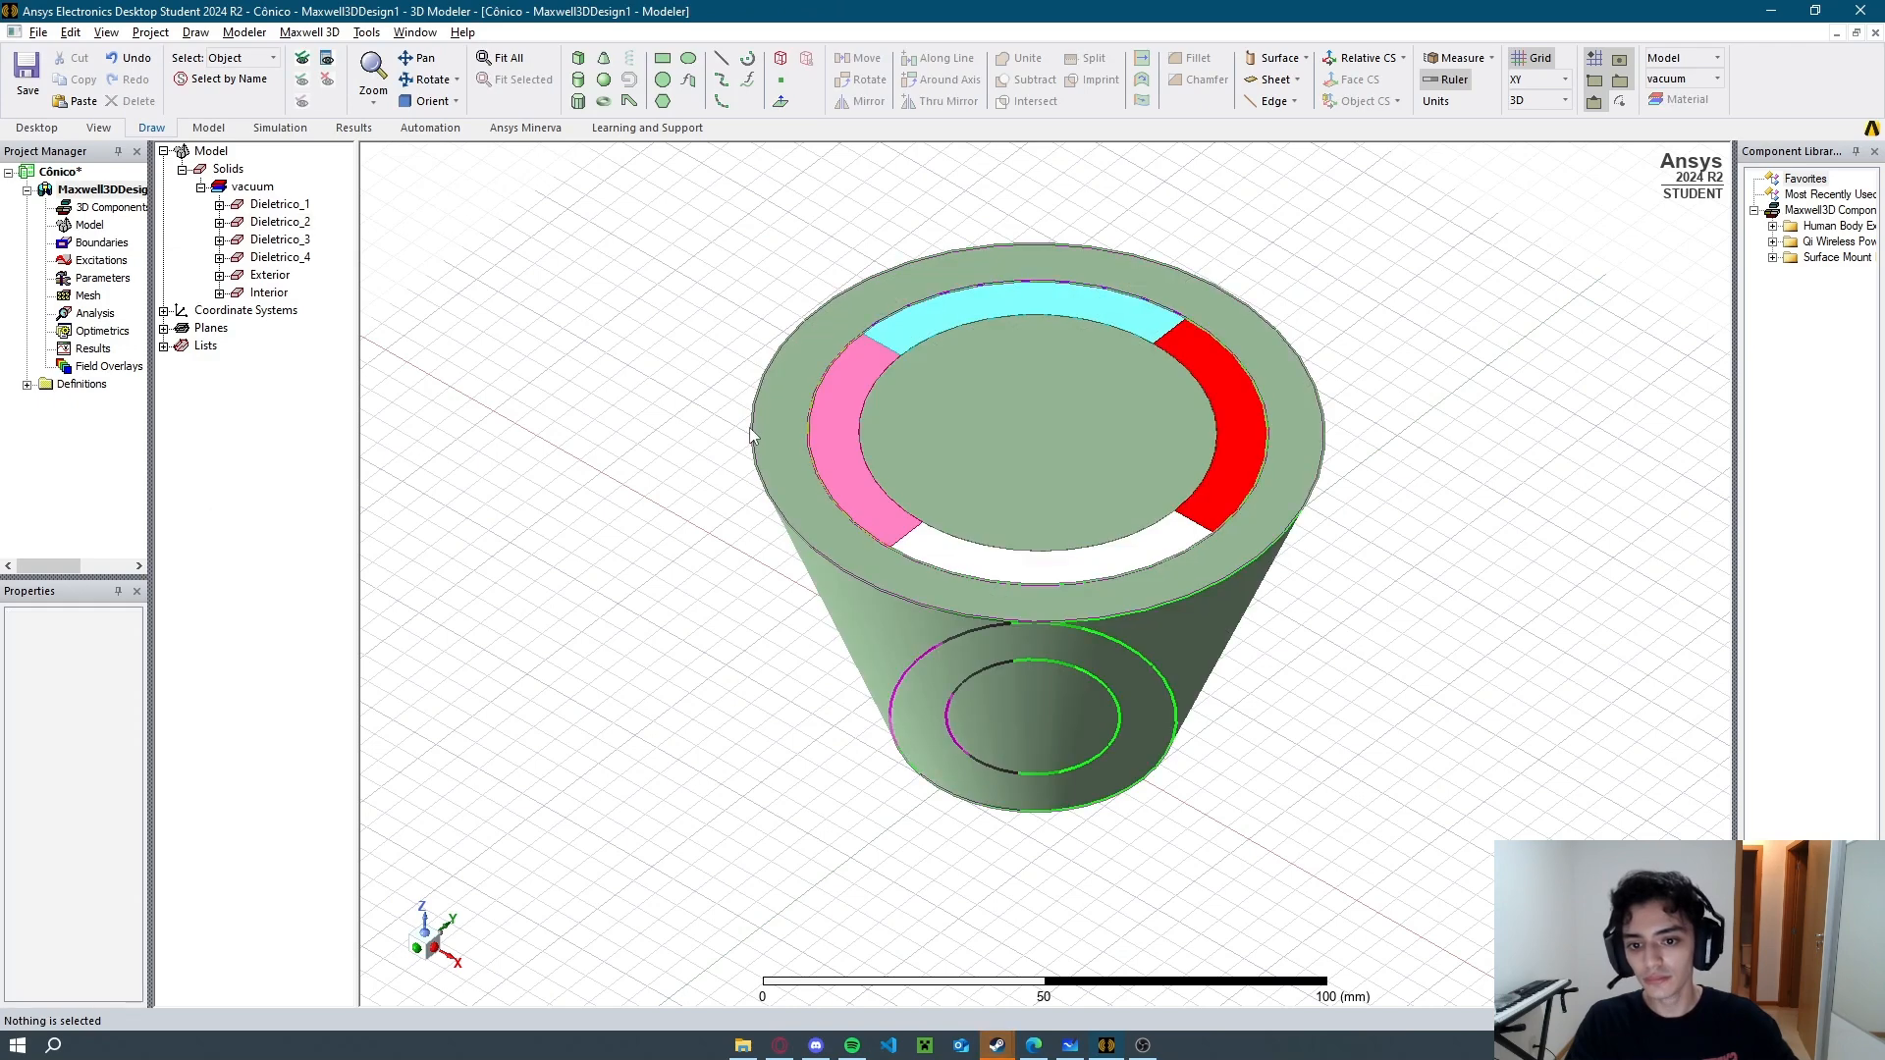
click(751, 435)
click(80, 797)
click(772, 417)
click(756, 653)
Assign the gold material from the library to the Exterior cone.
click(90, 659)
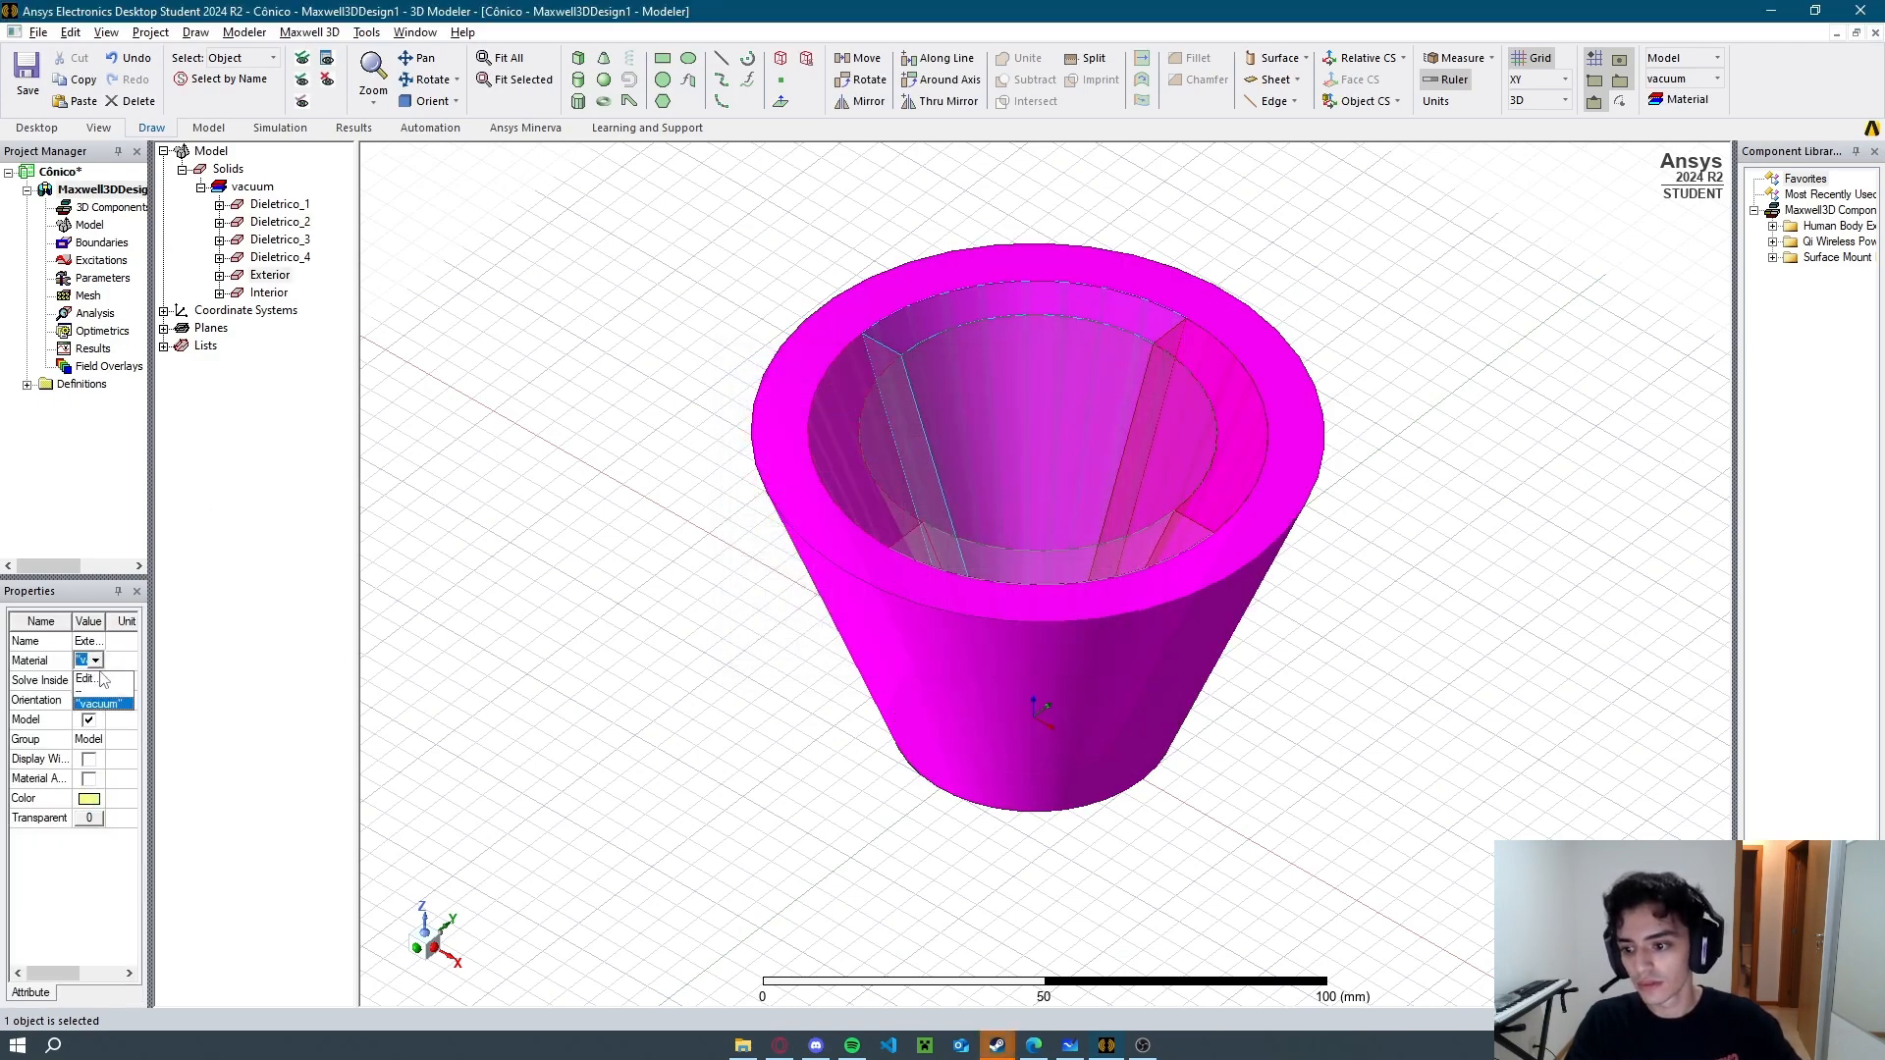
click(90, 700)
text(cop)
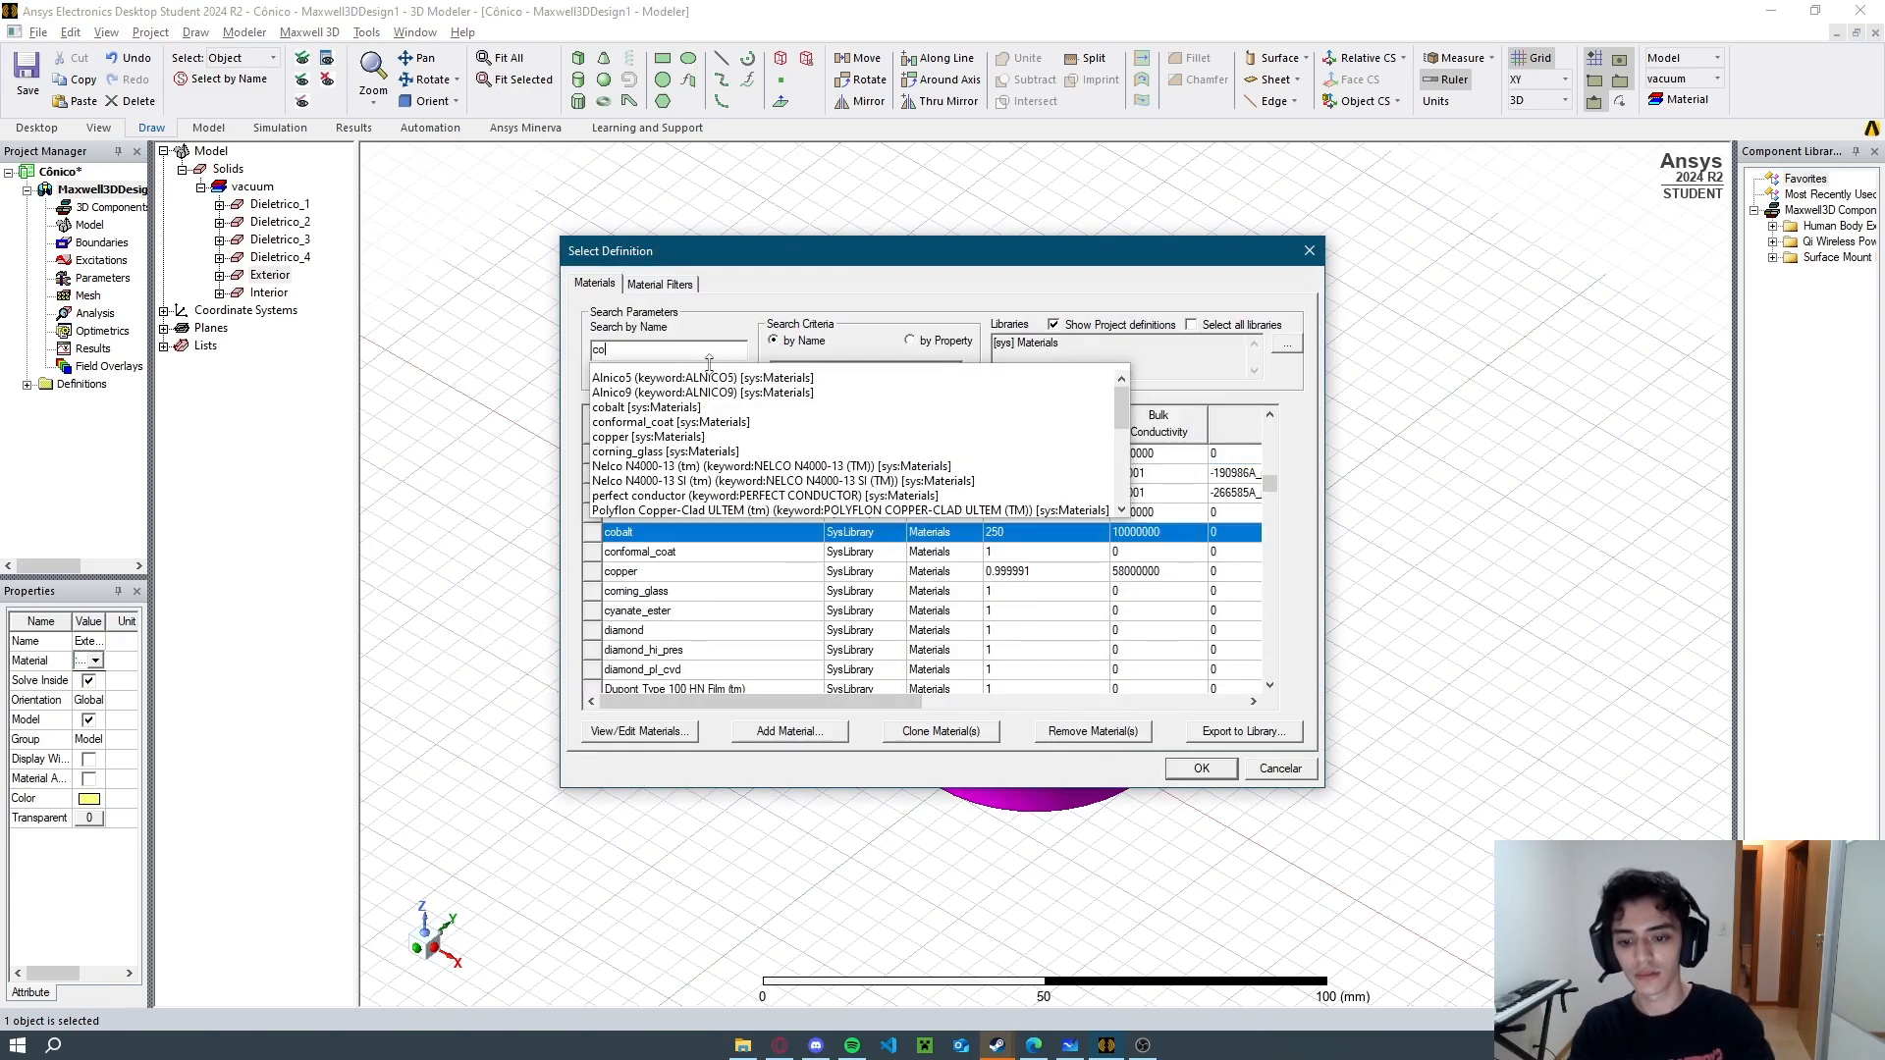
key(BackSpace)
key(BackSpace)
key(BackSpace)
text(gold)
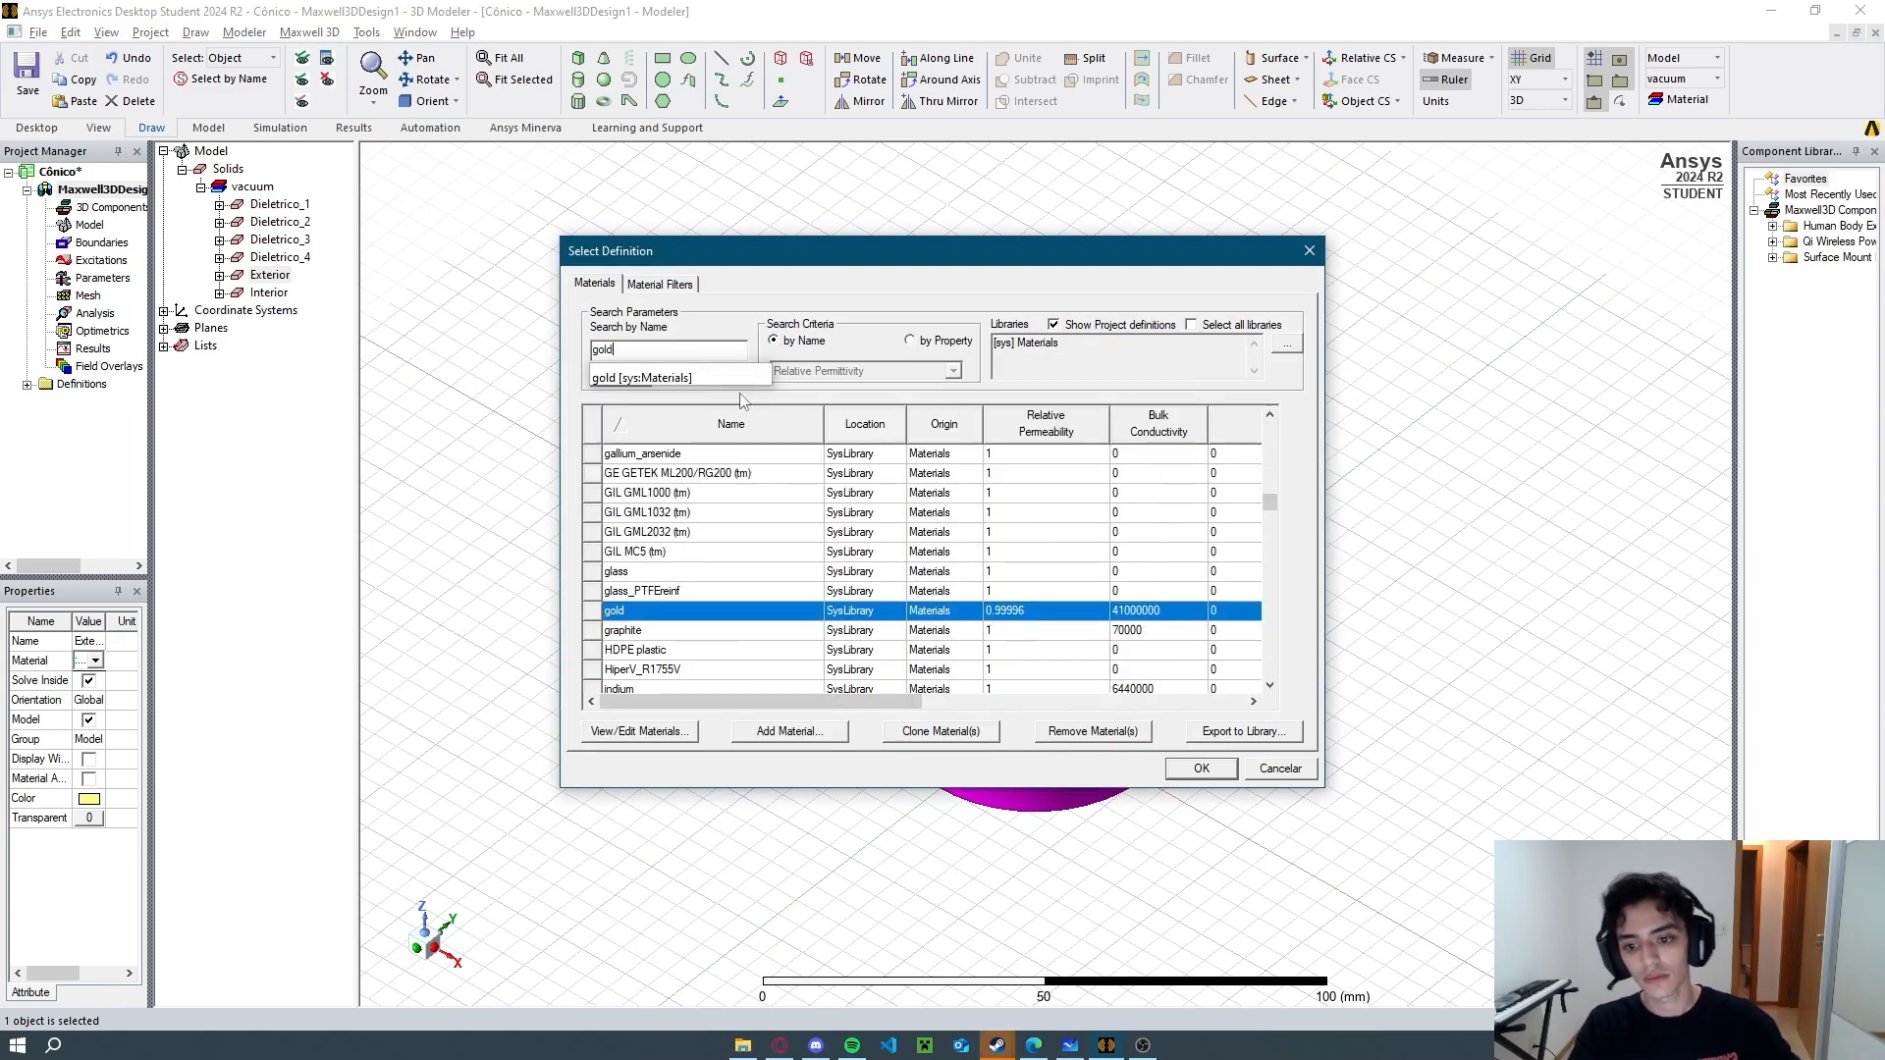
click(1199, 767)
Color the Interior cone light yellow and assign it the gold material.
click(980, 406)
click(89, 799)
click(770, 416)
click(763, 651)
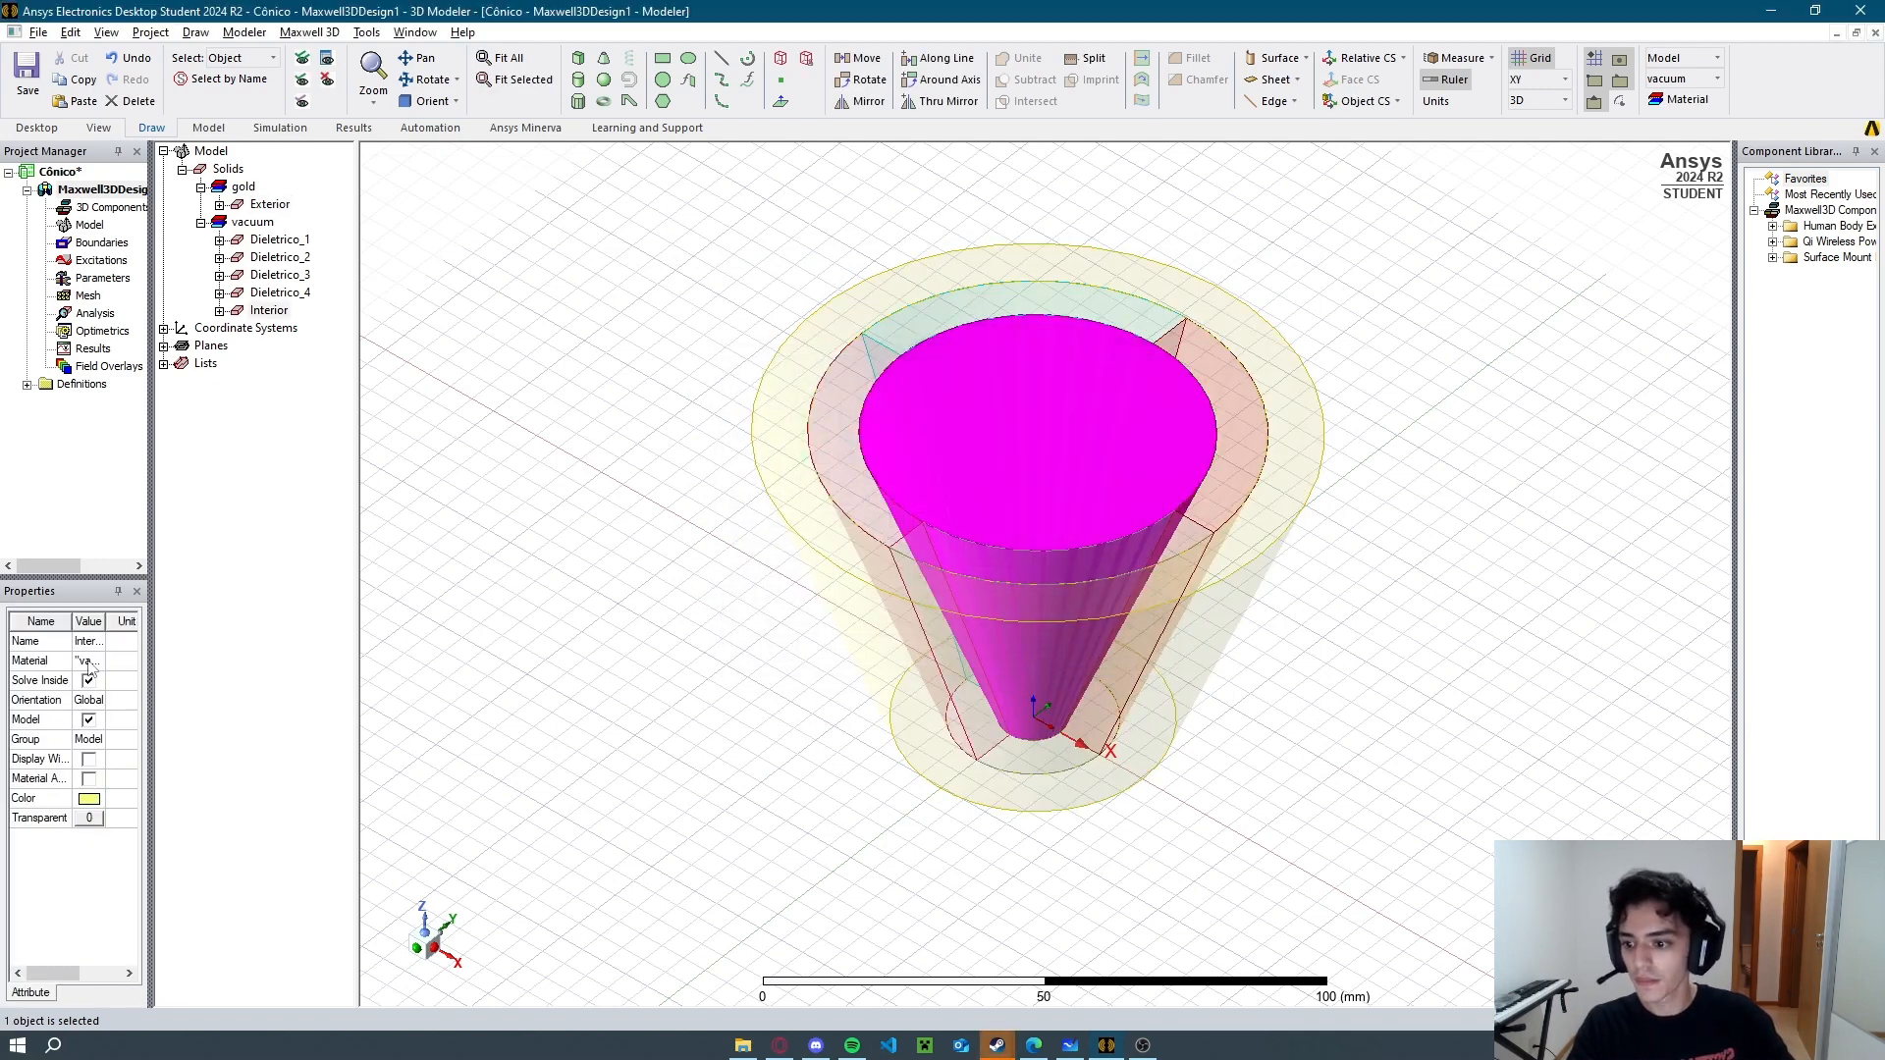
click(88, 662)
click(93, 699)
click(662, 498)
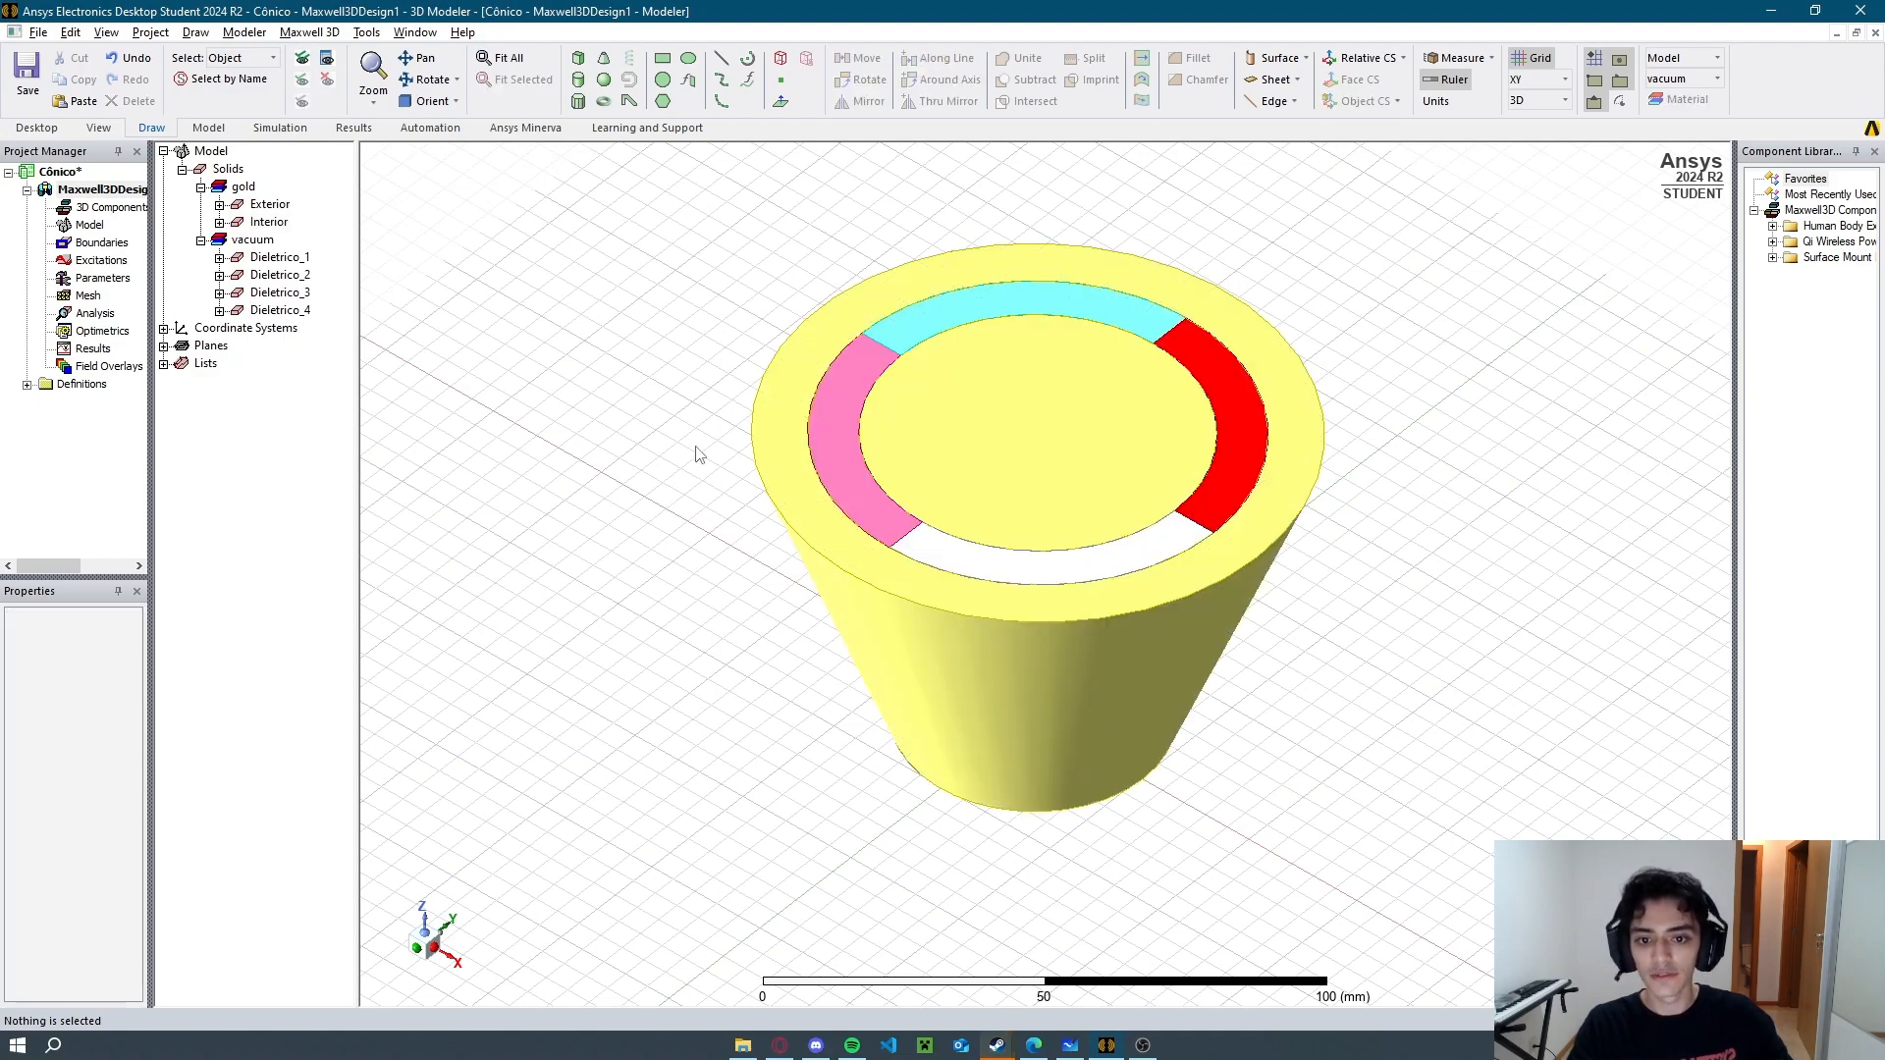
Check the assignment PDF, then switch to Microsoft Whiteboard and review the materials chosen for the four dielectrics.
click(1035, 1048)
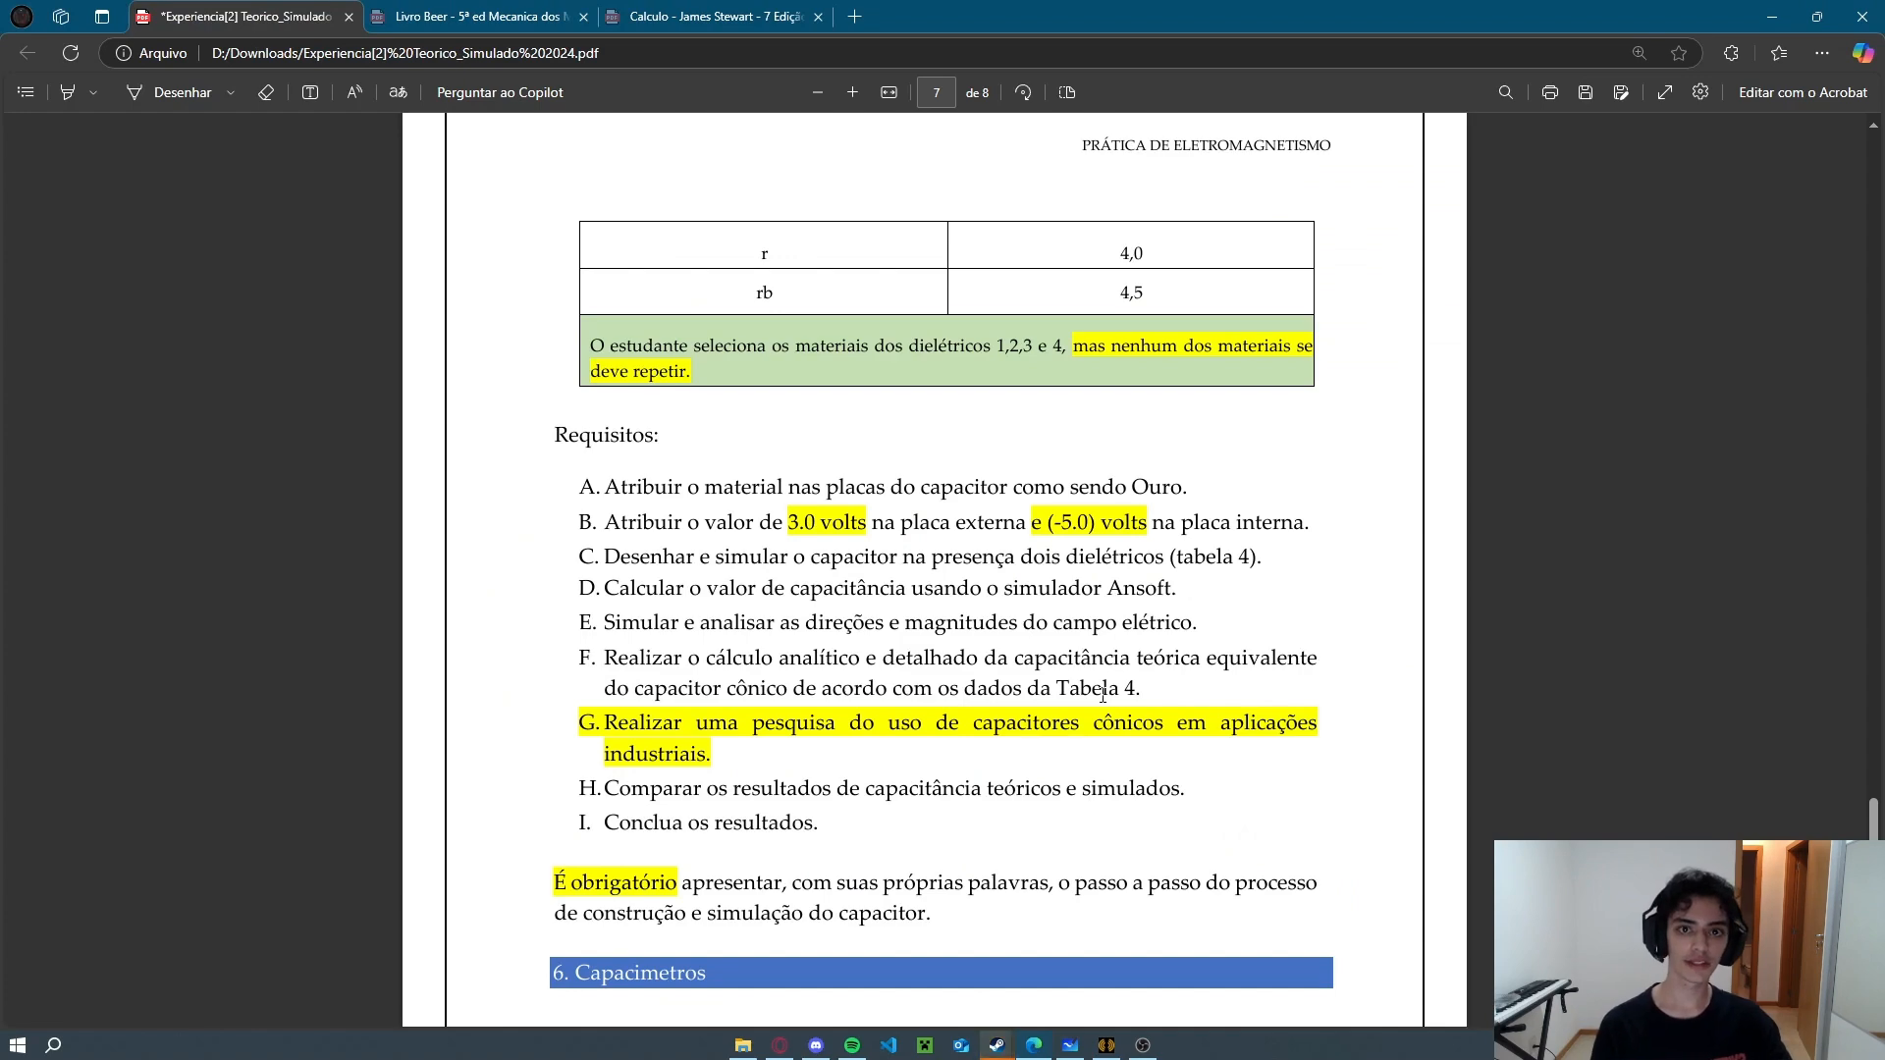
click(1070, 1045)
middle_drag(852, 922, 659, 158)
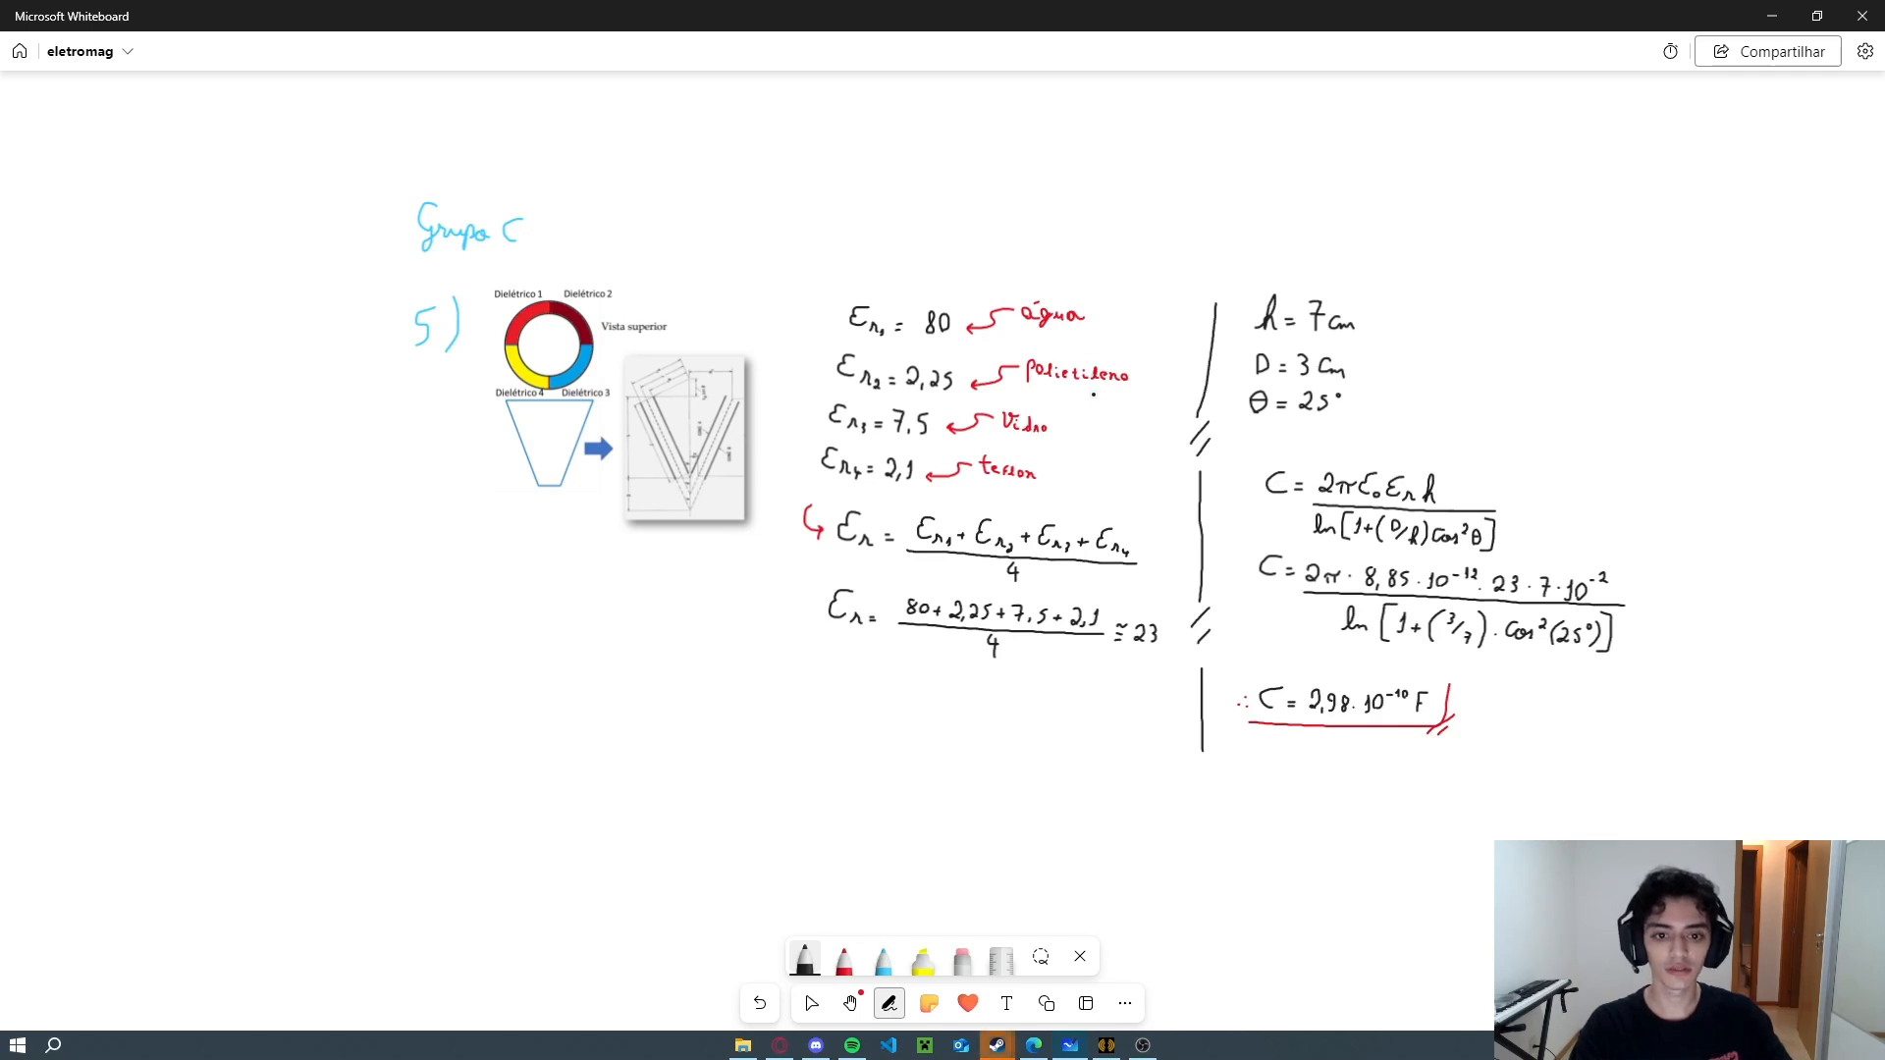
mouse_move(1091, 275)
mouse_down()
mouse_move(1018, 536)
mouse_move(1272, 319)
mouse_up()
key(ctrl+z)
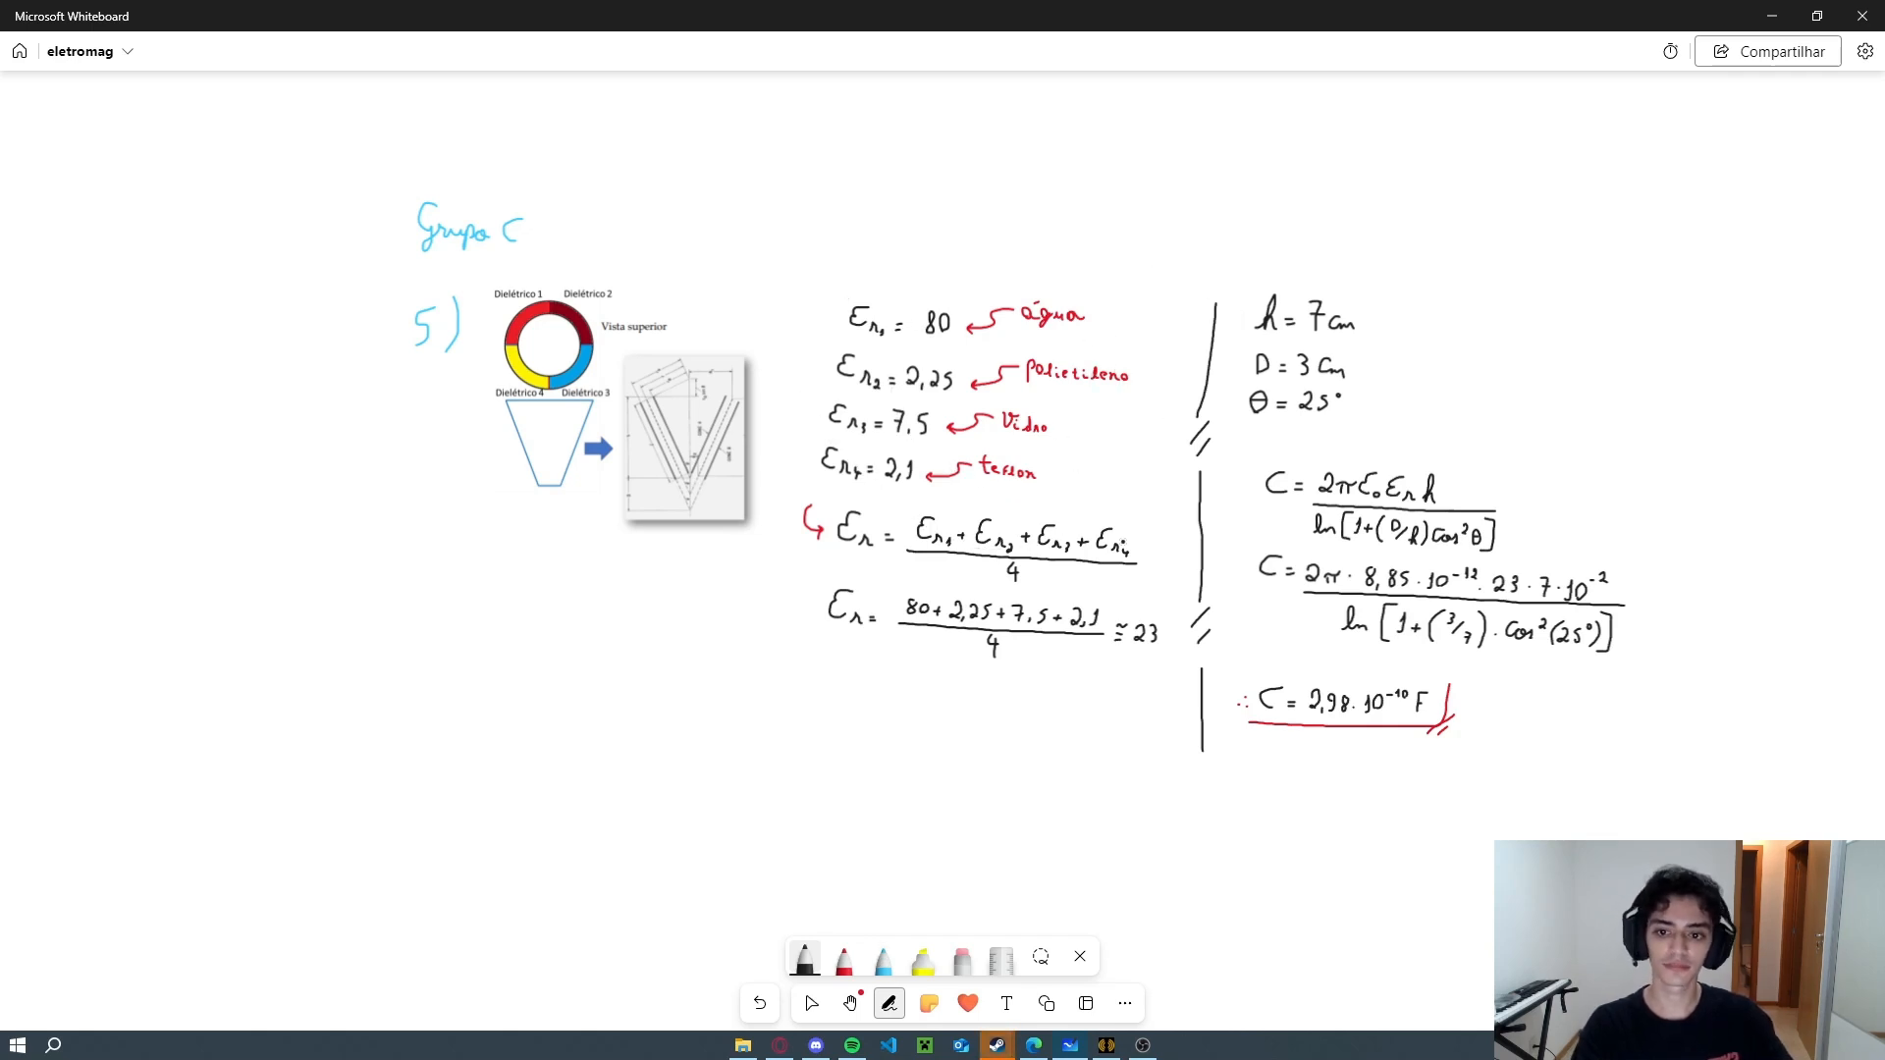
Switch back to Ansys Electronics Desktop and assign the water_distilled material to Dieletrico_1.
click(1106, 1045)
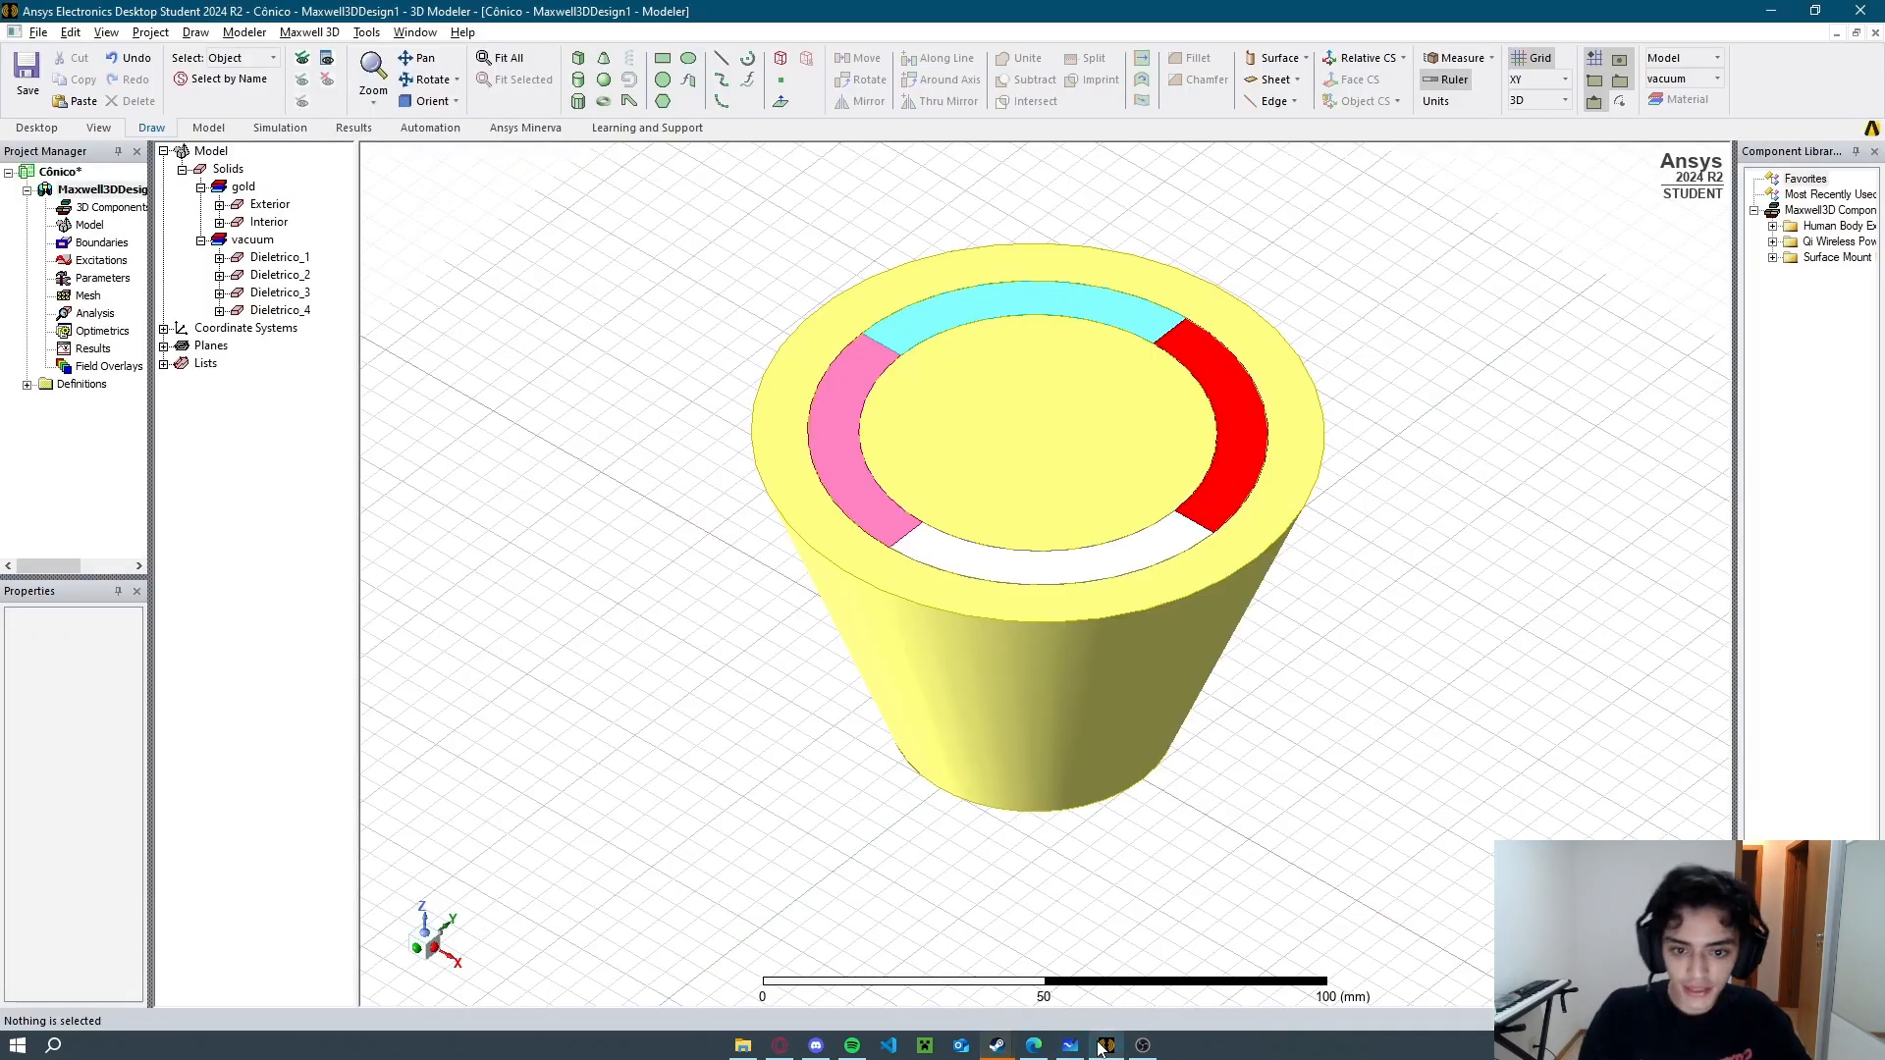
click(944, 324)
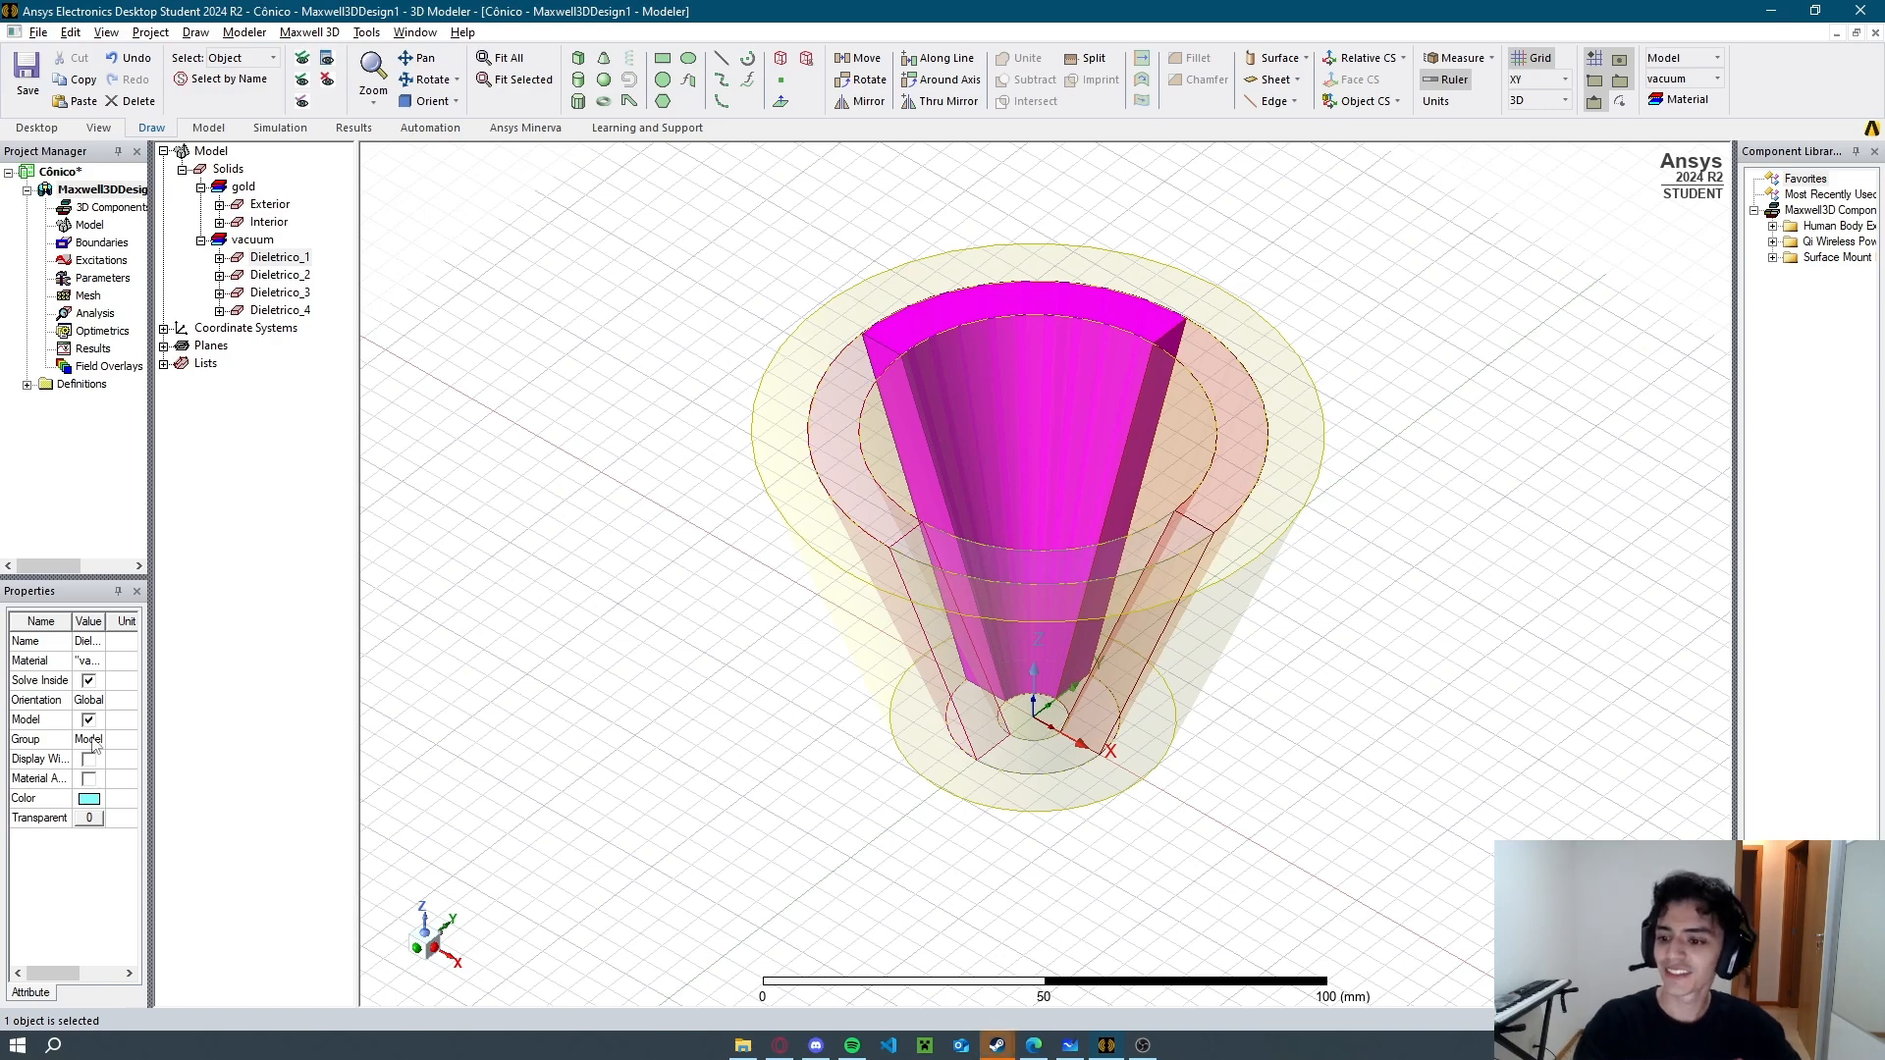
click(97, 661)
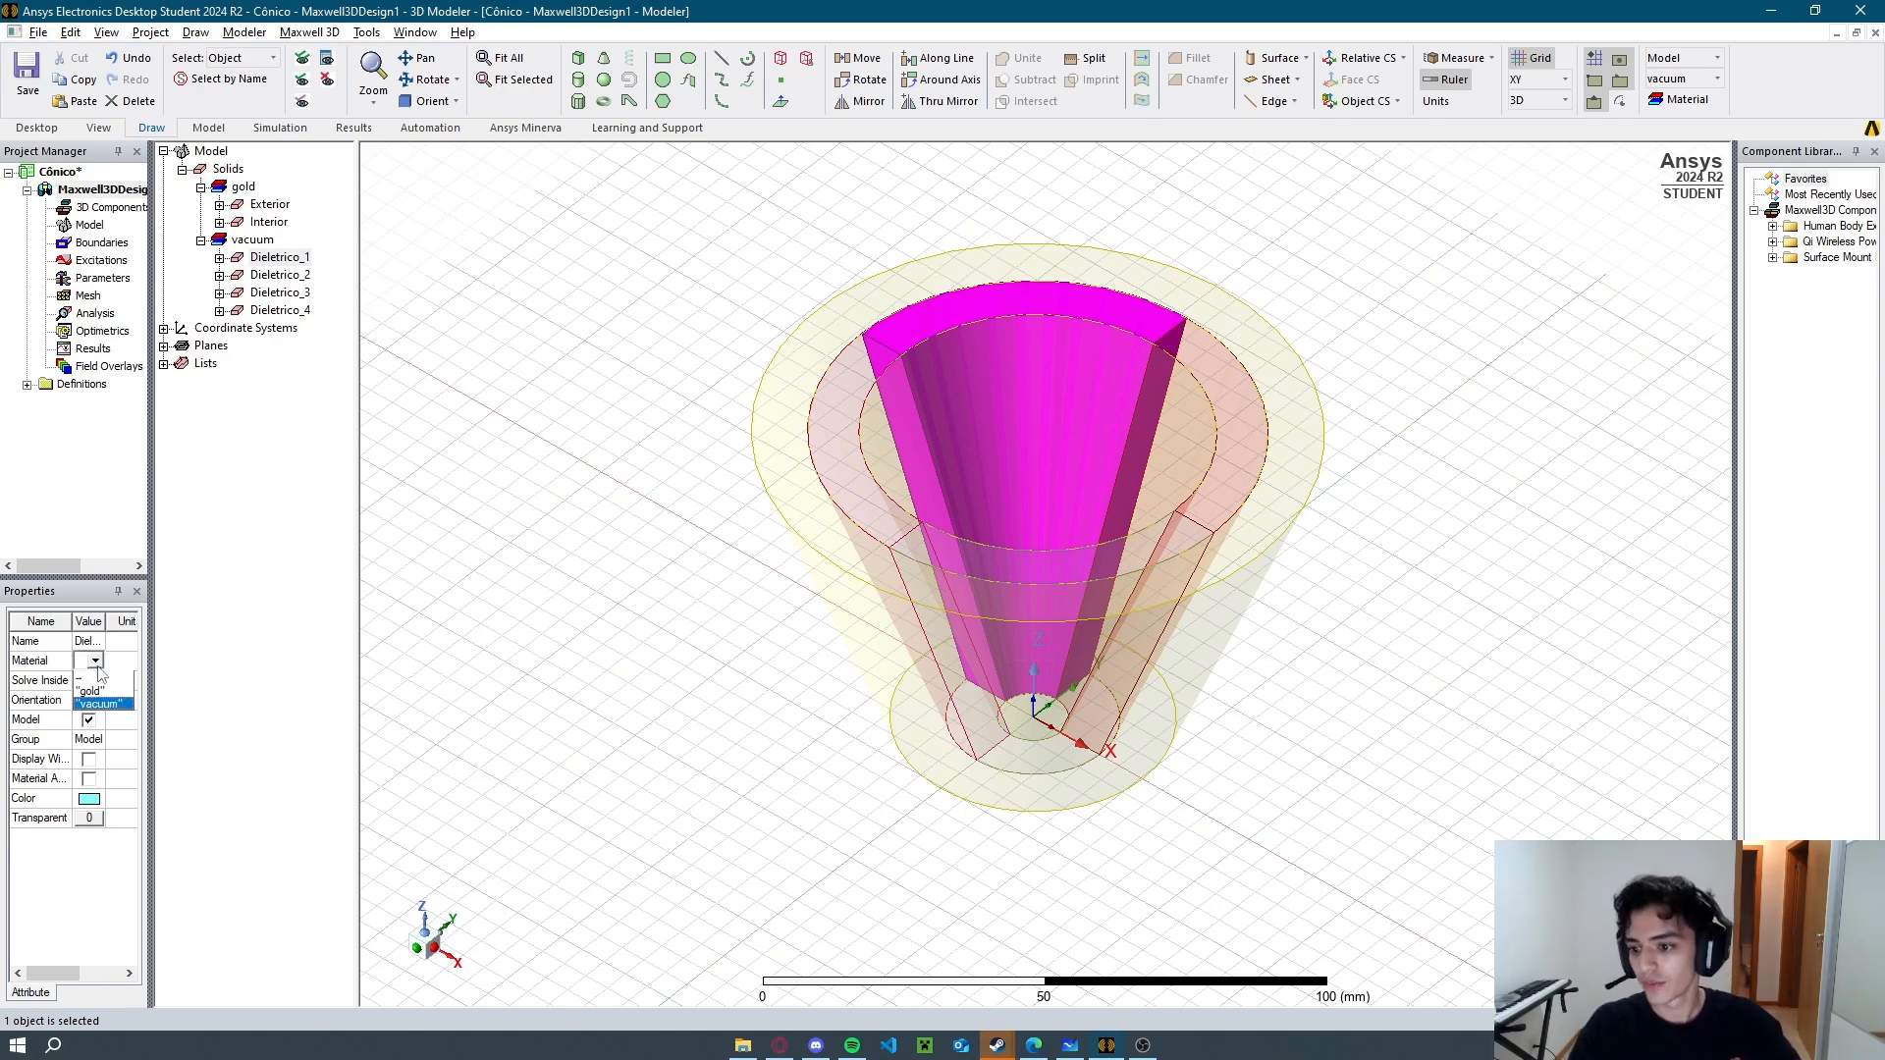
click(105, 695)
text(water)
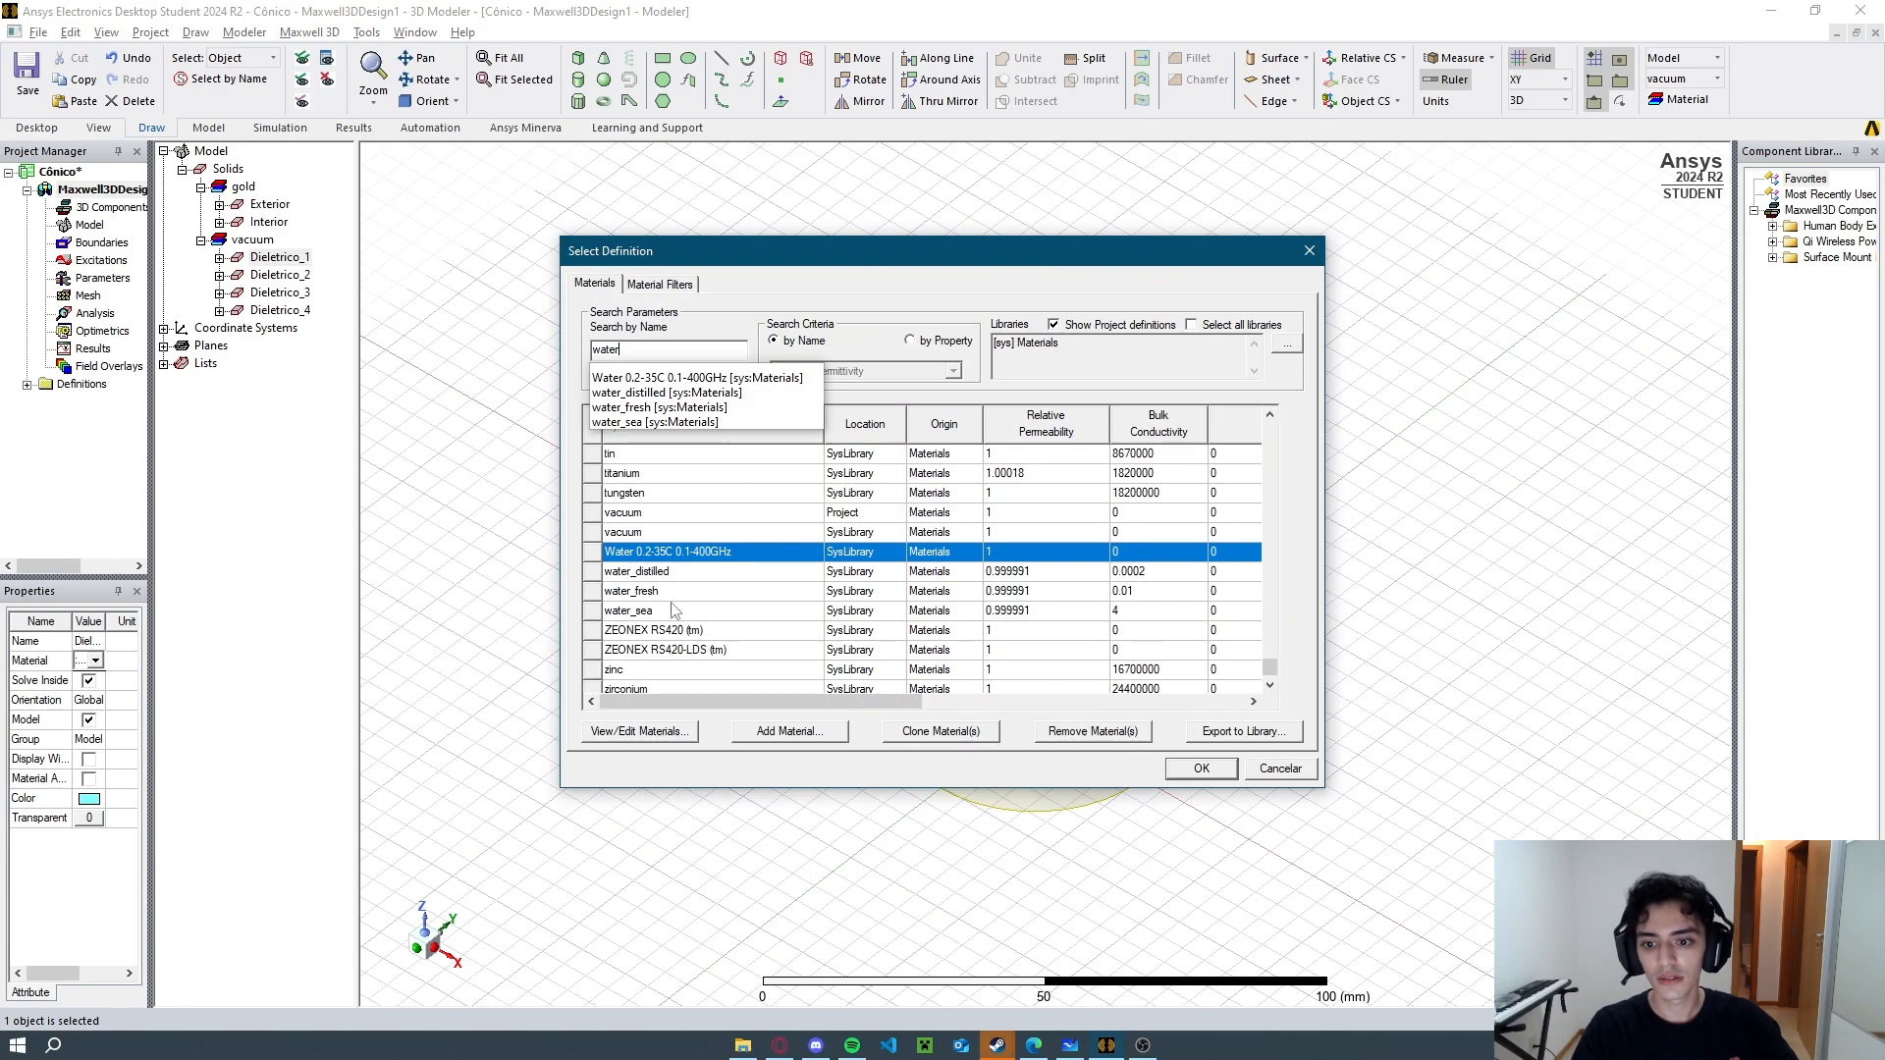
click(674, 572)
click(1194, 765)
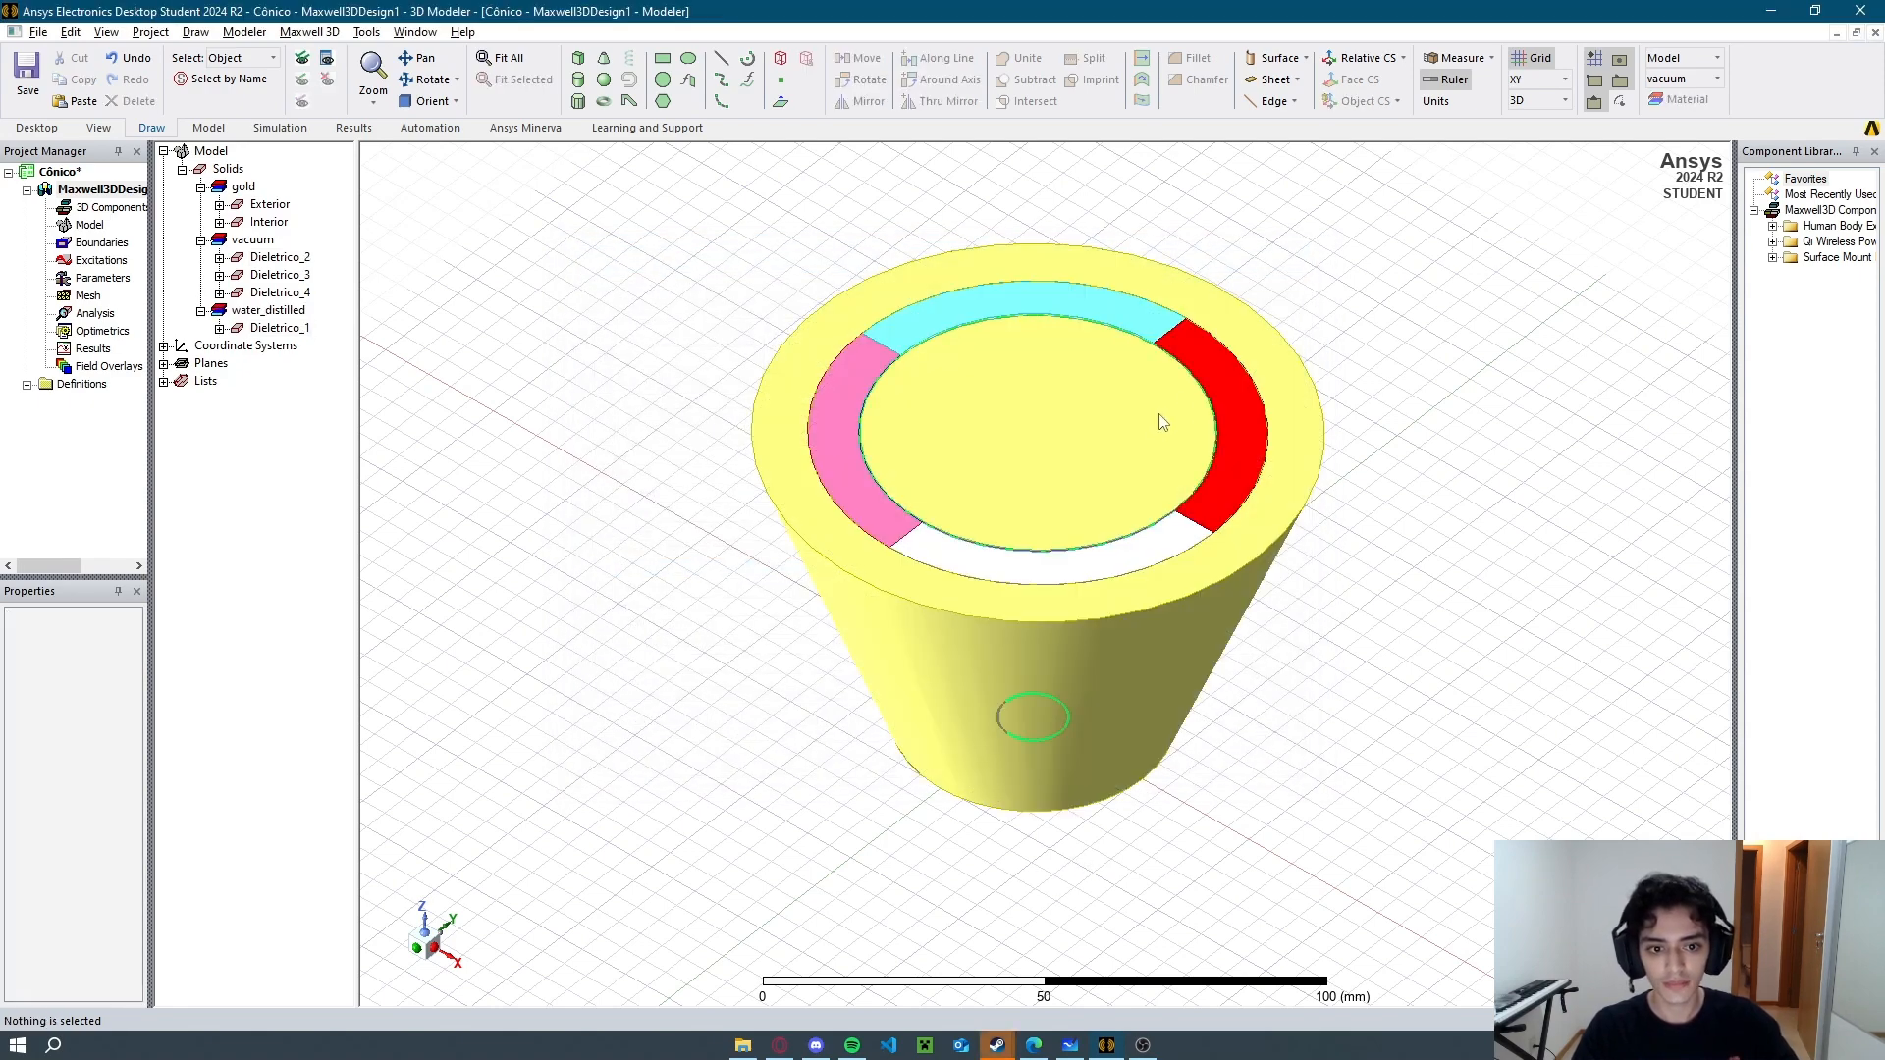
Open the material selection for the red quarter cone, Dieletrico_4, leaving its color as it is.
click(1223, 417)
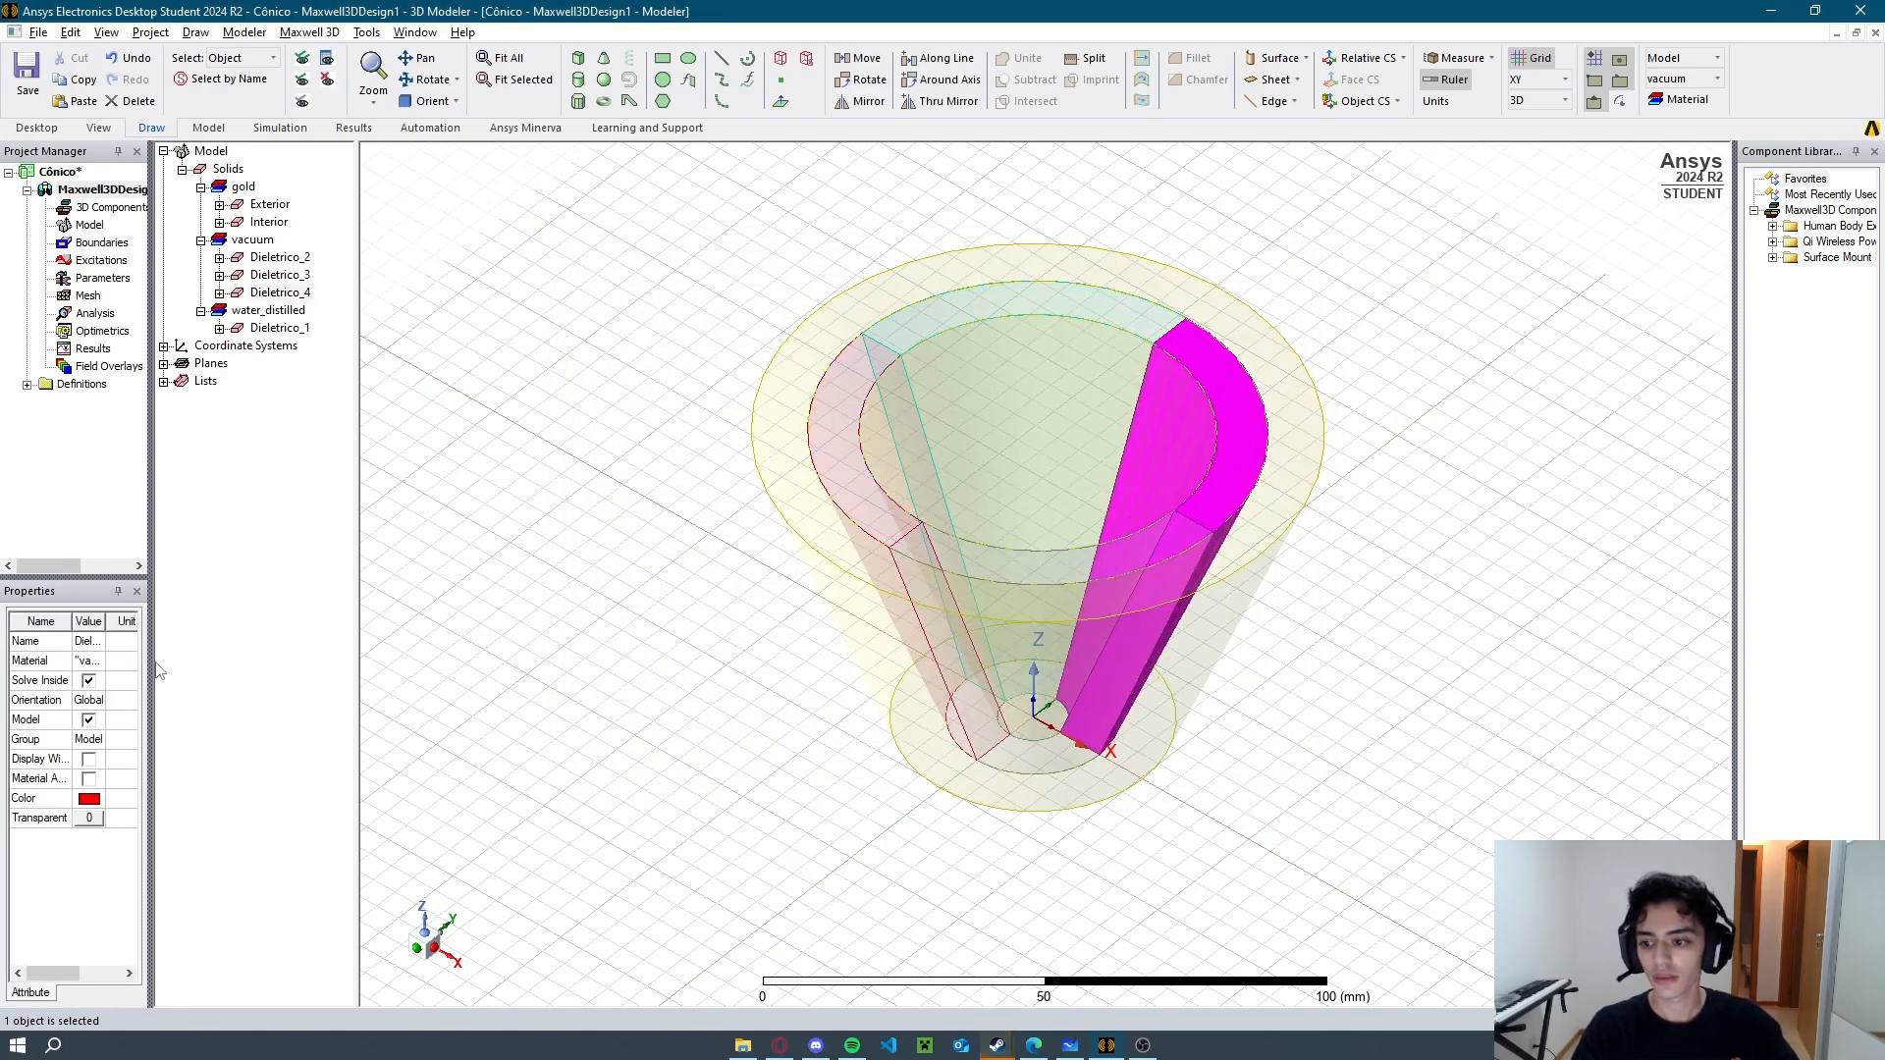
click(88, 799)
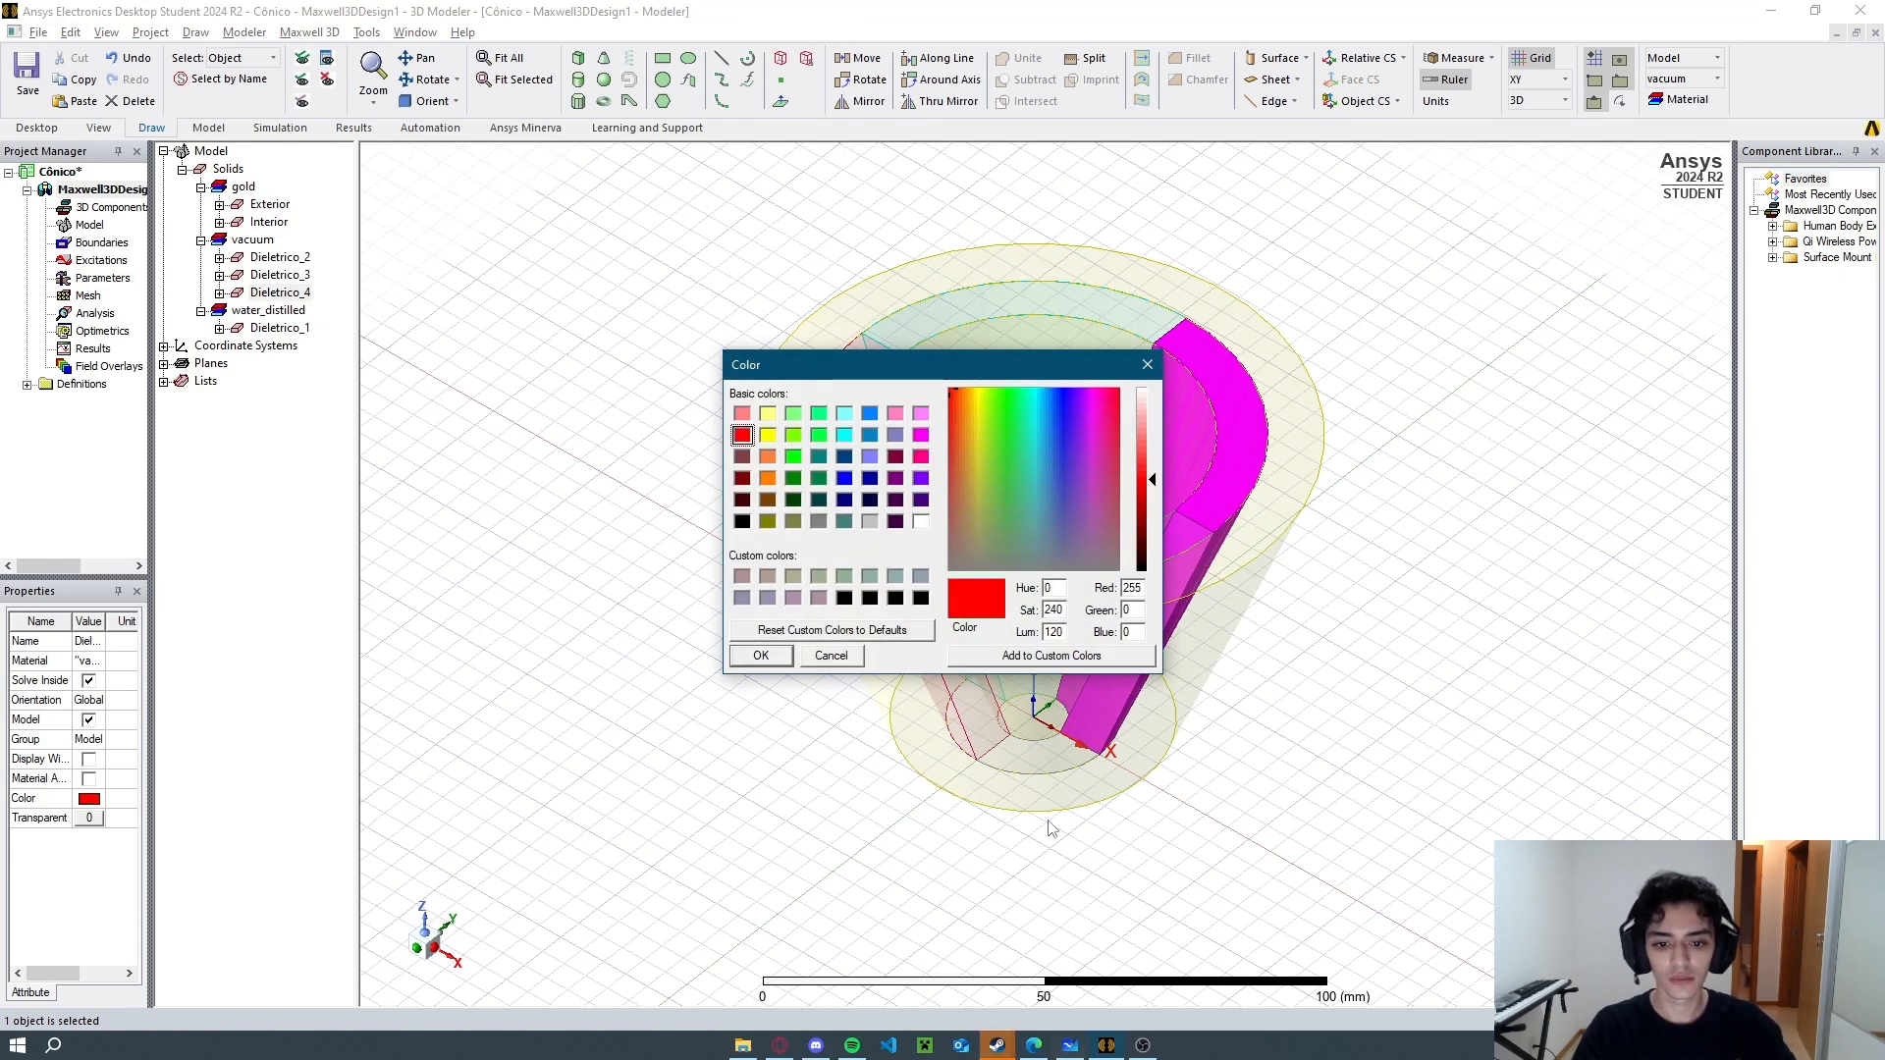
click(816, 658)
click(95, 661)
click(86, 674)
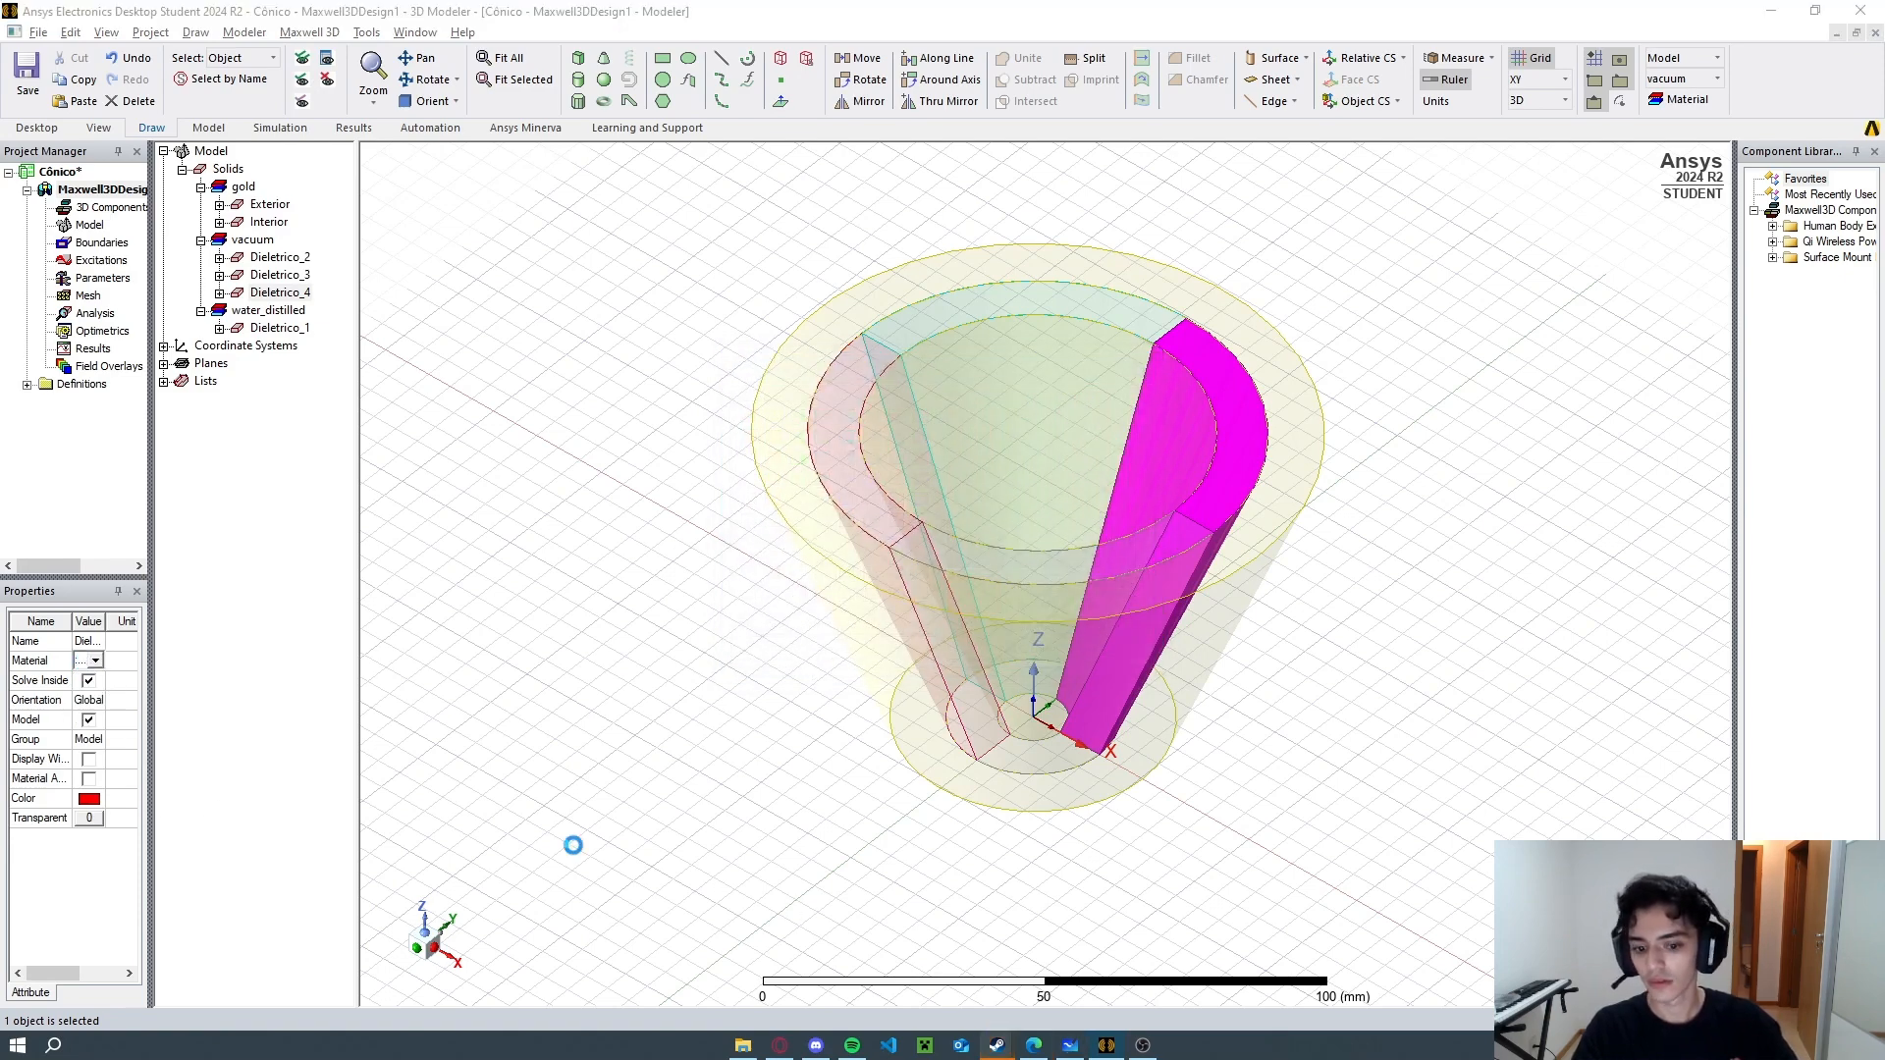
Switch to Microsoft Whiteboard and check the material noted for the second relative permittivity.
click(1033, 1046)
click(1107, 1045)
click(1034, 1046)
click(1106, 1045)
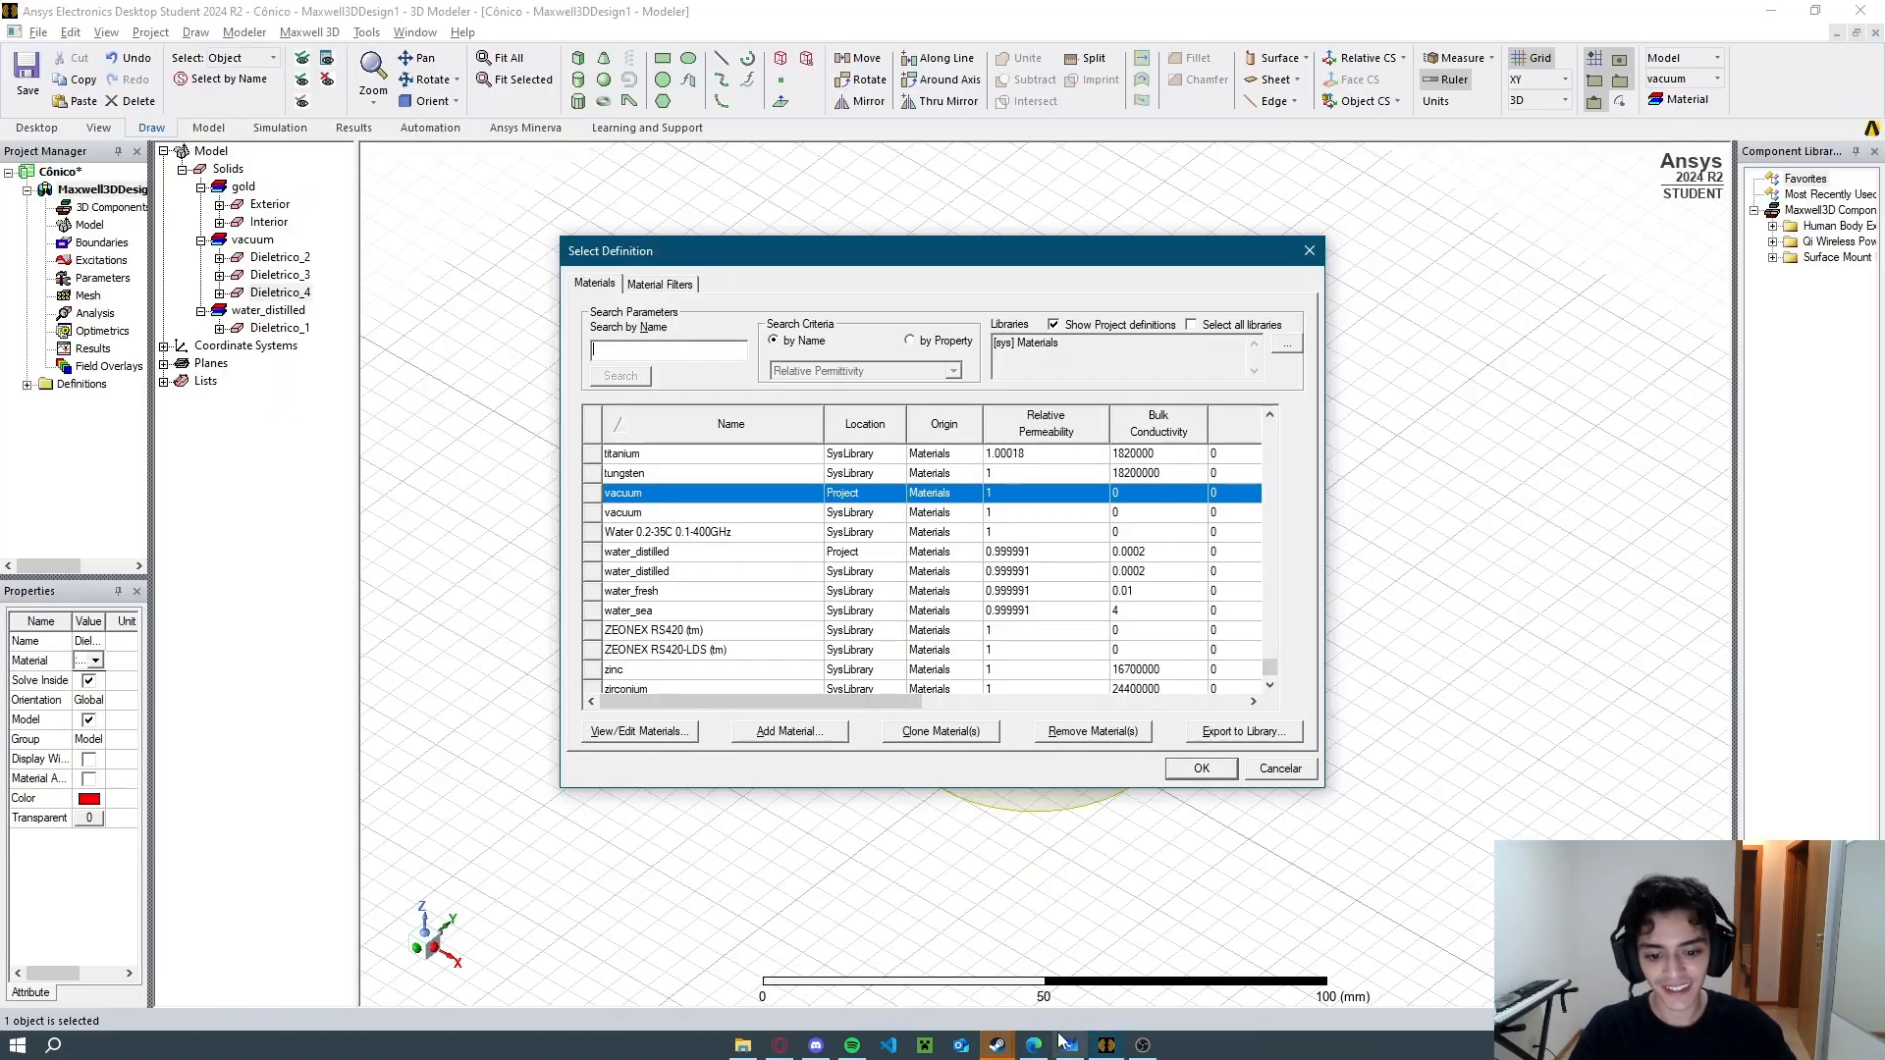
click(1070, 1045)
mouse_move(1107, 1049)
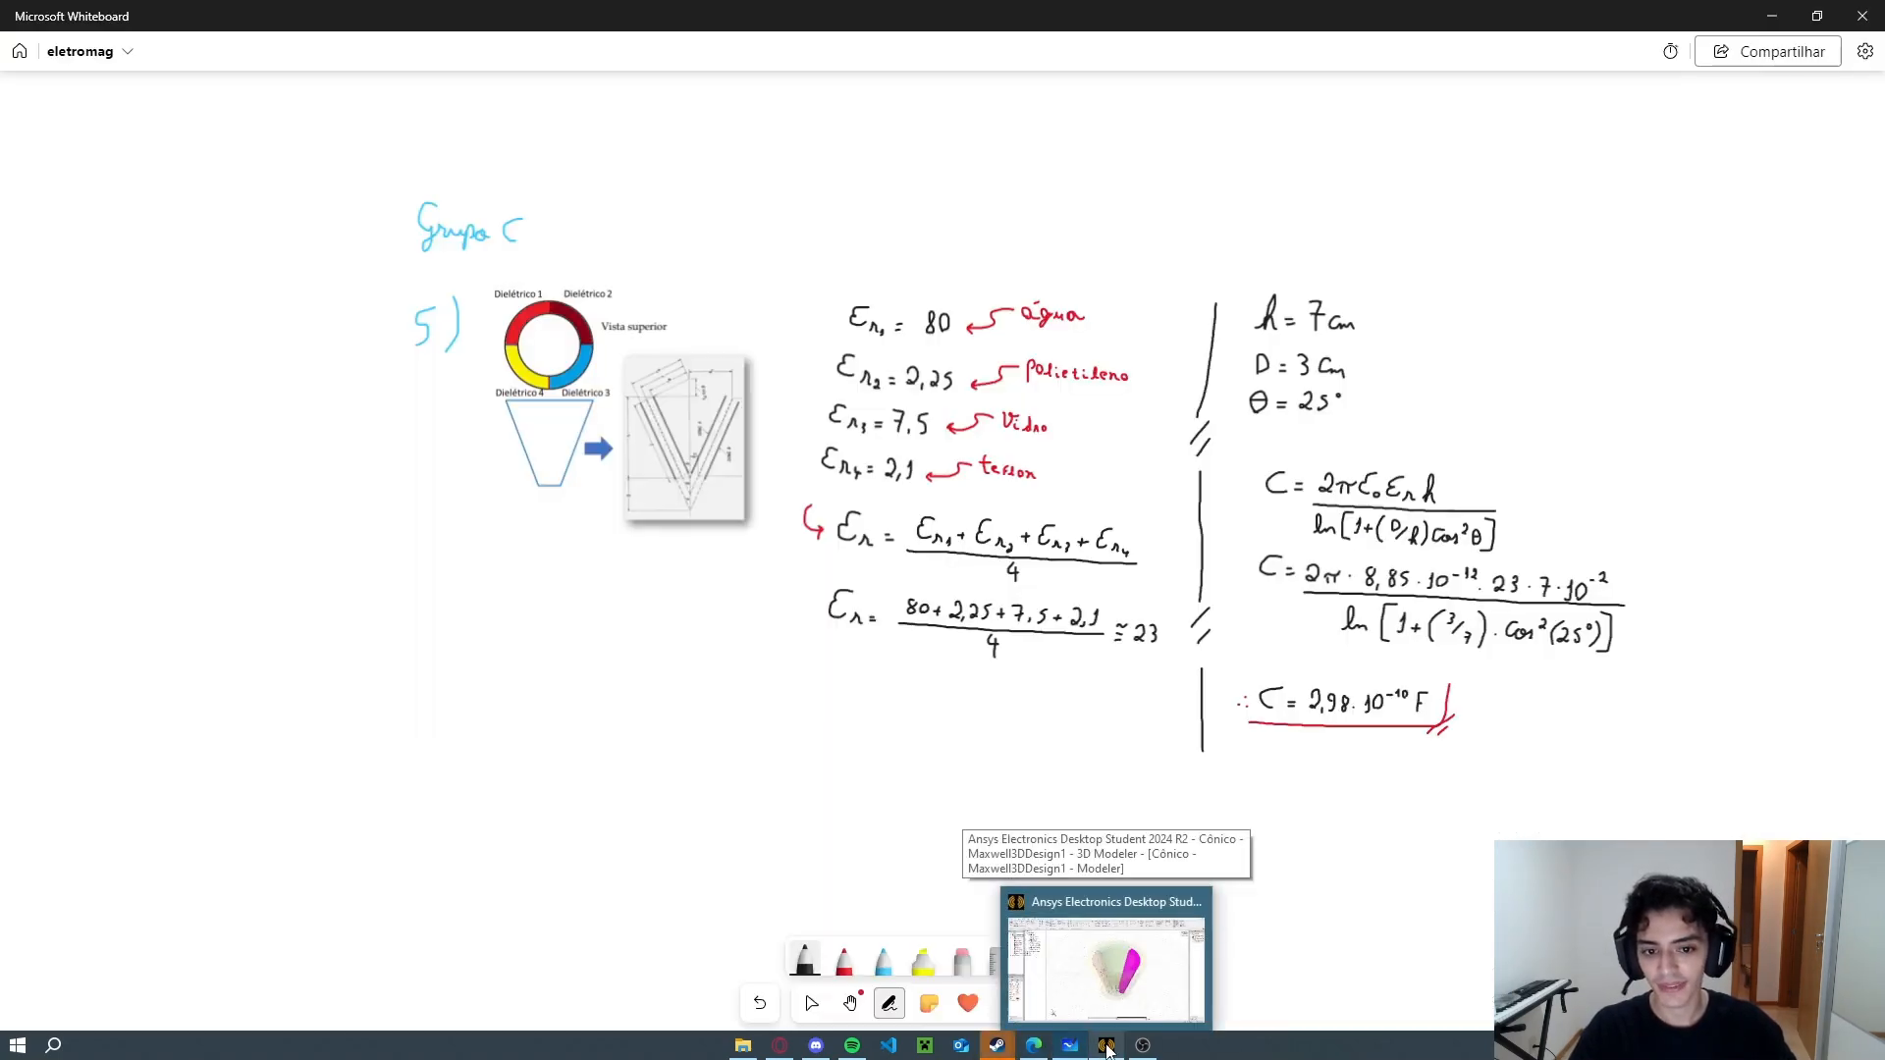
Switch back to Ansys Electronics Desktop and assign the polyethylene material to Dieletrico_4.
click(1106, 1047)
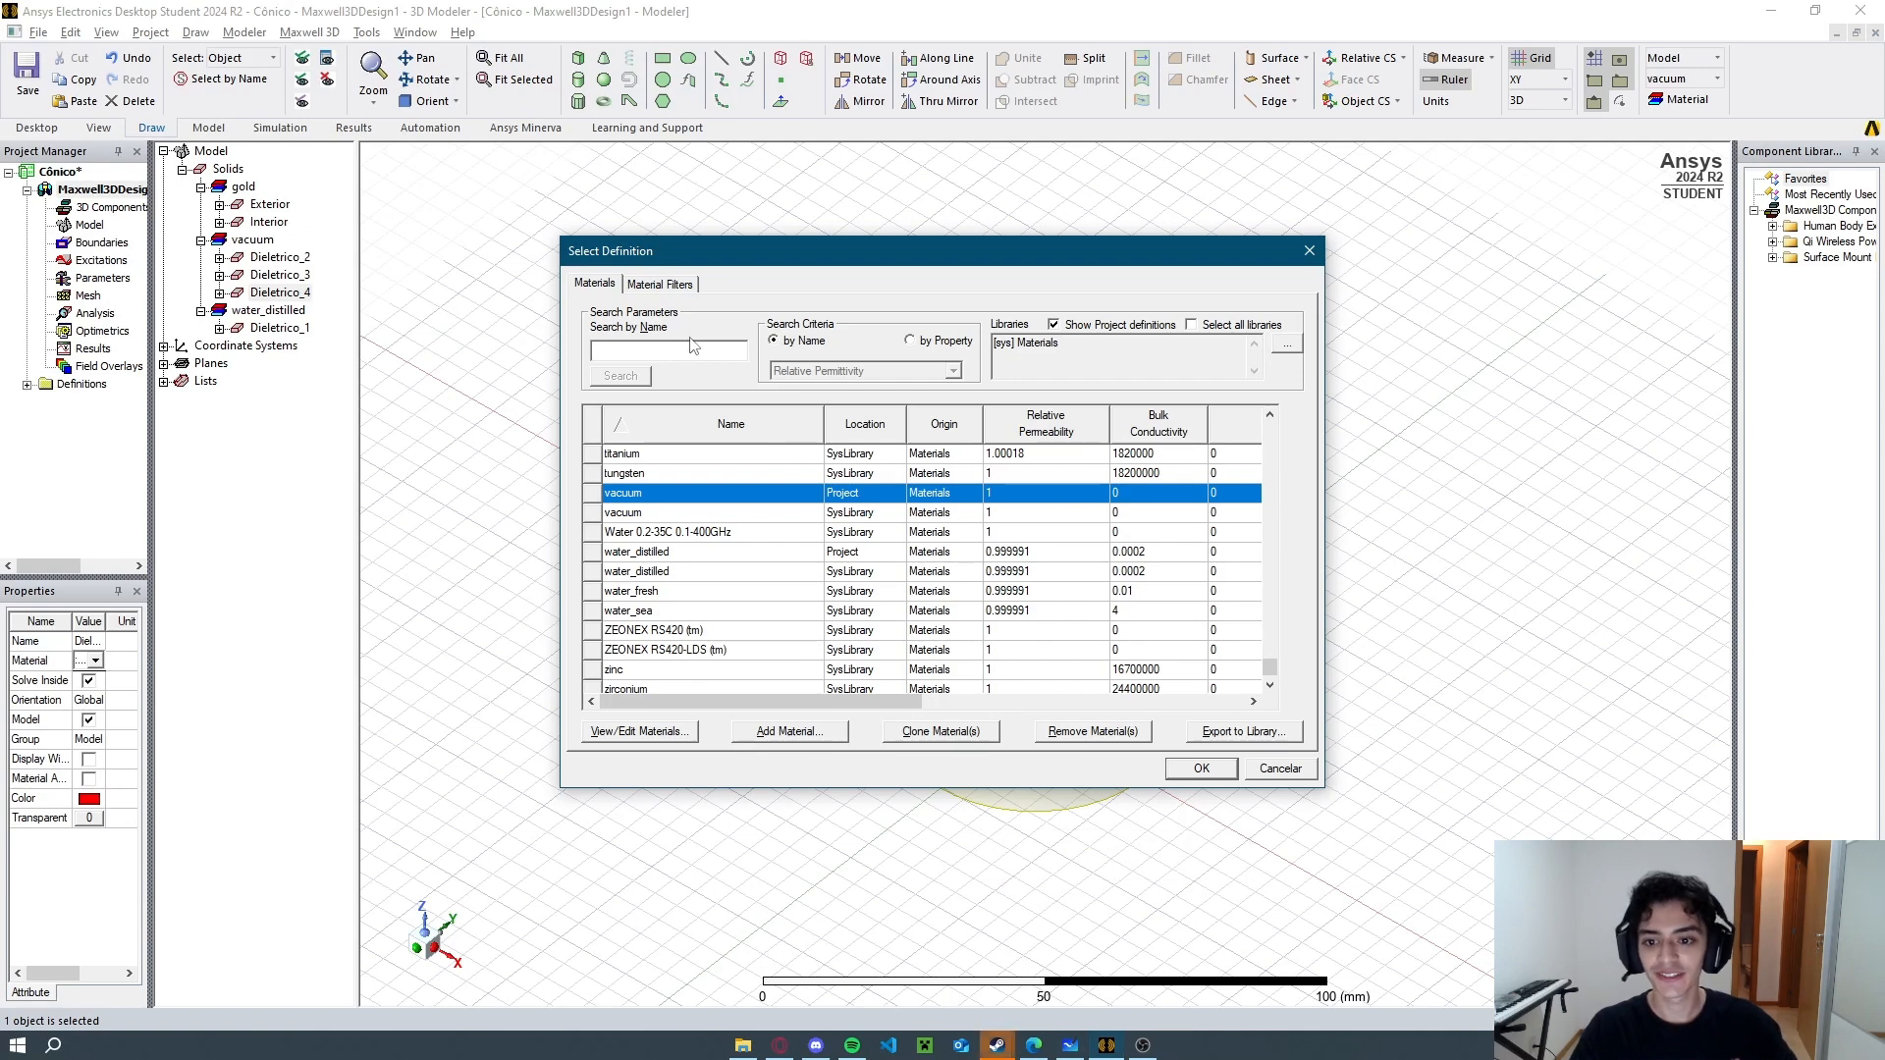
text(polie)
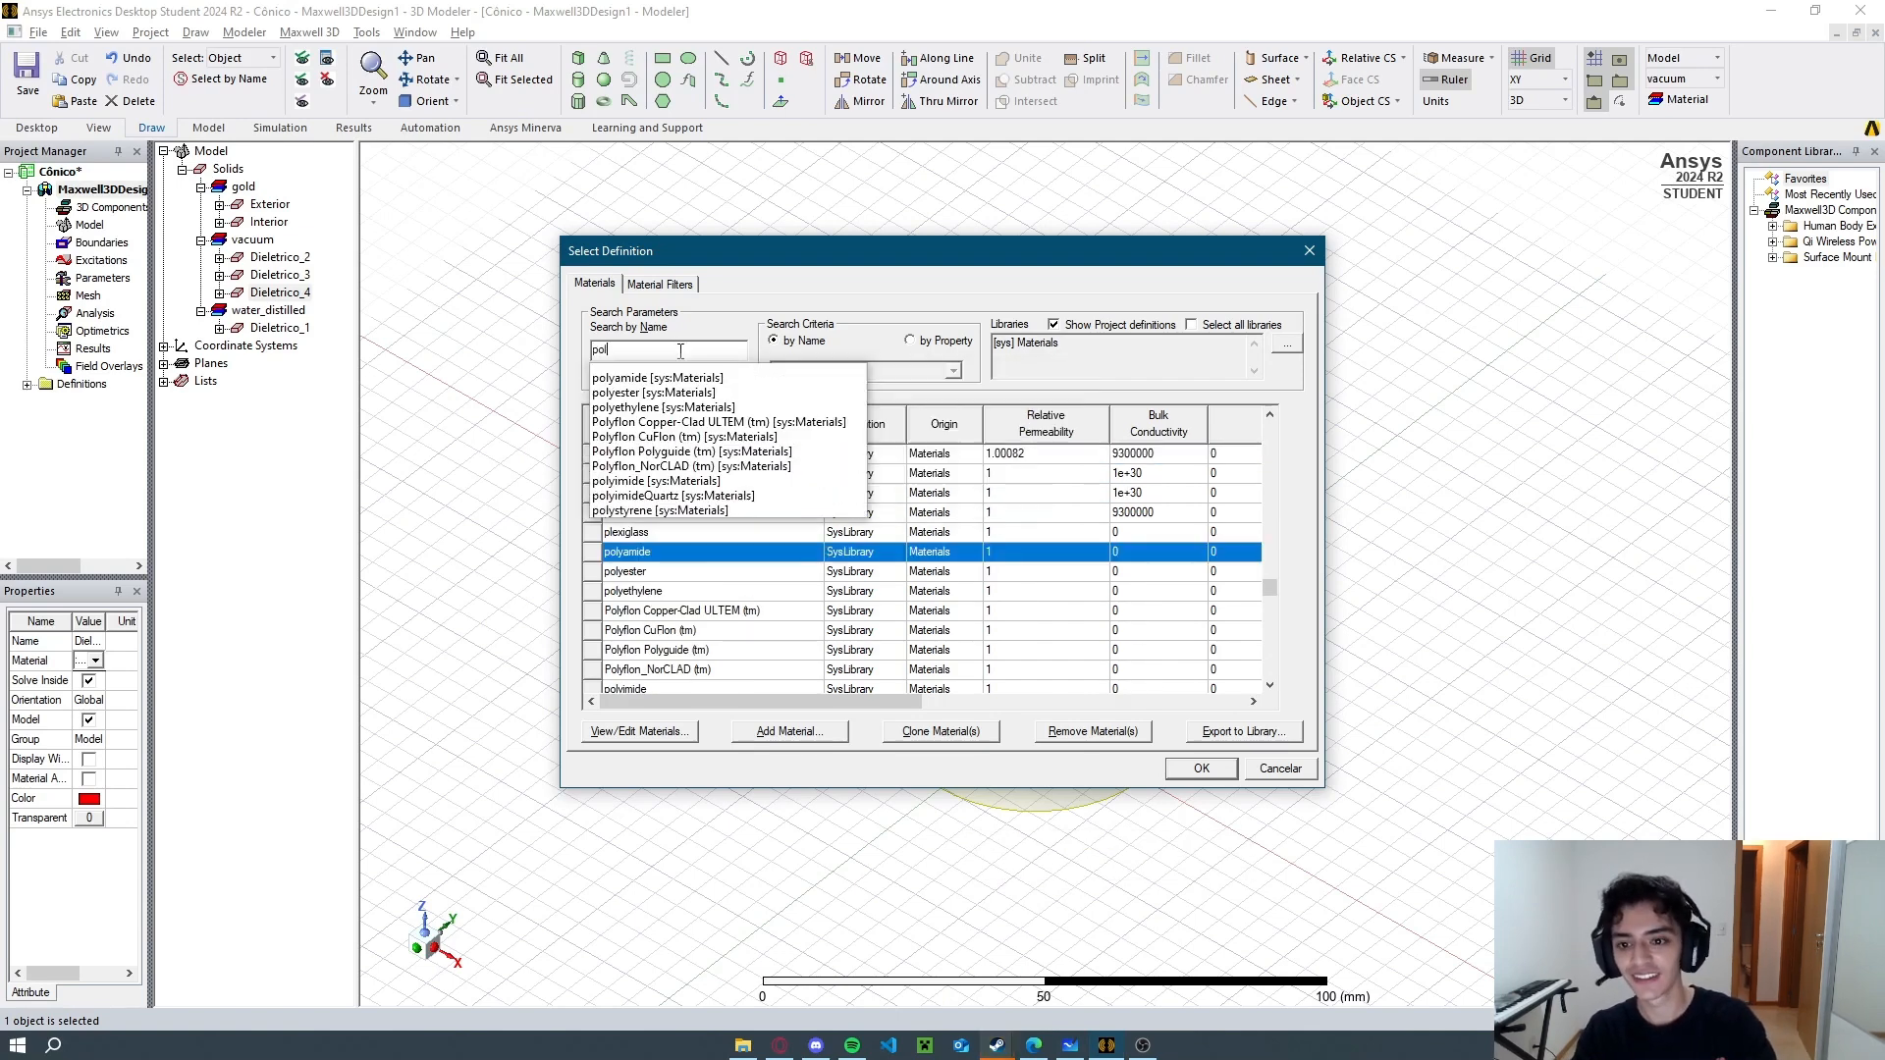
click(671, 587)
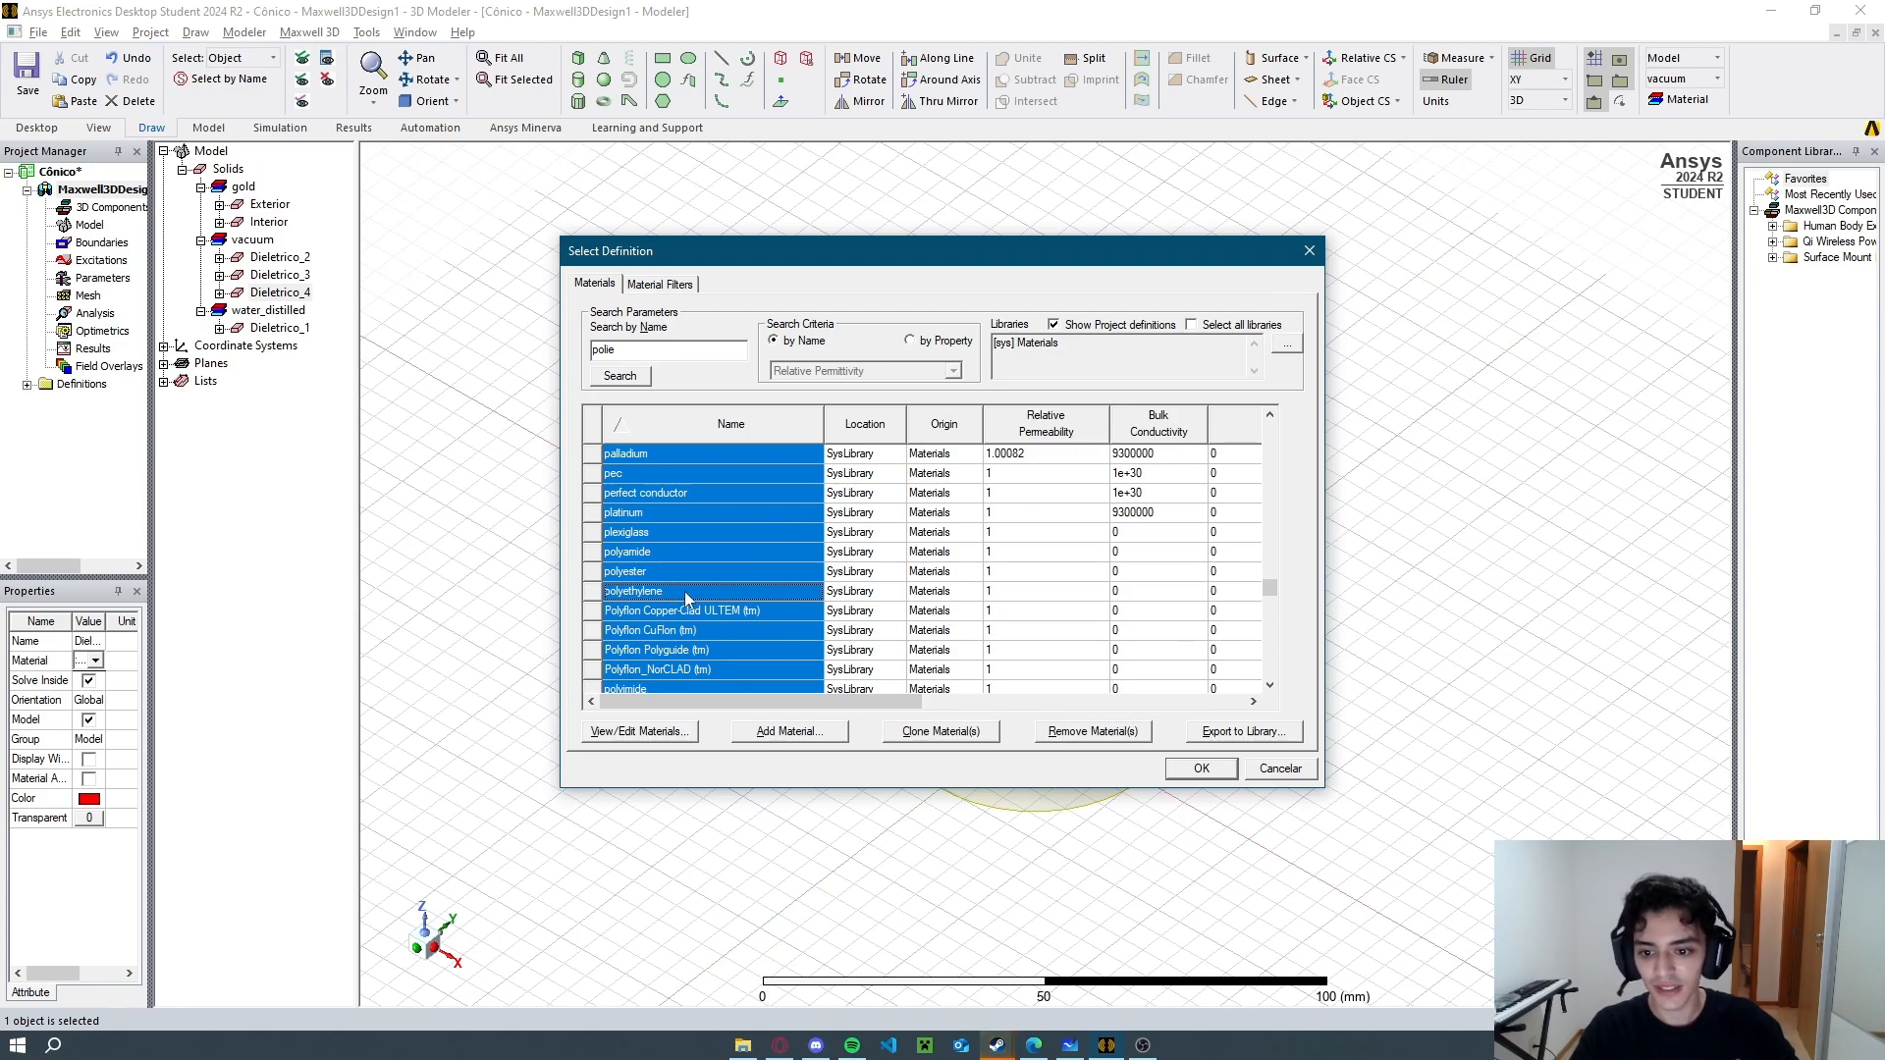
click(685, 591)
click(1203, 771)
click(1261, 860)
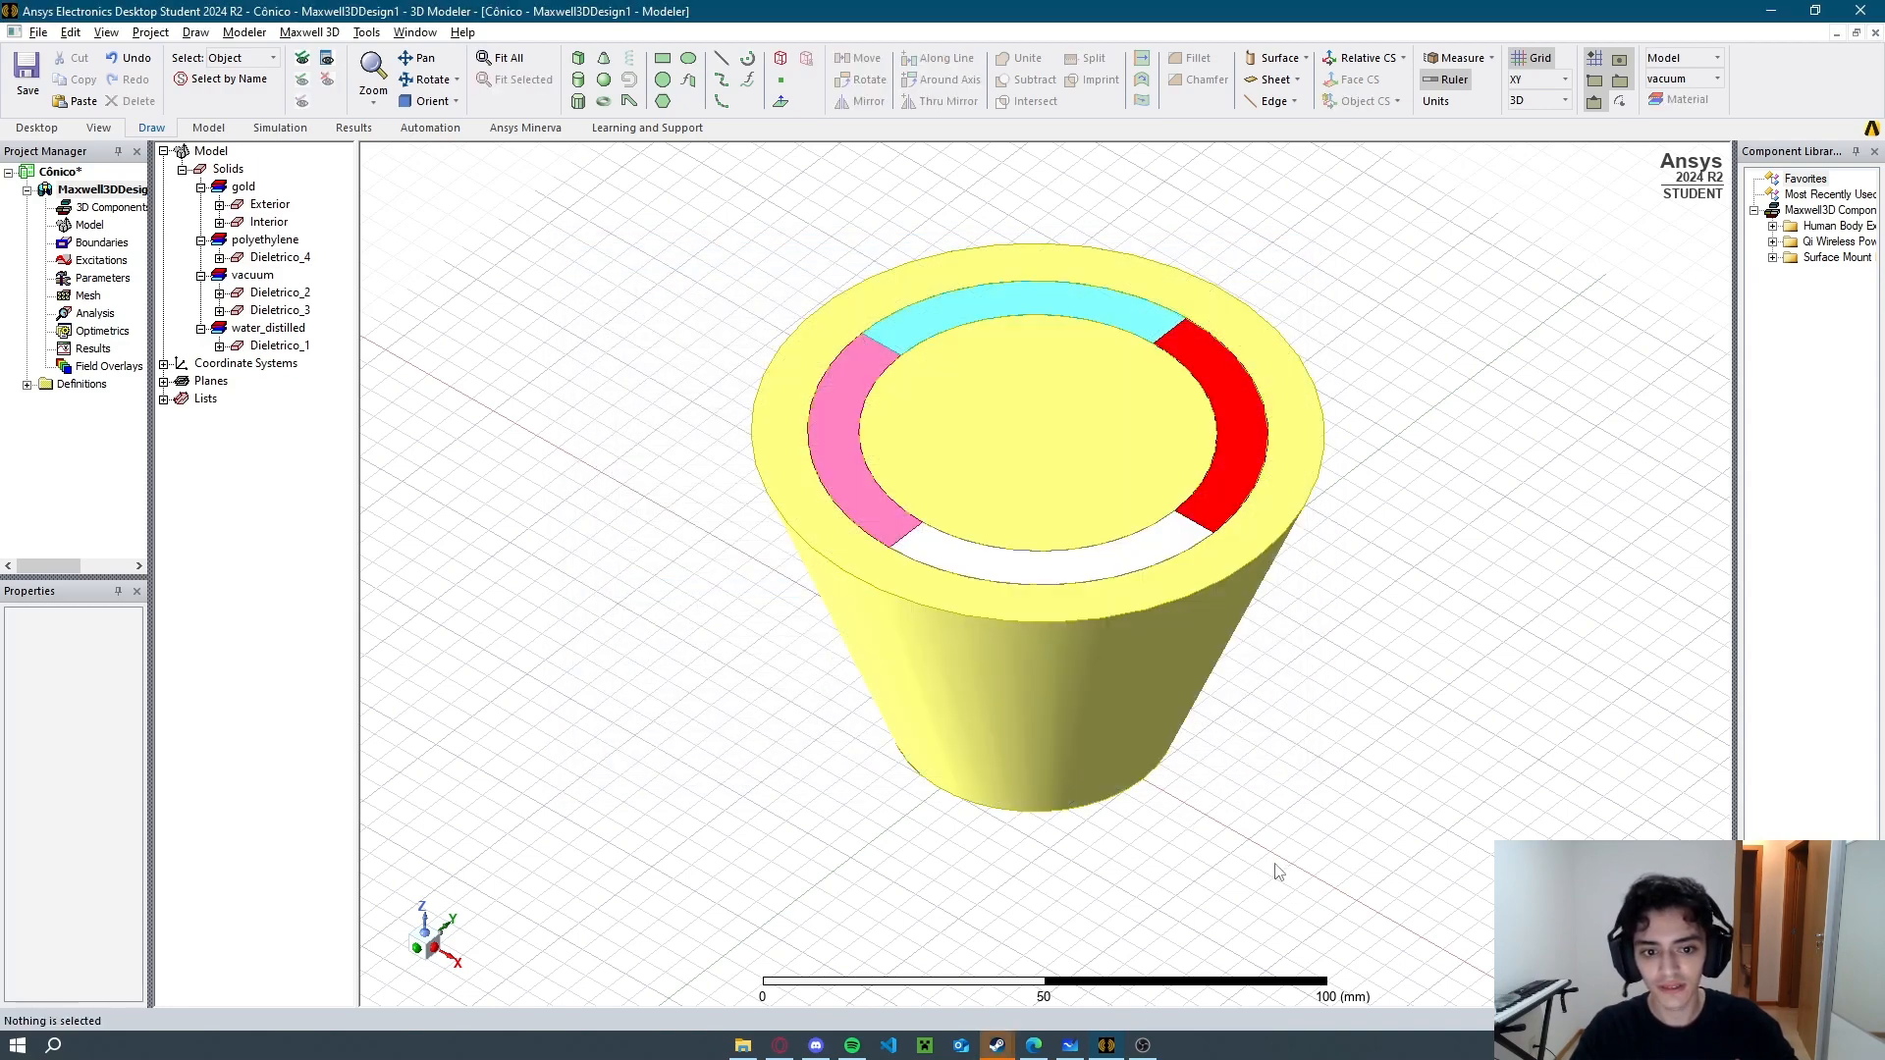
Assign the glass material to Dieletrico_3, the white quarter cone.
click(963, 558)
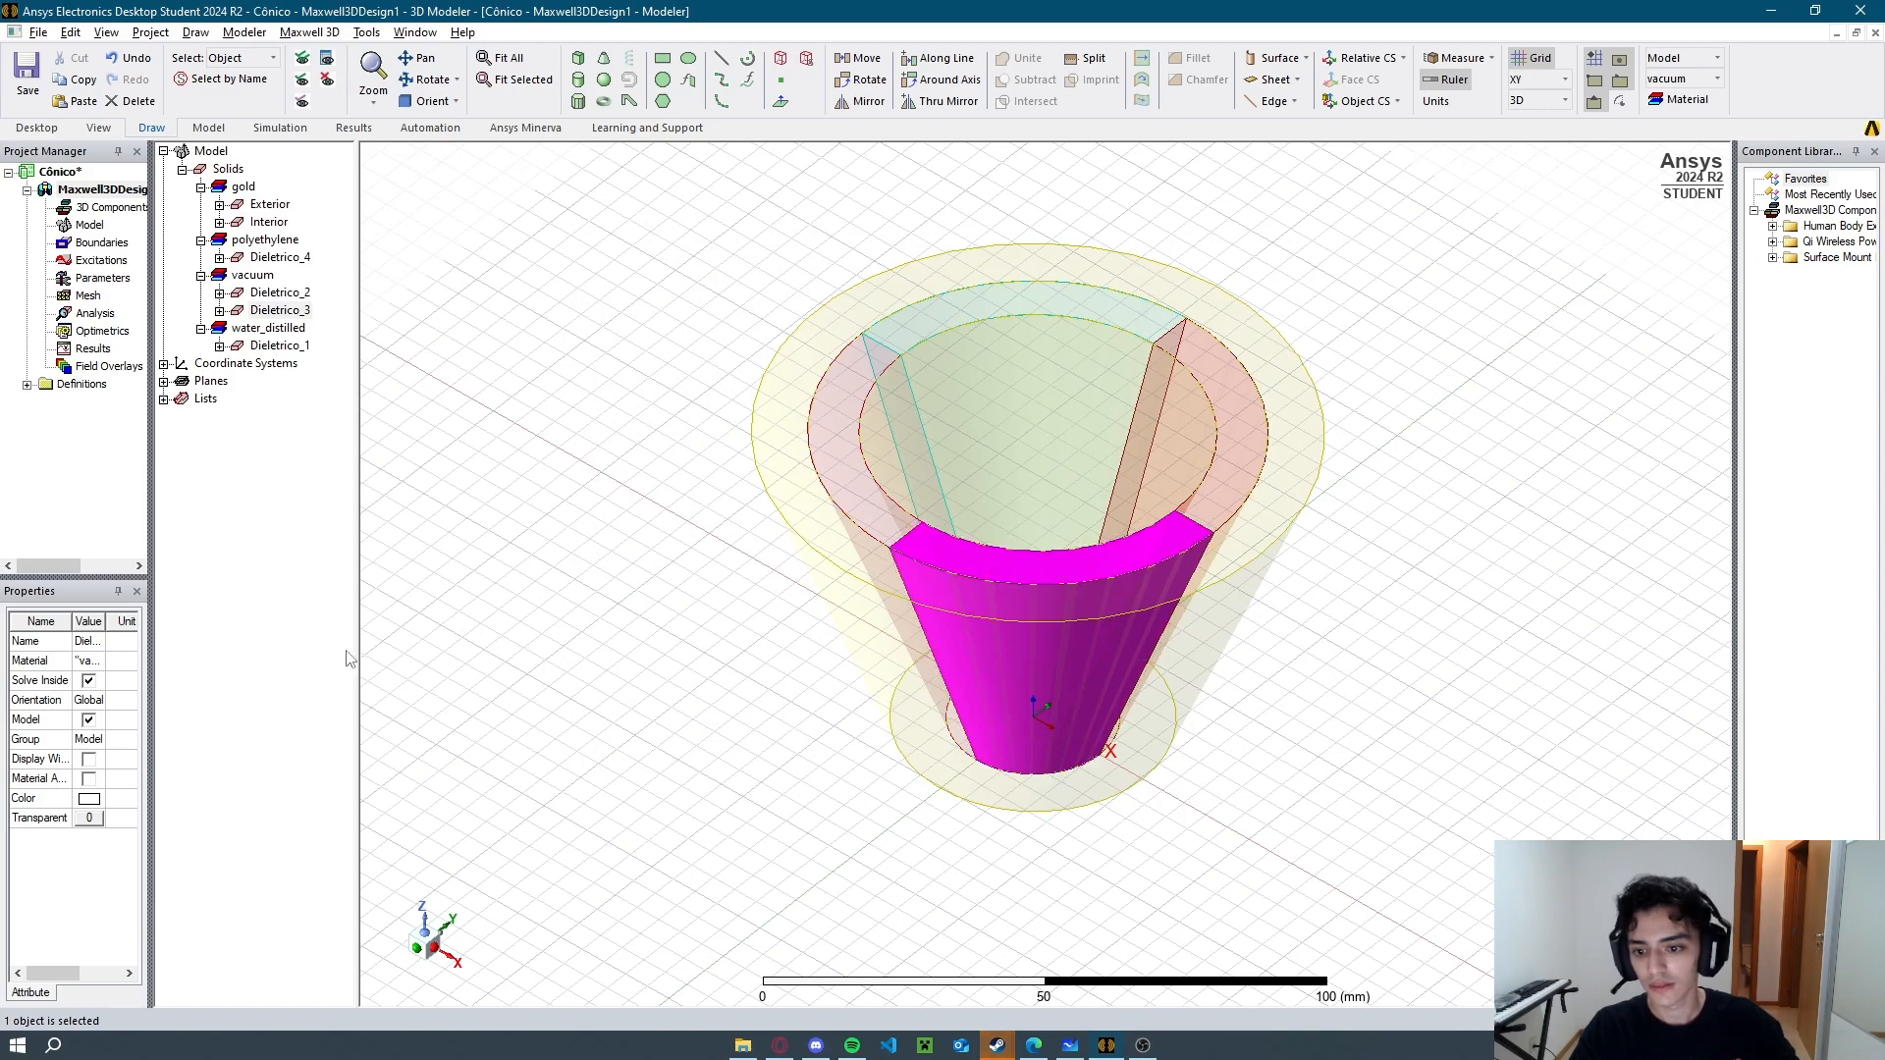
click(94, 660)
click(98, 680)
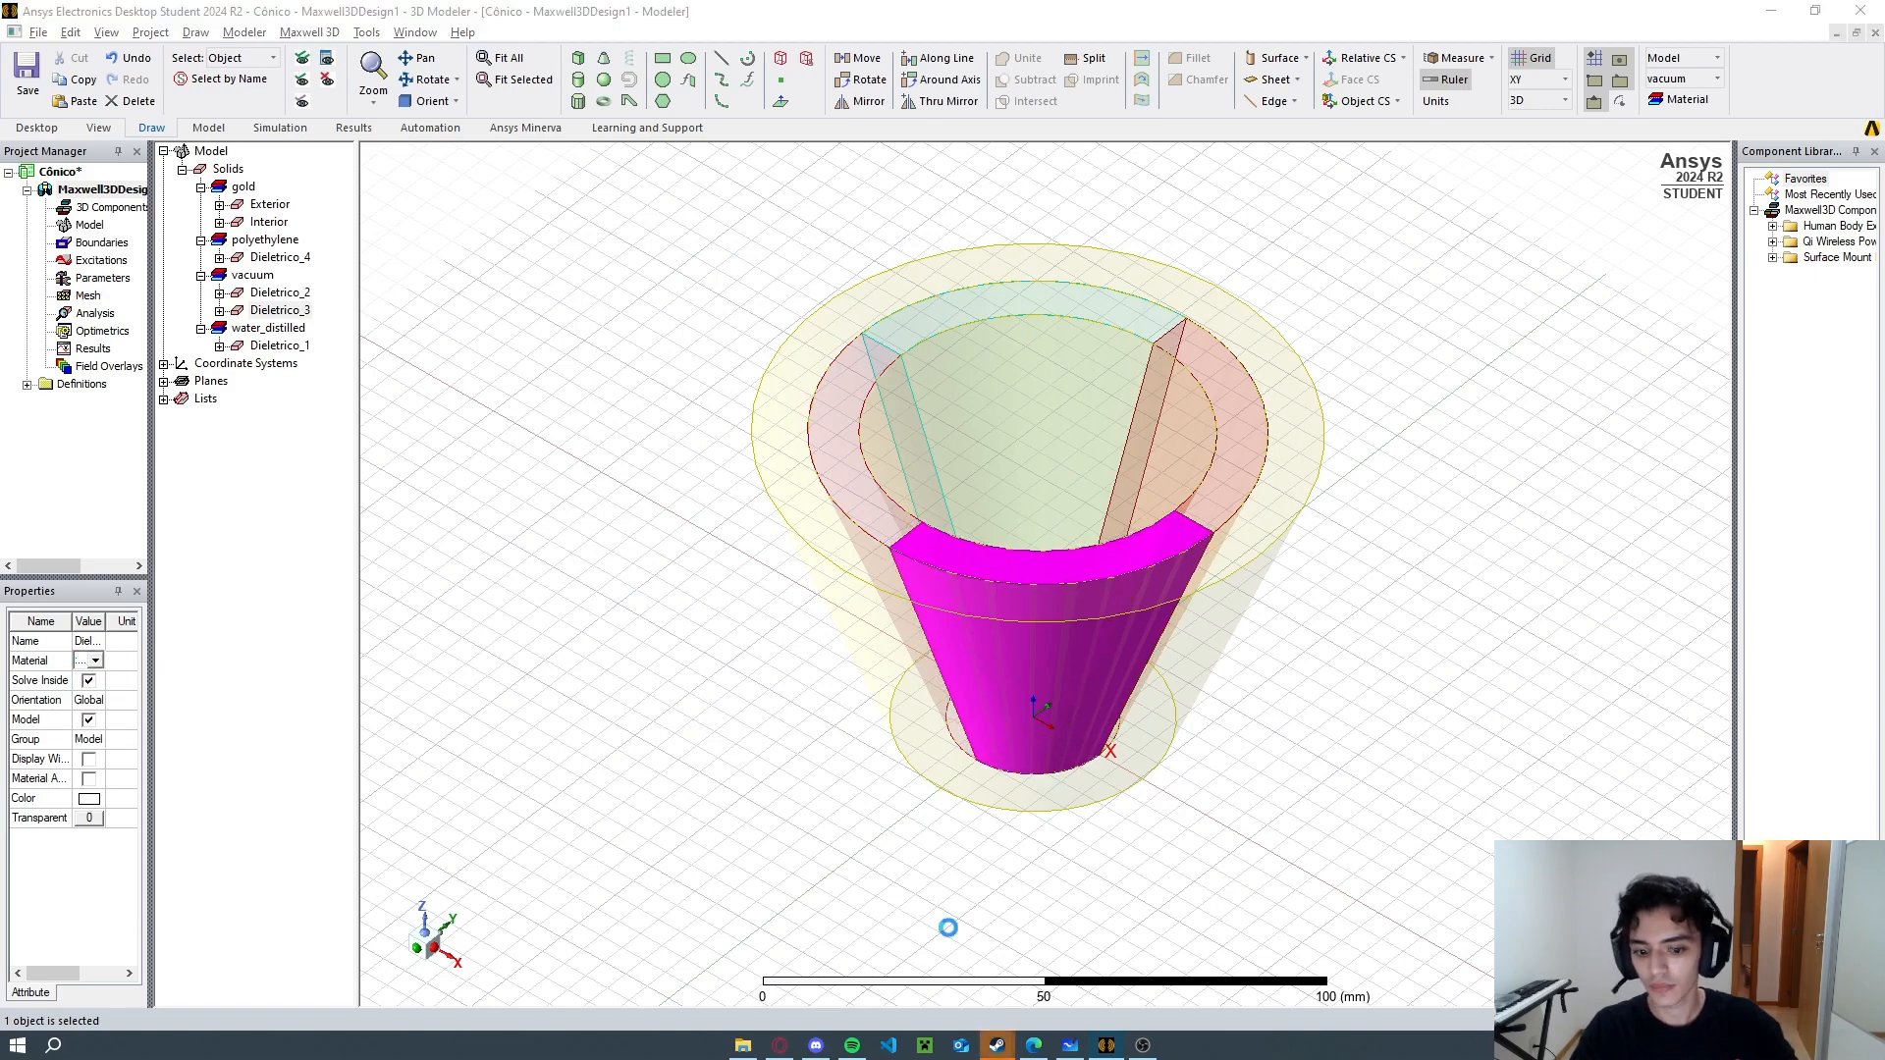
key(alt+Tab)
key(alt+Tab)
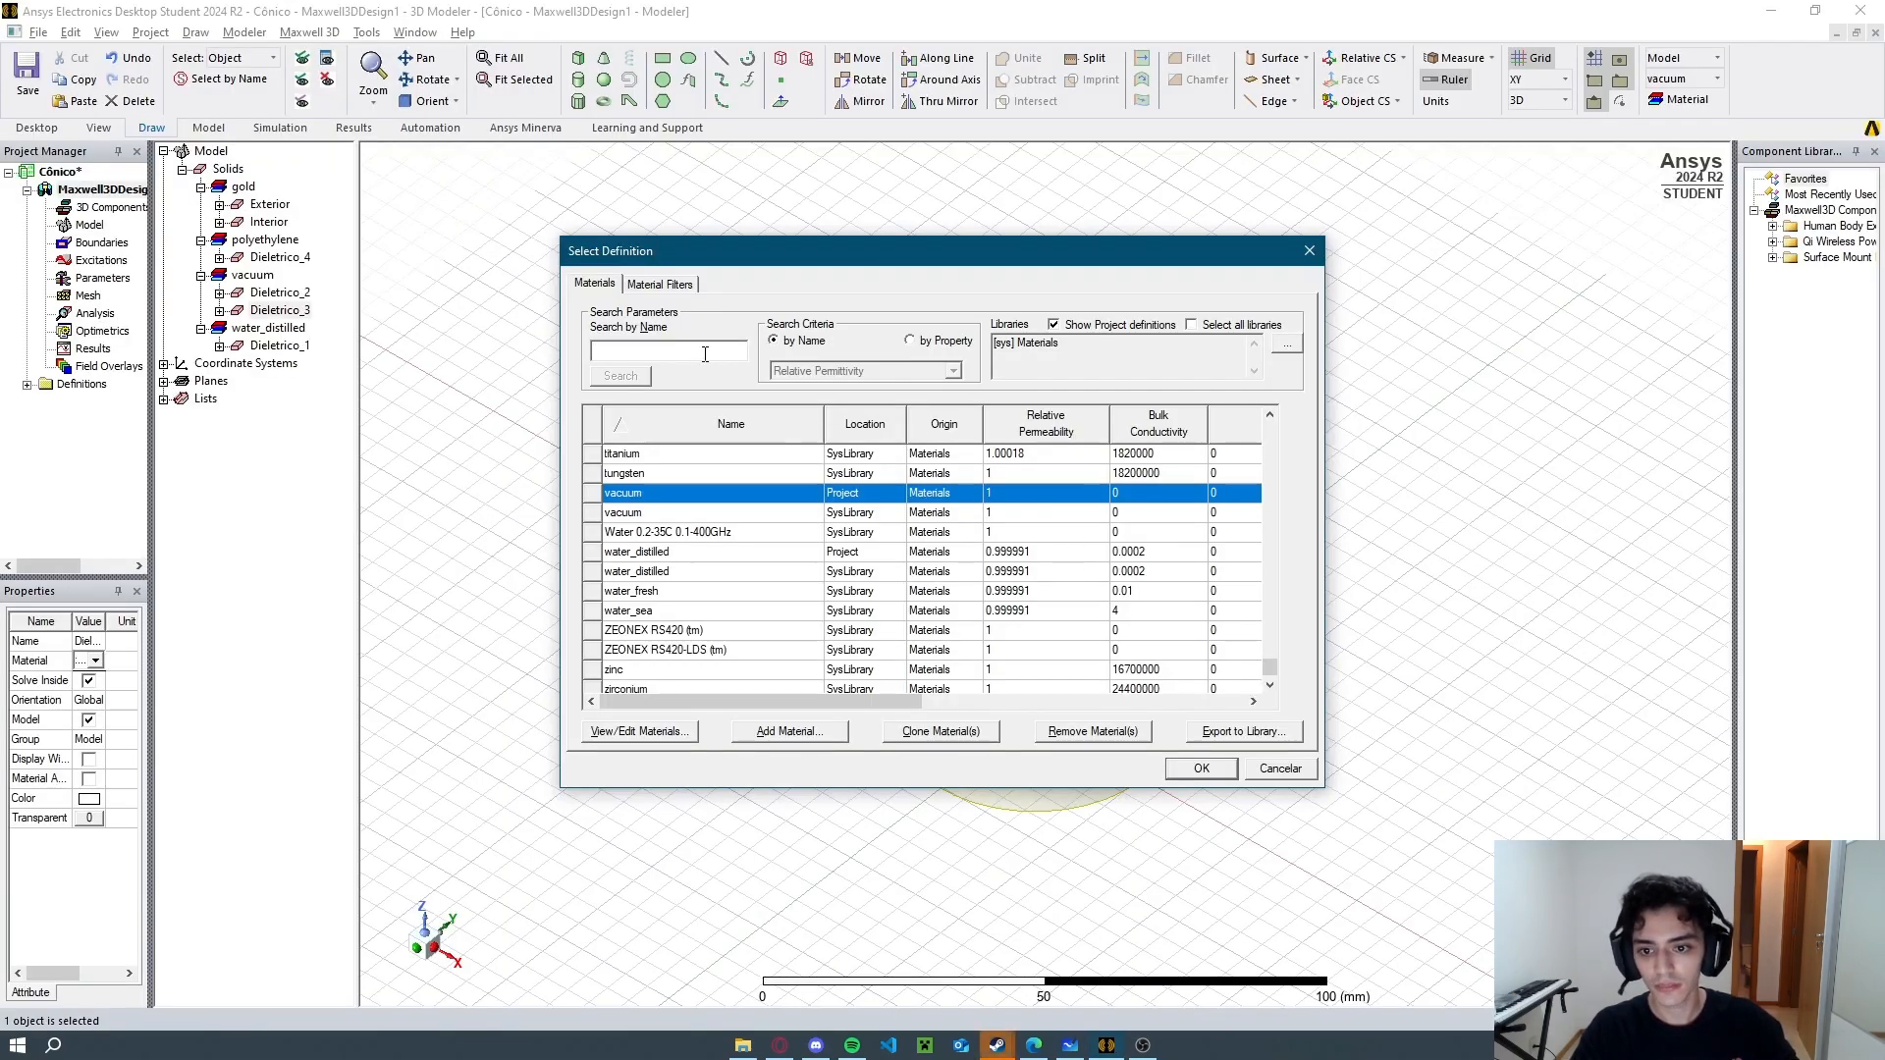
text(glass)
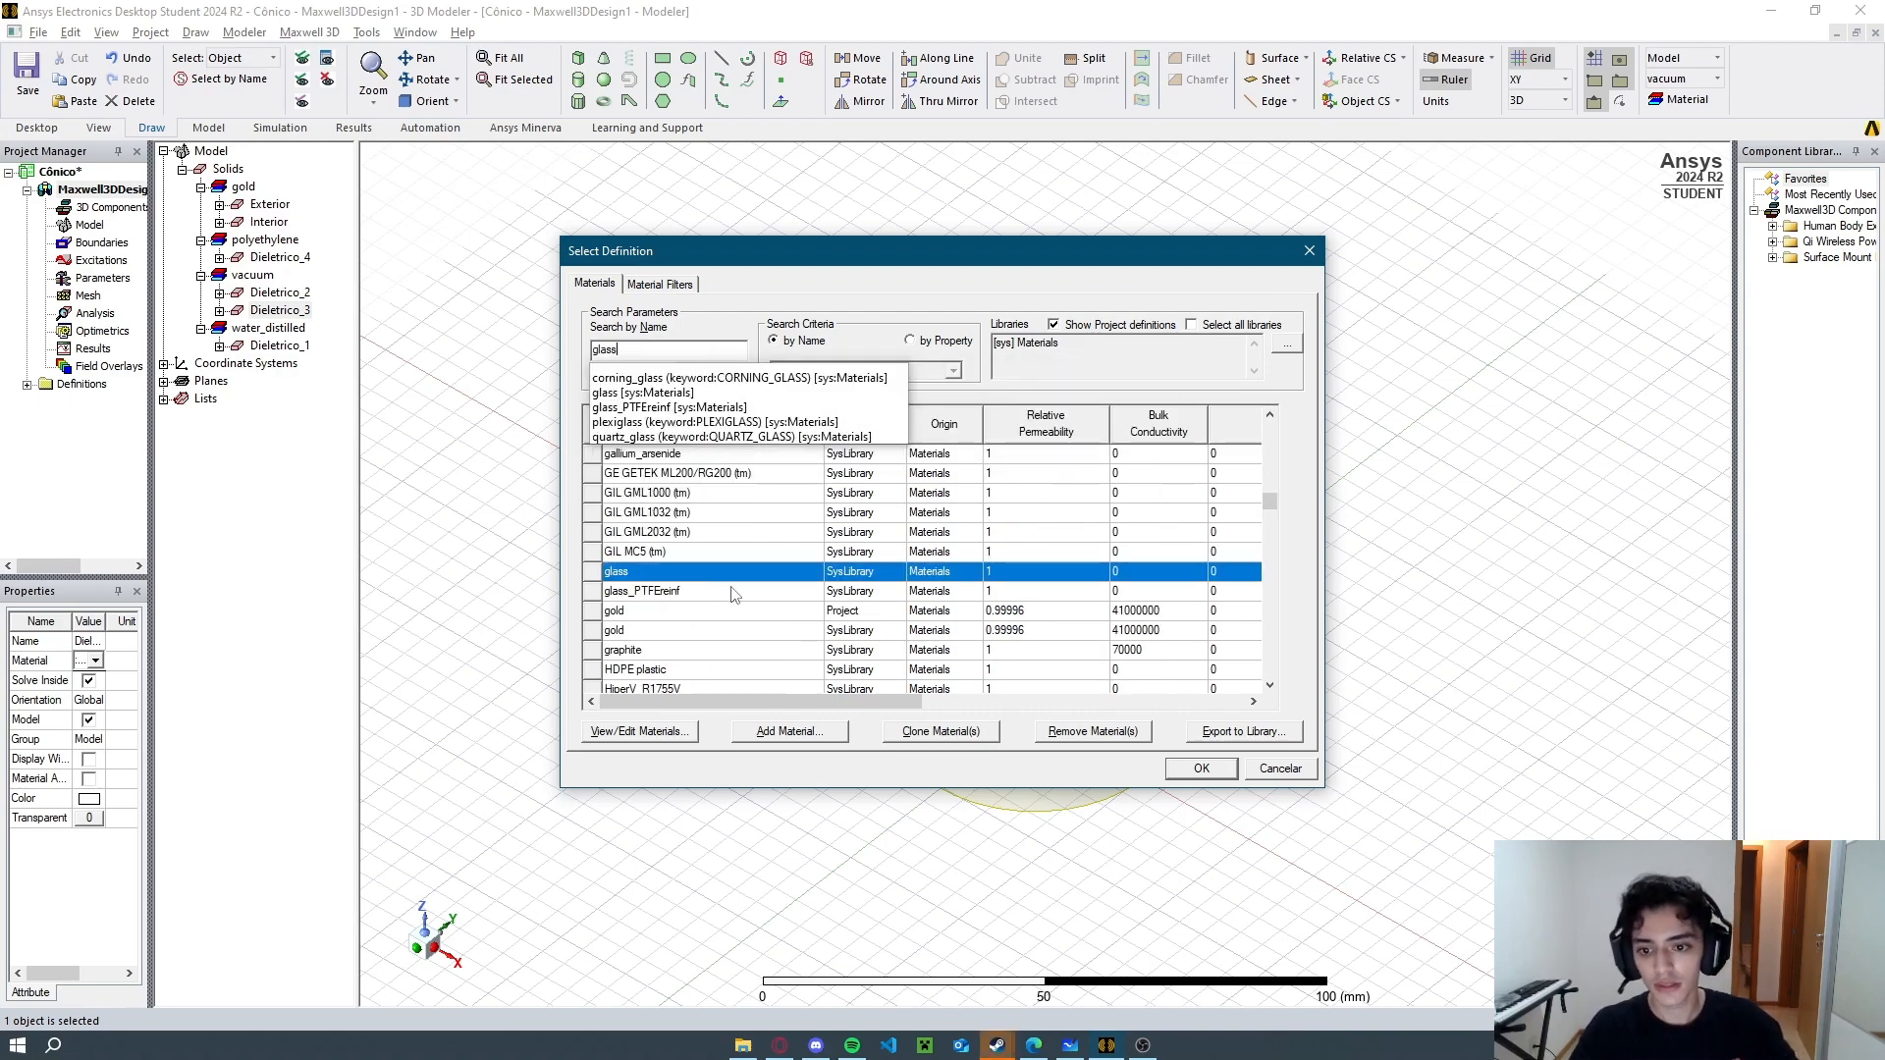
click(664, 579)
click(1199, 768)
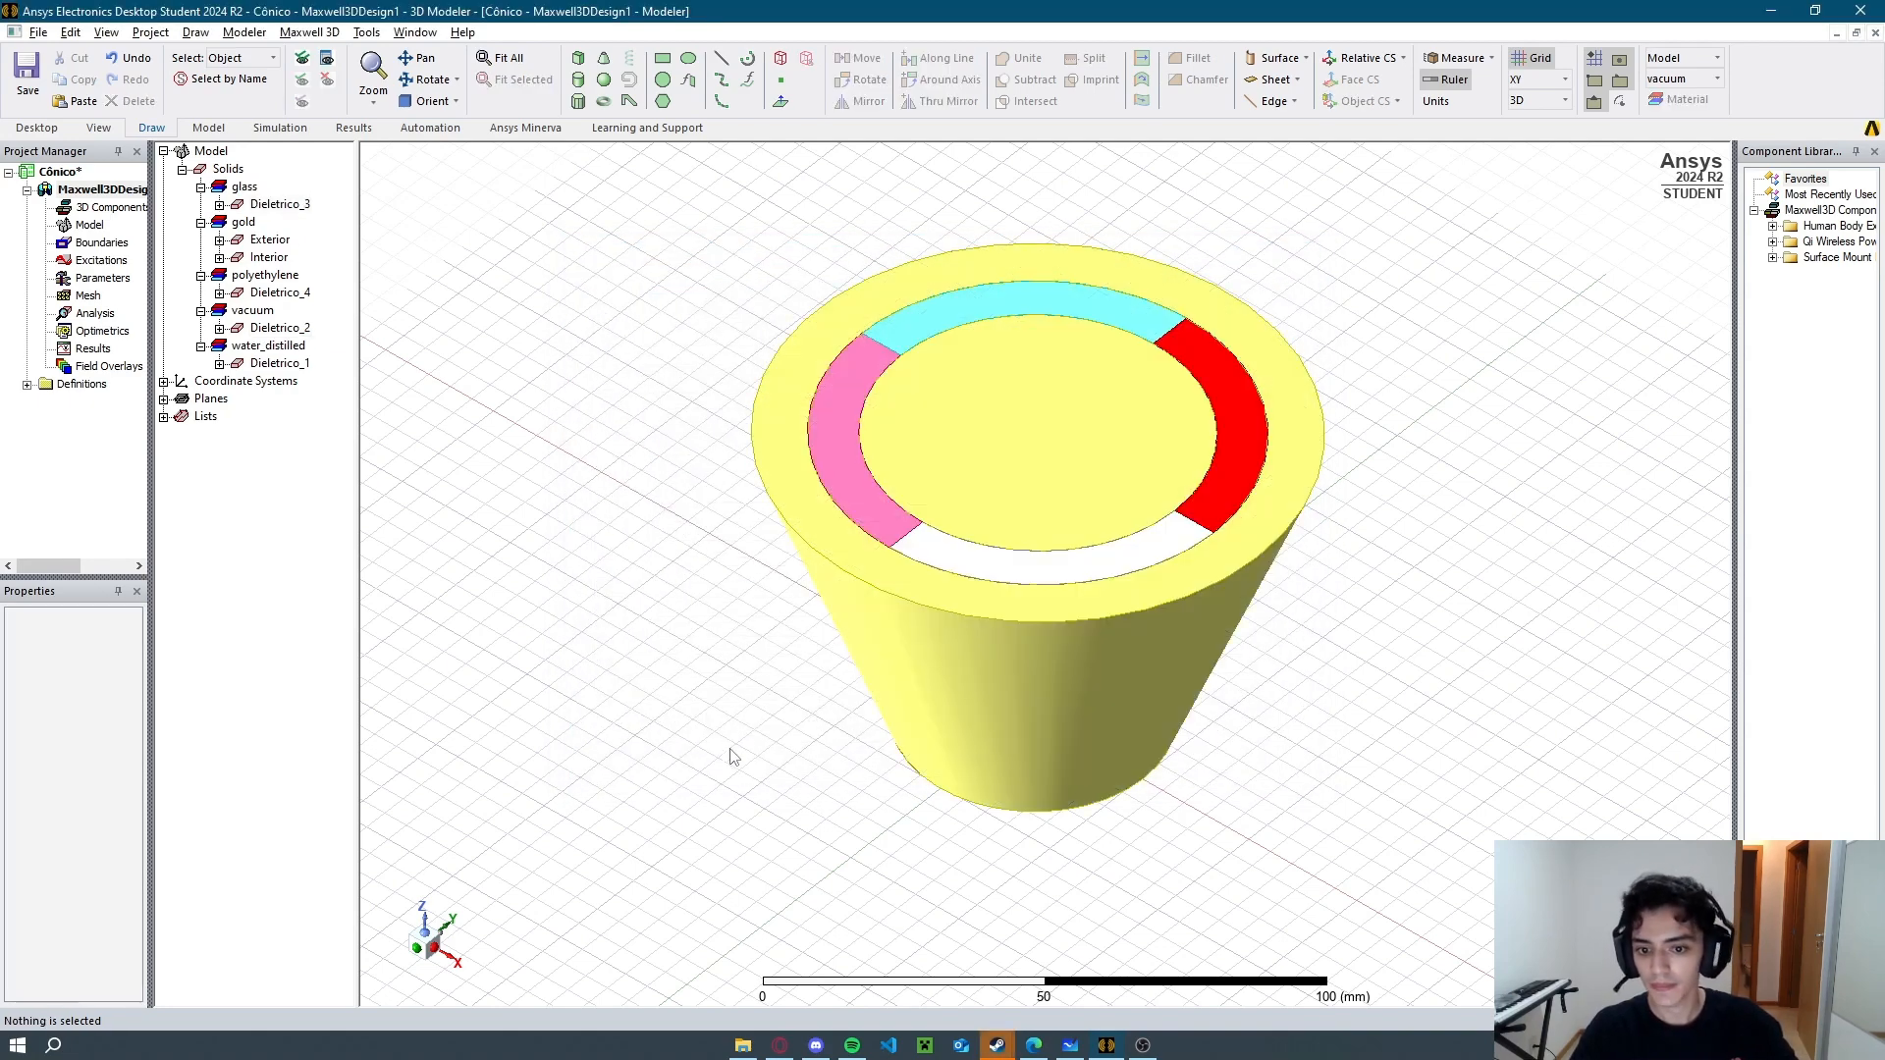
Check the fourth dielectric's material in Microsoft Whiteboard and assign Teflon (tm) to Dieletrico_2, the pink quarter cone, in Ansys Electronics Desktop.
click(857, 477)
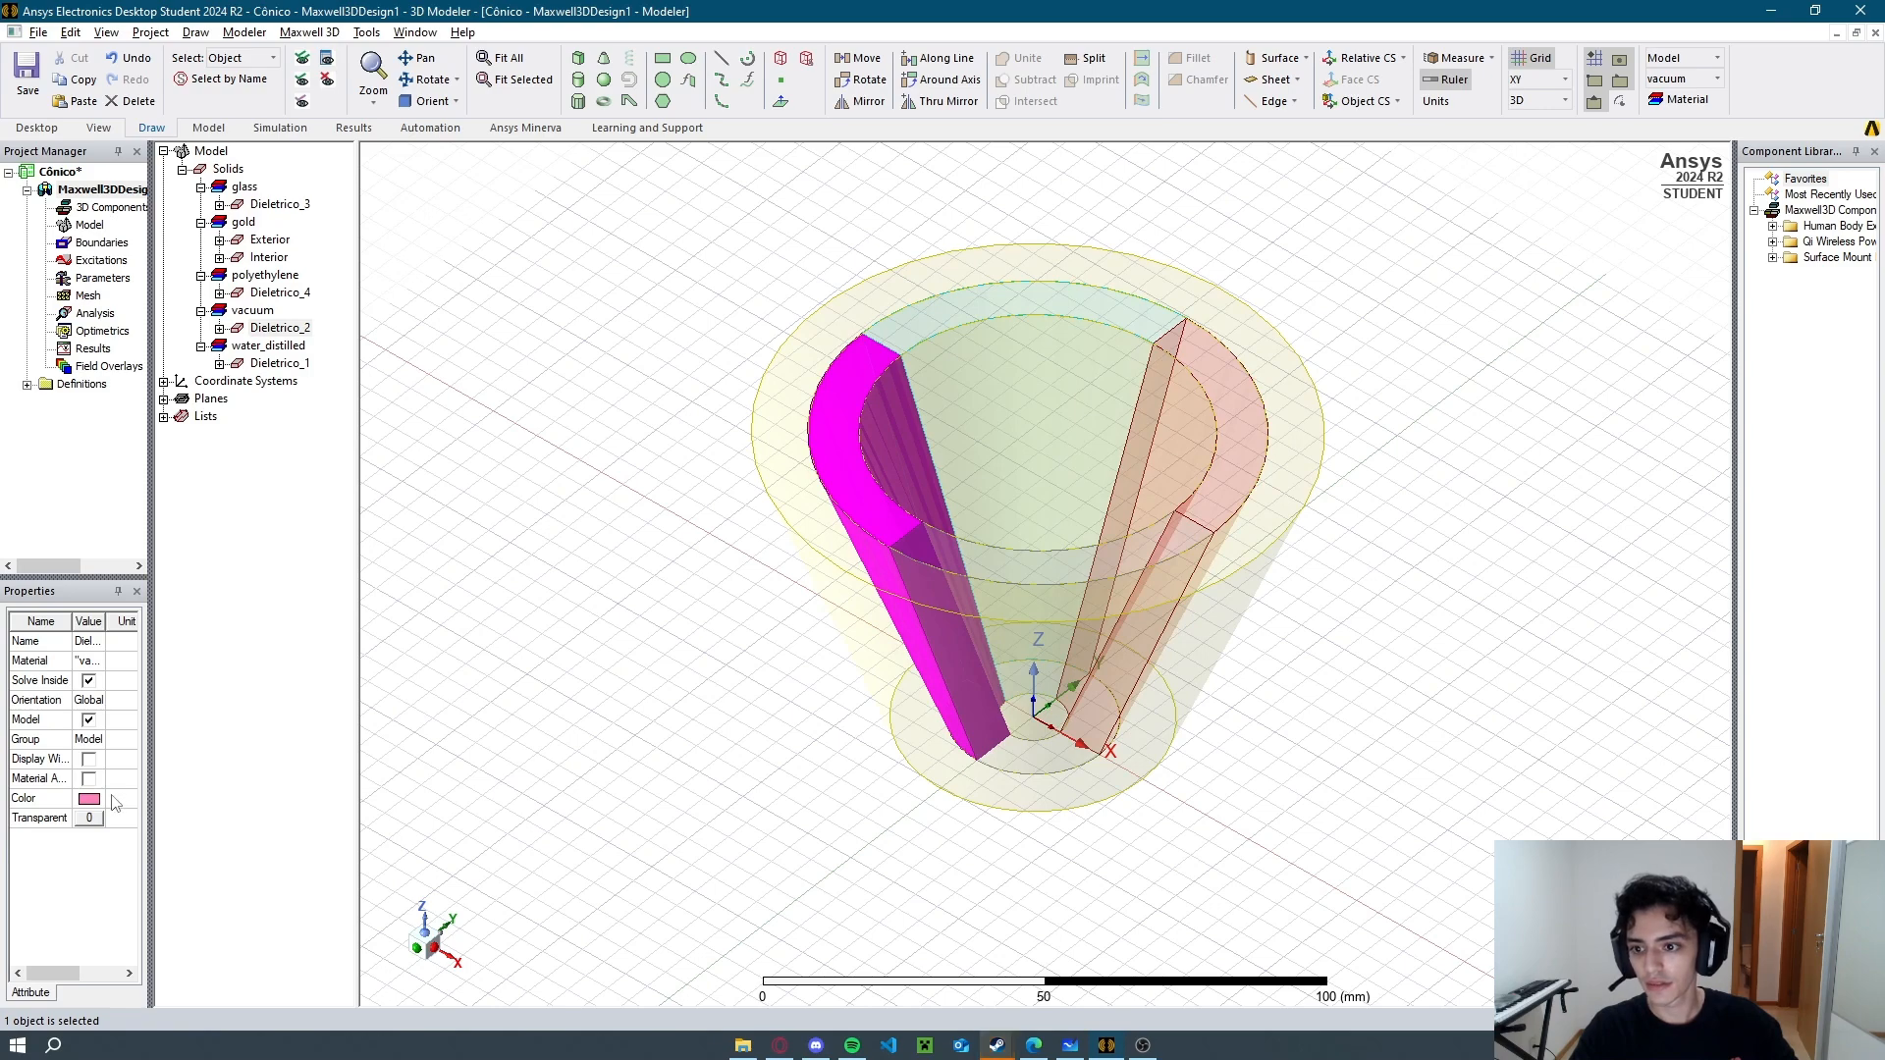
key(alt+Tab)
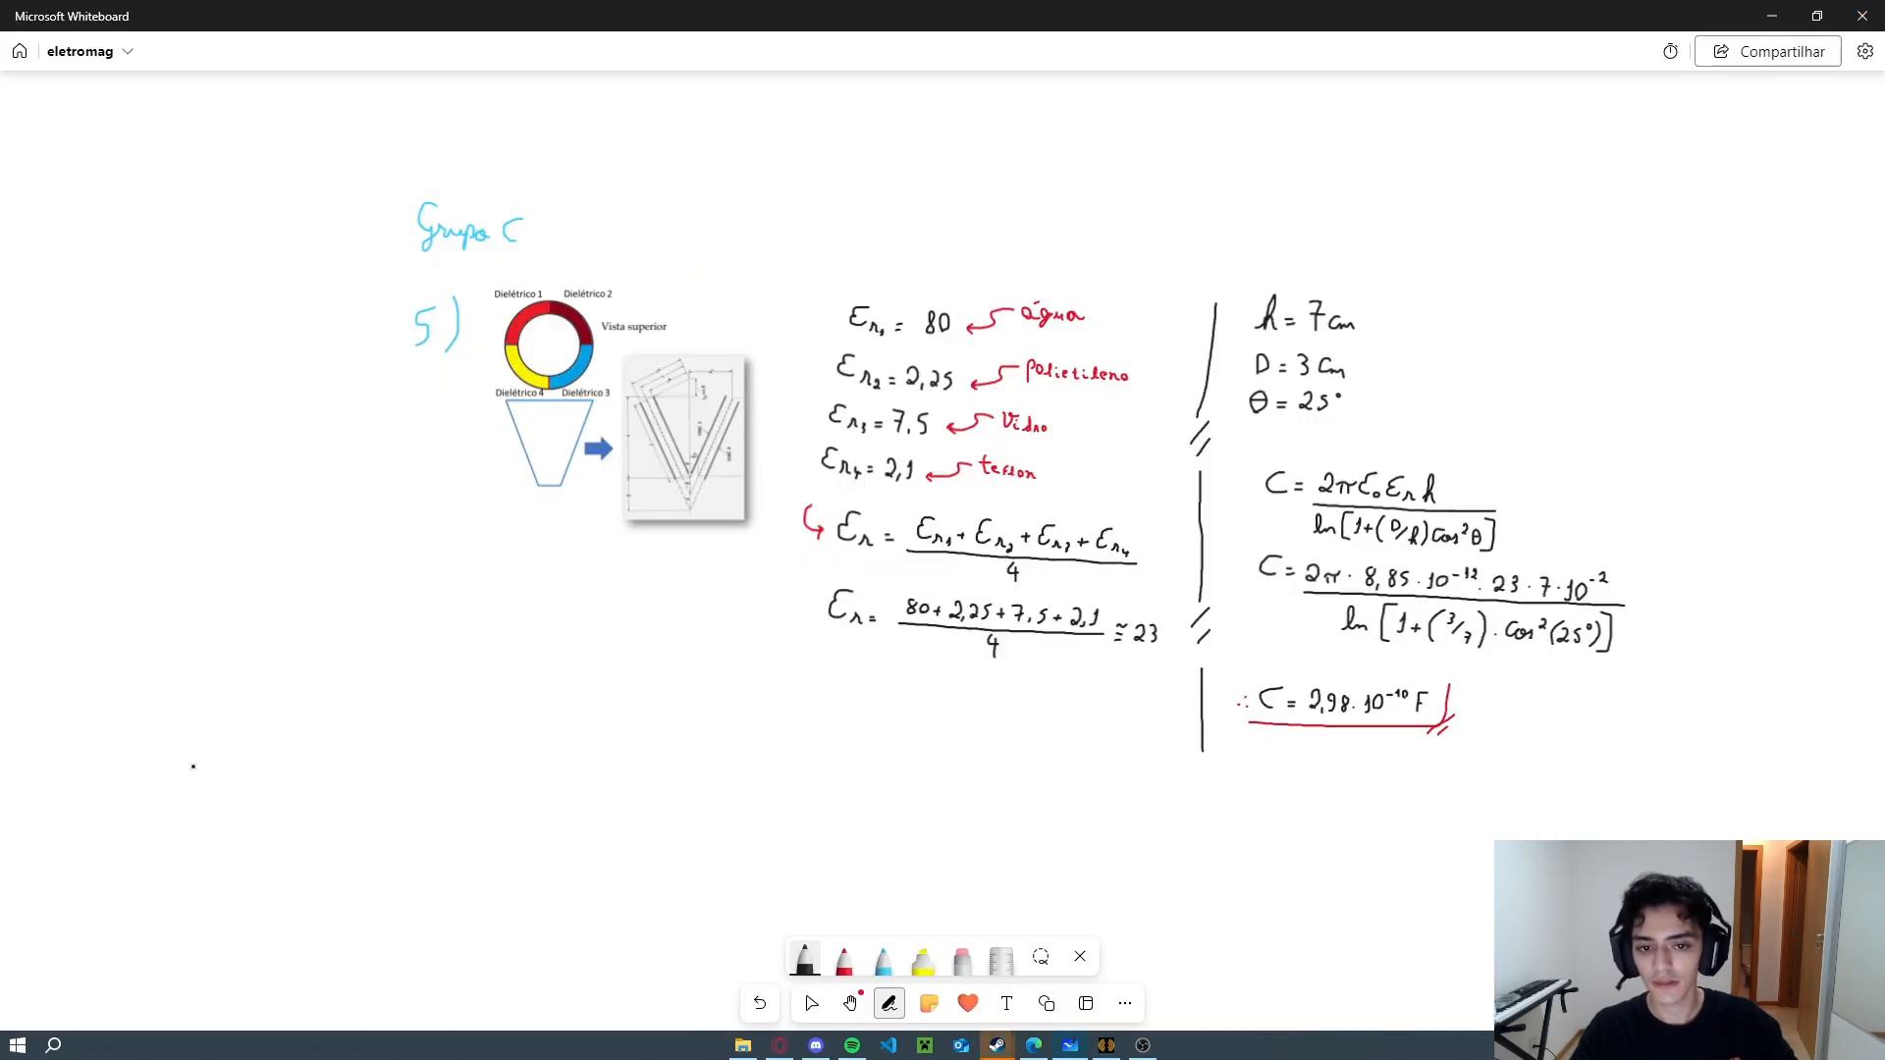
key(alt+Tab)
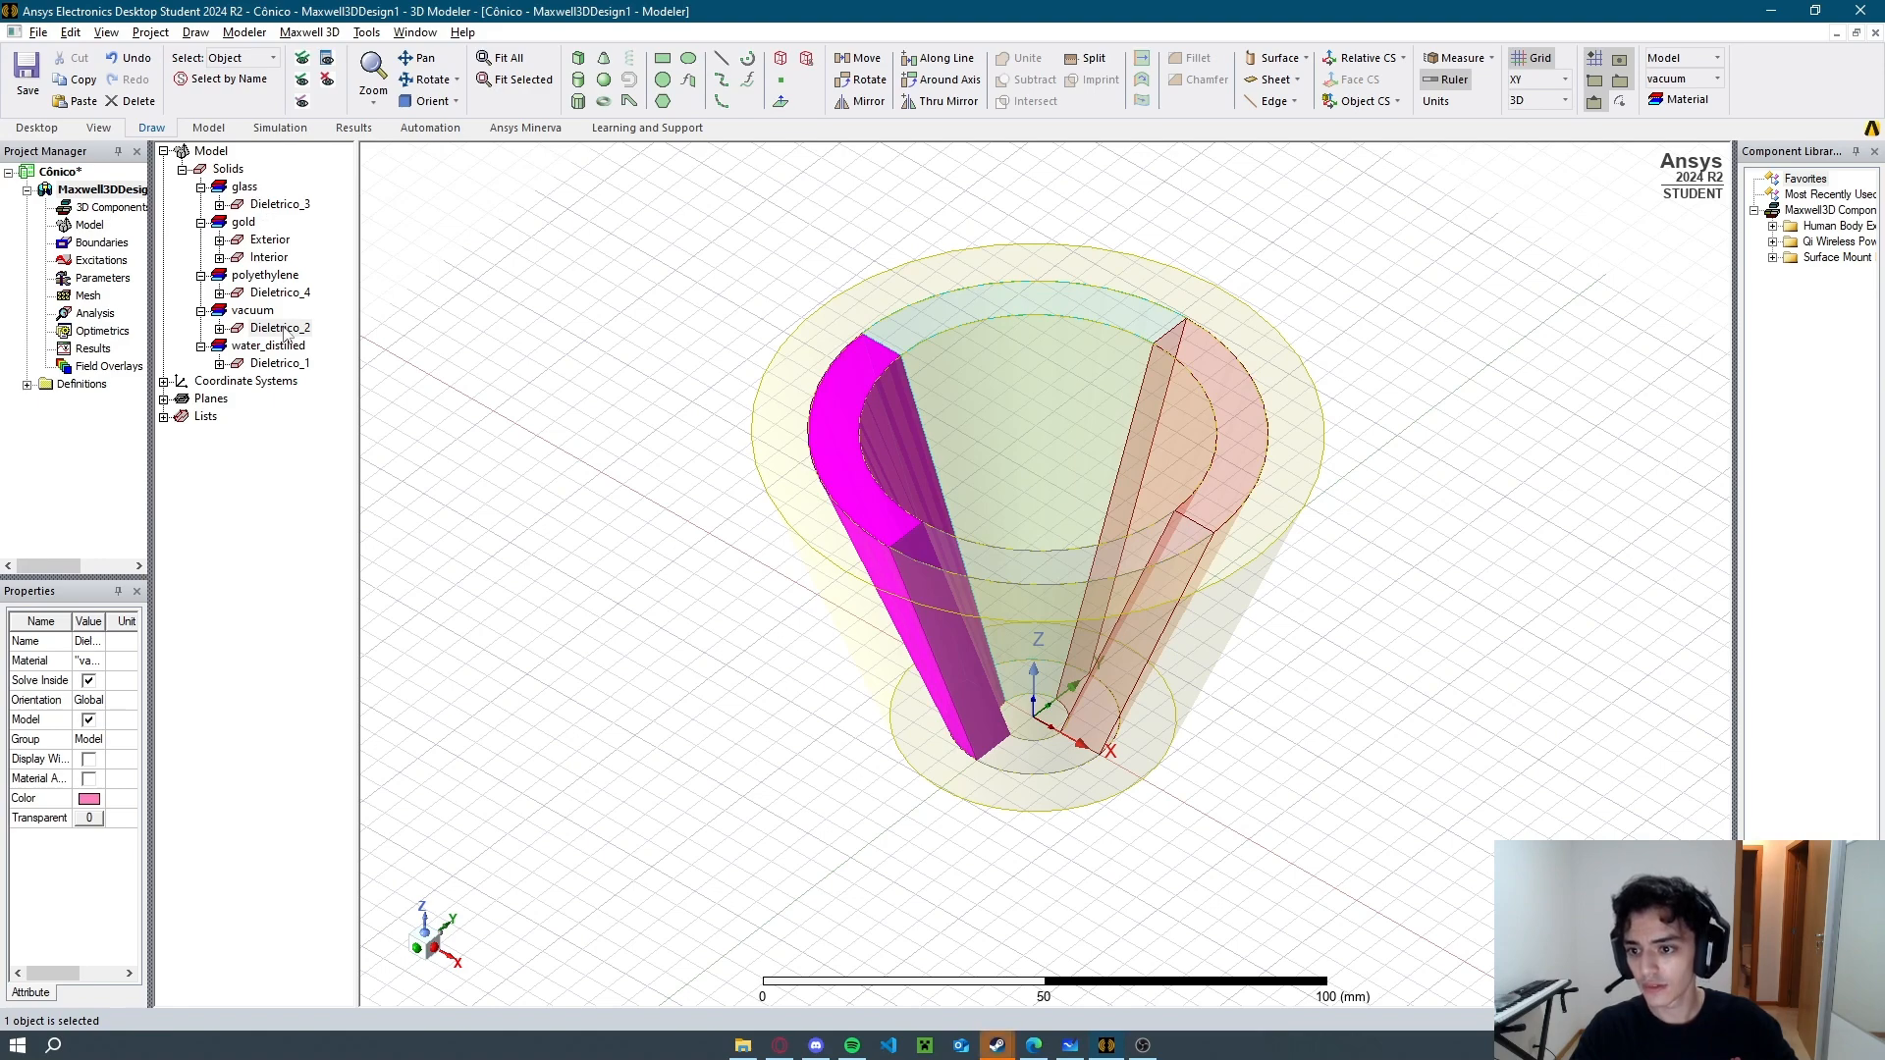
click(95, 661)
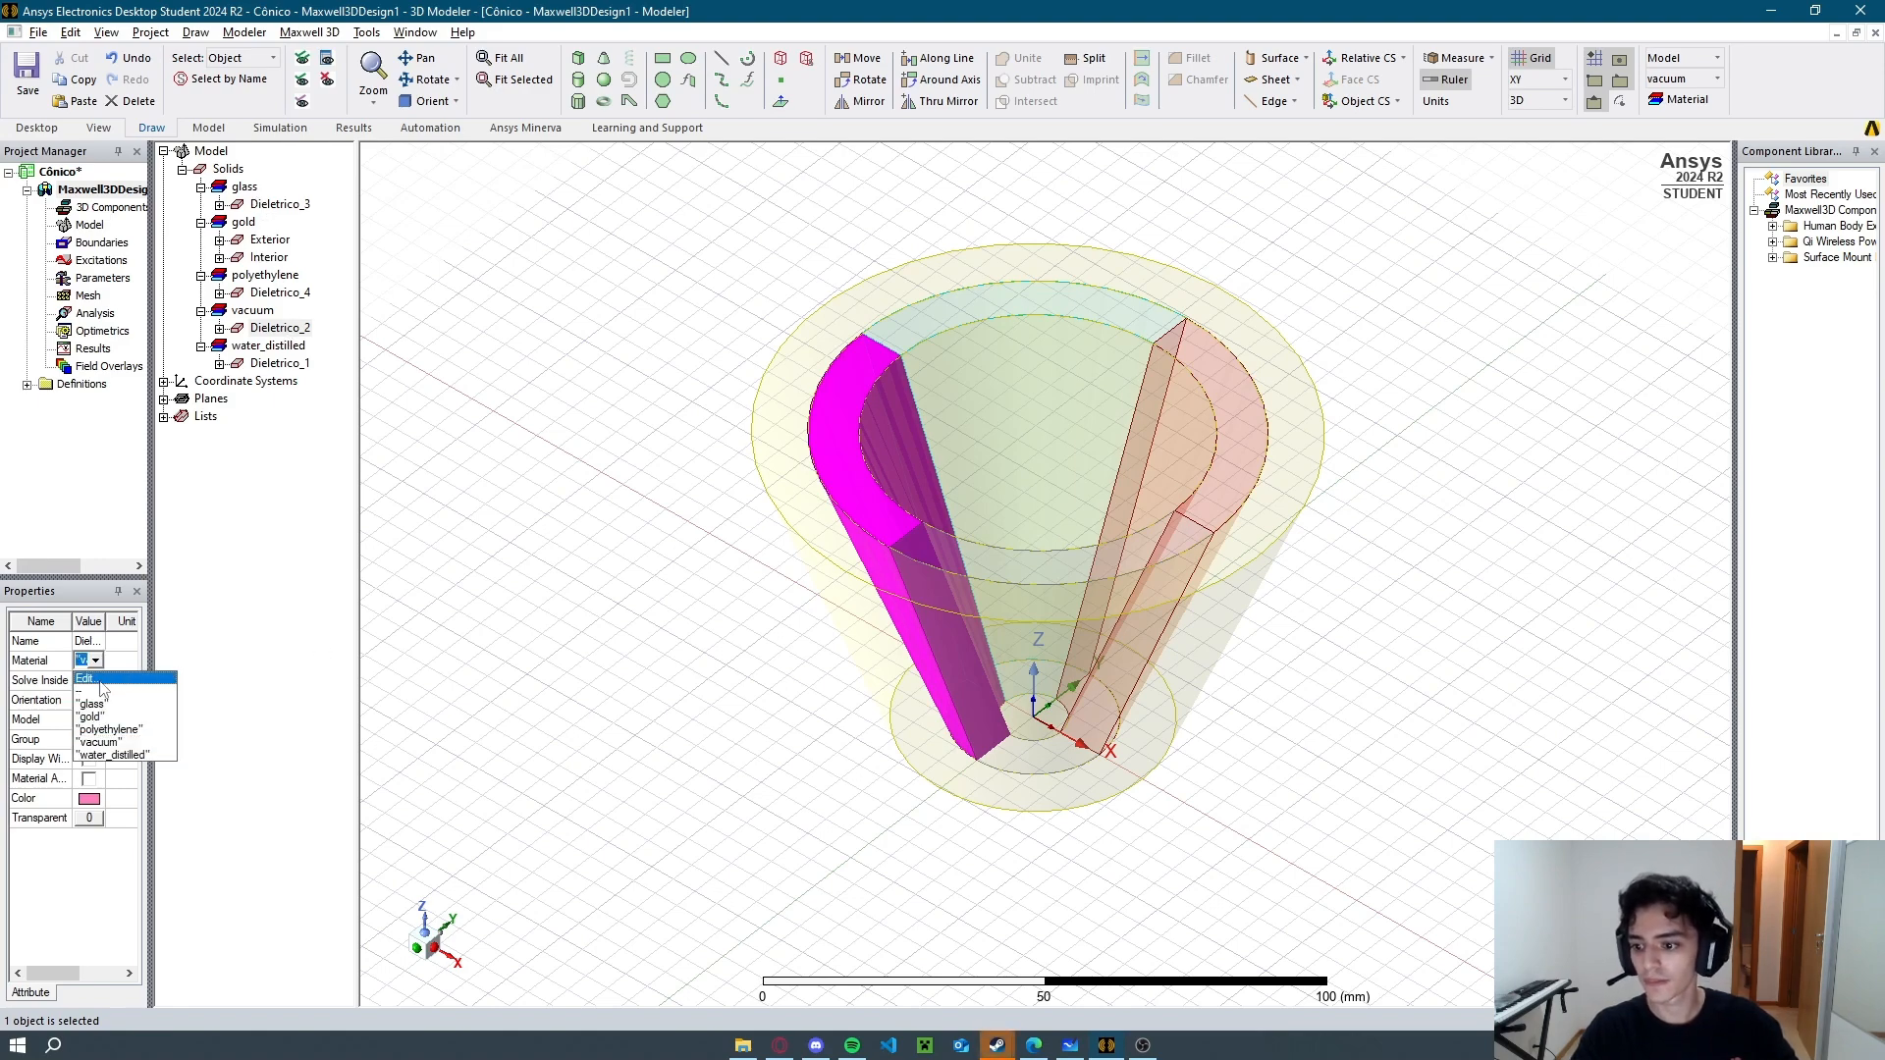
click(99, 684)
text(tefl)
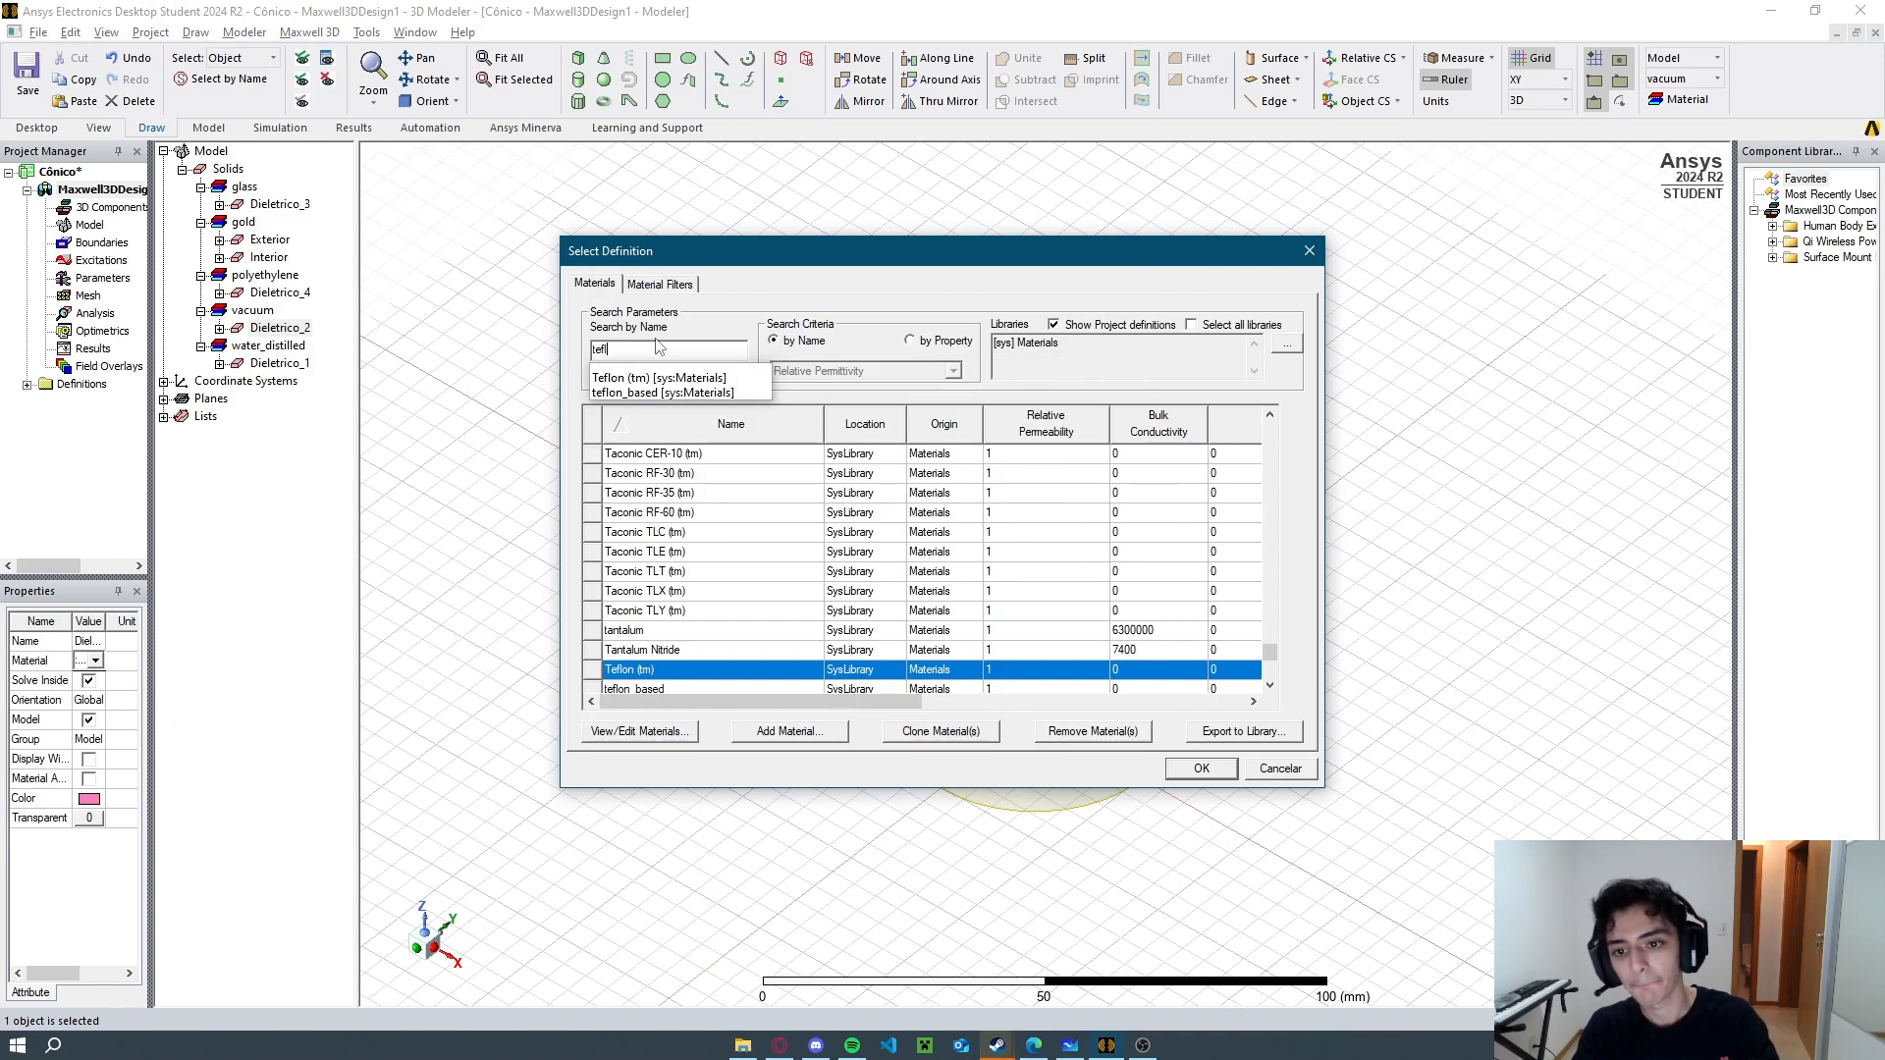
click(690, 673)
drag(913, 701, 1150, 701)
click(1200, 766)
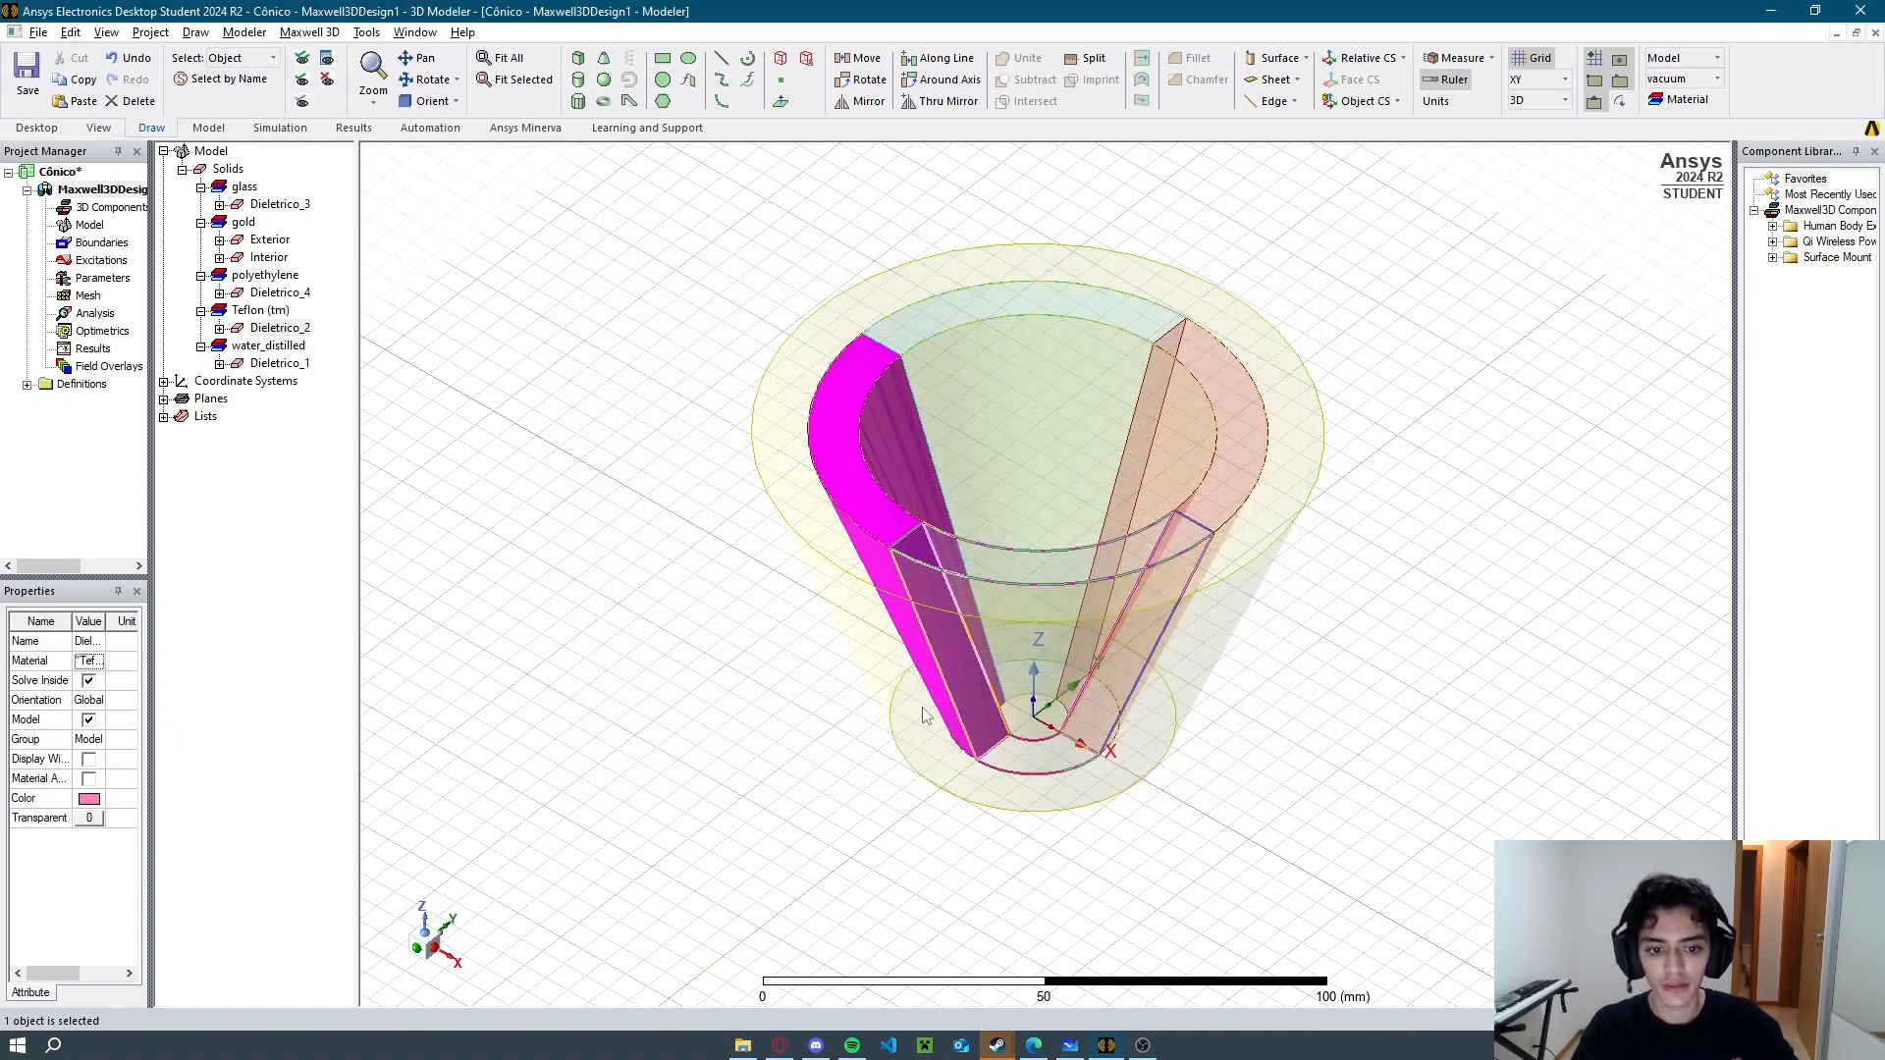
click(796, 693)
Switch to Microsoft Edge, check the plate voltages in the capacitor requirements, and return to Ansys Electronics Desktop.
mouse_move(731, 609)
alt+mouse_down()
mouse_move(749, 527)
mouse_move(711, 576)
alt+mouse_up()
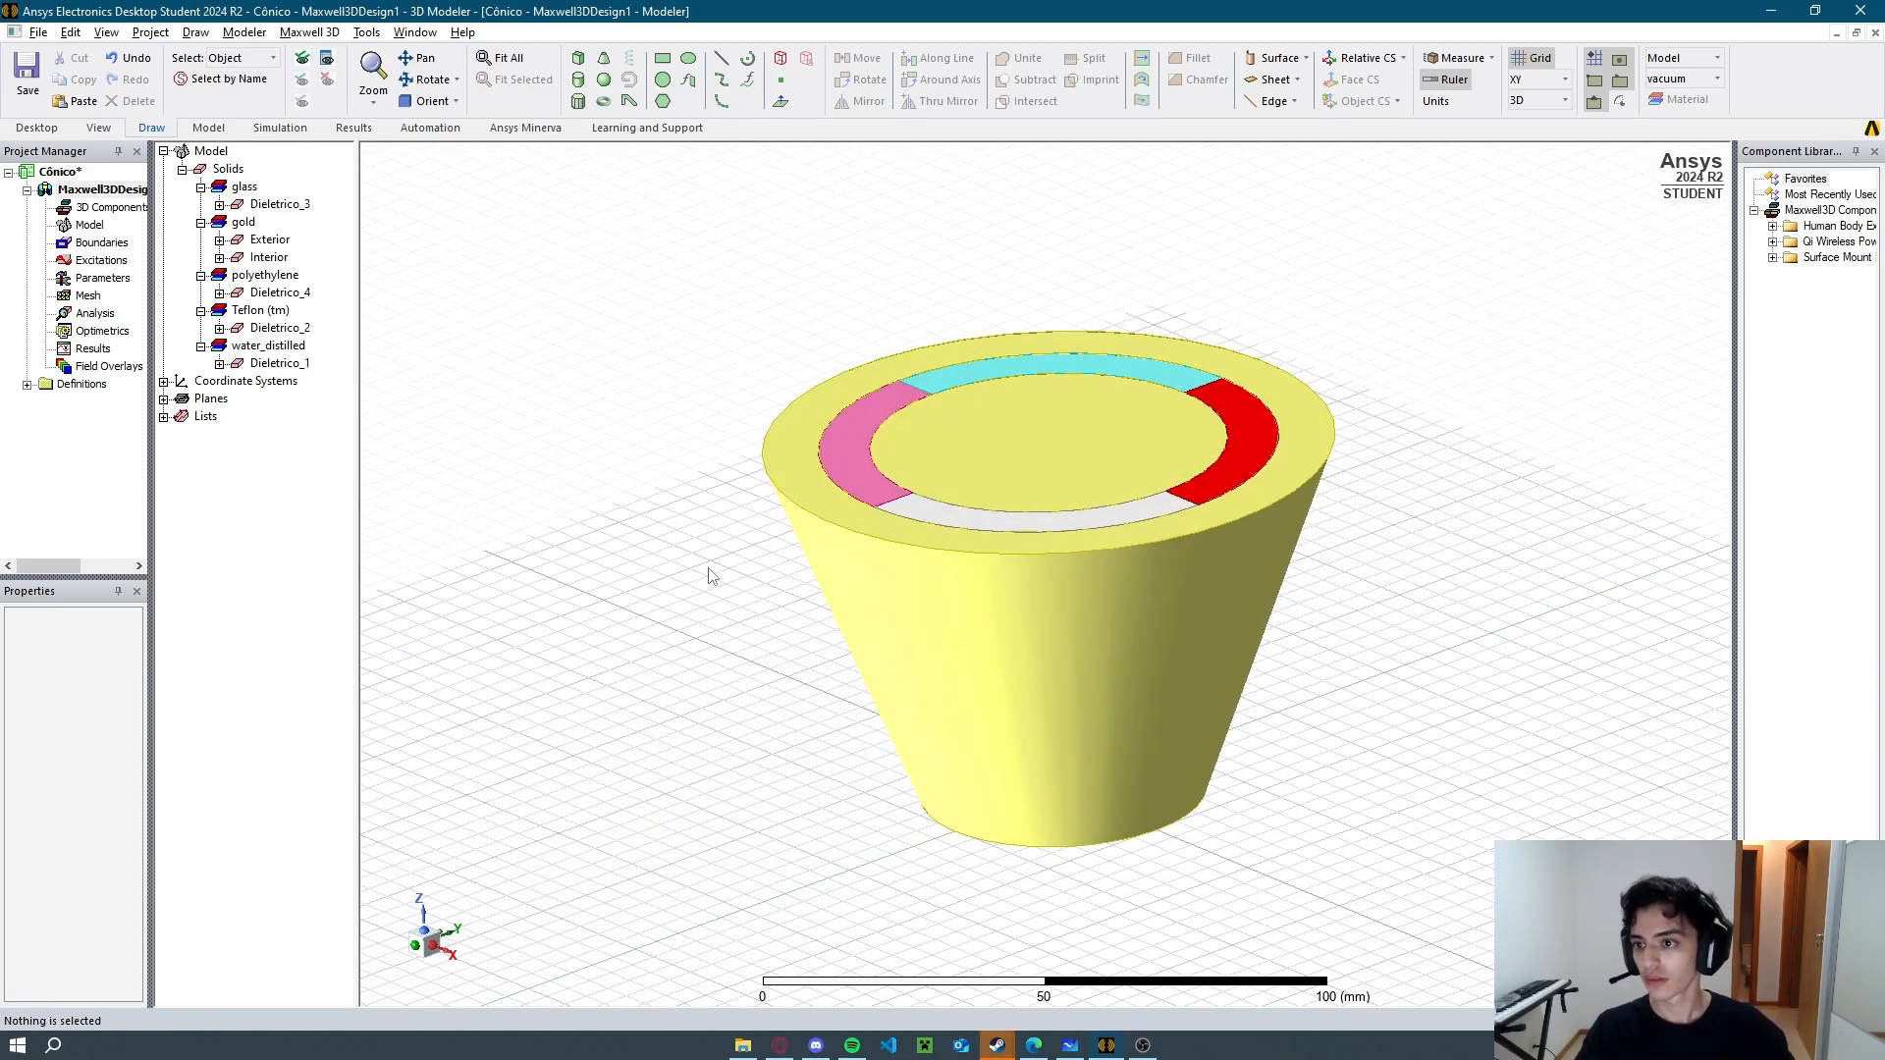
drag(59, 569, 34, 568)
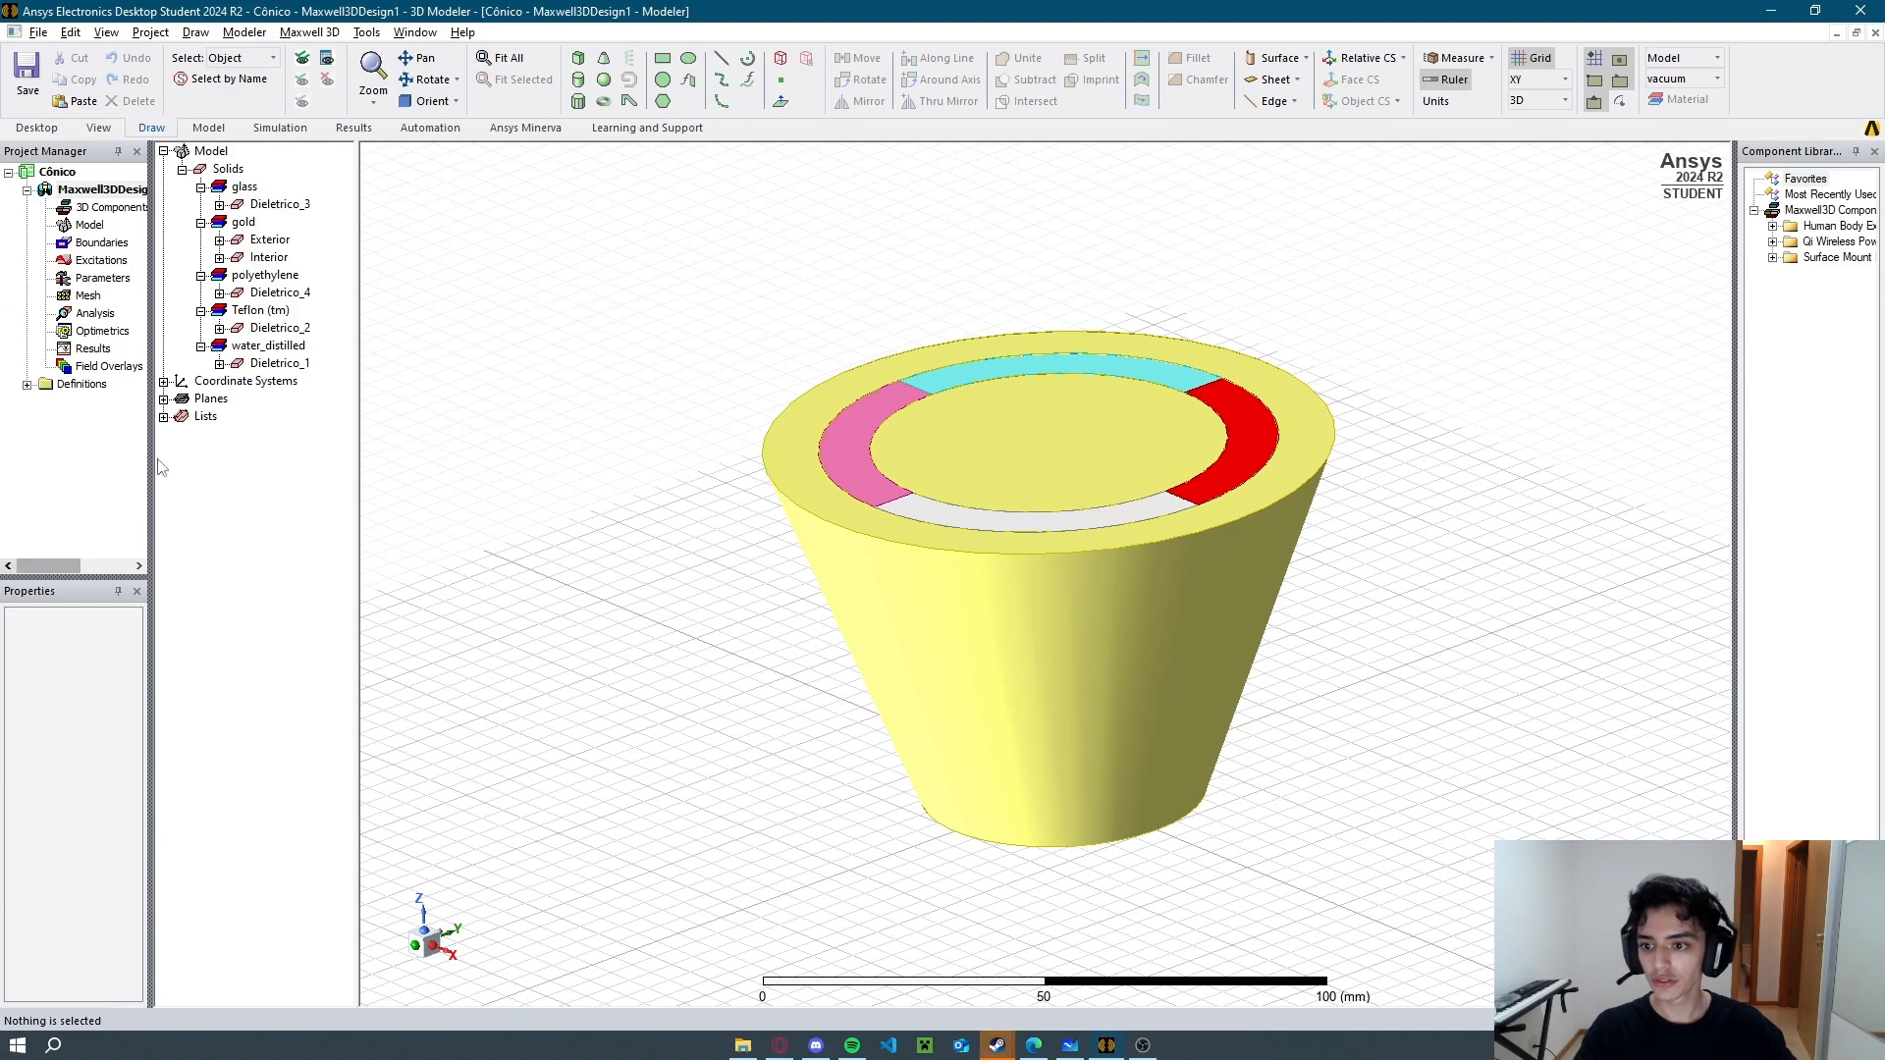
alt+drag(580, 413, 719, 463)
click(1033, 1044)
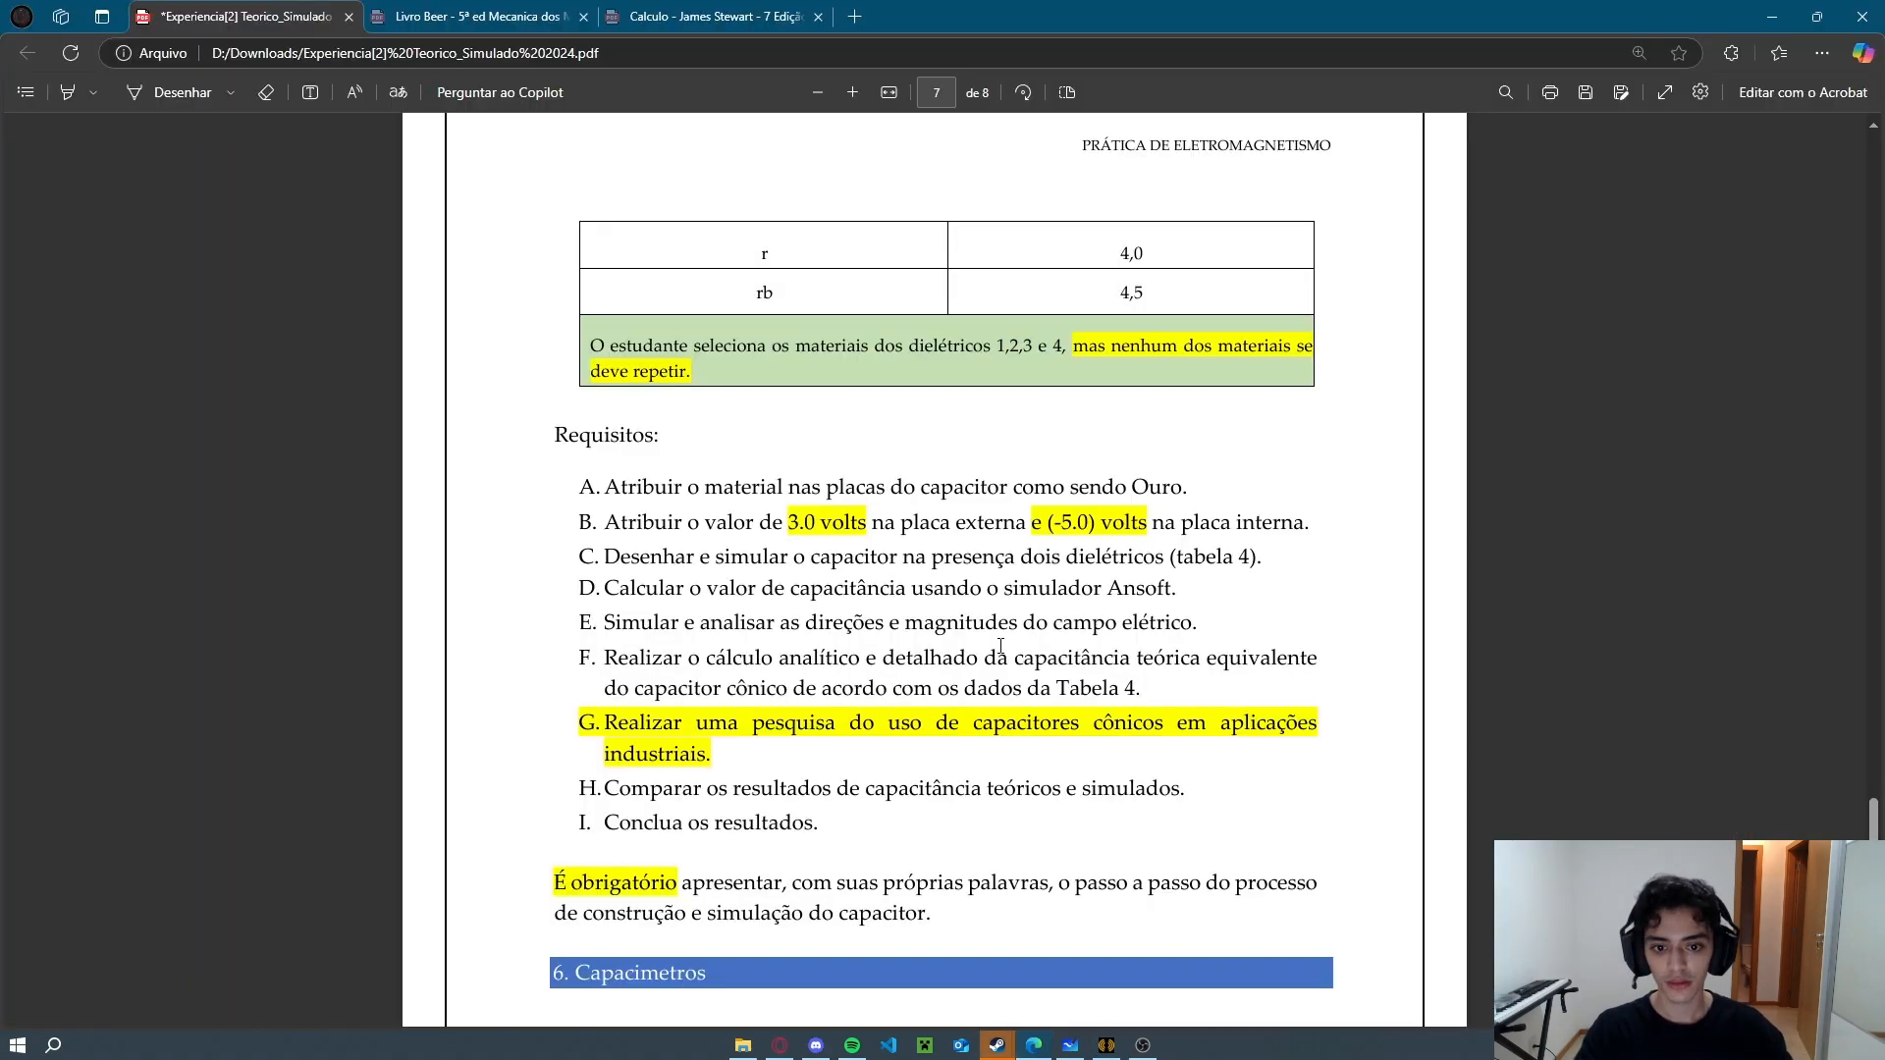
key(alt+Tab)
key(alt+Tab)
key(alt+Tab)
click(946, 569)
click(628, 461)
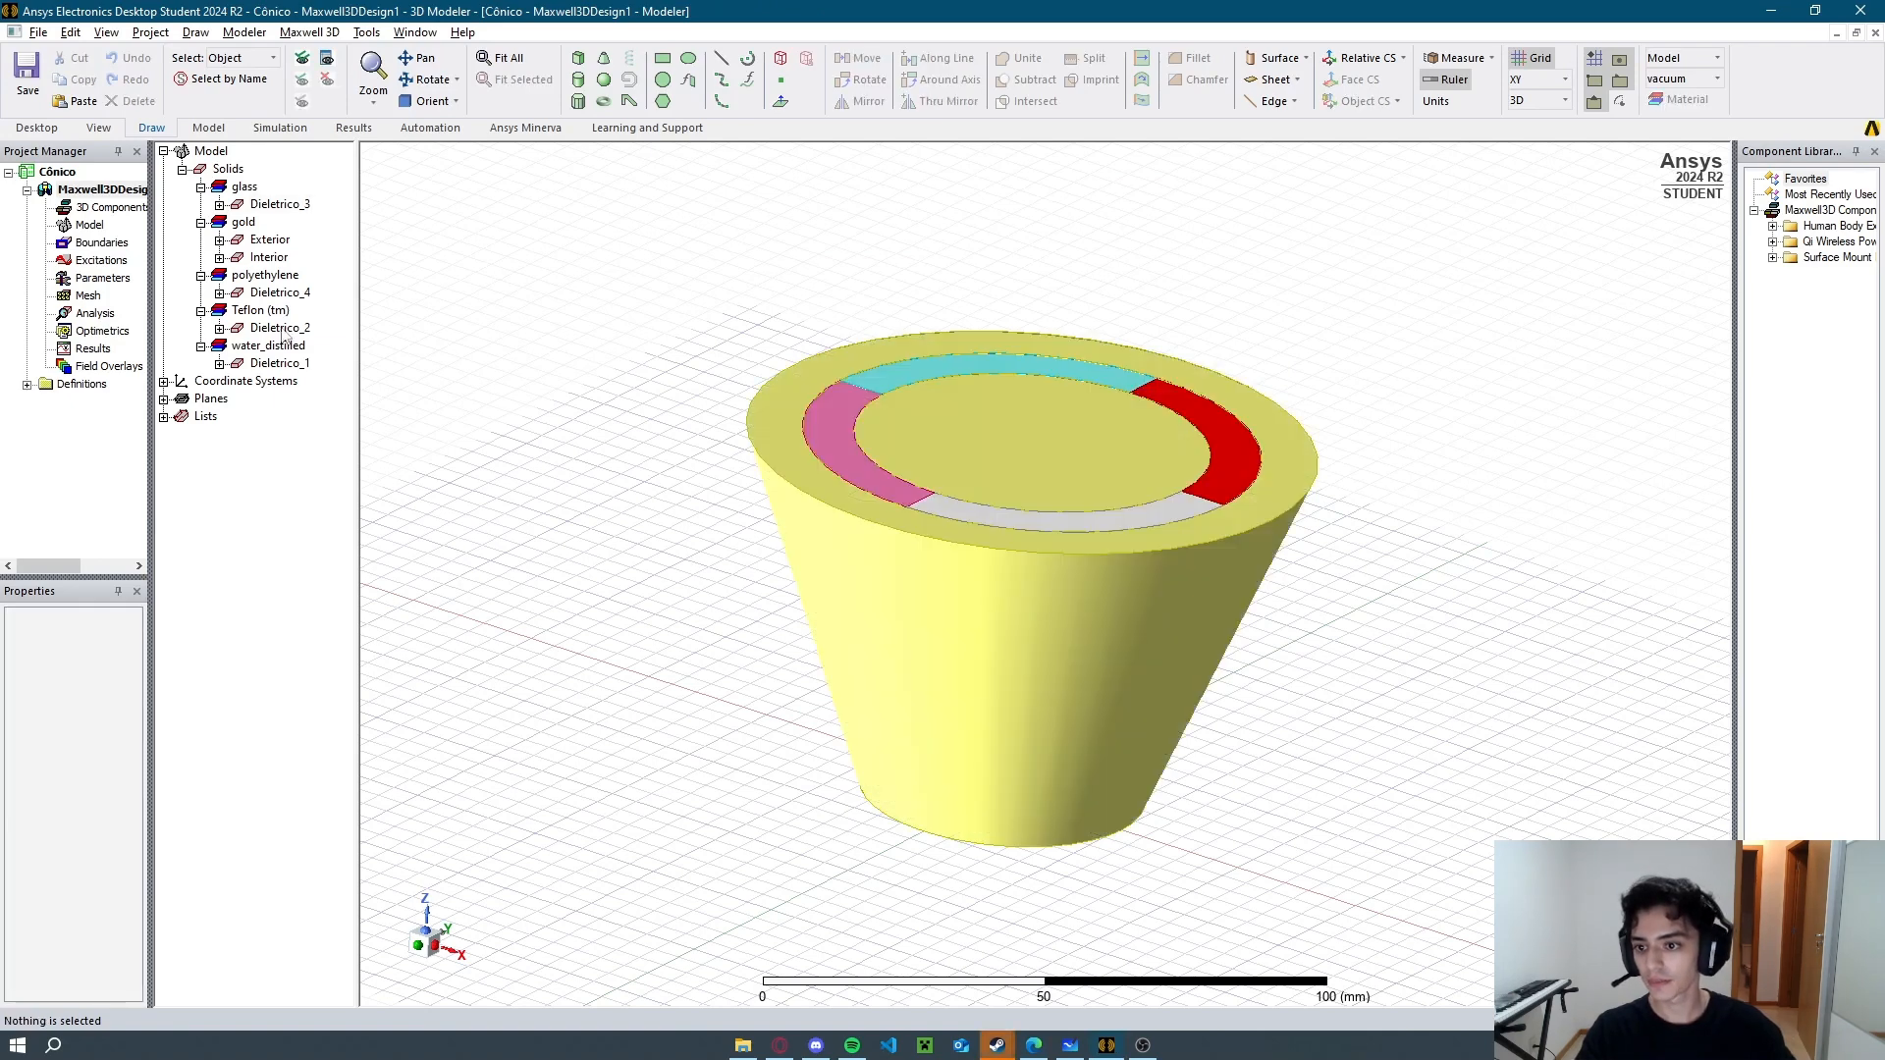
click(280, 257)
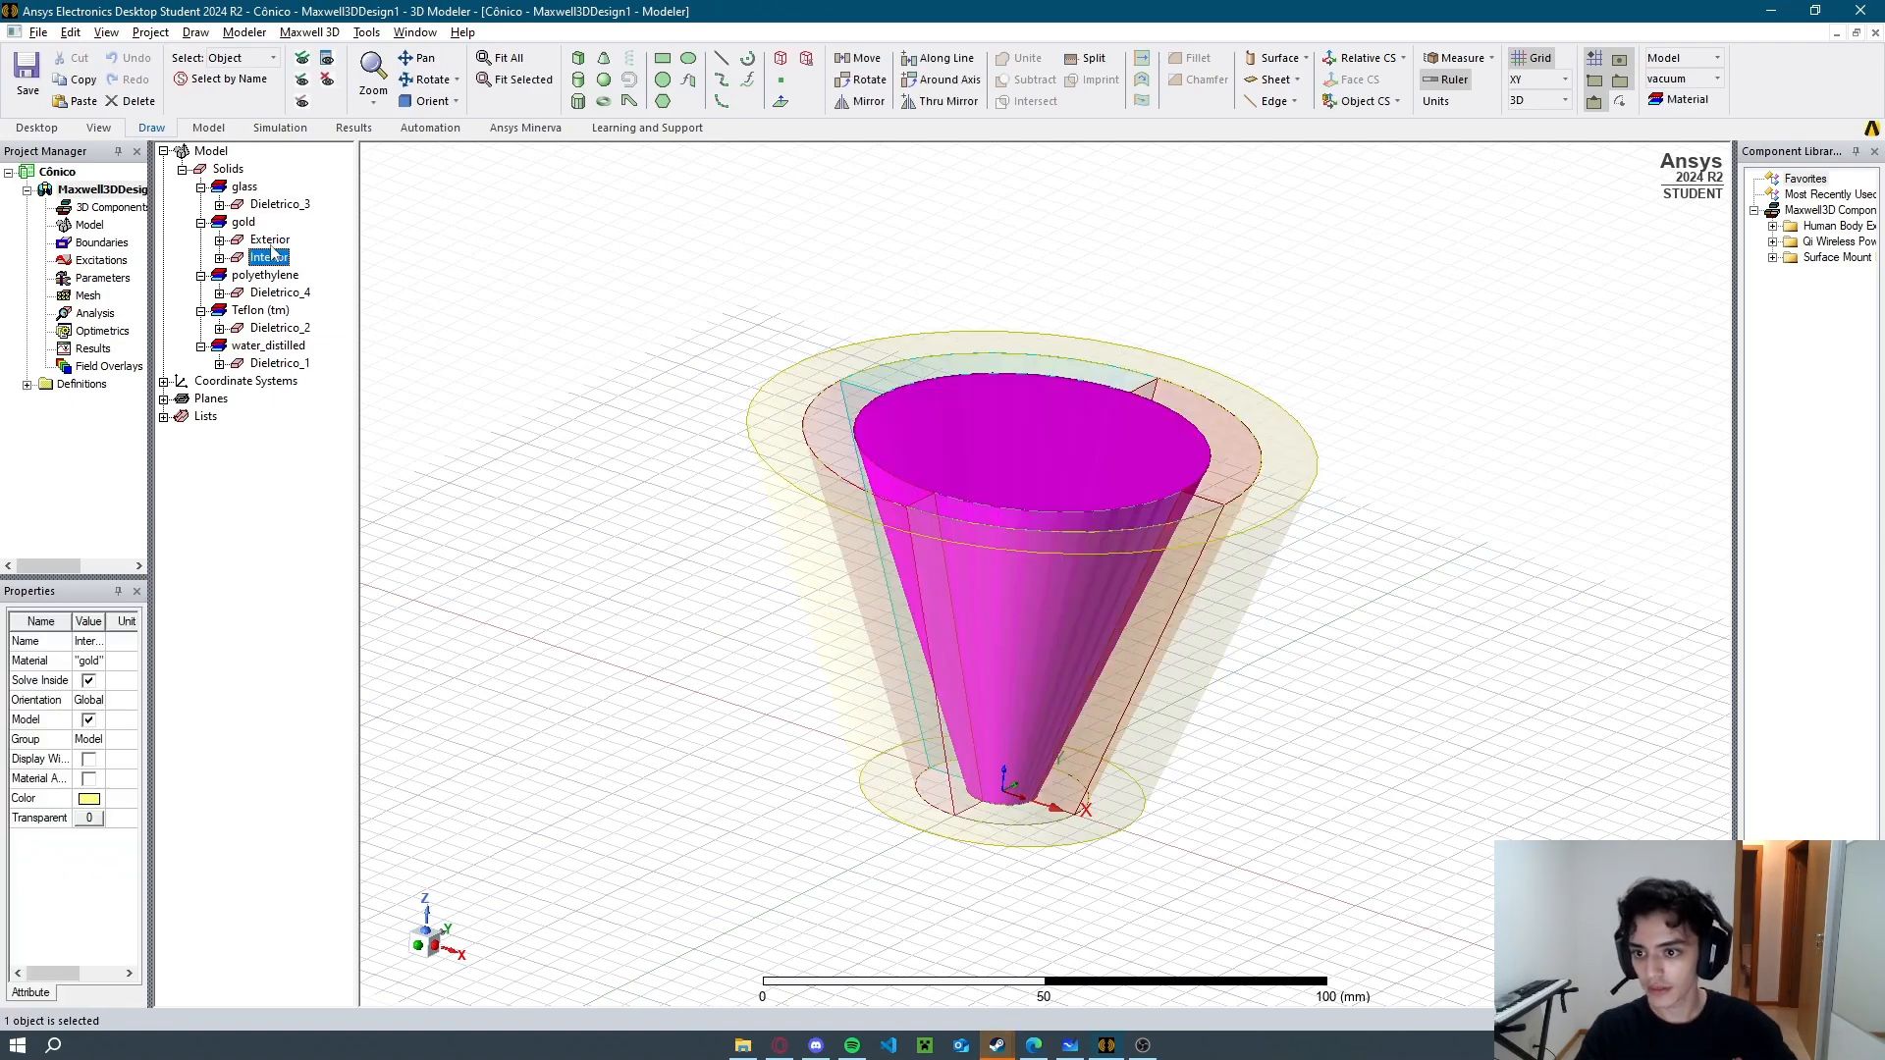
click(270, 240)
right_click(270, 241)
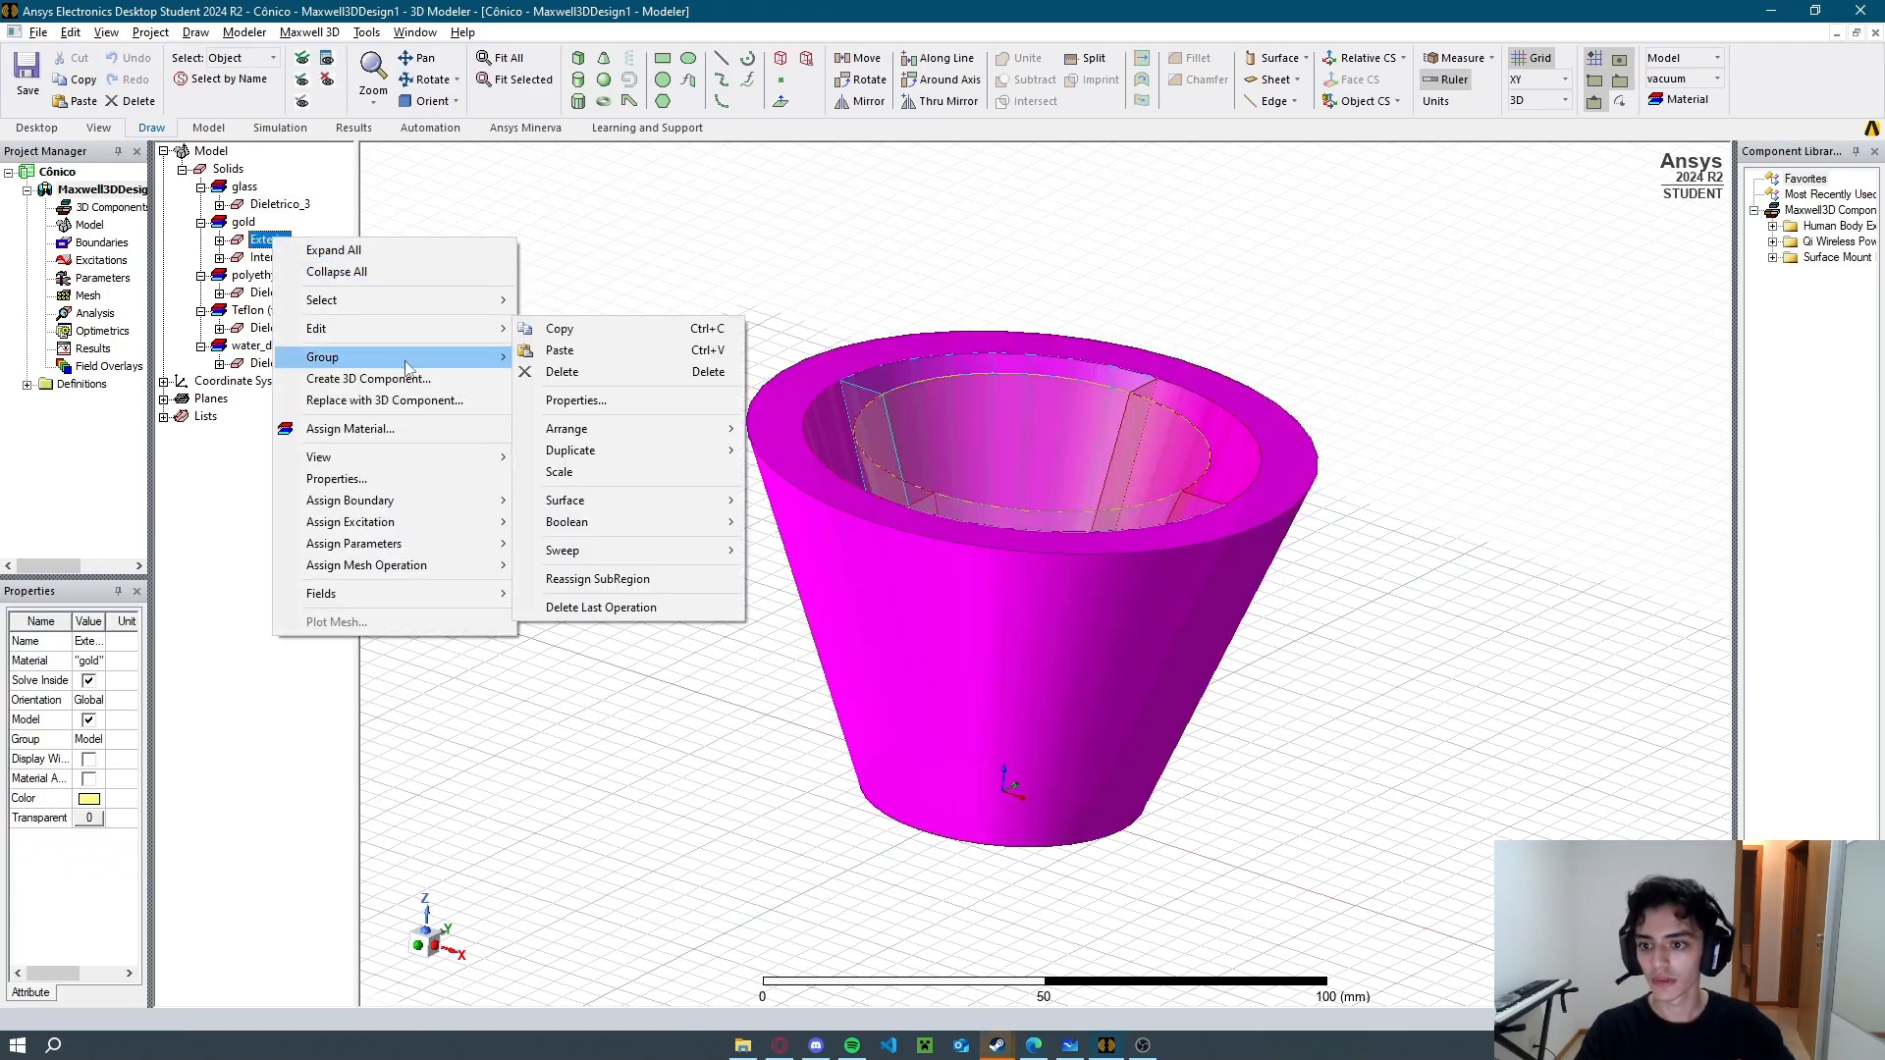
click(428, 430)
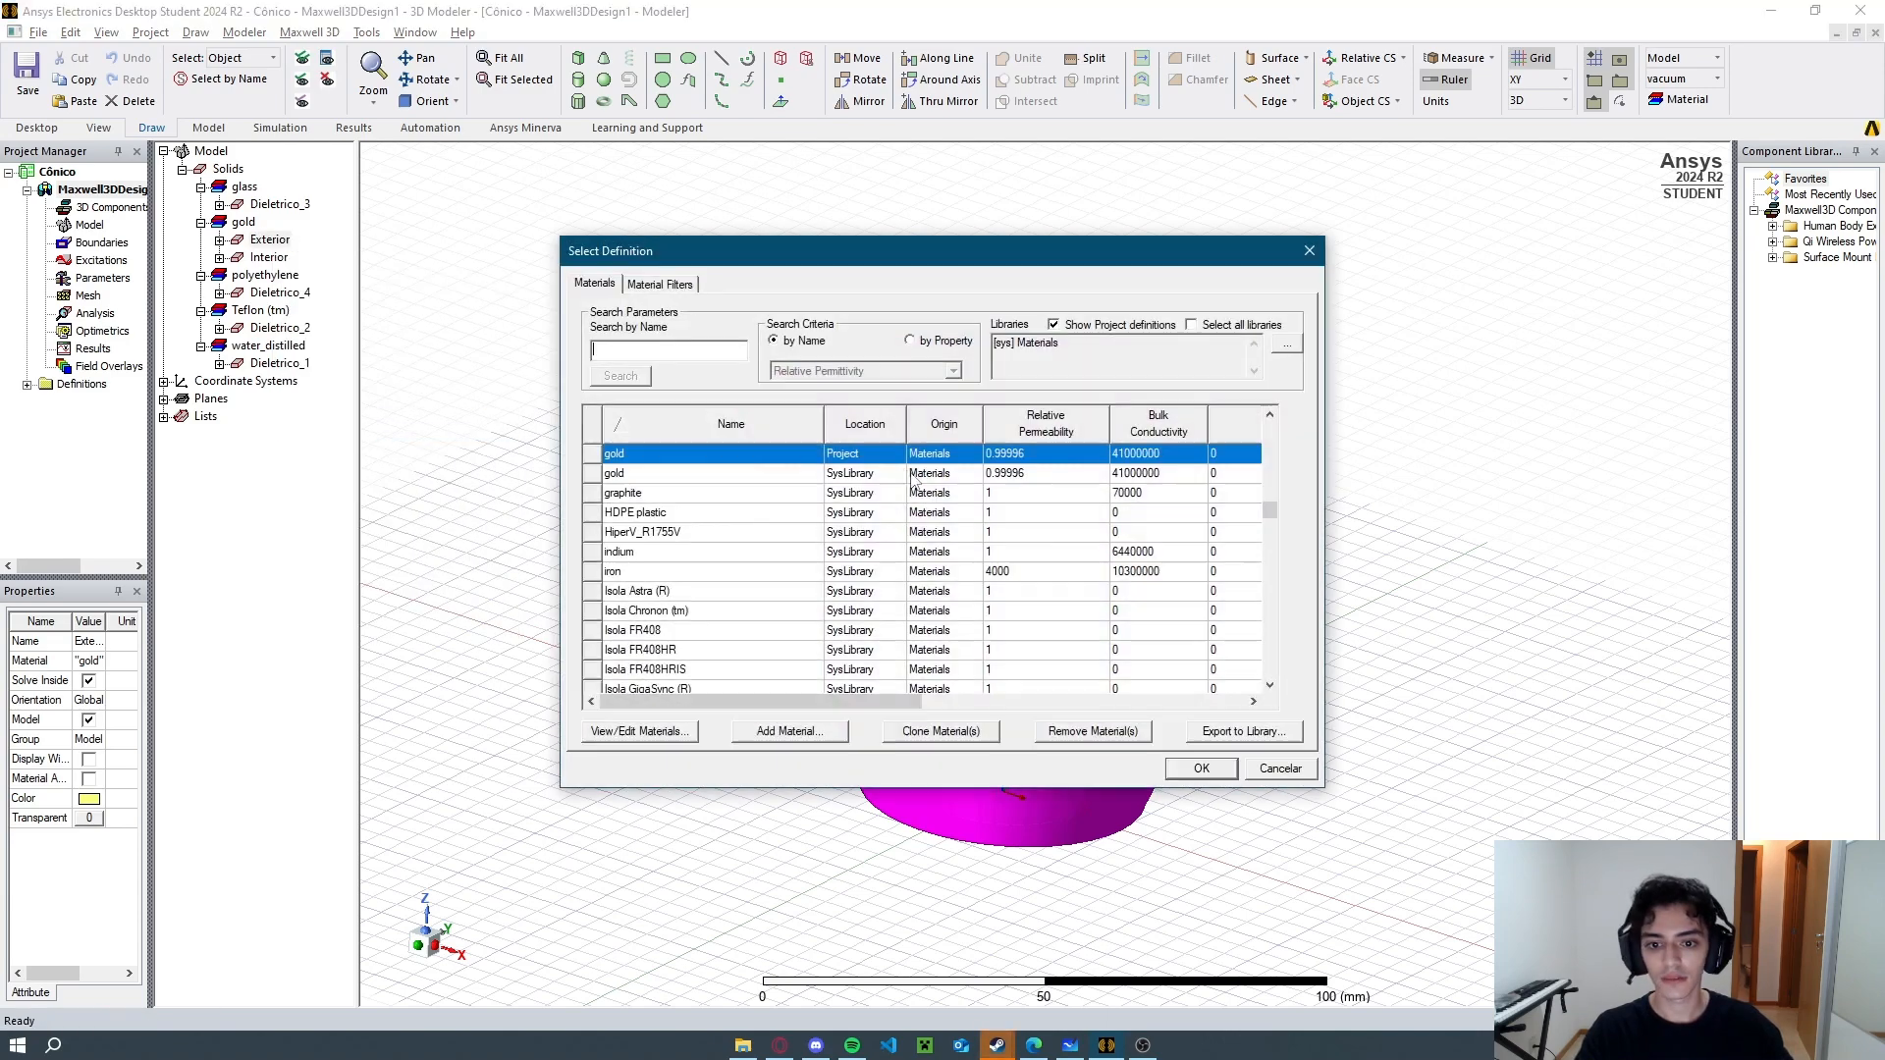
click(1279, 769)
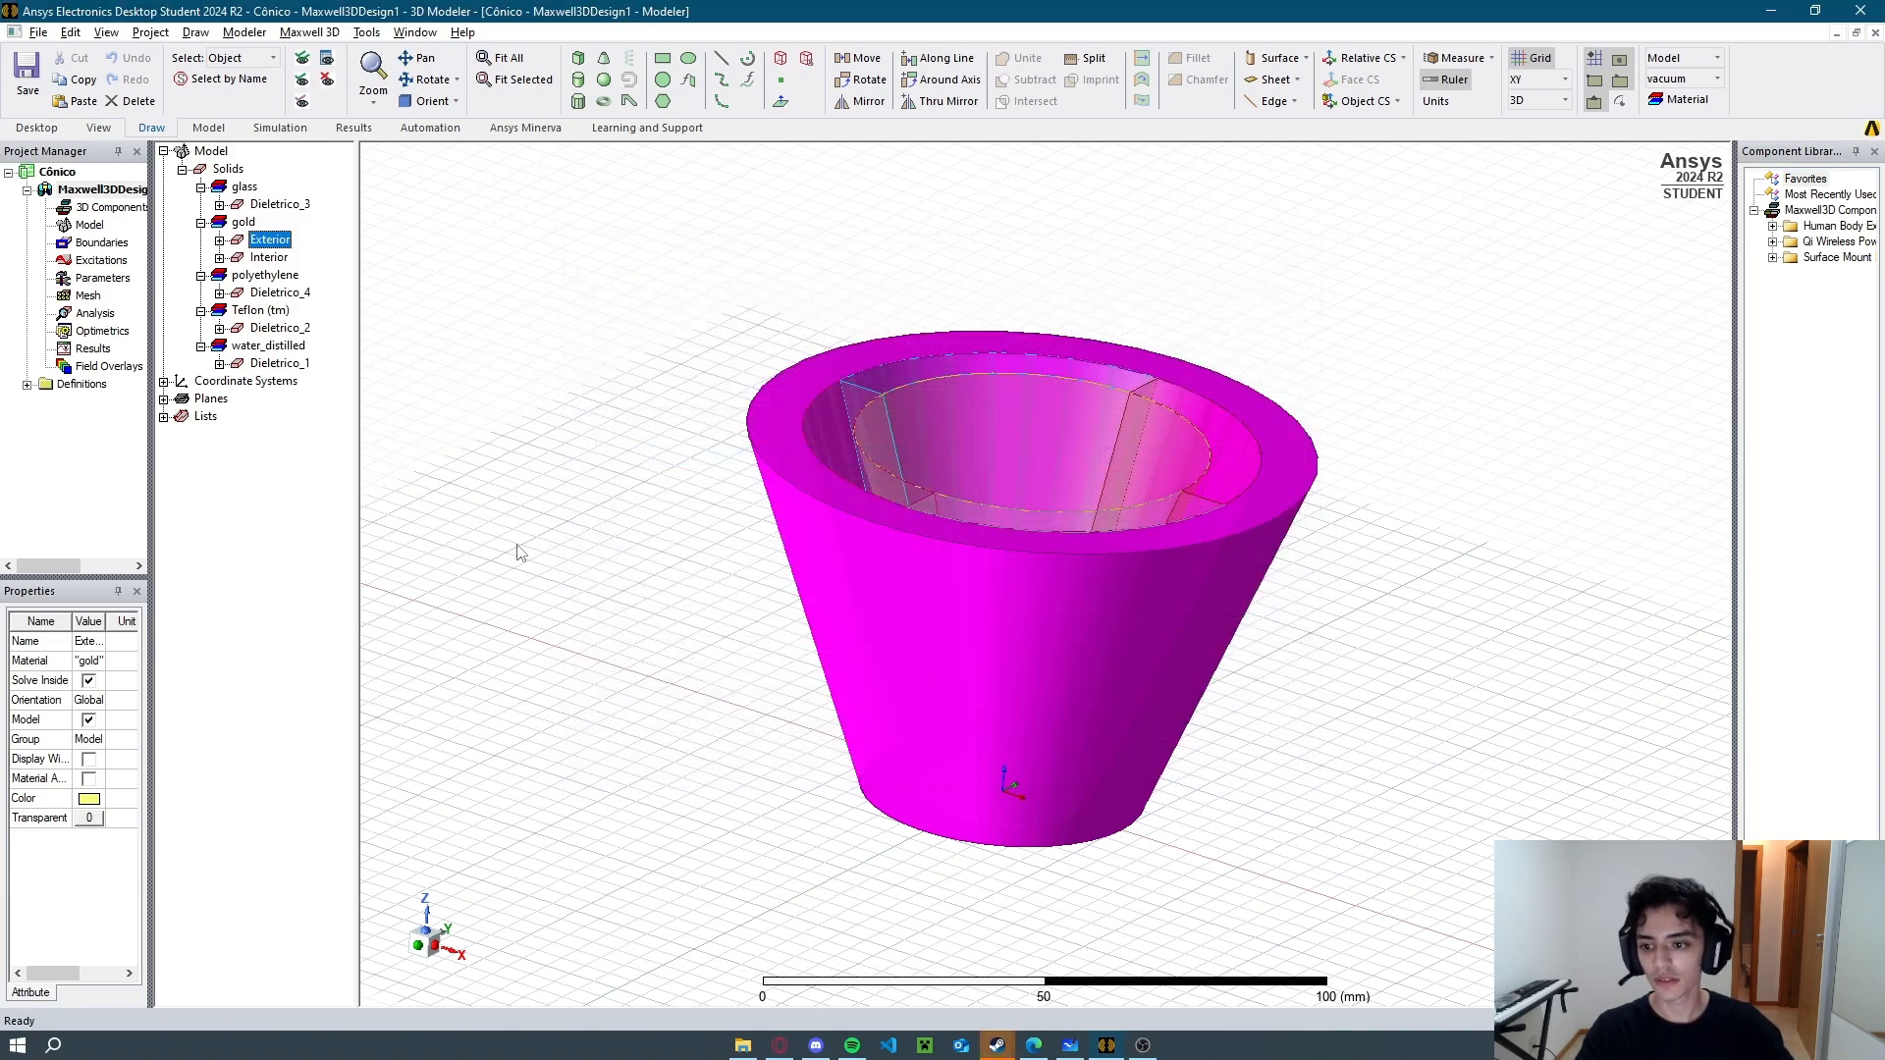
Try to assign a voltage excitation to the Exterior gold plate.
right_click(270, 241)
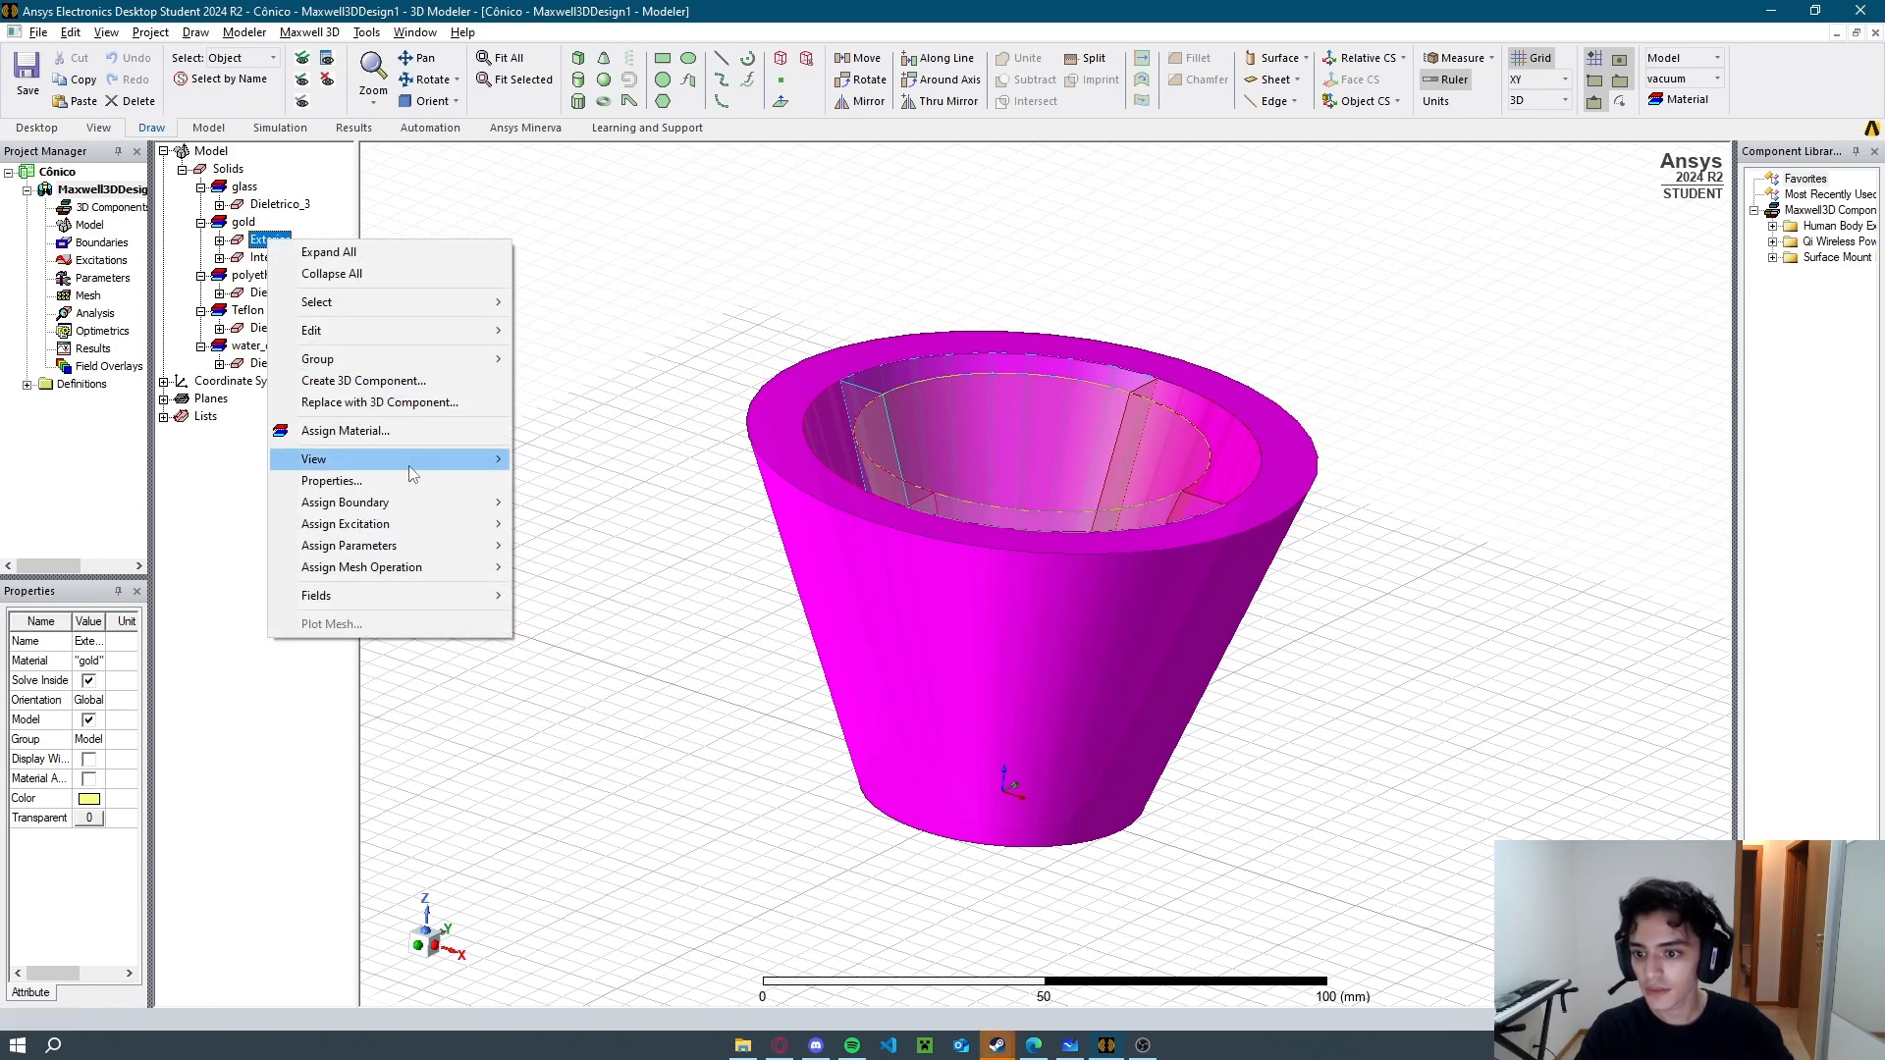
mouse_move(432, 524)
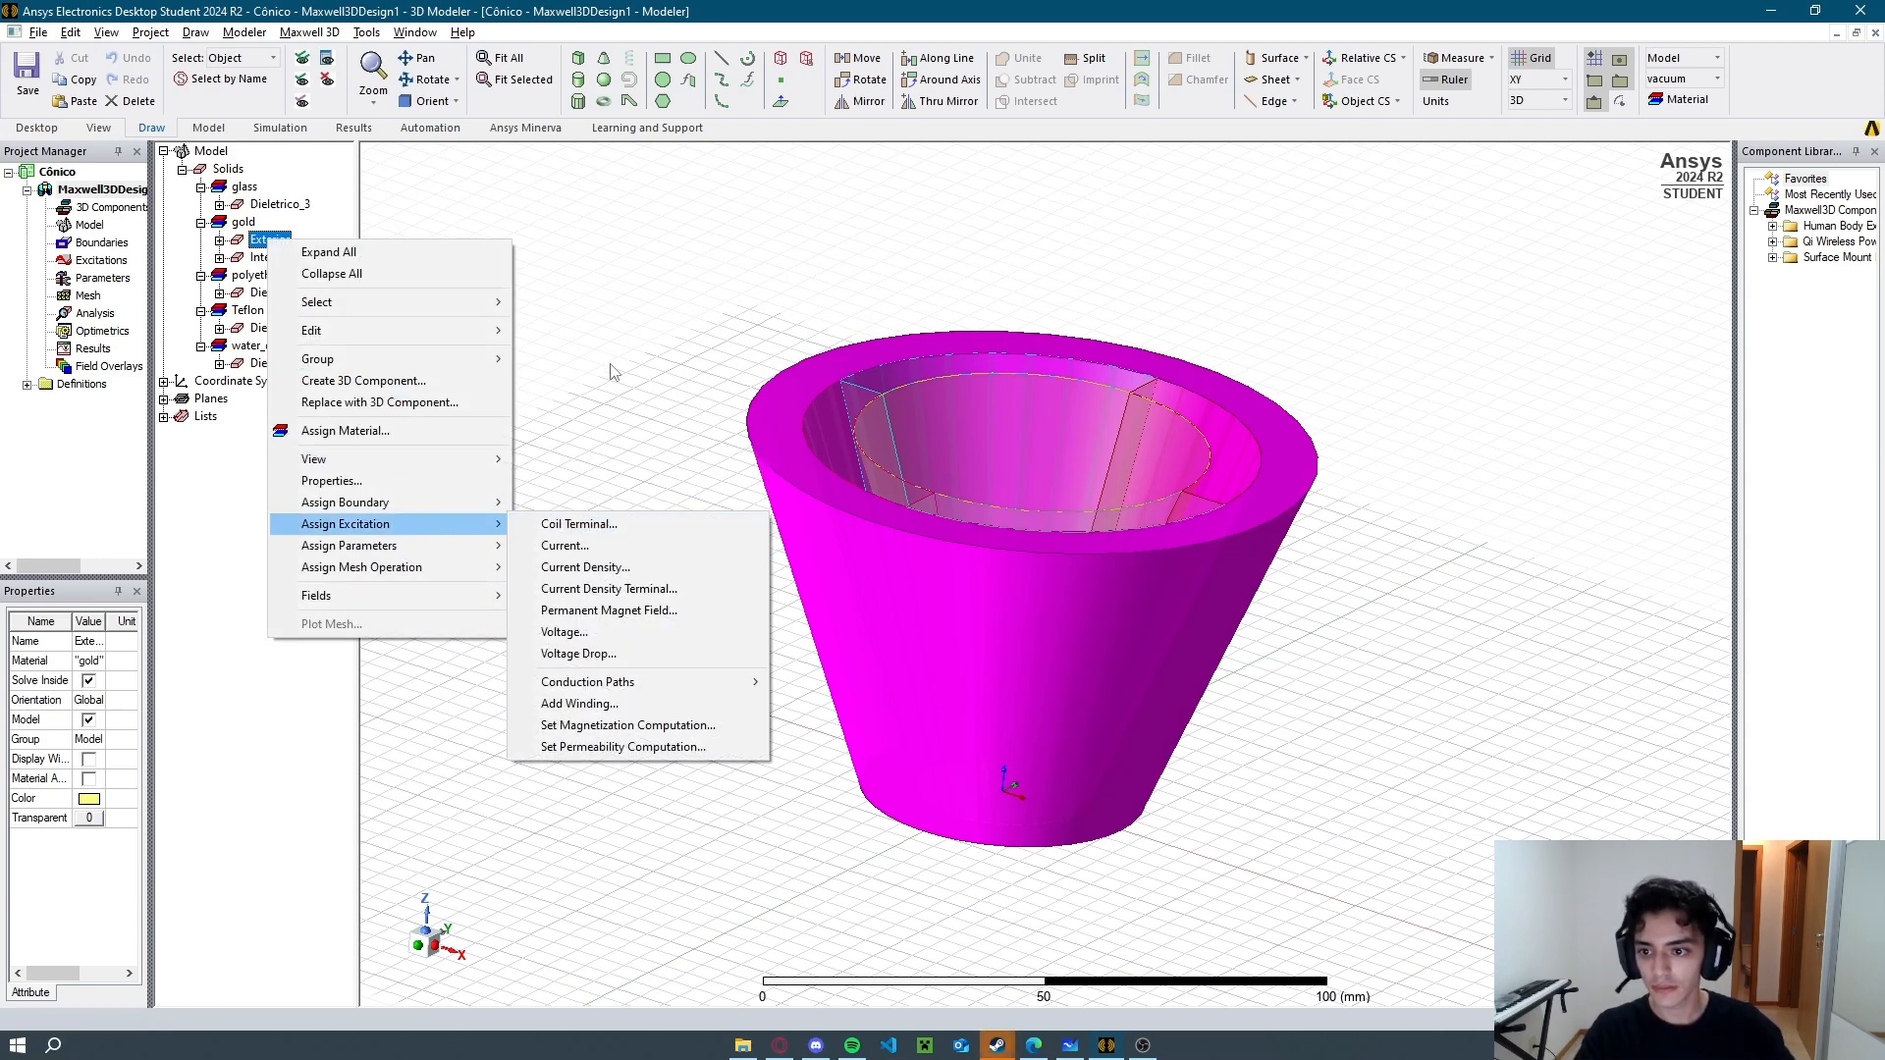
click(401, 297)
click(270, 240)
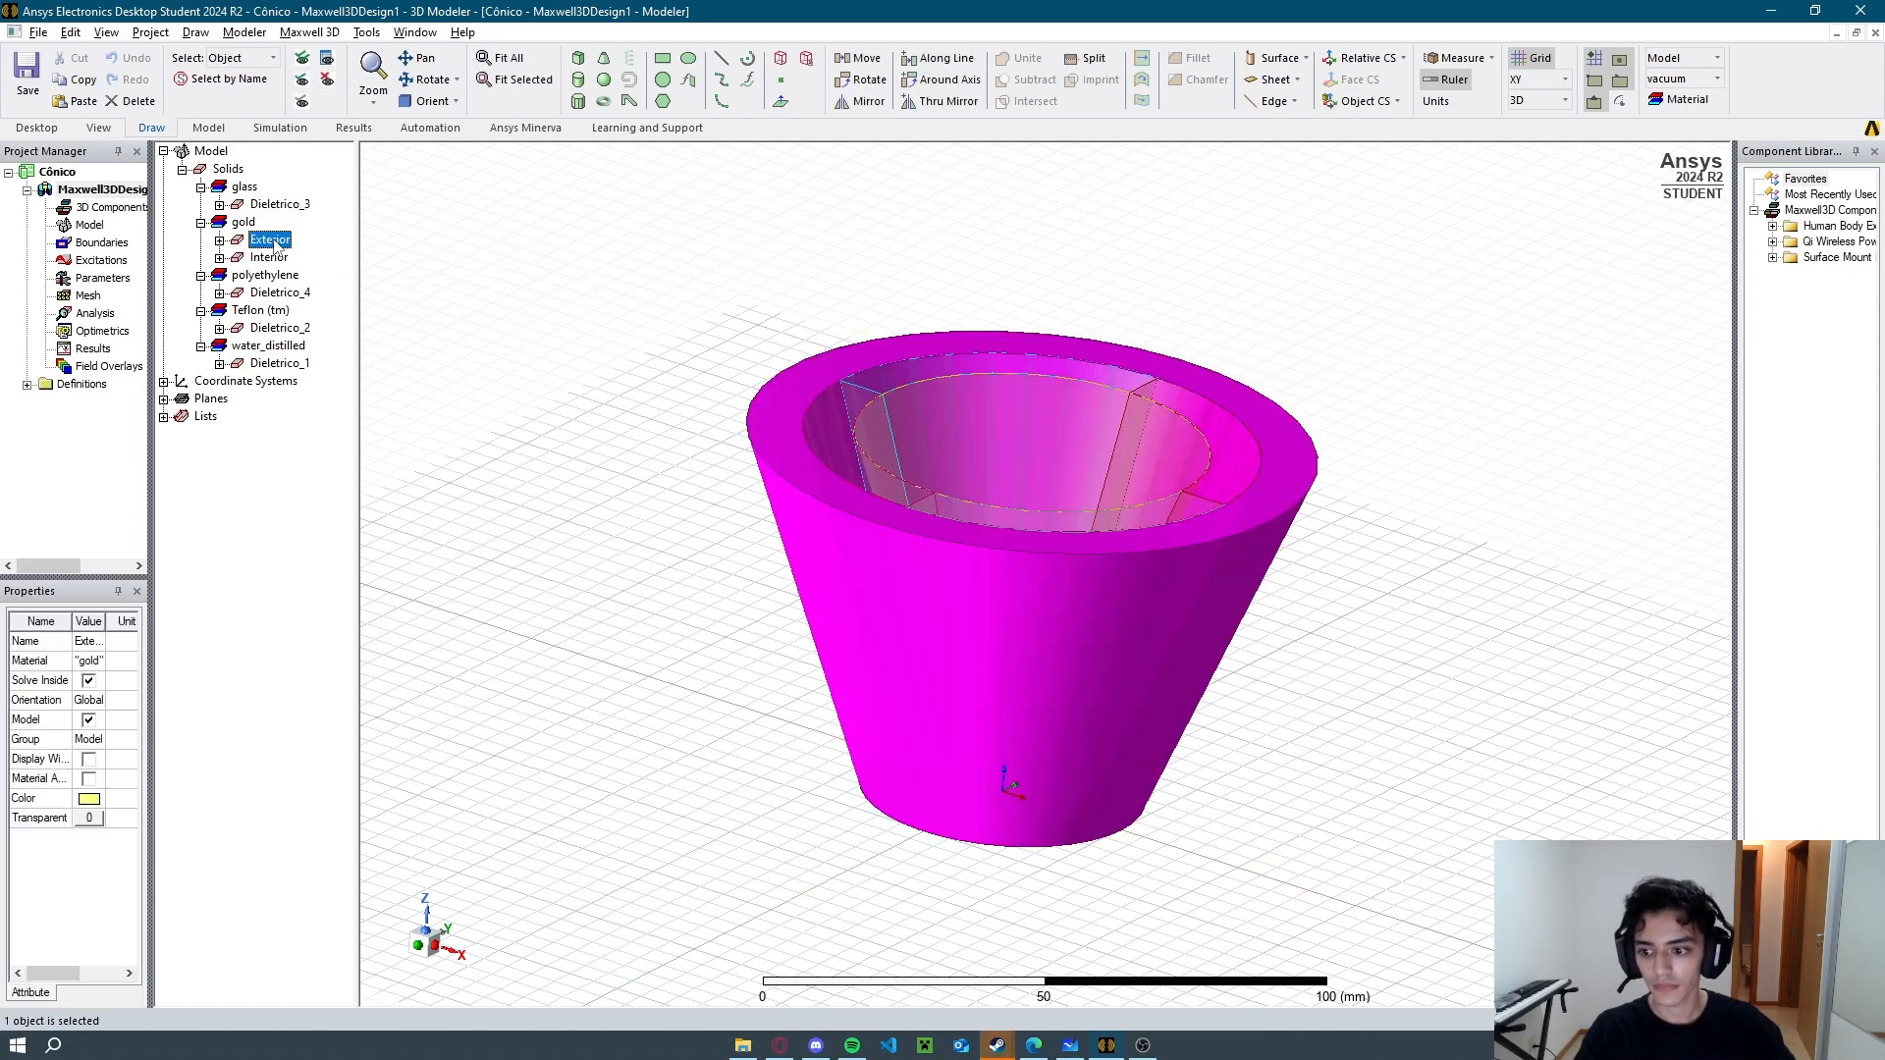
right_click(274, 246)
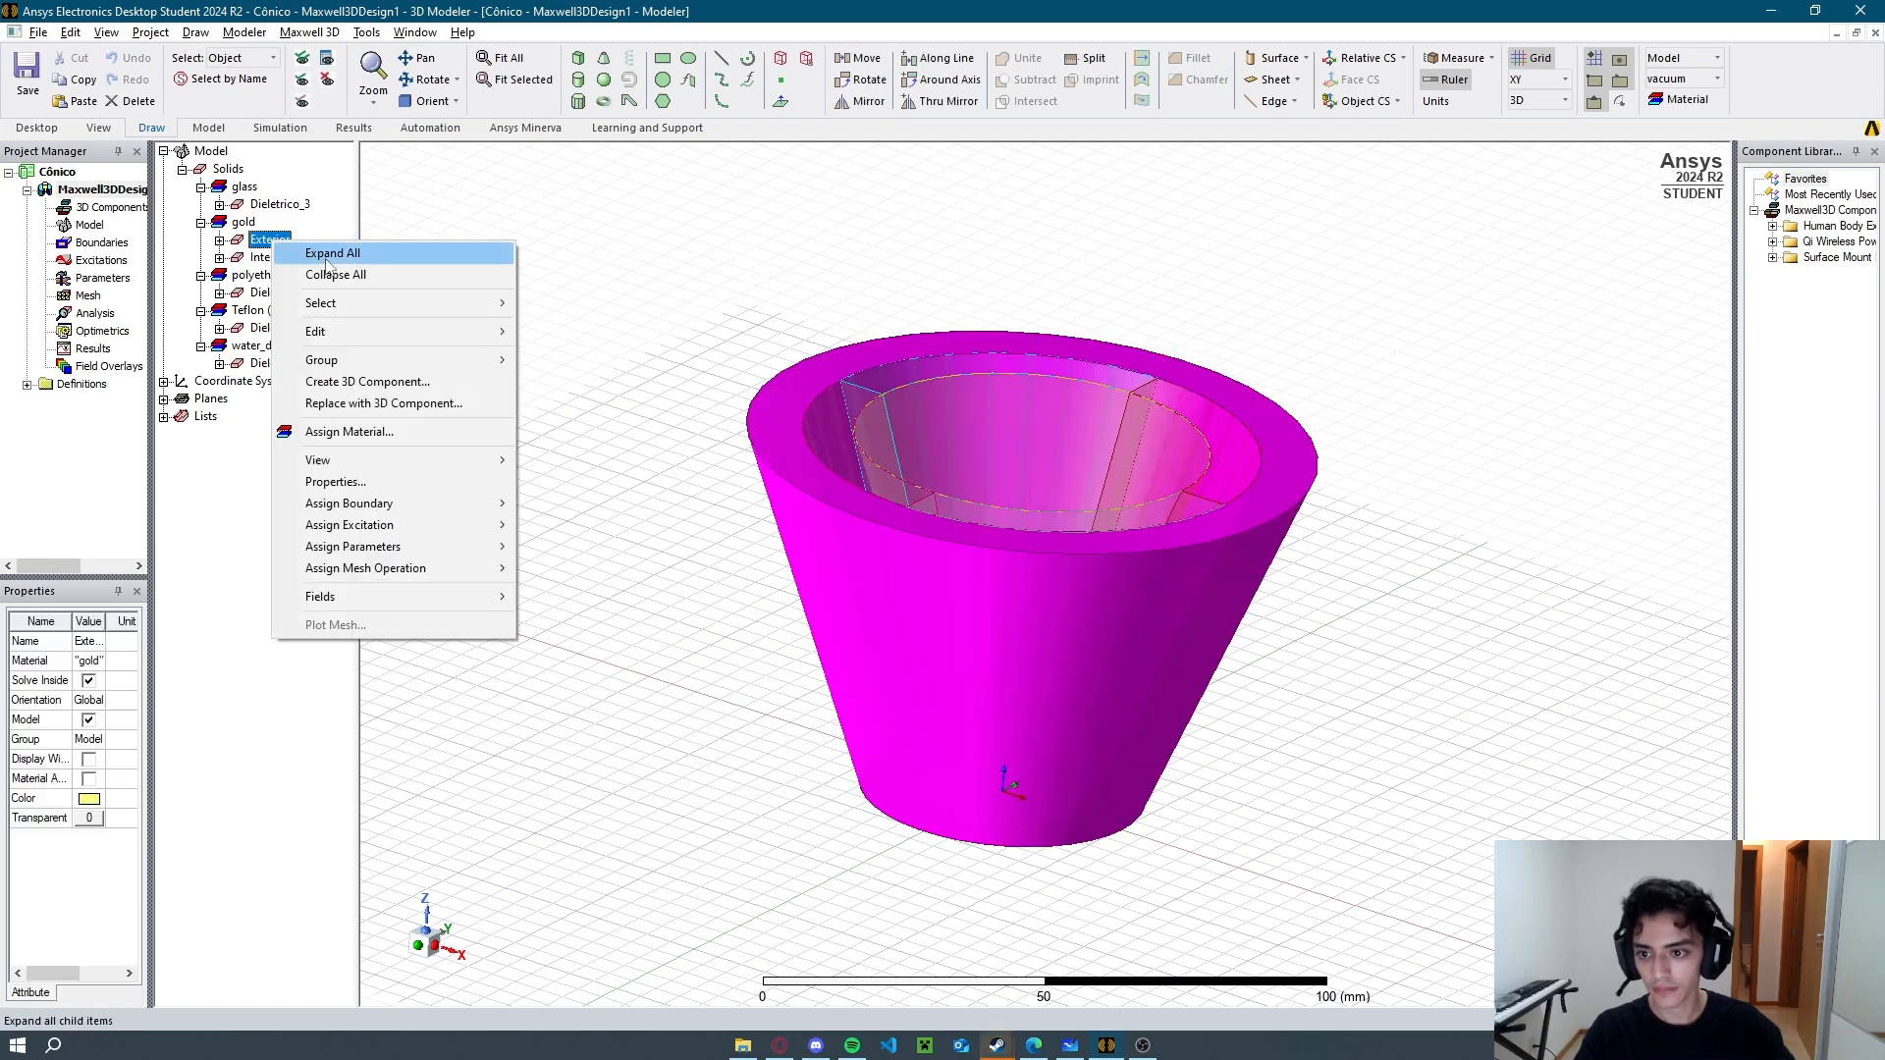
mouse_move(390, 533)
click(634, 633)
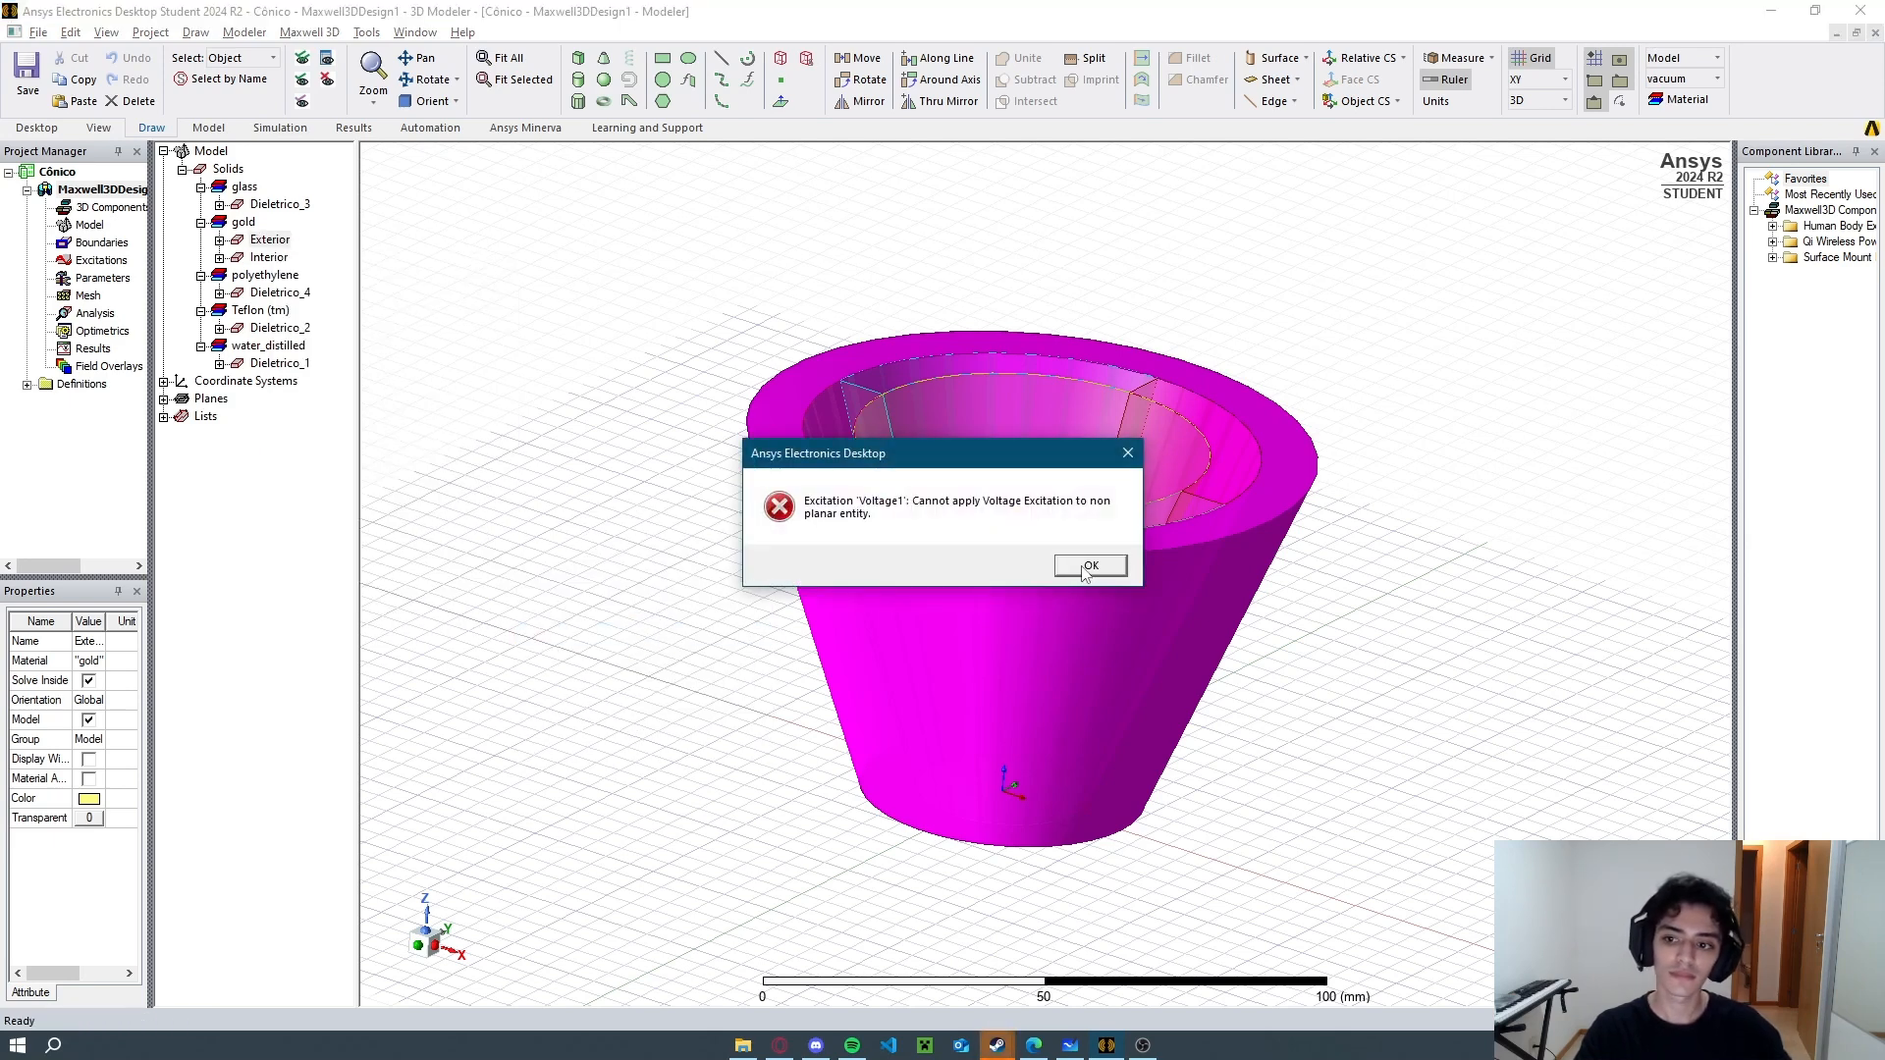
click(1083, 567)
click(568, 461)
mouse_move(649, 377)
middle_down()
mouse_move(608, 350)
mouse_move(633, 339)
mouse_move(643, 373)
middle_up()
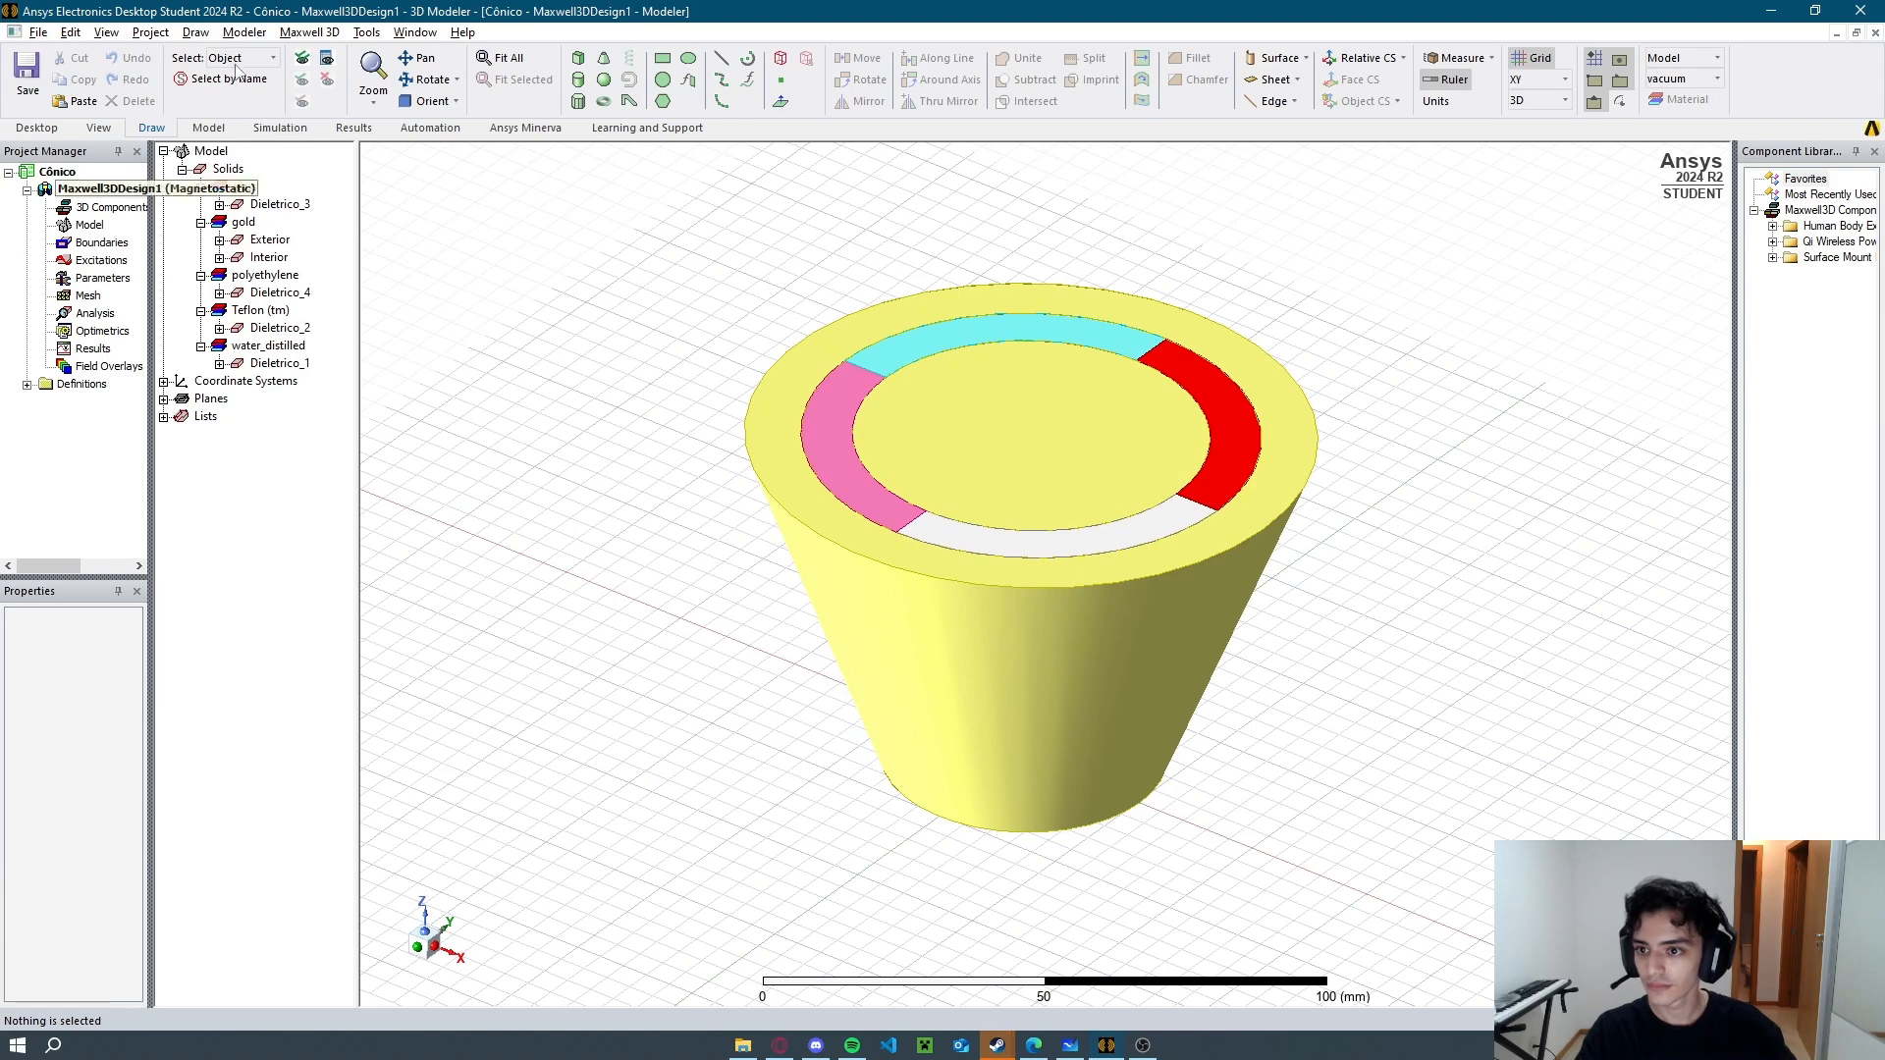
Set the design's solution type to Electrostatic.
click(309, 31)
click(321, 54)
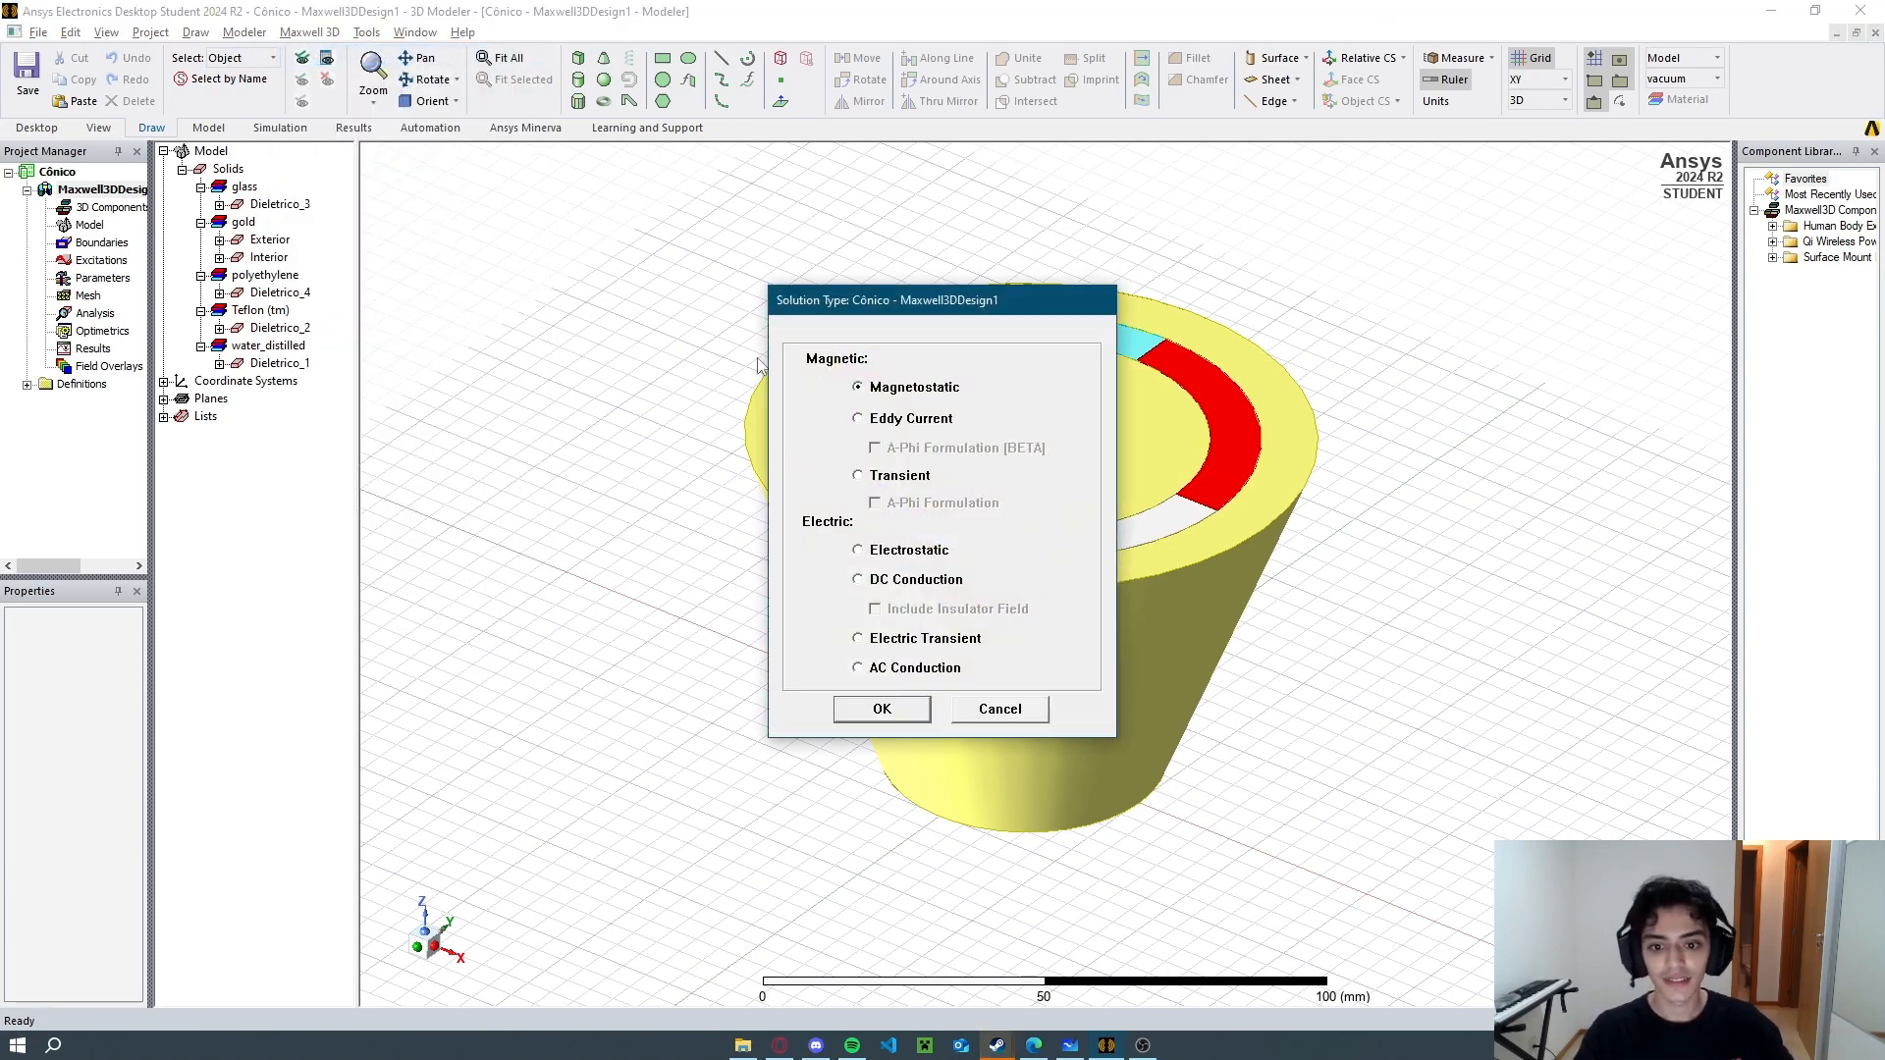
click(881, 709)
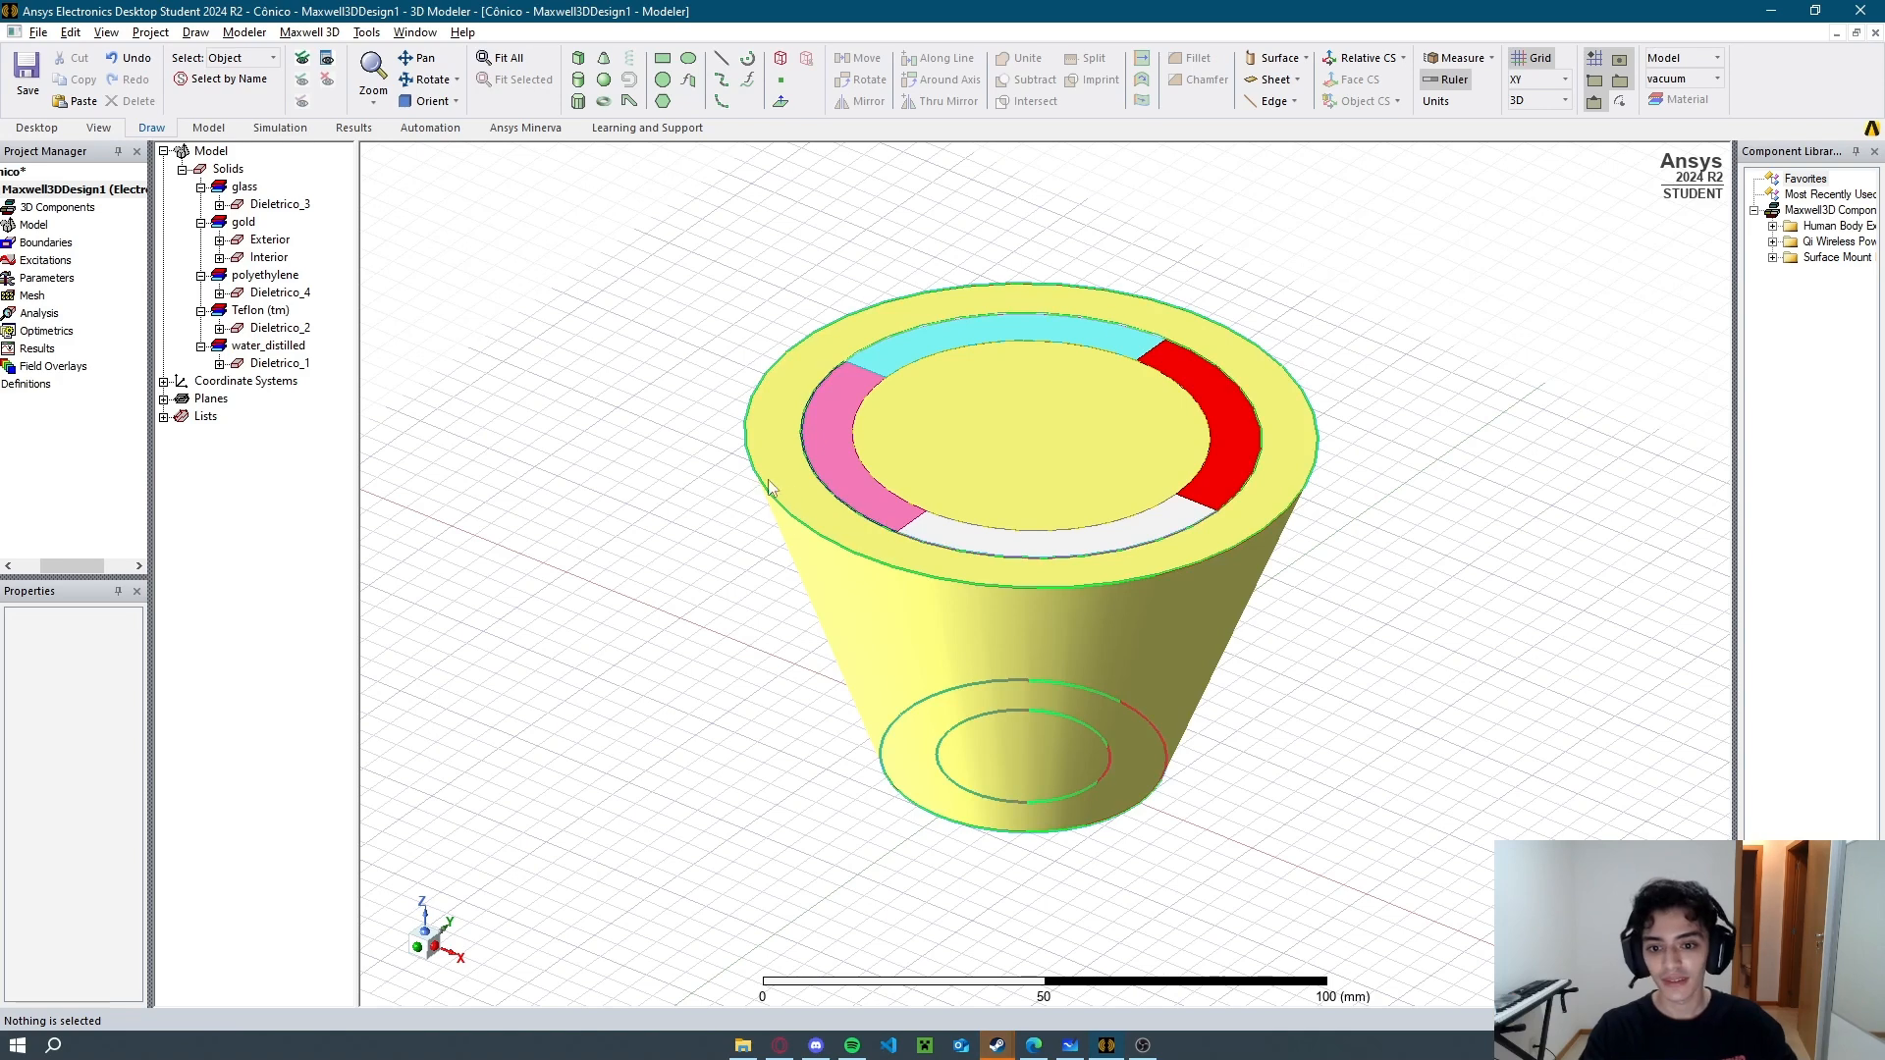
drag(67, 569, 42, 569)
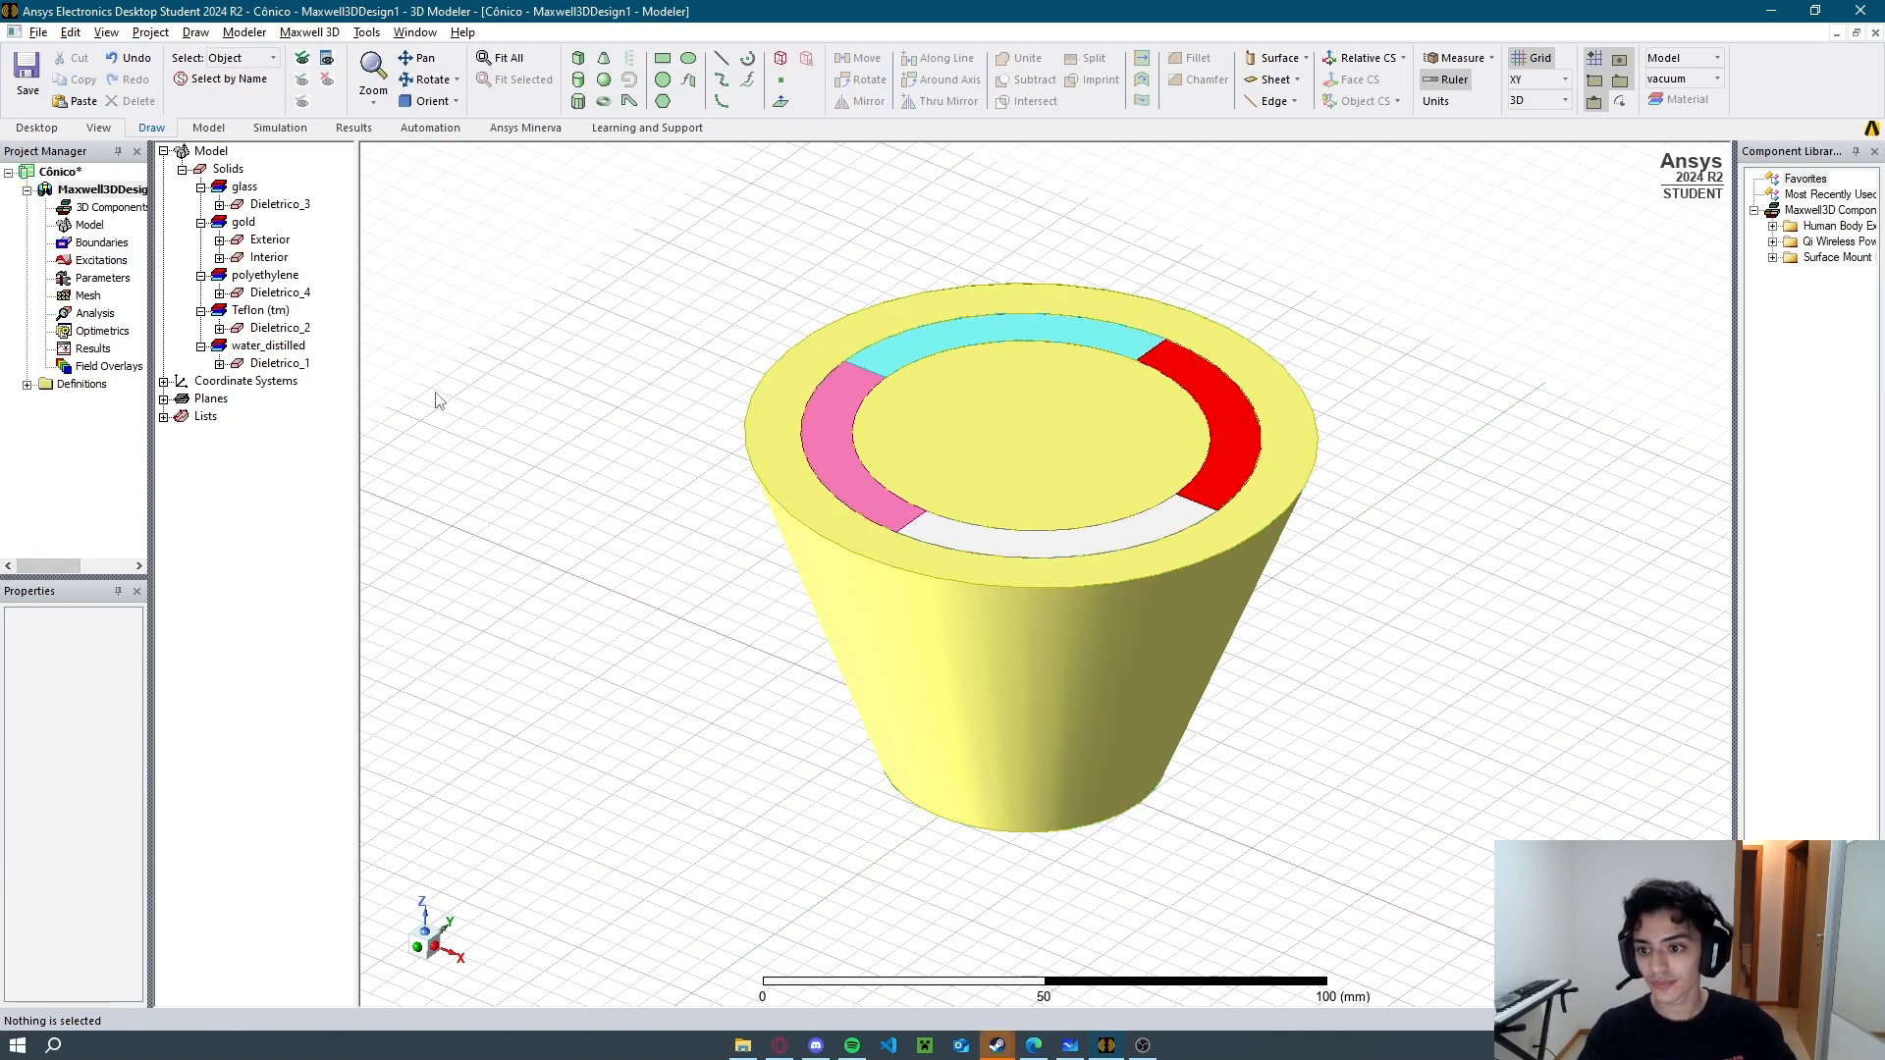
key(alt+Tab)
key(alt+Tab)
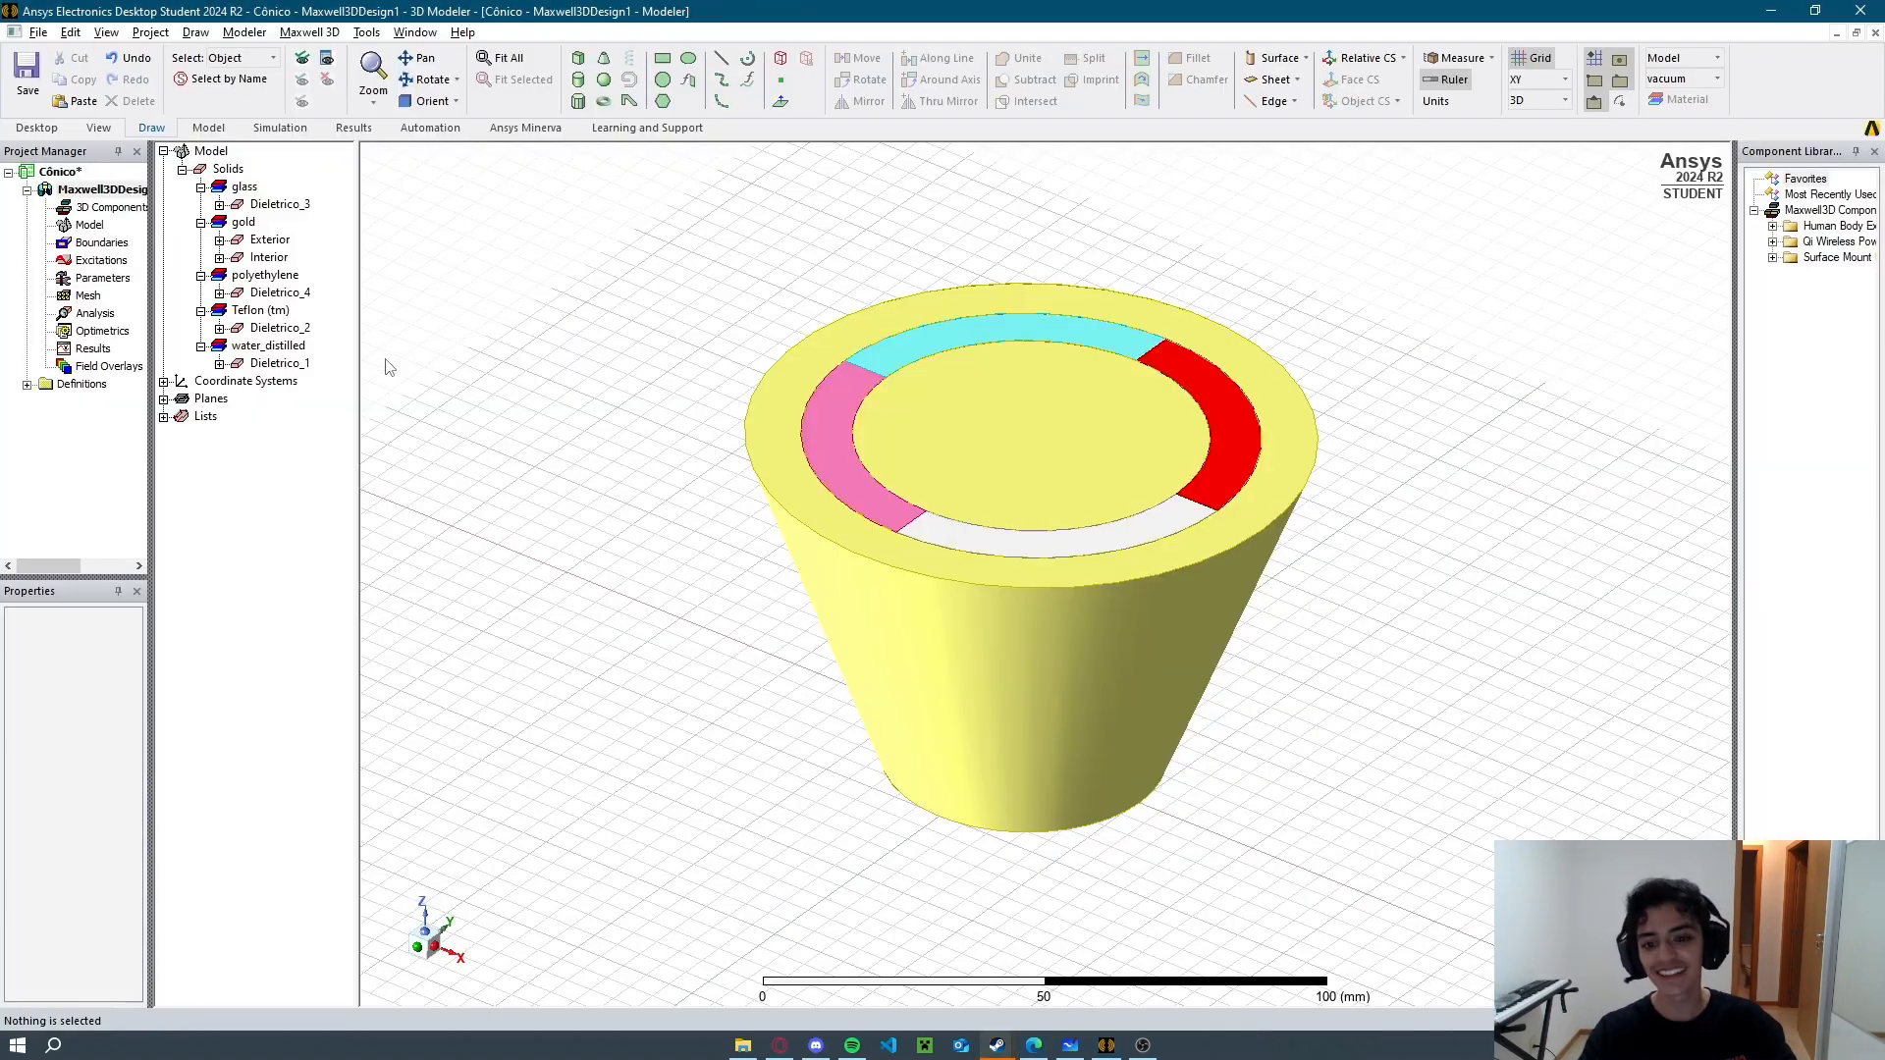
key(alt+Tab)
key(alt+Tab)
Assign a voltage excitation of 3 V to the Exterior gold plate.
click(269, 241)
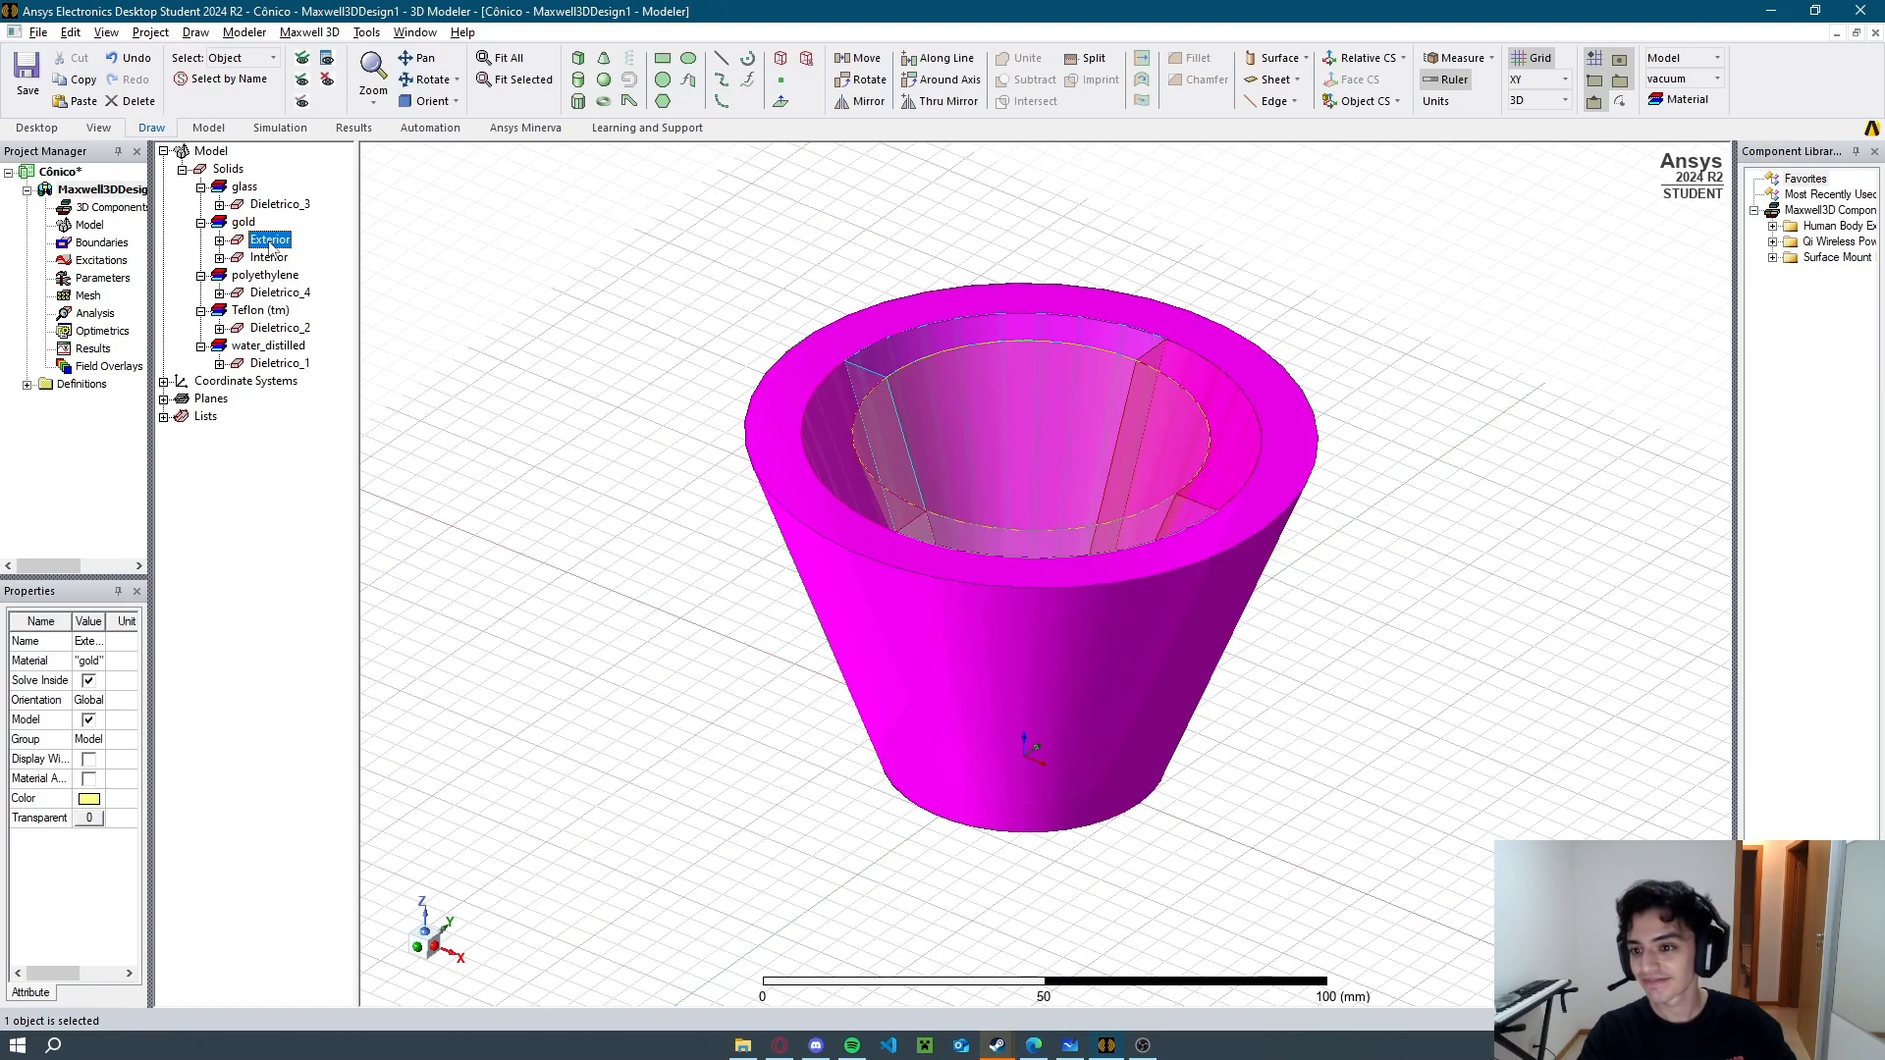
right_click(269, 240)
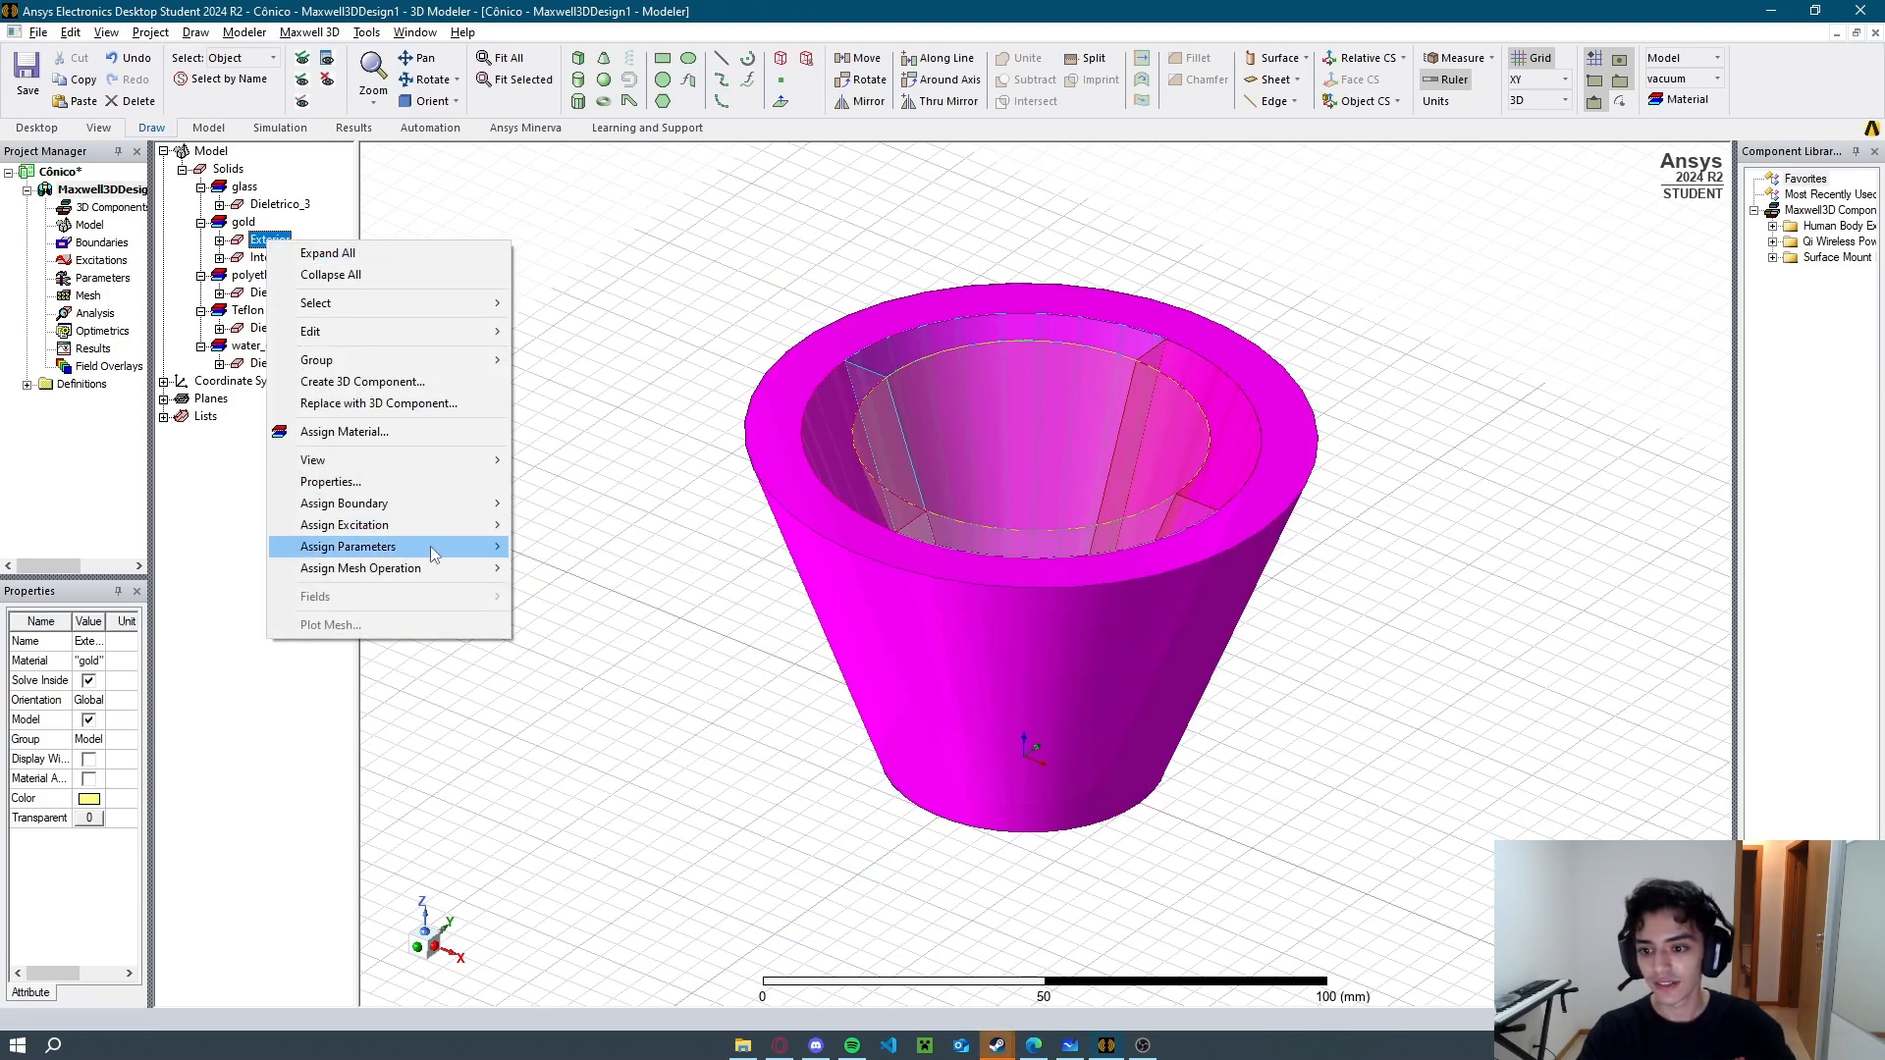
mouse_move(457, 530)
click(562, 568)
click(913, 490)
text(3)
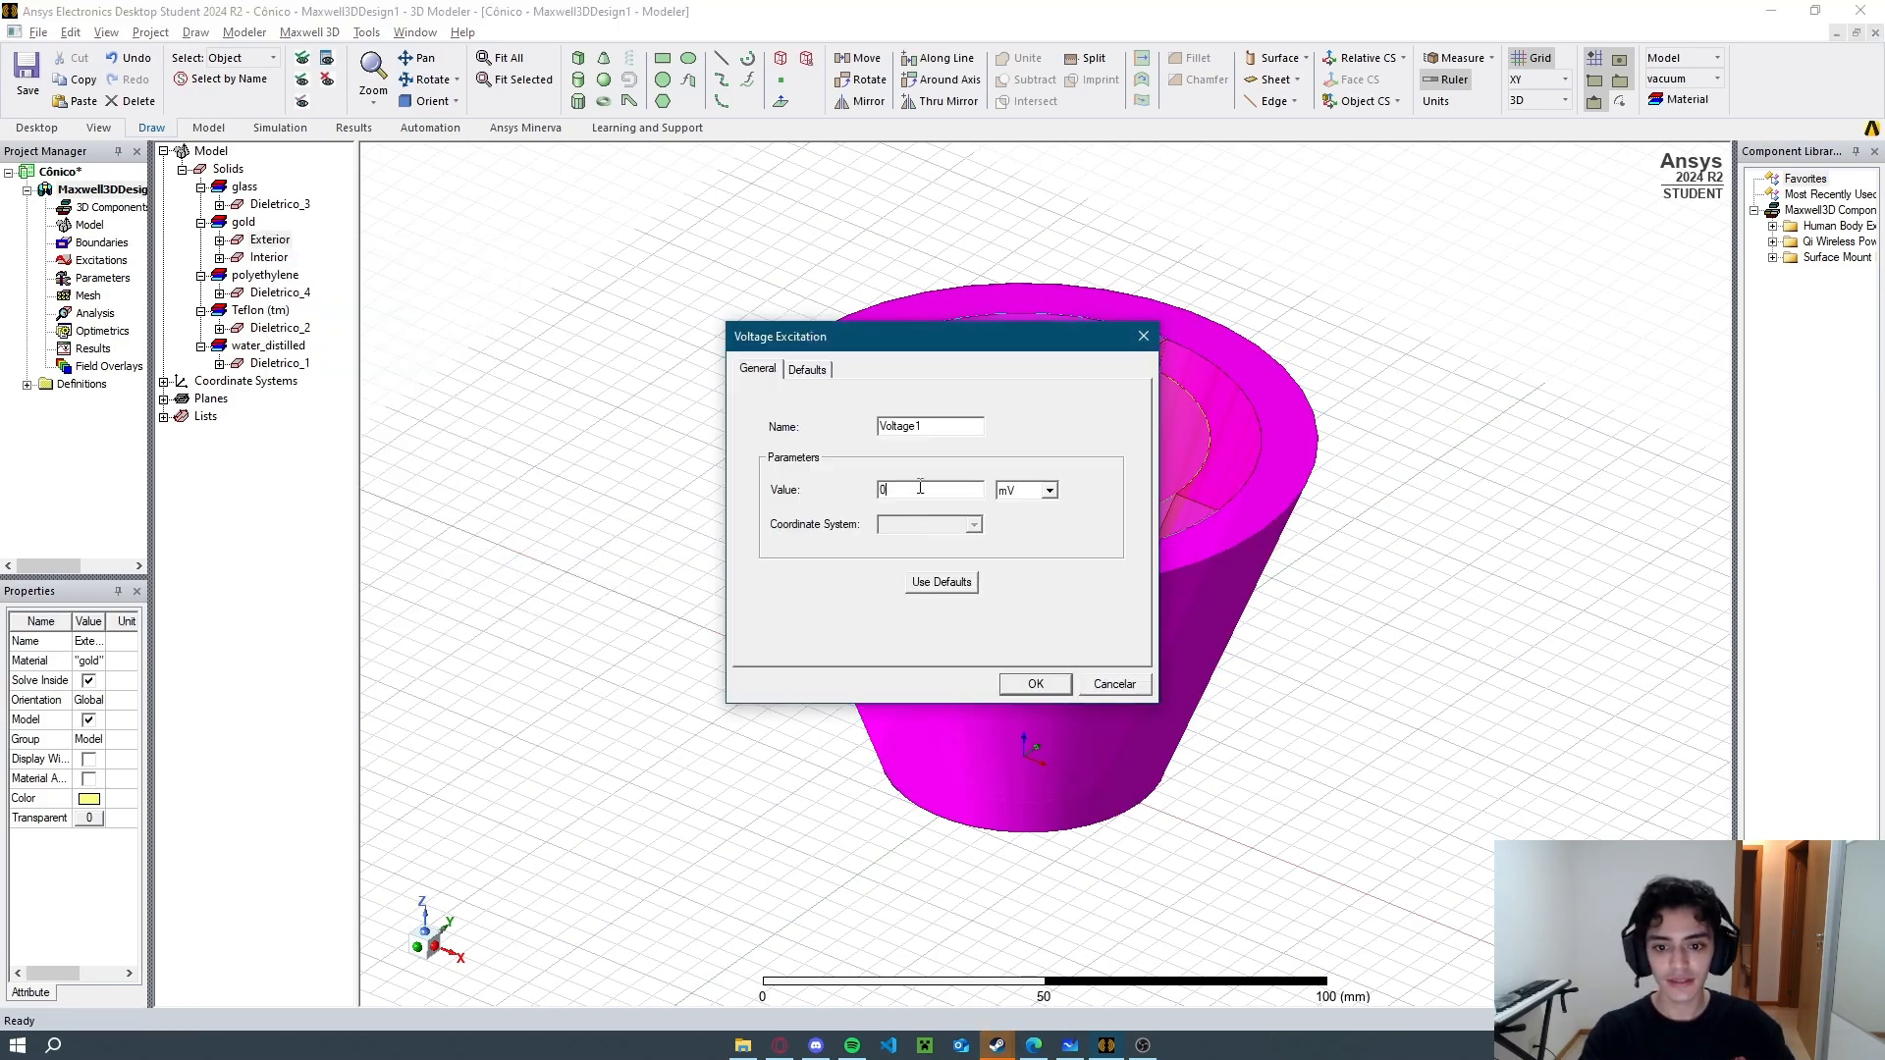
click(1047, 491)
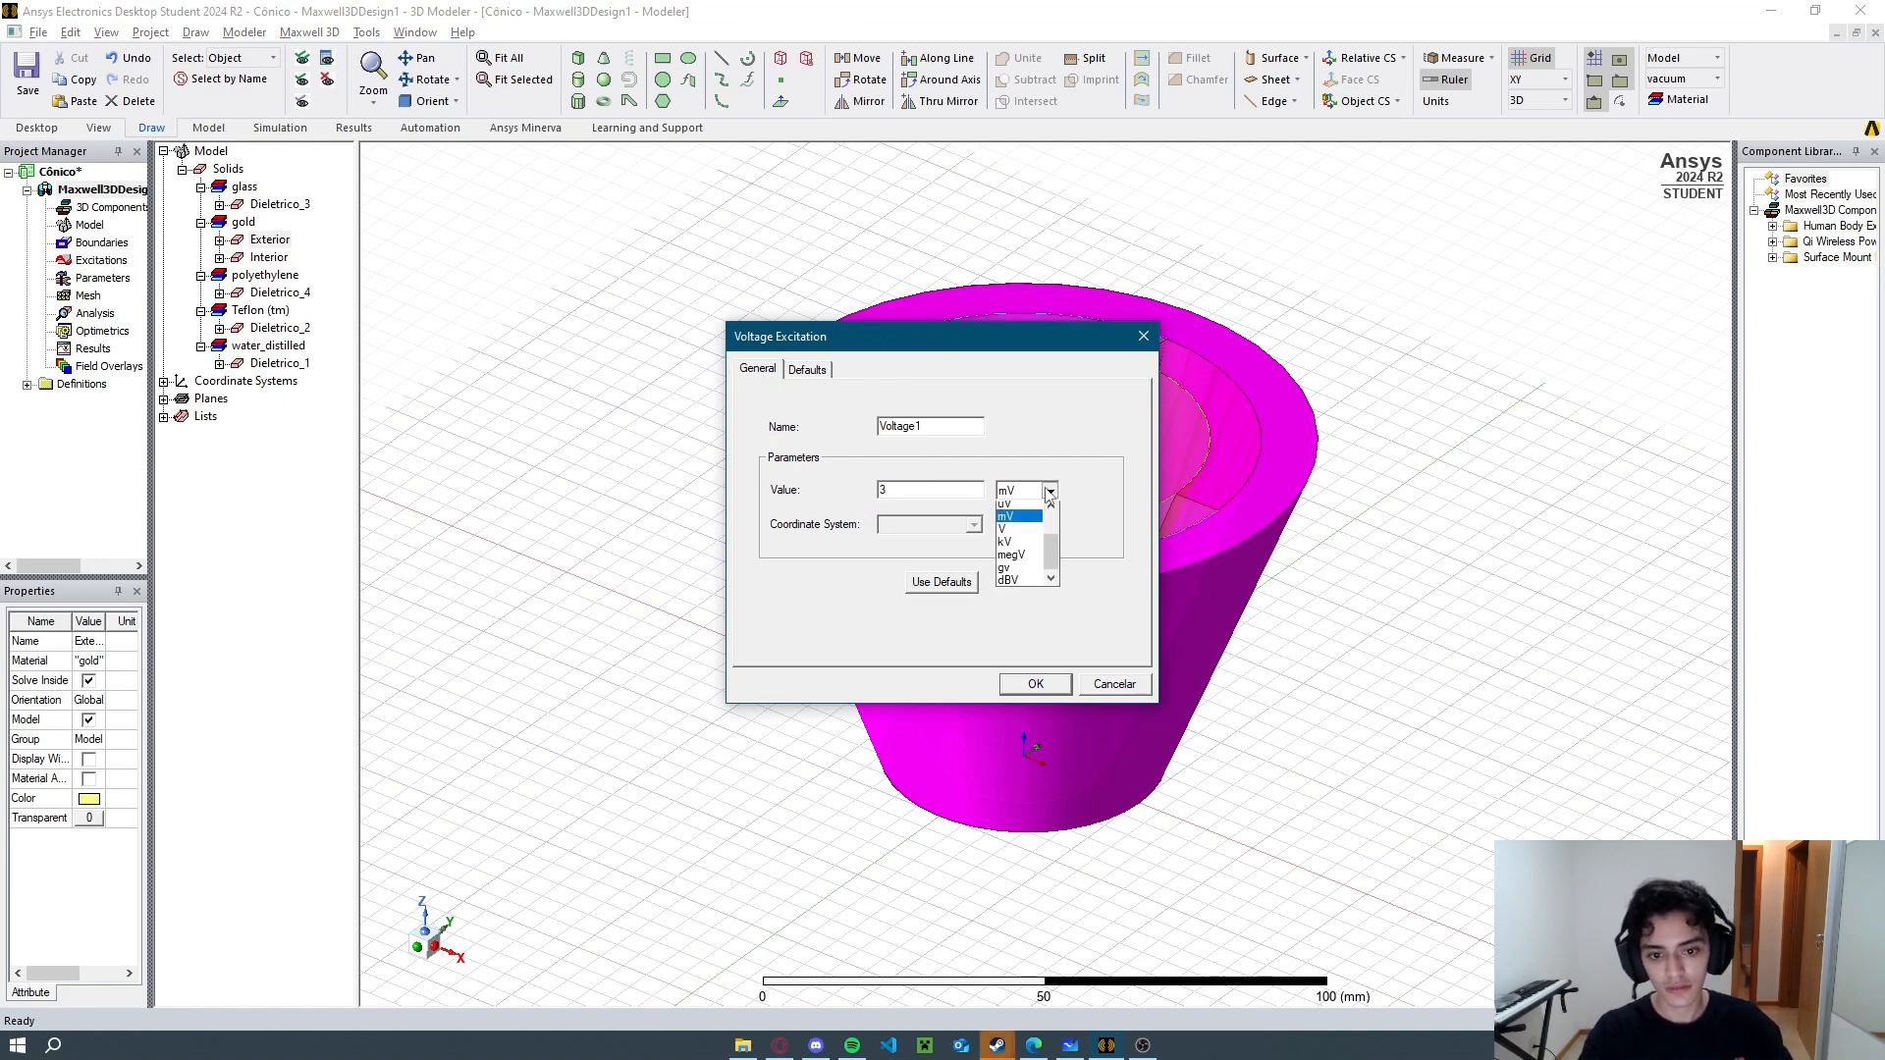
click(1021, 535)
click(1036, 685)
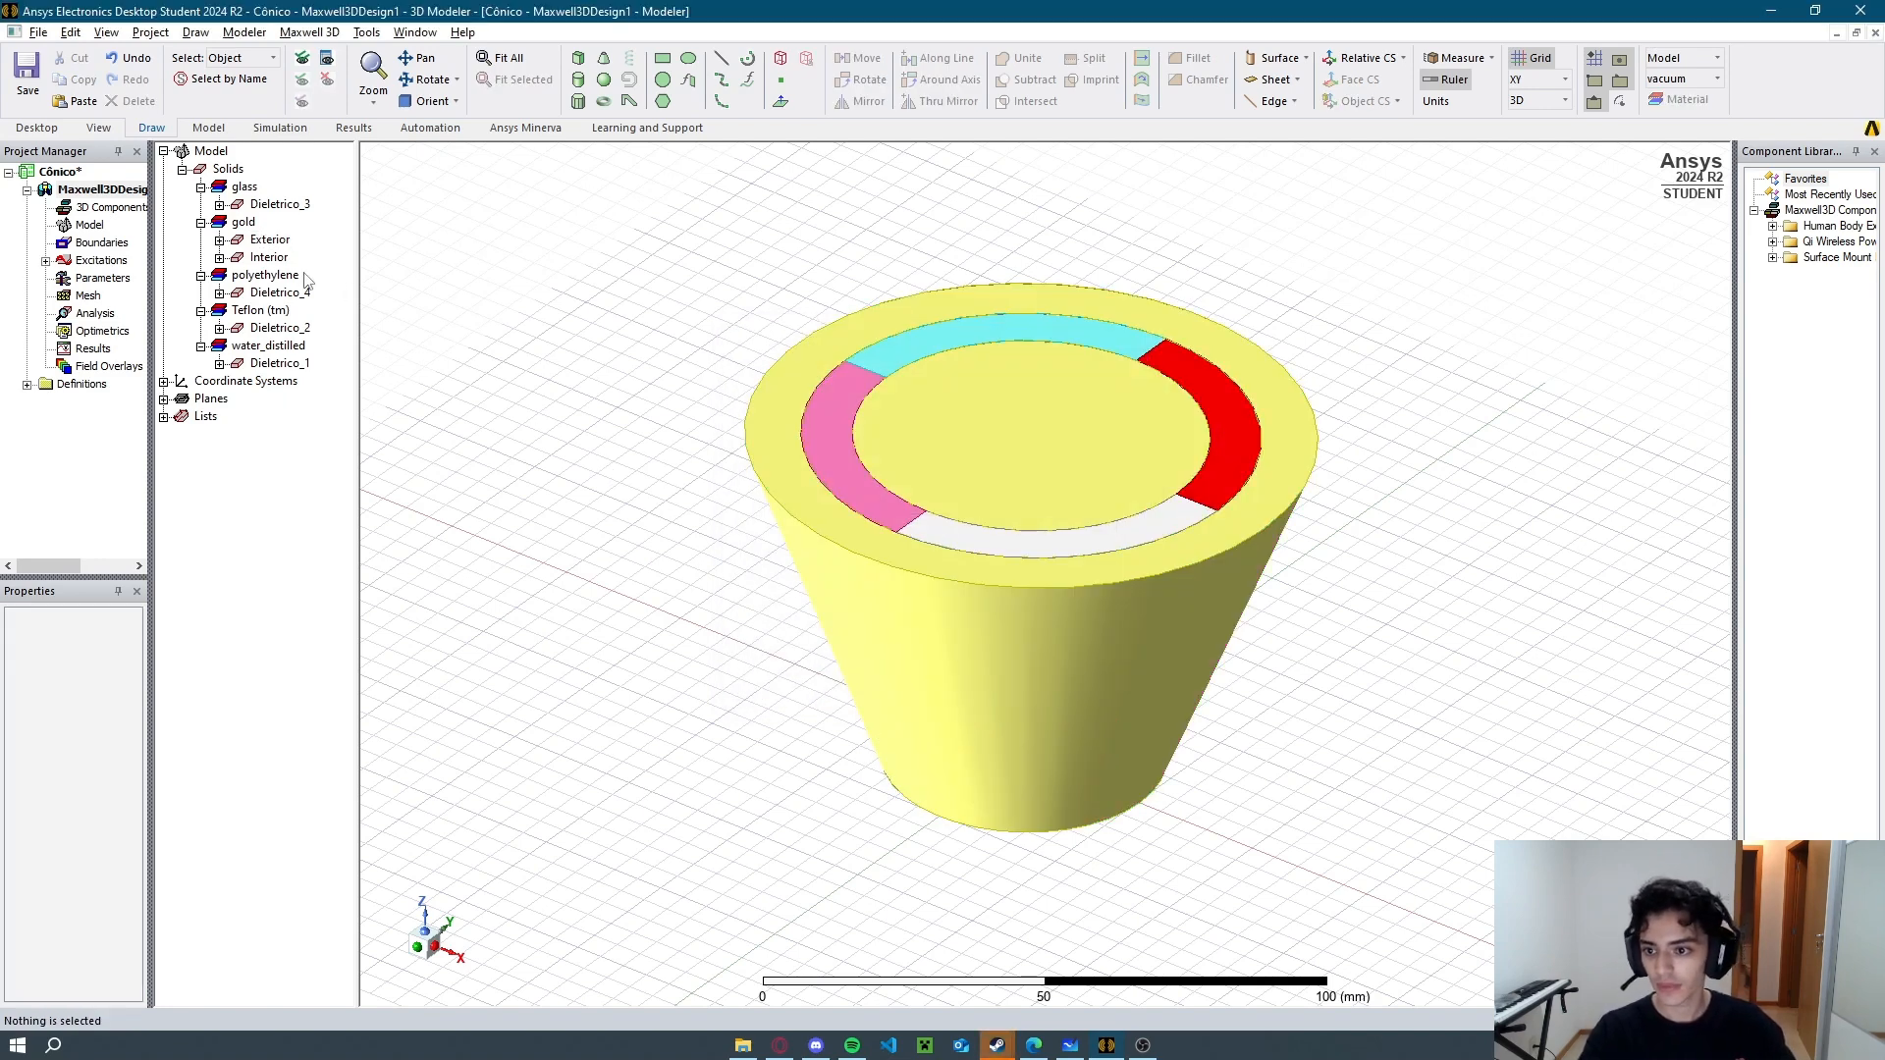
Assign a voltage excitation of -5 V to the Interior gold plate.
click(265, 257)
right_click(265, 258)
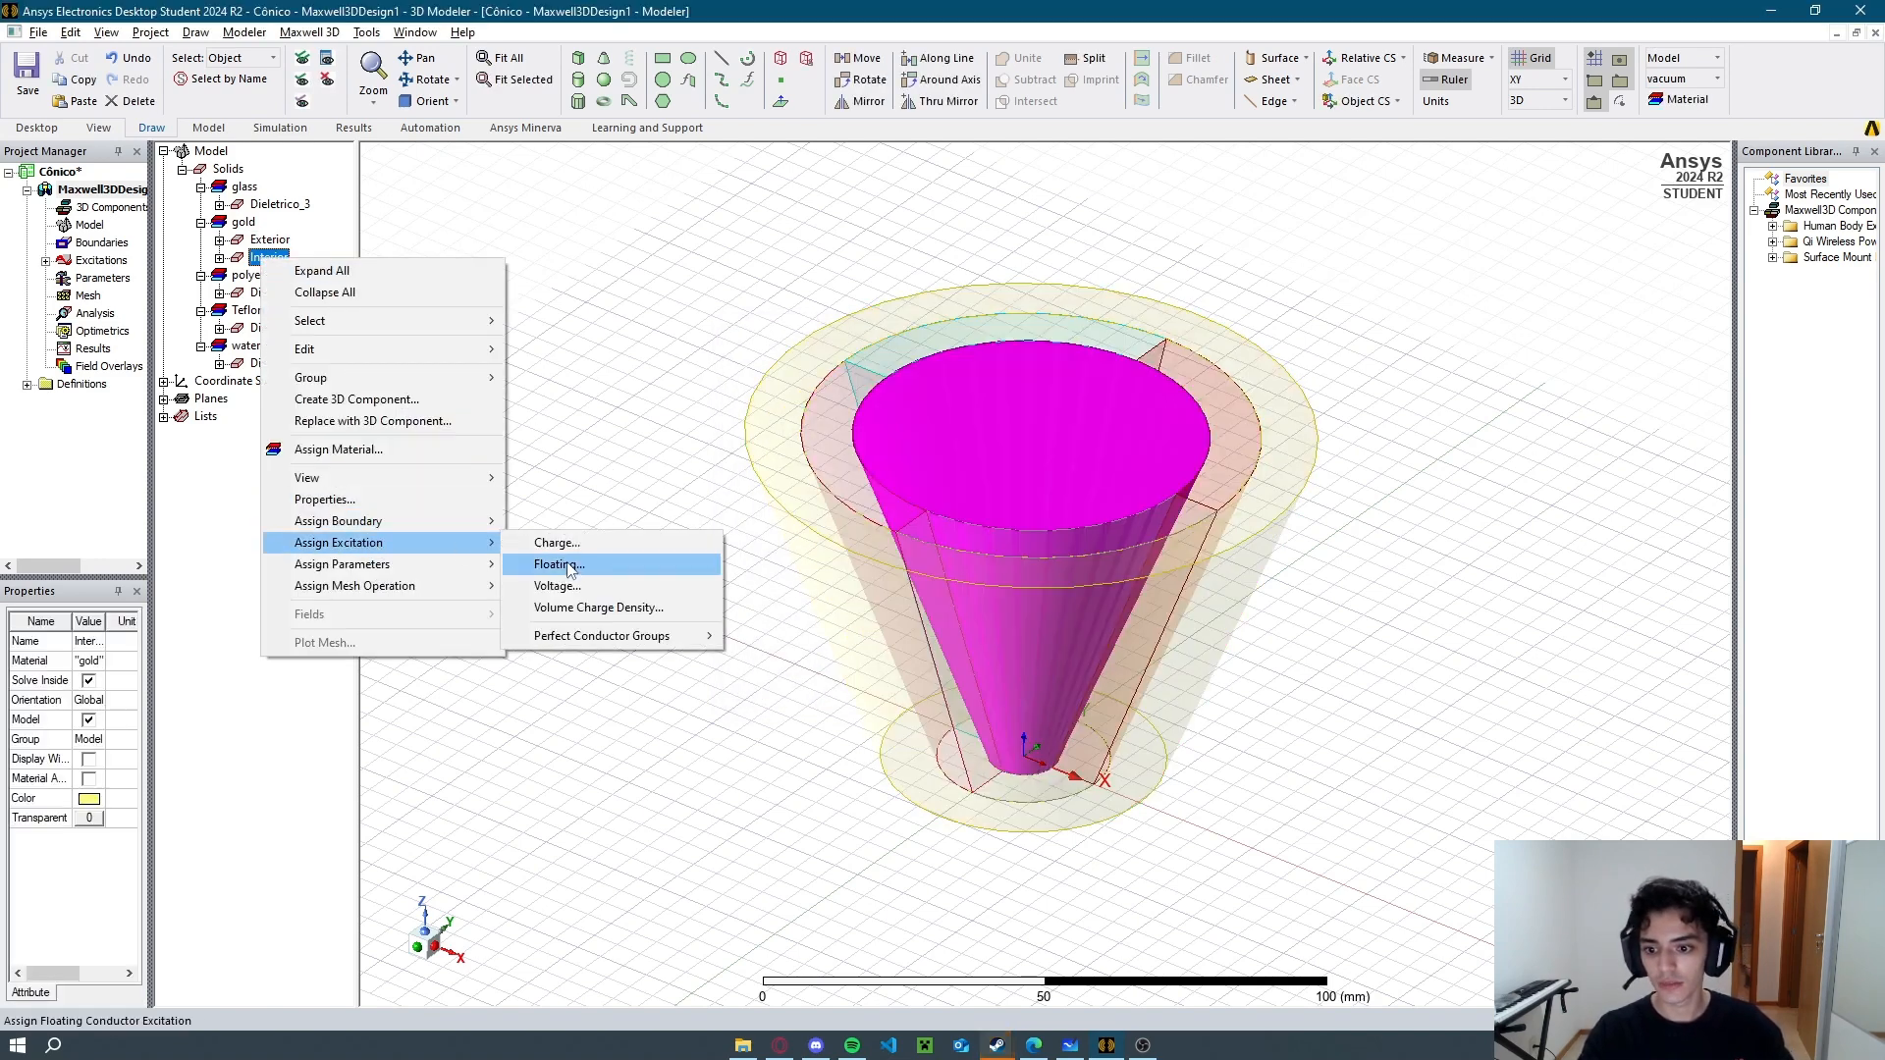
key(alt+Tab)
key(alt+Tab)
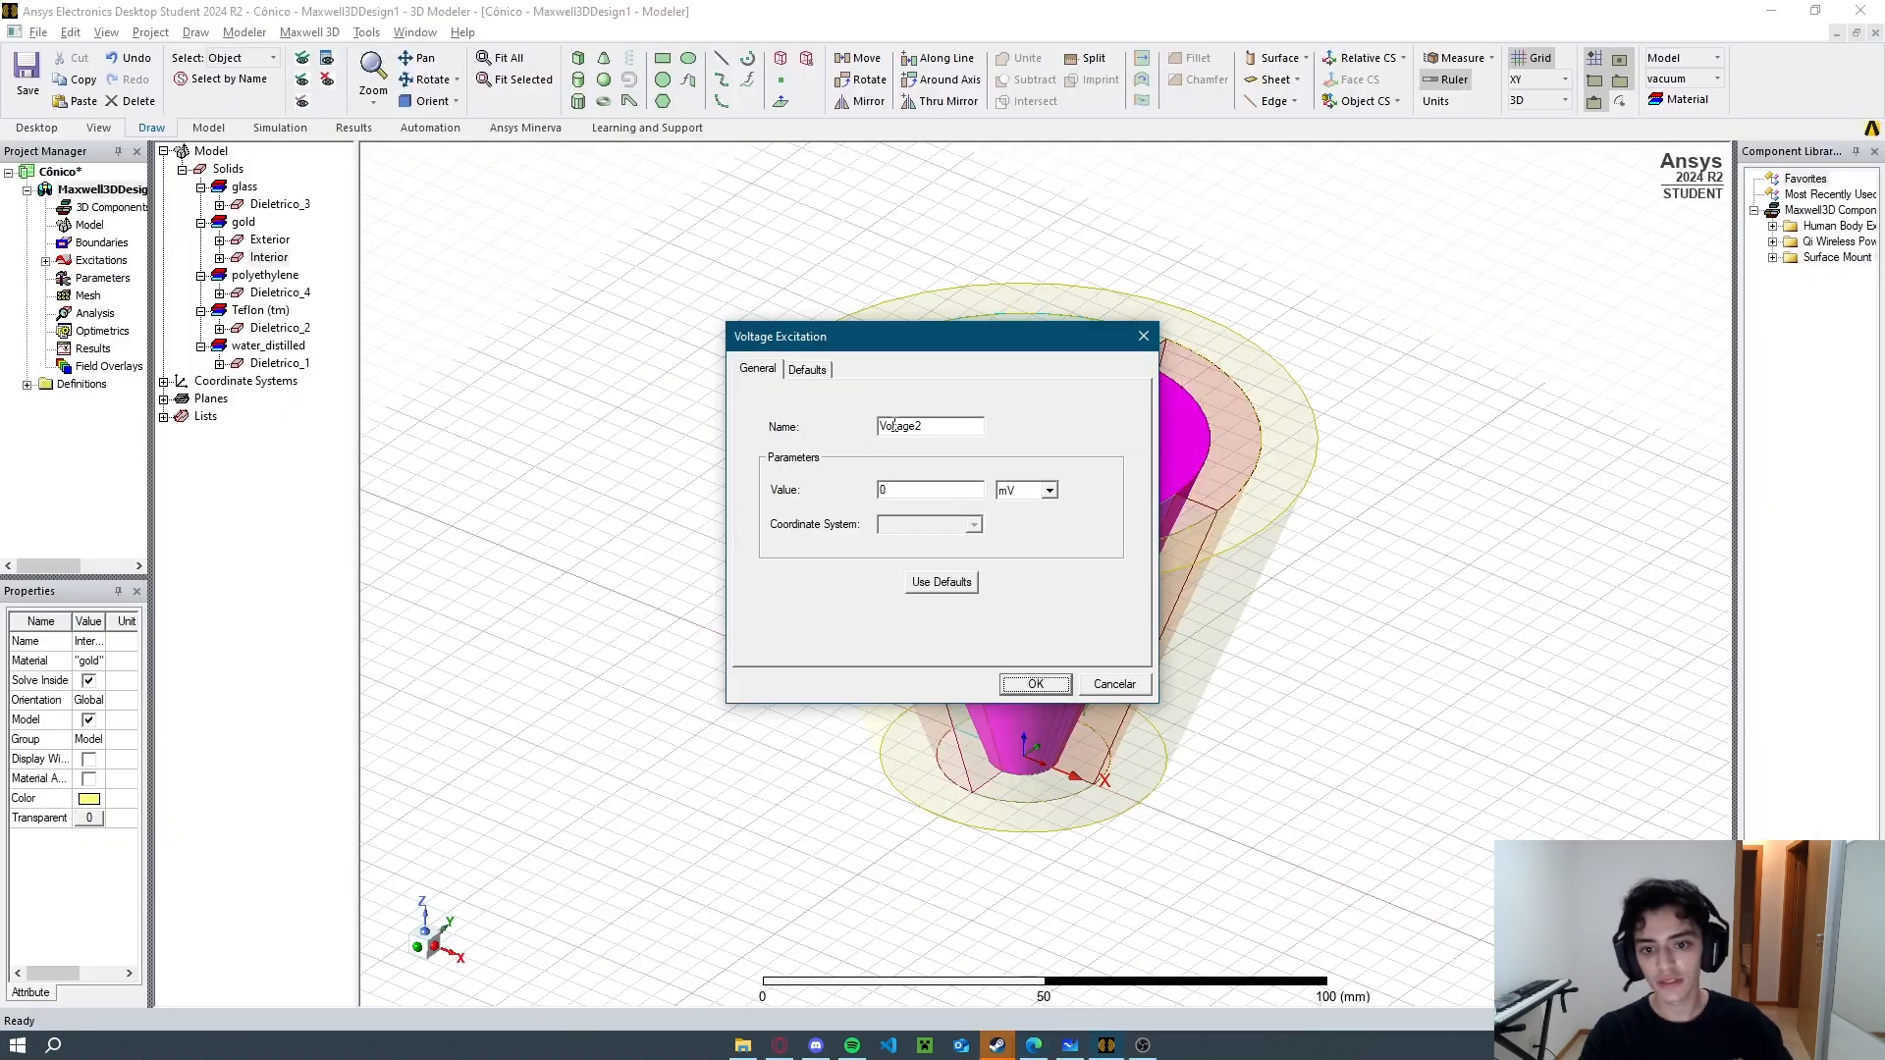
double_click(940, 489)
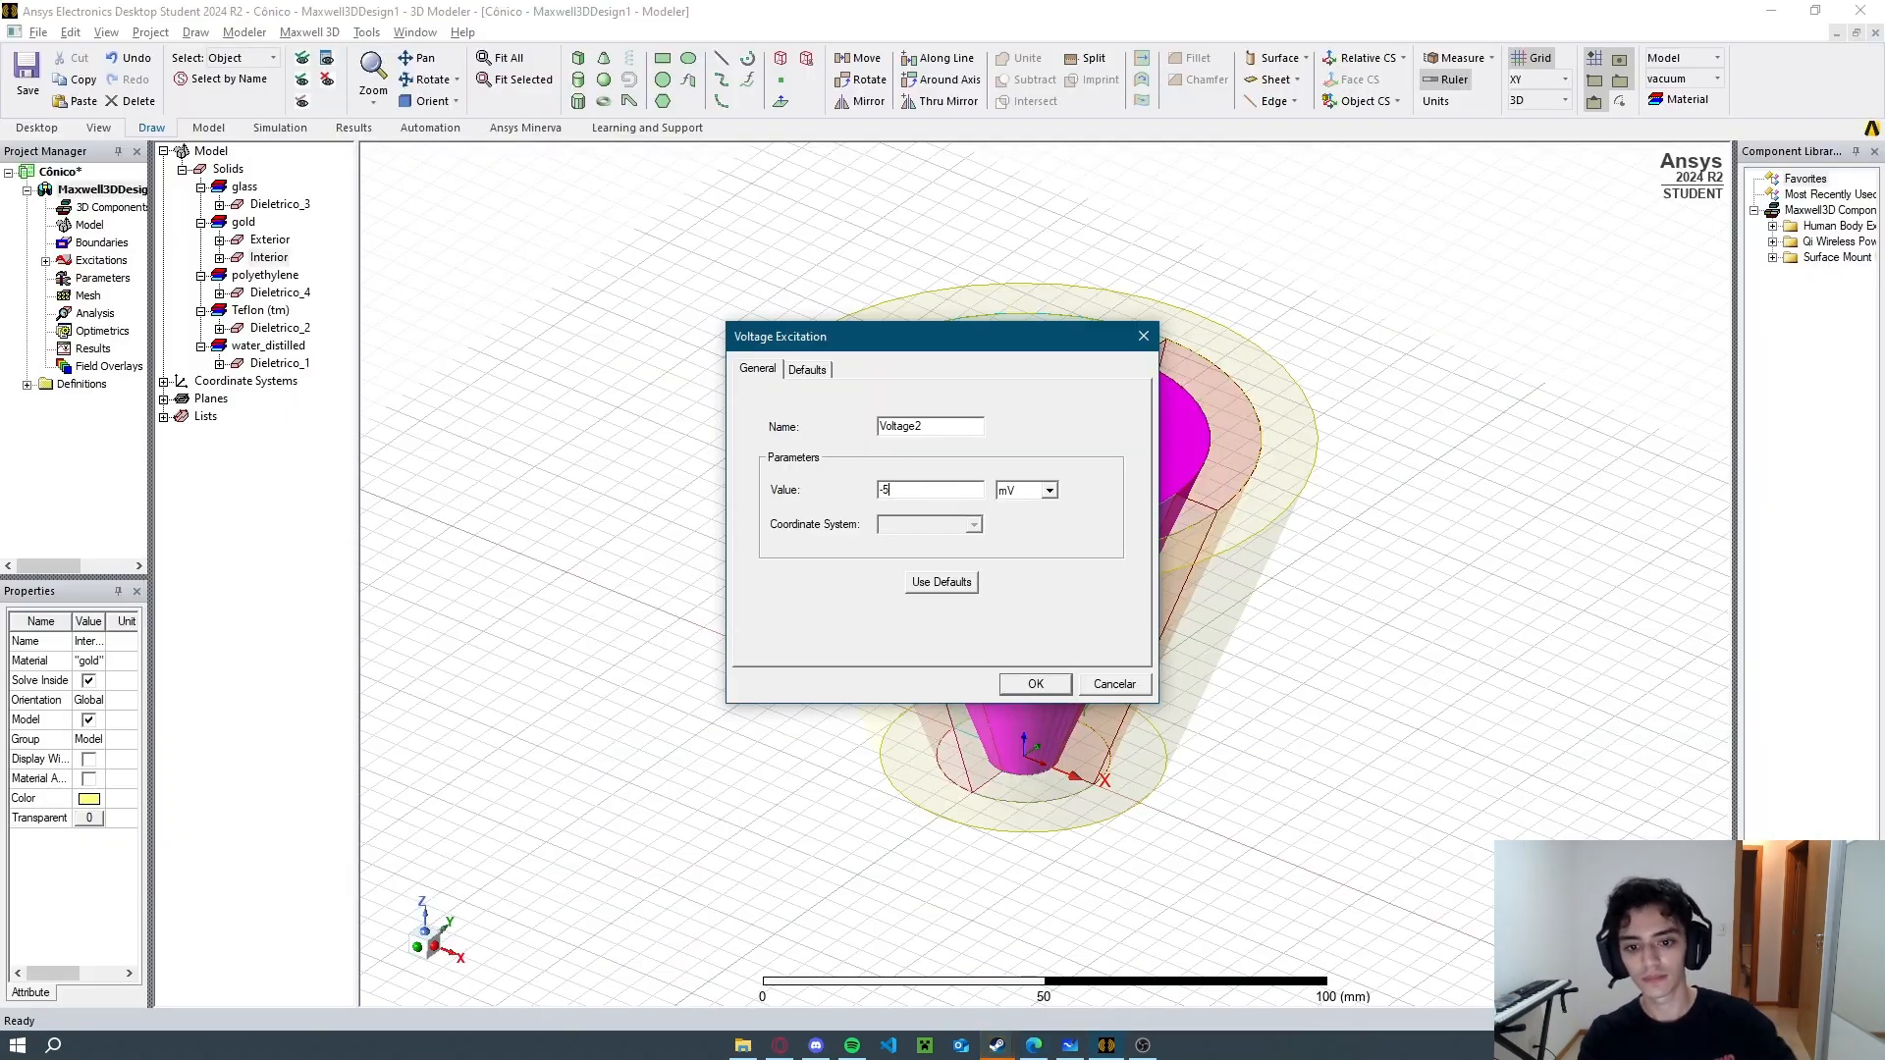
click(1049, 490)
click(1021, 683)
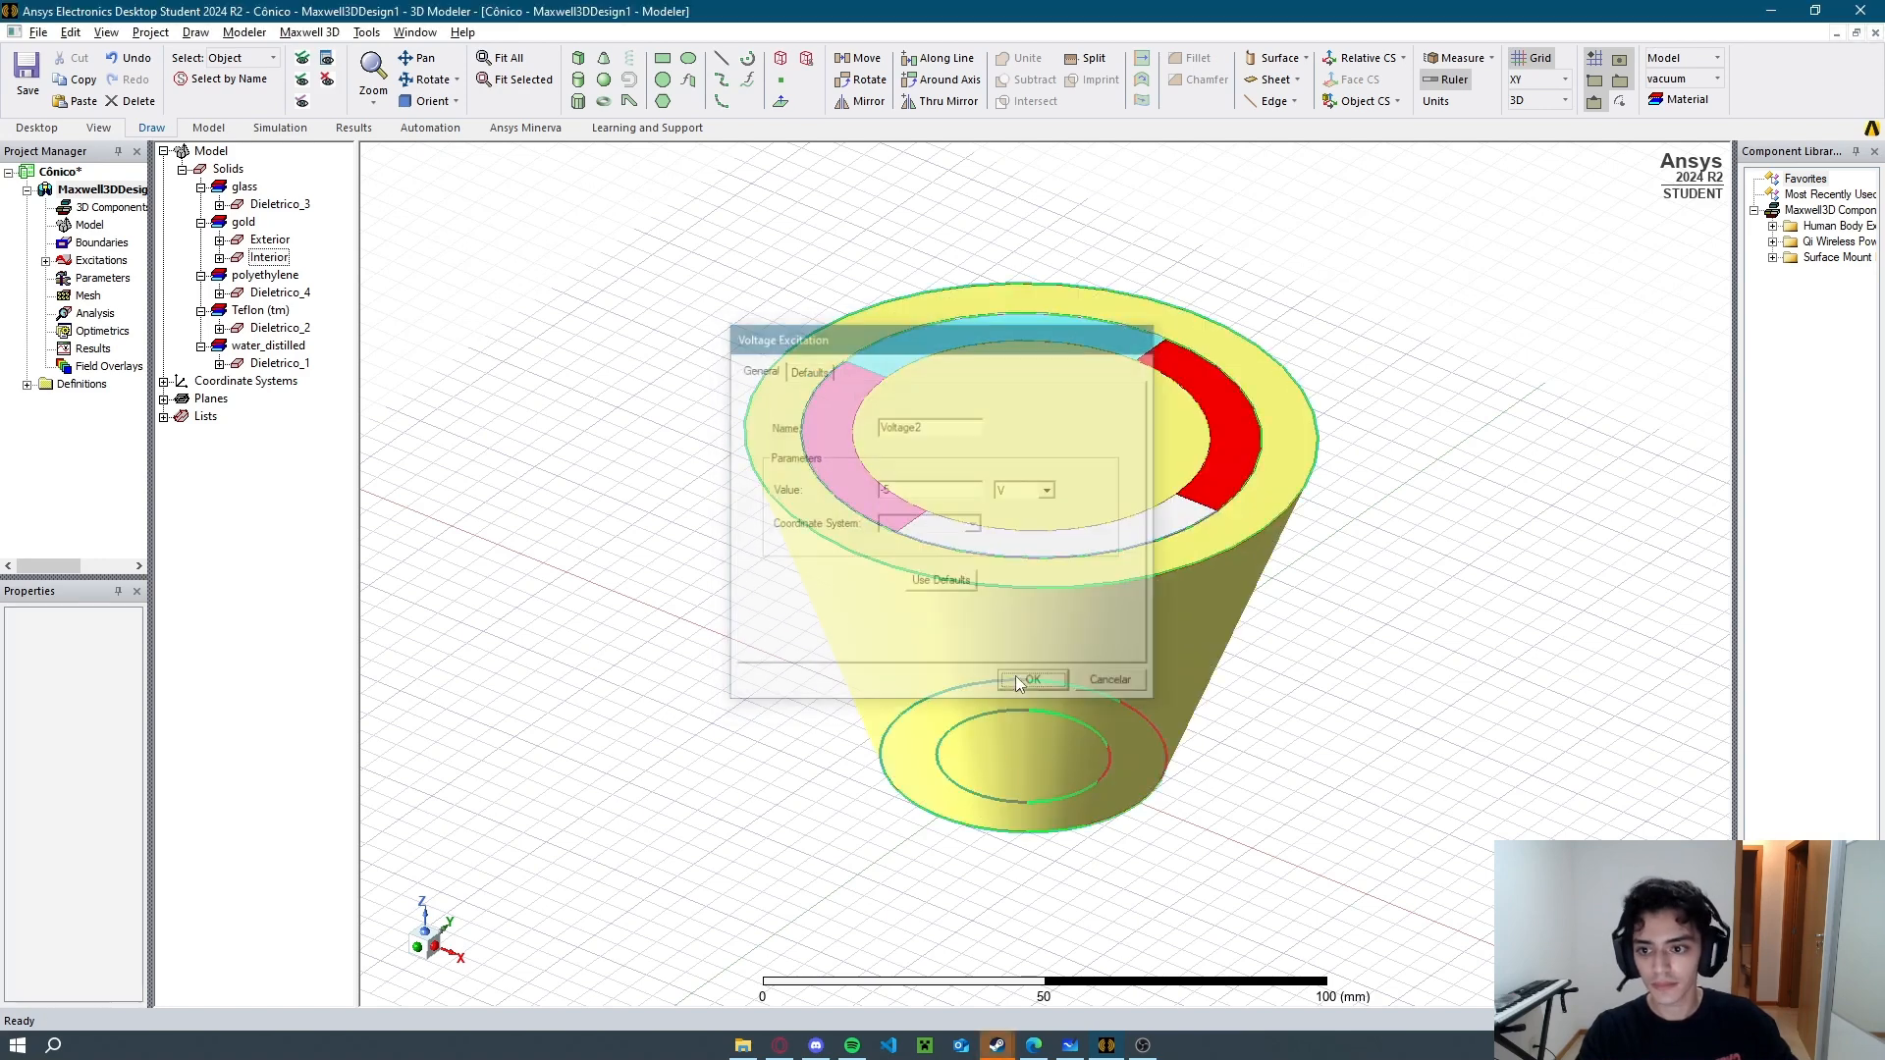
Assign a matrix parameter to the design that includes the Voltage1 and Voltage2 sources.
click(45, 260)
right_click(100, 313)
mouse_move(160, 330)
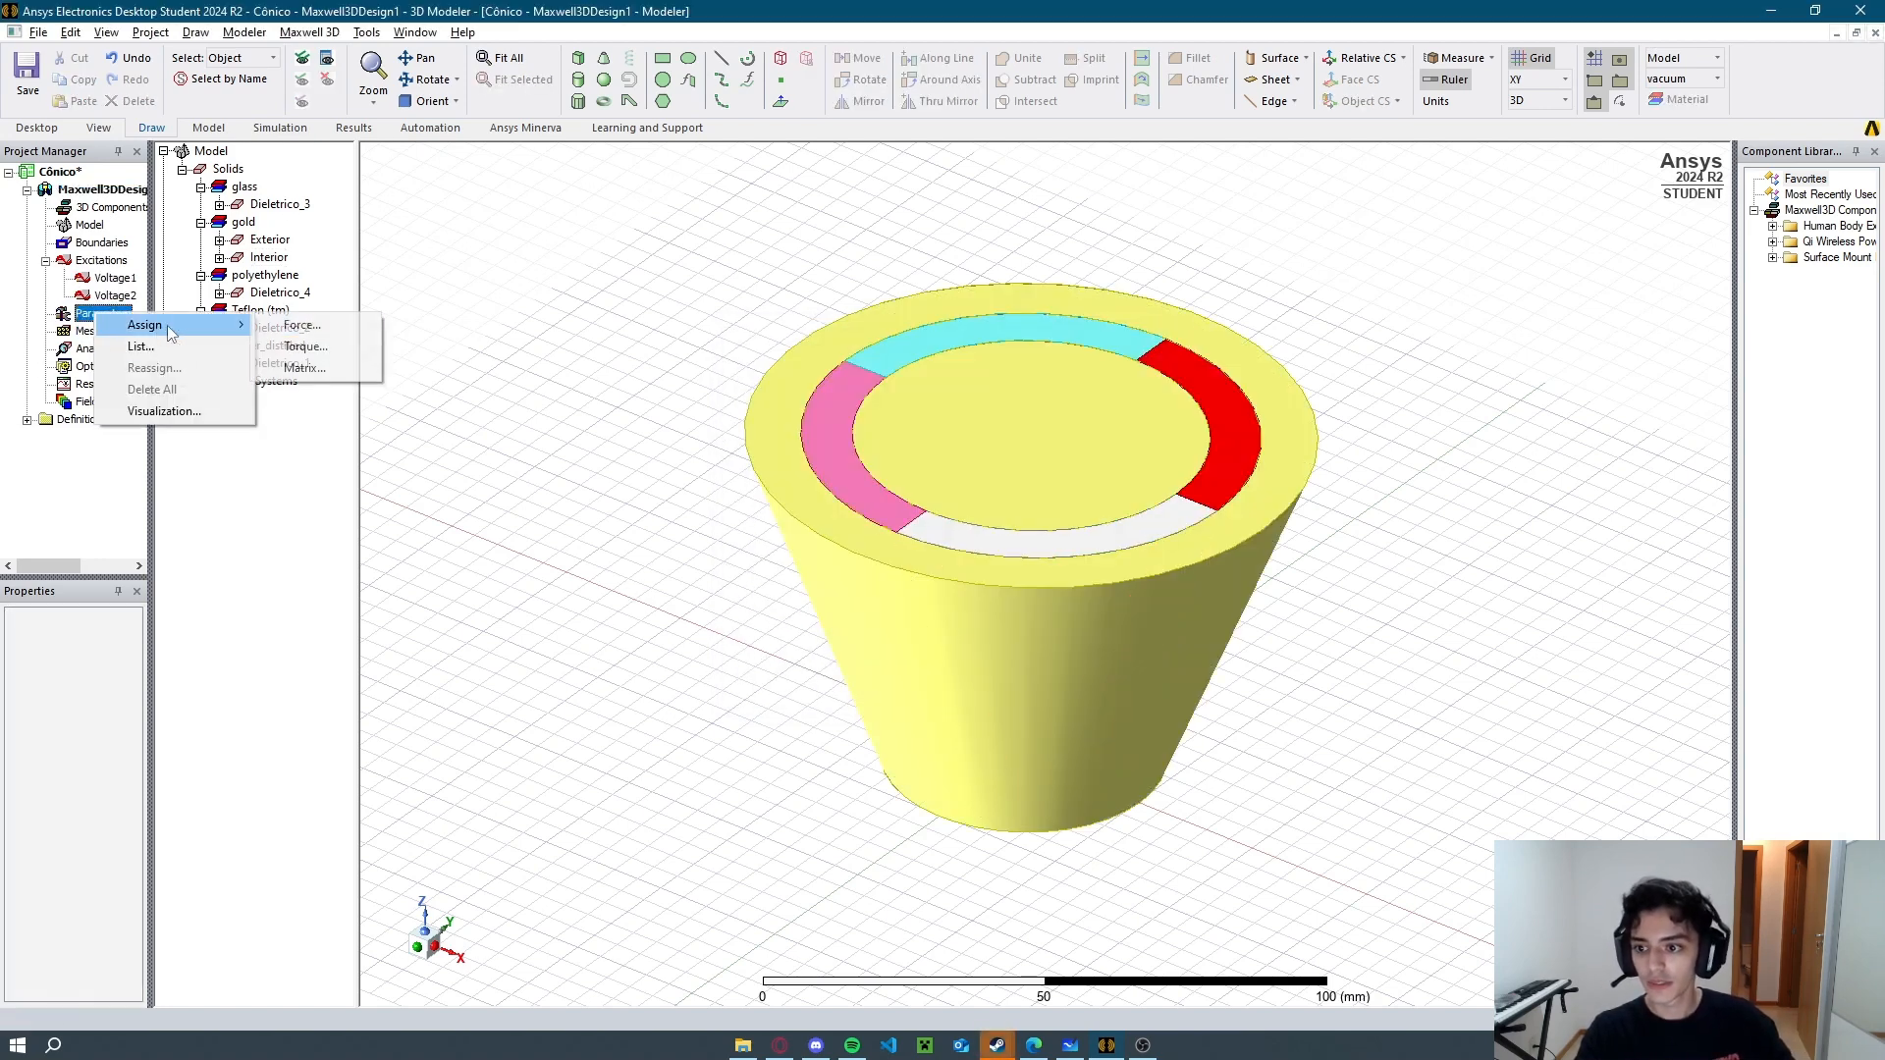
click(304, 367)
click(1158, 449)
click(1158, 468)
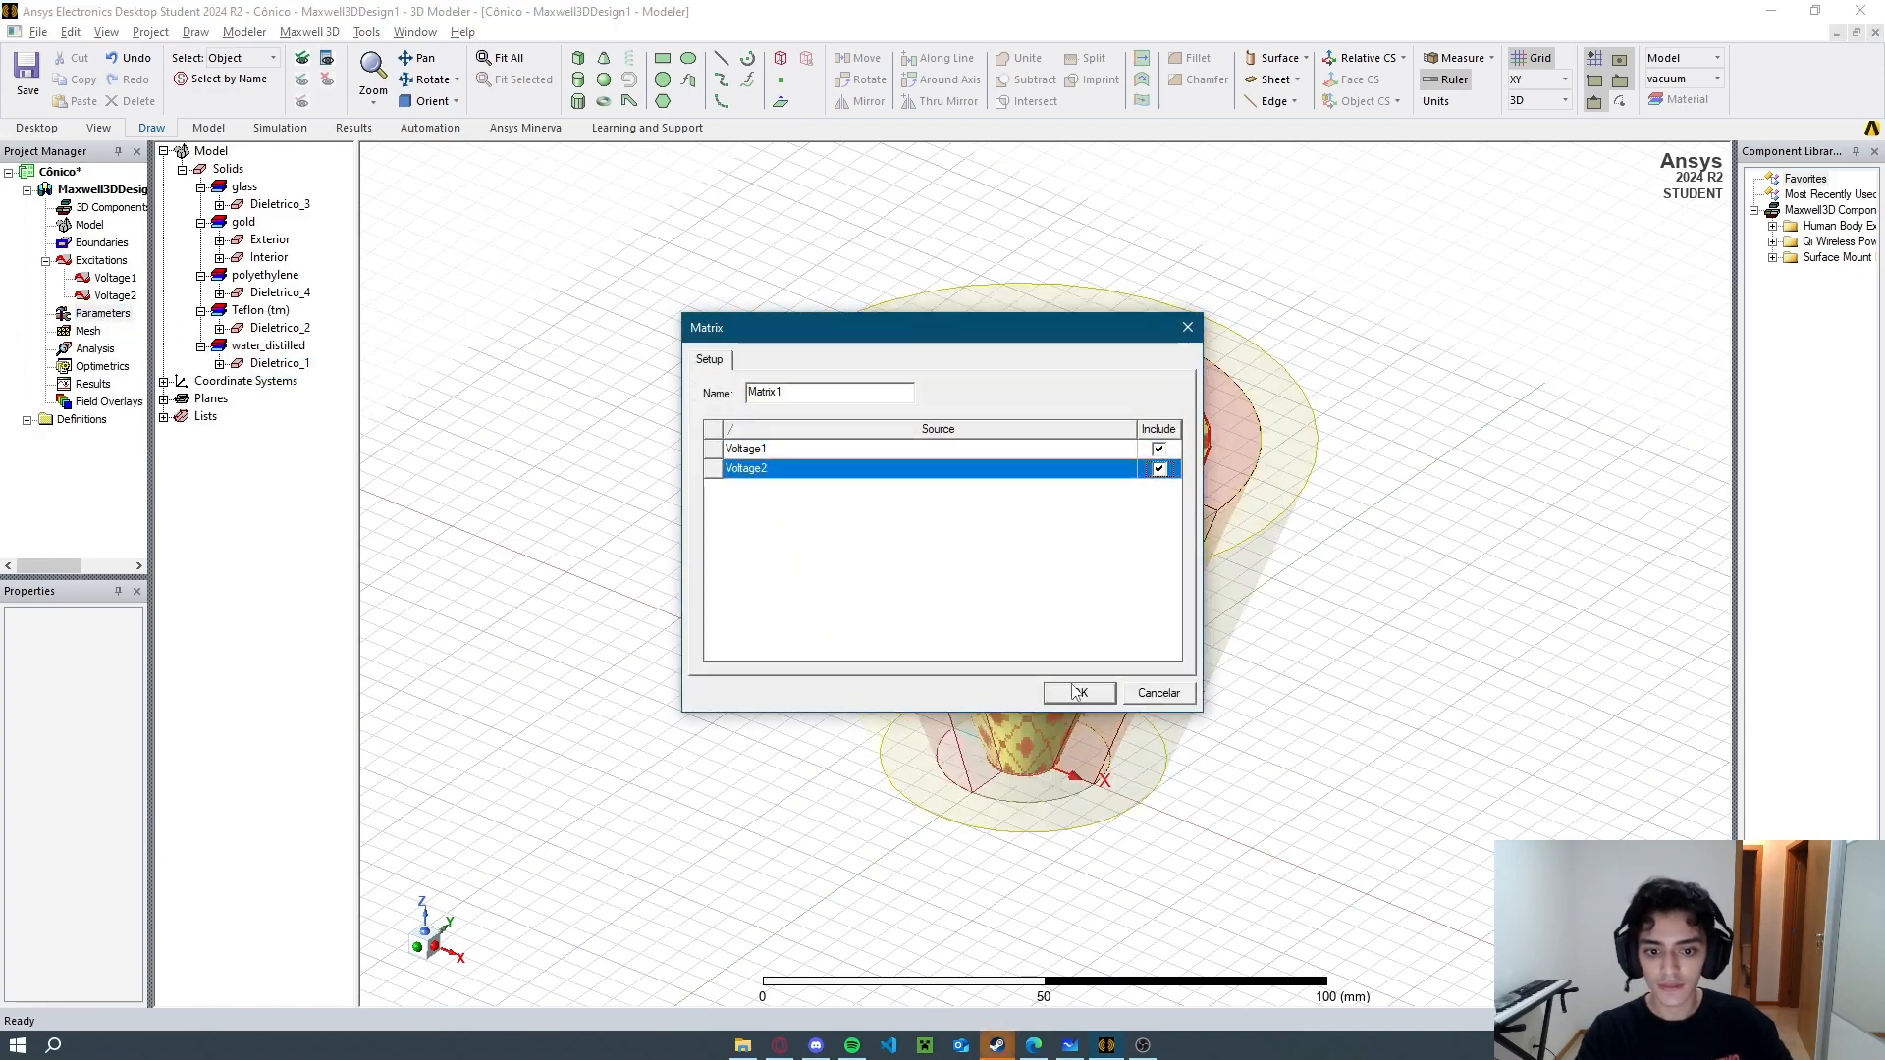
click(1077, 692)
Assign a second matrix parameter, again including both the Voltage1 and Voltage2 sources.
click(45, 313)
right_click(68, 315)
mouse_move(146, 333)
click(300, 369)
click(1156, 449)
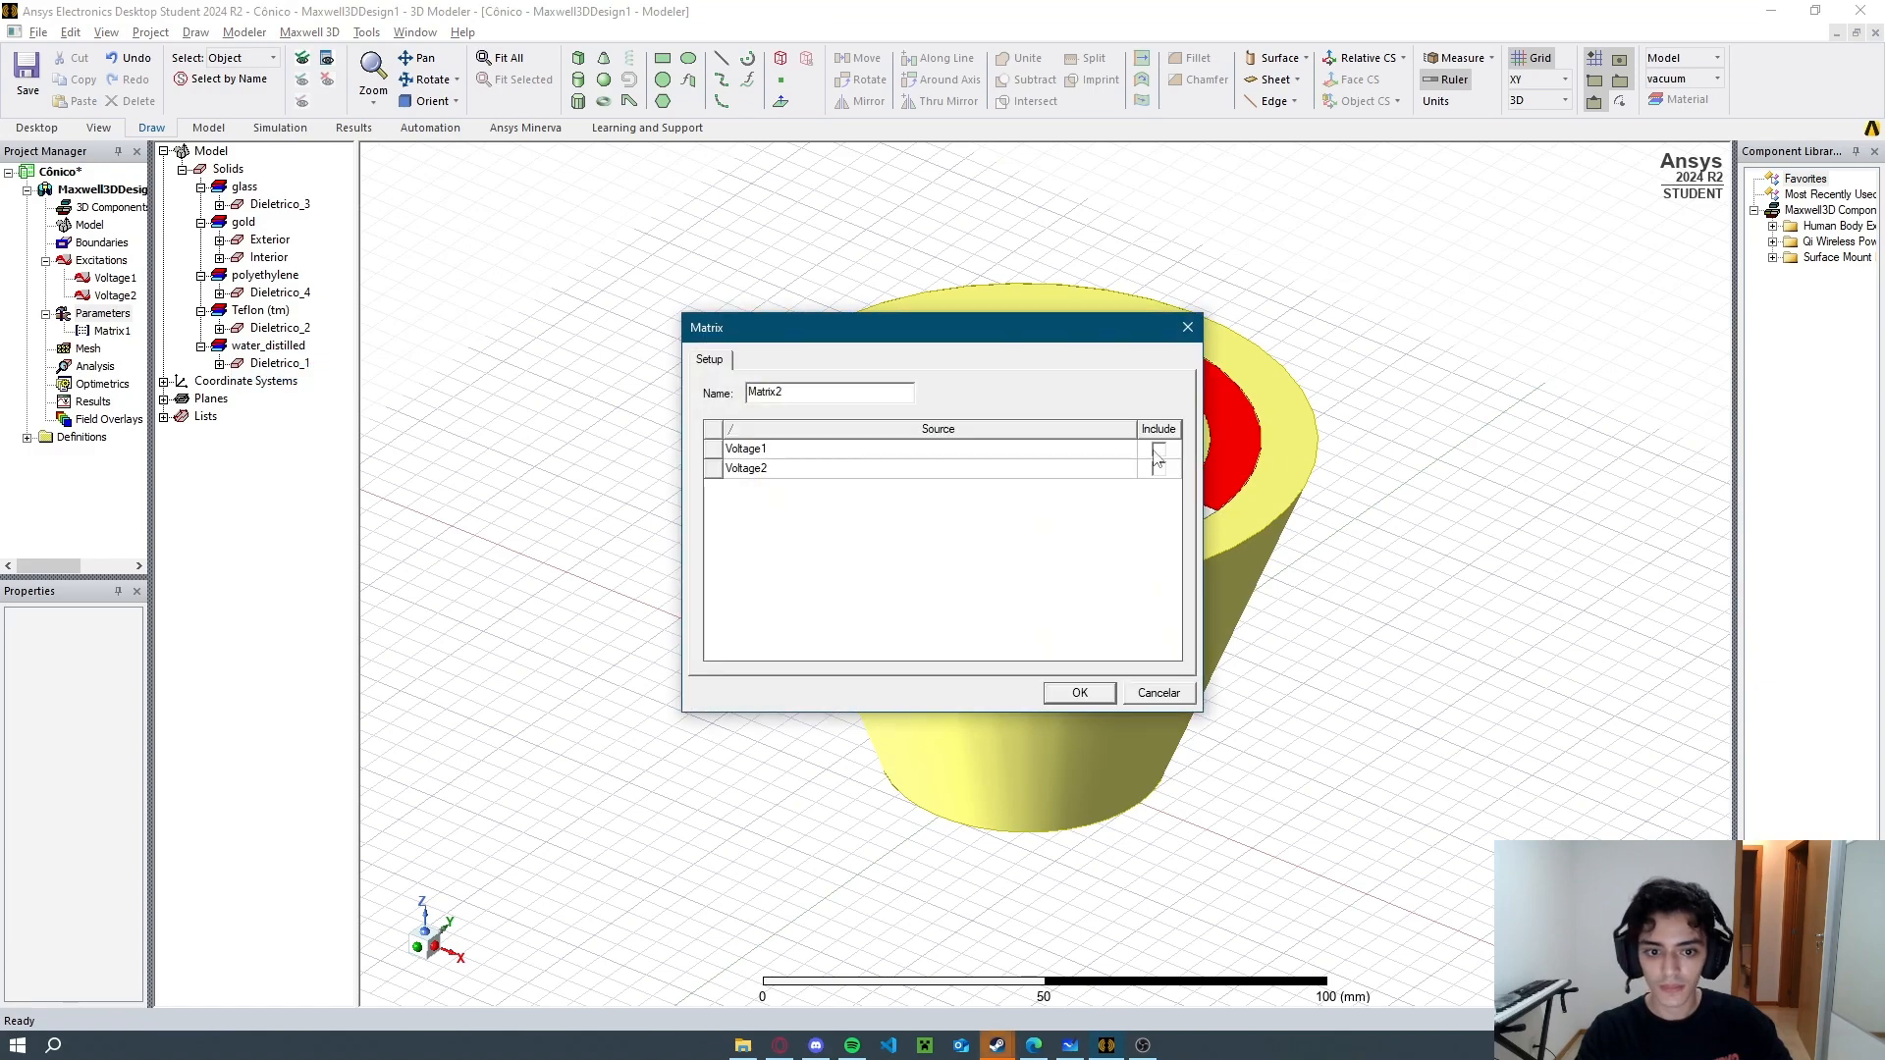
click(1157, 468)
click(1077, 691)
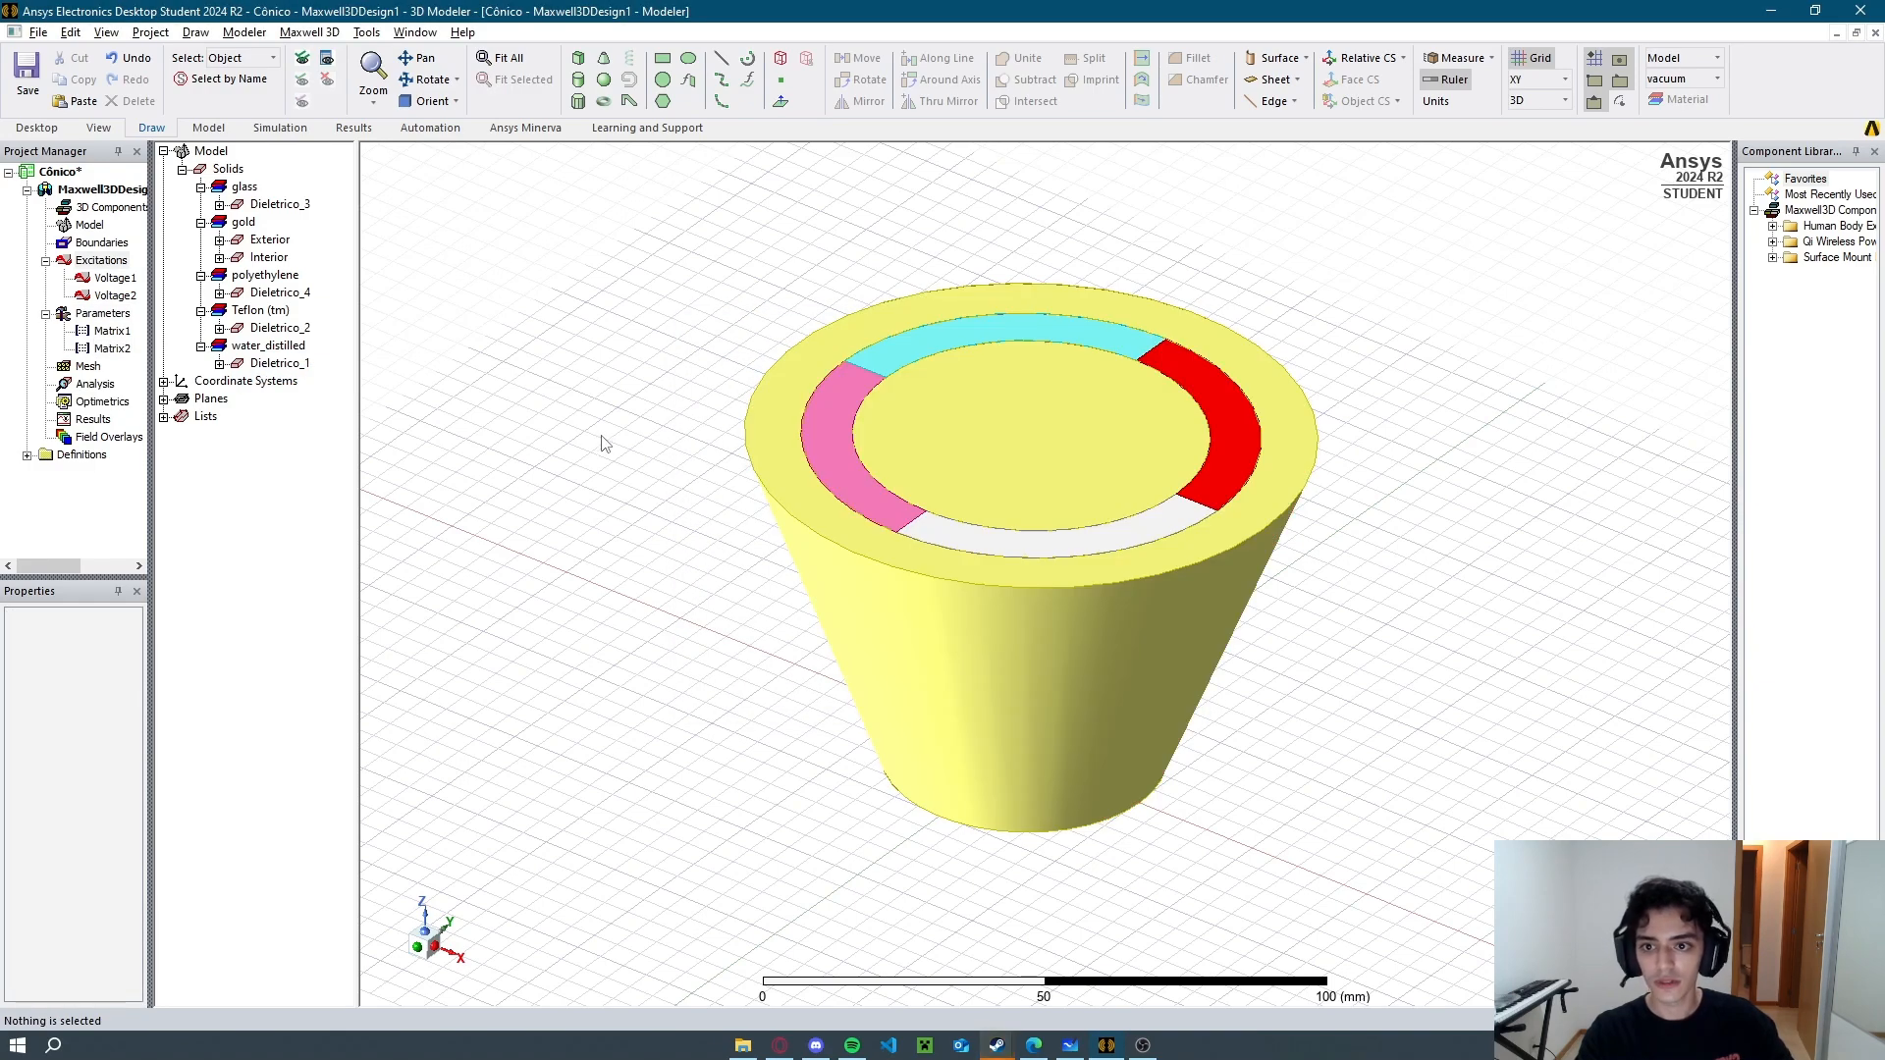
Create a vacuum region around the conical capacitor and add an enabled analysis setup named Setup1.
click(780, 58)
click(874, 661)
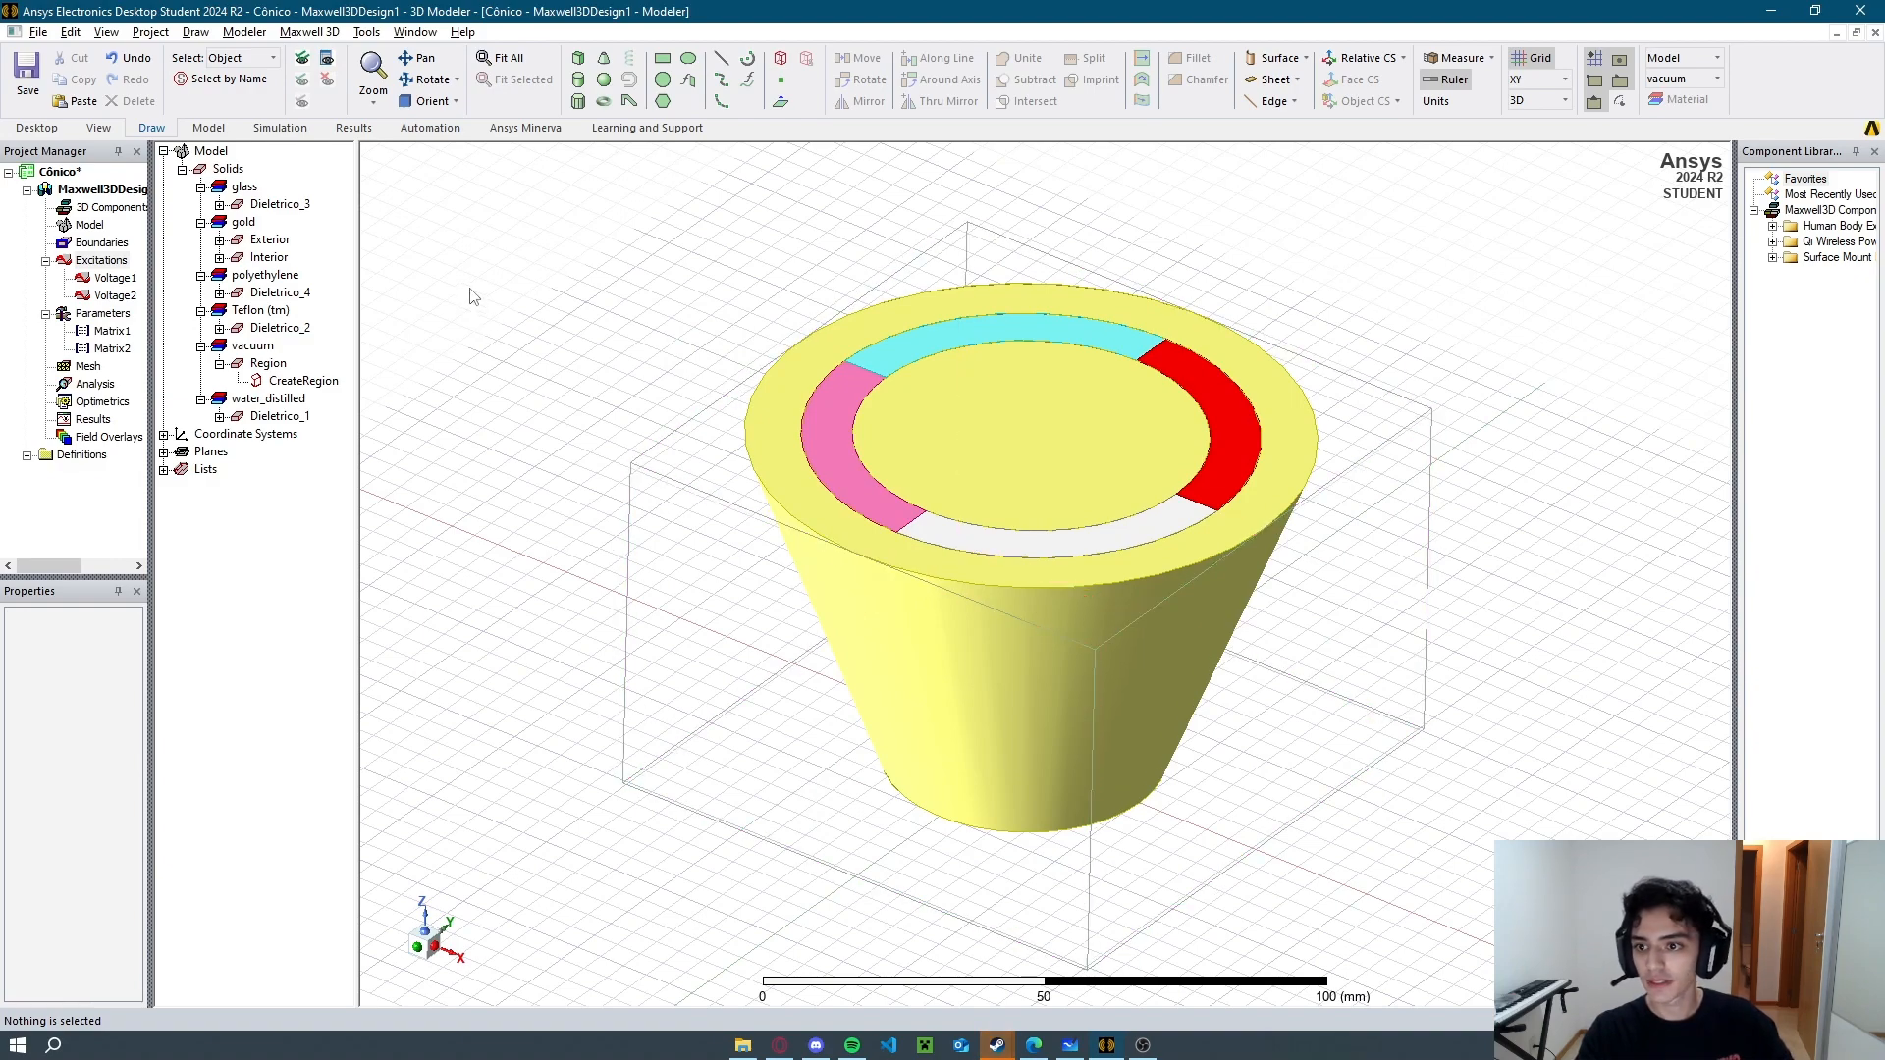
click(280, 128)
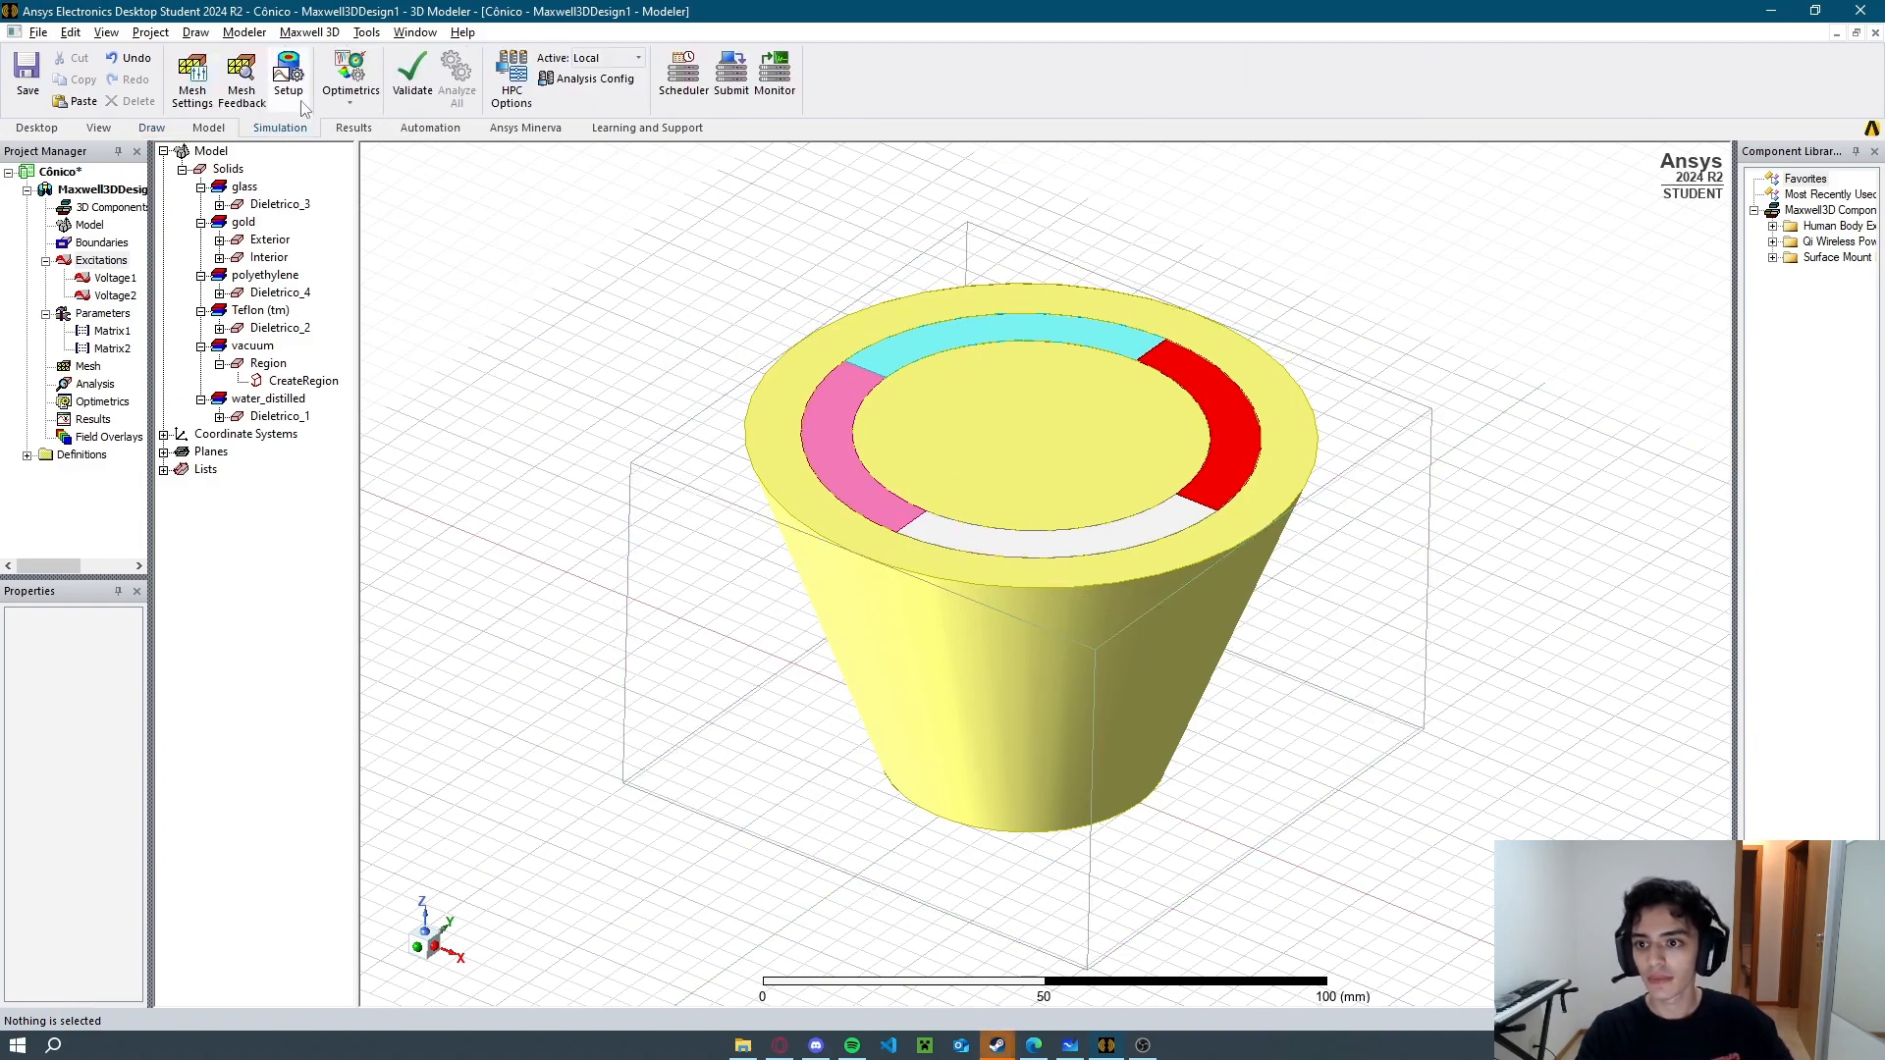
click(288, 74)
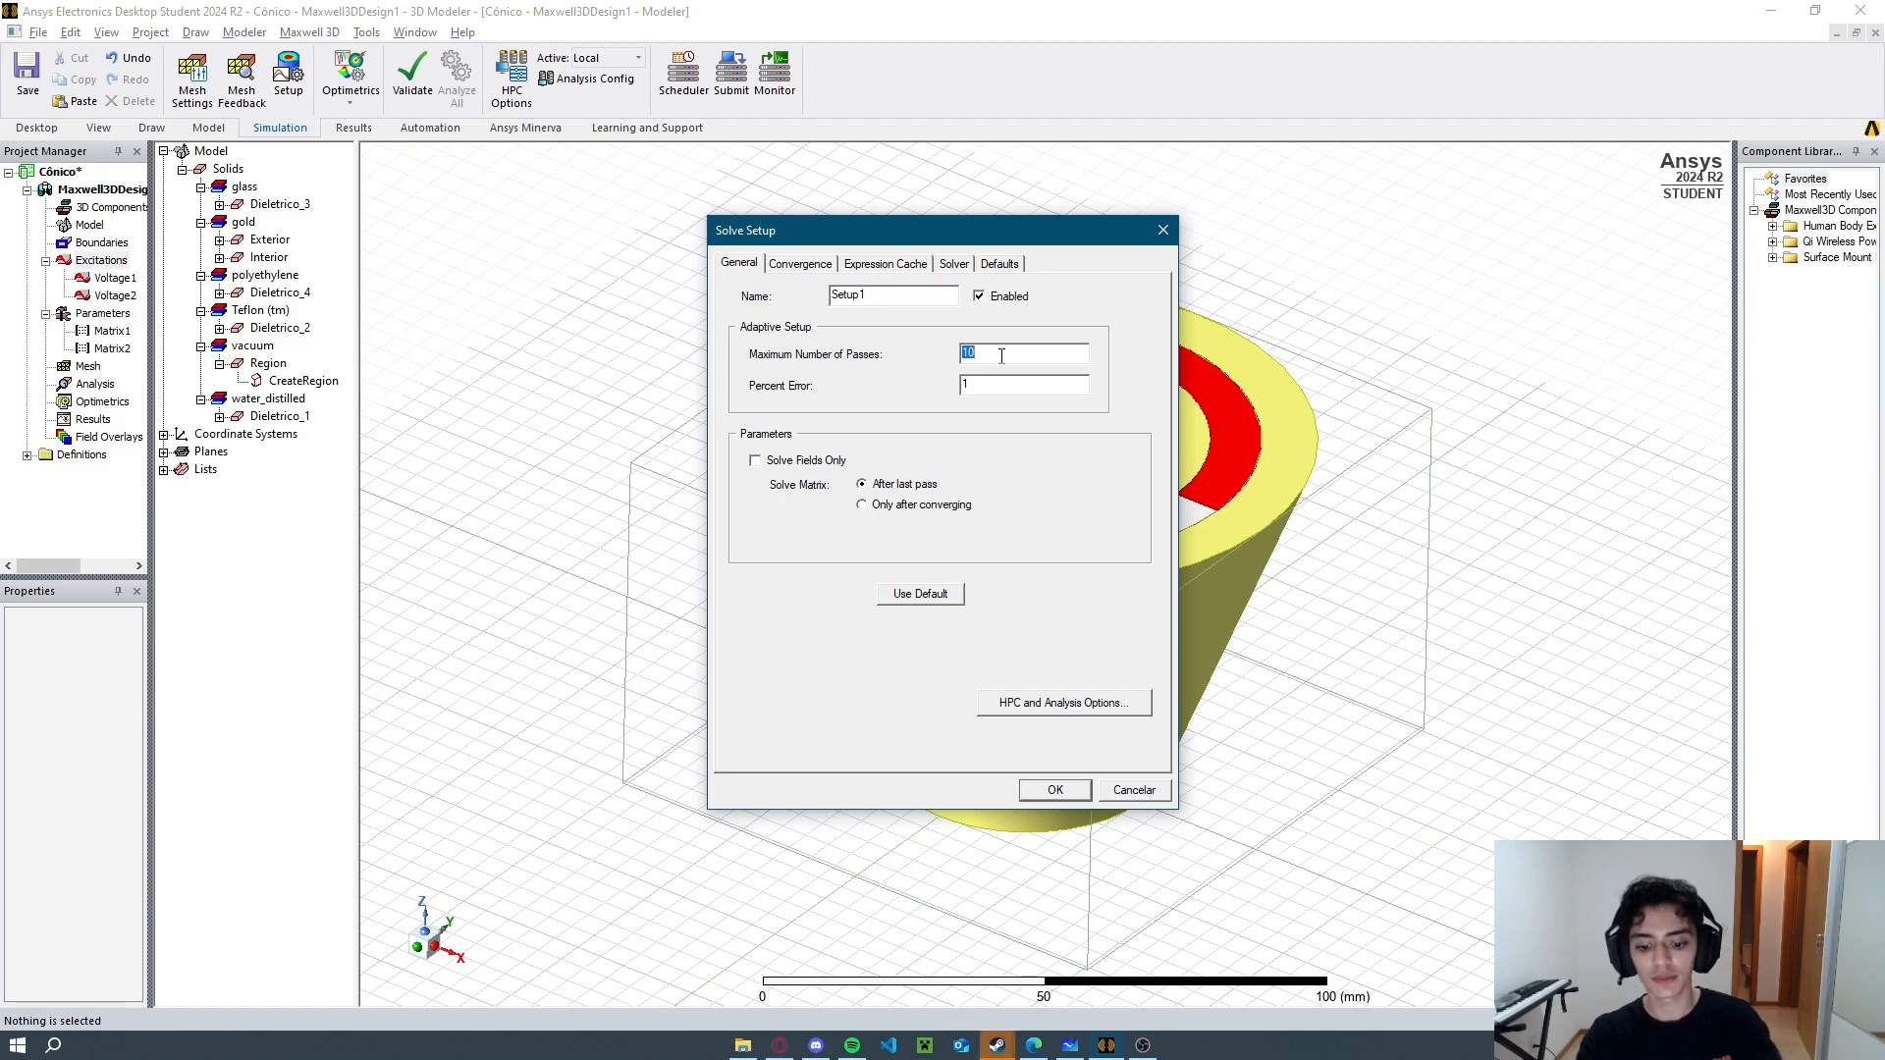
click(1054, 789)
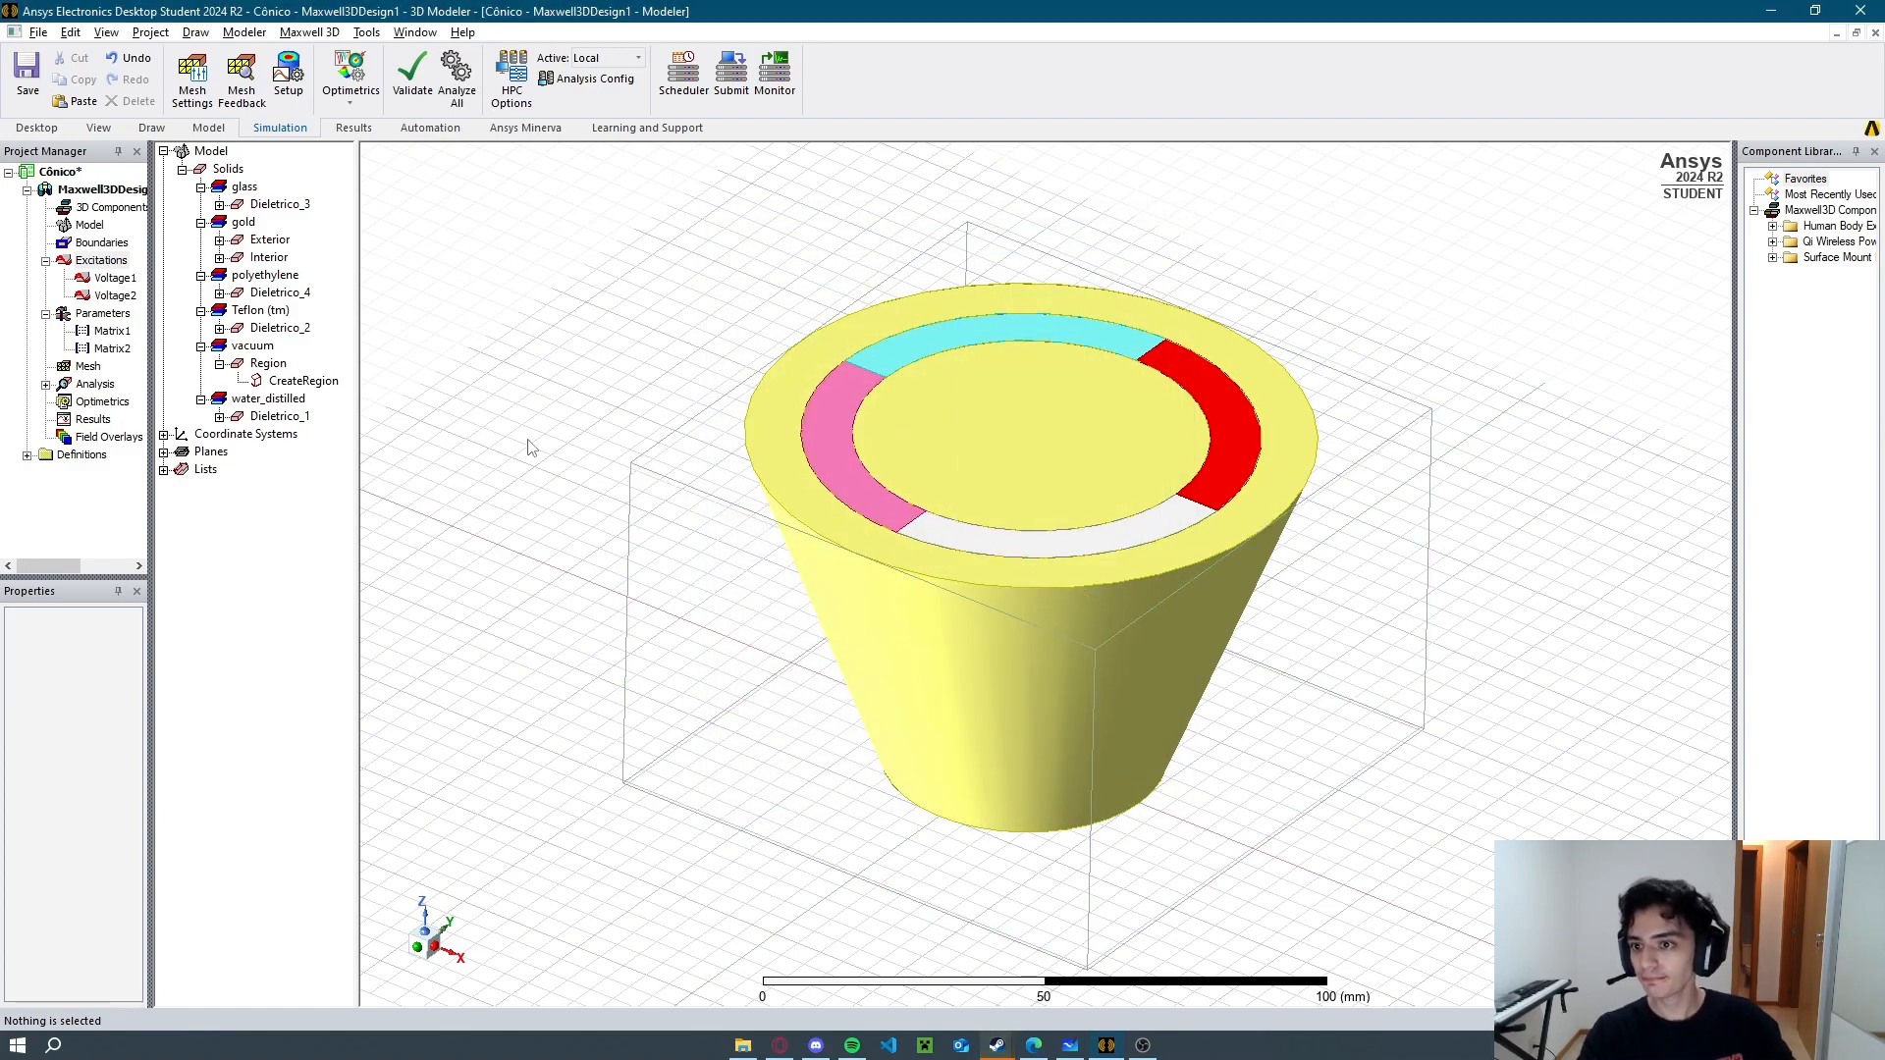
Validate the design and run the analysis of all setups.
click(412, 73)
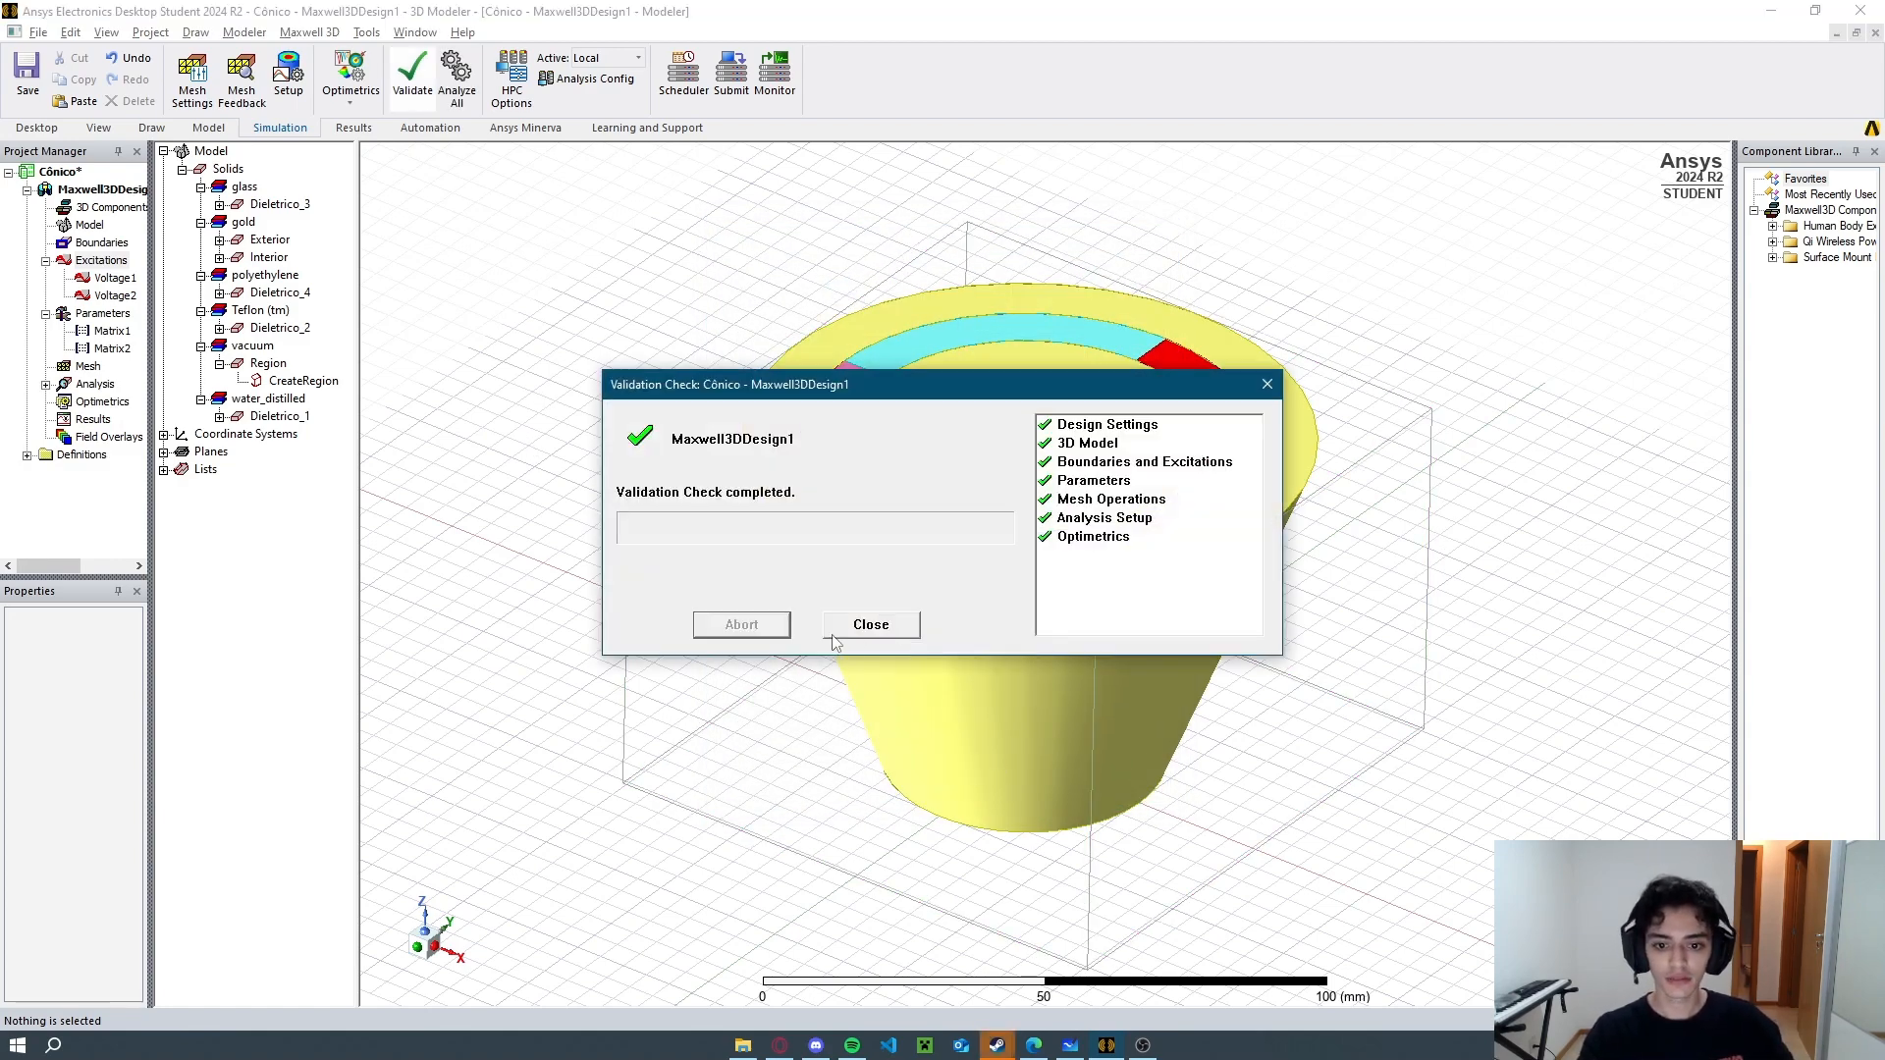
click(863, 622)
click(458, 98)
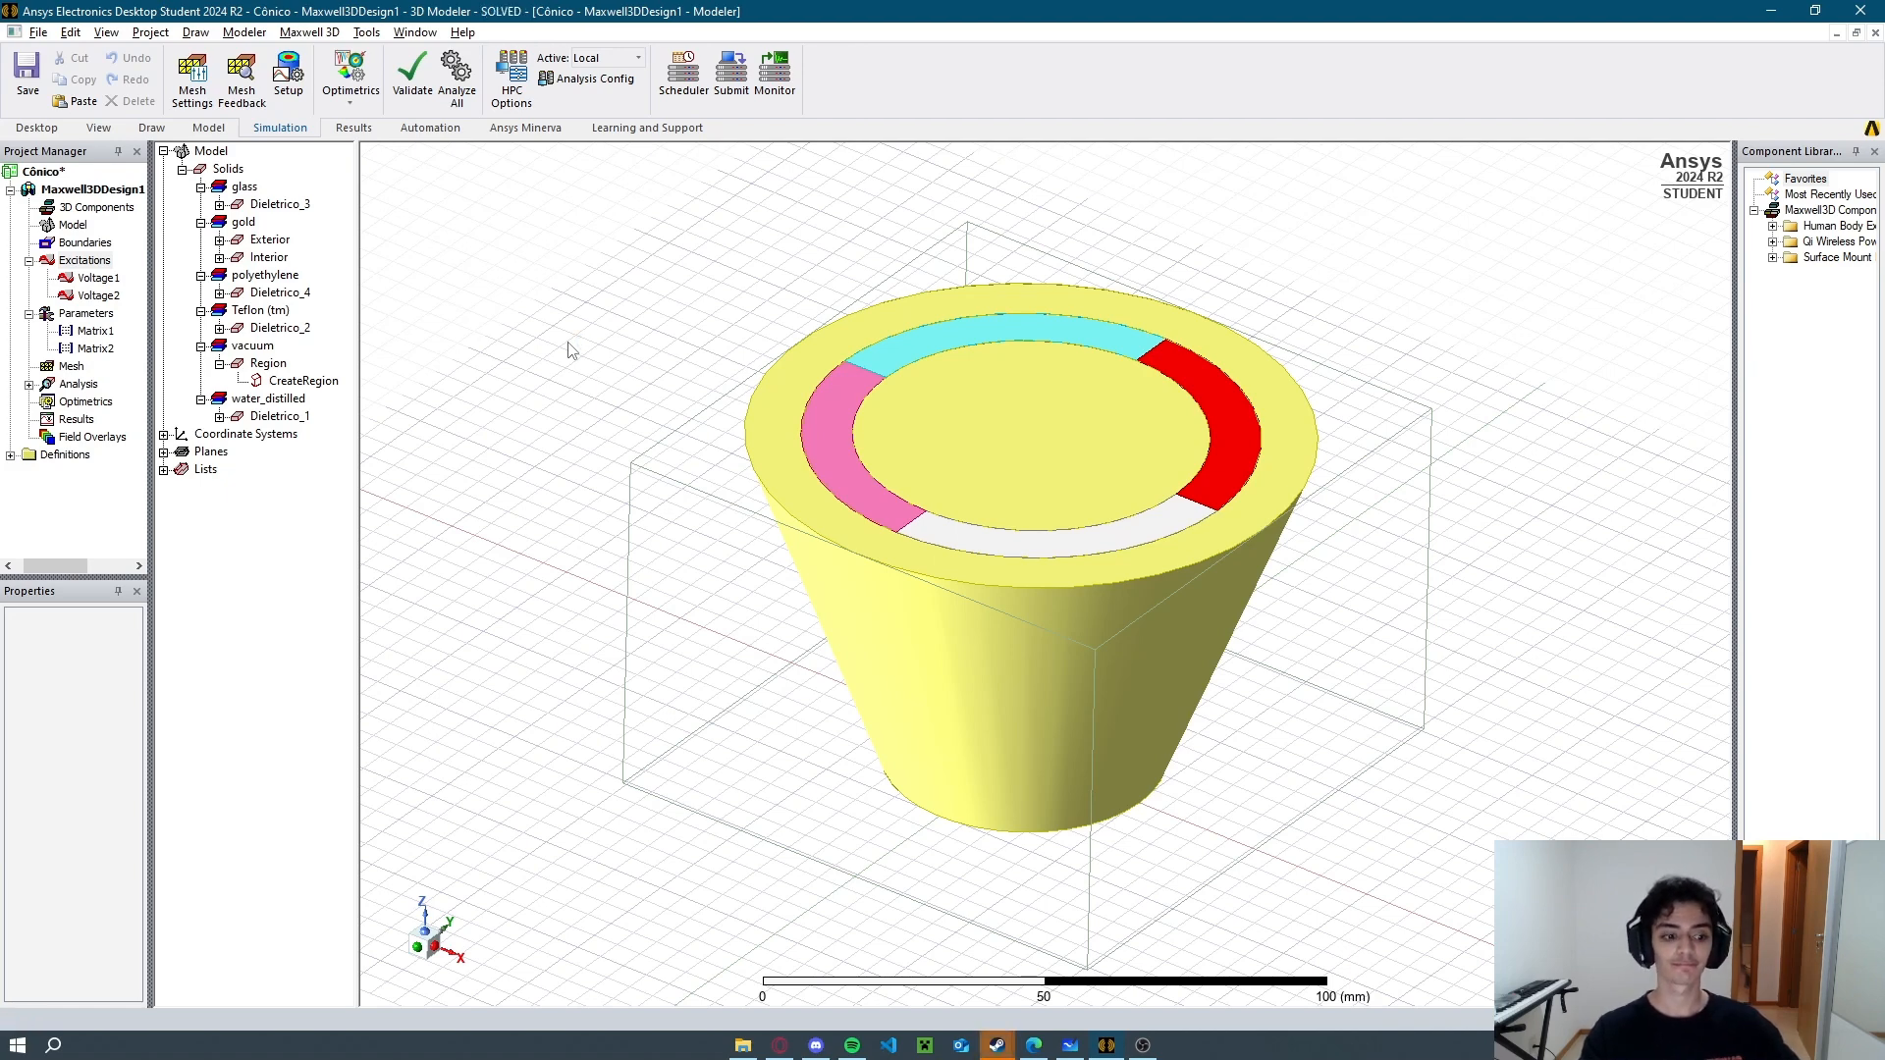
Preview the equivalent circuit of Matrix1 from the solution data and highlight the capacitance between Voltage1 and Voltage2.
right_click(69, 419)
click(128, 852)
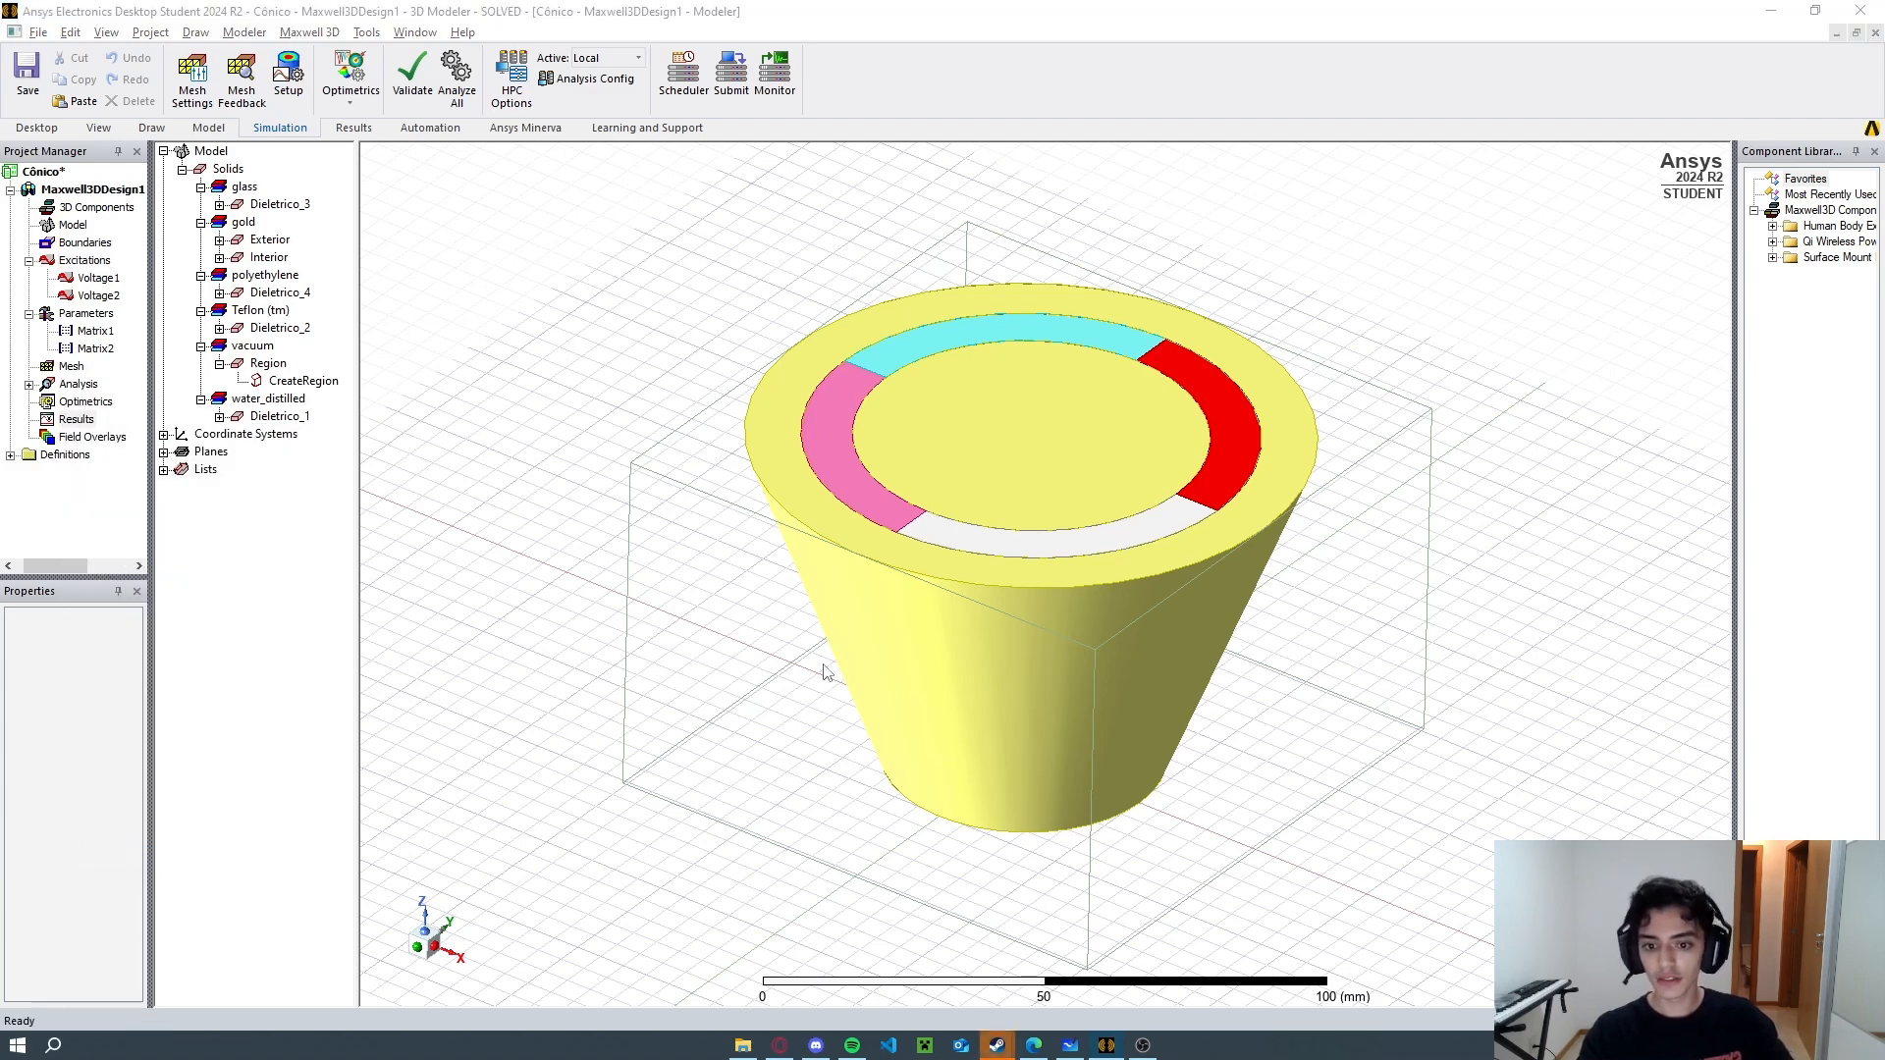
click(481, 437)
click(648, 367)
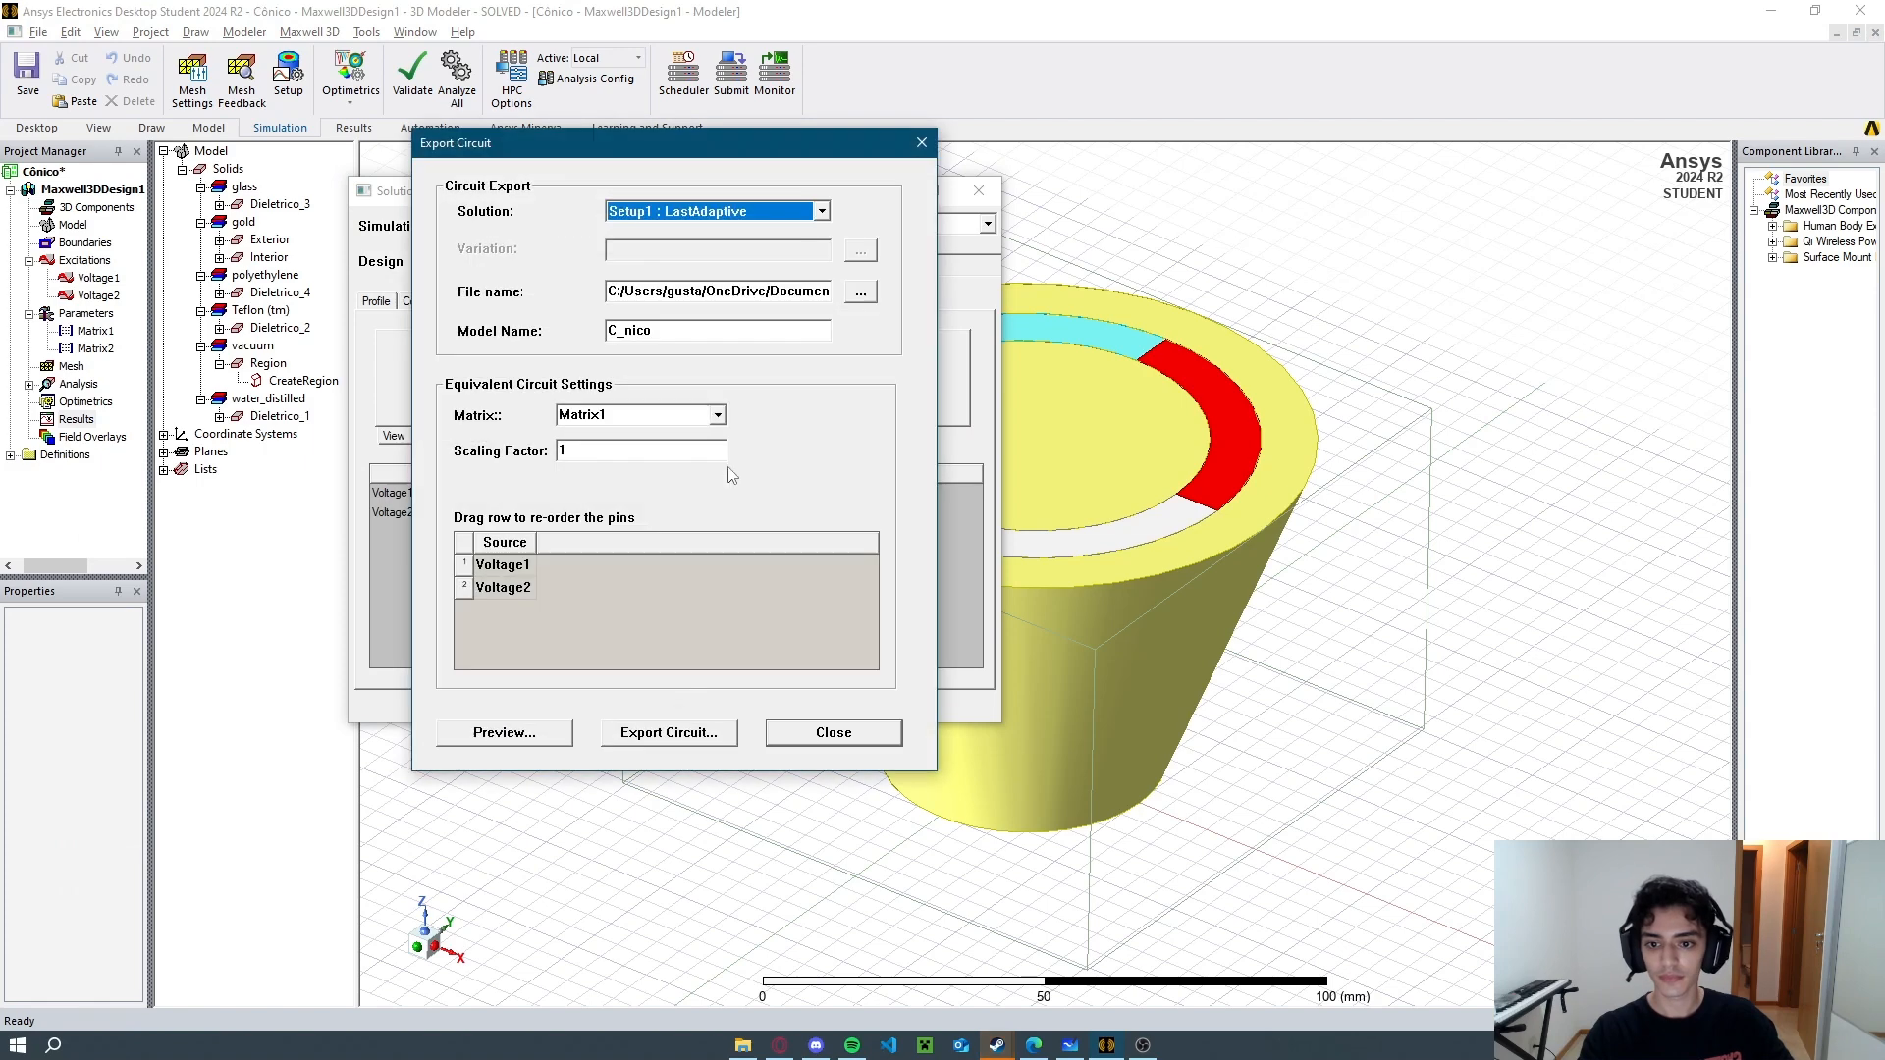
click(496, 732)
drag(762, 546, 880, 549)
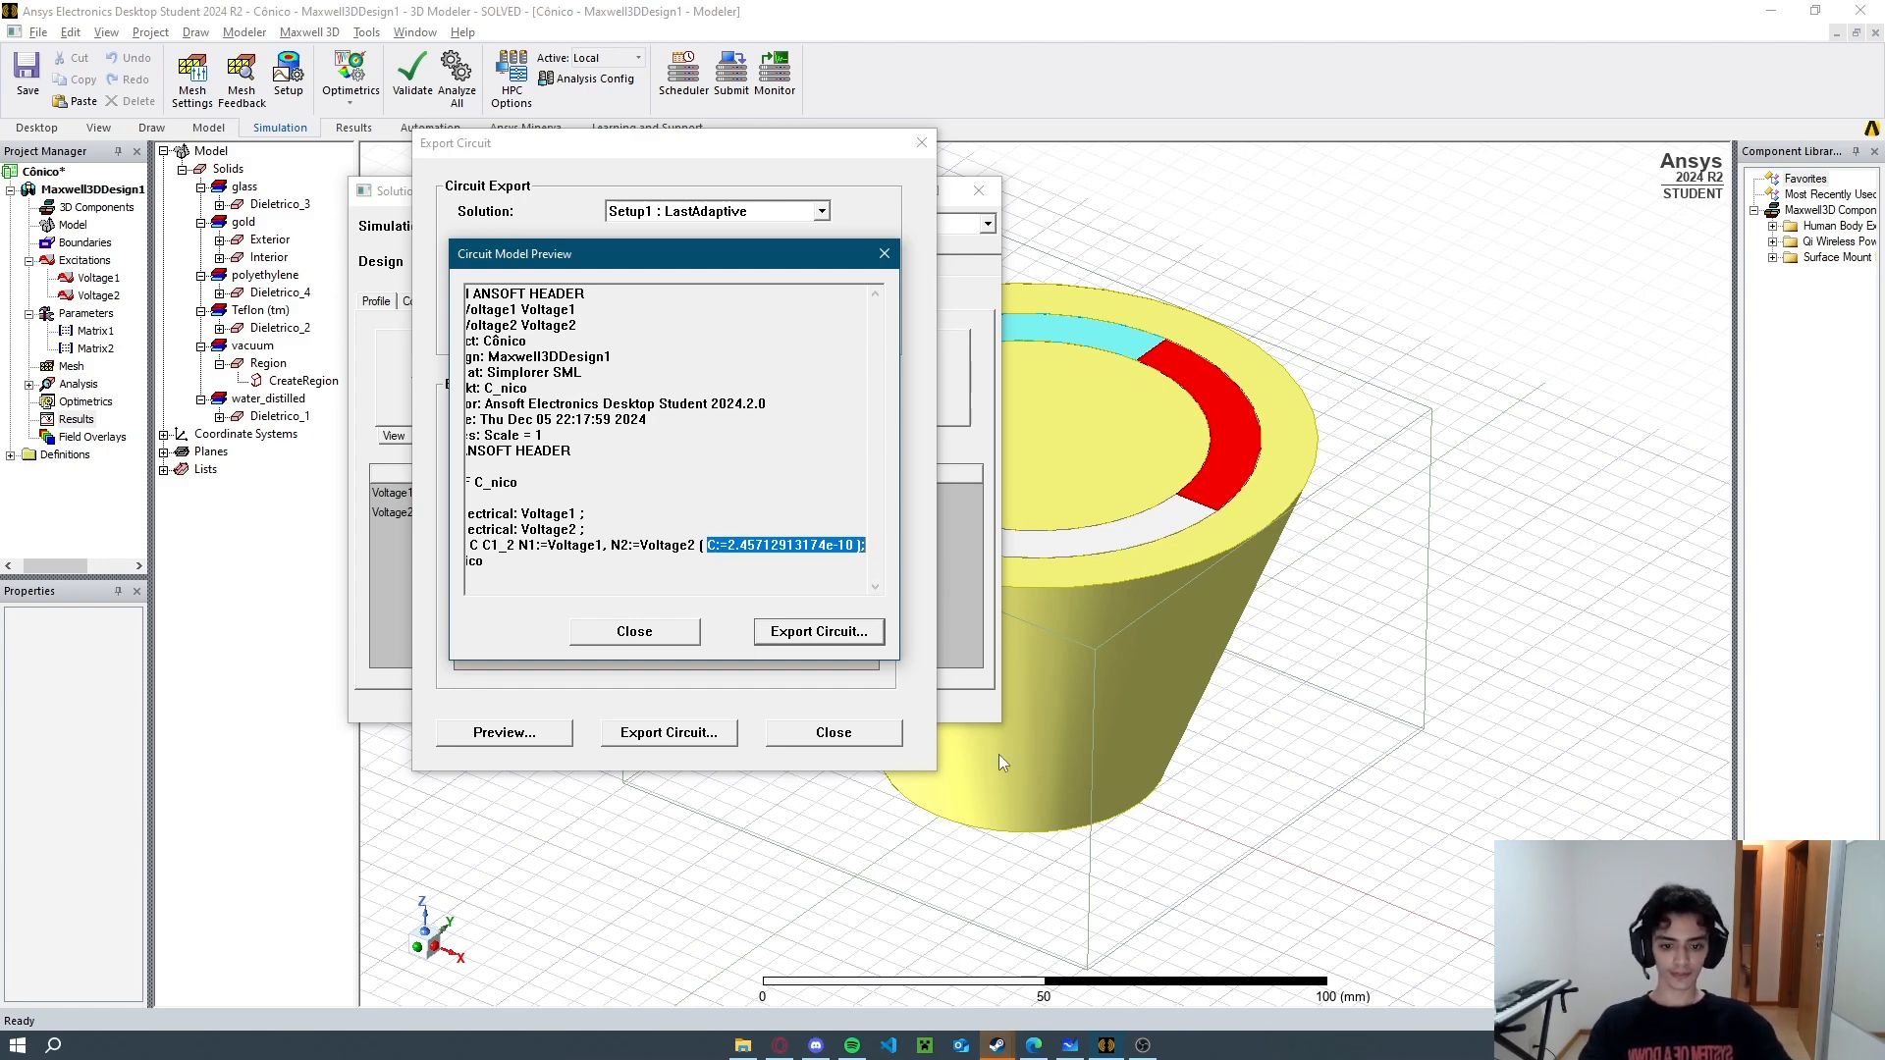
Switch between Microsoft Whiteboard and Ansys Electronics Desktop to compare the hand-calculated capacitance with the simulated one.
click(1070, 1046)
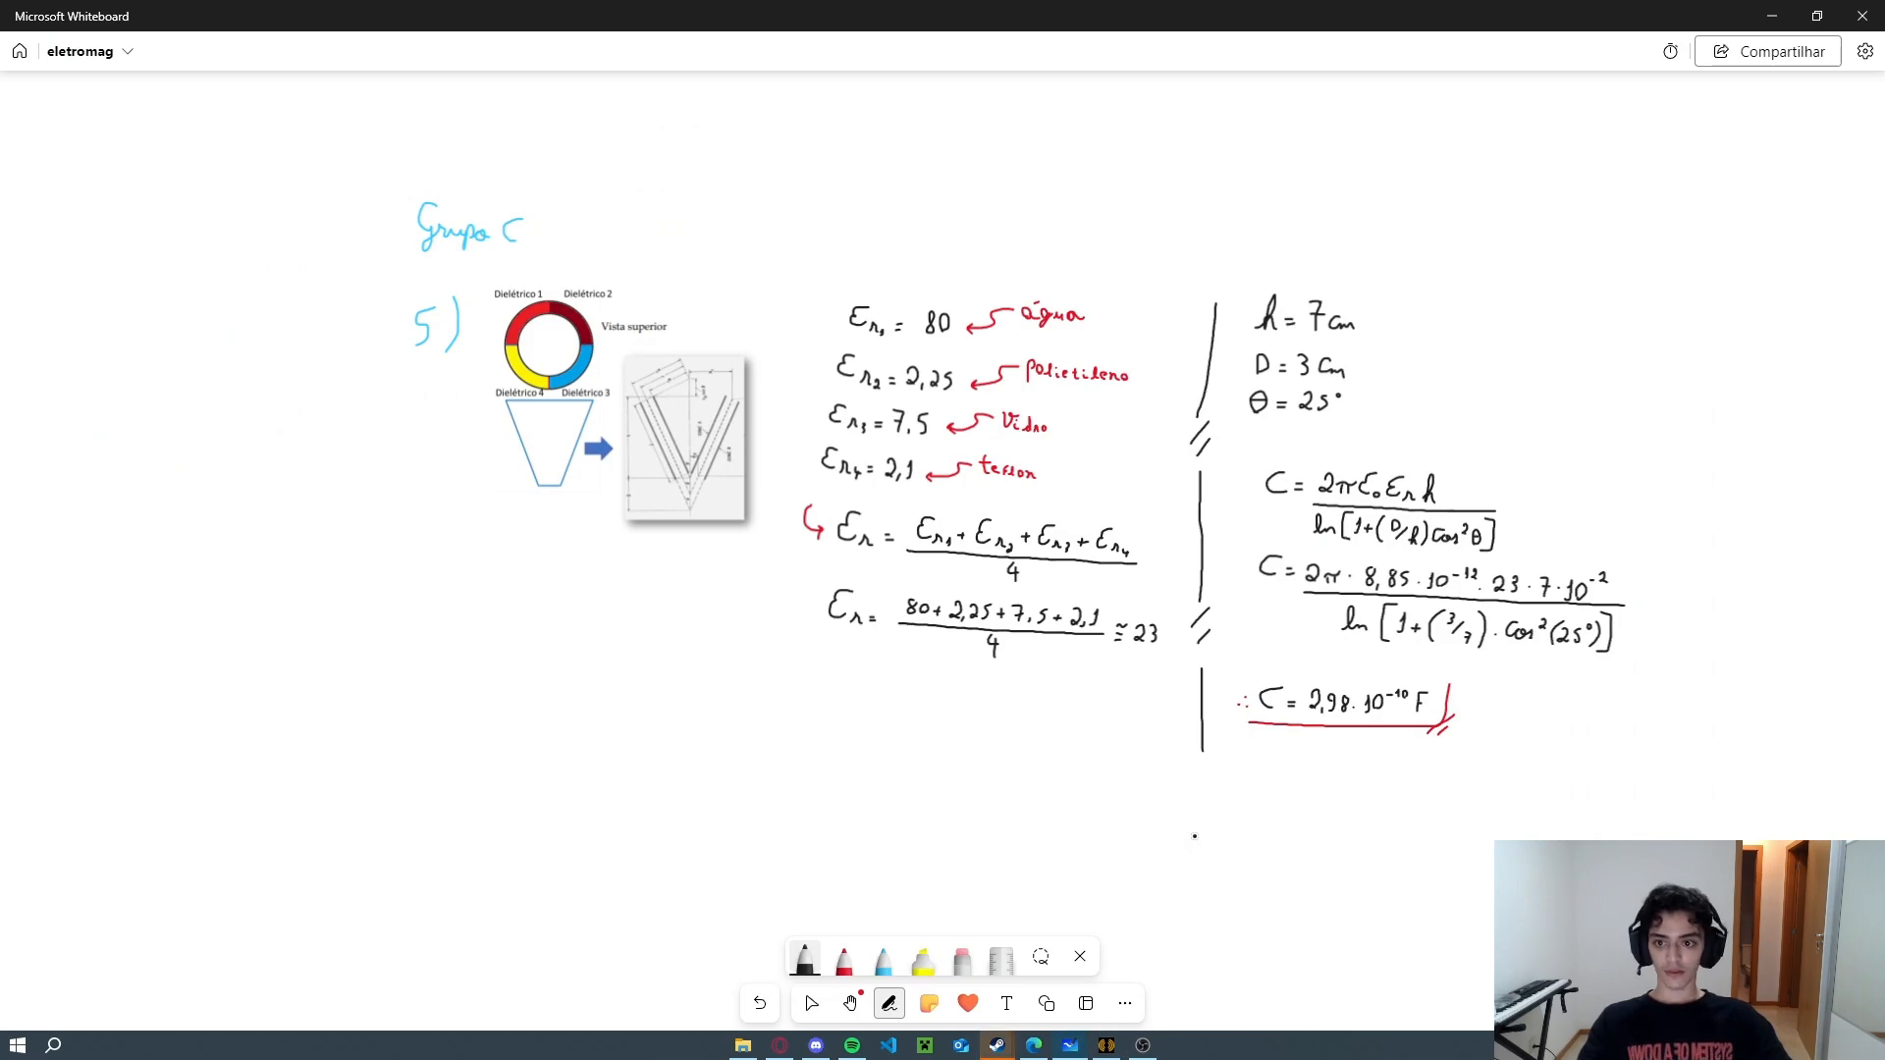
key(alt+Tab)
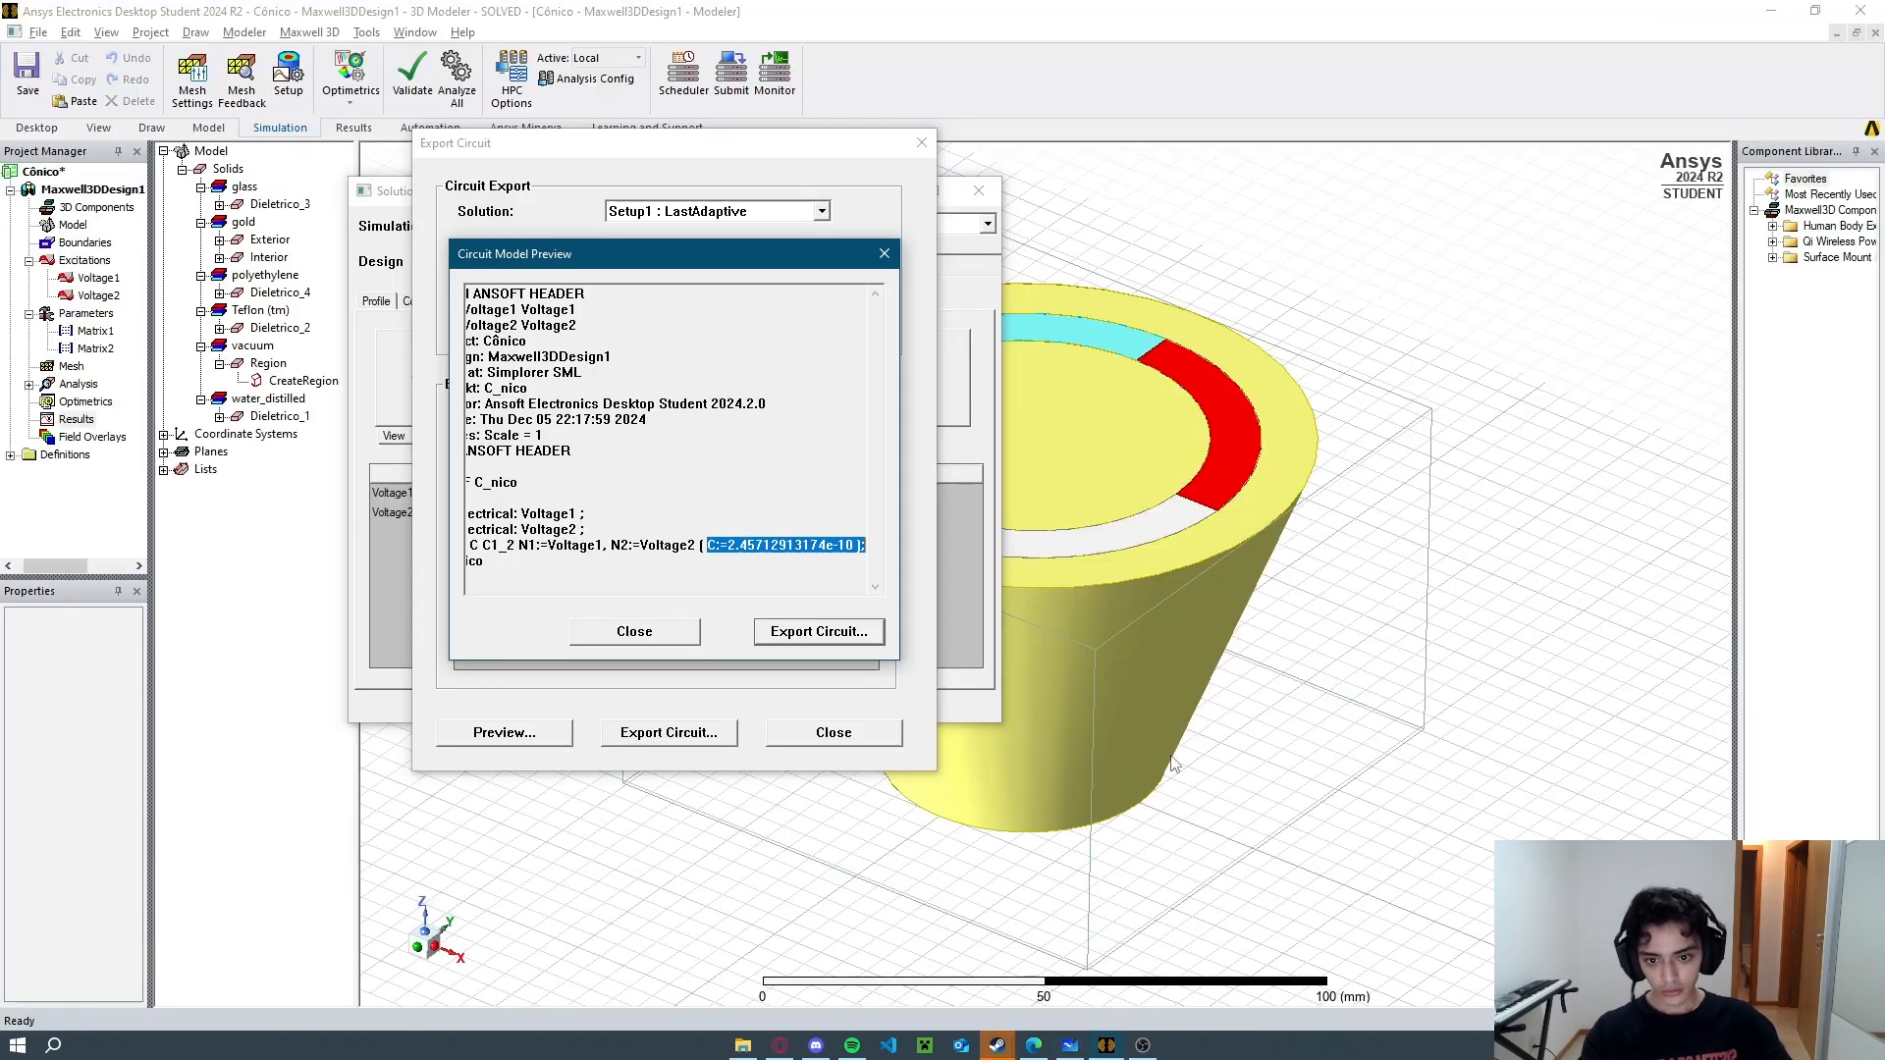
key(alt+Tab)
key(alt+Tab)
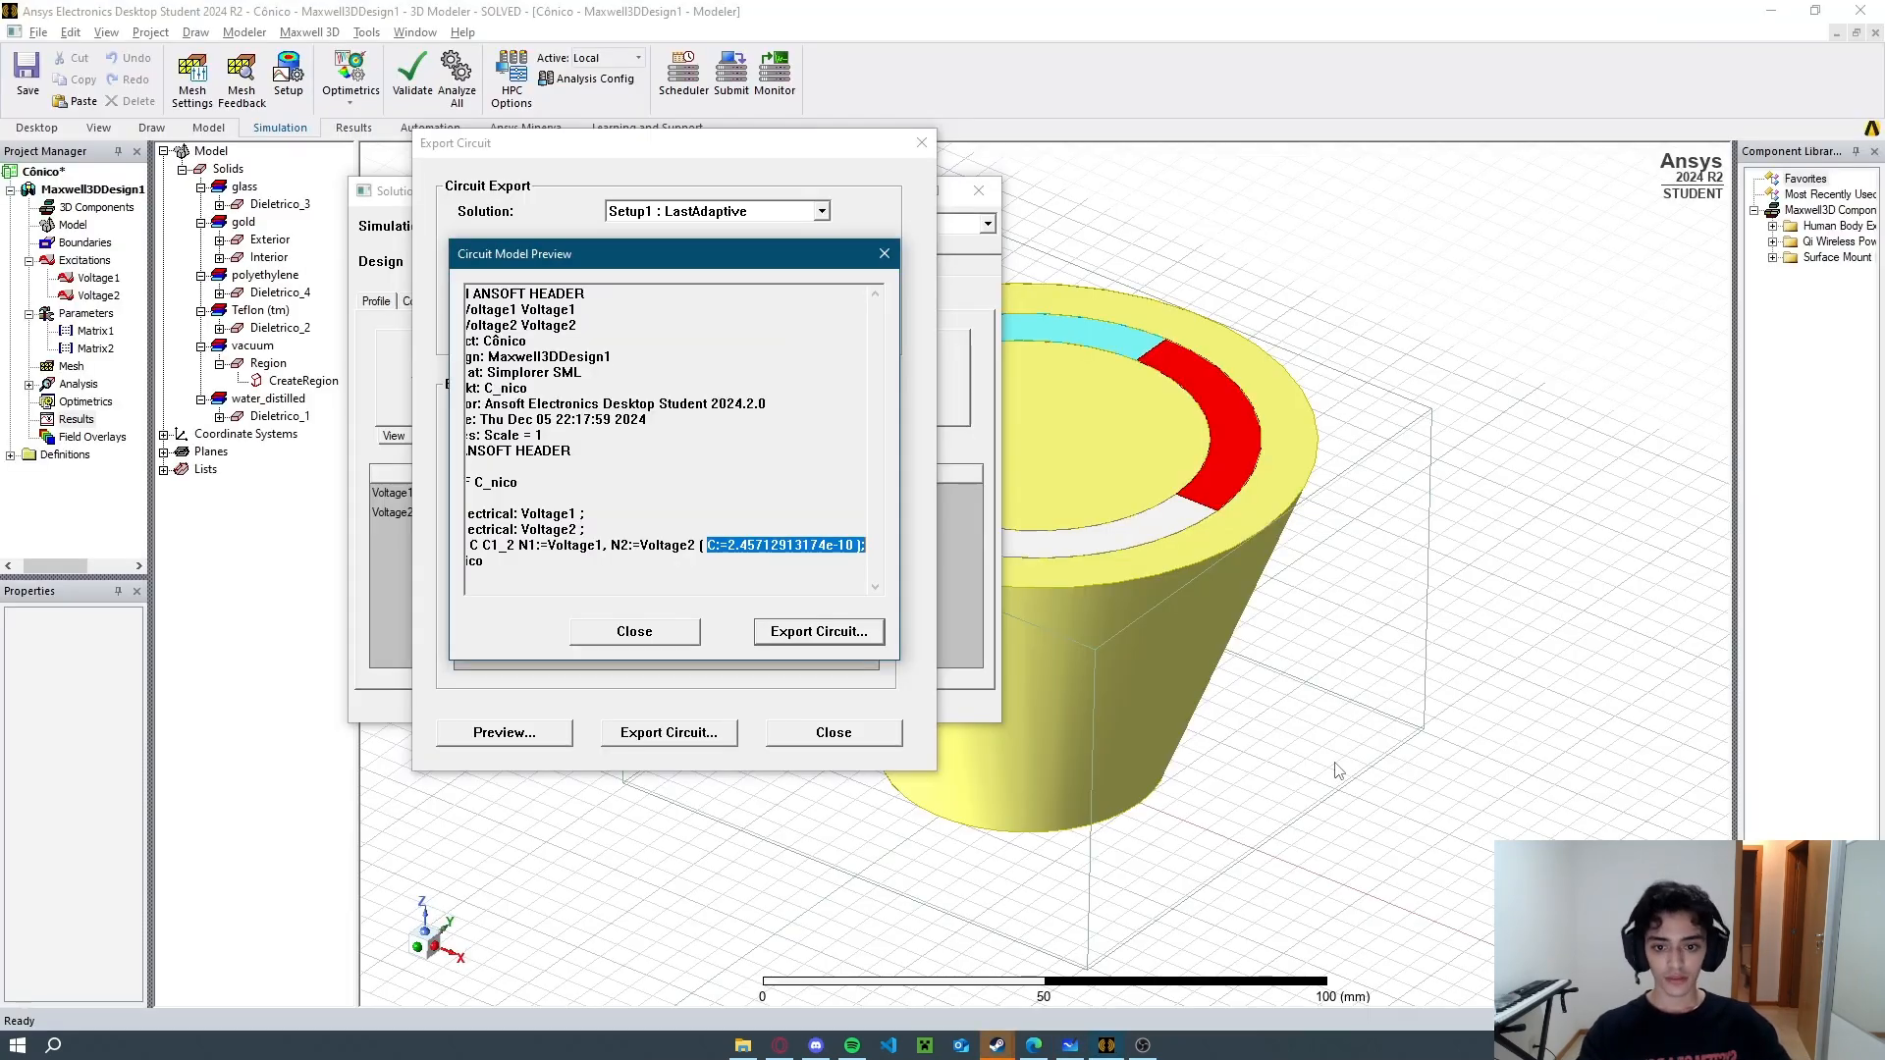
key(alt+Tab)
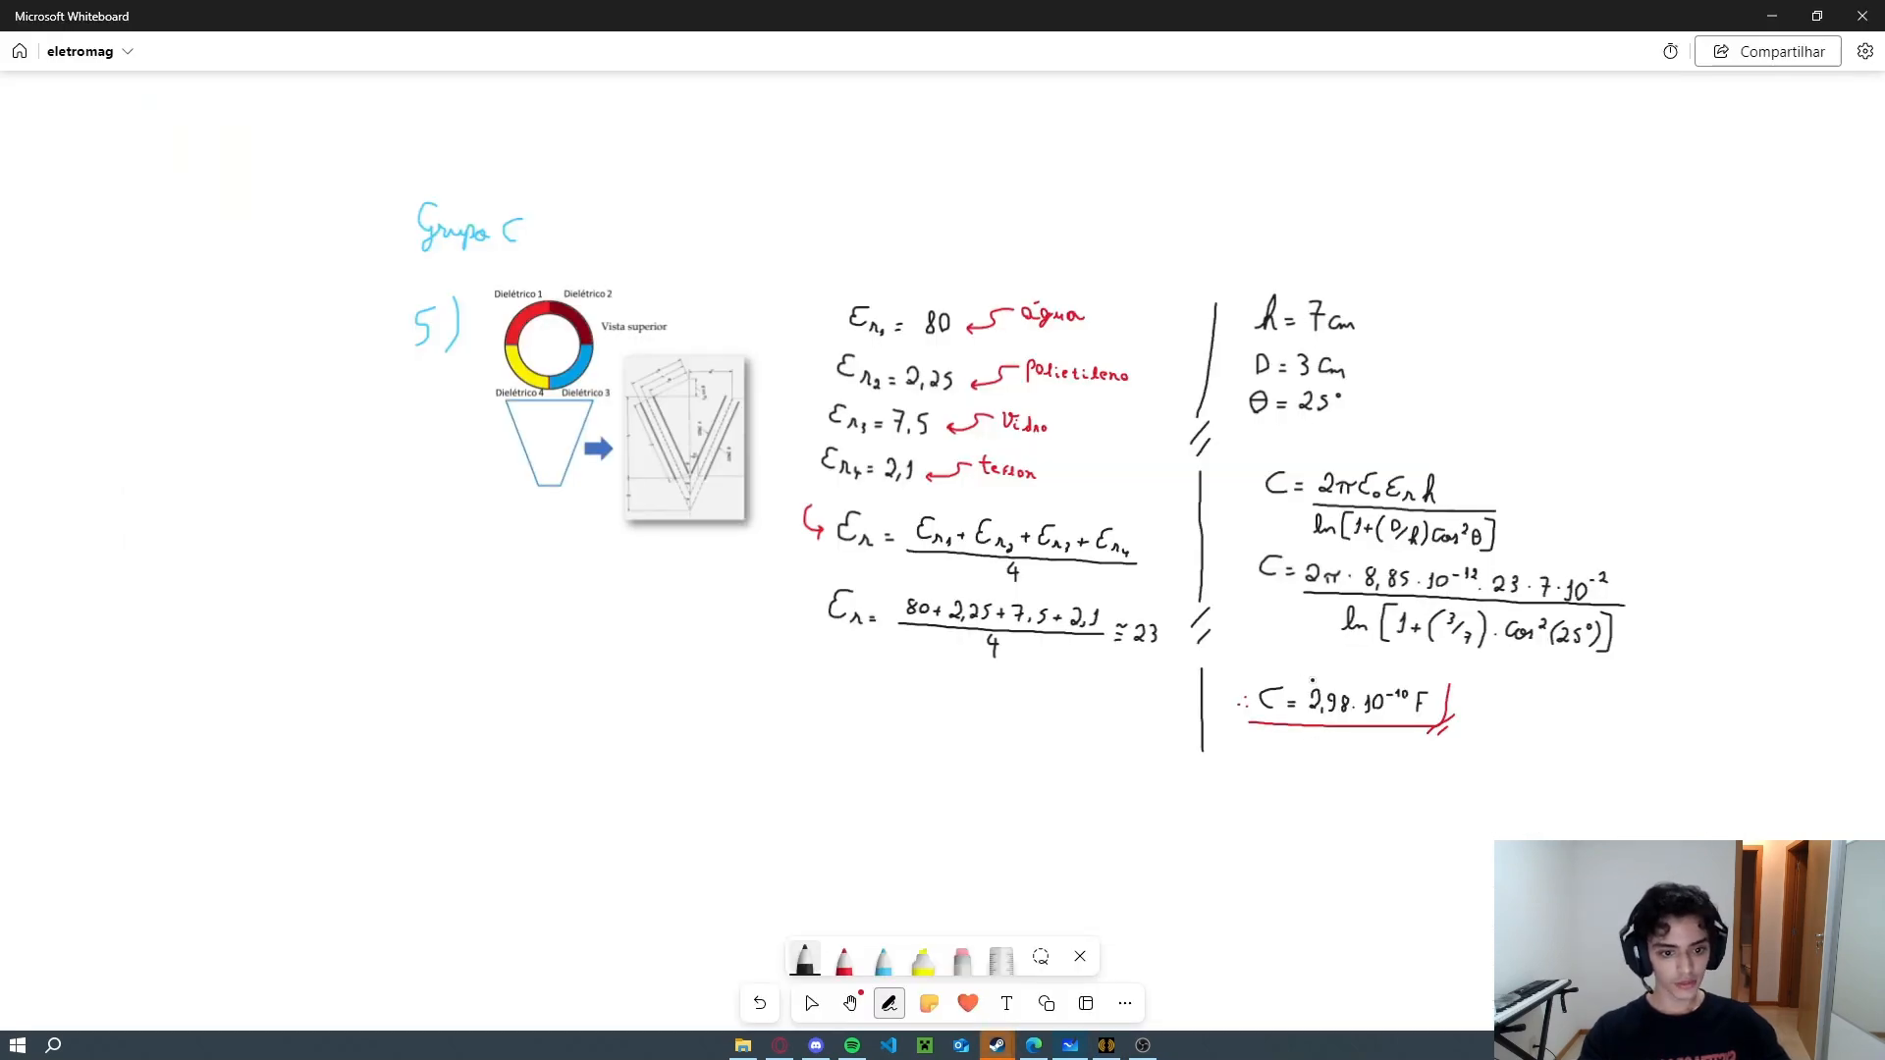
key(alt+Tab)
key(alt+Tab)
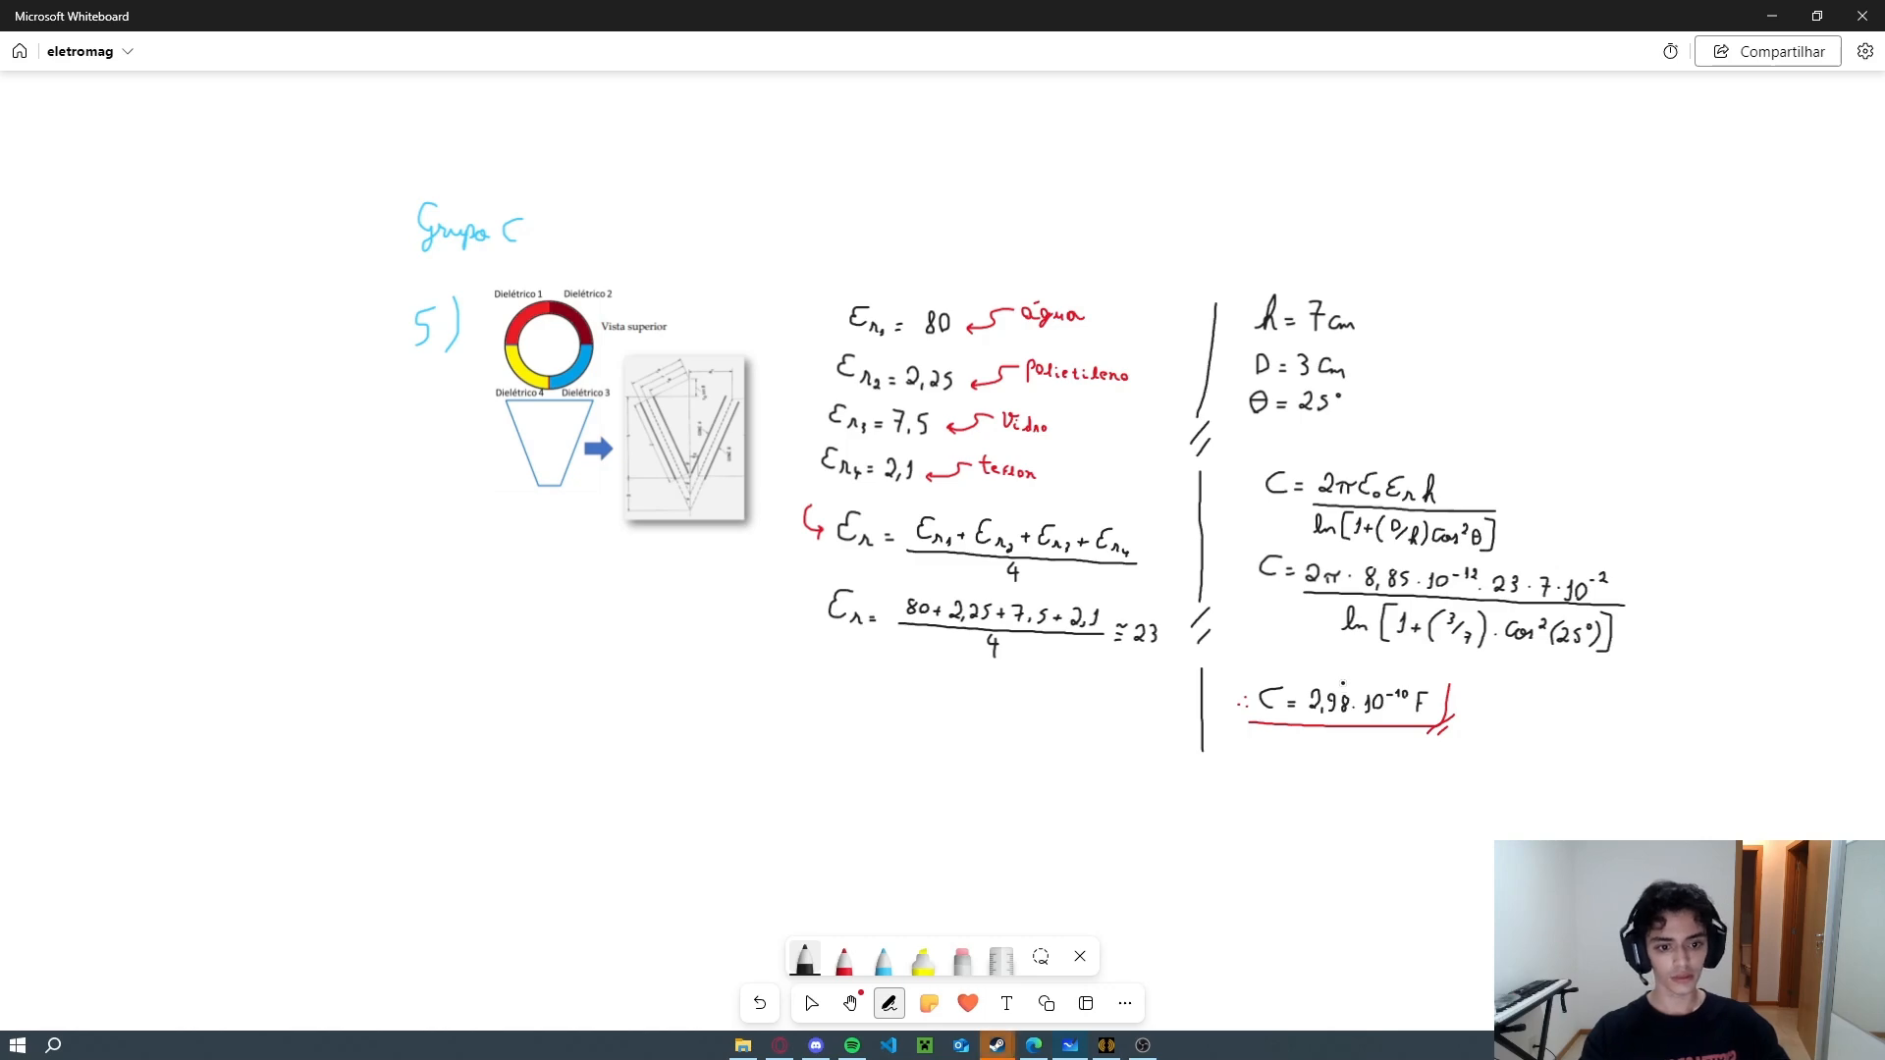
key(alt+Tab)
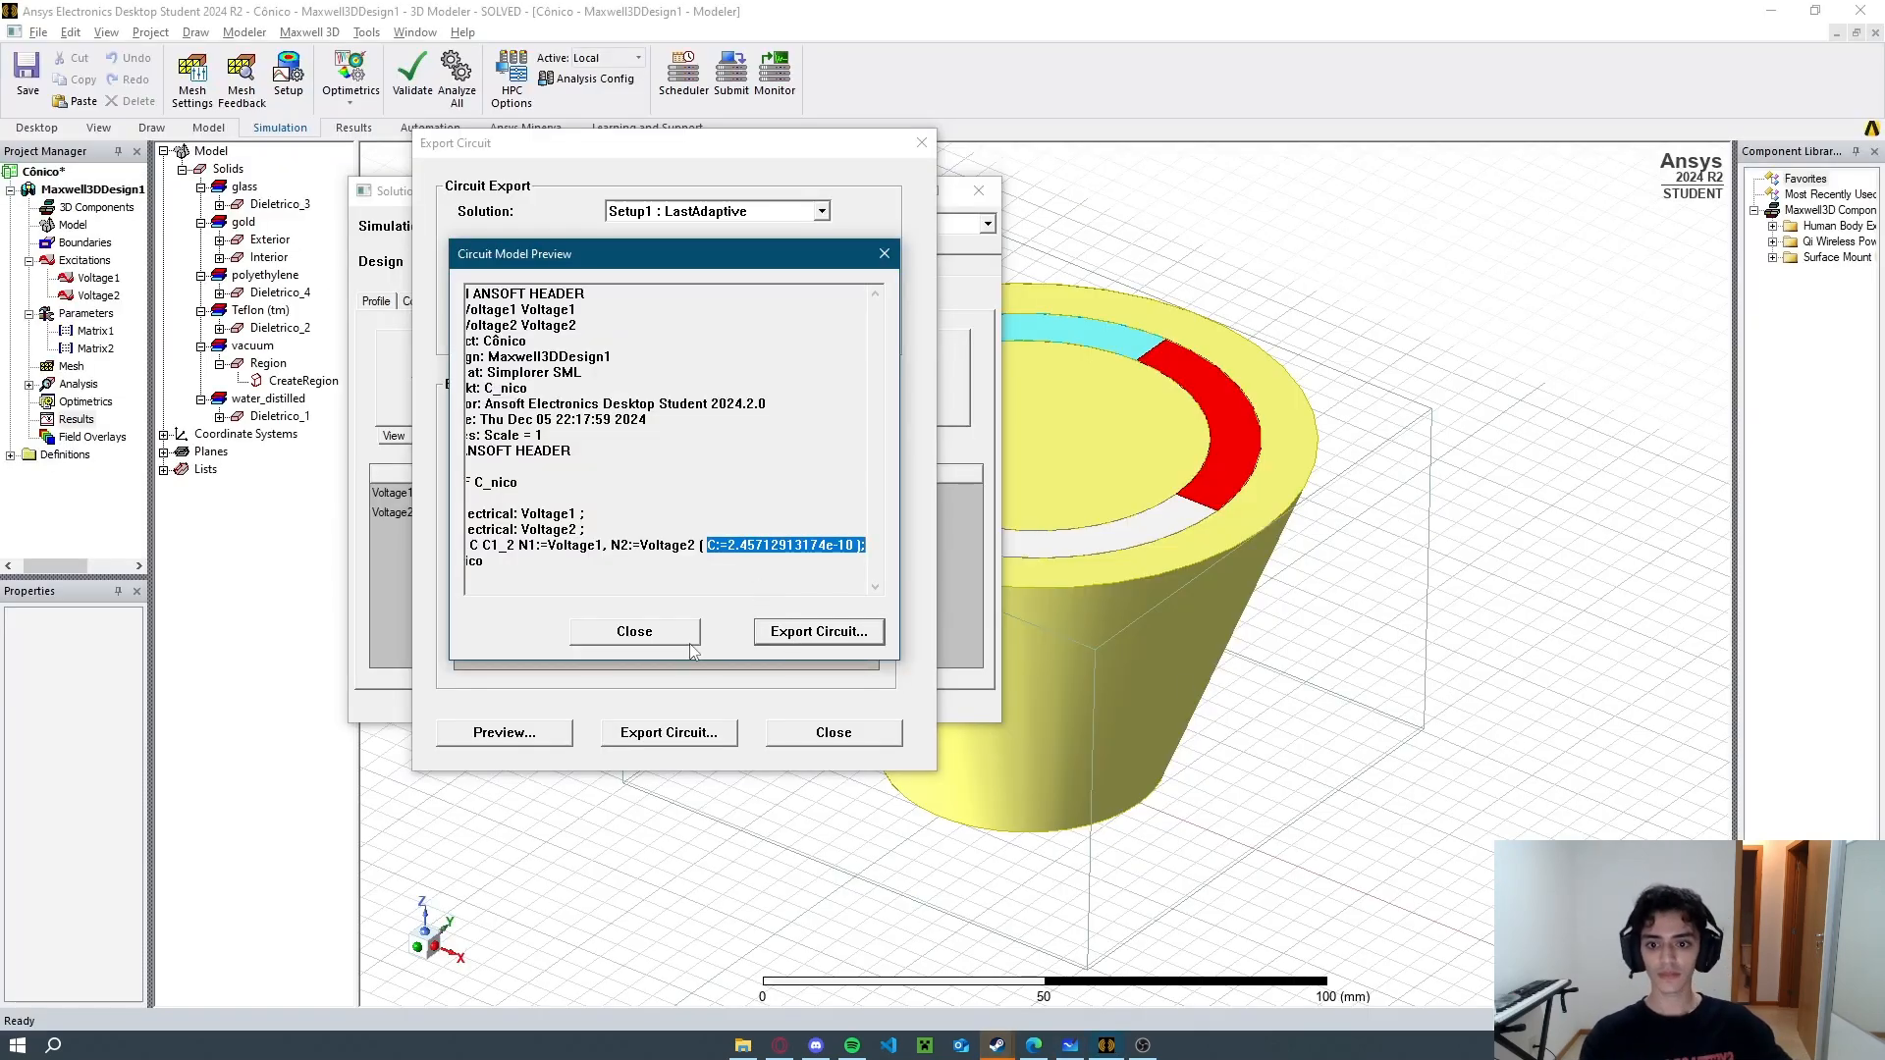
Close the circuit preview, circuit export and solution windows, and check the capacitor calculation in Microsoft Whiteboard once more.
click(660, 638)
click(831, 732)
click(709, 703)
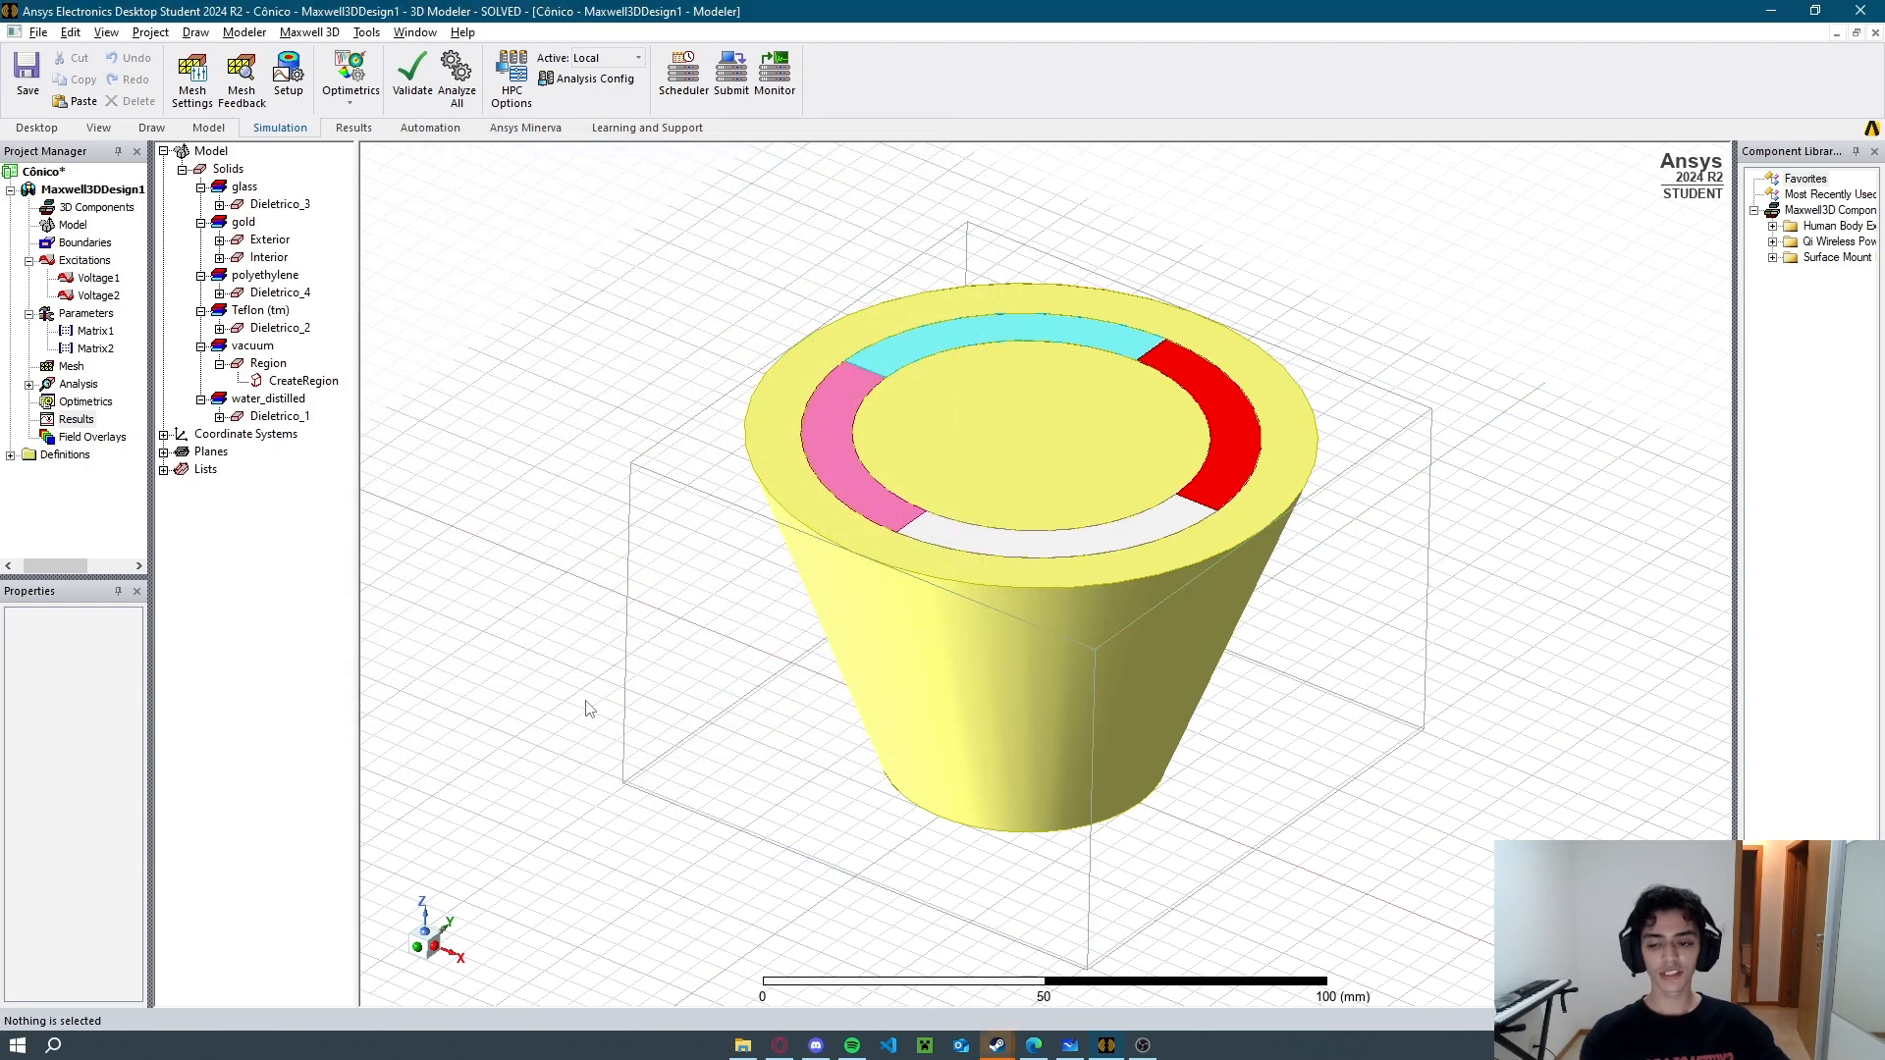
key(alt+Tab)
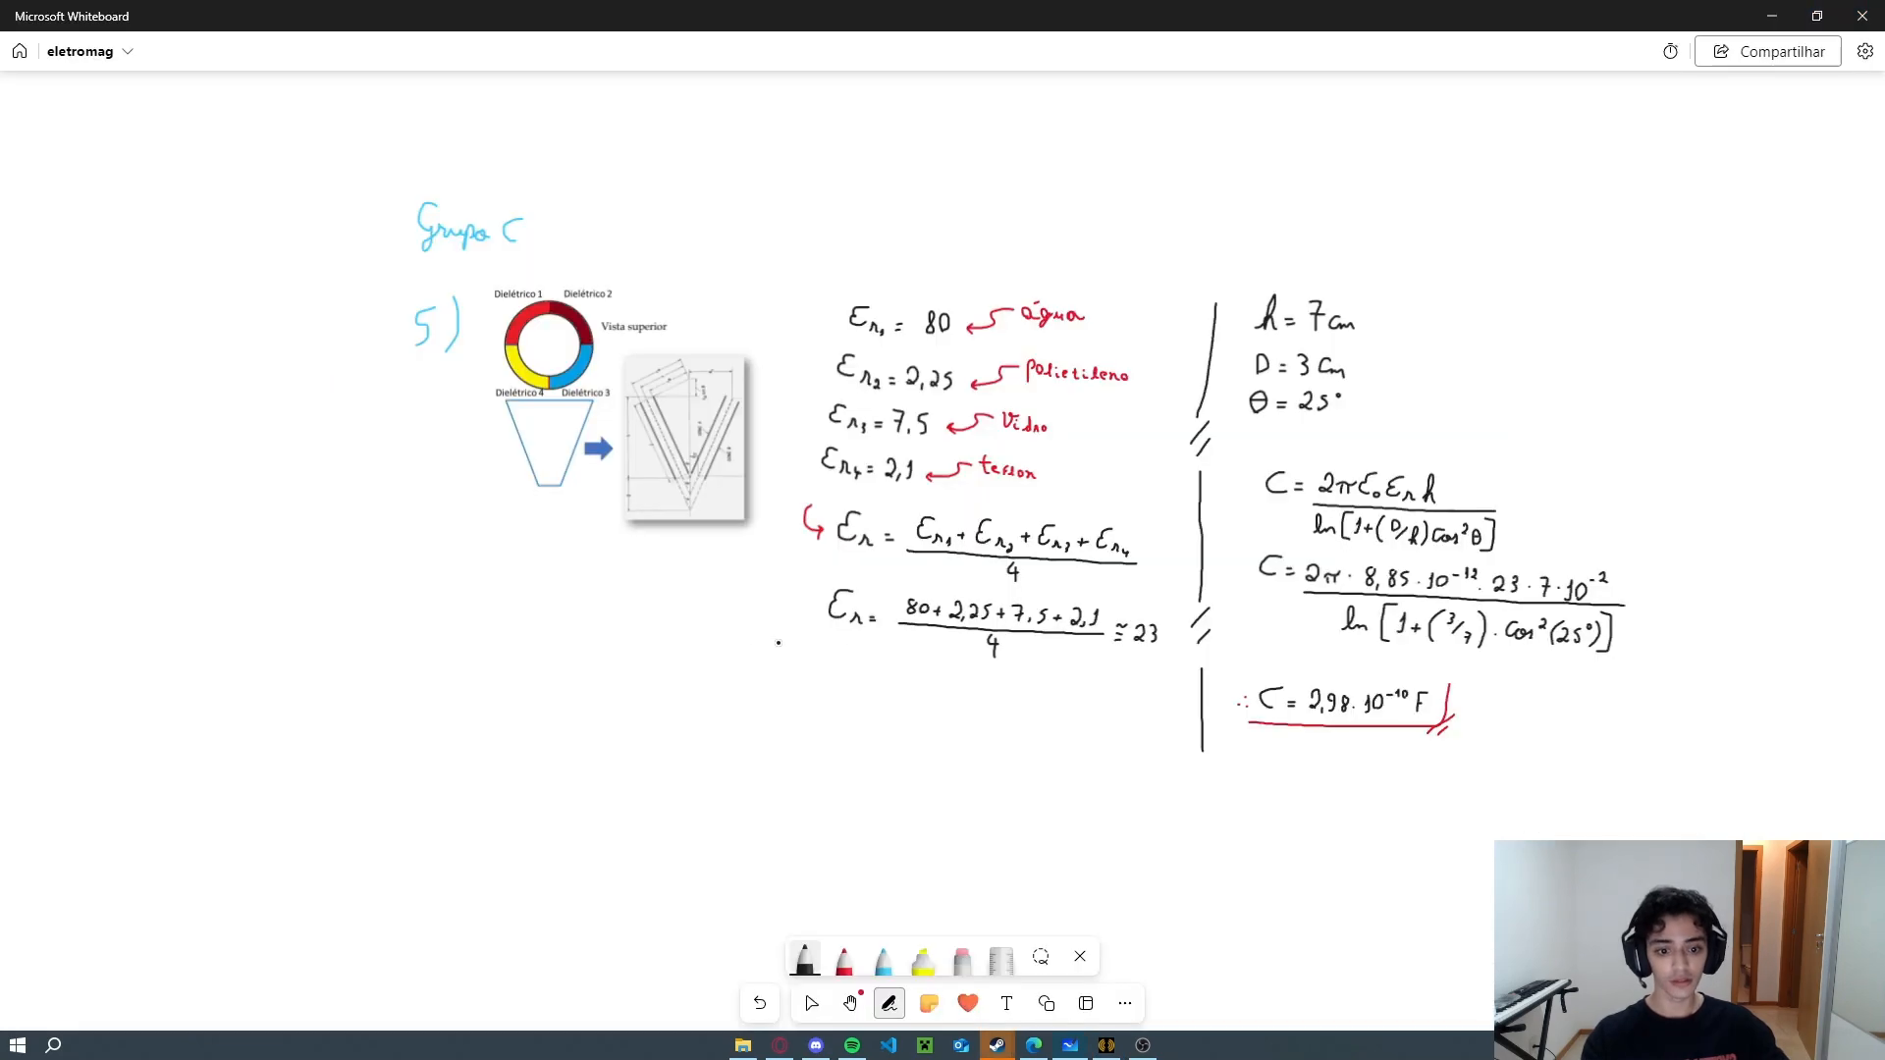
key(alt+Tab)
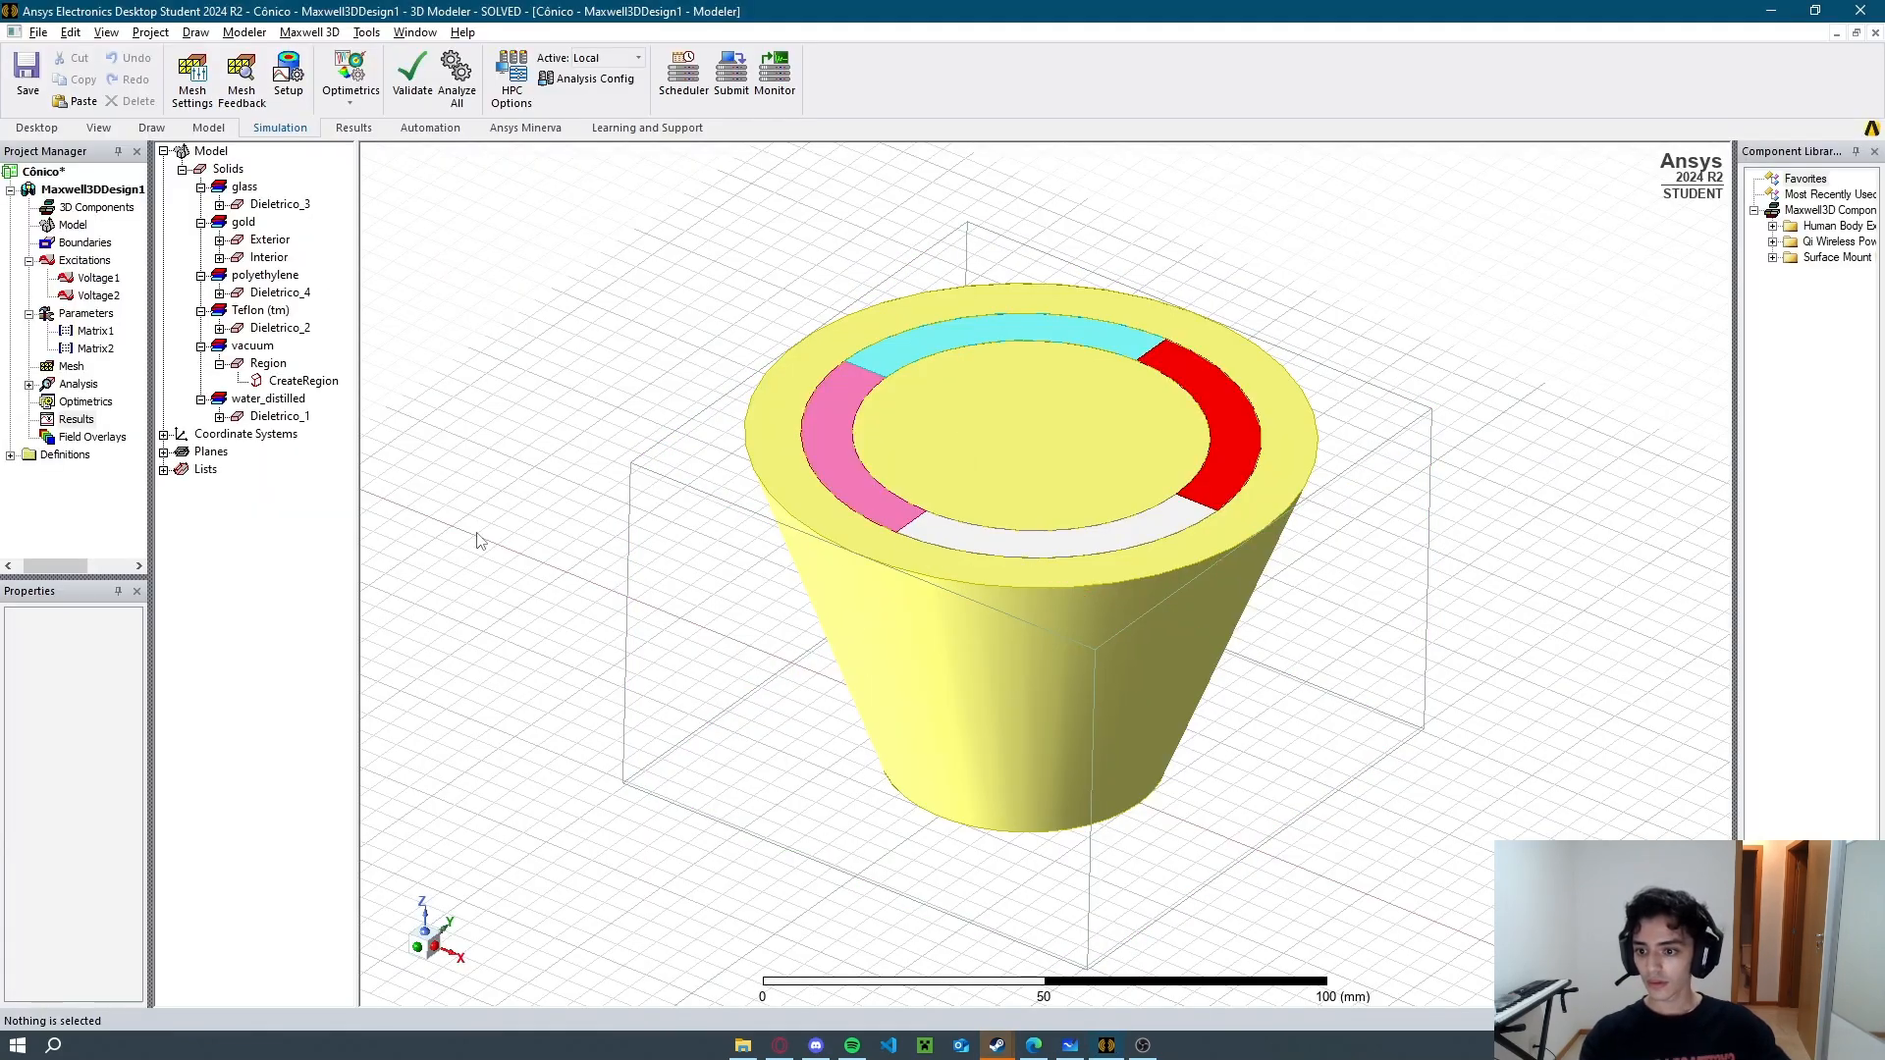
Create an E_Vector field plot on the Global:XY plane for AllObjects using the Setup1 : LastAdaptive solution.
click(89, 438)
right_click(92, 438)
click(154, 439)
double_click(213, 449)
click(225, 474)
right_click(93, 439)
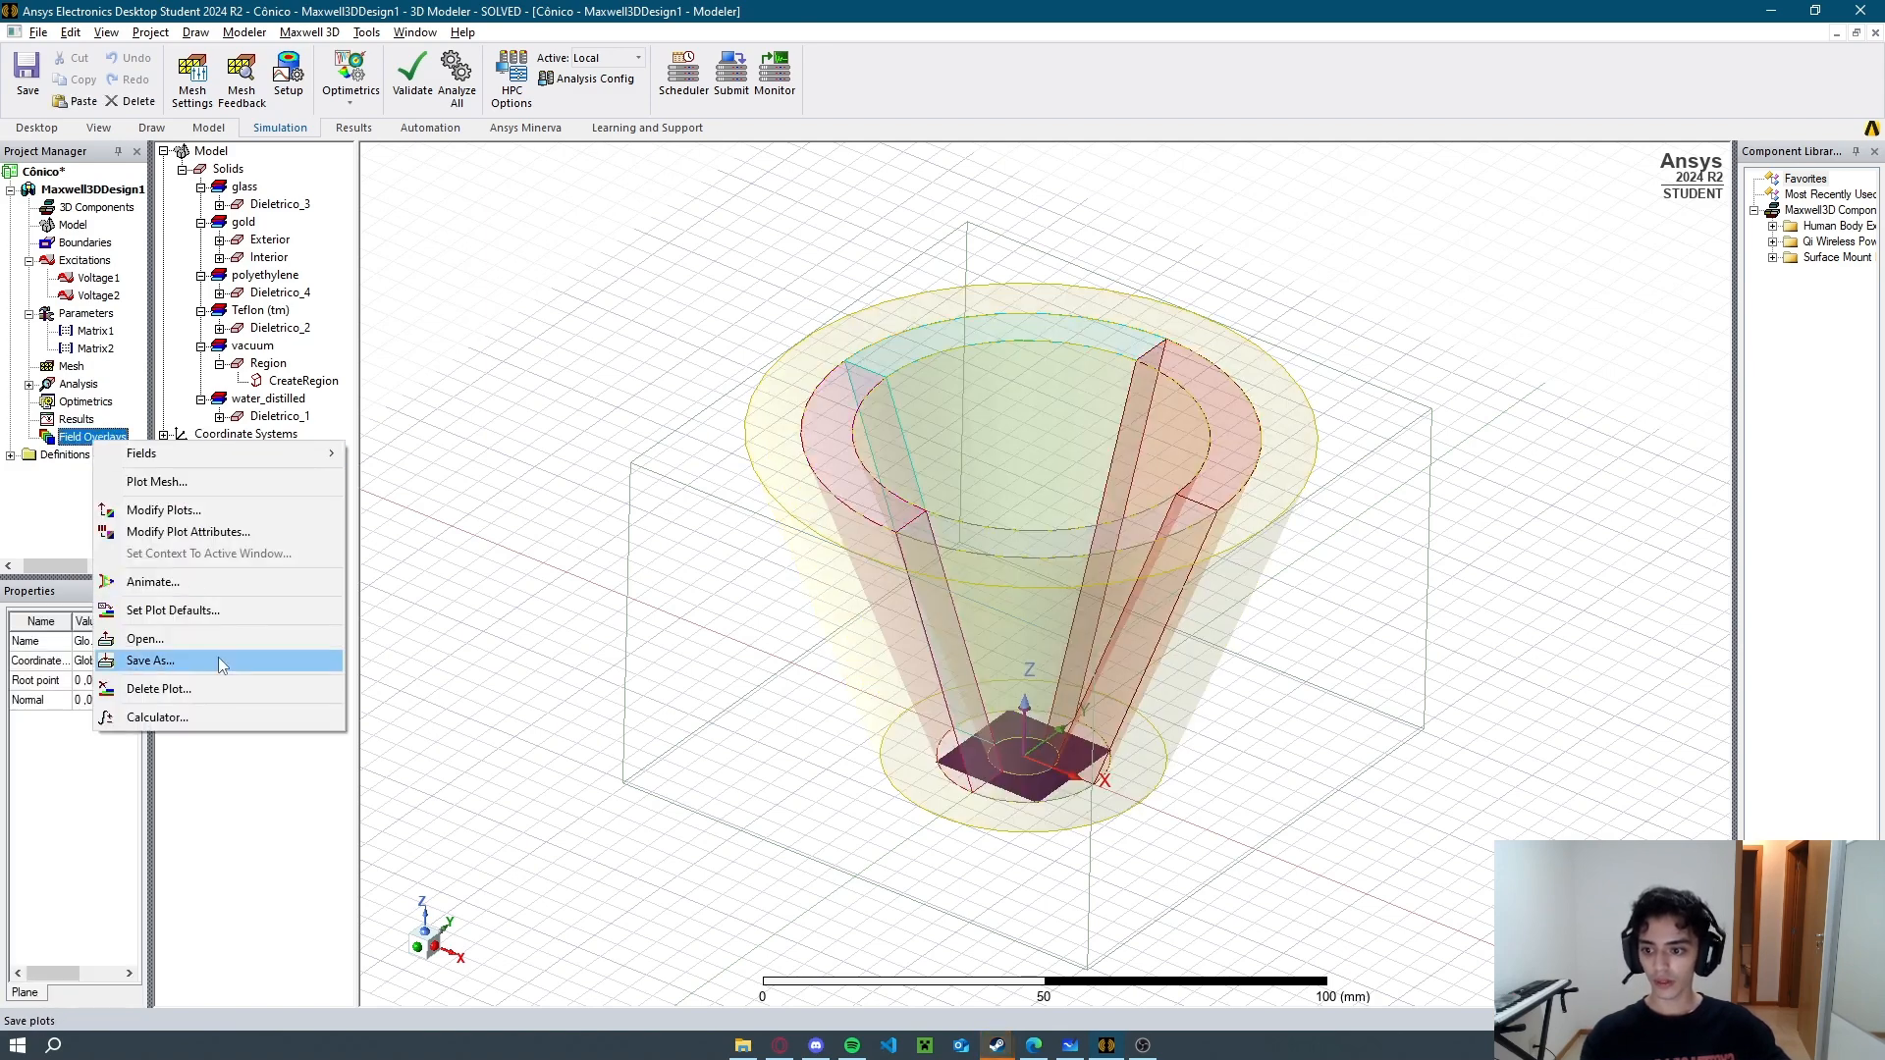
mouse_move(200, 469)
mouse_move(392, 475)
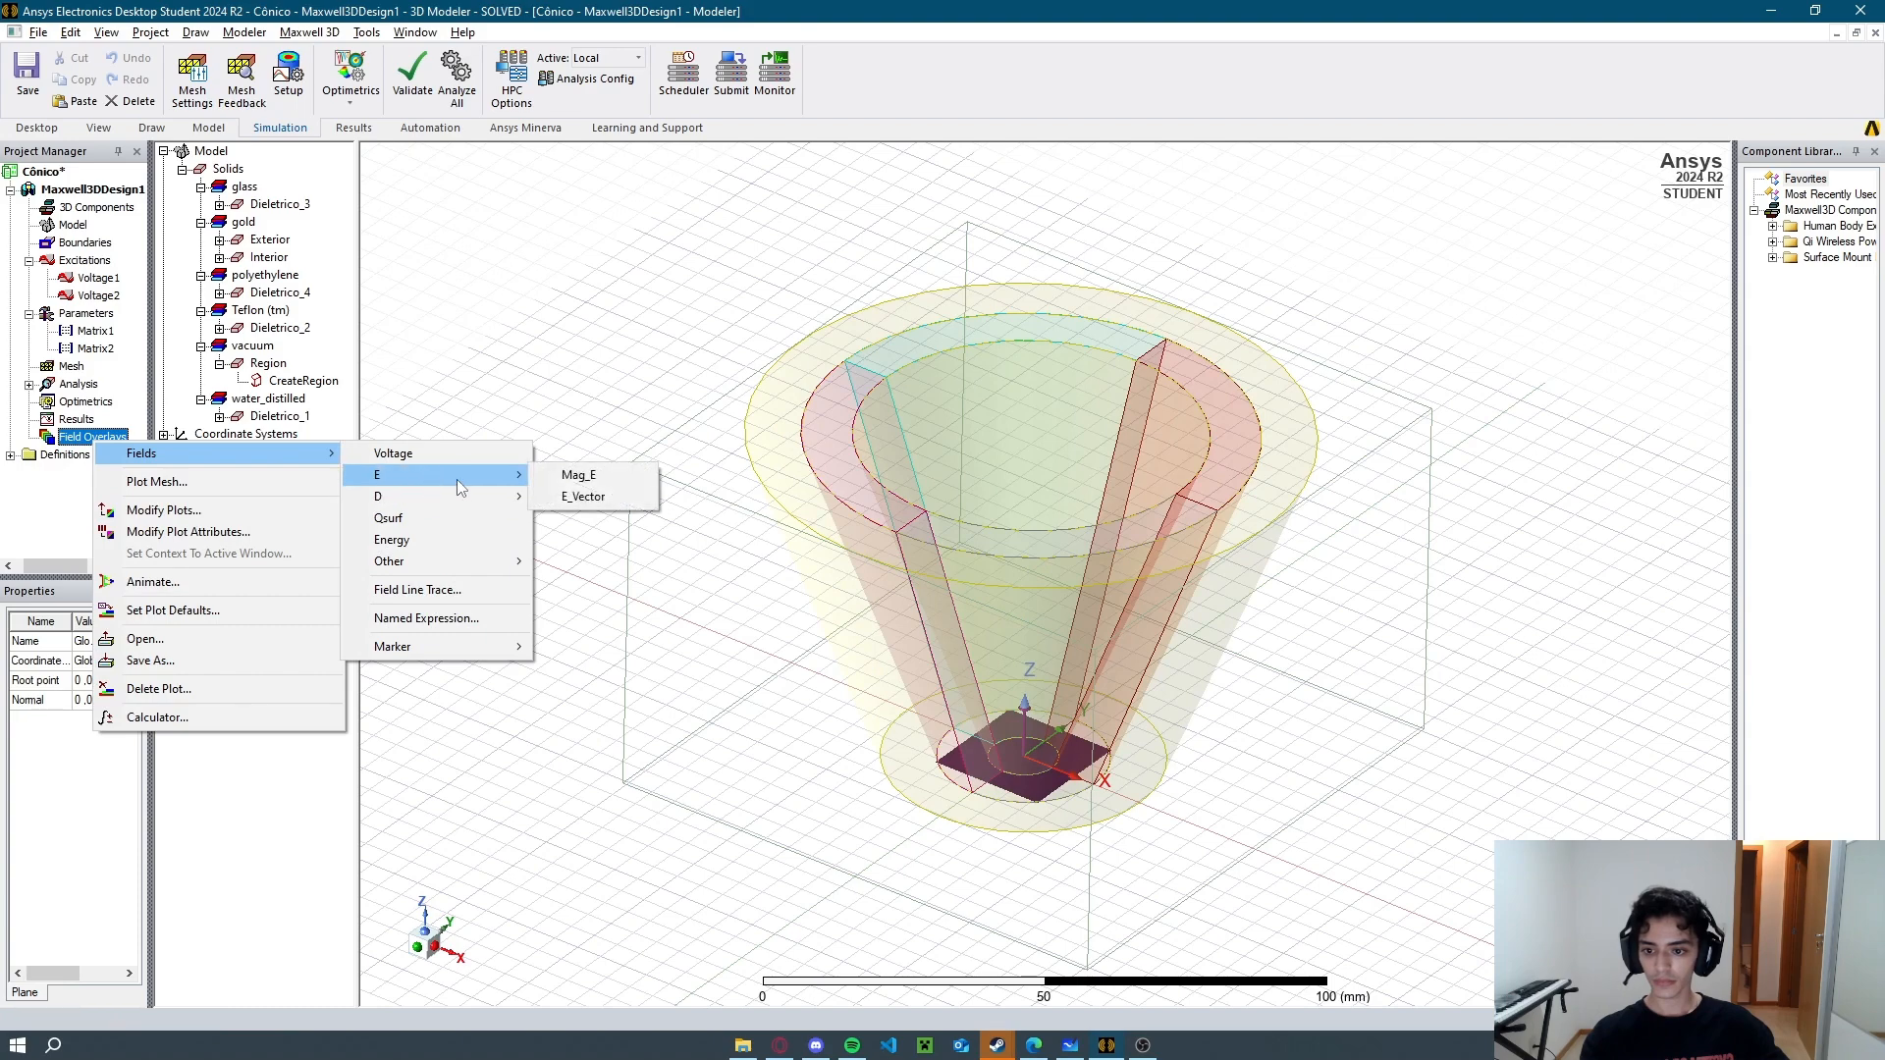
click(581, 495)
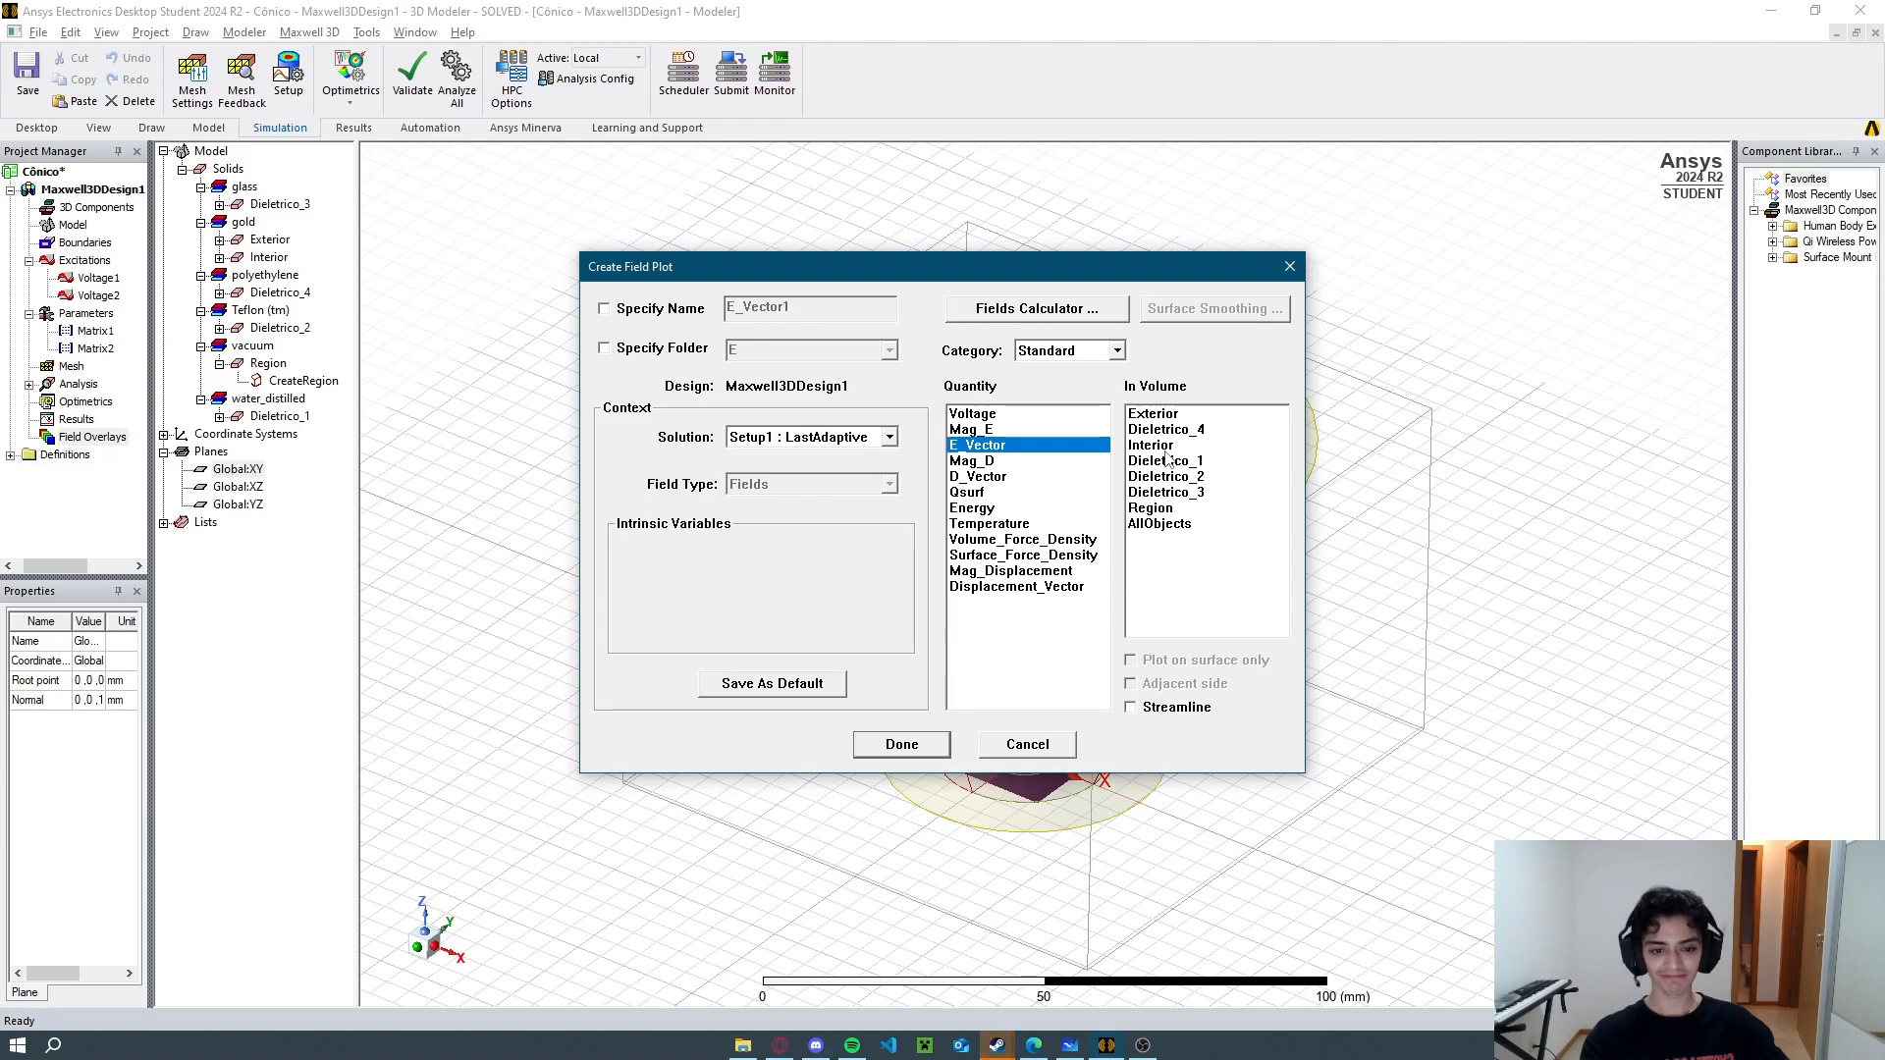
click(1182, 524)
click(899, 745)
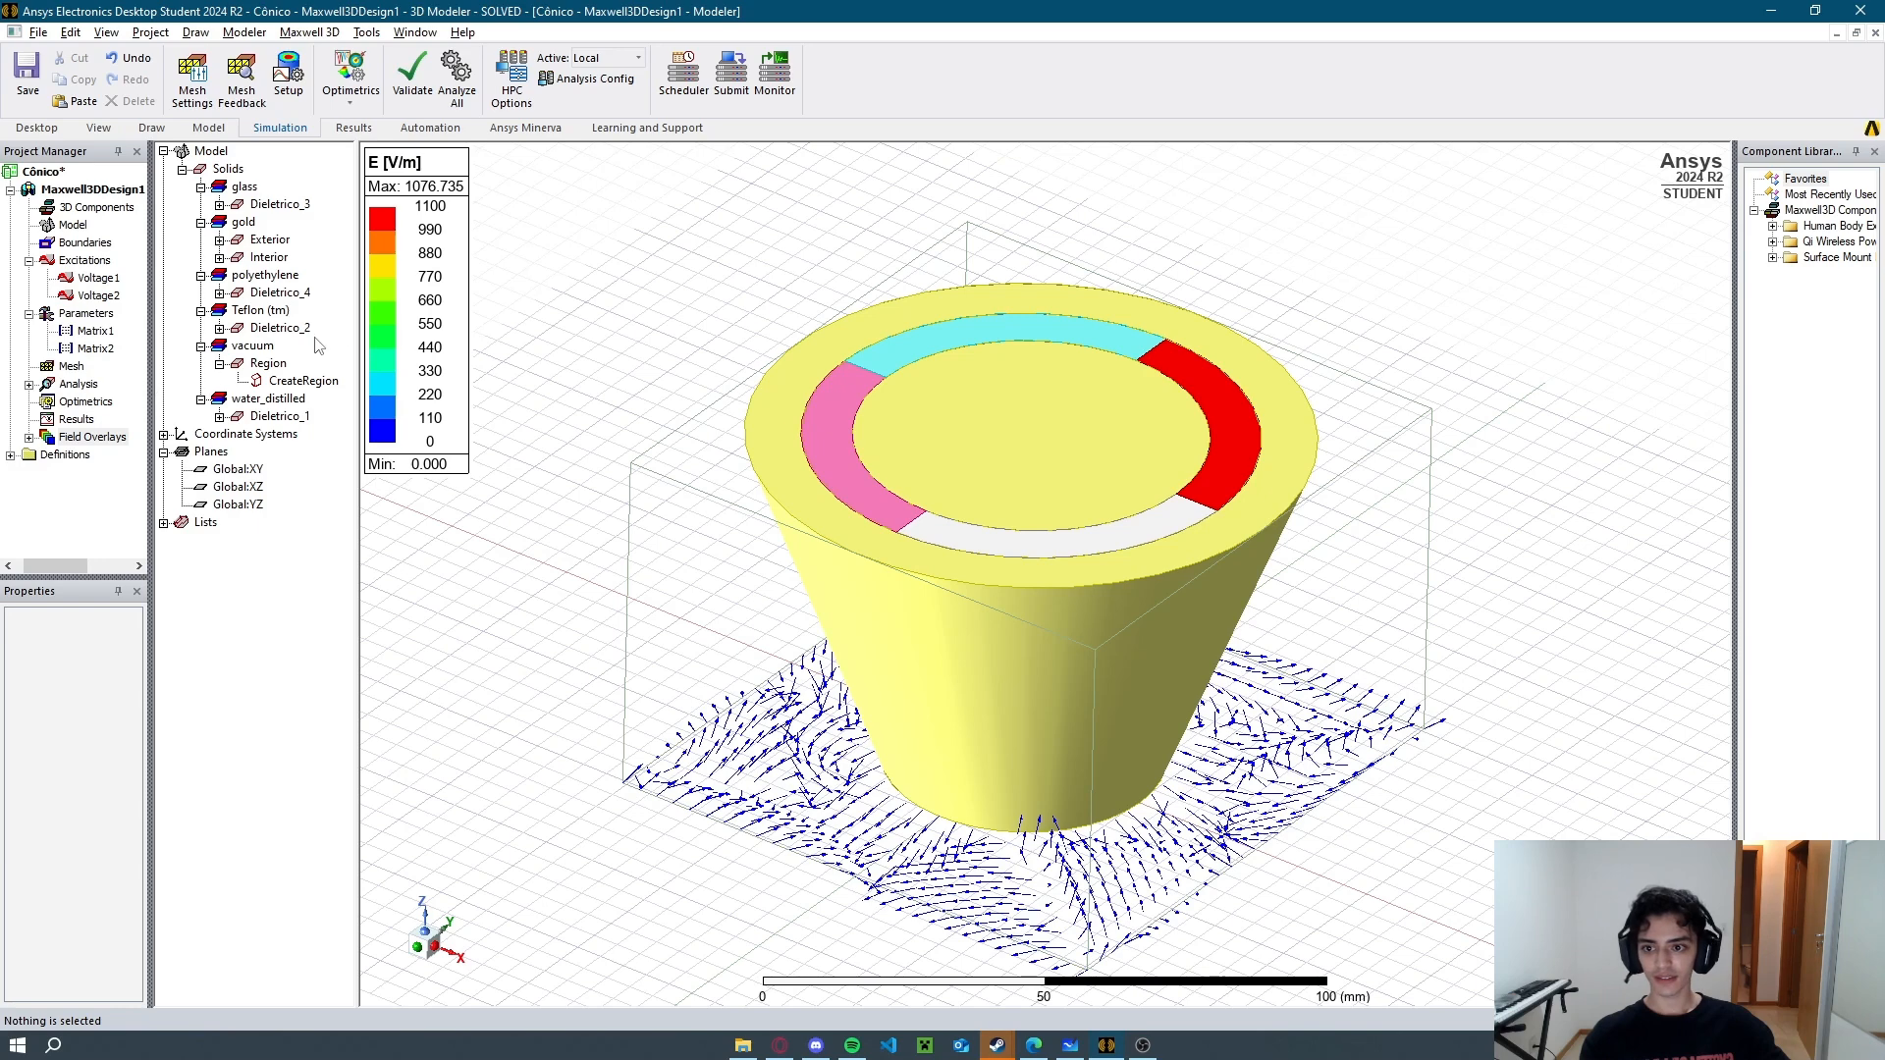
Create and play an animation of the electric field plot, sweeping NormalizedDistance from 0 to 1.
right_click(90, 439)
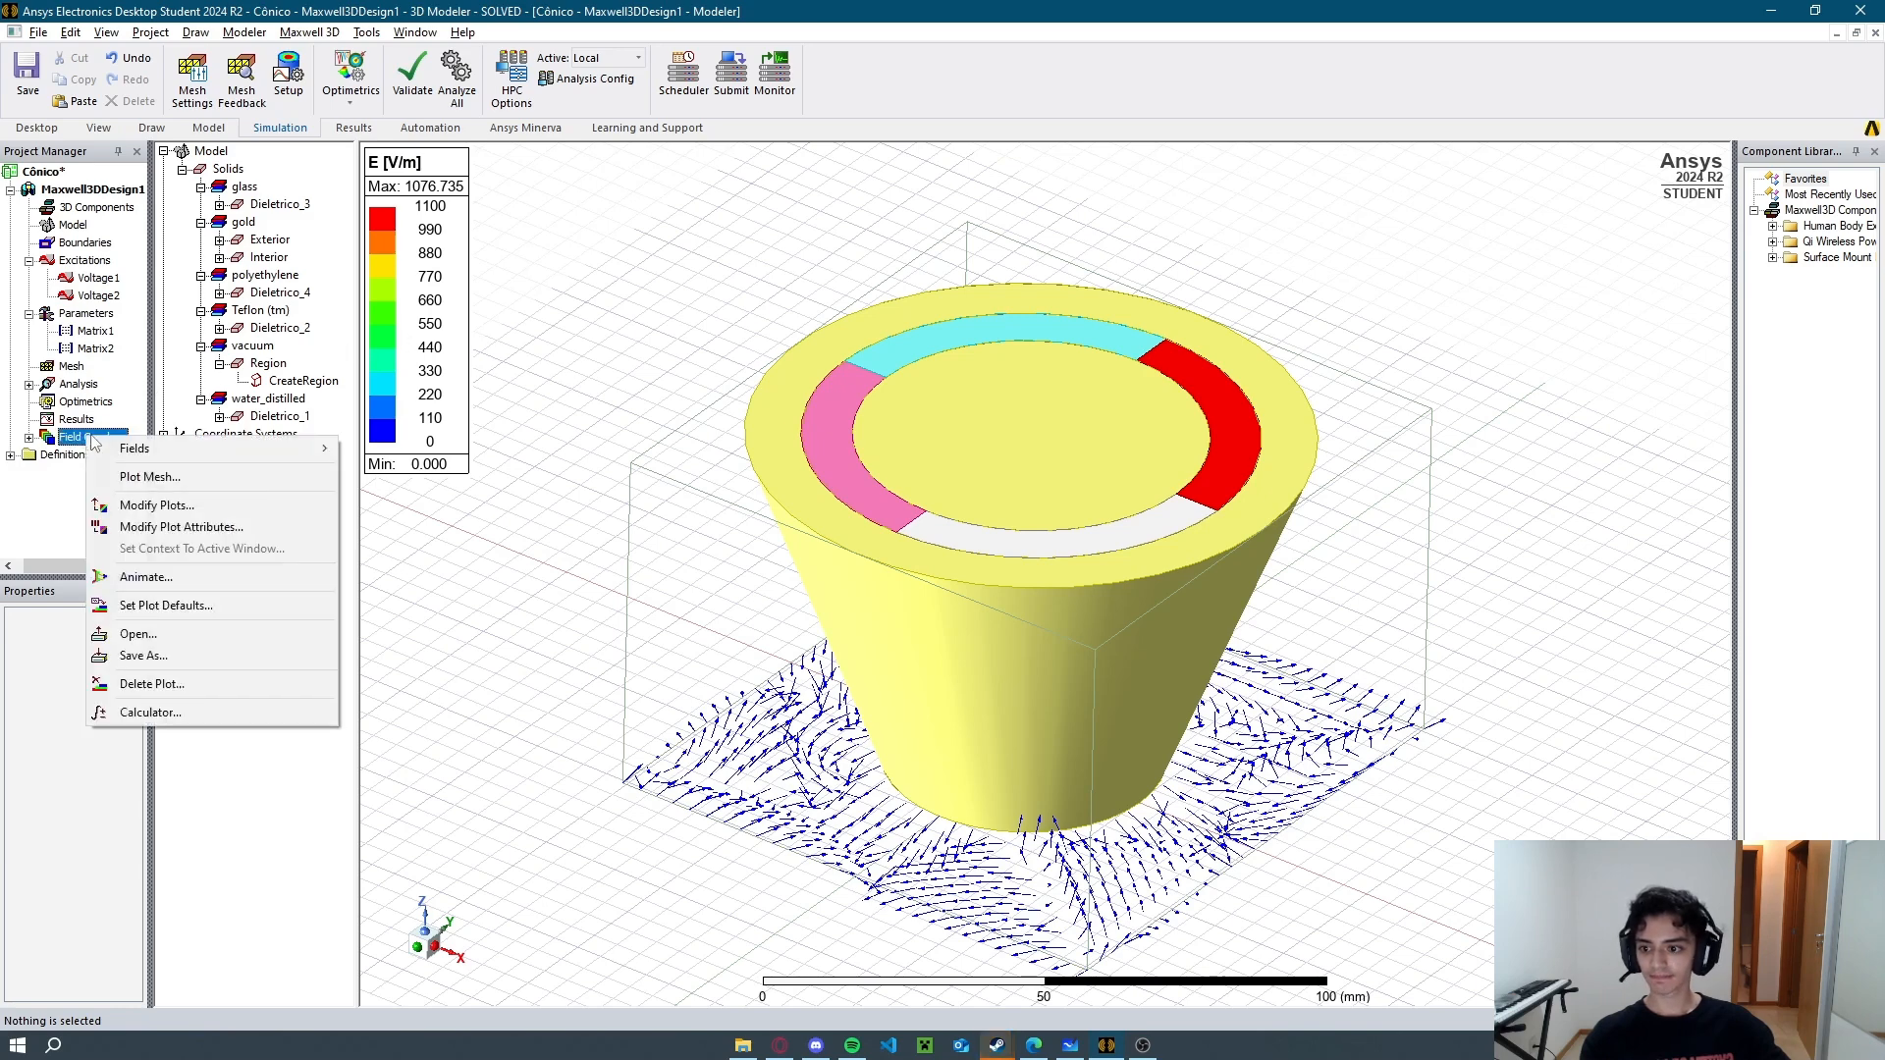
click(138, 578)
click(864, 331)
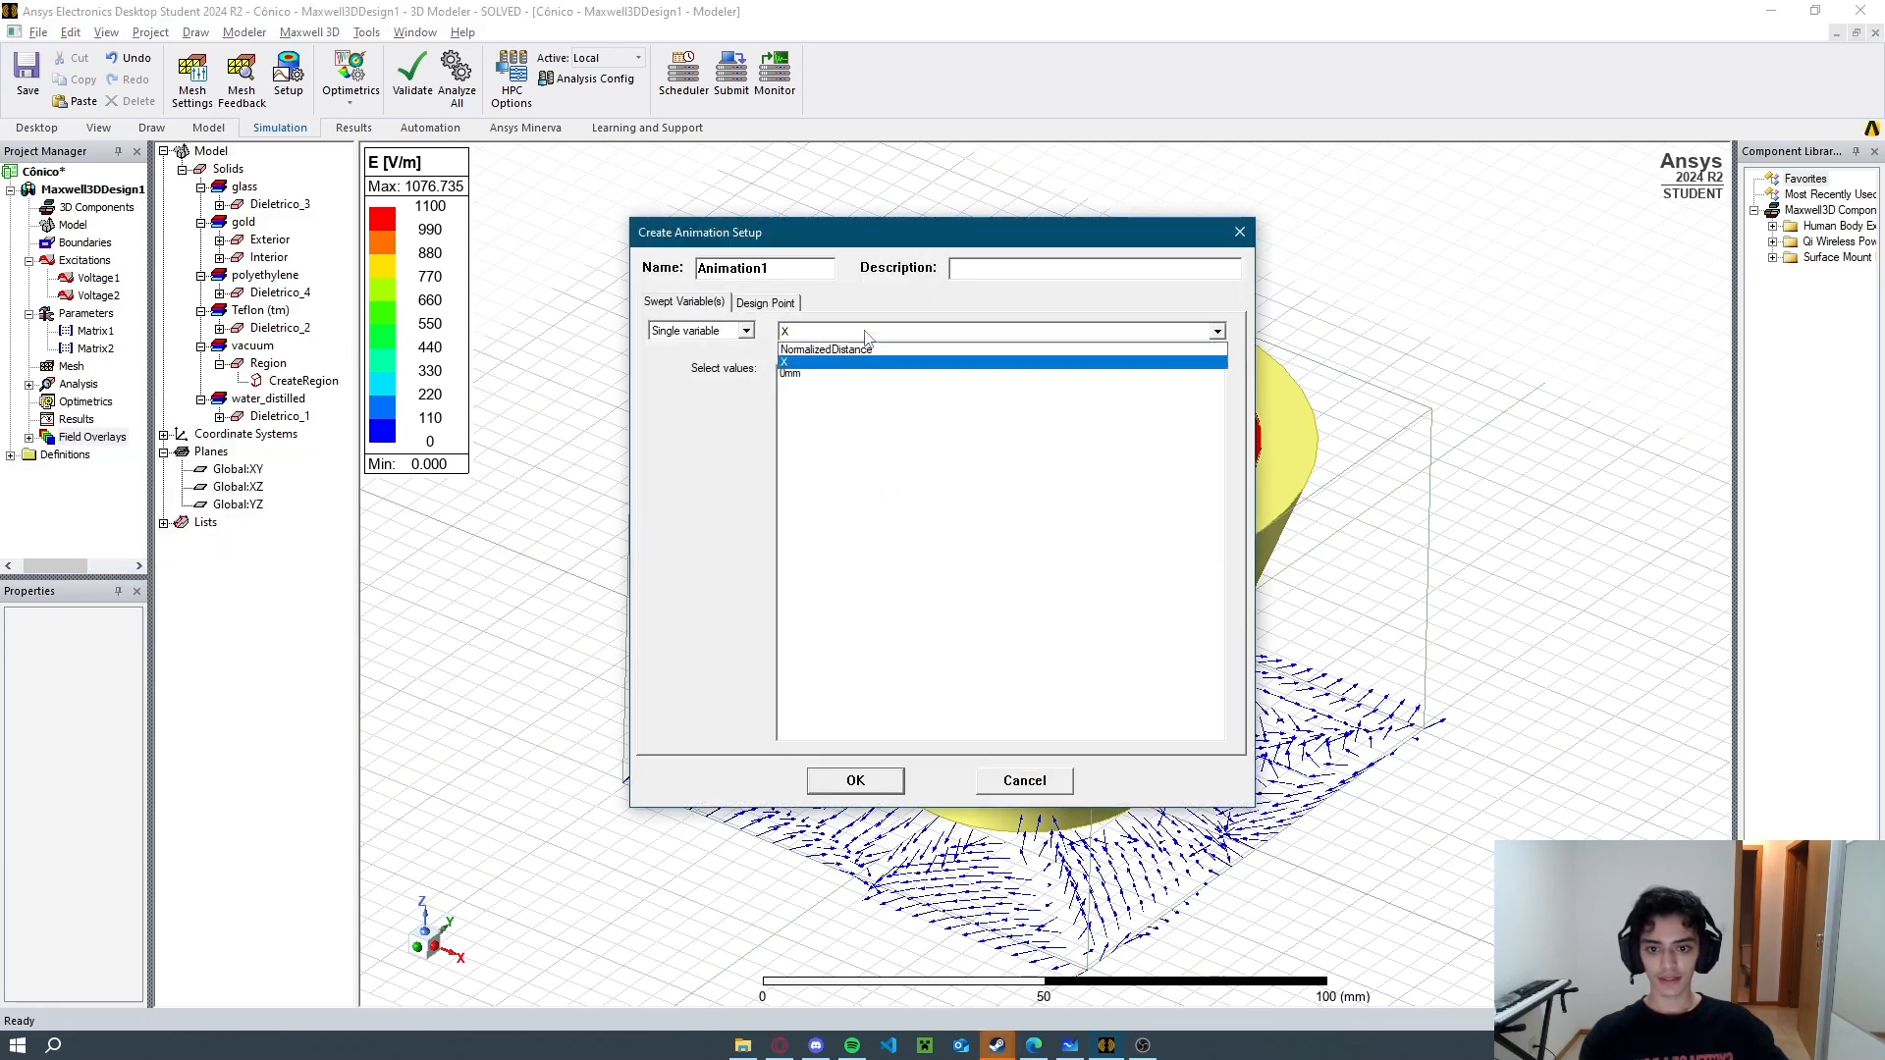
click(868, 351)
click(849, 451)
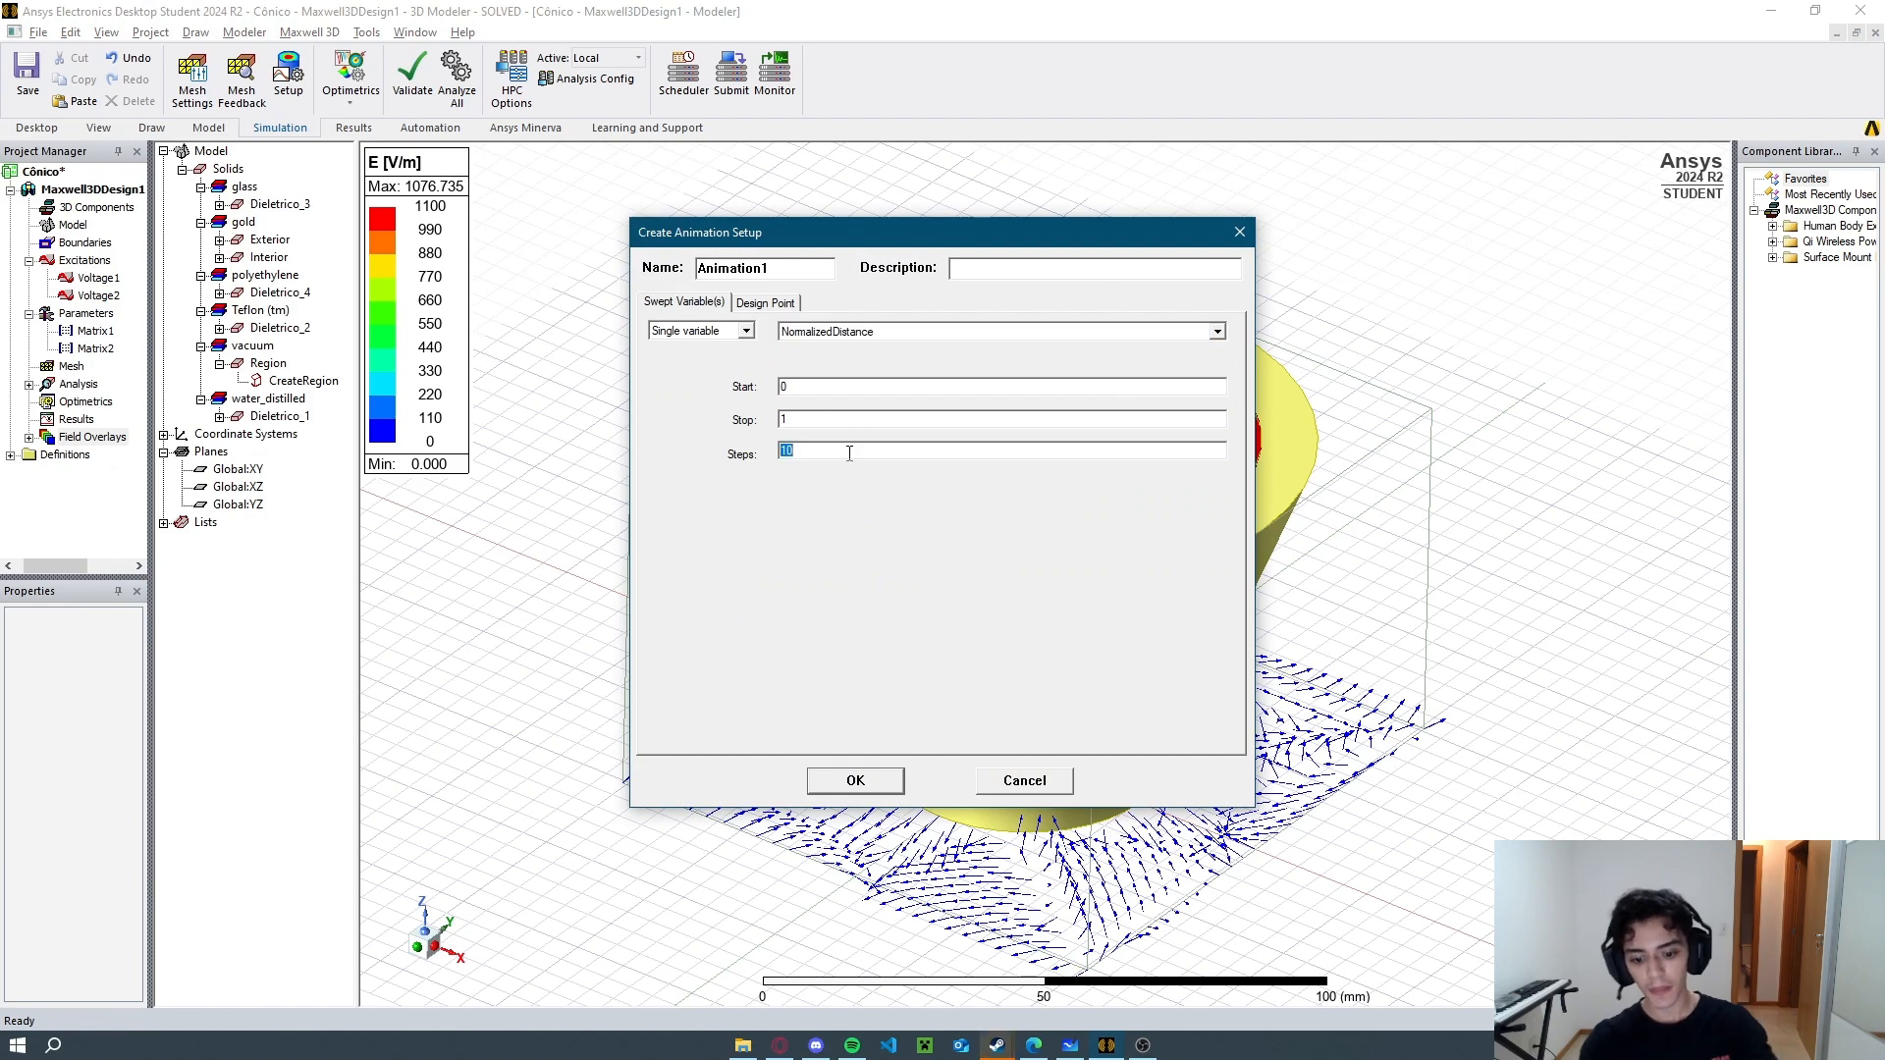
click(855, 781)
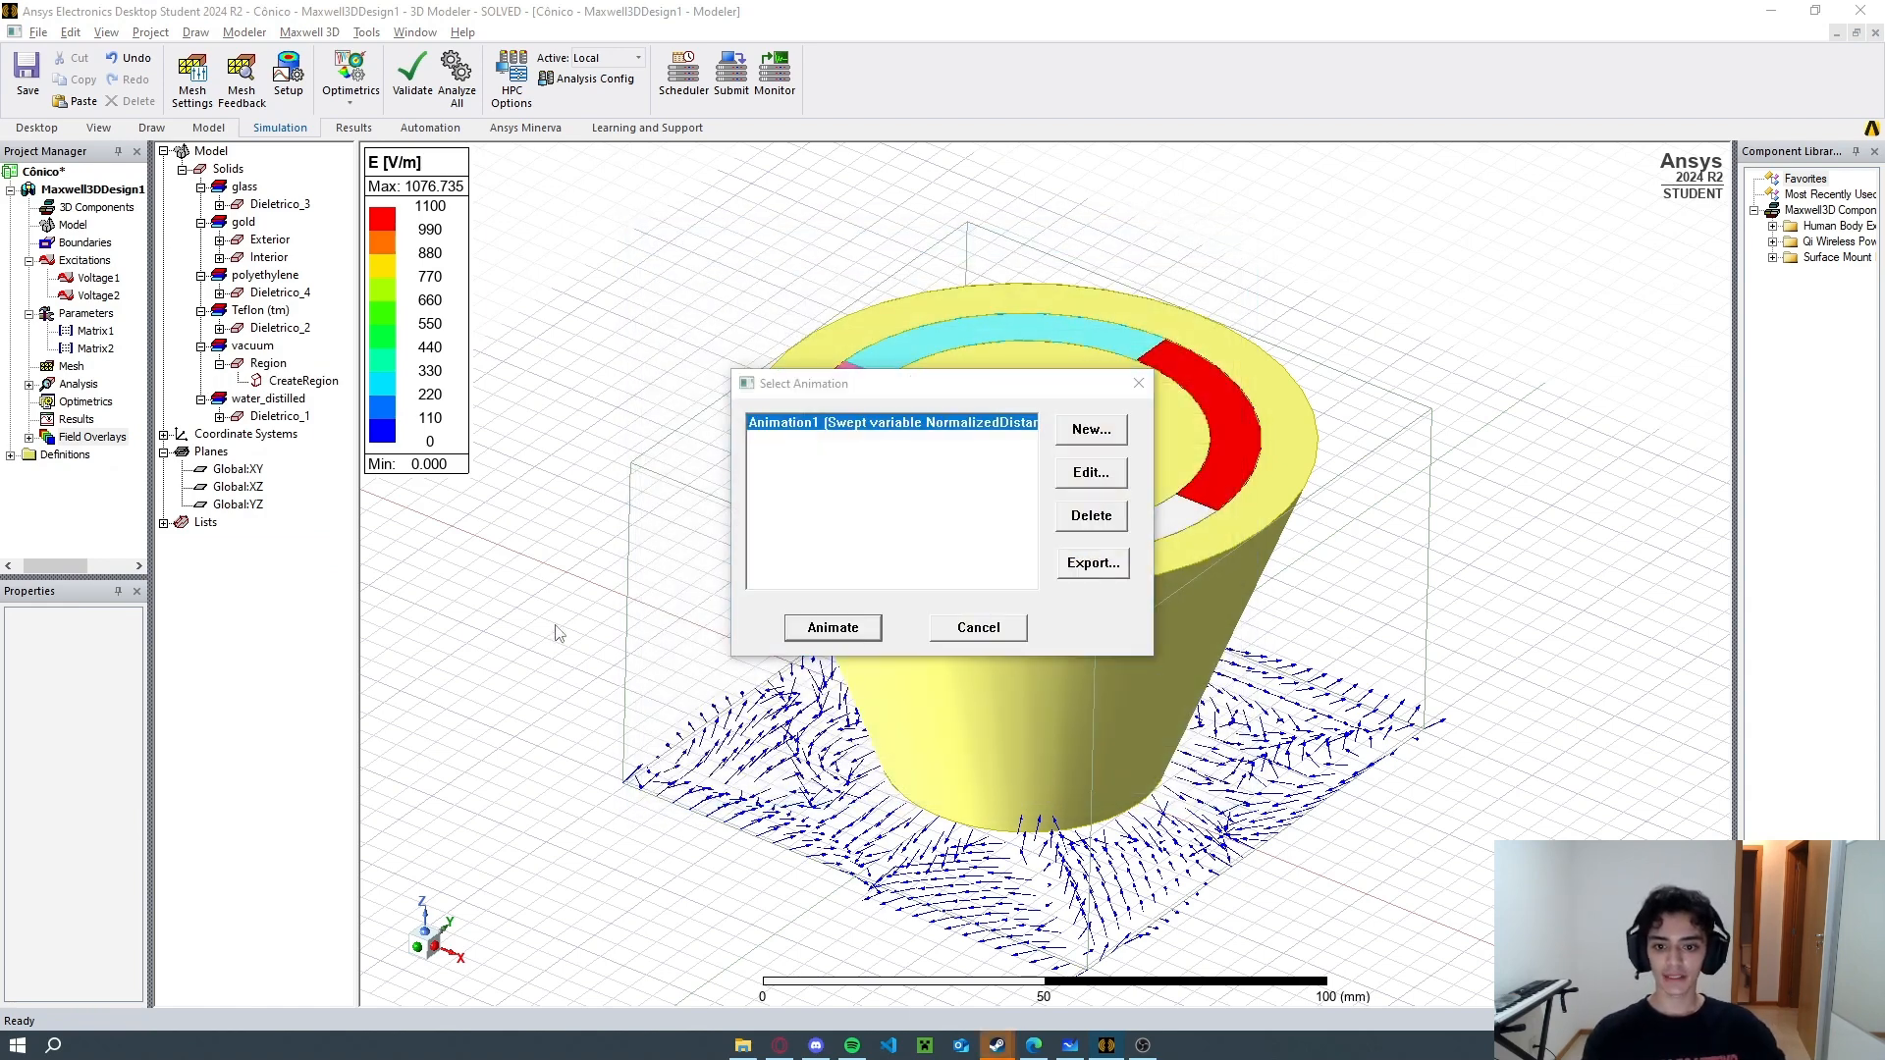
click(832, 629)
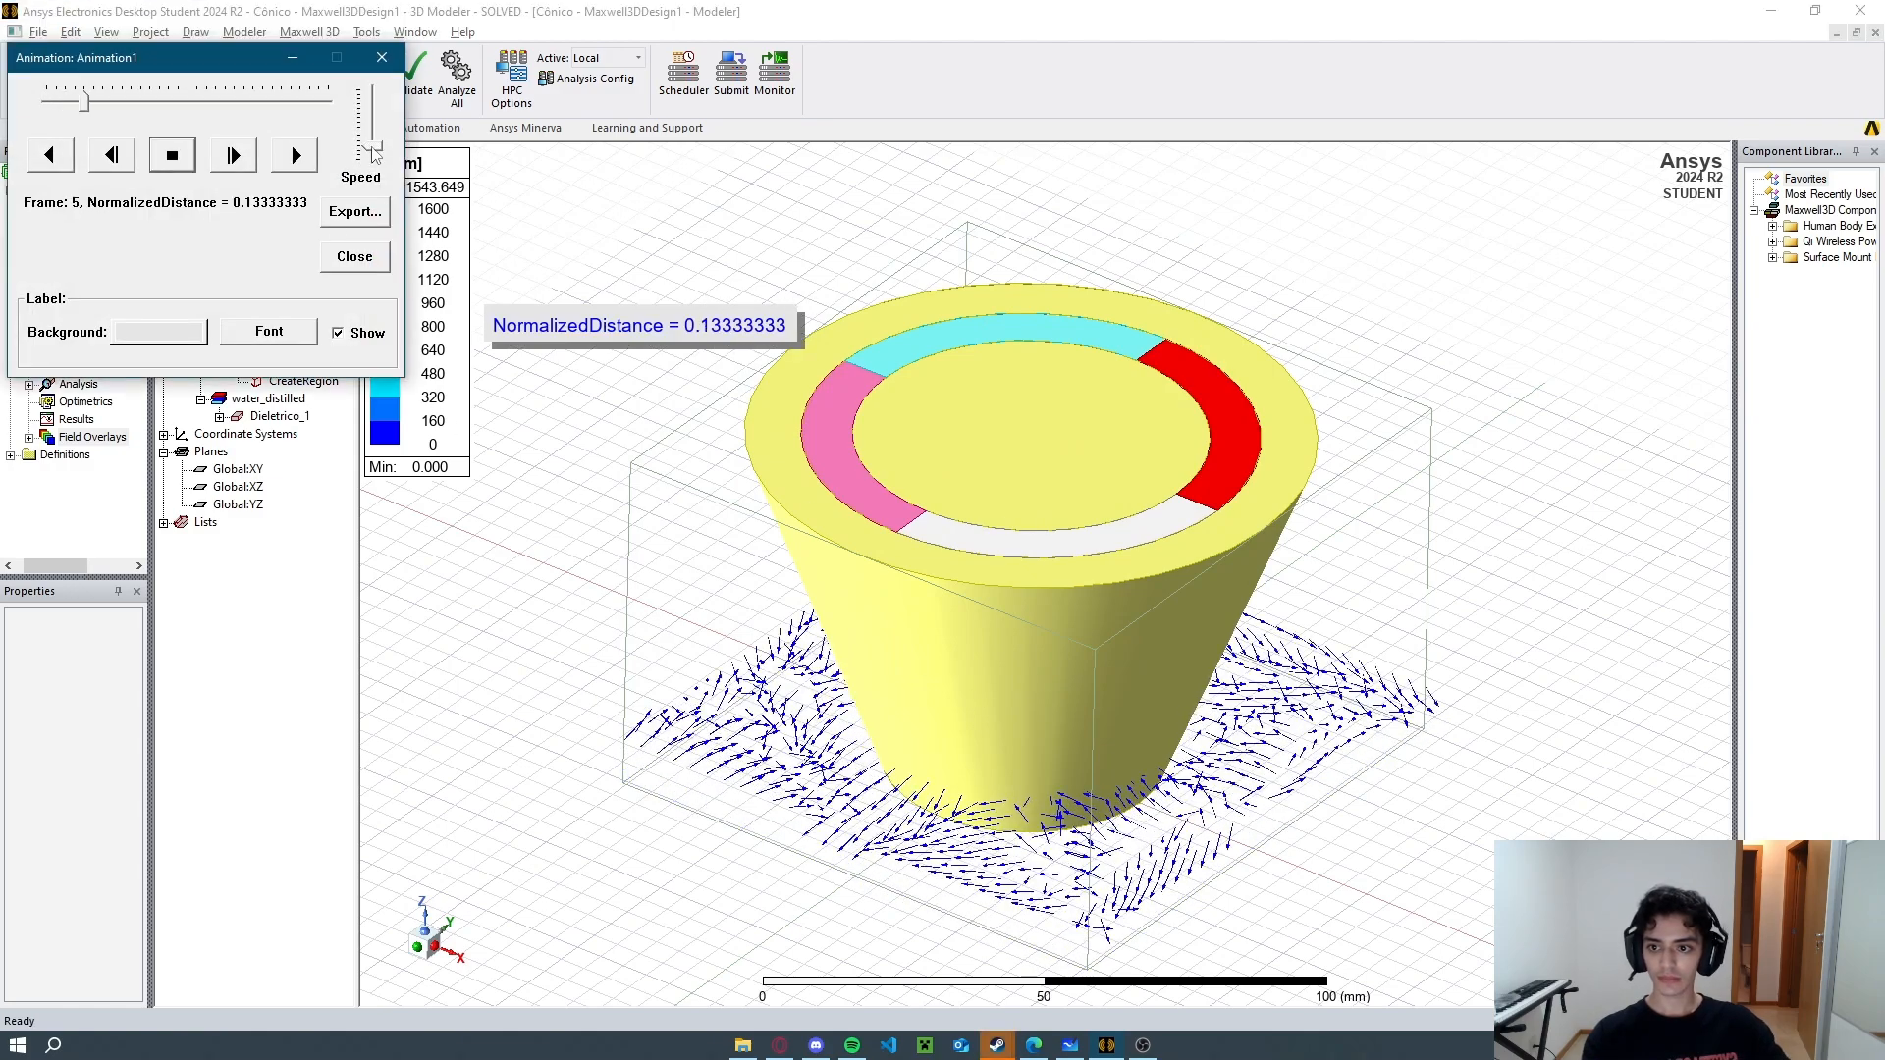
Move the animation window clear of the model tree and hide the Interior conductor to look inside the capacitor during the animation.
middle_drag(852, 344, 853, 387)
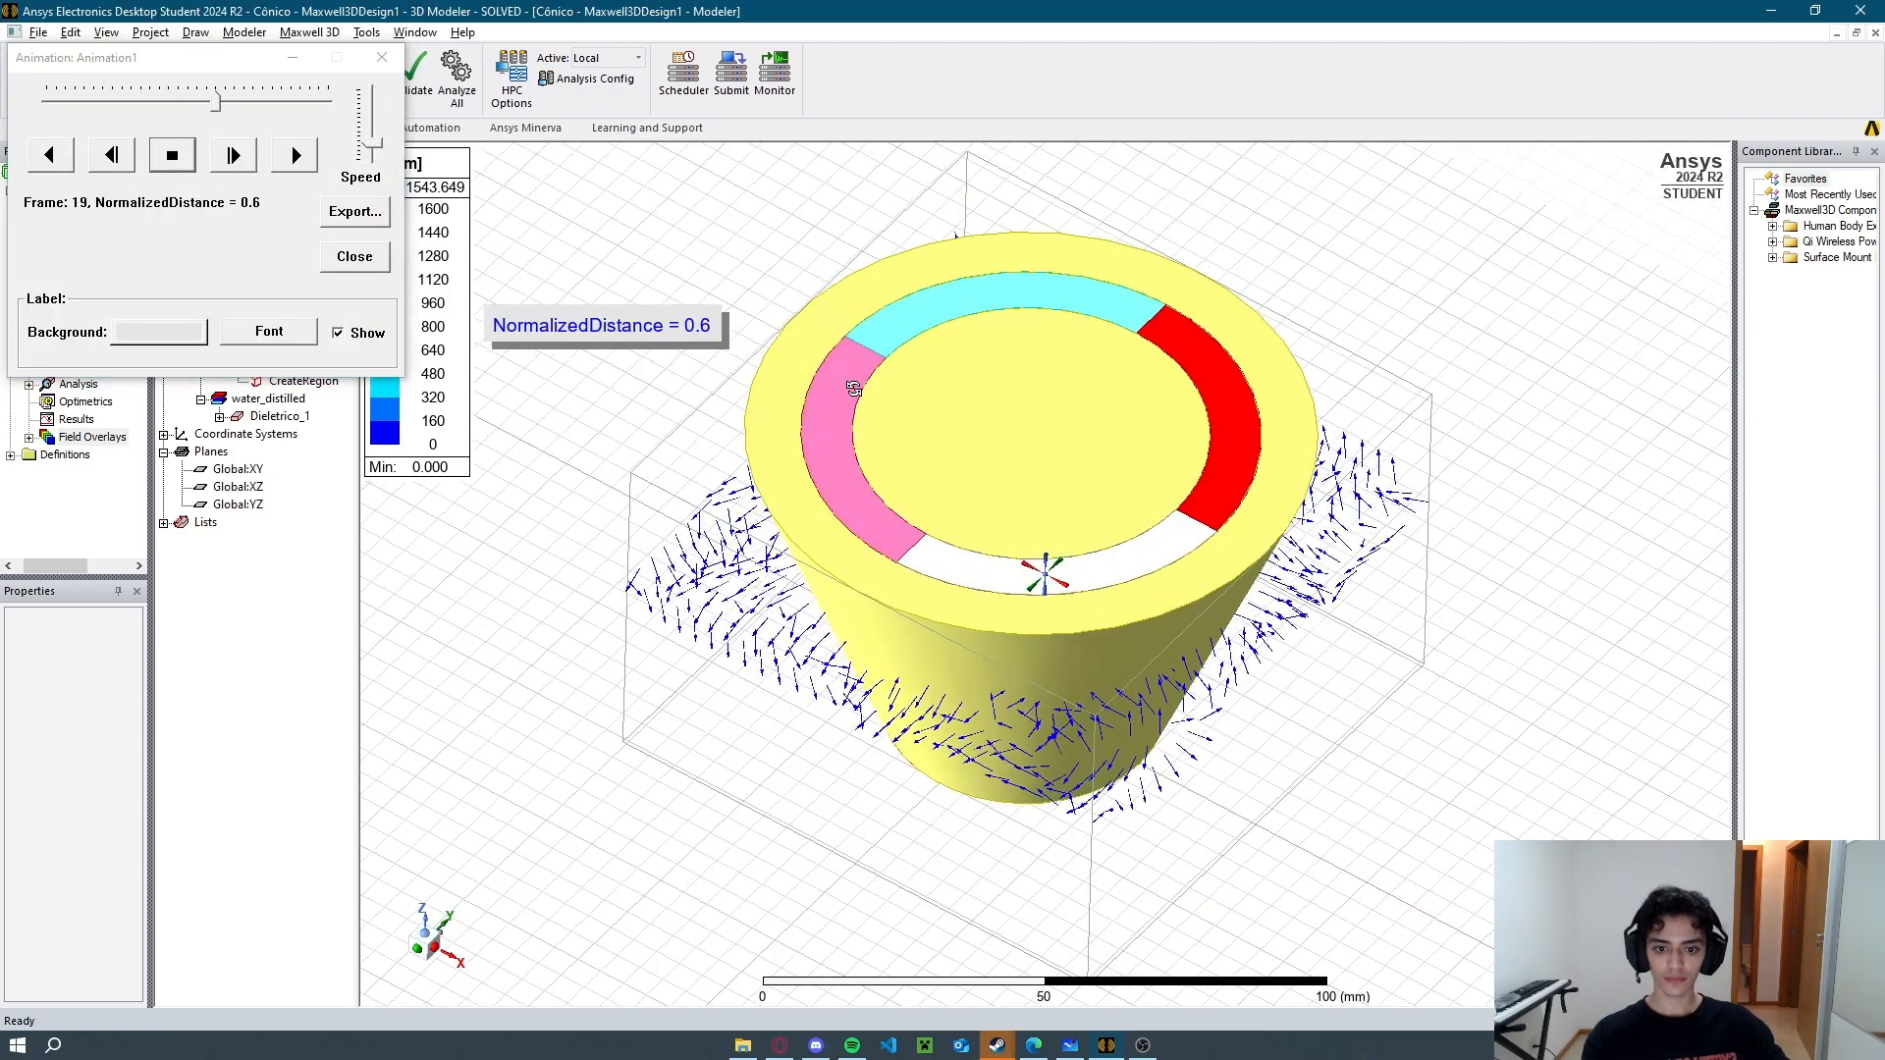
drag(234, 65, 394, 577)
click(100, 129)
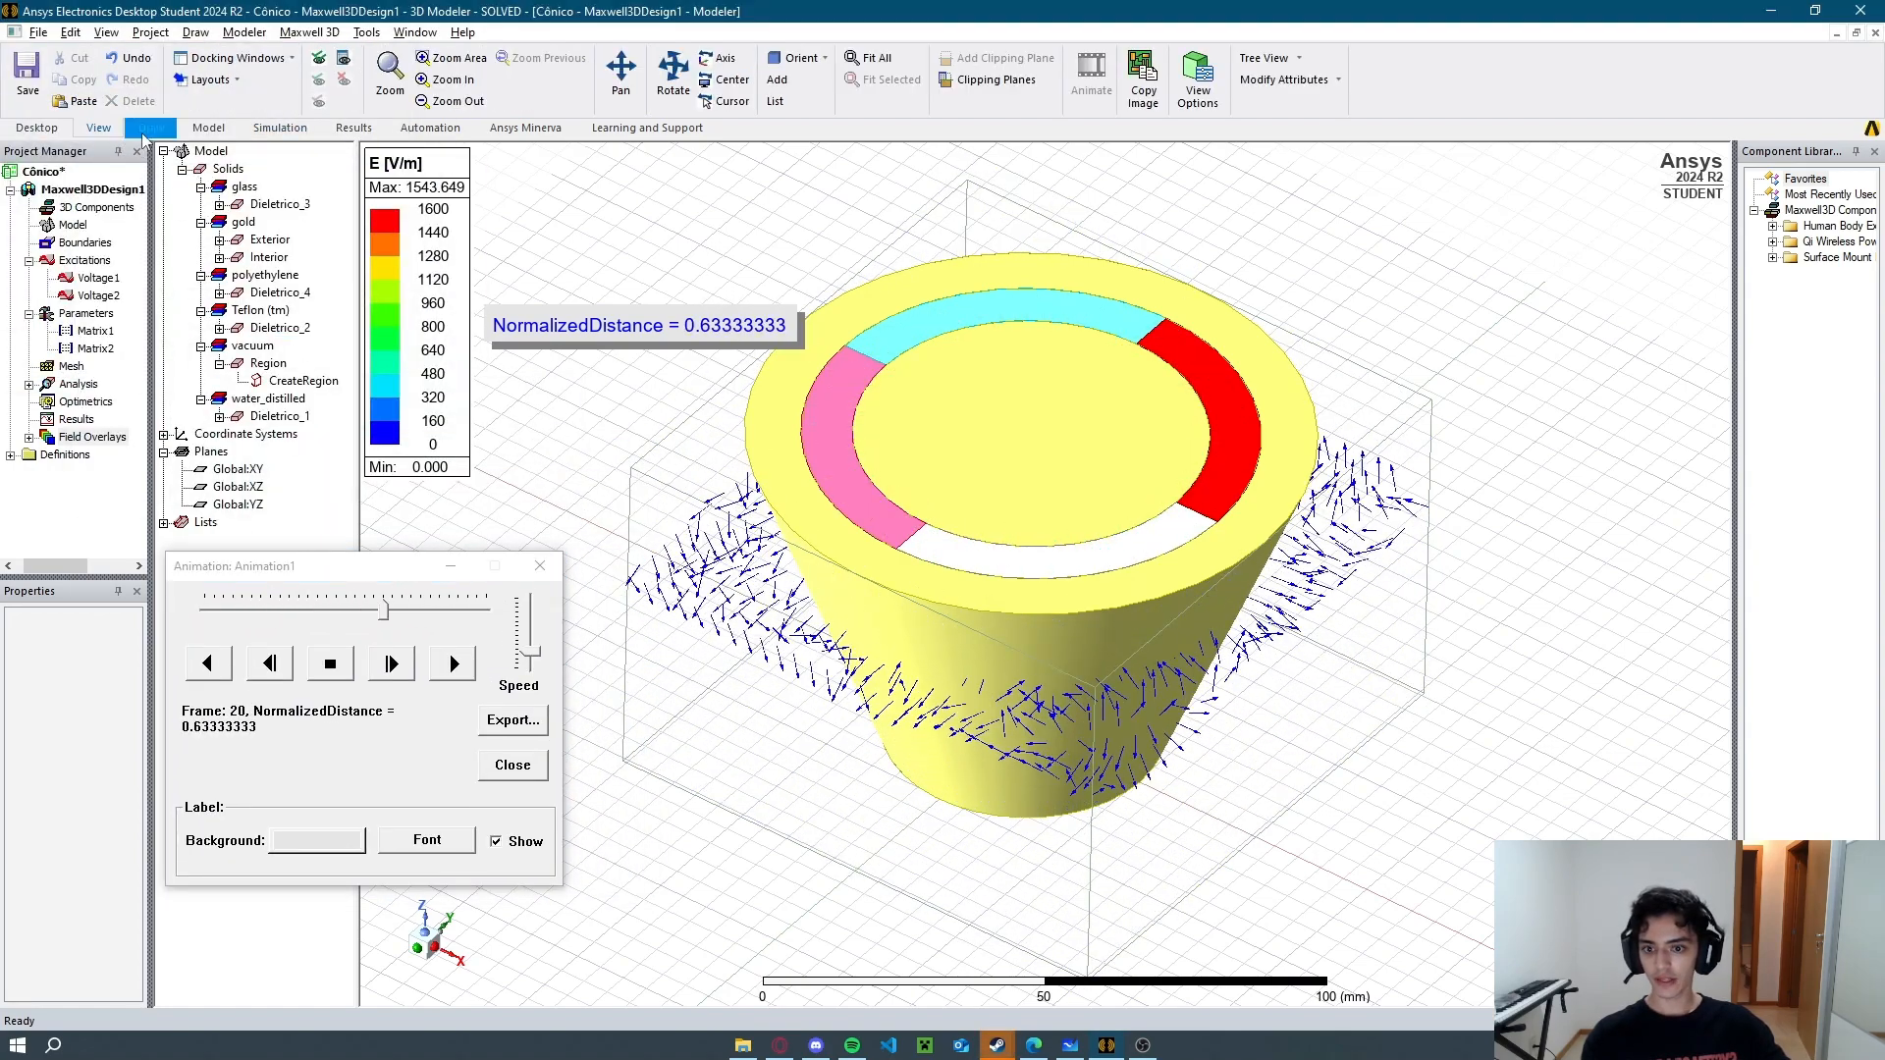
drag(334, 567, 300, 618)
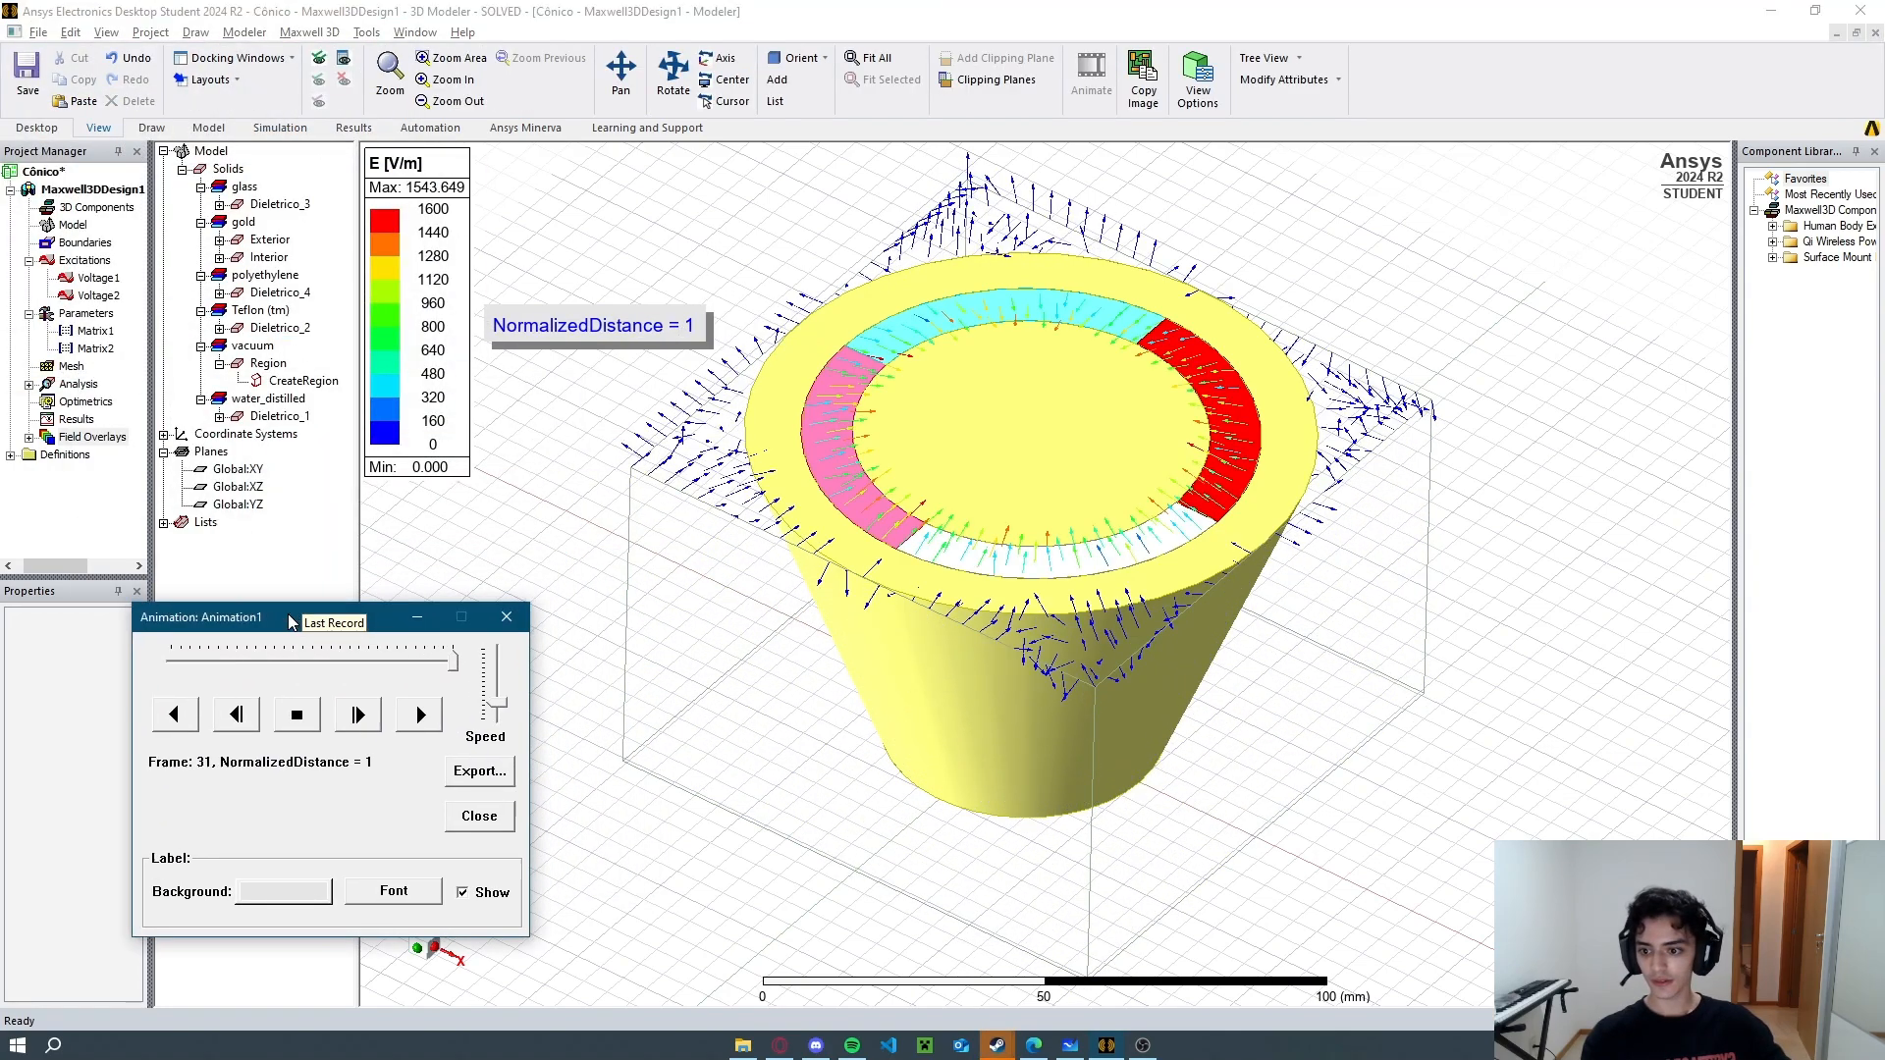
click(606, 331)
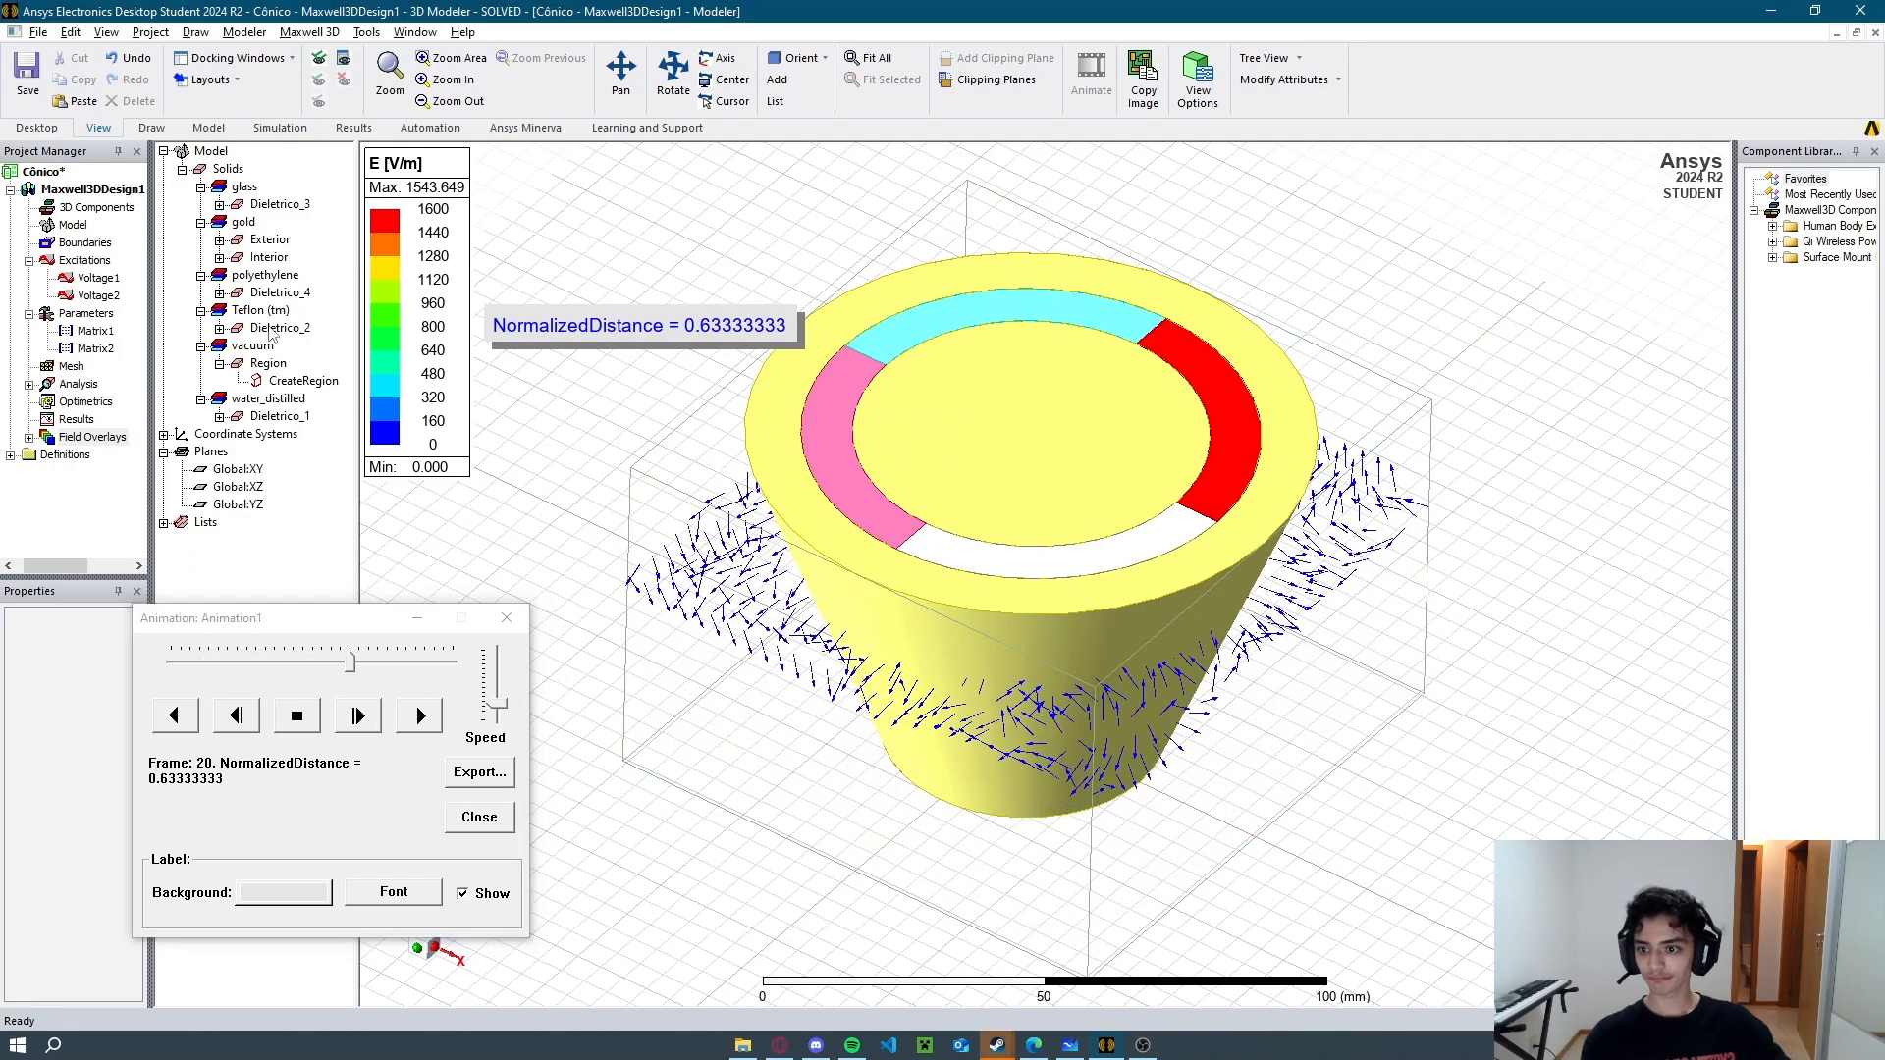
click(268, 257)
ctrl+click(268, 257)
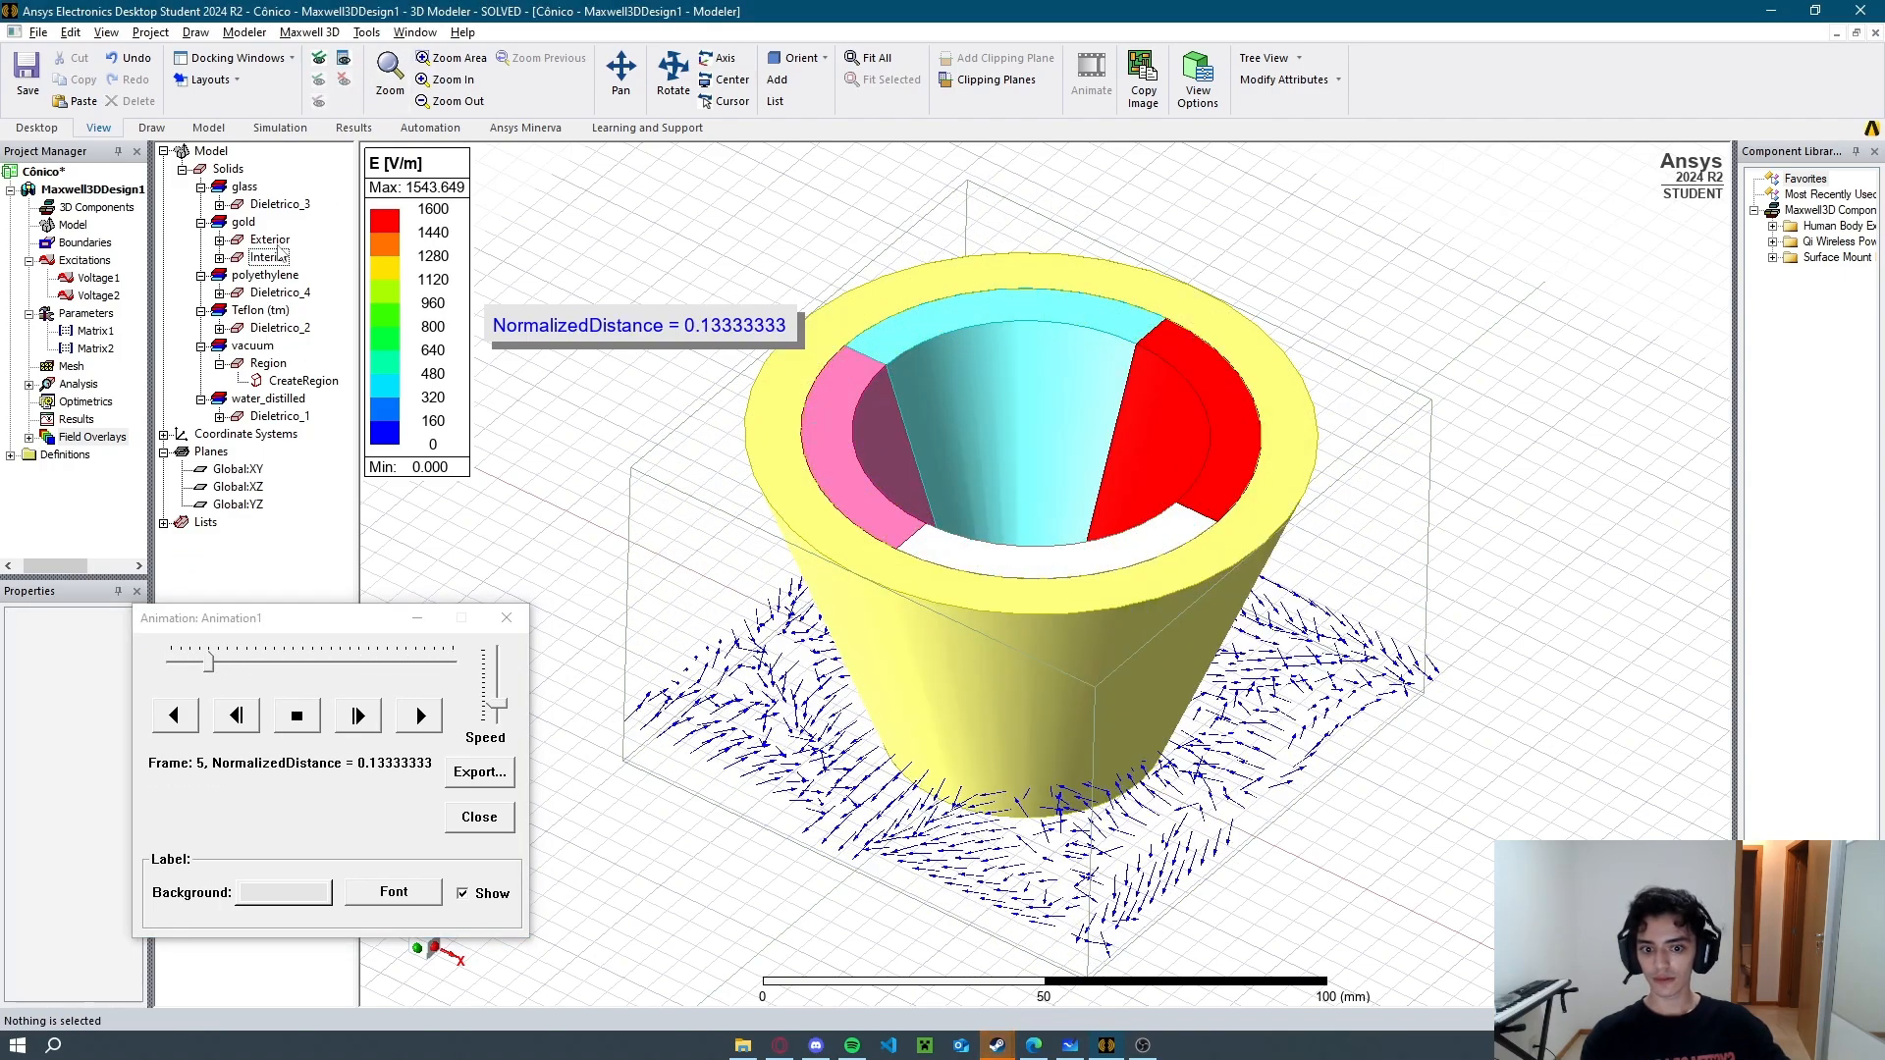
middle_drag(888, 330, 881, 383)
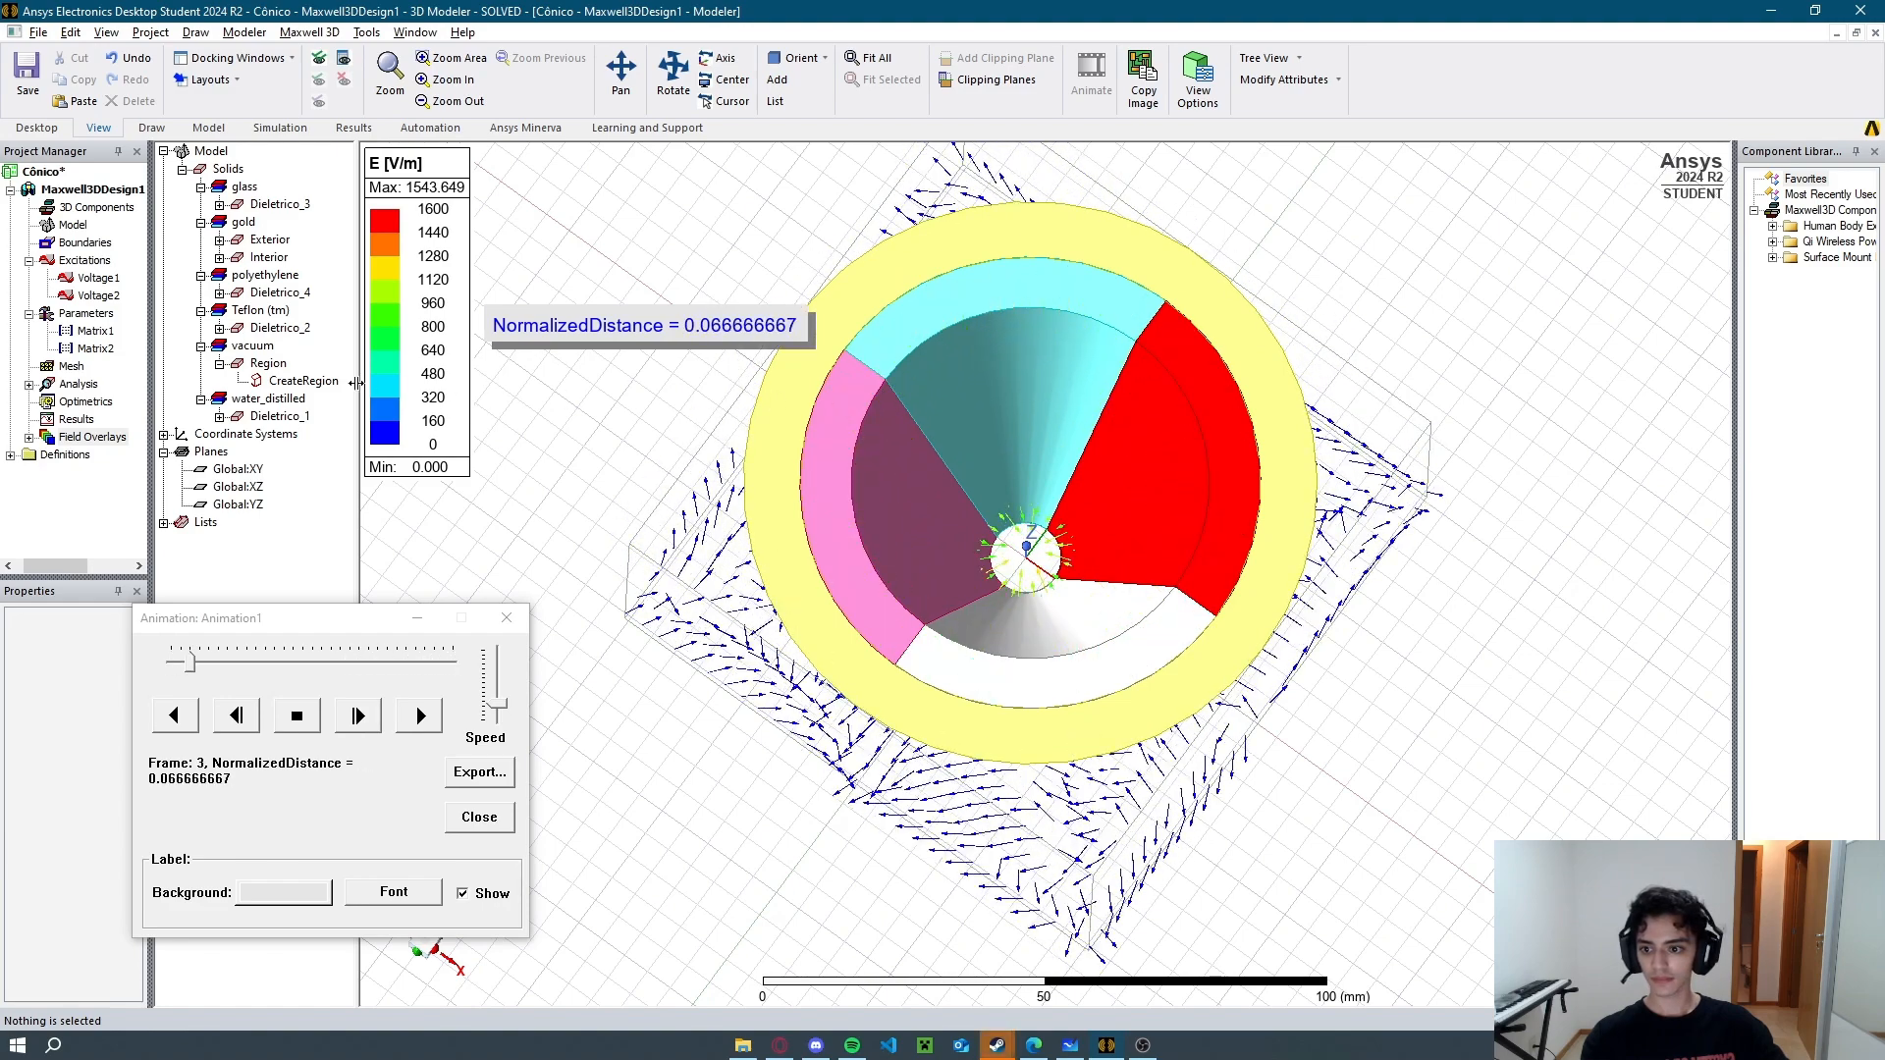
Hide Dieletrico_1, Dieletrico_4, Dieletrico_2 and Dieletrico_3 and examine the animated field vectors inside the Exterior cone.
click(292, 418)
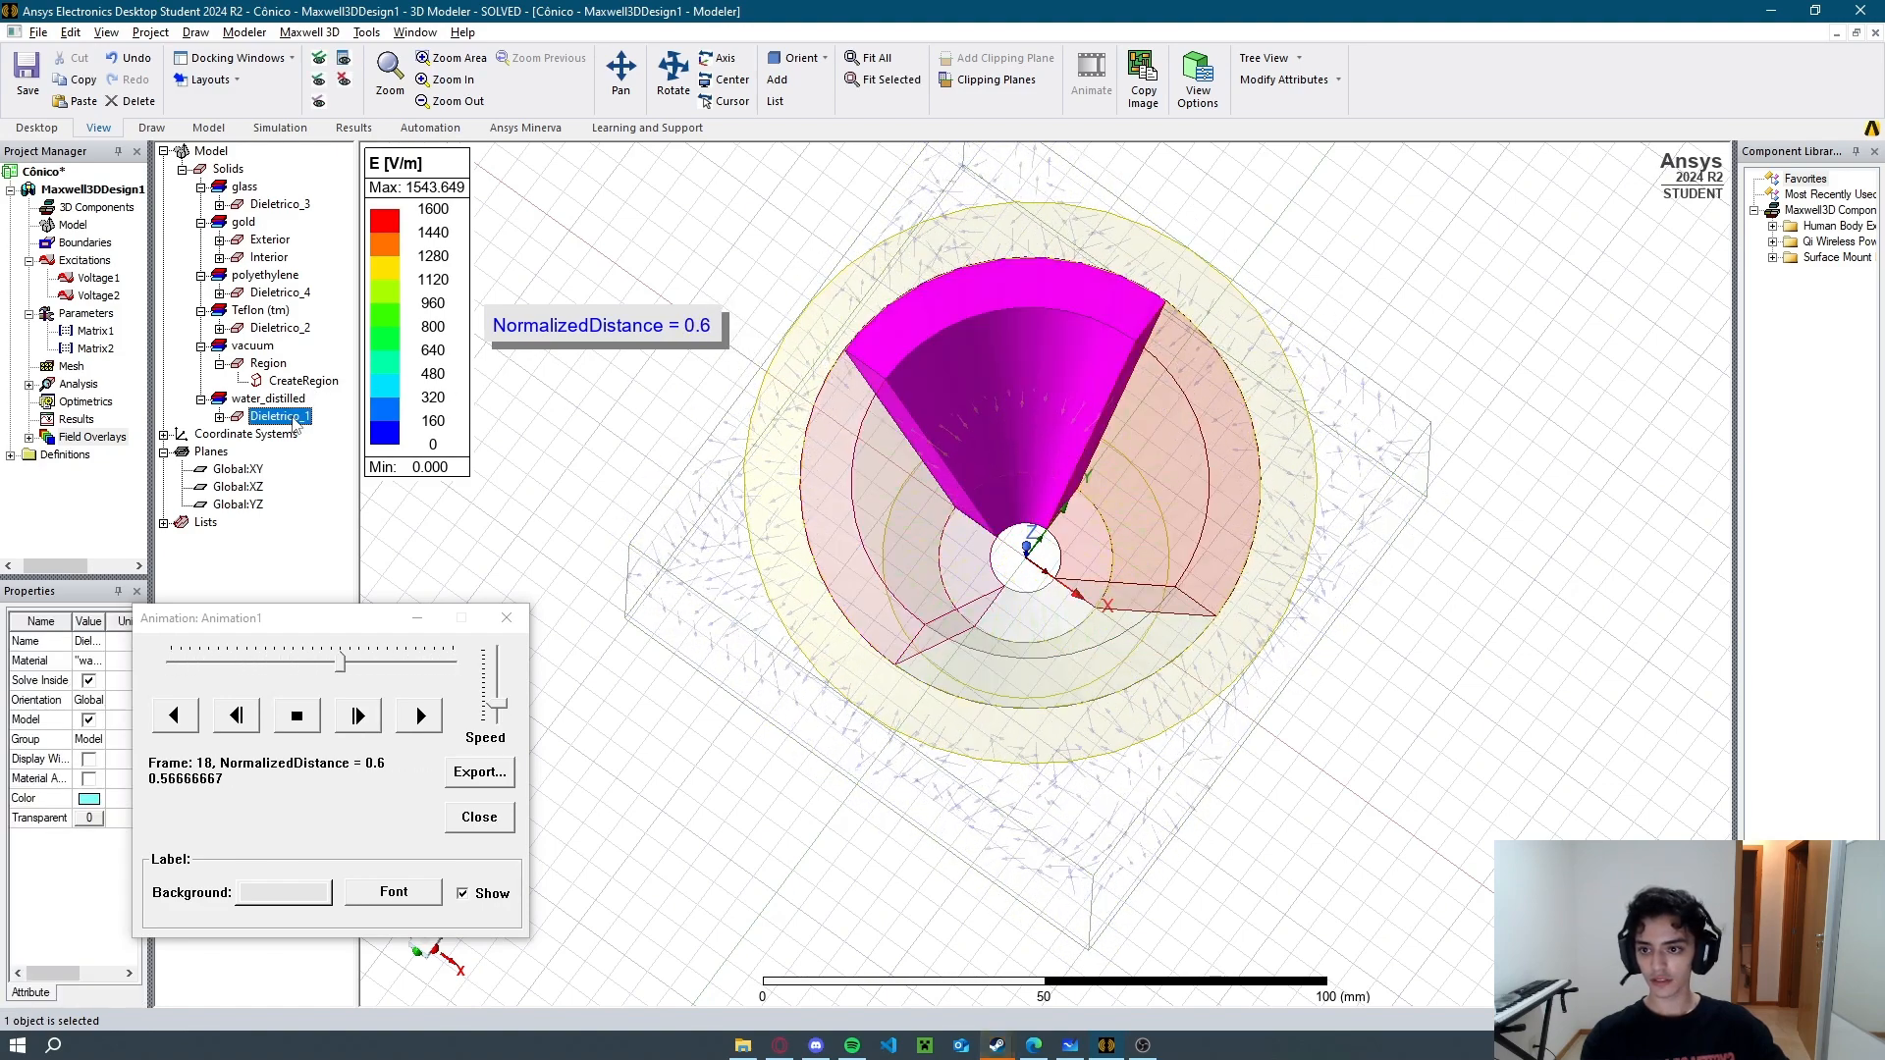
ctrl+click(297, 295)
ctrl+click(293, 329)
ctrl+click(283, 204)
click(342, 80)
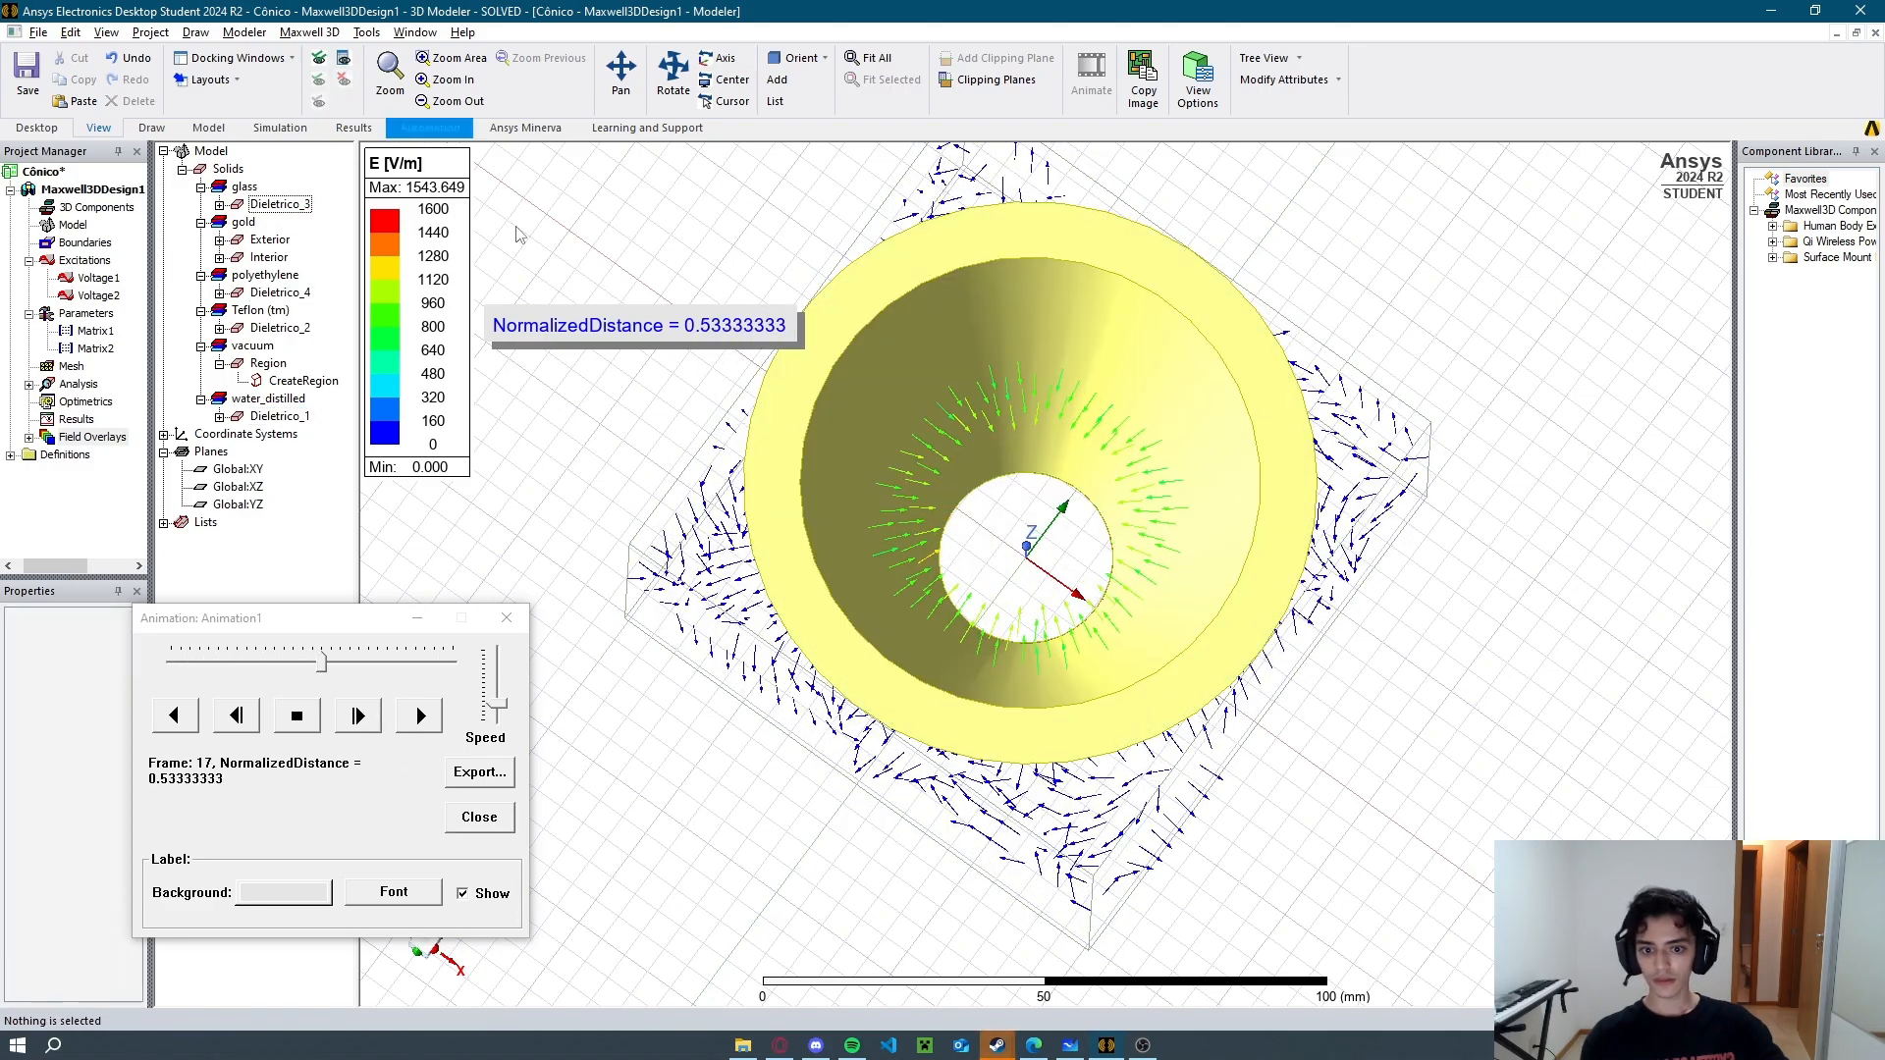
middle_drag(643, 496, 678, 437)
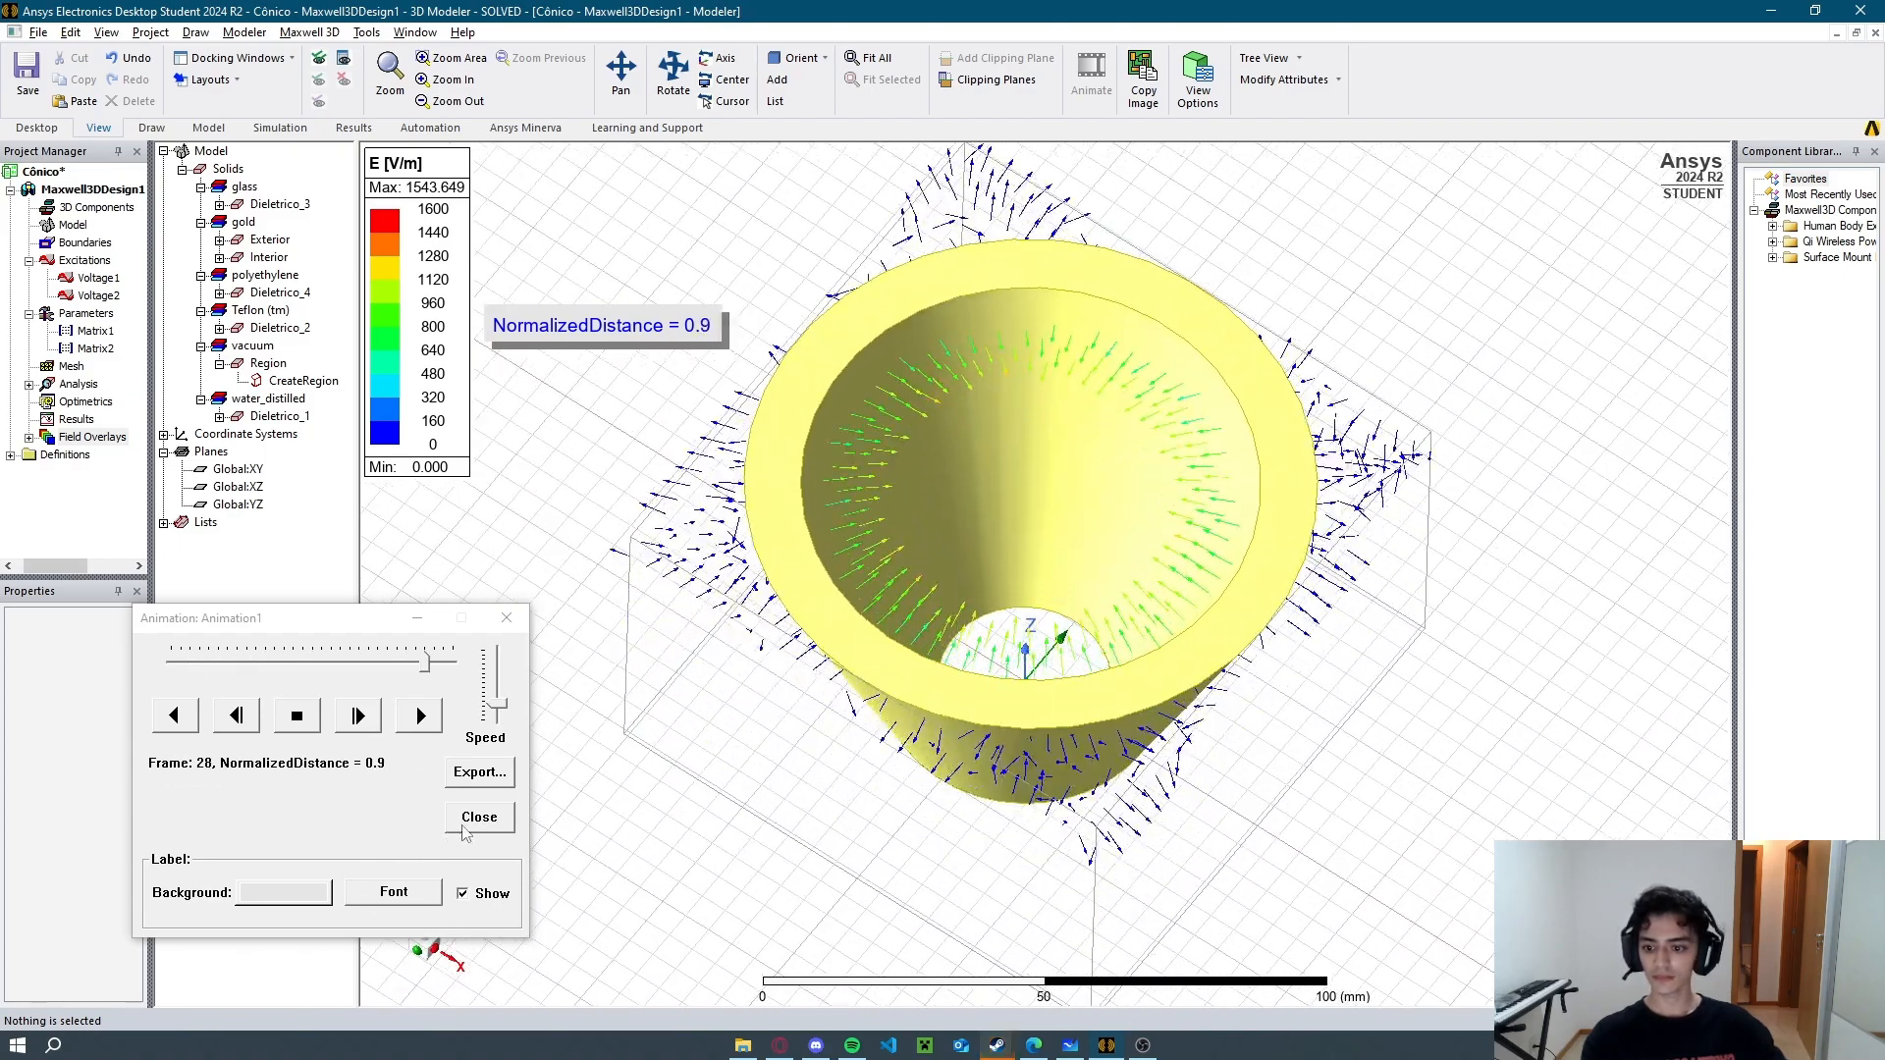
Close the animation and delete all plots in the E field overlay folder.
click(466, 820)
right_click(88, 437)
key(Escape)
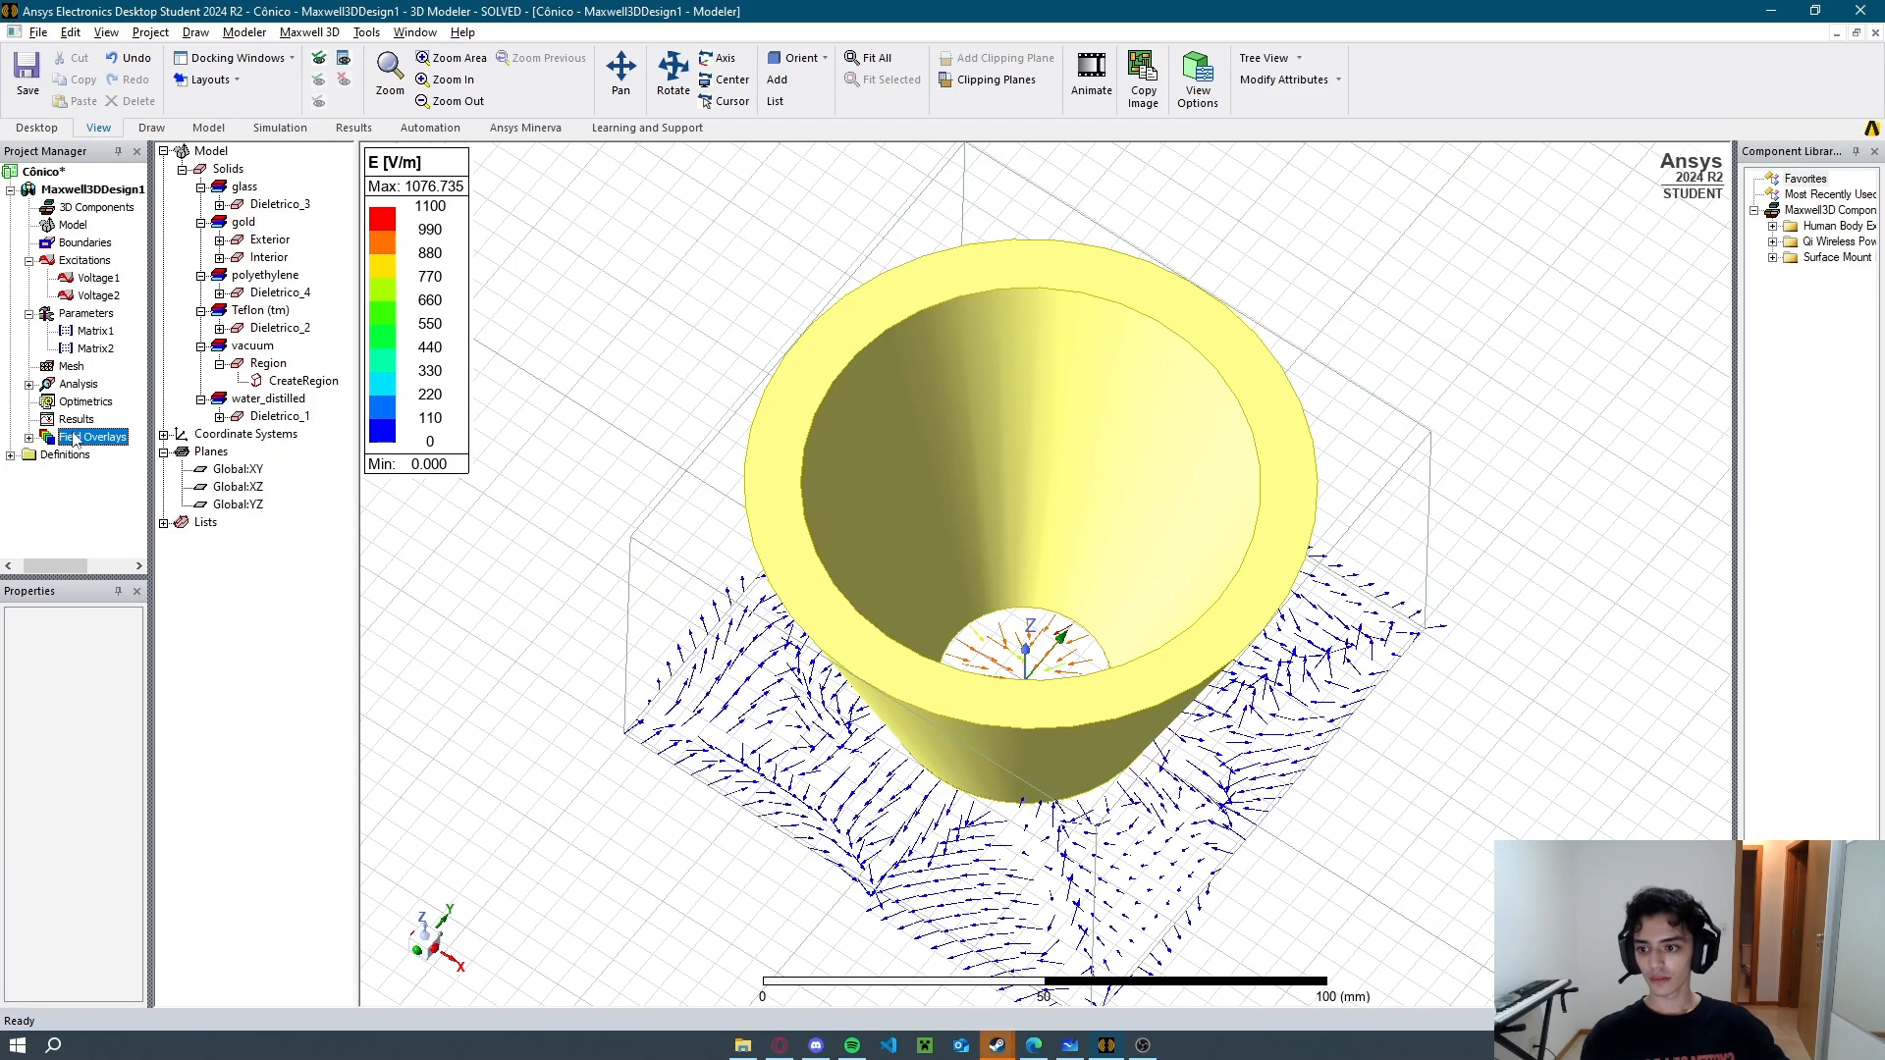
click(30, 436)
click(58, 457)
key(Delete)
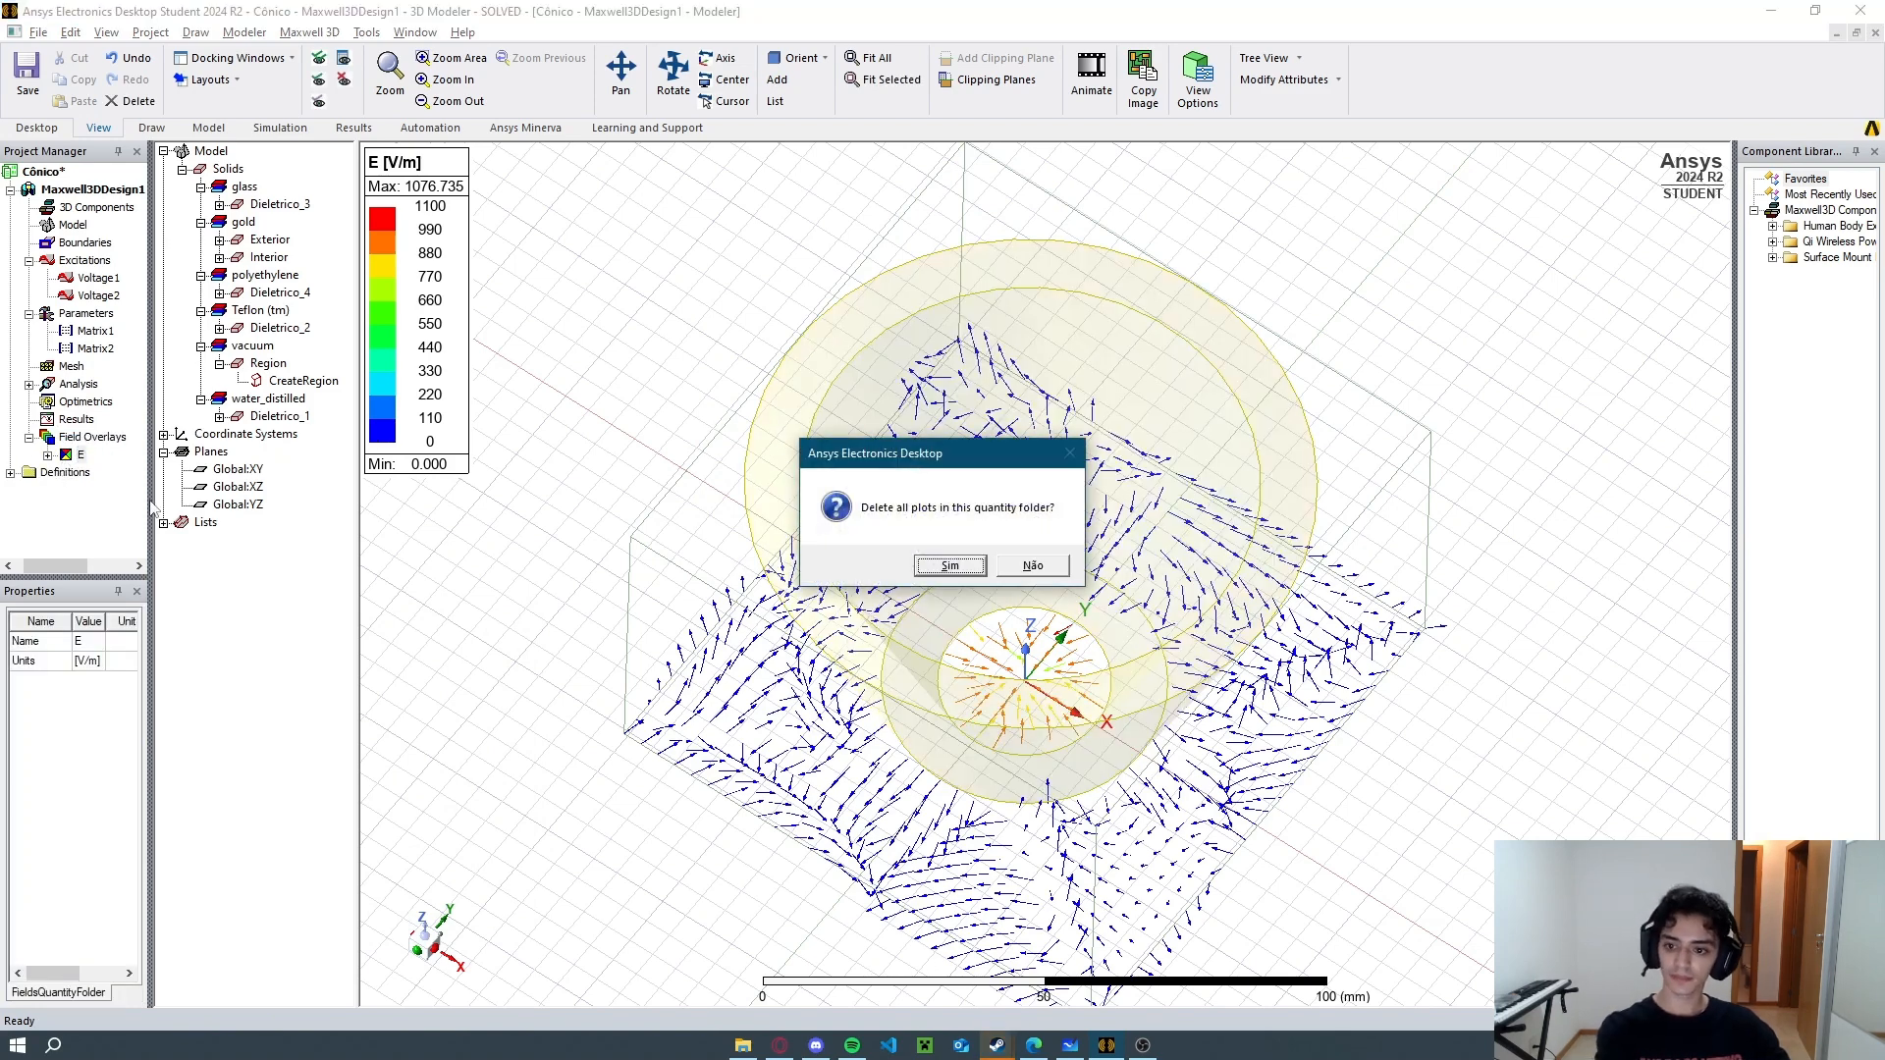
key(Return)
Create a Mag_E field plot on the Global:XY plane.
click(223, 471)
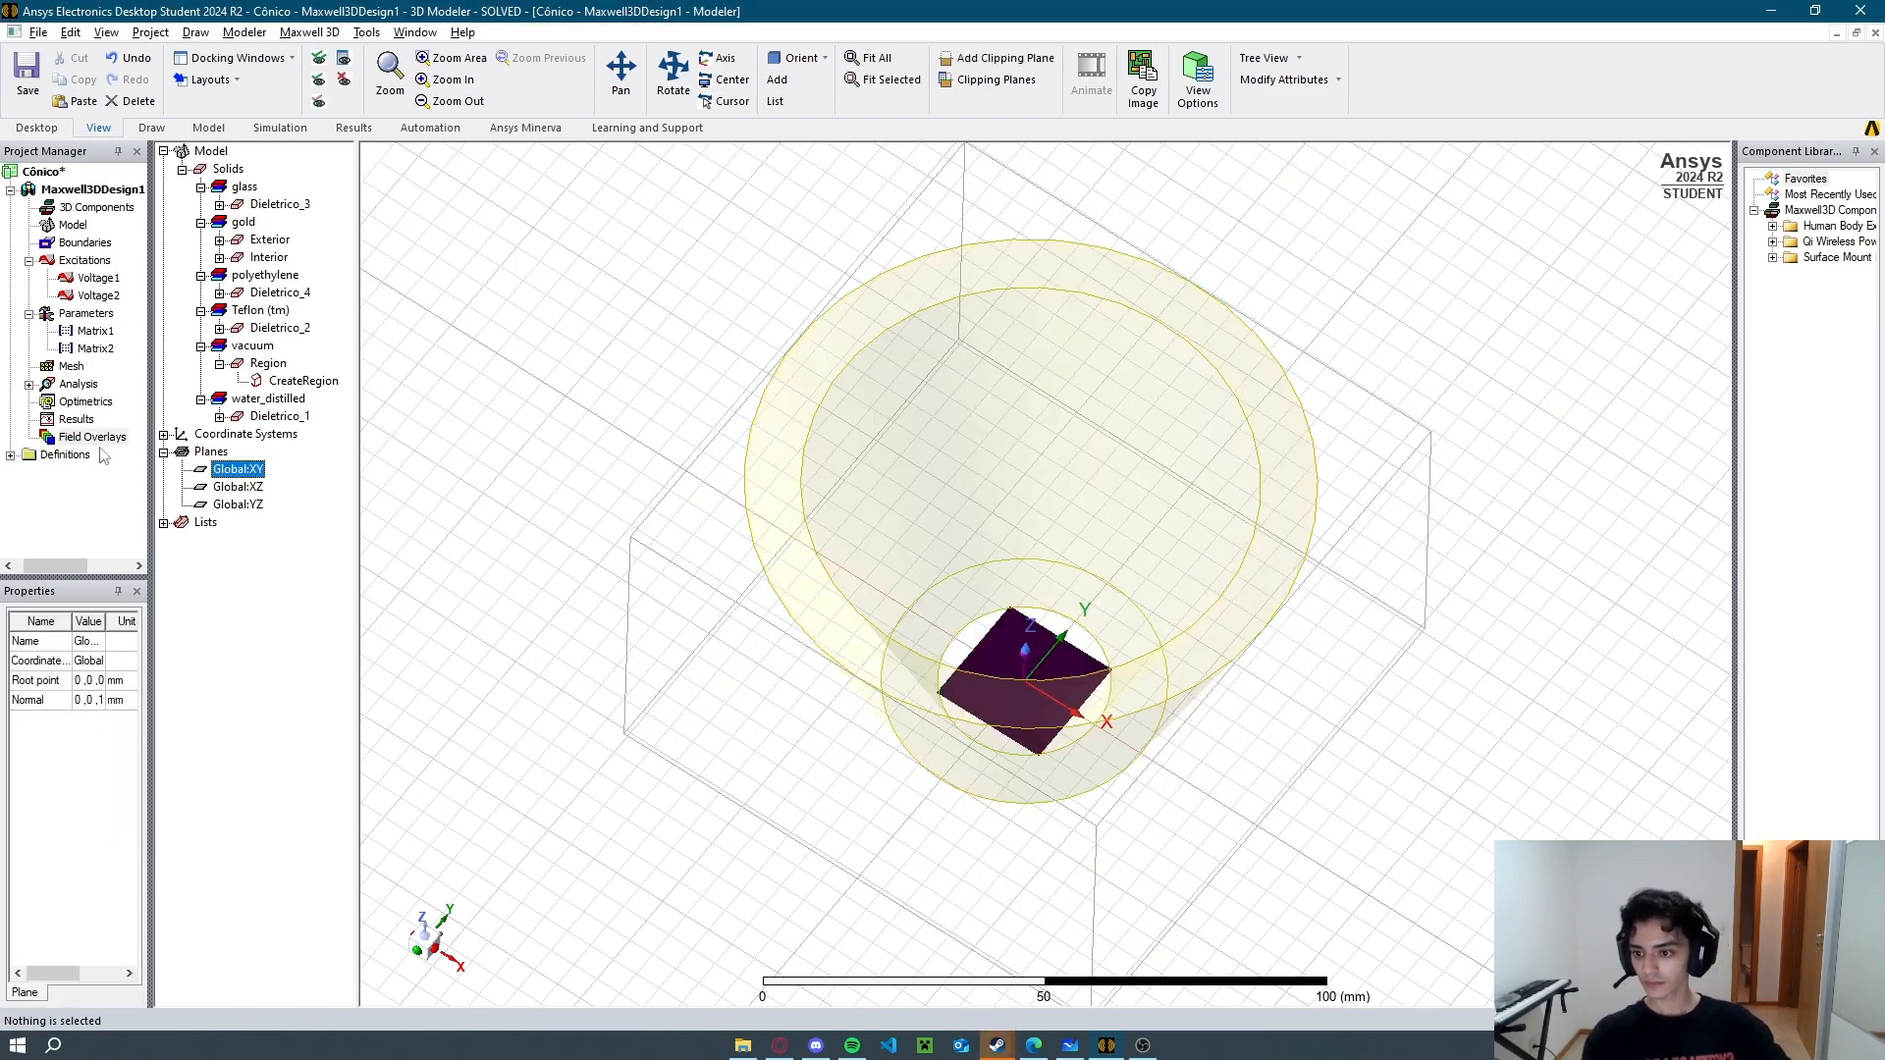
right_click(88, 438)
mouse_move(157, 457)
mouse_move(444, 488)
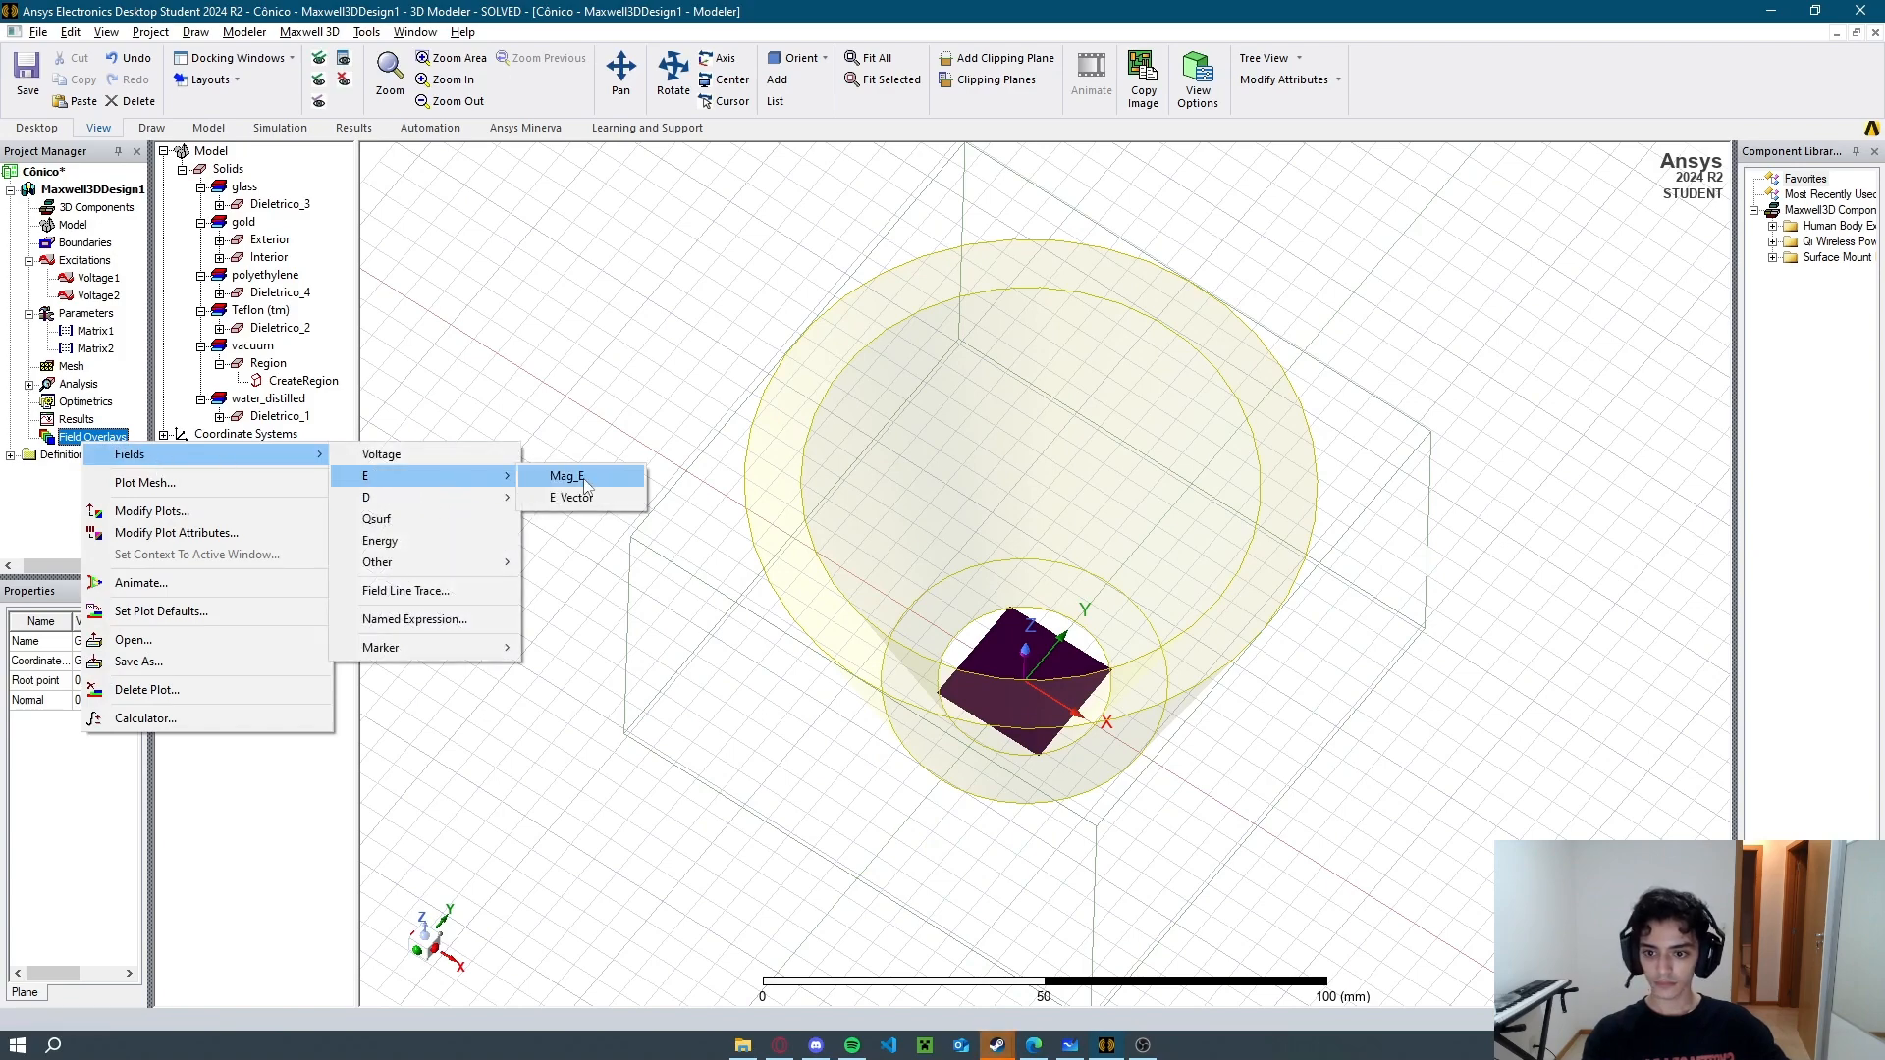
click(567, 476)
click(1158, 525)
click(928, 743)
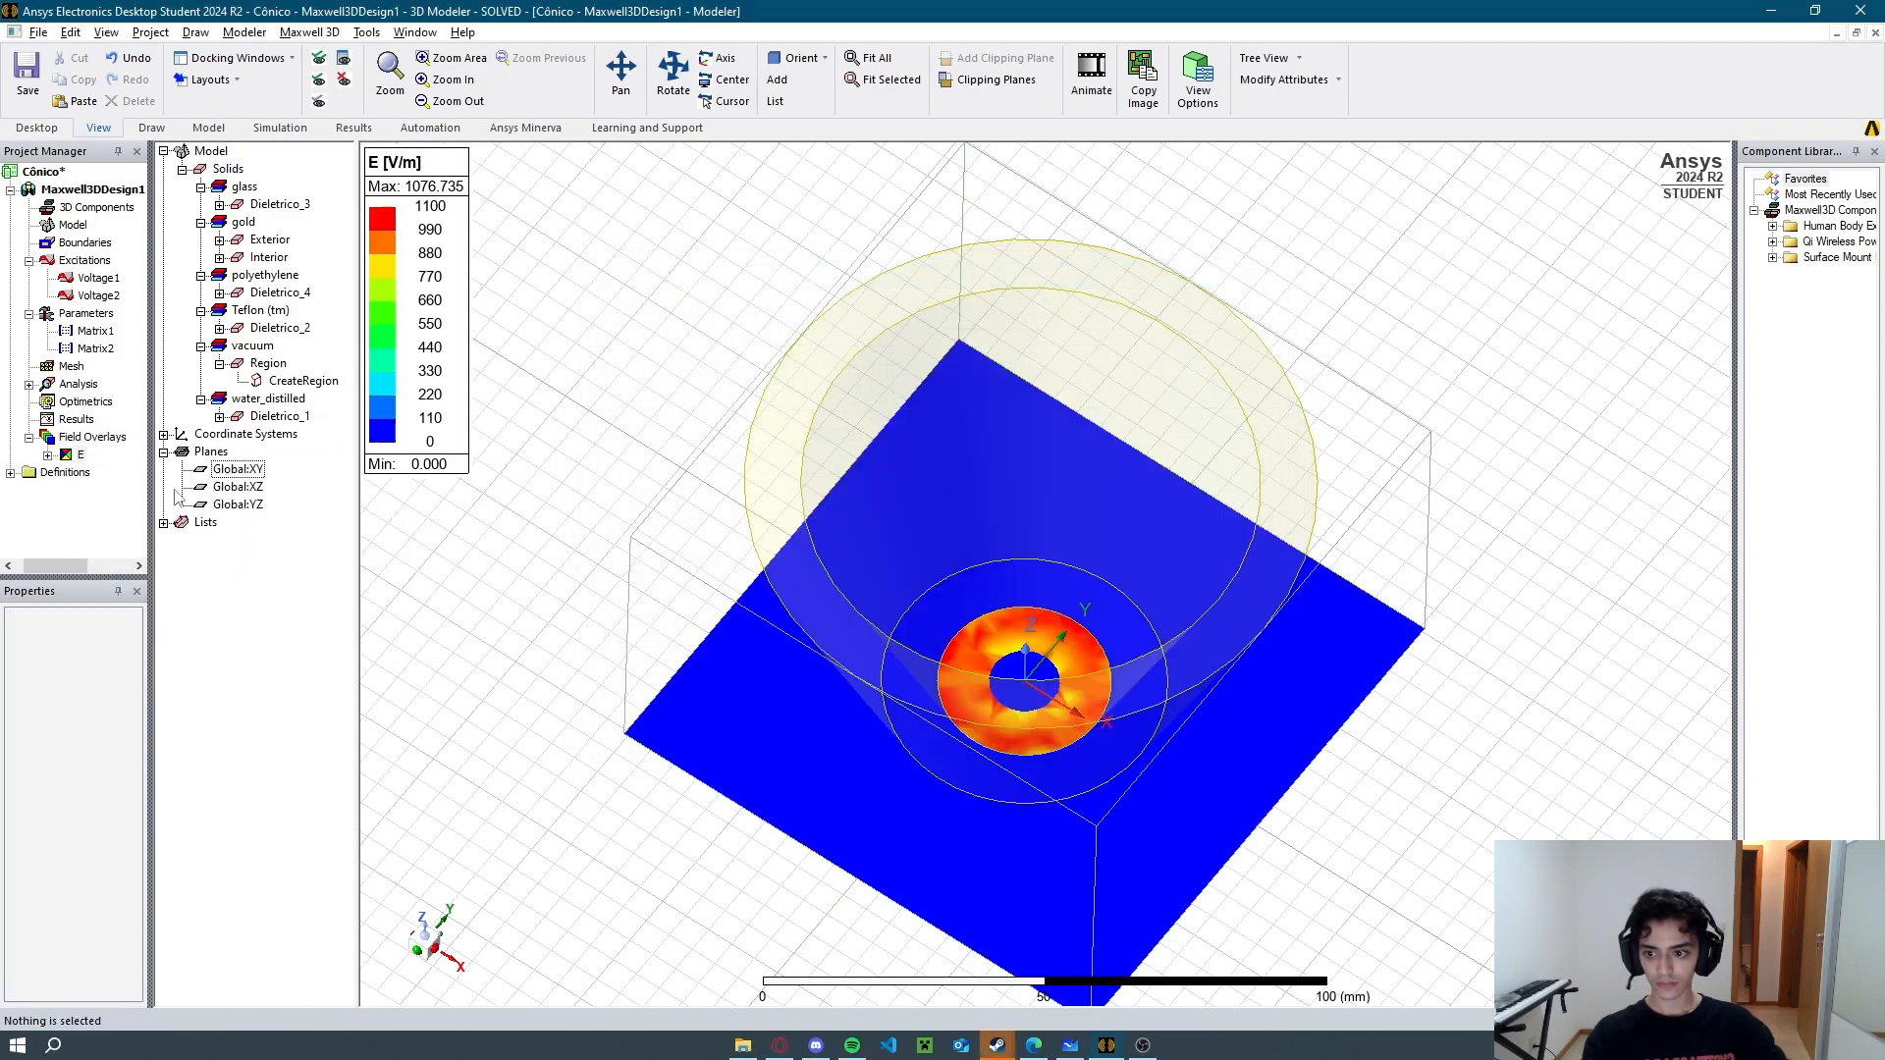
Animate the Mag_E plot over NormalizedDistance and examine the field magnitude inside the cone from several angles.
right_click(88, 438)
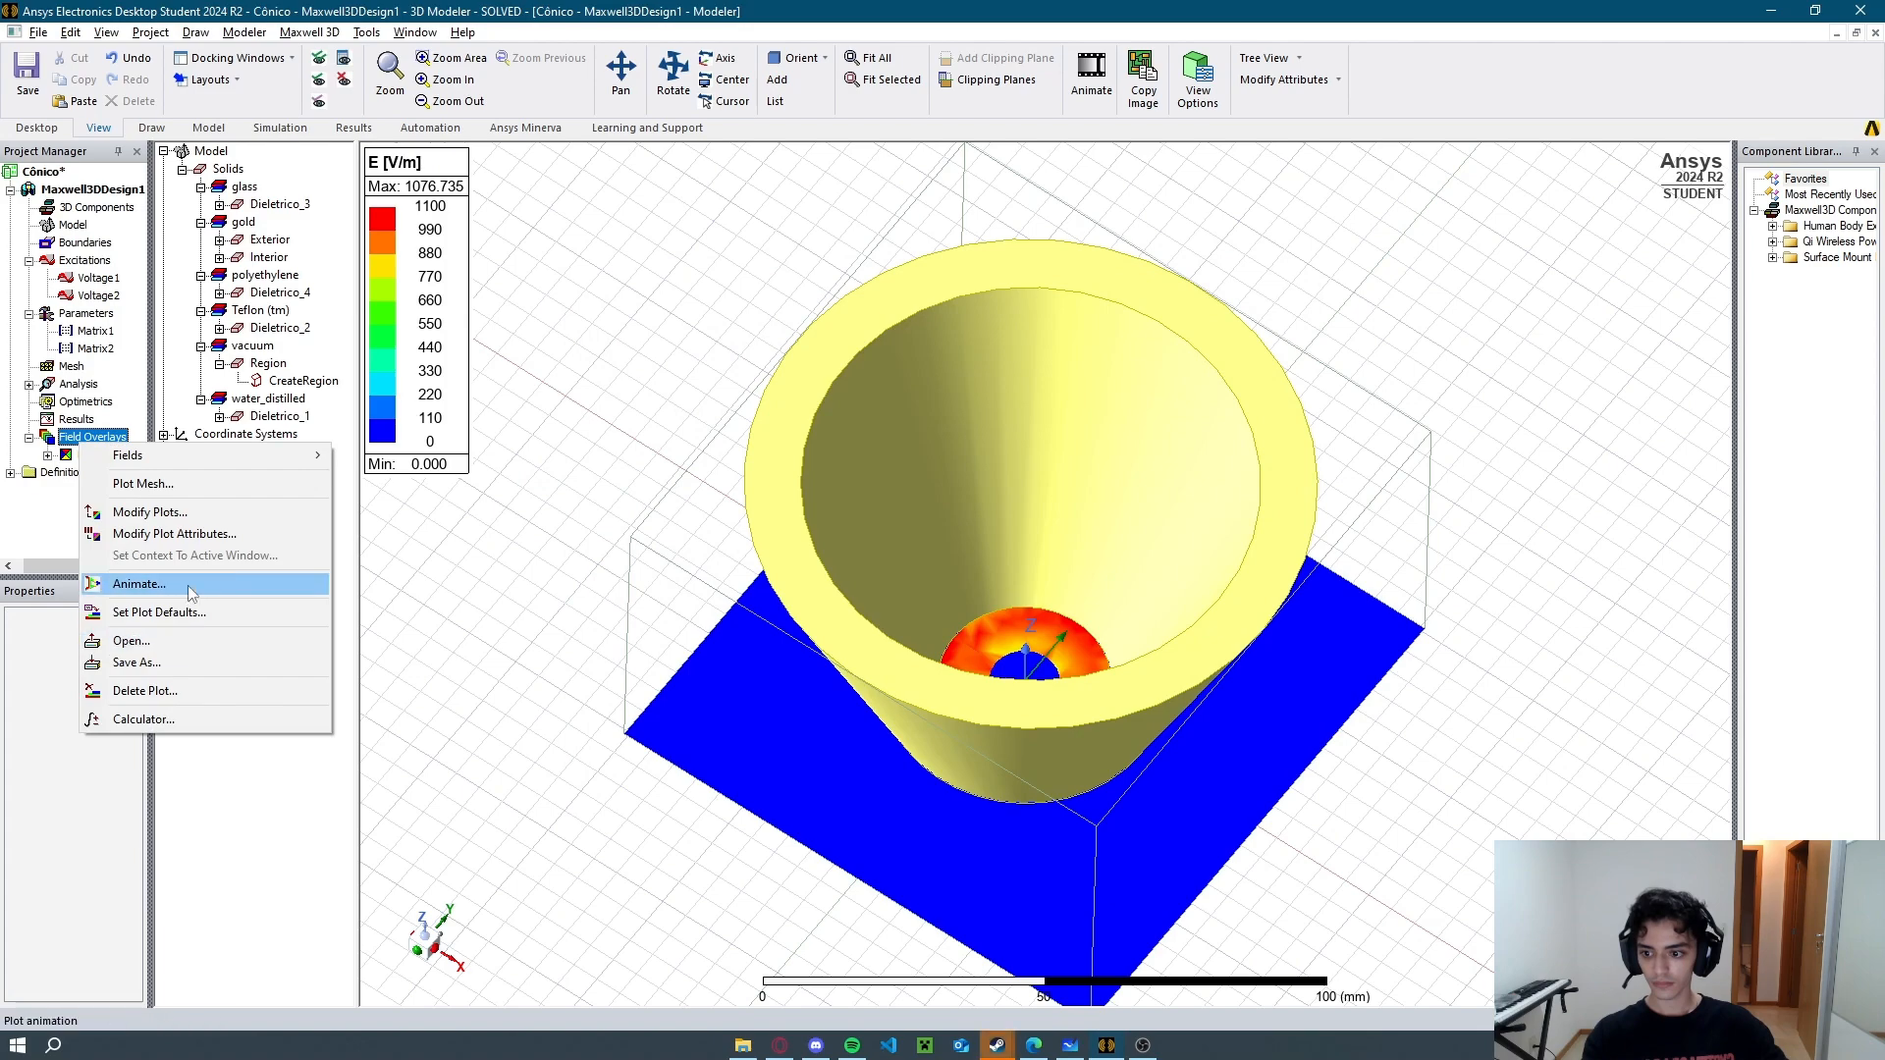
click(187, 586)
click(850, 625)
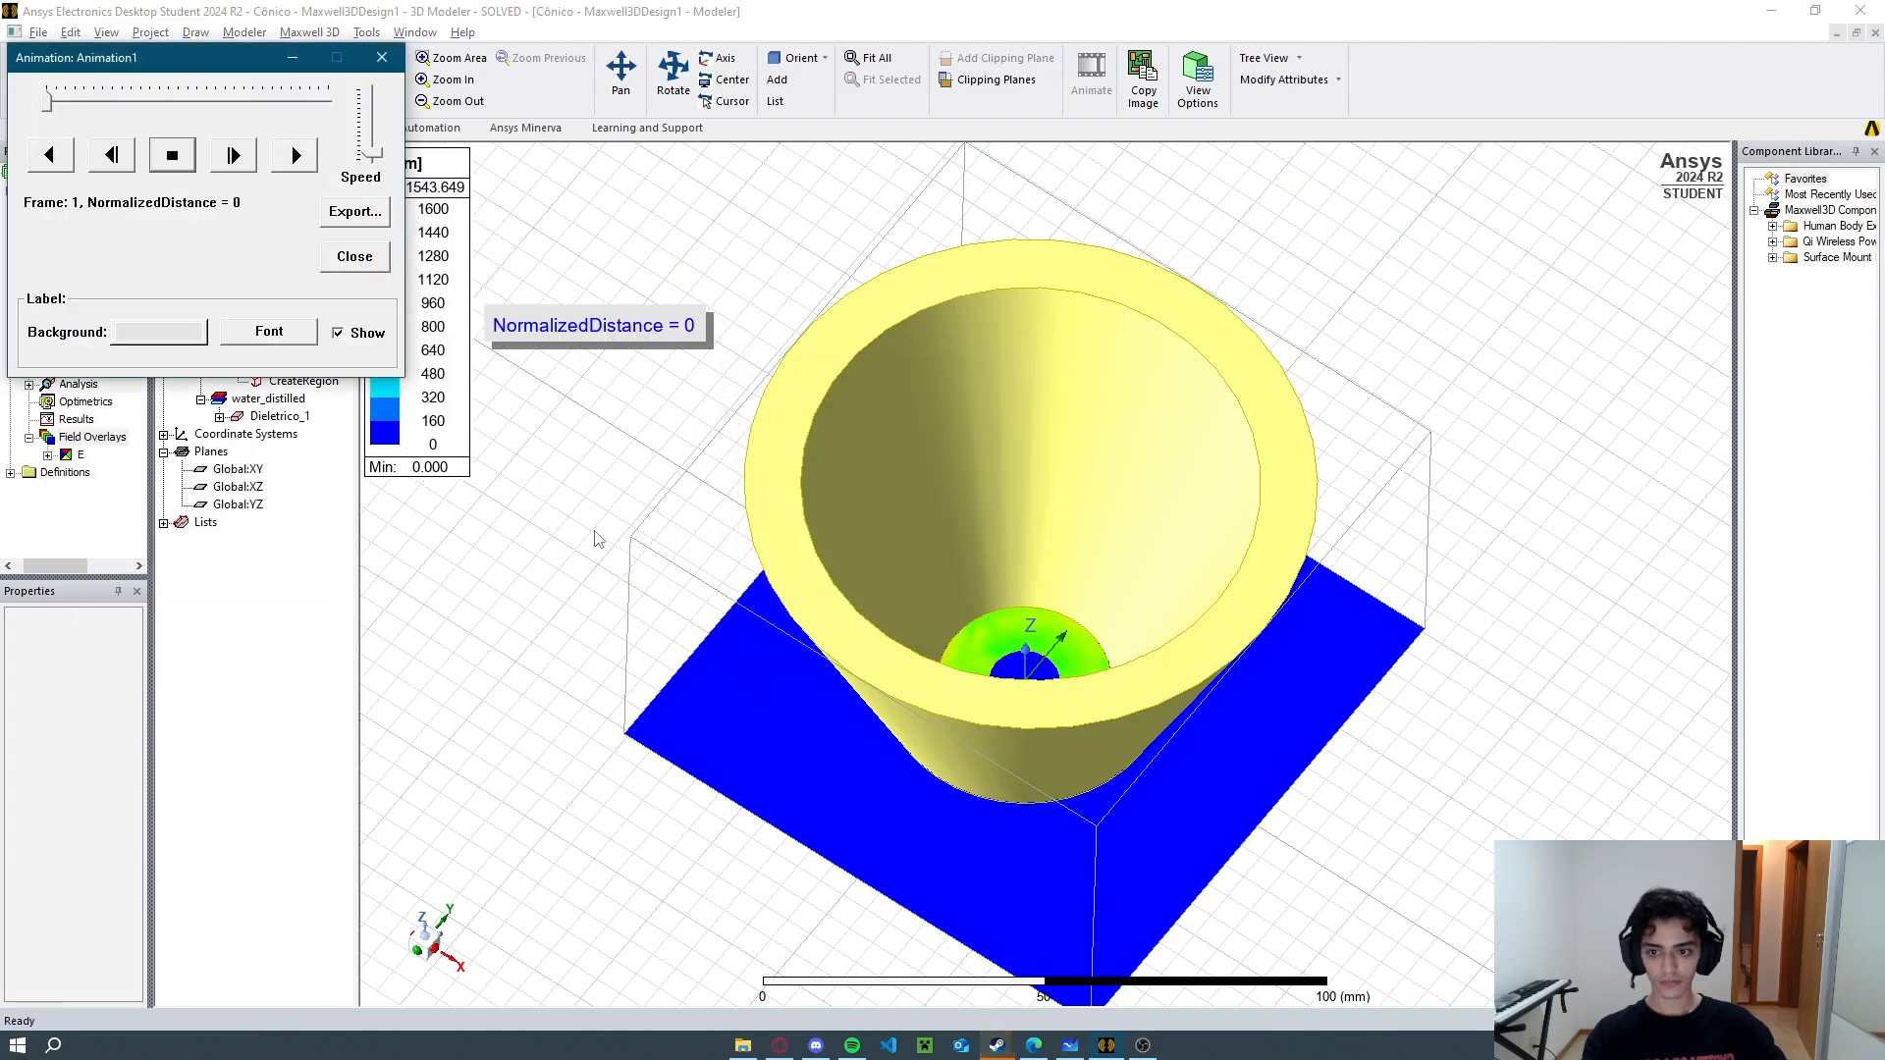
middle_drag(650, 218, 664, 261)
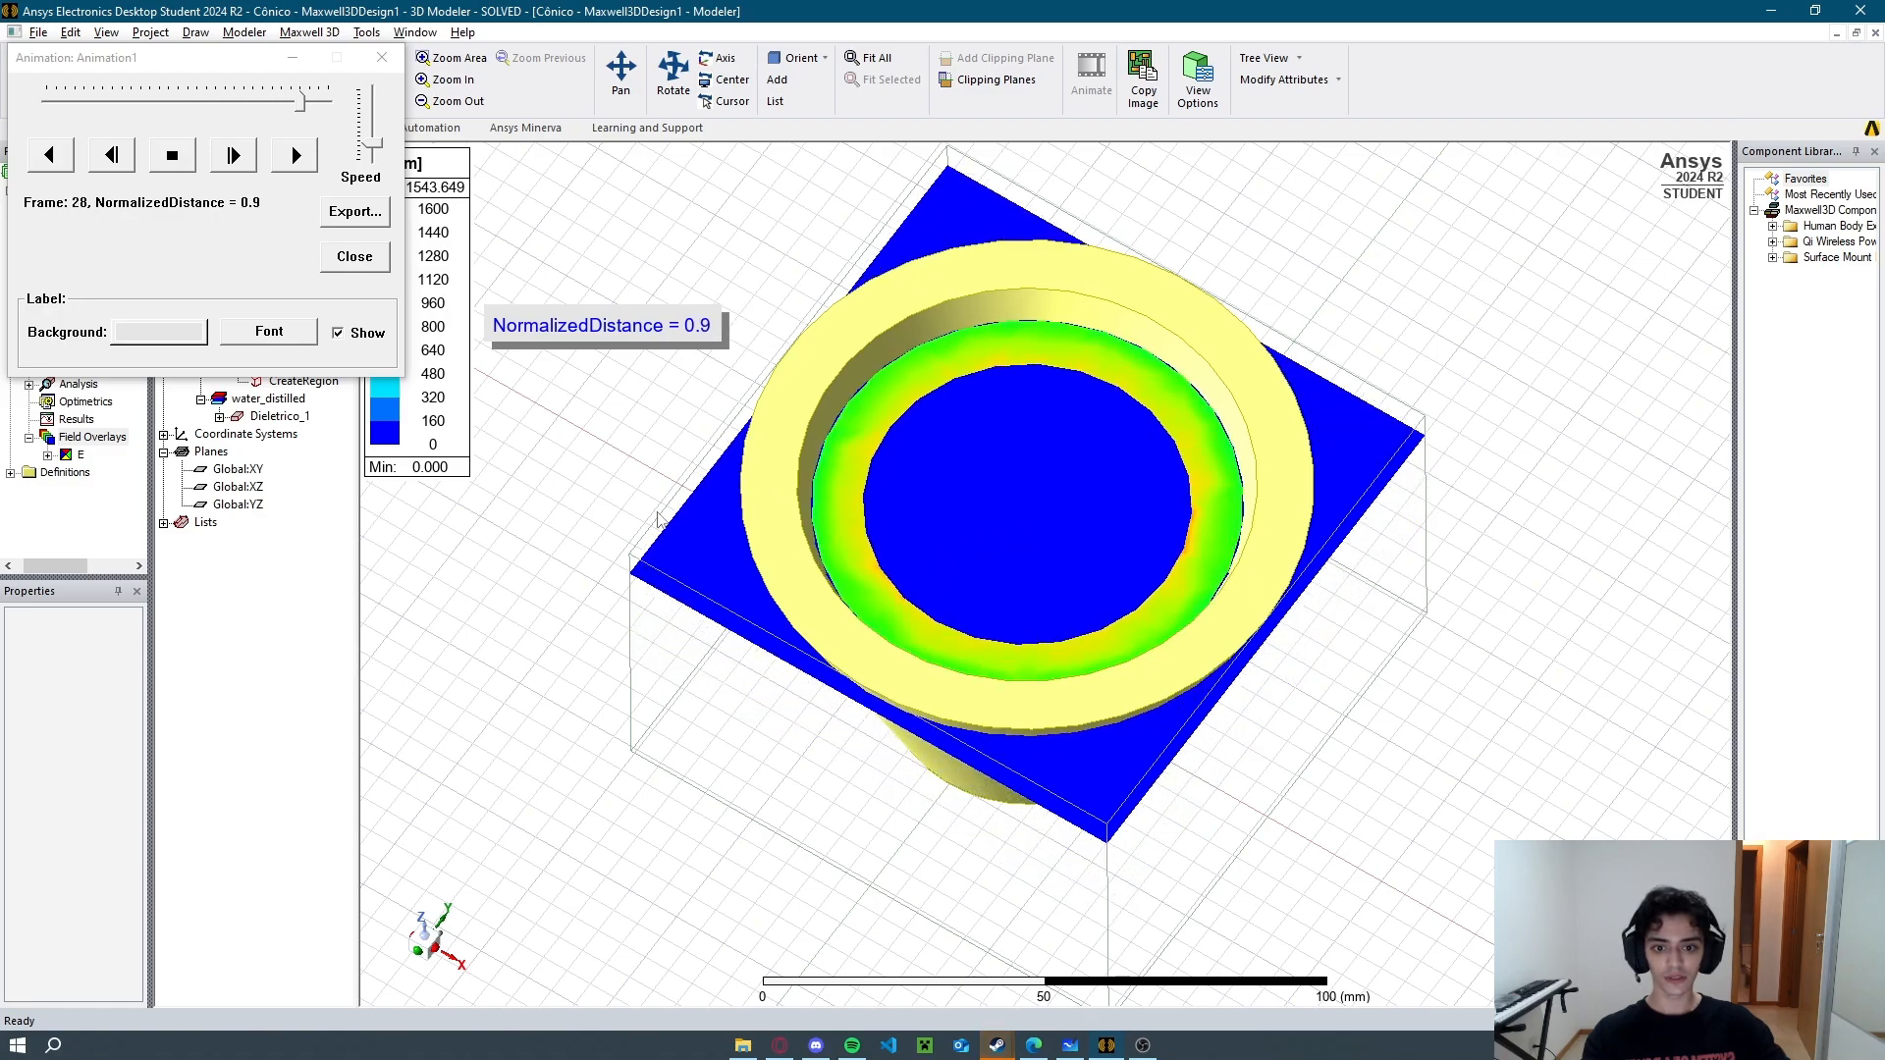
middle_drag(1213, 379, 1241, 464)
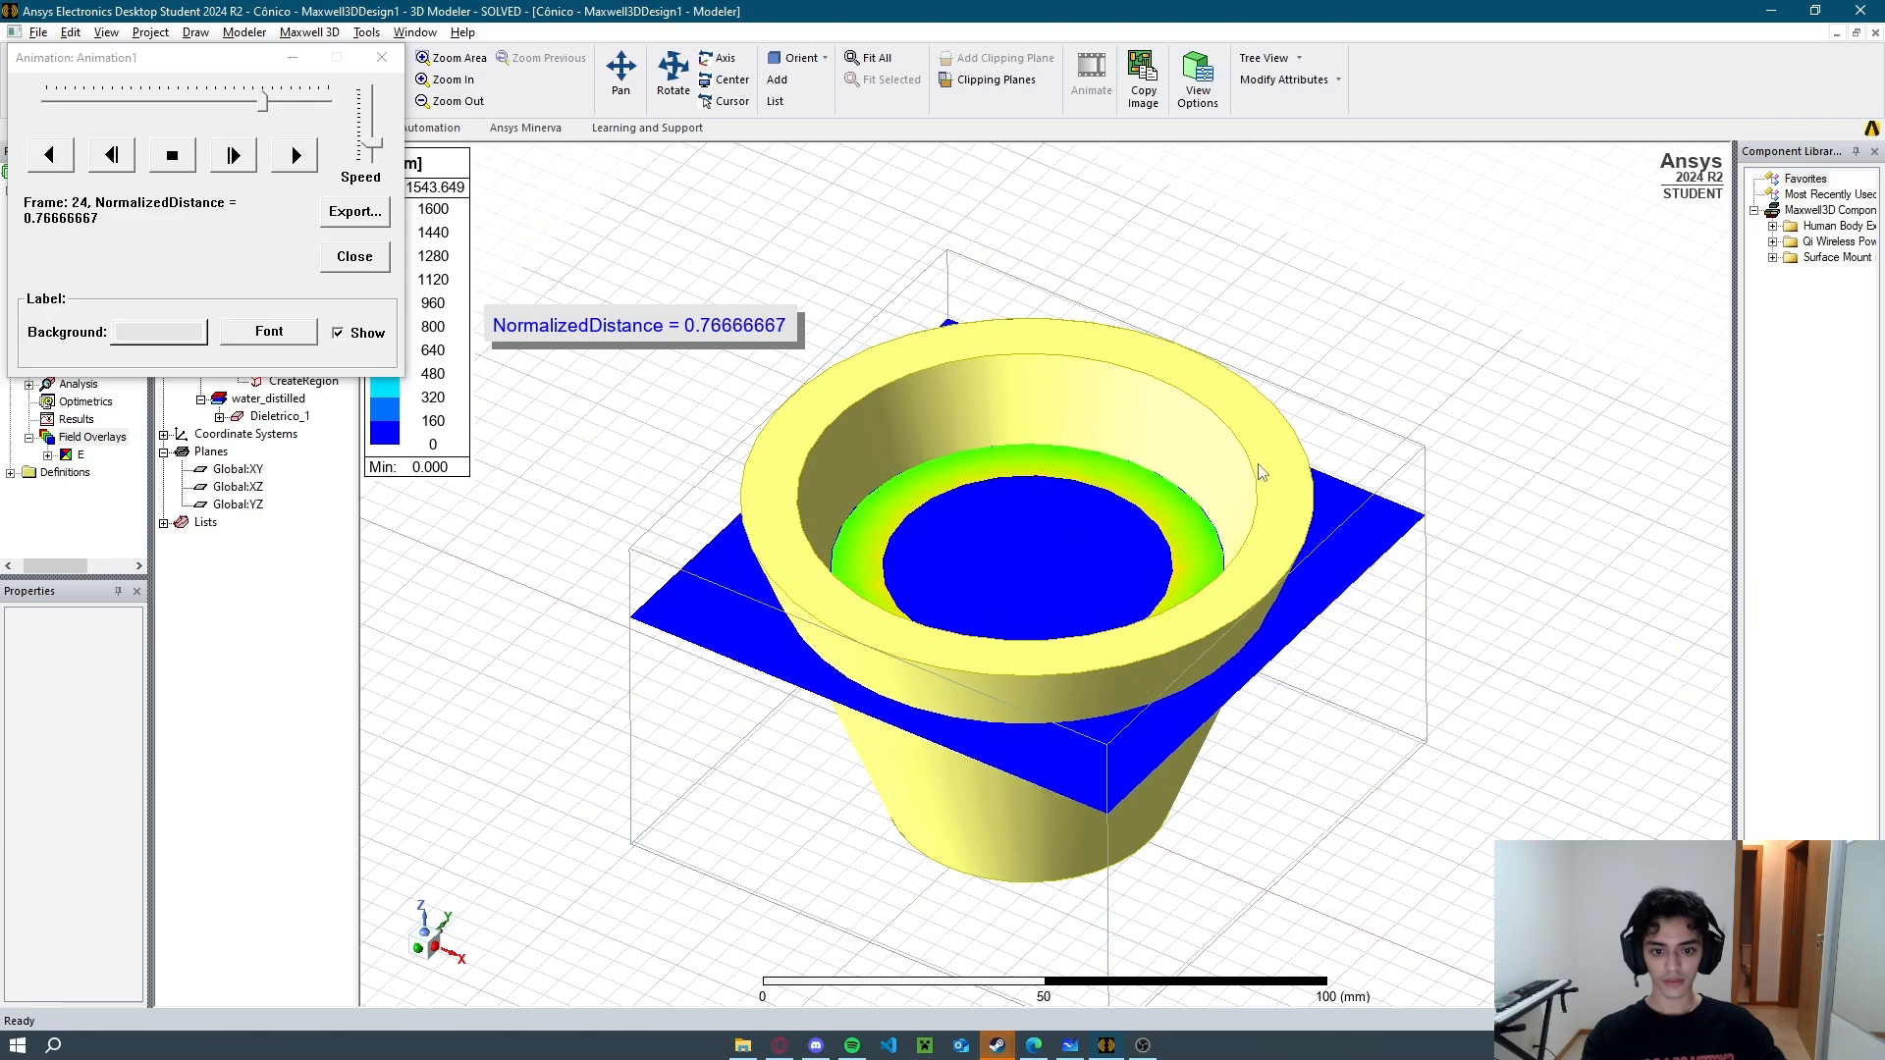
Close the Mag_E animation and delete the E plots from the field overlays.
click(355, 256)
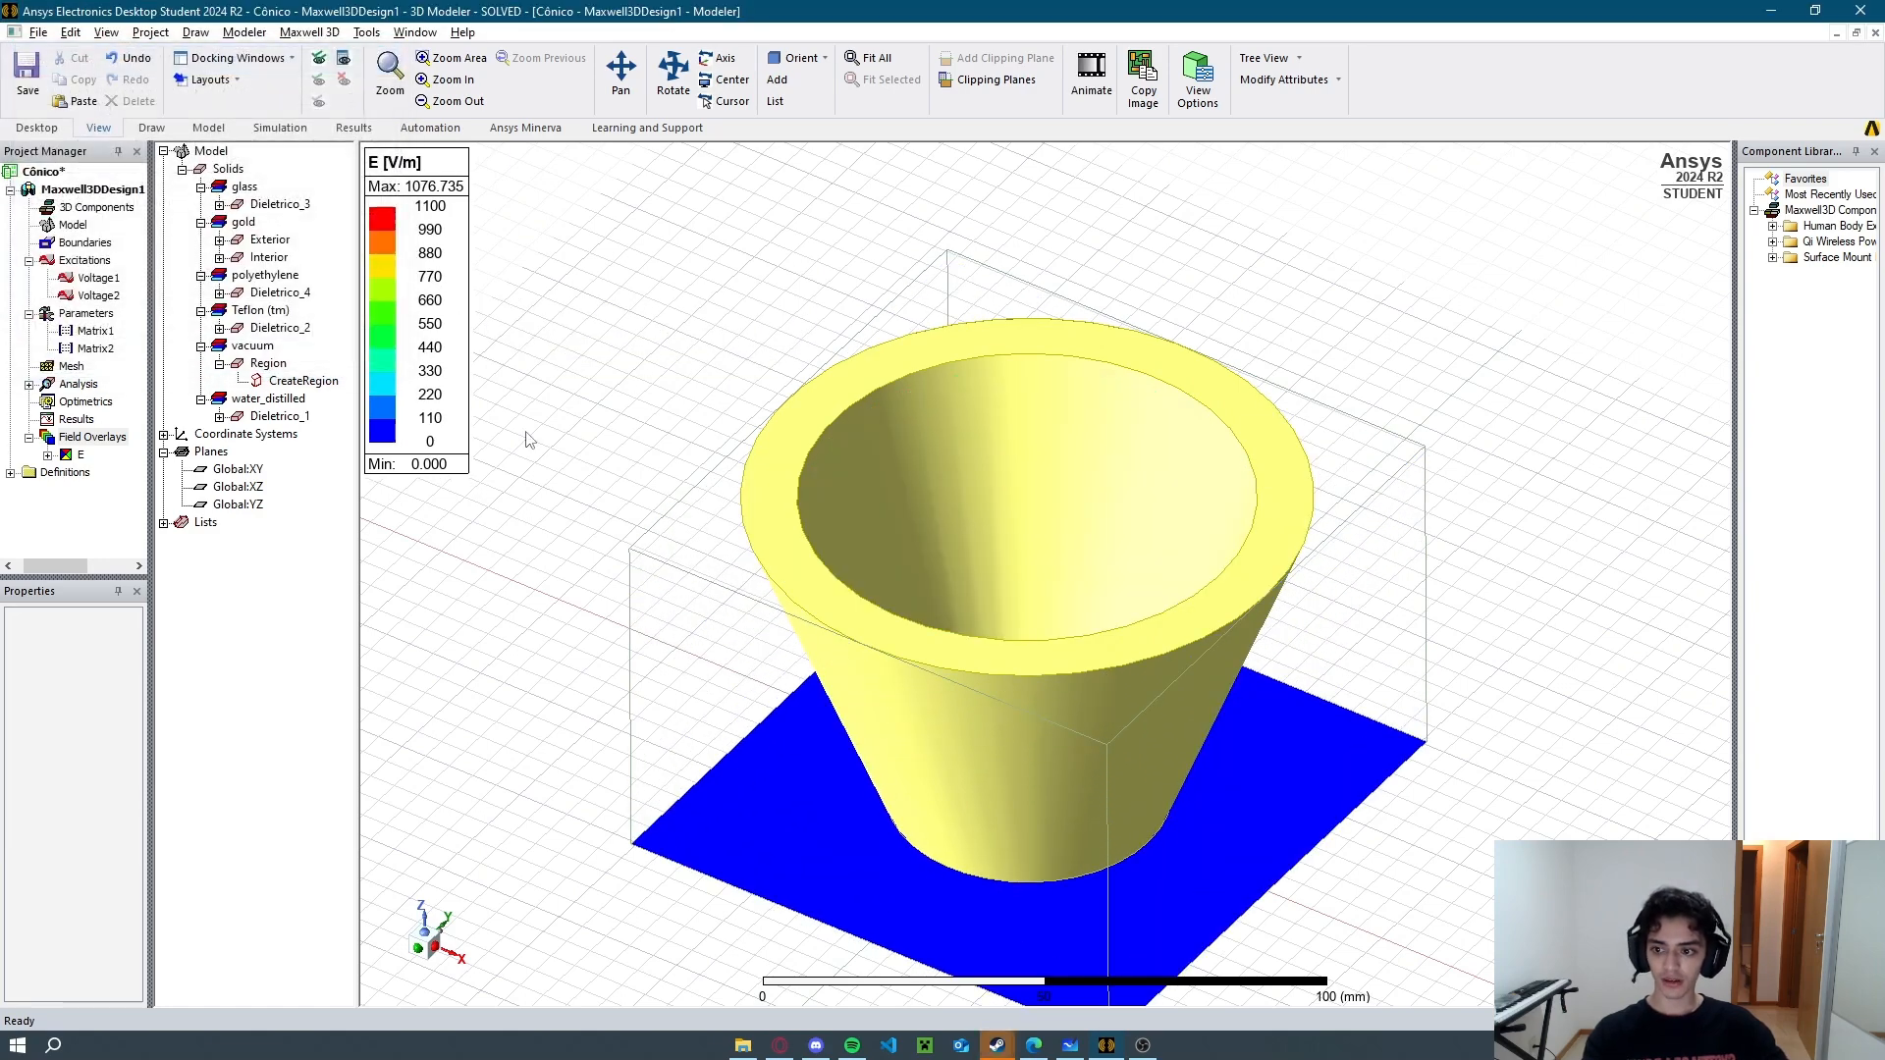
click(80, 456)
key(Delete)
click(949, 565)
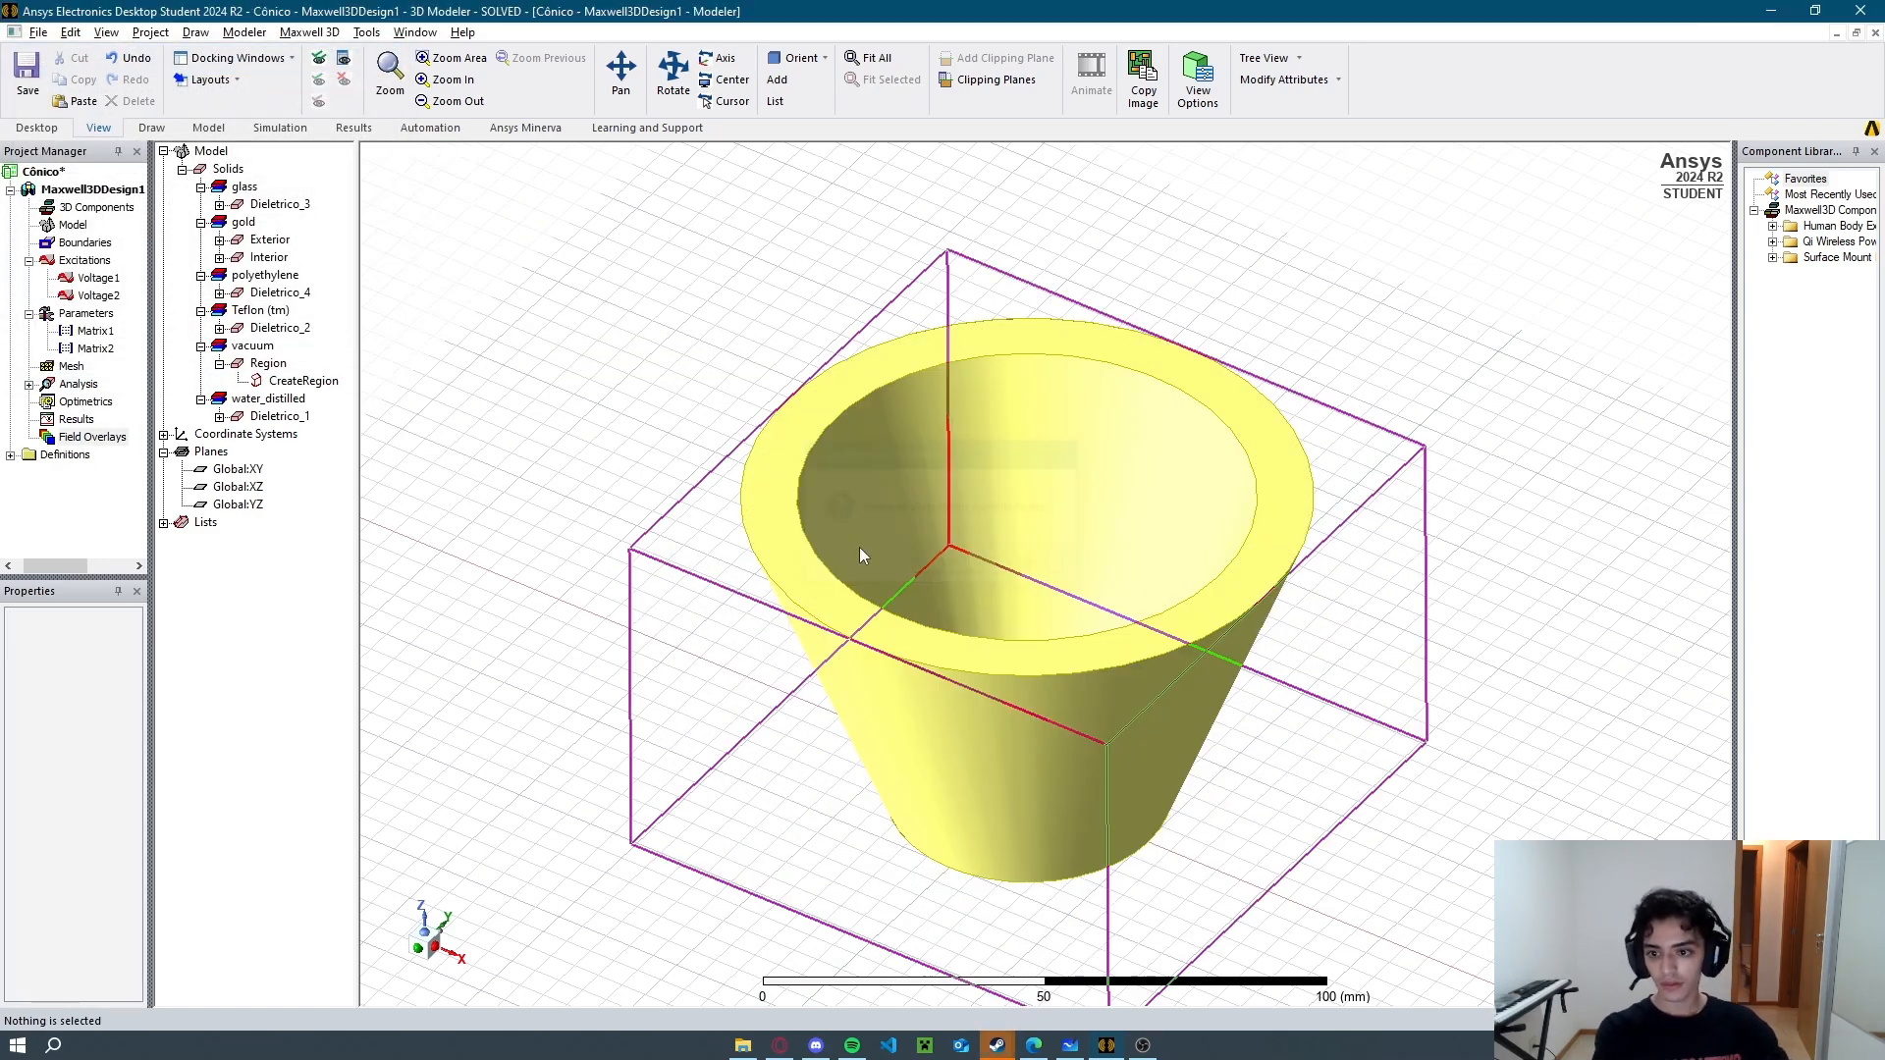
Delete the vacuum Region and try to save the project, declining to discard the invalid solution data.
click(274, 363)
key(Delete)
key(ctrl+s)
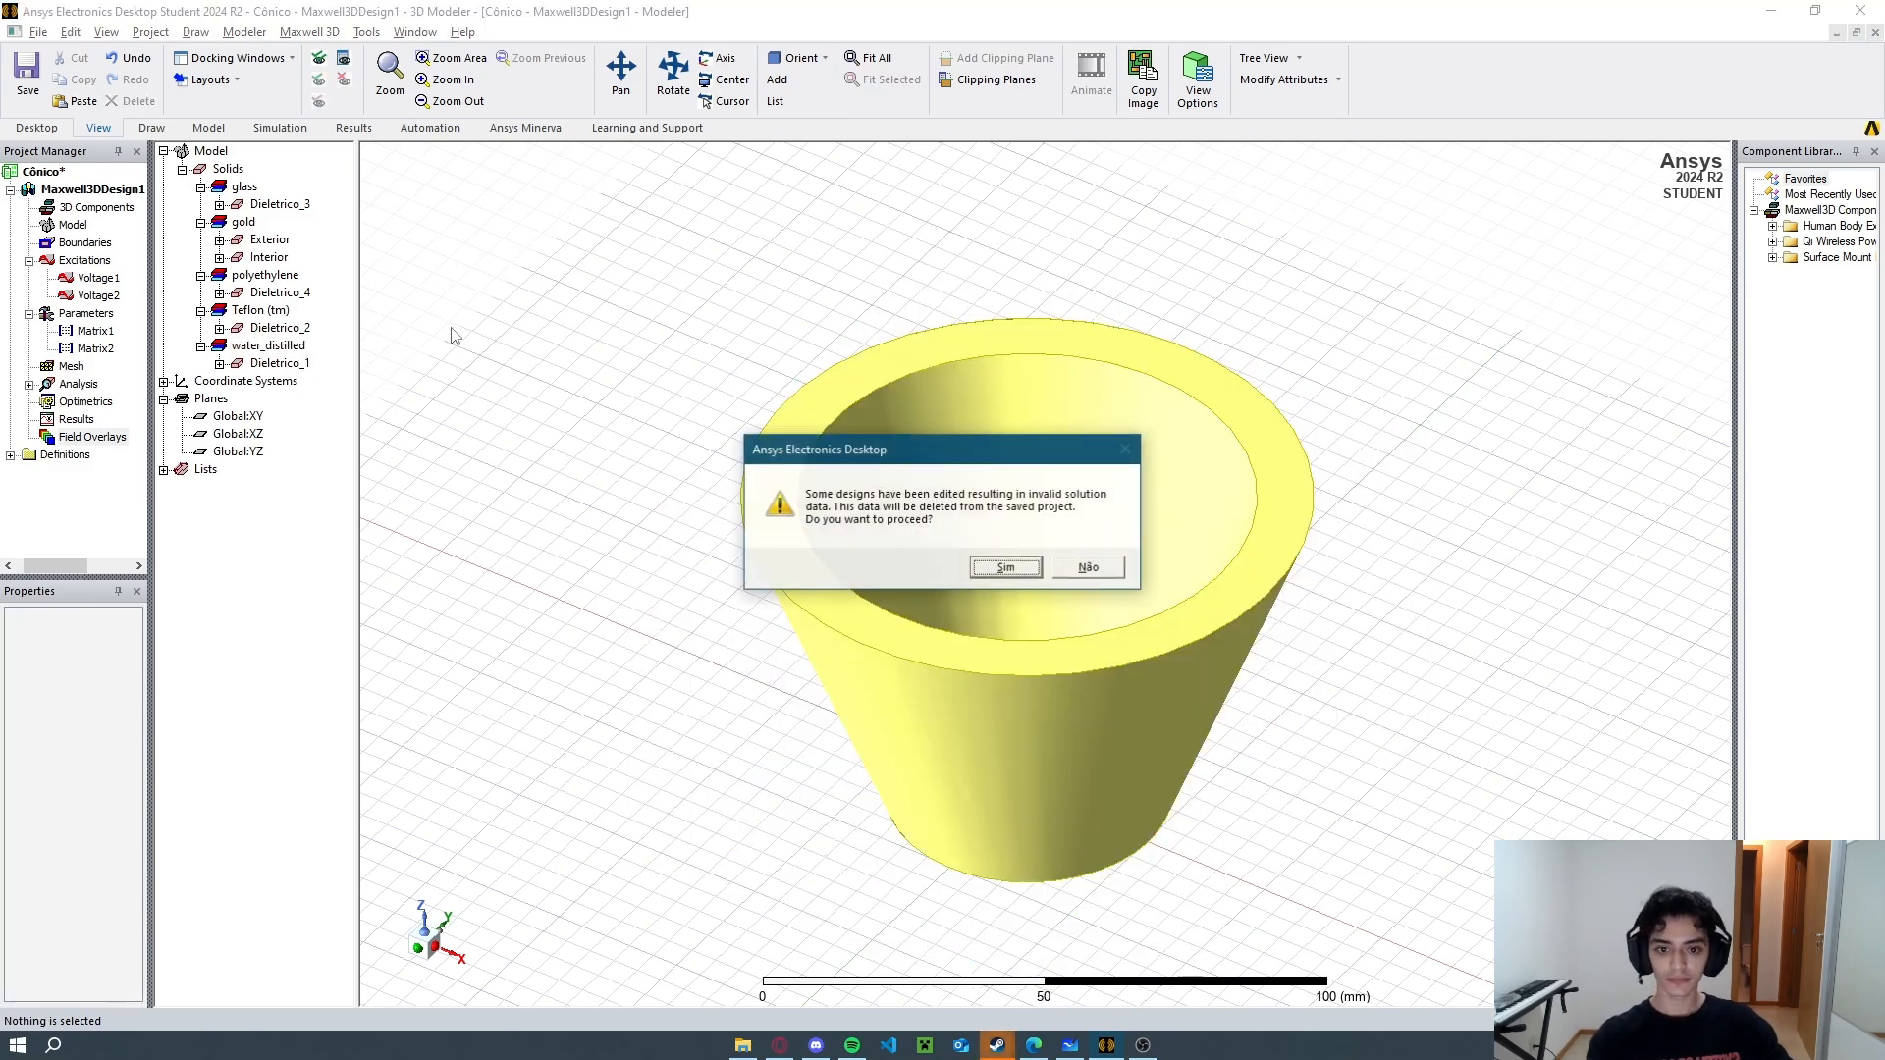
click(1094, 571)
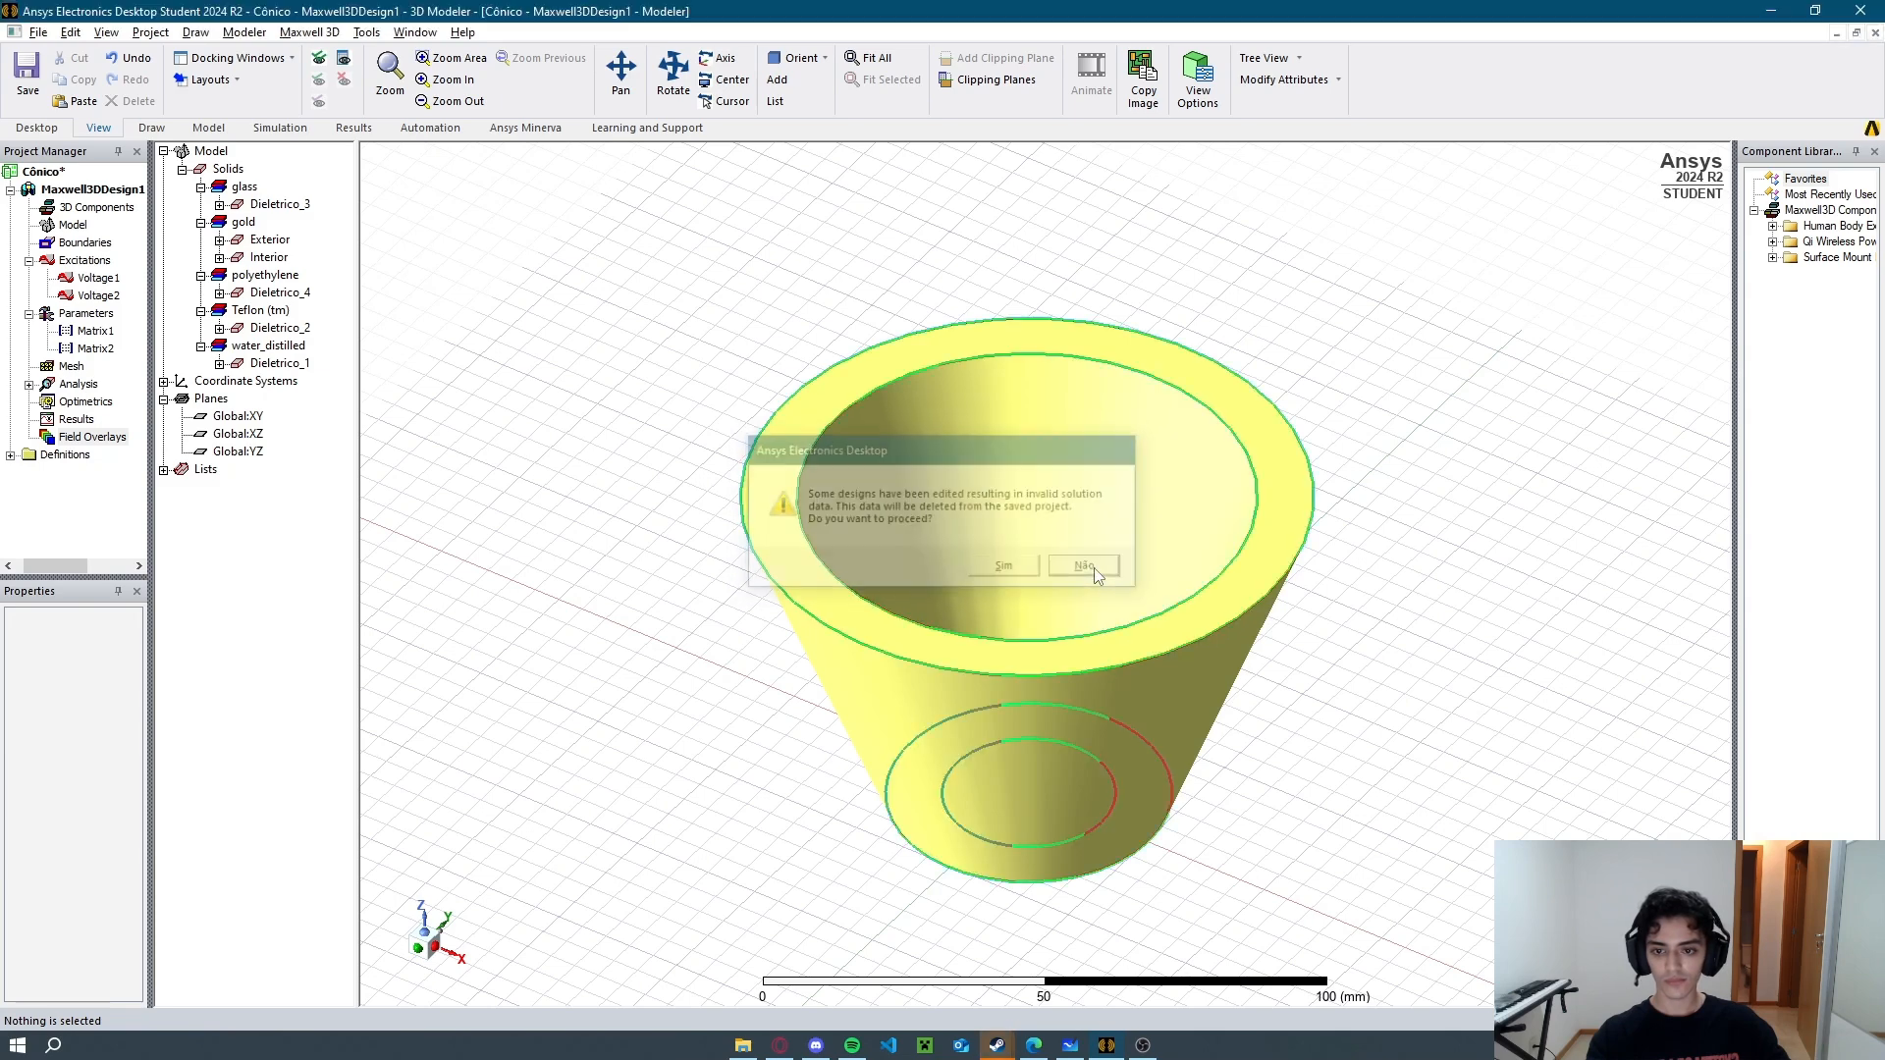
Save project Cônico, accepting deletion of the invalid solution data, and show all the hidden solids again.
click(43, 171)
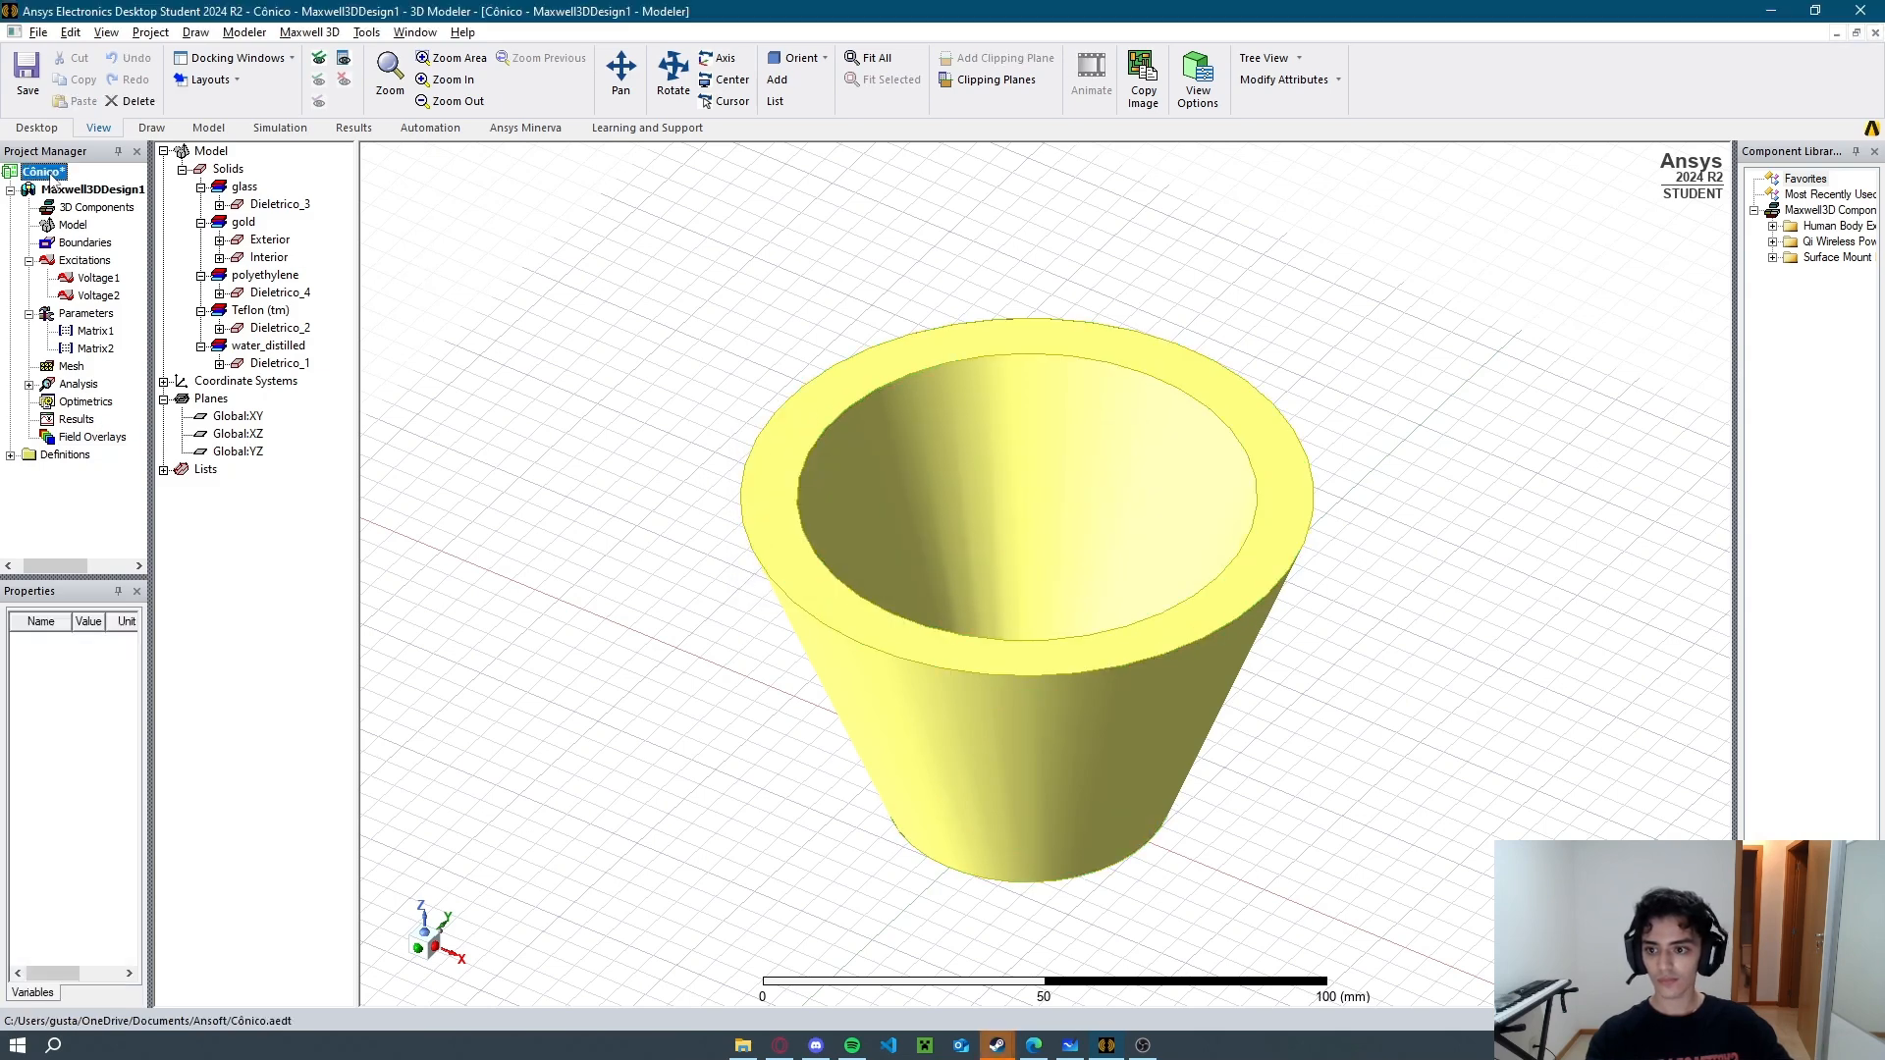
right_click(49, 175)
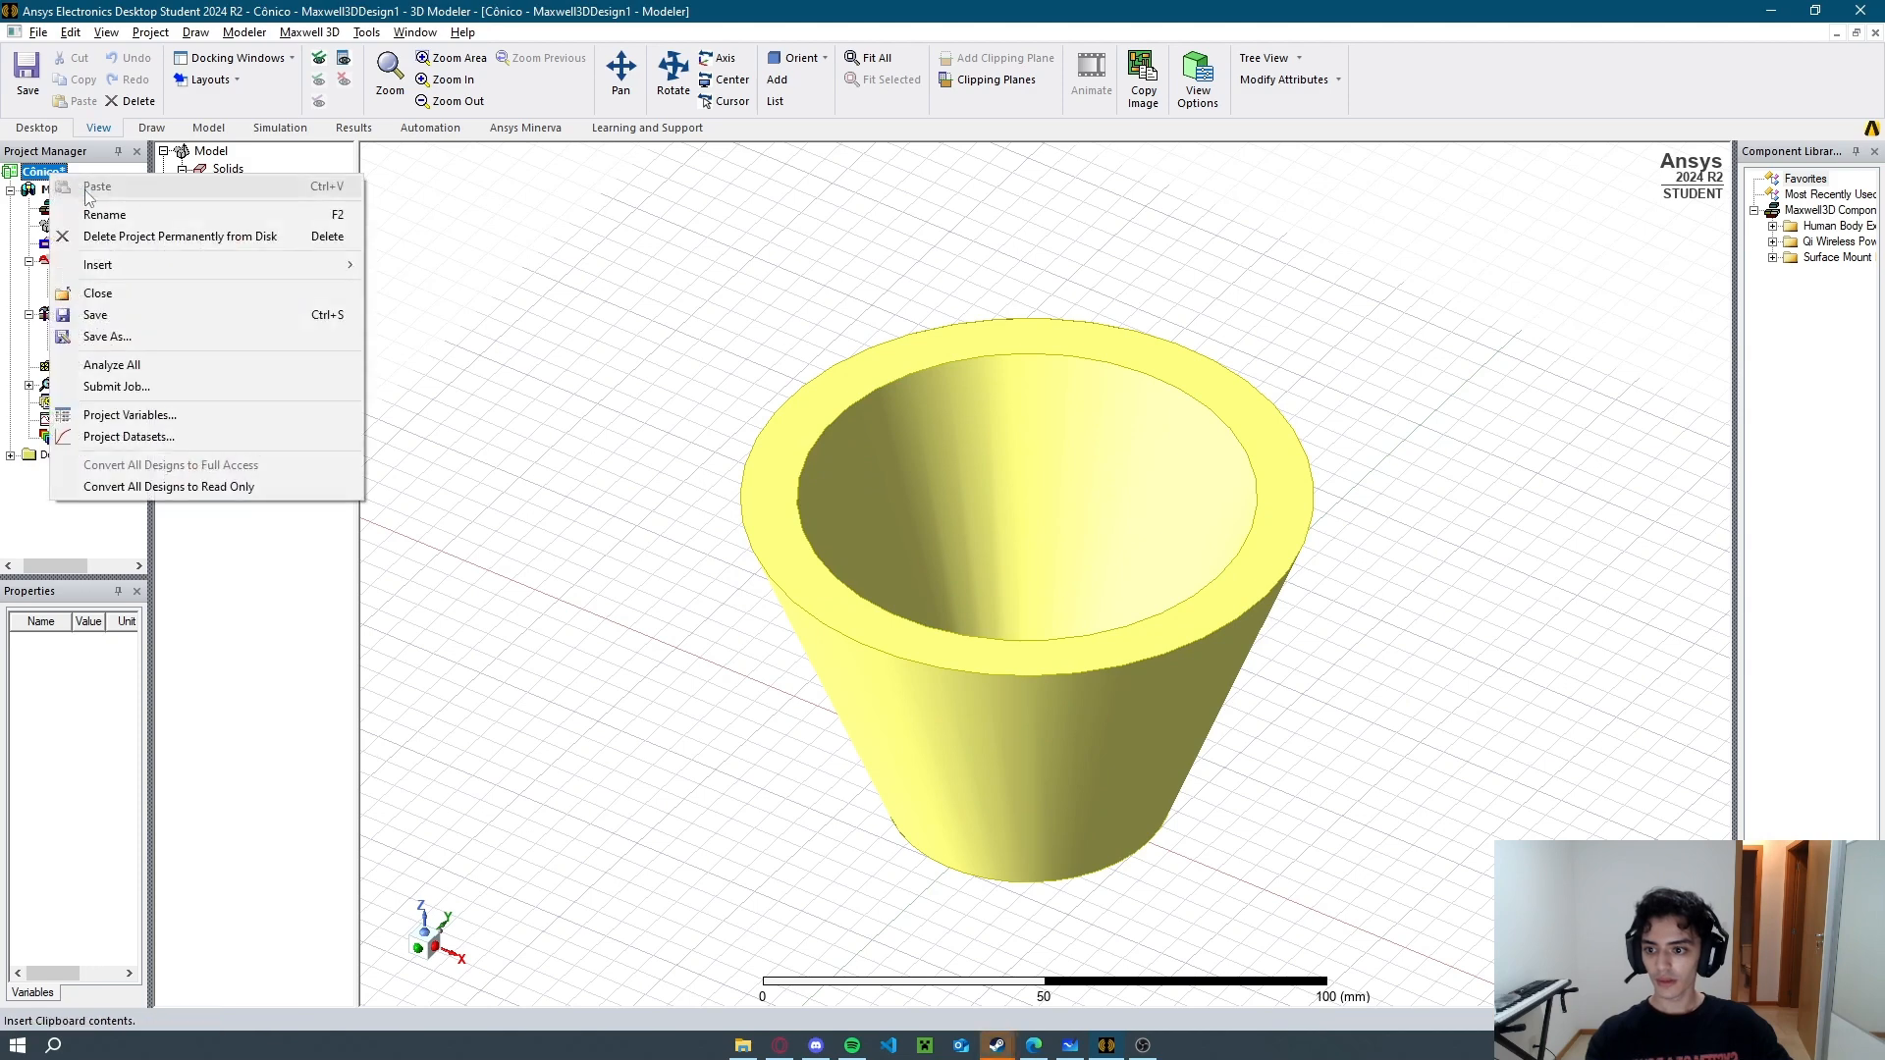
click(174, 318)
click(1006, 569)
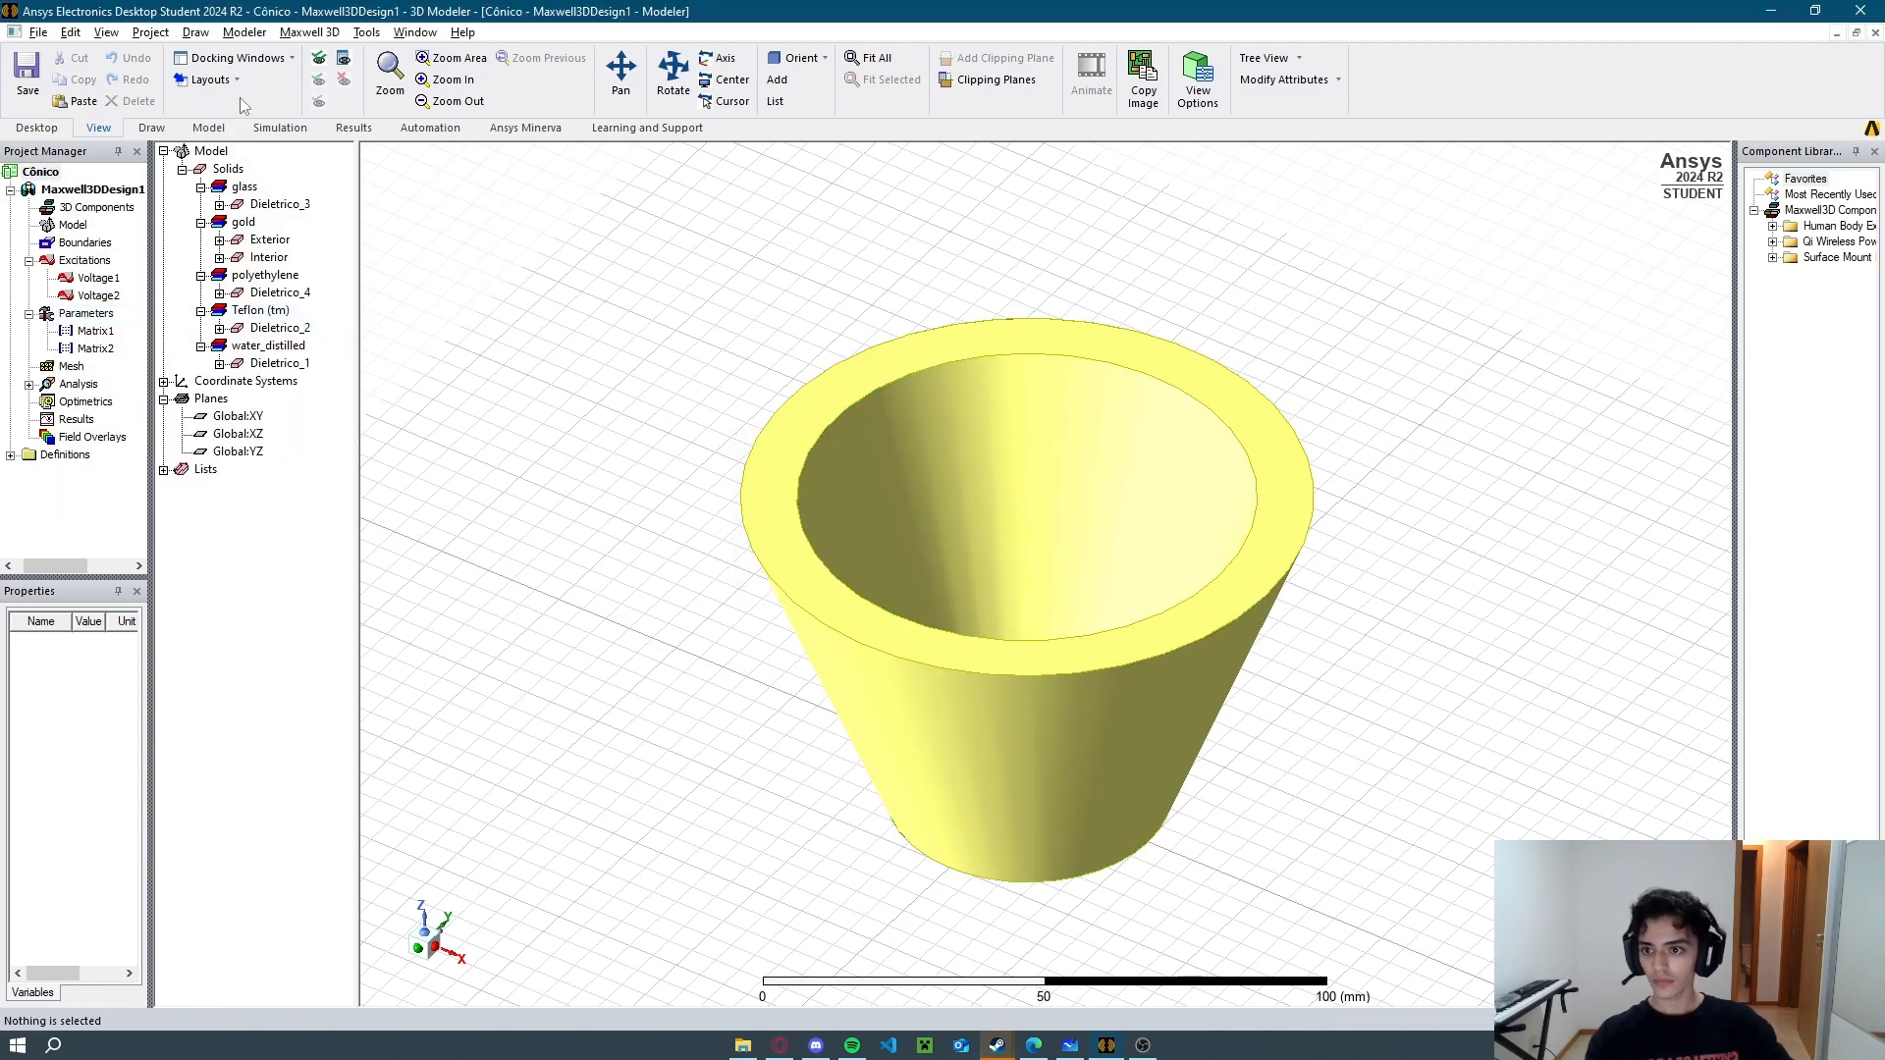
click(321, 58)
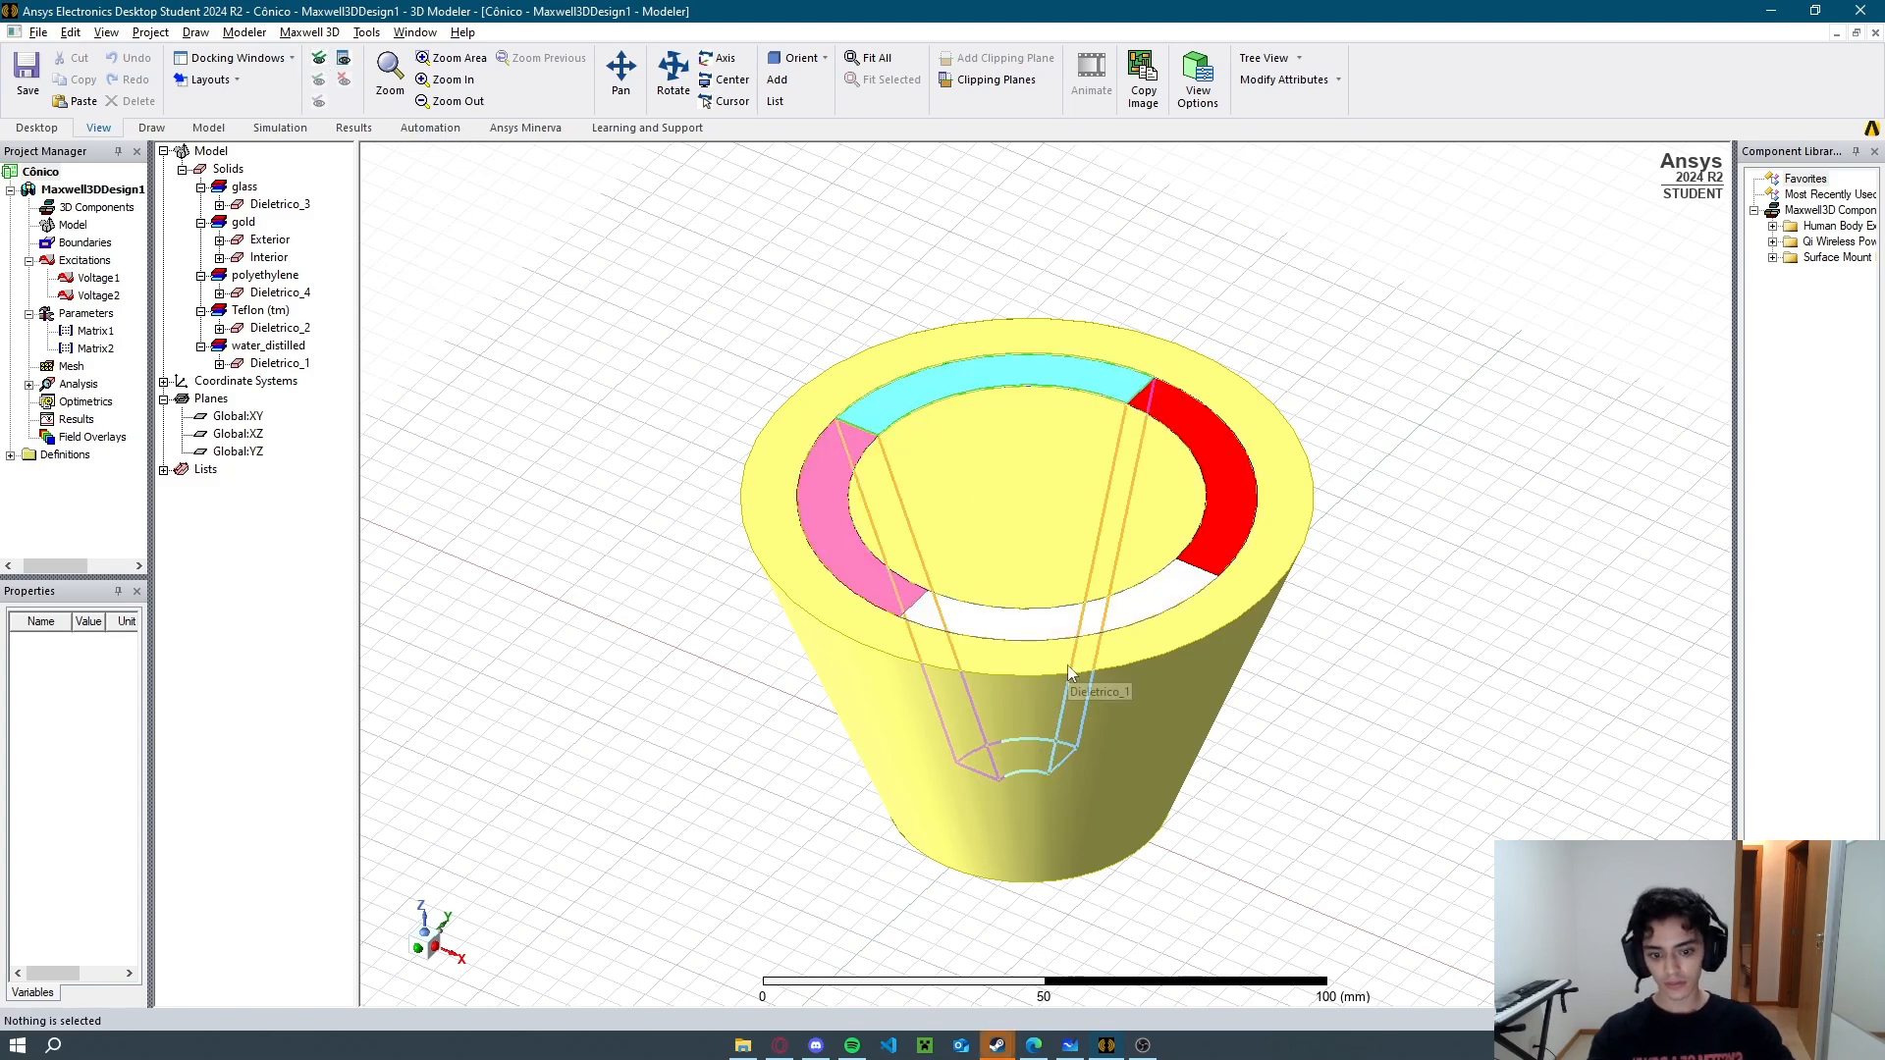